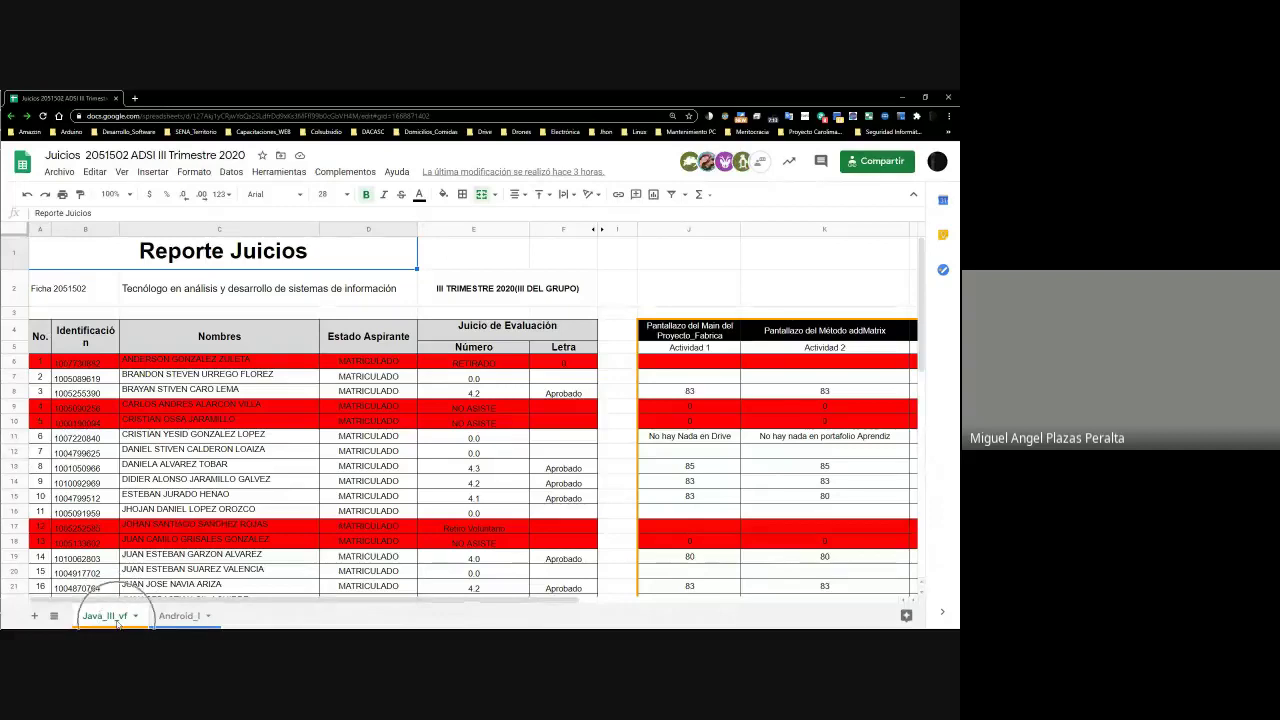
Glance at the Android_I grades, return to Java_III_vf, and briefly open and close the chat panel
left_click(192, 620)
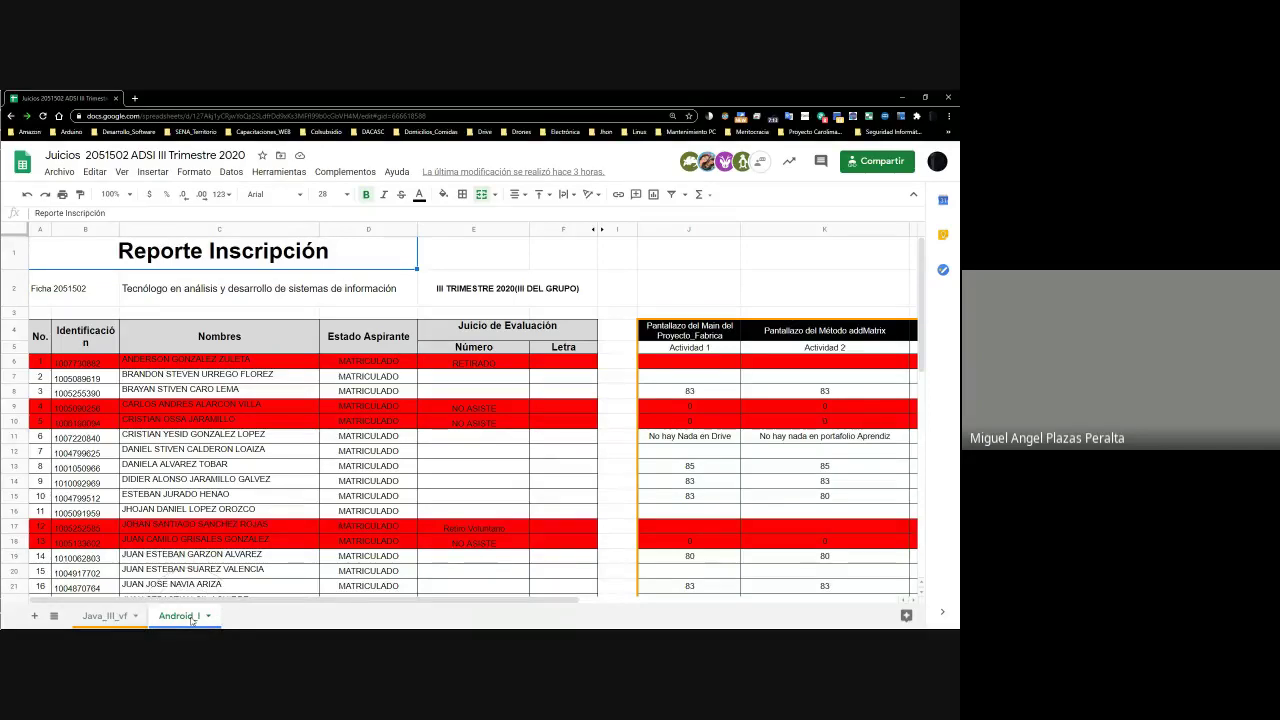
left_click(116, 616)
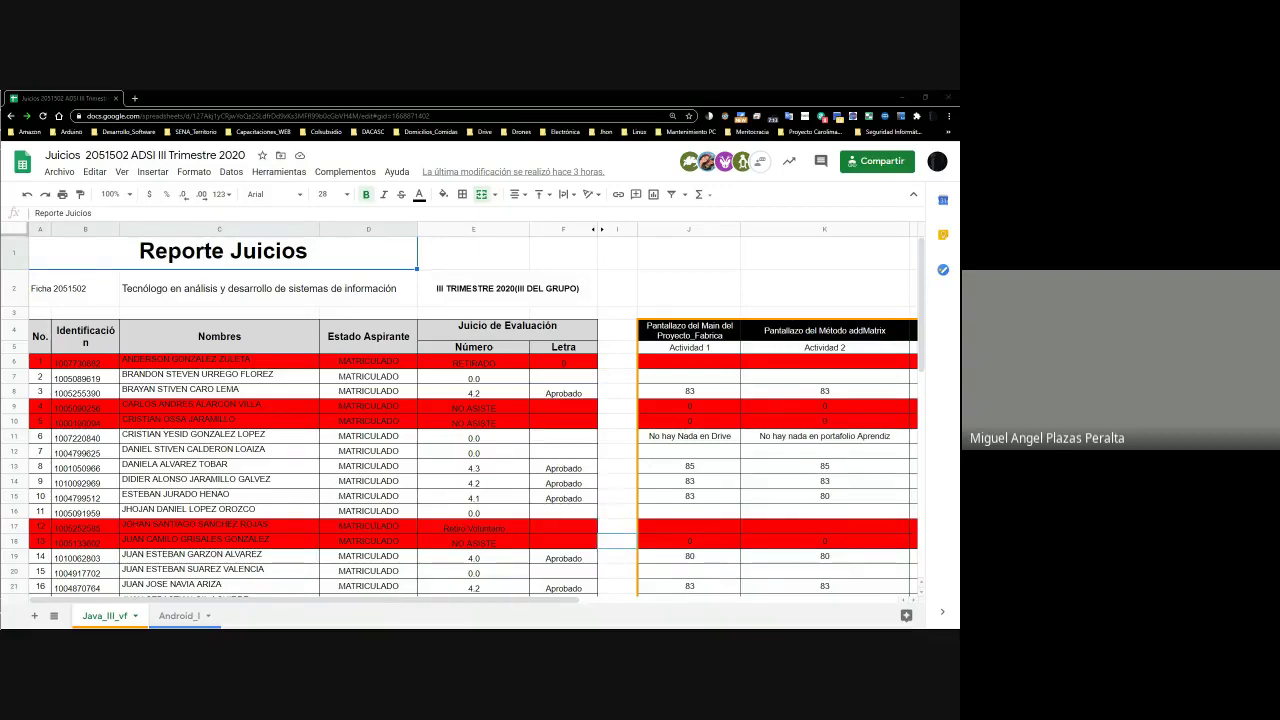
key("alt+Tab")
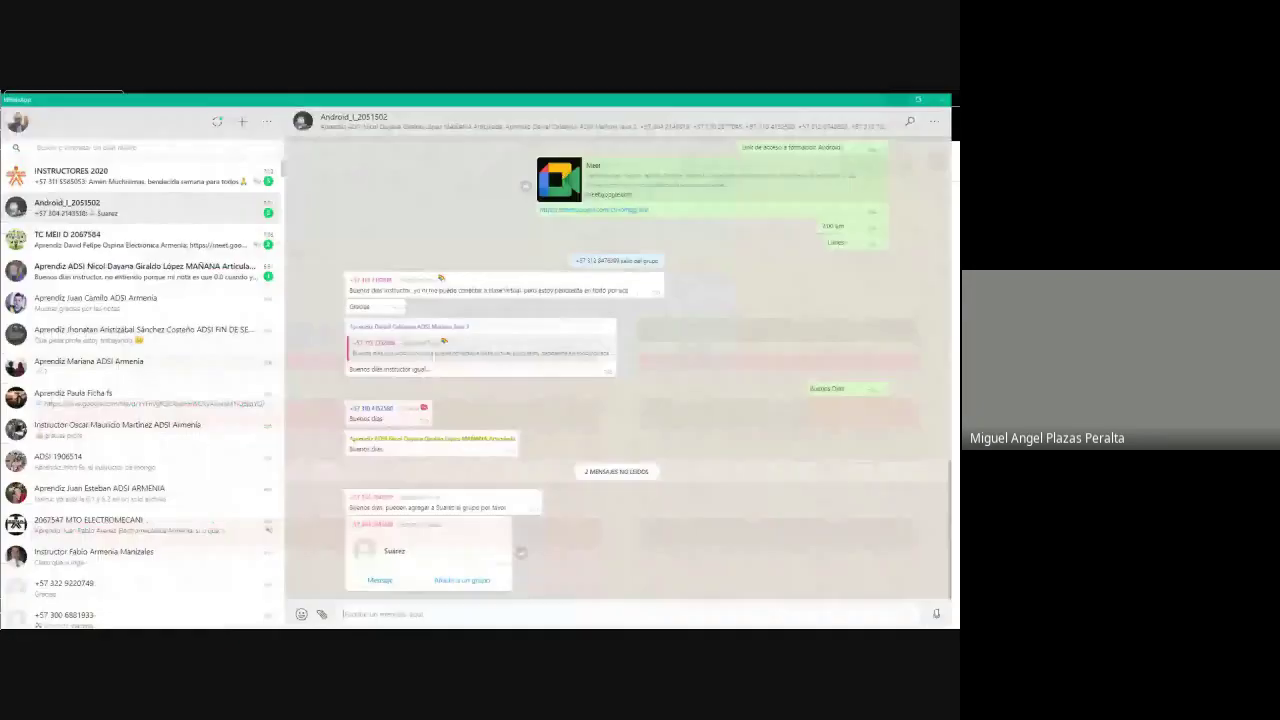
key("alt+Tab")
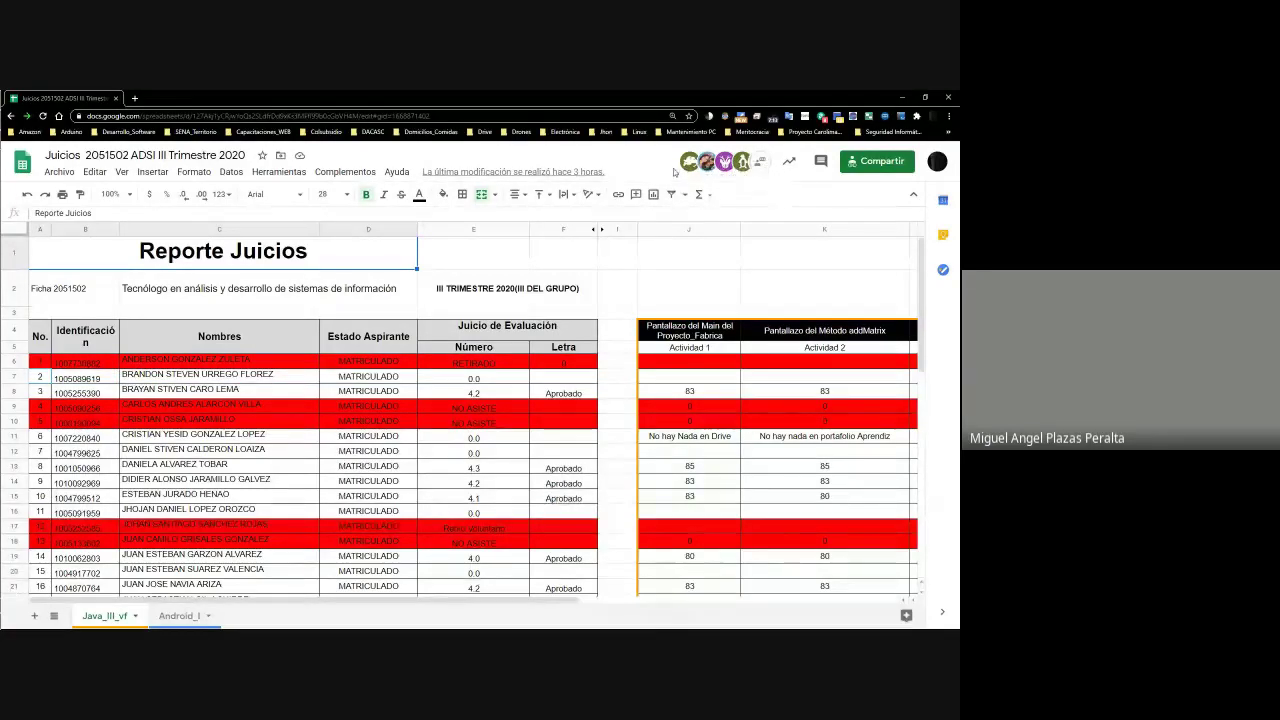
left_click(761, 163)
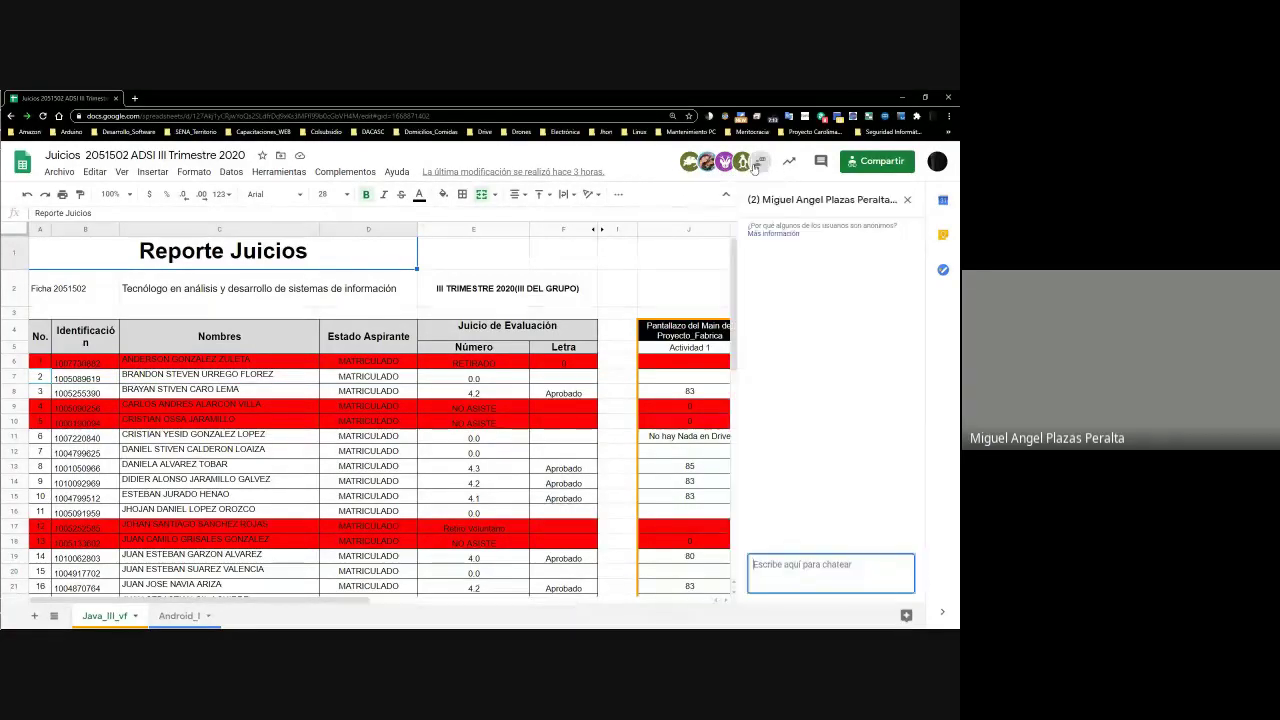
left_click(907, 200)
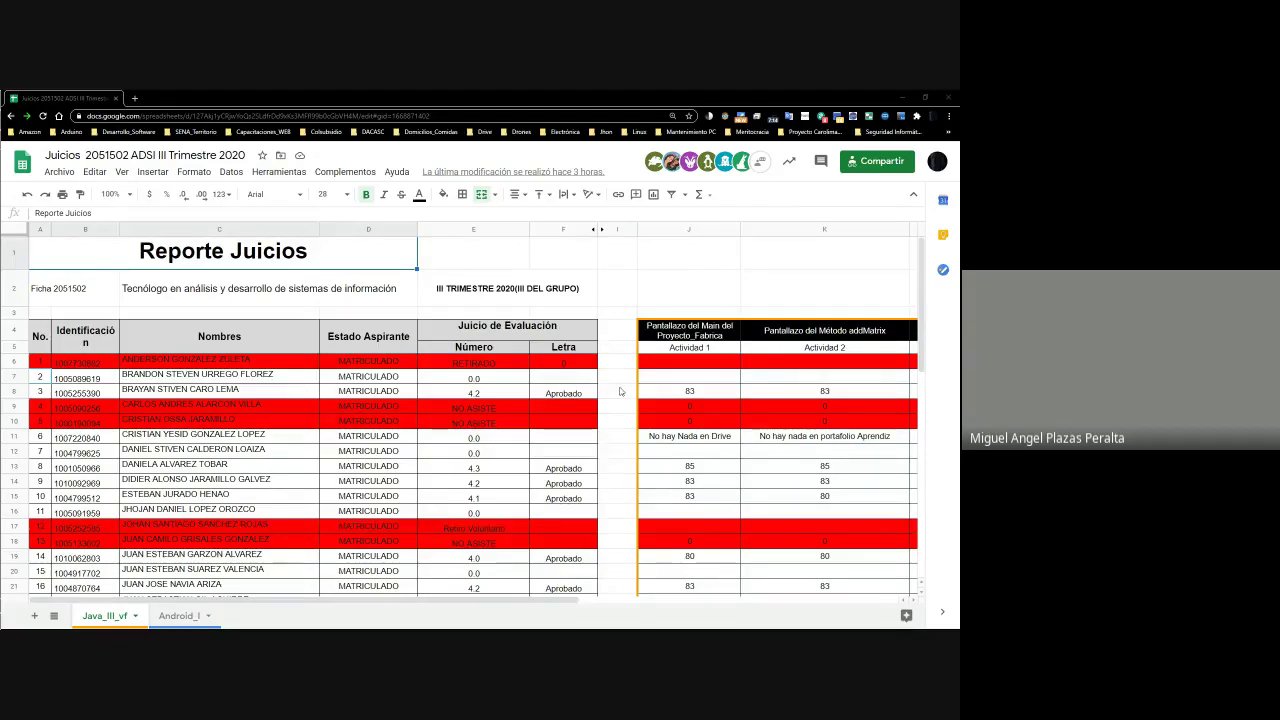
scroll(554, 358, "down", 10)
scroll(554, 358, "up", 10)
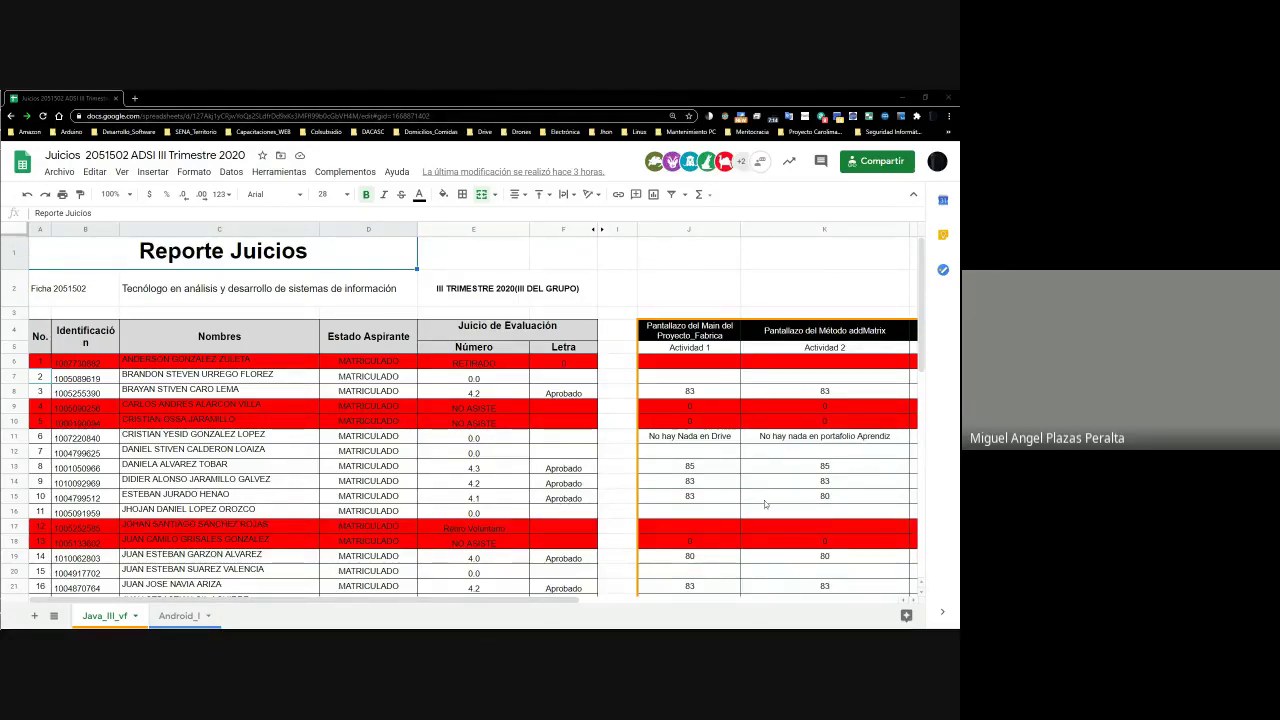
Zoom the sheet out to 50%, checking the 83 activity score and an empty final grade
left_click(129, 195)
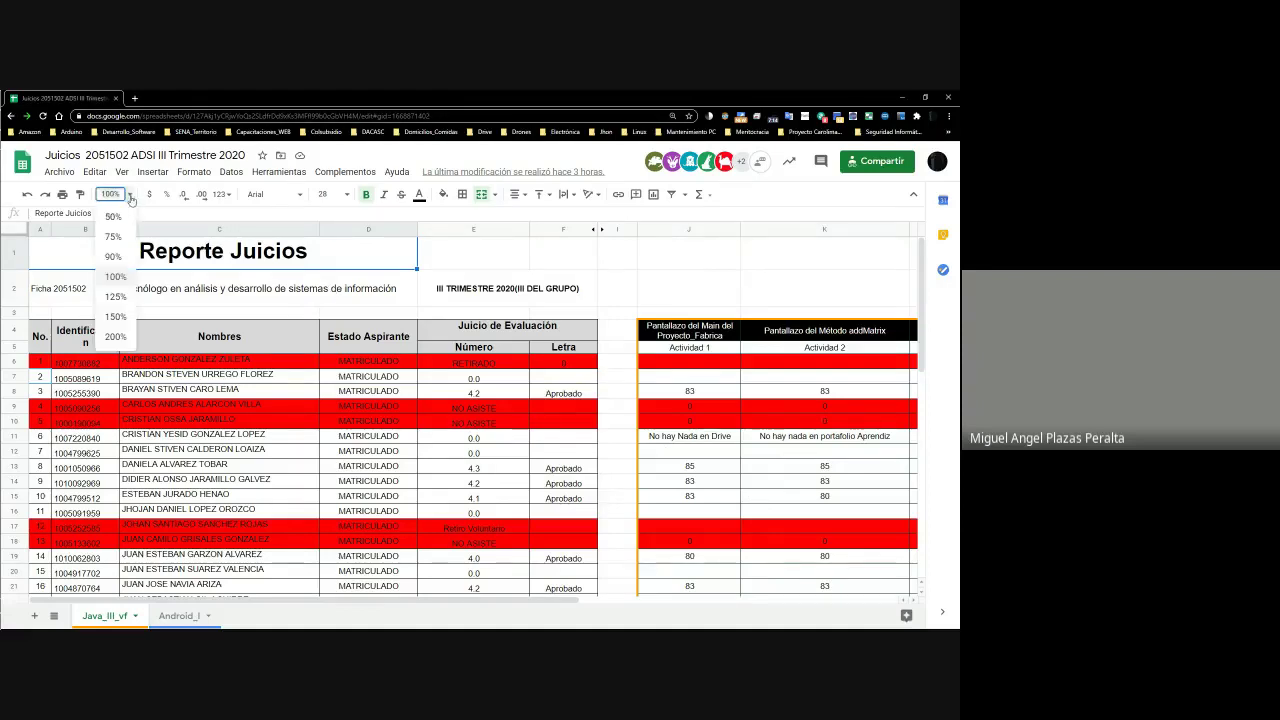
left_click(113, 217)
left_click(497, 308)
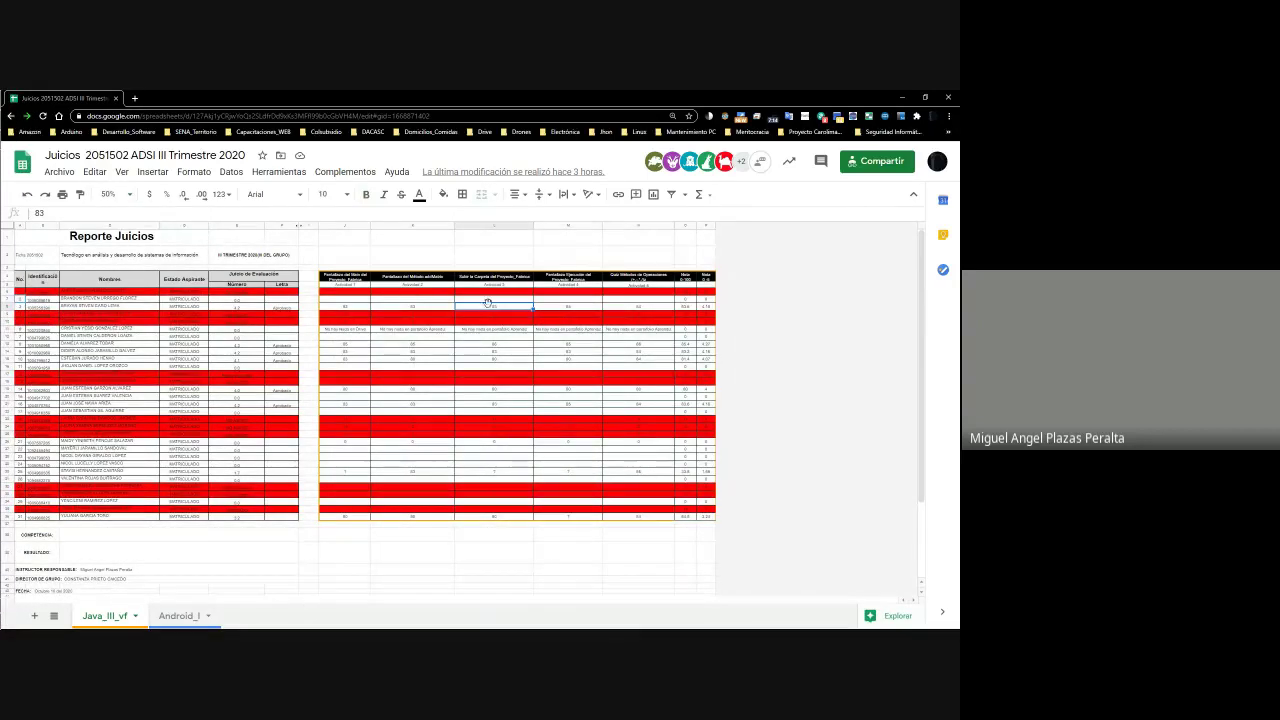
left_click(629, 302)
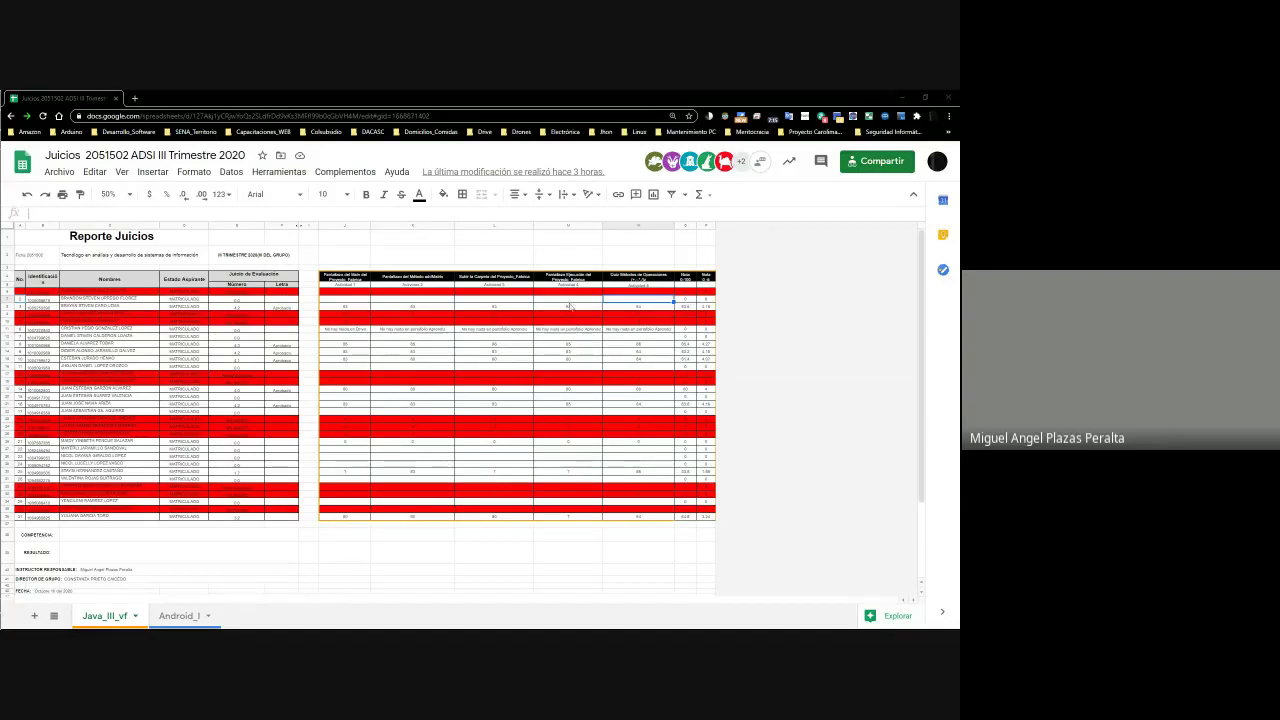
Raise the zoom to 75% and then to 90%
left_click(112, 194)
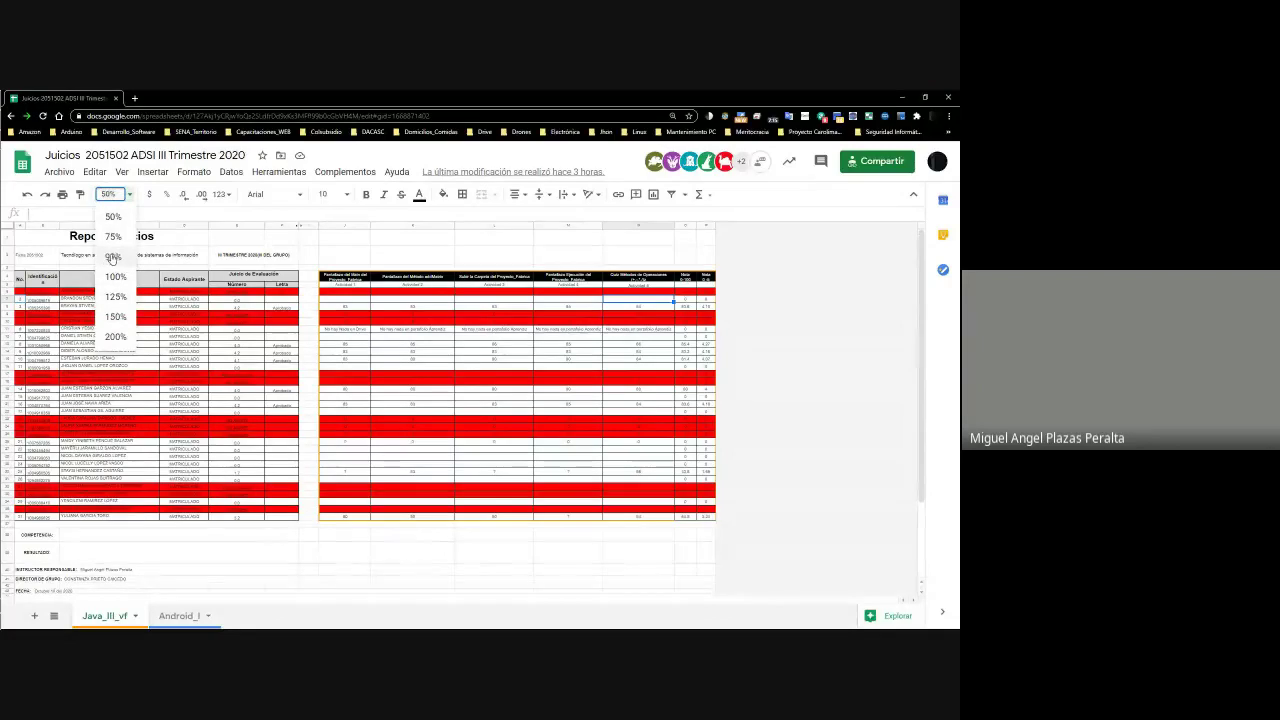
left_click(116, 237)
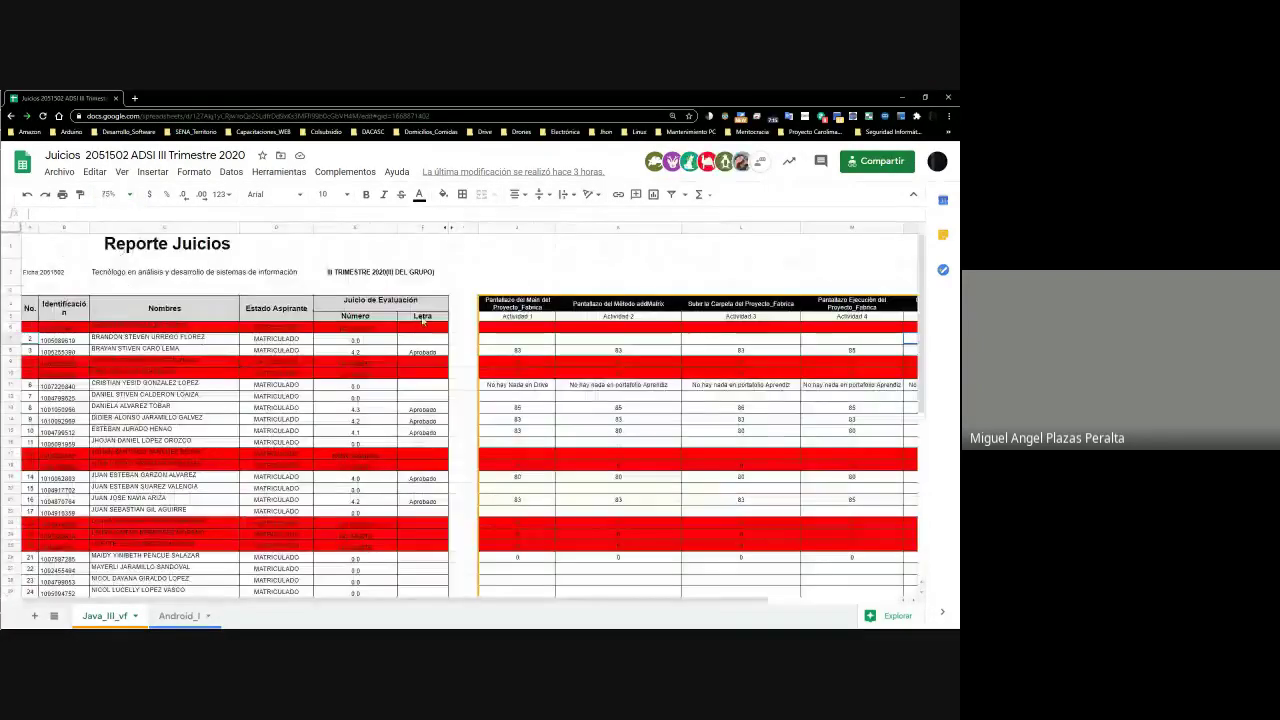
left_click(118, 194)
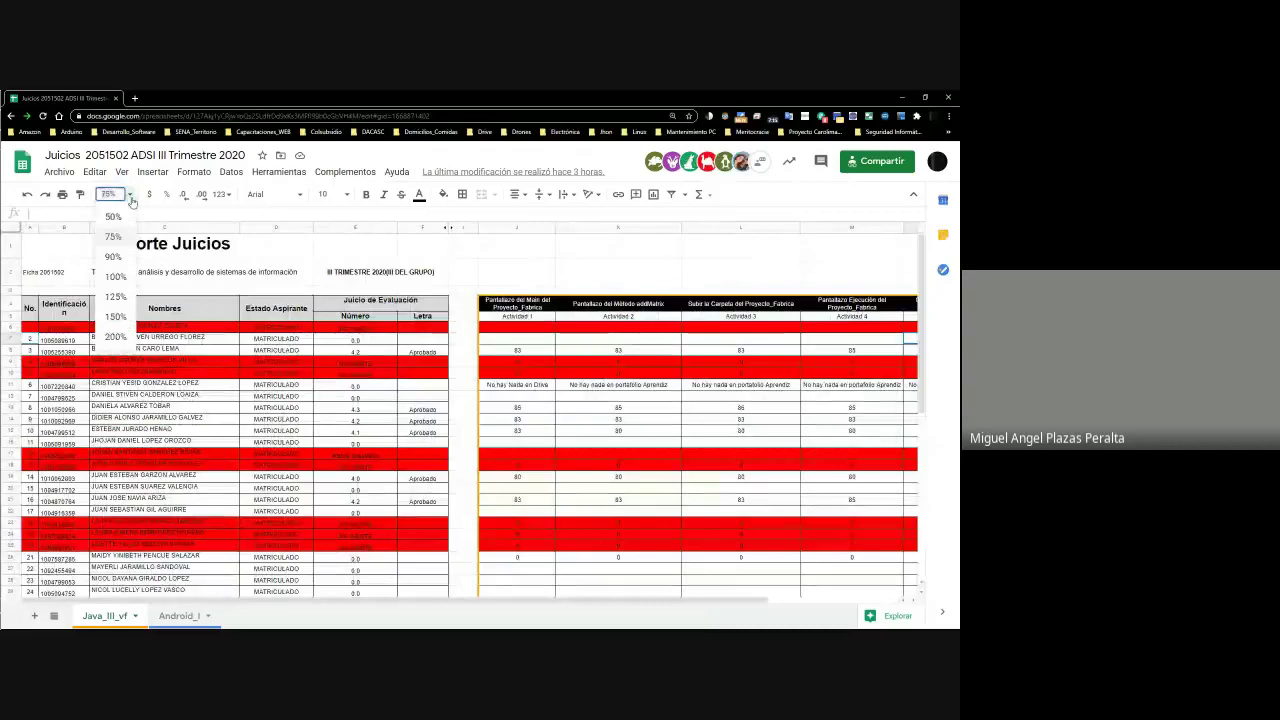
left_click(114, 256)
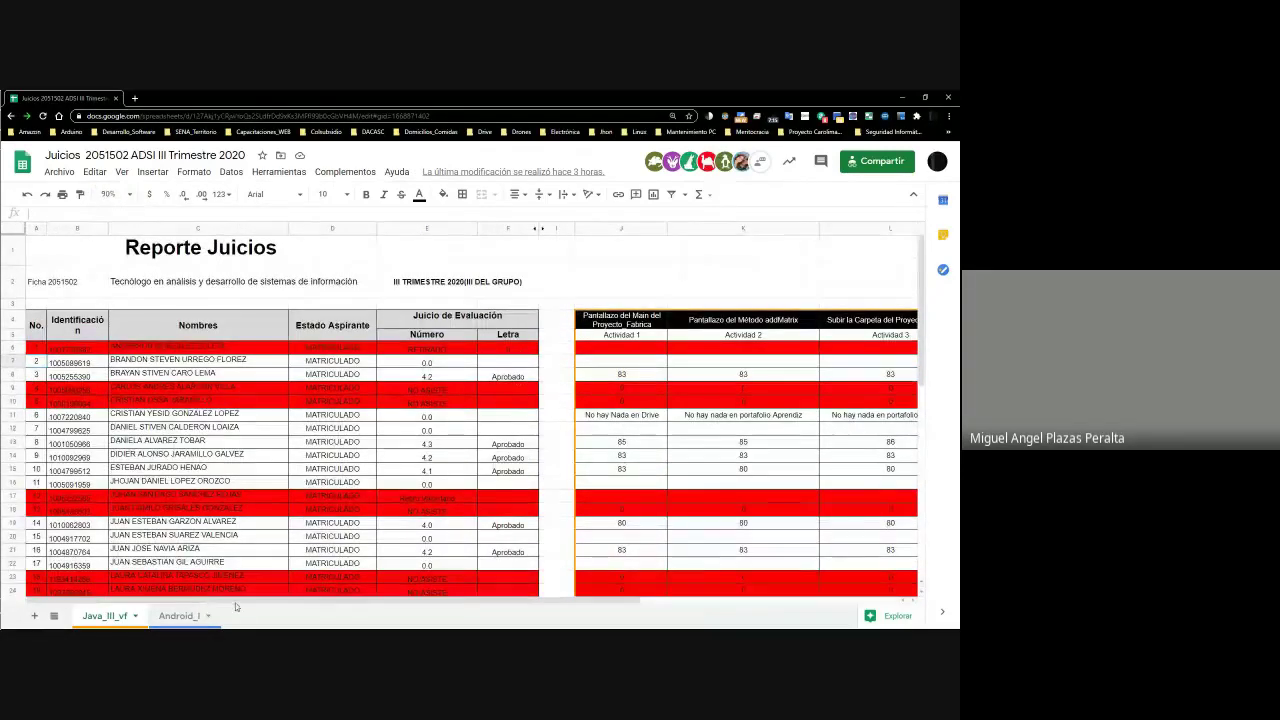
Scroll across to the Nota columns and back, then select C7 and the empty J7
left_click_drag(443, 601, 698, 608)
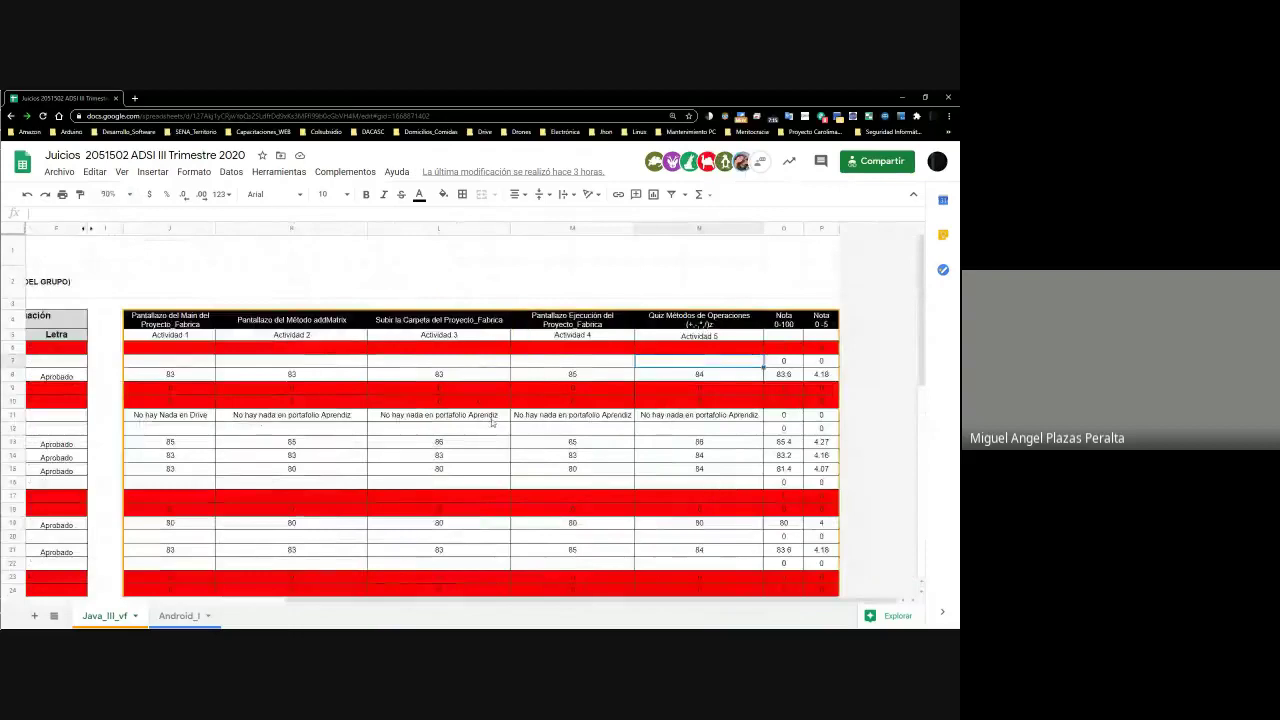
scroll(529, 446, "down", 5)
scroll(533, 470, "up", 5)
left_click_drag(523, 603, 331, 611)
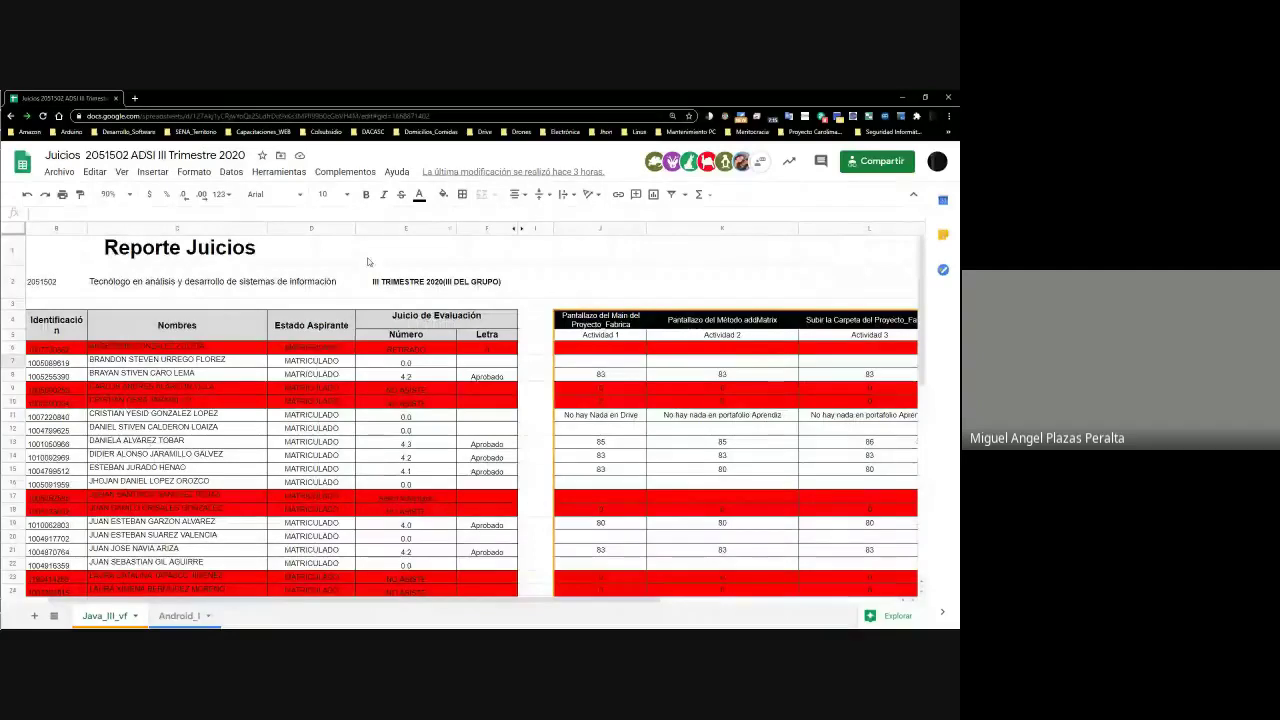
left_click(206, 364)
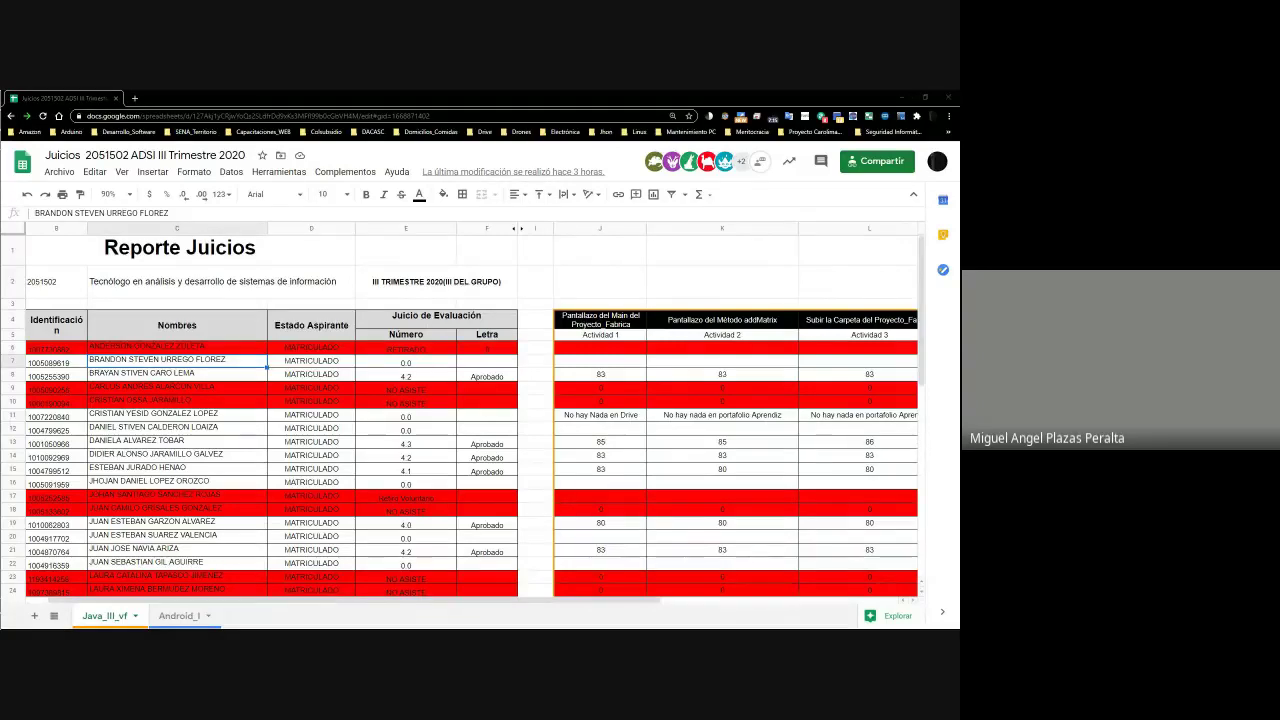
left_click(624, 368)
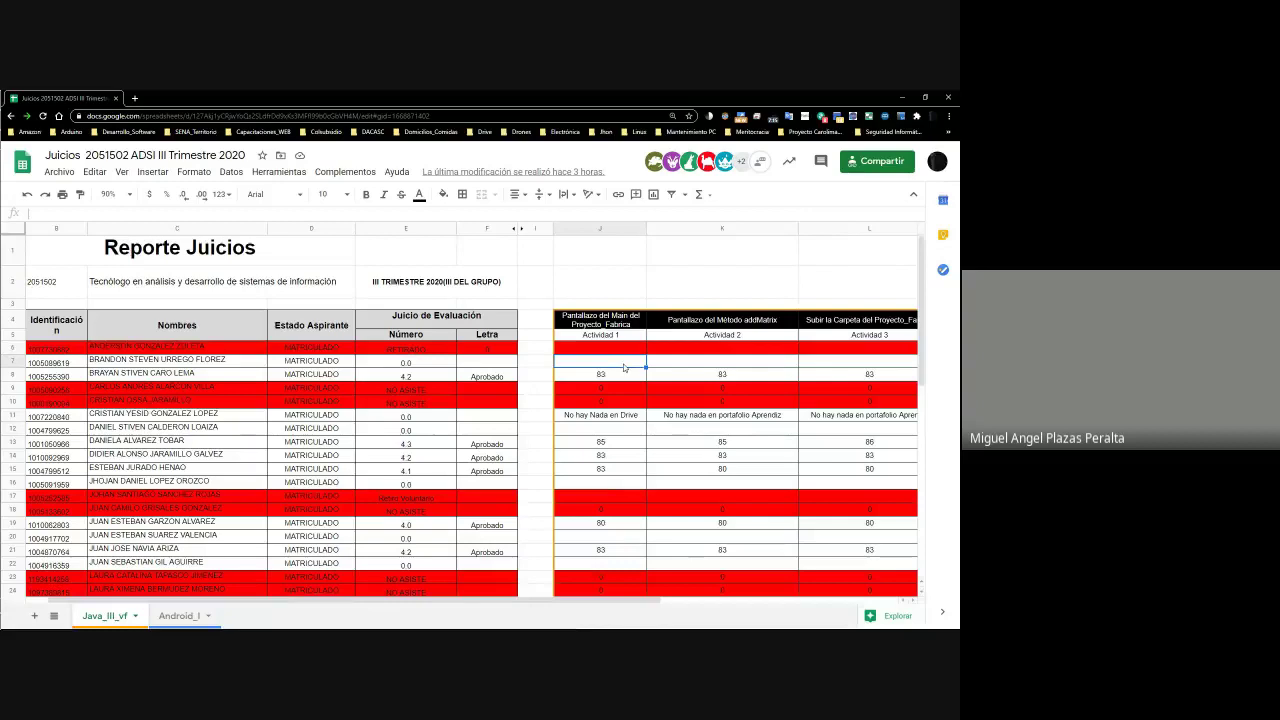
Load Google Drive in a new tab and close the Juicios spreadsheet tab
left_click(133, 101)
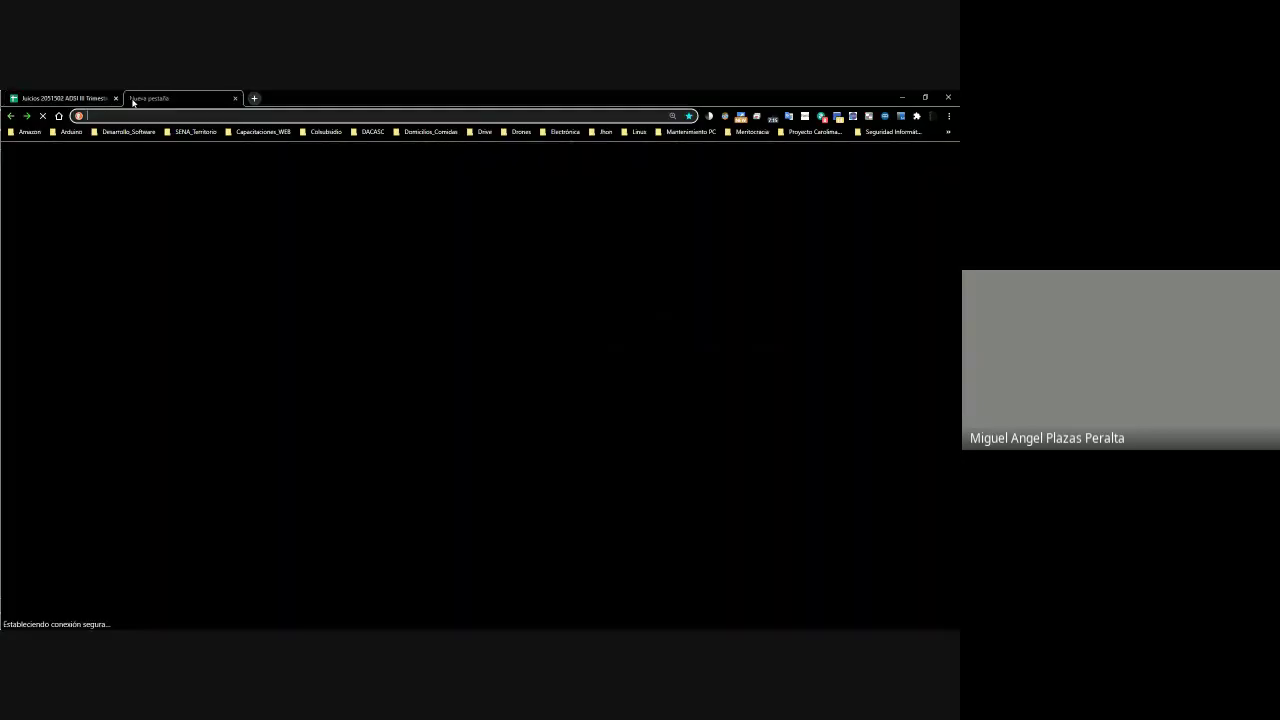
type("d")
key("Return")
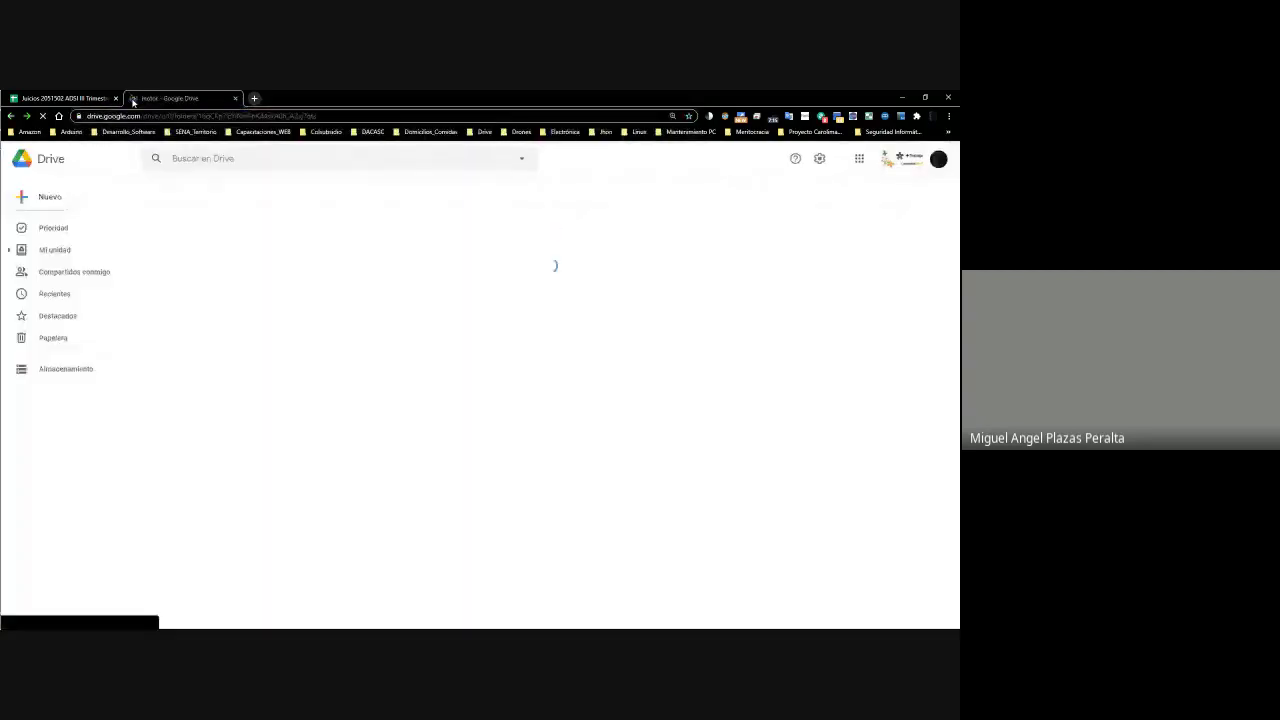
left_click(100, 98)
left_click(116, 98)
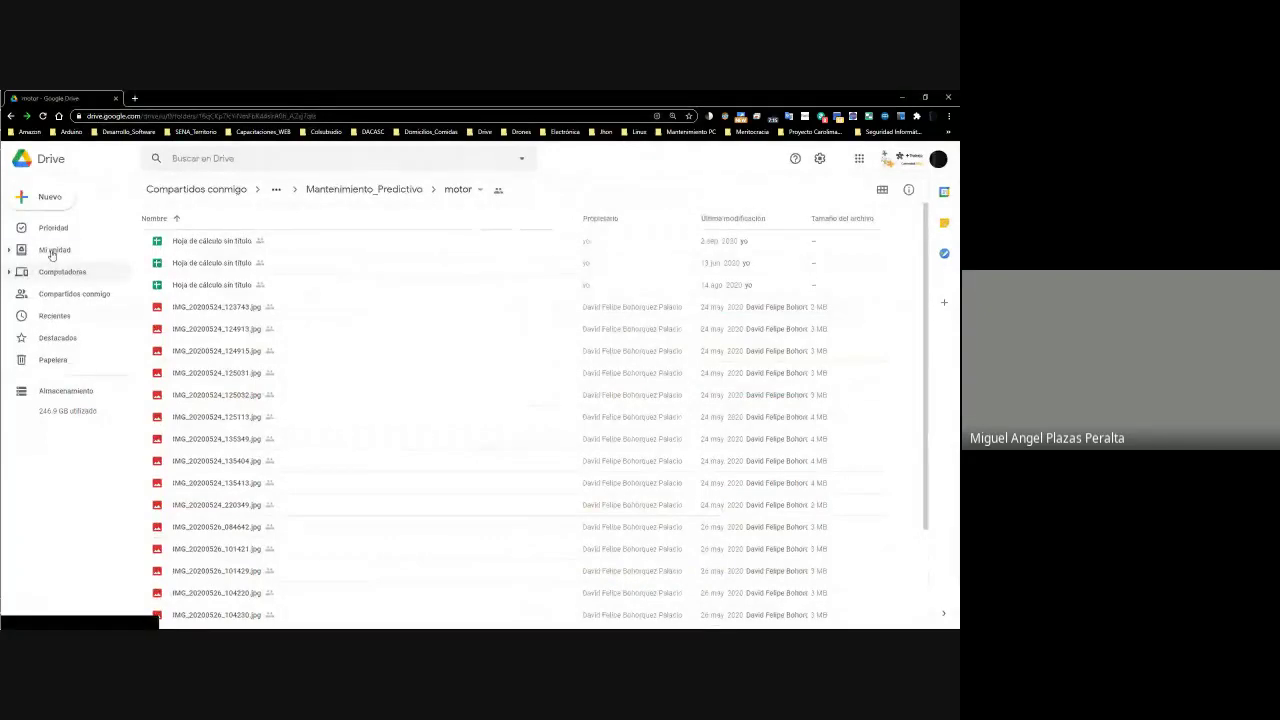
Browse Mi unidad to 3_Portafolio_SENA_ARMENIA_CDTI > 1_Portafolio_Aprendiz > 2_ADSI and enable Dark Reader
left_click(53, 252)
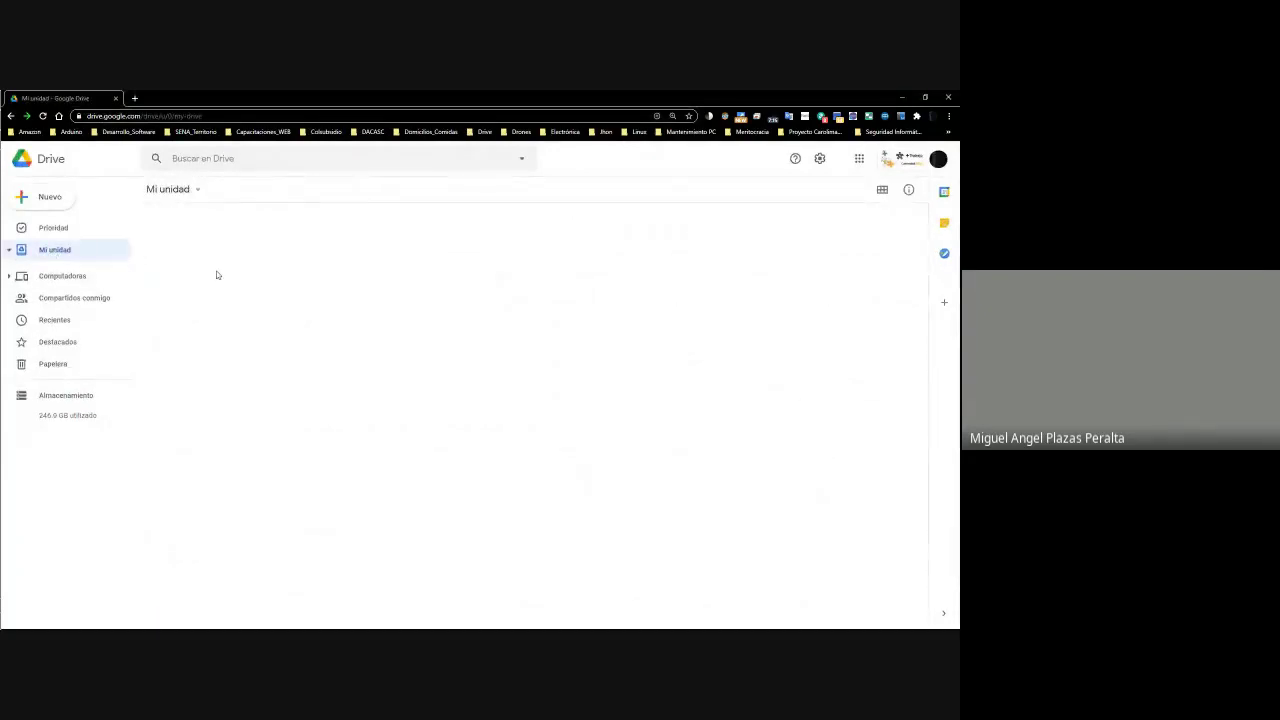
left_click(243, 475)
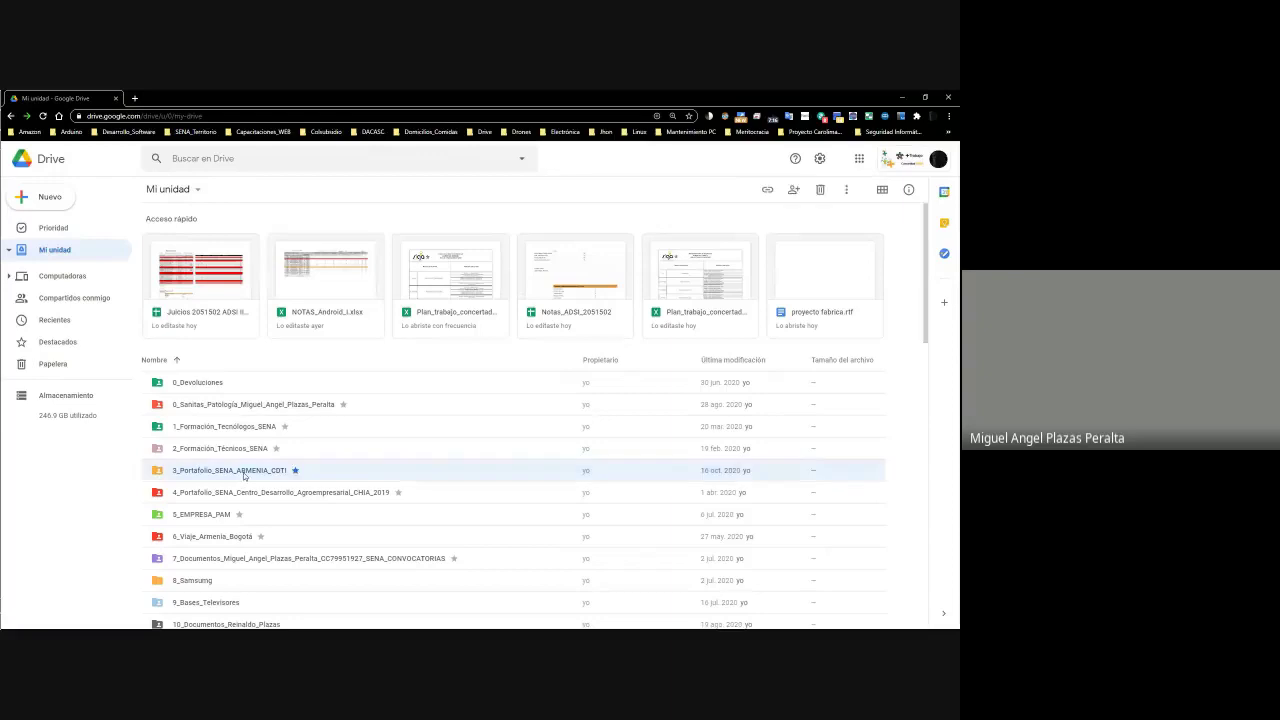
double_click(243, 474)
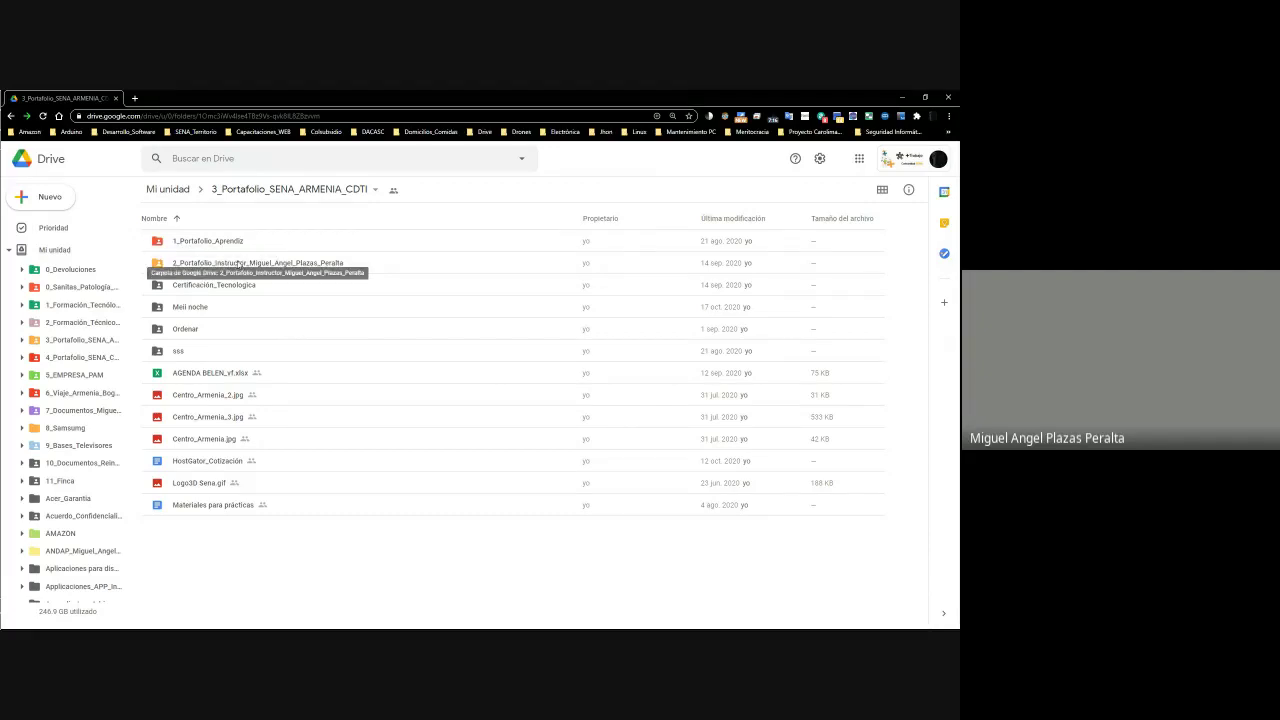
double_click(239, 265)
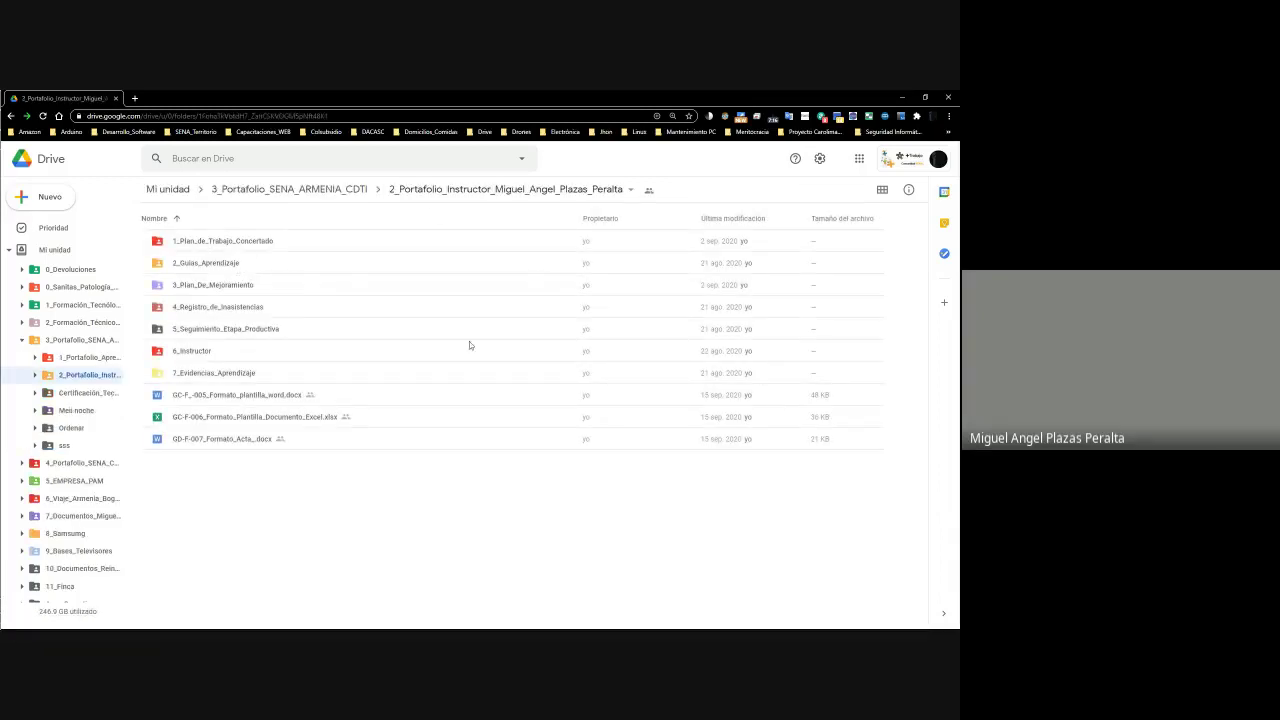
left_click(355, 192)
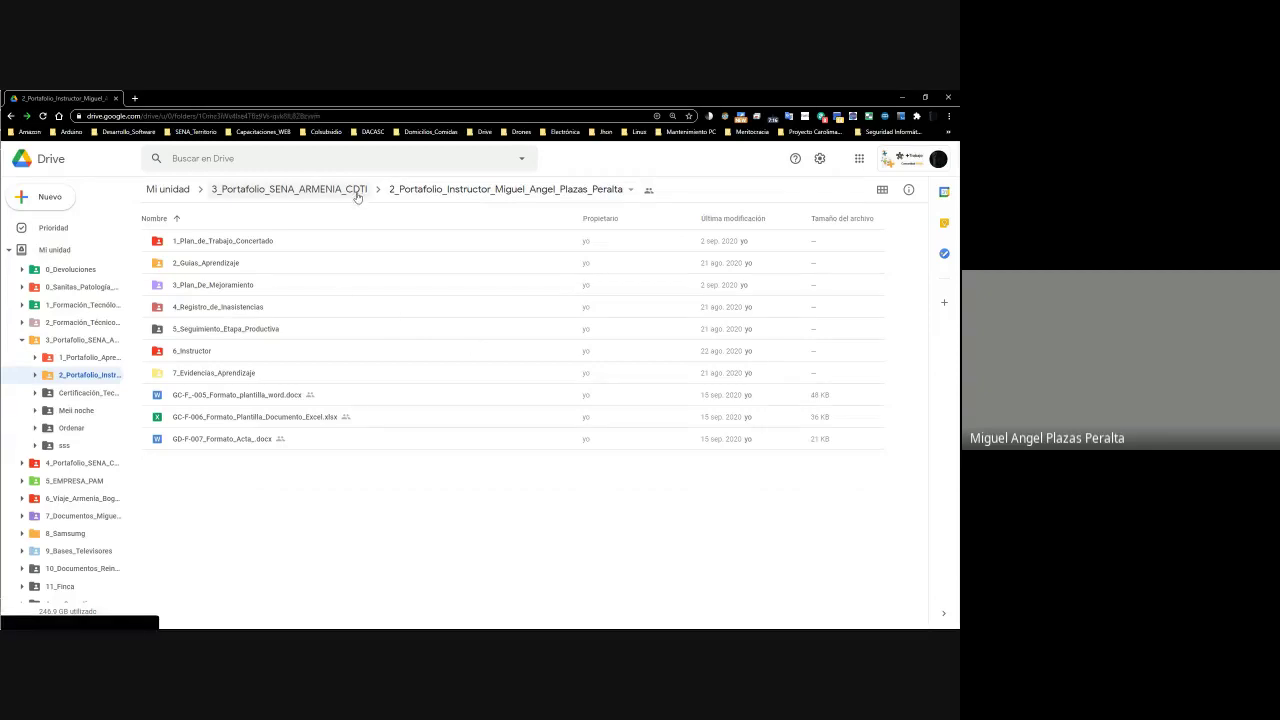
double_click(243, 238)
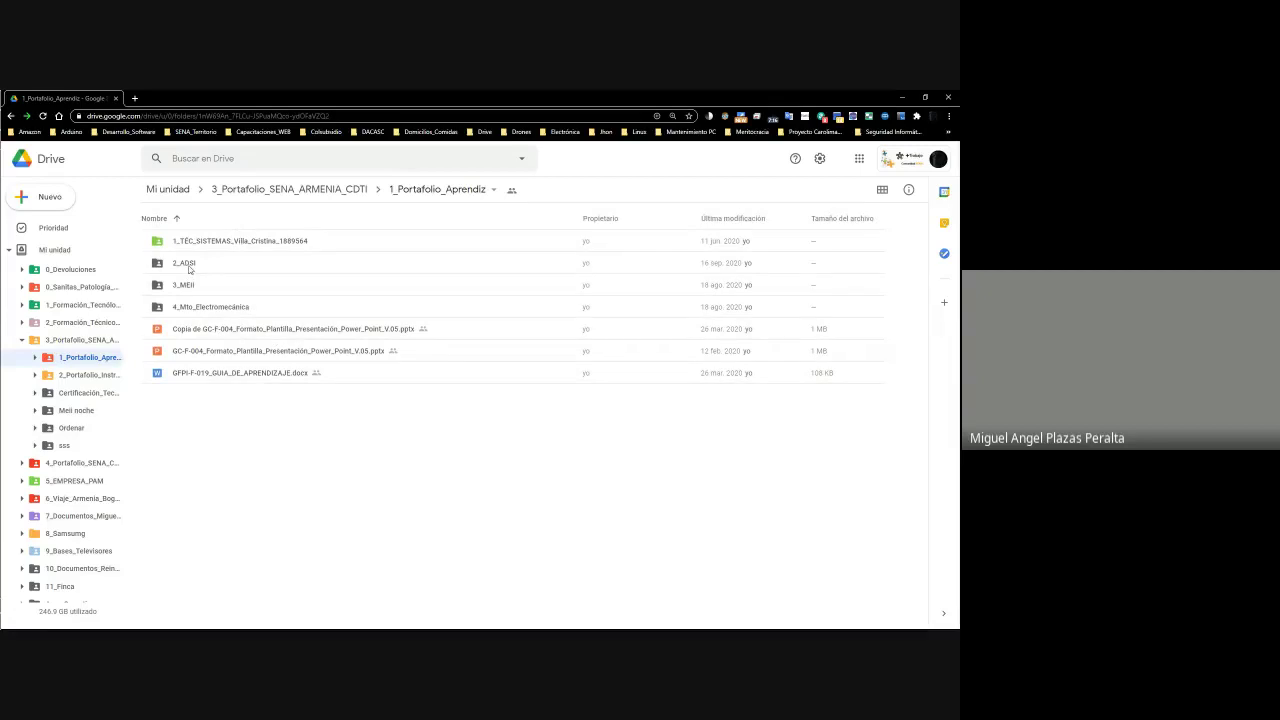
left_click(188, 266)
double_click(189, 267)
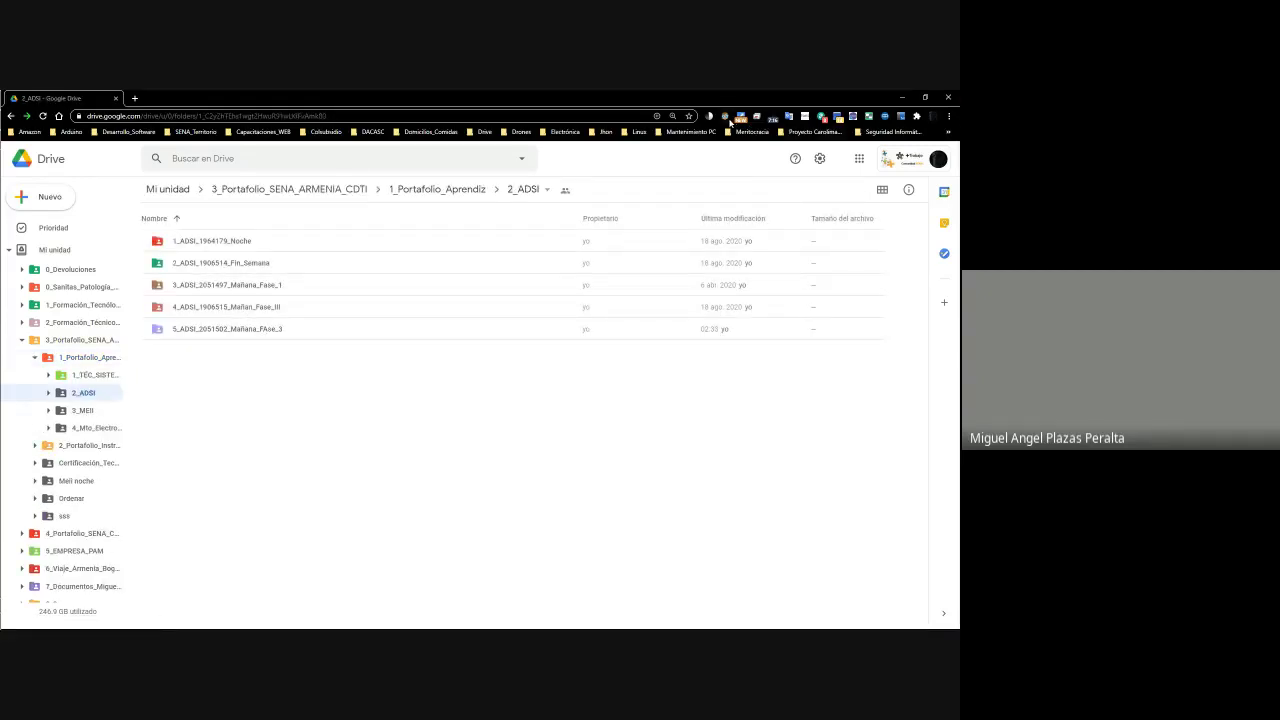
left_click(725, 116)
left_click(684, 156)
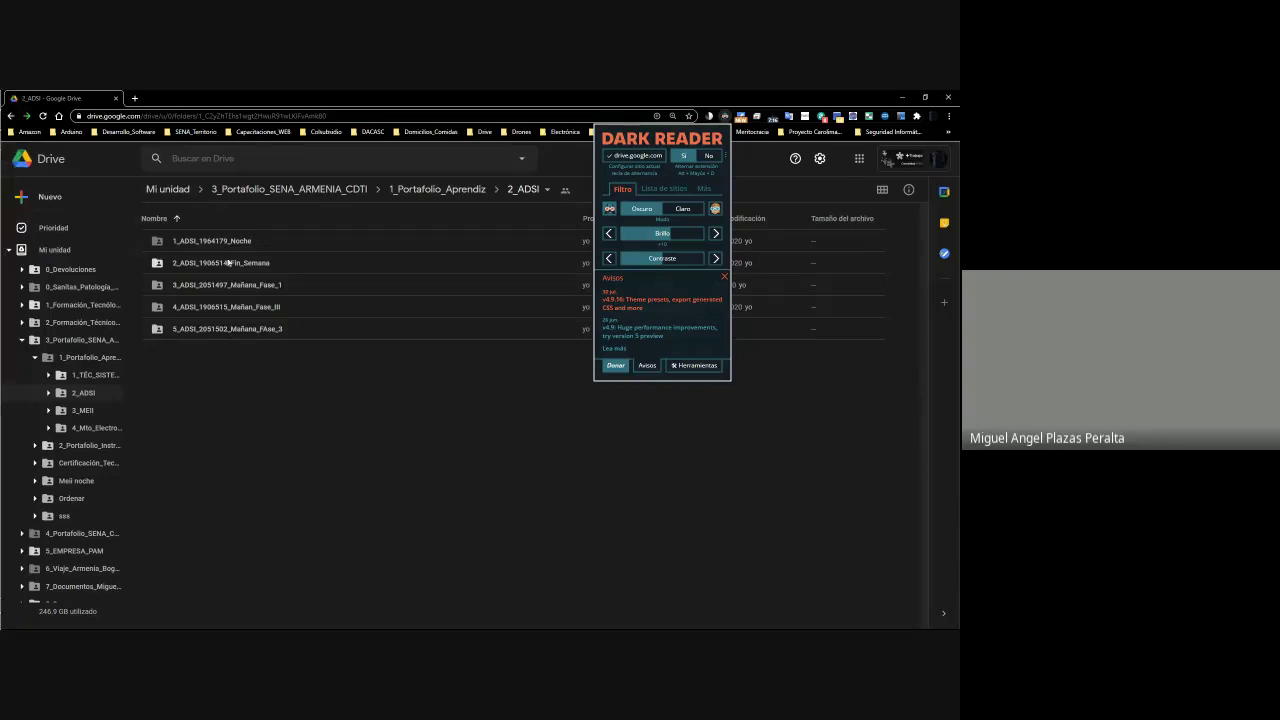
Dismiss the Dark Reader popup, open 5_ADSI_2051502_Mañana_FAse_3, and minimize the browser
left_click(234, 326)
double_click(234, 329)
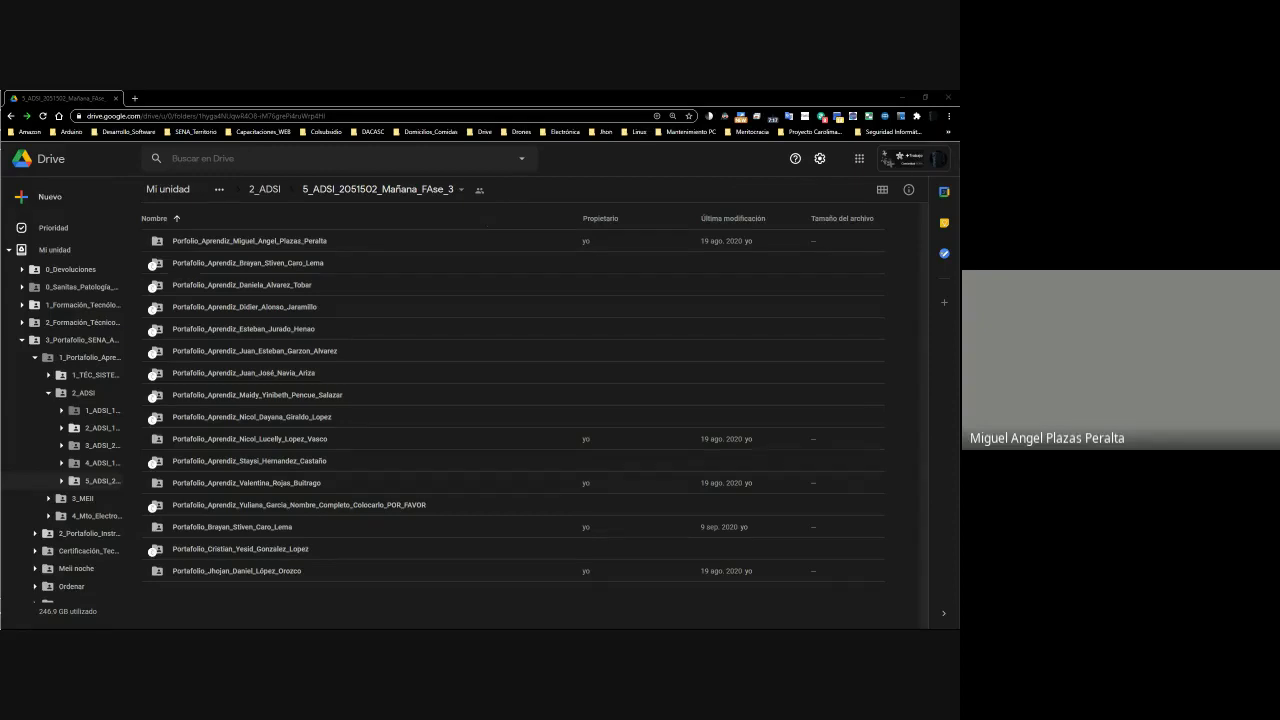
left_click(903, 98)
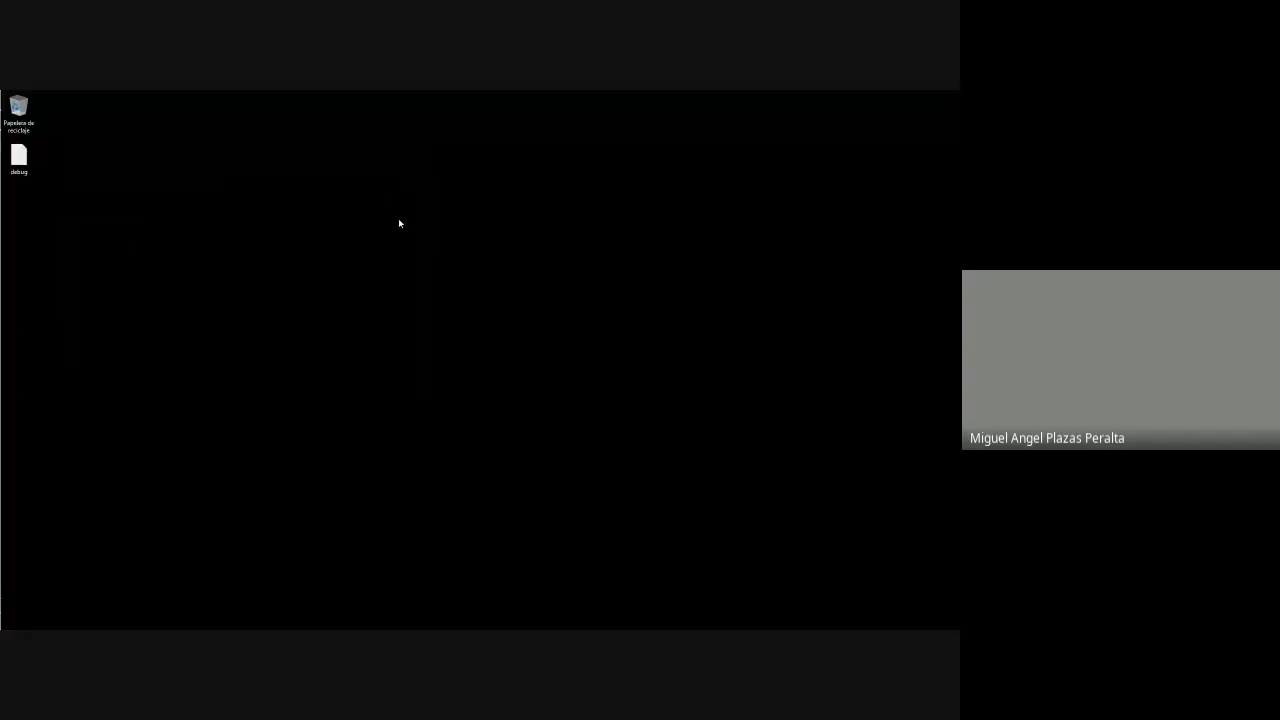
Enter 0 in all five Actividad cells of row 7, J7 through N7
key("alt+Tab")
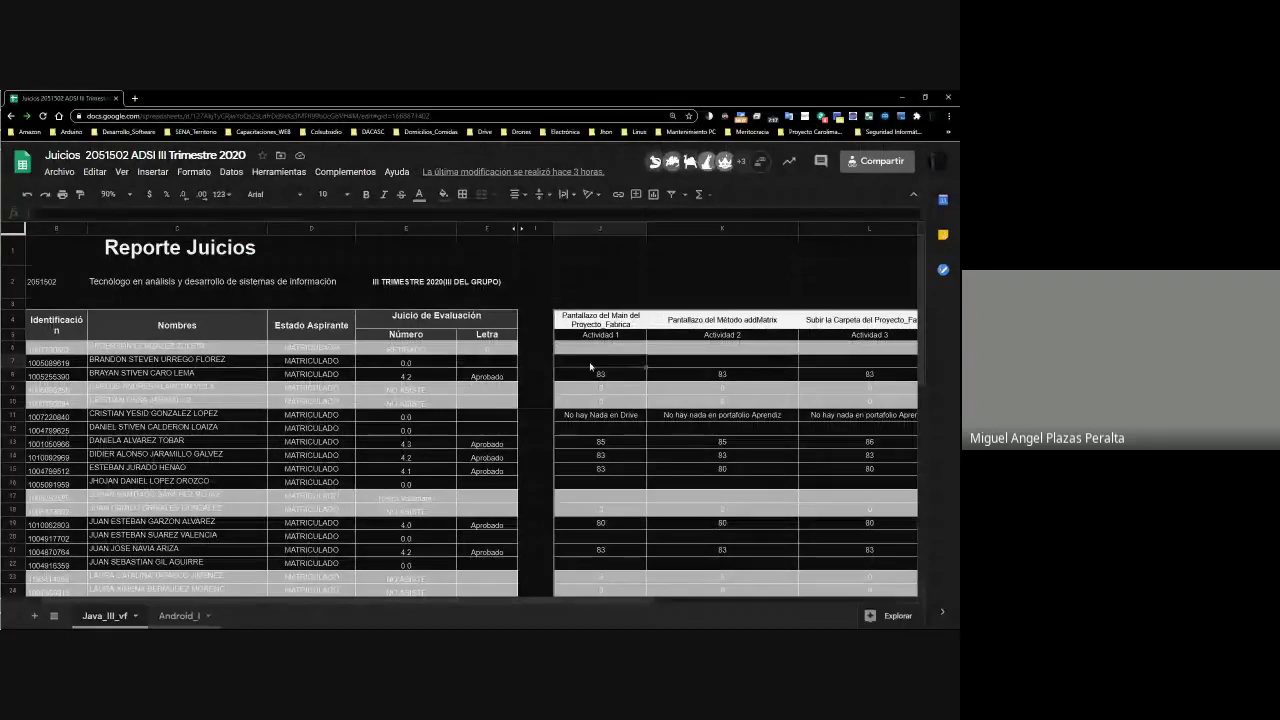
left_click(669, 363)
left_click(607, 358)
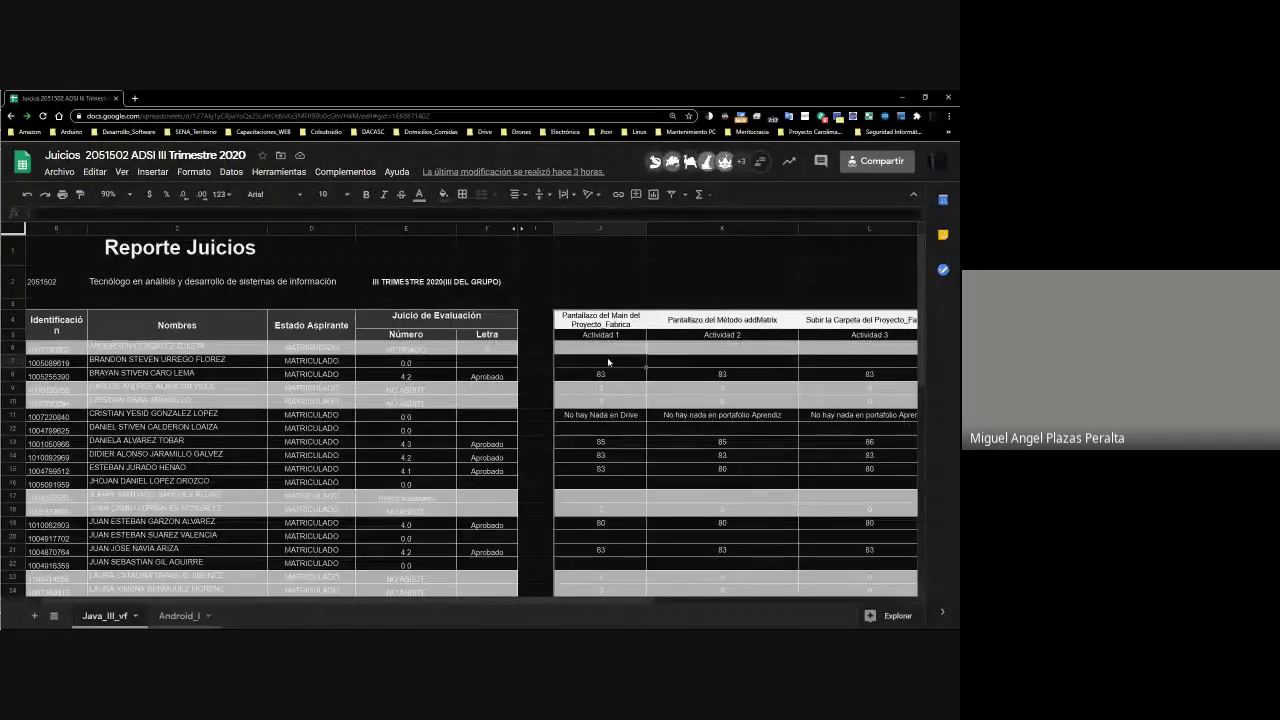
type("0")
key("Tab")
type("0")
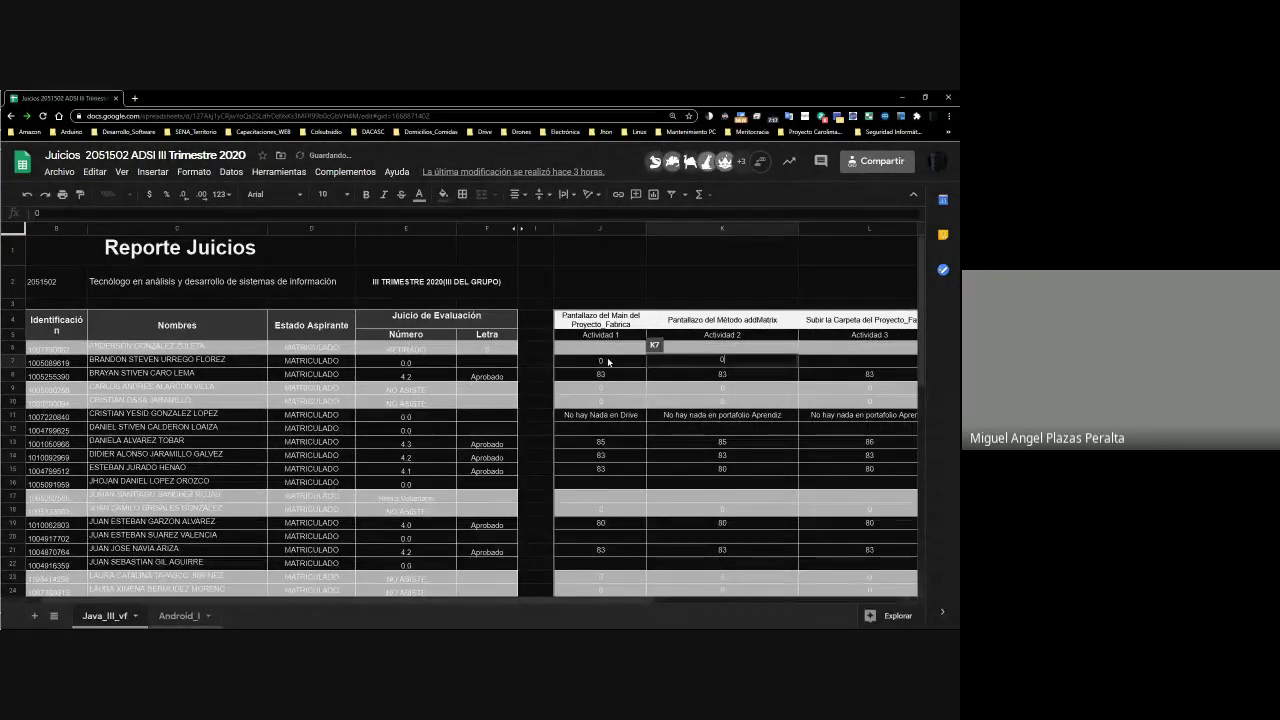
key("Tab")
type("0")
key("Tab")
type("0")
key("Tab")
type("0")
key("Tab")
key("Tab")
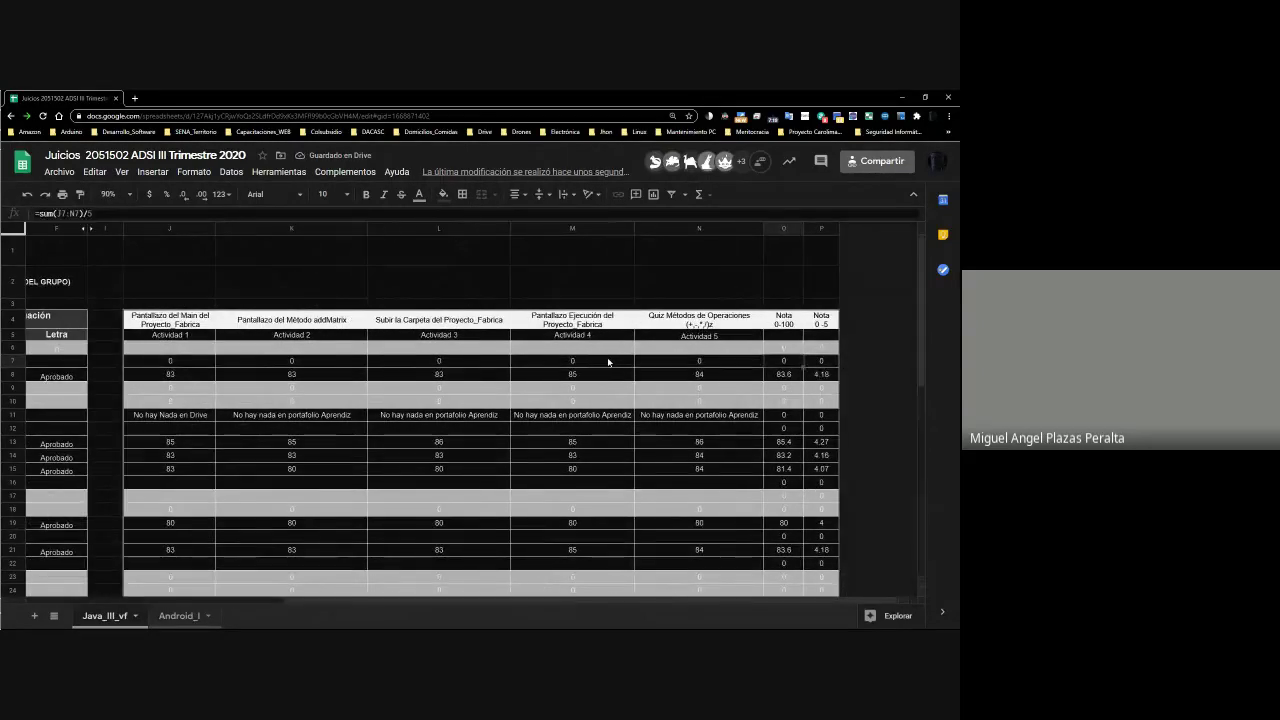
Review row 7's average in O7, grade cells E7 and F7, and the 0–5 formula in P7
key("Left")
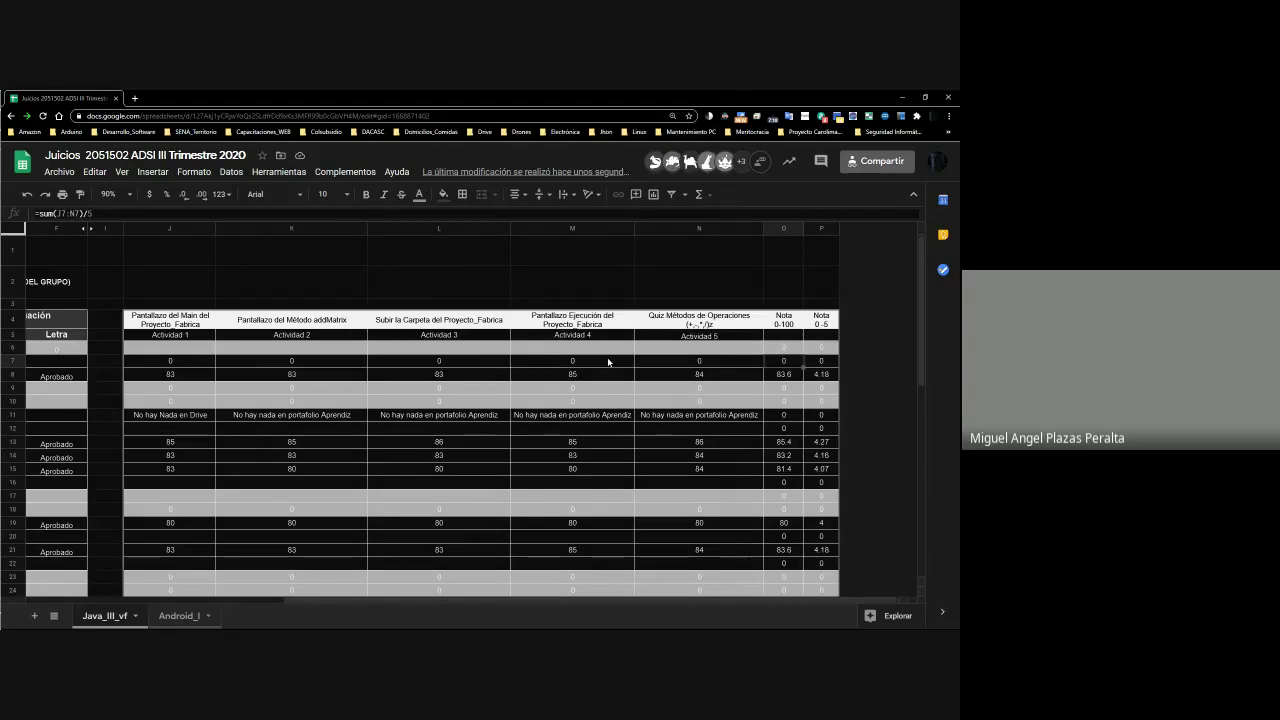
key("Left")
key("Left")
key("Left")
key("Left")
key("Left")
key("Left")
key("Left")
key("Left")
key("Left")
key("Left")
key("Left")
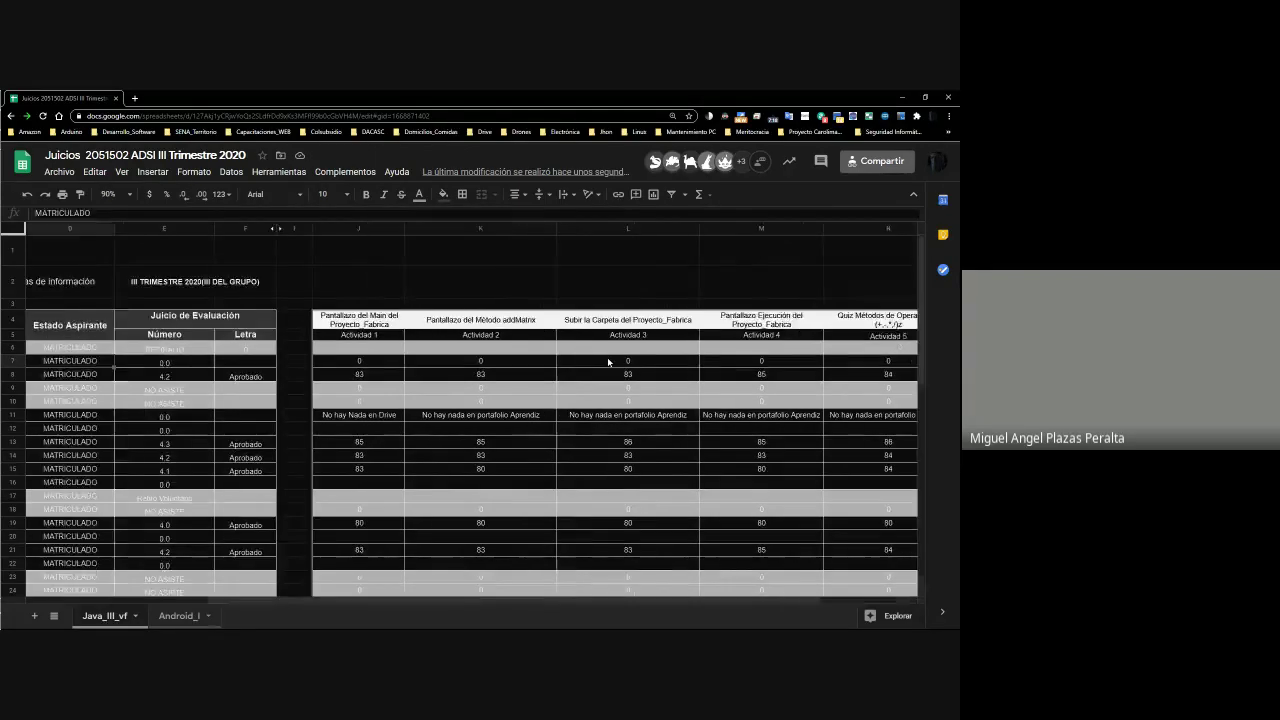
key("Right")
key("Right")
key("Right")
key("Right")
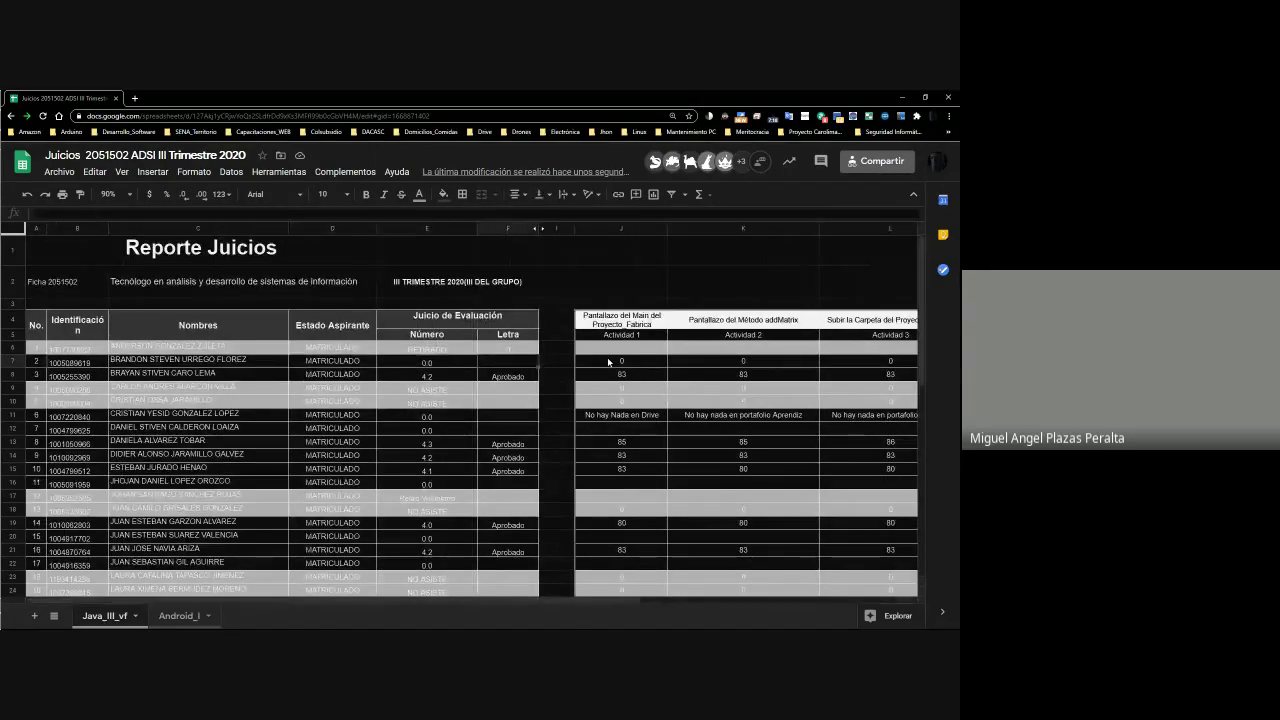
key("Right")
key("Left")
key("Left")
key("Left")
key("Right")
key("Right")
key("Right")
key("Right")
key("Right")
key("Right")
key("Right")
key("Right")
key("Right")
key("Right")
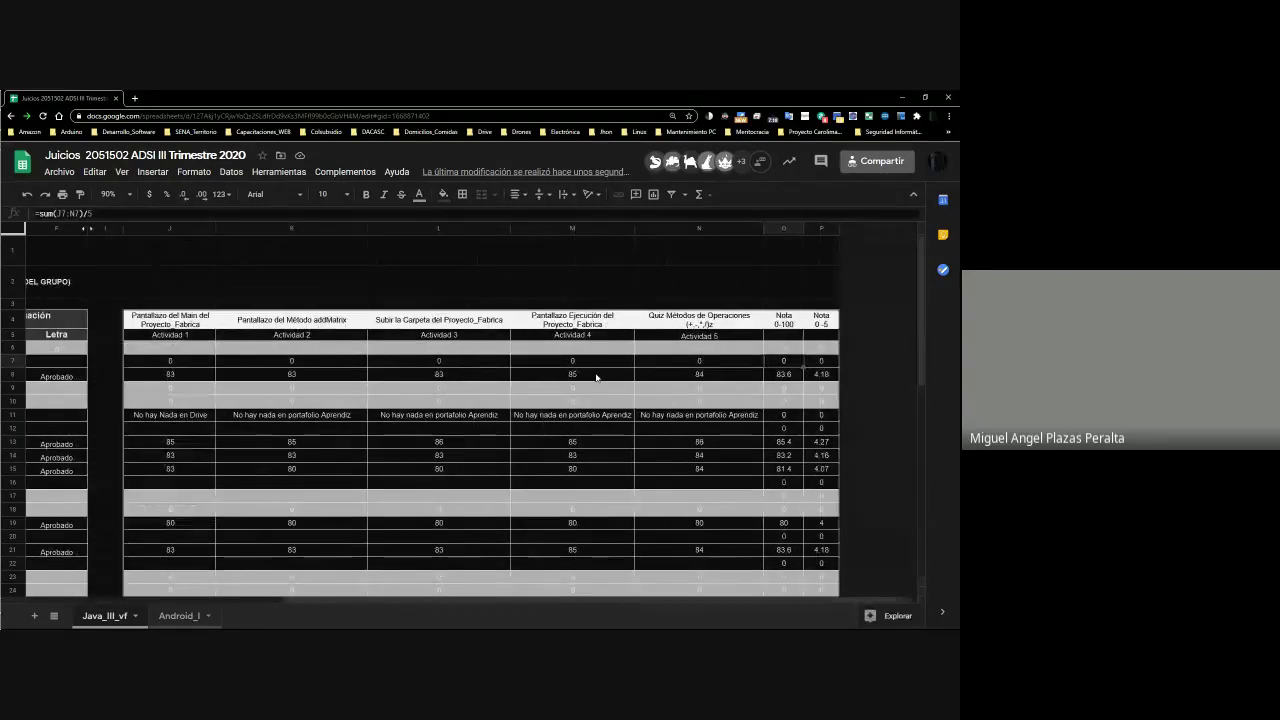
key("Right")
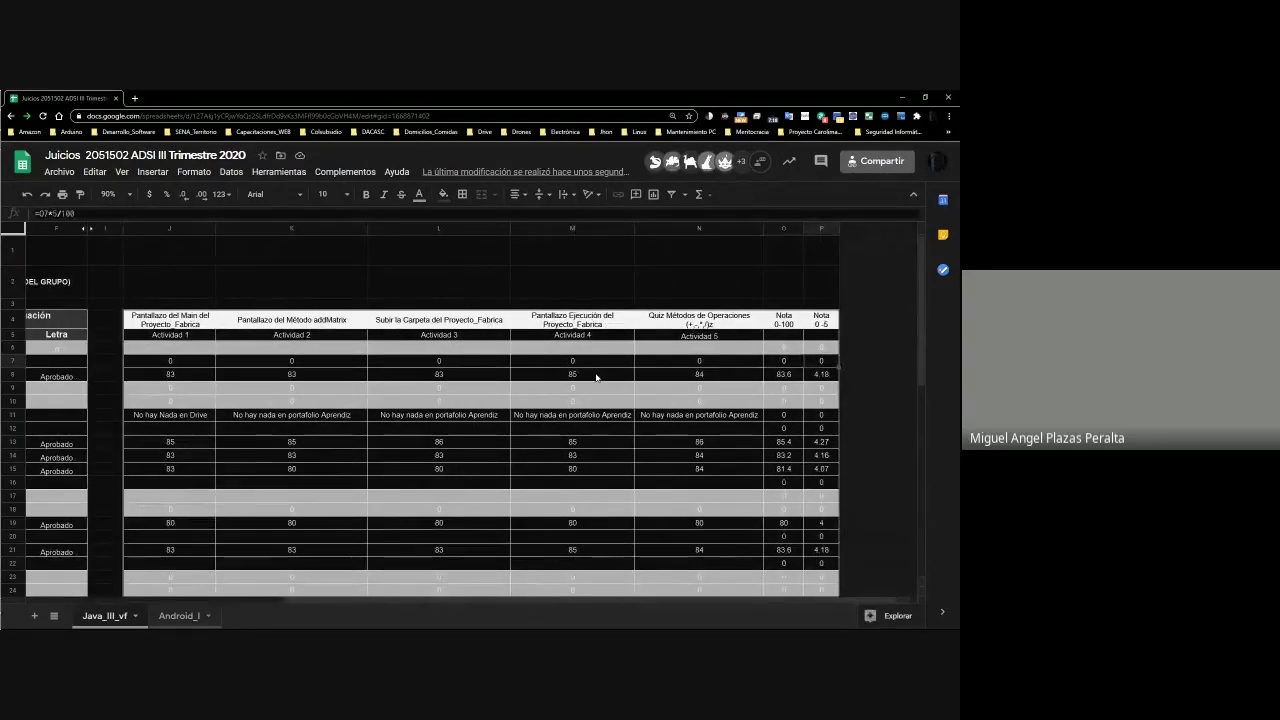
key("Left")
key("Left")
key("Left")
key("Left")
key("Left")
key("Left")
key("Left")
key("Left")
key("Left")
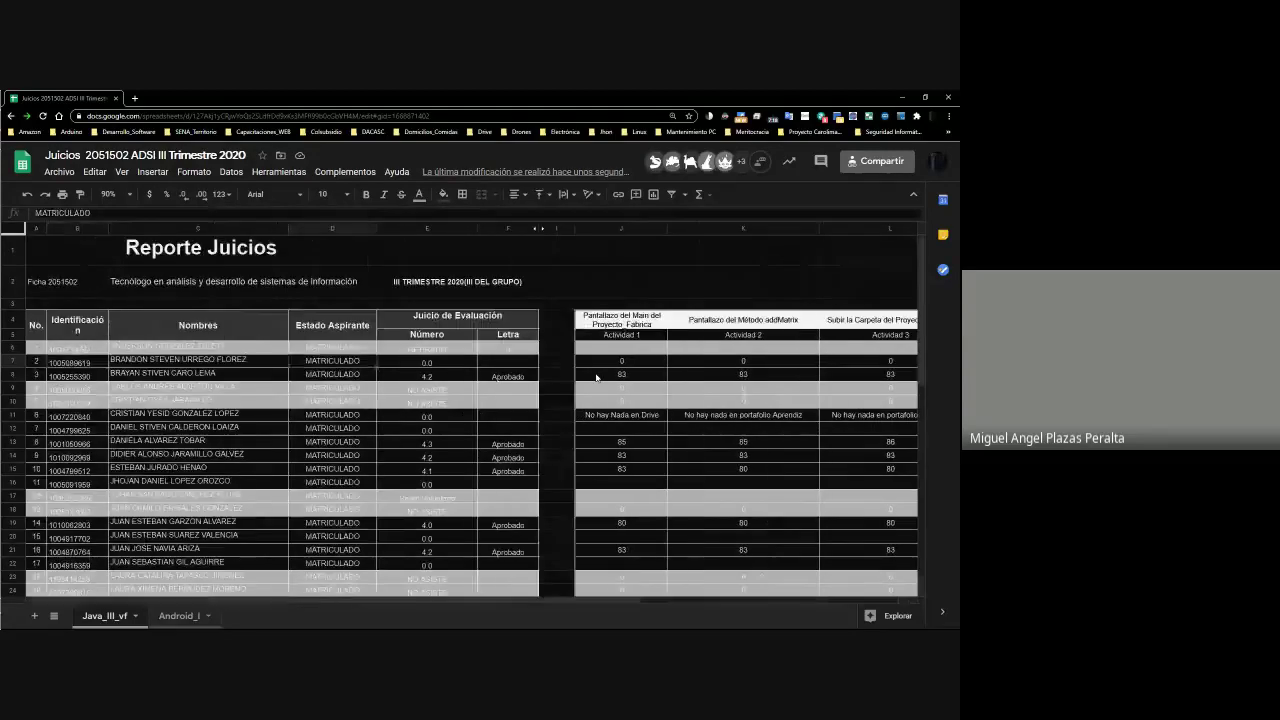
Set E7 to =P7 and mark F7 as 'No Aprobado'
key("Right")
type("=P")
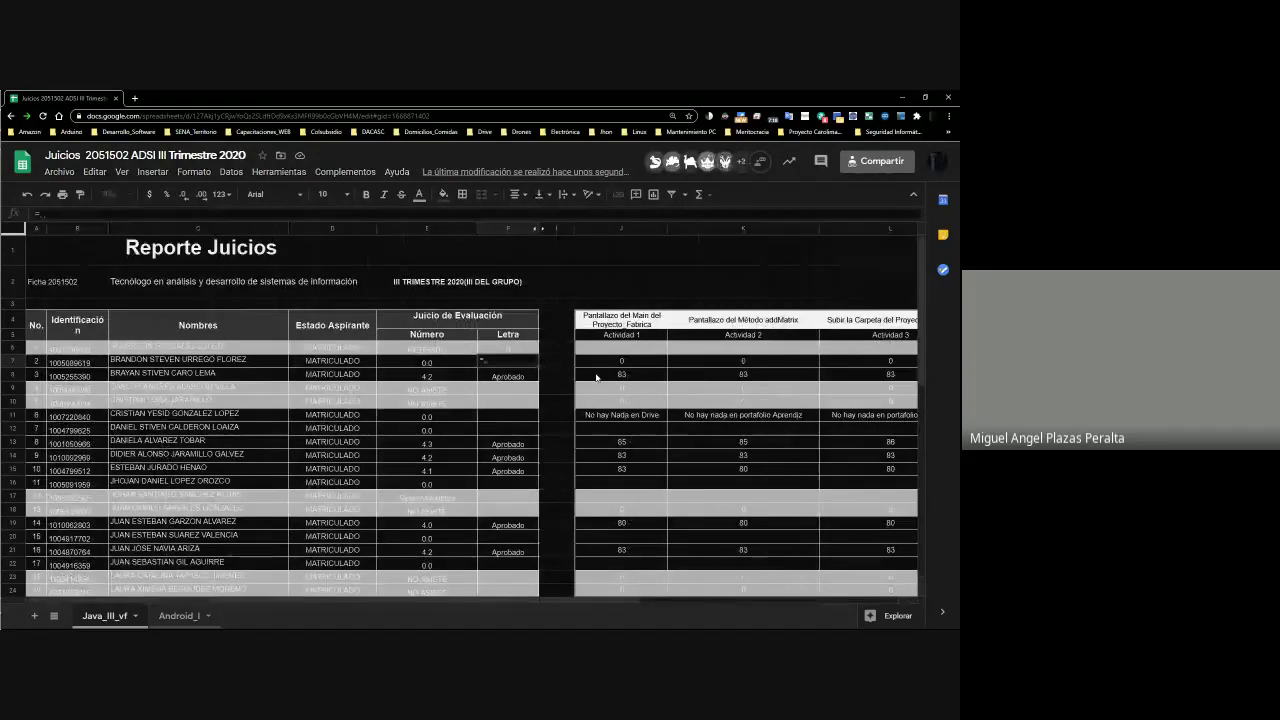
type("7")
key("Return")
key("Up")
key("Left")
type("=P7")
key("Return")
key("Up")
key("Right")
type("No Aprobado")
key("Return")
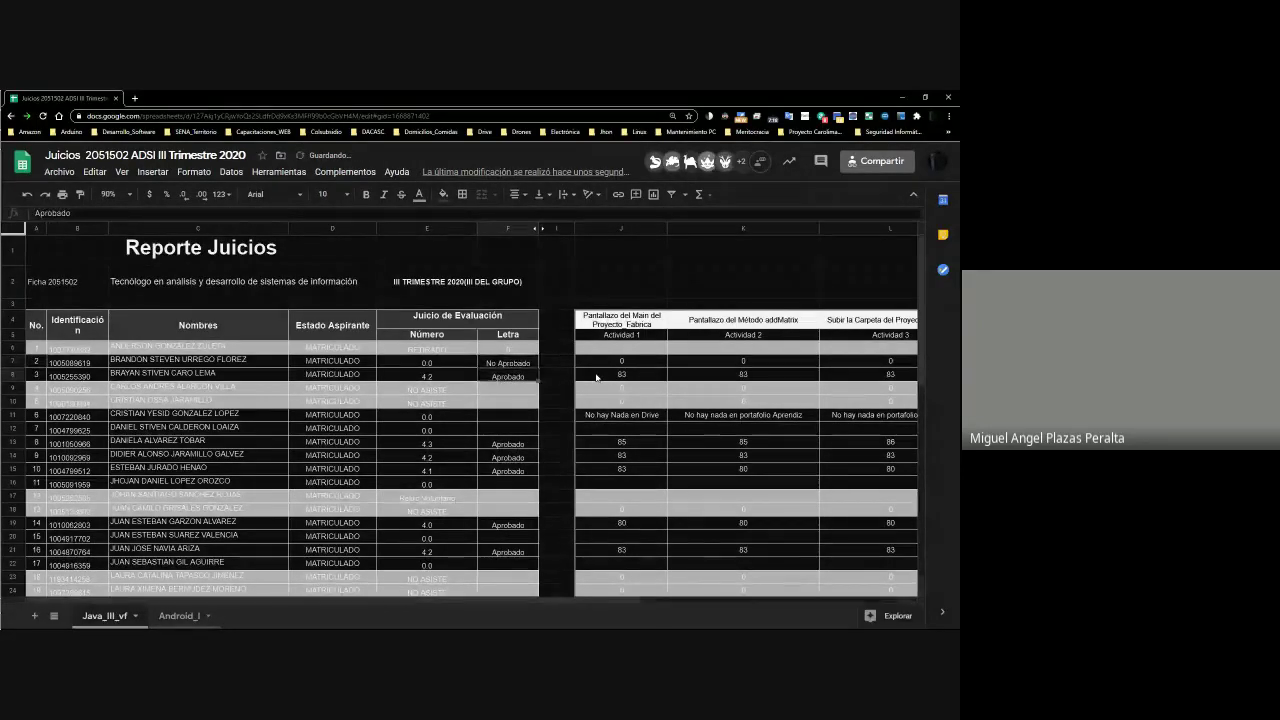
key("Left")
key("Left")
key("Left")
key("Left")
key("Right")
key("Right")
key("Right")
key("Right")
key("Right")
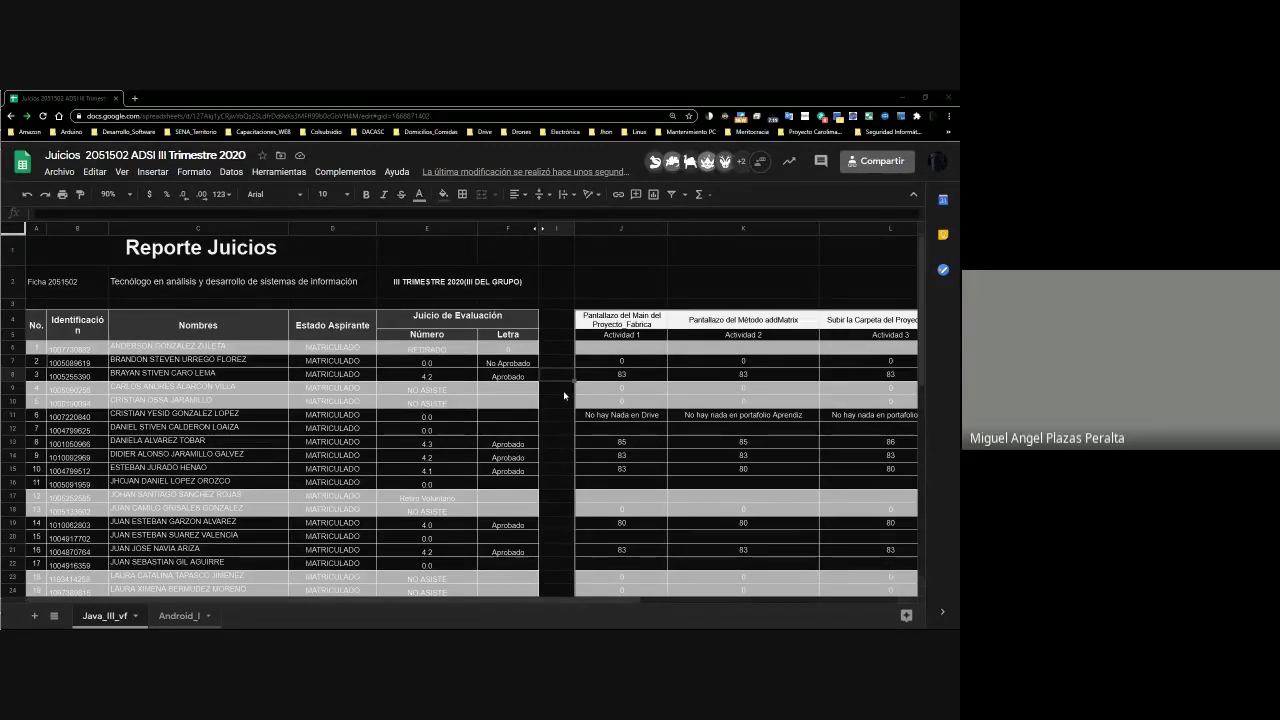
left_click(630, 376)
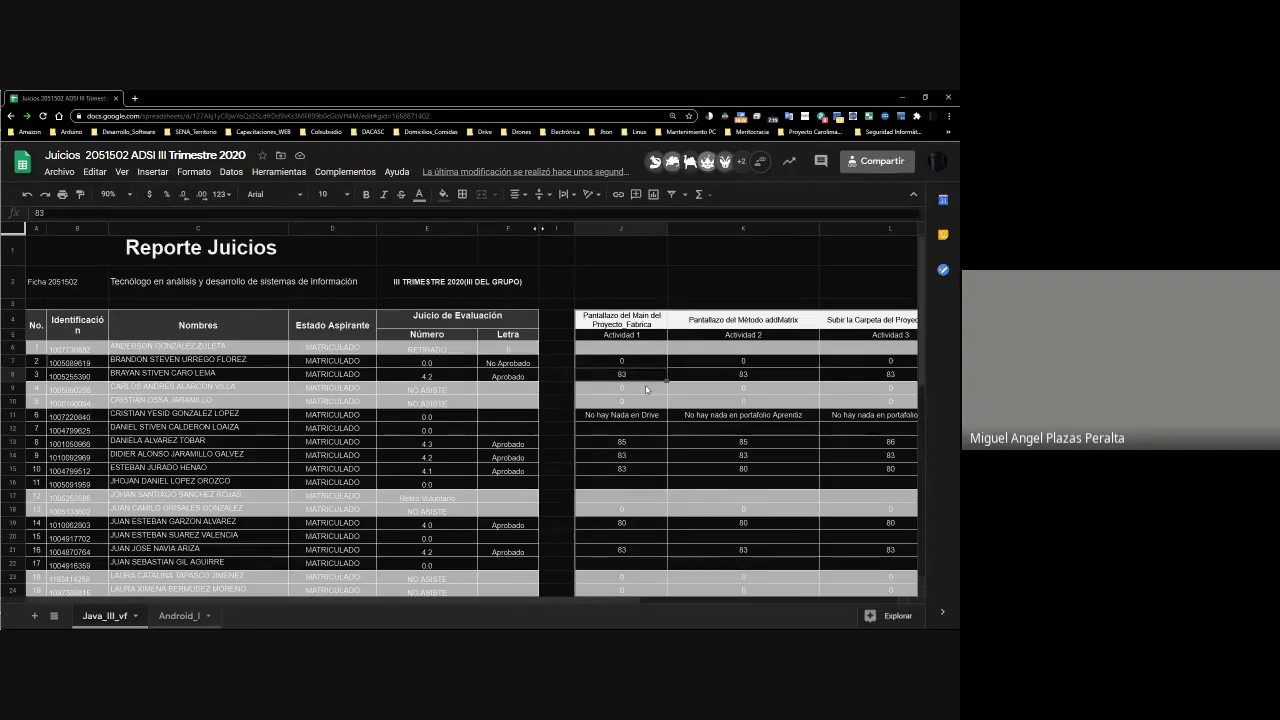
key("Right")
scroll(646, 390, "right", 2)
key("Left")
key("Right")
key("Left")
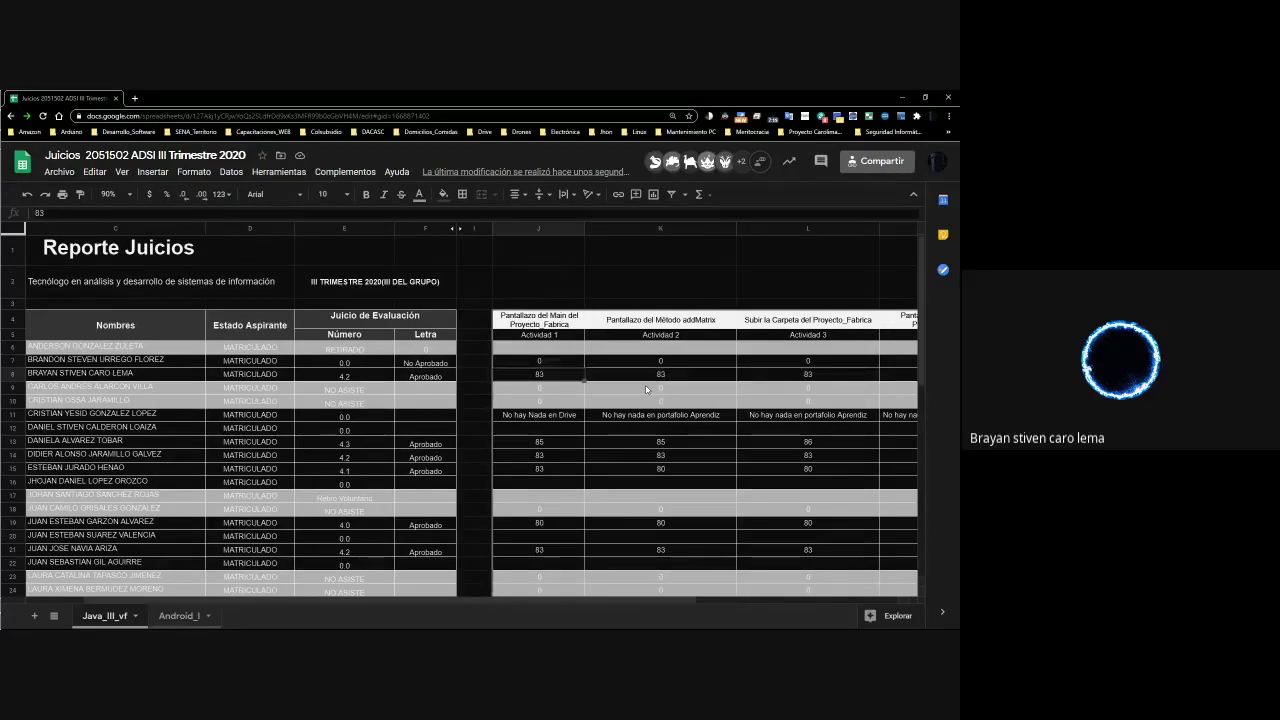
key("Right")
key("Right")
key("Right")
key("Right")
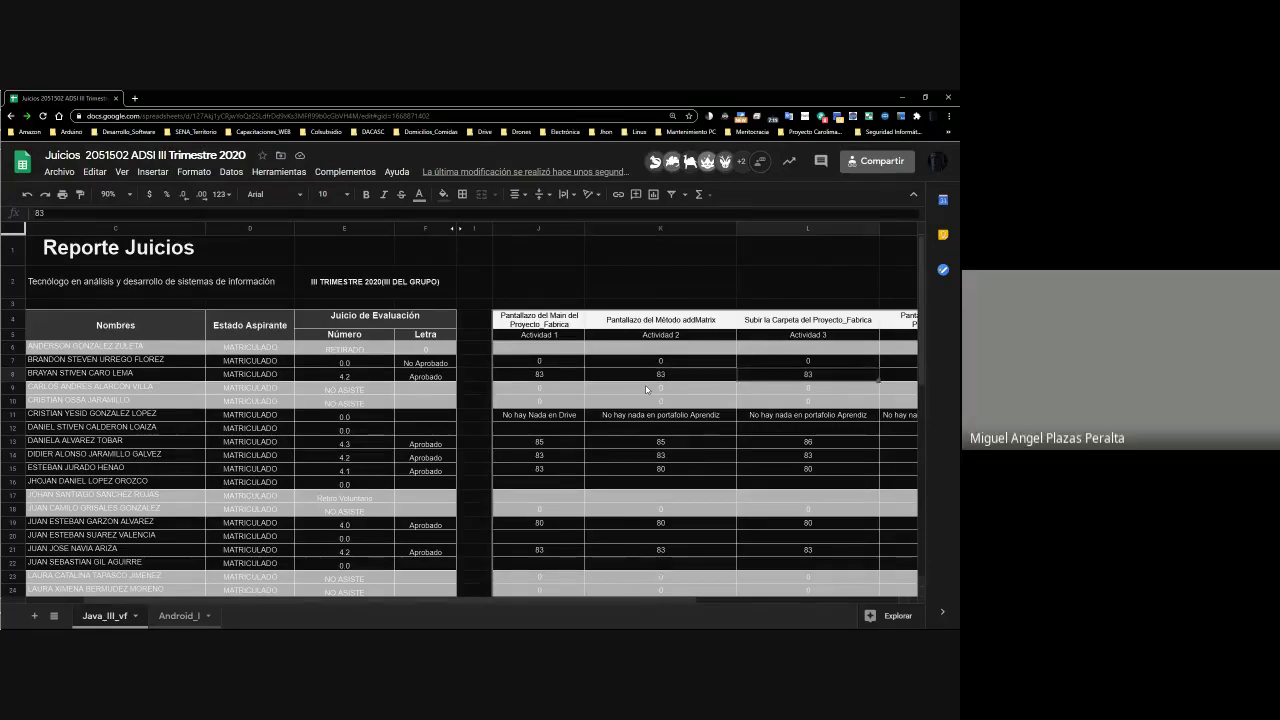
key("Left")
key("Left")
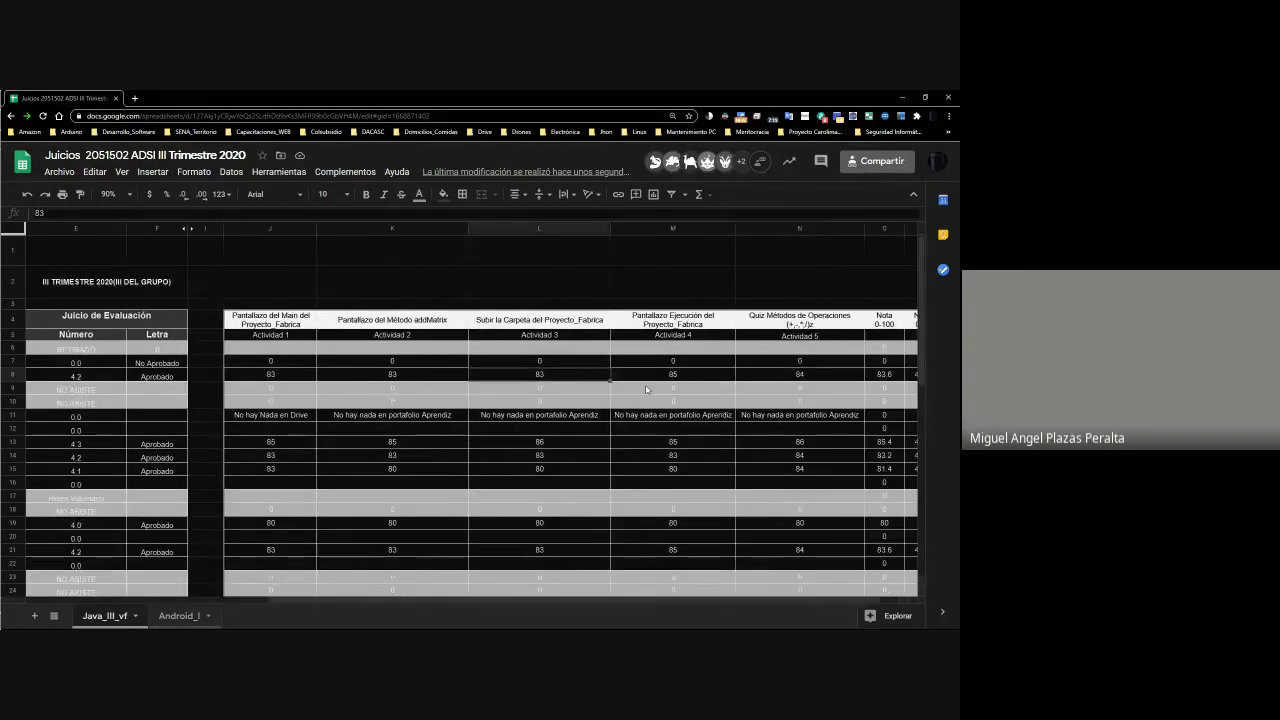
key("Right")
key("Right")
key("Right")
key("Right")
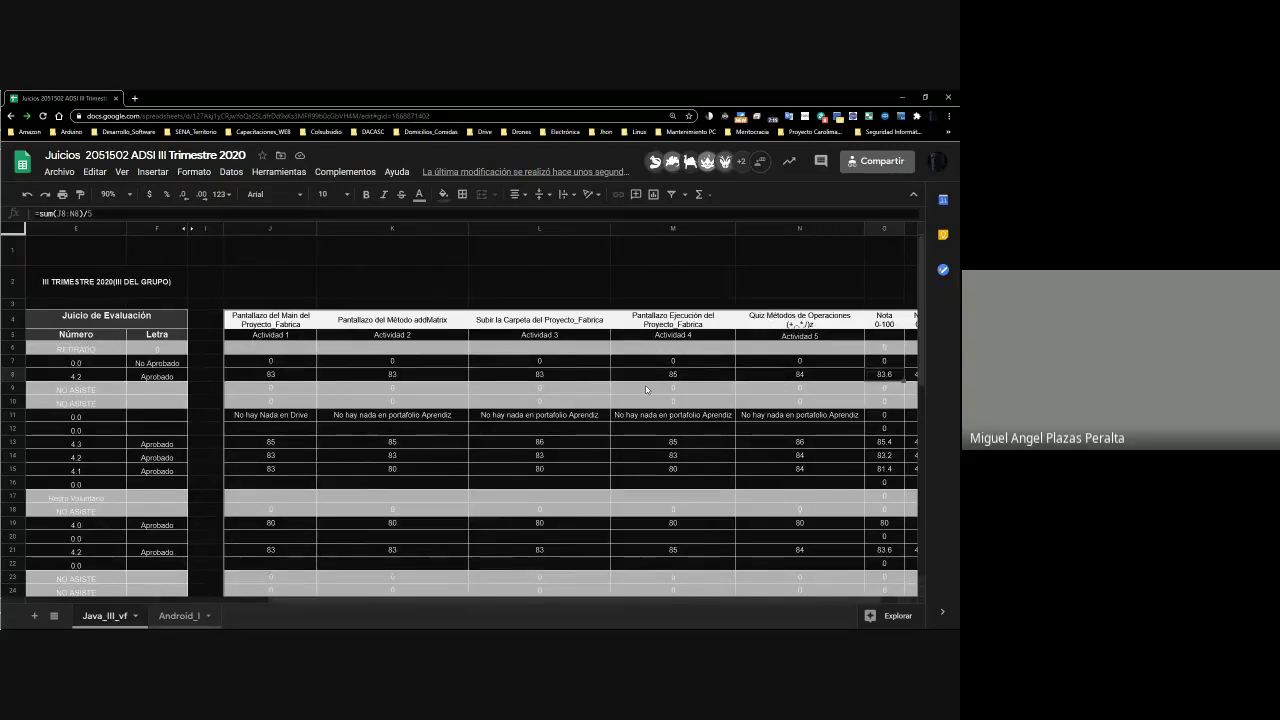
key("Left")
key("Left")
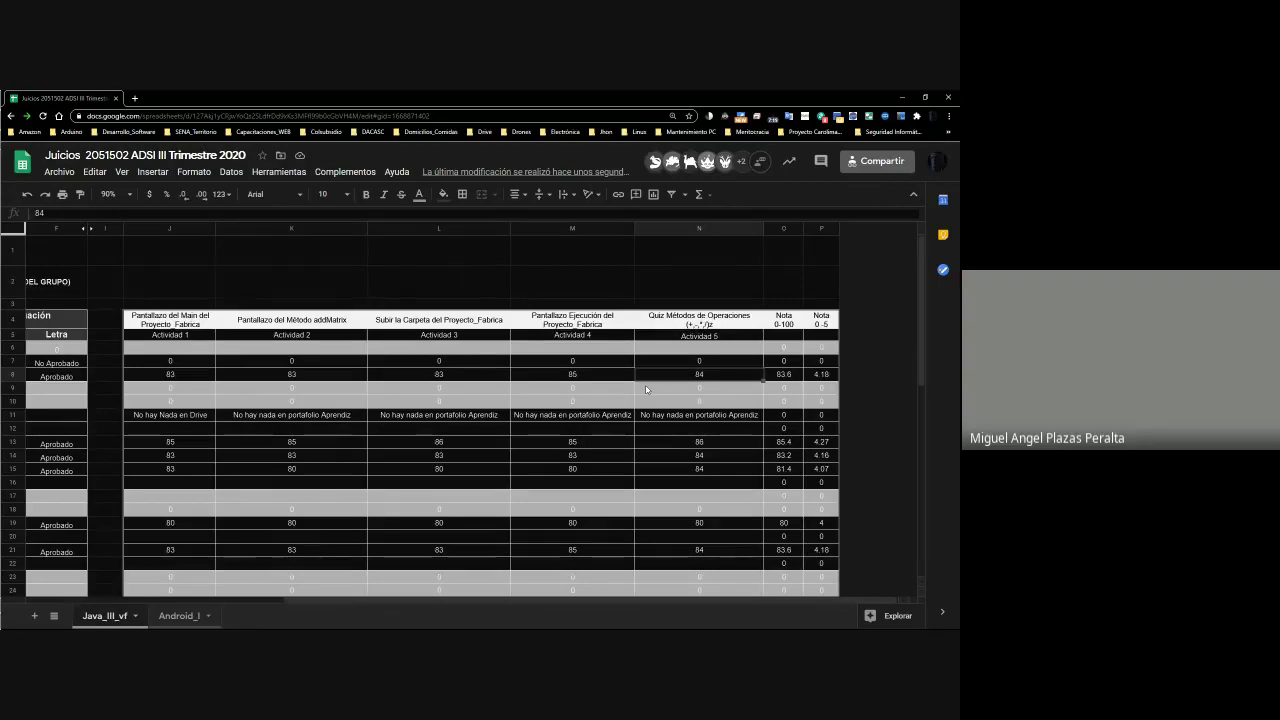
key("Right")
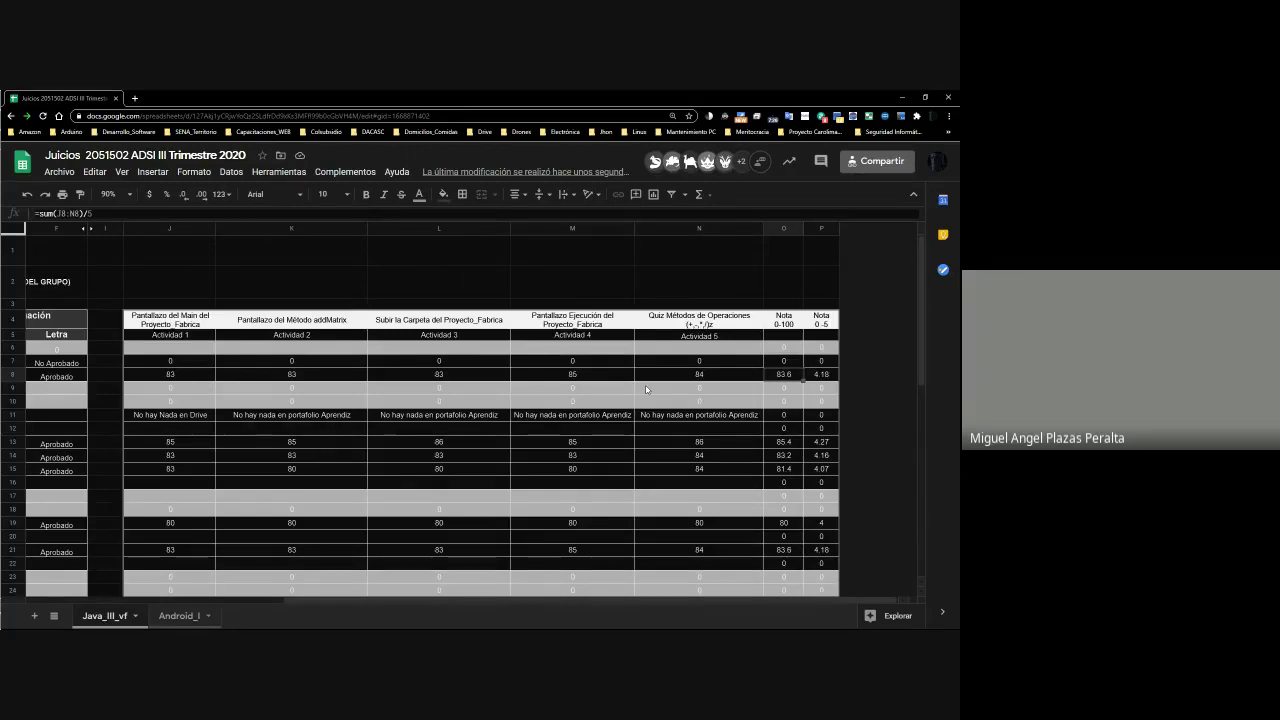
key("Right")
key("Left")
key("Right")
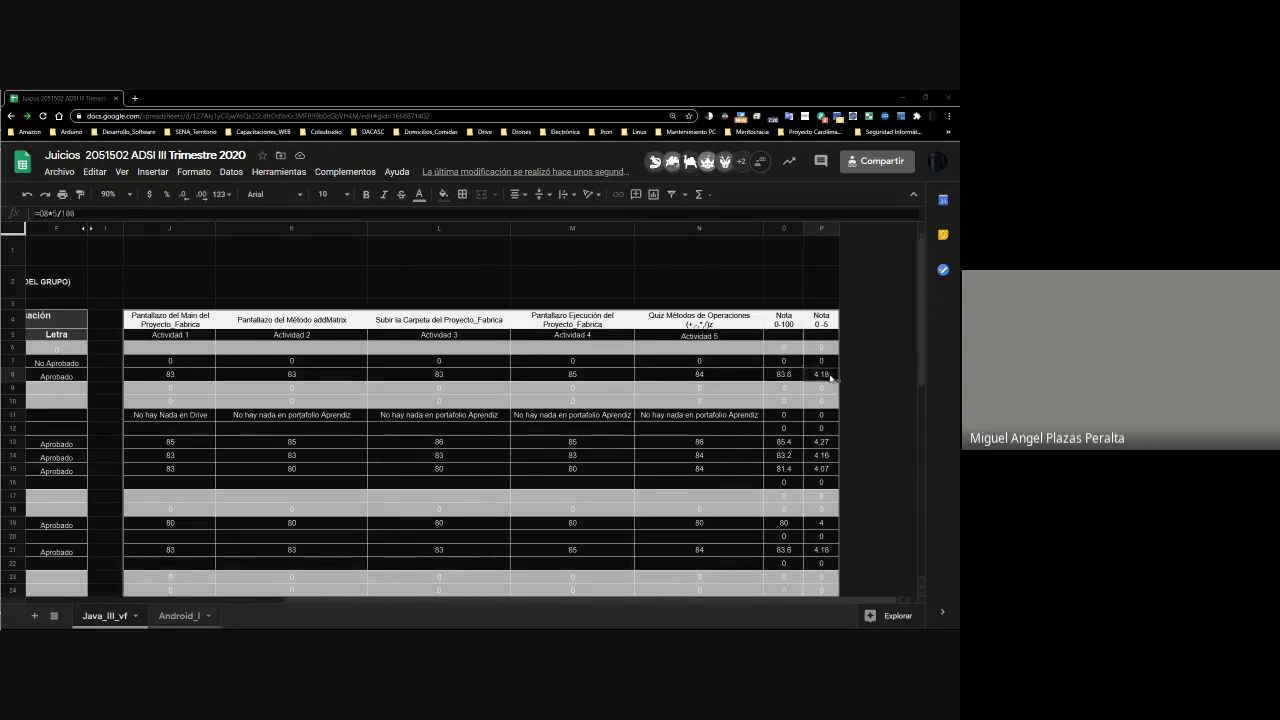
left_click(778, 375)
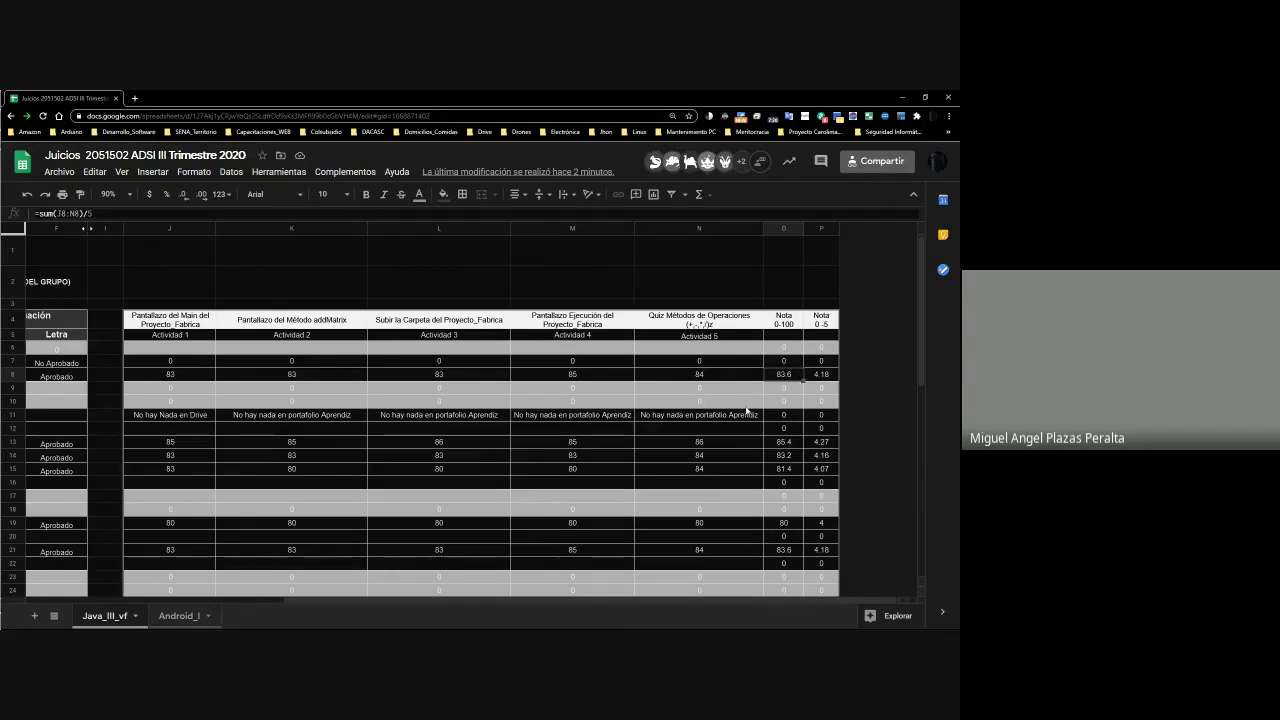
left_click(817, 375)
key("Right")
key("Right")
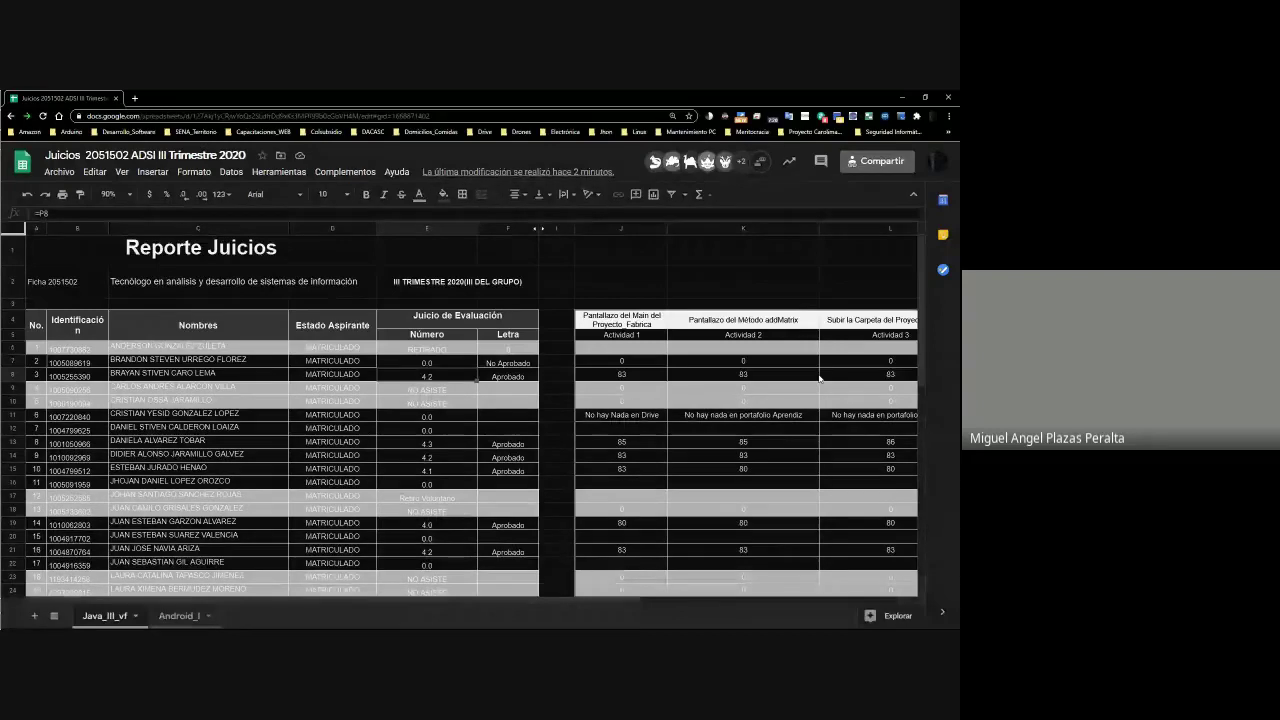
key("Right")
key("Left")
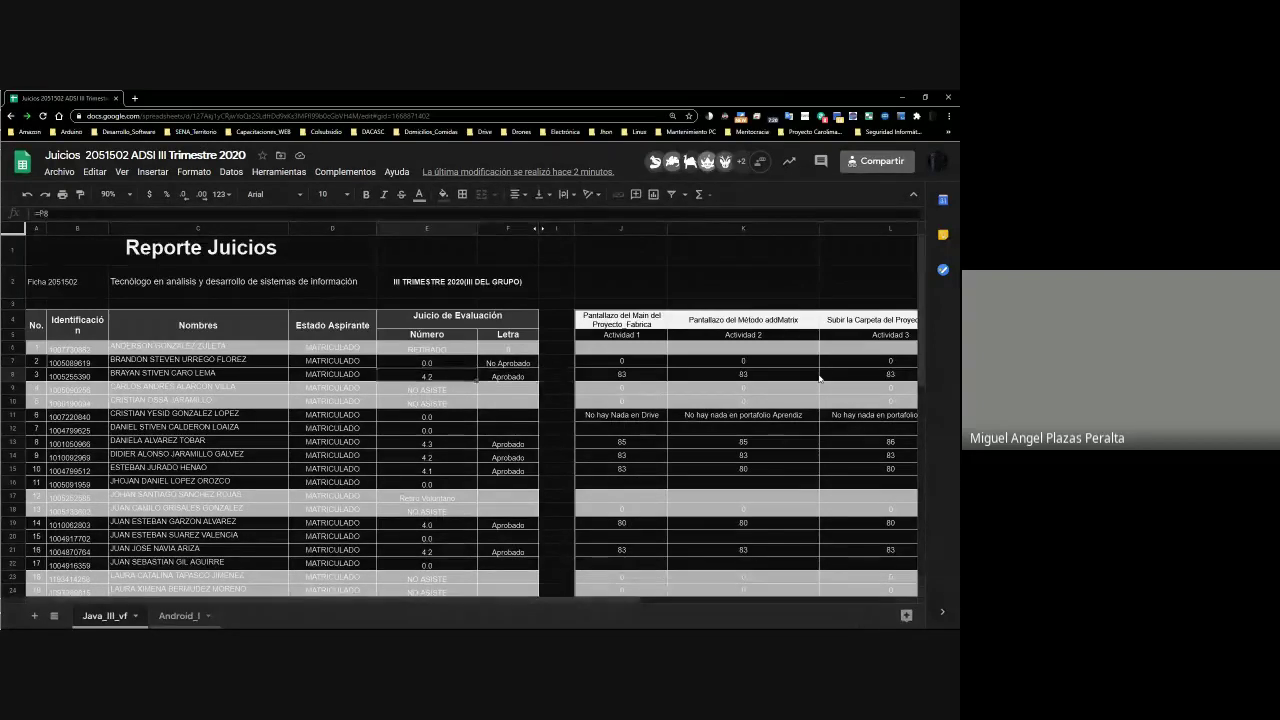
key("ctrl+Right")
key("ctrl+Right")
key("ctrl+Right")
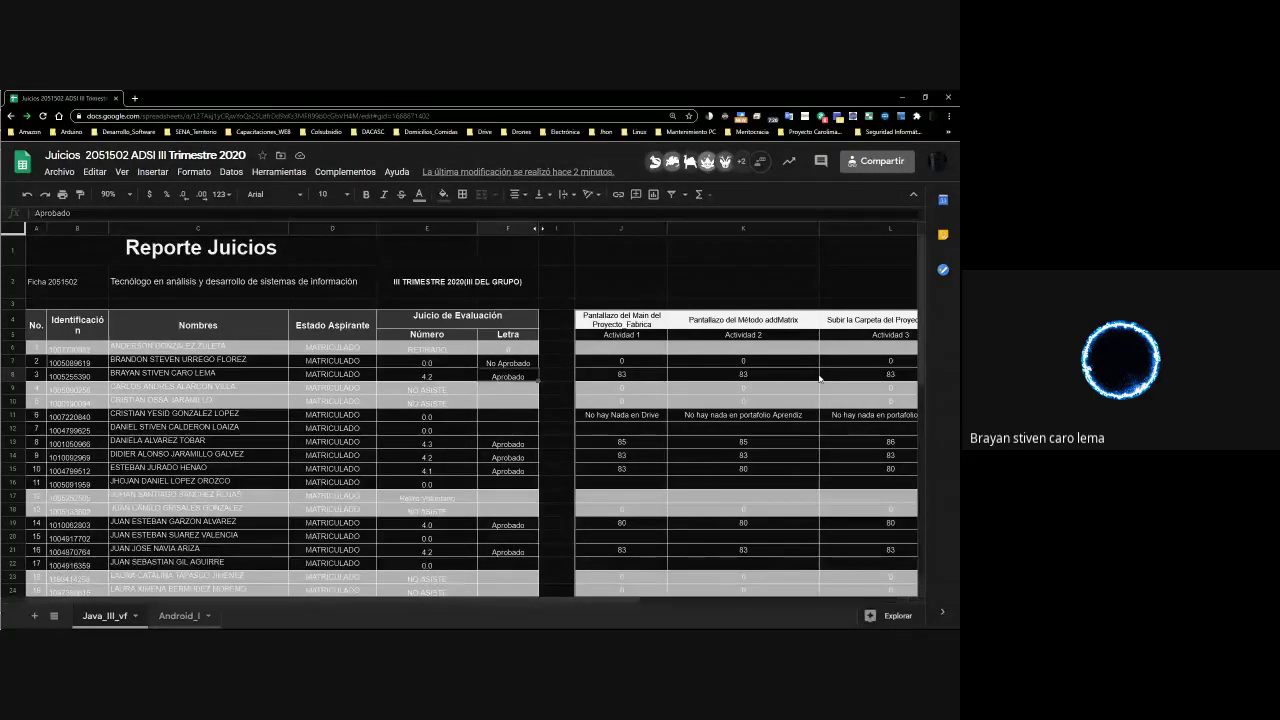
key("Left")
key("Left")
key("Left")
key("Left")
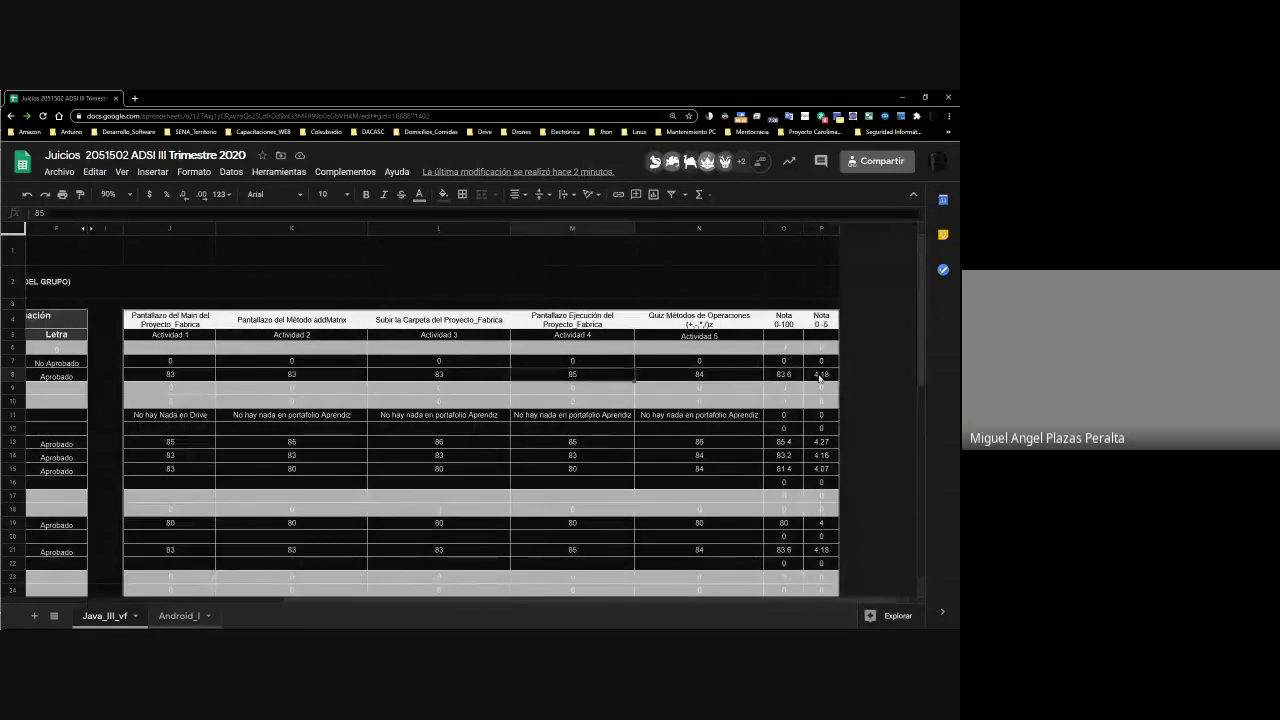
key("Right")
key("Right")
key("Right")
key("Left")
key("Left")
key("Left")
key("Left")
key("Left")
key("Left")
key("Left")
key("Left")
key("Left")
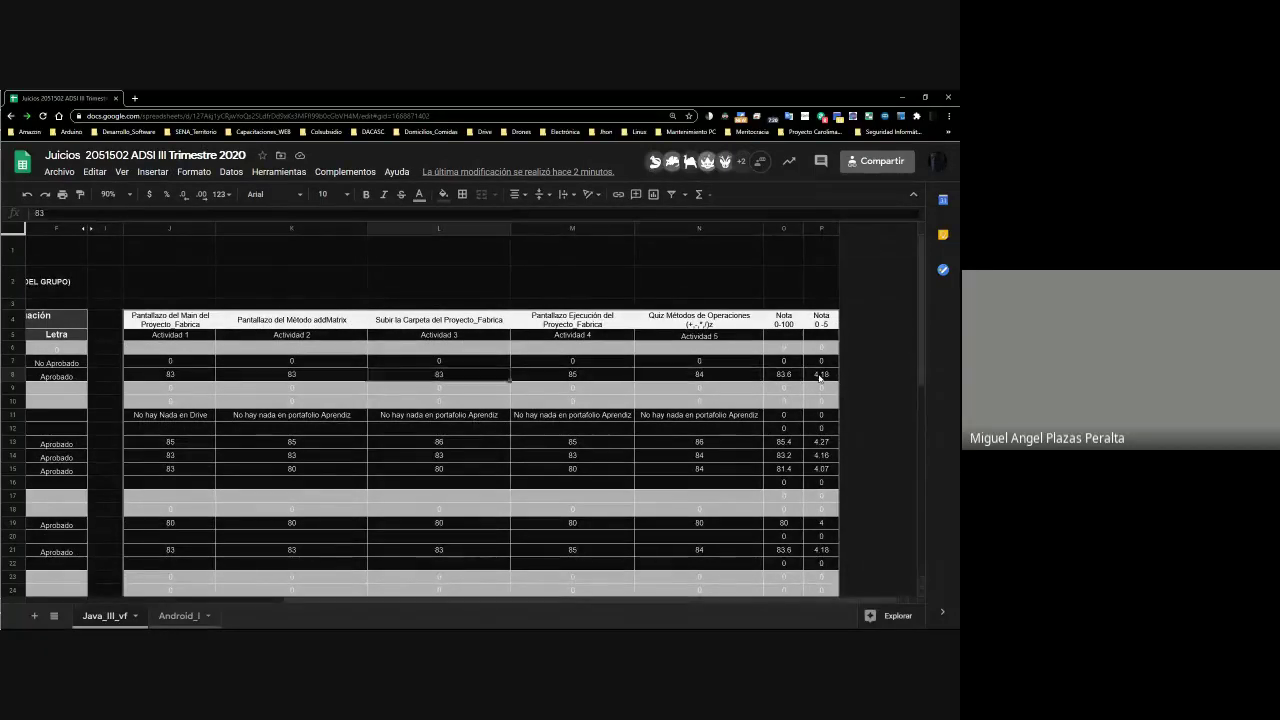
key("Right")
key("Right")
key("Right")
key("Right")
key("Right")
key("Right")
key("Right")
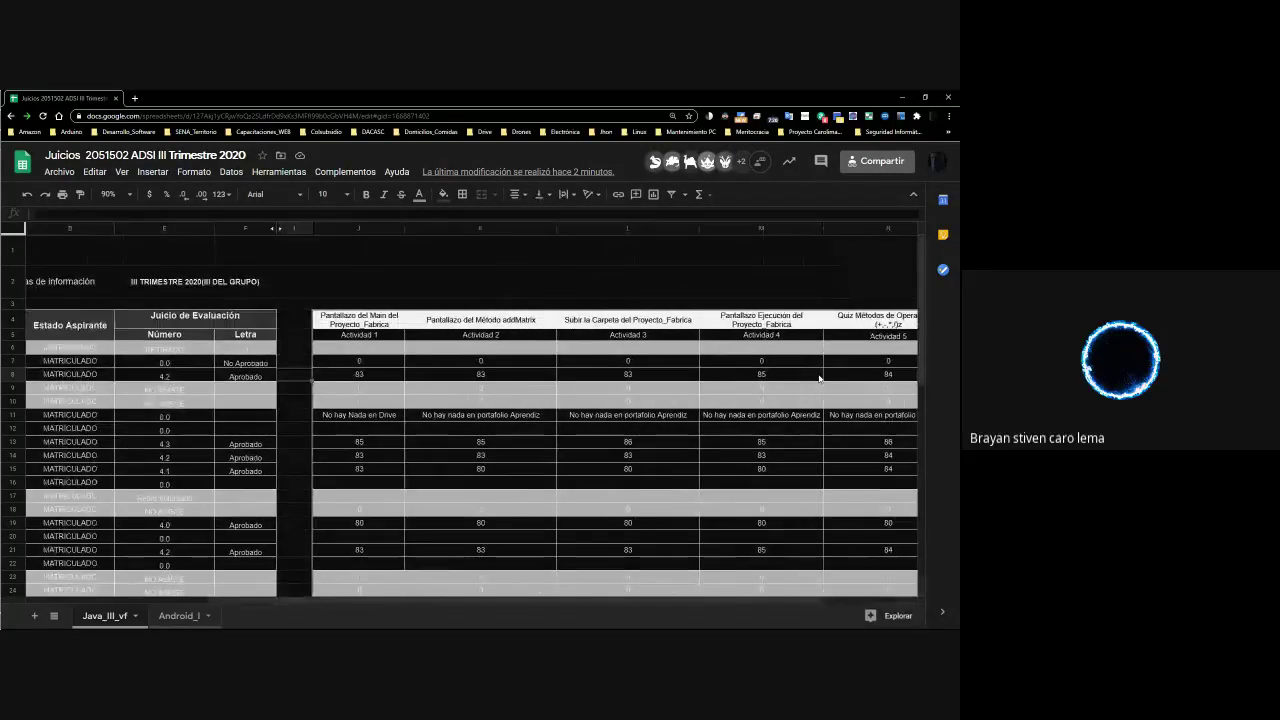
key("Right")
key("Right")
key("Right")
key("Right")
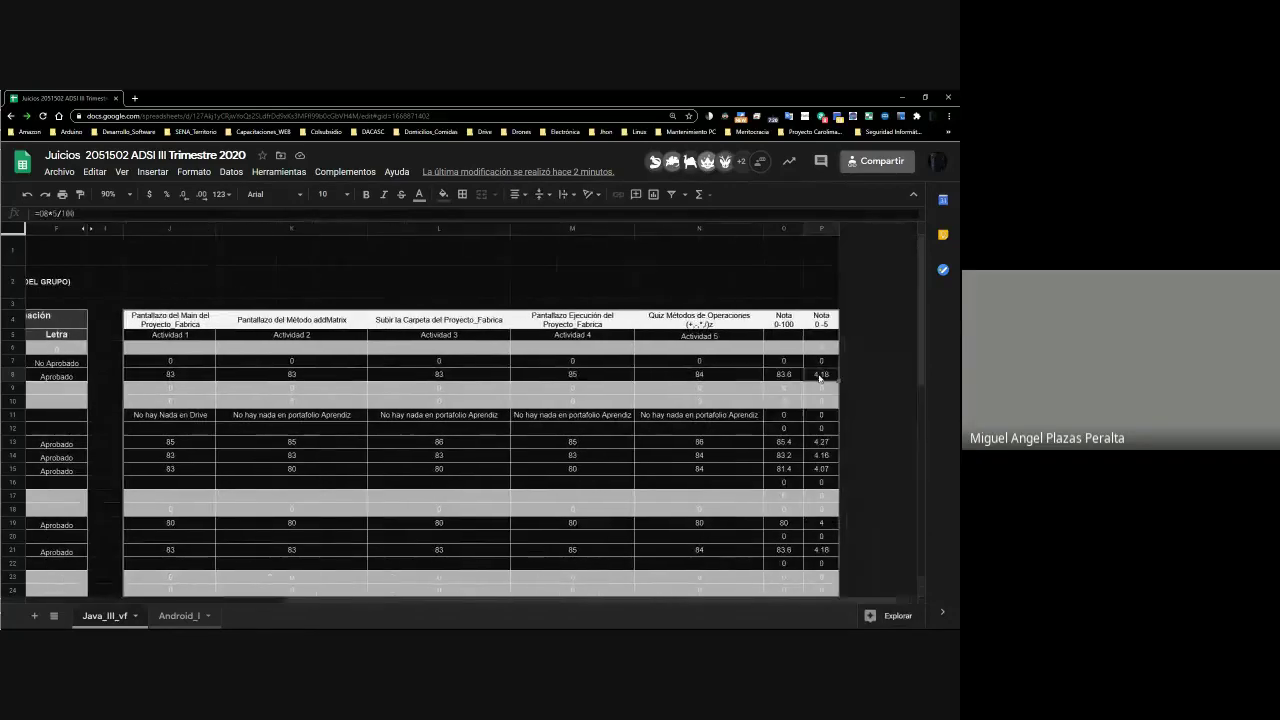
key("Right")
key("Right")
key("Right")
key("Right")
key("Right")
key("Right")
key("Right")
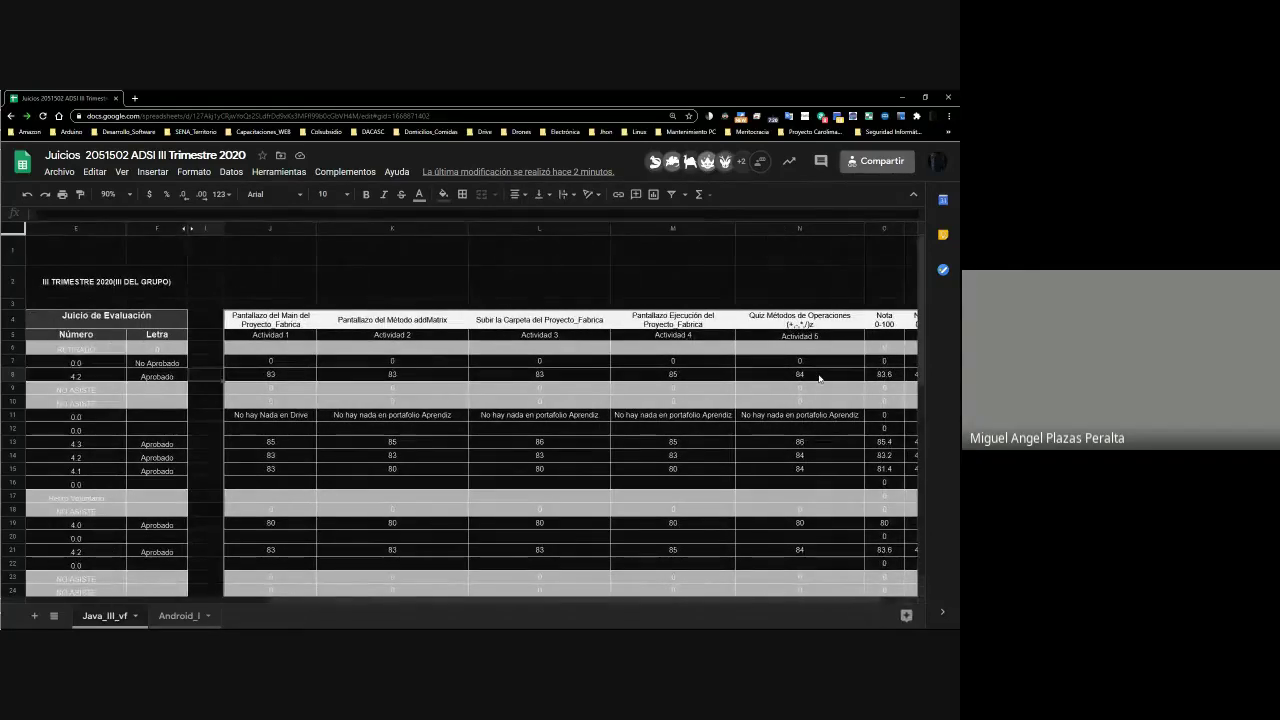
scroll(818, 377, "right", 2)
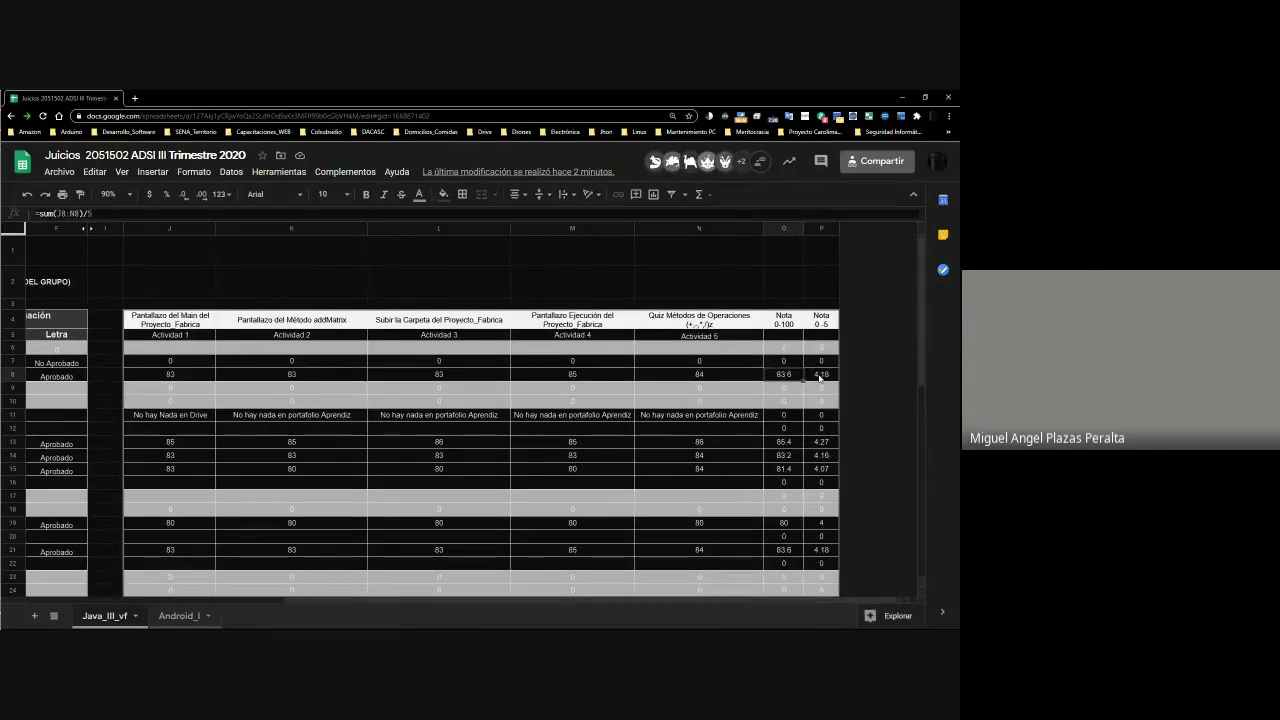
left_click(819, 375)
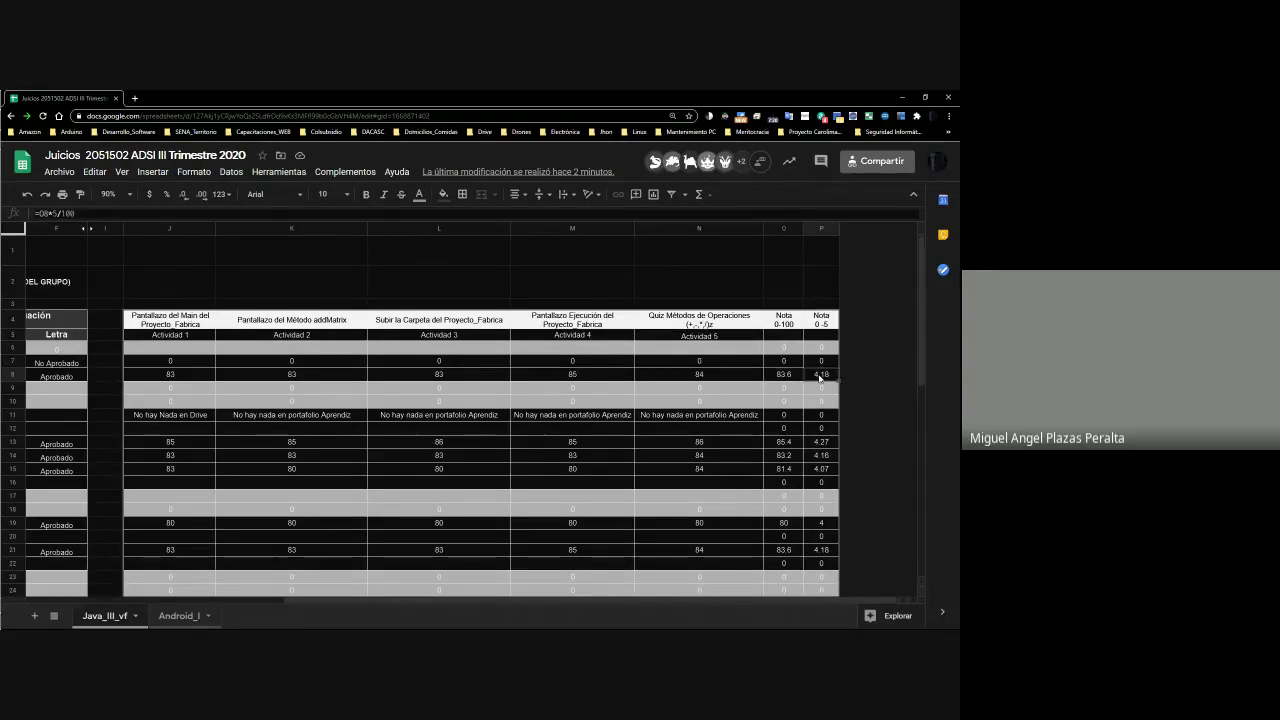
key("Left")
key("ctrl+Left")
key("ctrl+Left")
key("ctrl+Left")
key("Right")
key("Right")
key("Right")
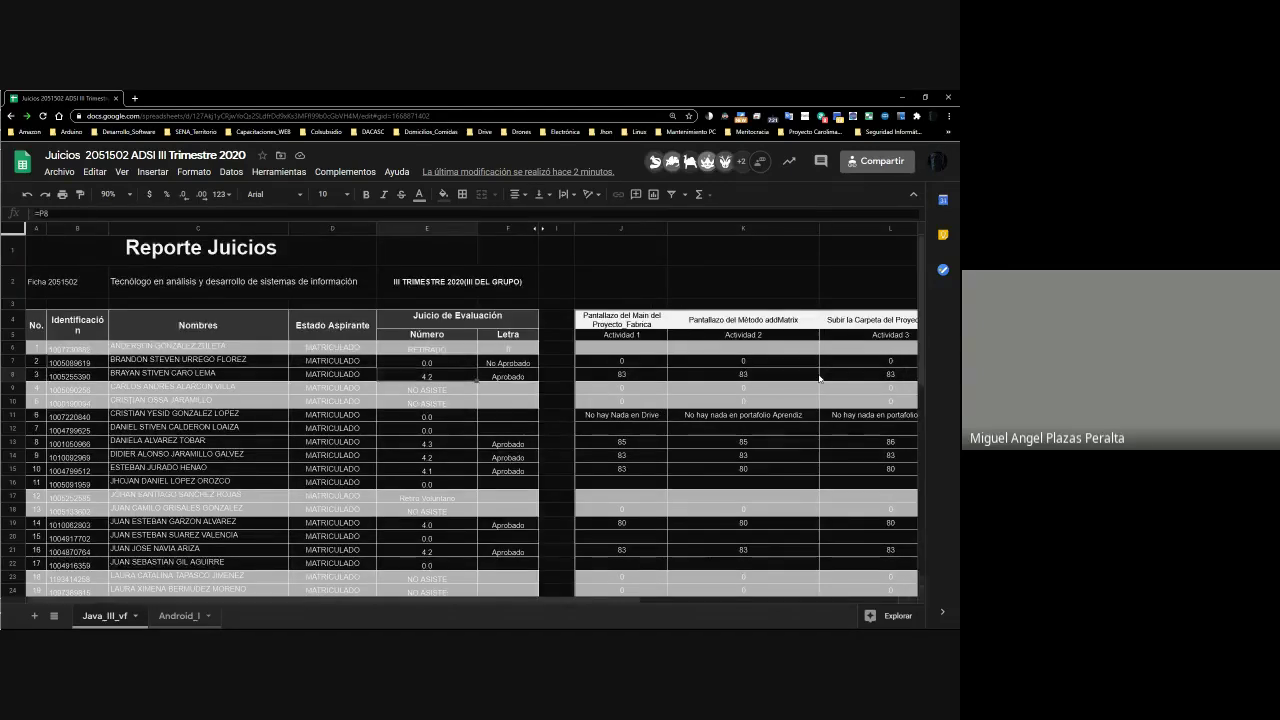
key("Right")
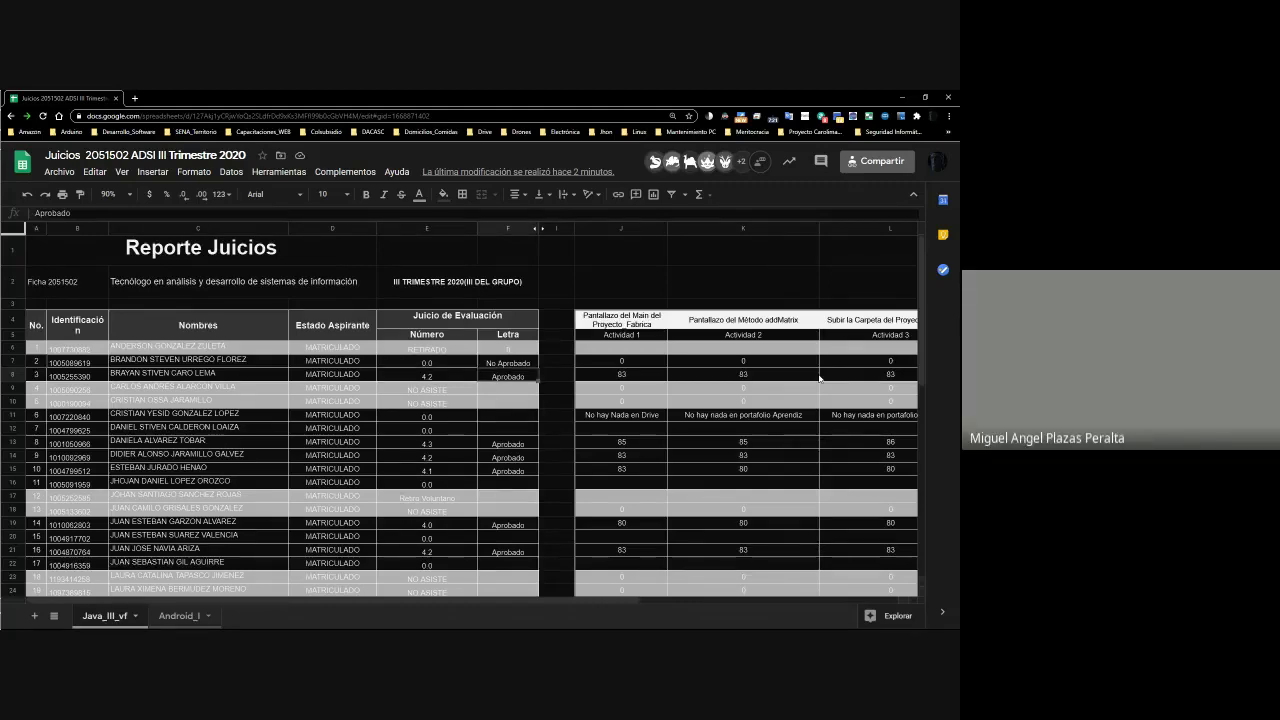
key("Left")
key("Left")
key("Down")
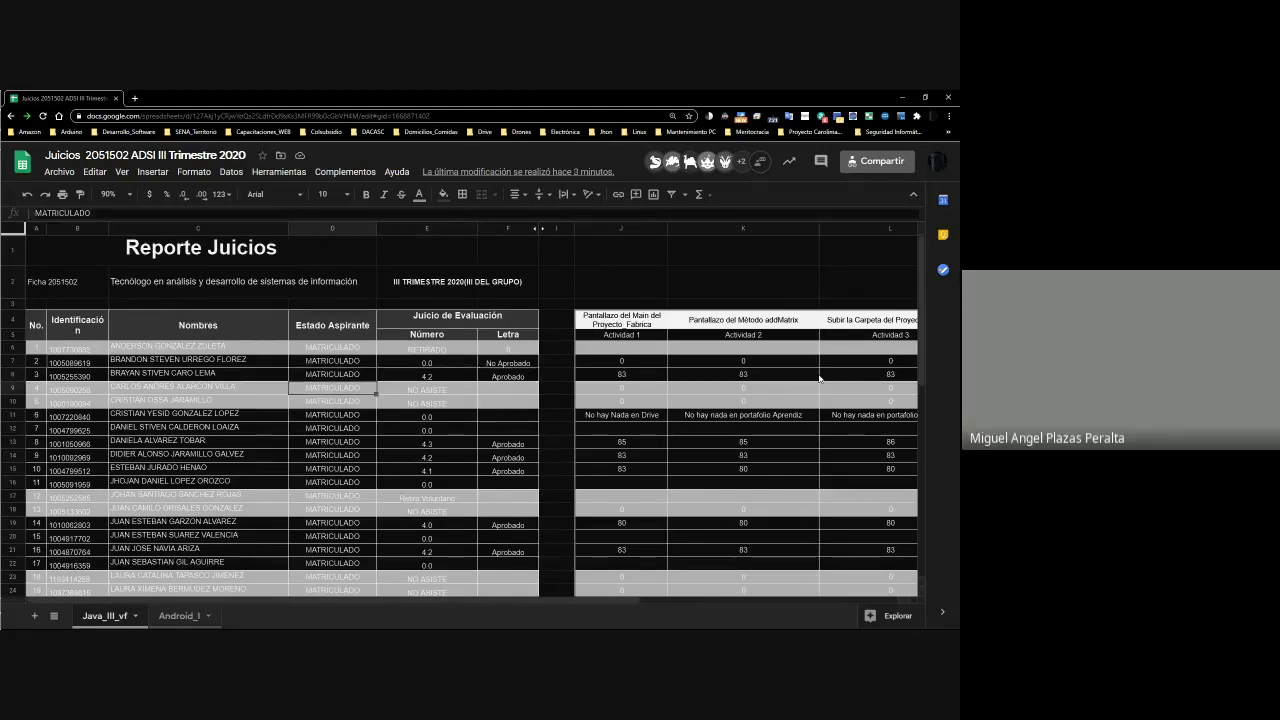
key("Down")
key("Down")
key("Right")
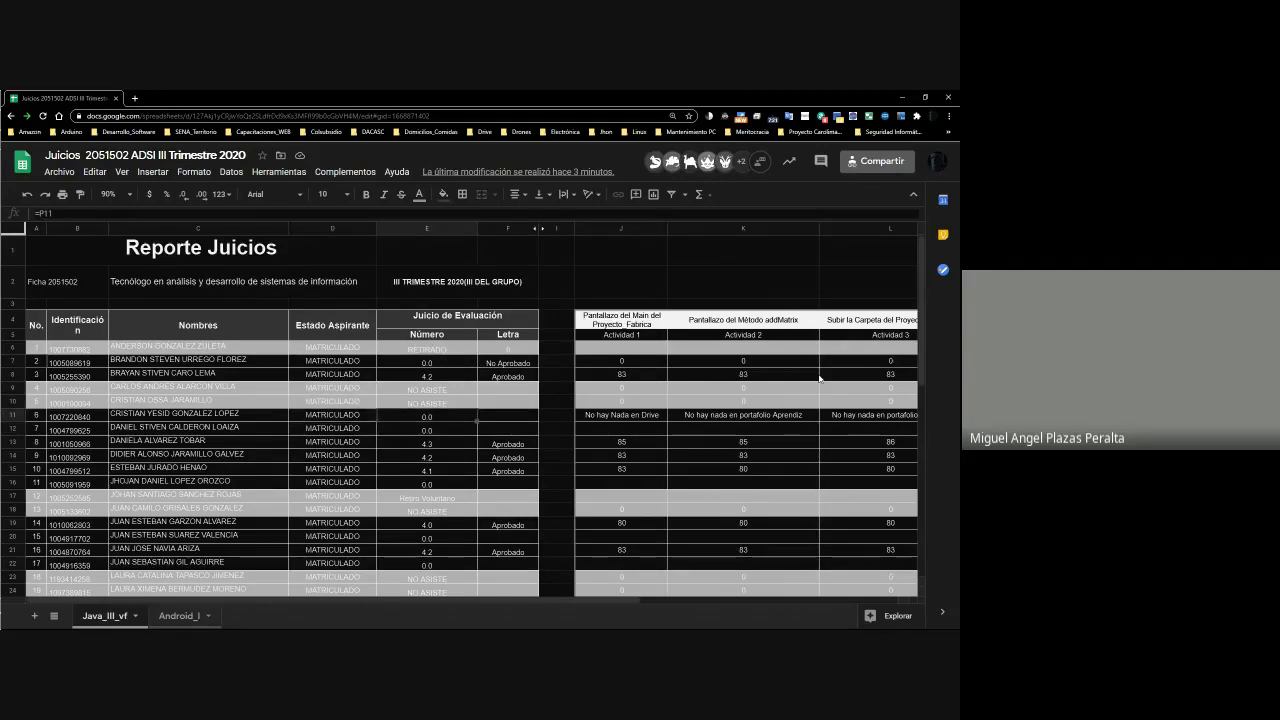
left_click(723, 116)
Turn Dark Reader off for the sheet, then select the names in C11:C12 and grade cell E11
left_click(709, 155)
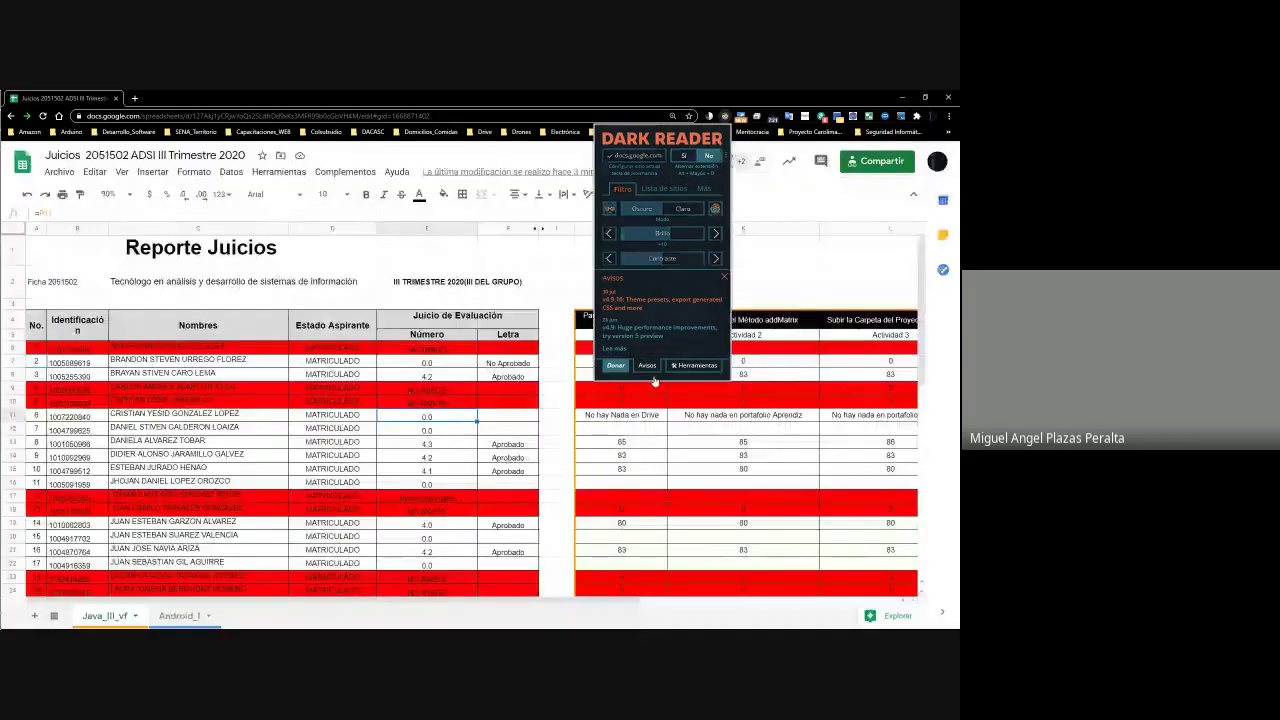
left_click(400, 435)
left_click_drag(152, 416, 153, 427)
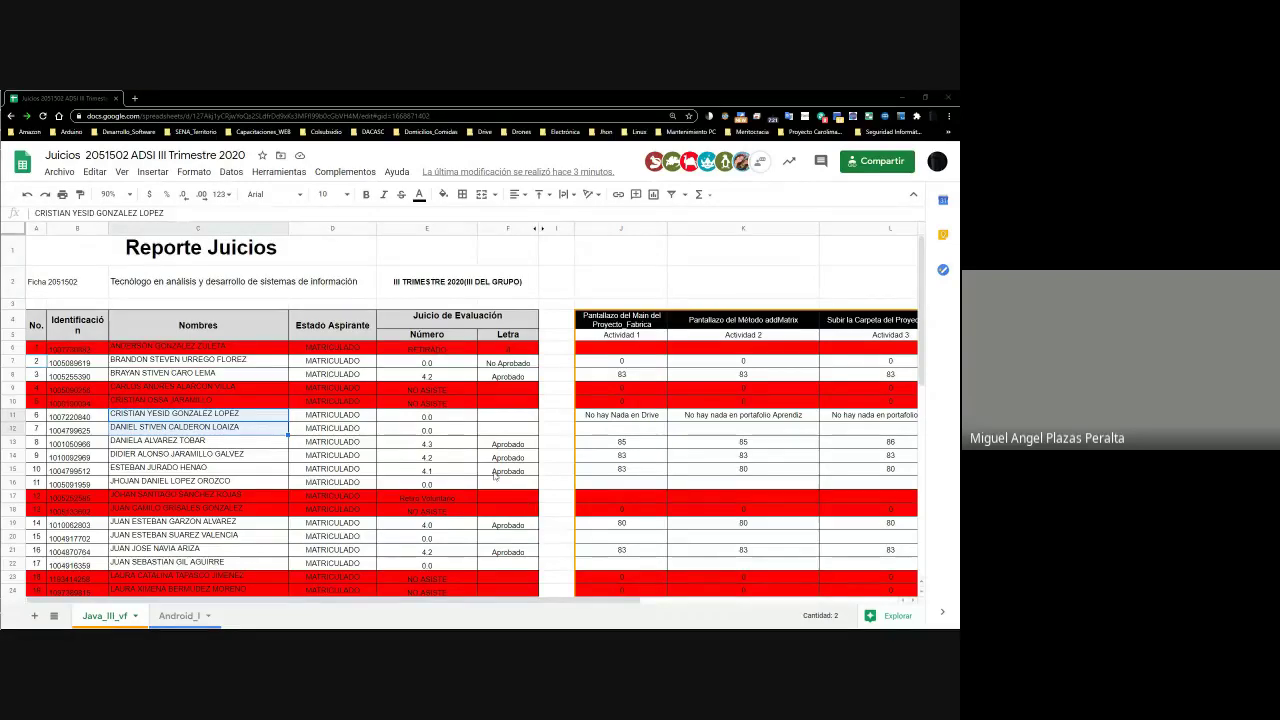
left_click(455, 420)
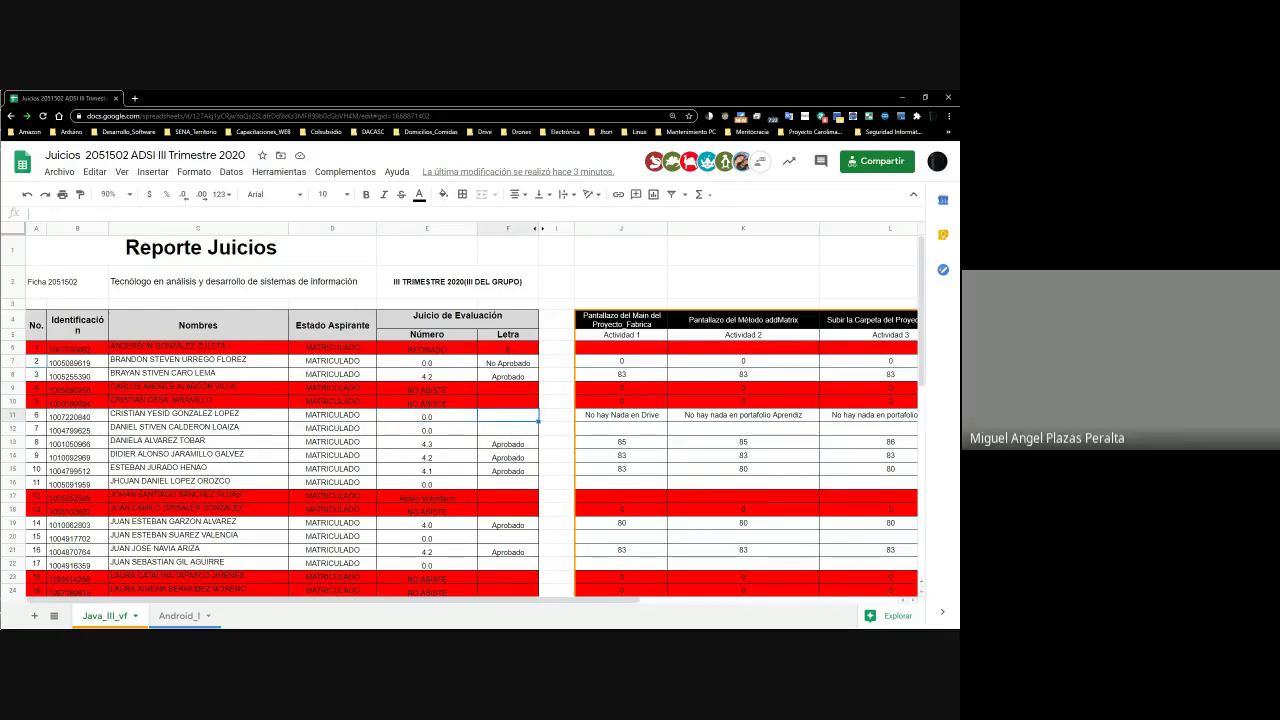
Write the note 'Parece que va a retirarse Confirmar' into grade cell E11
left_click(508, 416)
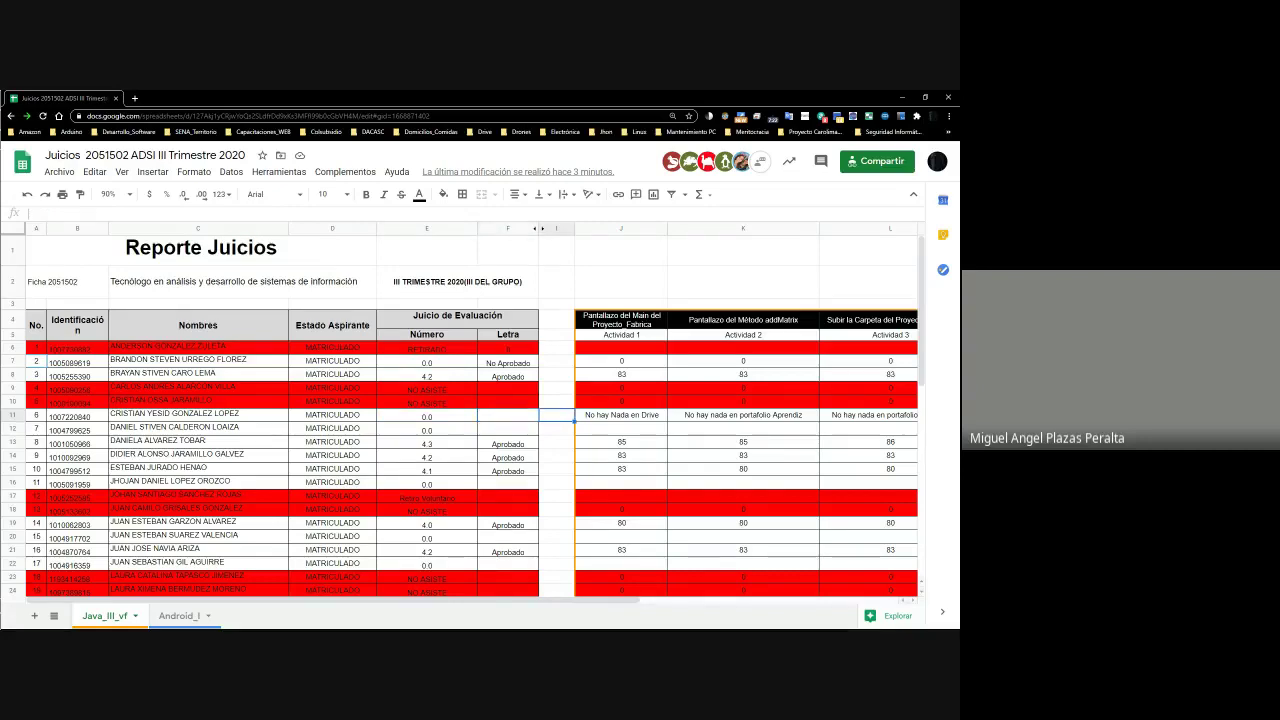
key("Left")
left_click(508, 416)
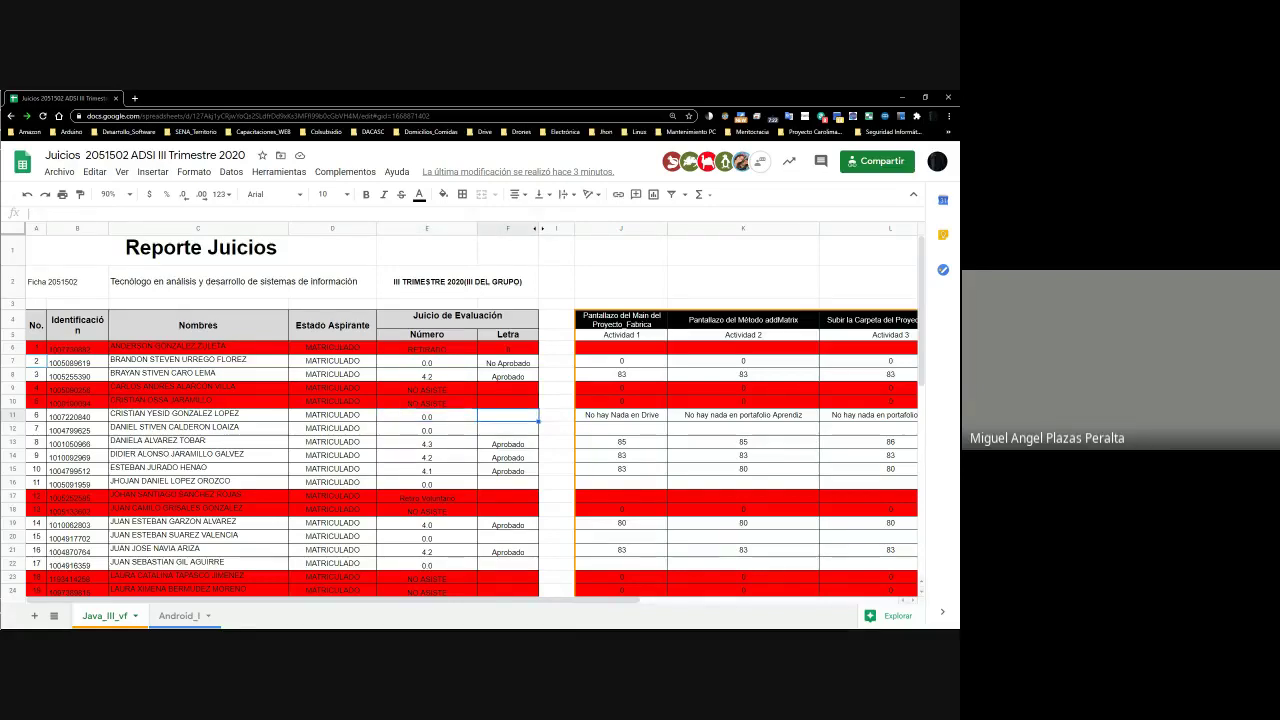
left_click(427, 416)
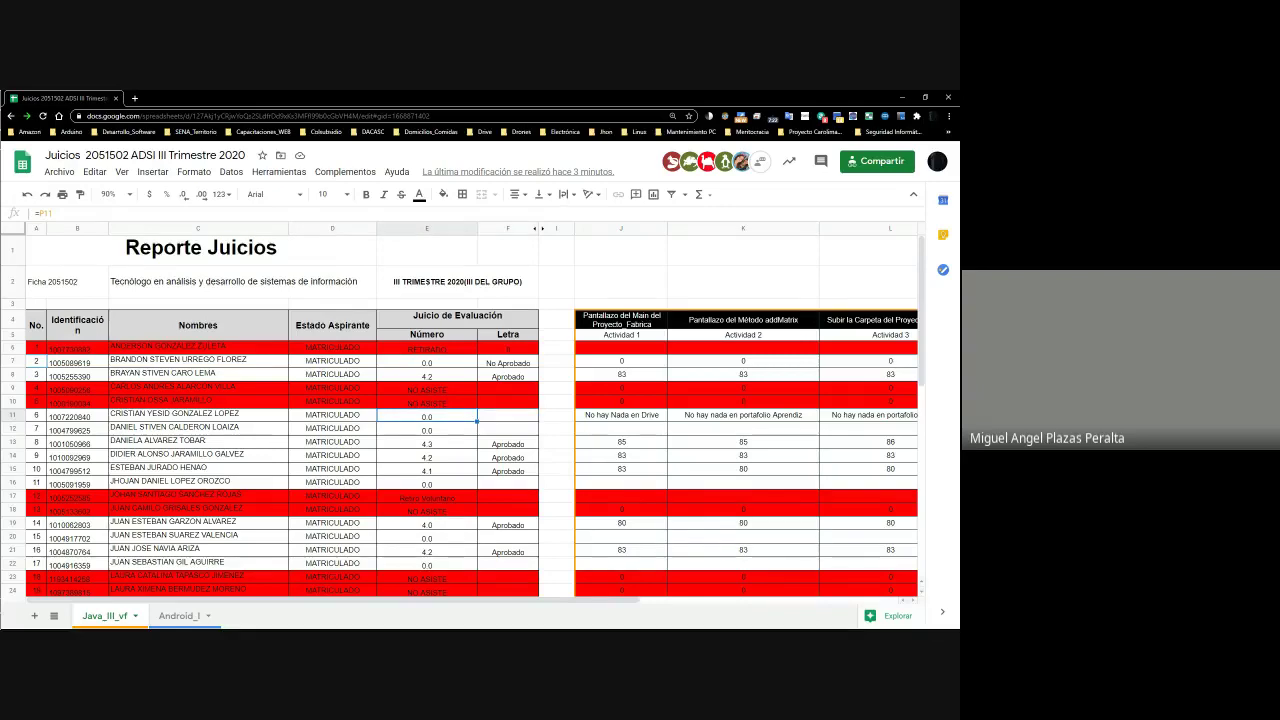
type("0")
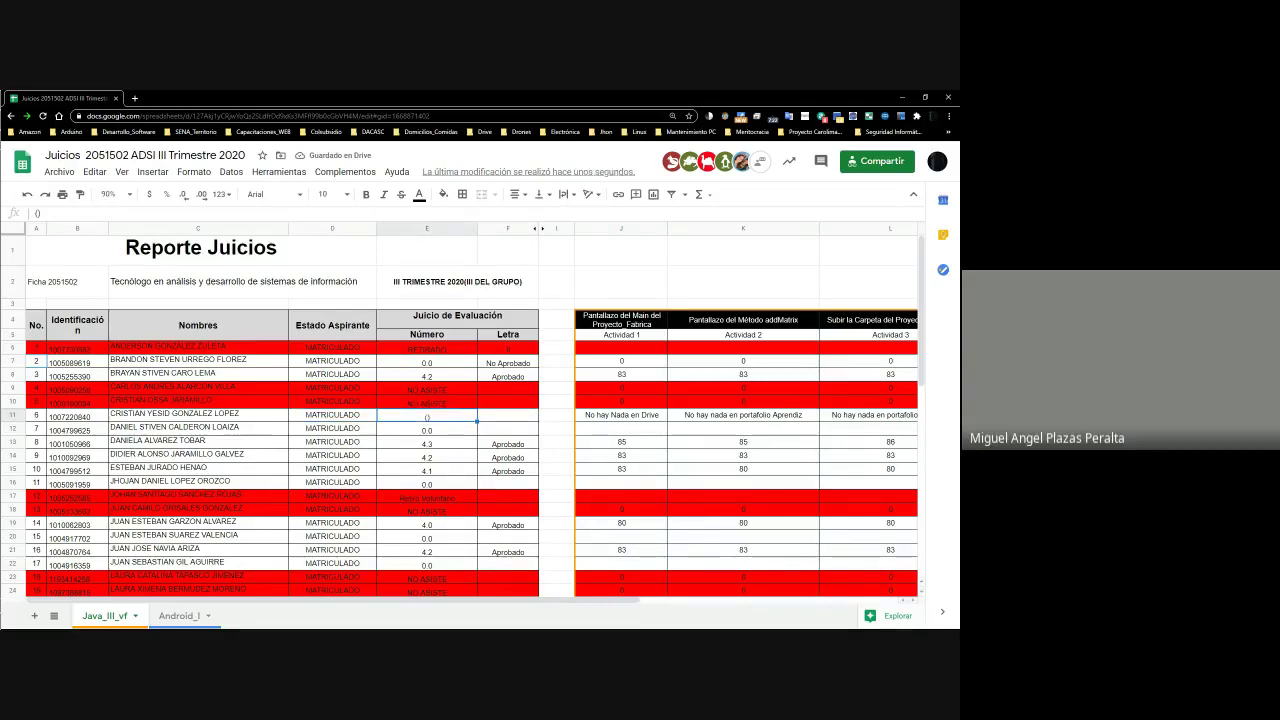
left_click(79, 215)
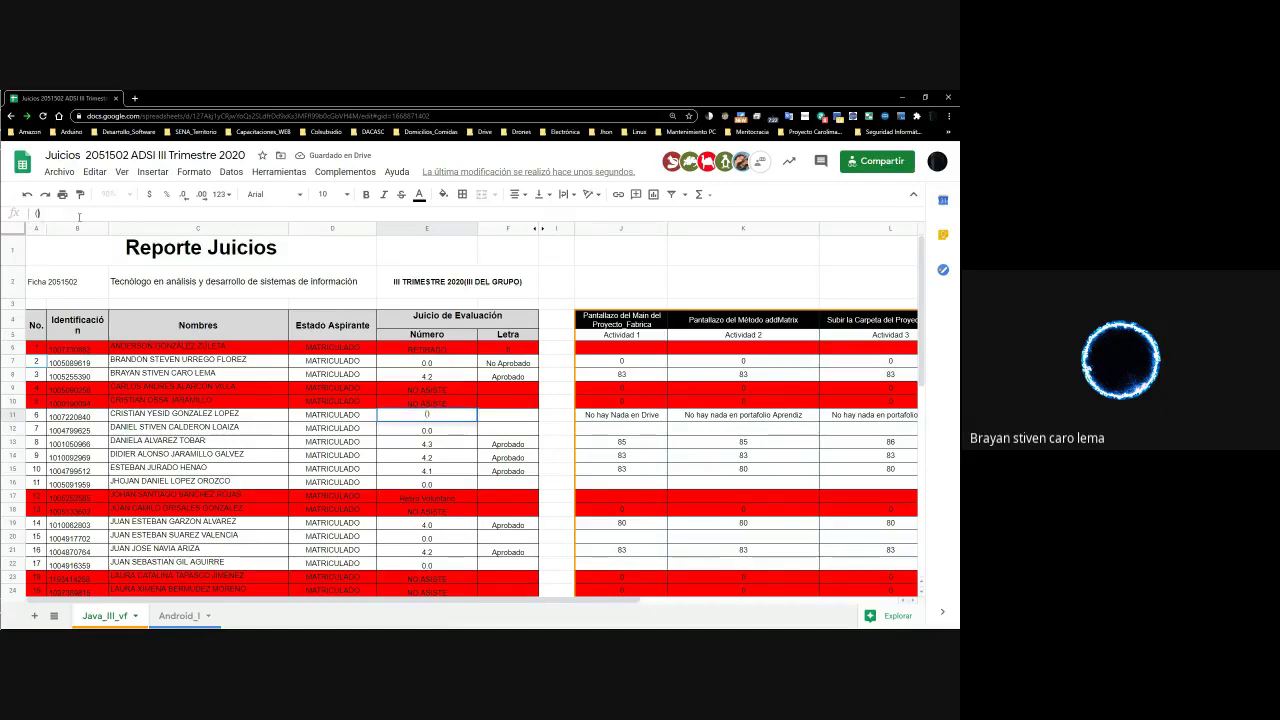
type("Parece que va a ")
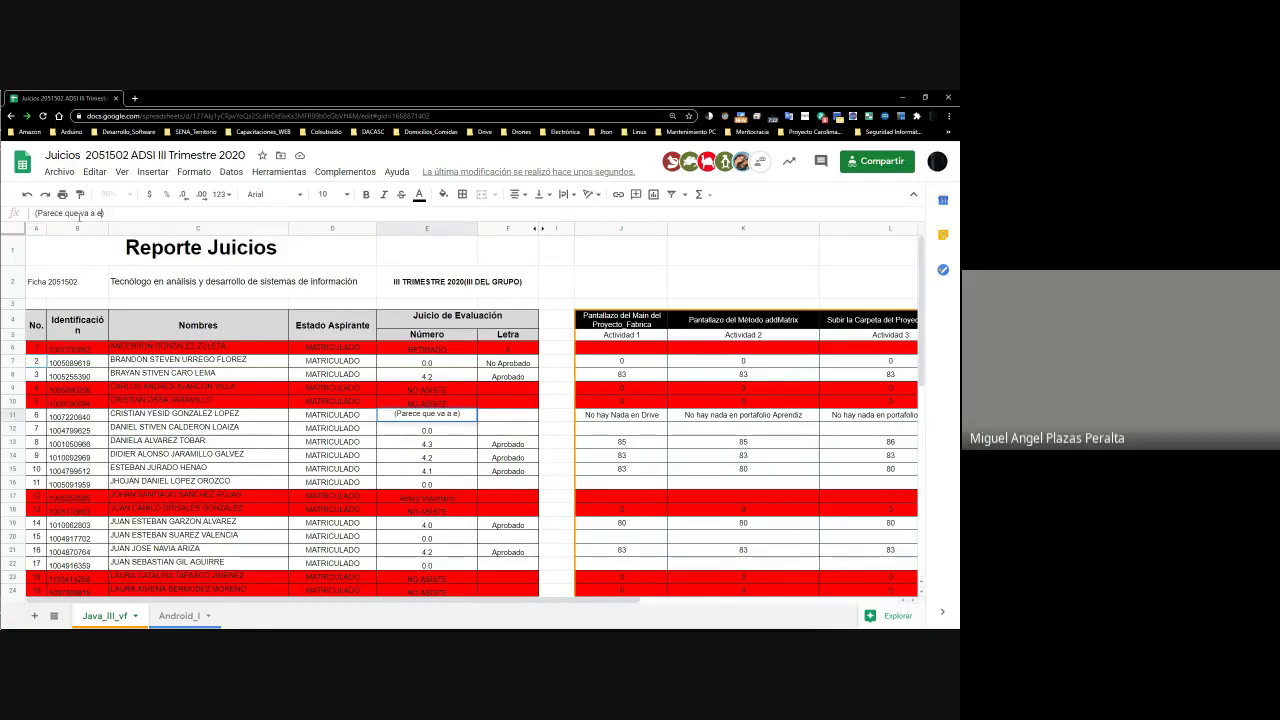
type("retirarse Confirmar")
key("Return")
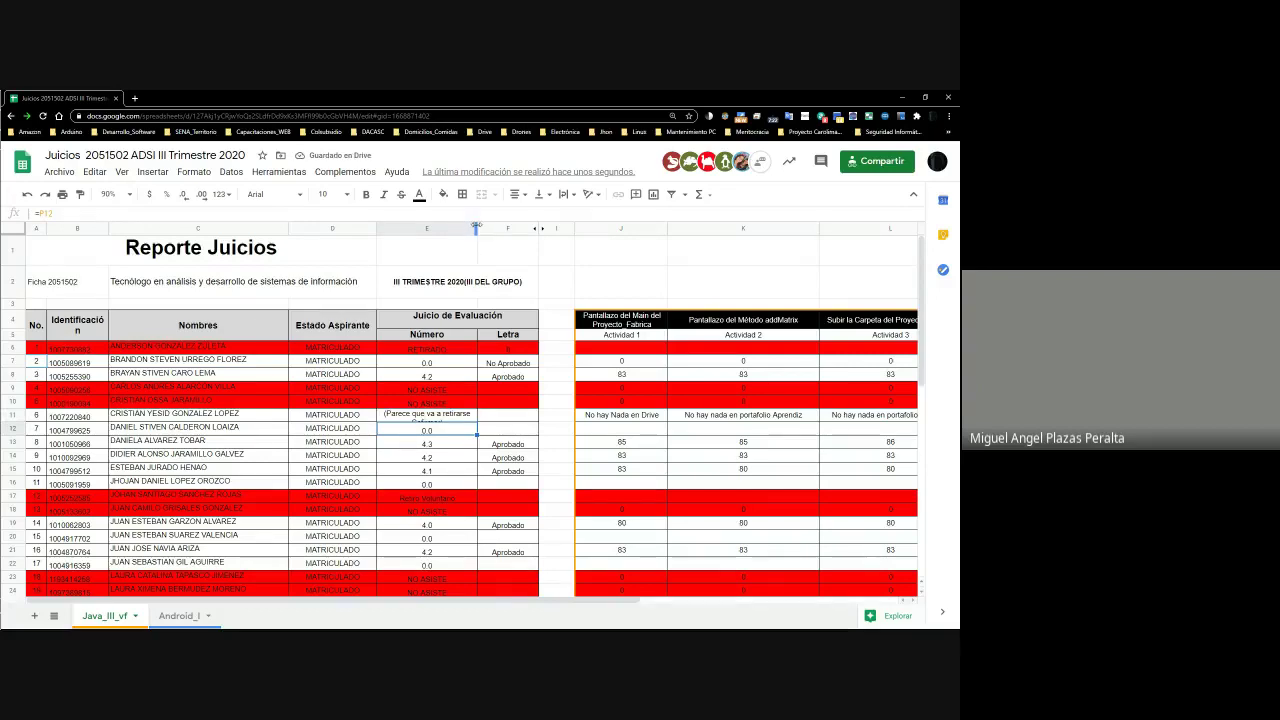
Autofit column E to the note, glance at the sharing settings, then select J11
double_click(477, 228)
left_click(862, 161)
scroll(404, 369, "down", 3)
scroll(400, 380, "up", 3)
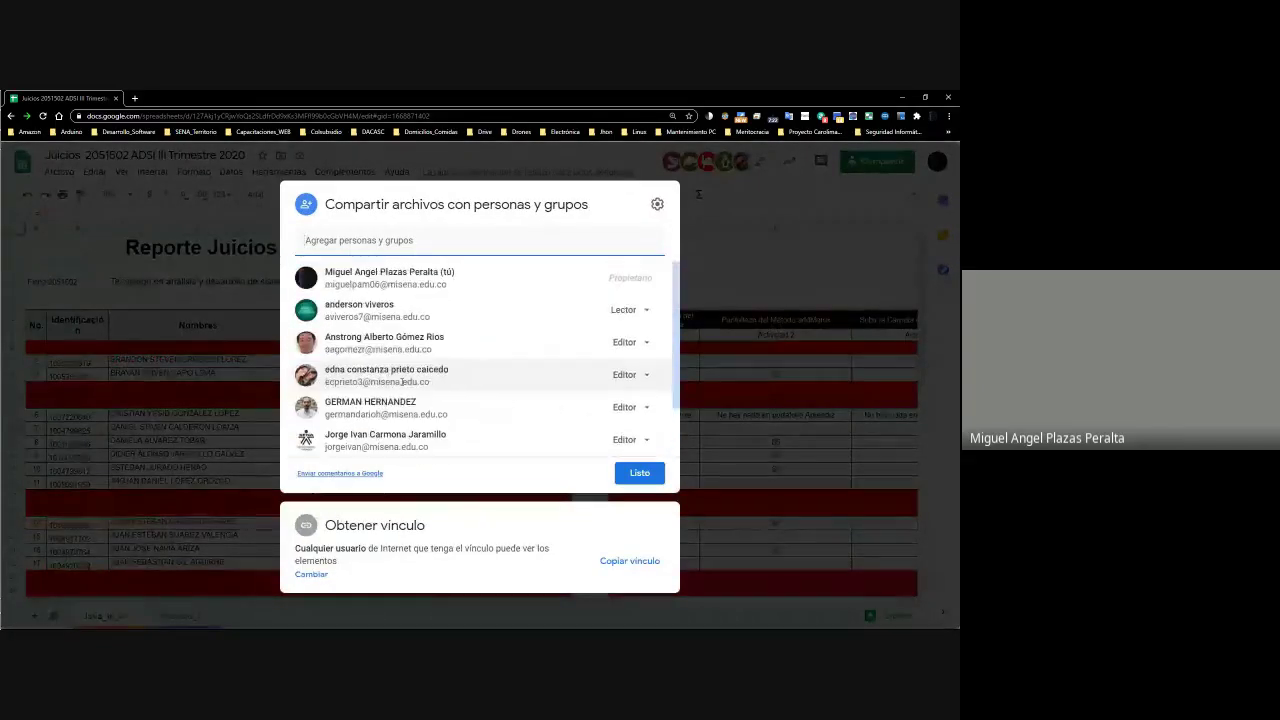
left_click(745, 282)
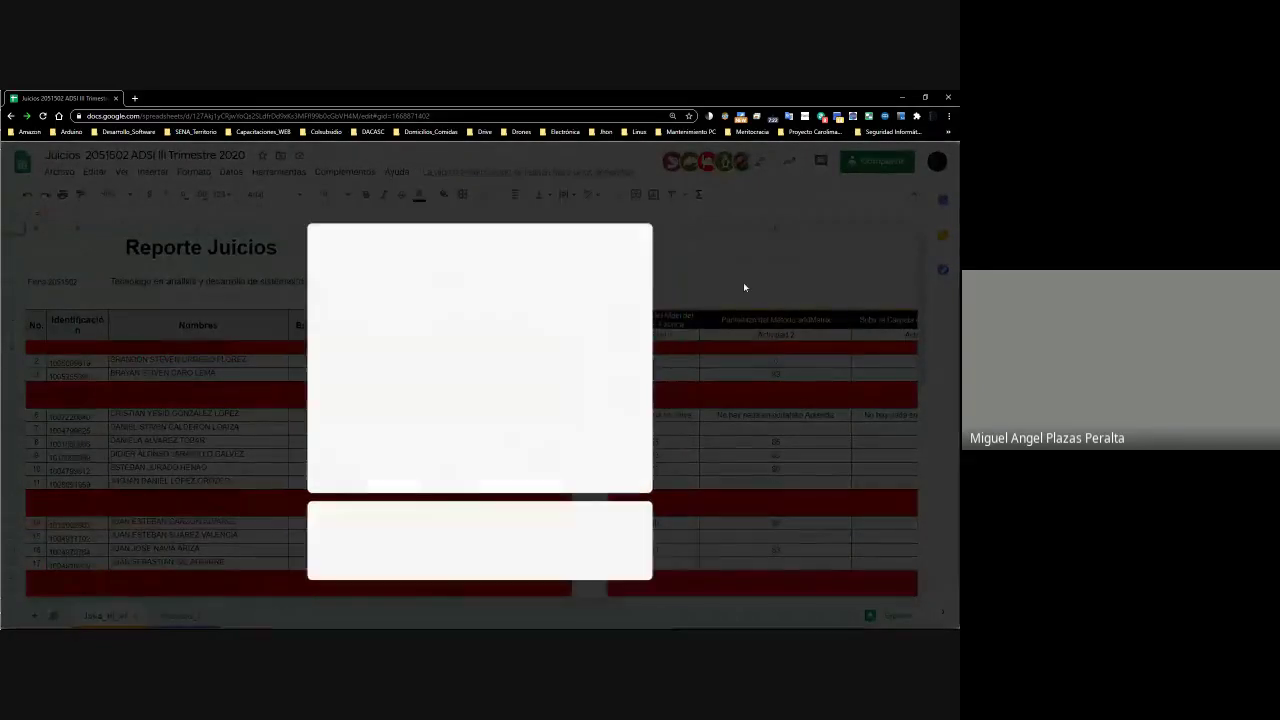
left_click(648, 414)
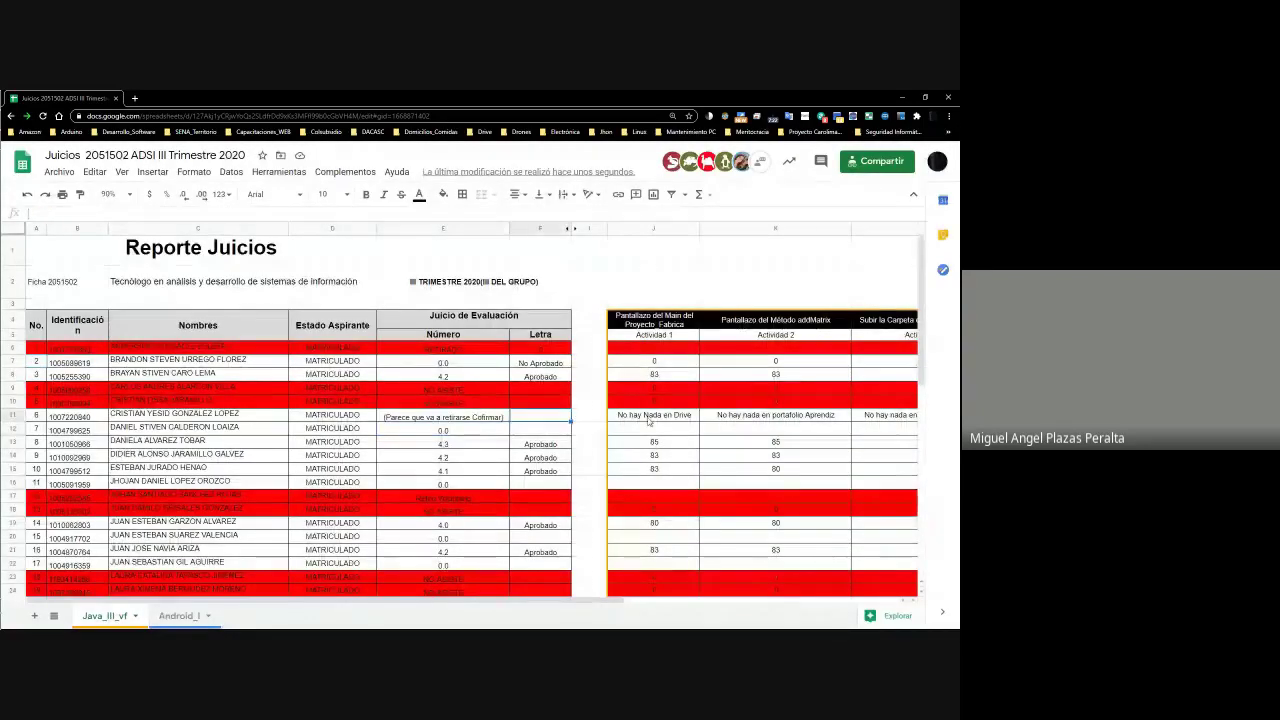
Select grade cell E12, then switch to the WhatsApp window
left_click(408, 434)
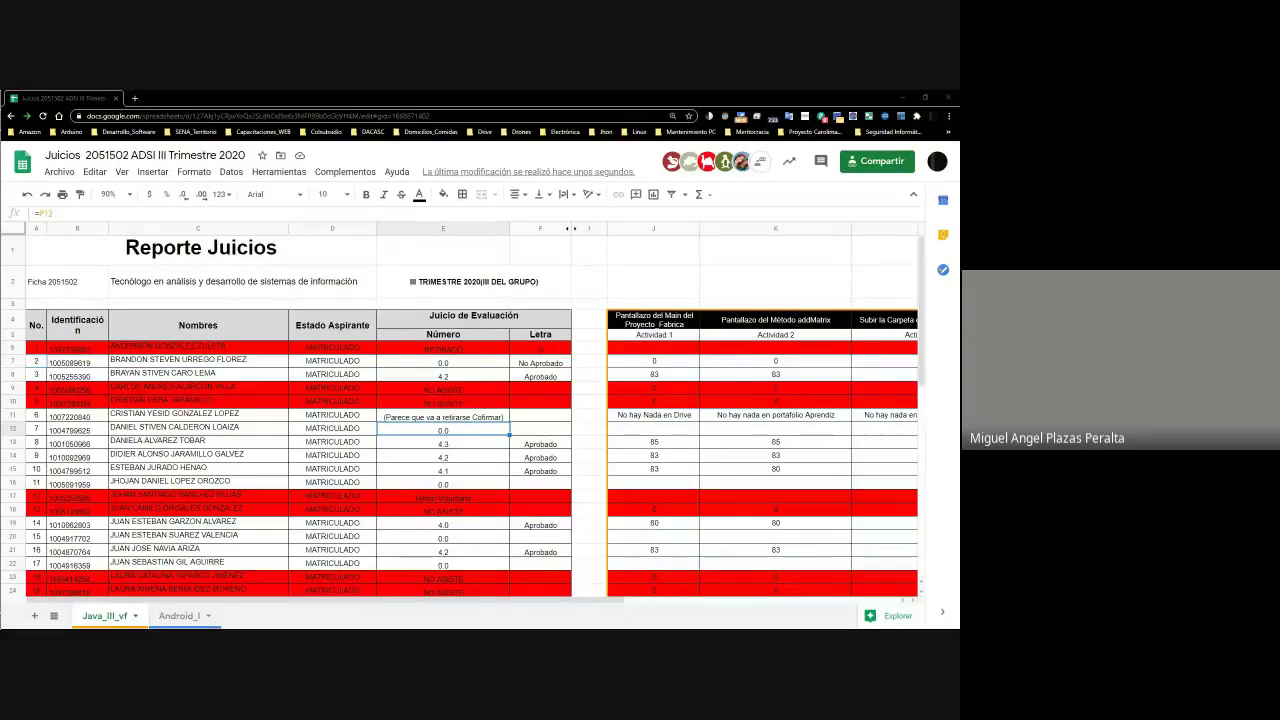
key("alt+Tab")
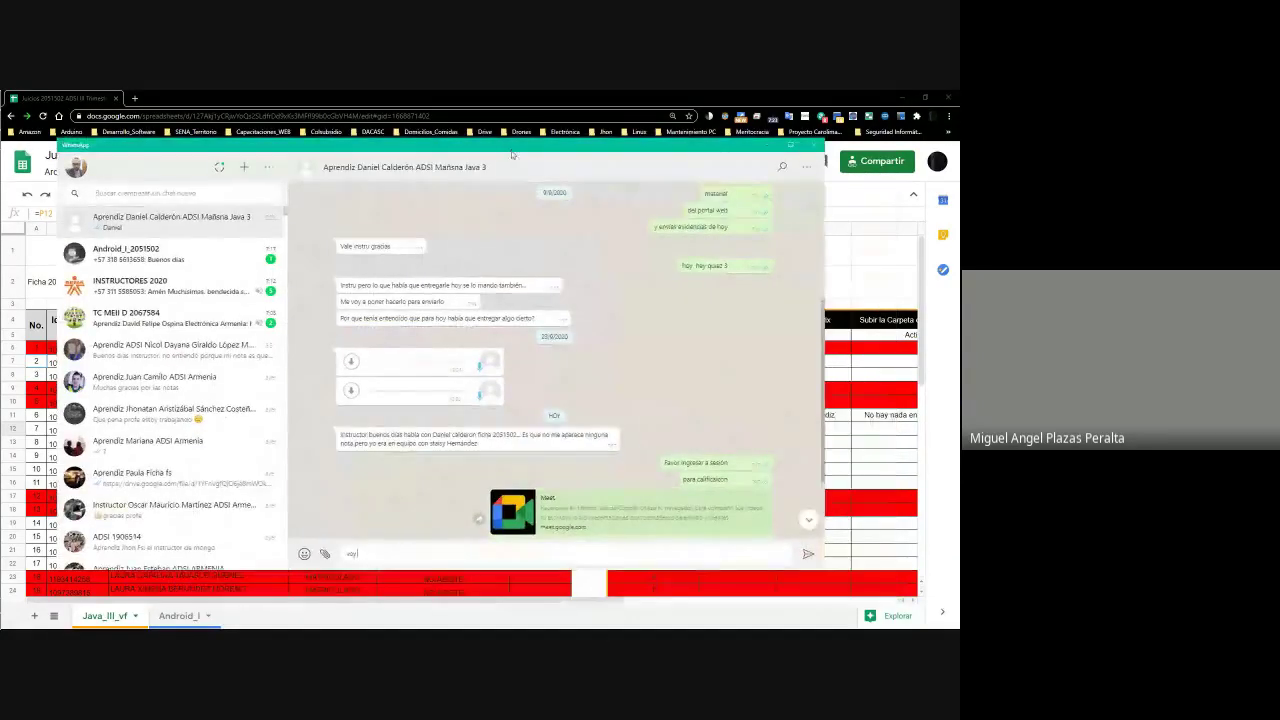
Send 'el ingresar a', 'su portafolio del aprendiz', 'para validar si subiste las actividades'
type("el")
type(" ingresar a")
key("Return")
type("su port")
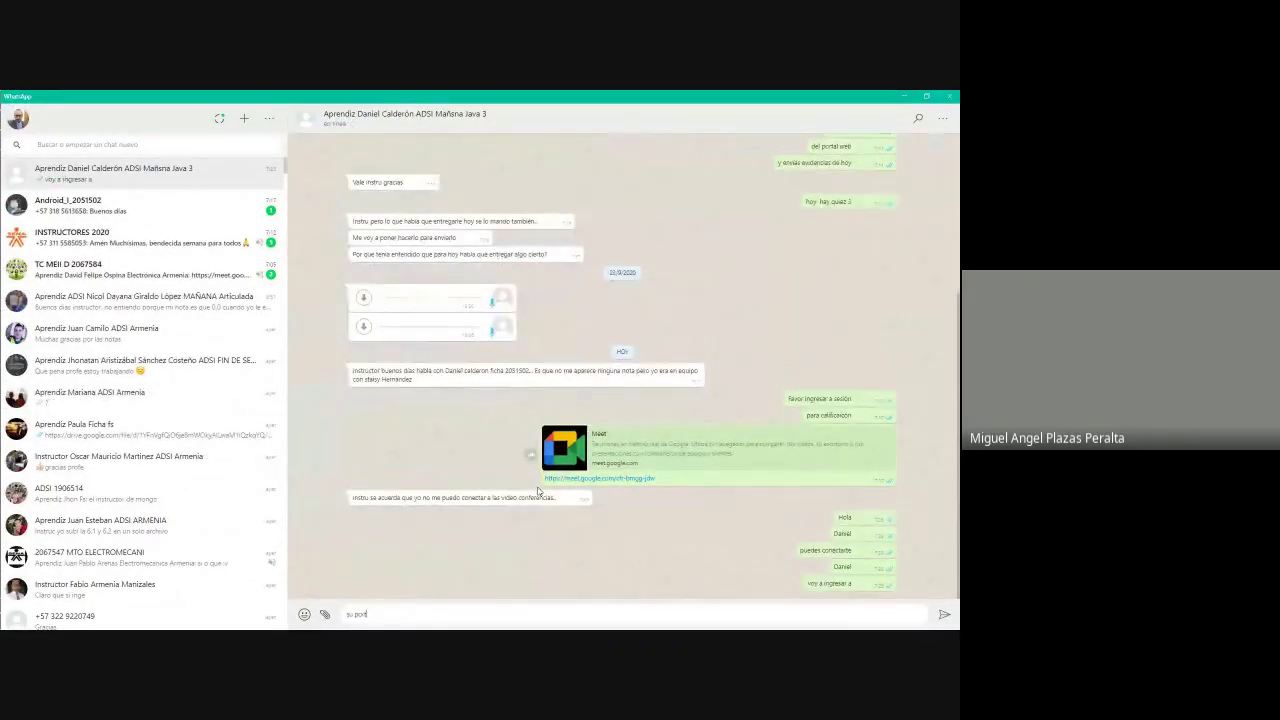
type("afolio del aprendiz")
key("Return")
type("pa")
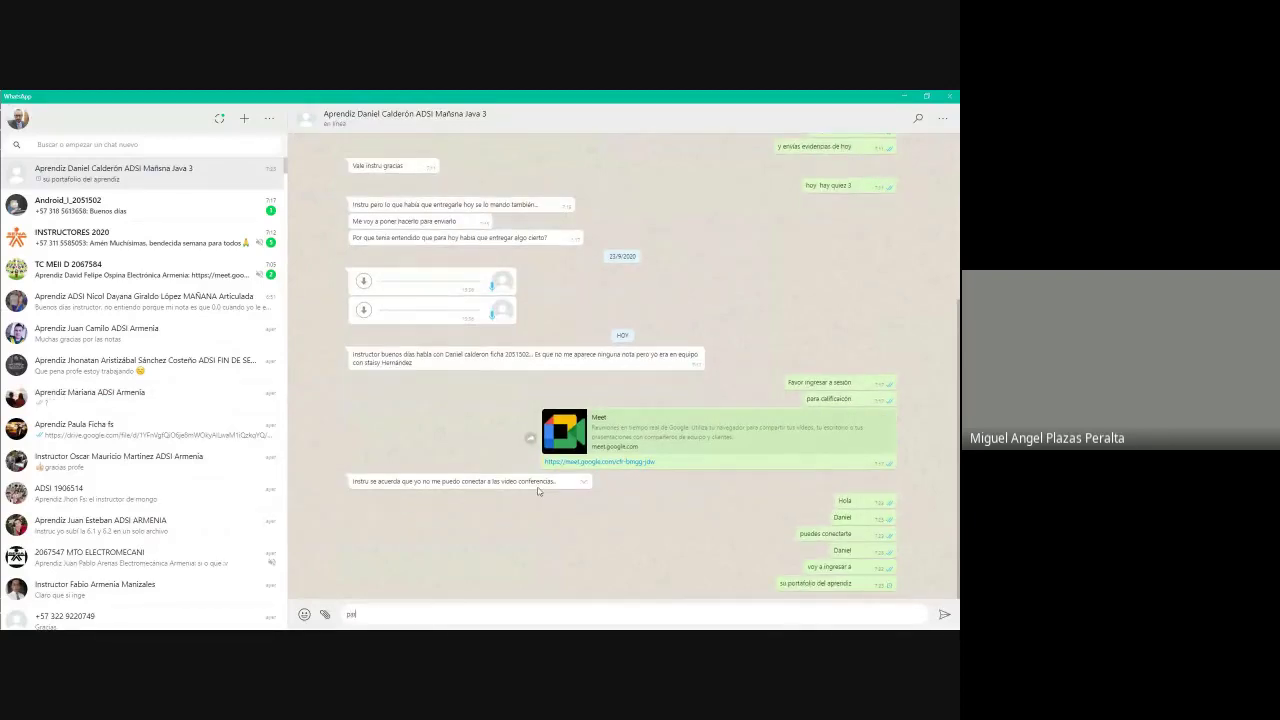
type("ra validar si subiste las actividades")
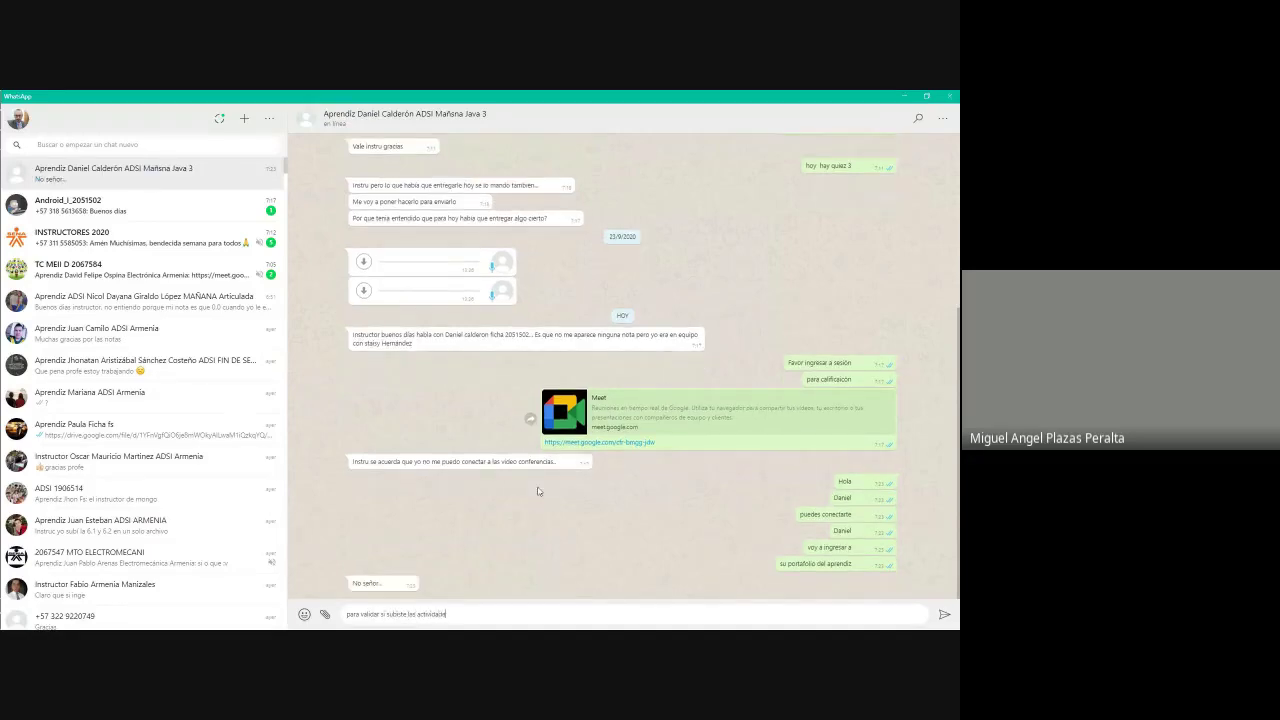
key("Return")
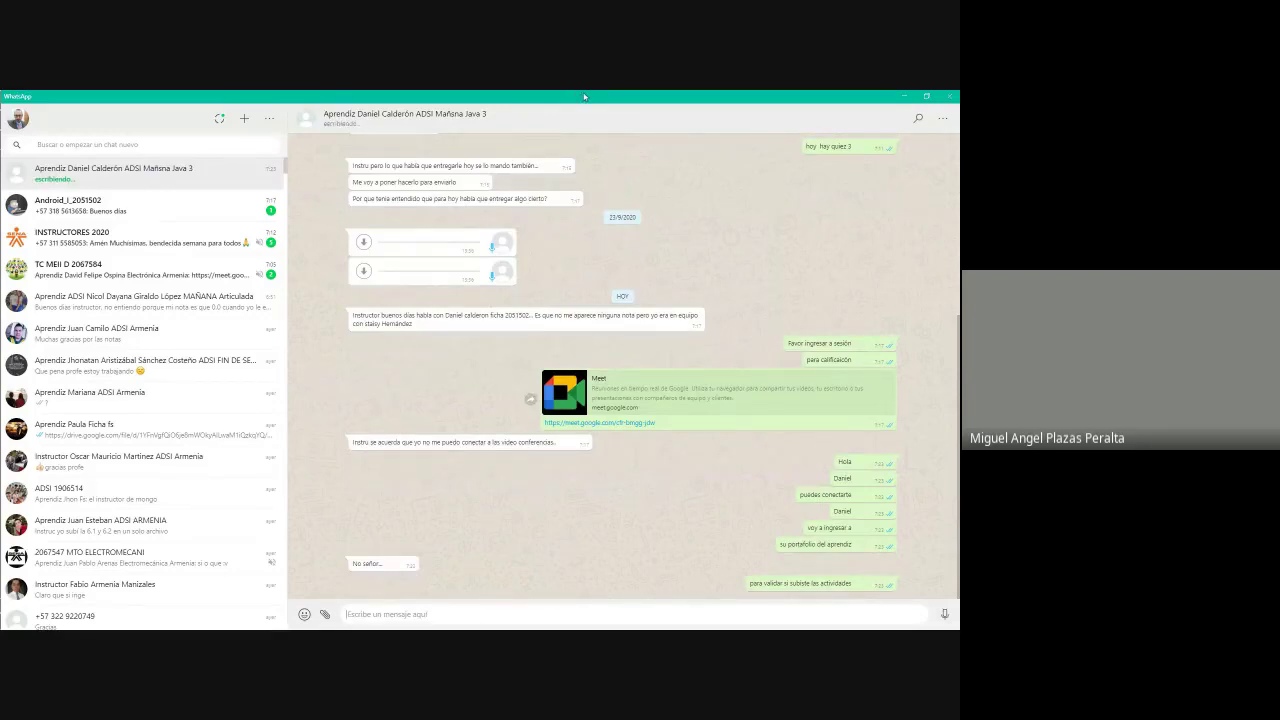
Minimize WhatsApp, load Google Drive in a new tab, and drag WhatsApp out of the way
key("super+Down")
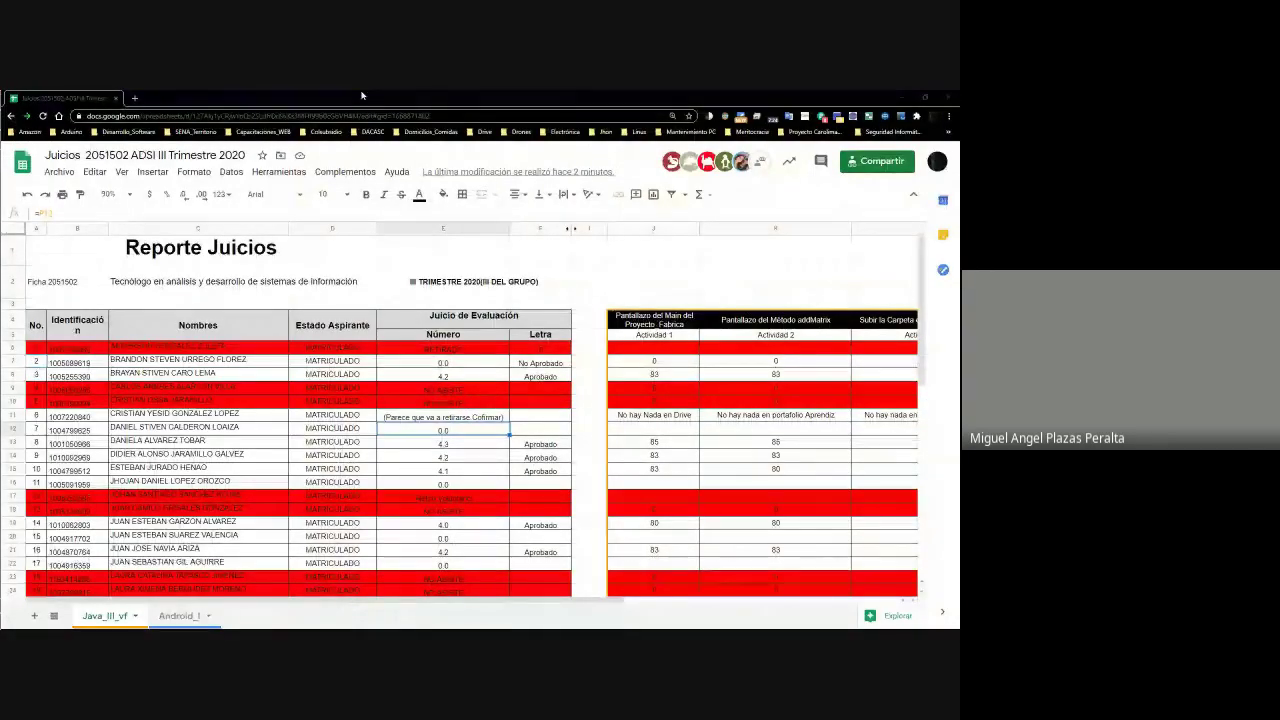
left_click(134, 98)
type("drive")
key("Return")
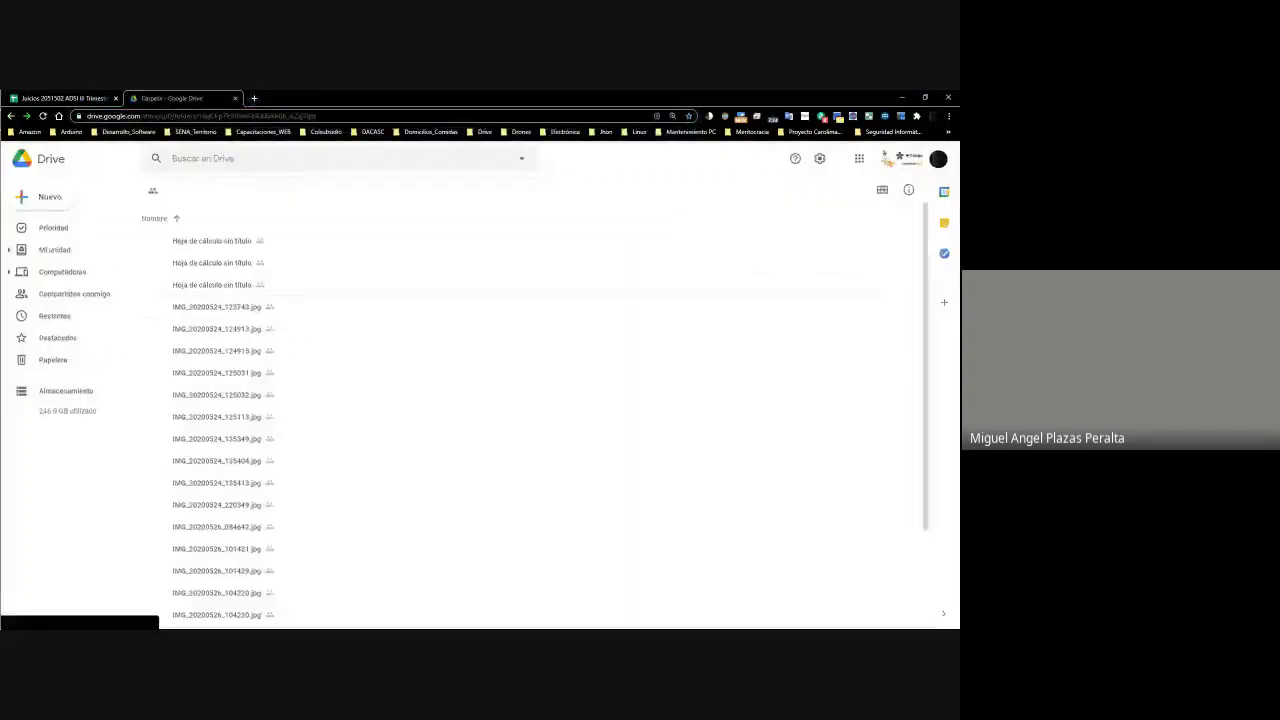
key("alt+Tab")
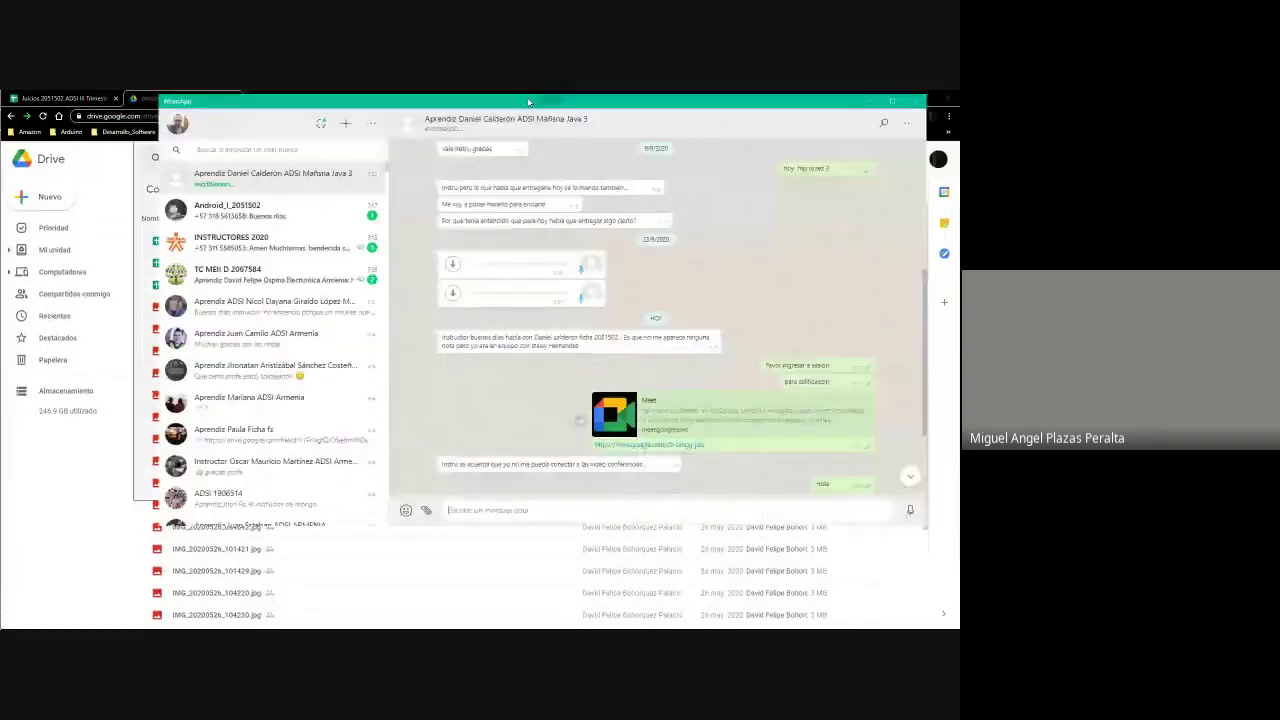
left_click_drag(528, 101, 472, 131)
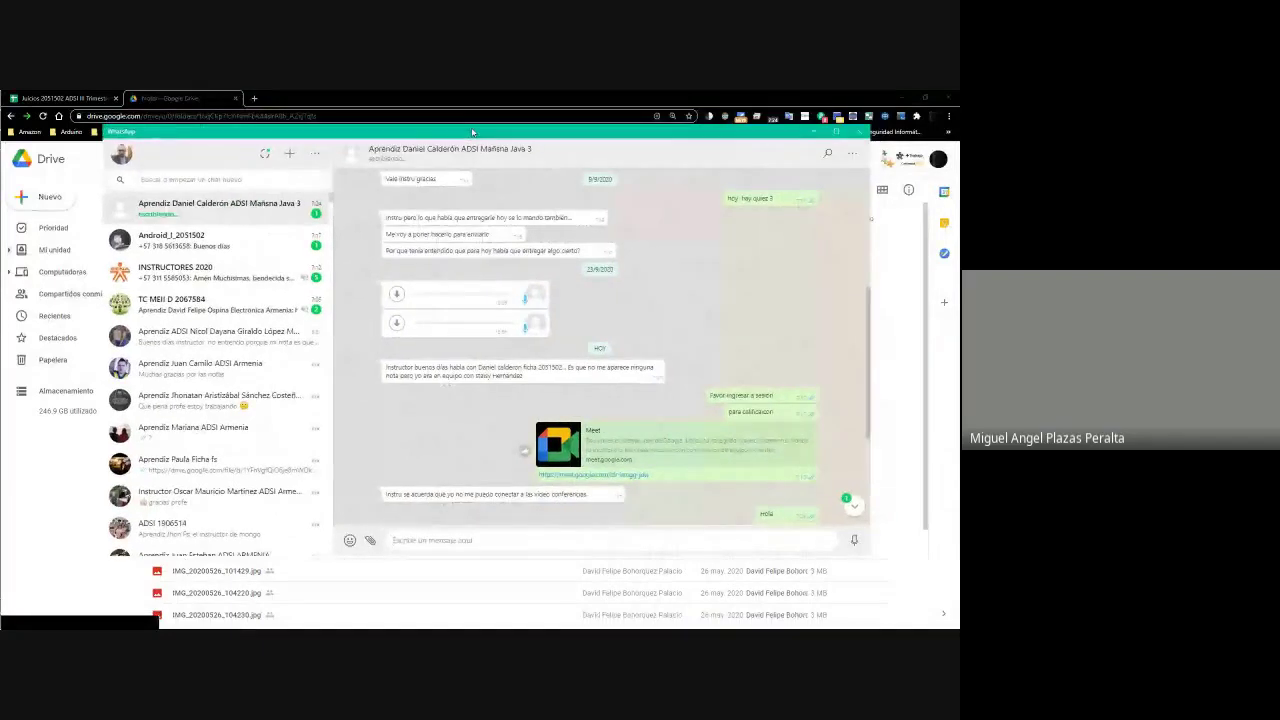
scroll(589, 360, "down", 3)
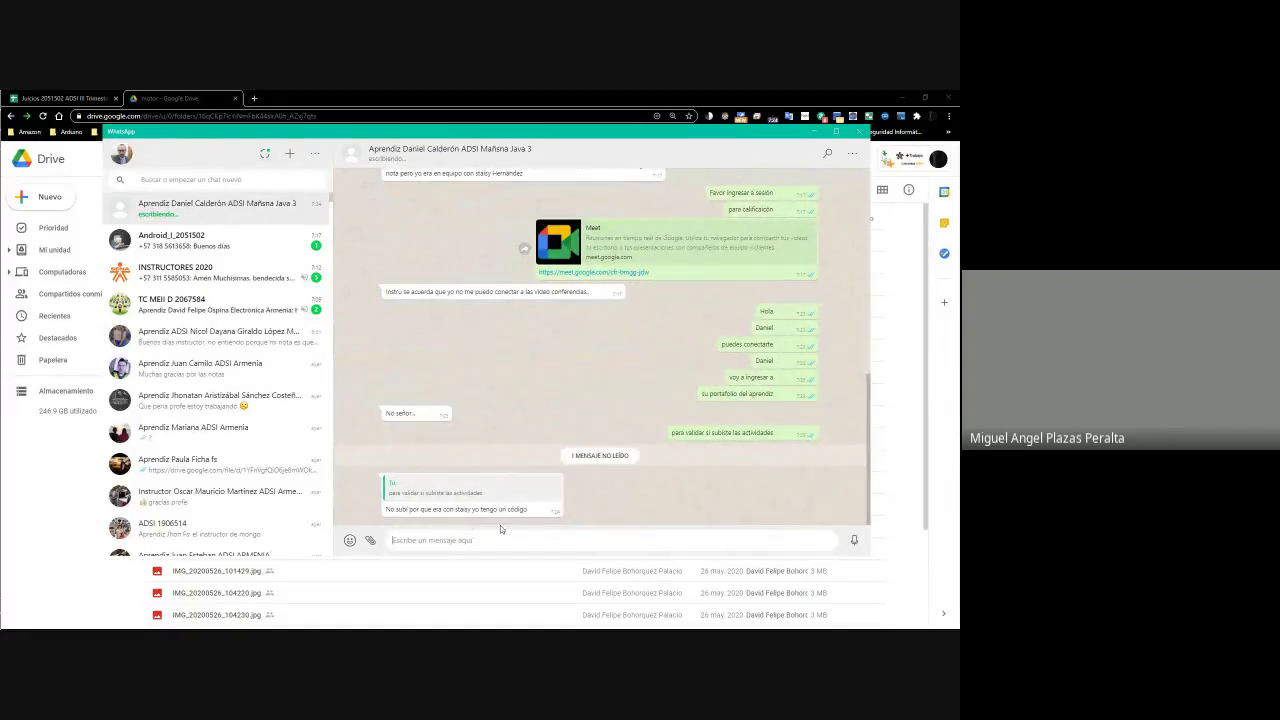
left_click_drag(384, 131, 958, 400)
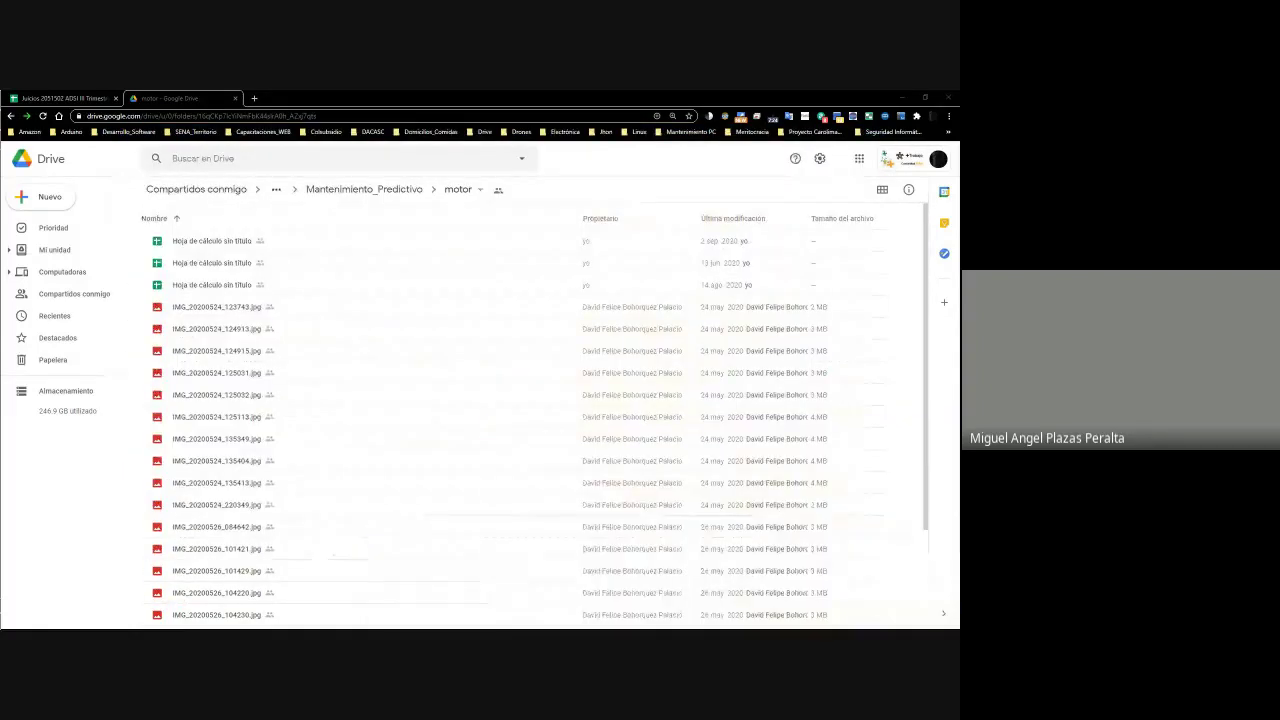
Browse Mi unidad down to 5_ADSI_2051502_Mañana_FAse_3 and look over the portfolio folders
left_click(54, 252)
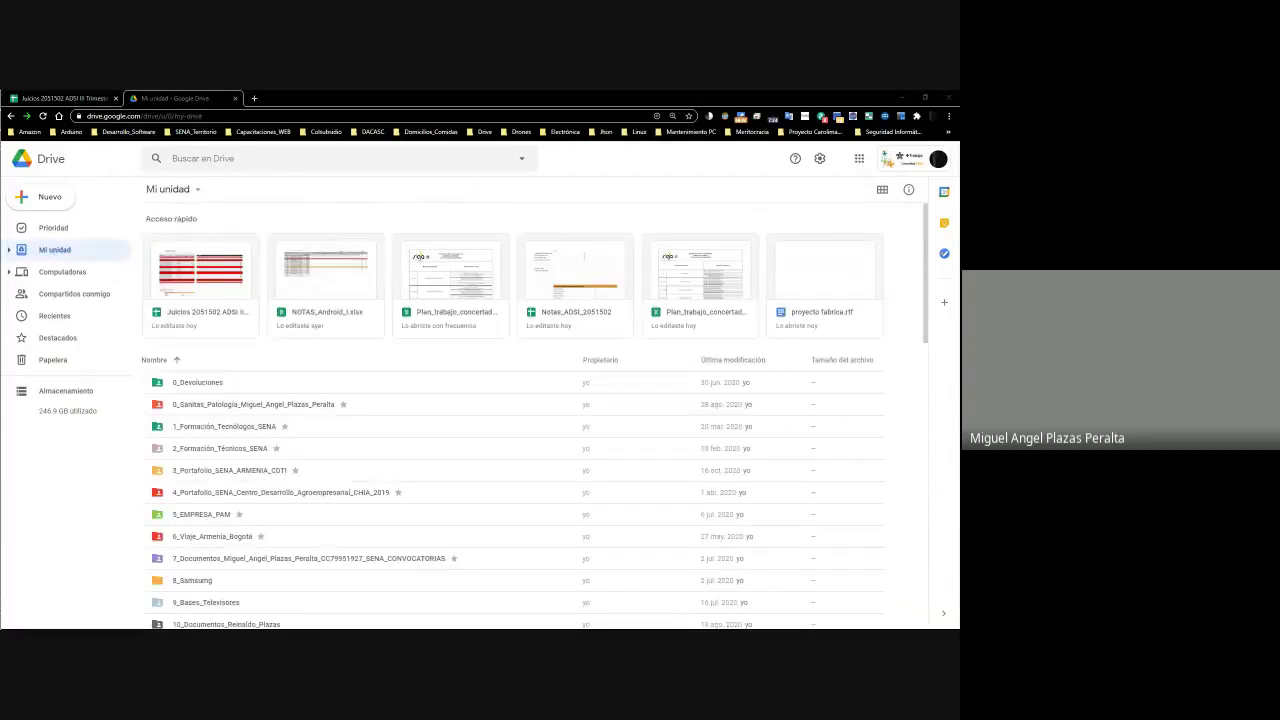
left_click(225, 474)
double_click(224, 474)
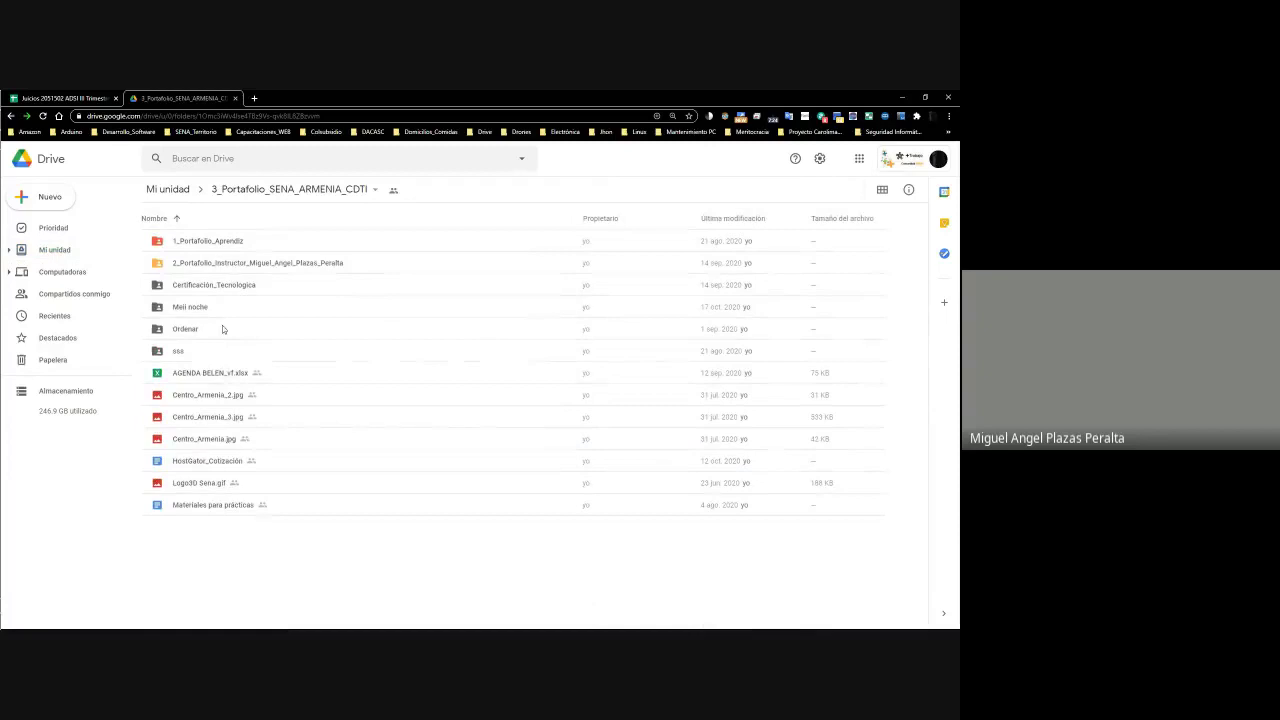
double_click(210, 249)
double_click(193, 270)
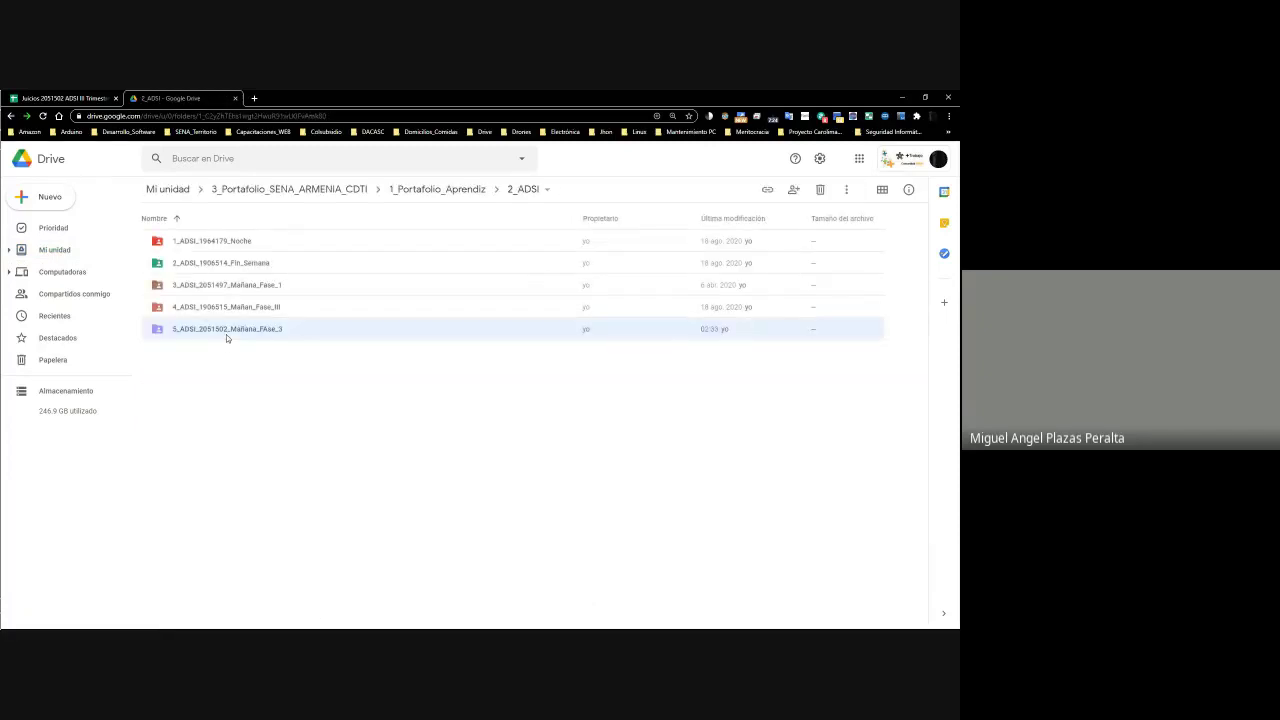
double_click(226, 334)
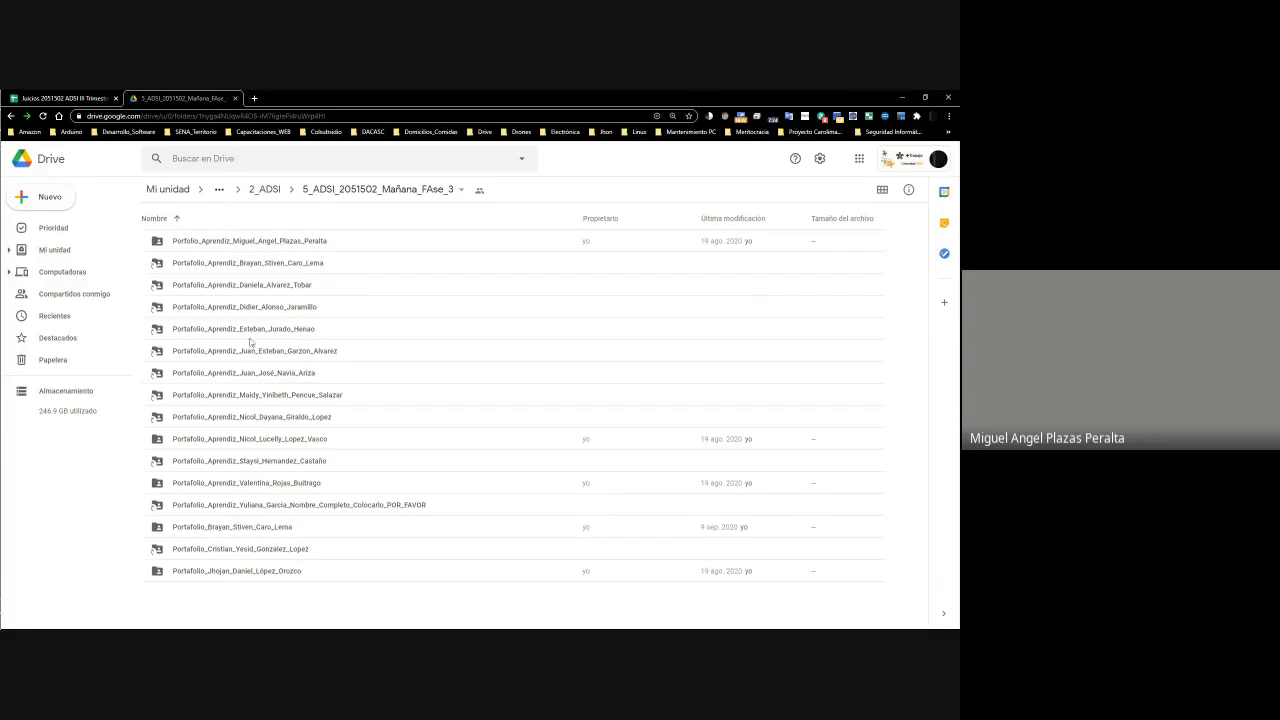
left_click(252, 293)
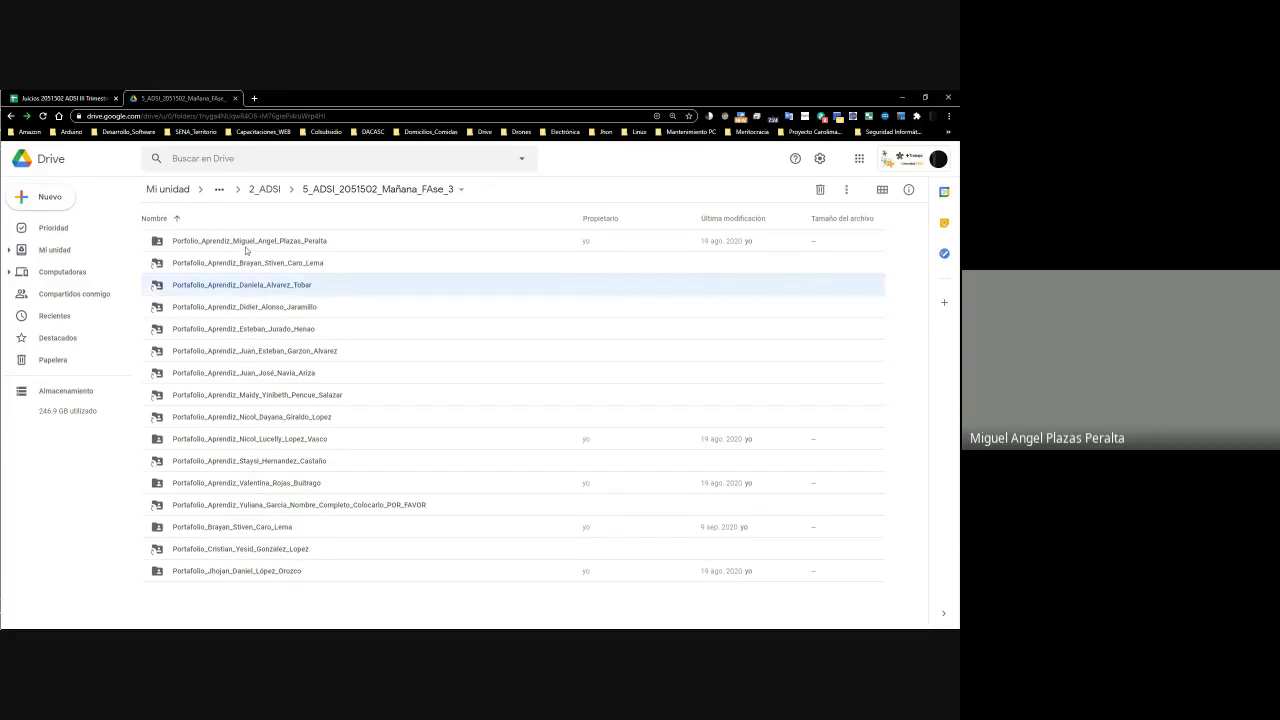
left_click(248, 250)
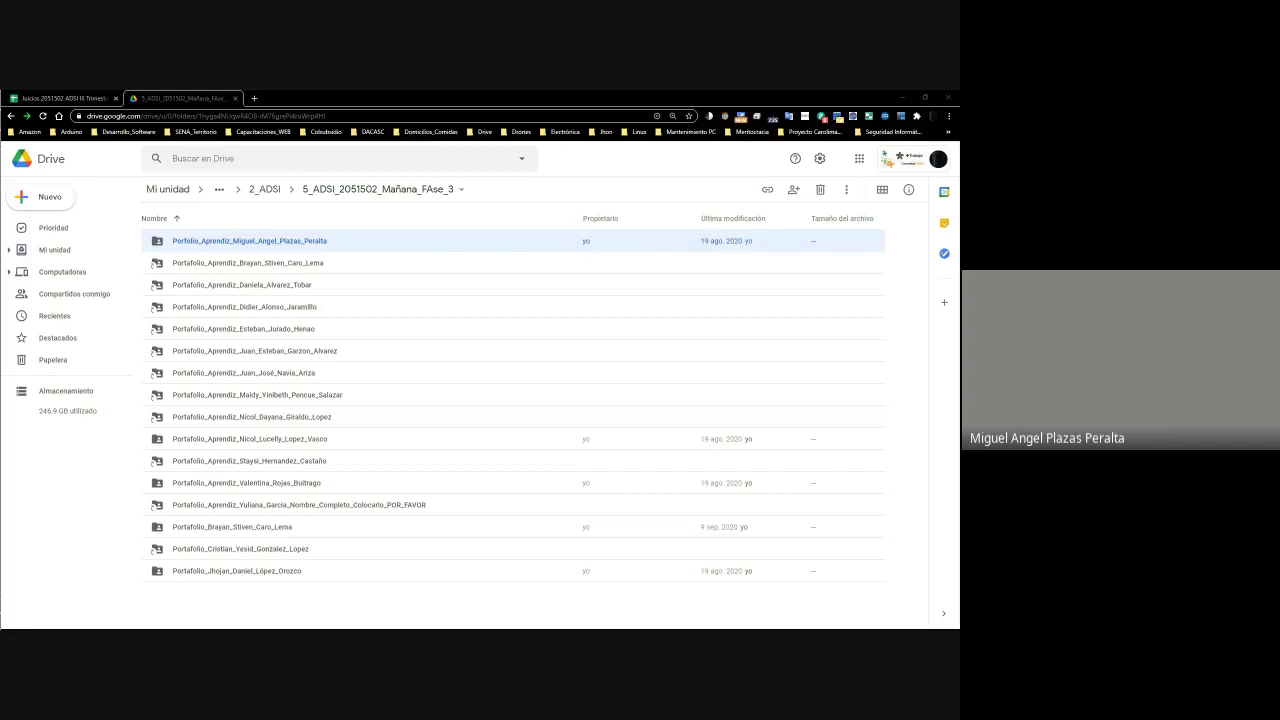
left_click(69, 89)
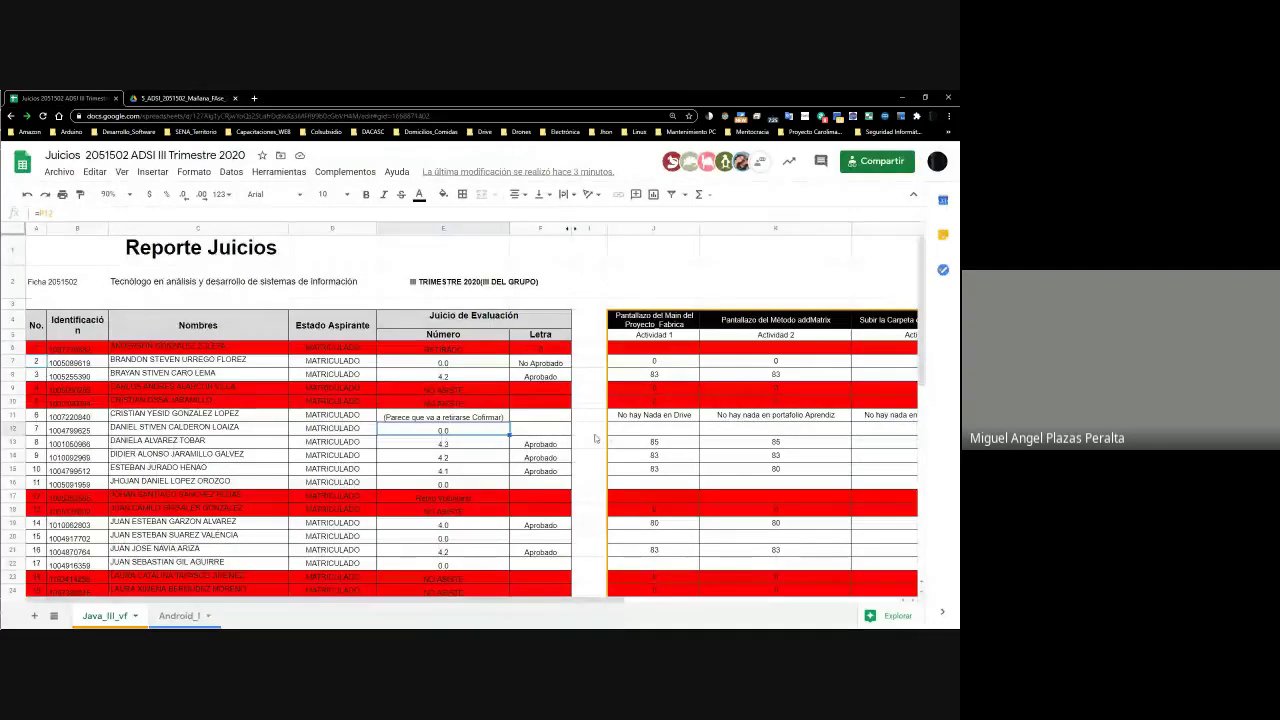
Fill row 12's cells J12 through P12 with orange
left_click(654, 430)
key("shift+Right")
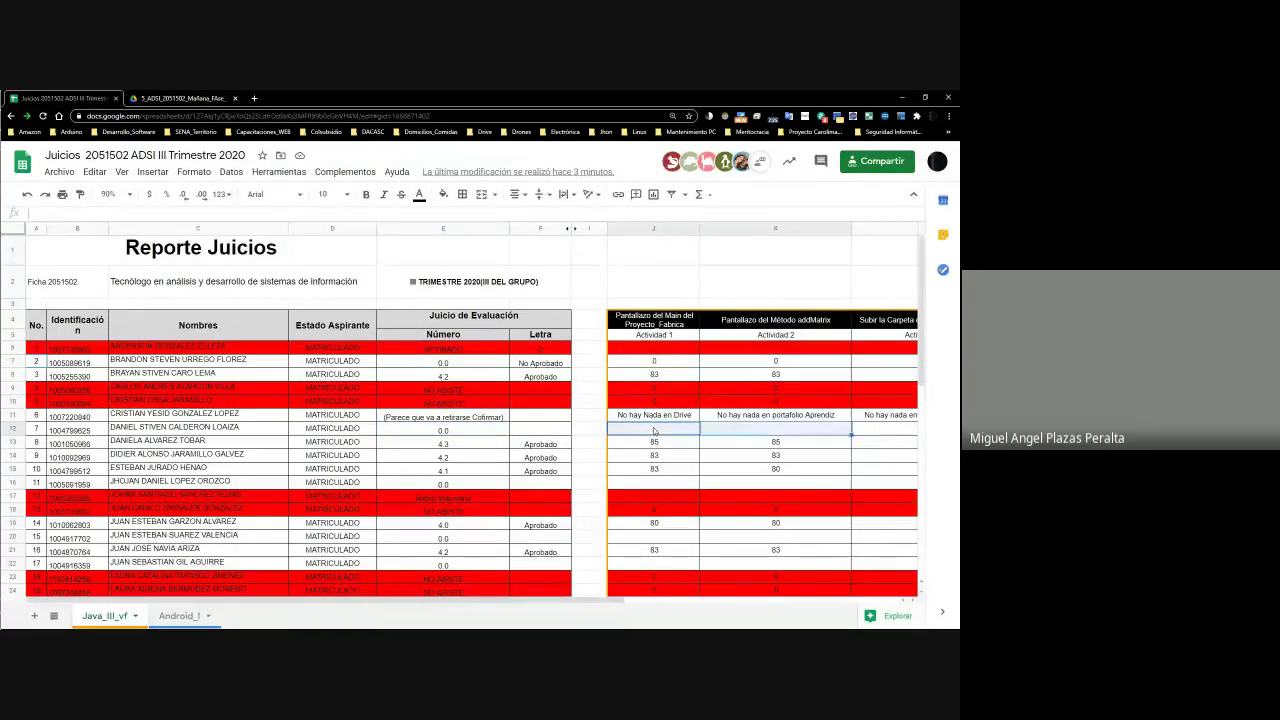
key("shift+Right")
key("shift+Right")
key("shift+Right")
key("shift+Right")
key("shift+Right")
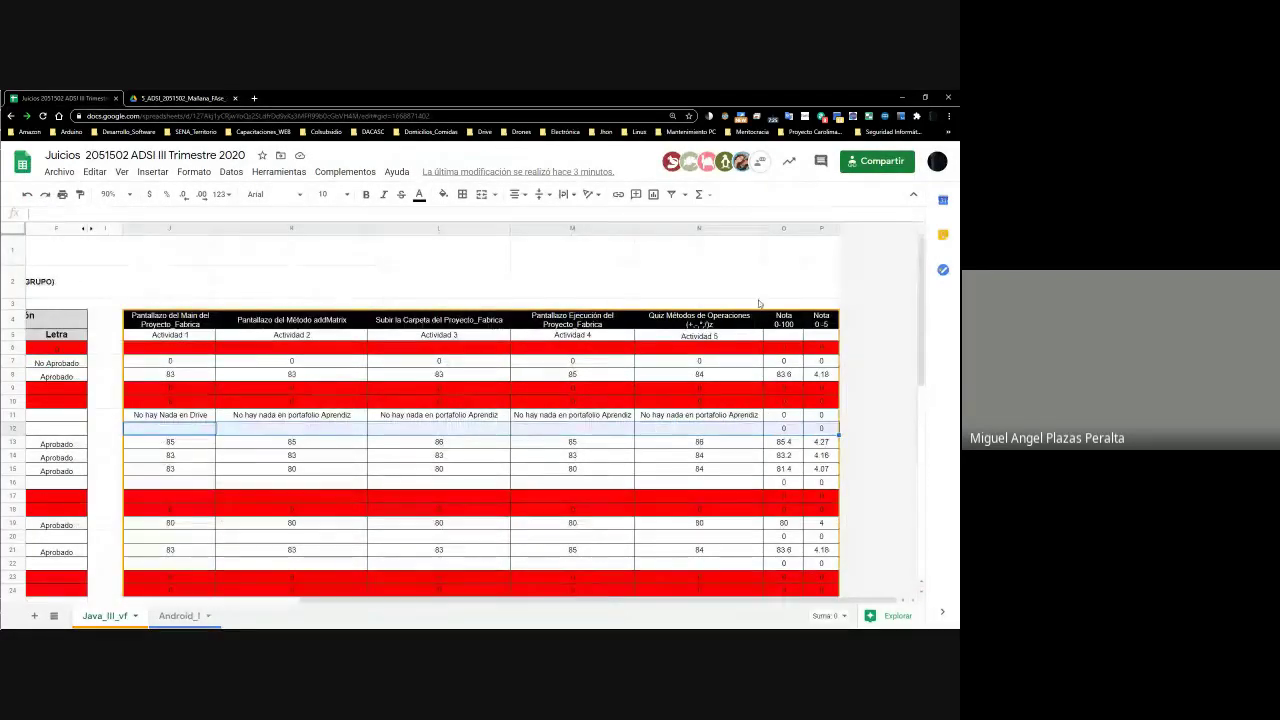
left_click(443, 194)
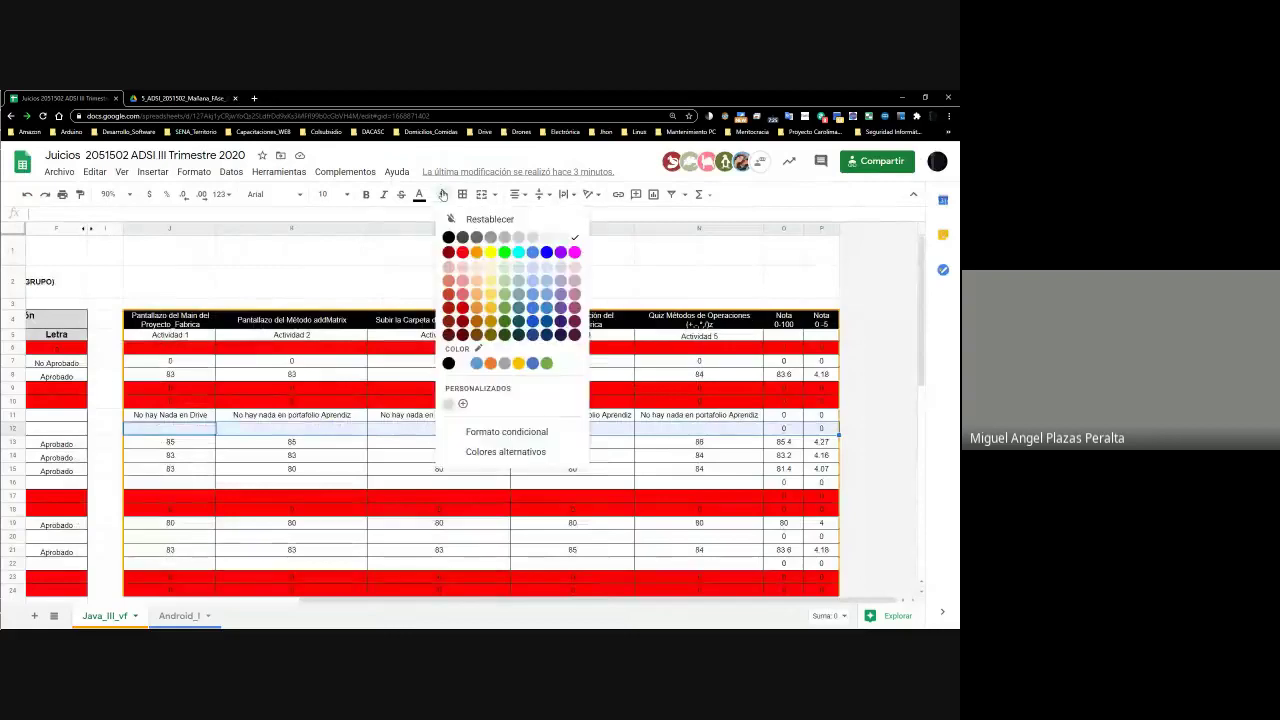
left_click(481, 257)
Check row 13's values: letter grade, 4.27 grade and the Actividad 1 score of 85
key("Down")
key("Down")
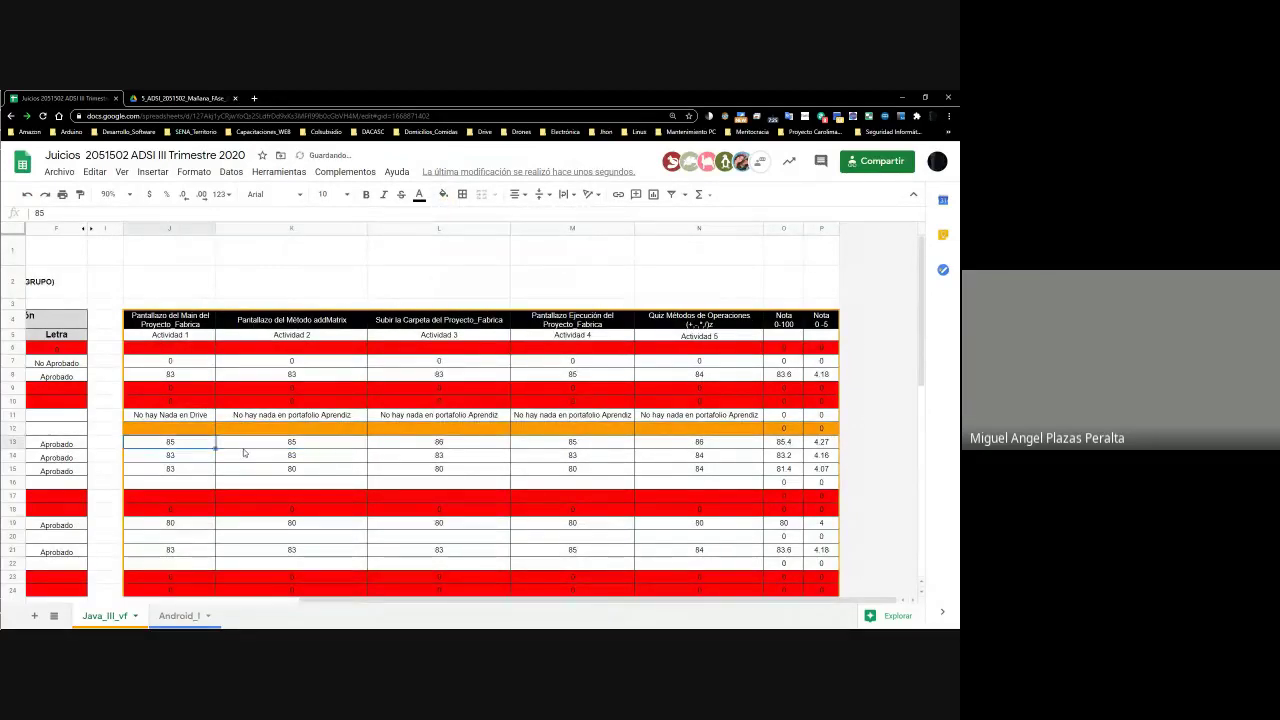
key("Down")
key("Down")
key("Down")
key("Down")
key("Down")
key("Down")
key("Up")
key("Up")
key("Up")
key("Up")
key("Up")
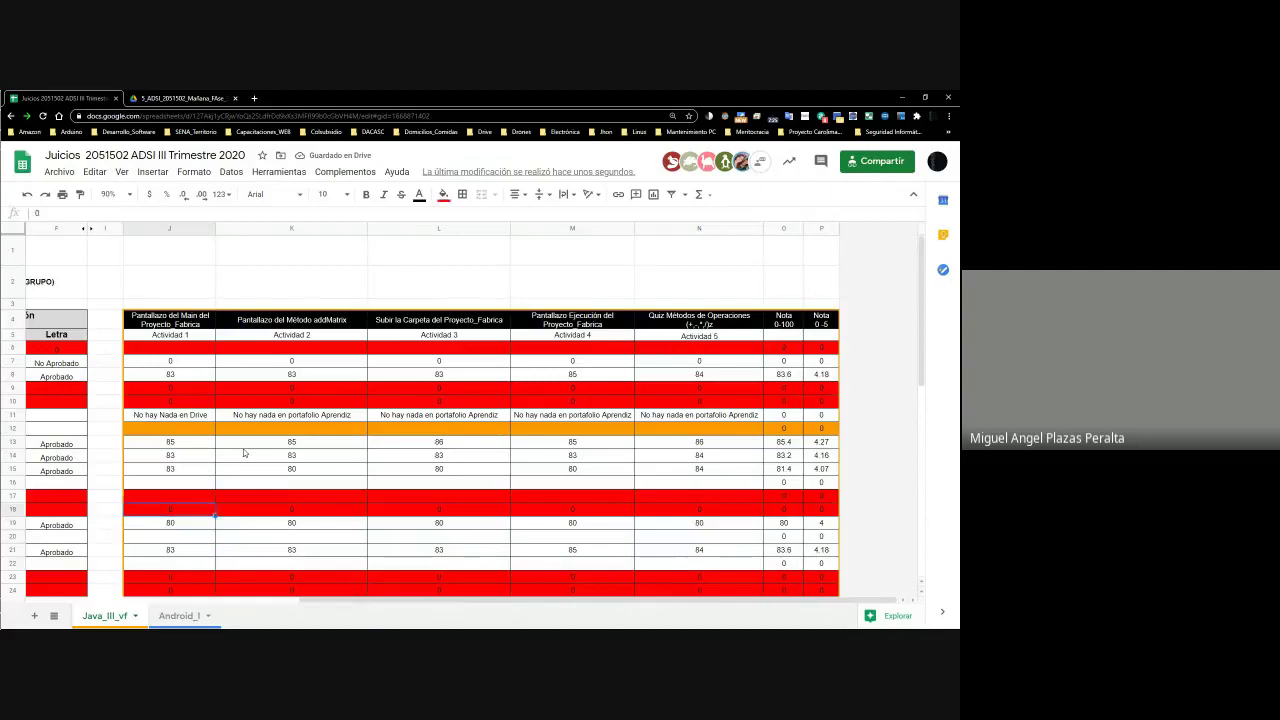
key("Up")
key("Up")
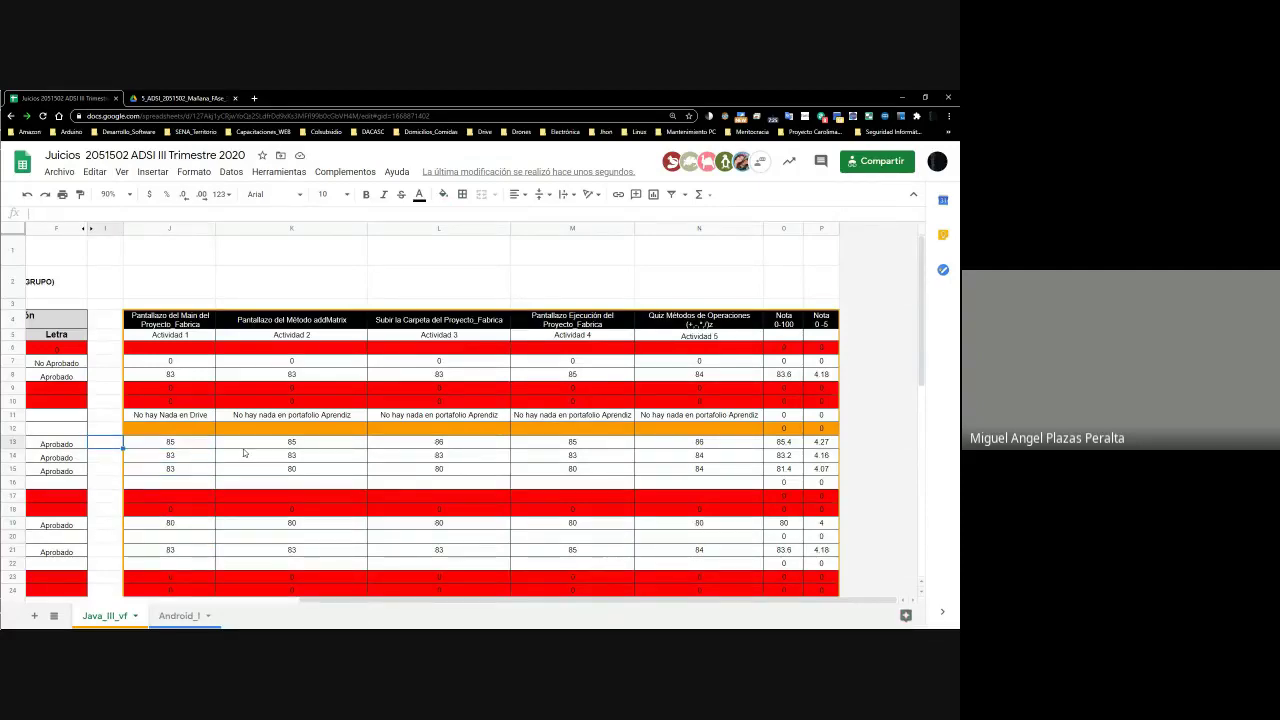
key("Home")
key("Right")
key("Right")
key("Right")
key("Right")
key("Right")
key("Right")
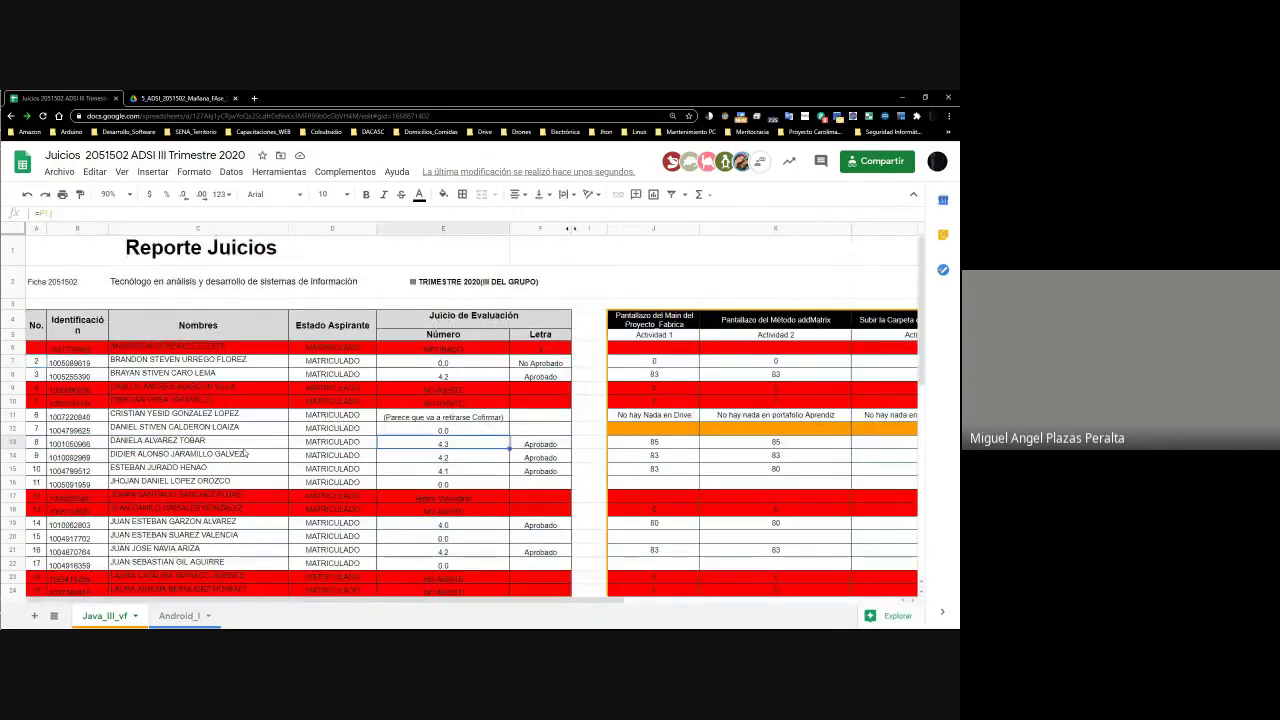
key("Right")
key("Right")
key("Right")
key("Right")
key("Right")
key("Right")
key("Right")
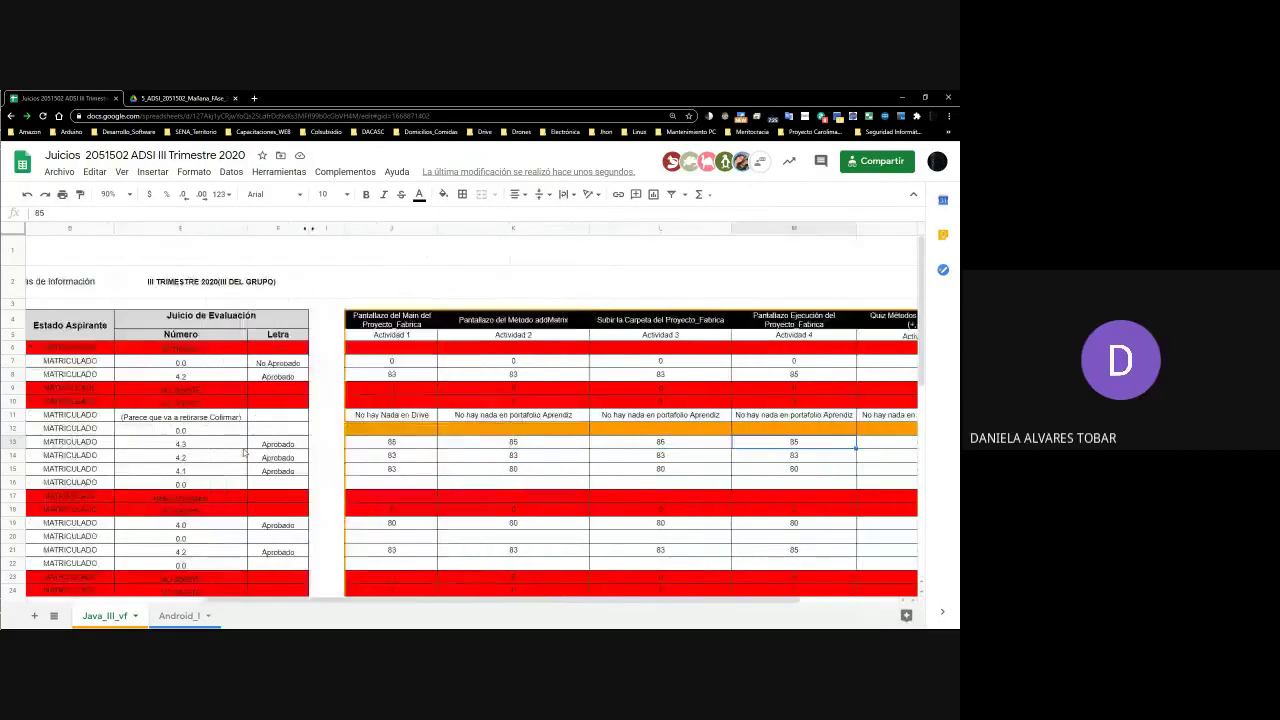
key("Left")
key("Left")
key("Left")
key("Left")
key("Left")
key("Left")
key("Left")
key("Left")
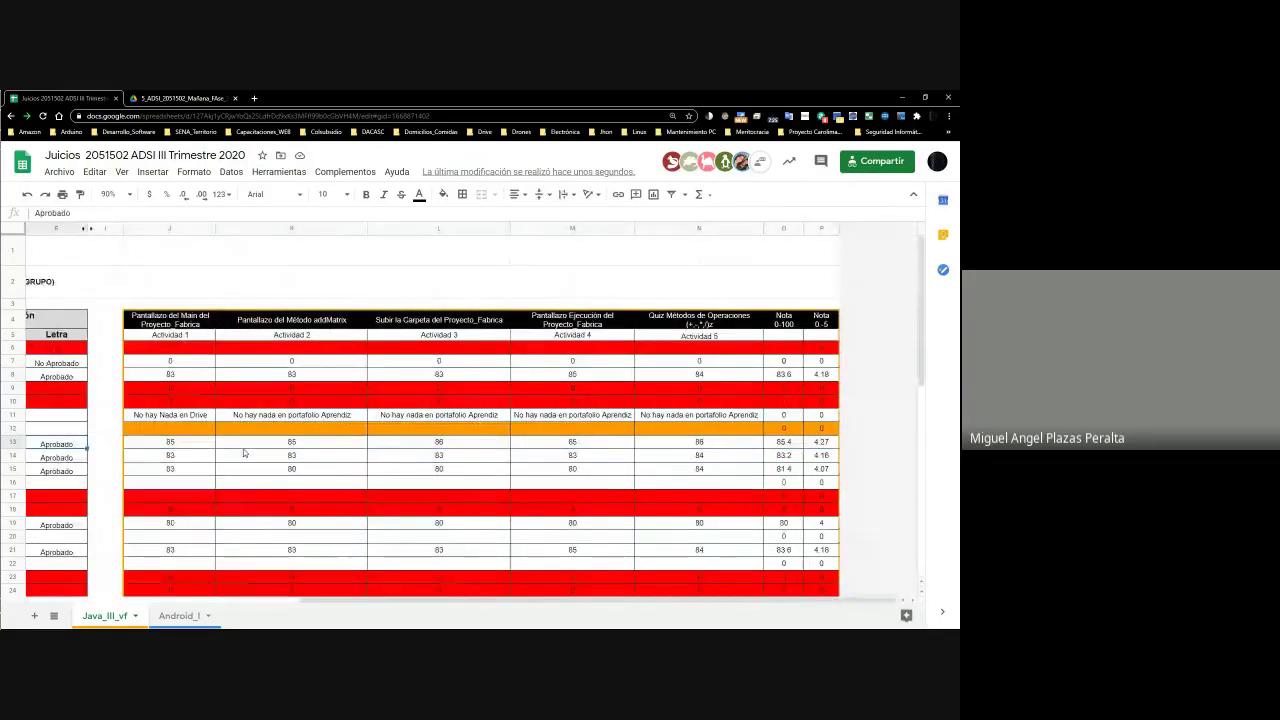
key("Right")
key("Right")
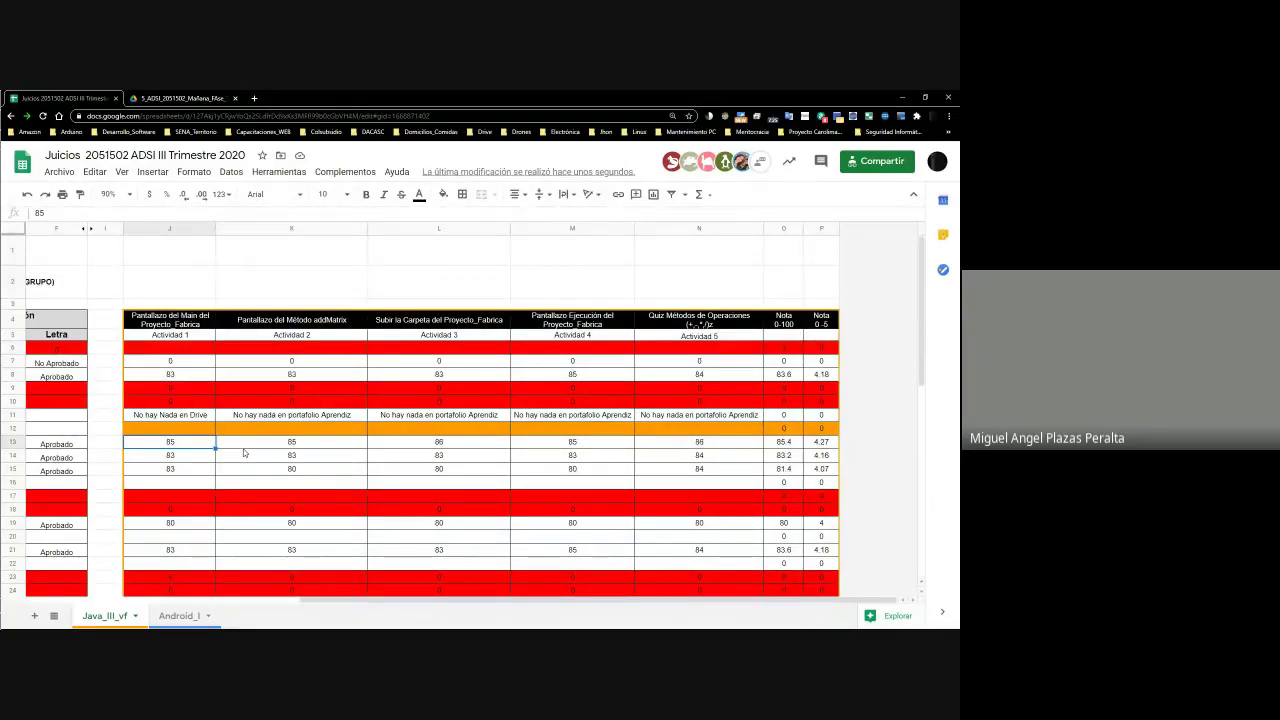
key("XF86Calculator")
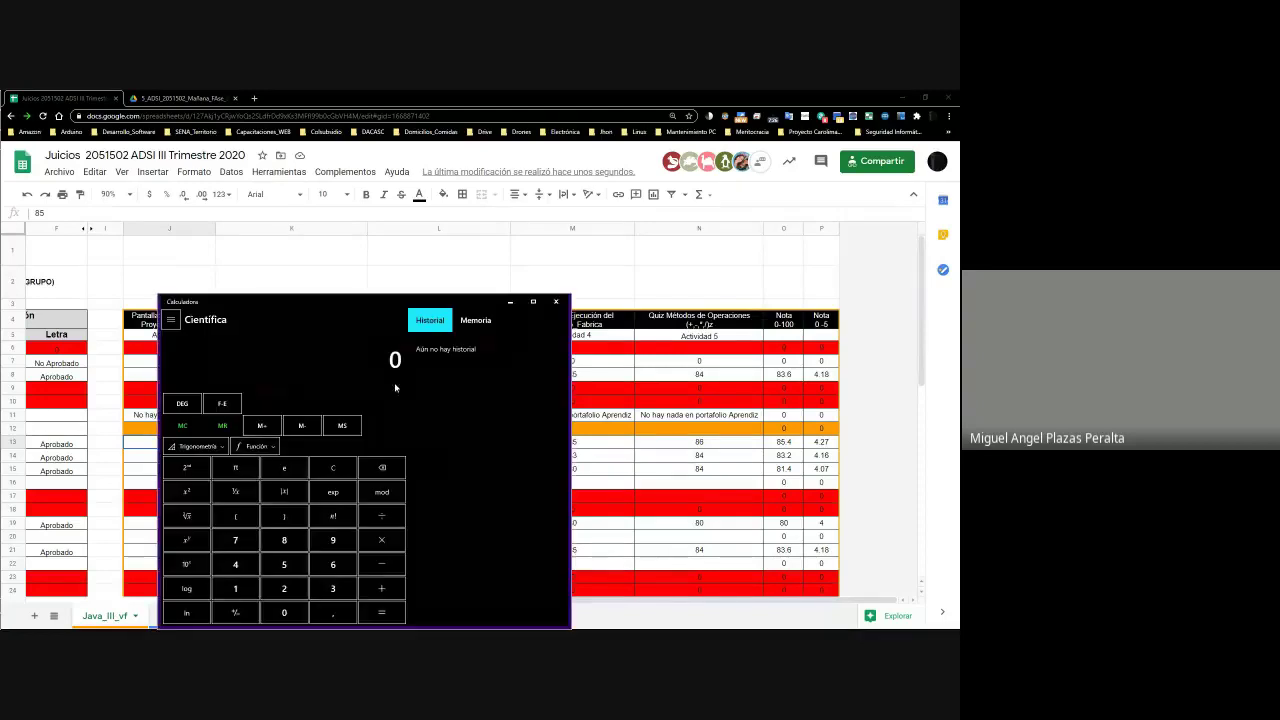
left_click_drag(400, 301, 622, 468)
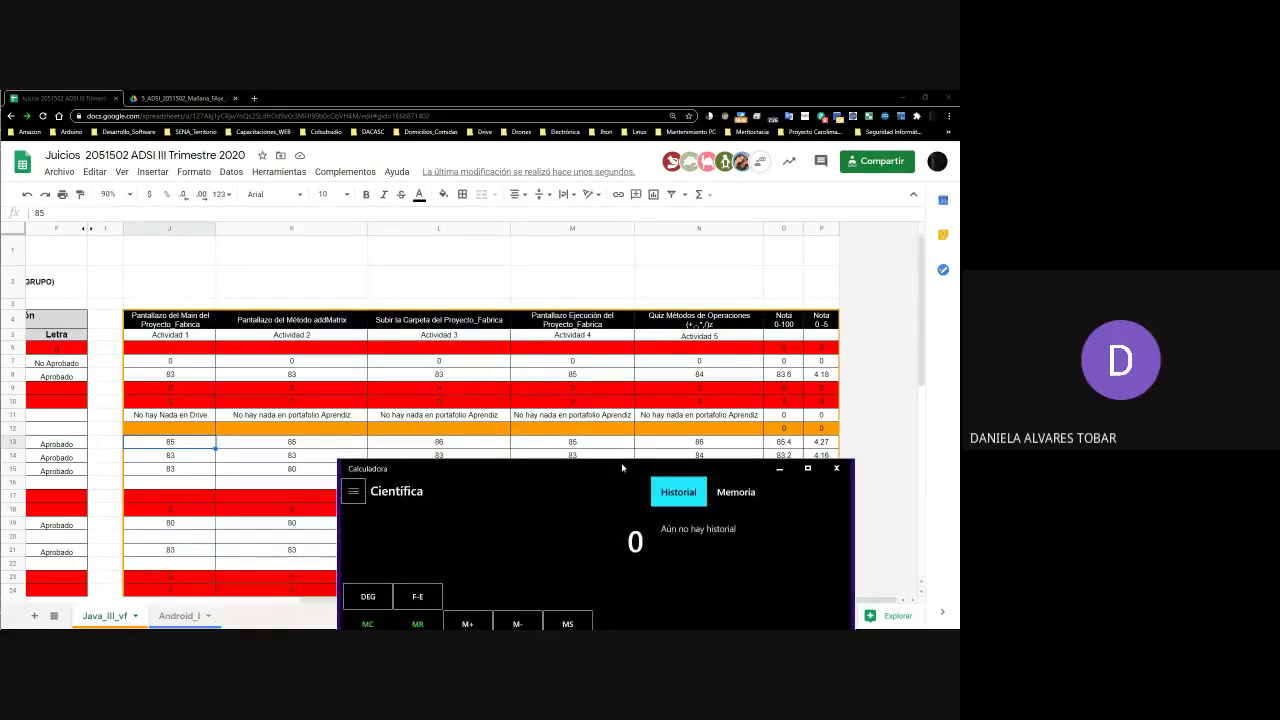
left_click(836, 468)
left_click(781, 443)
left_click(820, 445)
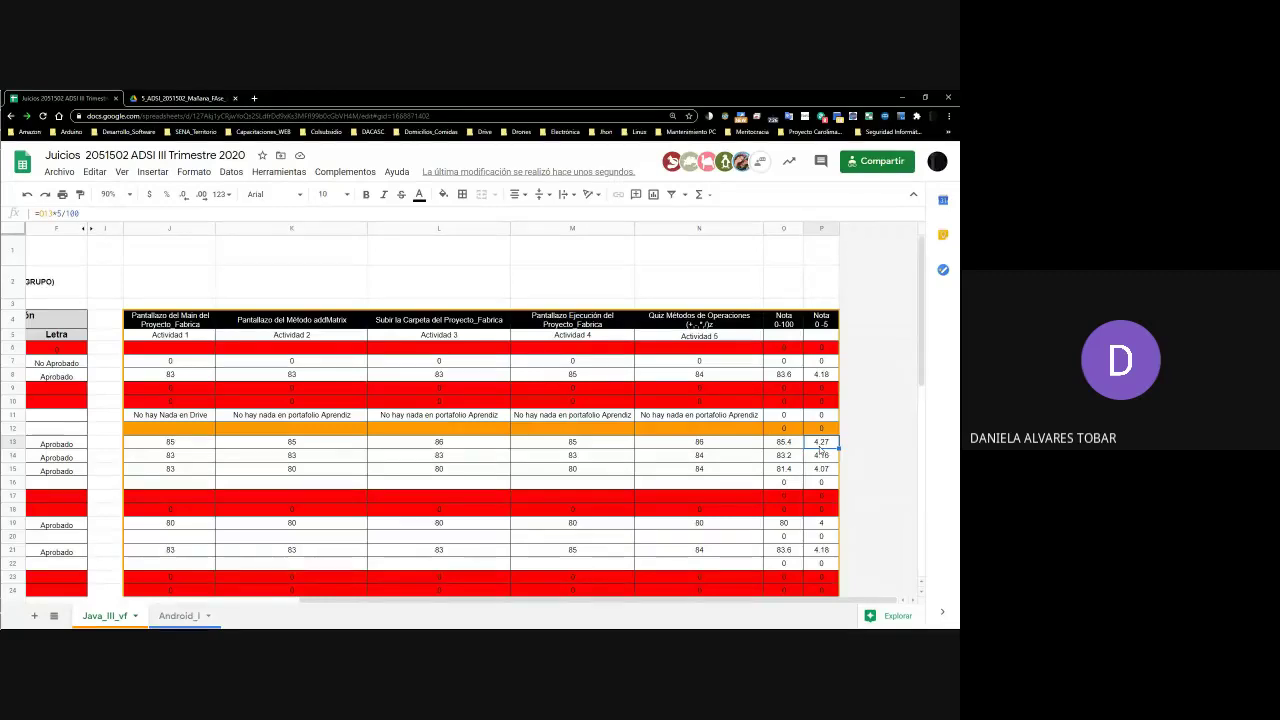
key("Left")
key("Left")
key("Left")
key("Left")
key("Left")
key("Left")
key("Left")
key("Left")
key("Left")
key("Left")
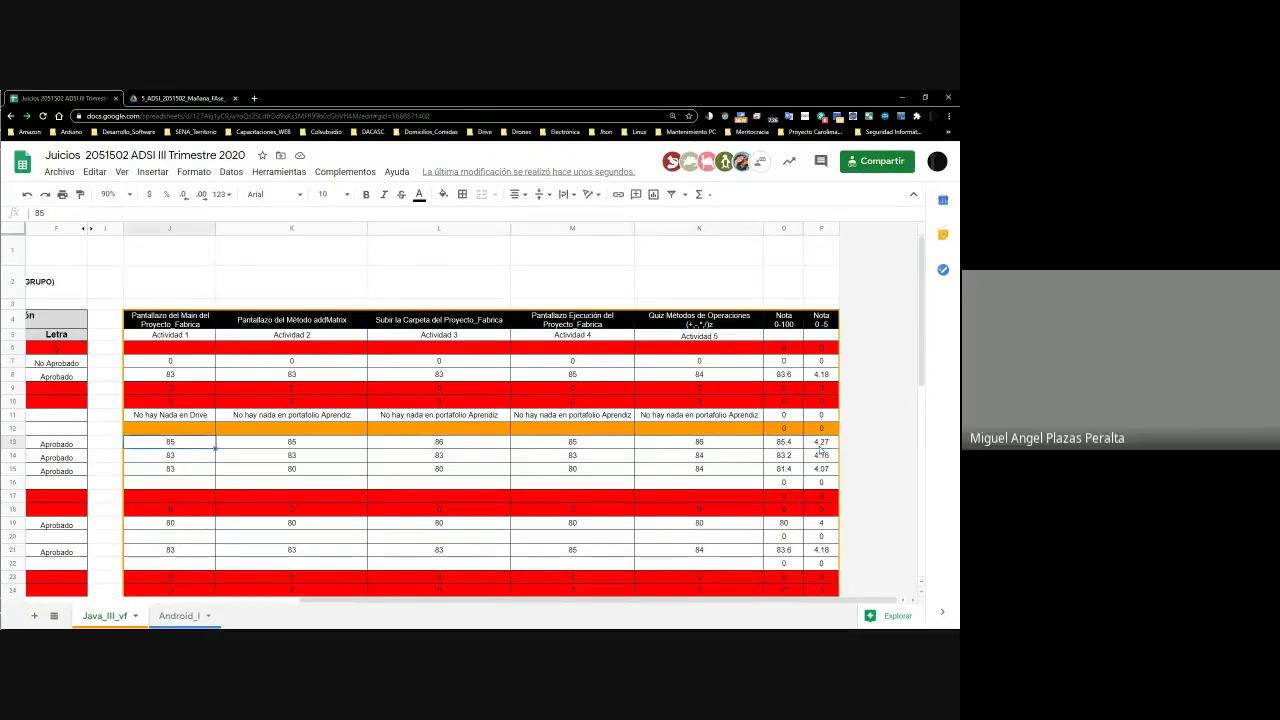
key("Left")
key("Left")
key("Right")
key("Right")
key("Right")
key("Right")
key("Right")
key("Right")
key("Right")
key("Right")
key("Right")
key("Right")
key("Right")
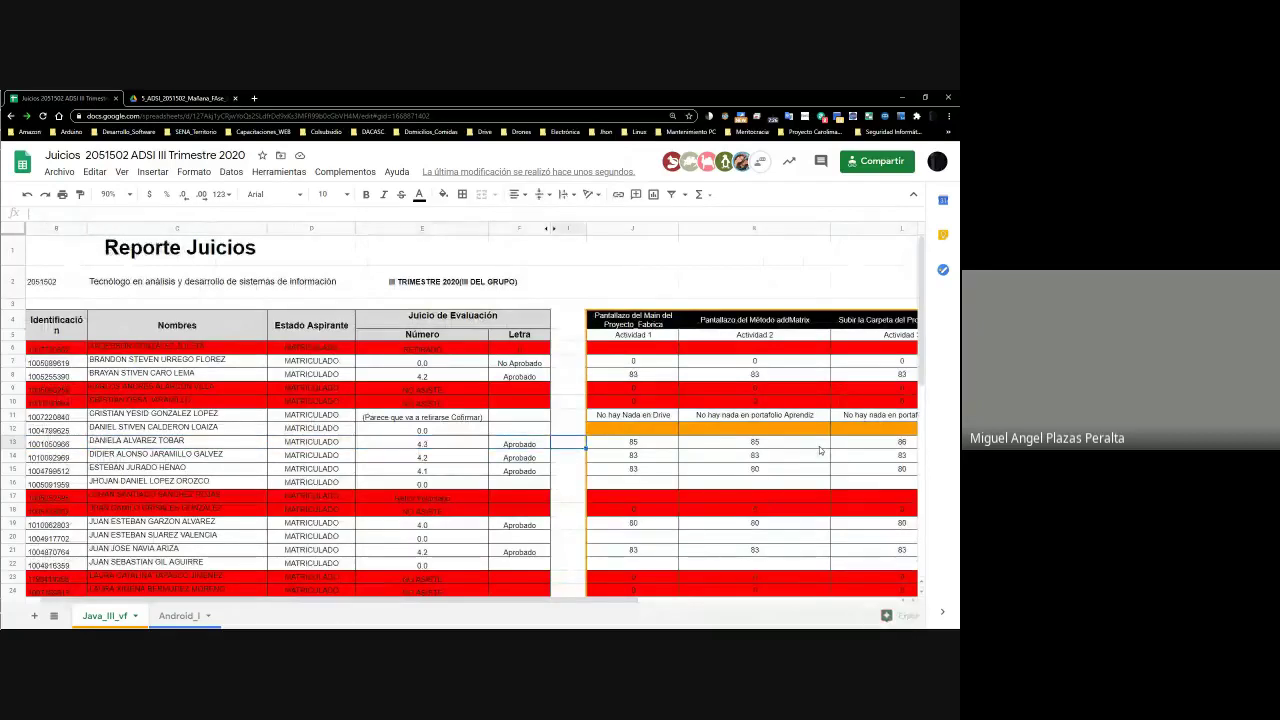
key("Right")
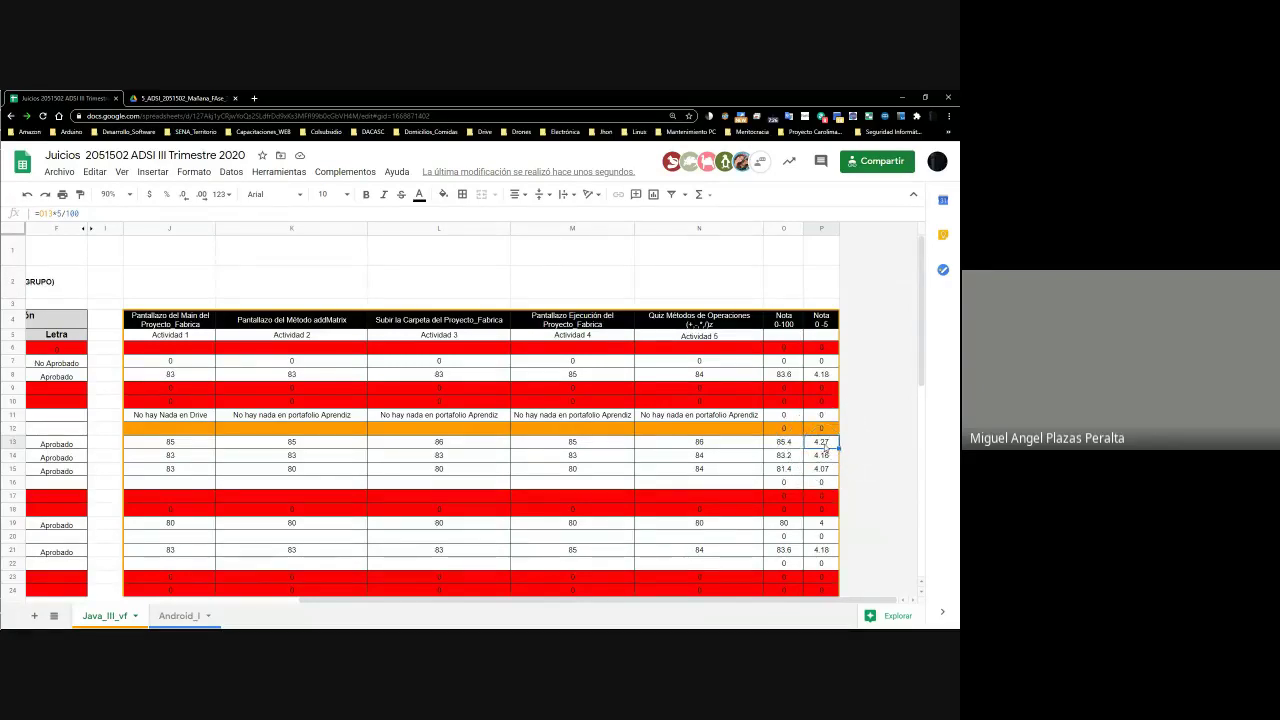
left_click(826, 444)
left_click(826, 444)
left_click(826, 444)
left_click(826, 444)
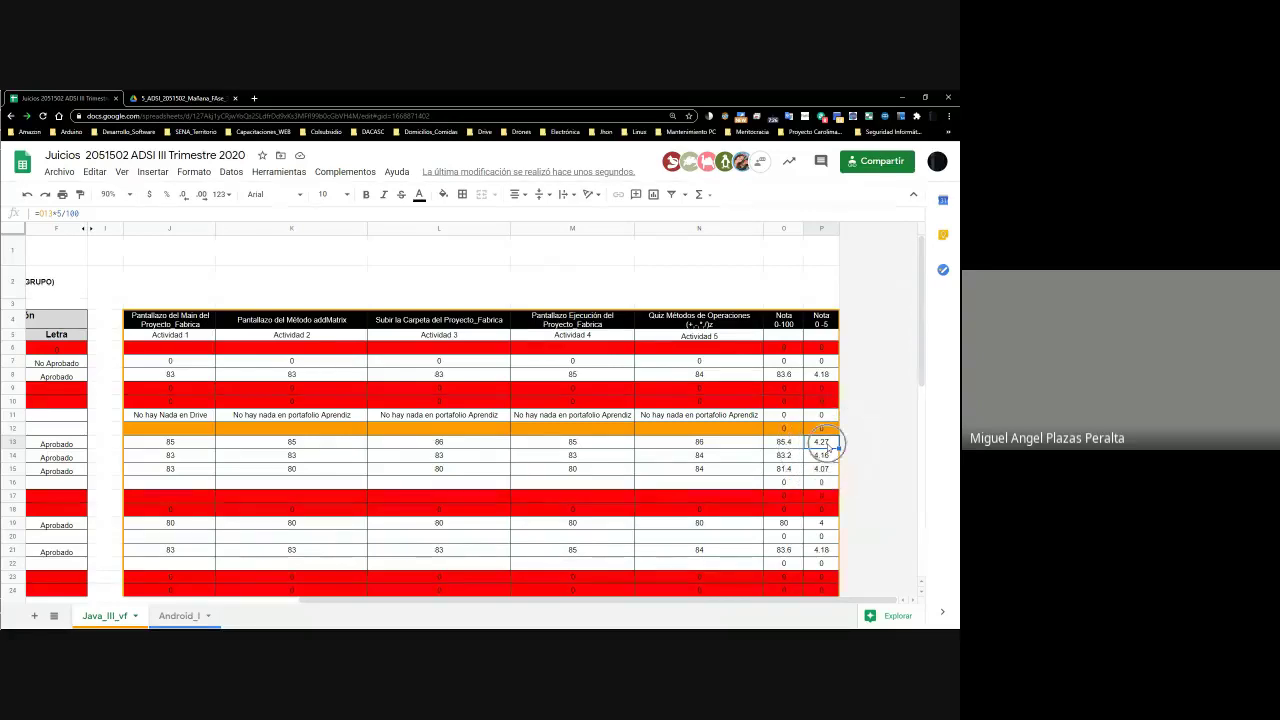
left_click(826, 444)
left_click(826, 444)
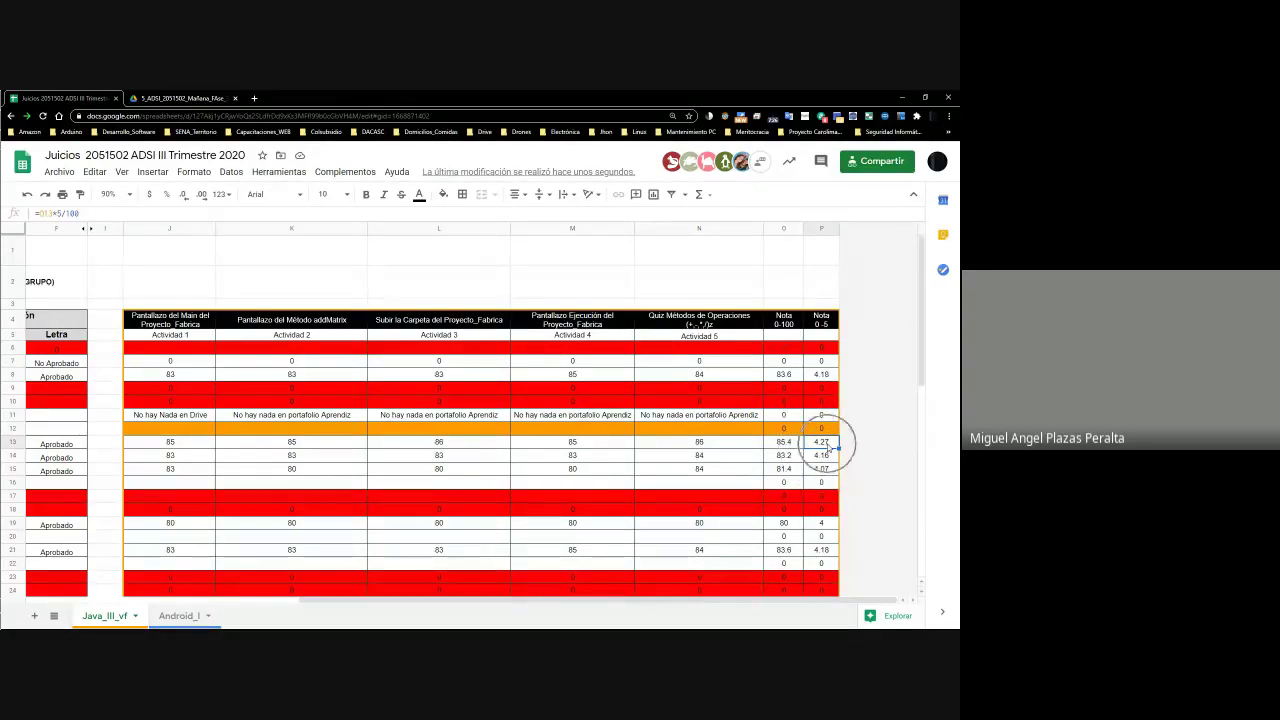
left_click(823, 448)
left_click(823, 448)
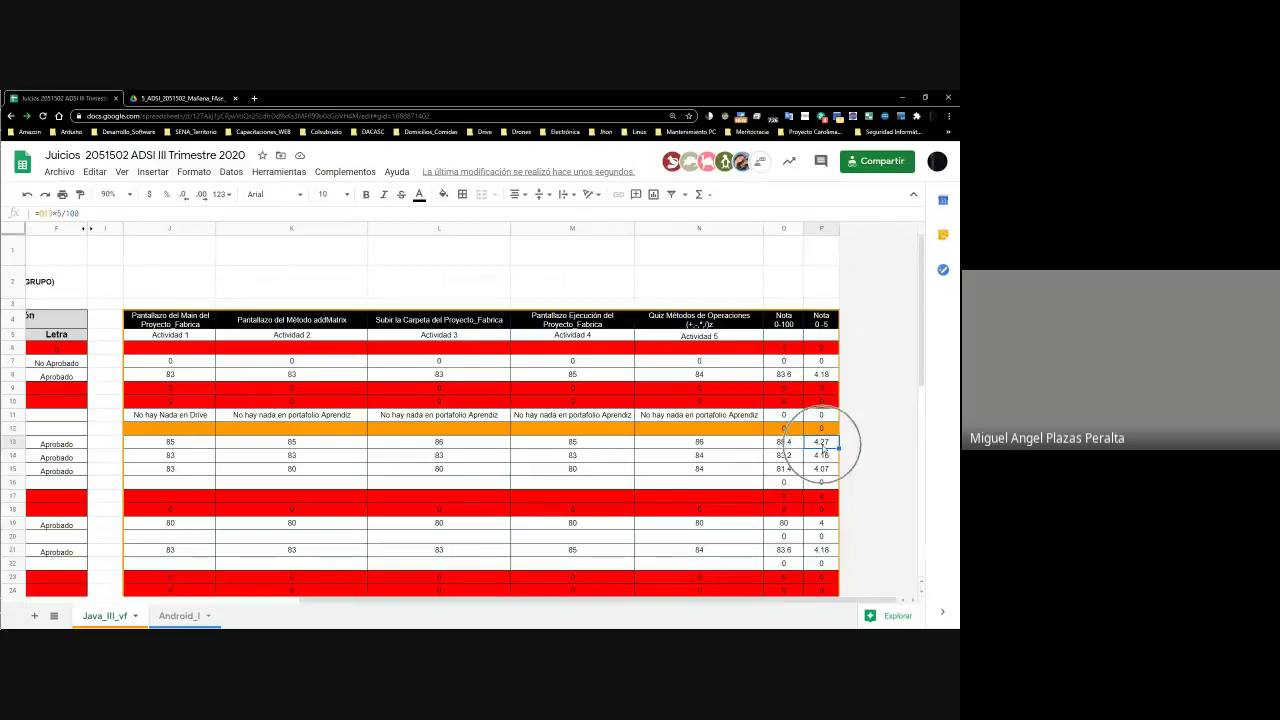
left_click(823, 448)
left_click(823, 448)
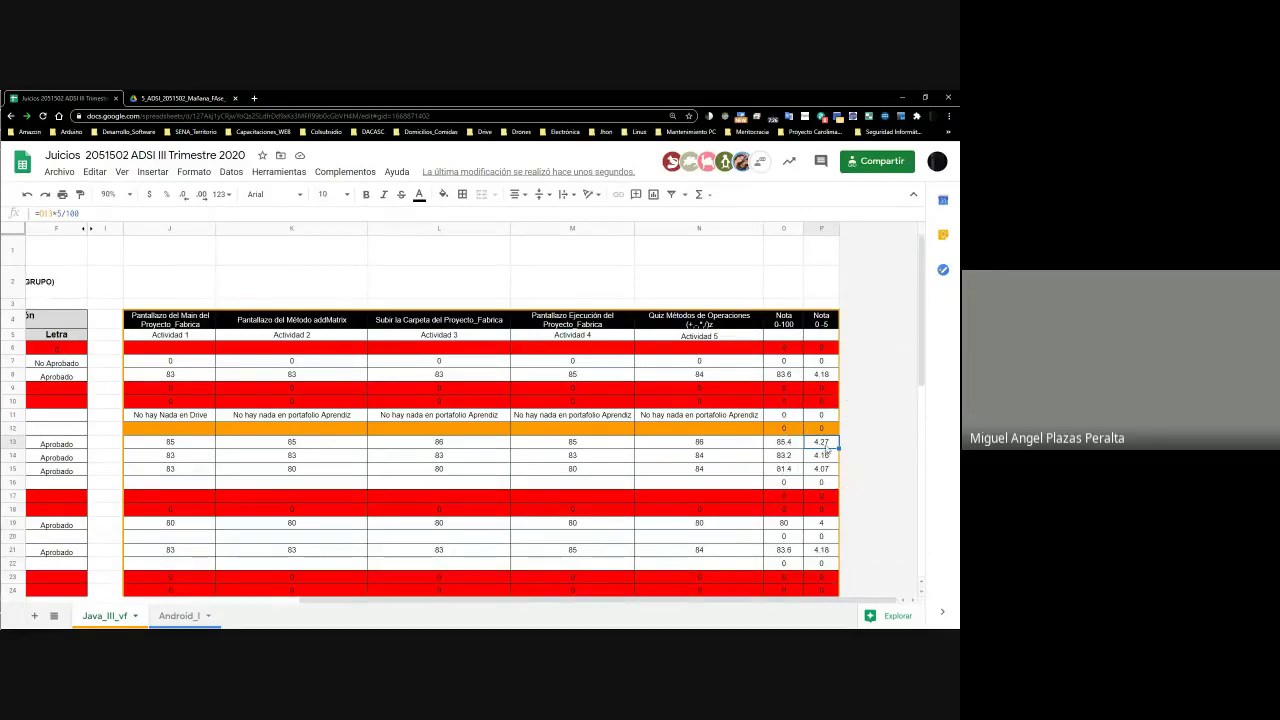
left_click(832, 447)
left_click(832, 447)
left_click(832, 447)
left_click(832, 447)
left_click(832, 447)
left_click(824, 447)
left_click(827, 446)
left_click(827, 446)
left_click(827, 447)
left_click(825, 448)
left_click(183, 447)
key("Left")
key("Left")
key("Left")
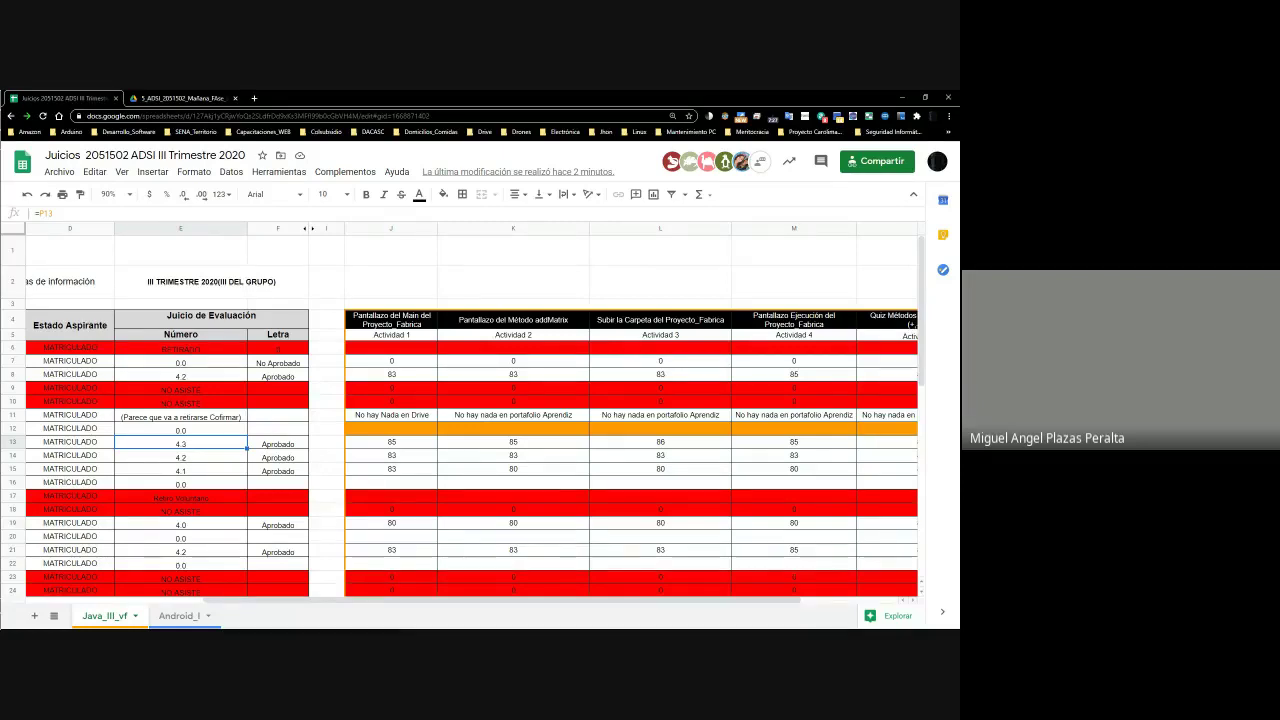
Step from row 13's ID to row 14 and review its activity scores in columns J–N
key("Left")
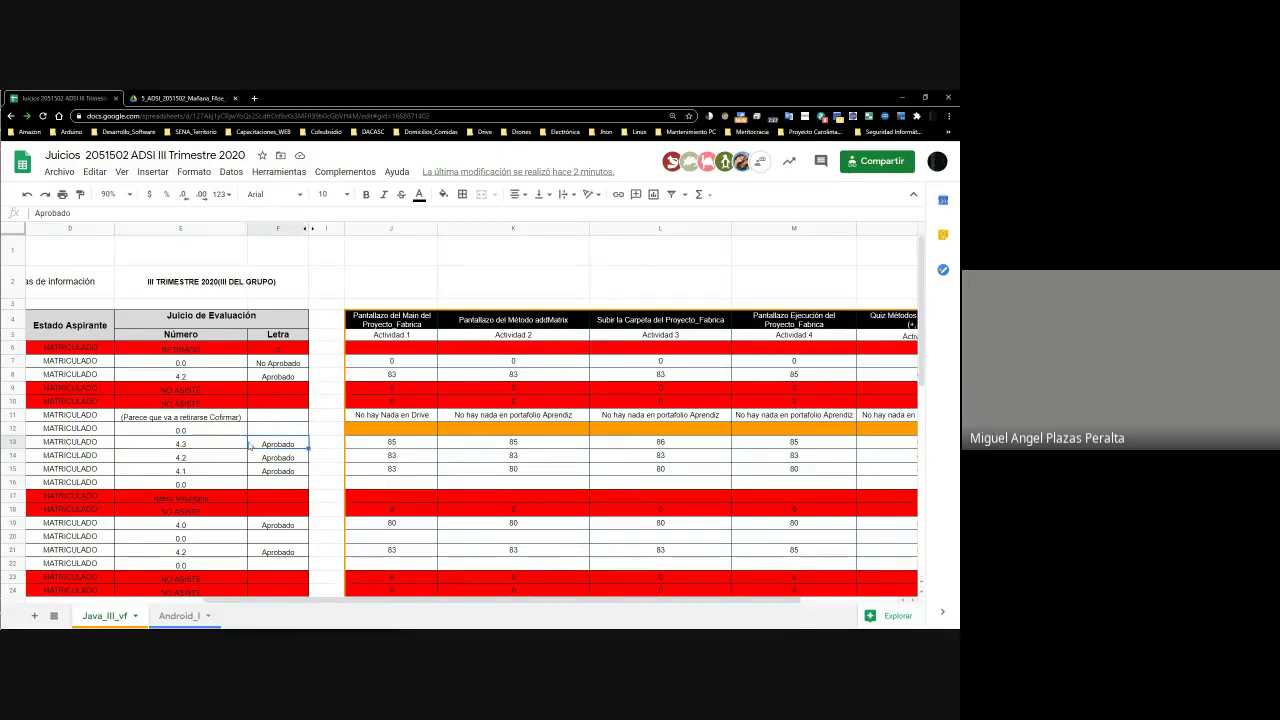
key("Left")
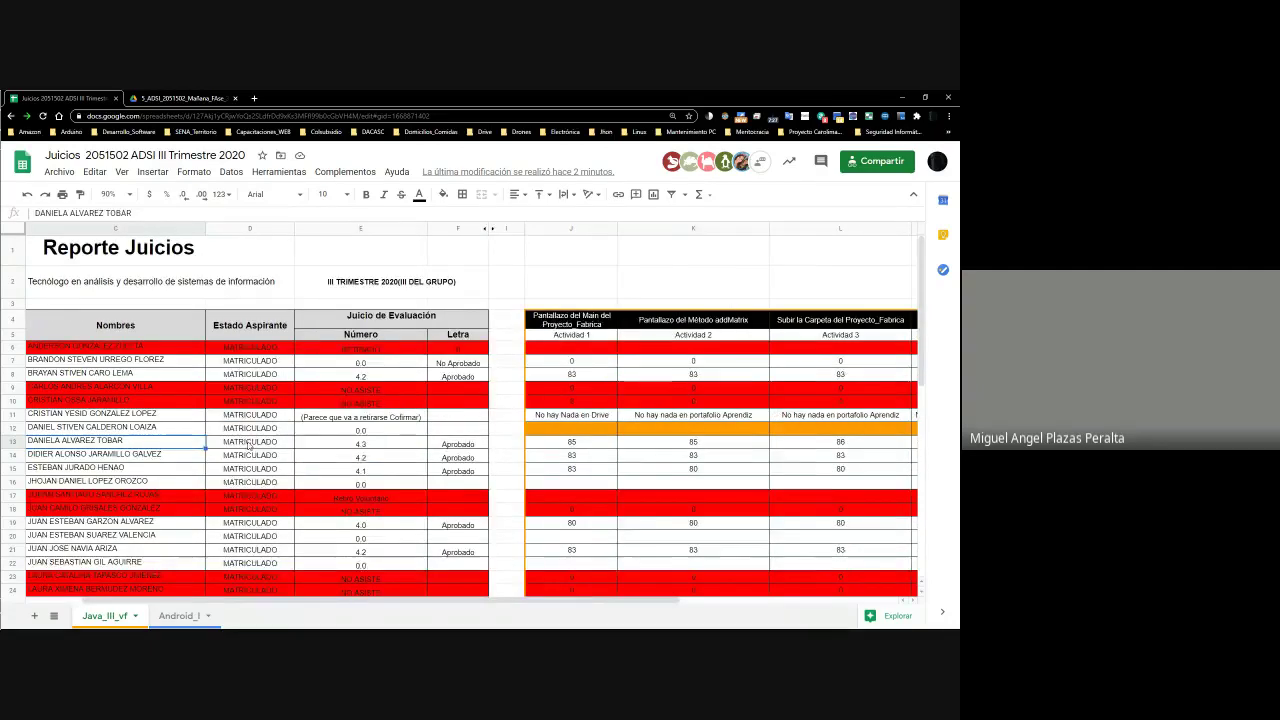
key("Left")
key("Left")
key("Down")
key("Right")
key("Right")
key("Right")
key("Right")
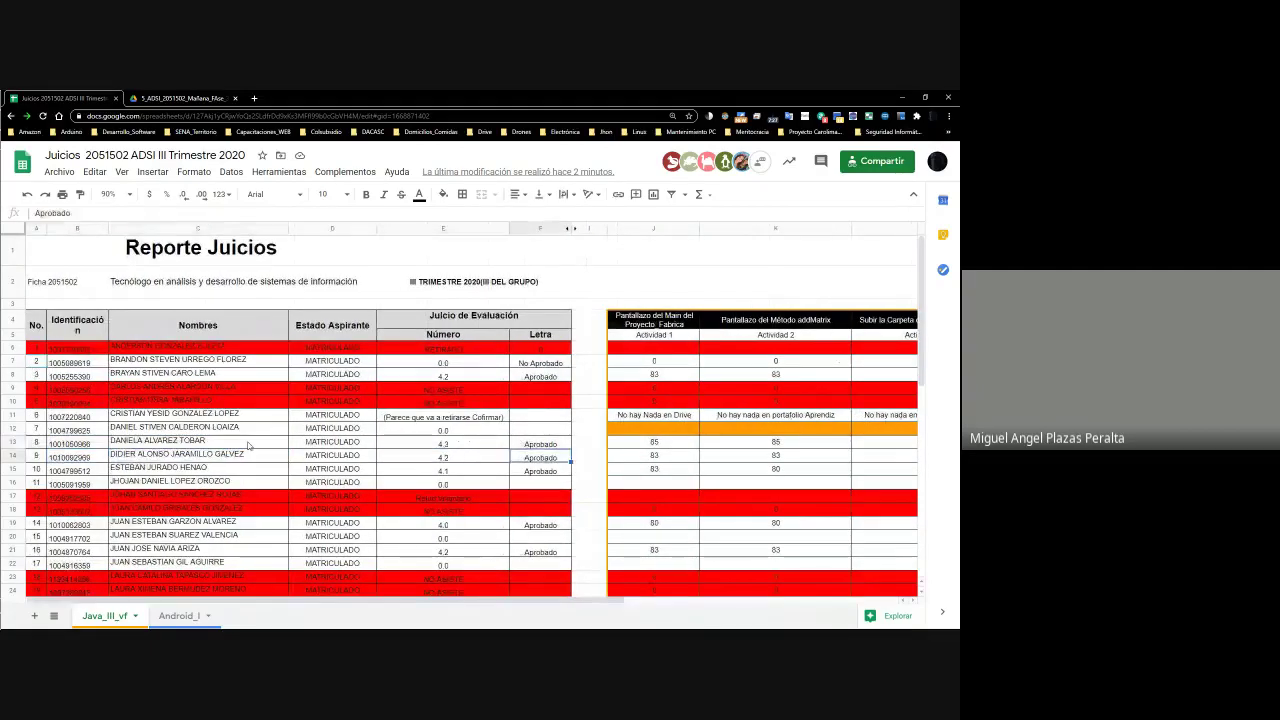
key("Right")
key("Right")
key("Right")
key("Right")
key("Right")
key("Right")
key("Right")
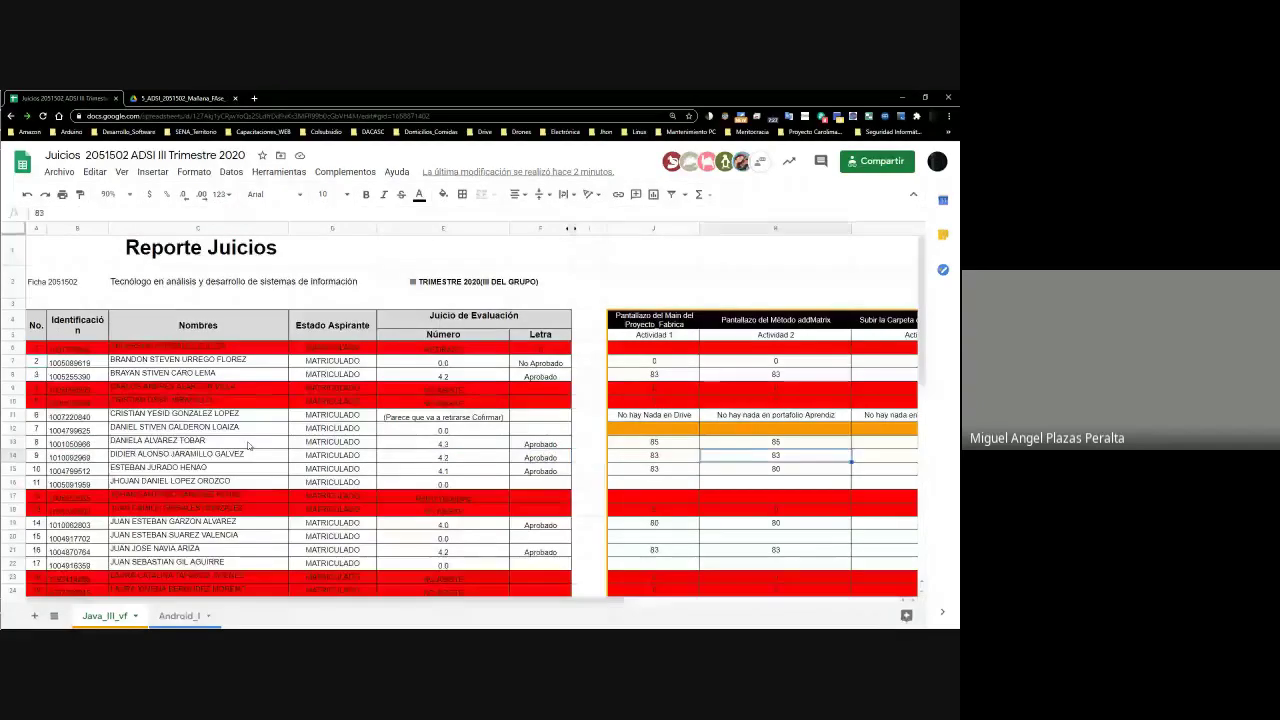
key("Left")
key("Left")
key("Left")
key("Left")
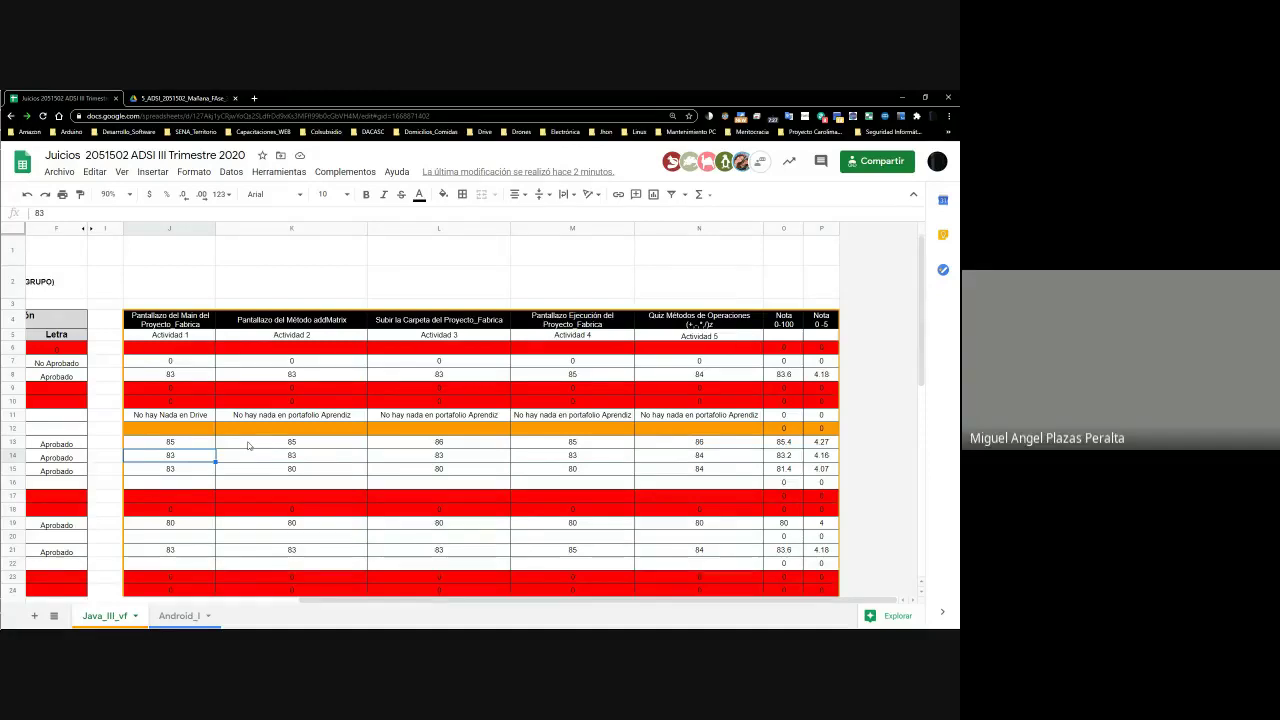
left_click(293, 456)
Check row 14's third, fourth and fifth activity scores
left_click(431, 463)
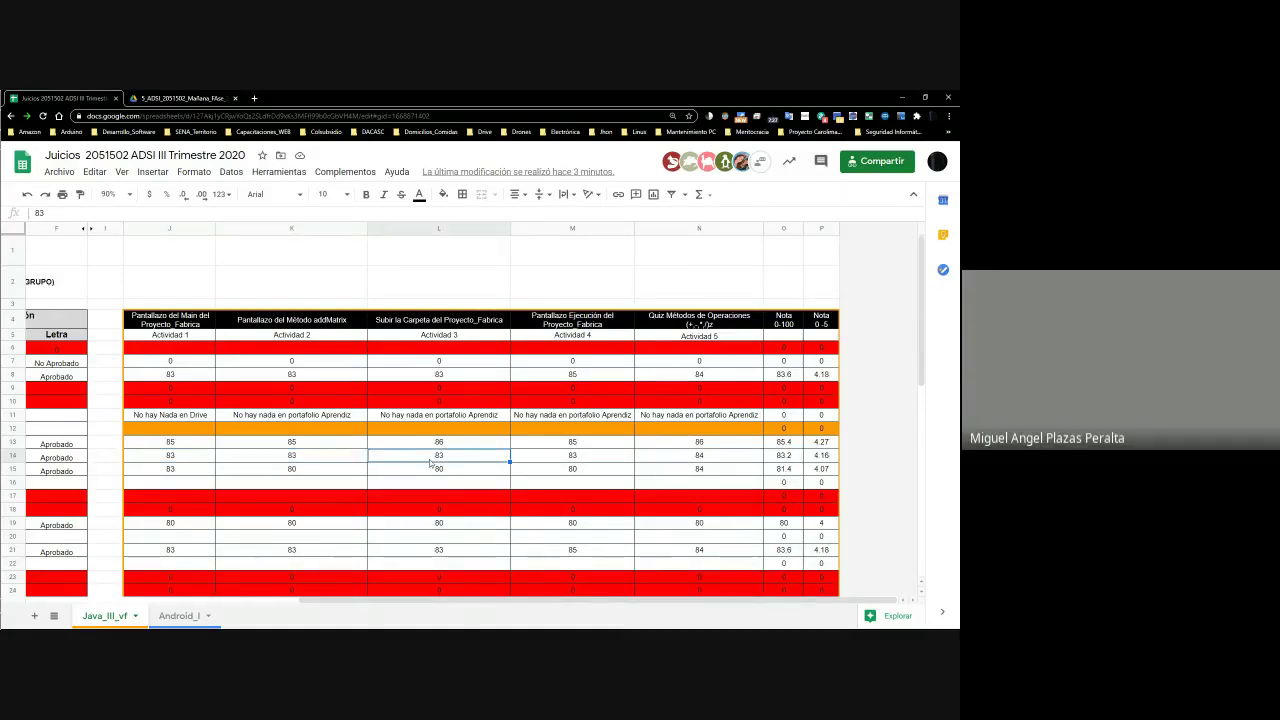
left_click(571, 468)
left_click(569, 459)
left_click(678, 458)
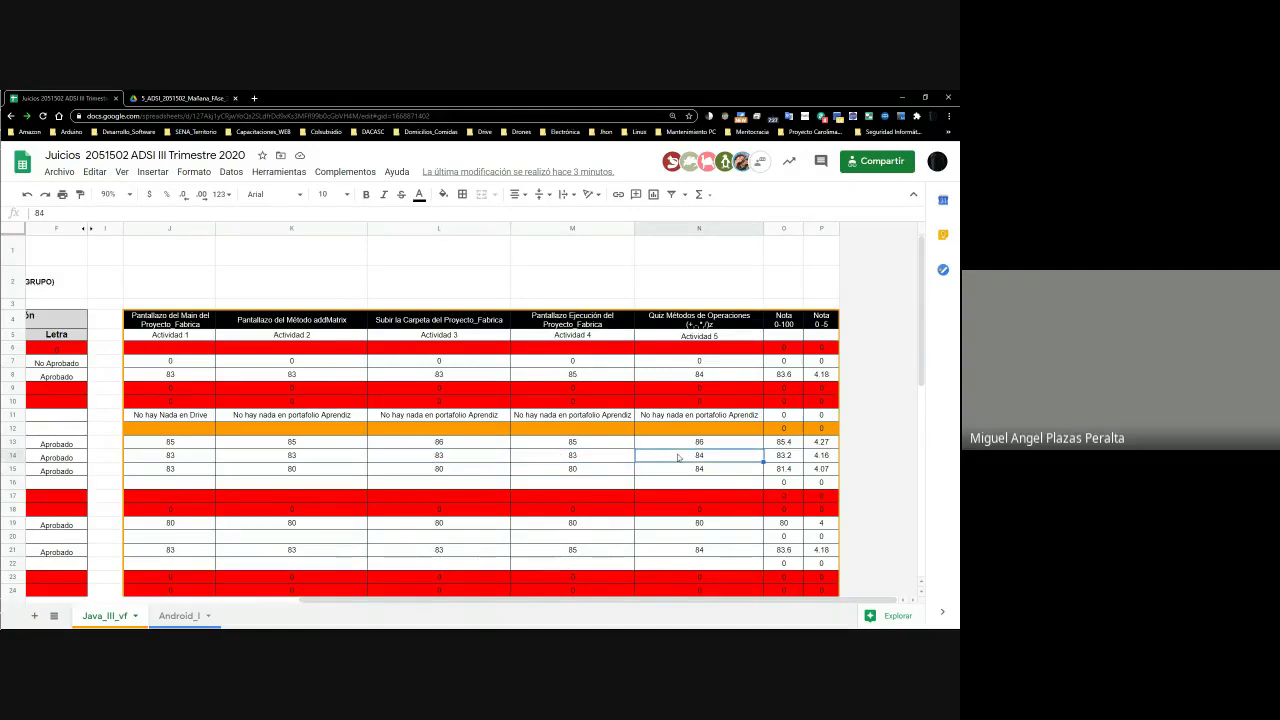
Enter 'No hay nada en Drive' in J12 and K12, correcting J12's first entry
left_click(189, 427)
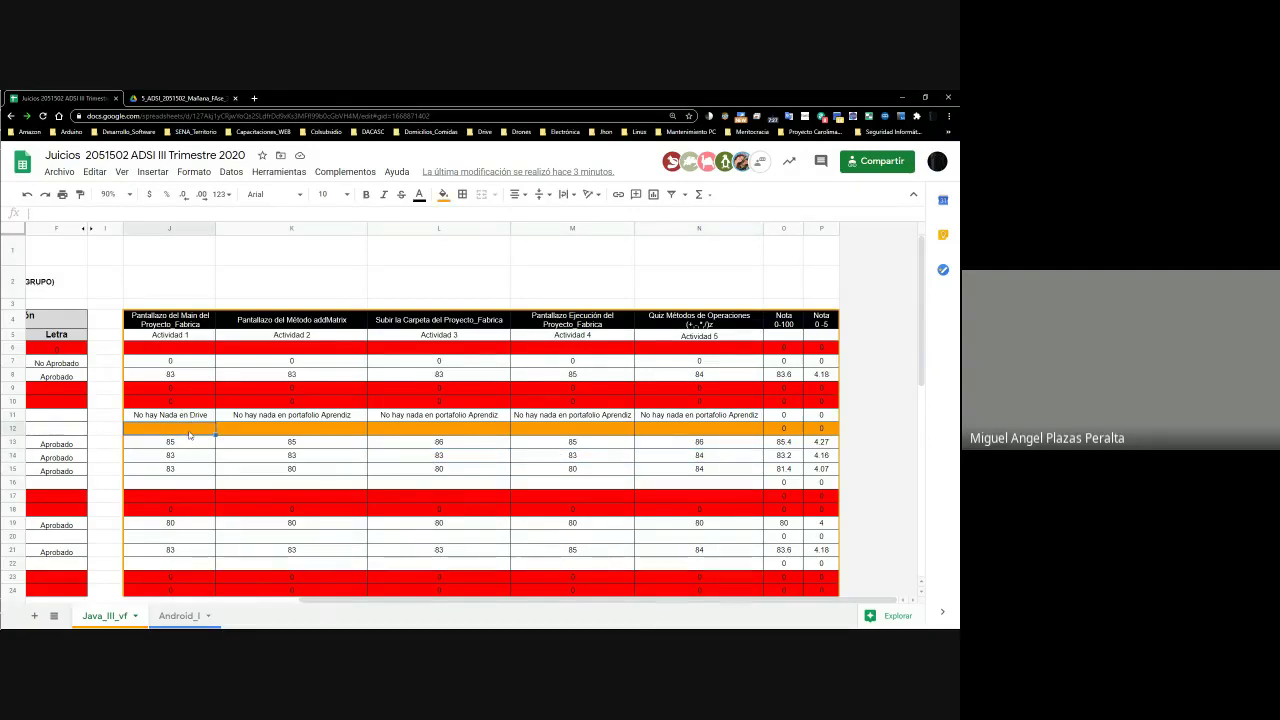
type("N")
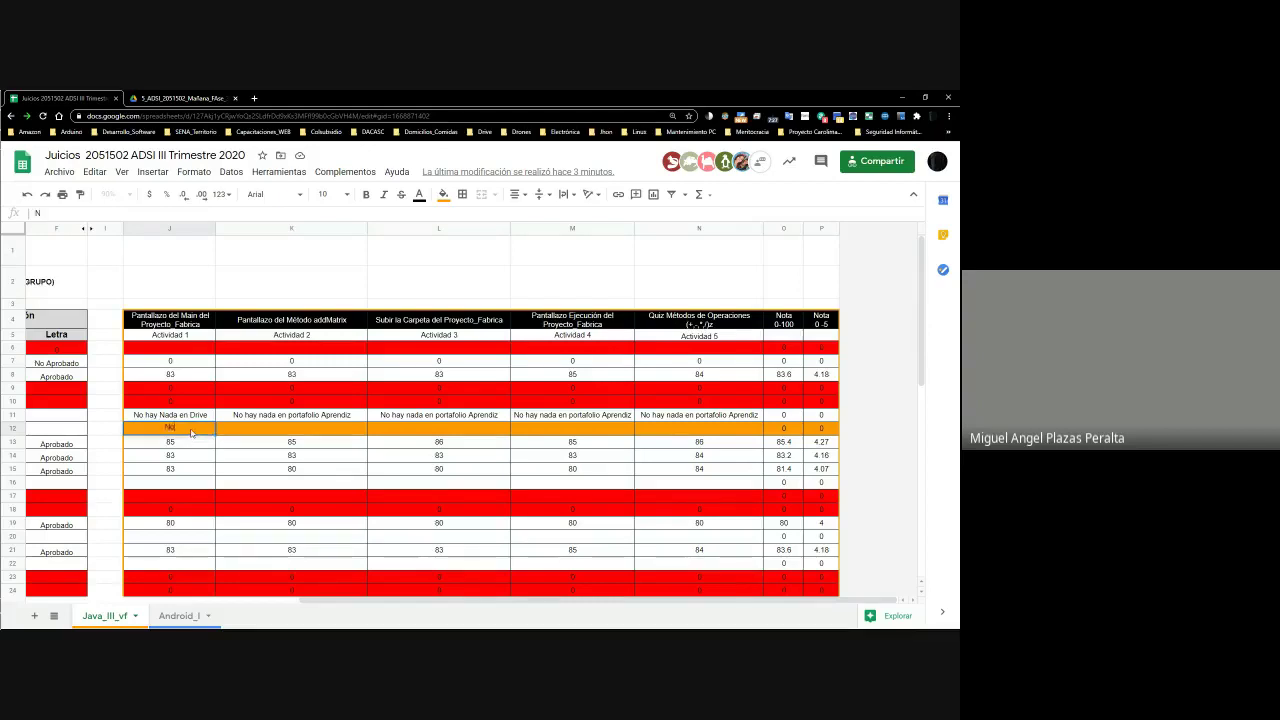
type("o hay nada Drive")
key("Return")
key("Up")
left_click(291, 428)
type("No hay nada ")
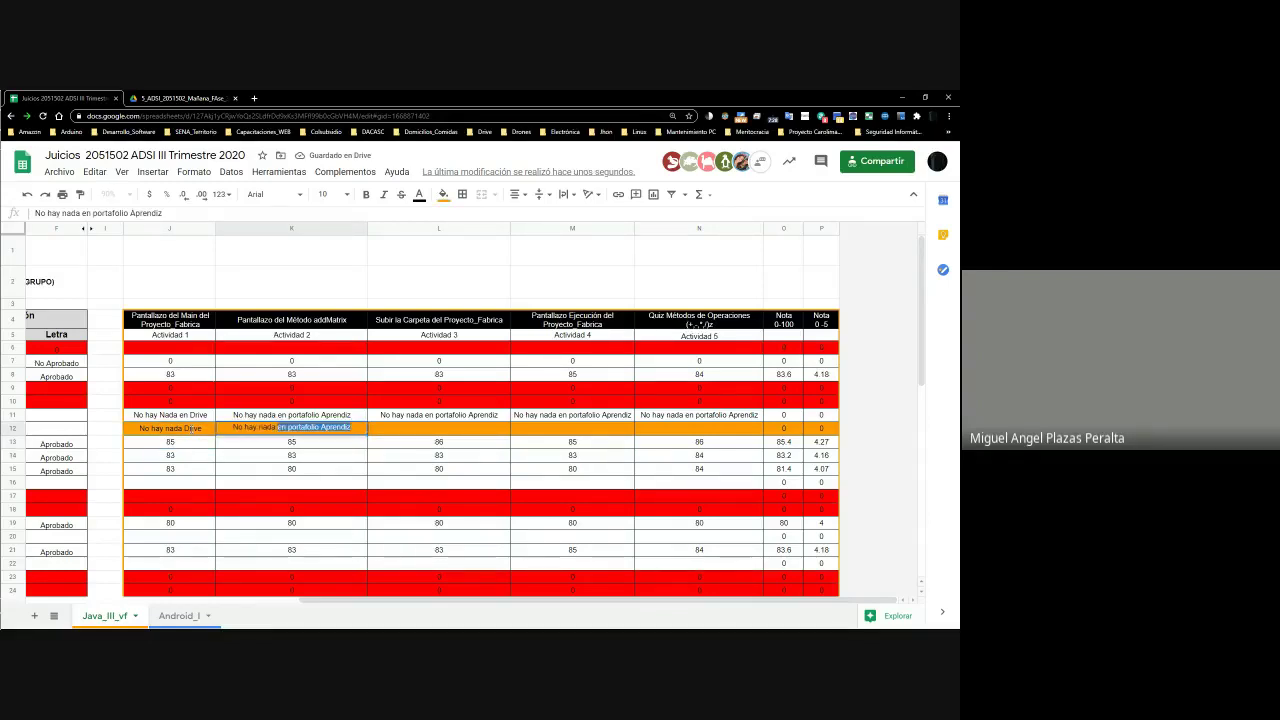
type("en Dir")
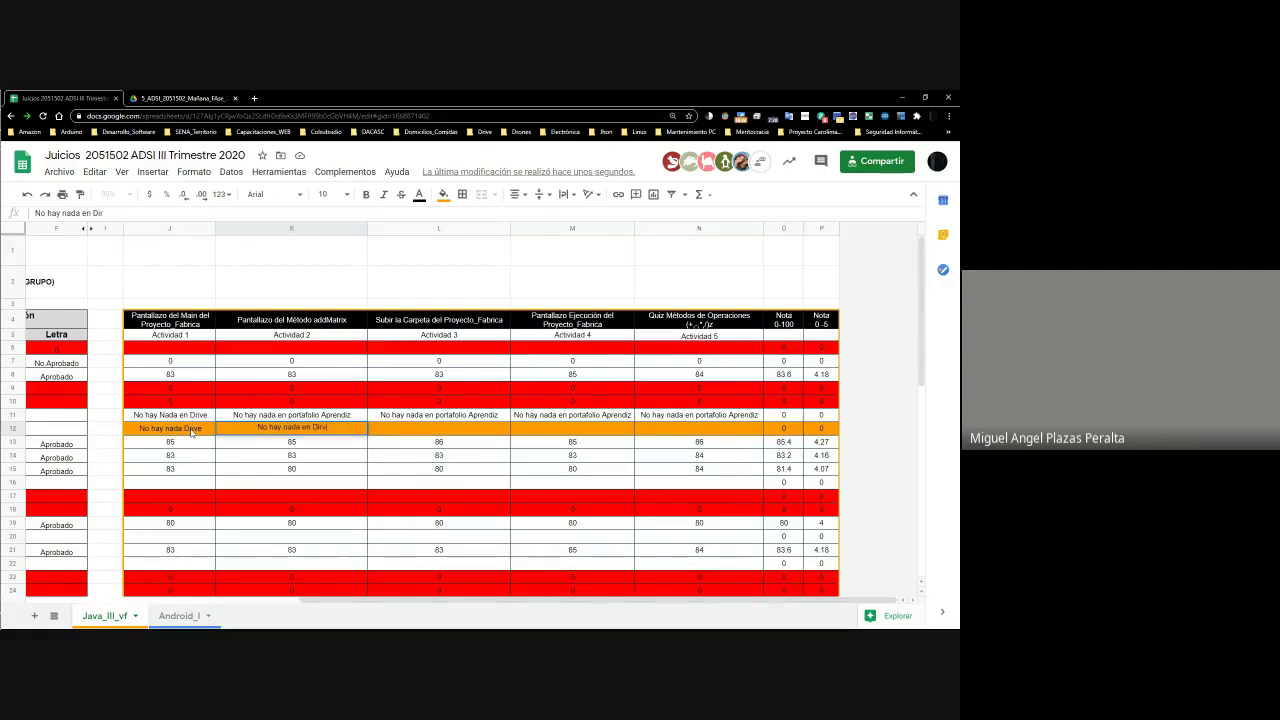
key("BackSpace")
key("BackSpace")
key("BackSpace")
type("rive")
key("Return")
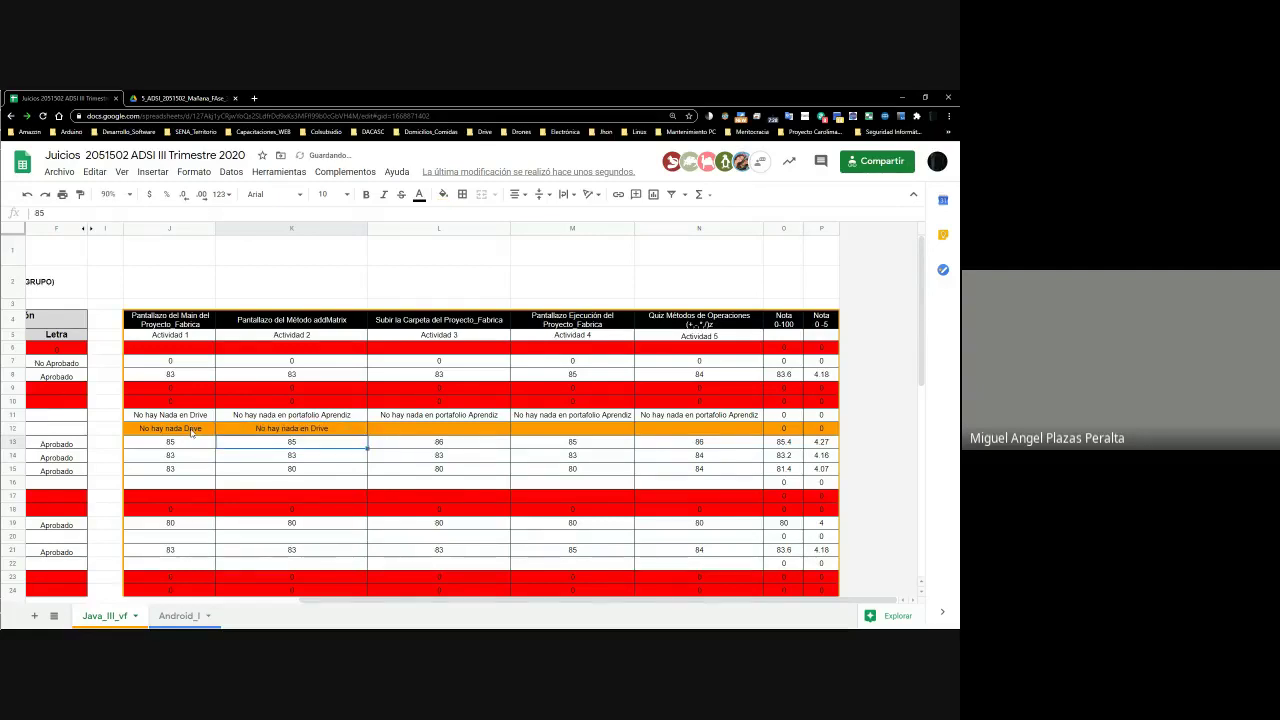
left_click(192, 432)
type("No")
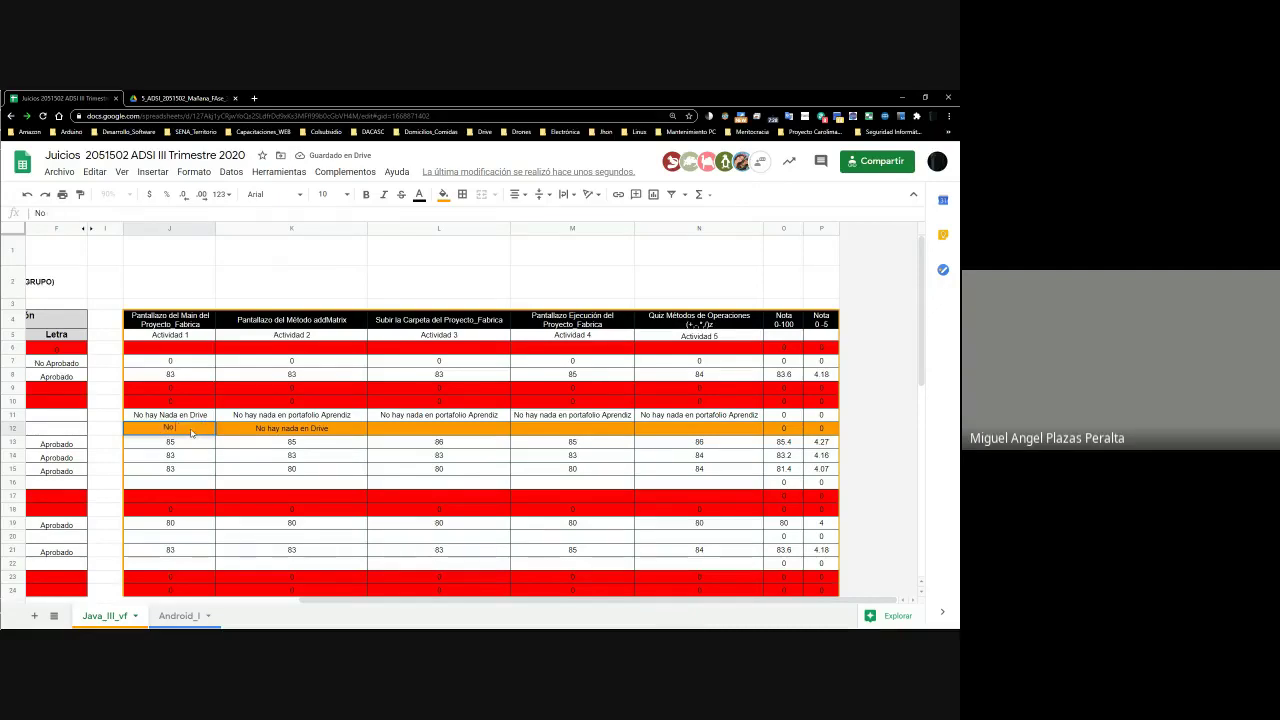
type(" hay nada en D")
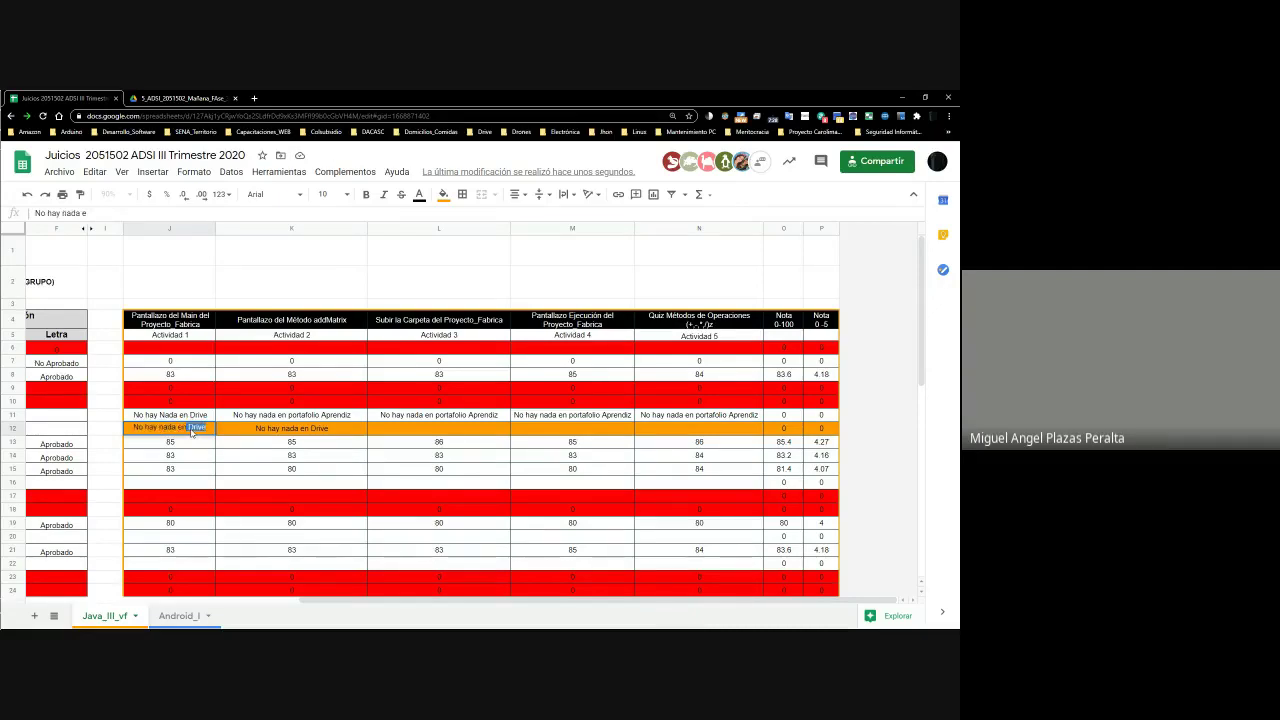
type("rive")
key("Return")
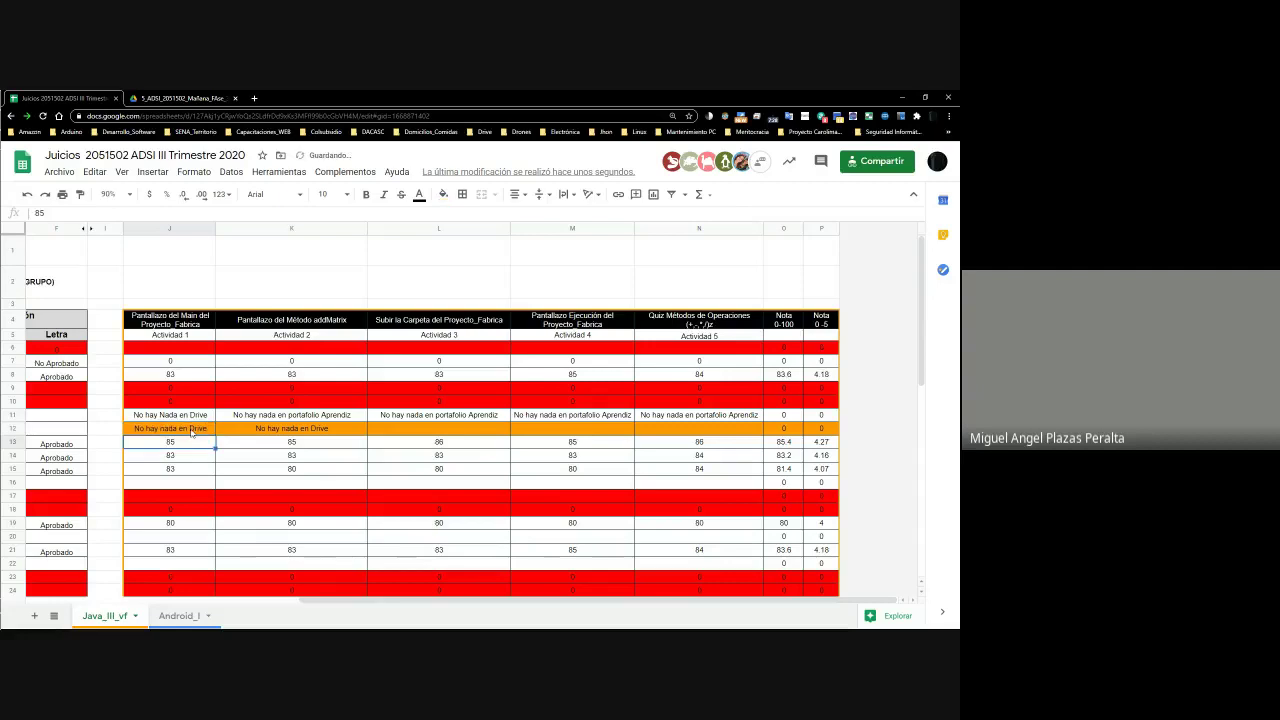
Fill L12 with 'No hay nada en Drive' and M12–N12 with 'No hay Evidencias'
key("Up")
key("Right")
key("Right")
type("No")
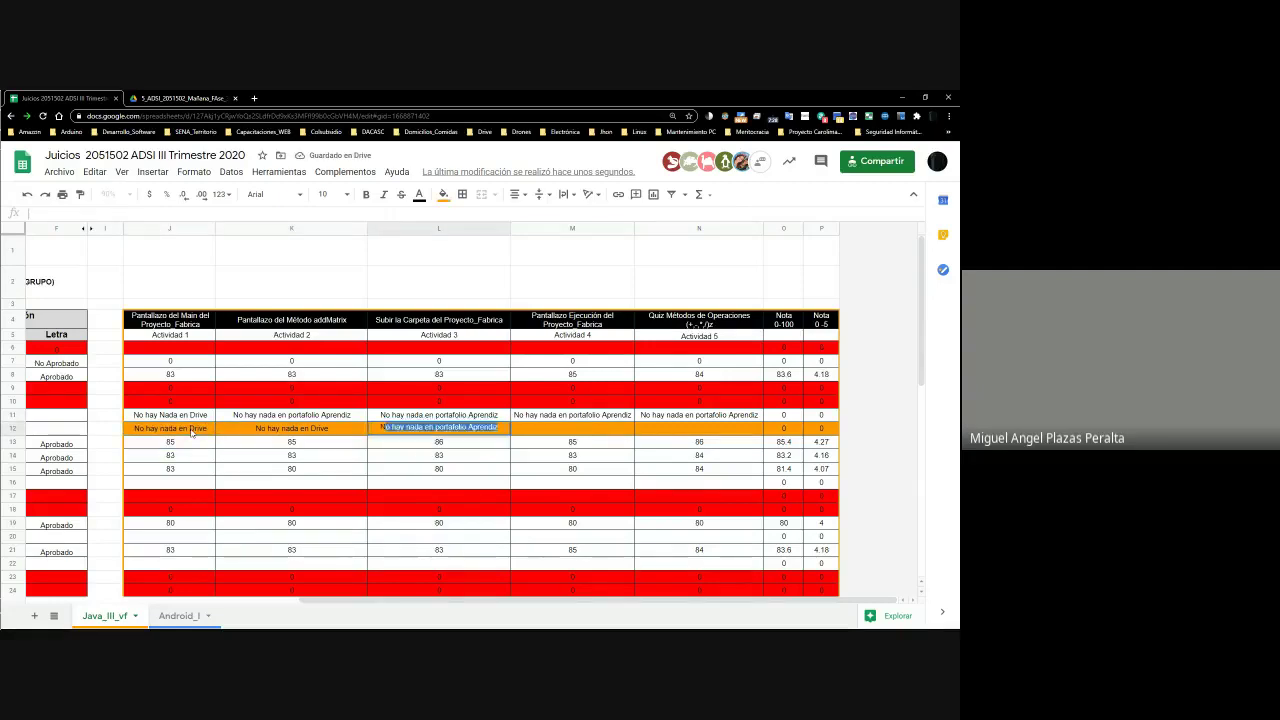
type(" hay nada en Drive")
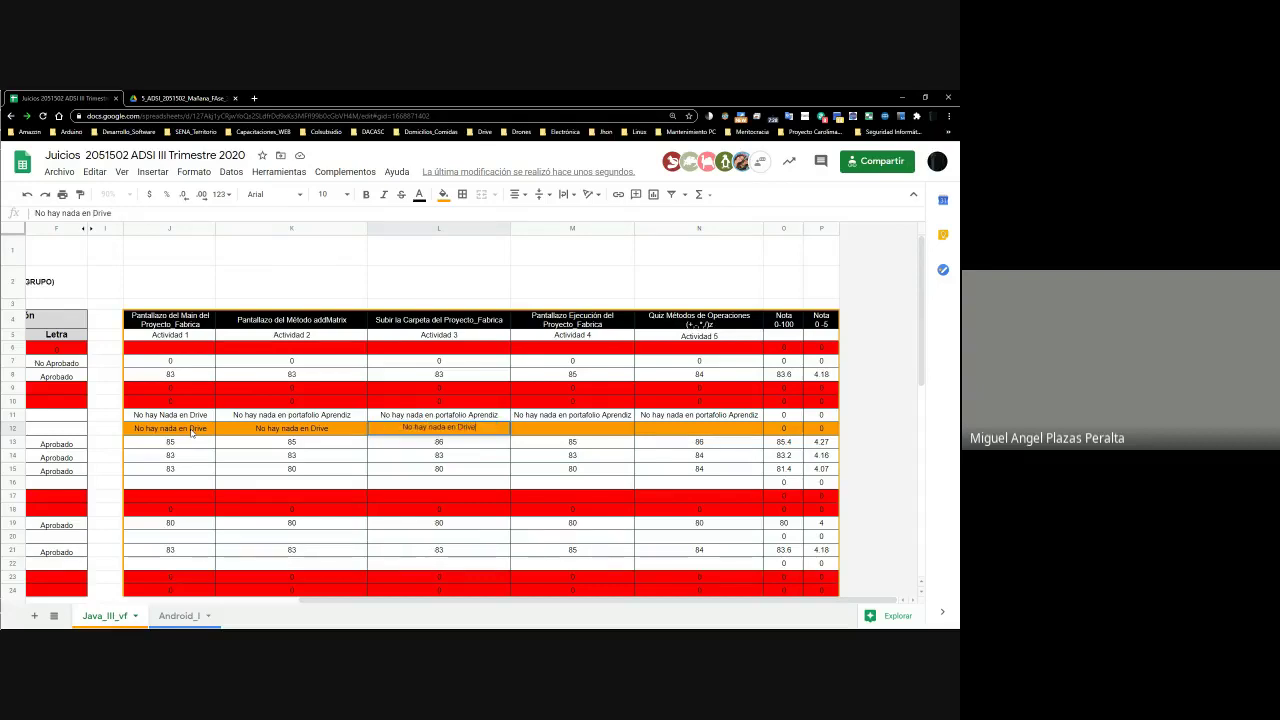
key("Tab")
type("No hay")
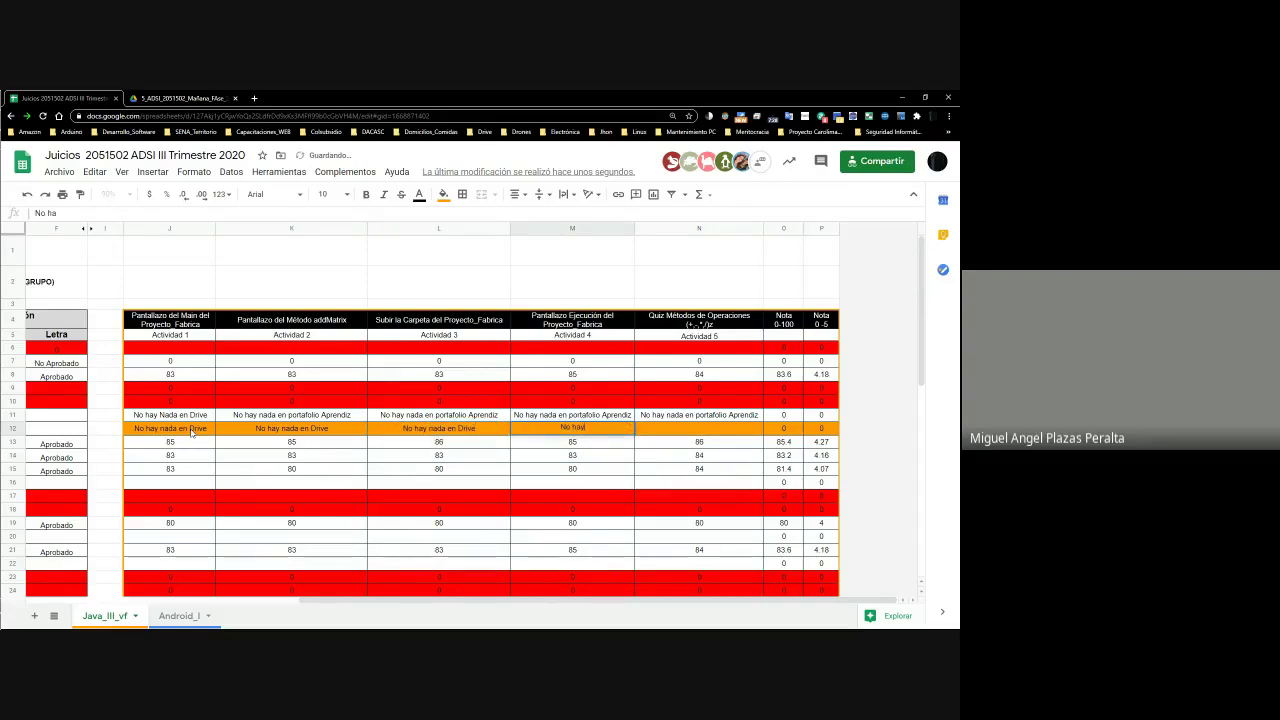
type(" Evidencias")
key("Tab")
type("No hay Evid")
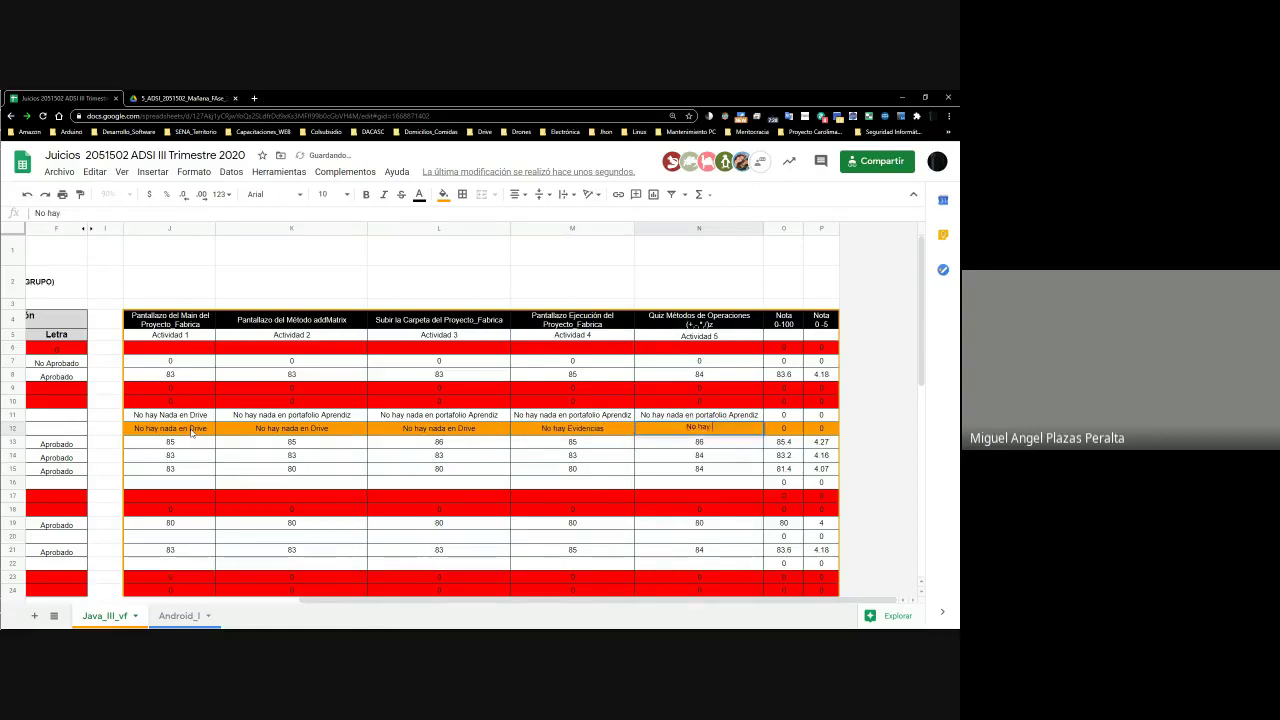
type("encias")
key("Tab")
key("Left")
key("Left")
key("Left")
key("Left")
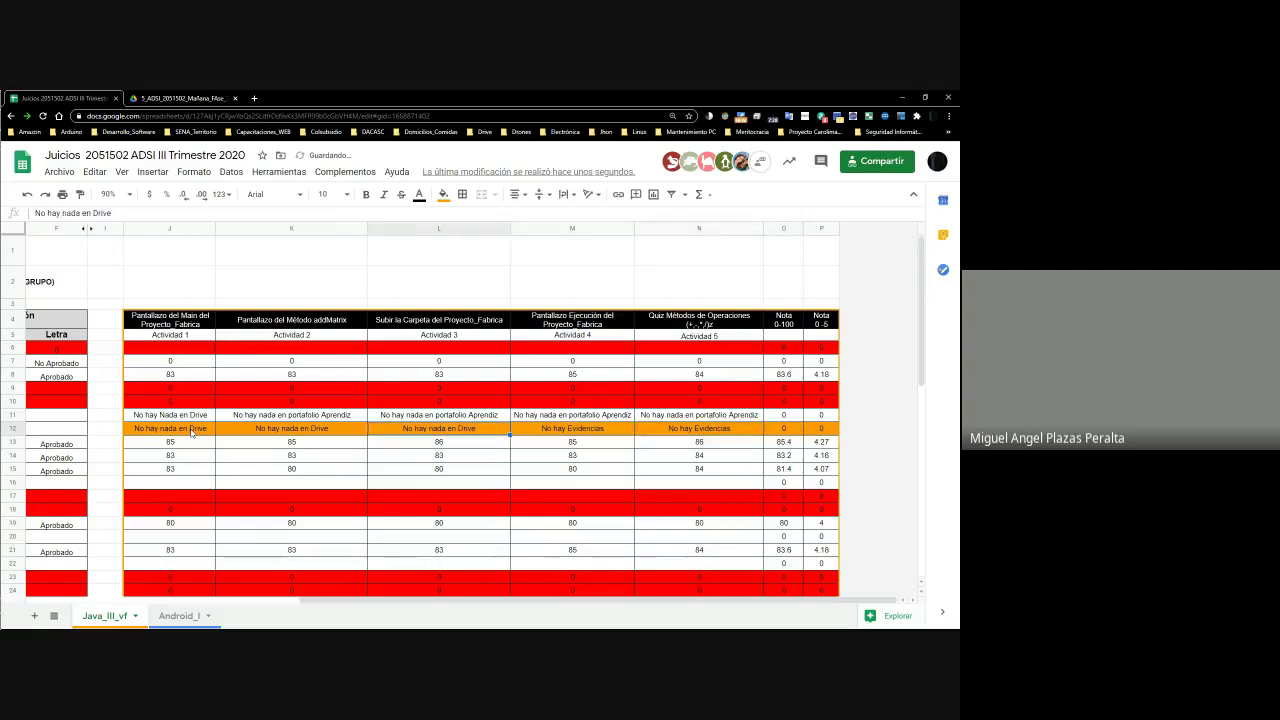
key("Down")
key("Right")
key("Right")
key("Right")
key("Right")
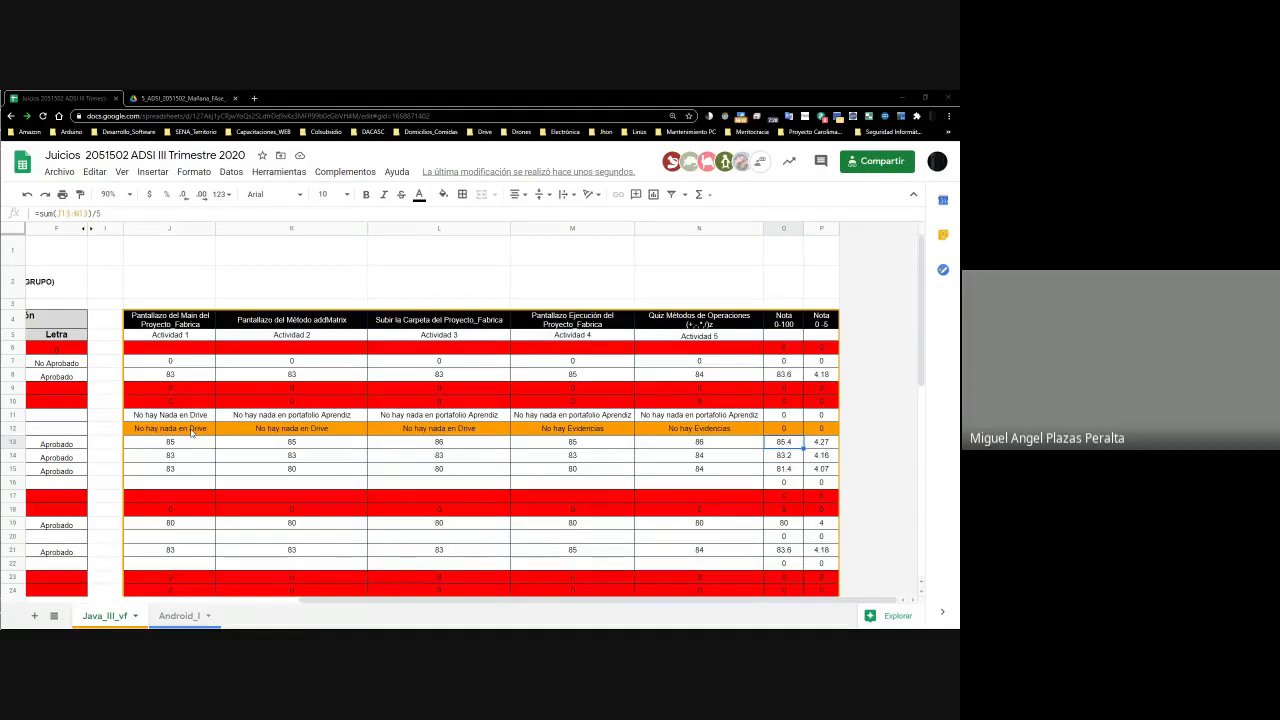
Place the calculator over the sheet and recheck row 14's student and activity scores
left_click(797, 457)
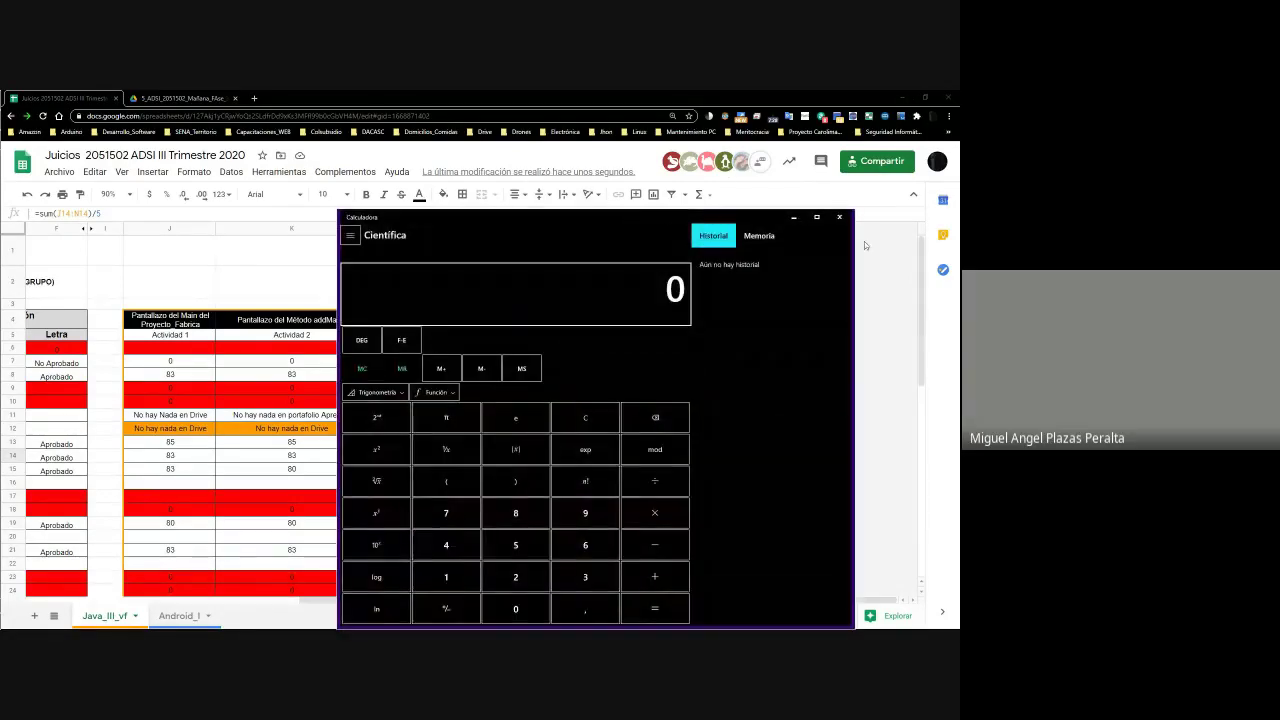
left_click_drag(853, 211, 643, 374)
left_click_drag(484, 393, 235, 490)
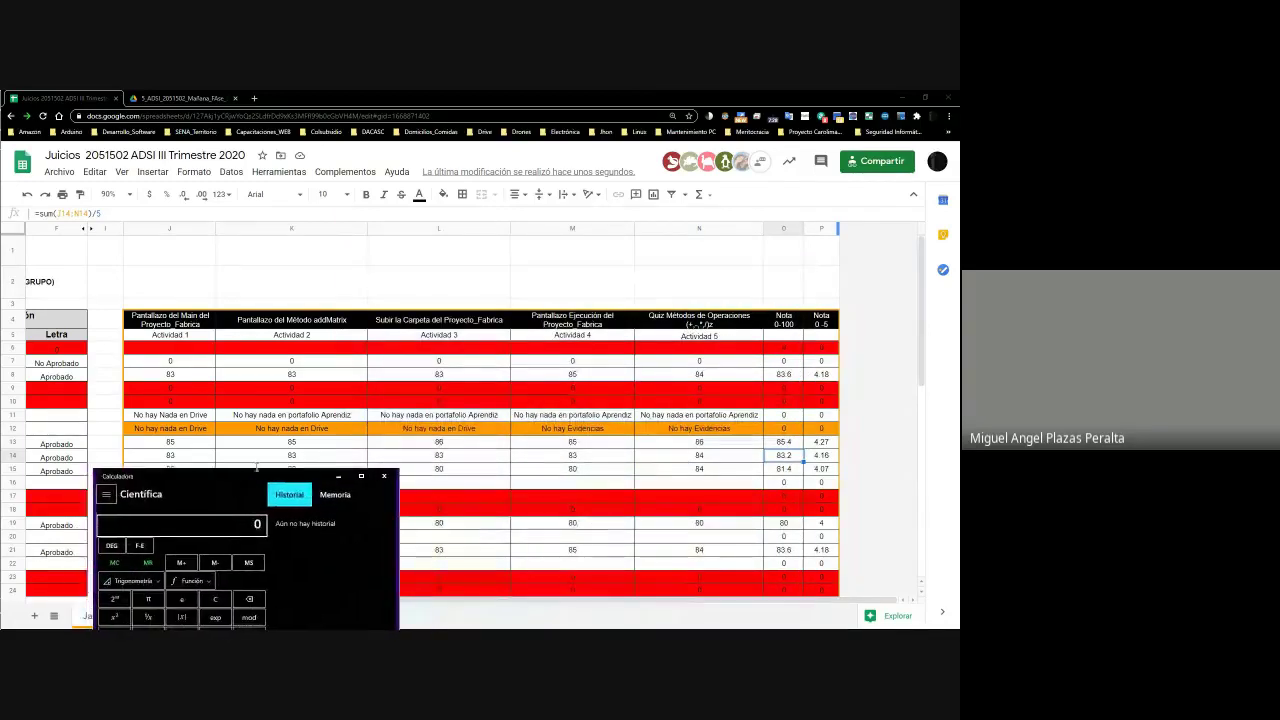
left_click(262, 457)
key("Left")
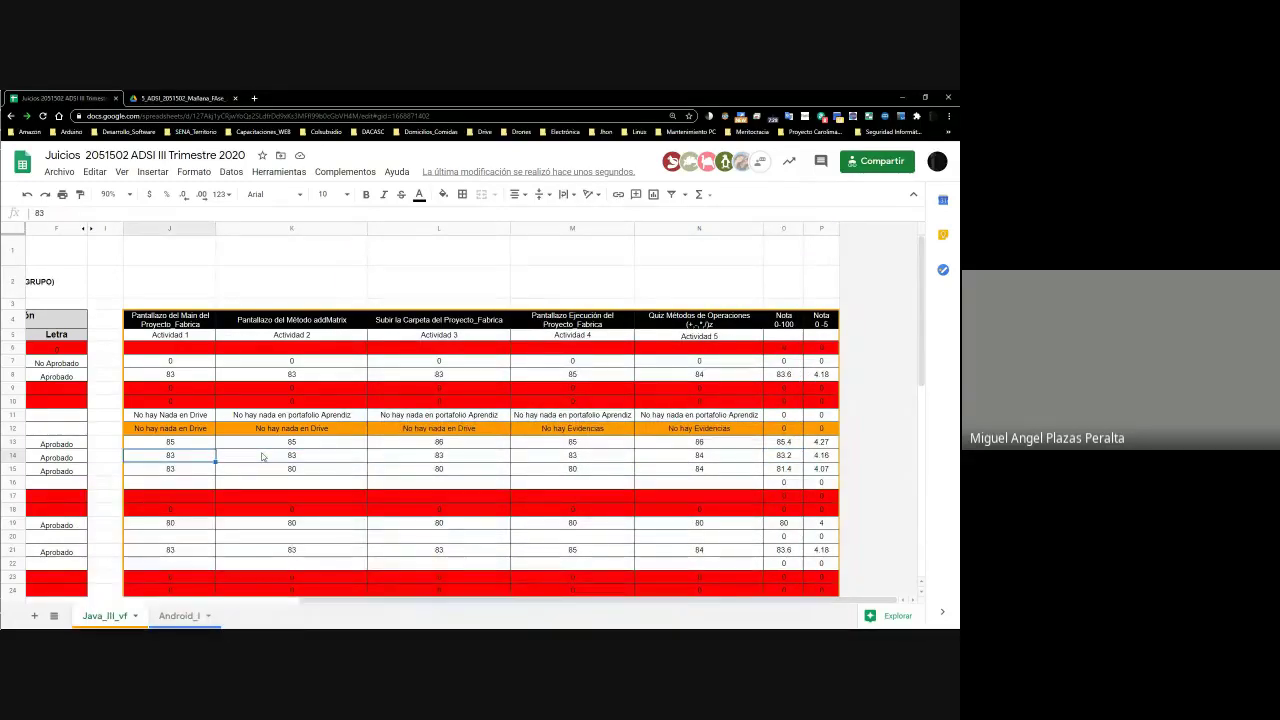
key("Home")
key("Left")
key("Left")
key("Right")
key("Right")
key("Right")
key("Right")
key("Right")
key("Right")
key("Right")
key("Right")
key("Right")
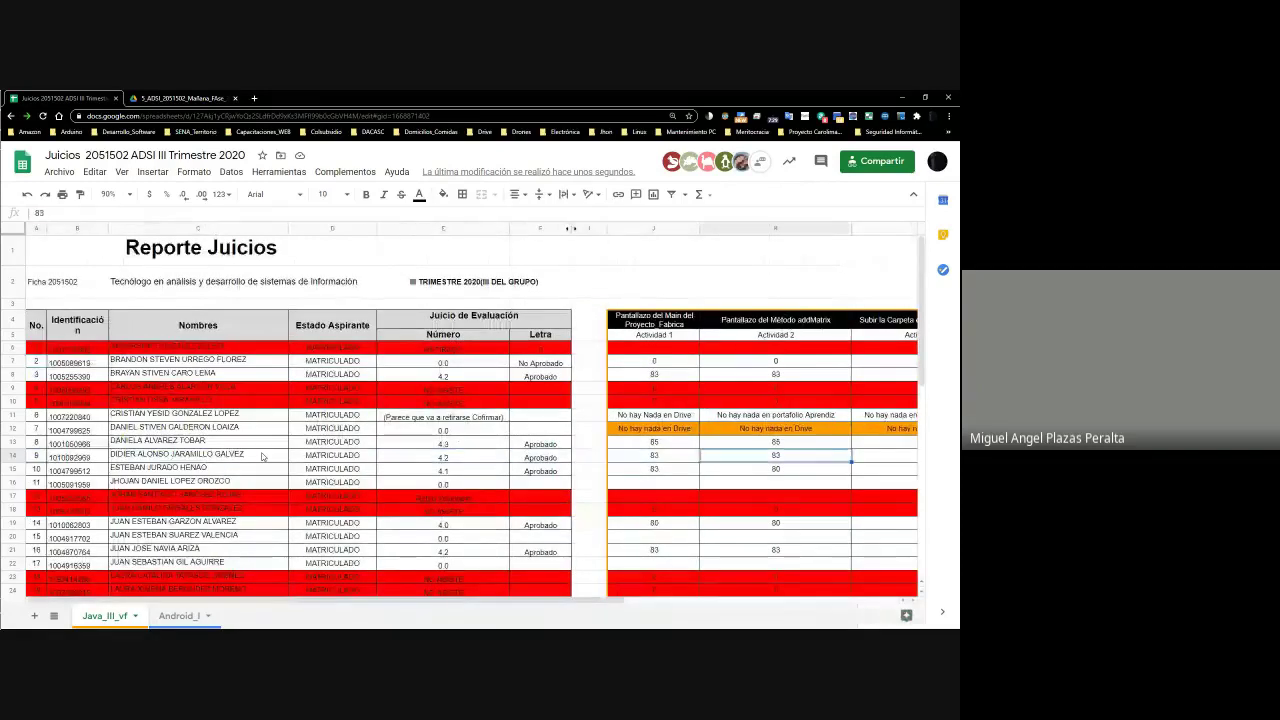
key("Right")
key("Right")
Total 83 + 83 + 83 + 83 + 84 in Calculator to get 416
key("Left")
key("Left")
key("Left")
key("Left")
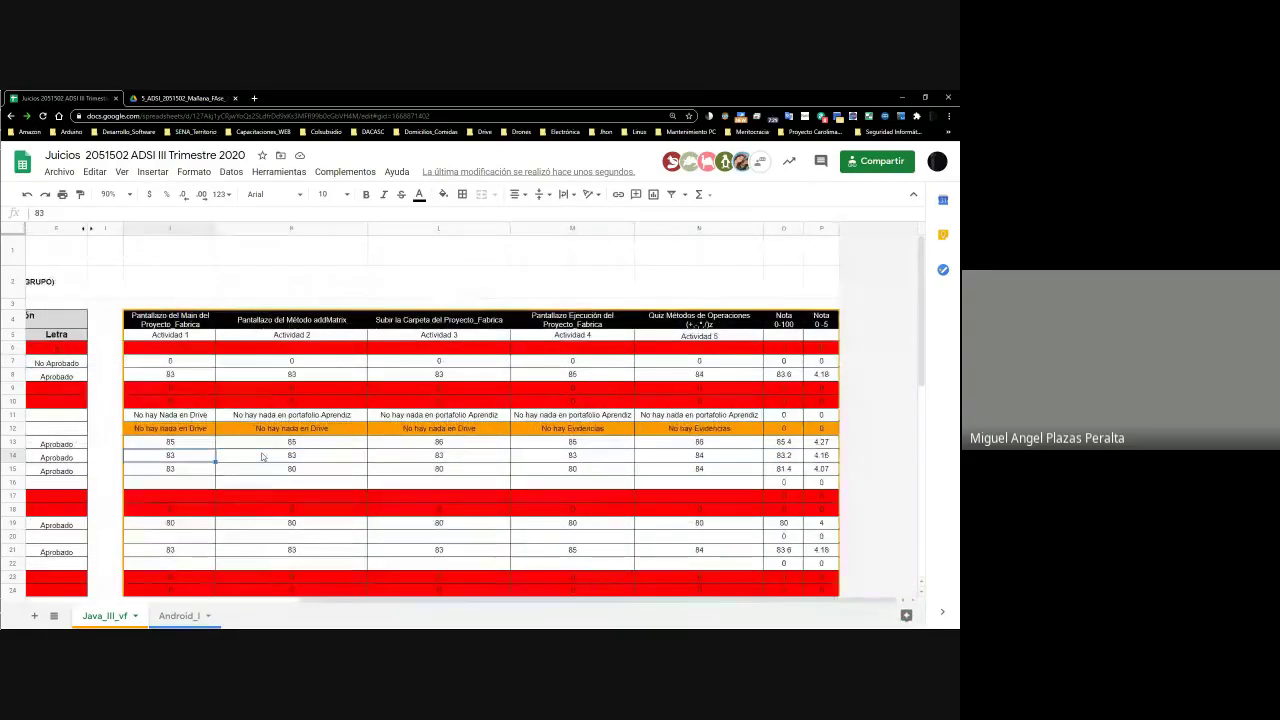
key("alt+Tab")
type("83 + 83 + 83 + 83 + 84")
key("Return")
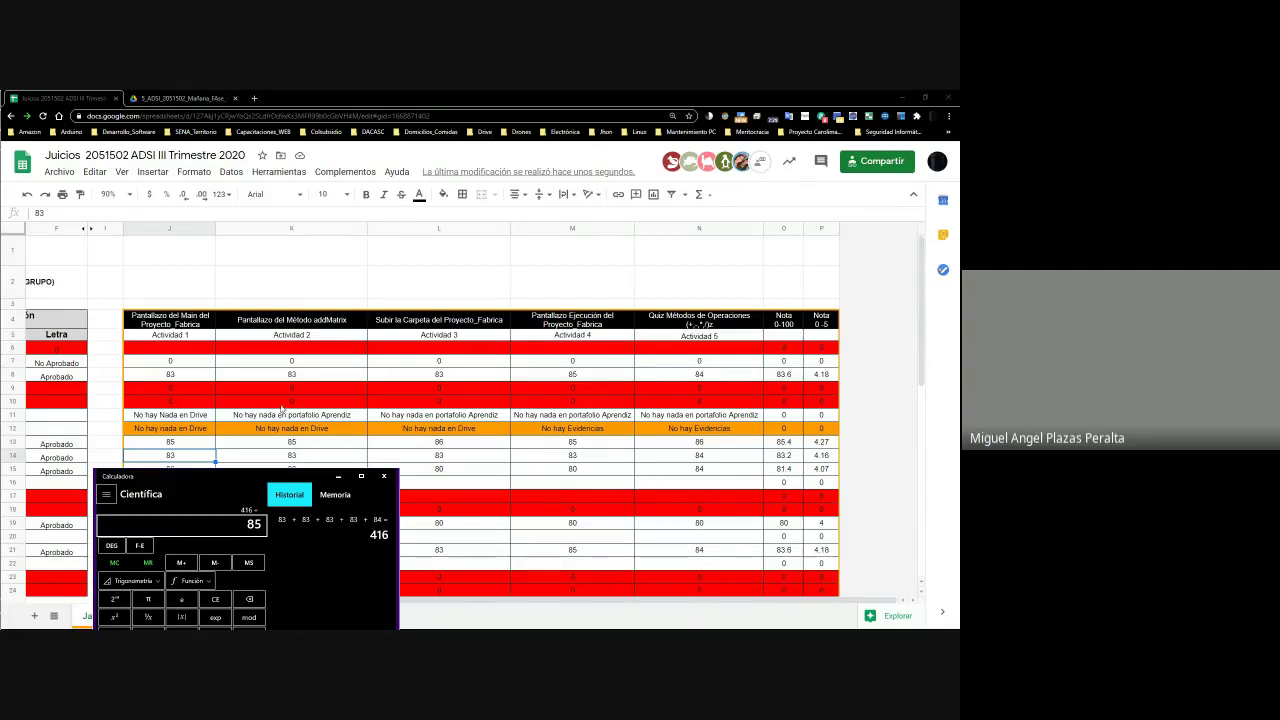
Clear the mistaken division entry and close the calculator
left_click_drag(239, 472, 281, 395)
type("5")
key("BackSpace")
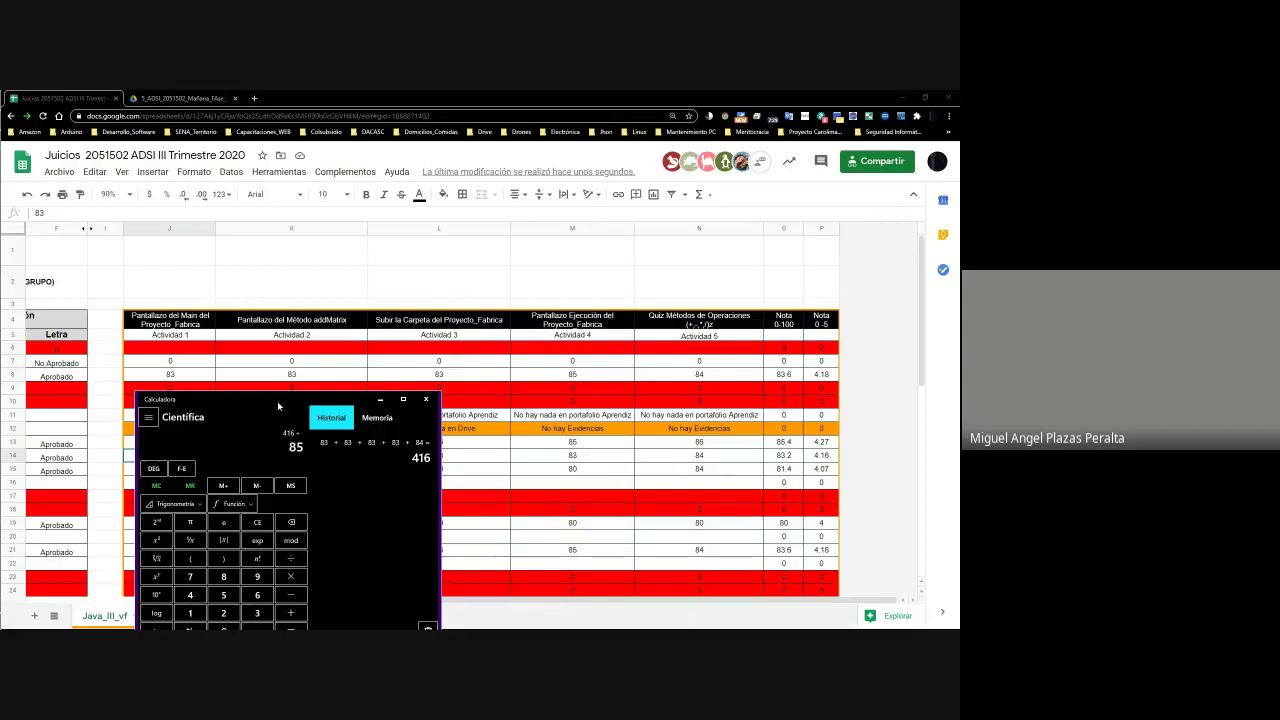
key("Return")
key("Delete")
left_click(434, 403)
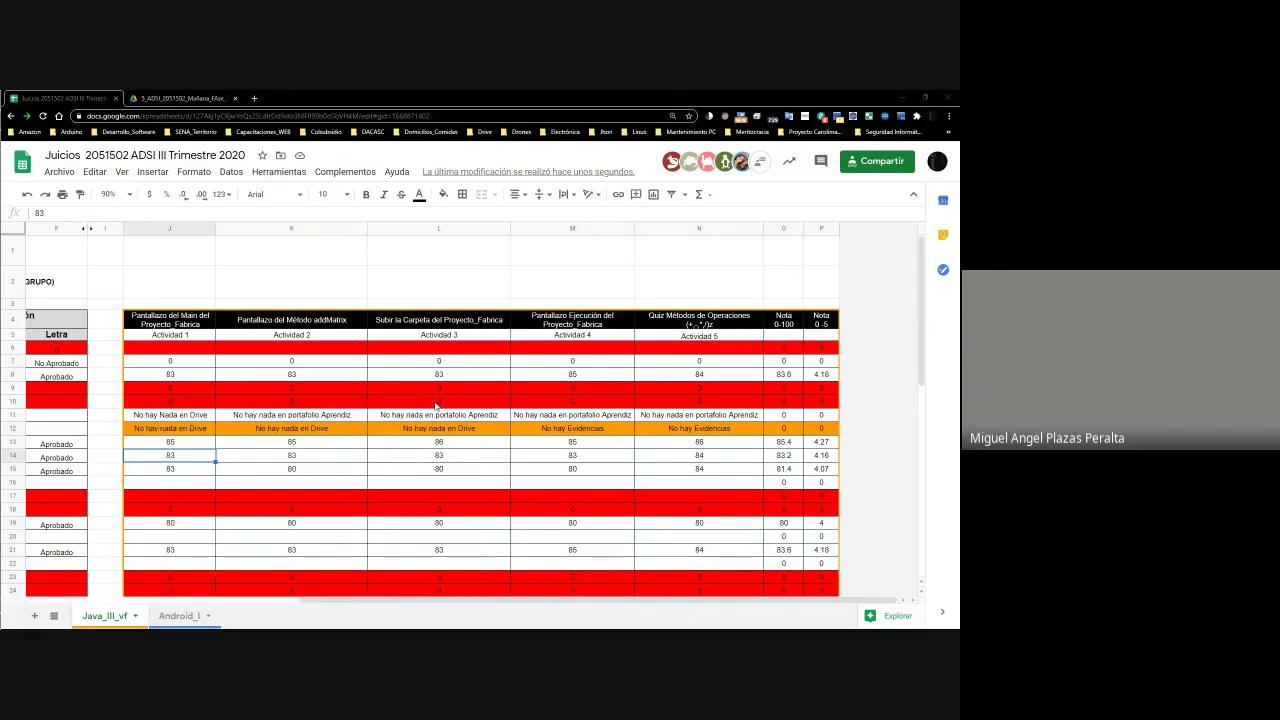
Recompute the row 14 total and divide it by 5 to get 83.2
left_click_drag(289, 386, 331, 484)
type("83+")
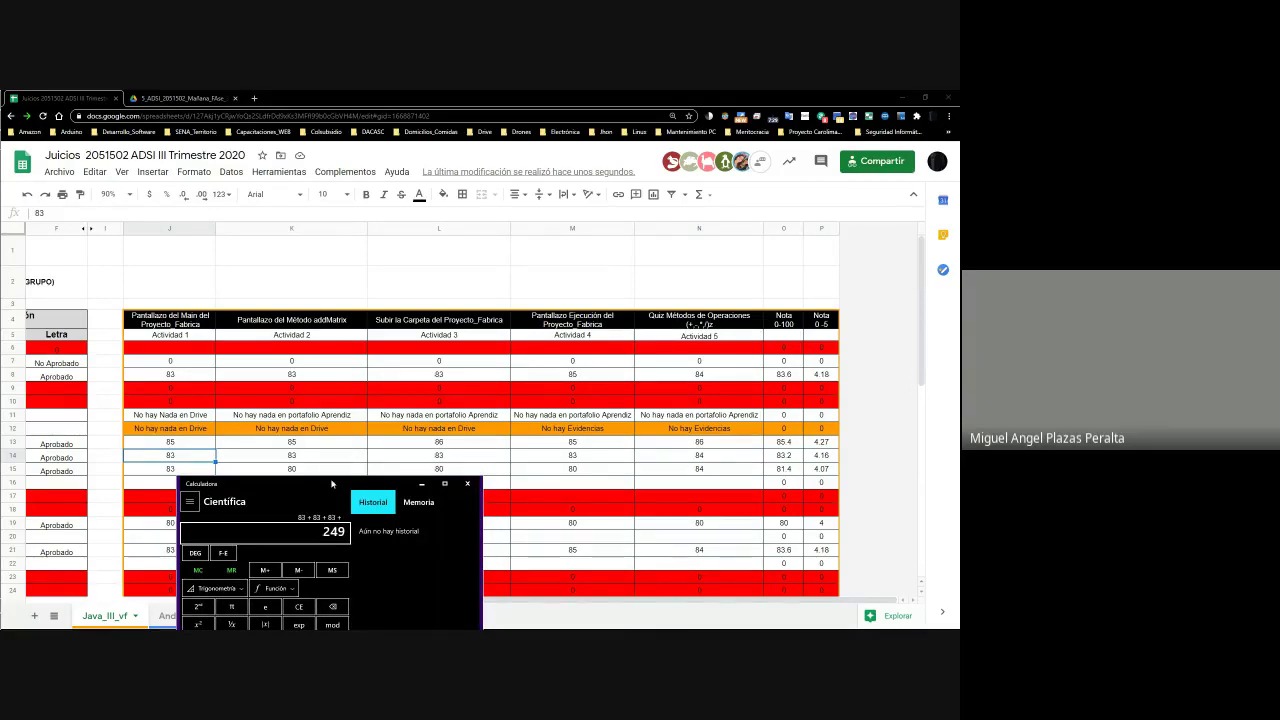
type("883")
type("84")
key("Return")
type("/5")
key("Return")
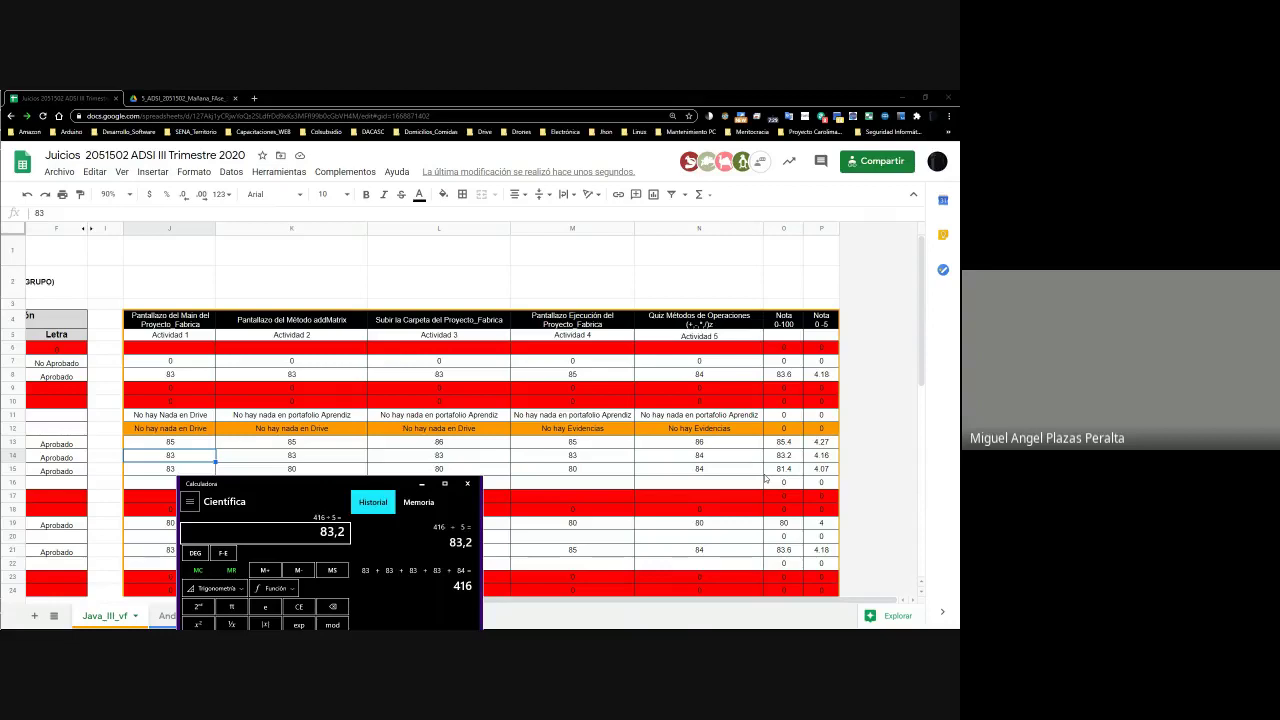
Compare with O14 and P14, scale 83.2 to a 4.16 grade, and minimize Calculator
left_click(786, 456)
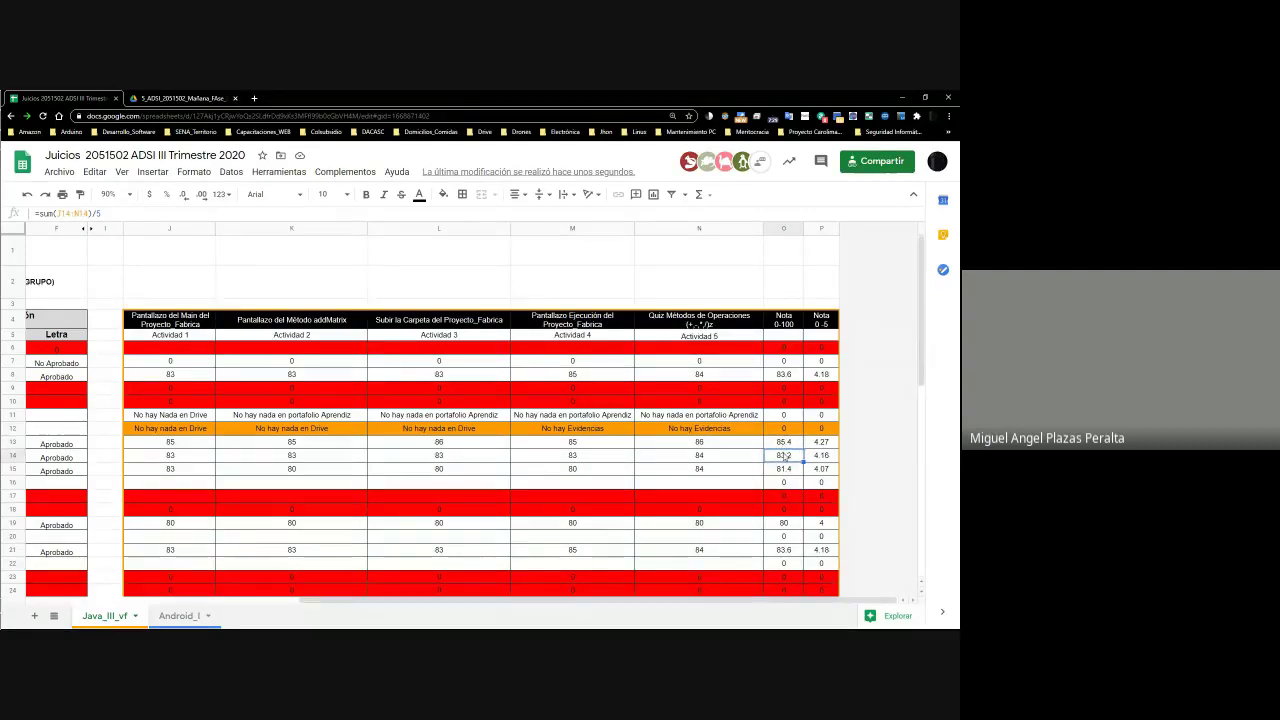
left_click(822, 461)
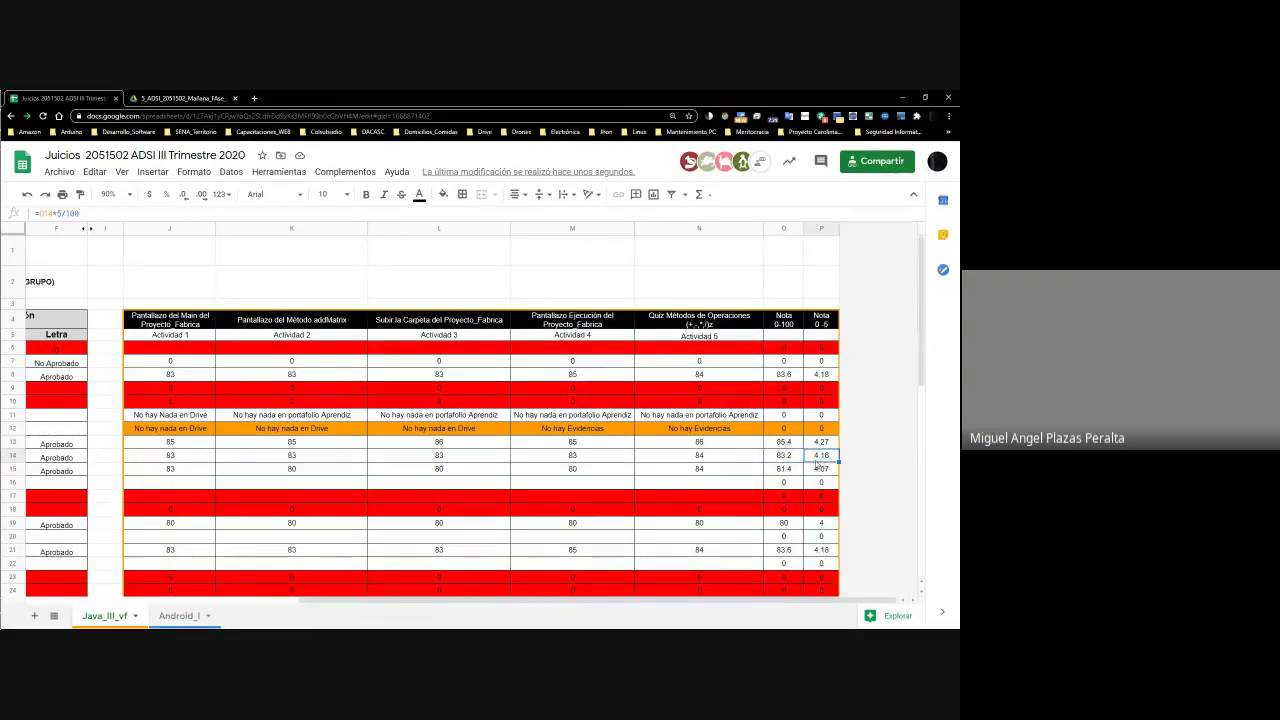
key("alt+Tab")
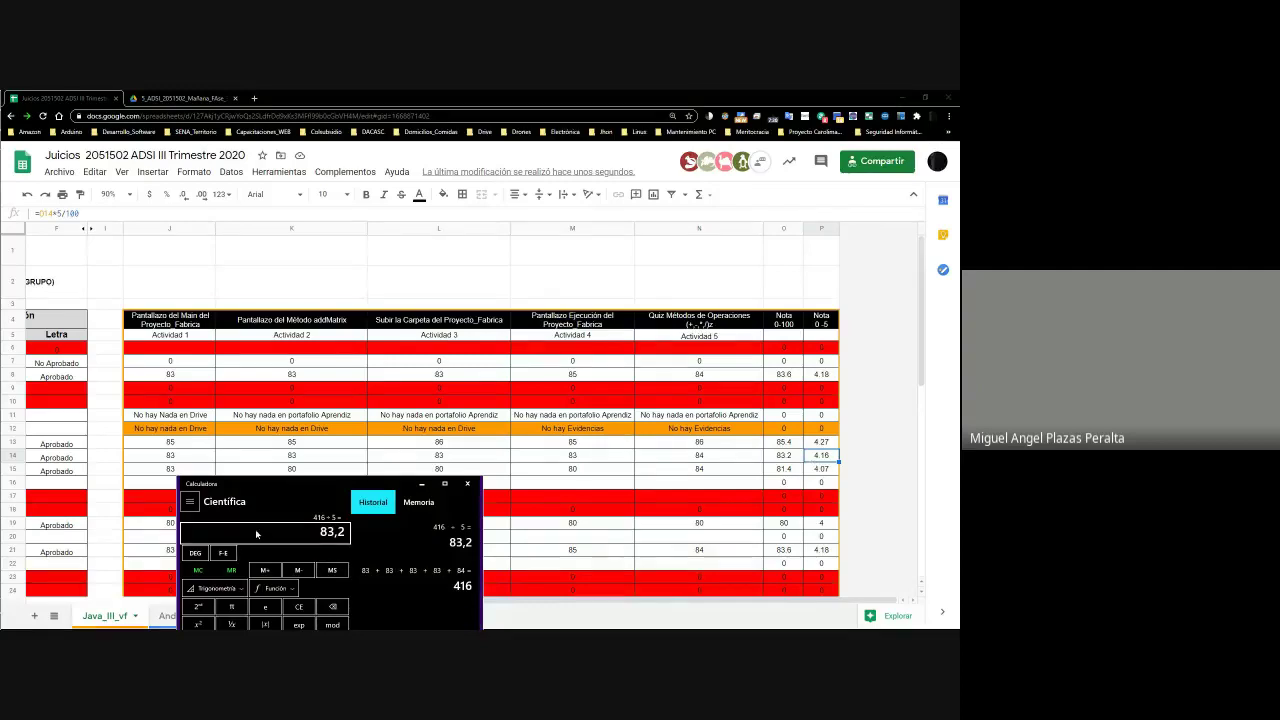
key("slash")
type("100")
key("Return")
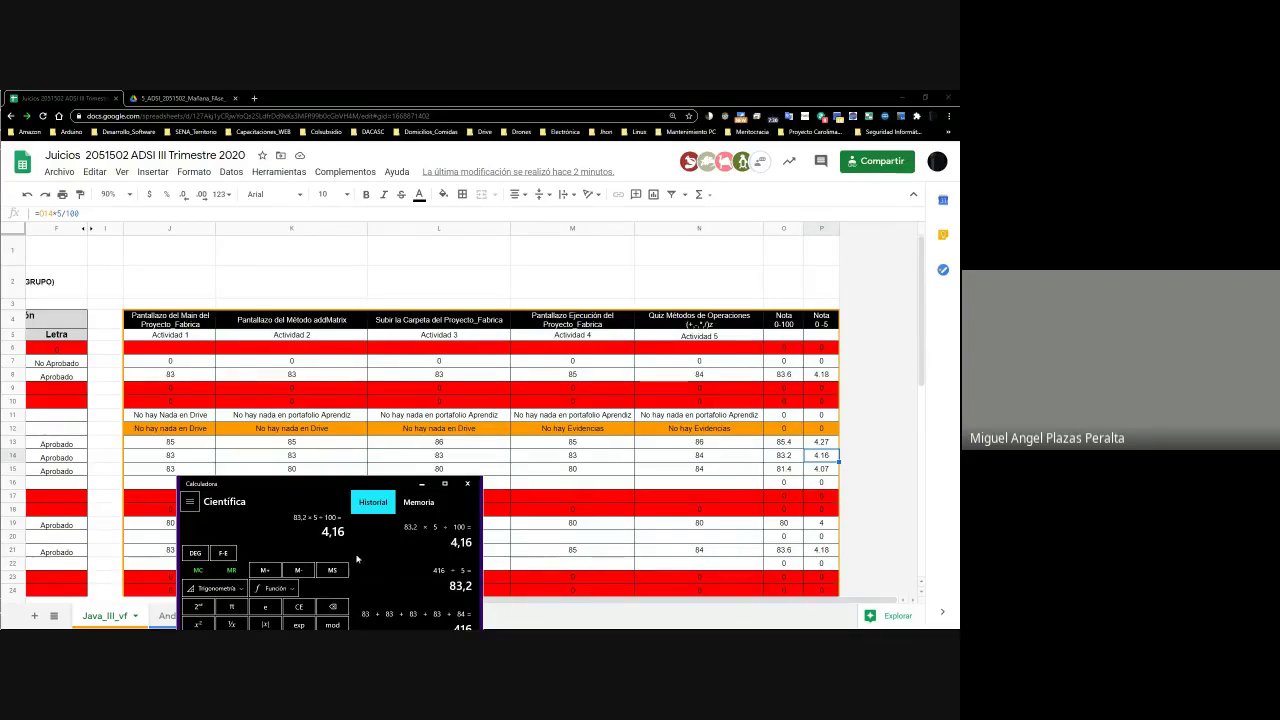
left_click(421, 483)
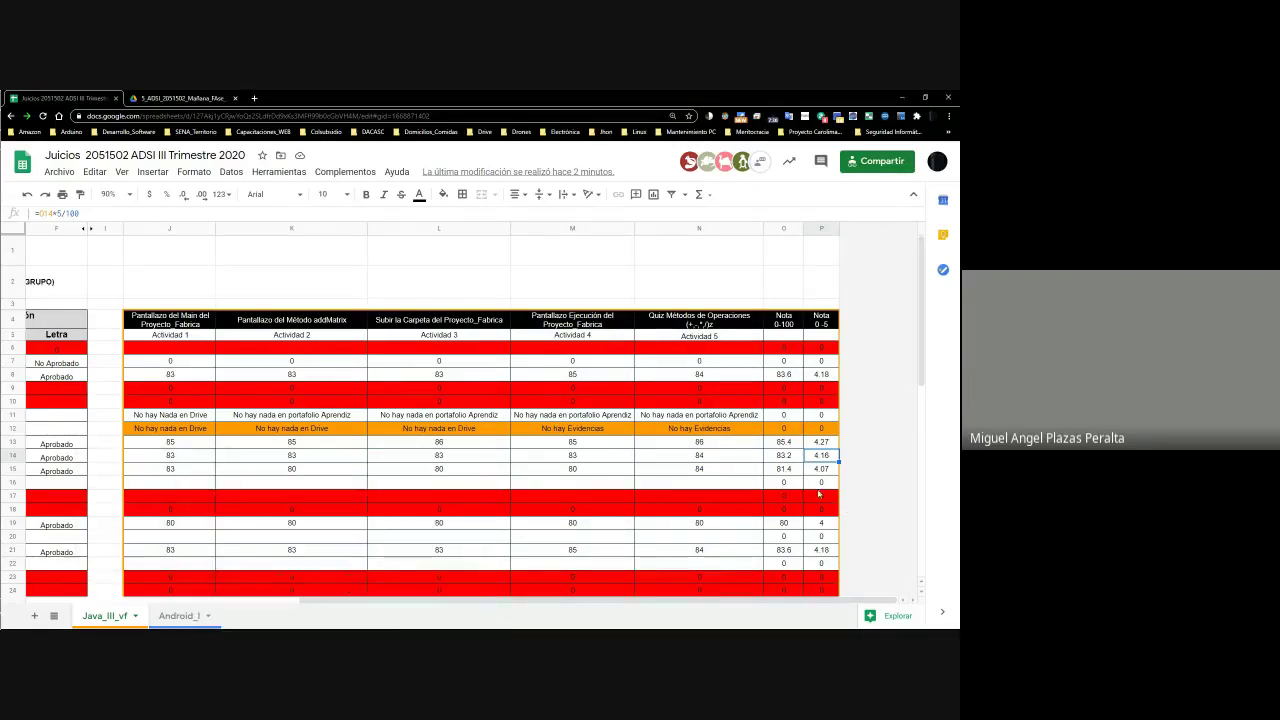
left_click(468, 455)
Review row 14's enrollment status, letter grade and first activity score
key("Left")
key("Left")
key("Left")
key("Left")
key("Left")
key("Left")
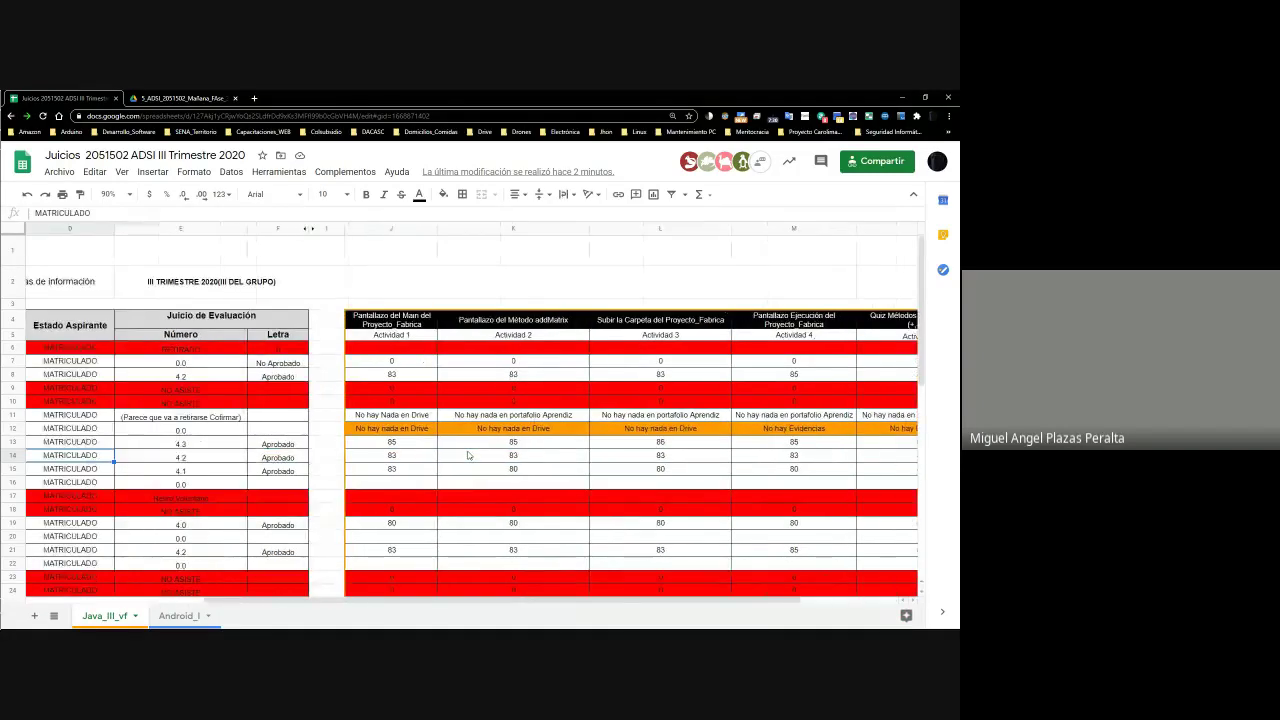
key("Left")
key("Right")
key("Right")
key("Right")
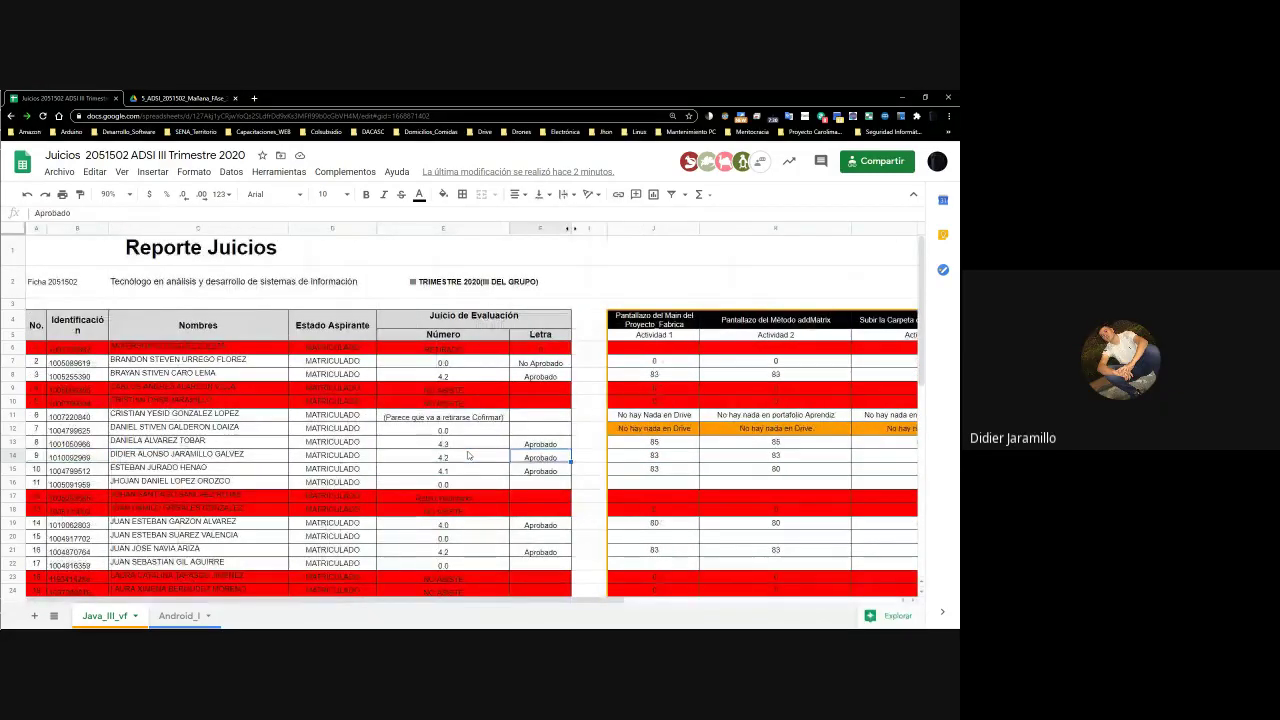
key("Right")
key("Right")
key("Right")
key("Right")
key("Right")
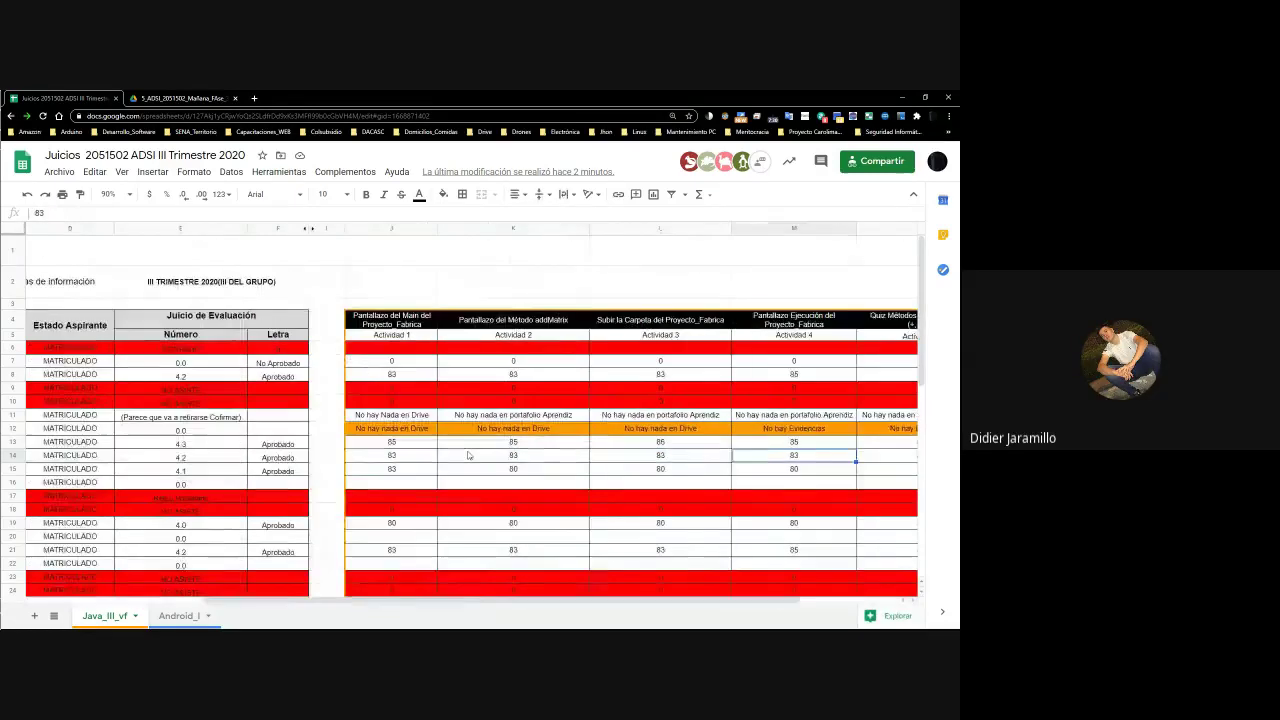
key("Left")
key("Left")
key("Left")
key("Down")
key("Left")
key("Left")
key("Left")
key("Left")
key("Left")
key("Left")
key("Left")
key("Right")
key("Right")
key("Right")
key("Right")
key("Right")
key("Right")
key("Right")
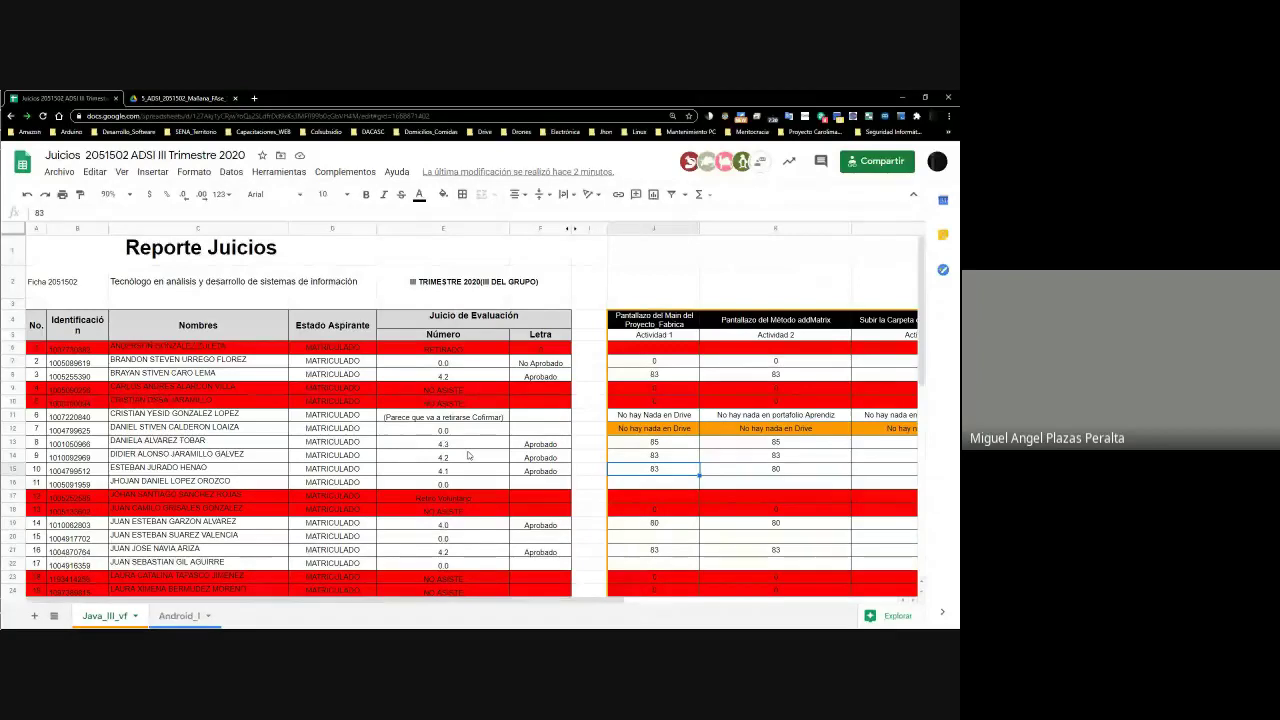
Go through row 15's activity scores and inspect the O15 average and P15 0–5 formulas
key("Right")
key("Right")
key("Right")
key("Right")
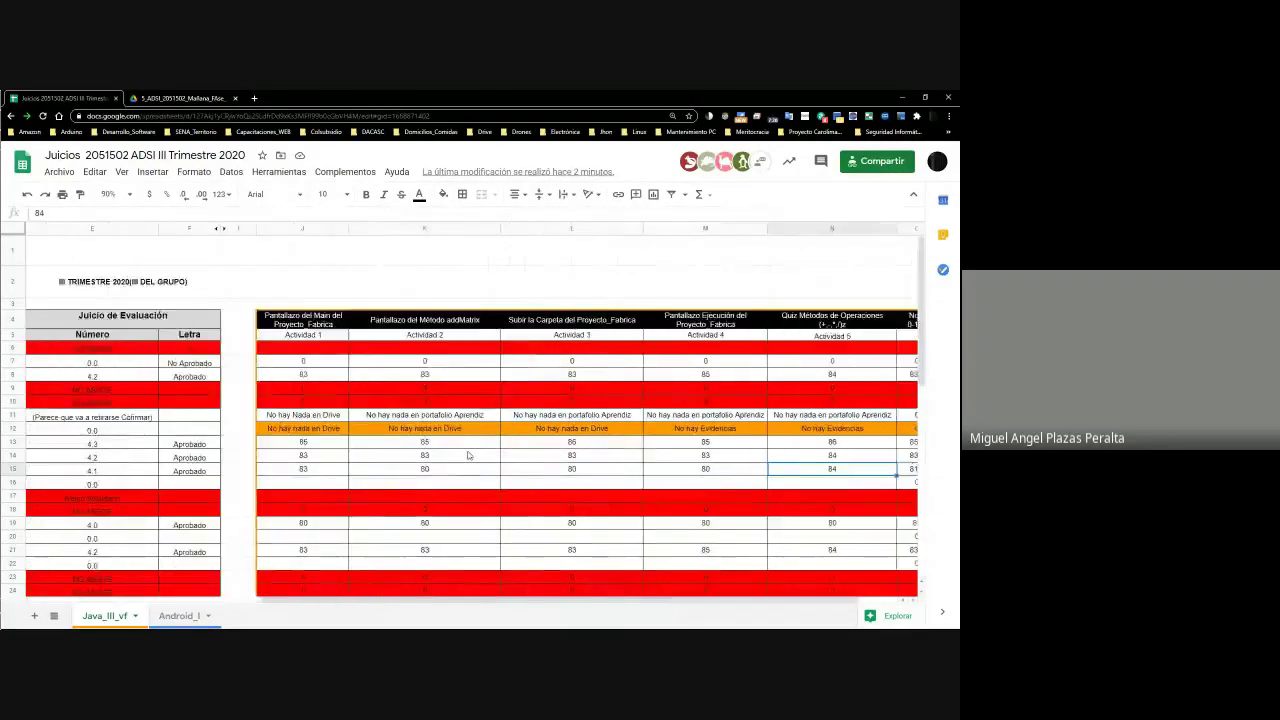
key("Left")
key("Left")
key("Left")
key("Left")
key("Right")
key("Right")
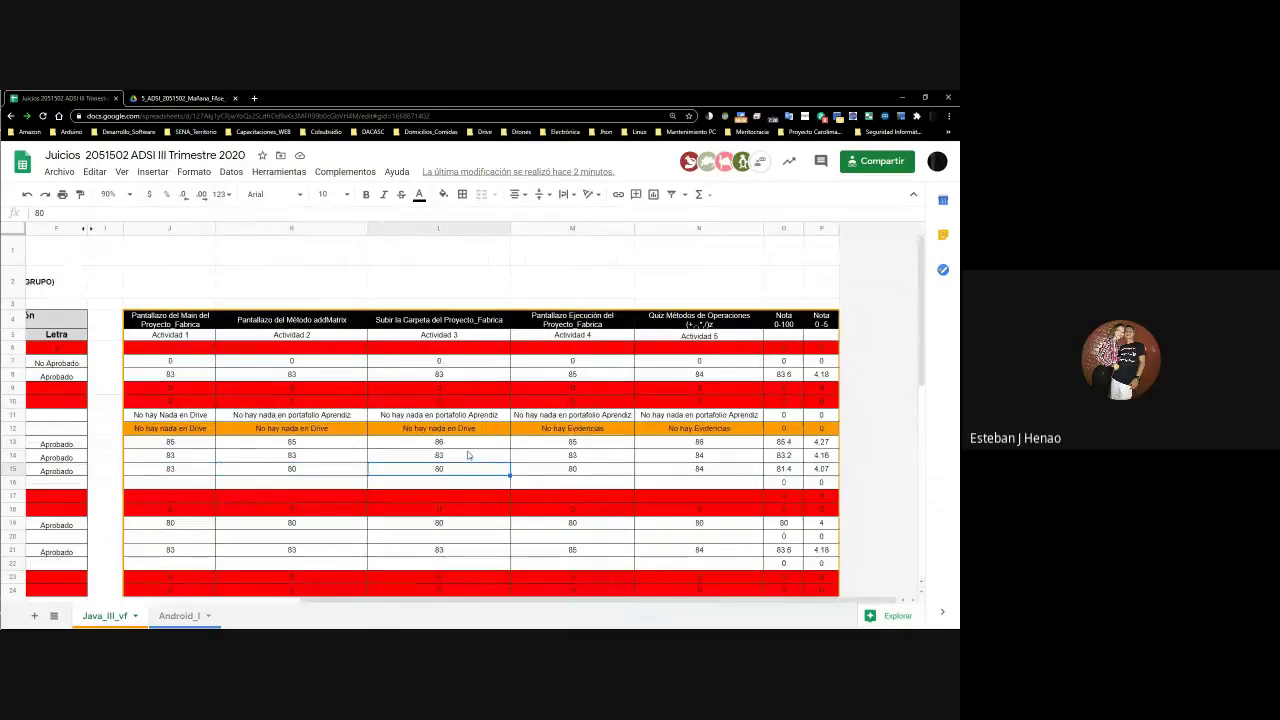
key("Right")
key("Right")
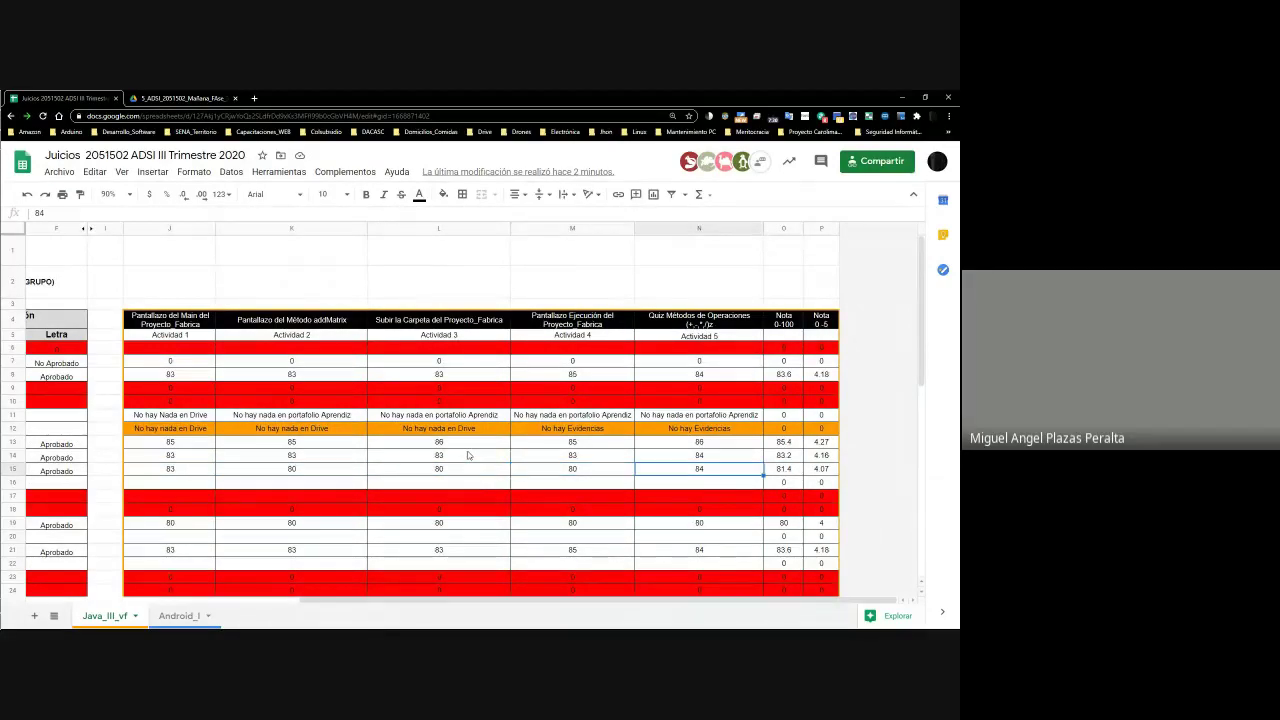
key("Right")
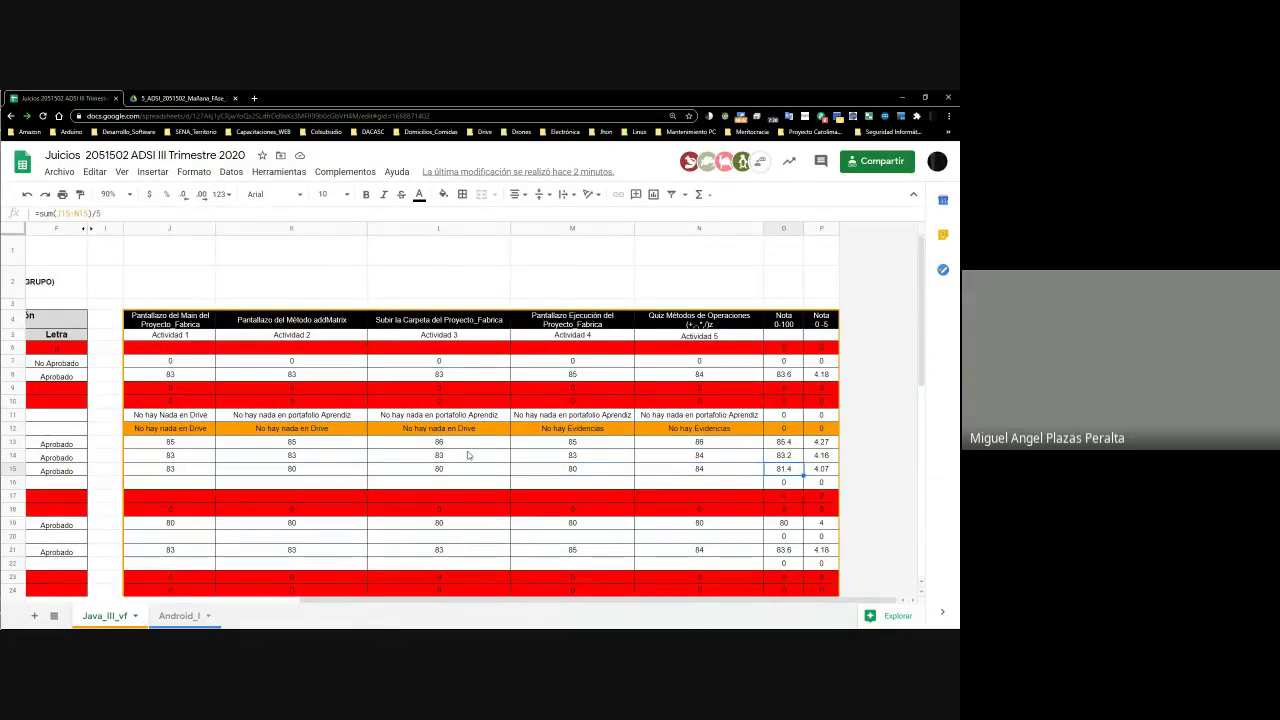
key("Right")
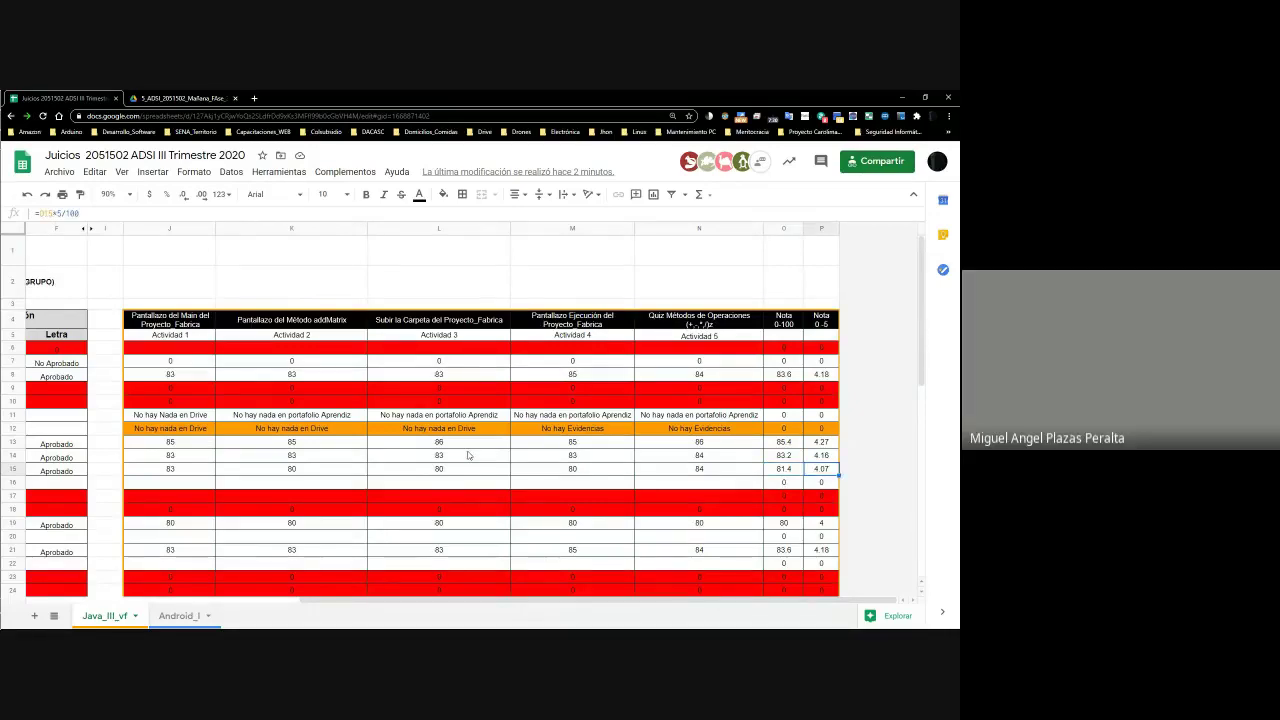
key("Left")
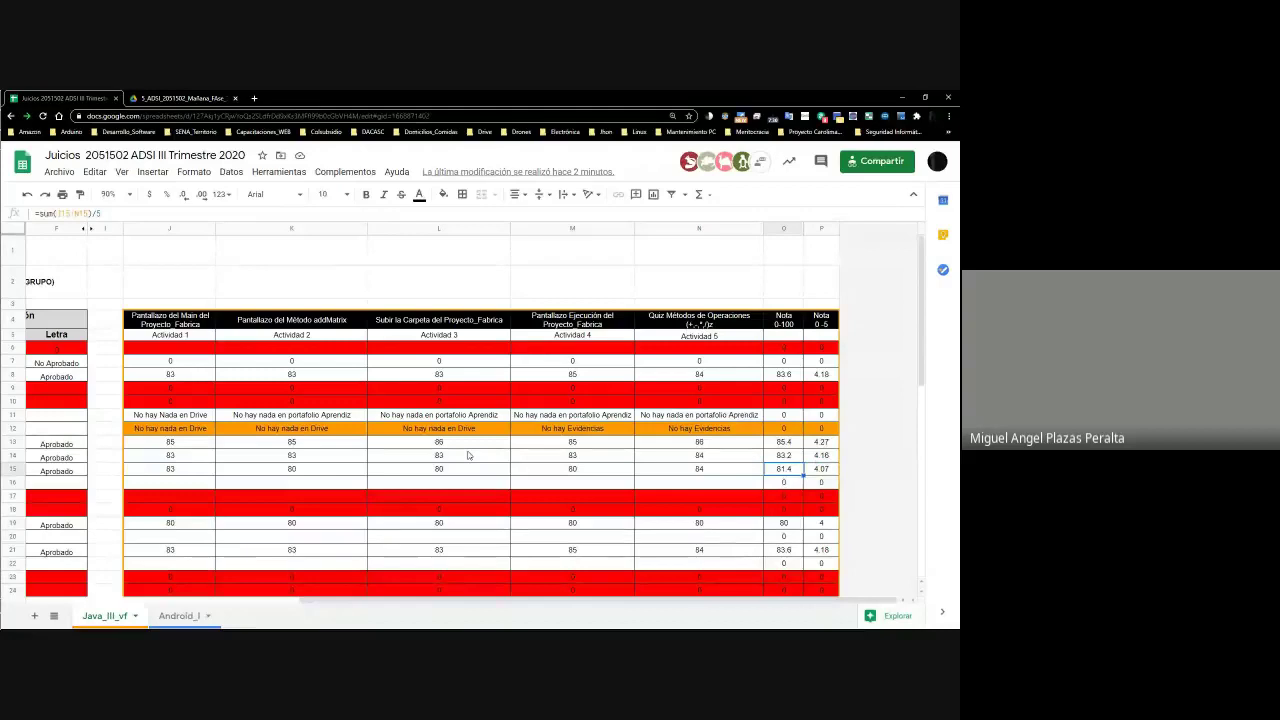
key("Left")
key("Left")
key("Left")
key("Left")
key("Left")
key("Left")
key("Left")
key("Left")
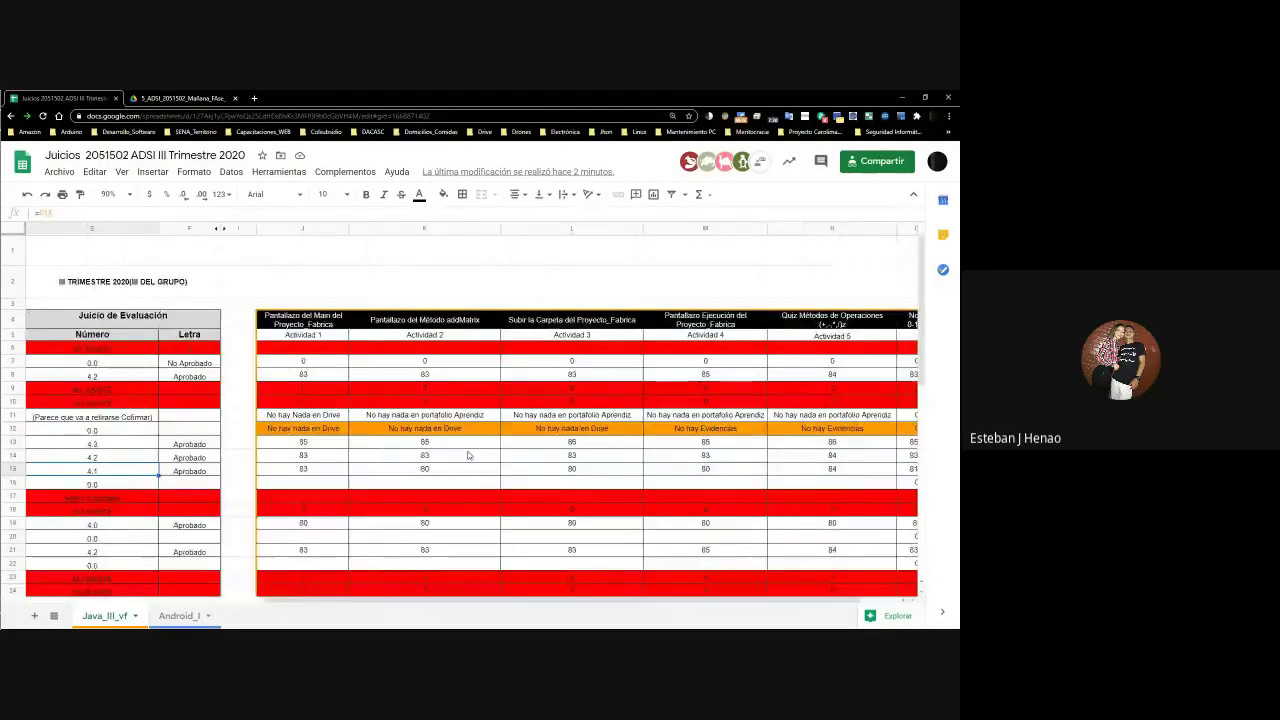
Check that row 16's student has blank activity scores, then switch to the Drive tab
scroll(467, 455, "left", 5)
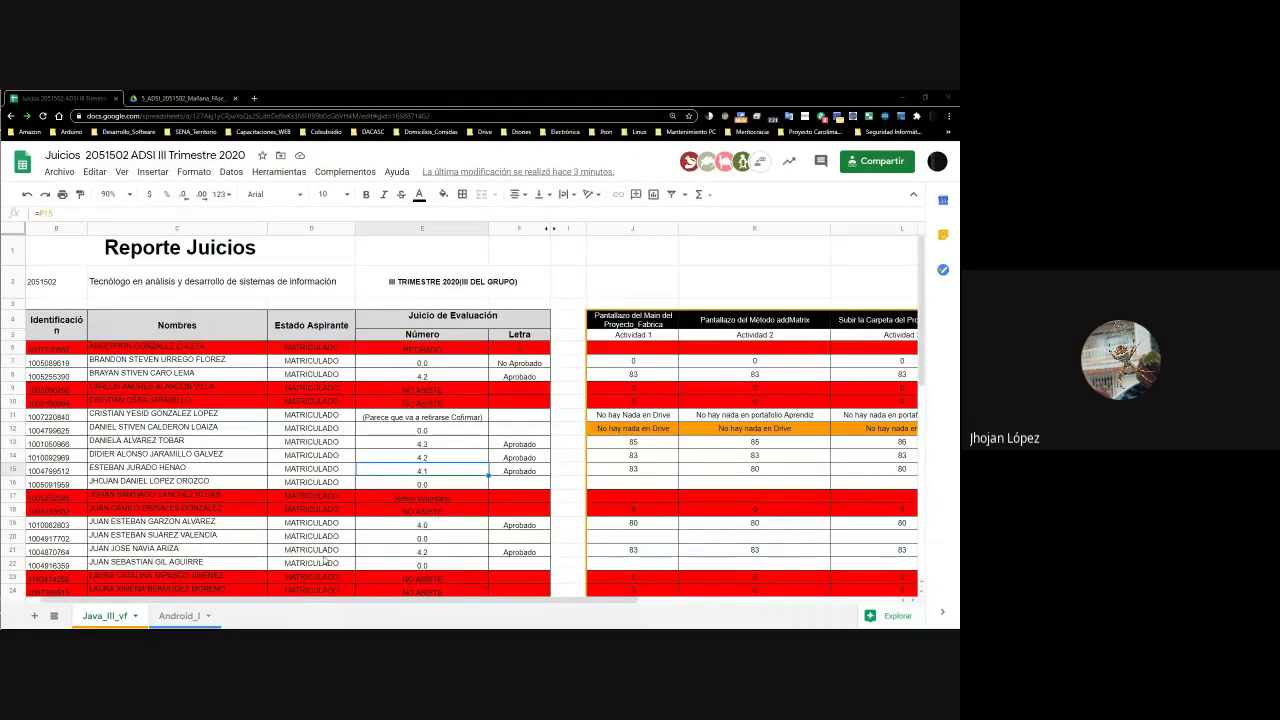
left_click(155, 484)
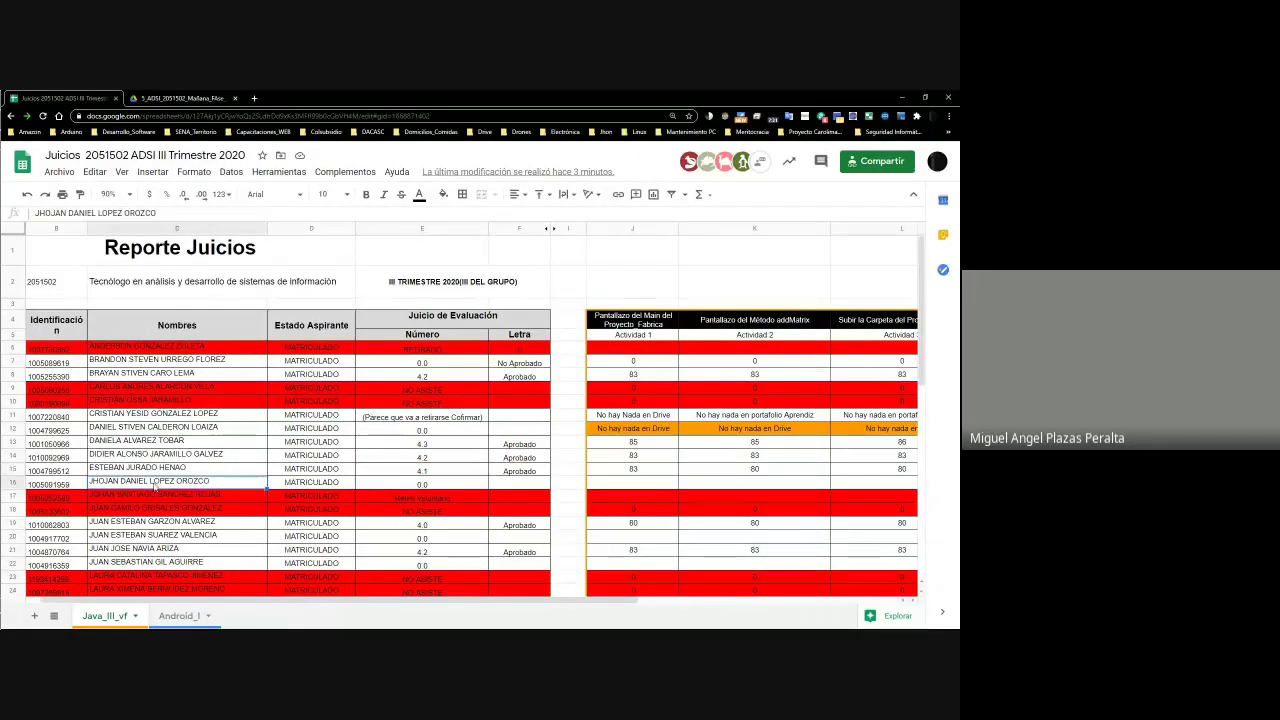
key("Right")
key("Right")
key("Right")
key("Right")
key("Right")
key("Right")
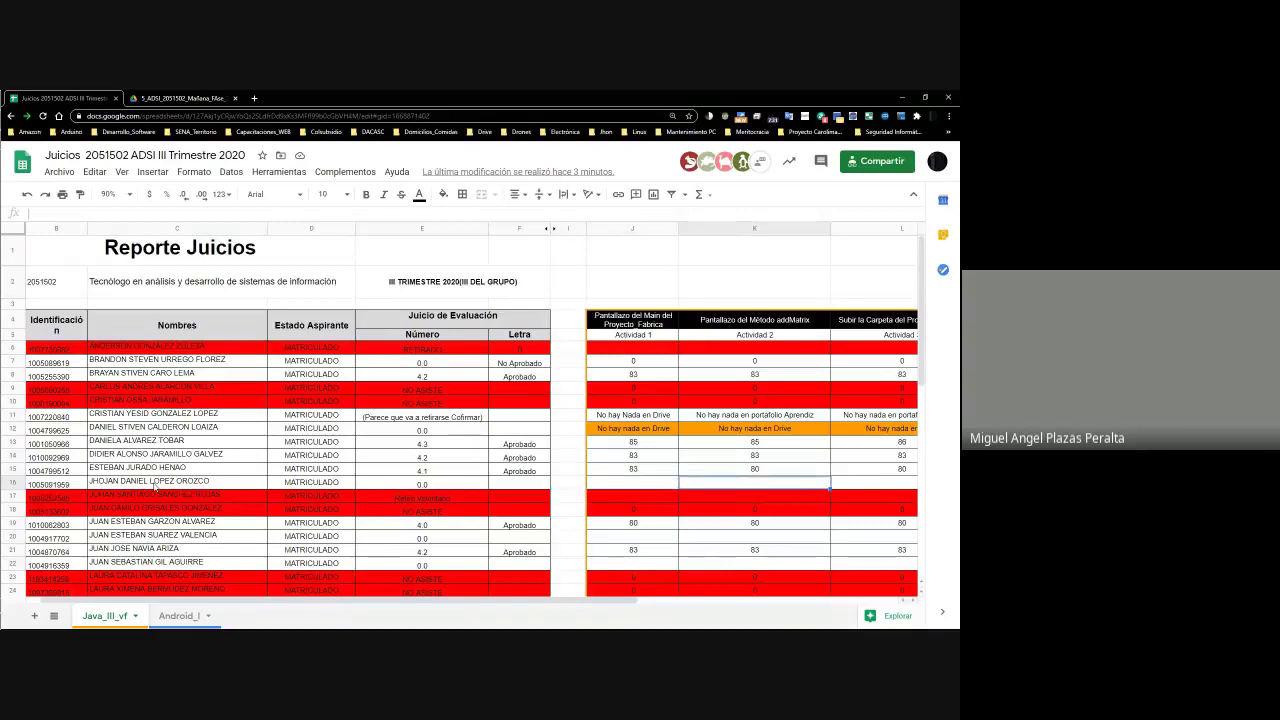
key("Right")
key("Right")
key("Right")
key("Right")
key("Right")
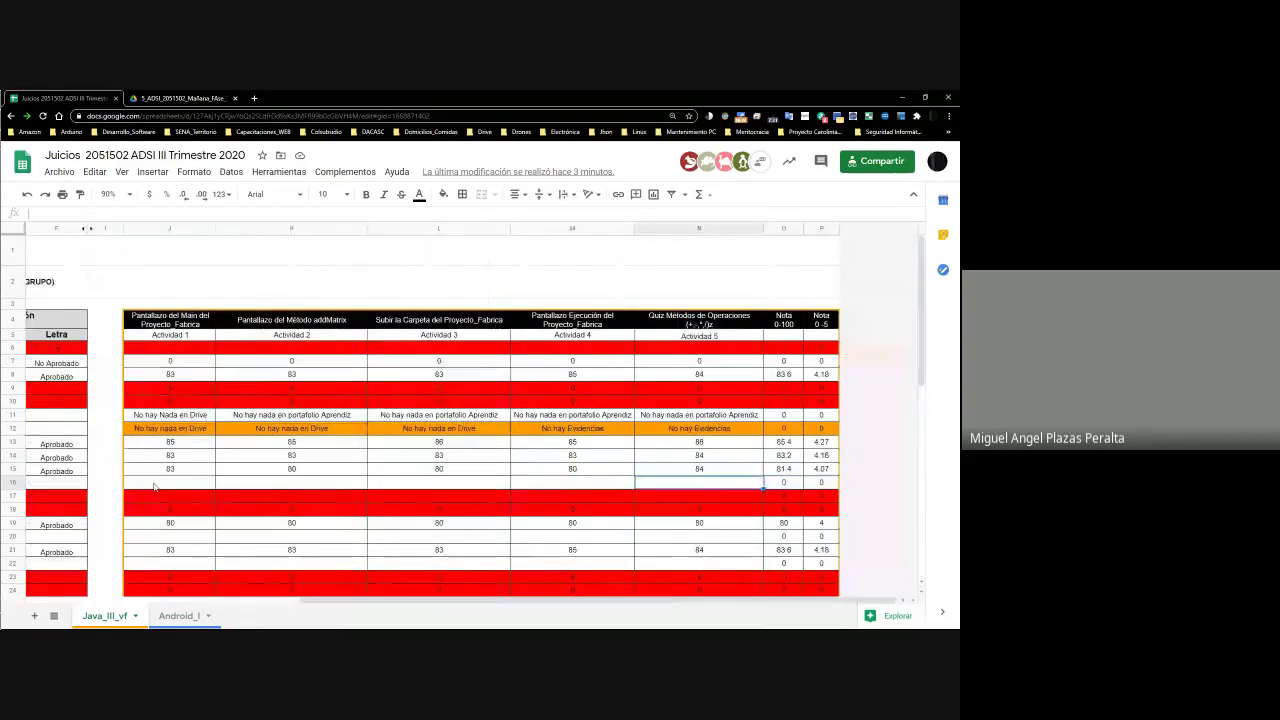
key("Home")
key("Right")
key("Right")
key("Right")
key("Right")
key("Right")
key("Right")
key("Right")
key("Right")
key("Right")
key("Right")
key("Right")
key("Right")
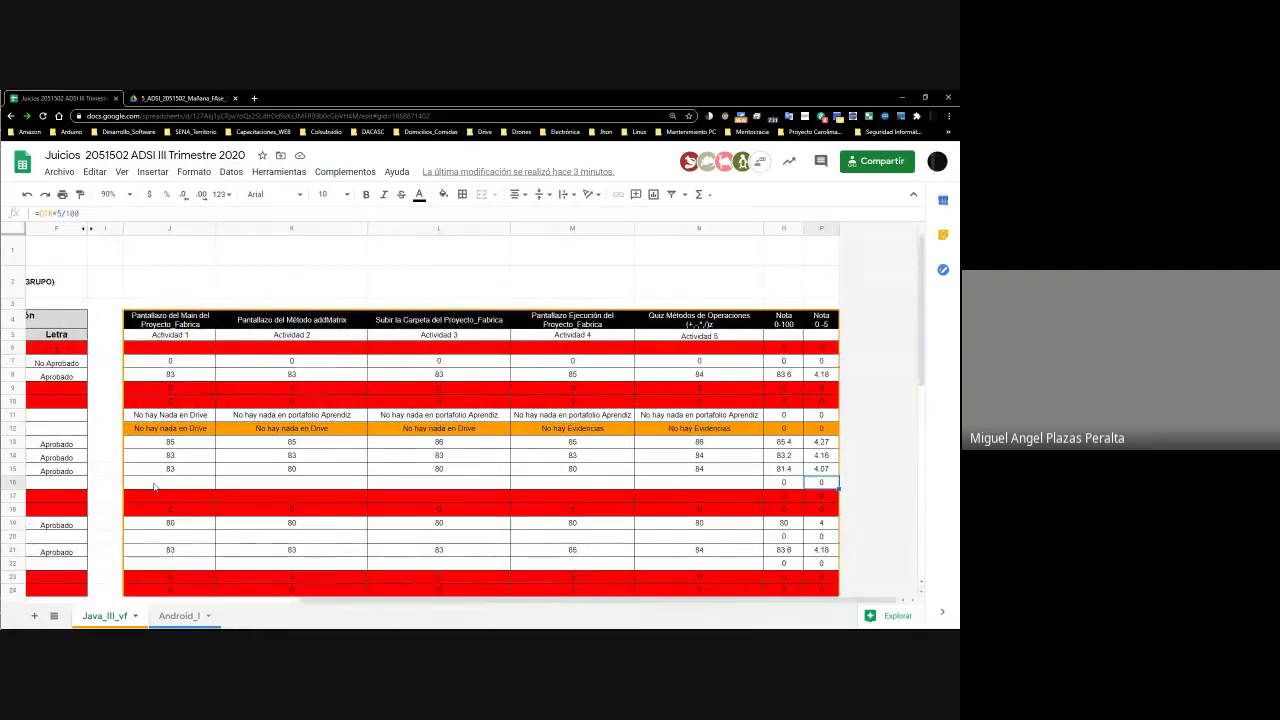
key("Left")
key("Left")
key("Left")
key("Left")
key("Left")
key("Left")
key("Left")
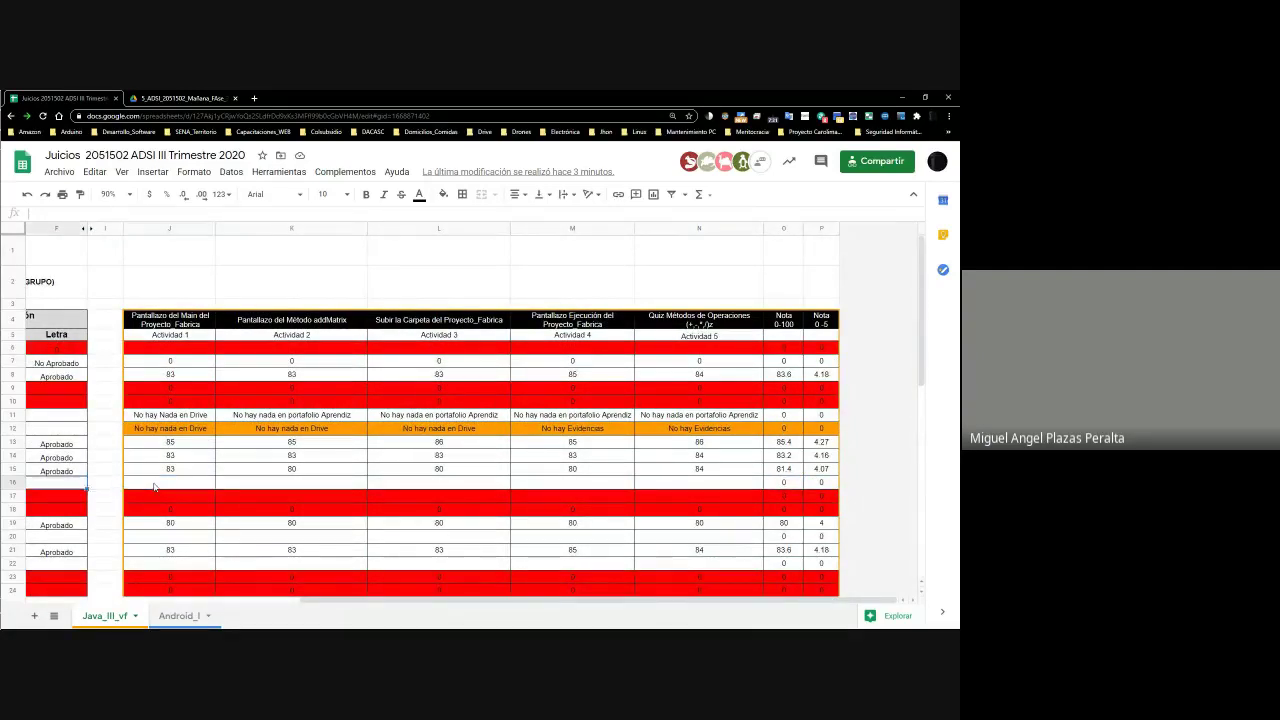
key("Left")
key("Right")
key("Right")
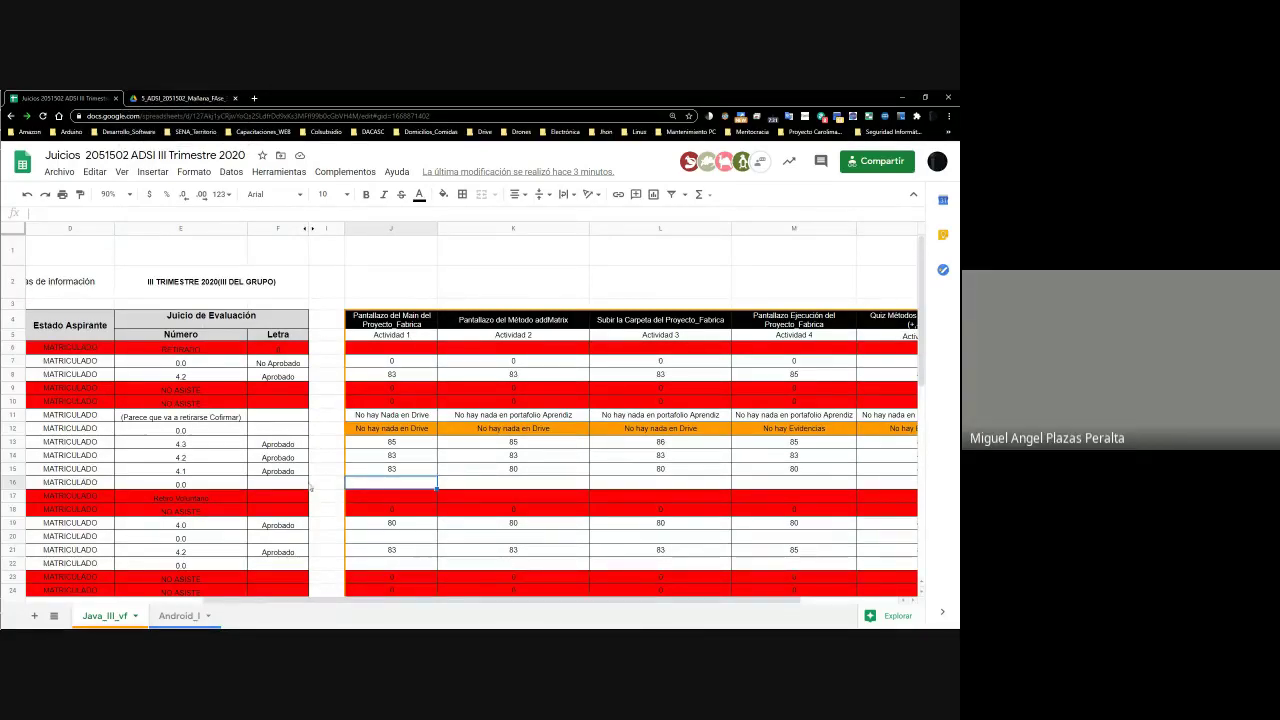
key("Left")
key("Left")
key("Left")
key("Left")
key("Left")
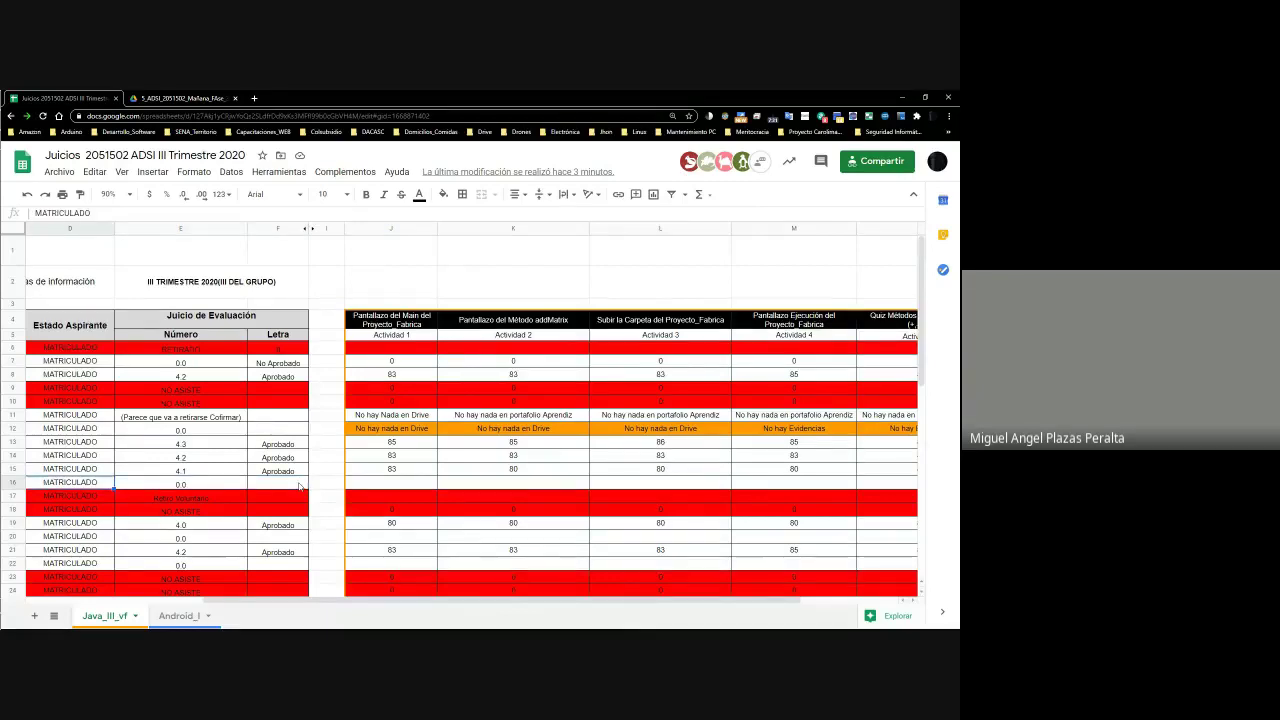
key("Left")
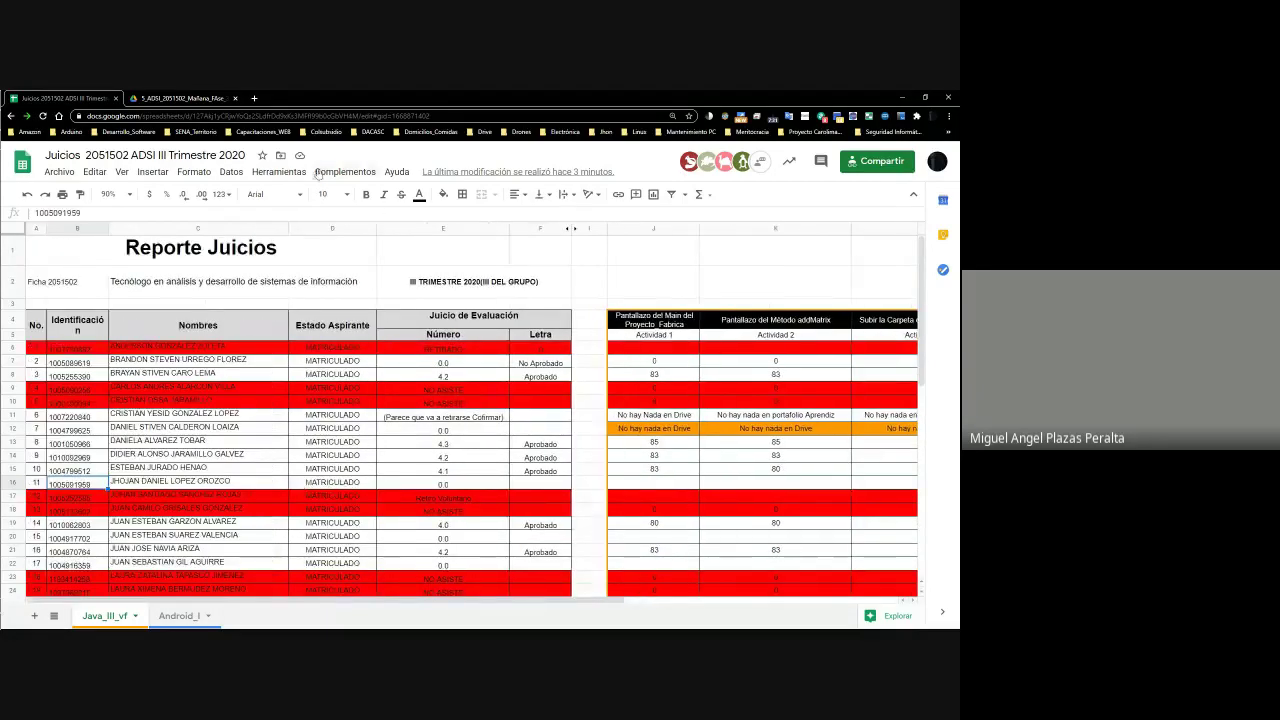
left_click(175, 96)
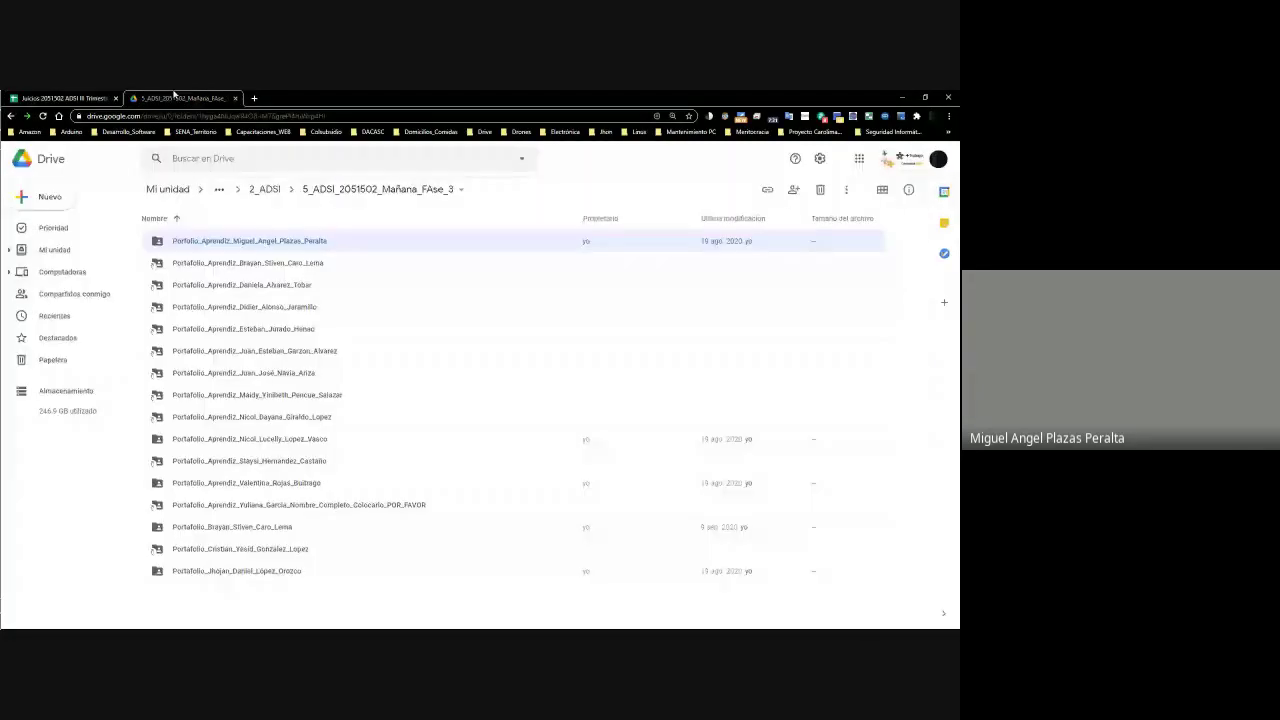
left_click(239, 248)
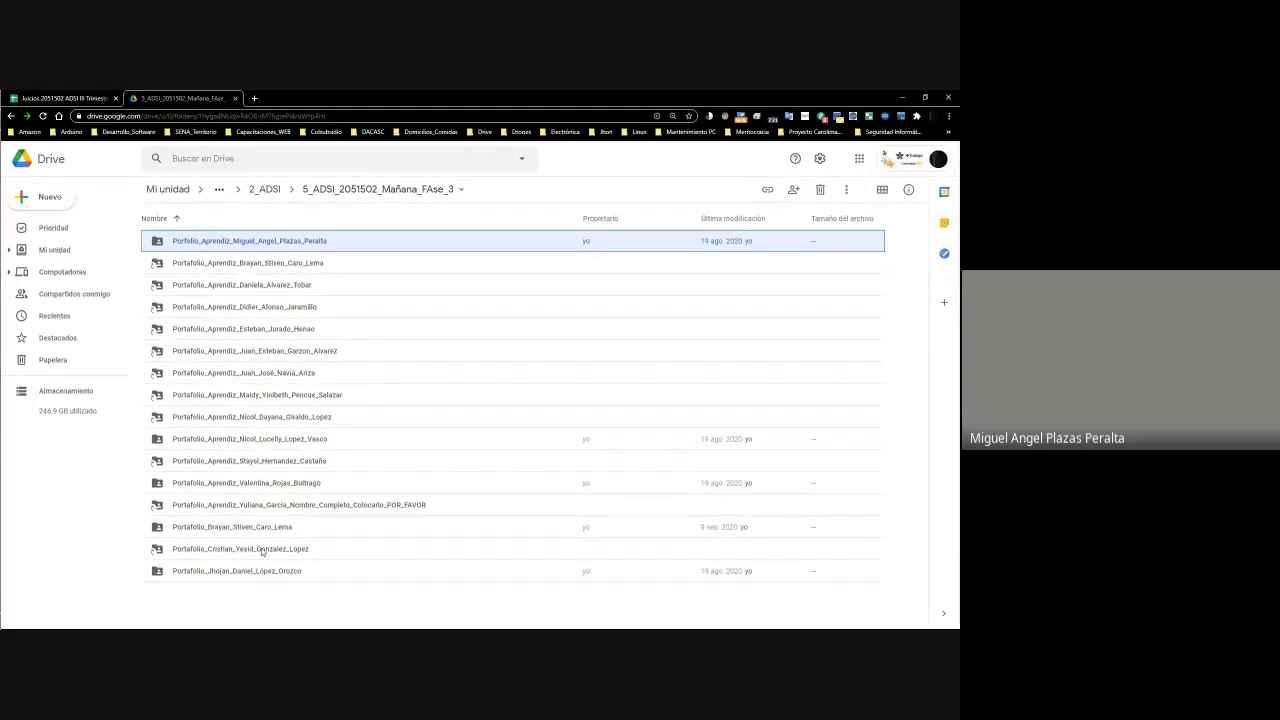
left_click(244, 580)
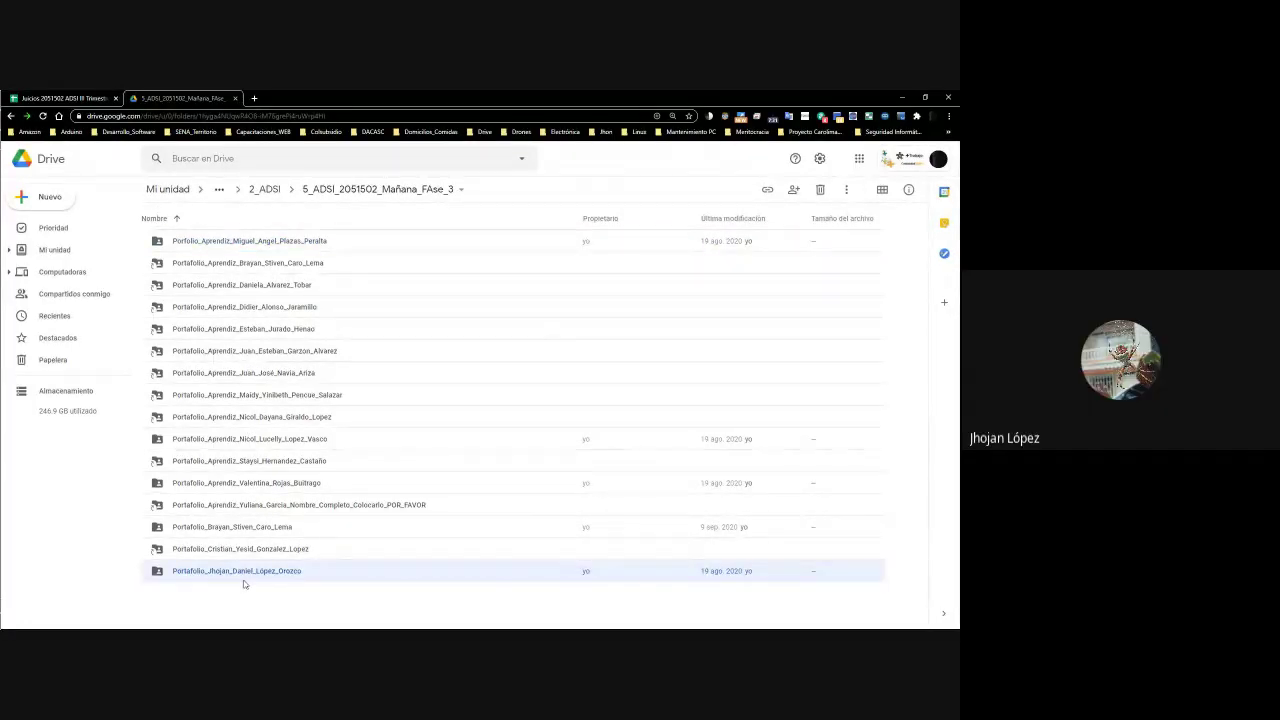
double_click(264, 578)
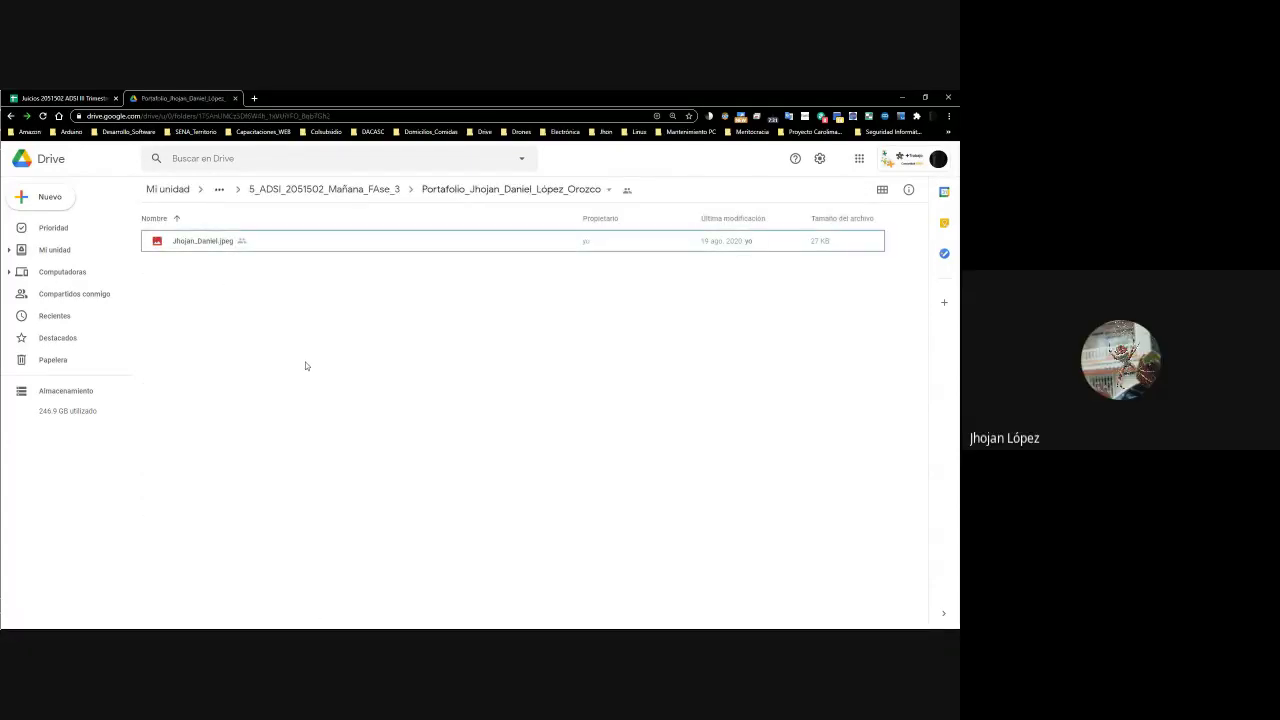
key("alt+Left")
Load gmail.com in a new tab, view the Notificaciones category, and go back to Drive
left_click(254, 98)
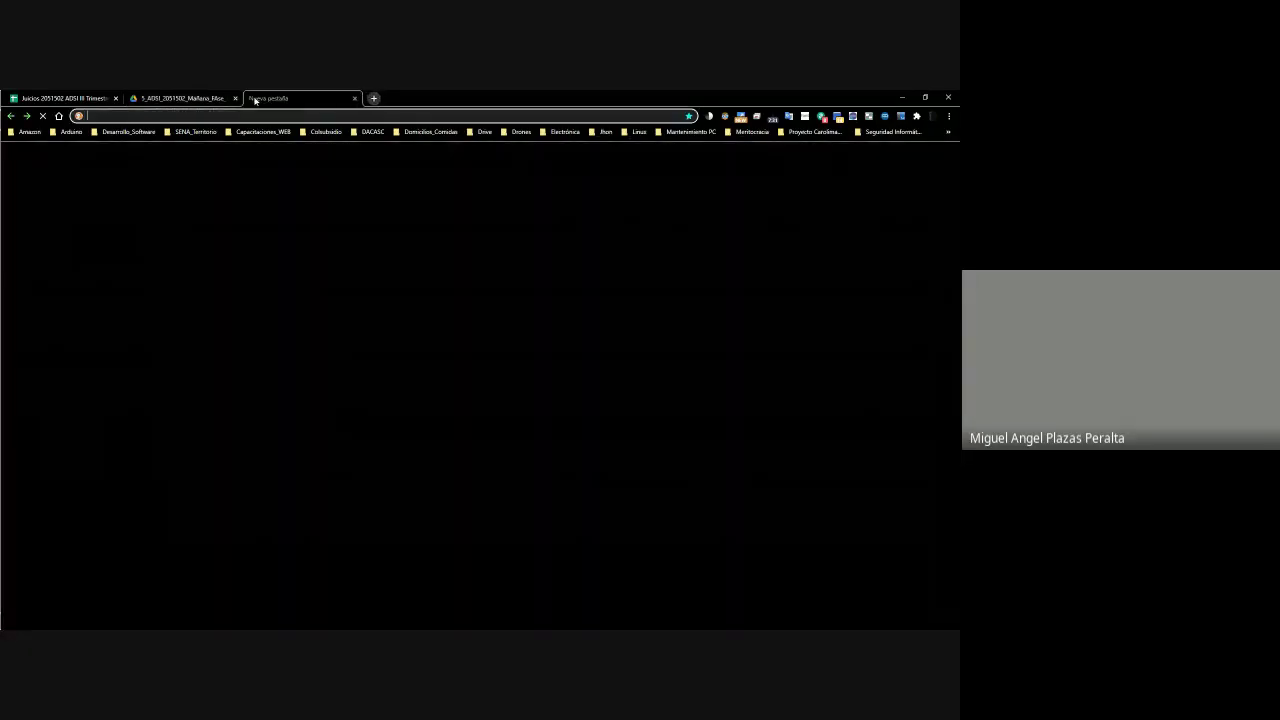
type("gmail.com")
key("Return")
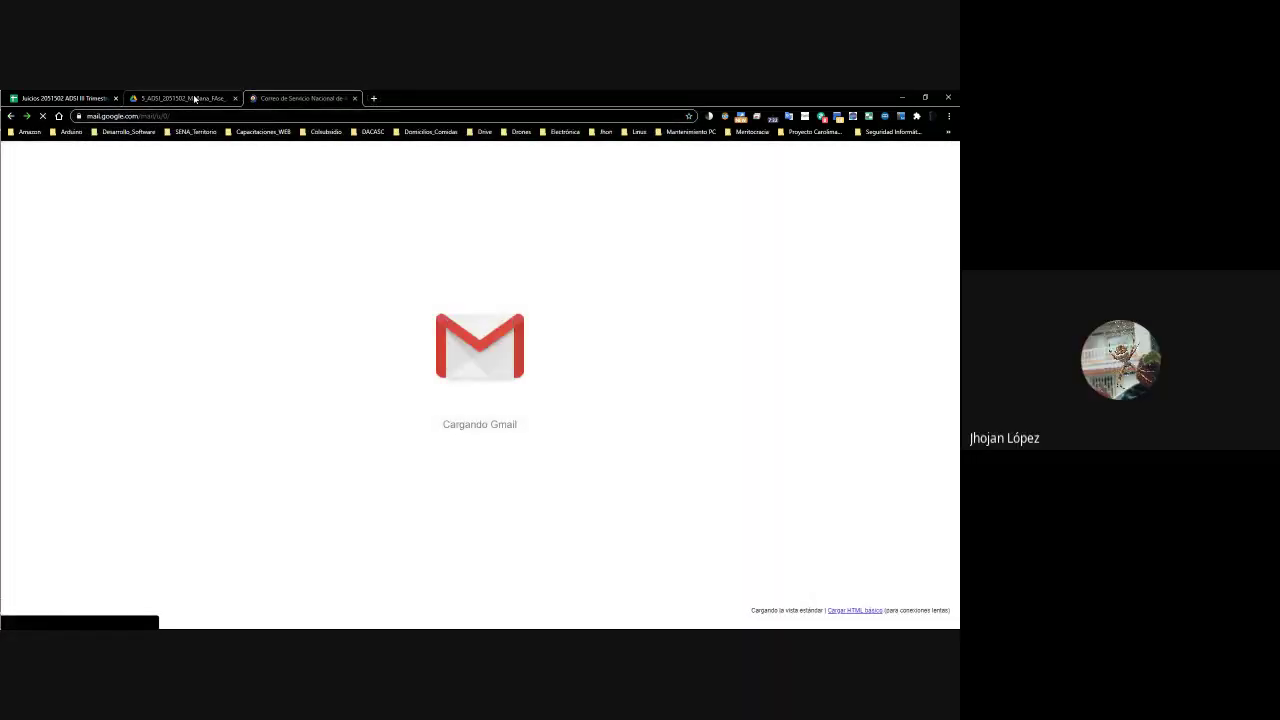
left_click(191, 98)
left_click(300, 98)
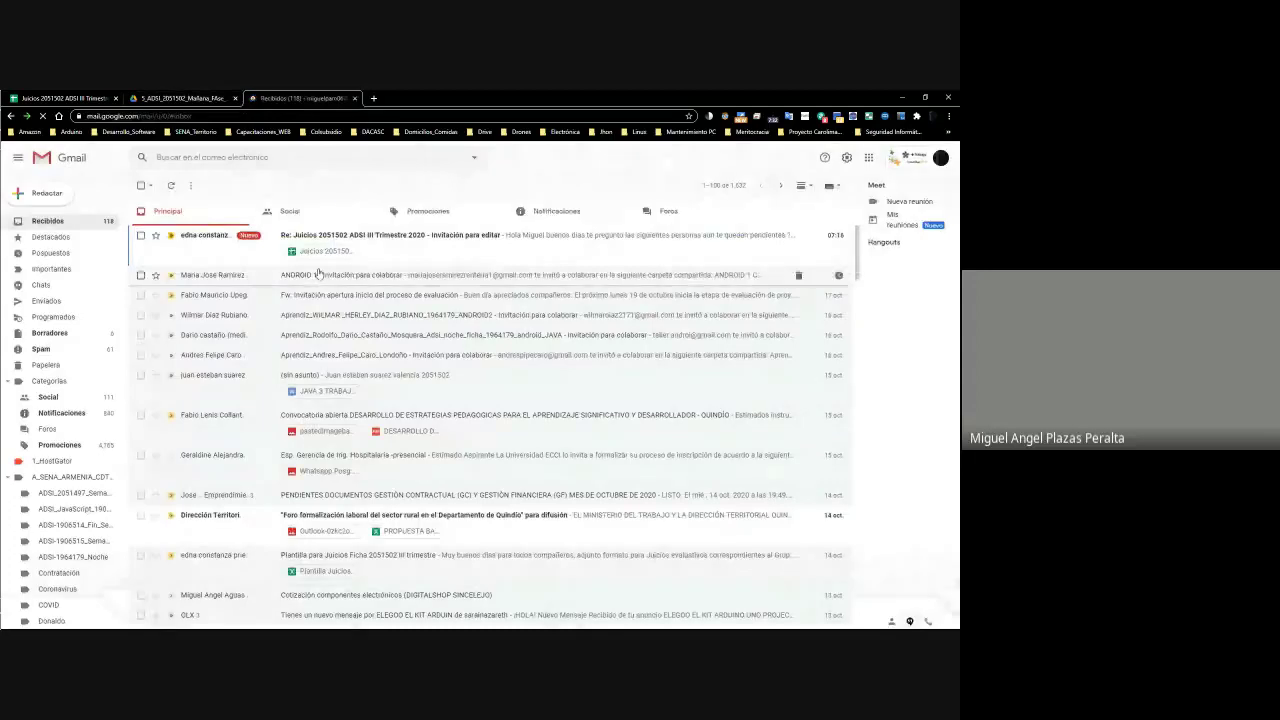
left_click(595, 218)
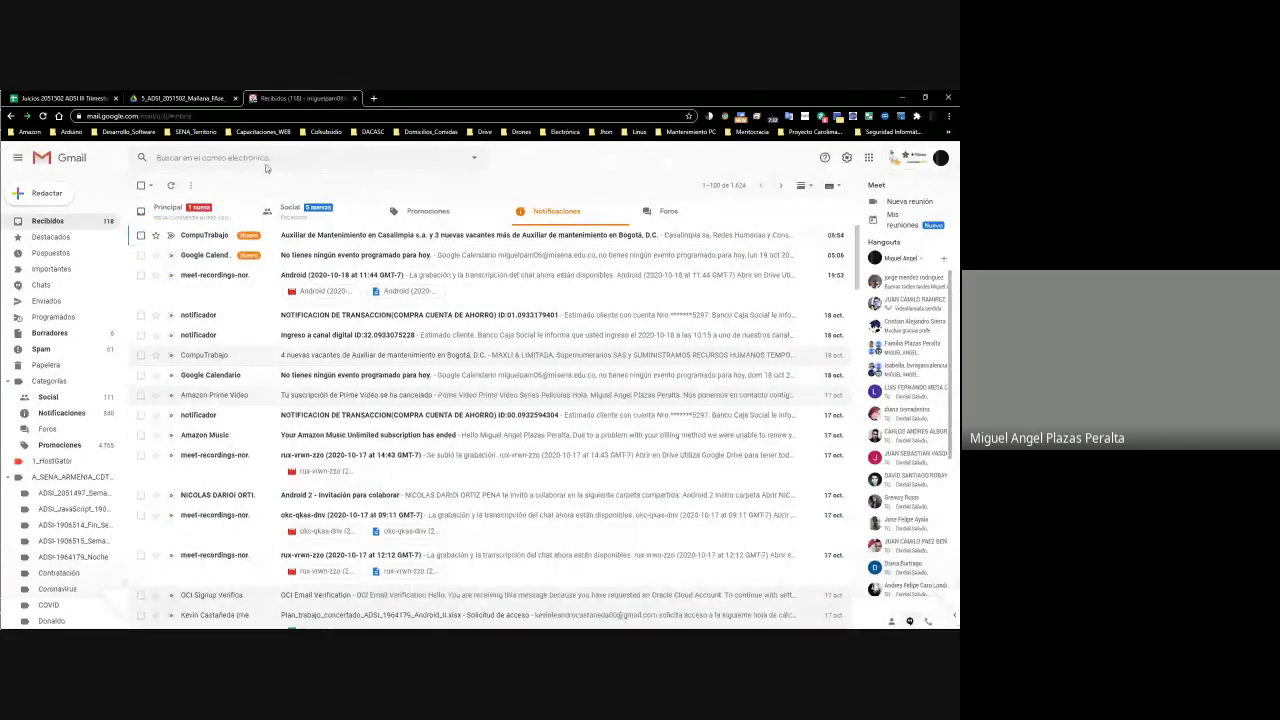
left_click(182, 98)
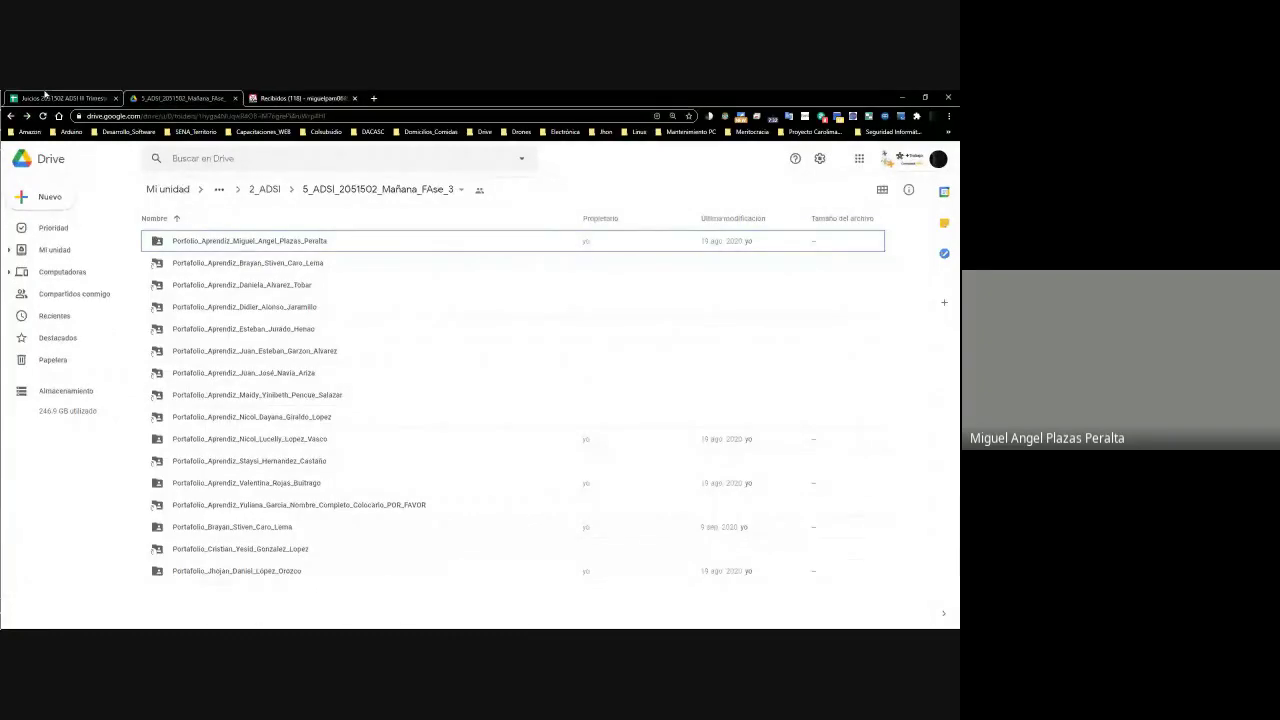
Open Google Drive in a new tab and show the 'Compartidos conmigo' files
key("ctrl+t")
type("drive")
key("Return")
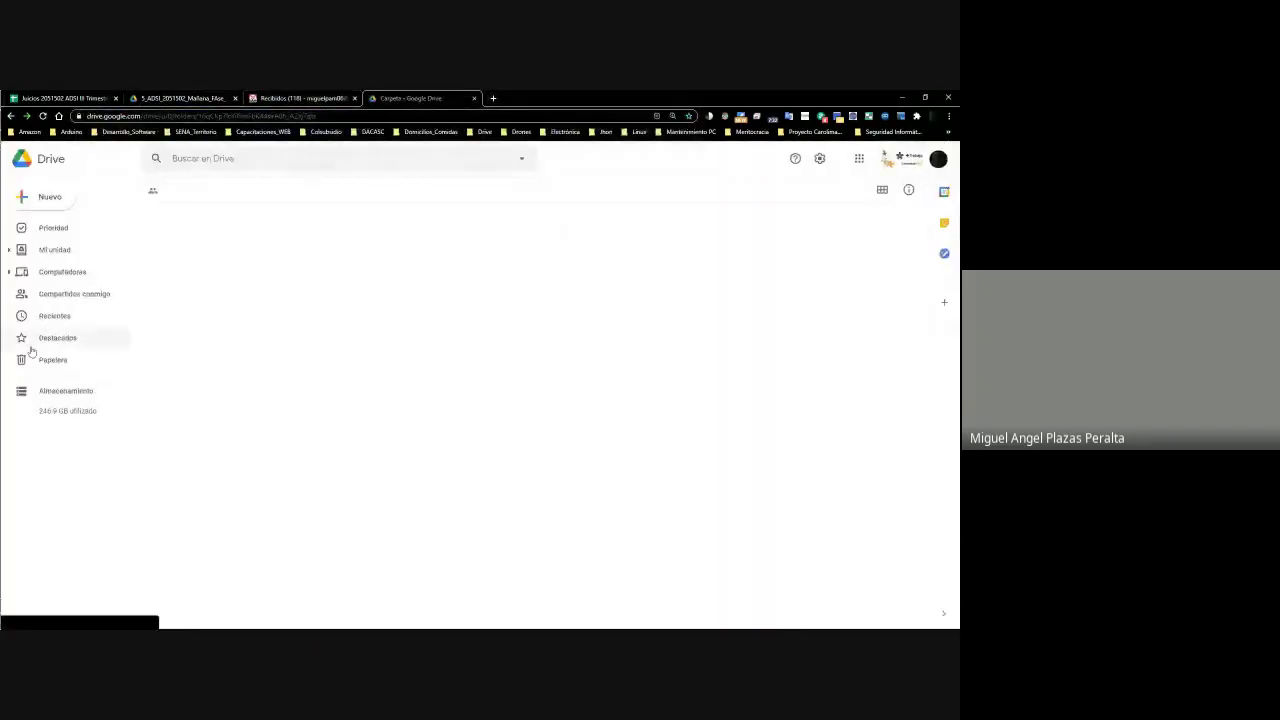
left_click(83, 293)
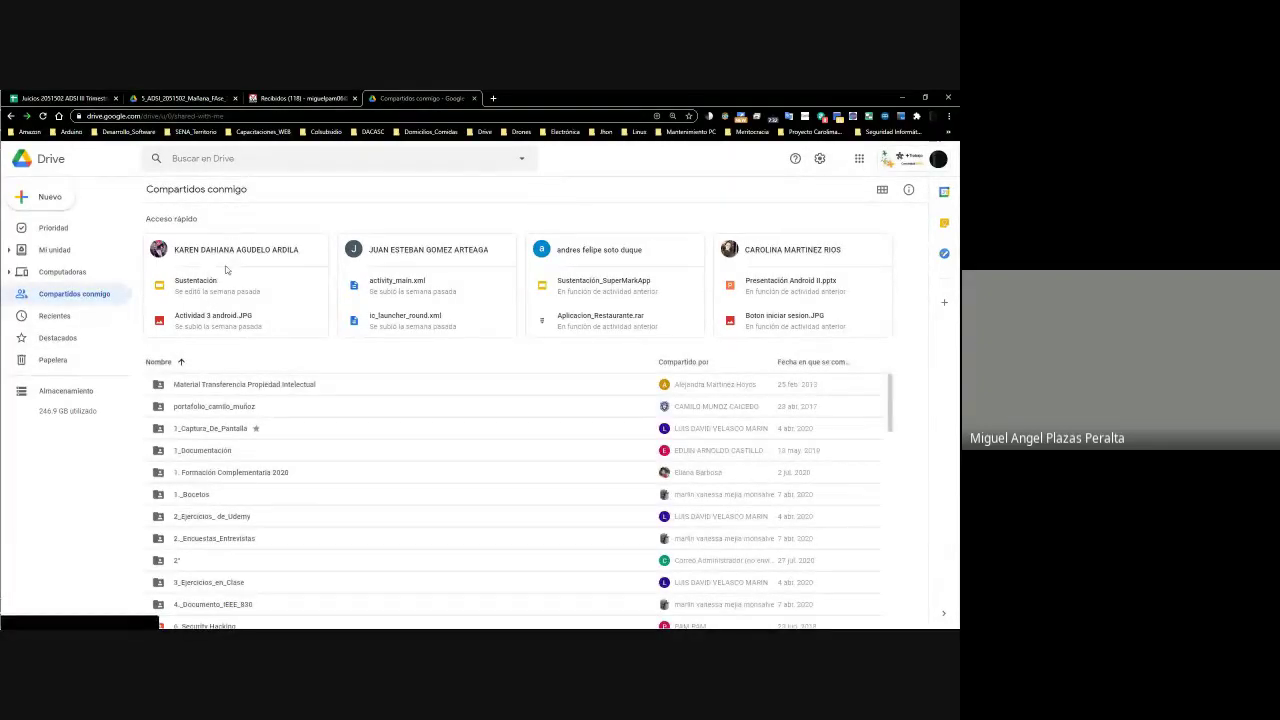
Search Drive for the student's first name and inspect the matching portfolio folders and photo
left_click(237, 159)
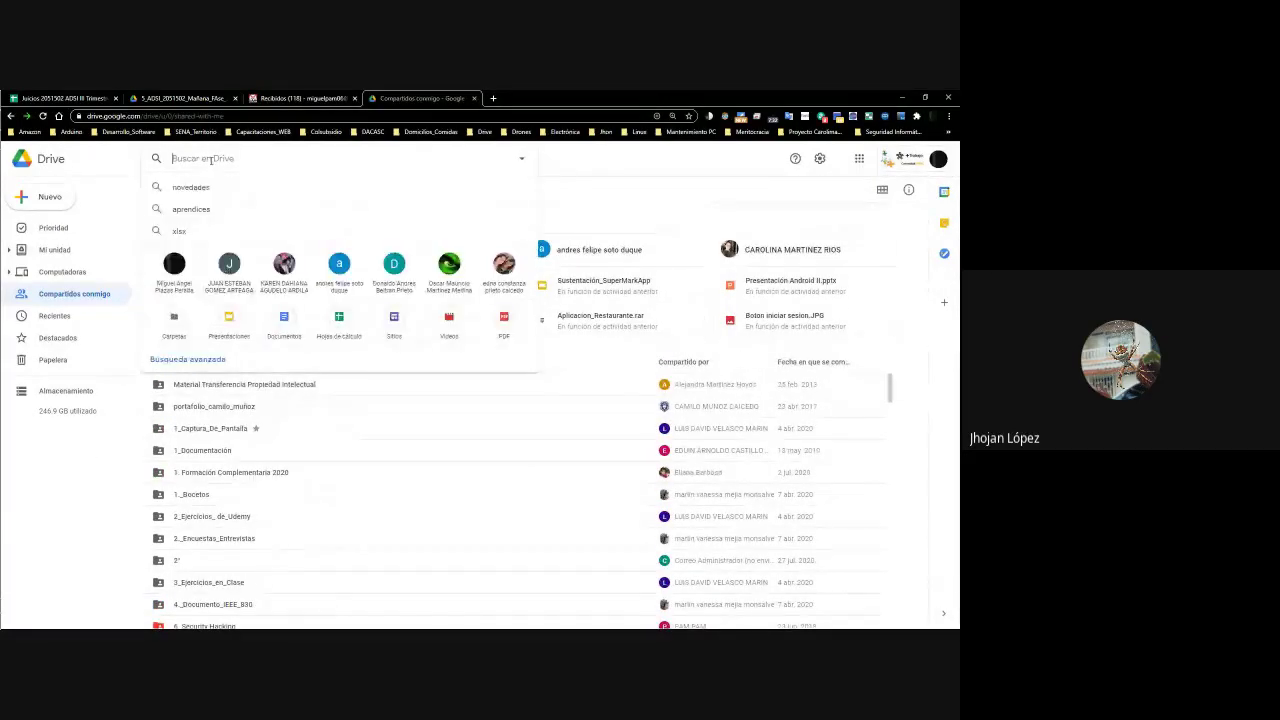
type("jho")
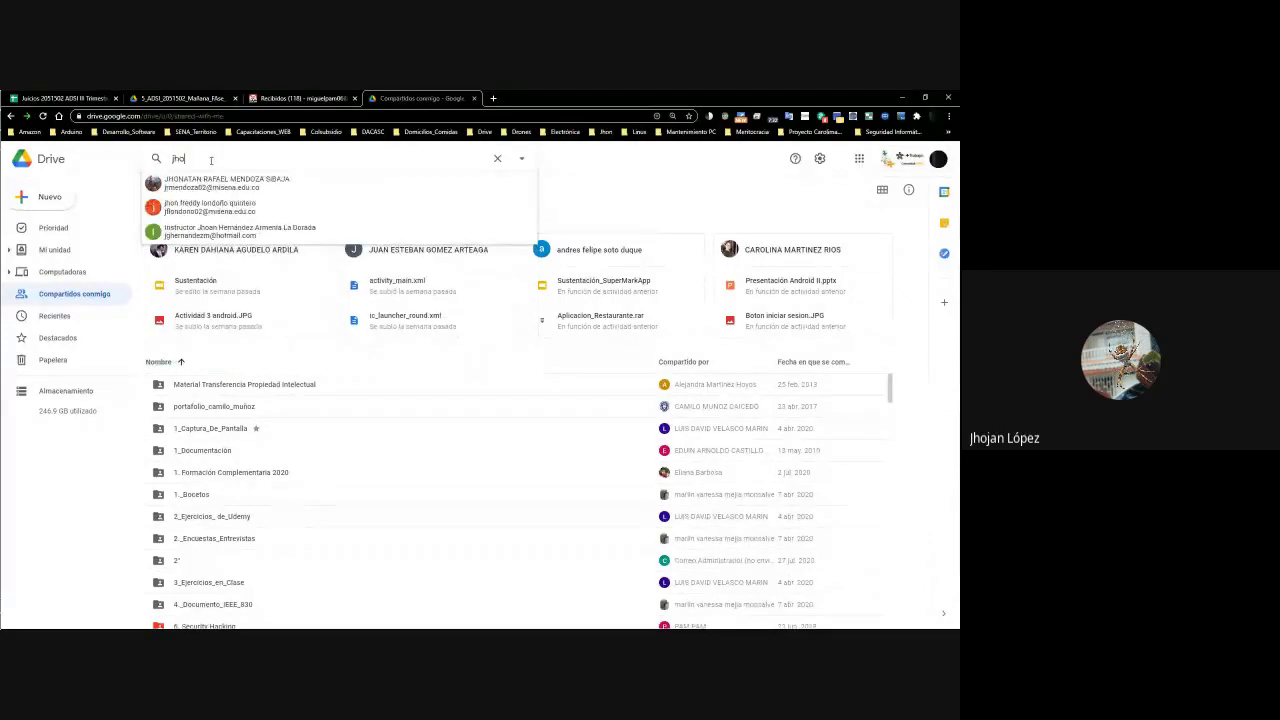
type("jan")
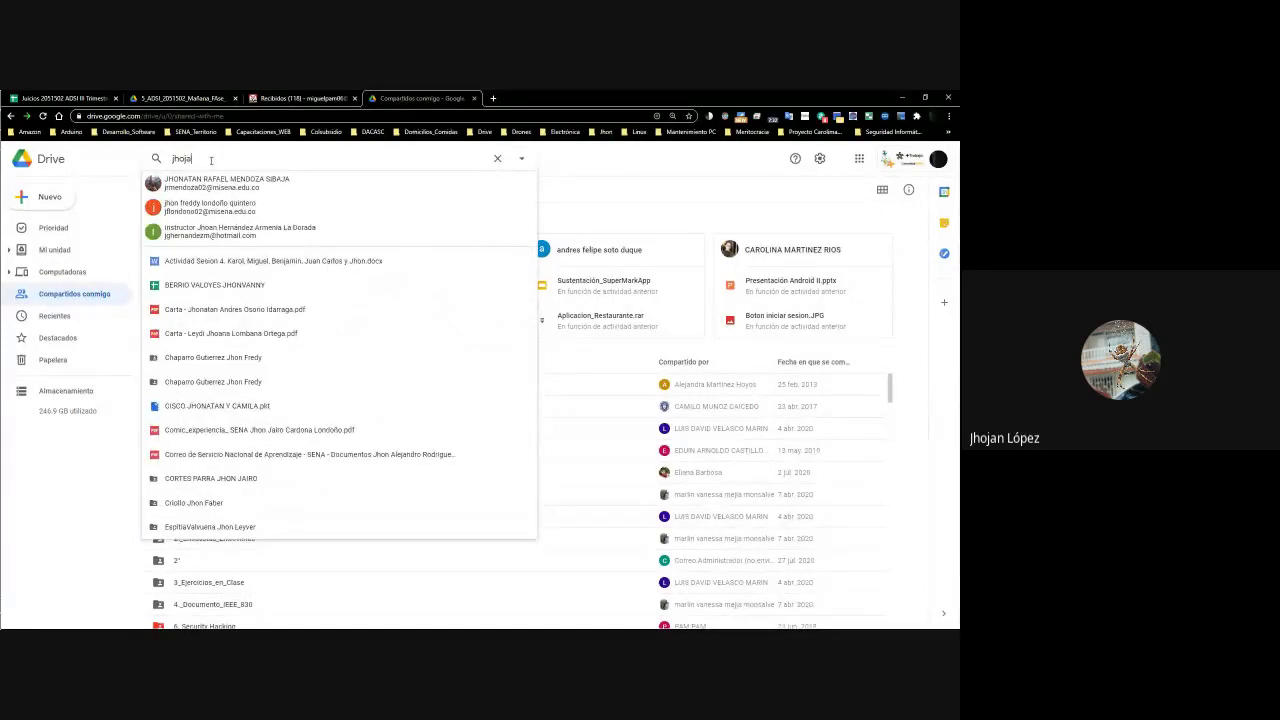
key("Return")
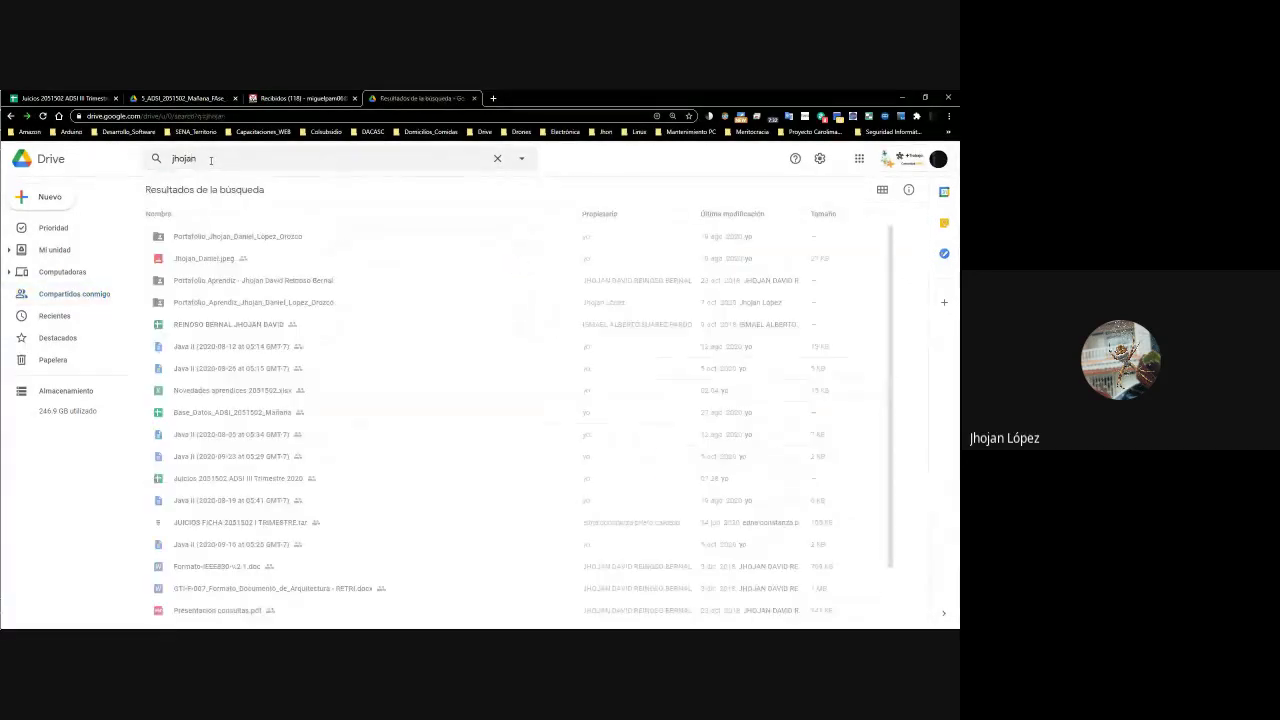
left_click(229, 236)
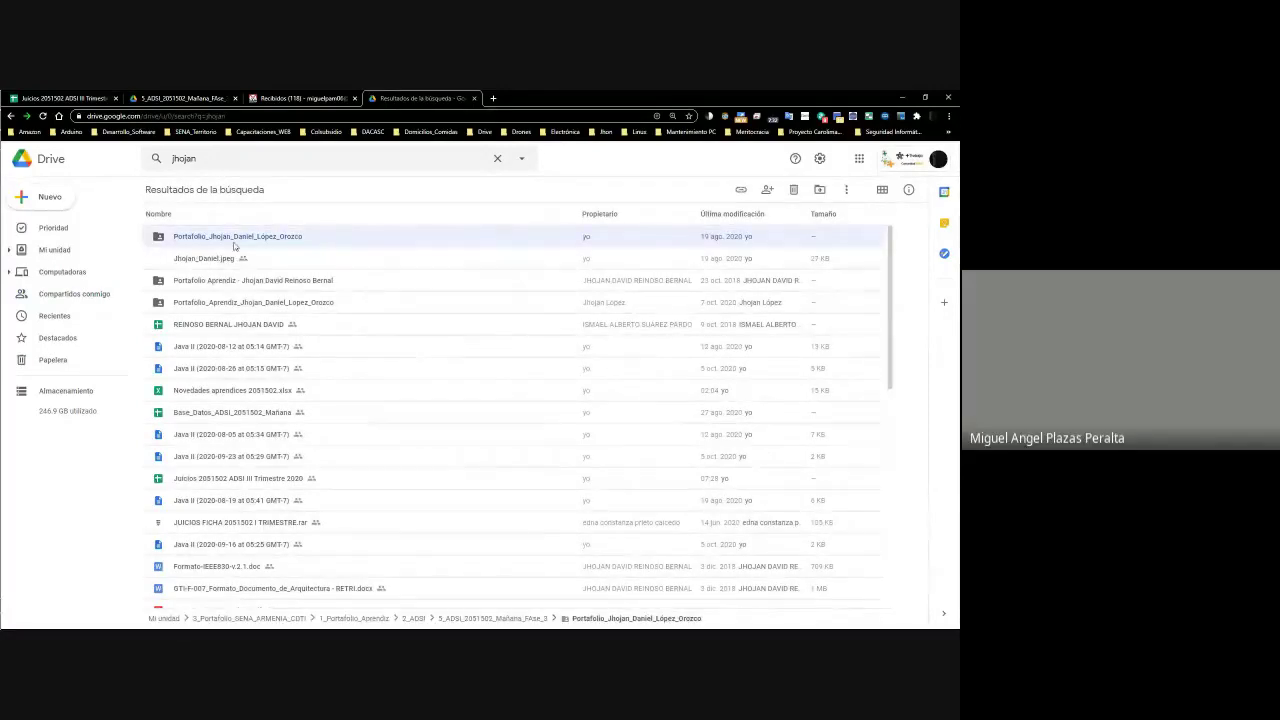
left_click(298, 262)
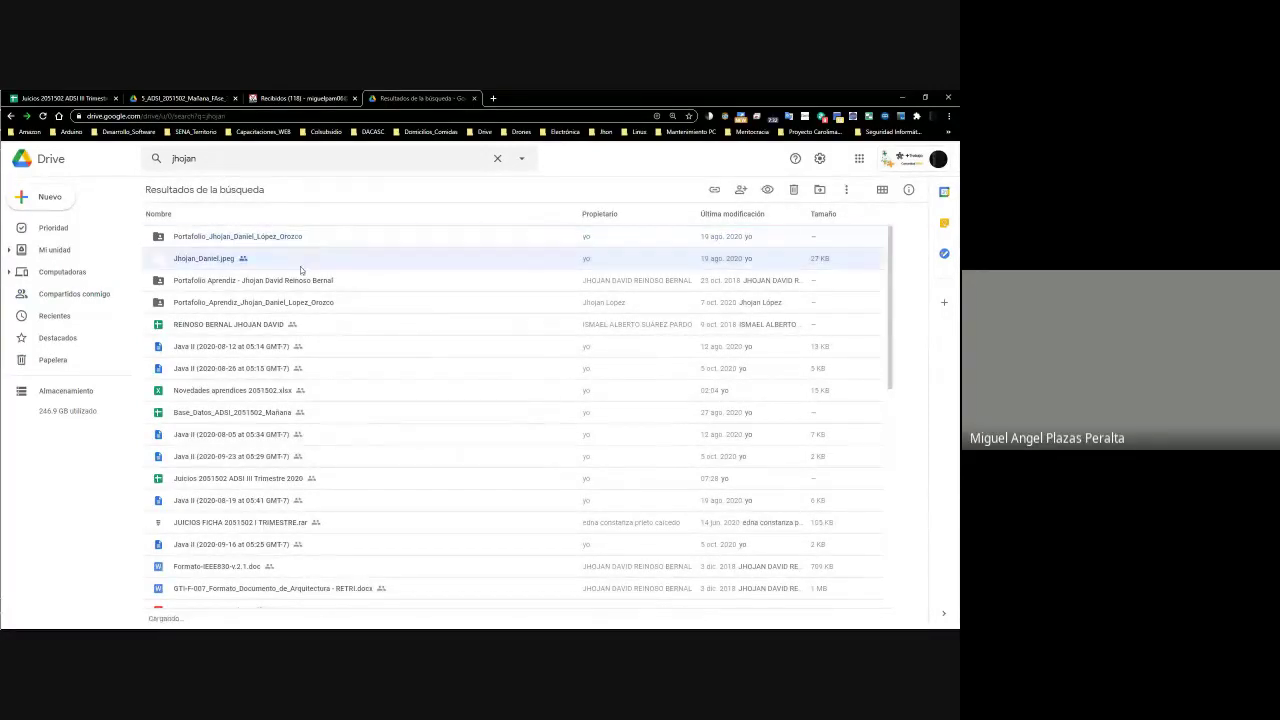
left_click(295, 282)
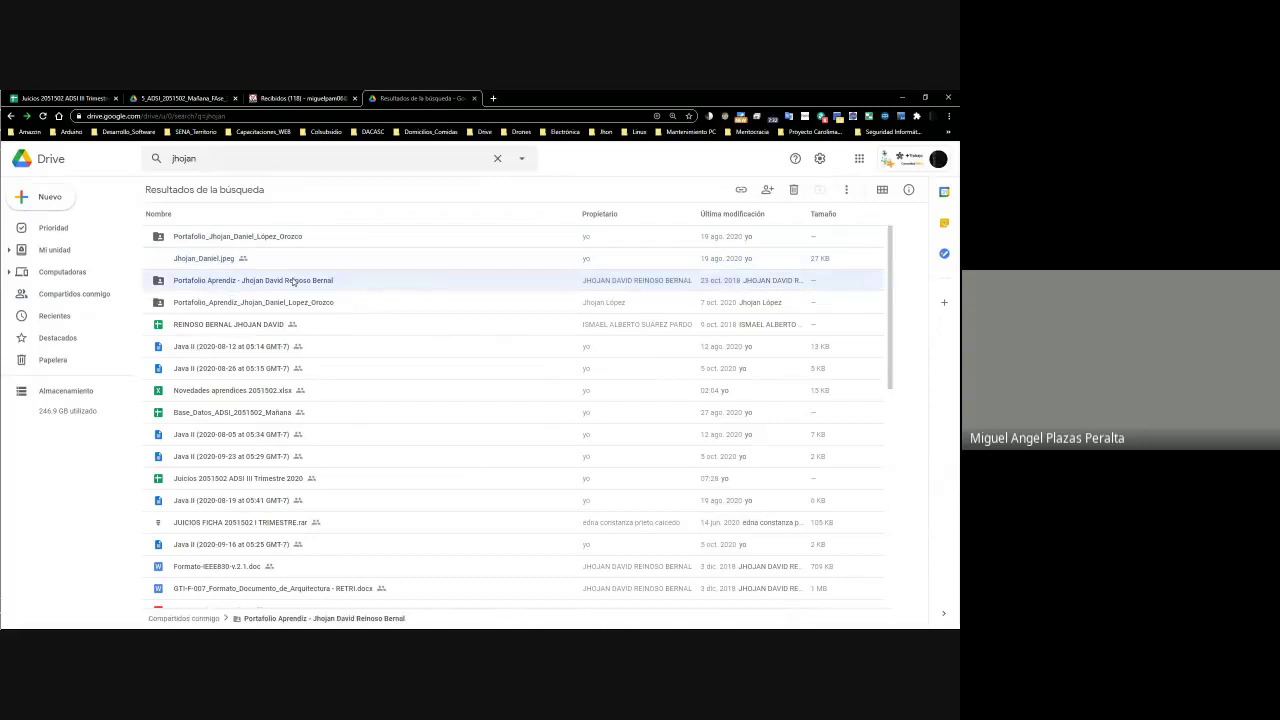
left_click(291, 304)
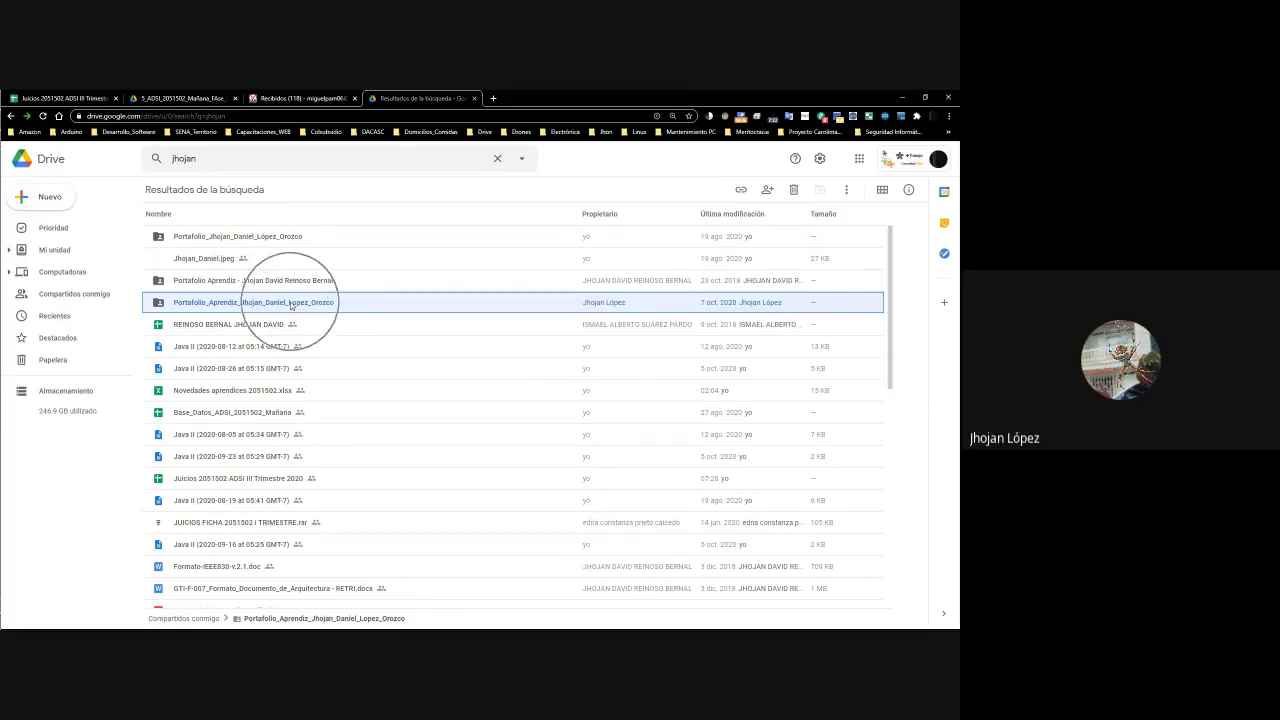
Add a shortcut to the student's portfolio folder in 3_Portafolio_SENA_ARMENIA_CDTI/1_Portafolio_Aprendiz/2_ADSI/5_ADSI_2051502_Mañana_FAse_3
right_click(291, 306)
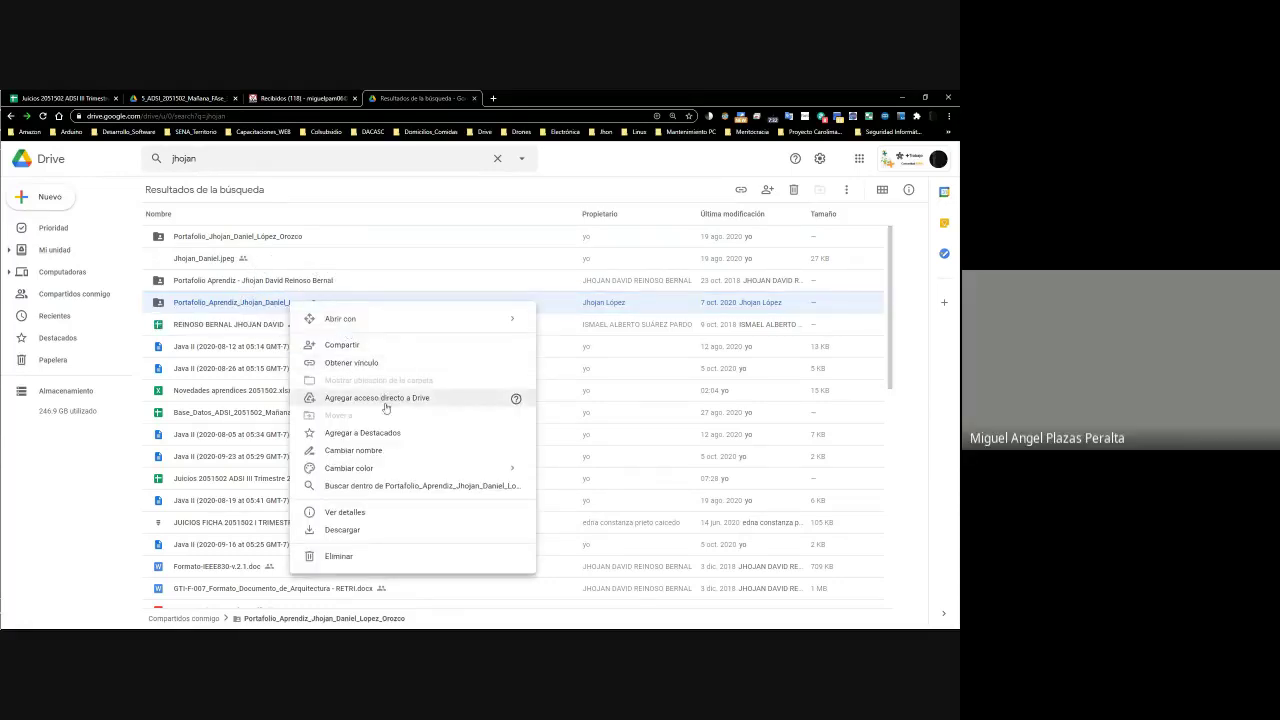
key("Escape")
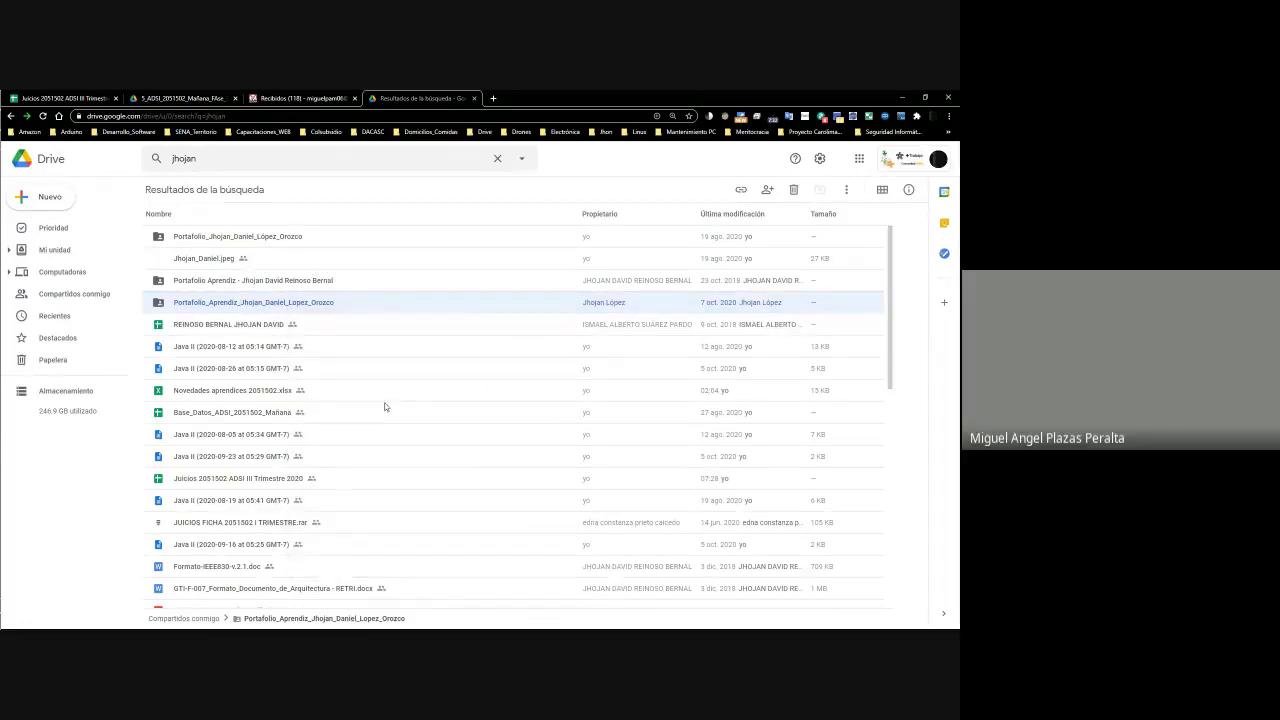
right_click(301, 308)
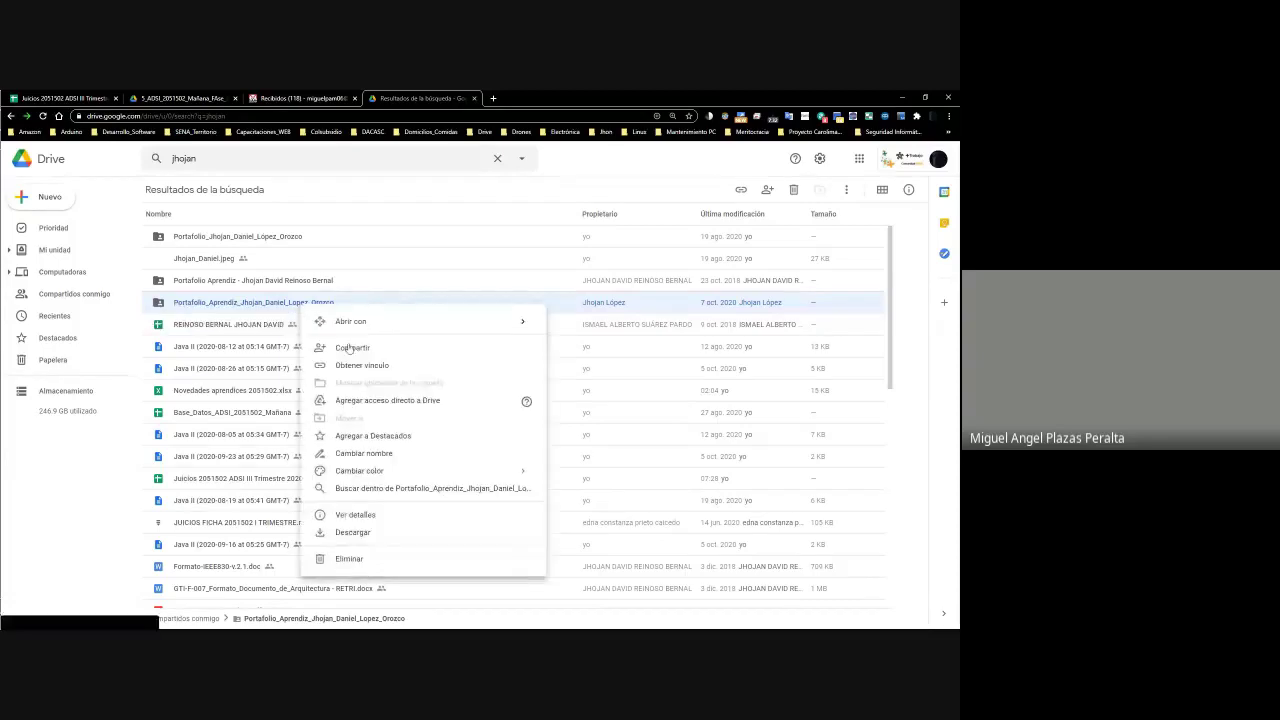
left_click(358, 403)
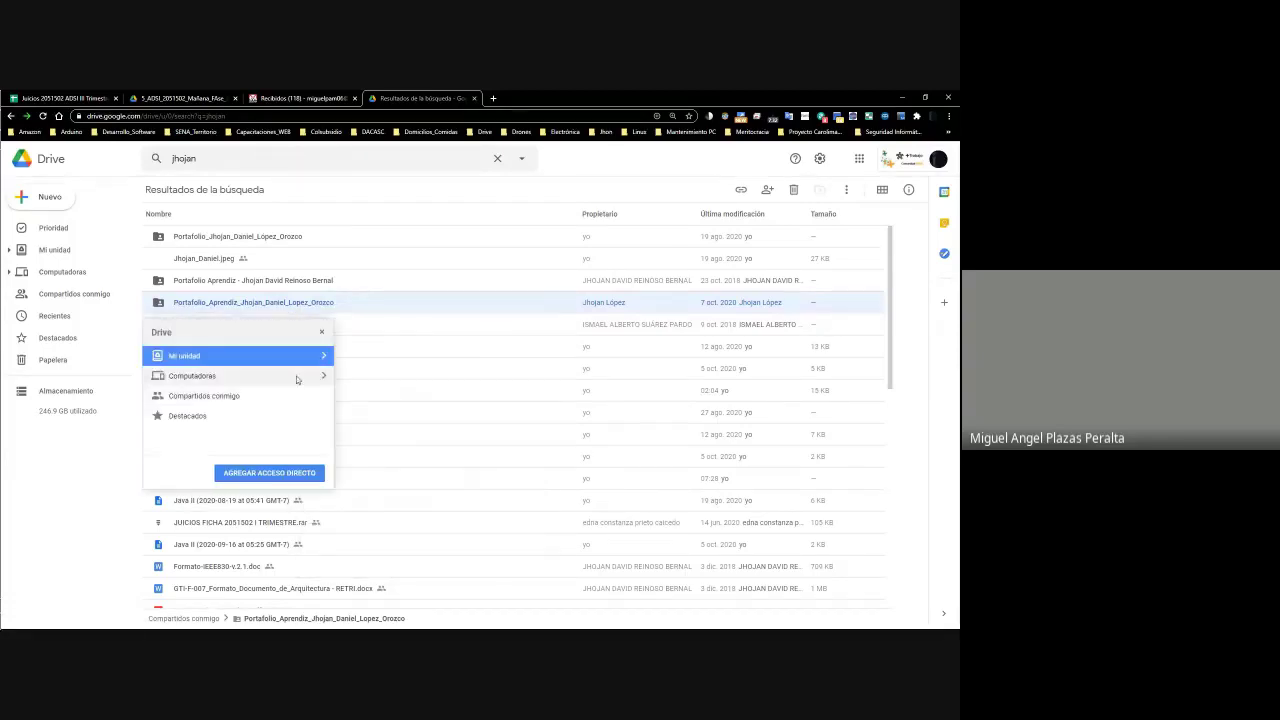
left_click(324, 364)
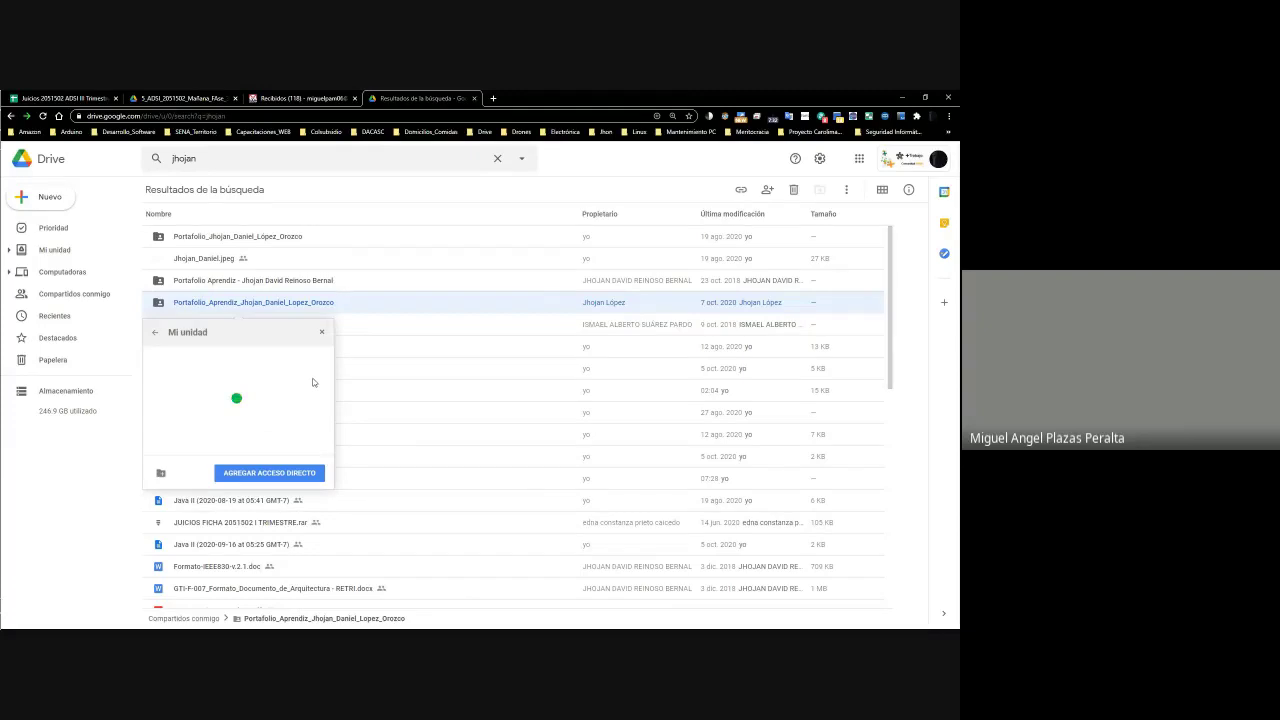
left_click(316, 437)
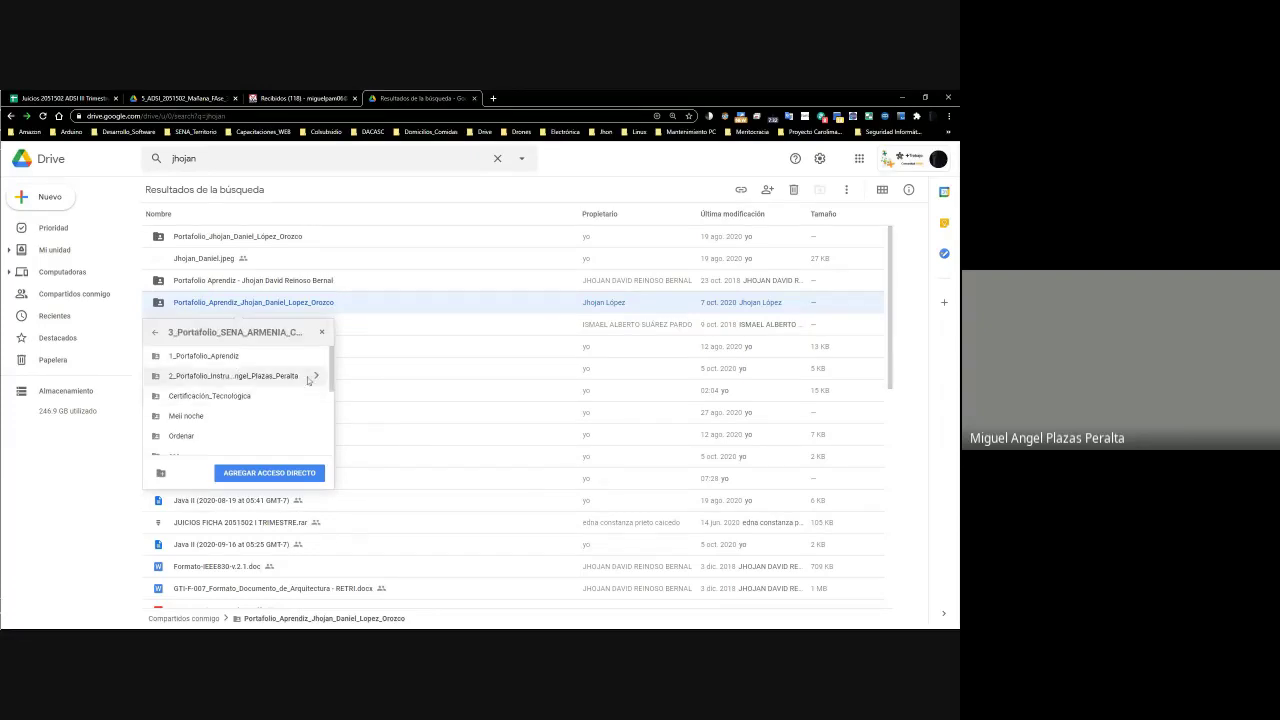
left_click(316, 360)
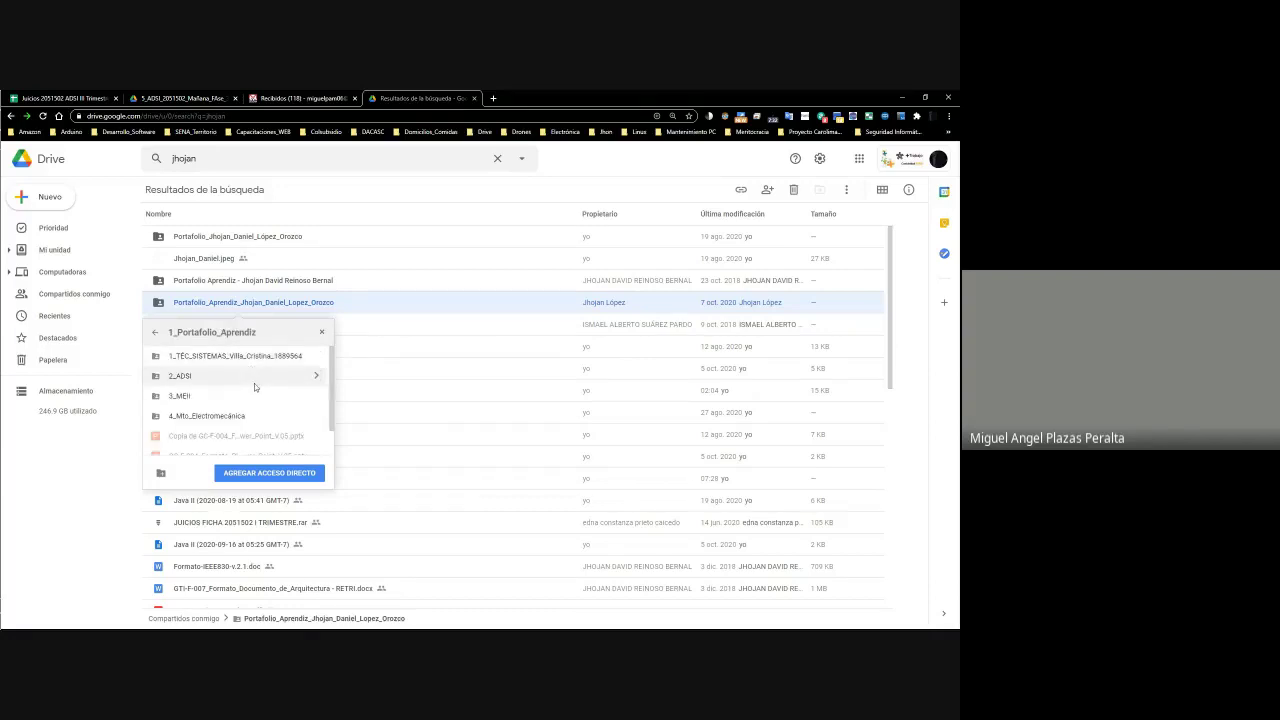
left_click(312, 378)
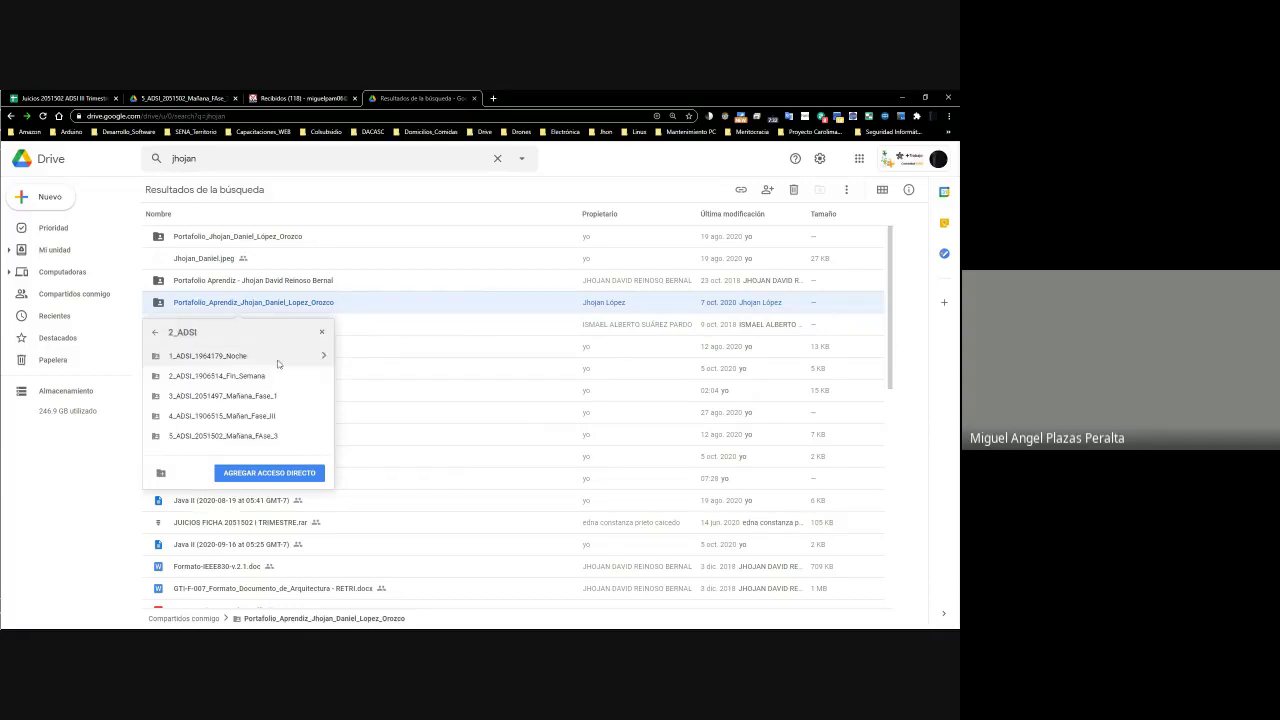
left_click(321, 437)
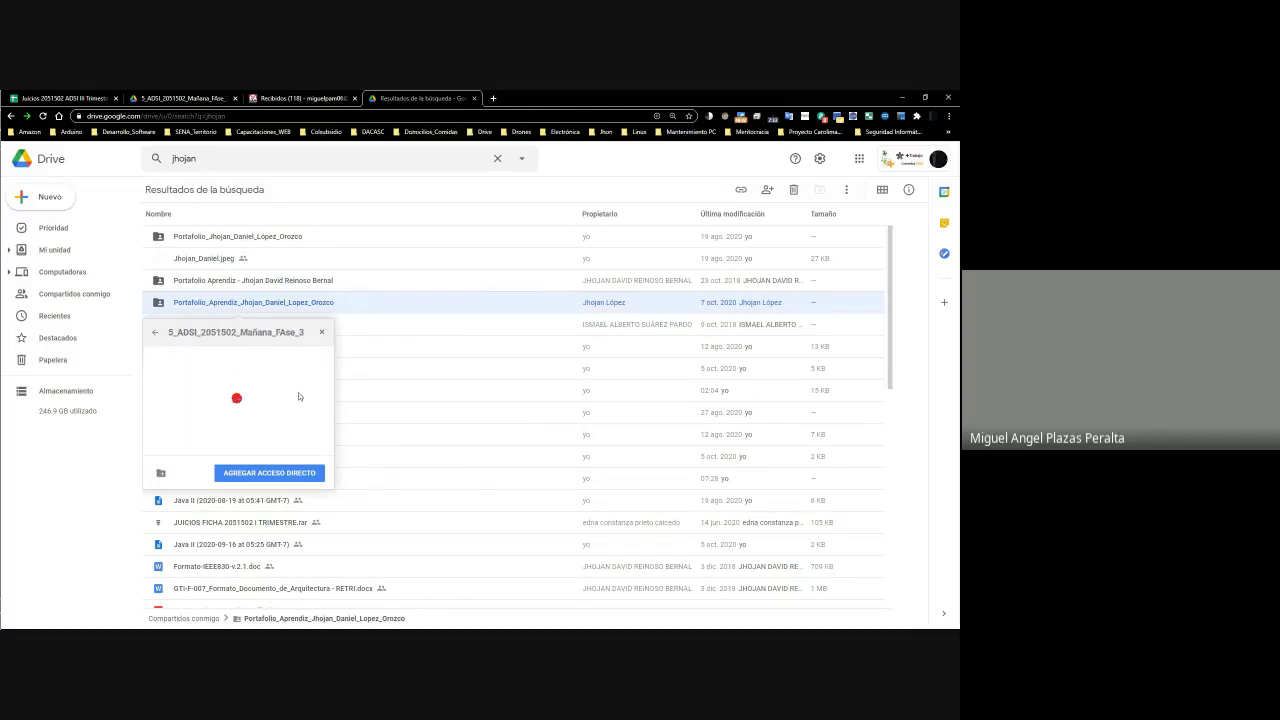
left_click(258, 476)
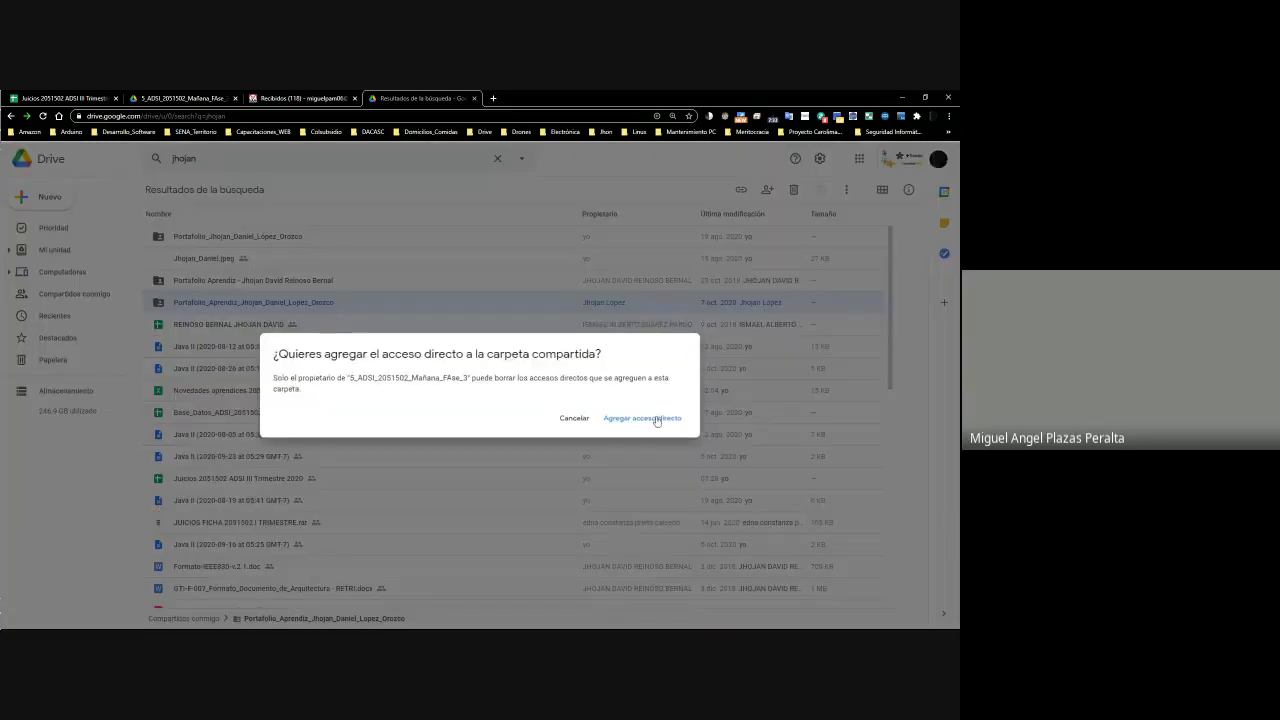
left_click(652, 417)
key("shift+z")
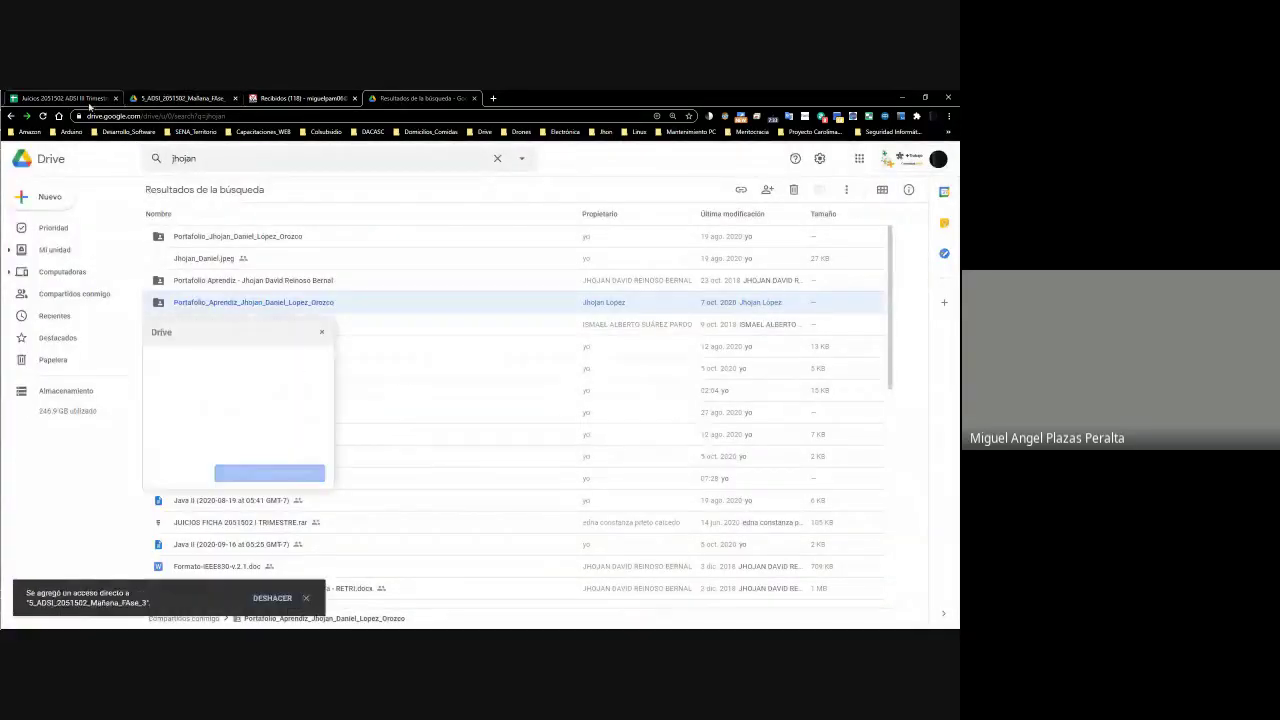
left_click(321, 331)
Go to My Drive, open 2_Formación_Técnicos_SENA, and return to My Drive
left_click(64, 97)
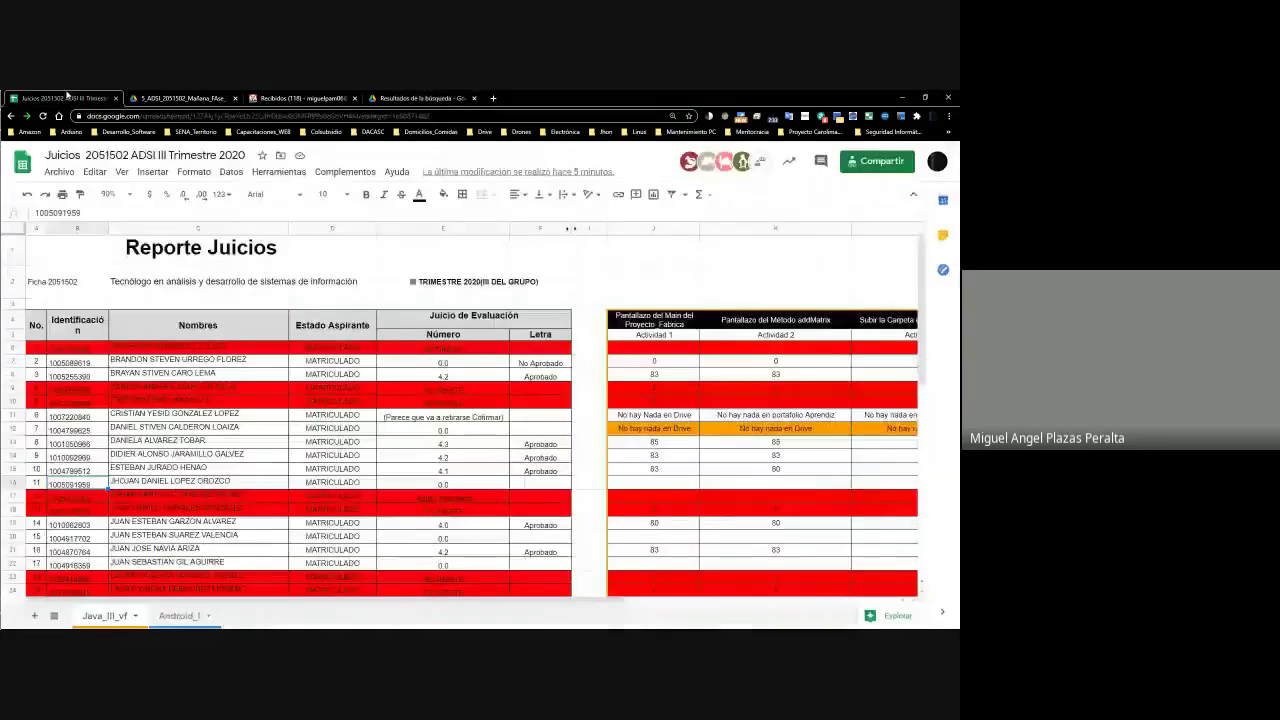
left_click(412, 98)
left_click(79, 254)
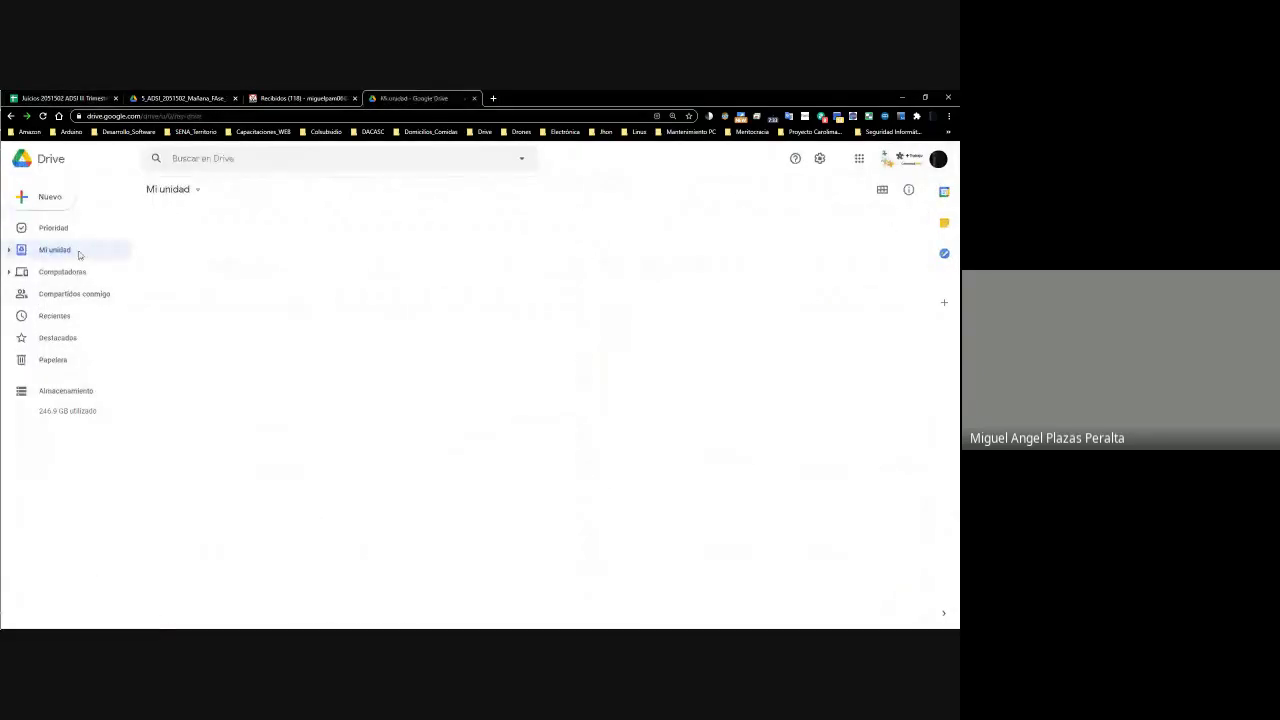
double_click(220, 451)
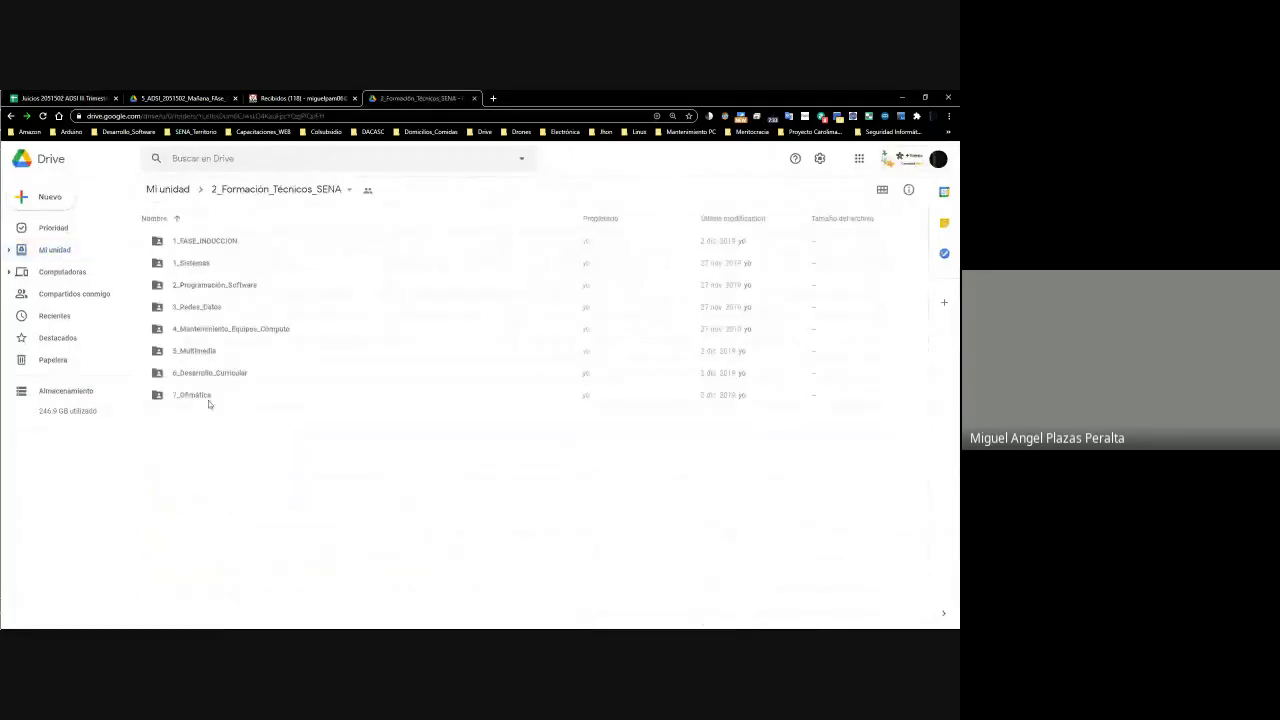
left_click(193, 231)
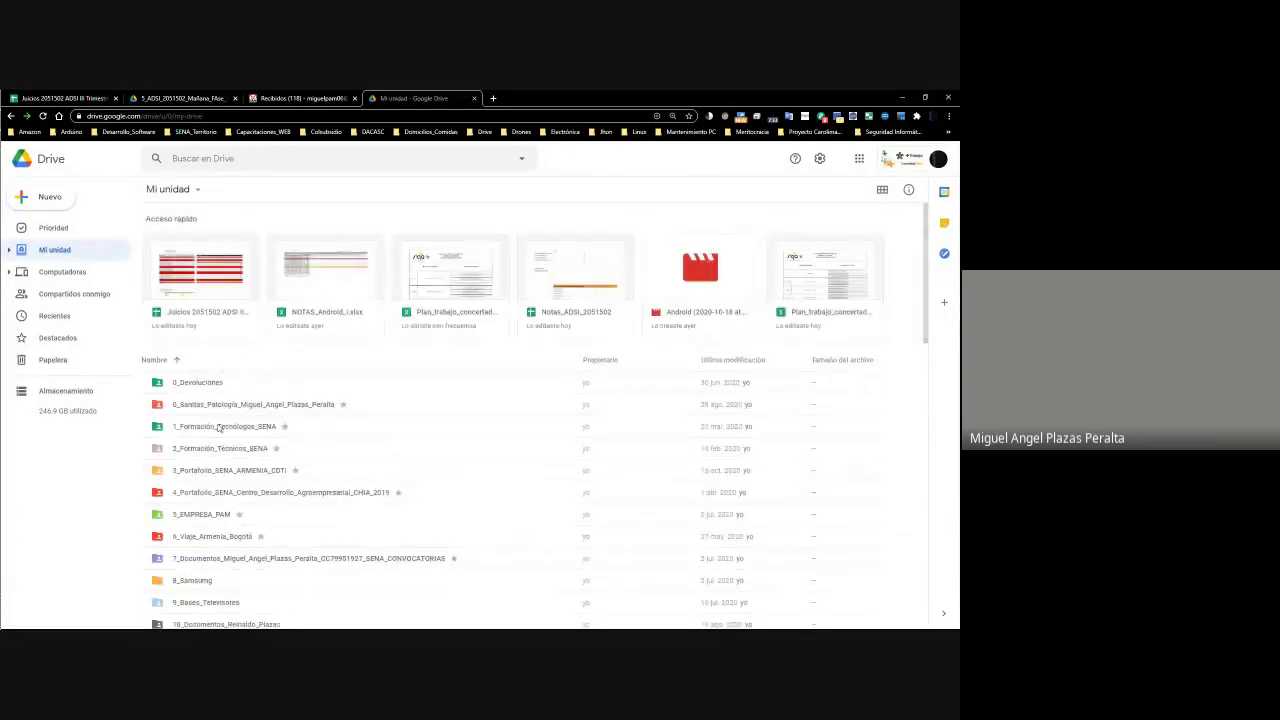
Open sharing for the 2_ADSI folder and add the instructor colleague as a recipient
double_click(238, 465)
double_click(210, 243)
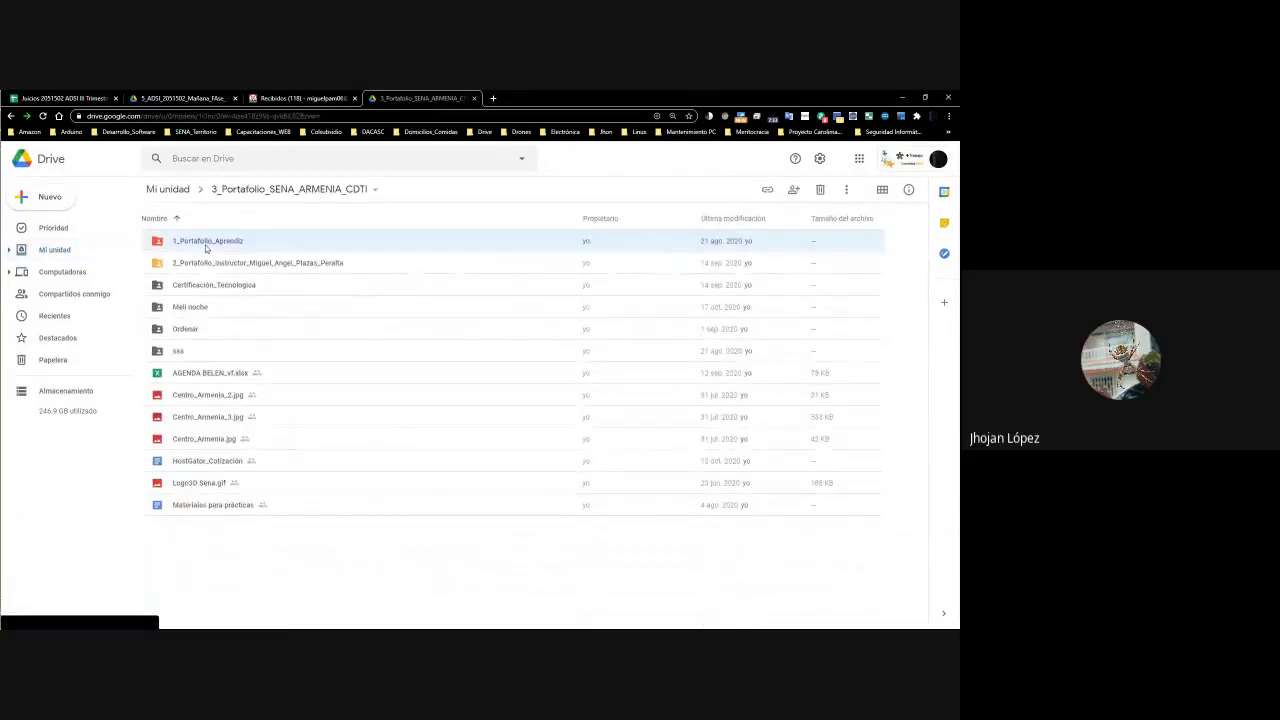
double_click(190, 268)
left_click(430, 190)
right_click(194, 264)
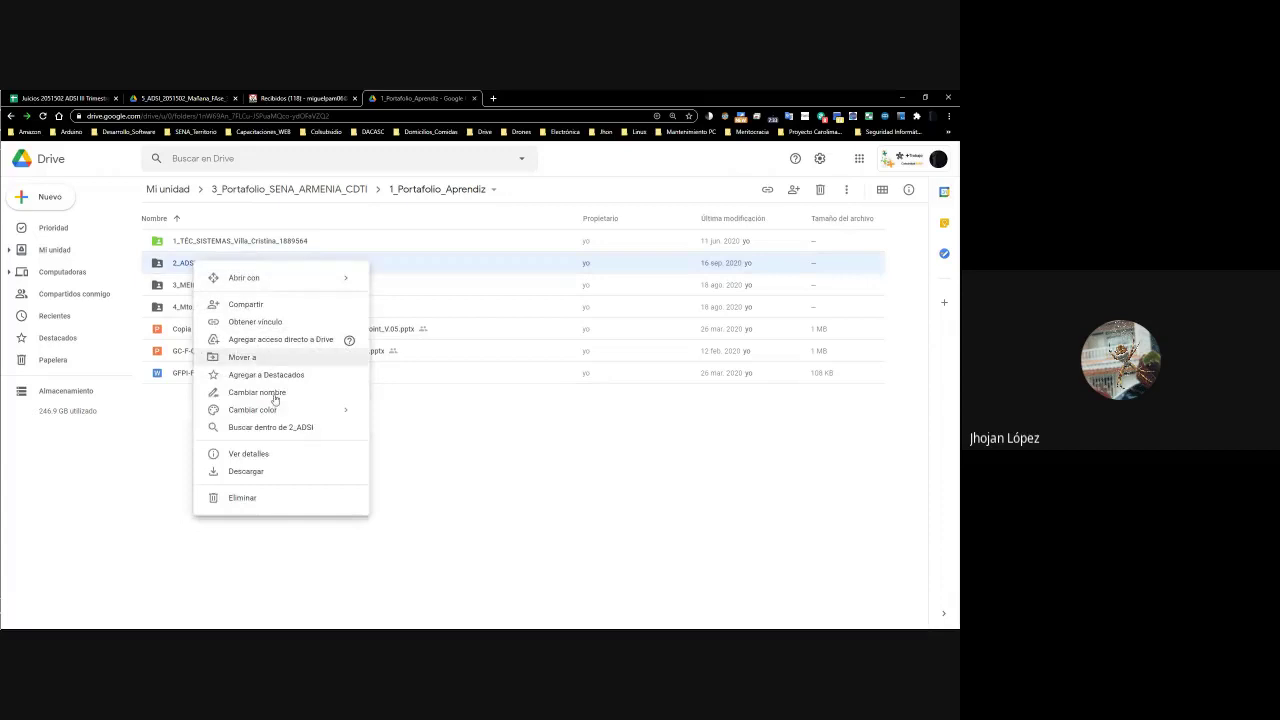
left_click(267, 306)
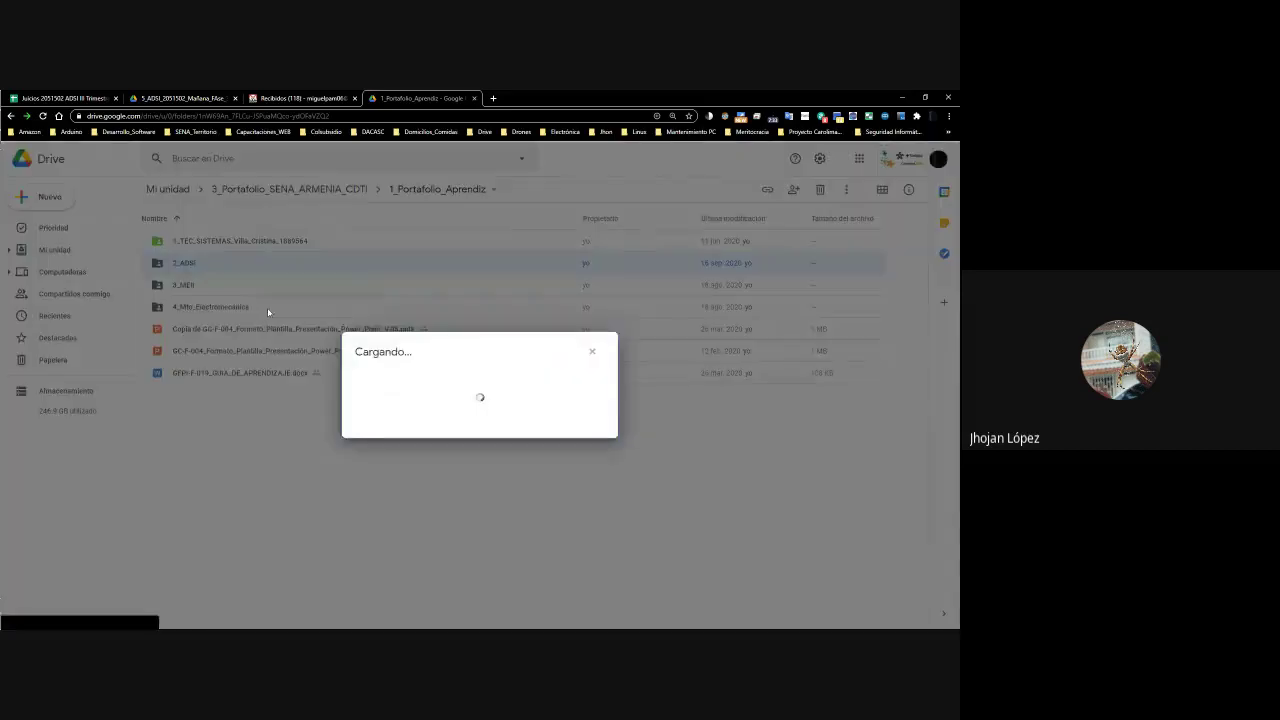
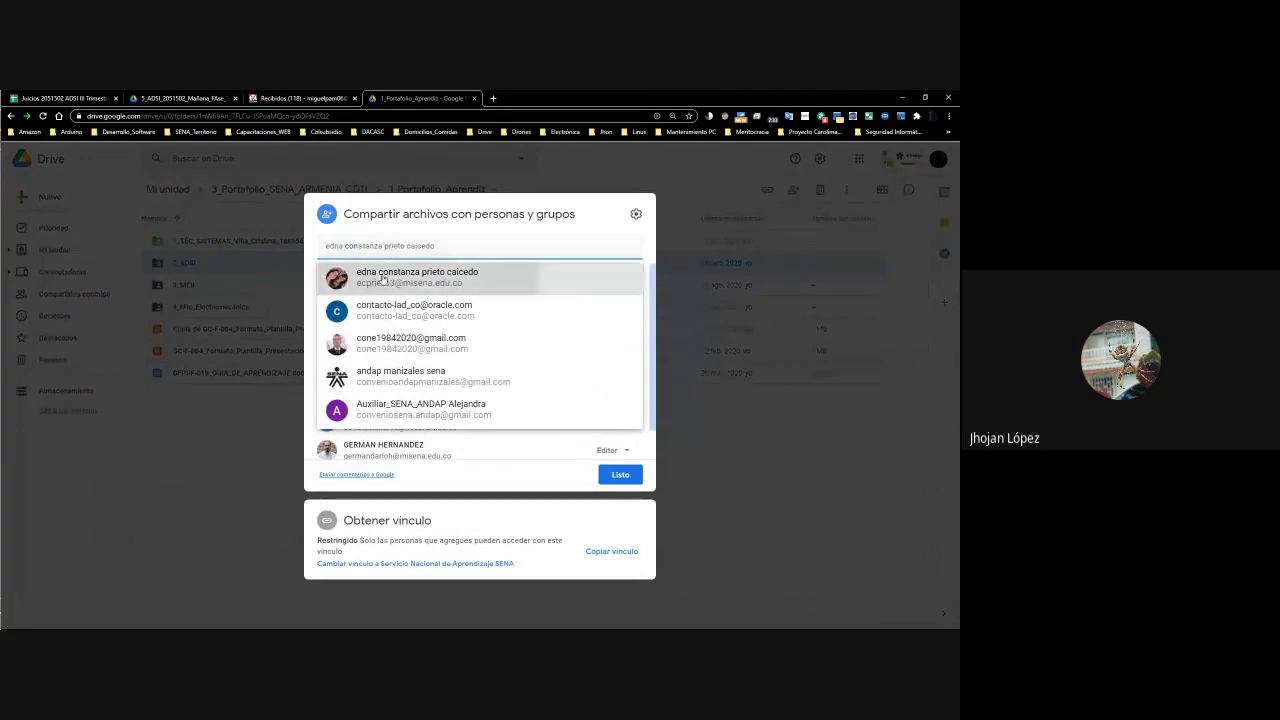
left_click(383, 278)
Write a note about ficha 2051502's evidence folders and send the Editor invitation
left_click(422, 382)
type("C")
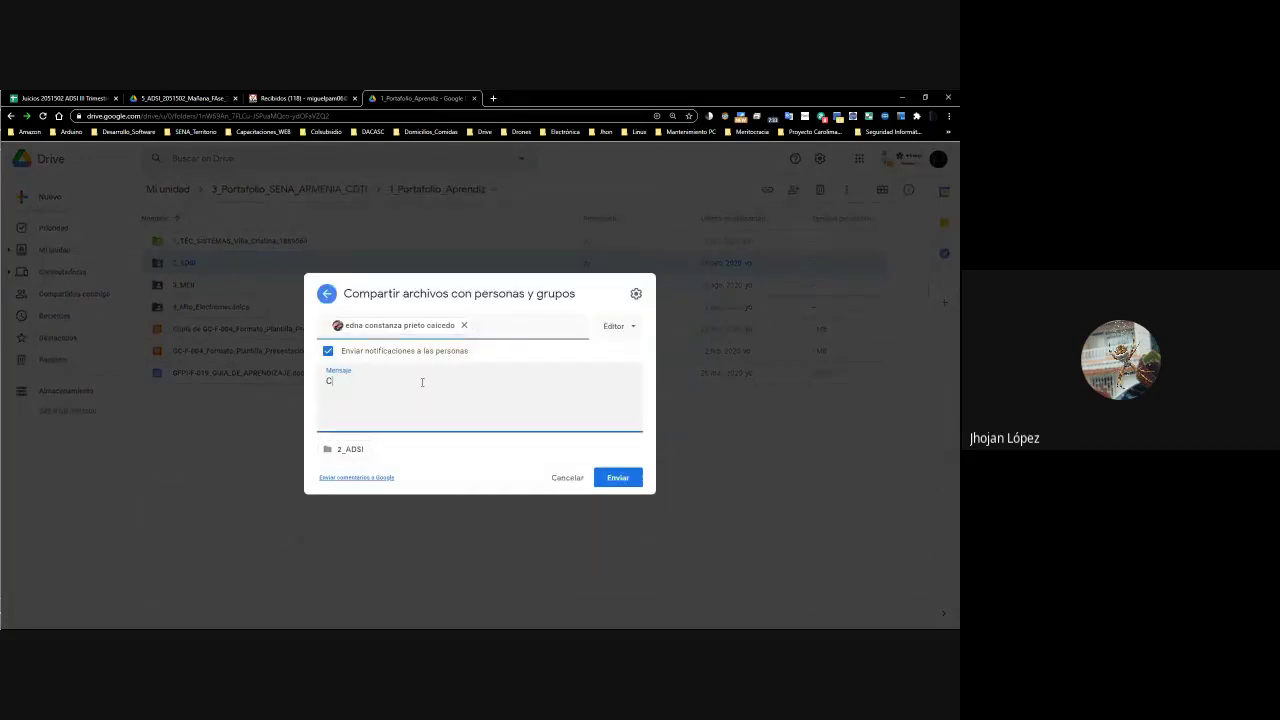
type("ordial Saludo Ingenie")
type("COmpa")
key("BackSpace")
key("BackSpace")
key("BackSpace")
key("BackSpace")
type("ompa")
type(" de pro")
type("tafolio del Aprendiza, de l")
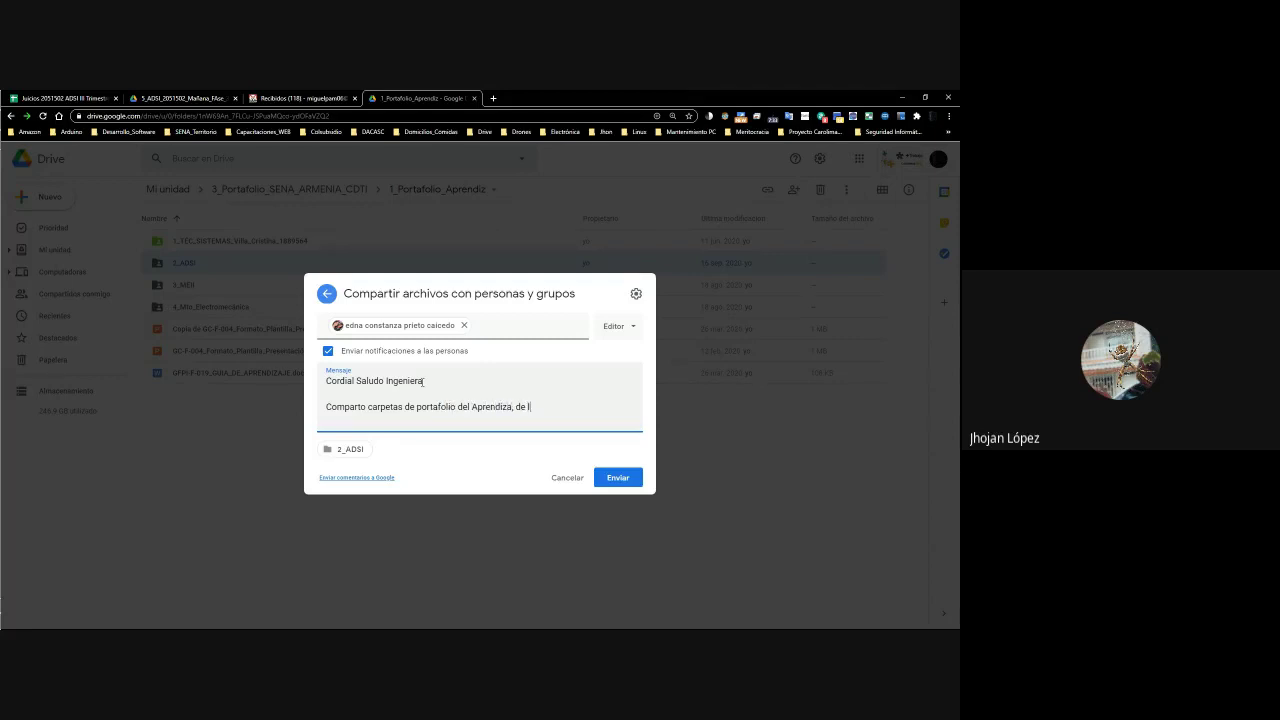
type("ADSI que manejo.")
key("Return")
key("Return")
type("Se envue")
key("BackSpace")
key("BackSpace")
key("BackSpace")
type("cuentr")
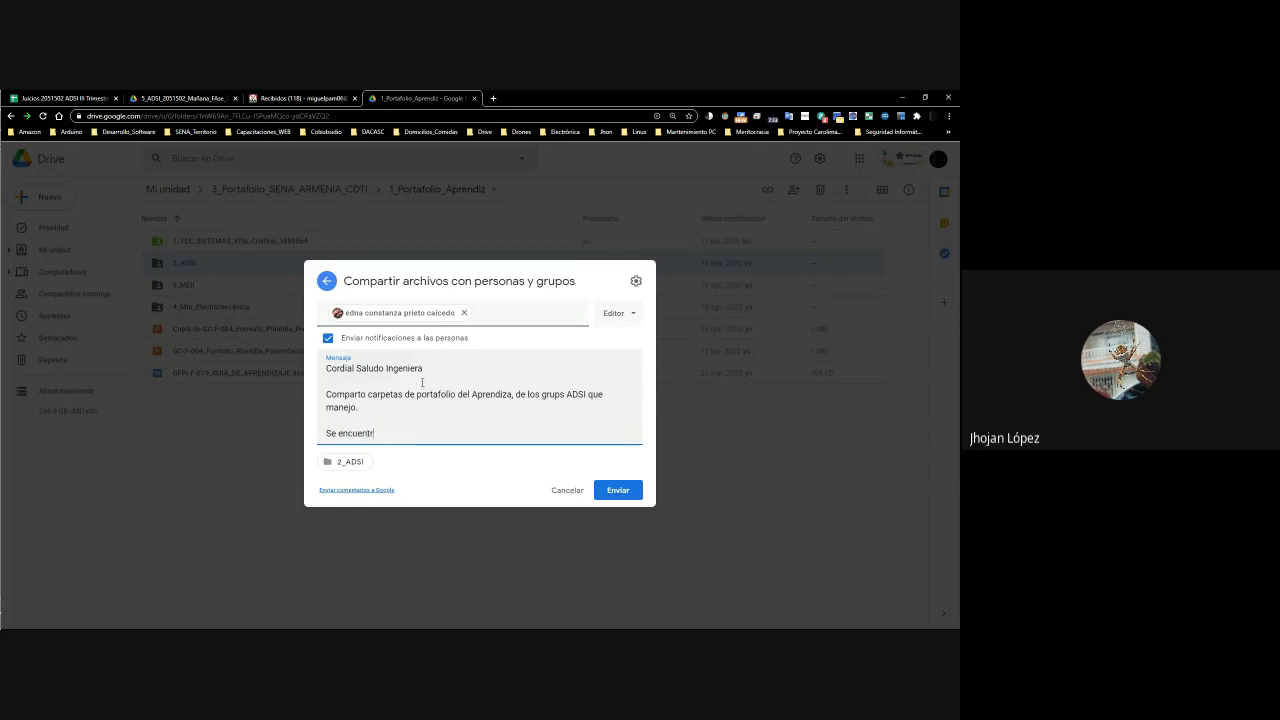
type("a una carpeta de la ficha.")
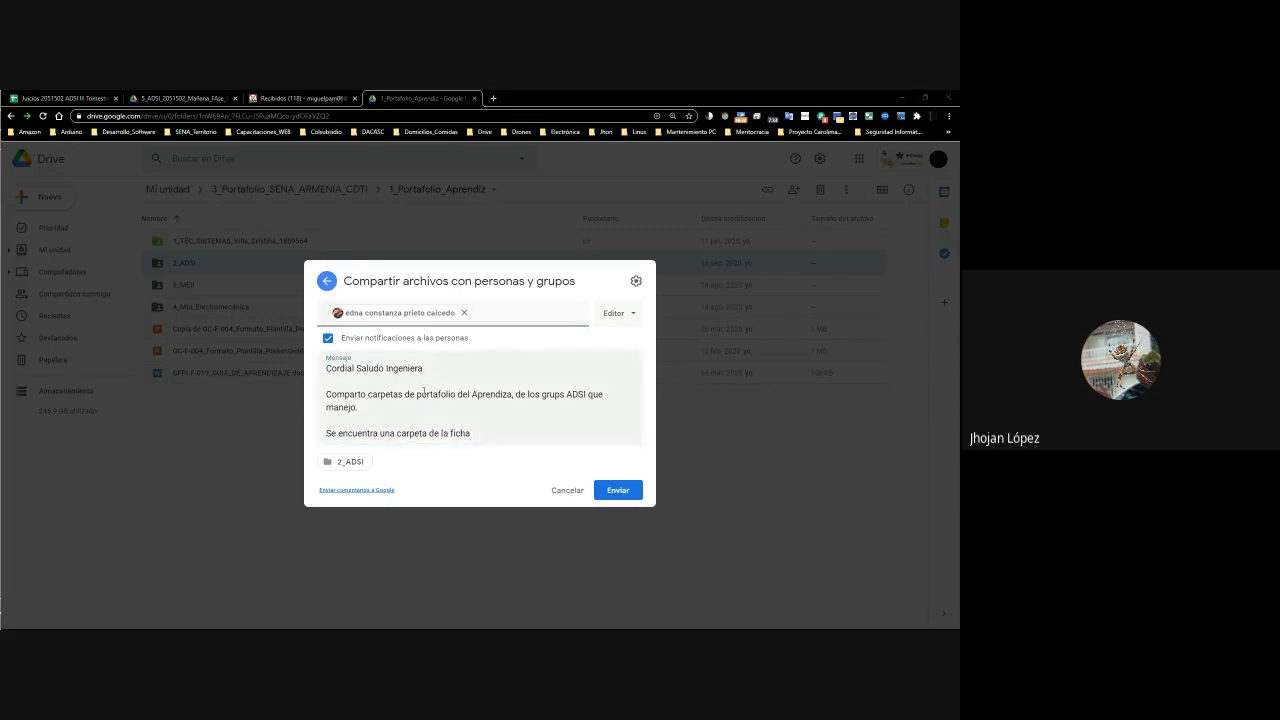
left_click(500, 433)
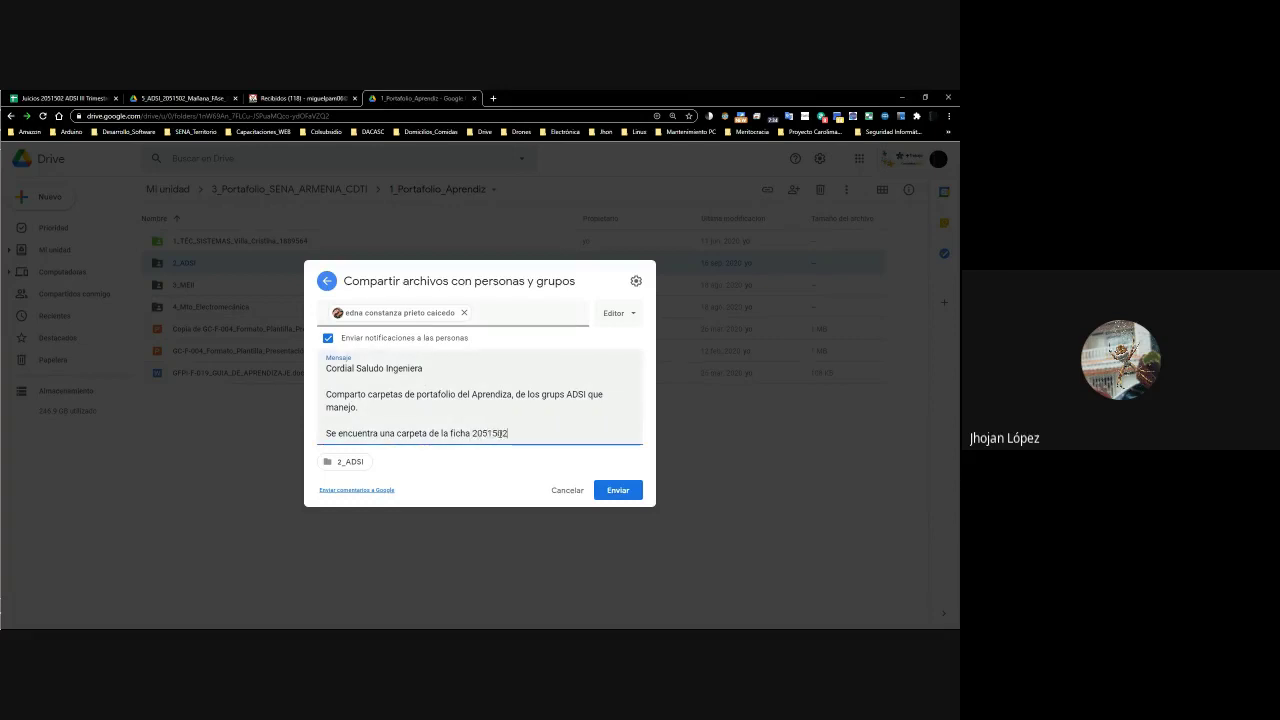
type("2051502, donde estan las evidencias ")
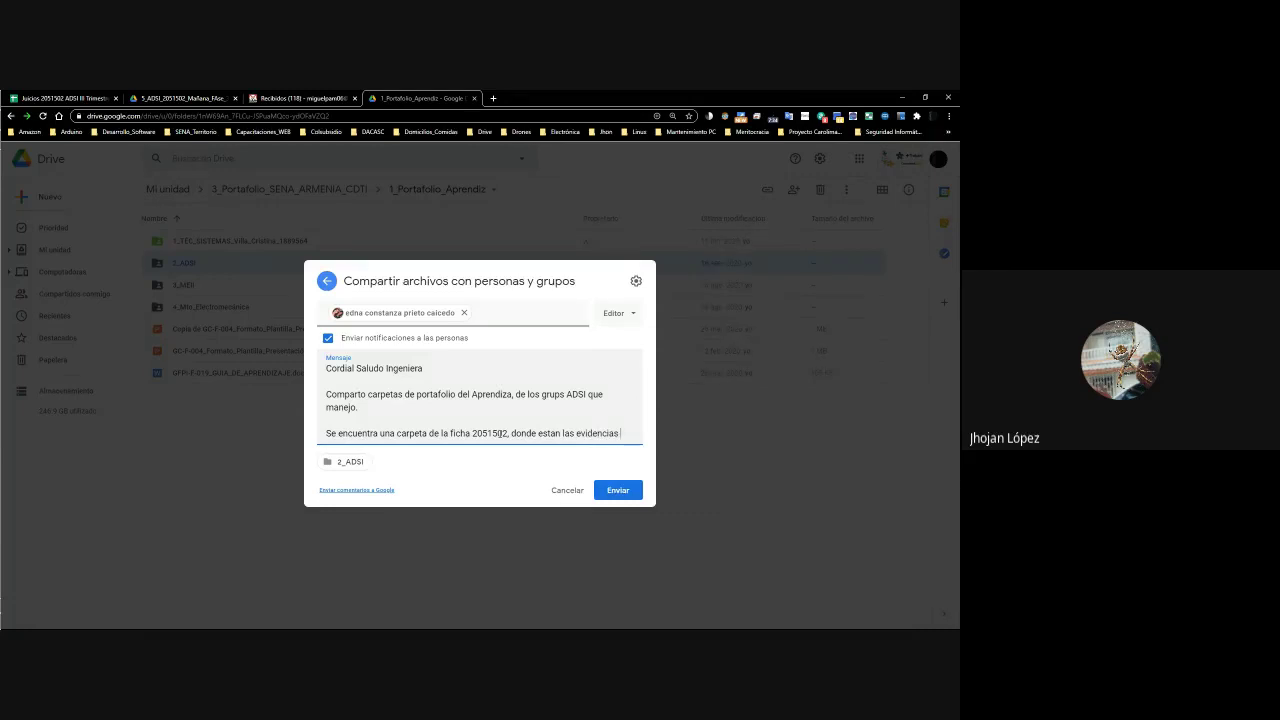
type("de")
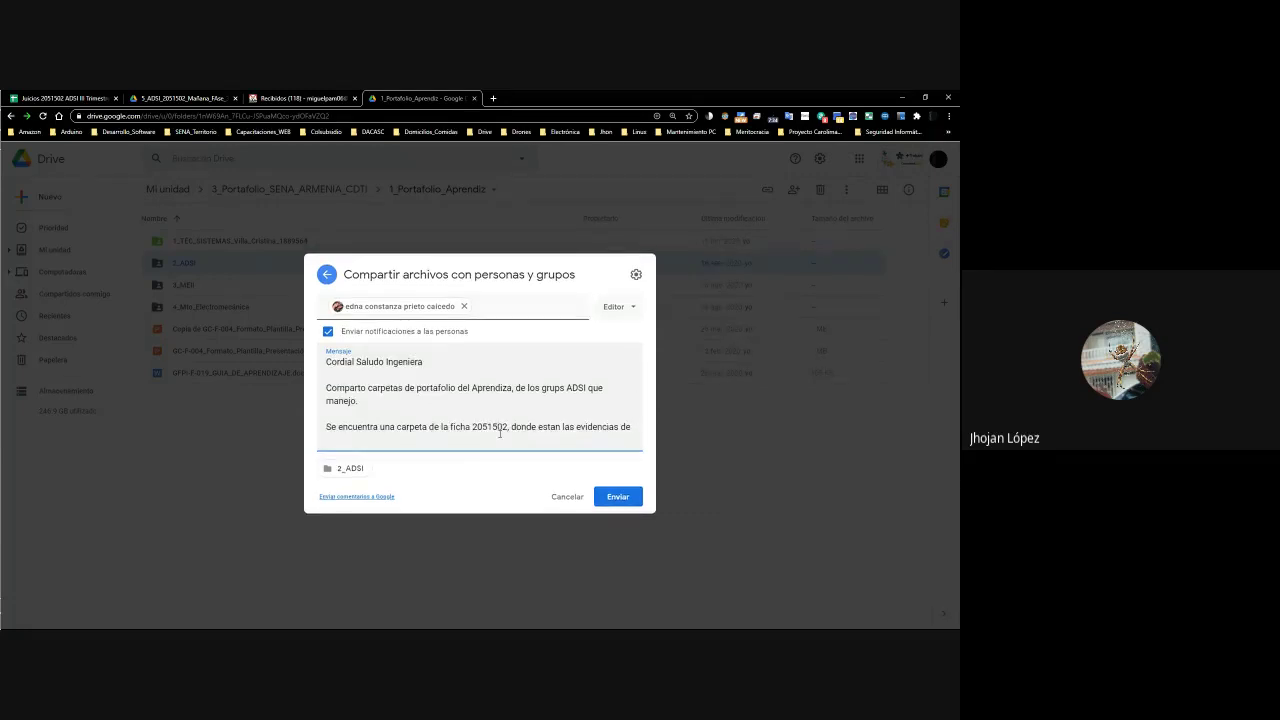
type(" los aprendices")
left_click(624, 496)
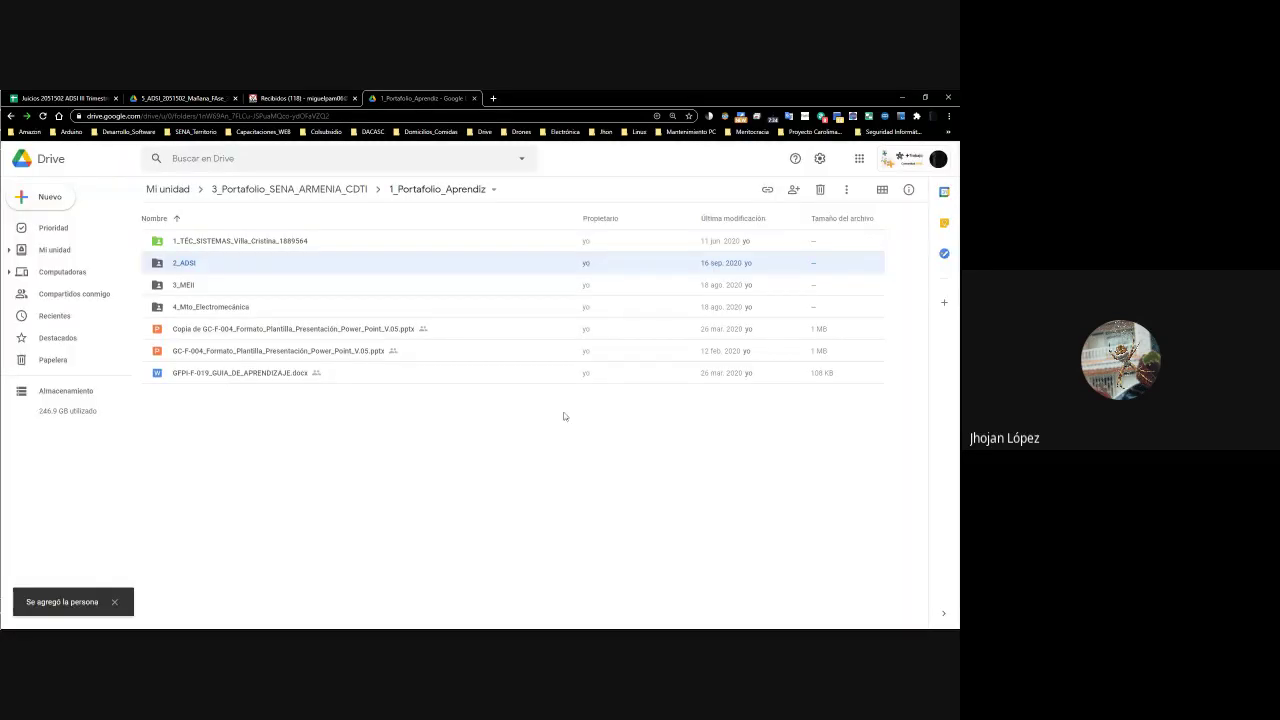
Open the 2051502 folder inside 2_ADSI and change its name ending from 'FAse_3' to 'Fase_4'
double_click(204, 263)
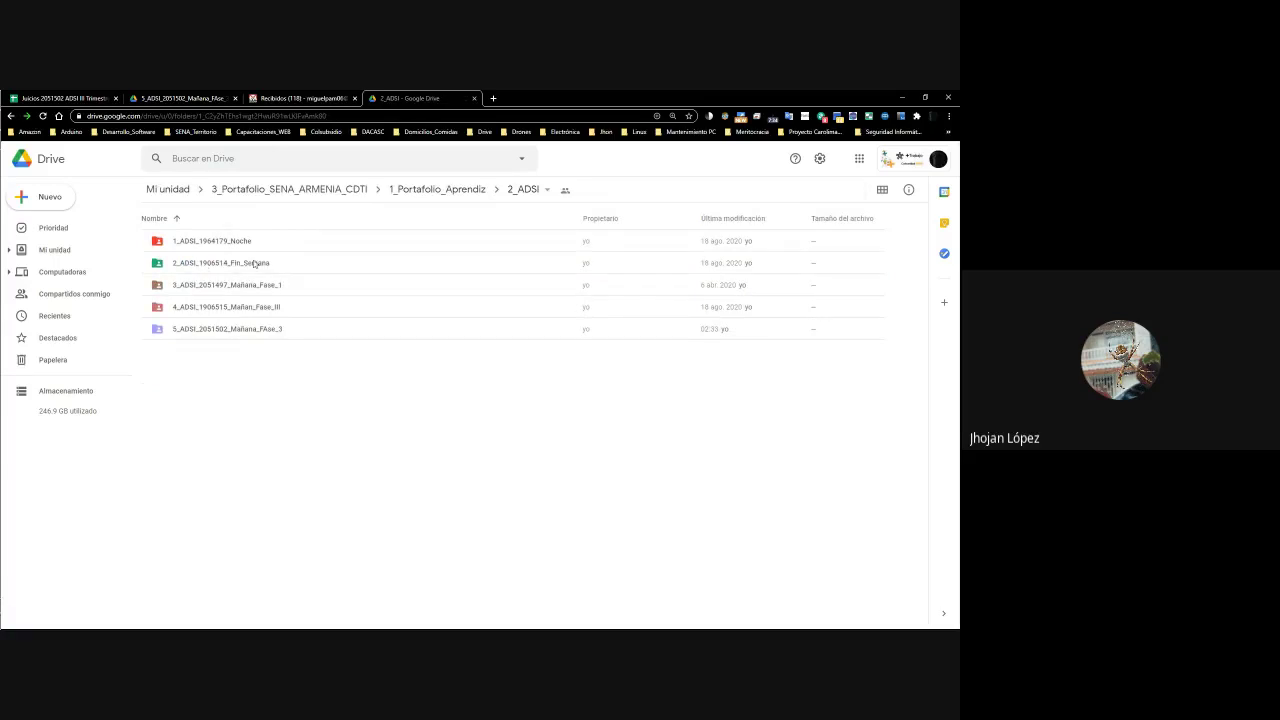
left_click(257, 323)
double_click(257, 323)
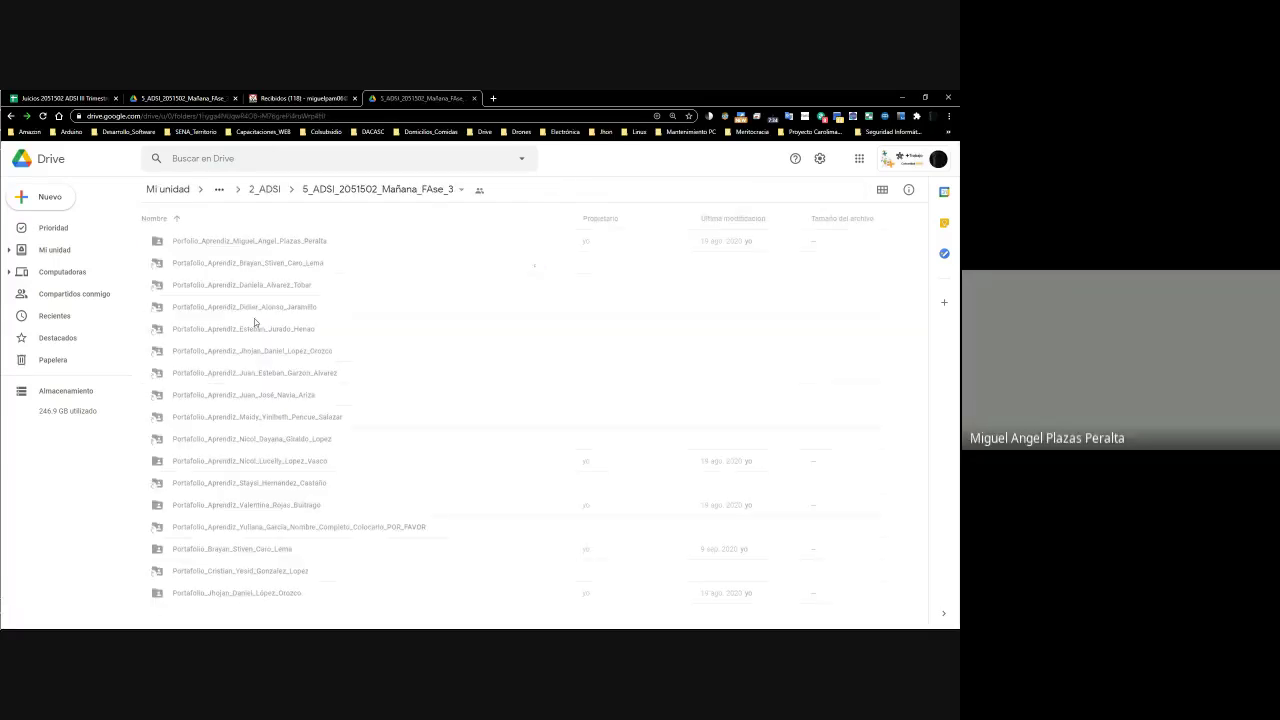
left_click(338, 190)
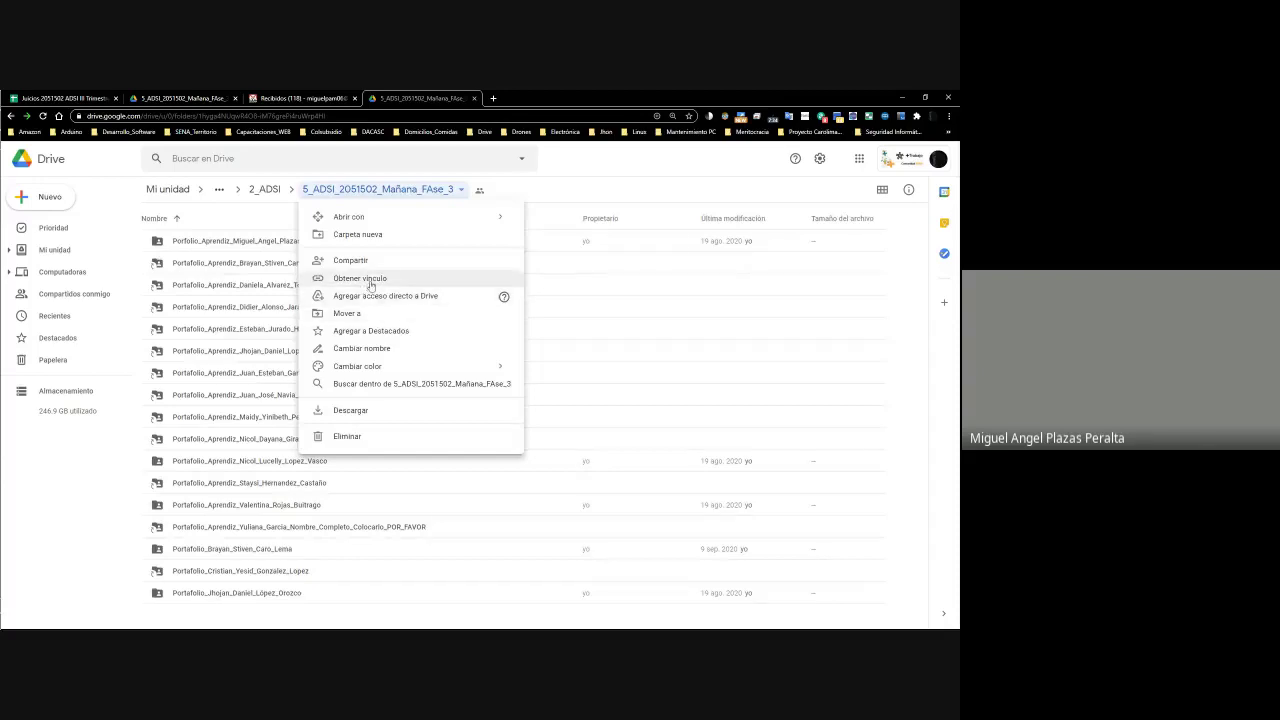
left_click(381, 349)
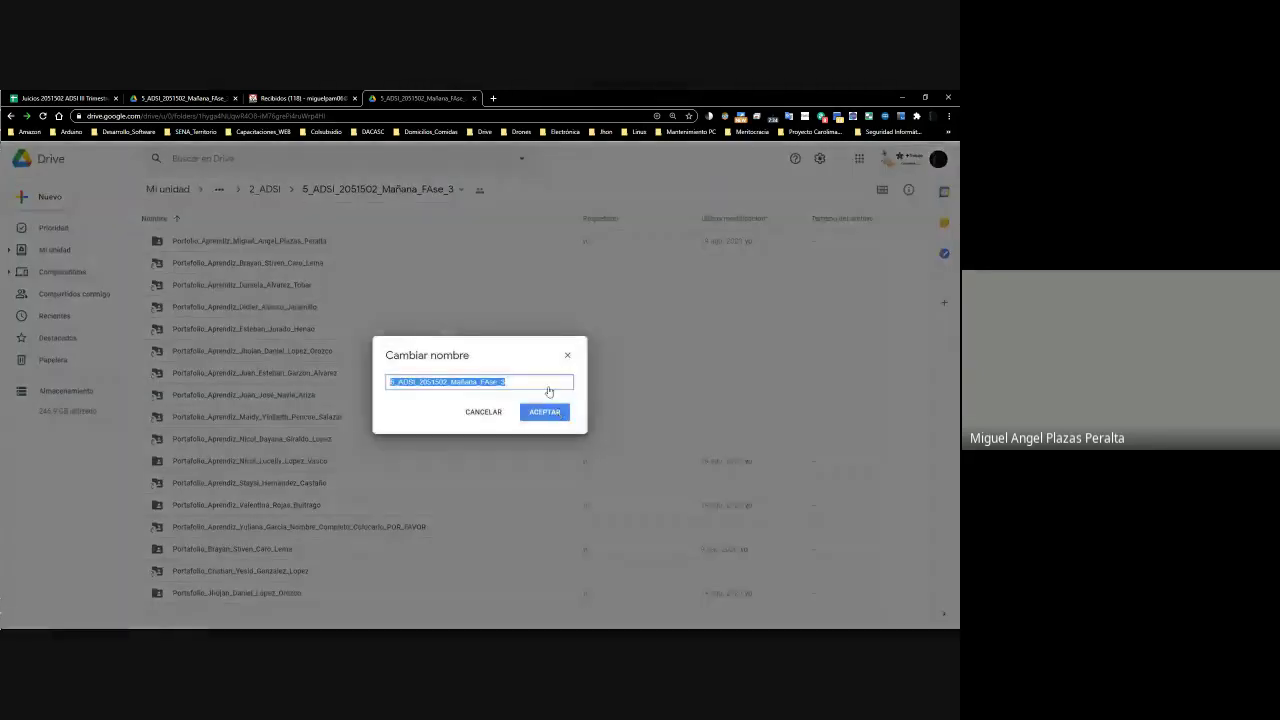
left_click(537, 385)
key("shift+Left")
key("shift+Left")
key("shift+Left")
key("shift+Left")
key("shift+Left")
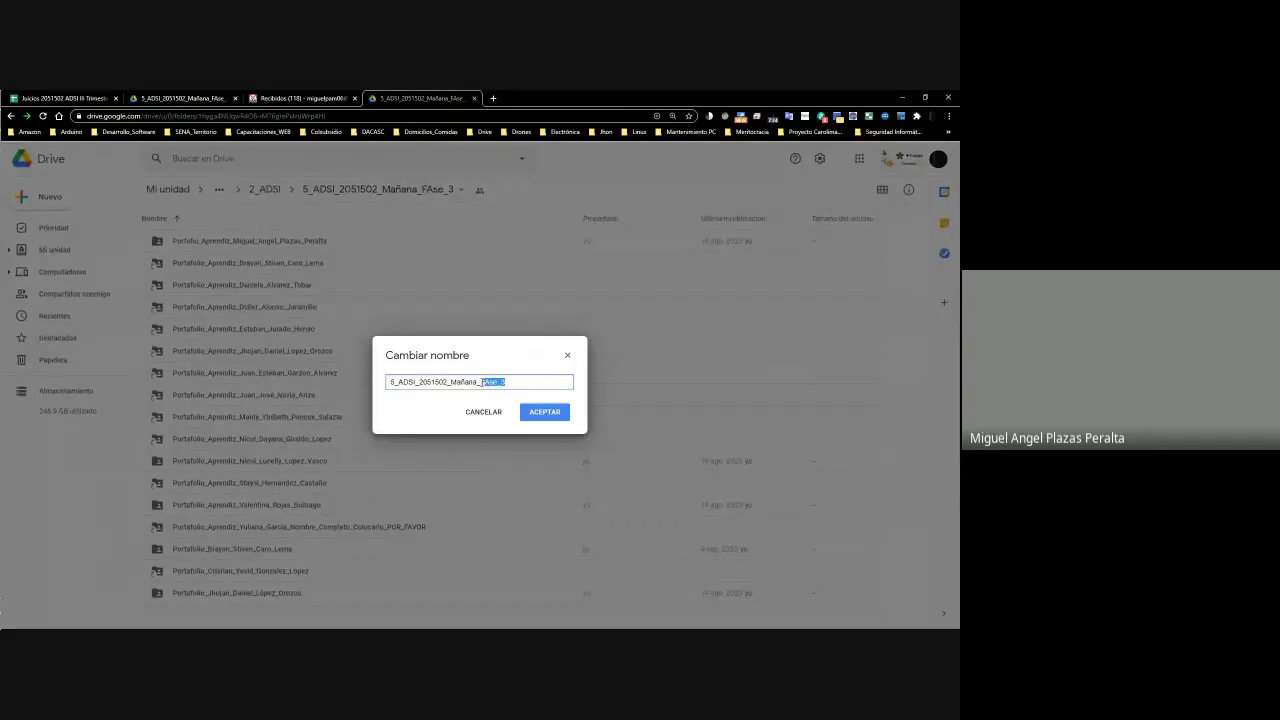
type("ase_4")
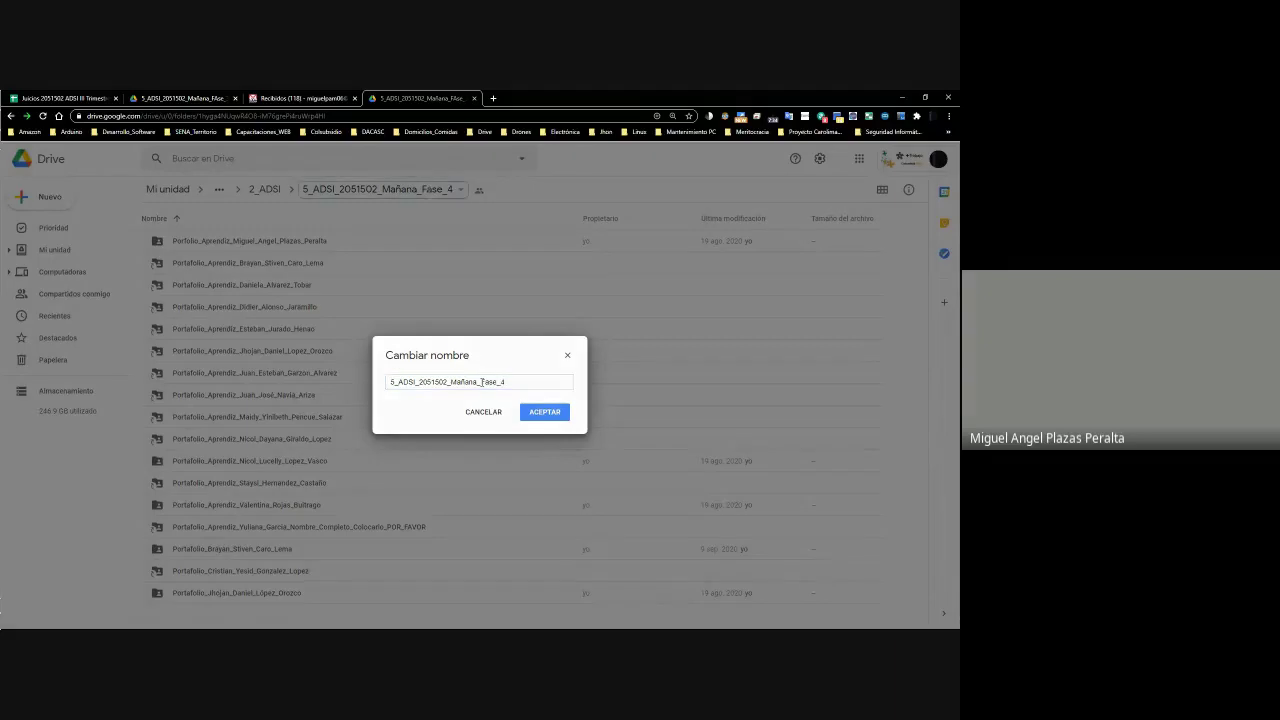
key("Return")
left_click(306, 598)
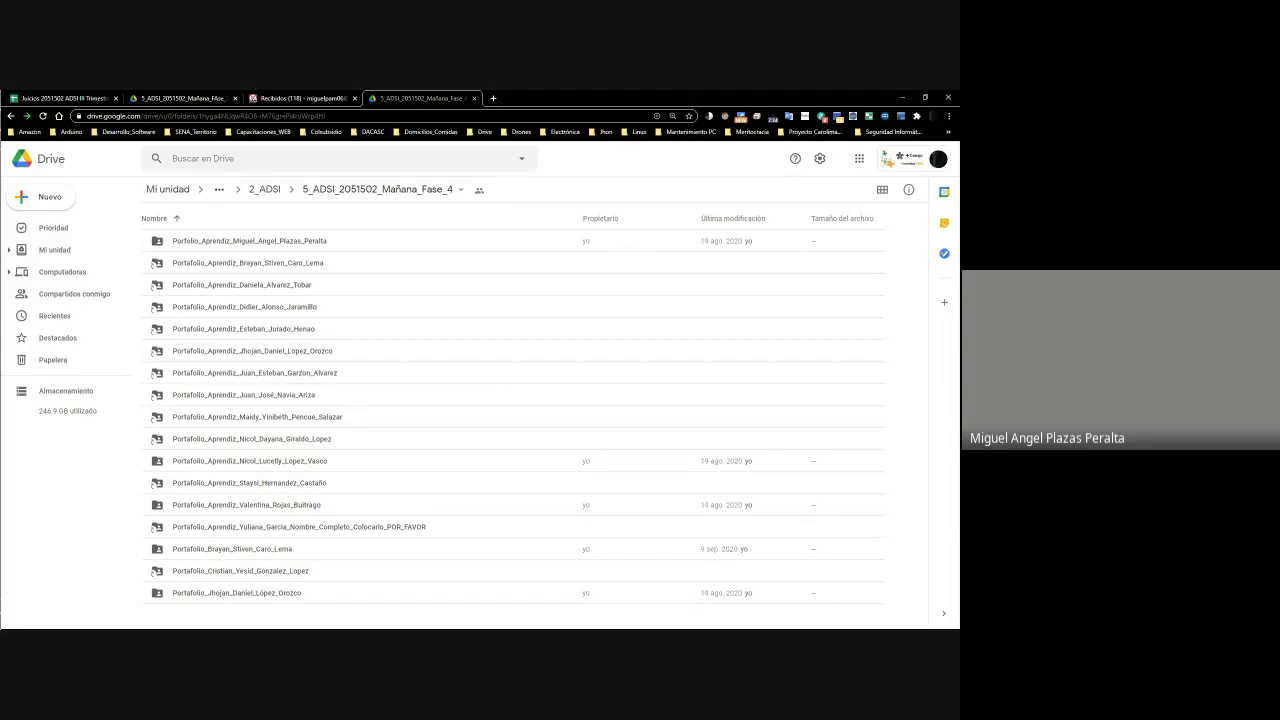
Open the last, duplicate portfolio folder in the Fase_4 folder list
left_click(257, 594)
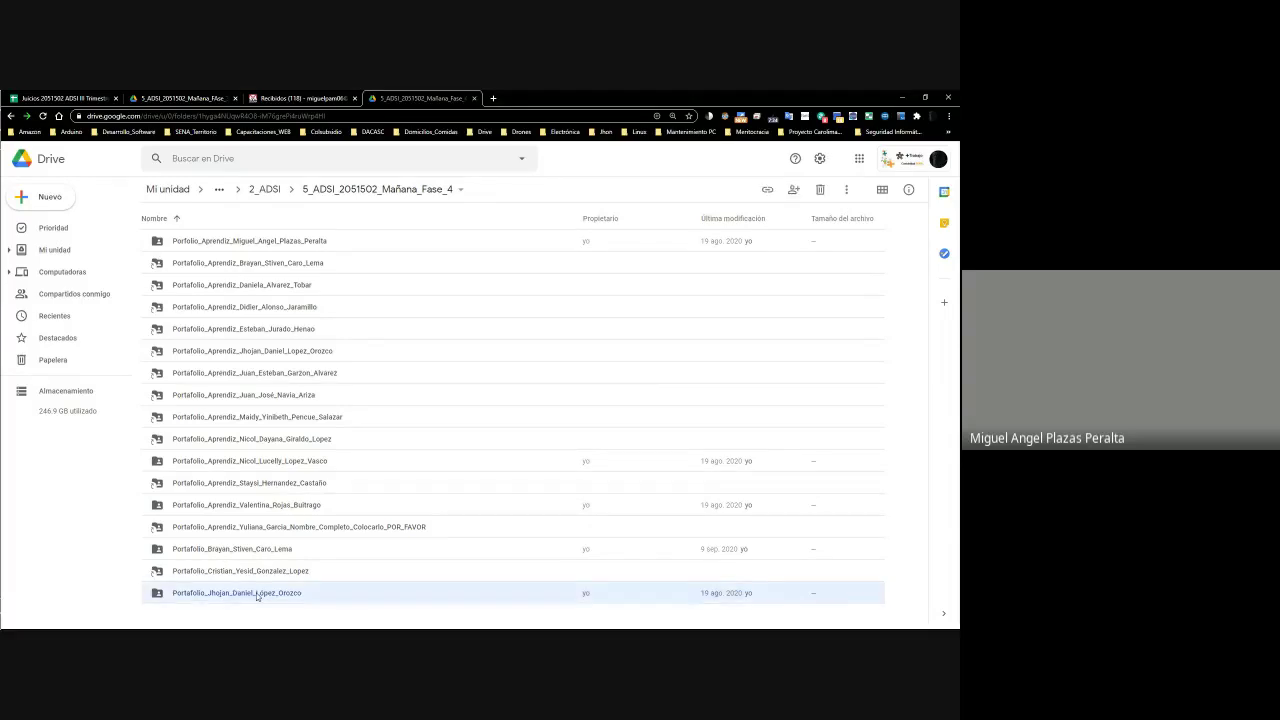
right_click(257, 594)
left_click(218, 593)
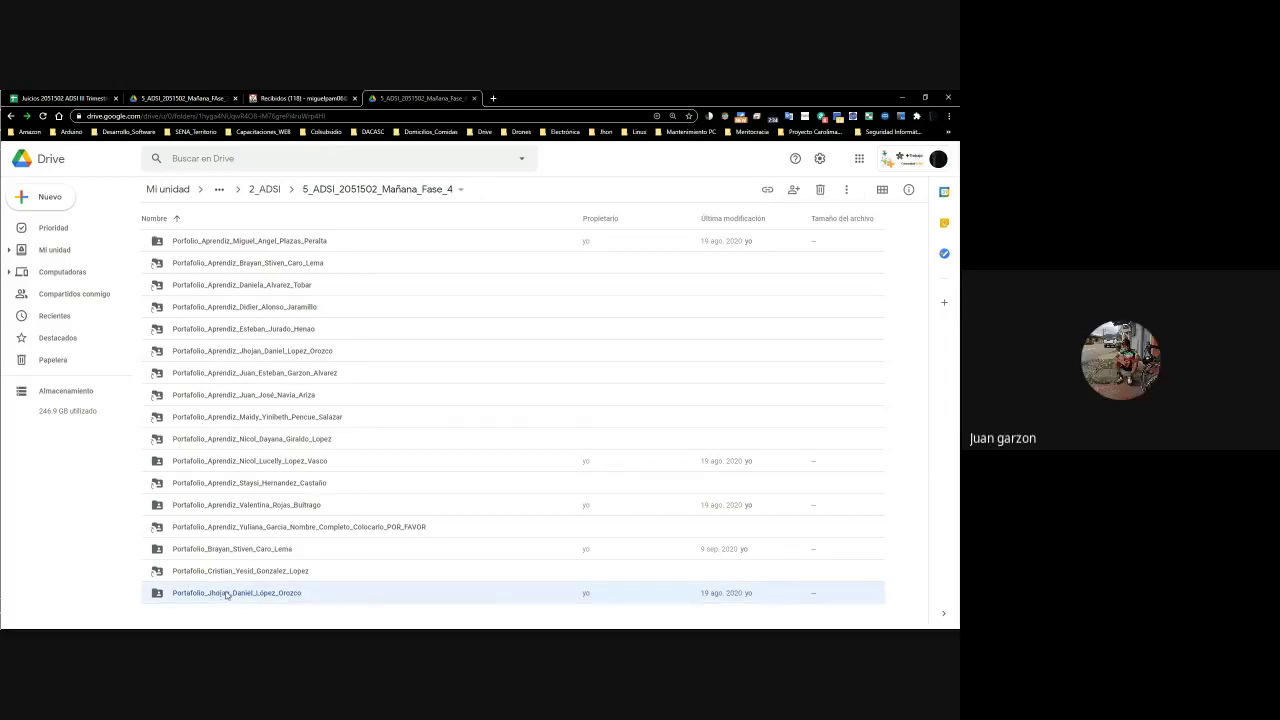
right_click(226, 594)
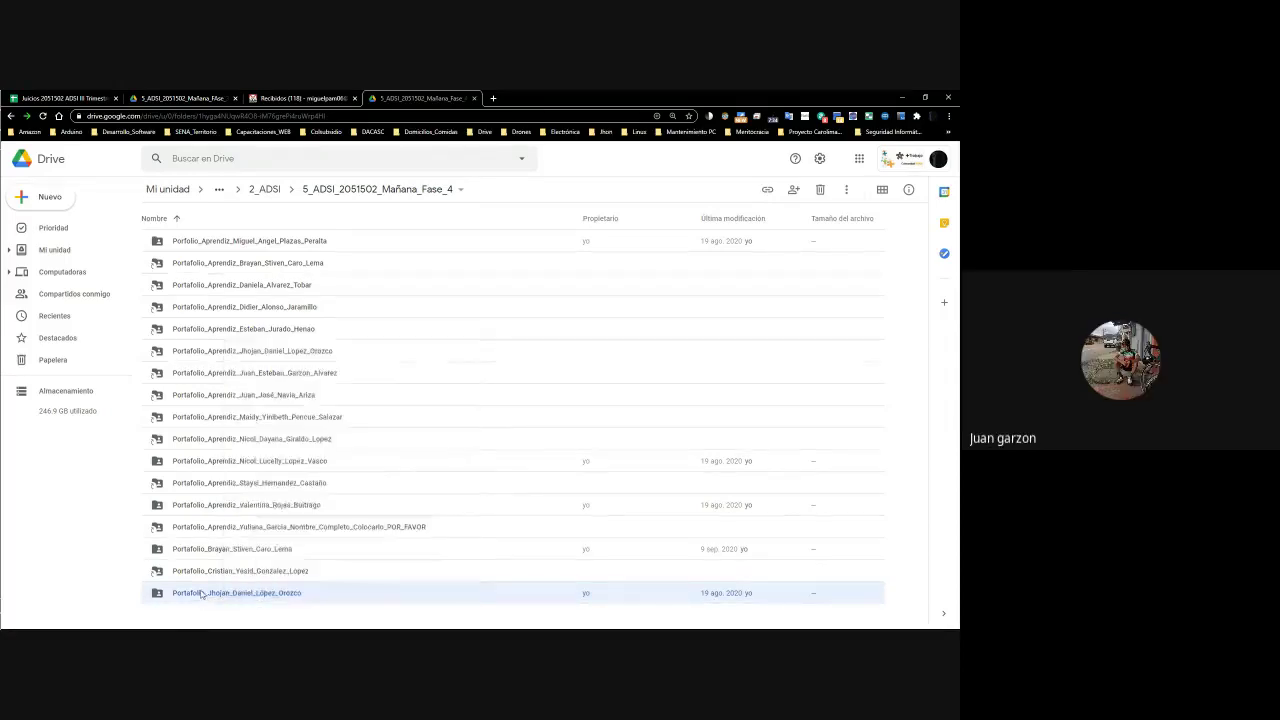
double_click(201, 594)
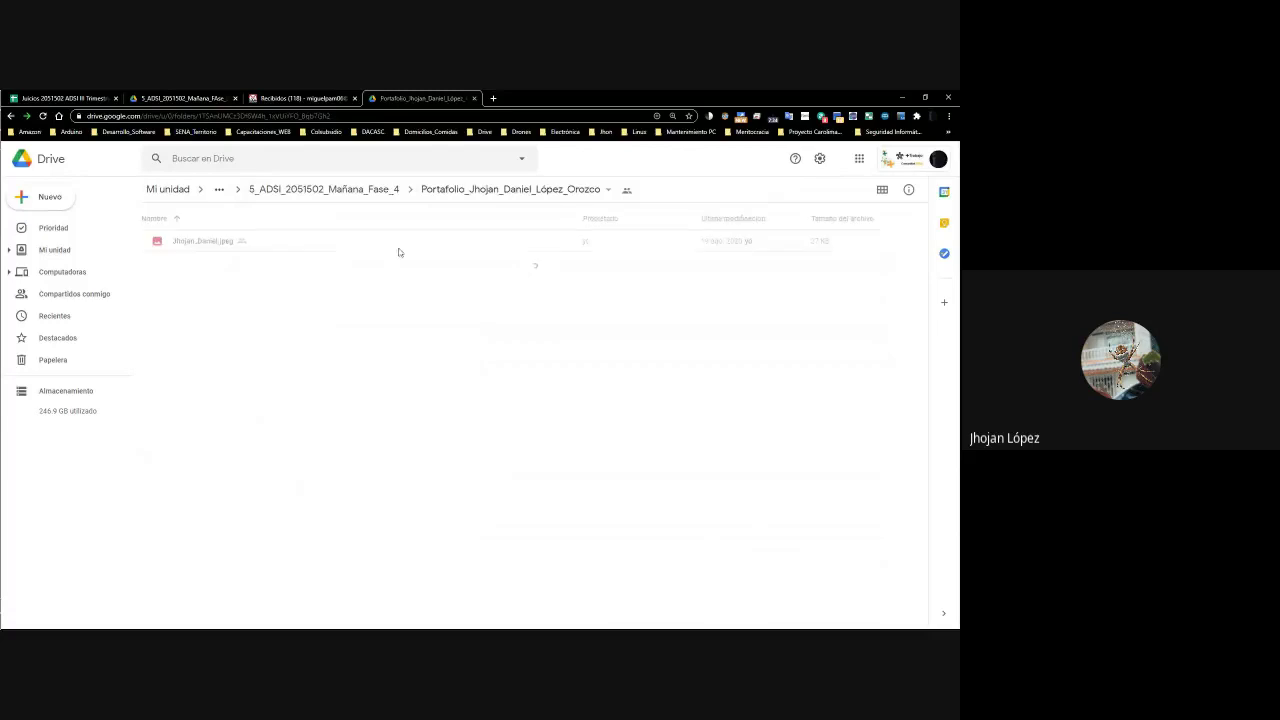
Move the jpeg photo into the student's Portafolio_Aprendiz folder, accepting the access change
left_click(251, 245)
right_click(251, 245)
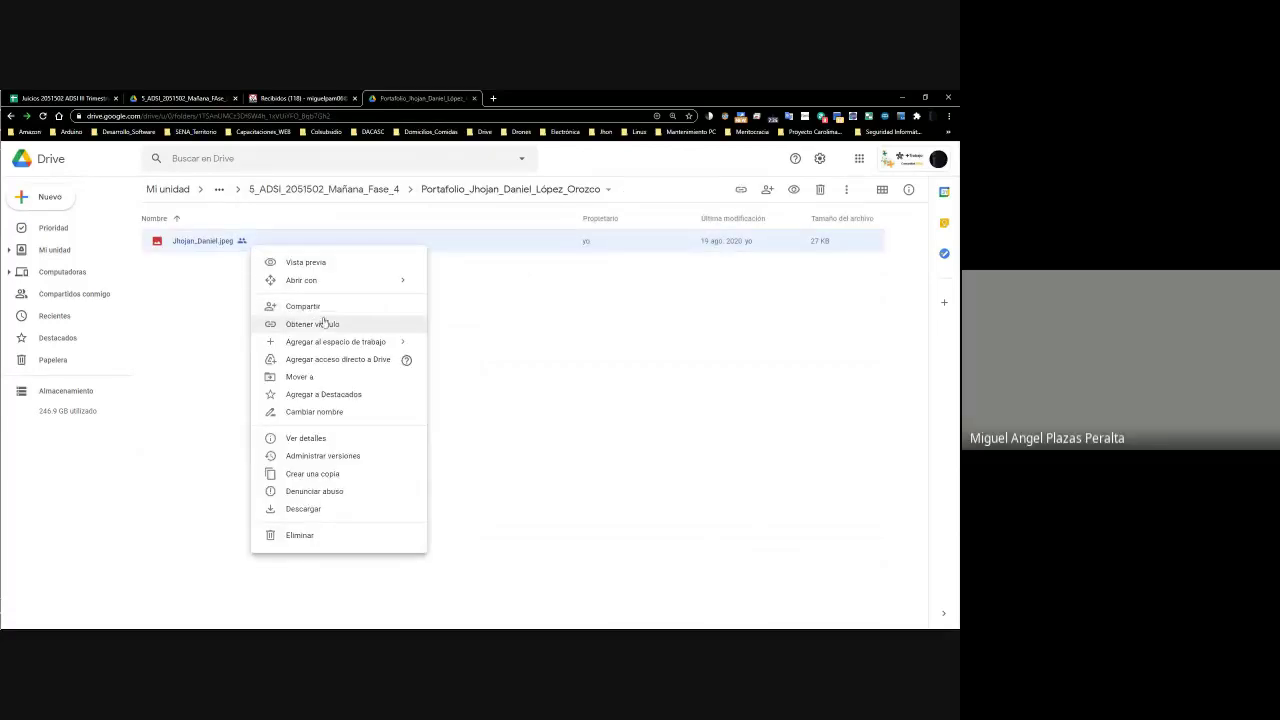
left_click(320, 377)
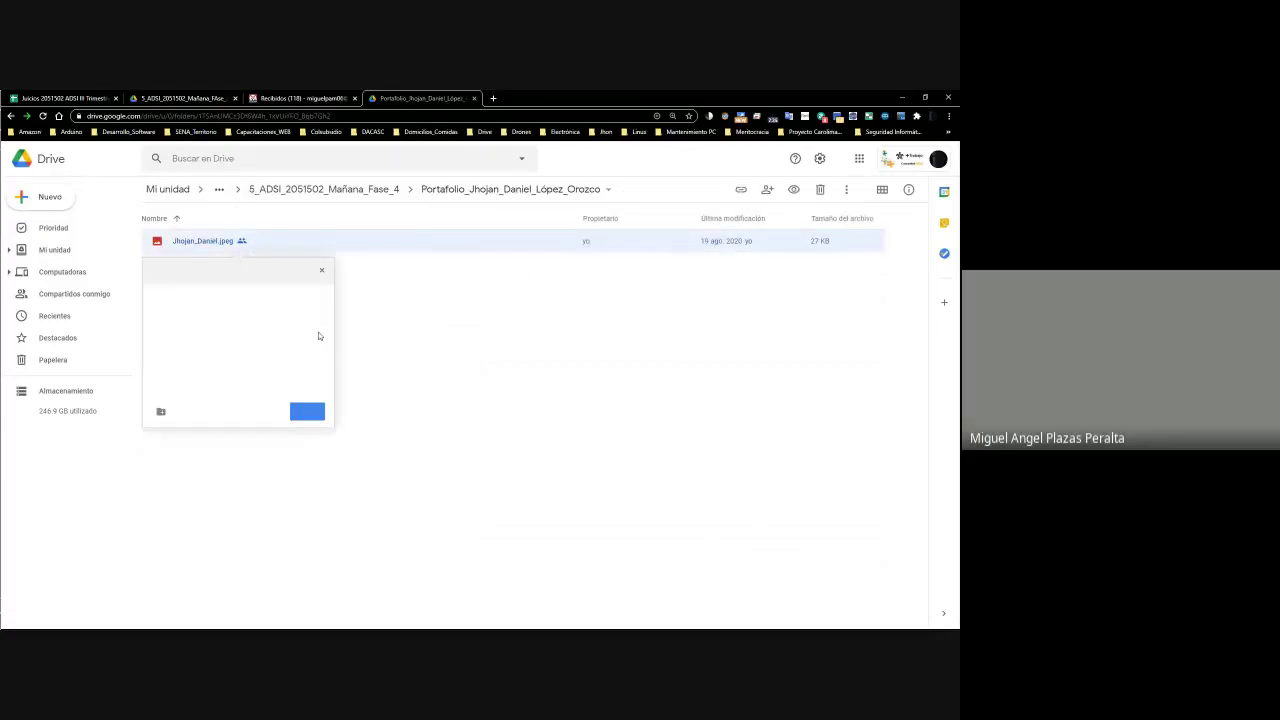
left_click(154, 270)
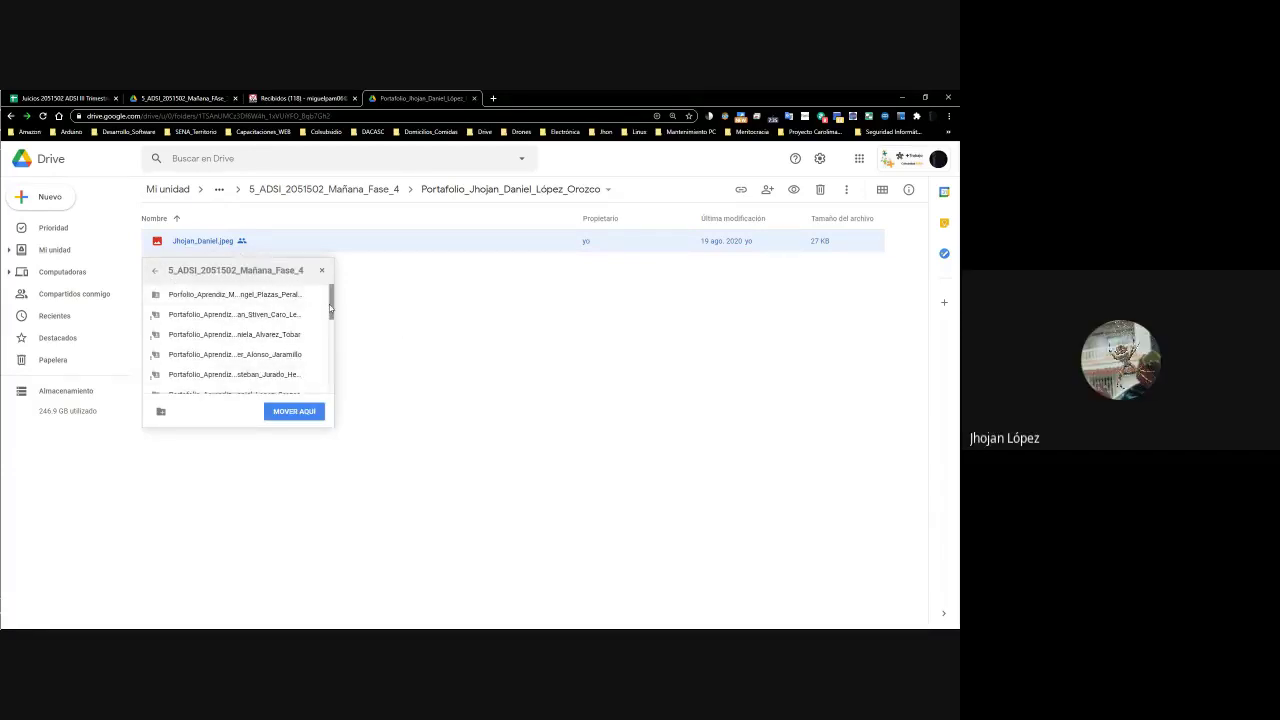
left_click_drag(332, 310, 332, 327)
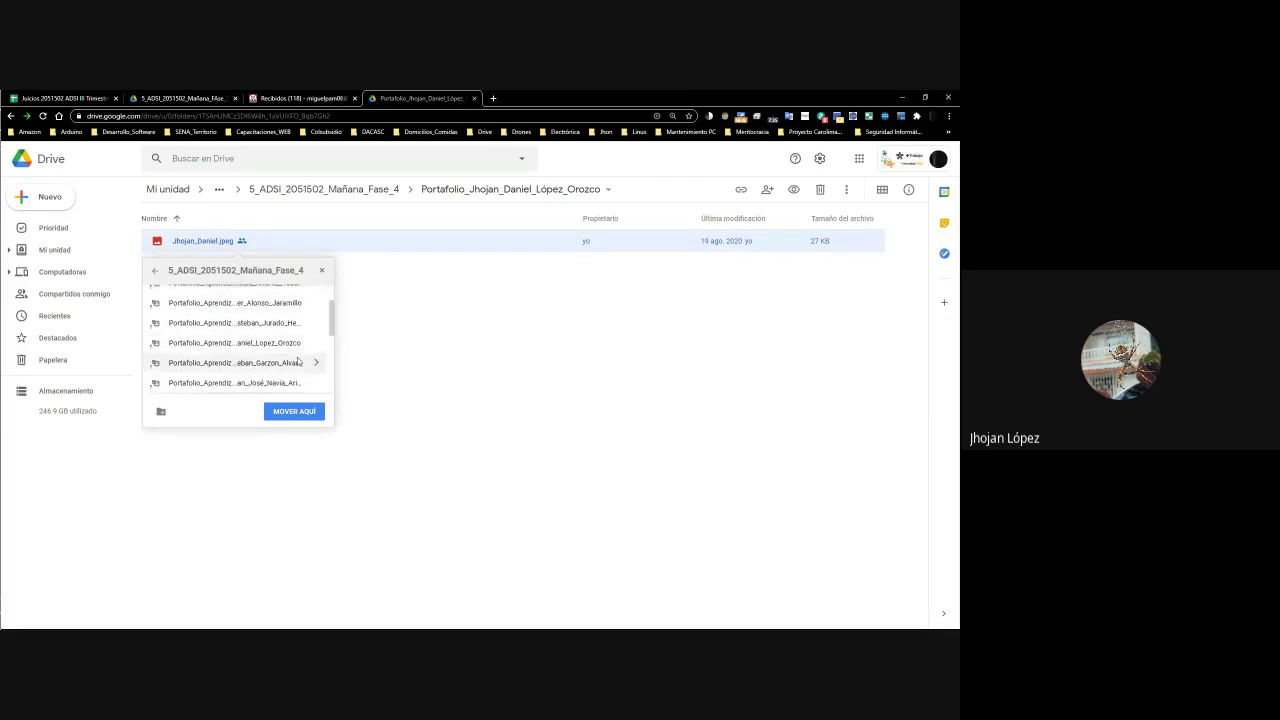
left_click(316, 362)
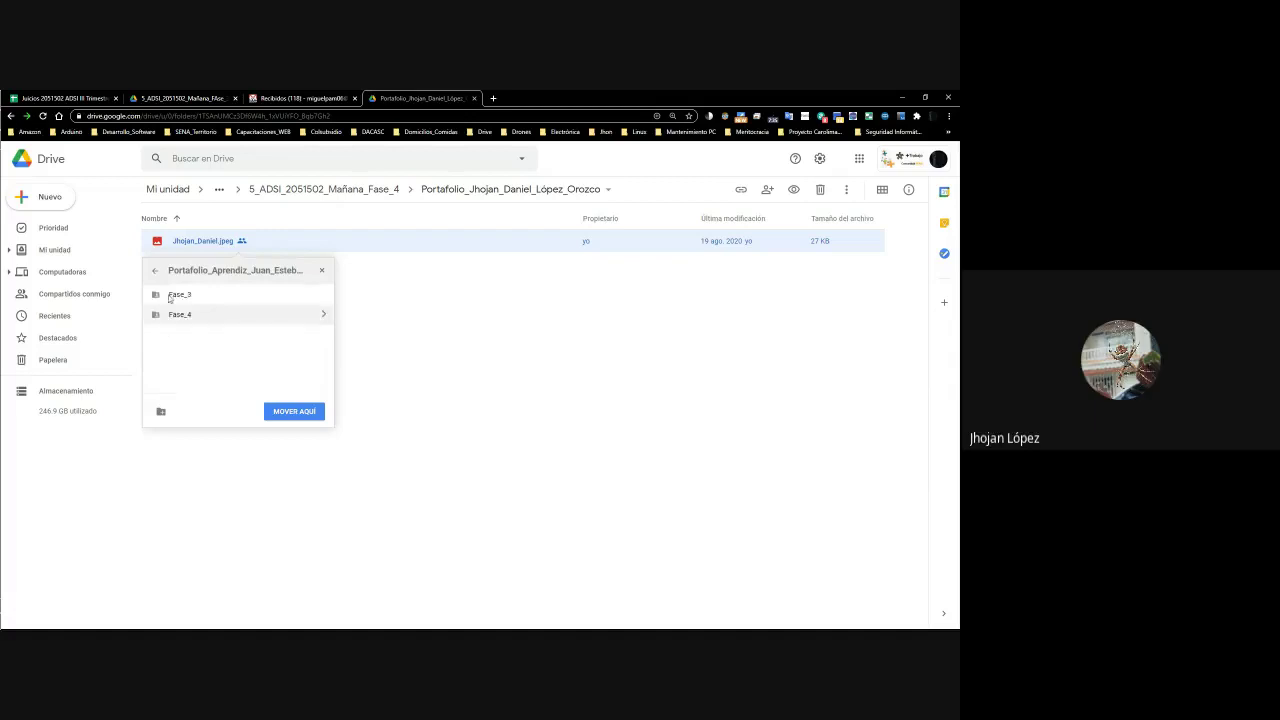
left_click(157, 274)
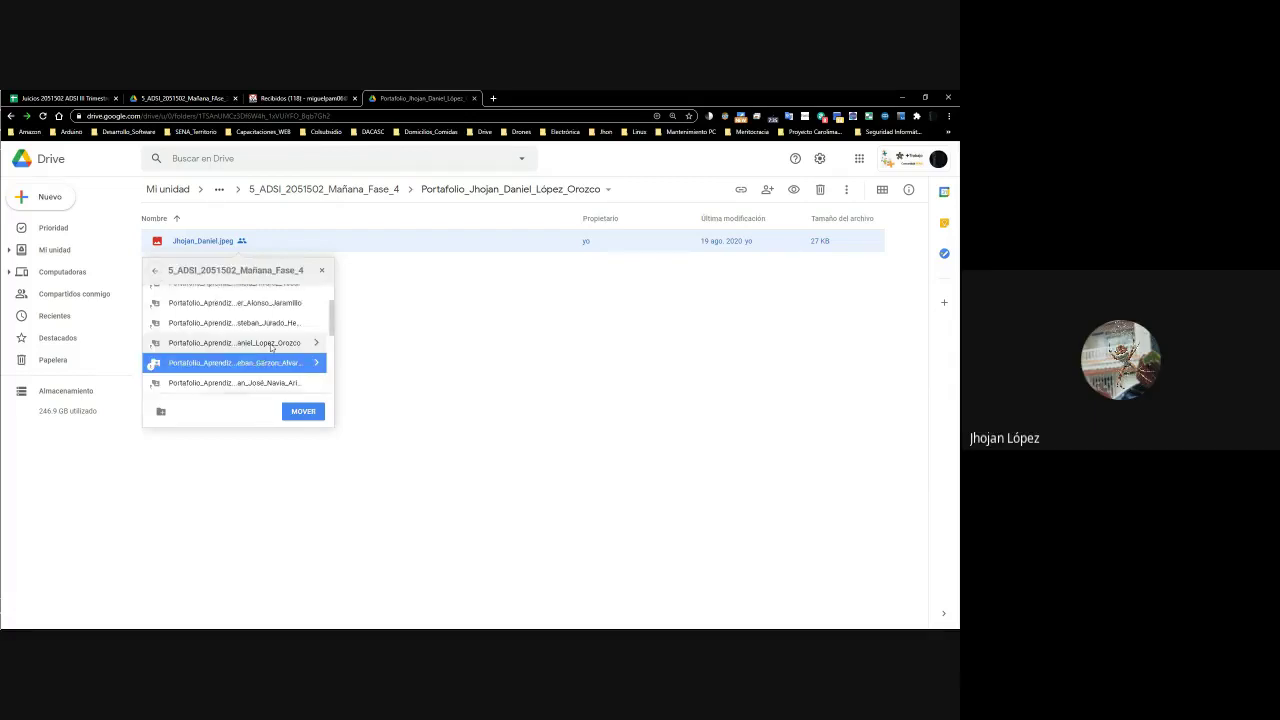
left_click(314, 343)
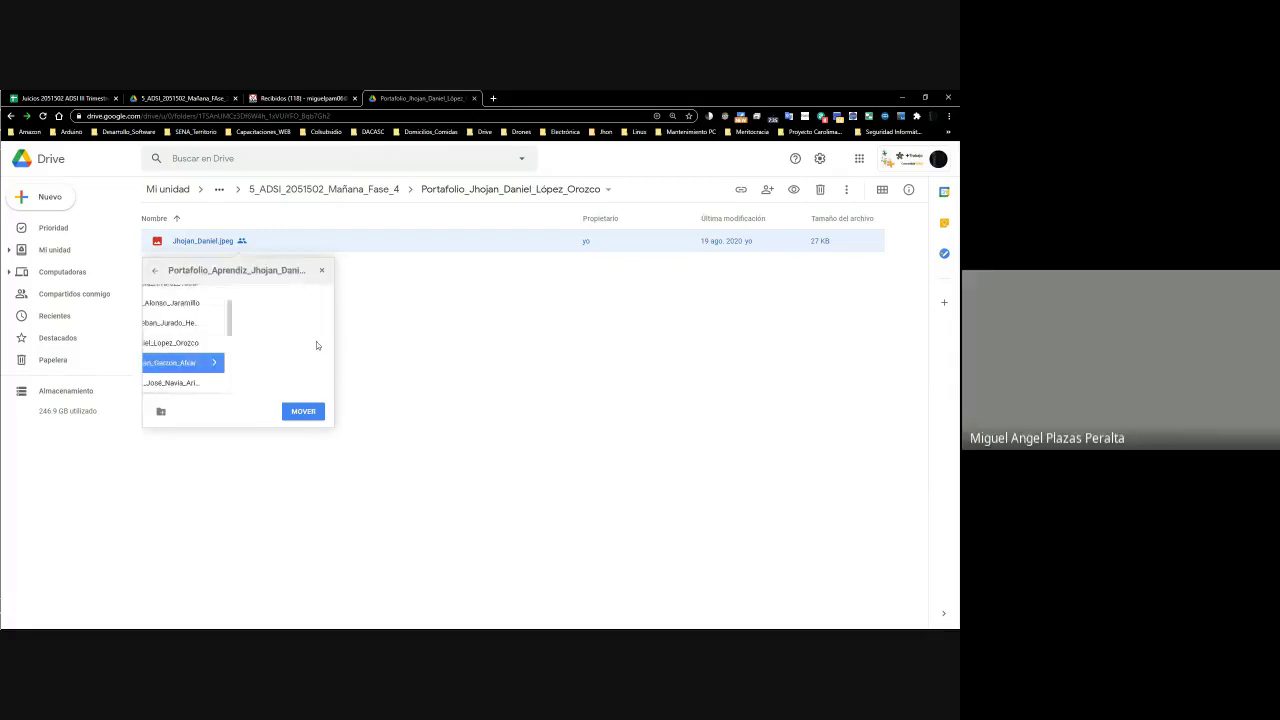
left_click(302, 411)
left_click(178, 408)
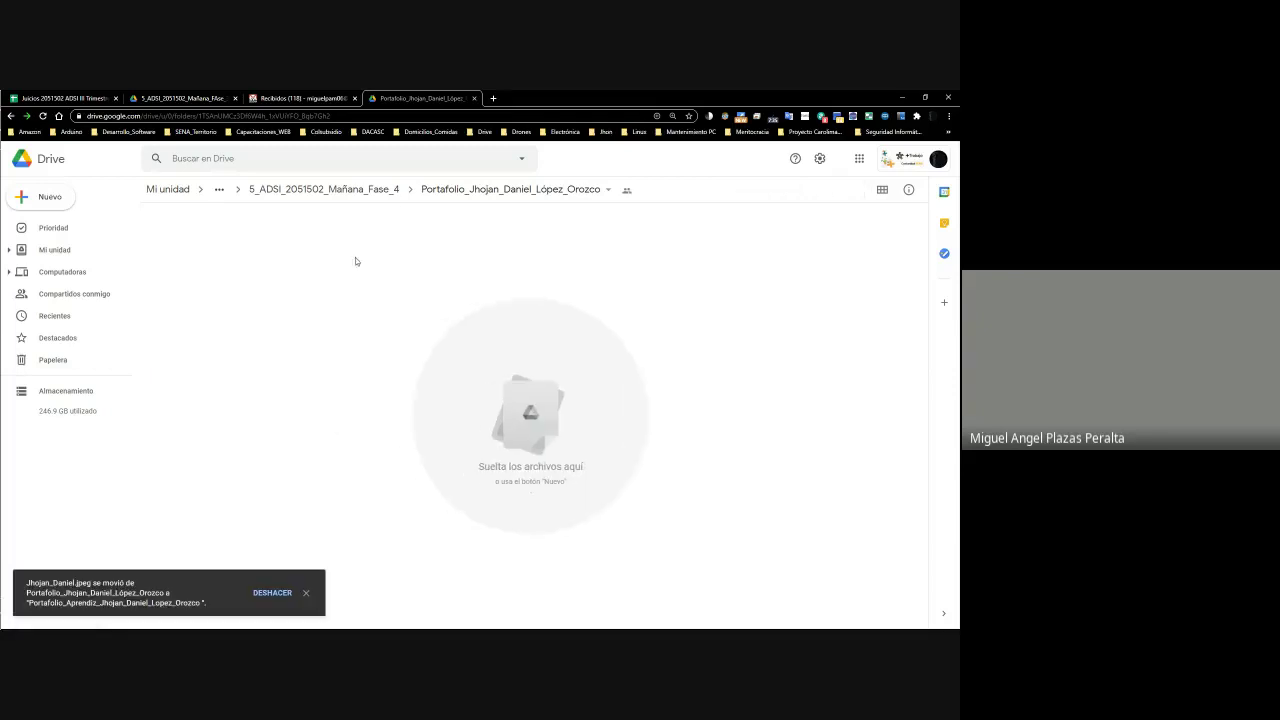
Delete the empty duplicate folder and open the student's folder in its own left-half window
left_click(324, 189)
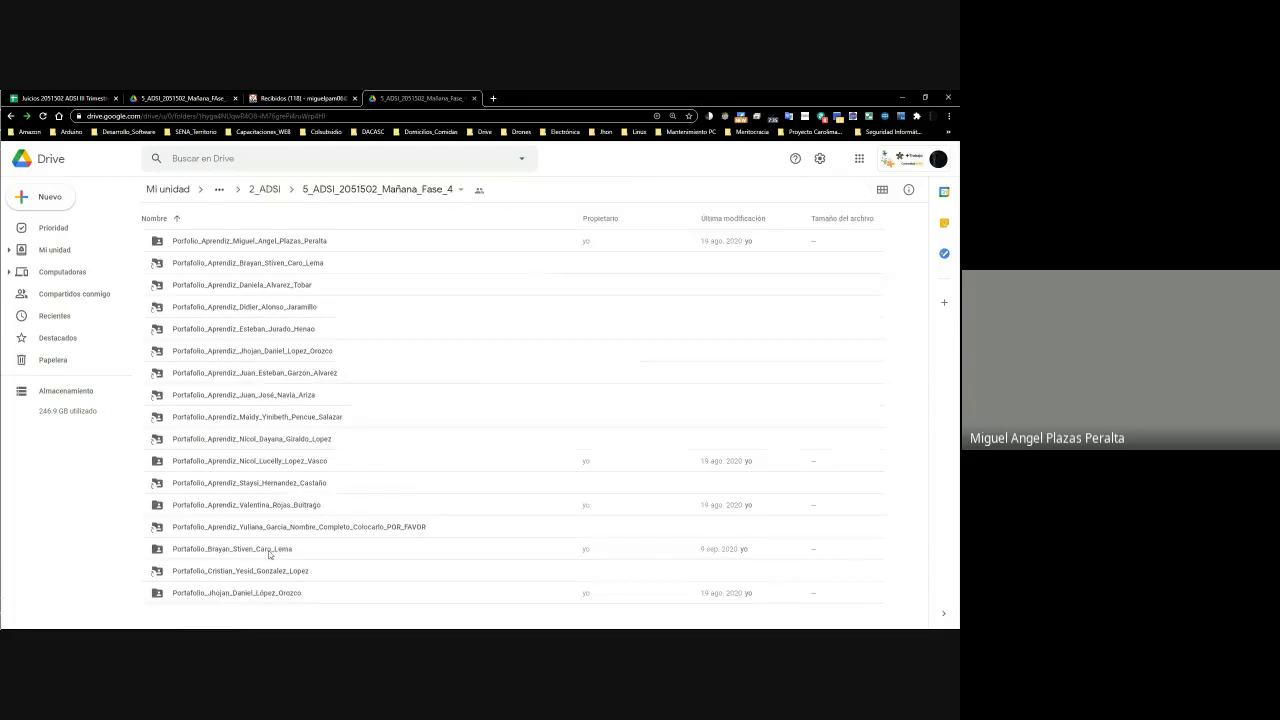
left_click(268, 595)
key("Delete")
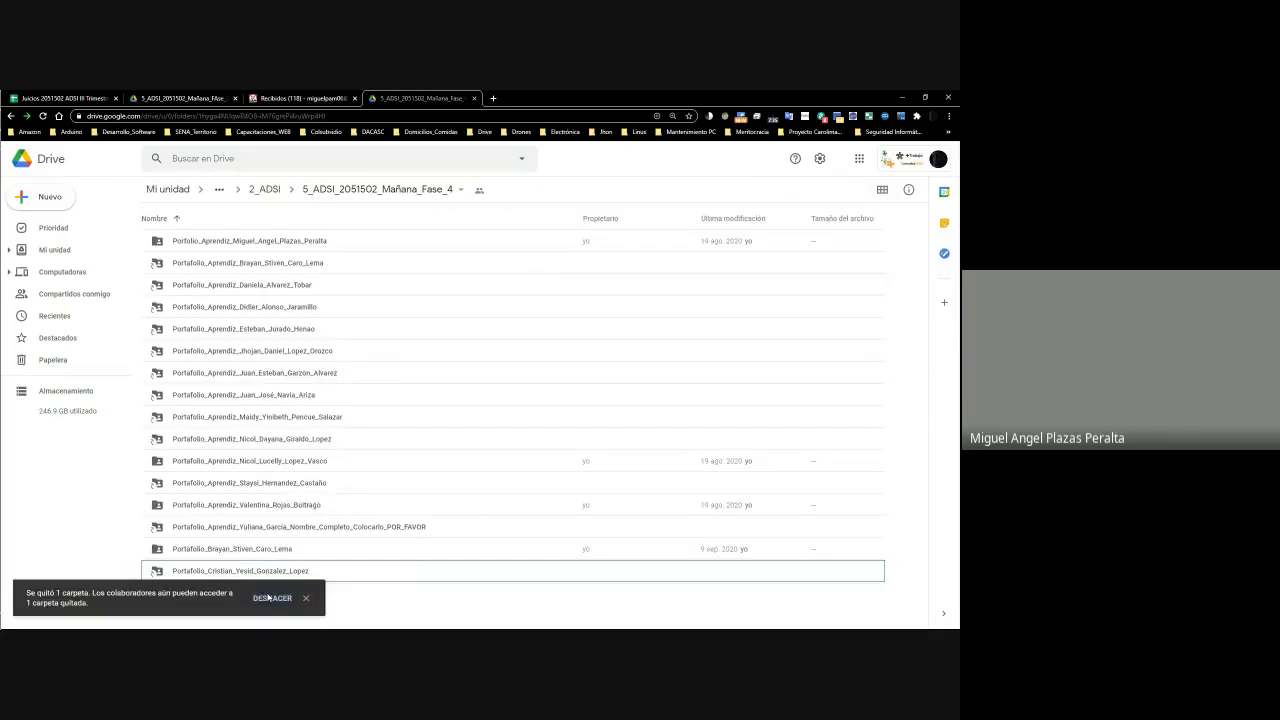
double_click(275, 354)
left_click_drag(410, 97, 2, 210)
left_click(673, 162)
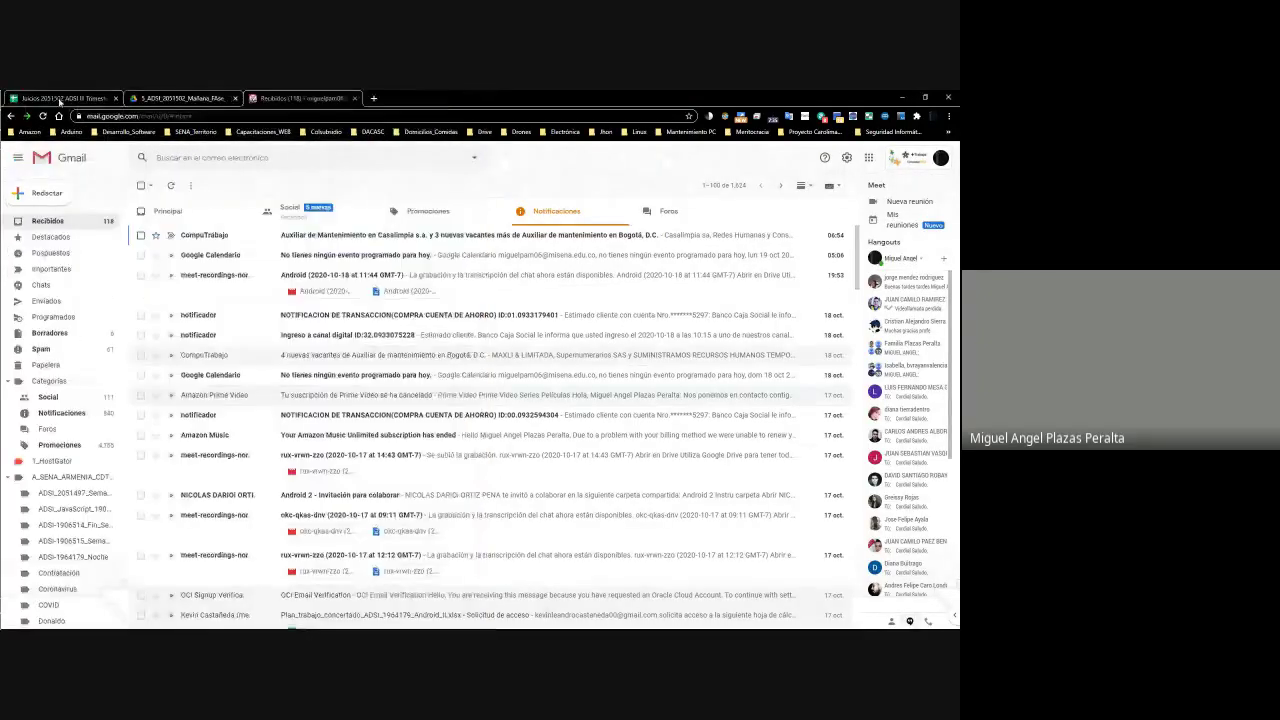
Snap the Juicios spreadsheet to the right half and move from C16 toward the activity grades
left_click(59, 99)
key("super+Right")
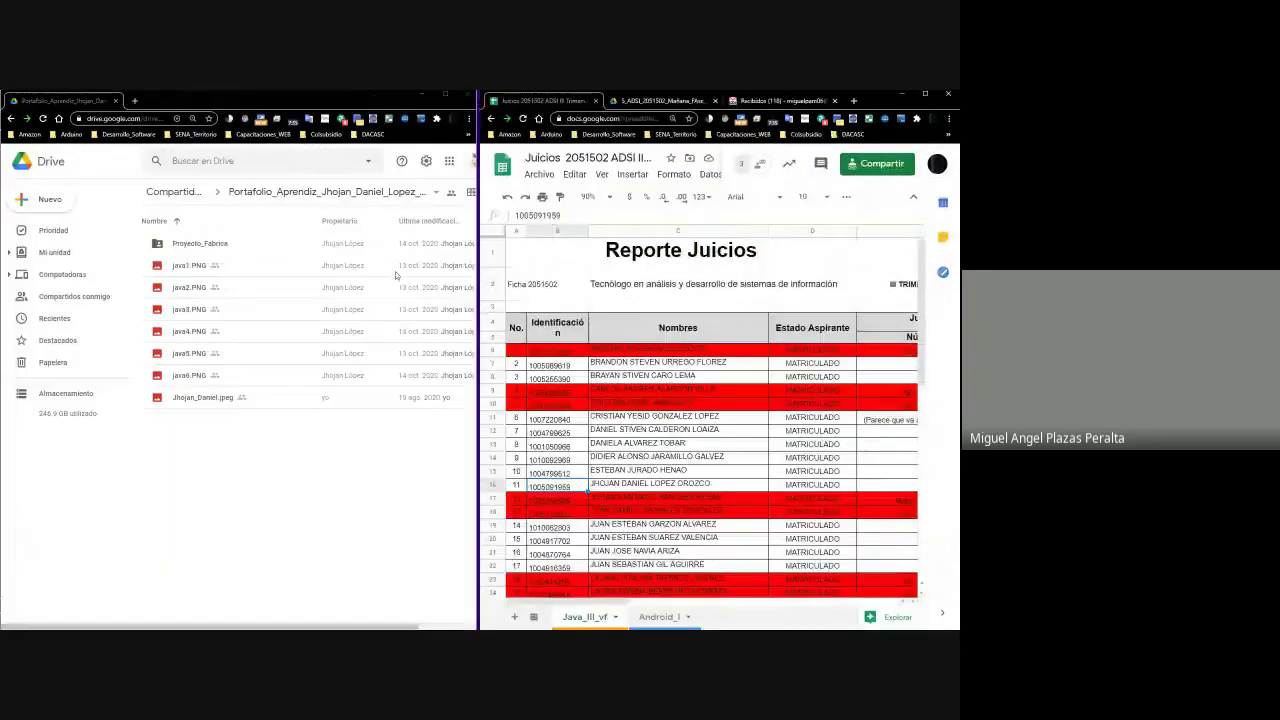
left_click(640, 472)
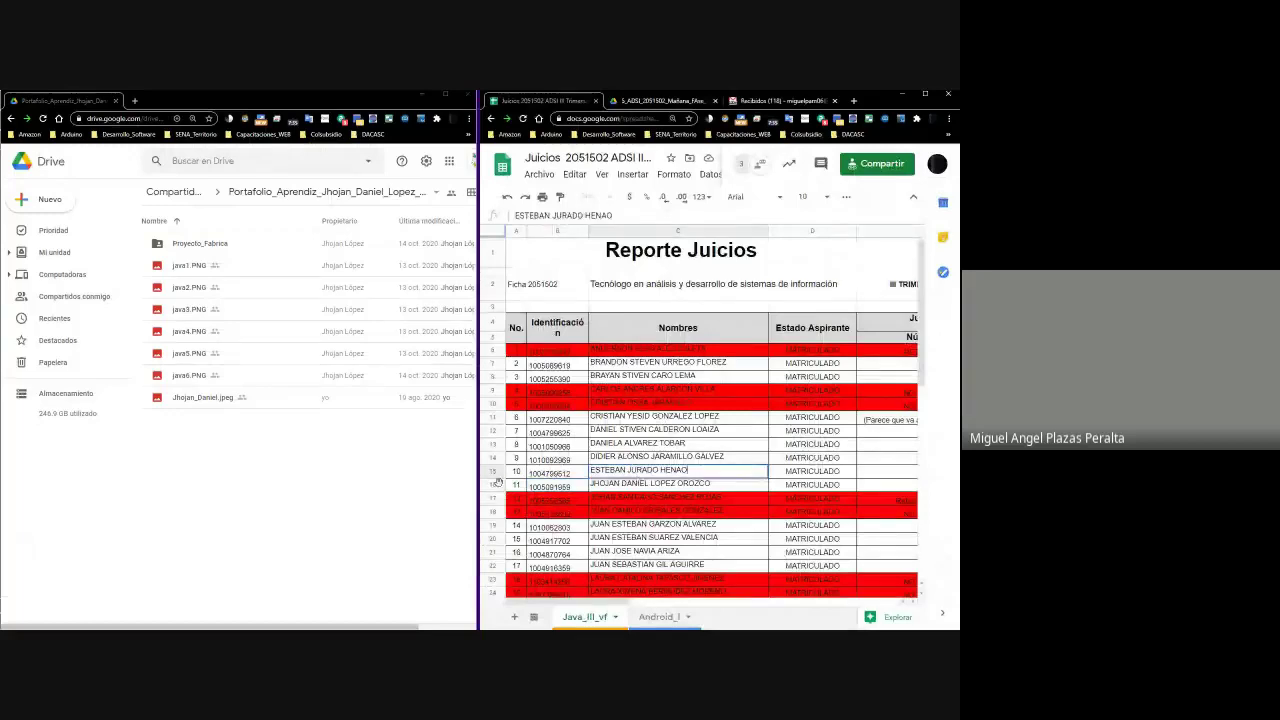
left_click(629, 487)
key("Right")
key("Right")
key("Right")
key("Right")
key("Right")
key("Right")
key("Right")
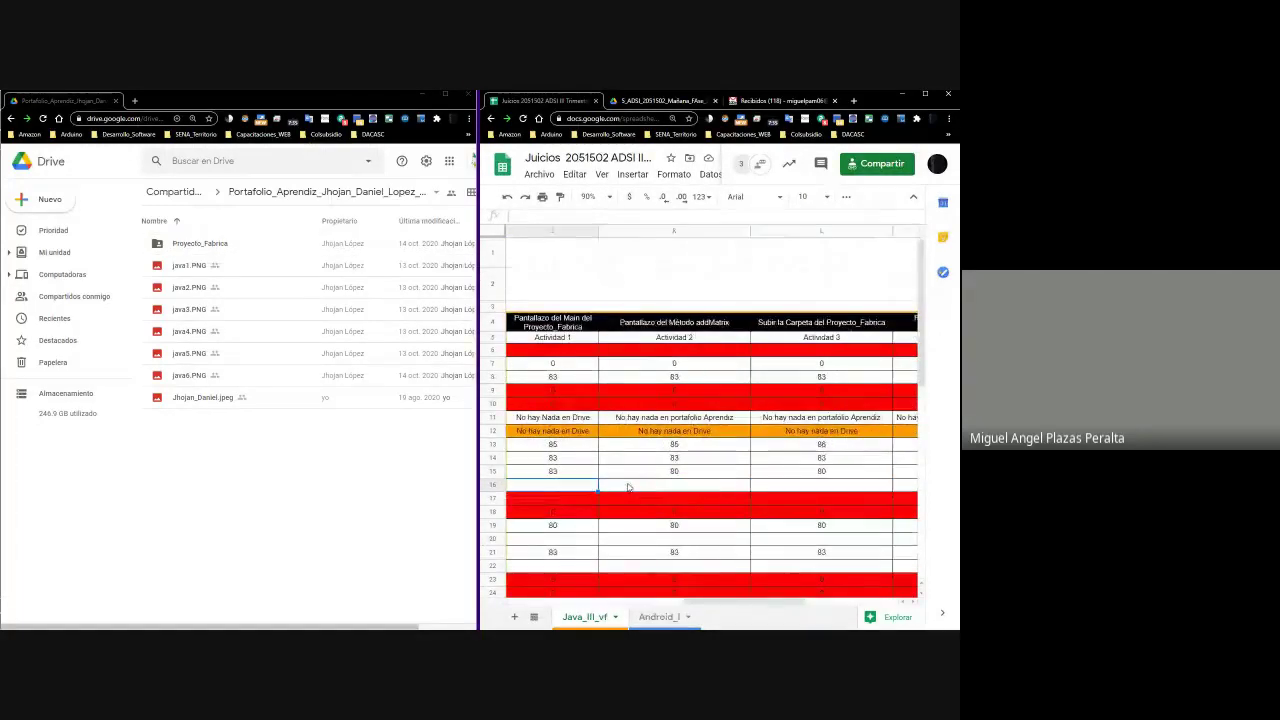
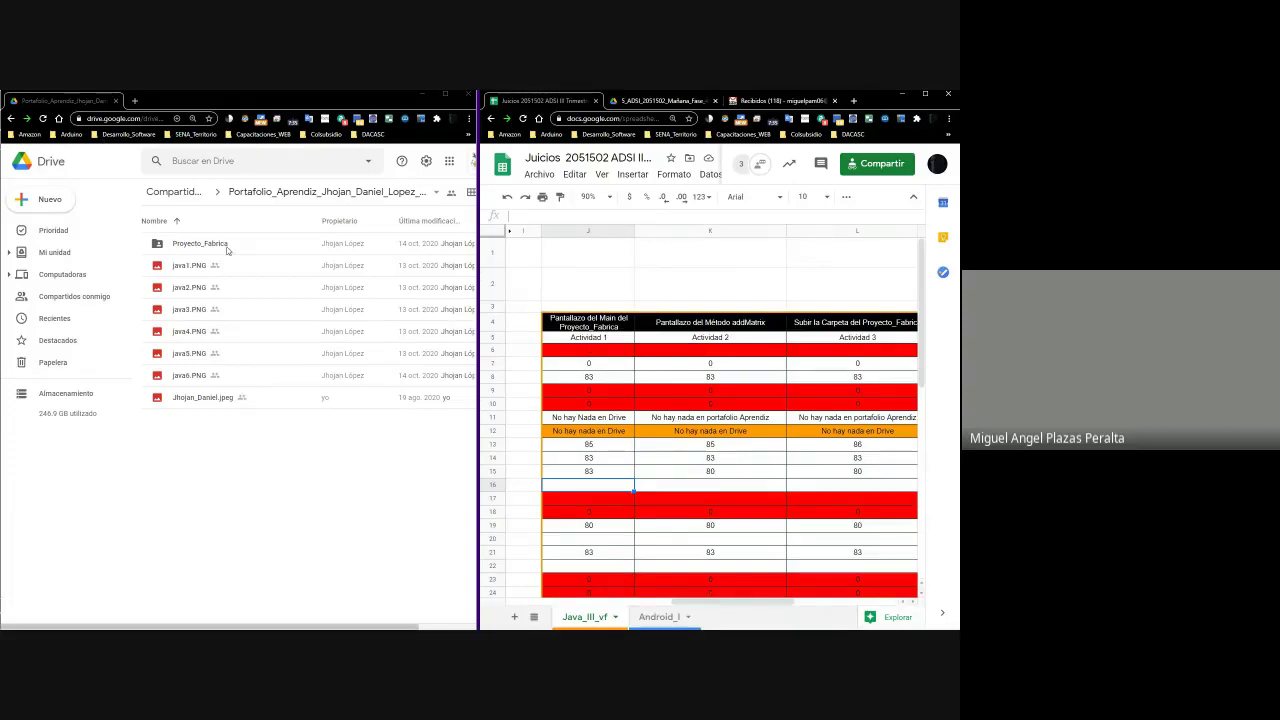
Preview java1.PNG, zoom in and maximize the Drive window, then close the preview
right_click(178, 266)
left_click(228, 279)
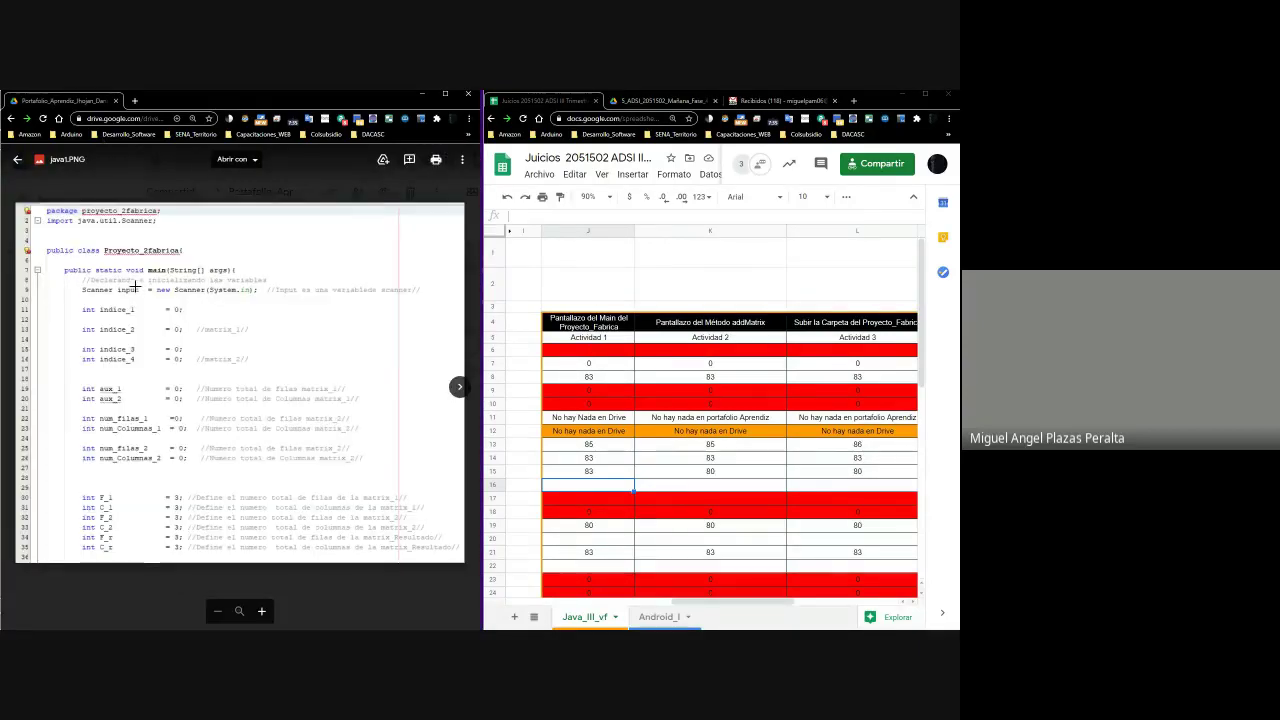
scroll(182, 305, "up", 2)
scroll(182, 305, "up", 2)
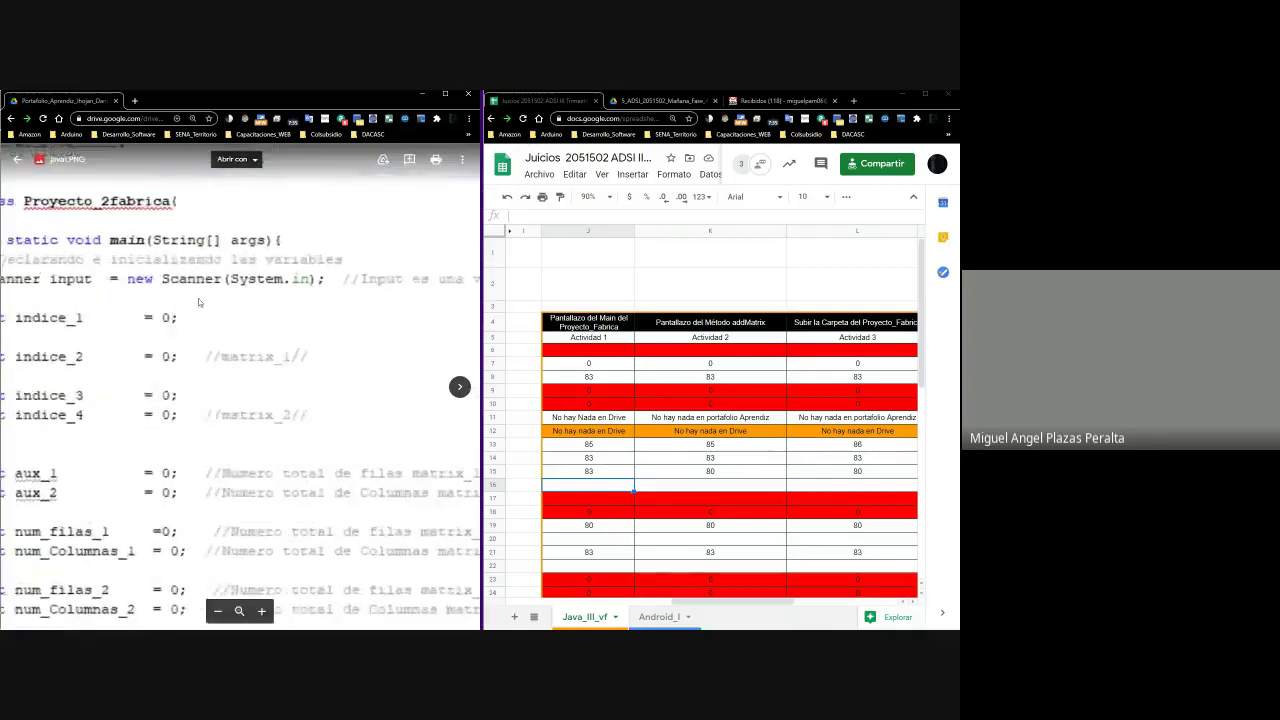
left_click(445, 94)
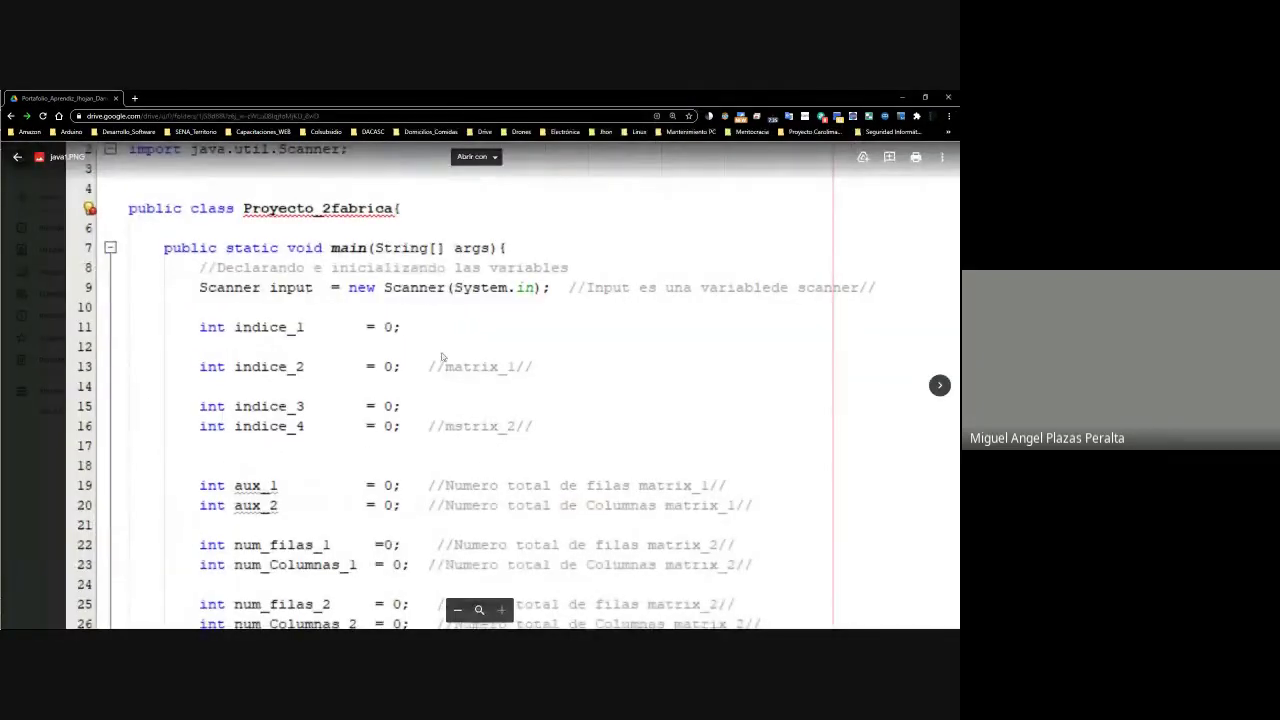
key("Escape")
Reopen the java1.PNG preview, mark two code regions for a comment, then dismiss it
right_click(191, 264)
left_click(246, 286)
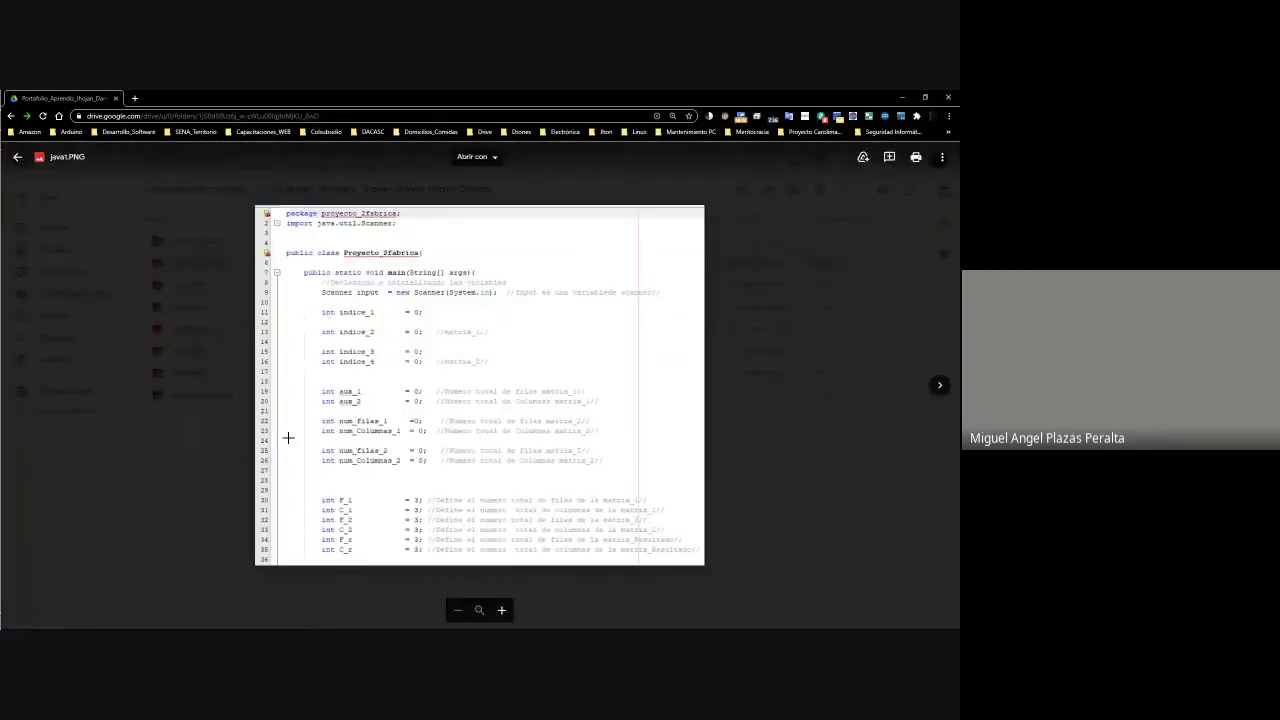
left_click_drag(266, 223, 357, 234)
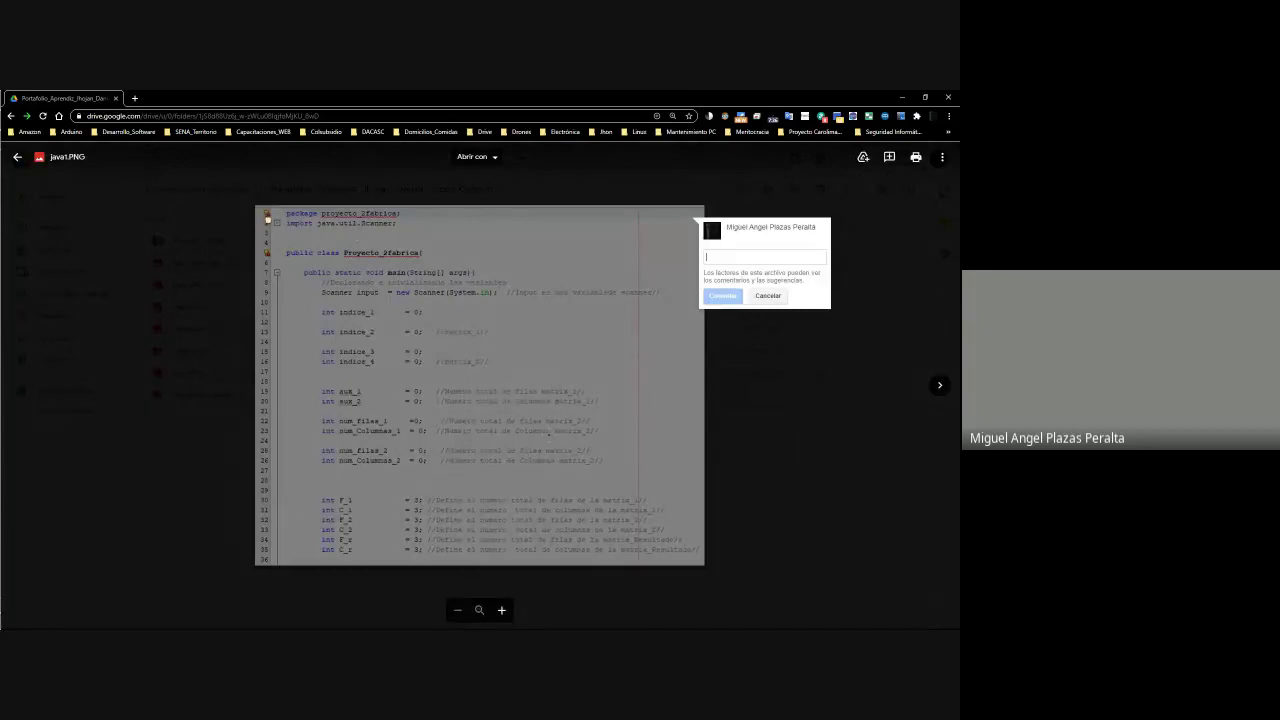
left_click_drag(268, 216, 683, 500)
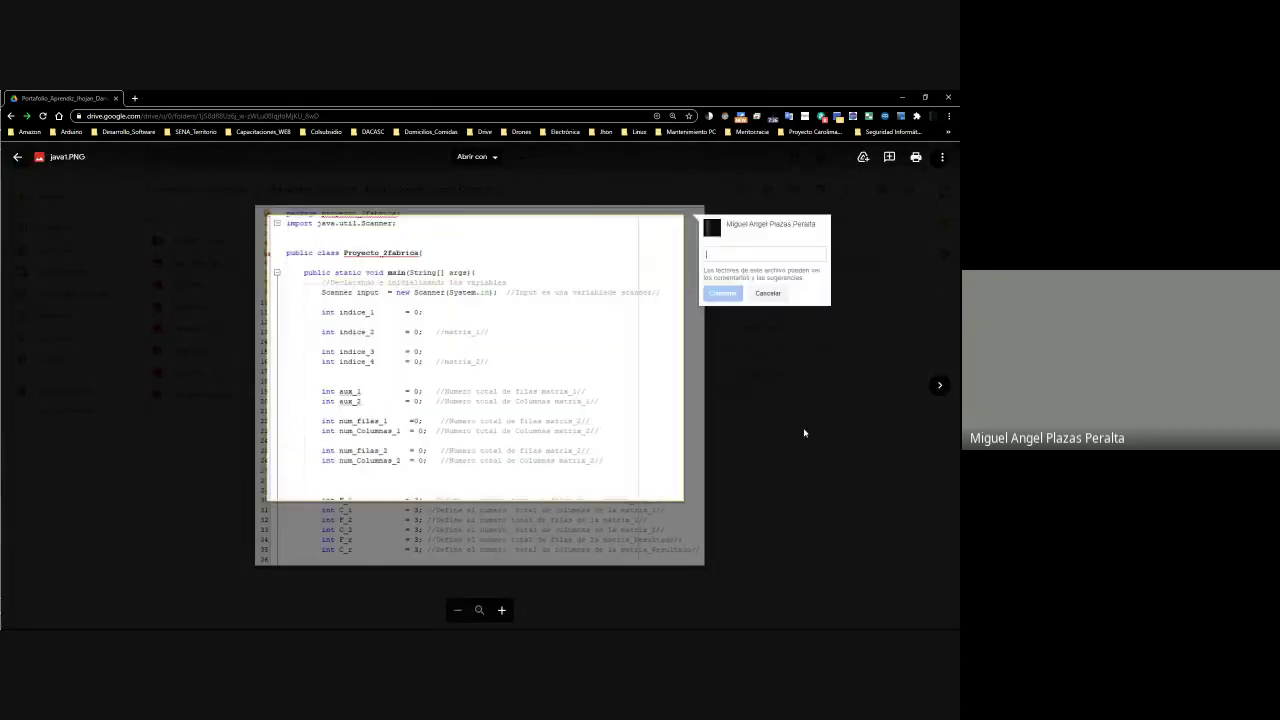
key("Escape")
Briefly preview java2.PNG, then java1.PNG advancing to java2.PNG, and close the viewer
right_click(198, 285)
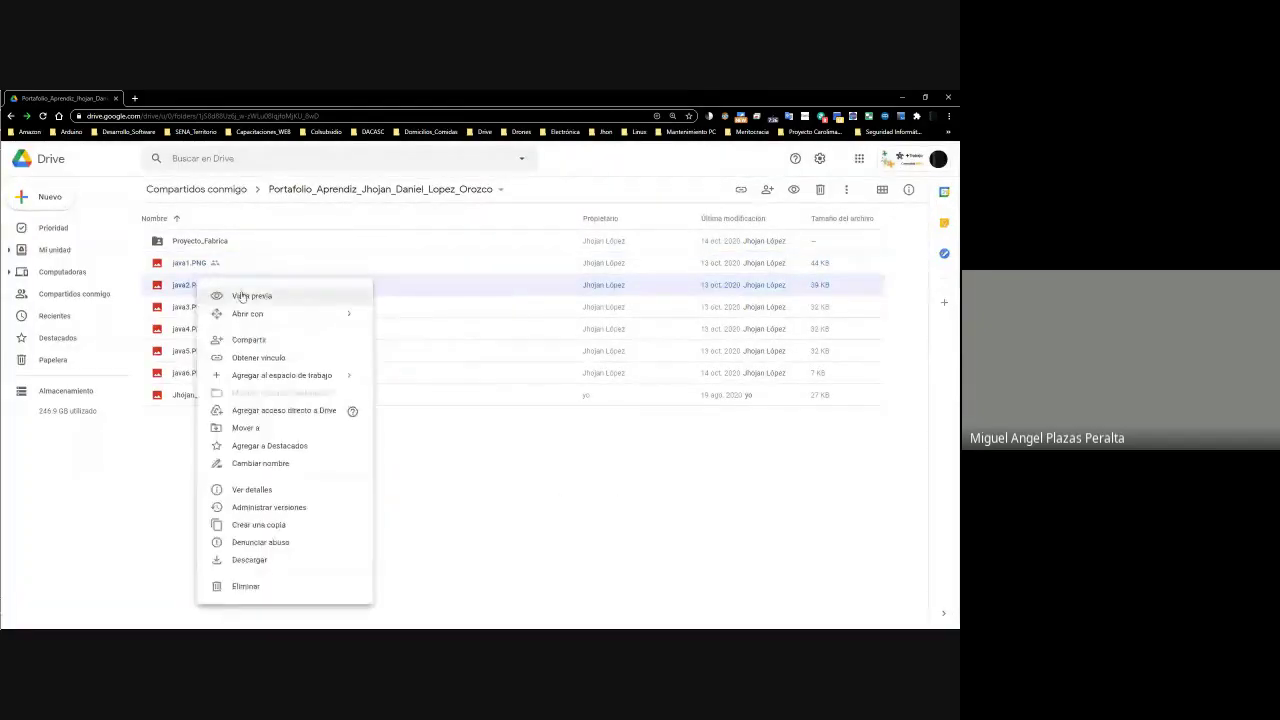
left_click(240, 292)
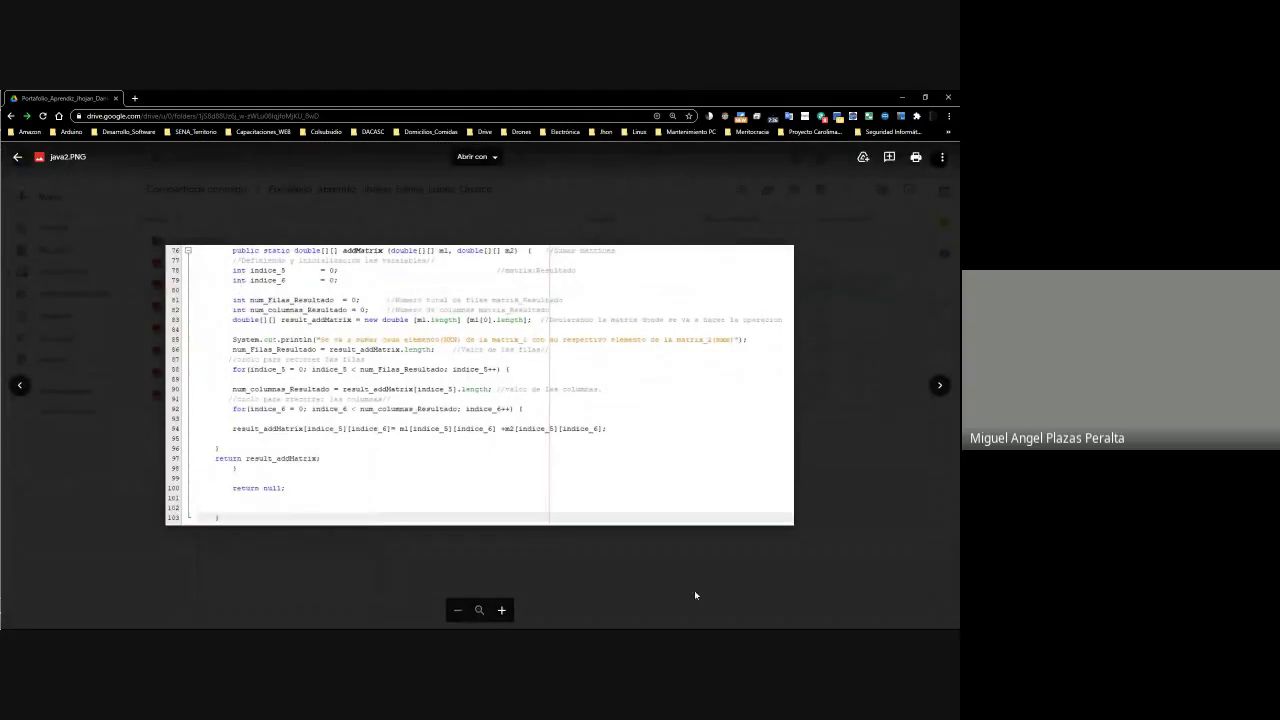
key("Escape")
left_click(193, 265)
right_click(193, 266)
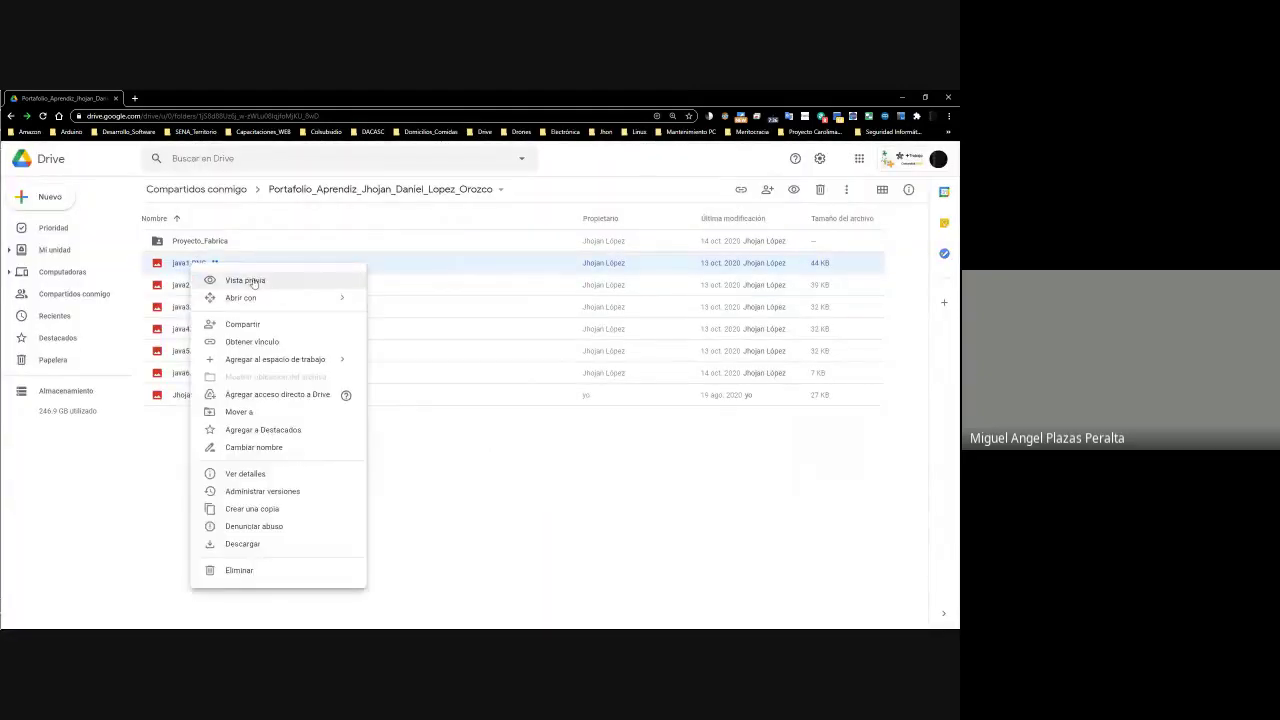
left_click(254, 283)
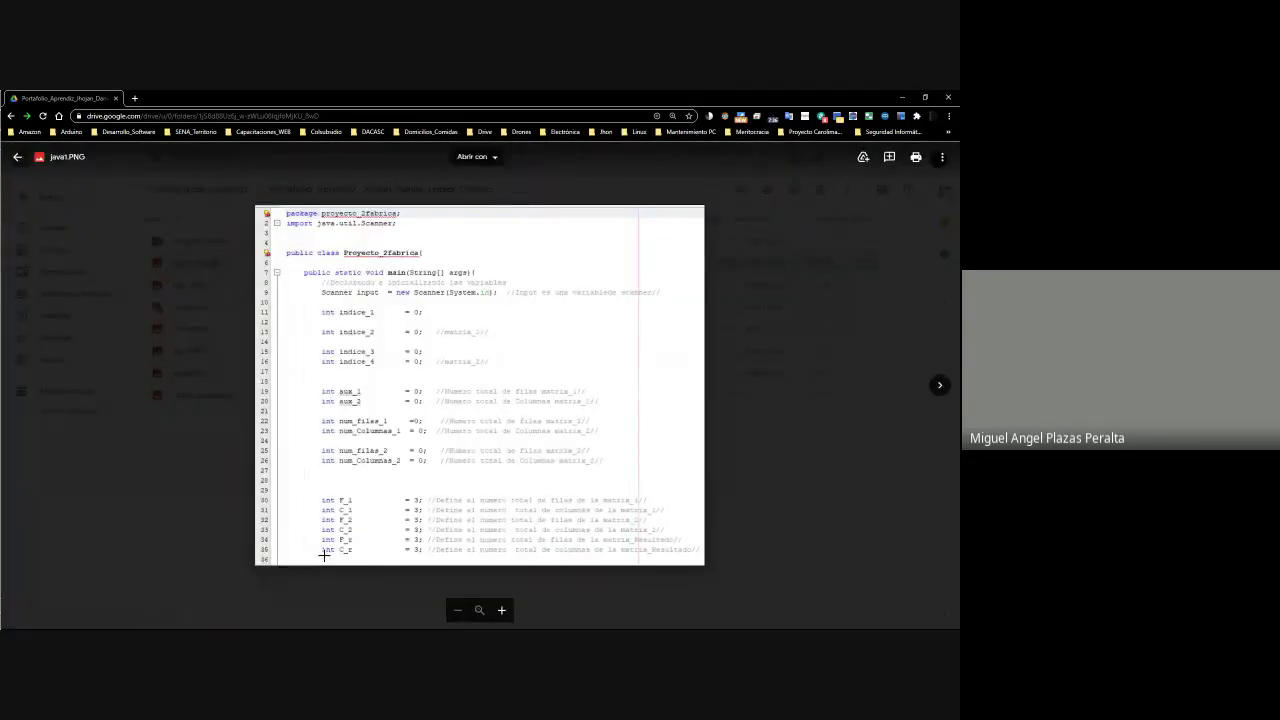
left_click(940, 385)
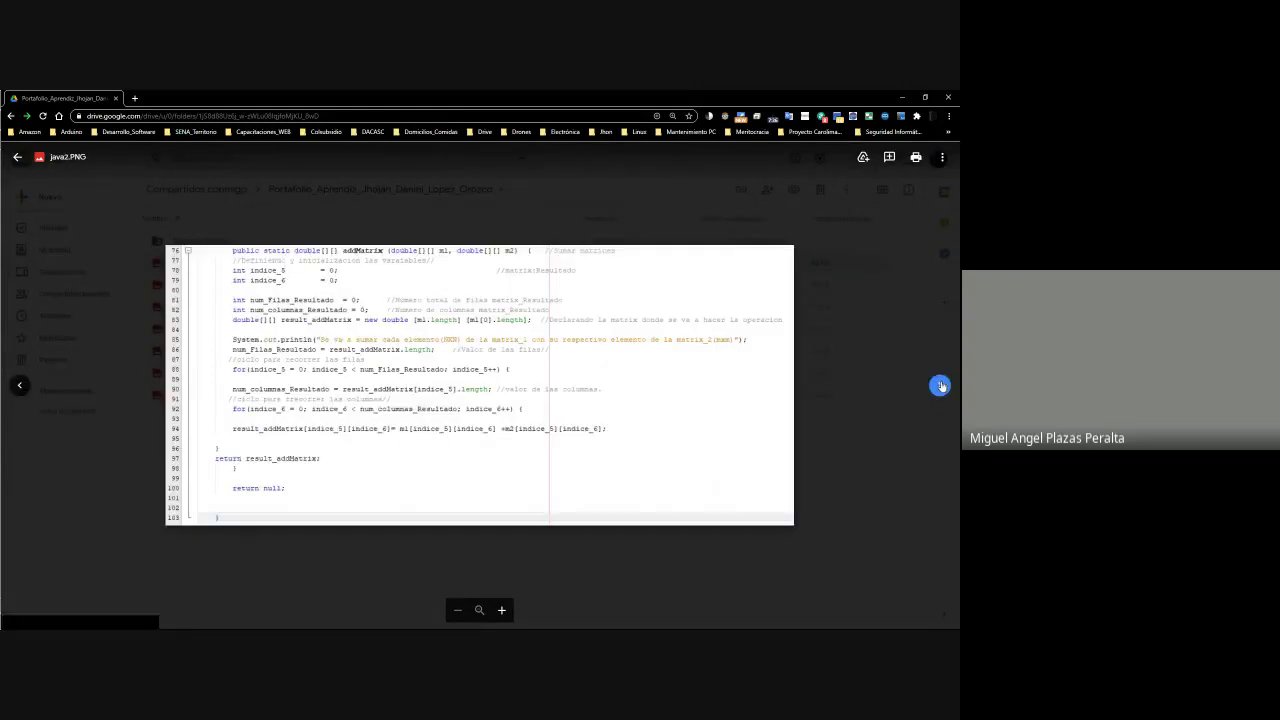
left_click(820, 471)
Step the preview from java1.PNG through java6.PNG to the final jpeg, then close it
right_click(186, 270)
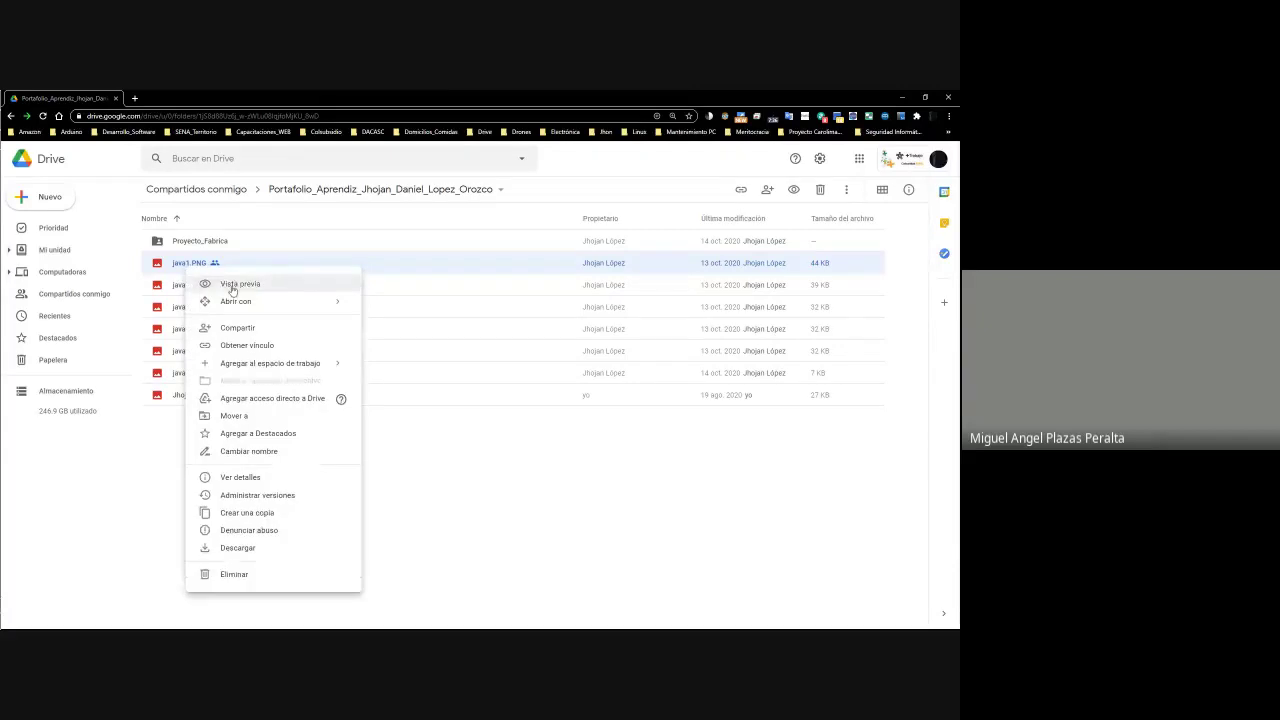
left_click(230, 285)
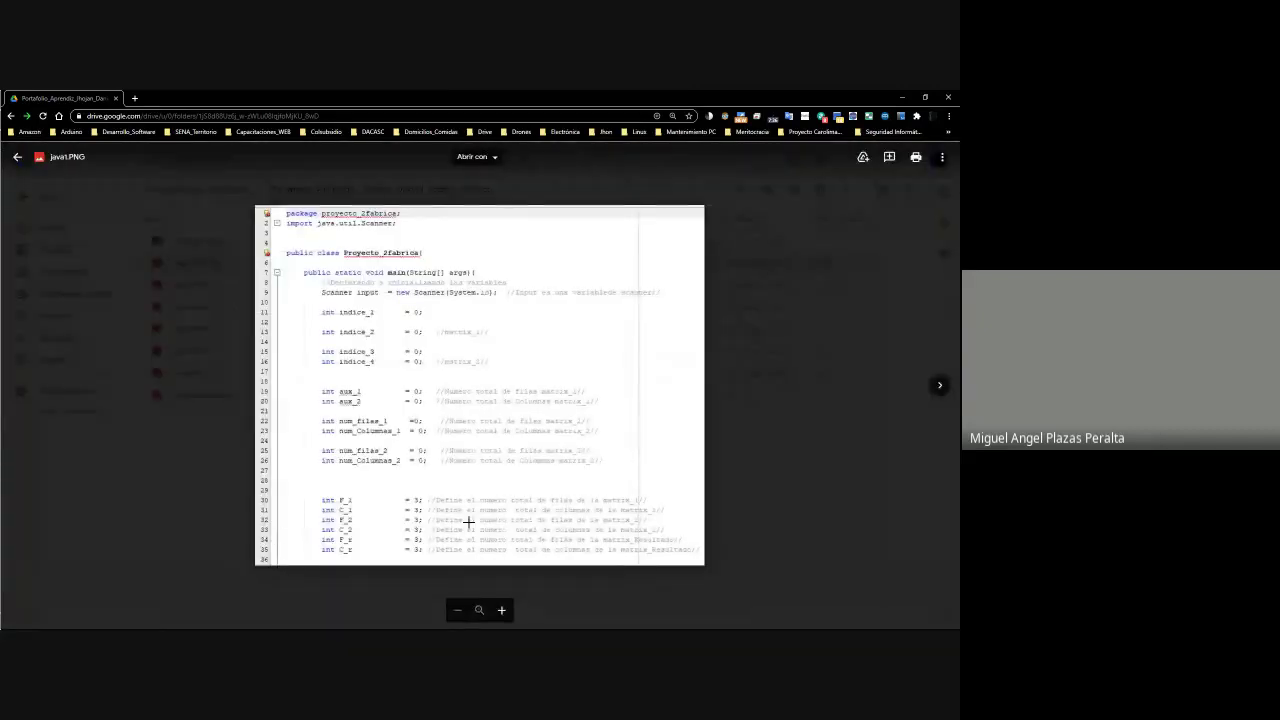
left_click(939, 385)
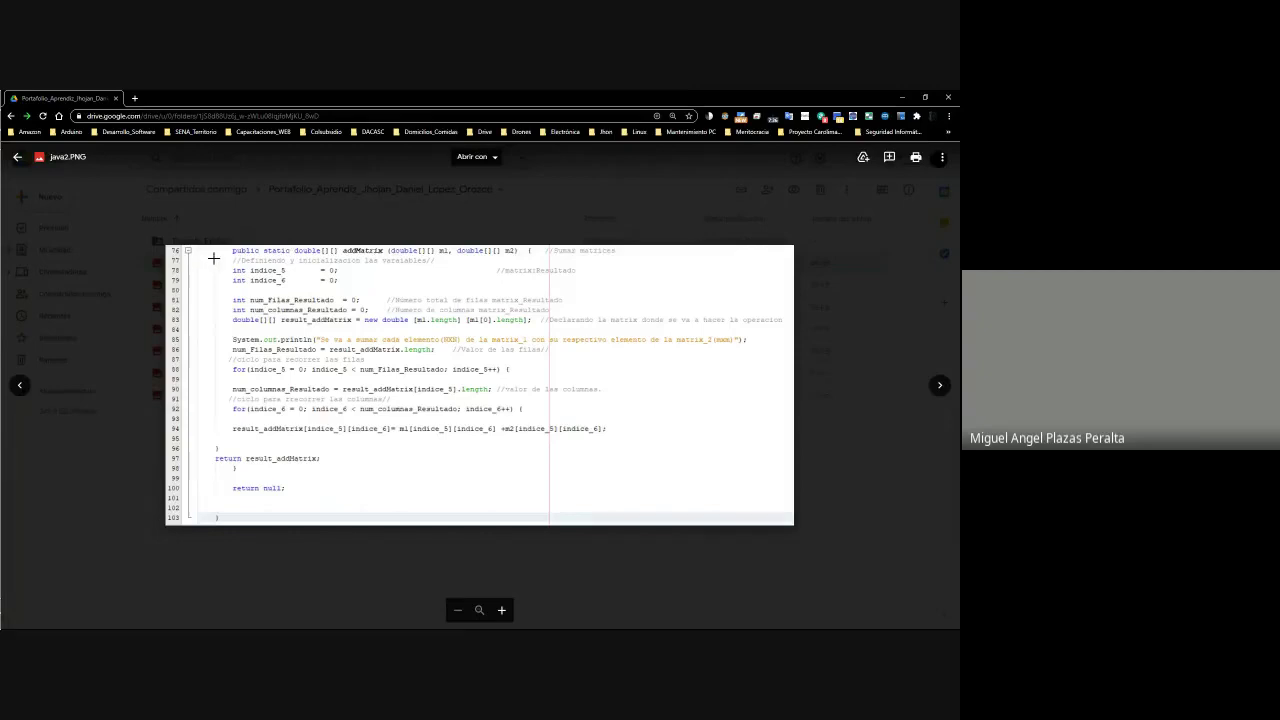
left_click(942, 386)
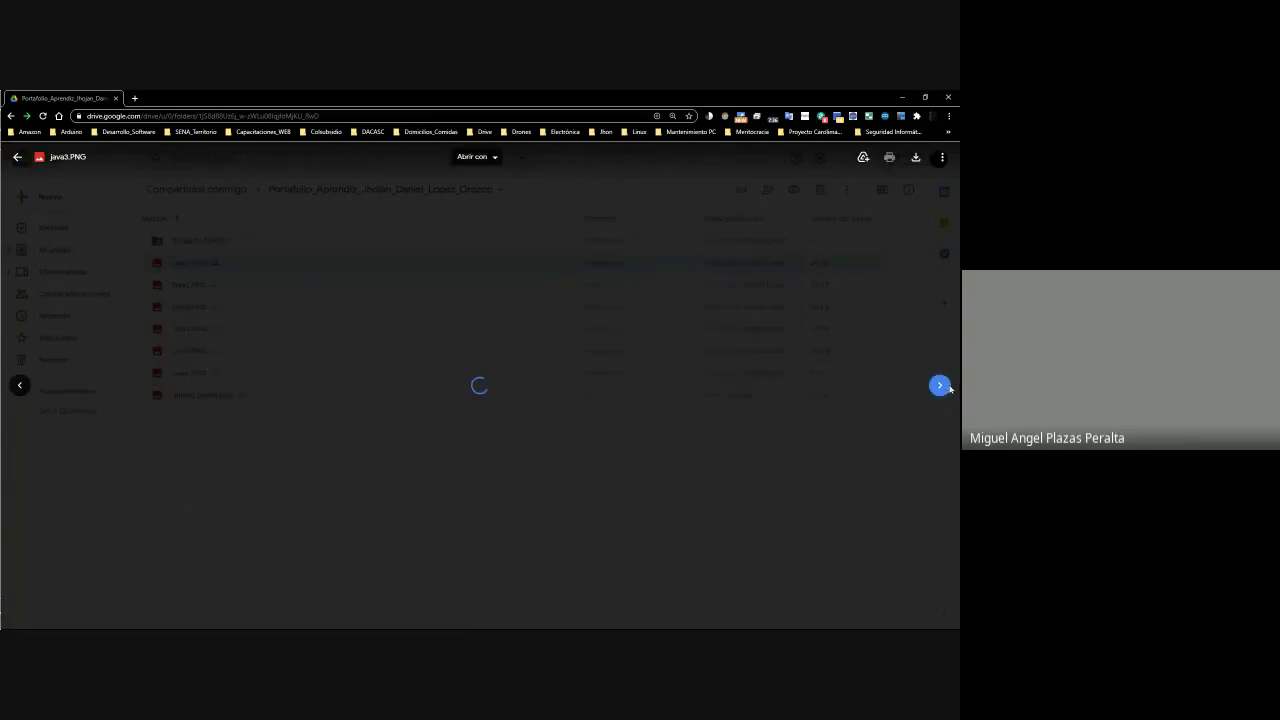
left_click(941, 386)
left_click(941, 386)
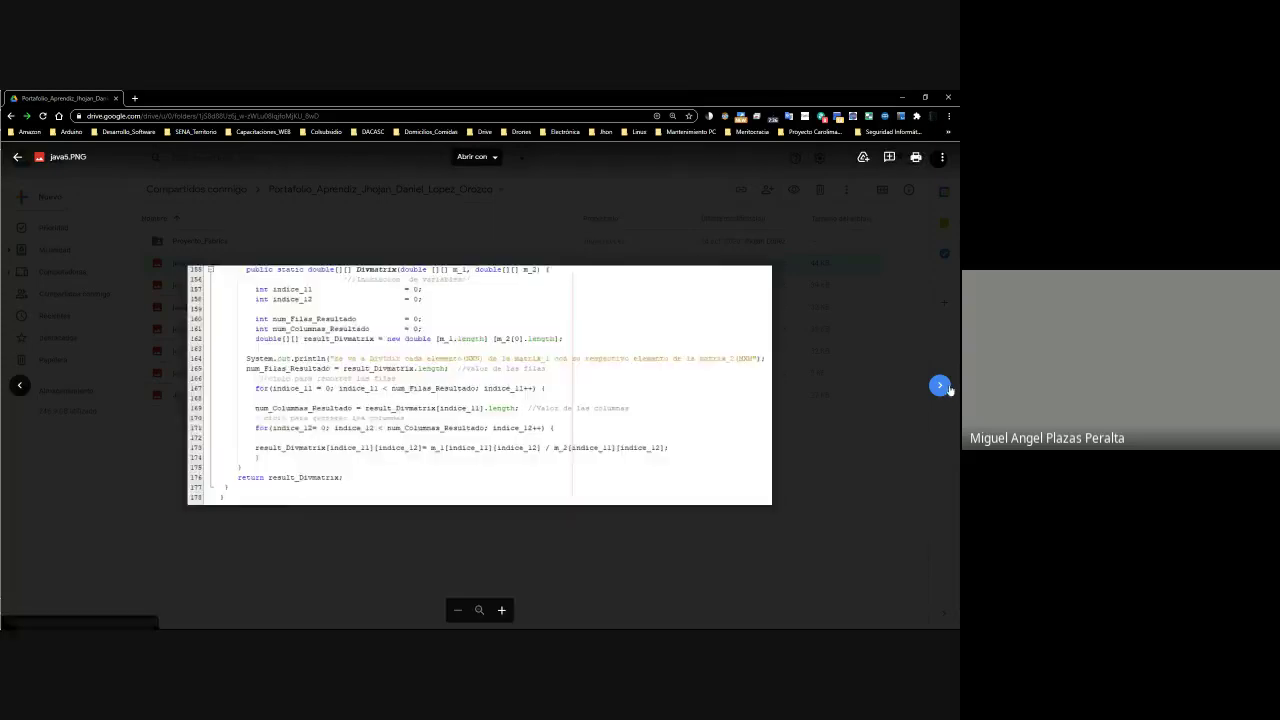
left_click(941, 386)
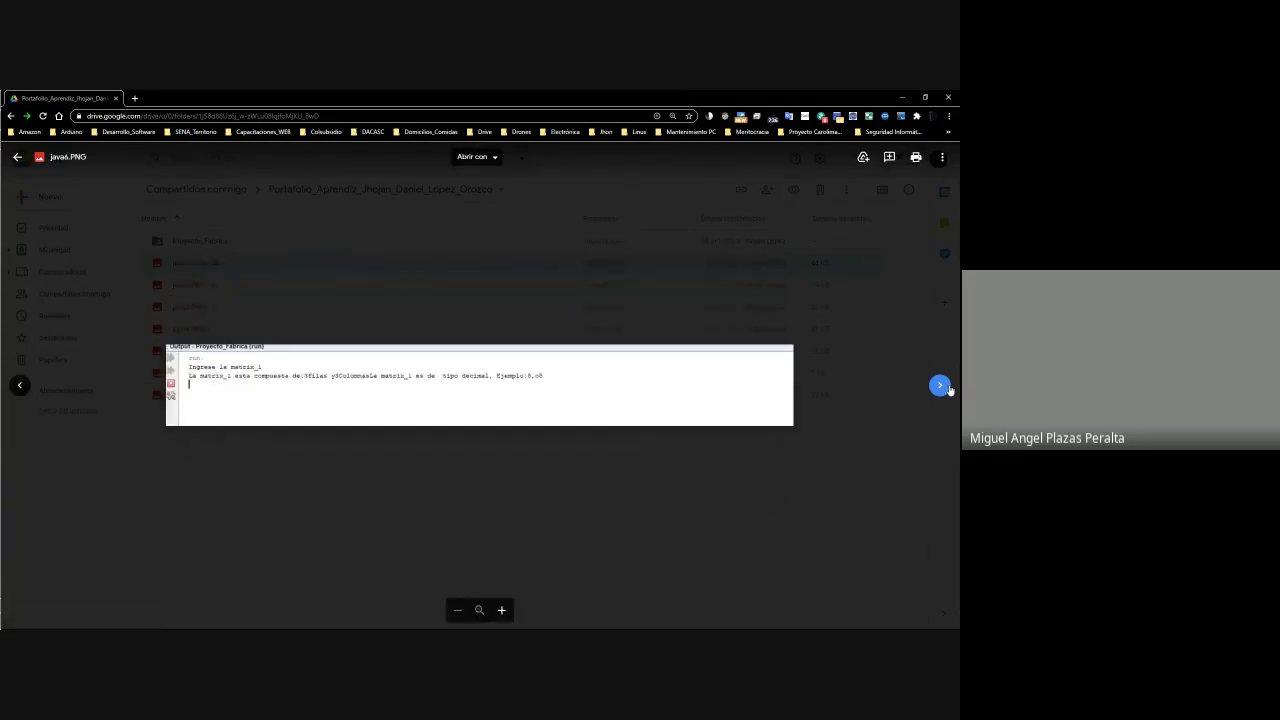
left_click(941, 386)
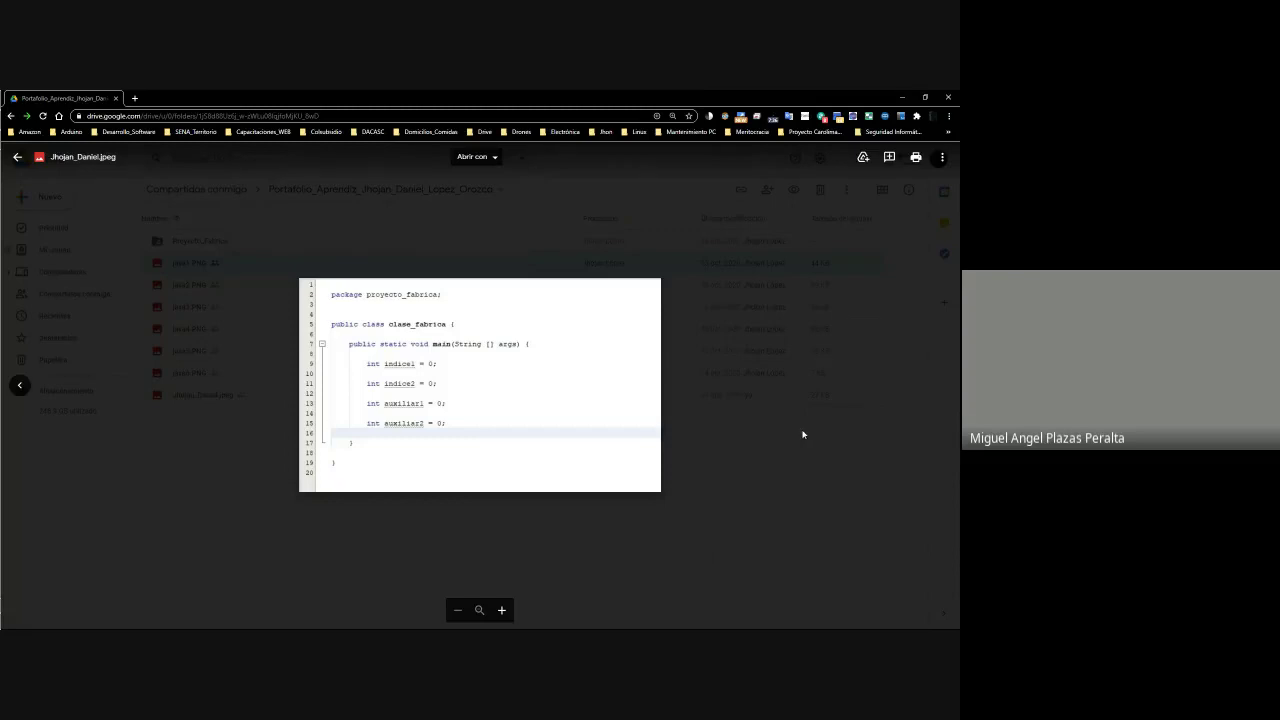
left_click(803, 434)
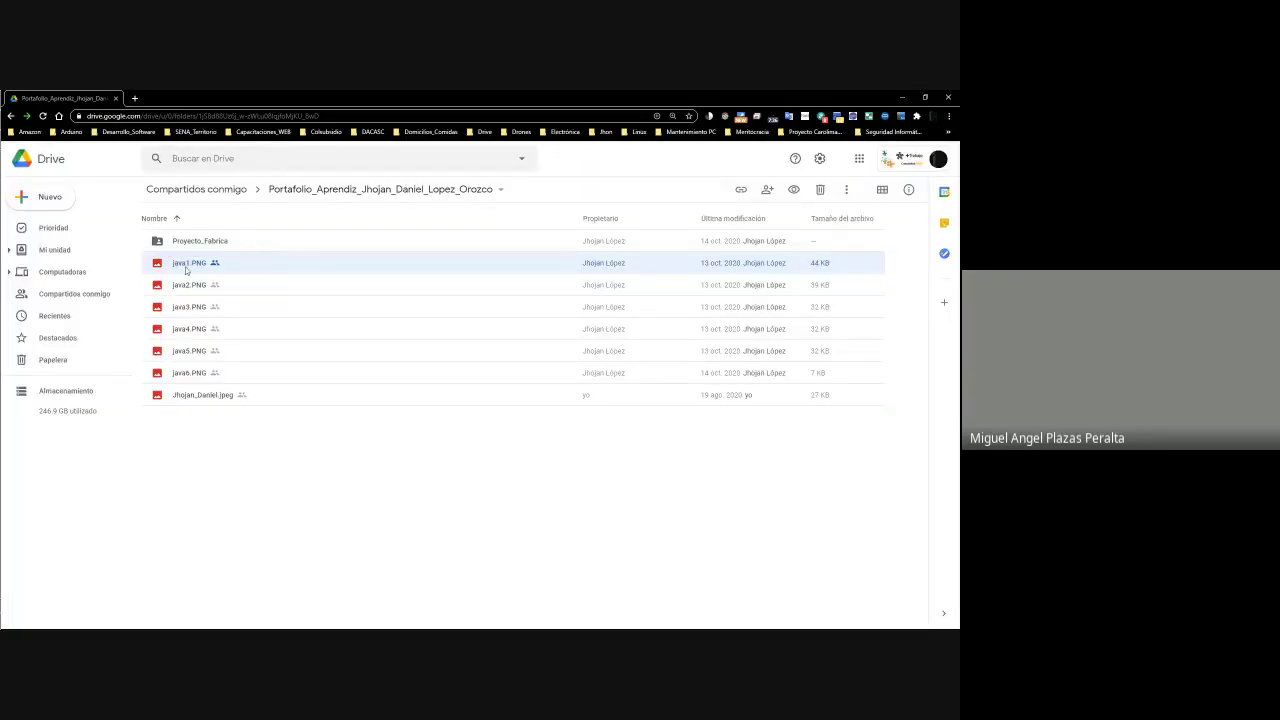
Navigate Proyecto_Fabrica > src > proyecto_2fabrica and bring up options for Proyecto_2fabrica.java
double_click(200, 243)
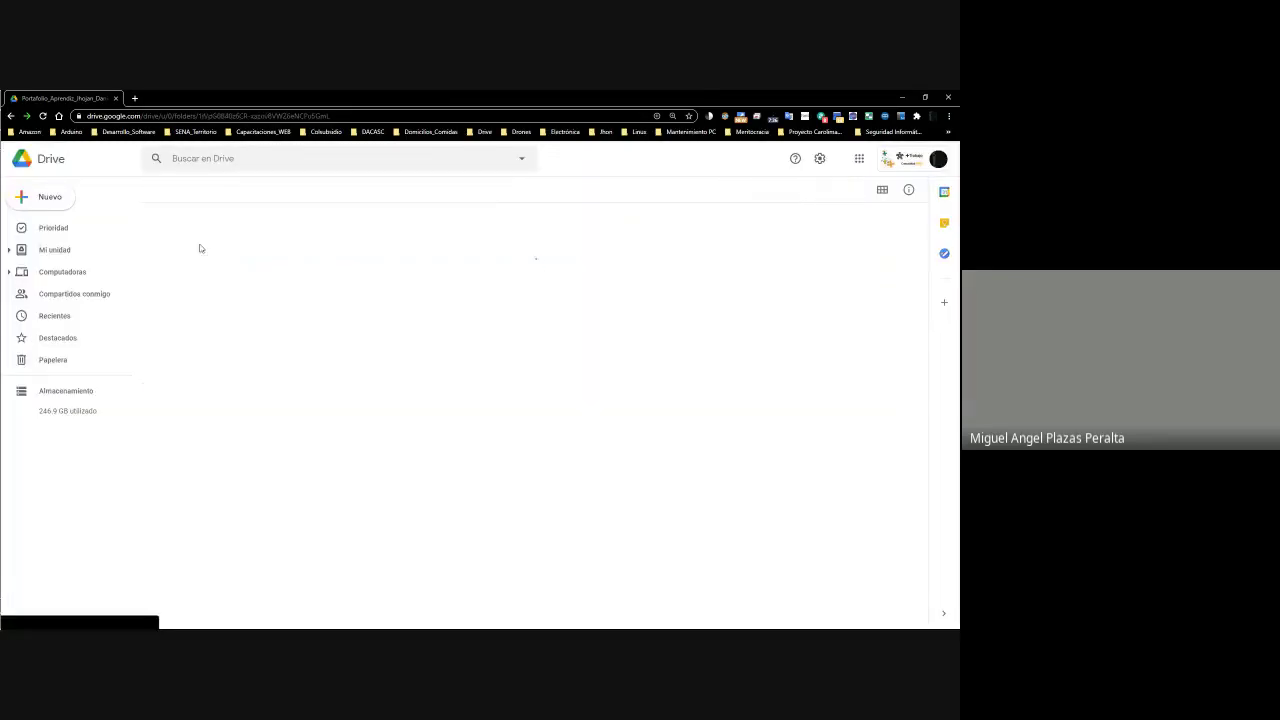
double_click(179, 290)
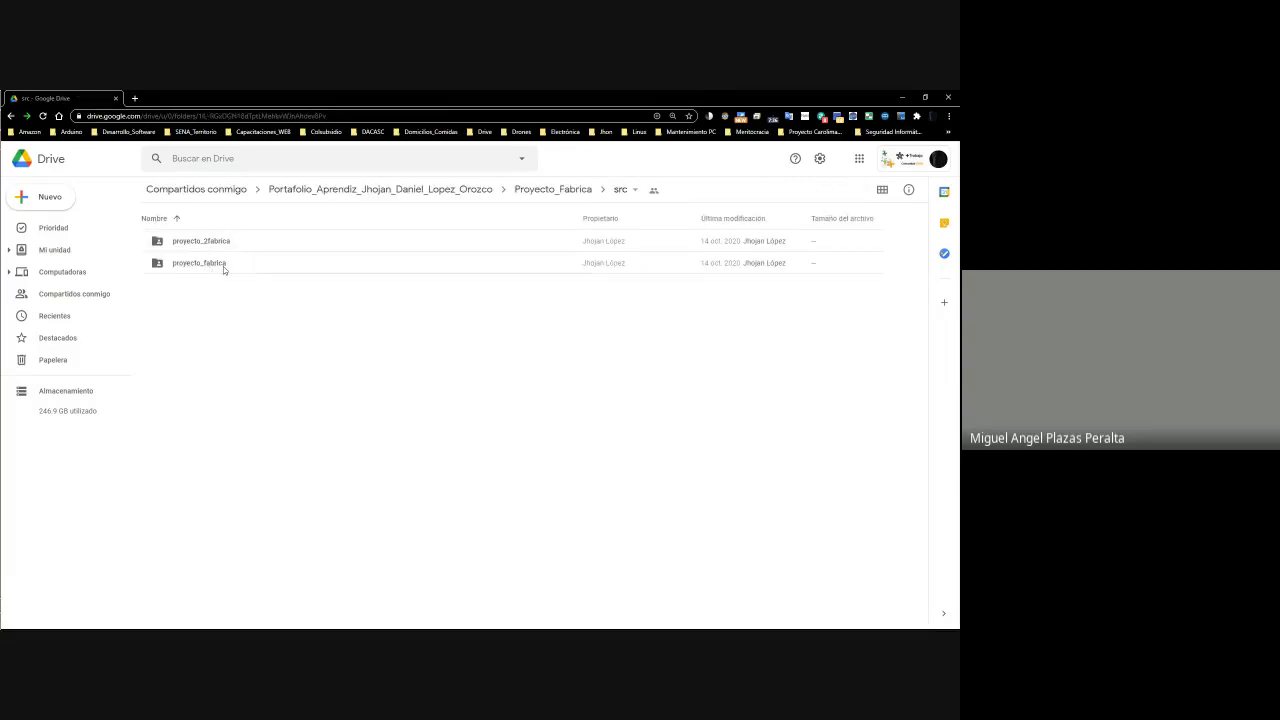
left_click(207, 257)
left_click(205, 244)
left_click(207, 261)
left_click(207, 244)
left_click(211, 264)
left_click(211, 245)
left_click(209, 265)
left_click(211, 248)
left_click(210, 264)
left_click(209, 248)
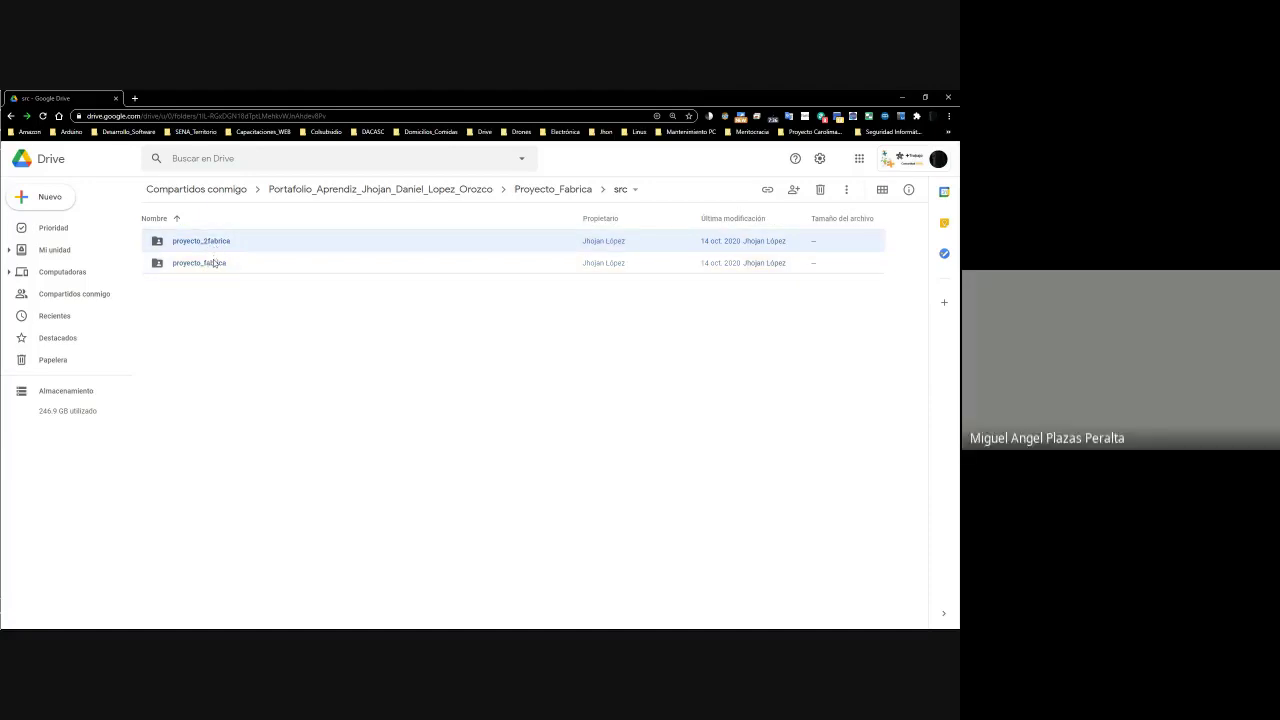
double_click(213, 243)
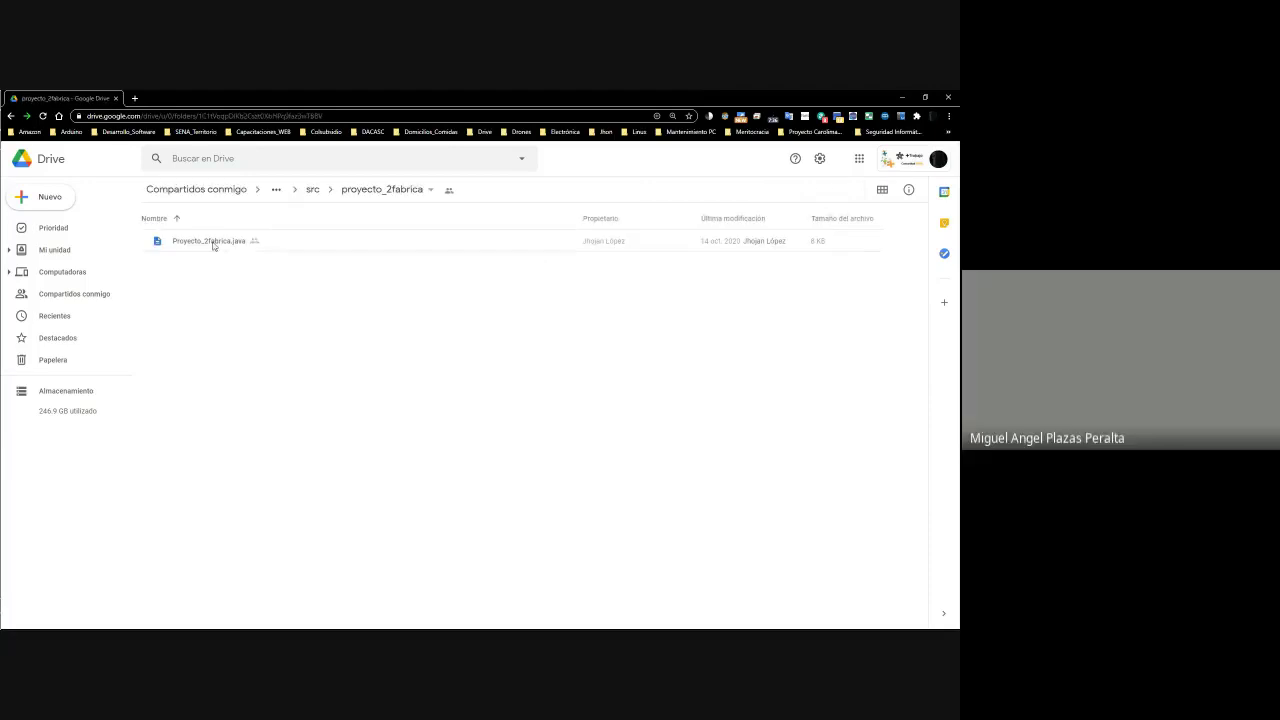
right_click(212, 244)
Open Proyecto_2fabrica.java in Text Editor and scroll through its code, selecting some lines
mouse_move(291, 277)
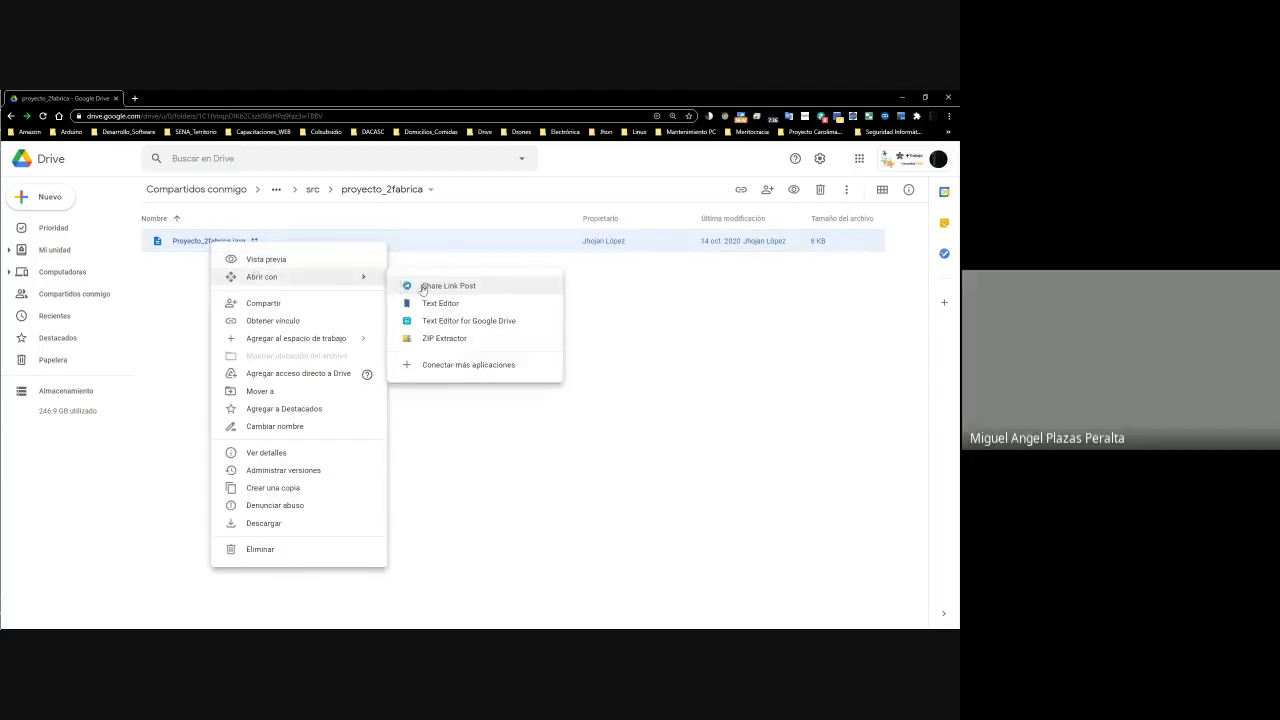
left_click(433, 307)
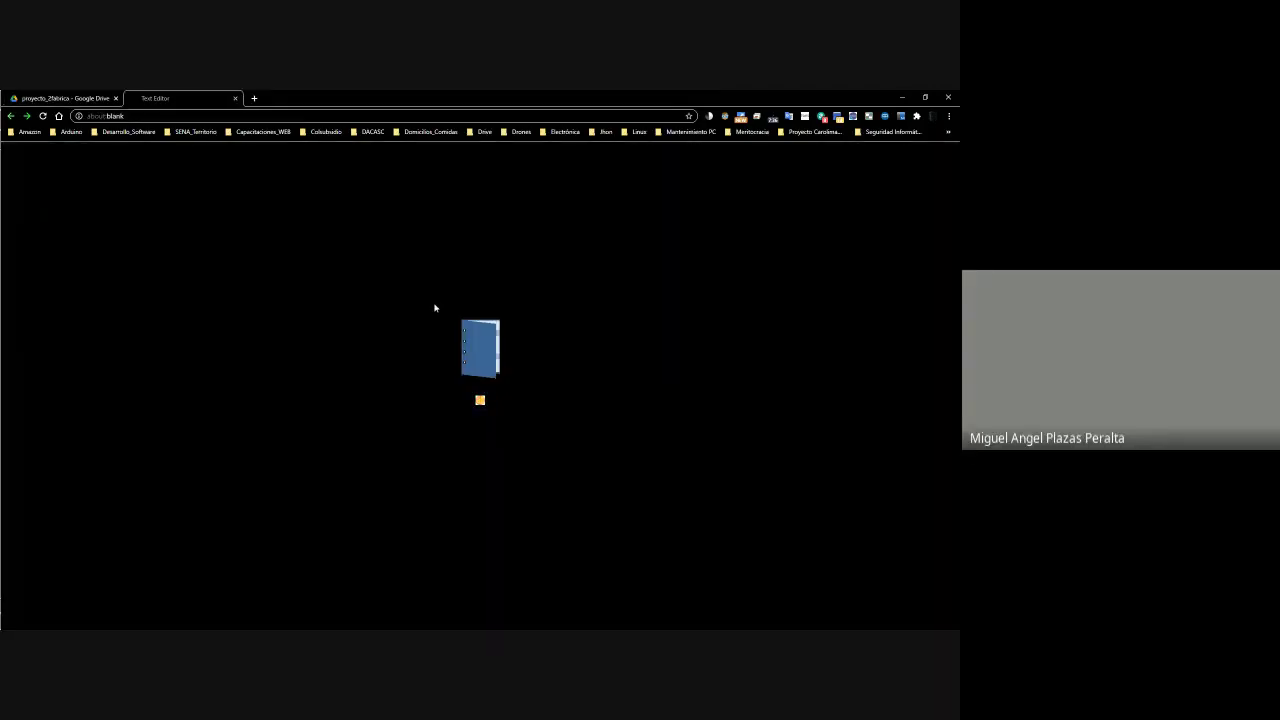
left_click(65, 98)
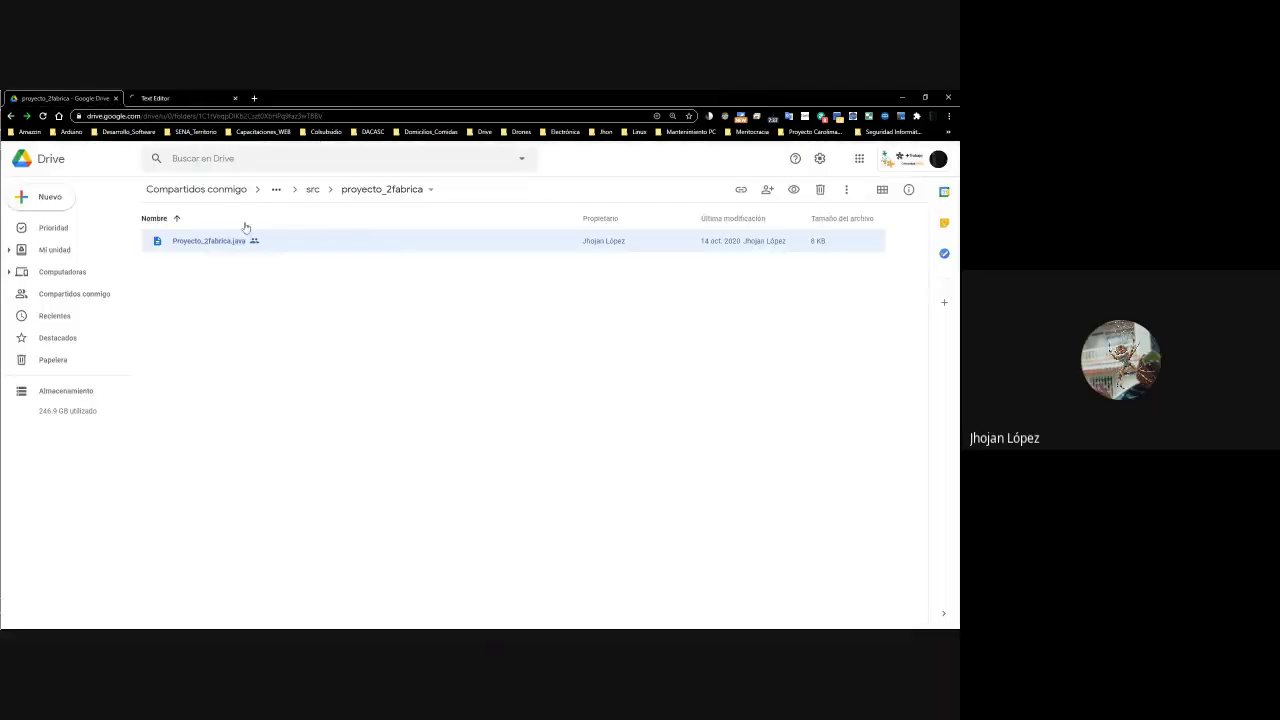
left_click(203, 100)
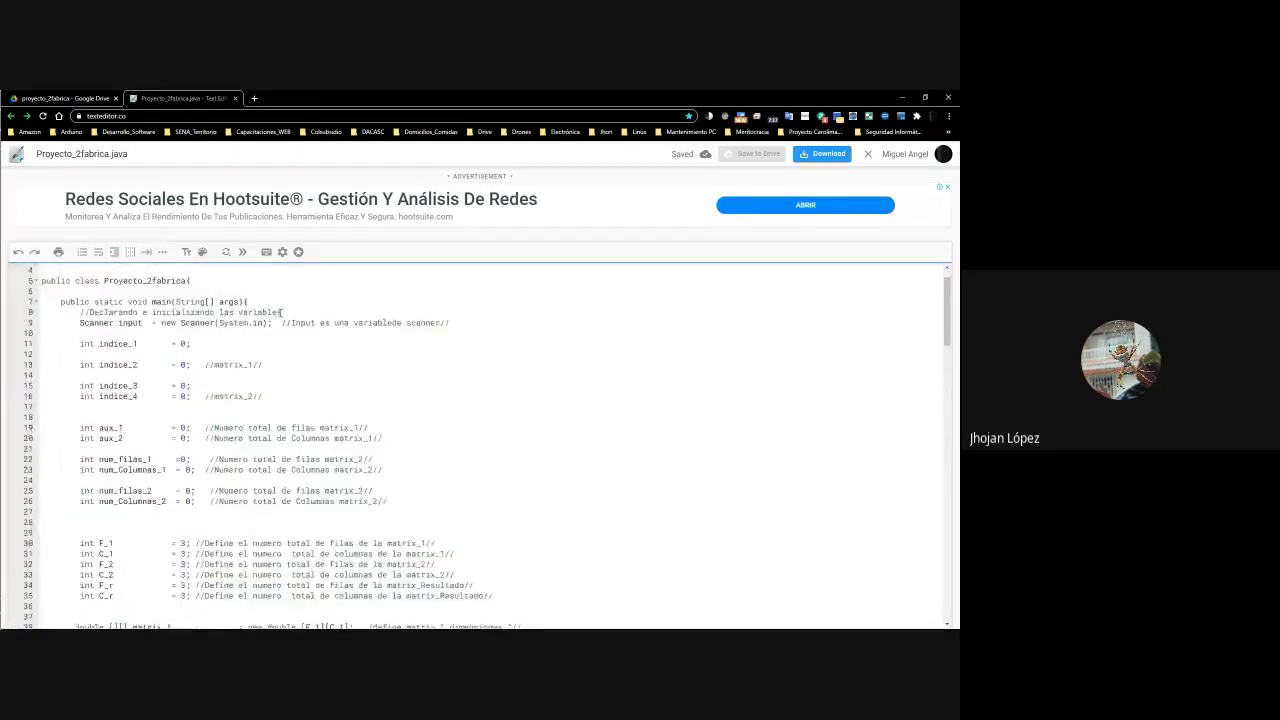
scroll(150, 327, "down", 2)
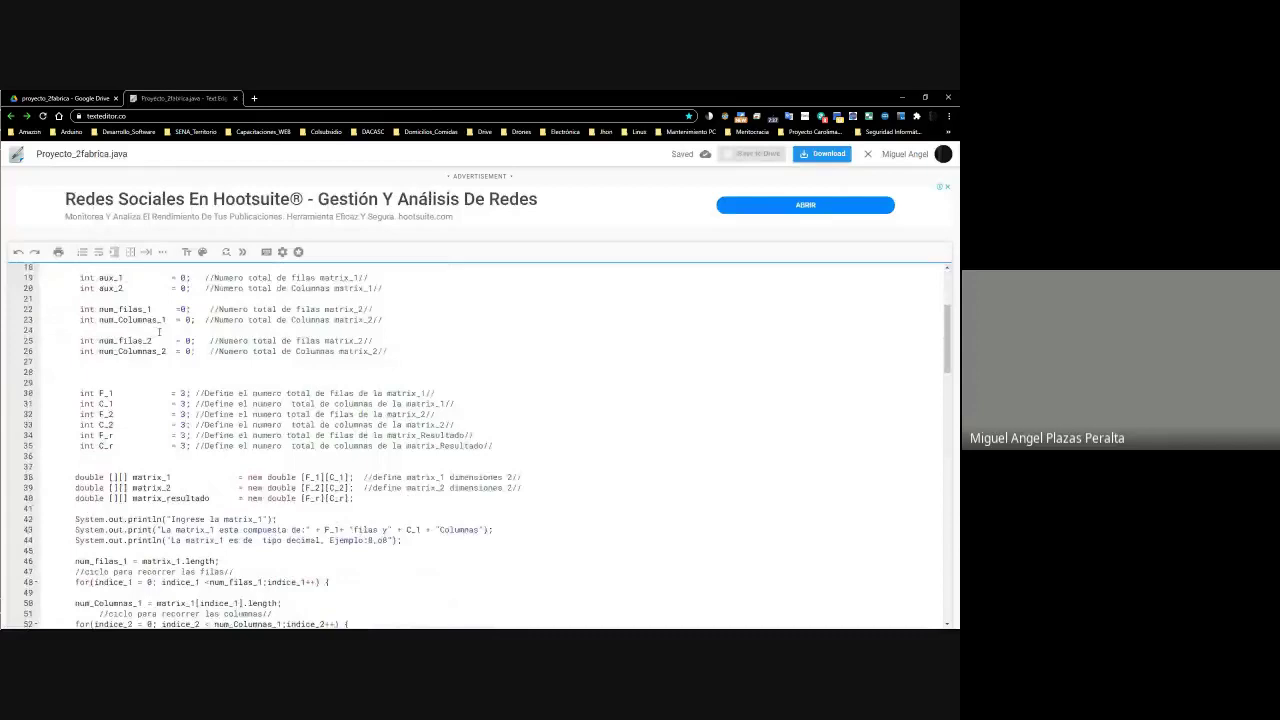
scroll(159, 331, "down", 2)
left_click_drag(78, 536, 95, 245)
Return to the portfolio folder, briefly preview java1.PNG, then minimize Drive to reach the spreadsheet
left_click(108, 97)
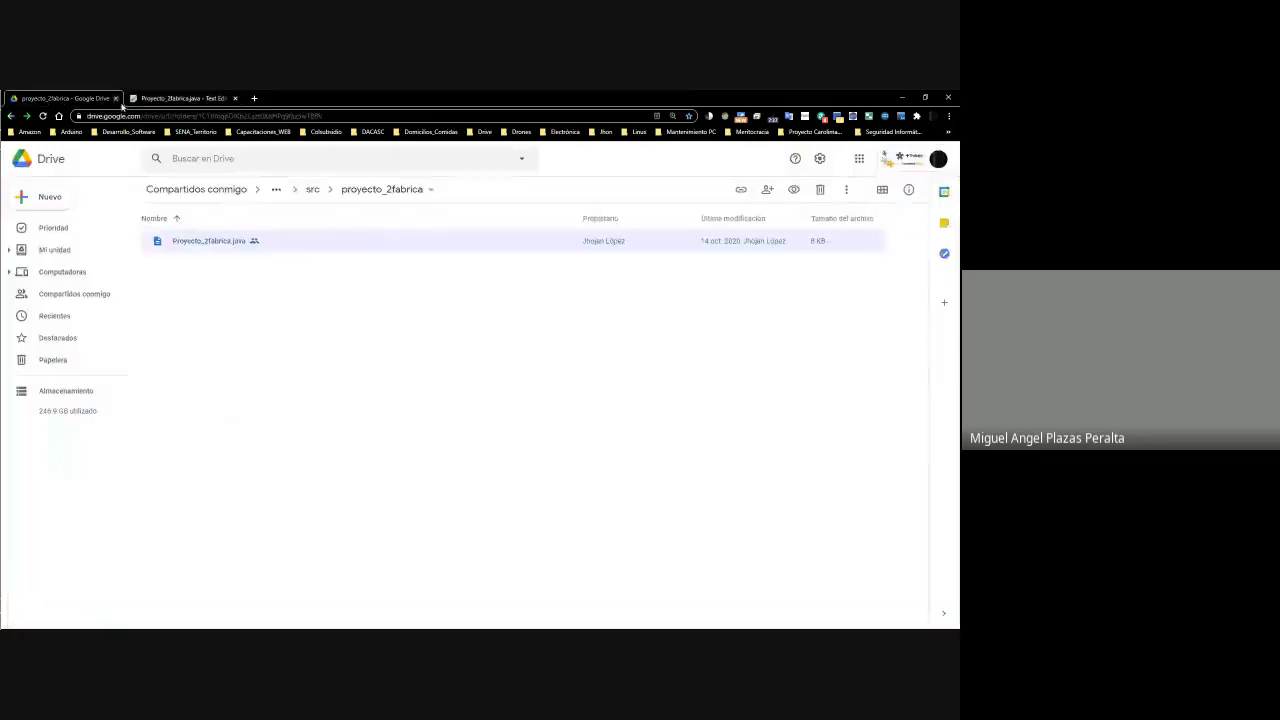
left_click(307, 192)
left_click(326, 193)
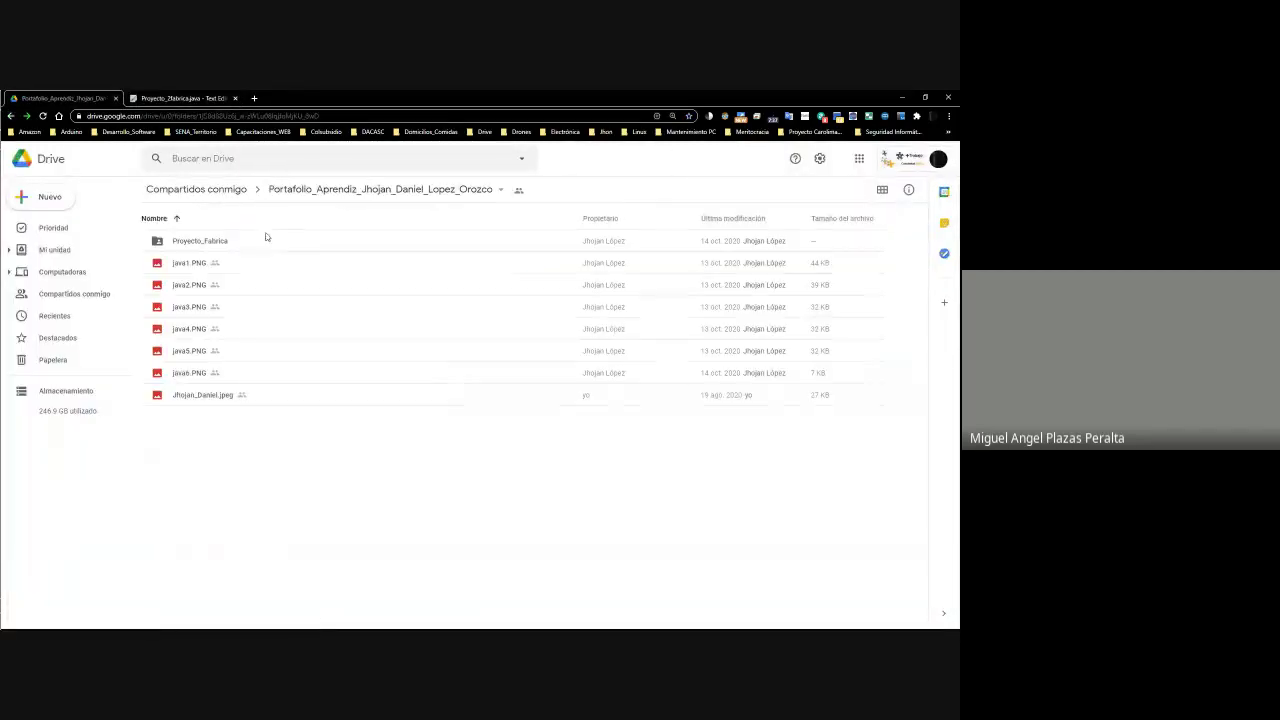
left_click(205, 260)
right_click(197, 259)
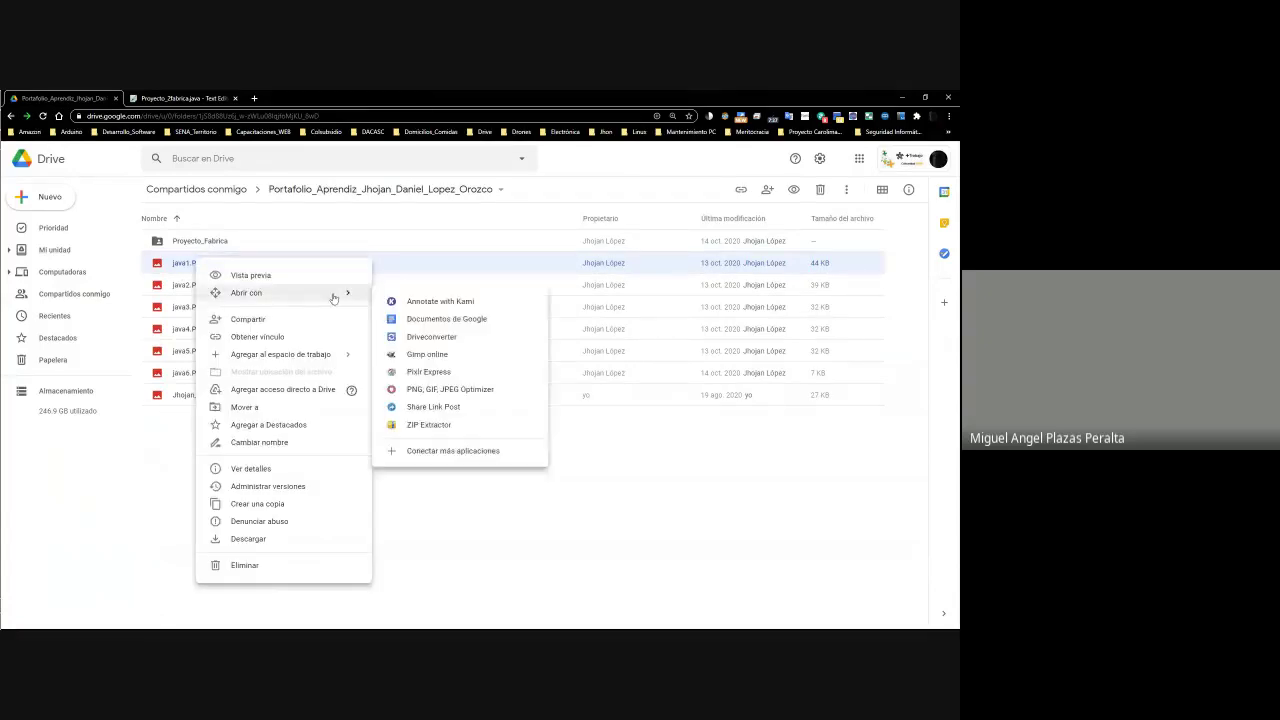
left_click(250, 275)
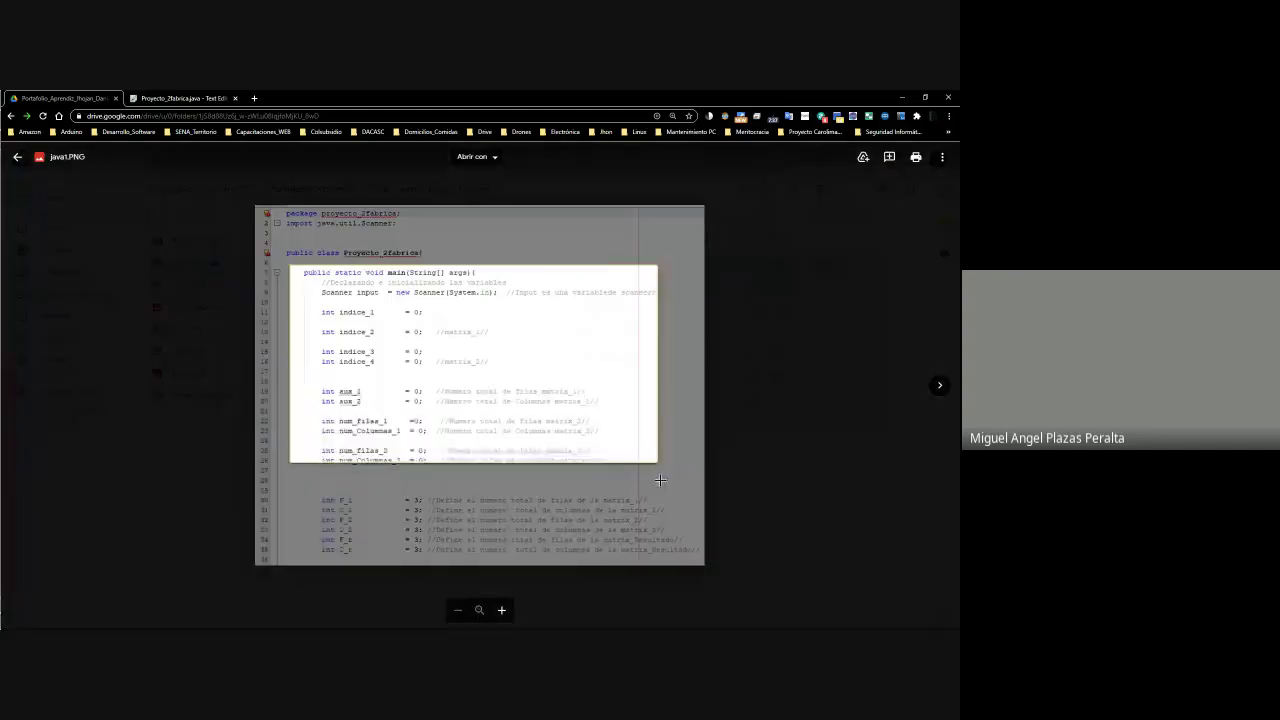
left_click(797, 526)
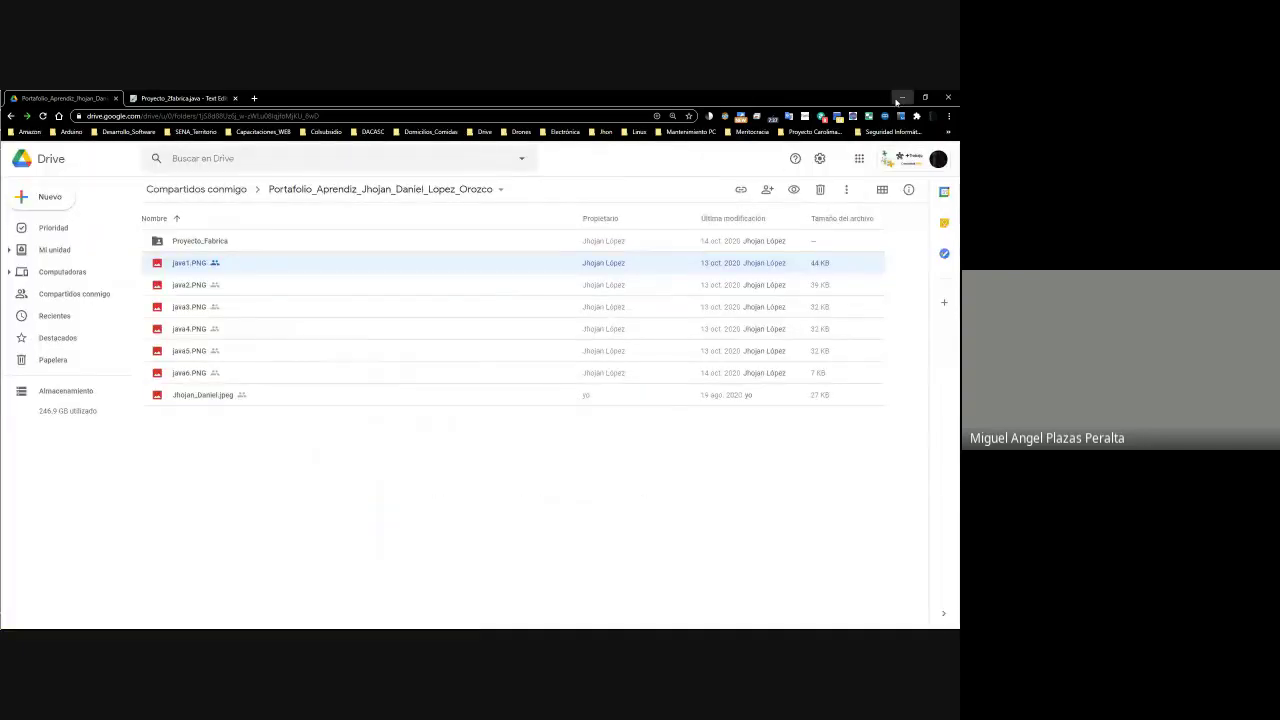
left_click(901, 98)
Enter 82 in cell J16 for Actividad 1, then move along row 16 to K16
left_click(924, 98)
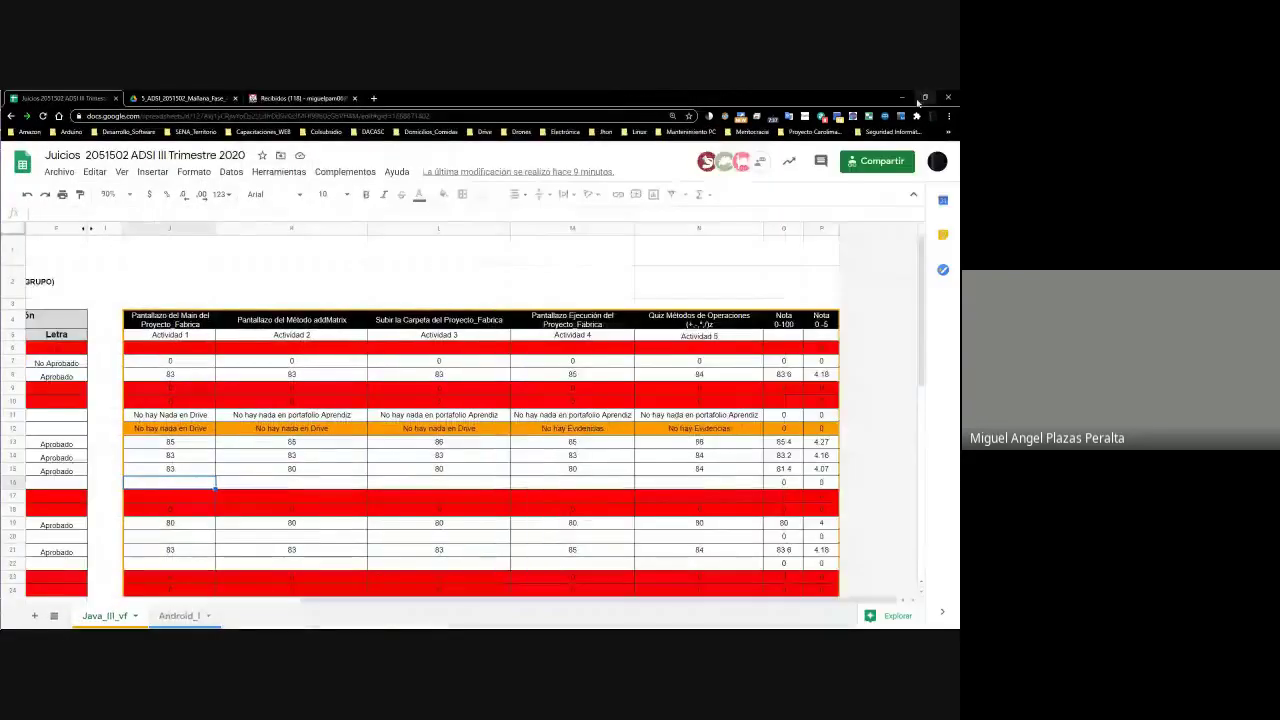
left_click(246, 484)
left_click(179, 483)
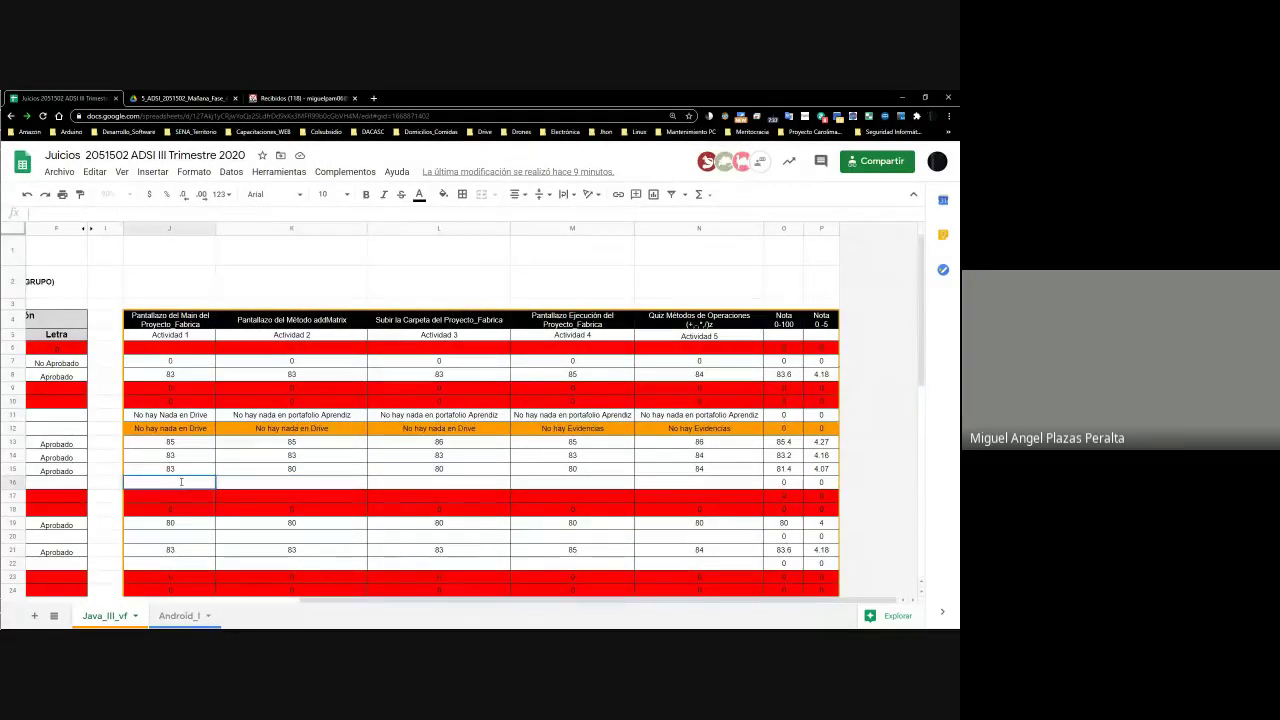
type("82")
key("Return")
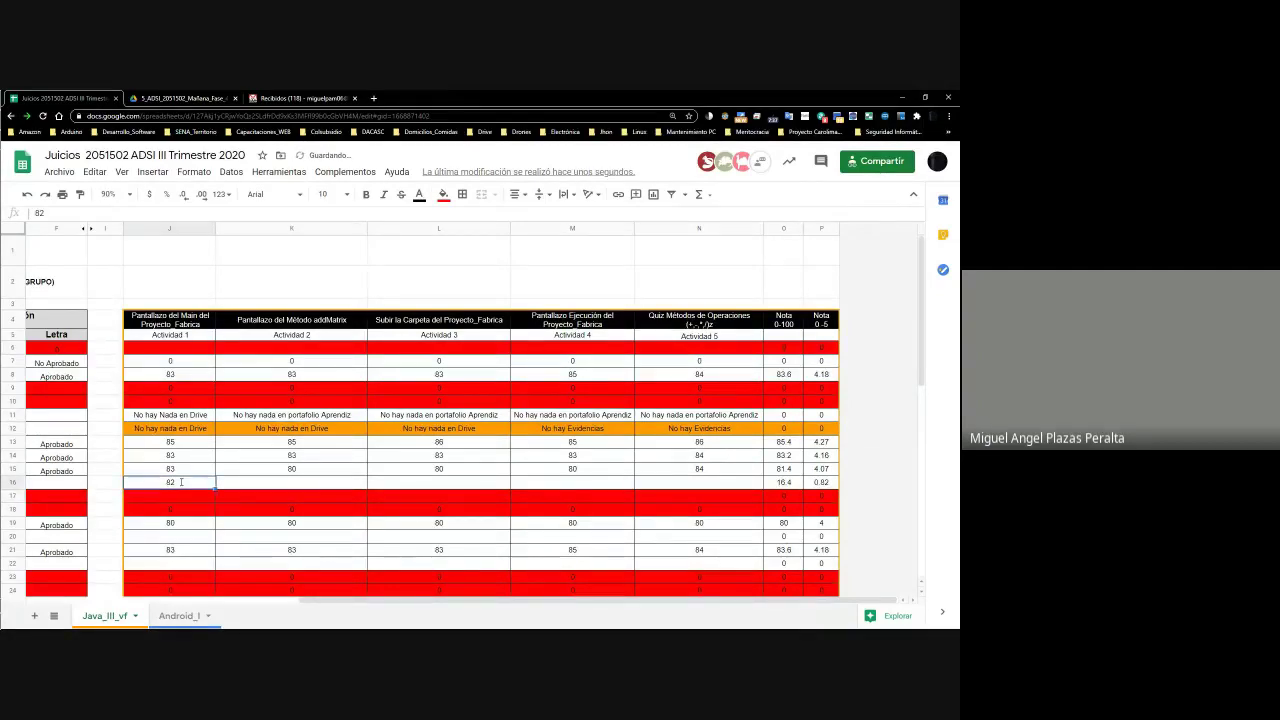
key("Up")
key("Right")
key("Right")
key("Right")
key("Right")
key("Right")
key("Right")
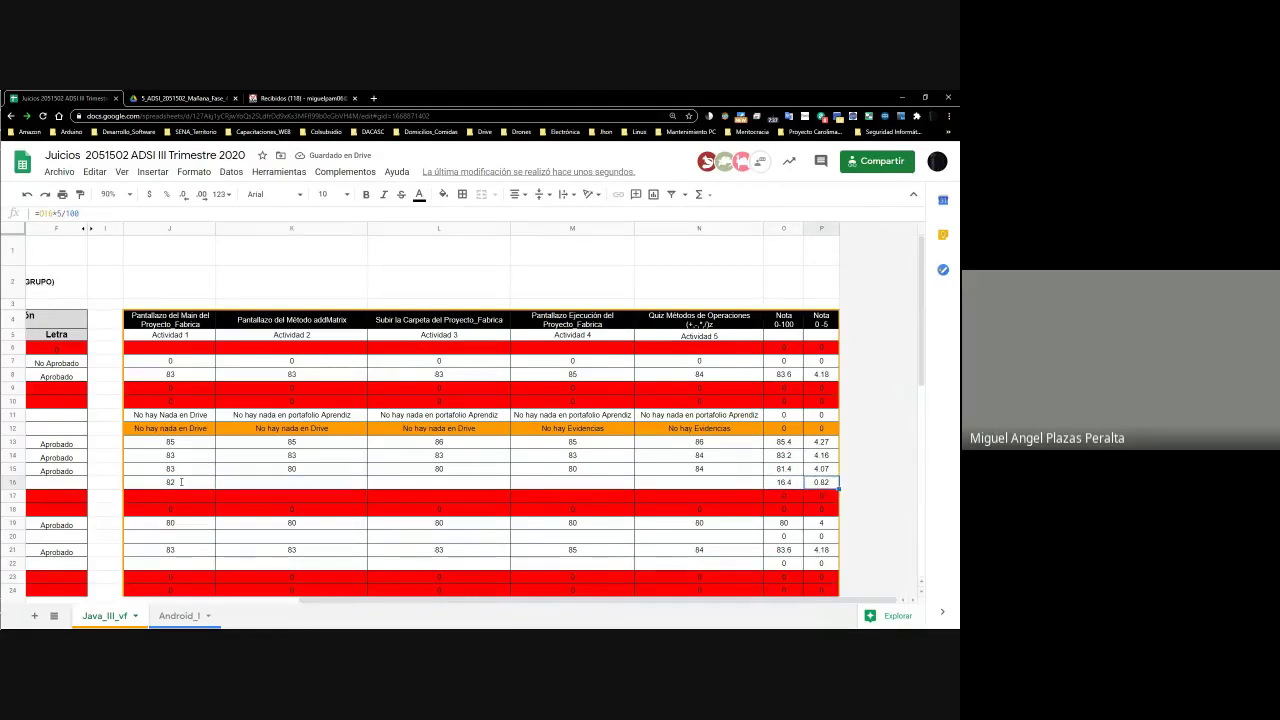
key("Left")
key("Left")
key("Left")
key("Left")
key("Right")
key("Right")
key("Left")
key("Left")
key("Left")
key("Left")
key("Left")
key("Left")
key("Left")
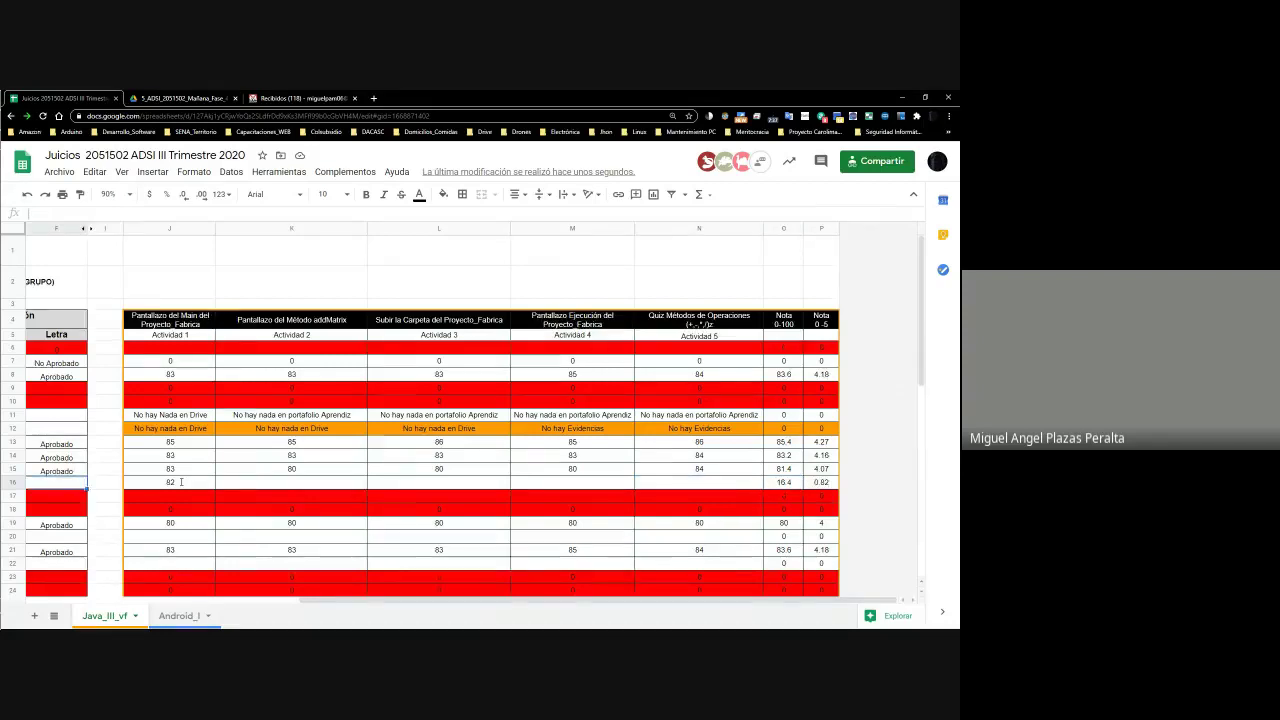
key("Right")
key("Right")
key("Right")
key("Right")
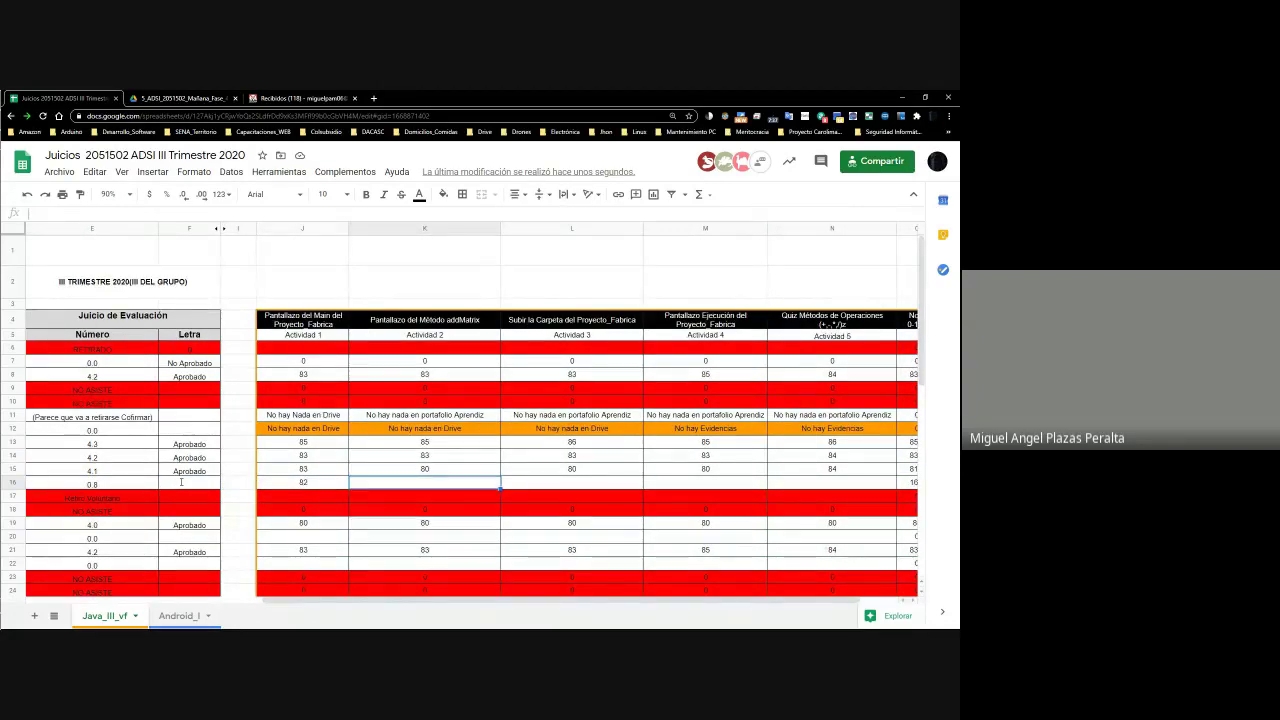
Switch to the student's portfolio folder window and preview java2.PNG
left_click(147, 97)
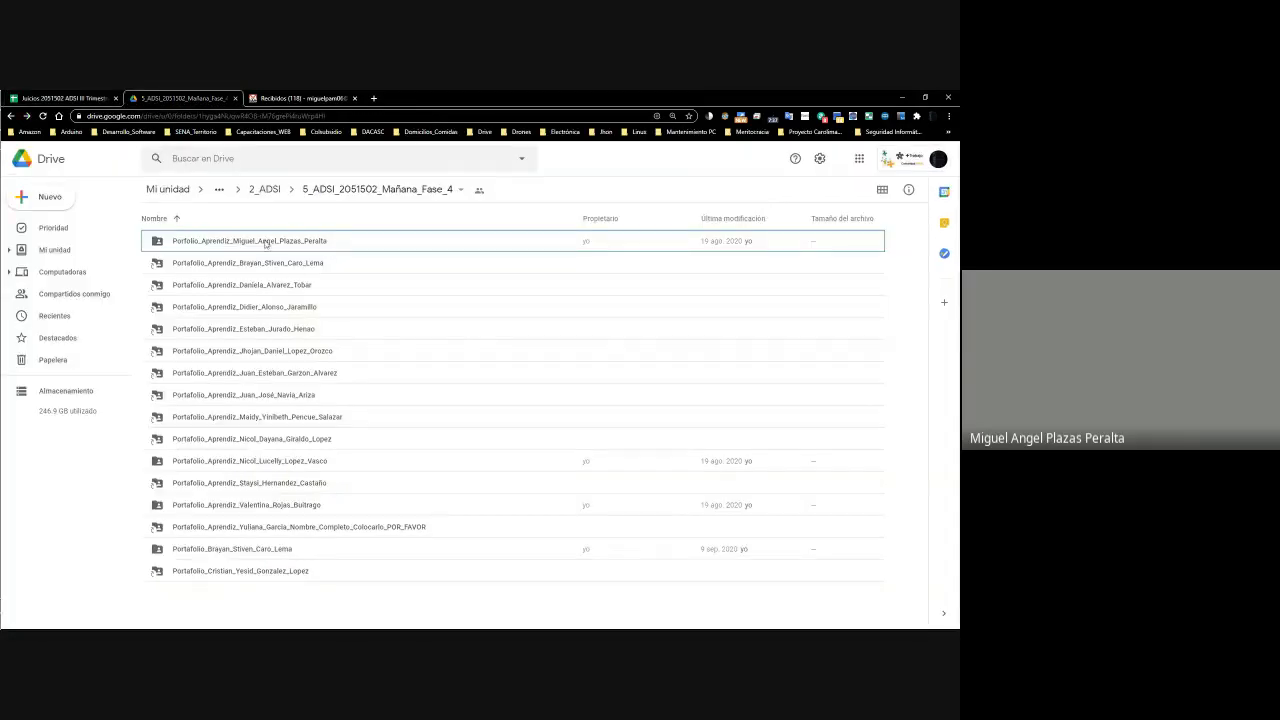
left_click(62, 97)
left_click(180, 97)
left_click(68, 95)
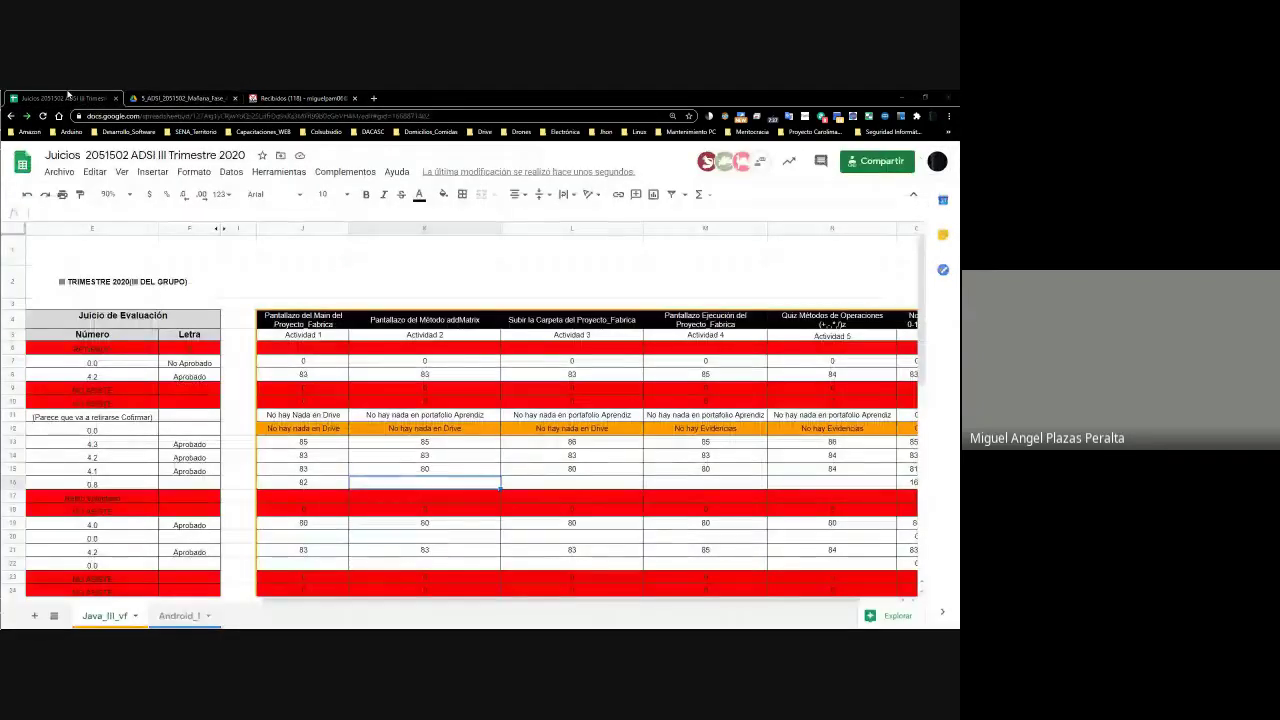
key("alt+Tab")
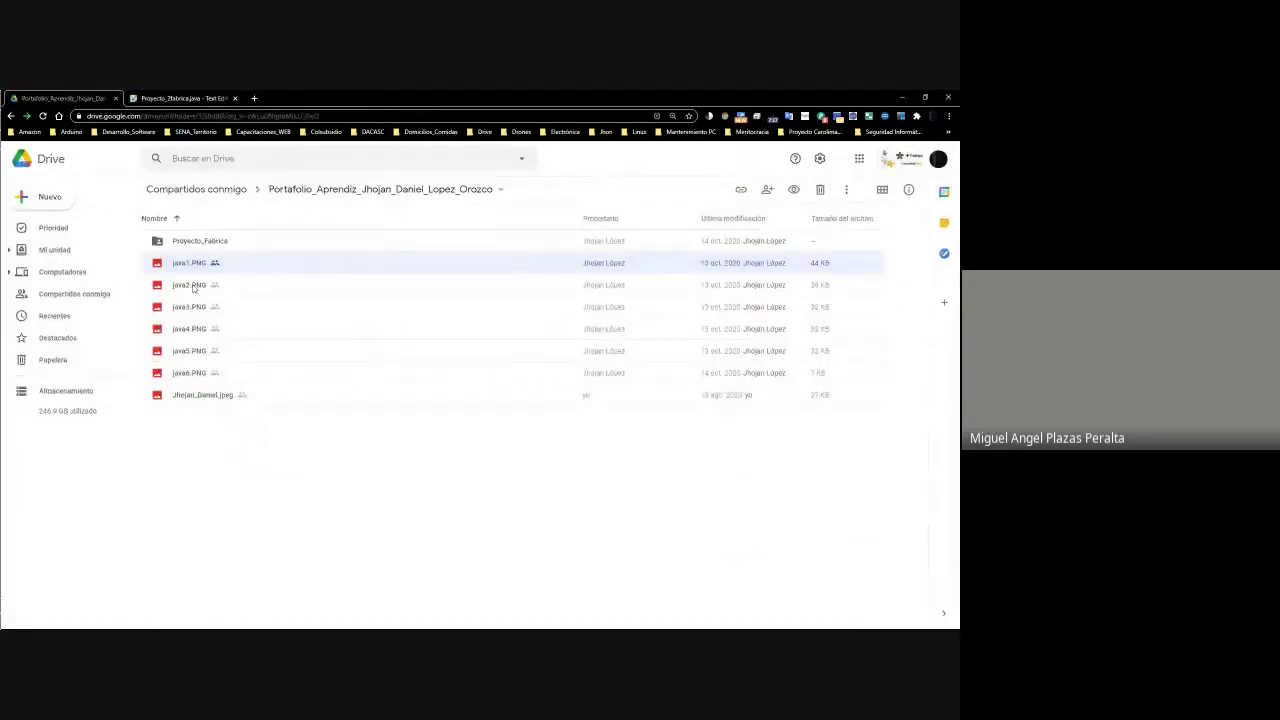
right_click(196, 287)
left_click(240, 300)
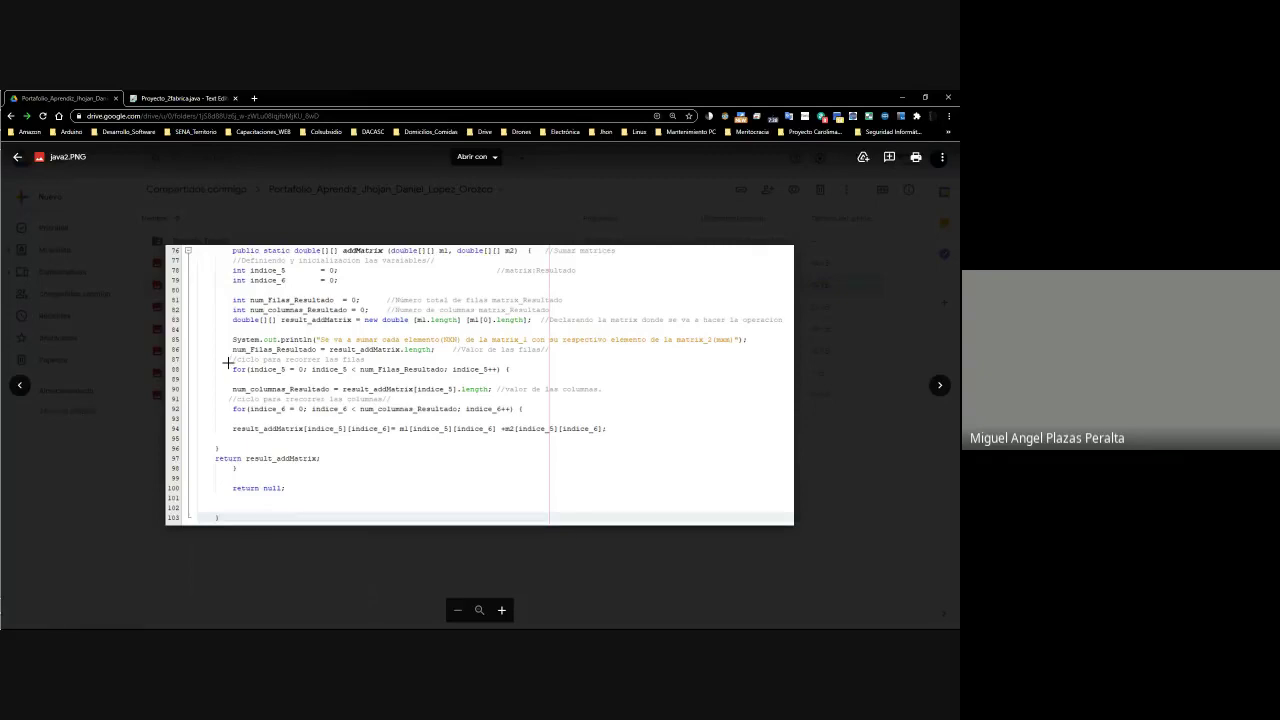
Mark code lines 87–92 for a comment, cancel it, and close the java2.PNG preview
left_click_drag(290, 366, 628, 404)
left_click(595, 430)
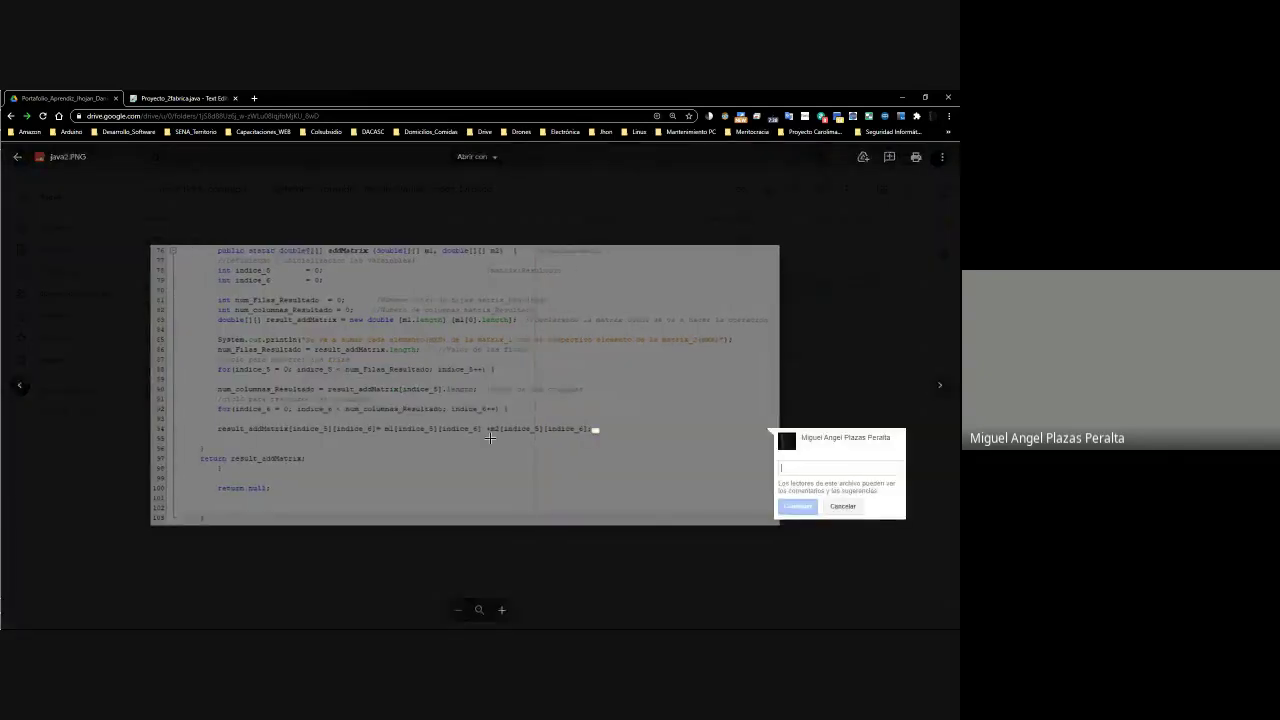
left_click(349, 391)
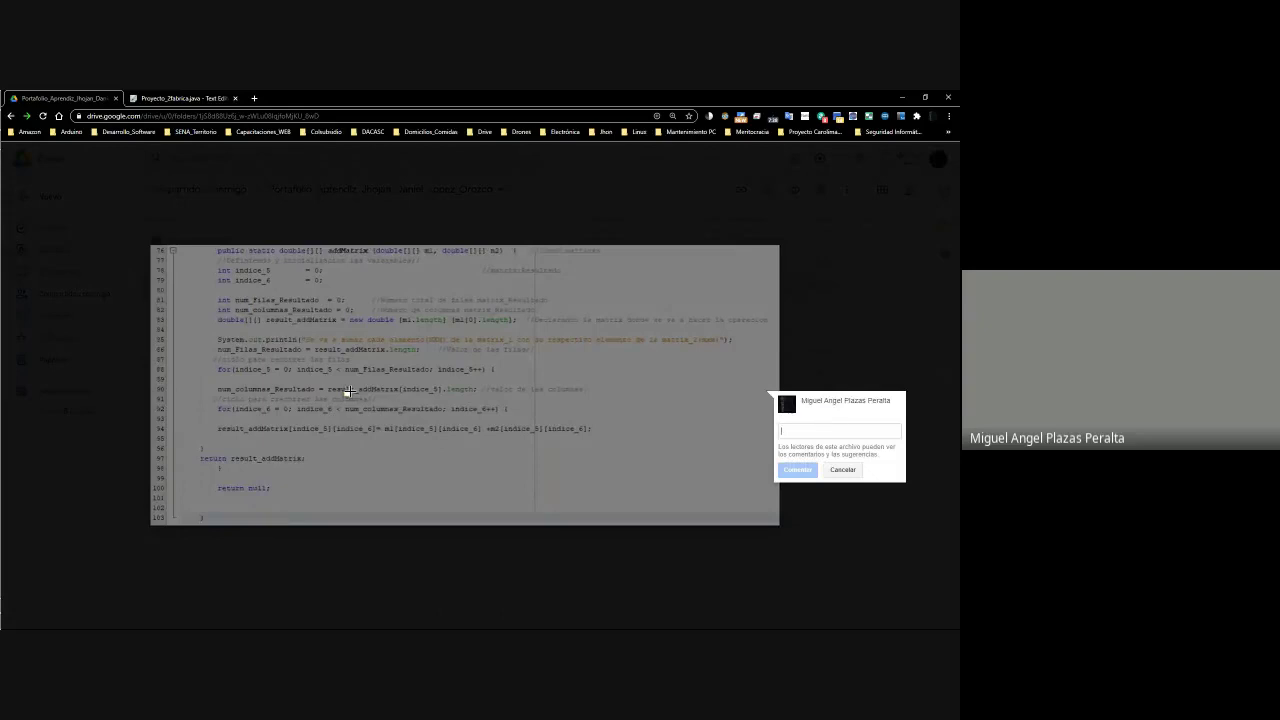
key("Escape")
left_click_drag(225, 366, 757, 391)
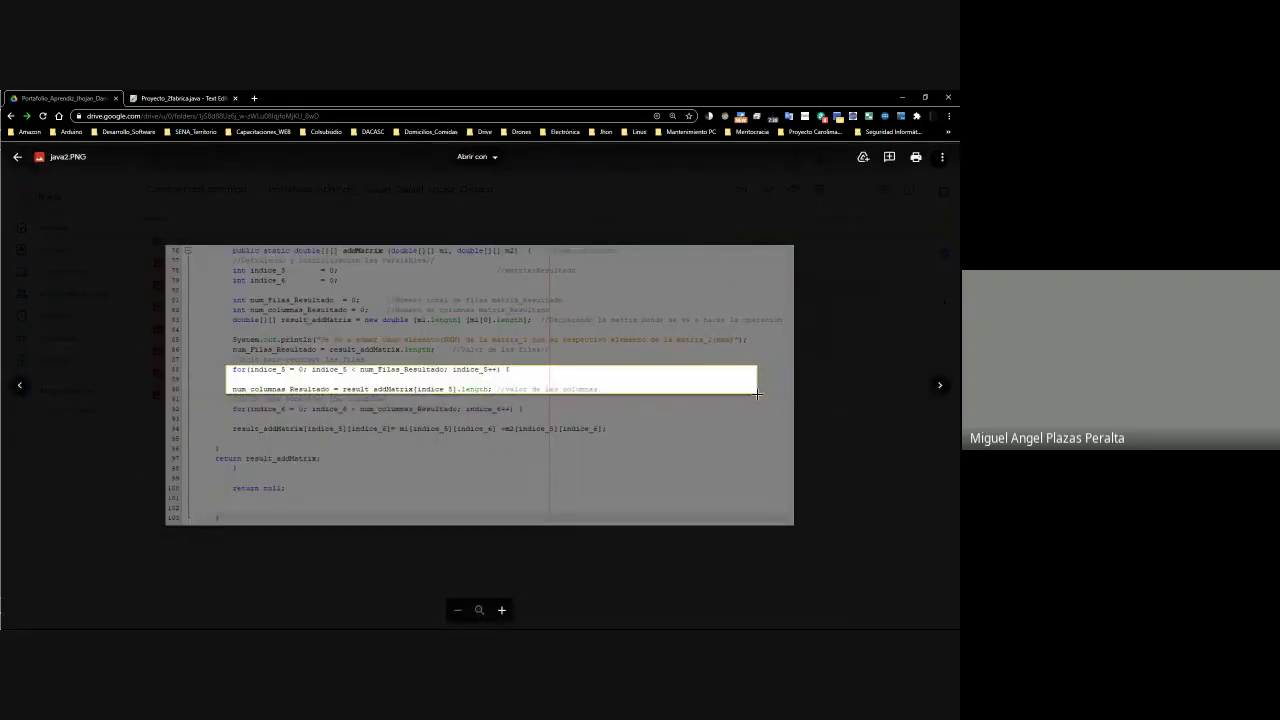
left_click_drag(214, 399, 564, 417)
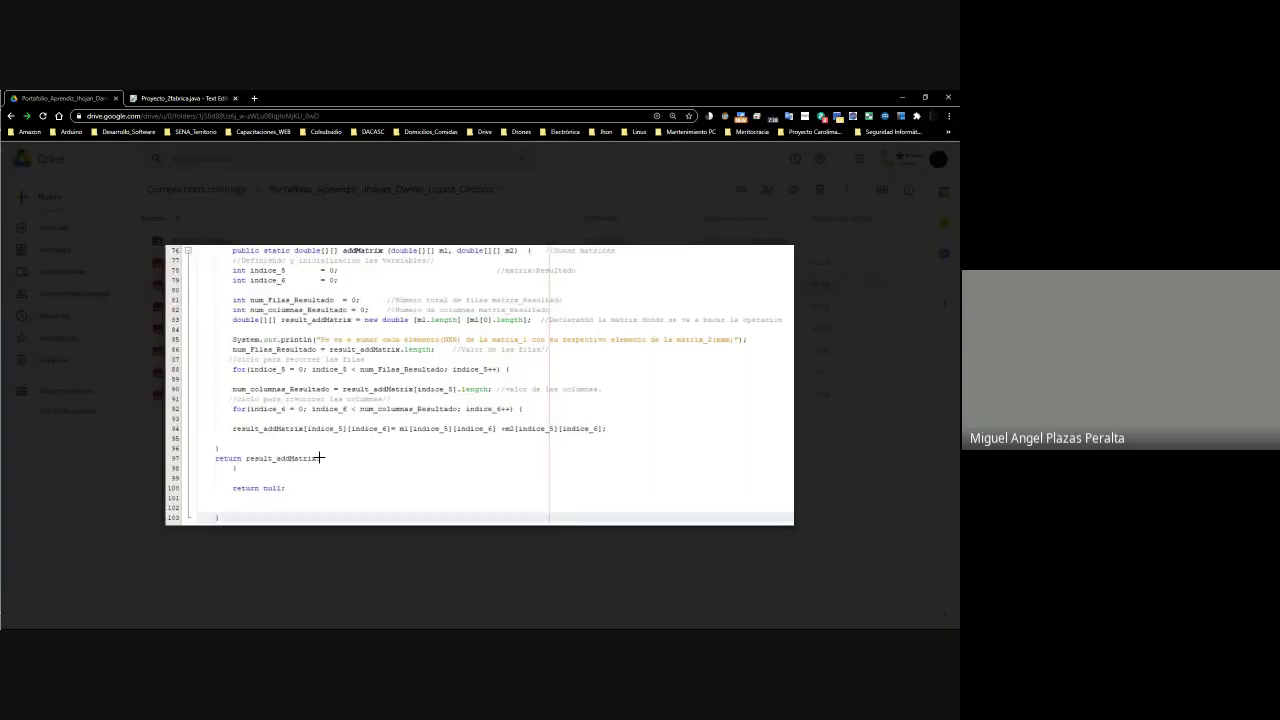
left_click(857, 371)
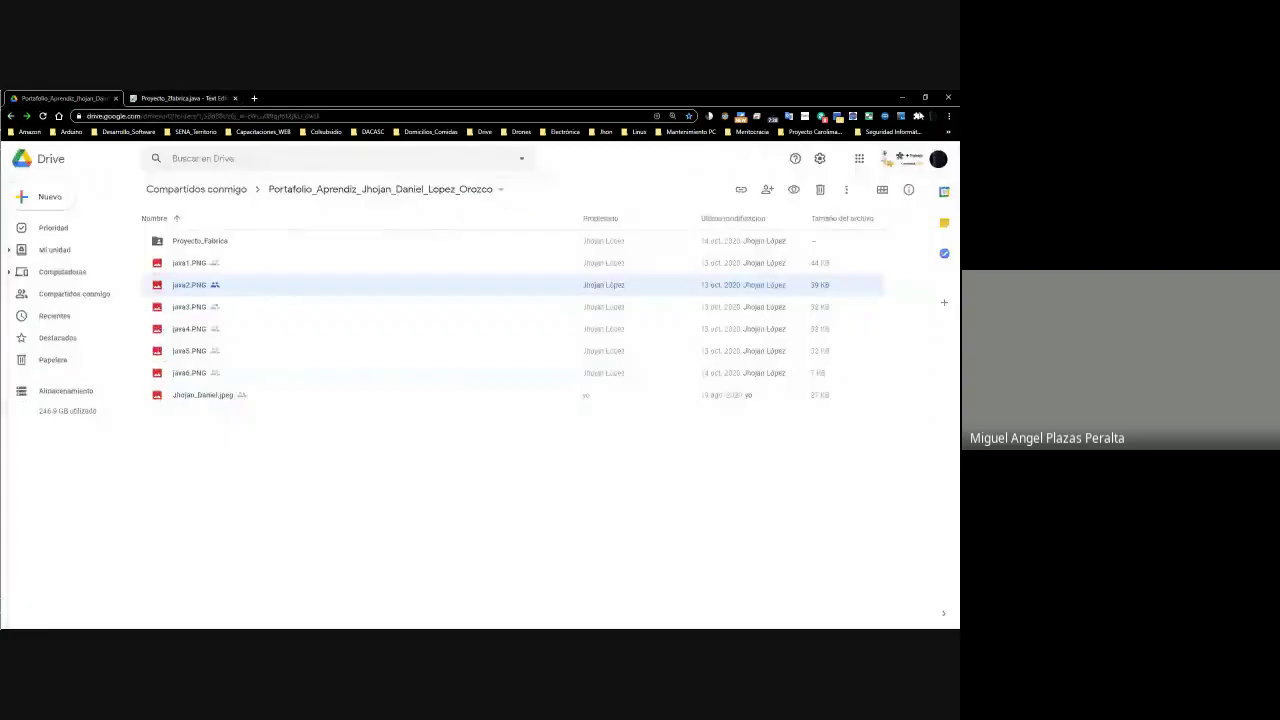
Scroll through Proyecto_2fabrica.java down to the addMatrix method, then minimize to return to Sheets
left_click(185, 98)
scroll(291, 398, "down", 4)
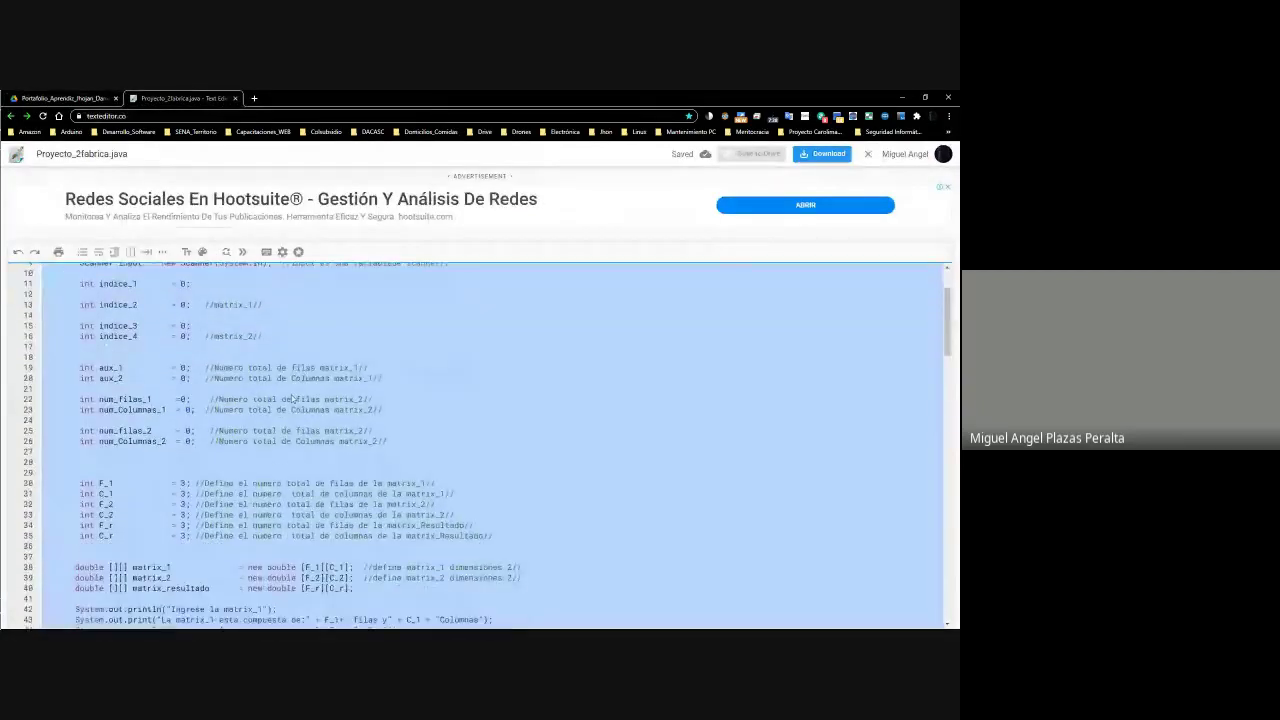
scroll(290, 398, "down", 3)
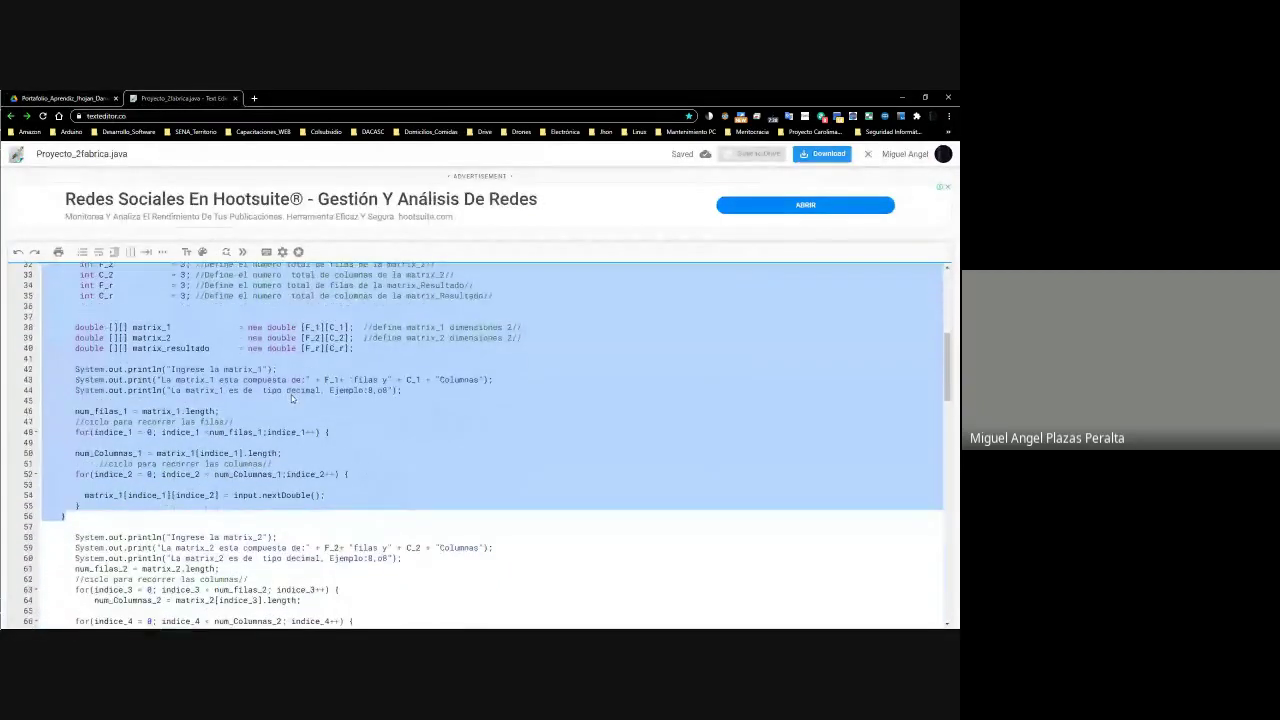
left_click(190, 515)
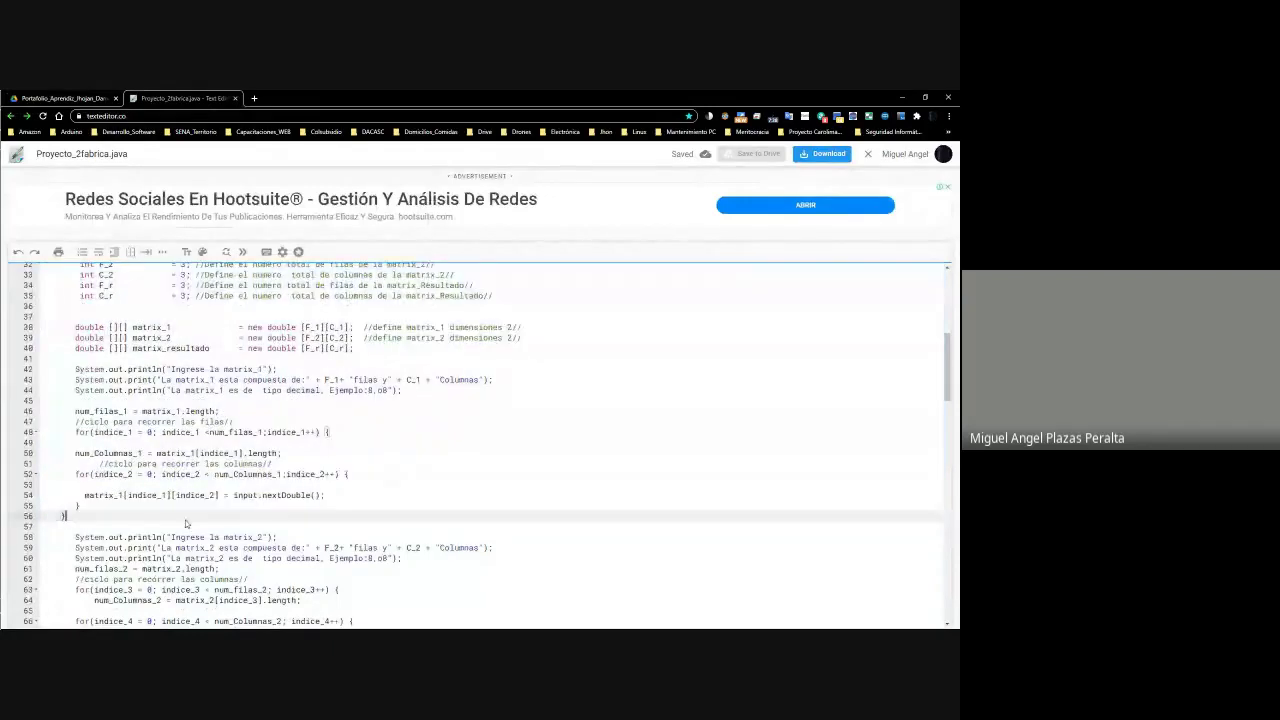
scroll(190, 513, "down", 5)
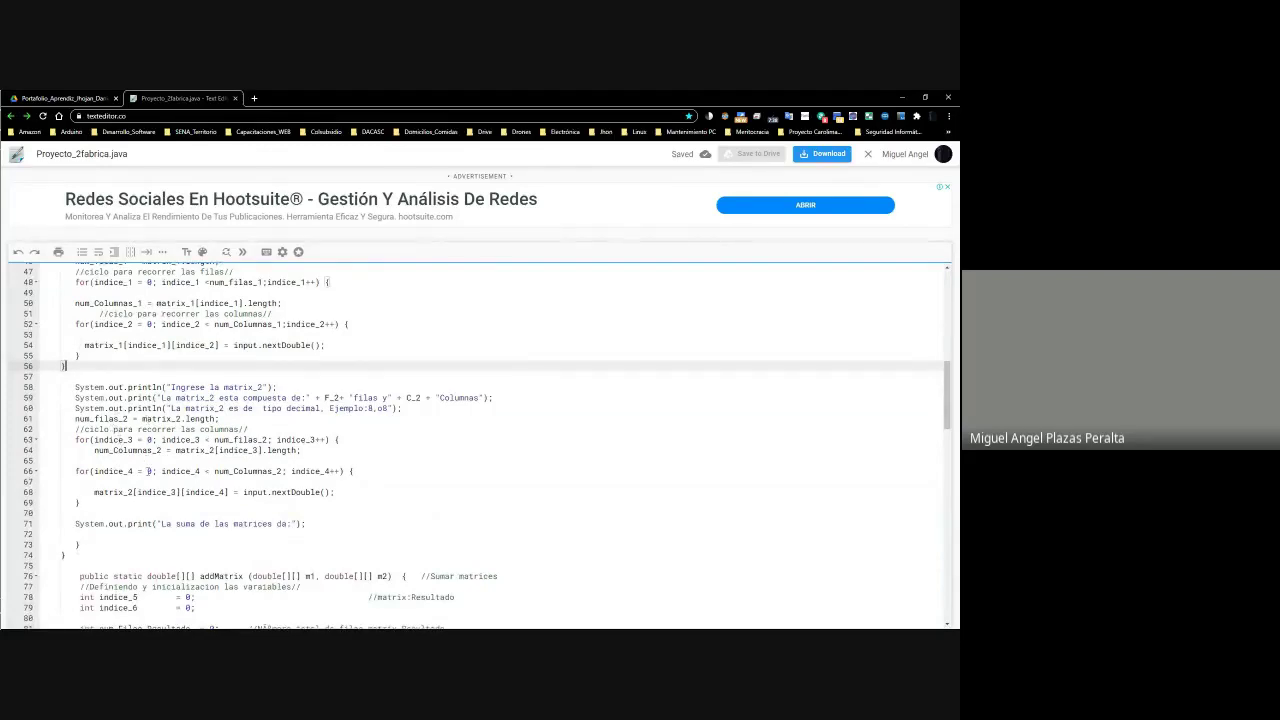
scroll(147, 459, "down", 2)
scroll(147, 471, "down", 3)
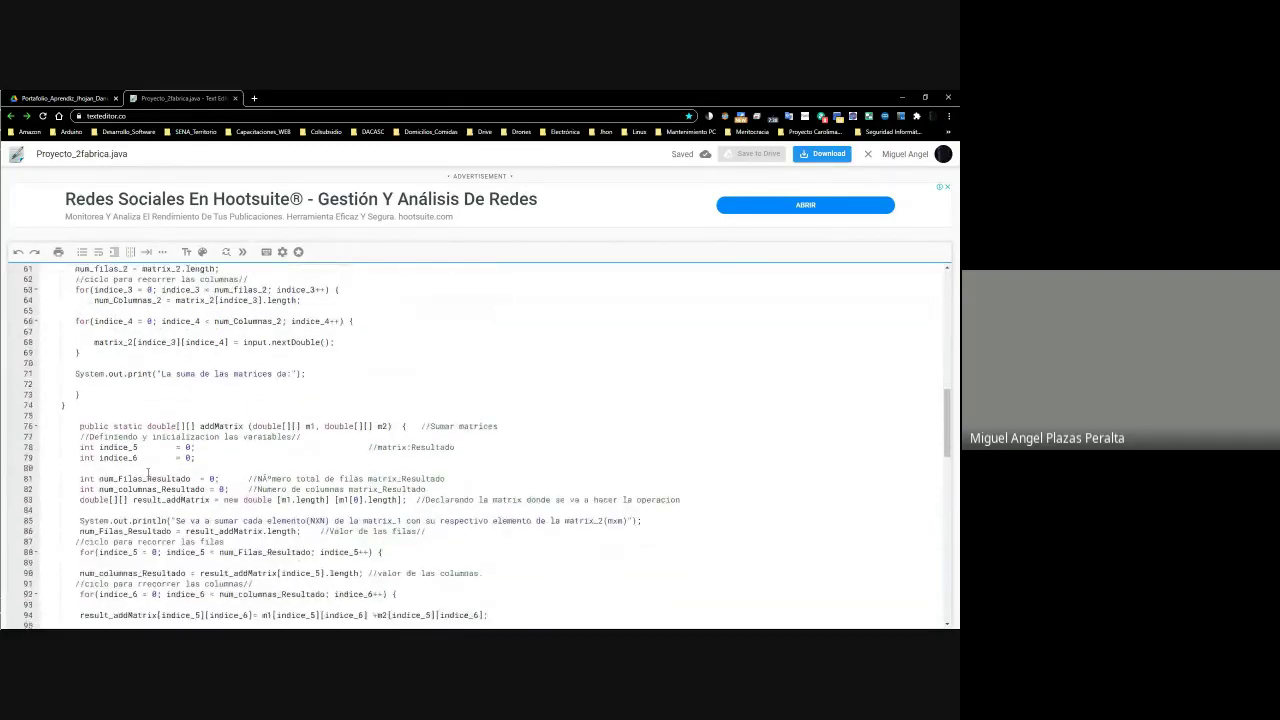
scroll(237, 420, "down", 1)
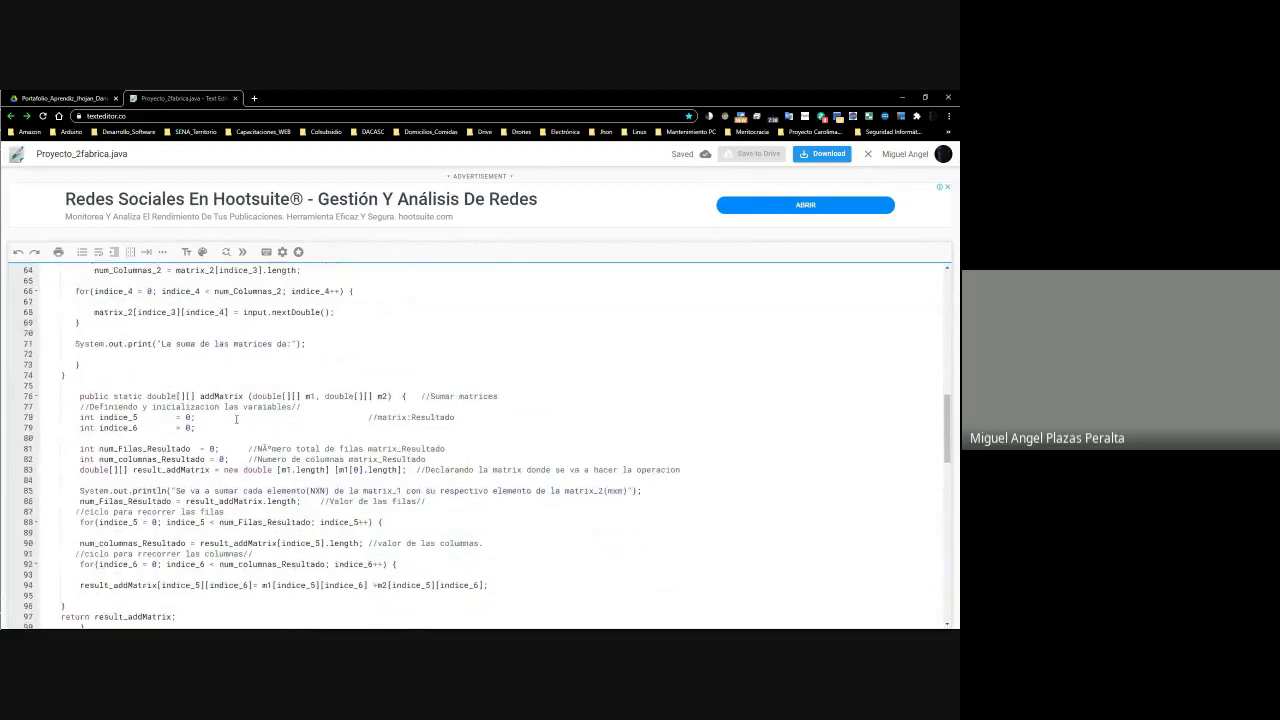
scroll(107, 396, "down", 3)
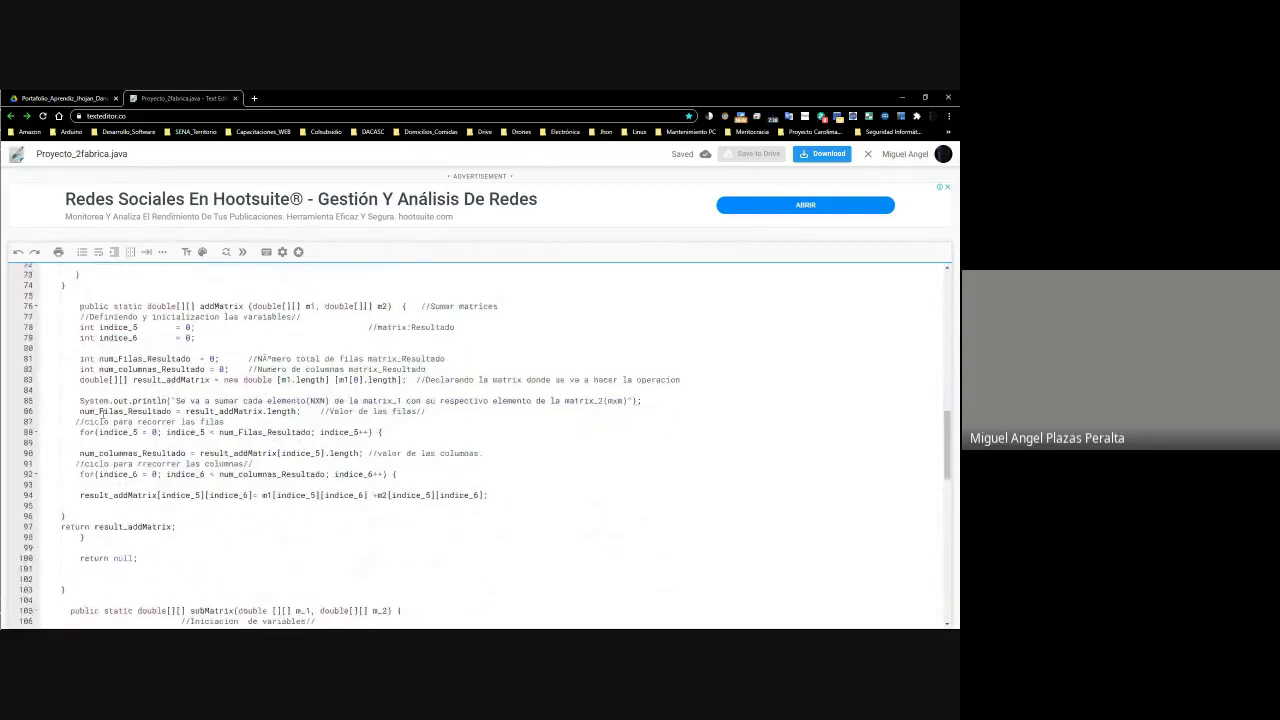
scroll(102, 413, "down", 1)
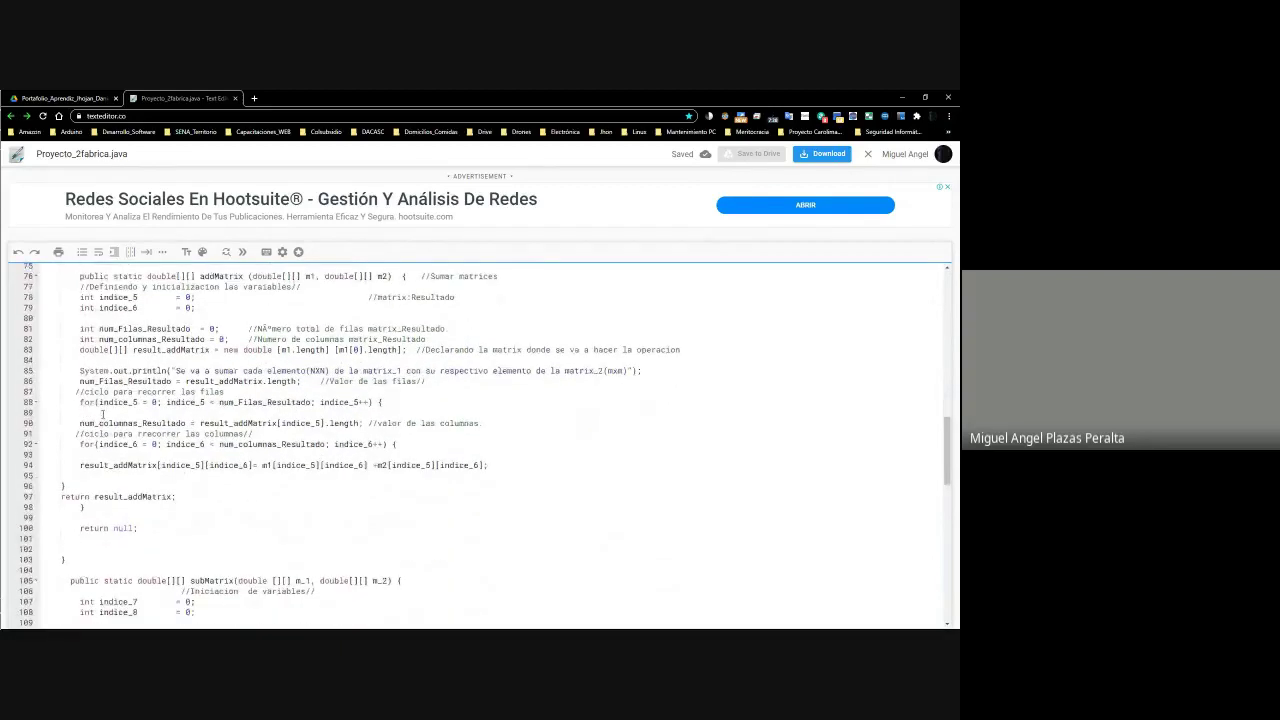
scroll(102, 413, "down", 1)
scroll(101, 413, "up", 9)
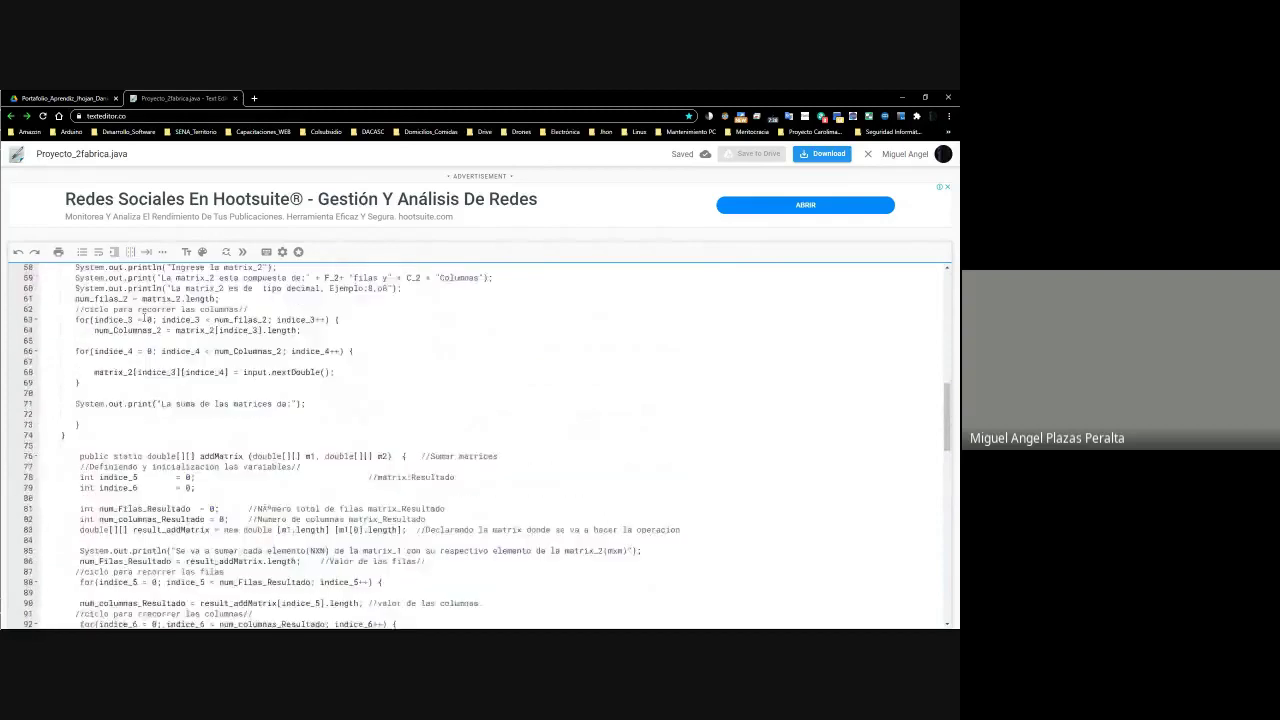
left_click(900, 97)
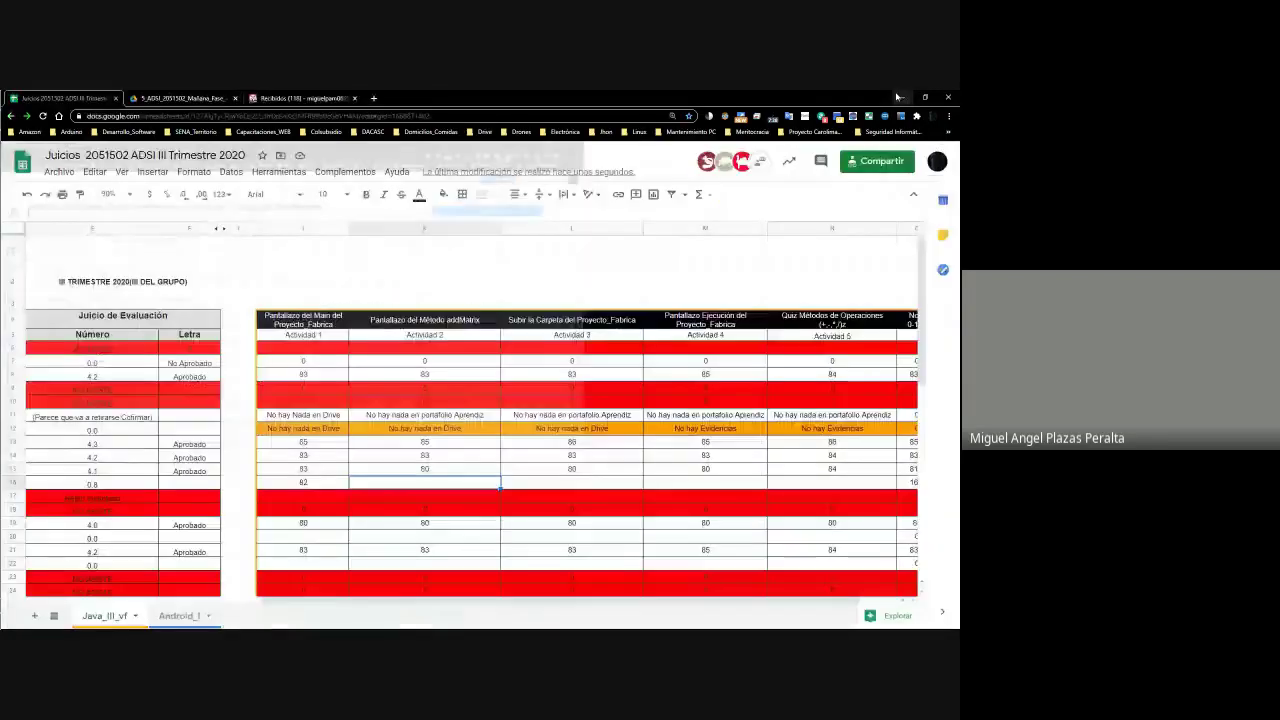
Enter 83 in cell K16 for Actividad 2, select the Actividad 3 cell, and switch to the Java code window
double_click(440, 484)
type("83")
key("Return")
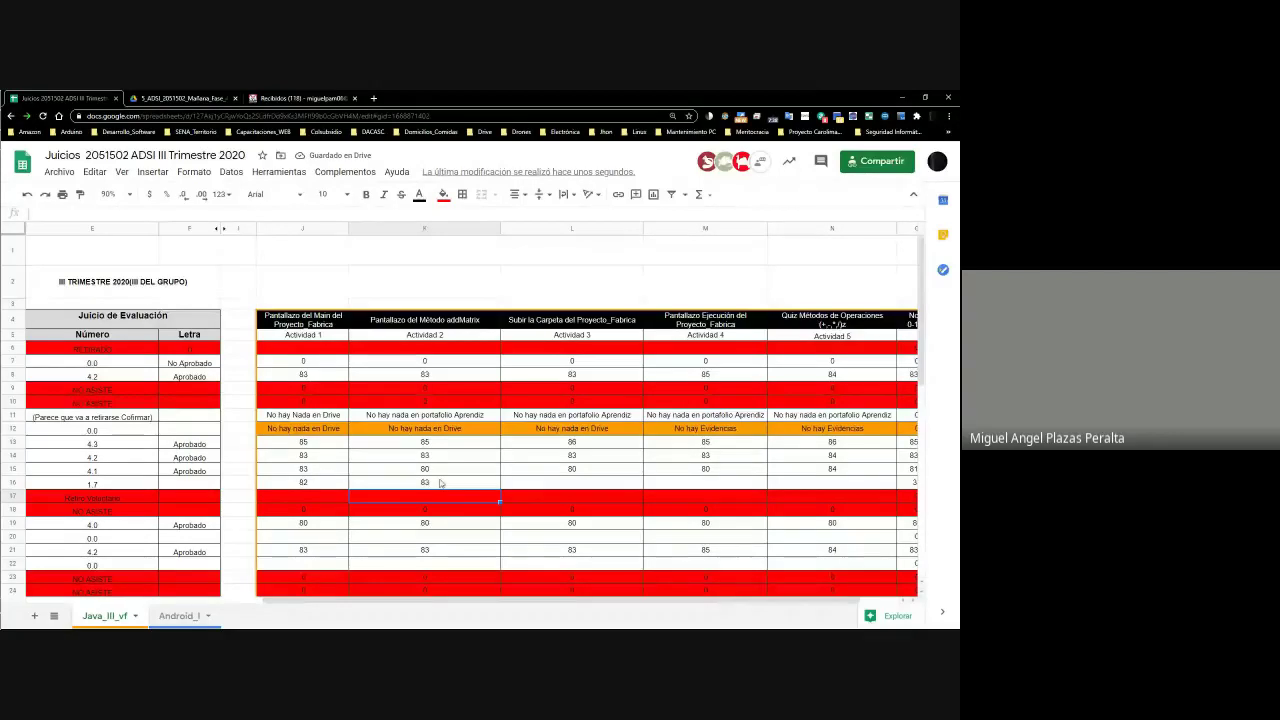
left_click_drag(524, 600, 581, 604)
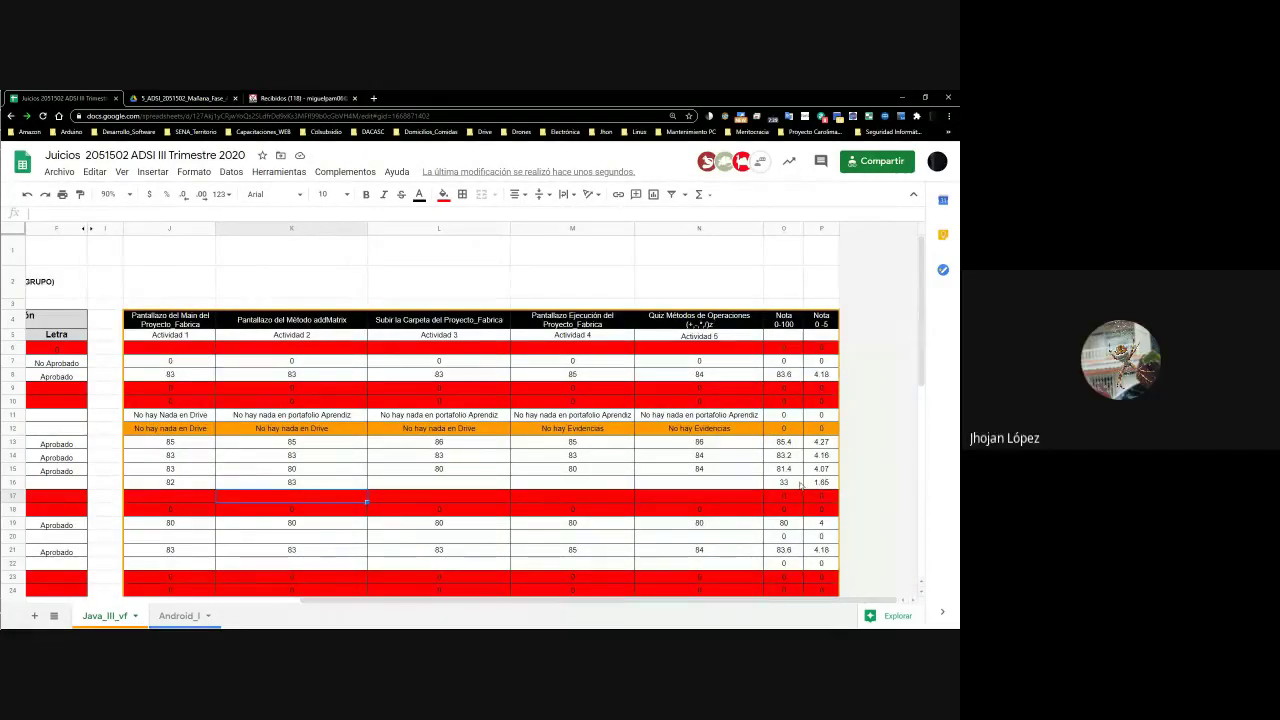
left_click(441, 481)
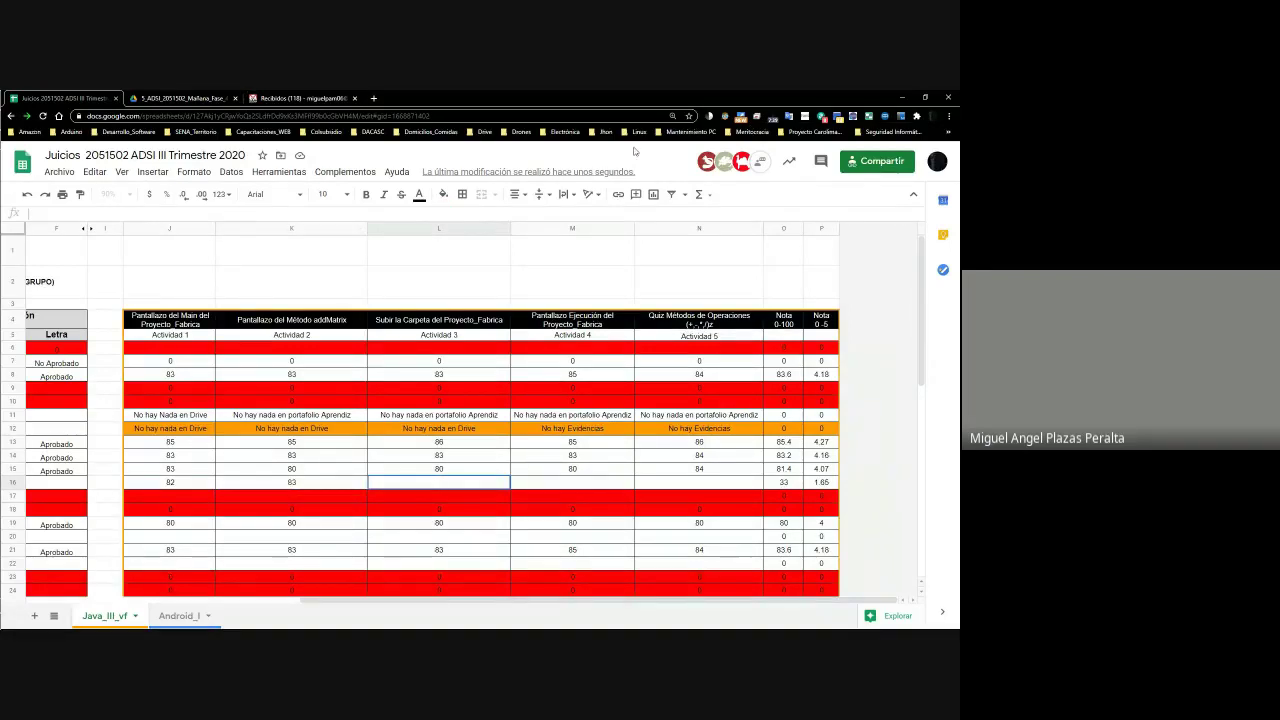
key("alt+Tab")
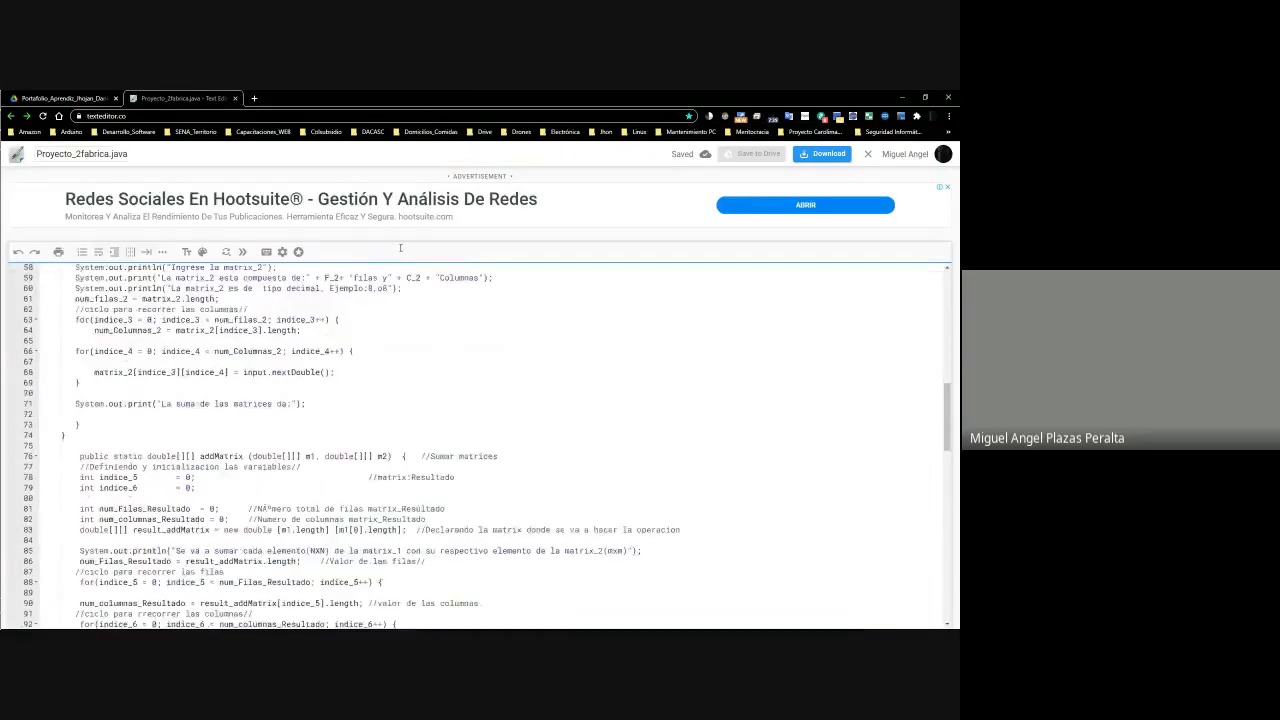
Move between the portfolio folder and Proyecto_Fabrica, closing the open Java code tab
left_click(65, 98)
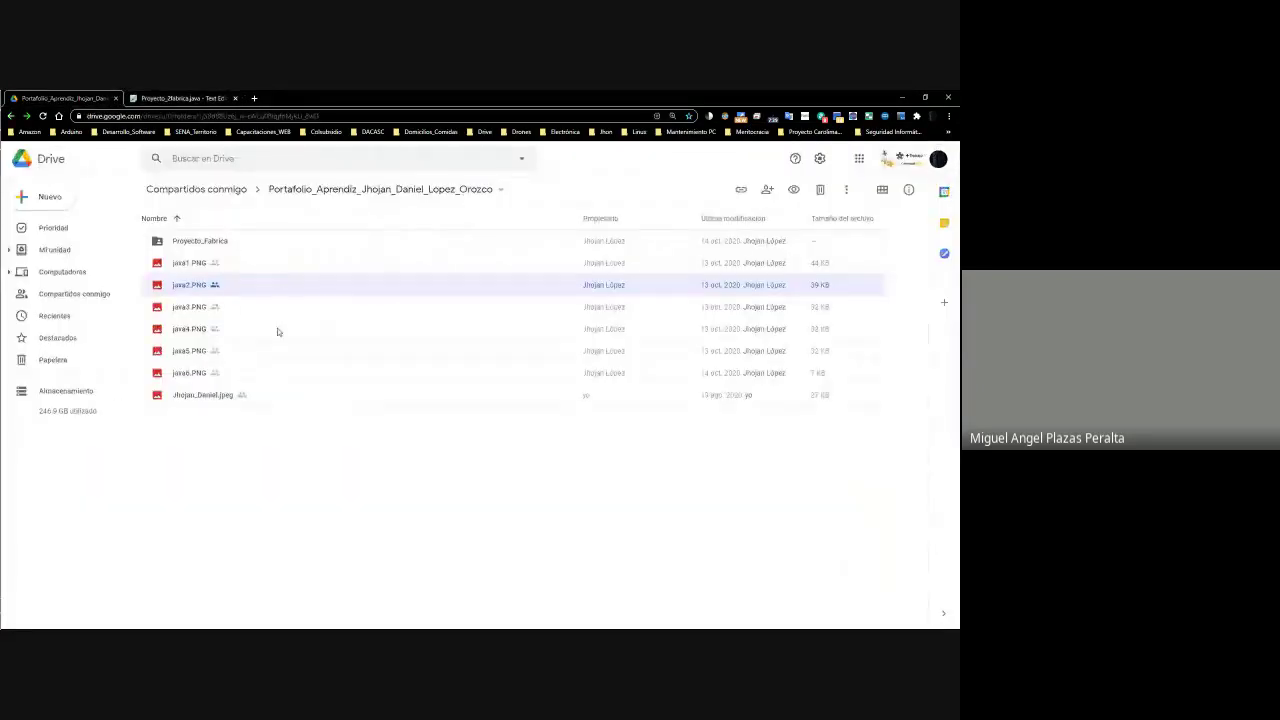
double_click(185, 240)
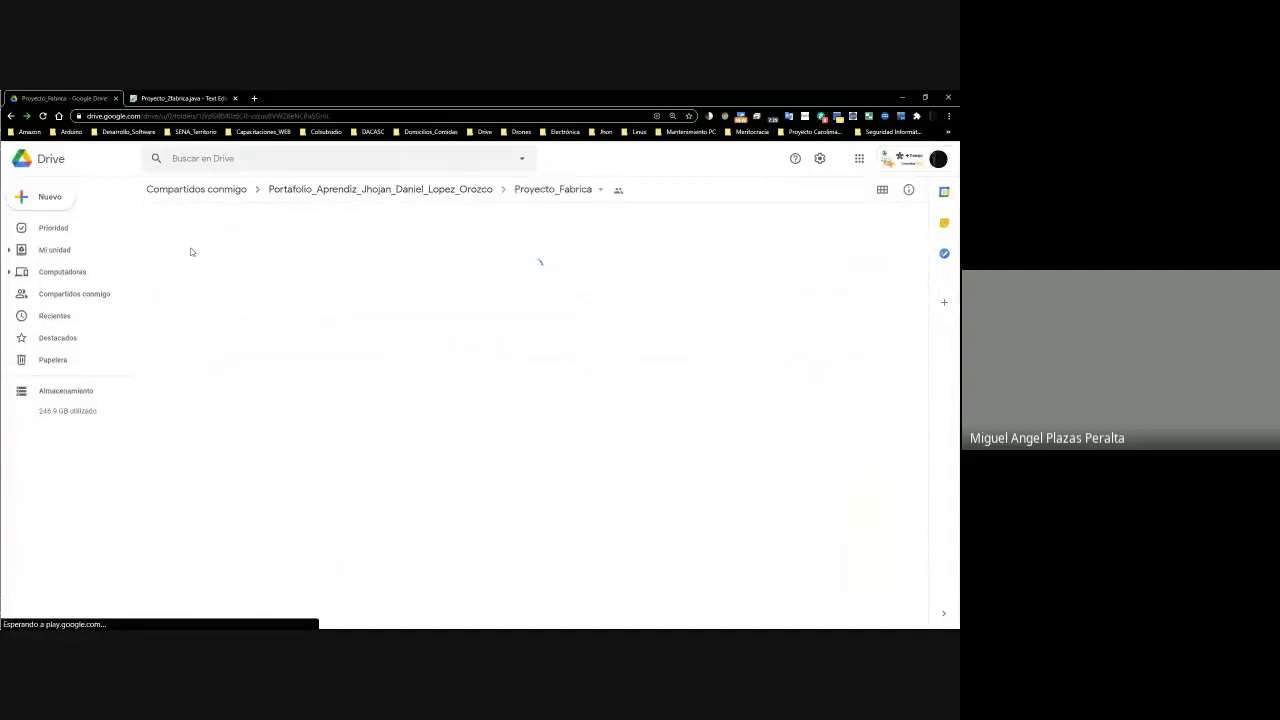
left_click(180, 98)
left_click(60, 98)
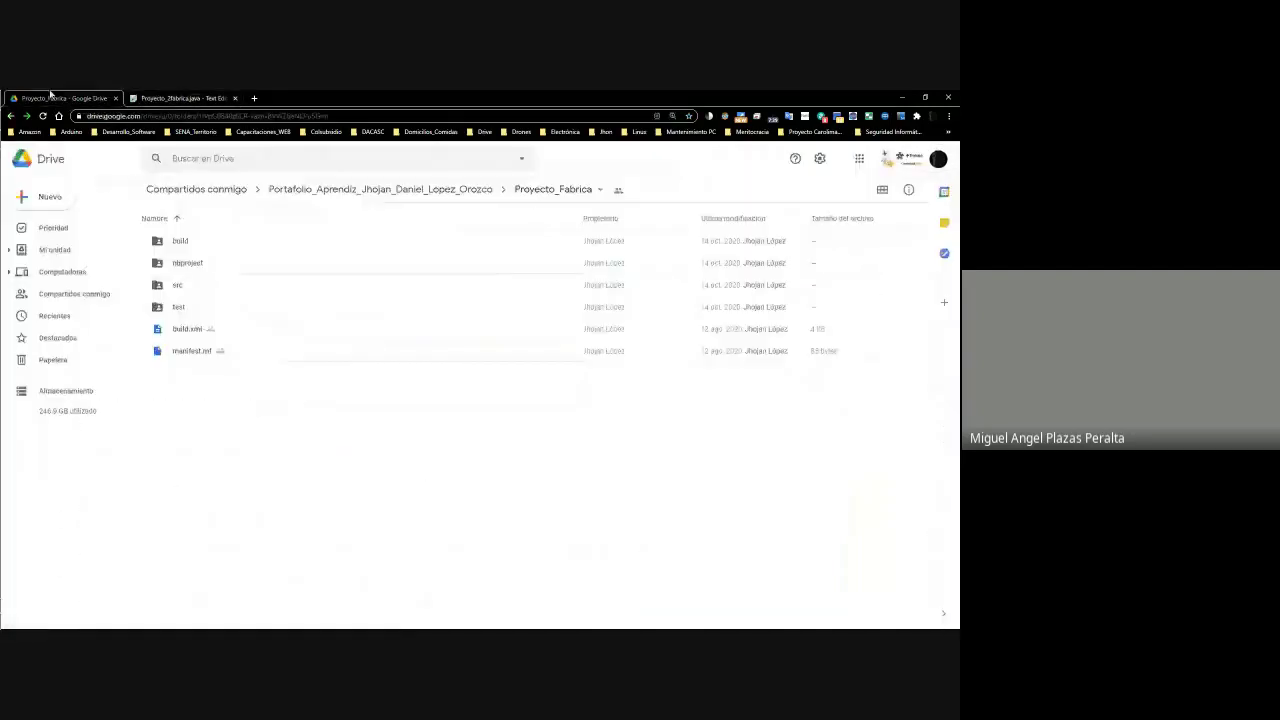
left_click(330, 189)
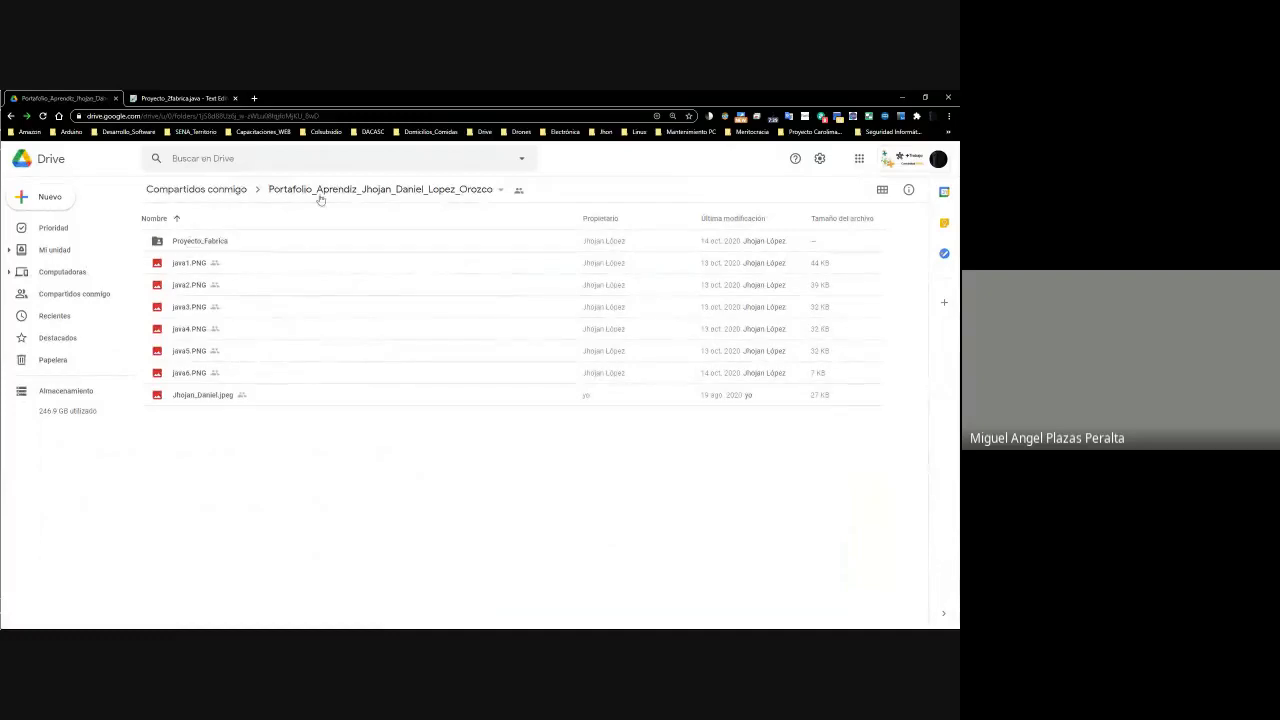
left_click(192, 248)
double_click(192, 248)
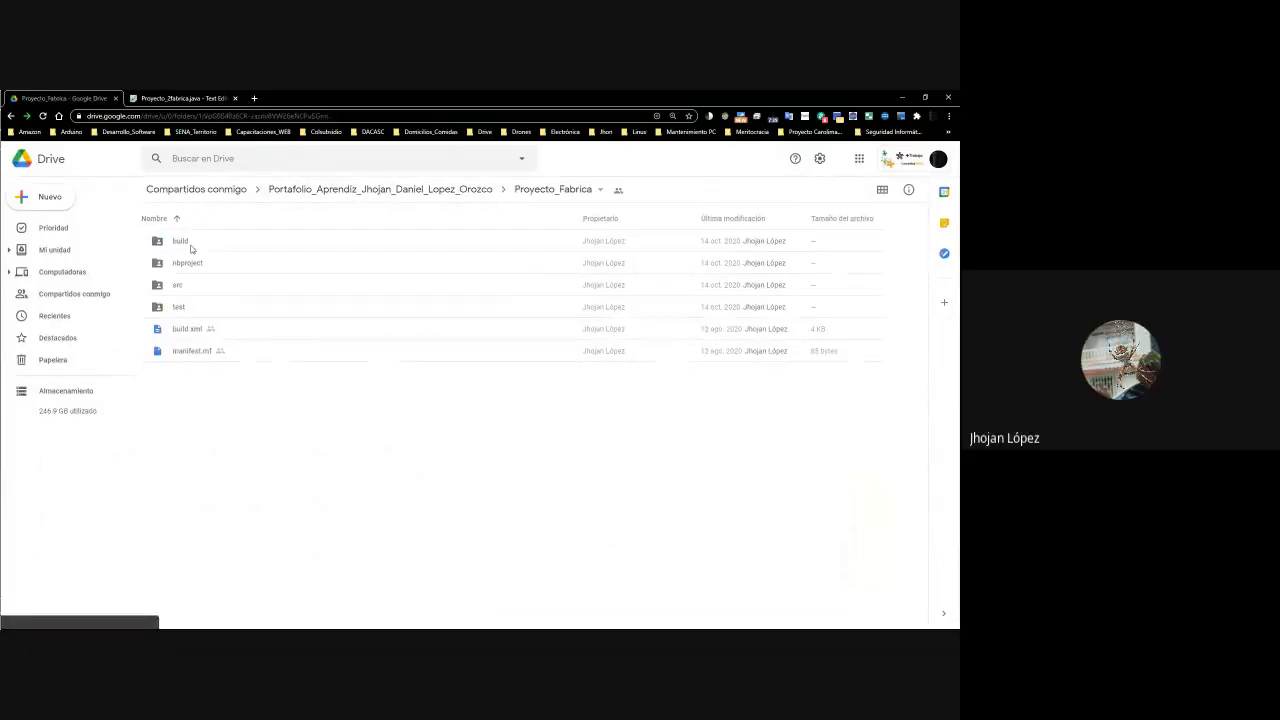
left_click(429, 190)
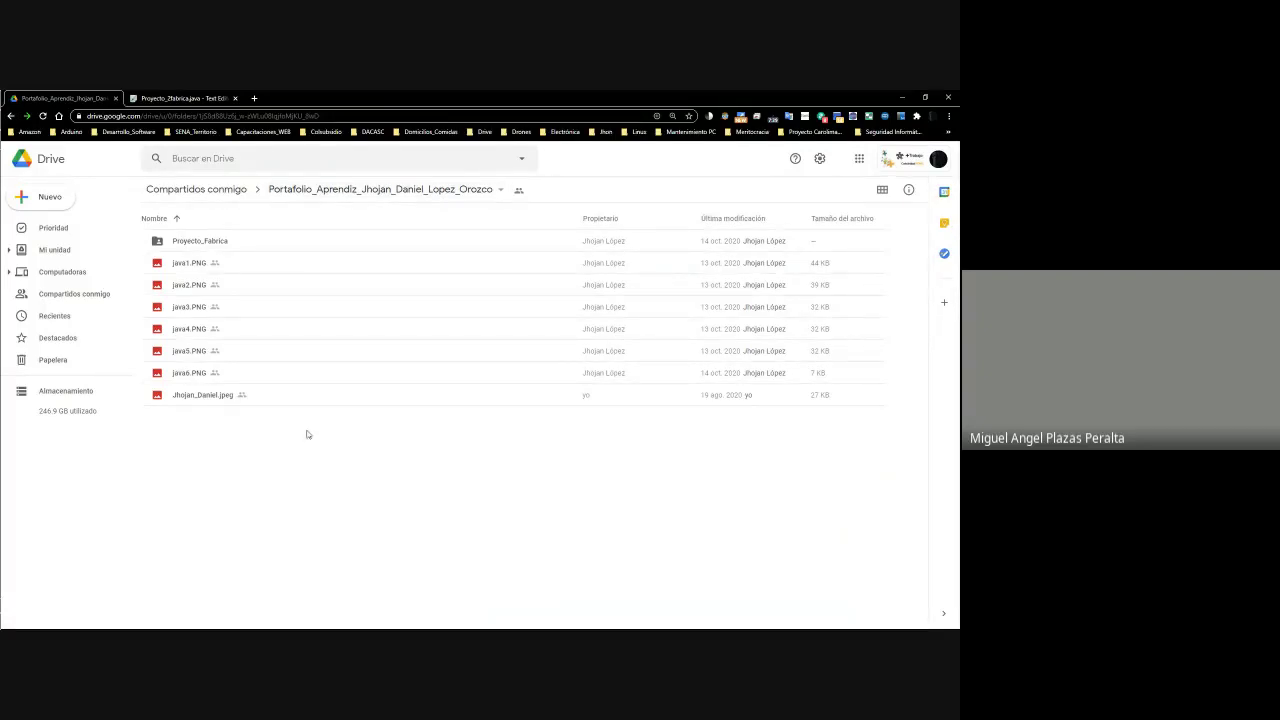
double_click(192, 240)
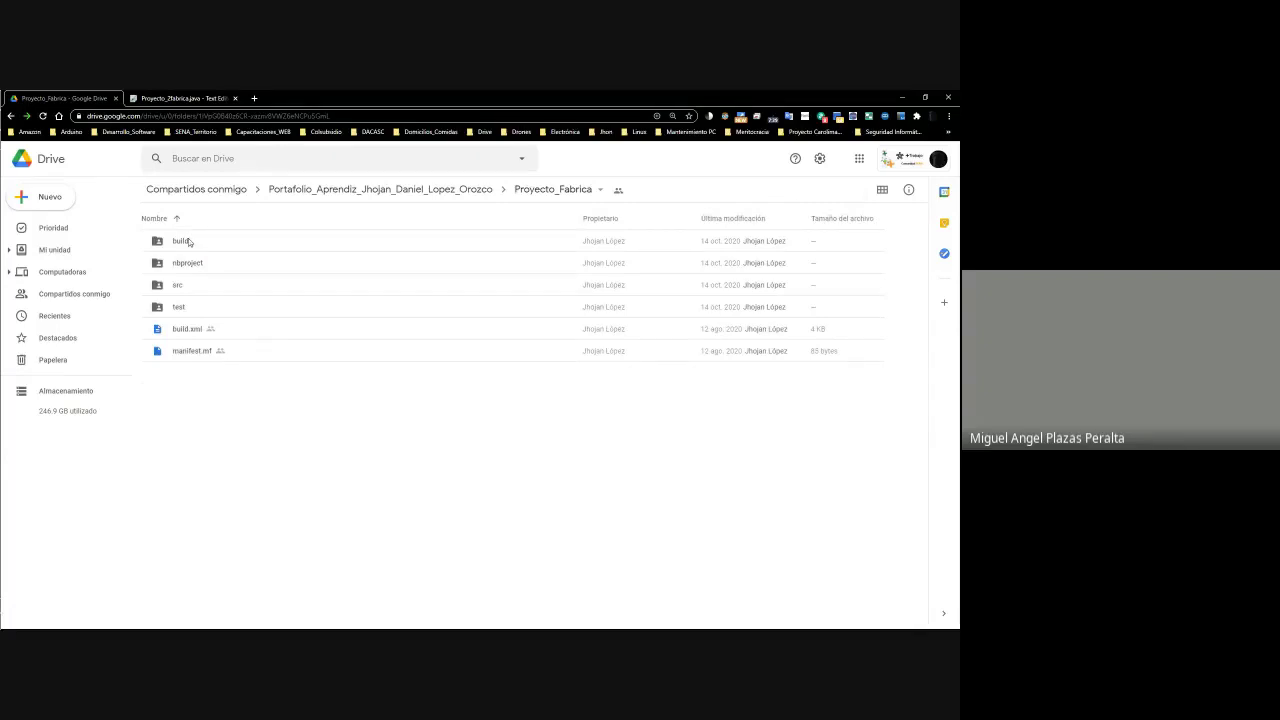
left_click(216, 97)
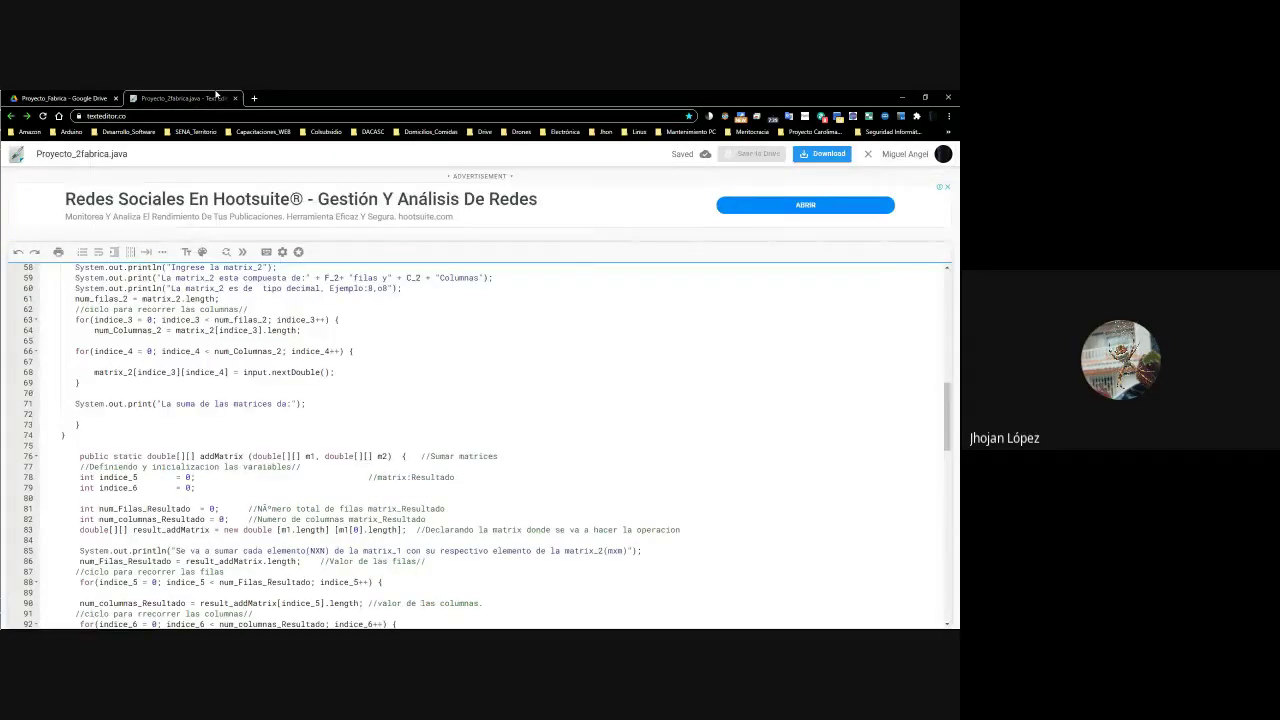
left_click(235, 98)
left_click(281, 196)
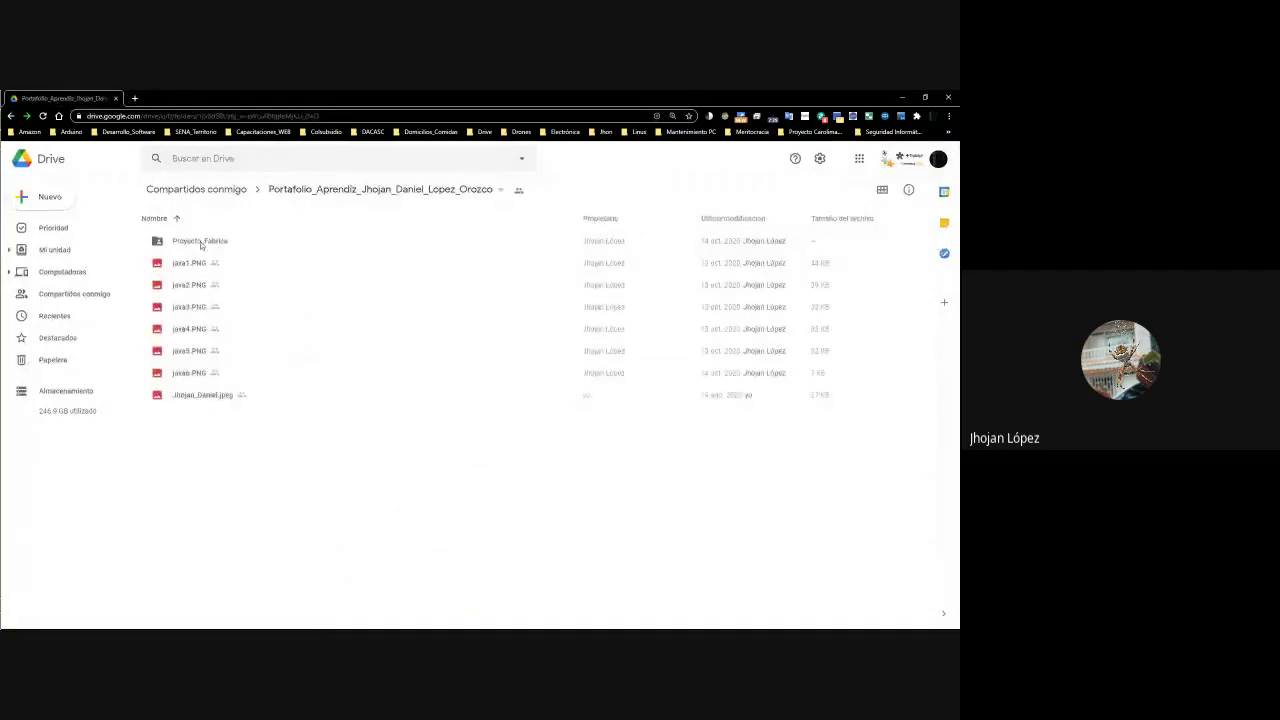
Open Proyecto_Fabrica > src > proyecto_fabrica and open Proyecto_2fabrica.java with Text Editor
double_click(200, 244)
double_click(188, 285)
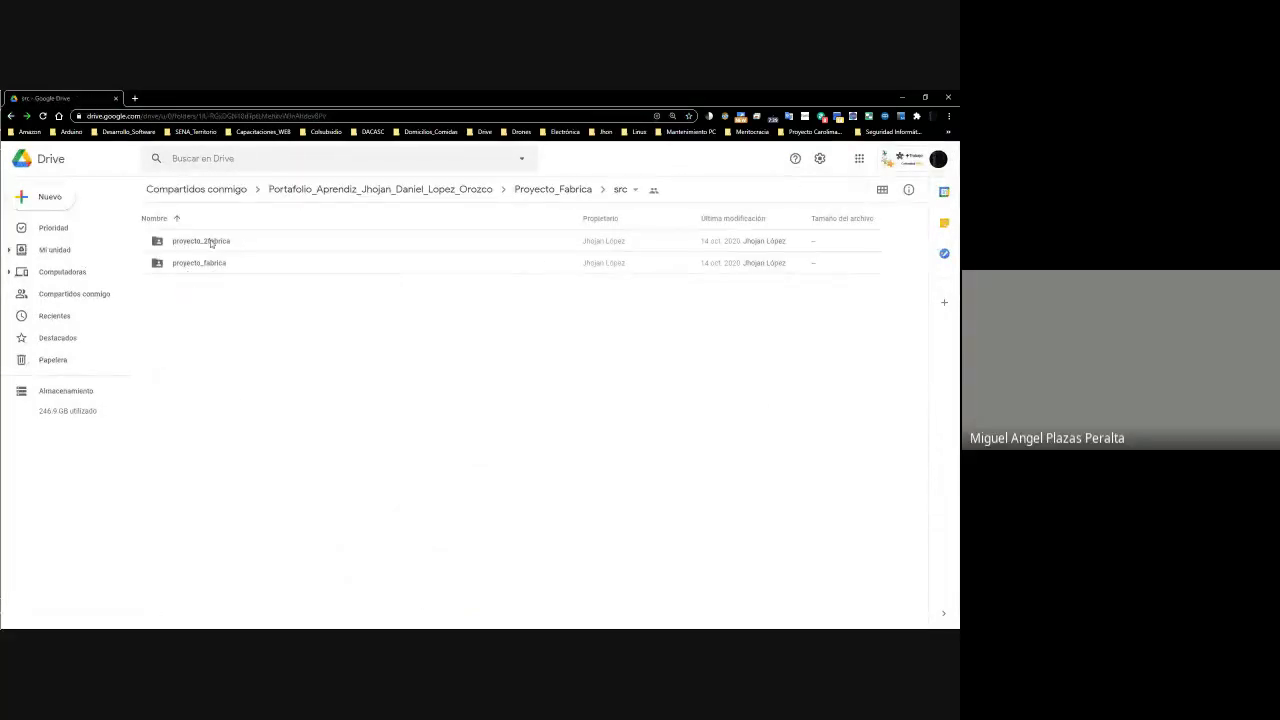
left_click(211, 243)
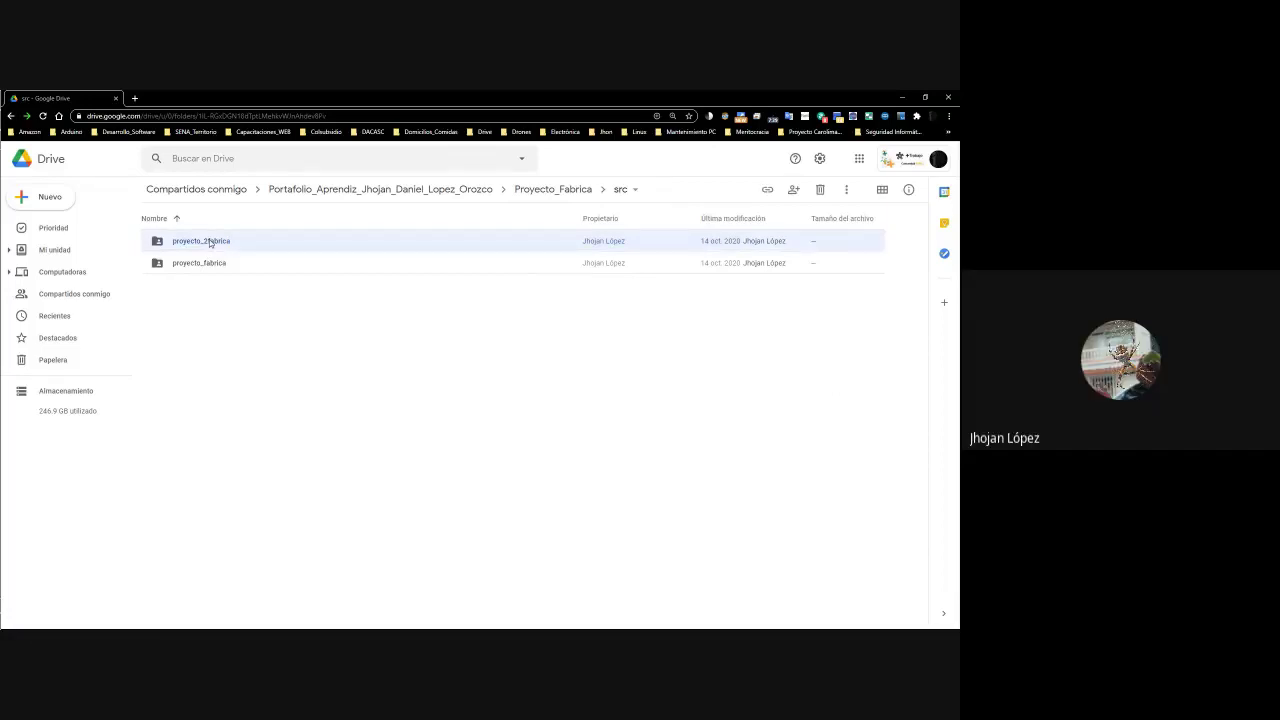
double_click(210, 242)
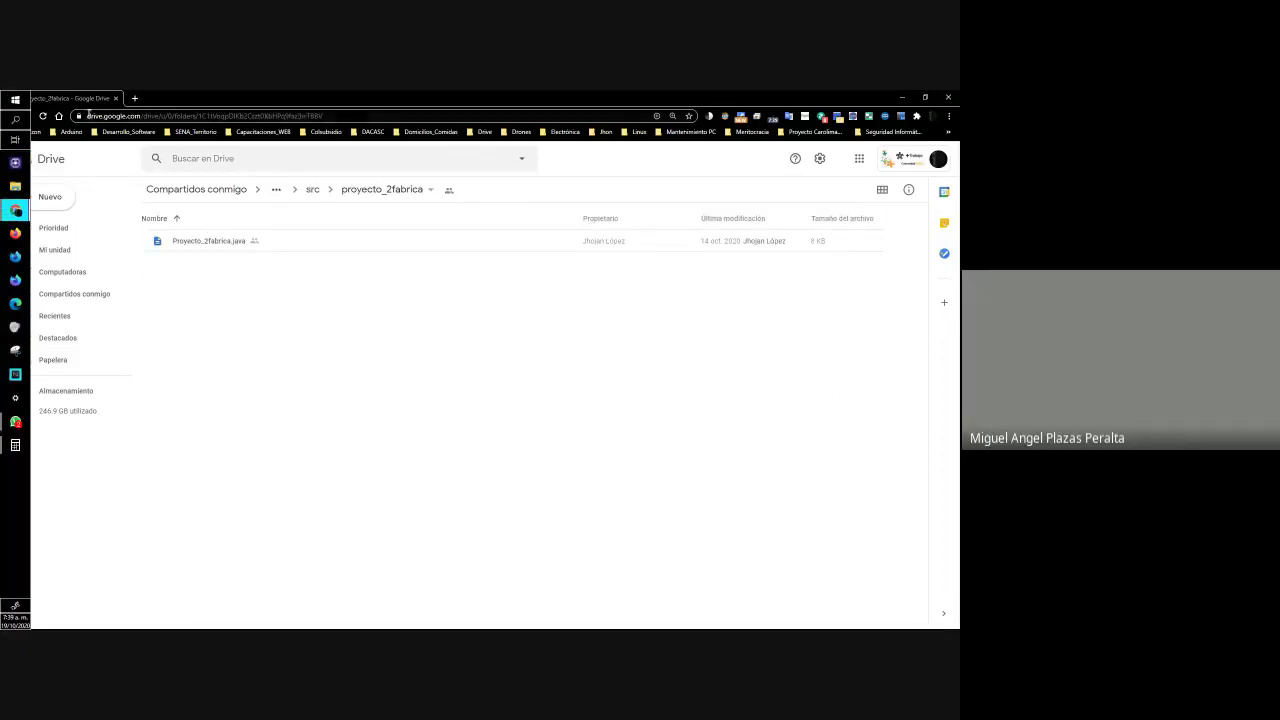
key("alt+Left")
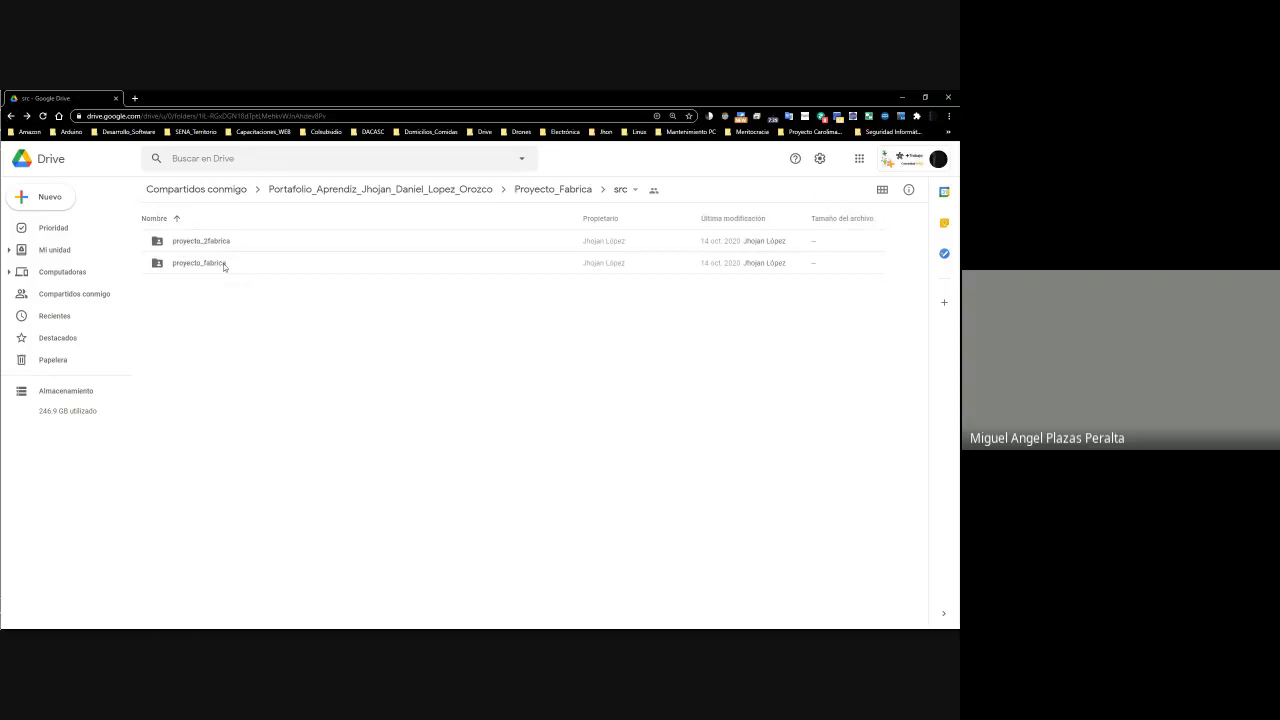
double_click(224, 264)
right_click(214, 248)
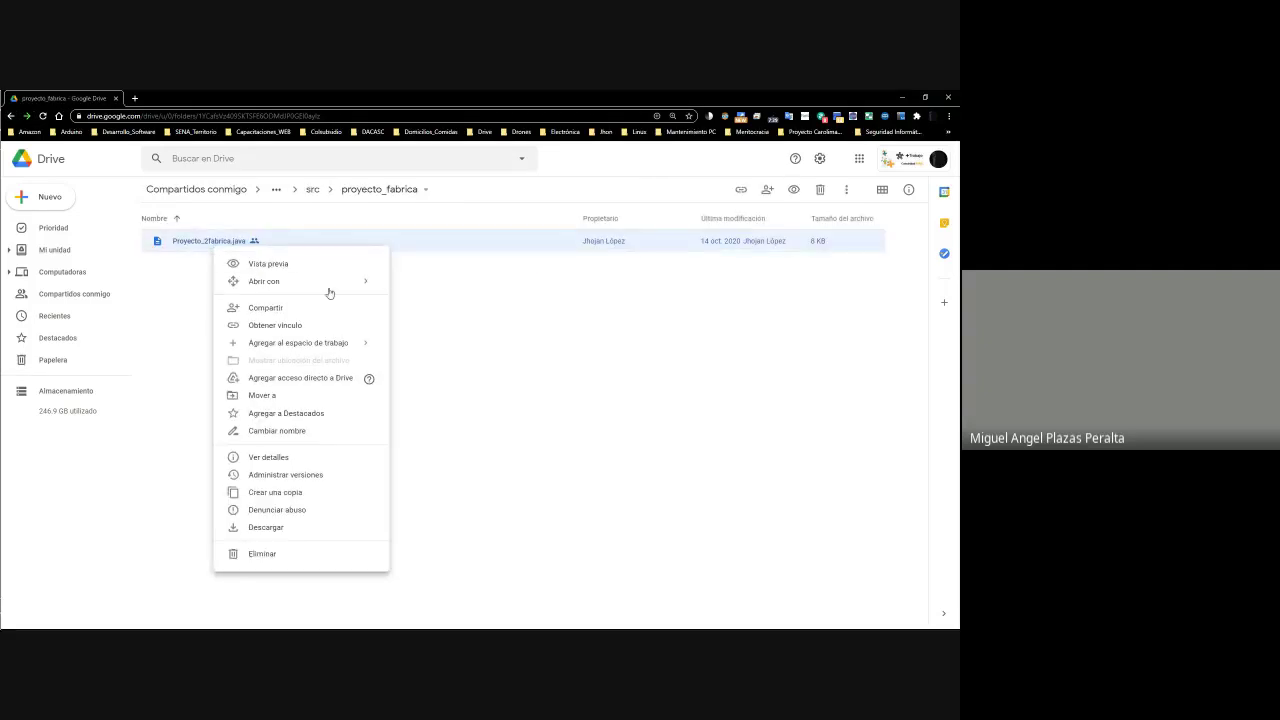
mouse_move(329, 290)
left_click(442, 306)
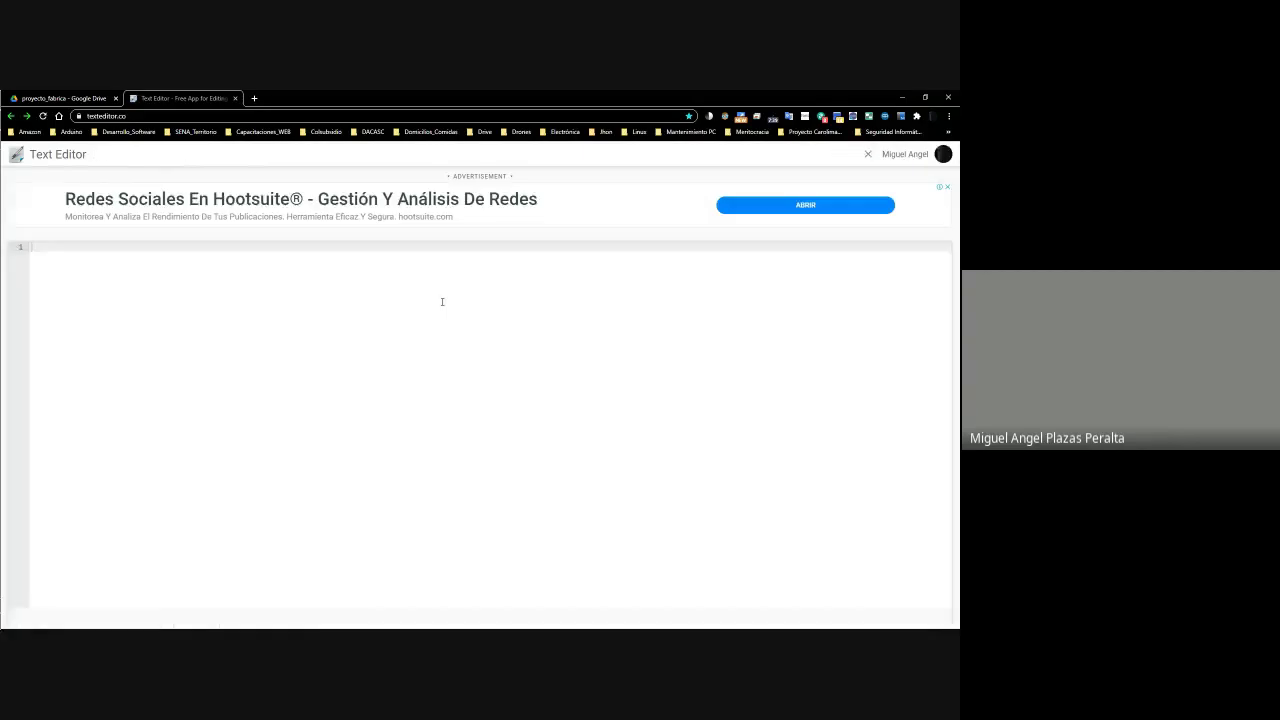
Scroll through Proyecto_2fabrica.java's code down to the subMatrix method
scroll(336, 368, "down", 1)
scroll(336, 368, "down", 5)
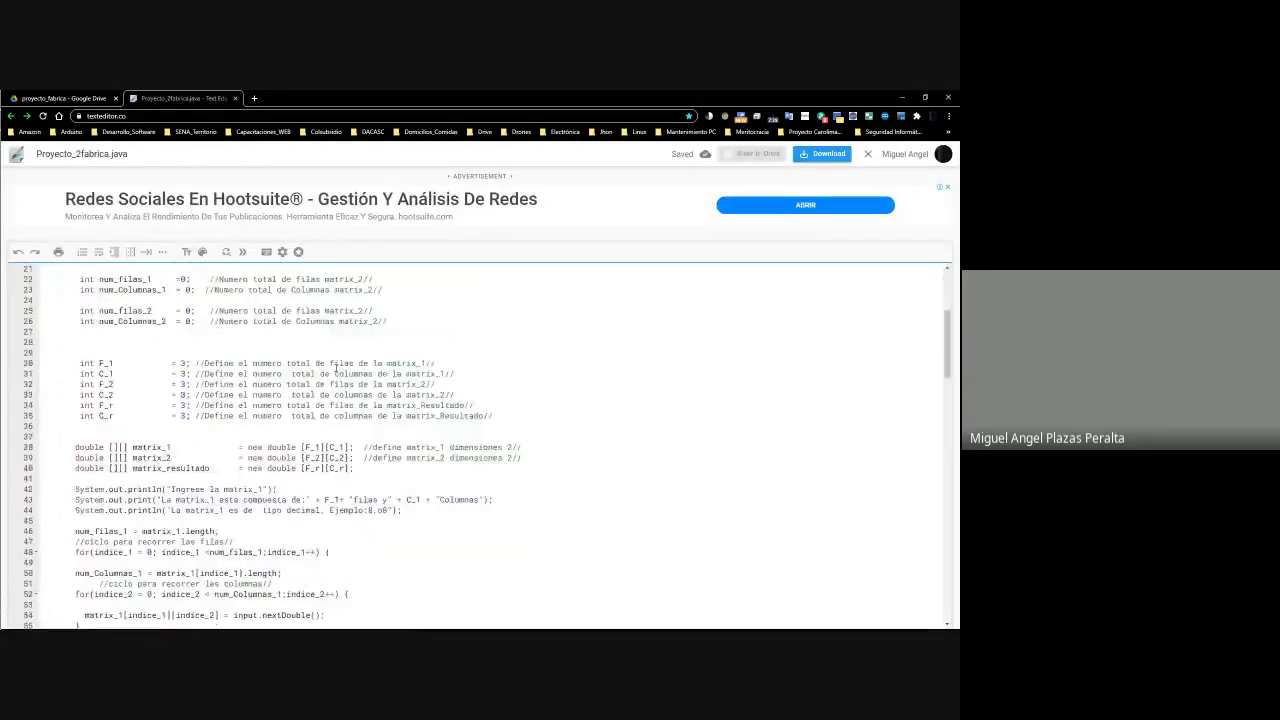
scroll(336, 368, "down", 20)
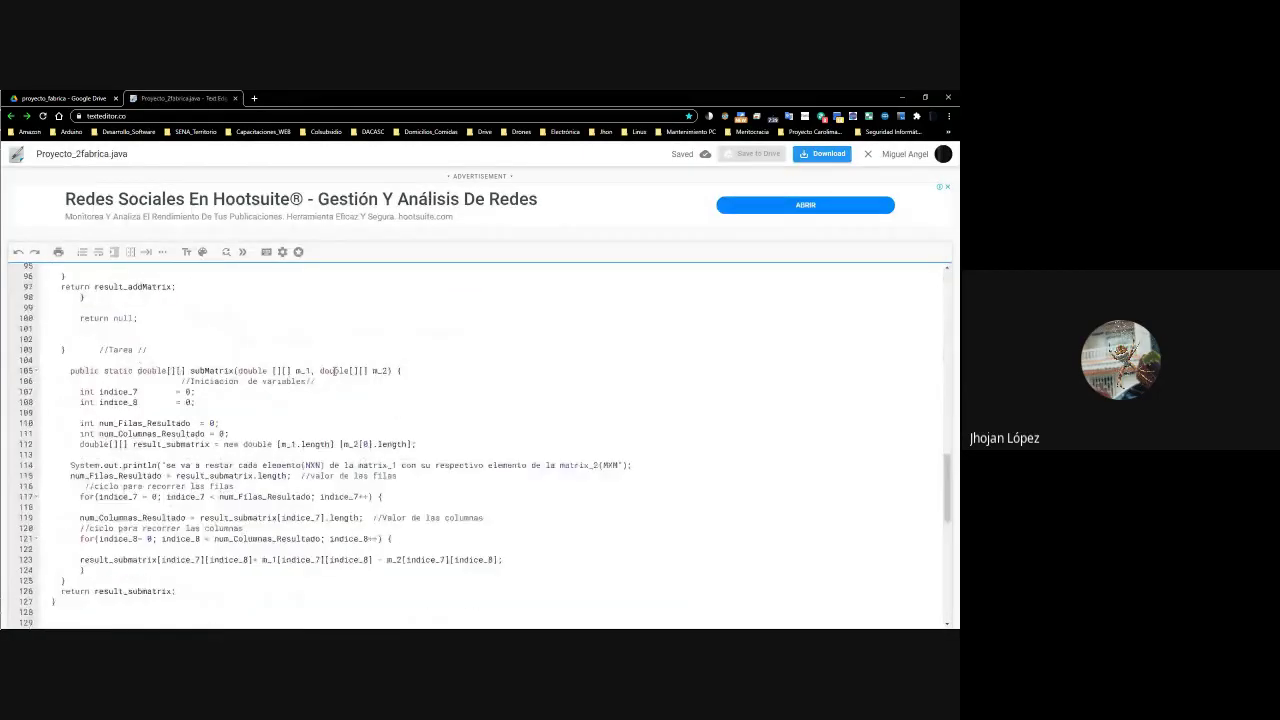
scroll(336, 370, "down", 6)
Enter 83 as row 16's Actividad 3 grade in cell L16
key("alt+Tab")
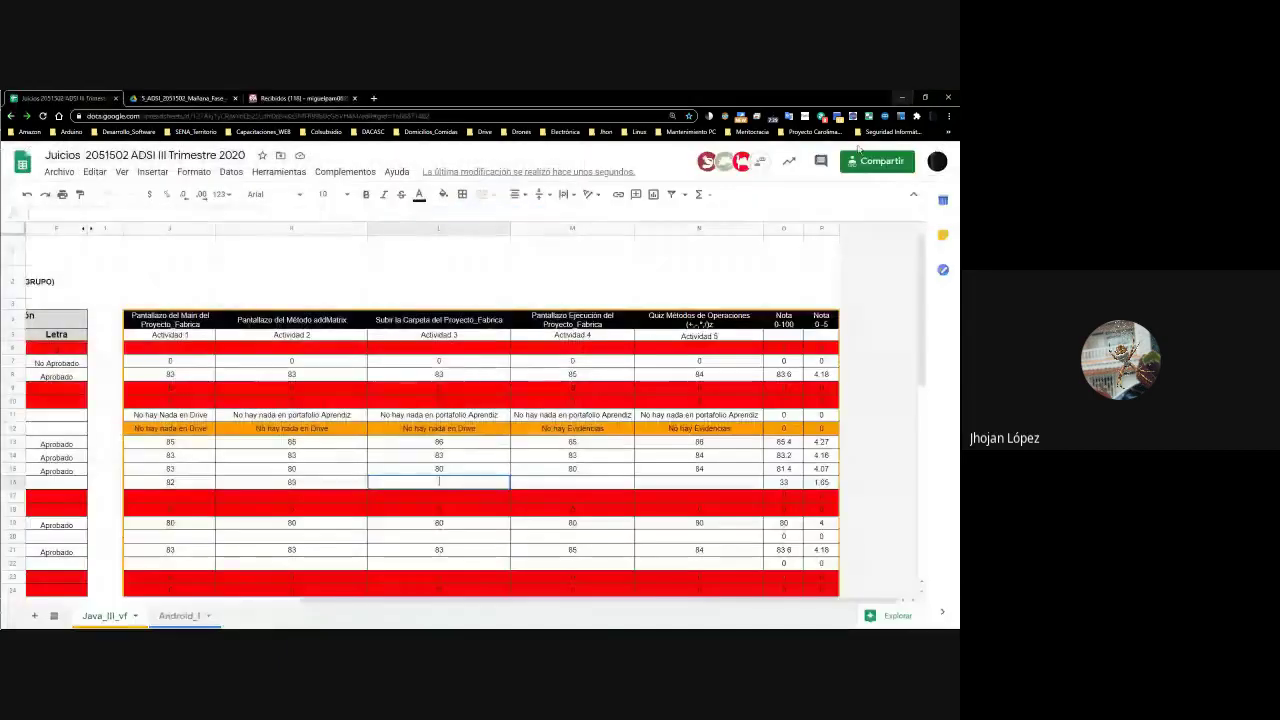
double_click(449, 481)
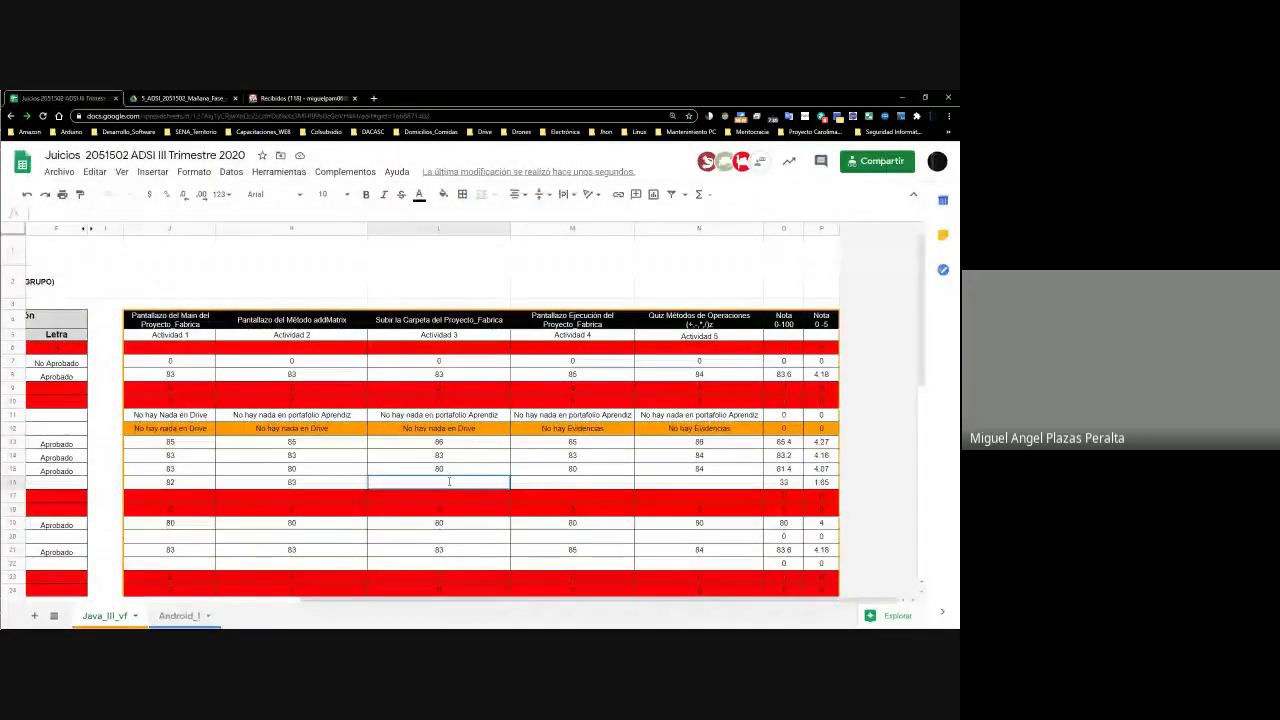
type("83")
key("Return")
left_click(449, 484)
key("Tab")
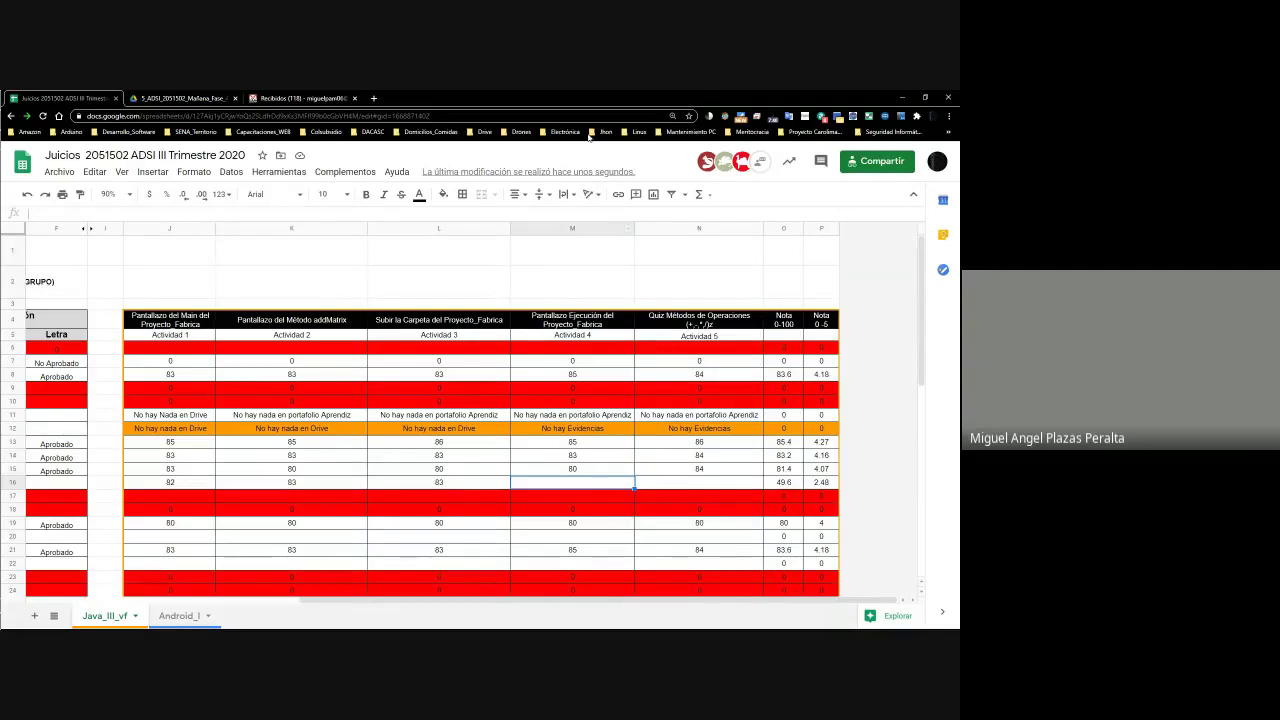
Minimize the spreadsheet and bring the browser back to the open Java file
left_click(902, 97)
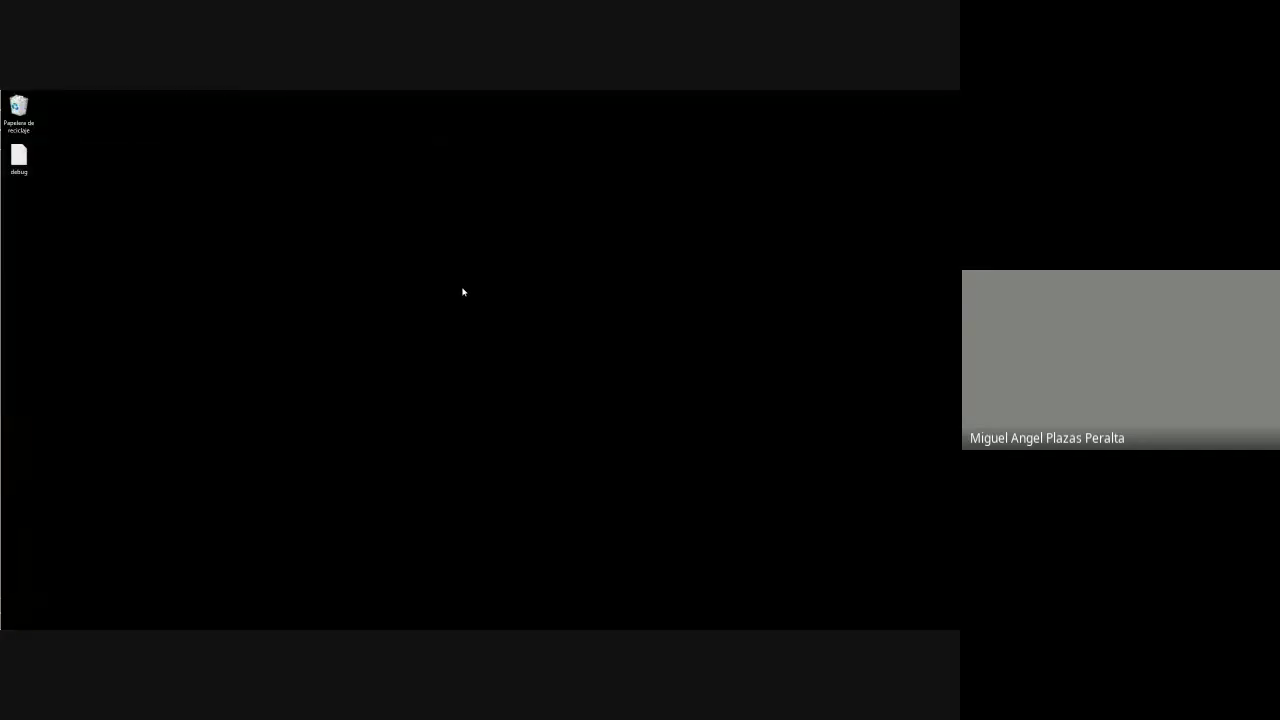
key("alt+Tab")
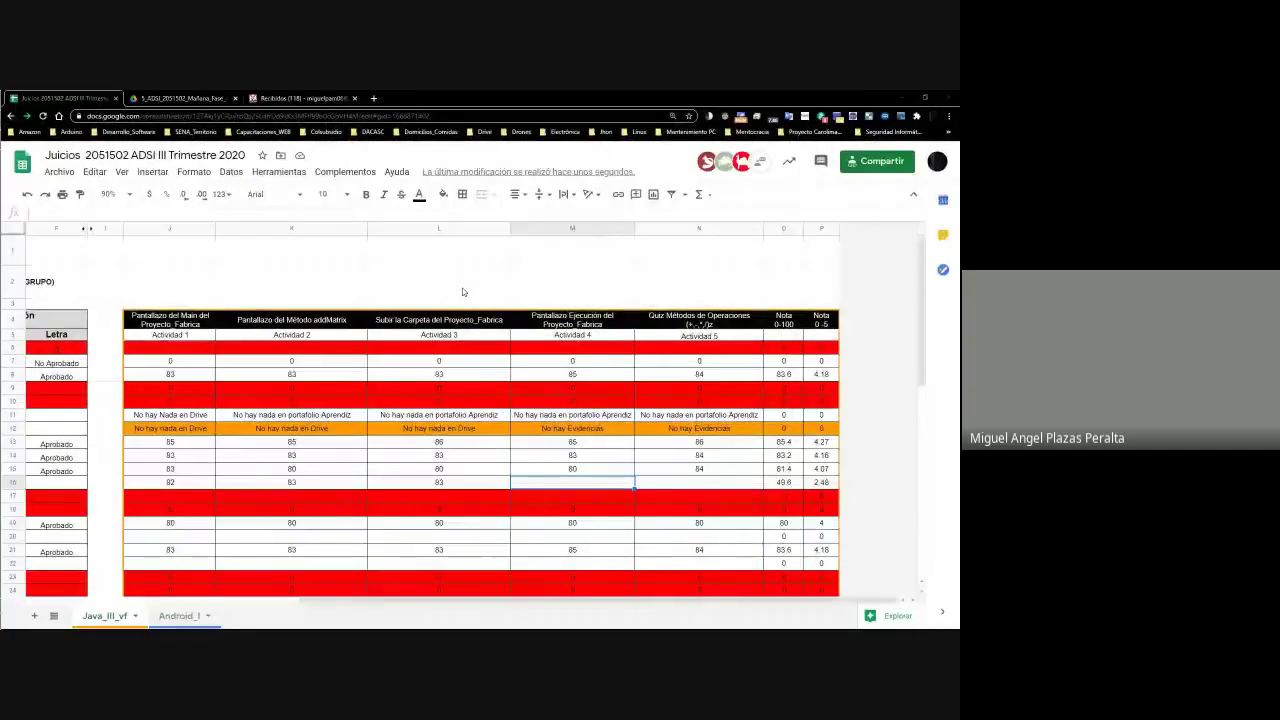
left_click(200, 99)
Close the Java file, return to the portfolio folder and page through the screenshots from java1.PNG
key("ctrl+w")
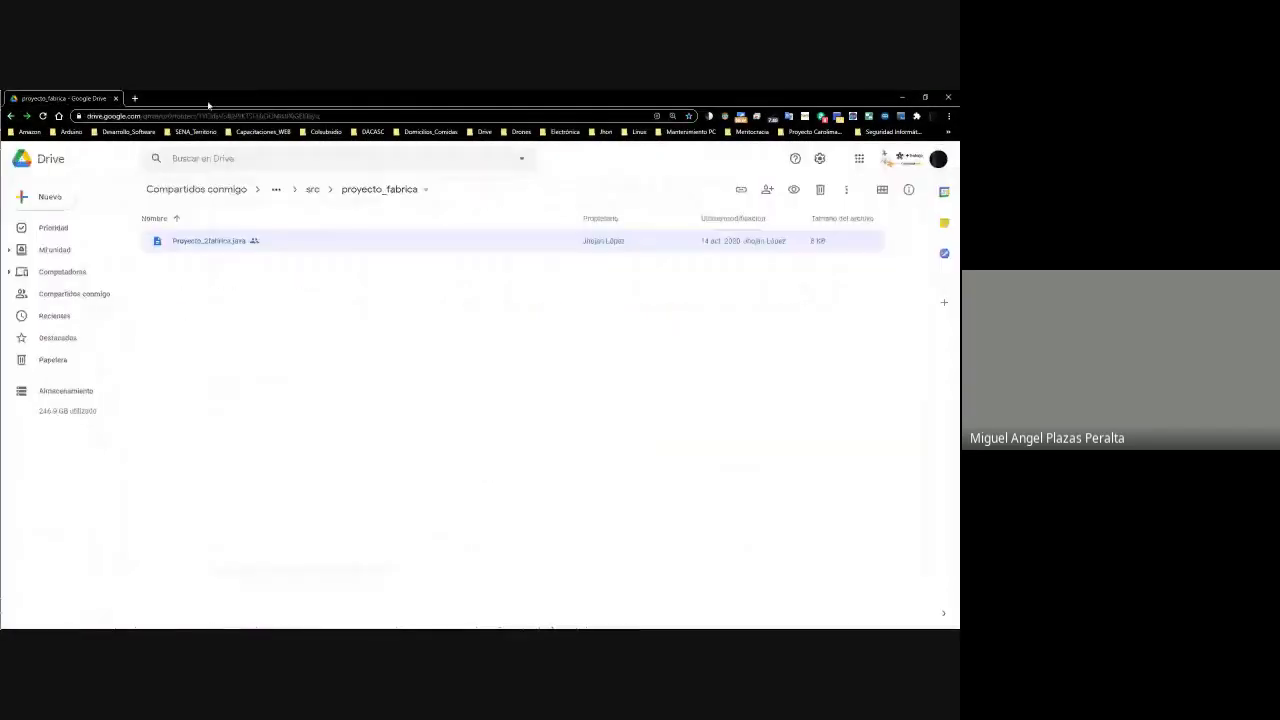
left_click(315, 191)
left_click(314, 191)
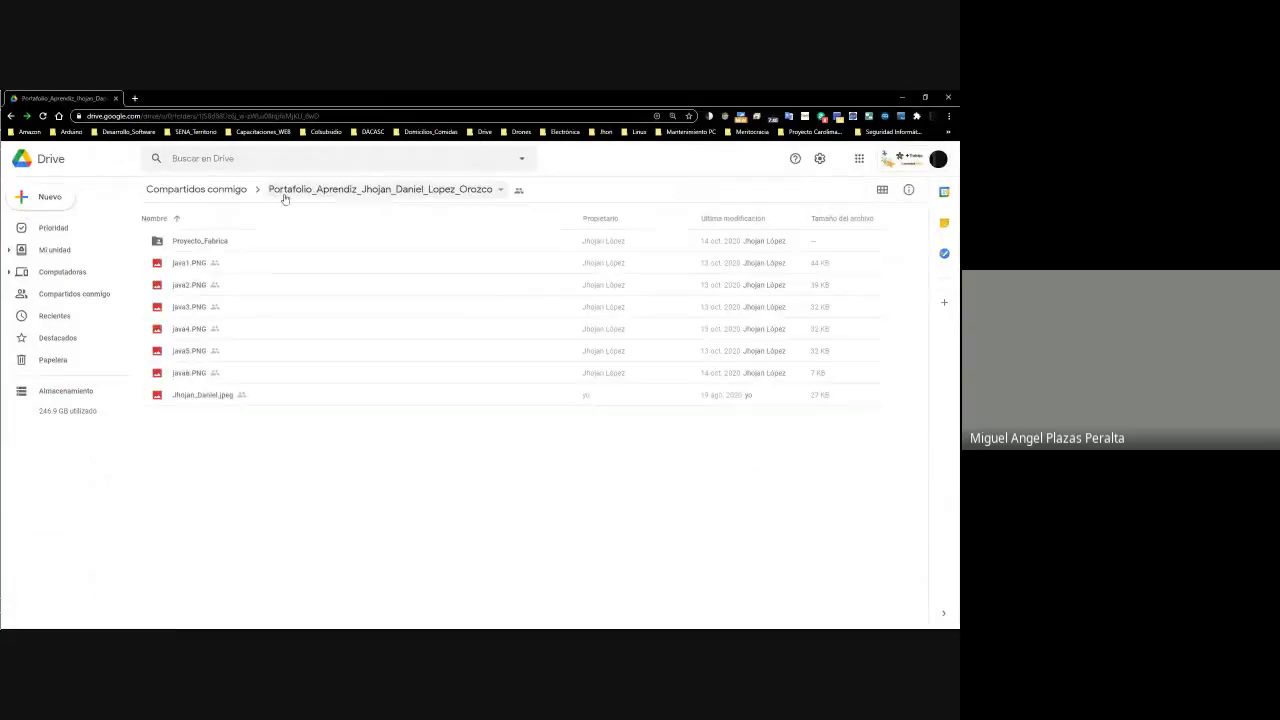
right_click(184, 260)
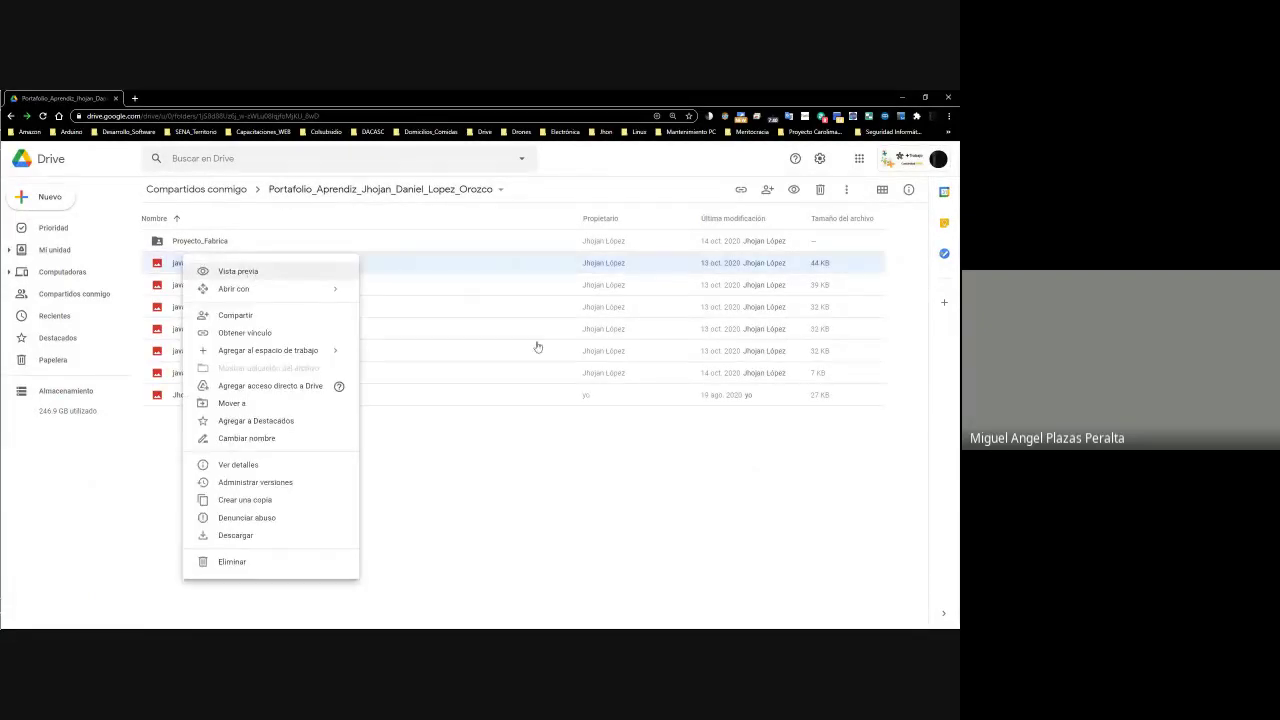
key("Return")
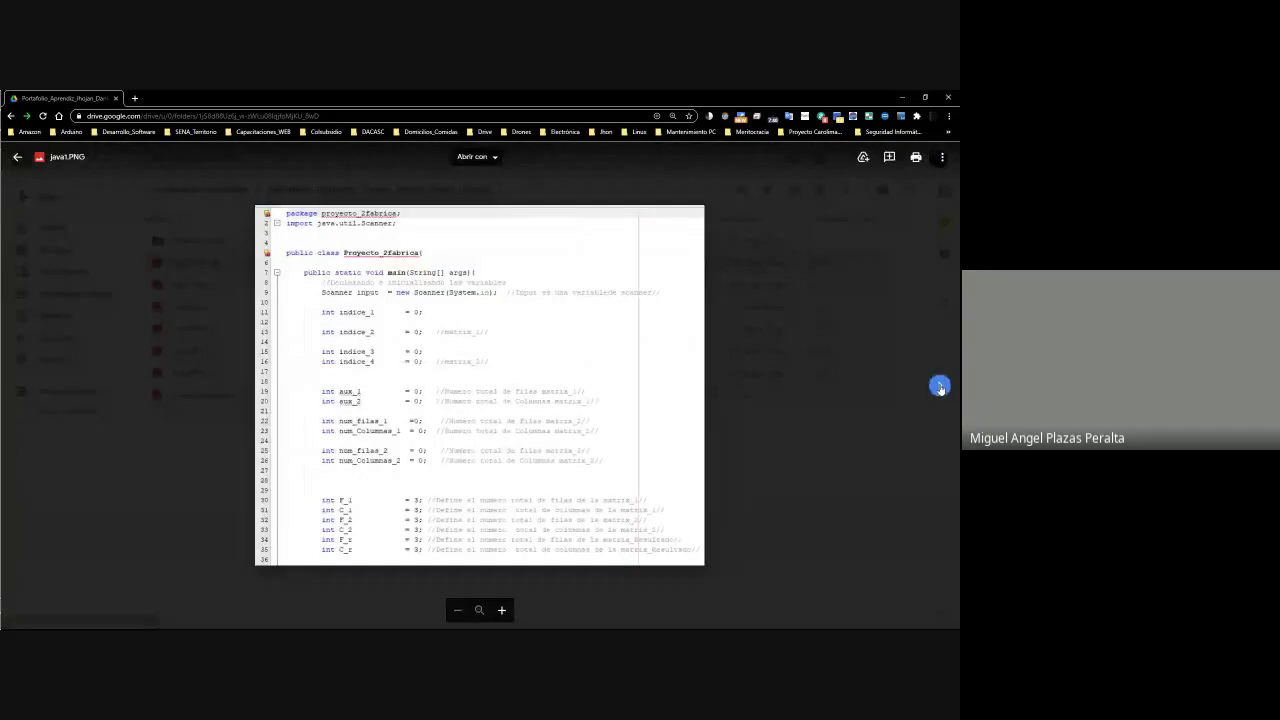
left_click(940, 385)
left_click(940, 385)
left_click(940, 385)
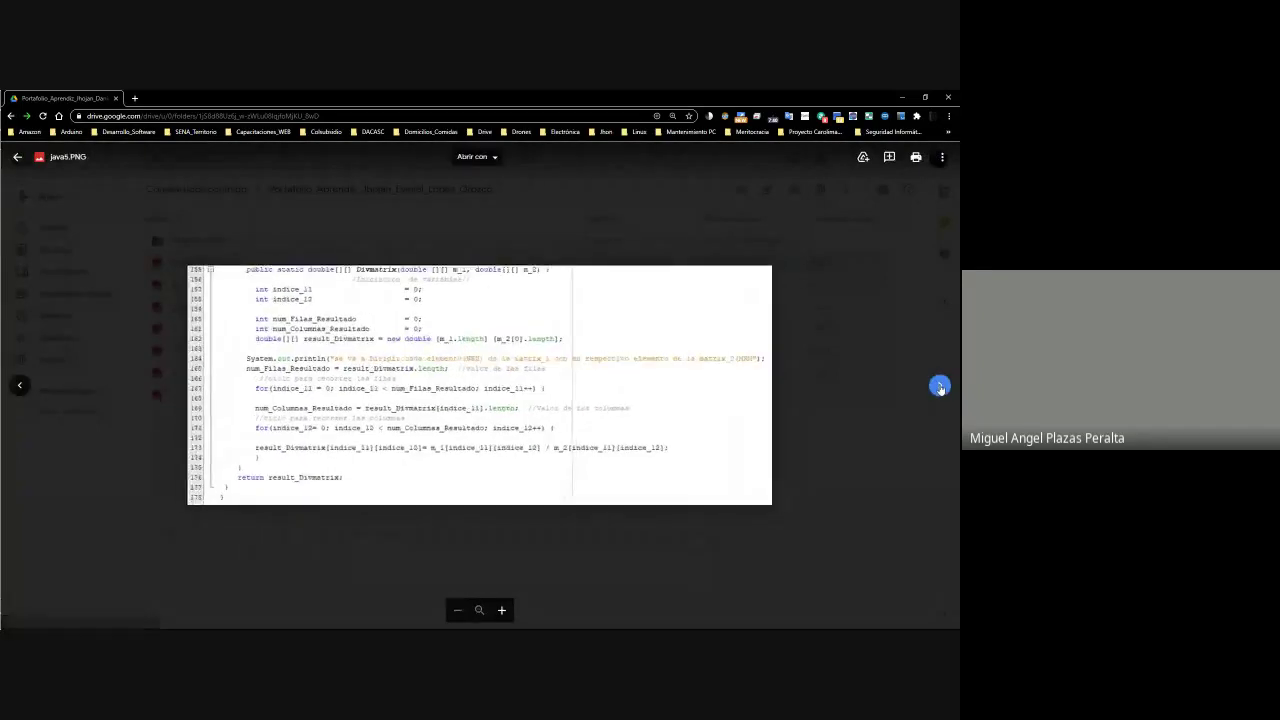
left_click(940, 385)
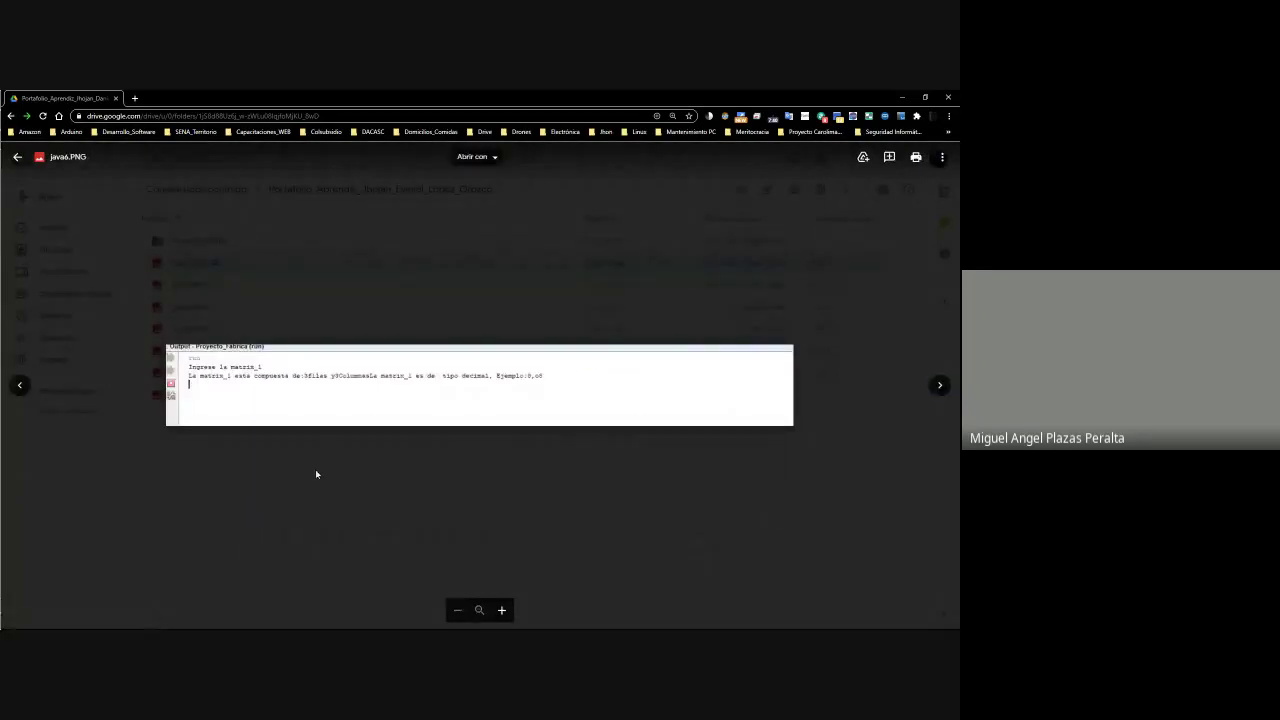
Mark areas of the java6.PNG output image for a comment, then close the preview
left_click_drag(545, 372, 151, 331)
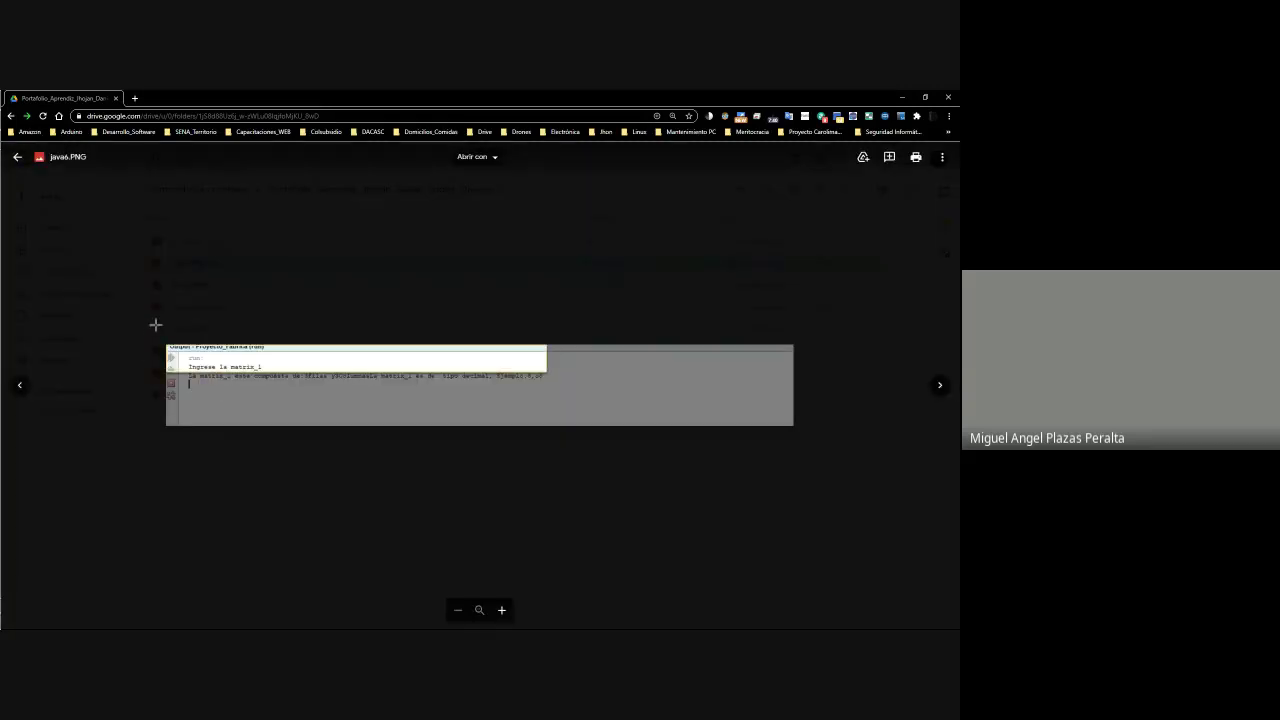
left_click_drag(400, 383, 398, 411)
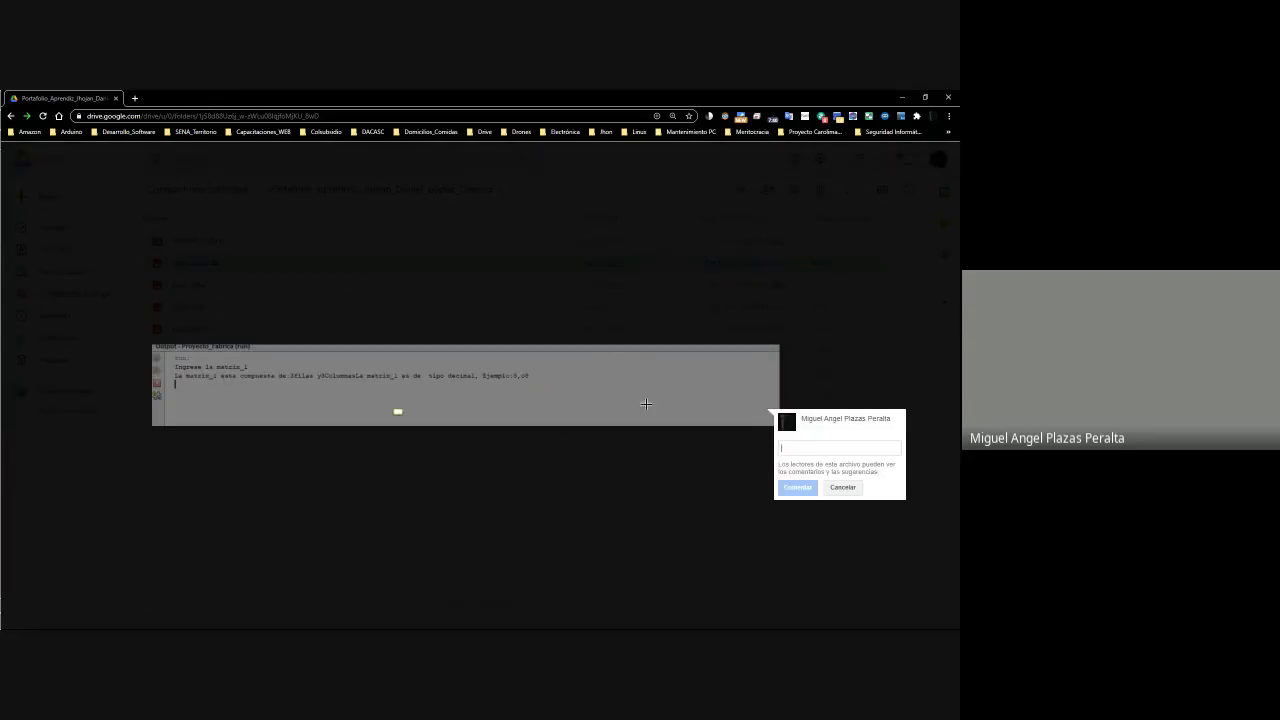
left_click_drag(152, 348, 800, 440)
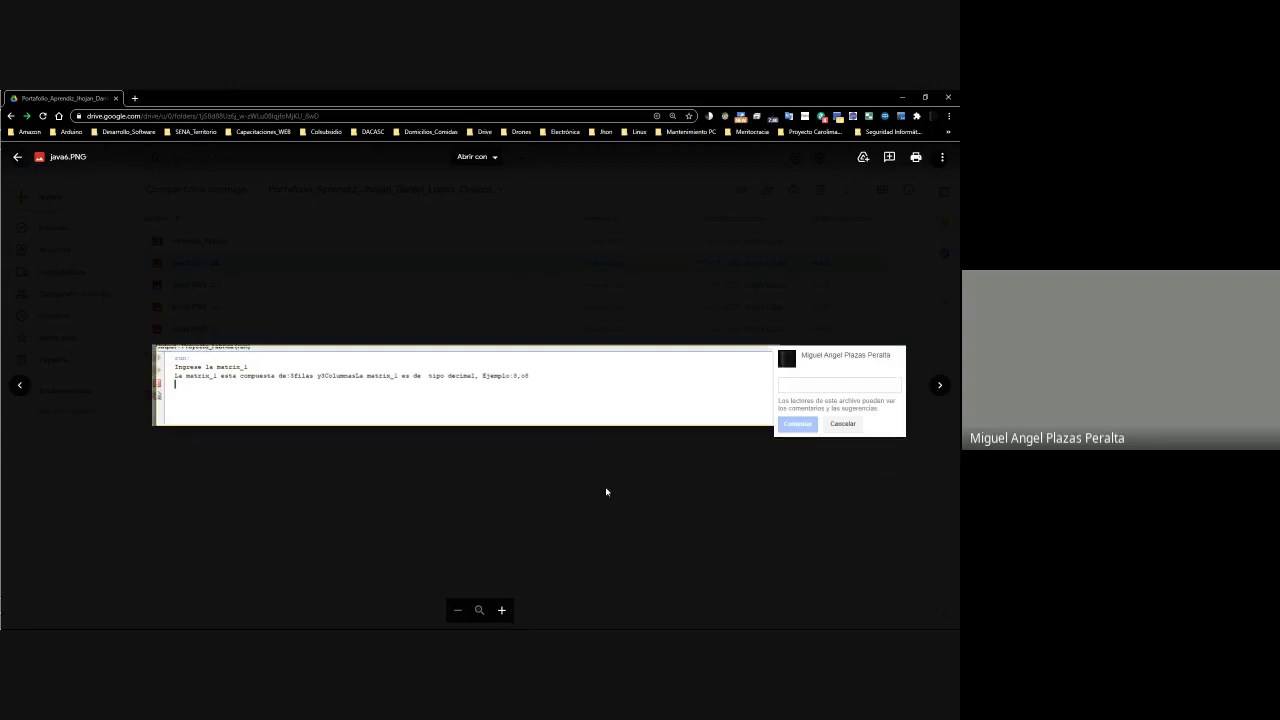
left_click(550, 491)
key("alt+Tab")
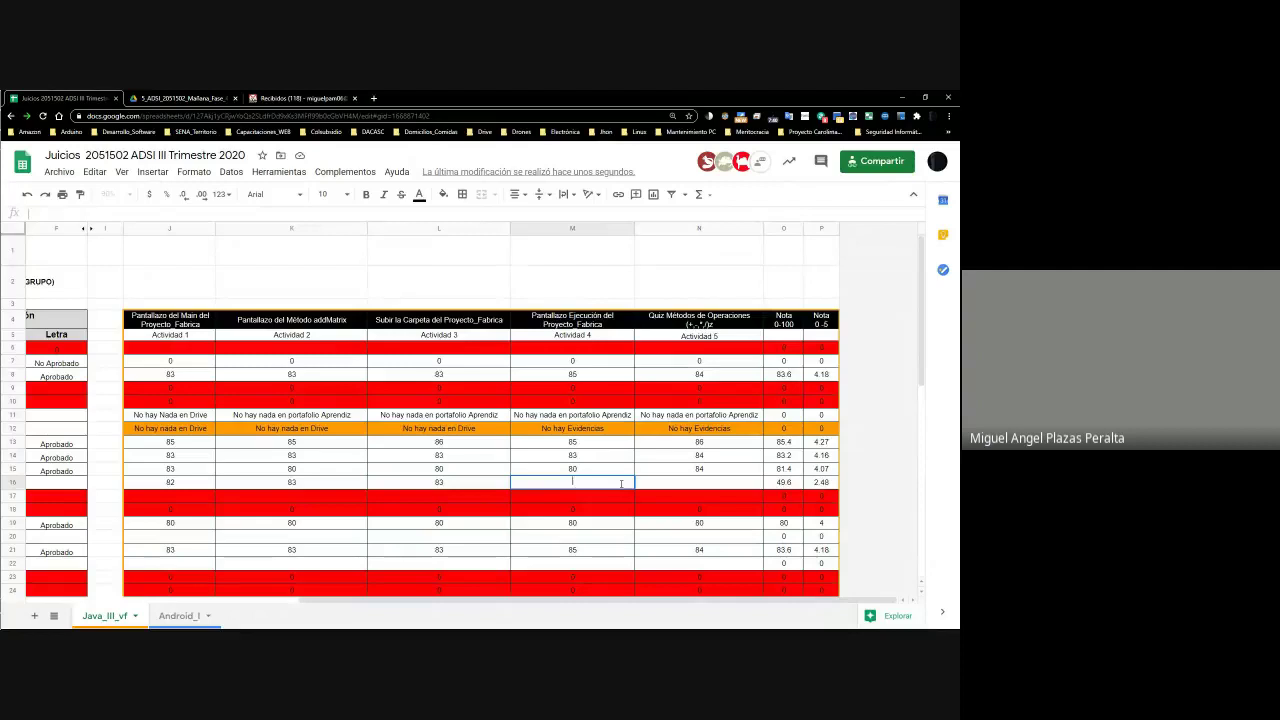
Commit 82 as Activity 4 in M16 and check P16's 0–5 grade formula
key("Return")
key("Up")
key("Right")
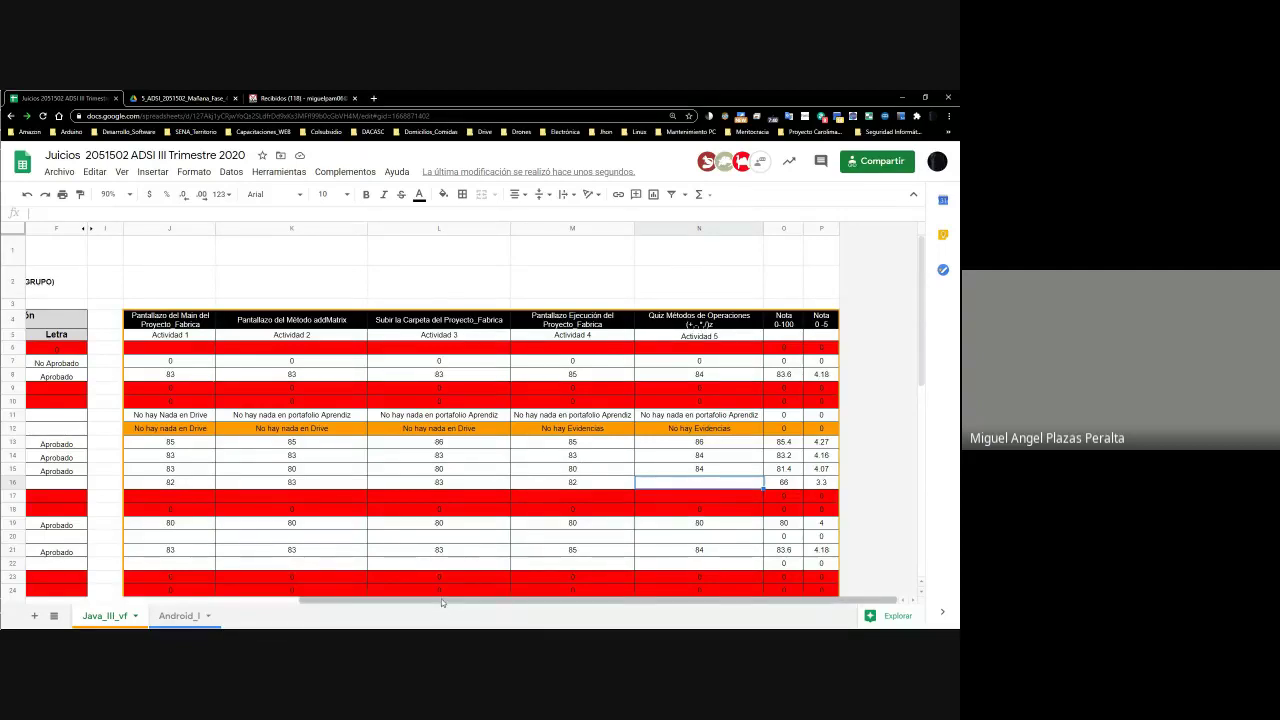
left_click_drag(444, 601, 60, 590)
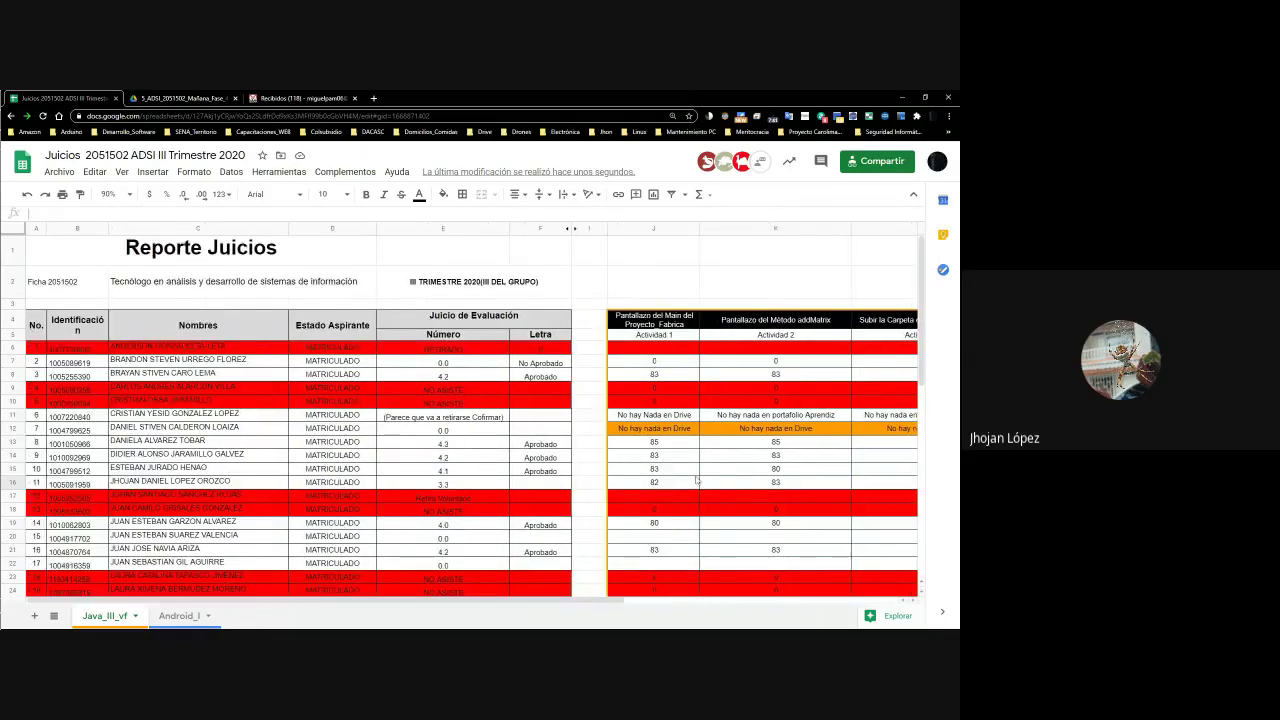
scroll(322, 554, "down", 5)
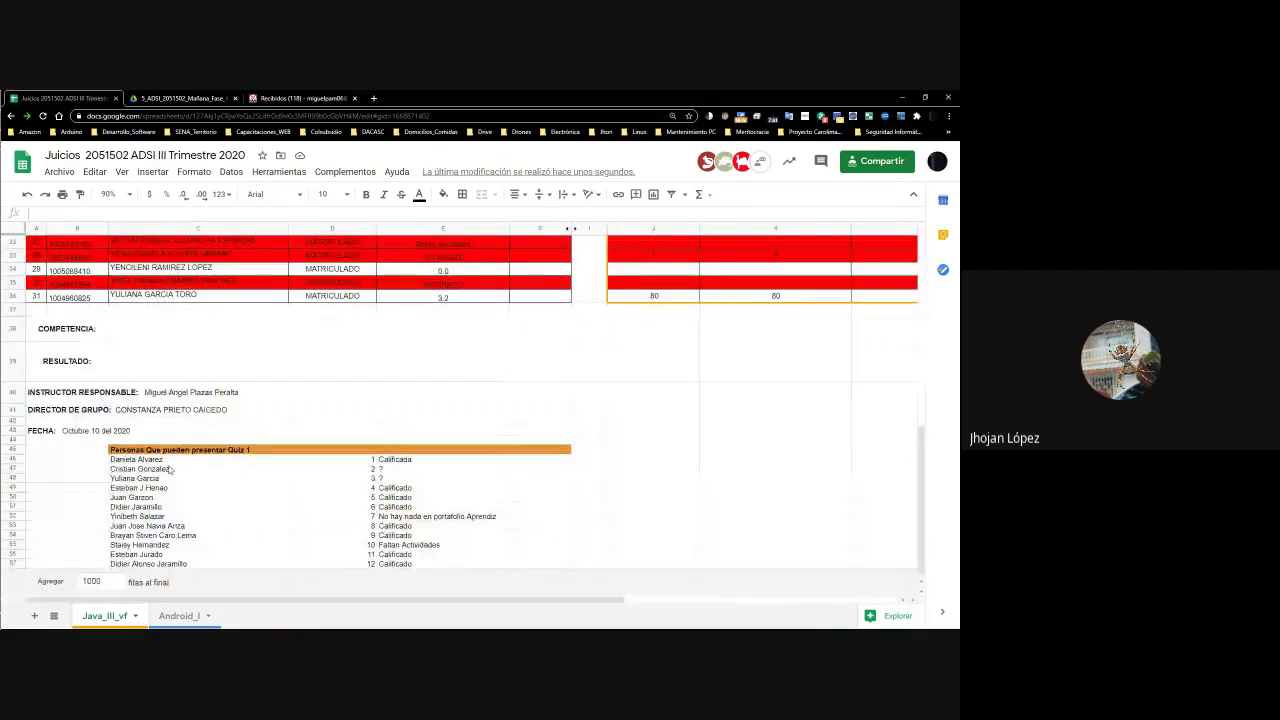
scroll(219, 571, "up", 5)
left_click_drag(478, 599, 845, 478)
left_click(822, 483)
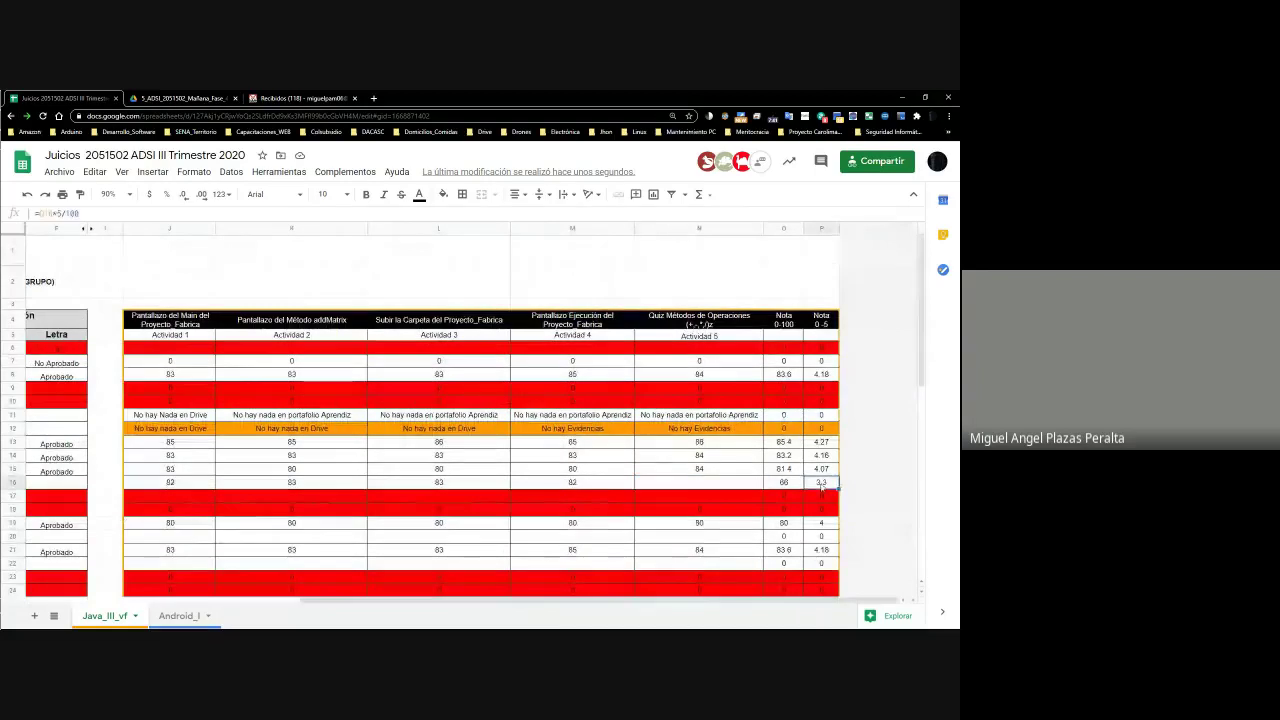
left_click(705, 483)
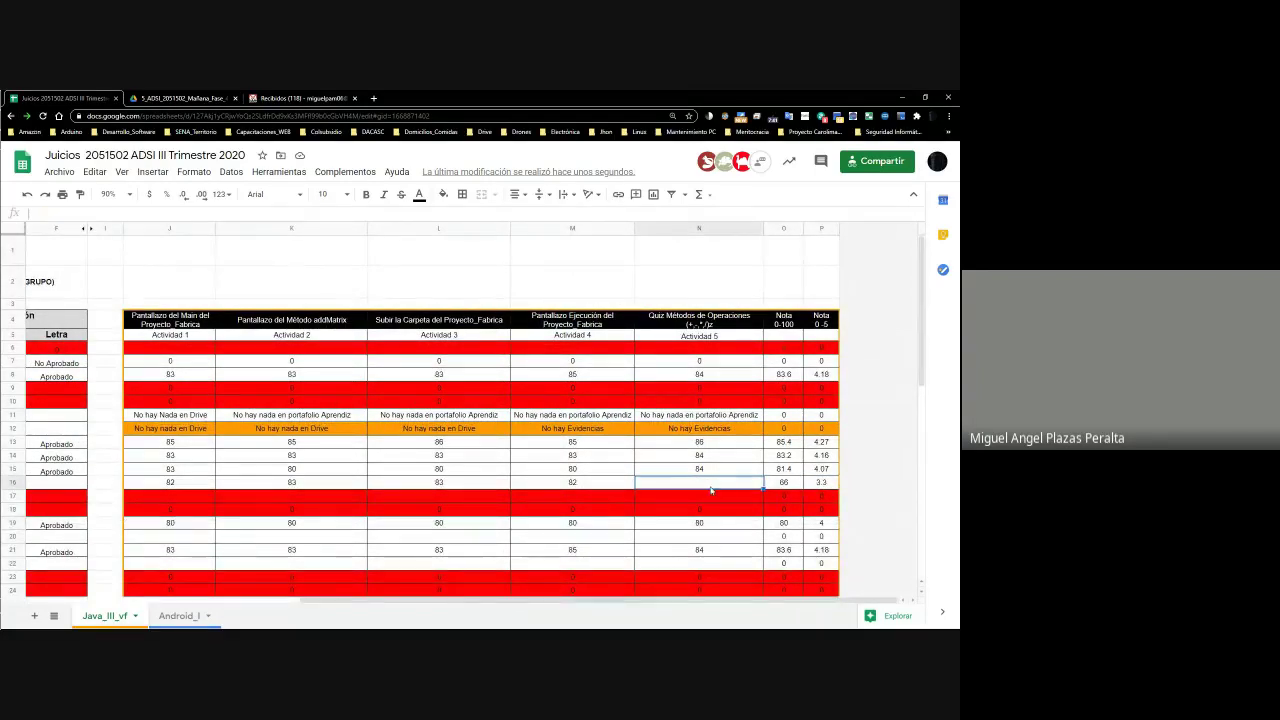
left_click_drag(509, 600, 688, 606)
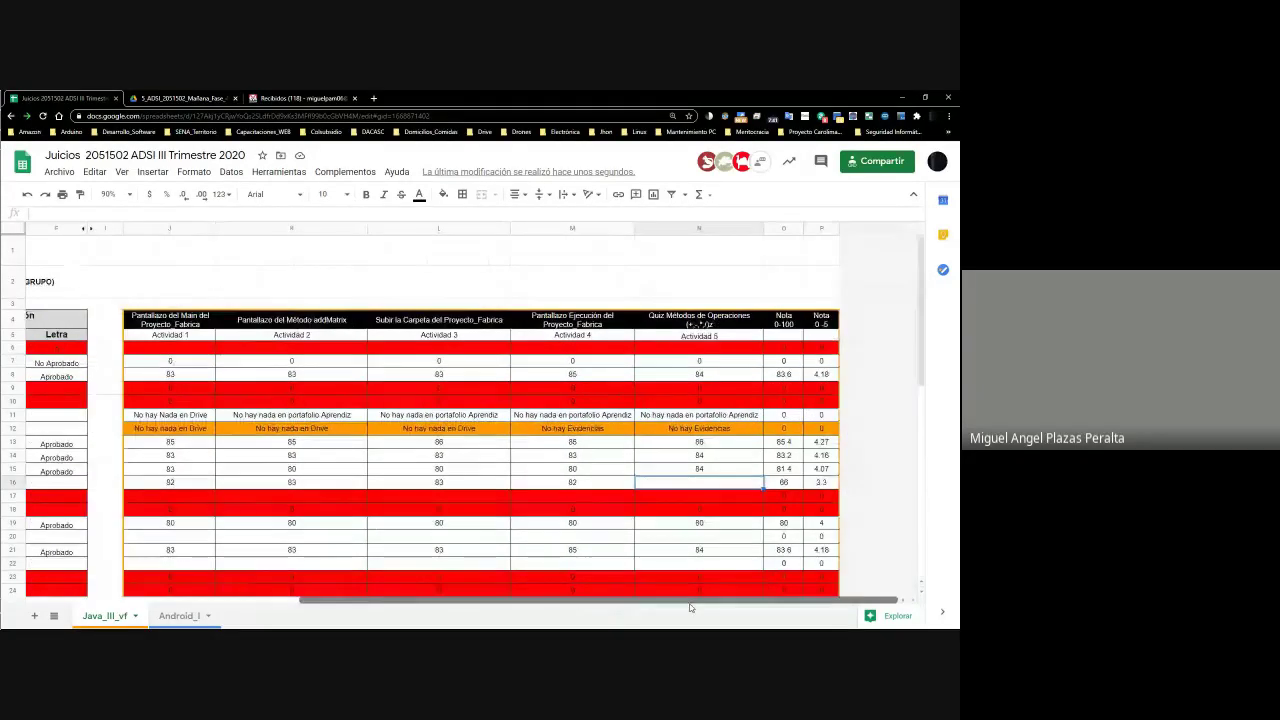
Edit Activity 5 cell N16, then select the student's name in C16 to copy
double_click(703, 486)
key("Return")
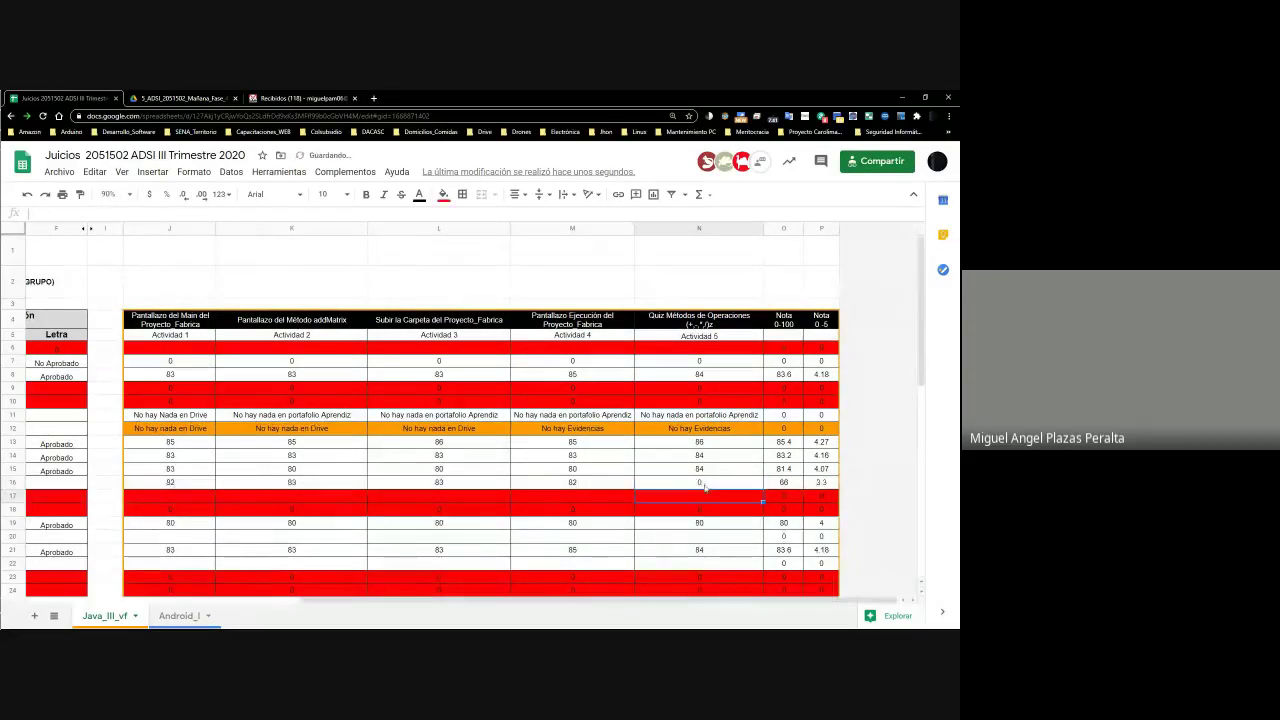
double_click(726, 484)
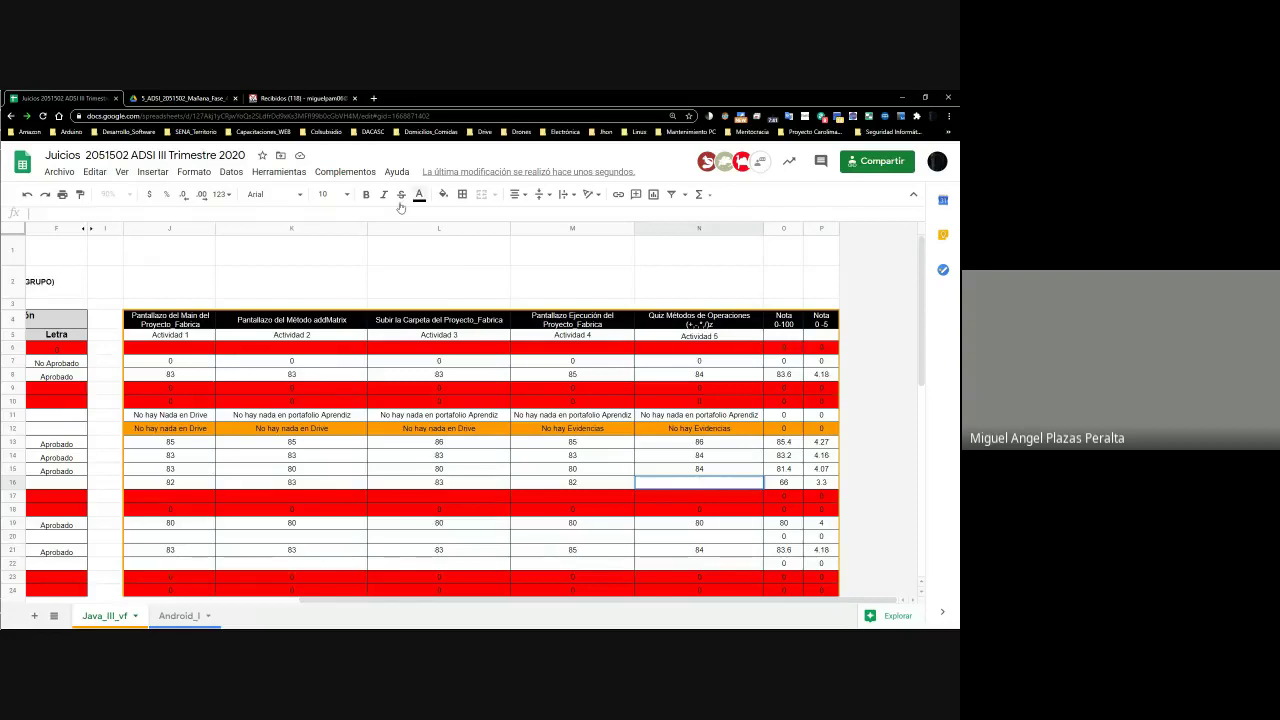
left_click_drag(427, 604, 190, 598)
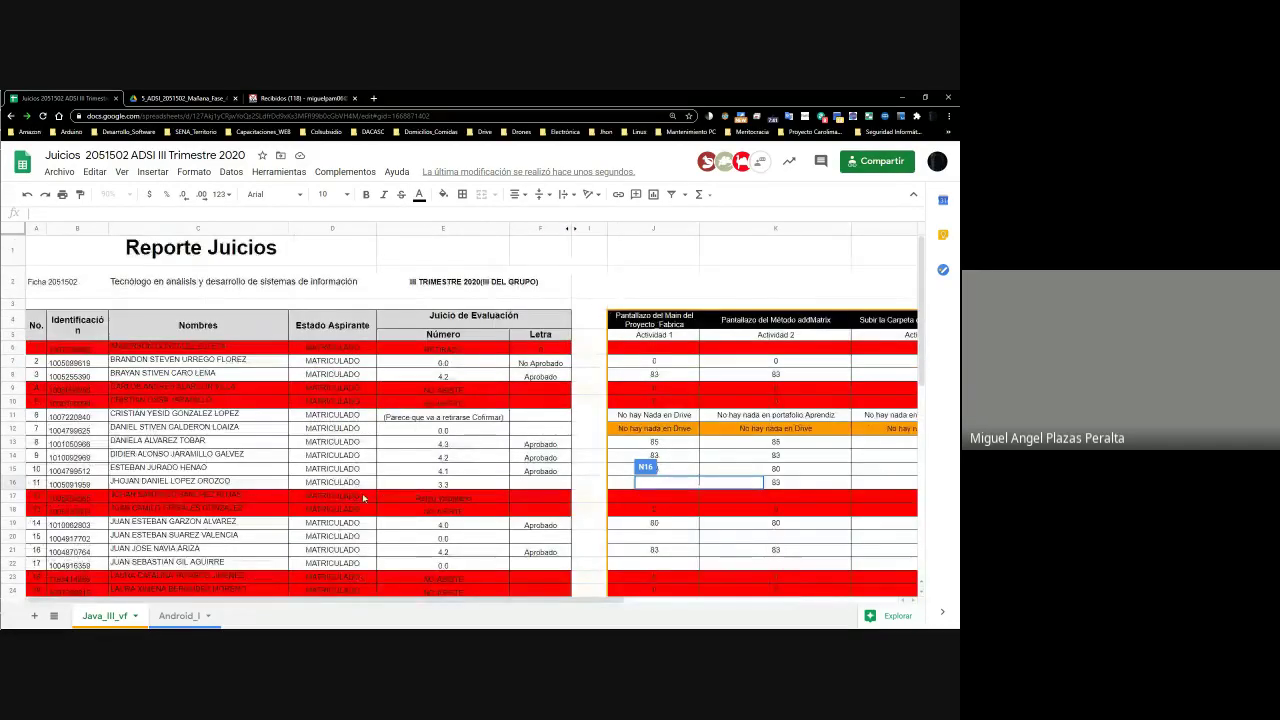
double_click(200, 484)
left_click_drag(232, 482, 119, 482)
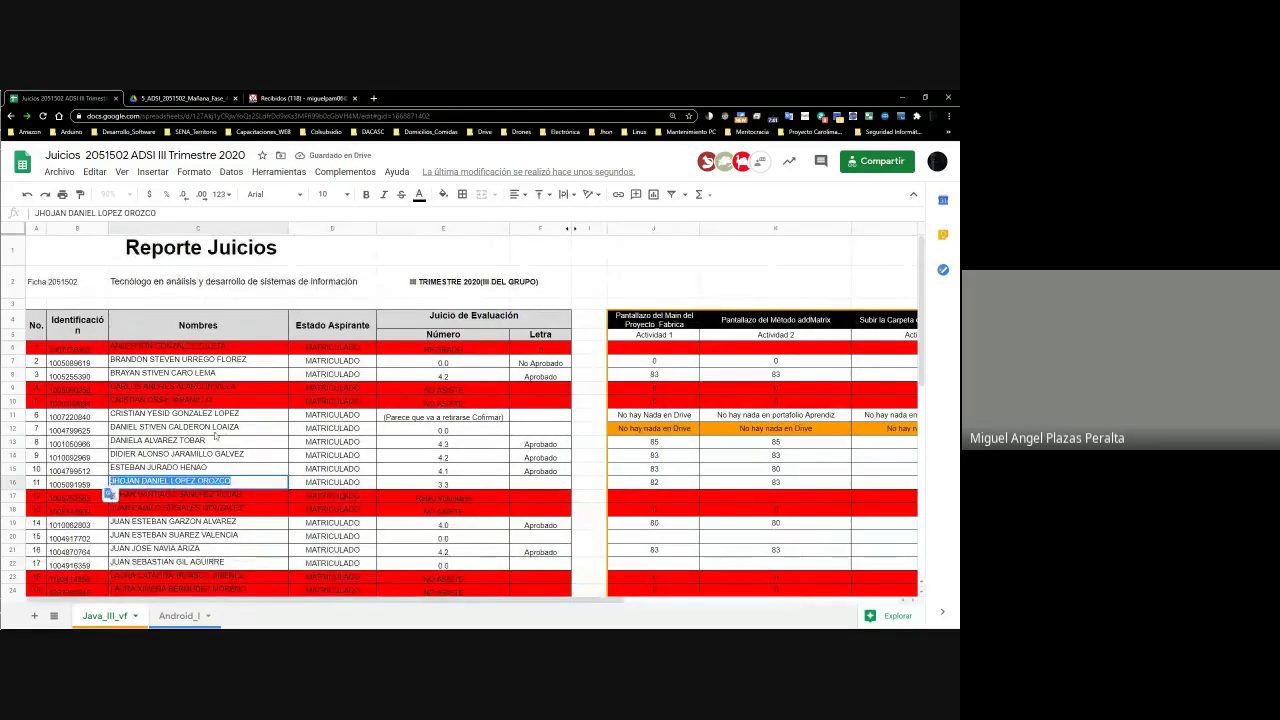
scroll(226, 433, "down", 5)
Insert two empty rows below row 57 in the Quiz 1 list
left_click(36, 525)
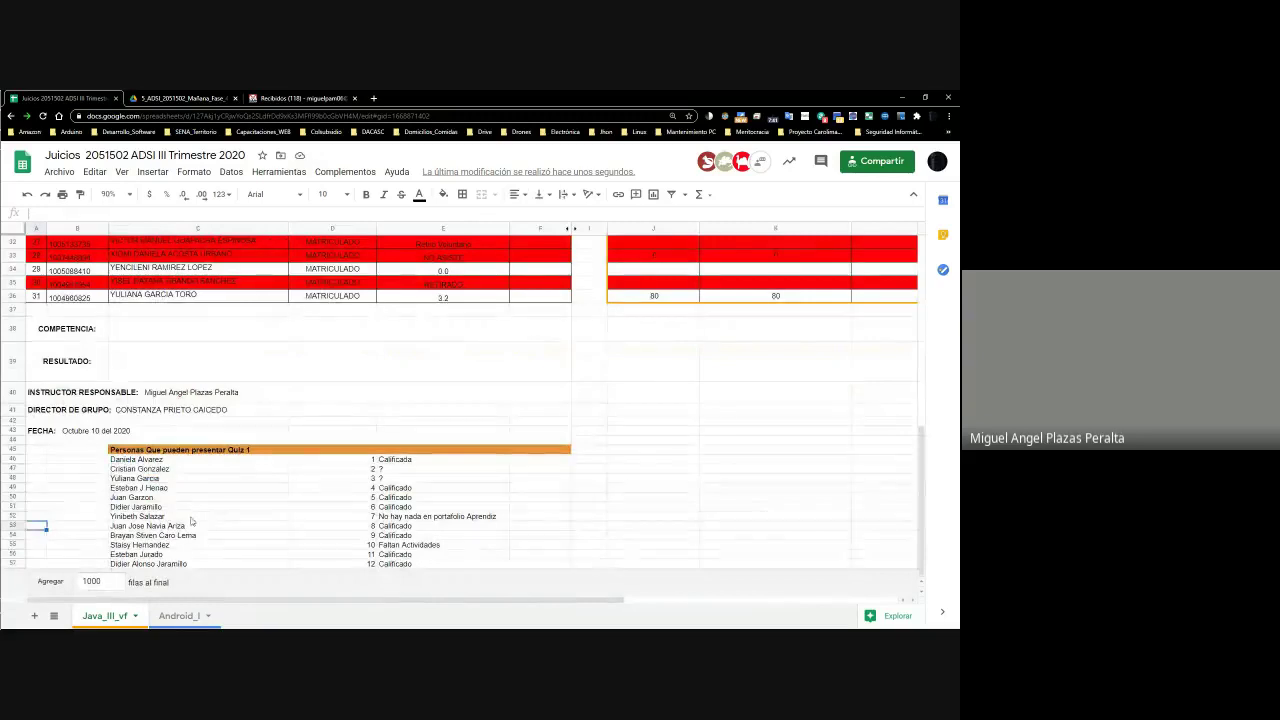
left_click(200, 554)
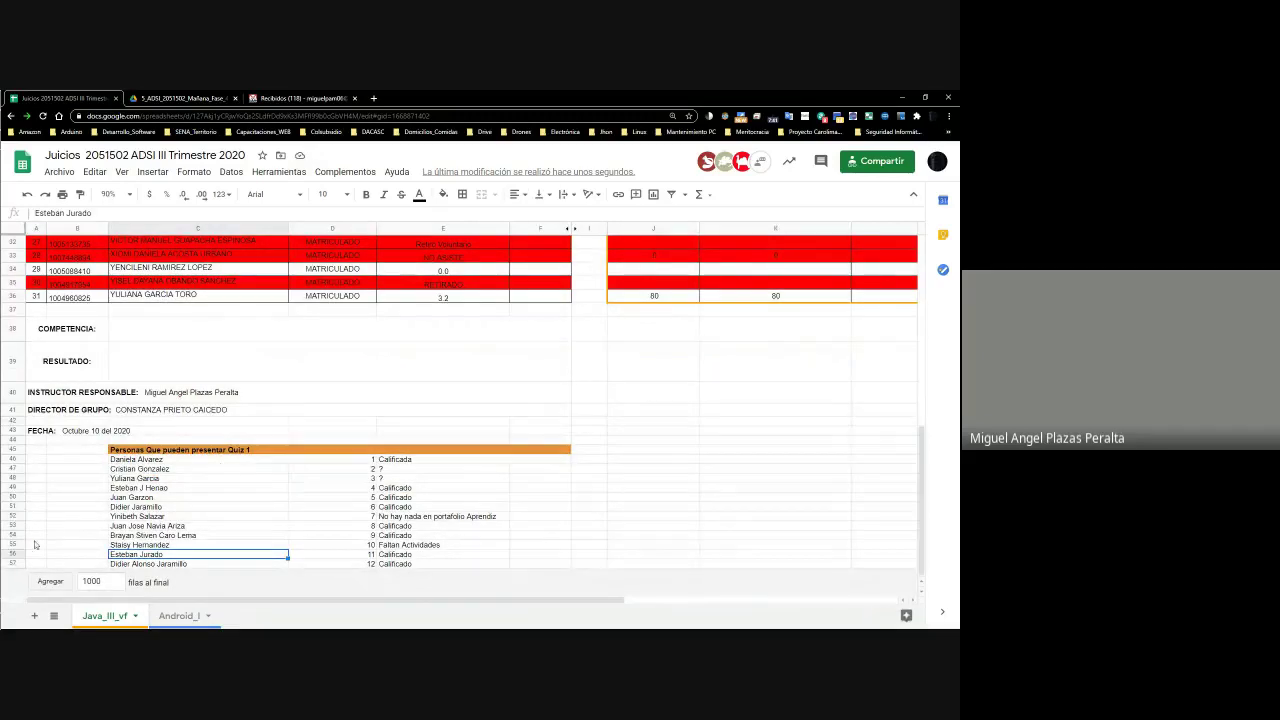
left_click(14, 564)
right_click(14, 564)
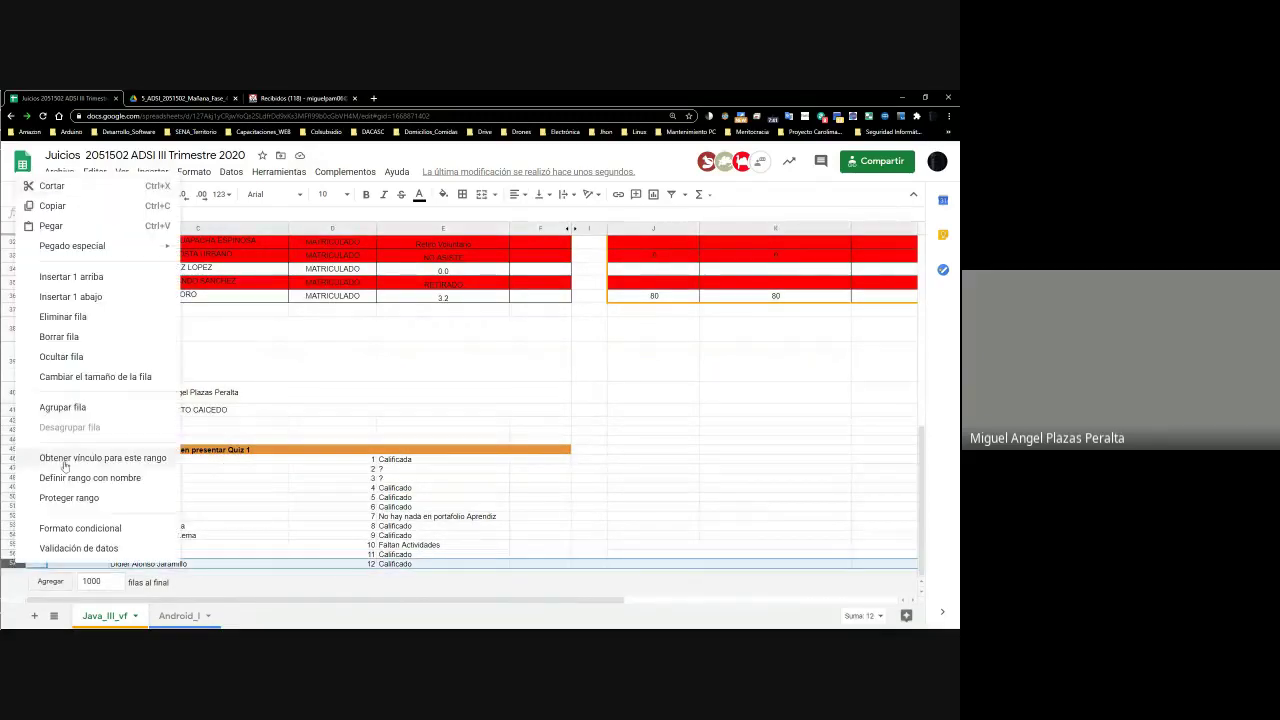
left_click(78, 298)
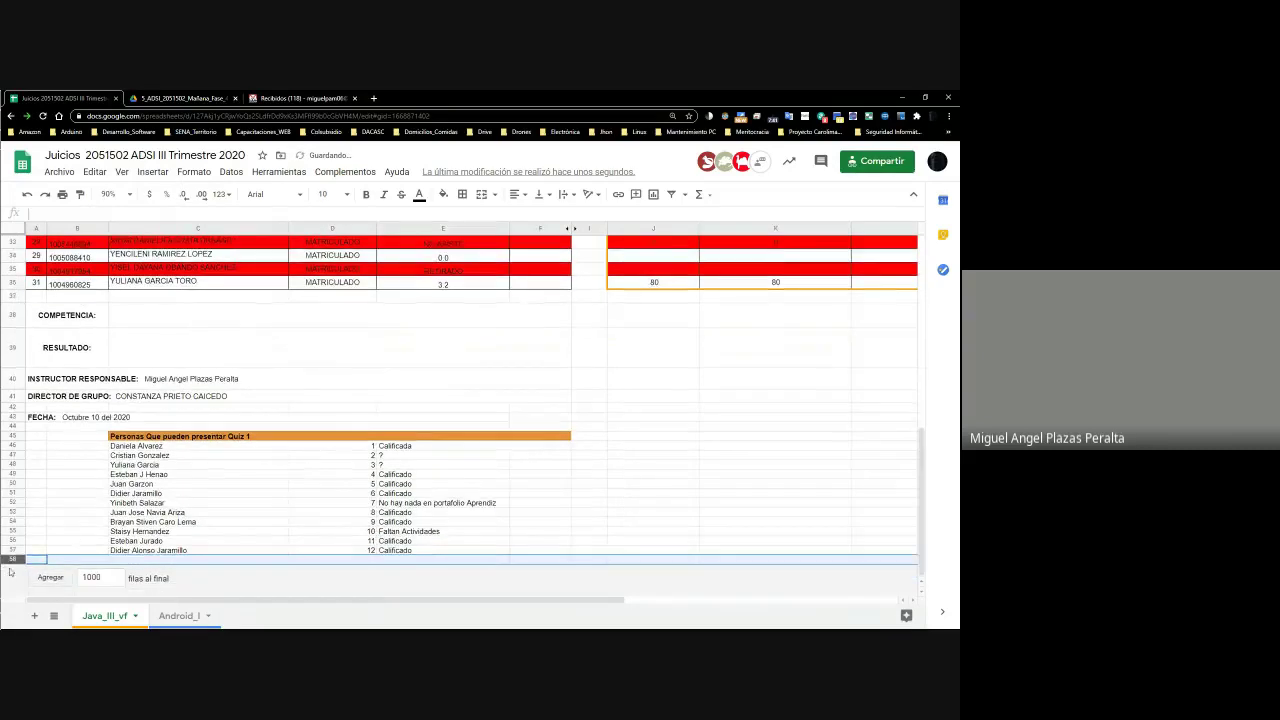
right_click(12, 559)
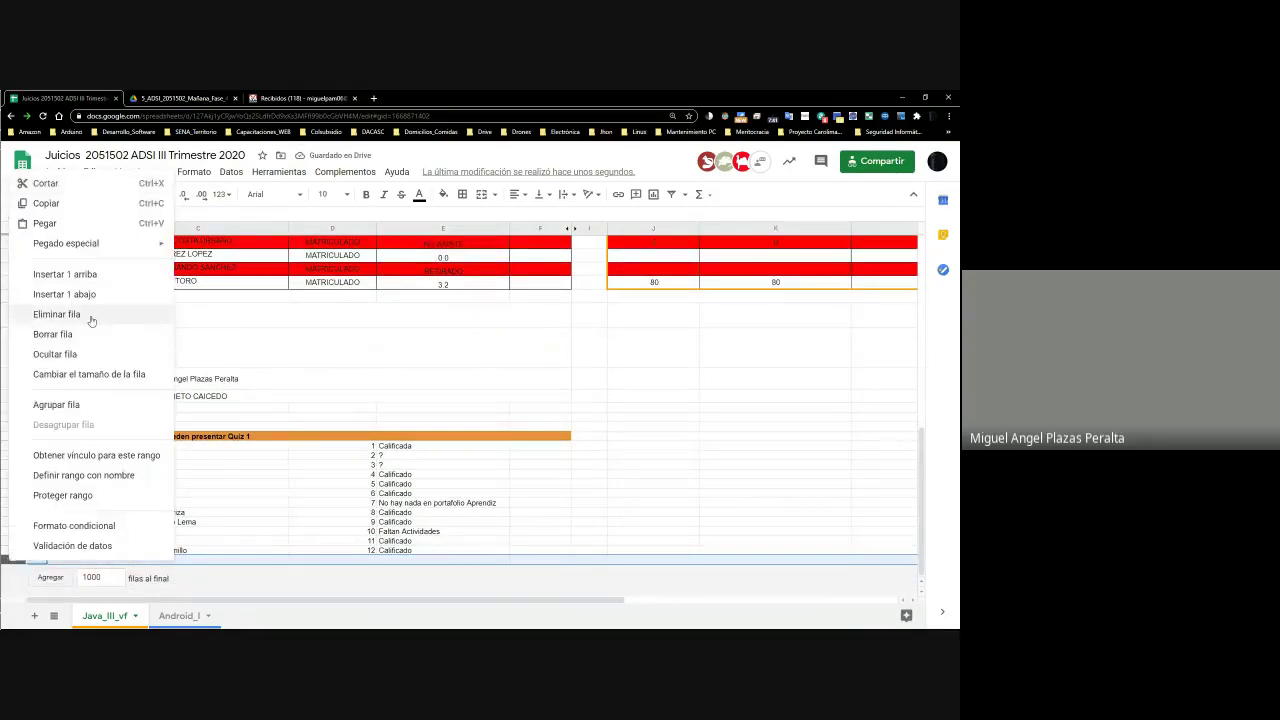
left_click(66, 294)
Paste the student's name in B59, enter 13 in D59 and 'Calicado - La nota un más baja' in E59
left_click(175, 556)
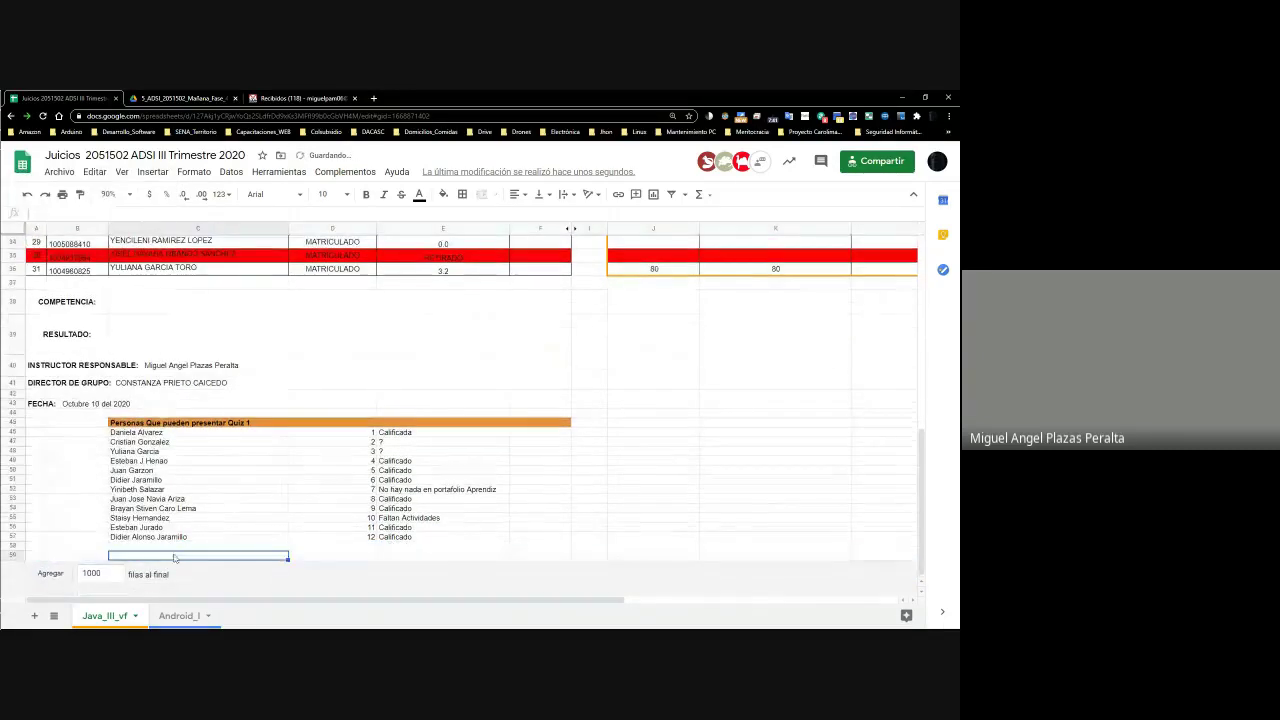
left_click(378, 559)
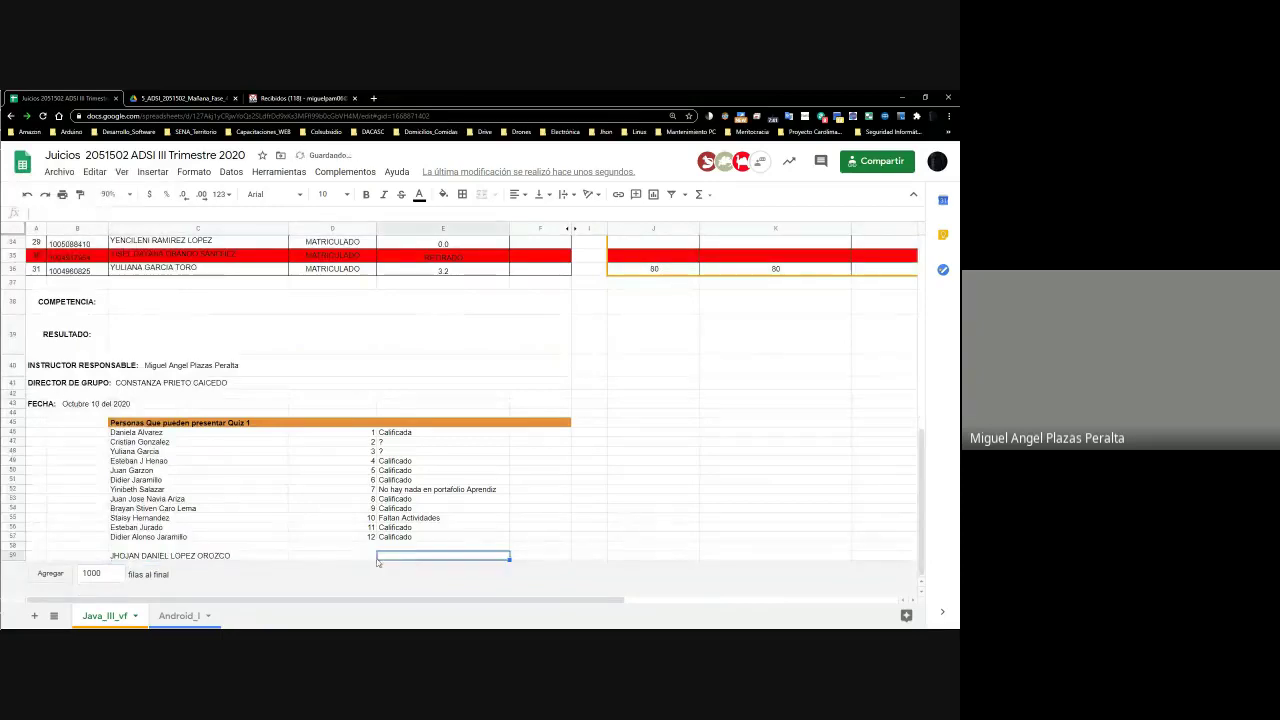
left_click(363, 557)
type("13")
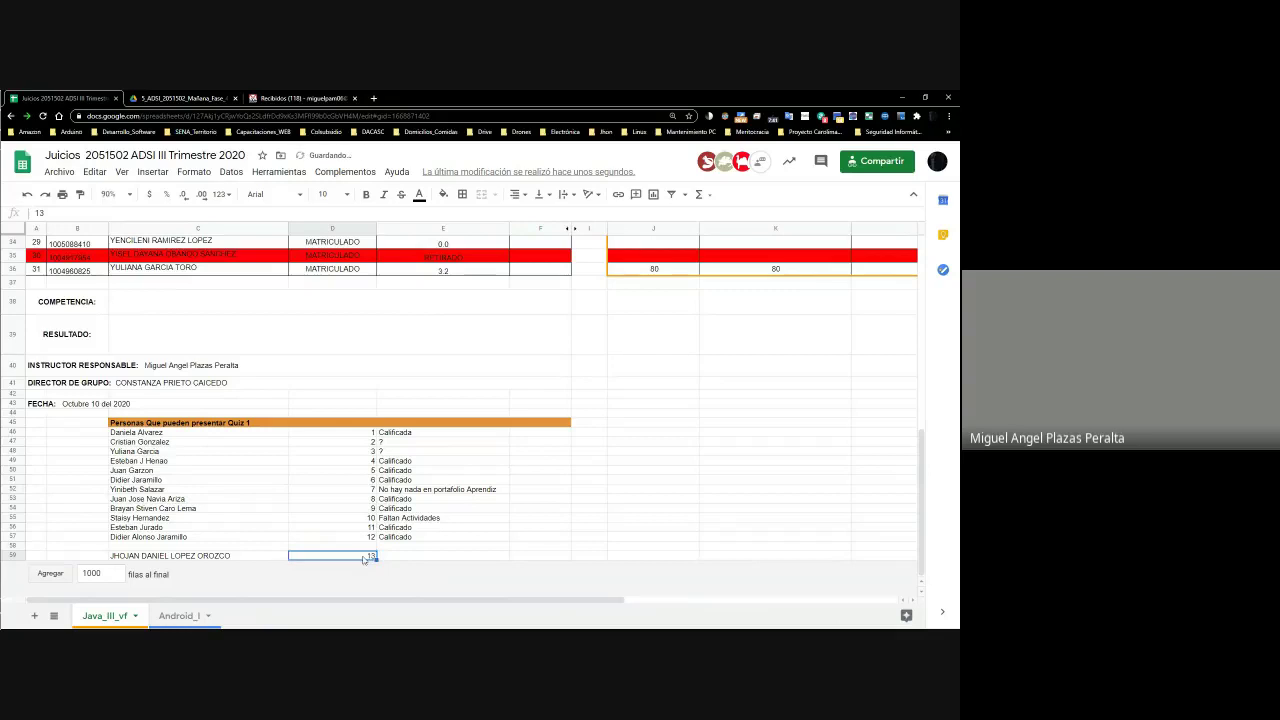
key("Tab")
type("Calicado - Un poco más")
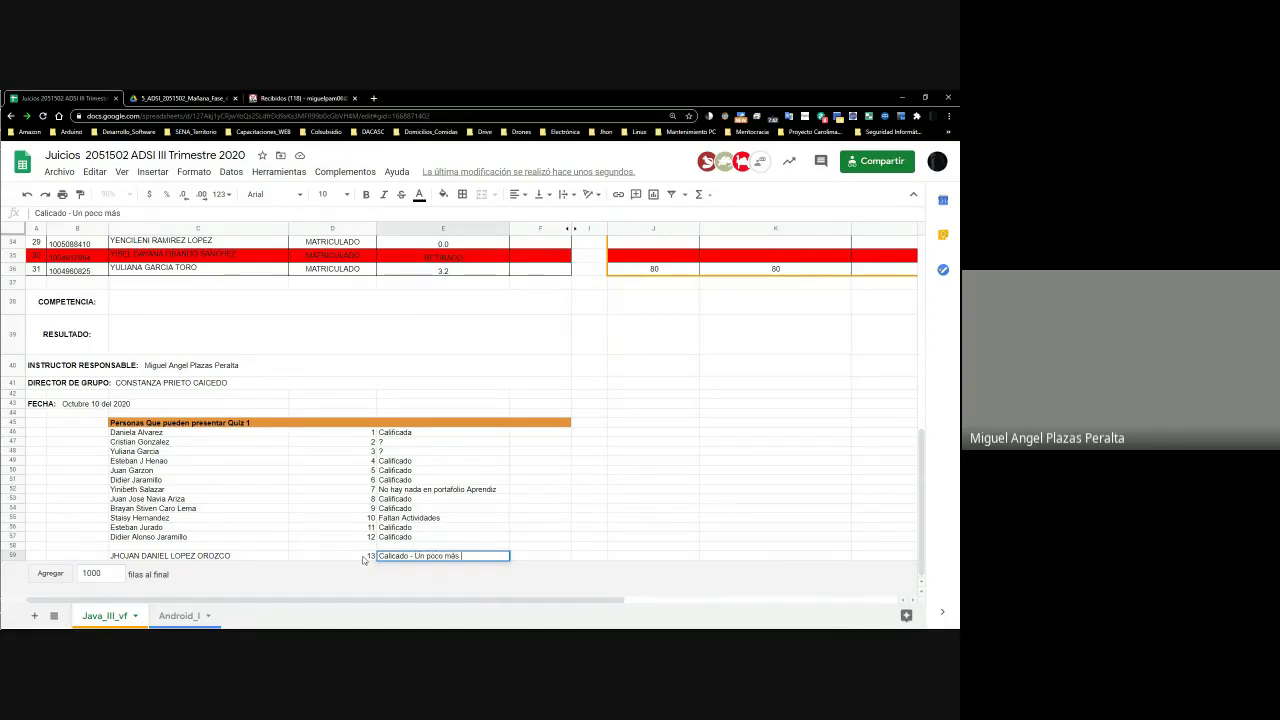
key("BackSpace")
key("BackSpace")
key("BackSpace")
key("BackSpace")
key("BackSpace")
key("BackSpace")
key("BackSpace")
key("BackSpace")
key("BackSpace")
key("BackSpace")
key("BackSpace")
type("La nota un más baja")
key("Return")
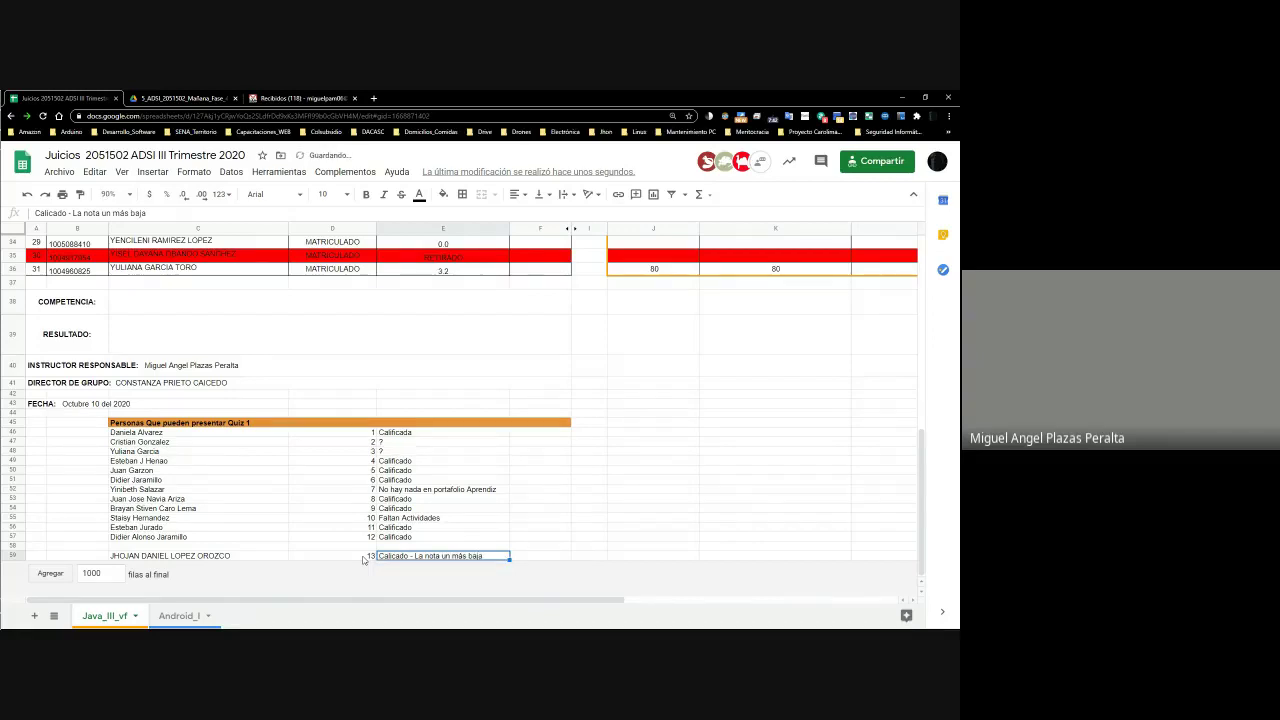
scroll(363, 560, "up", 10)
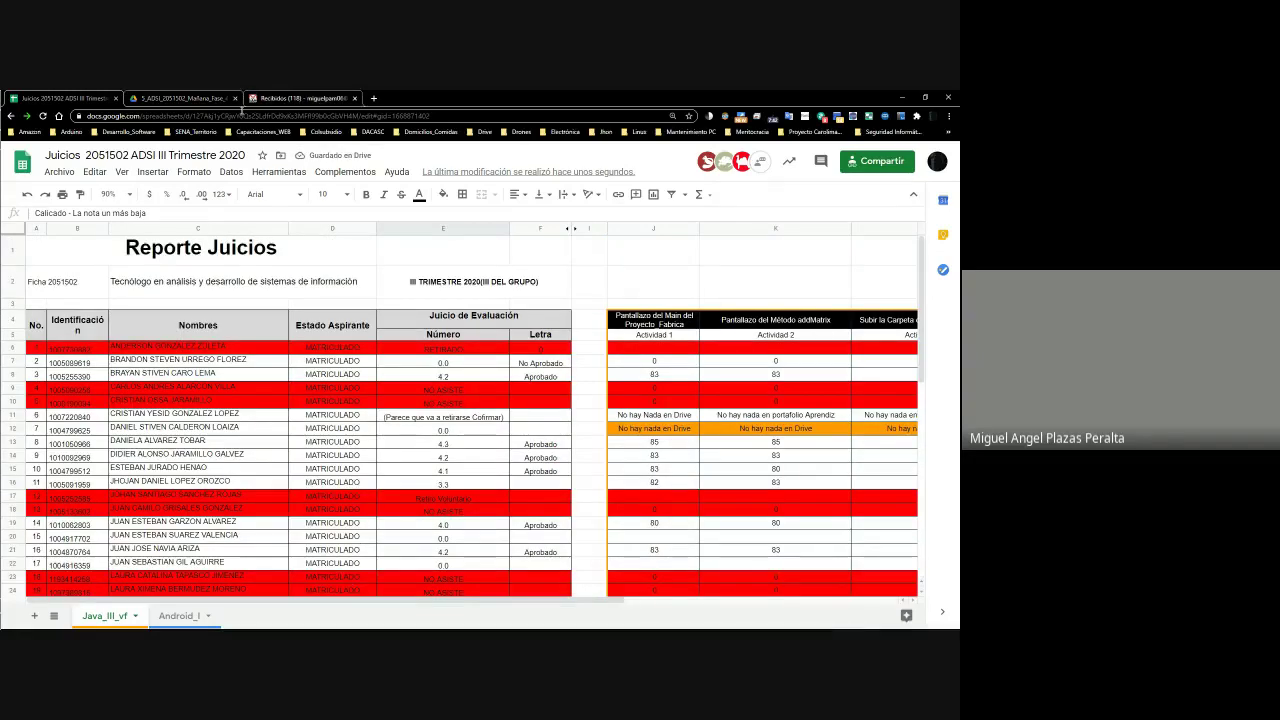
Leave the grading sheet and preview java1.PNG in the Drive folder
left_click(180, 98)
left_click(90, 98)
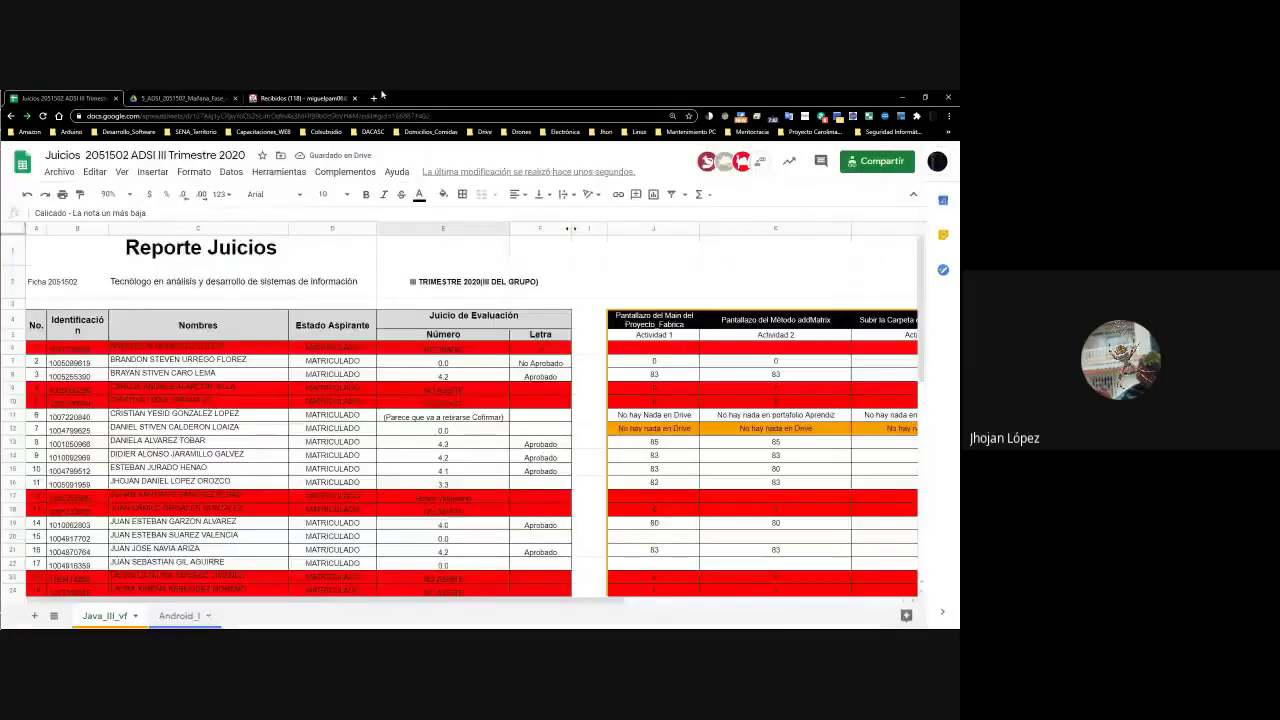
left_click(901, 99)
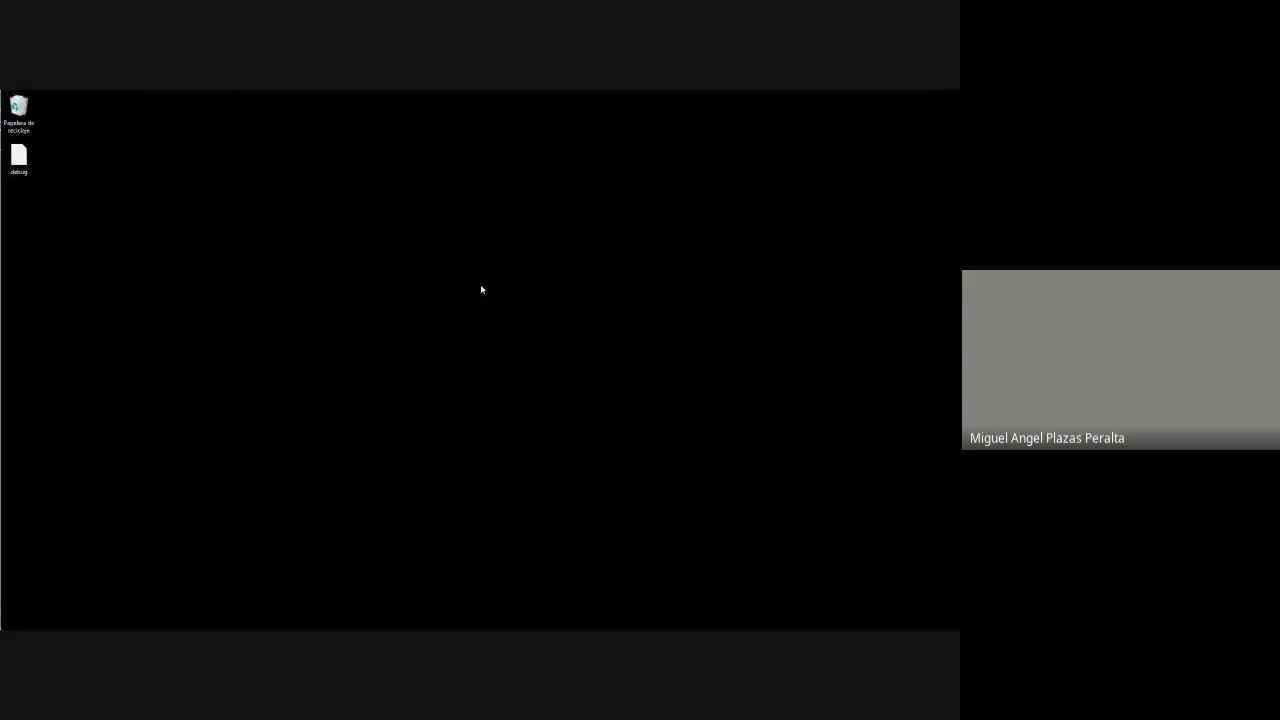
key("alt+Tab")
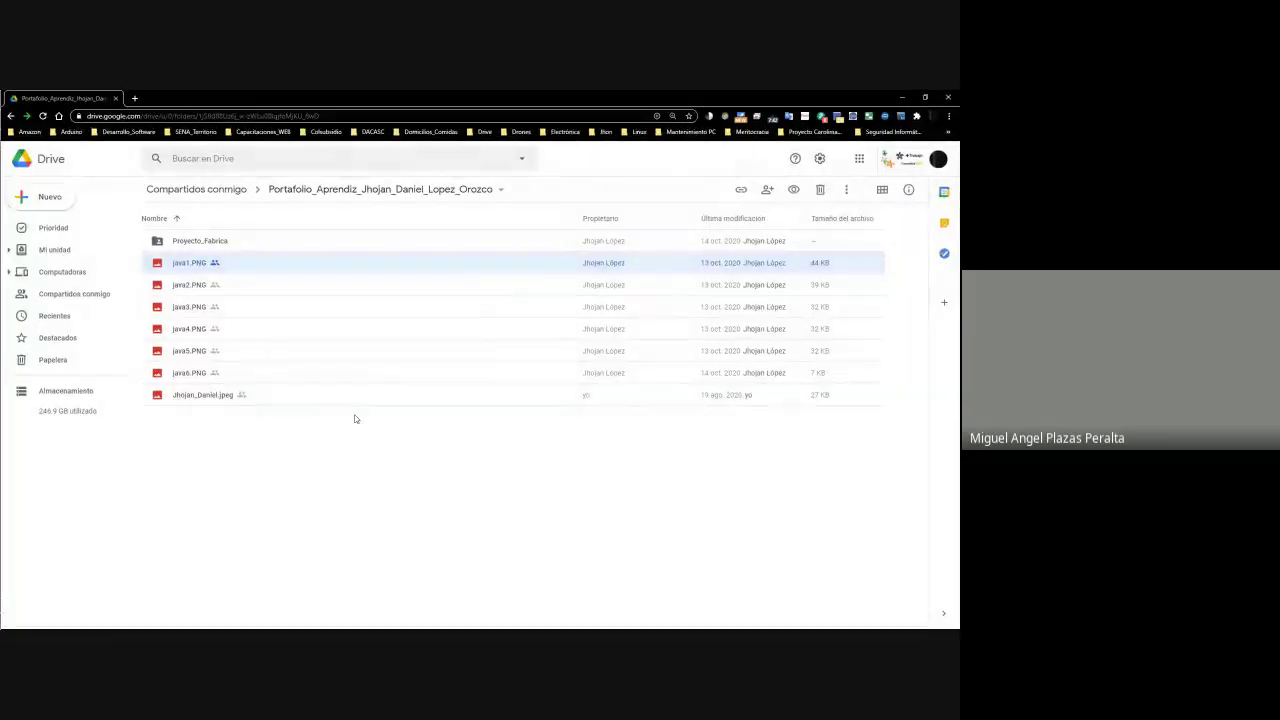
left_click(197, 266)
right_click(197, 266)
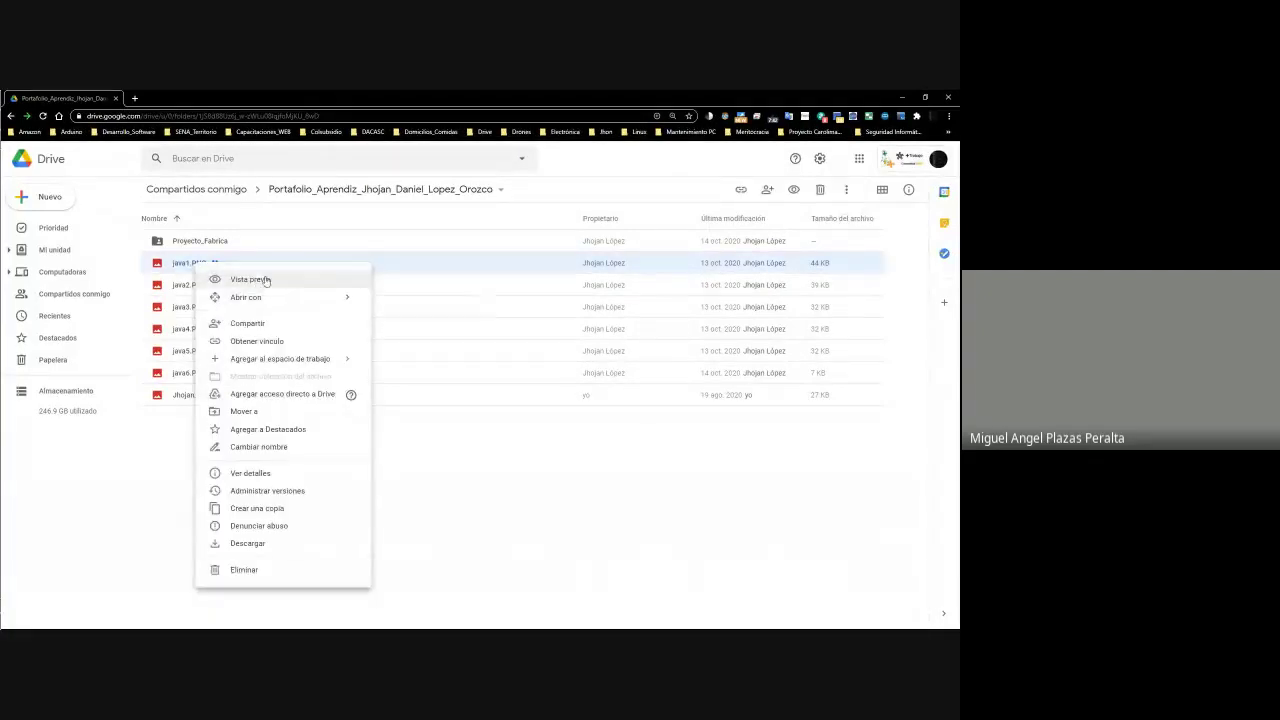
left_click(215, 277)
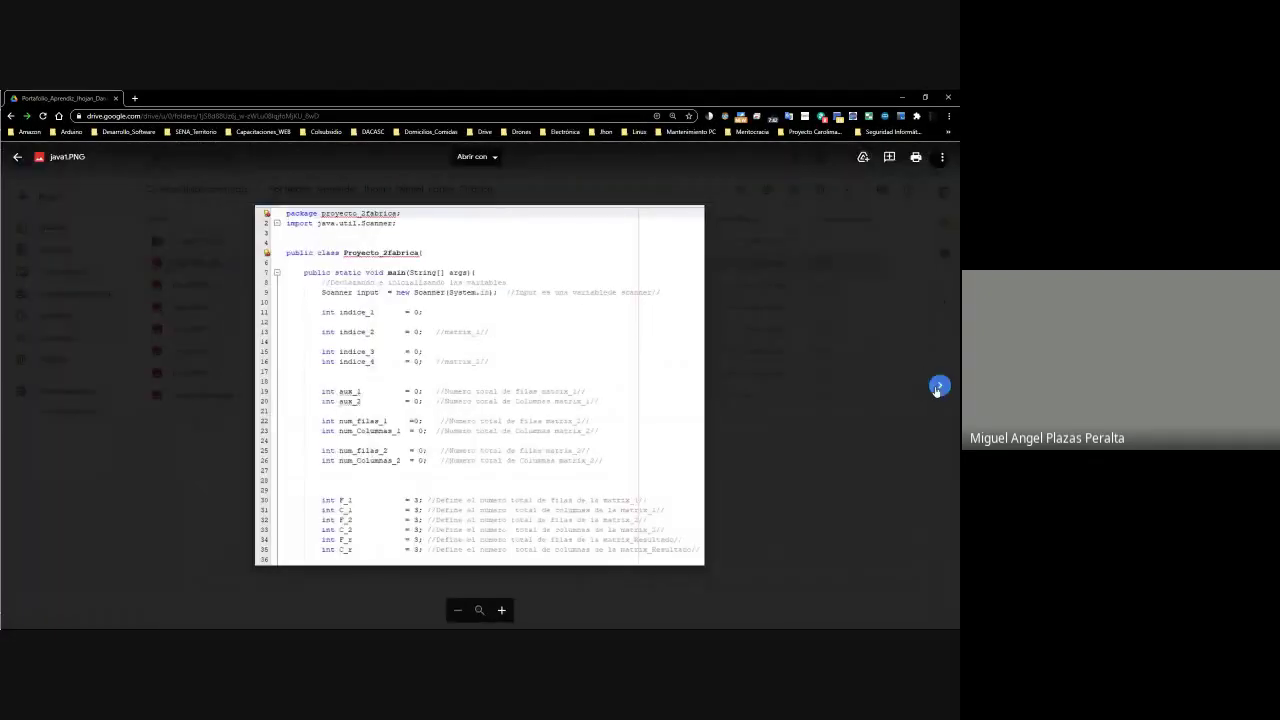
Page through java2–java4.PNG, close the preview and return to the Juicios spreadsheet's row 16
left_click(938, 385)
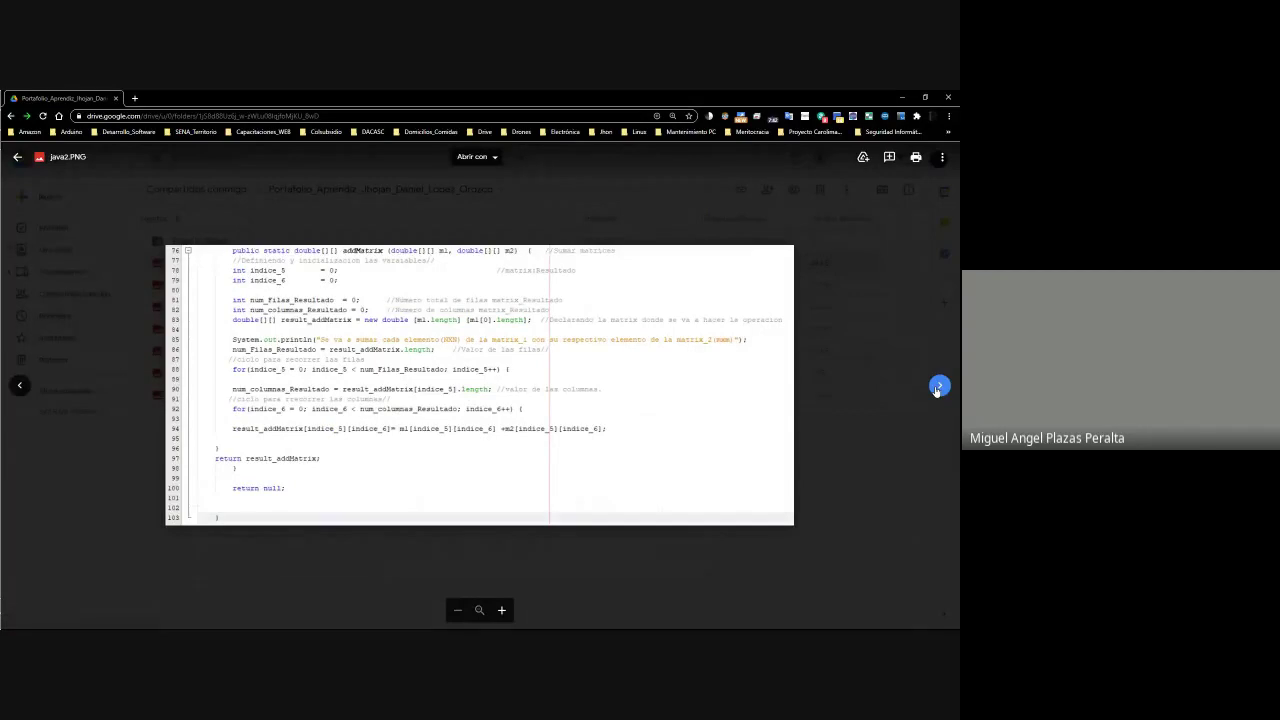
left_click(938, 386)
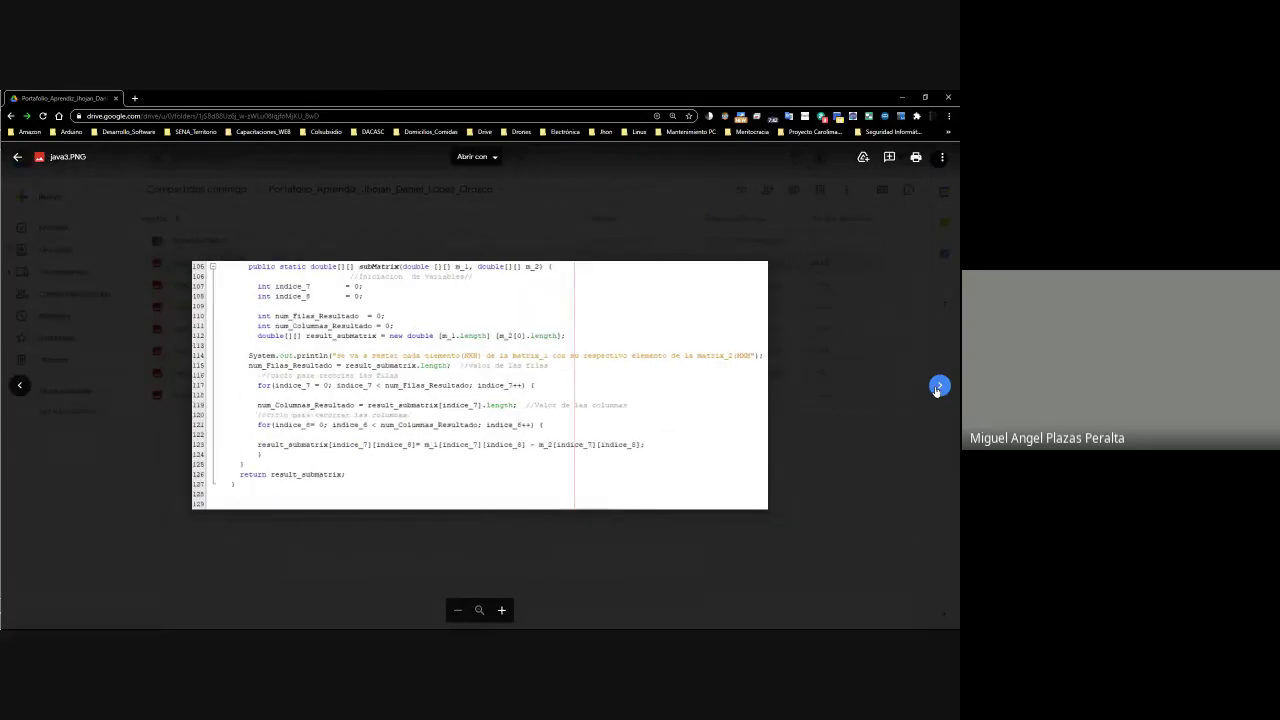
left_click(938, 387)
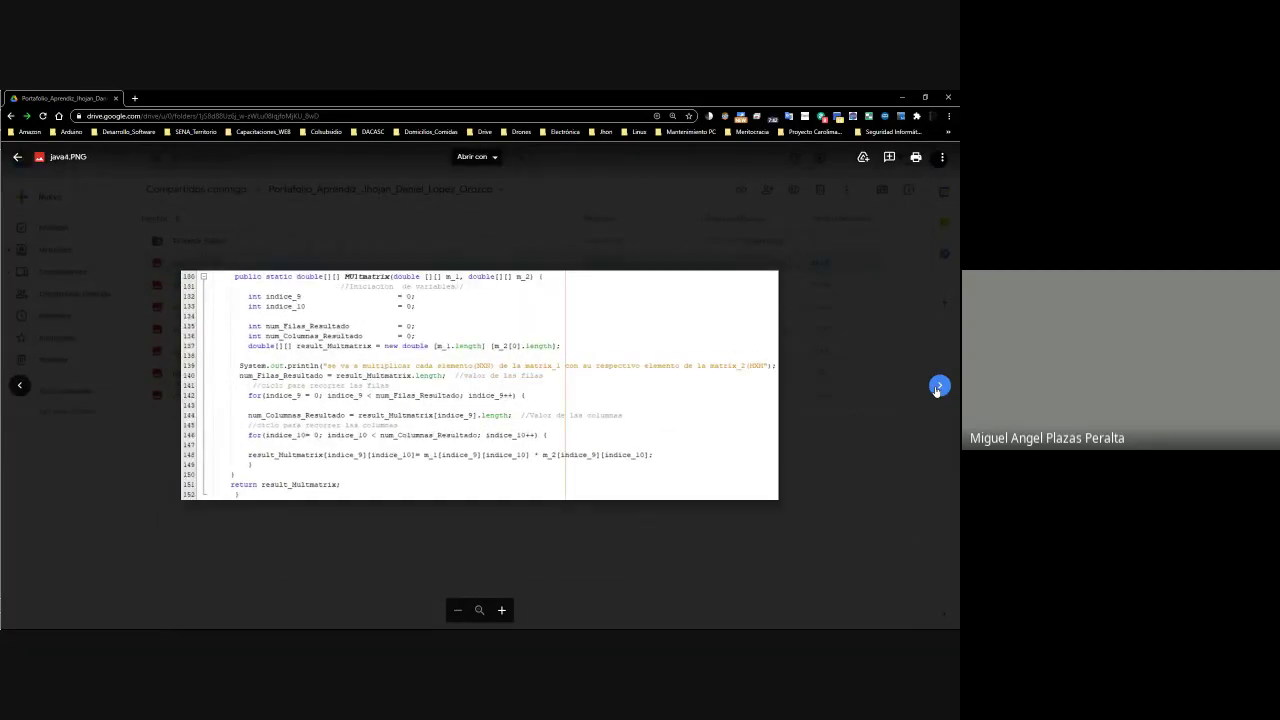
left_click(843, 442)
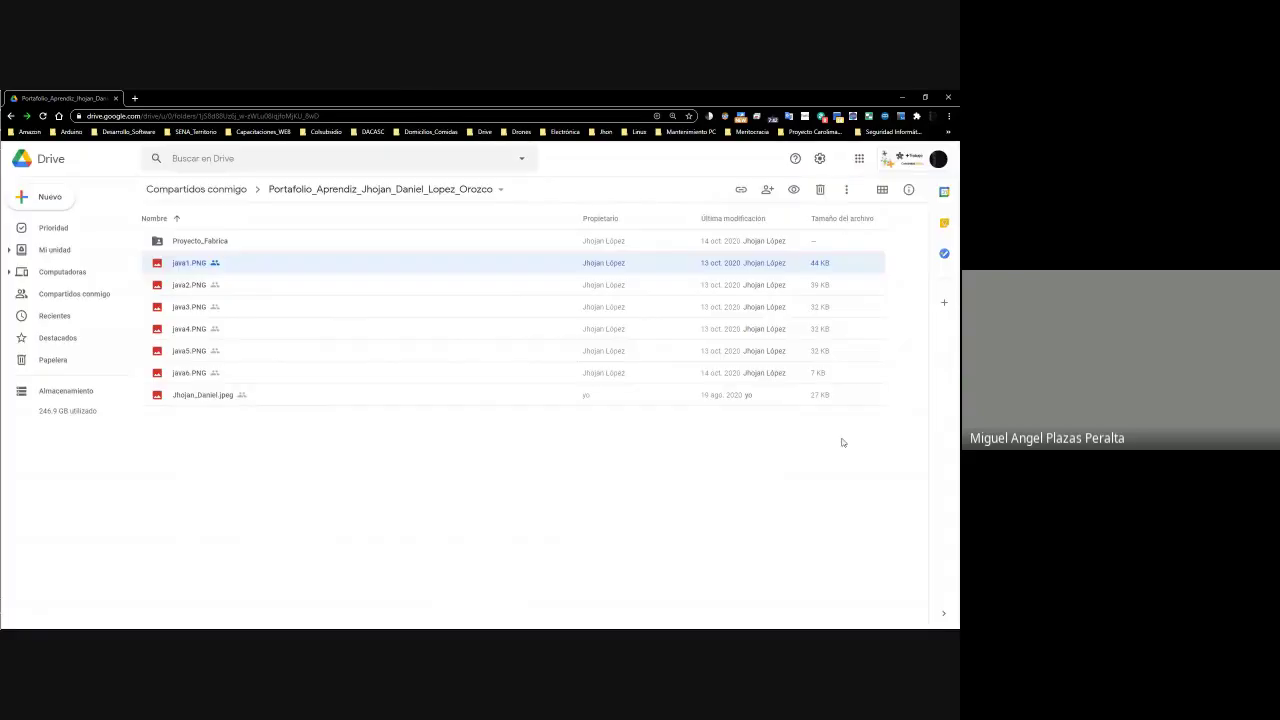
left_click(902, 97)
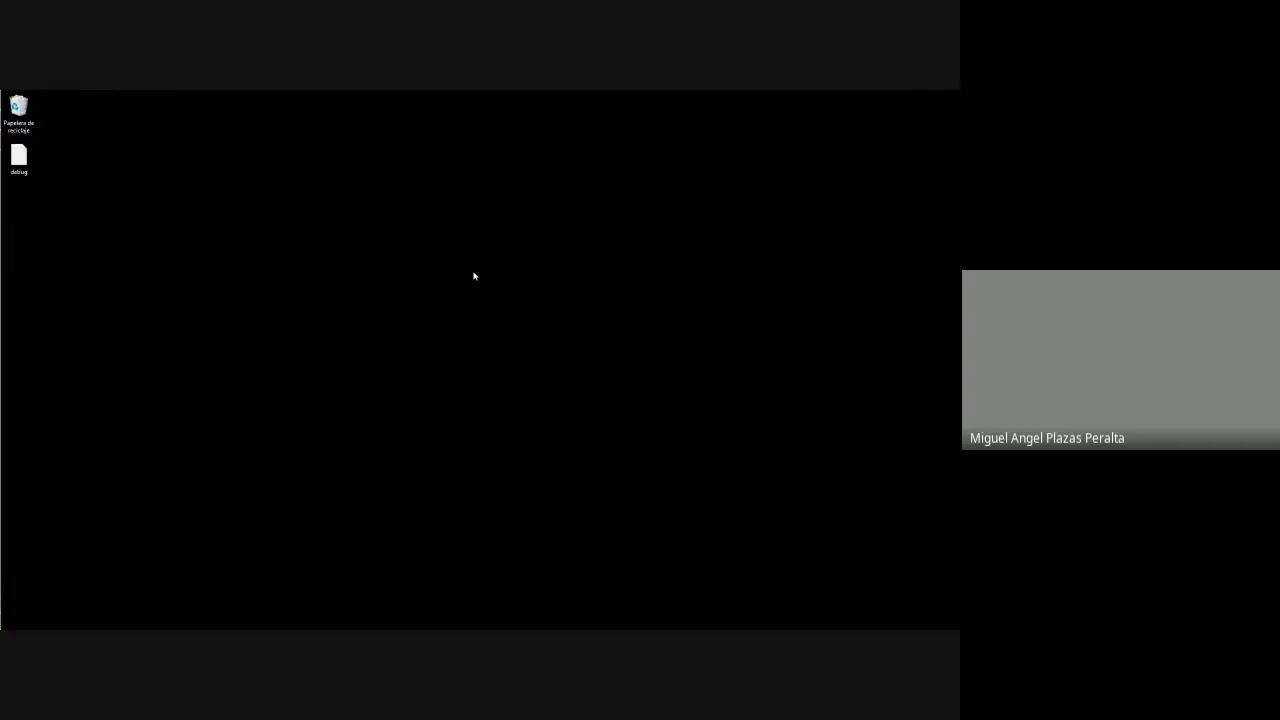
key("alt+Tab")
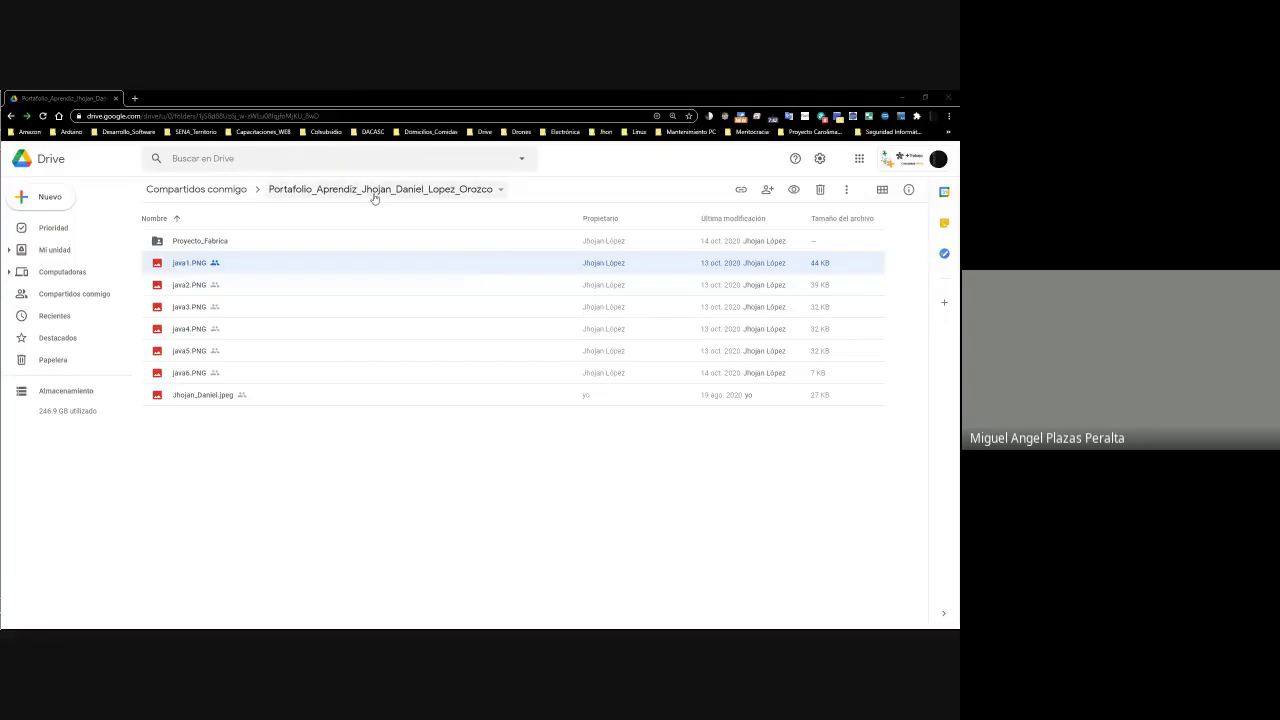
key("alt+Tab")
left_click(743, 484)
scroll(743, 484, "right", 5)
Review the Actividad 5 column and row 16's average formula, ending back on N16
left_click(743, 484)
key("Down")
key("Down")
key("Down")
key("Down")
key("Down")
key("Down")
key("Down")
key("Down")
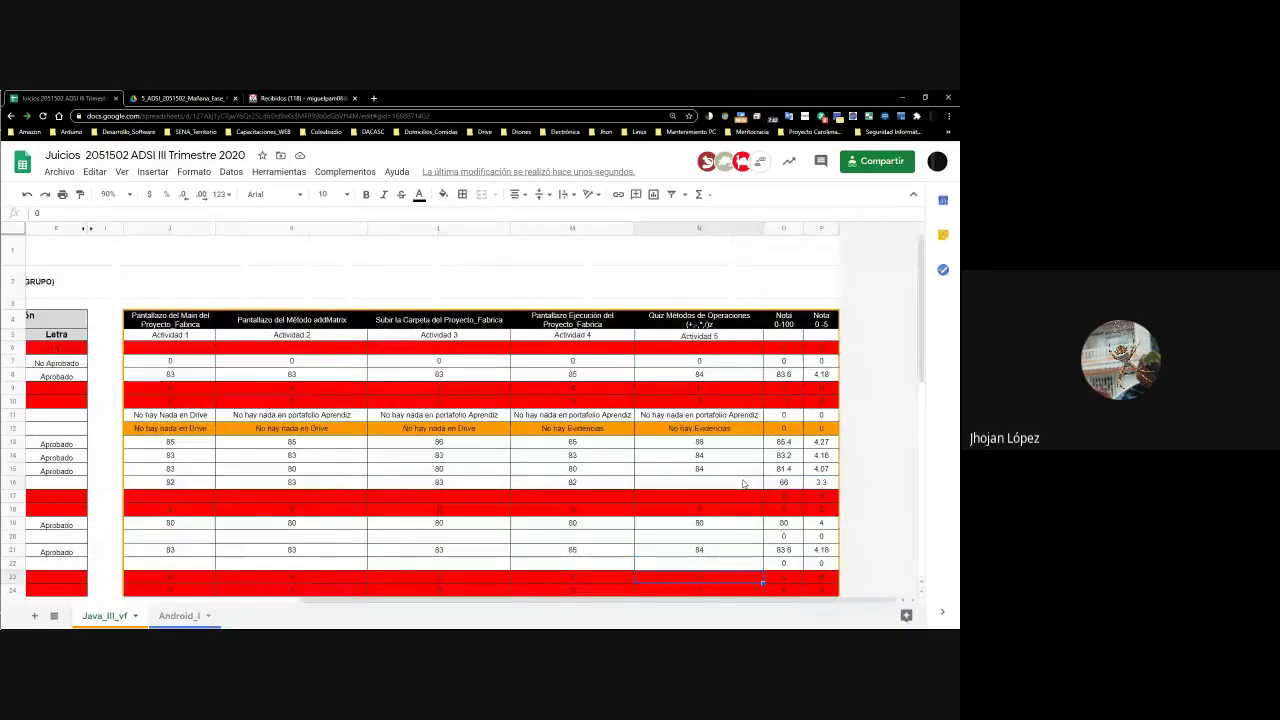
key("Down")
key("Down")
key("Down")
key("Down")
key("Down")
key("Down")
key("Down")
key("Down")
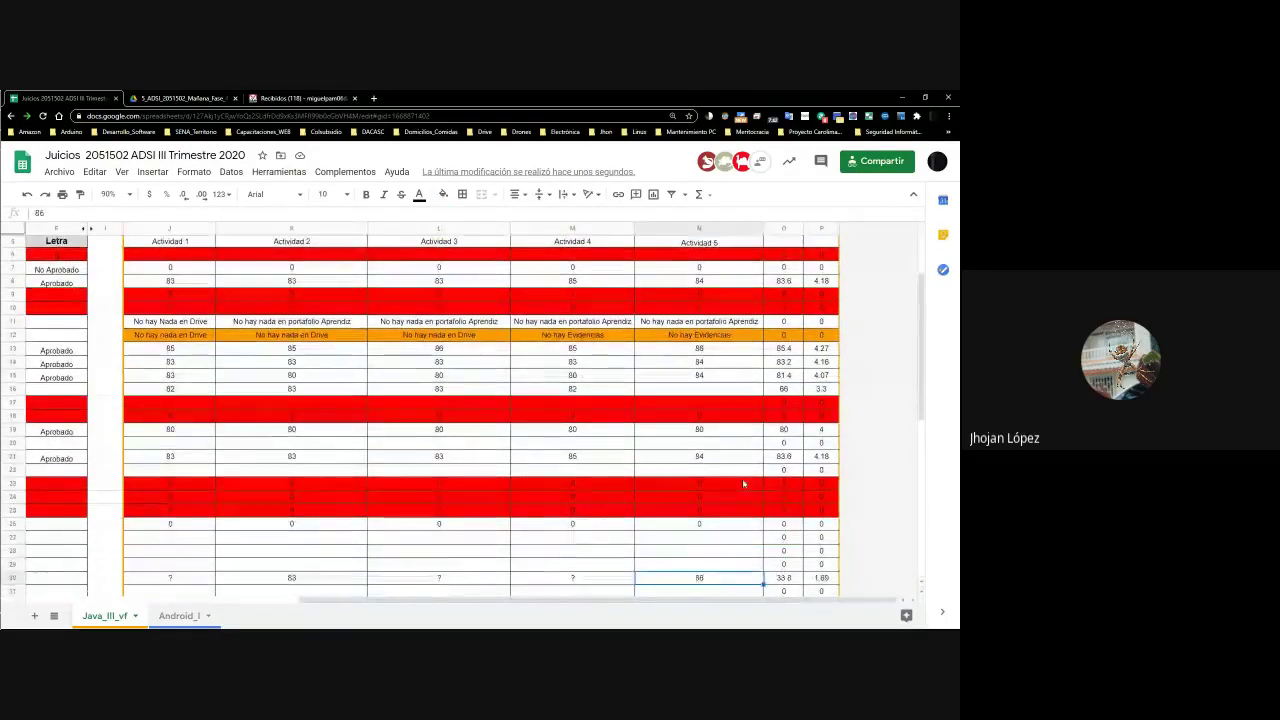
key("Down")
key("Down")
key("Down")
key("Down")
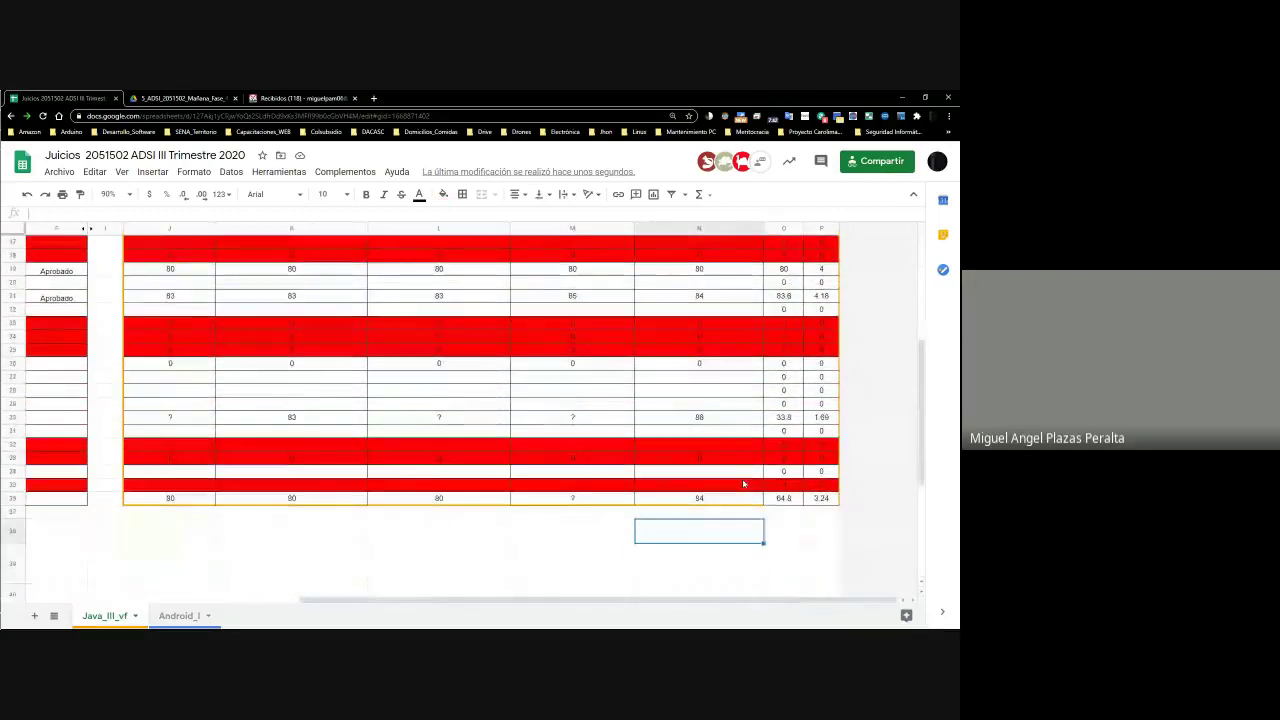
key("Up")
key("Up")
key("Up")
key("Up")
key("Up")
key("Up")
key("Up")
key("Up")
key("Up")
key("Up")
key("Up")
key("Up")
key("Up")
key("Up")
key("Up")
key("Up")
key("Up")
key("Up")
key("Up")
key("Up")
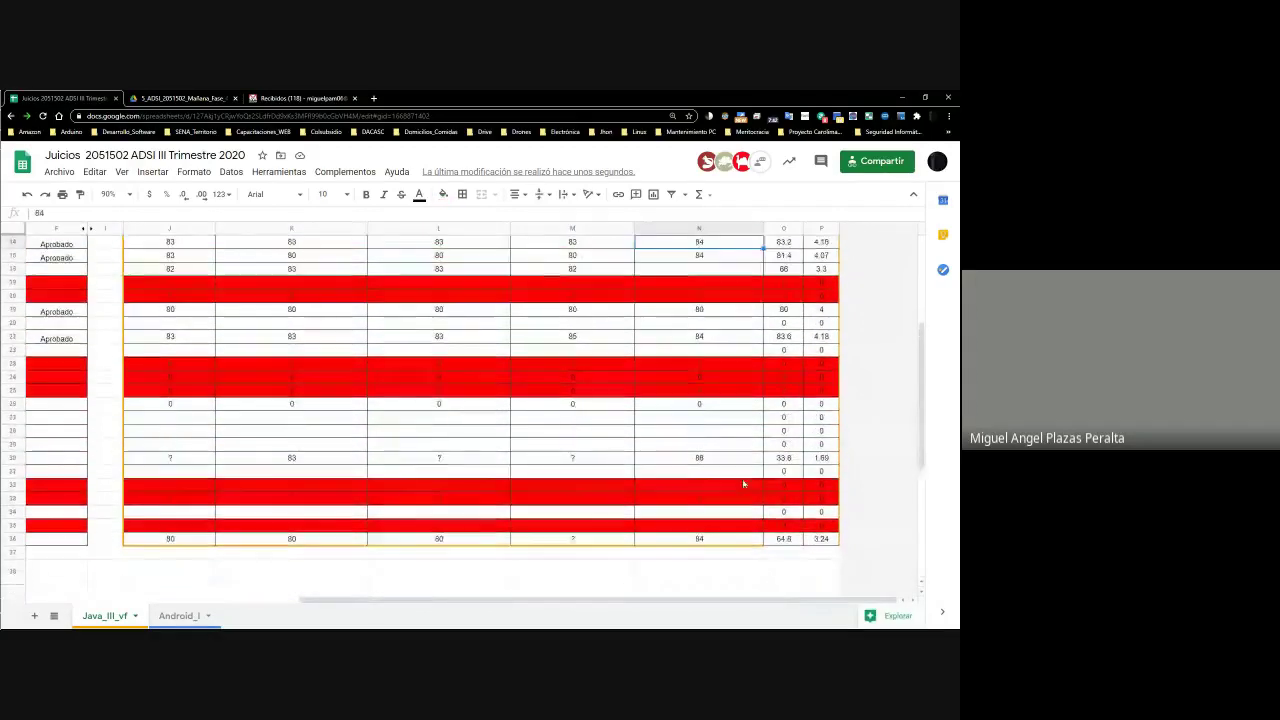
key("Up")
key("Up")
key("Up")
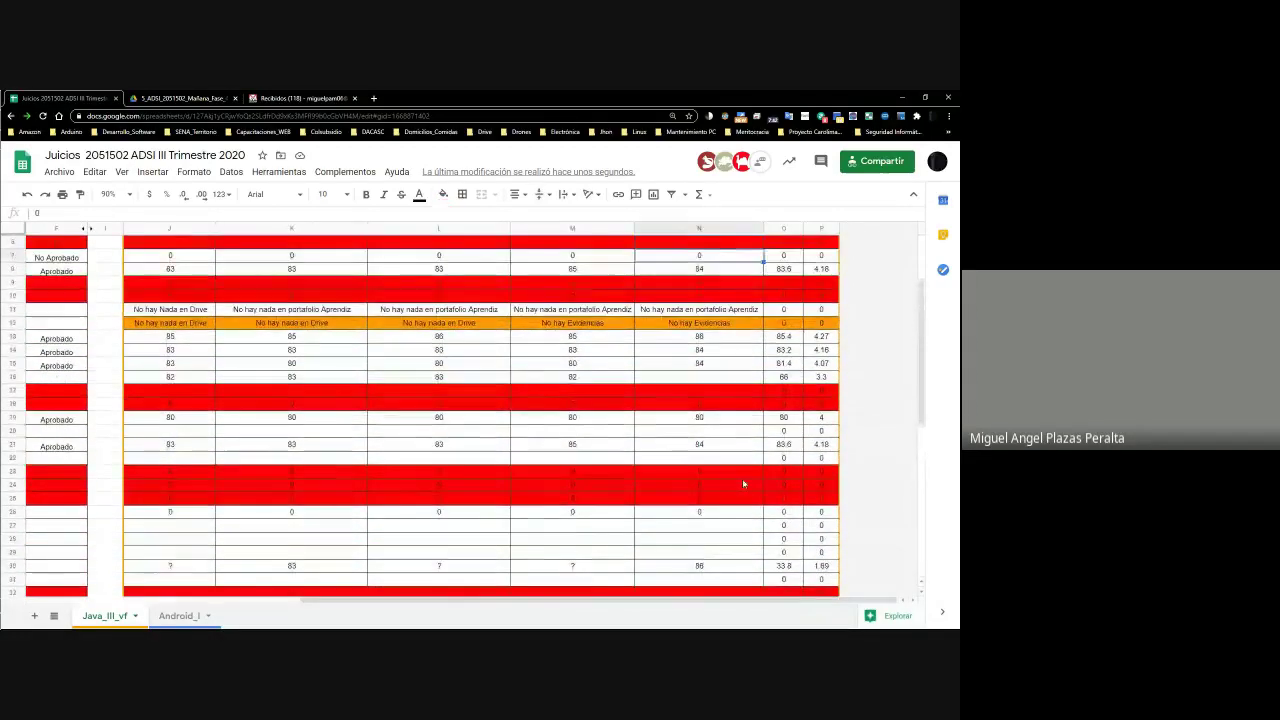
key("Down")
key("Down")
key("Down")
key("Down")
key("Down")
key("Down")
key("Down")
key("Left")
key("Right")
key("Right")
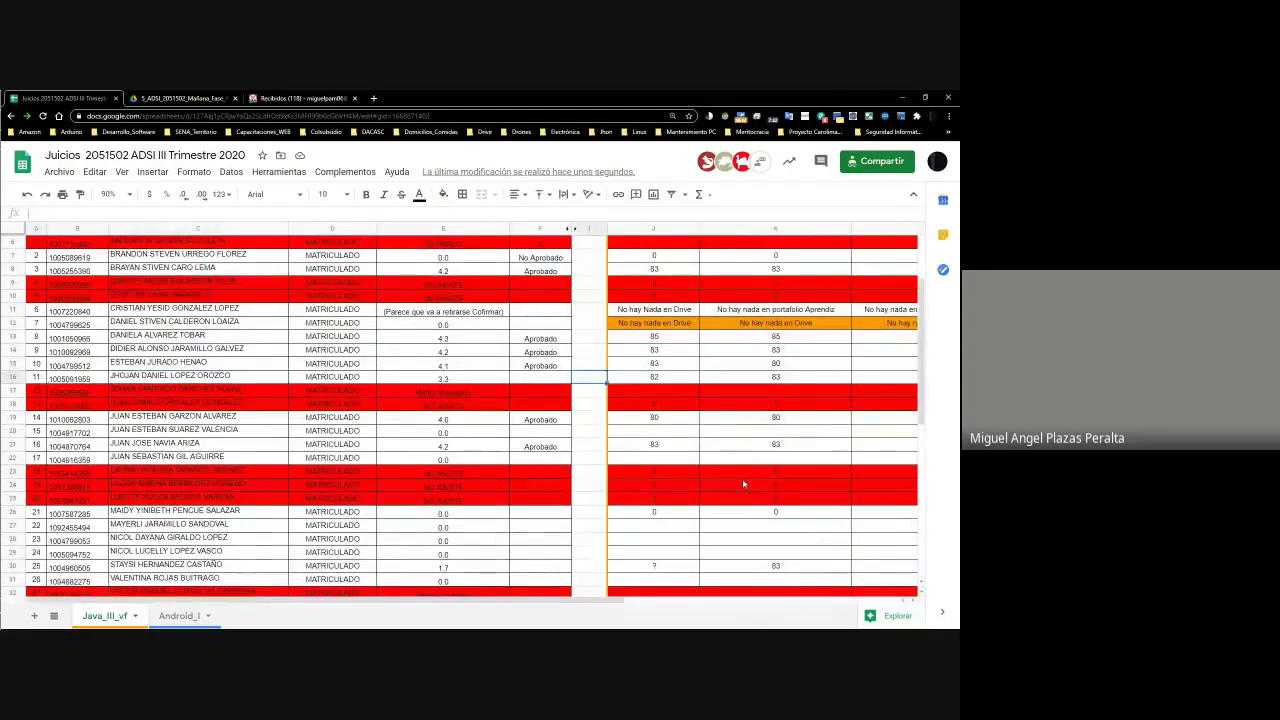
key("Left")
Enter row 16's Actividad 5 grade, revising 77 and 75 to a final 70, and check the average
type("77")
key("Return")
key("Up")
type("75")
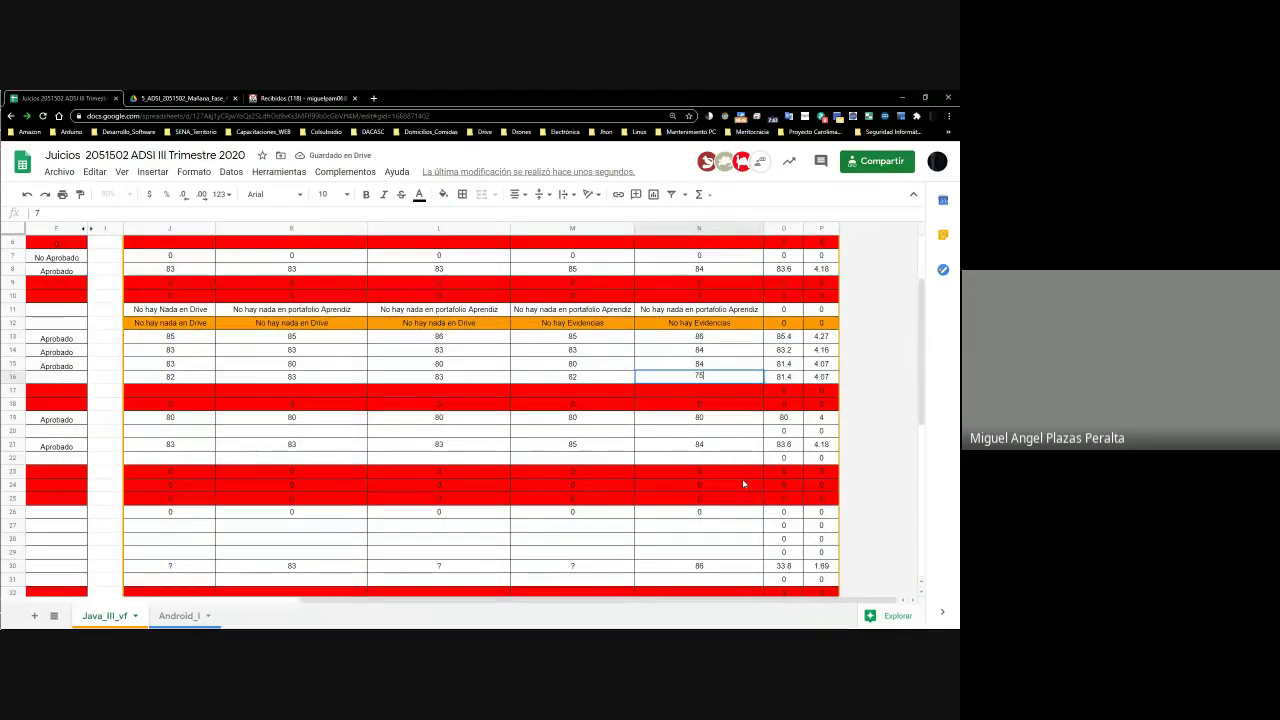
key("Left")
key("Right")
type("70")
key("Return")
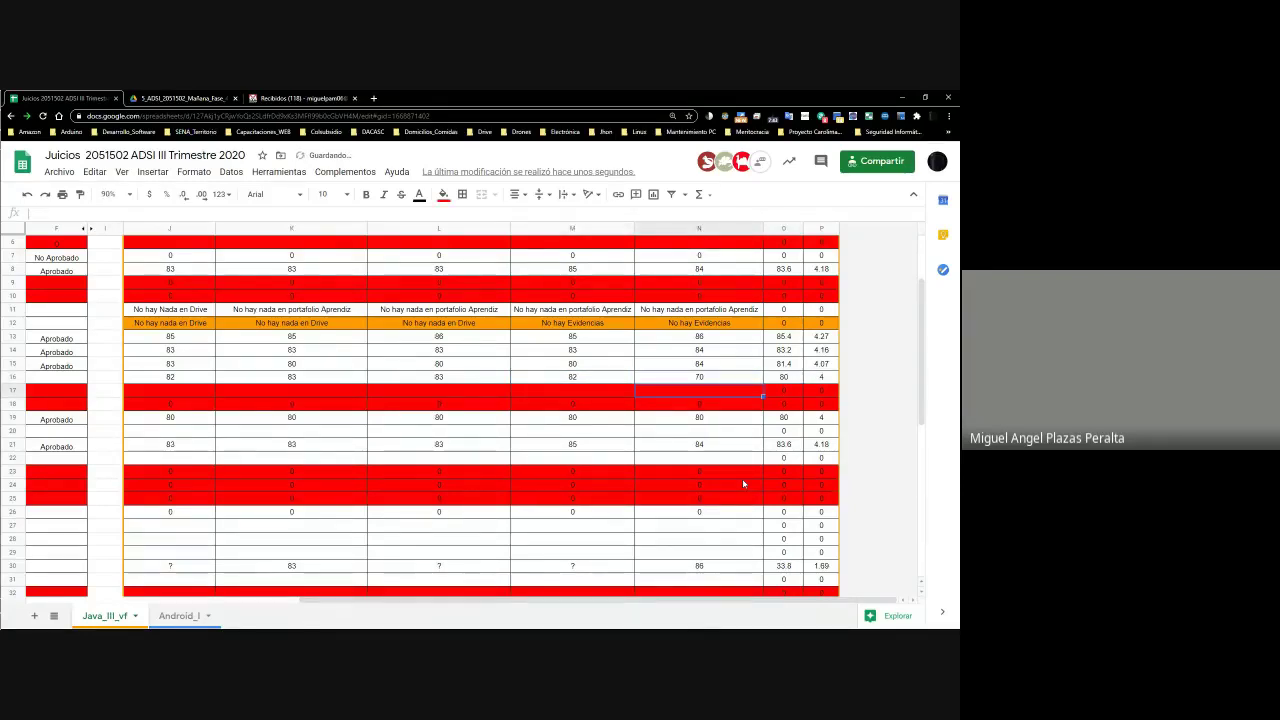
key("Up")
key("Right")
key("Home")
key("Home")
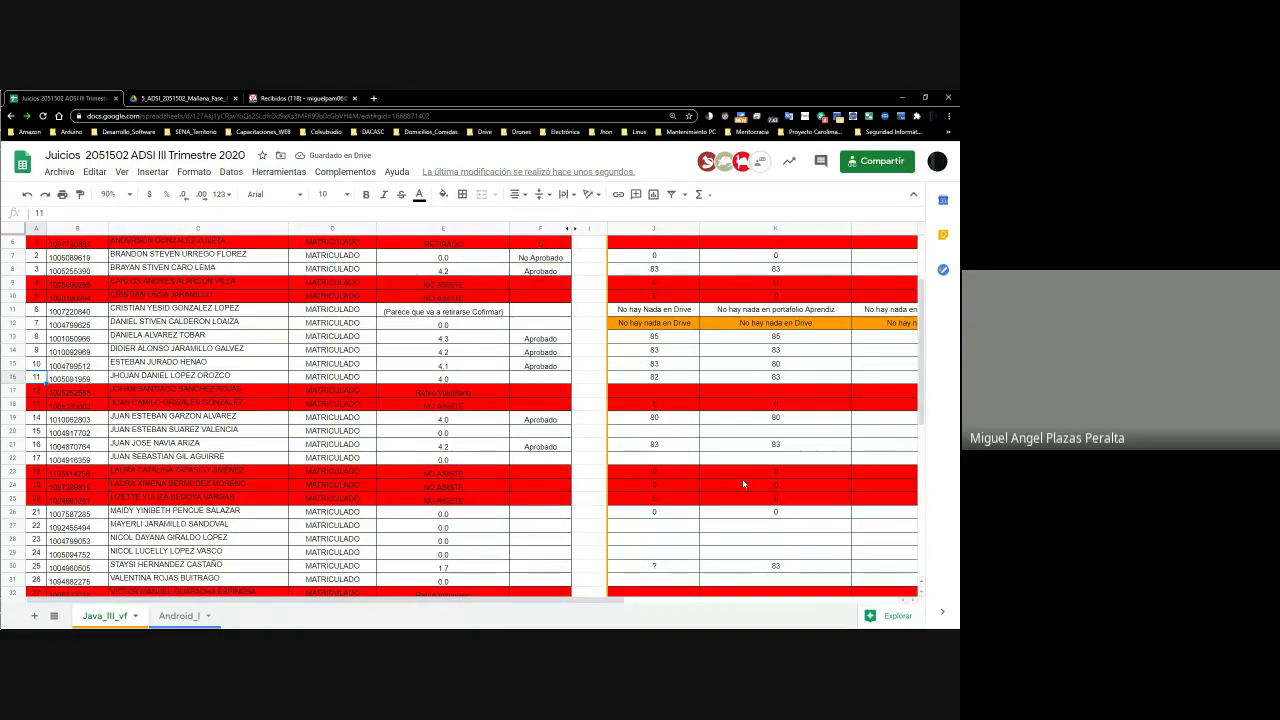
key("End")
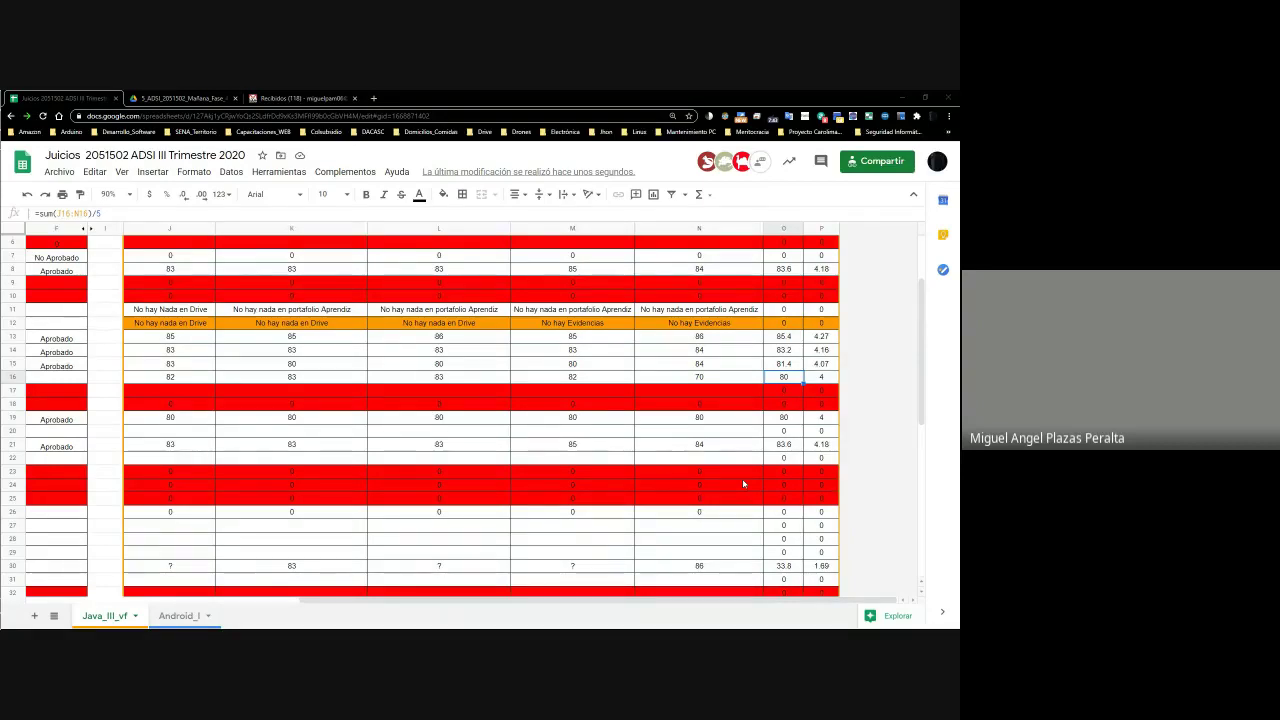
Compute 80*5/100 in the Calculator to confirm the 0–5 note
left_click_drag(258, 390, 275, 248)
type("80*5/100")
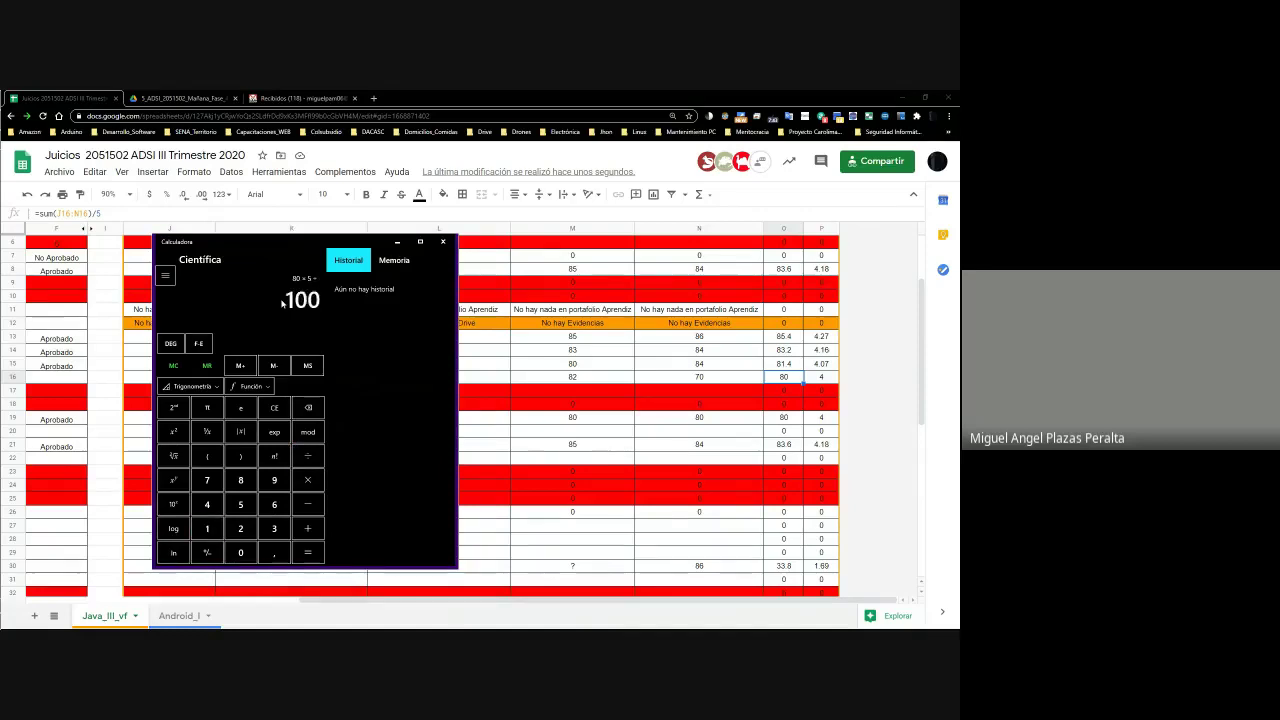
key("Return")
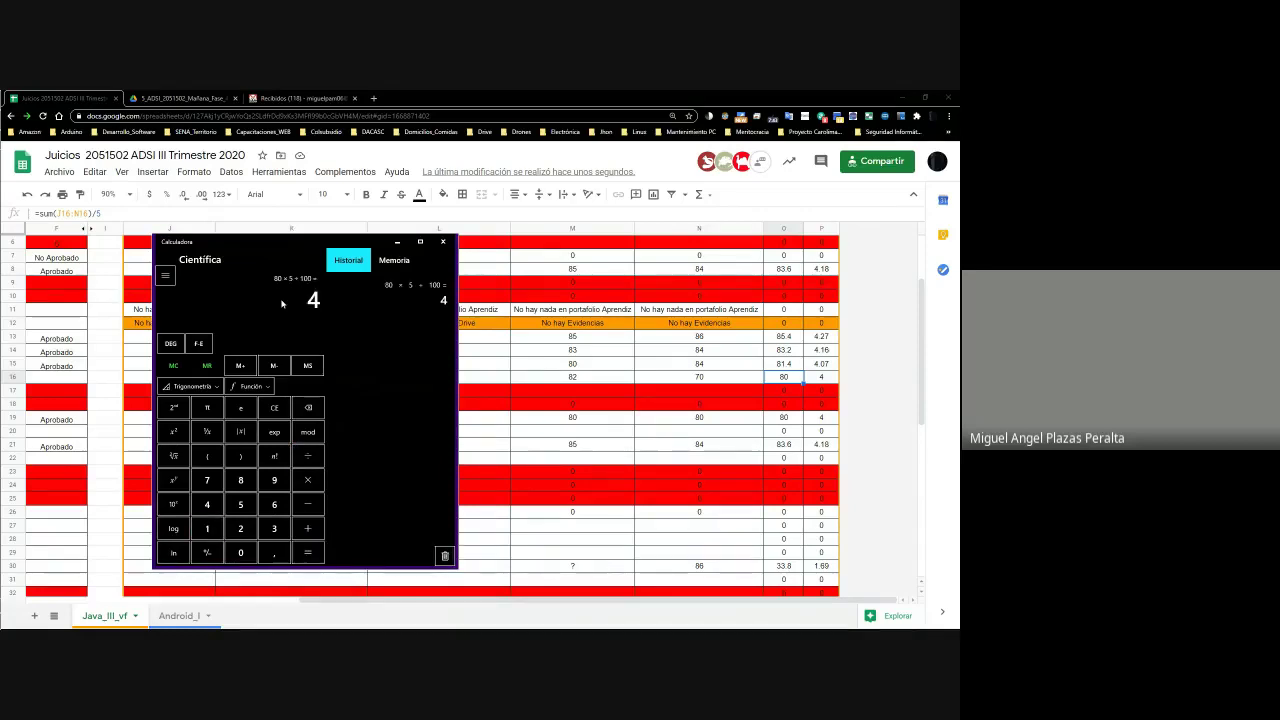
Check row 16's note formulas and enter 'Aprobado' as its Letra
left_click(607, 456)
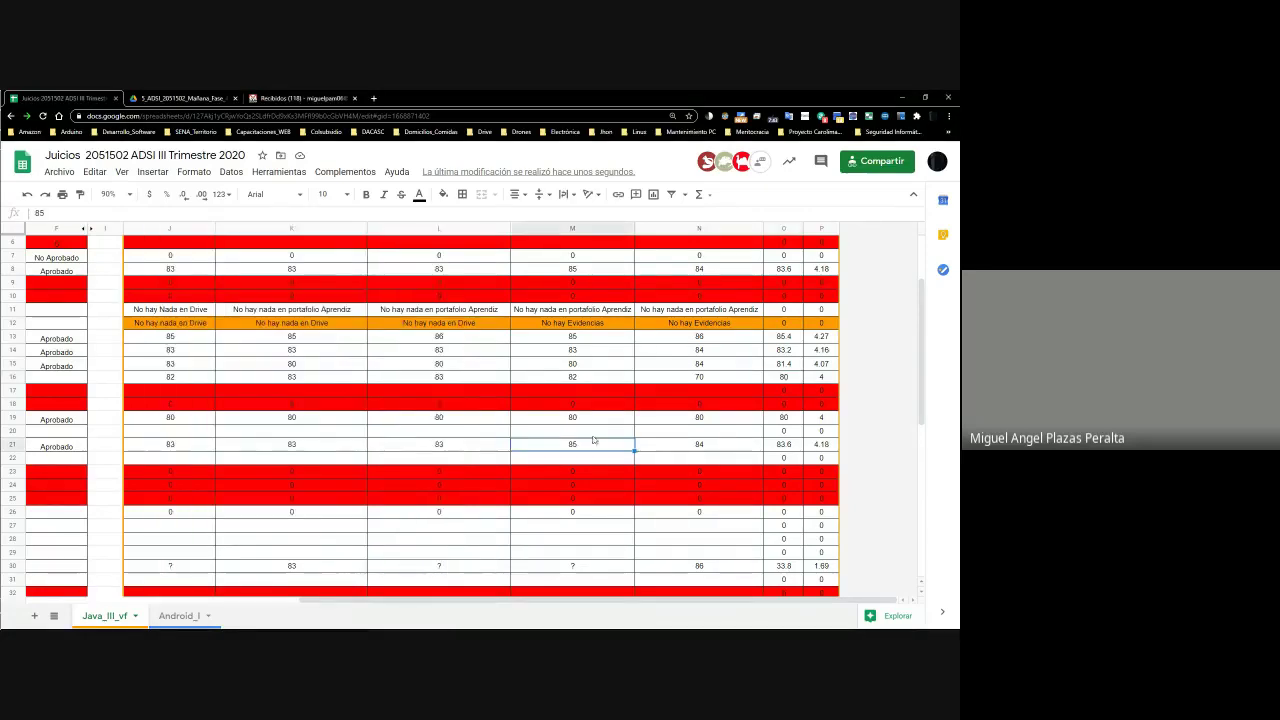
left_click(813, 380)
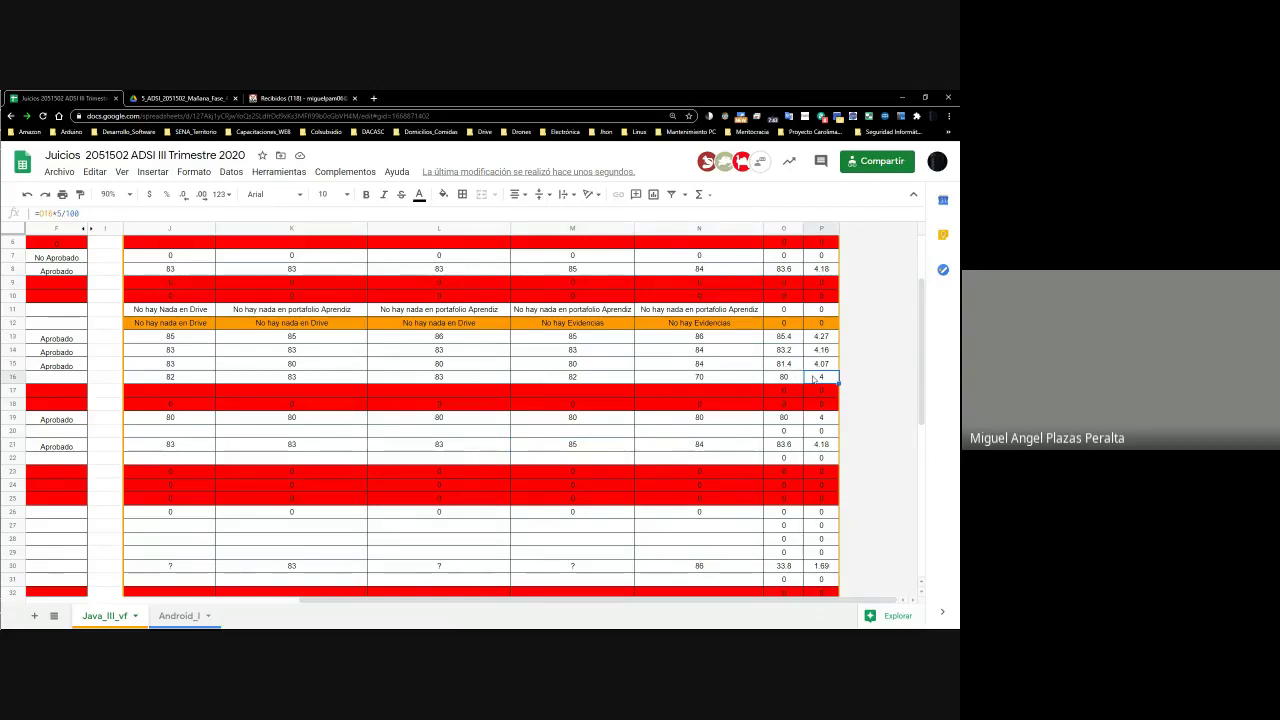
key("Left")
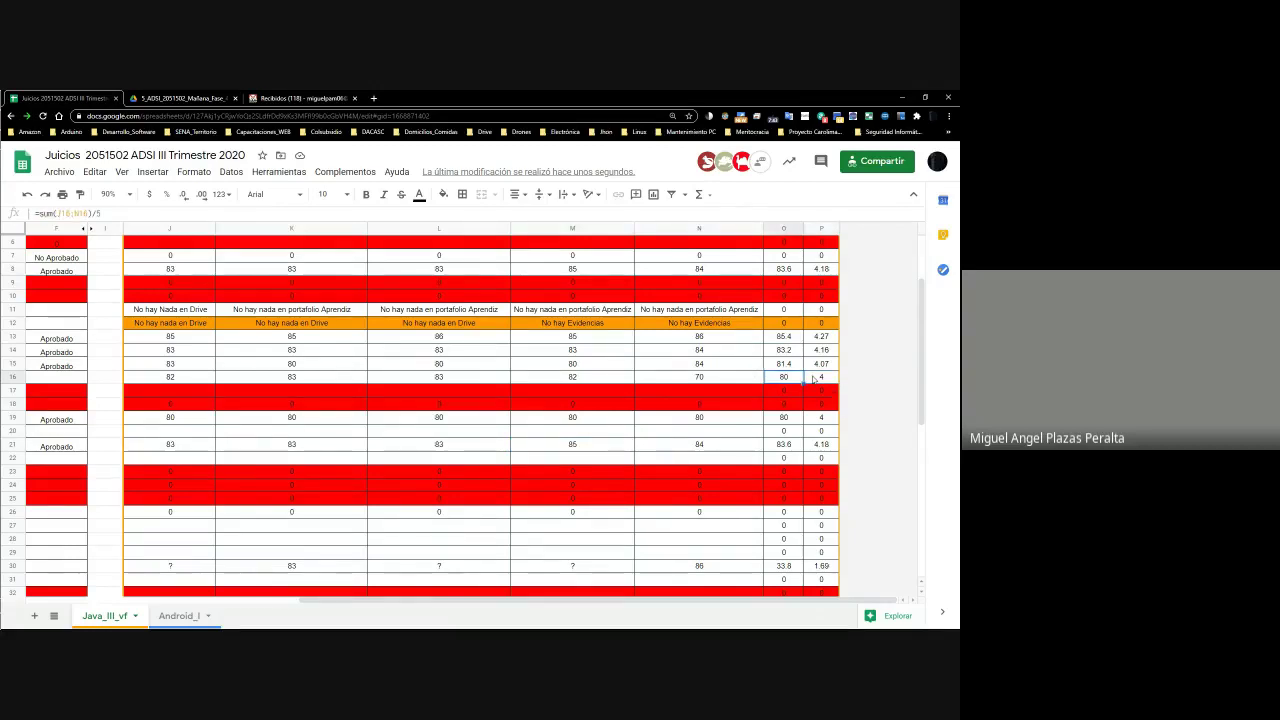
key("Home")
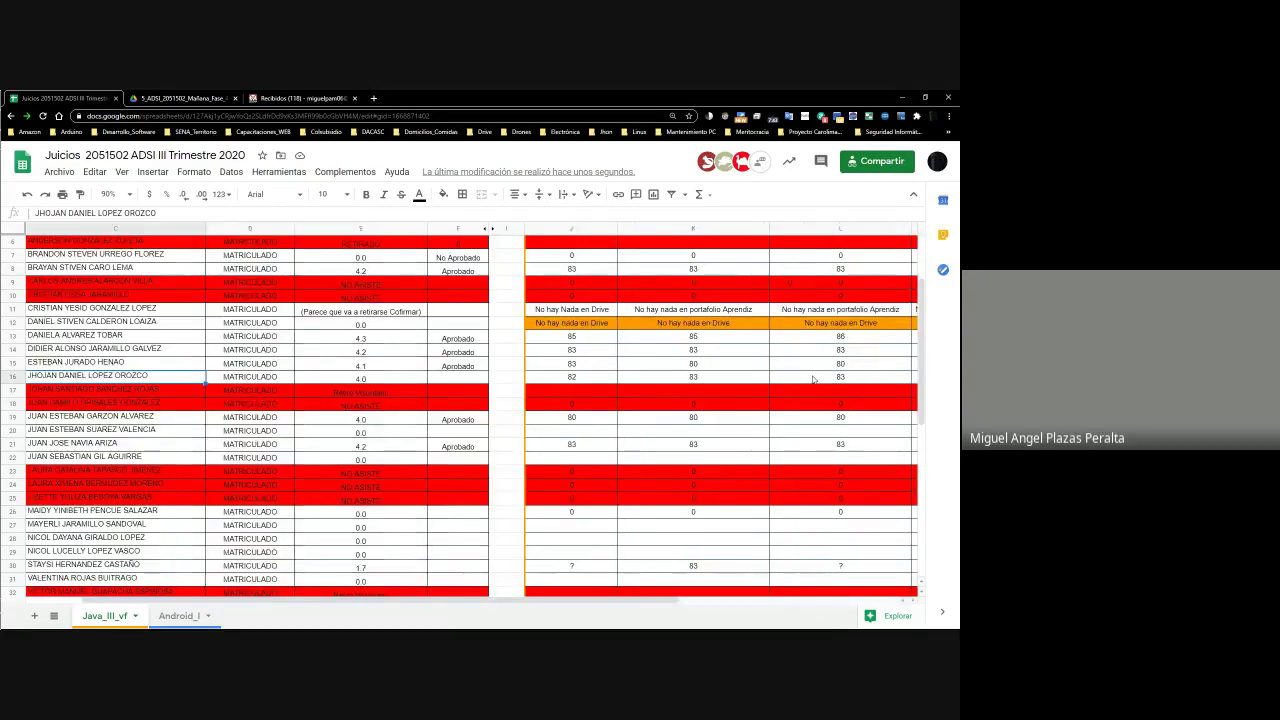
key("Right")
key("Right")
key("Right")
type("Aprobado")
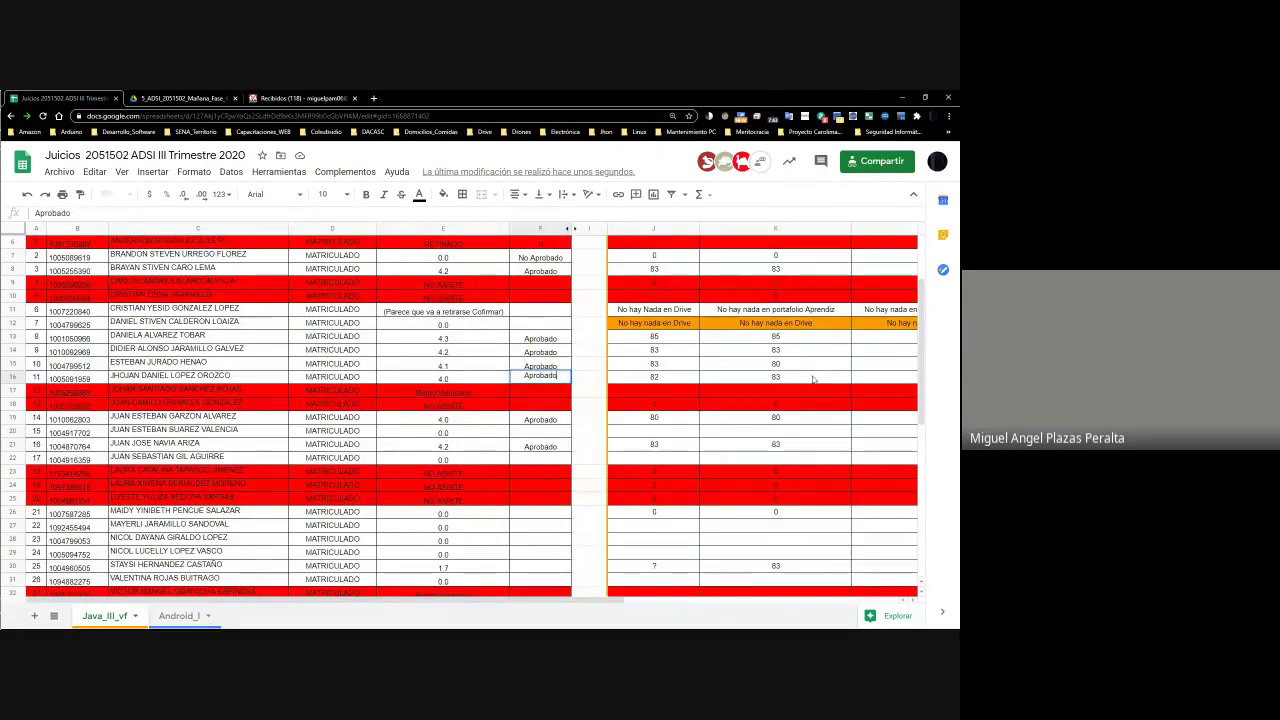
key("Return")
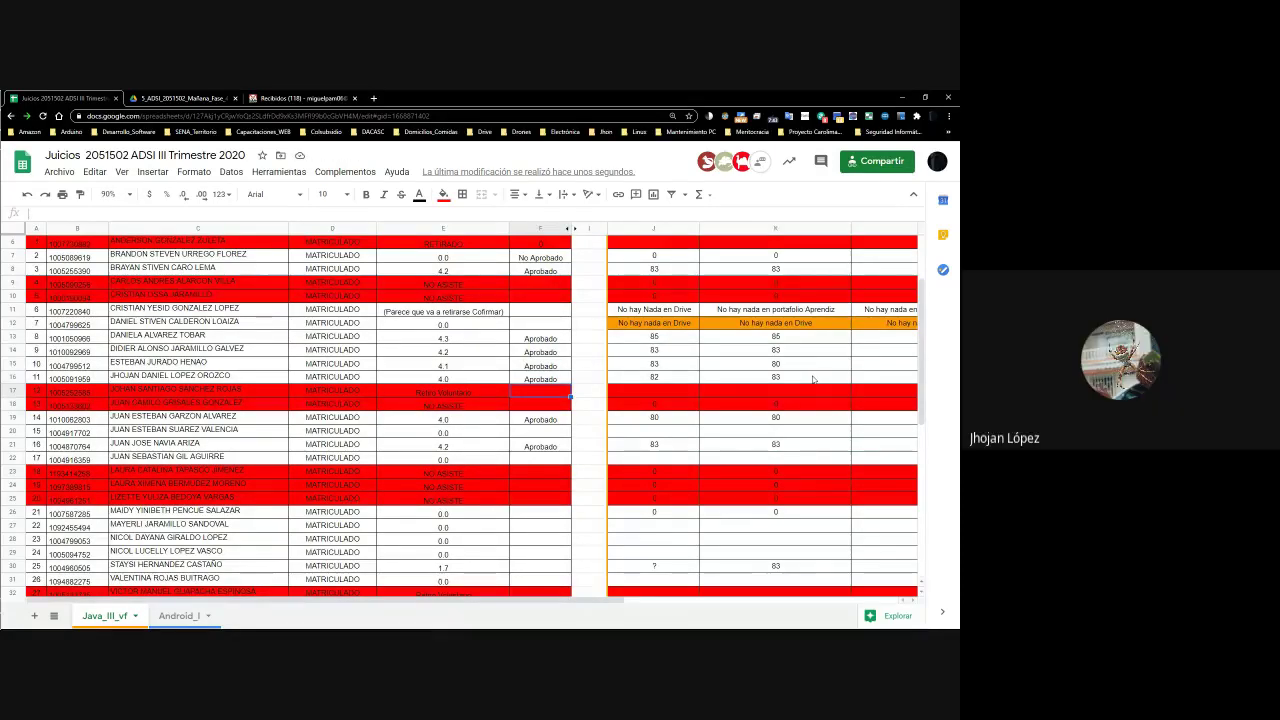
Check Letra cell F16 on the Android_I sheet, then return to the Java_III_vf sheet
left_click(185, 616)
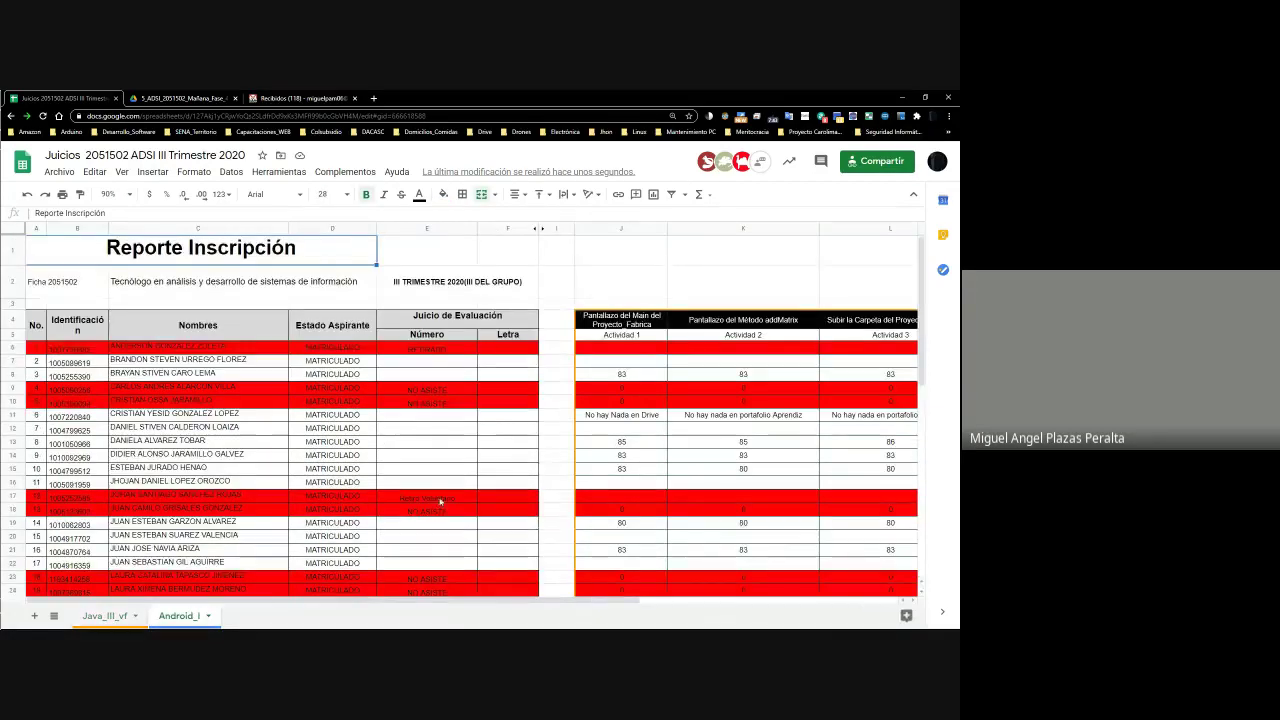
left_click(494, 484)
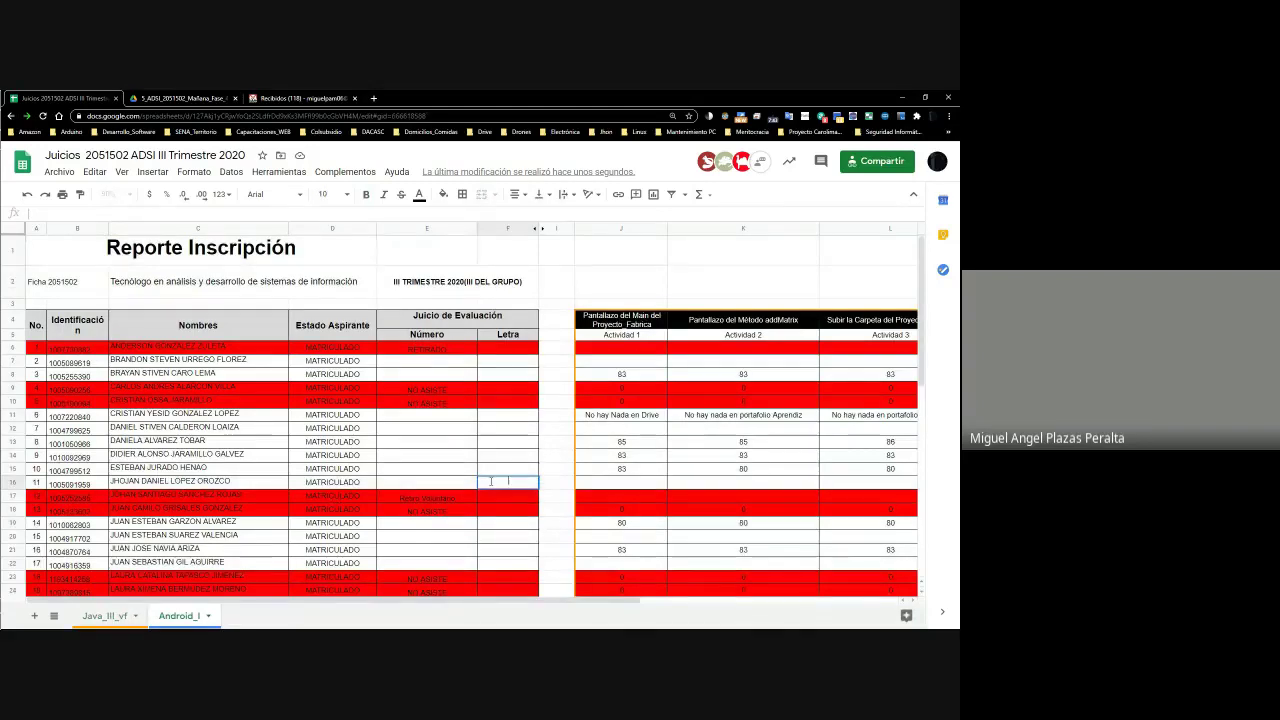
double_click(491, 481)
left_click(96, 616)
left_click(656, 378)
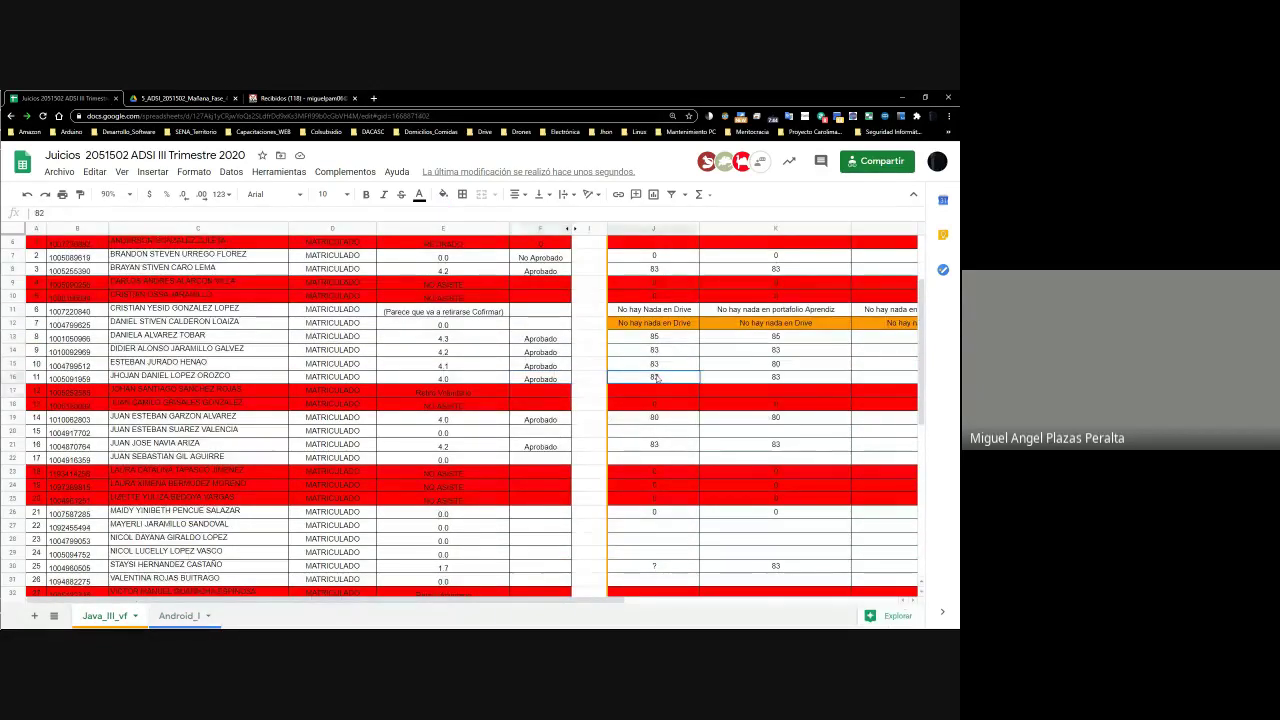
key("Right")
key("Right")
key("Right")
key("Right")
key("Right")
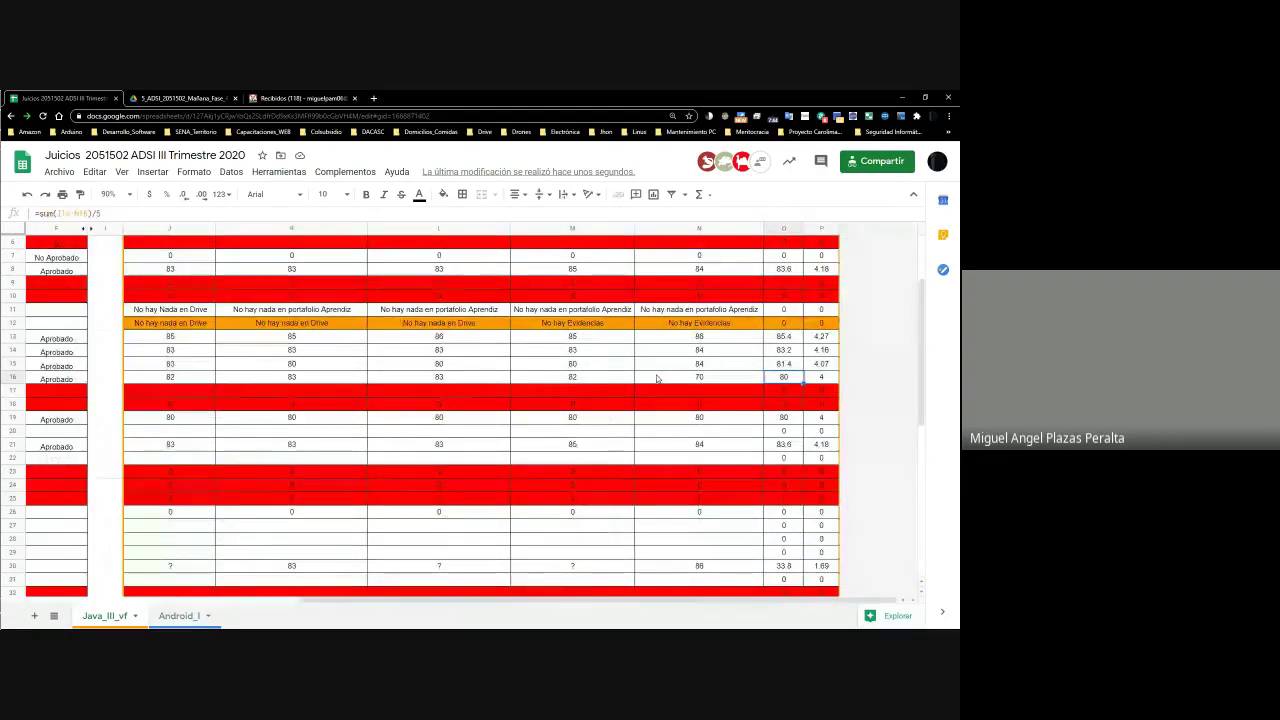
key("Left")
key("Left")
key("Left")
key("Left")
key("Left")
key("Left")
key("Left")
key("Left")
key("Left")
key("Right")
key("Right")
key("Right")
key("Right")
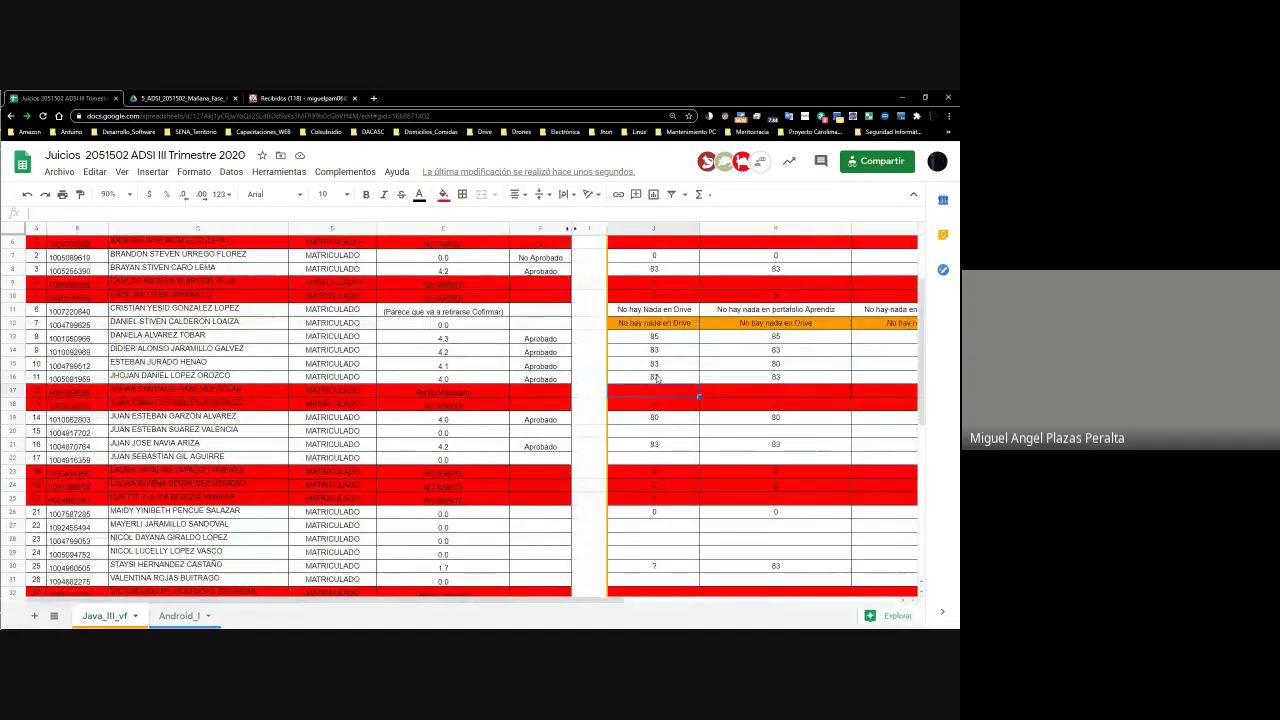
key("Left")
key("Left")
key("Left")
key("Left")
key("Left")
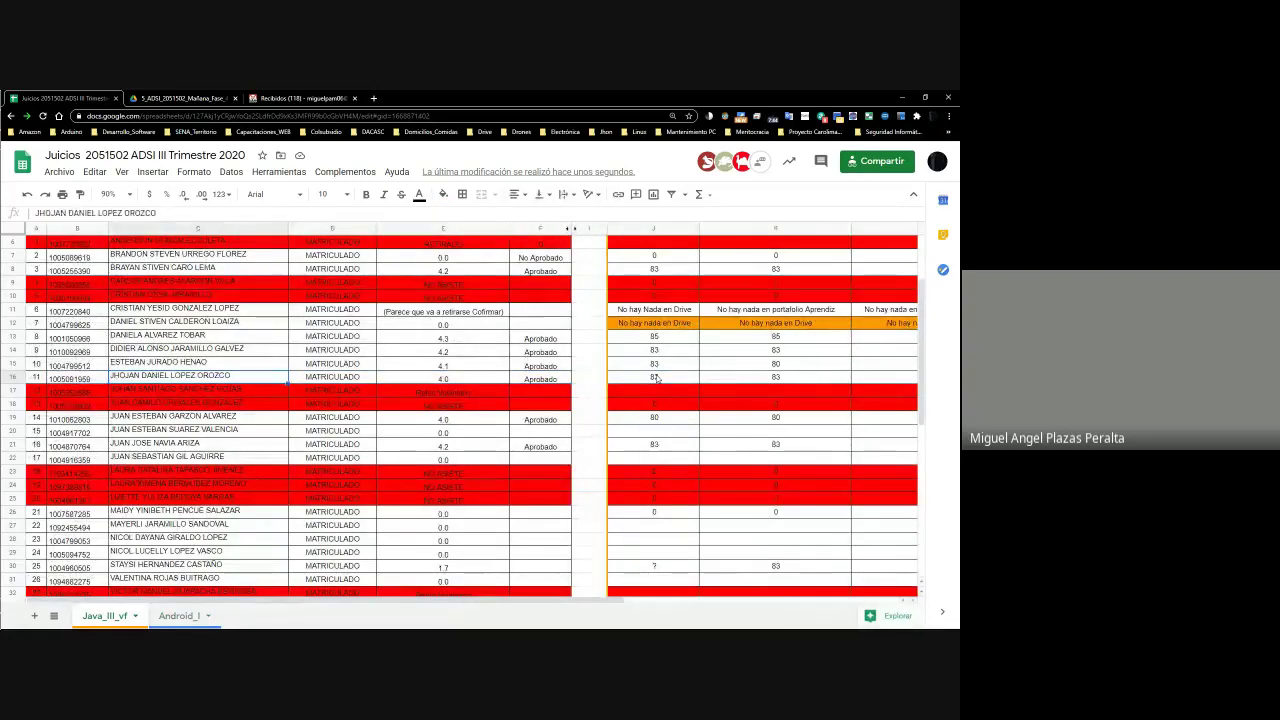
key("Right")
key("Right")
key("Right")
key("Right")
key("Right")
key("Right")
key("Left")
key("Left")
key("Left")
key("Left")
key("Left")
key("Left")
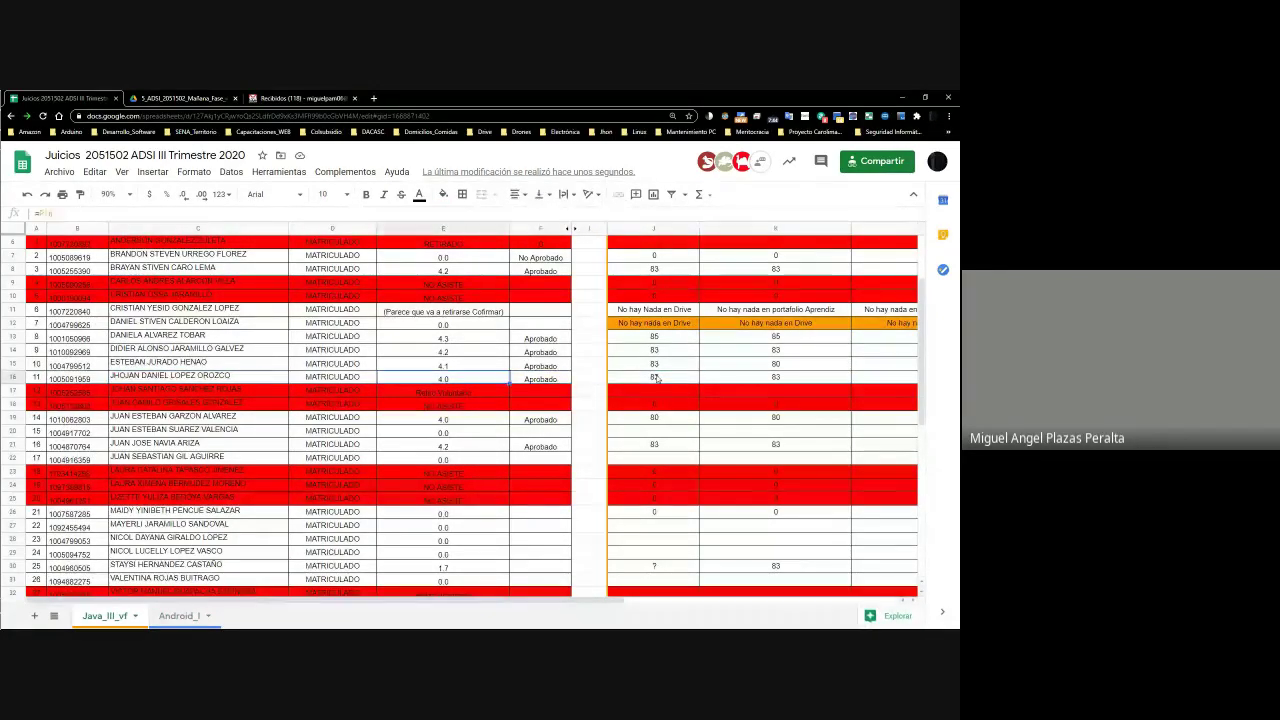
key("Right")
key("Right")
key("Right")
key("Right")
key("Right")
key("Right")
key("Right")
key("Right")
key("Right")
key("Left")
key("Left")
key("Left")
key("Left")
key("Left")
key("Left")
key("Left")
key("Left")
key("Left")
key("Down")
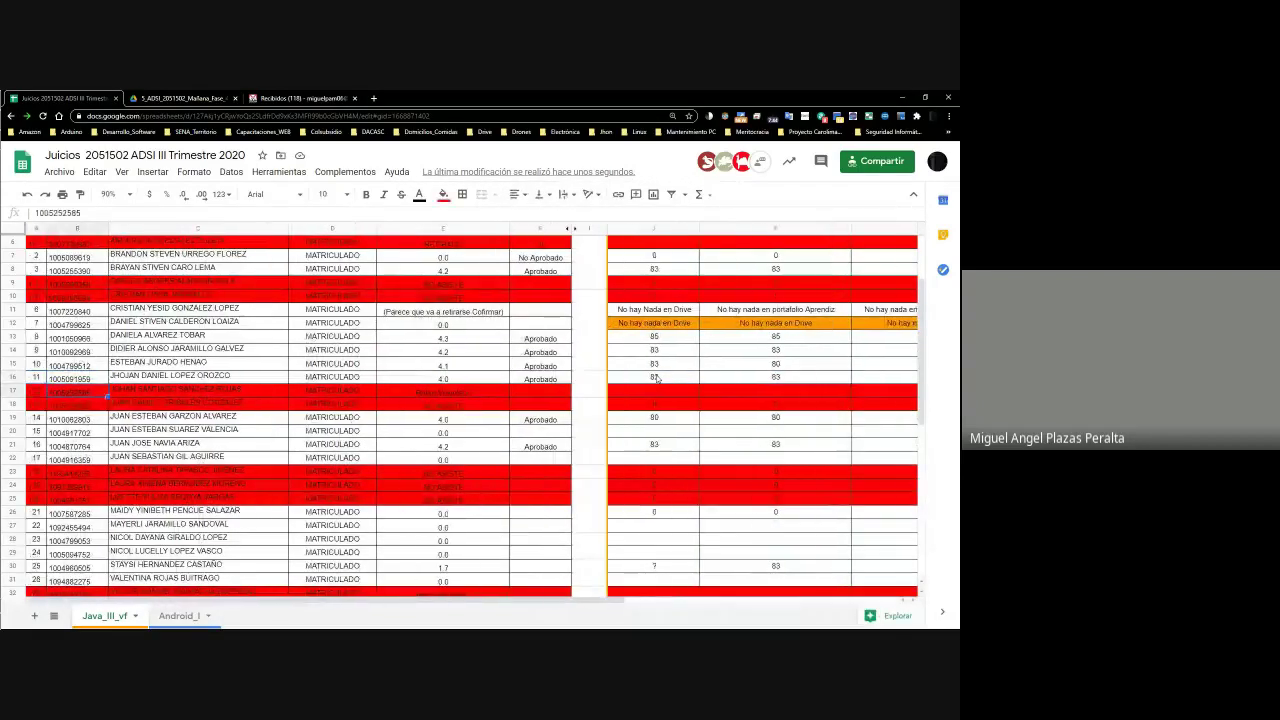
key("Right")
key("Down")
key("Down")
key("Down")
key("Right")
key("Right")
key("Right")
key("Right")
key("Right")
key("Left")
key("Left")
key("Left")
key("Left")
key("Left")
key("Left")
key("Up")
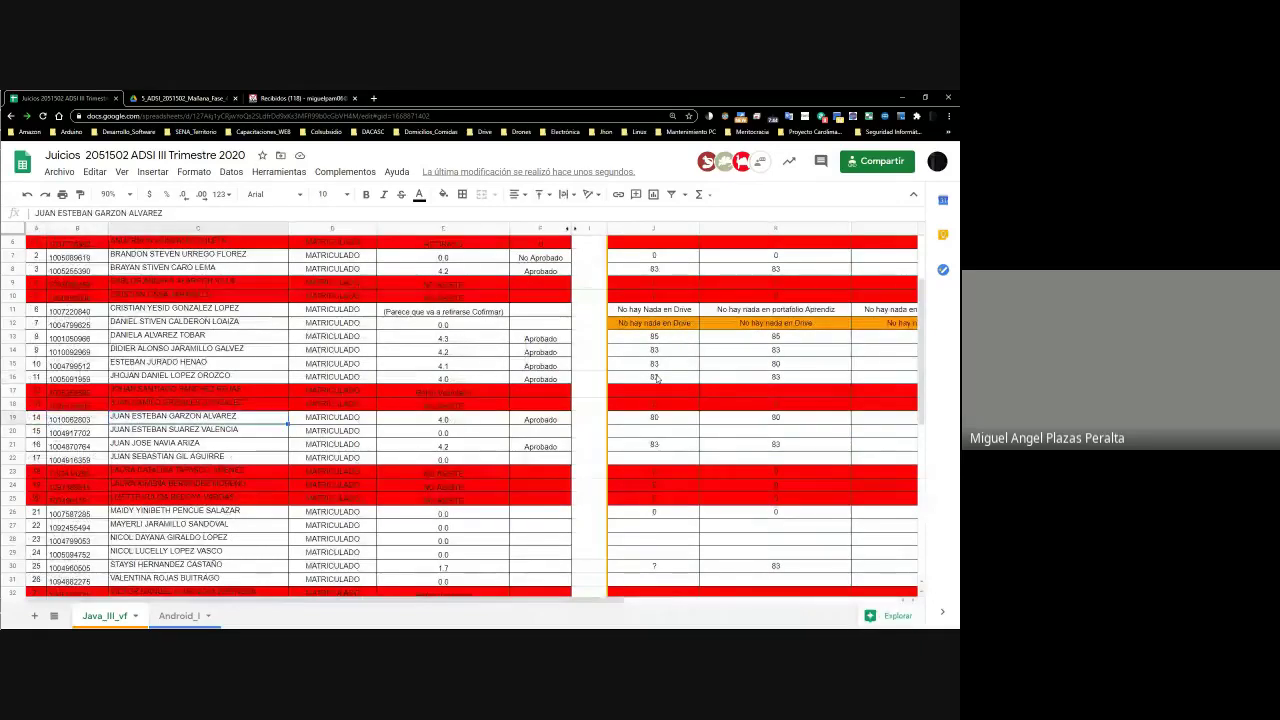
key("Right")
key("Right")
key("Right")
key("Right")
key("Right")
key("Right")
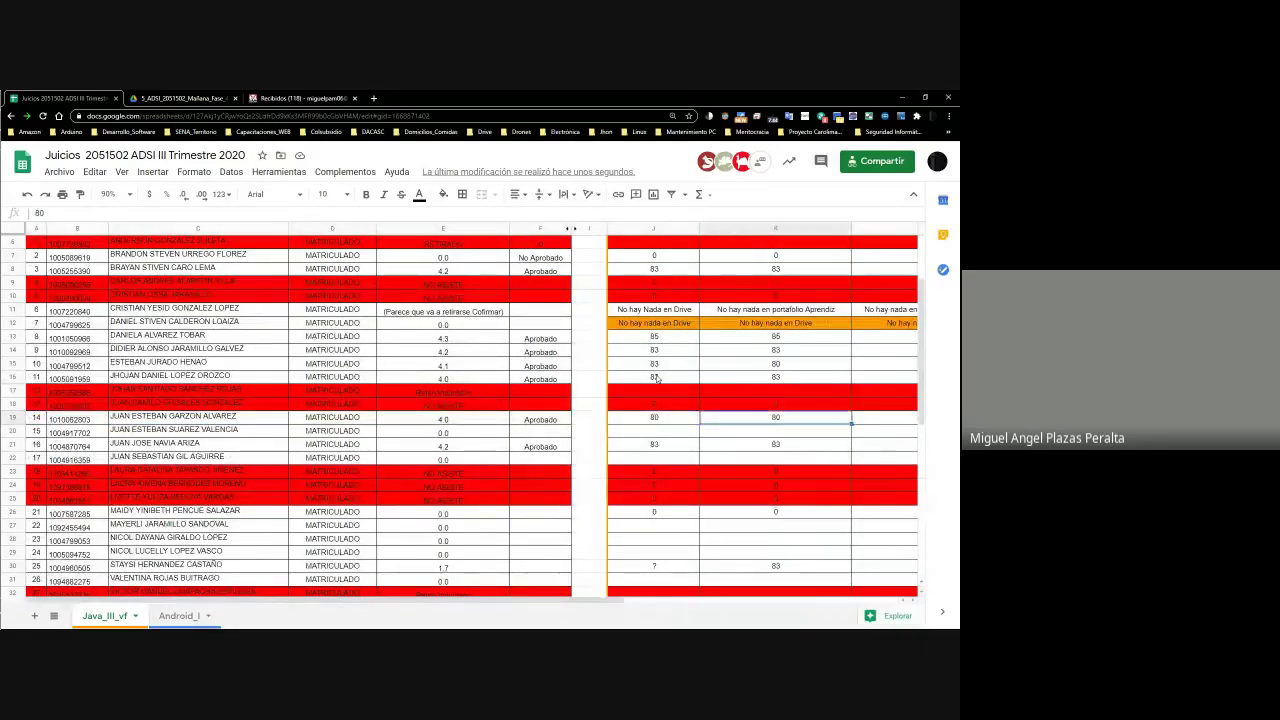
key("Right")
key("Right")
key("Right")
key("Right")
key("Left")
key("Left")
key("Left")
key("Left")
key("Left")
key("Left")
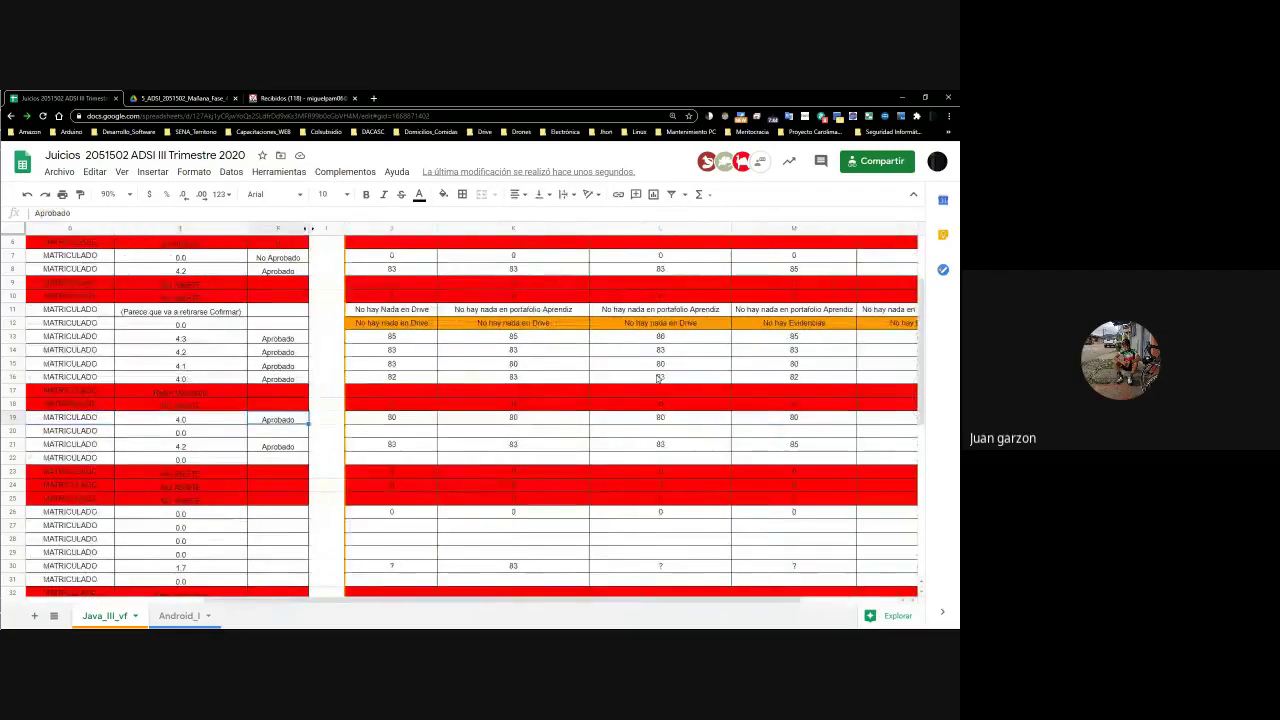
key("Right")
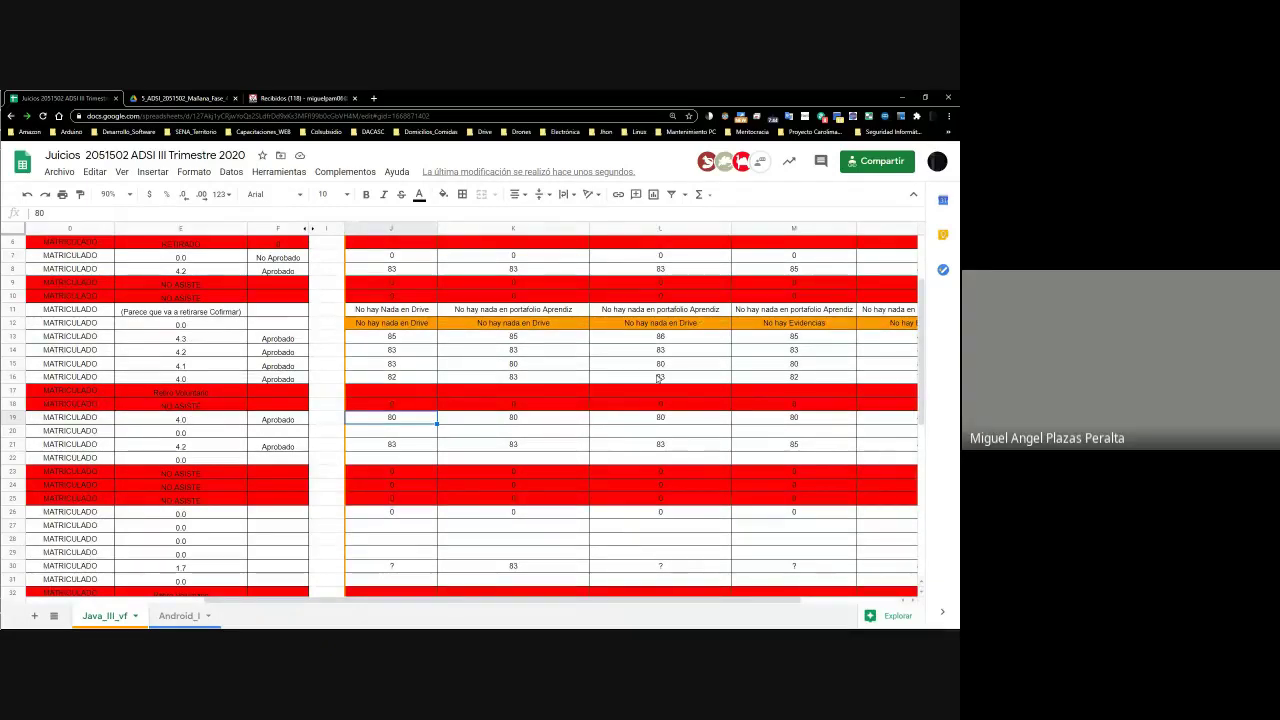
key("Left")
key("Left")
key("Left")
key("Left")
key("Left")
scroll(657, 378, "left", 2)
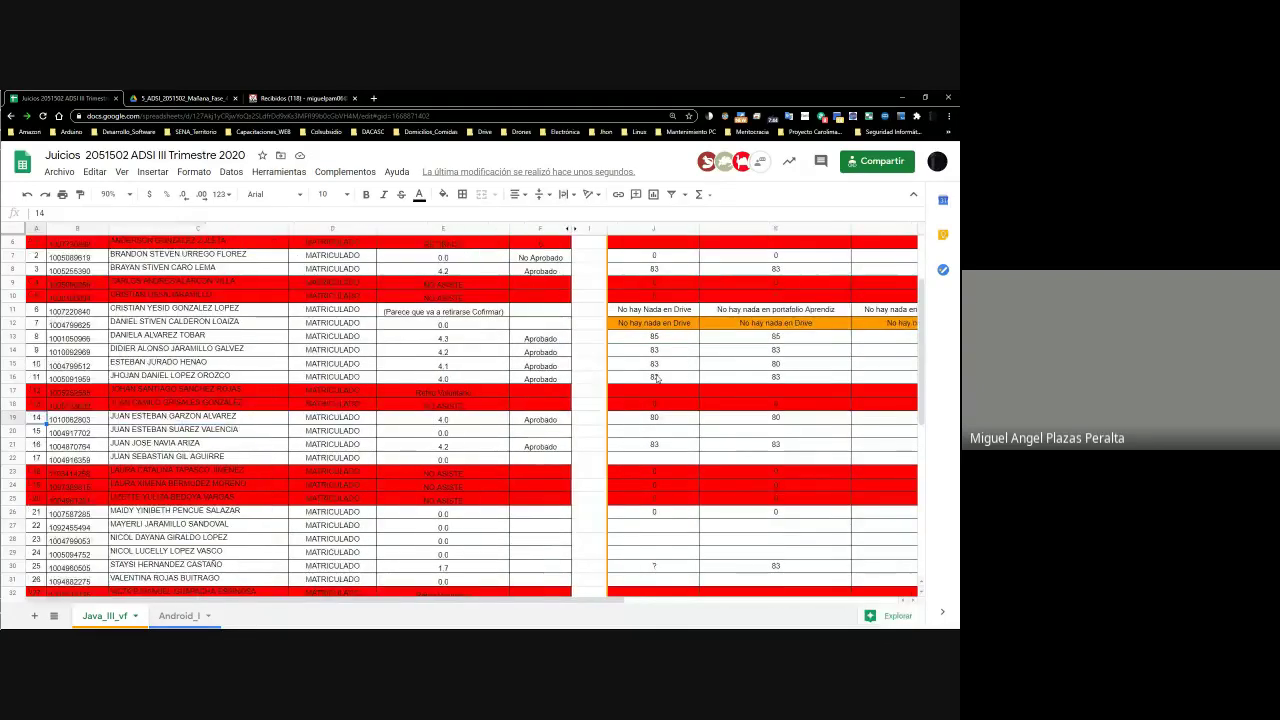
key("Right")
key("Right")
key("Right")
key("Right")
key("Right")
key("Right")
key("Right")
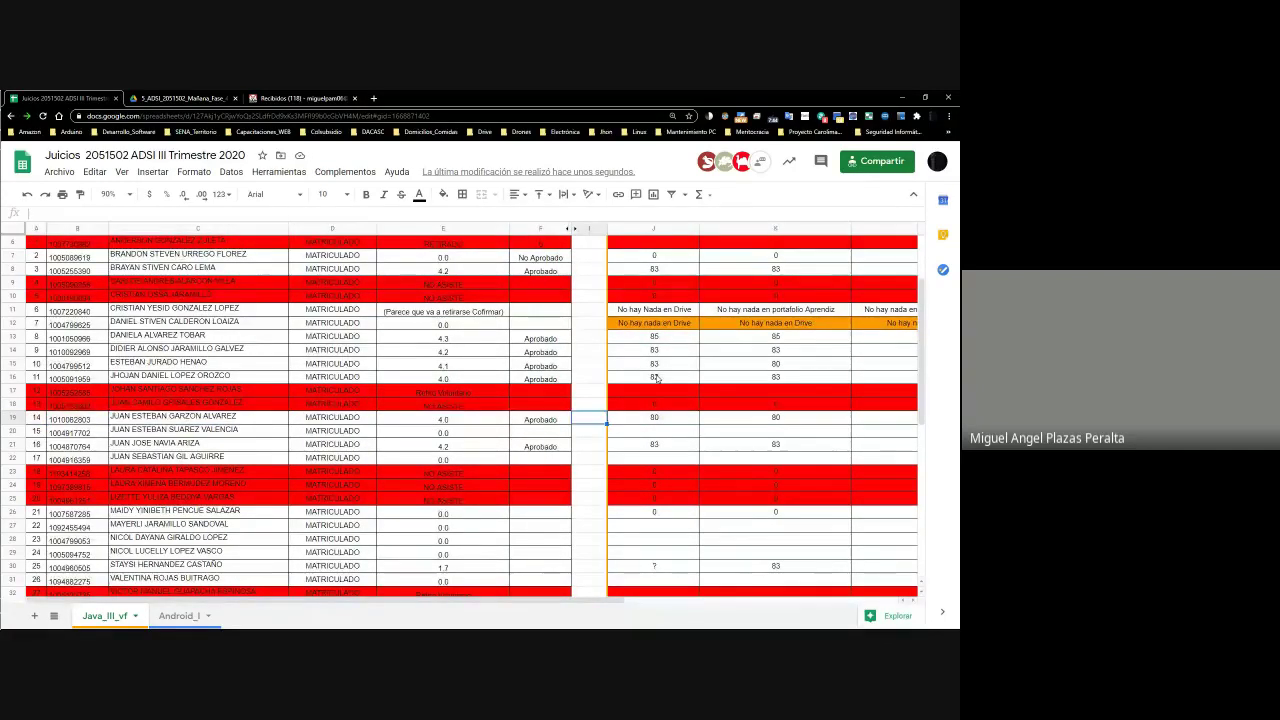
key("Left")
key("Left")
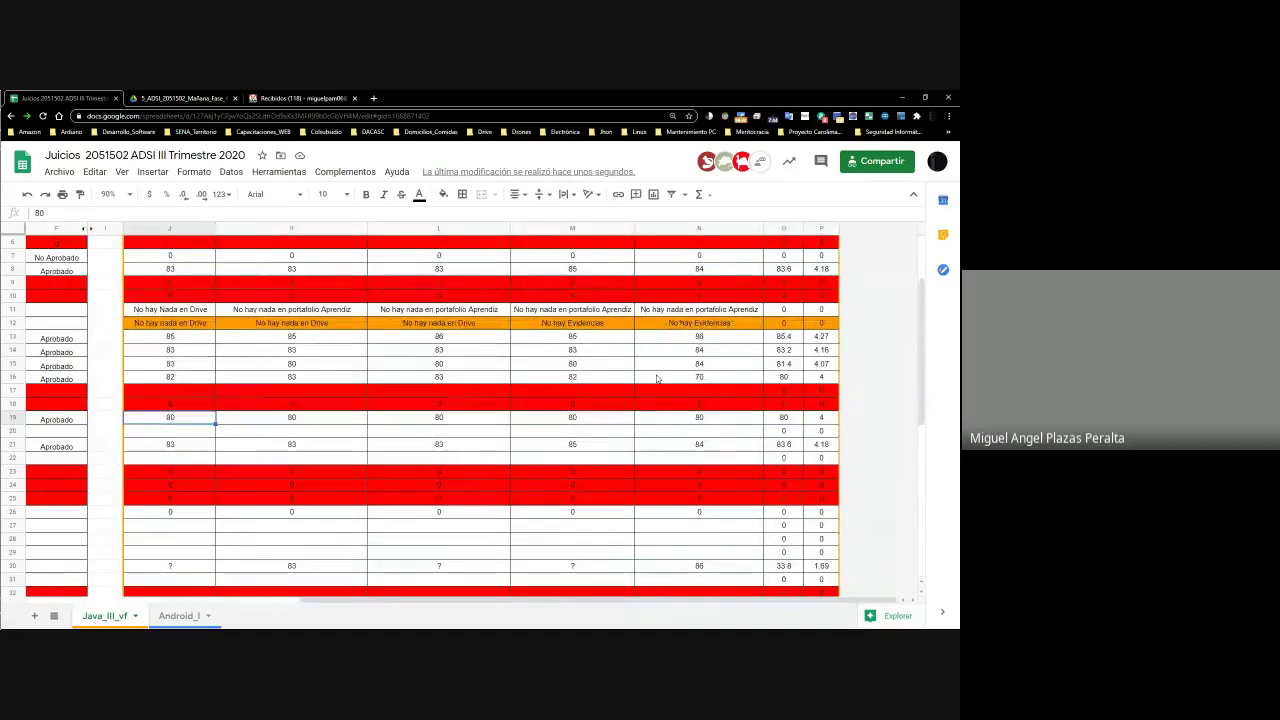
key("Right")
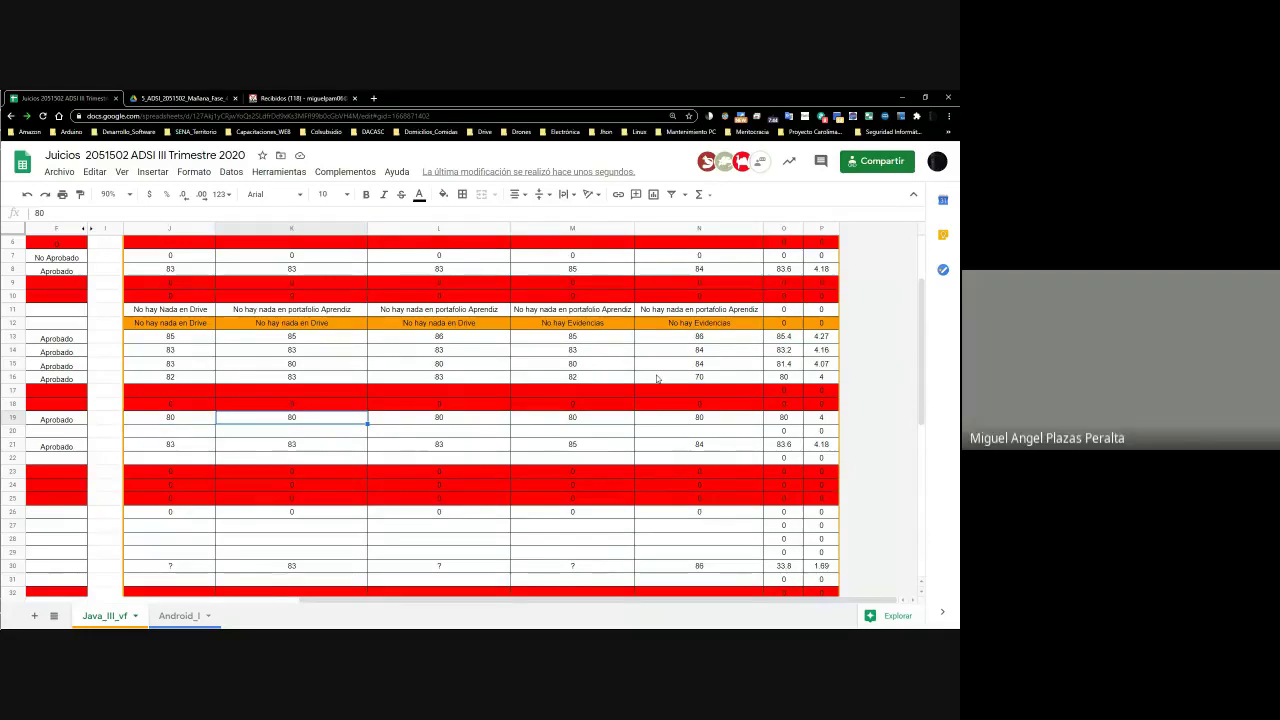
key("Right")
key("Right")
key("Right")
key("Right")
key("Right")
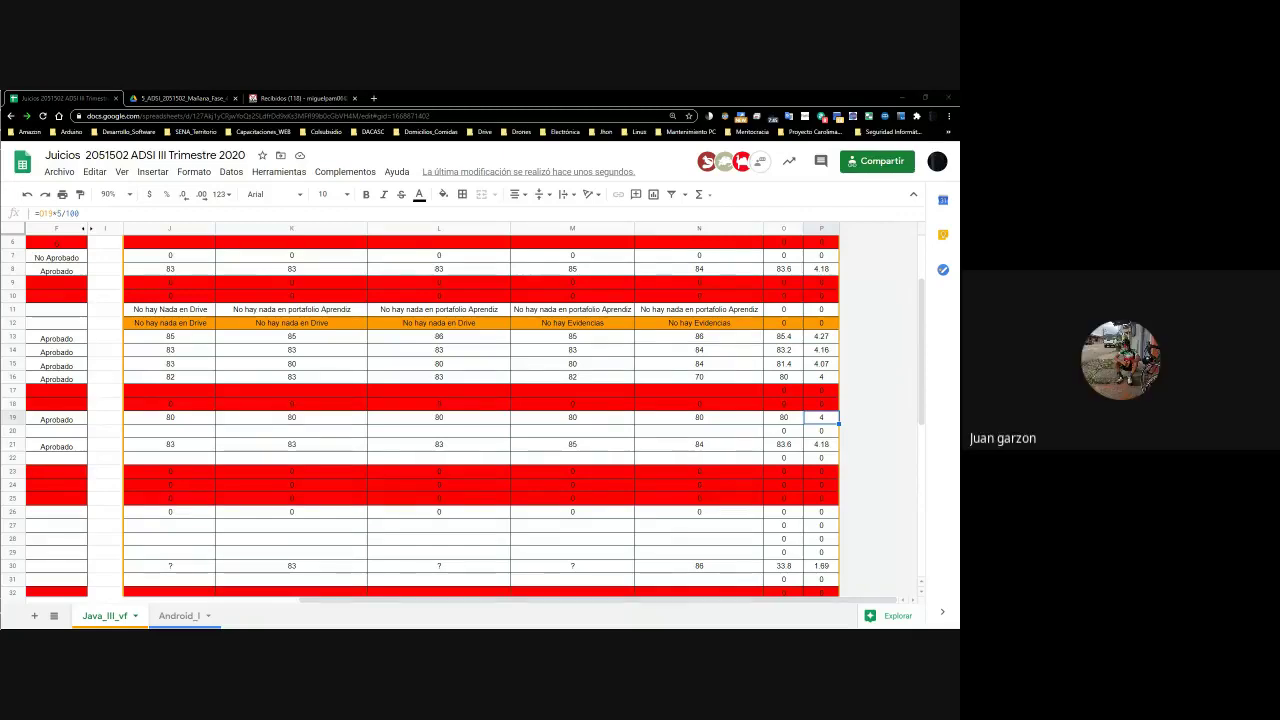
Revise cell N19's score step by step through 81, 82 and 83
left_click(718, 422)
double_click(718, 424)
key("BackSpace")
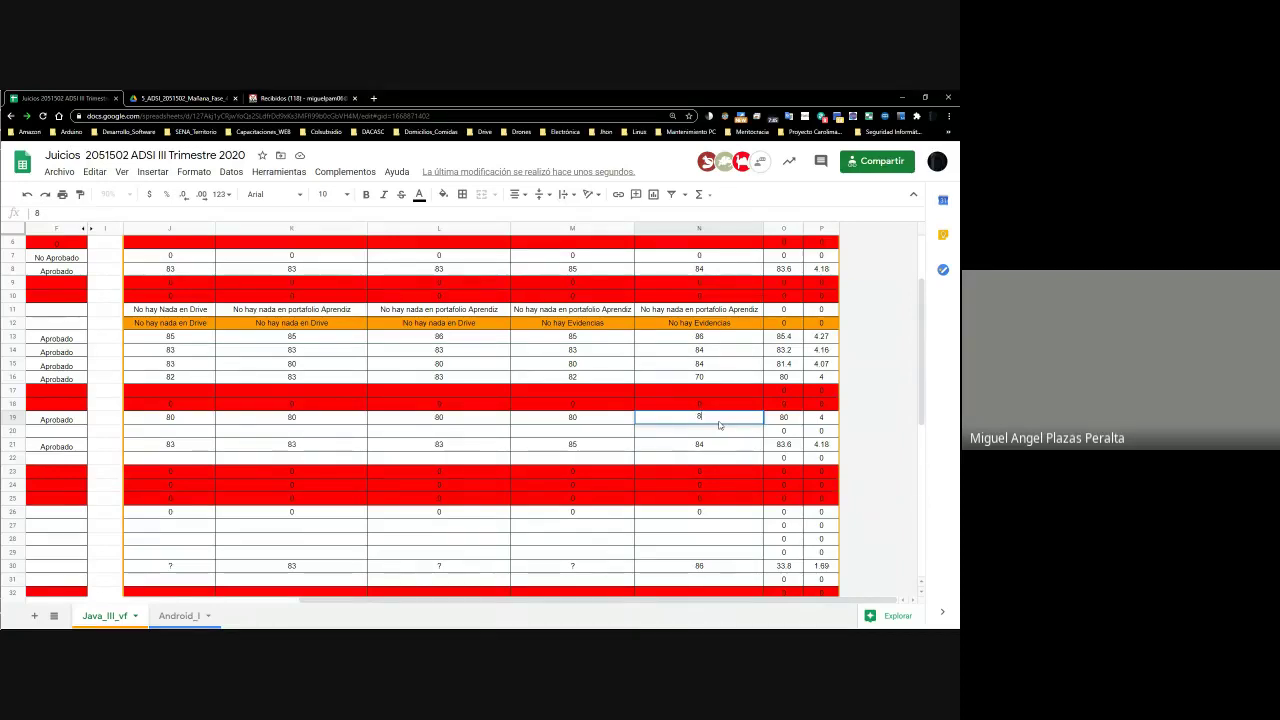
type("1")
key("Return")
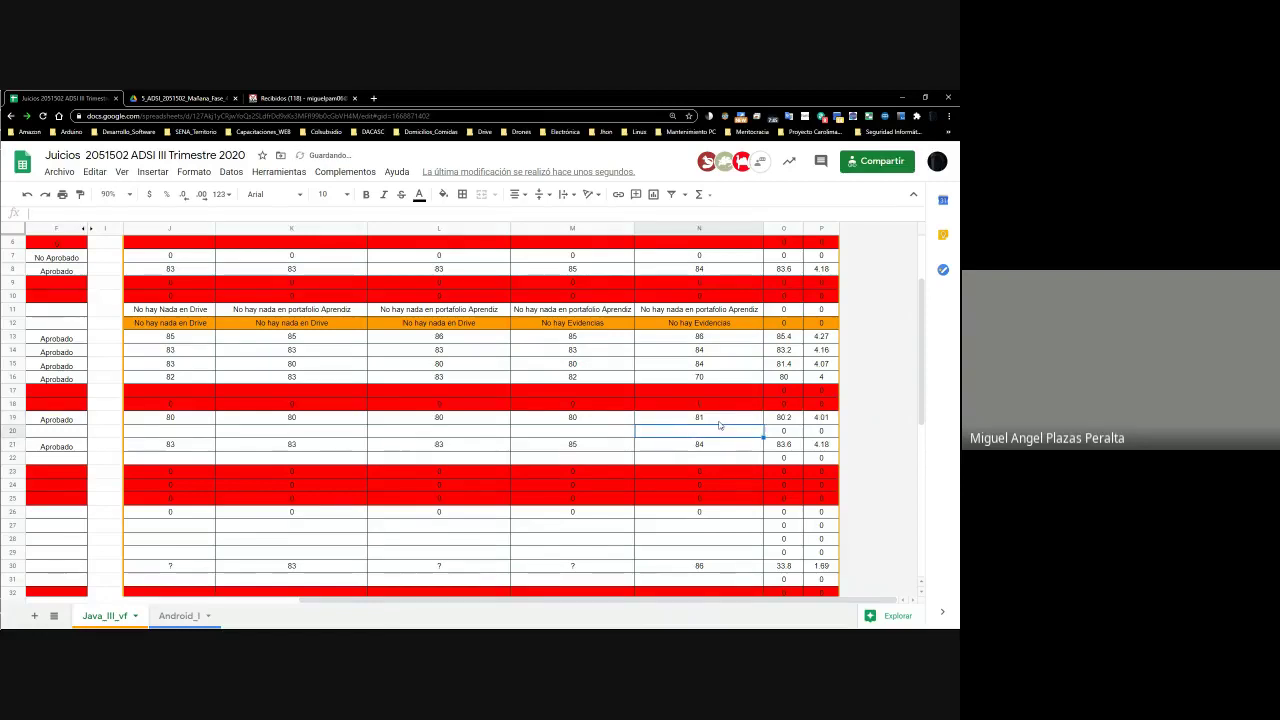
key("Up")
type("2")
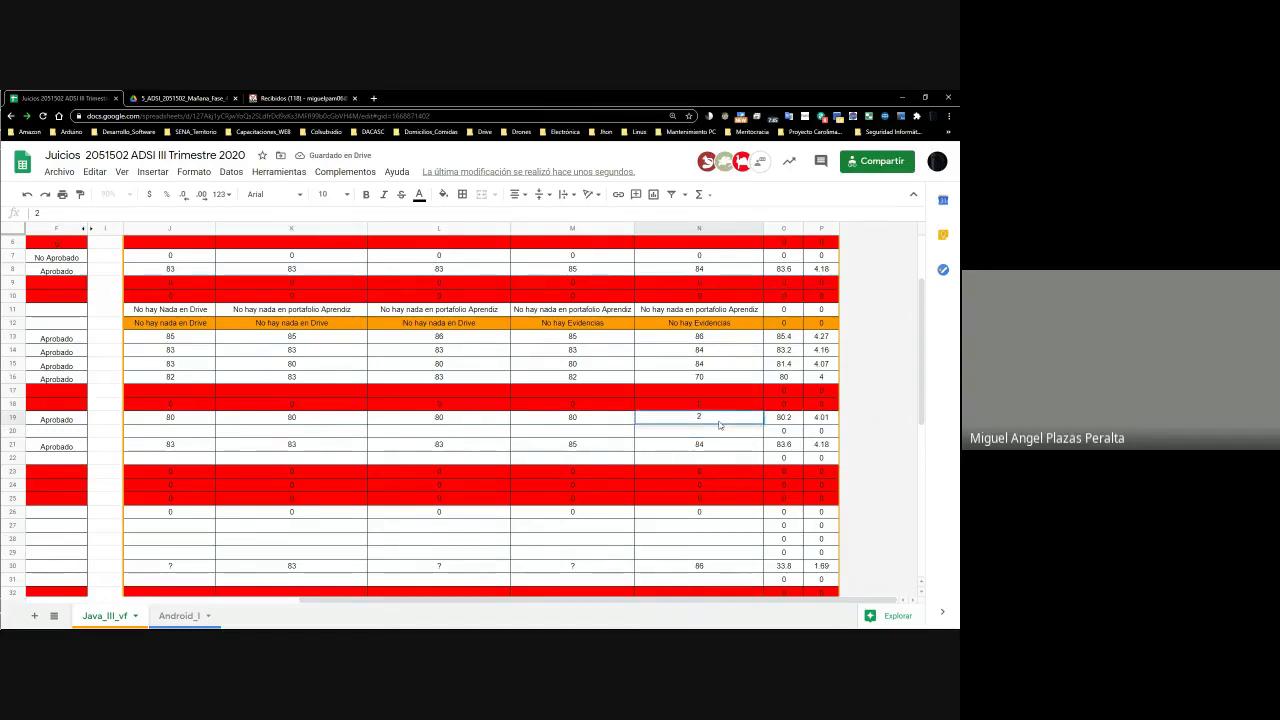
key("Return")
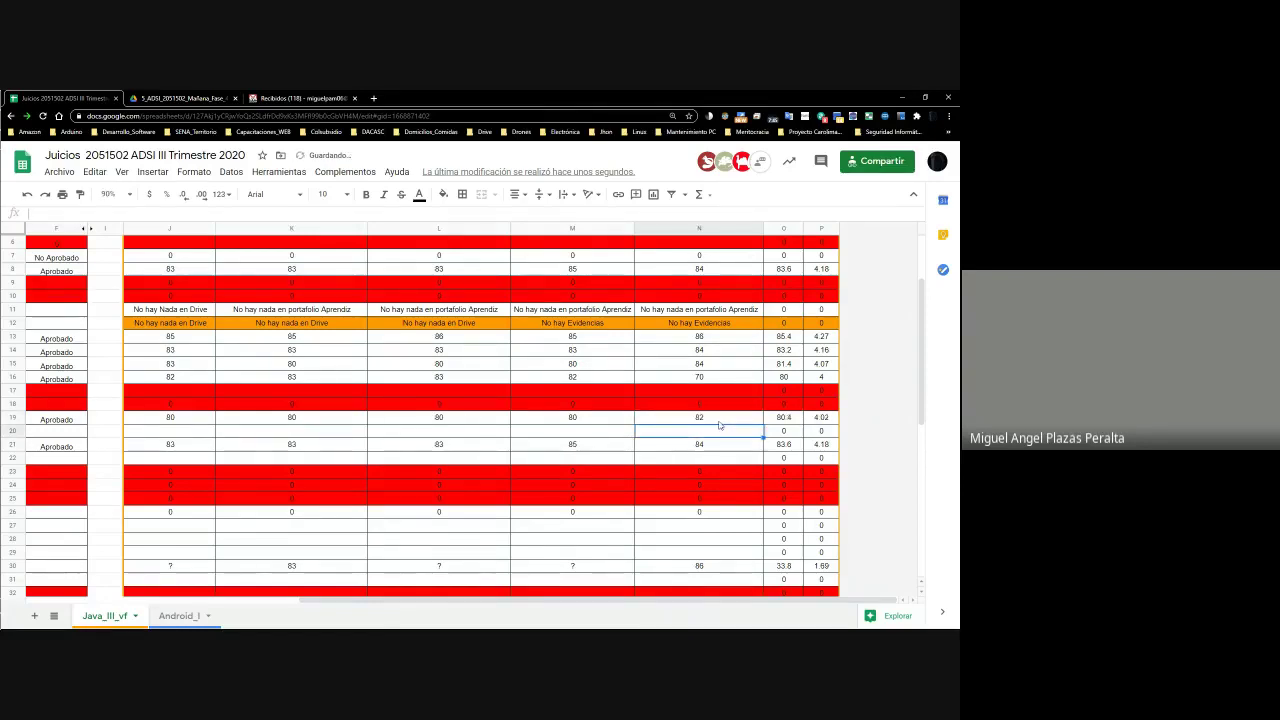
key("Up")
type("83")
key("Return")
Correct N19 to 84 then 85, verify O19's average formula, and move to row 20
key("Up")
type("84")
key("Return")
key("Up")
type("85")
key("Return")
key("Up")
key("Right")
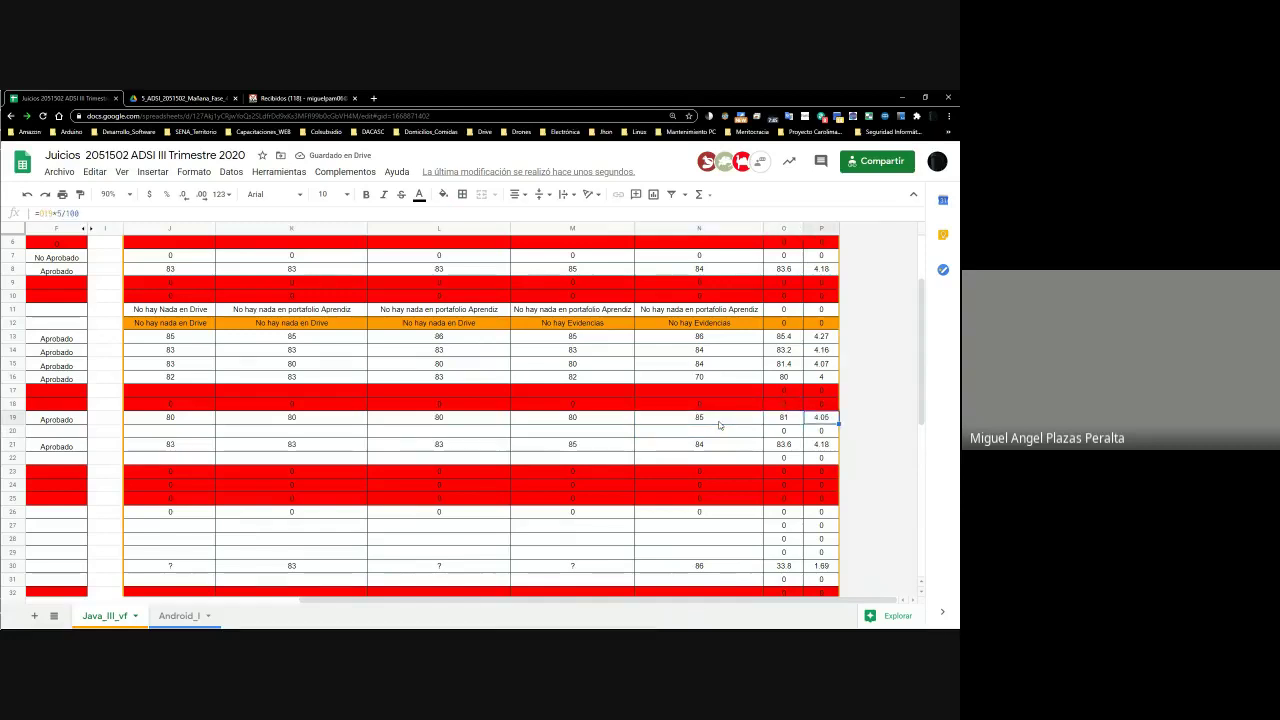
key("Left")
key("Left")
key("Left")
key("Left")
key("Left")
key("Left")
key("Left")
key("Left")
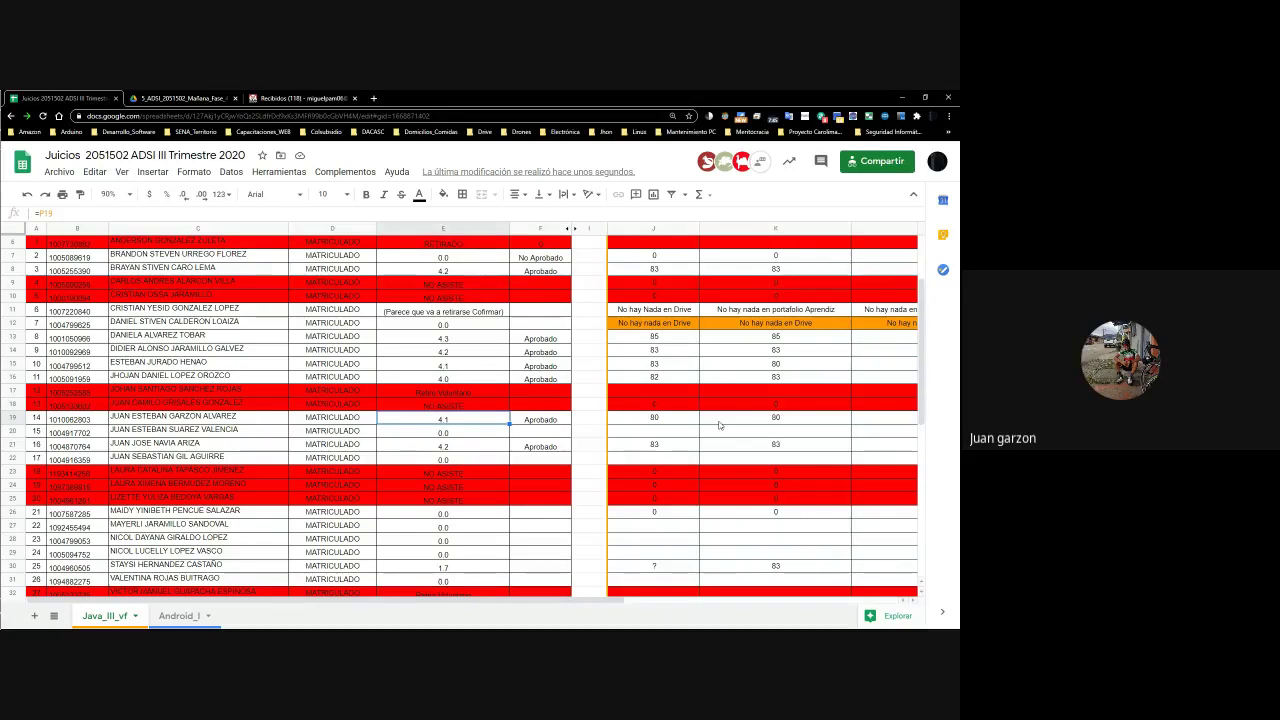
key("Right")
key("Right")
key("Down")
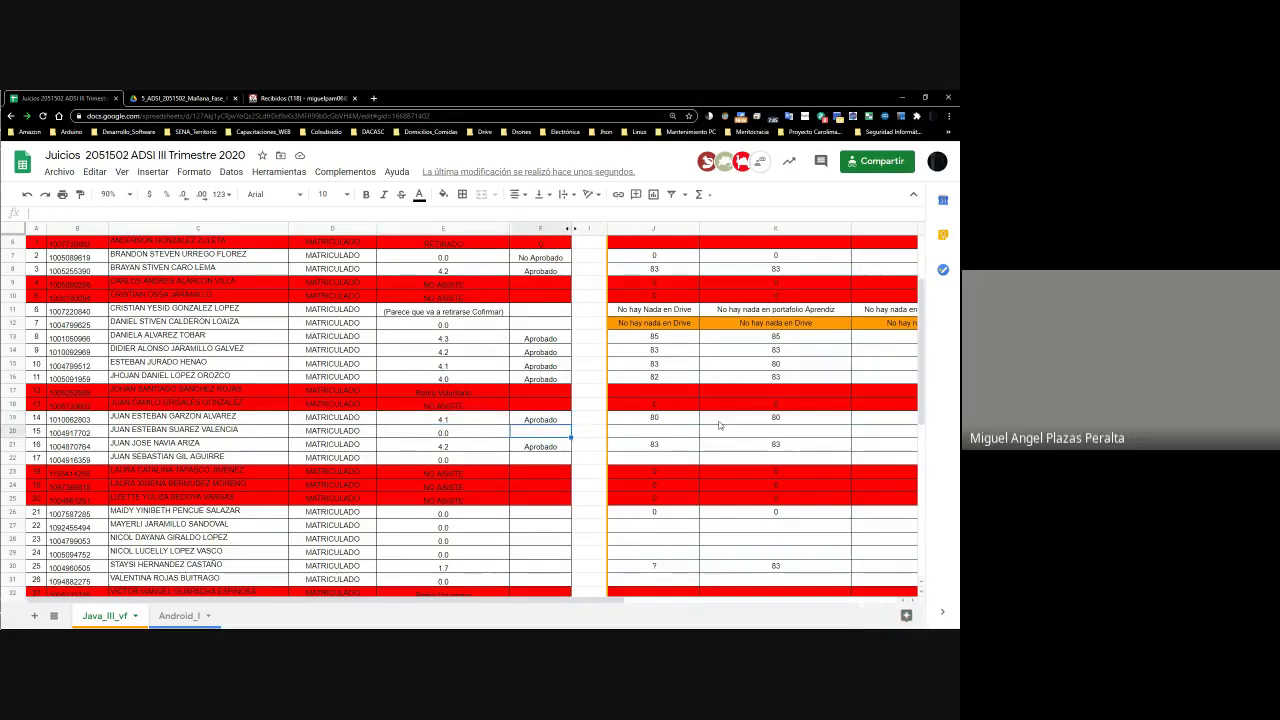
key("Right")
key("Right")
key("Right")
key("Right")
key("Right")
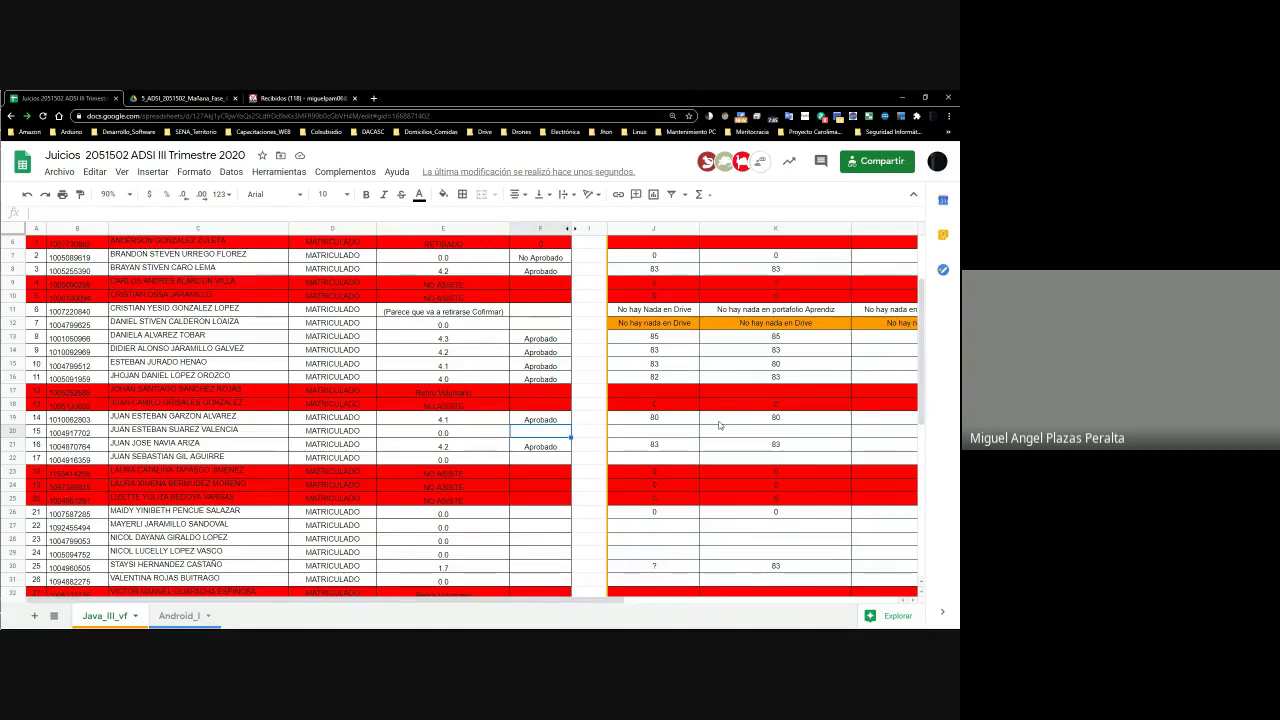
Review row 20's enrollment status, ID and student name, ending on the first activity cell
key("Left")
key("Left")
key("Right")
key("Right")
key("Right")
key("Right")
key("Right")
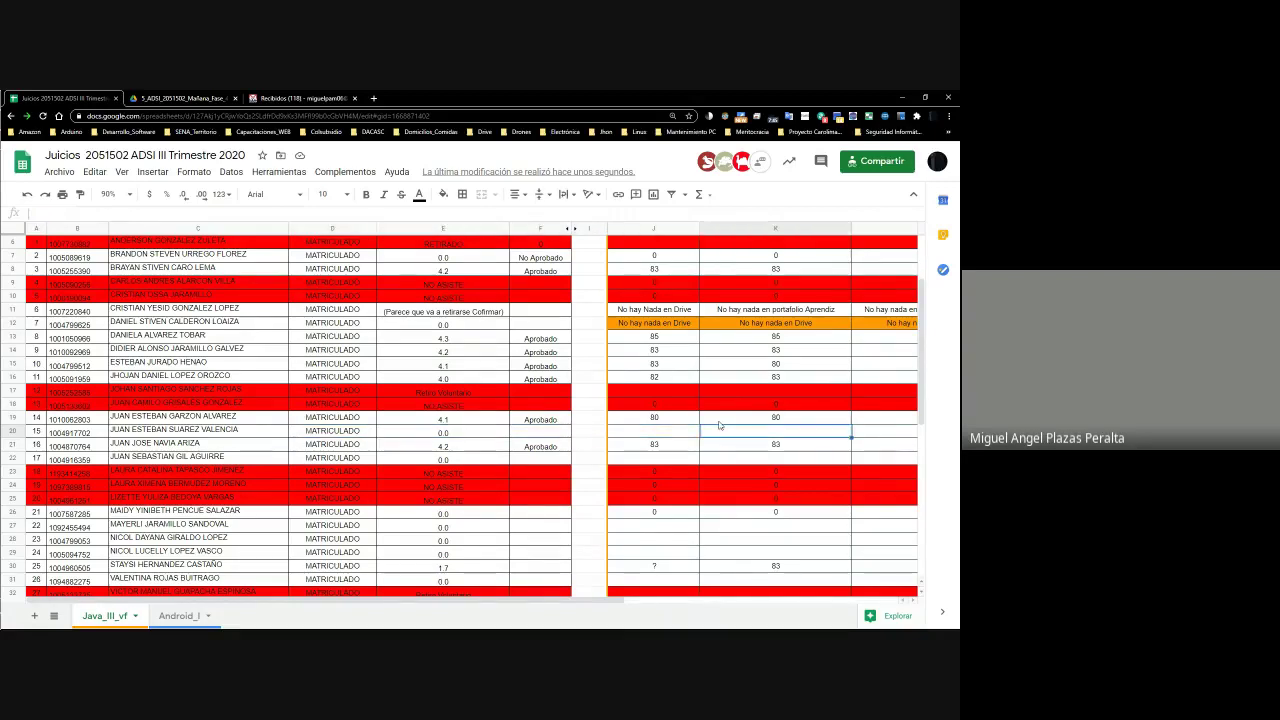
key("ctrl+Right")
key("ctrl+Left")
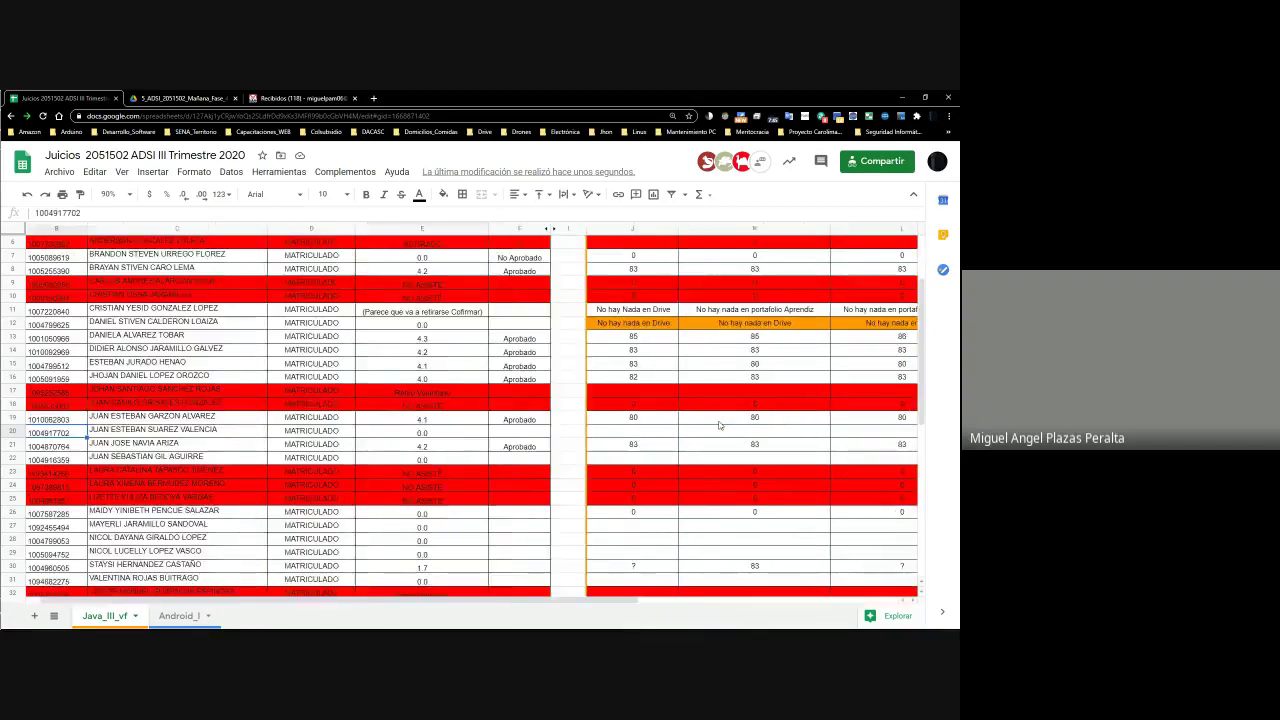
key("Left")
key("Right")
key("Right")
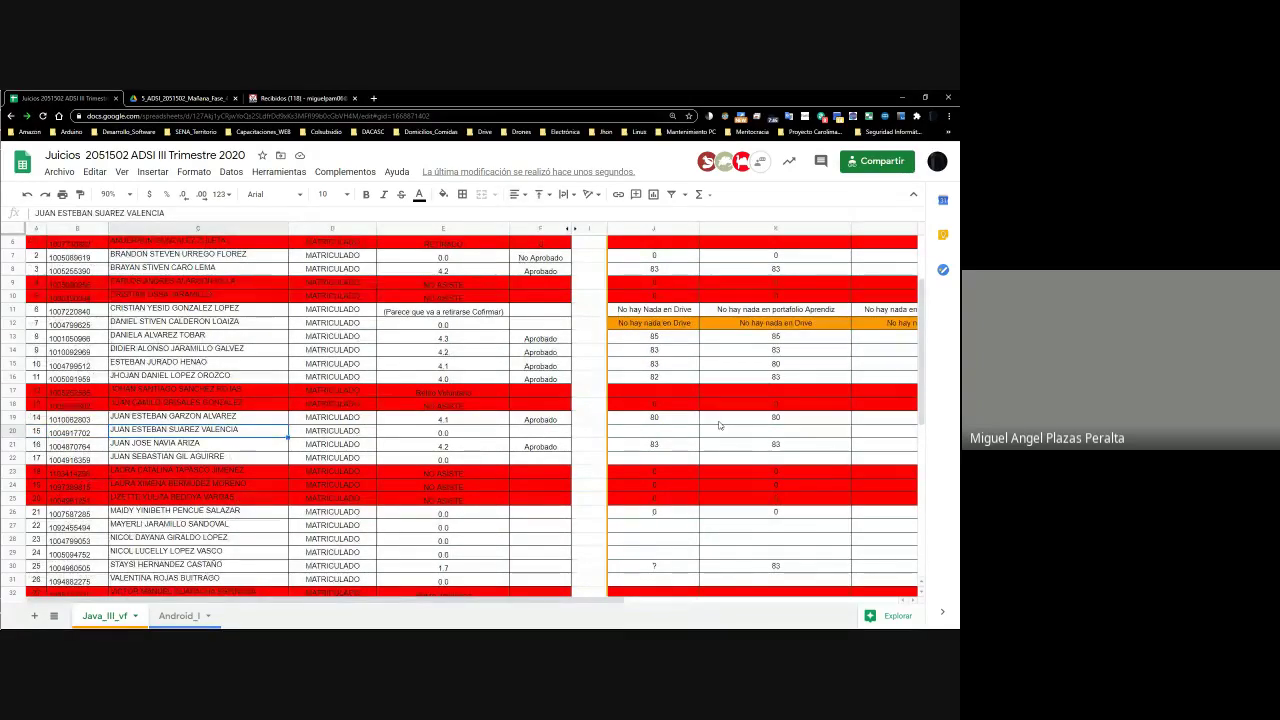
key("Right")
key("Right")
key("Left")
key("Left")
key("Left")
key("Right")
key("Right")
key("Right")
key("Right")
key("Right")
key("Right")
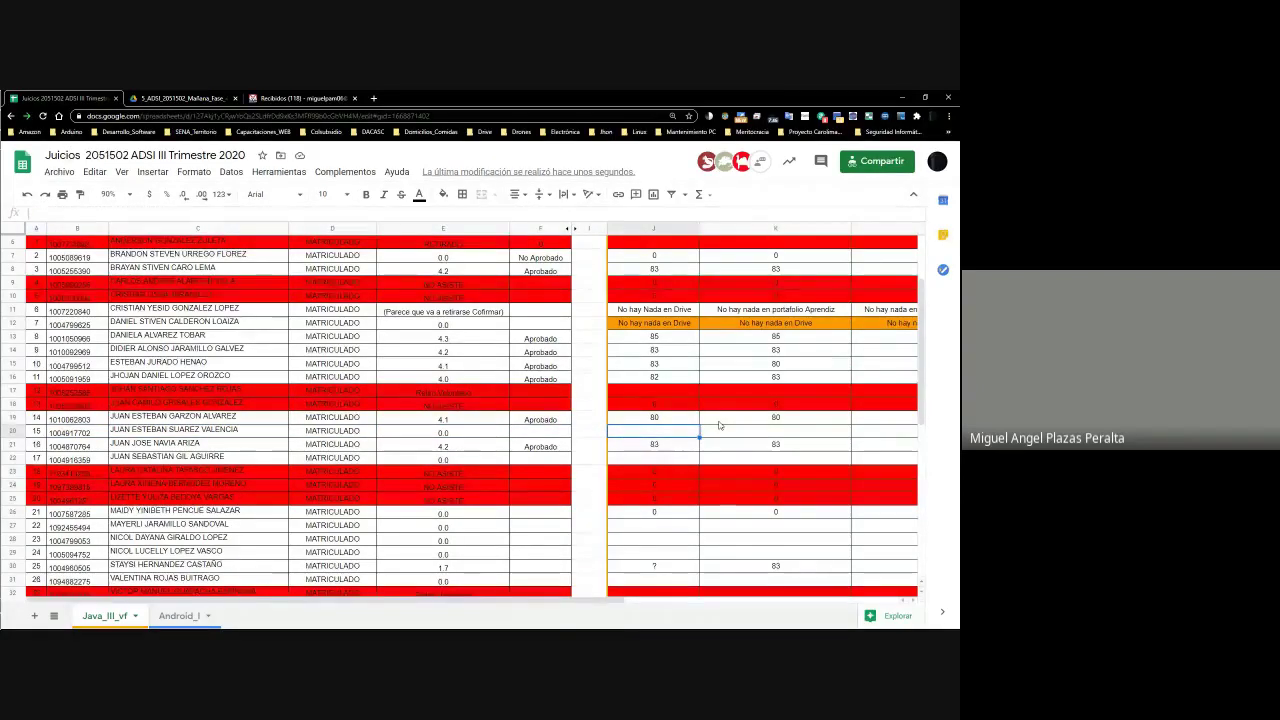
Enter 0 for each of the five activities in J20–N20
type("0")
key("Tab")
type("0")
key("Tab")
type("0")
key("Tab")
type("0")
key("Tab")
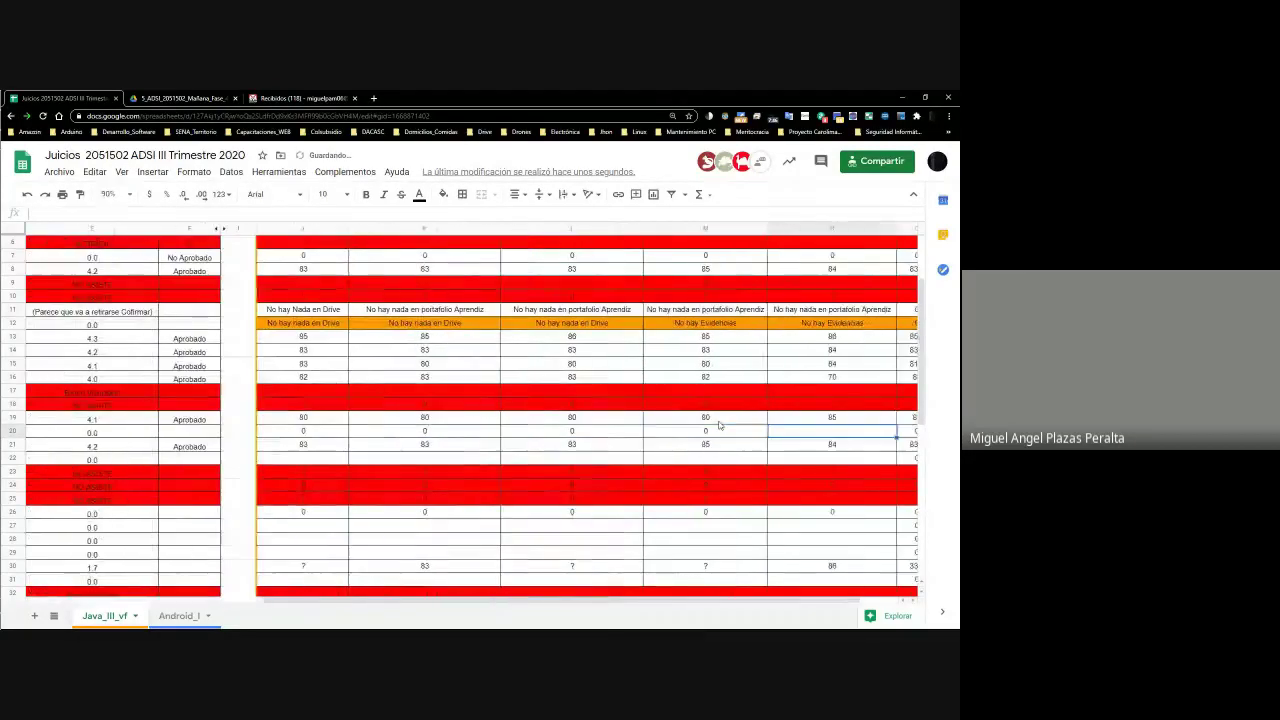
type("0")
key("Tab")
Check row 20's pass/fail cell and the E20 final grade, then return to the Drive portfolio window
key("Left")
key("Left")
key("Left")
key("Left")
key("Left")
key("Left")
key("Left")
key("Left")
key("Left")
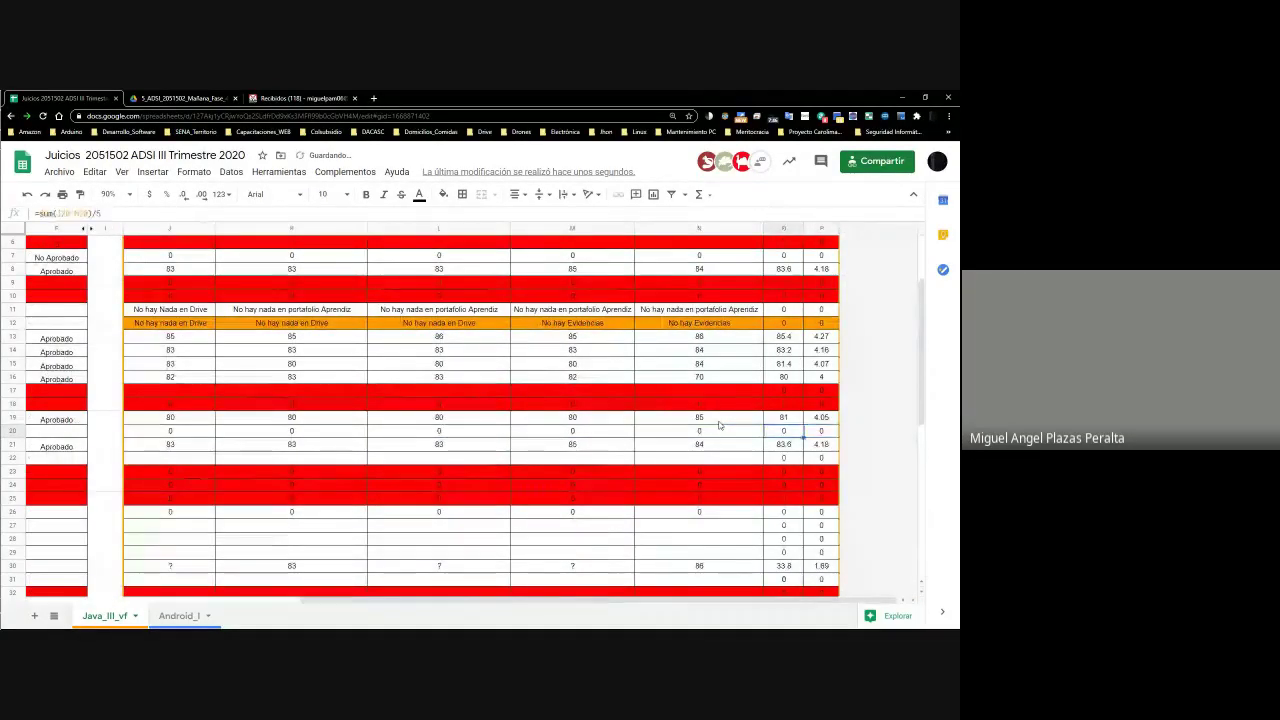
key("Right")
key("Right")
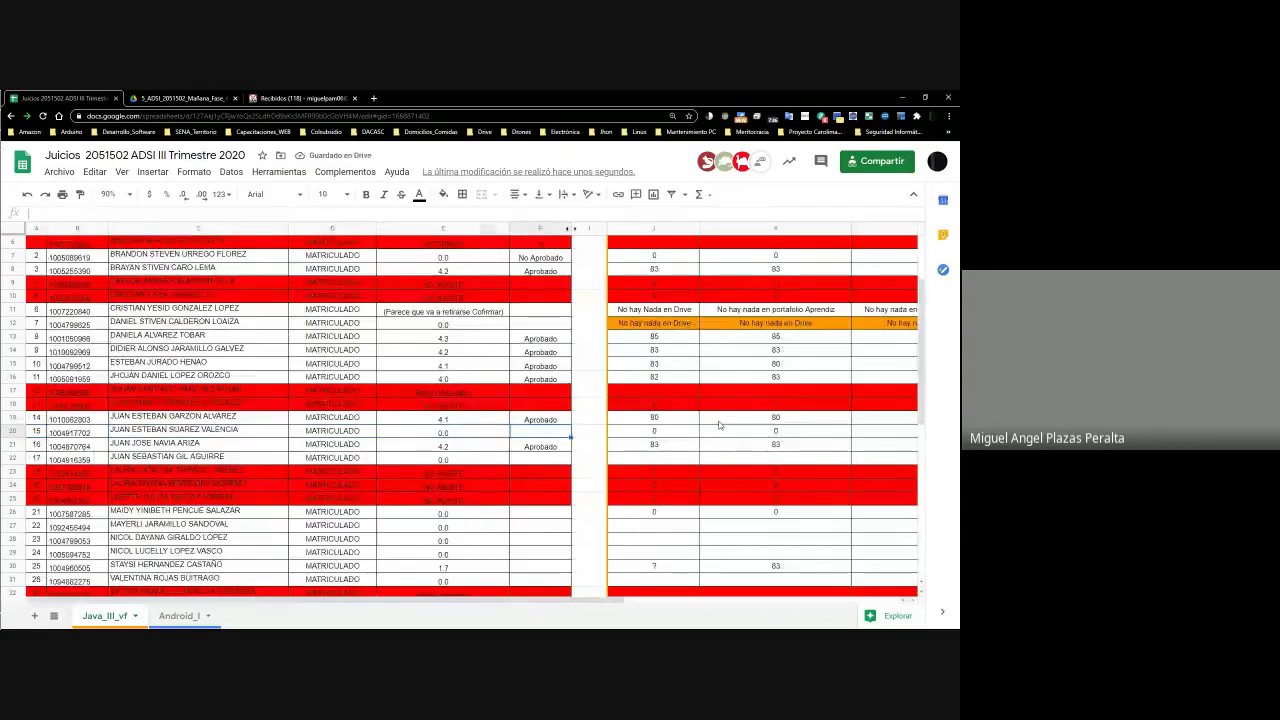
key("Left")
key("Left")
key("Left")
key("Left")
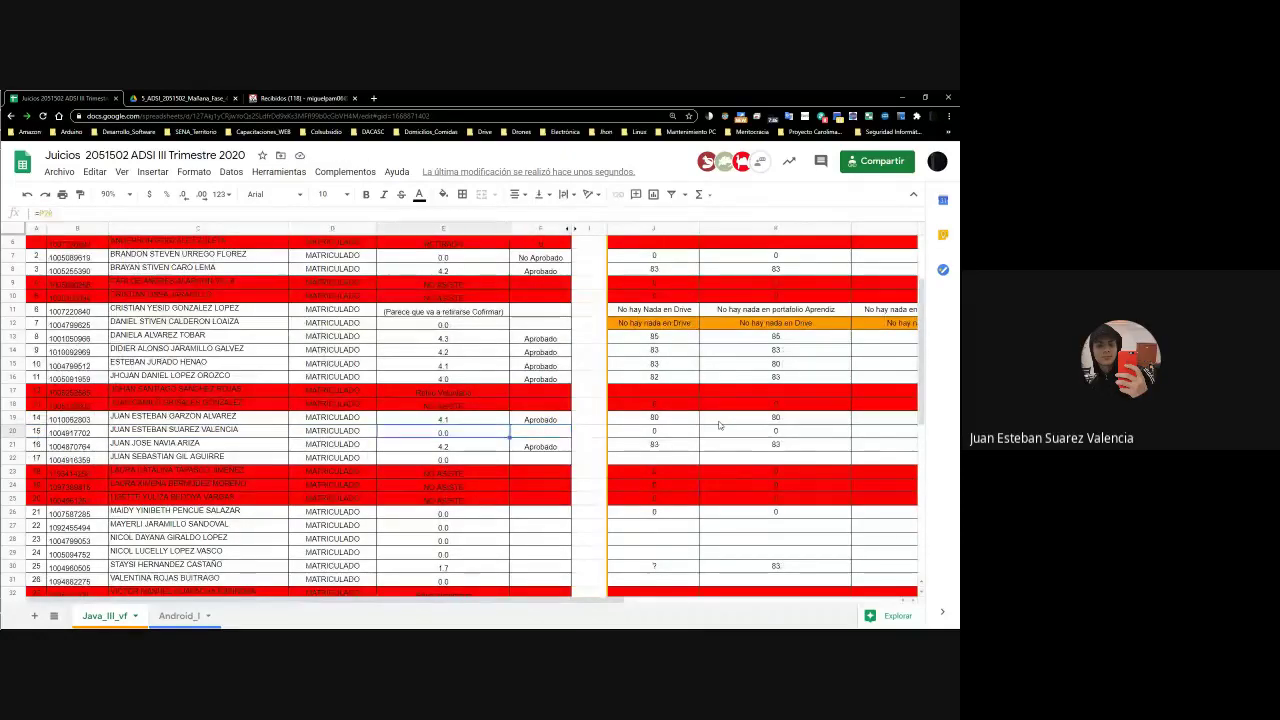
key("Right")
key("Right")
key("Right")
key("Right")
key("Right")
key("Right")
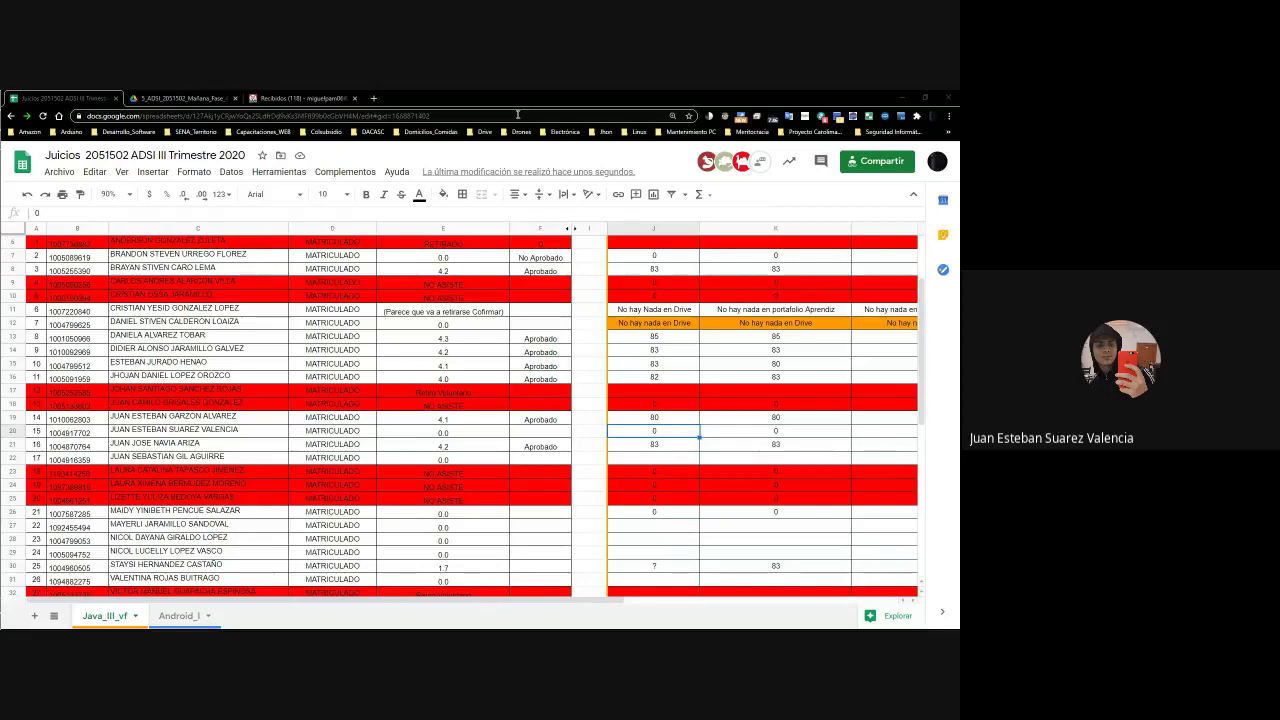
key("alt+Tab")
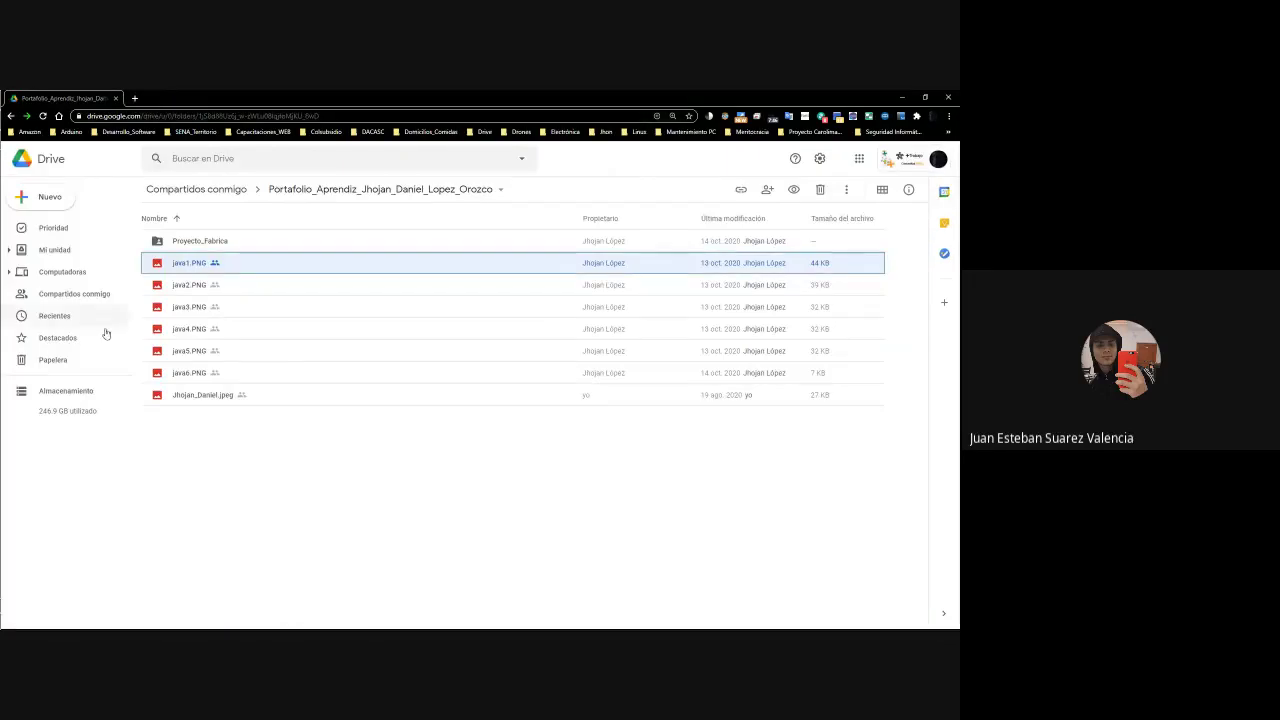
Search the files shared with you for the student's full name
left_click(55, 250)
left_click(281, 161)
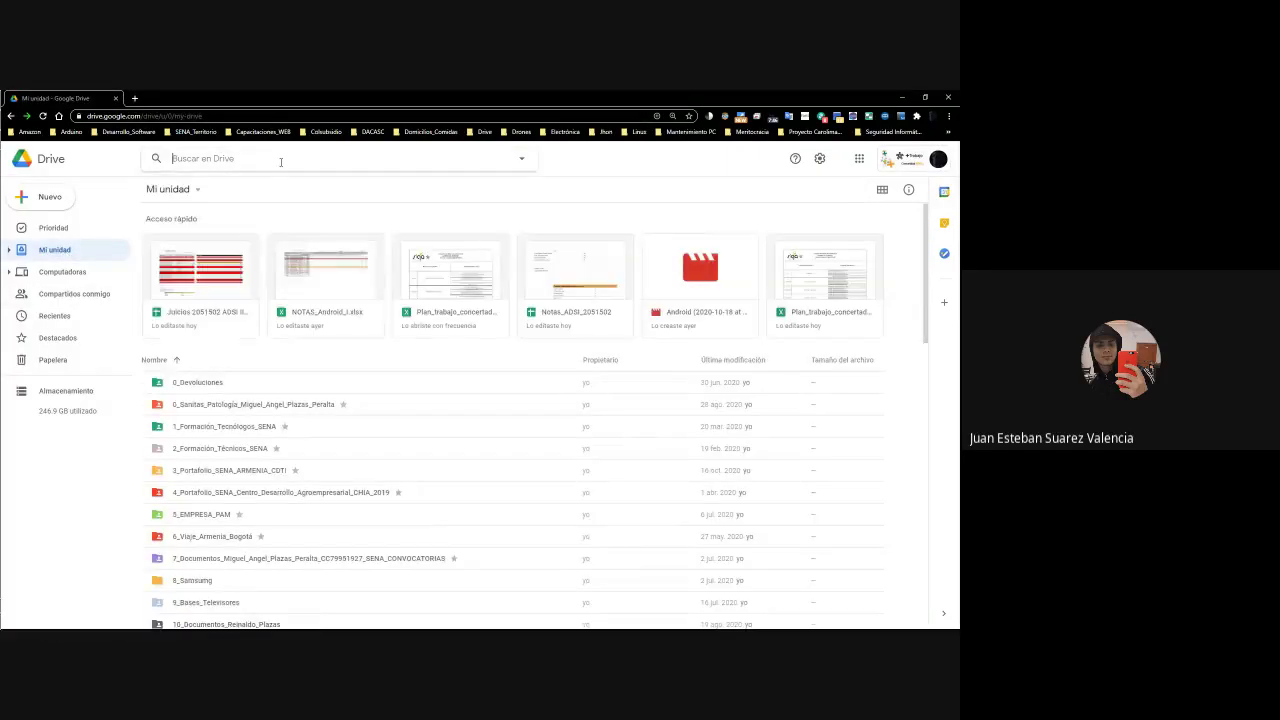
type("Juan est")
key("BackSpace")
key("BackSpace")
key("BackSpace")
key("BackSpace")
key("BackSpace")
key("BackSpace")
key("BackSpace")
key("BackSpace")
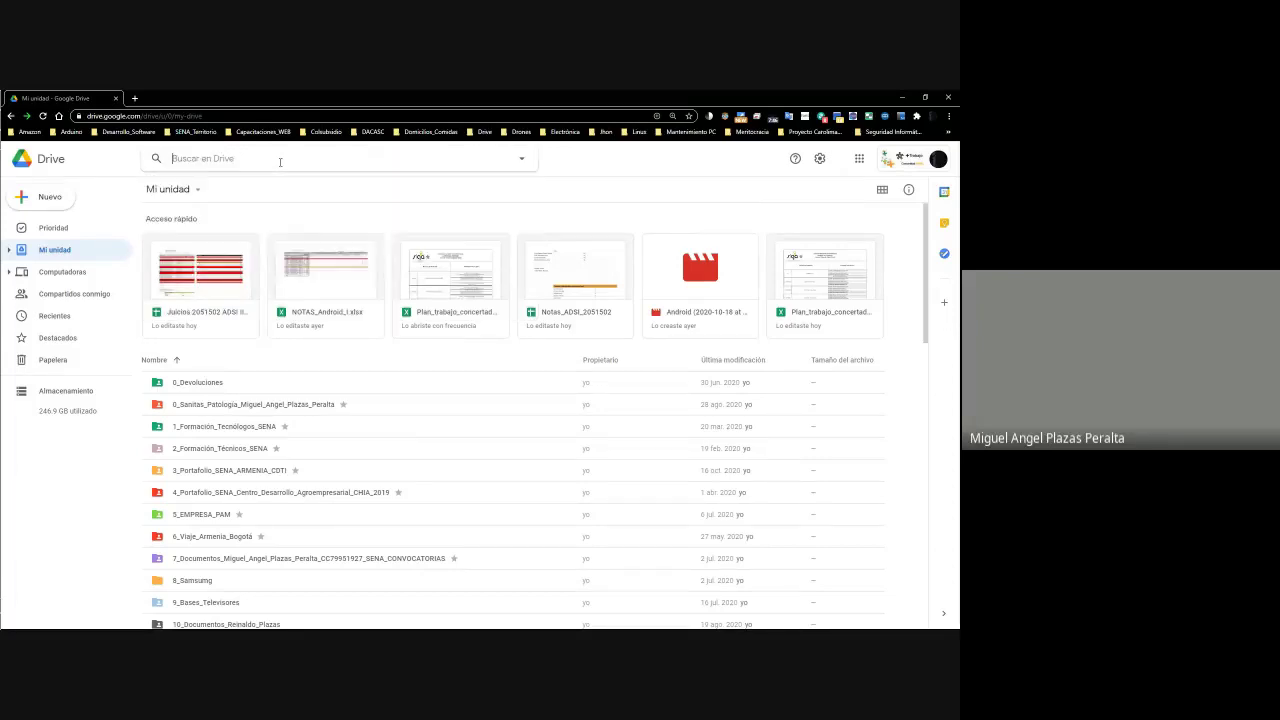
left_click(70, 294)
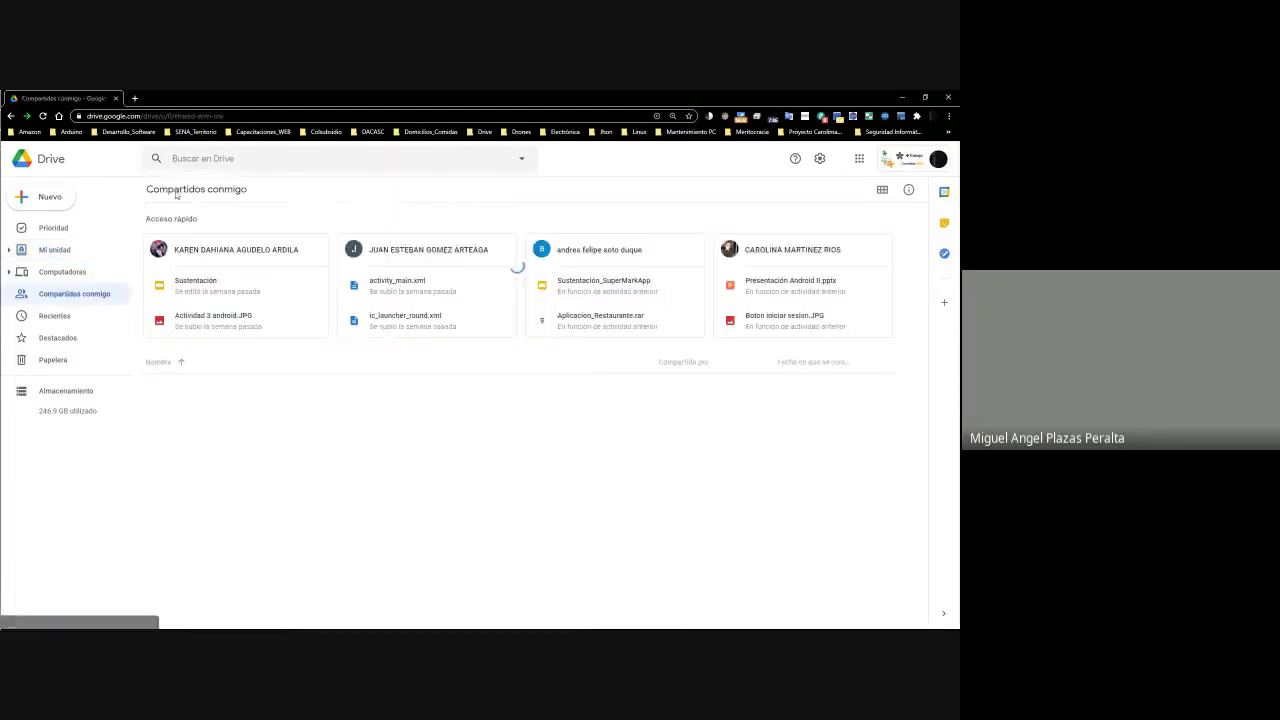
left_click(203, 160)
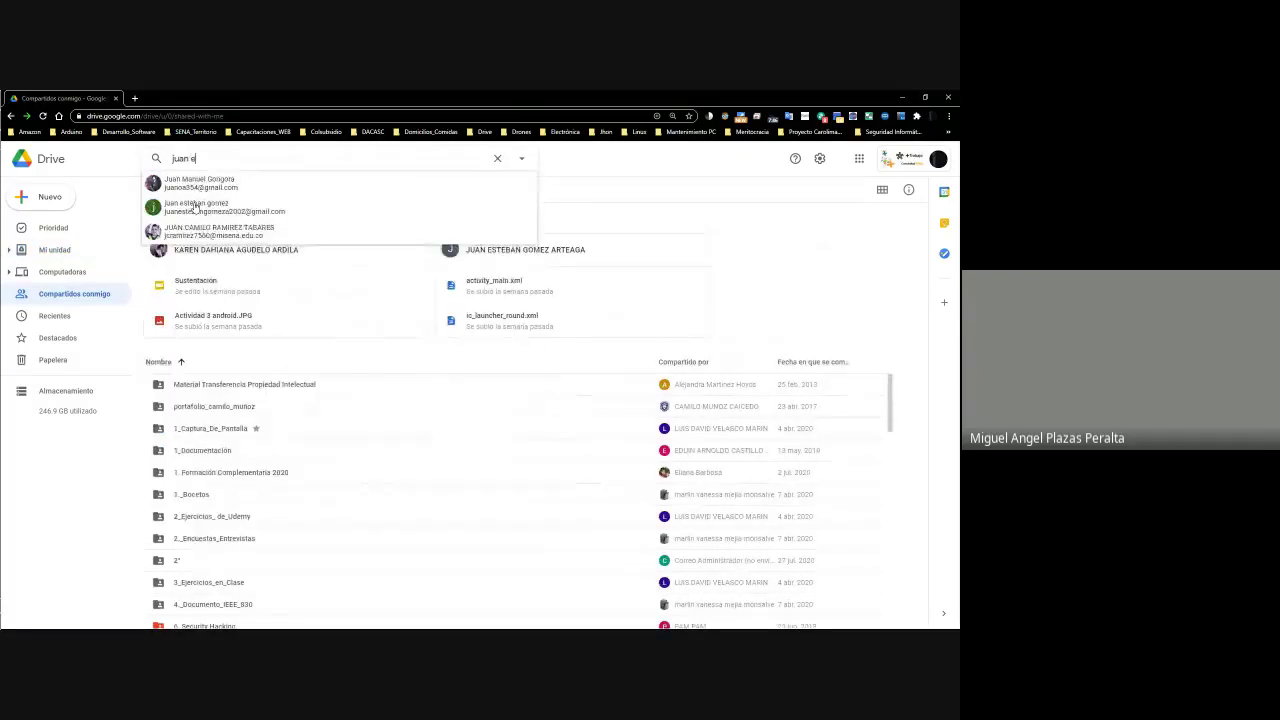
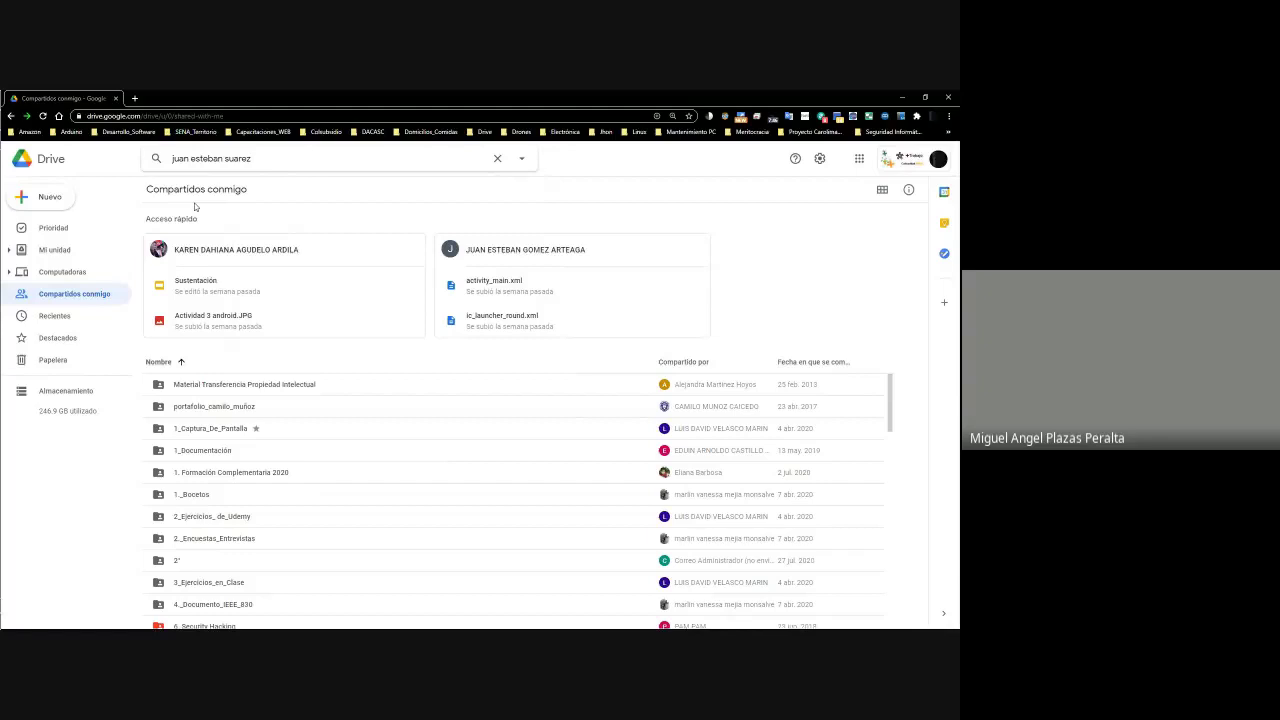
key("Return")
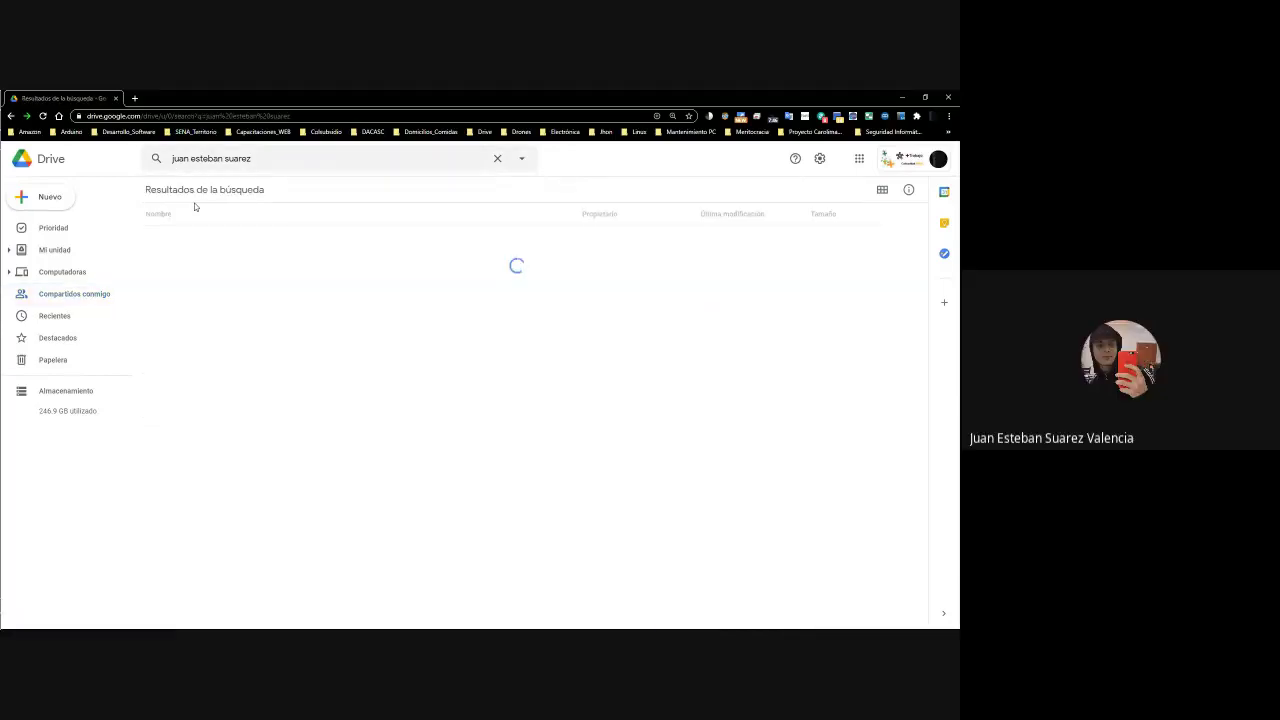
Select the student's portfolio folder in the results and note its owner and last-modified date
left_click(245, 237)
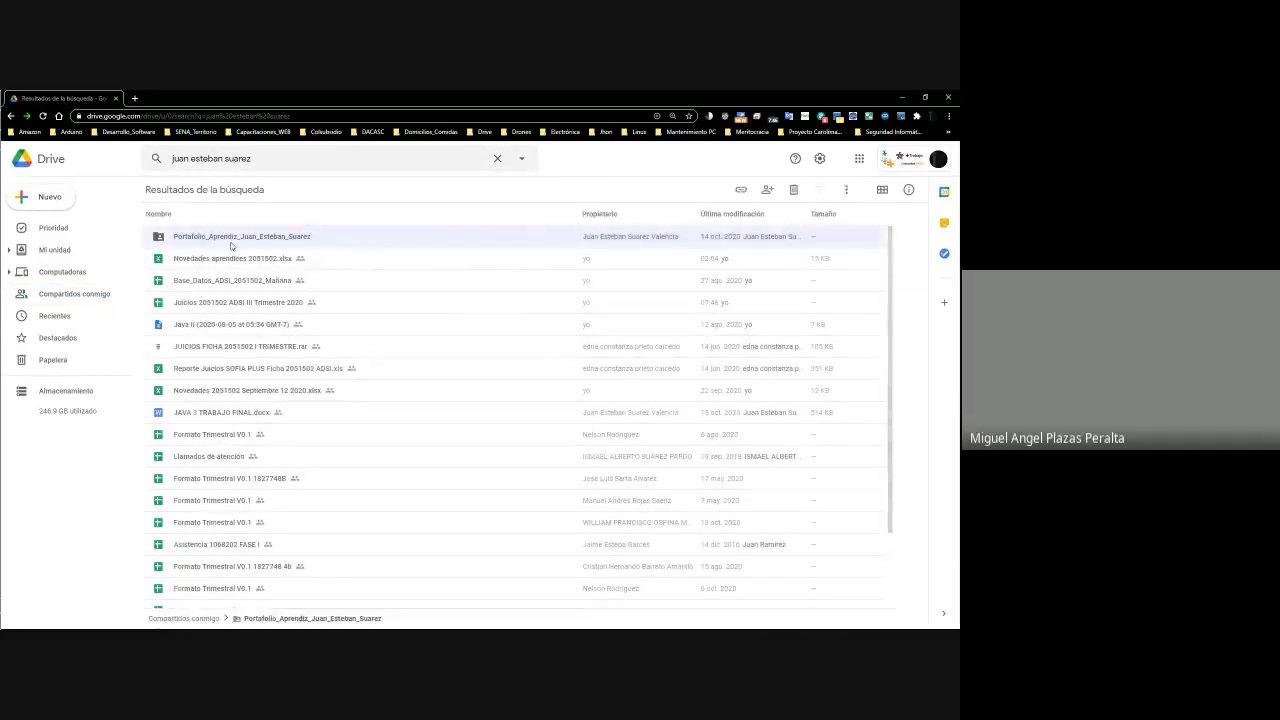
left_click(618, 237)
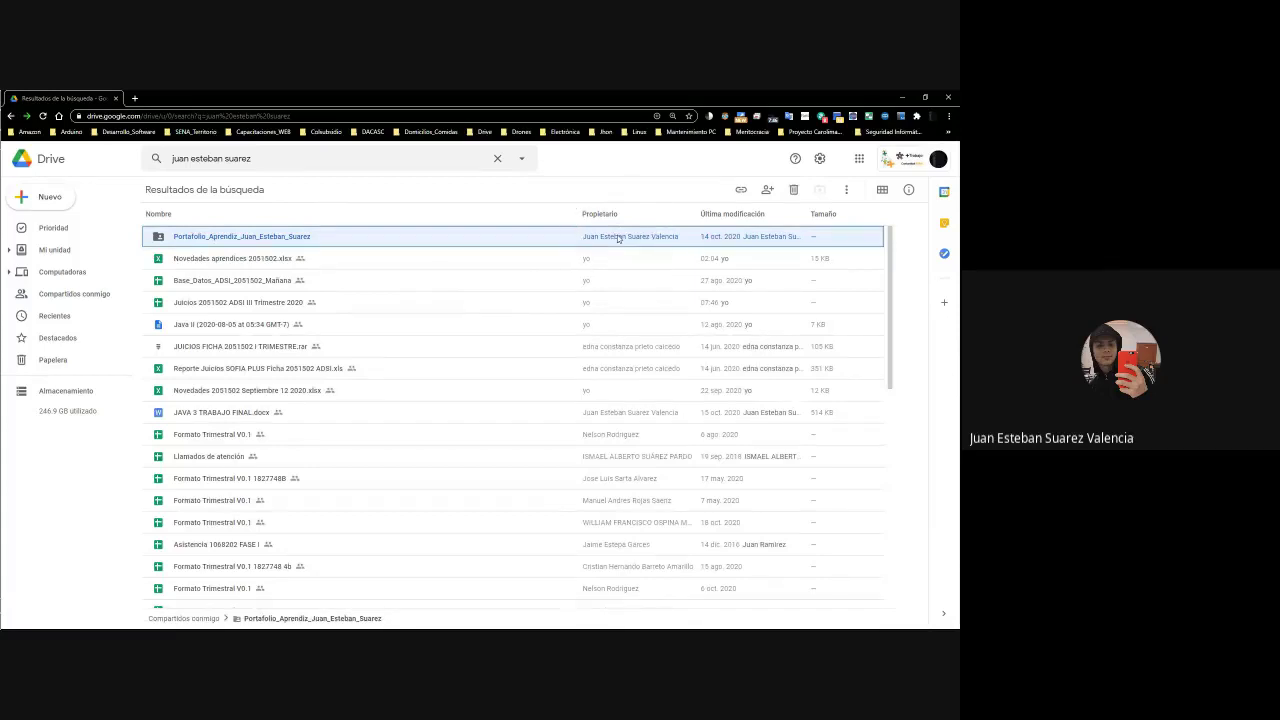
left_click(697, 237)
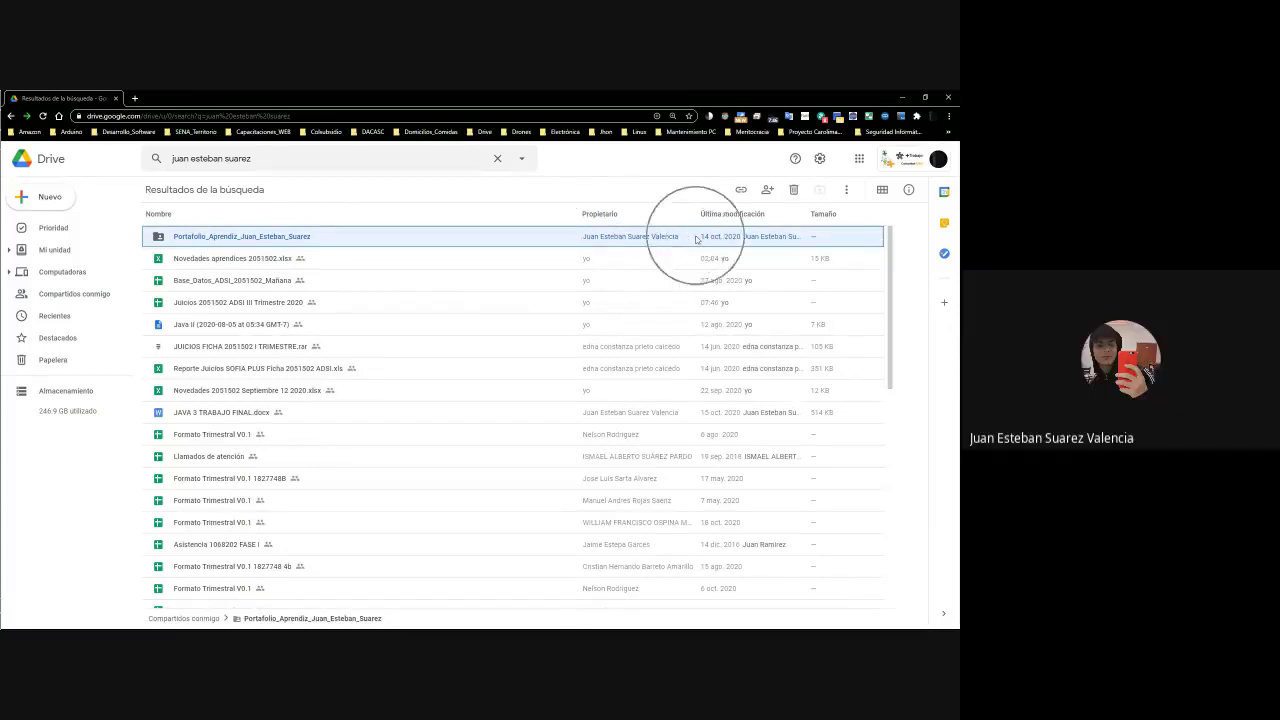
left_click(697, 238)
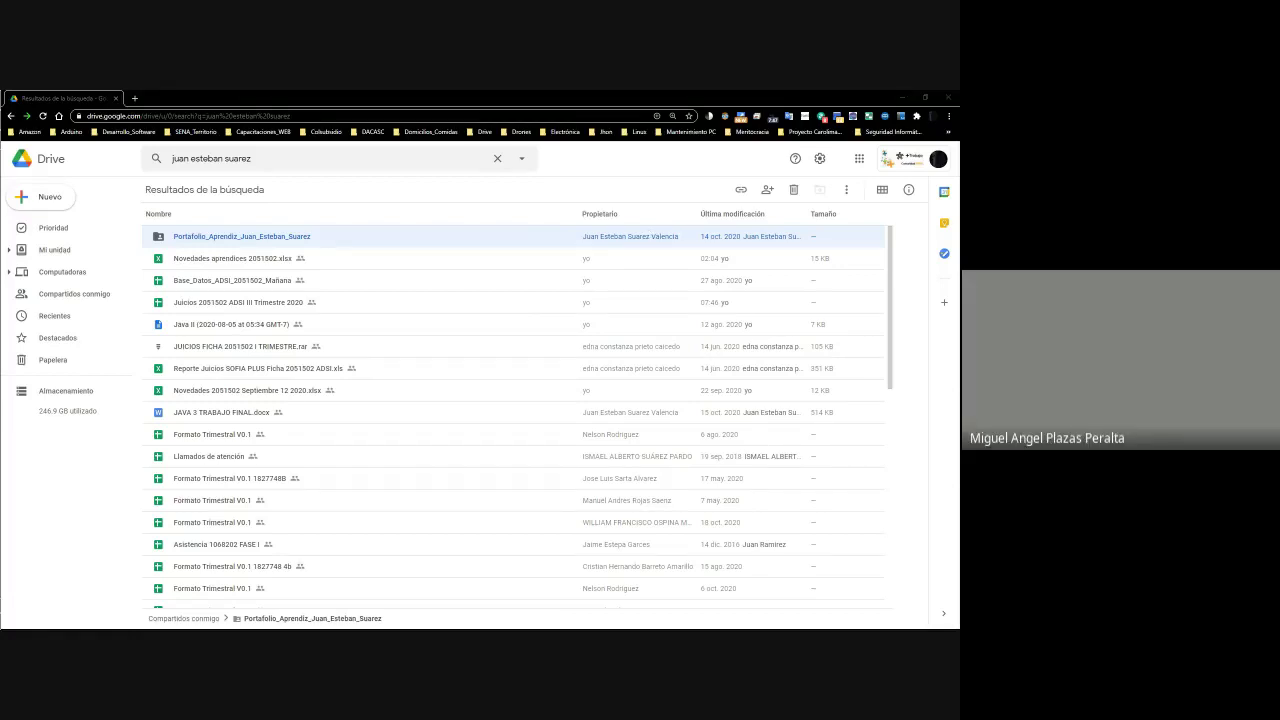
Start a Drive shortcut for the portfolio folder and browse to 2_ADSI's 5_ADSI_2051502_Mañana_Fase_4
right_click(276, 245)
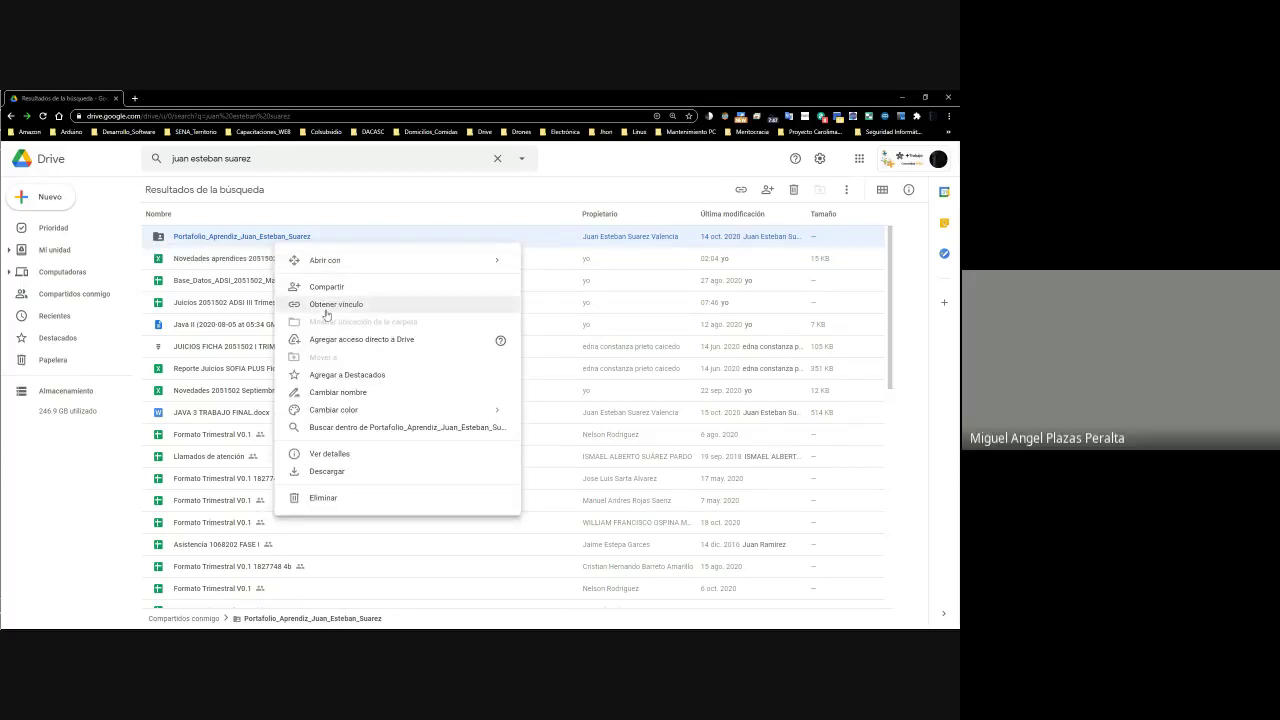
left_click(339, 341)
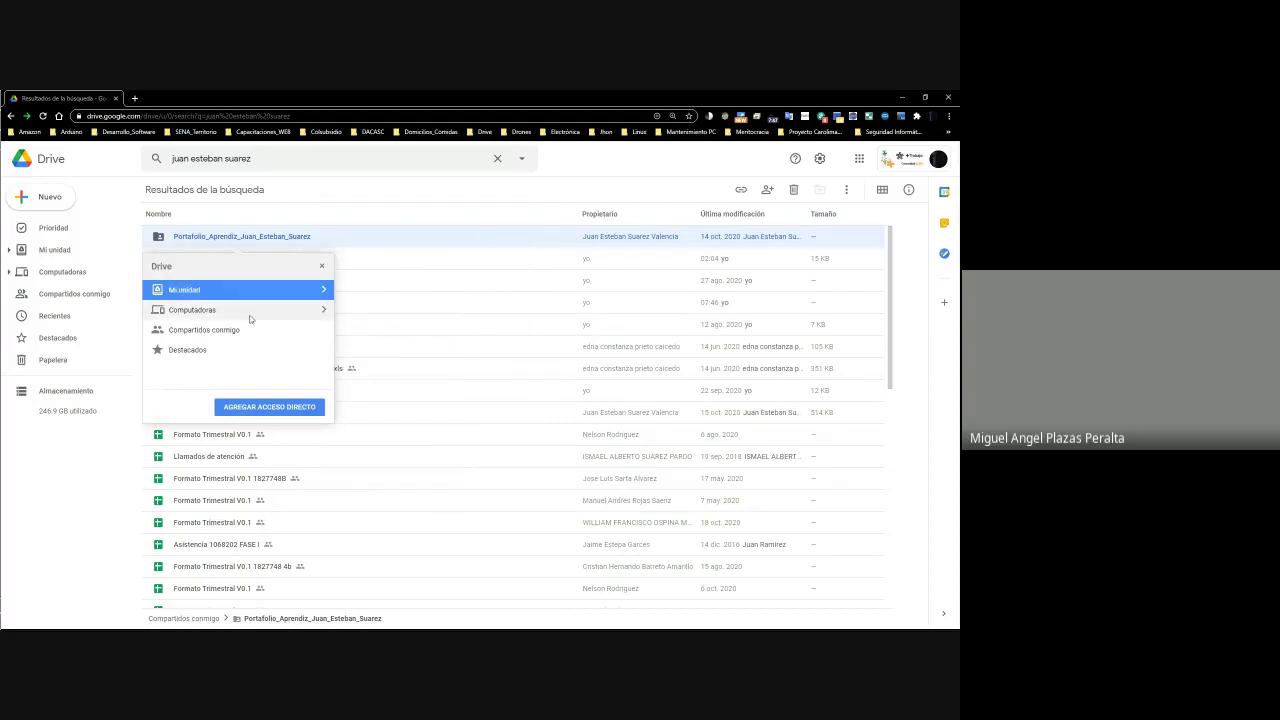
left_click(320, 289)
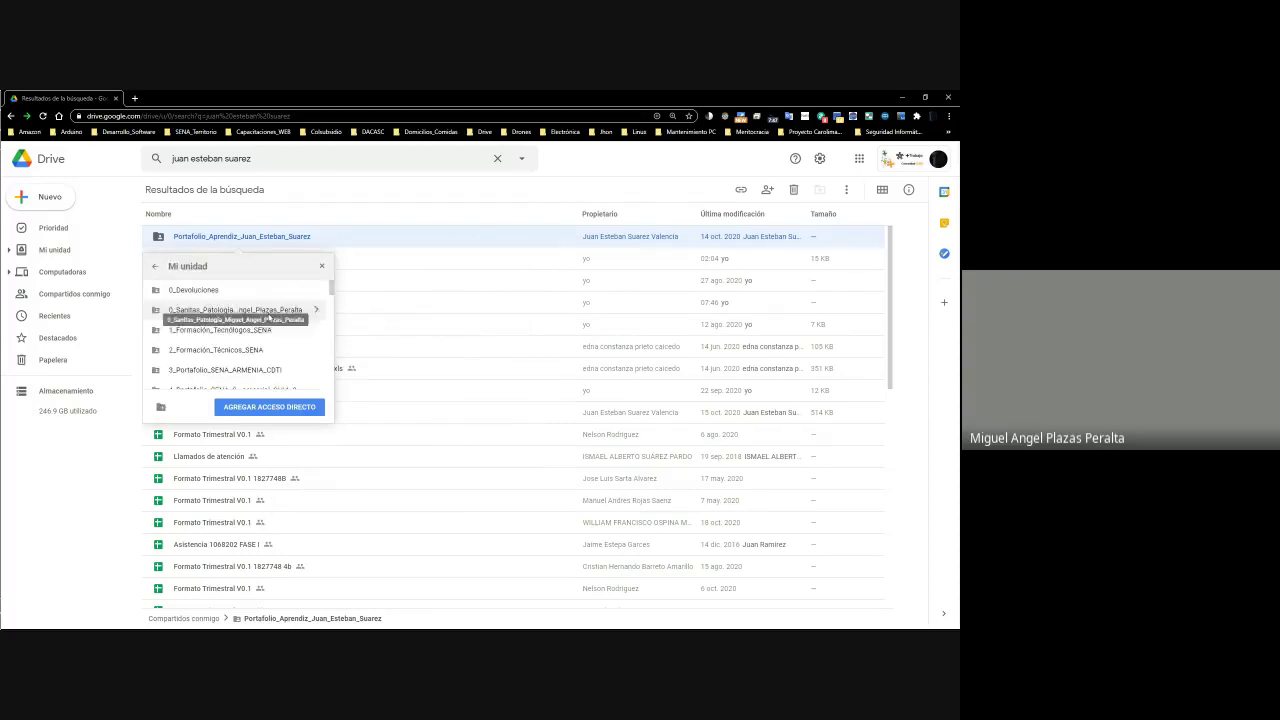
left_click(316, 369)
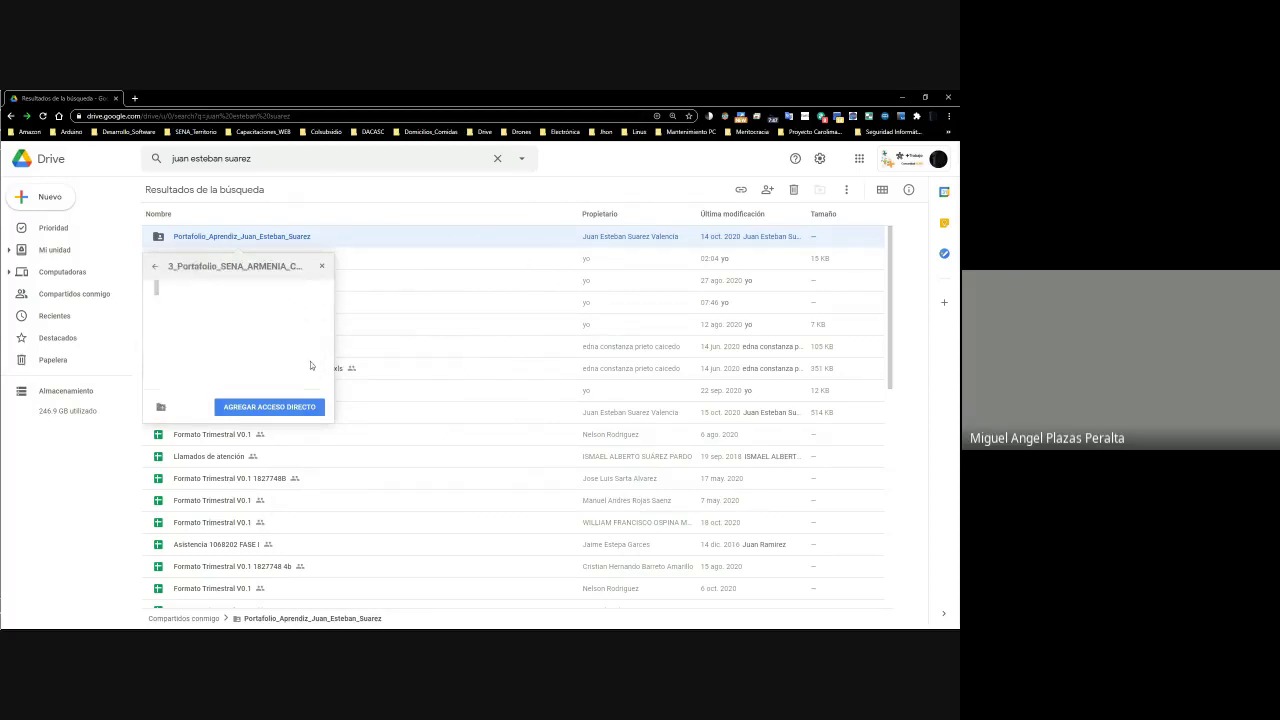
left_click(317, 291)
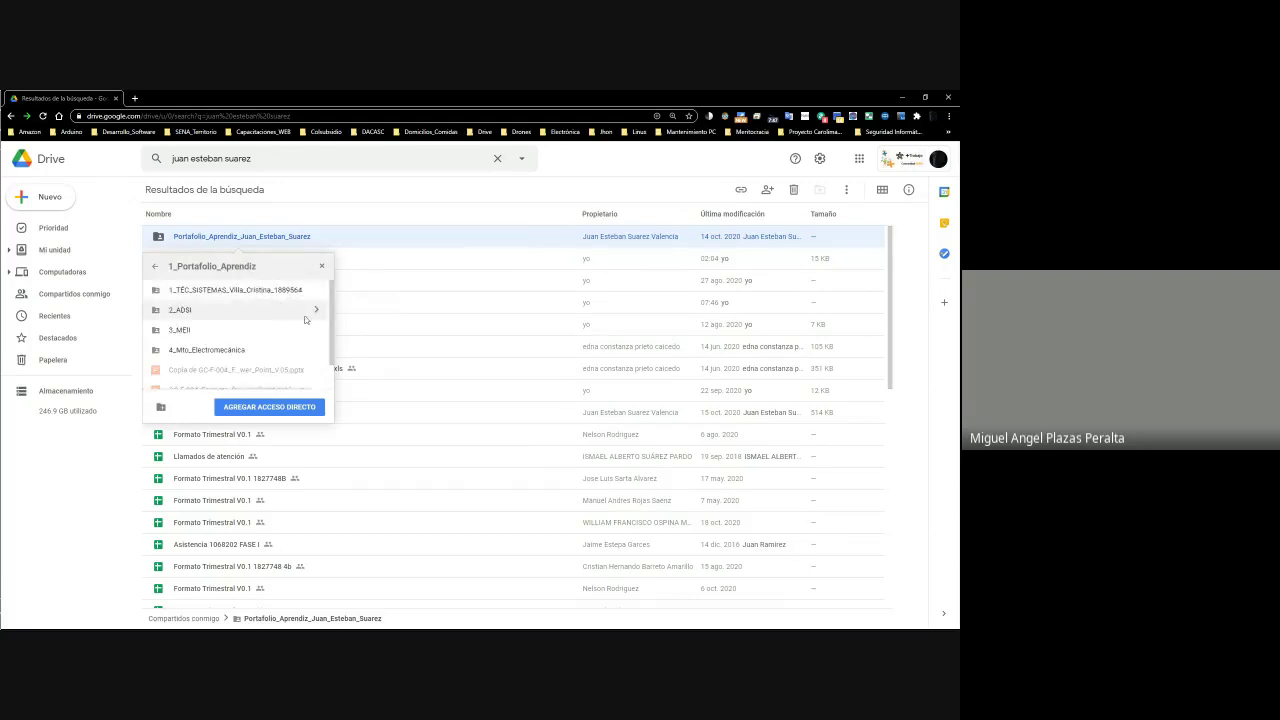
left_click(316, 310)
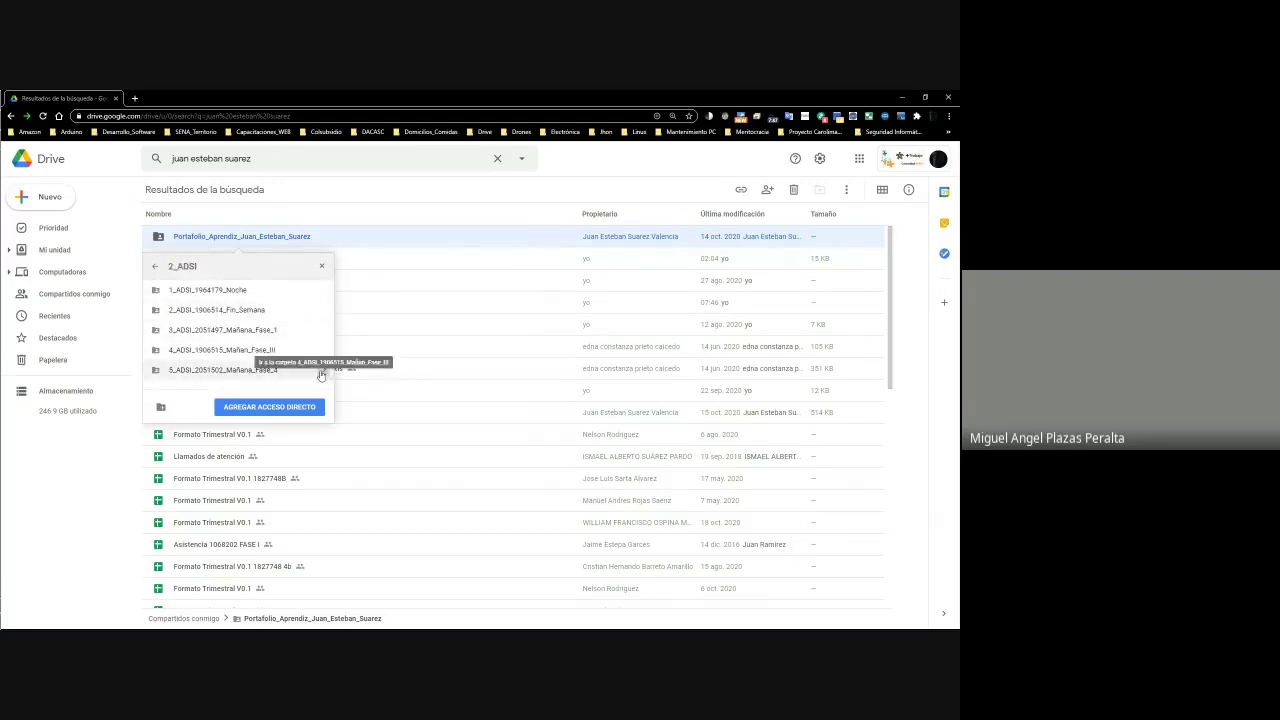
left_click(321, 371)
Place the shortcut in 5_ADSI_2051502_Mañana_Fase_4, confirm it, and return to My Drive
left_click(156, 268)
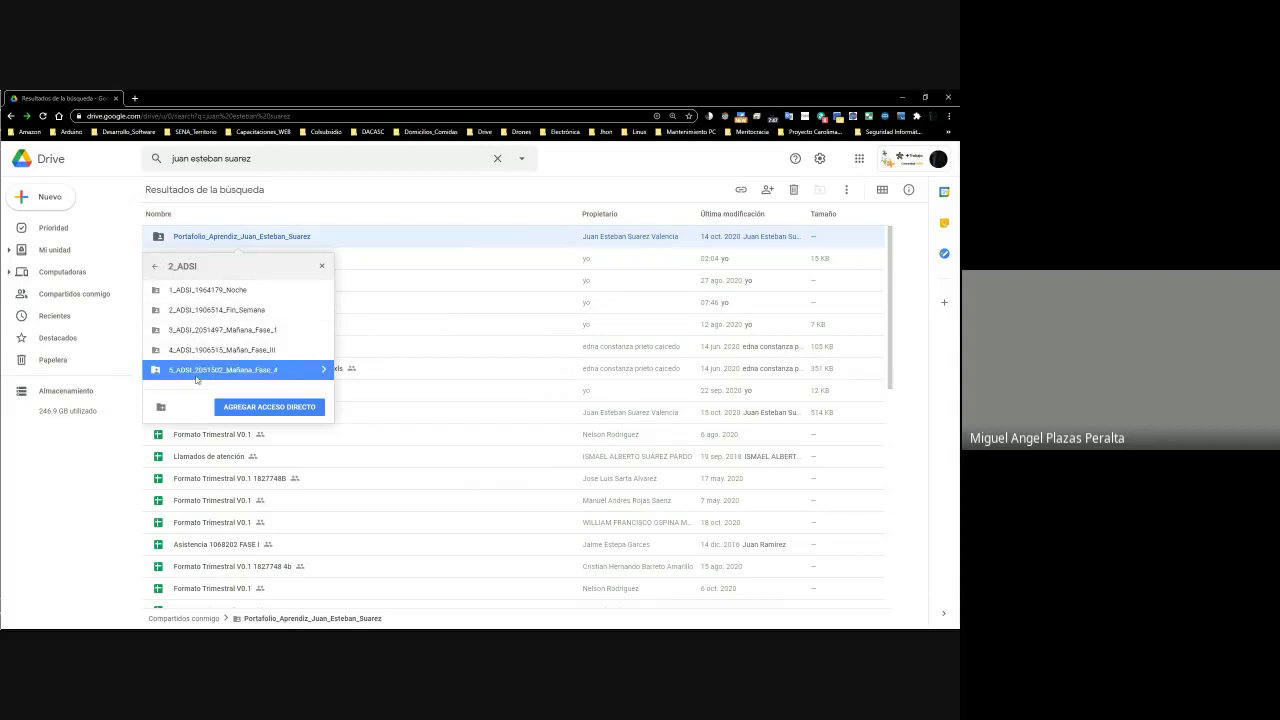
left_click(322, 370)
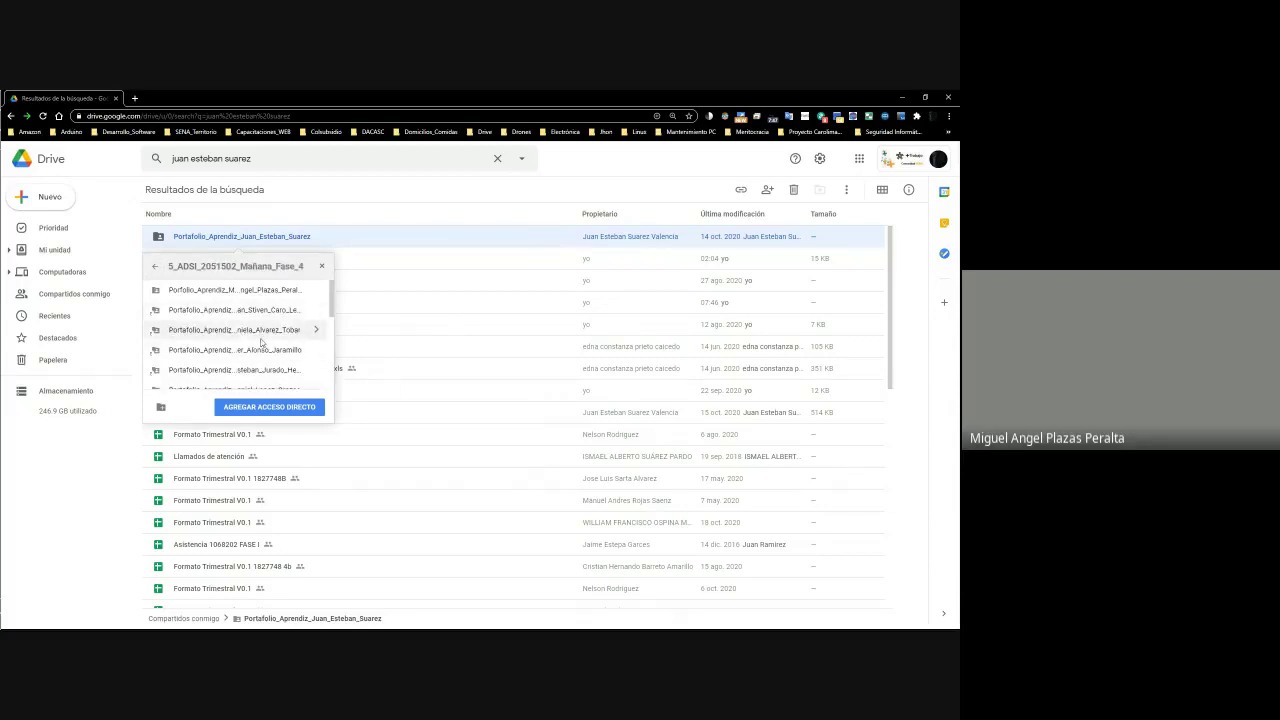
left_click_drag(330, 299, 329, 316)
left_click(262, 405)
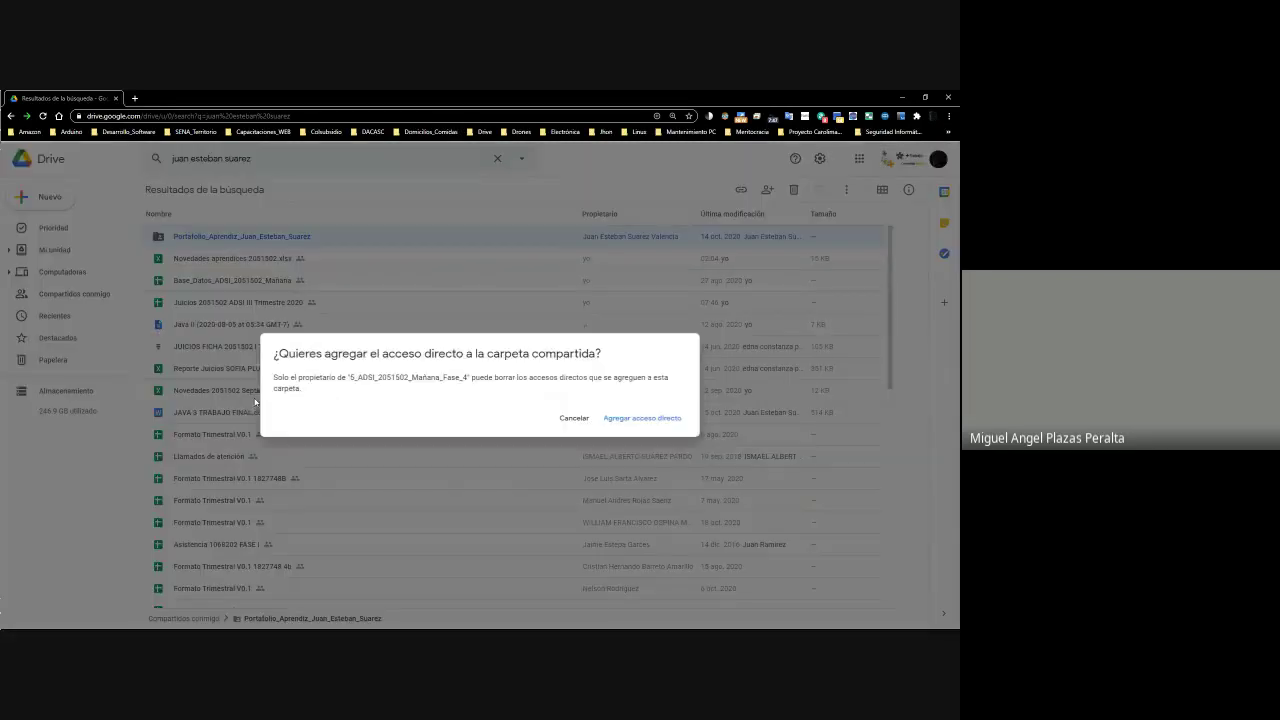
left_click(682, 418)
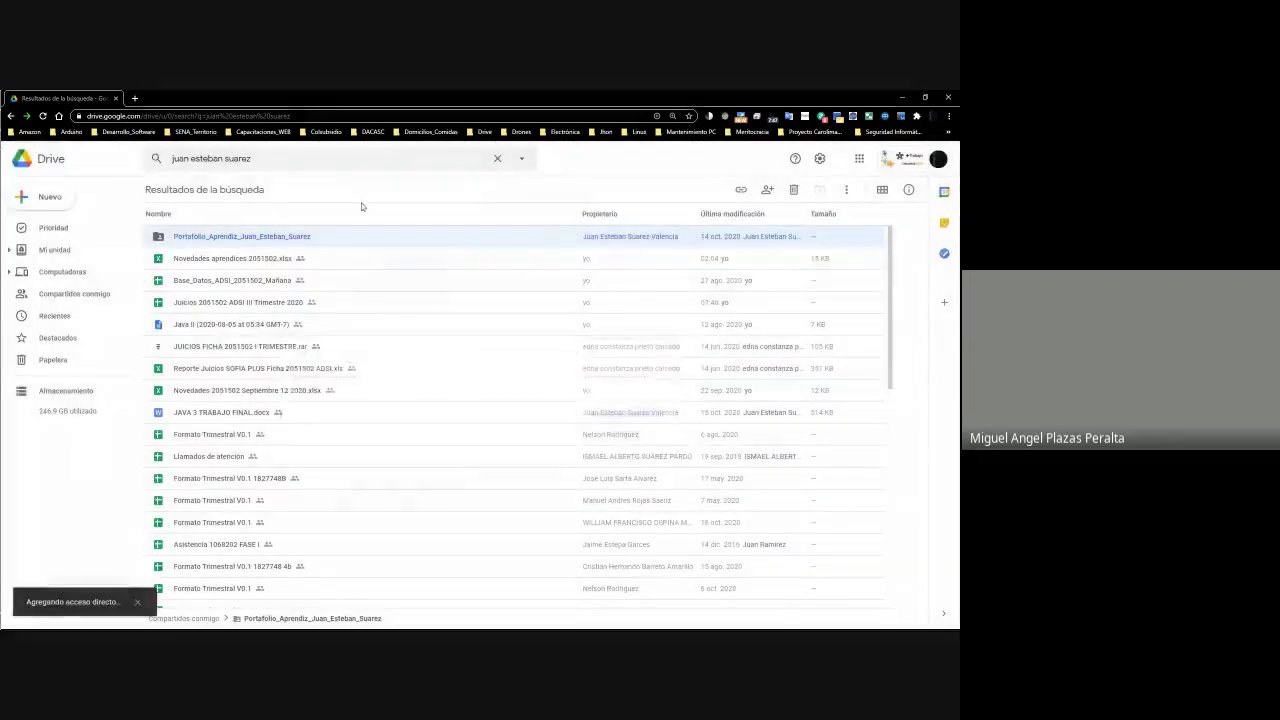
left_click(54, 249)
Browse the instructor folders down to 6_Instrumentos_Evaluación, then back up to 3_Portafolio_SENA_ARMENIA_CDTI
double_click(200, 466)
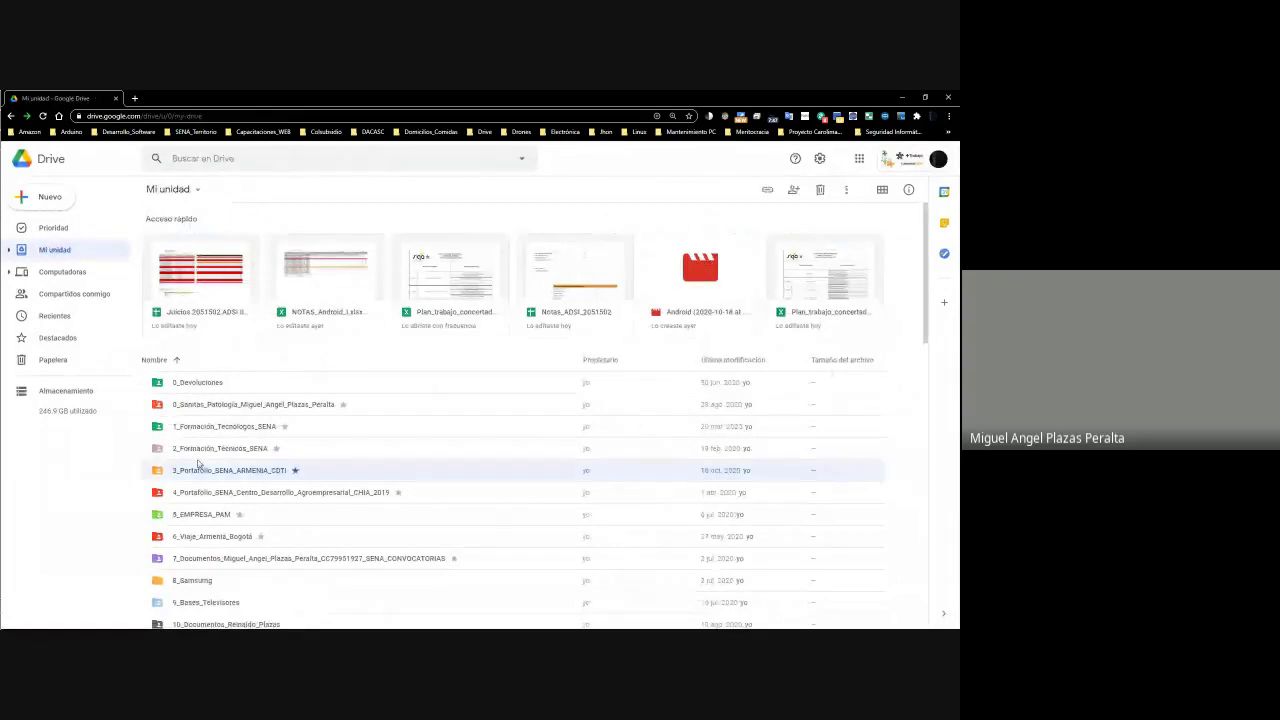
double_click(185, 262)
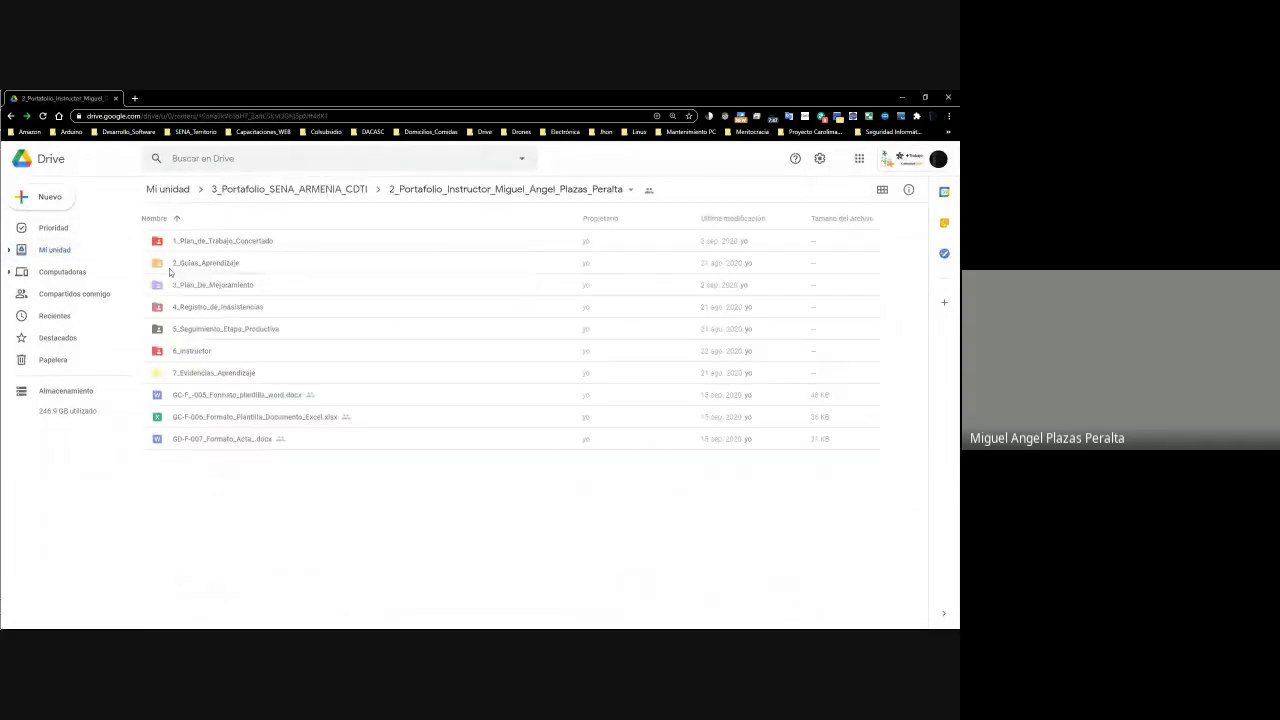
double_click(185, 351)
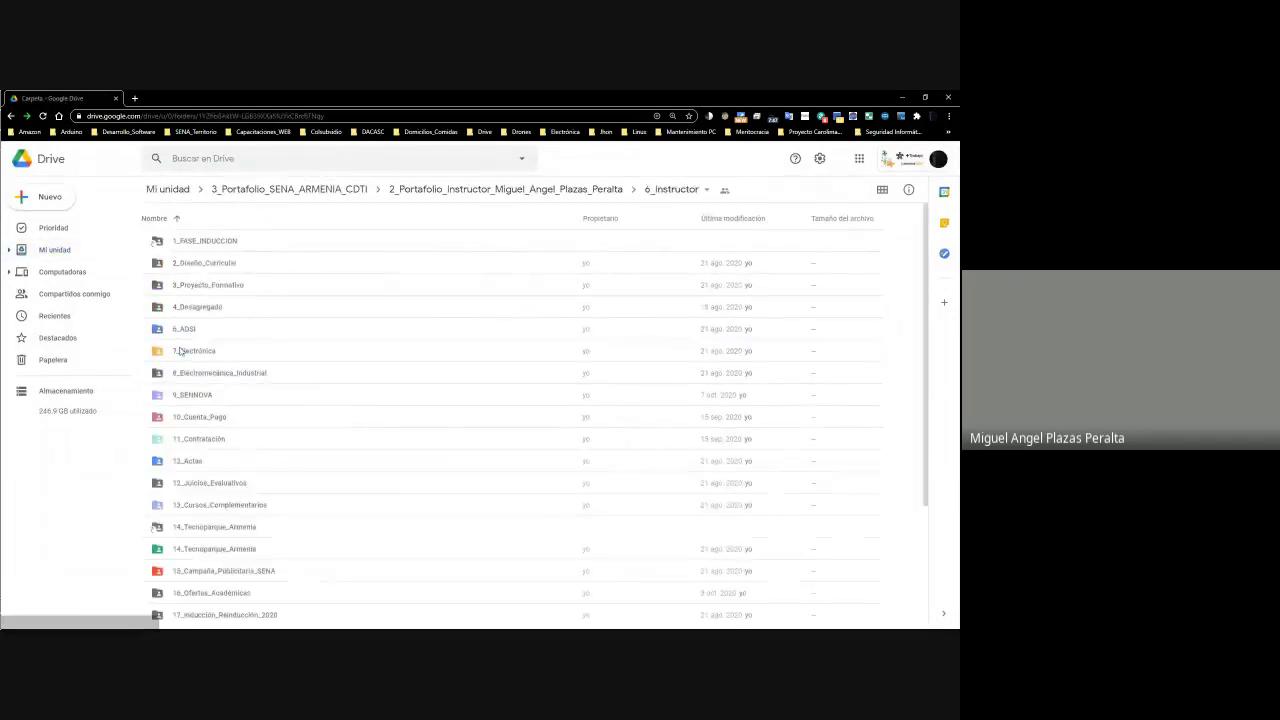
double_click(200, 333)
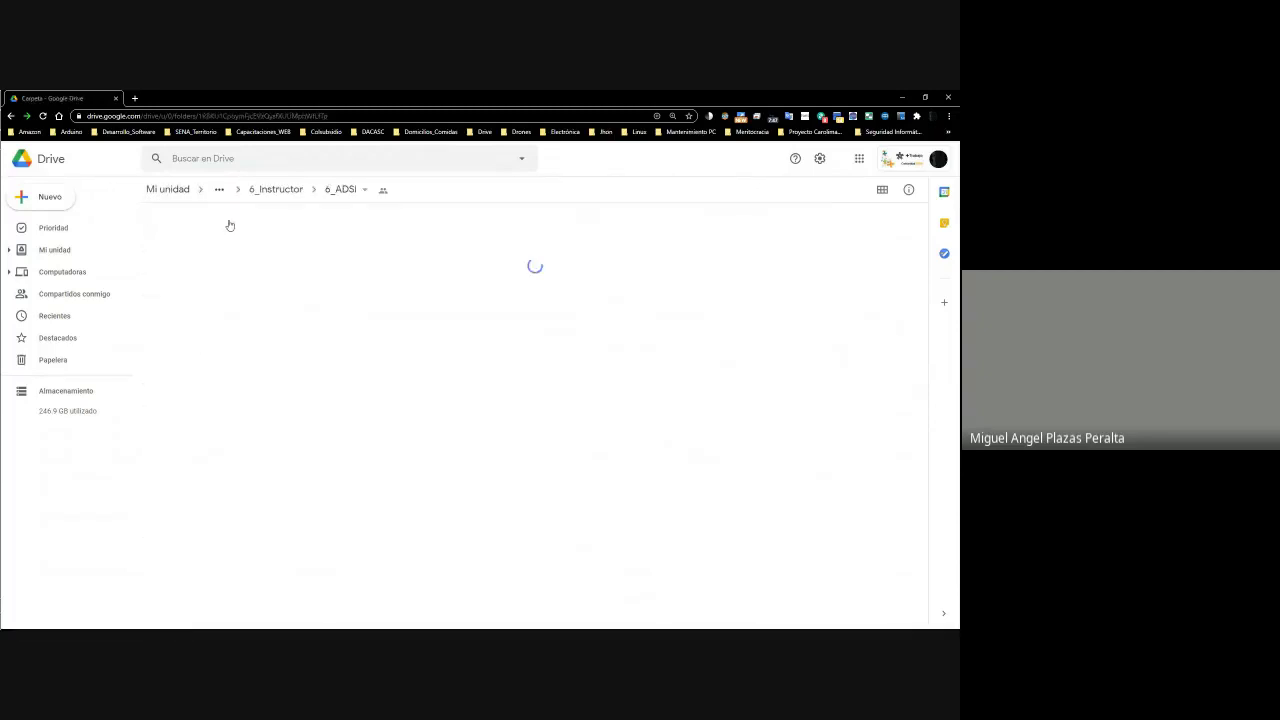
left_click(205, 395)
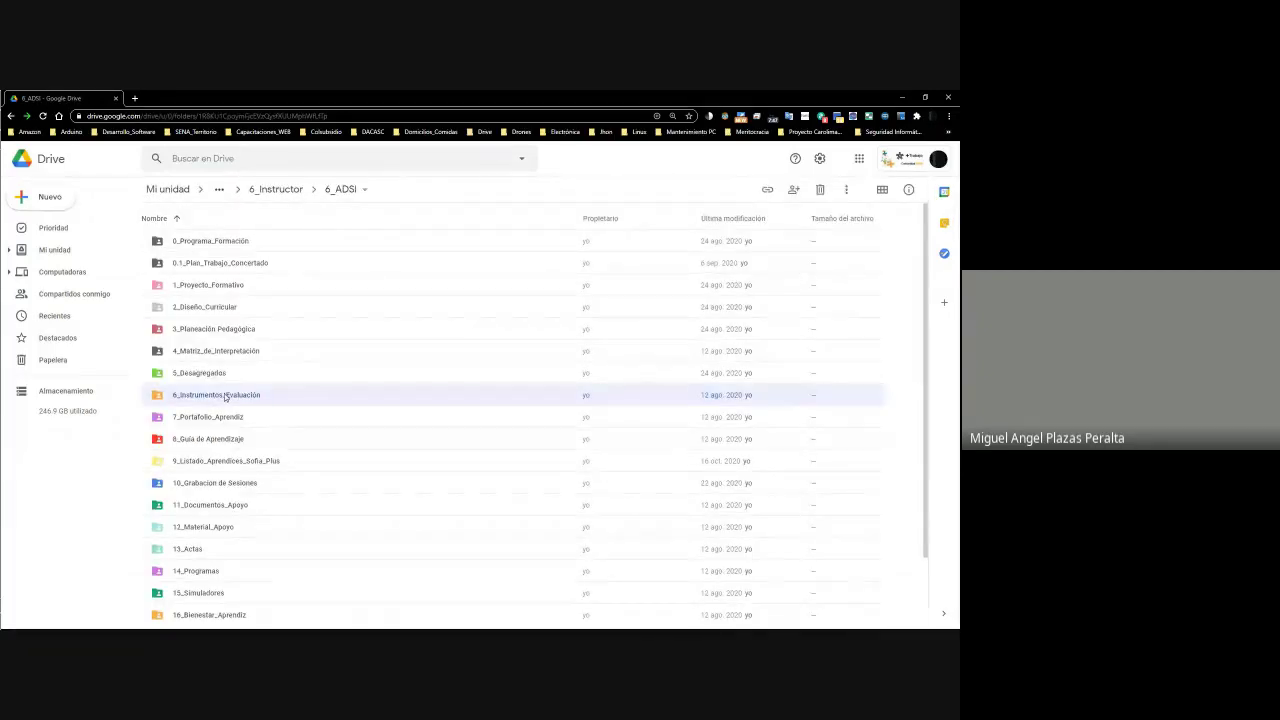
left_click(270, 191)
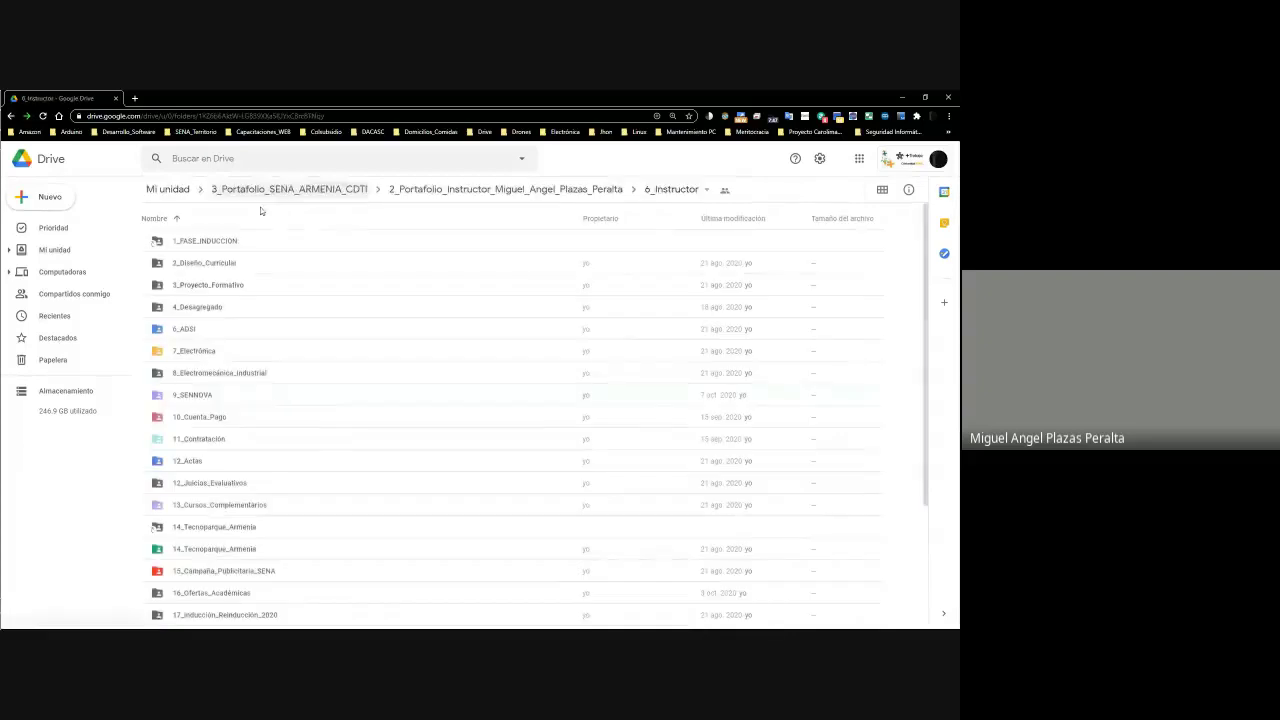
left_click(406, 195)
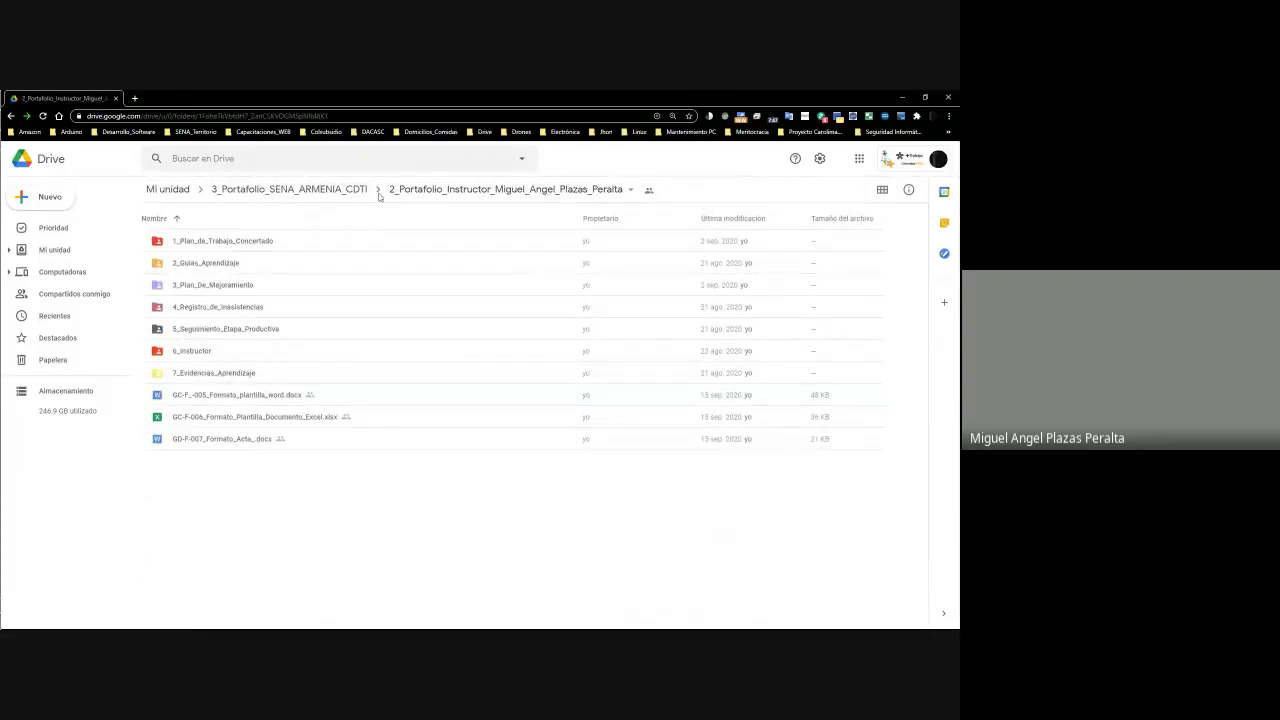
left_click(282, 191)
Open 1_Portafolio_Aprendiz > 2_ADSI > 5_ADSI_2051502_Mañana_Fase_4 and select the student's portfolio shortcut
double_click(224, 241)
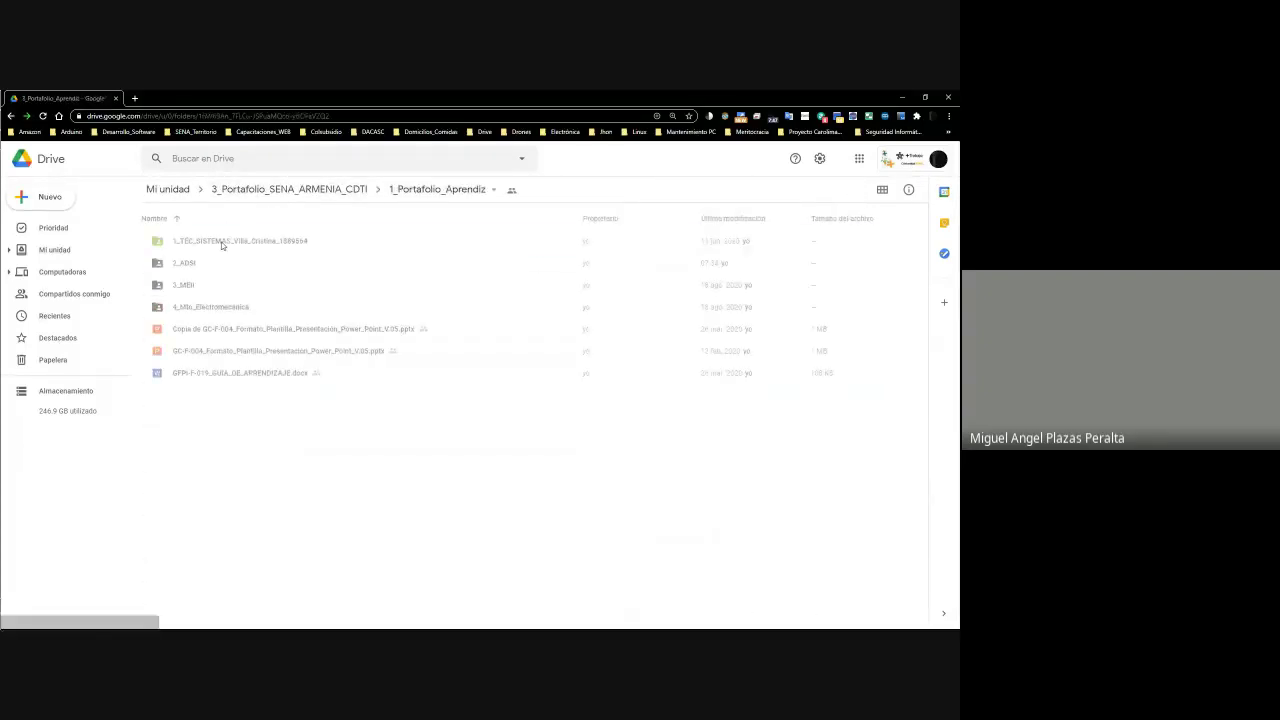
double_click(192, 266)
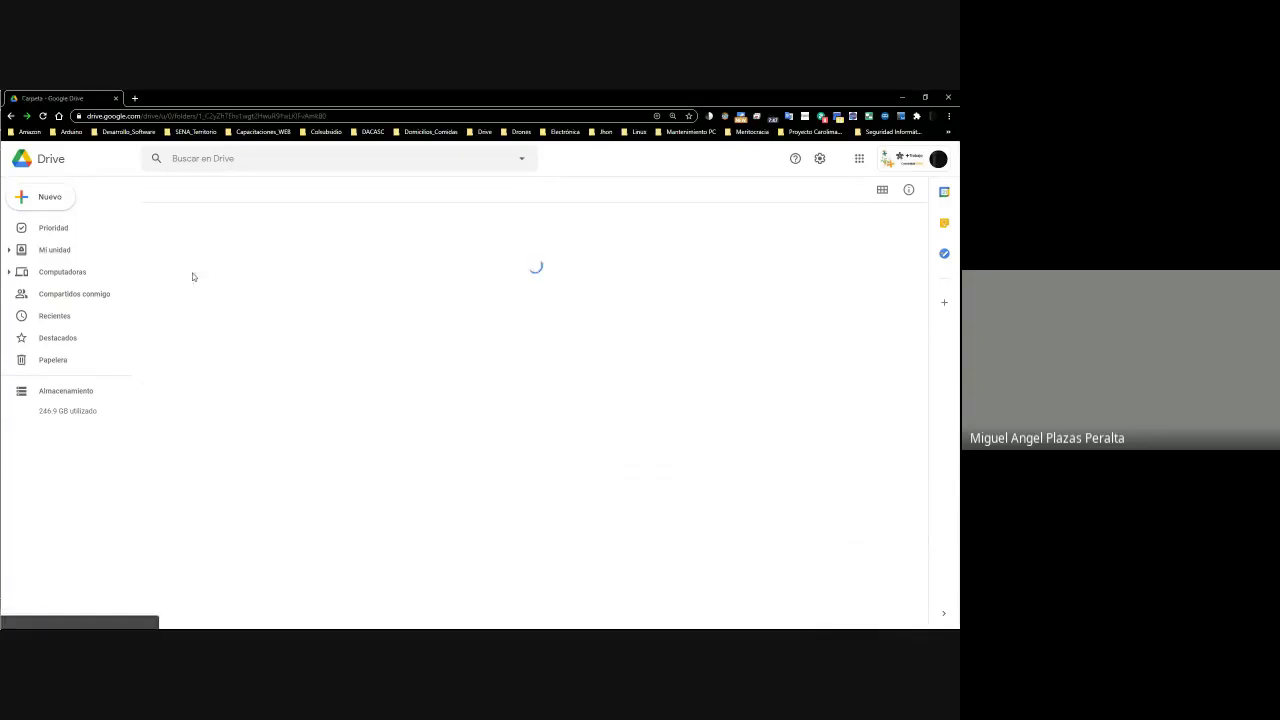
double_click(229, 329)
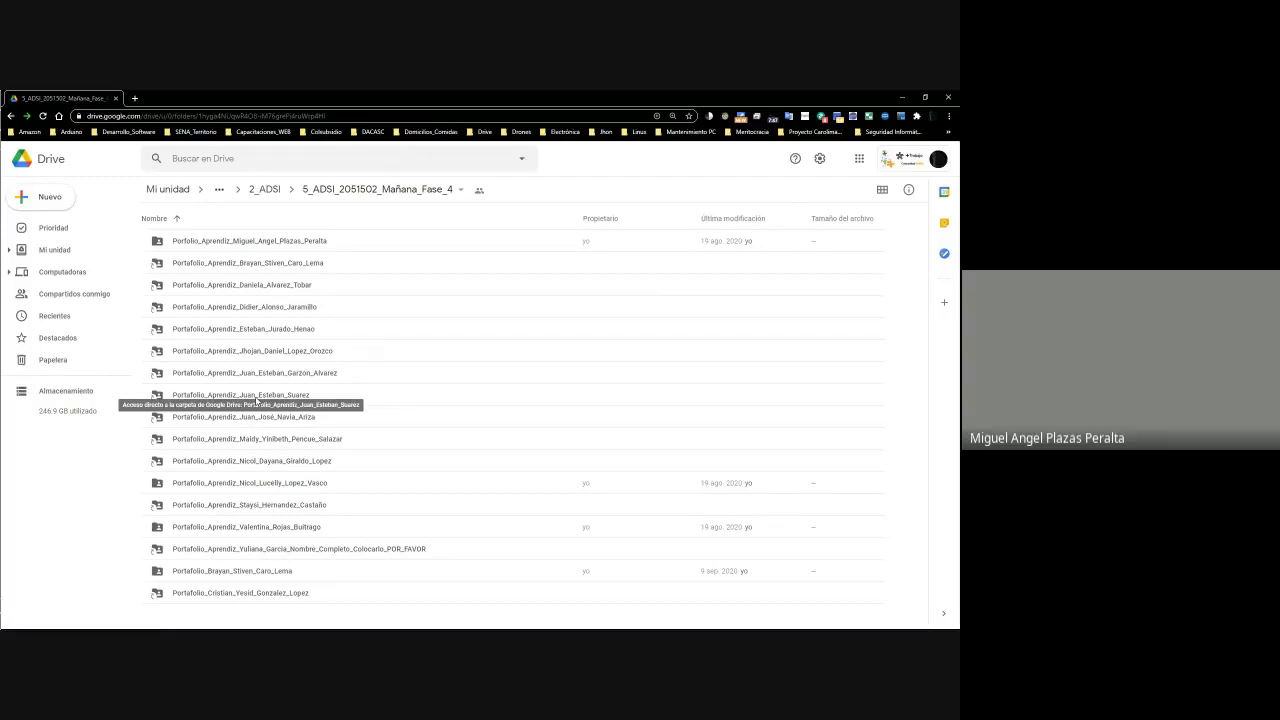
left_click(270, 395)
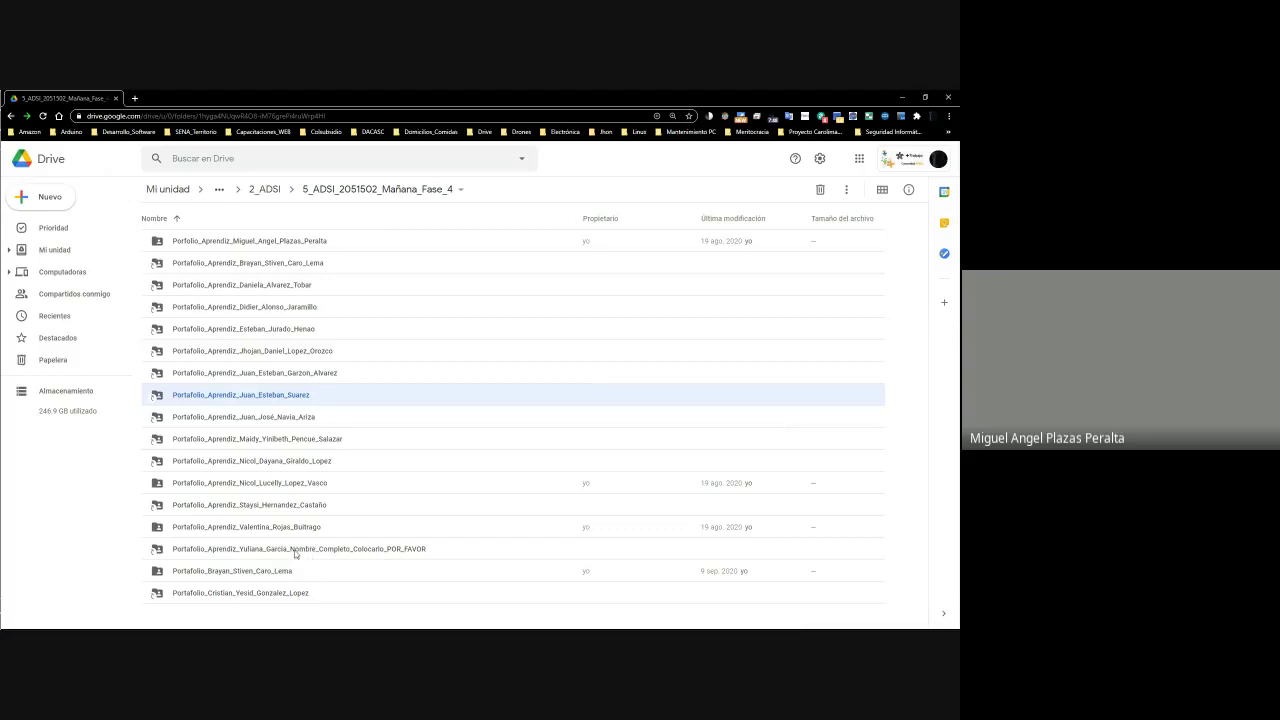
Rename the portfolio shortcut to the student's full name by appending his second surname, then open it
right_click(268, 401)
left_click(236, 394)
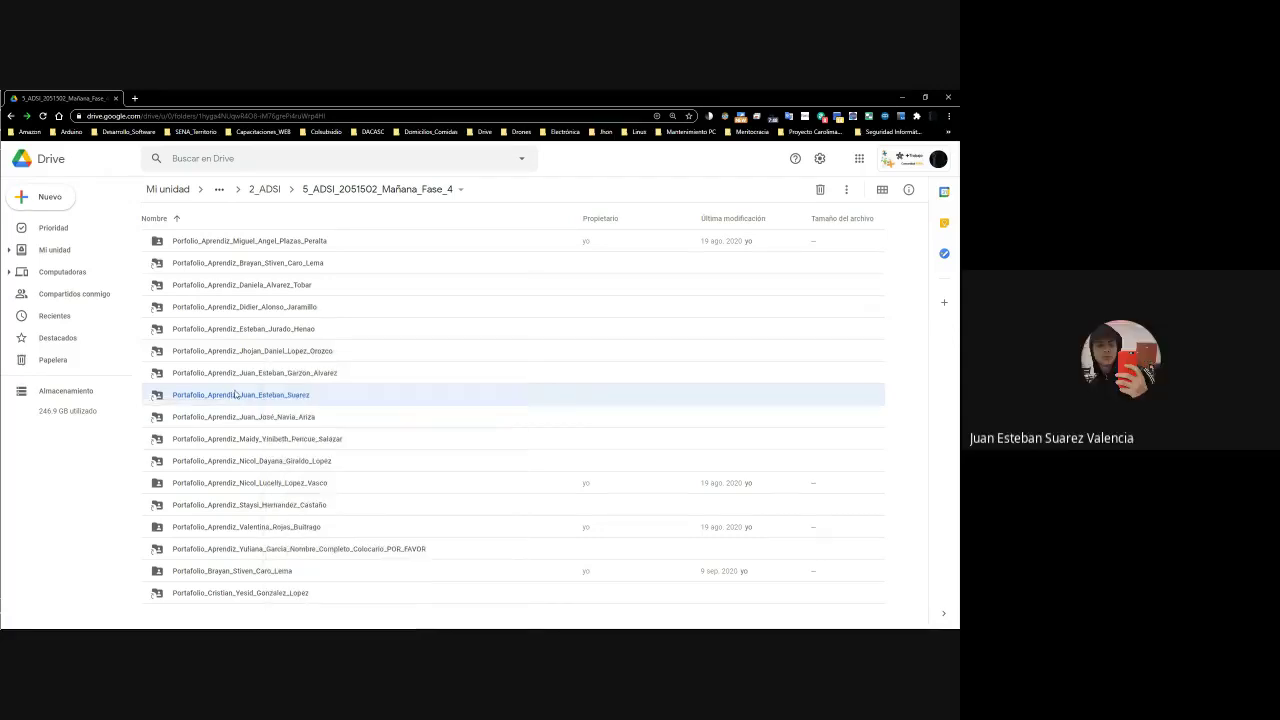
right_click(318, 398)
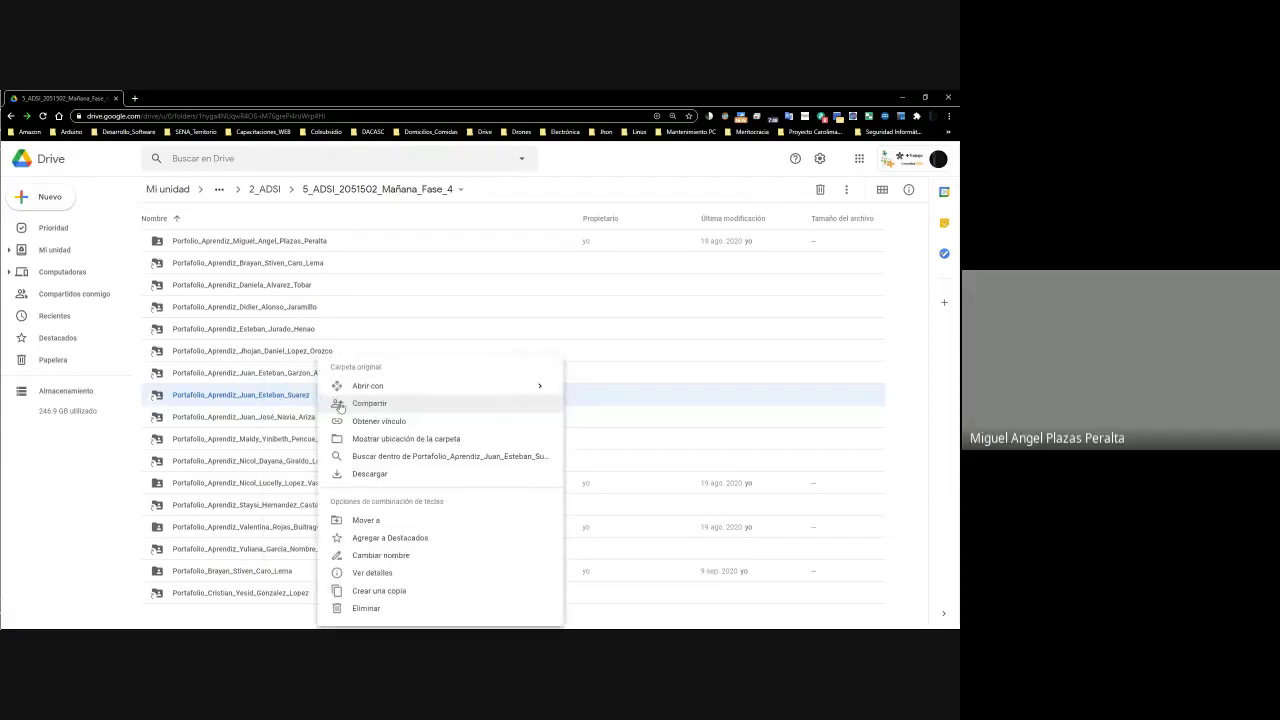
left_click(390, 553)
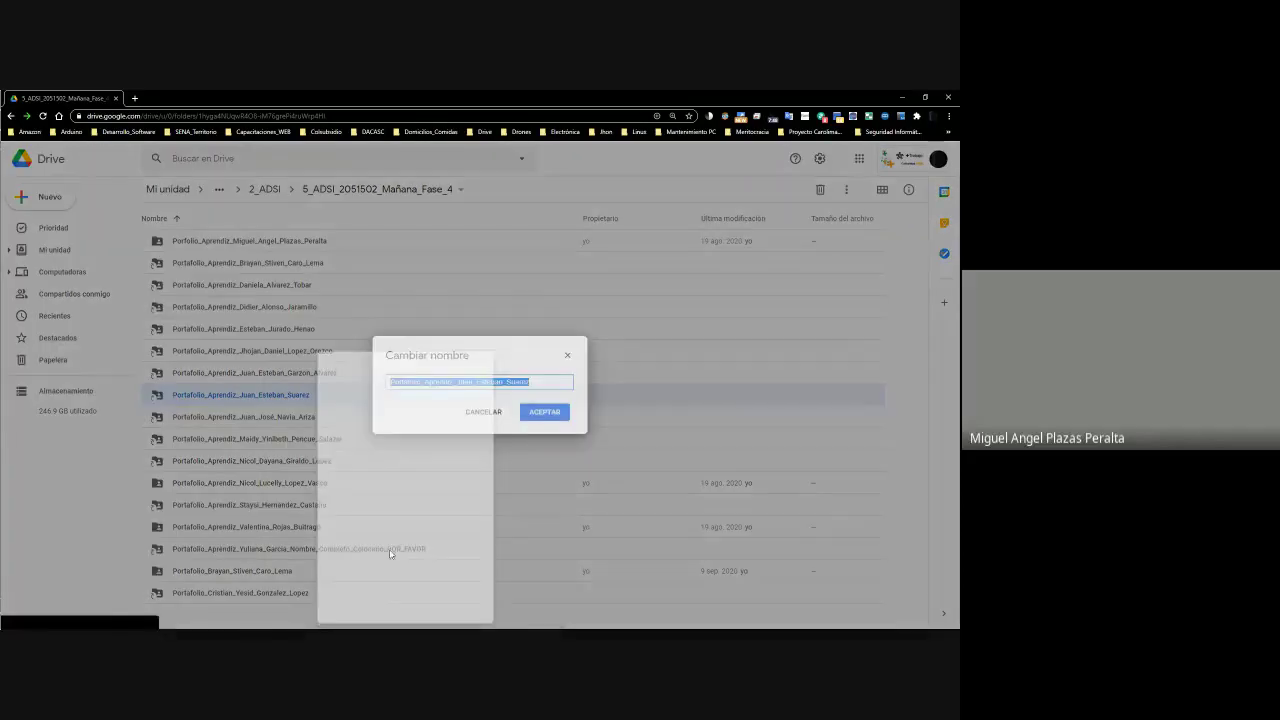
key("End")
type("_V")
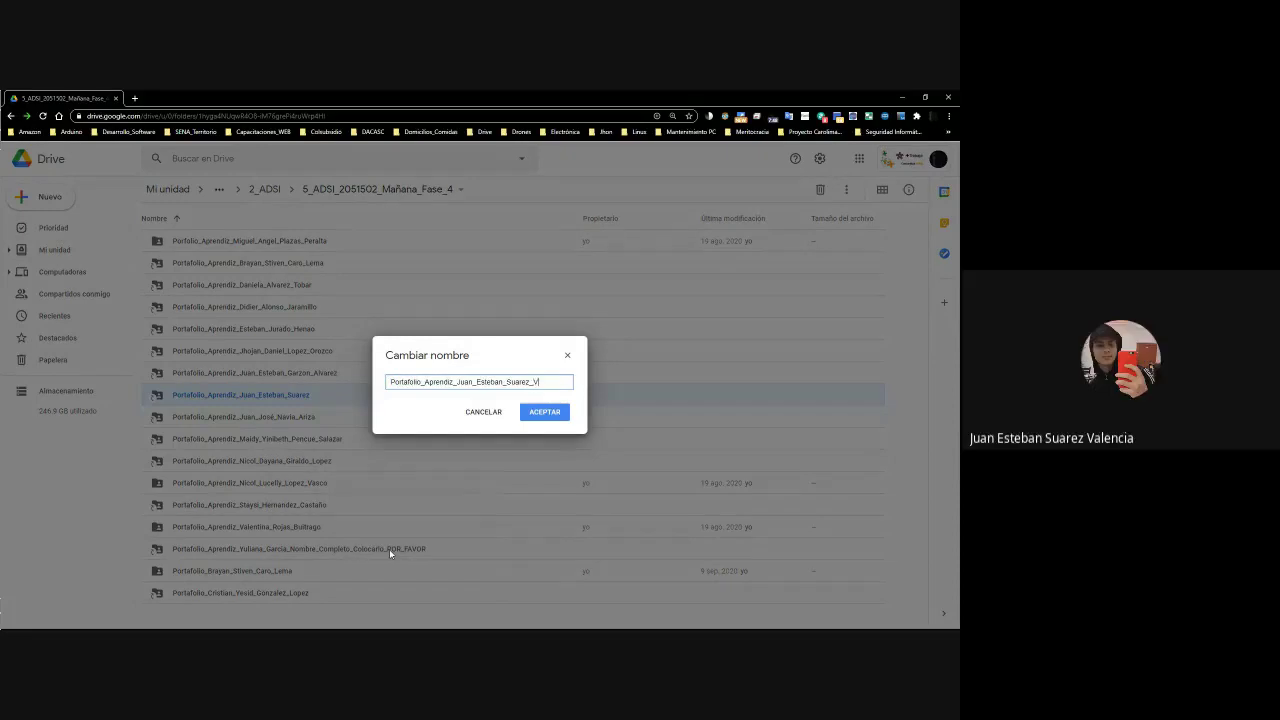
type("alencia")
key("Return")
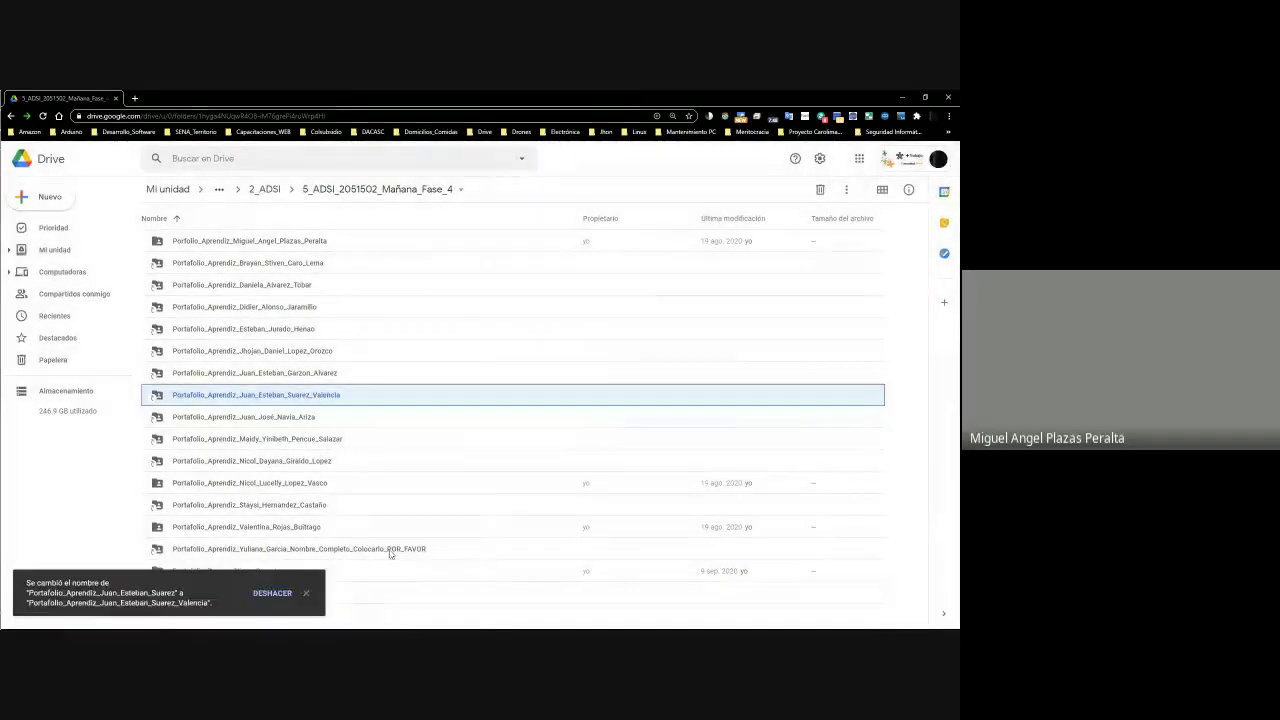
double_click(285, 400)
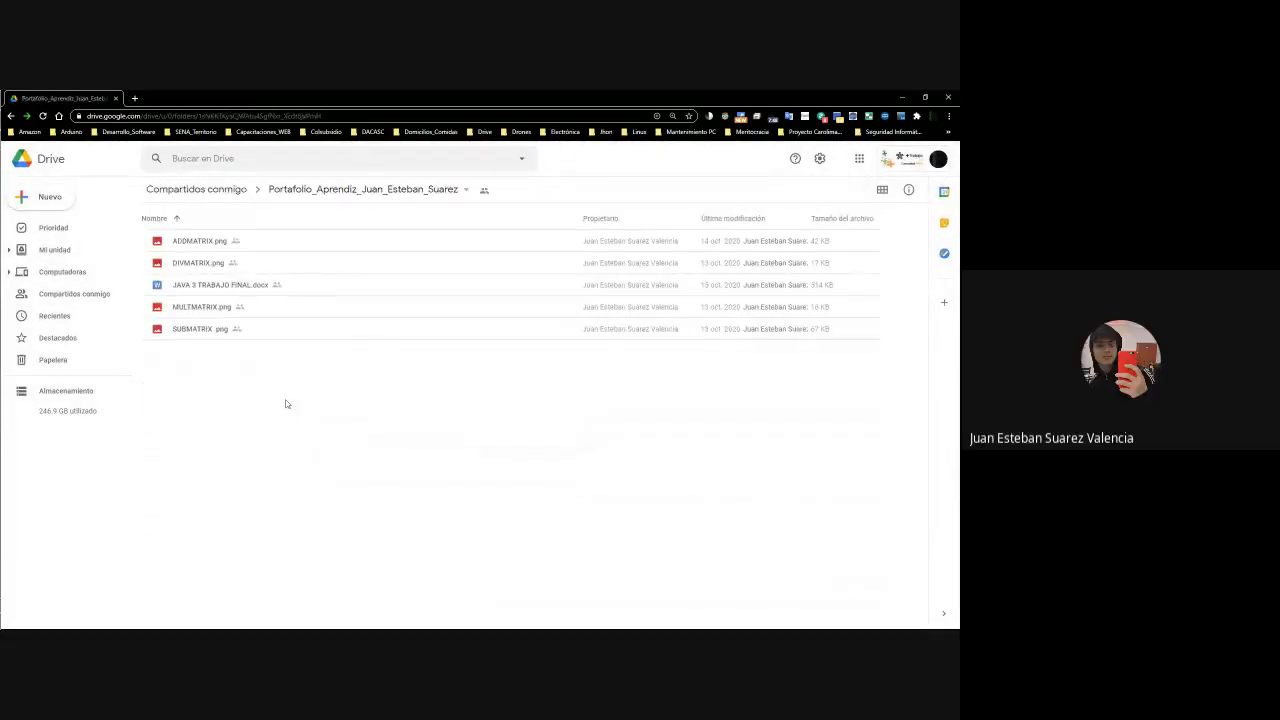
Dock Google Drive on the left half and the grading spreadsheet on the right half
key("super+Left")
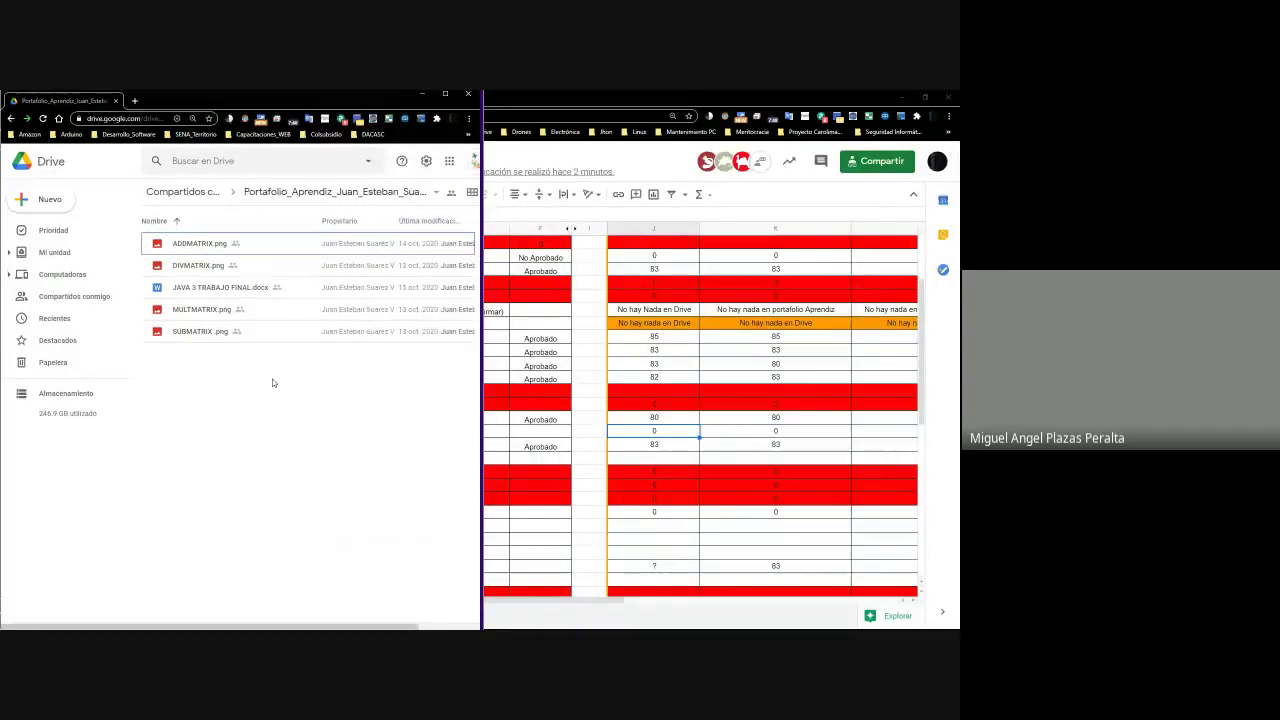
left_click(710, 415)
left_click(666, 432)
key("super+Right")
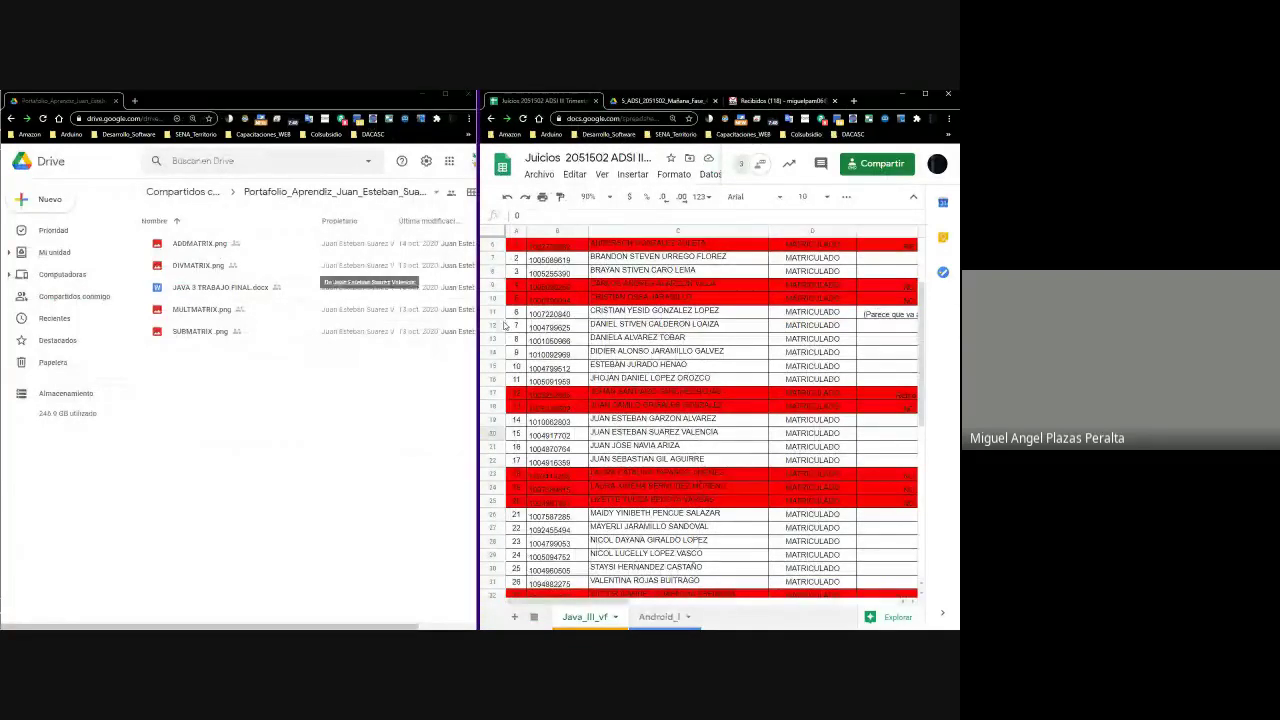
Select row 20 and check the student's name, ID, status and J20–K20 scores
left_click(660, 433)
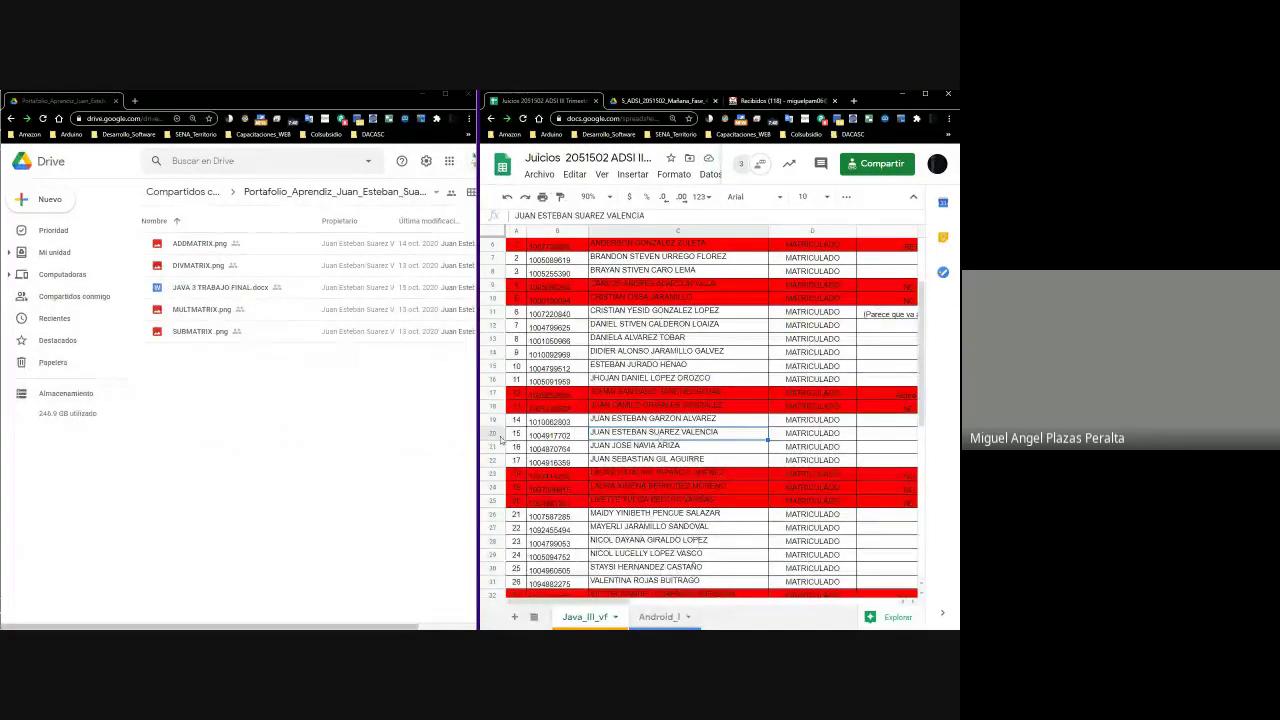
key("shift+space")
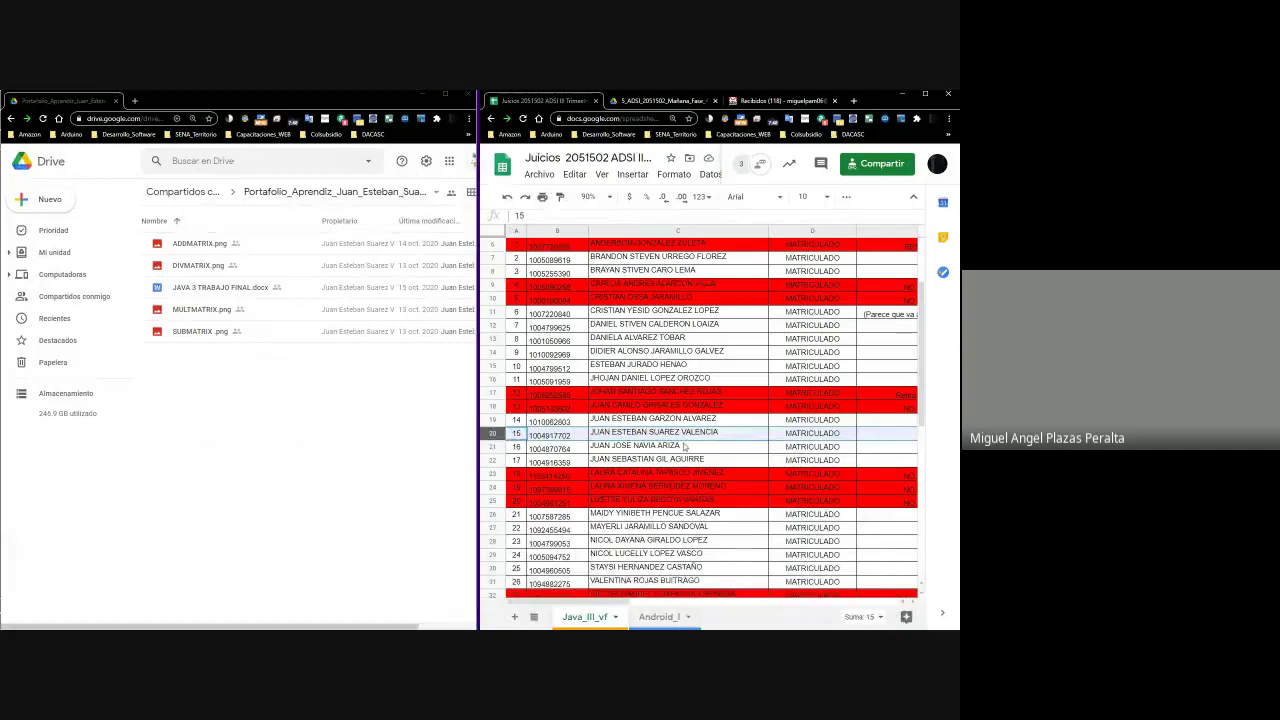
key("Right")
key("Right")
key("Right")
key("Right")
key("Right")
key("Right")
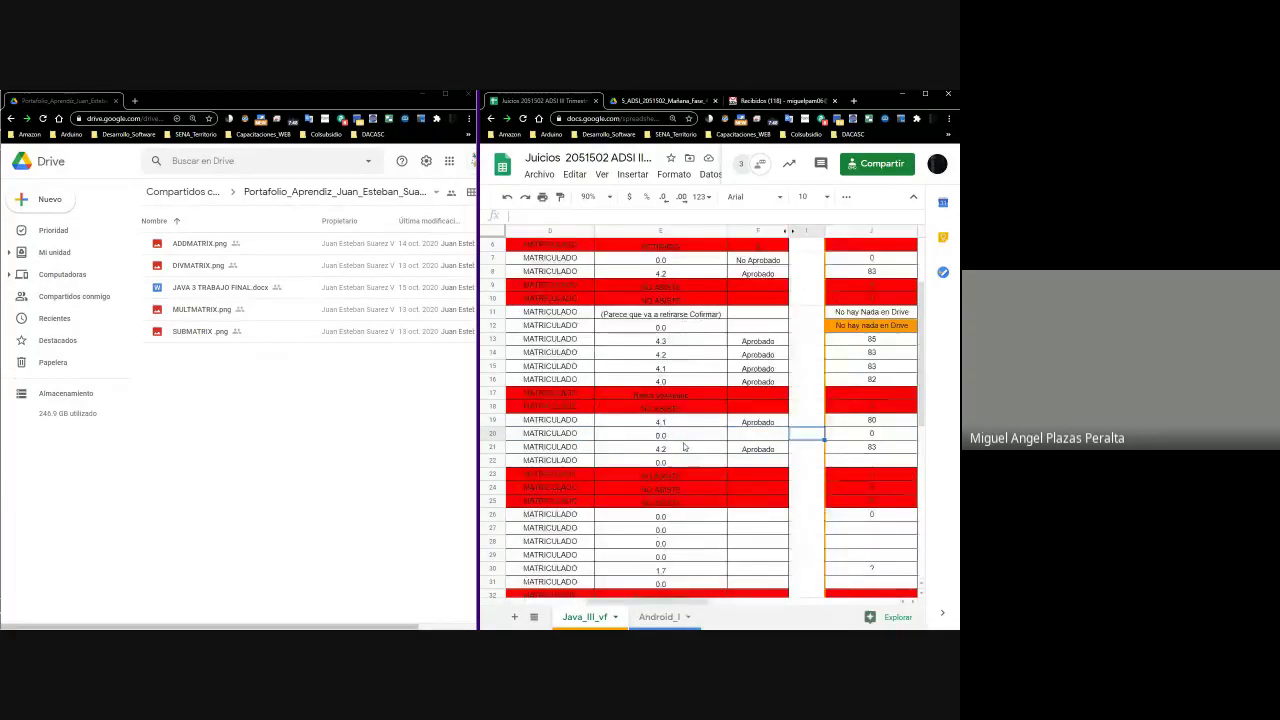
key("Left")
key("Left")
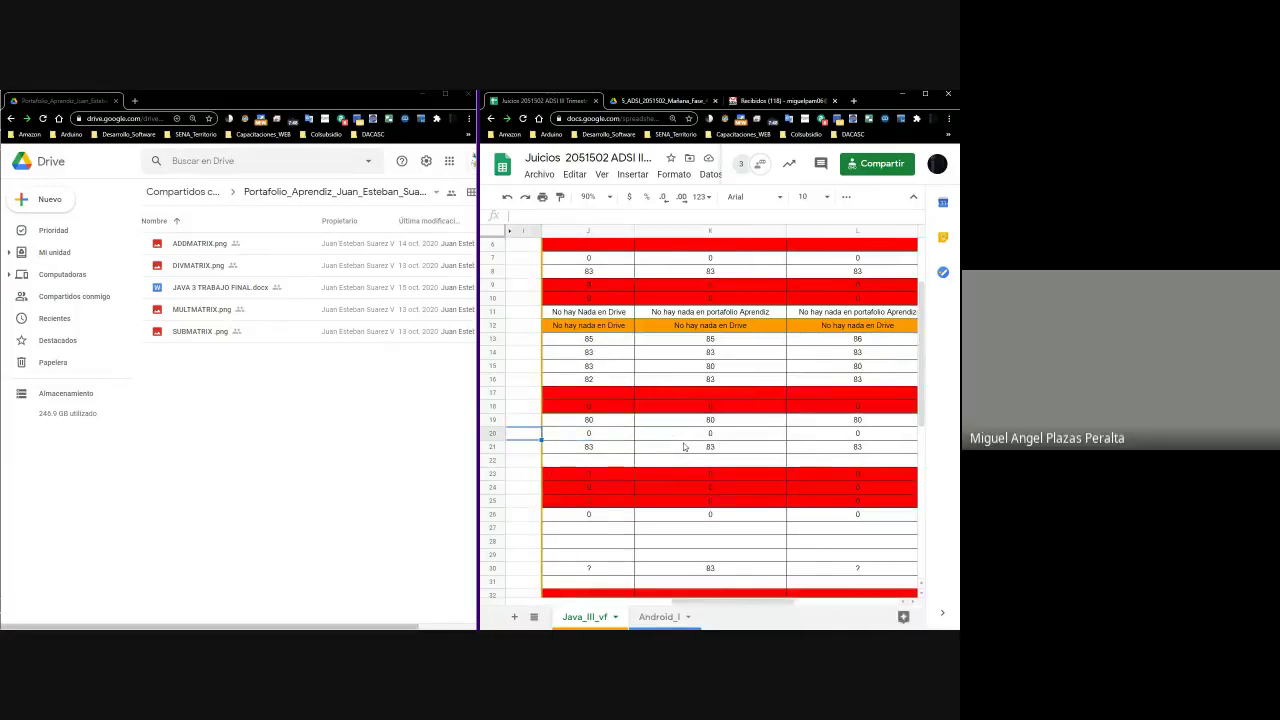
key("Left")
key("Left")
key("Left")
key("Left")
key("Right")
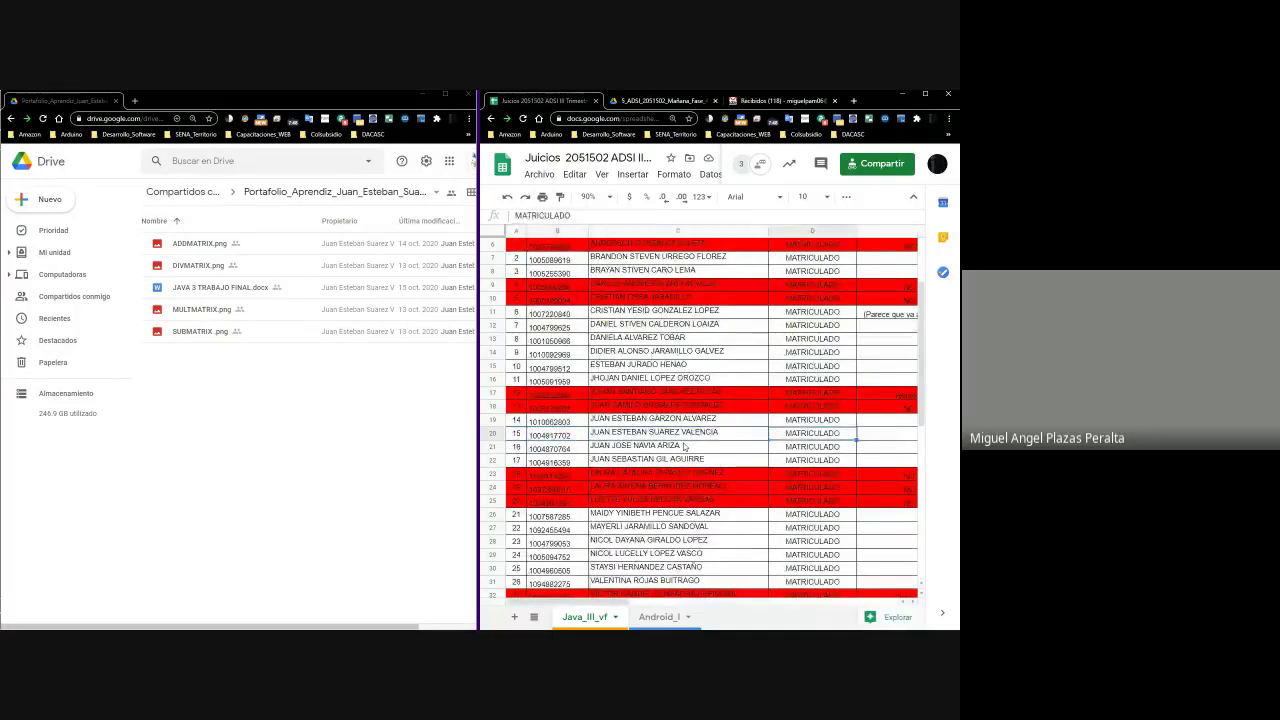
key("Right")
key("Left")
key("Left")
key("Left")
key("Right")
key("Right")
key("Left")
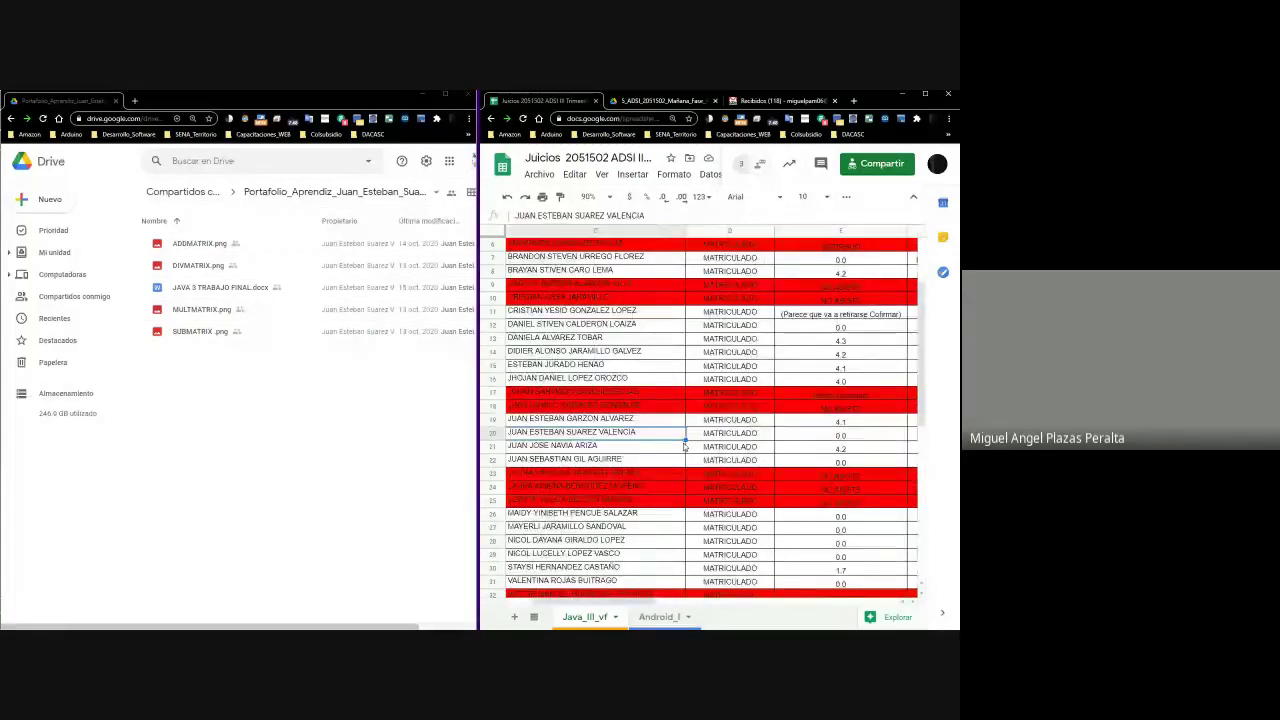
key("Right")
key("Right")
key("Right")
key("Right")
key("Right")
key("Right")
key("Right")
key("Right")
key("Left")
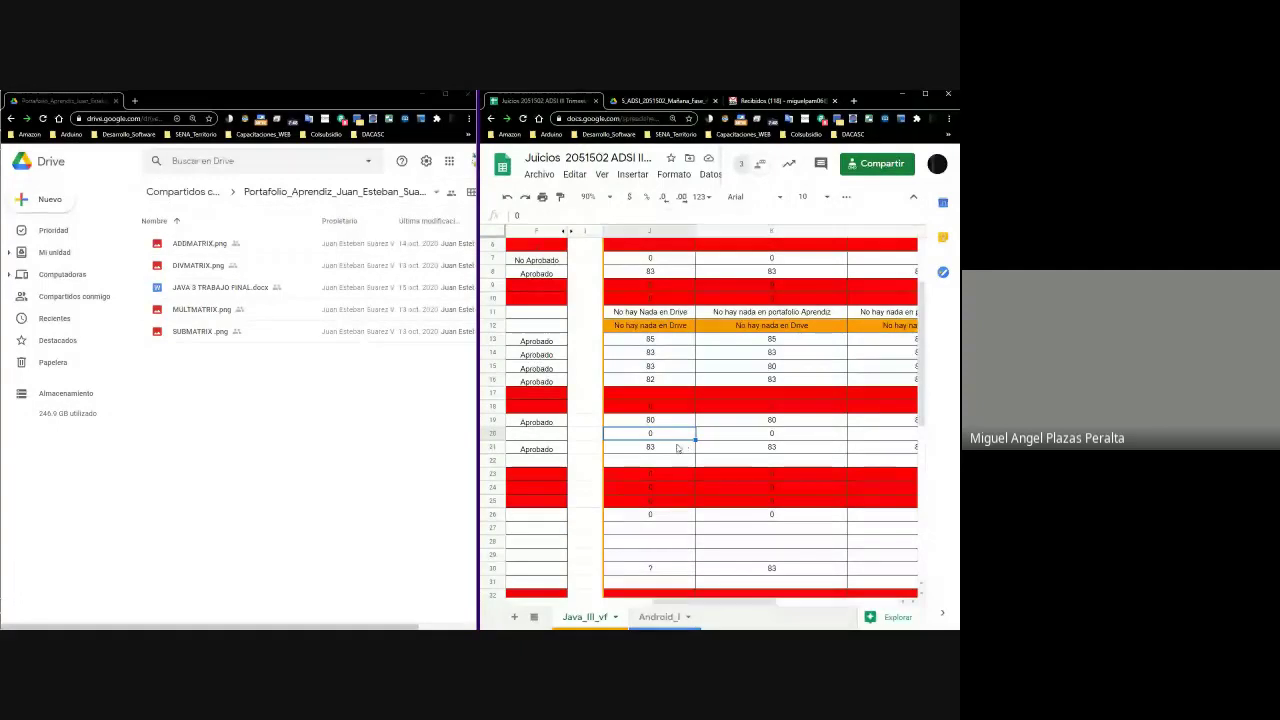
scroll(926, 342, "up", 3)
scroll(926, 342, "down", 2)
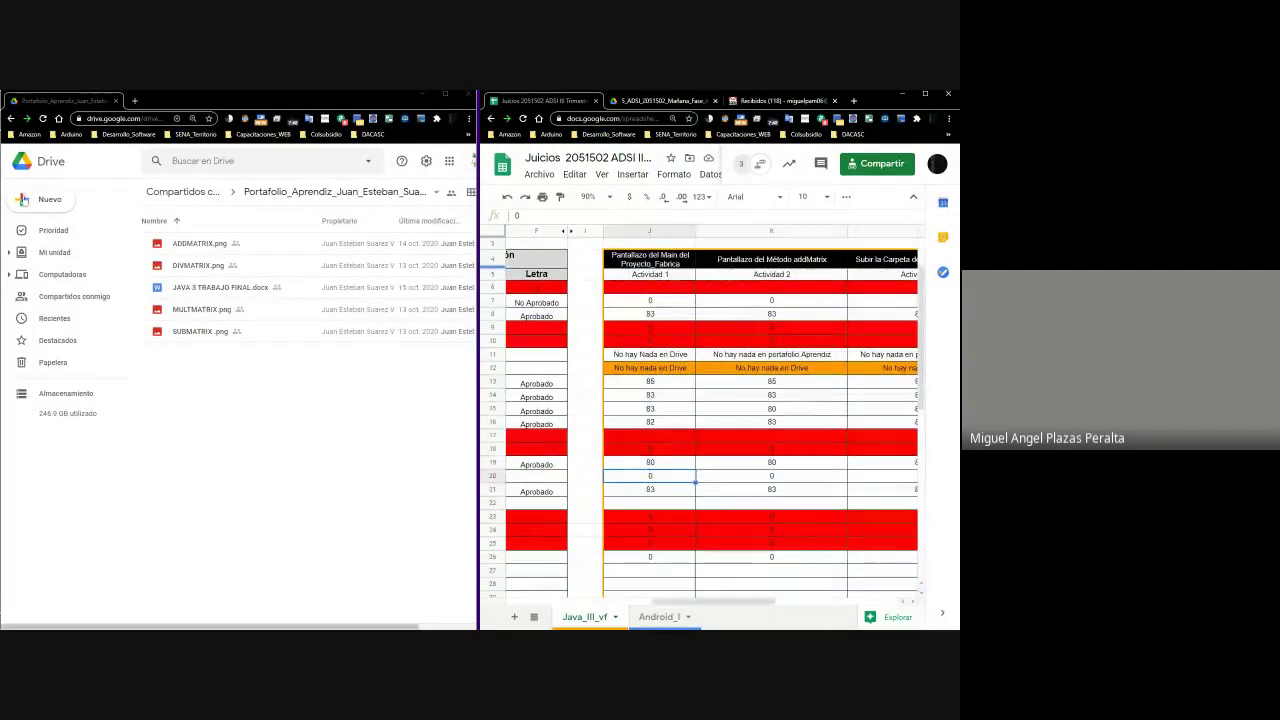
Open JAVA 3 TRABAJO FINAL.docx with Google Docs
right_click(214, 292)
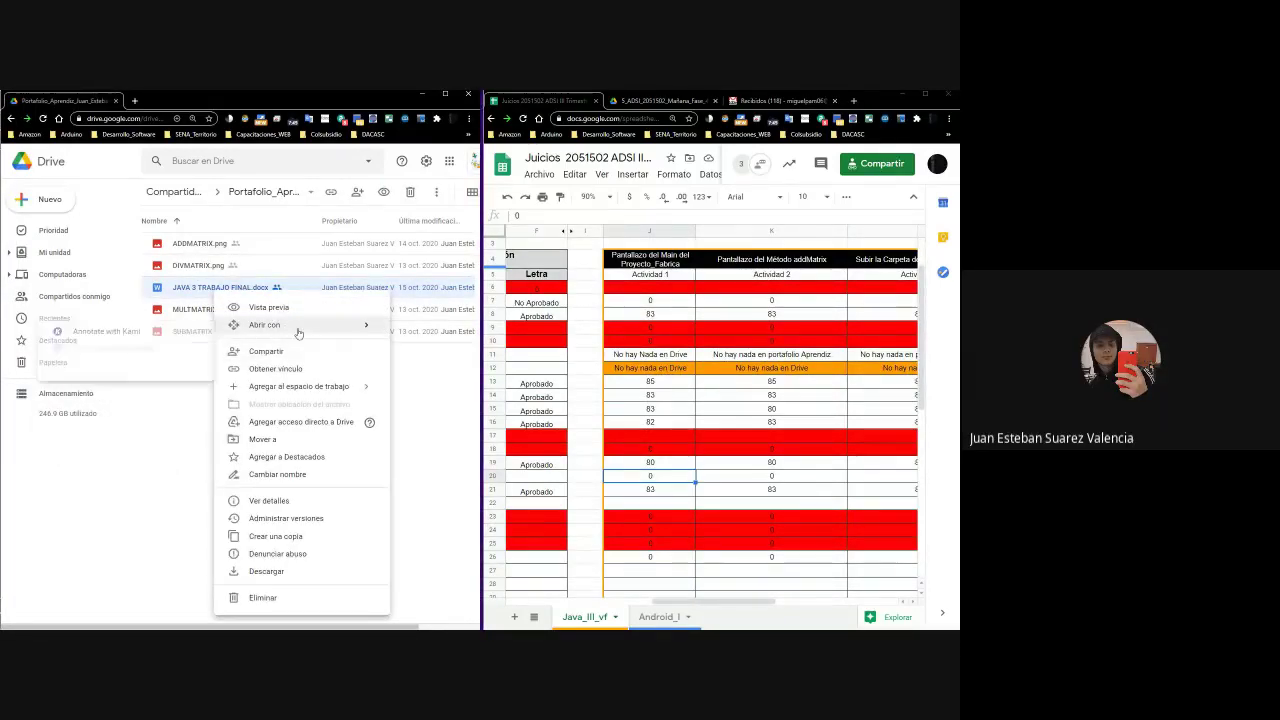
left_click(90, 353)
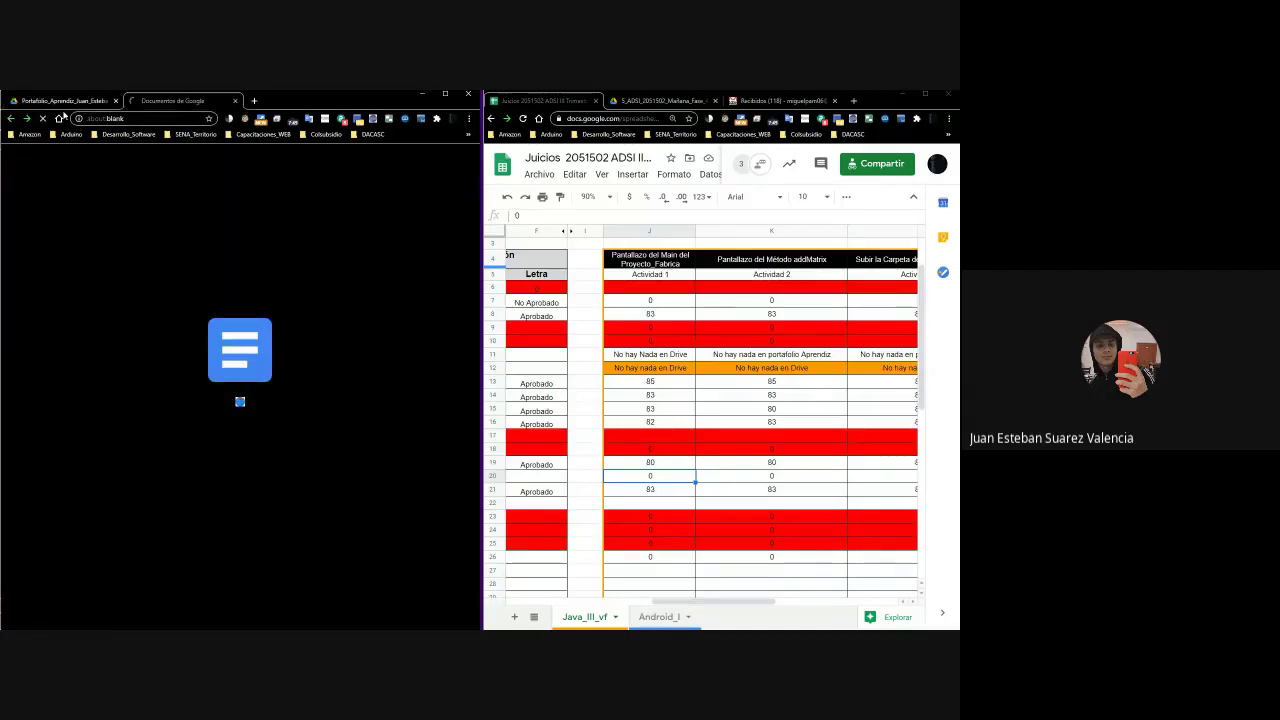
key("ctrl+shift+Tab")
left_click(190, 101)
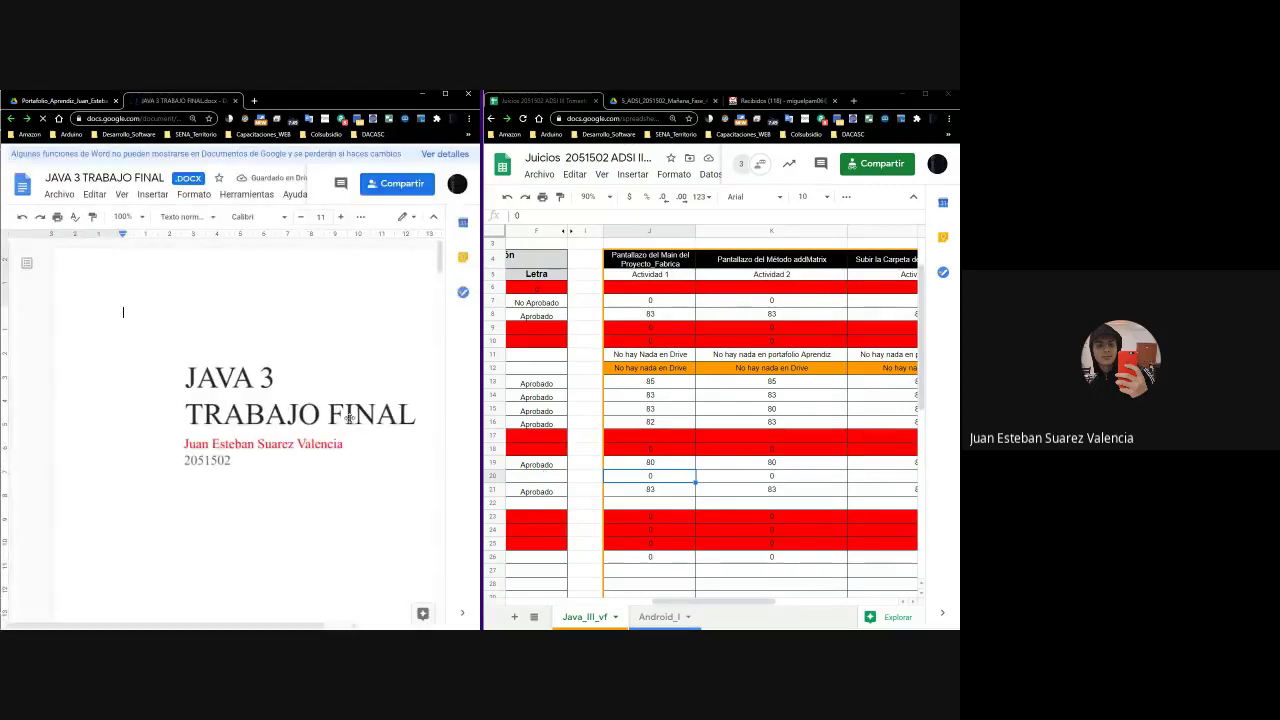
Maximize the document window and scroll through its pages of Java code screenshots
scroll(323, 384, "down", 5)
scroll(323, 384, "up", 5)
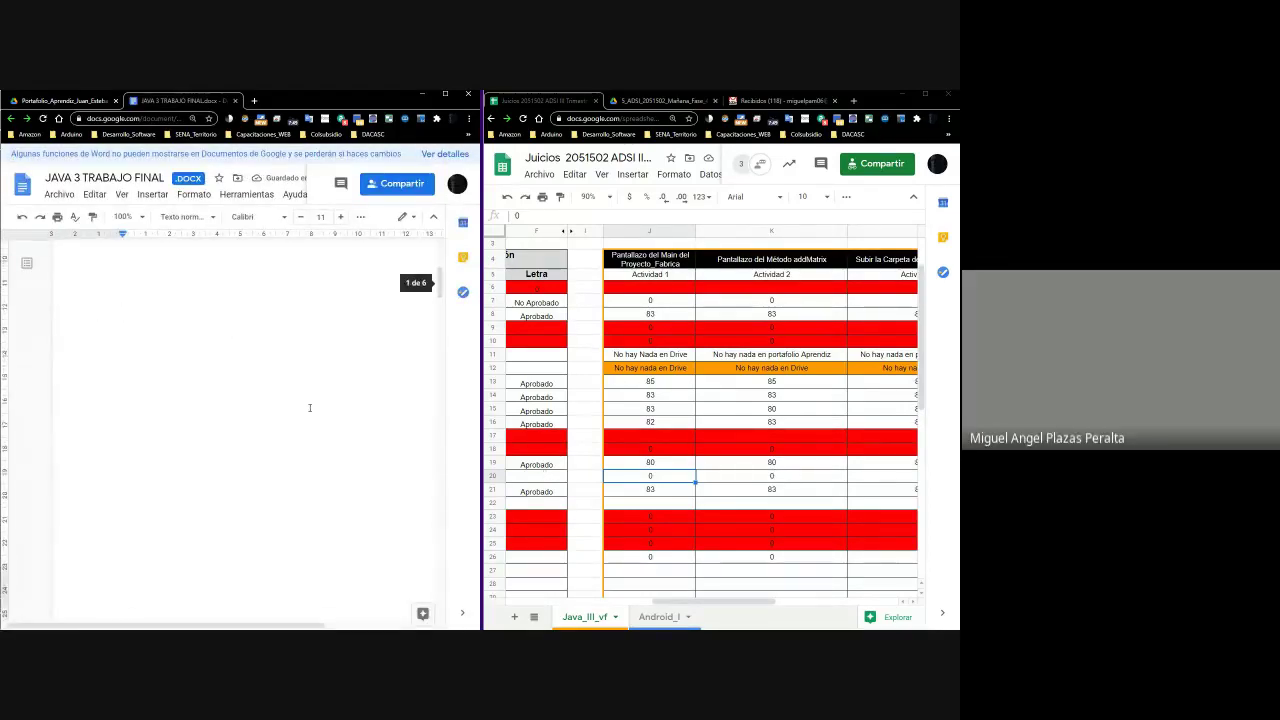
left_click(306, 417)
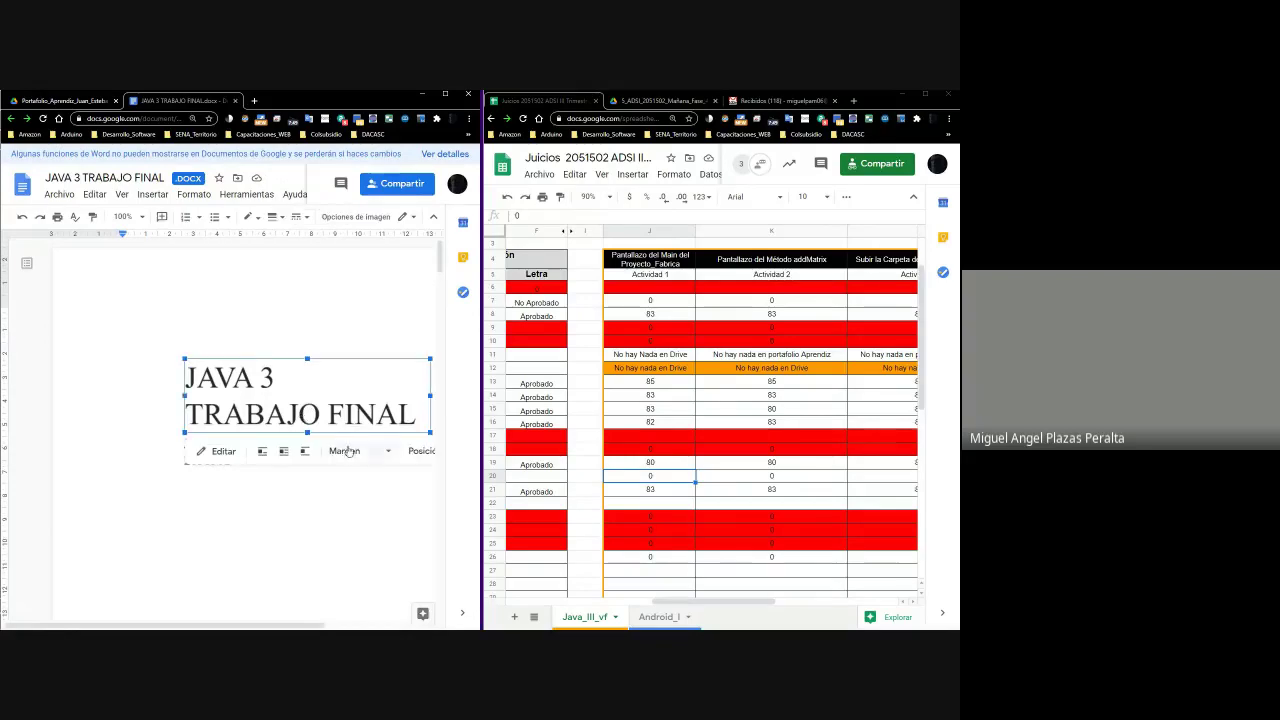
left_click(297, 497)
scroll(300, 490, "down", 5)
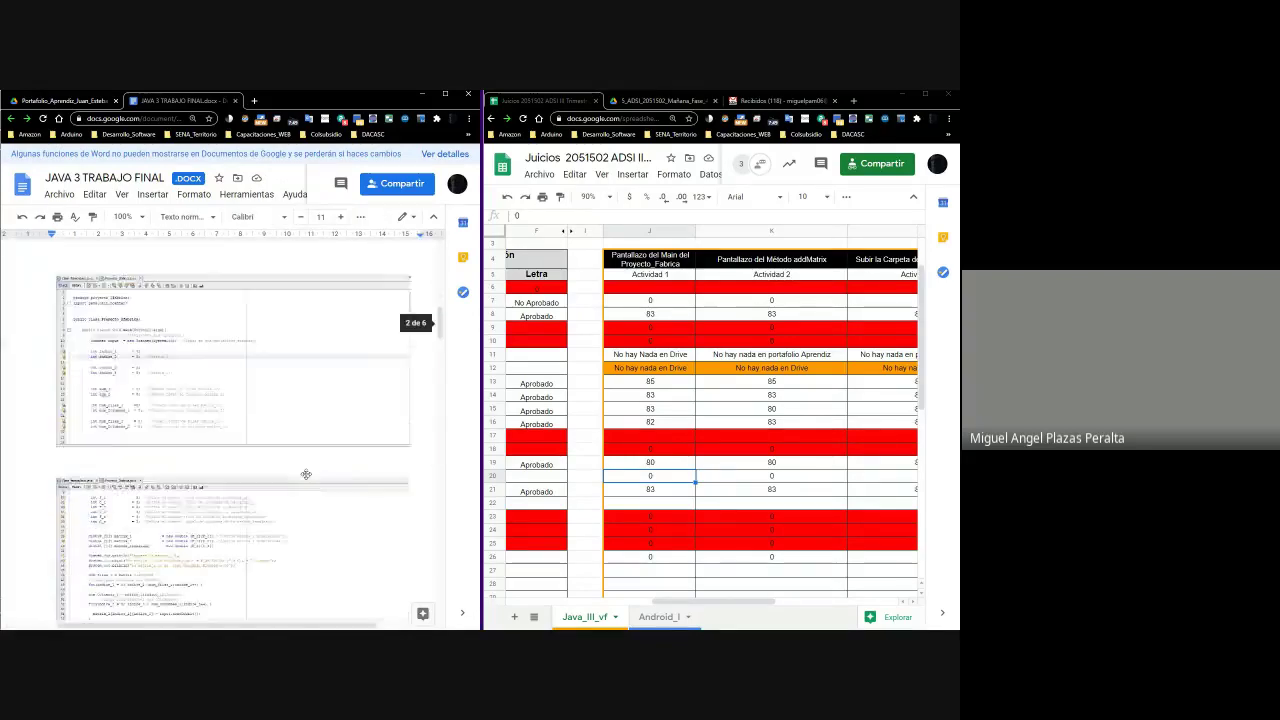
scroll(302, 467, "up", 3)
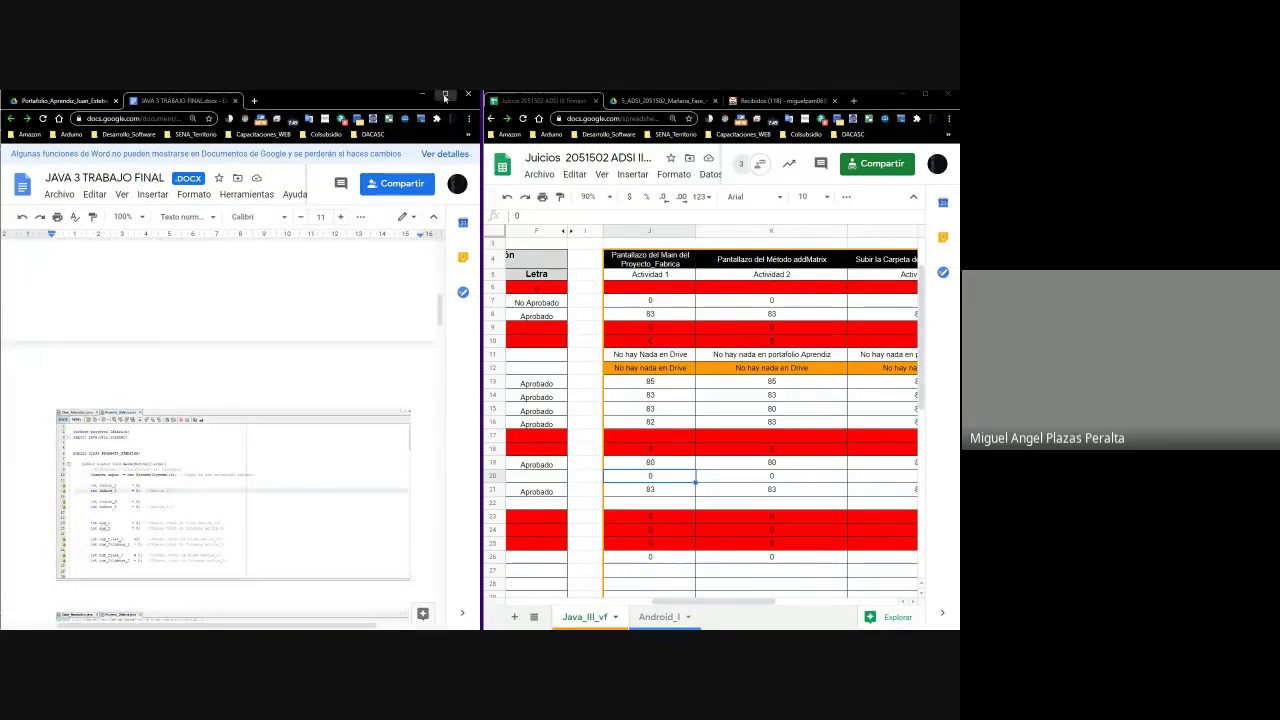
left_click(445, 93)
scroll(394, 445, "down", 2)
scroll(394, 445, "down", 2)
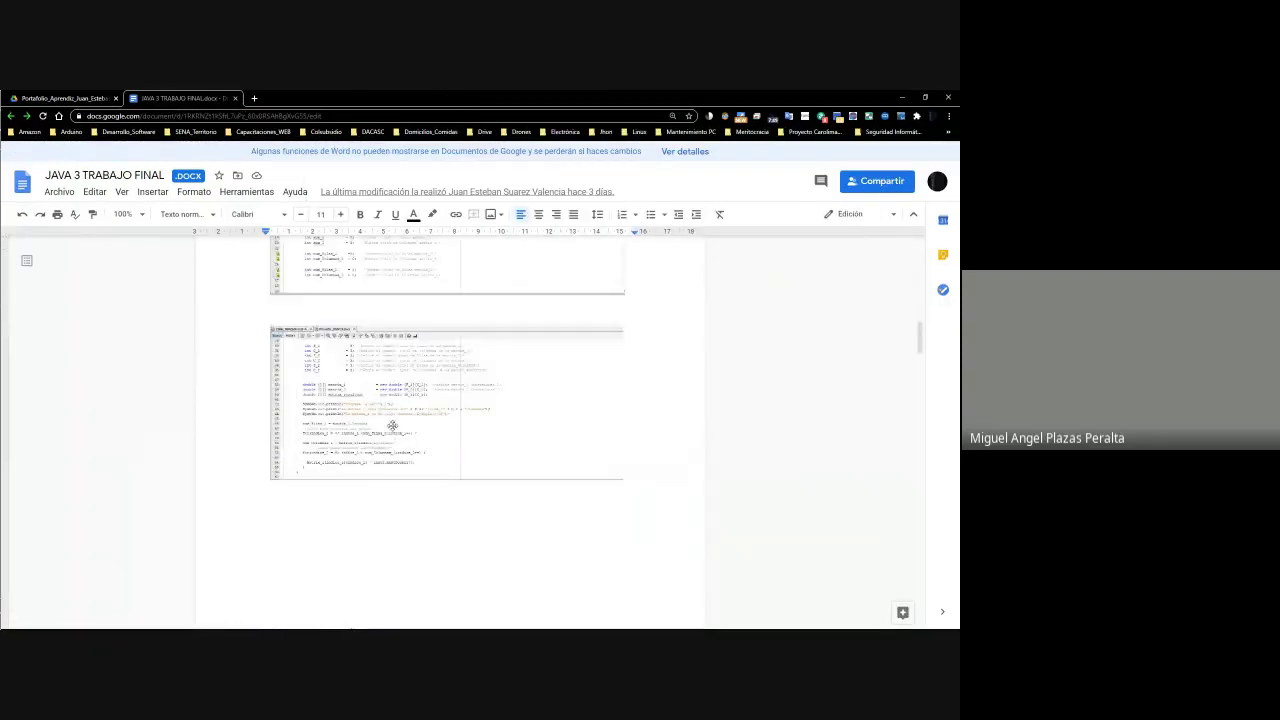
scroll(392, 430, "up", 4)
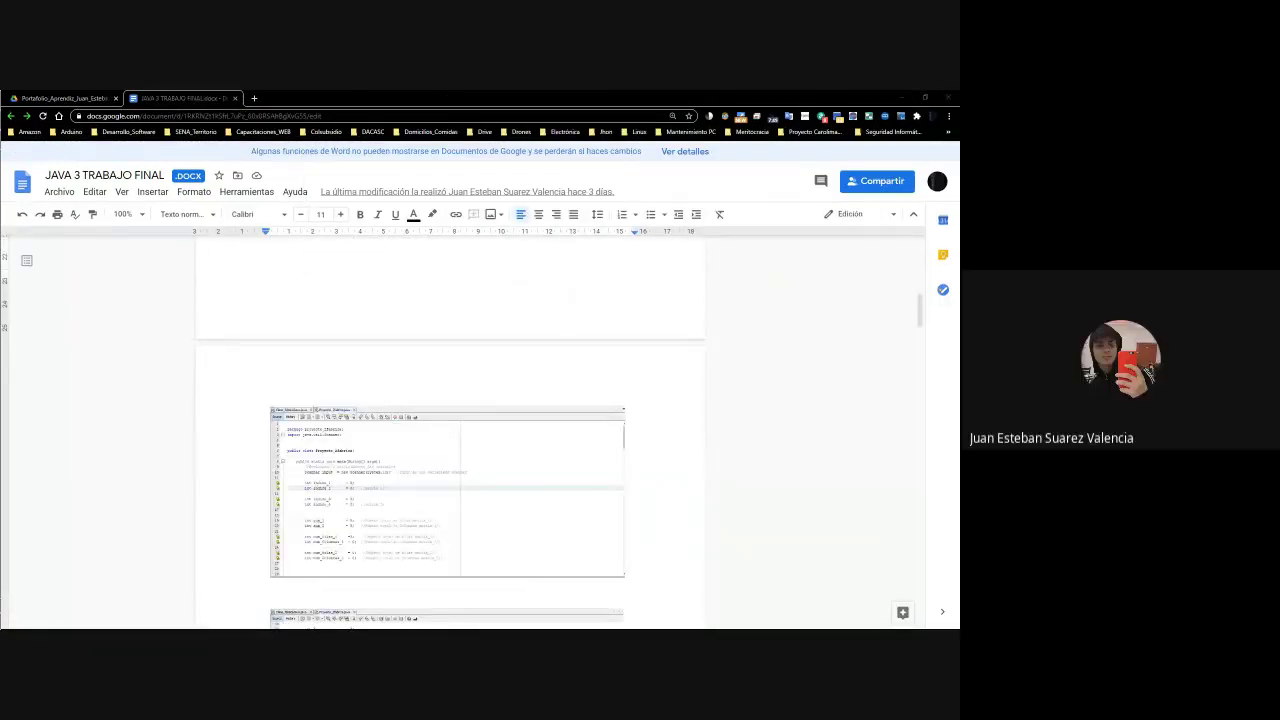
scroll(336, 461, "down", 4)
scroll(336, 461, "up", 4)
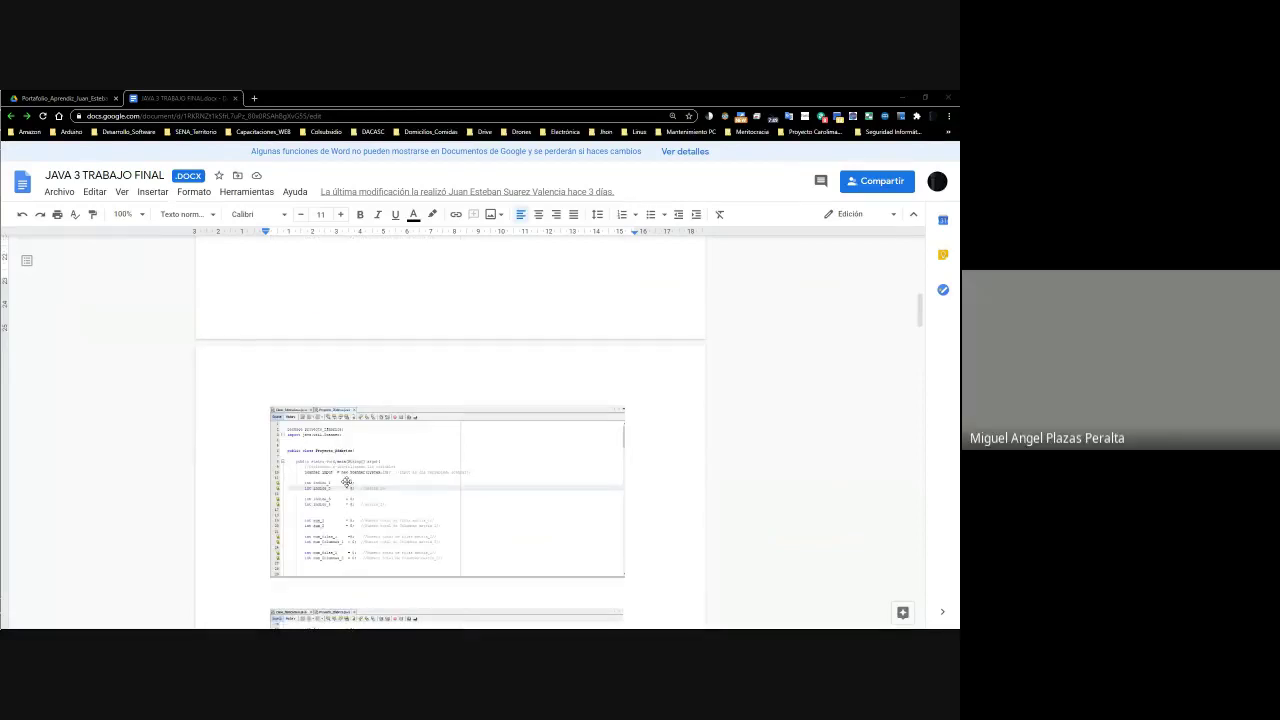
scroll(347, 481, "down", 4)
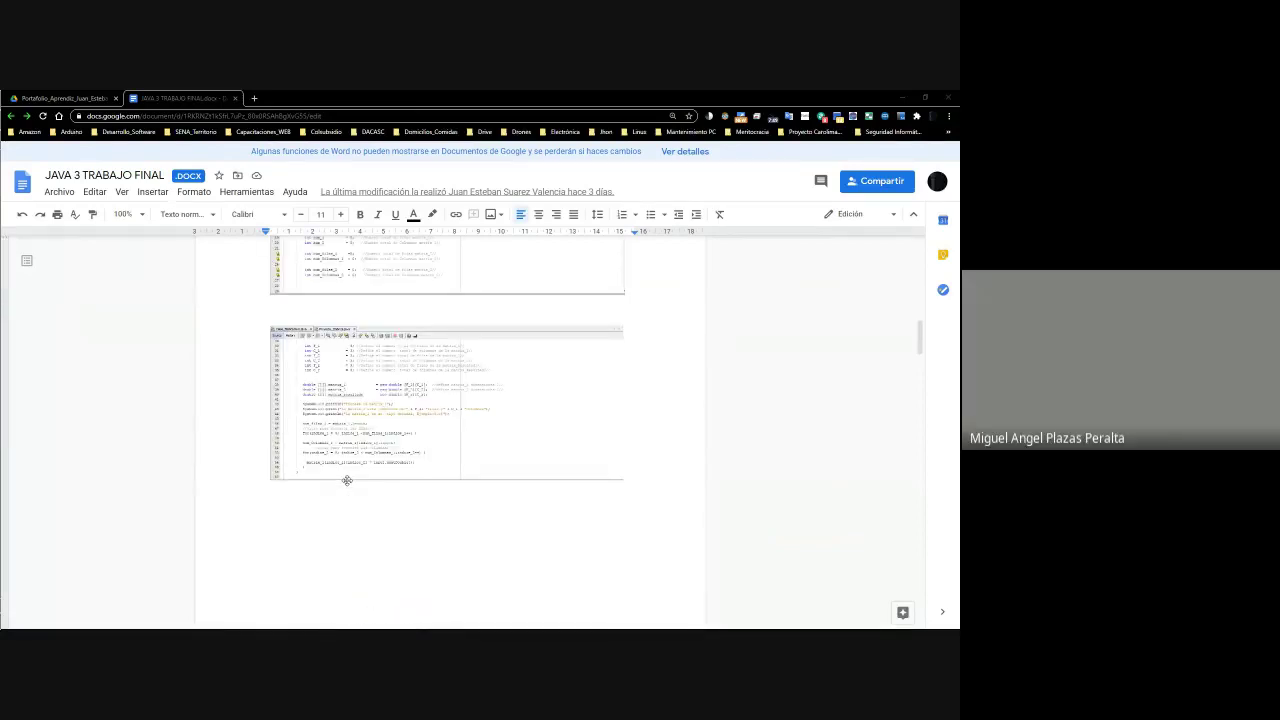
scroll(347, 481, "up", 4)
scroll(347, 481, "down", 4)
left_click(795, 430)
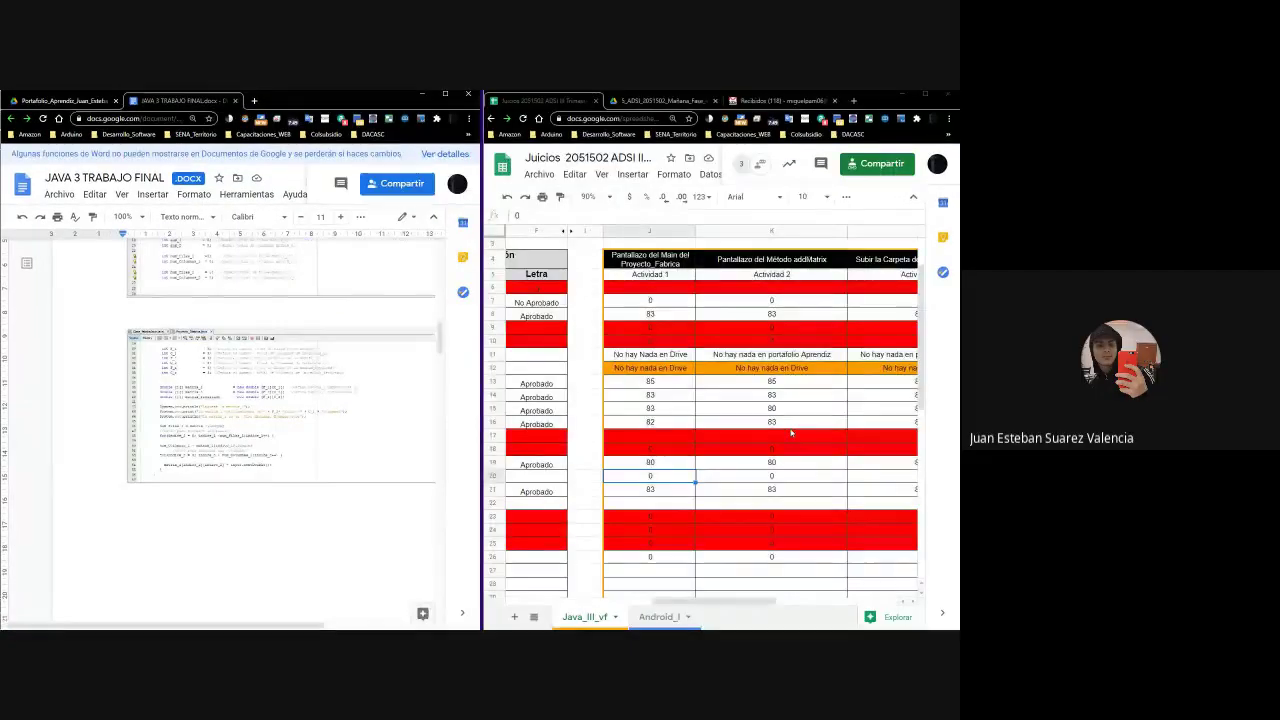
scroll(675, 545, "down", 6)
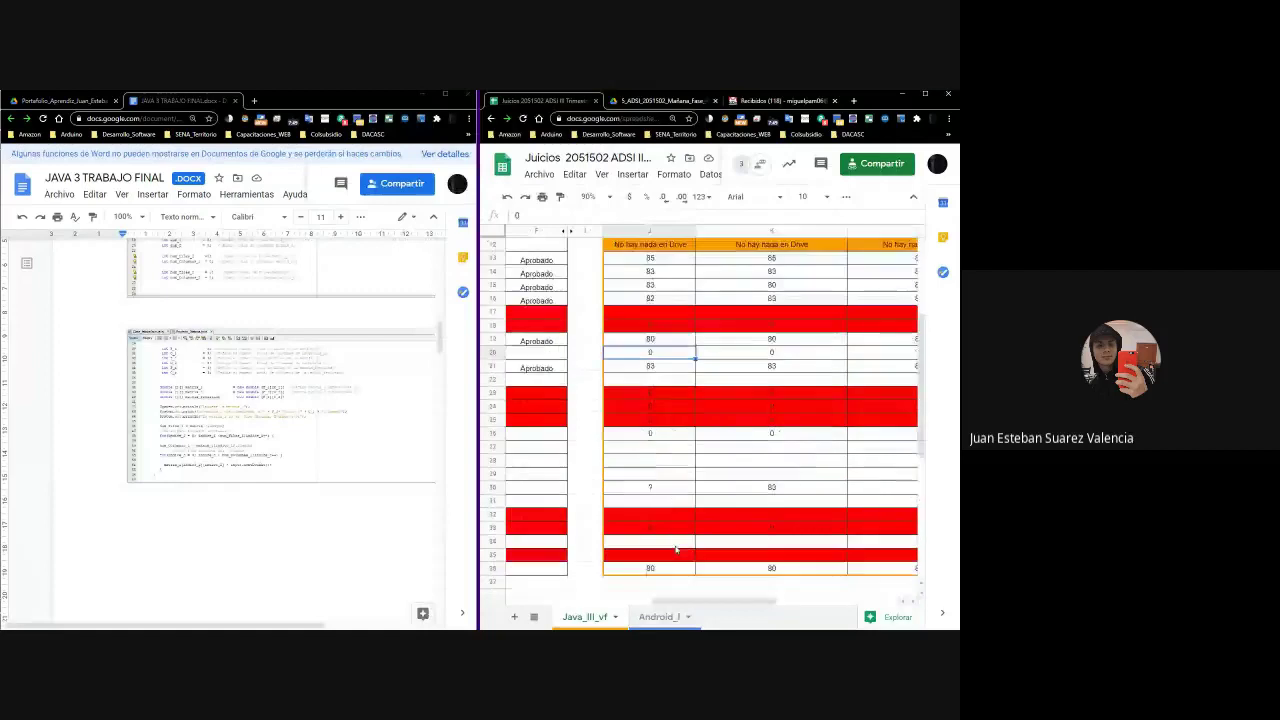
left_click_drag(687, 602, 600, 602)
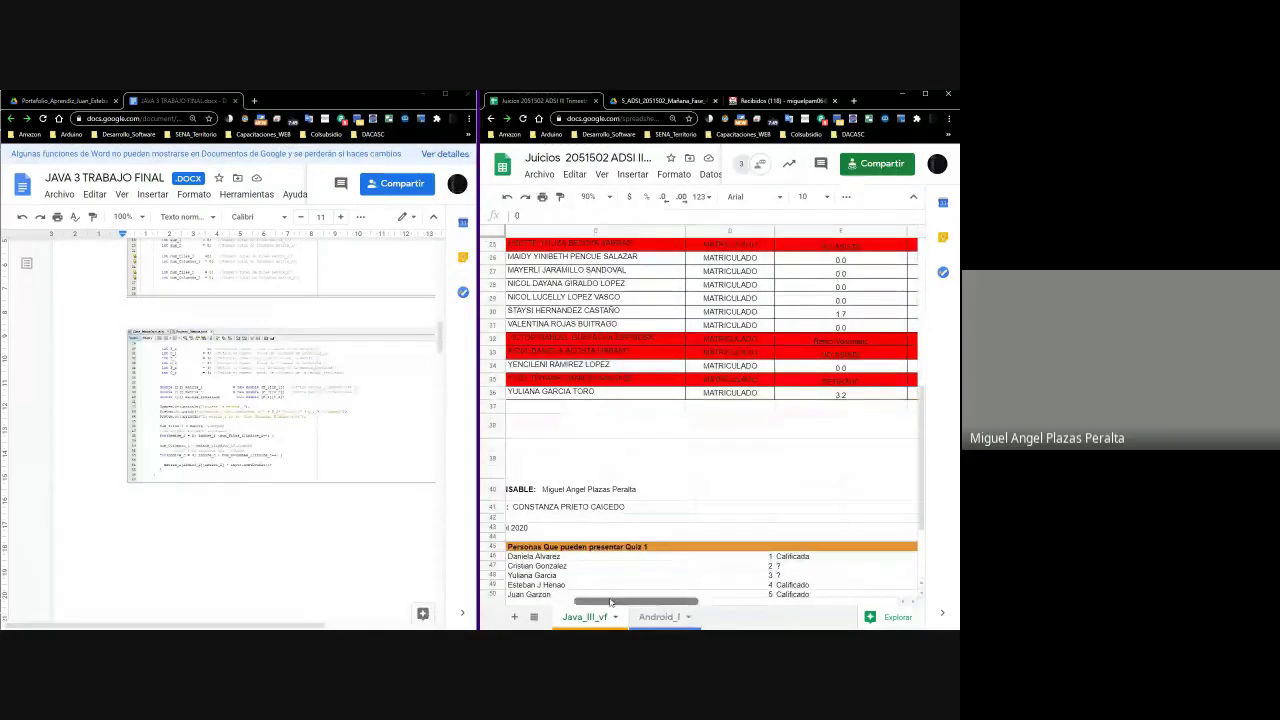
scroll(590, 560, "down", 3)
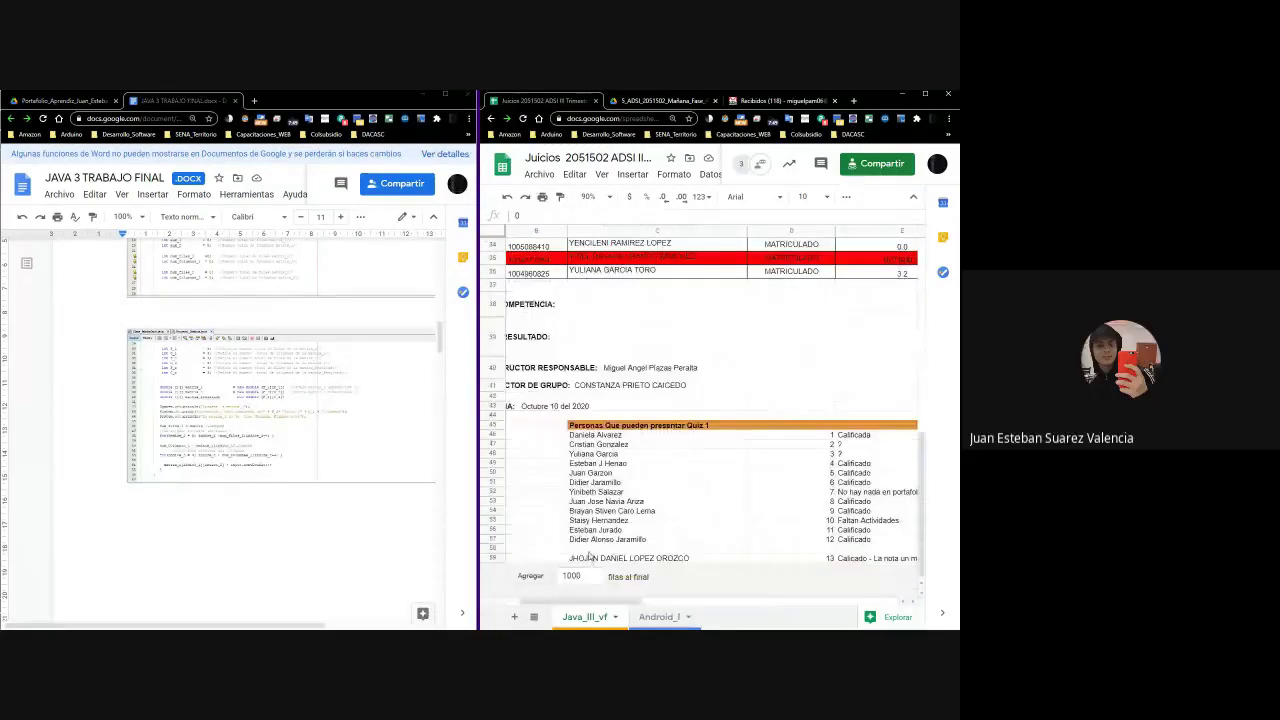
scroll(590, 558, "up", 5)
scroll(619, 572, "up", 3)
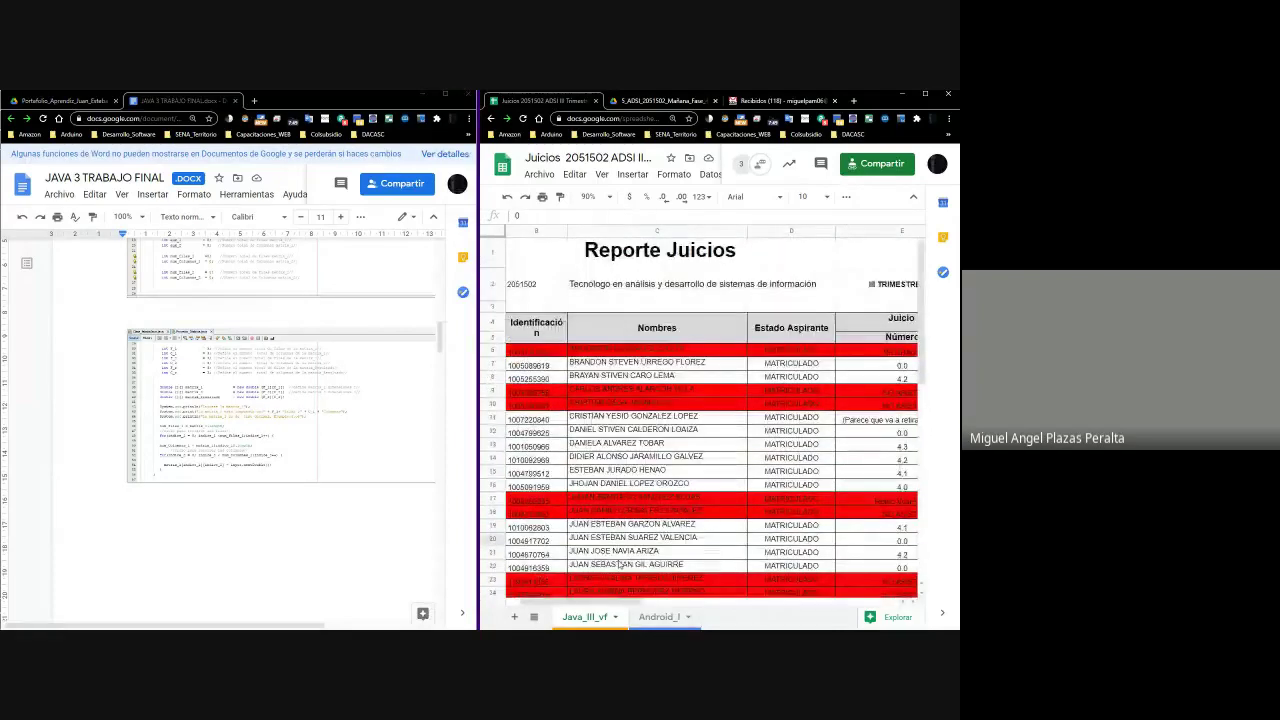
scroll(620, 567, "down", 5)
left_click(620, 352)
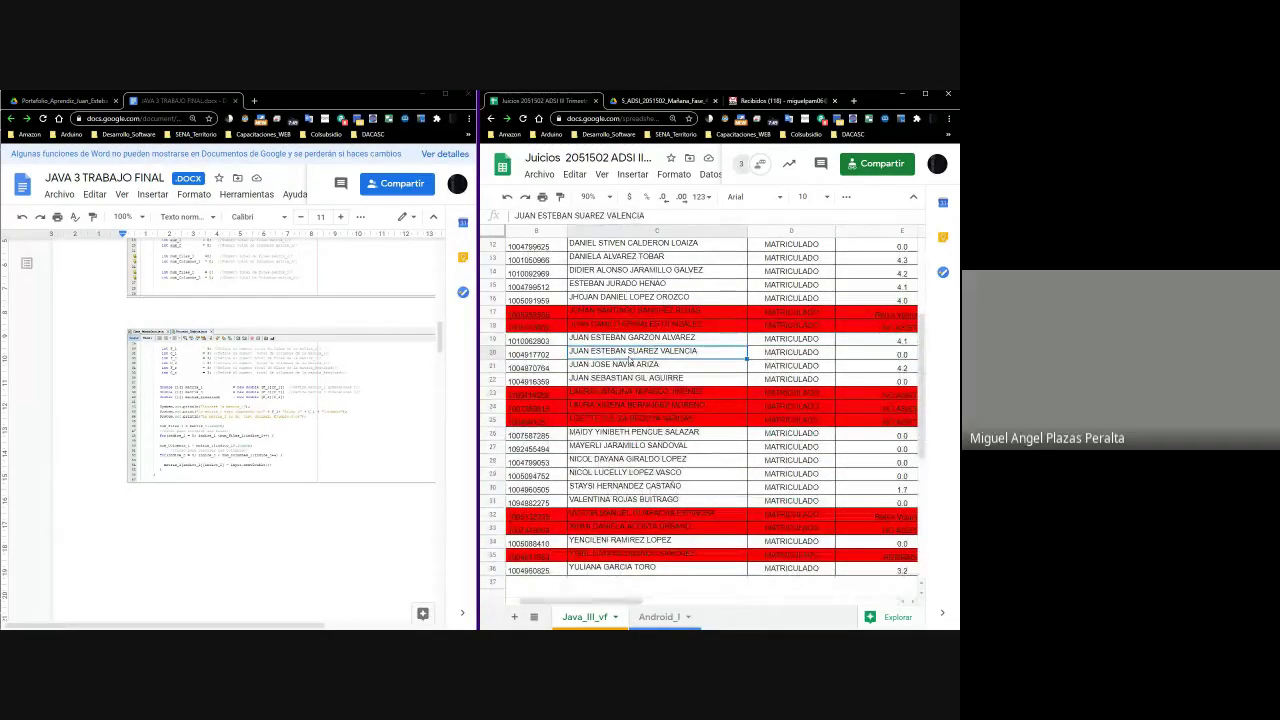
scroll(628, 366, "down", 5)
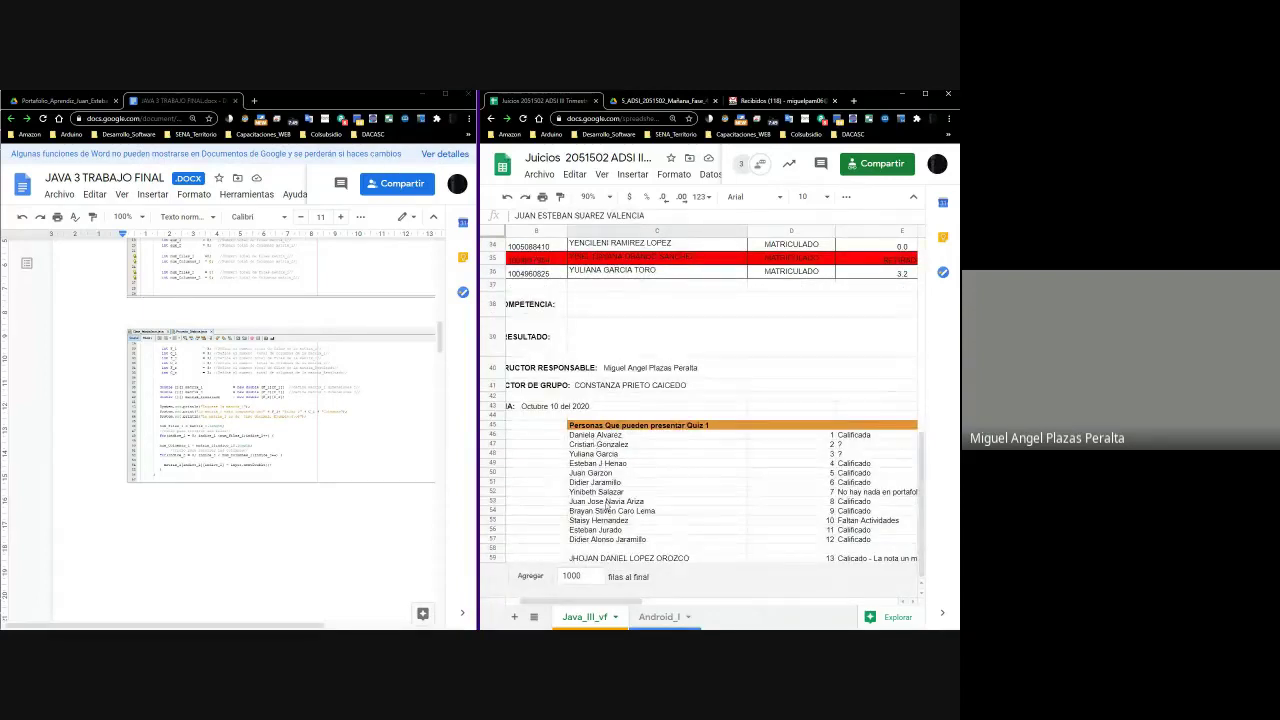
left_click(597, 545)
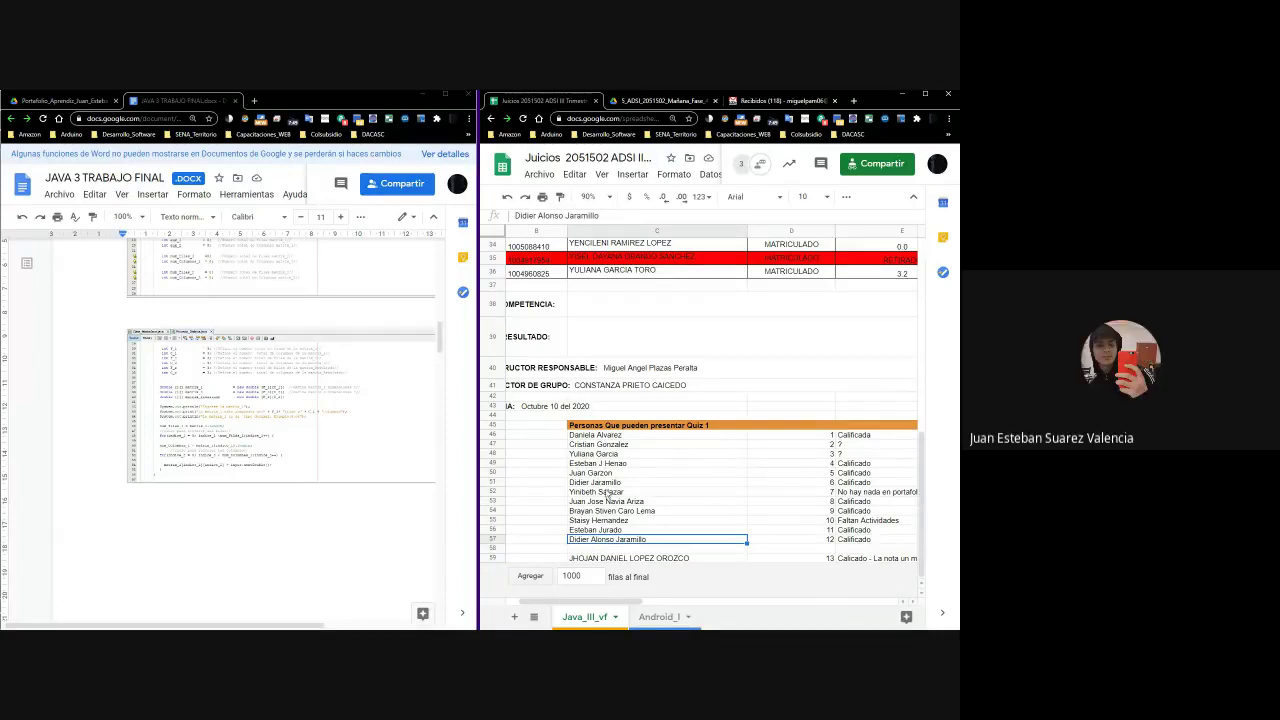
scroll(661, 521, "up", 10)
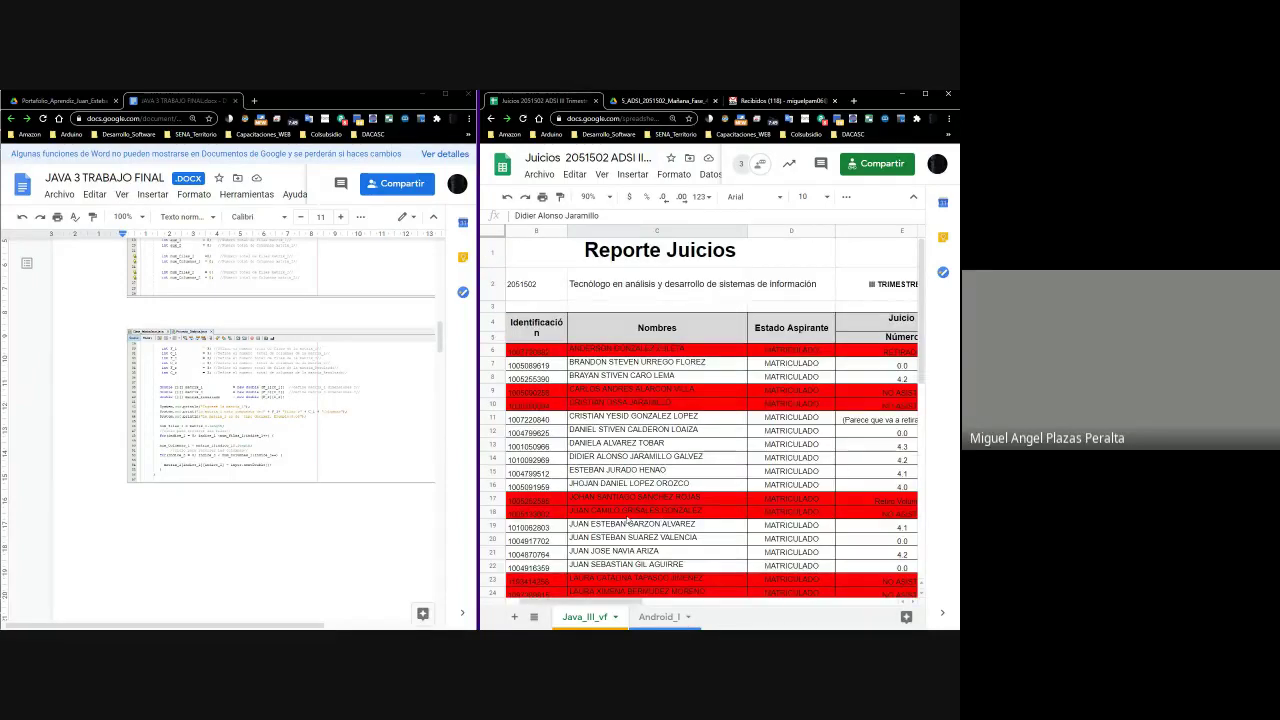
left_click(616, 527)
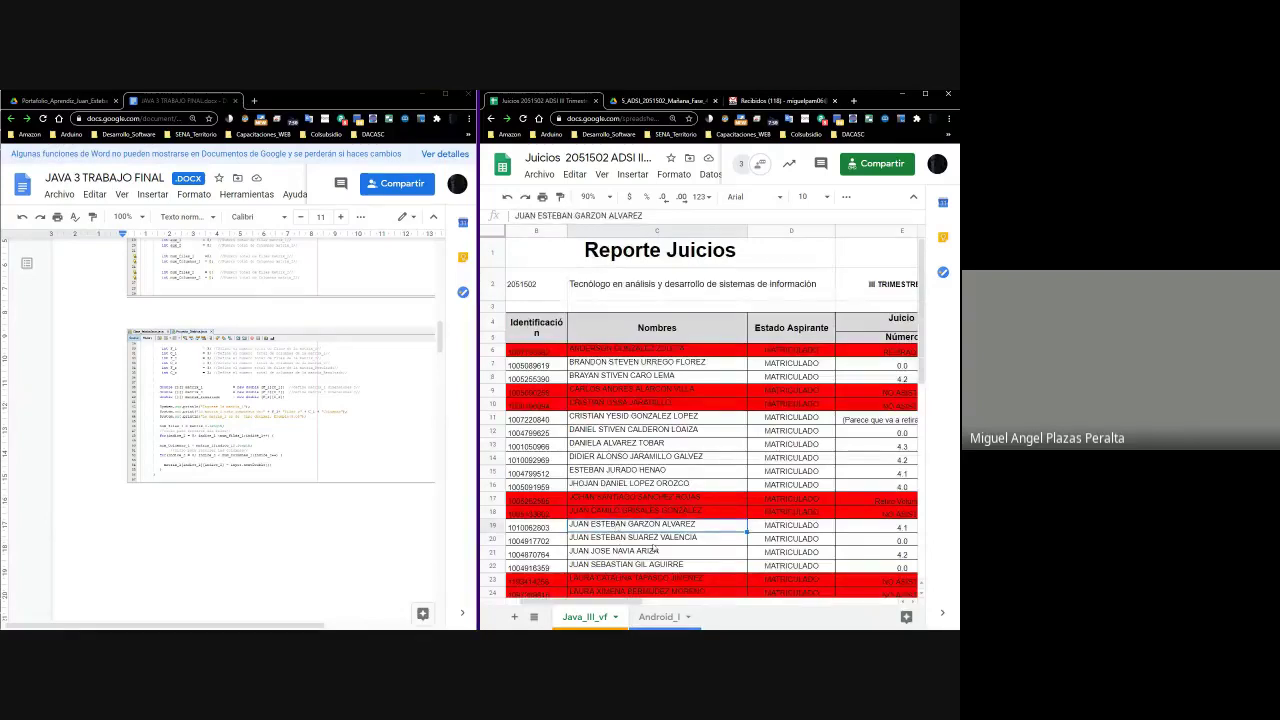
left_click(648, 541)
key("Right")
key("Right")
key("Right")
key("Right")
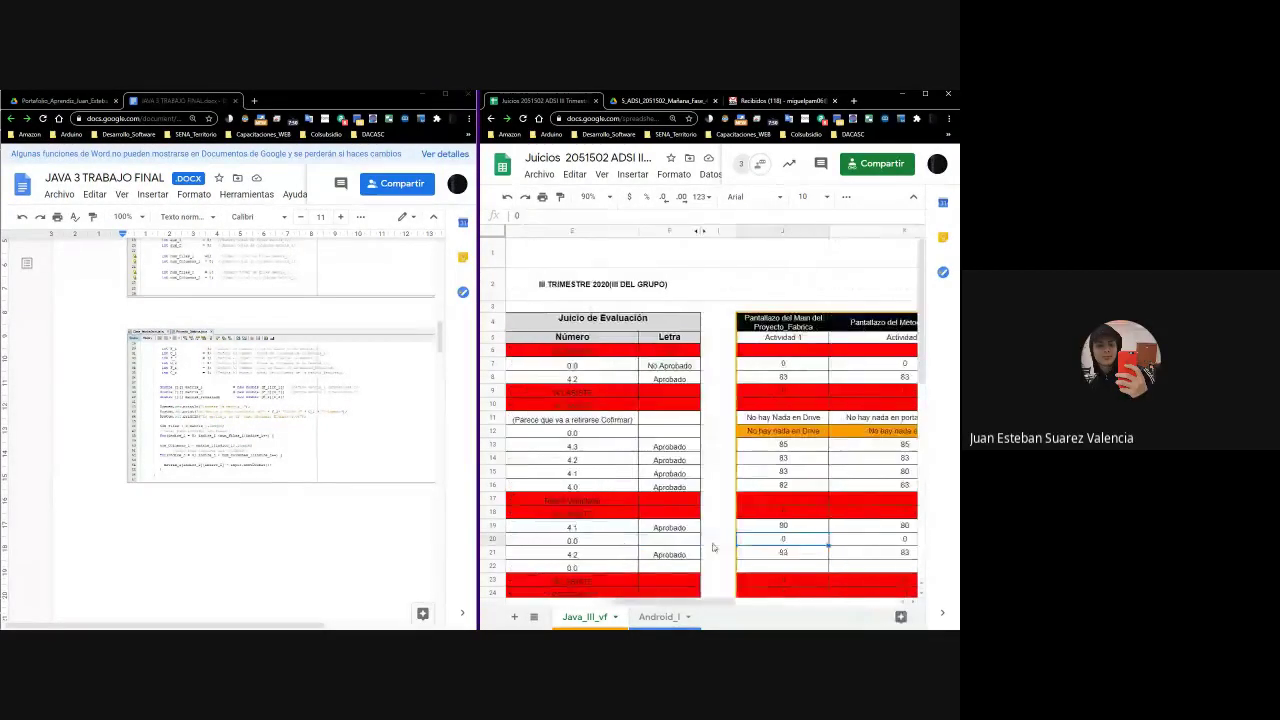
scroll(713, 547, "right", 2)
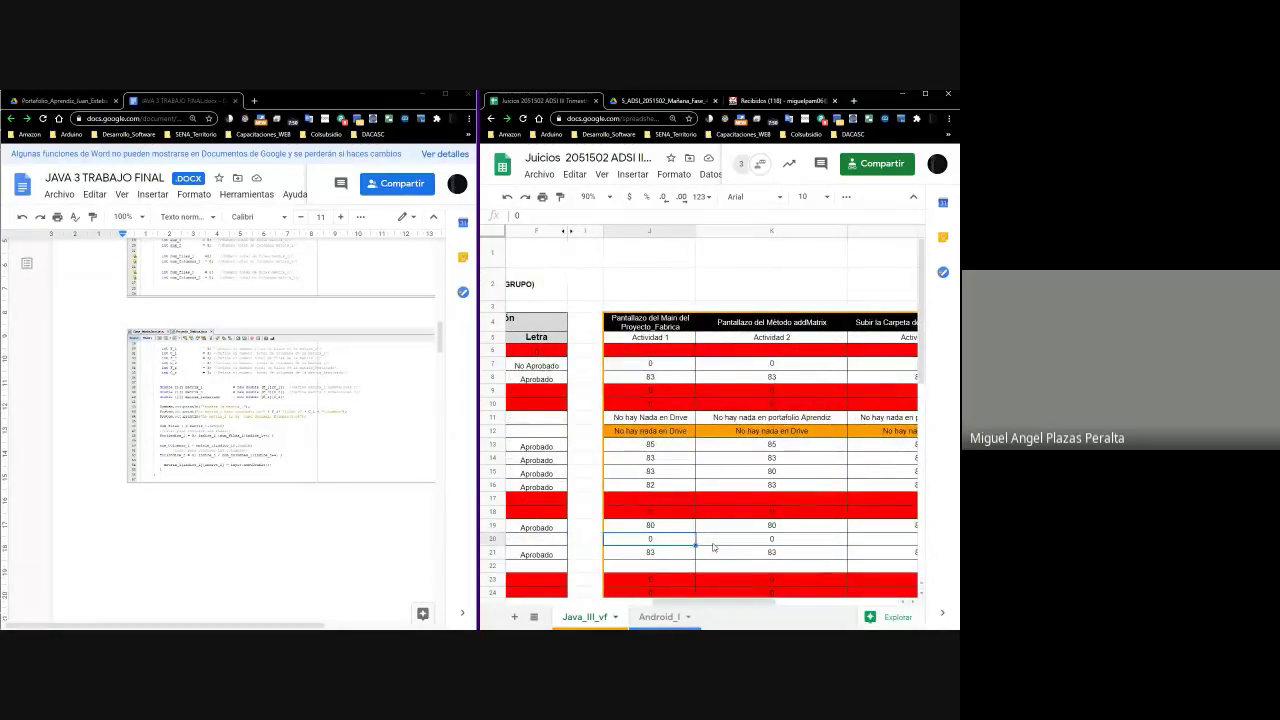
Enter 82 as the Actividad 1 grade in J20
type("82")
key("Tab")
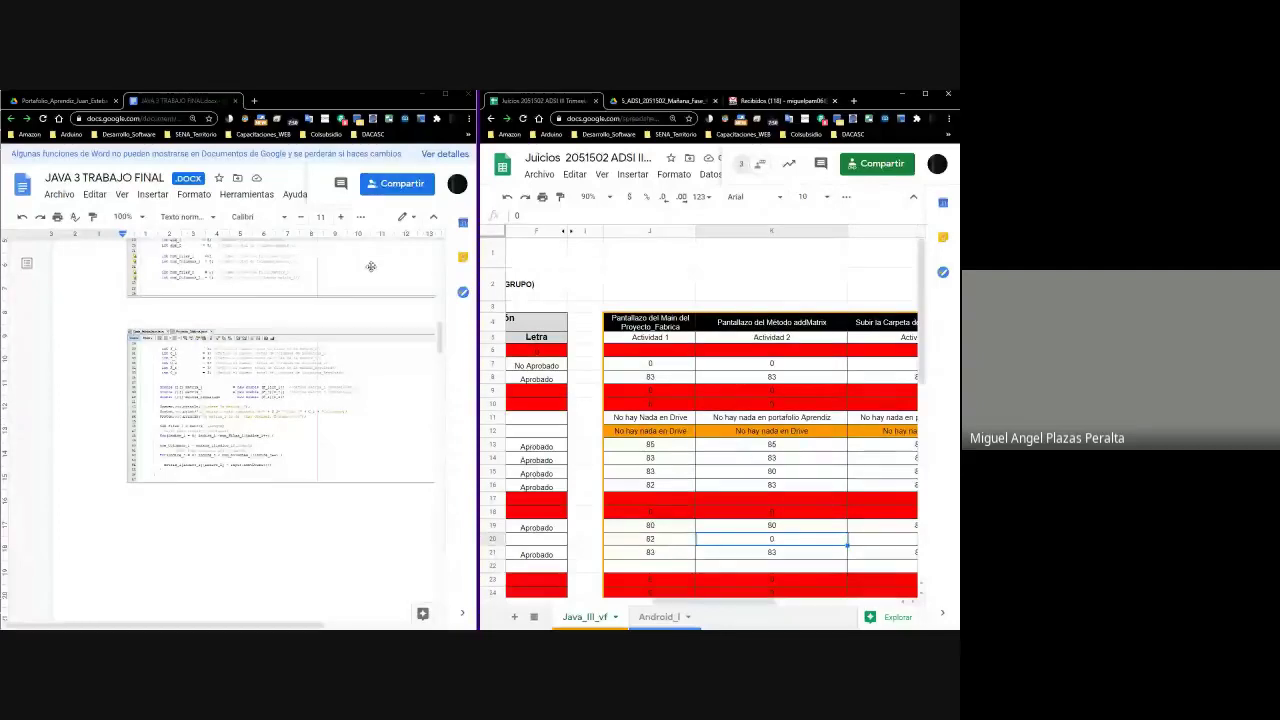
scroll(350, 358, "down", 5)
scroll(275, 368, "down", 3)
scroll(275, 368, "up", 3)
scroll(275, 370, "down", 3)
Zoom the Google Docs document to 150%
left_click(133, 217)
left_click(138, 300)
left_click(141, 217)
left_click(134, 352)
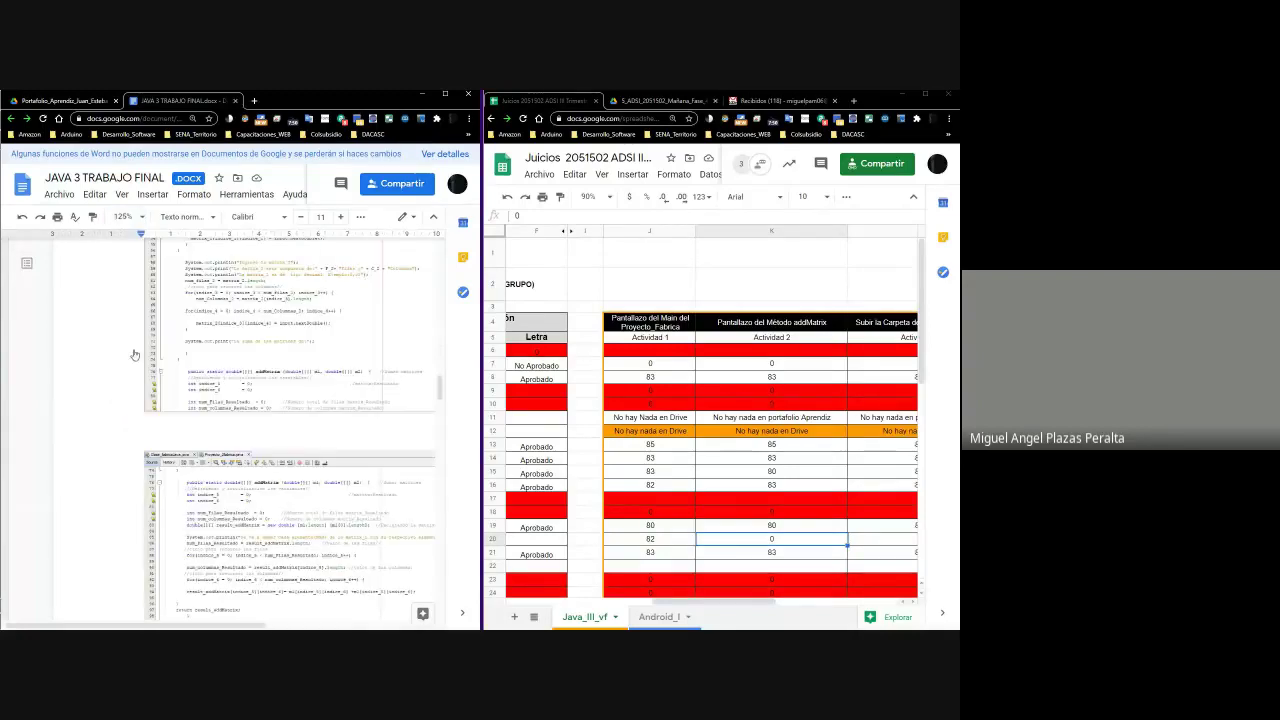
left_click(138, 217)
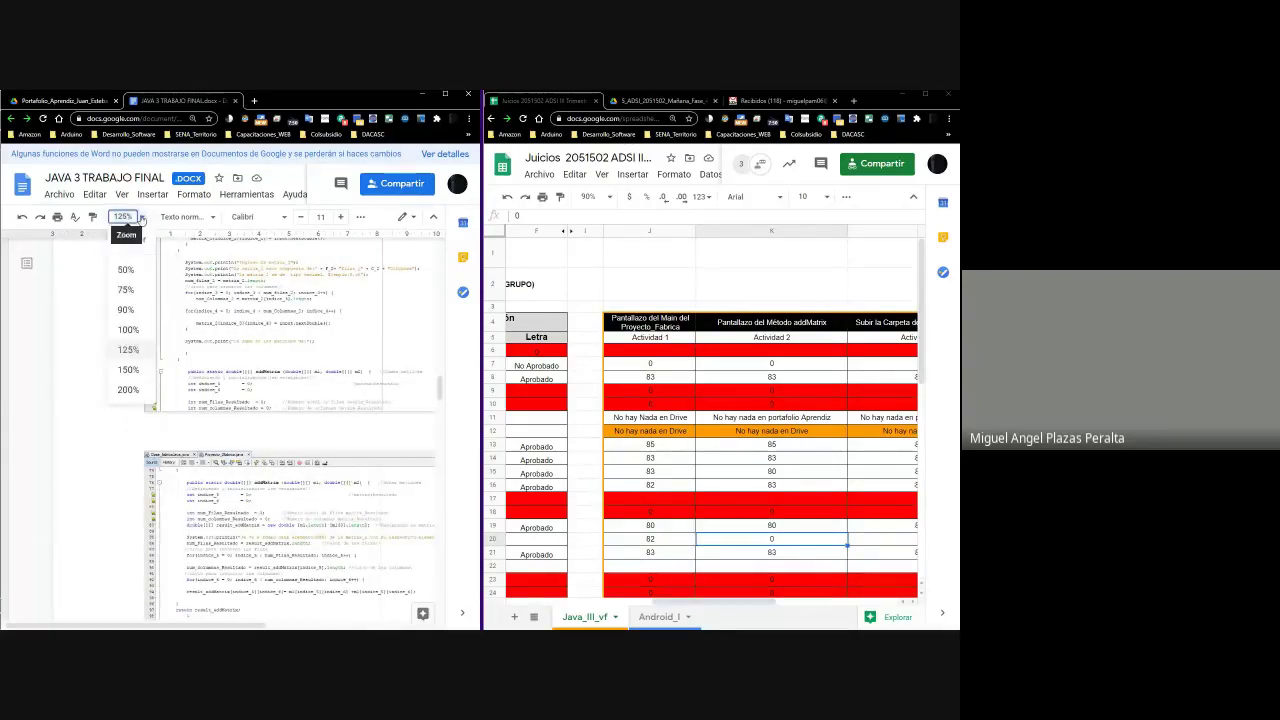
left_click(129, 370)
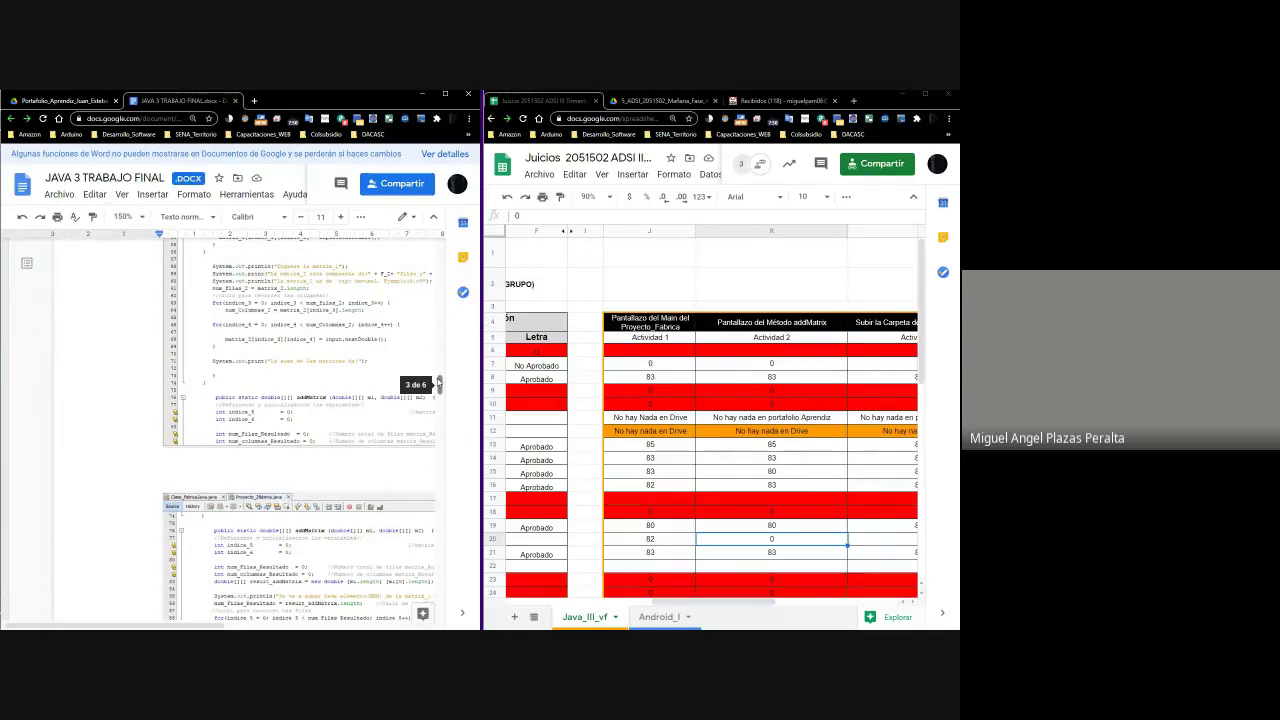
left_click_drag(439, 382, 436, 396)
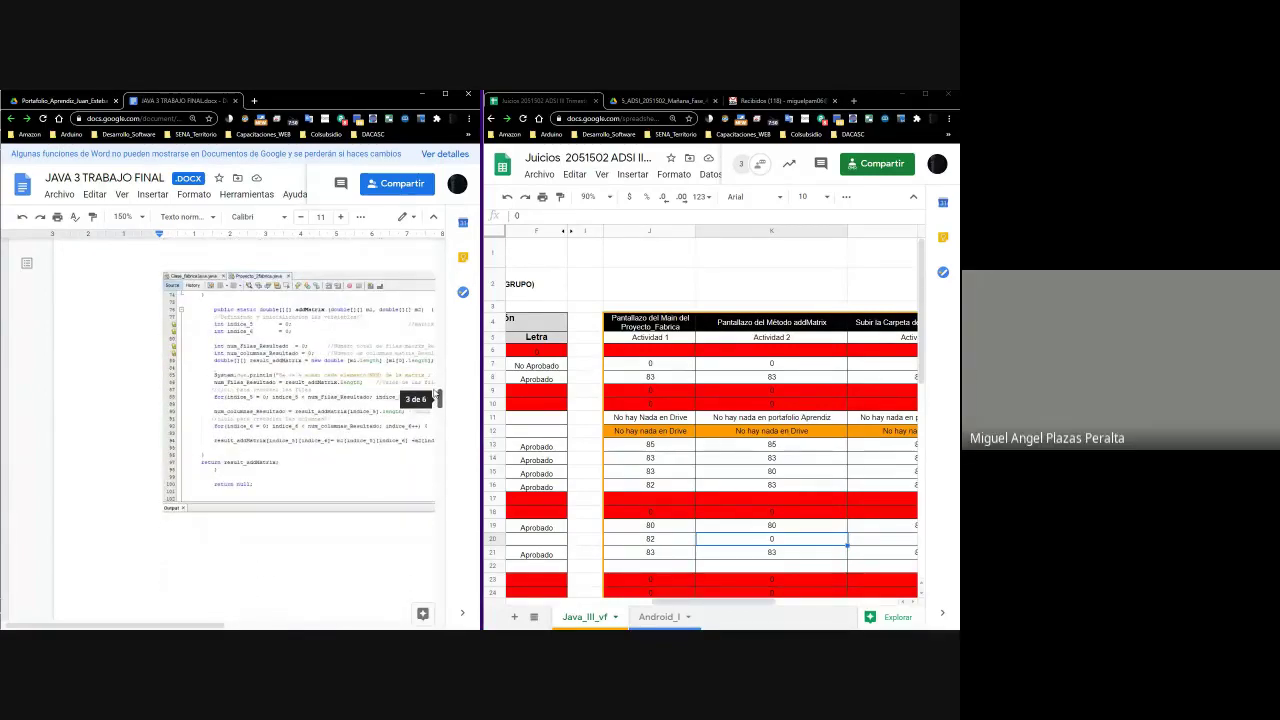
Maximize the JAVA 3 TRABAJO FINAL document and inspect the addMatriz code screenshot
left_click(444, 95)
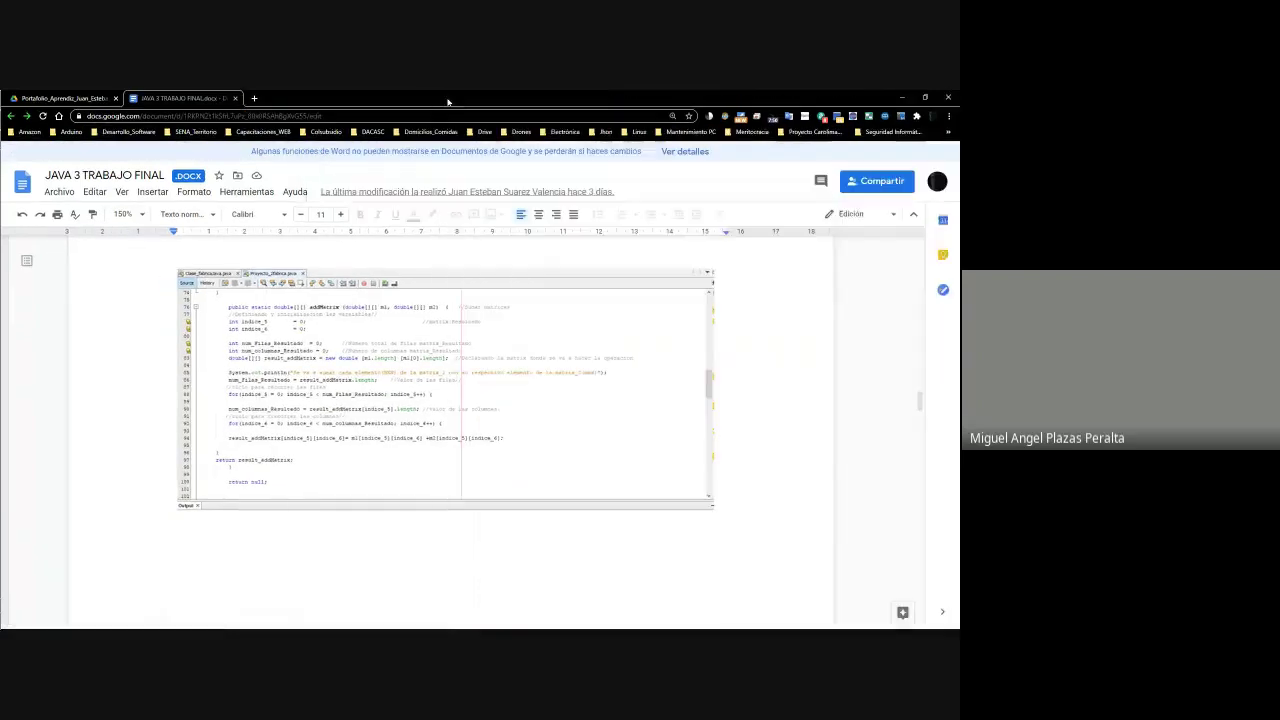
left_click(427, 393)
left_click(432, 398)
left_click(432, 398)
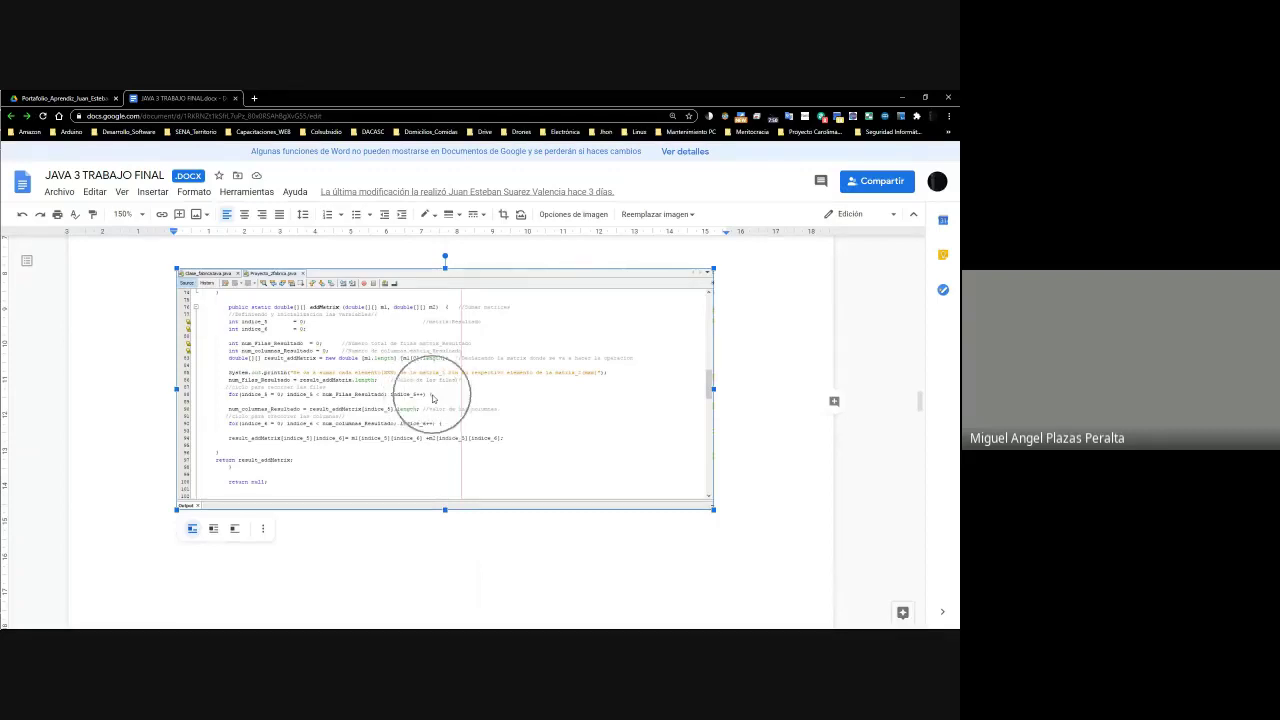
left_click(431, 399)
left_click(433, 394)
left_click(235, 402)
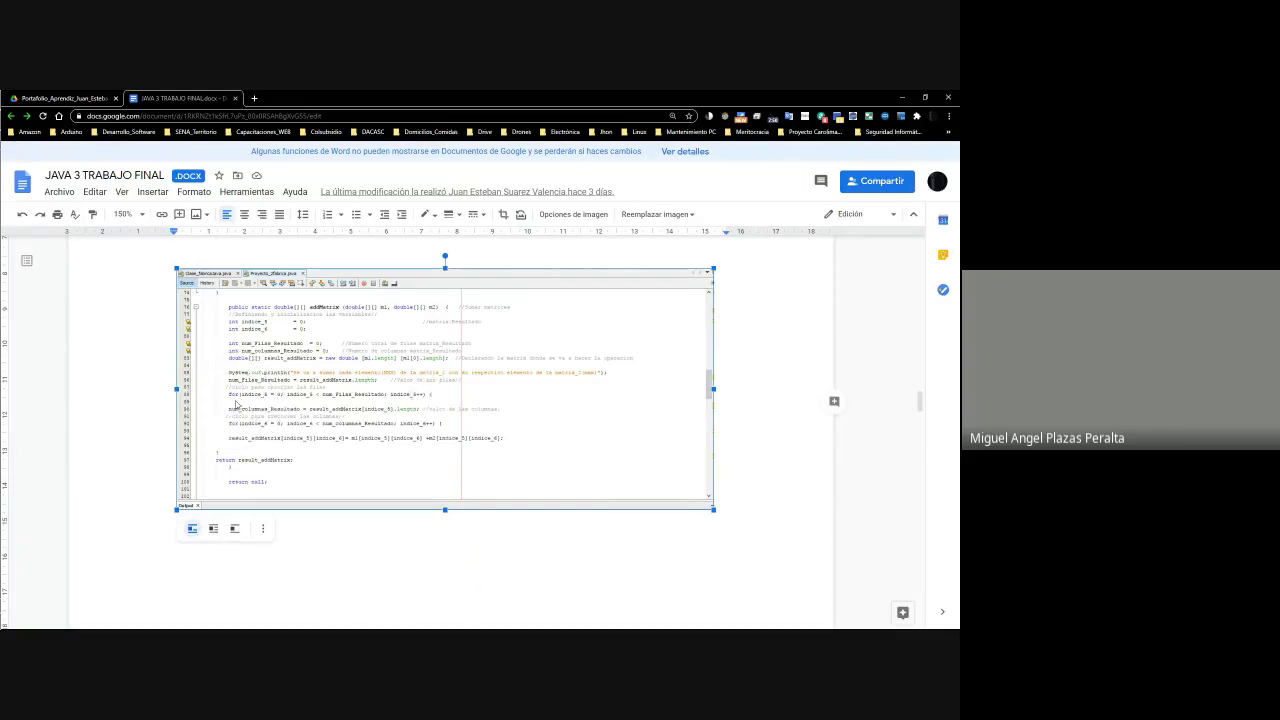
left_click(441, 424)
left_click(441, 424)
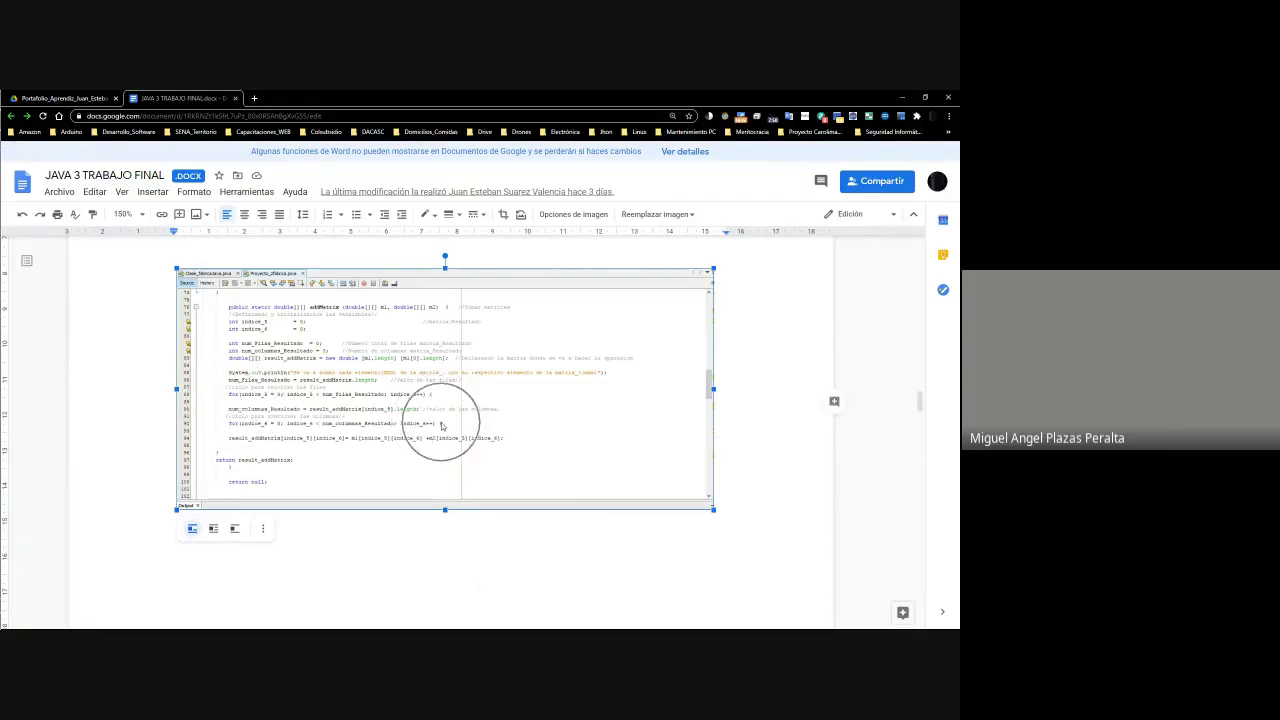
left_click(441, 426)
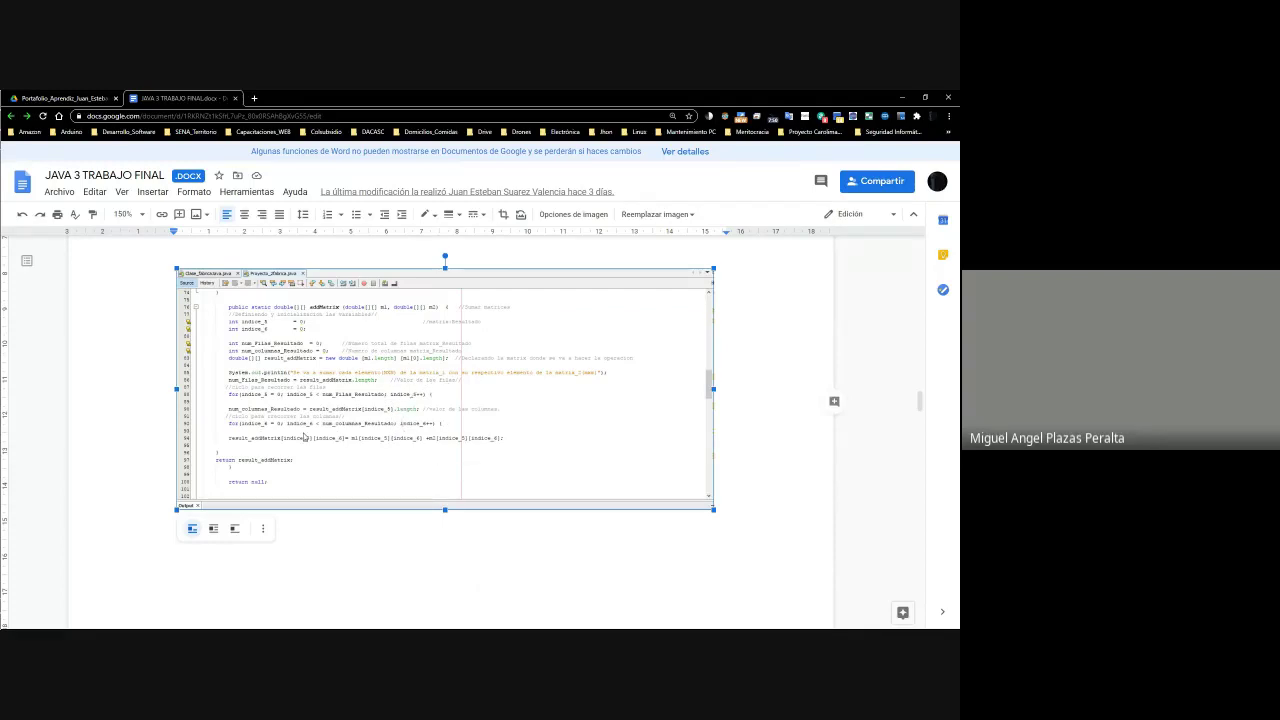
left_click(430, 397)
left_click(430, 399)
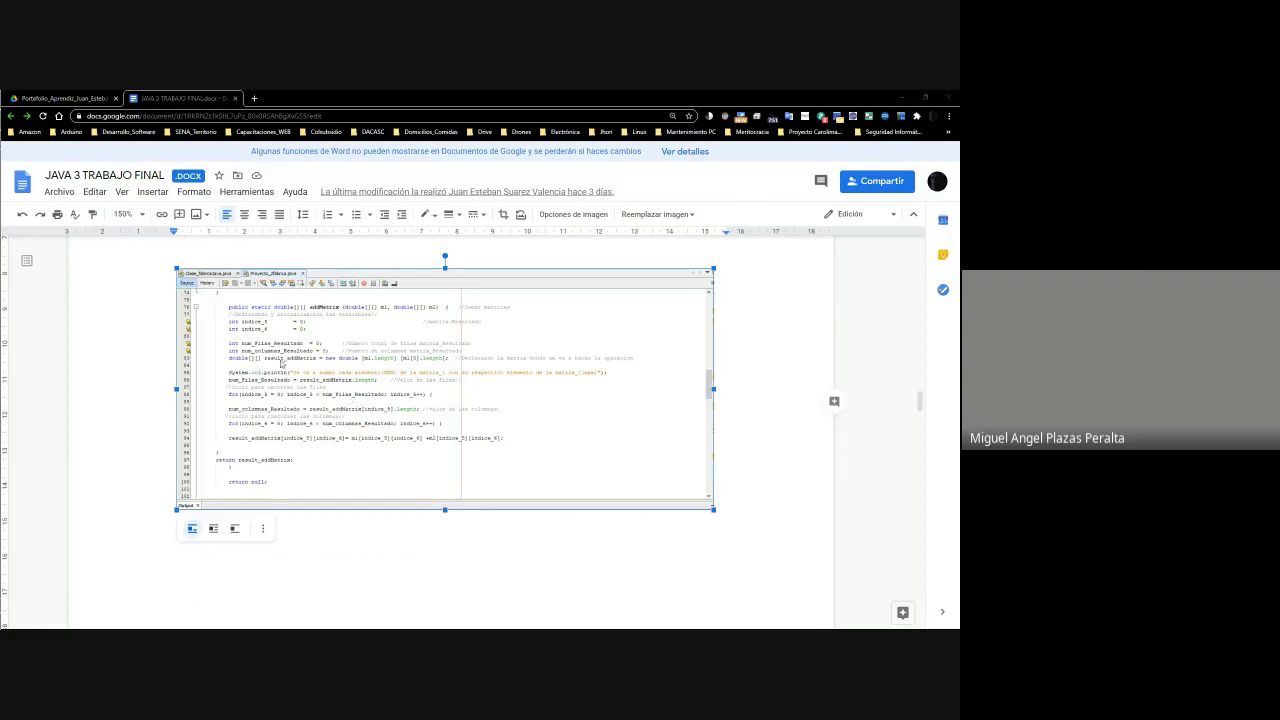
Enter 81 as the Actividad 2 score in cell K20 and move to L20
key("alt+Tab")
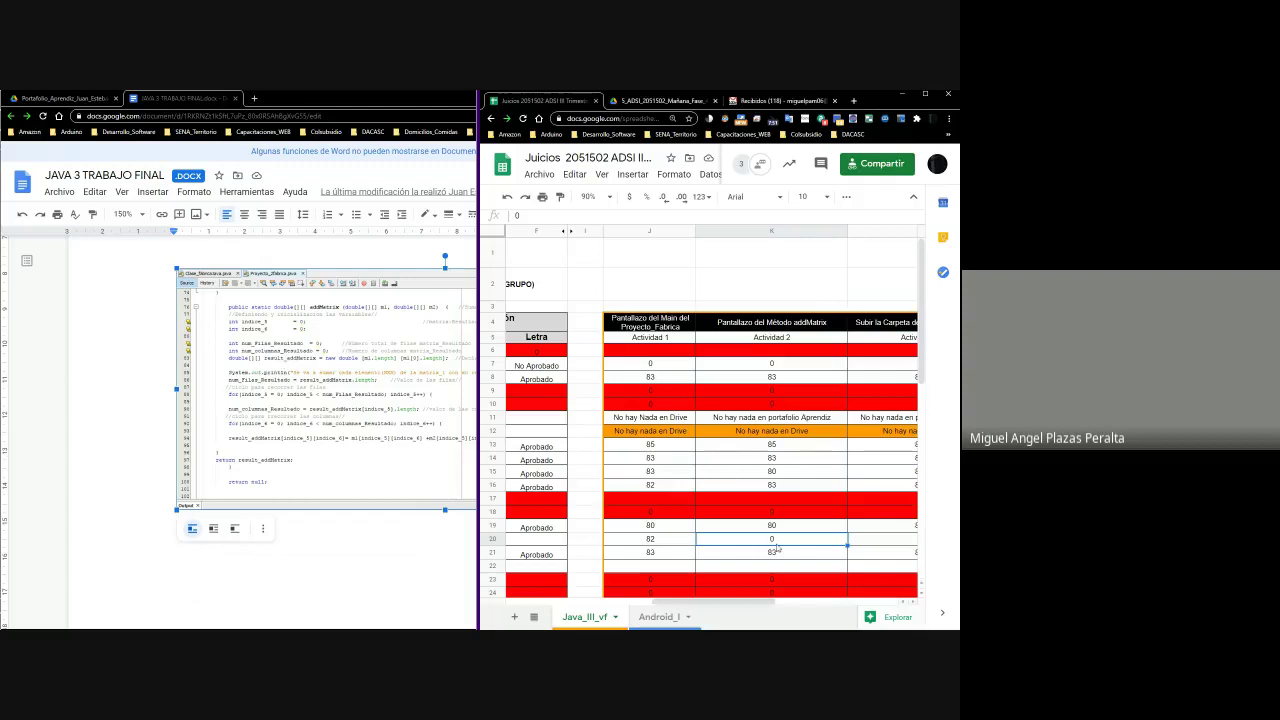
double_click(776, 540)
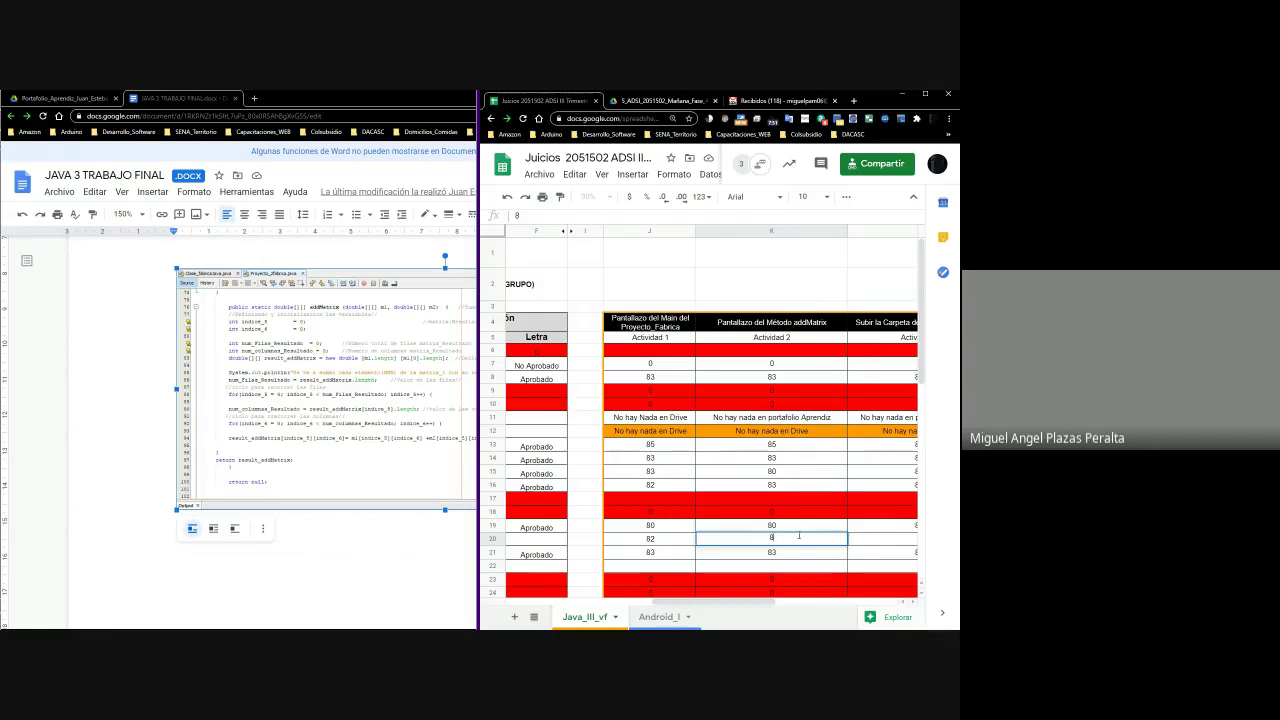
type("1")
key("Return")
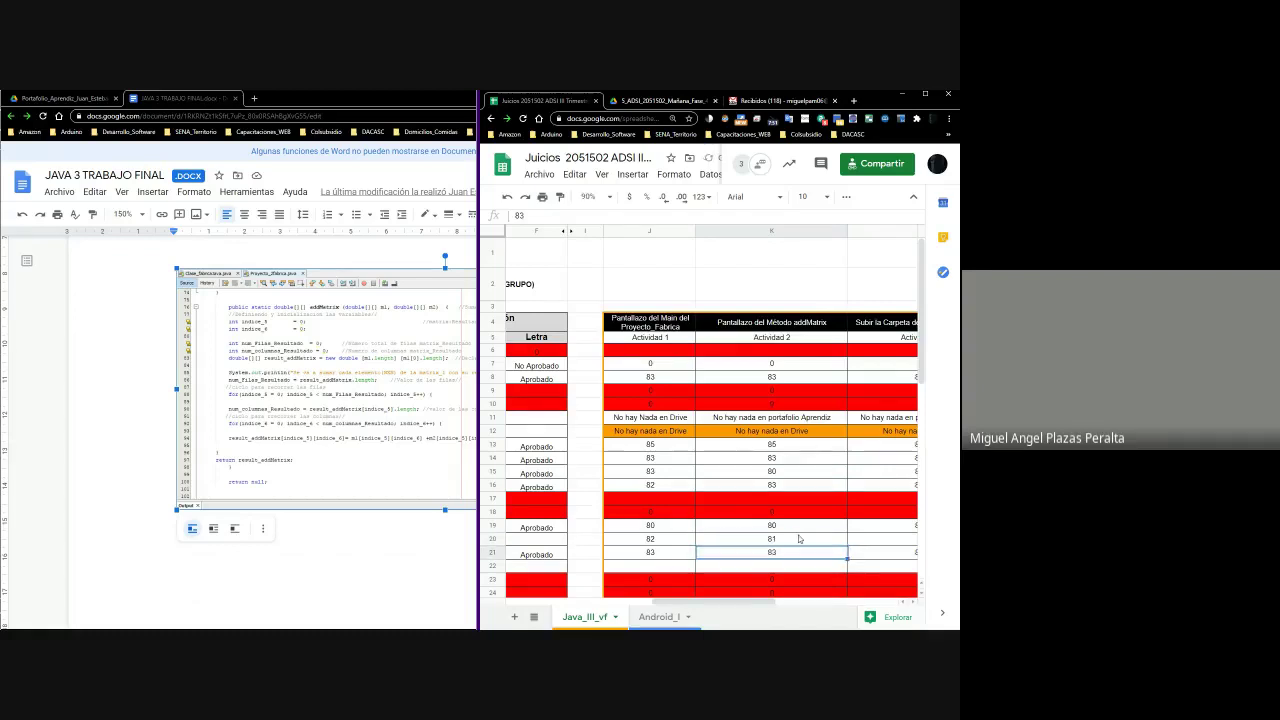
key("Up")
key("Right")
Bring the student's Drive portfolio folder up full-screen
scroll(799, 540, "right", 2)
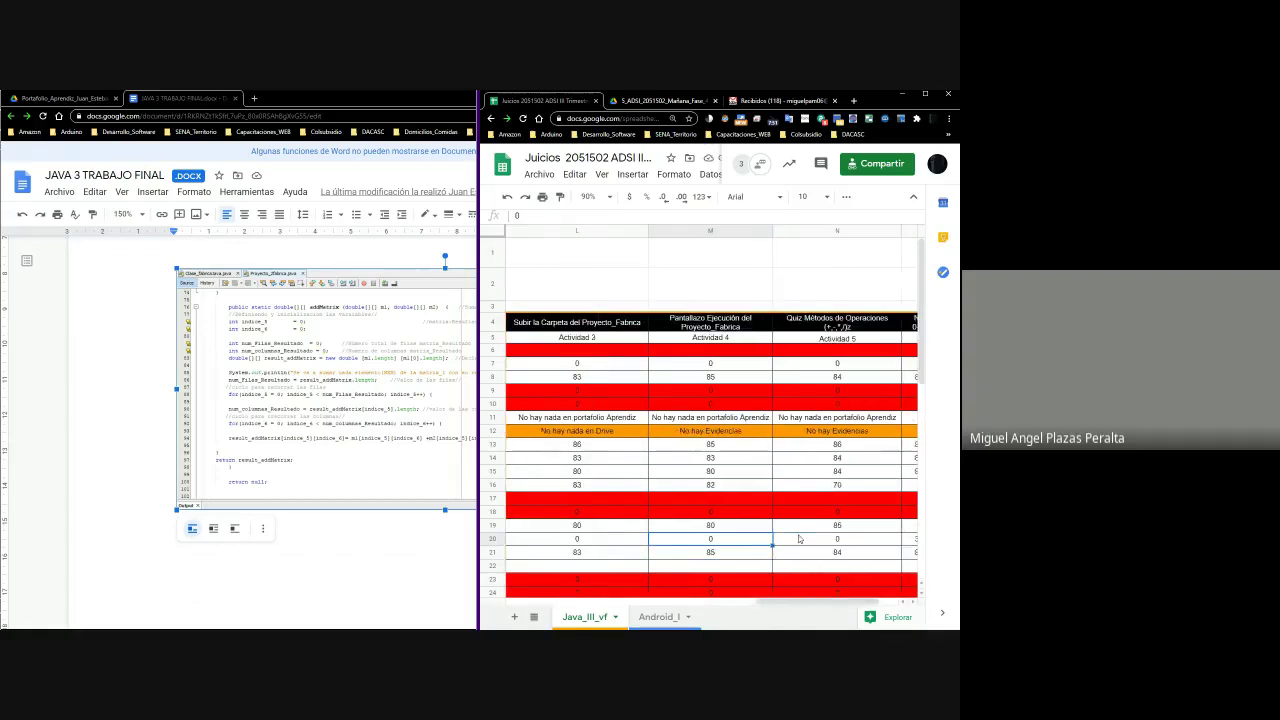
scroll(799, 540, "left", 1)
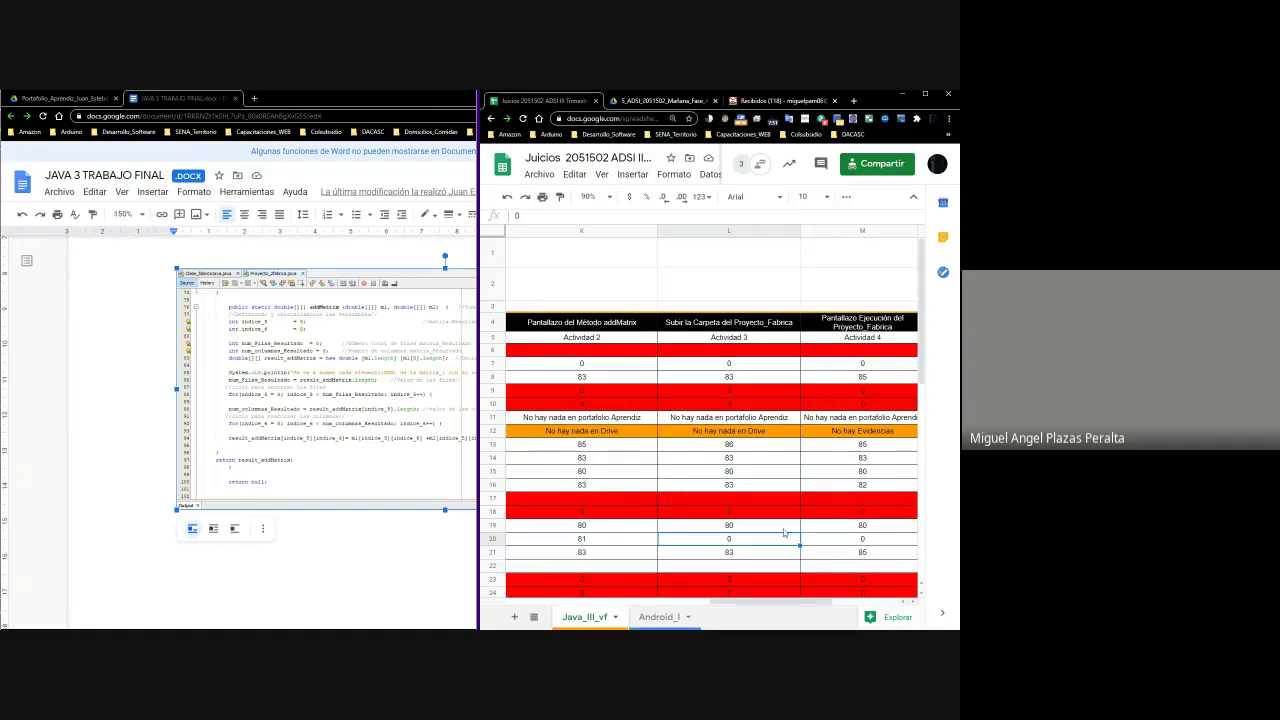
double_click(60, 98)
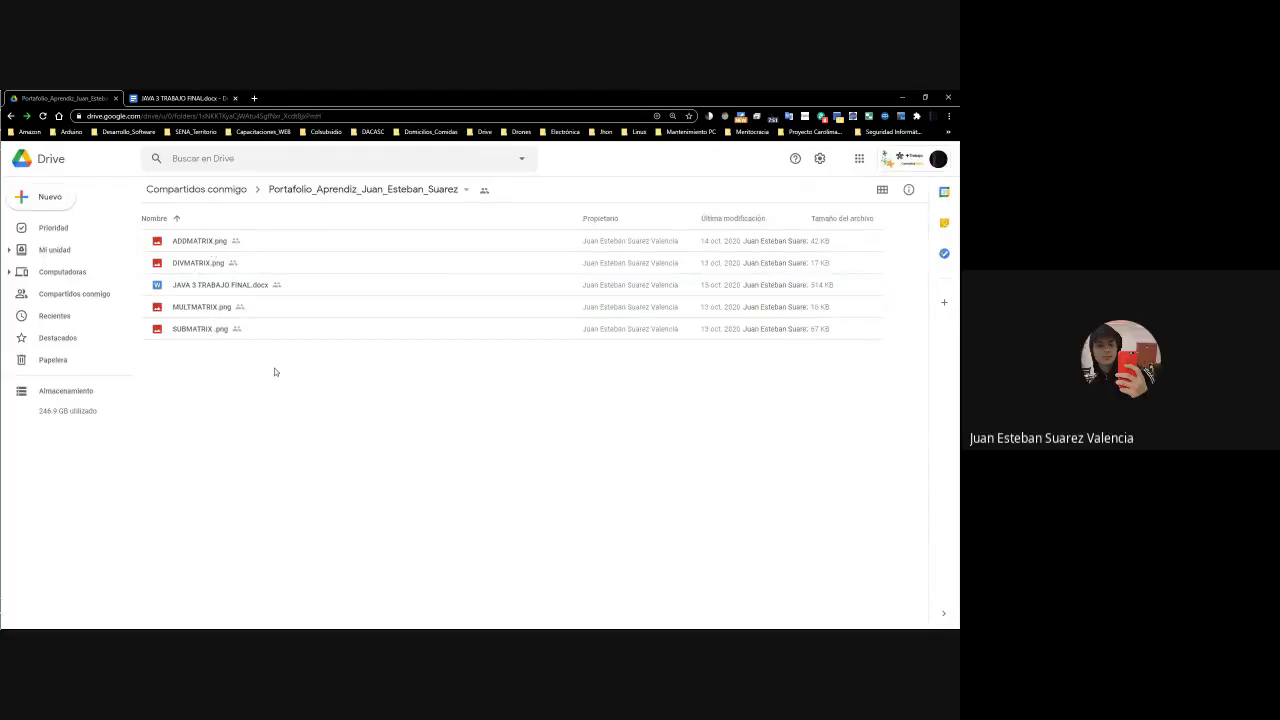
left_click(190, 98)
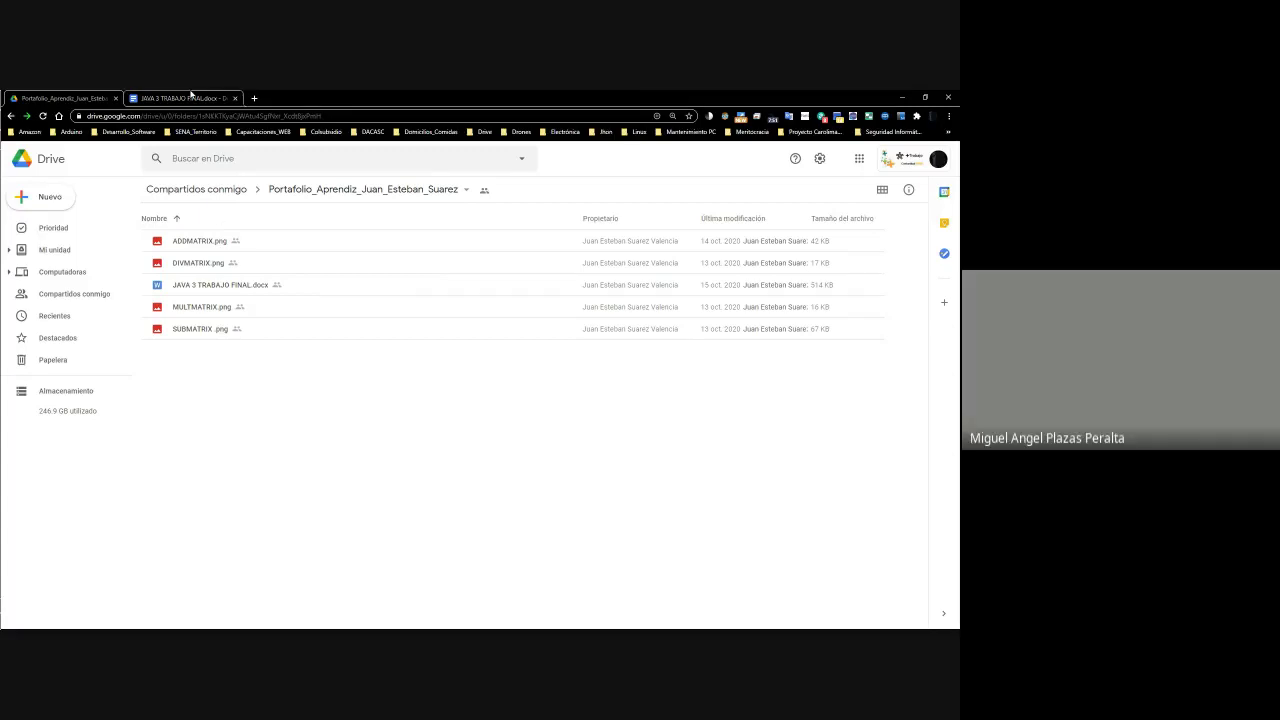
scroll(674, 399, "up", 3)
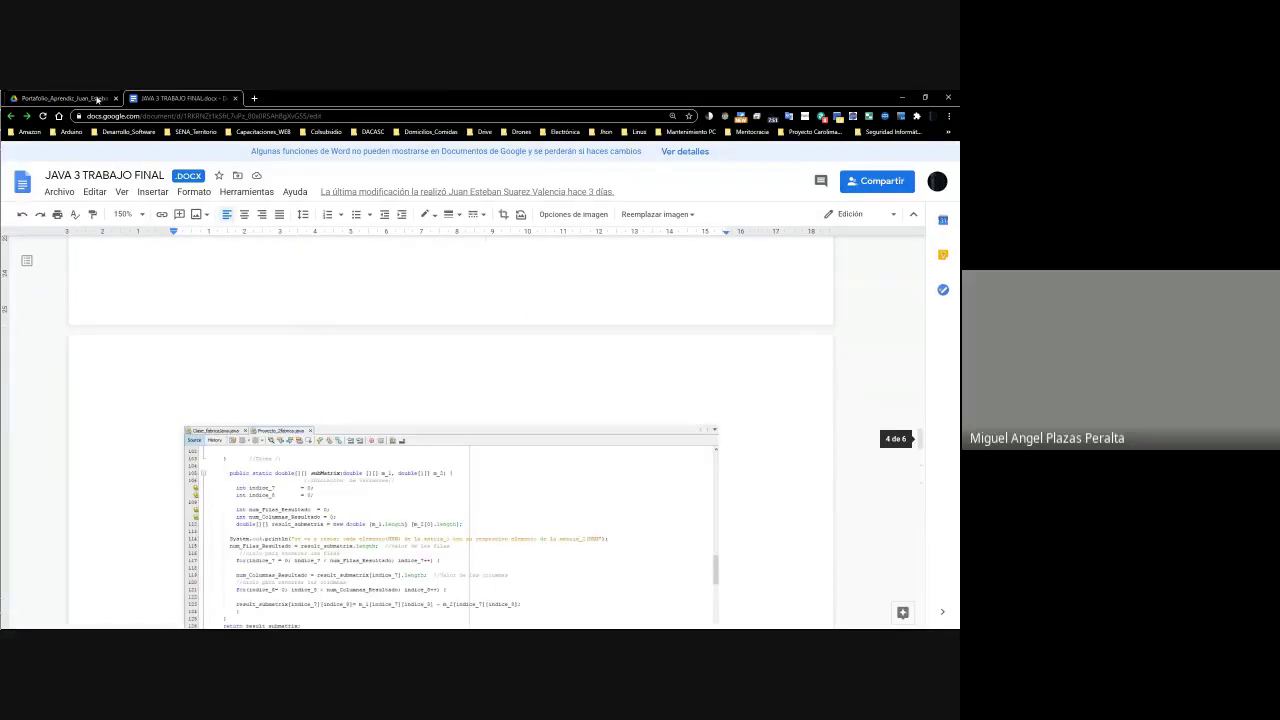
left_click(62, 98)
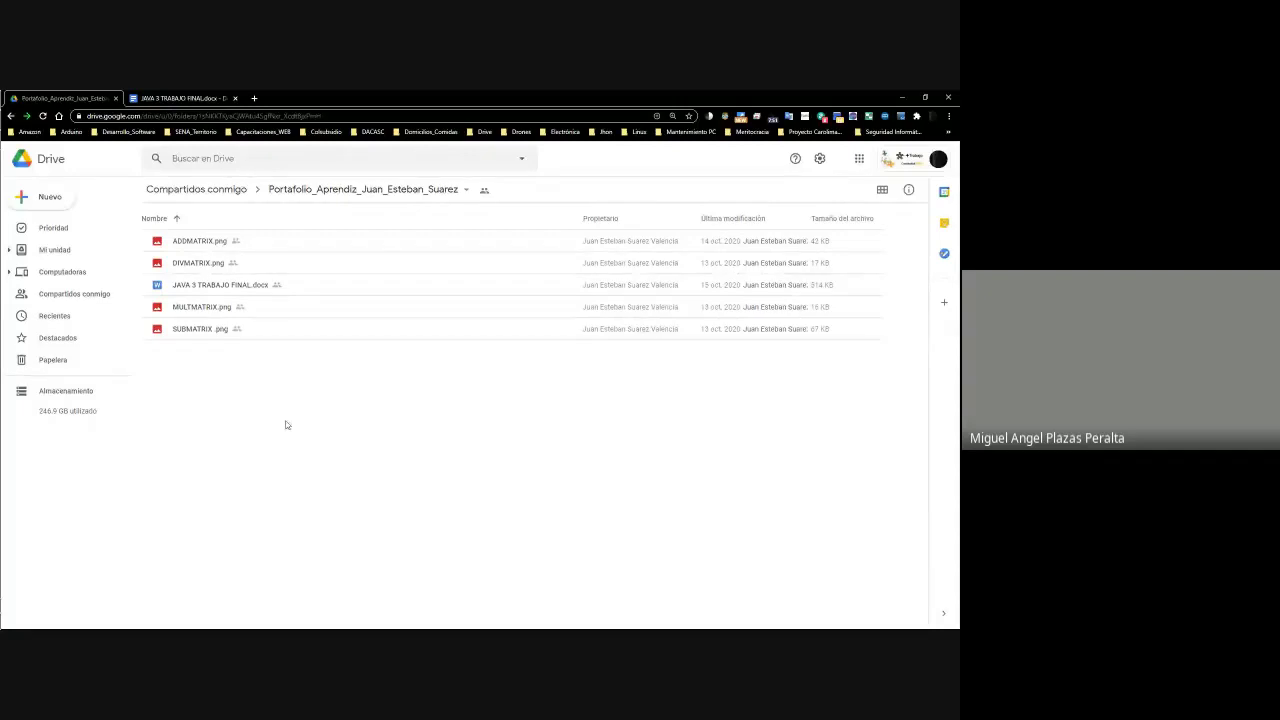
right_click(210, 243)
left_click(258, 257)
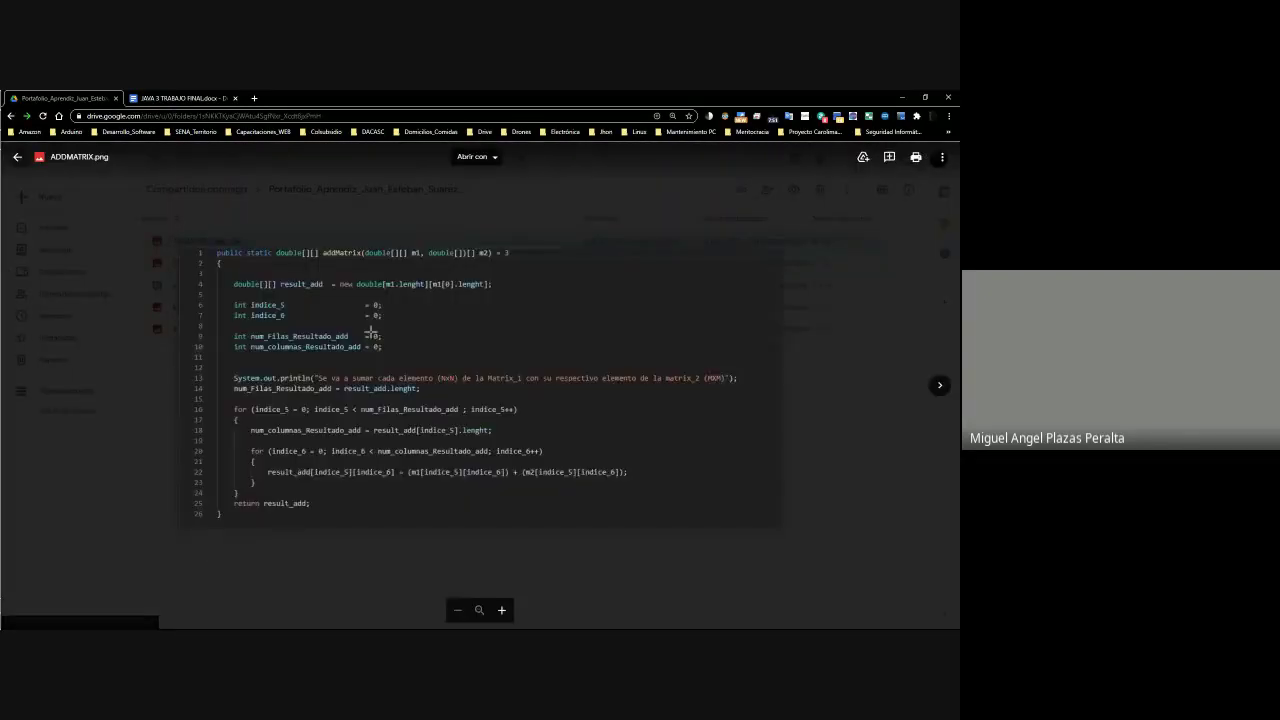
left_click(940, 386)
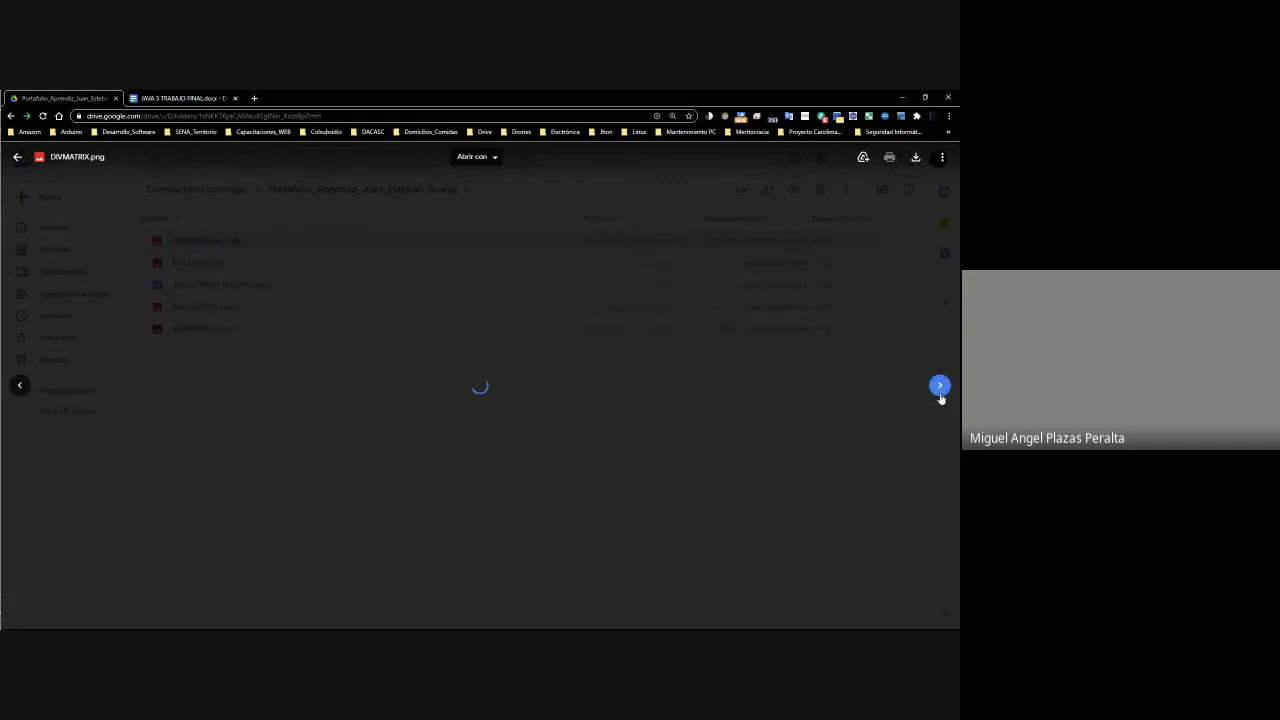
left_click(940, 386)
left_click(940, 386)
left_click(19, 385)
scroll(417, 357, "down", 2)
scroll(420, 357, "up", 2)
scroll(443, 357, "down", 2)
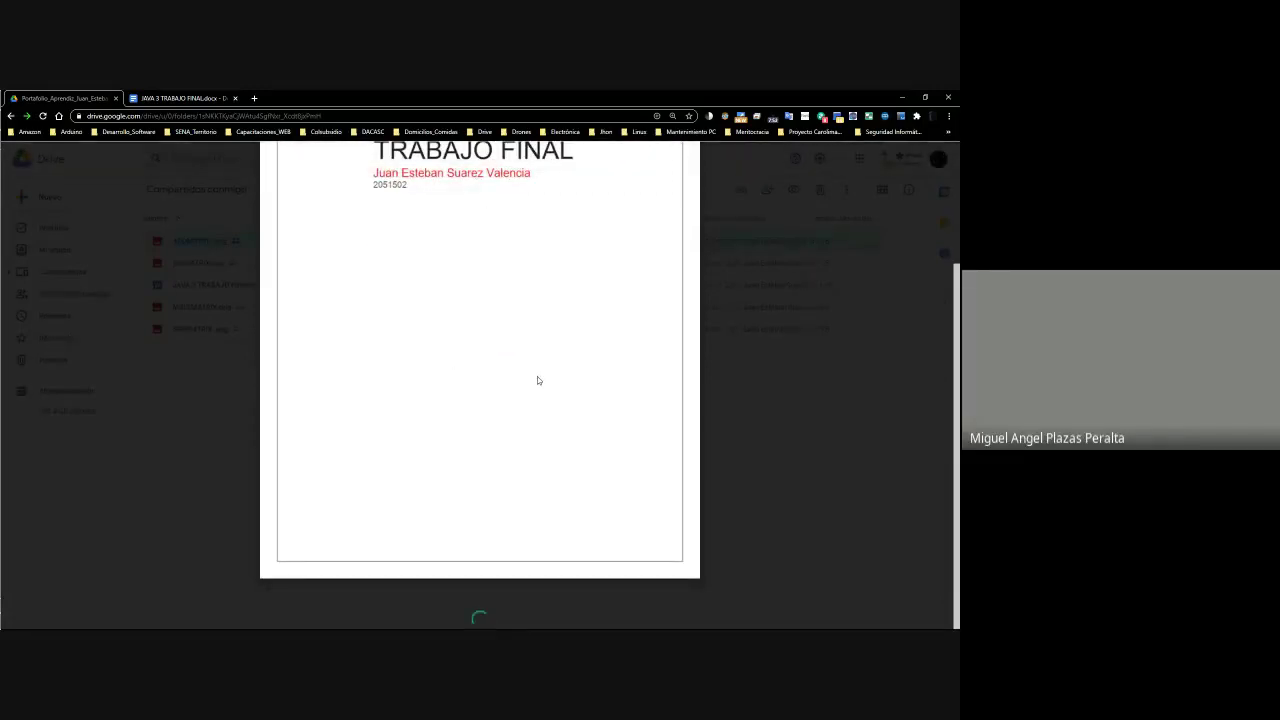
mouse_move(15, 186)
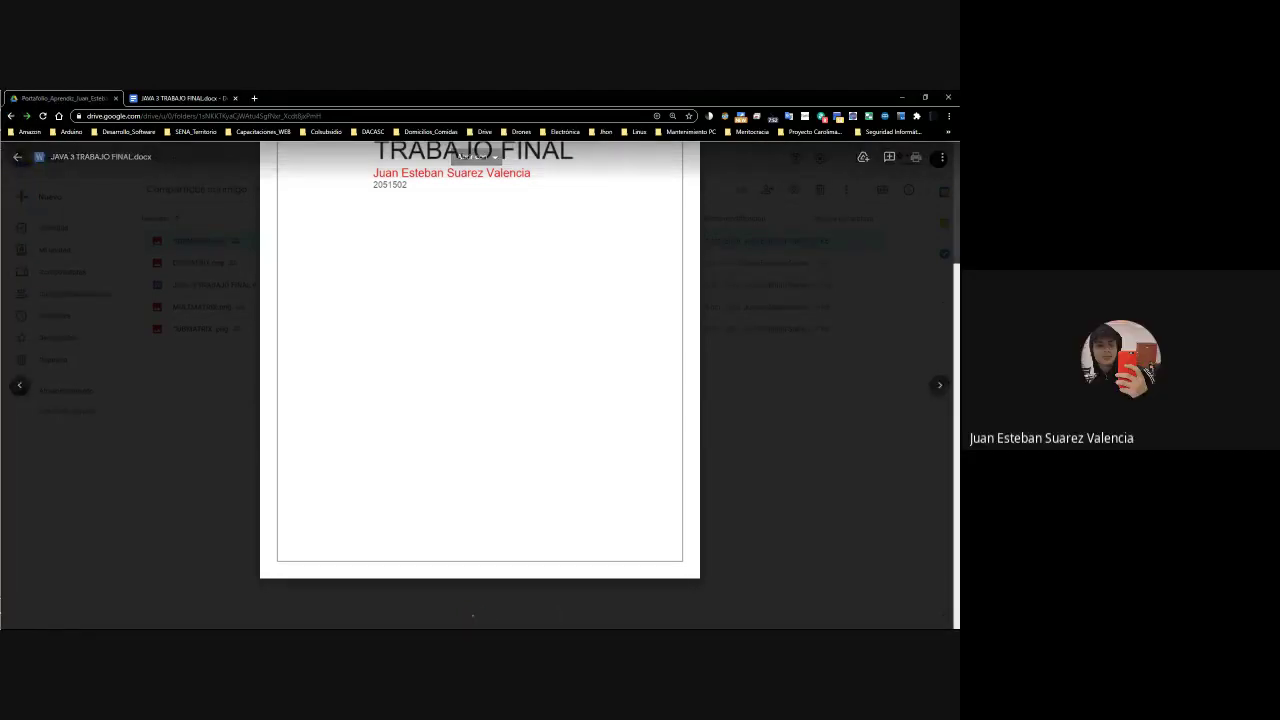
left_click(205, 413)
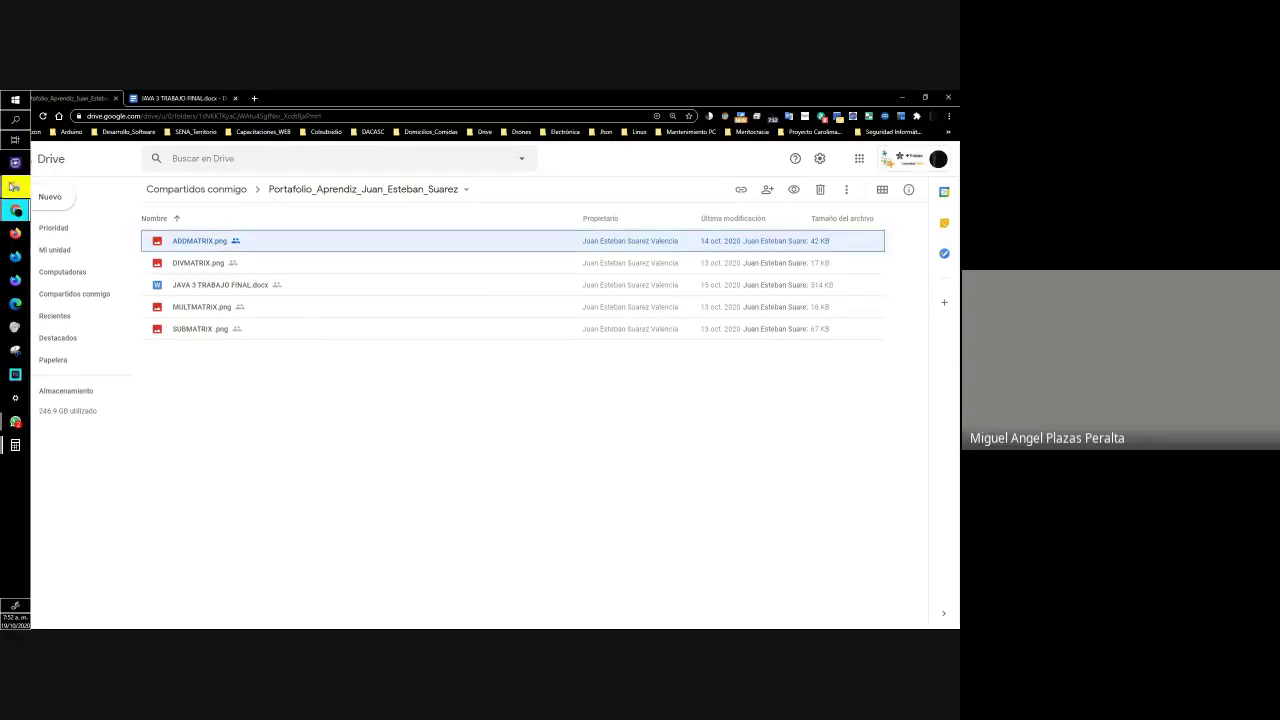
key("super+e")
left_click(520, 219)
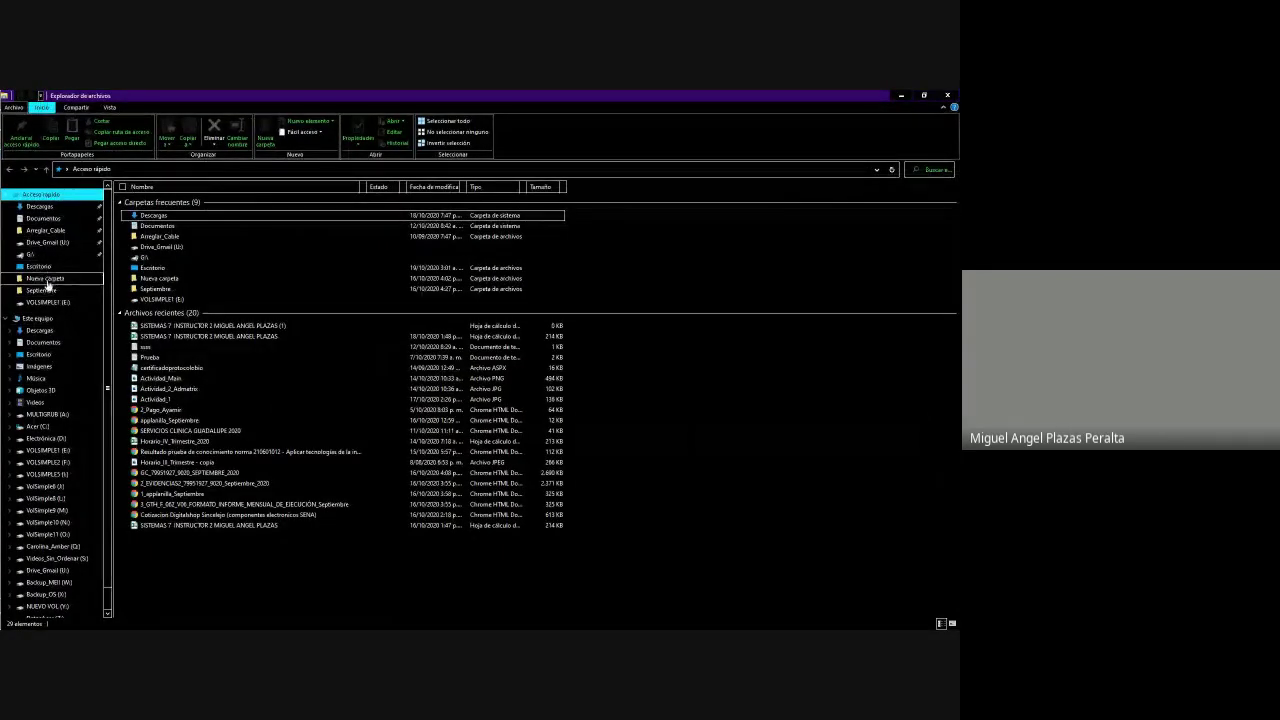
left_click(40, 318)
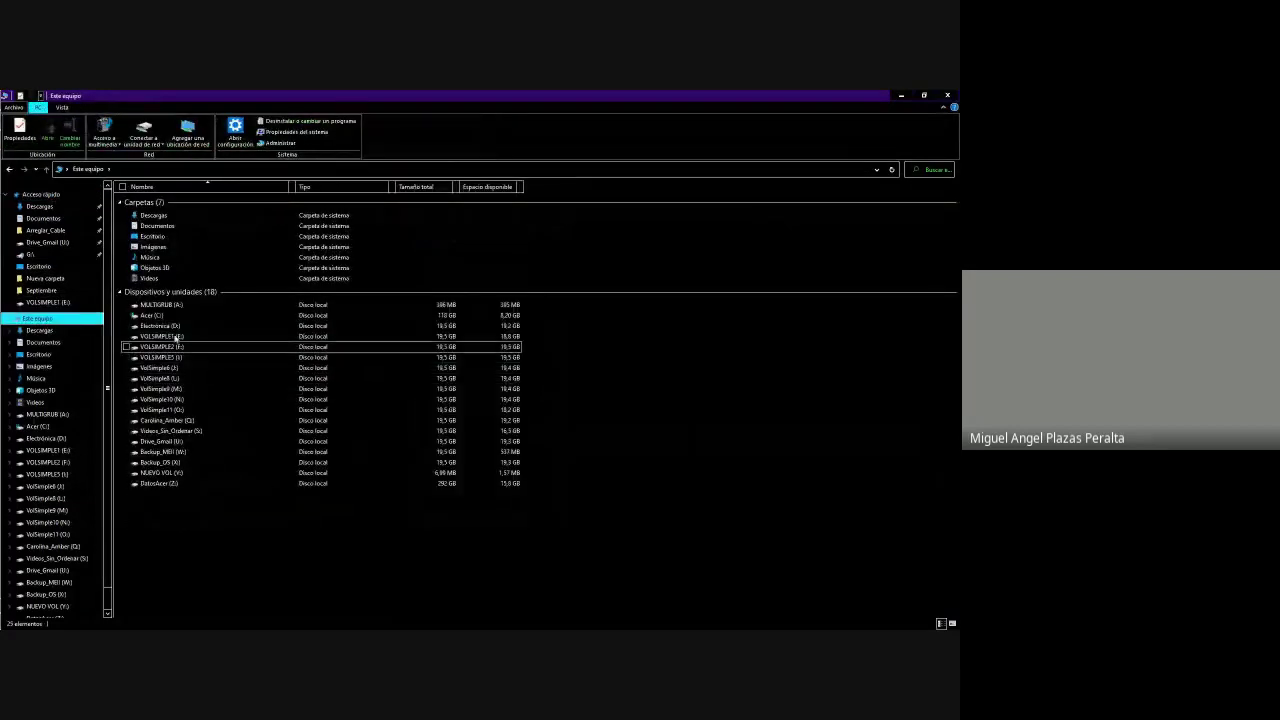
double_click(162, 315)
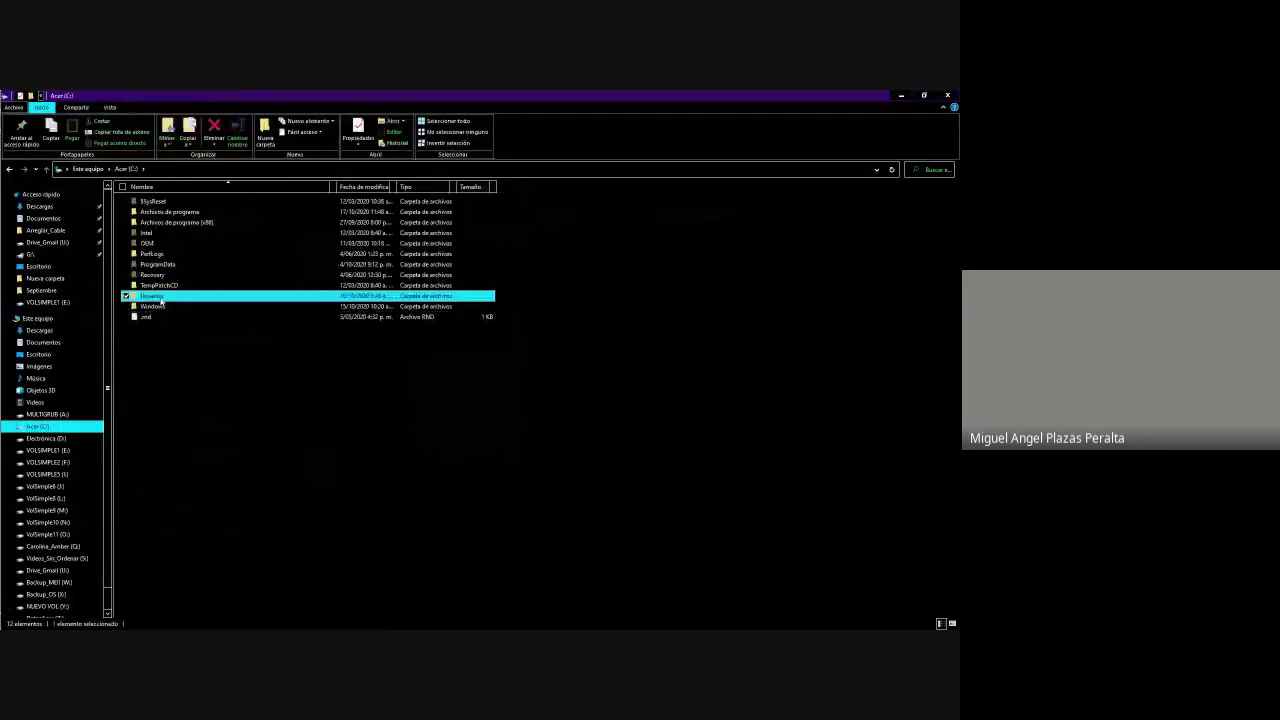
double_click(160, 300)
left_click(152, 235)
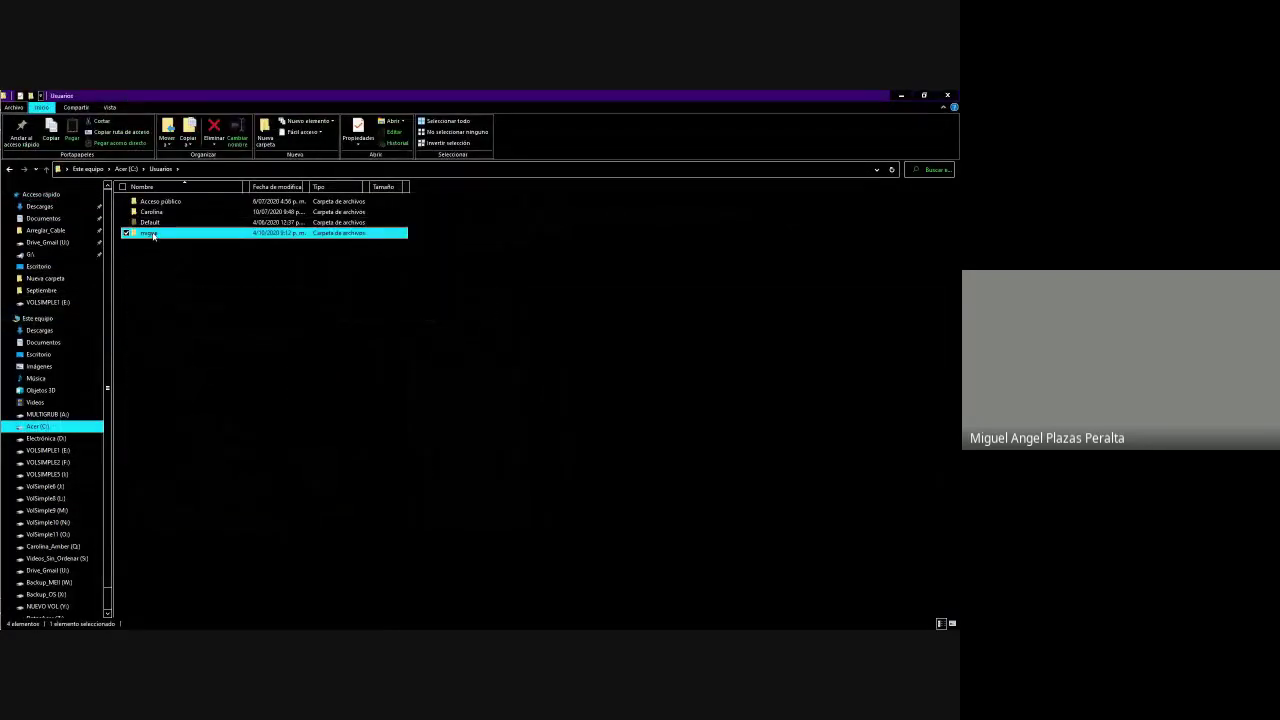
double_click(152, 234)
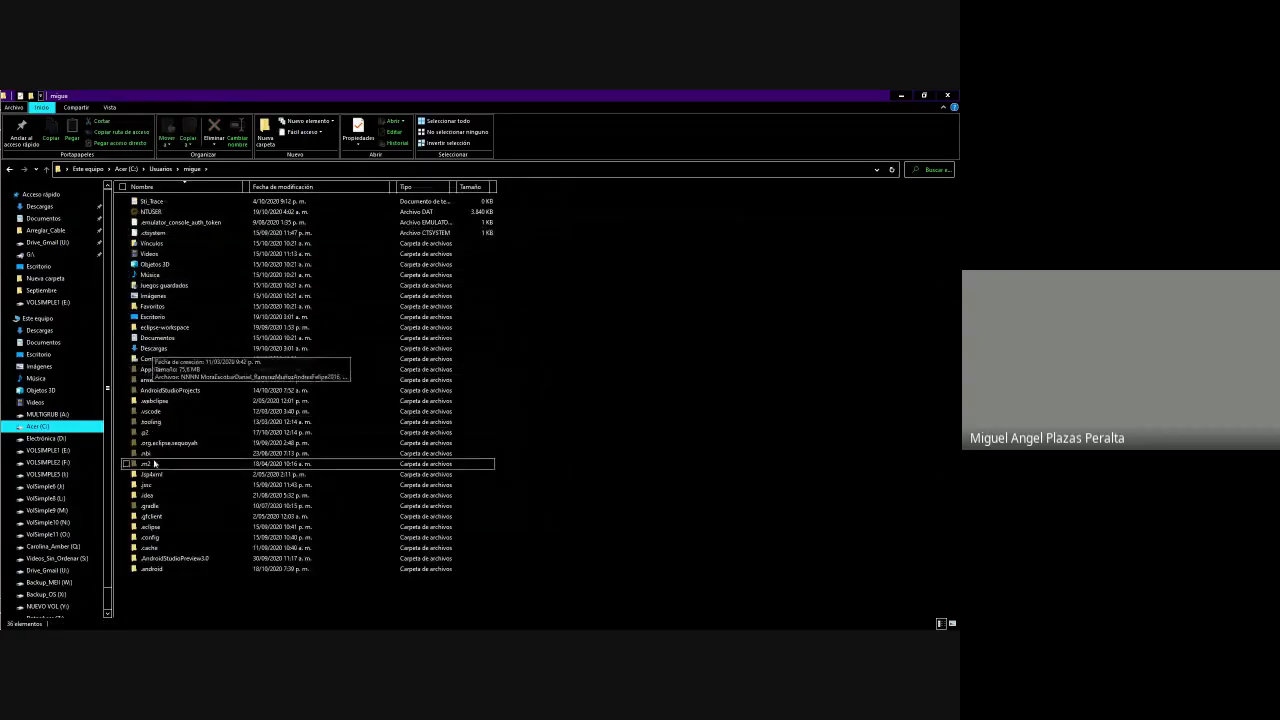
double_click(152, 337)
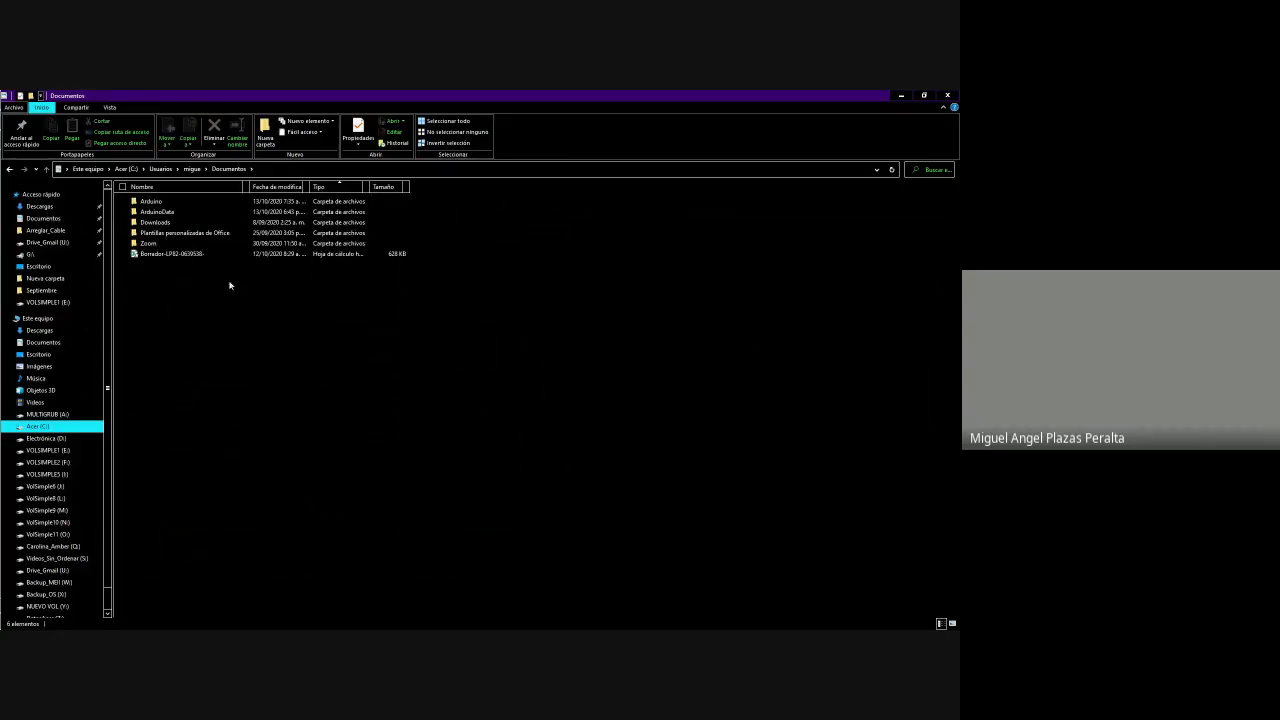
left_click(903, 97)
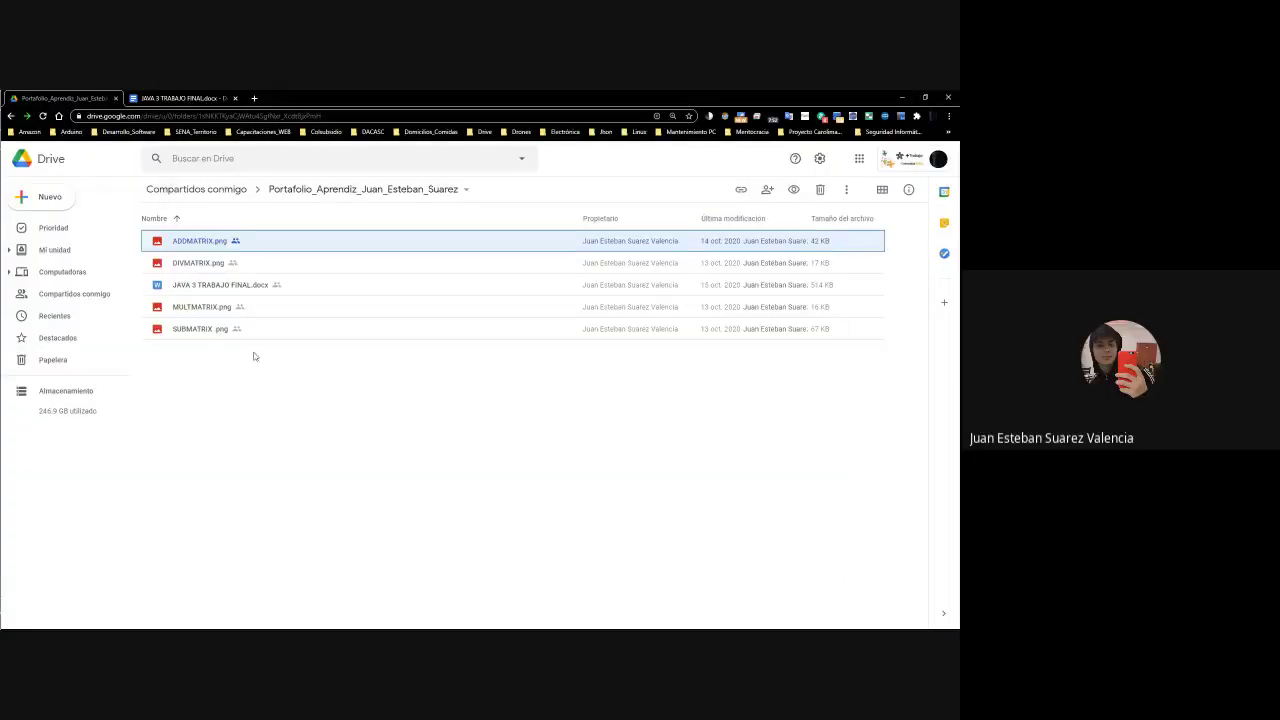
Check the score in cell M20 of the grading sheet
key("alt+Tab")
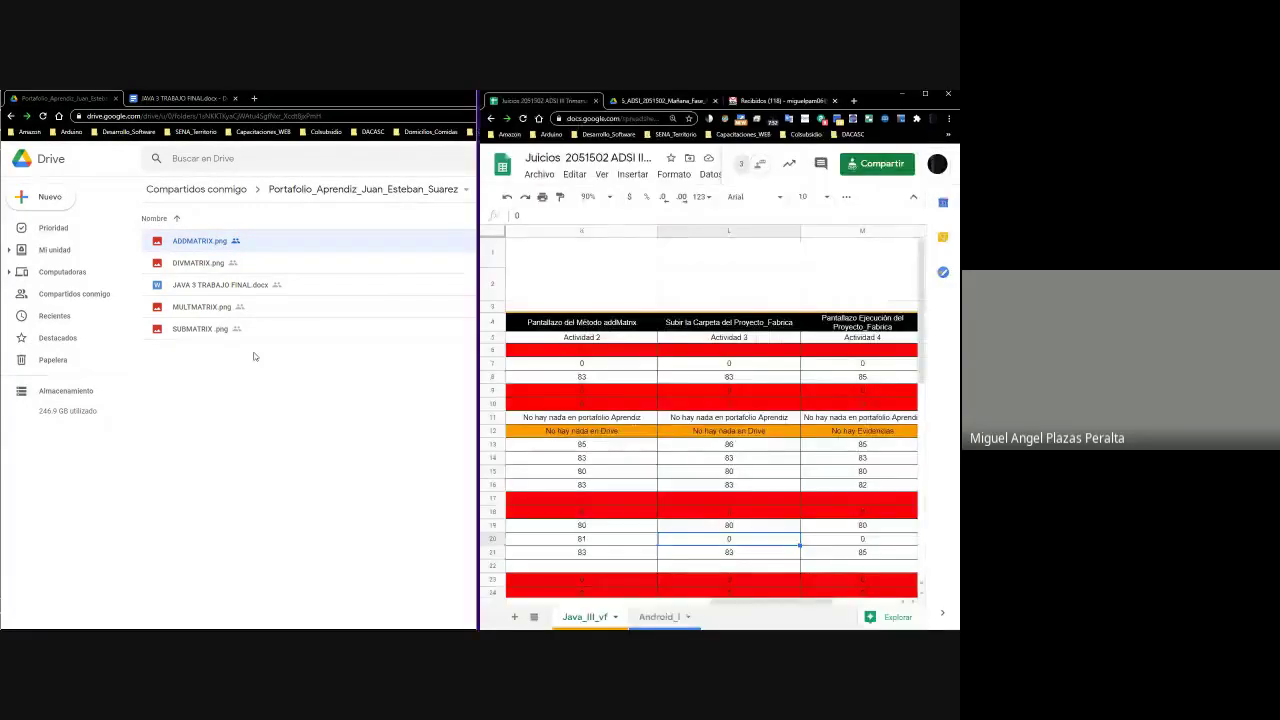
left_click(841, 541)
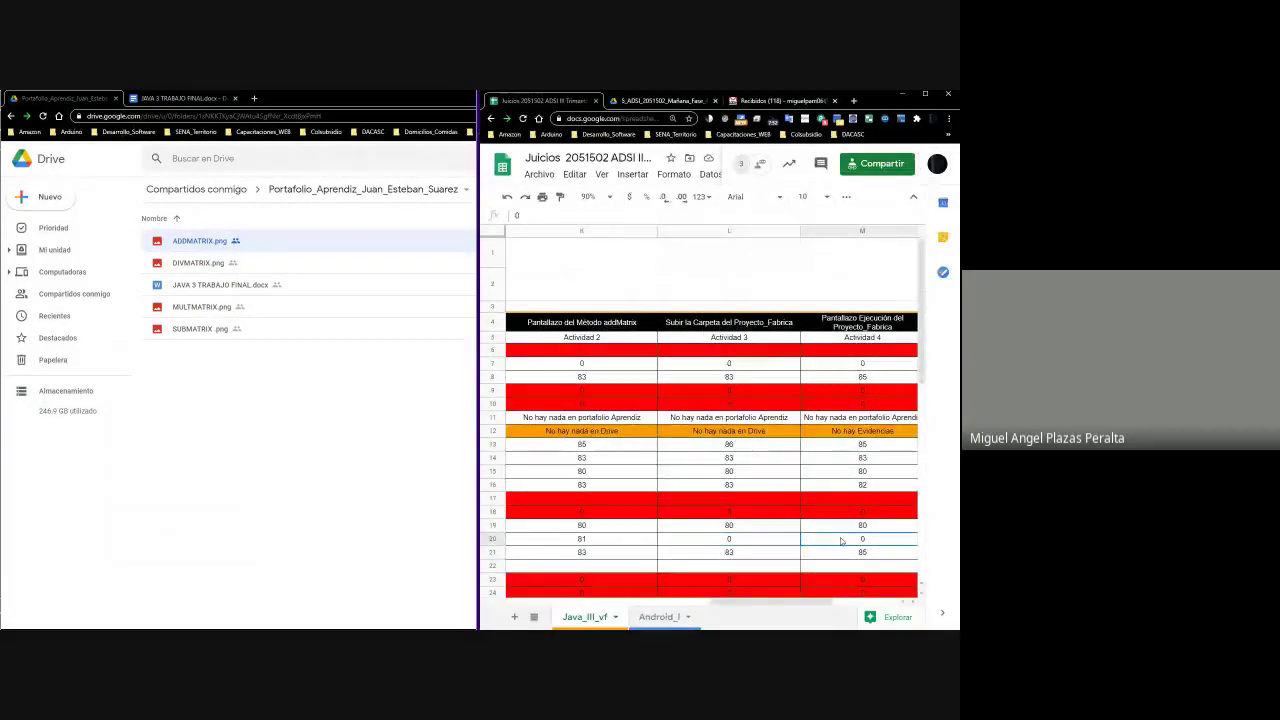
key("Right")
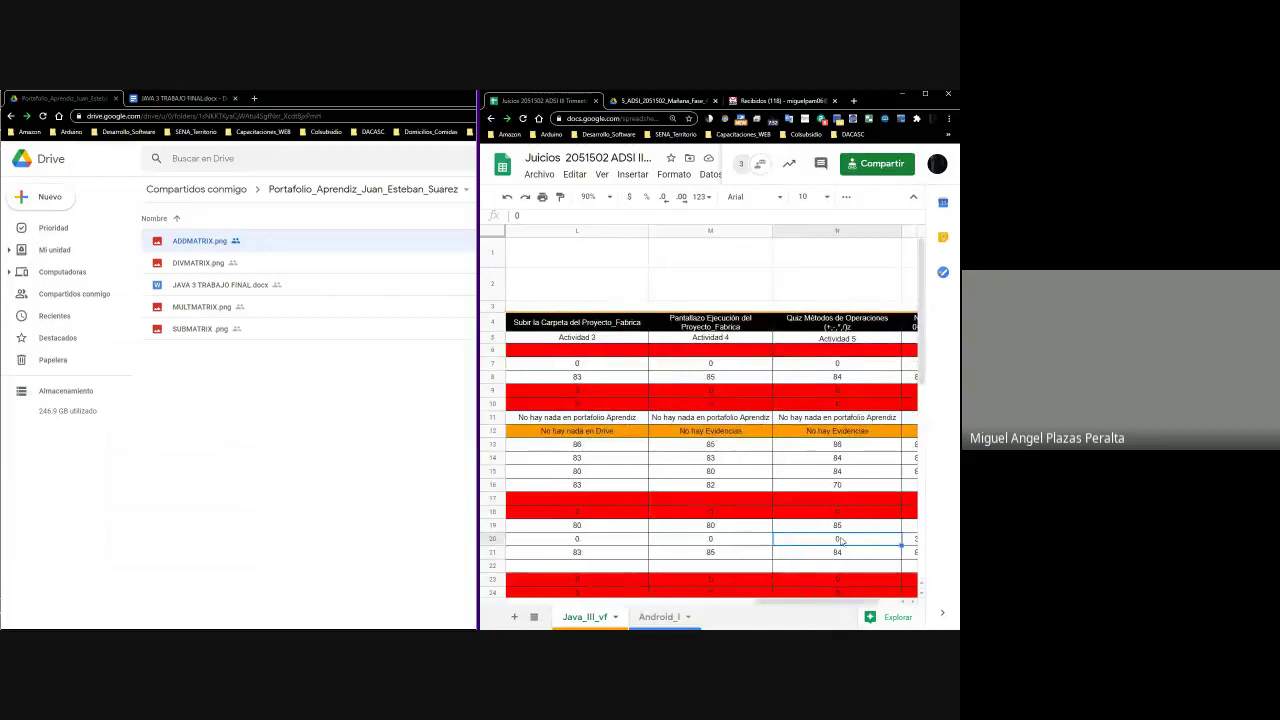
key("Left")
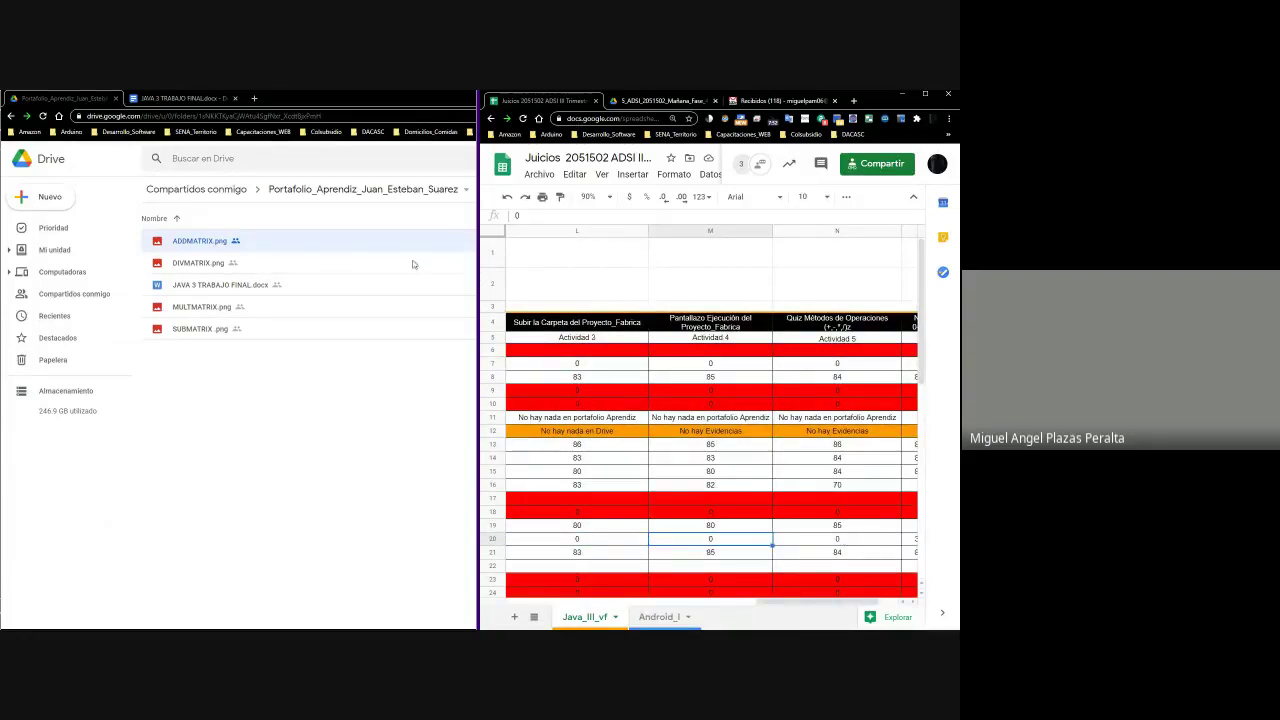
Preview the portfolio files ADDMATRIX through SUBMATRIX, then bring up JAVA 3 TRABAJO FINAL.docx's options
left_click(193, 251)
right_click(193, 251)
left_click(245, 266)
left_click(940, 386)
left_click(940, 386)
left_click(940, 386)
mouse_move(35, 380)
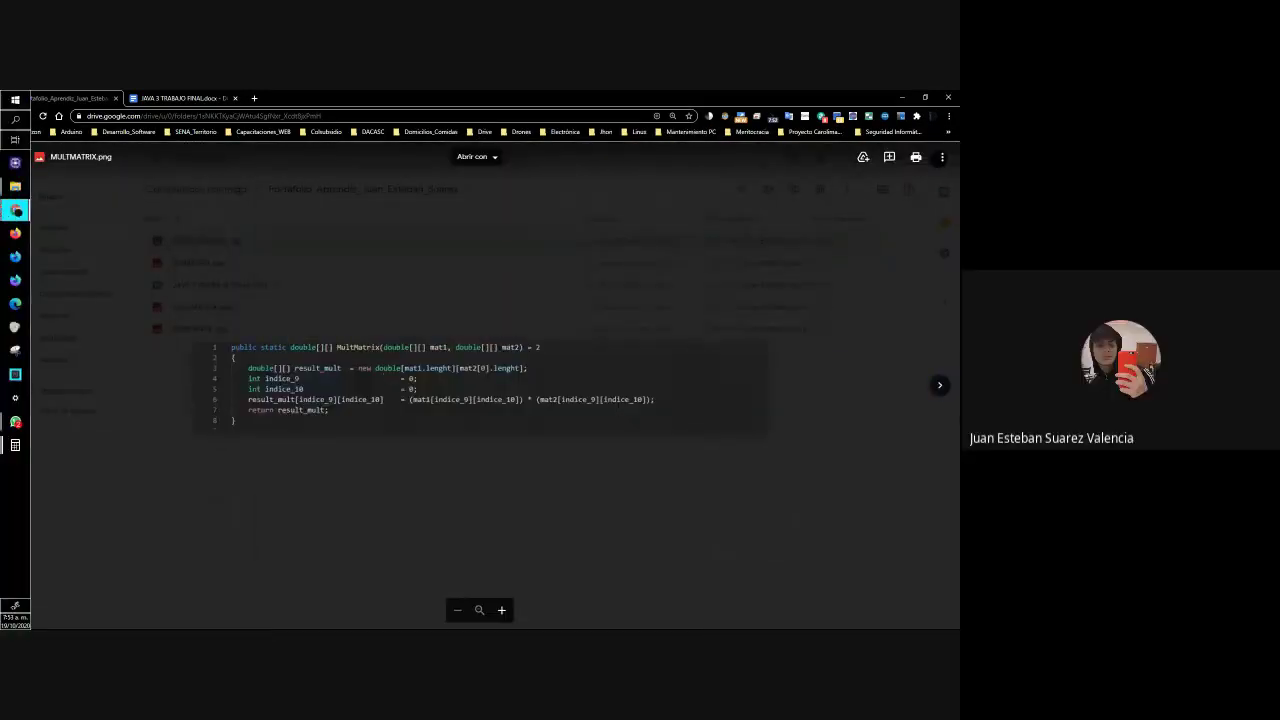
left_click(940, 386)
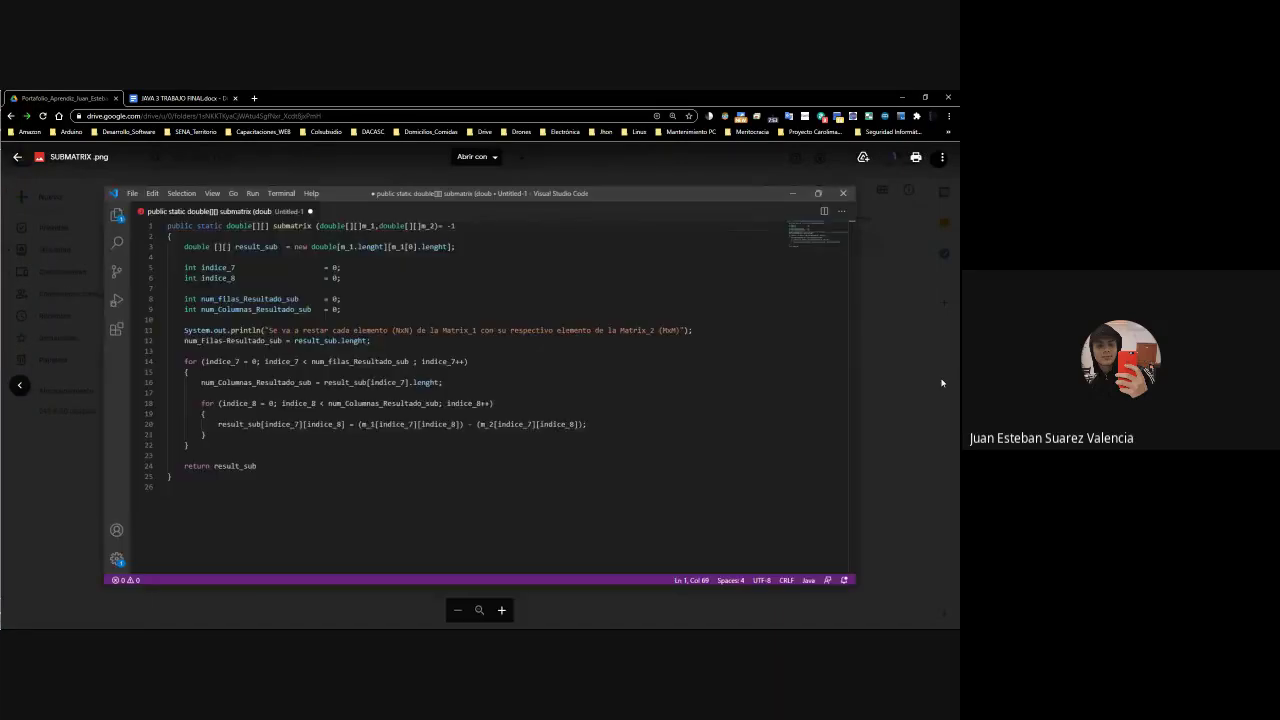
left_click(711, 406)
left_click(207, 283)
right_click(207, 283)
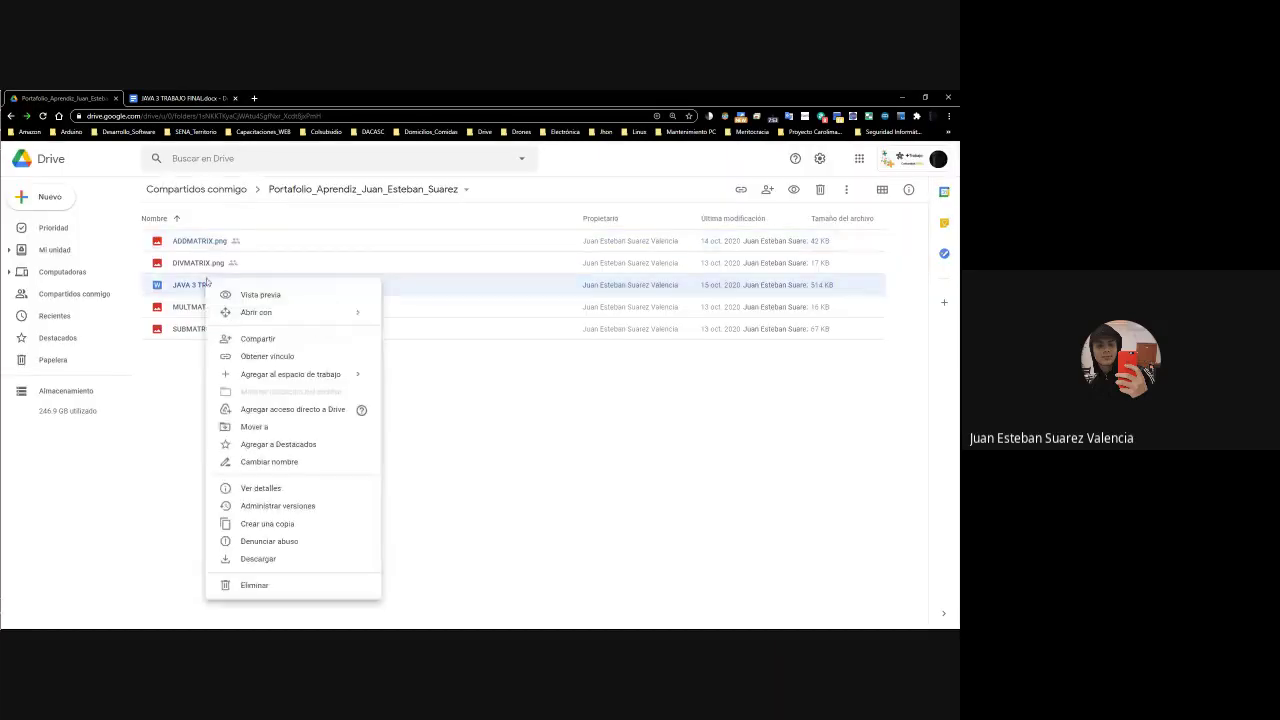
Open JAVA 3 TRABAJO FINAL.docx as a Google Docs document and scroll through it
mouse_move(316, 314)
left_click(429, 339)
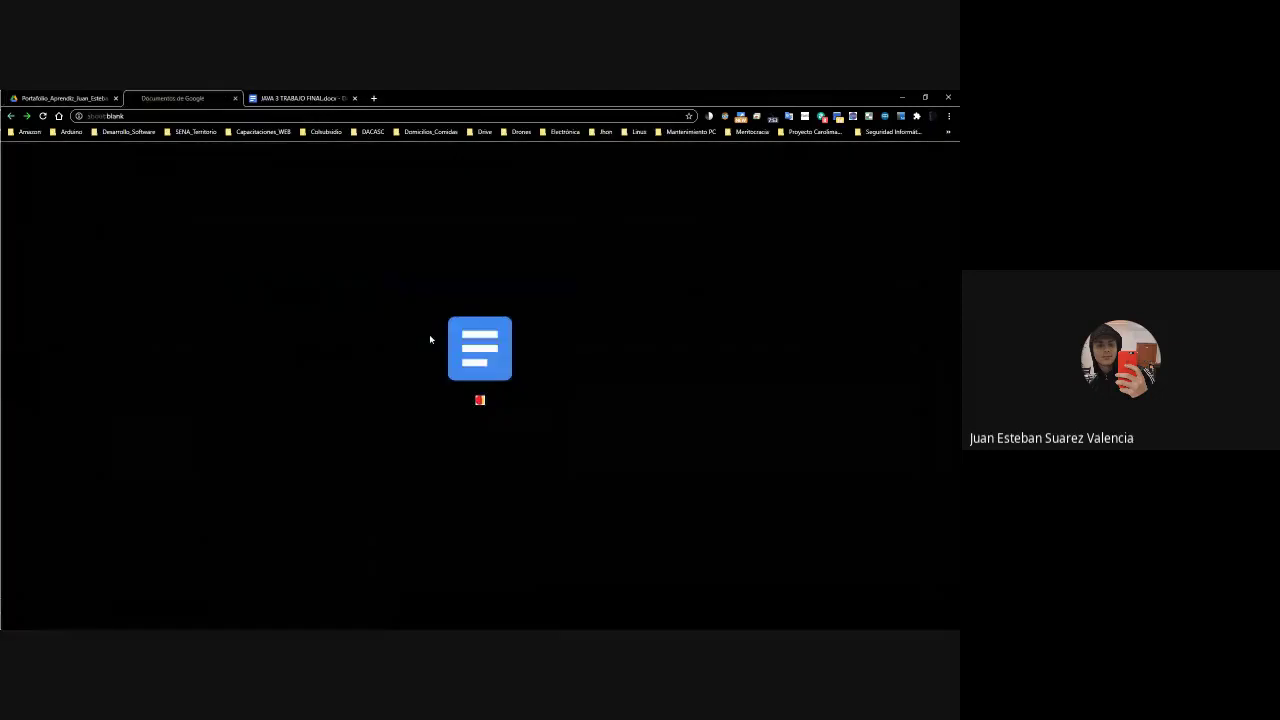
scroll(429, 339, "down", 20)
scroll(431, 336, "up", 5)
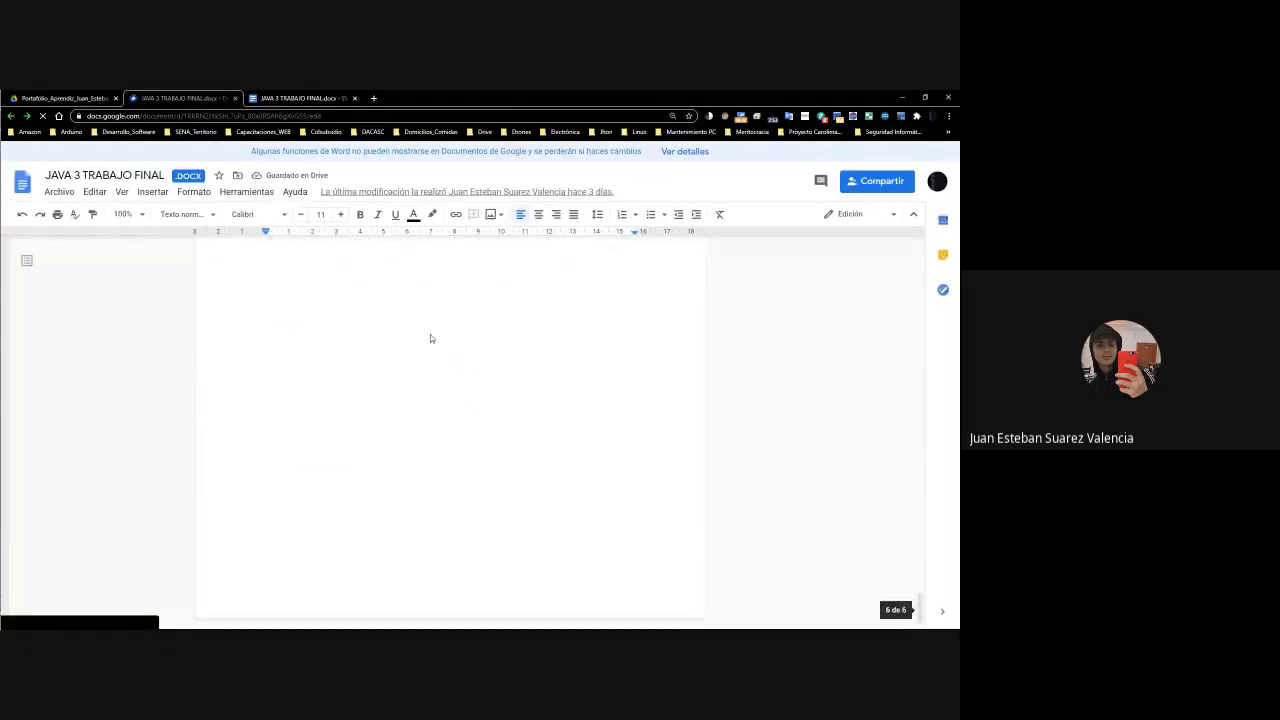
scroll(431, 334, "down", 3)
scroll(429, 331, "up", 4)
scroll(429, 331, "down", 4)
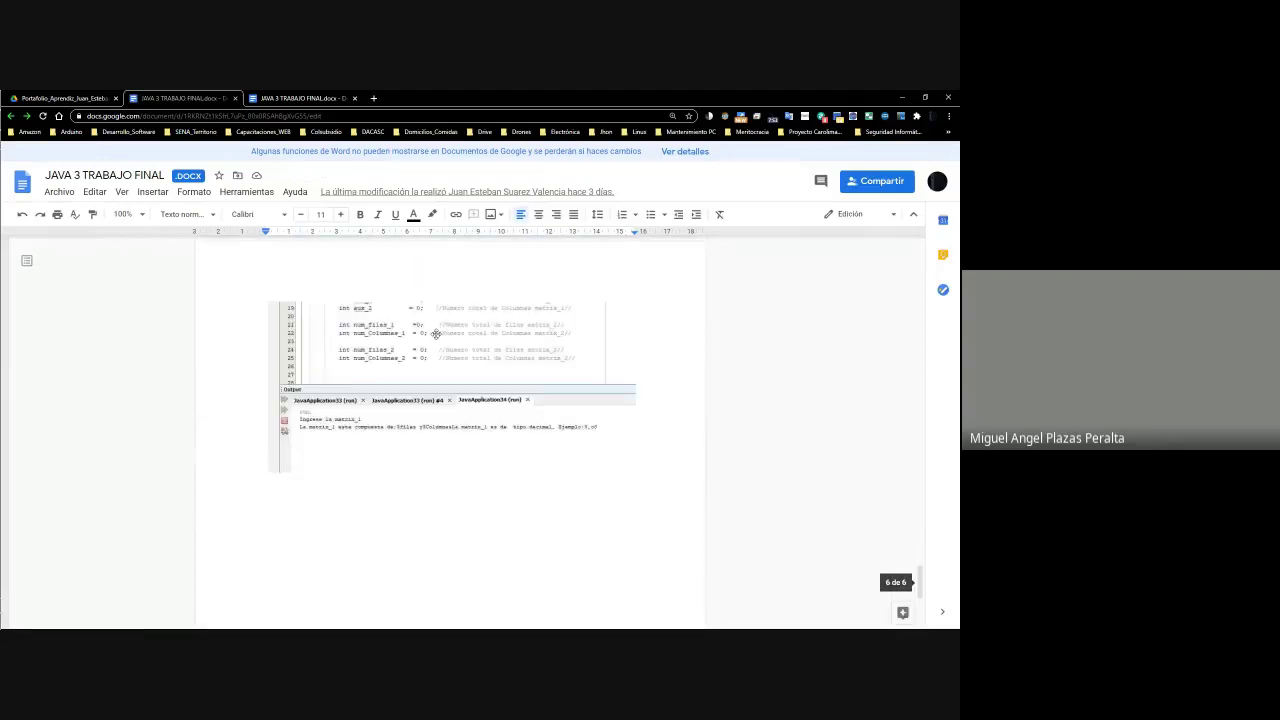
Select the code screenshot, glance at the Drive folder, and return to the document
left_click(392, 437)
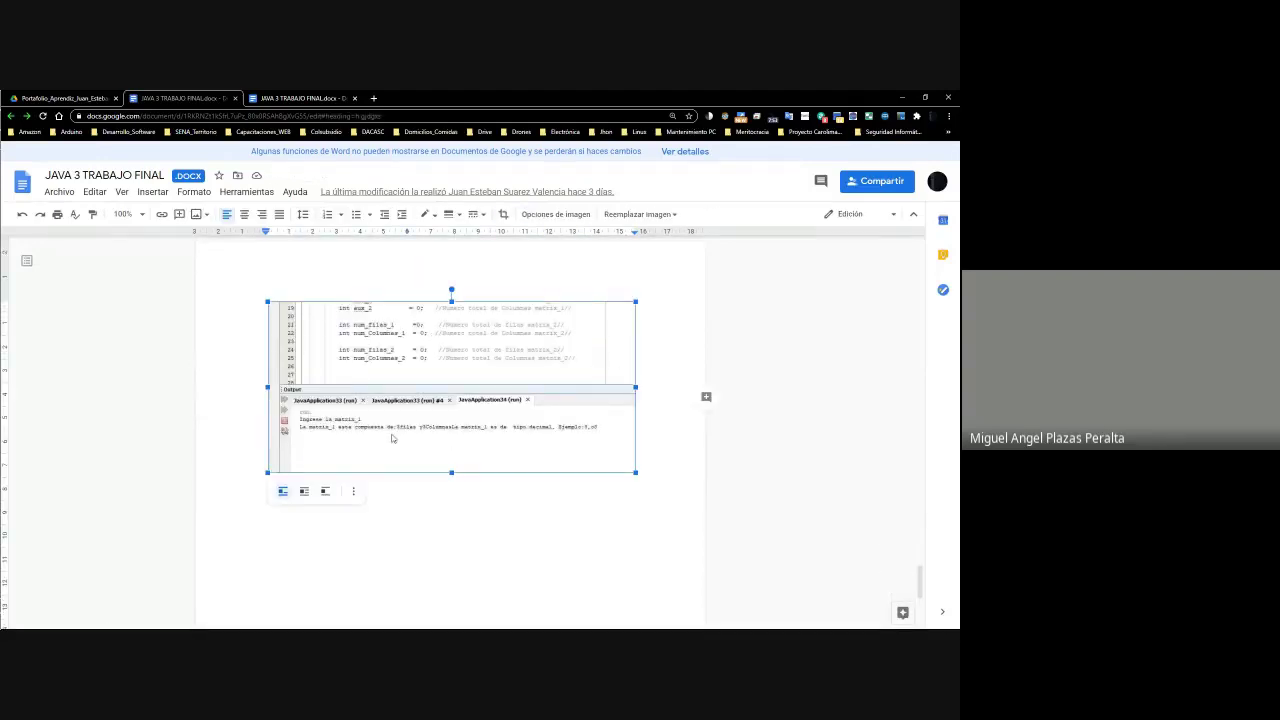
left_click(62, 98)
left_click(222, 92)
Enter 82 as the Actividad 4 score in cell M20
left_click(903, 97)
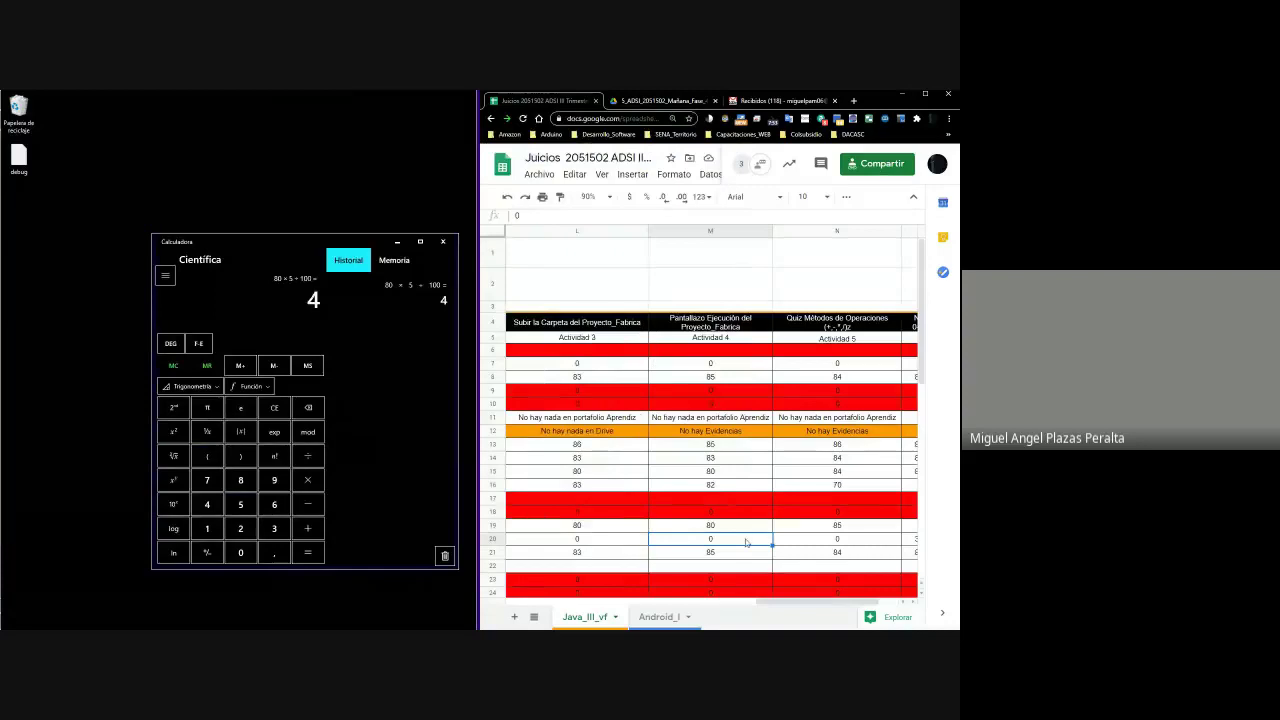
key("Left")
scroll(745, 541, "left", 2)
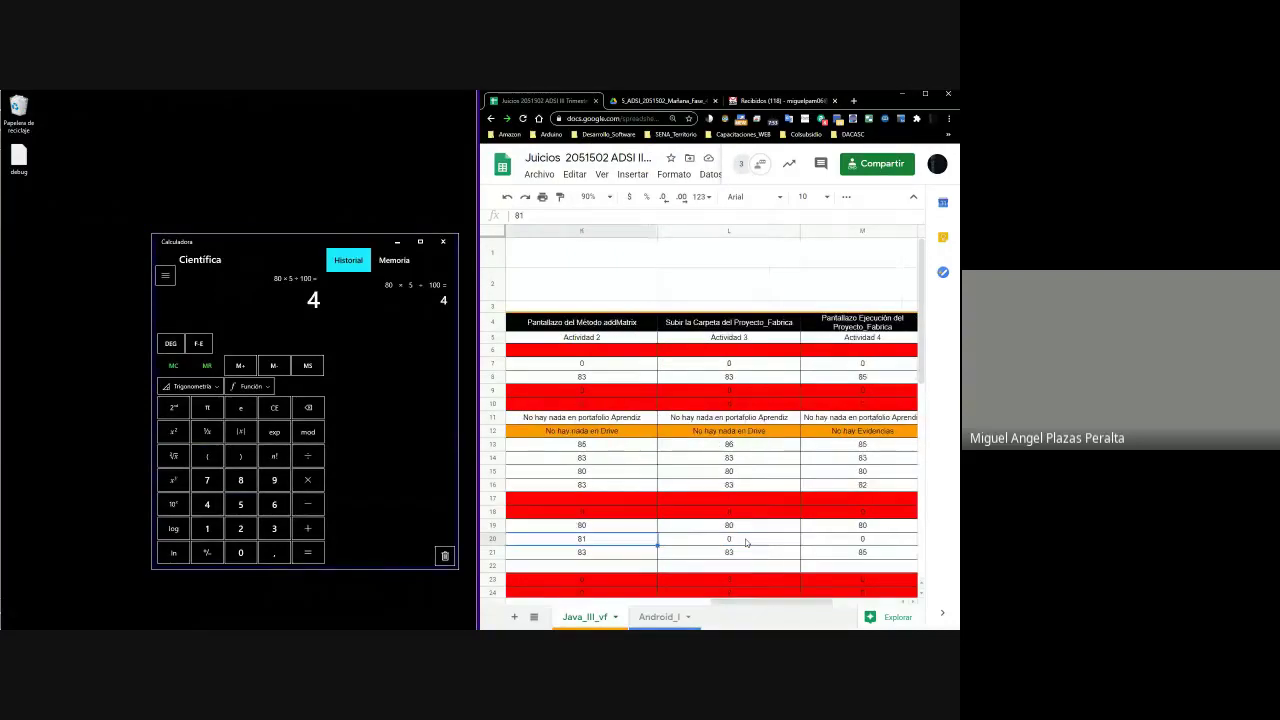
key("Right")
key("Right")
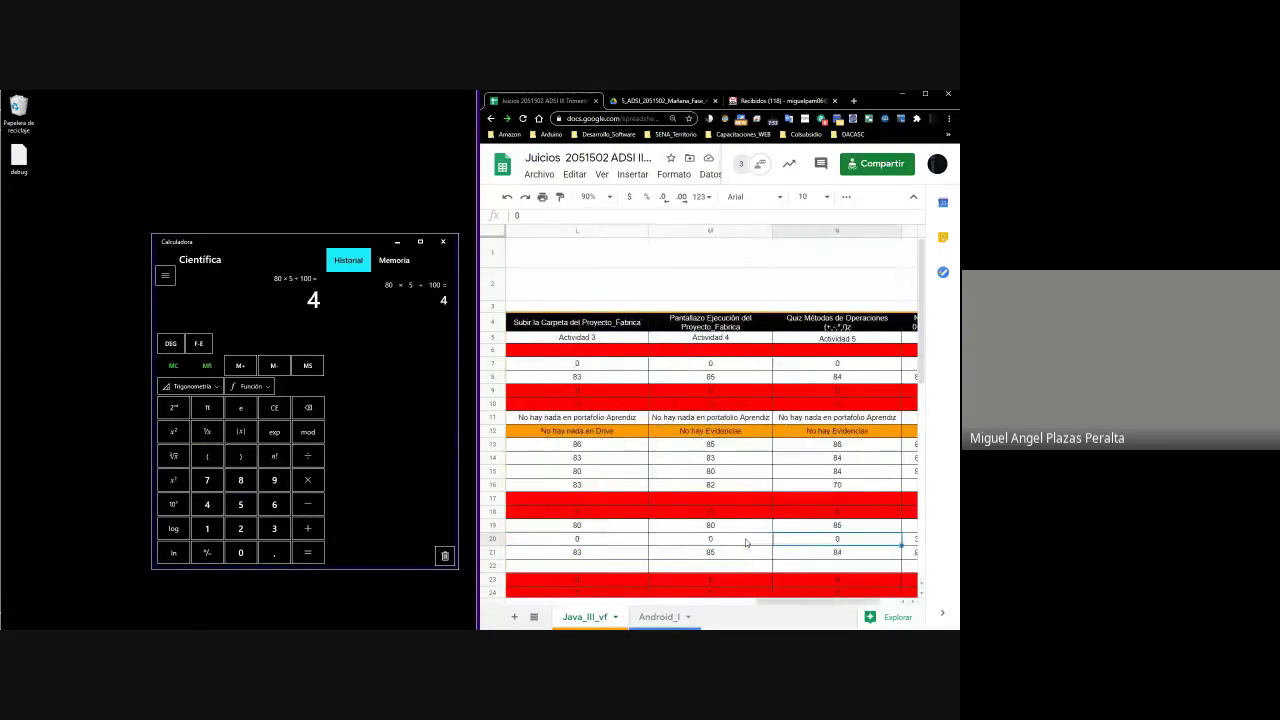
key("Left")
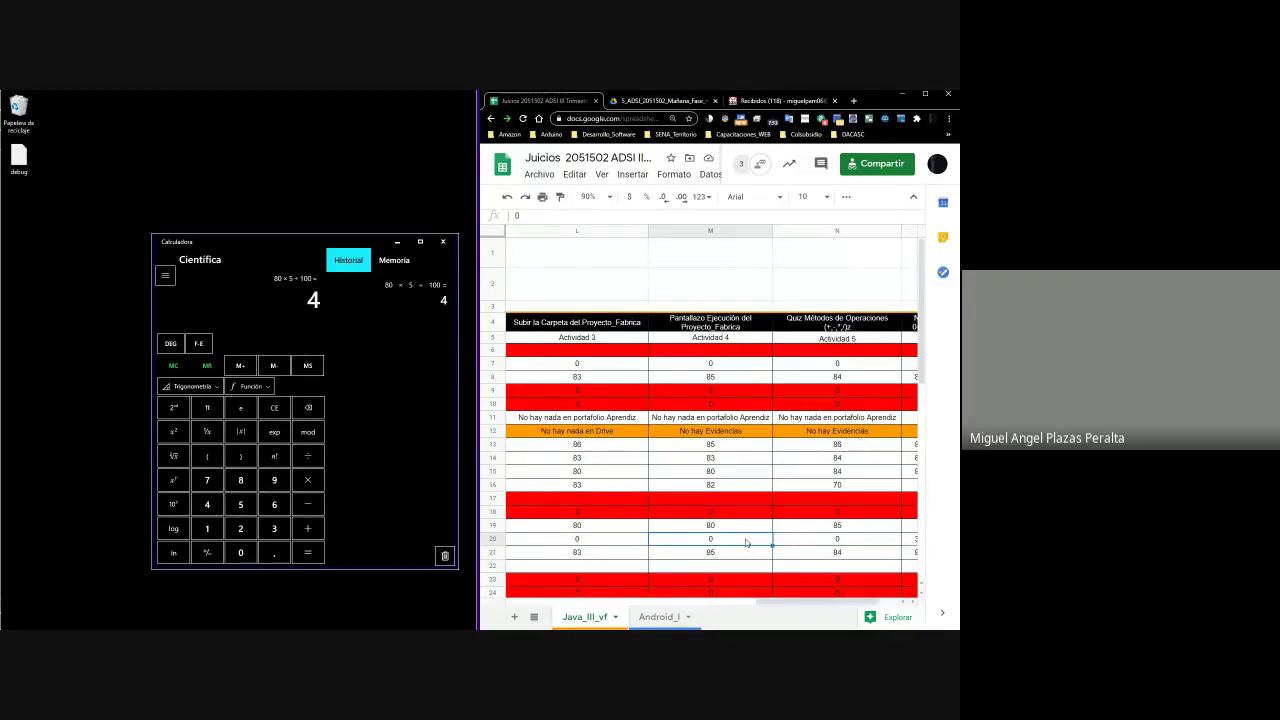
type("82")
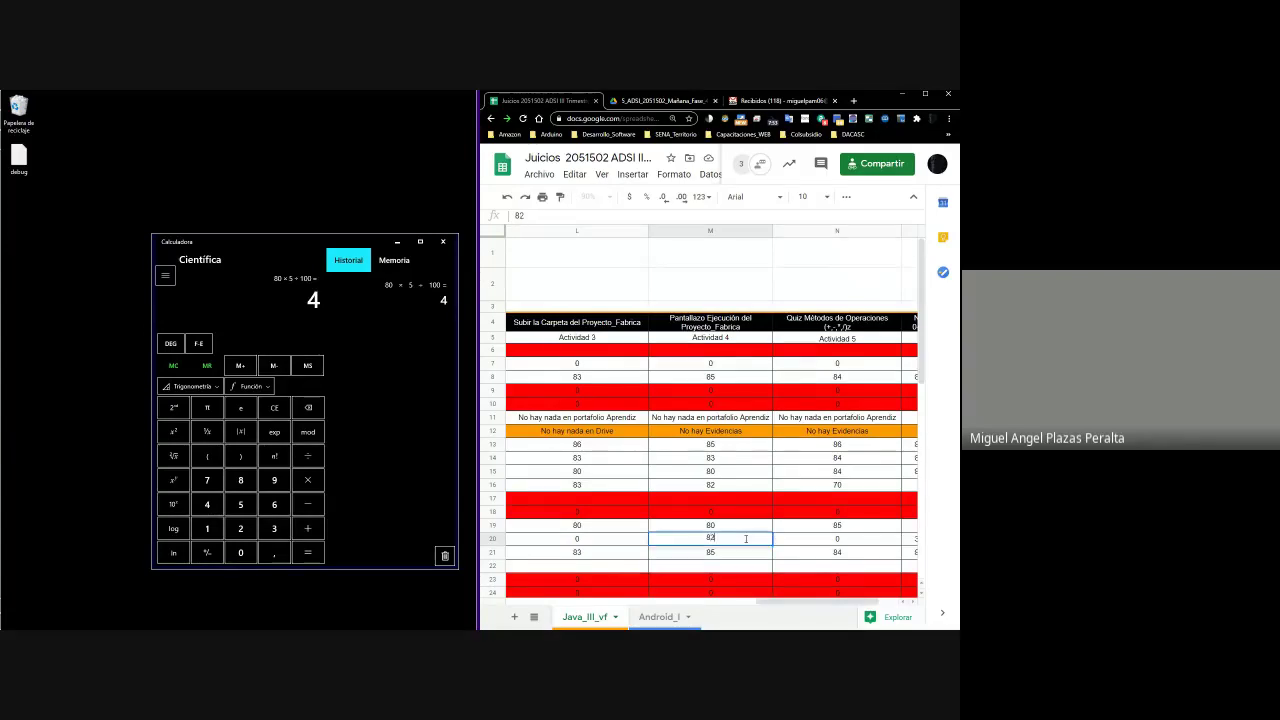
key("Tab")
Select cells across row 20 to check the totals 49 and 2.45
scroll(745, 540, "right", 3)
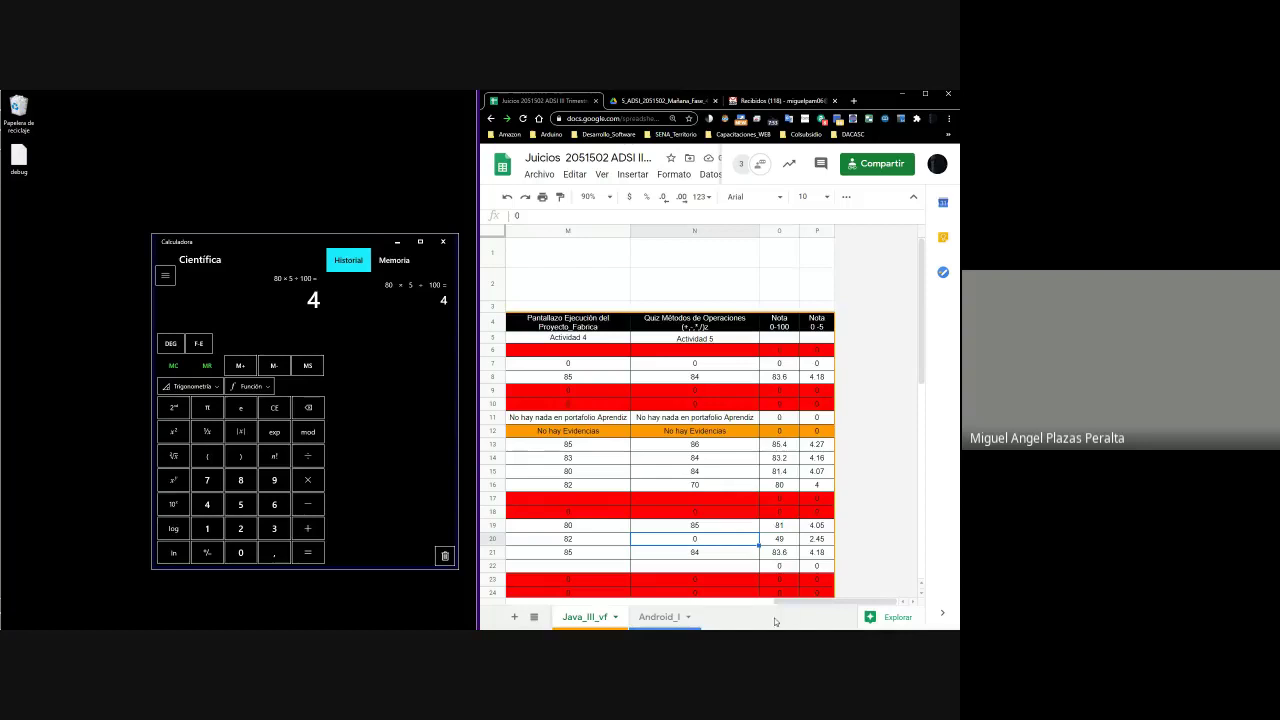
left_click_drag(840, 602, 506, 598)
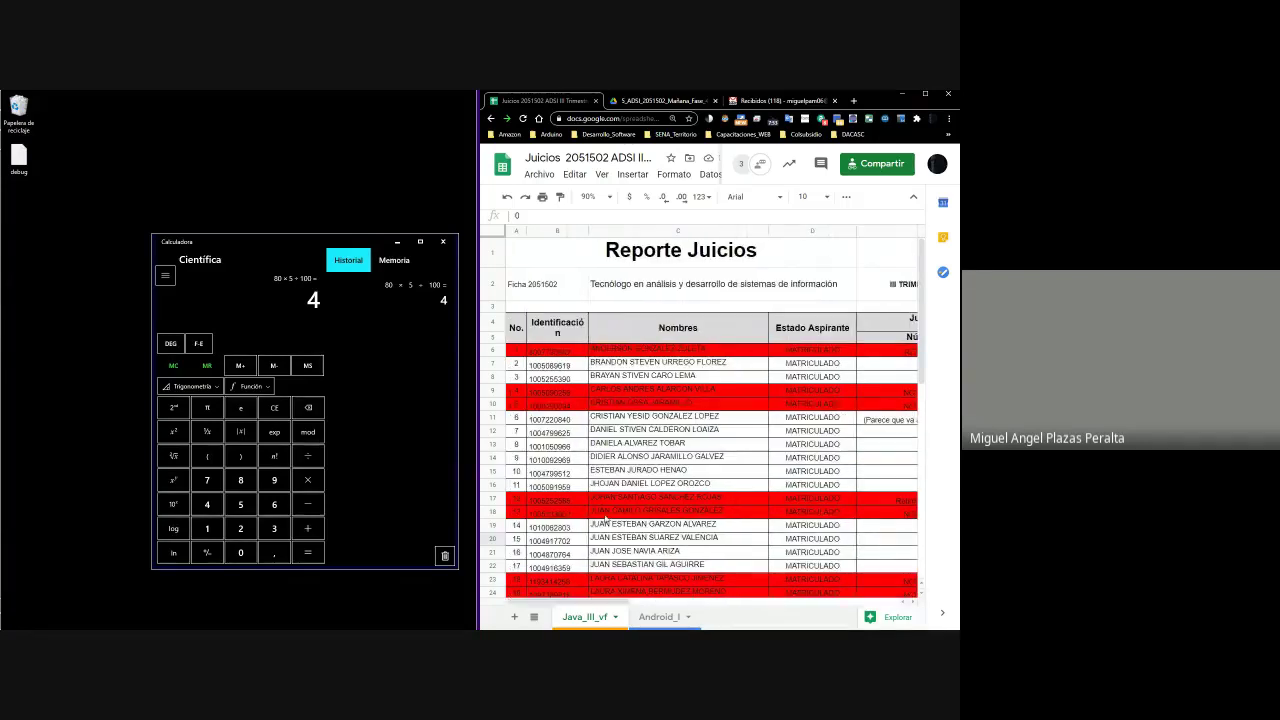
left_click_drag(625, 598, 600, 621)
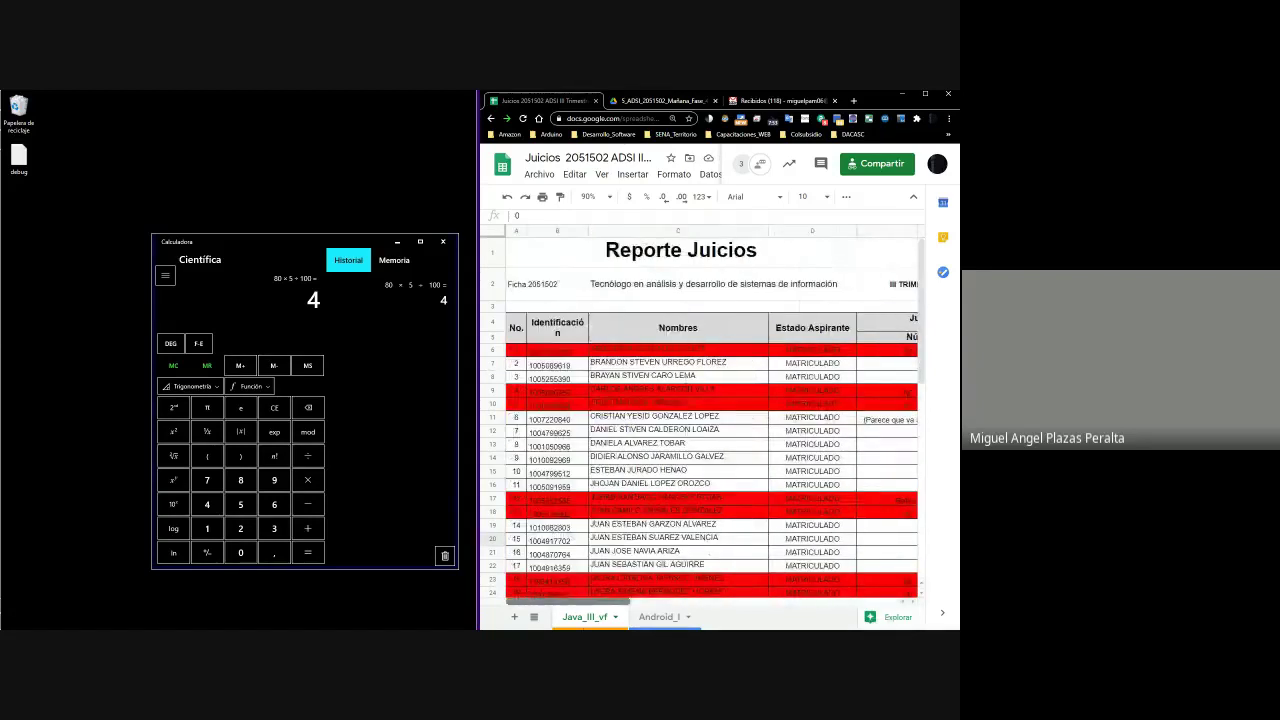
scroll(597, 529, "down", 4)
scroll(597, 529, "down", 6)
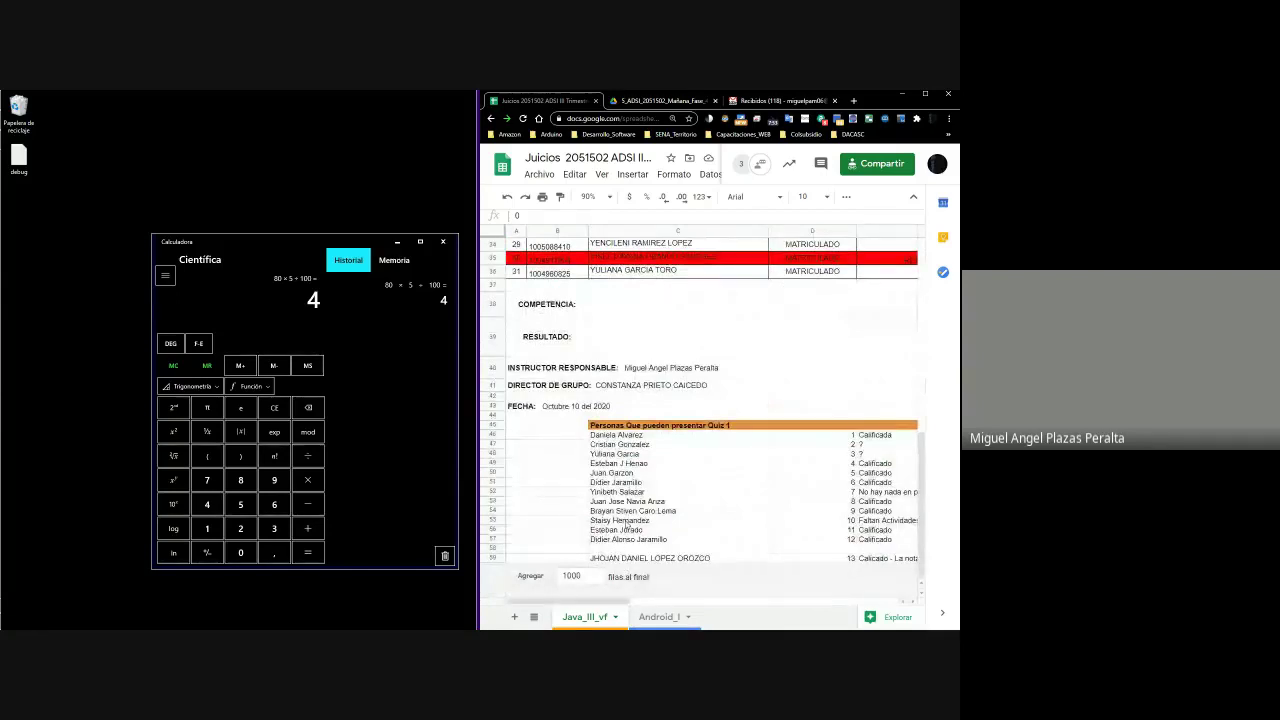
scroll(625, 527, "up", 10)
left_click_drag(662, 602, 634, 622)
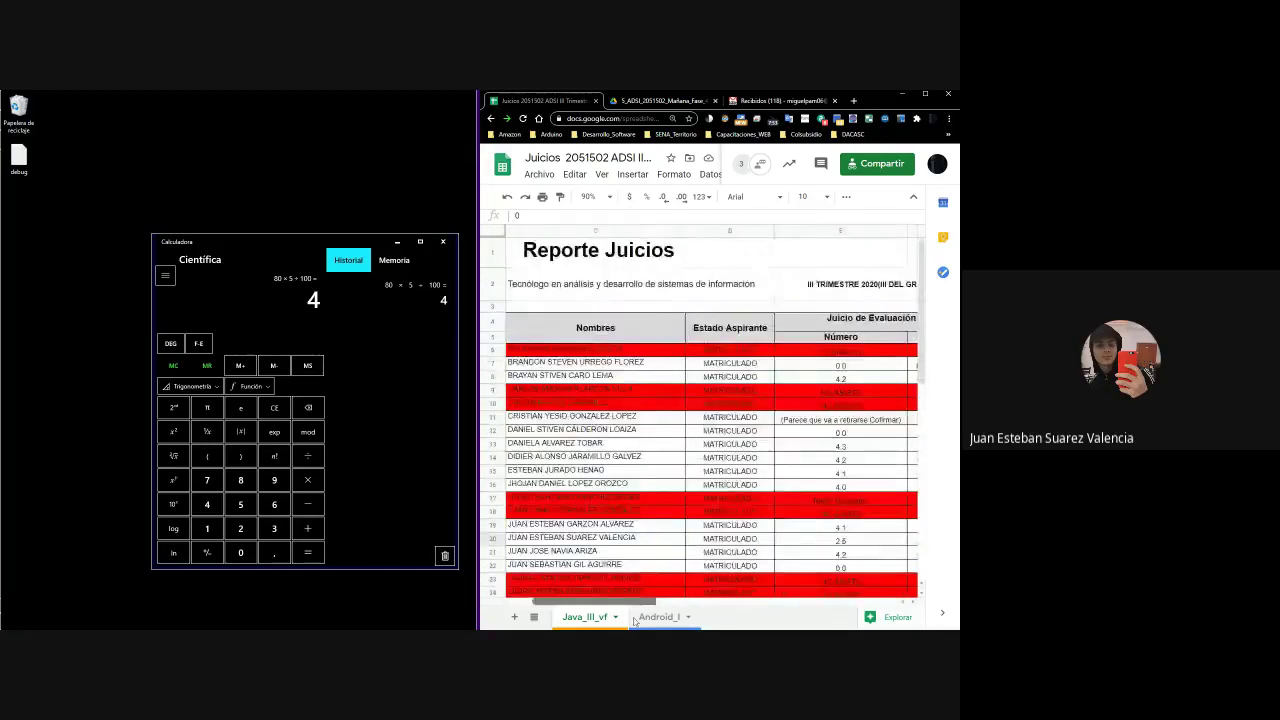
Enter 'Presentación y Sustentación Quices Tarde' in cell C58
left_click(632, 537)
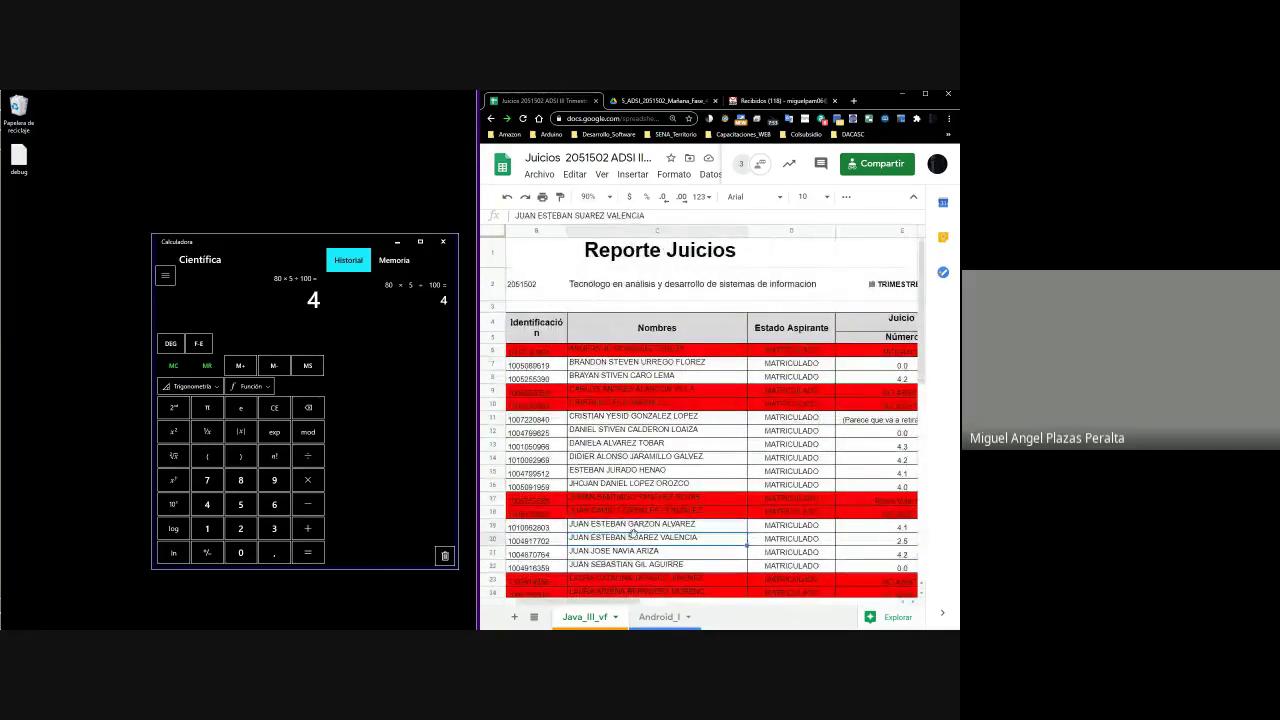
triple_click(633, 540)
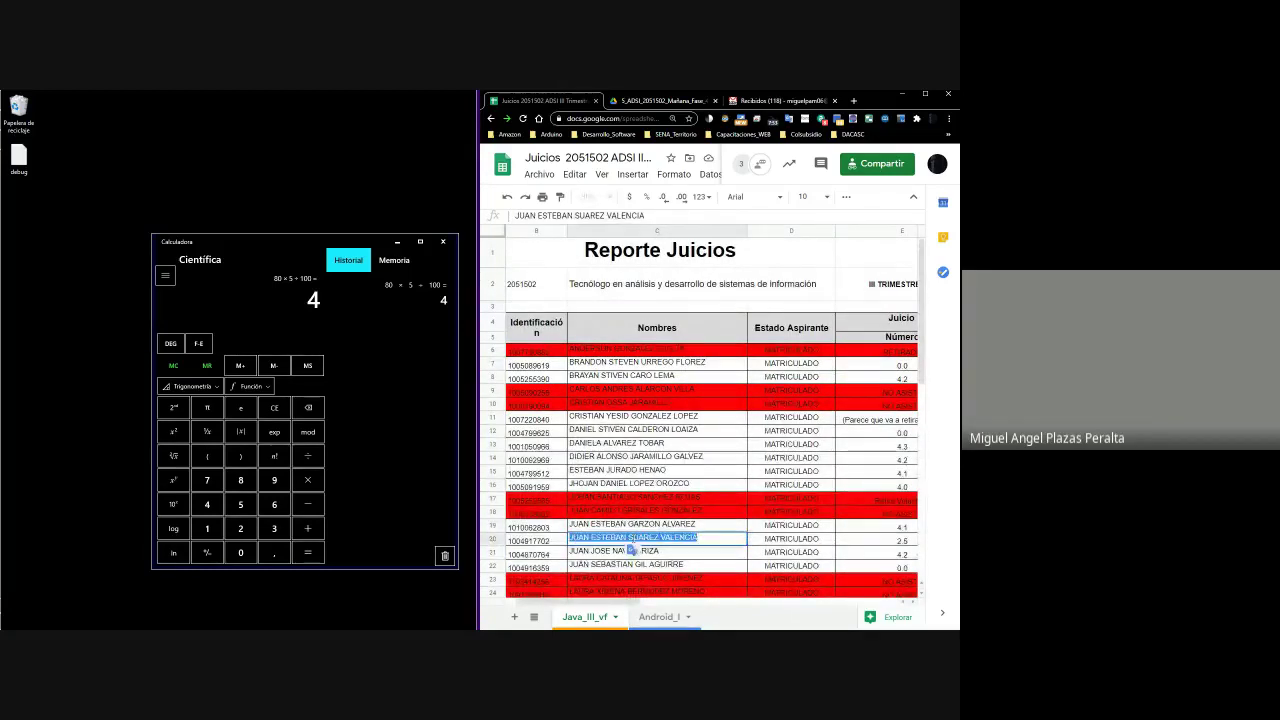
scroll(680, 493, "down", 10)
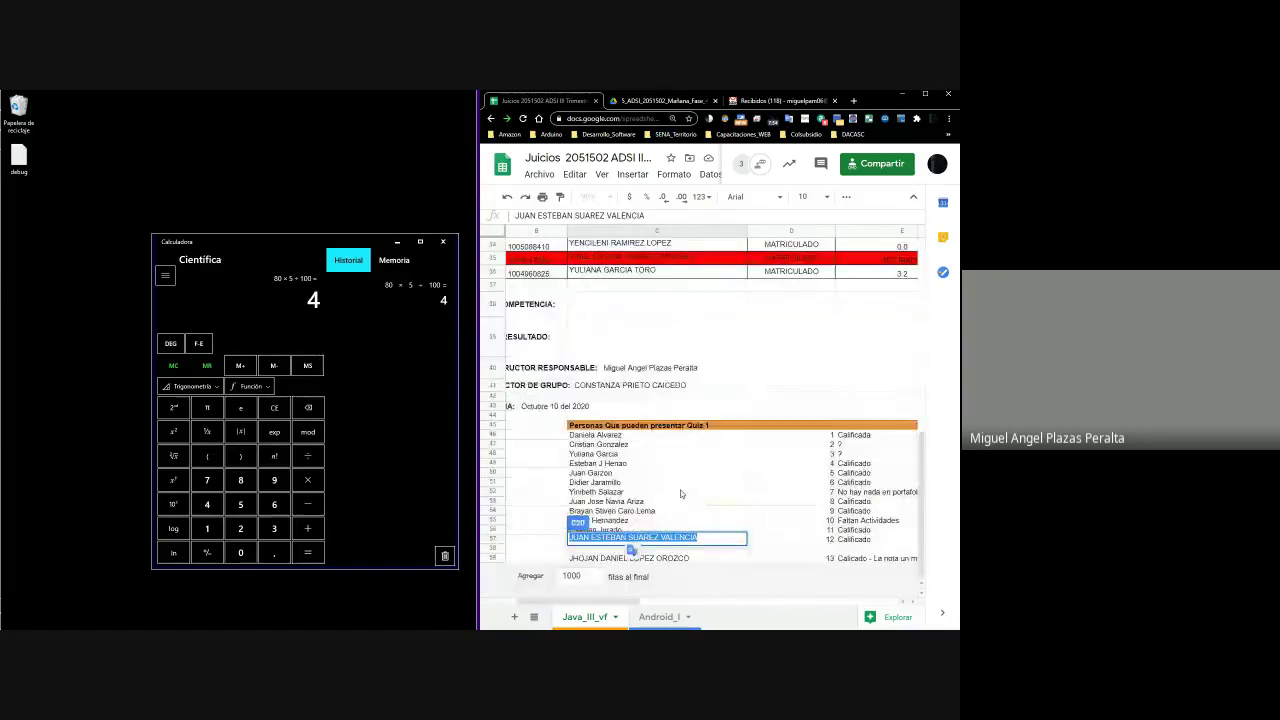
left_click(608, 549)
type("Pre")
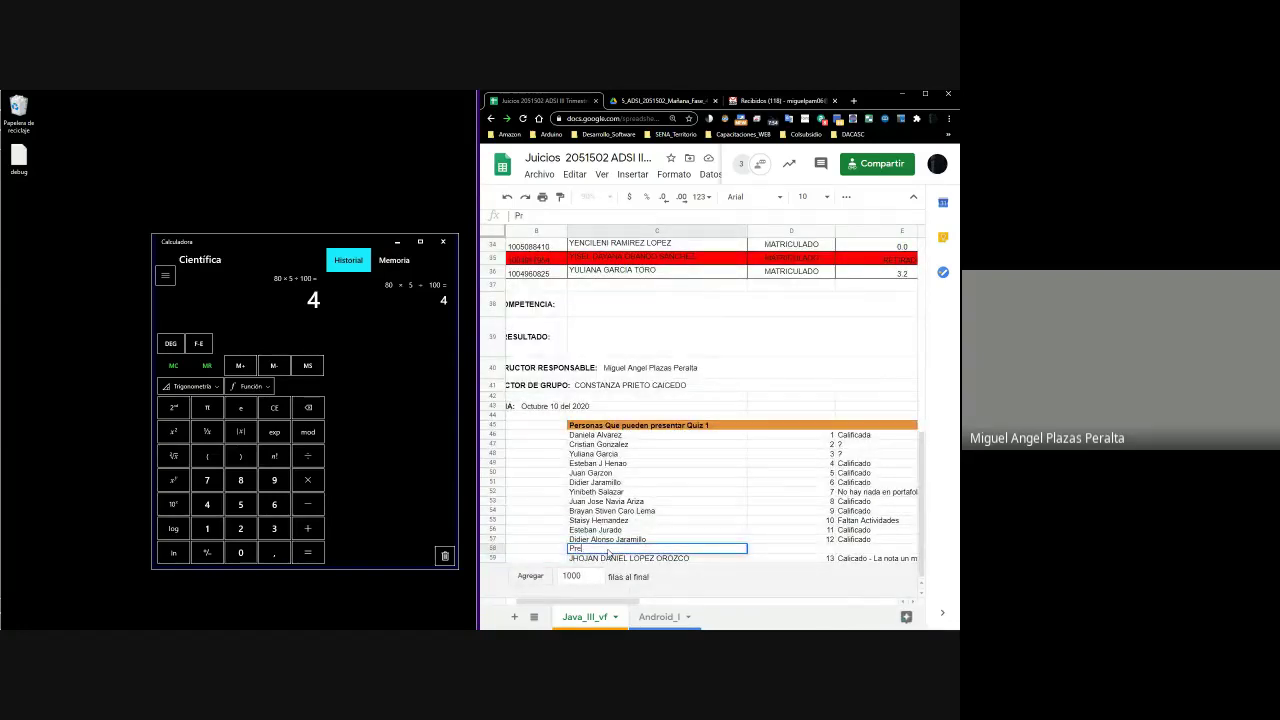
type("sentación")
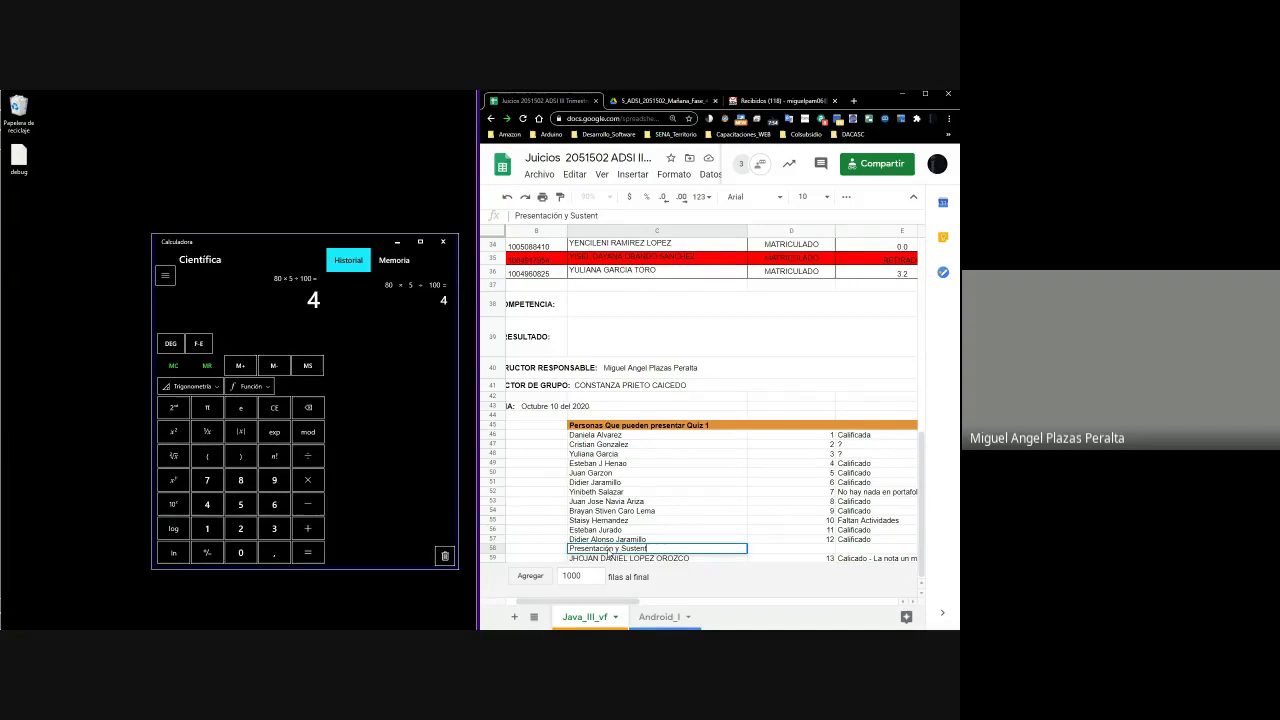
type("y Sustentación Quices Tarde")
key("Return")
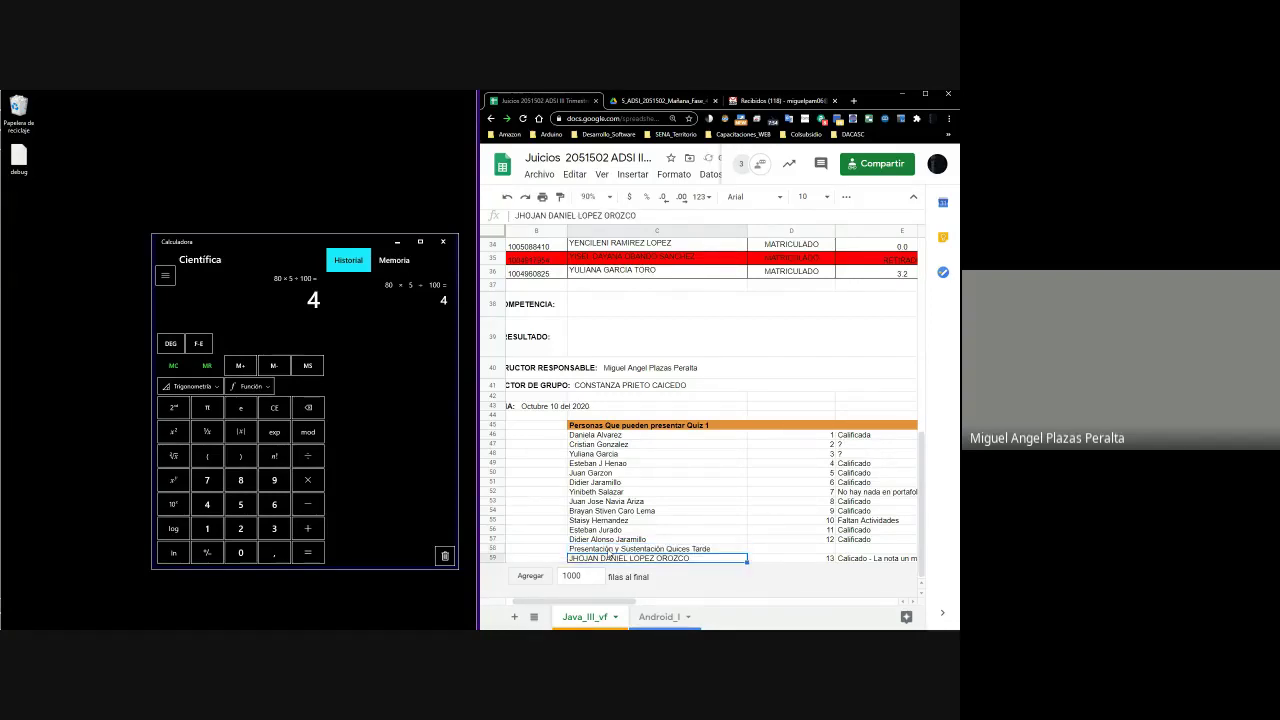
Enter 'Presentarón Quices Temprano' in the empty cell above the Quiz 1 header
key("Up")
key("Up")
key("Up")
key("Up")
key("Up")
key("Up")
key("Up")
key("Up")
key("Up")
key("Up")
key("Up")
key("Up")
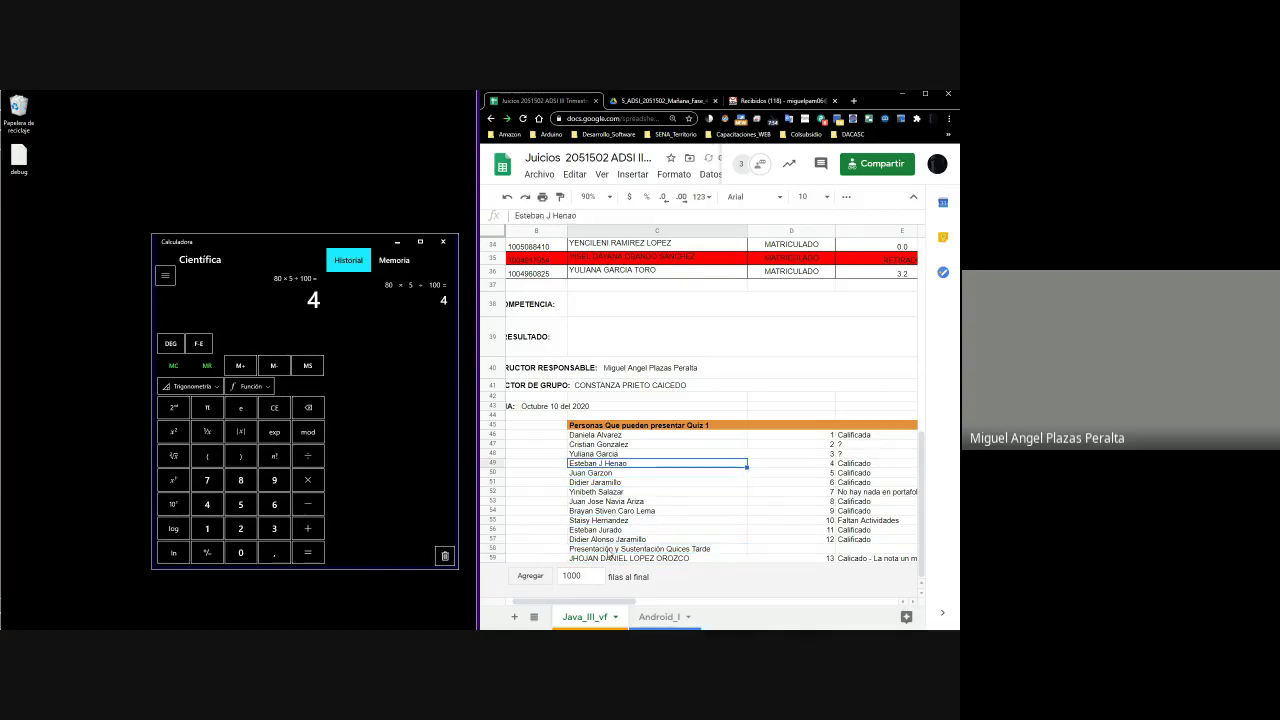
key("Up")
key("Up")
key("Up")
type("Present")
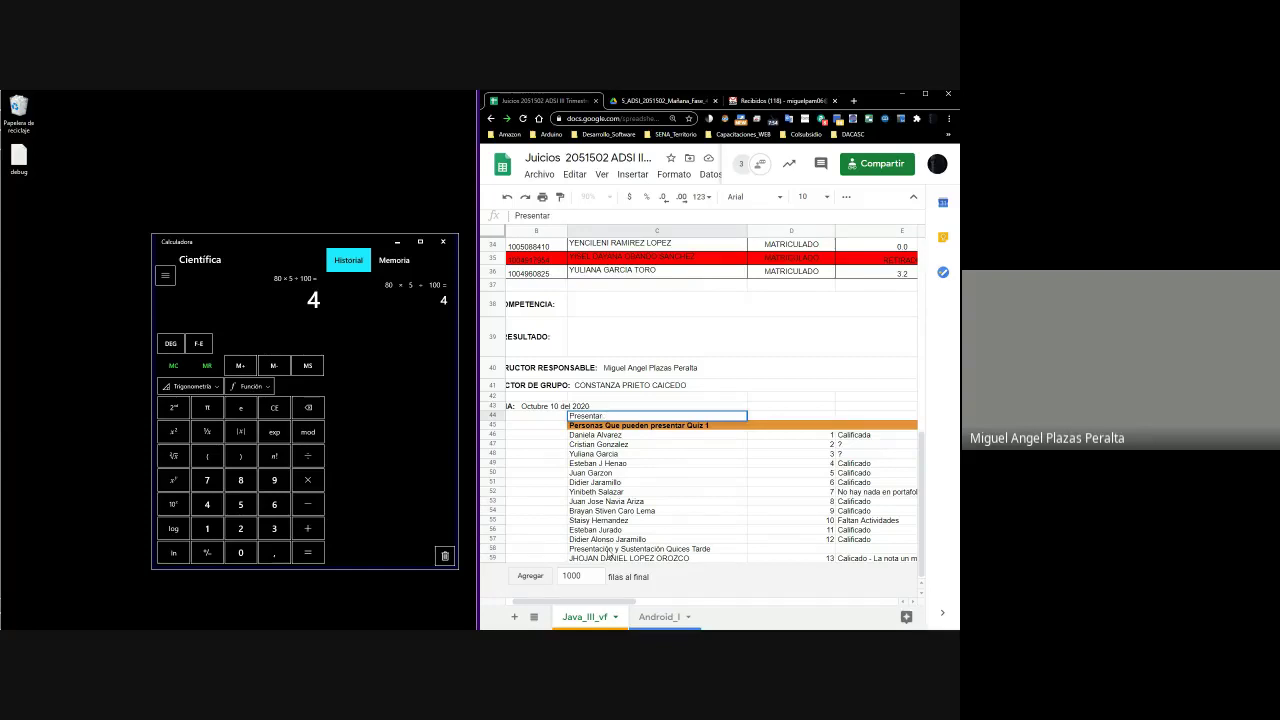
type("arón Quices Temp")
key("Return")
key("Down")
key("Down")
key("Down")
key("Down")
key("Down")
key("Down")
key("Down")
key("Down")
key("Down")
key("Down")
key("Down")
key("Down")
key("Down")
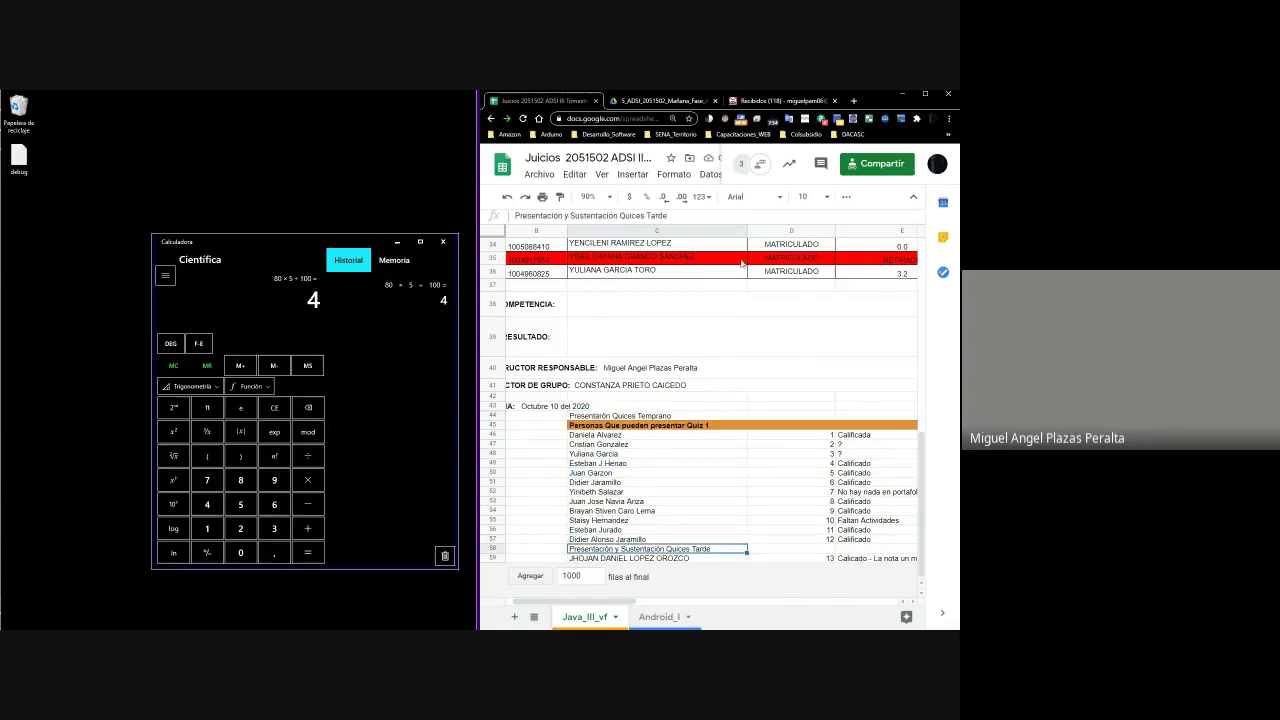
Fill the late-presentation label cell red
left_click(846, 197)
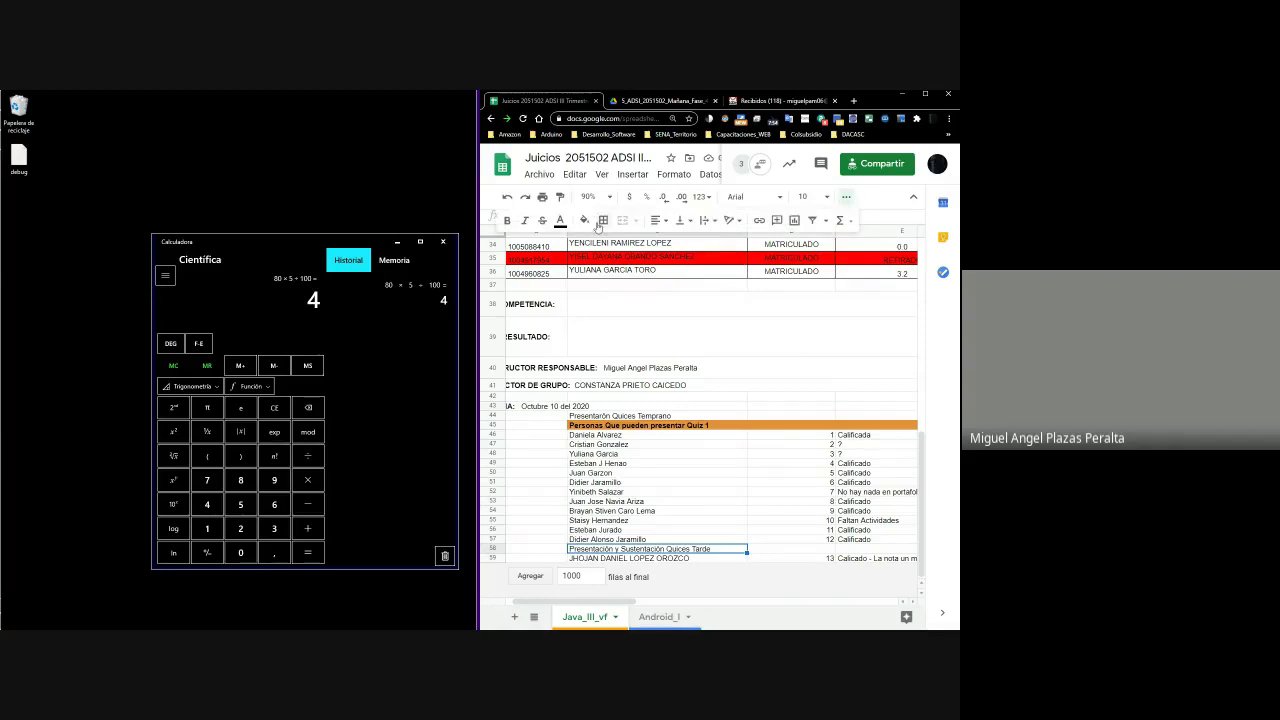
left_click(589, 222)
left_click(610, 280)
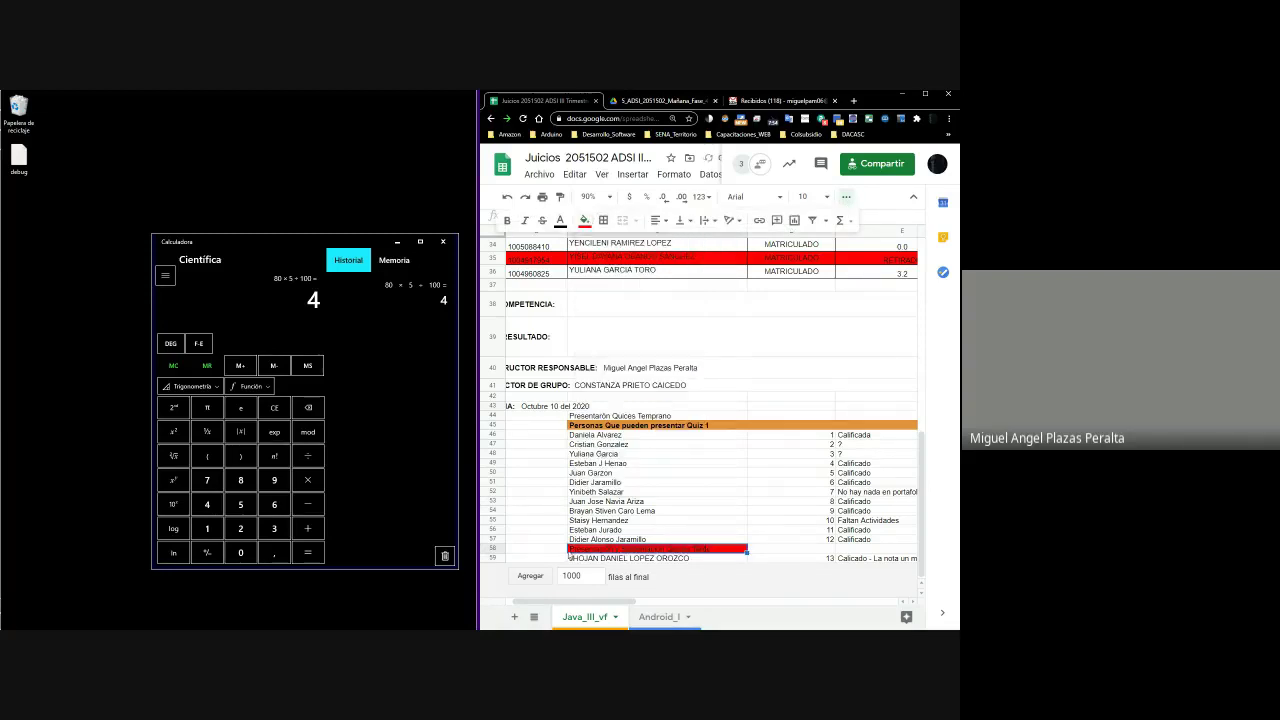
Insert two empty rows below row 59
left_click(492, 558)
right_click(492, 558)
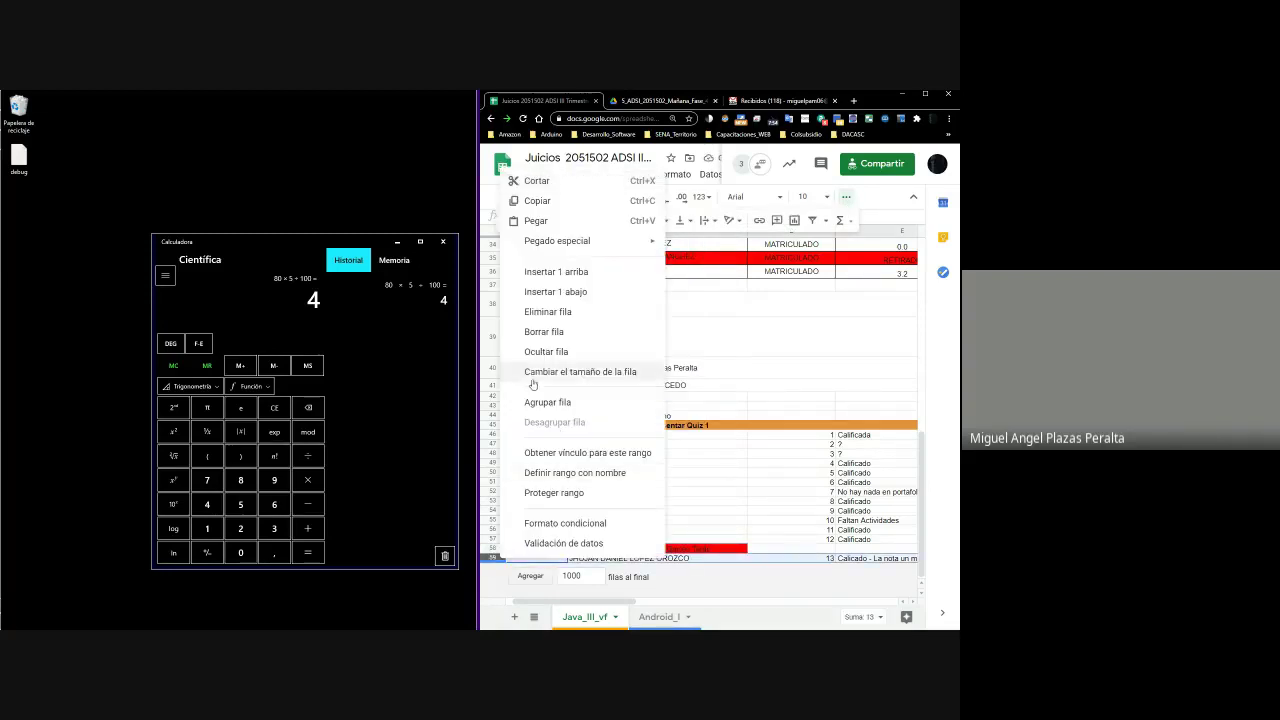
left_click(557, 291)
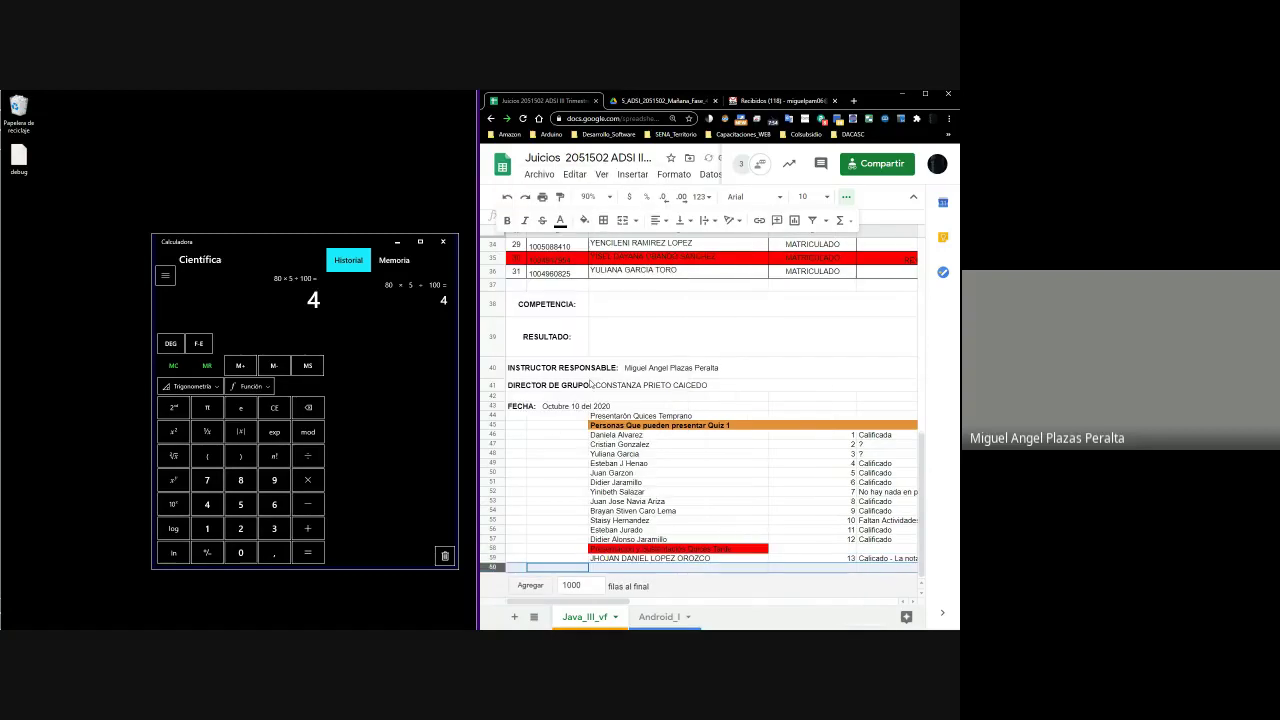
right_click(496, 566)
left_click(557, 294)
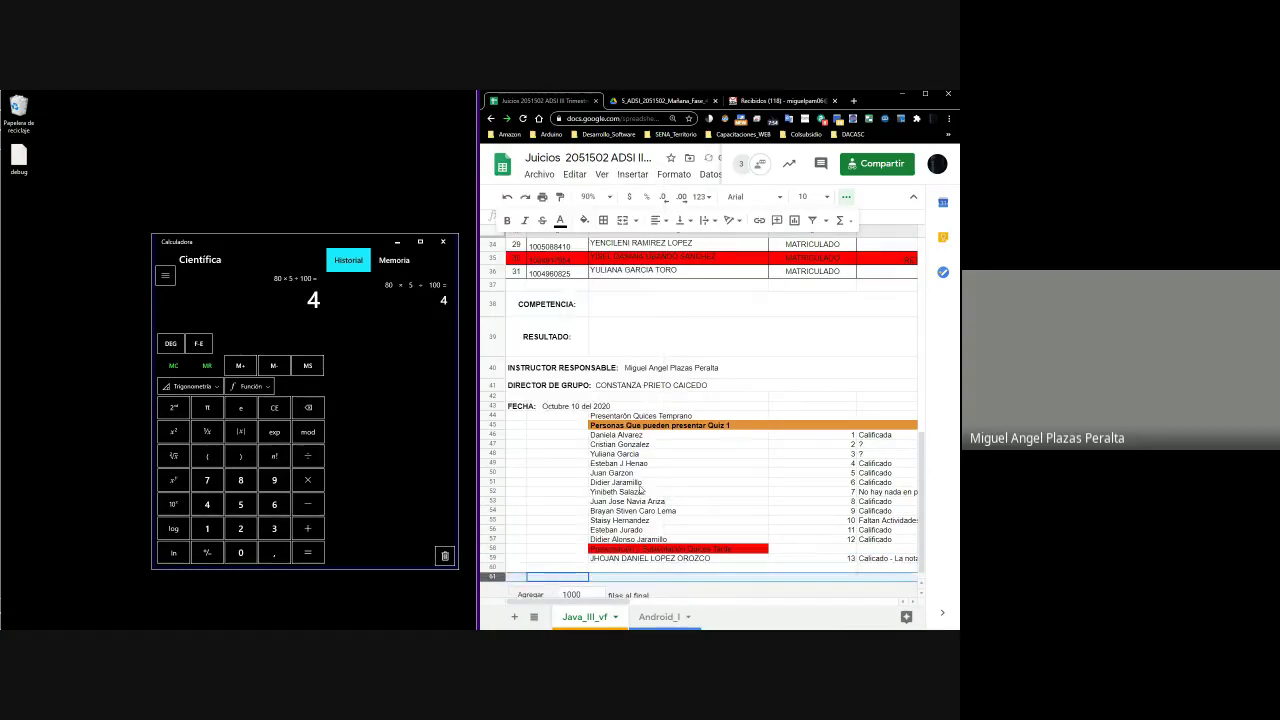
left_click(641, 559)
left_click(641, 568)
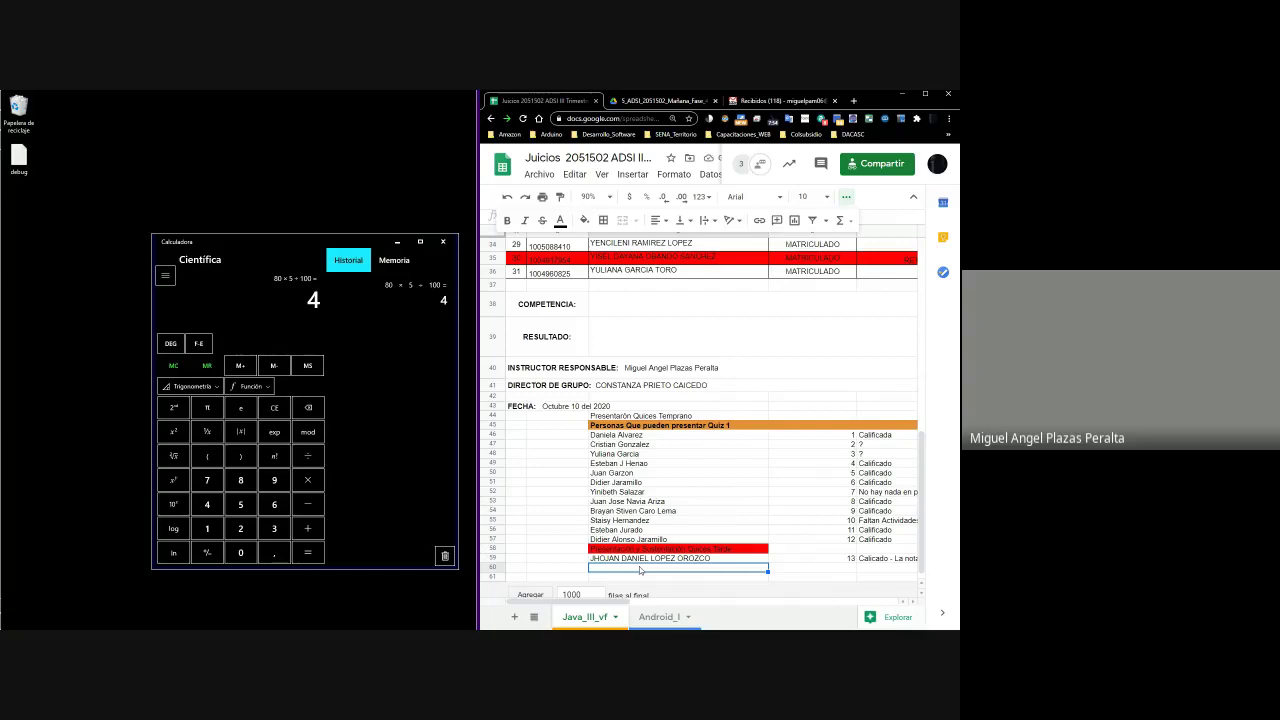
Copy the row 20 student's name and paste it into row 60
scroll(640, 570, "up", 5)
left_click(645, 405)
scroll(645, 405, "right", 8)
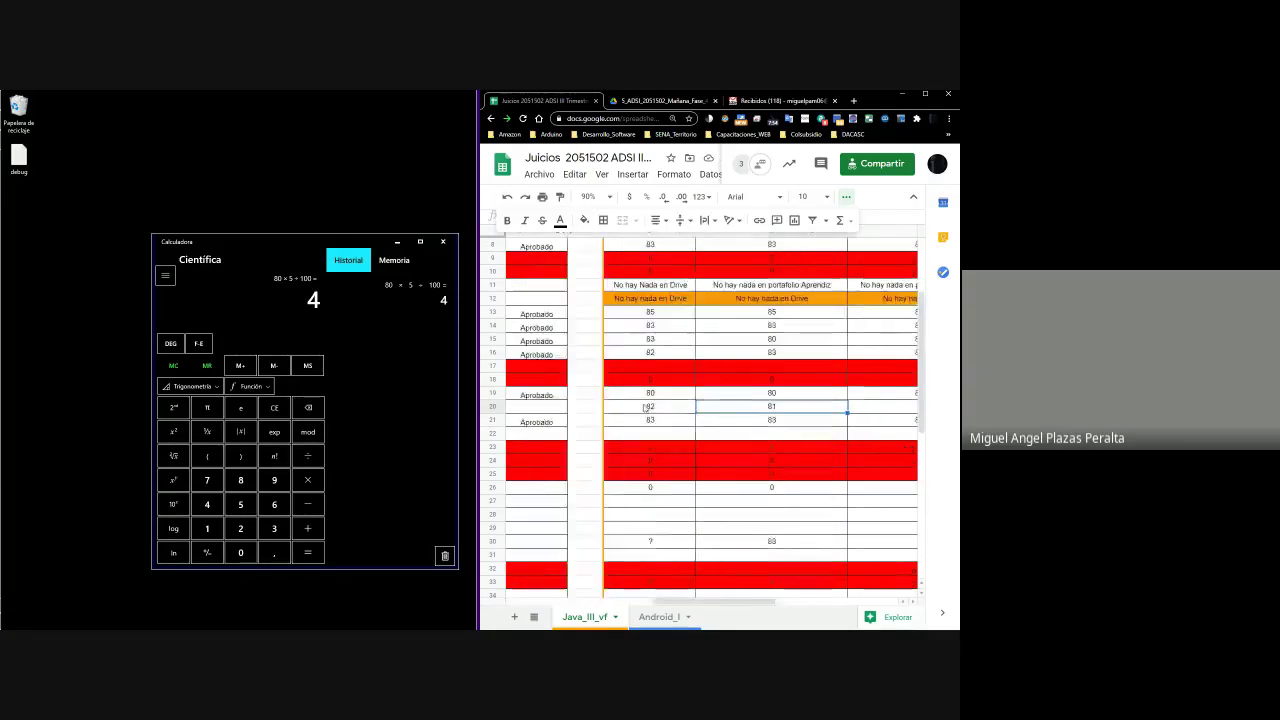
scroll(645, 408, "left", 8)
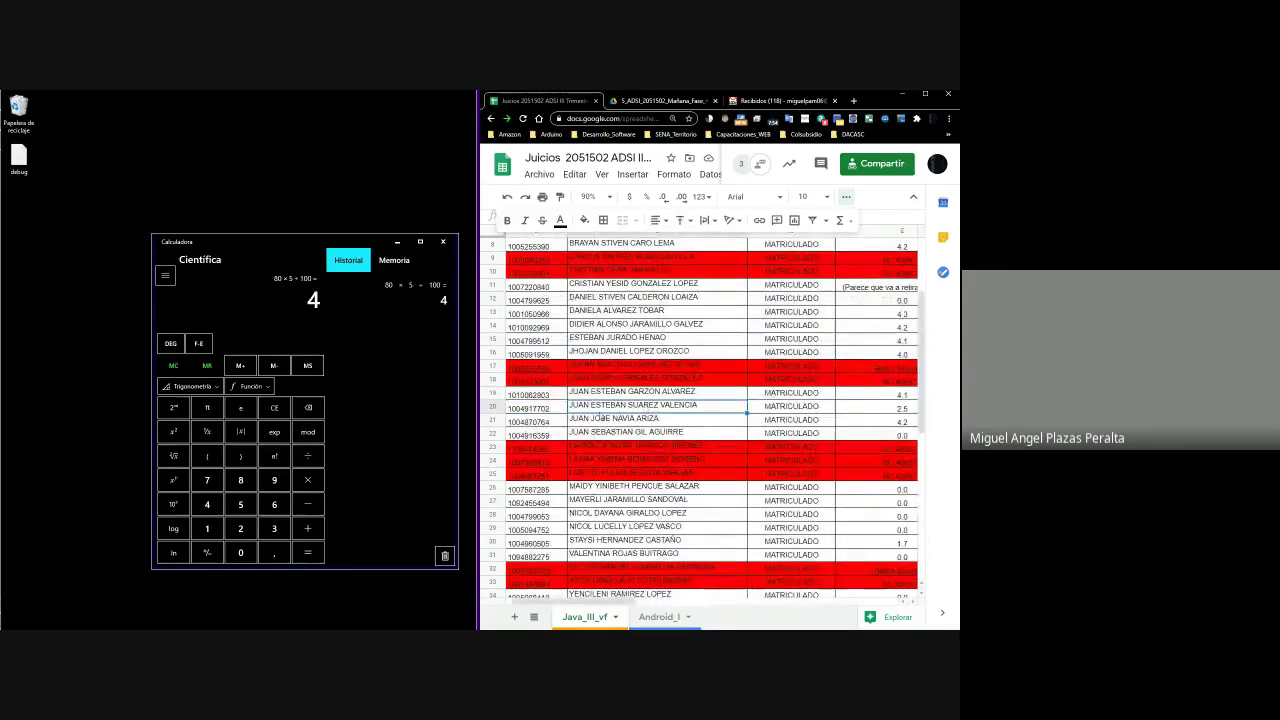
double_click(600, 404)
left_click_drag(697, 408, 566, 406)
key("ctrl+c")
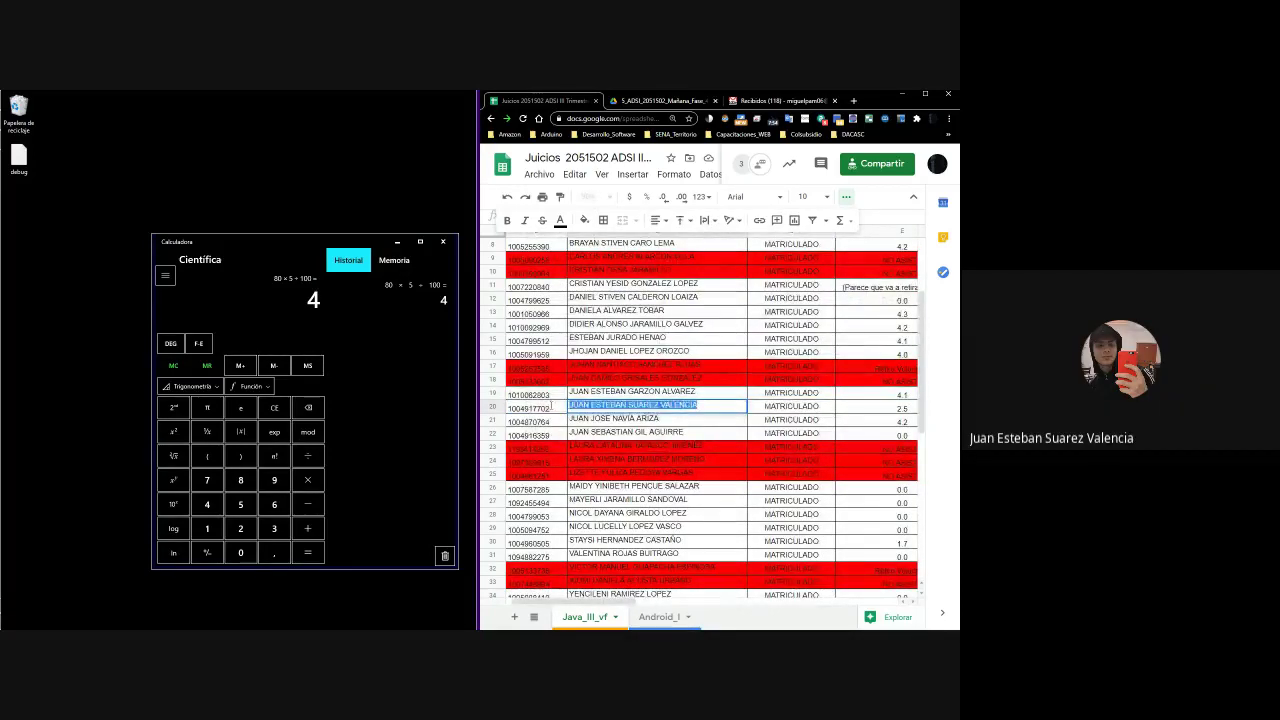
key("Return")
scroll(615, 430, "down", 5)
double_click(590, 556)
key("ctrl+v")
key("Return")
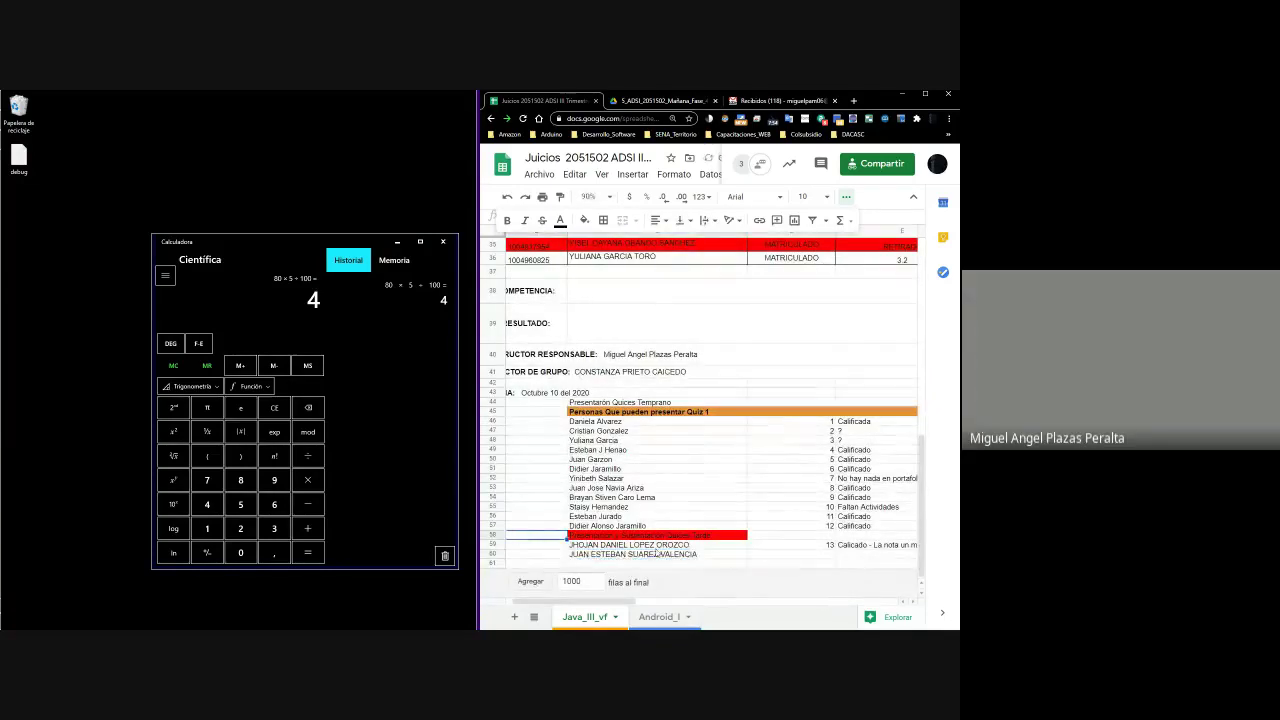
Number row 60 as 14 and add the note 'Calicado - La nota un más baja'
left_click(810, 556)
type("14")
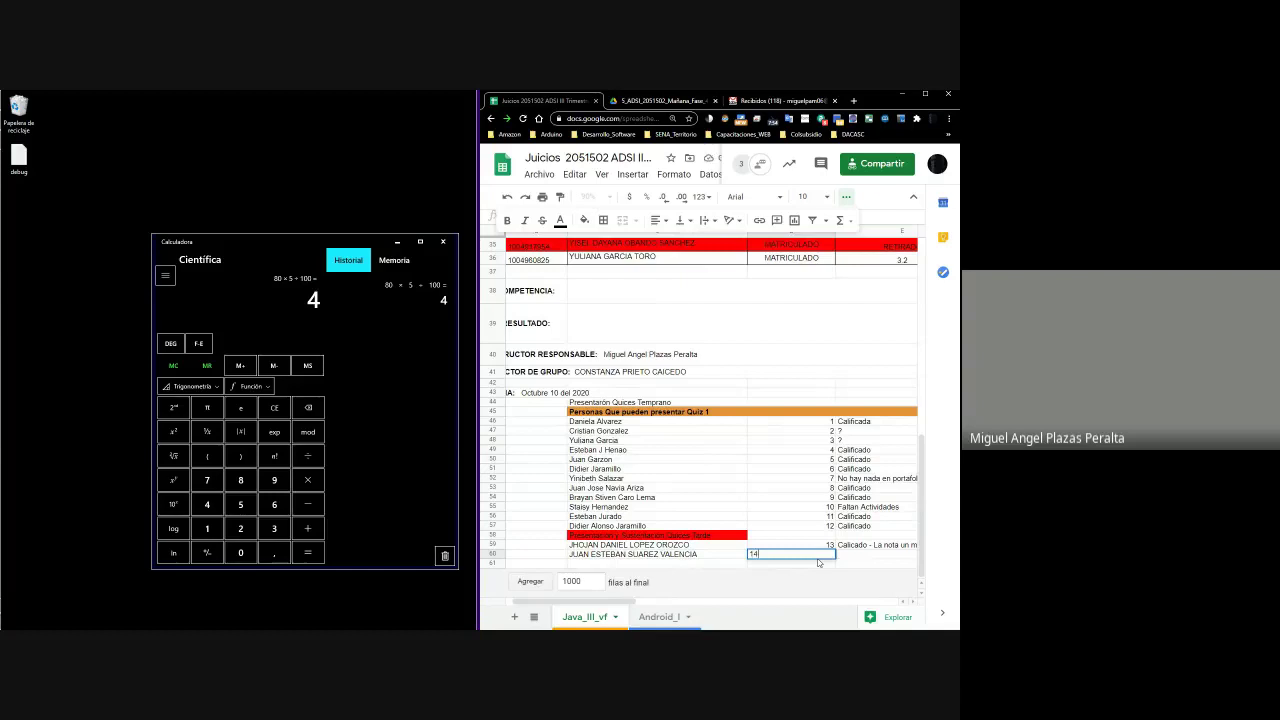
key("Tab")
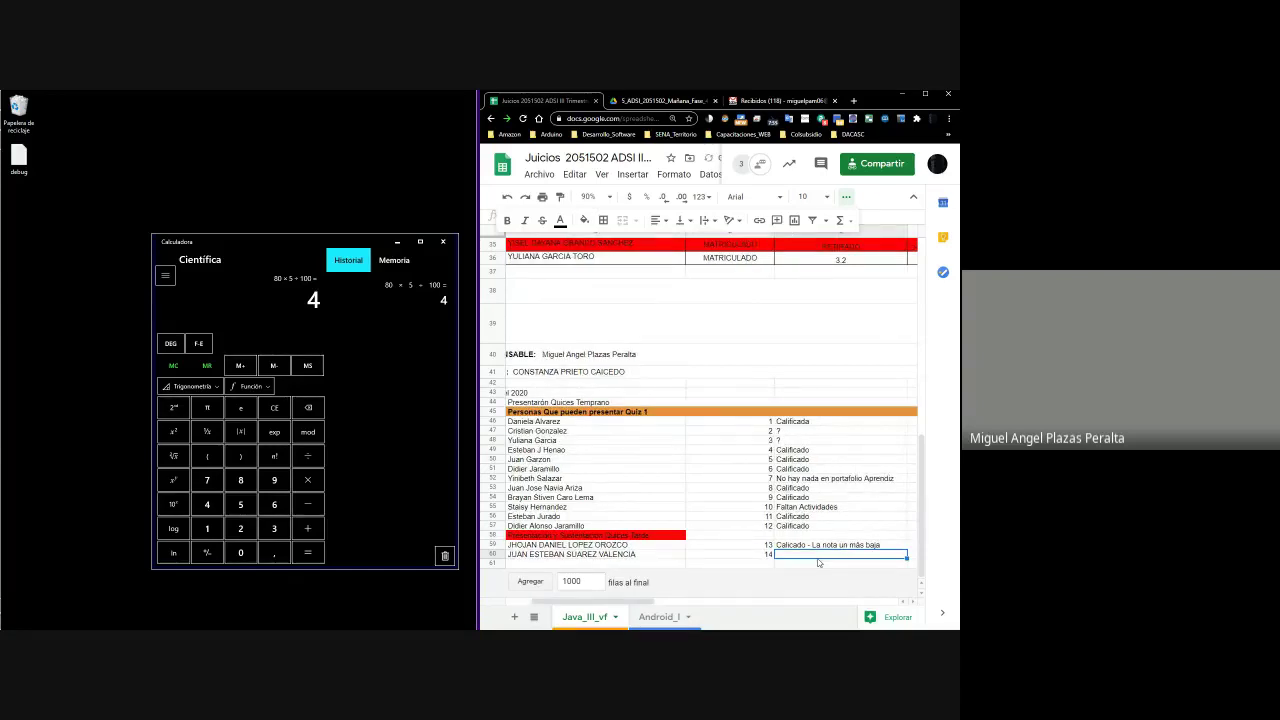
type("C")
key("Return")
key("shift+Tab")
key("Tab")
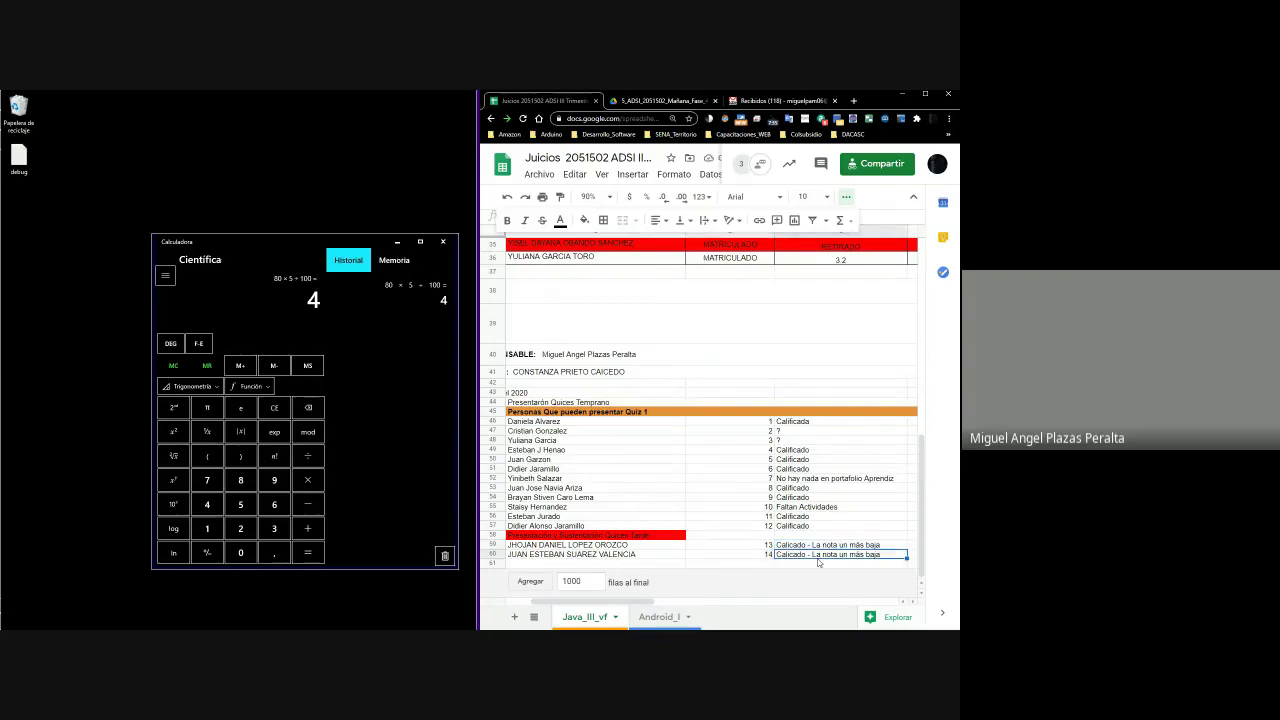
key("Home")
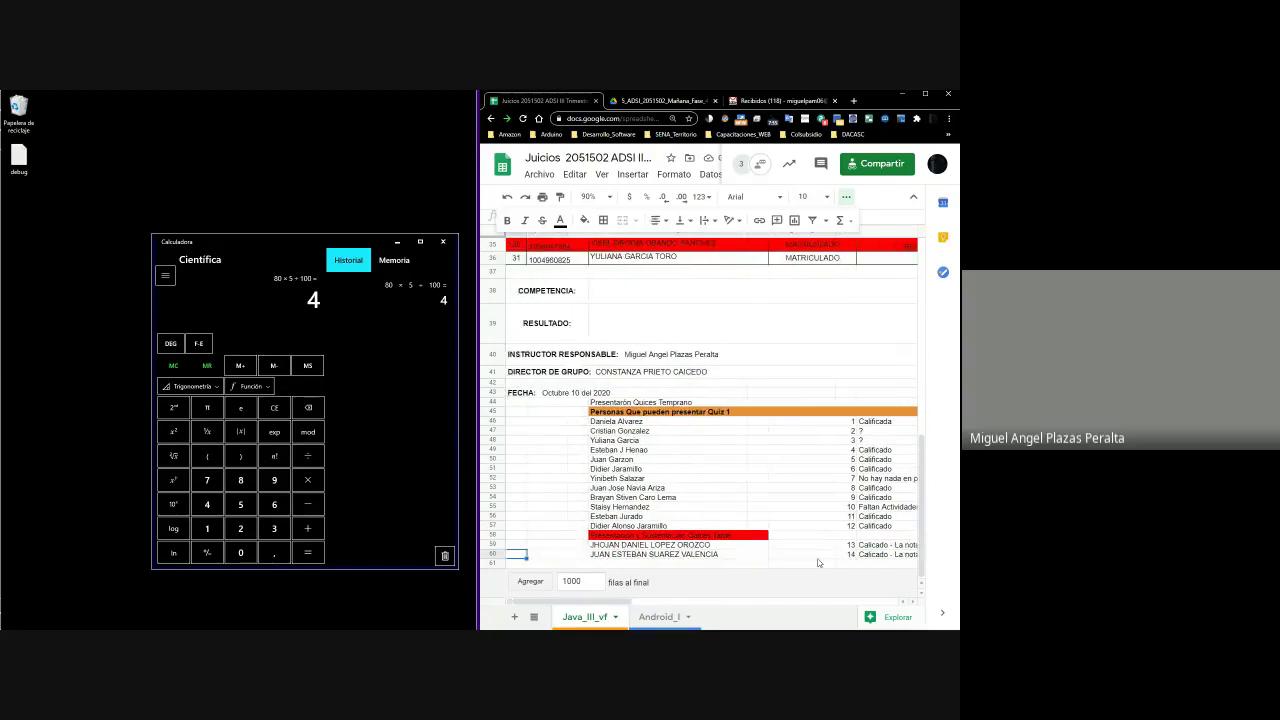
Maximize the browser and review activity and quiz scores for rows 15–20
left_click(923, 96)
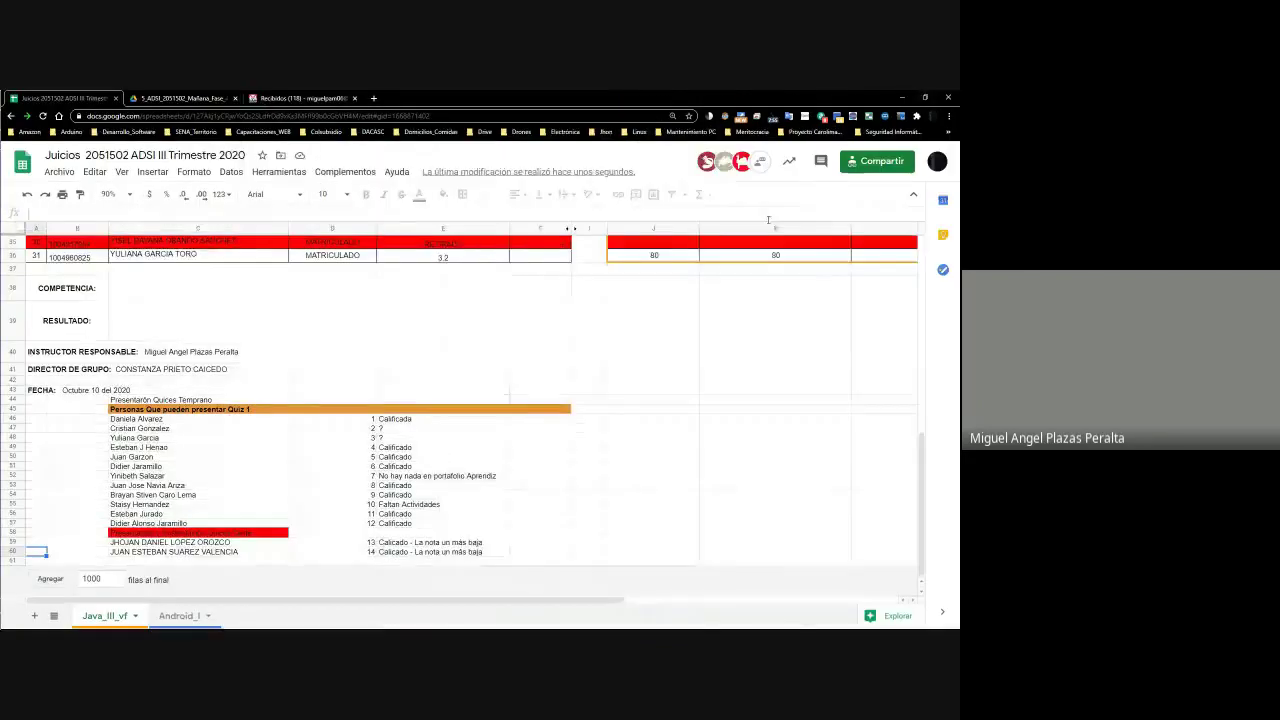
scroll(639, 334, "up", 10)
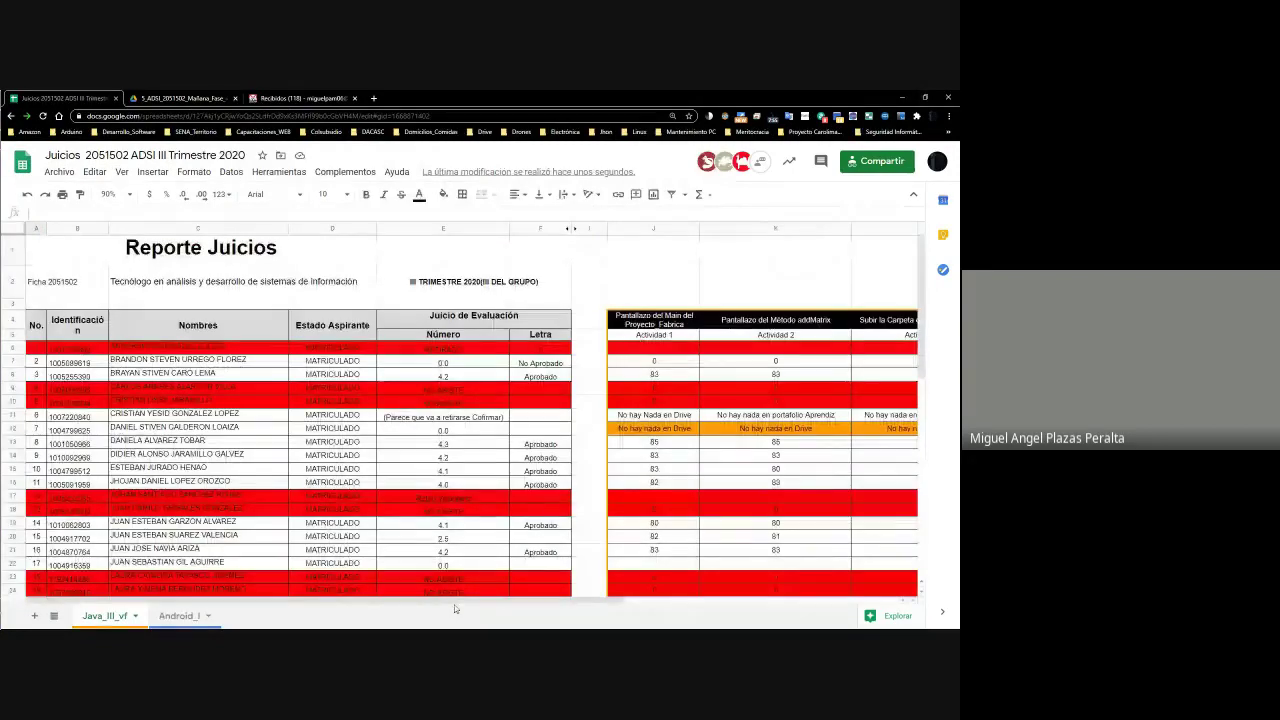
scroll(461, 597, "right", 8)
scroll(707, 537, "down", 5)
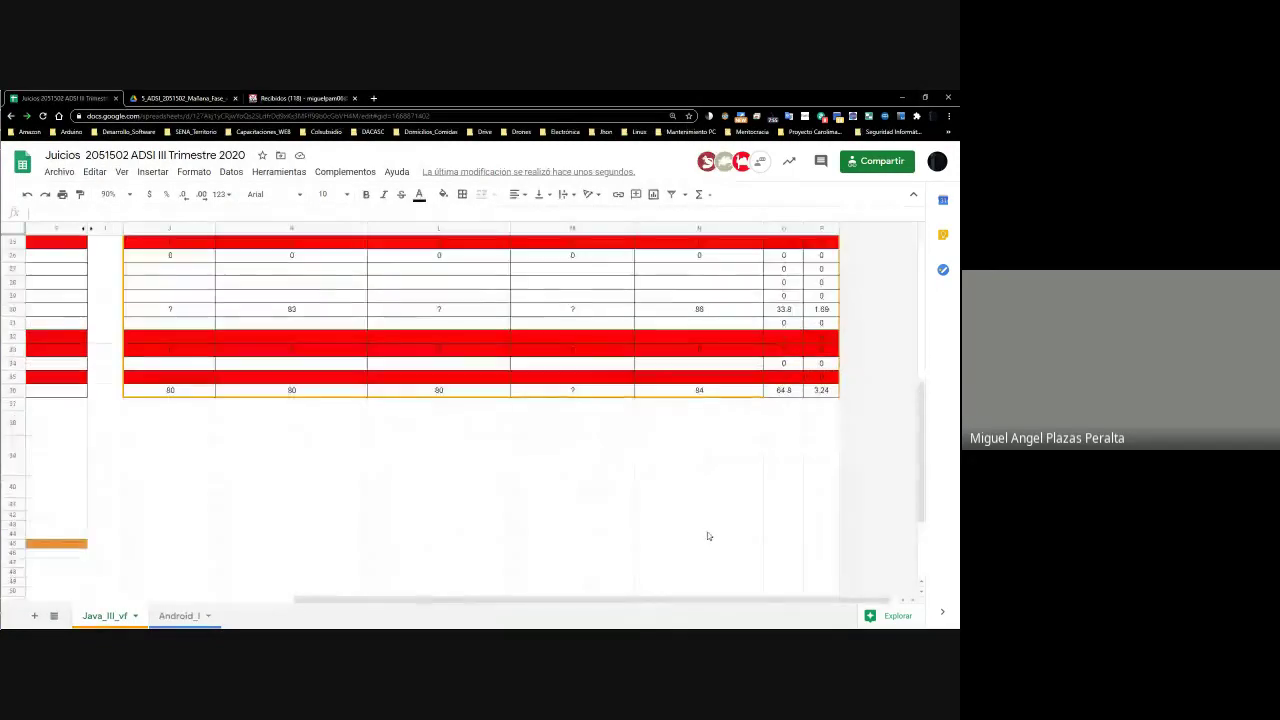
scroll(709, 535, "up", 5)
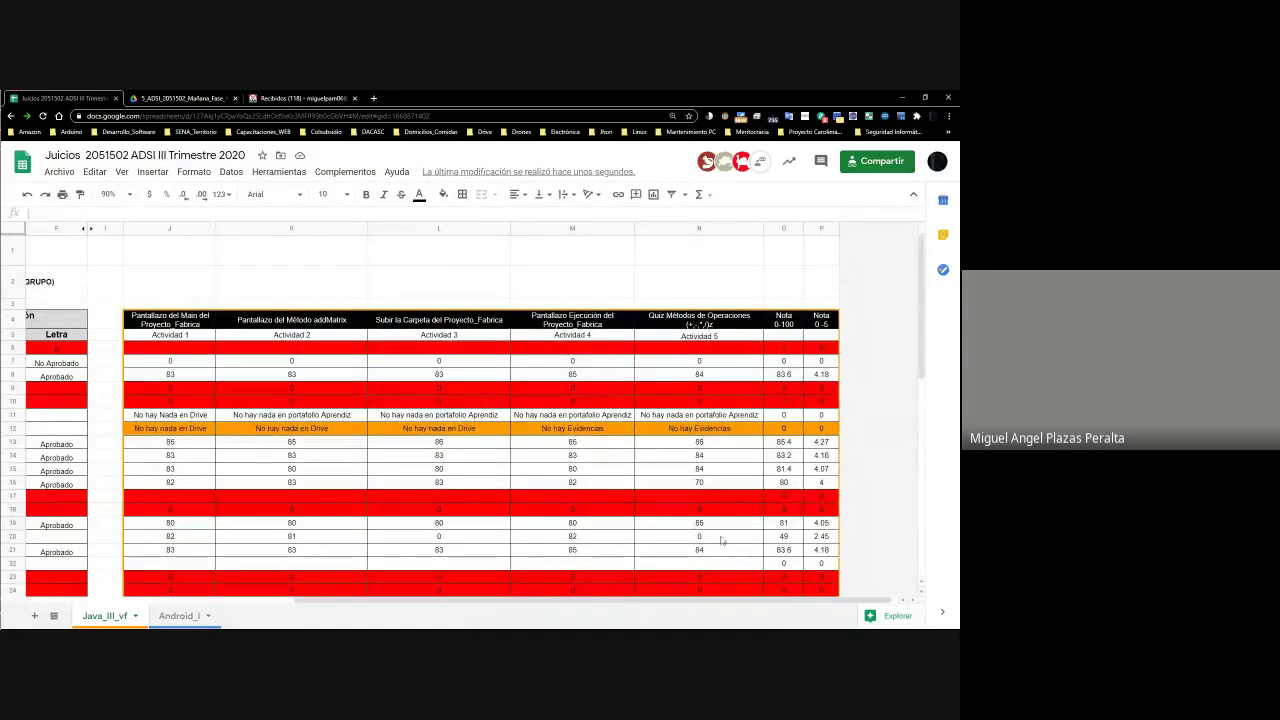
left_click(702, 470)
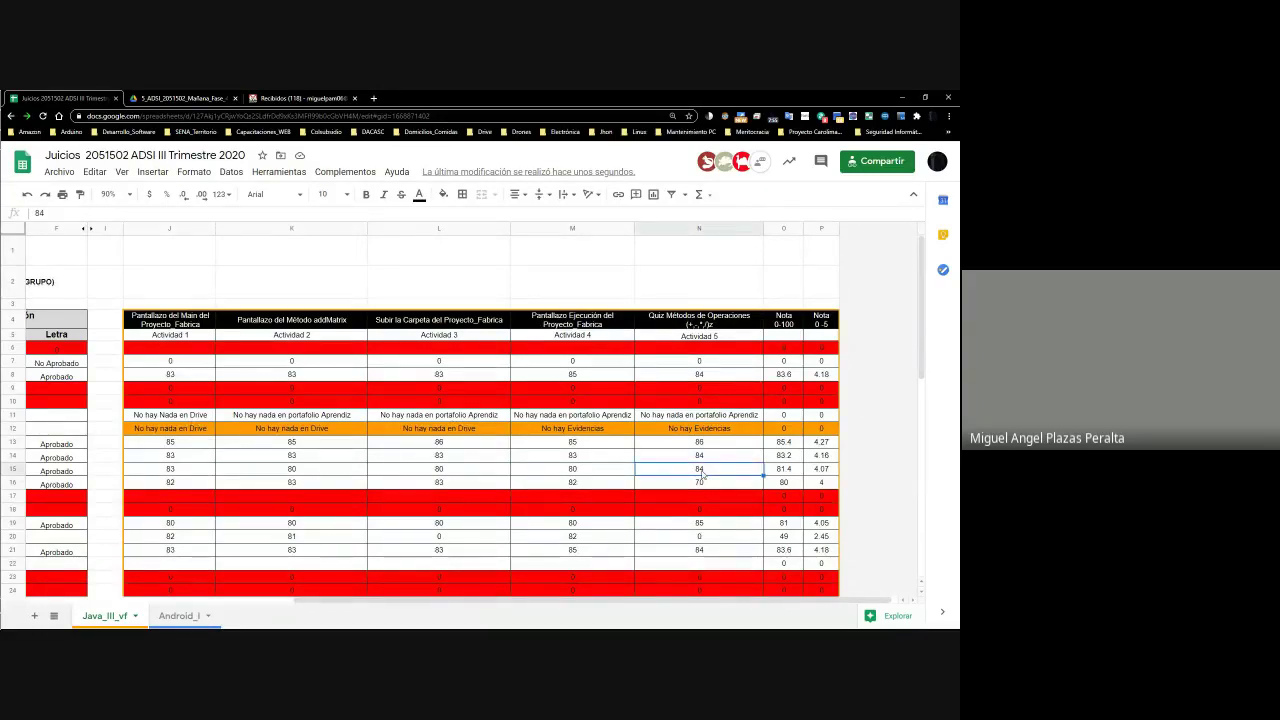
left_click(661, 500)
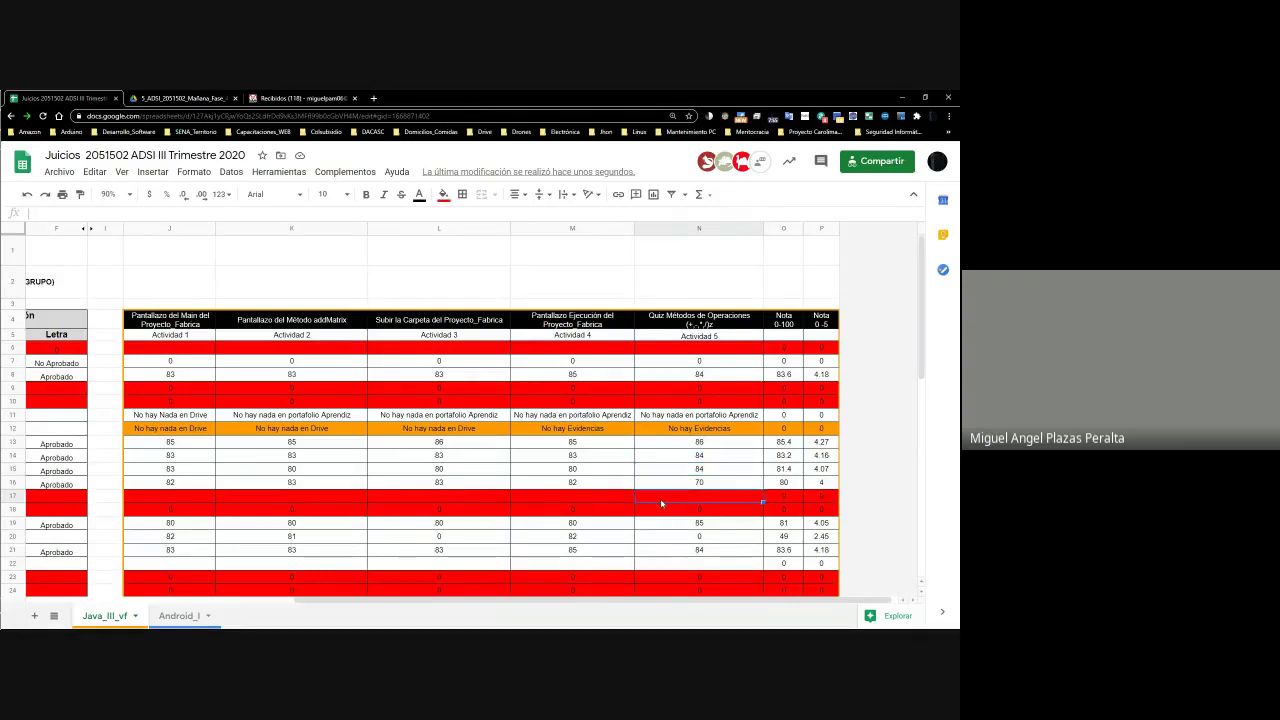
key("Down")
key("Left")
key("Left")
key("Left")
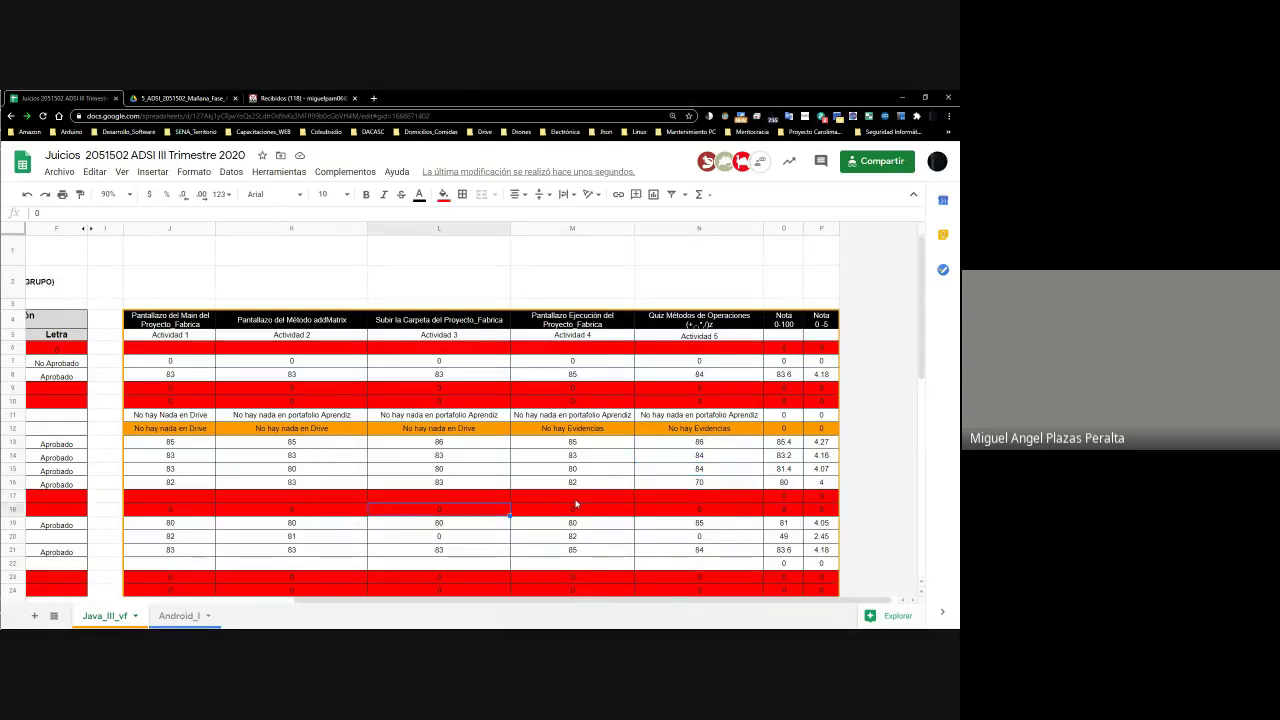
key("Left")
key("Left")
key("Left")
key("Left")
key("Left")
key("Left")
key("Left")
key("Left")
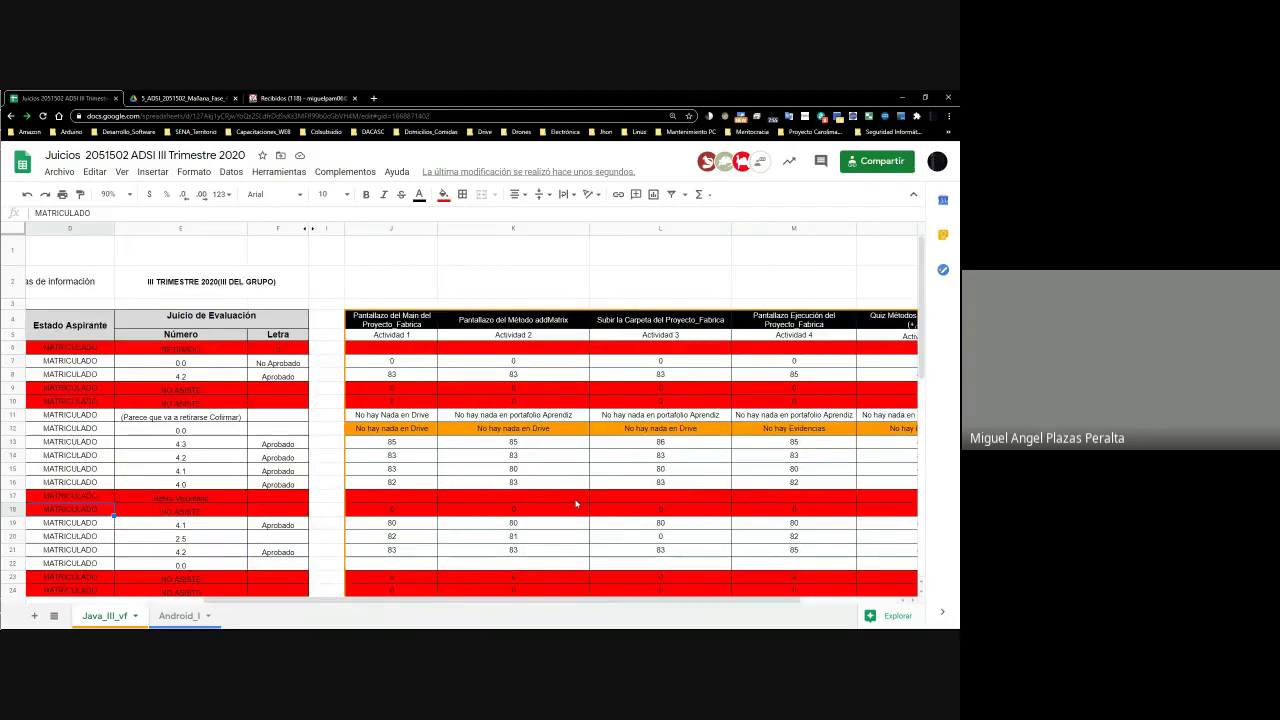
key("Down")
key("Down")
key("Right")
key("Right")
key("Right")
key("Right")
key("Right")
key("Right")
key("Right")
key("Right")
key("Right")
key("Right")
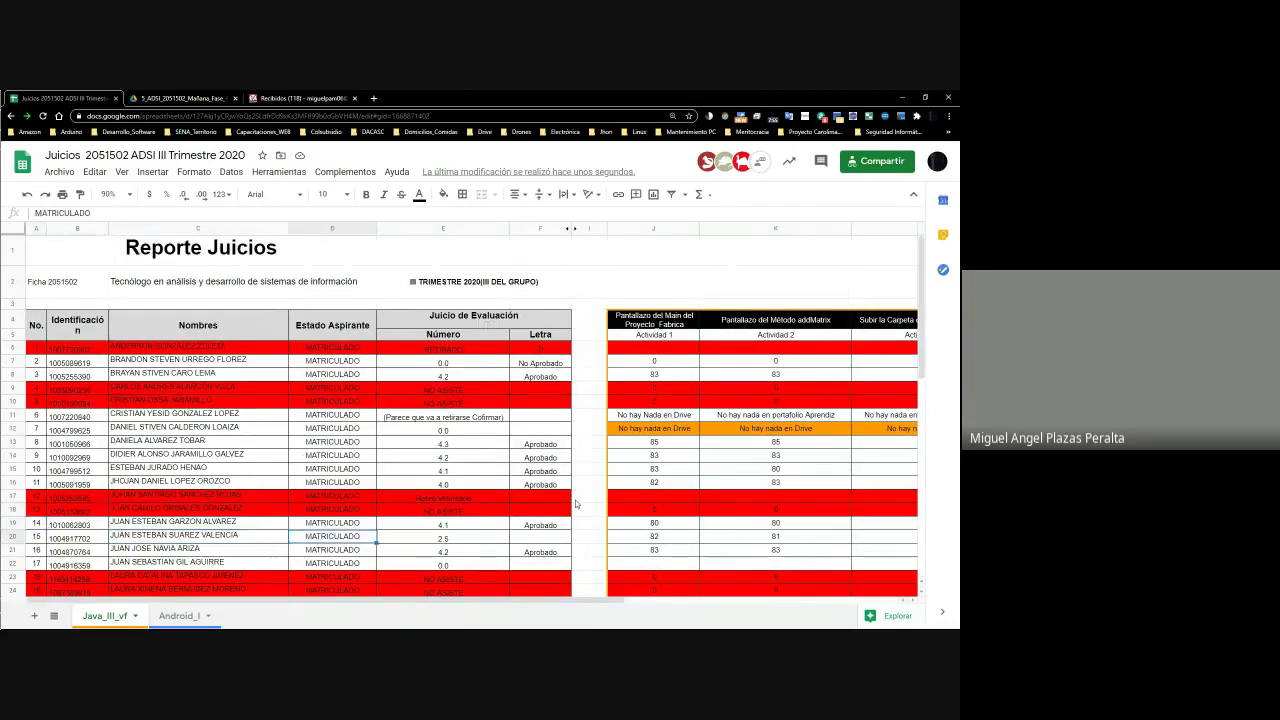
key("Right")
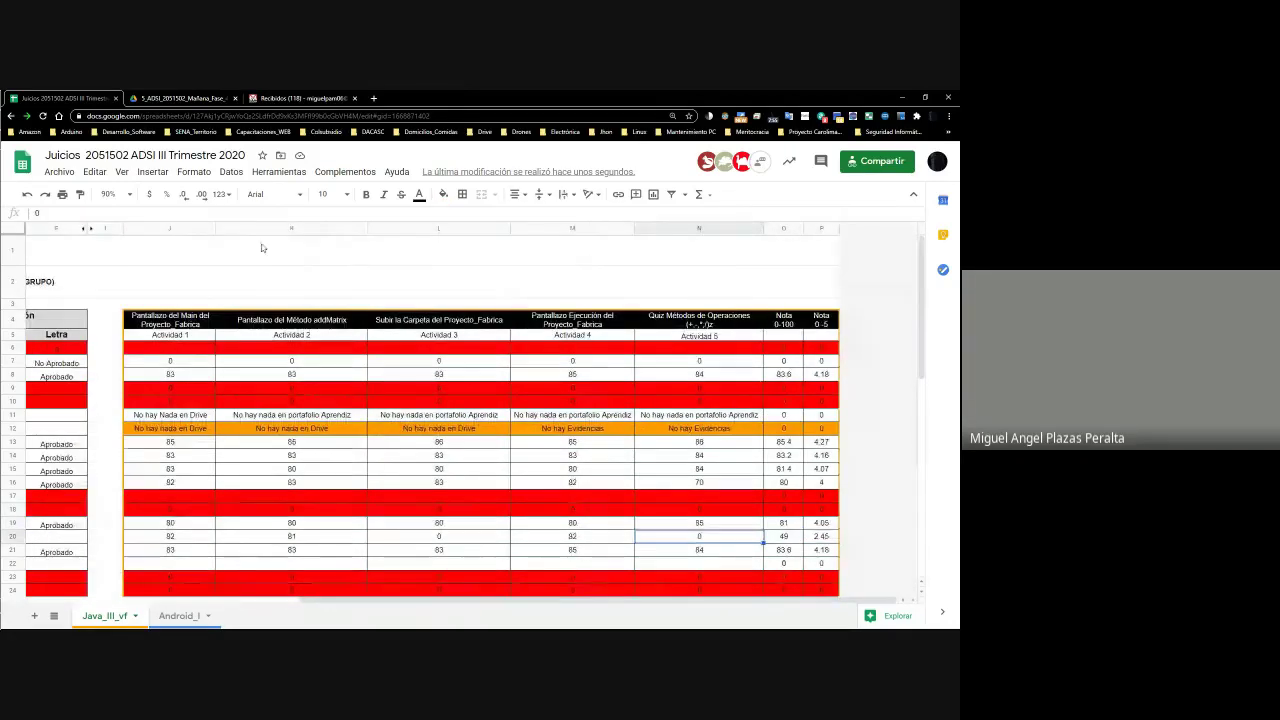
Switch to the browser tab holding the student's portfolio
left_click(902, 97)
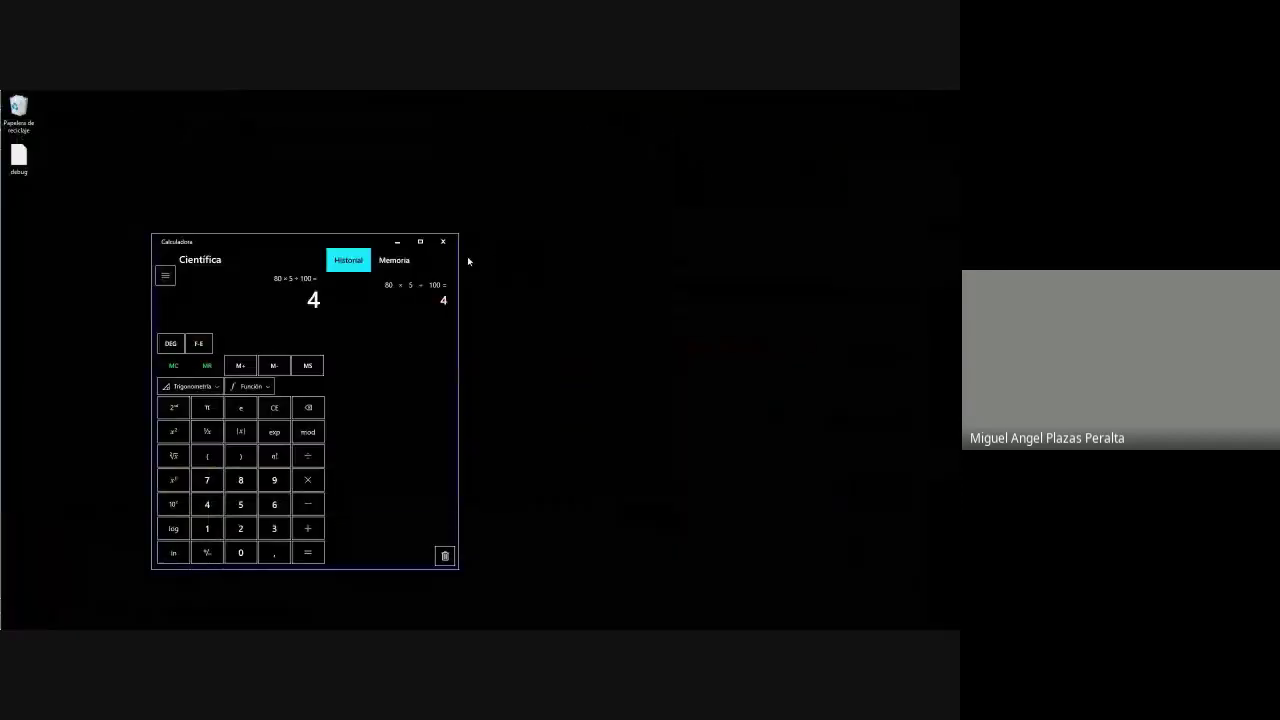
key("alt+Tab")
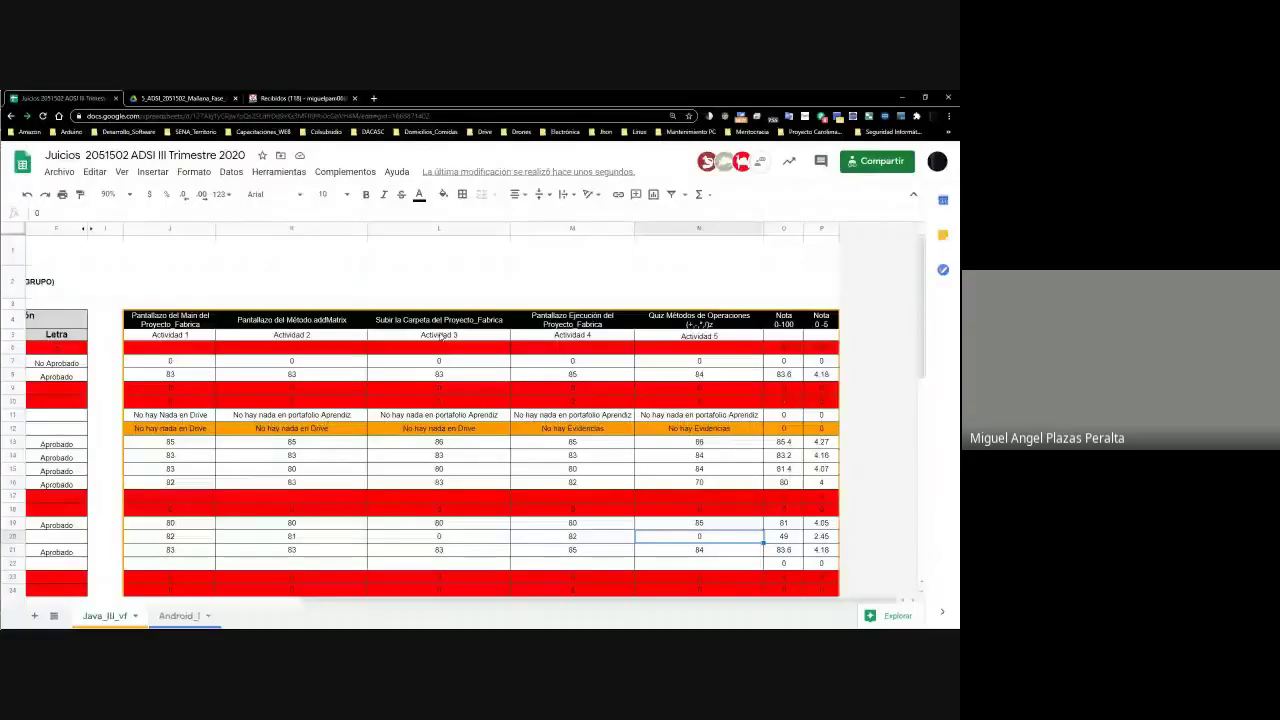
left_click(158, 95)
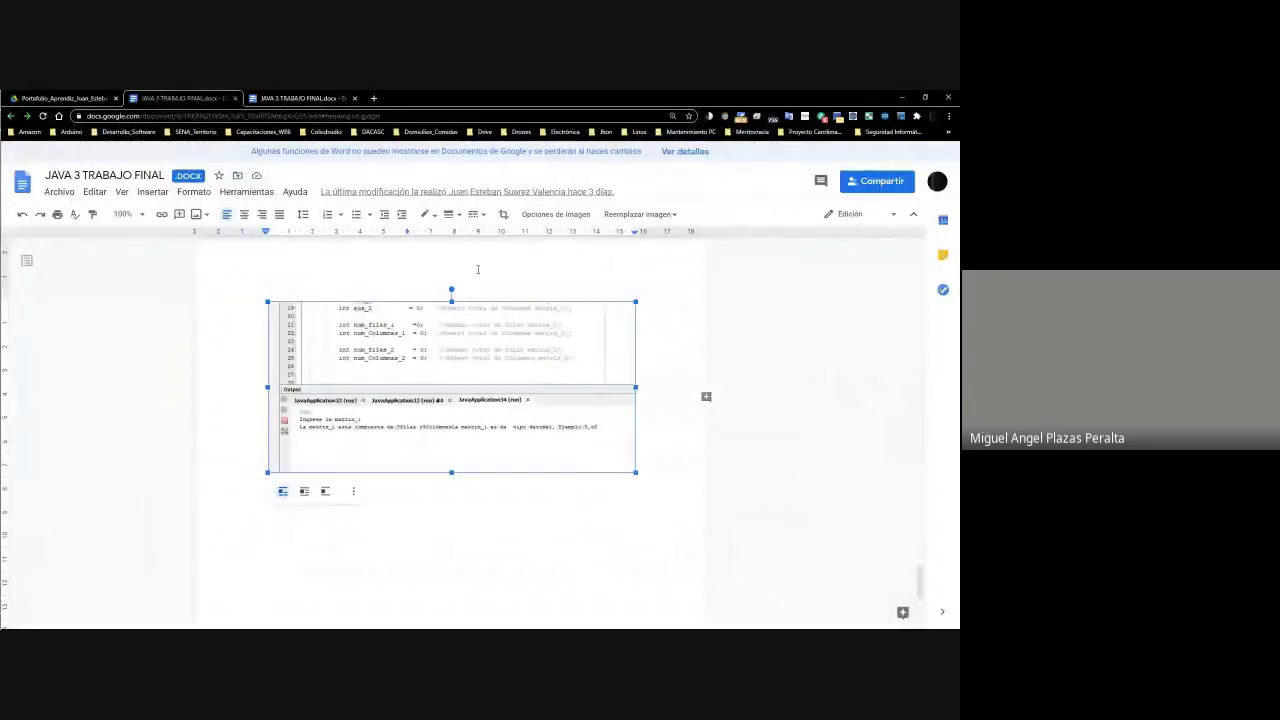
Set the JAVA 3 TRABAJO FINAL document zoom to 125%
scroll(492, 346, "up", 10)
scroll(492, 346, "down", 3)
scroll(492, 346, "up", 3)
left_click(142, 214)
left_click(129, 347)
Scroll through the code screenshots, then return to the Drive portfolio folder
scroll(422, 468, "down", 5)
scroll(422, 468, "down", 4)
scroll(420, 467, "up", 3)
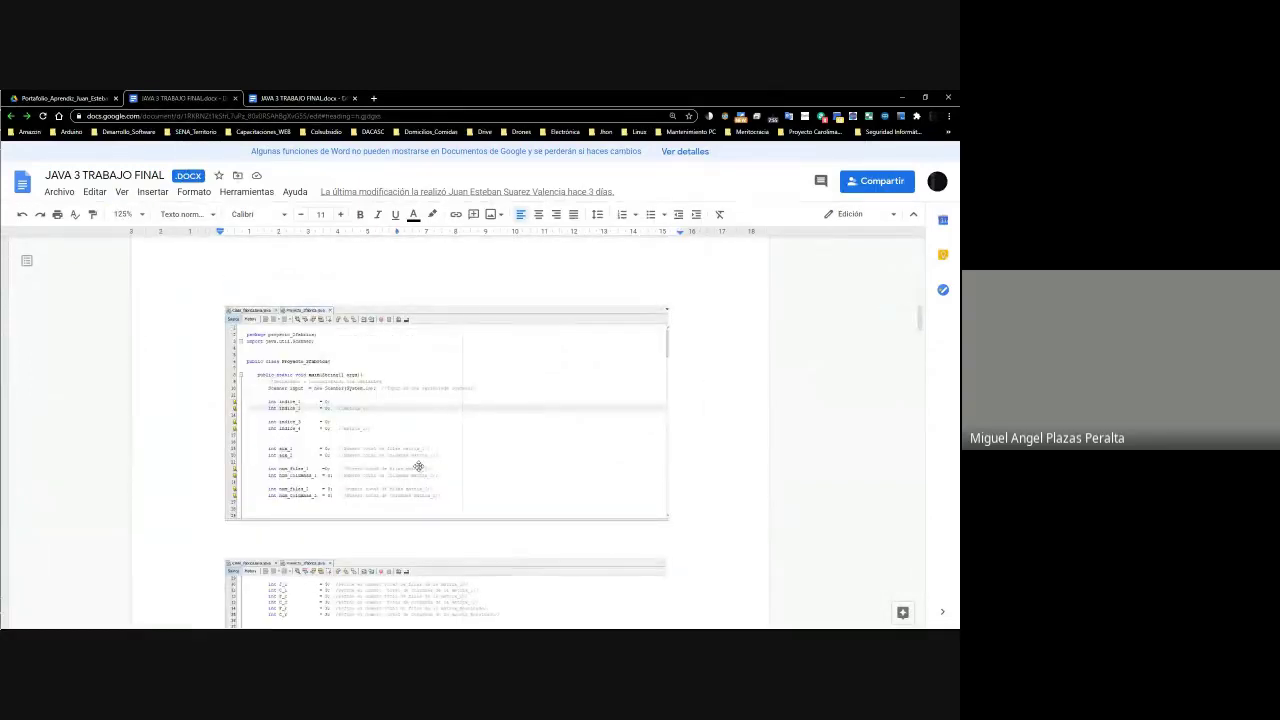
scroll(420, 465, "down", 10)
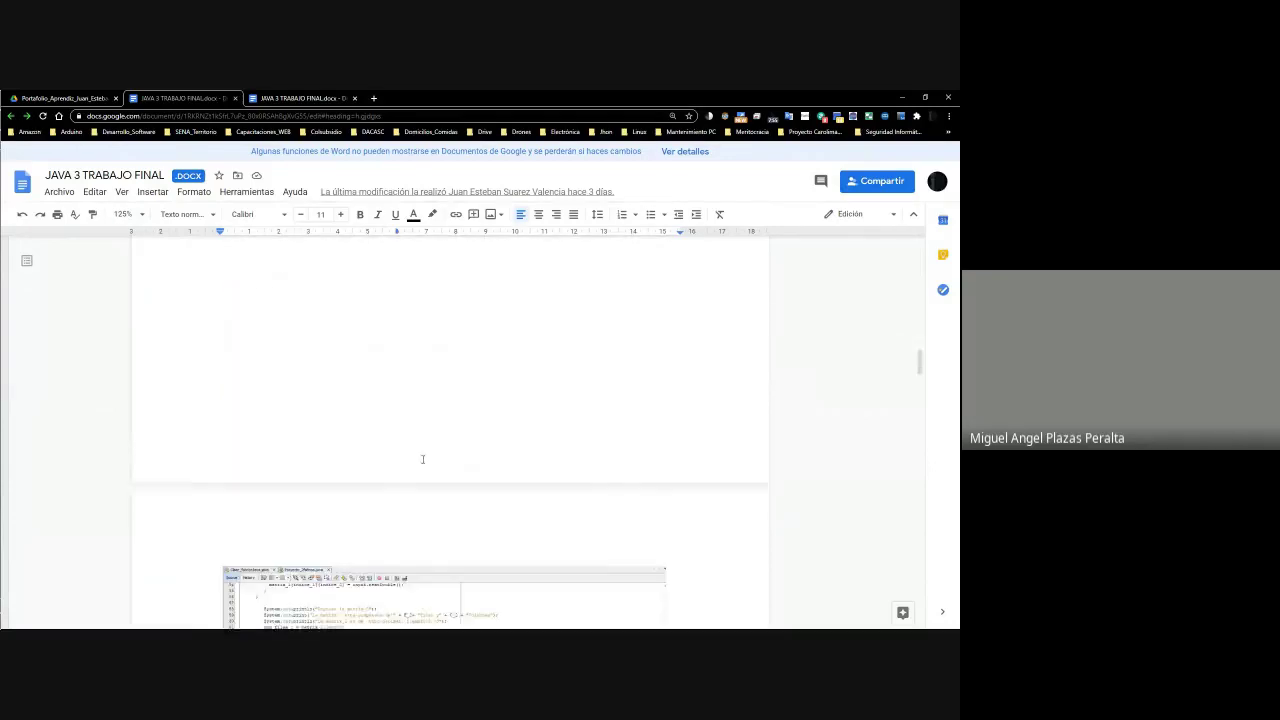
scroll(422, 458, "up", 3)
scroll(422, 458, "down", 3)
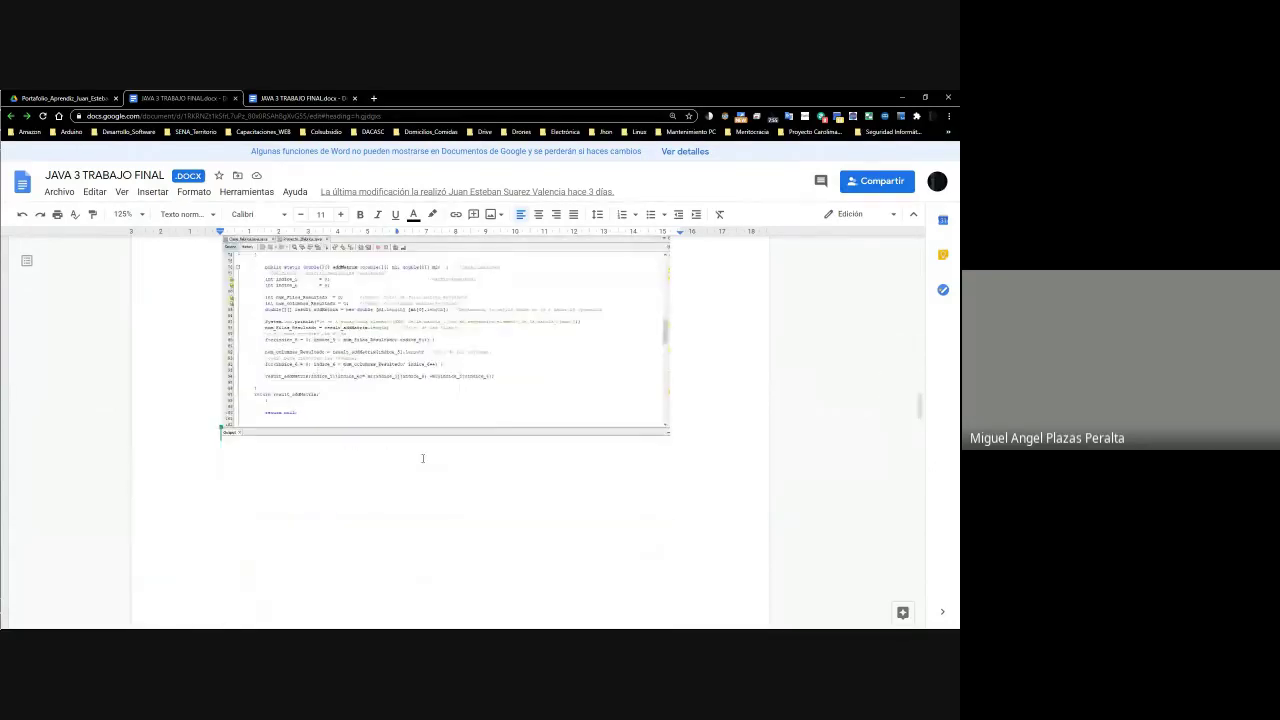
scroll(422, 458, "down", 3)
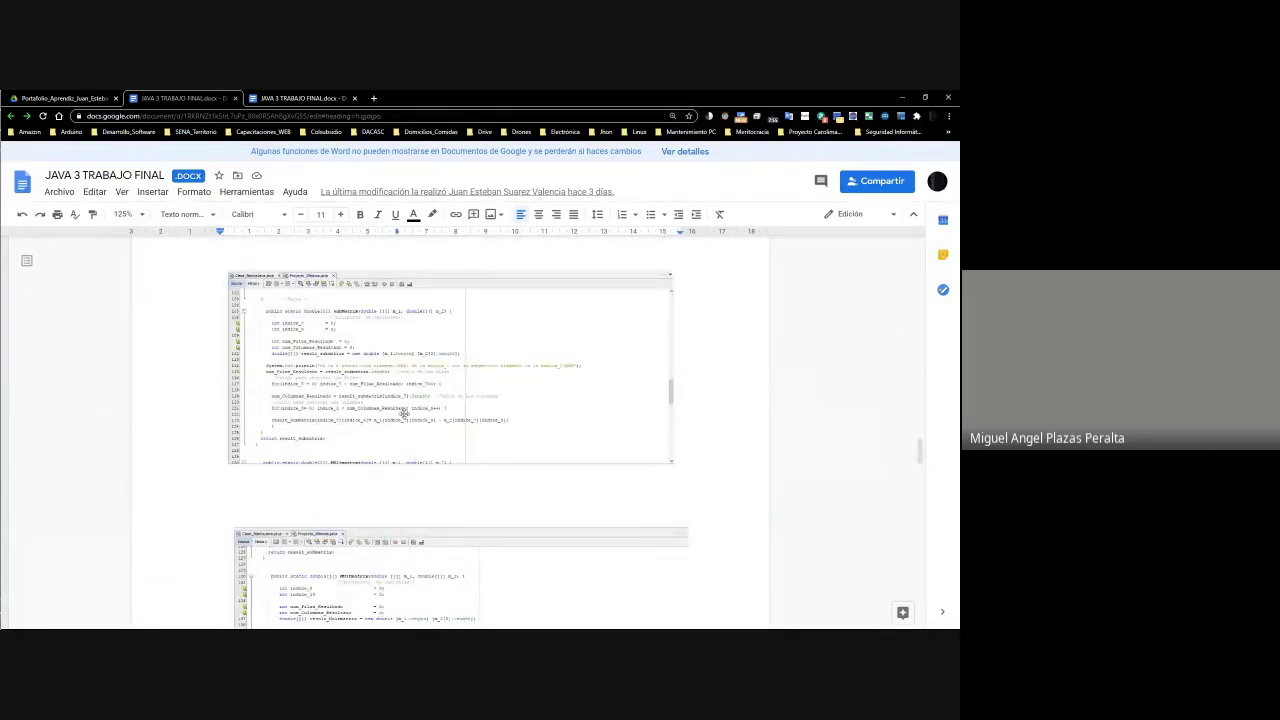
scroll(404, 413, "down", 10)
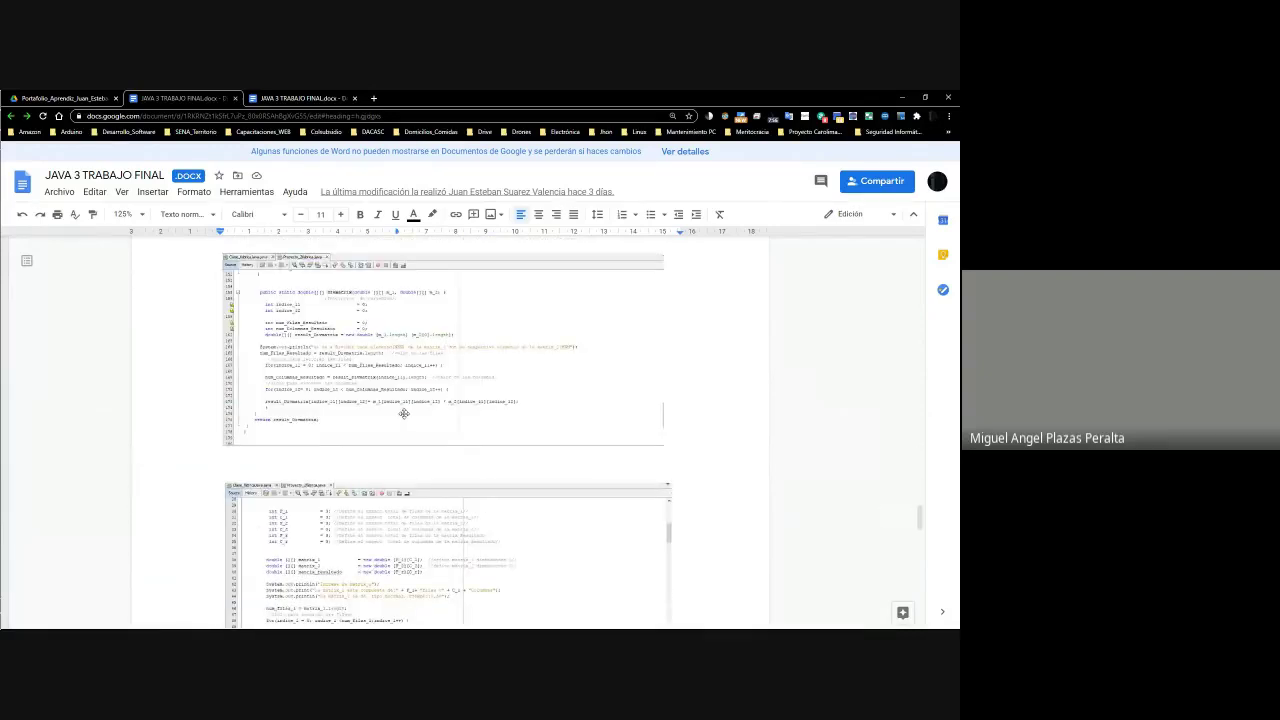
scroll(404, 413, "down", 5)
scroll(400, 410, "up", 10)
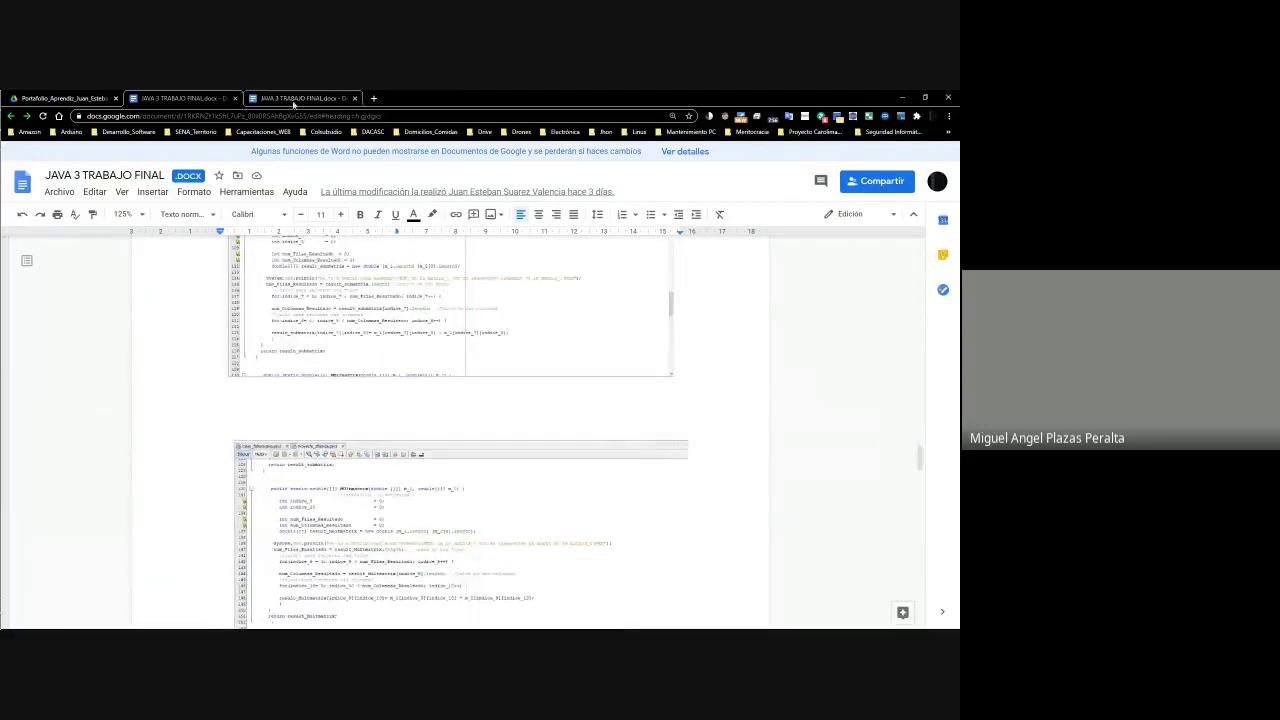
left_click(902, 97)
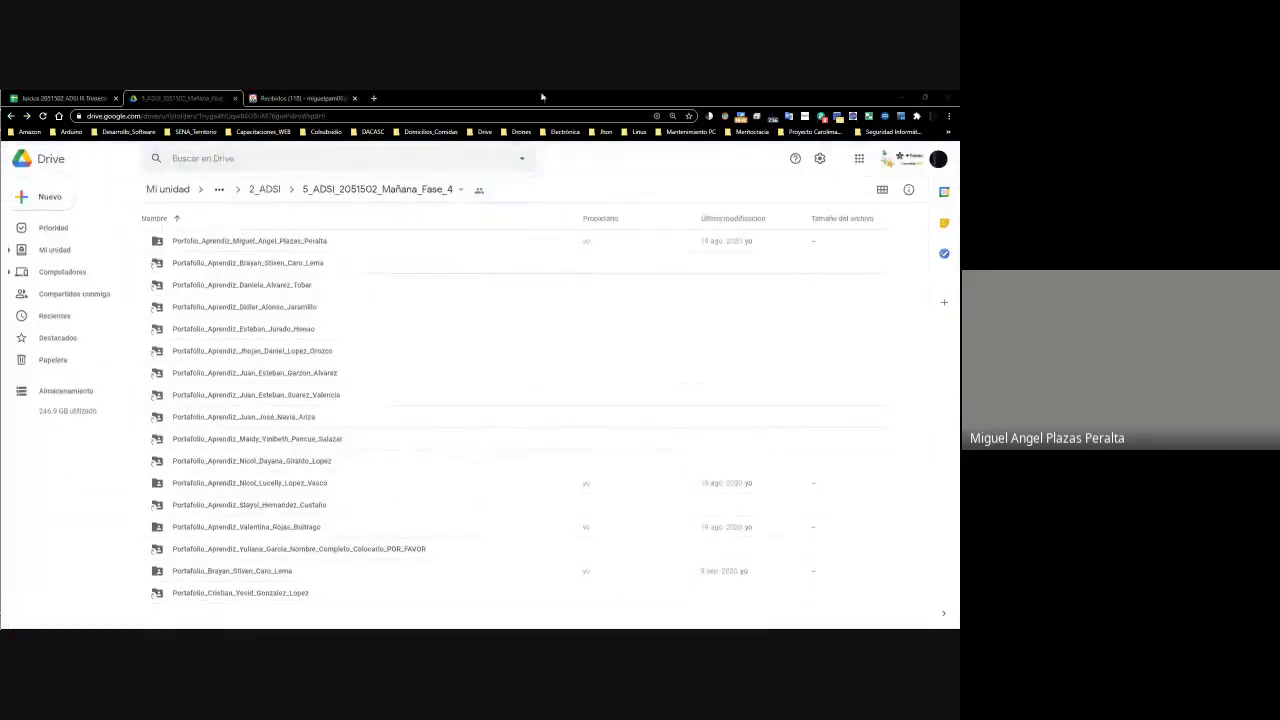
Replace row 20's quiz score with 70 in the grading sheet
left_click(60, 98)
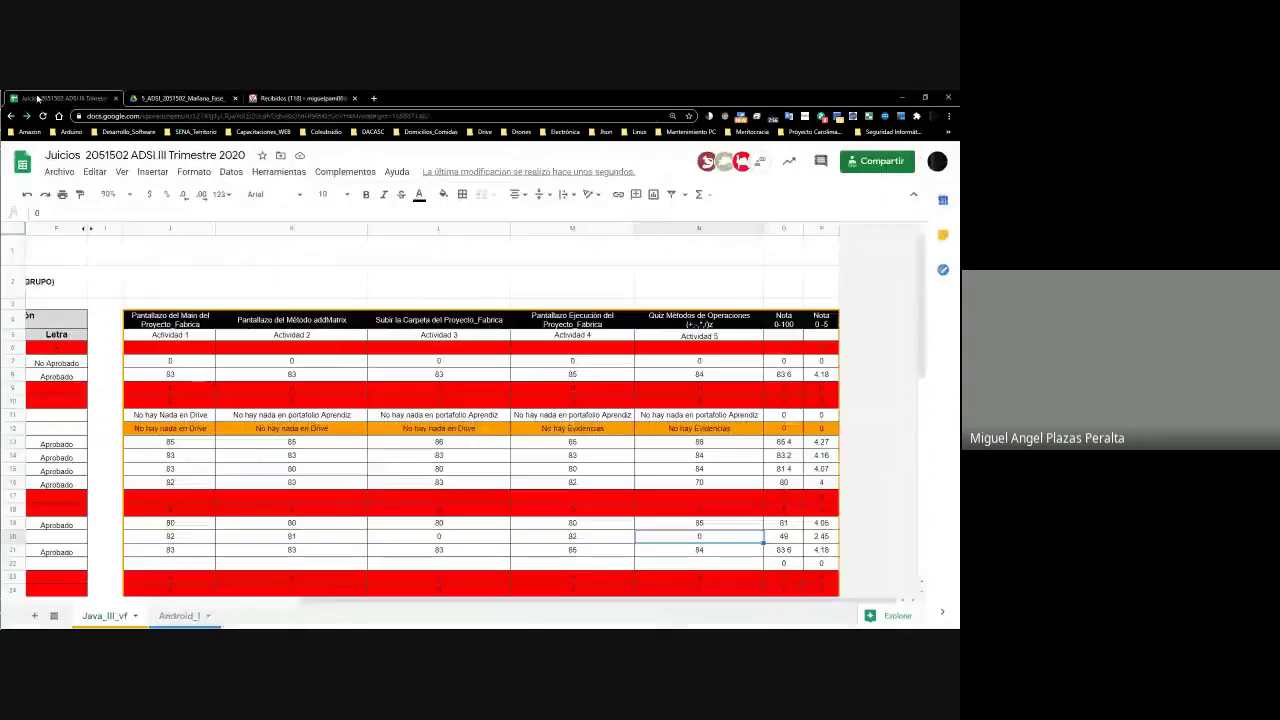
key("BackSpace")
type("70")
key("Return")
Review row 20's activity scores and the 0–5 grade formula, then move to rows 21–22
left_click(705, 538)
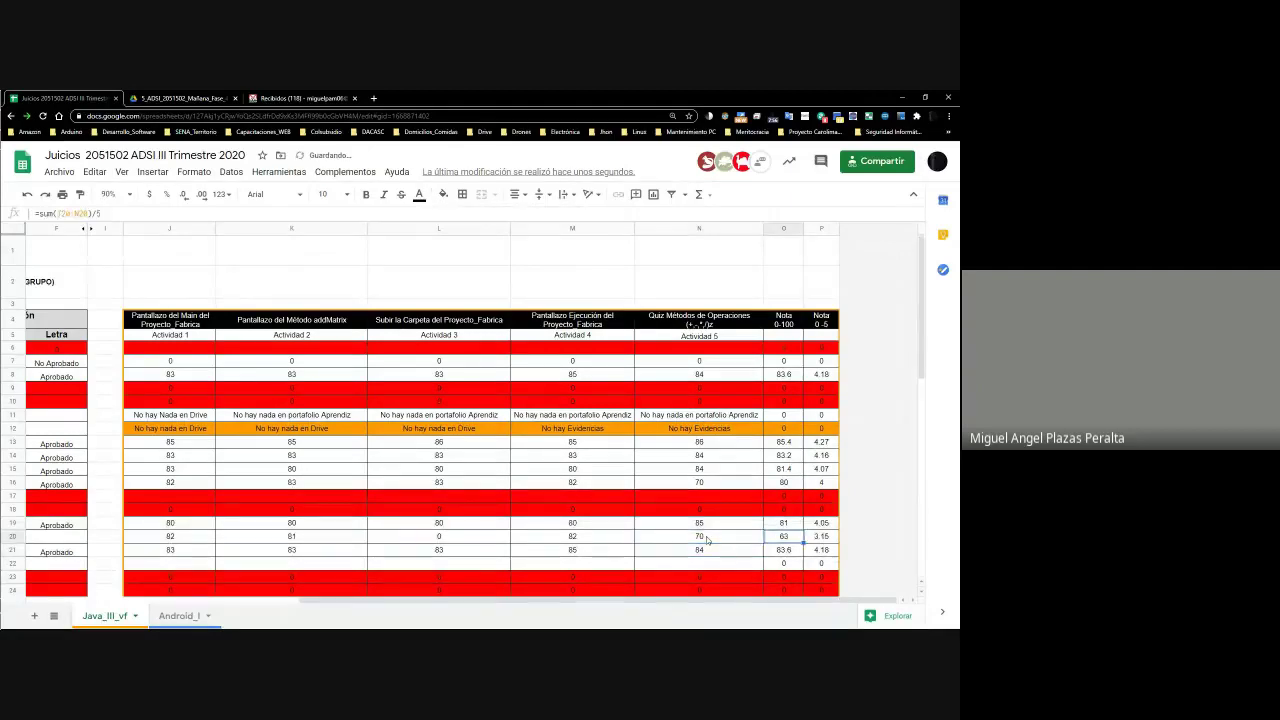
key("Left")
key("Left")
key("Left")
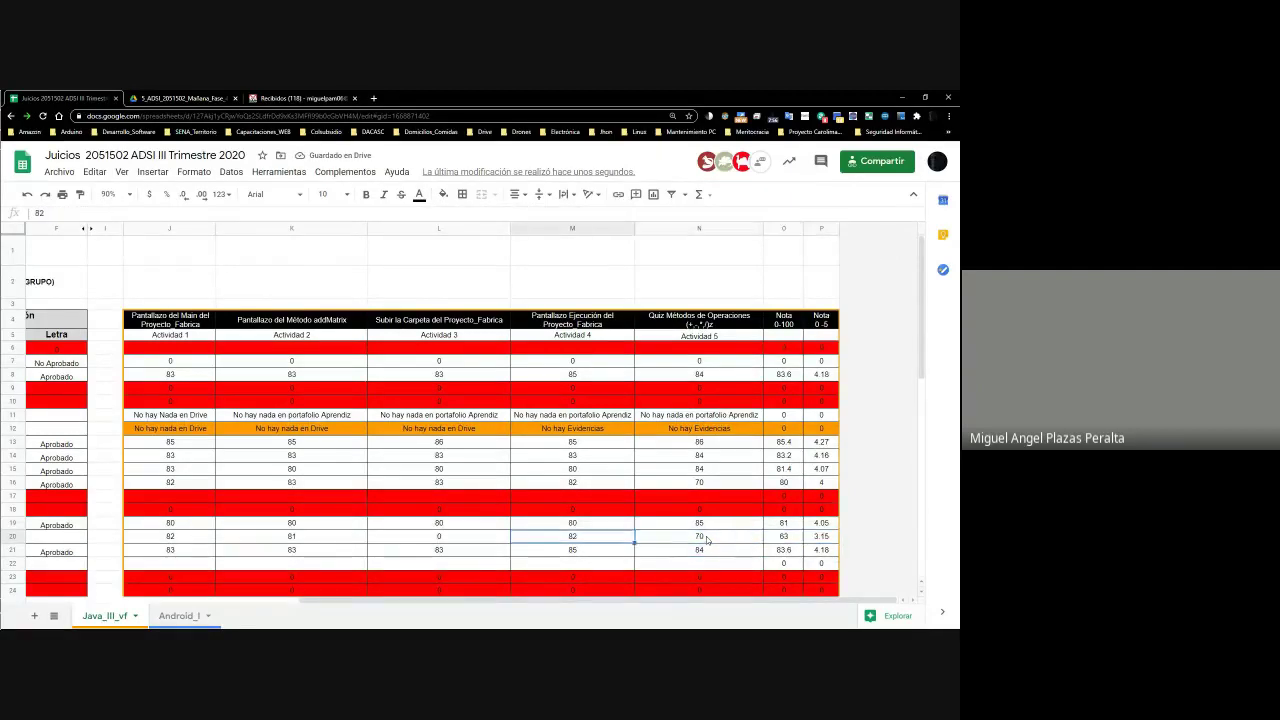
key("Right")
key("Right")
key("Left")
key("Right")
key("Right")
key("Right")
key("Right")
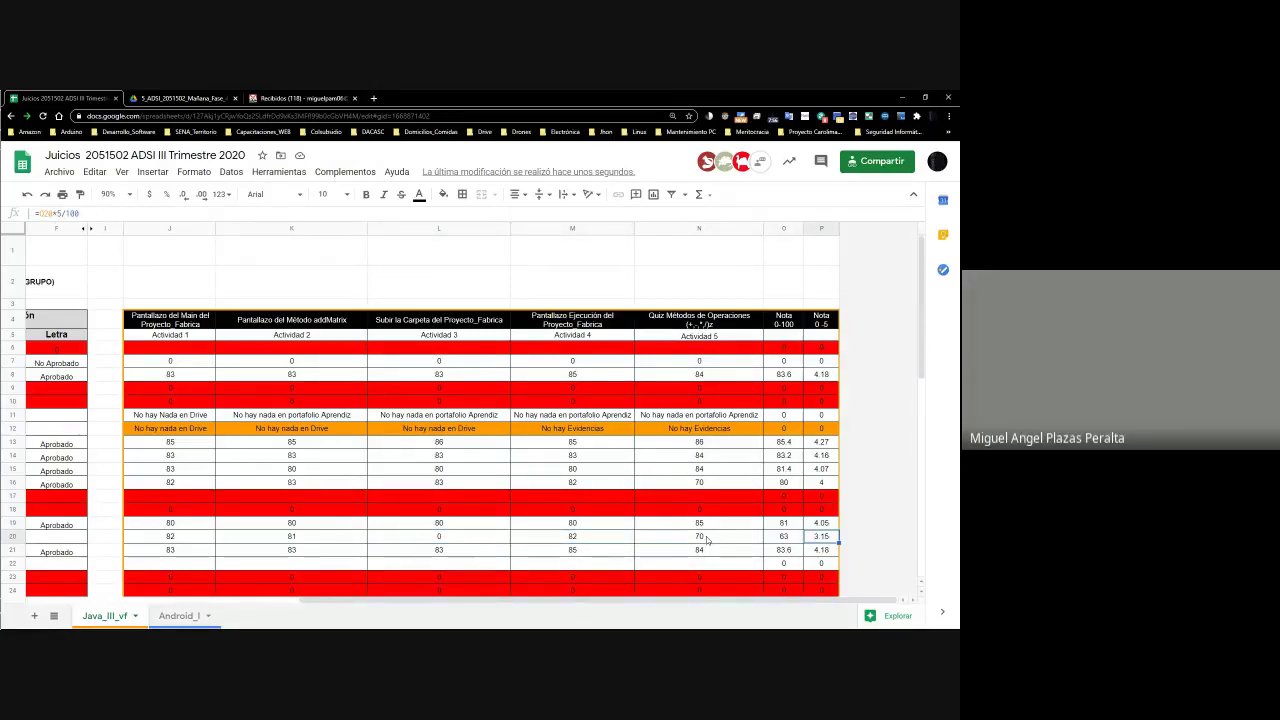
key("Left")
key("Left")
key("Left")
key("Left")
key("Left")
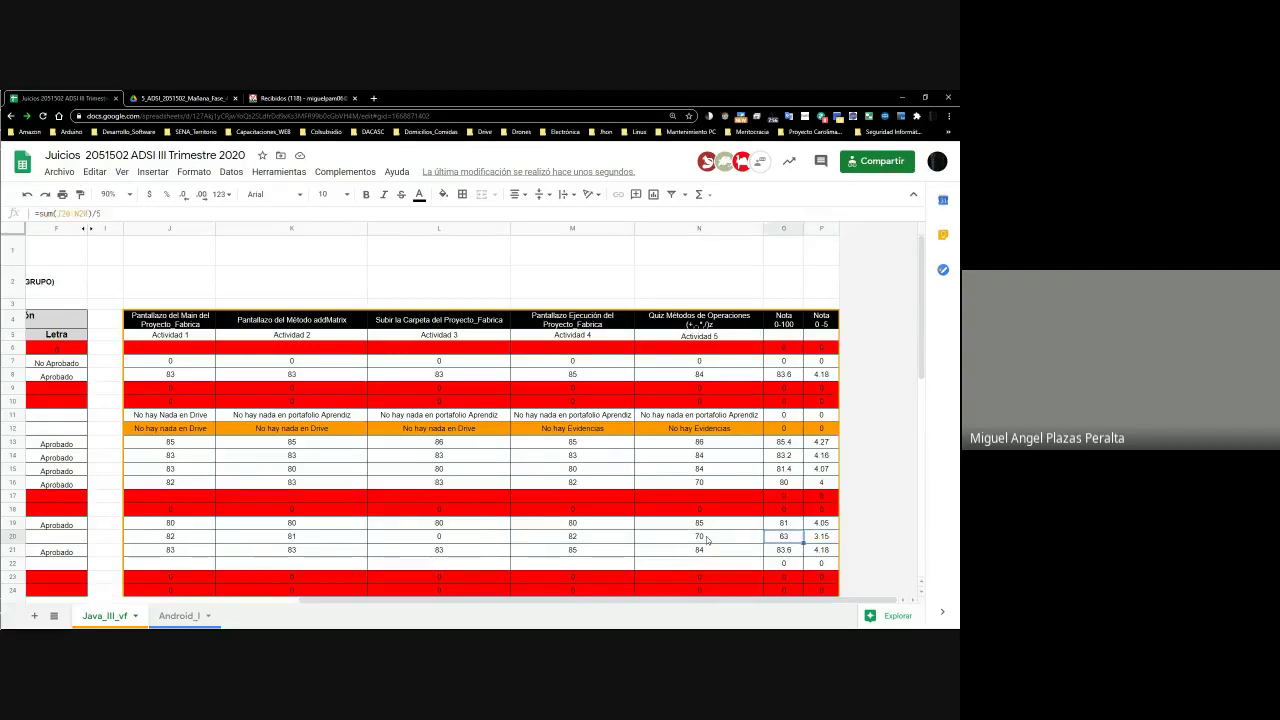
key("Right")
key("Right")
key("Left")
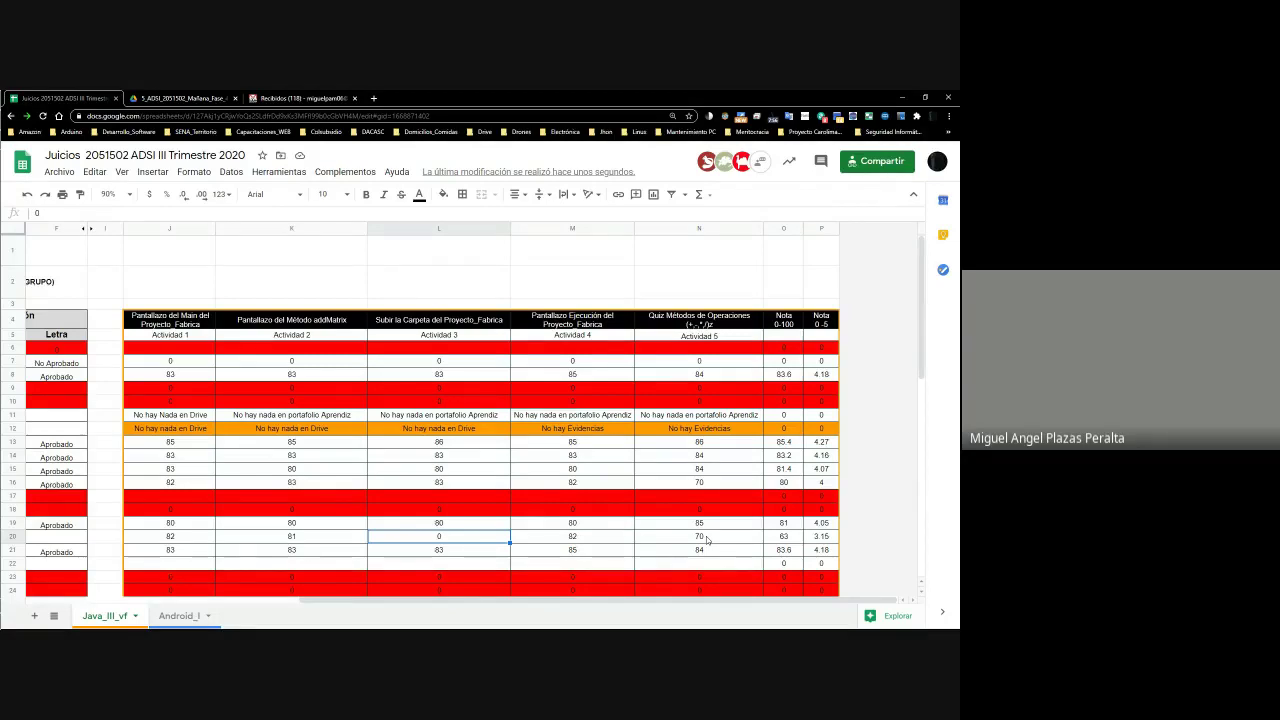
left_click(457, 567)
key("Up")
key("Left")
key("Left")
key("Left")
key("Left")
key("Left")
key("Left")
key("Left")
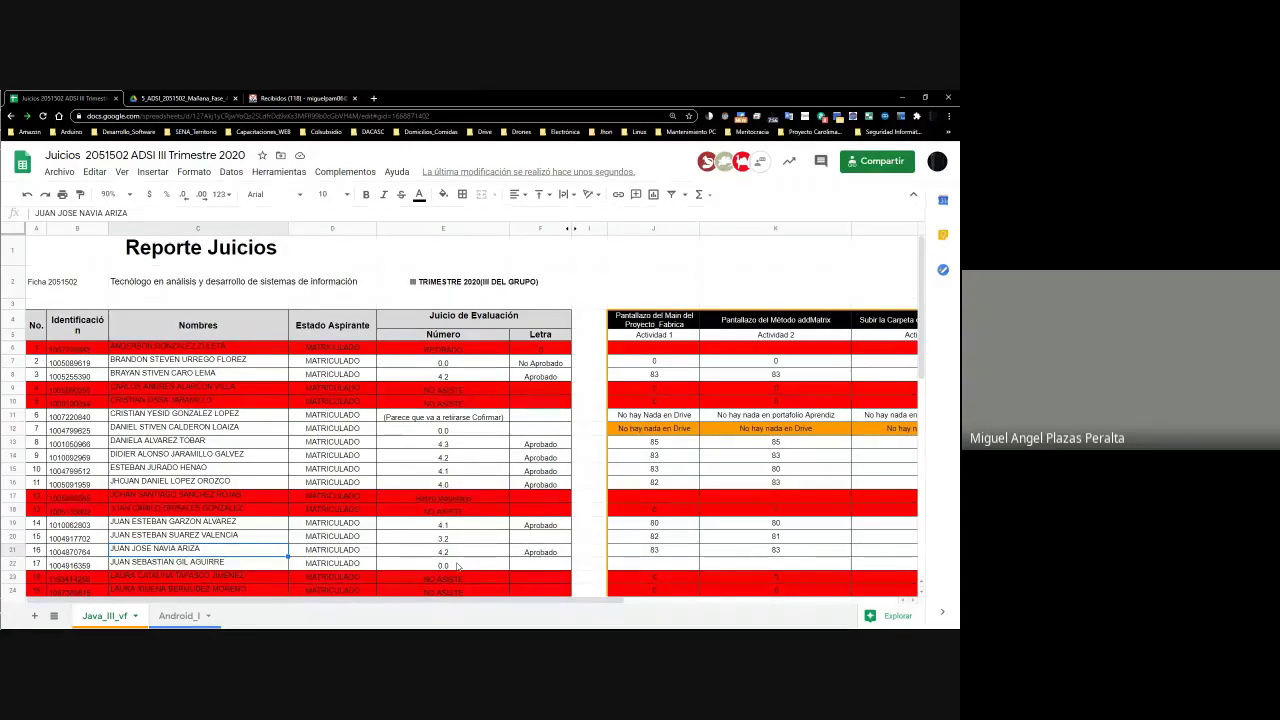
Check row 21's activity scores and quiz score, then the 0-100 average formula in O21 and 0-5 grade formula in P21
key("Right")
key("Right")
key("Right")
key("Right")
key("Right")
key("Right")
key("Right")
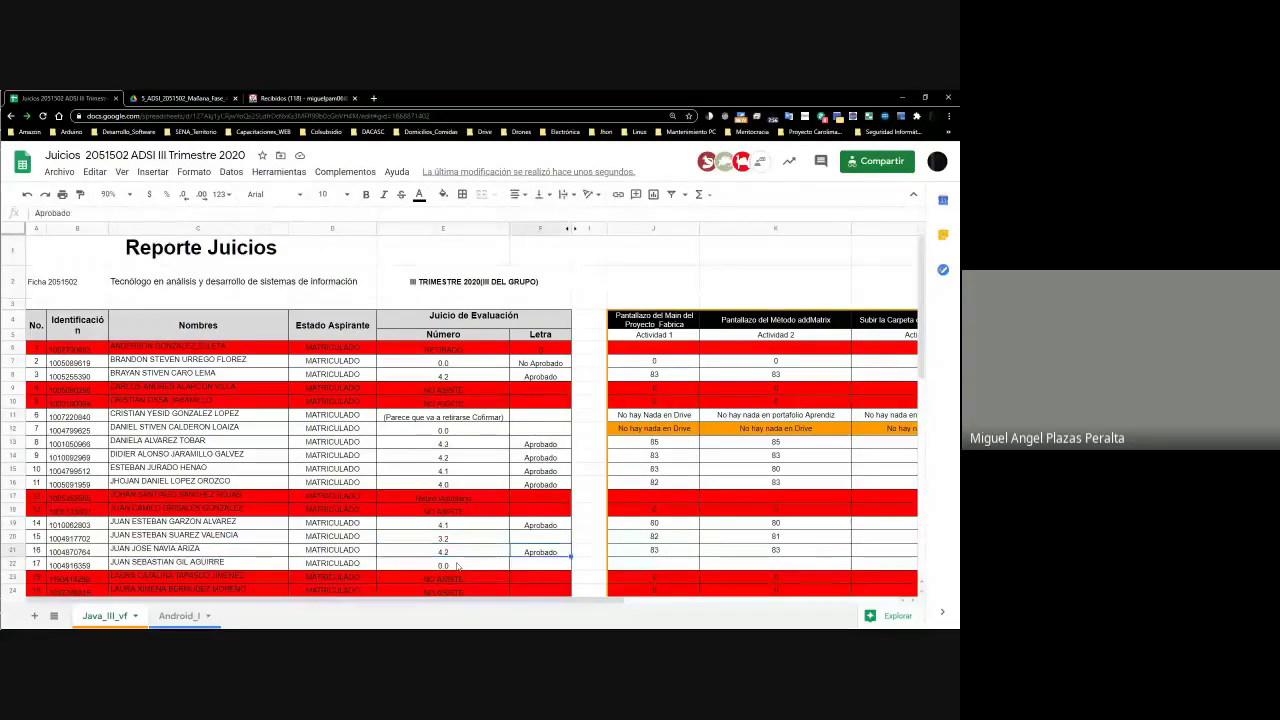
key("Right")
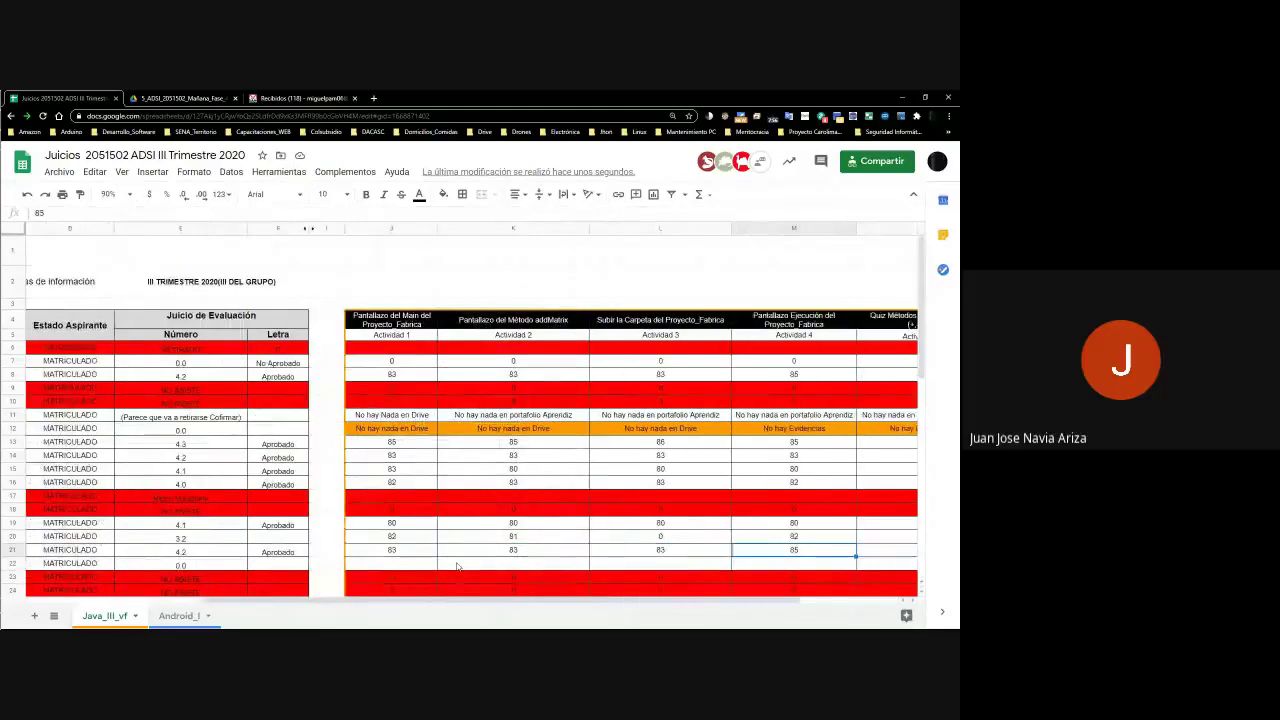
key("Left")
key("Left")
key("Left")
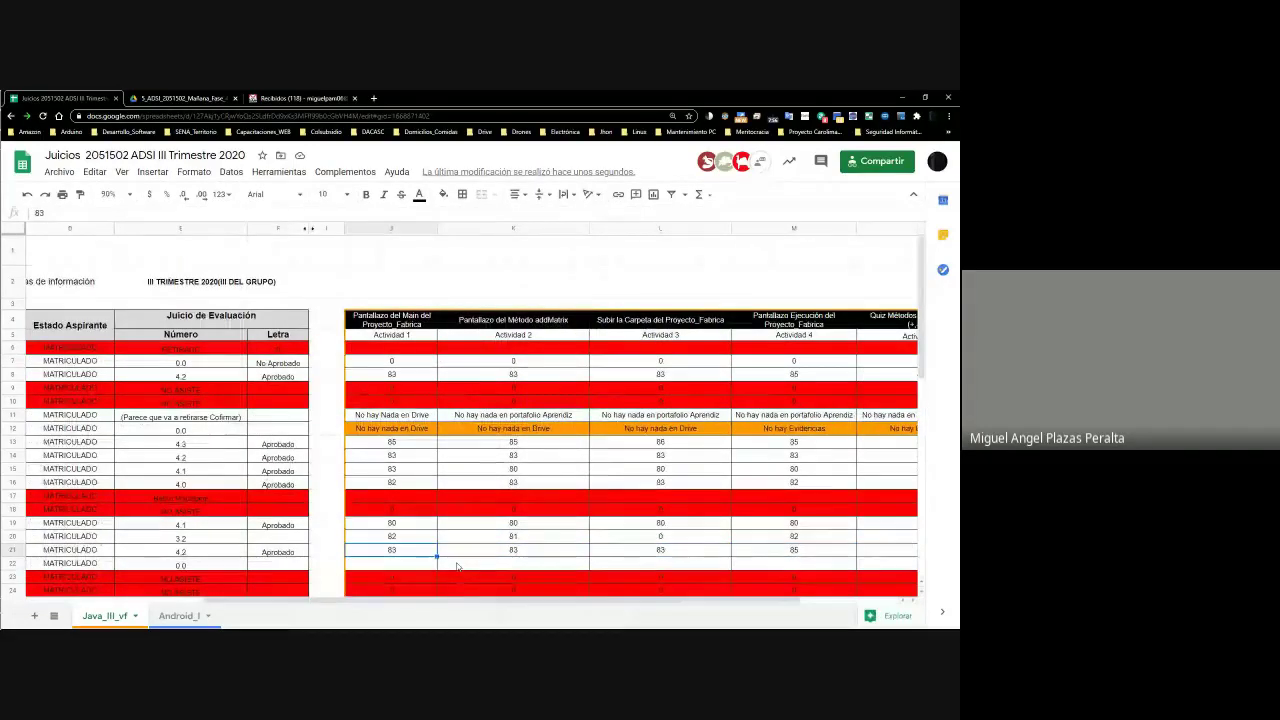
key("Right")
key("Right")
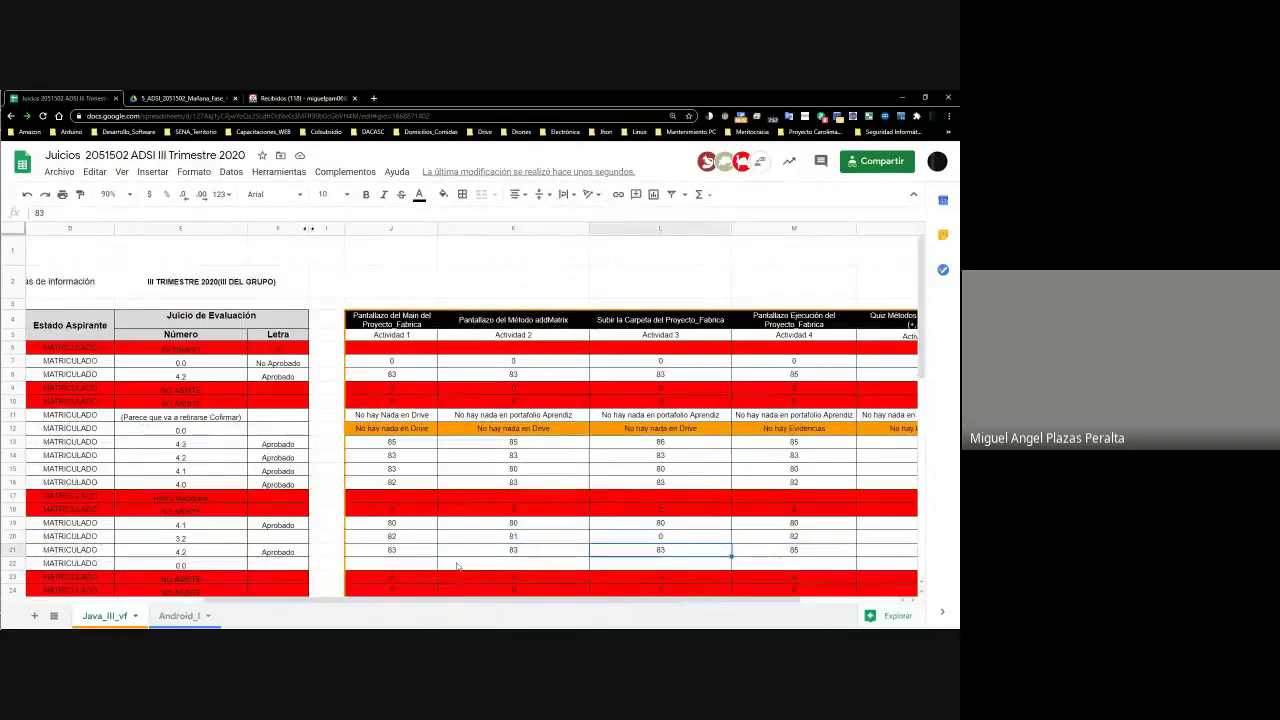
key("Right")
key("Left")
key("Left")
key("Left")
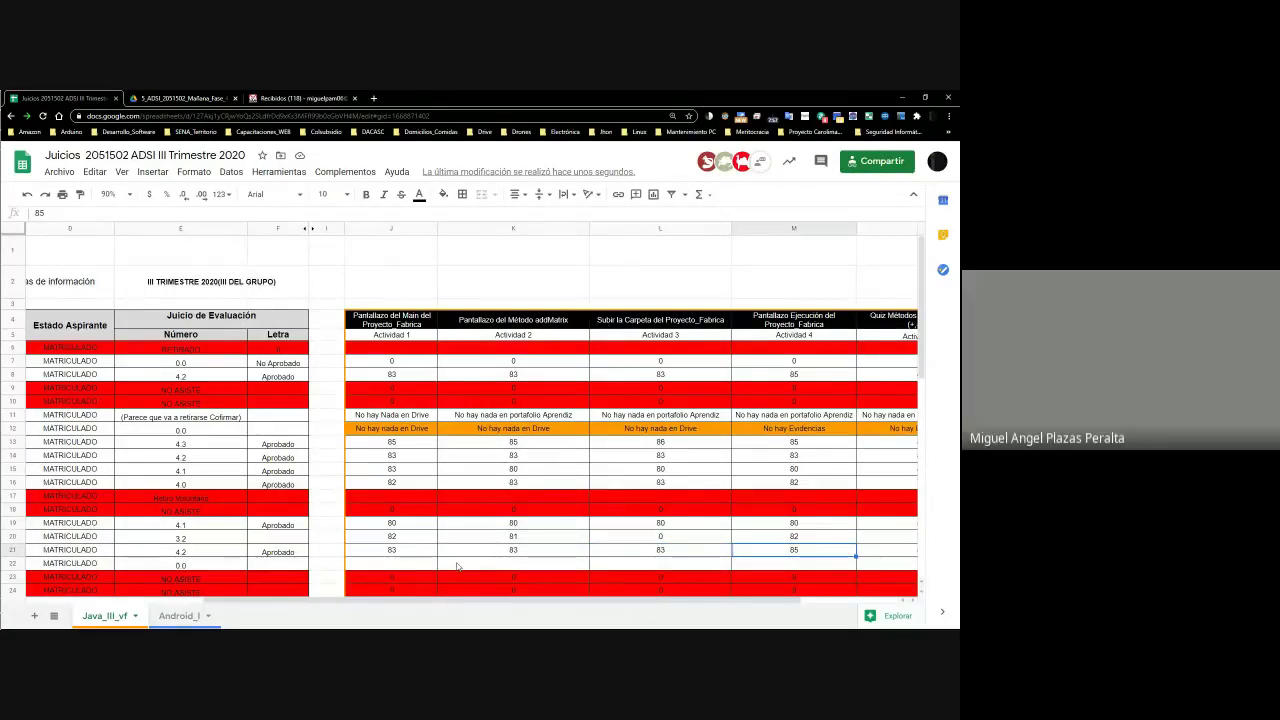
key("Right")
key("Right")
key("Right")
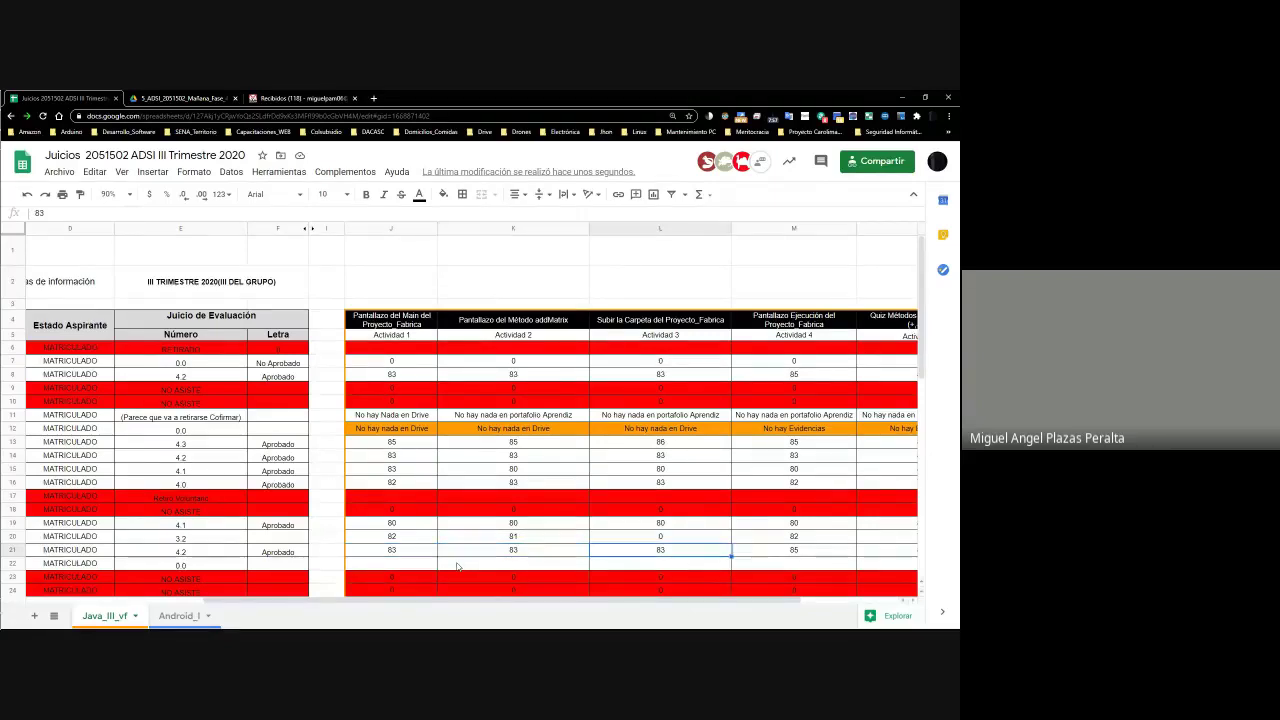
scroll(457, 567, "right", 1)
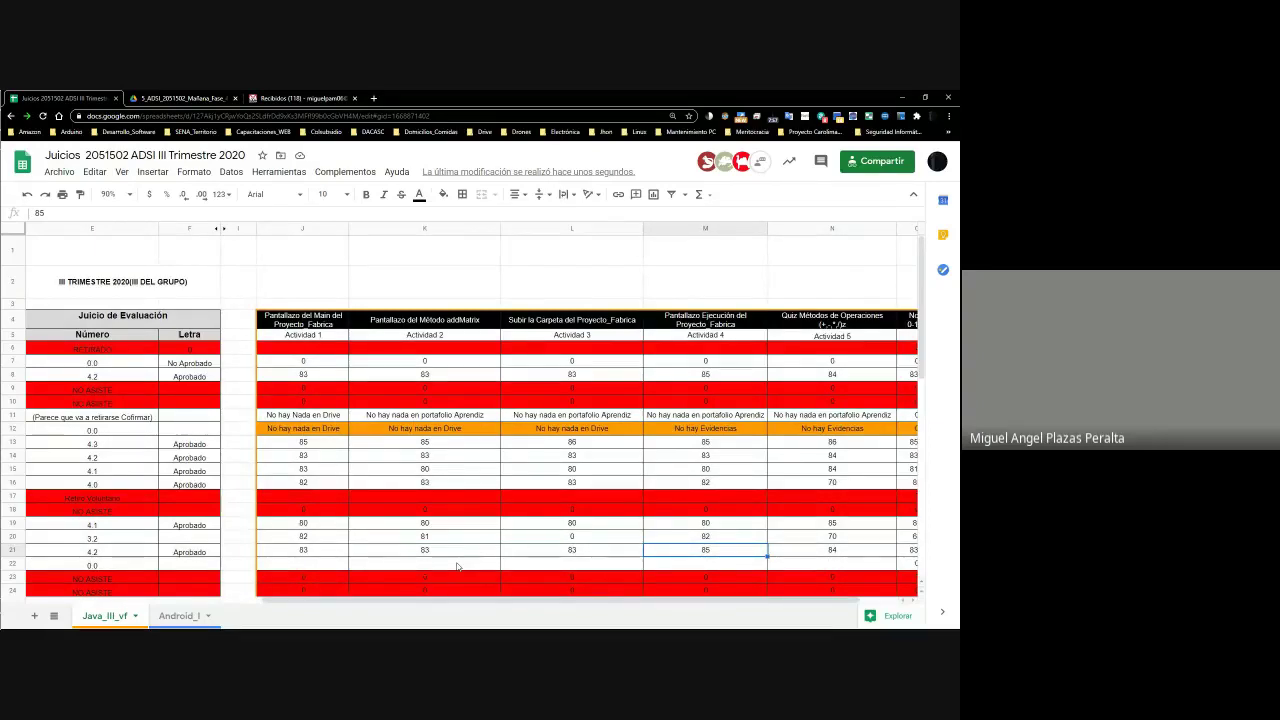
key("Right")
scroll(456, 567, "right", 2)
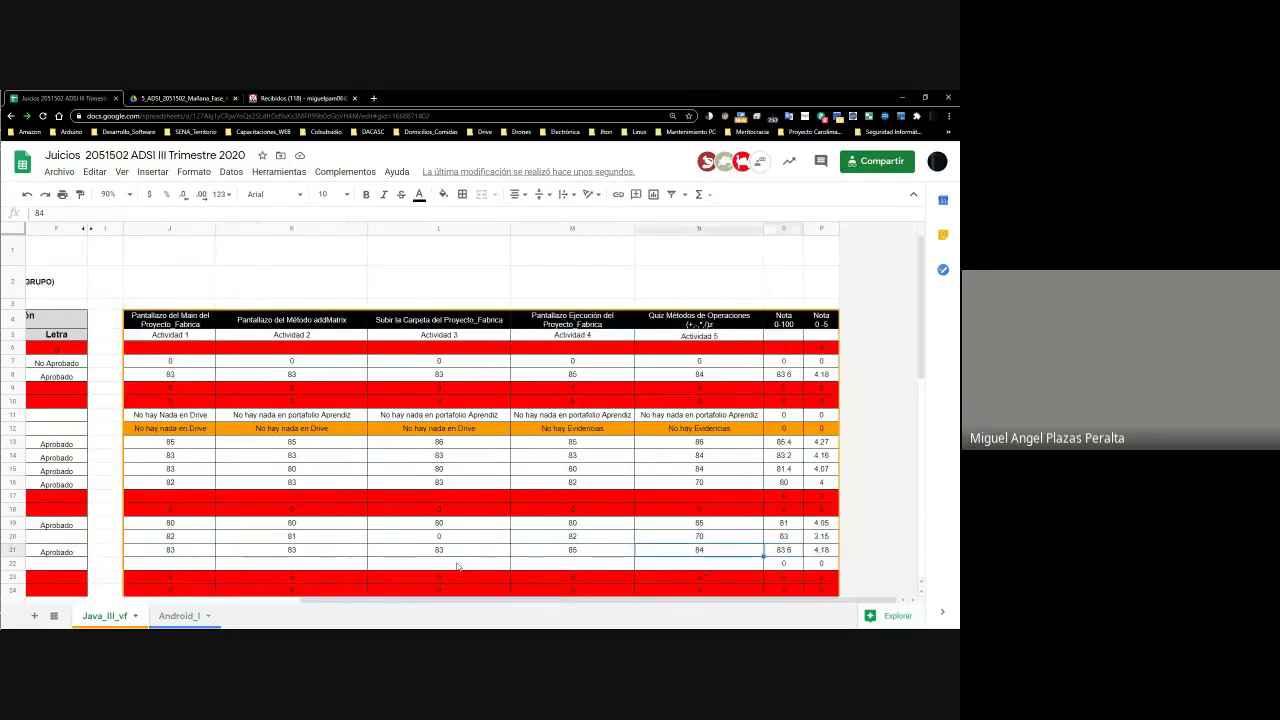
key("Right")
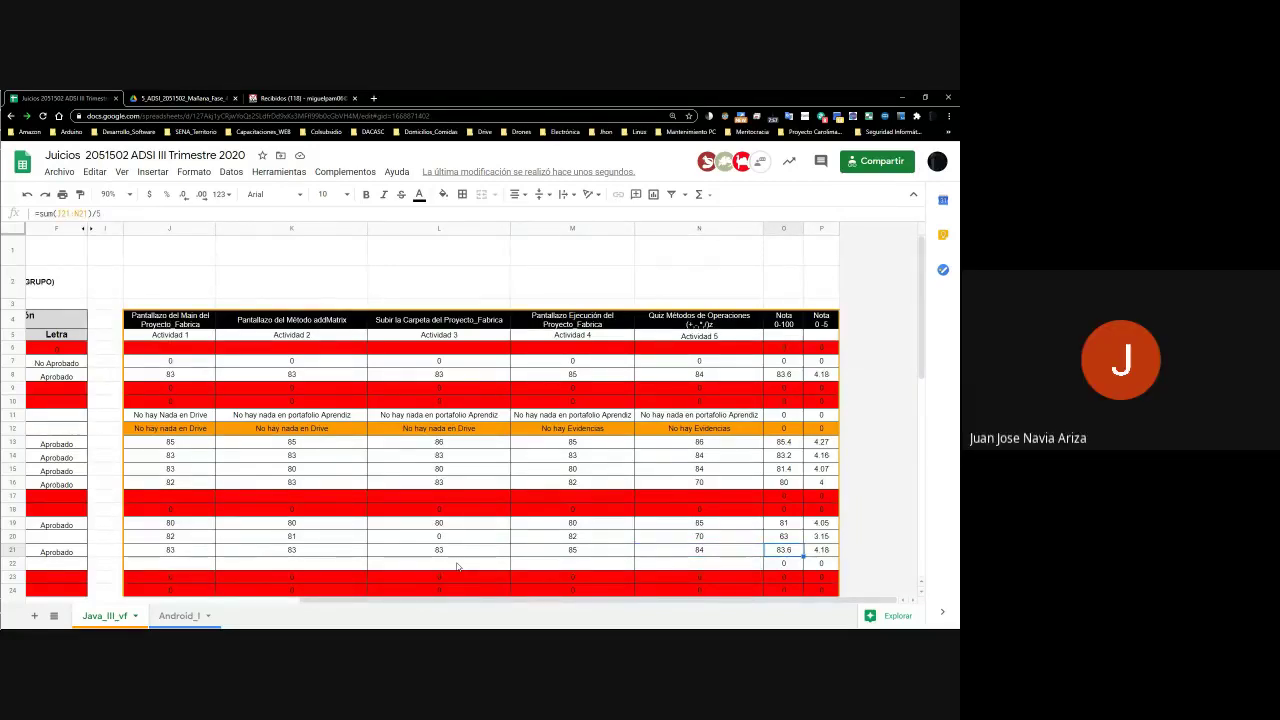
key("Right")
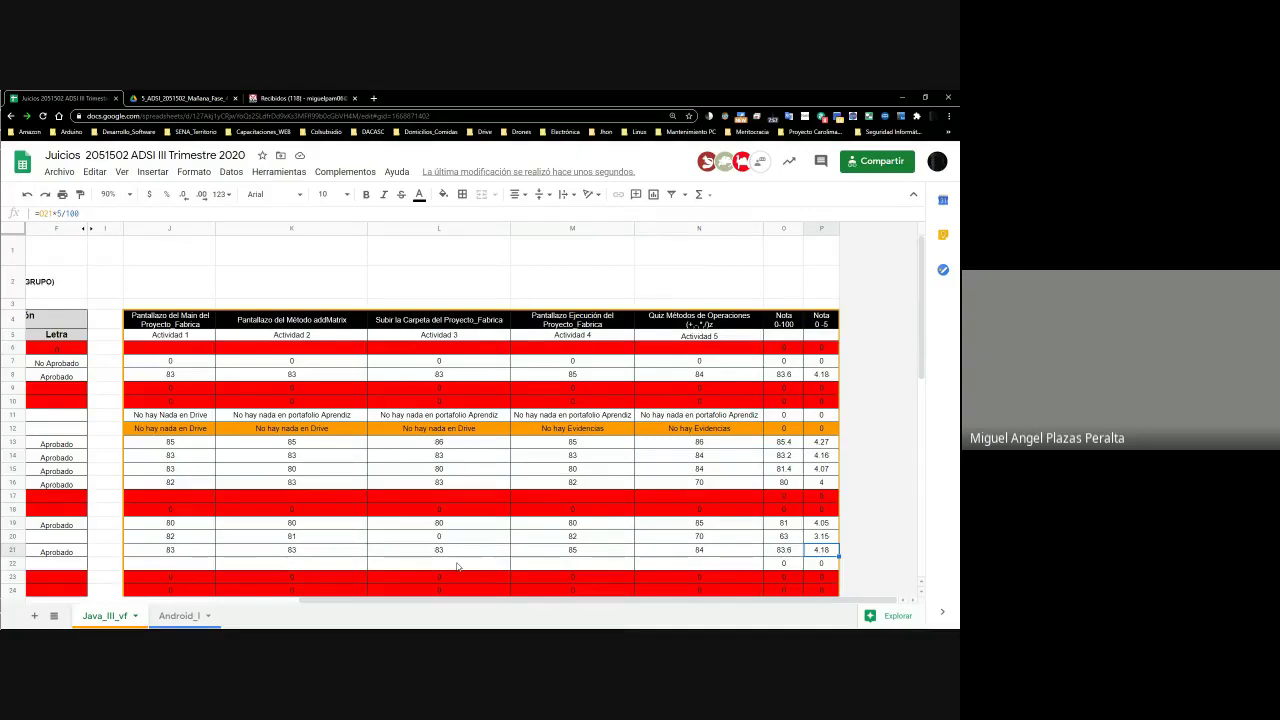
Compare the 4.18 grade with E21's Número result, move to row 22, then switch to the Meet call
key("Left")
key("Left")
key("Left")
key("Left")
key("Left")
key("Left")
key("Left")
key("Left")
key("Left")
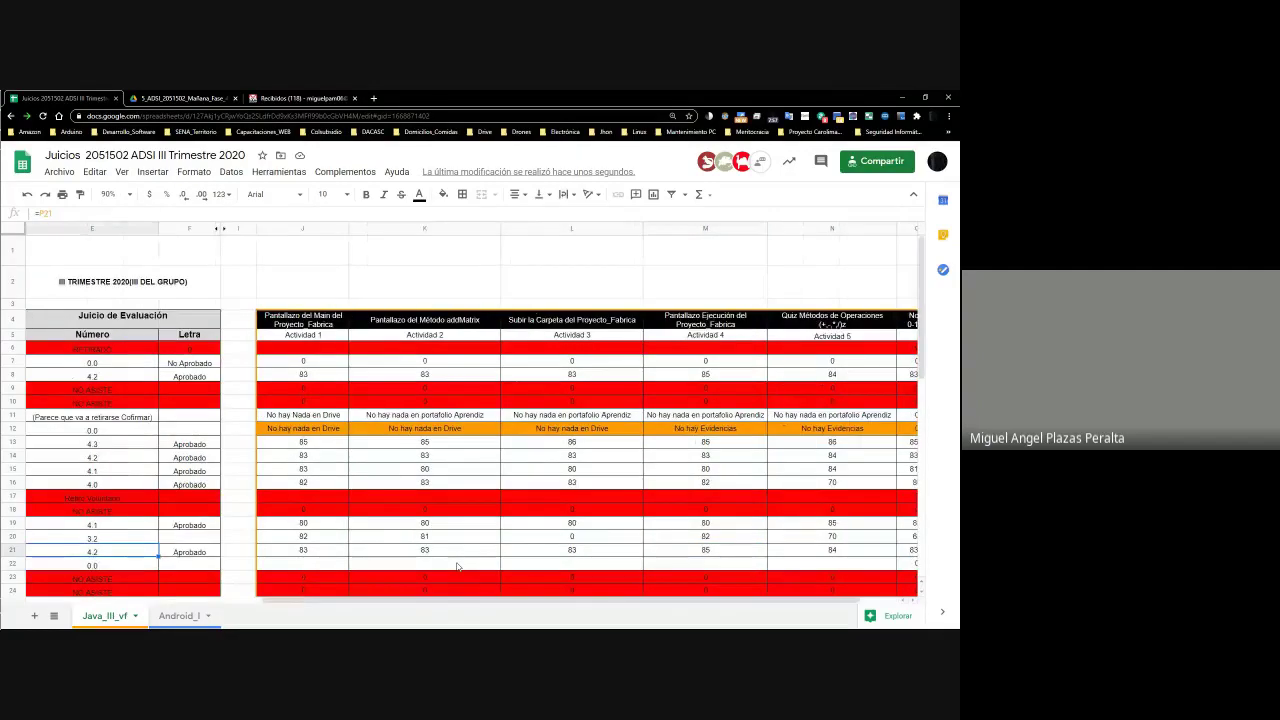
scroll(457, 567, "left", 2)
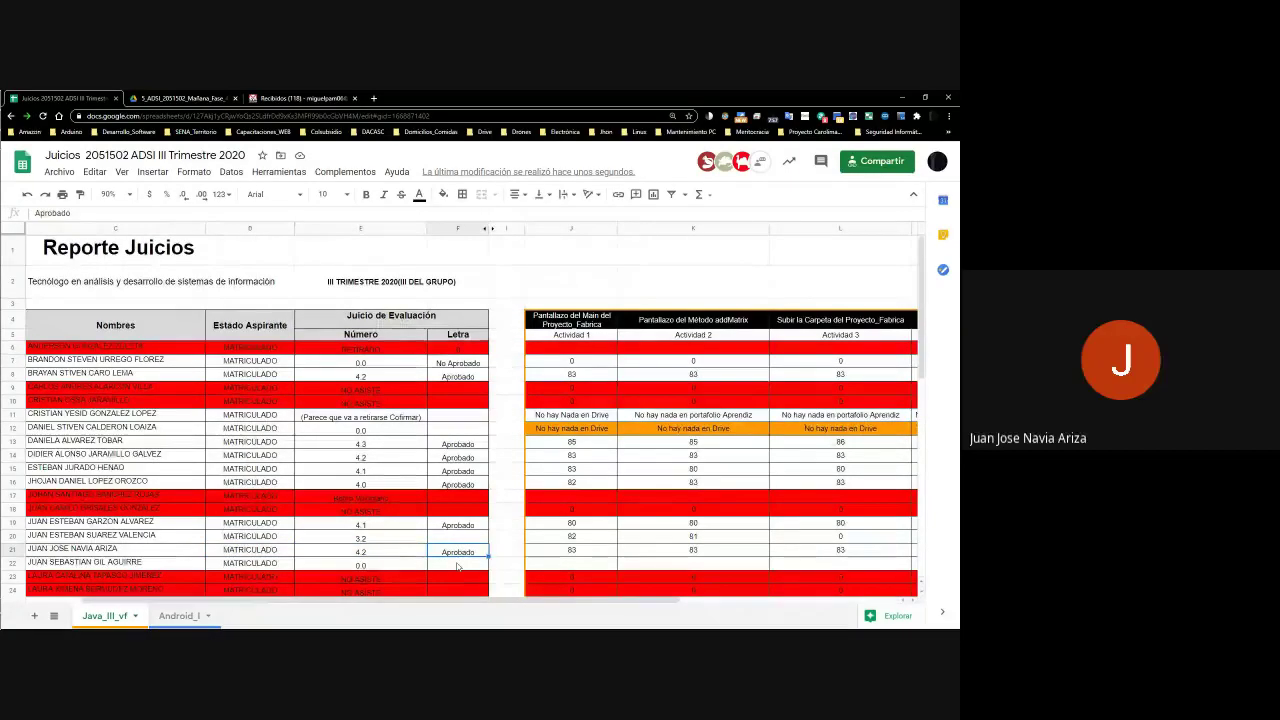
scroll(457, 567, "right", 3)
key("Left")
key("Left")
key("Left")
key("Left")
key("Right")
key("Down")
key("Right")
key("Right")
key("Right")
key("Right")
key("Right")
key("Right")
key("Right")
key("Right")
key("Right")
key("Right")
key("Right")
key("Right")
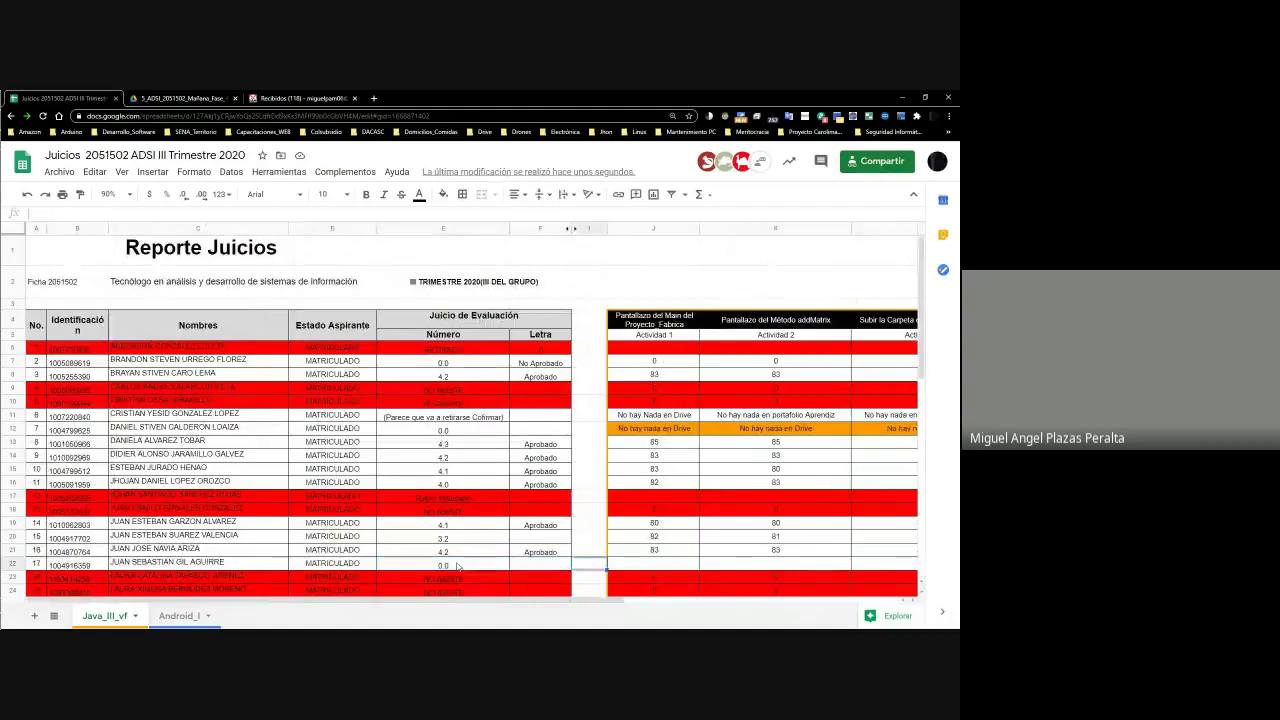
key("Left")
key("Left")
key("Left")
key("Left")
key("Left")
key("Left")
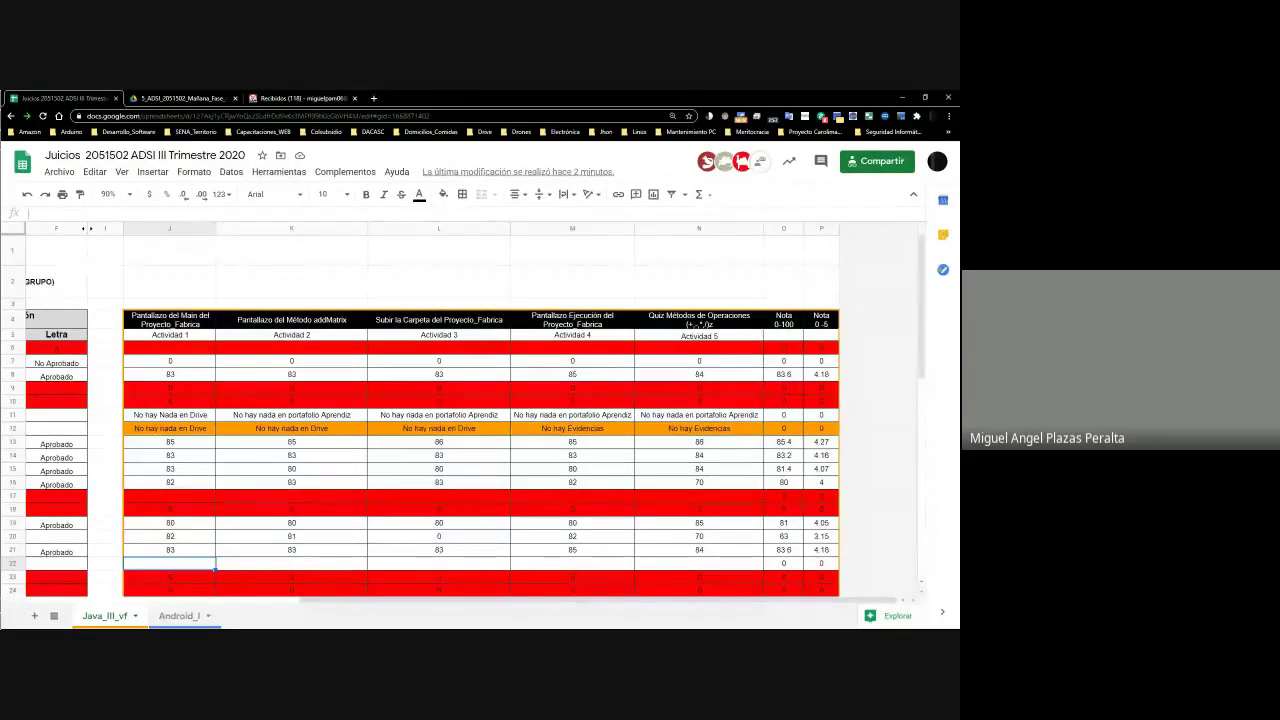
key("alt+Tab")
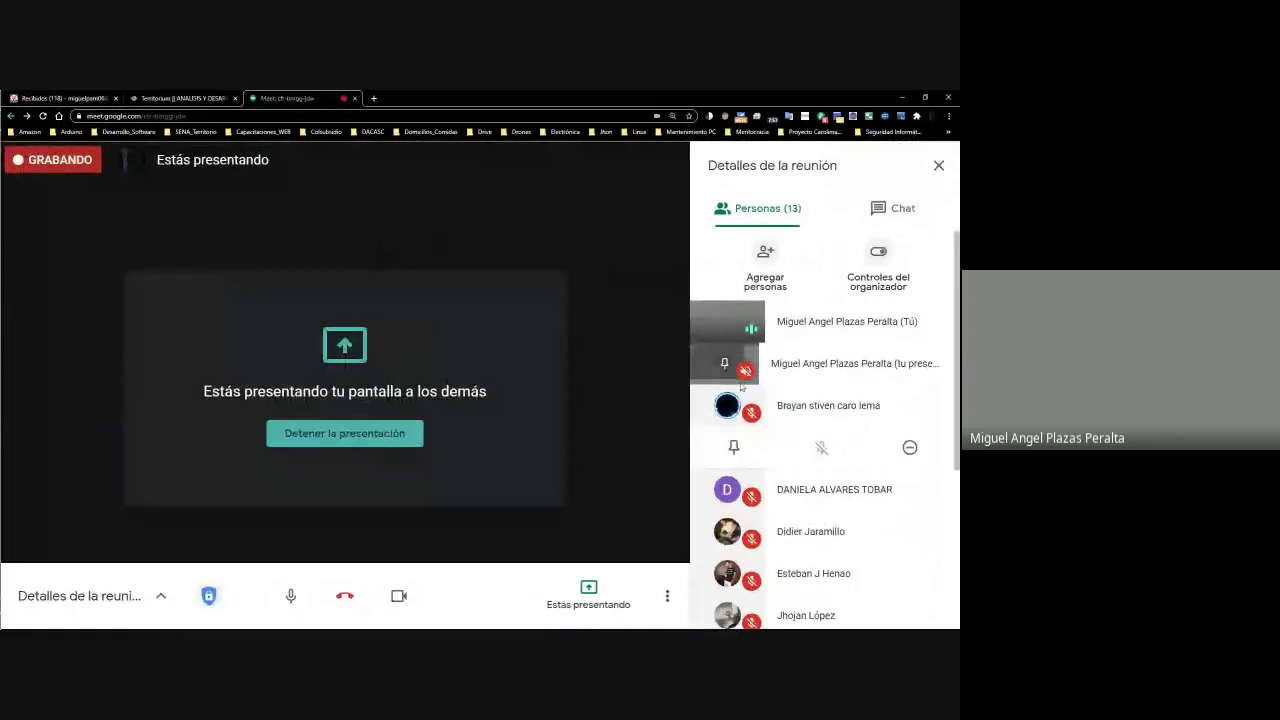
Scroll the Meet participant list, then minimize the Meet window and bring it back
scroll(840, 400, "down", 3)
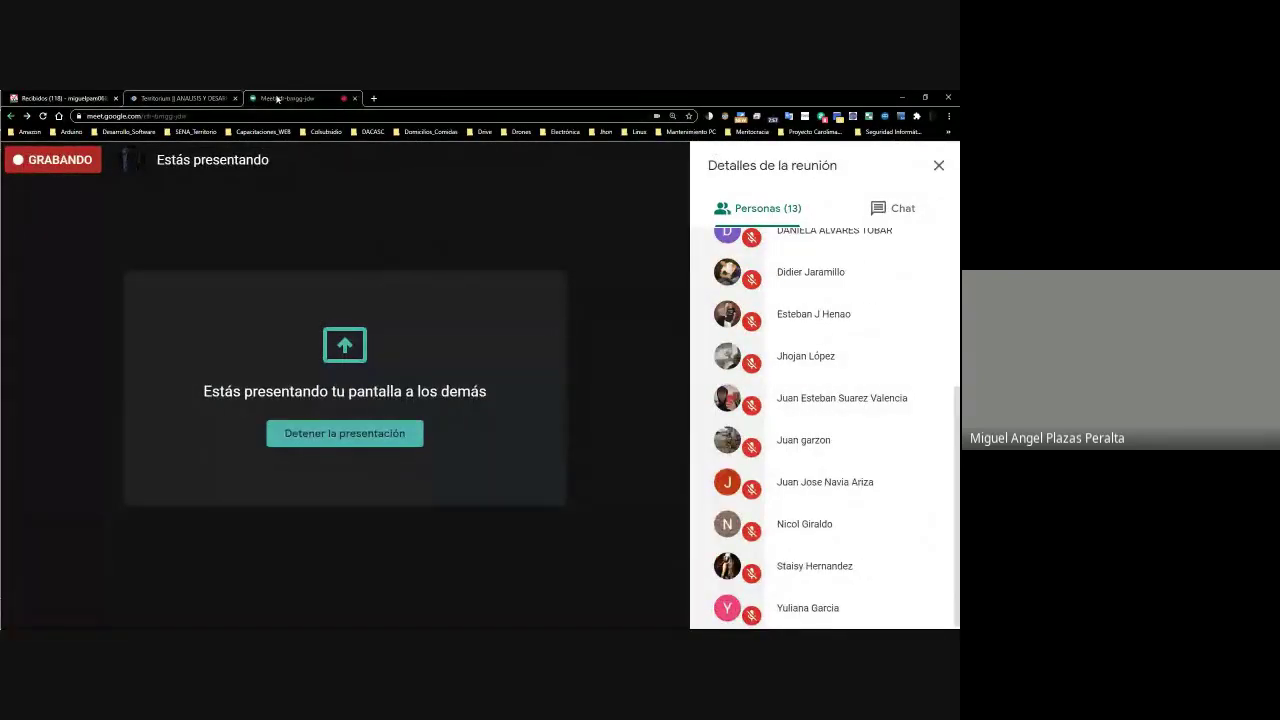
left_click_drag(453, 95, 470, 600)
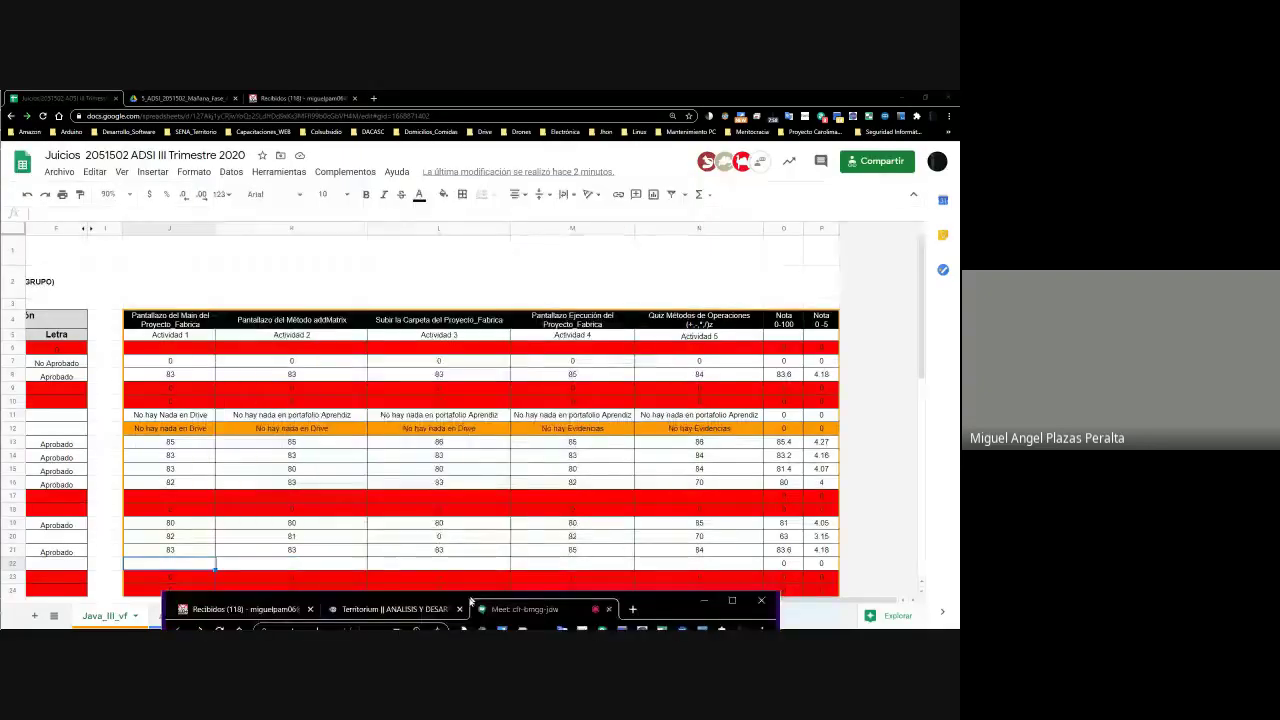
left_click(704, 600)
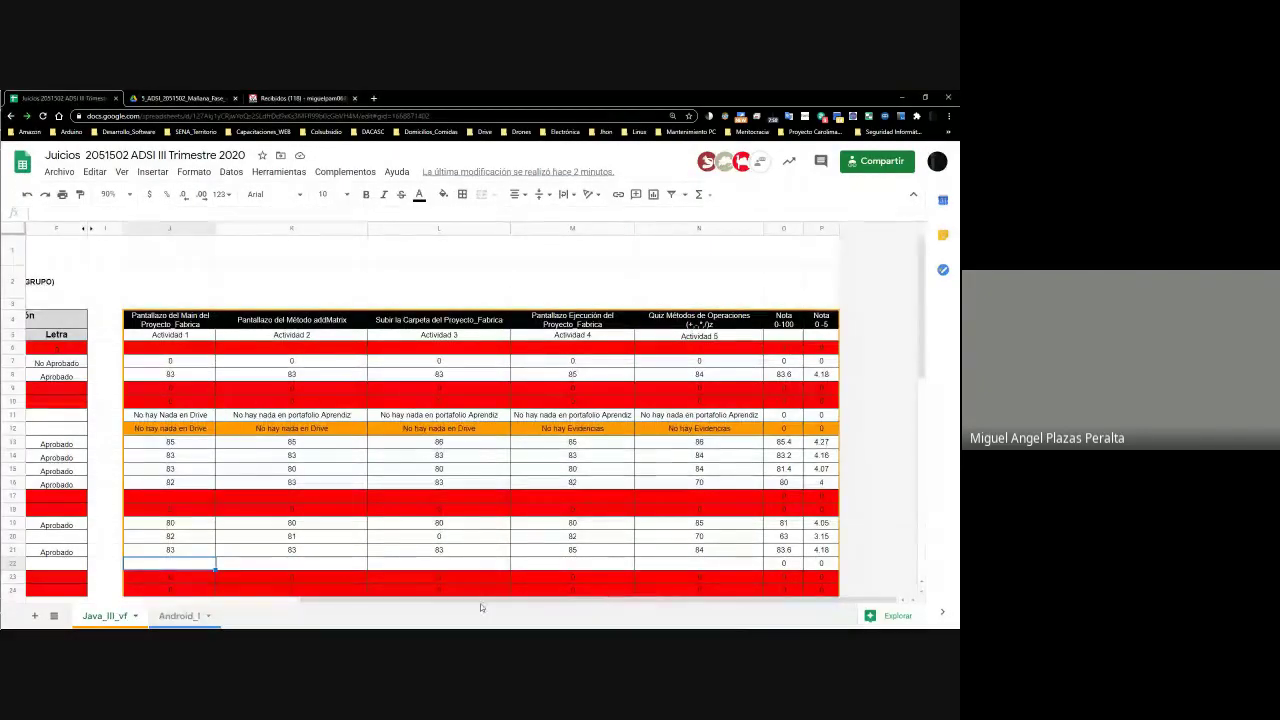
left_click_drag(300, 601, 100, 603)
key("alt+Tab")
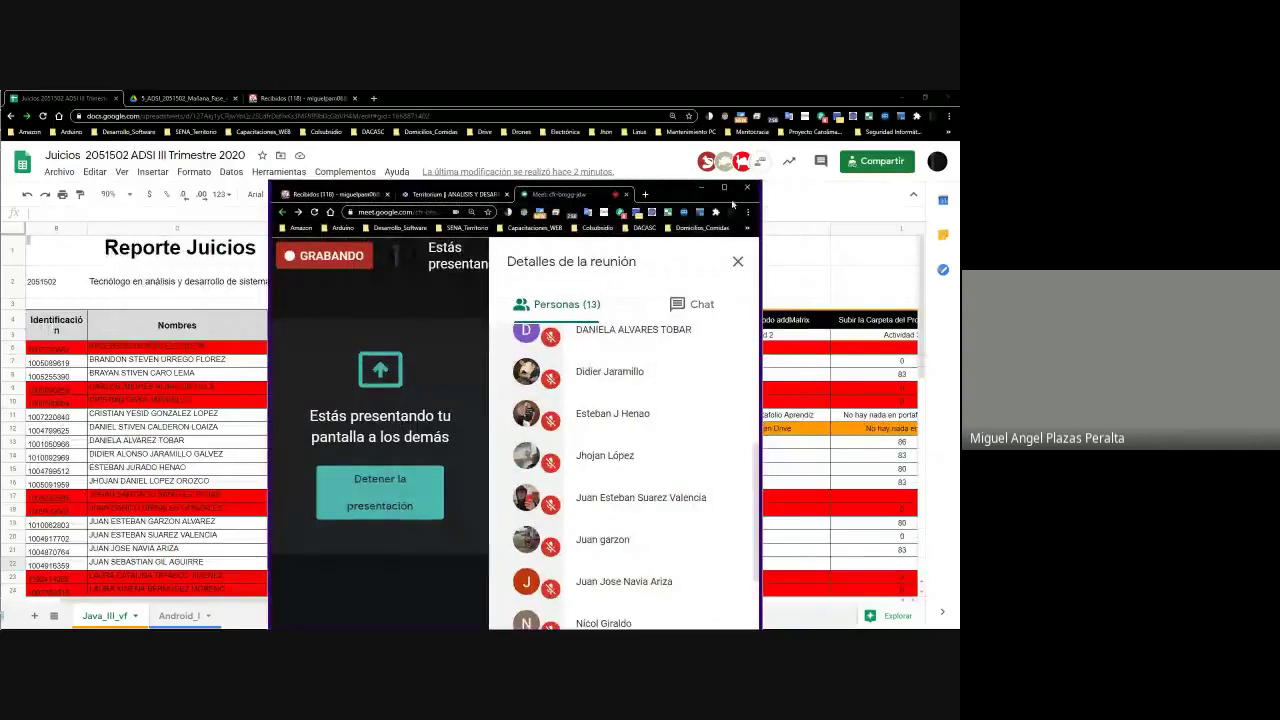
Maximize Meet, review the participants and expand one entry, then shrink the window
left_click(724, 187)
scroll(812, 372, "up", 3)
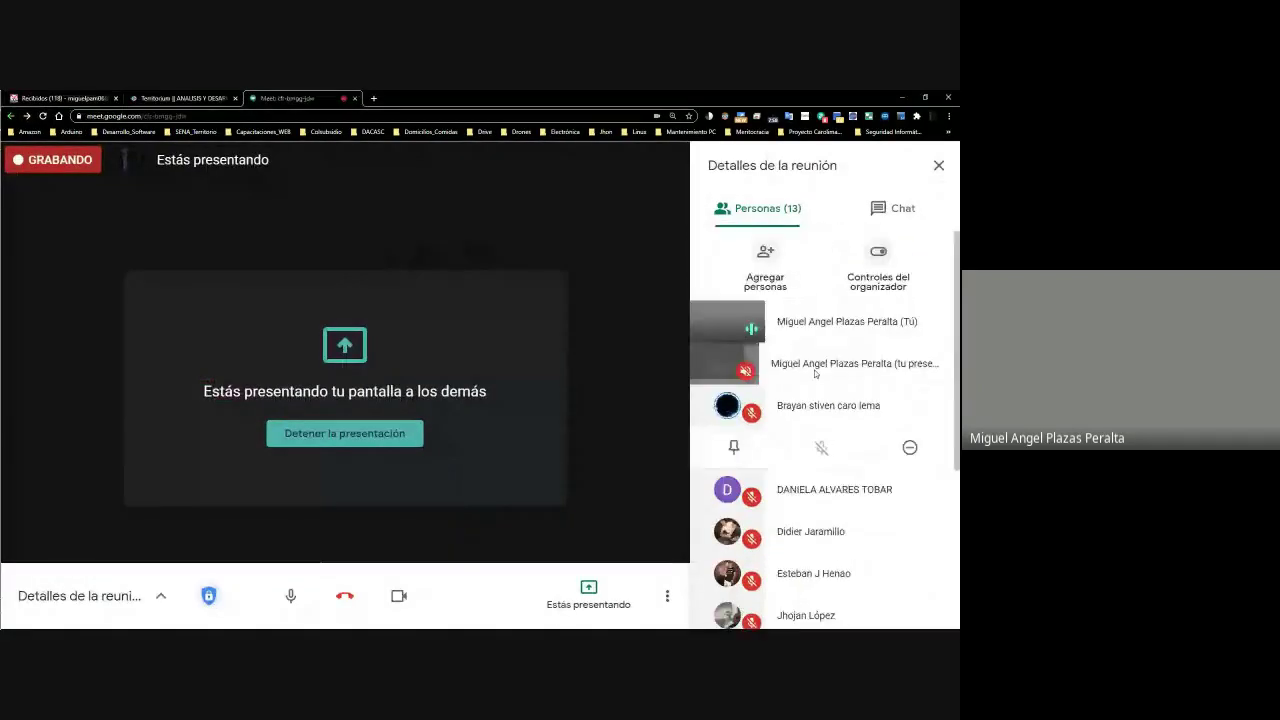
left_click_drag(953, 302, 956, 462)
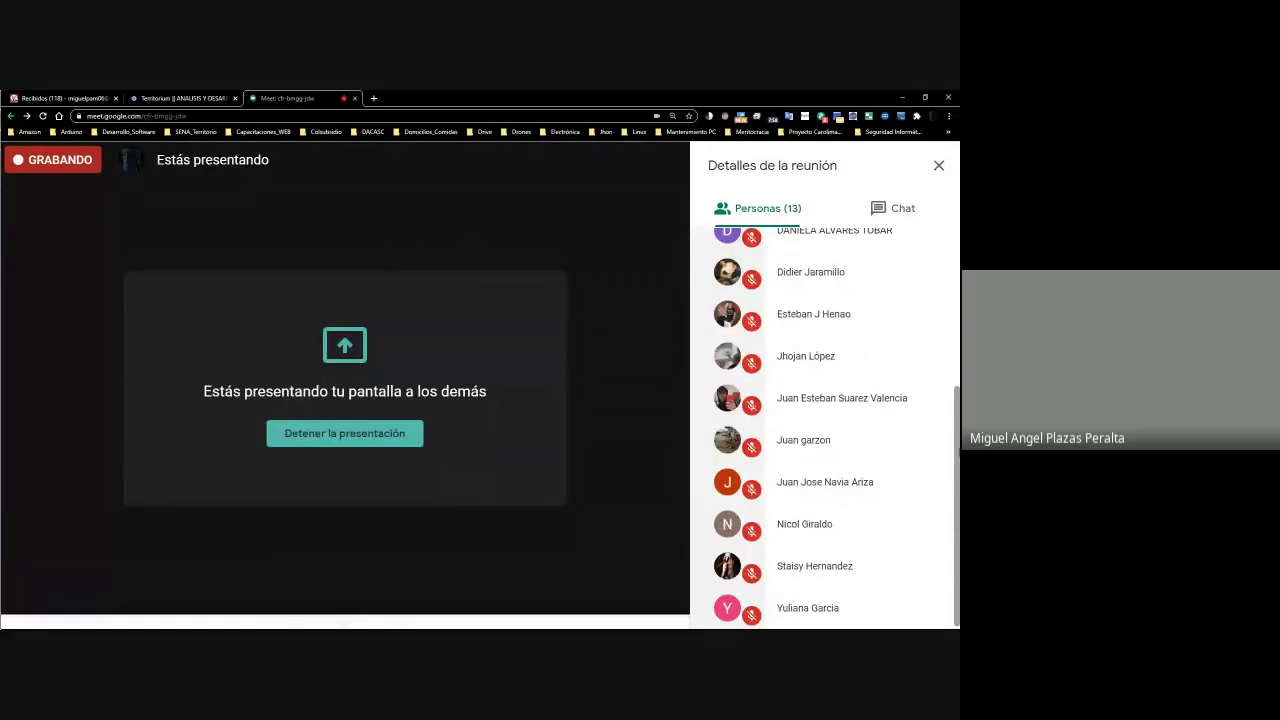
scroll(828, 300, "up", 2)
left_click(828, 287)
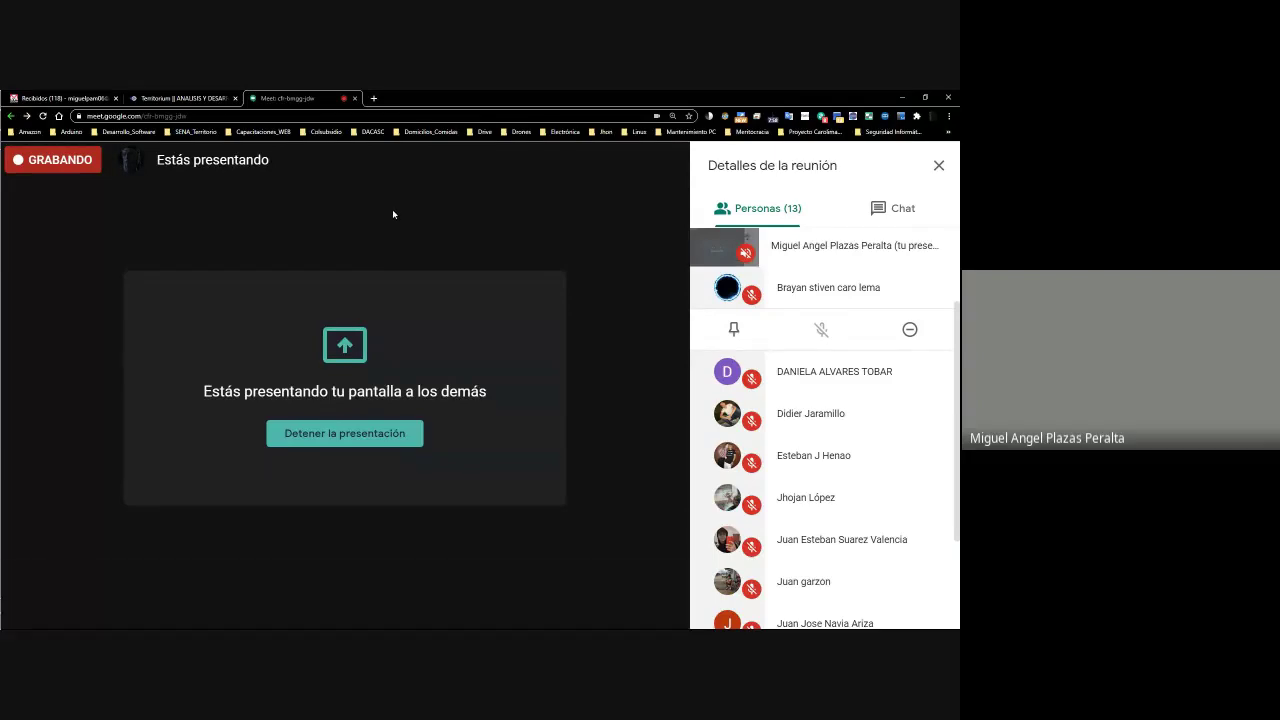
scroll(935, 485, "down", 3)
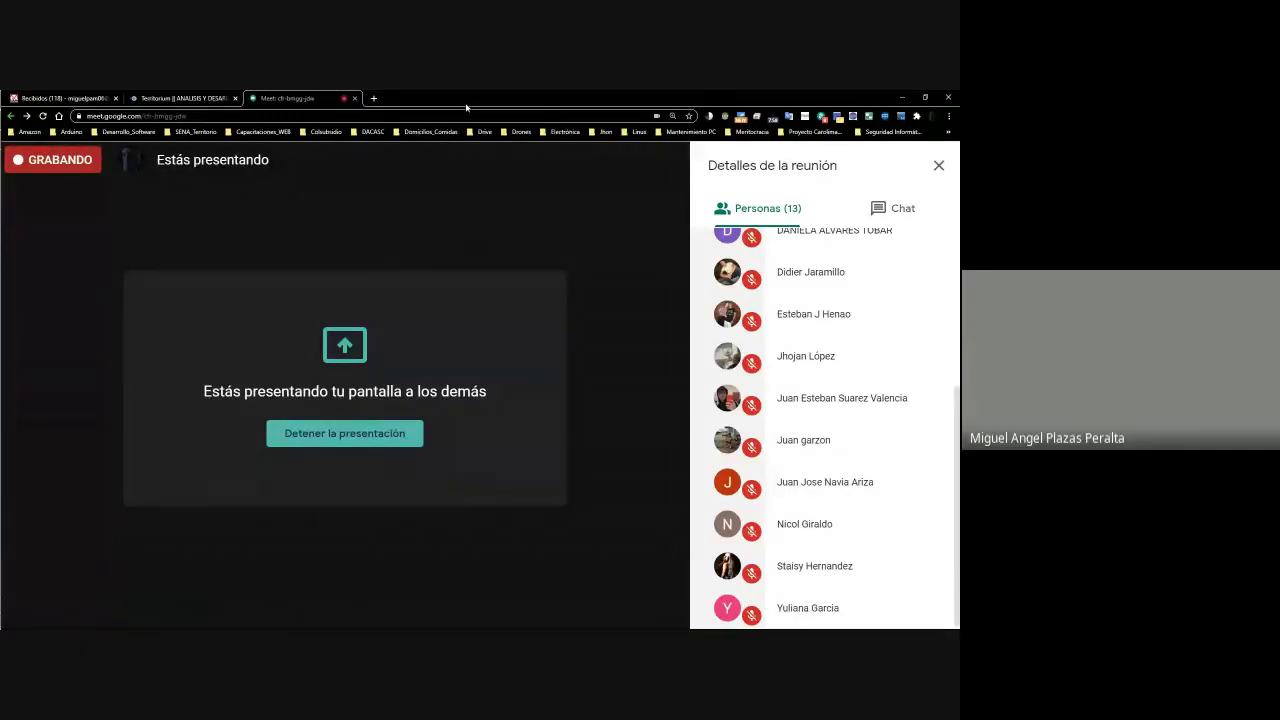
left_click_drag(466, 107, 588, 520)
Hide Meet, scroll through the sheet's student list, then open the student's Drive portfolio folder
left_click(323, 266)
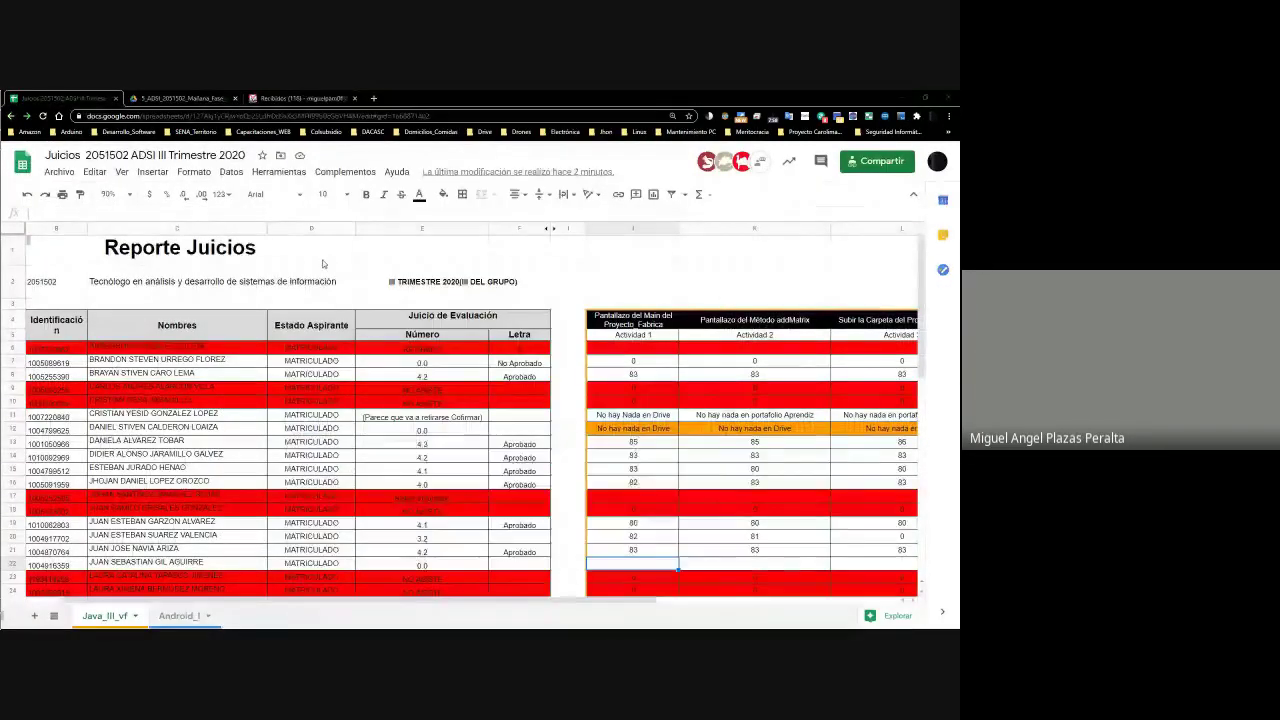
scroll(323, 266, "down", 10)
scroll(323, 266, "up", 3)
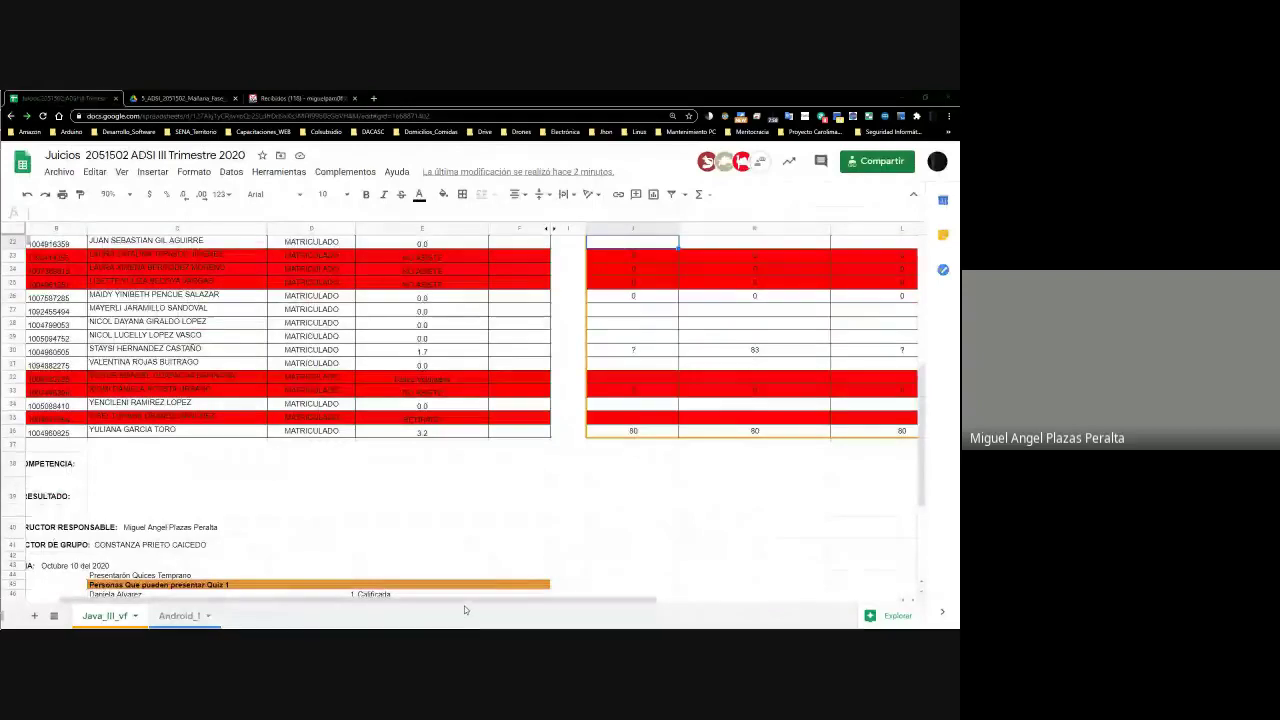
scroll(427, 502, "left", 1)
scroll(433, 487, "up", 3)
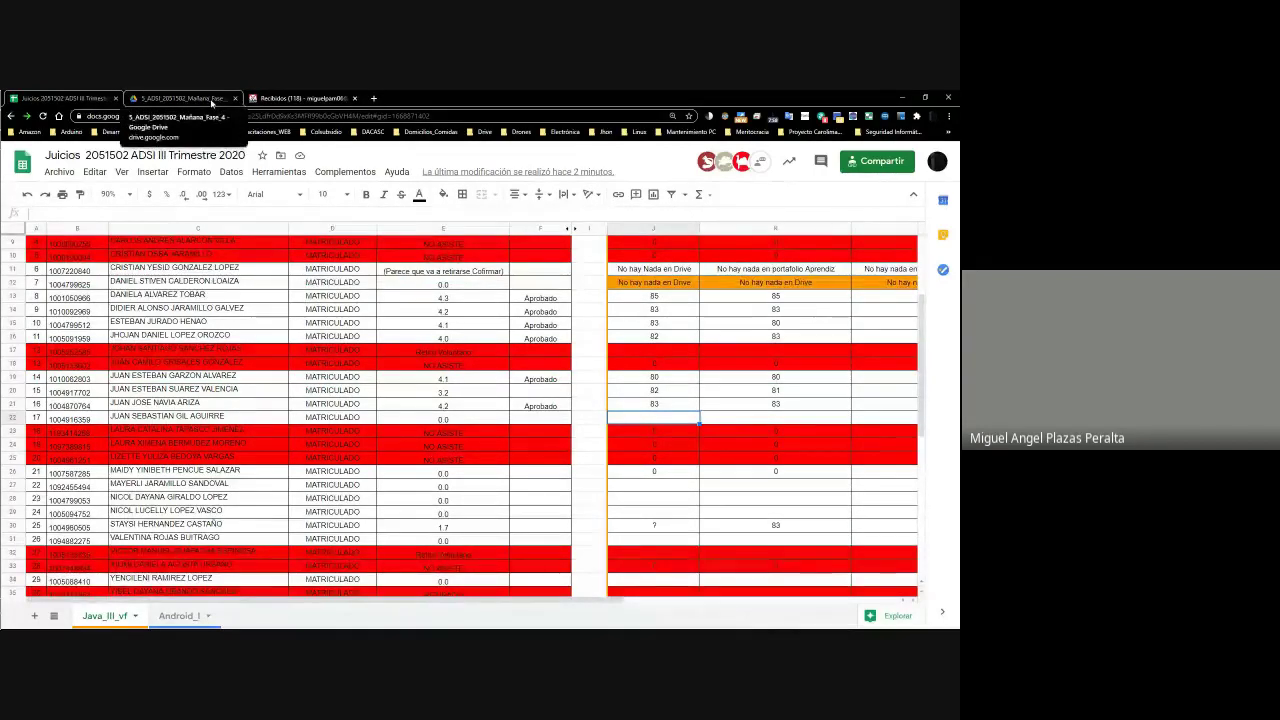
left_click_drag(451, 92, 432, 136)
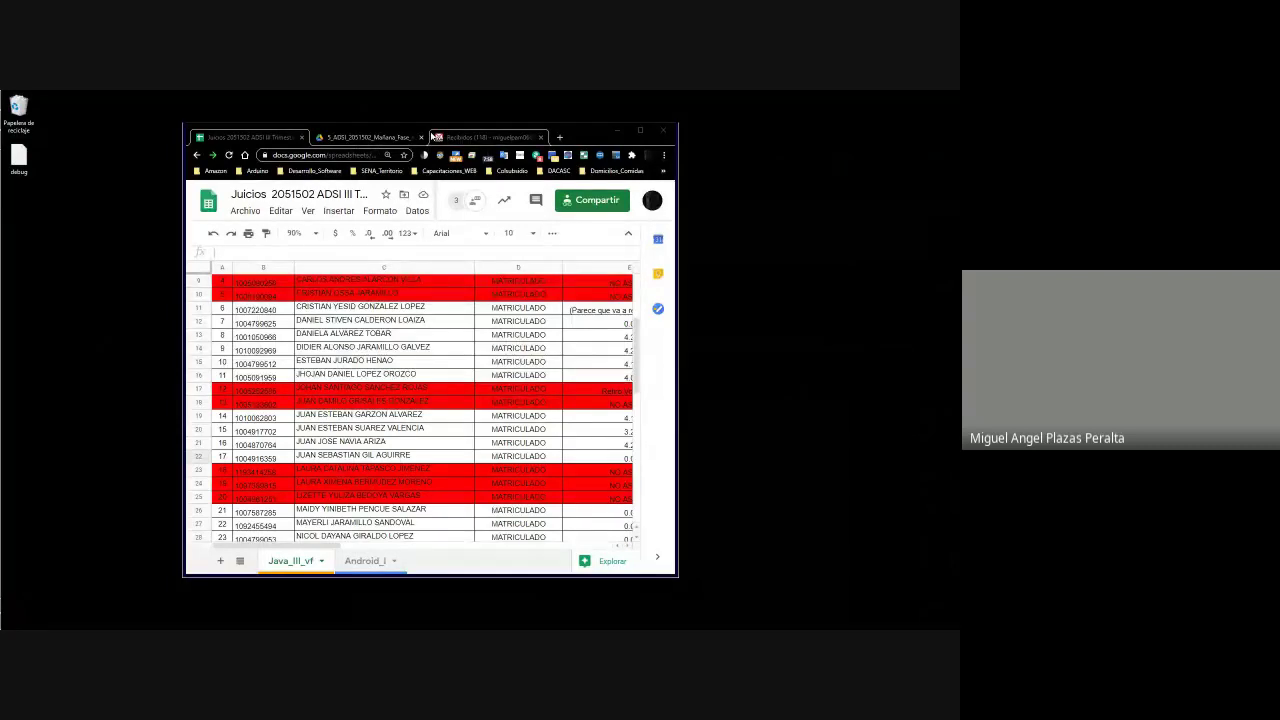
key("alt+Tab")
left_click(70, 97)
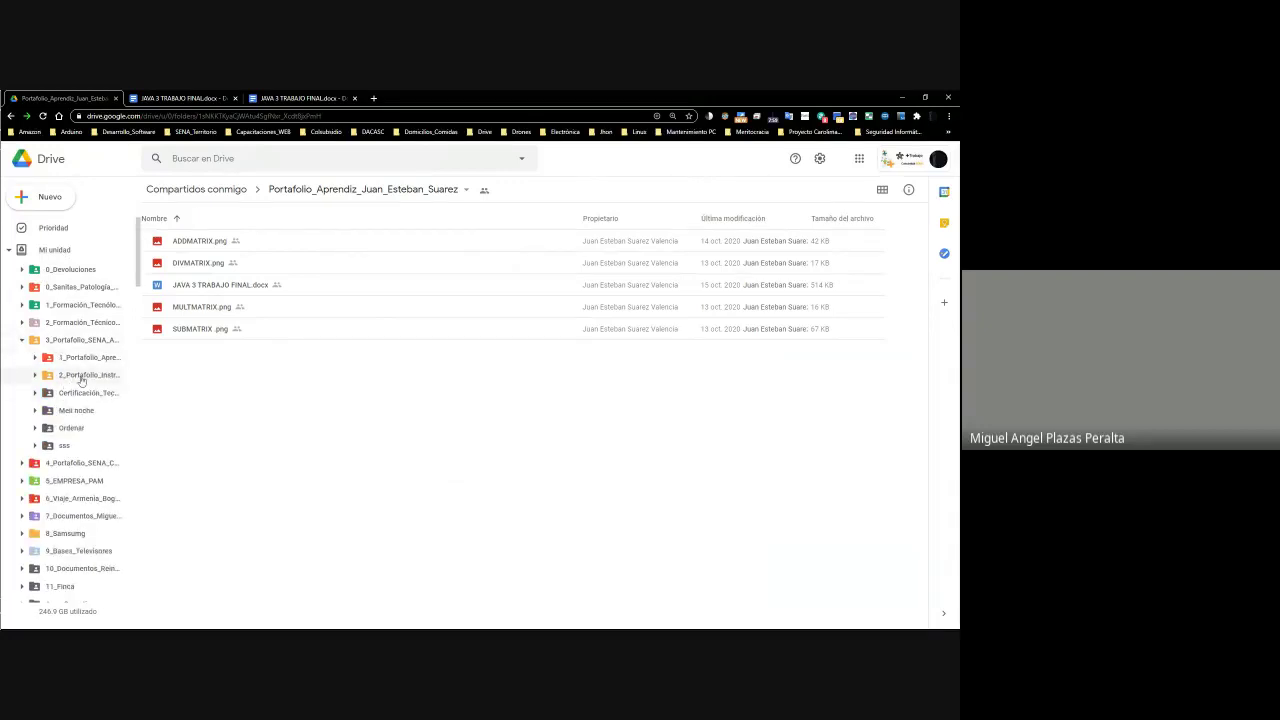
Expand the apprentice portfolios, 2_ADSI and fifth ADSI group folders in Drive's folder tree
left_click(35, 358)
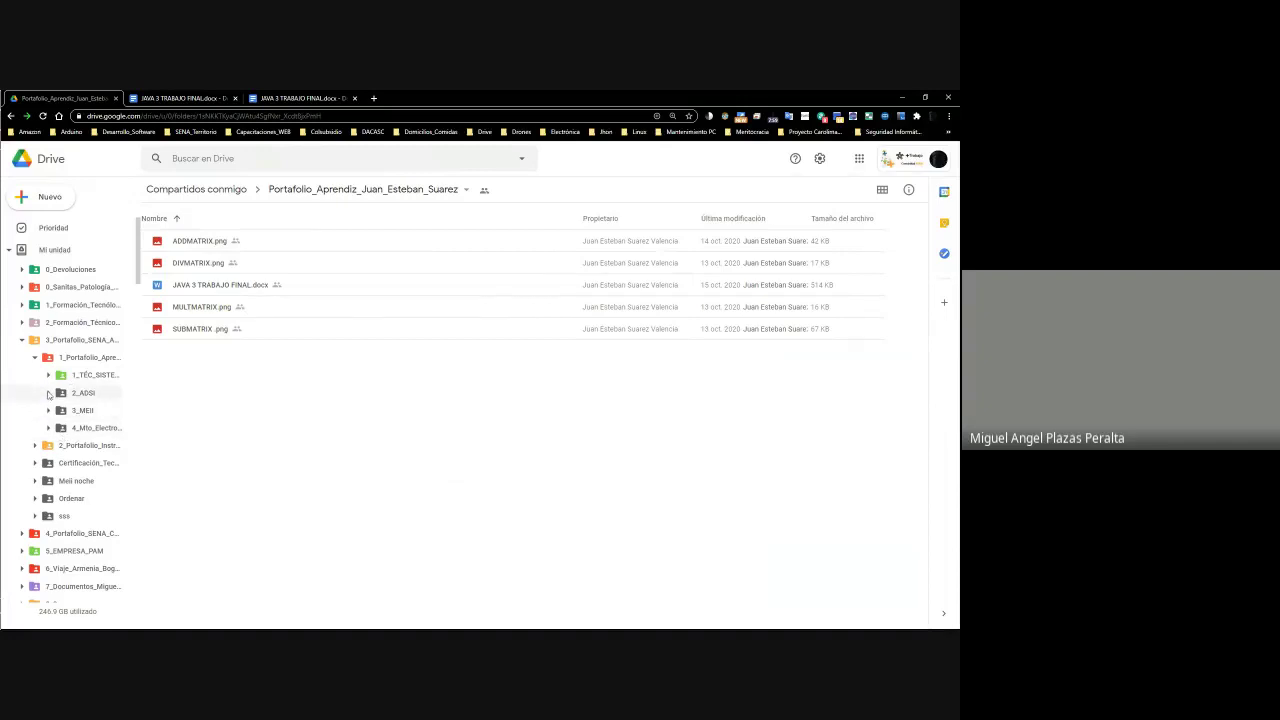
left_click(48, 393)
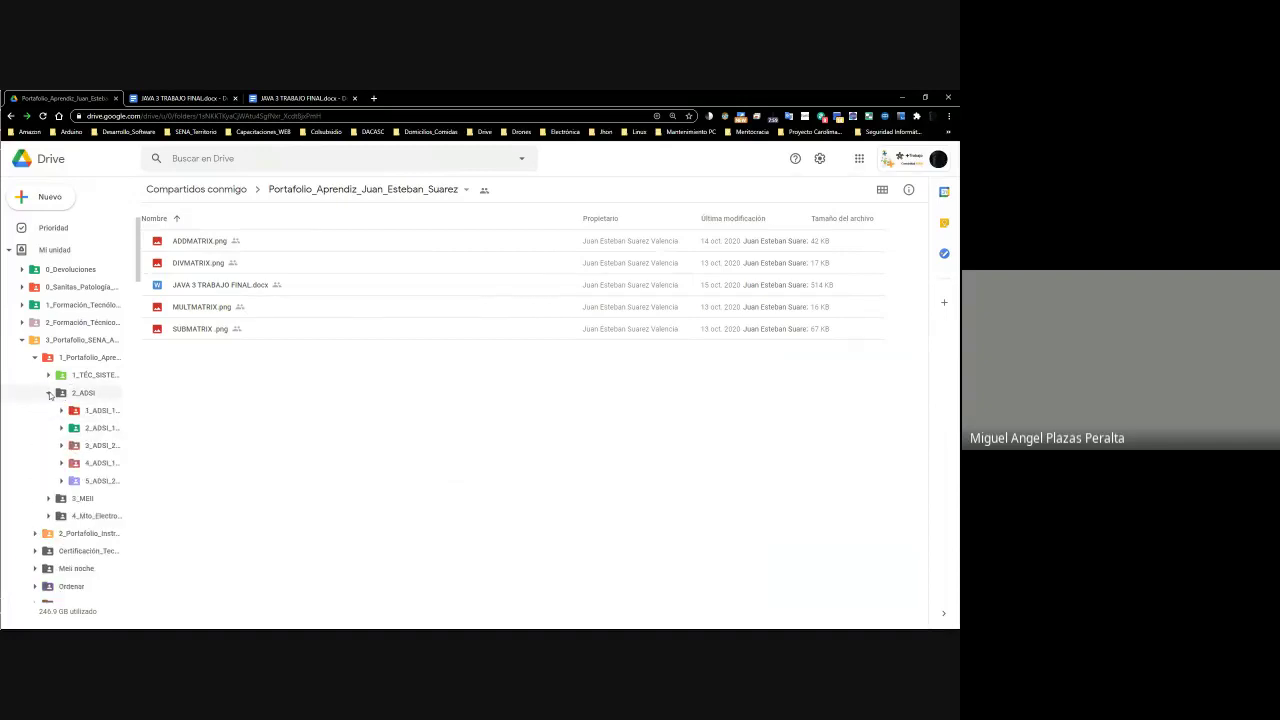
left_click(61, 481)
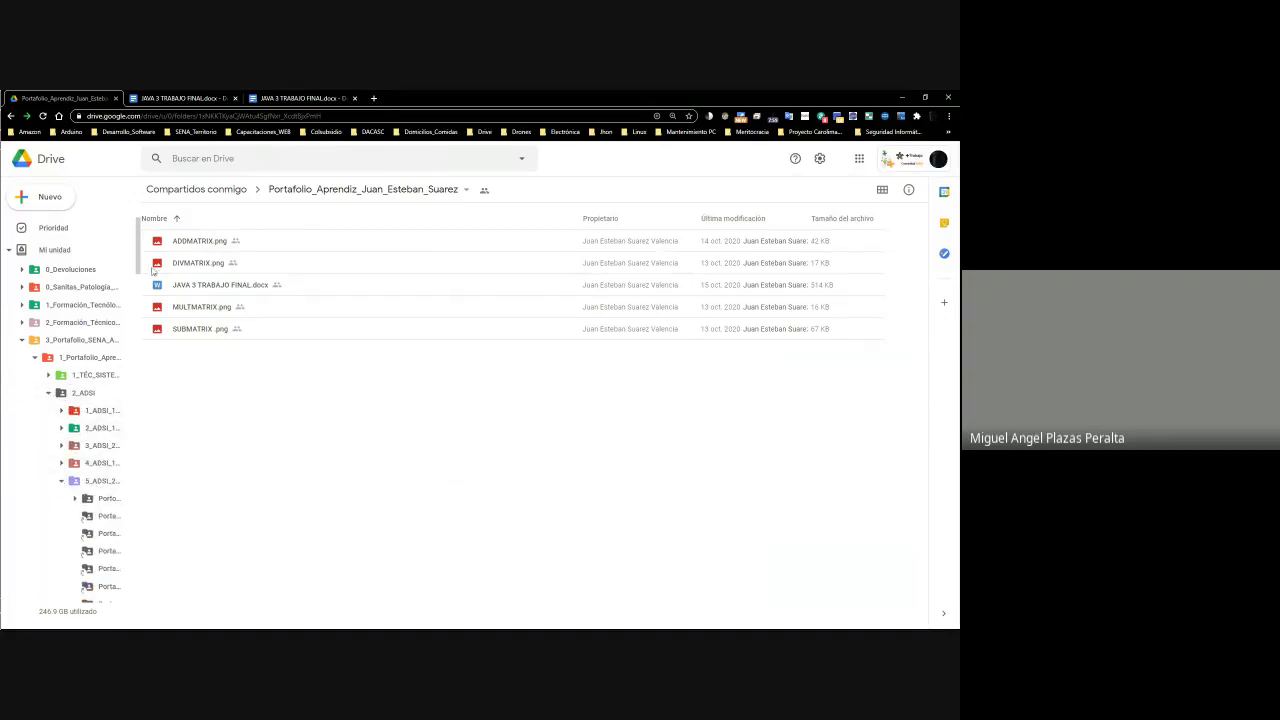
scroll(172, 428, "down", 5)
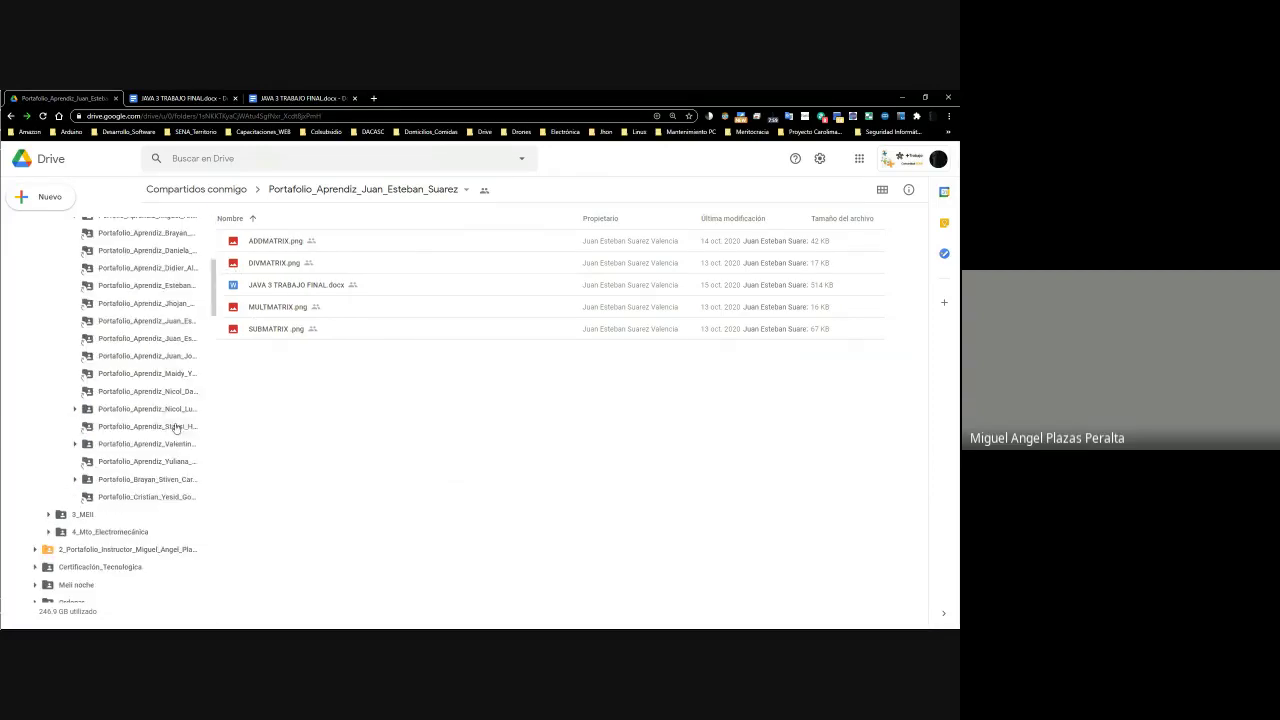
left_click_drag(213, 305, 215, 301)
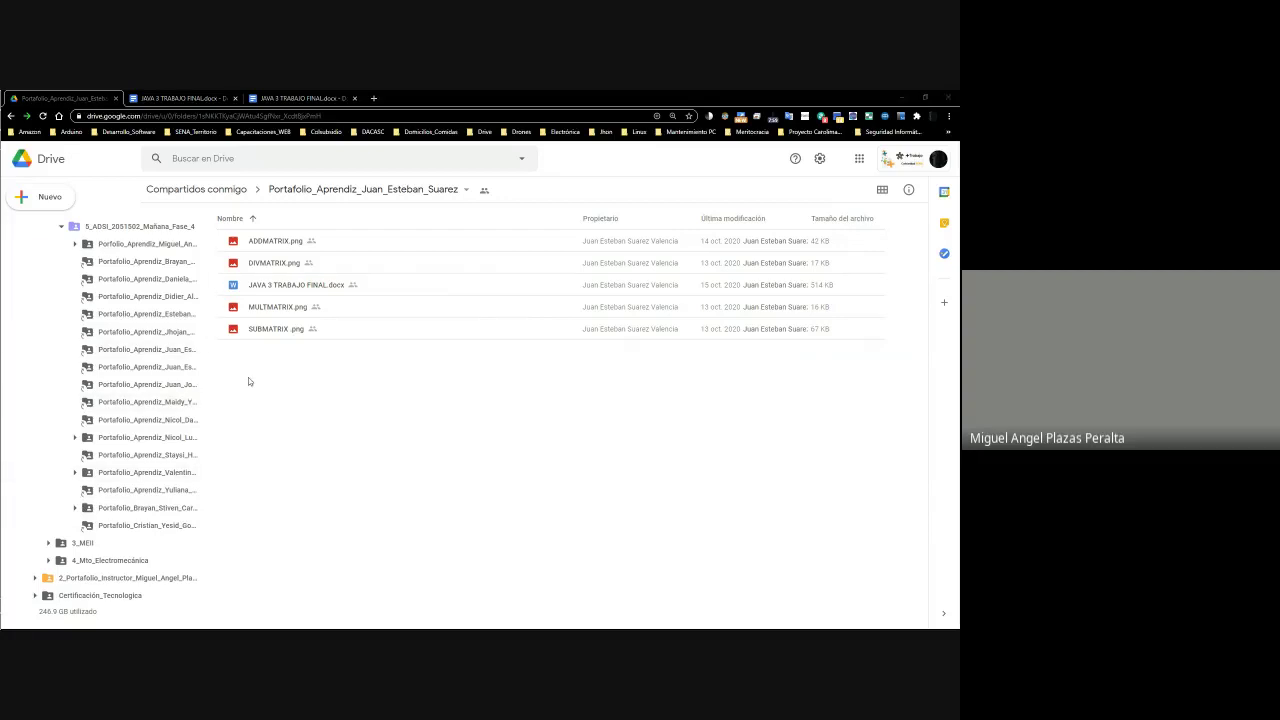
Maximize the grading spreadsheet, then open the 5_ADSI_2051502_Mañana_Fase_4 class folder in Drive
key("alt+Tab")
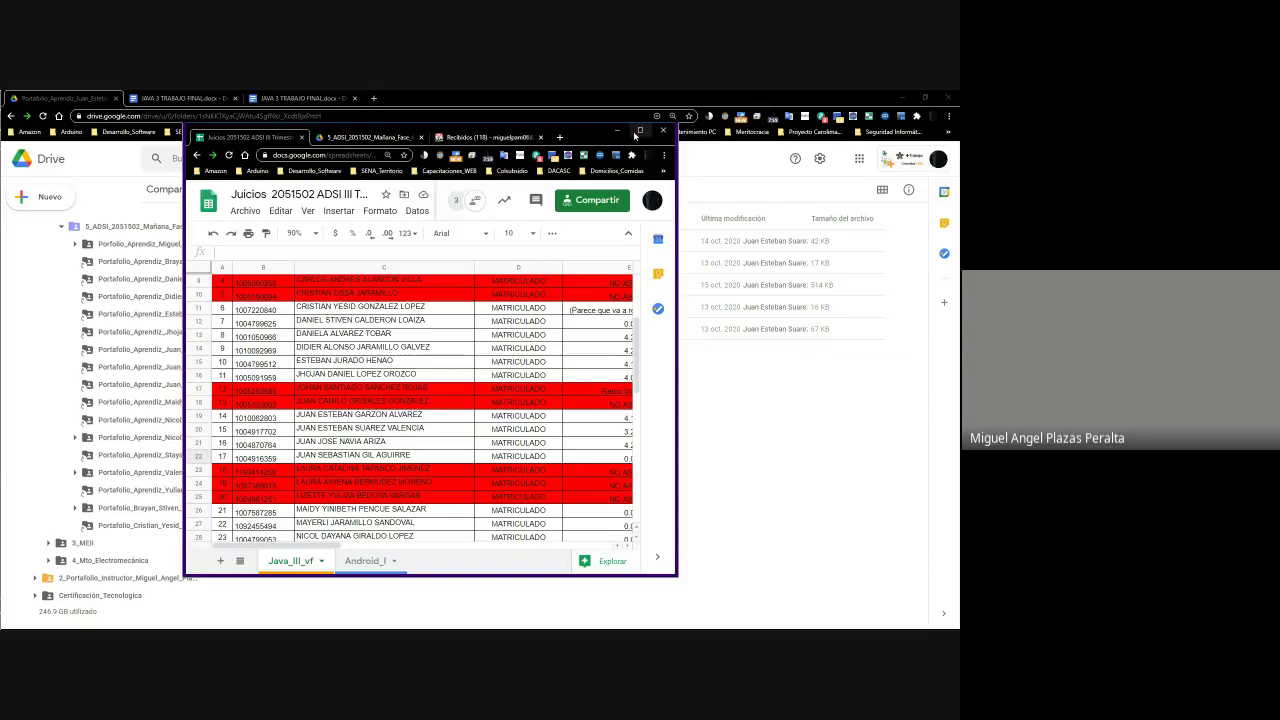
left_click(639, 131)
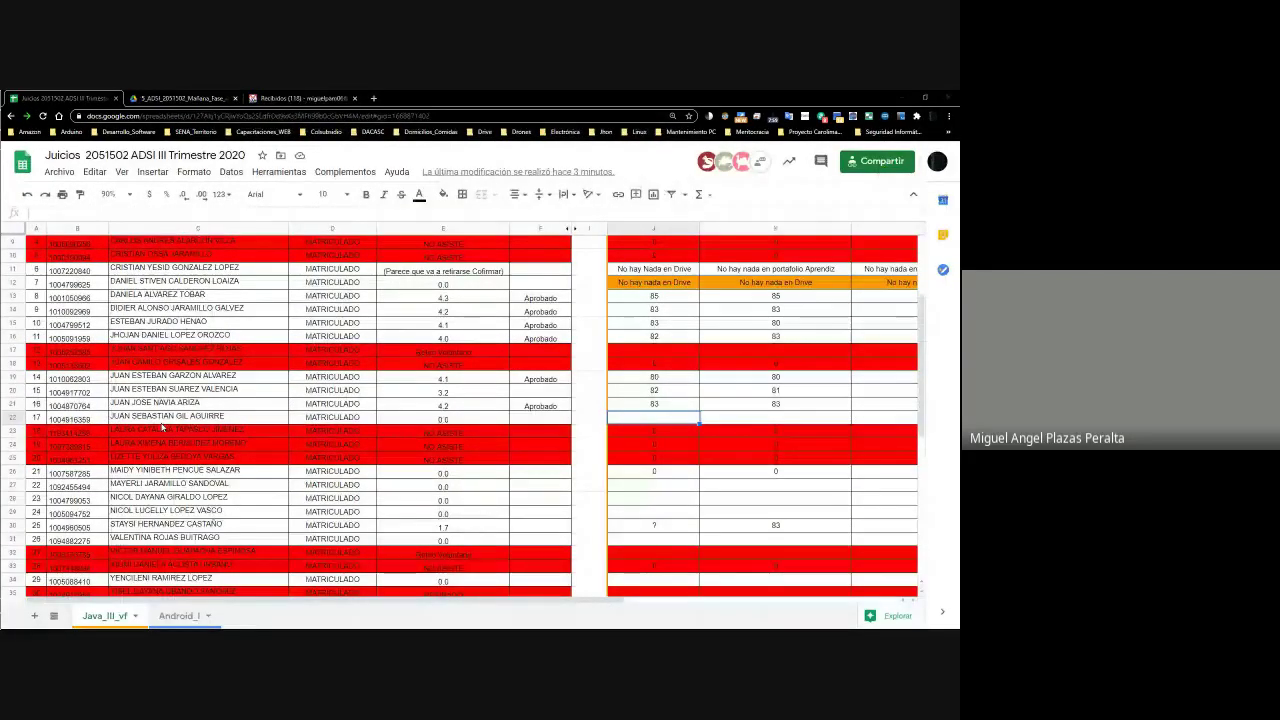
key("alt+Tab")
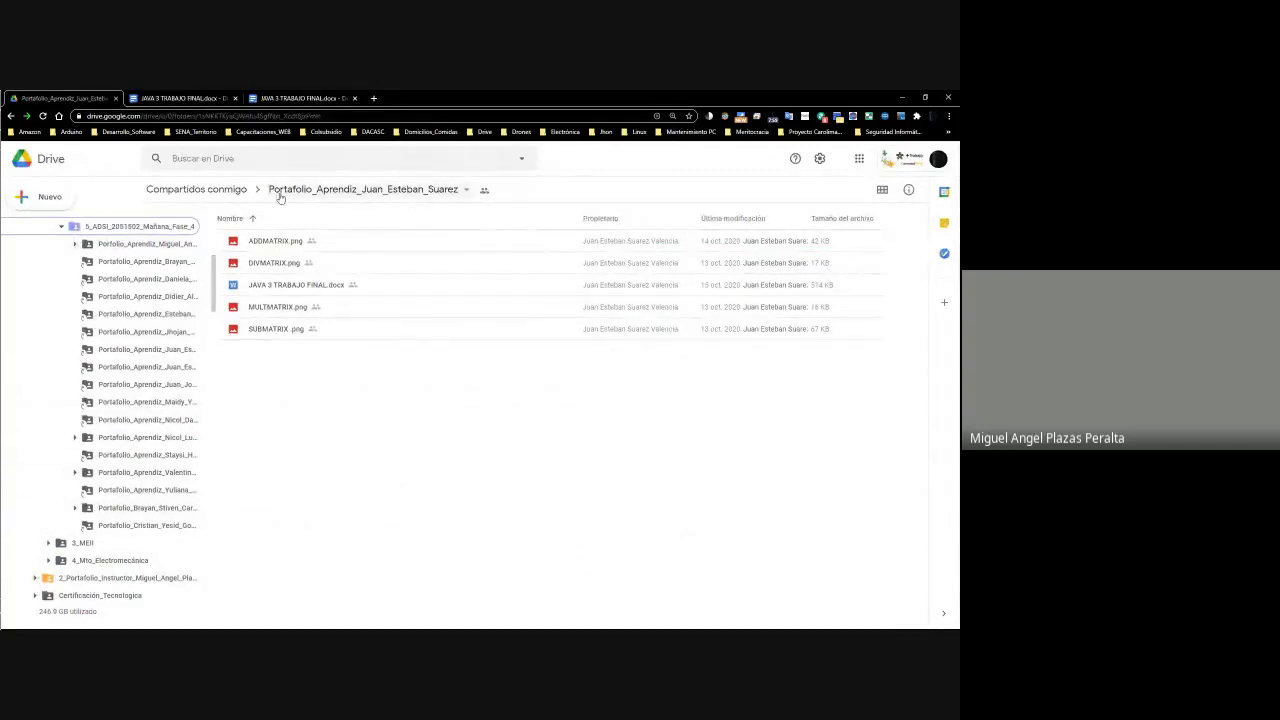
left_click(134, 227)
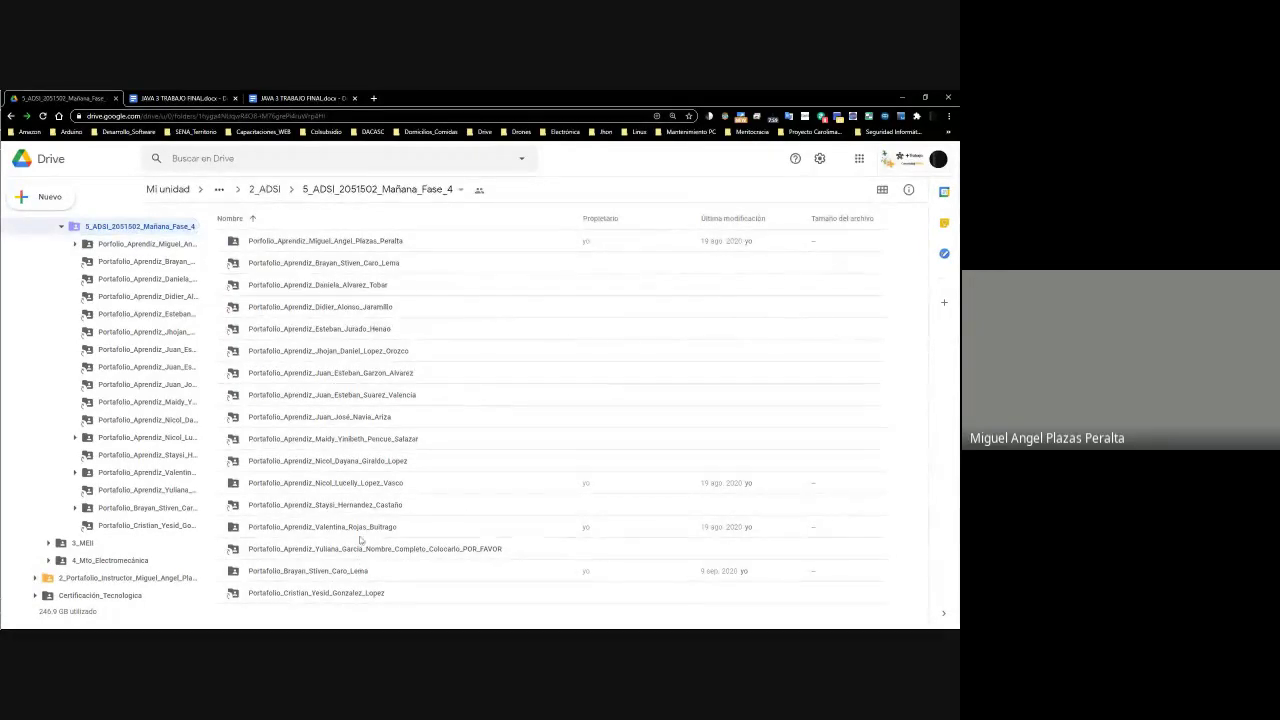
left_click(338, 291)
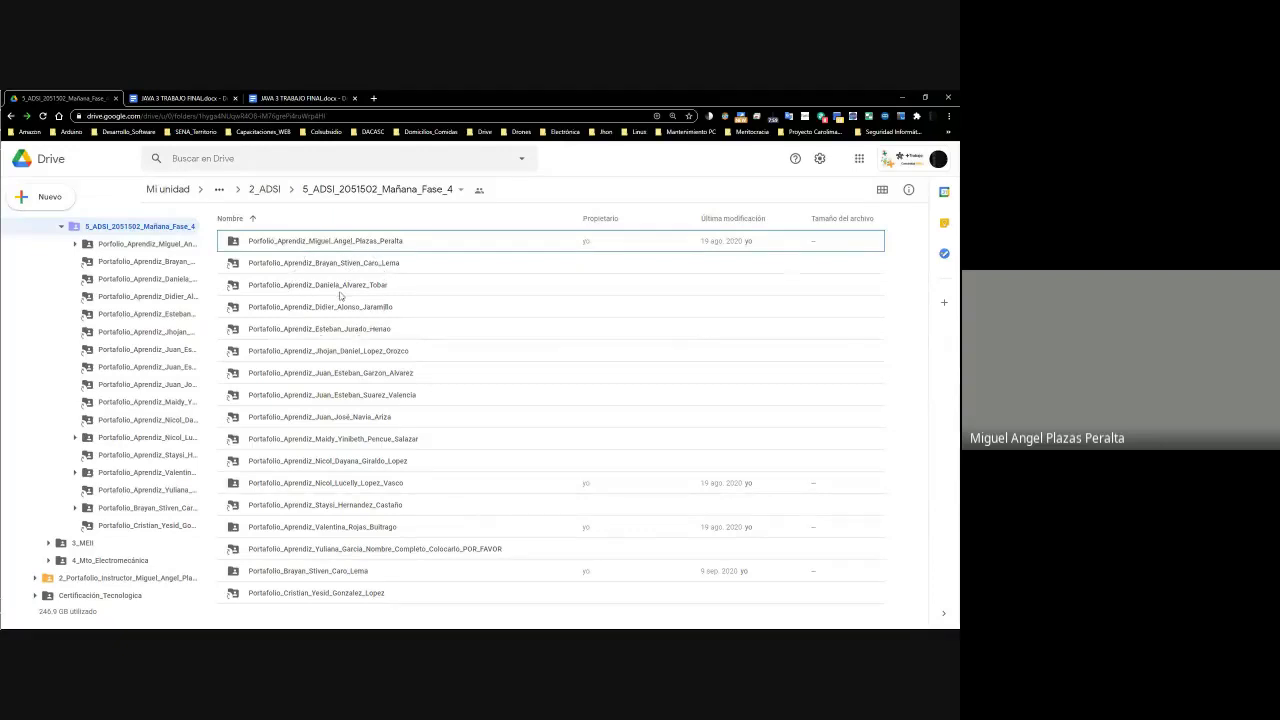
left_click(340, 319)
key("alt+Tab")
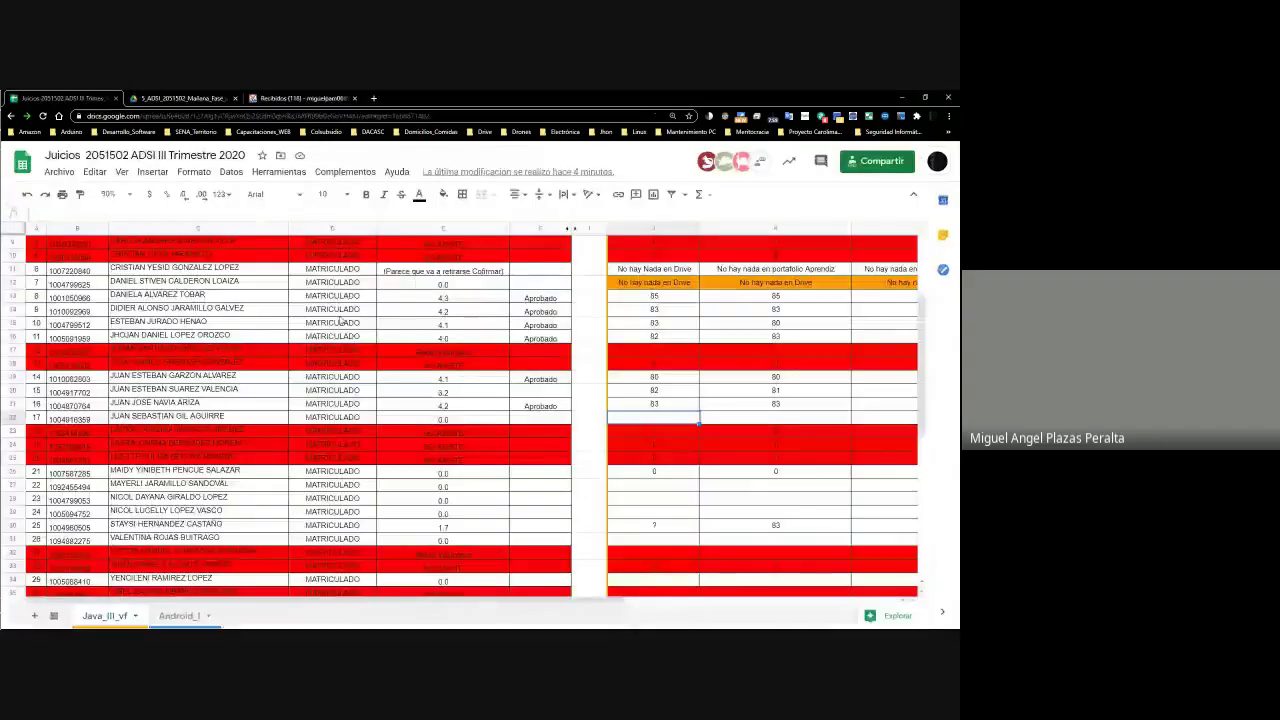
key("alt+Tab")
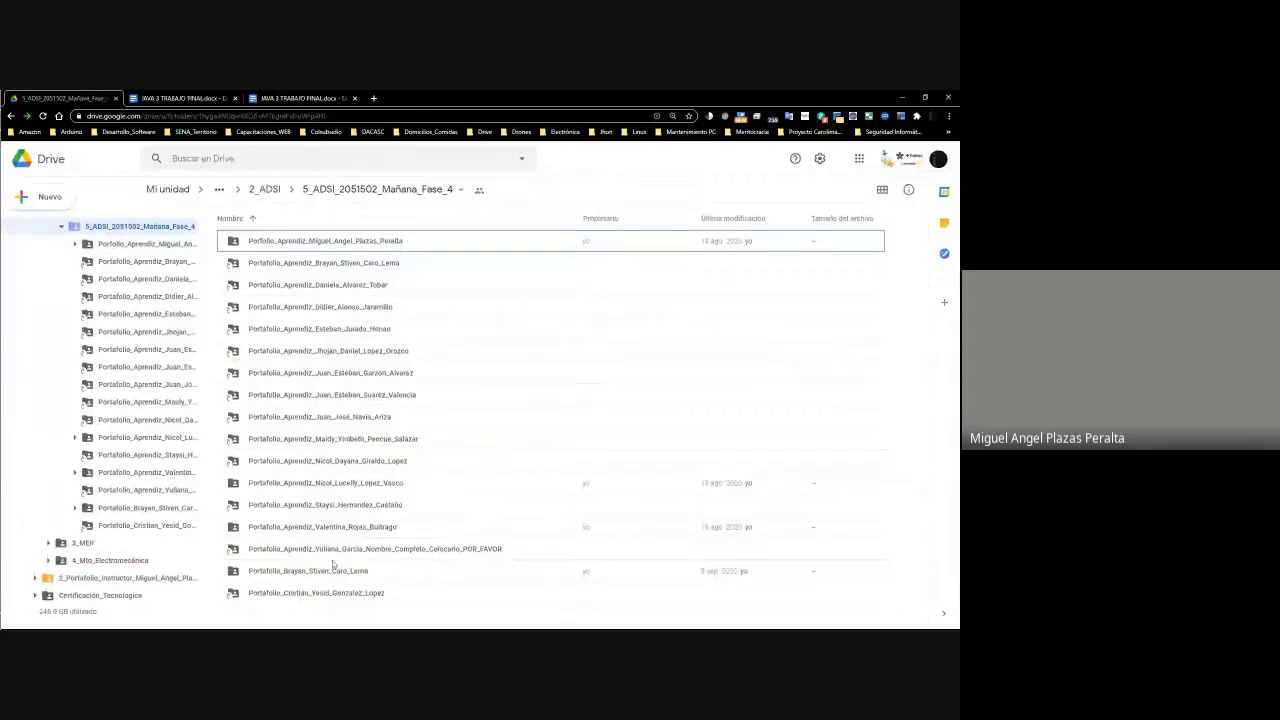
Load Google Drive in a new tab, go to Shared with me and search the student's first names
left_click(373, 98)
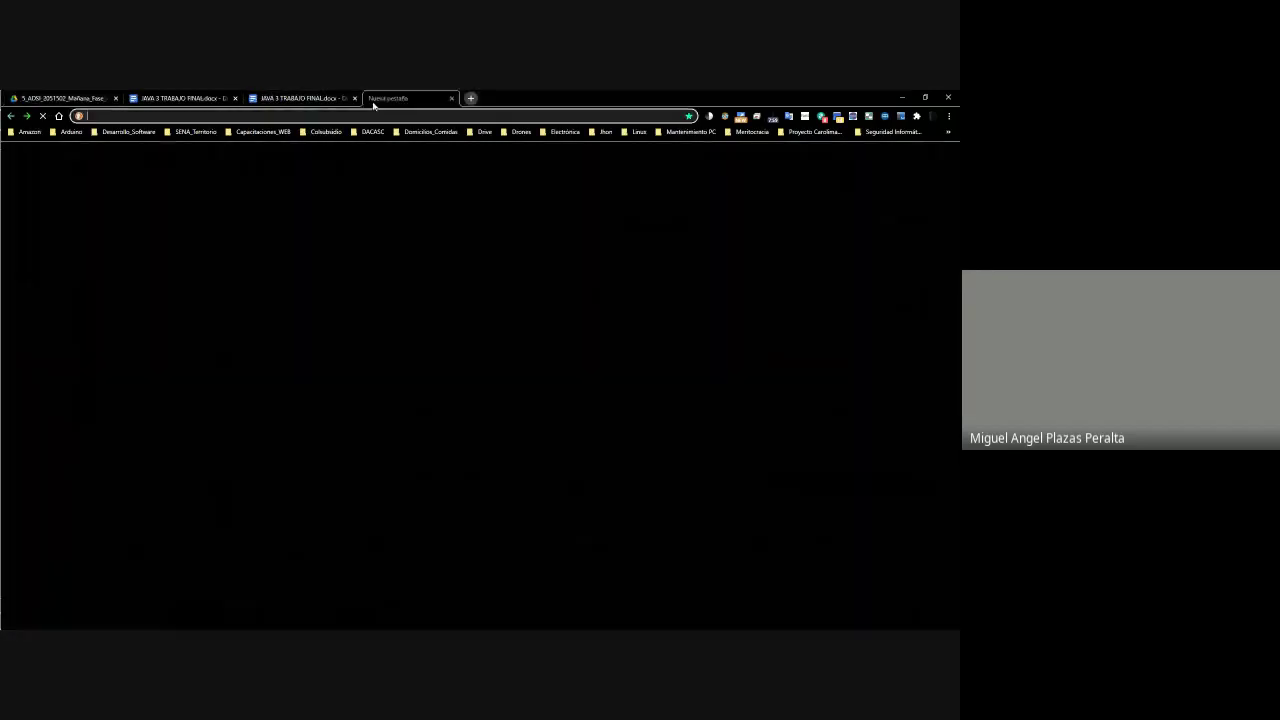
key("ctrl+v")
key("Return")
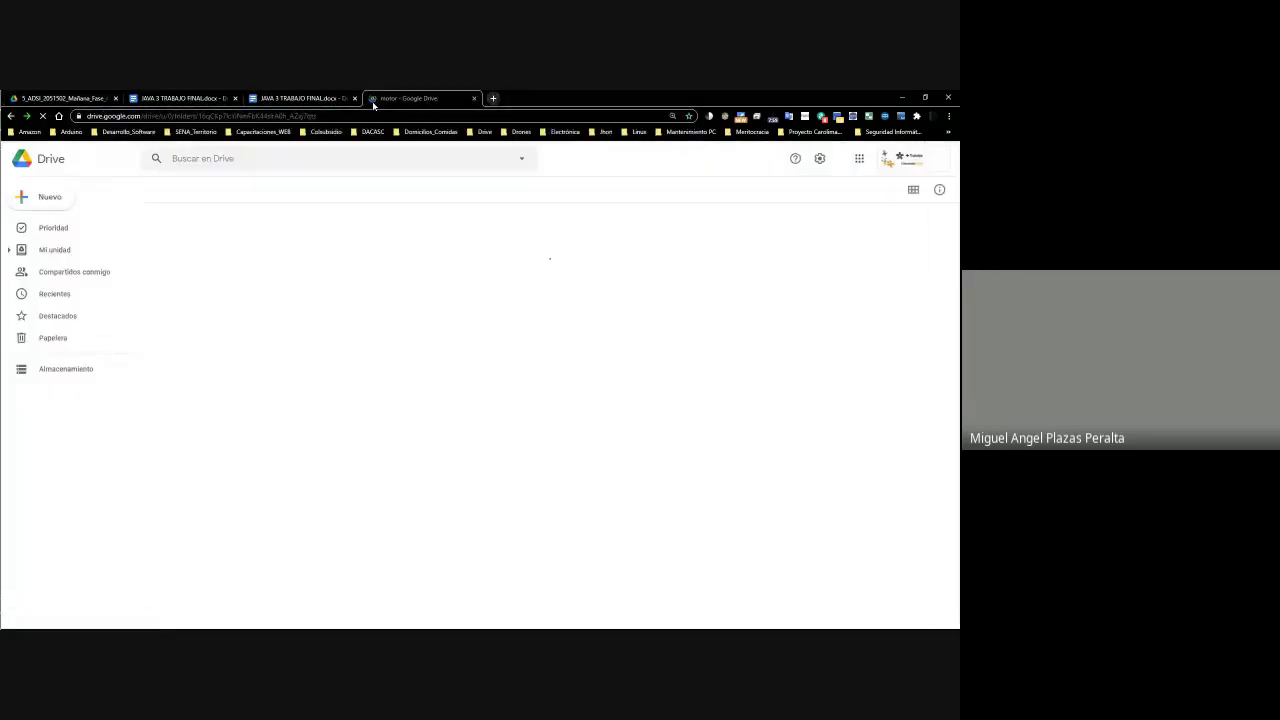
left_click(78, 296)
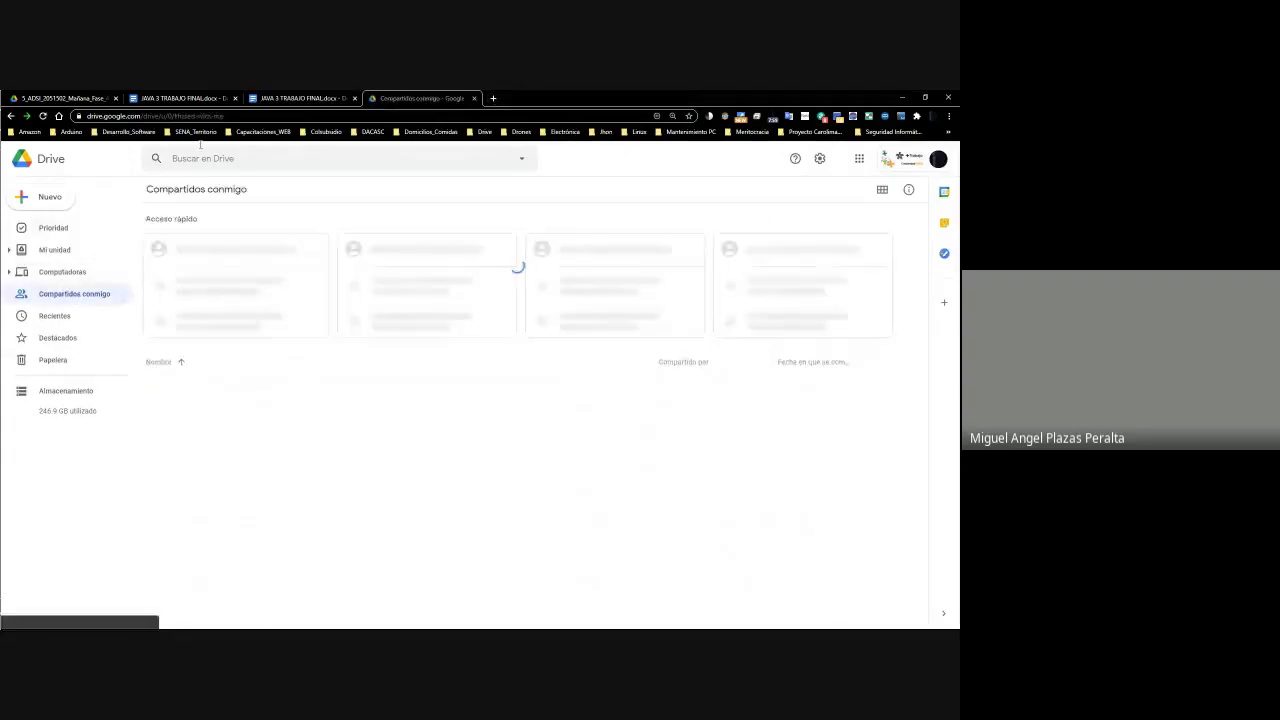
left_click(201, 159)
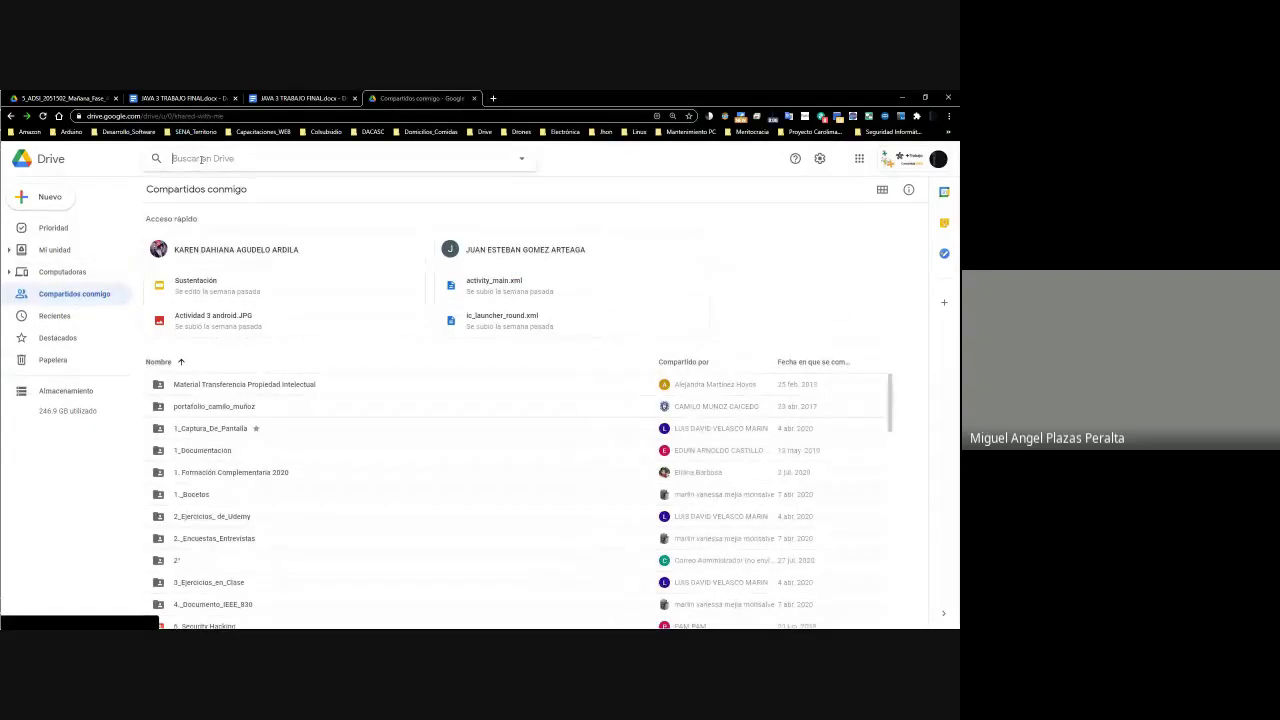
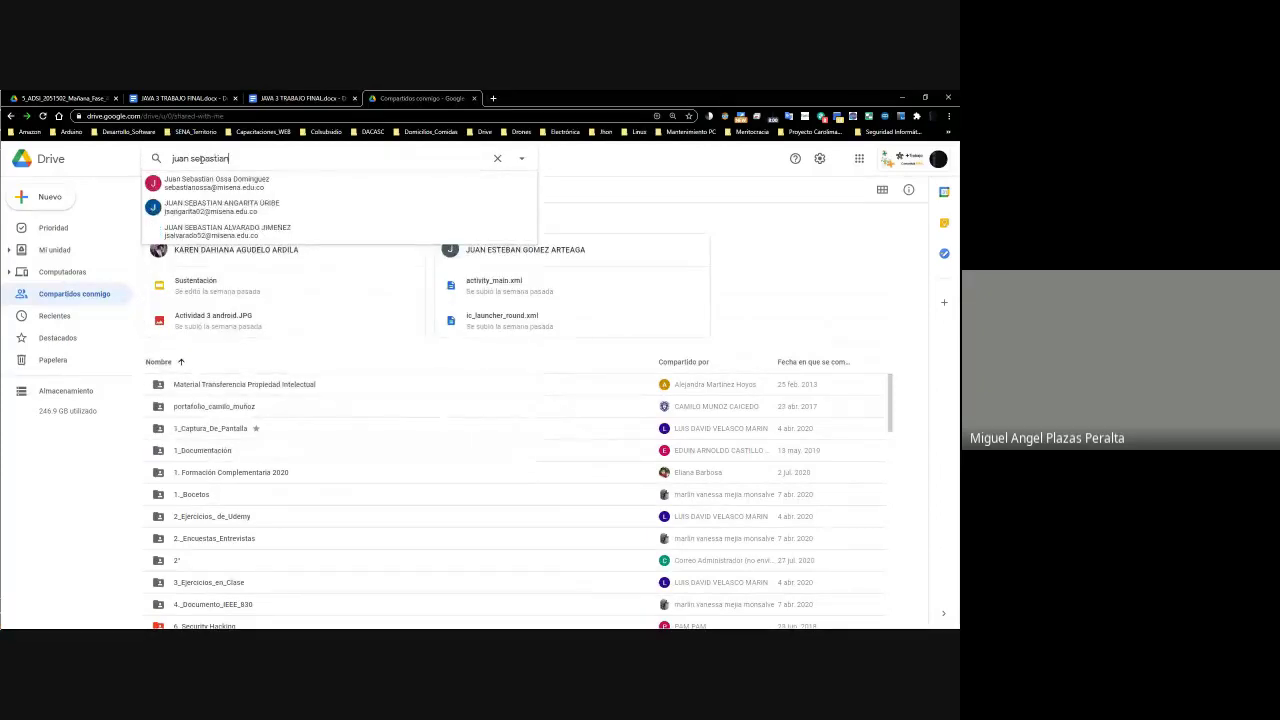
Check the name in the grading sheet, add the student's surname to the search, and return to Sheets
key("alt+Tab")
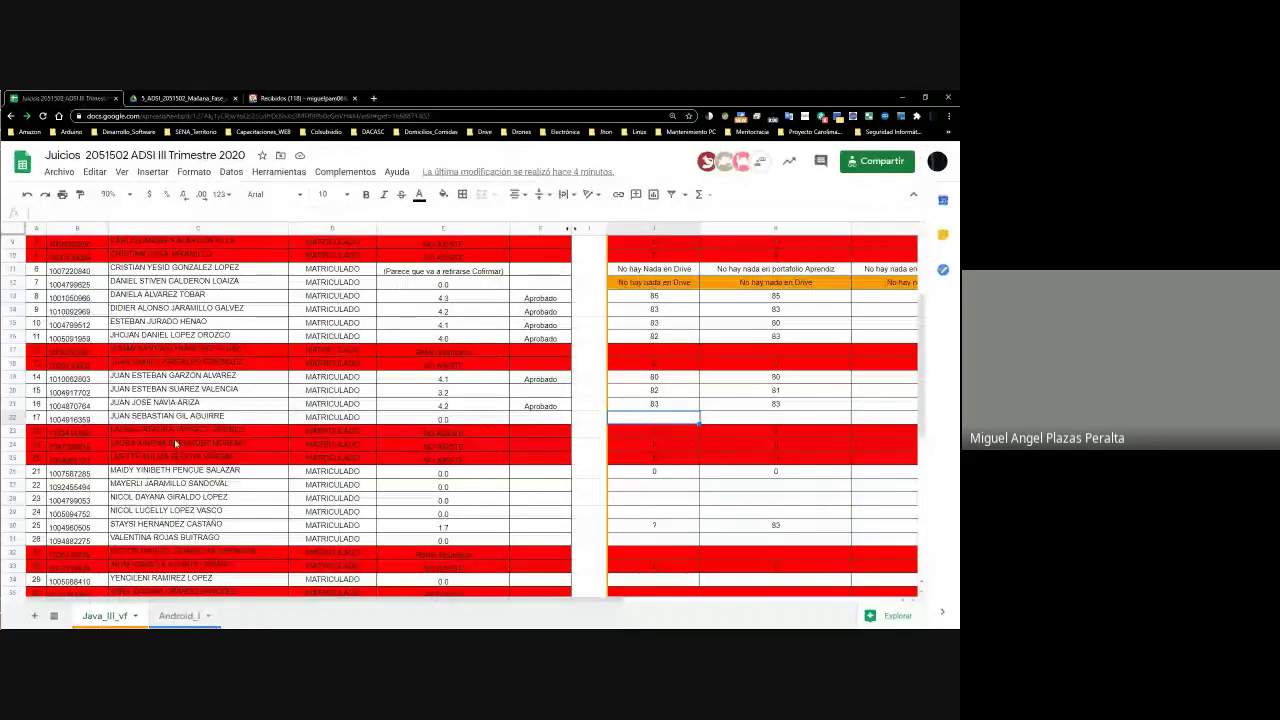
key("alt+Tab")
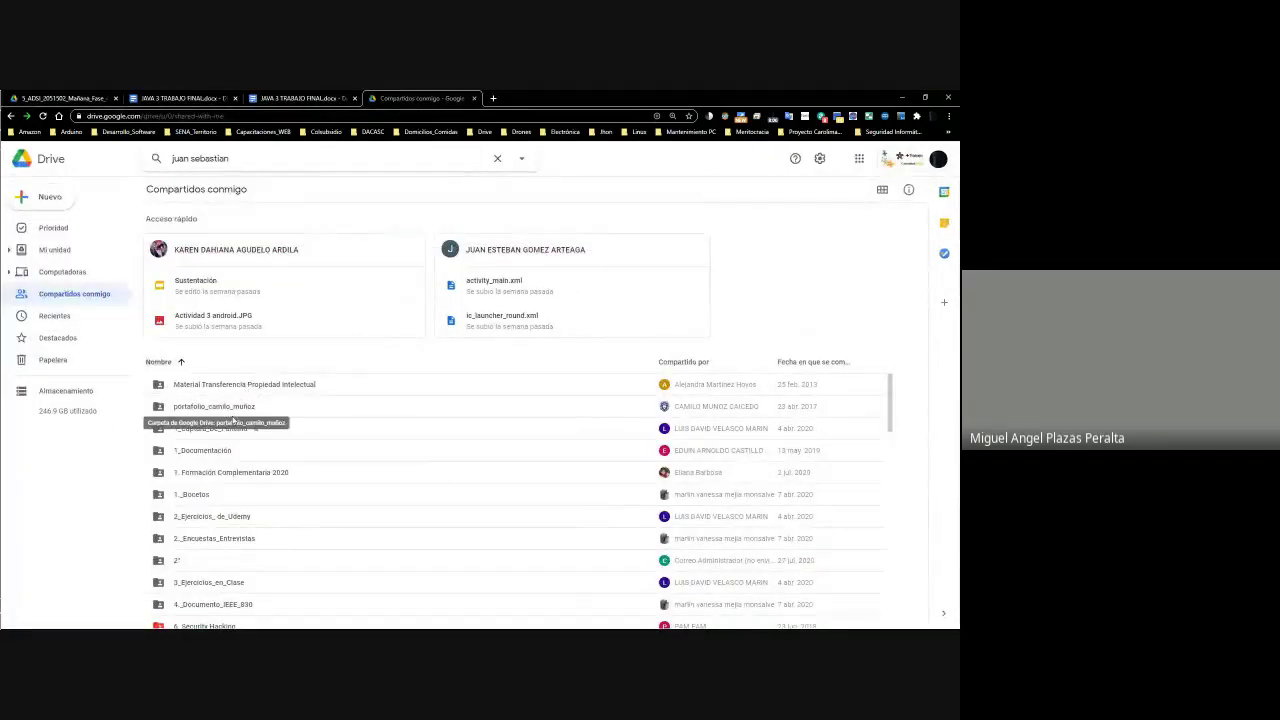
scroll(238, 452, "down", 15)
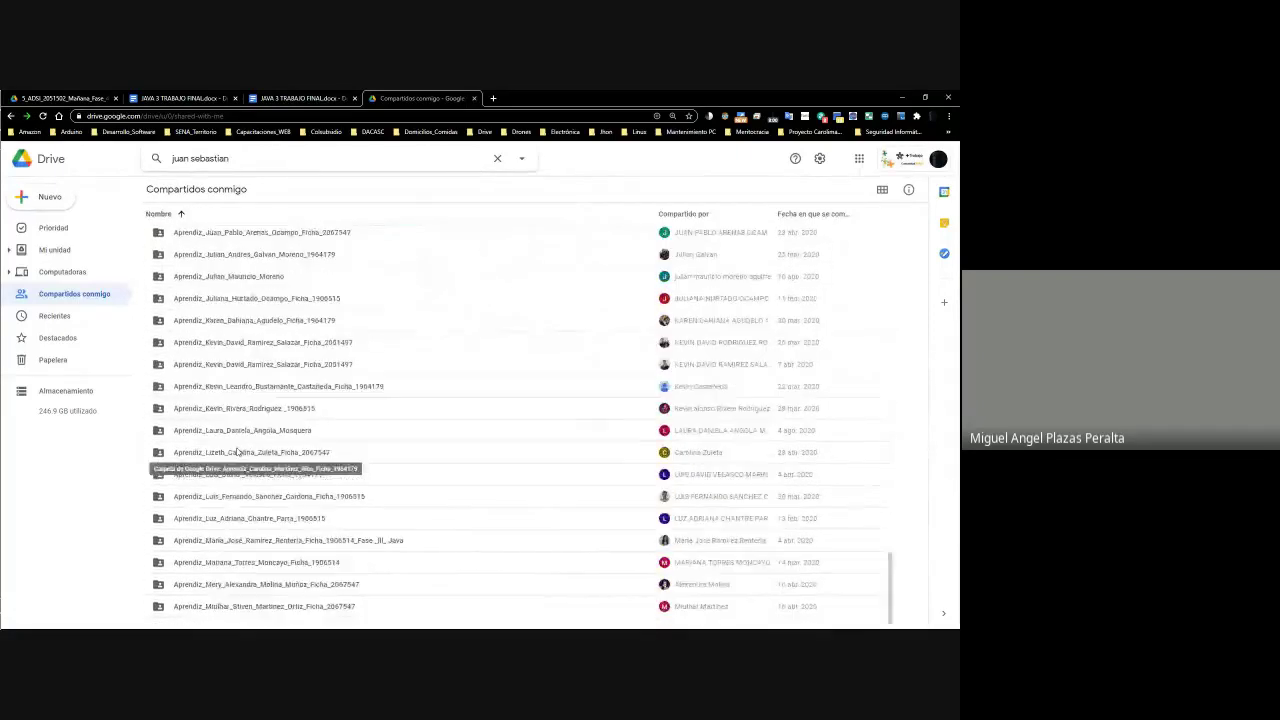
scroll(238, 452, "up", 6)
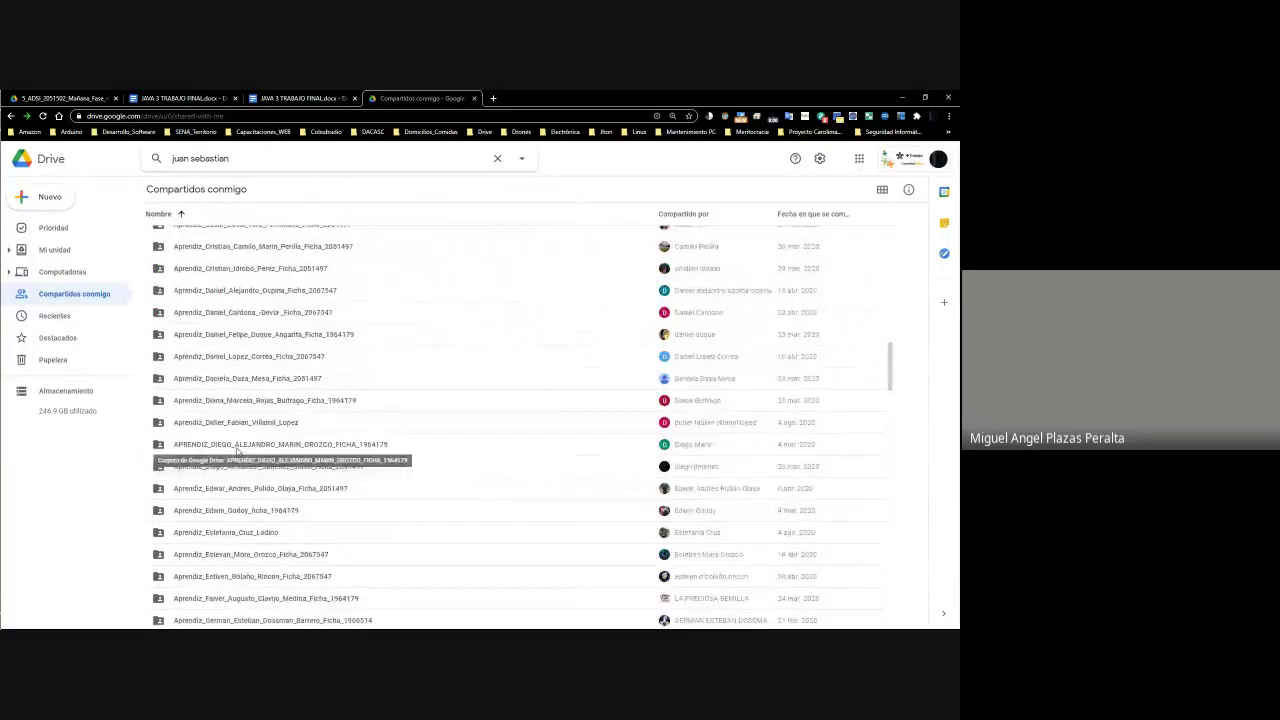
scroll(238, 452, "up", 3)
scroll(238, 452, "down", 3)
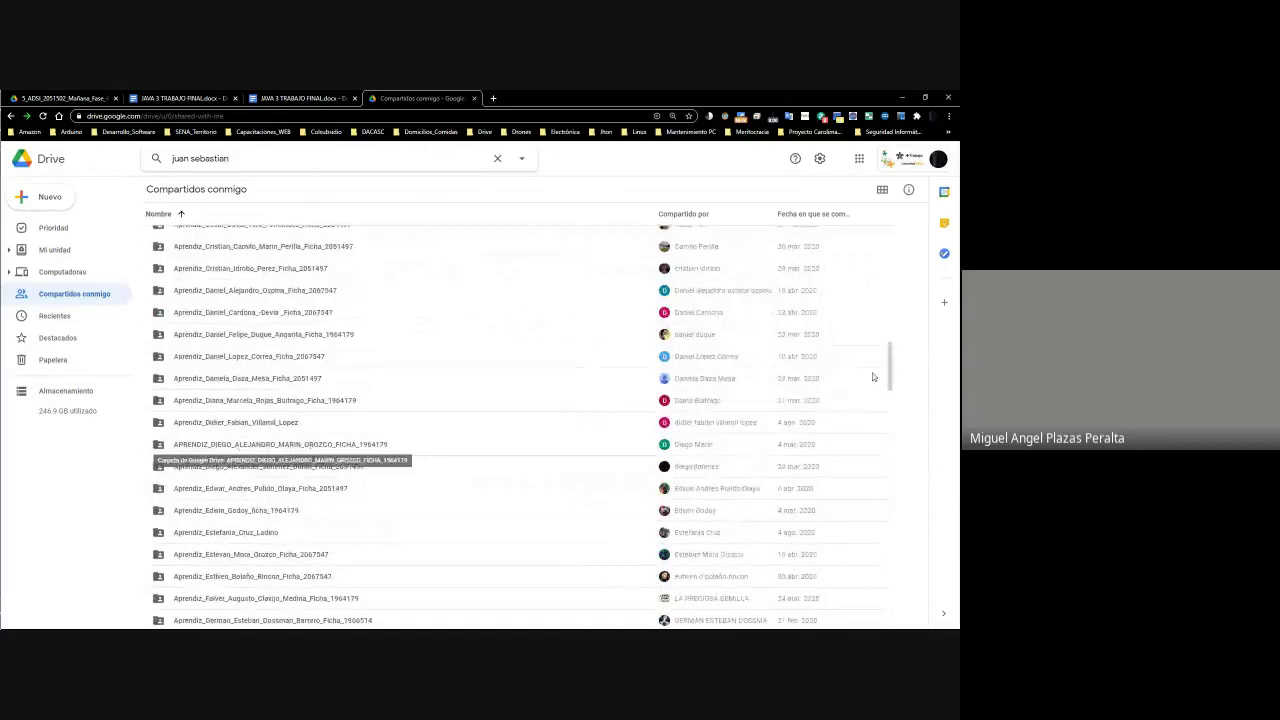
mouse_move(896, 365)
left_mouse_down()
mouse_move(893, 472)
mouse_move(903, 386)
left_mouse_up()
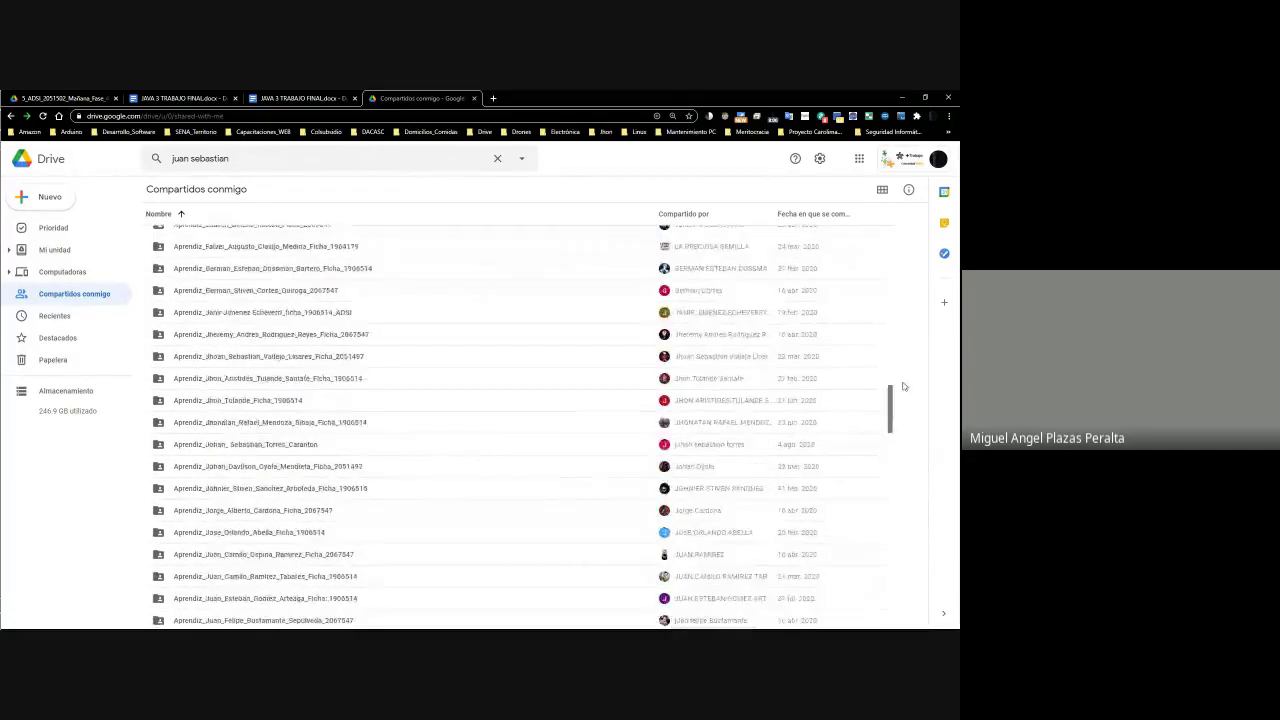
left_click(256, 166)
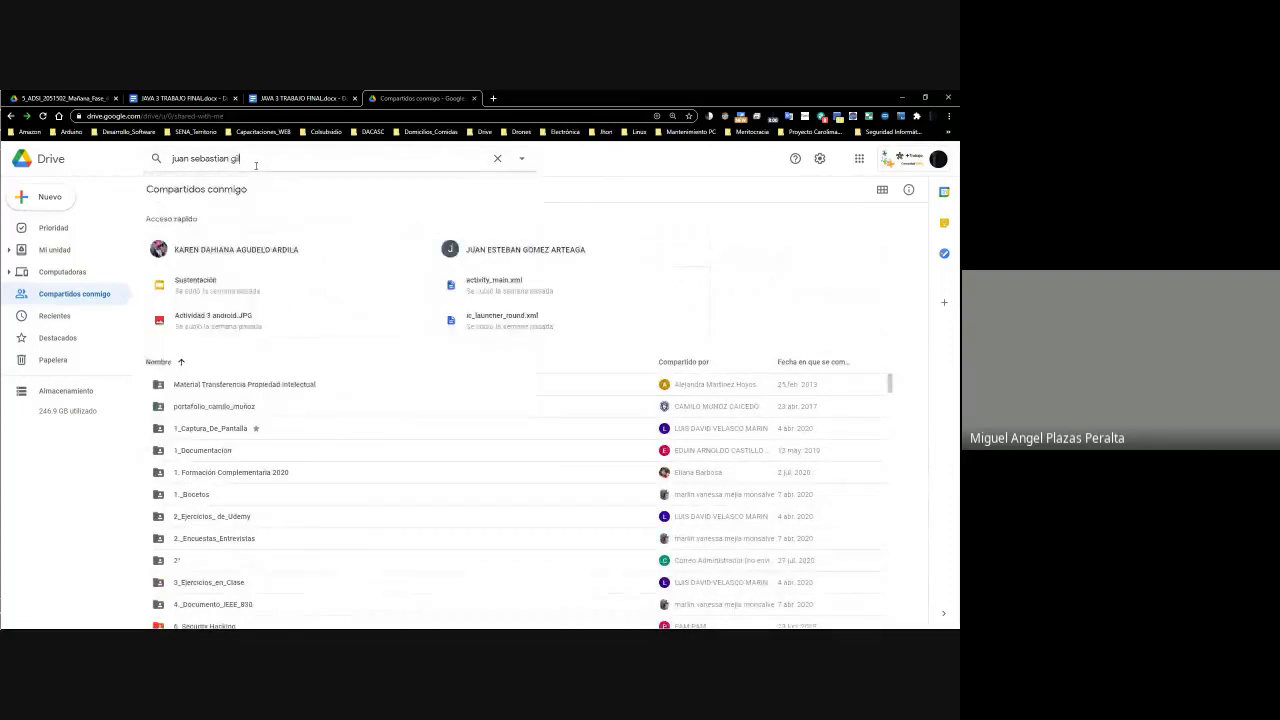
key("Return")
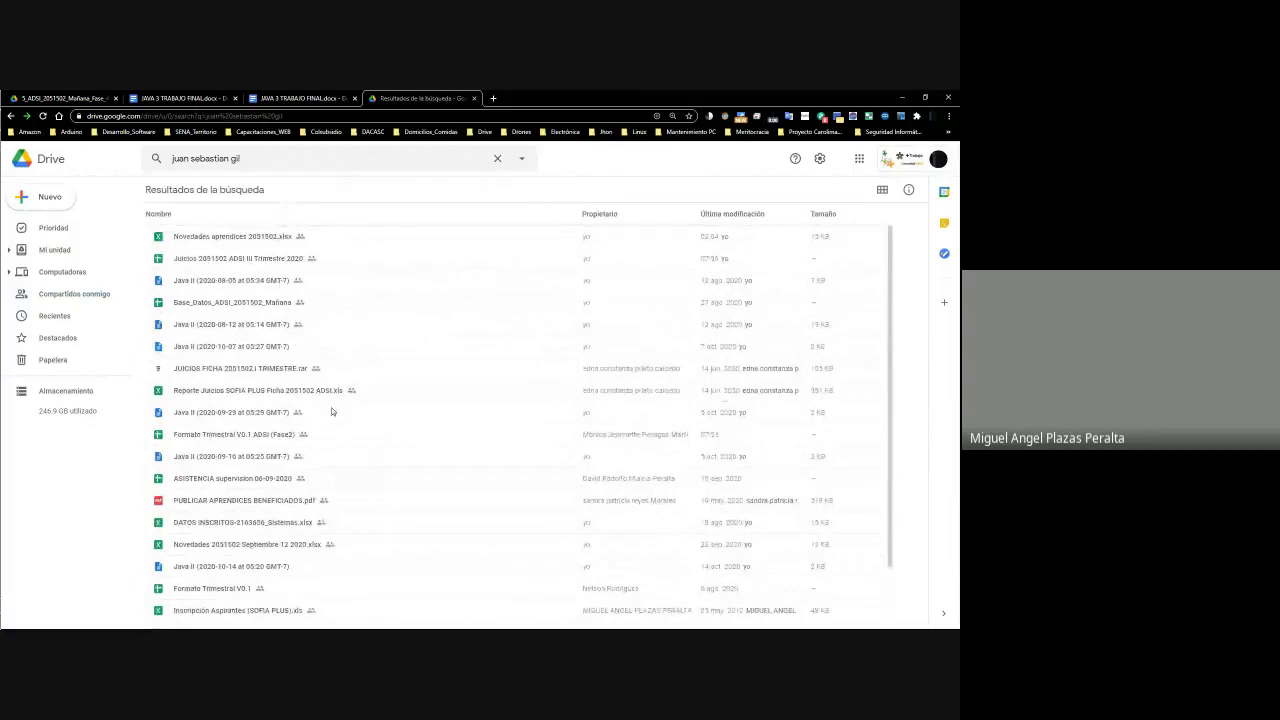
key("alt+Tab")
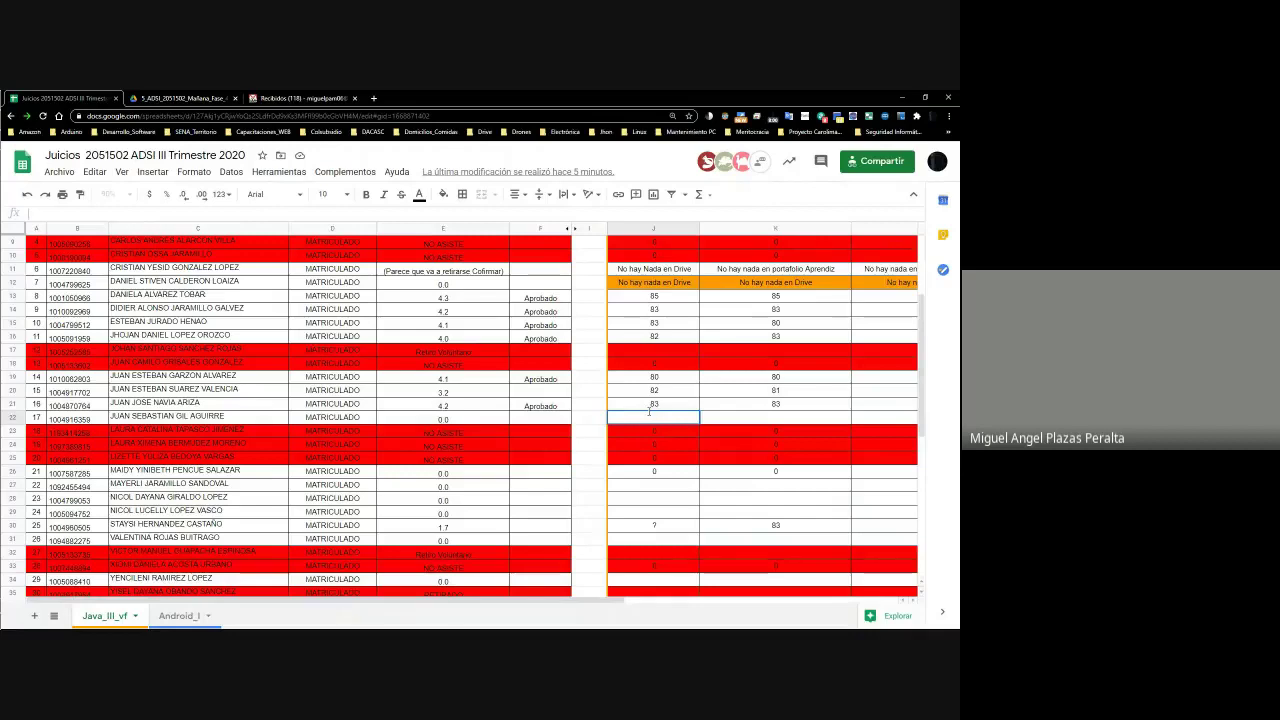
key("Tab")
type("0")
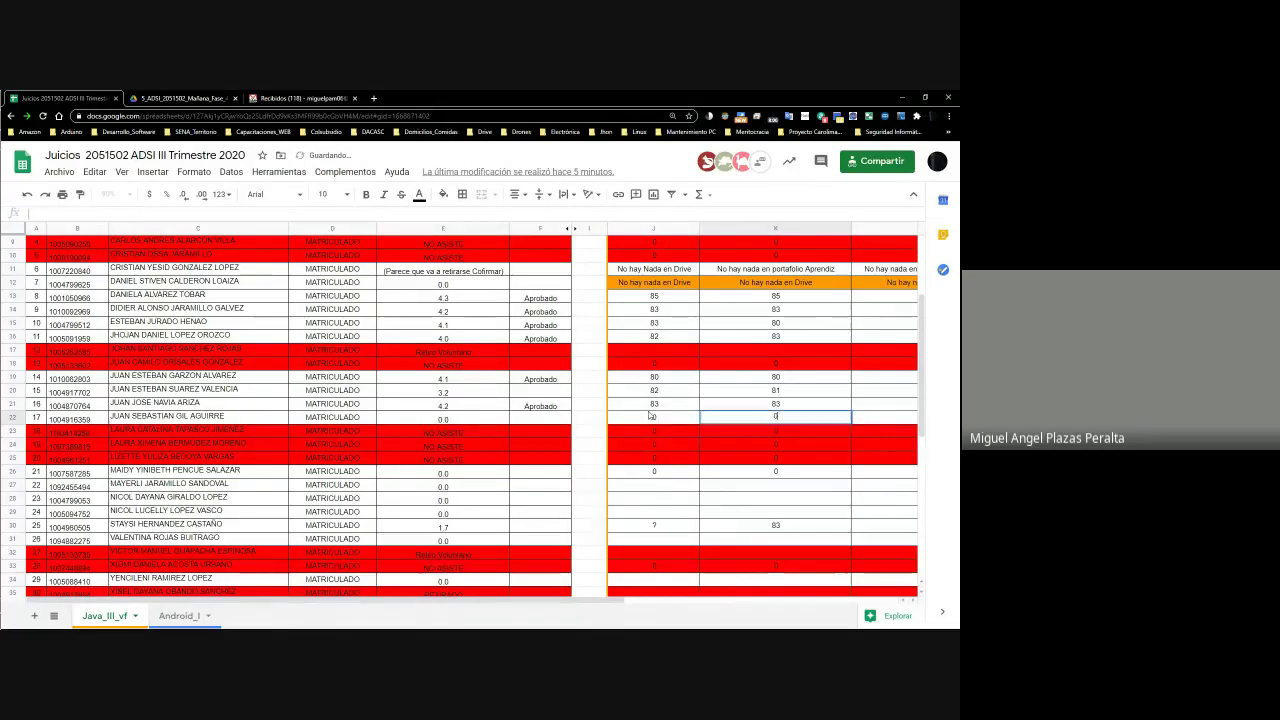
key("Tab")
type("0")
key("Tab")
type("0")
key("Tab")
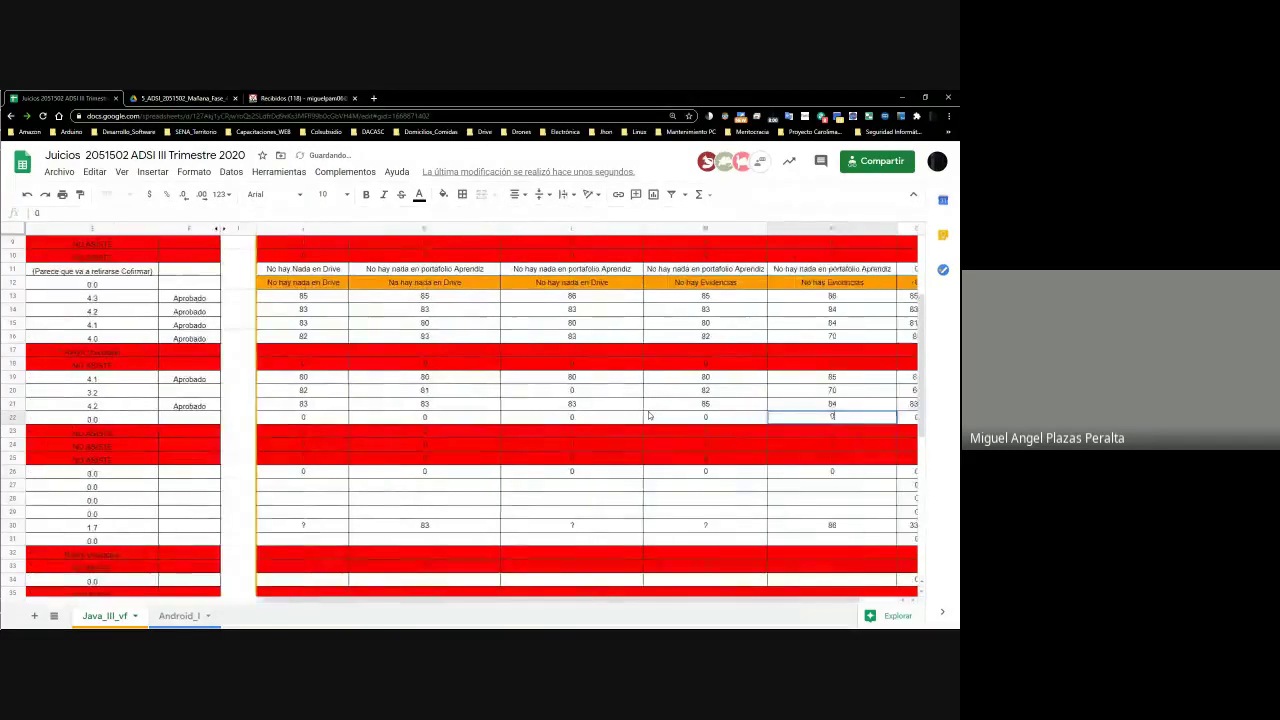
type("0")
key("Tab")
key("Left")
key("Left")
key("Left")
key("Left")
key("Left")
key("Left")
key("Left")
key("Left")
key("Left")
key("Left")
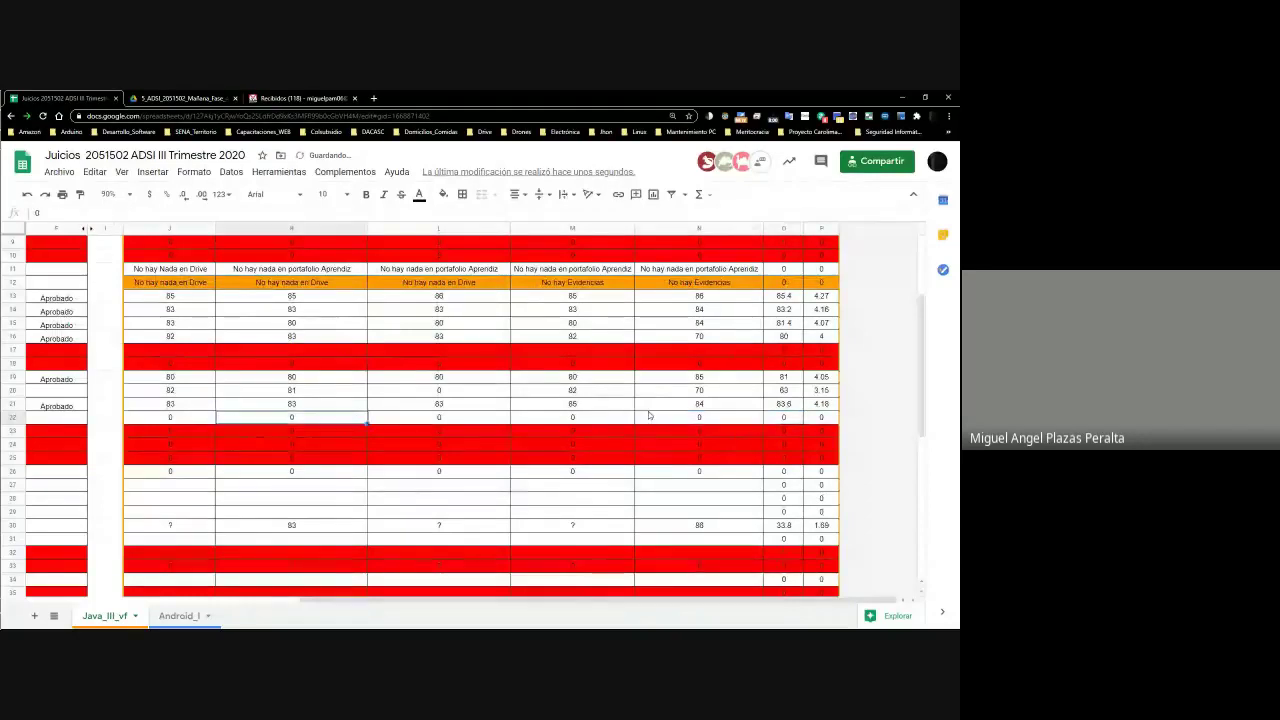
key("Right")
key("Right")
left_click(649, 412)
key("shift+Right")
key("shift+Right")
key("shift+Right")
key("shift+Right")
key("shift+Right")
key("shift+Right")
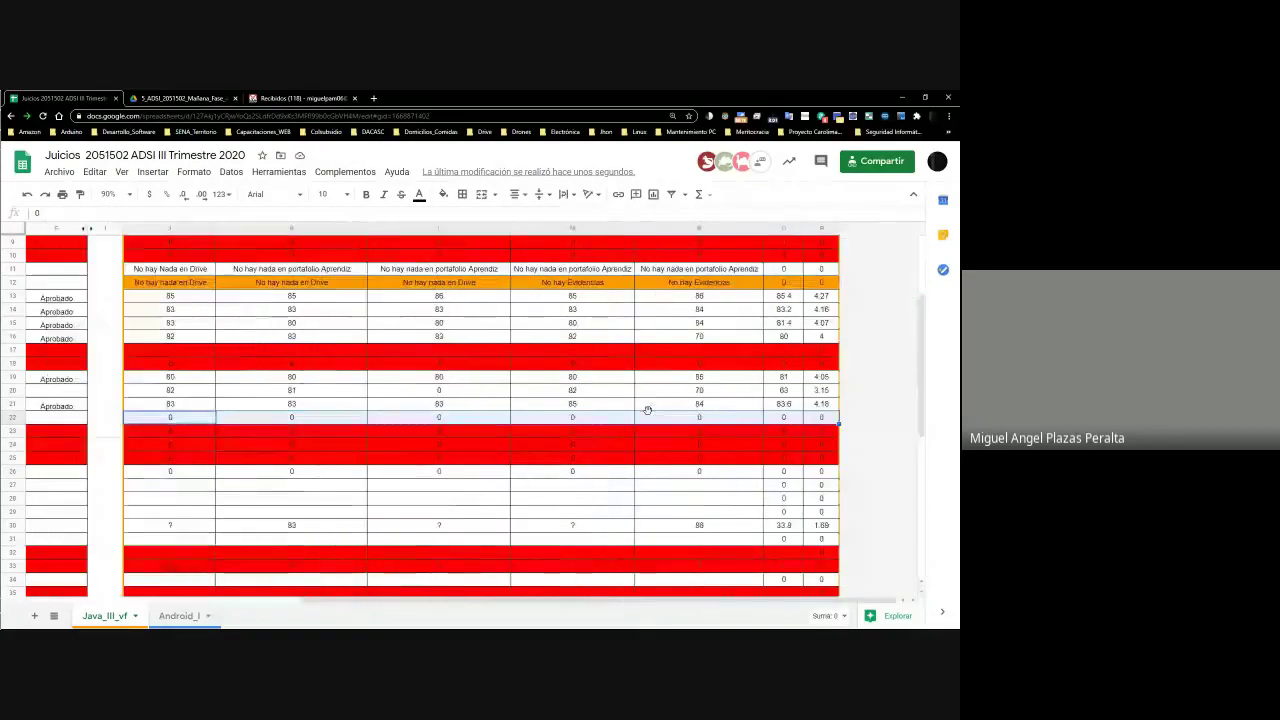
left_click(443, 194)
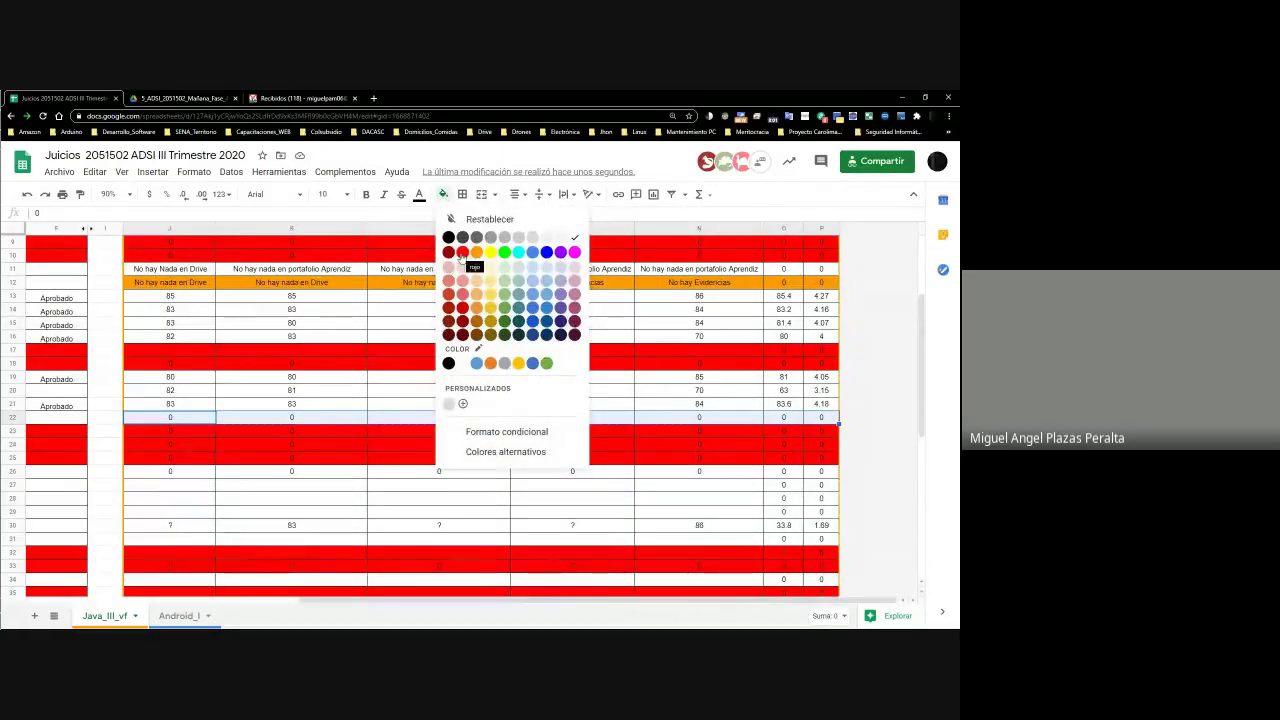
left_click(479, 256)
left_click(524, 437)
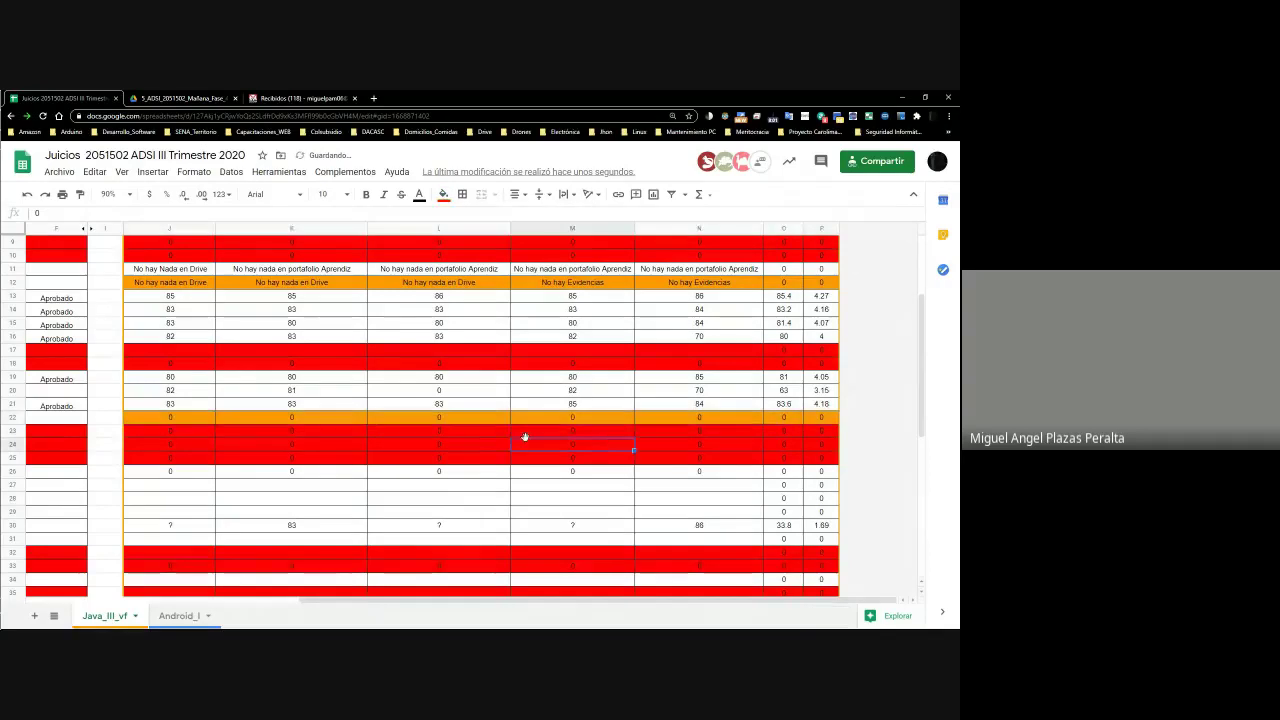
left_click(398, 418)
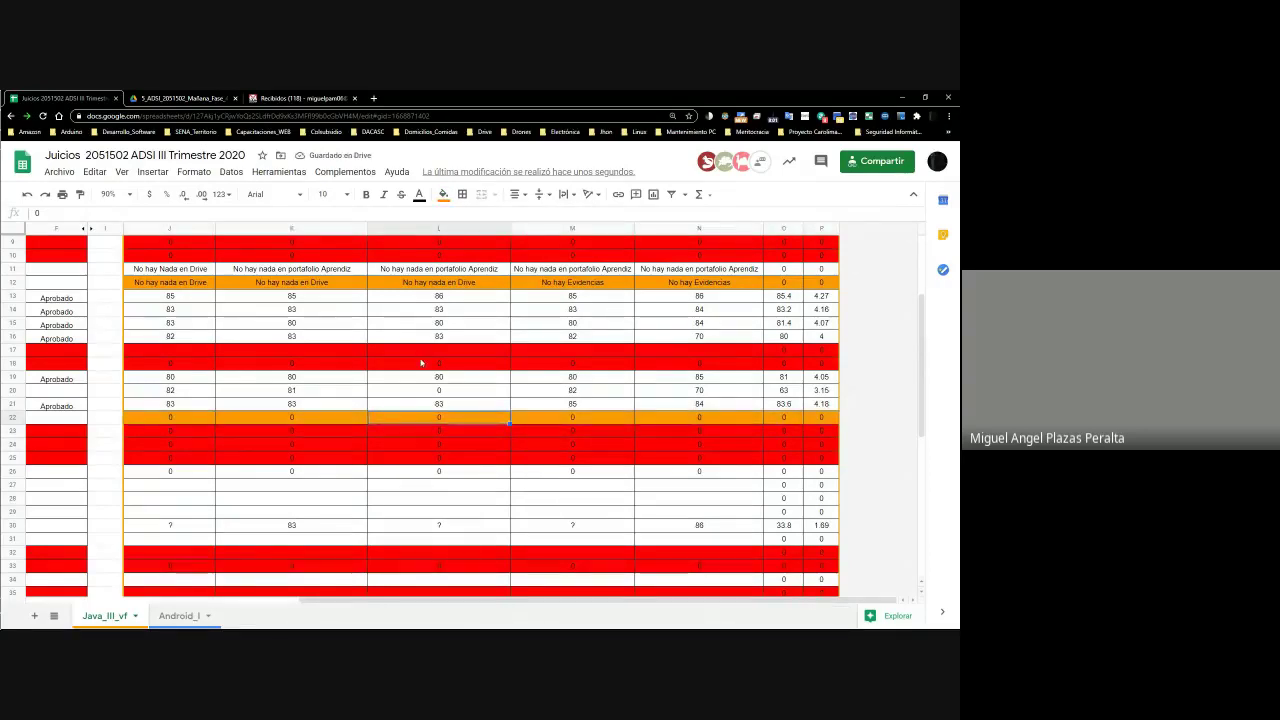
key("Left")
key("Left")
key("Left")
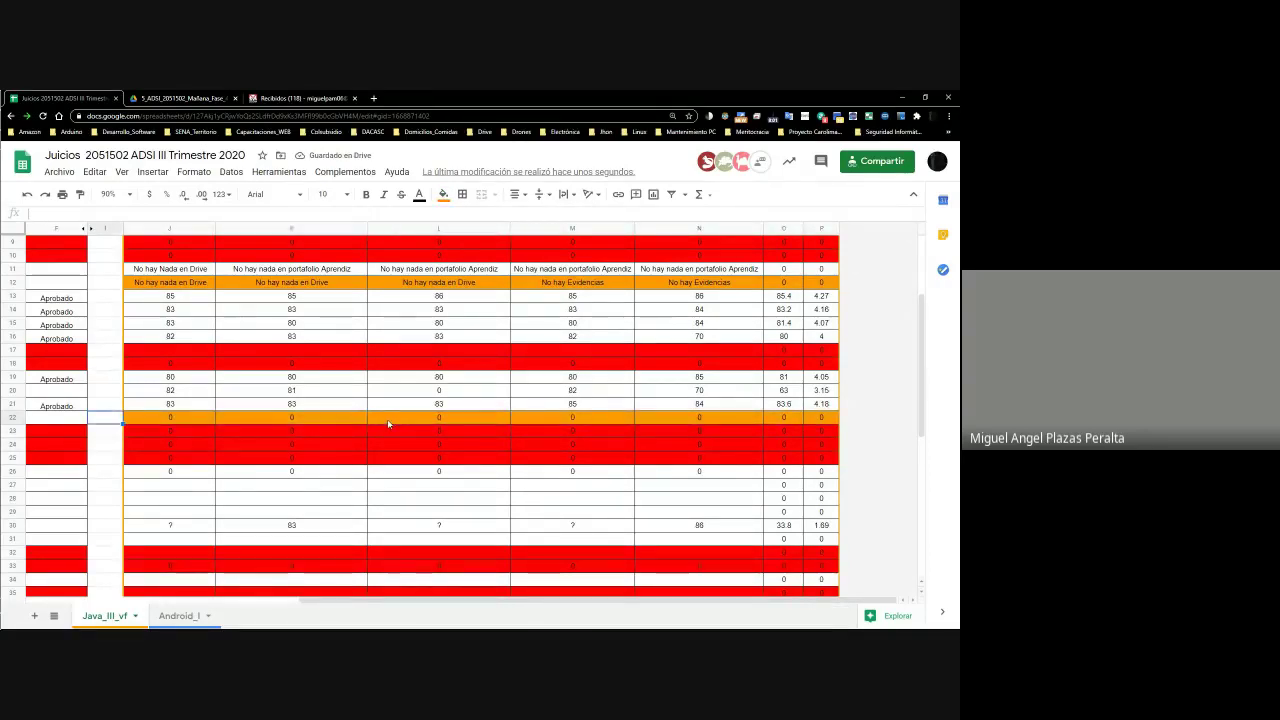
key("Home")
key("Right")
key("Right")
key("Right")
key("Right")
key("Right")
key("Right")
key("Right")
key("Down")
key("Down")
key("Down")
key("Down")
key("Down")
key("Left")
key("Left")
key("Left")
key("Left")
key("Left")
key("Left")
key("Up")
key("Right")
key("Right")
key("Right")
key("Right")
key("Right")
key("Right")
key("Right")
key("Right")
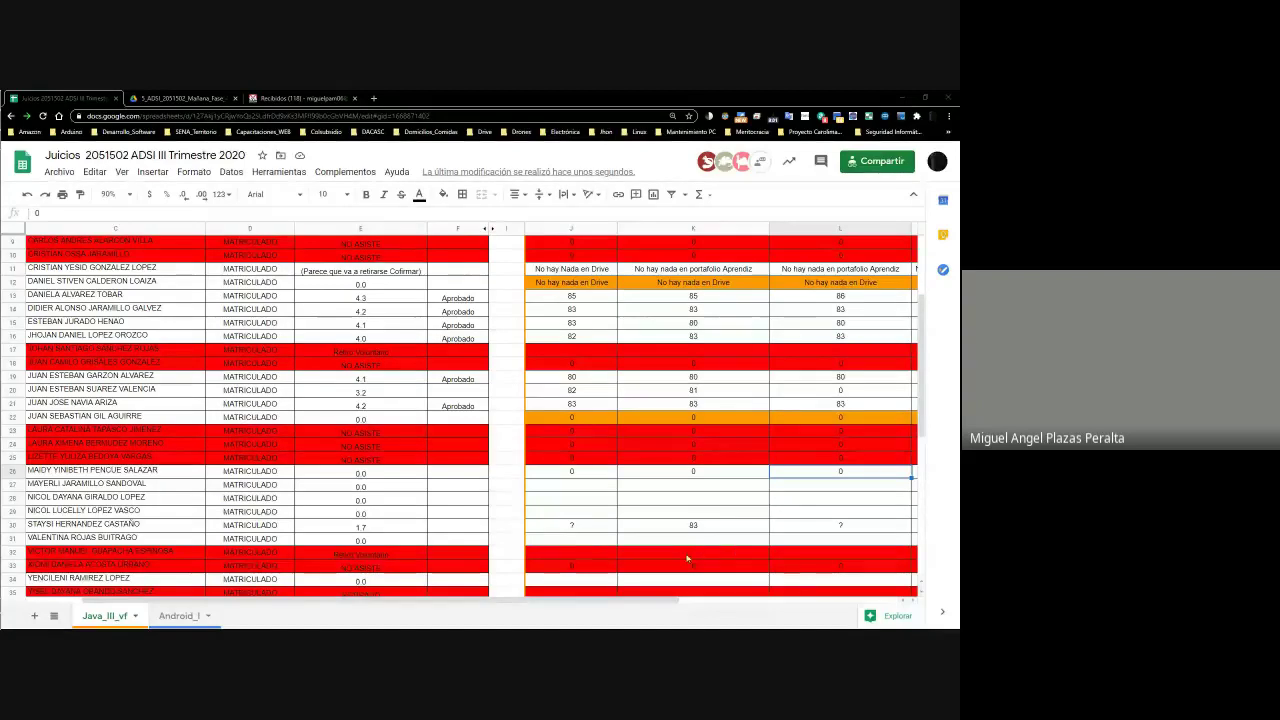
left_click_drag(556, 600, 396, 612)
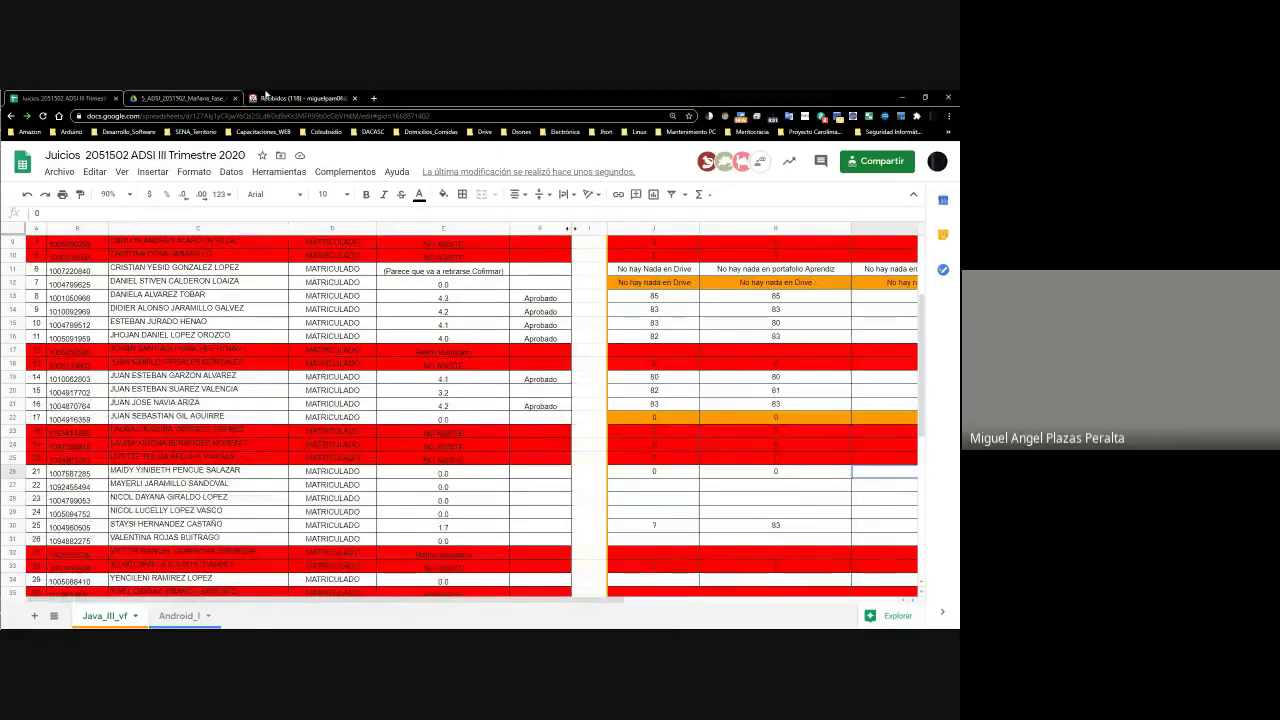
Open the next student's portfolio folder and preview its JPEG code screenshot
left_click(902, 97)
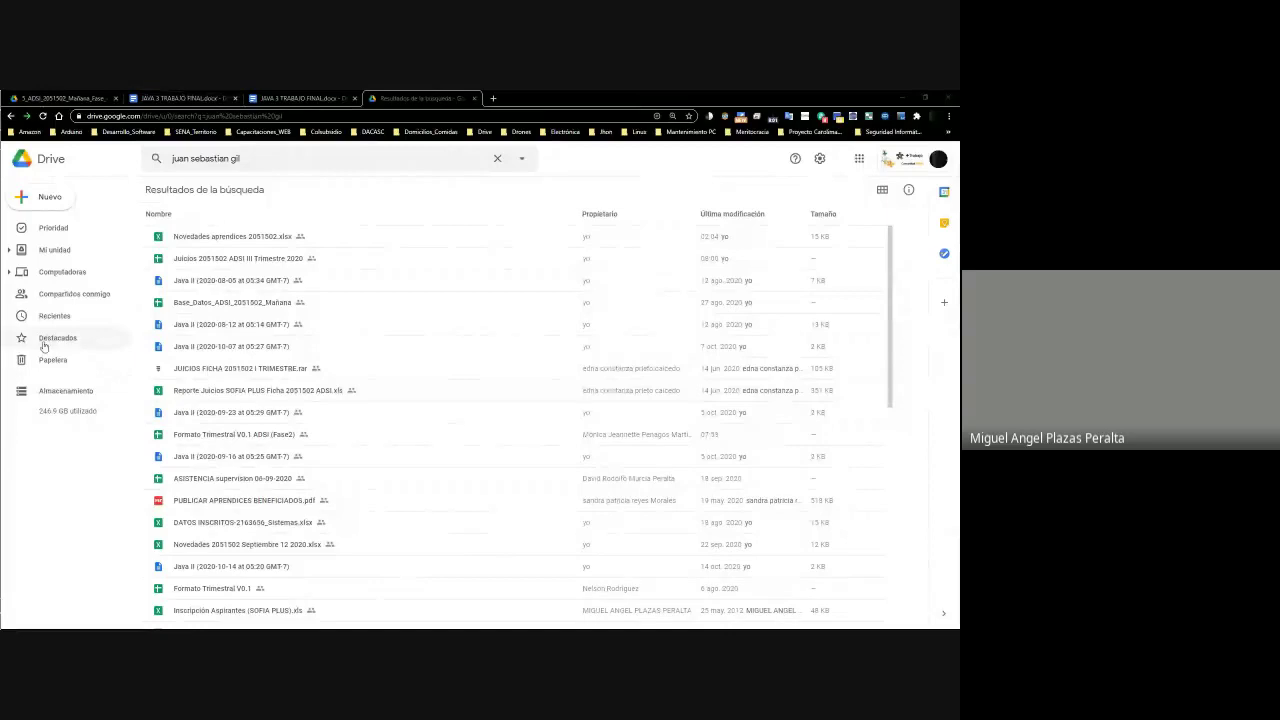
left_click(68, 97)
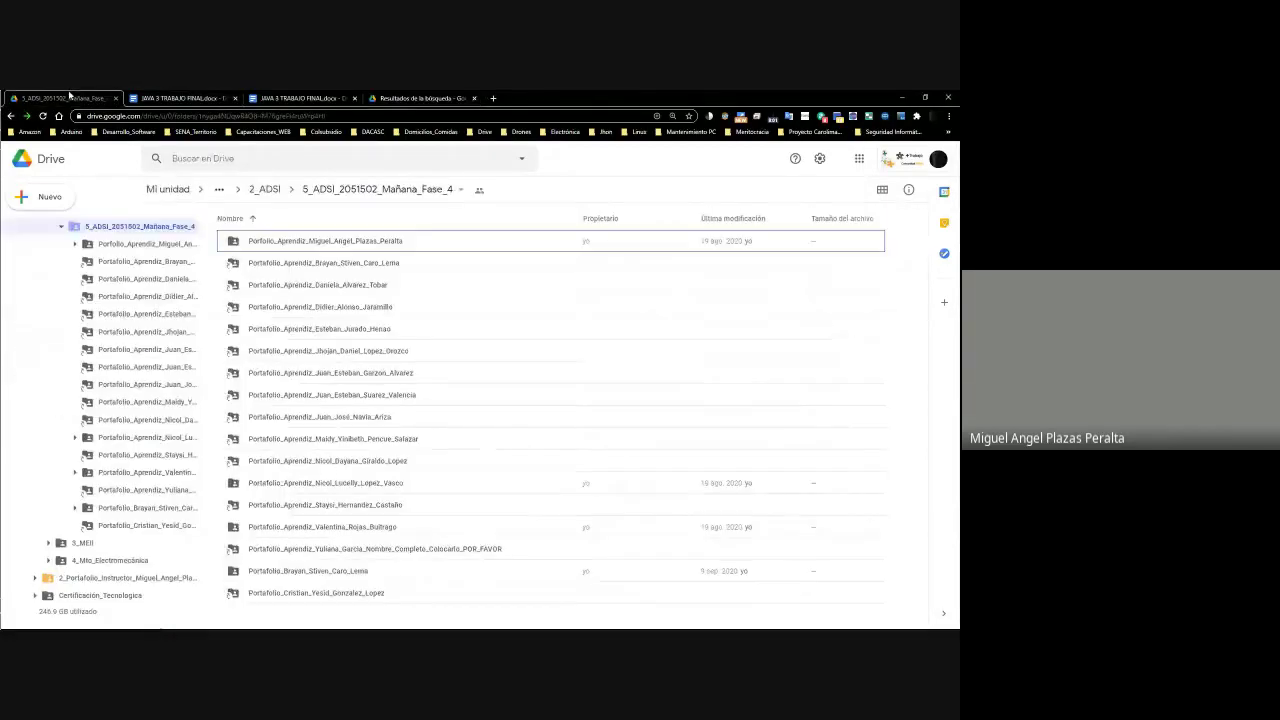
left_click(166, 403)
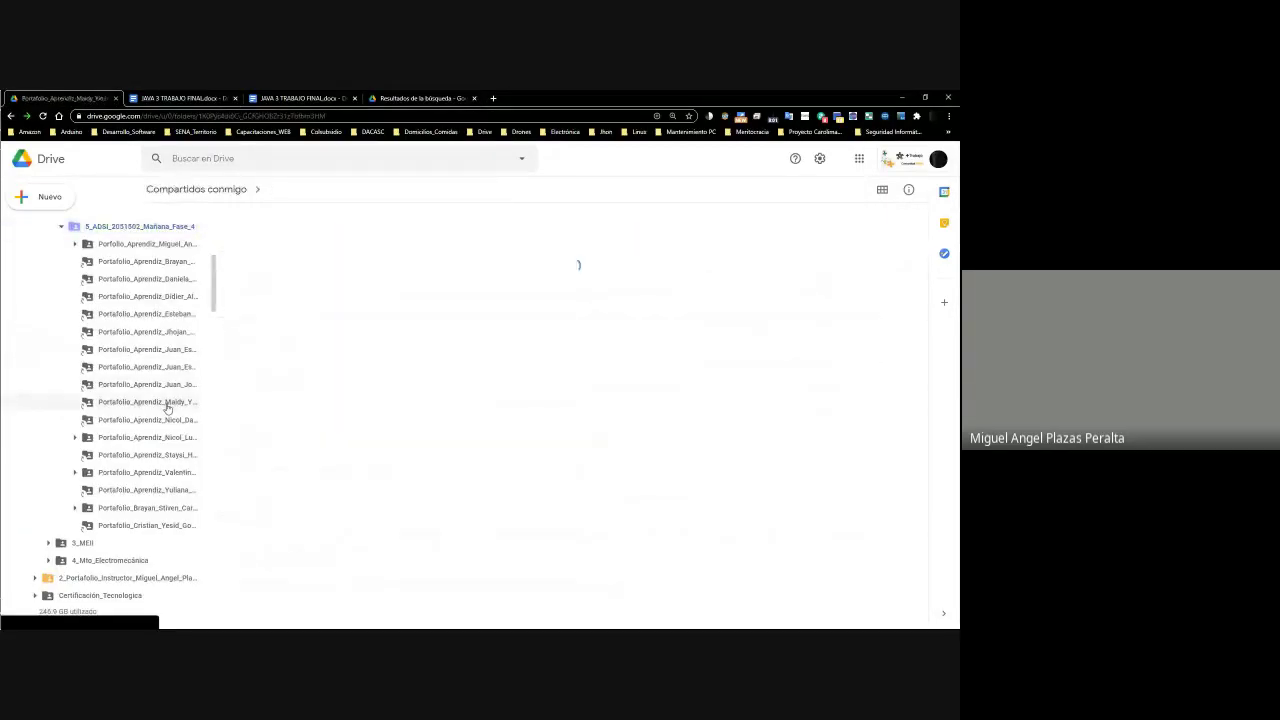
right_click(268, 241)
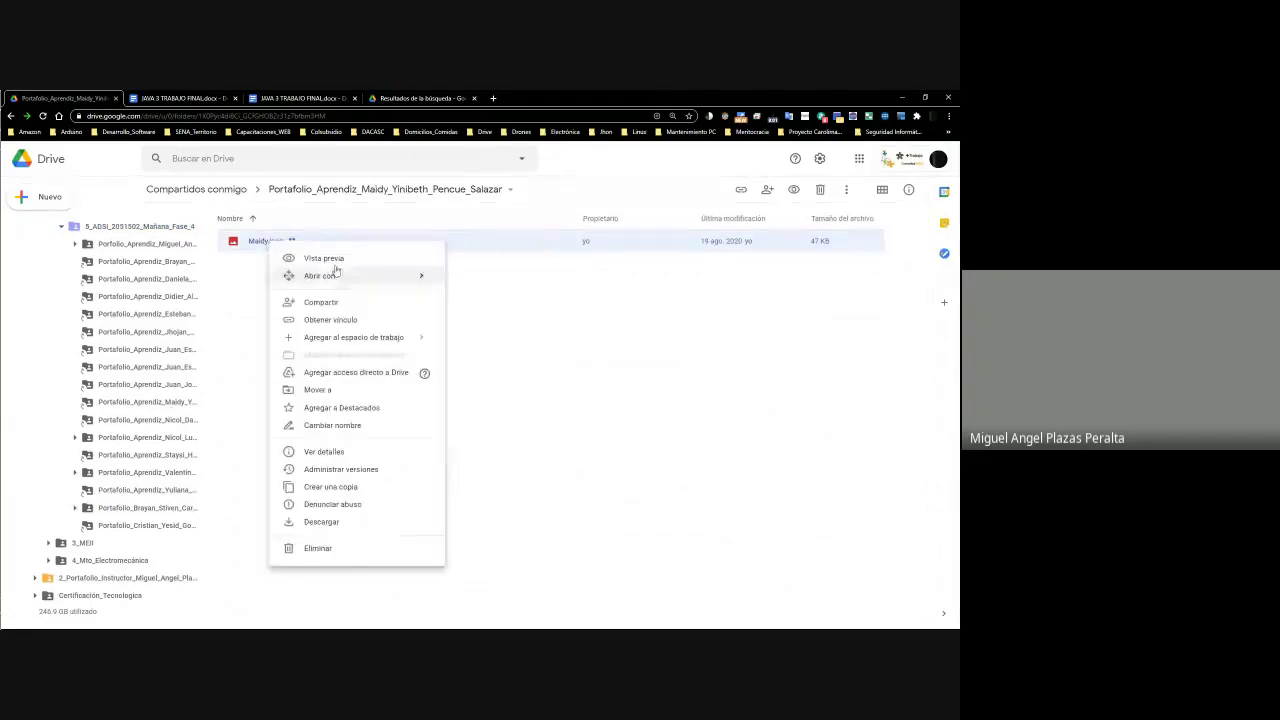
left_click(334, 260)
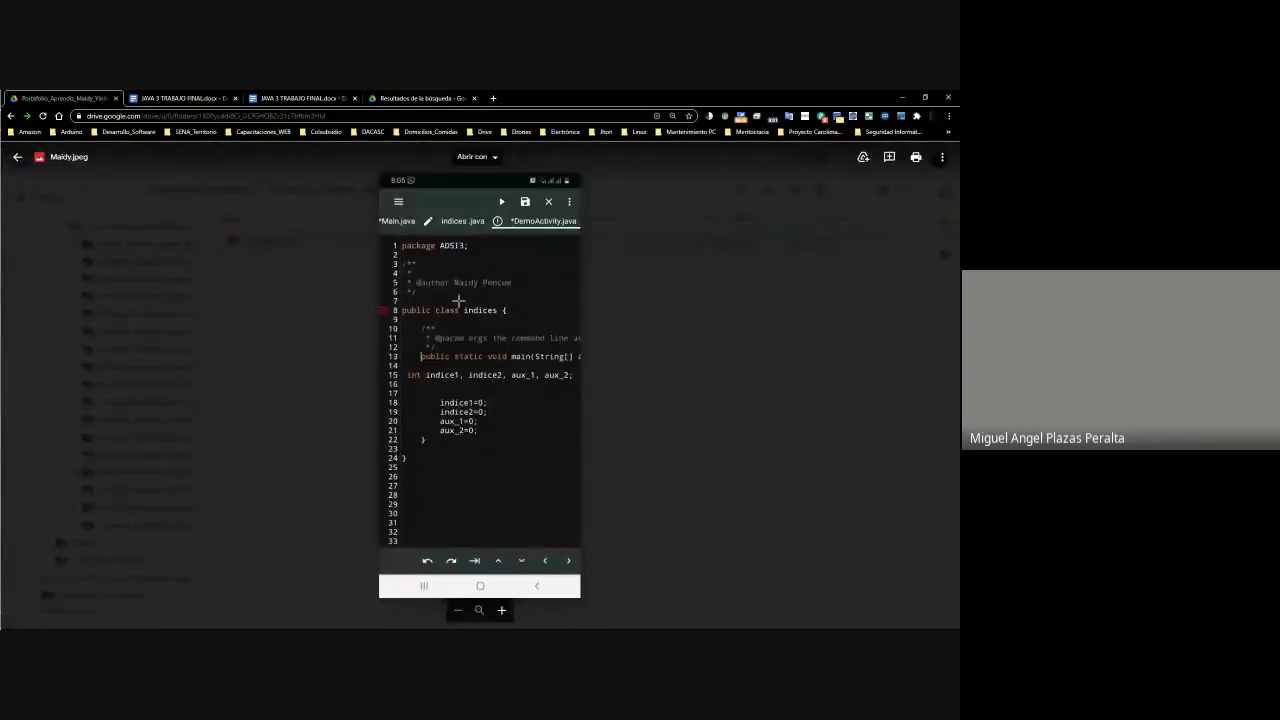
left_click_drag(403, 241, 682, 538)
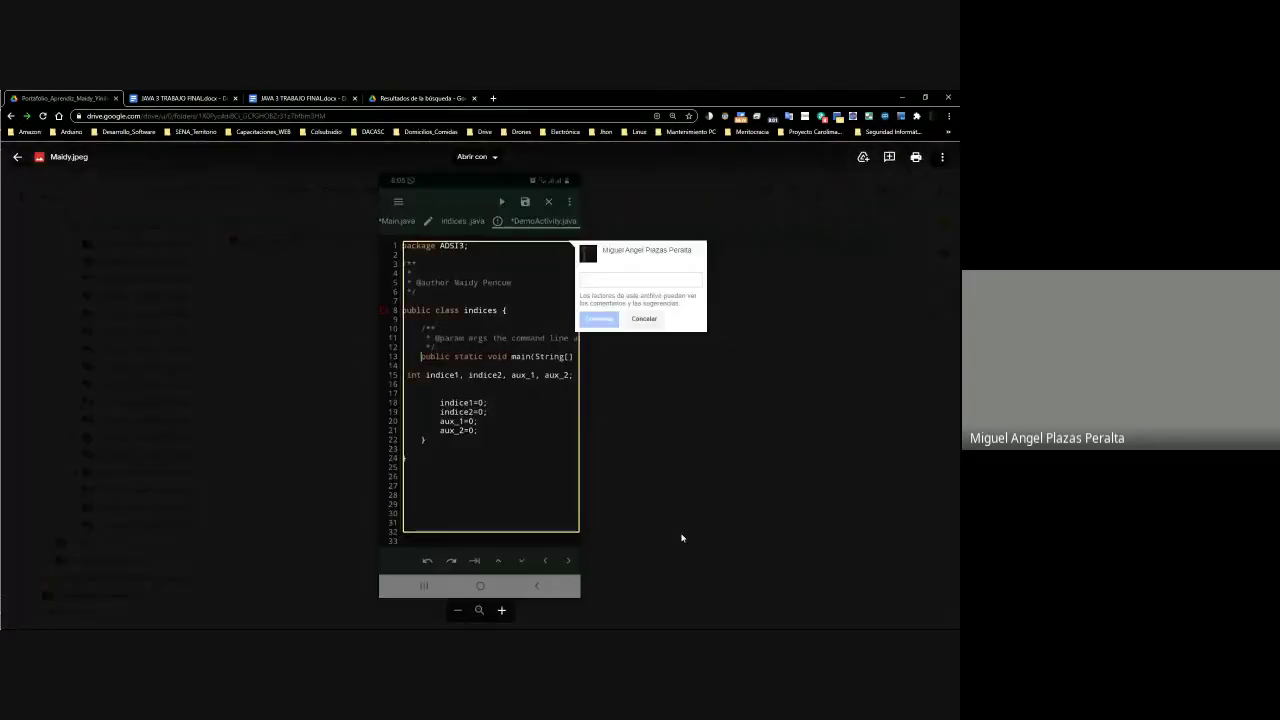
left_click(682, 538)
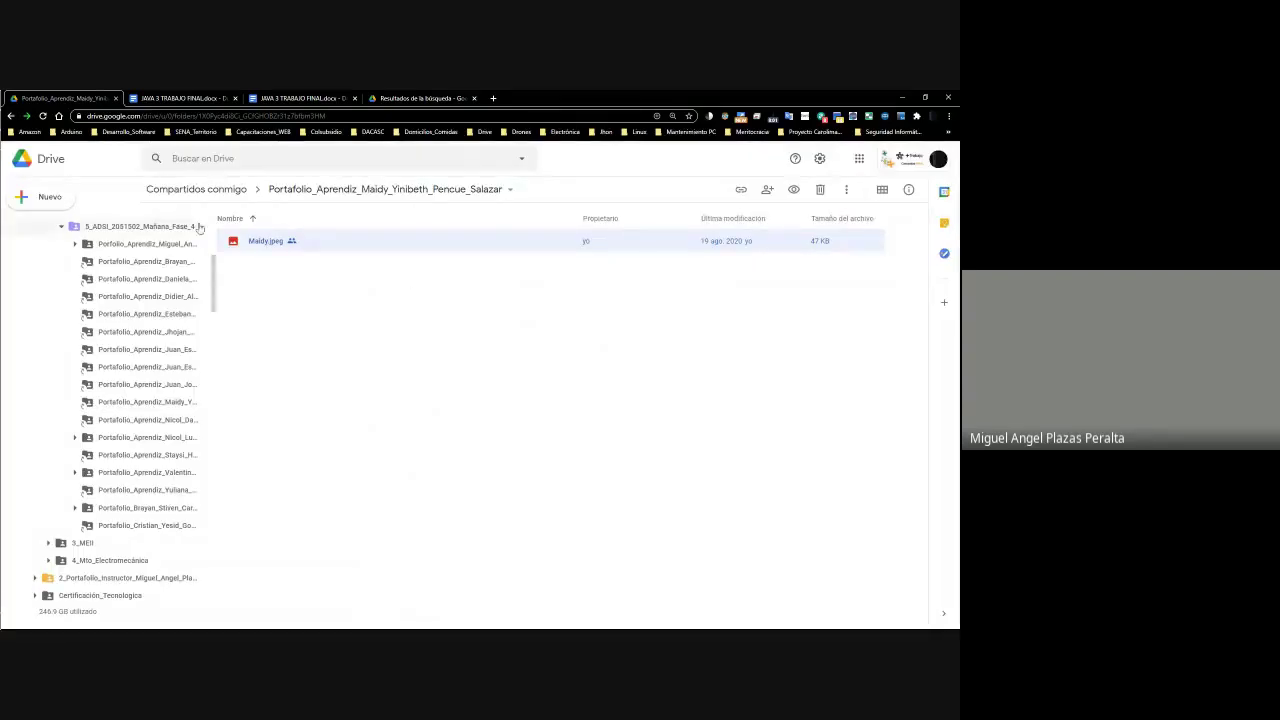
Preview the screenshot again, undo an accidental folder move, and reopen the student's portfolio folder
right_click(250, 242)
left_click(316, 260)
left_click(701, 375)
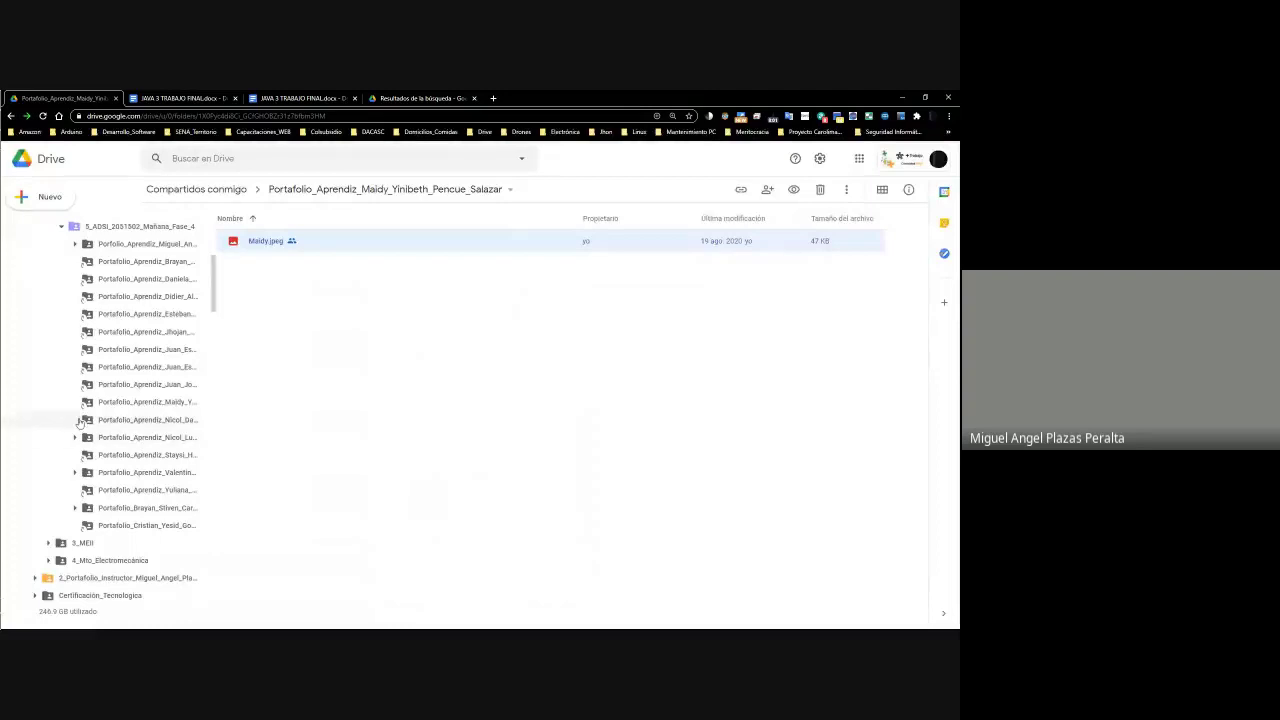
left_click_drag(214, 413, 235, 412)
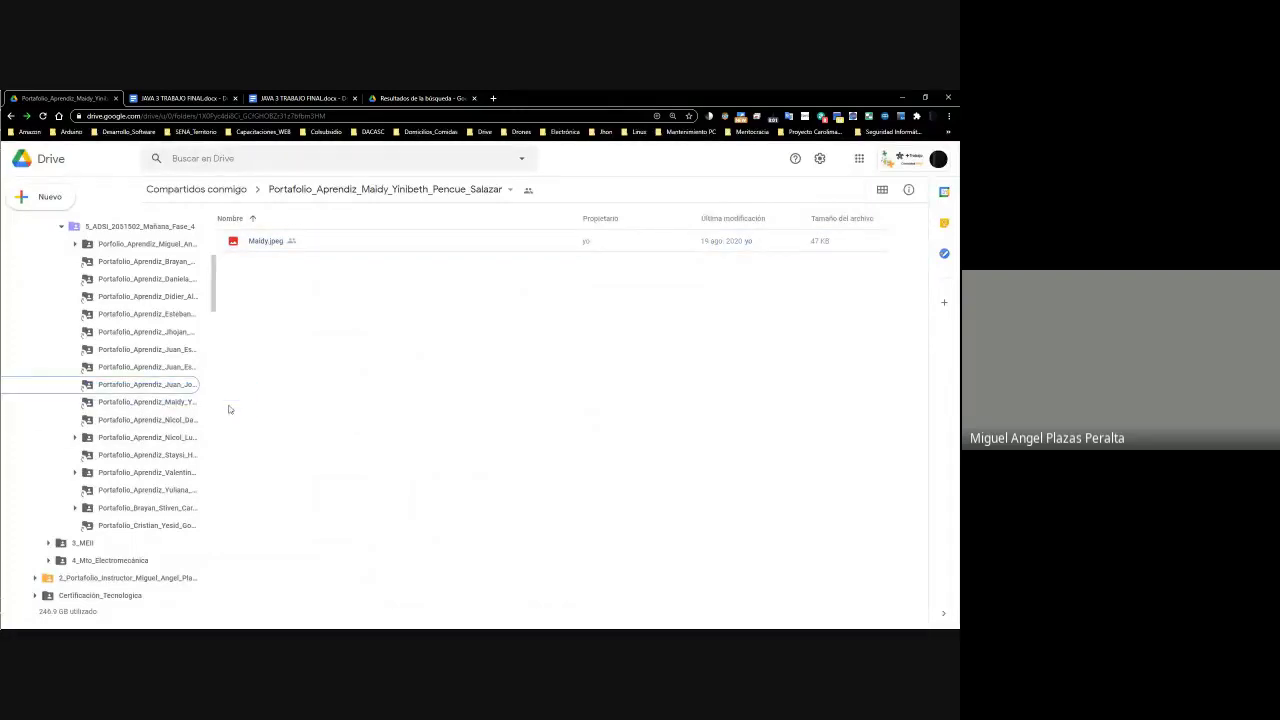
key("ctrl+z")
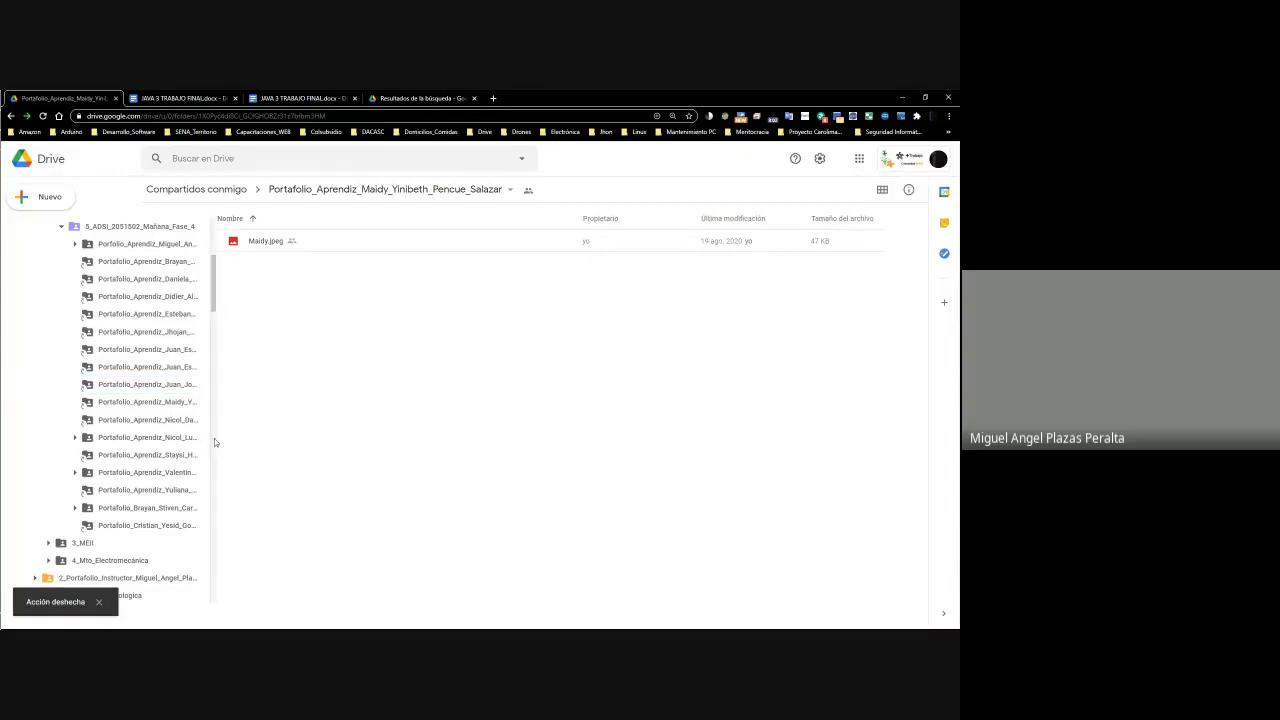
left_click(168, 403)
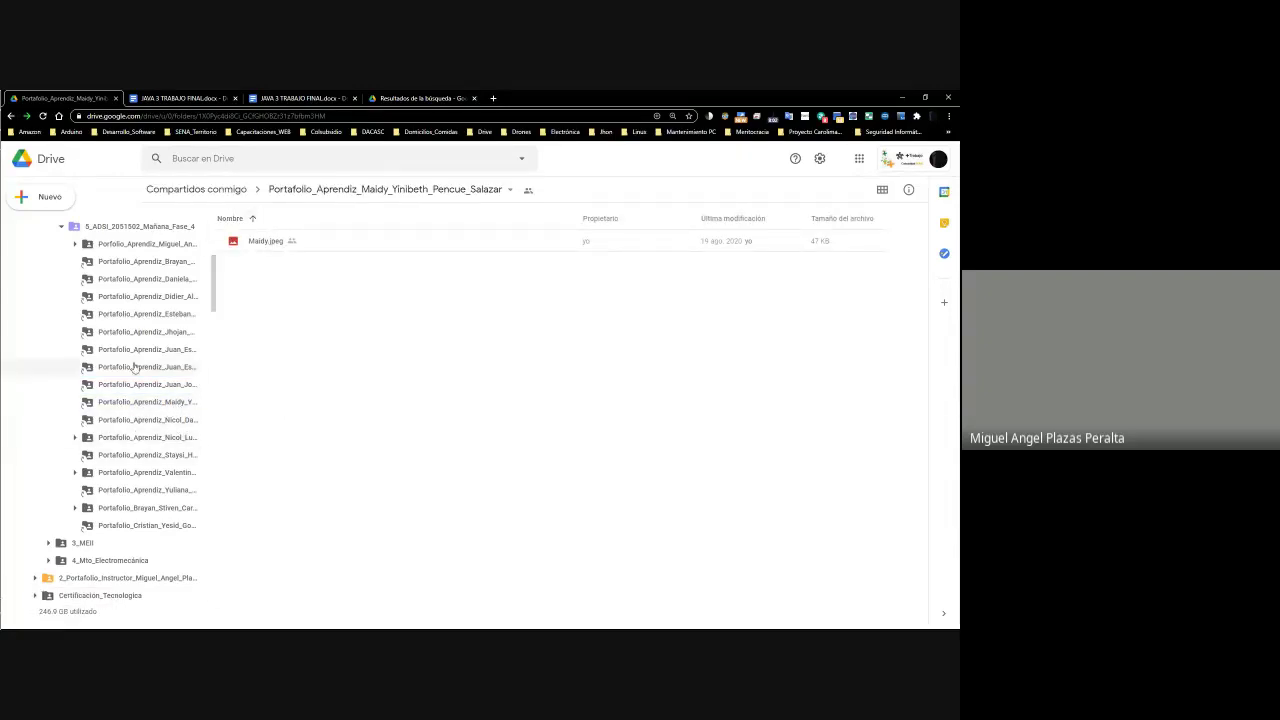
scroll(137, 368, "up", 3)
key("alt+Left")
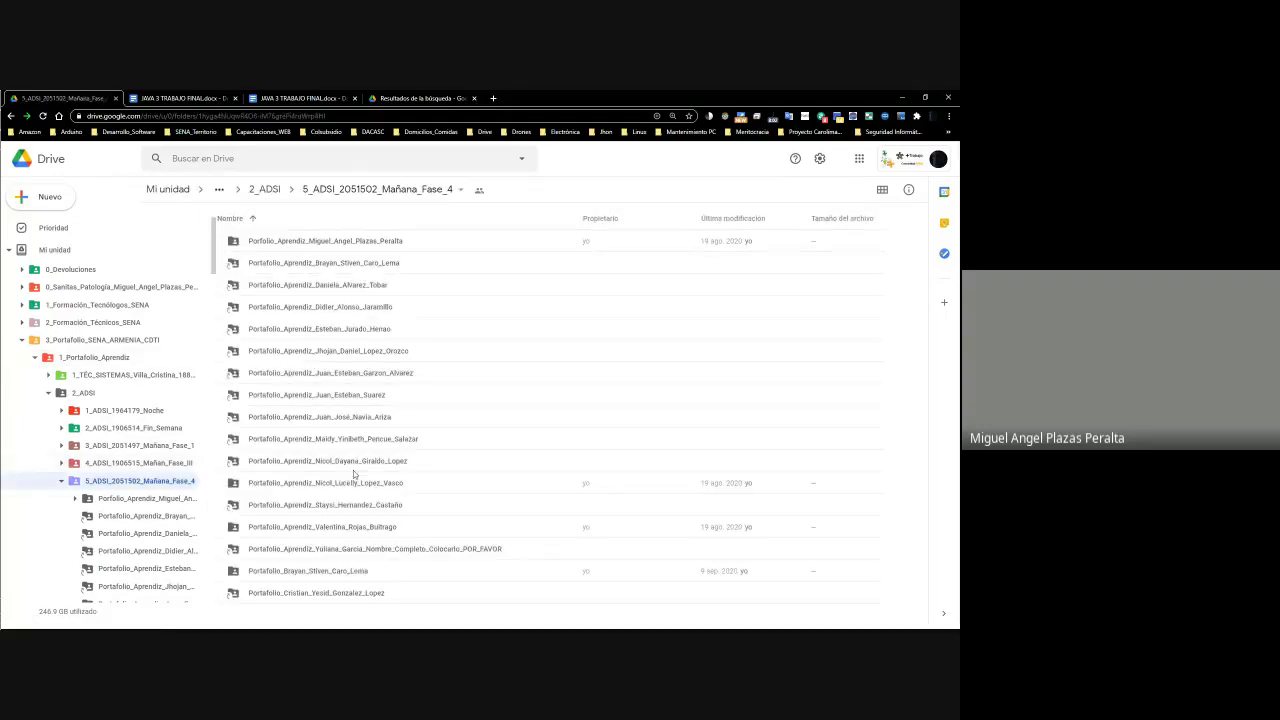
left_click(344, 440)
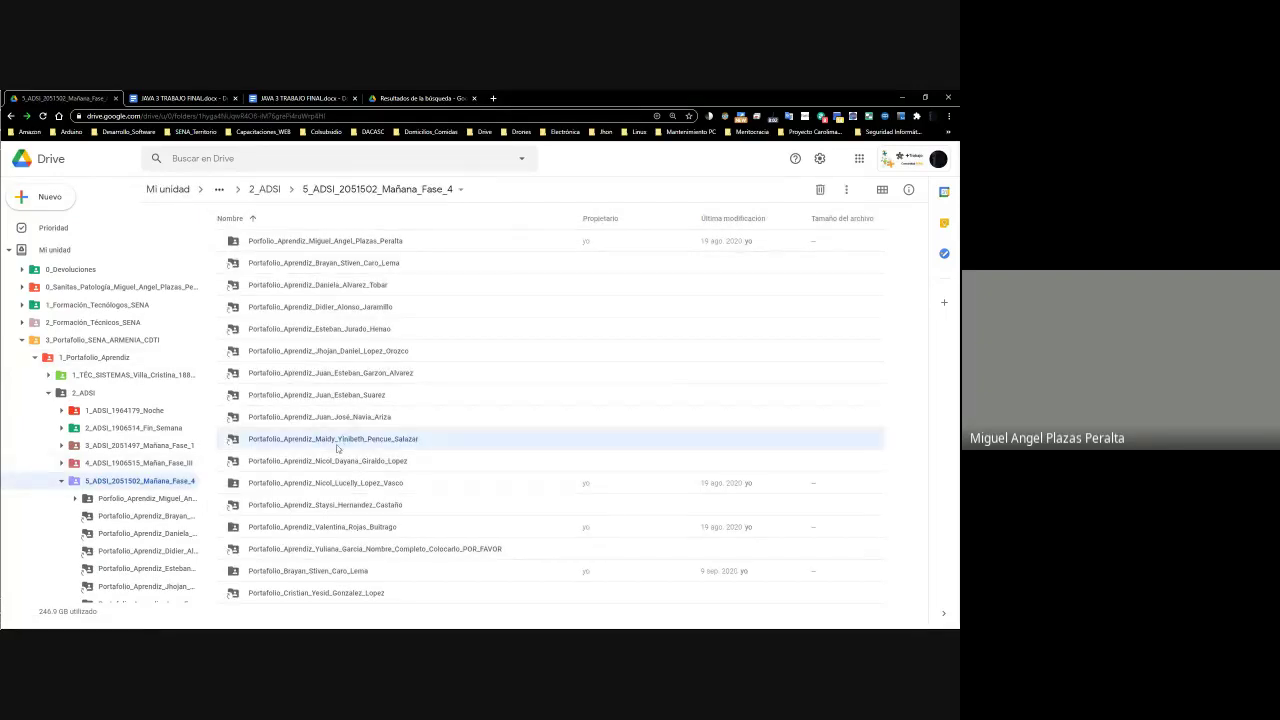
double_click(336, 445)
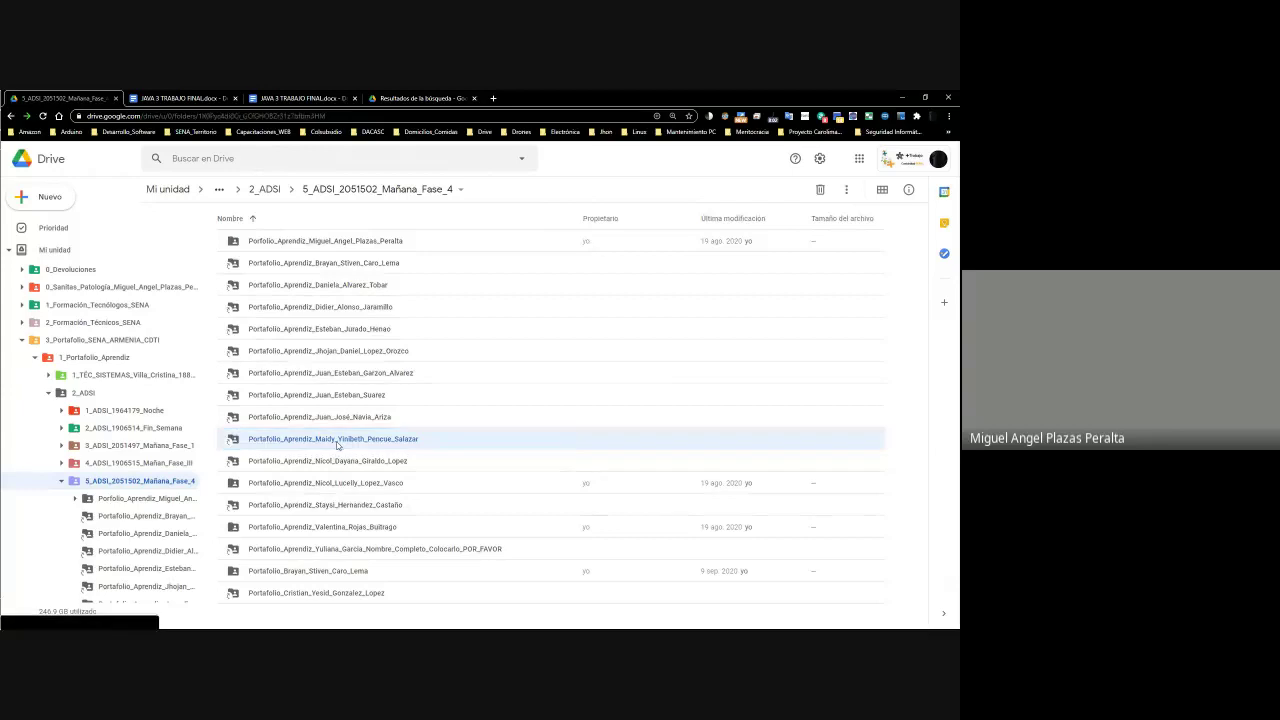
Preview the screenshot, inspect the variable initialisation code, then close it and return to the sheet
right_click(268, 244)
left_click(309, 259)
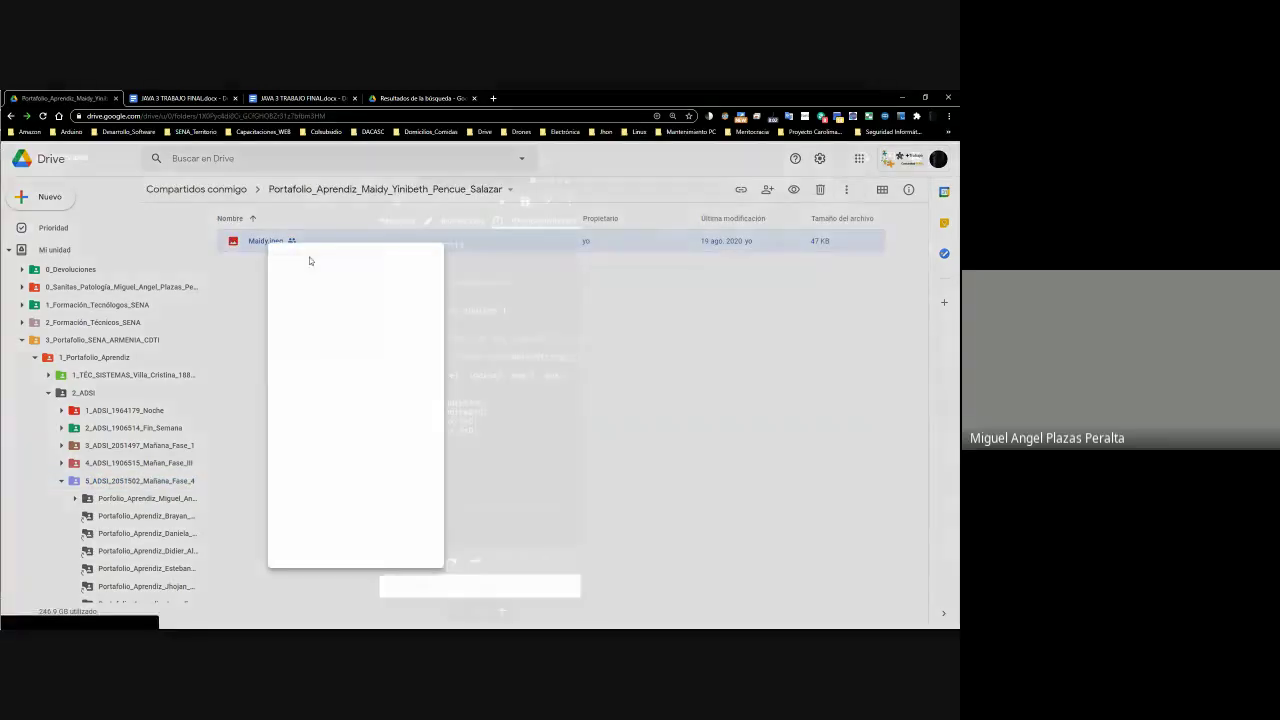
left_click_drag(424, 394, 515, 462)
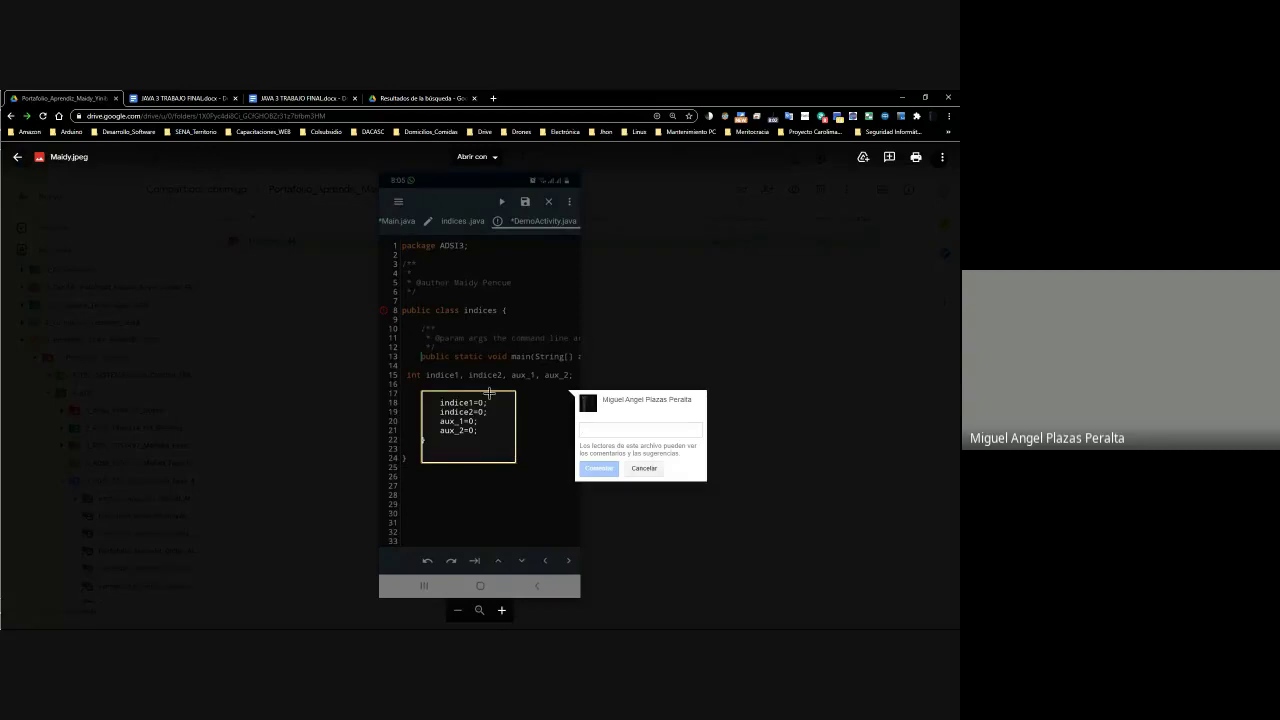
left_click(414, 386)
left_click_drag(430, 394, 529, 509)
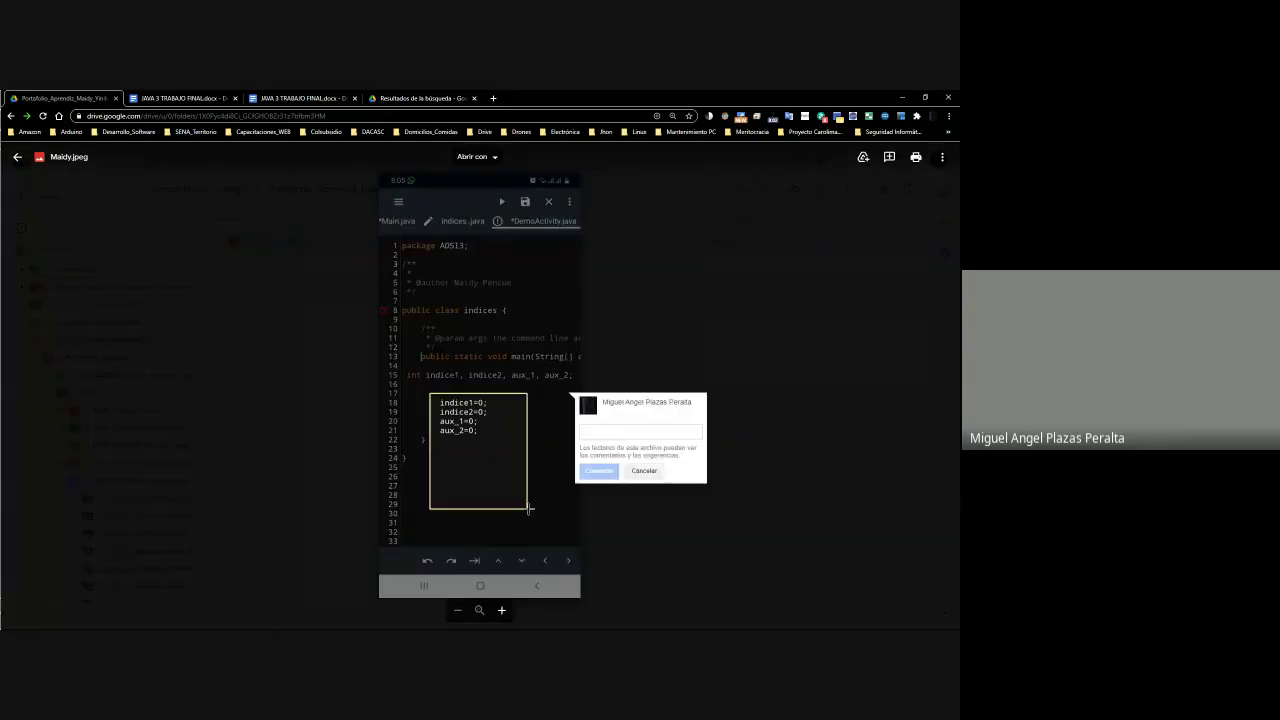
left_click(619, 342)
left_click(619, 342)
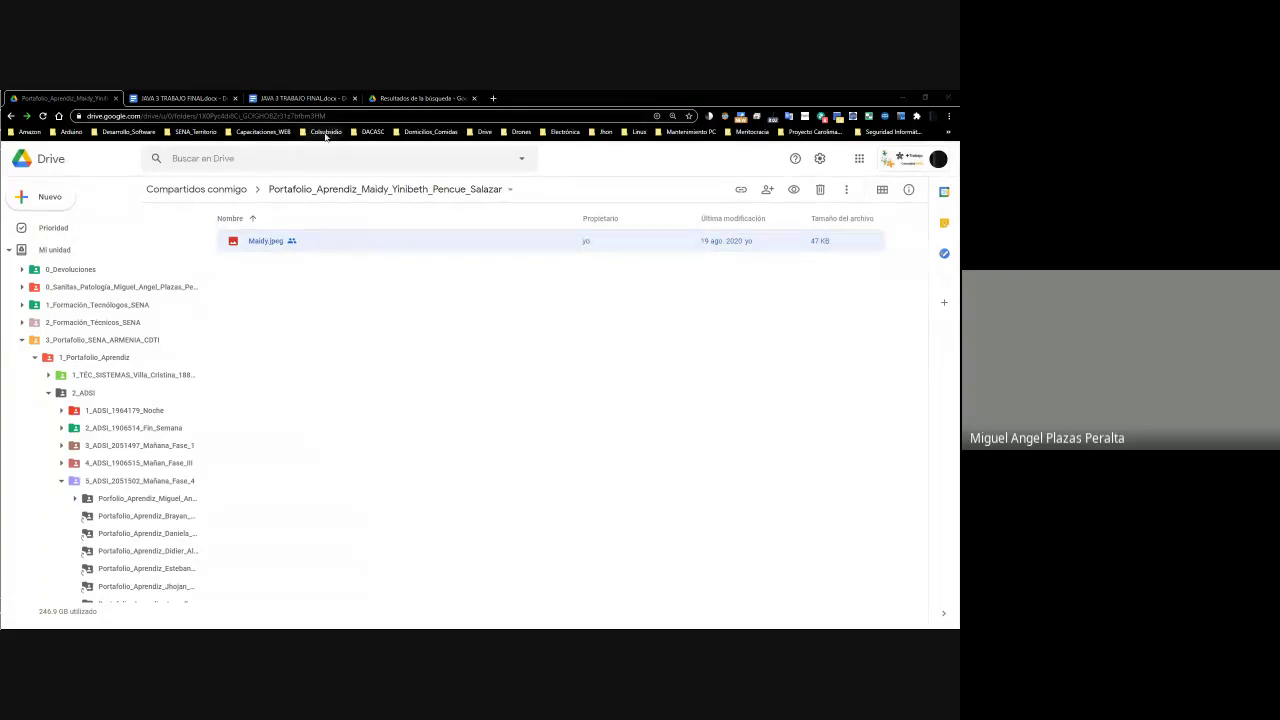
key("alt+Tab")
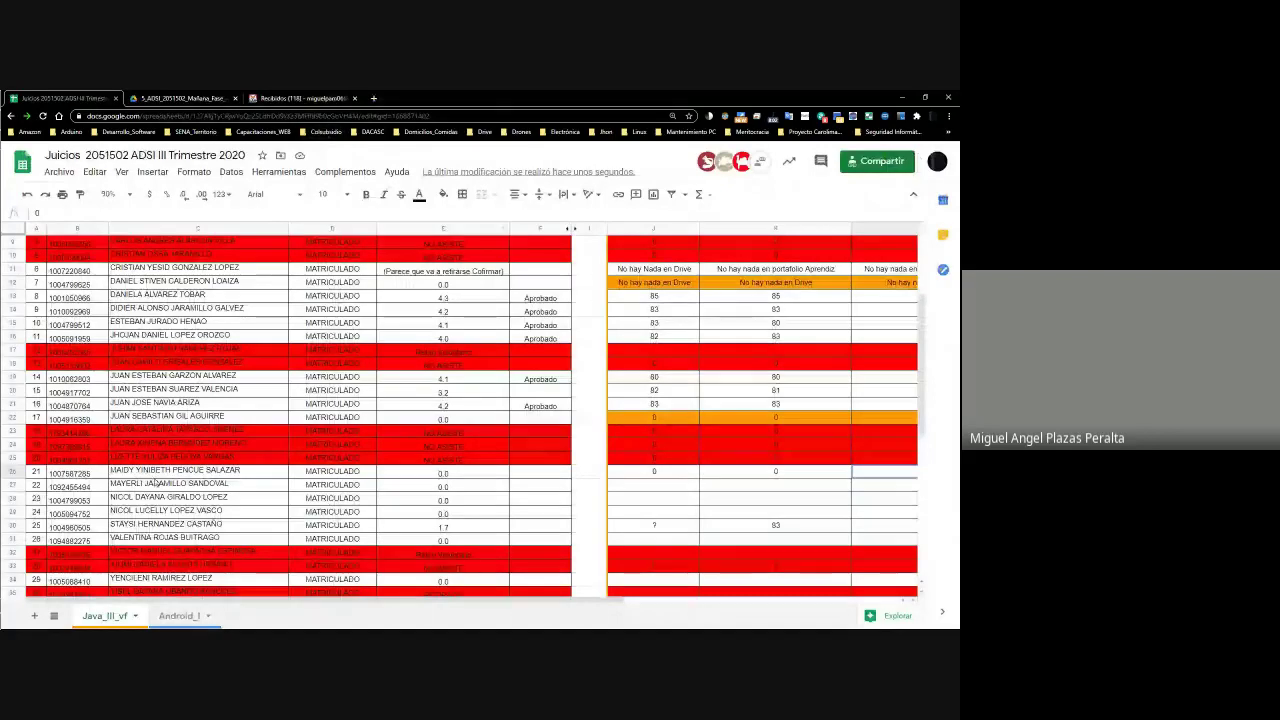
Review row 26's scores and fill the entire row with orange
left_click(674, 475)
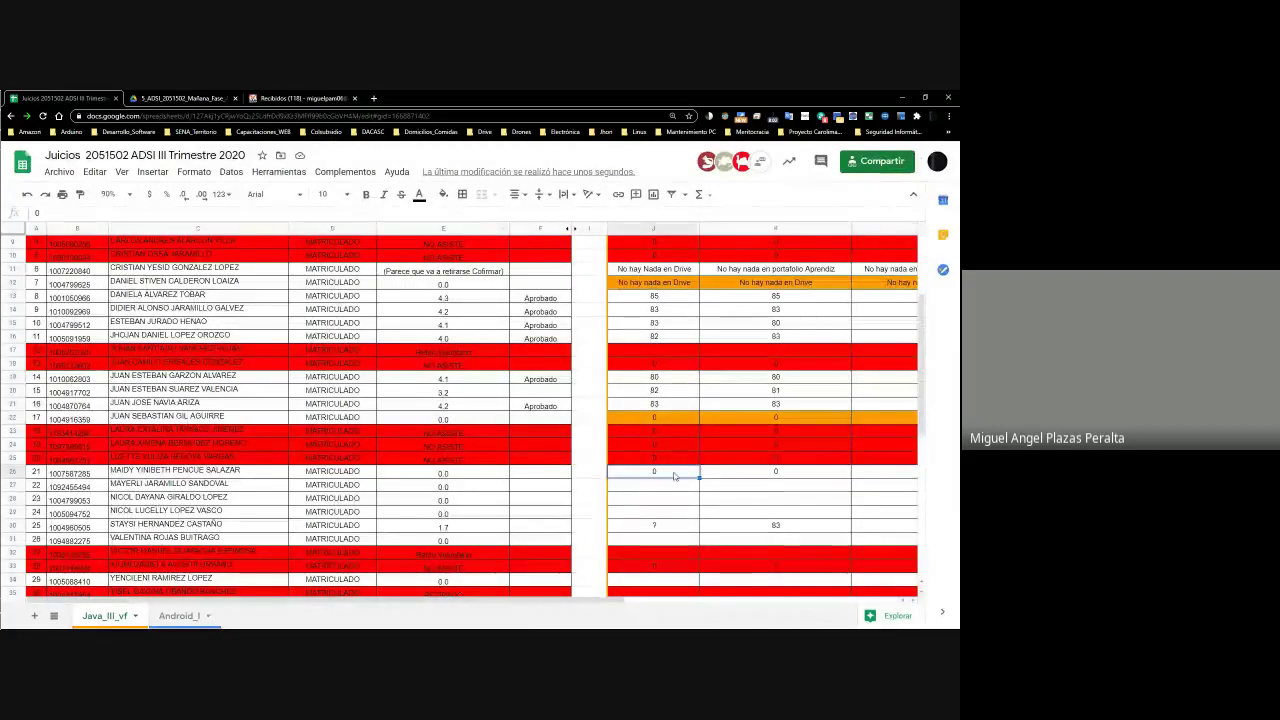
key("Right")
key("Right")
key("Right")
key("Right")
key("Right")
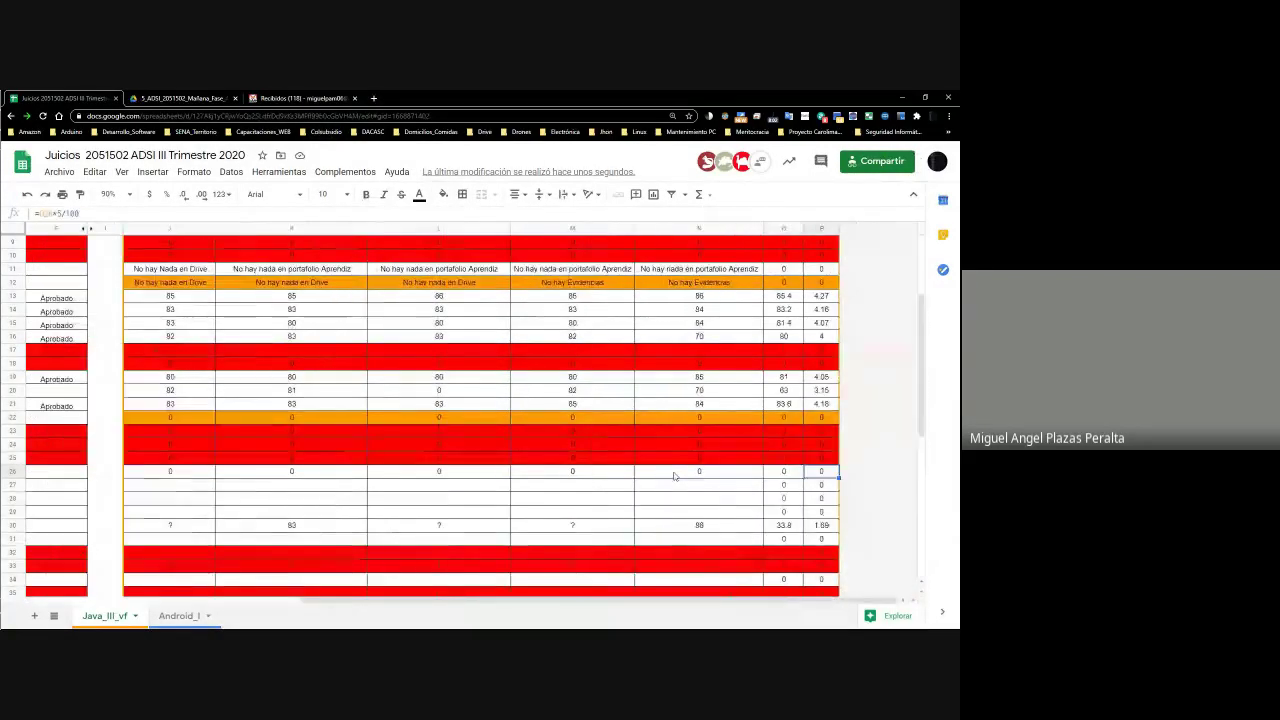
key("Home")
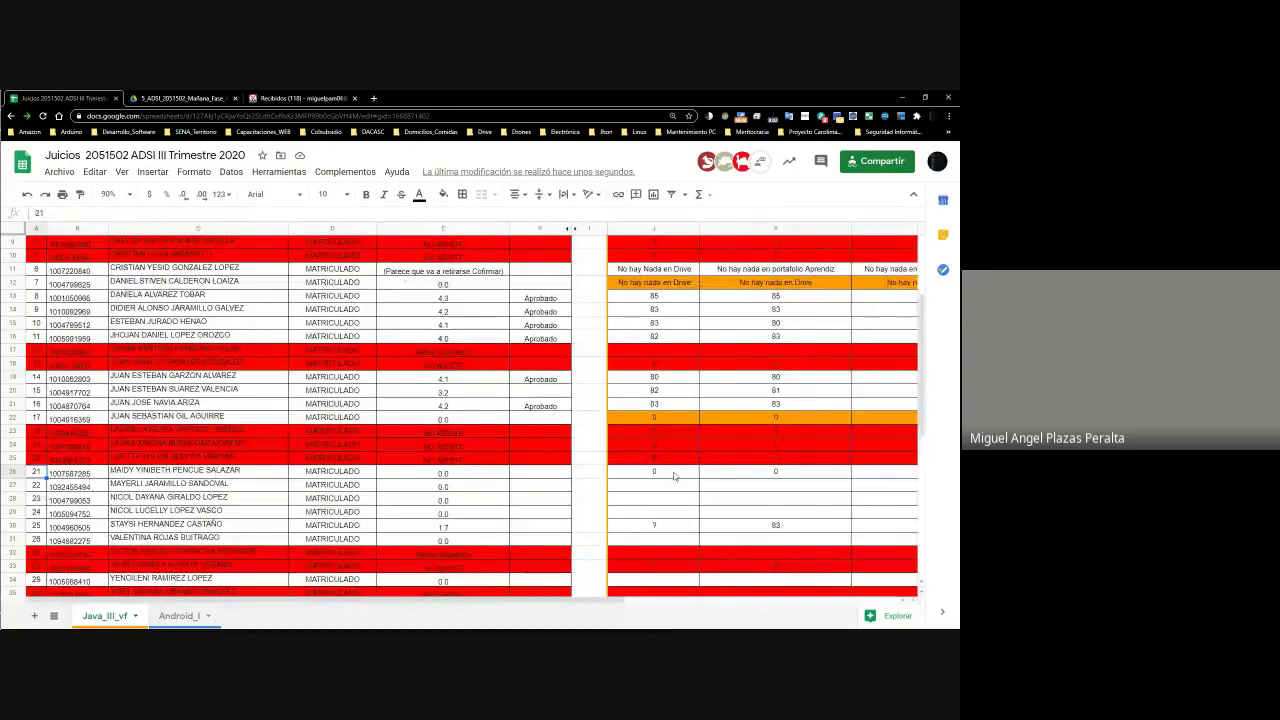
left_click(12, 477)
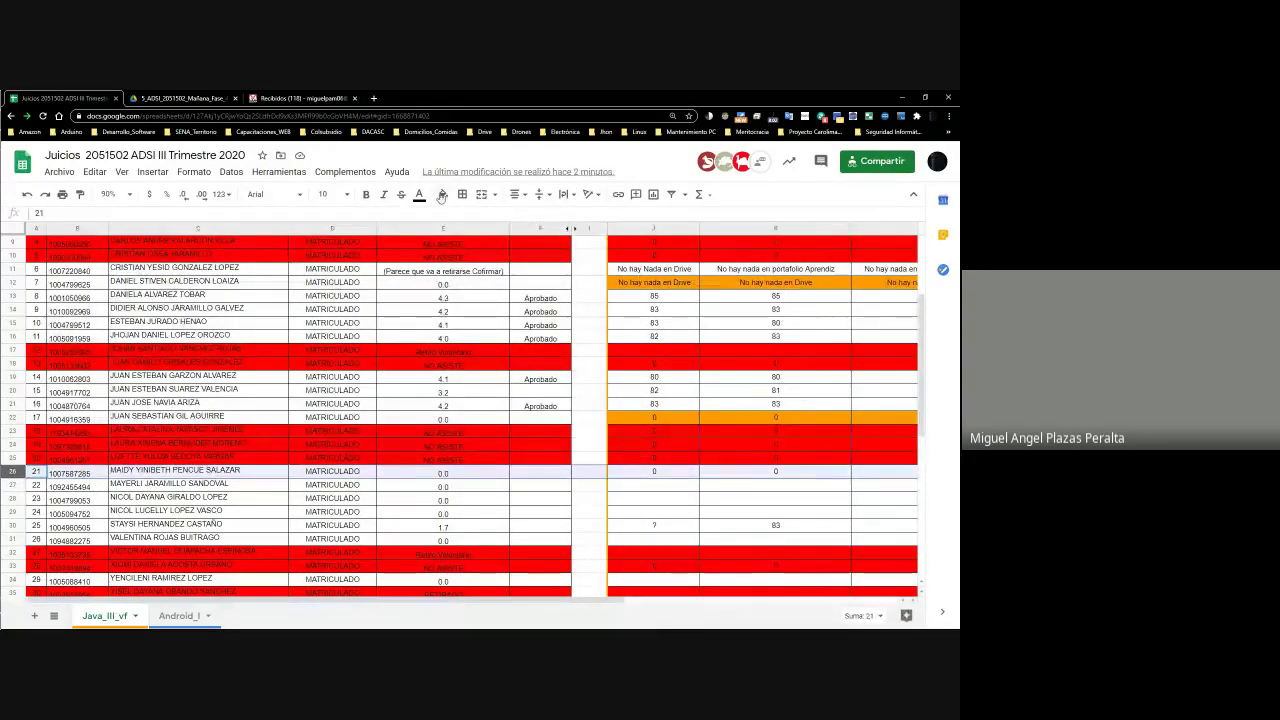
left_click(441, 196)
left_click(478, 256)
Move to the next student's name cell, scroll the sheet, and switch back to Drive
left_click(650, 488)
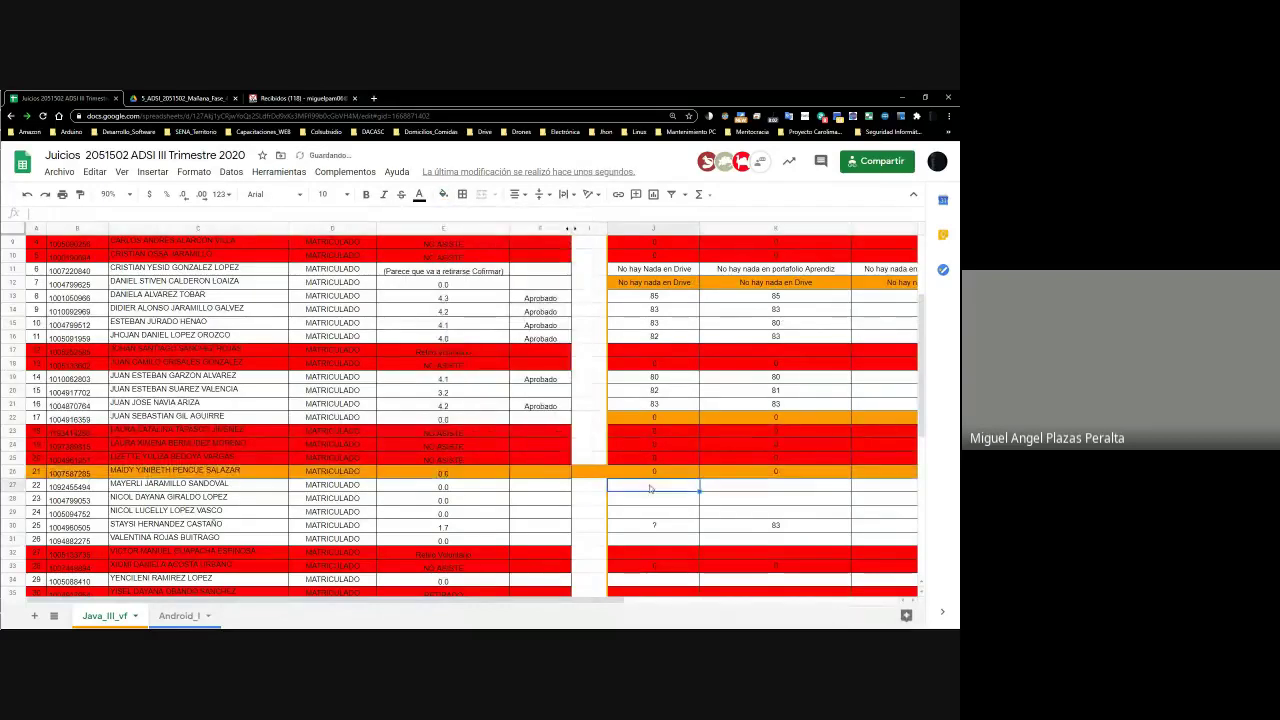
left_click(203, 486)
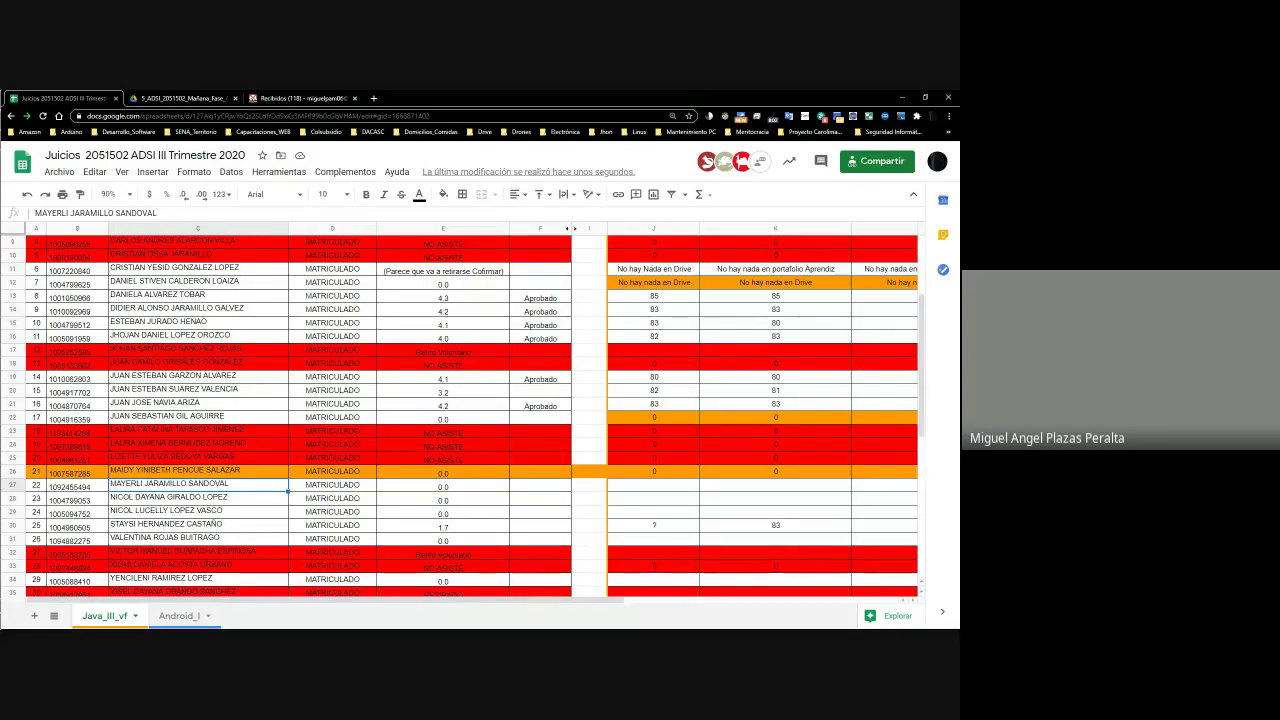
scroll(812, 527, "up", 5)
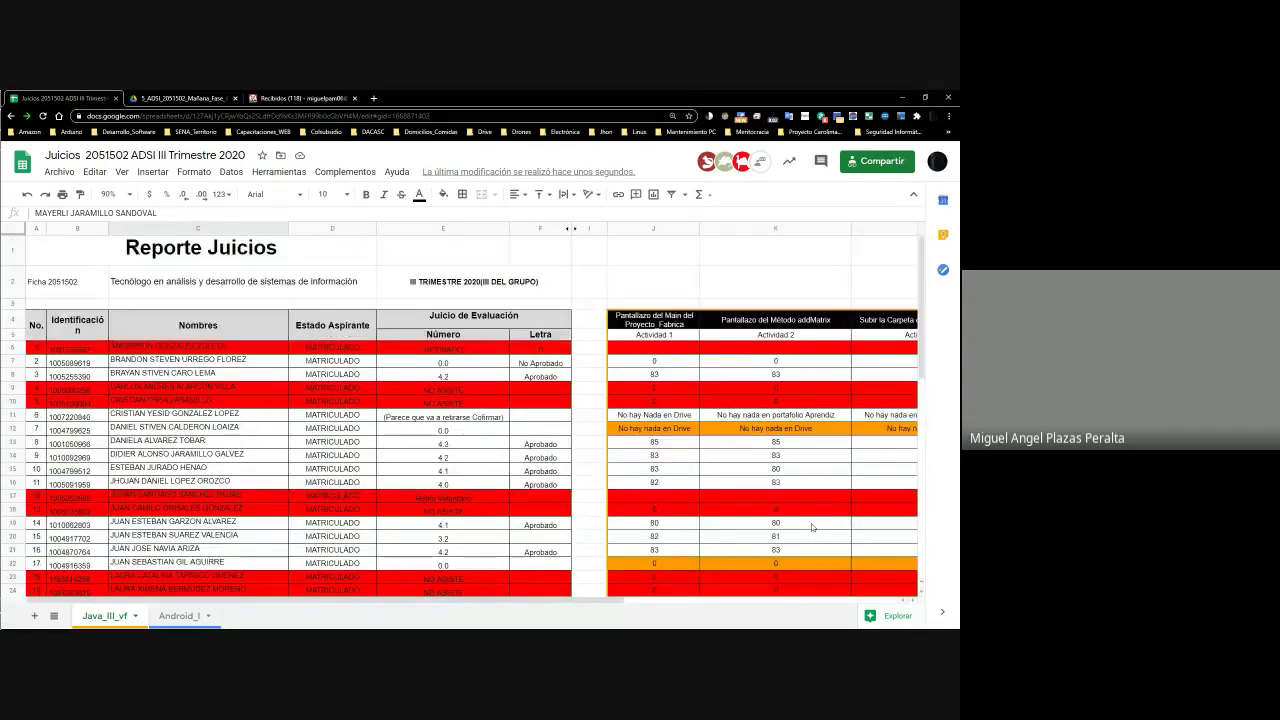
scroll(751, 550, "down", 5)
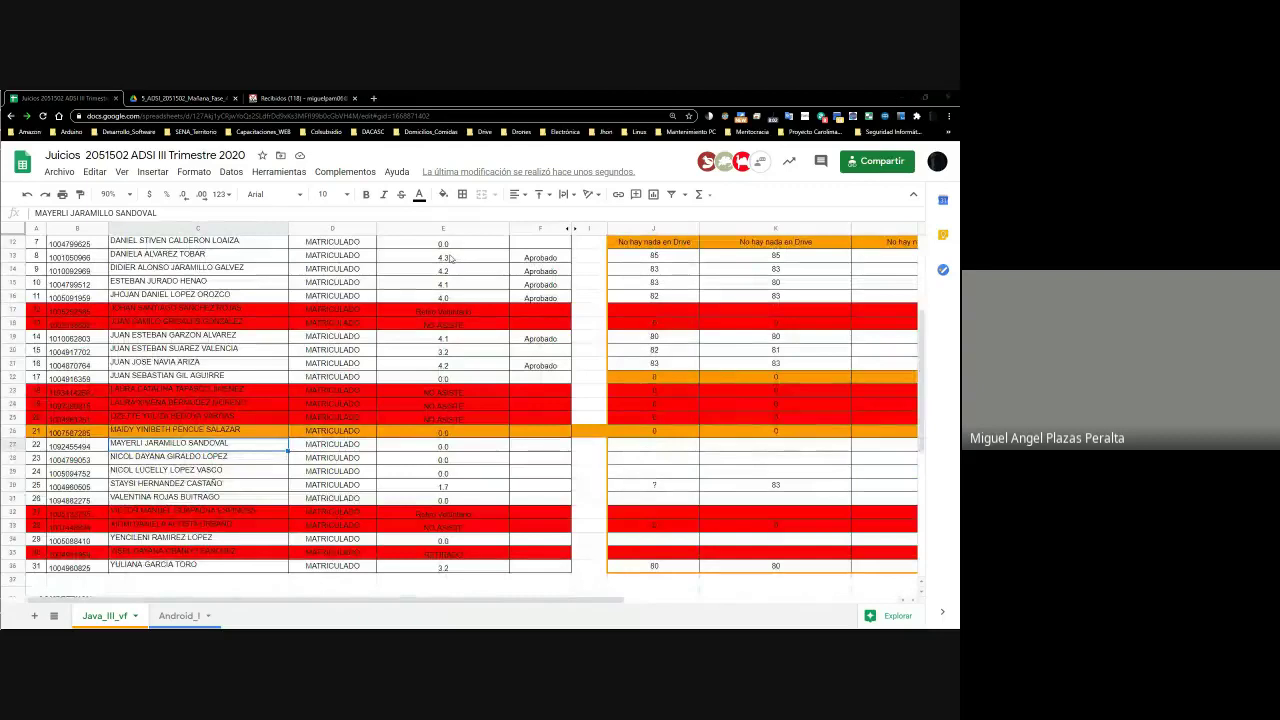
key("alt+Tab")
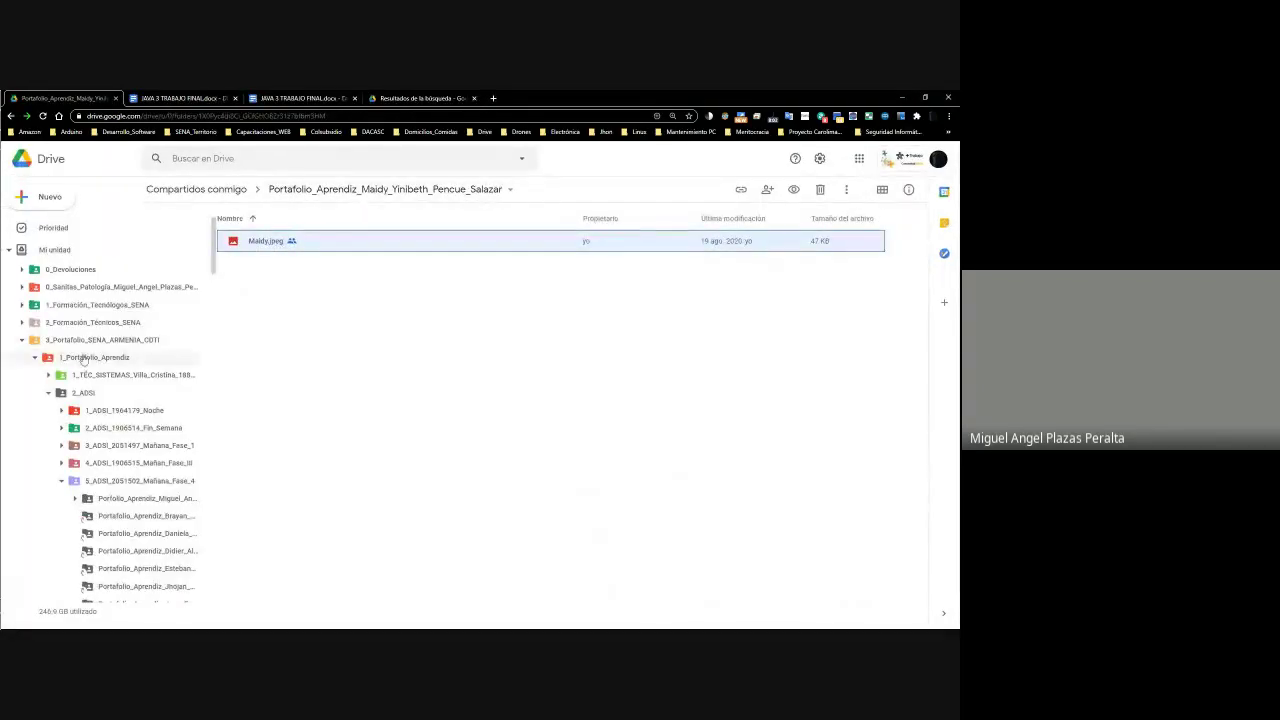
Open the 5_ADSI_2051502_Mañana_Fase_4 folder and select the reviewed student's Portafolio_Aprendiz folder
left_click(157, 485)
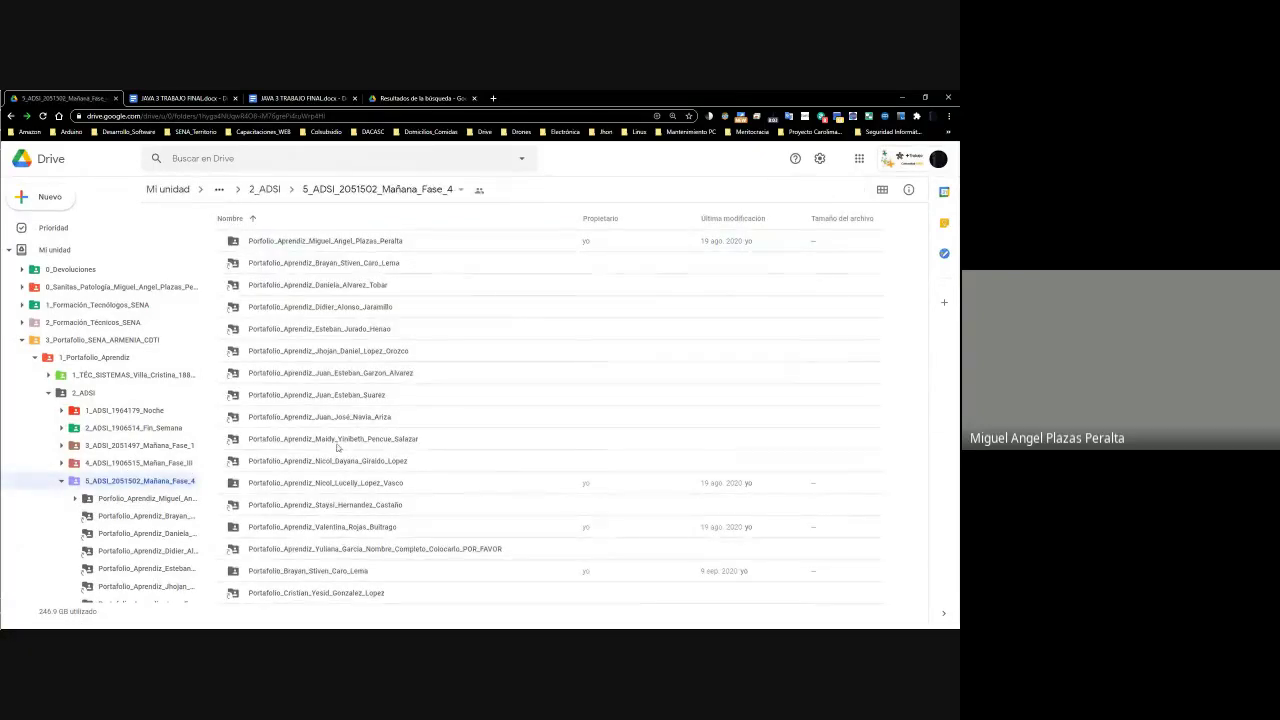
left_click(340, 445)
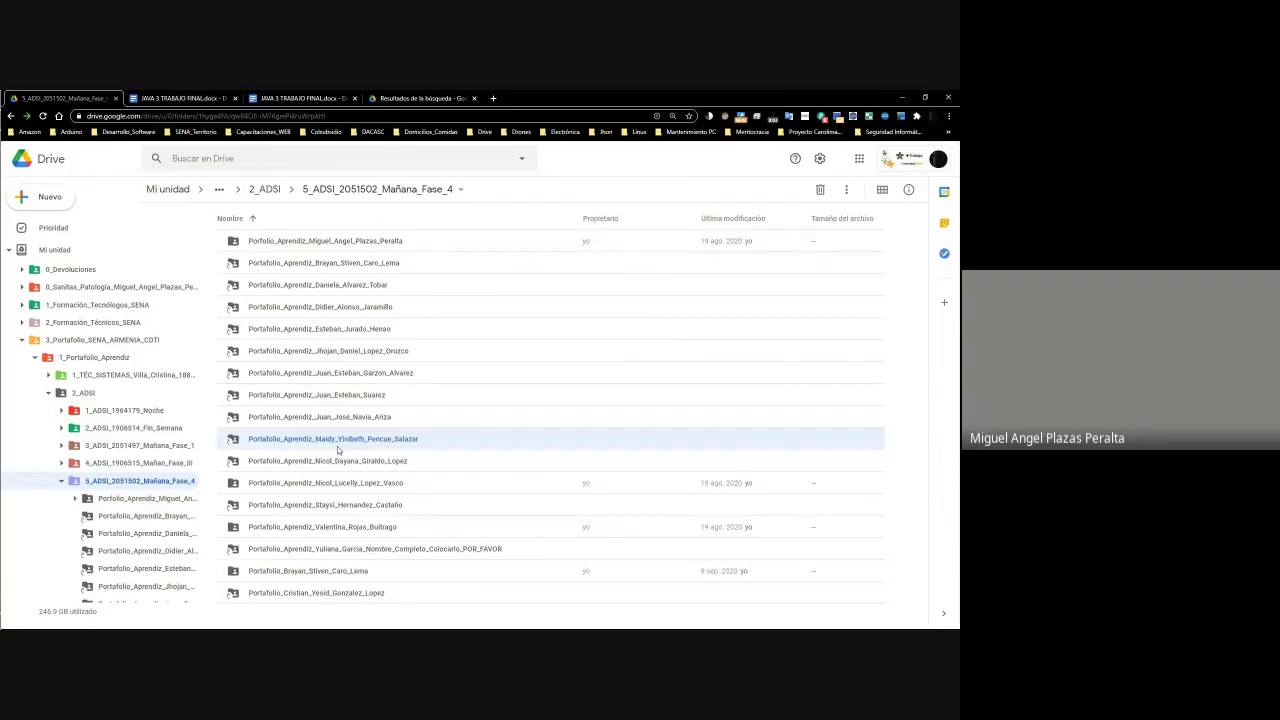
Shade student 22's row 27 orange in the grading sheet
key("alt+Tab")
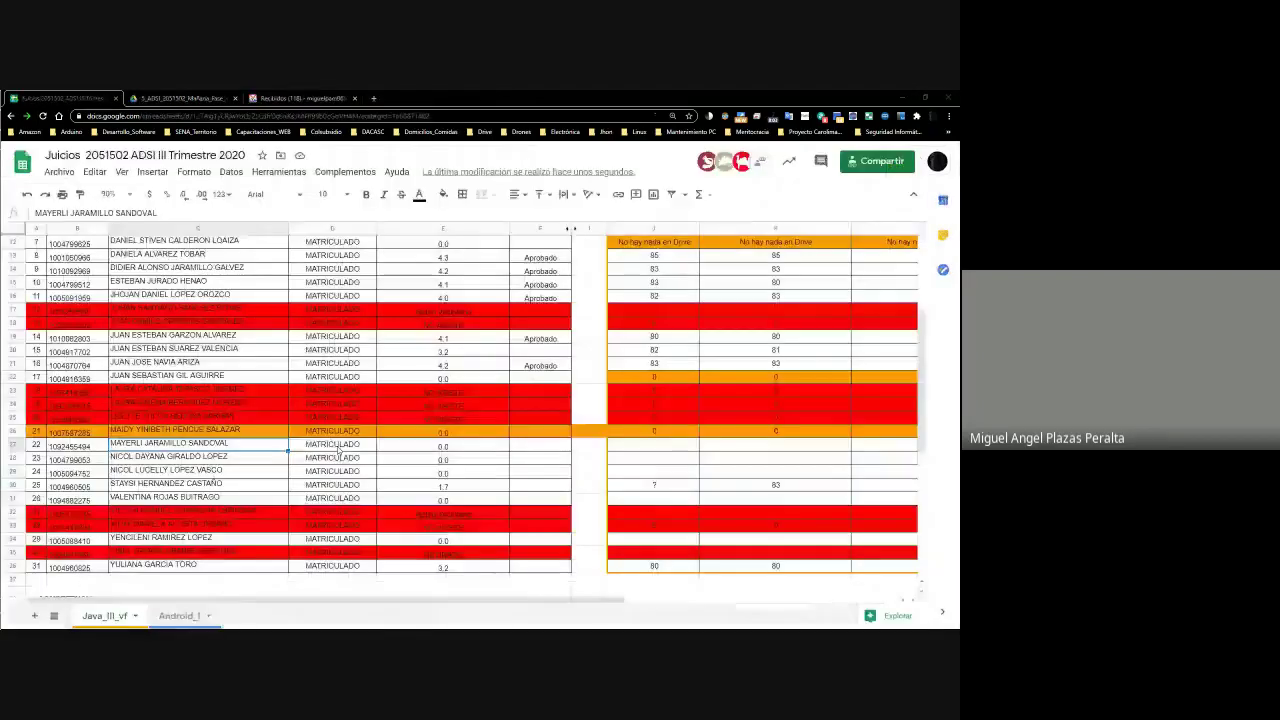
left_click(20, 444)
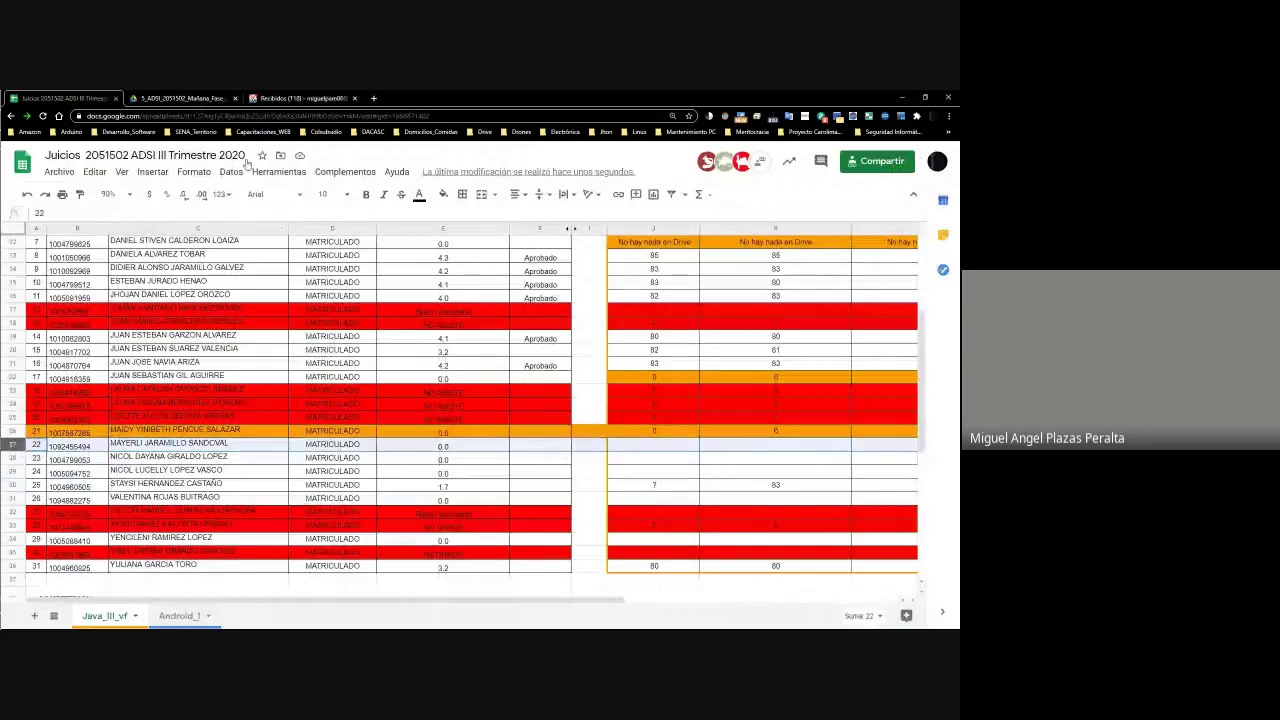
left_click(443, 194)
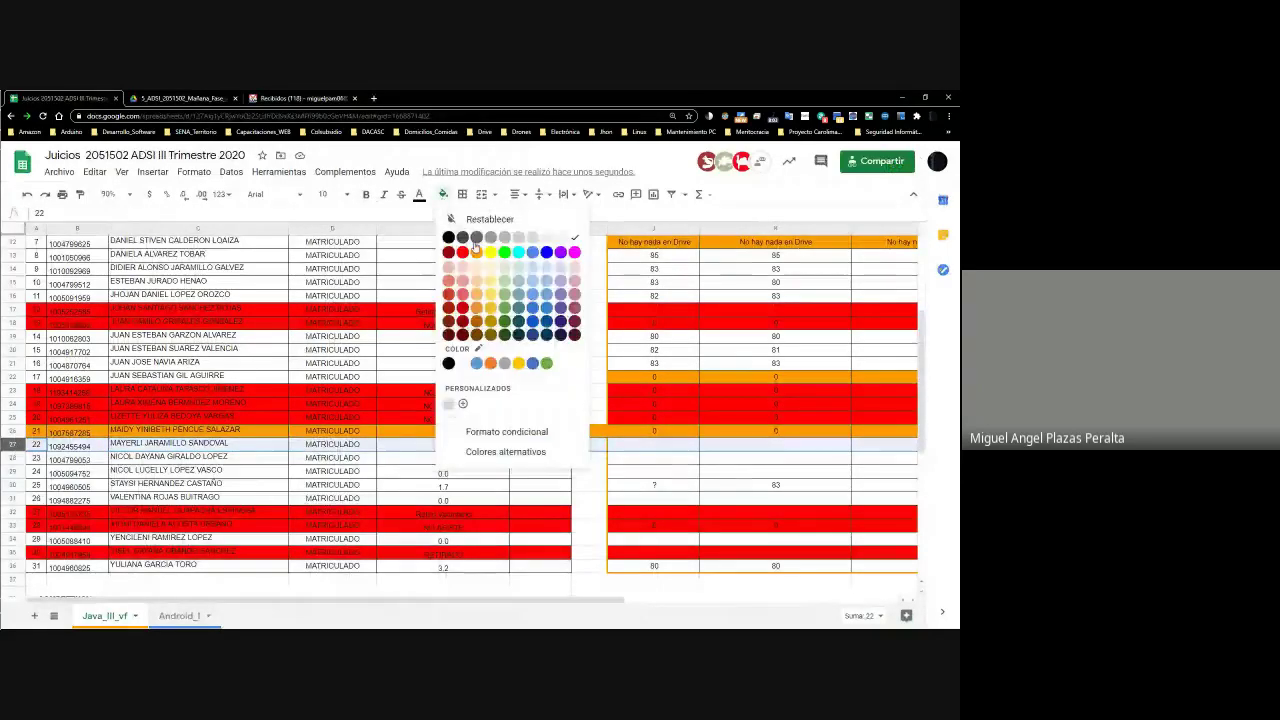
left_click(472, 254)
Score all five evidence columns J27 through N27 as 0
left_click(649, 446)
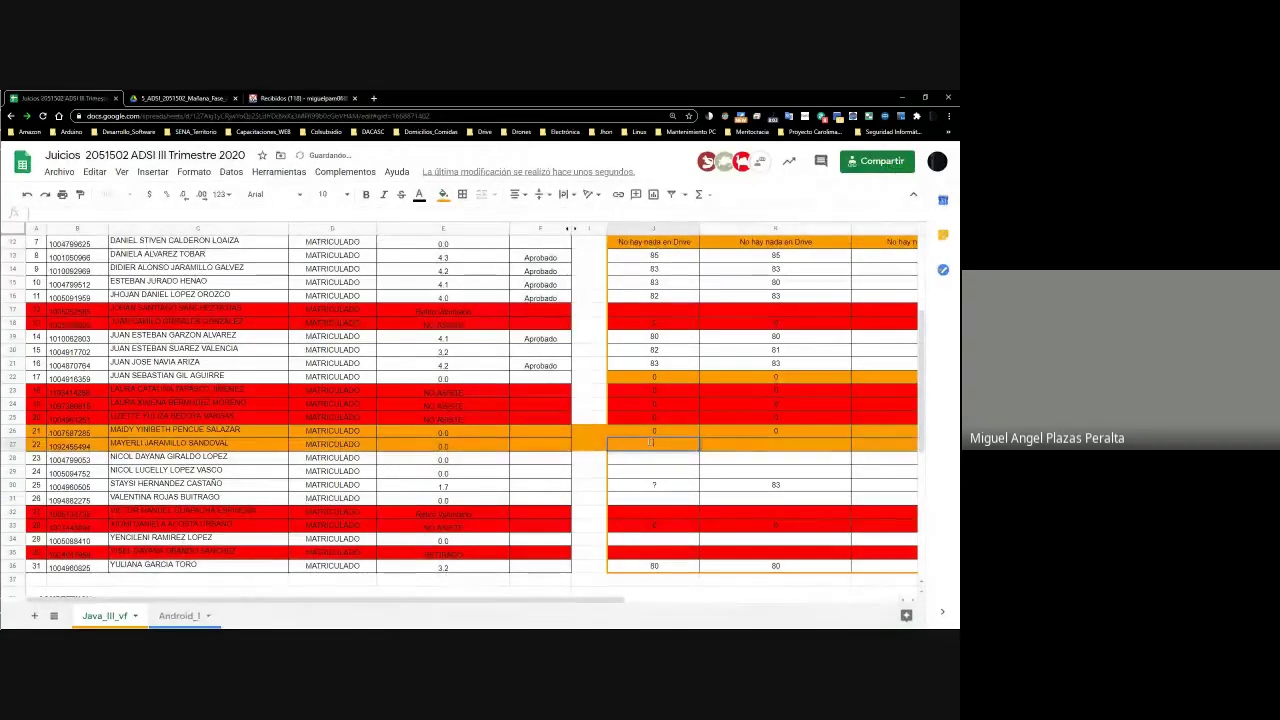
type("0")
key("Tab")
type("0")
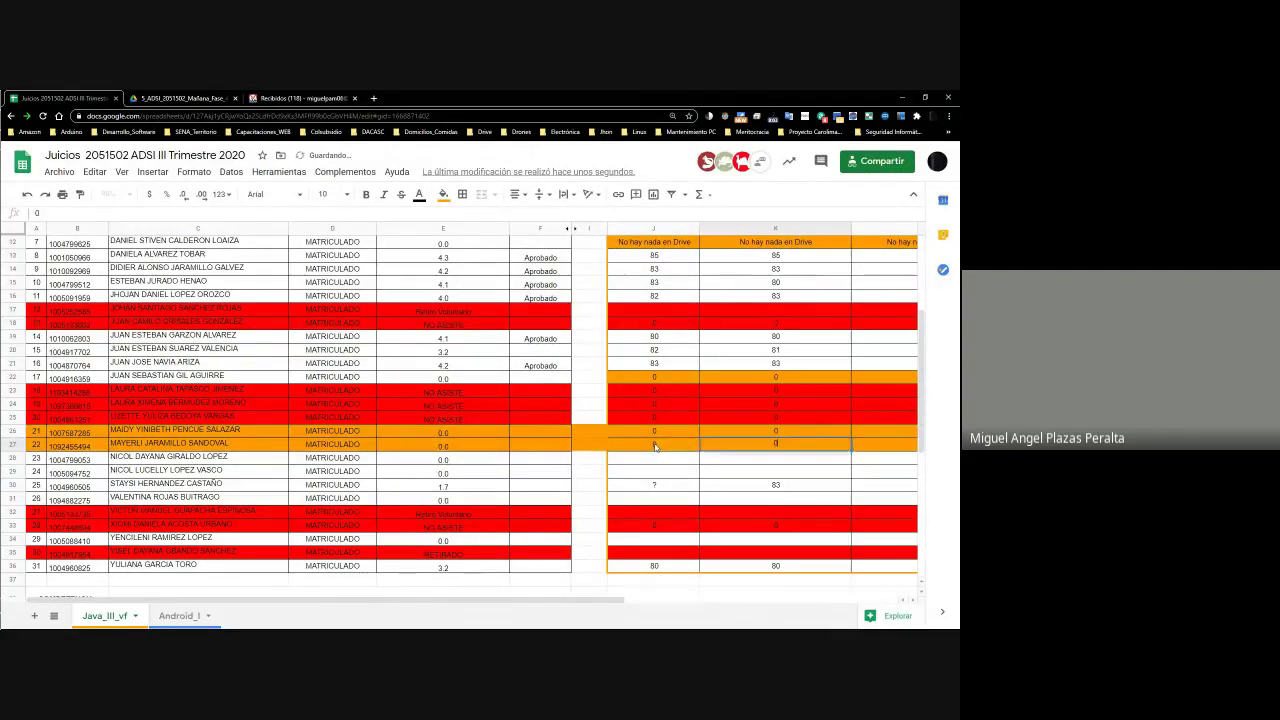
key("Tab")
type("0")
key("Tab")
type("0")
key("Tab")
type("0")
key("Tab")
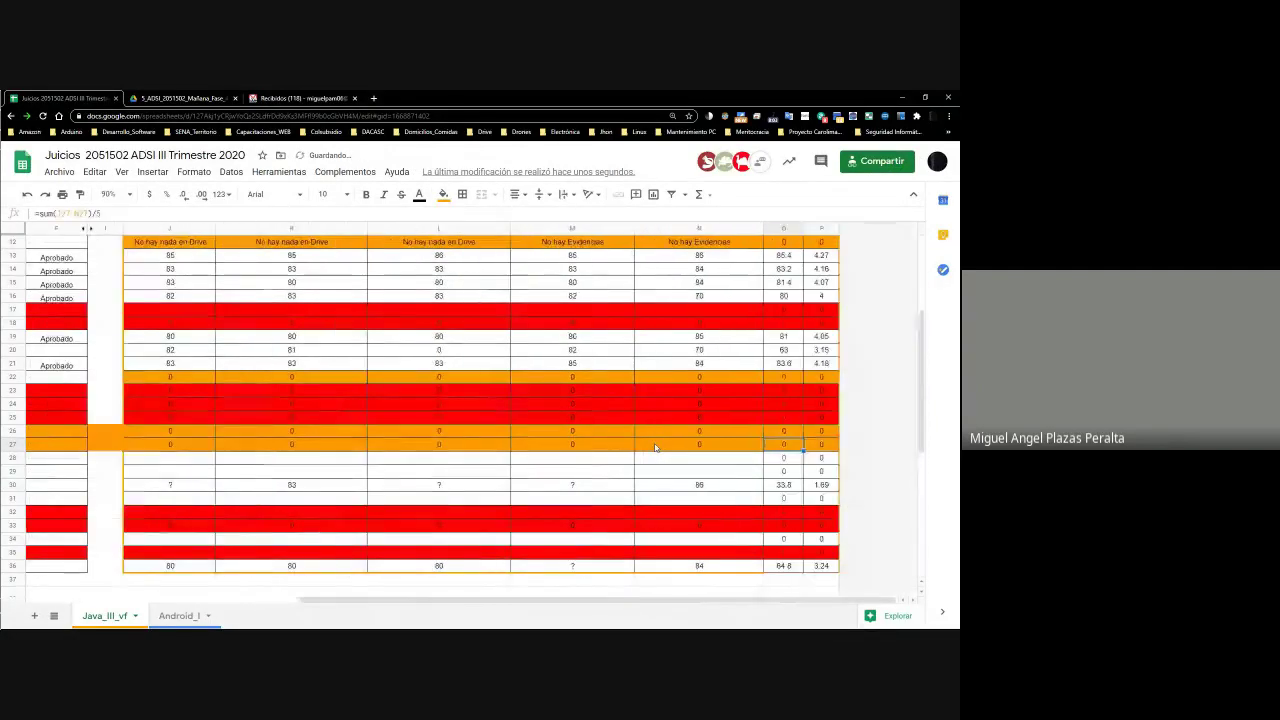
key("Home")
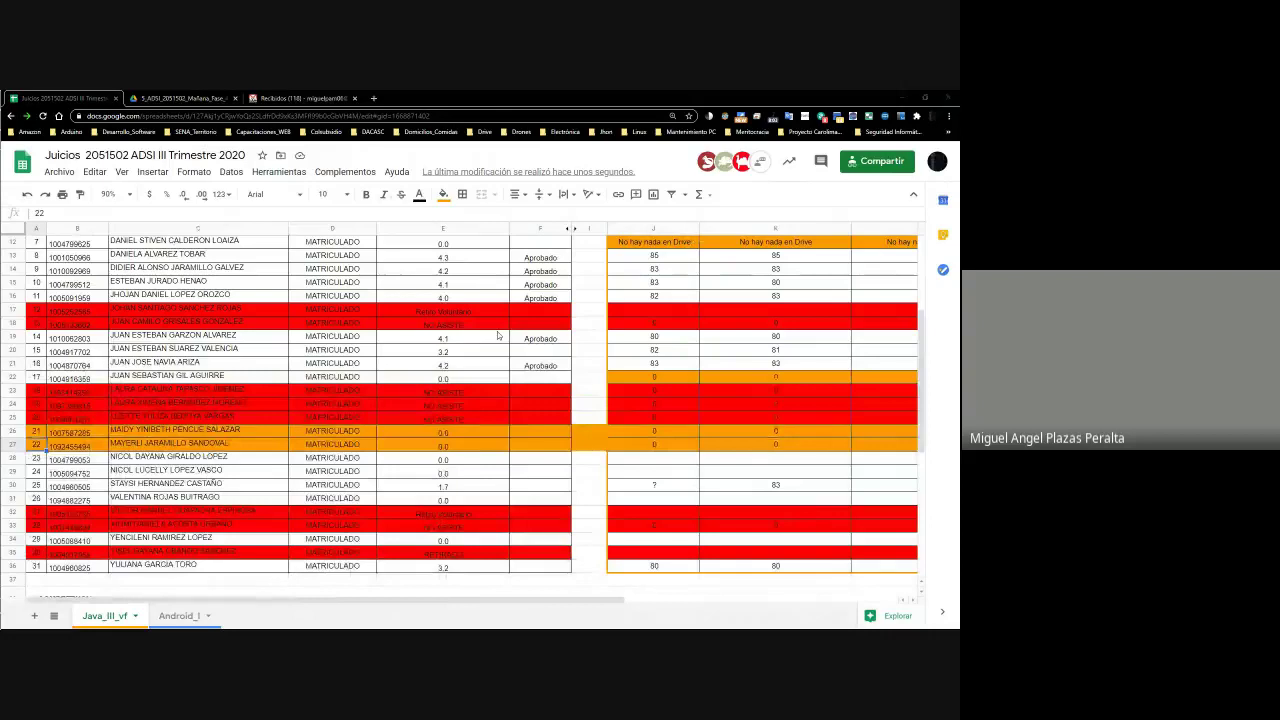
Copy student 22's full name from the formula bar, then switch to Drive
key("alt+Tab")
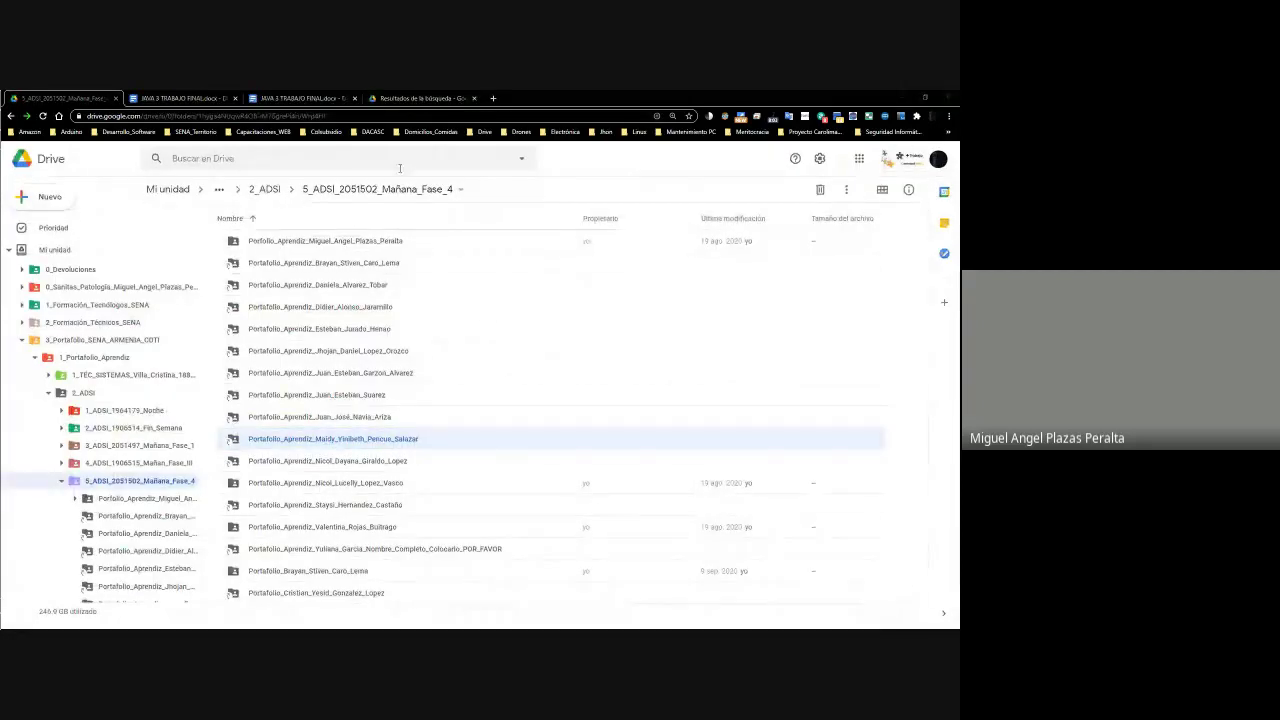
key("alt+Tab")
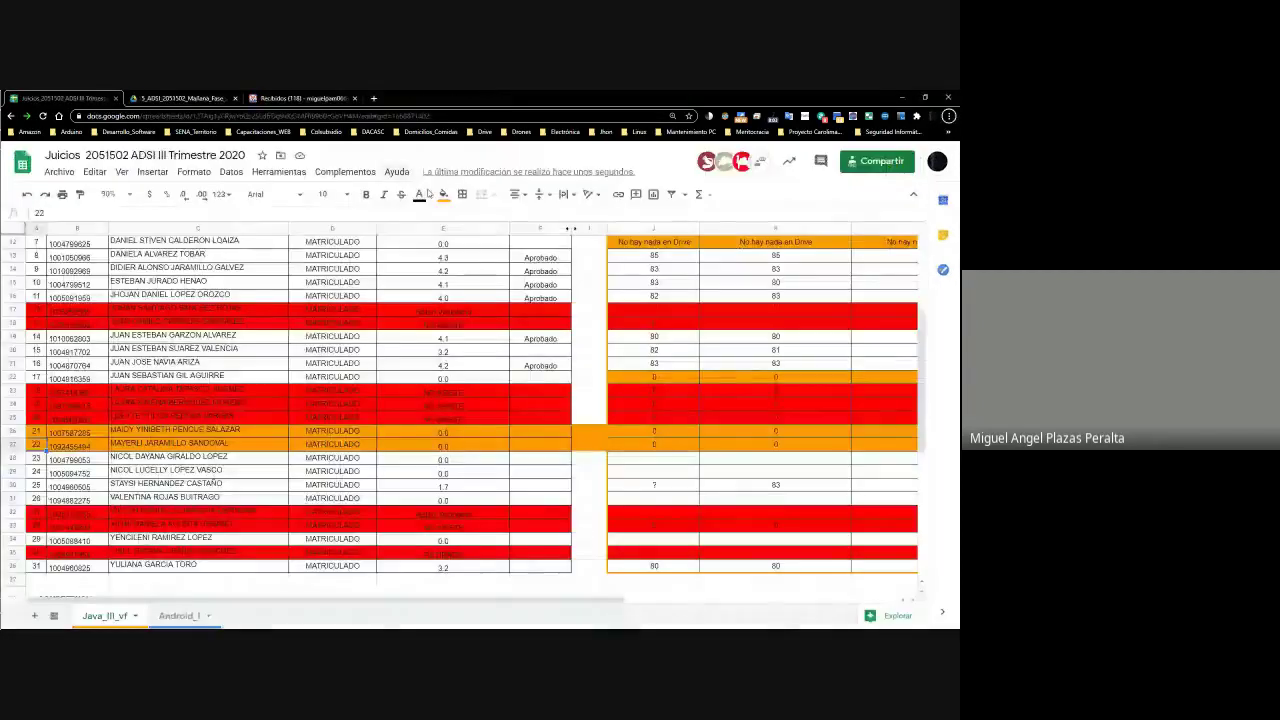
left_click(198, 443)
left_click_drag(160, 212, 34, 212)
key("ctrl+c")
mouse_move(12, 190)
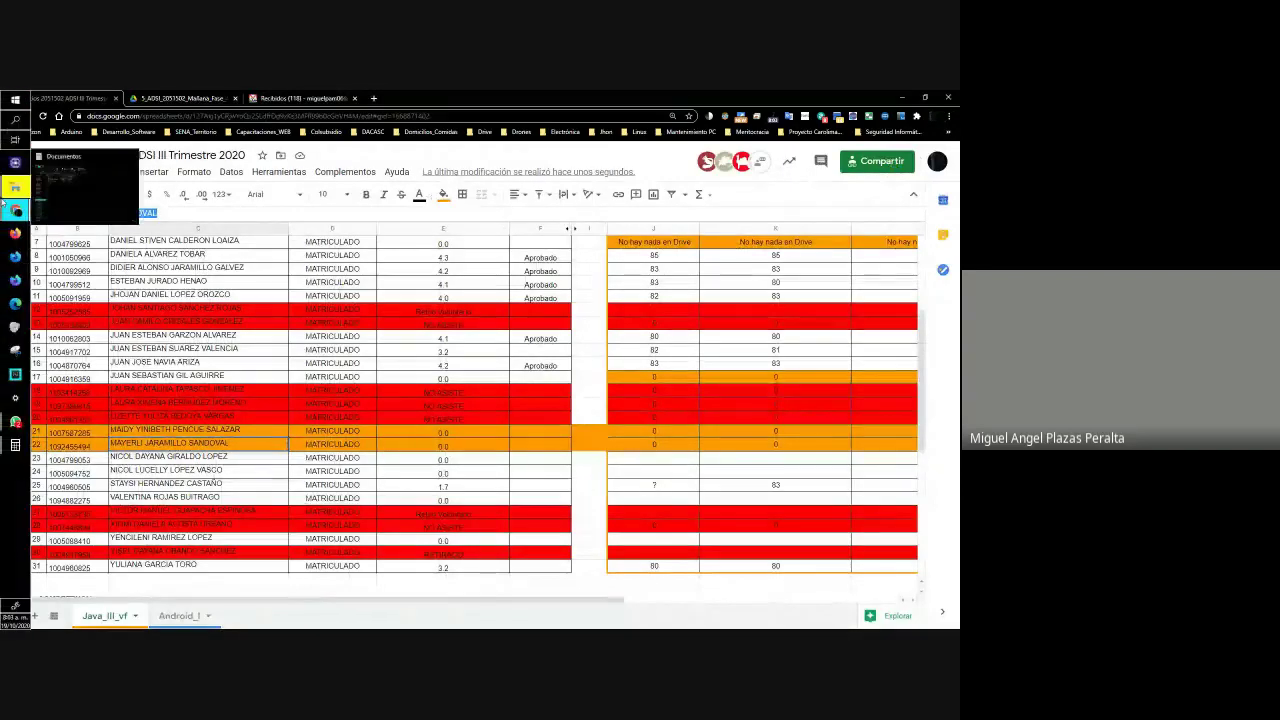
left_click(224, 457)
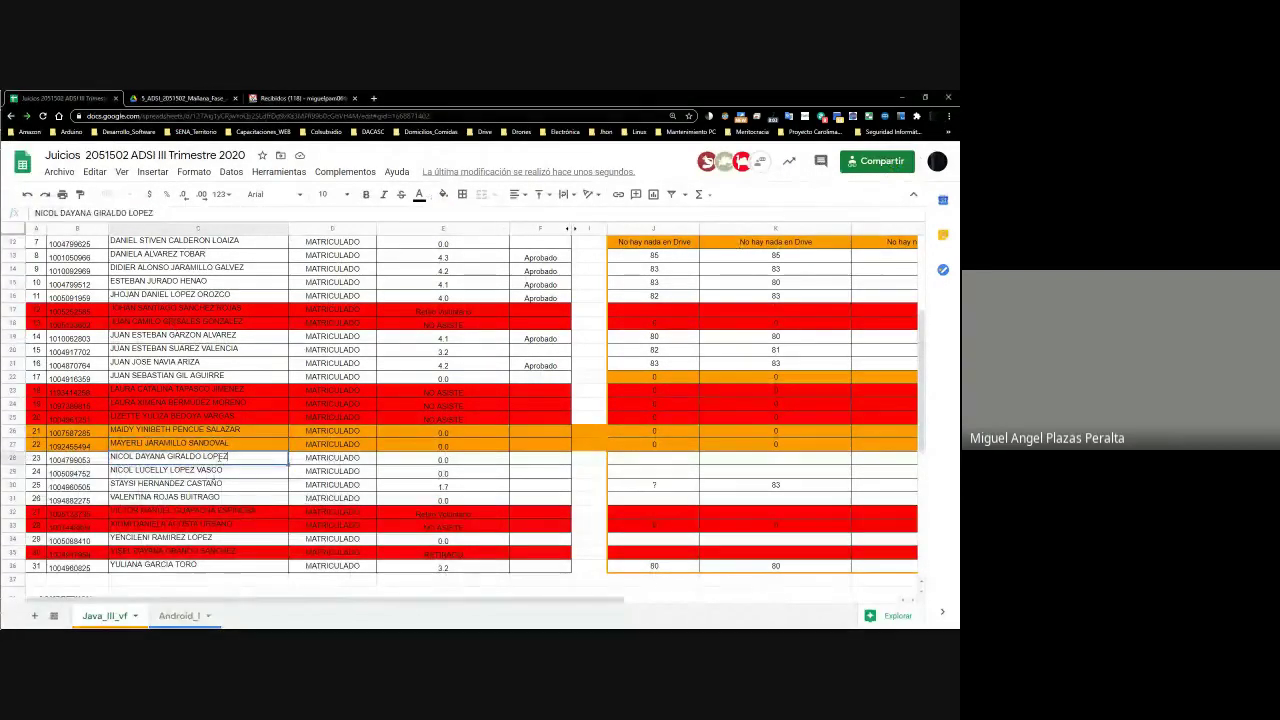
key("alt+Tab")
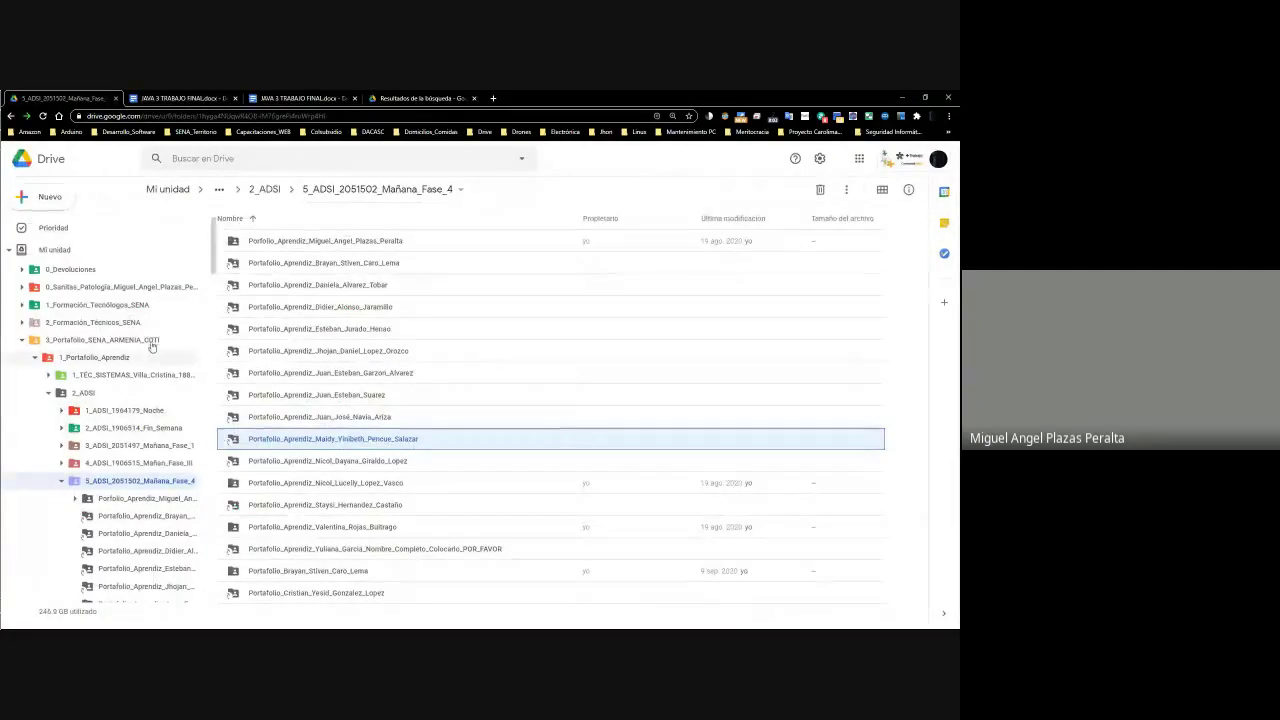
Search Drive's 'Compartidos conmigo' files for student 22's full name
left_click(416, 97)
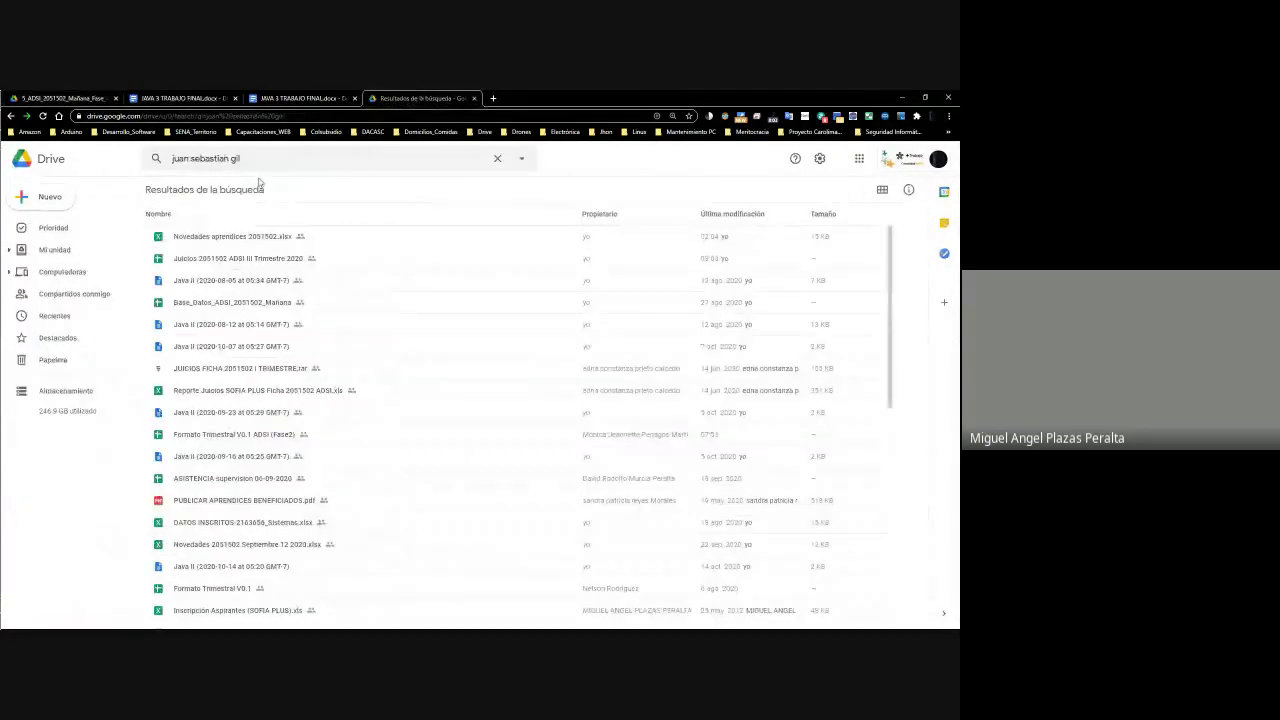
left_click(76, 293)
left_click(243, 160)
key("ctrl+v")
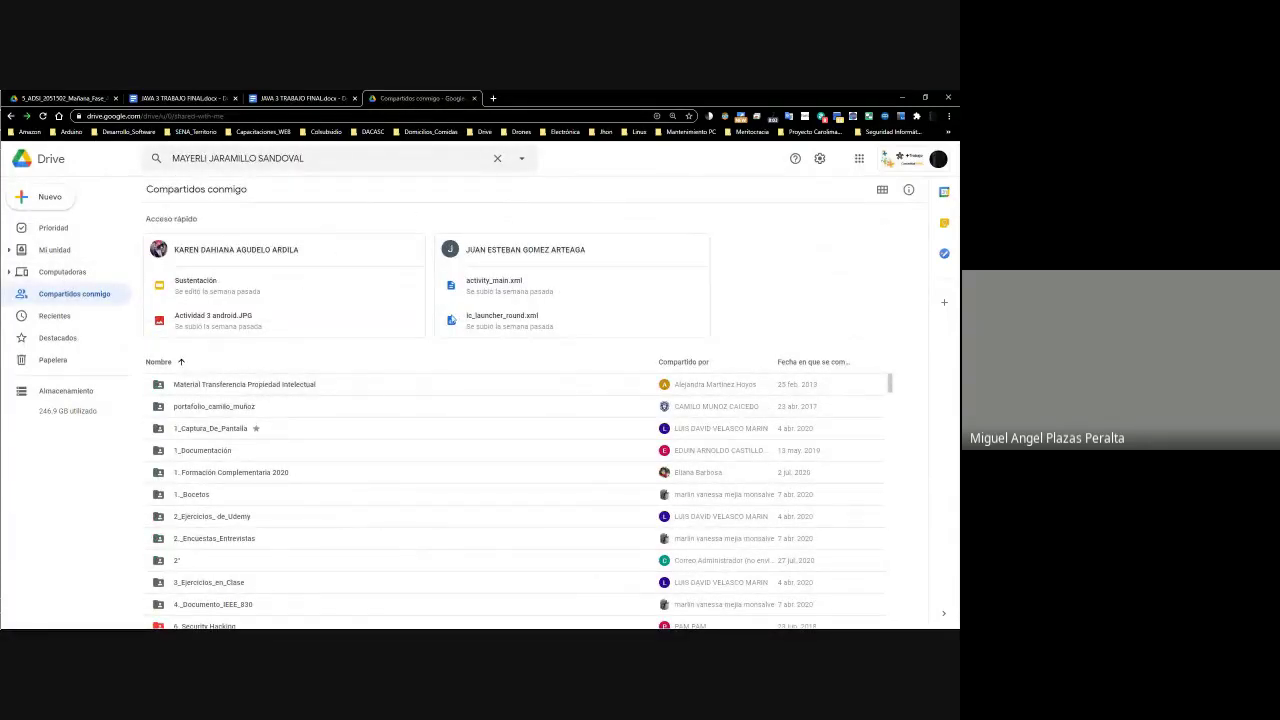
scroll(230, 437, "down", 10)
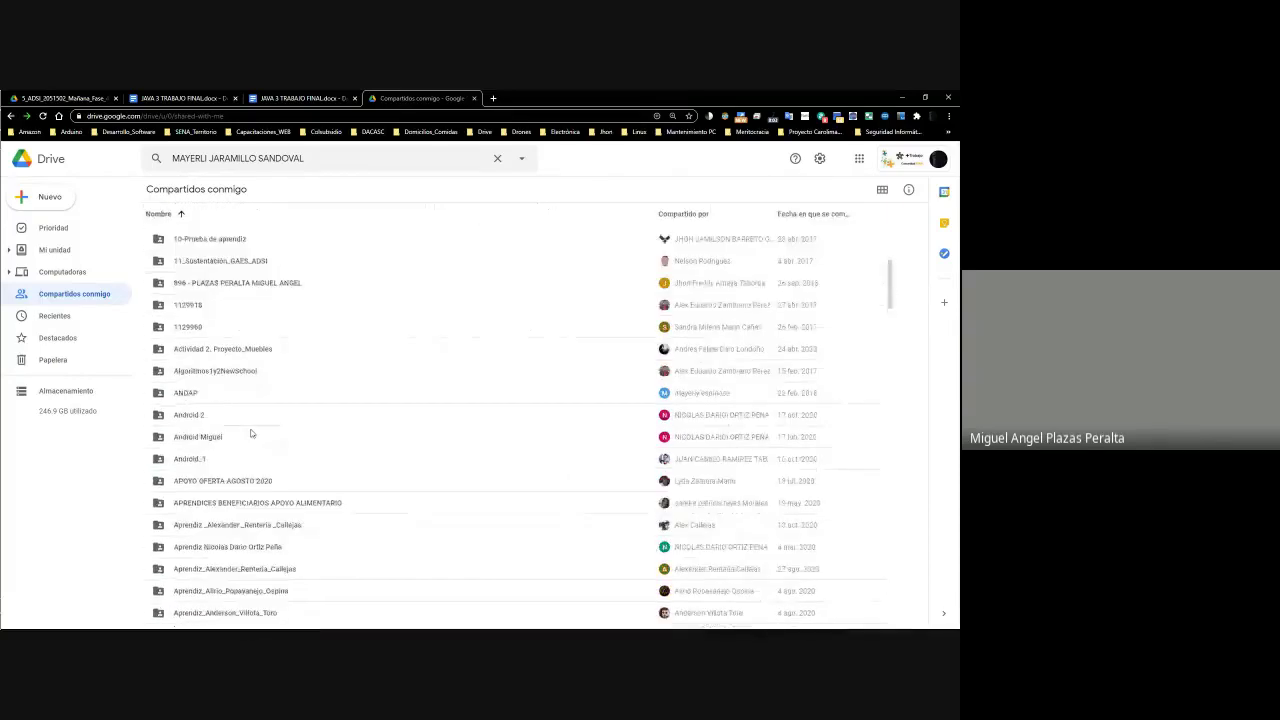
scroll(246, 437, "down", 15)
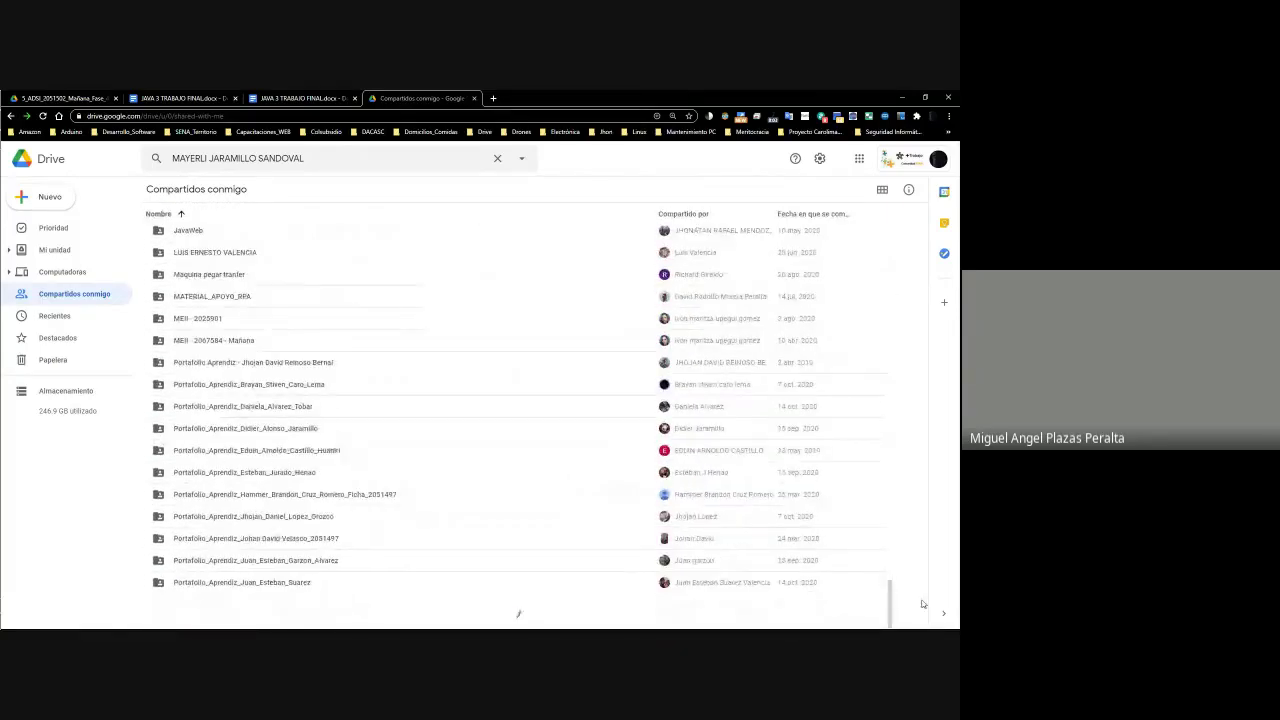
left_click_drag(890, 572, 890, 273)
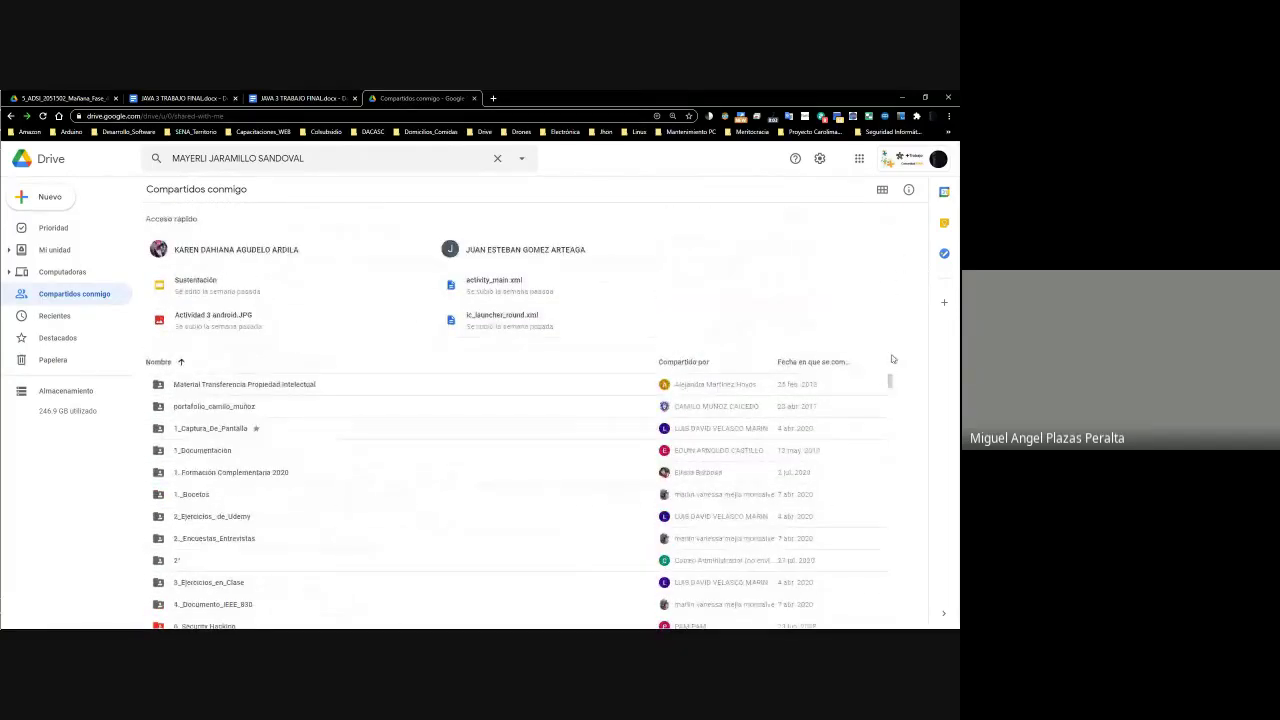
scroll(439, 411, "down", 15)
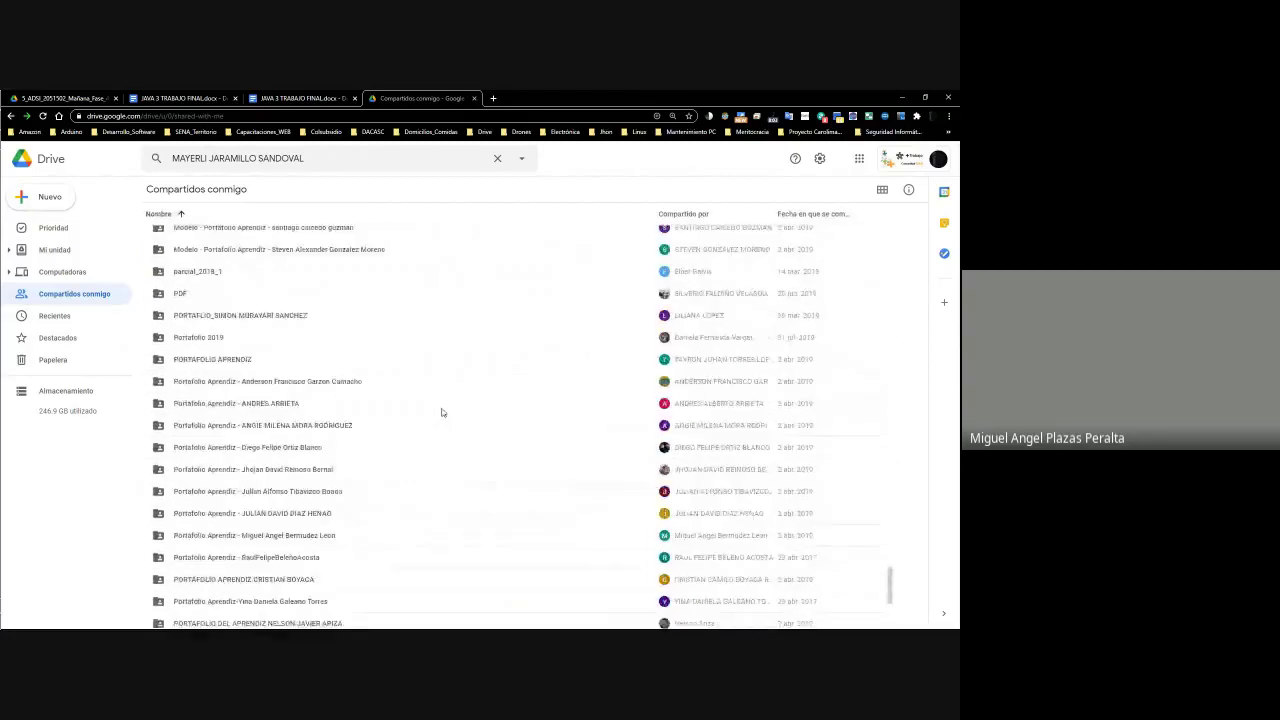
scroll(443, 411, "up", 10)
scroll(443, 411, "down", 6)
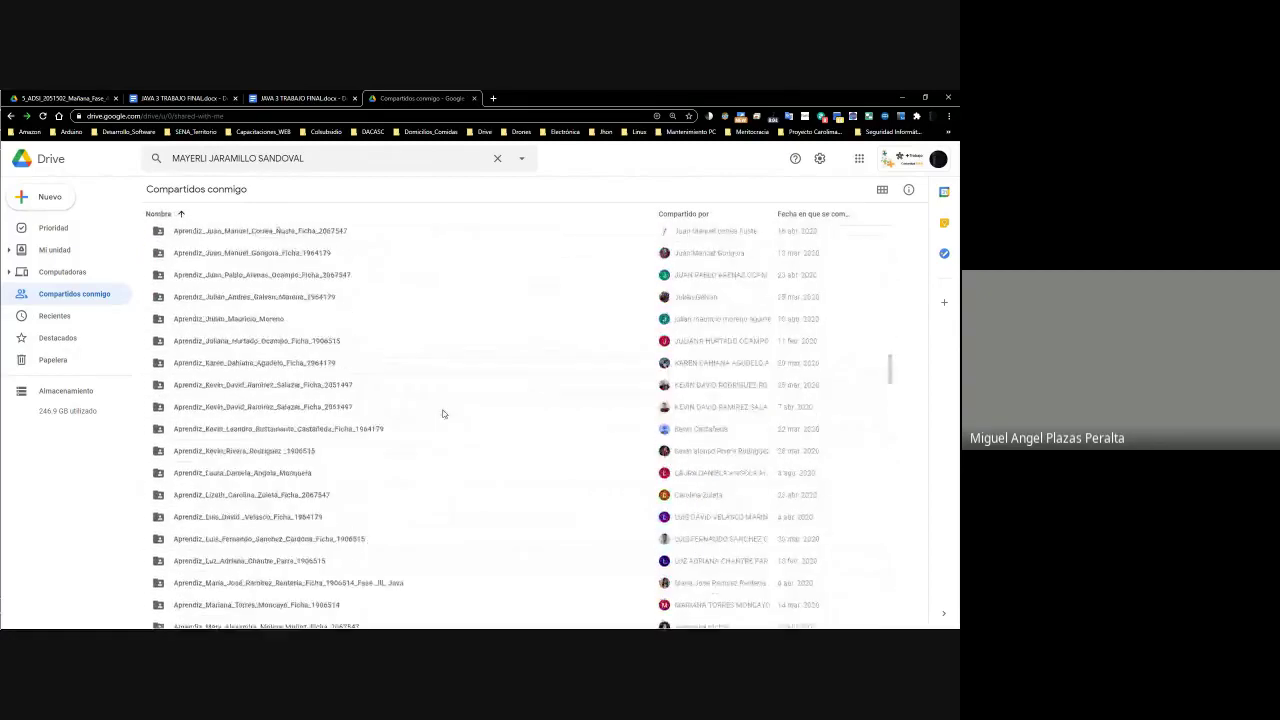
scroll(443, 412, "down", 20)
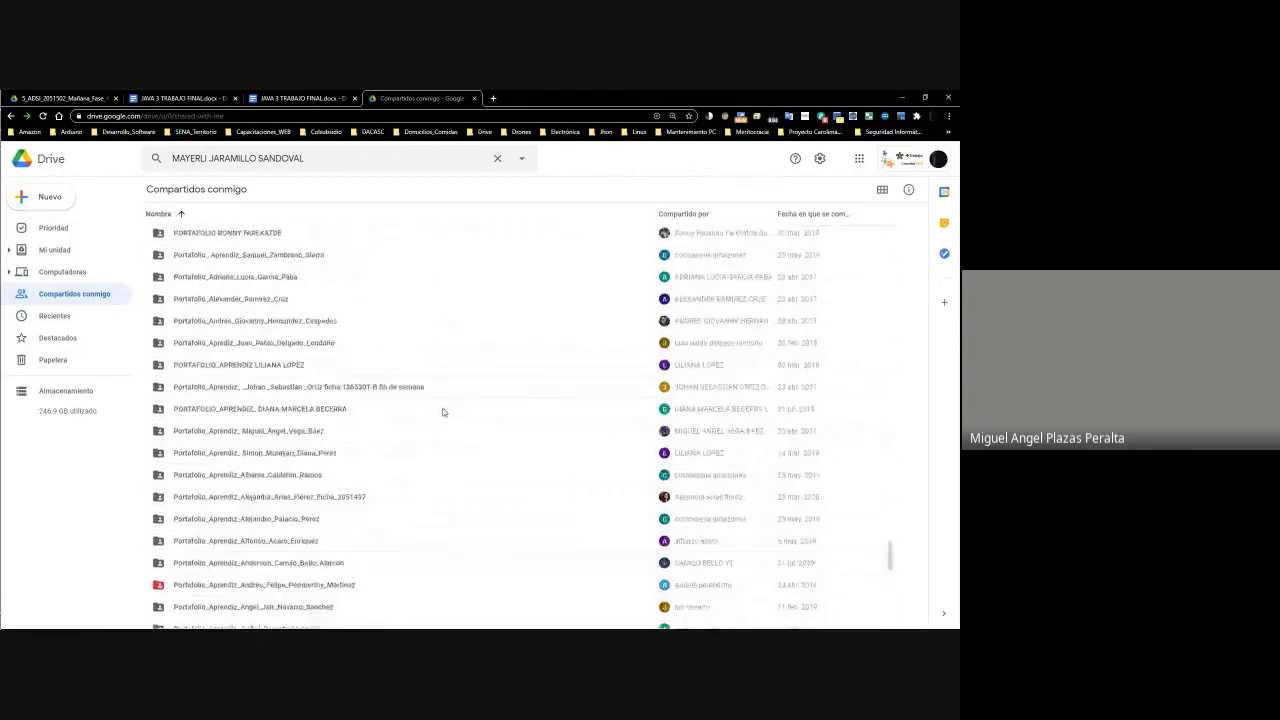
scroll(333, 400, "up", 5)
scroll(333, 400, "up", 20)
left_click(330, 167)
key("Return")
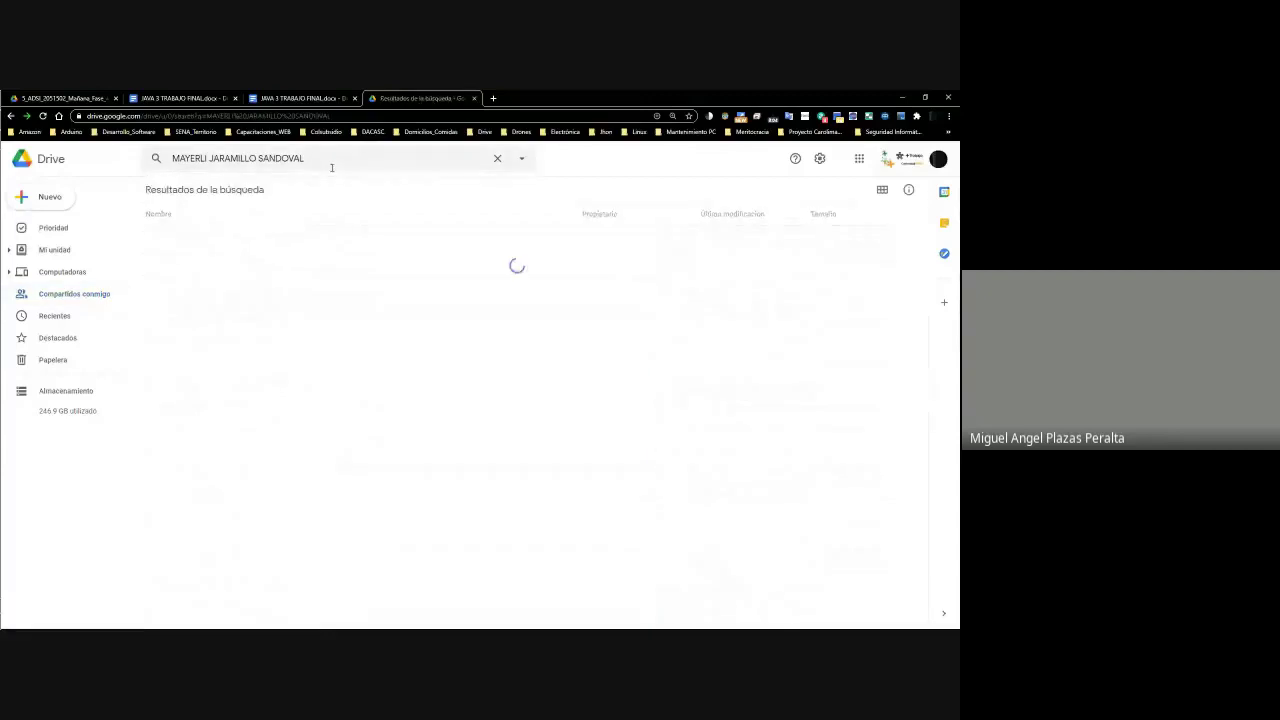
Minimise the search window and return to the Juicios 2051502 grading sheet
left_click(901, 98)
left_click(165, 97)
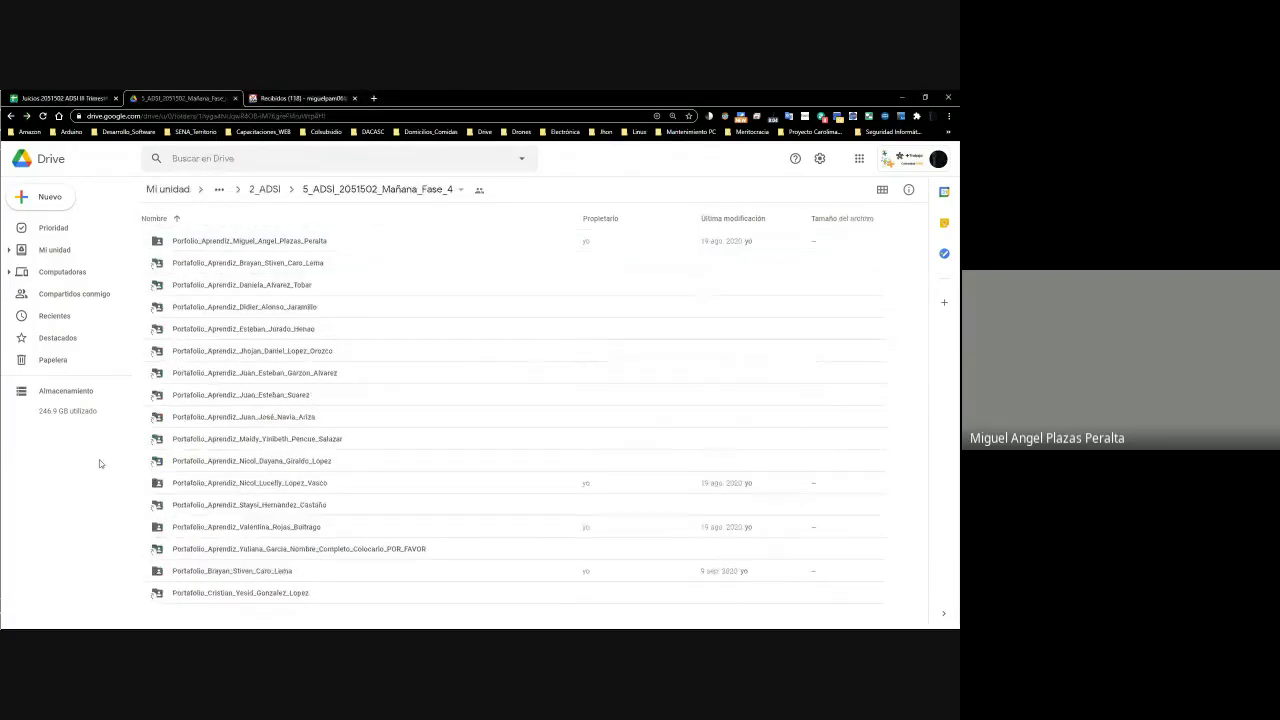
key("ctrl+Page_Up")
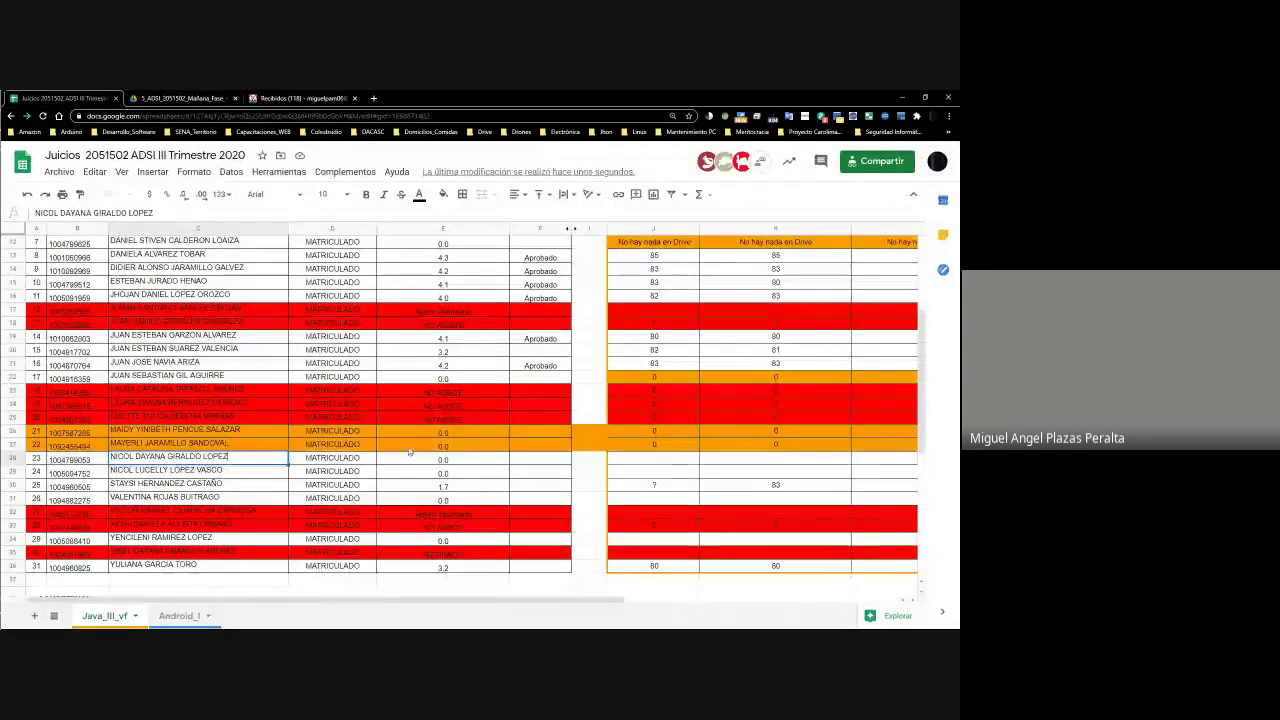
Check row 28's evidence cells from J28 across to column N and back
left_click(653, 460)
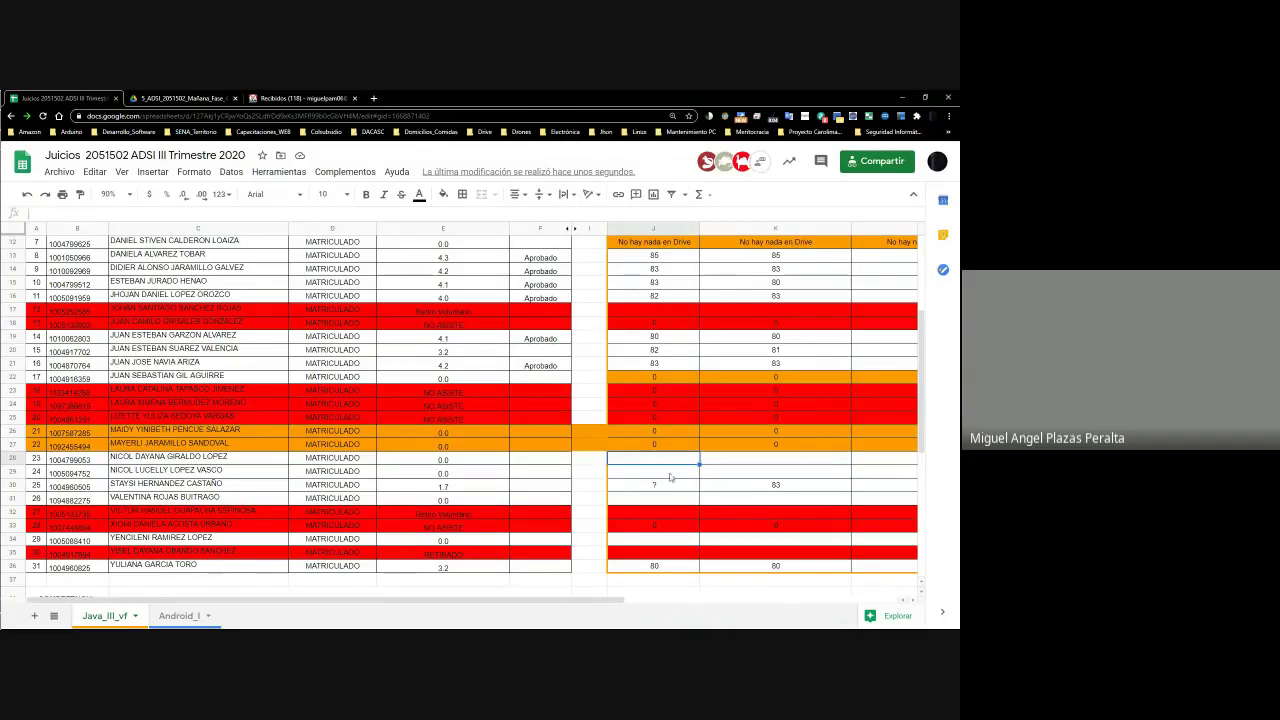
key("Right")
key("Right")
key("Right")
key("Right")
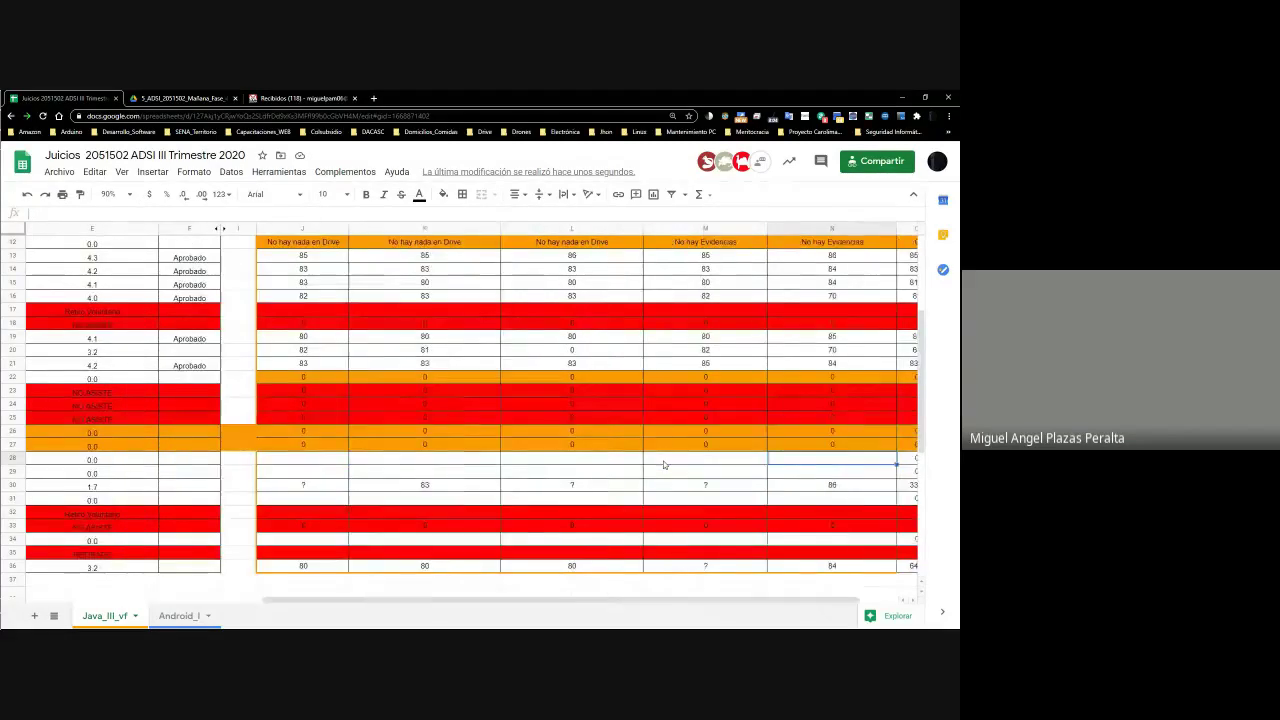
key("Left")
key("Left")
key("Left")
key("Left")
key("Left")
key("Left")
key("Left")
key("Right")
key("Right")
key("Right")
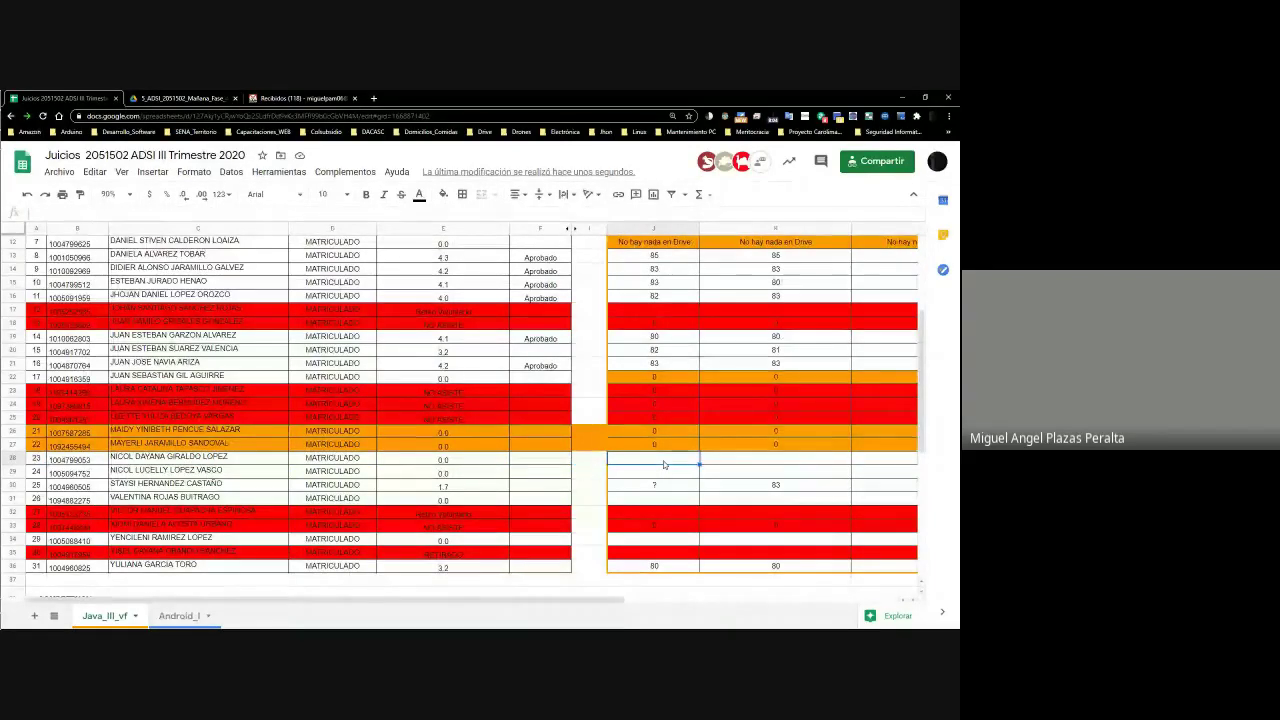
Expand the portfolio folder tree through 2_ADSI to 5_ADSI and widen the sidebar to show full names
key("alt+Tab")
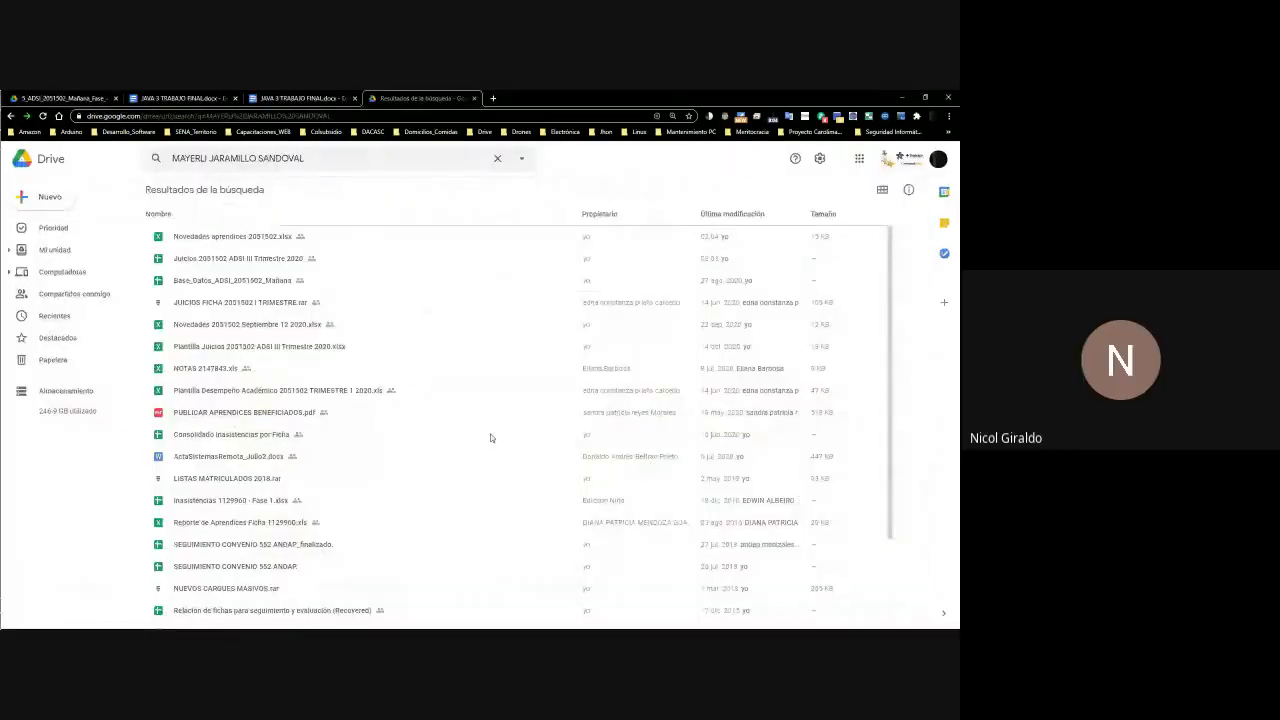
key("alt+Tab")
key("alt+Tab")
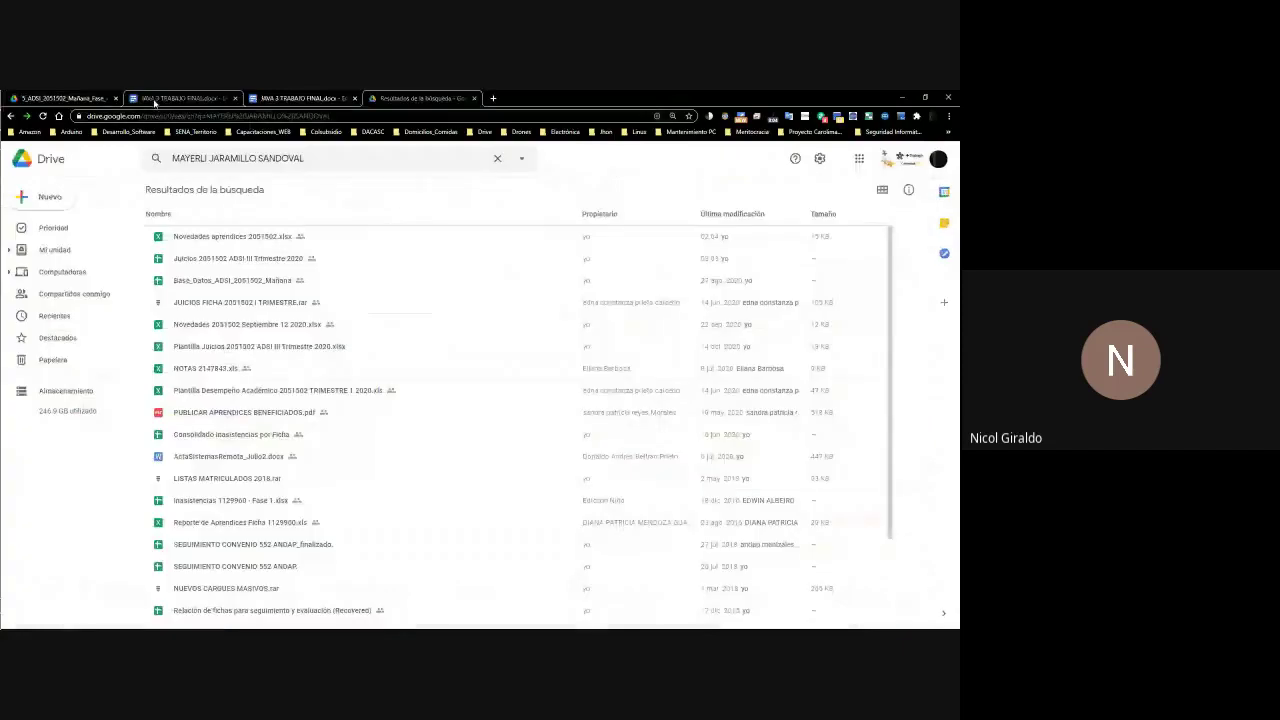
left_click(60, 252)
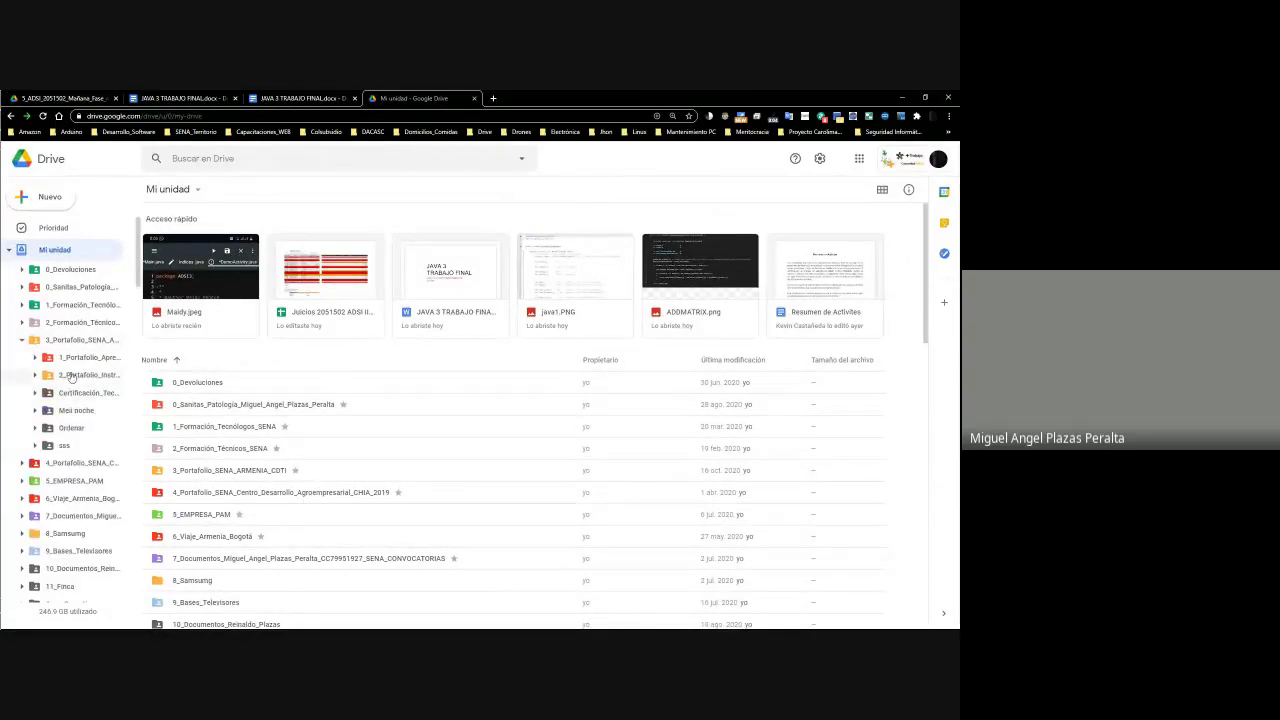
left_click(34, 358)
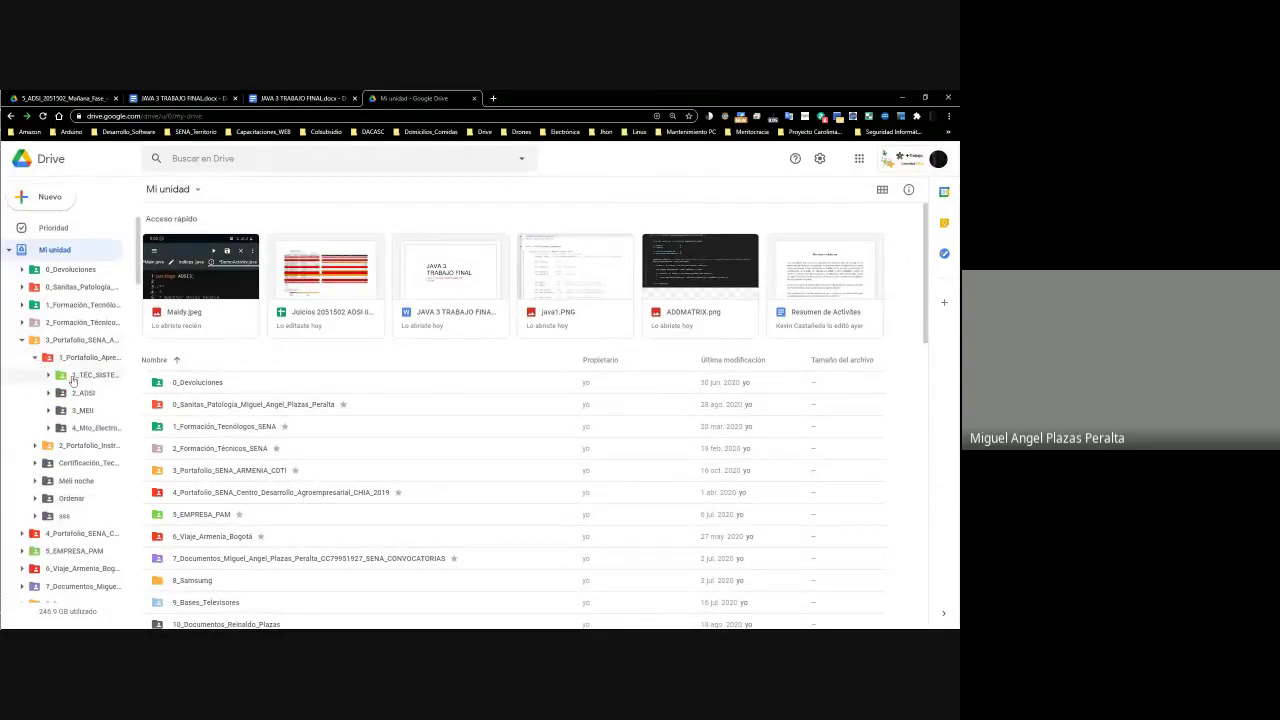
left_click(48, 393)
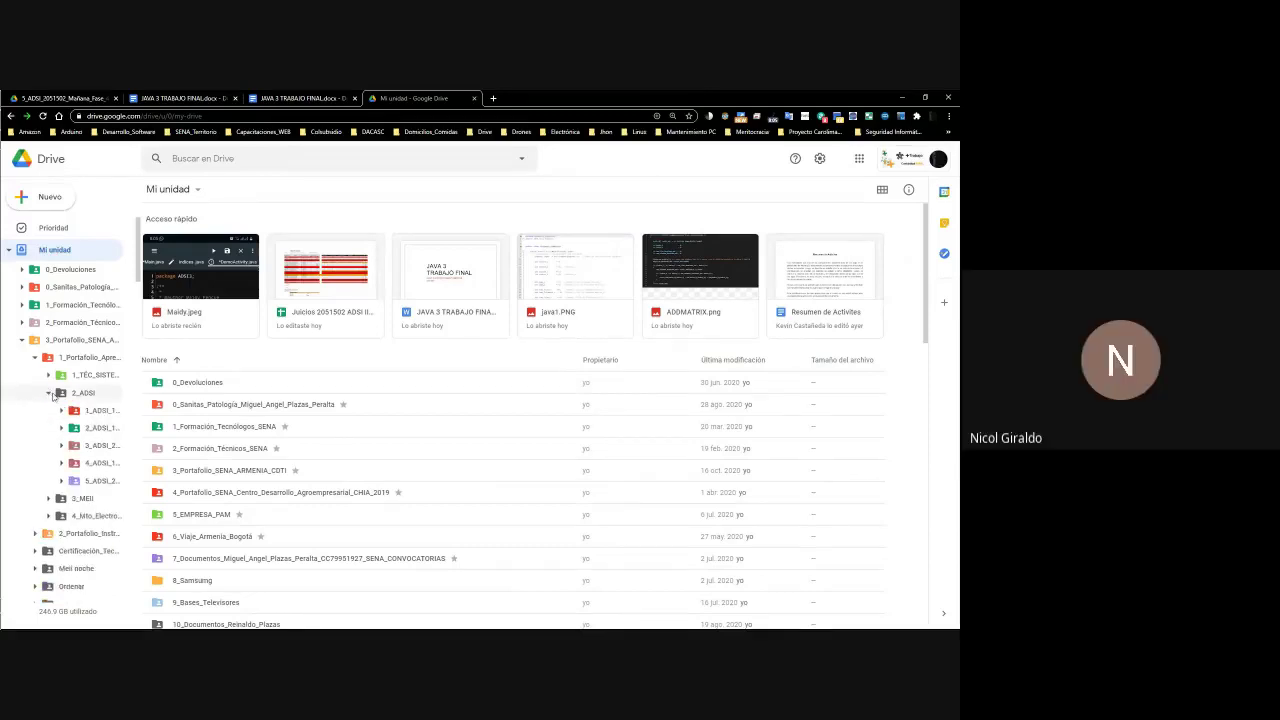
left_click(62, 481)
scroll(137, 290, "down", 3)
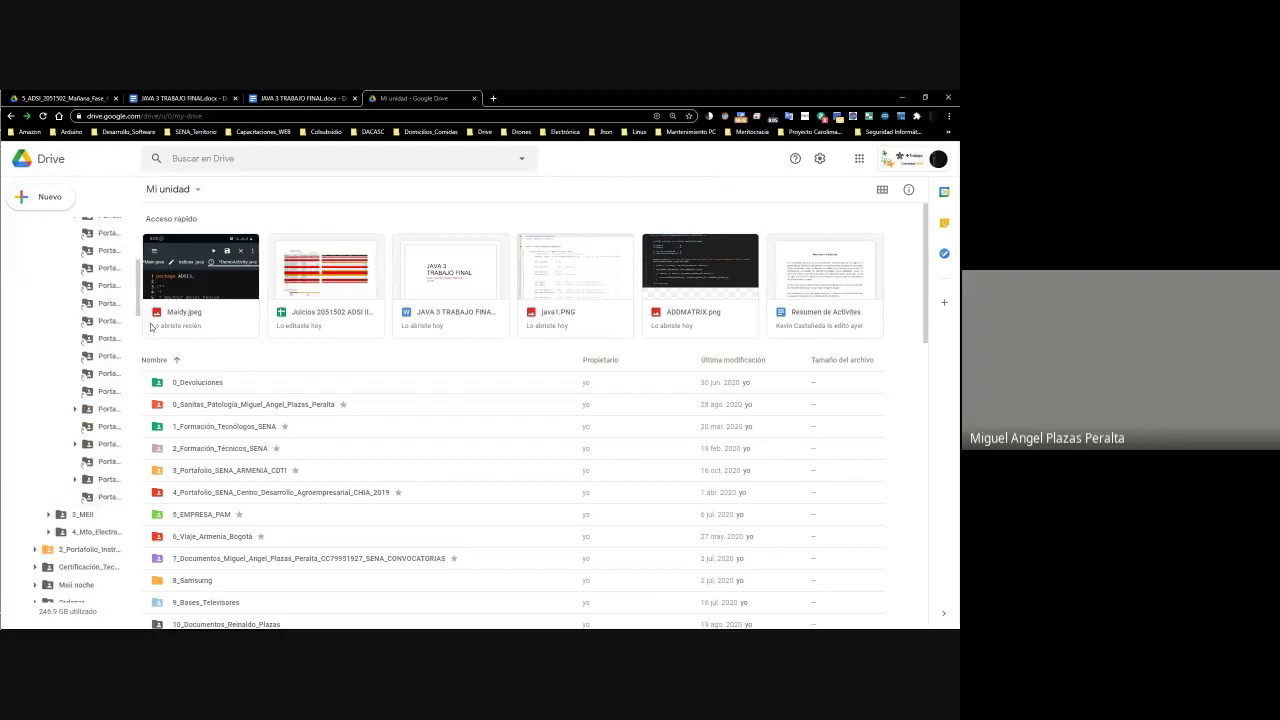
left_click_drag(139, 290, 216, 411)
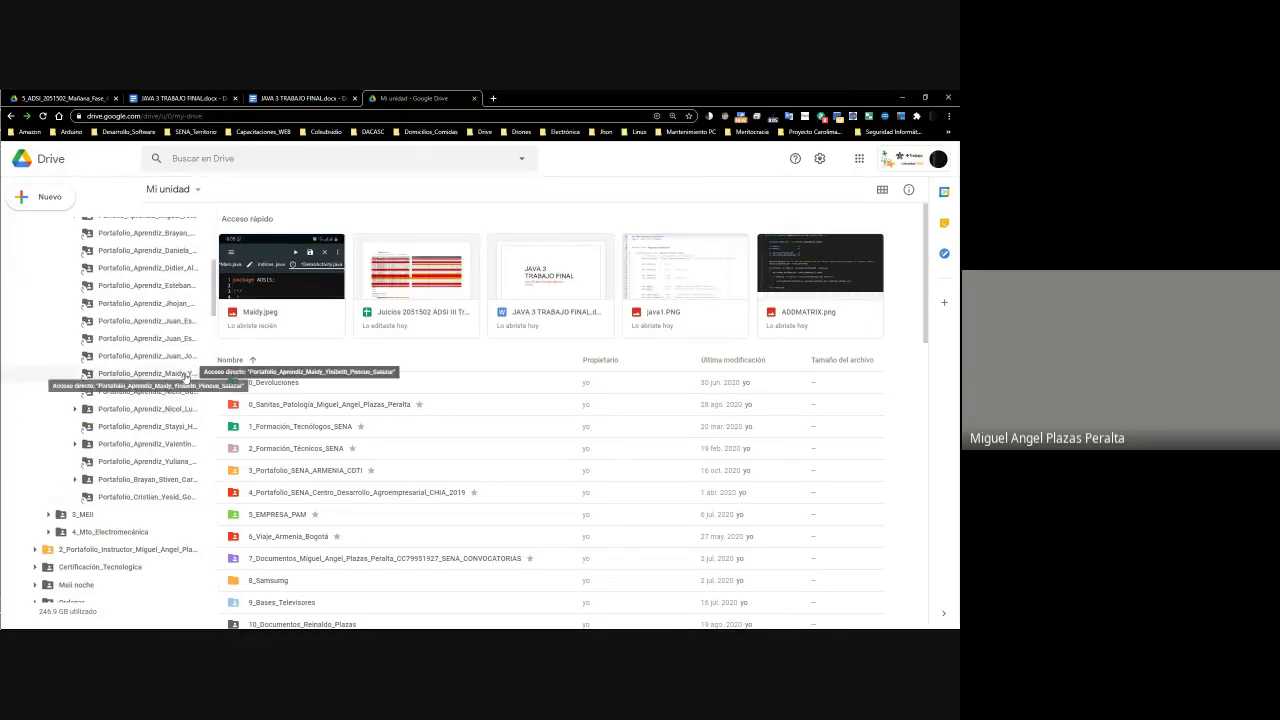
key("alt+Tab")
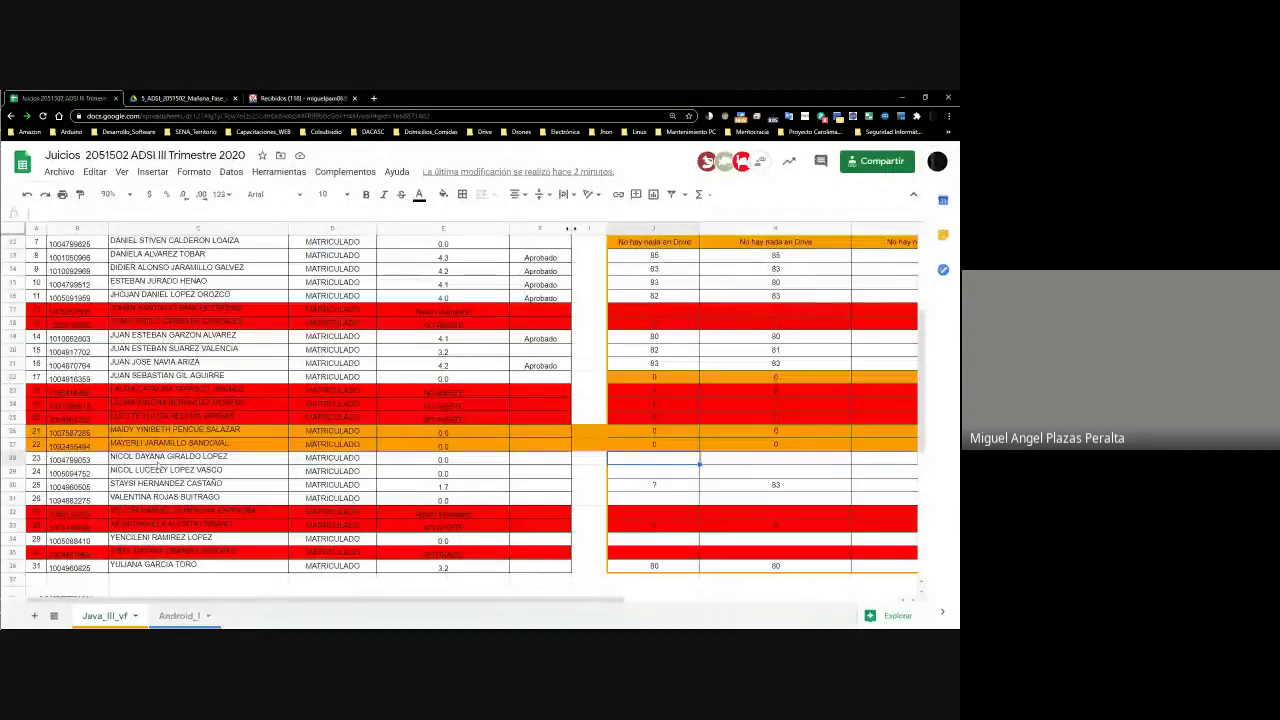
key("alt+Tab")
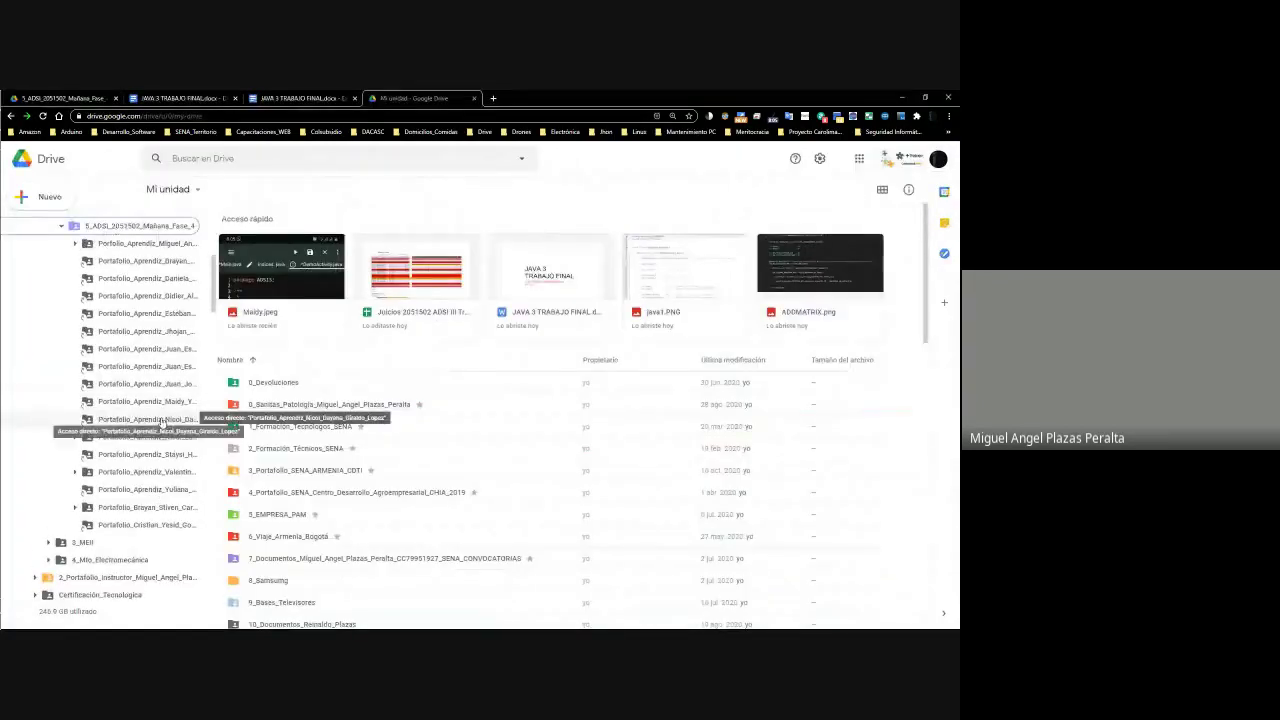
Open the student's Fase_3 java screenshots folder and snap Drive to the left half
left_click(178, 421)
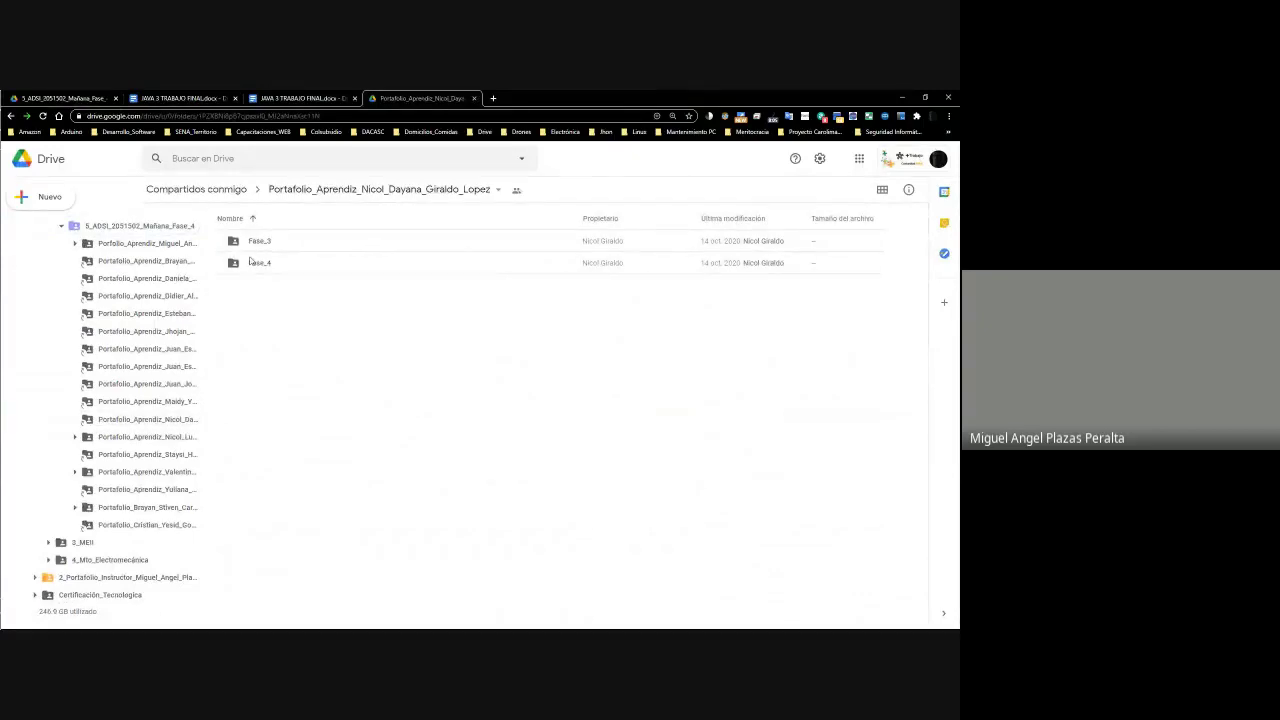
left_click(251, 262)
double_click(251, 262)
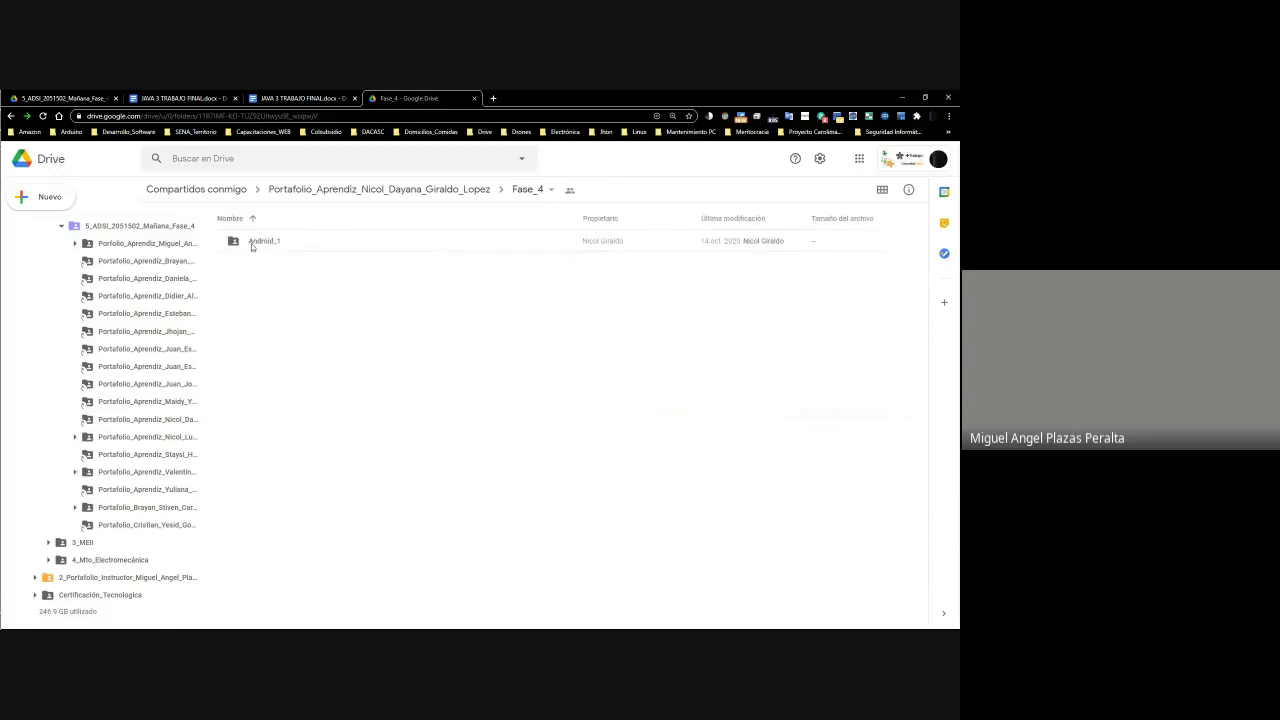
left_click(457, 193)
double_click(269, 244)
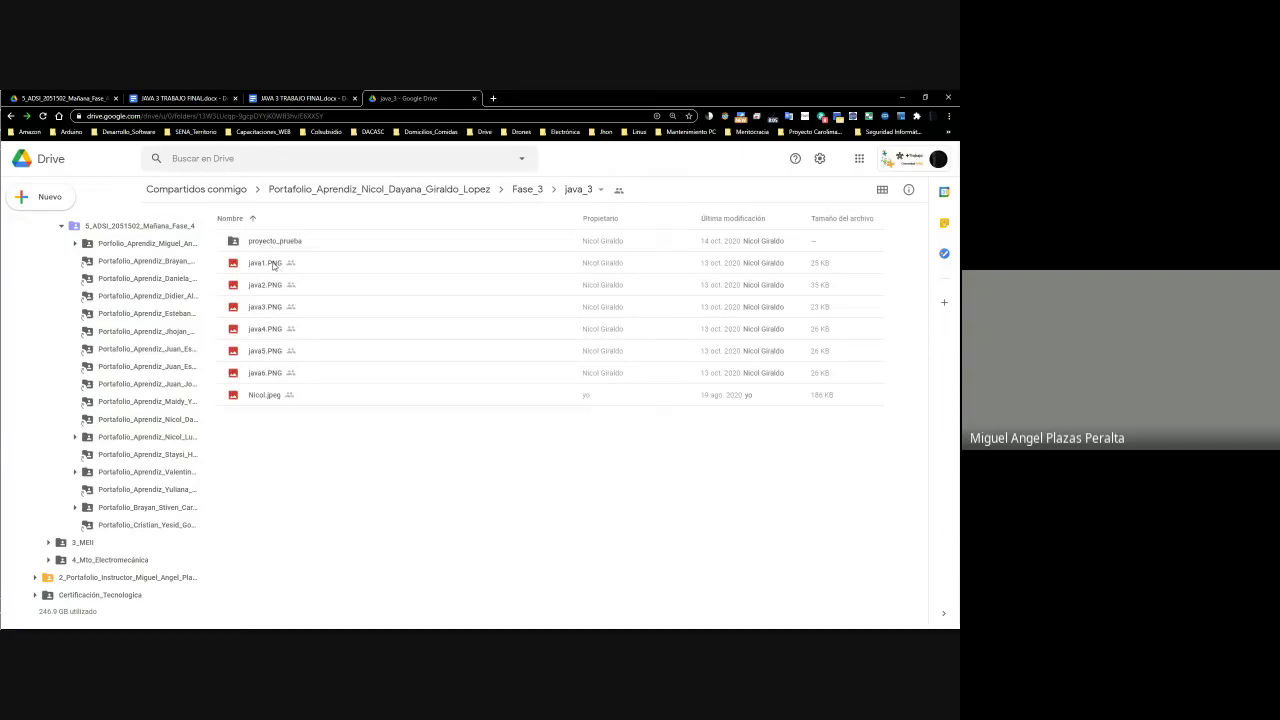
right_click(272, 267)
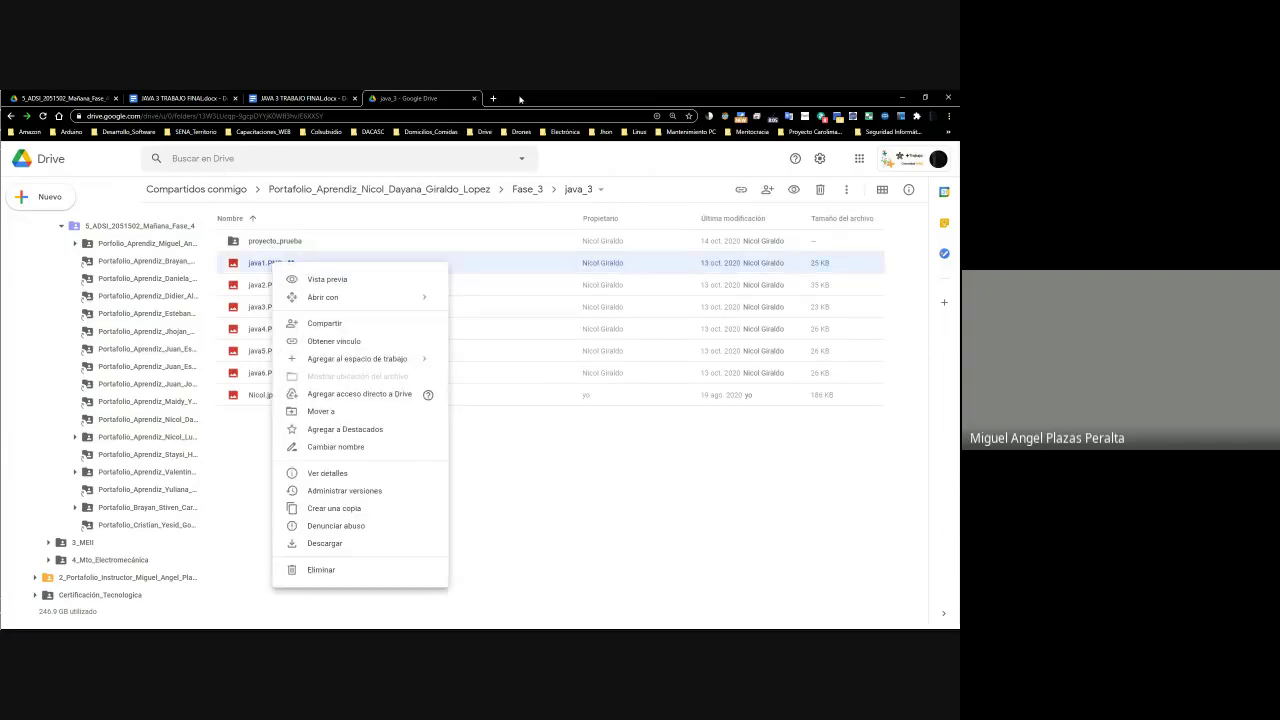
left_click(575, 430)
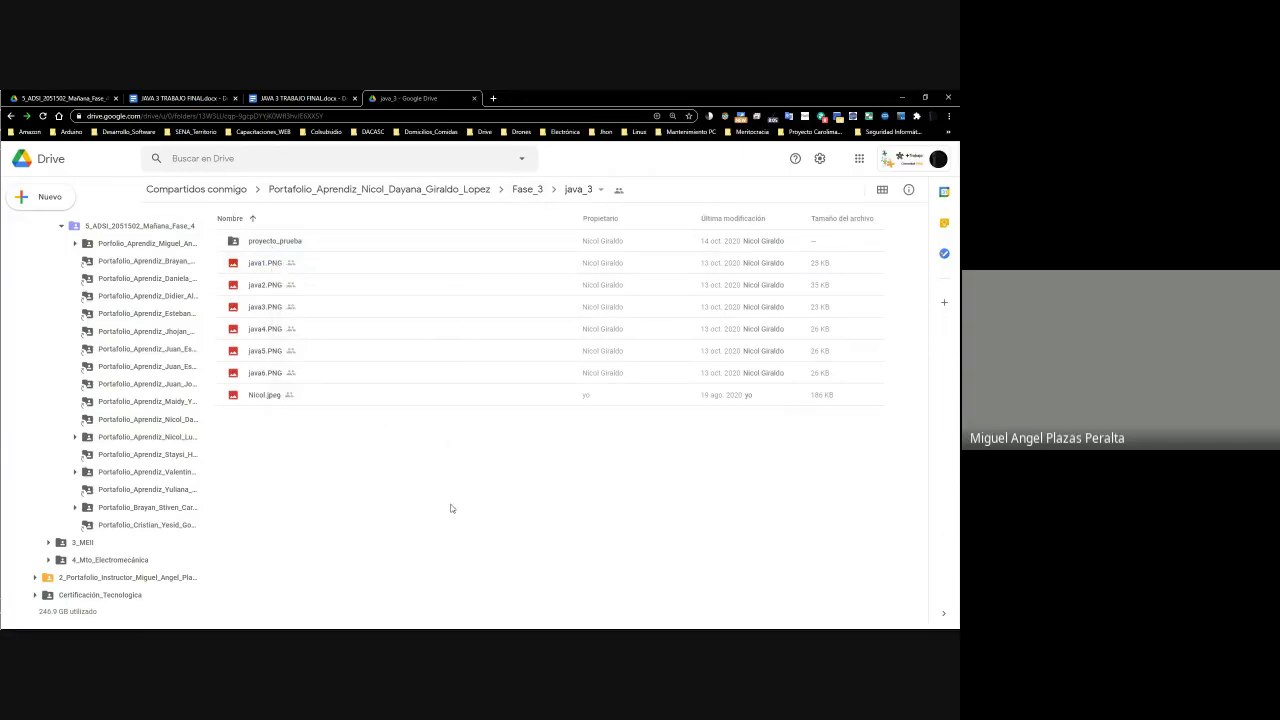
key("super+Left")
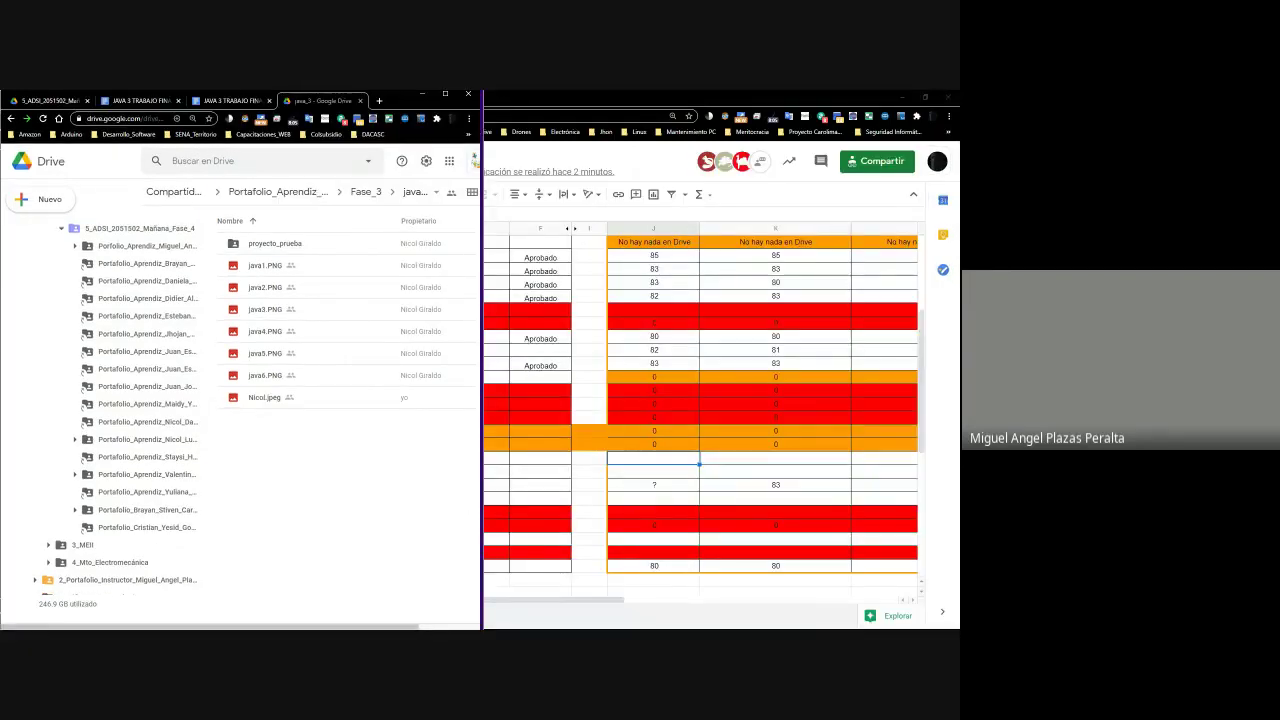
Snap the grading sheet to the right half and select the student's row 28 at column J
left_click(617, 530)
key("super+Right")
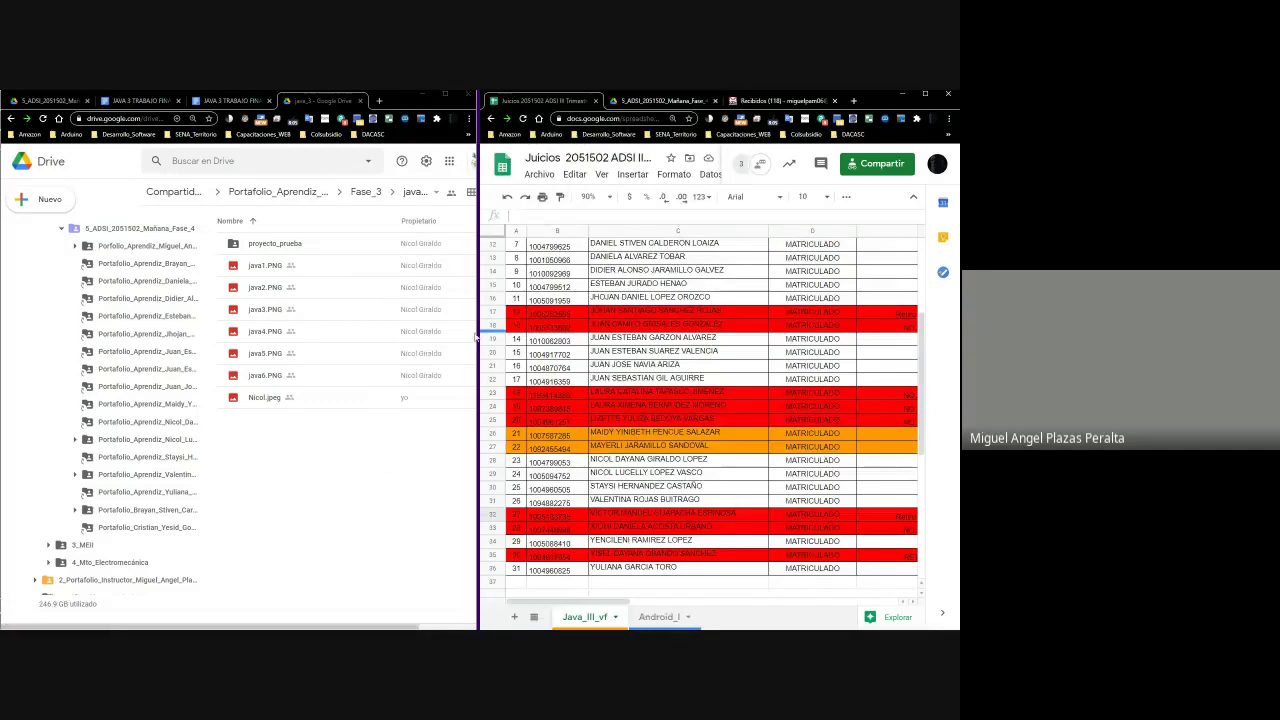
left_click(646, 464)
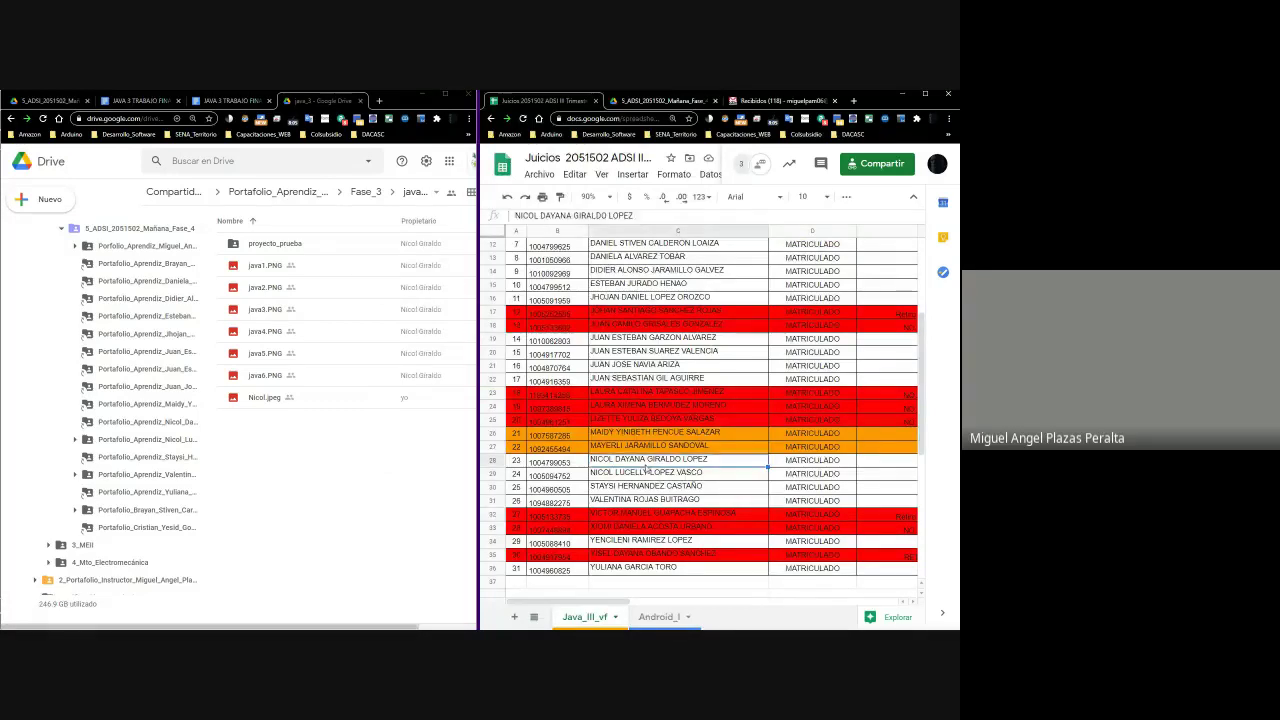
key("Right")
key("Home")
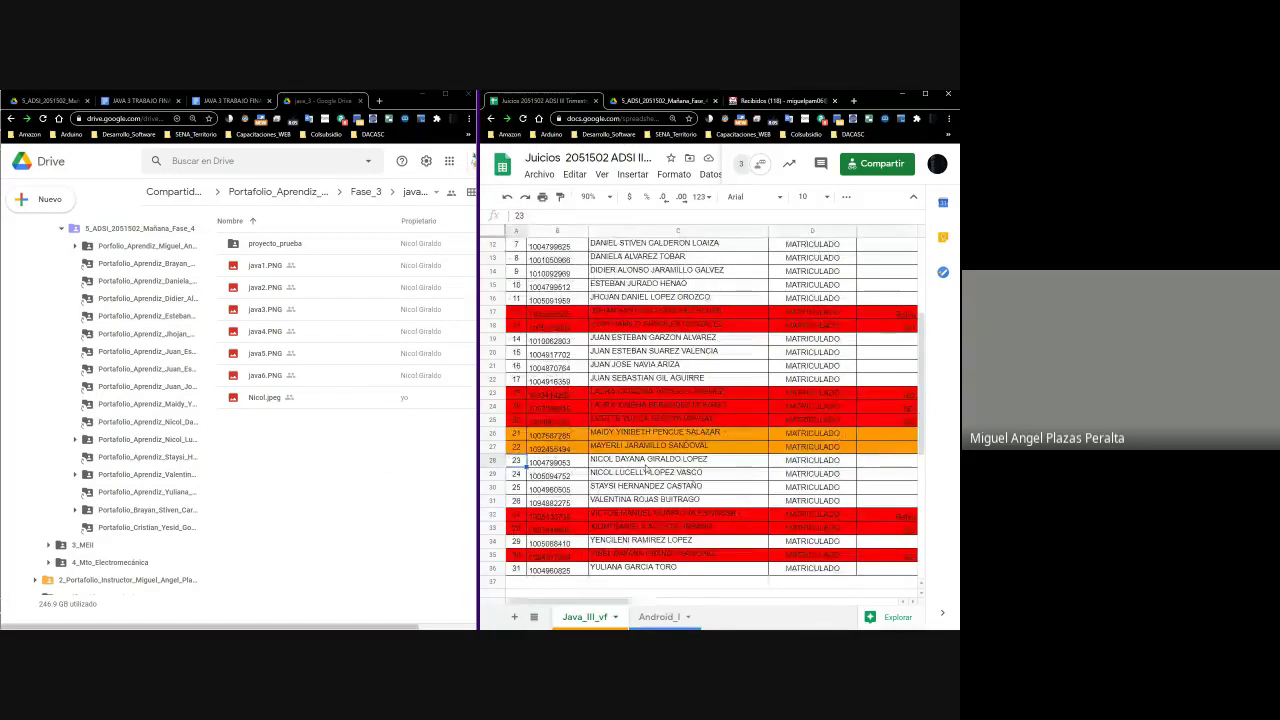
key("Right")
key("Right")
key("Right")
key("Right")
key("Right")
key("Right")
key("Right")
key("Right")
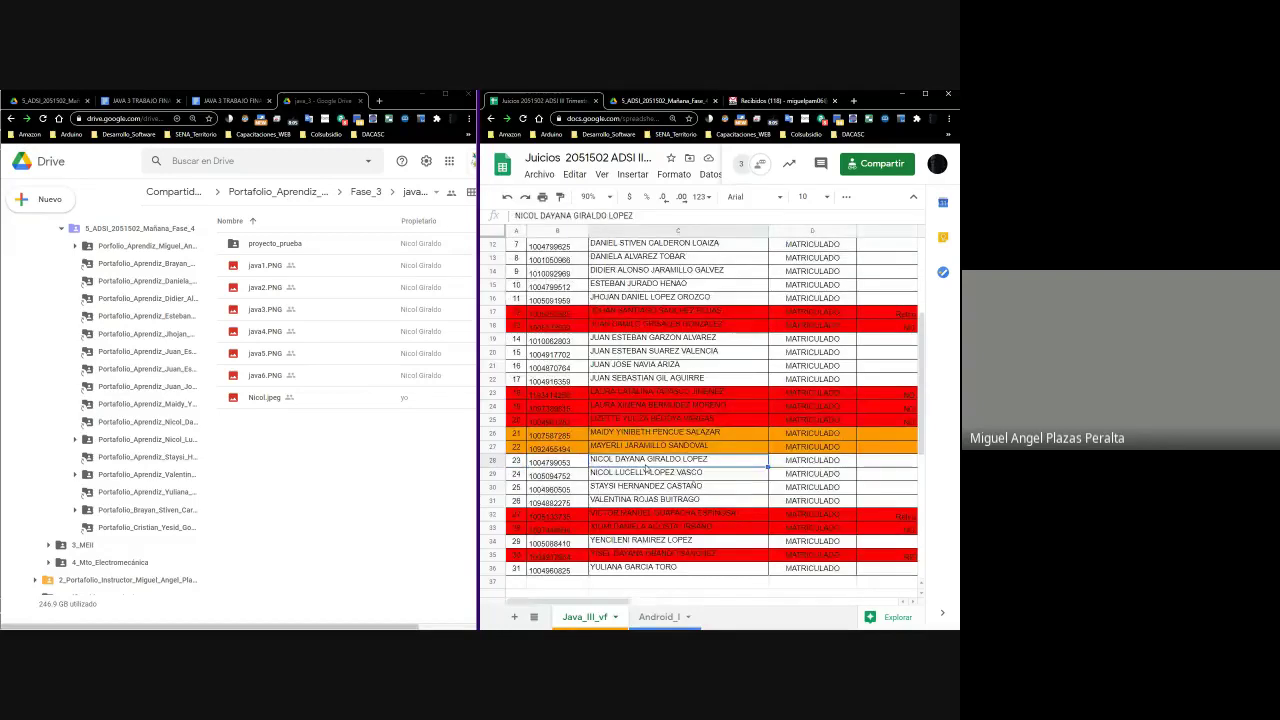
key("Left")
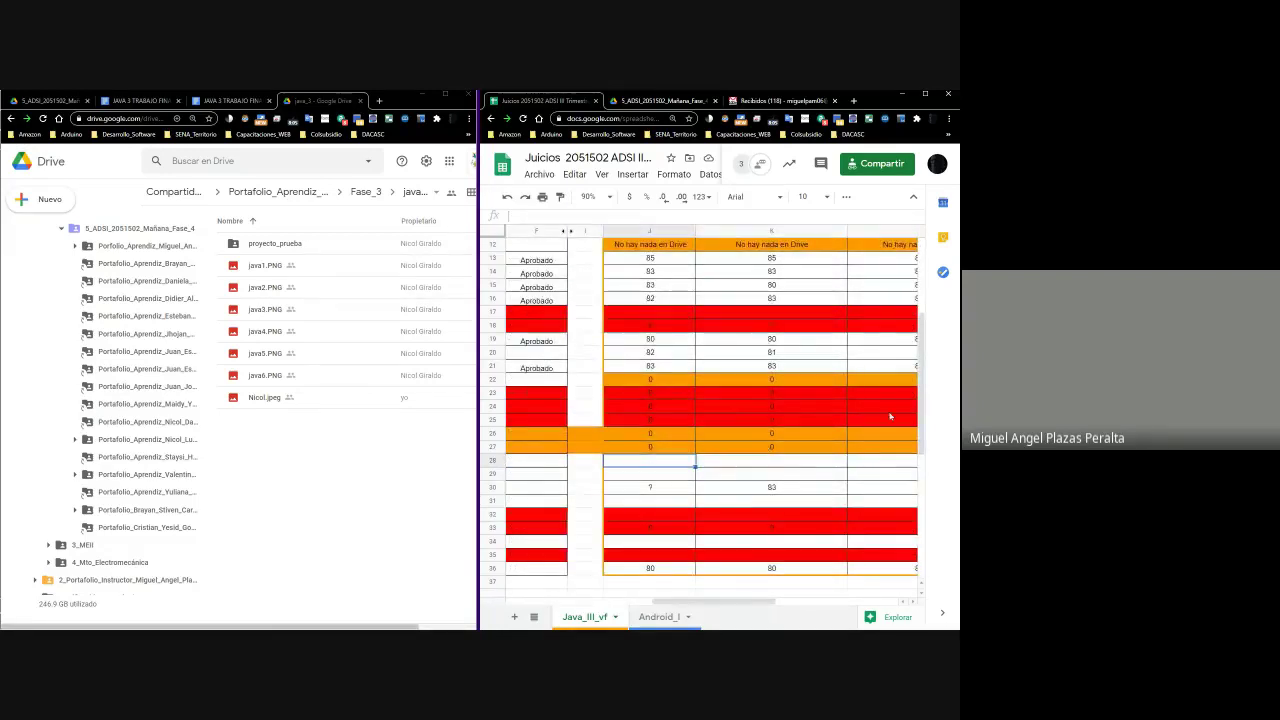
left_click_drag(927, 421, 926, 392)
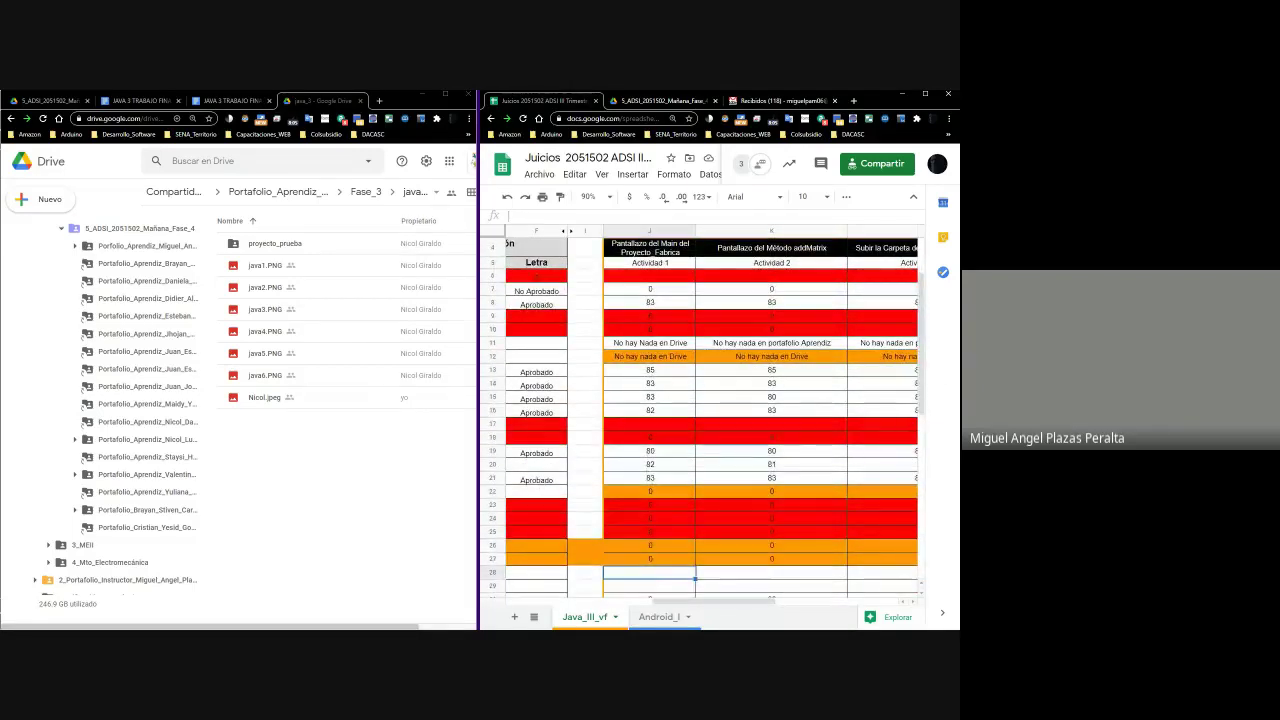
left_click(278, 265)
Preview java1.PNG, glance at java2.PNG, return to java1 and maximize the preview
right_click(278, 265)
left_click(314, 277)
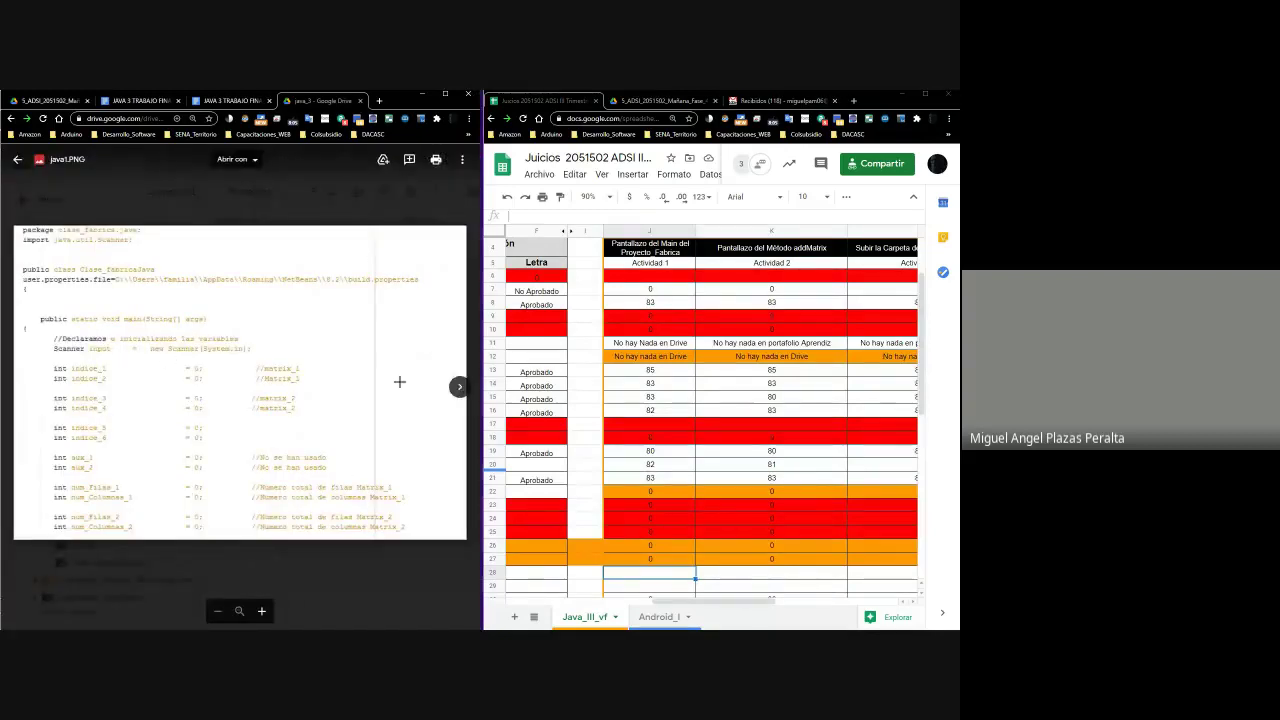
left_click(459, 387)
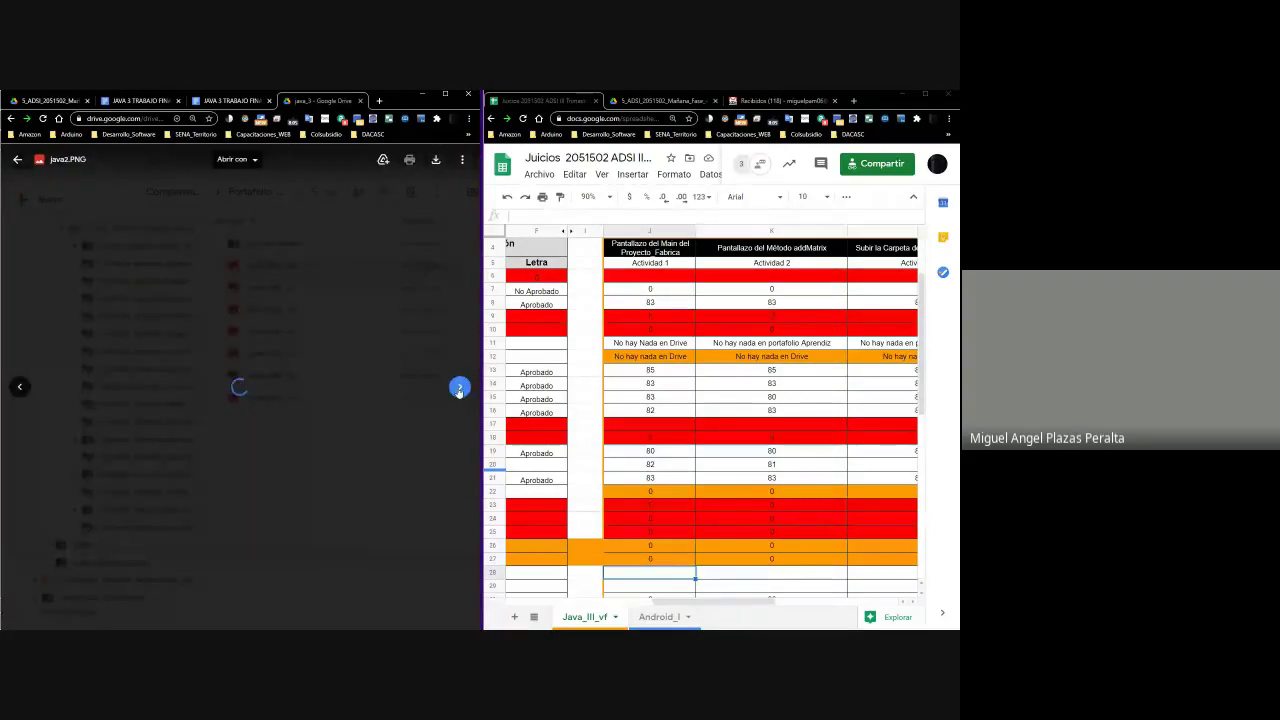
left_click(19, 387)
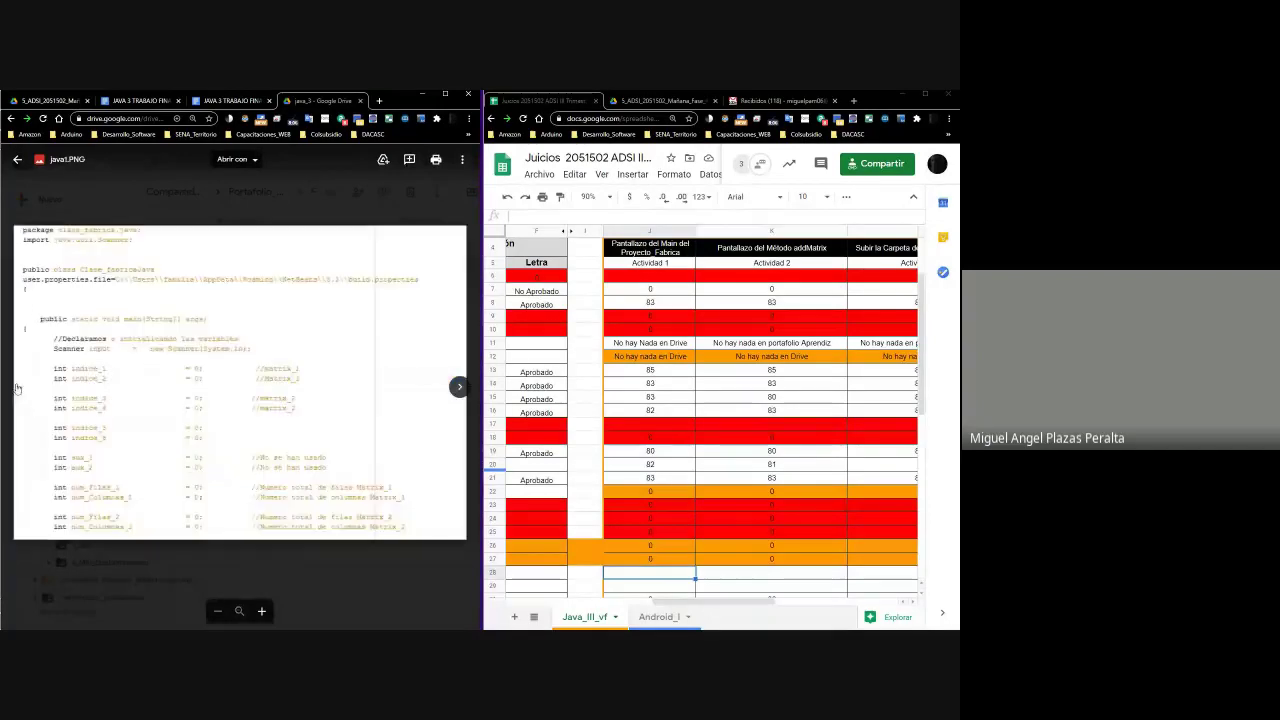
left_click(445, 94)
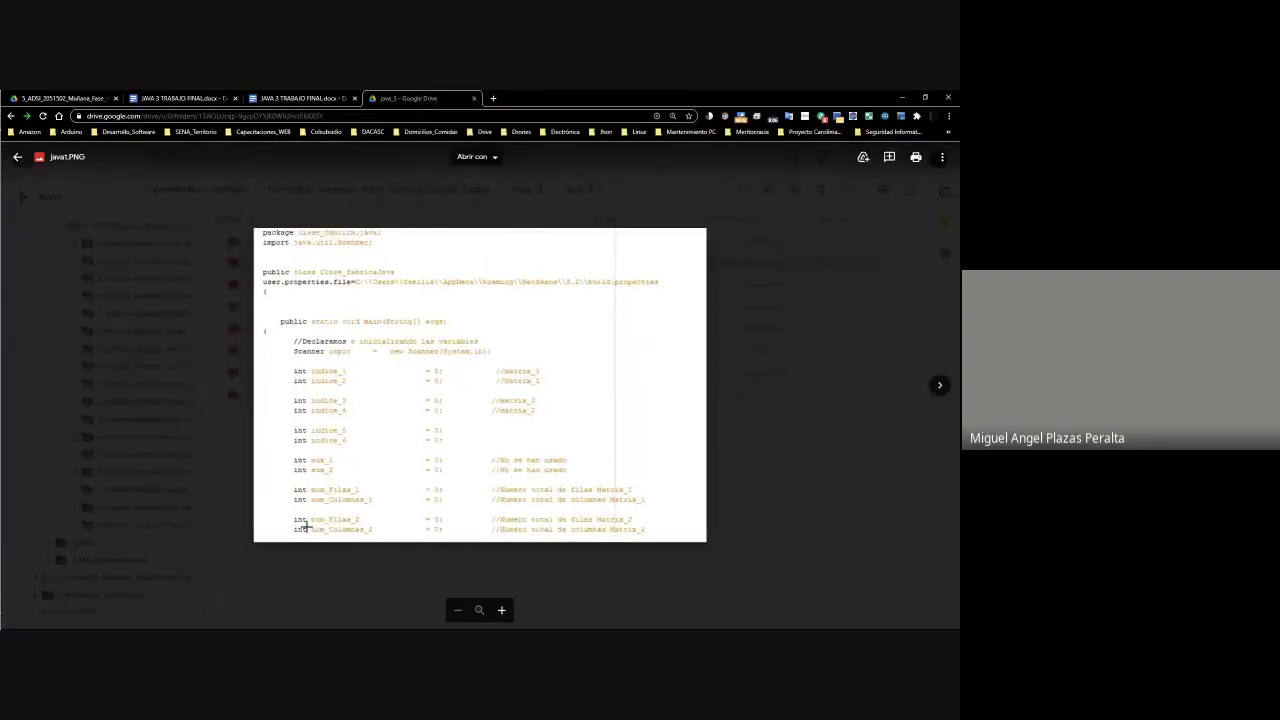
left_click(940, 385)
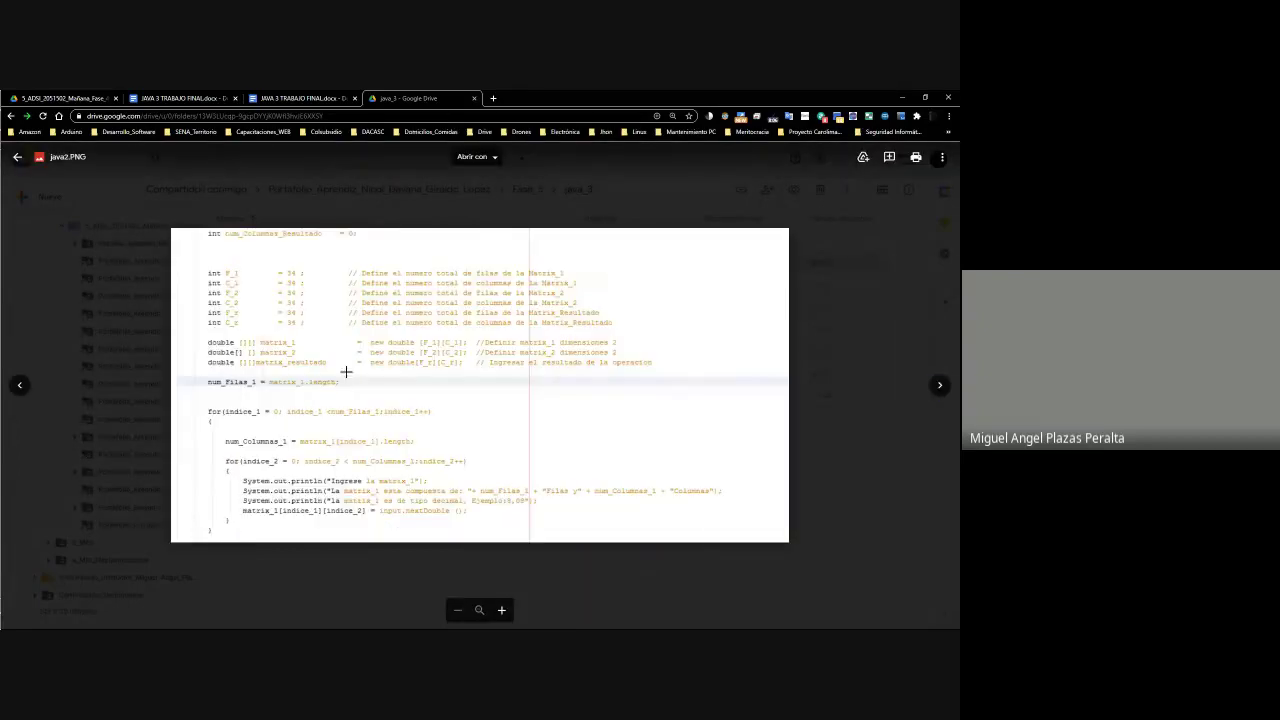
left_click_drag(372, 242, 202, 228)
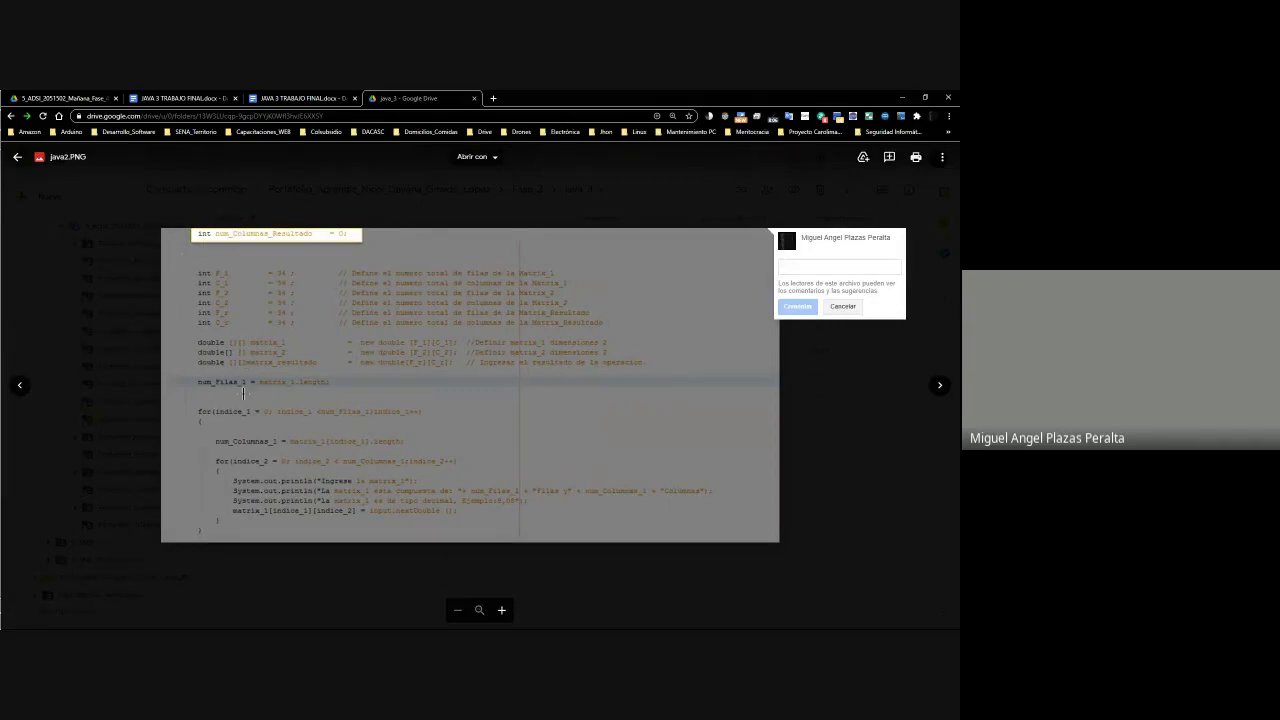
left_click(20, 386)
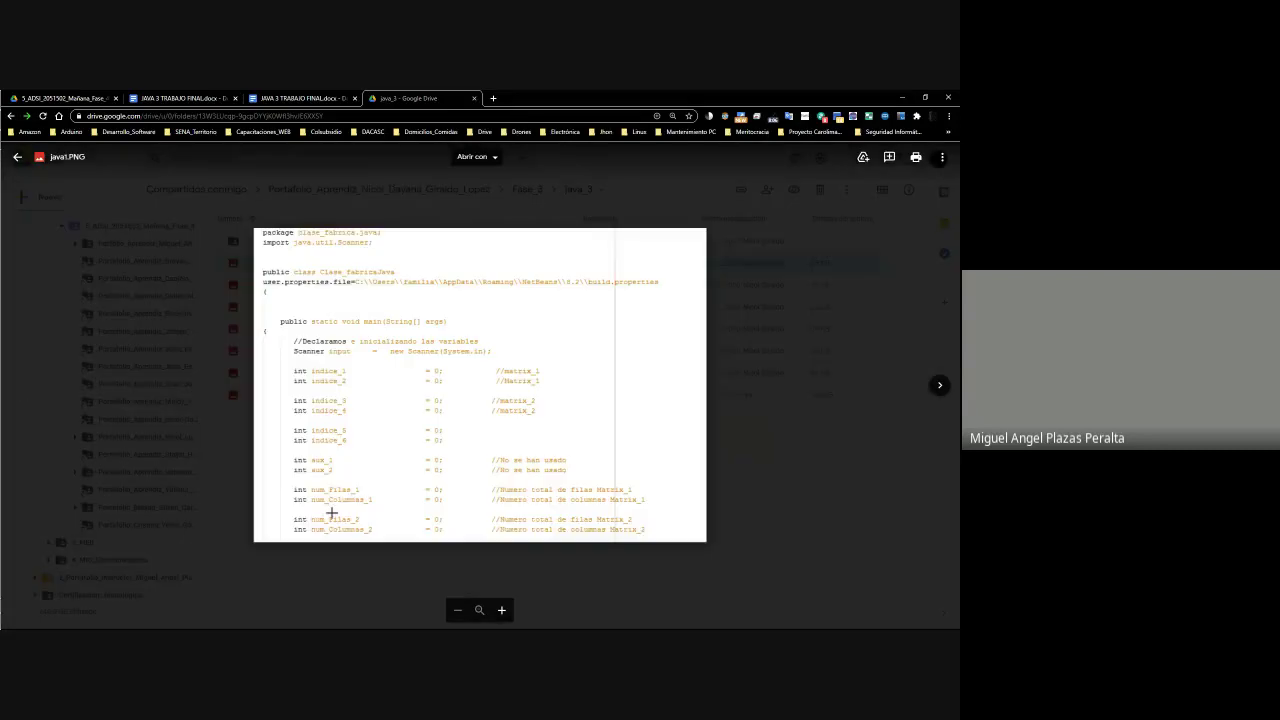
left_click_drag(286, 521, 660, 538)
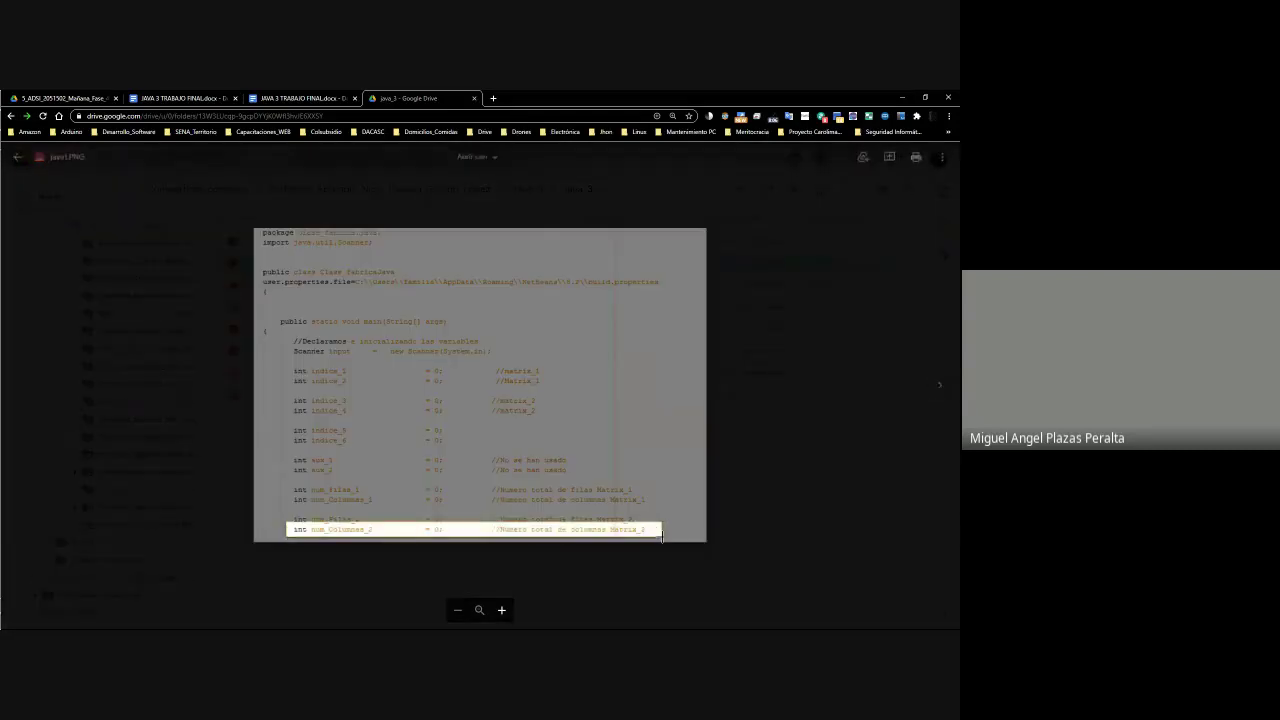
left_click(940, 386)
left_click_drag(363, 250, 160, 243)
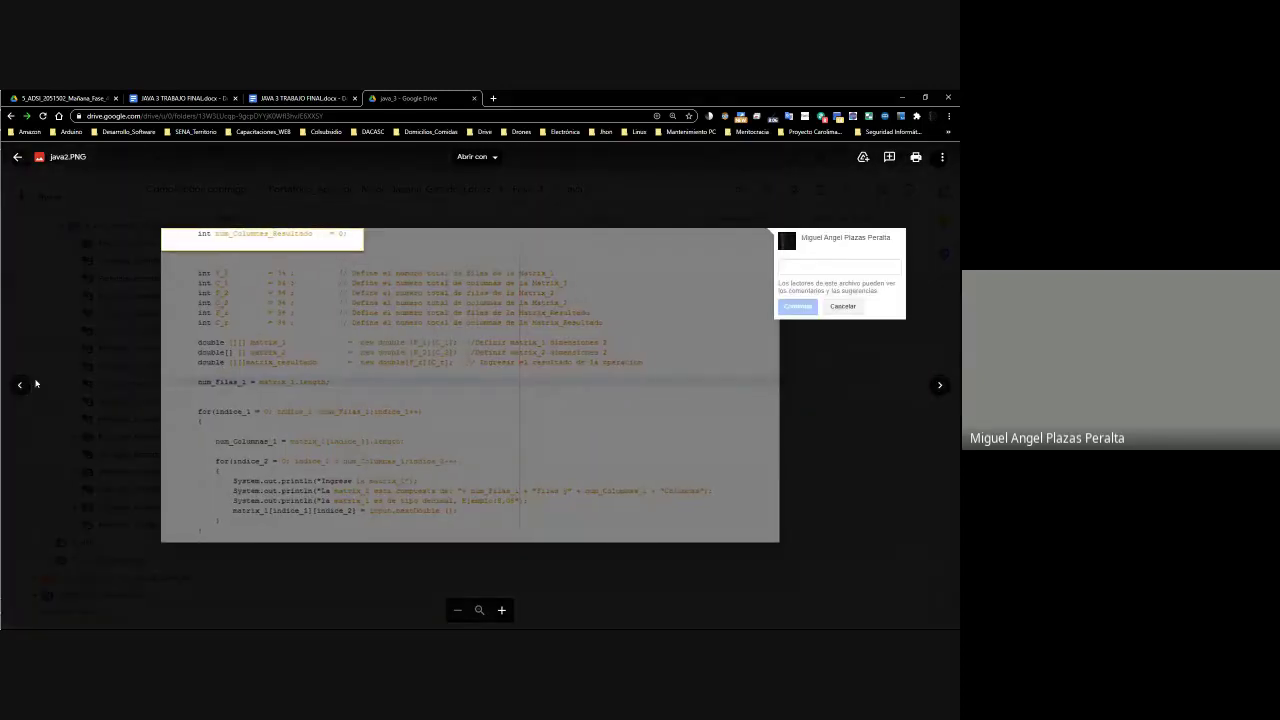
left_click(140, 218)
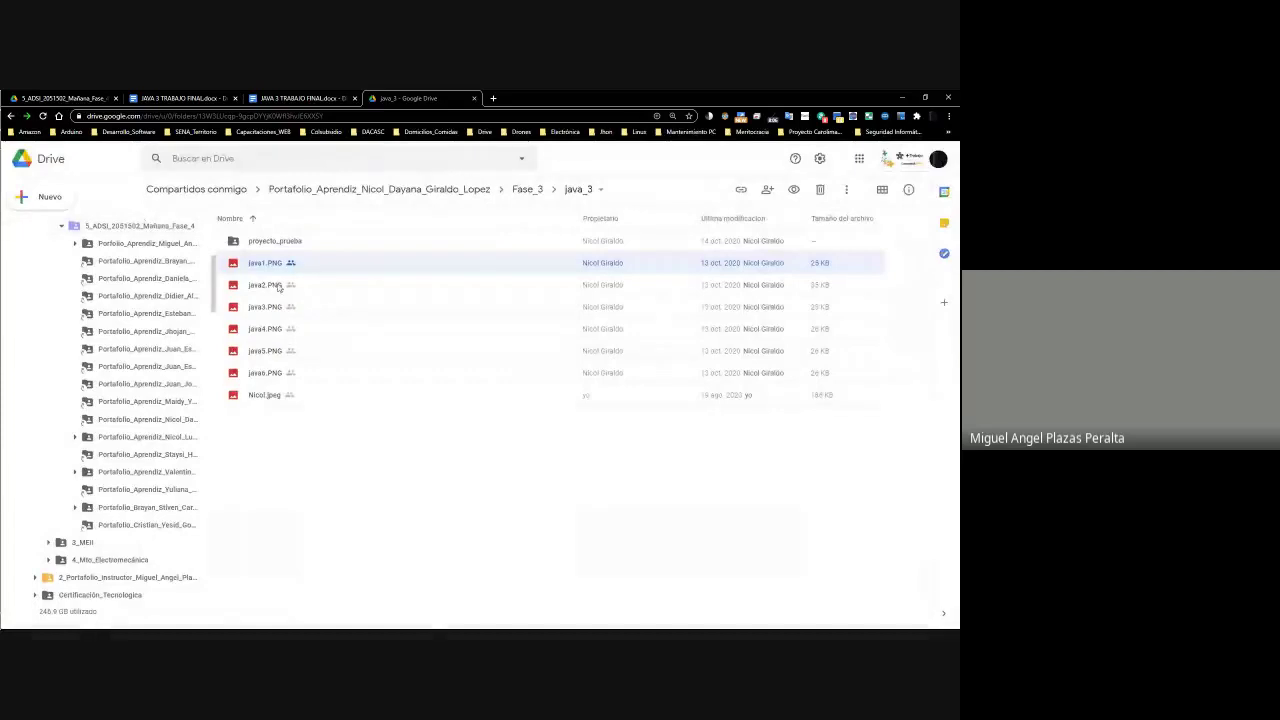
right_click(264, 267)
left_click(307, 286)
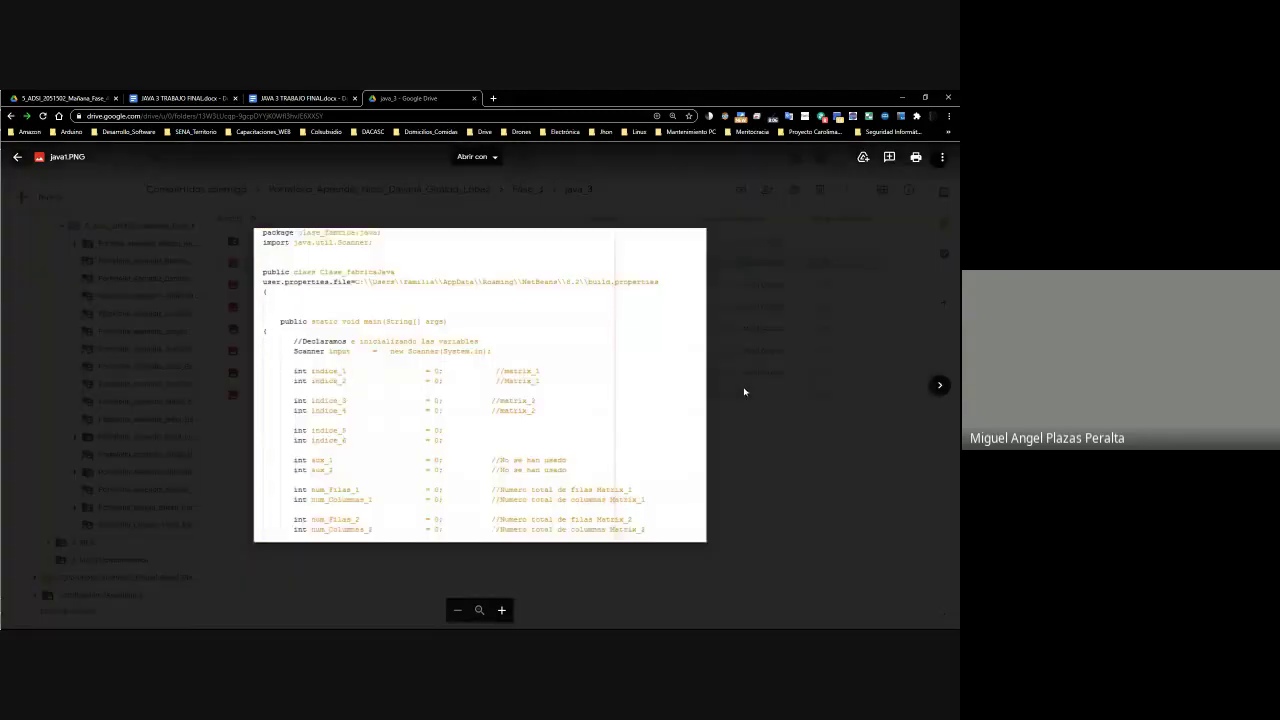
left_click(744, 391)
right_click(282, 265)
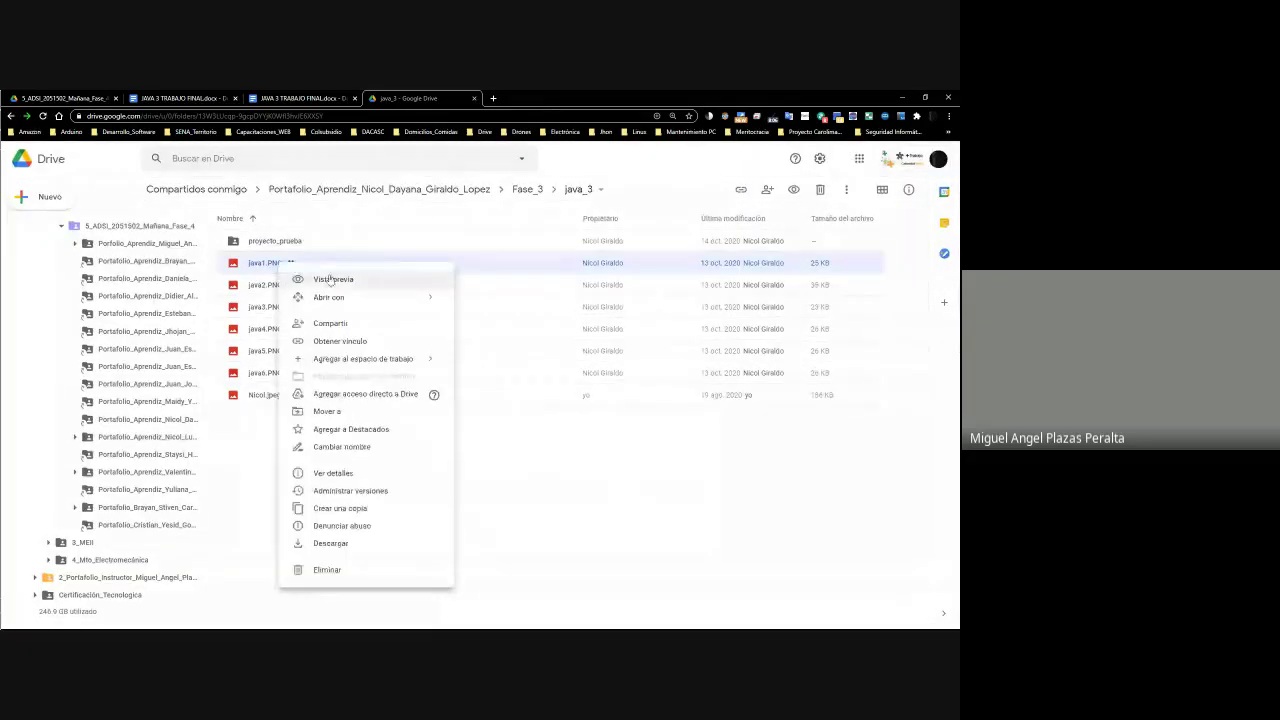
left_click(331, 280)
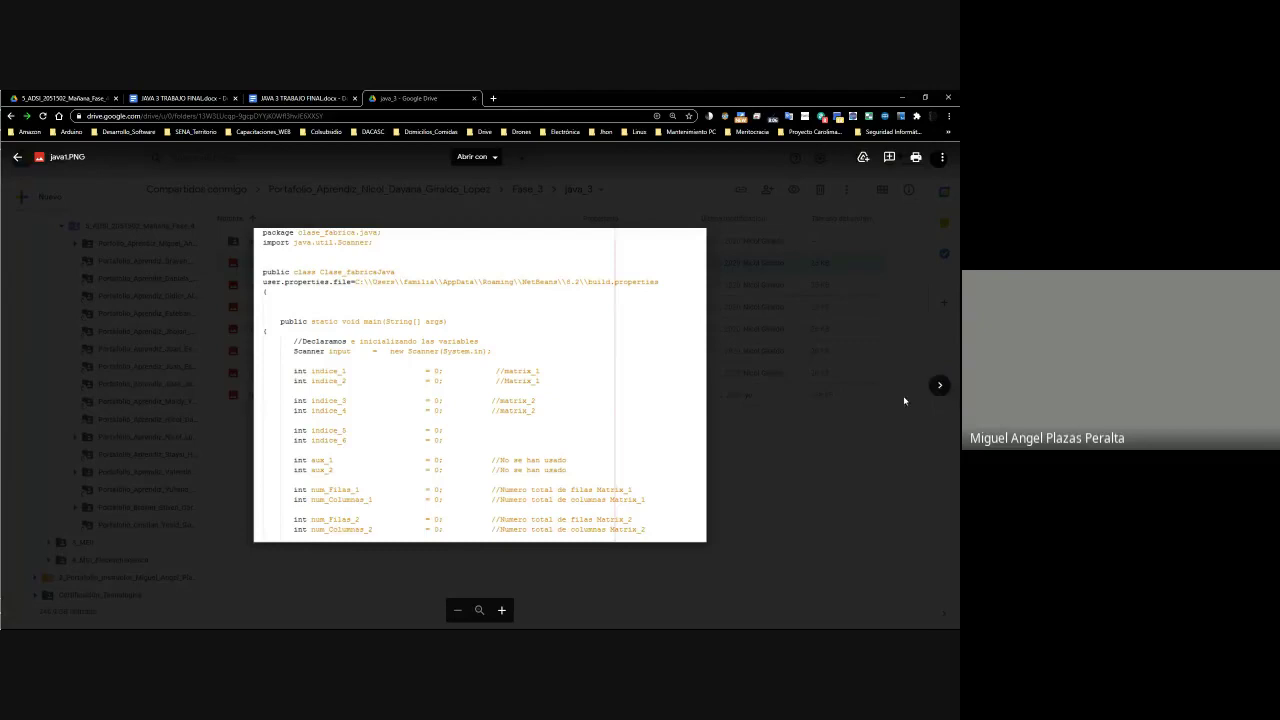
Advance to java2.PNG, start marking an area of its code, then cancel and leave the preview
left_click(940, 385)
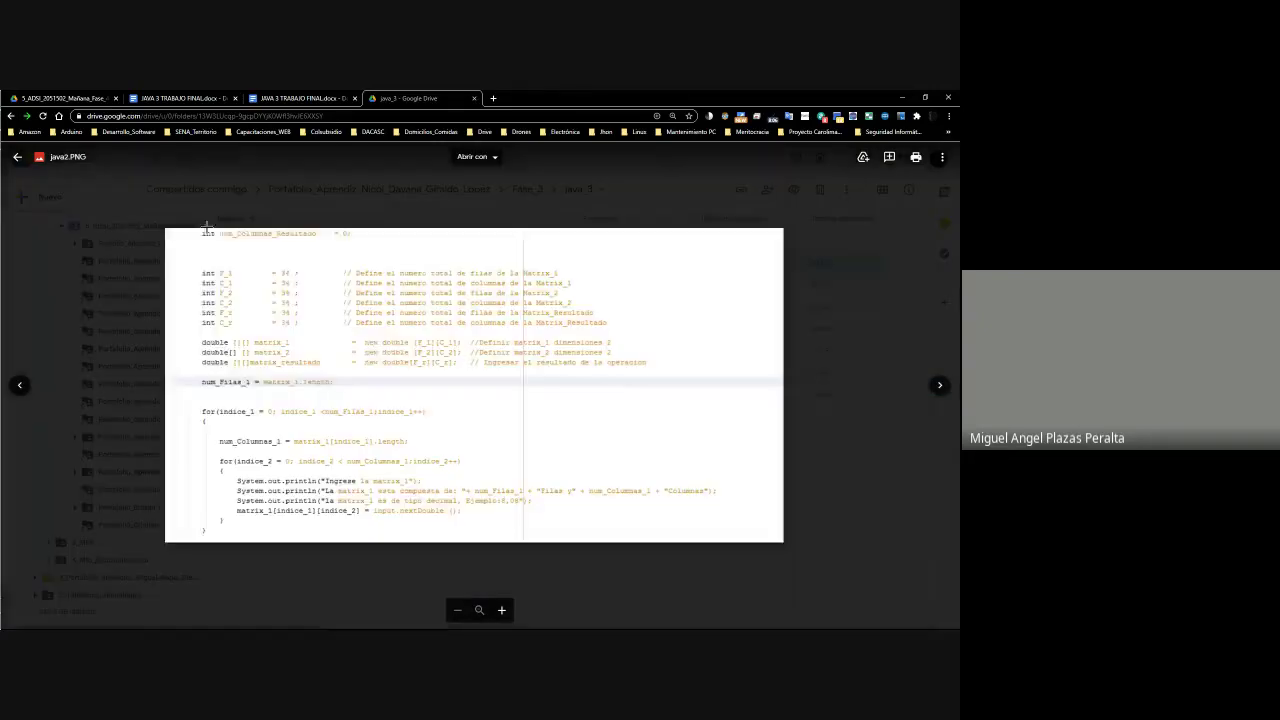
left_click_drag(193, 228, 460, 263)
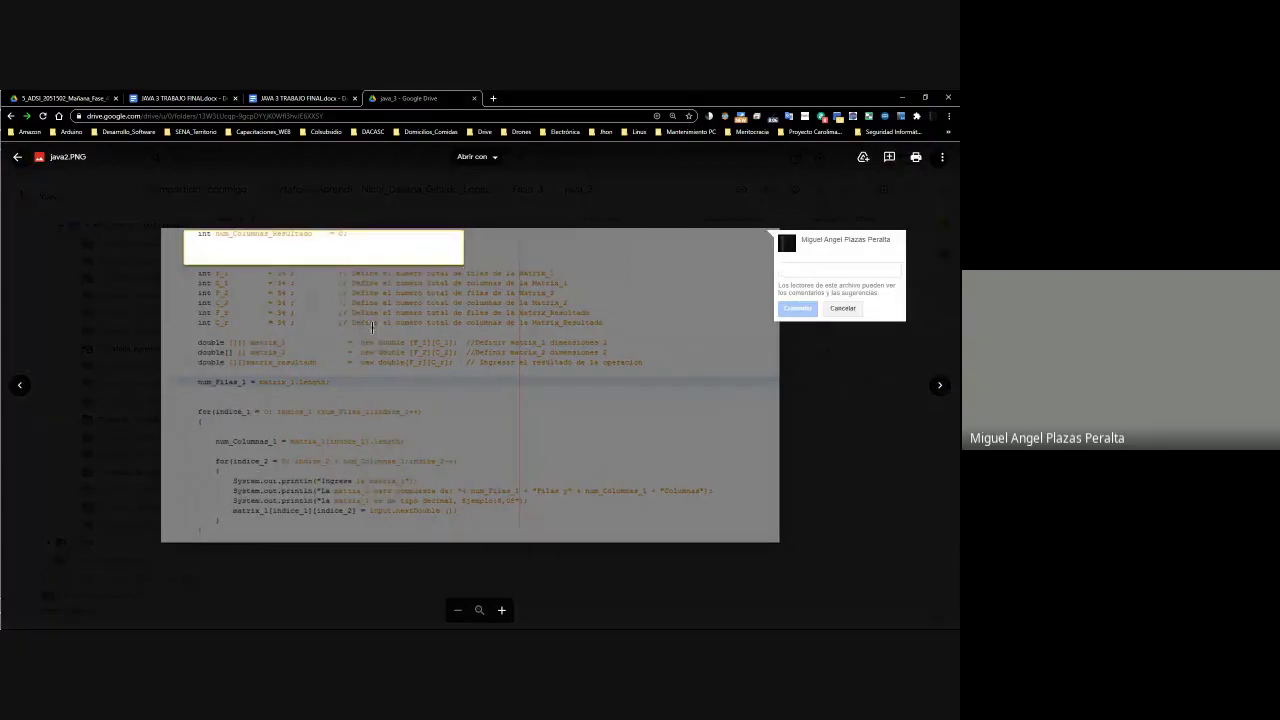
left_click_drag(198, 260, 680, 542)
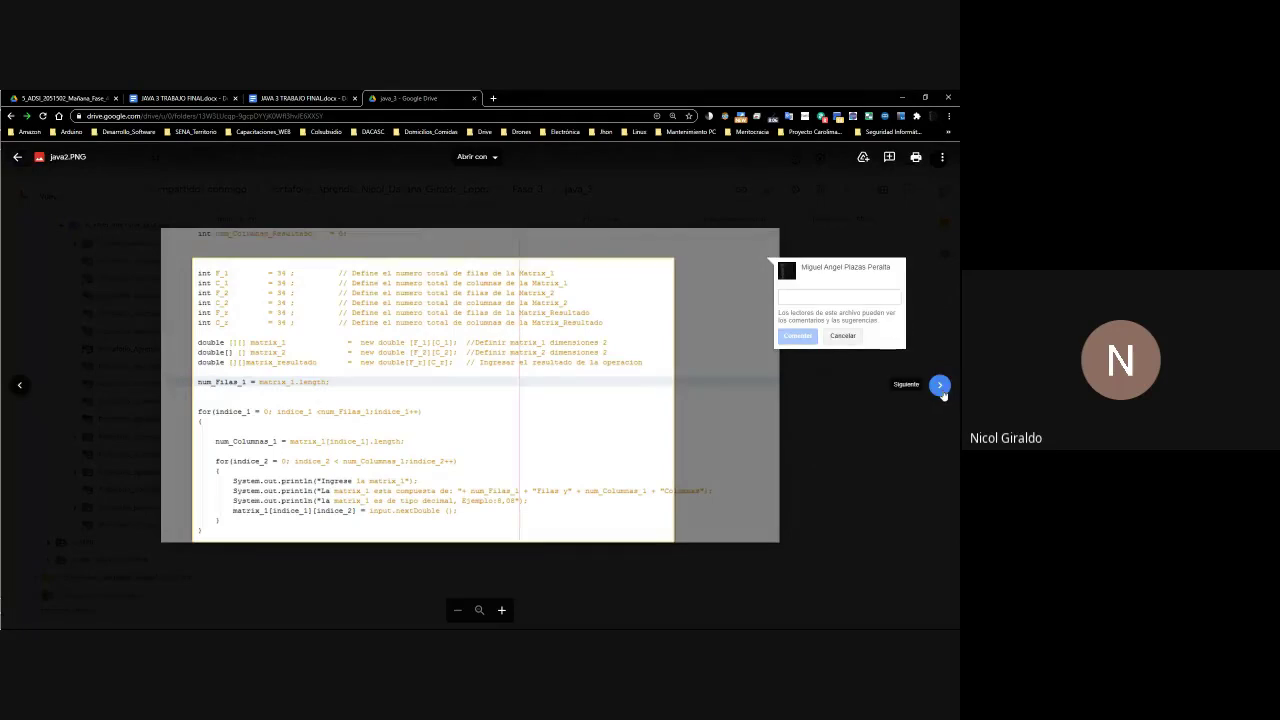
key("super+shift+s")
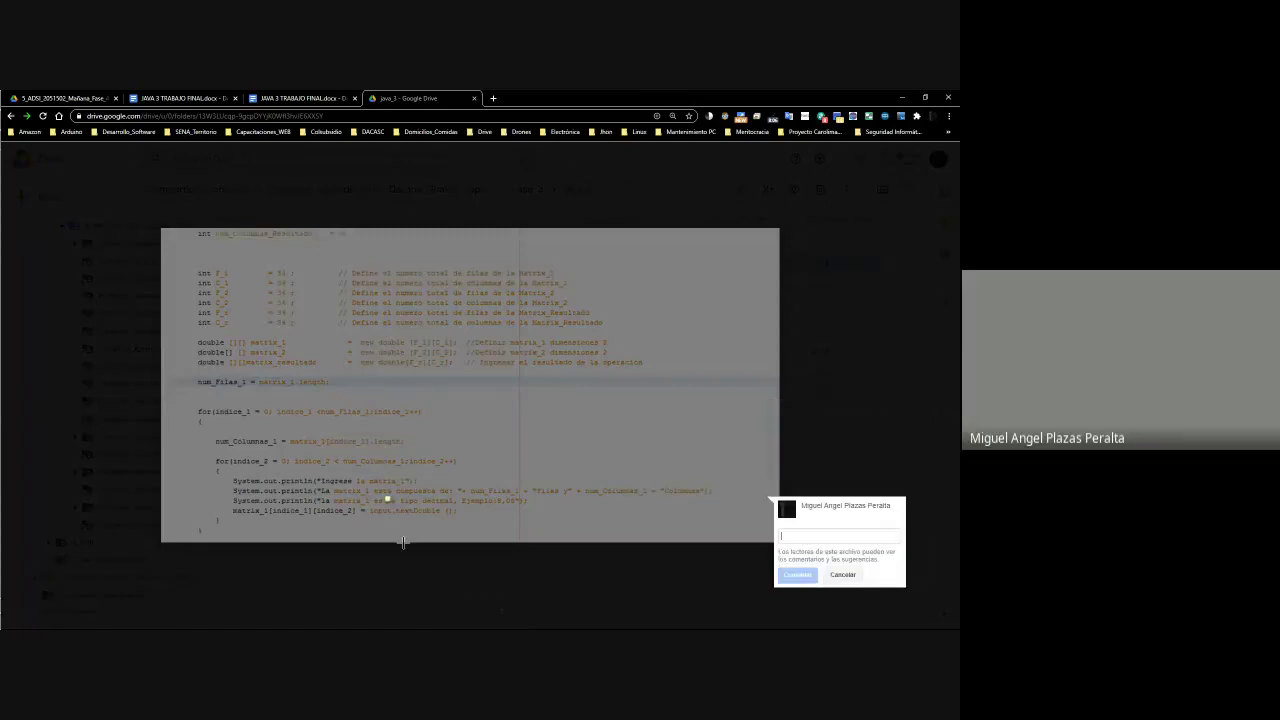
key("Escape")
Reopen java1.PNG in Vista previa, page through java2–java4, and close the preview
right_click(275, 266)
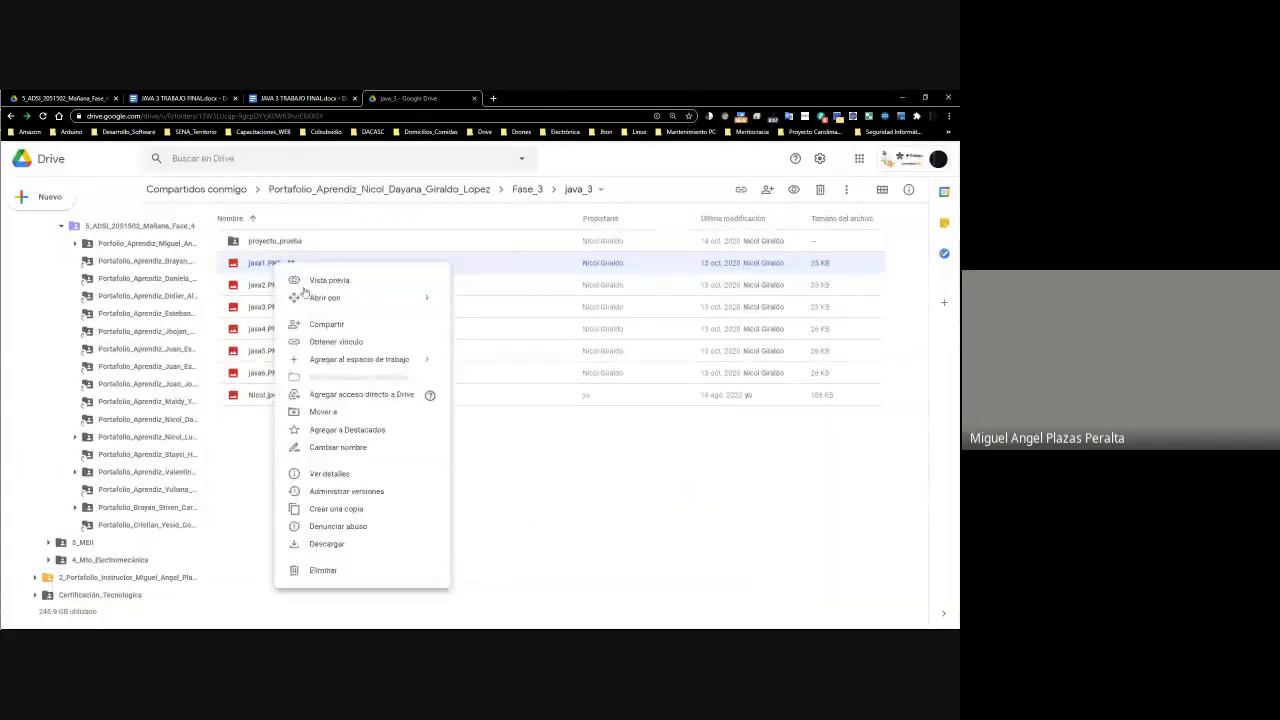
left_click(338, 281)
left_click(940, 385)
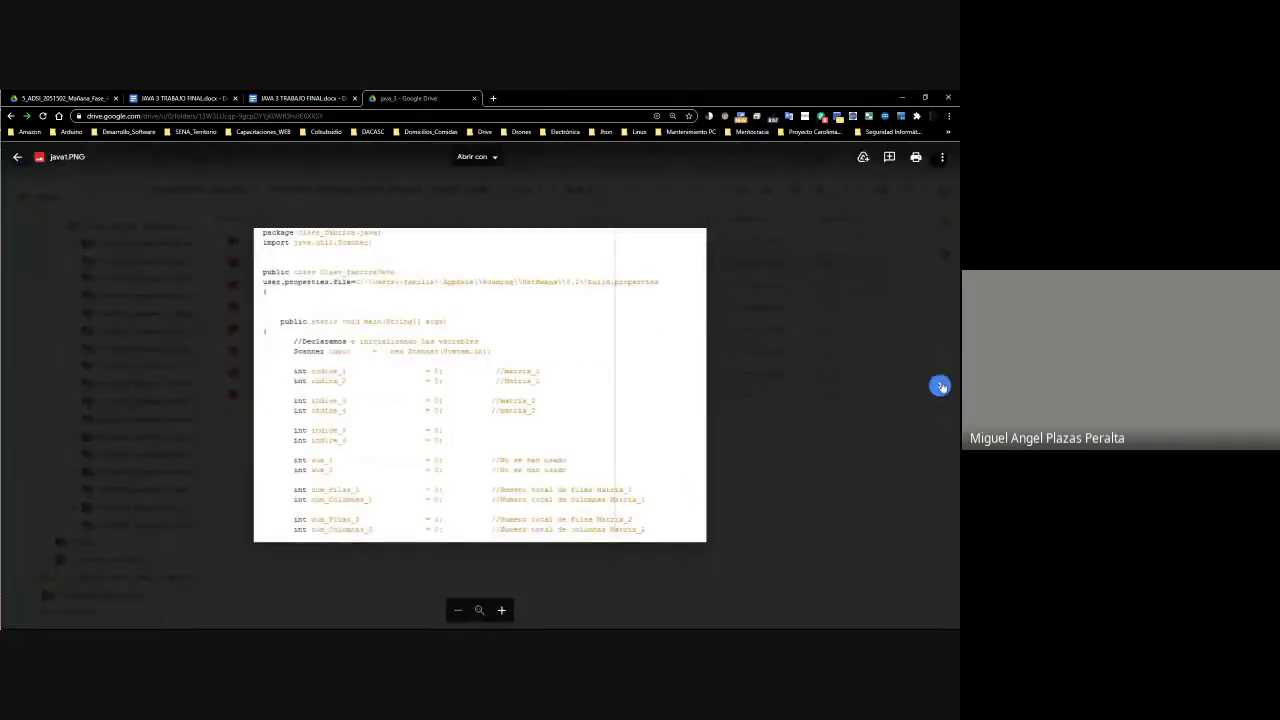
left_click(940, 385)
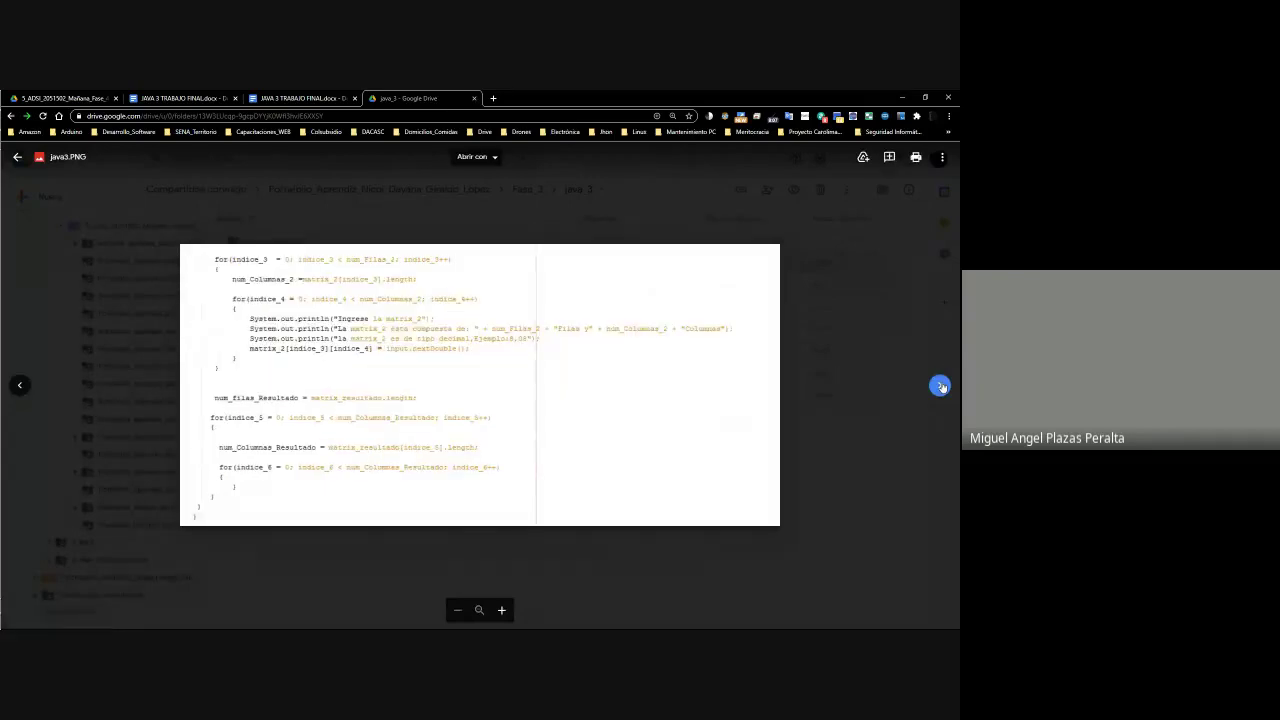
left_click(940, 385)
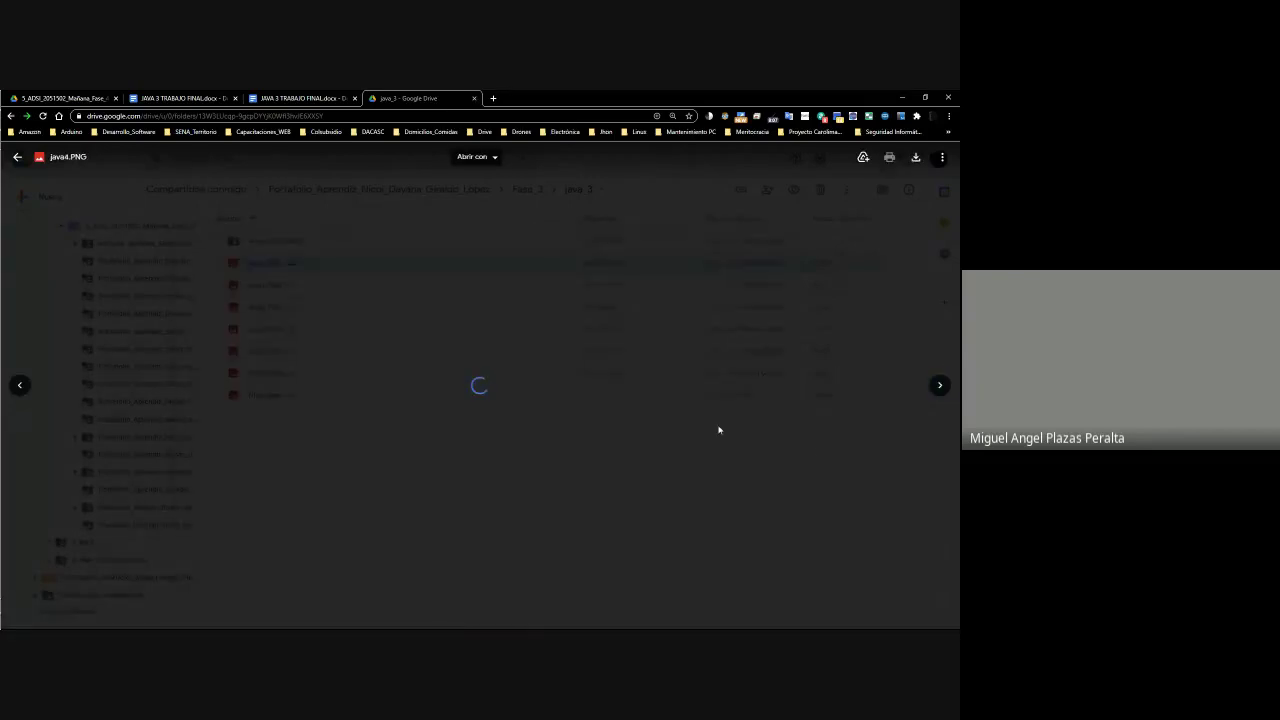
key("Escape")
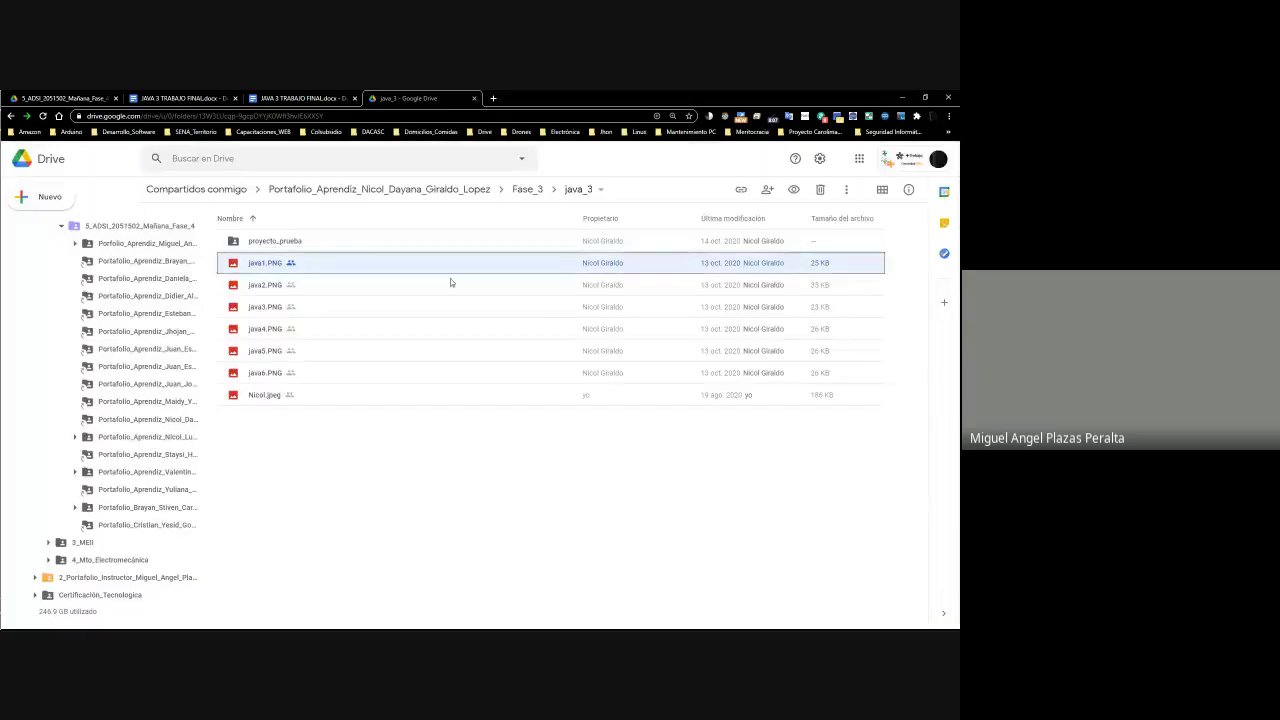
Enter a score of 82 in cell J28 of the Juicios gradebook
key("alt+Tab")
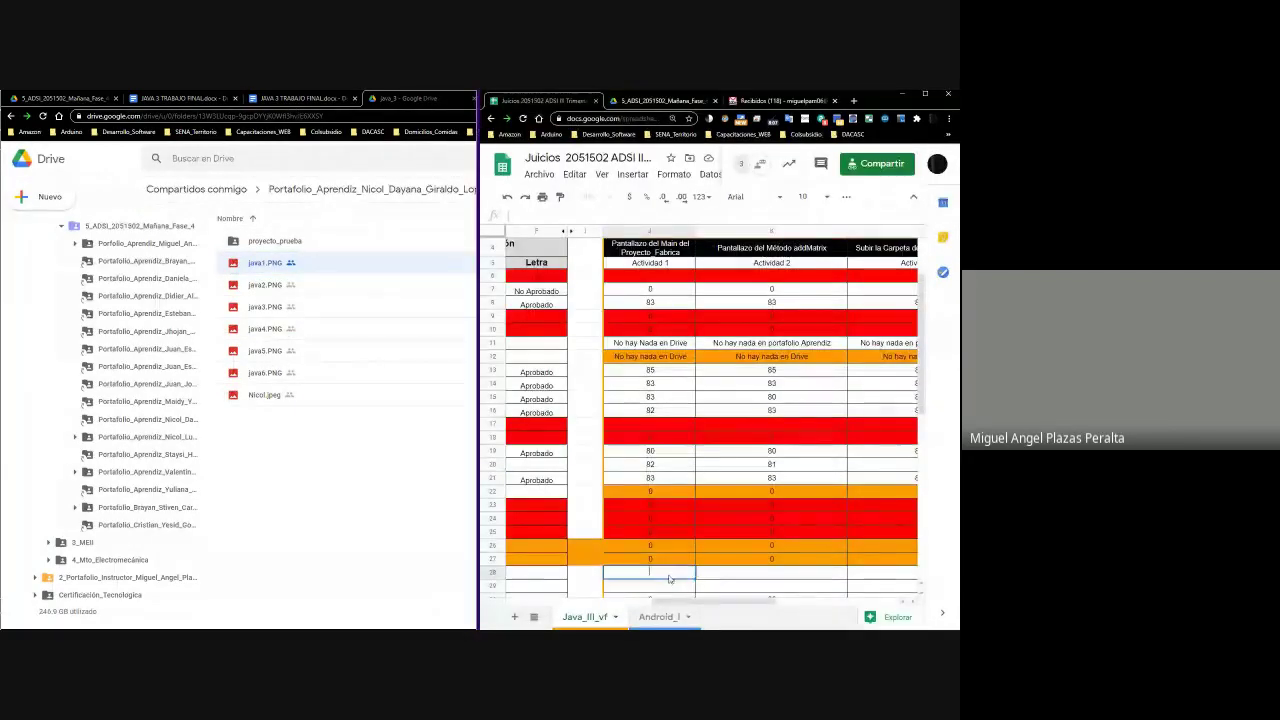
left_click(707, 577)
key("Left")
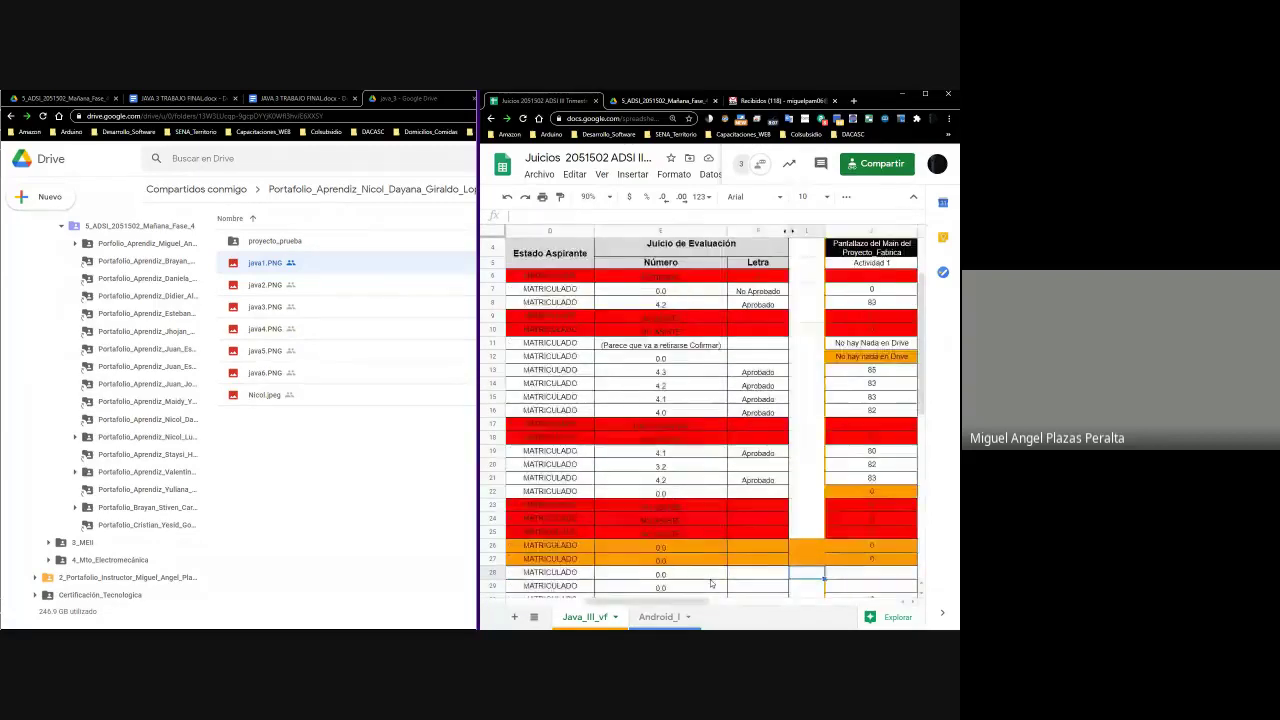
key("Right")
key("Left")
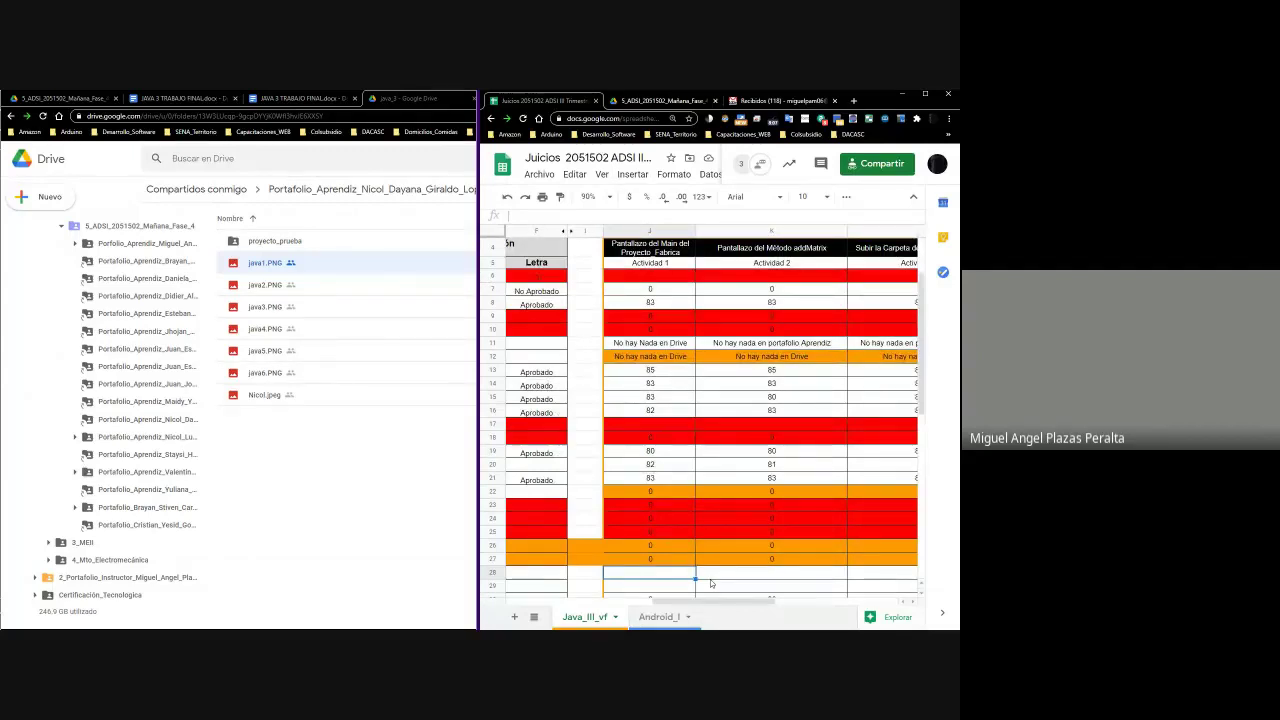
type("82")
key("Return")
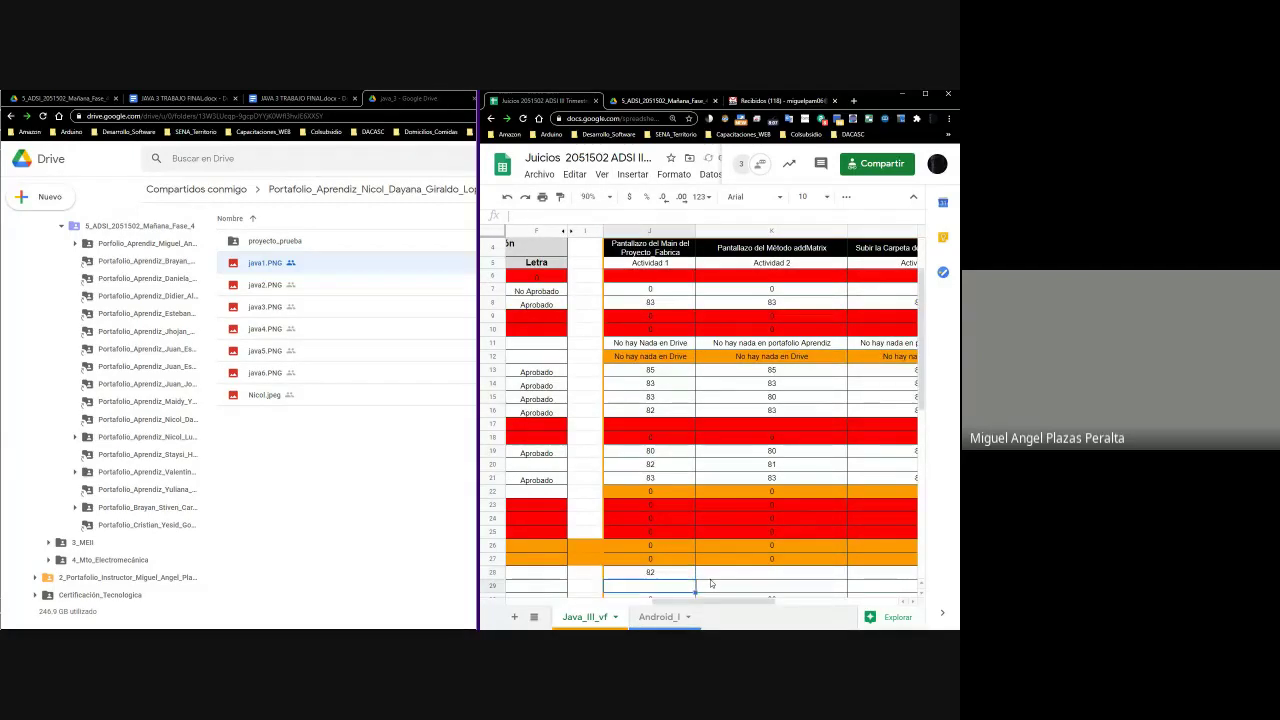
Move back to the start of row 28, then bring up java1.PNG's options in Drive
key("Up")
key("Home")
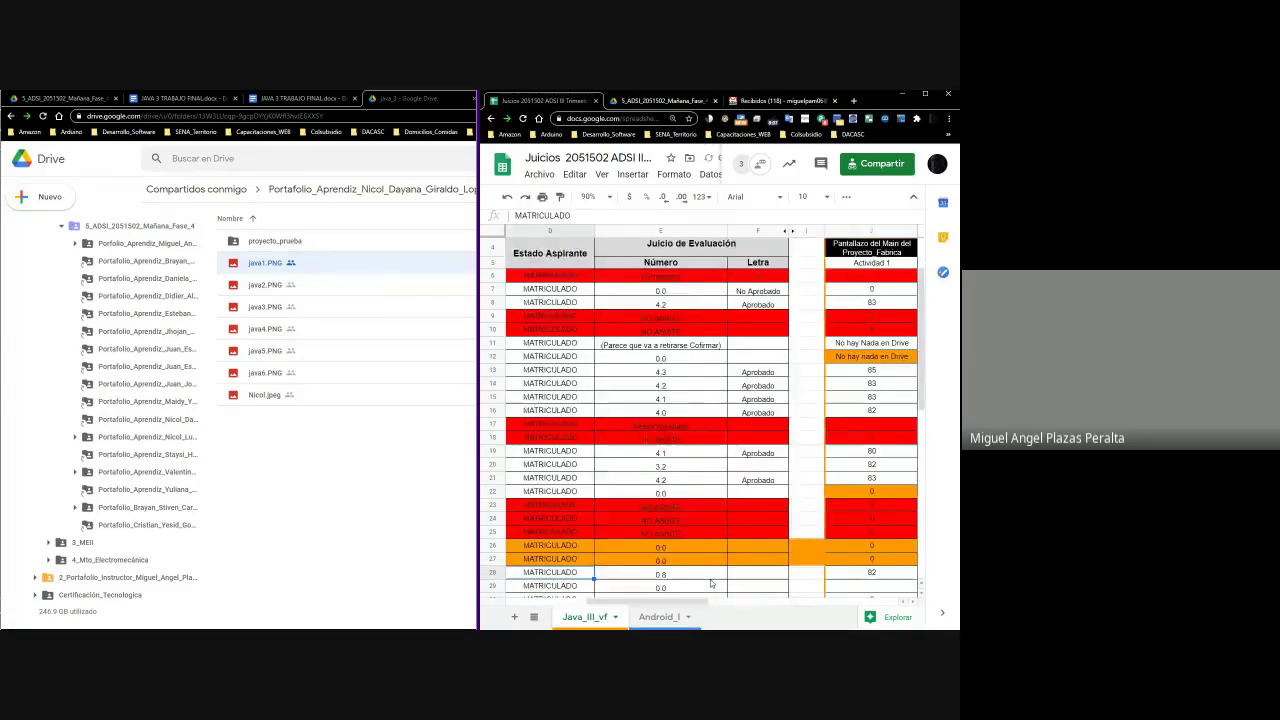
key("Right")
key("Right")
key("Right")
key("Right")
key("Right")
key("Right")
key("Right")
key("Right")
key("Right")
key("Right")
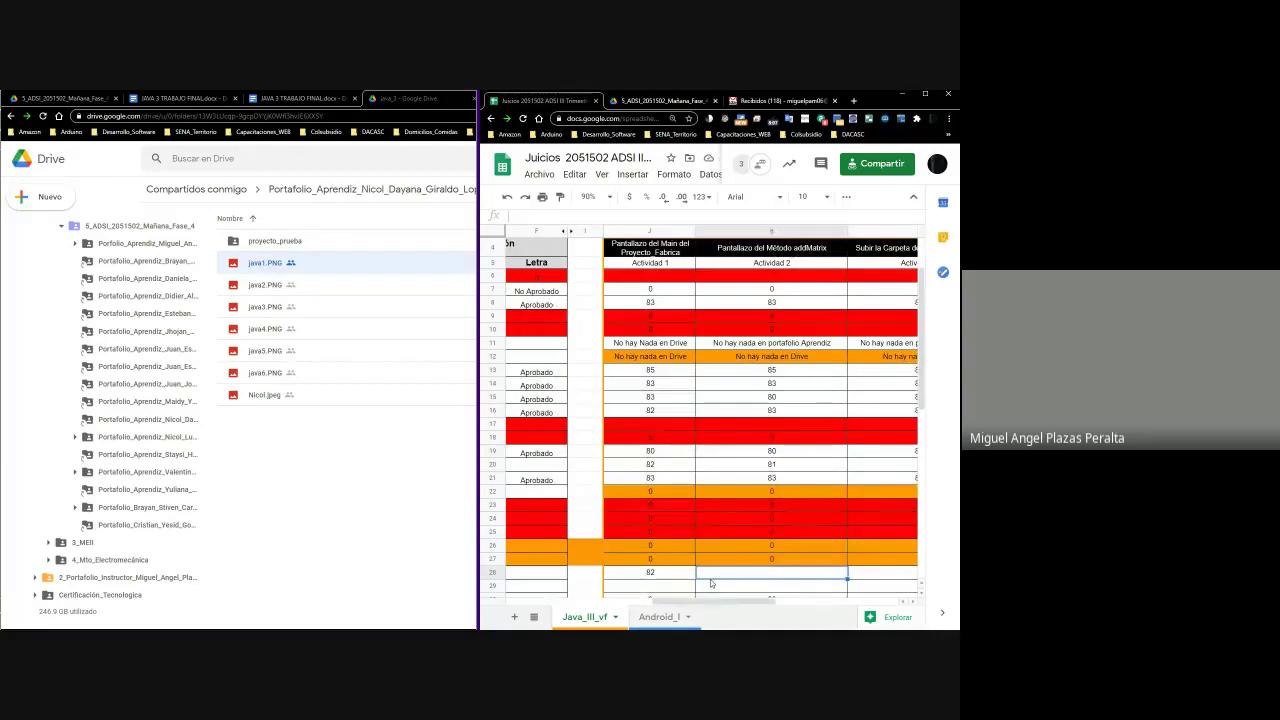
right_click(287, 272)
Preview java1.PNG and page through java2–java6 to the final code photo, then close
left_click(332, 277)
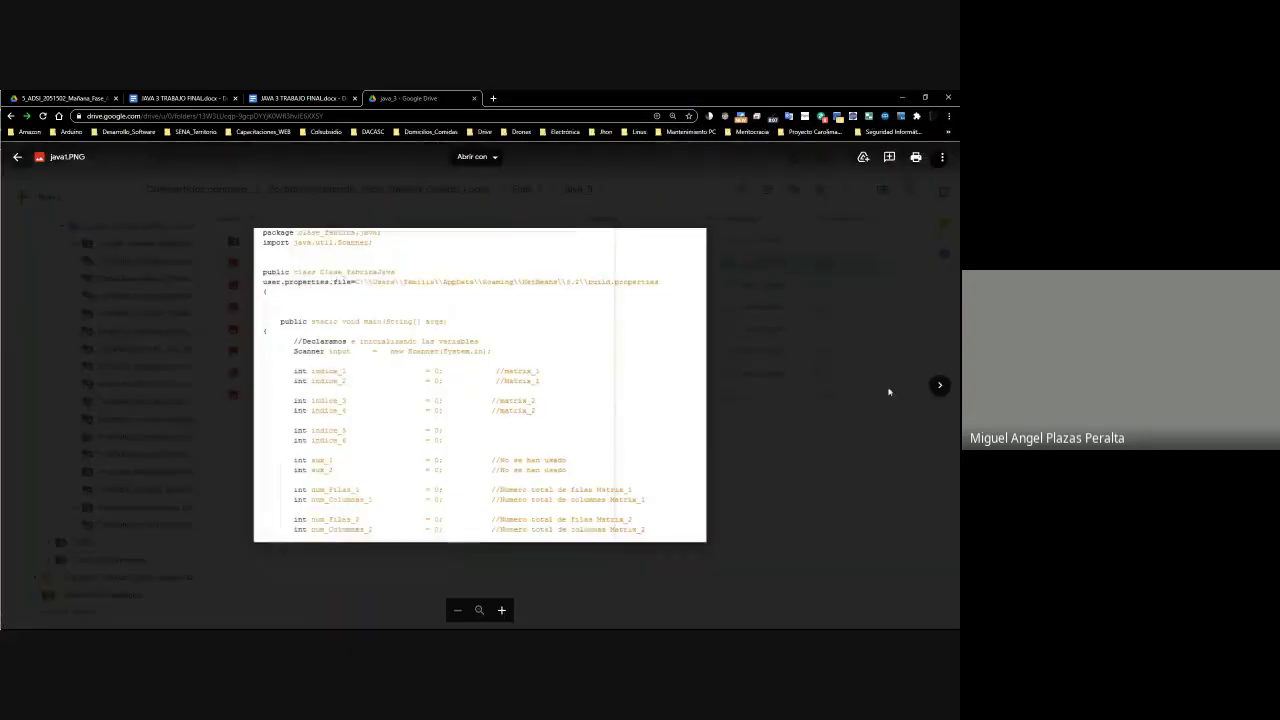
left_click(940, 386)
left_click(940, 386)
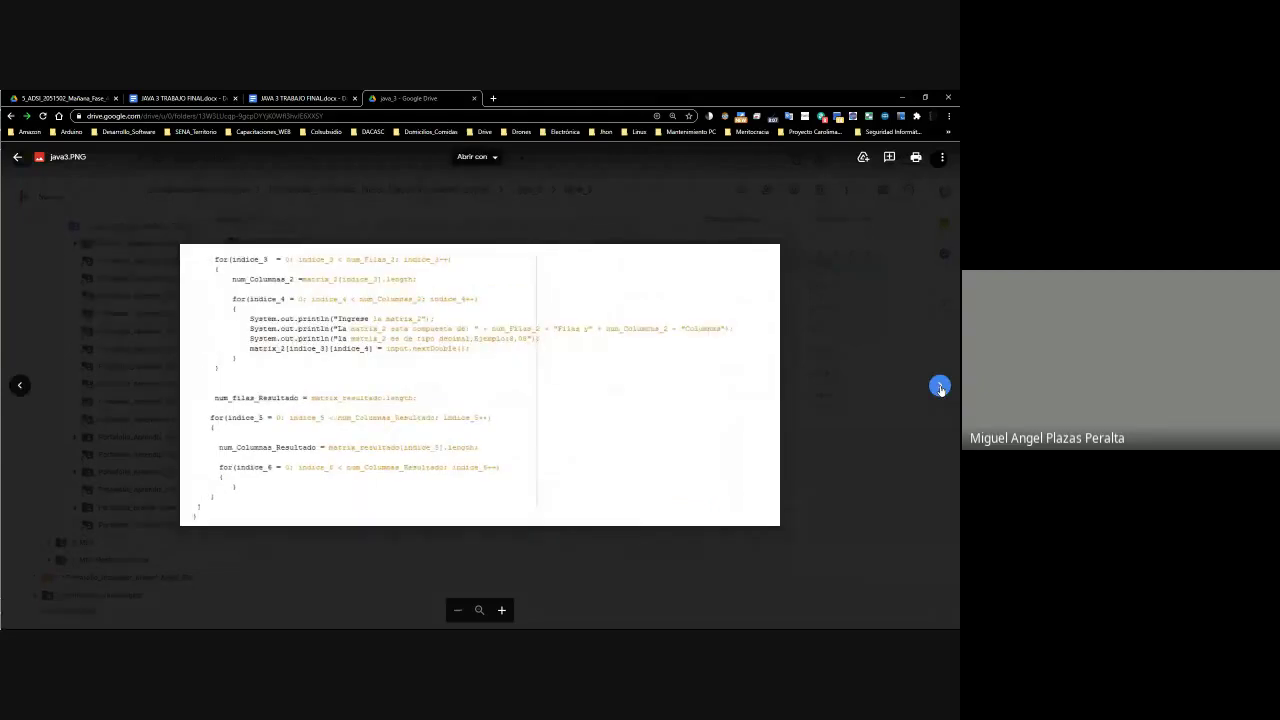
left_click(940, 386)
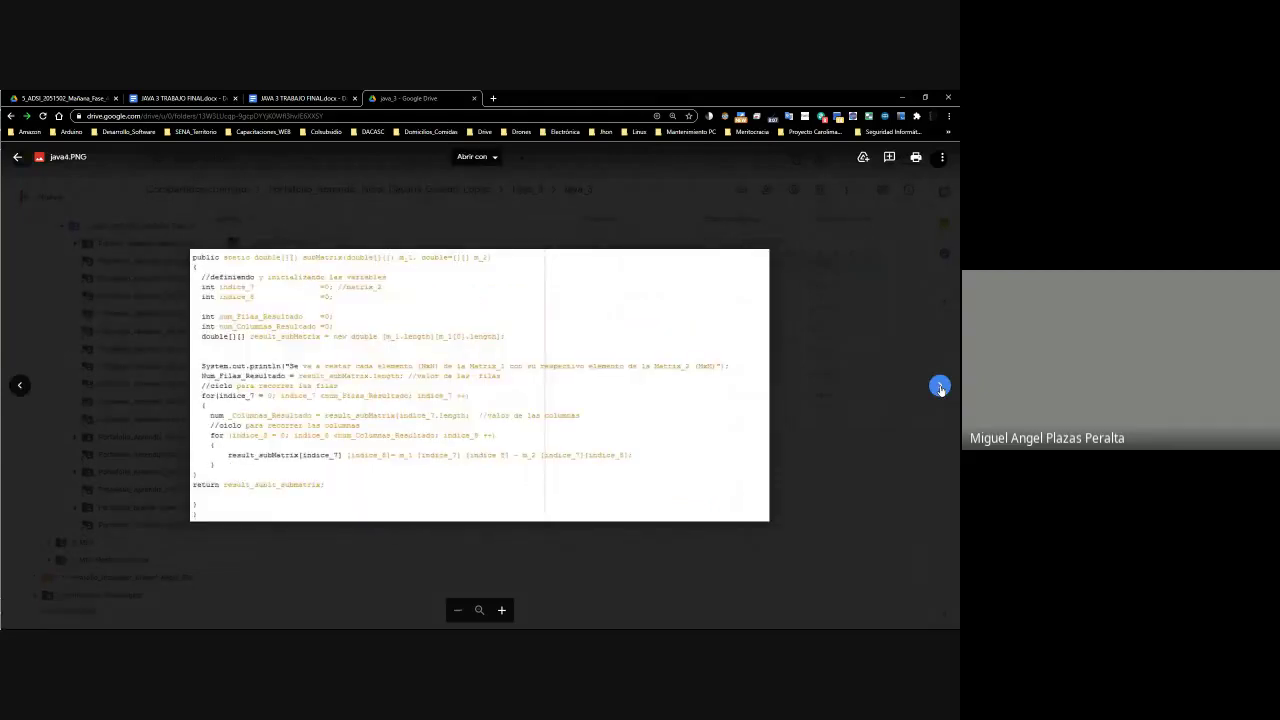
left_click(940, 386)
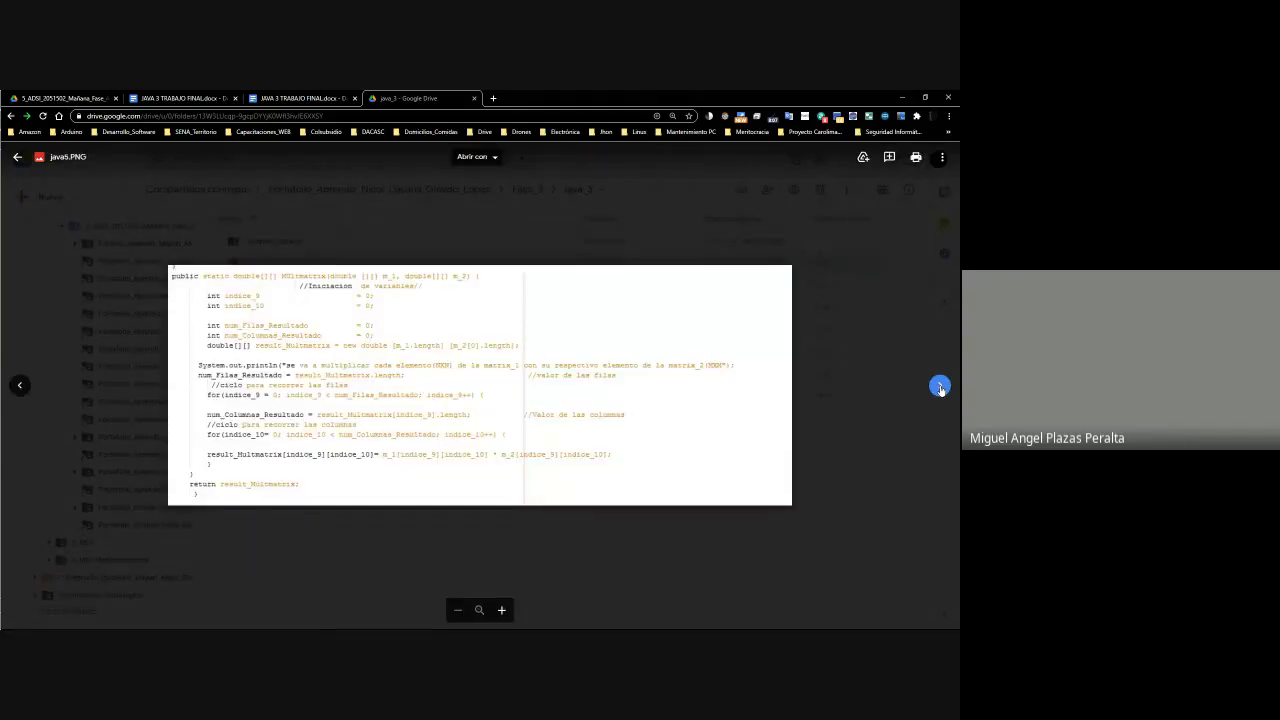
left_click(940, 386)
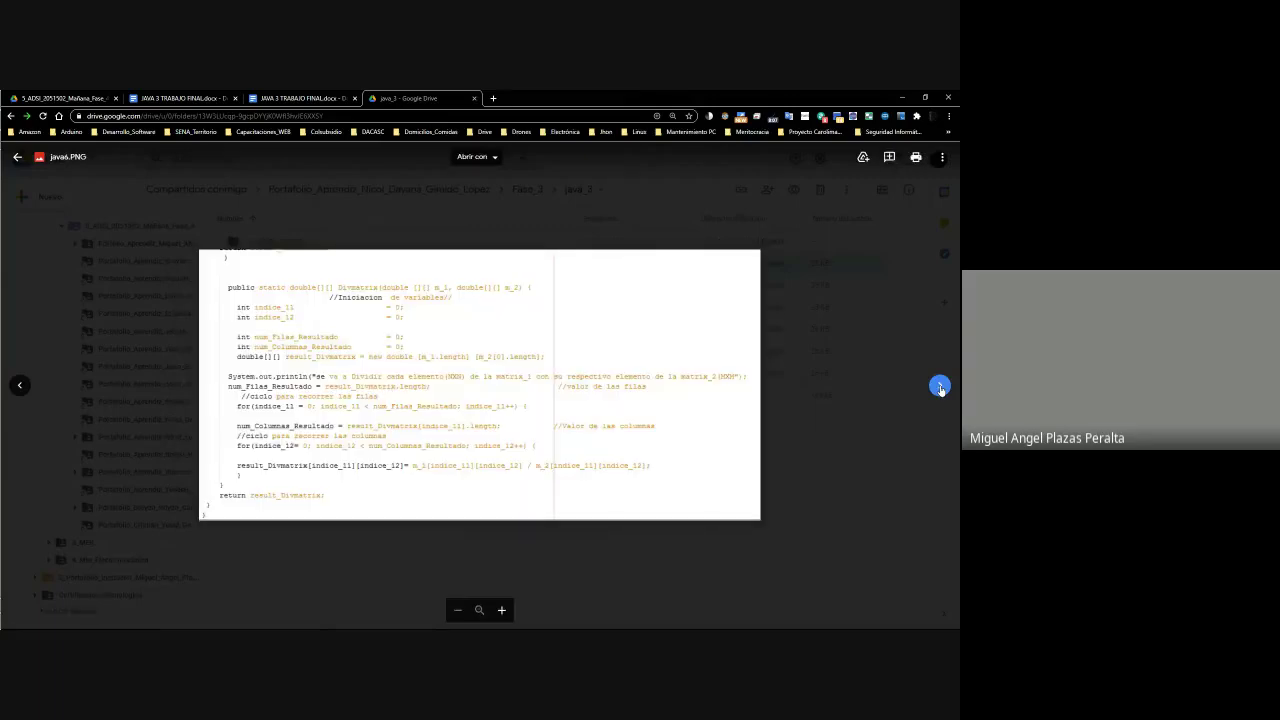
left_click(940, 386)
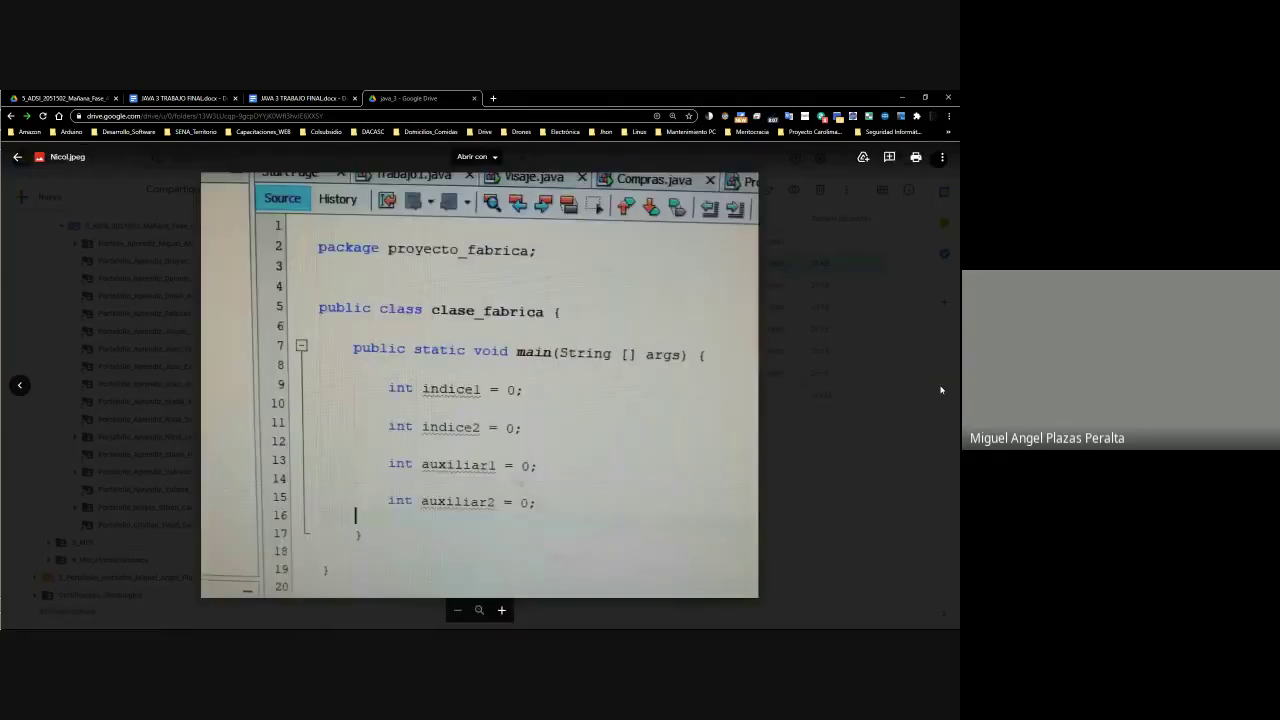
left_click(908, 403)
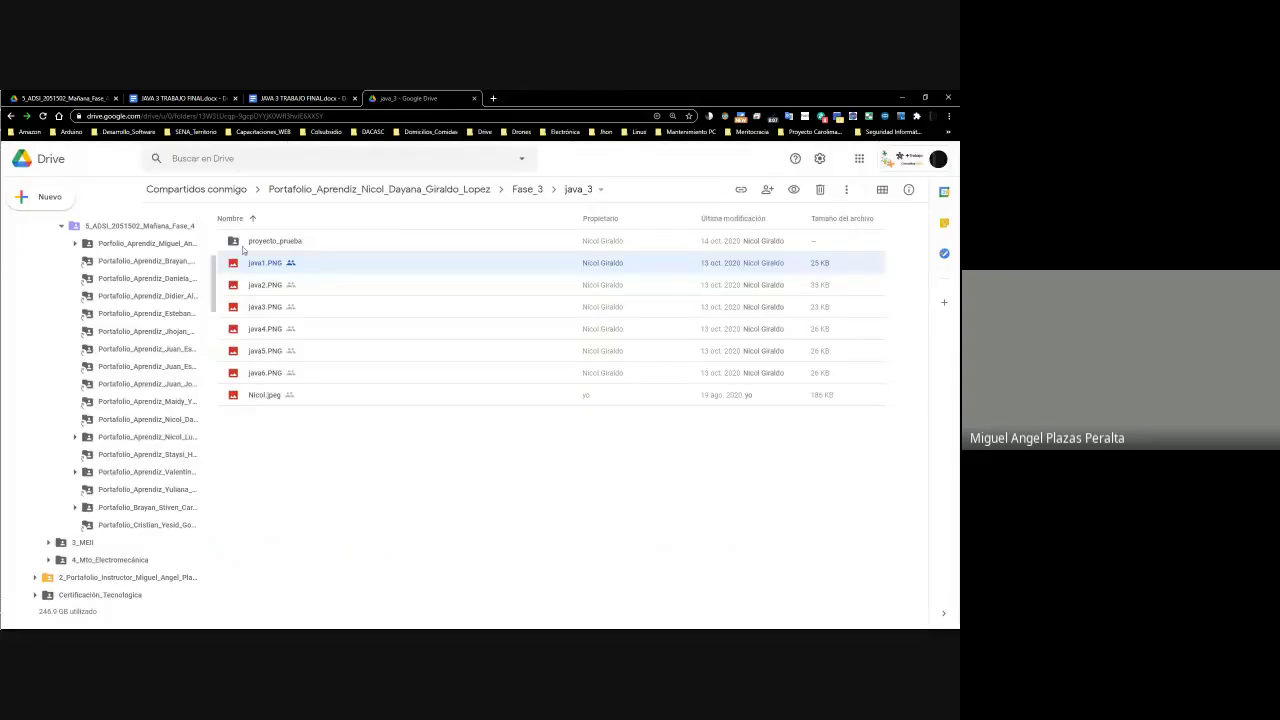
Reopen java1.PNG and review all images again to the last photo before closing the preview
right_click(267, 263)
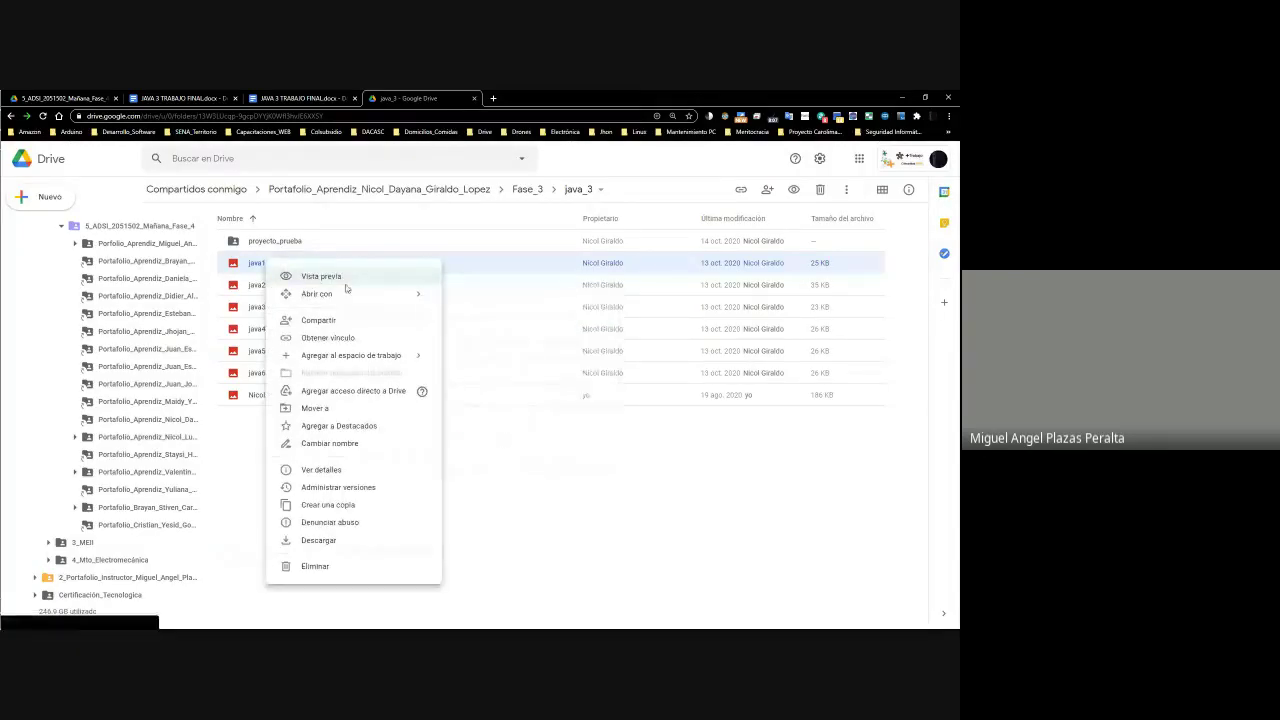
left_click(345, 280)
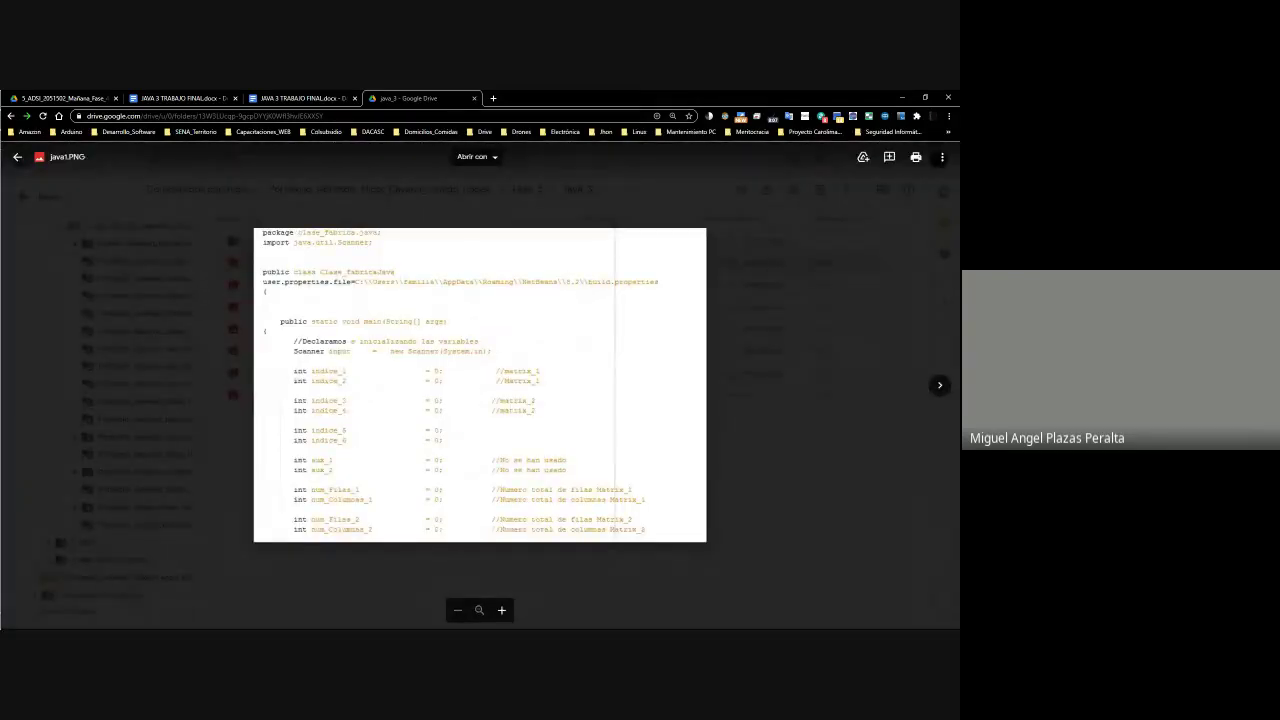
left_click(938, 386)
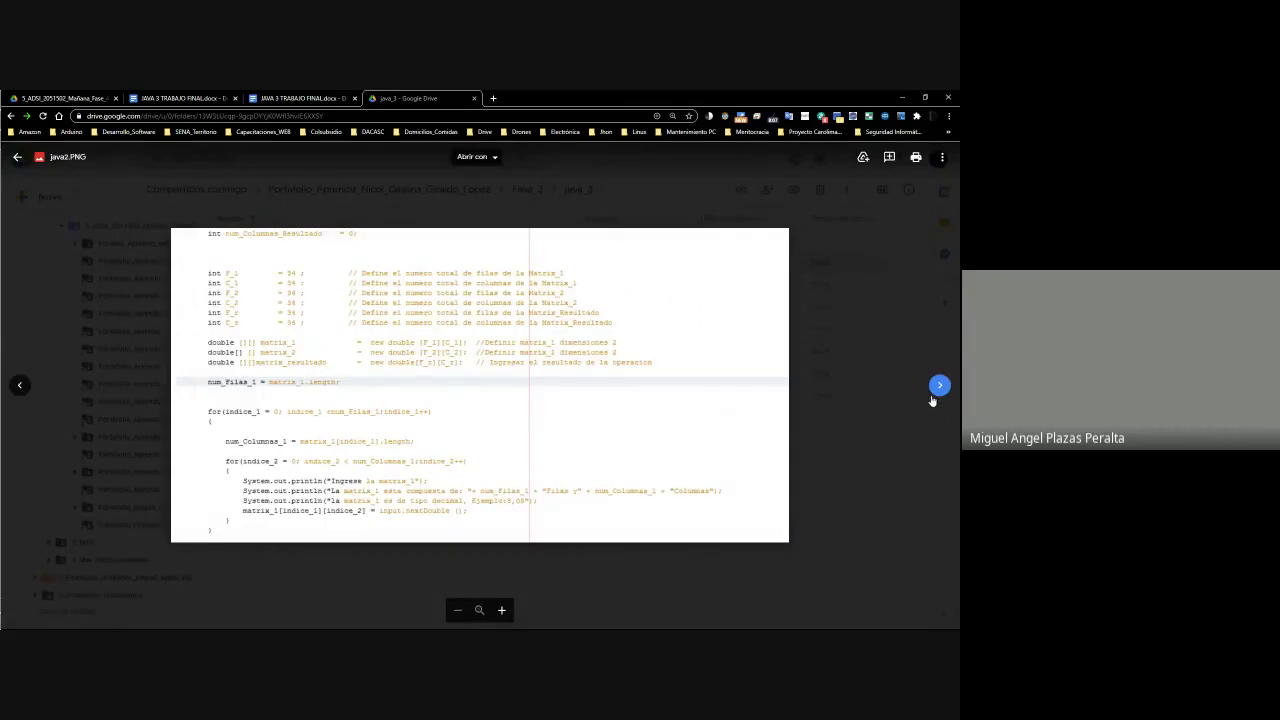
left_click(934, 395)
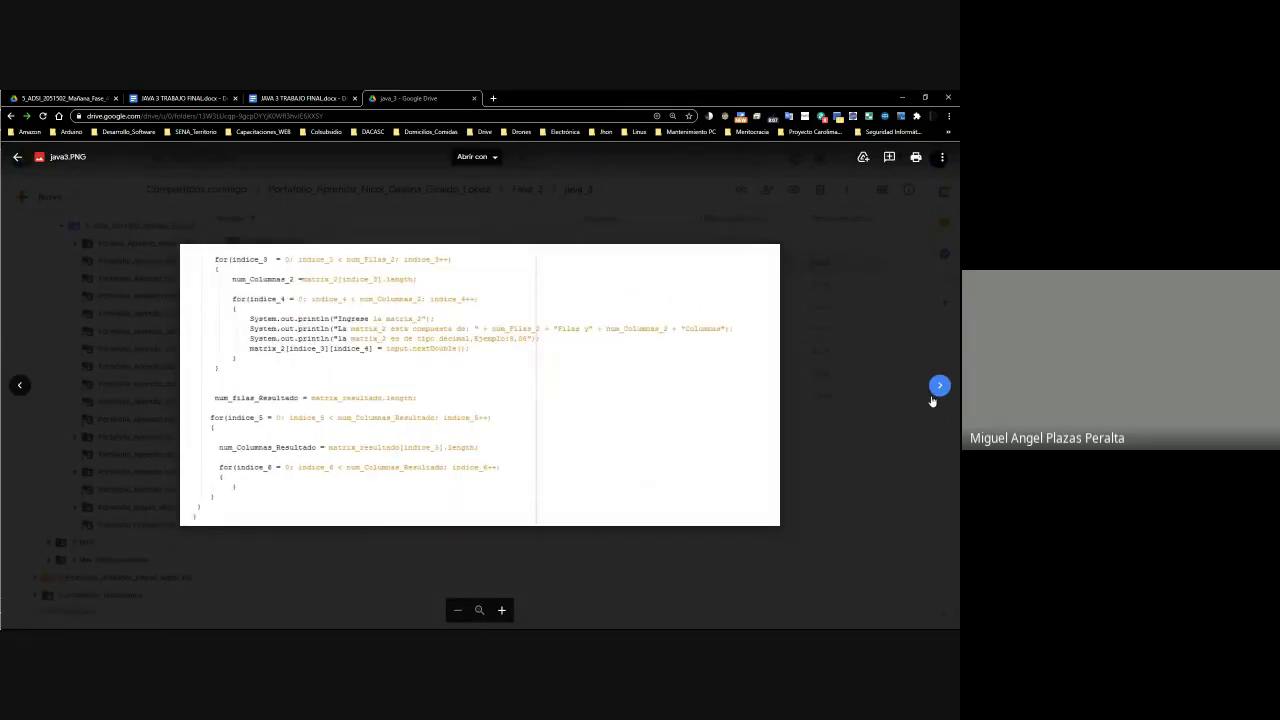
left_click(932, 398)
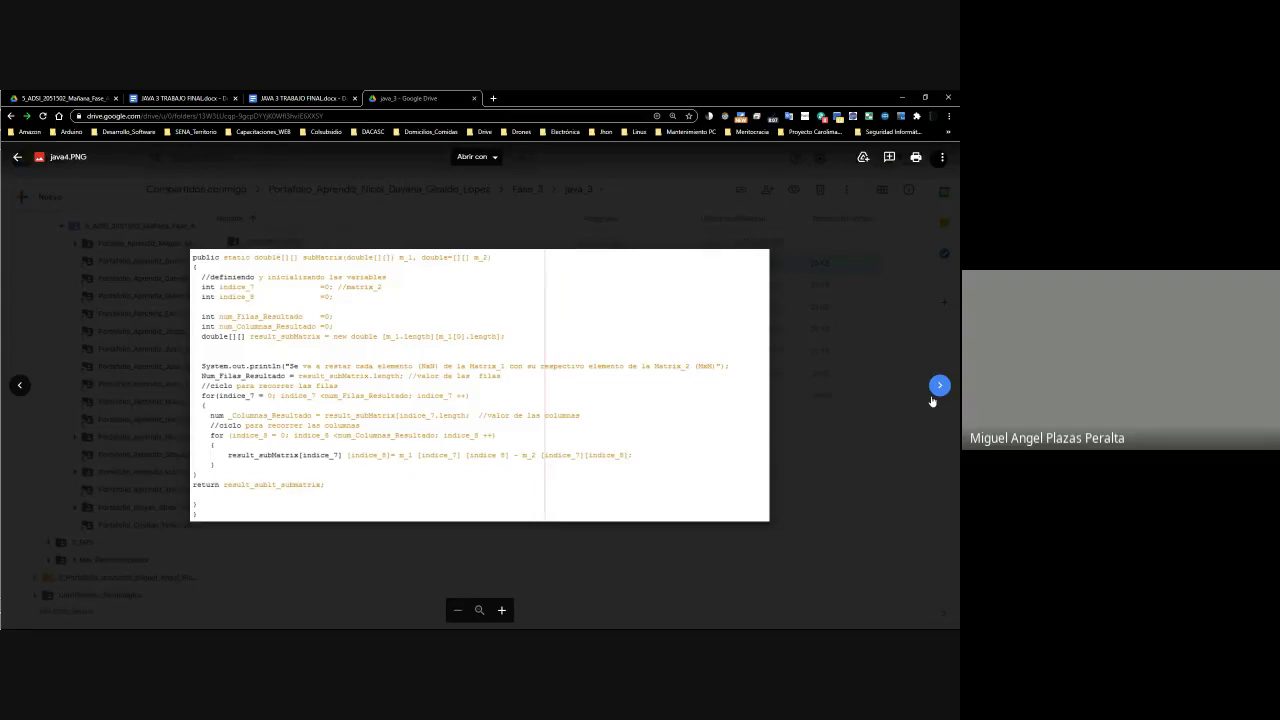
left_click(932, 399)
left_click(932, 399)
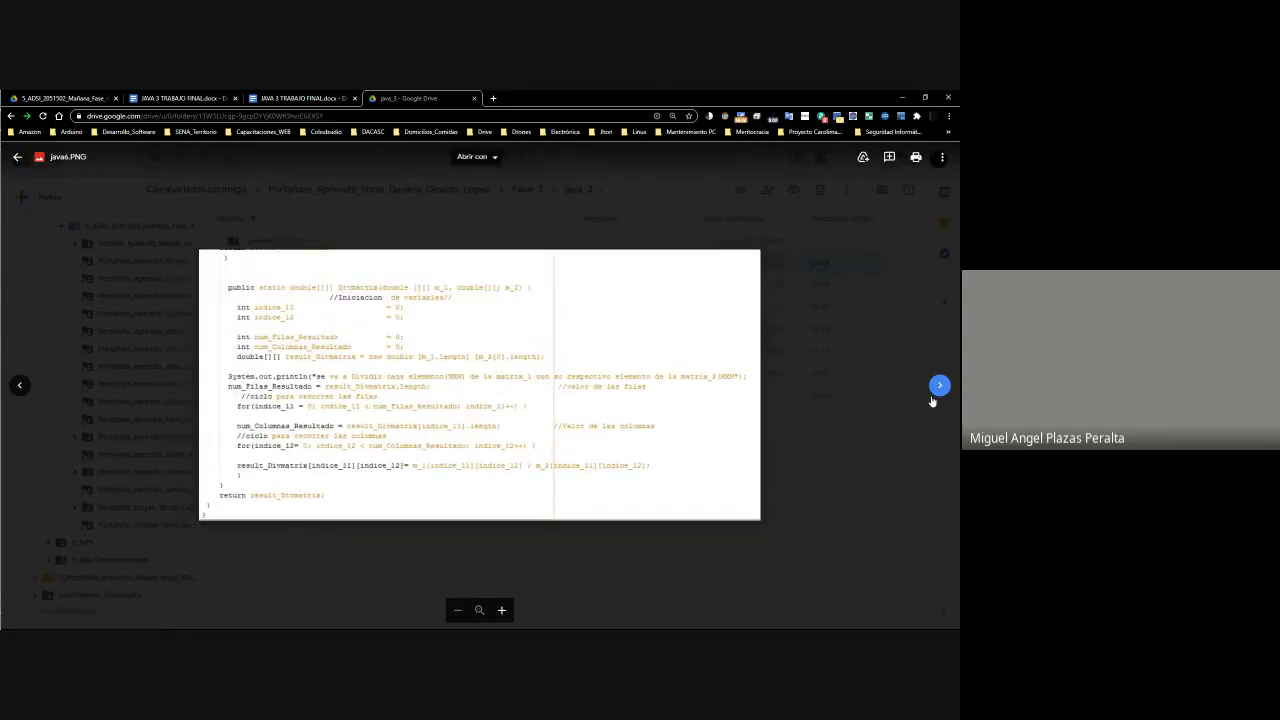
left_click(932, 399)
left_click(874, 506)
Go into proyecto_prueba > src > proyecto_prueba and open Proyecto_prueba.java in Text Editor
right_click(256, 242)
left_click(258, 242)
double_click(262, 242)
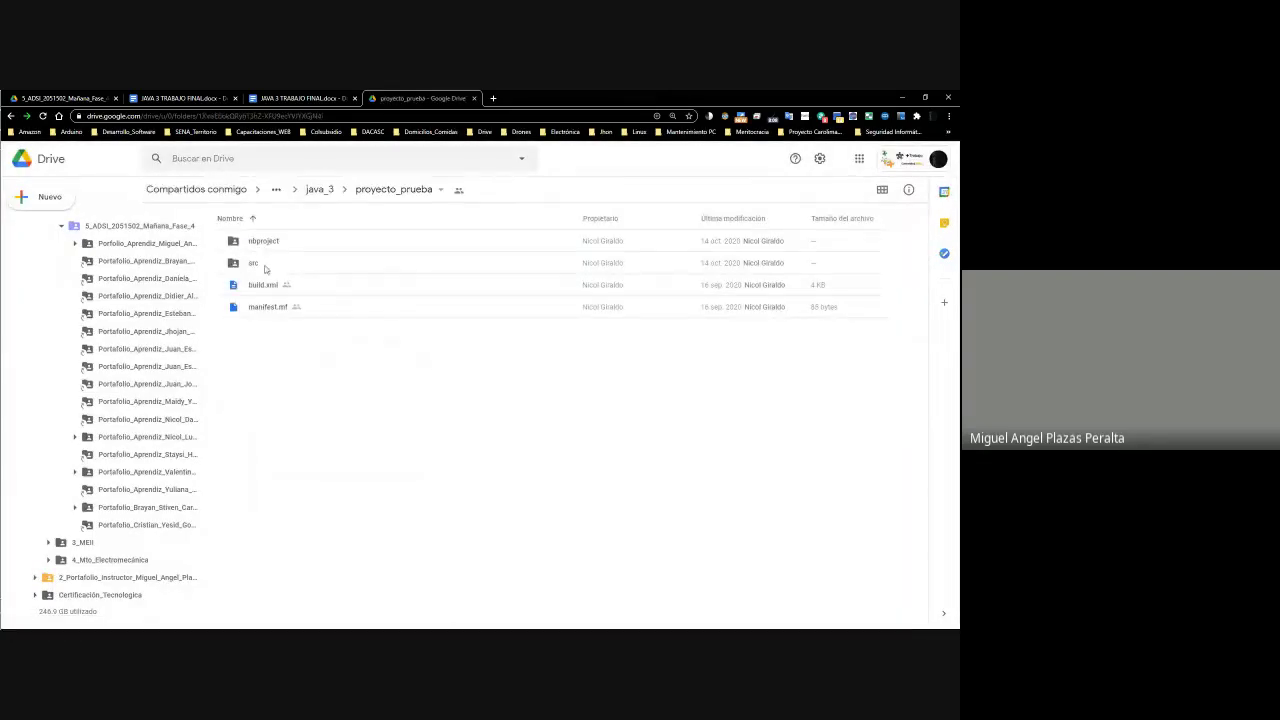
double_click(239, 264)
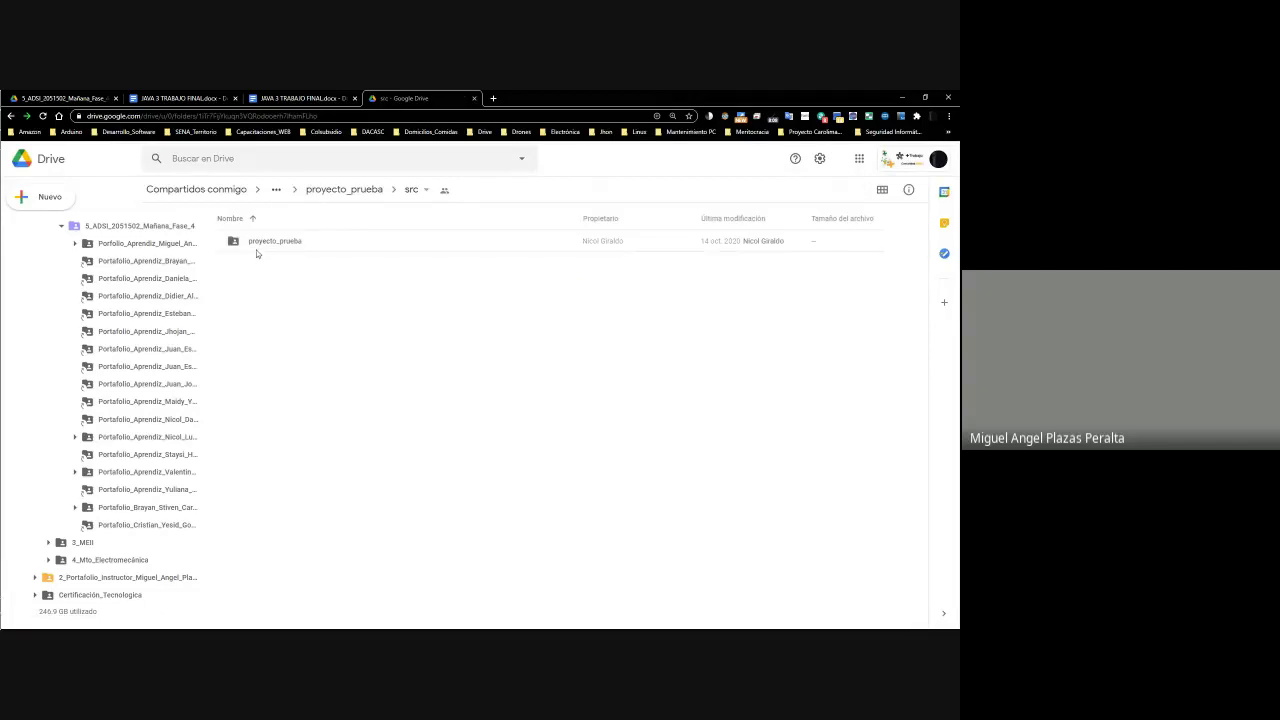
left_click(260, 246)
double_click(258, 244)
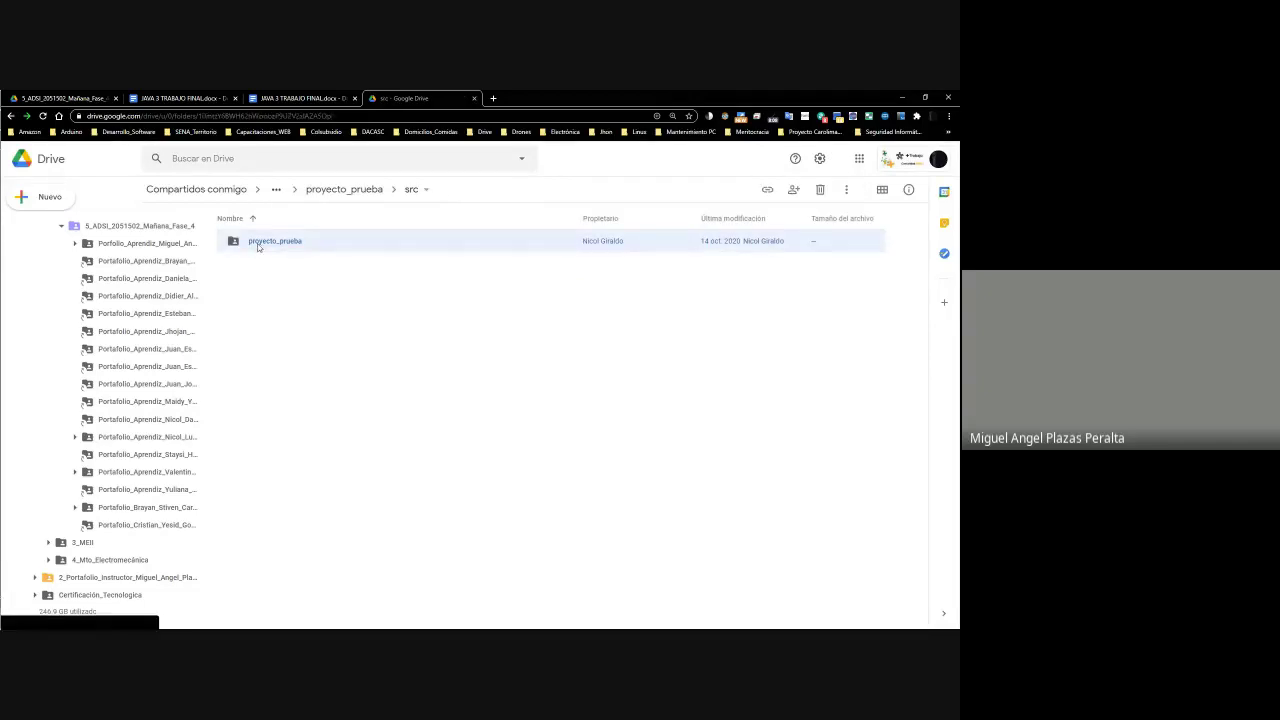
right_click(258, 247)
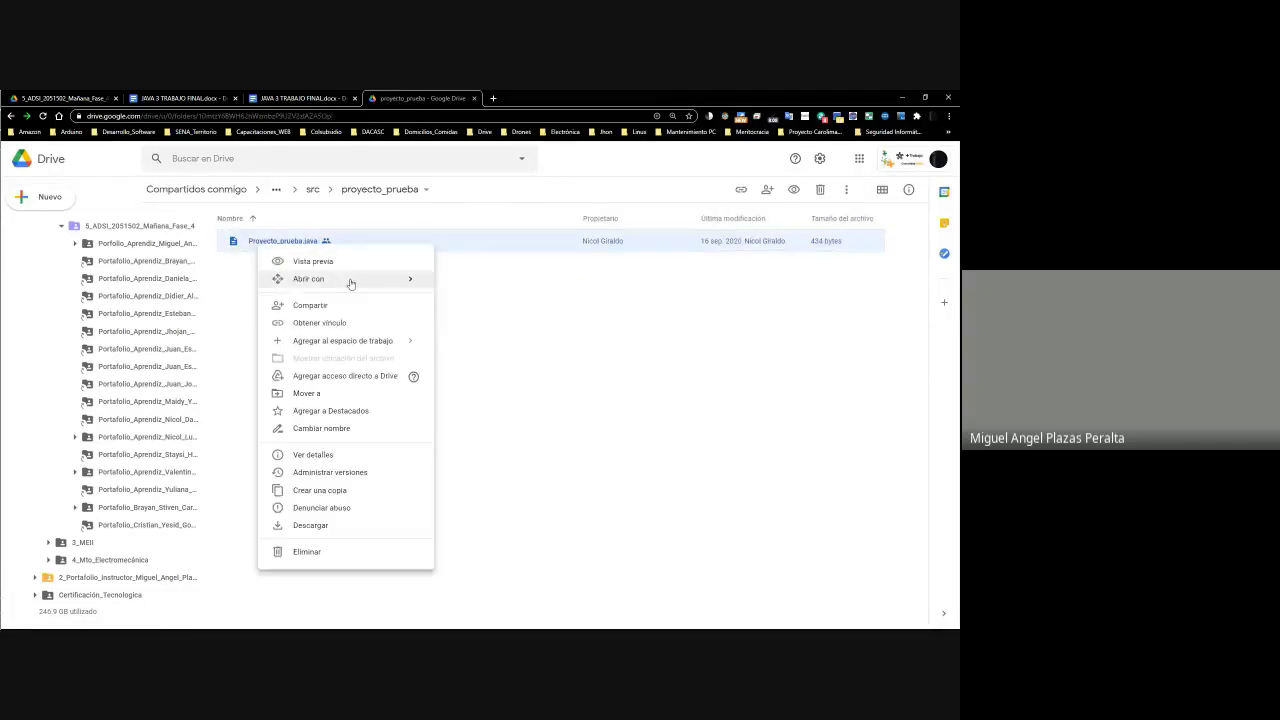
mouse_move(348, 280)
left_click(497, 305)
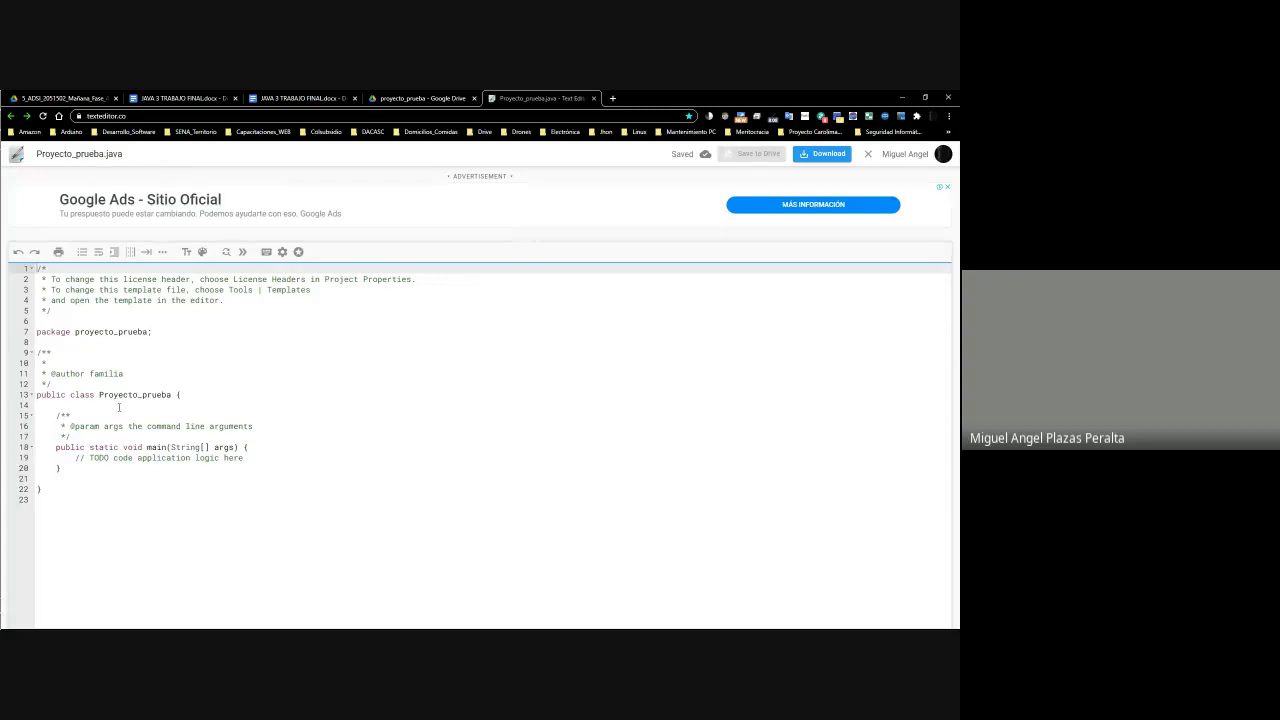
Scroll through the code in Text Editor, then move Drive up to the top proyecto_prueba folder
key("ctrl+shift+Tab")
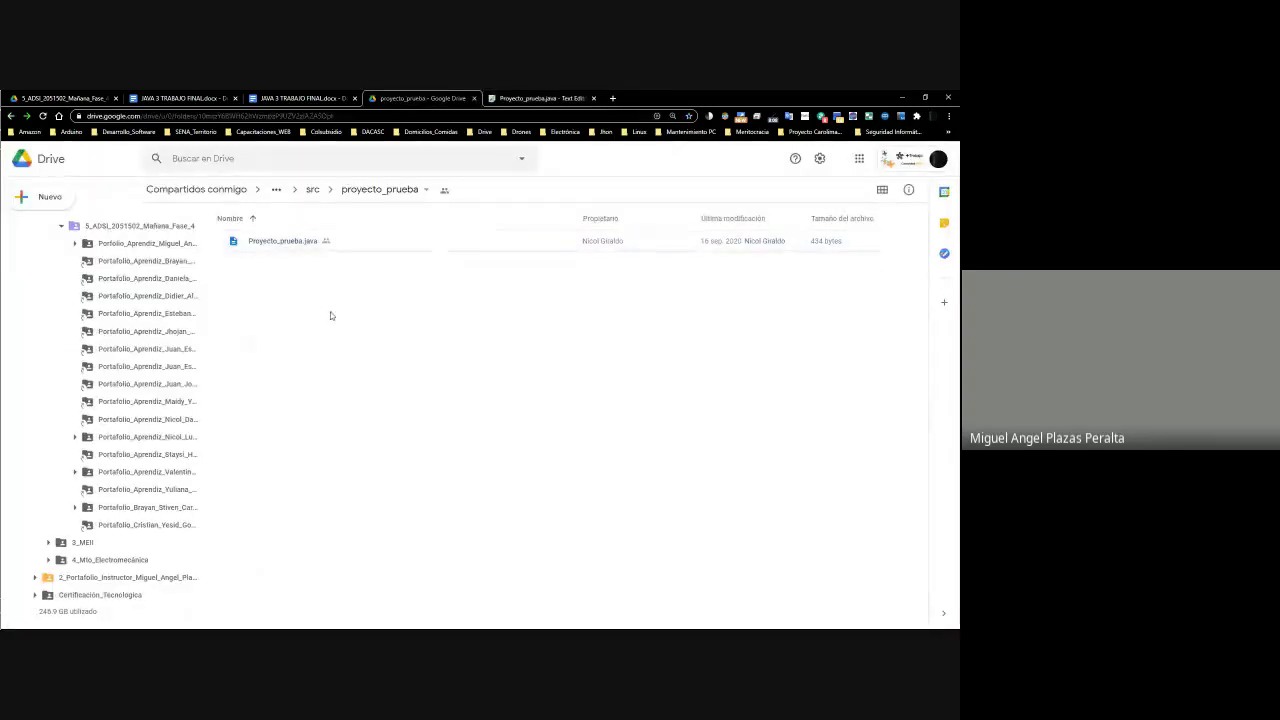
left_click(311, 190)
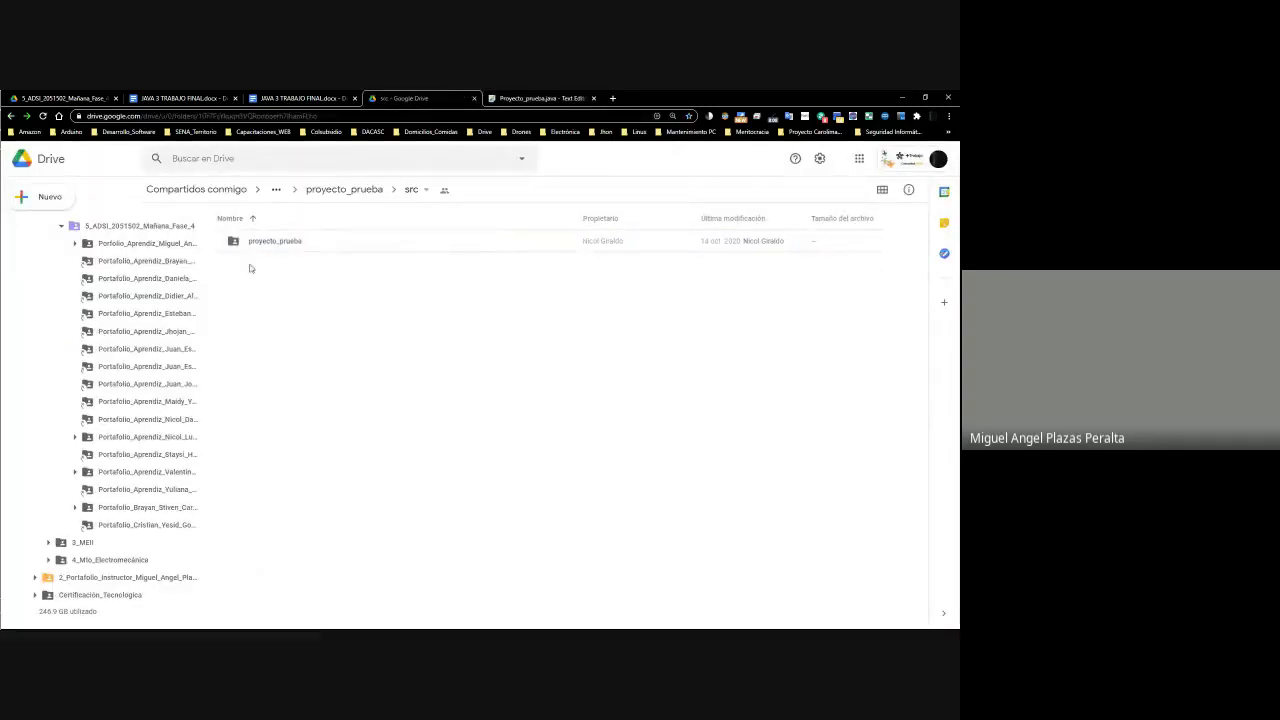
double_click(270, 250)
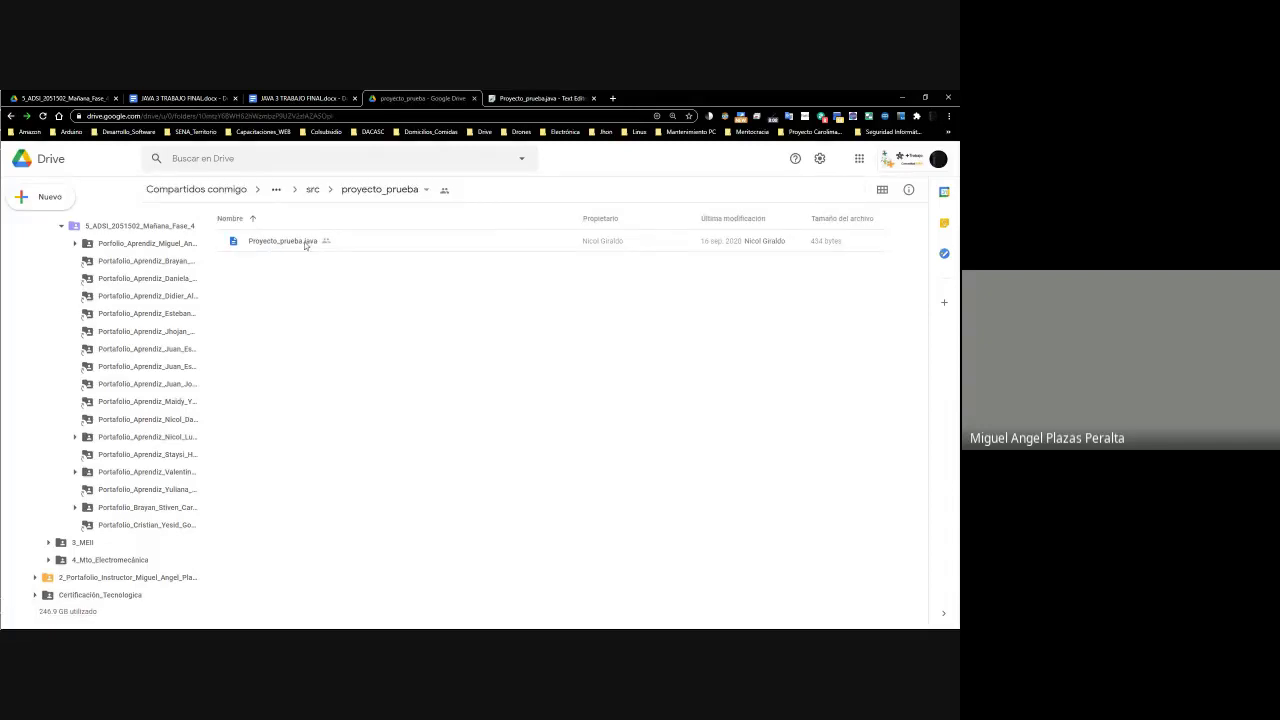
left_click(527, 100)
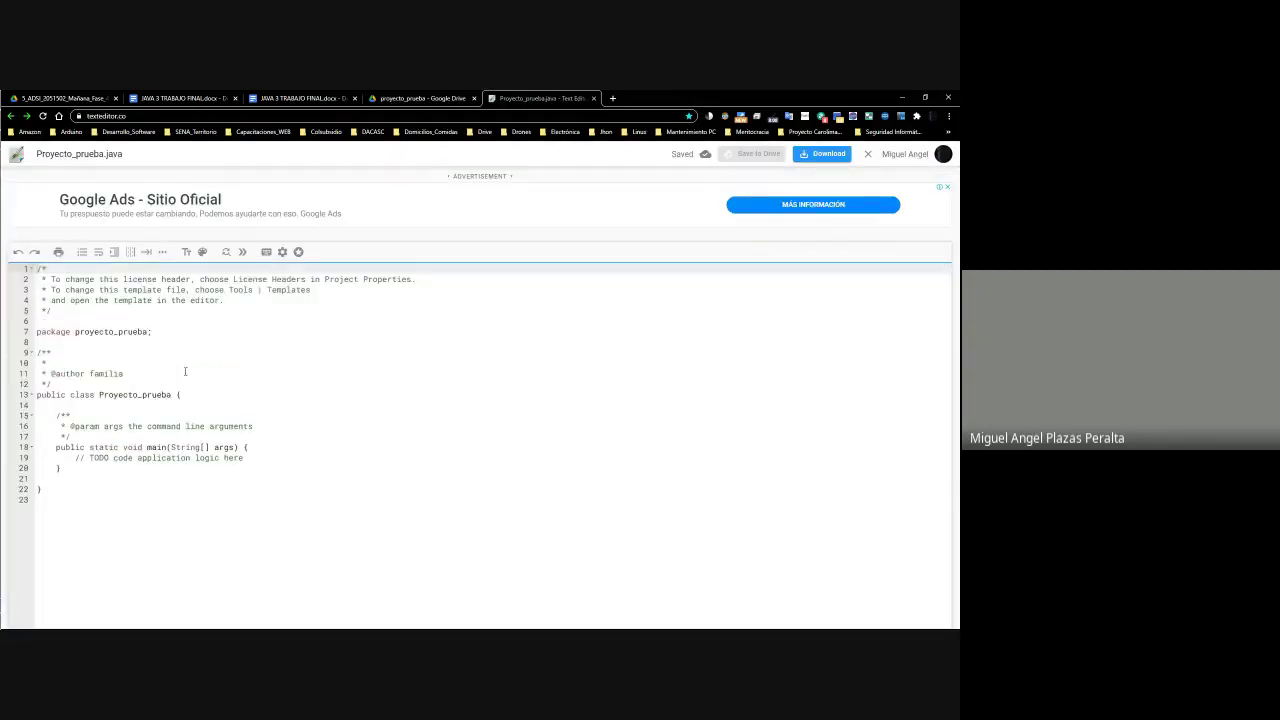
scroll(185, 371, "down", 2)
left_click(420, 98)
left_click(312, 191)
left_click(281, 249)
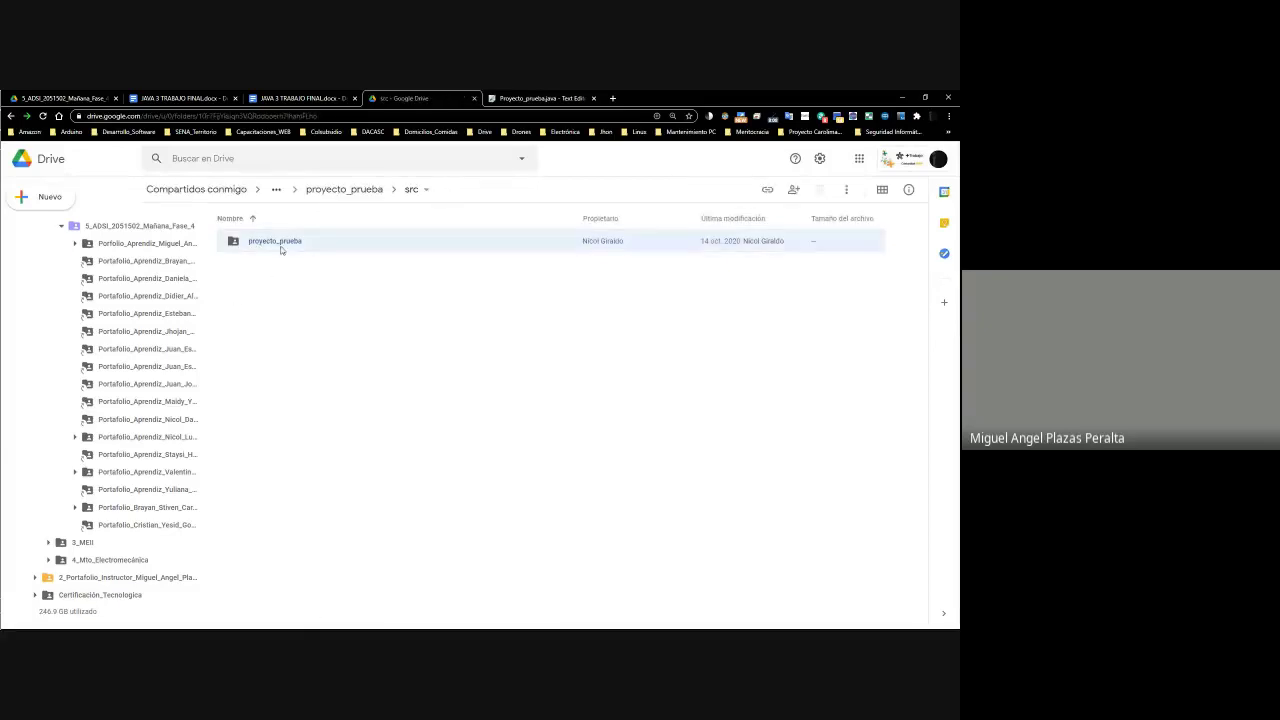
left_click(338, 192)
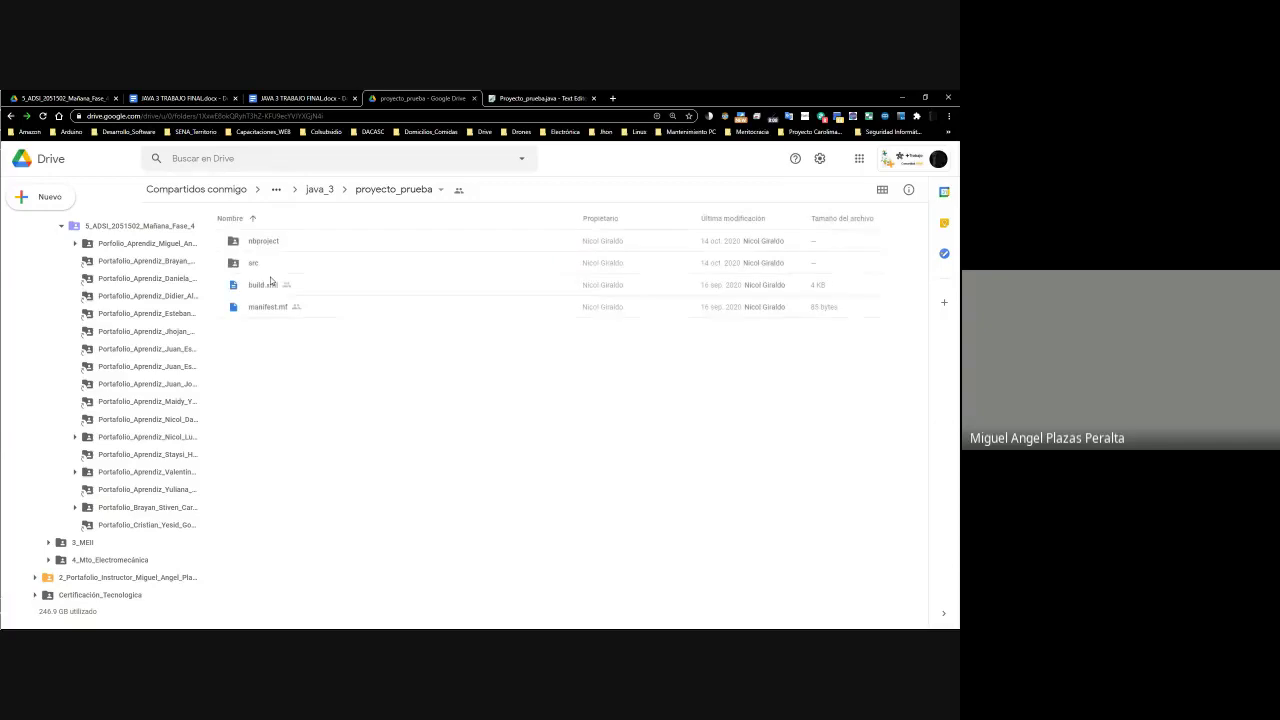
Open Proyecto_prueba.java from src in Text Editor and select all its code
double_click(253, 265)
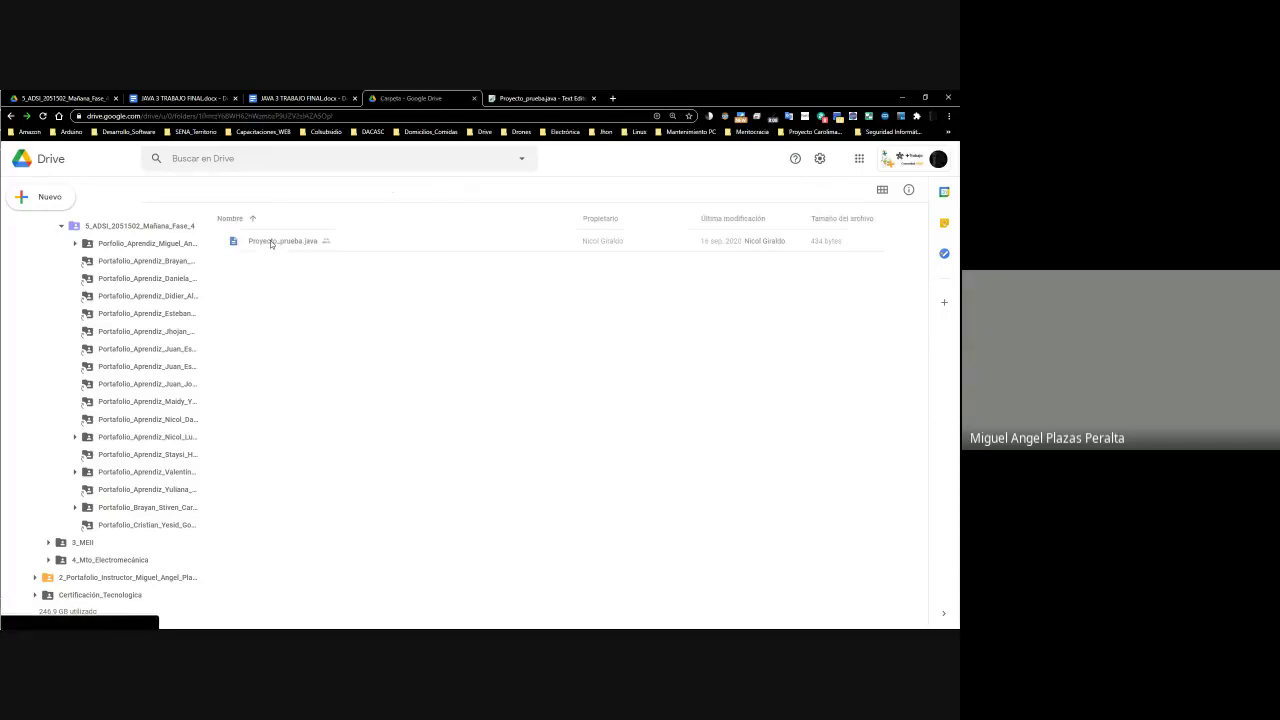
right_click(284, 244)
mouse_move(354, 278)
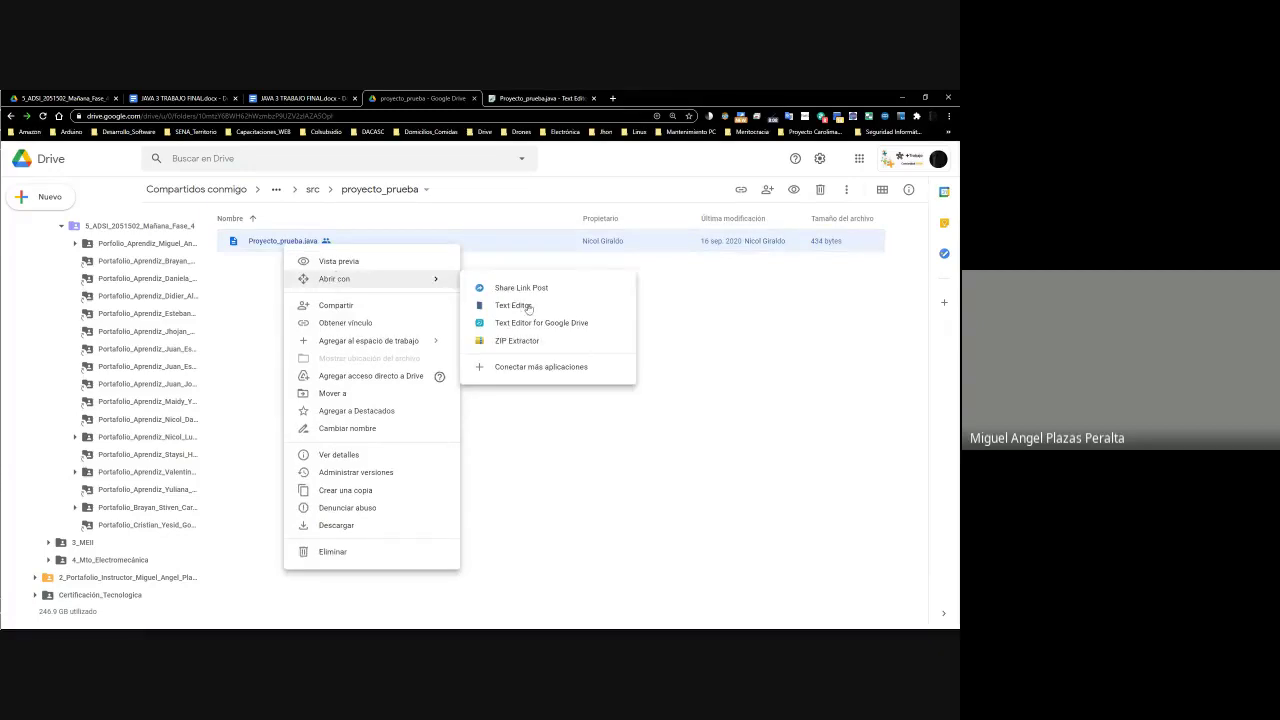
left_click(513, 305)
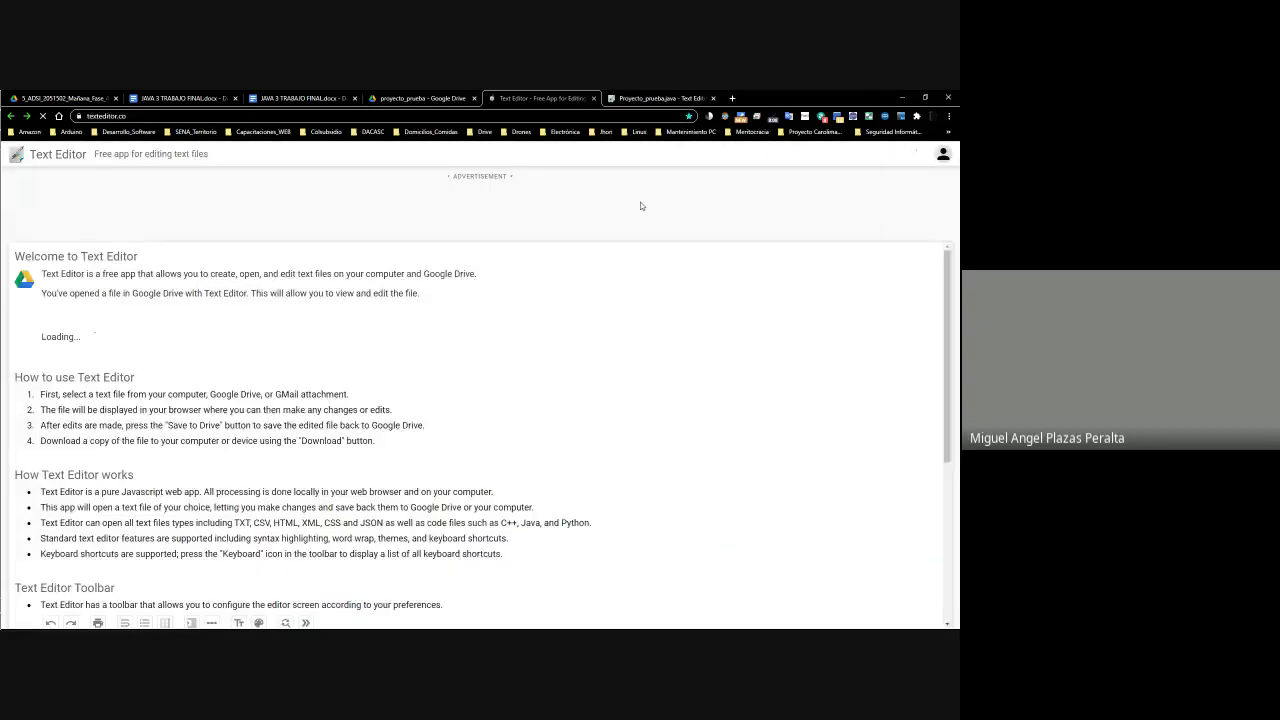
scroll(125, 416, "down", 2)
left_click_drag(61, 452, 22, 262)
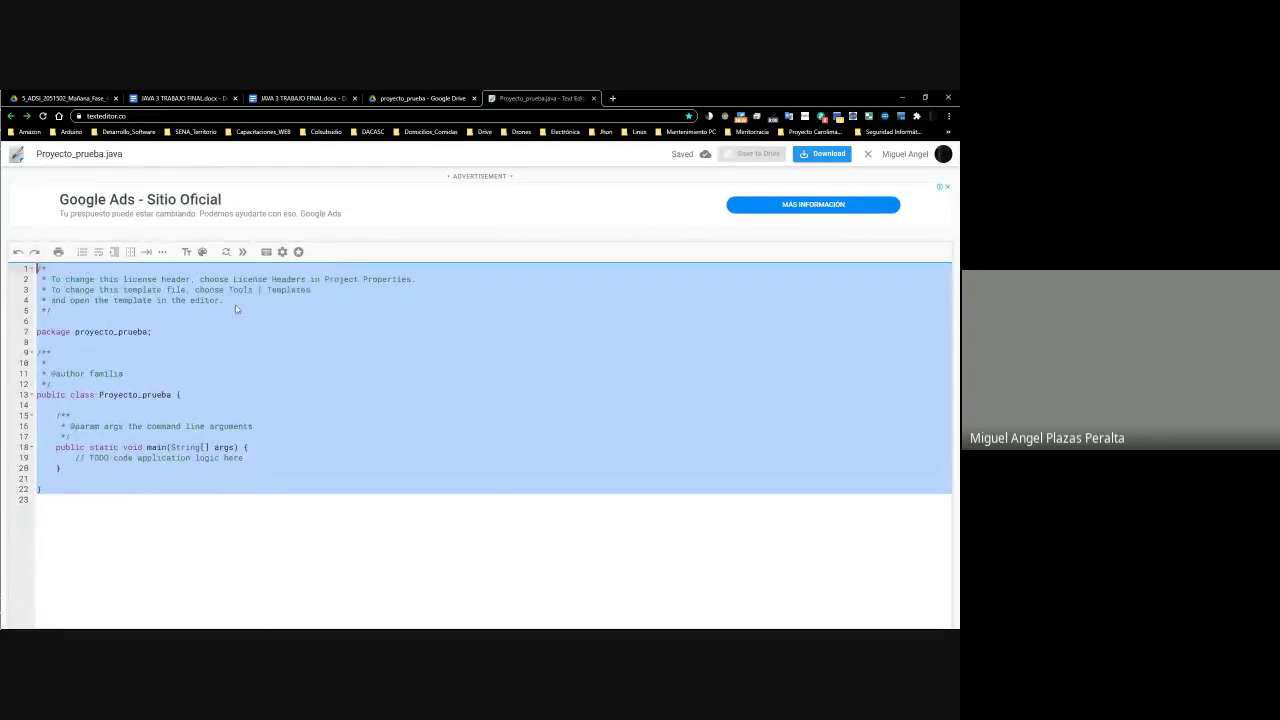
Return to Drive and go up through src to the project's proyecto_prueba folder
left_click(421, 98)
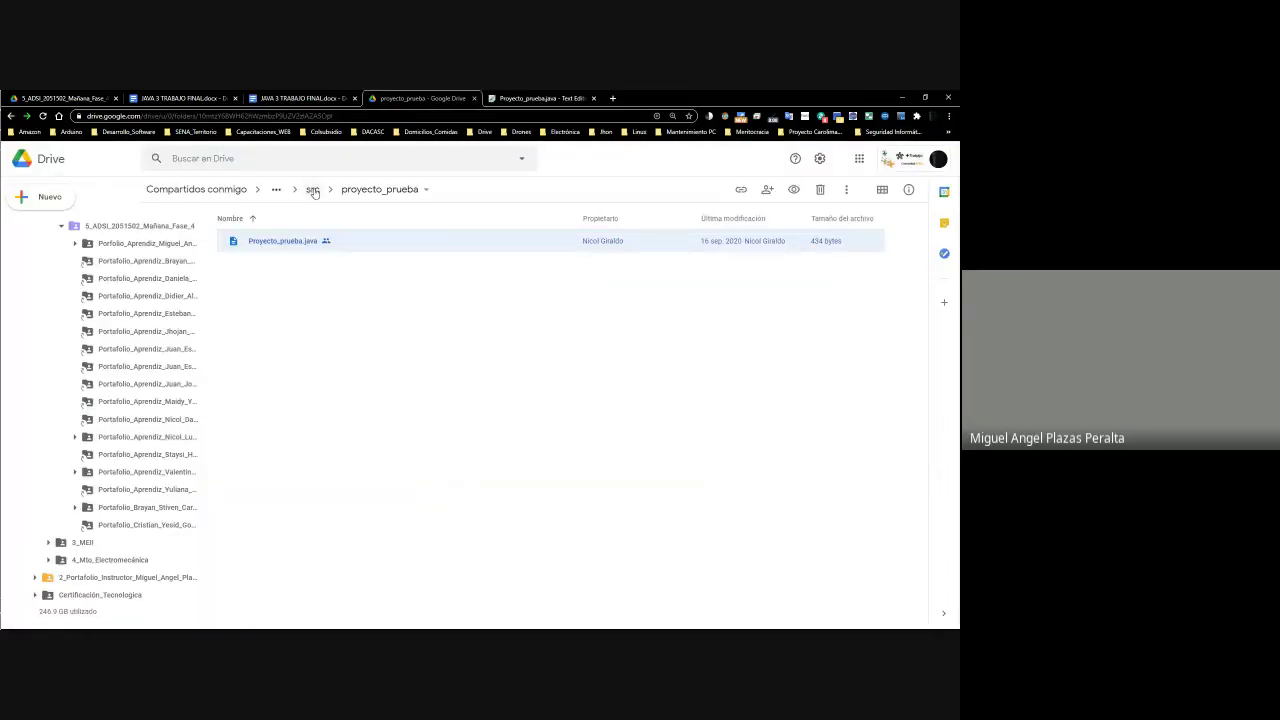
left_click(313, 189)
left_click(327, 192)
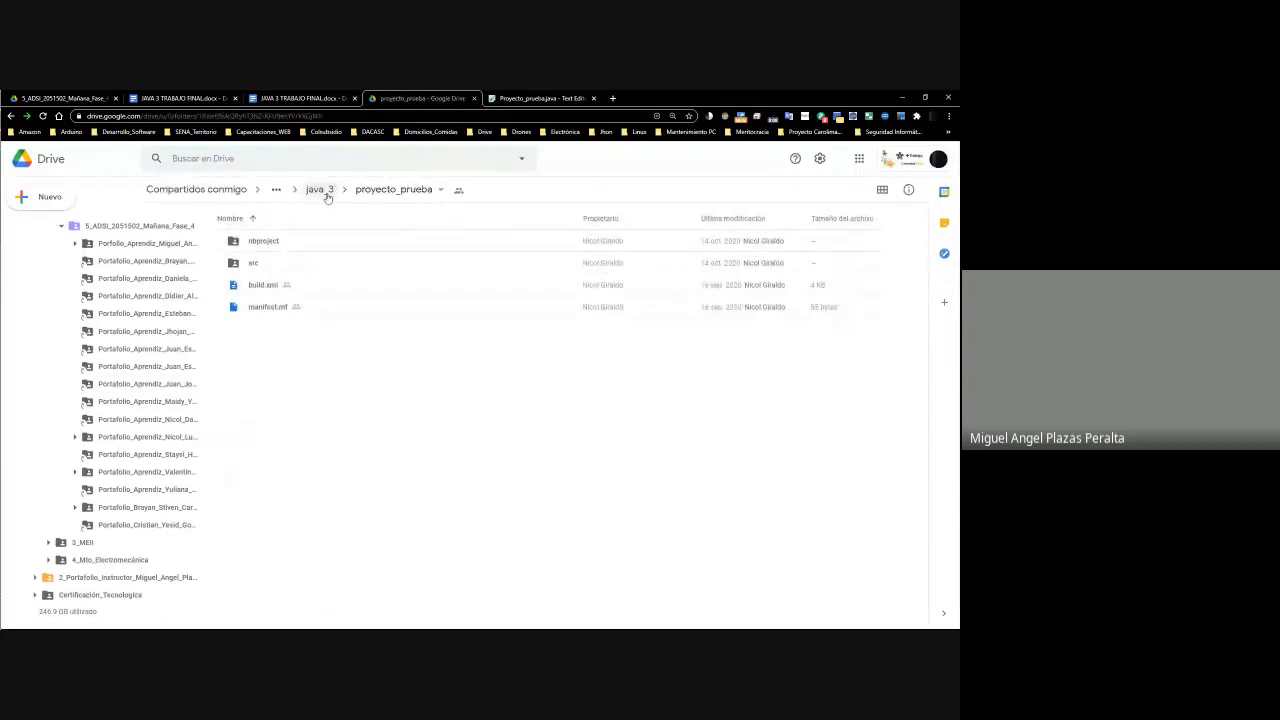
From the java_3 folder, preview java1.PNG through java6.PNG and the final photo, then close
left_click(327, 192)
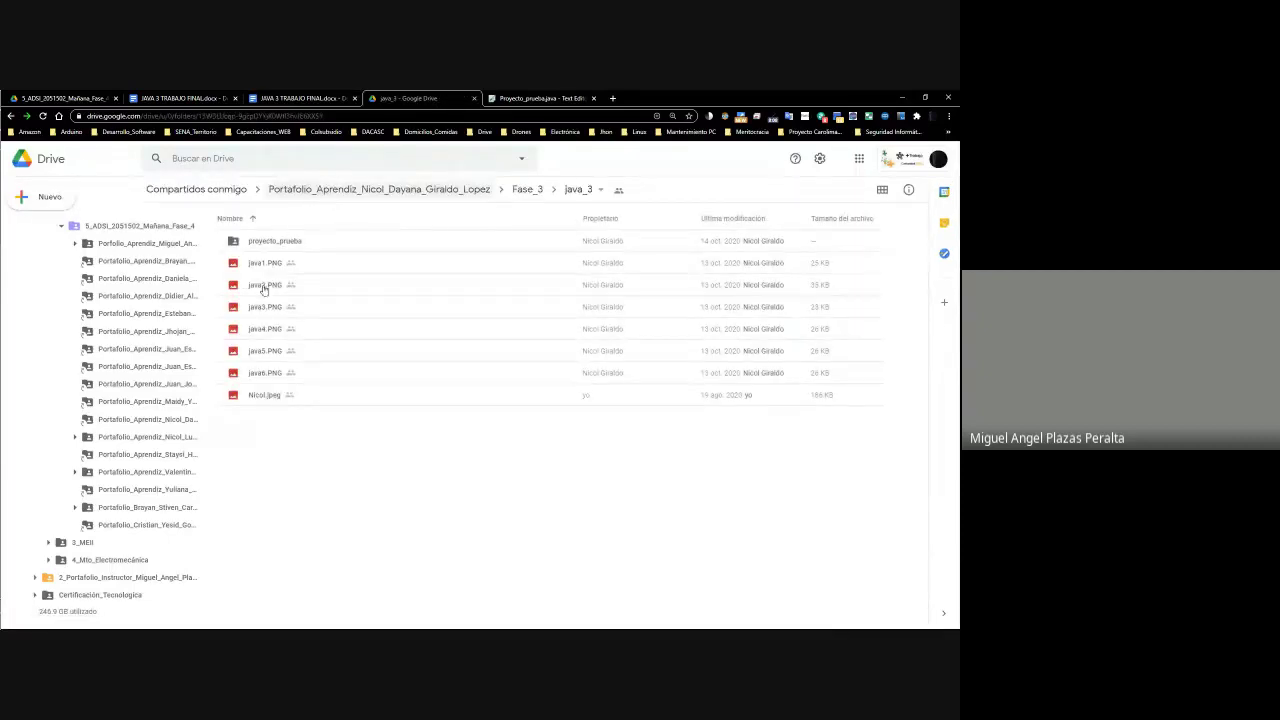
right_click(265, 263)
left_click(300, 272)
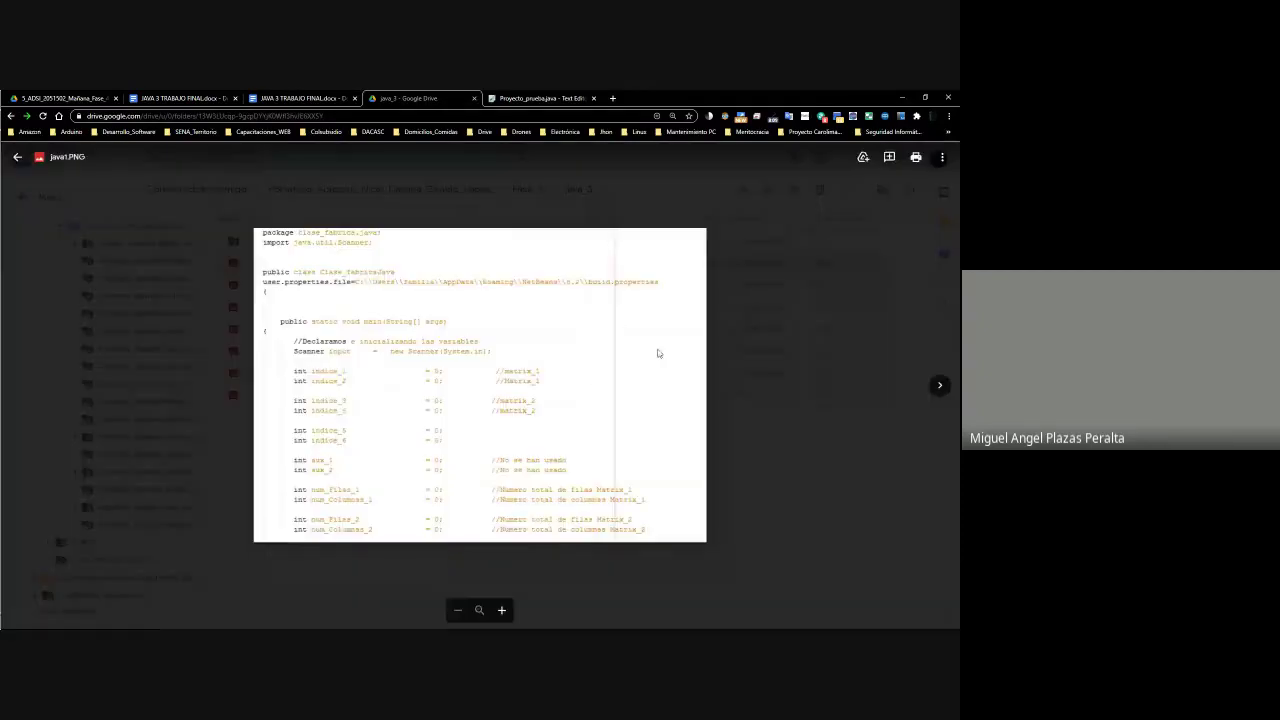
left_click(940, 385)
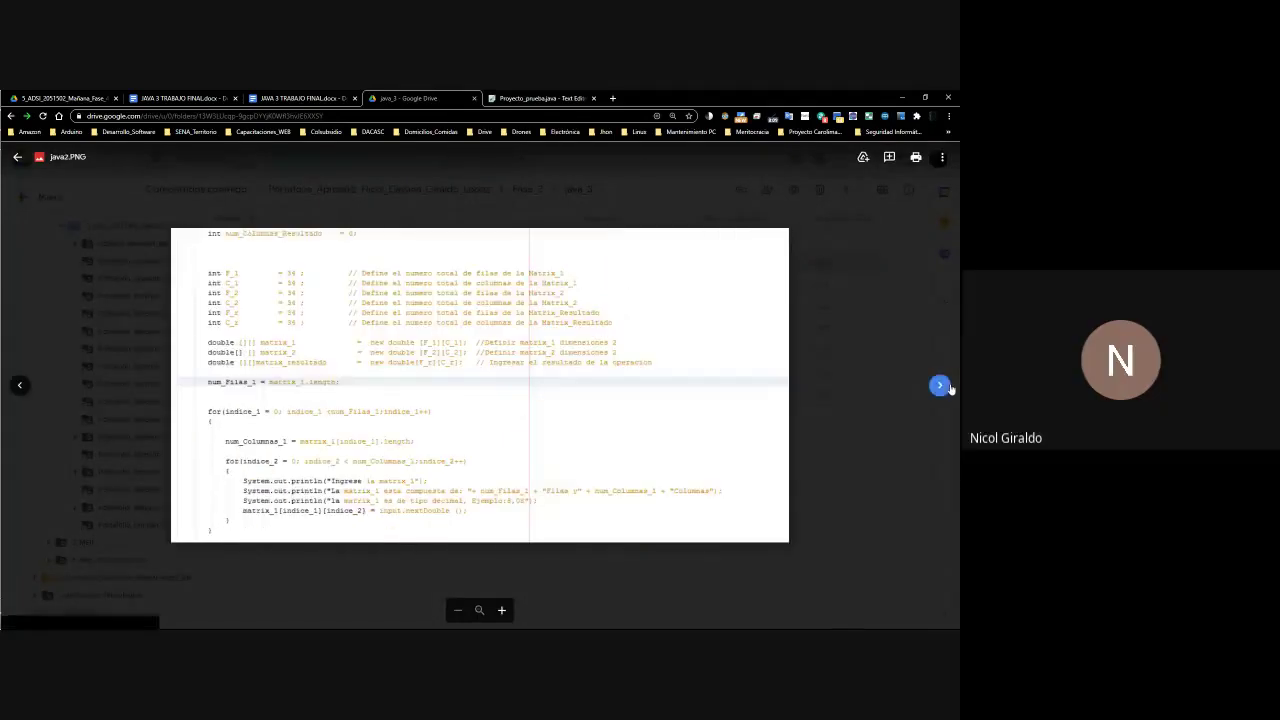
left_click(940, 385)
left_click(940, 385)
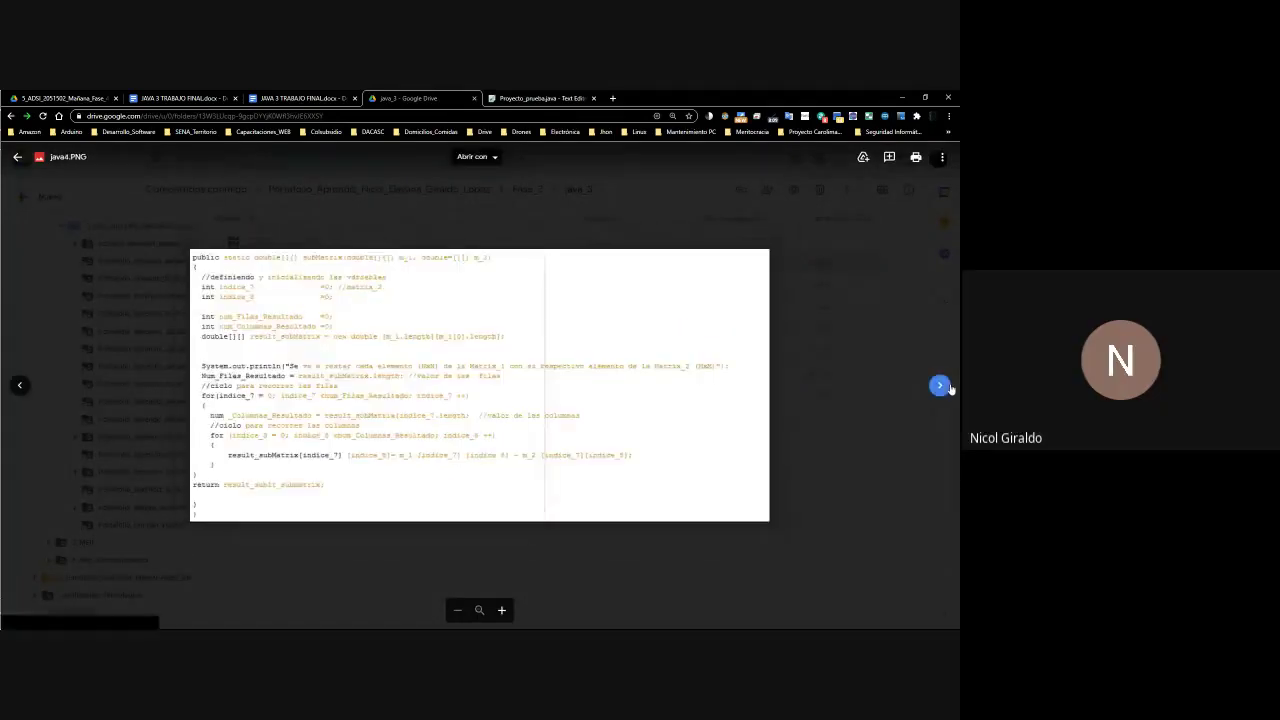
left_click(940, 385)
left_click(940, 385)
left_click(940, 385)
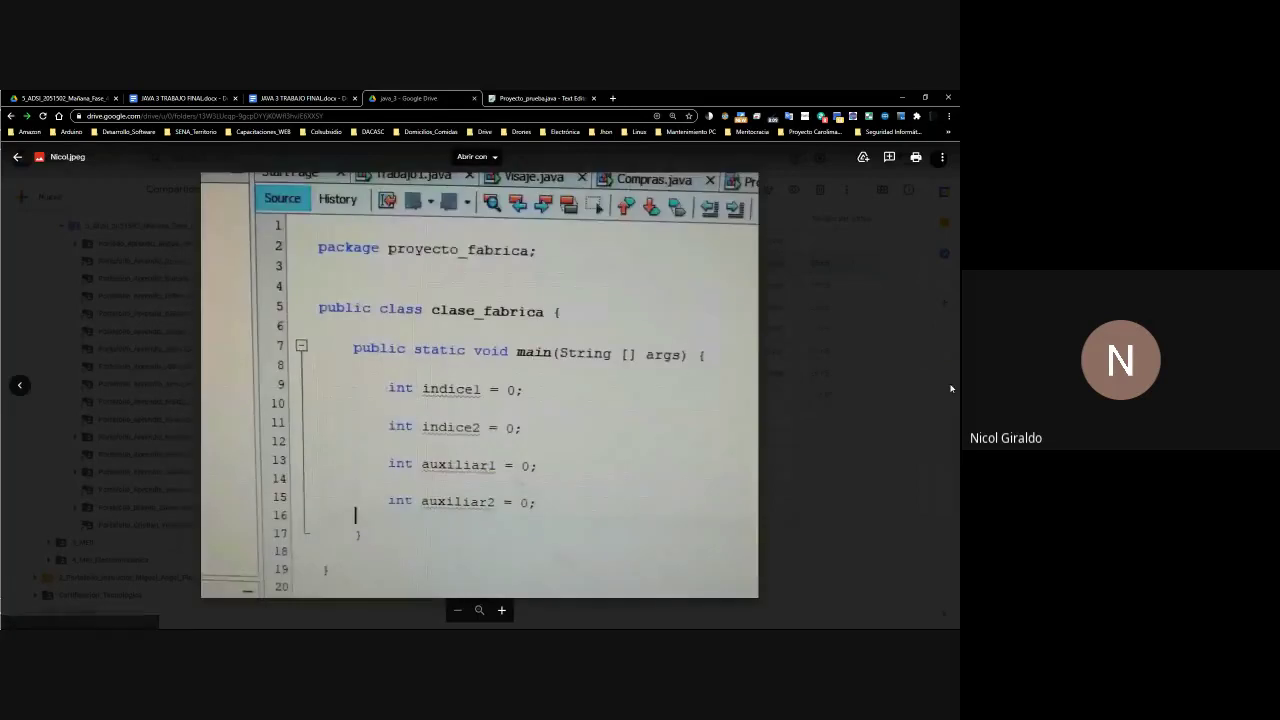
left_click(860, 437)
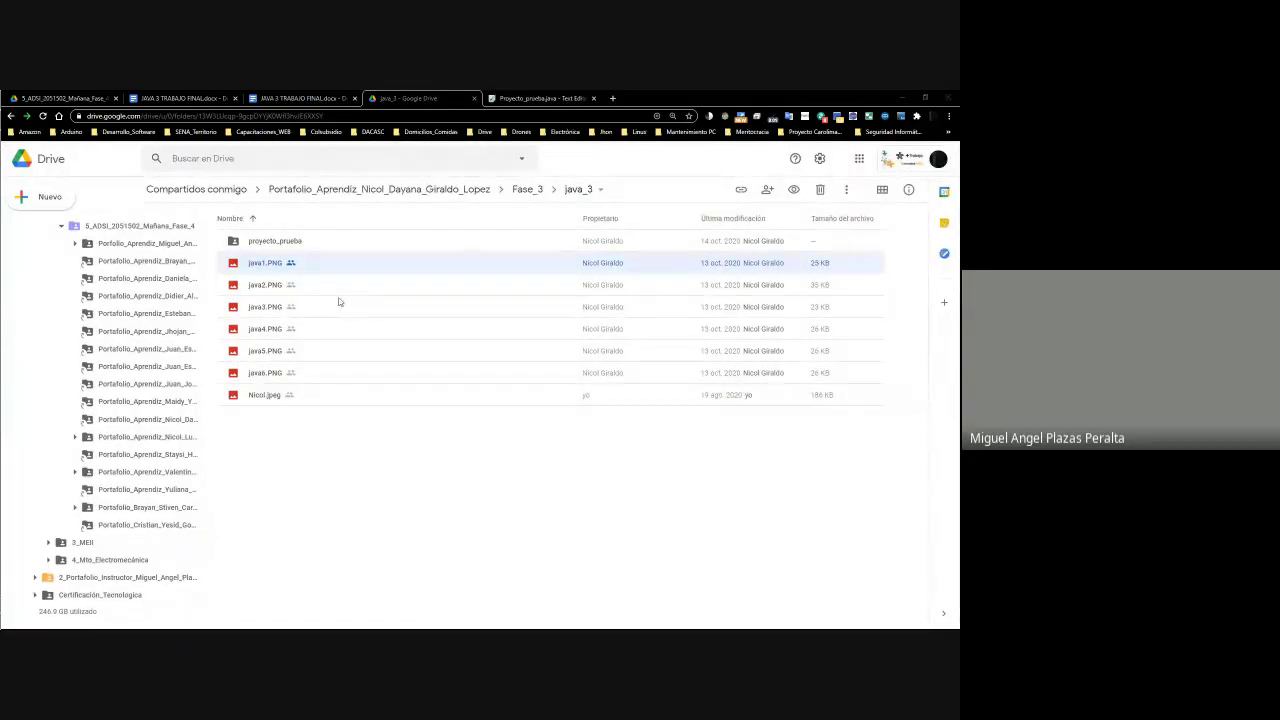
Bring the gradebook forward, check row 28's activity cells, and maximize the window
key("alt+Tab")
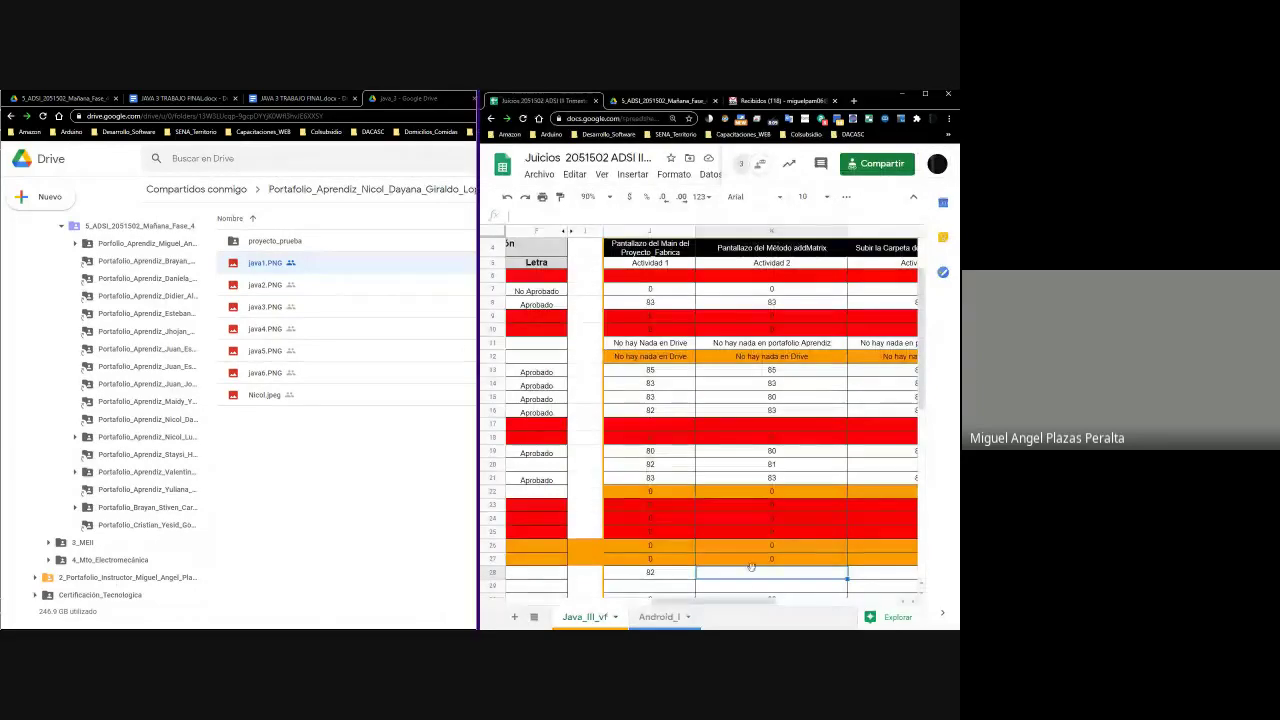
left_click(862, 567)
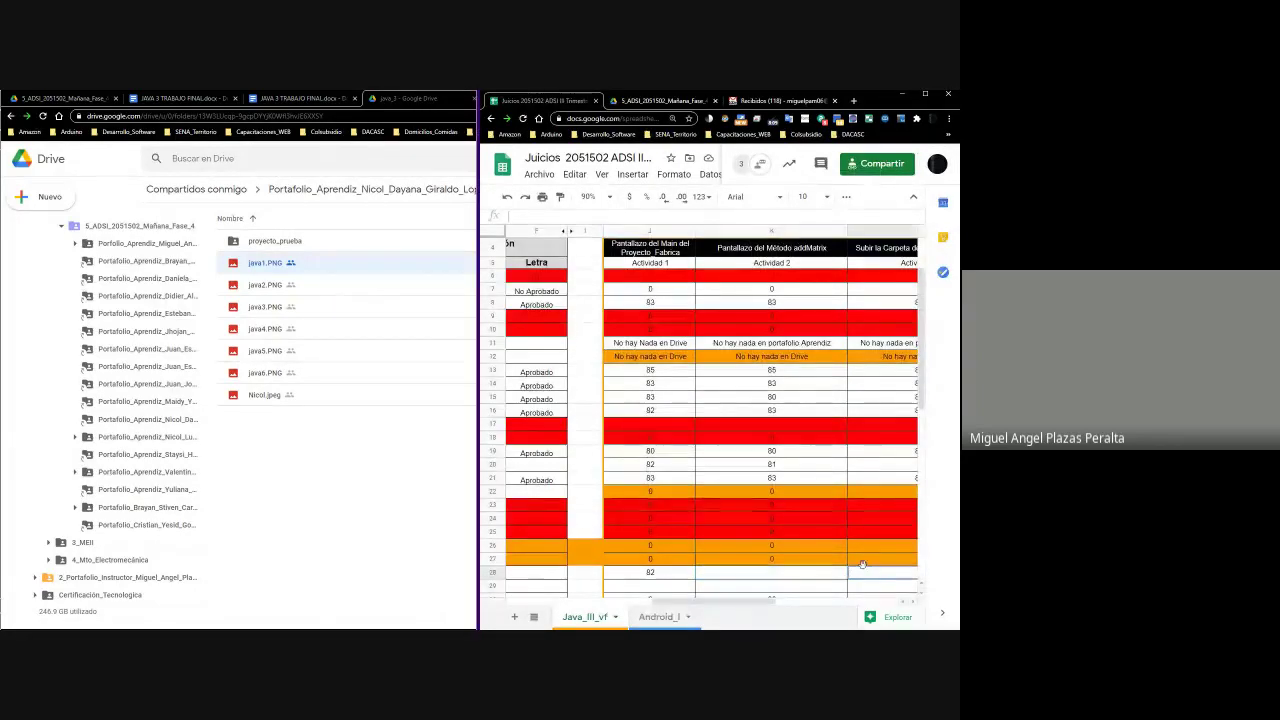
scroll(862, 567, "right", 2)
key("Left")
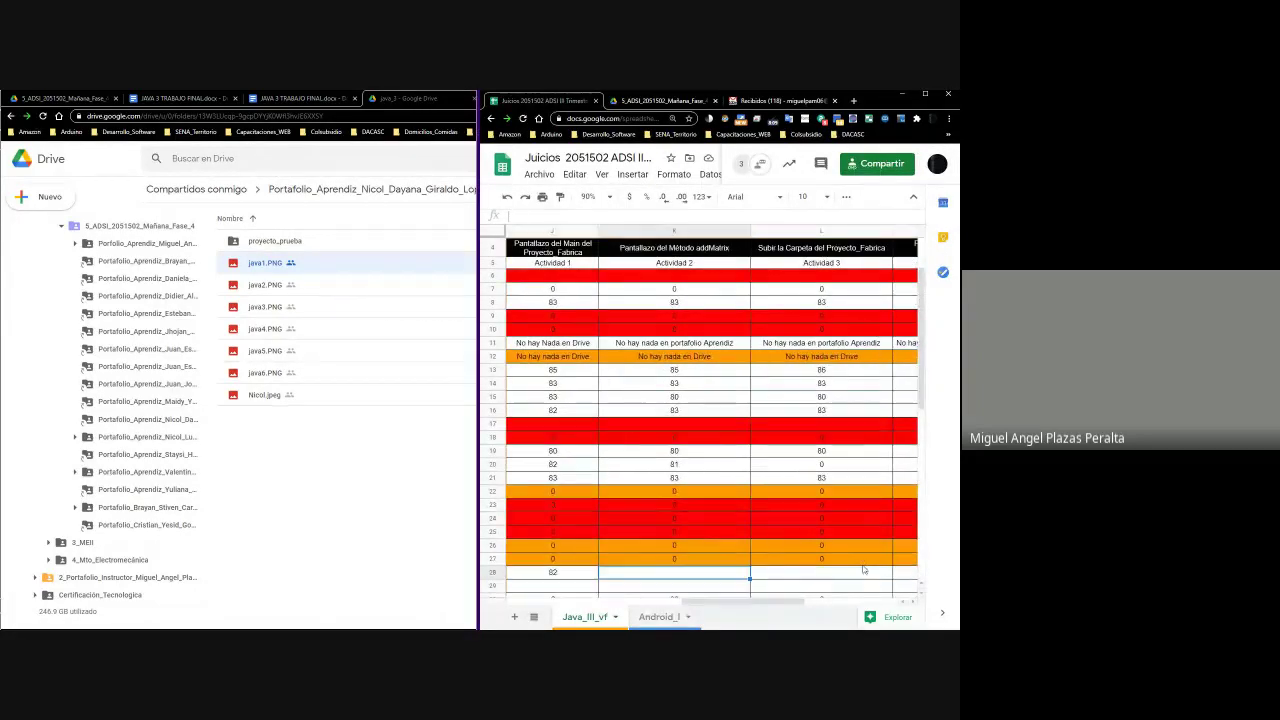
key("Right")
key("Right")
key("Right")
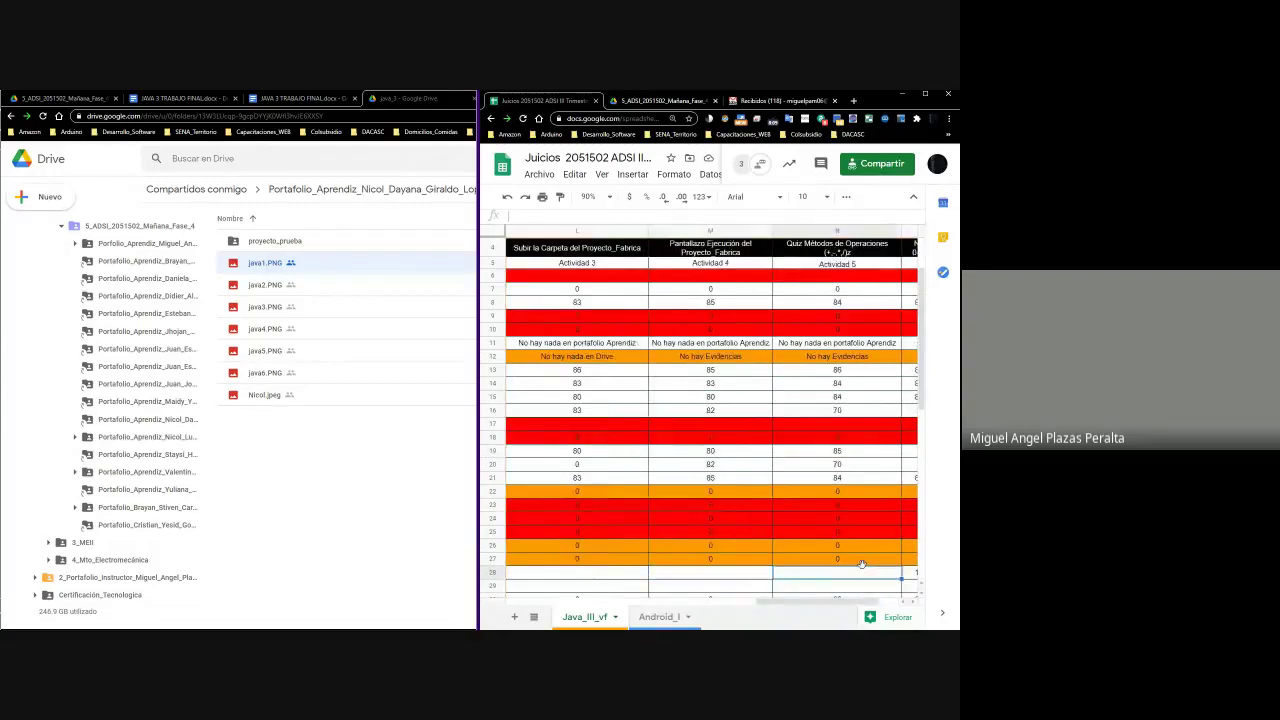
scroll(862, 565, "right", 2)
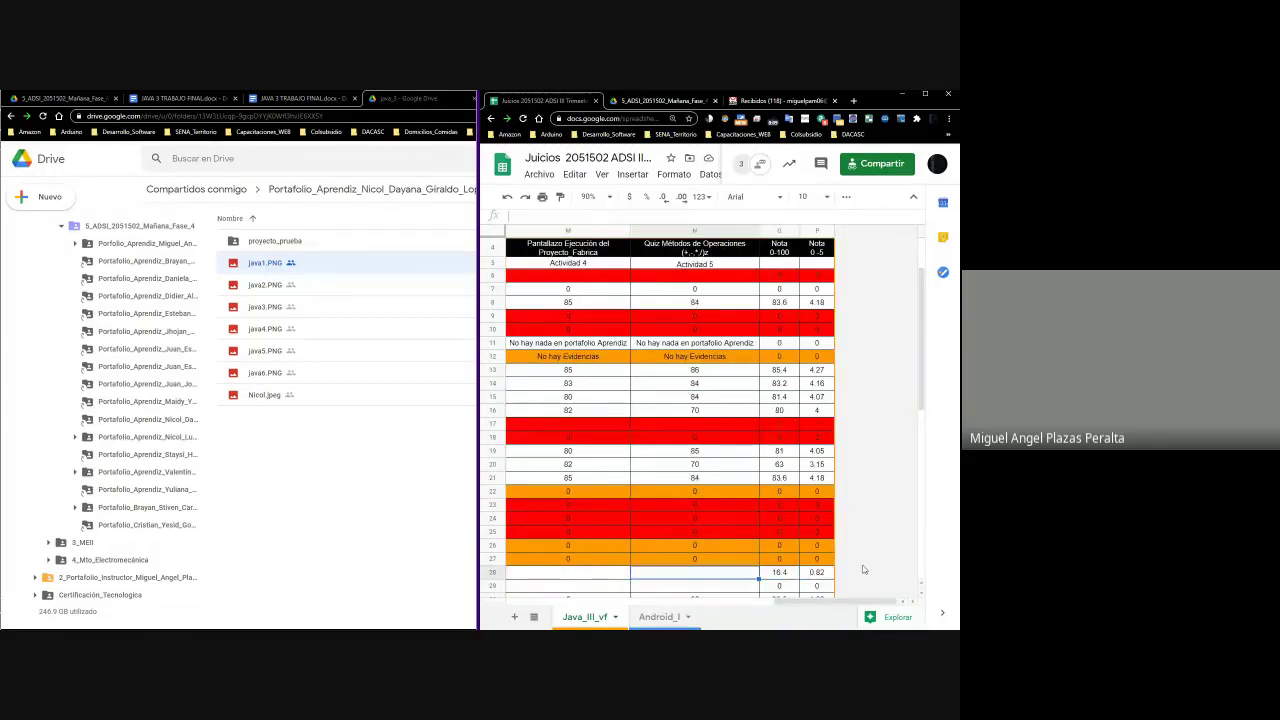
key("Left")
key("Left")
key("Left")
key("Left")
key("Left")
key("Left")
key("Left")
key("Left")
key("Left")
key("Left")
key("Left")
key("Left")
key("Left")
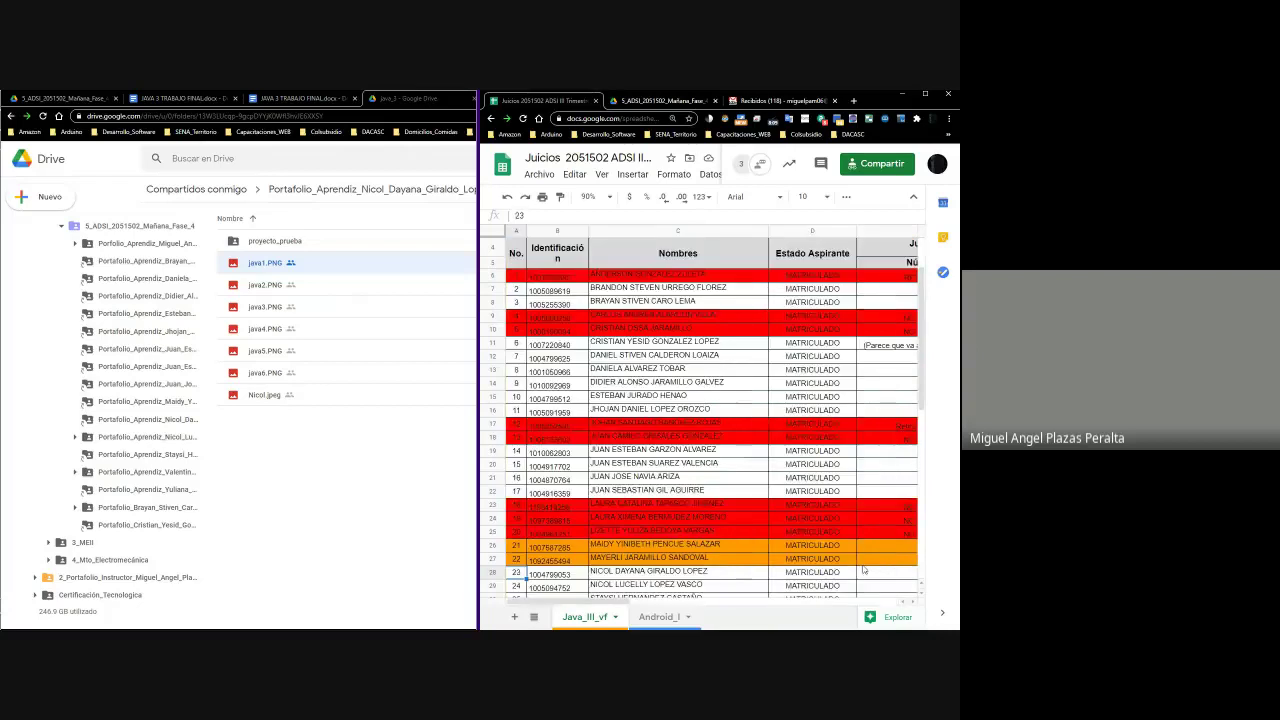
left_click(924, 93)
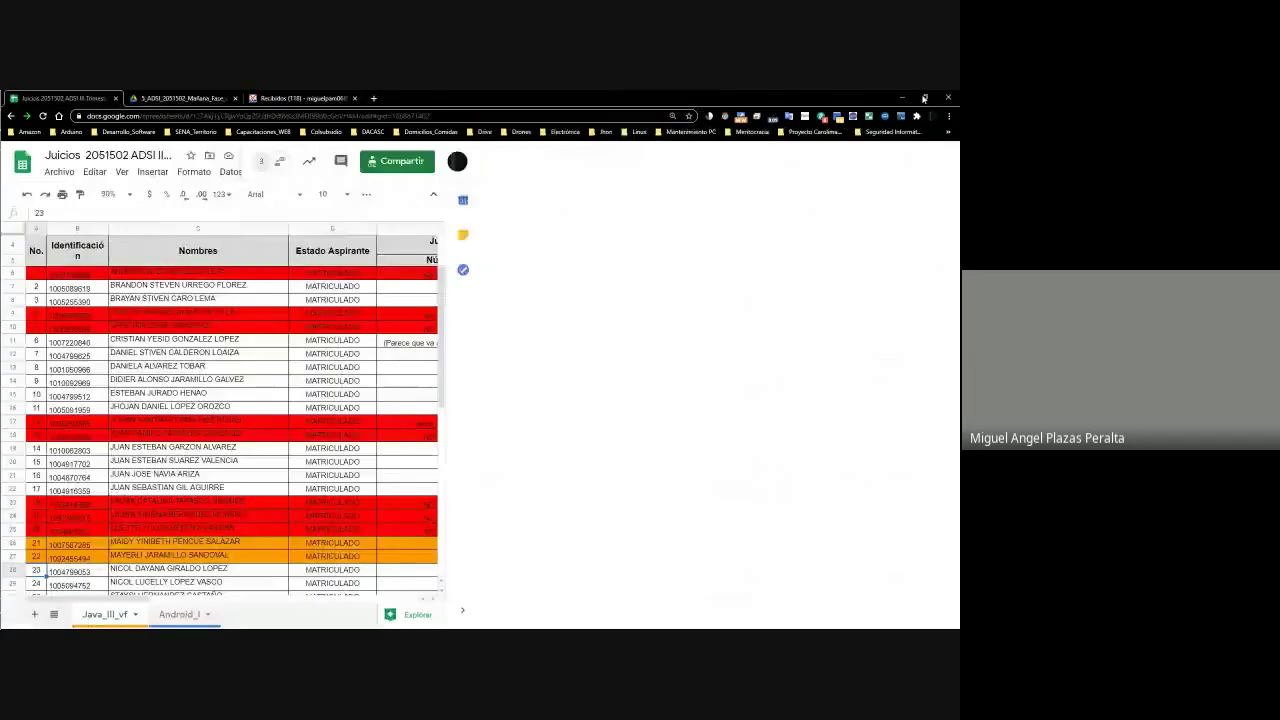
scroll(566, 265, "down", 10)
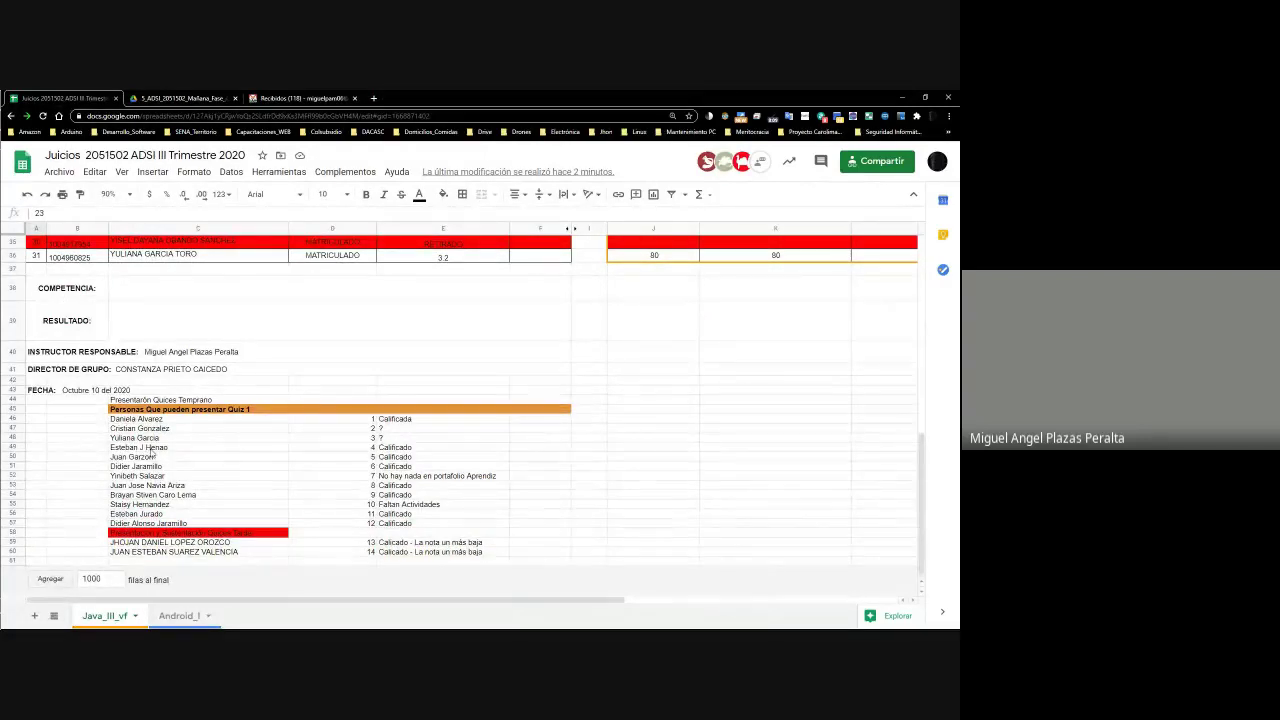
scroll(152, 449, "up", 10)
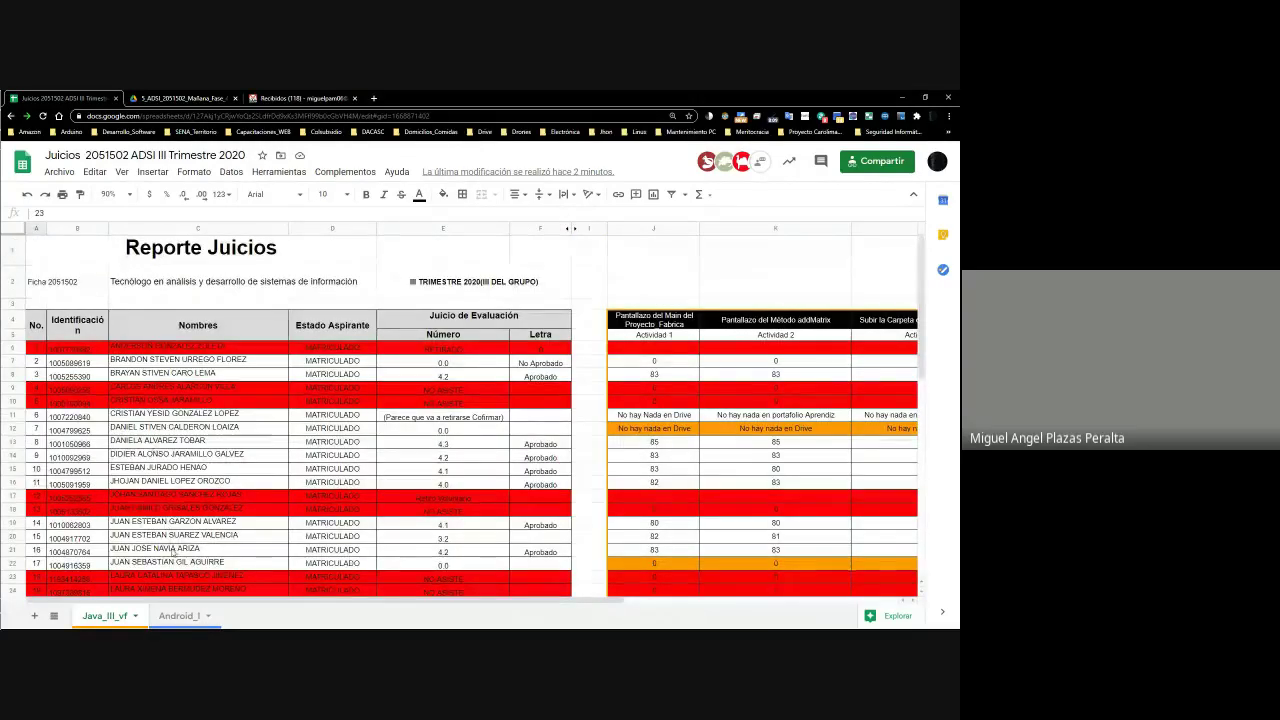
scroll(172, 553, "down", 4)
Copy the student name from C23 and paste it into C61 at the end of the Quiz 1 list
left_click(150, 456)
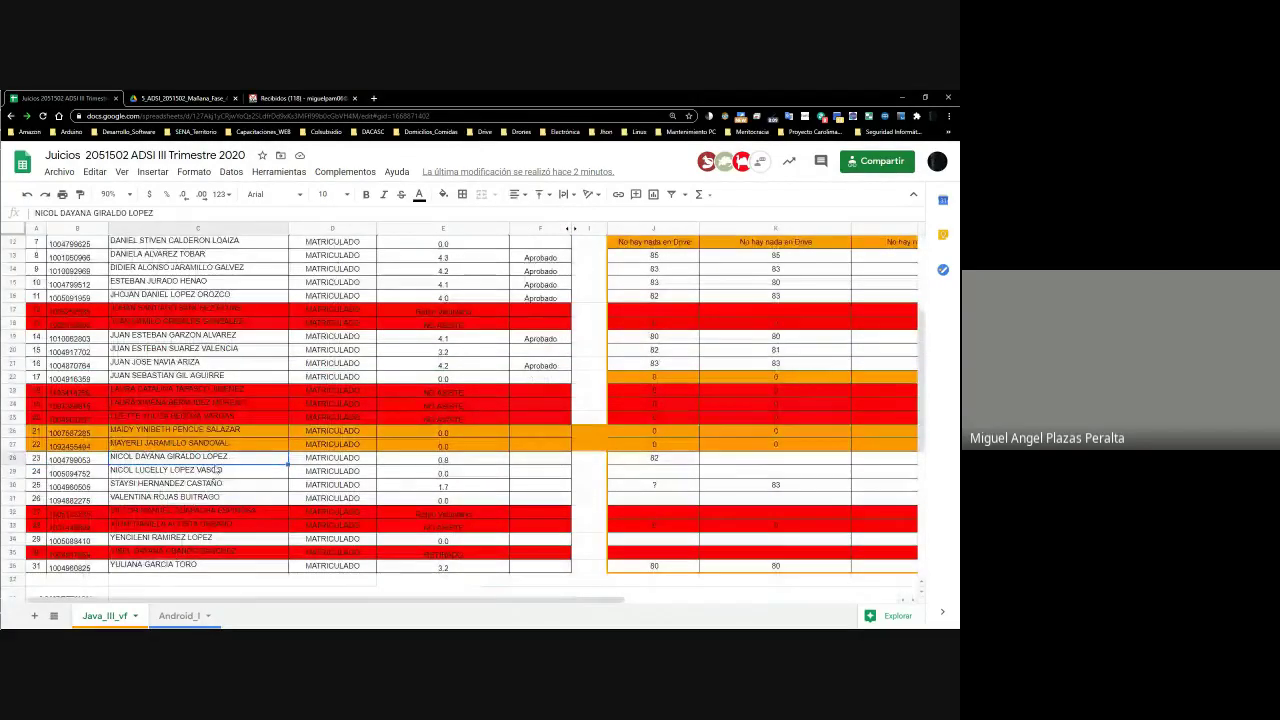
double_click(224, 460)
left_click_drag(224, 460, 108, 456)
key("ctrl+c")
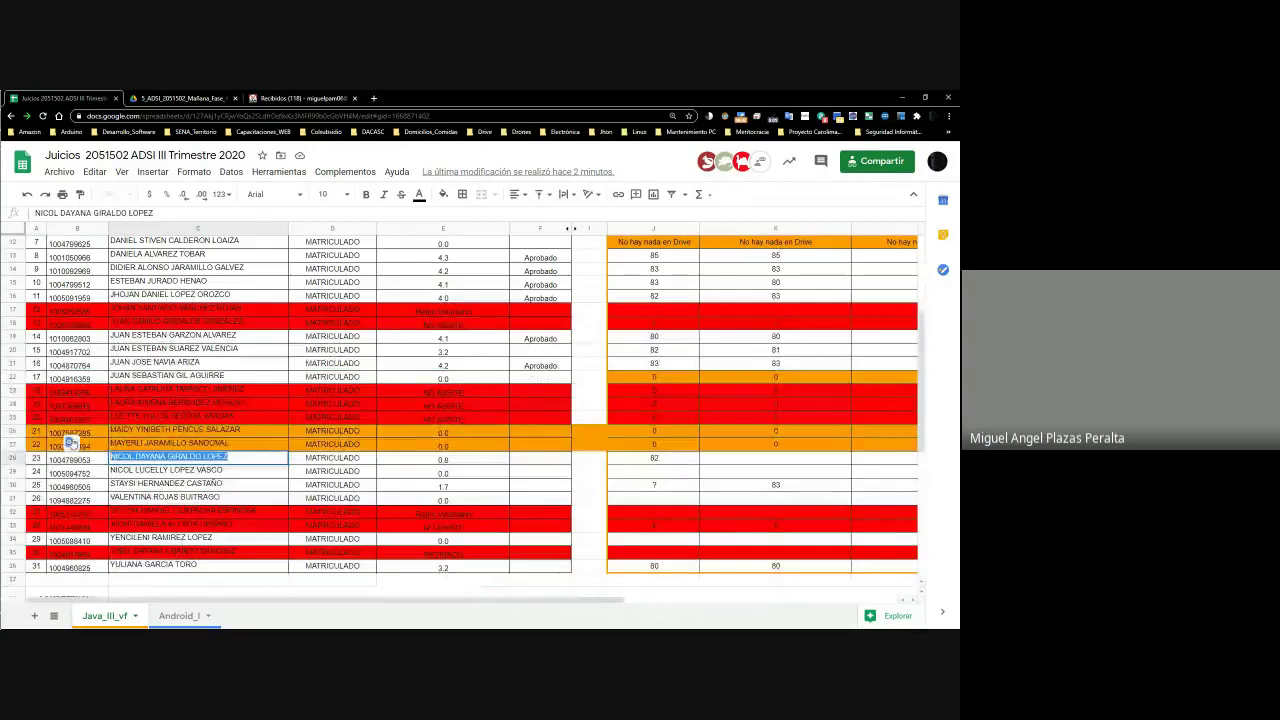
left_click(72, 483)
scroll(165, 571, "down", 5)
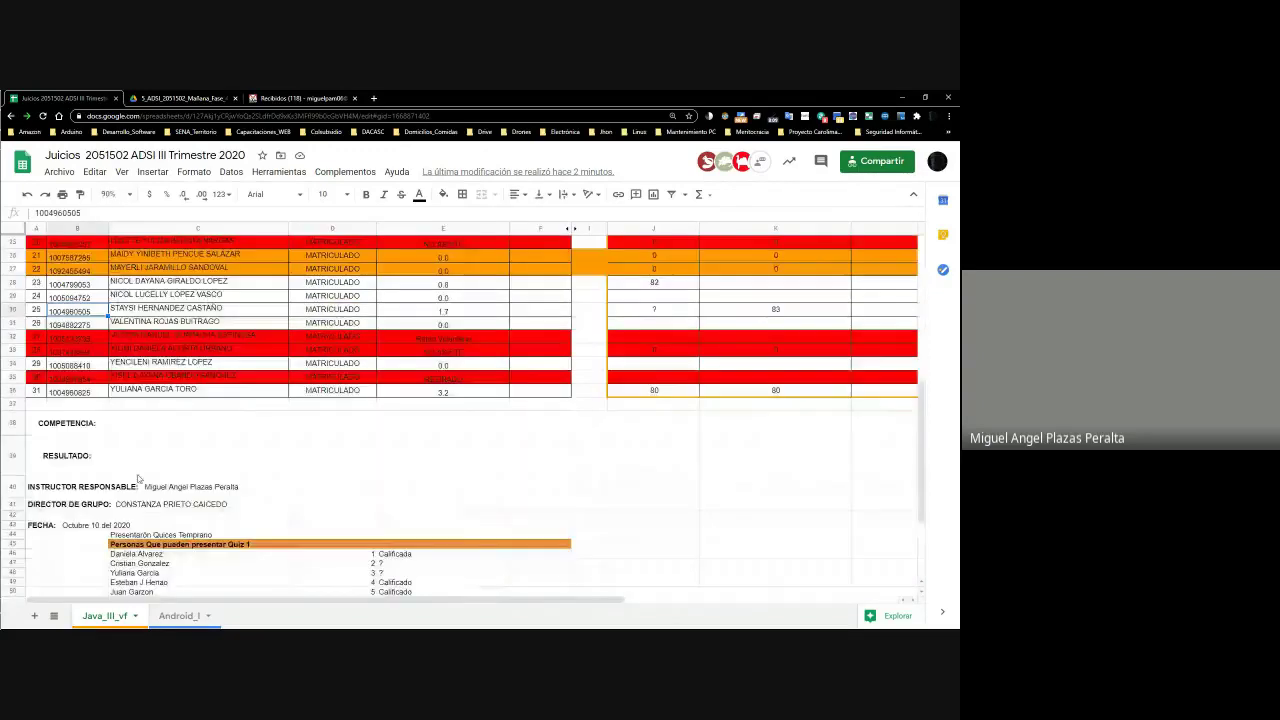
left_click(165, 561)
key("ctrl+v")
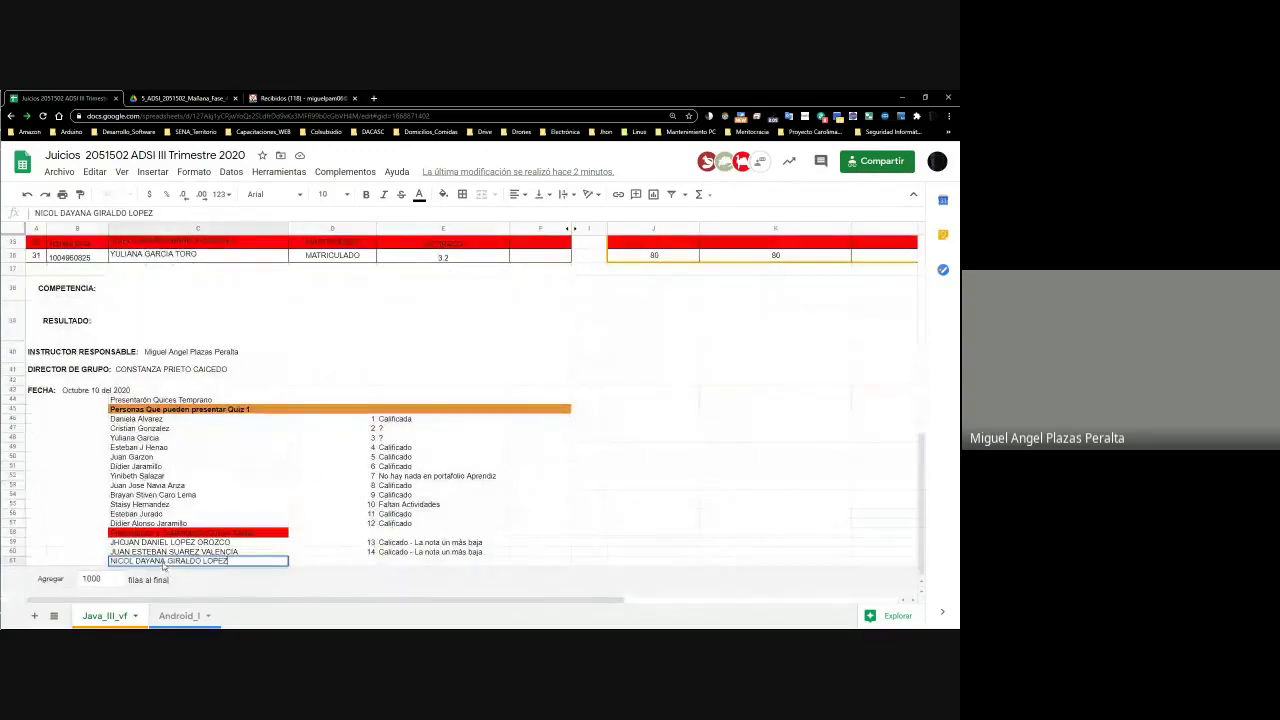
left_click(180, 535)
left_click(232, 561)
Number the new entry 15 and copy E60's comment into E61
double_click(369, 565)
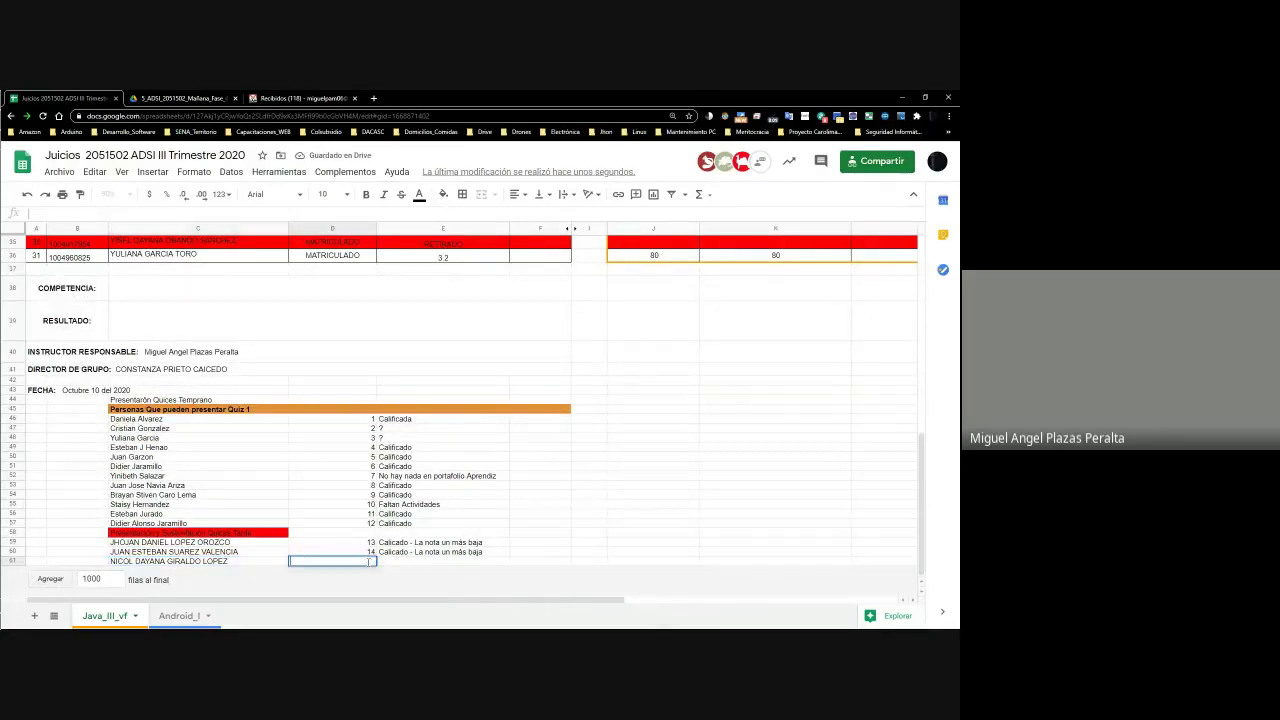
type("15")
key("Tab")
key("Up")
key("ctrl+c")
key("Down")
key("ctrl+v")
key("Up")
key("Up")
key("Up")
key("Up")
key("Up")
key("Up")
key("Up")
key("Up")
key("Up")
key("Up")
key("Up")
key("Up")
key("Up")
key("Up")
key("Up")
key("Up")
key("Up")
key("Up")
key("Up")
key("Up")
key("Up")
key("Up")
key("Up")
key("Up")
key("Up")
key("Up")
key("Up")
key("Up")
key("Up")
key("Up")
key("Up")
key("Up")
key("Up")
key("Up")
key("Up")
key("Up")
key("Up")
key("Up")
key("Up")
key("Down")
key("Down")
key("Down")
key("Down")
key("Down")
key("Down")
key("Down")
key("Down")
key("Down")
key("Down")
key("Down")
key("Down")
key("Down")
key("Down")
key("Down")
key("Down")
key("Down")
key("Down")
key("Down")
key("Down")
key("Up")
key("Up")
key("Up")
key("Right")
key("Right")
key("Right")
key("Right")
key("Right")
key("Right")
key("Right")
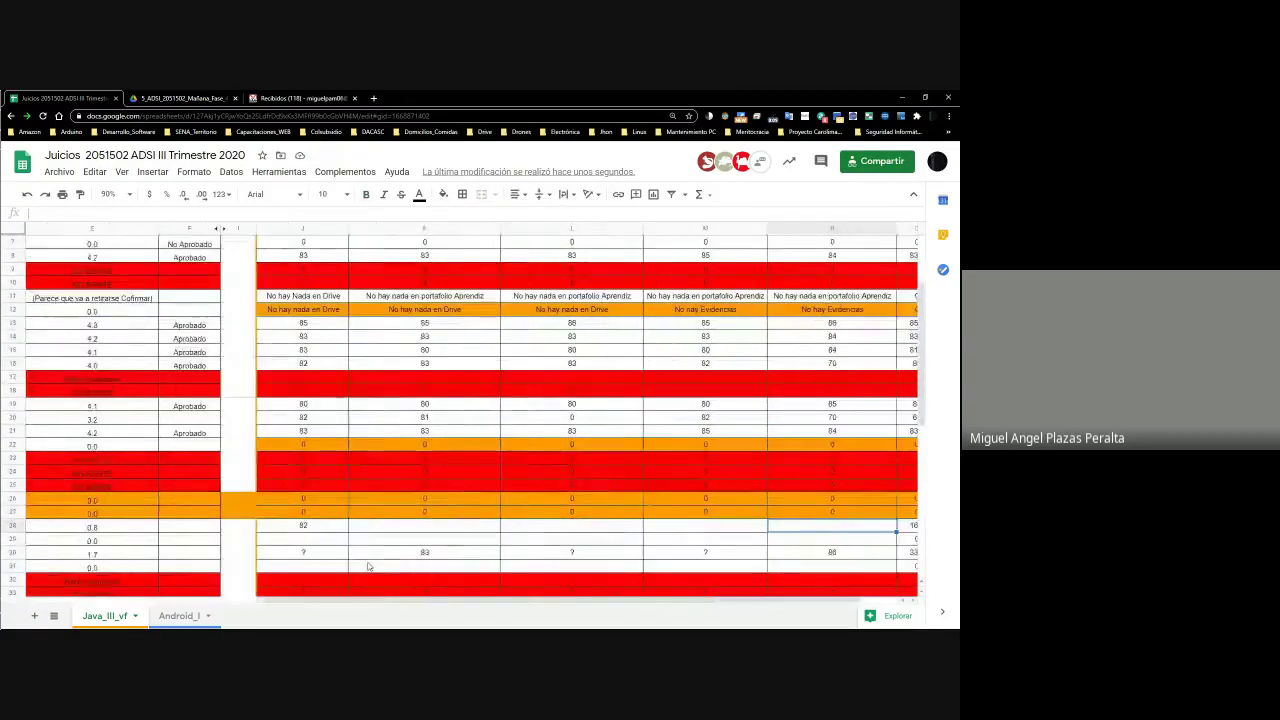
key("Right")
key("Left")
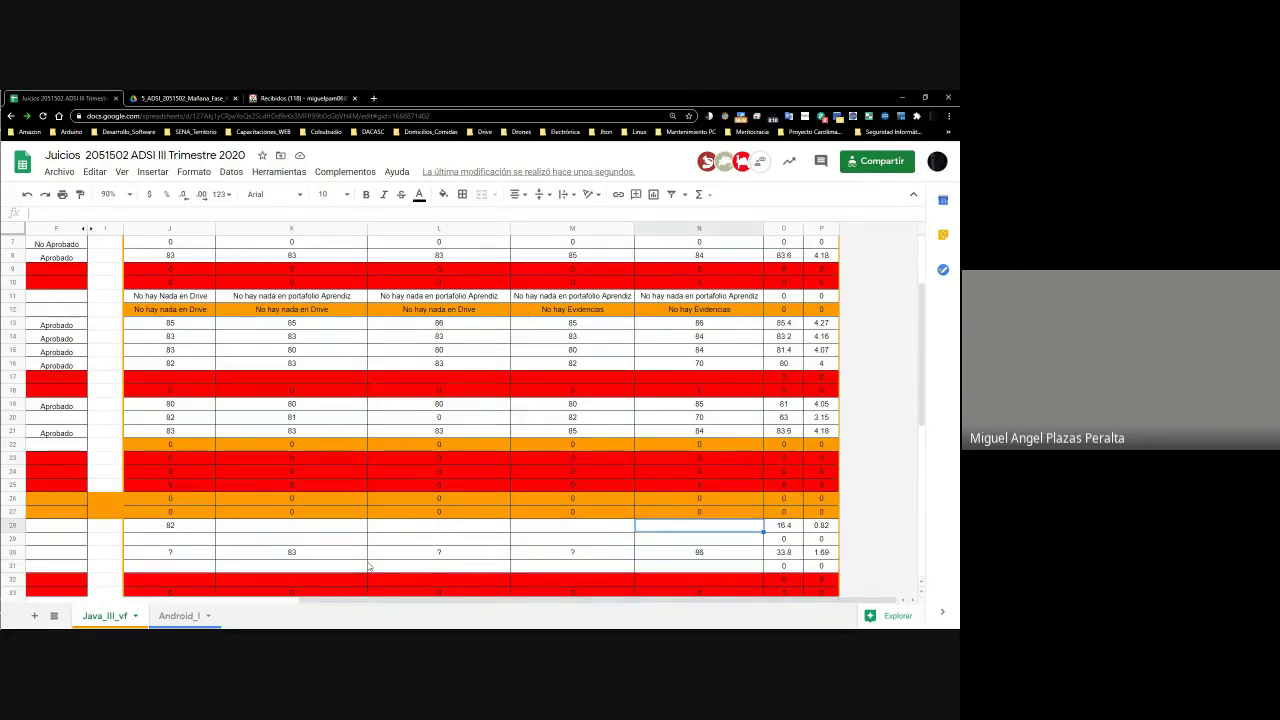
key("Left")
key("Left")
key("Left")
key("Left")
key("Left")
key("Left")
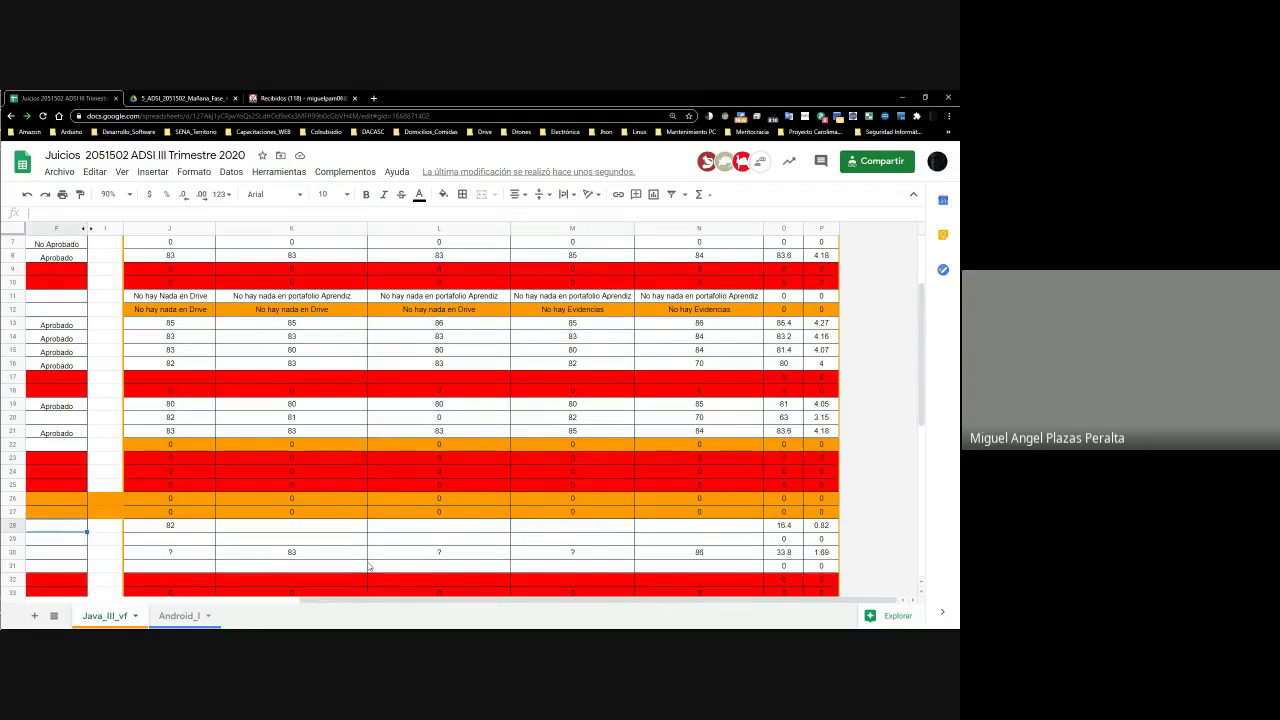
key("Left")
key("Left")
key("Left")
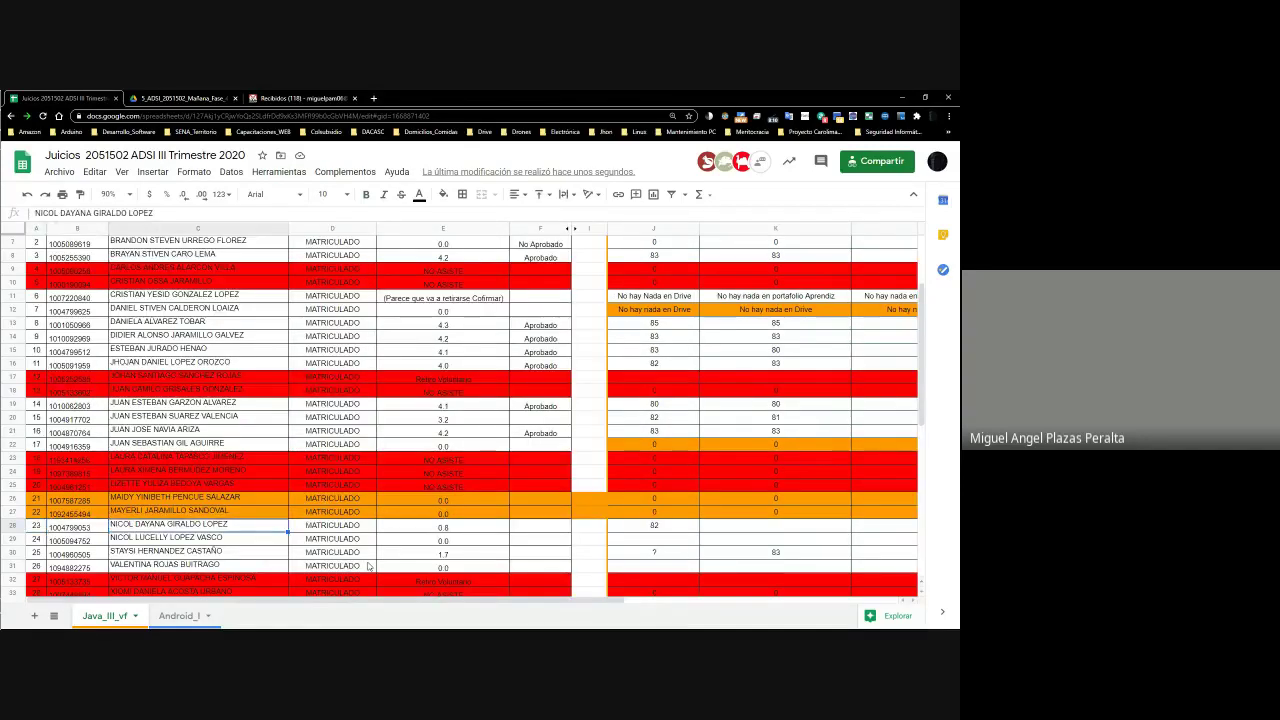
key("Down")
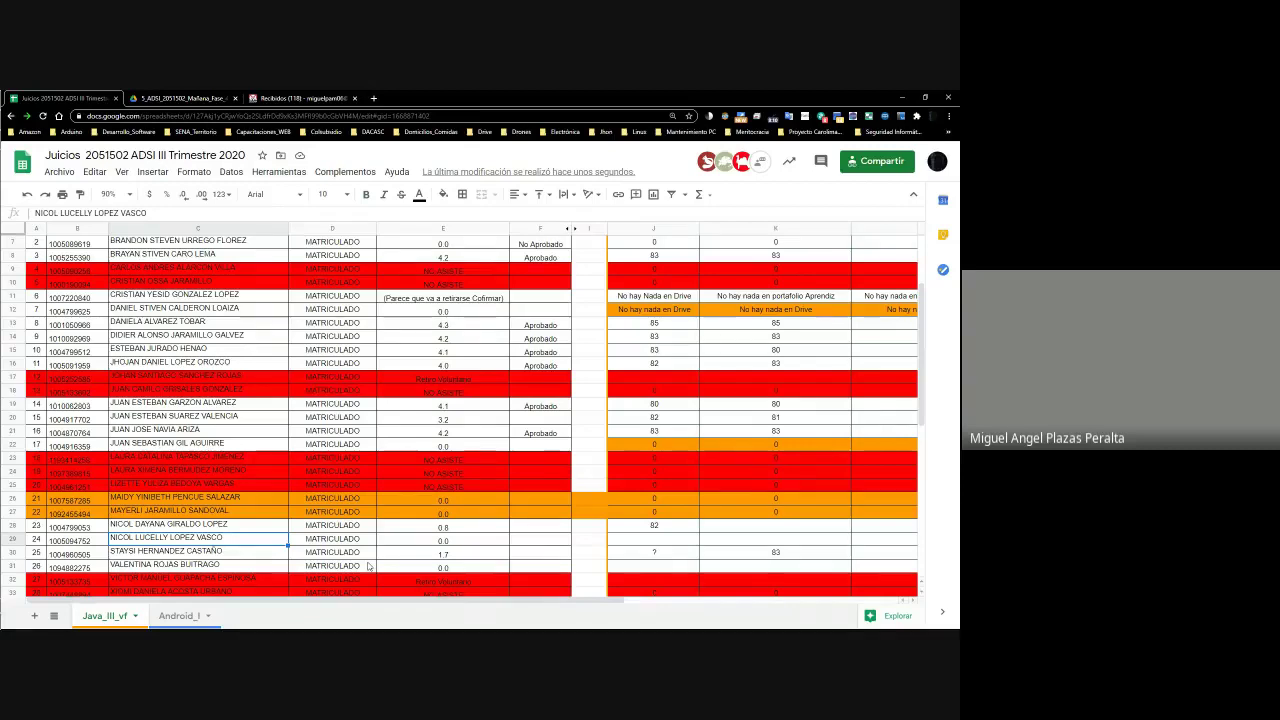
key("Right")
key("Right")
key("Right")
key("Right")
key("Right")
key("Right")
key("Right")
key("Right")
key("Right")
key("Right")
key("Right")
key("Right")
key("Right")
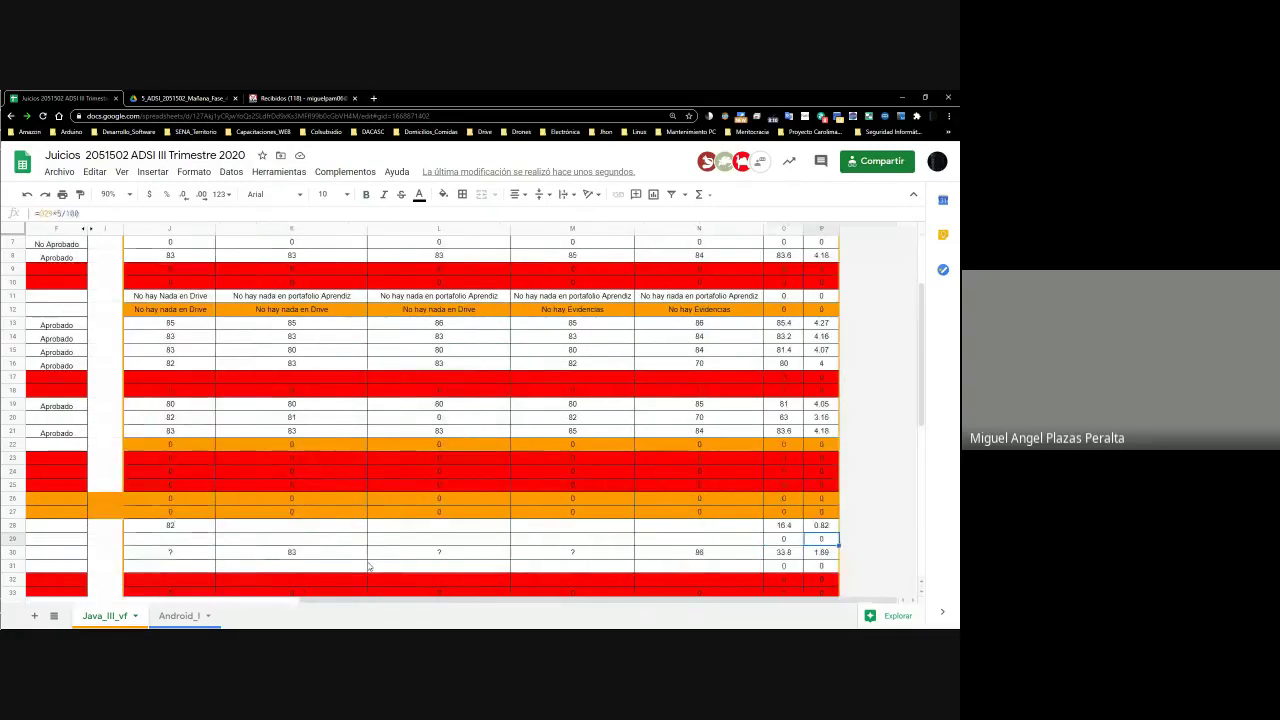
key("Home")
key("Right")
key("Right")
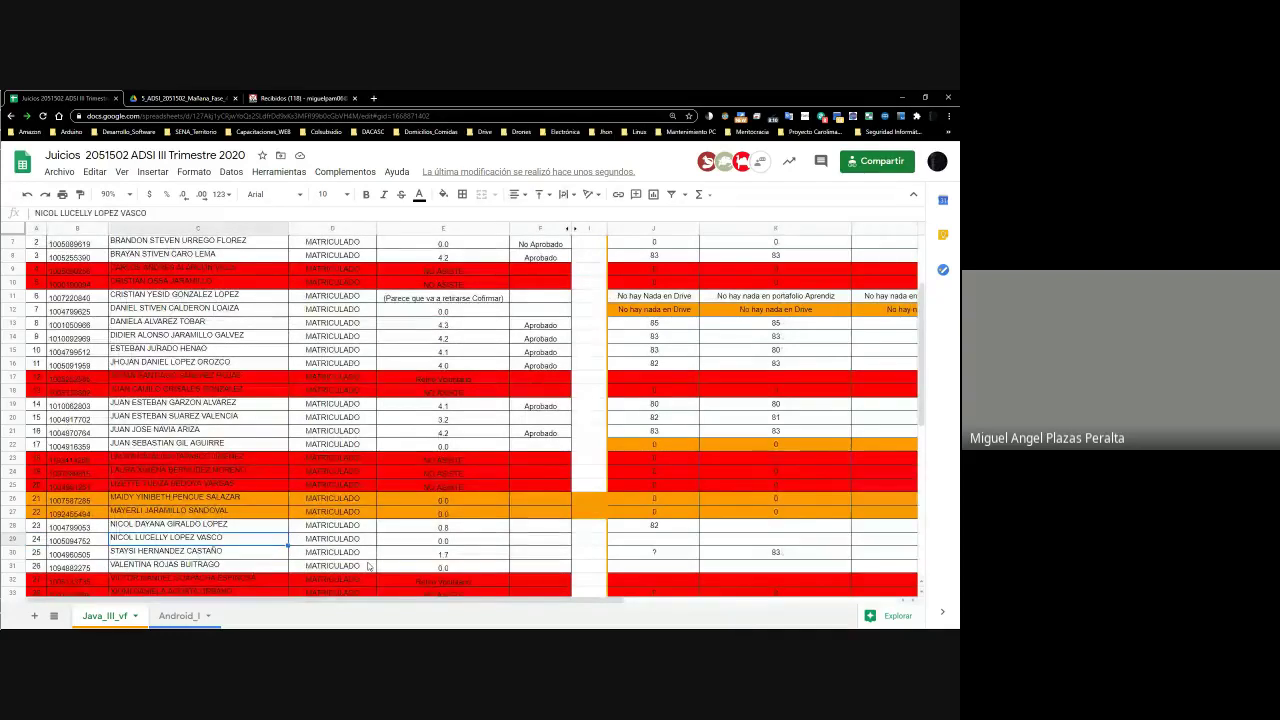
key("Right")
key("Right")
key("Right")
key("Right")
key("Right")
key("Right")
key("Right")
key("Right")
key("Right")
key("Right")
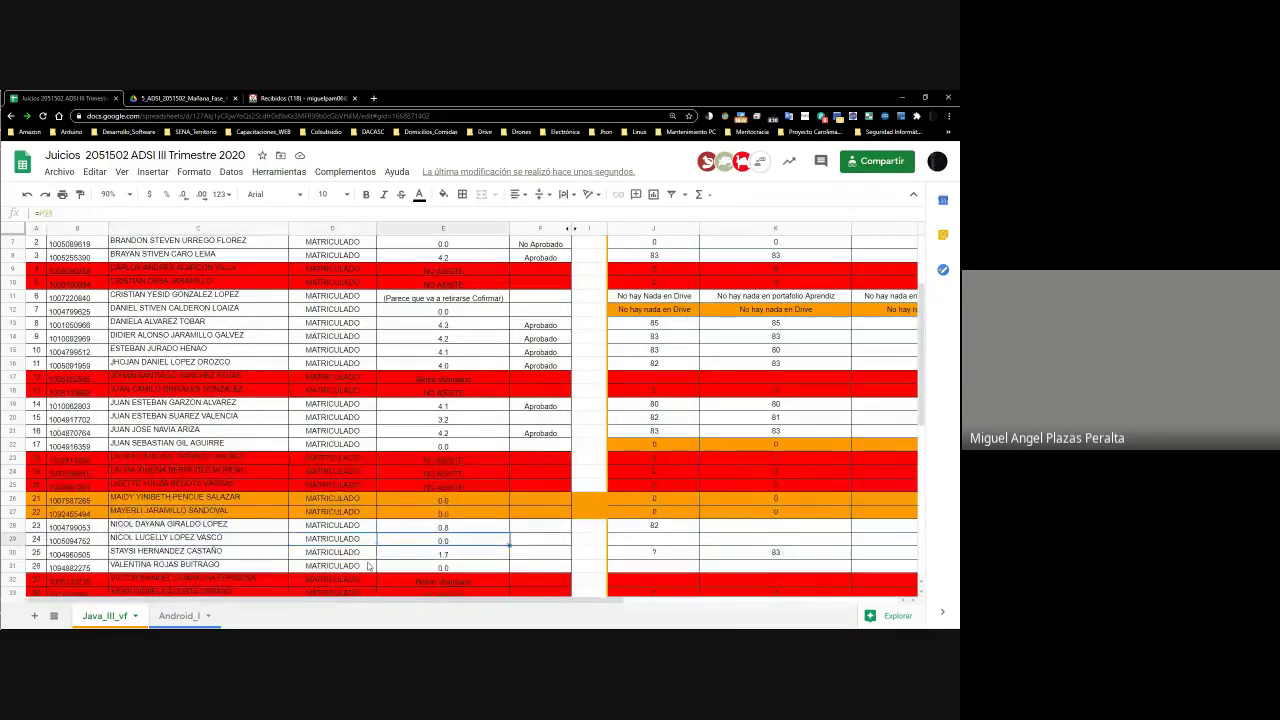
key("Left")
key("Left")
key("Left")
key("Left")
key("Left")
key("Left")
key("Left")
key("Left")
key("Left")
key("Left")
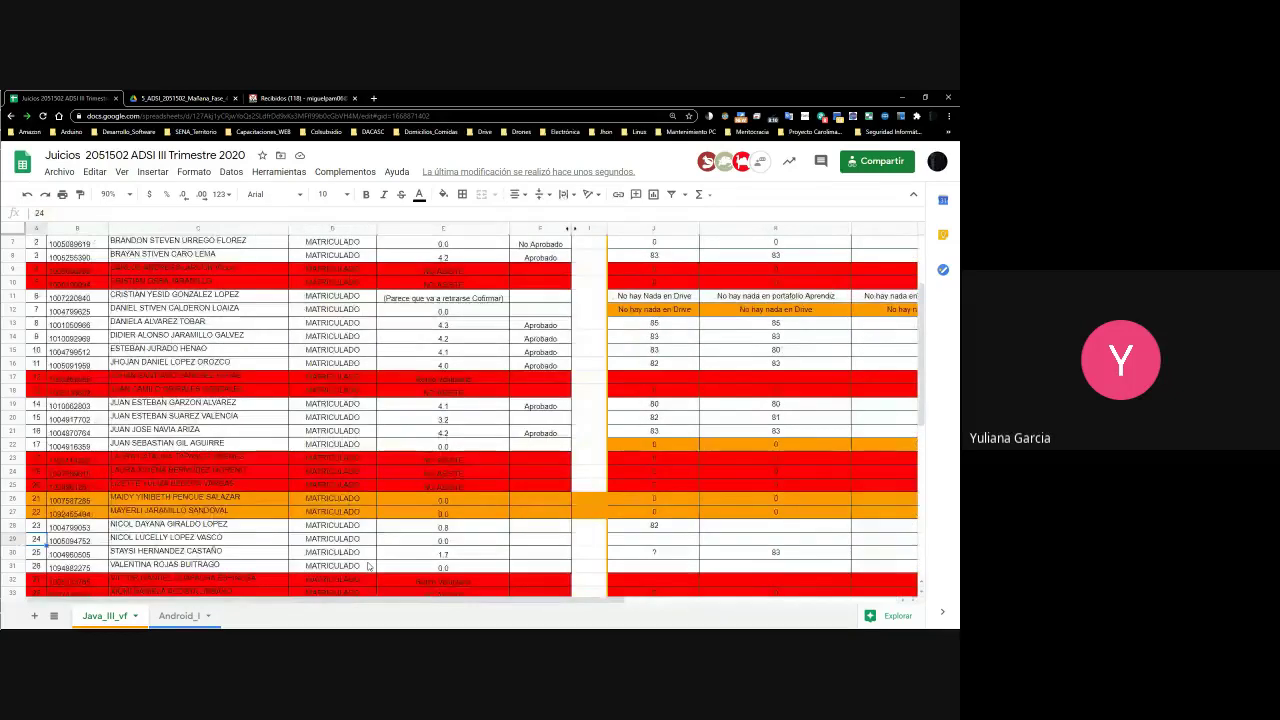
key("Right")
key("Right")
key("Right")
key("Right")
key("Right")
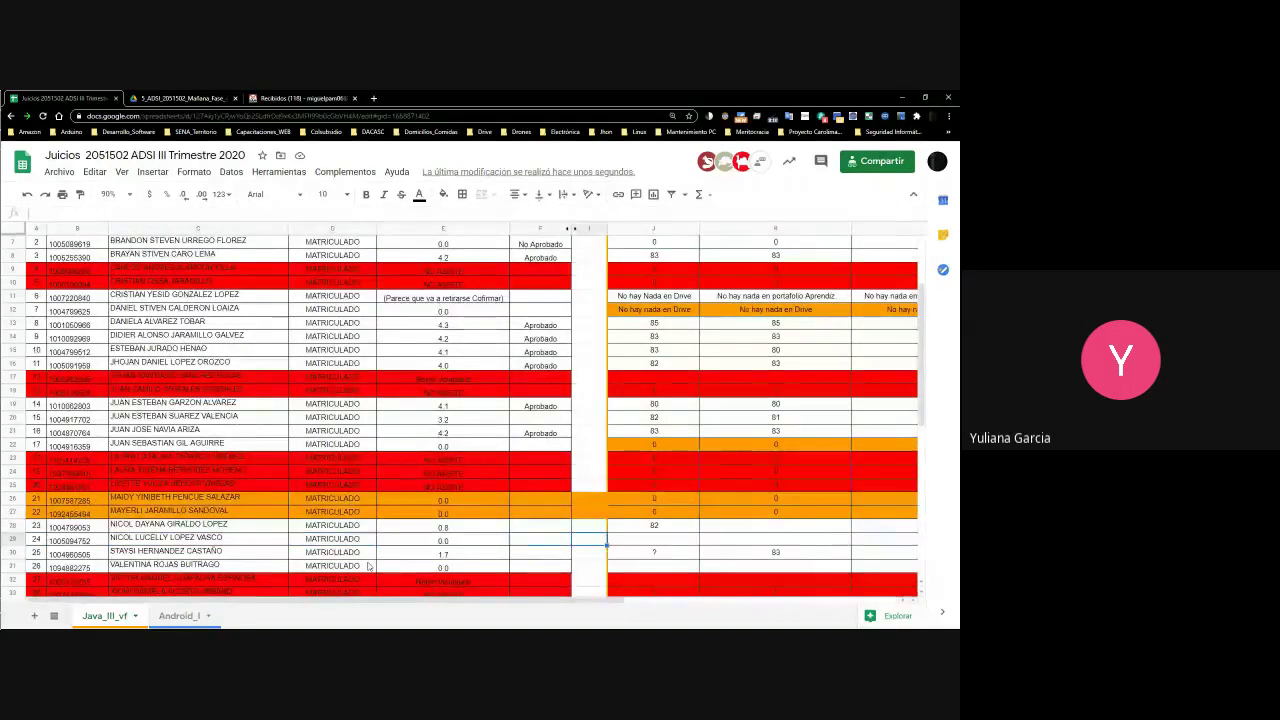
key("Right")
key("Right")
key("Right")
key("Right")
key("Right")
key("Right")
key("Right")
key("Right")
key("Right")
key("Right")
key("Left")
key("Left")
key("Left")
key("Left")
key("Left")
key("Left")
key("Left")
key("Left")
key("Left")
key("Left")
key("Left")
key("Left")
key("Left")
key("Left")
key("Left")
key("Left")
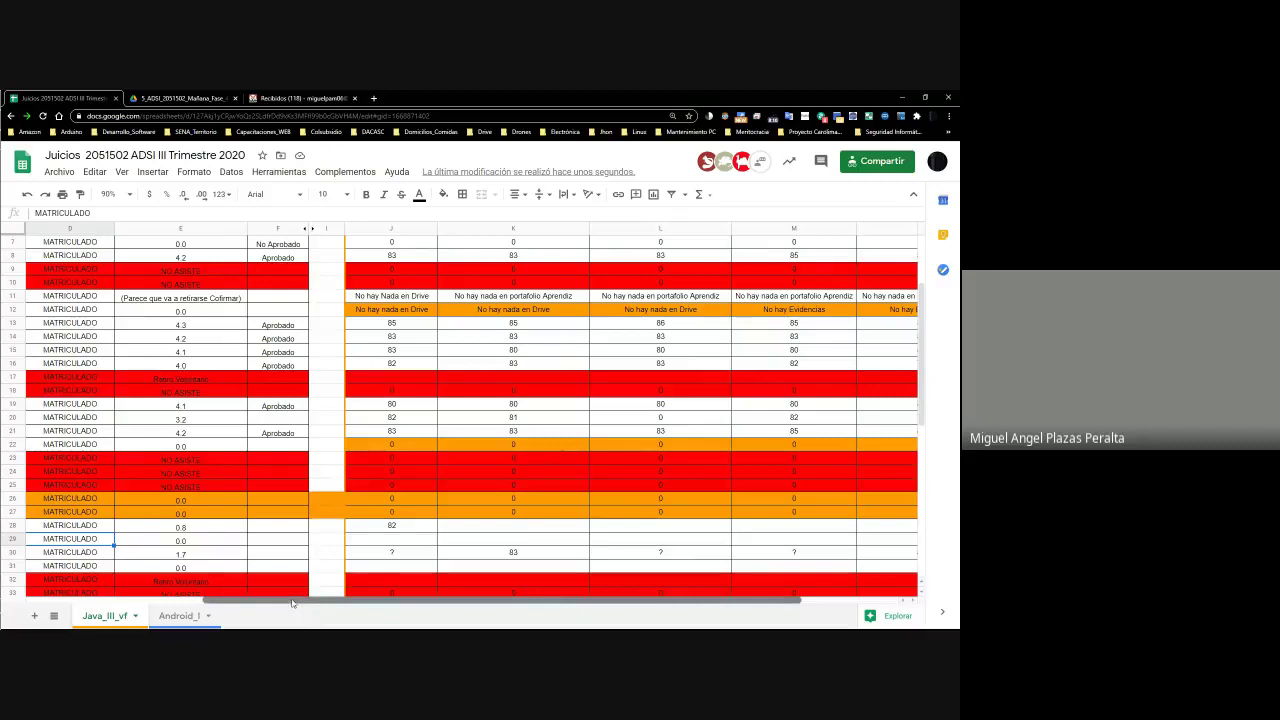
scroll(190, 612, "left", 3)
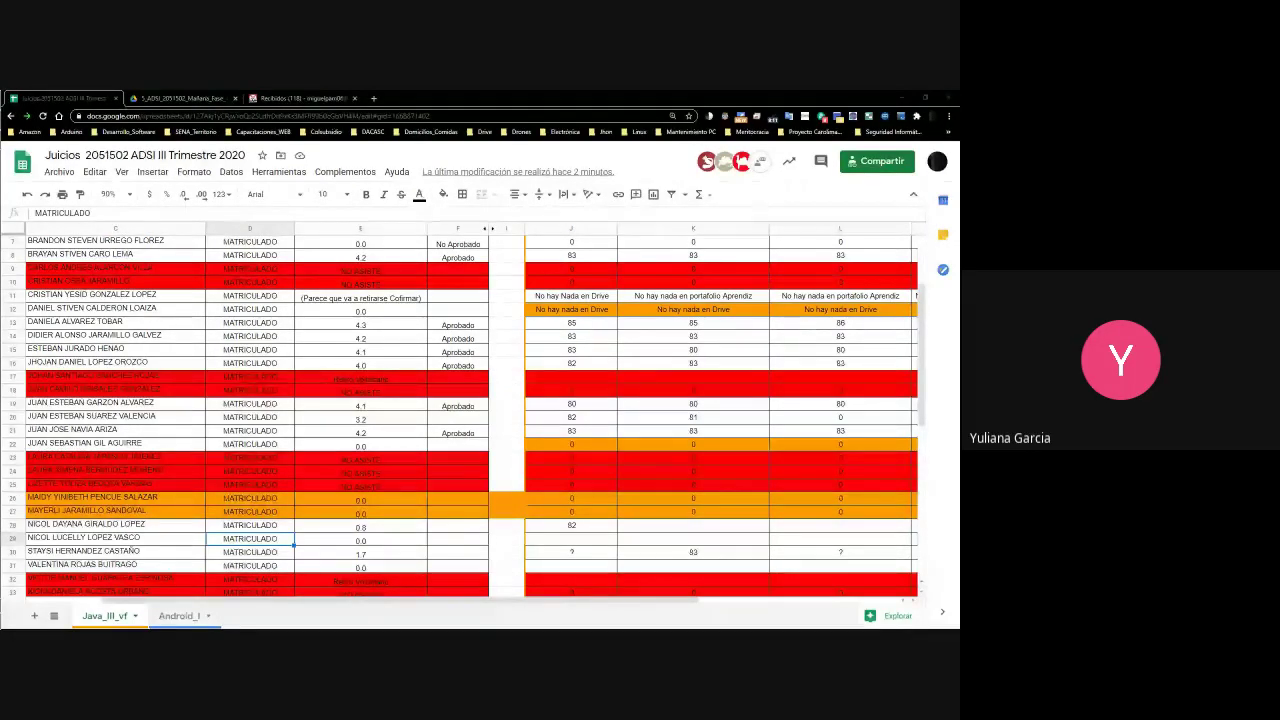
Copy the row 29 student's name from C29 and bring up the Android_I_2051502 WhatsApp chat
left_click(146, 540)
double_click(146, 540)
left_click_drag(146, 540, 28, 538)
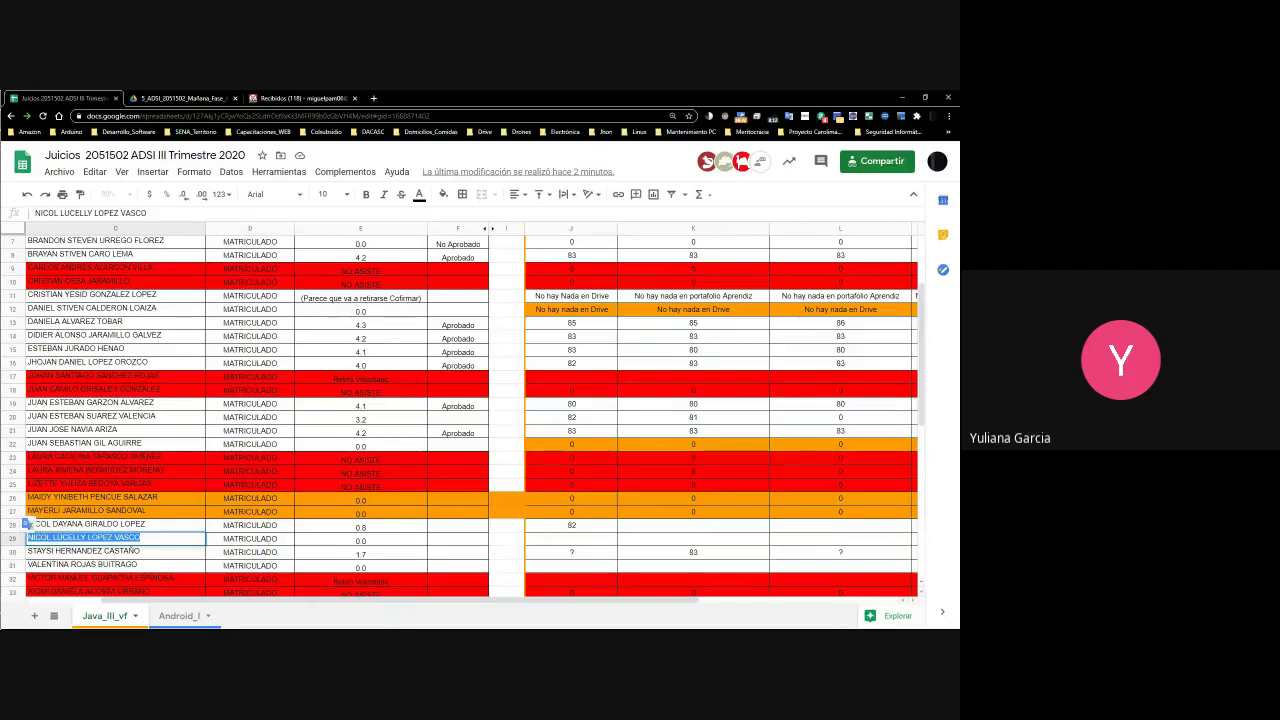
key("alt+Tab")
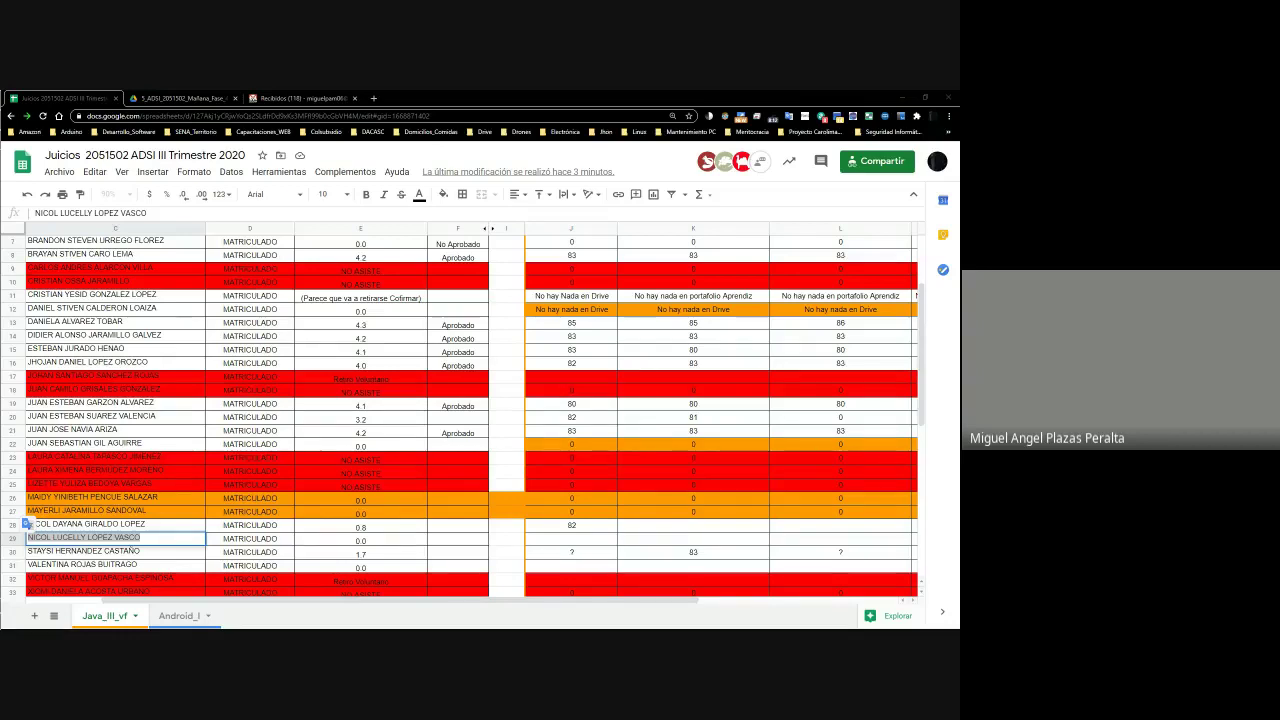
key("alt+Tab")
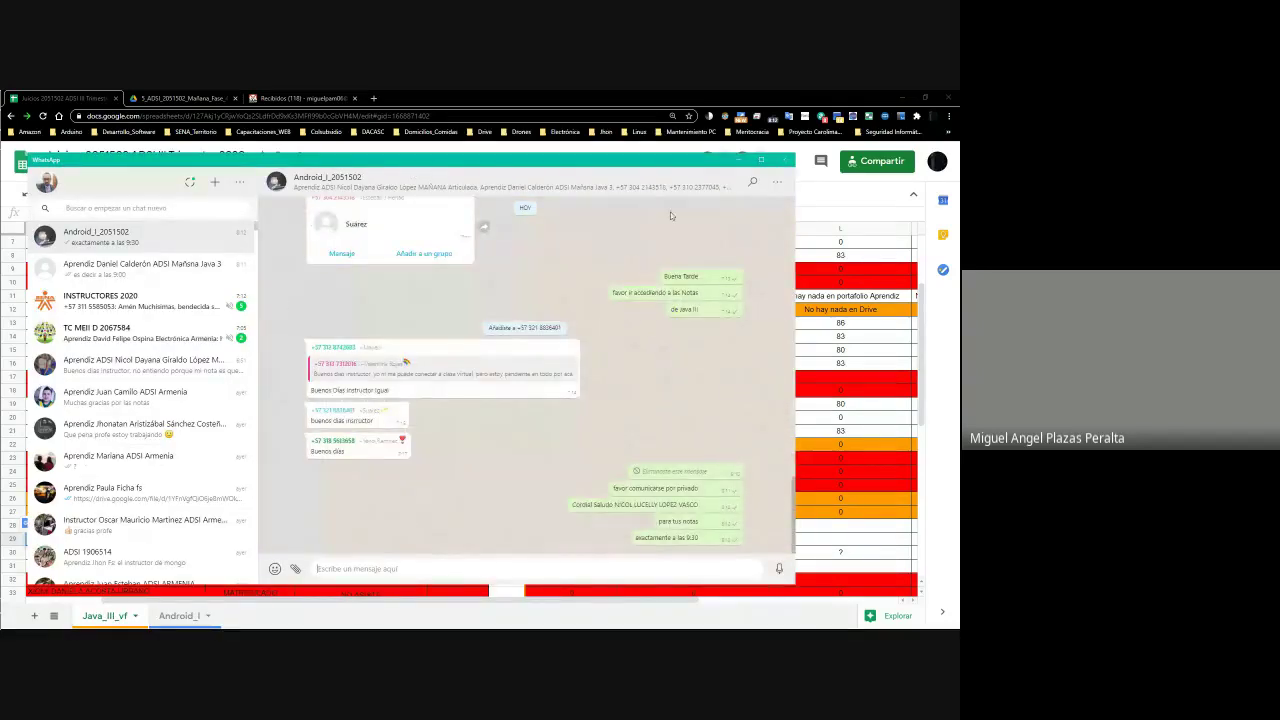
Close WhatsApp and step along gradebook rows 29 and 30, checking each student's grade
left_click(742, 161)
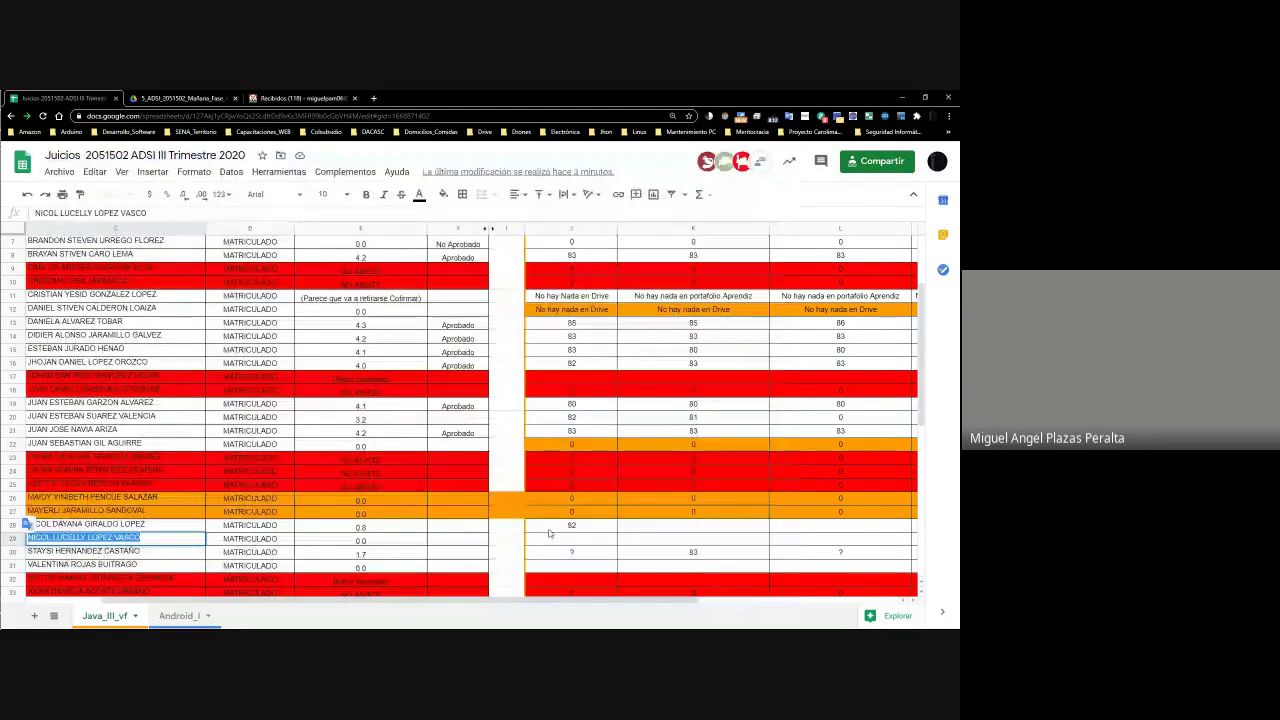
left_click(581, 545)
key("Left")
key("Left")
key("Left")
key("Left")
key("Left")
key("Left")
key("Right")
key("Right")
key("Right")
key("Right")
key("Right")
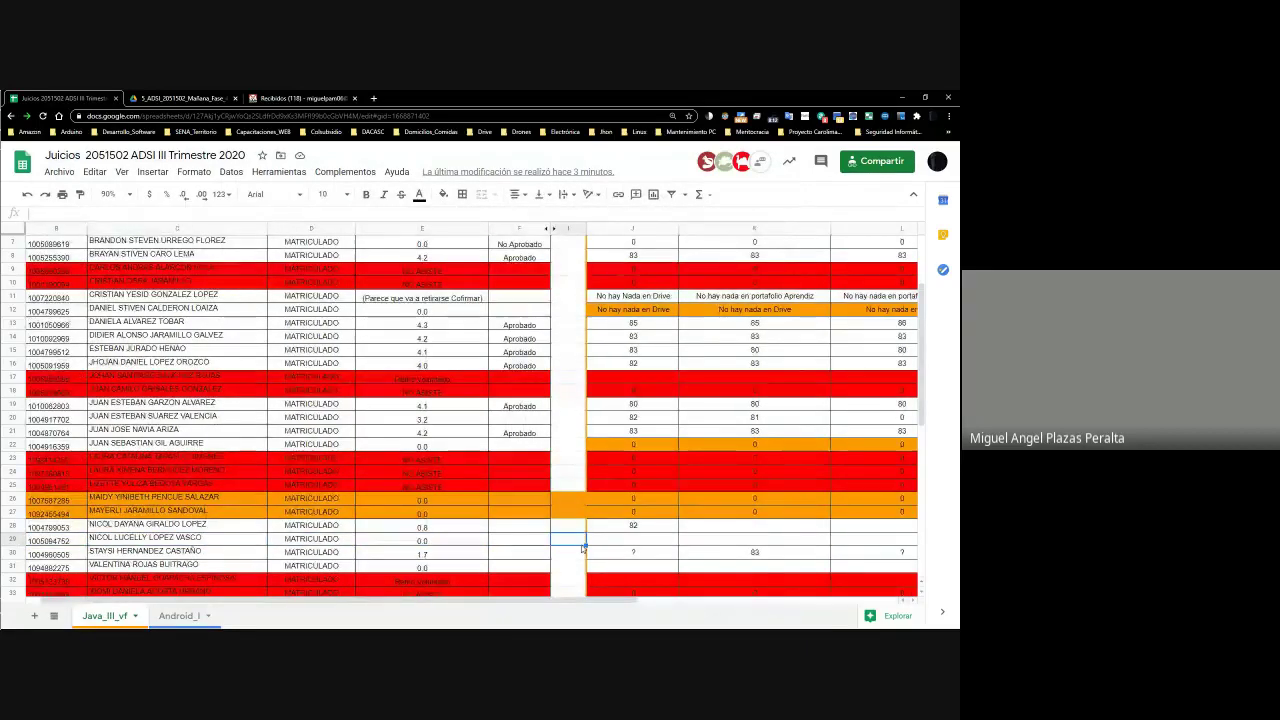
key("Right")
key("Right")
key("Right")
key("Right")
key("Right")
key("Right")
key("Down")
key("Left")
key("Left")
key("Left")
key("Left")
key("Left")
key("Left")
key("Left")
key("Left")
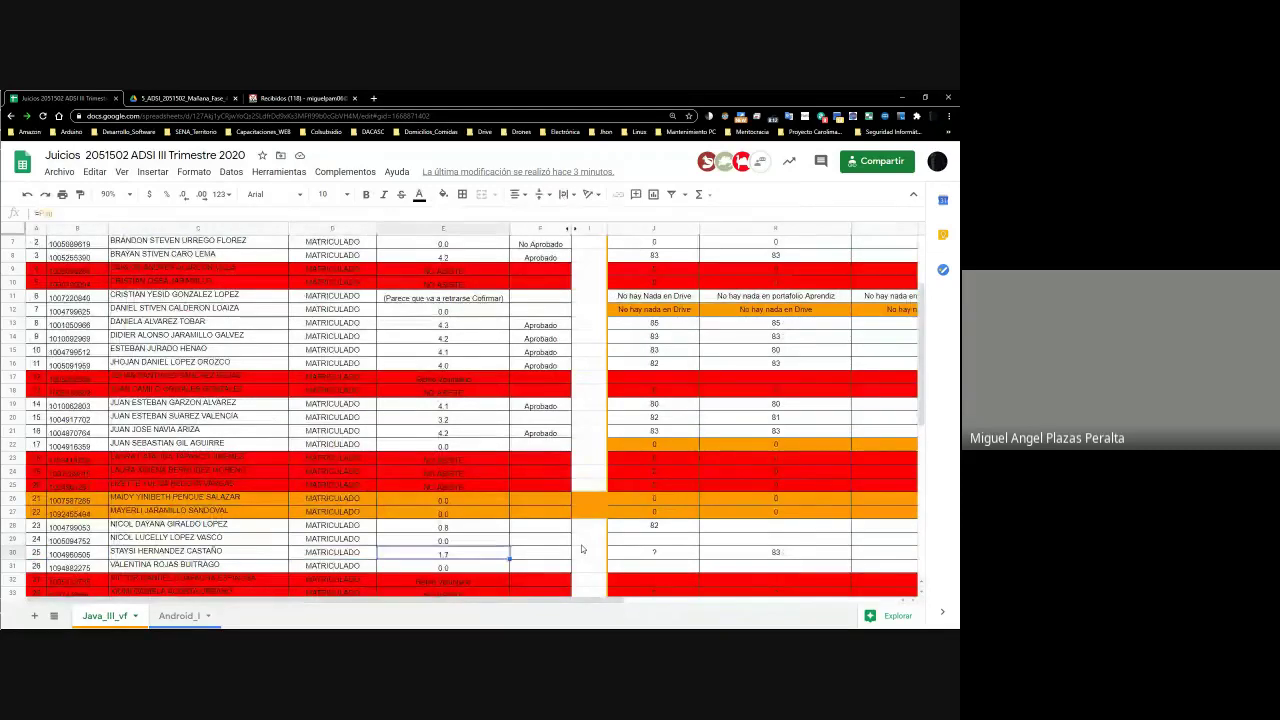
key("Right")
key("Right")
key("Right")
key("Right")
key("Right")
key("Right")
key("Right")
key("Right")
key("Right")
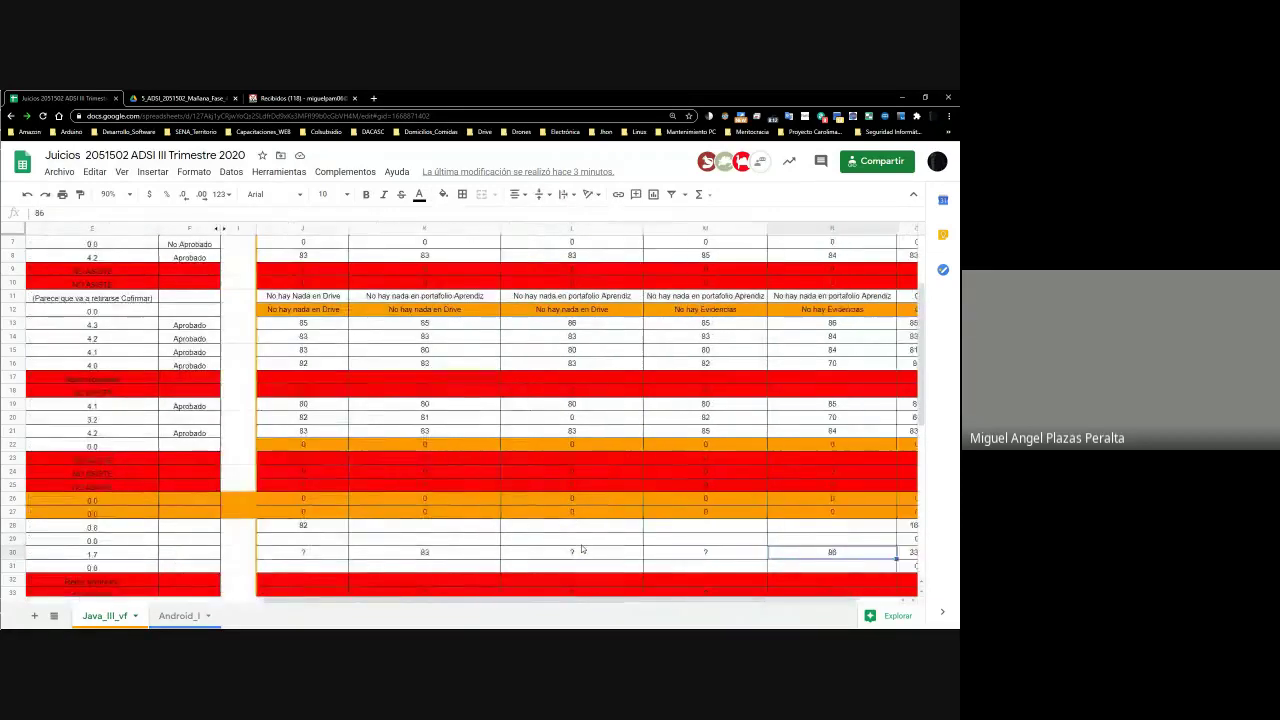
key("Left")
key("Left")
key("Left")
key("Left")
key("Left")
key("Left")
key("Left")
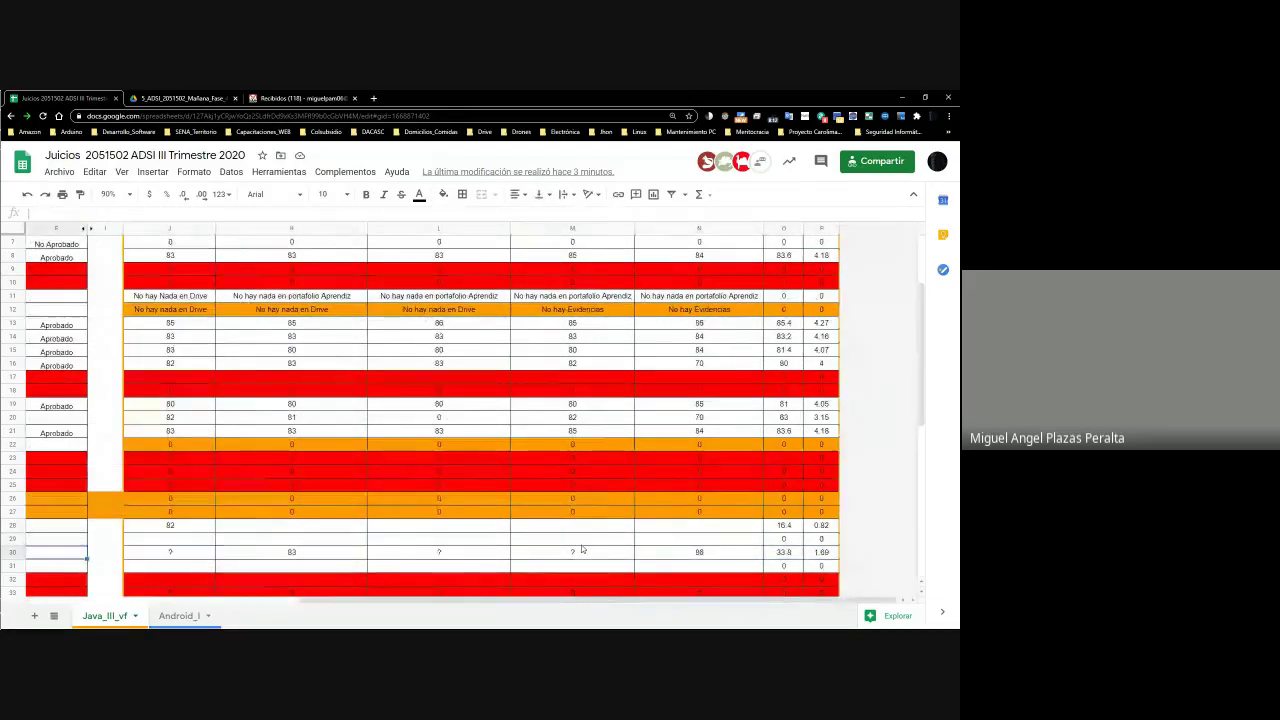
key("Right")
key("Right")
key("Right")
key("Left")
key("Left")
key("Left")
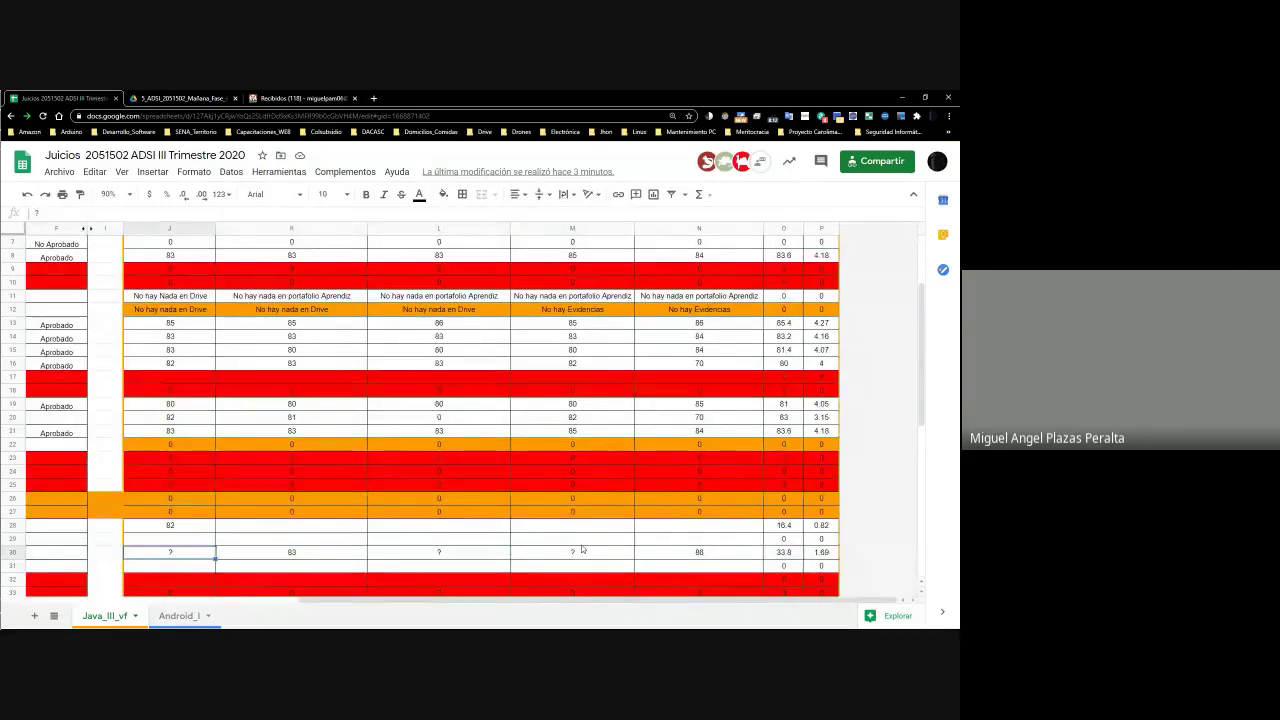
key("Right")
key("Right")
key("Right")
key("Right")
key("Left")
key("Left")
key("Left")
key("Left")
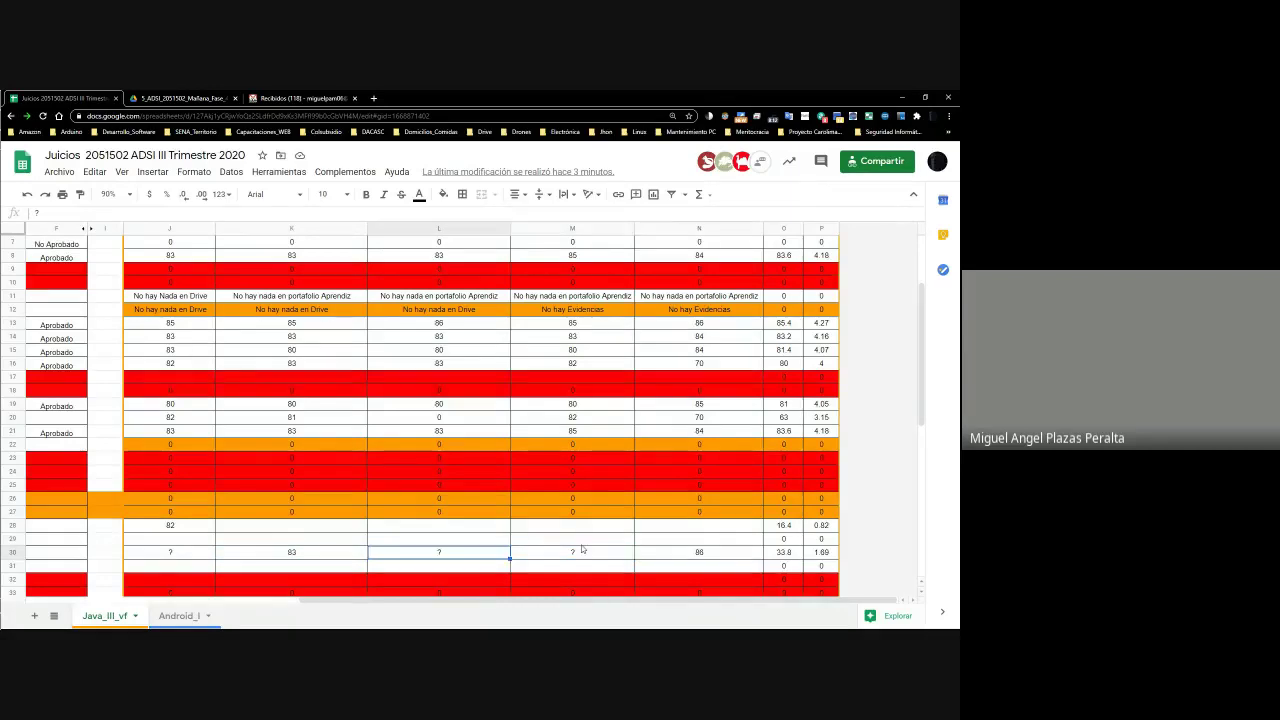
scroll(525, 516, "up", 3)
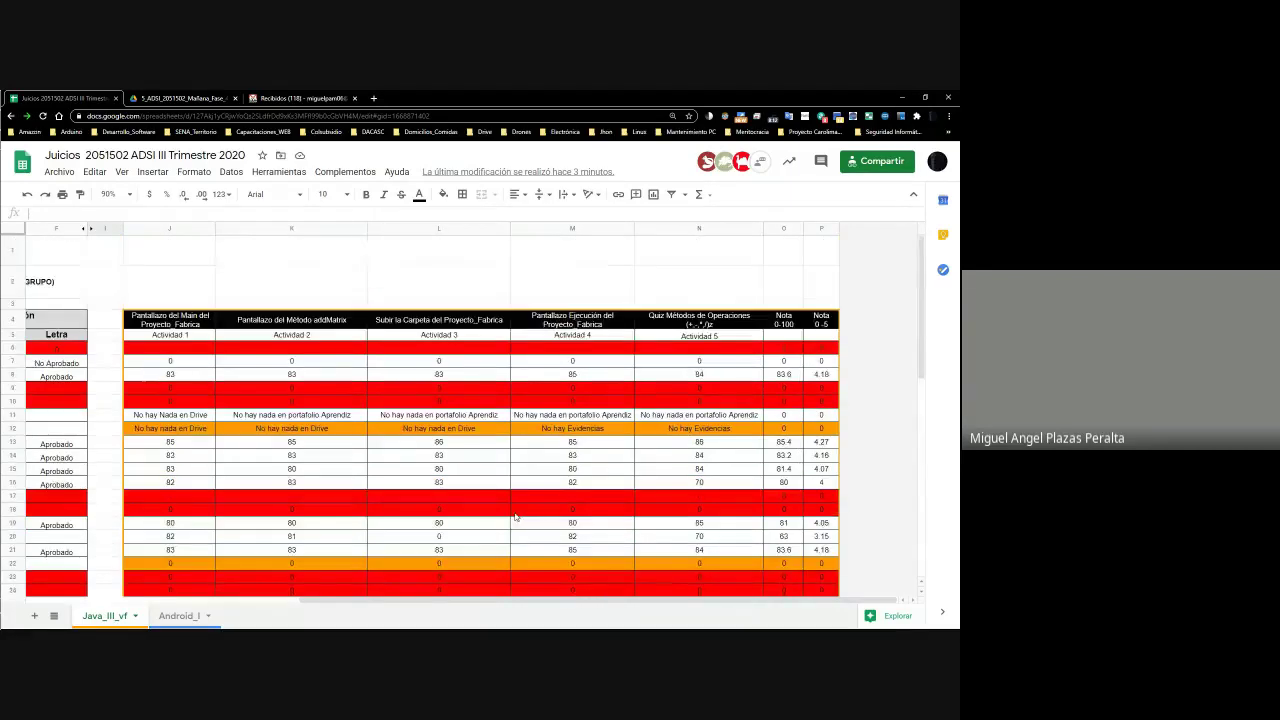
scroll(280, 400, "down", 3)
scroll(282, 408, "up", 3)
scroll(281, 408, "down", 5)
Compare row 30's activity scores, including 83, with its =sum(J30:N30)/5 average of 33.8, then return to Drive
left_click(195, 488)
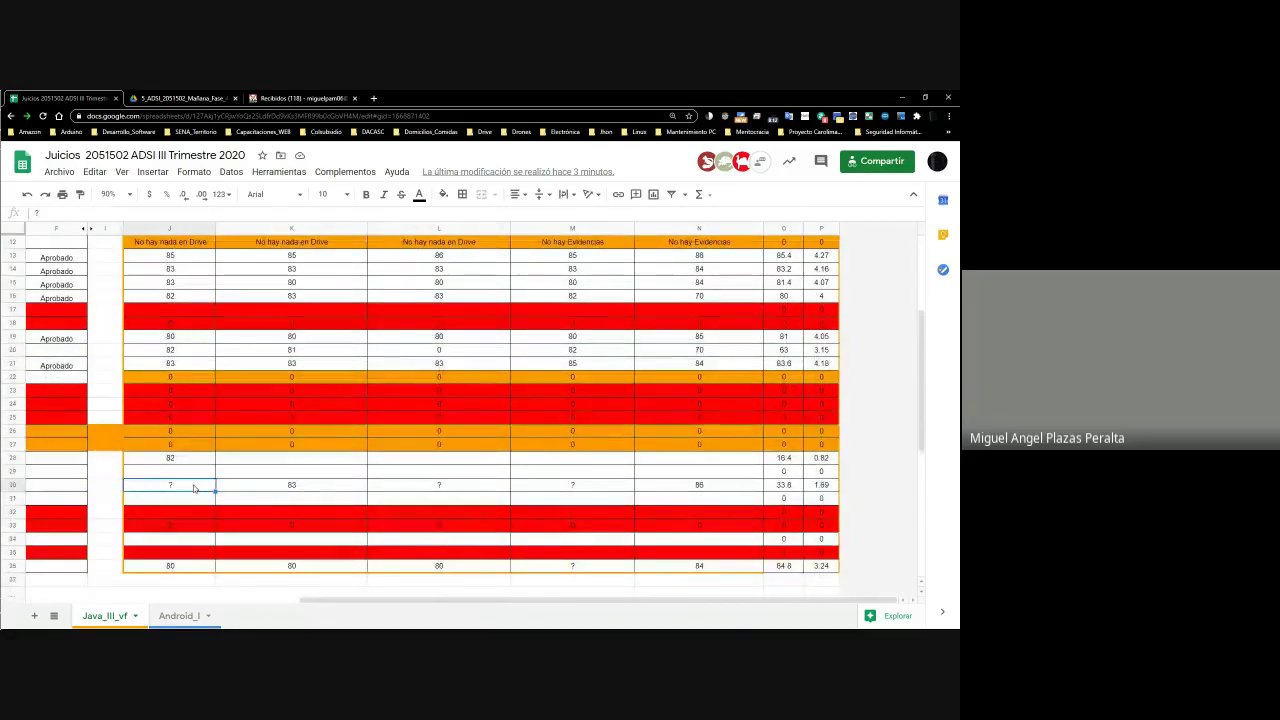
scroll(195, 488, "left", 5)
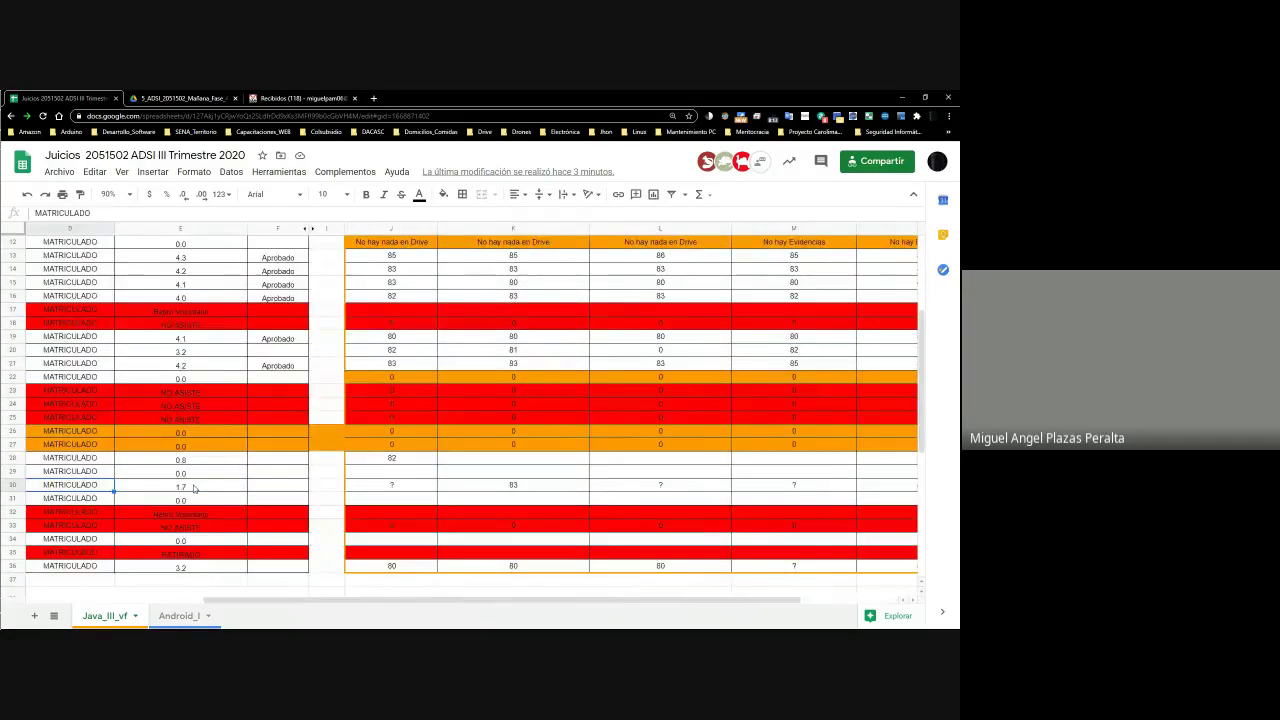
key("Right")
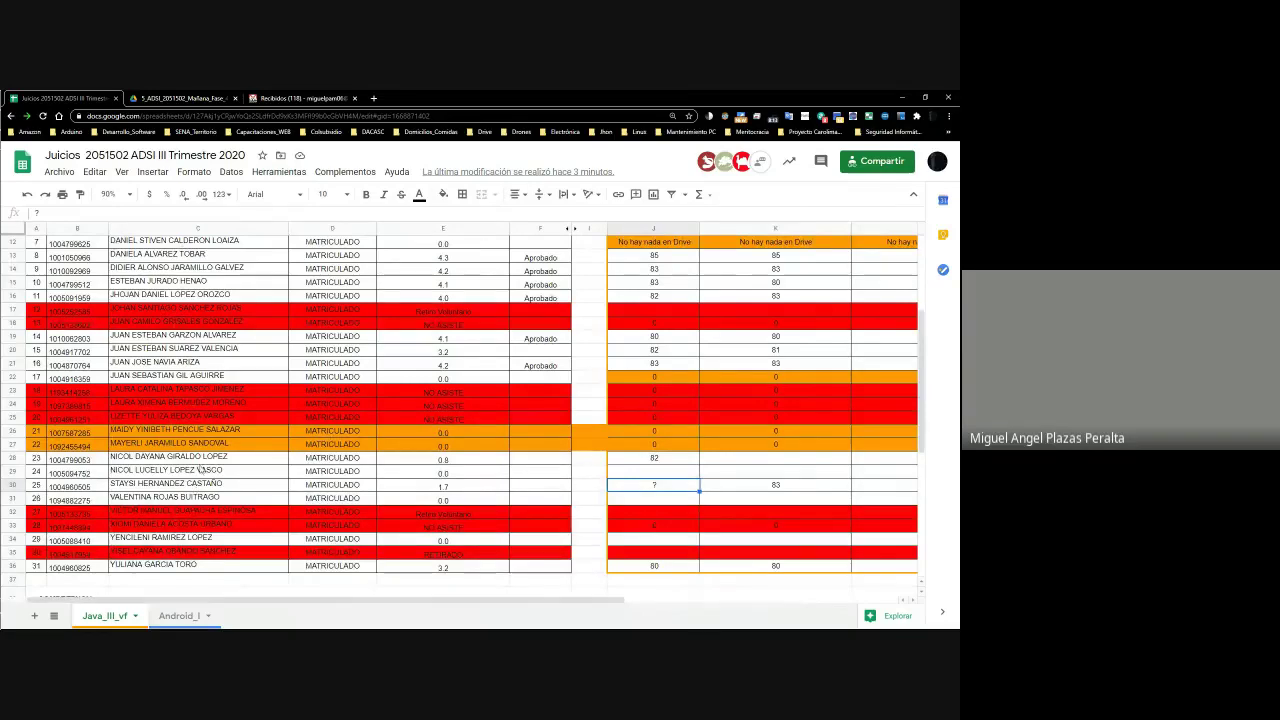
left_click_drag(921, 356, 926, 300)
scroll(926, 300, "down", 5)
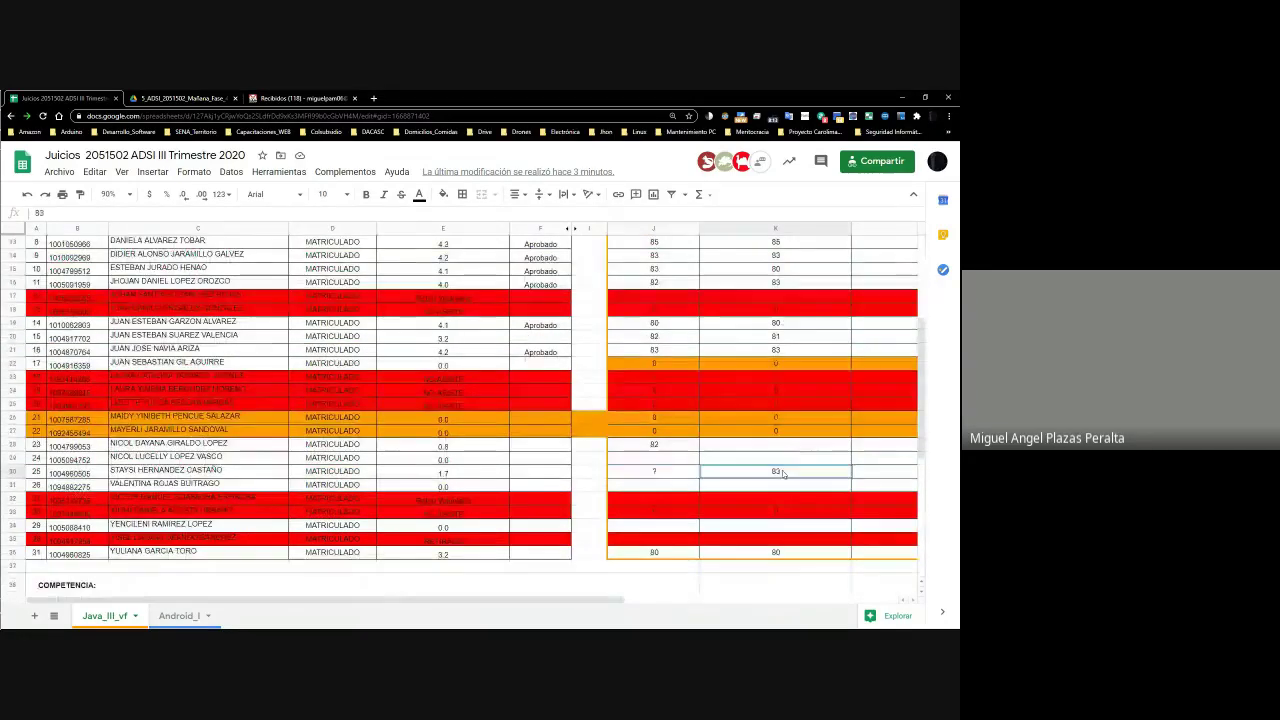
scroll(863, 471, "right", 5)
left_click(783, 472)
key("Left")
key("Left")
key("Left")
key("Left")
key("Left")
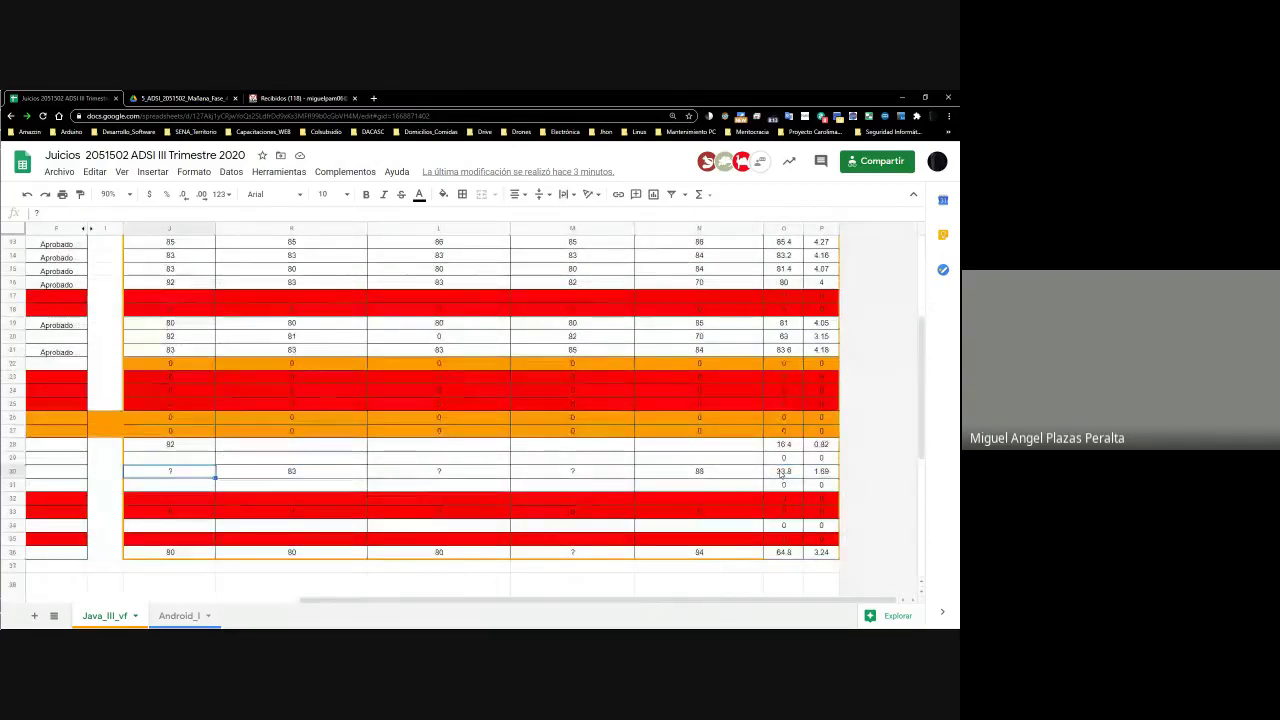
key("Right")
key("Right")
key("Right")
key("Right")
key("Right")
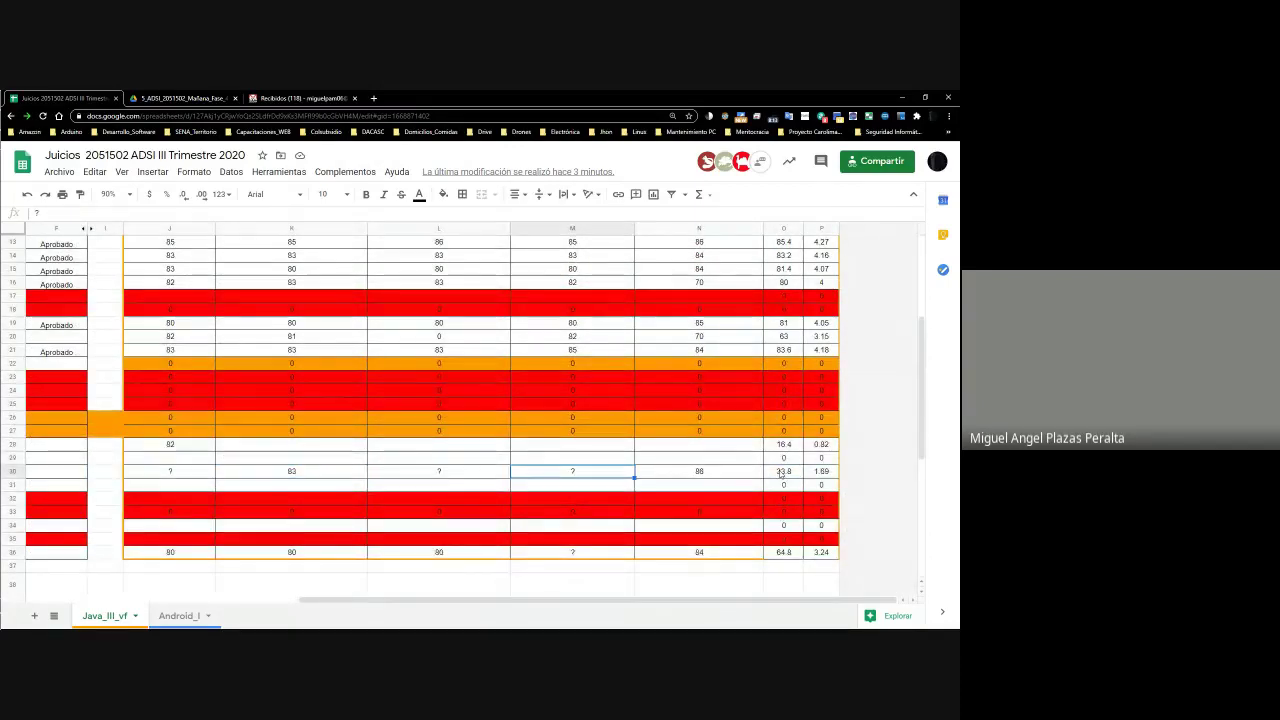
key("Left")
key("Left")
key("Left")
key("Left")
key("Left")
key("Left")
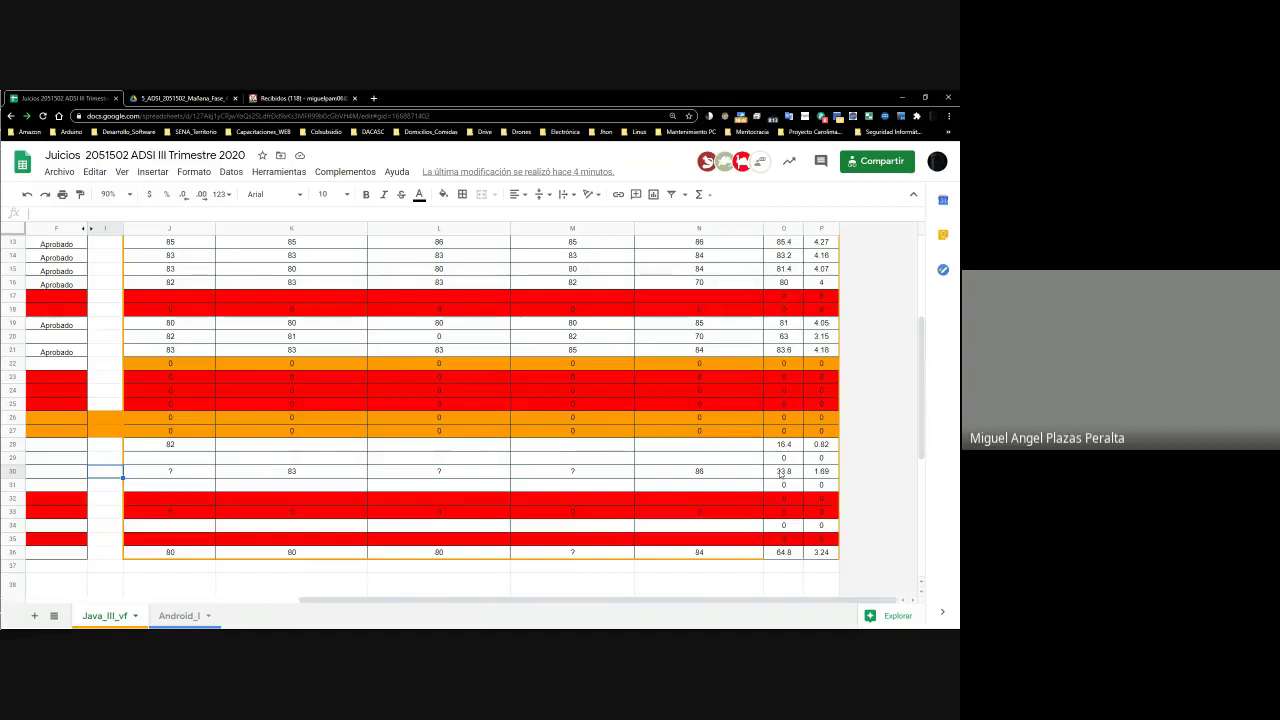
key("Right")
key("Right")
key("Right")
key("Right")
key("Right")
key("Left")
key("Left")
key("Left")
key("Left")
key("Left")
key("Left")
key("Left")
key("Left")
key("Left")
key("Left")
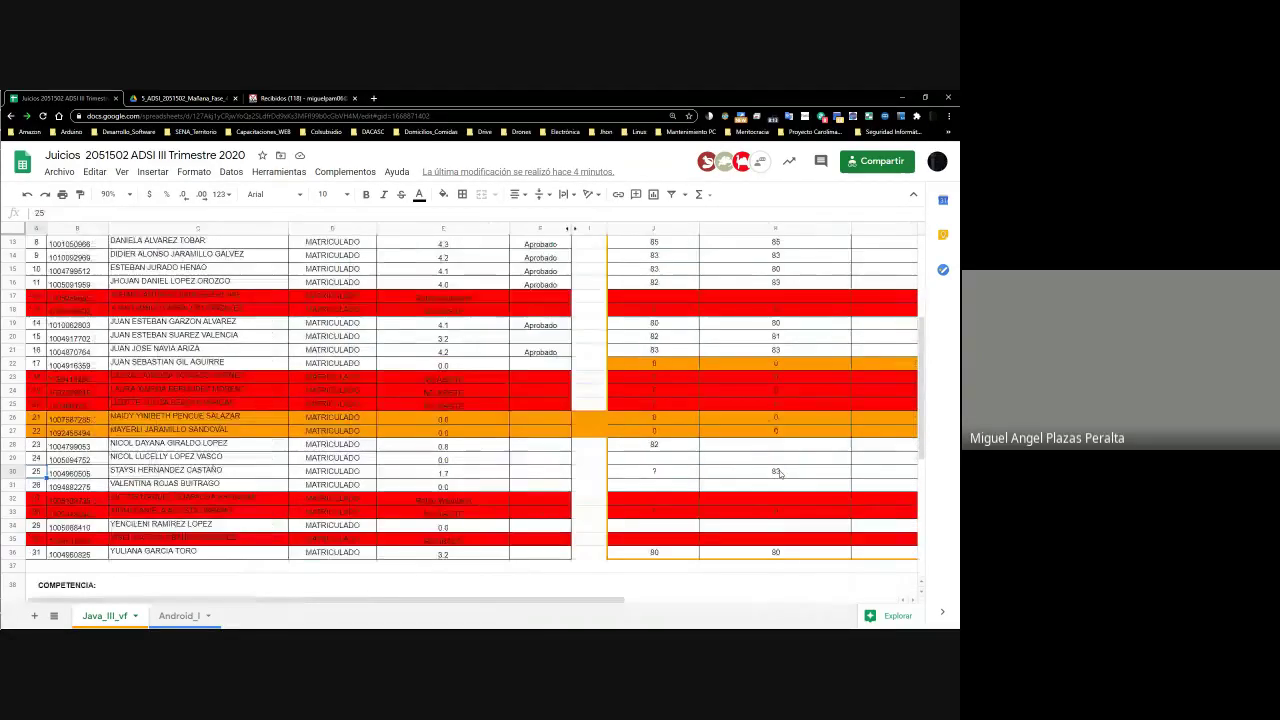
key("Right")
key("Right")
key("Right")
key("Right")
key("Right")
key("Right")
key("Right")
key("Right")
key("Right")
key("Right")
key("Right")
key("Left")
key("Left")
key("Left")
key("Left")
key("Left")
key("Left")
key("Right")
key("Right")
key("Right")
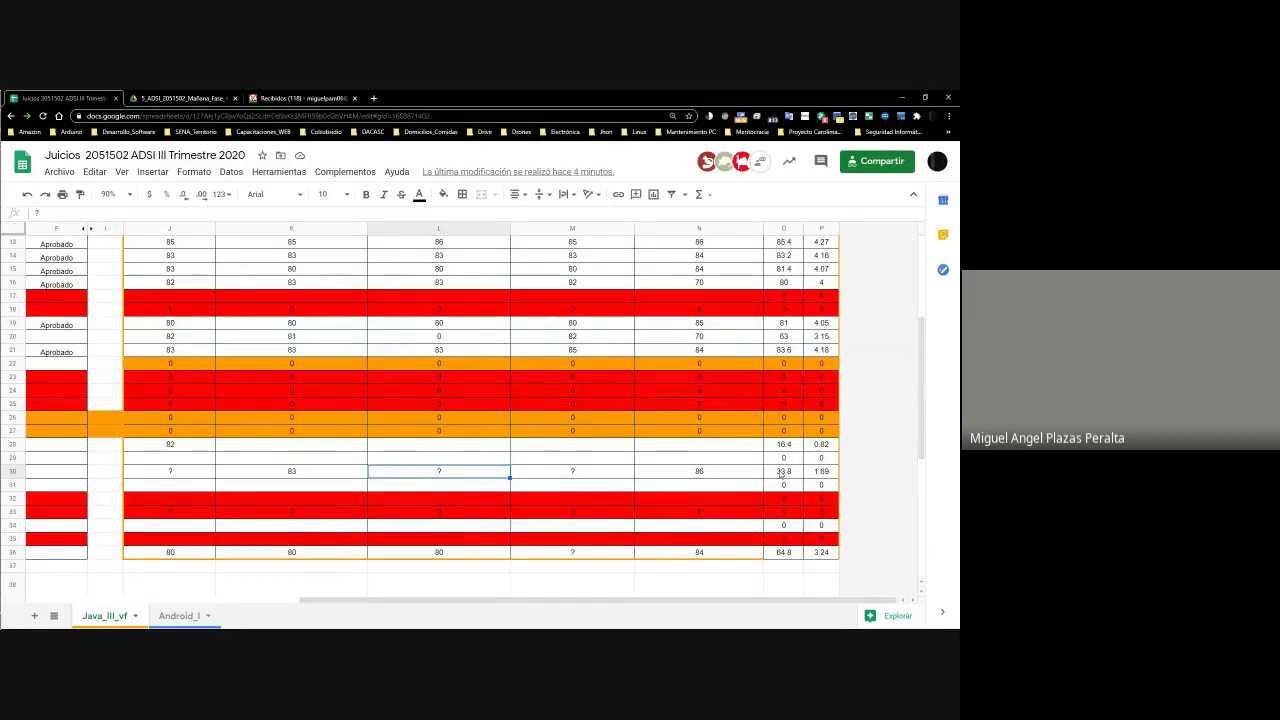
key("Left")
key("Left")
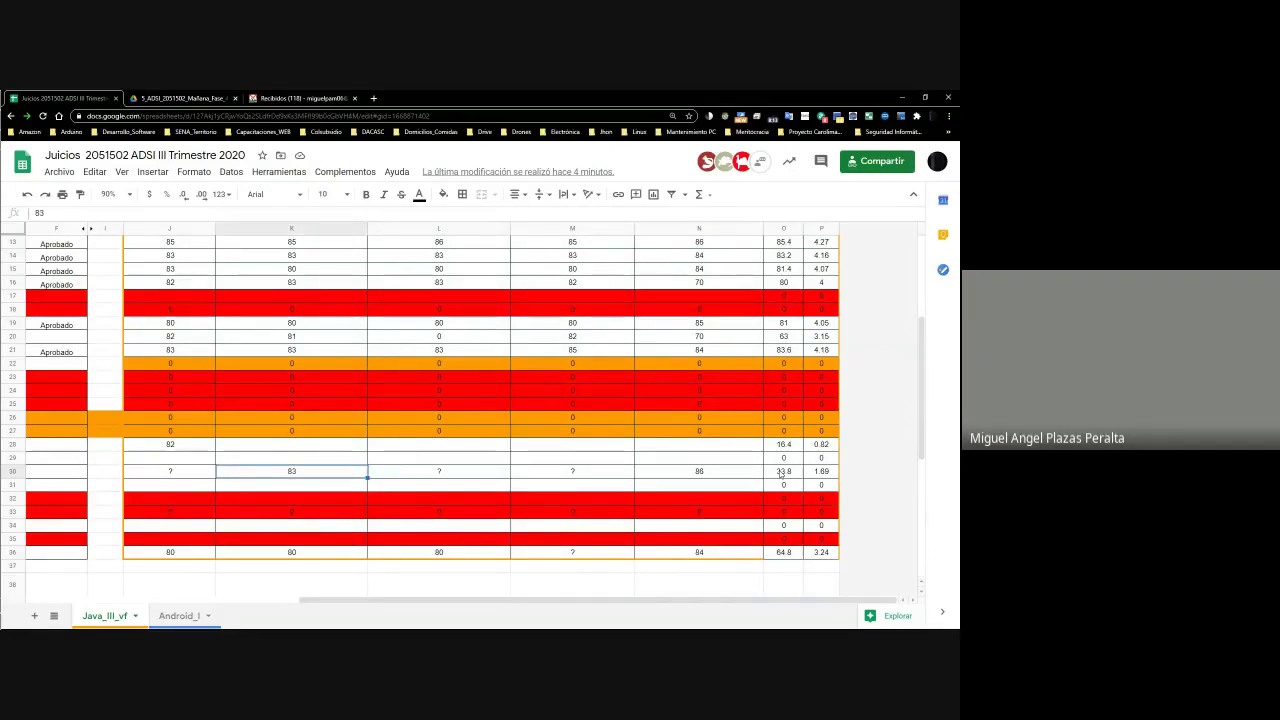
key("Left")
key("Right")
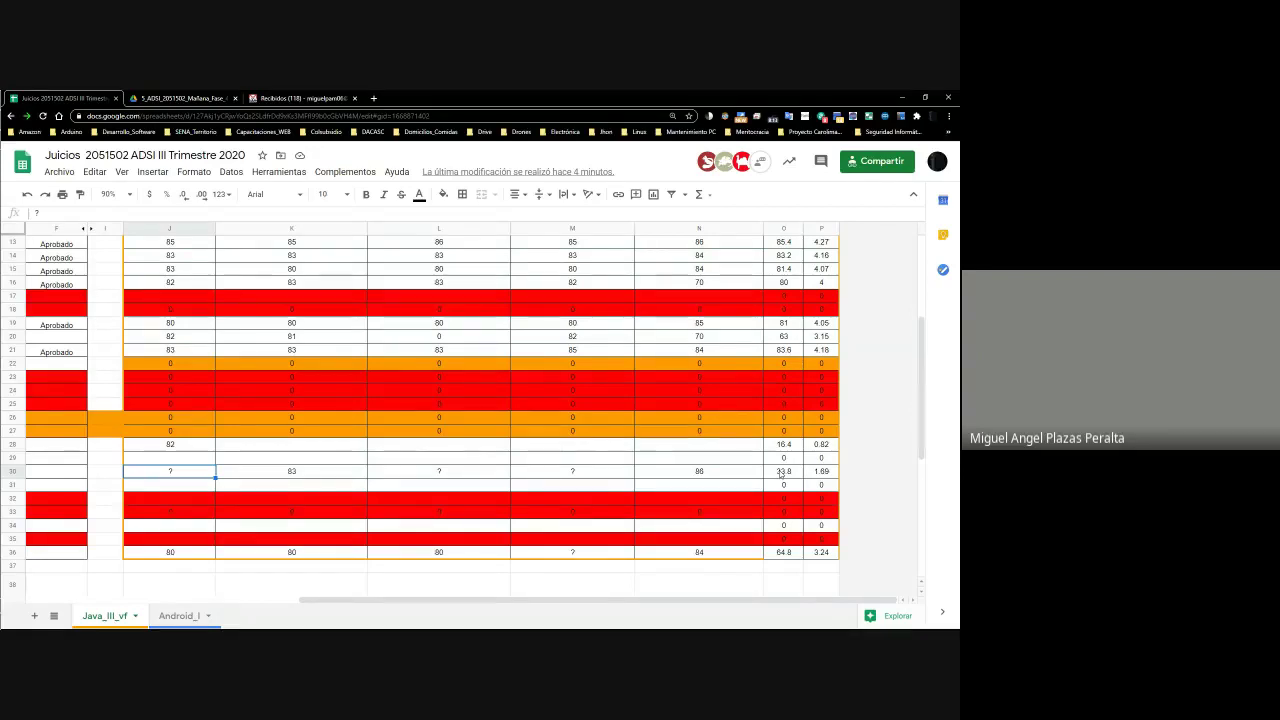
key("alt+Tab")
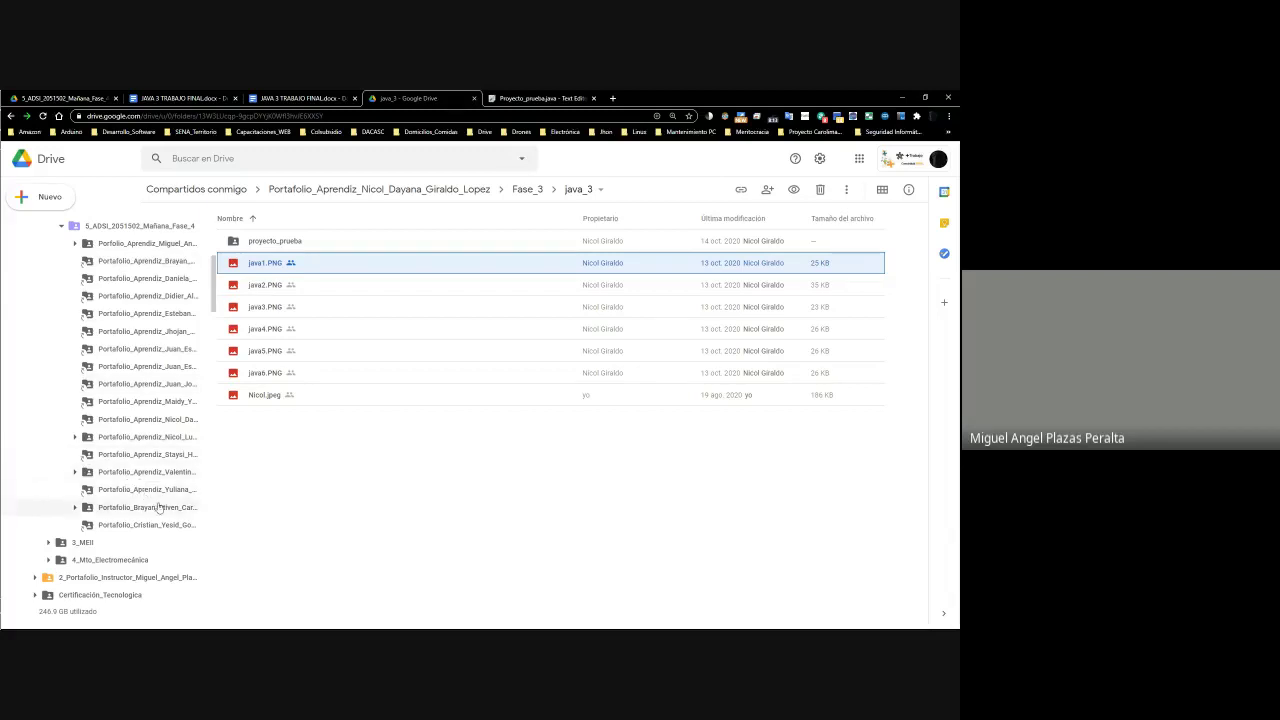
Open the row 30 student's portfolio folder in Drive, glancing back at the gradebook
scroll(175, 435, "up", 3)
scroll(181, 433, "down", 3)
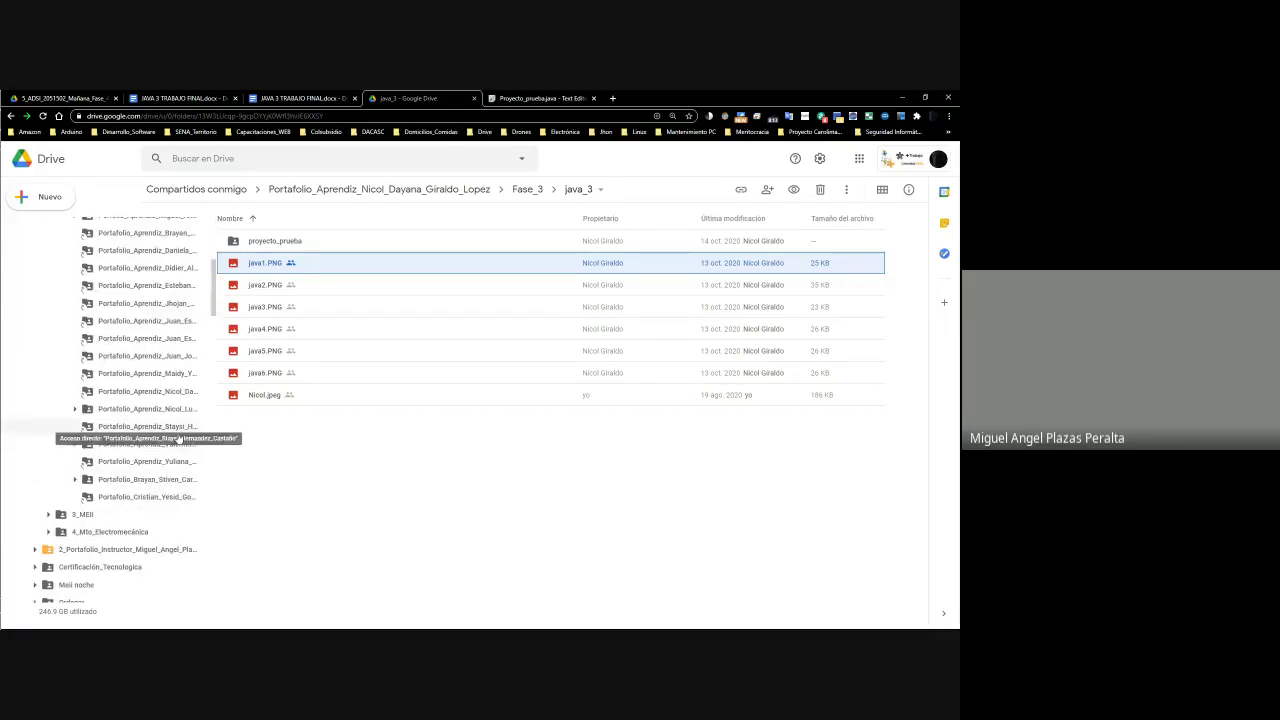
left_click(164, 427)
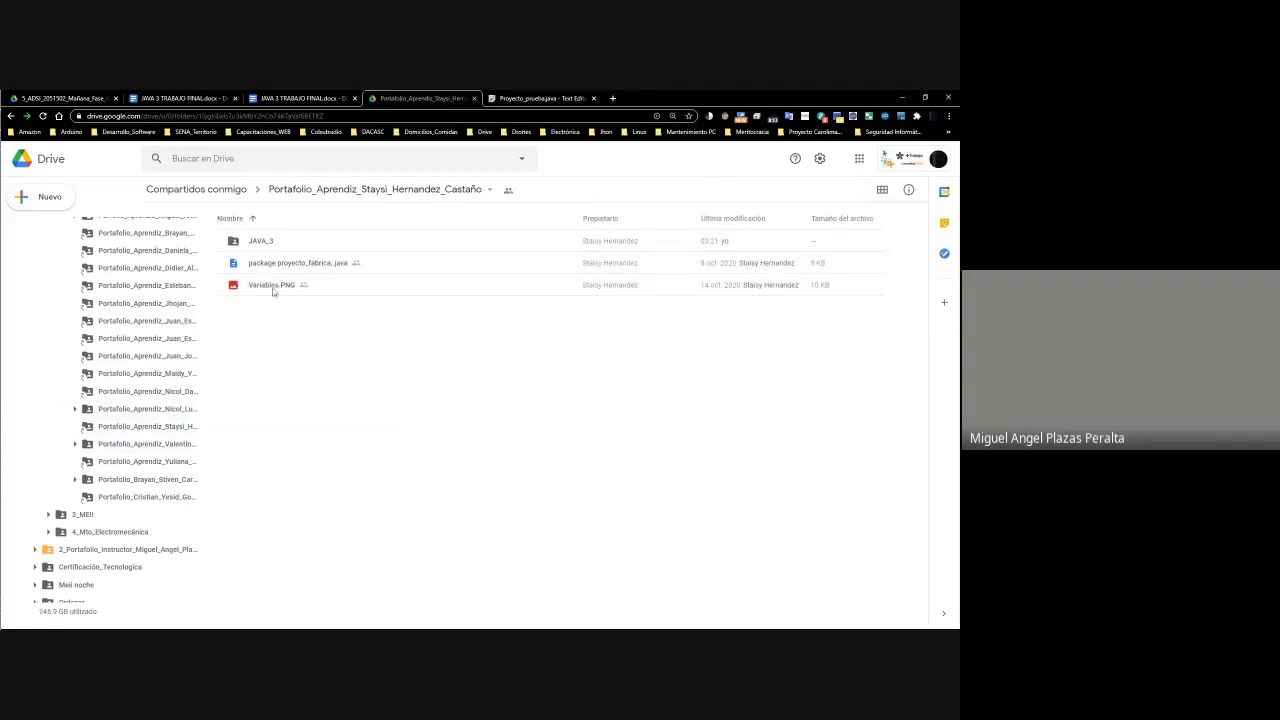
key("alt+Tab")
scroll(244, 408, "up", 2)
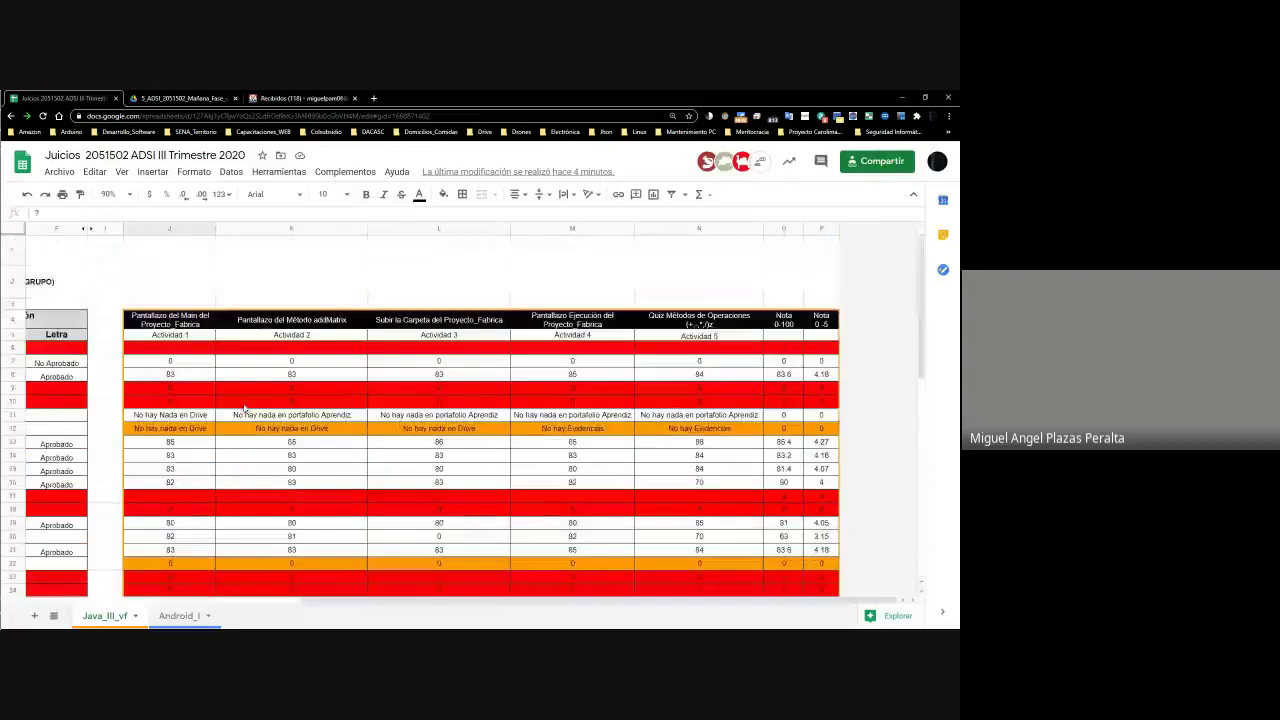
scroll(243, 405, "down", 3)
key("alt+Tab")
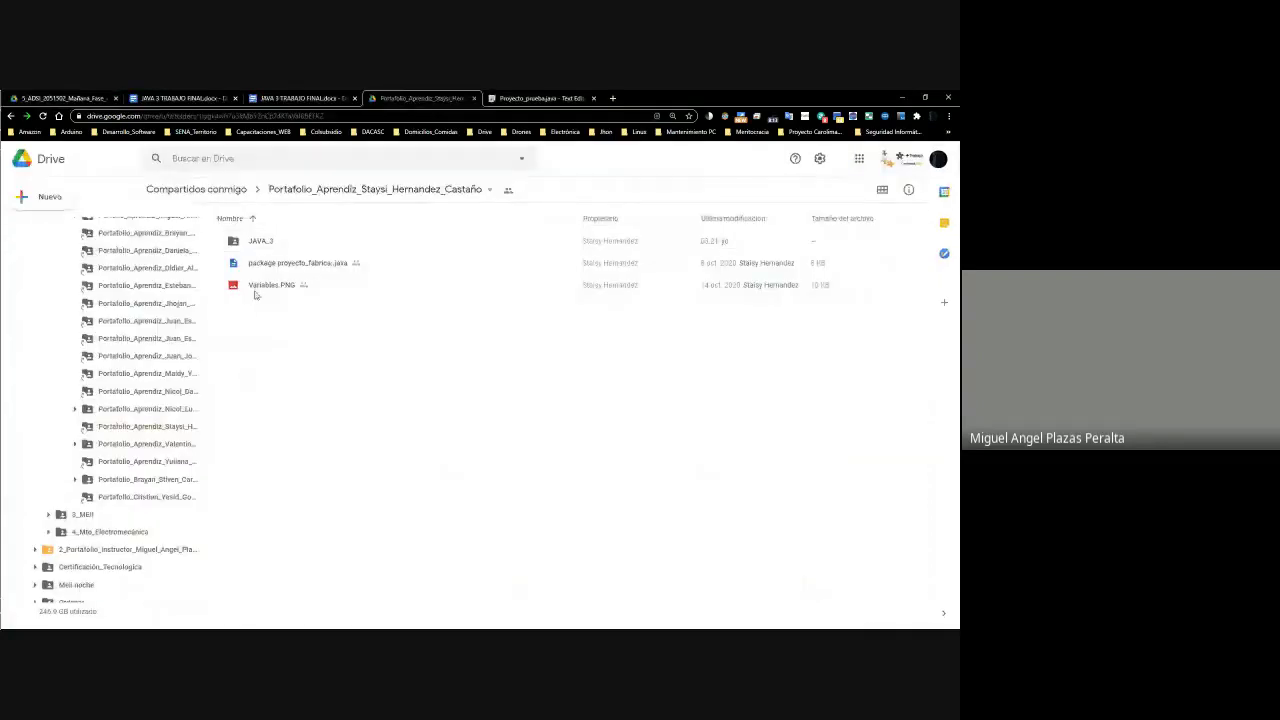
Preview Variables.PNG and open the JAVA_3 folder
right_click(255, 290)
left_click(316, 307)
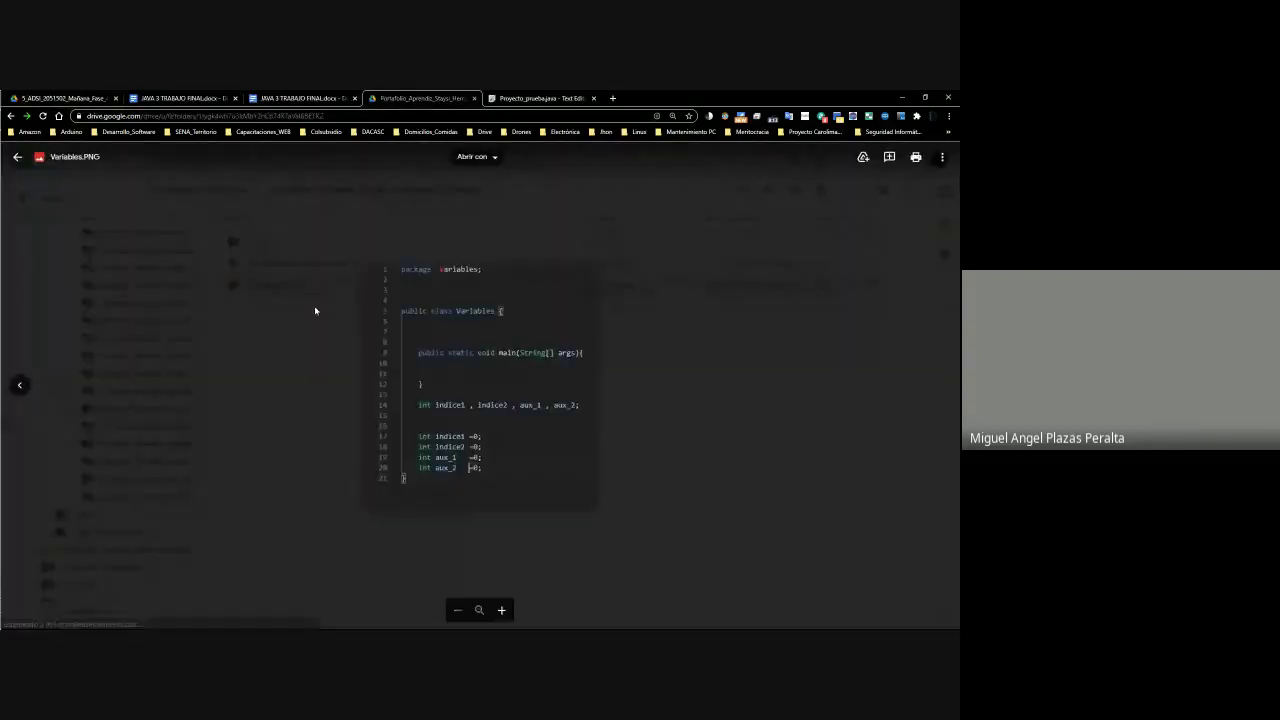
left_click(650, 387)
double_click(256, 243)
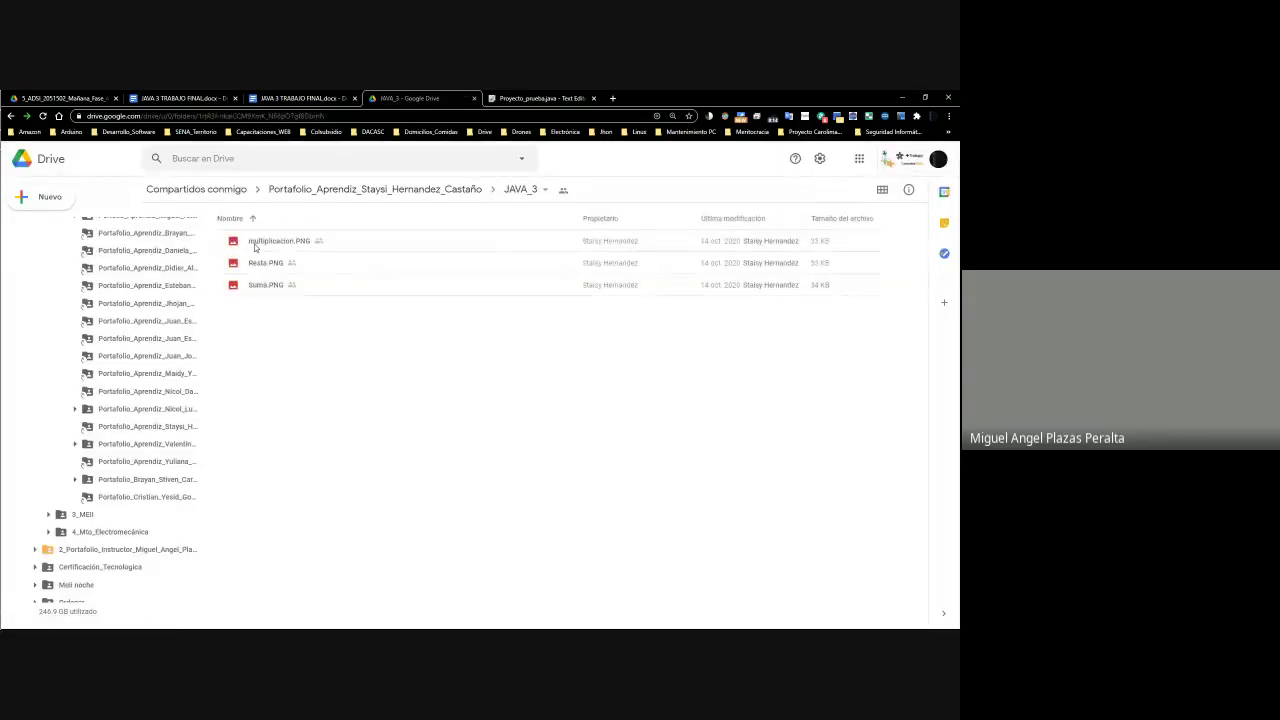
key("alt+Left")
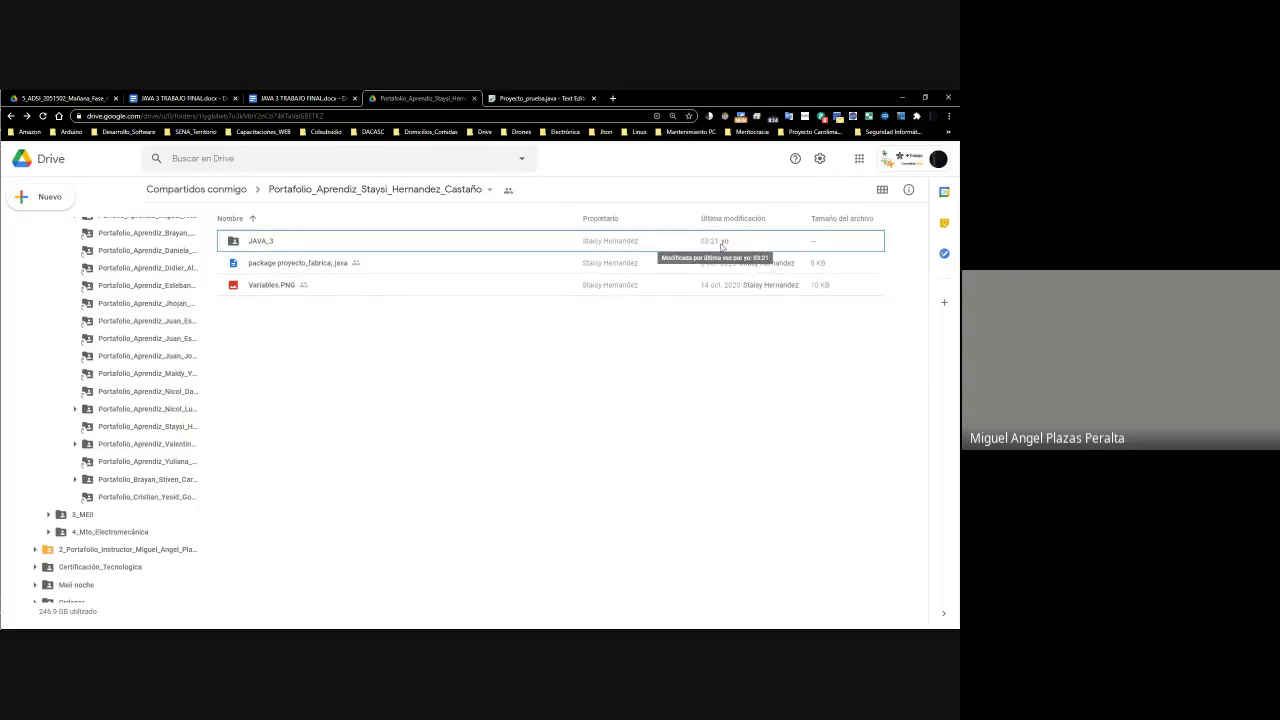
double_click(272, 247)
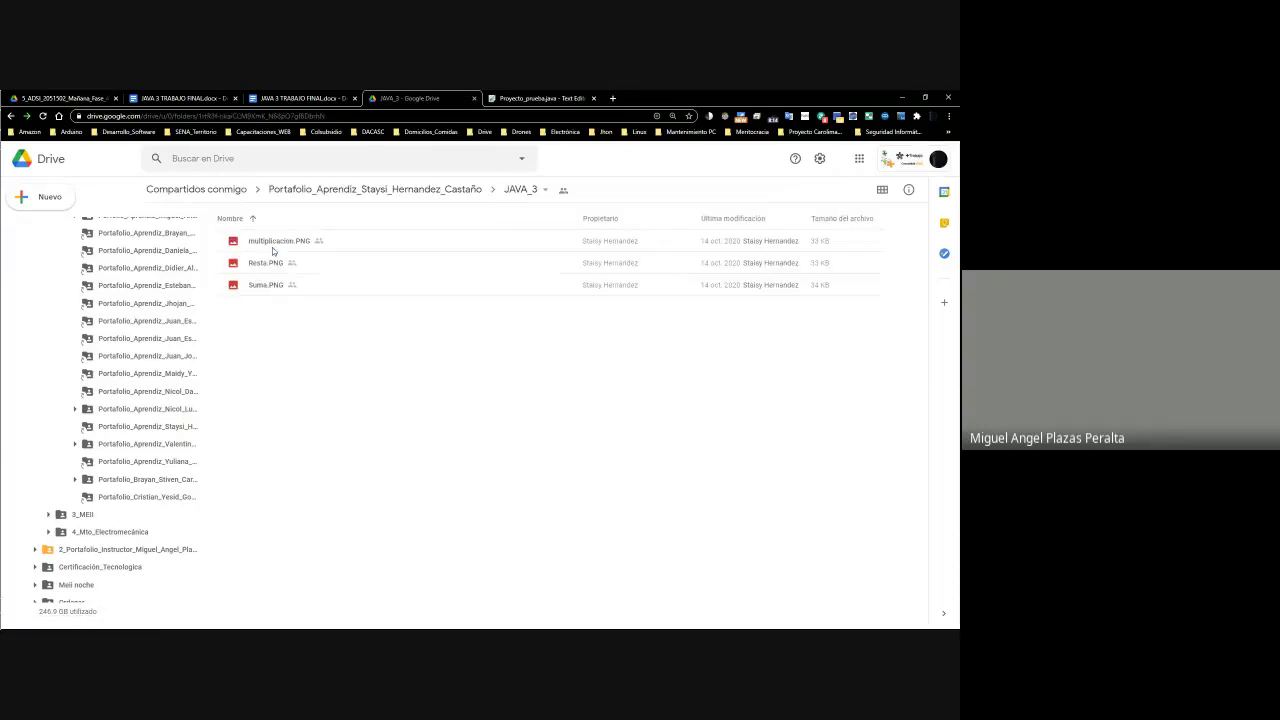
key("alt+Left")
double_click(272, 245)
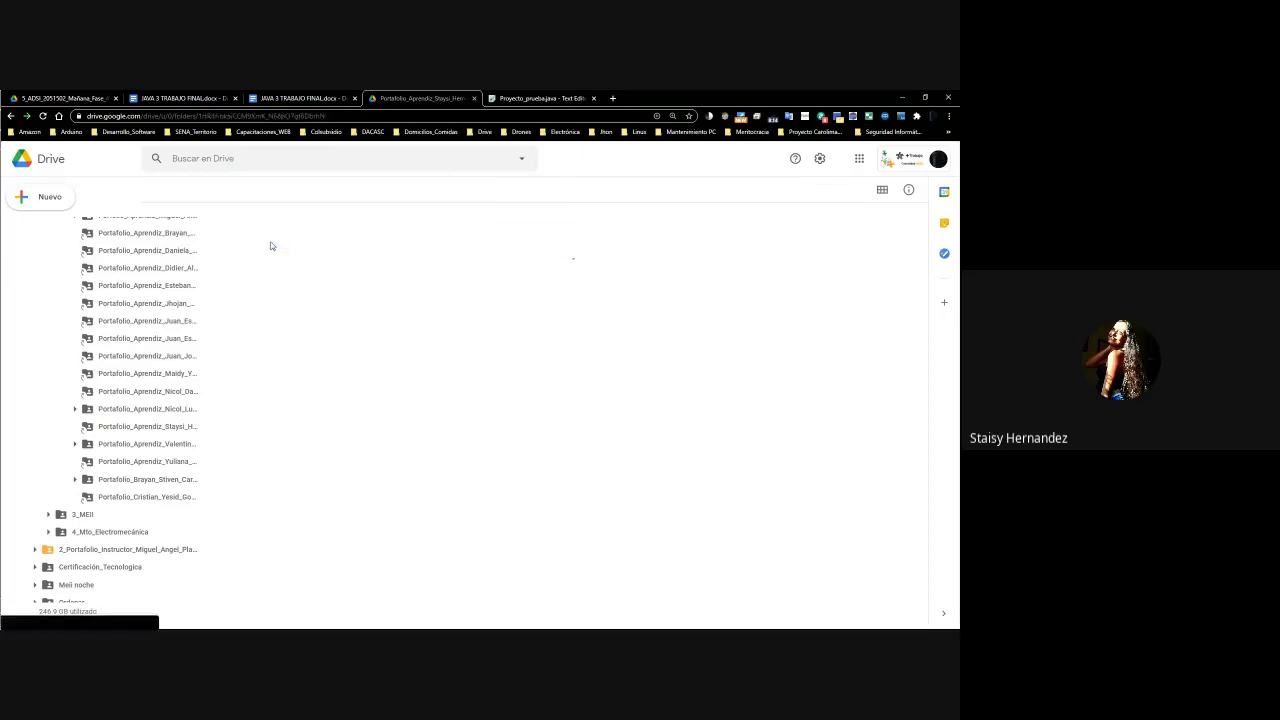
Preview the multiplicacion.PNG, Resta.PNG and Suma.PNG screenshots, then go back to the portfolio folder
right_click(318, 249)
left_click(323, 259)
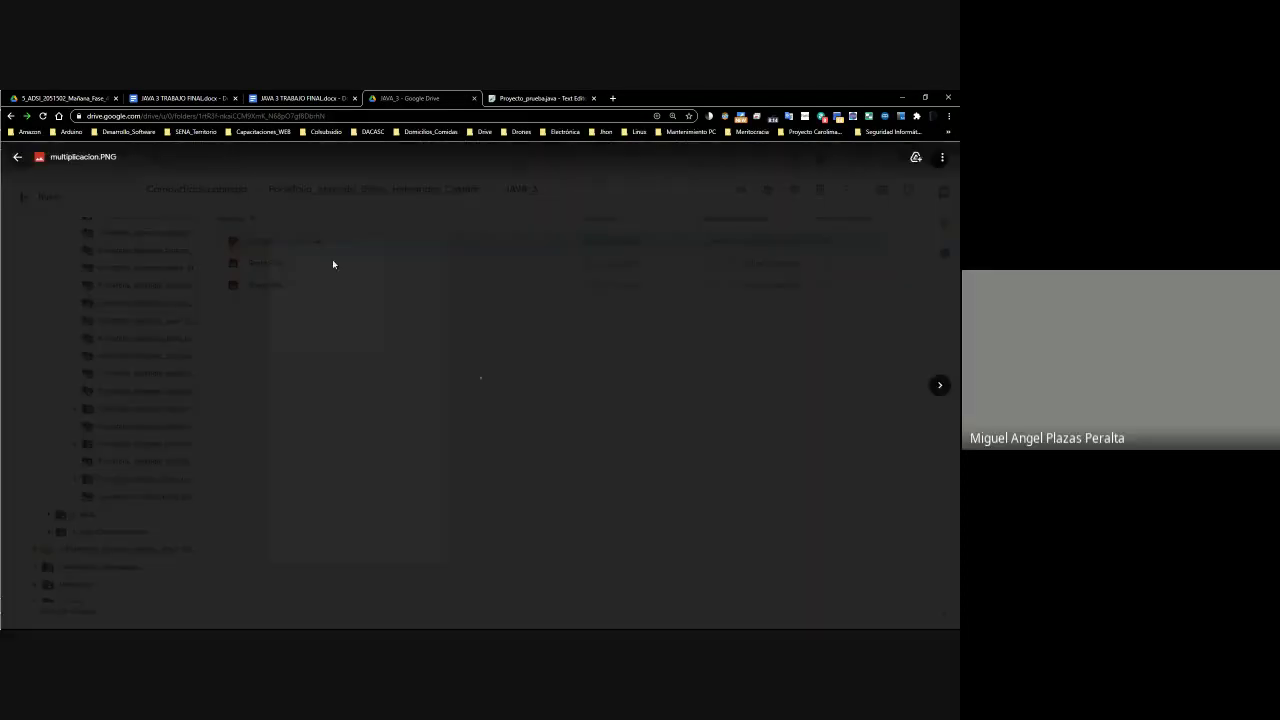
left_click(938, 390)
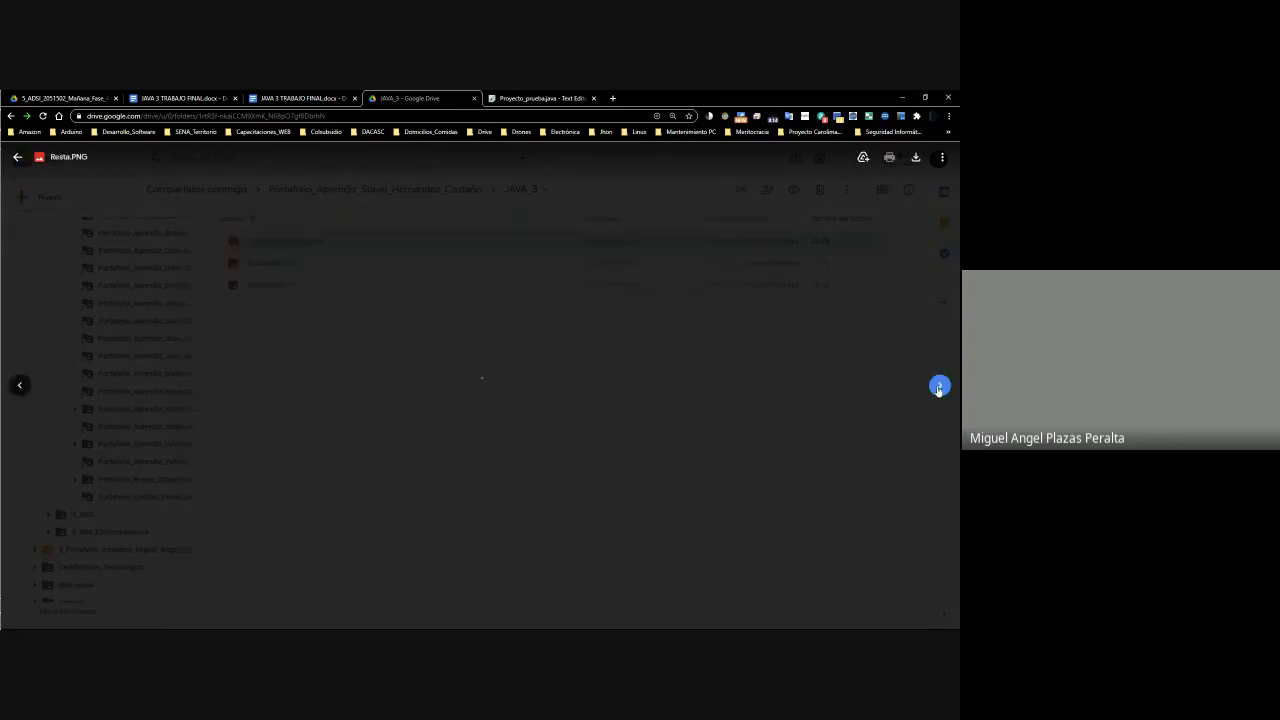
left_click(939, 387)
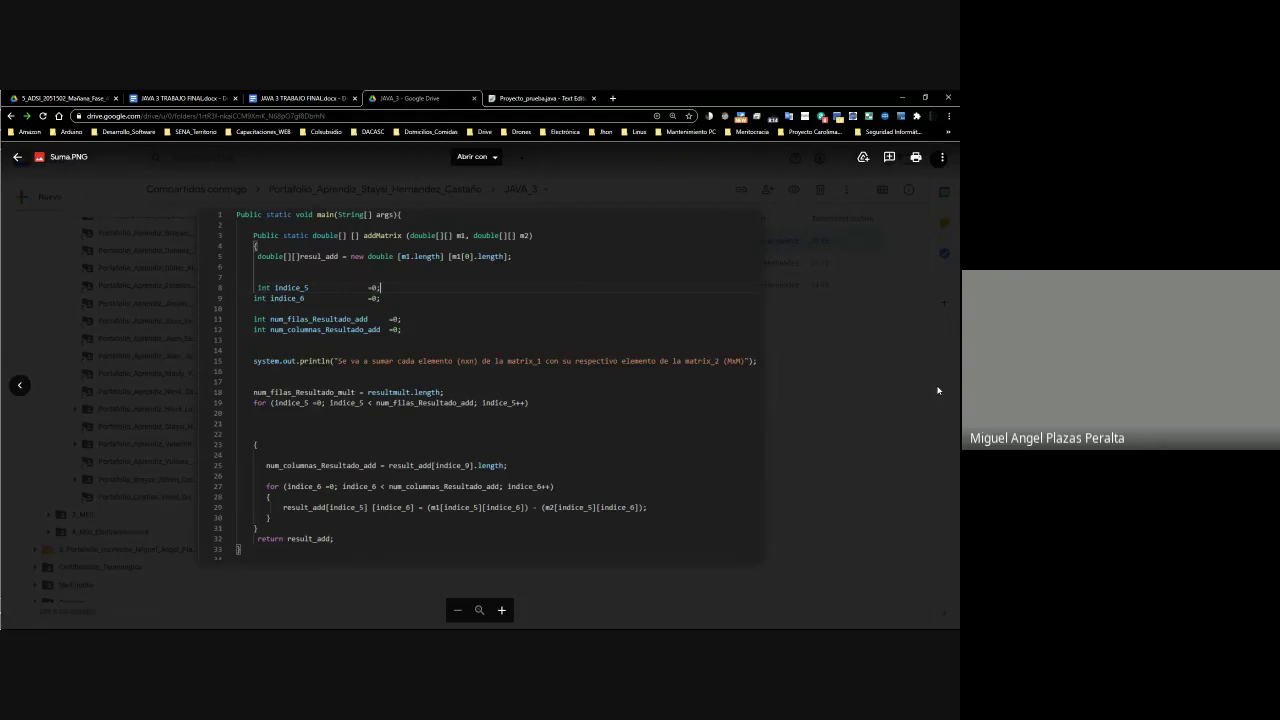
left_click(892, 401)
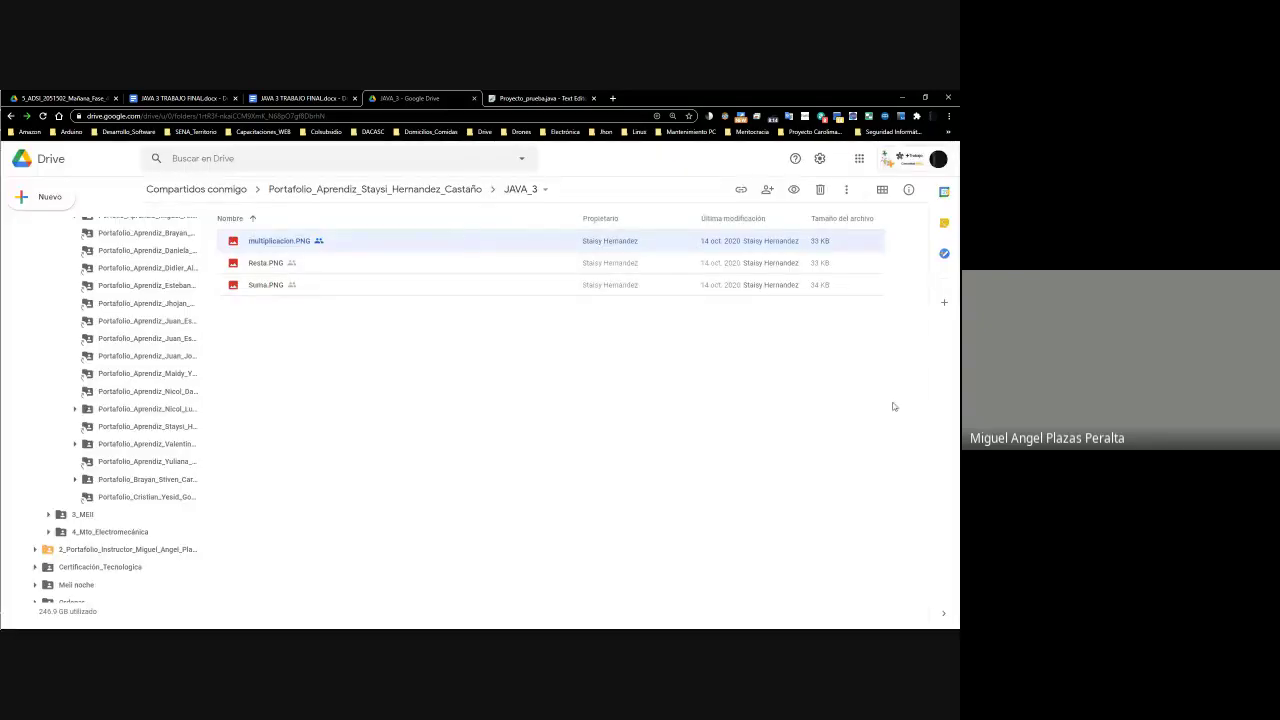
left_click(420, 193)
Preview Variables.PNG several more times, discarding an unwanted comment on the code
right_click(263, 286)
left_click(325, 303)
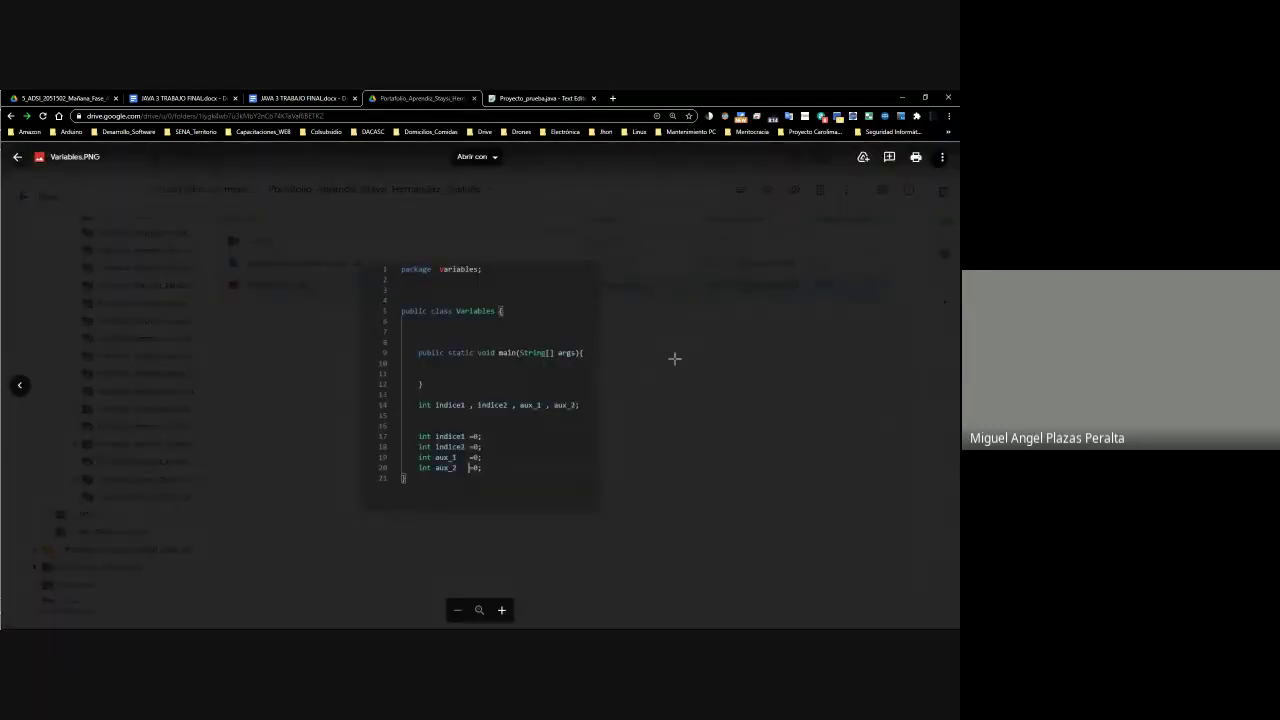
left_click_drag(390, 302, 594, 505)
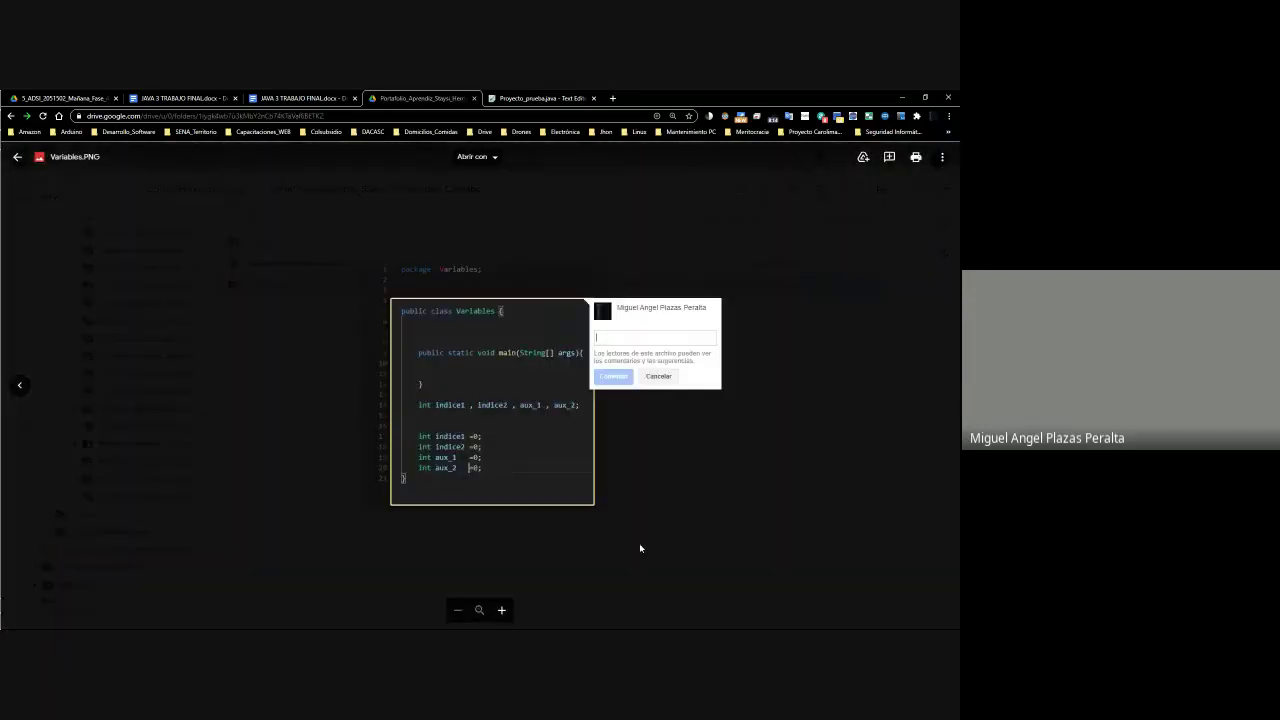
left_click(655, 481)
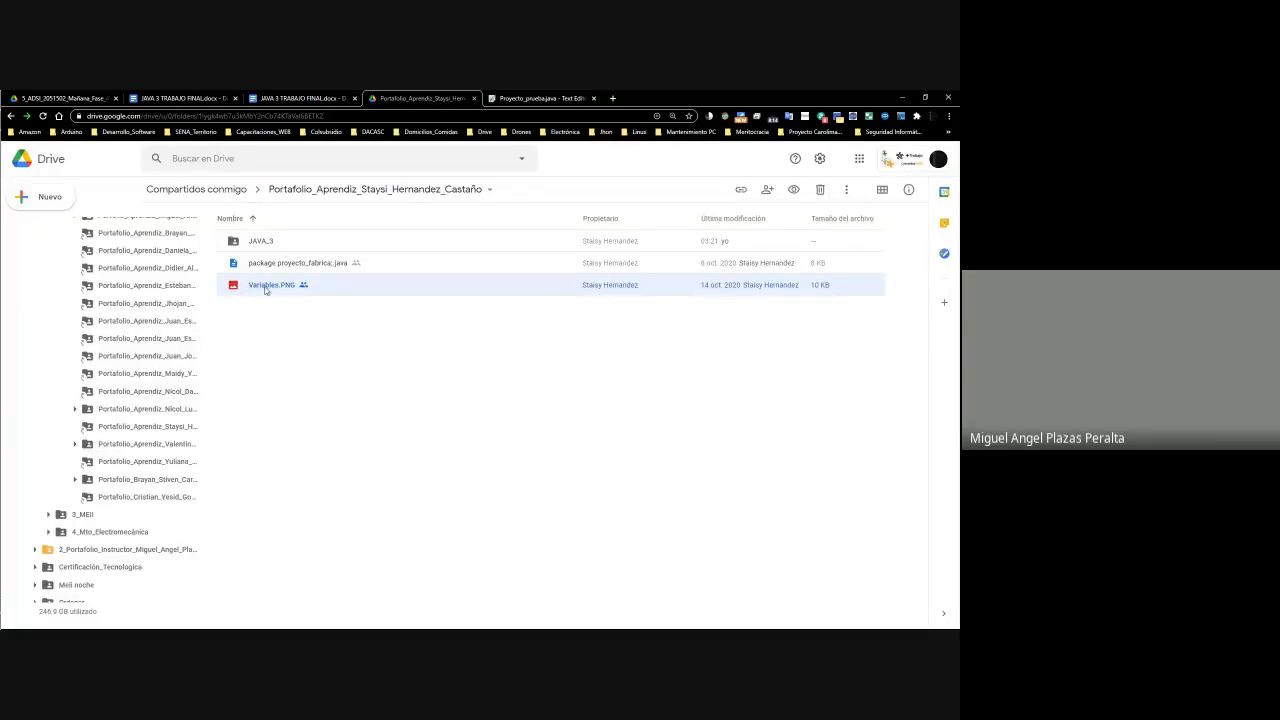
right_click(266, 288)
left_click(336, 300)
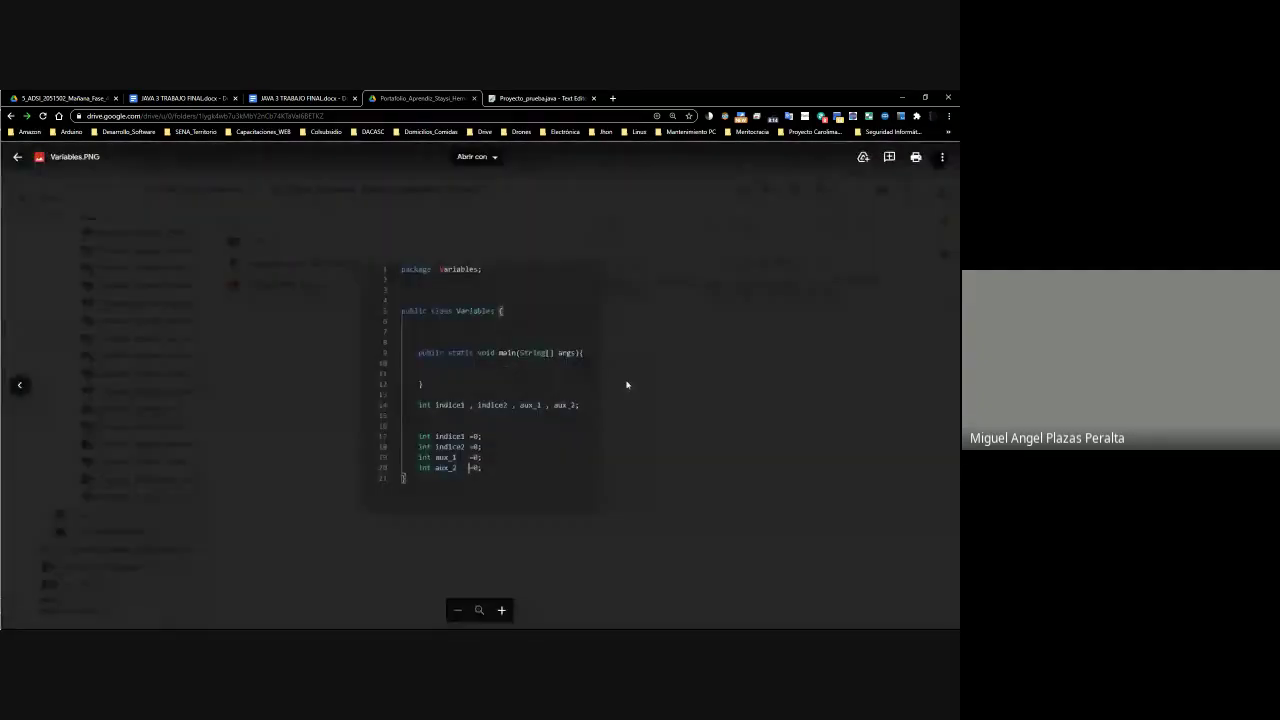
left_click(627, 384)
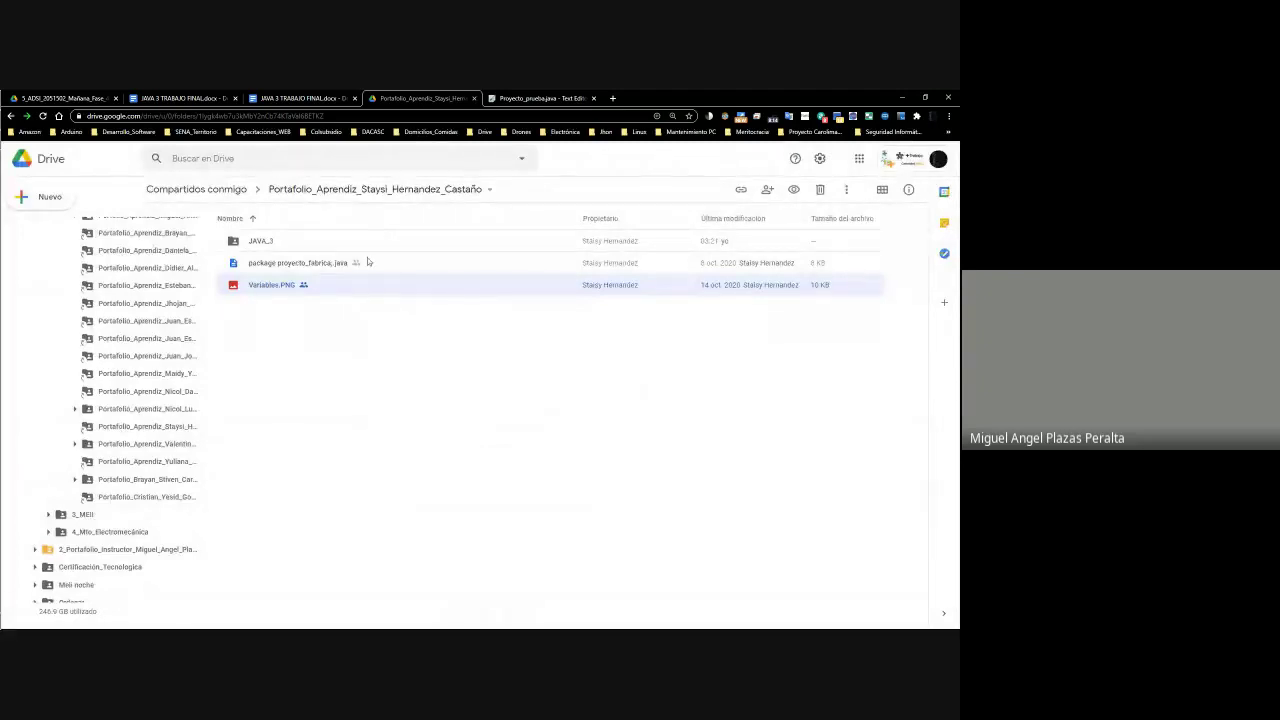
right_click(296, 289)
left_click(343, 306)
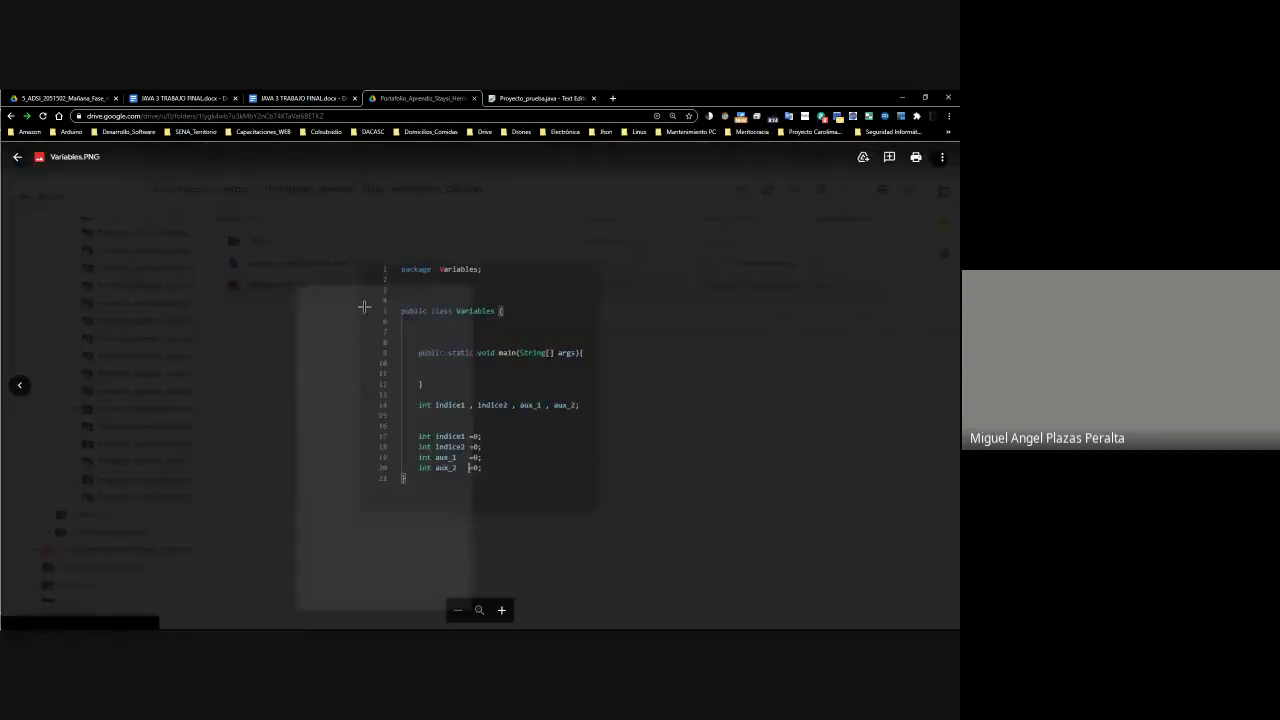
left_click(636, 500)
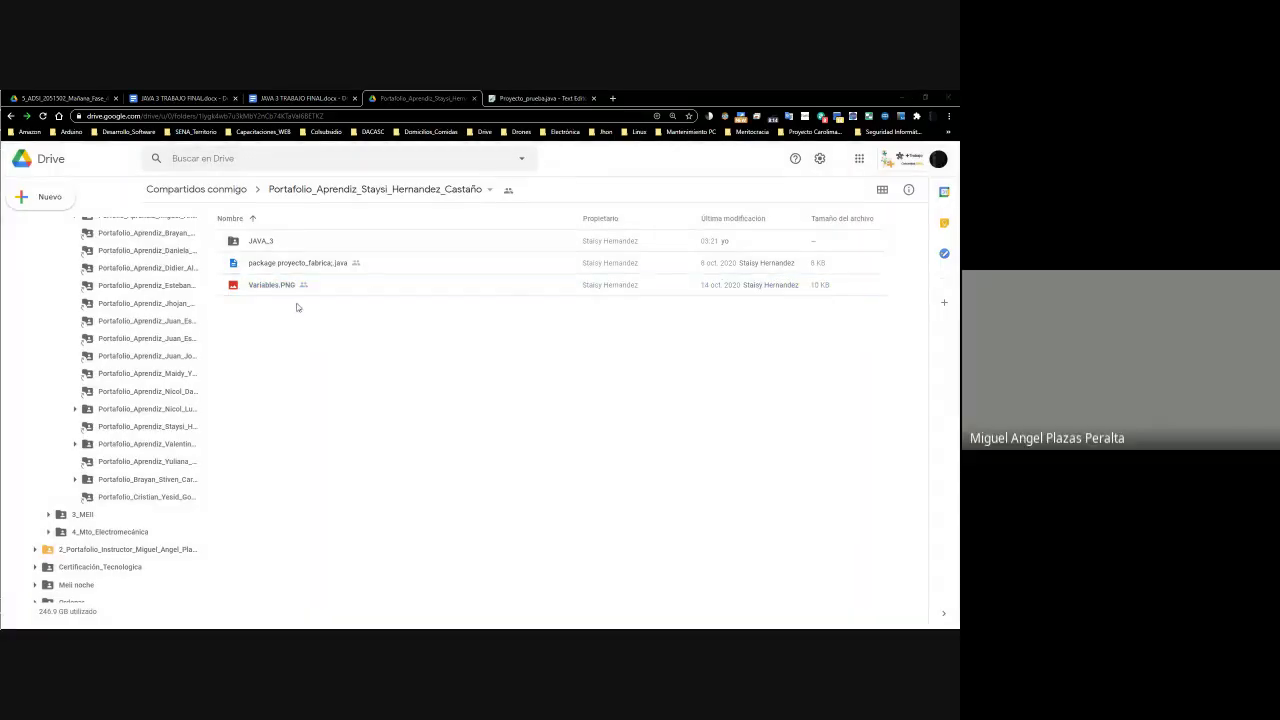
Back in the gradebook, check the activity 3 mark in cell L30
key("alt+Tab")
left_click(410, 490)
scroll(405, 489, "up", 4)
scroll(405, 489, "down", 4)
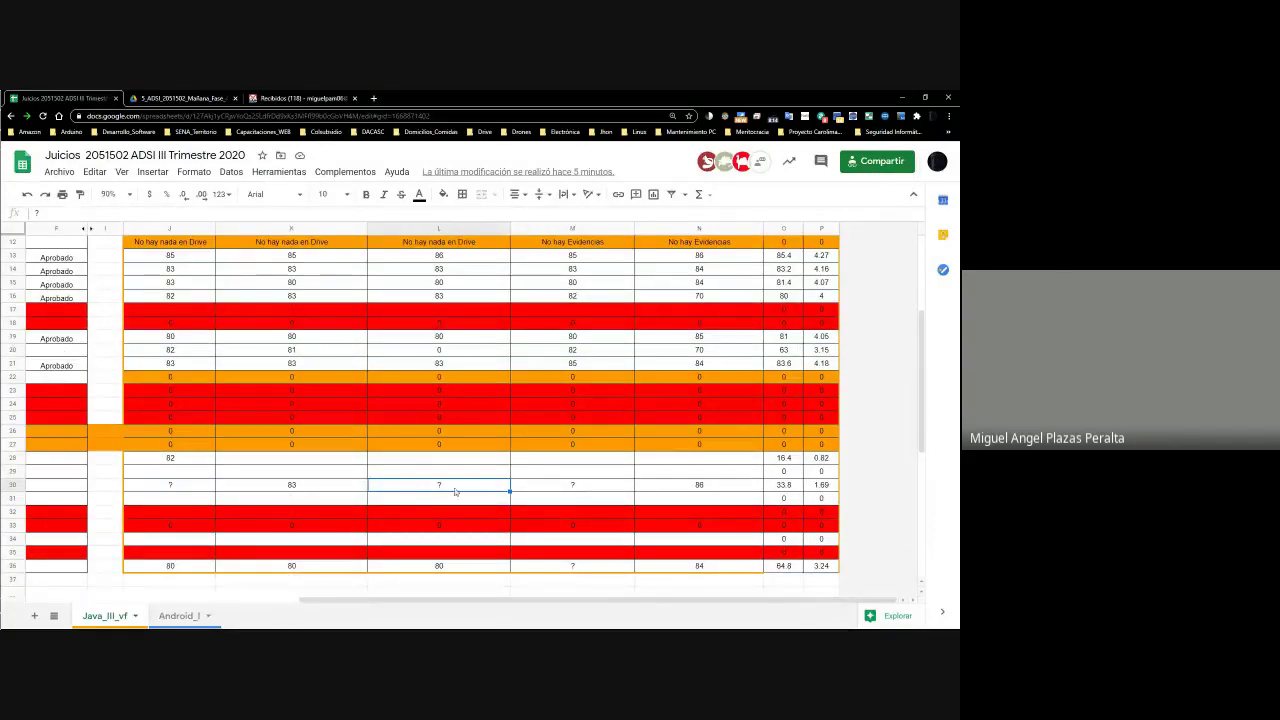
Open JAVA_3 in Drive to view its files, then go back to the portfolio folder
left_click_drag(919, 433, 929, 406)
key("alt+Tab")
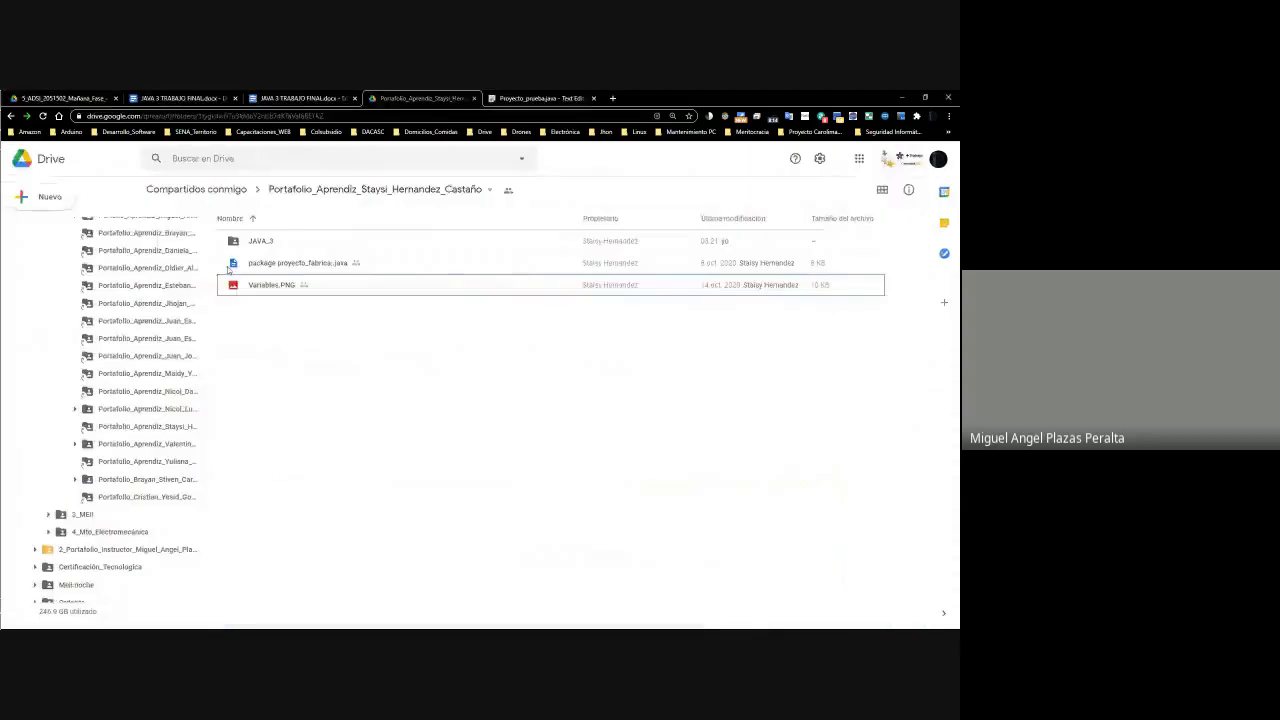
double_click(260, 243)
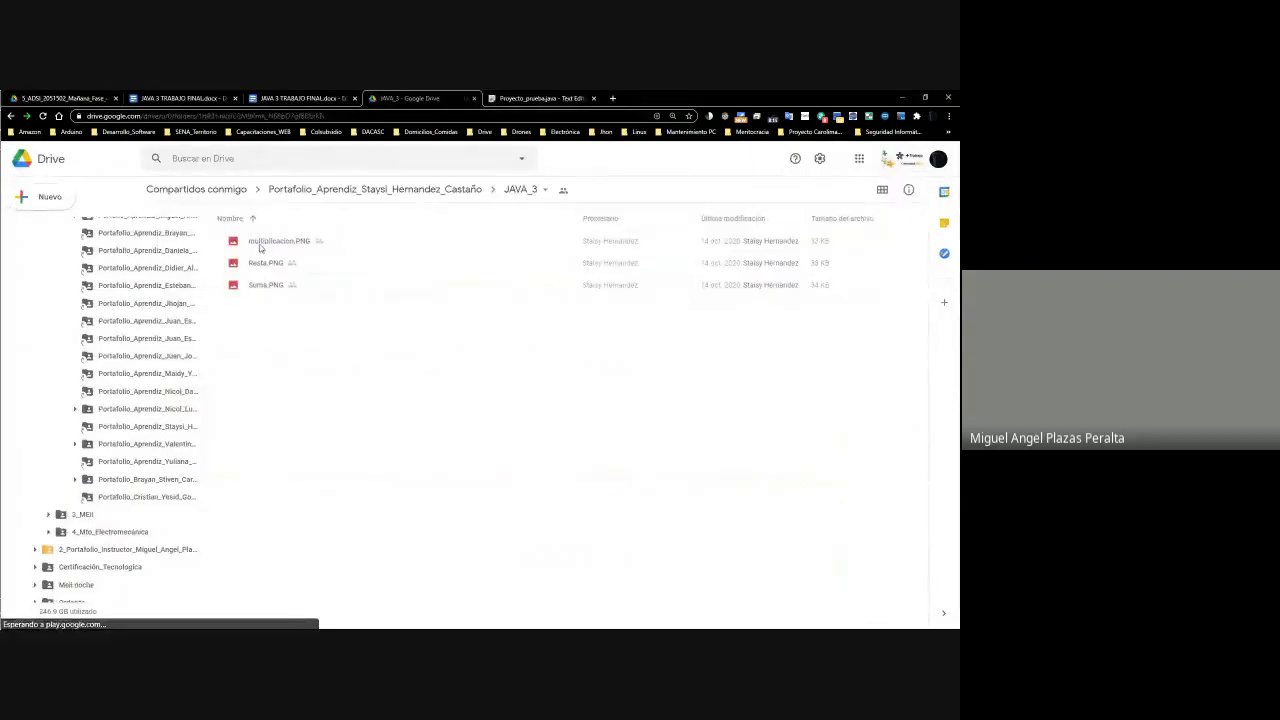
key("alt+Left")
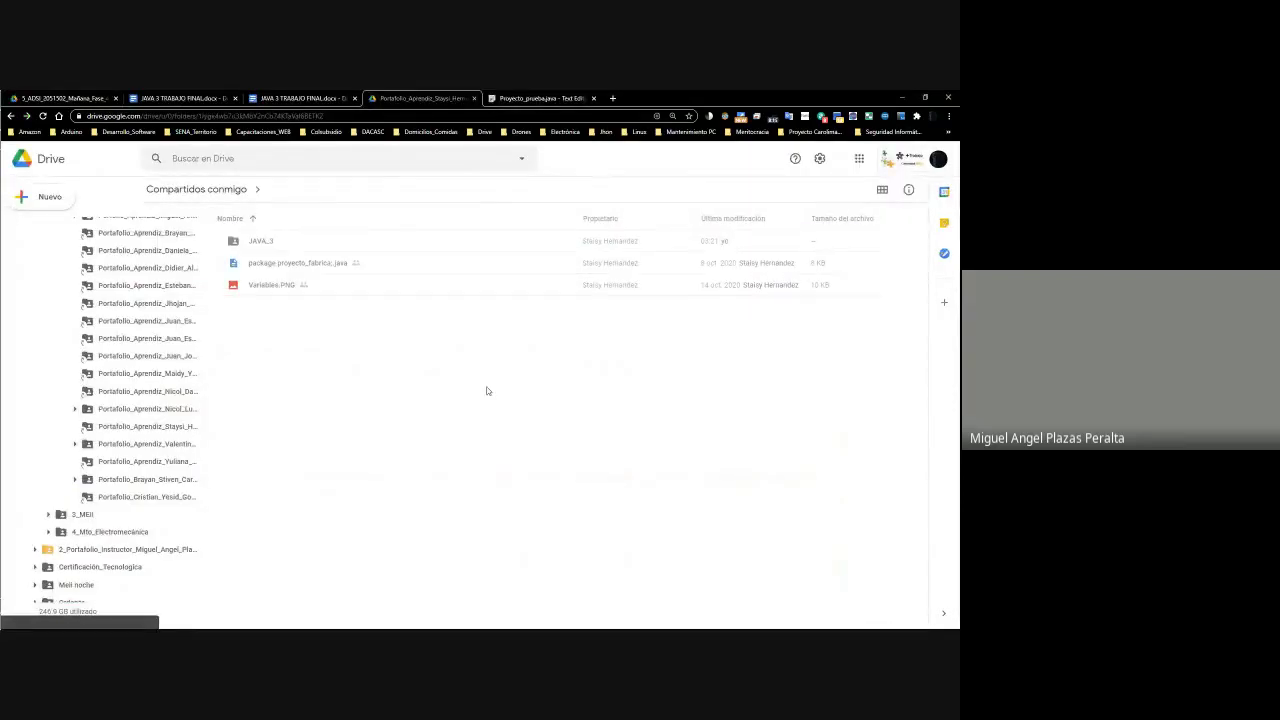
Check the activity 4 mark in cell M30 of the gradebook
key("alt+Tab")
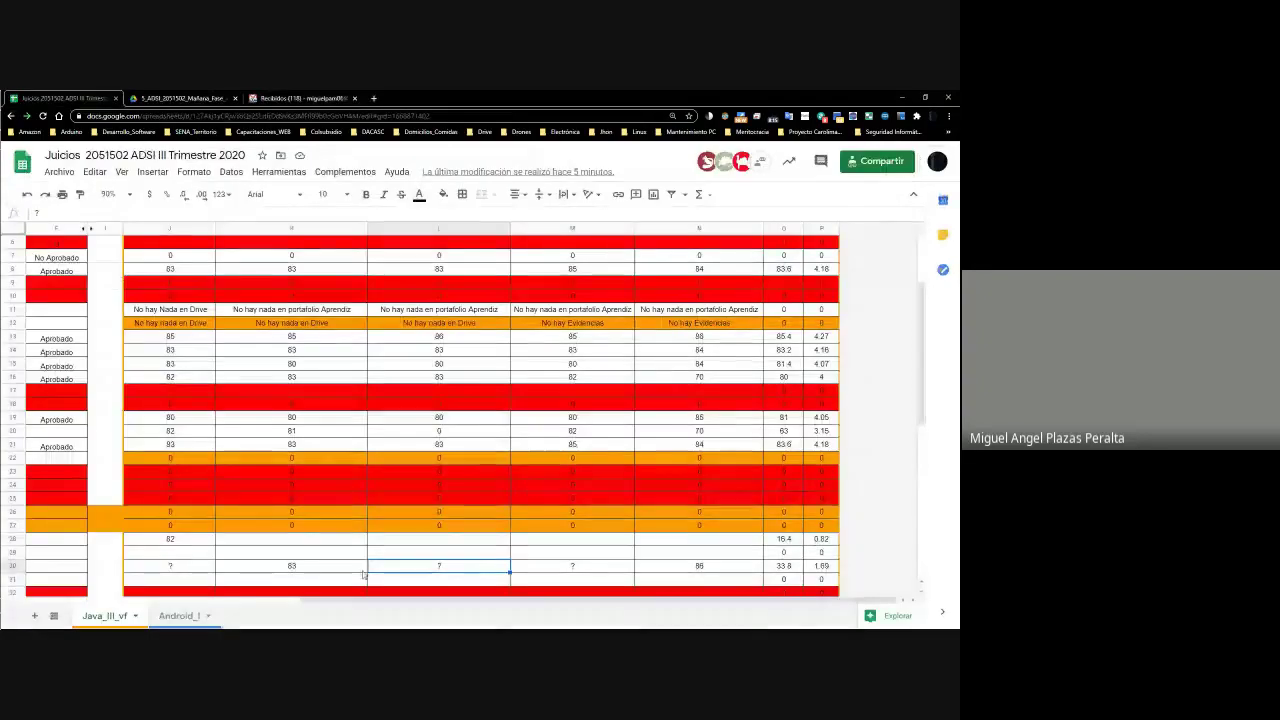
scroll(578, 566, "up", 3)
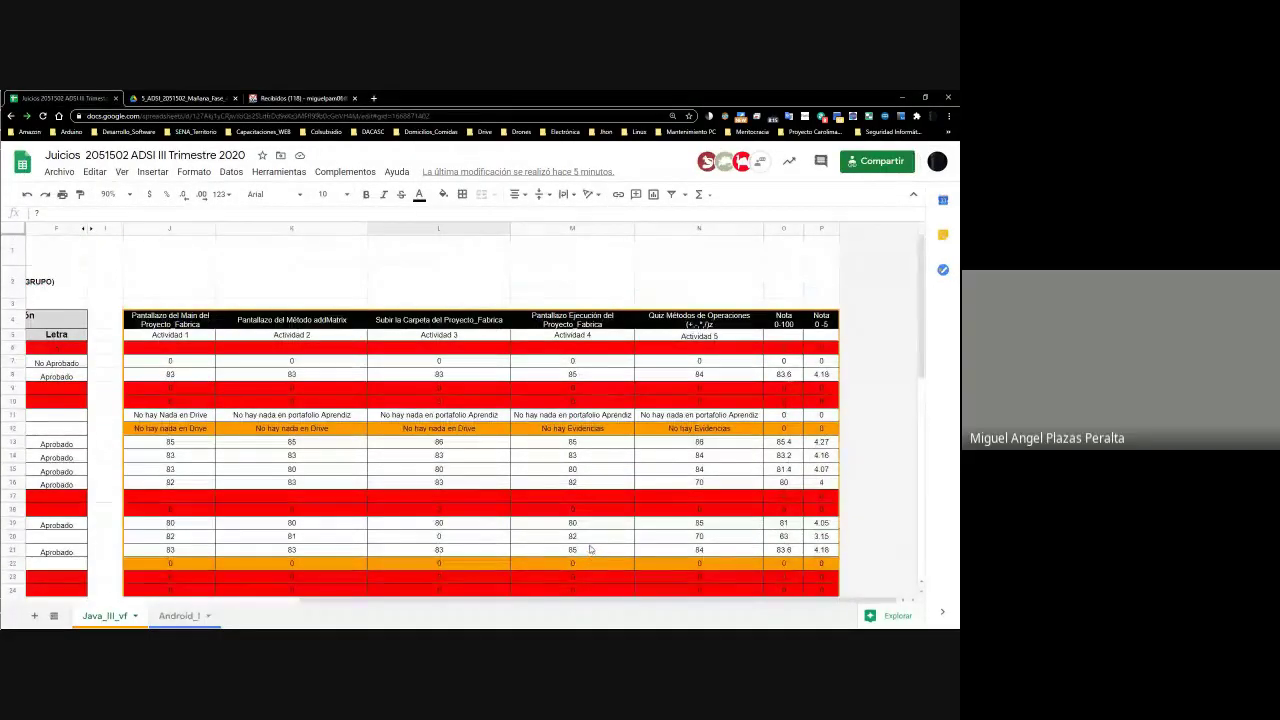
scroll(588, 553, "down", 3)
left_click(561, 488)
Preview Variables.PNG and revisit JAVA_3, then return to the gradebook
key("alt+Tab")
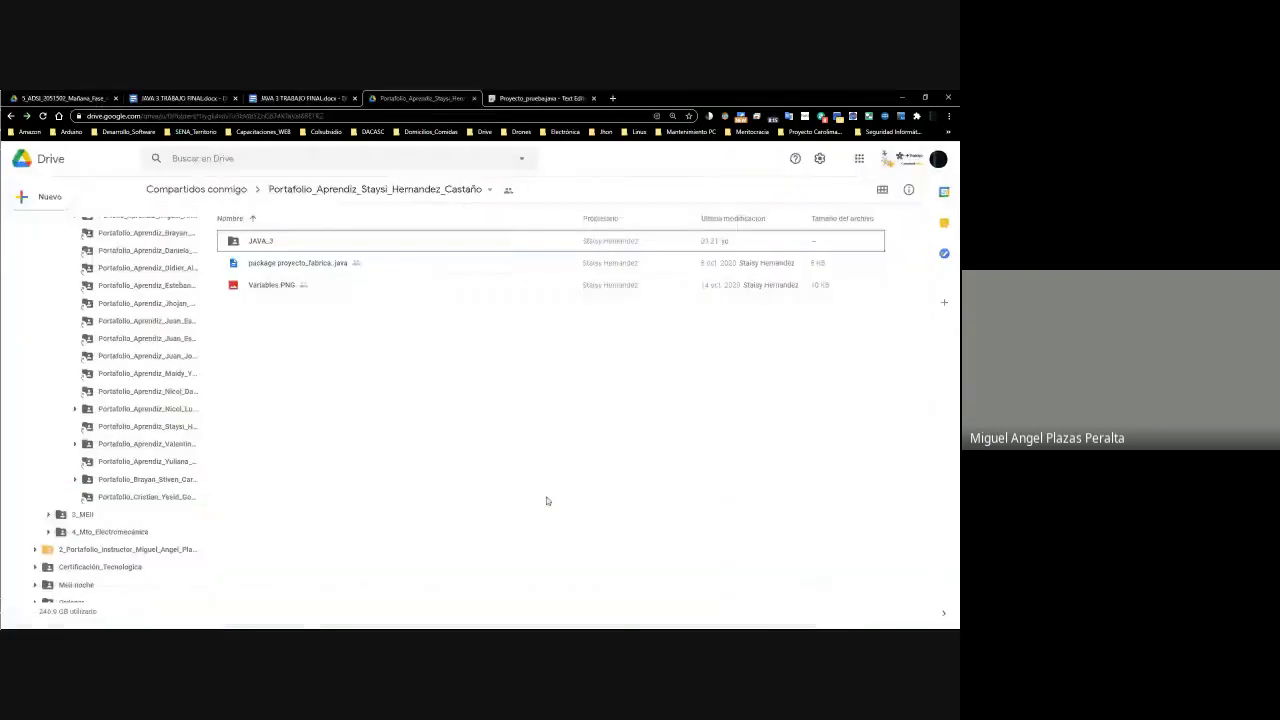
right_click(281, 290)
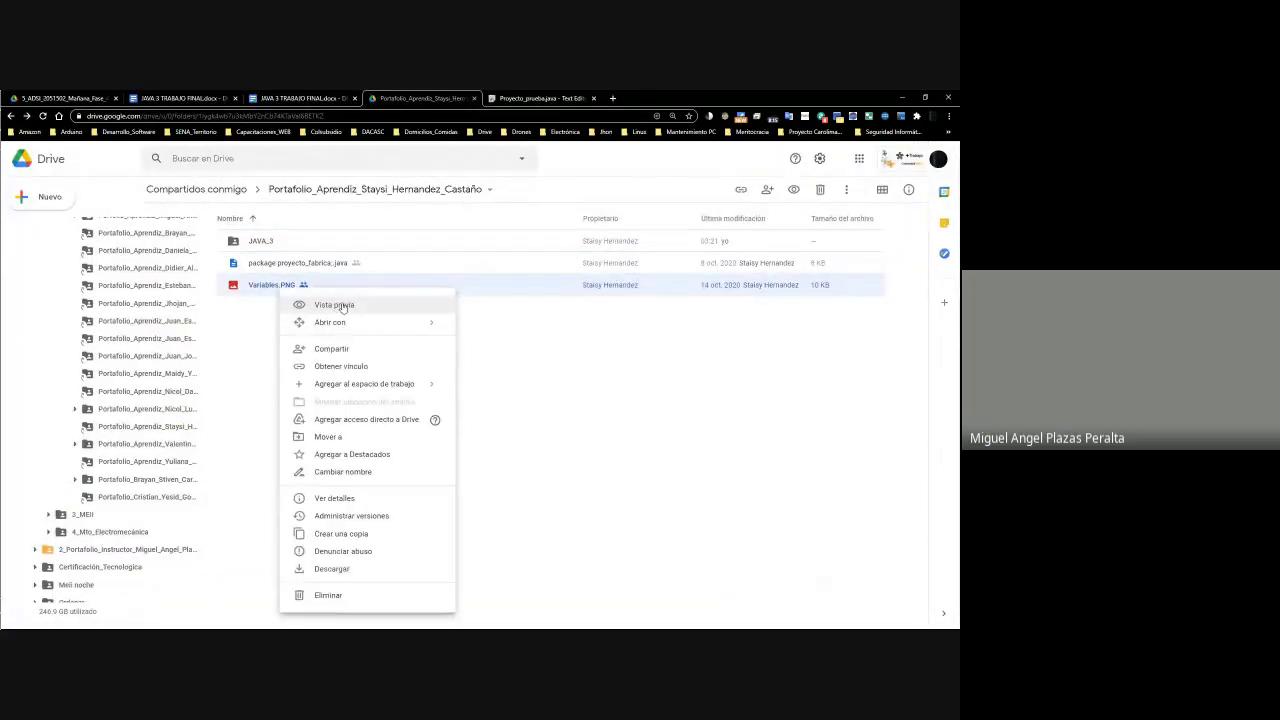
left_click(345, 303)
left_click(659, 419)
double_click(271, 244)
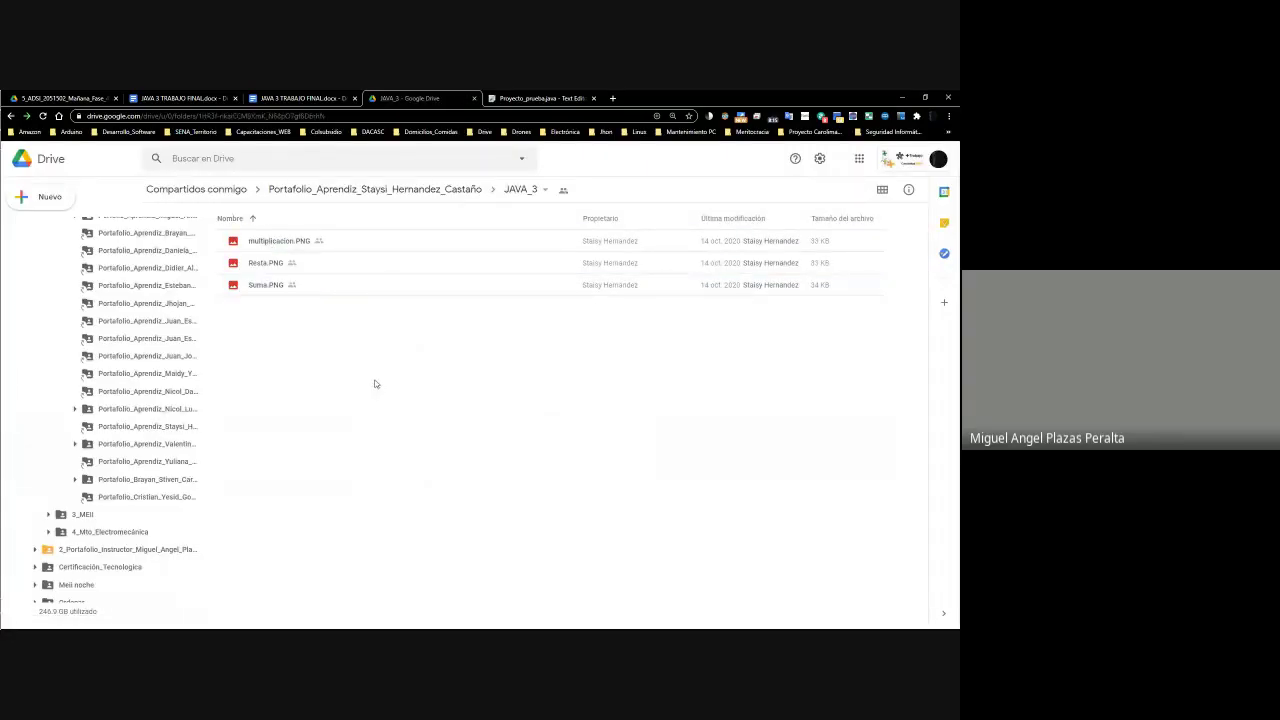
key("alt+Left")
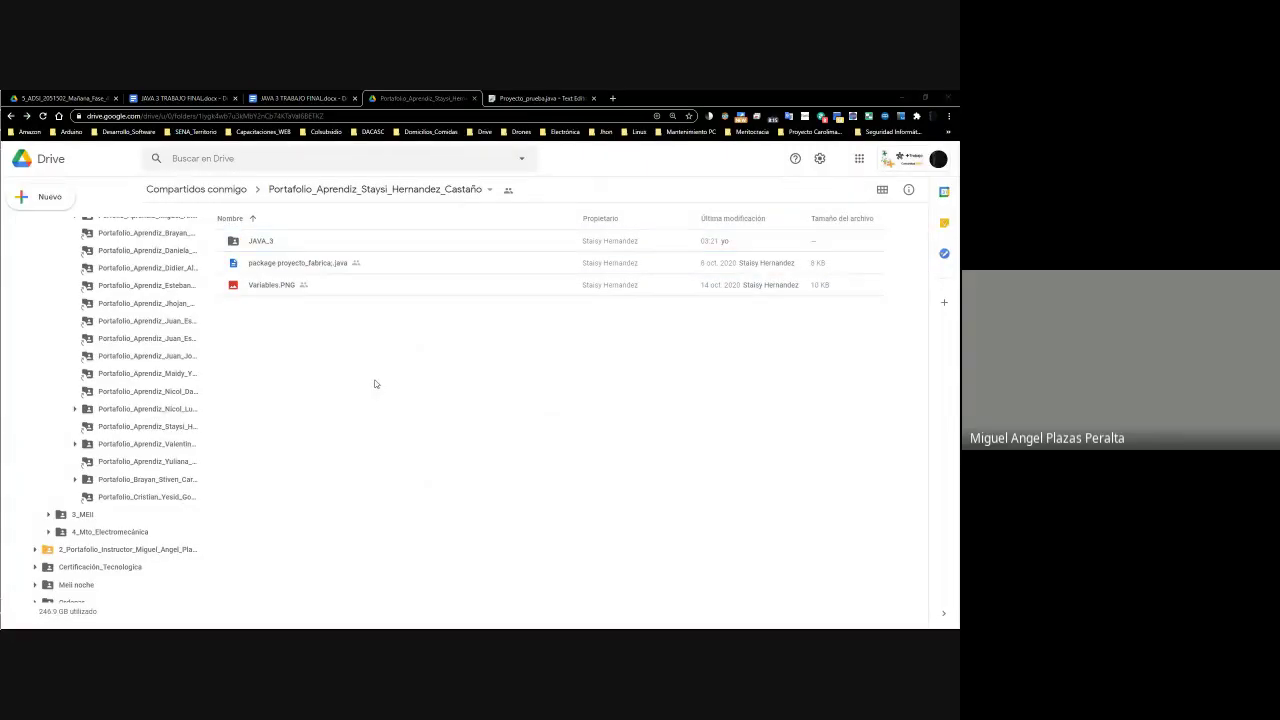
key("alt+Tab")
left_click(727, 487)
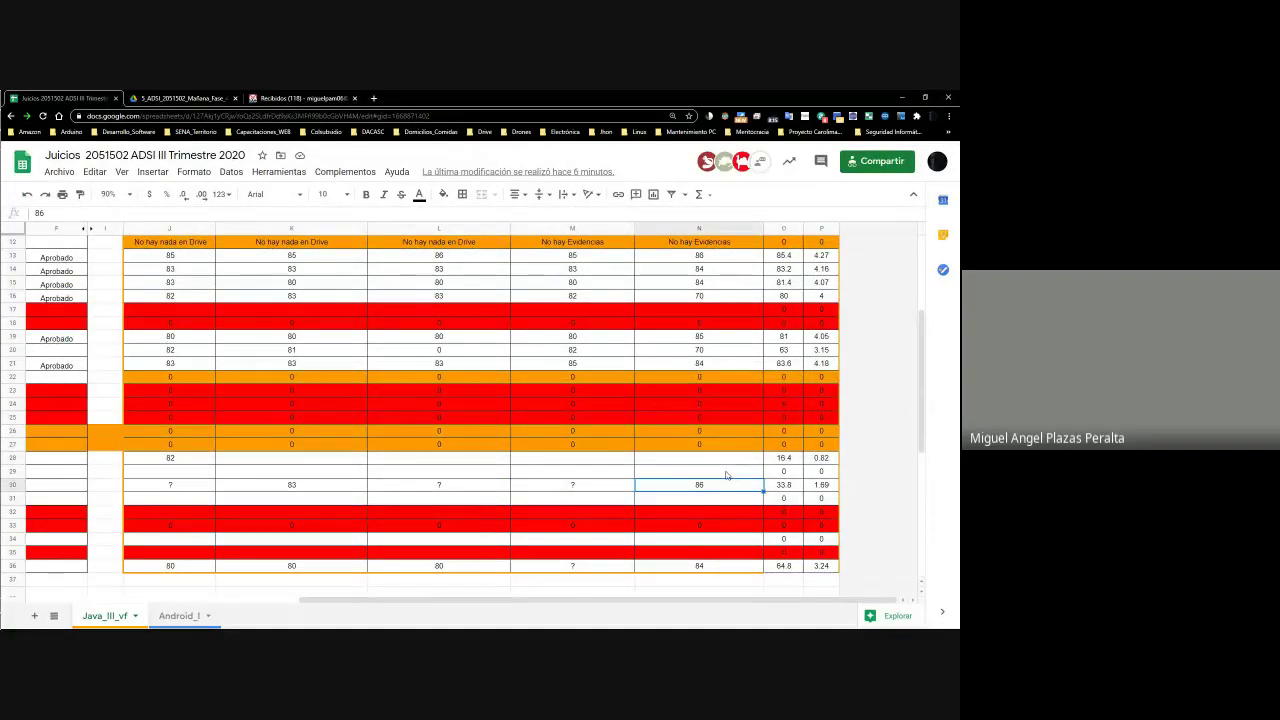
key("Left")
key("Left")
key("Left")
key("Left")
key("Left")
key("Left")
key("Left")
key("Left")
key("Left")
key("Left")
key("Left")
key("Left")
key("Left")
key("Right")
key("Right")
key("Right")
key("Right")
key("Right")
key("Right")
key("Right")
key("Down")
key("Left")
key("Left")
key("Left")
key("Left")
key("Left")
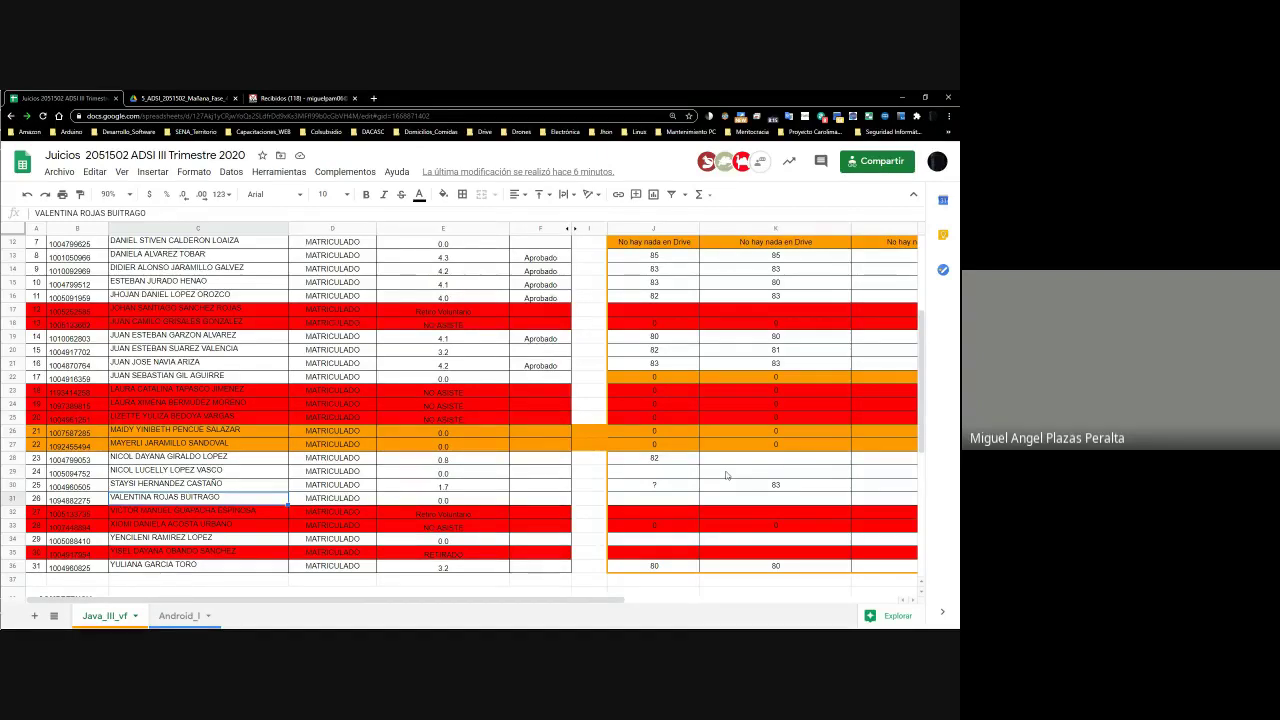
key("Right")
key("Right")
key("Right")
key("Right")
key("Right")
key("Right")
key("Right")
key("Right")
key("Right")
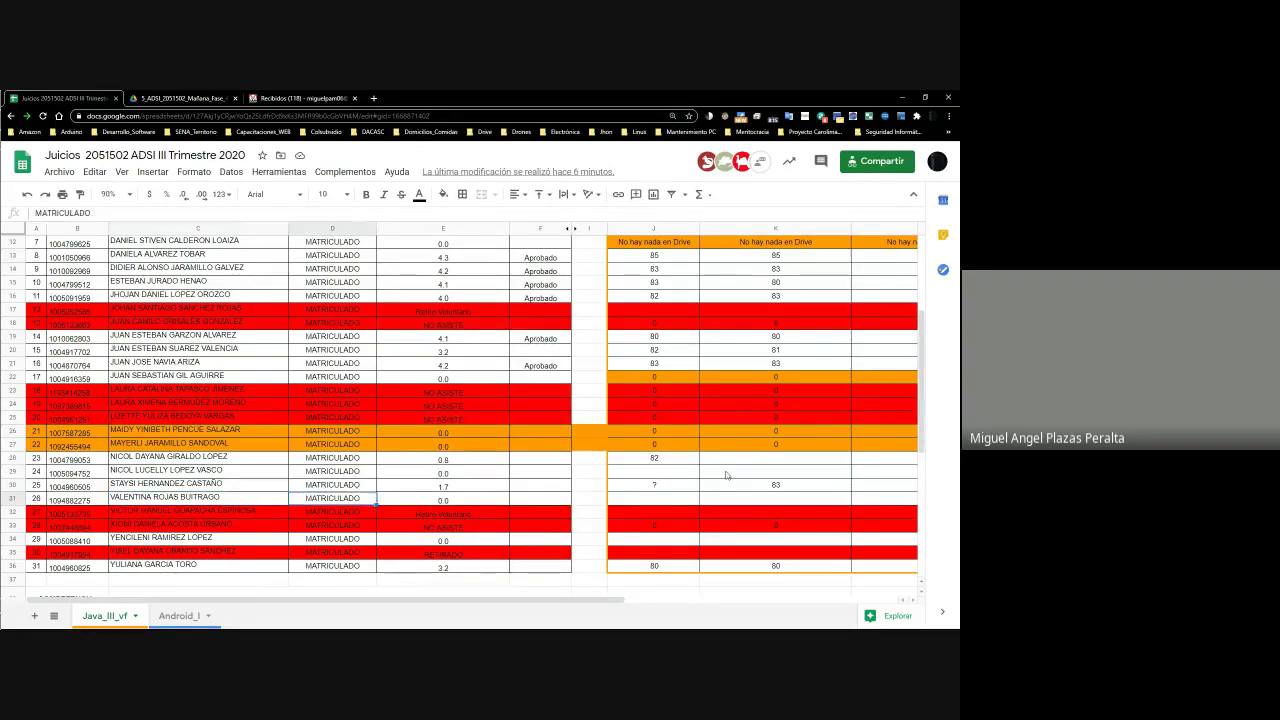
key("Right")
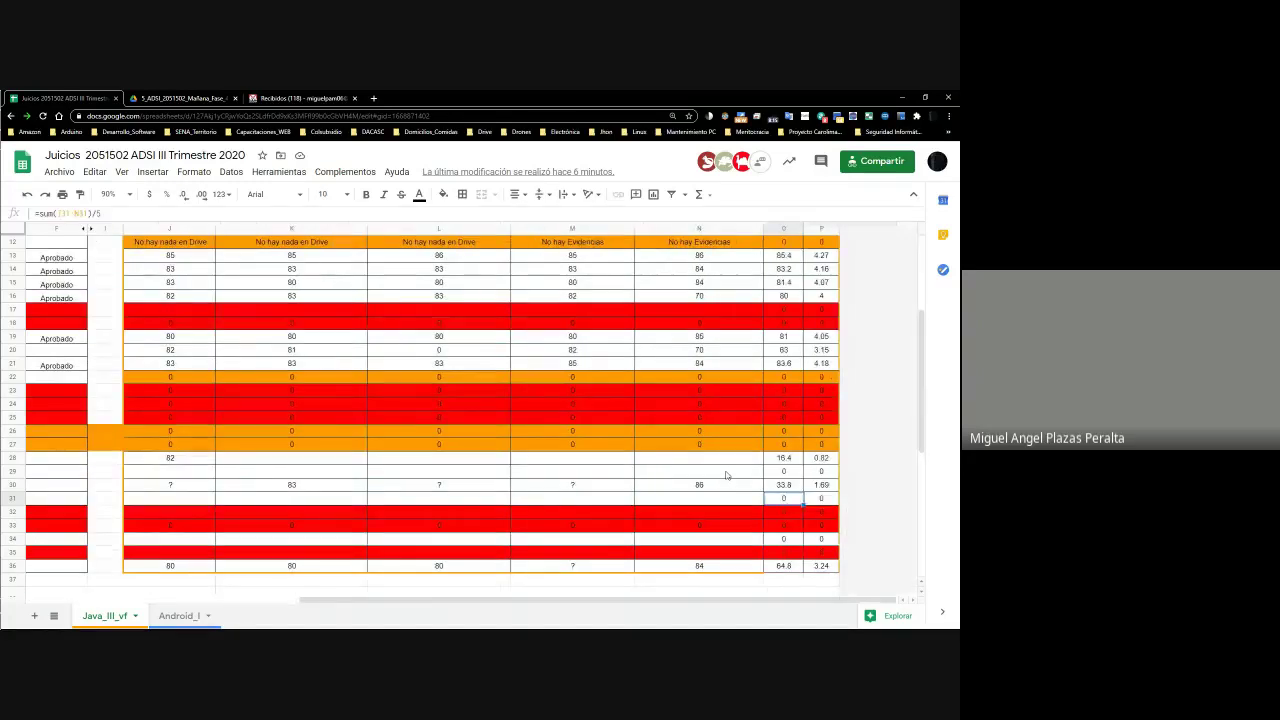
key("Left")
key("Left")
key("Left")
key("Left")
key("Left")
key("Left")
key("Left")
key("Left")
key("Left")
key("Left")
key("Left")
key("Left")
key("Left")
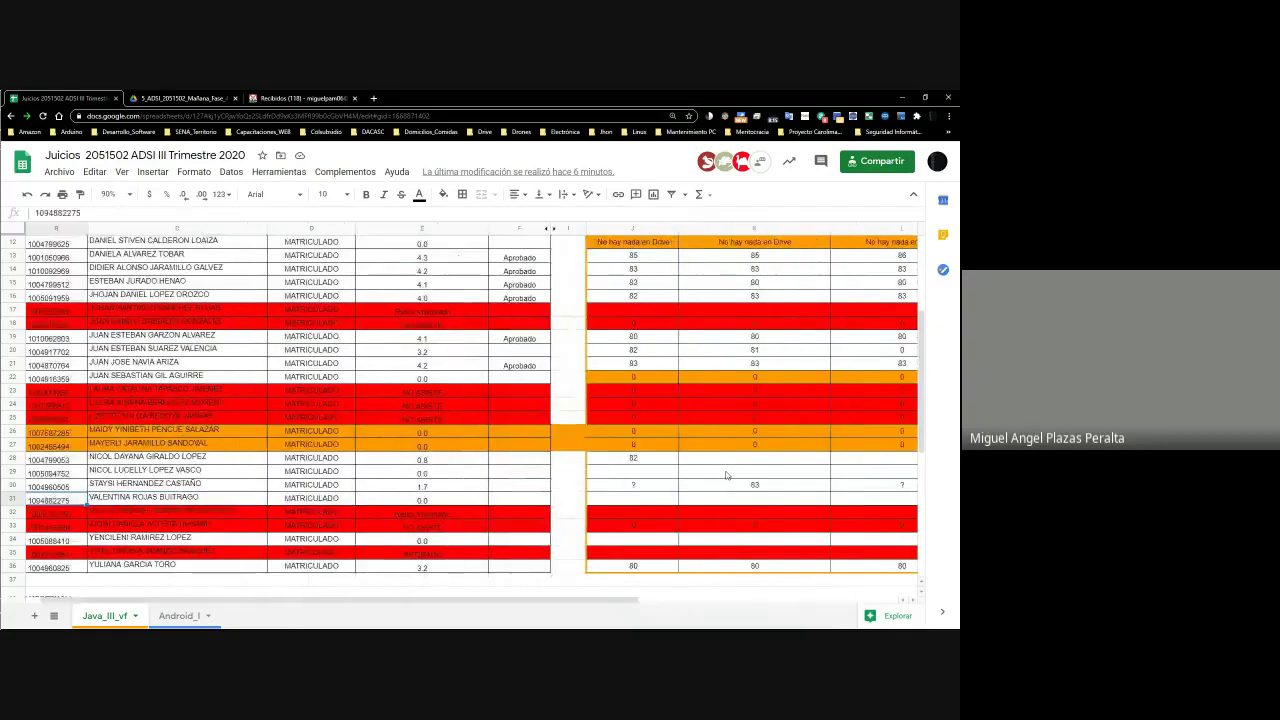
Open 5_ADSI_2051502_Mañana_Fase_4 from Drive's left folder tree, then glance at the gradebook
key("alt+Tab")
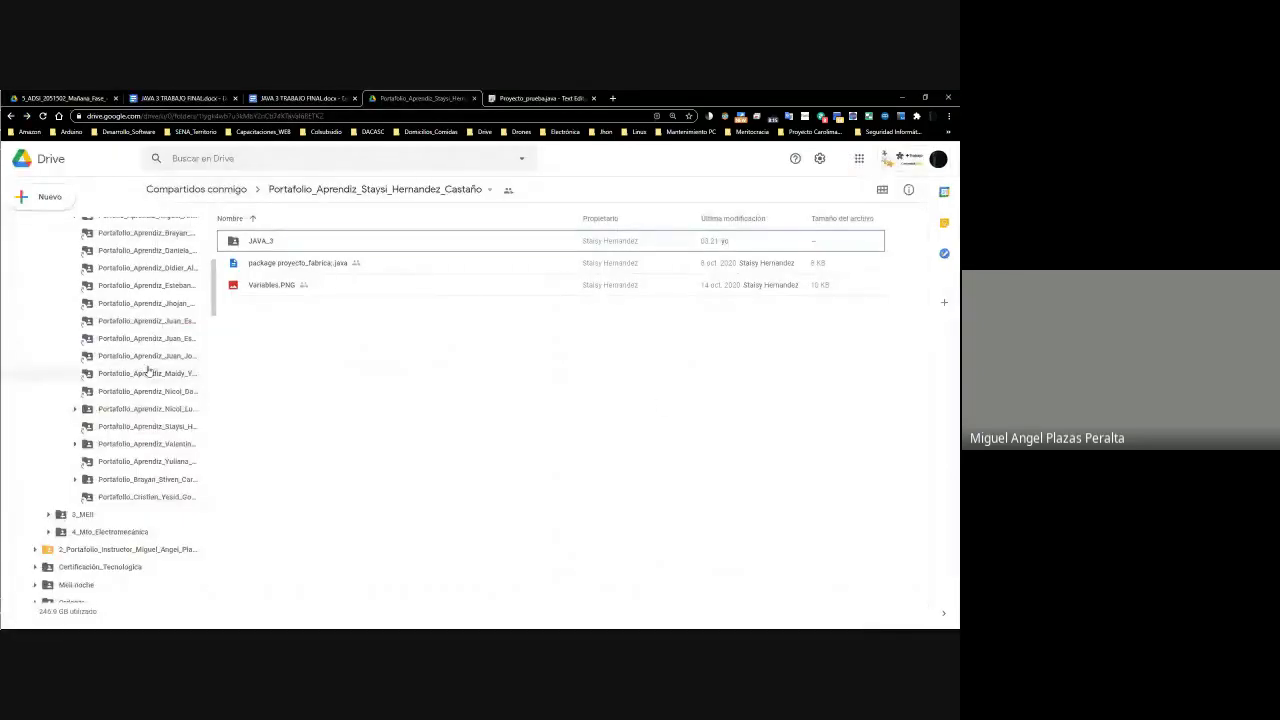
scroll(158, 451, "up", 3)
scroll(150, 455, "down", 3)
scroll(145, 458, "up", 3)
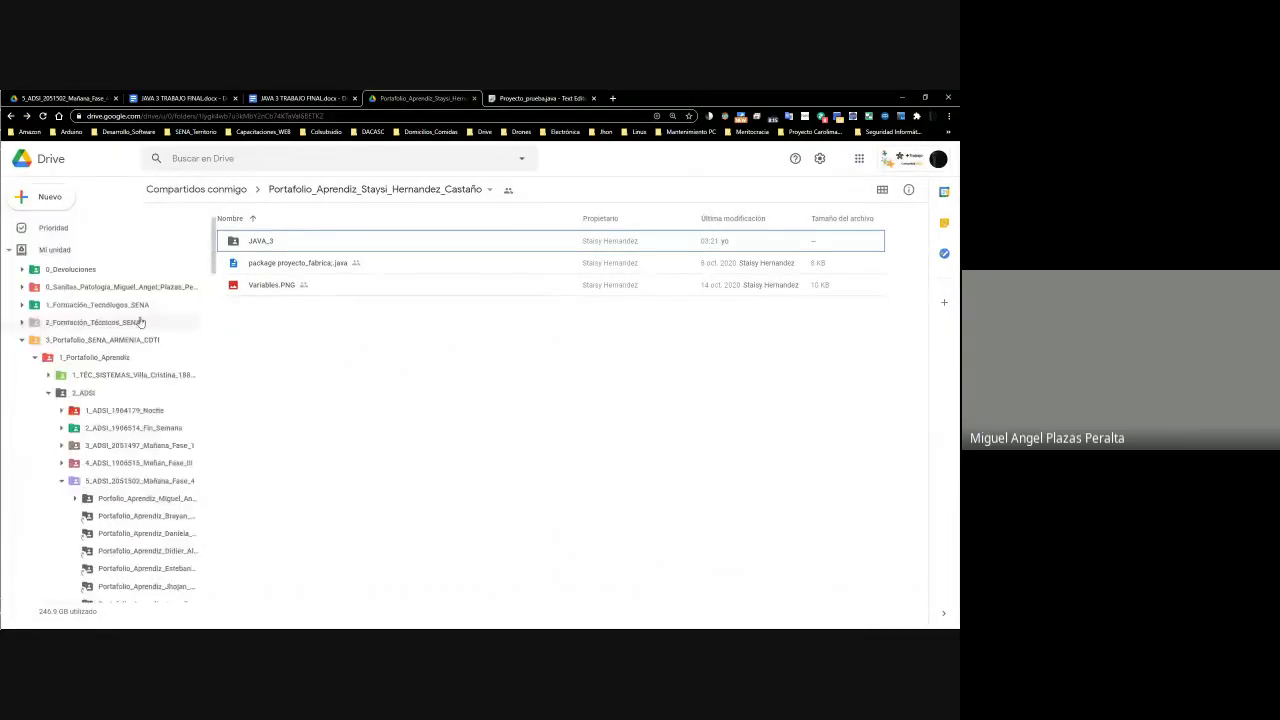
left_click(140, 481)
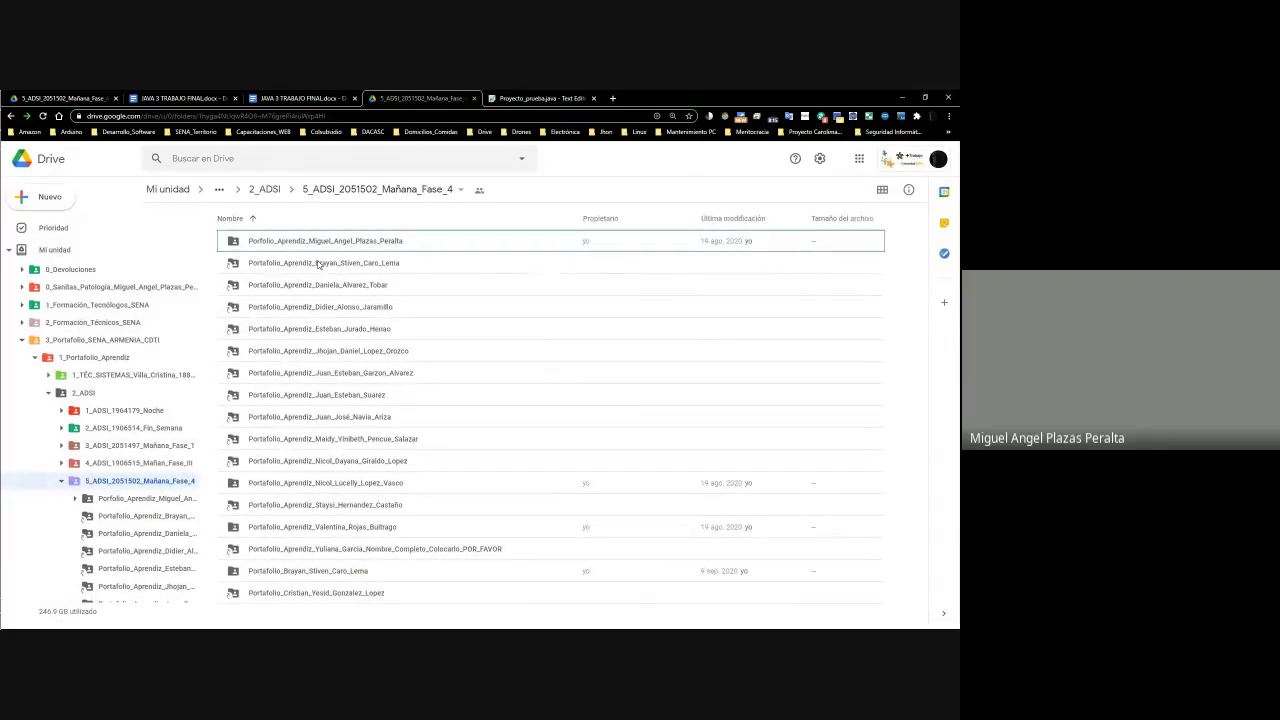
key("alt+Tab")
key("alt+Tab")
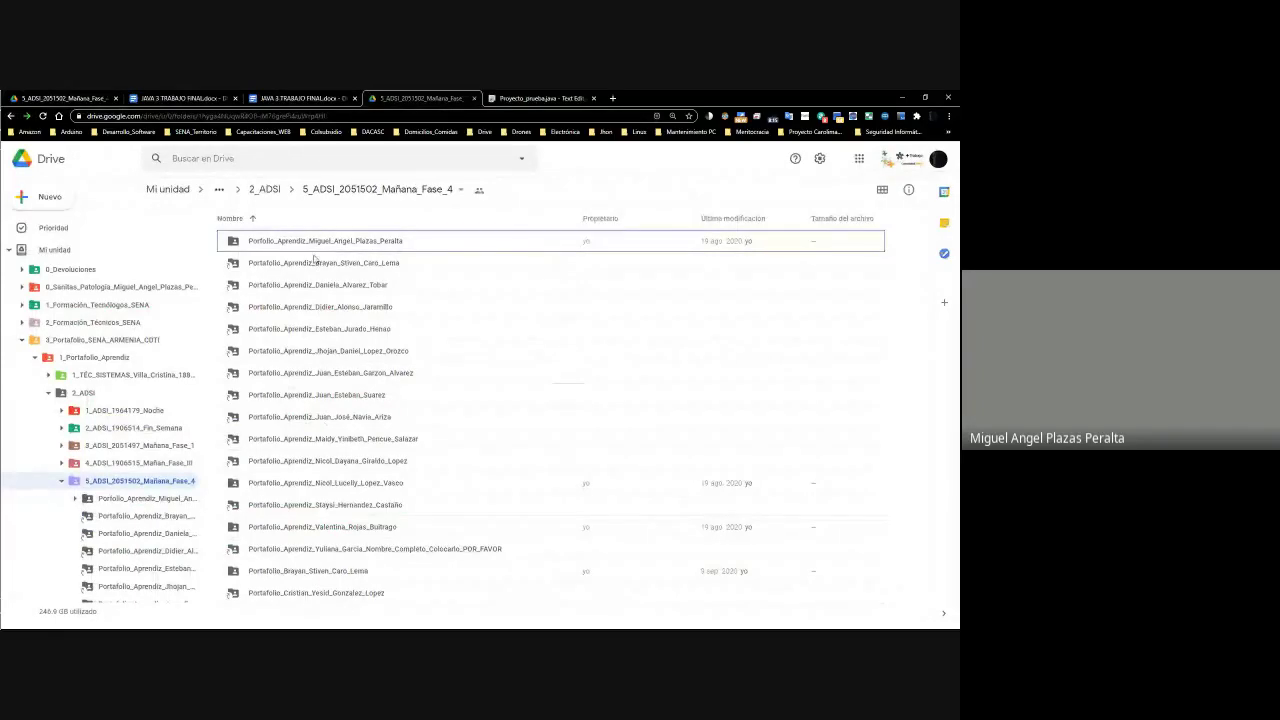
Insert 'Aprendiz_' after 'Portafolio_' in the last portfolio folder's name, then select the next student in C31
right_click(294, 594)
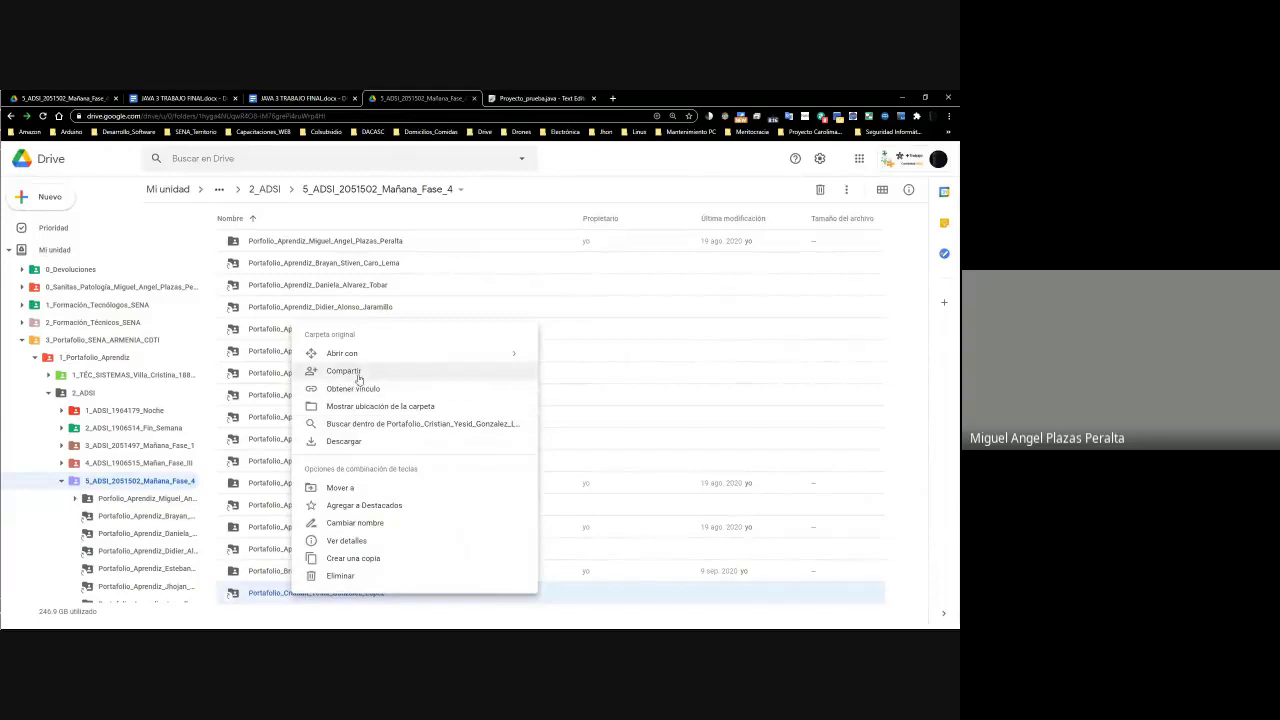
left_click(365, 523)
key("End")
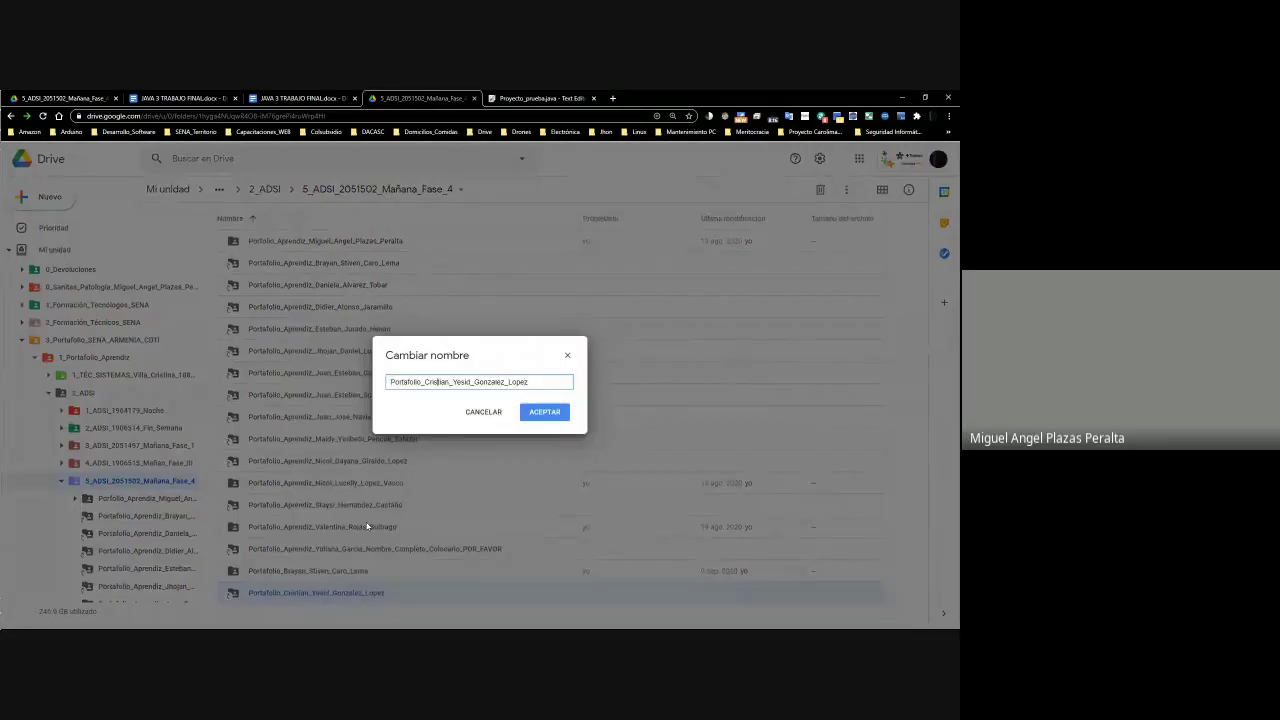
type("Aprendiz_")
key("Return")
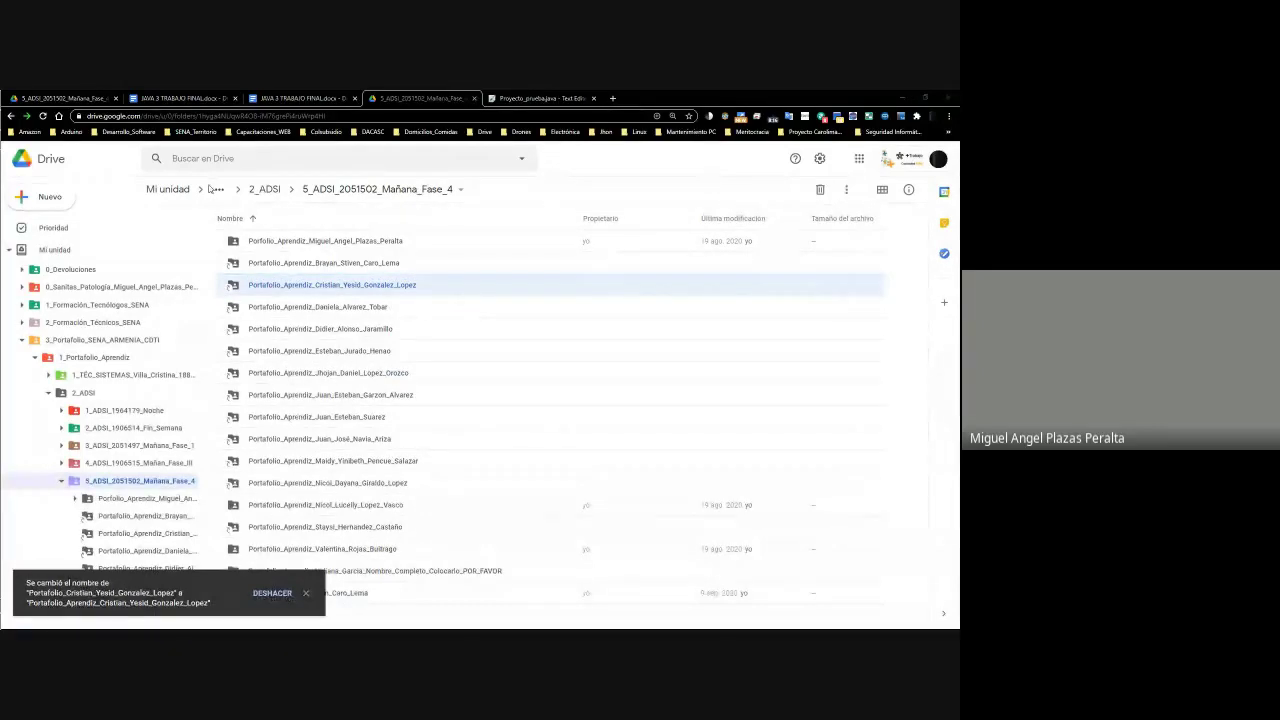
key("alt+Tab")
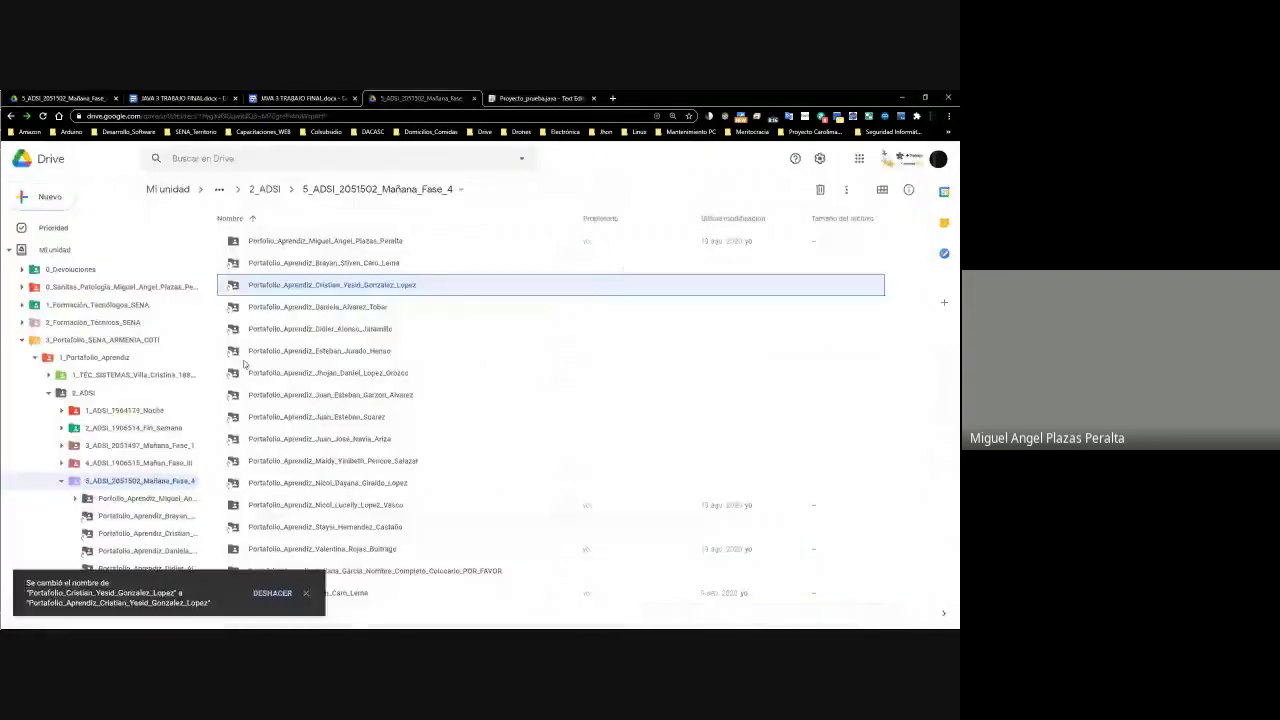
left_click(200, 497)
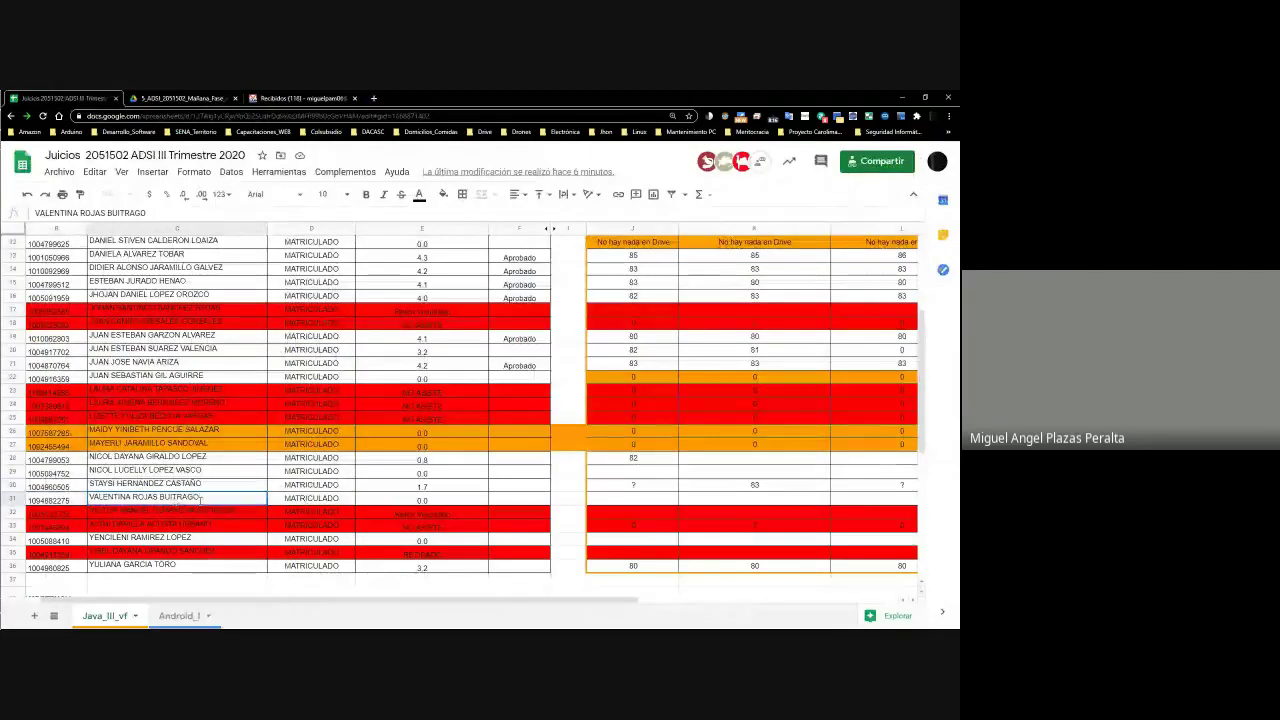
Copy the C31 student's name, search Drive for it, and select their portfolio folder to see its location
left_click_drag(153, 497, 90, 498)
key("ctrl+c")
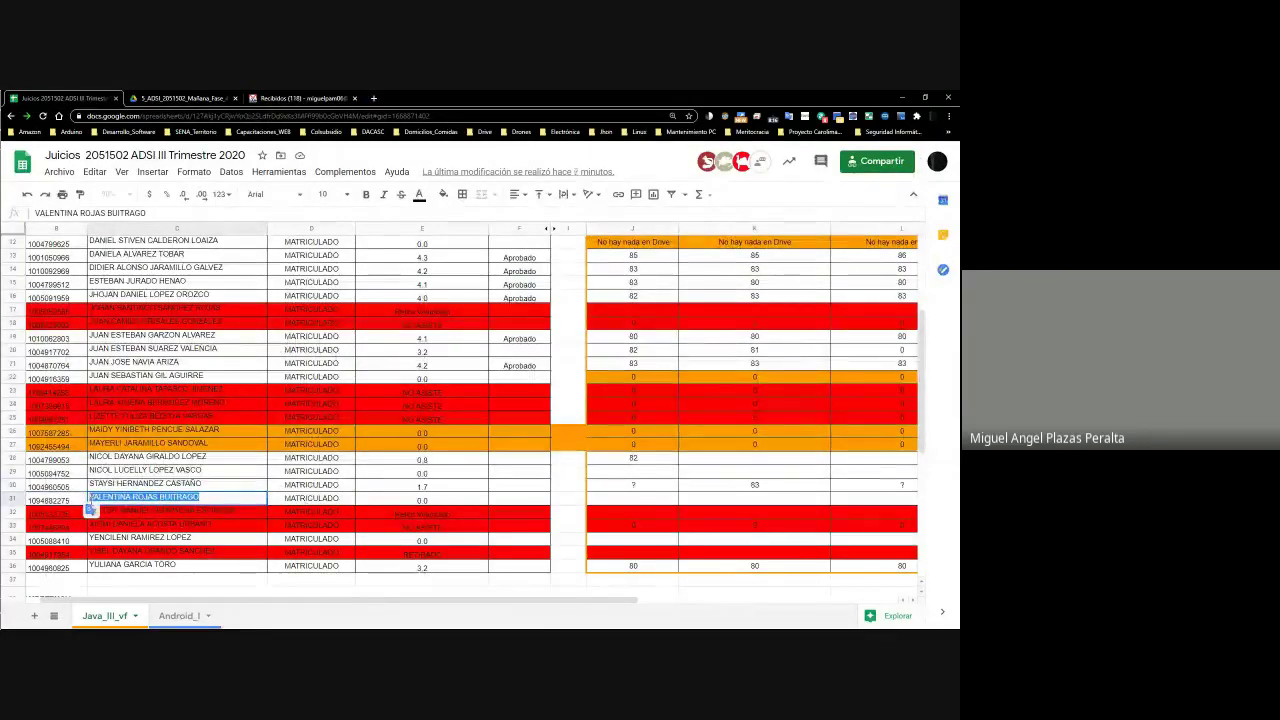
key("alt+Tab")
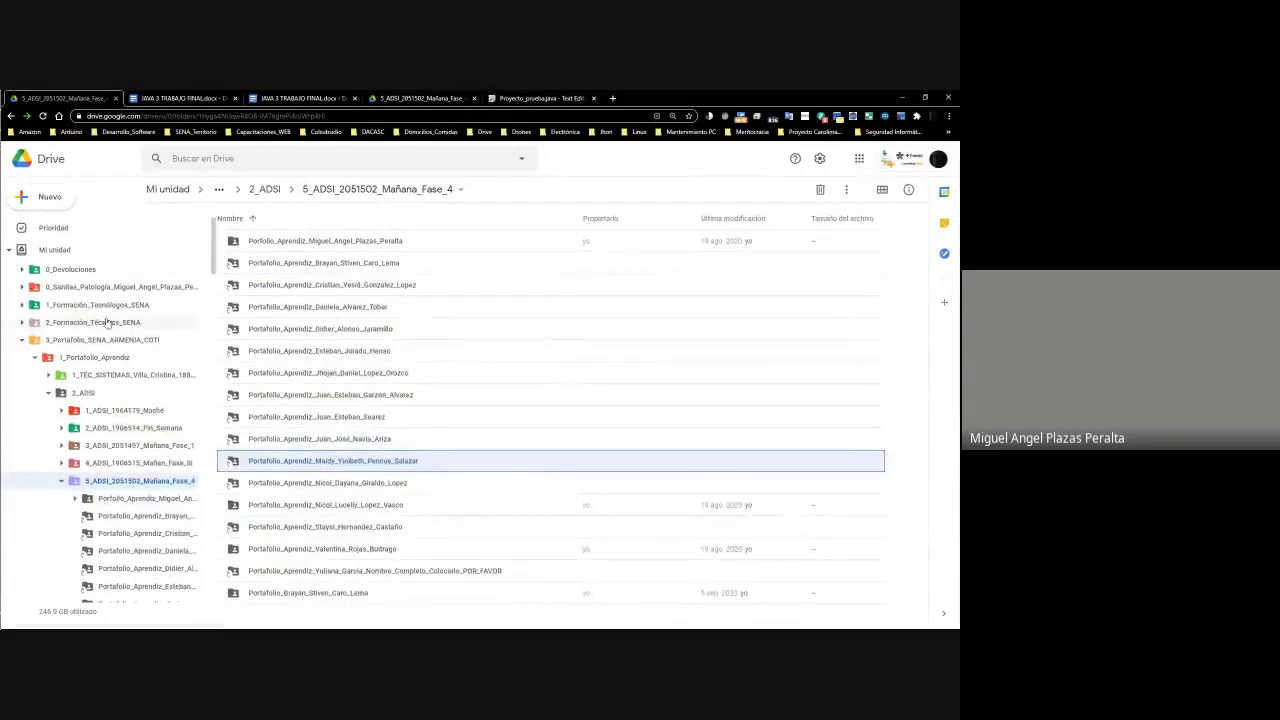
left_click(37, 252)
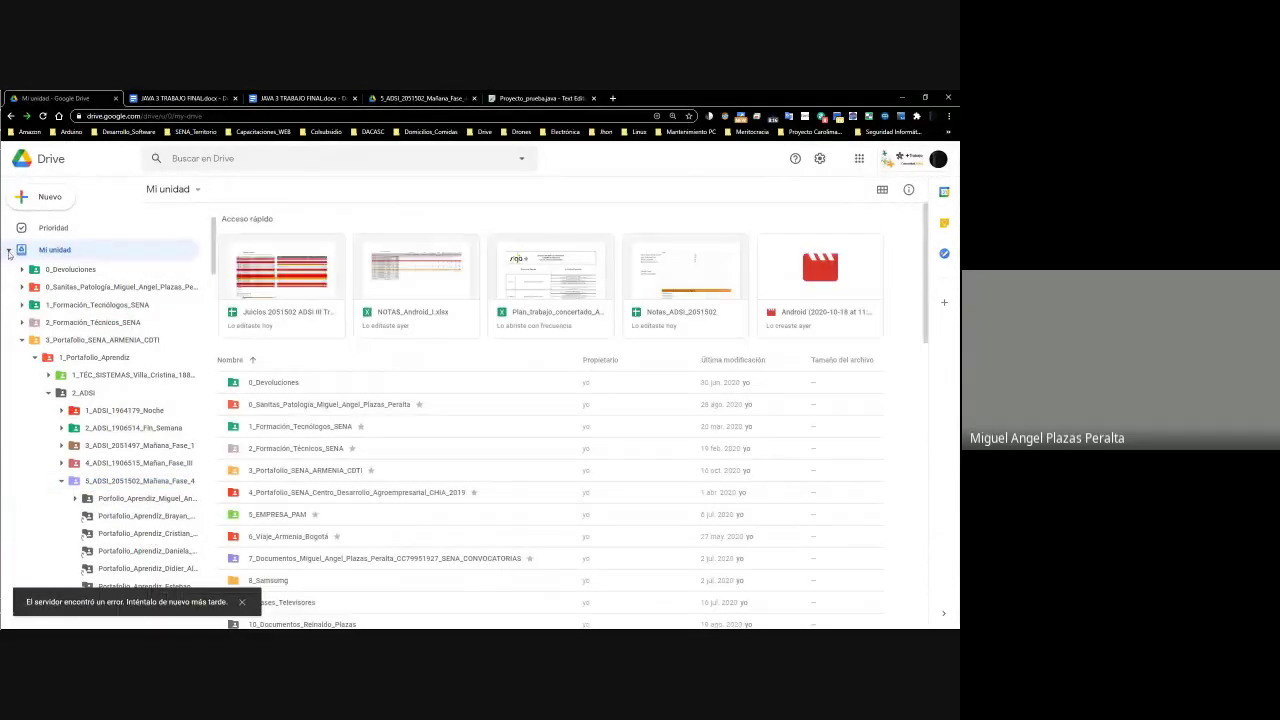
left_click(67, 296)
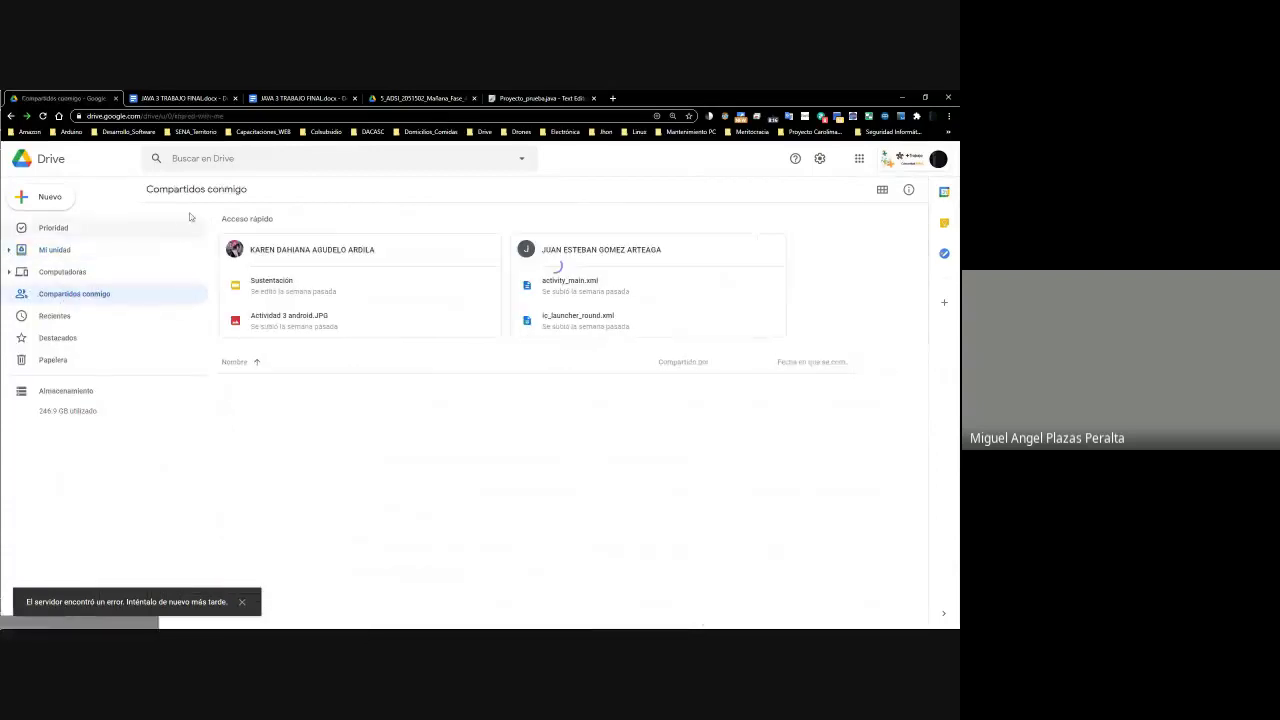
left_click(213, 160)
key("ctrl+v")
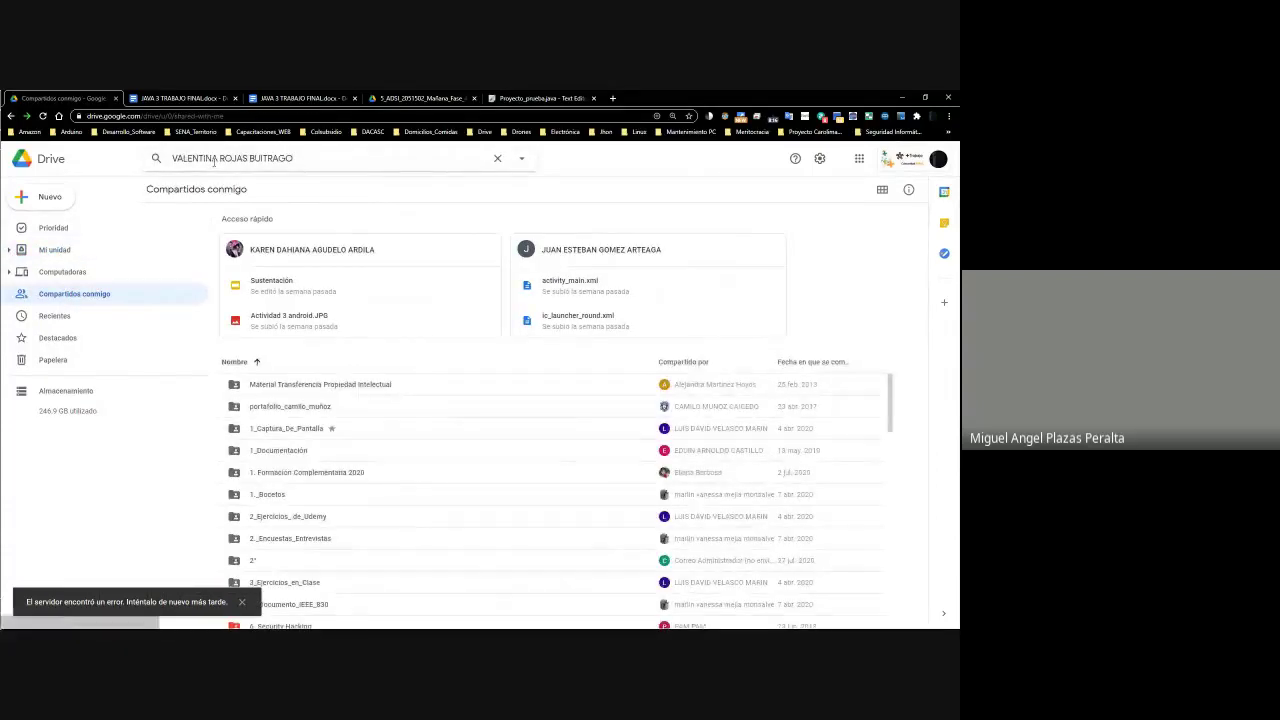
key("Return")
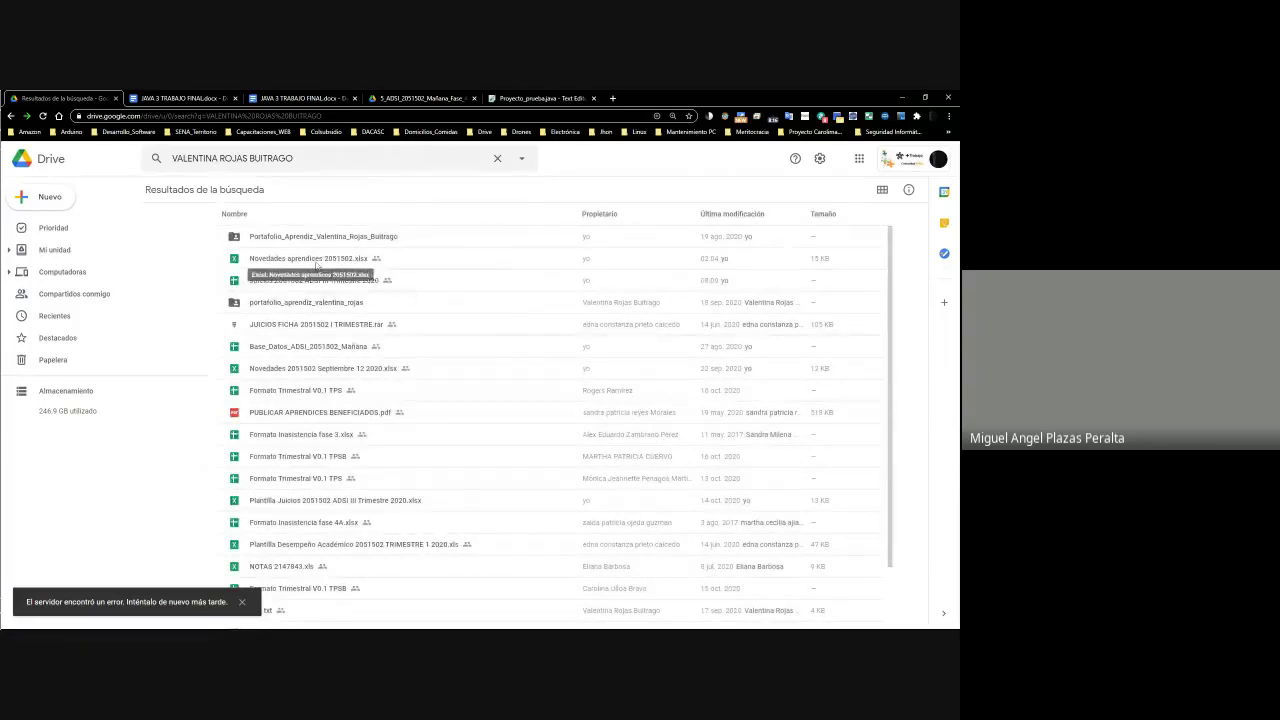
left_click(318, 238)
key("alt+Tab")
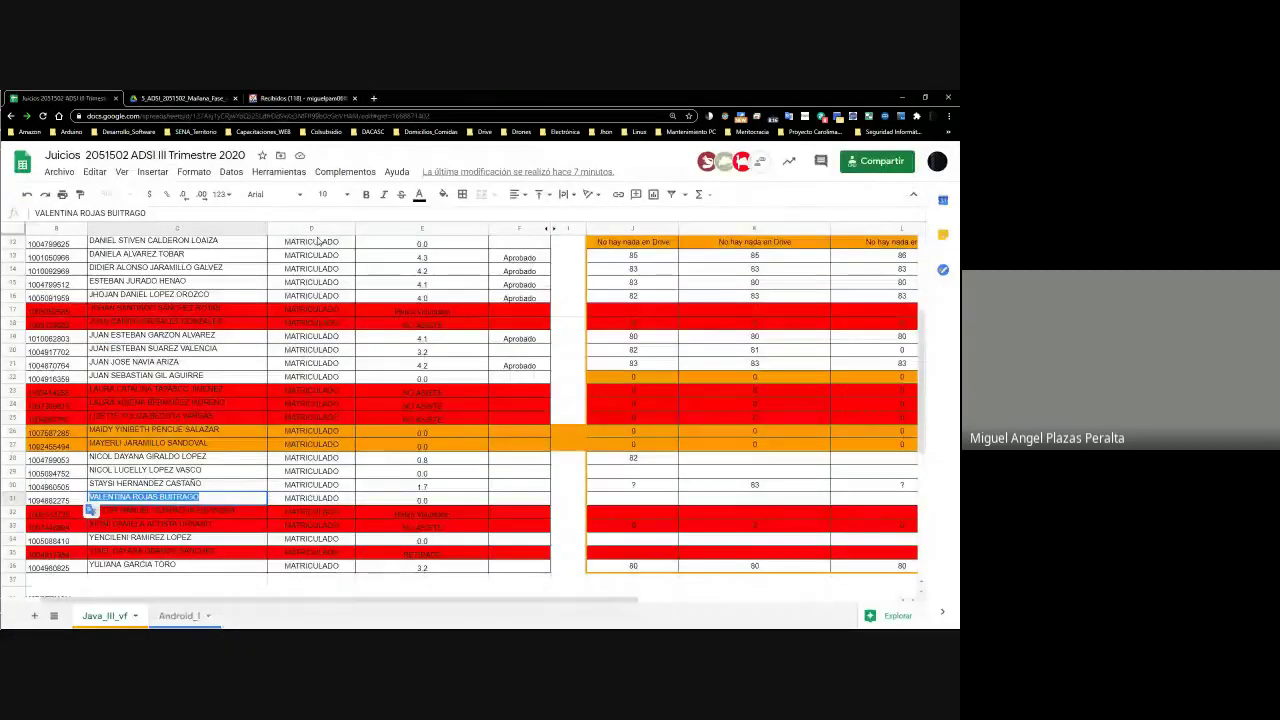
key("alt+Tab")
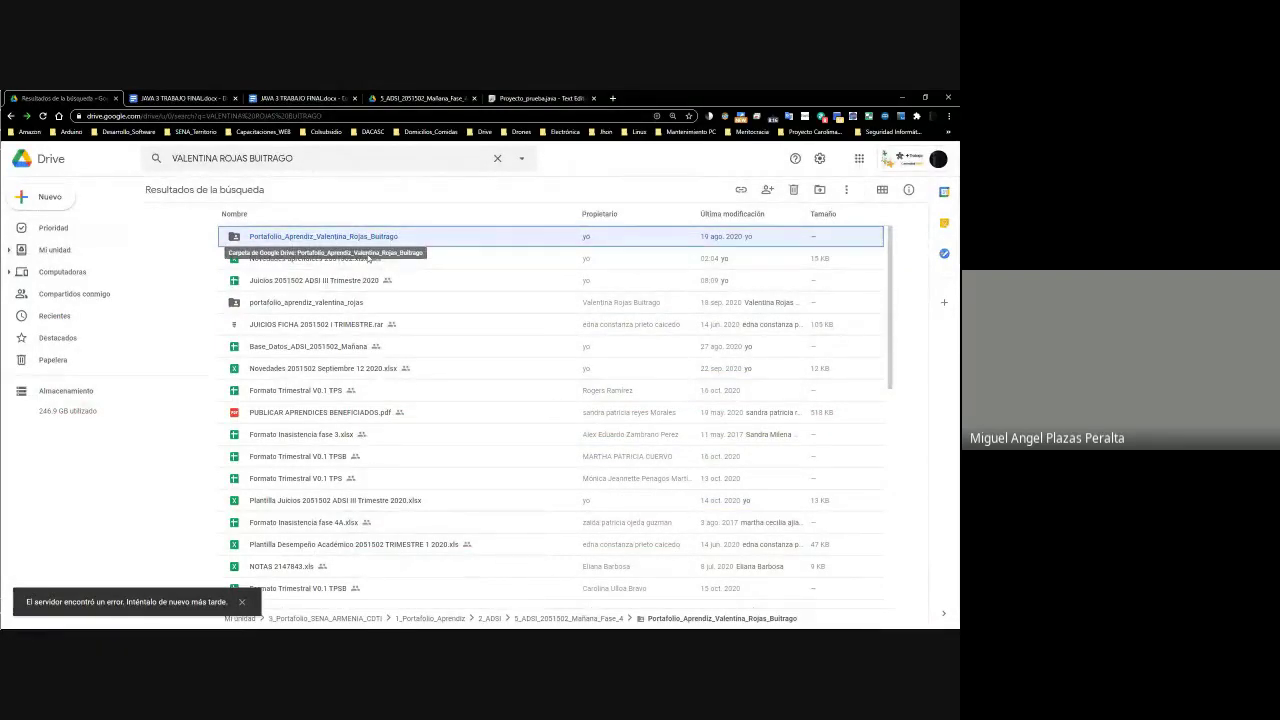
Place a shortcut to the shared portfolio folder in 2_ADSI > 5_ADSI_2051502_Mañana_Fase_4 and view that folder
left_click(284, 303)
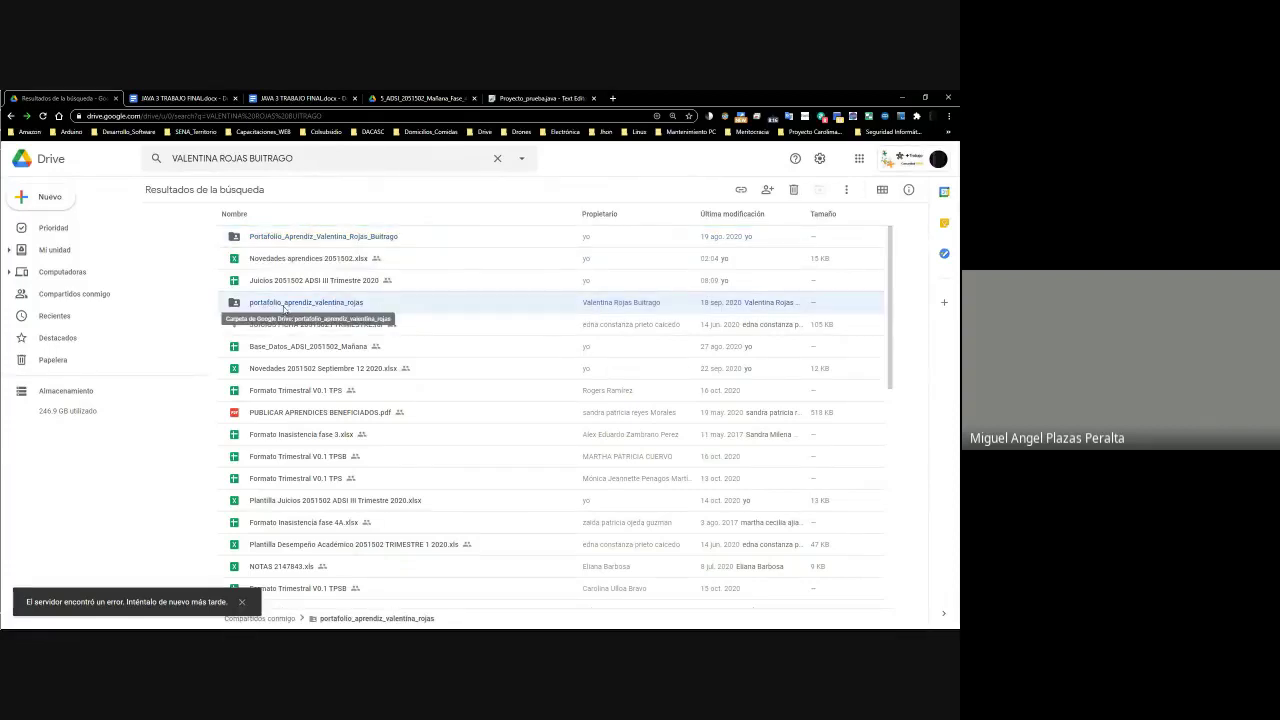
right_click(284, 309)
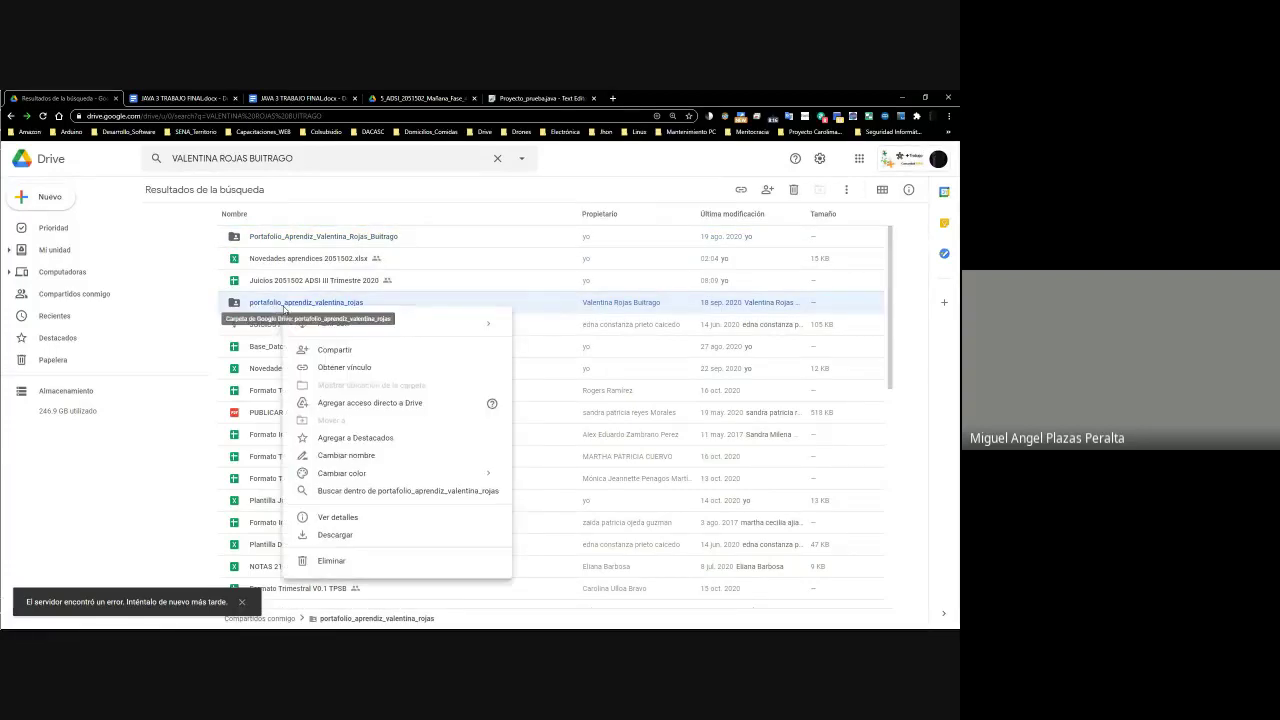
left_click(375, 402)
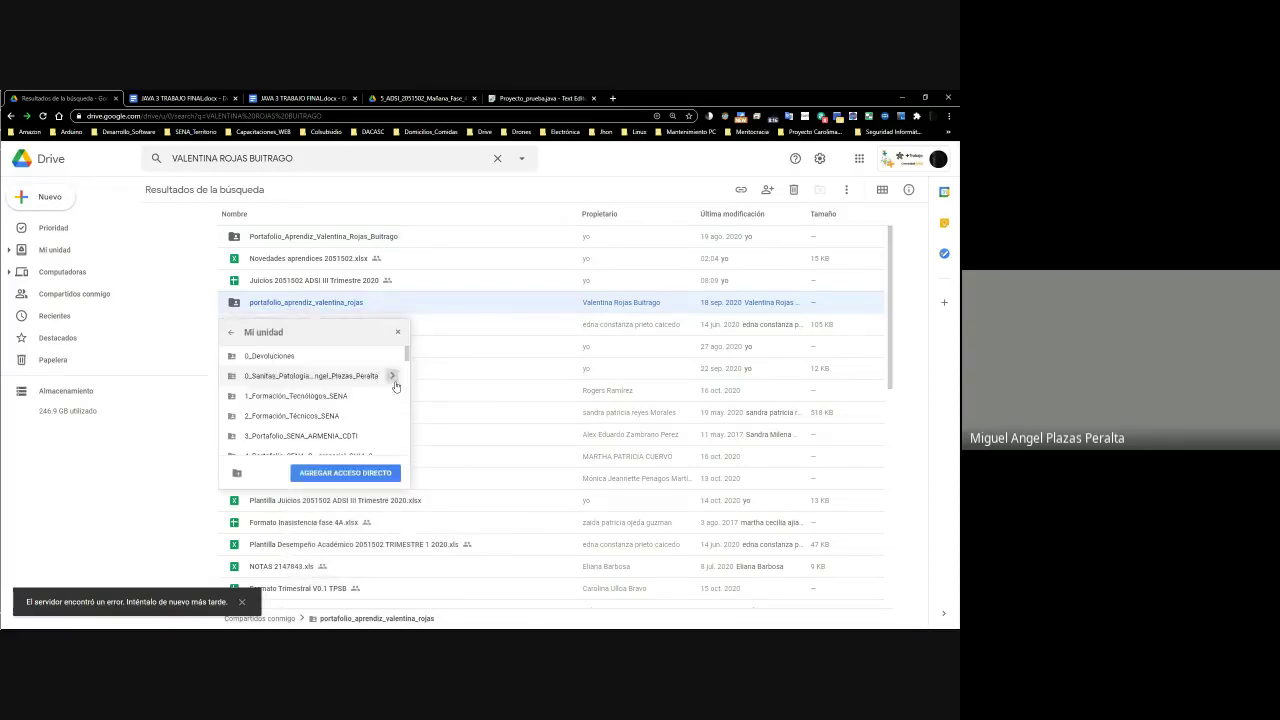
left_click(393, 433)
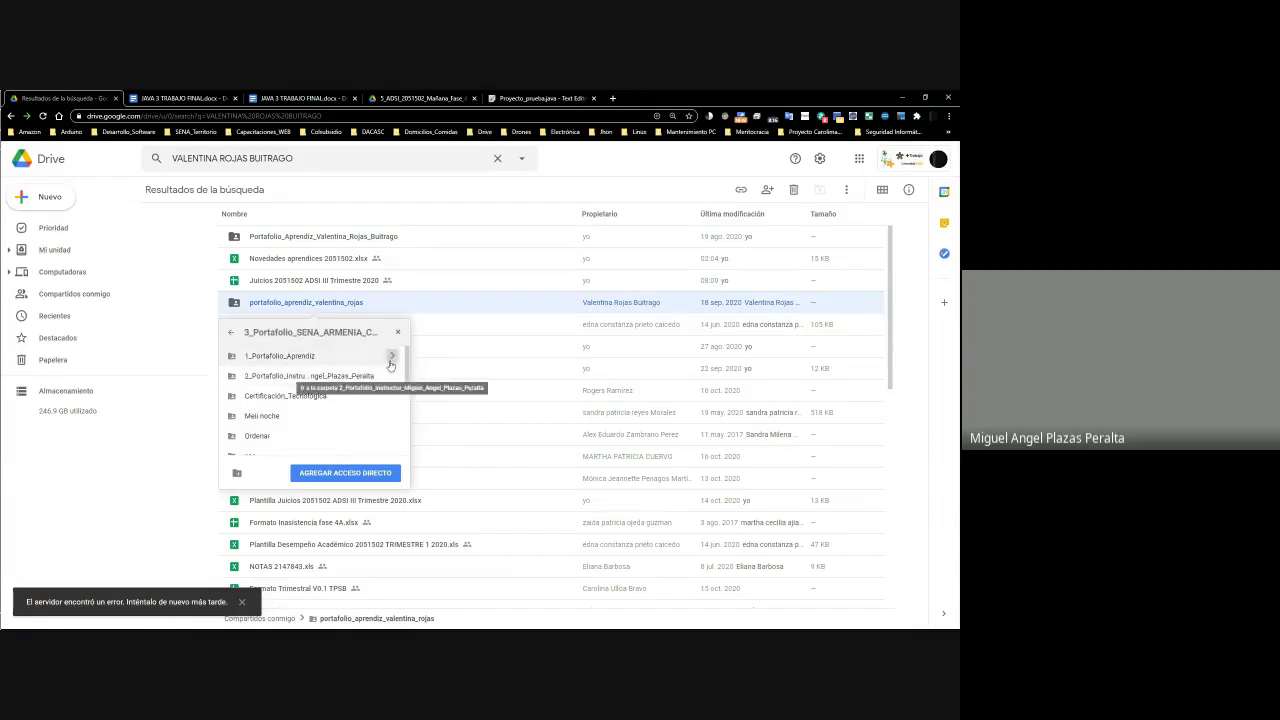
left_click(394, 358)
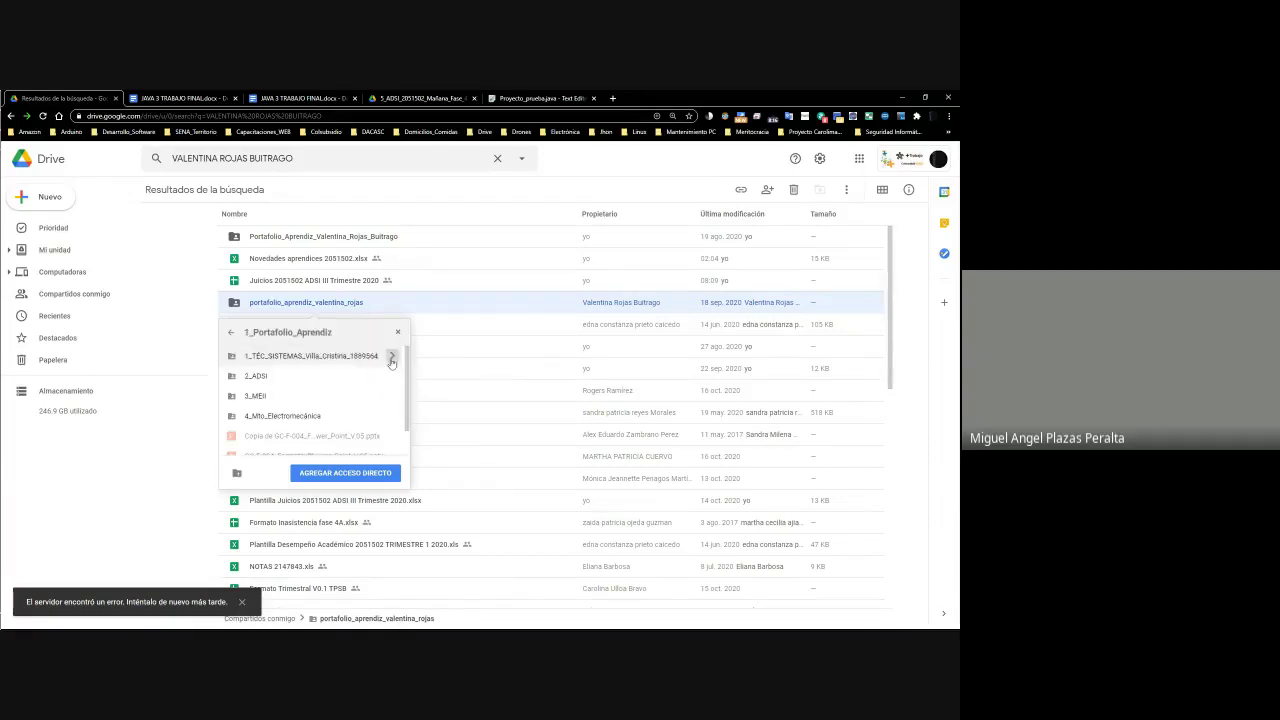
left_click(391, 377)
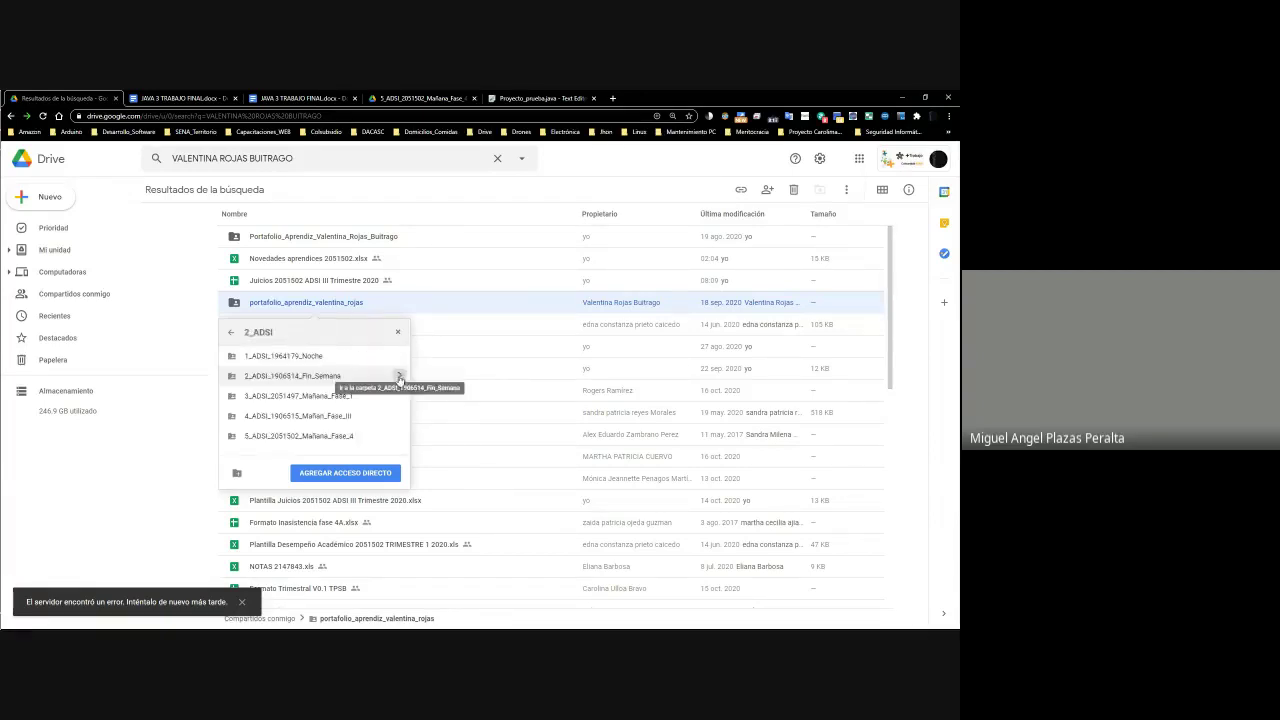
left_click(400, 438)
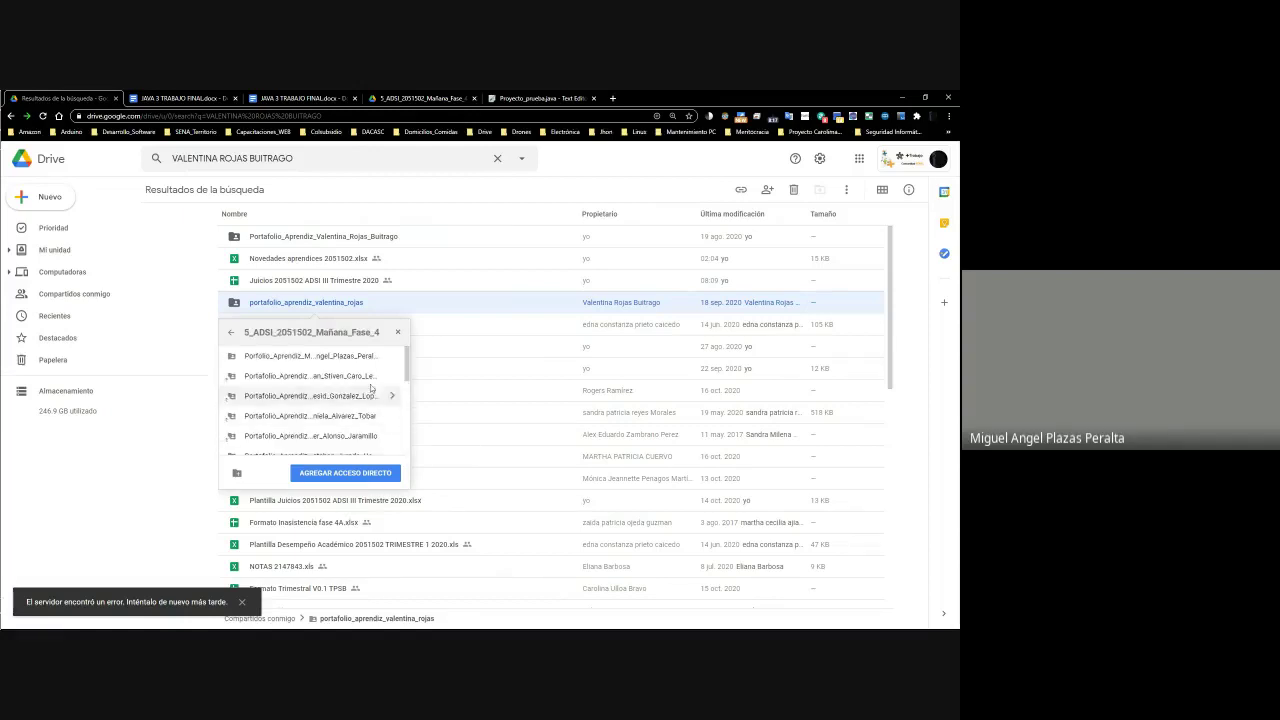
left_click(346, 473)
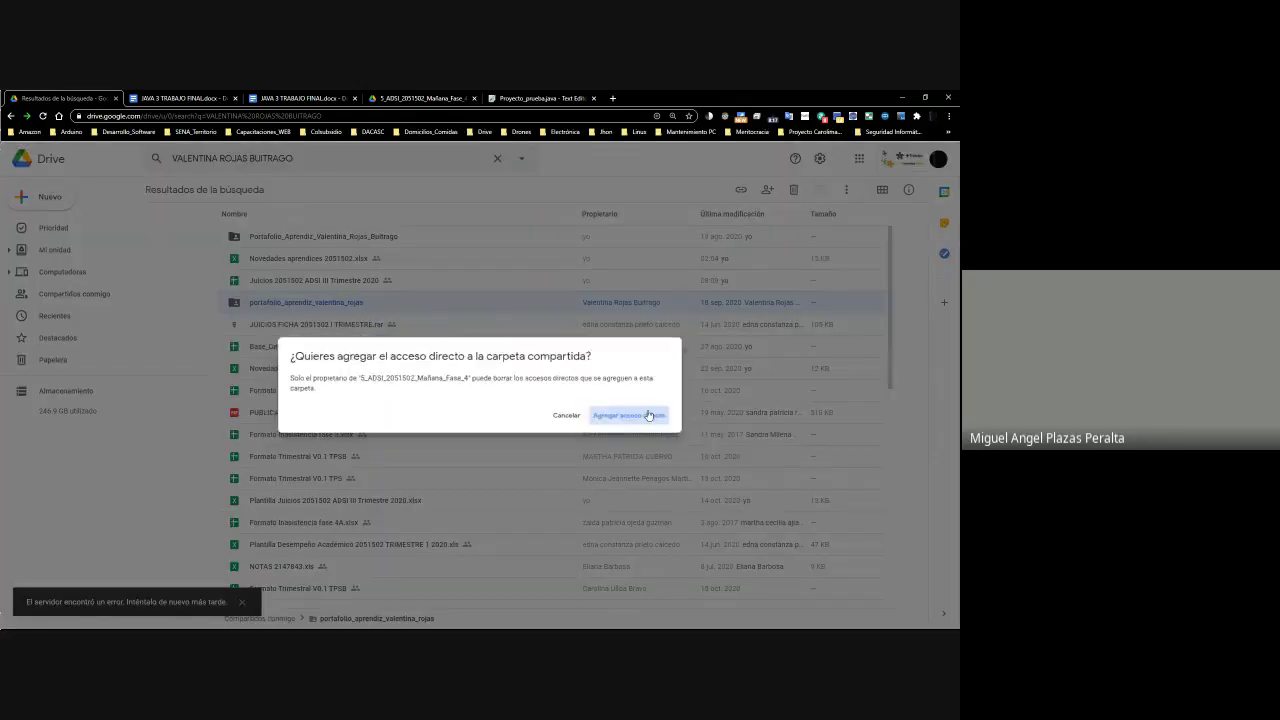
left_click(646, 415)
left_click(420, 98)
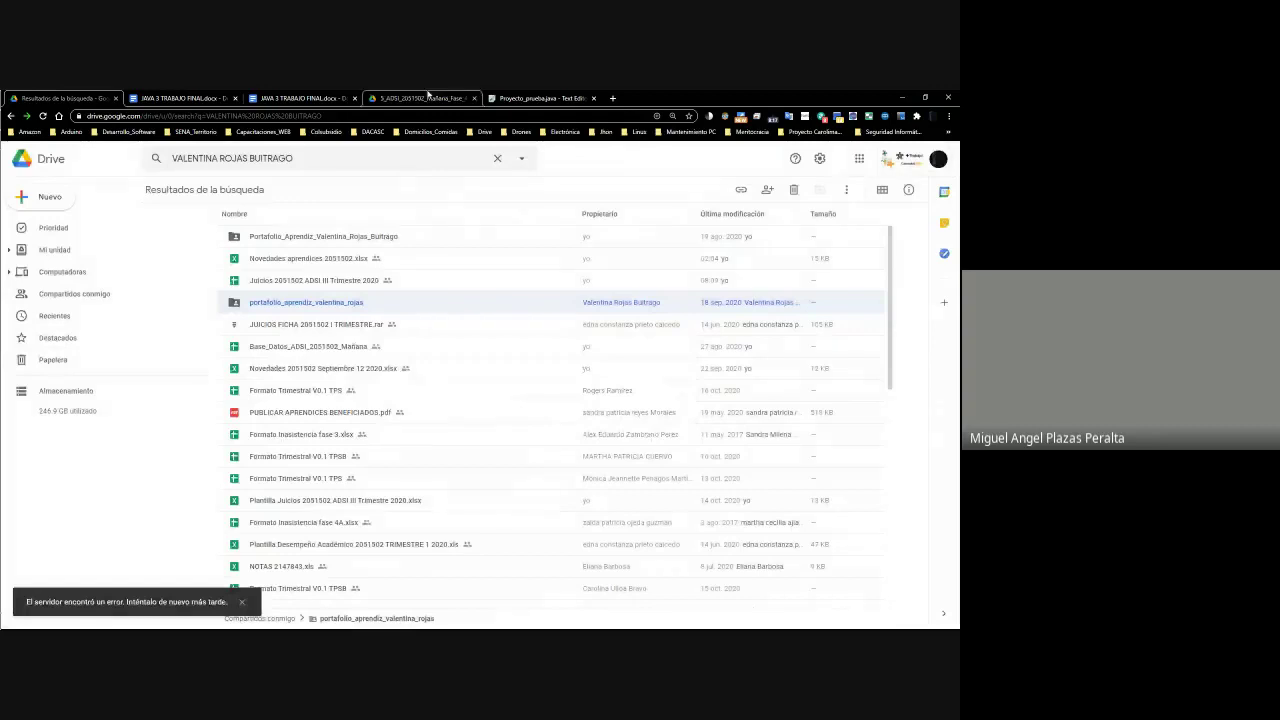
scroll(140, 470, "down", 3)
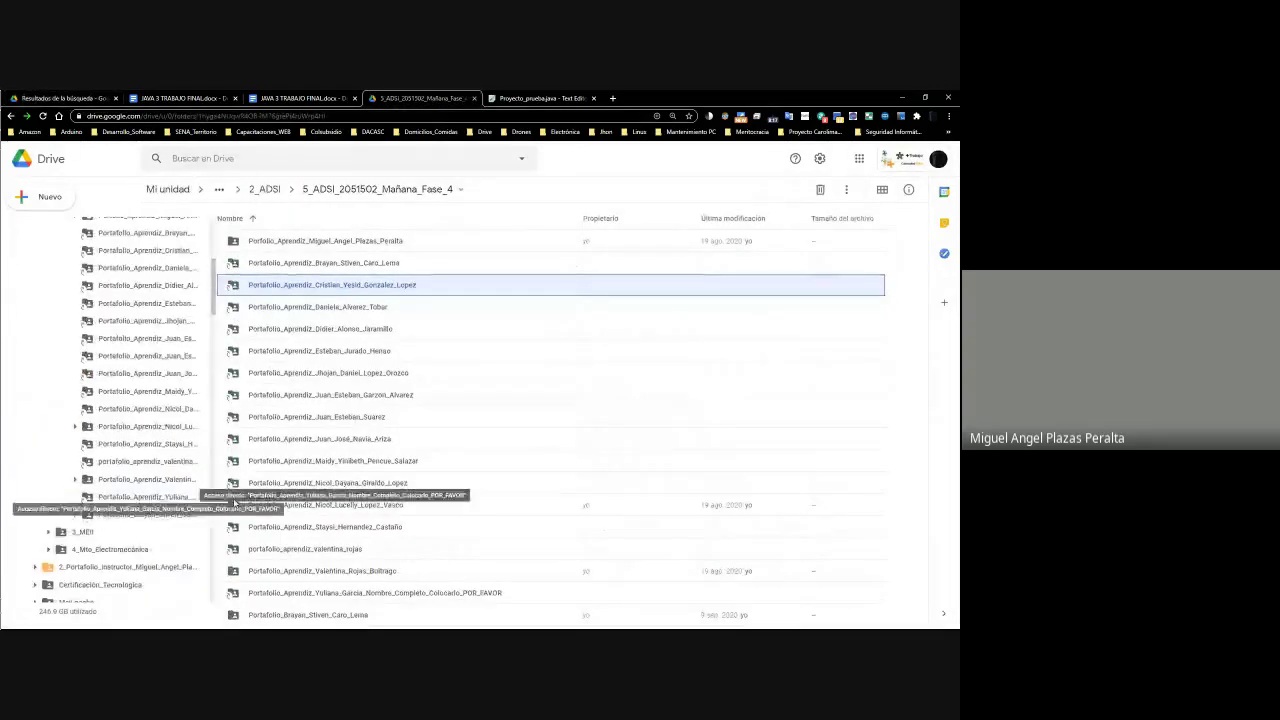
Find and open the student's instructor-owned portfolio folder, checking the name against the gradebook
left_click(345, 592)
left_click(343, 575)
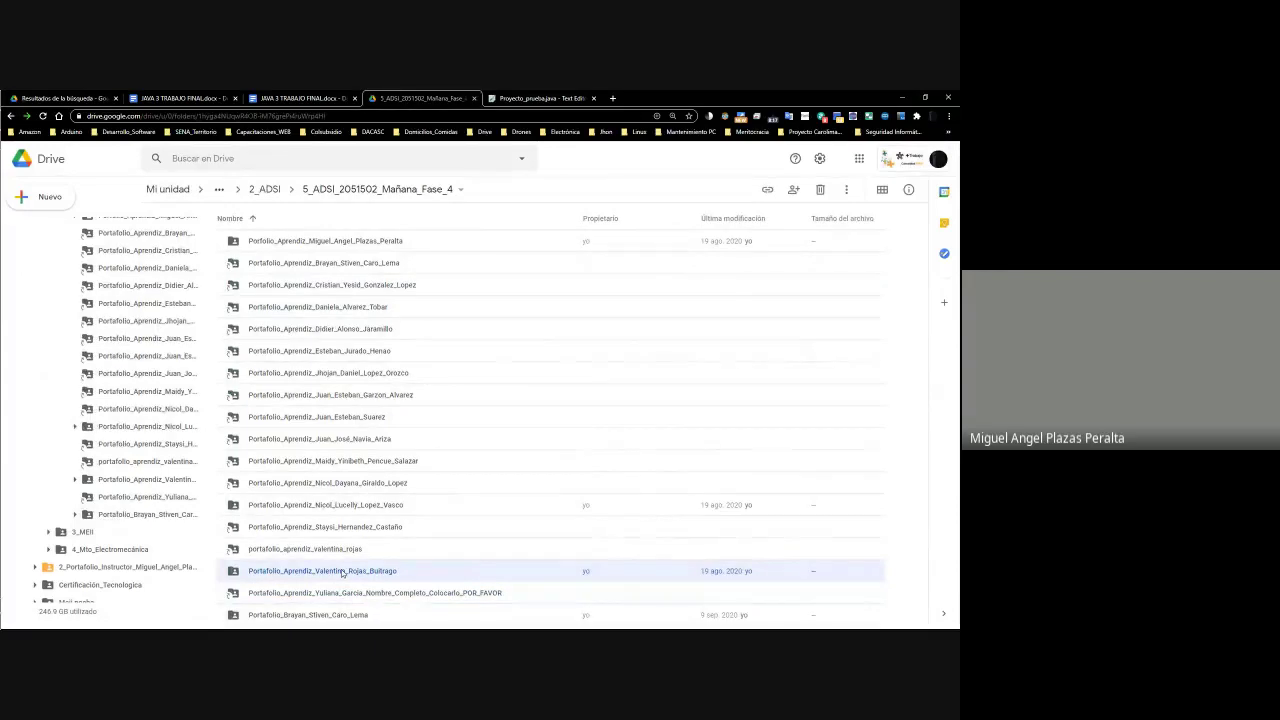
key("alt+Tab")
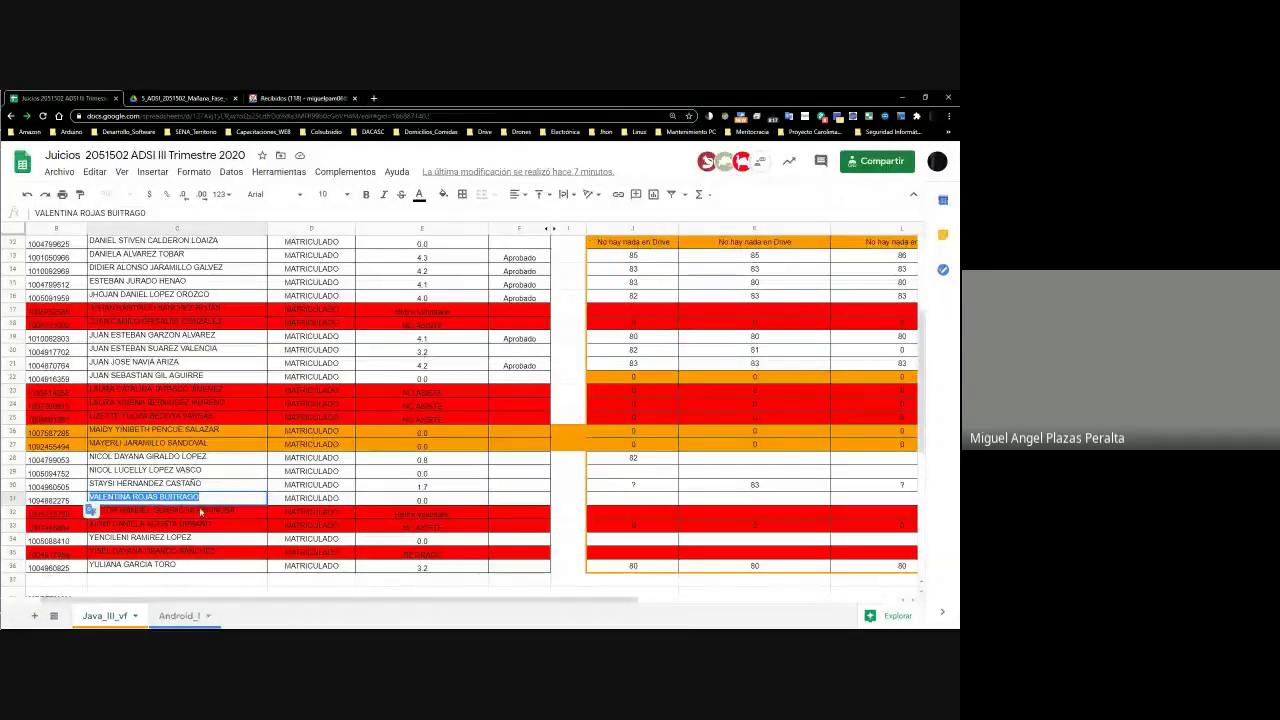
key("alt+Tab")
double_click(354, 572)
Move the jpeg photo into the student's shared portfolio folder, accepting the access change
left_click(284, 241)
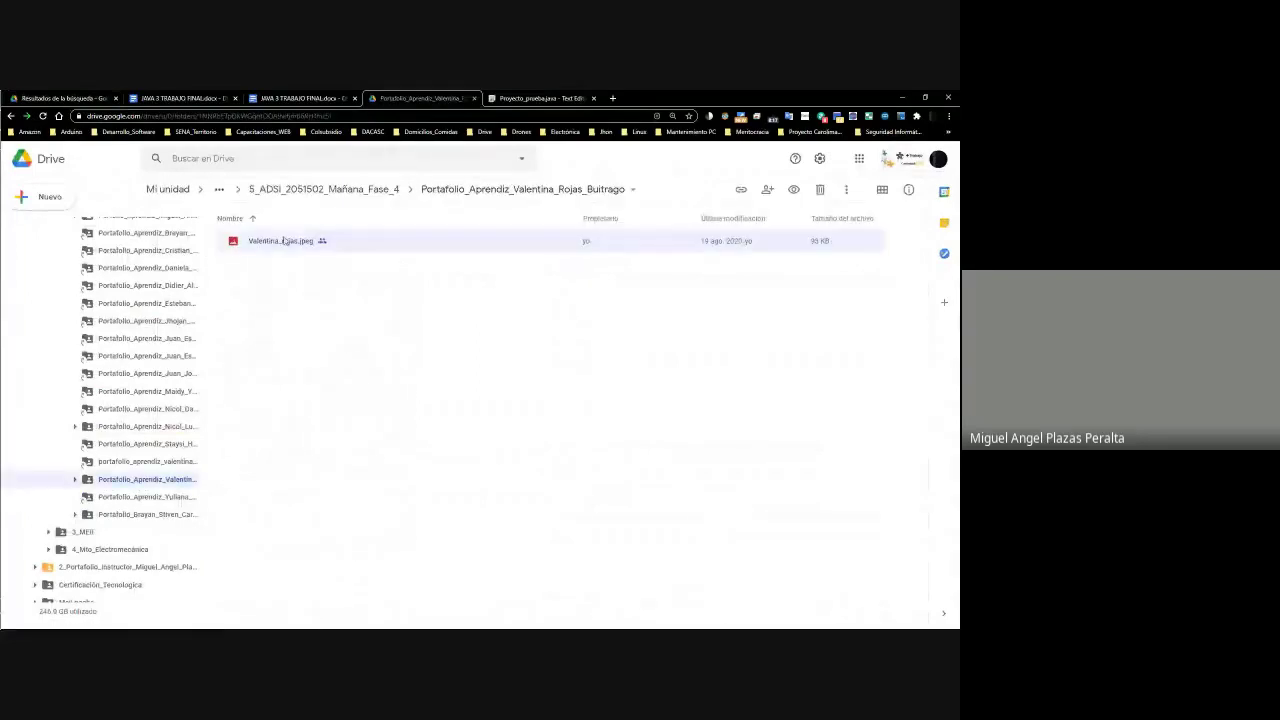
right_click(284, 243)
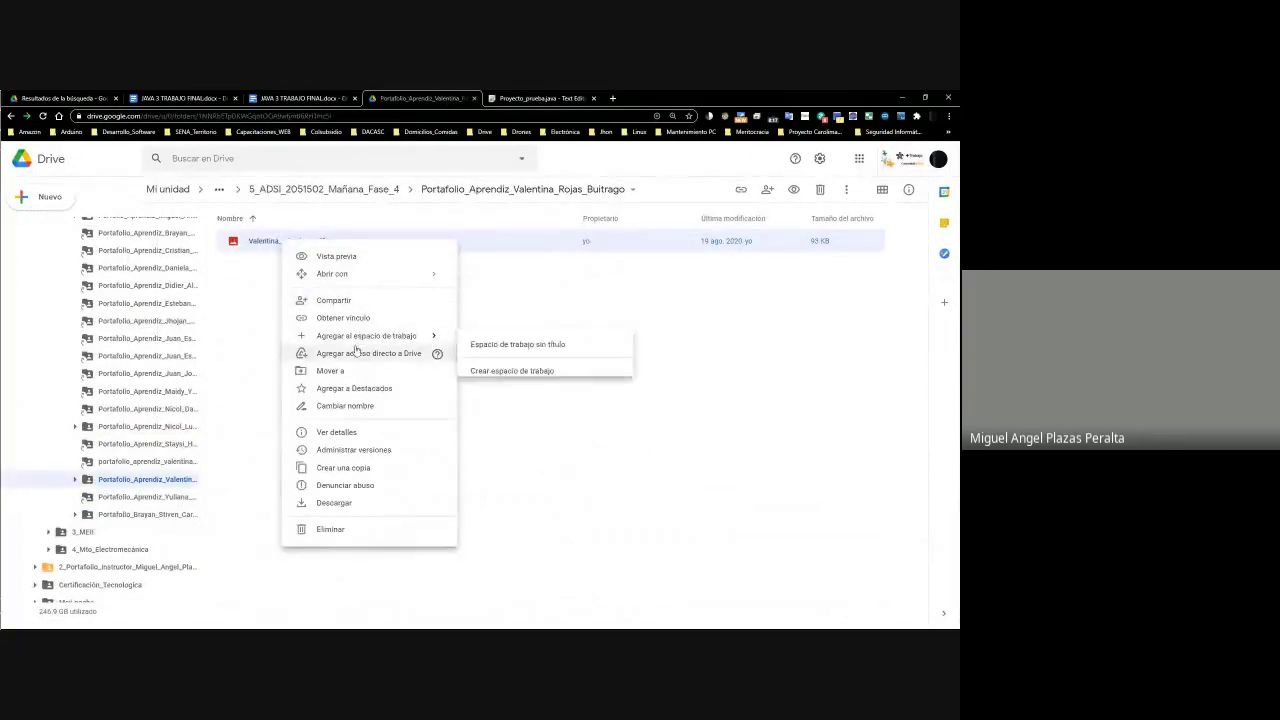
left_click(333, 371)
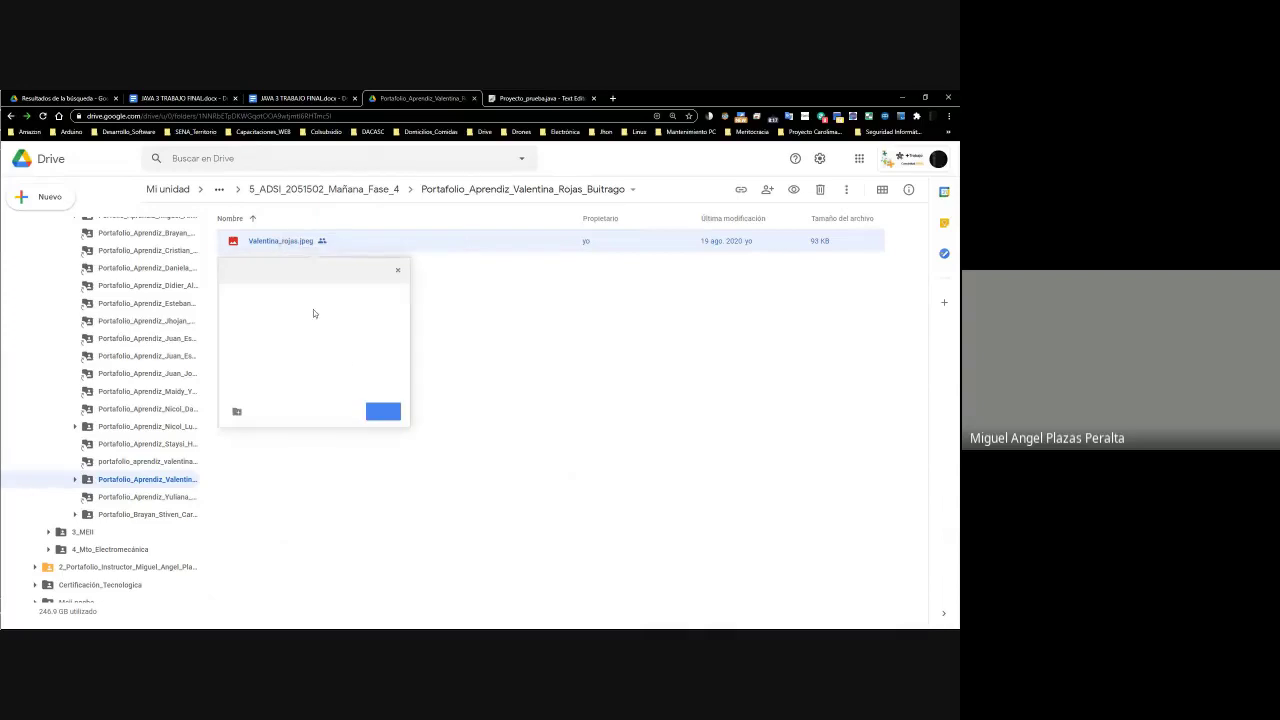
left_click(230, 270)
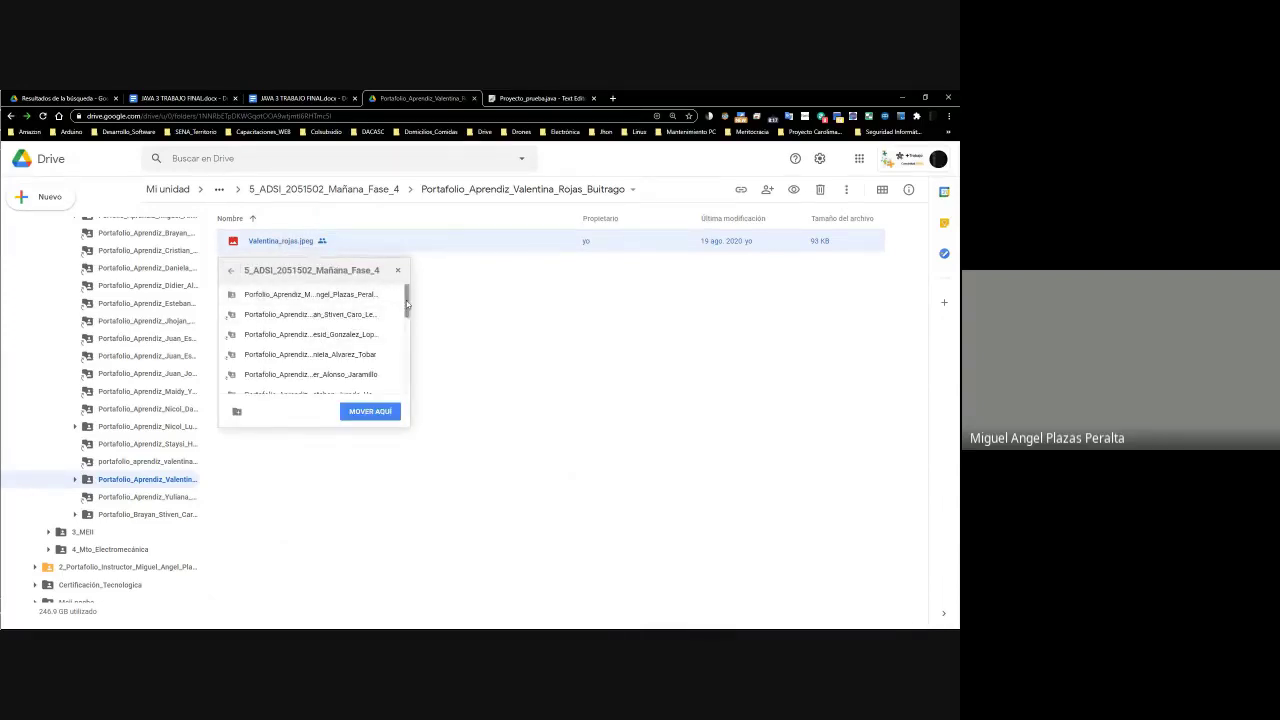
left_click_drag(406, 303, 406, 378)
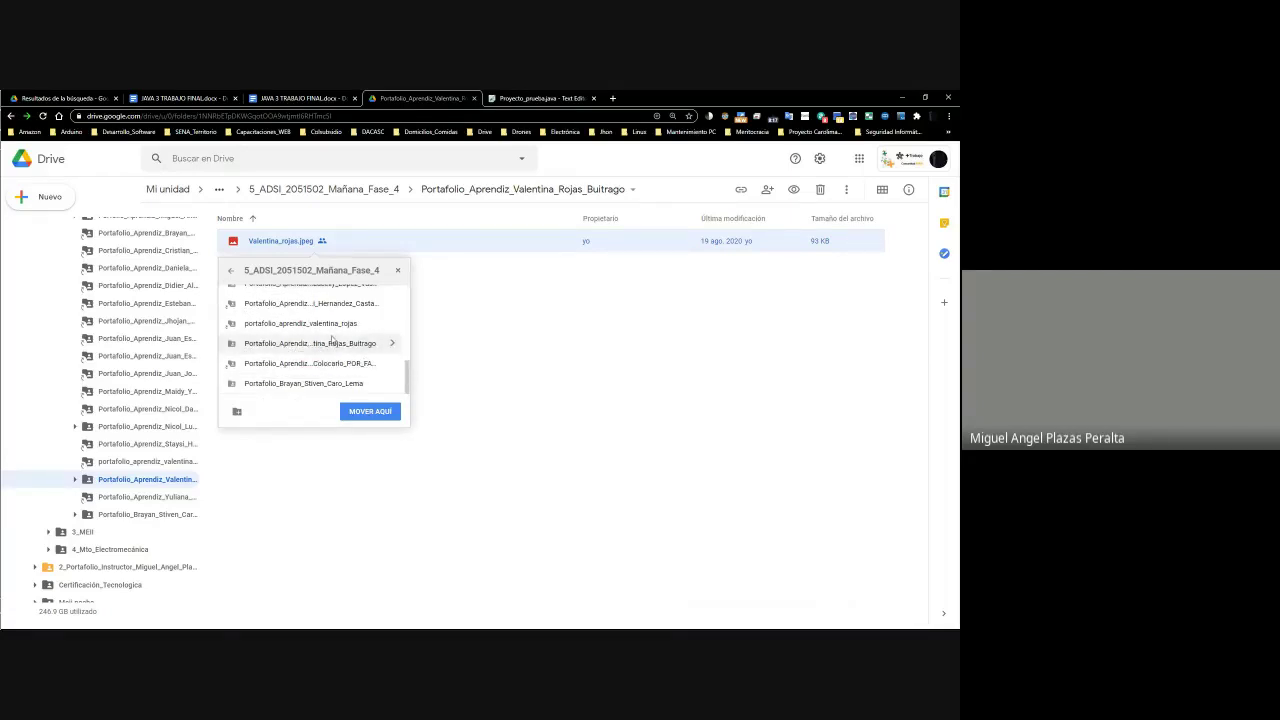
left_click(397, 327)
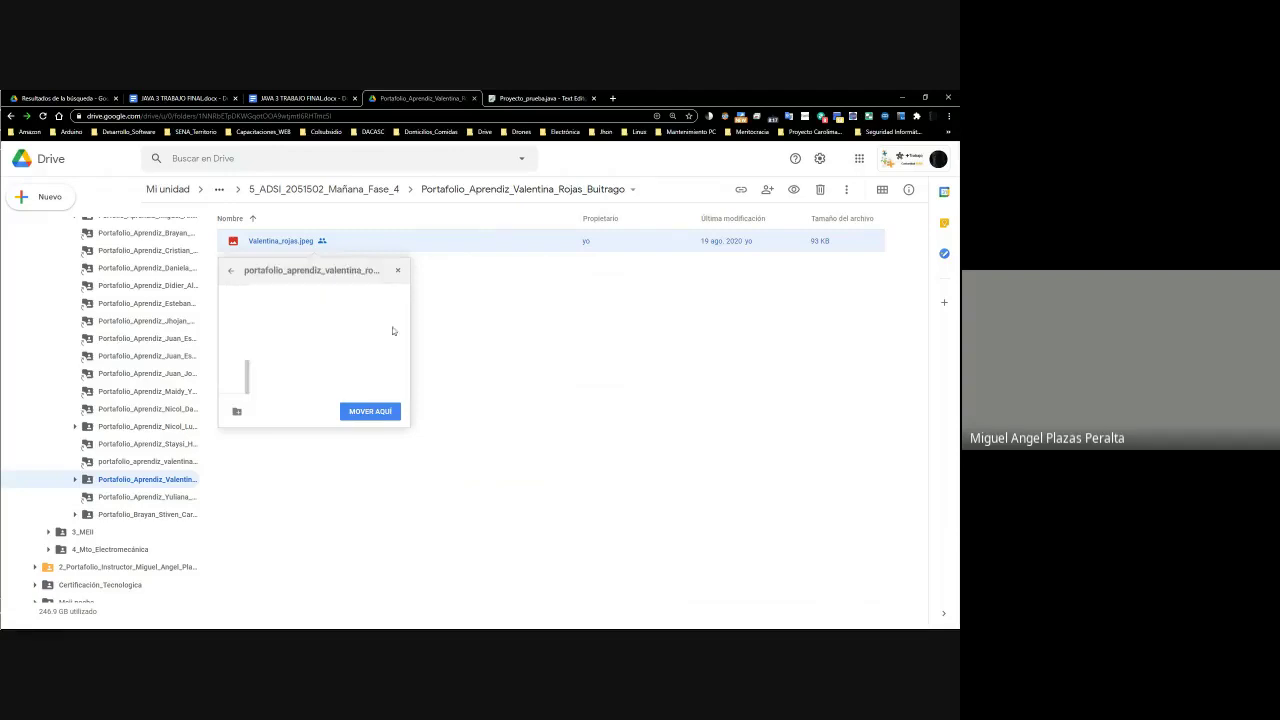
left_click(357, 410)
left_click(260, 410)
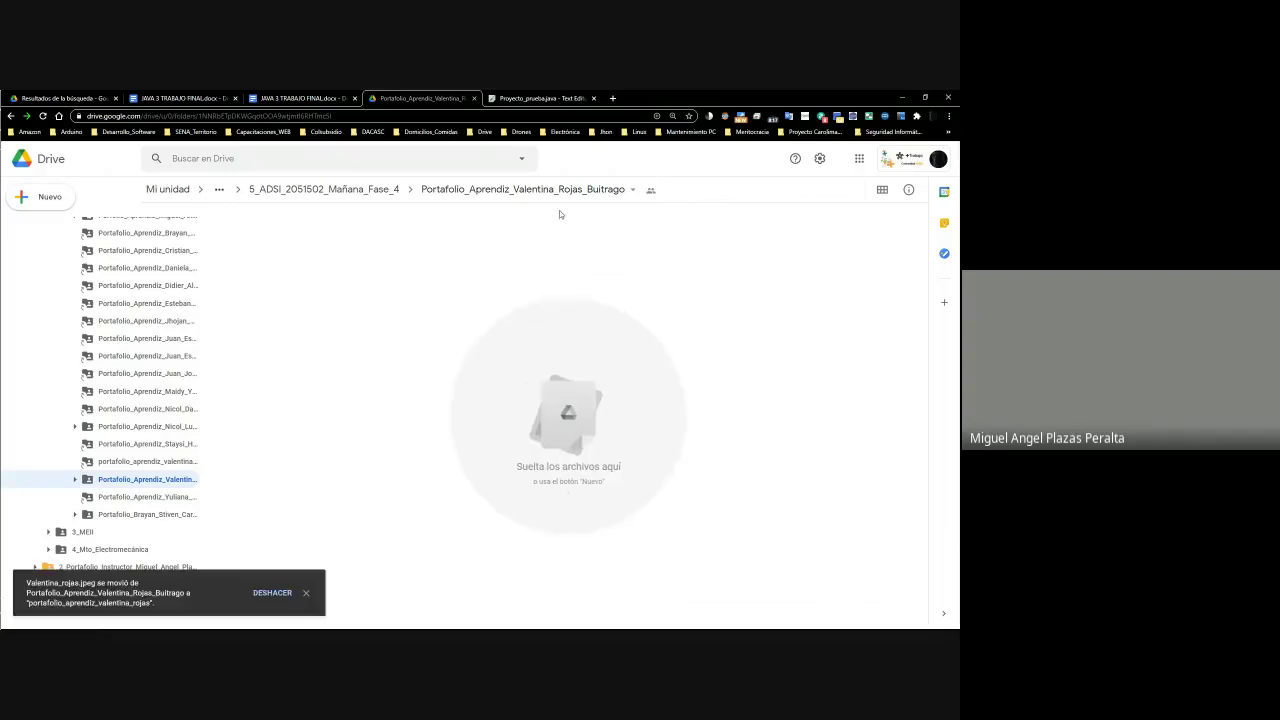
left_click(366, 197)
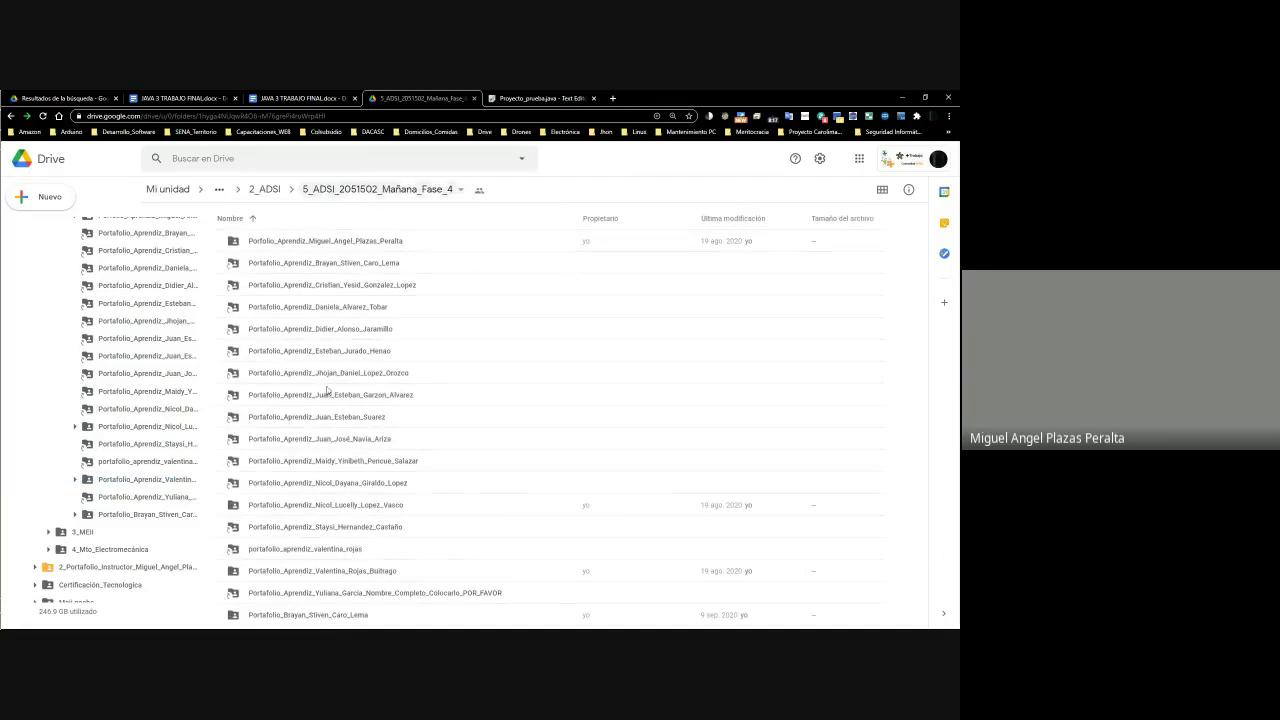
Check the now-empty portfolio folder, then delete it from the class folder
double_click(330, 569)
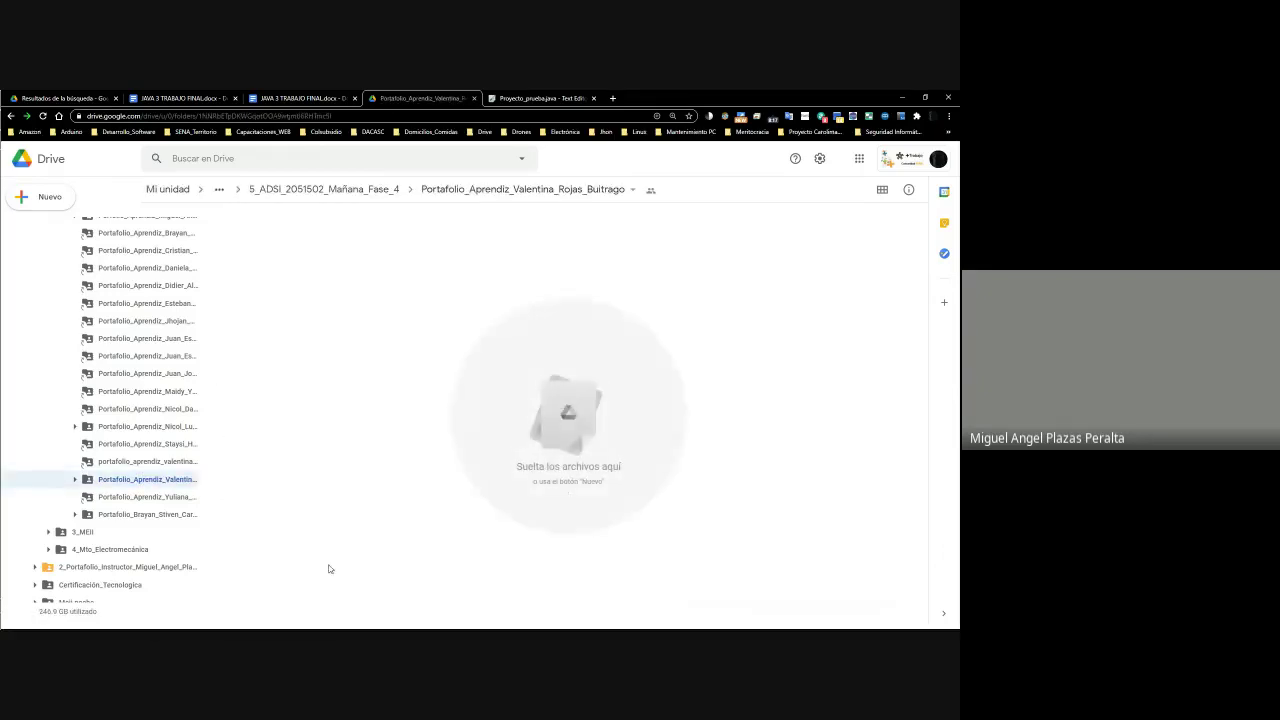
key("alt+Left")
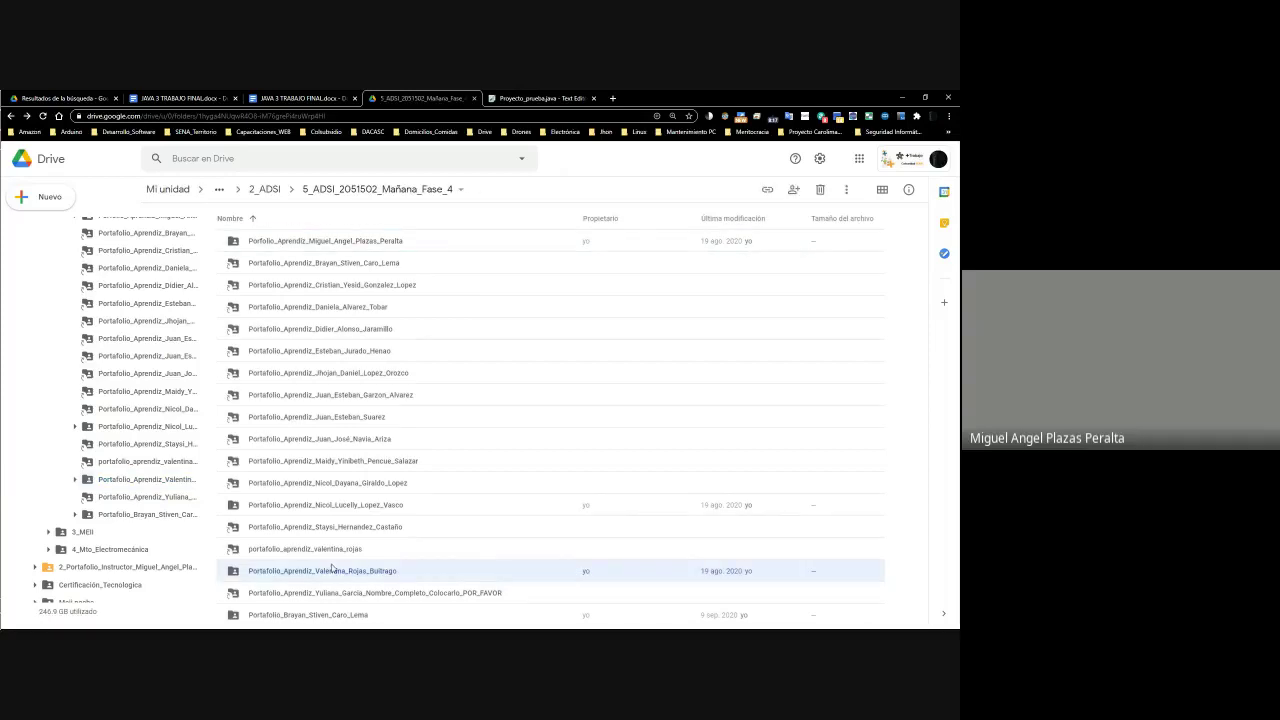
key("Delete")
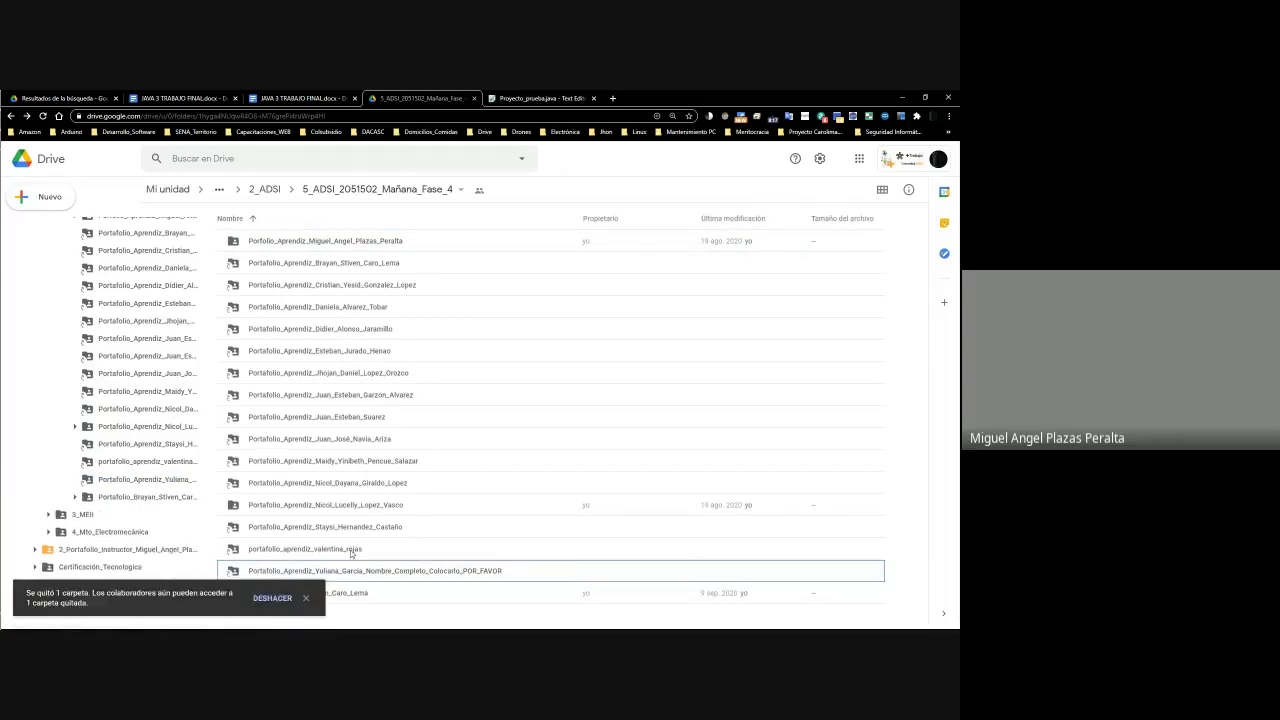
Rename the student's shared portfolio folder, correcting the first name's initial
left_click(350, 552)
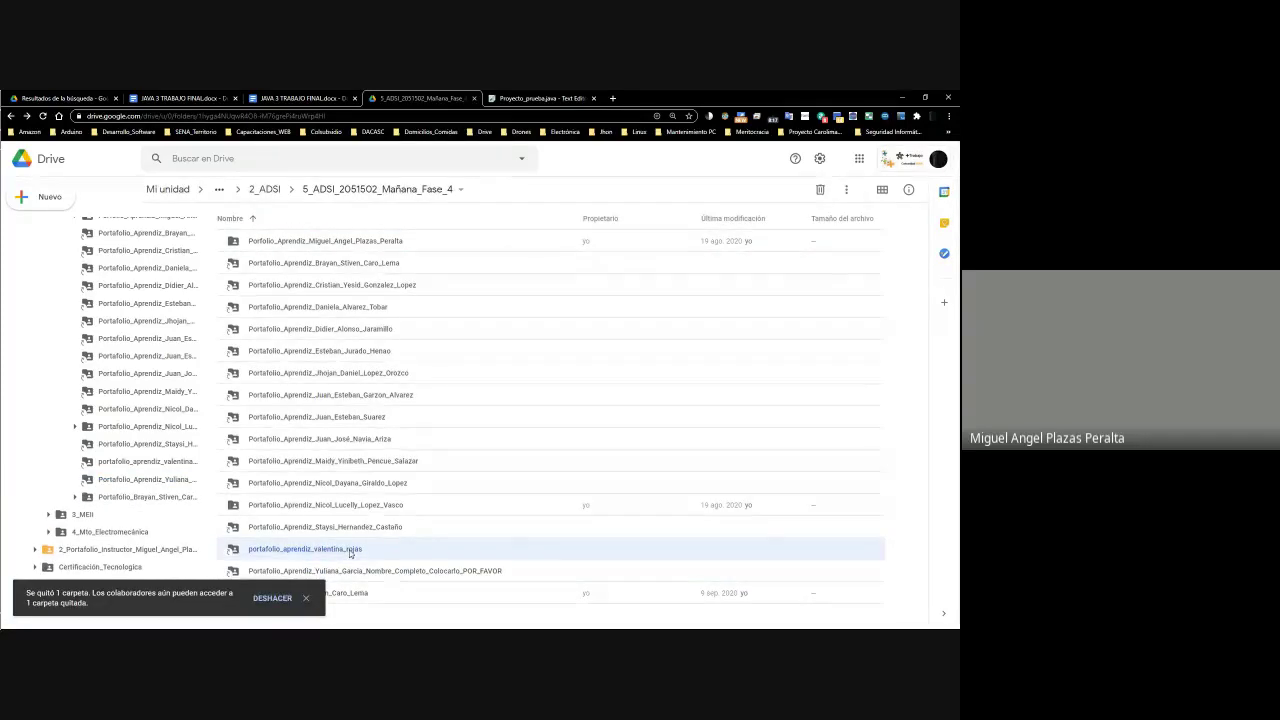
right_click(364, 547)
left_click(416, 479)
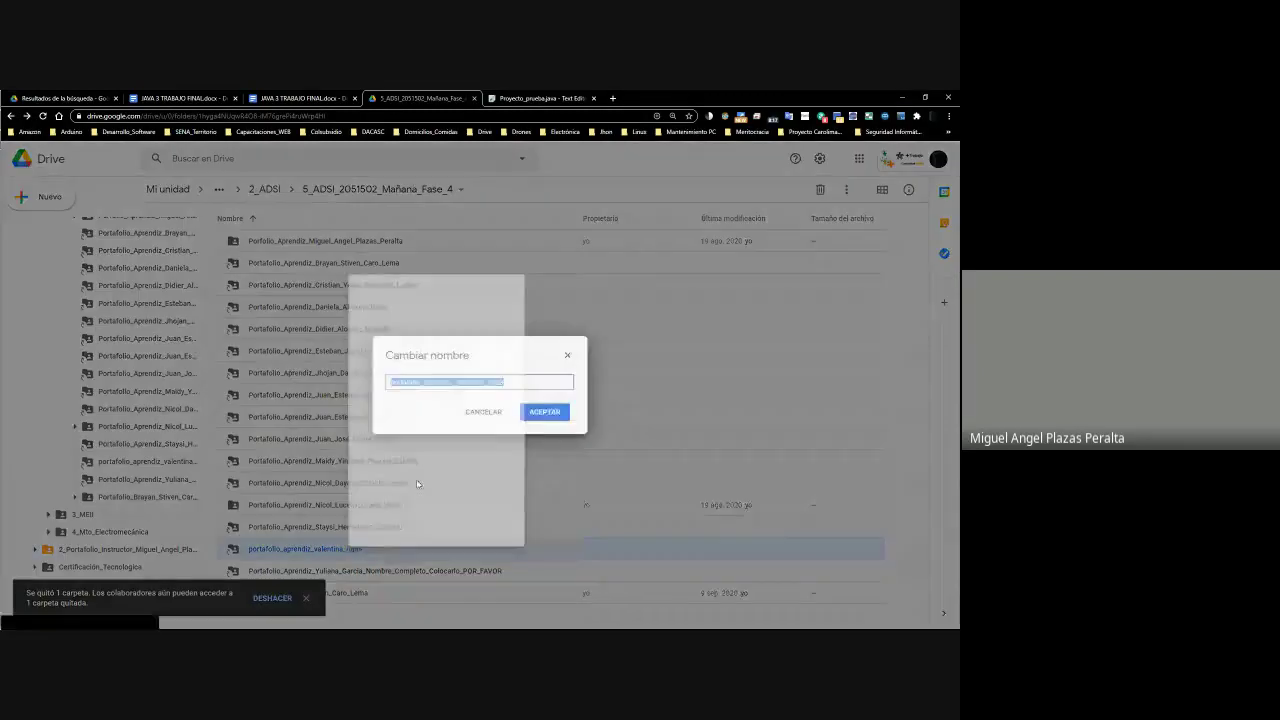
key("End")
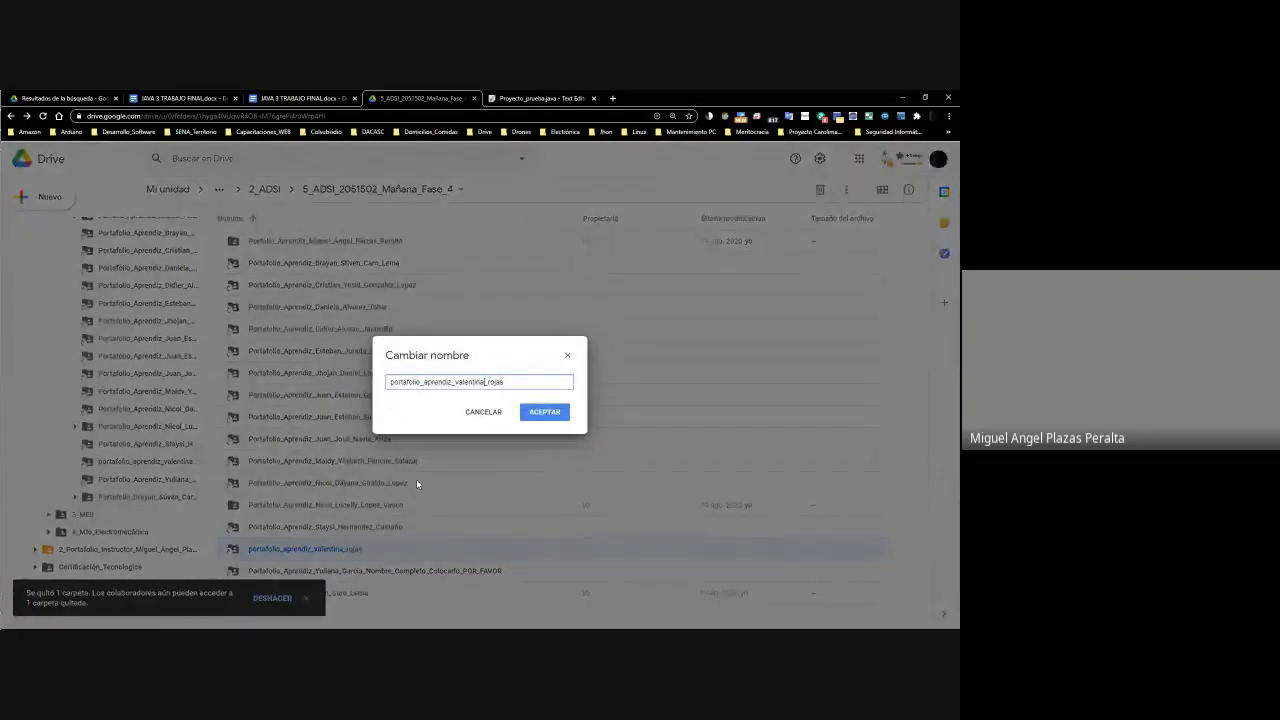
key("Left")
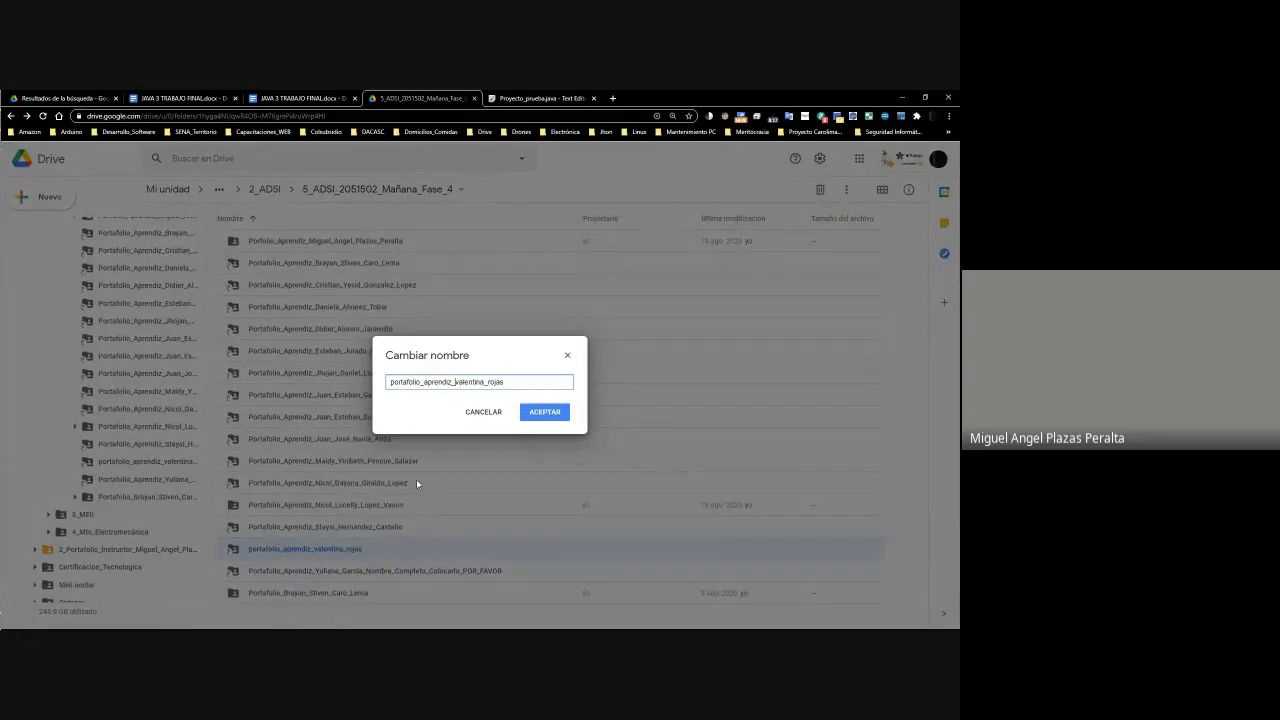
type("V")
key("Delete")
type("go")
key("Return")
Glance at the gradebook, then open the renamed folder and return to the class folder
key("alt+Tab")
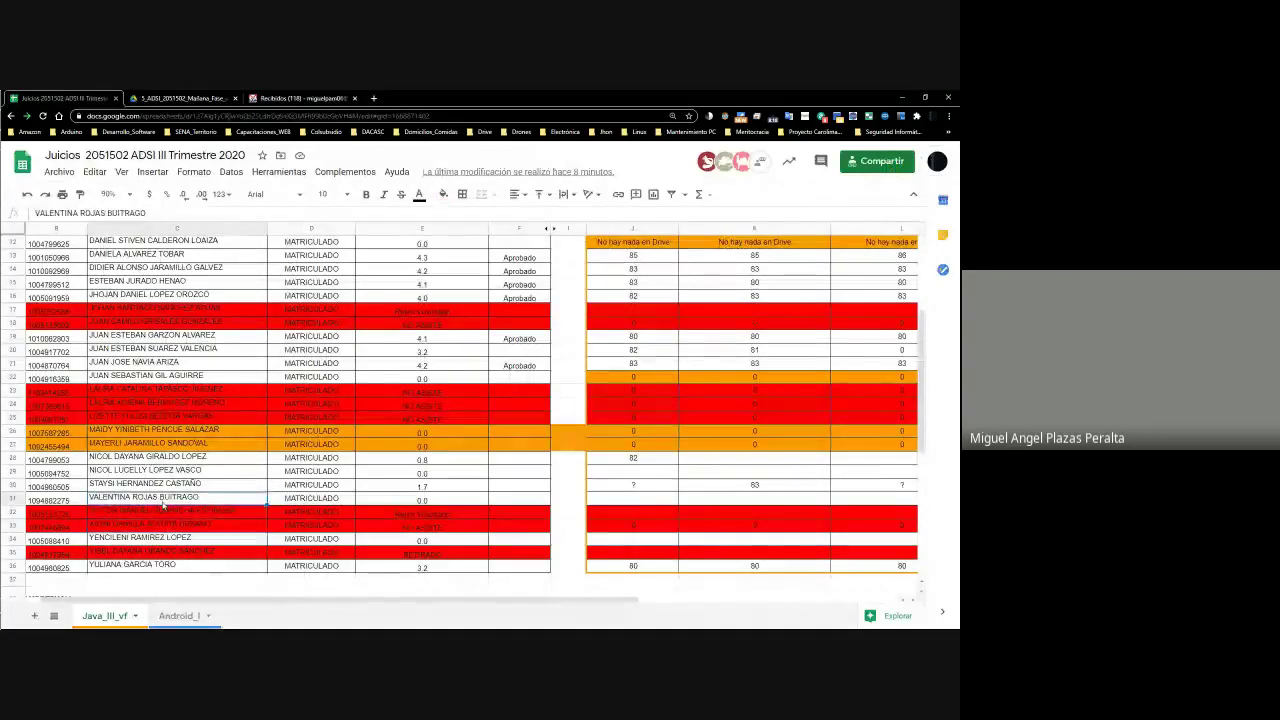
key("alt+Tab")
double_click(380, 550)
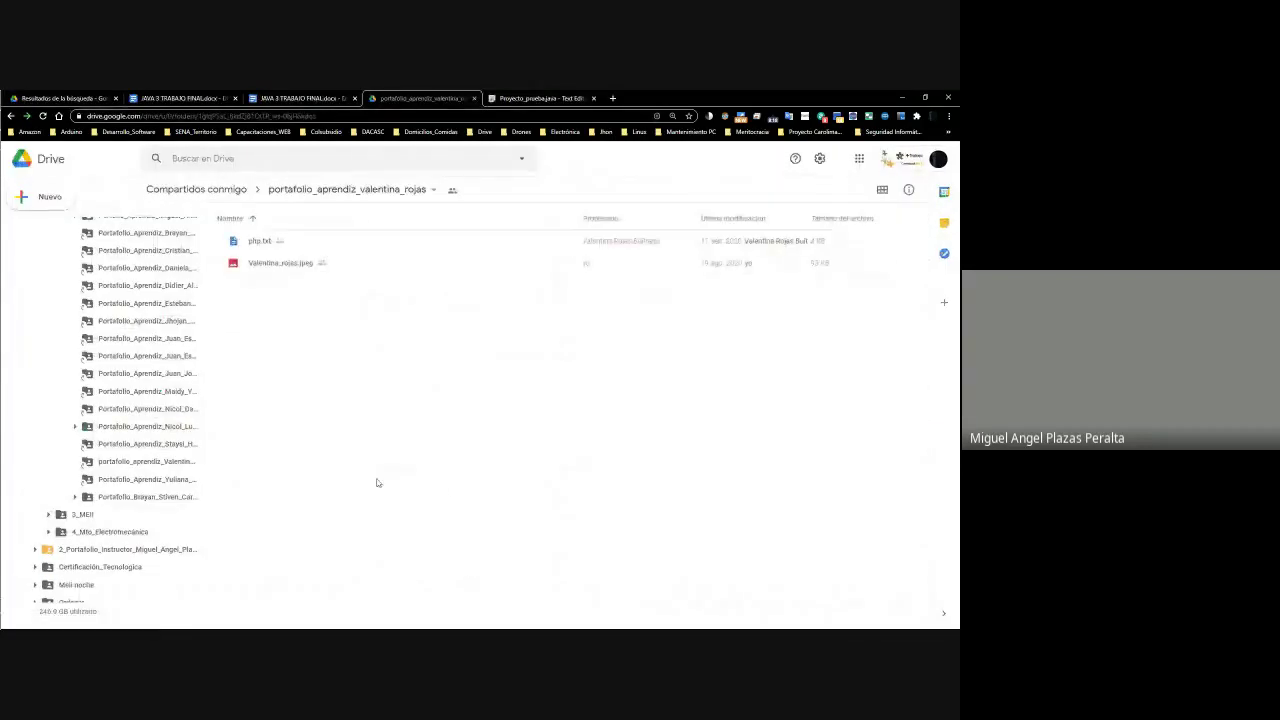
left_click(384, 190)
key("Escape")
key("alt+Left")
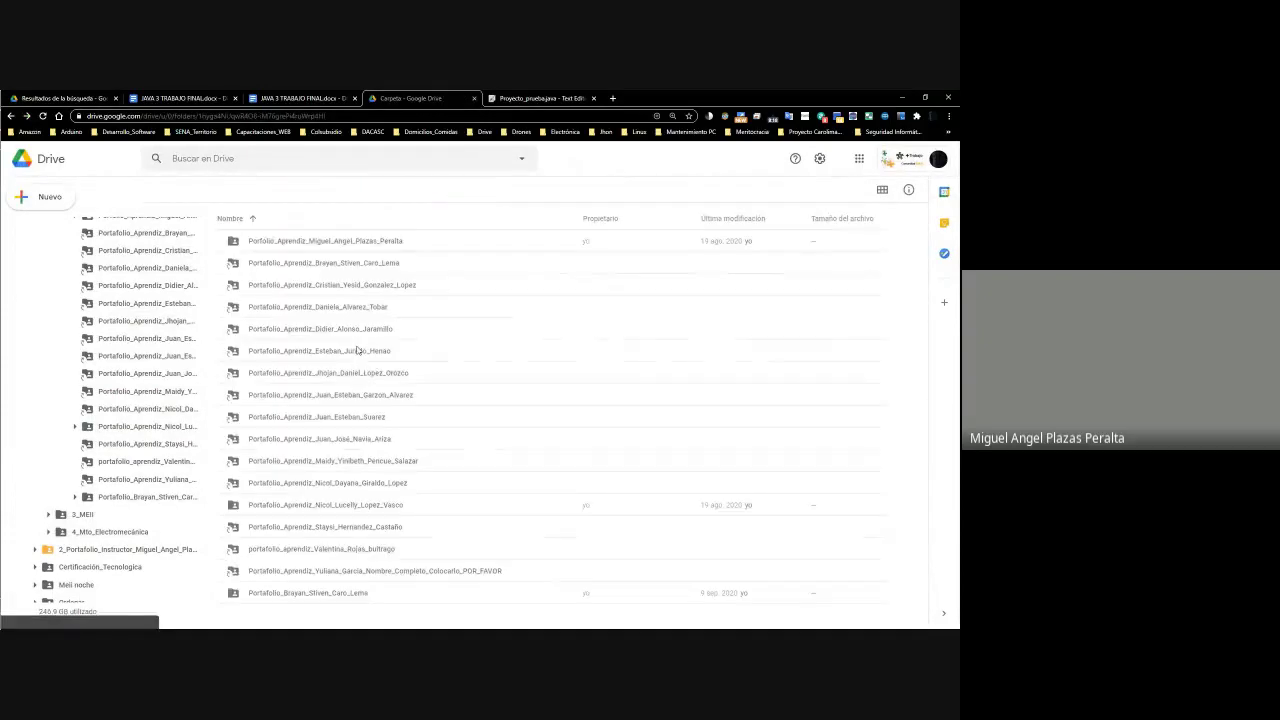
Change the second surname's lowercase b to a capital B in the folder name and open it
right_click(335, 553)
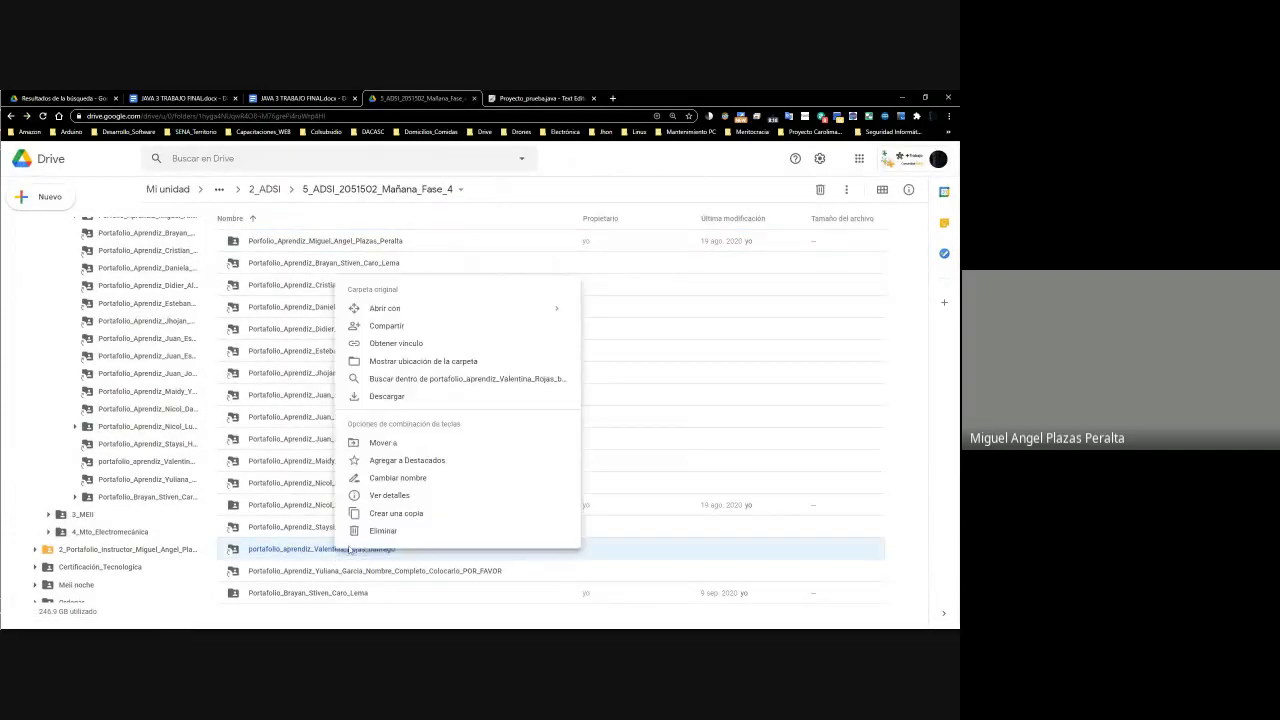
left_click(400, 478)
left_click(515, 381)
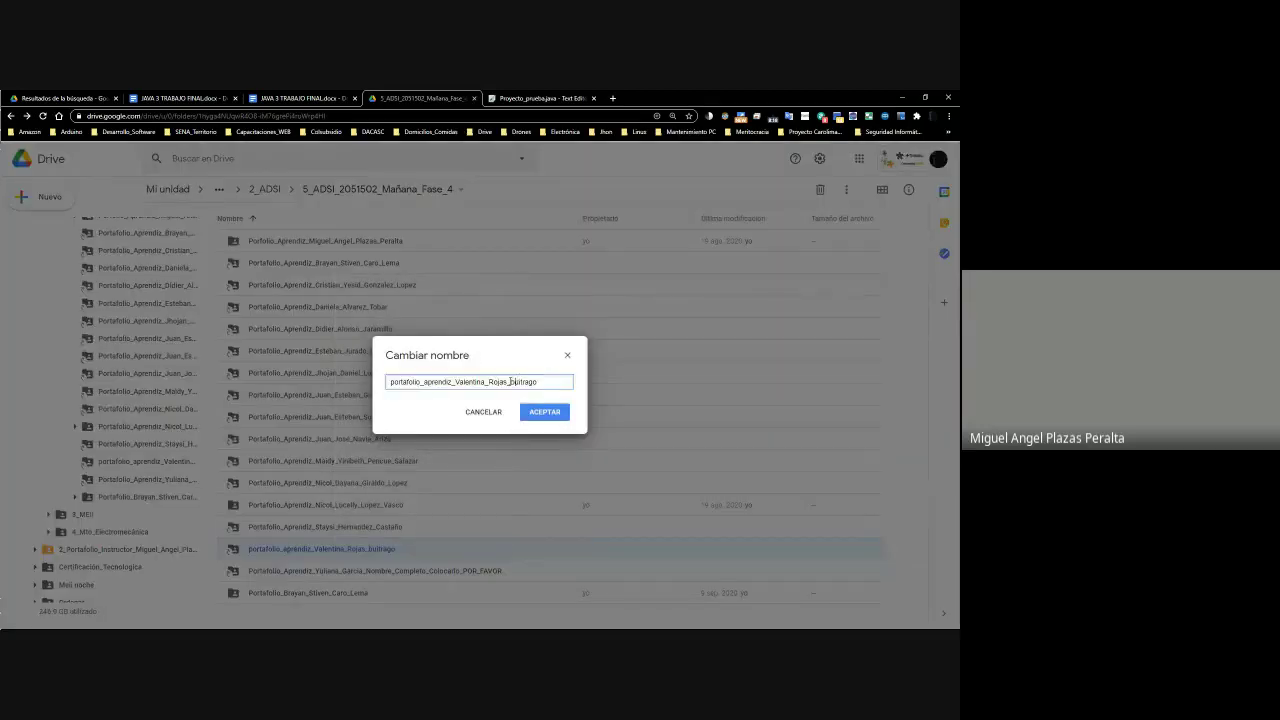
key("BackSpace")
type("B")
key("Return")
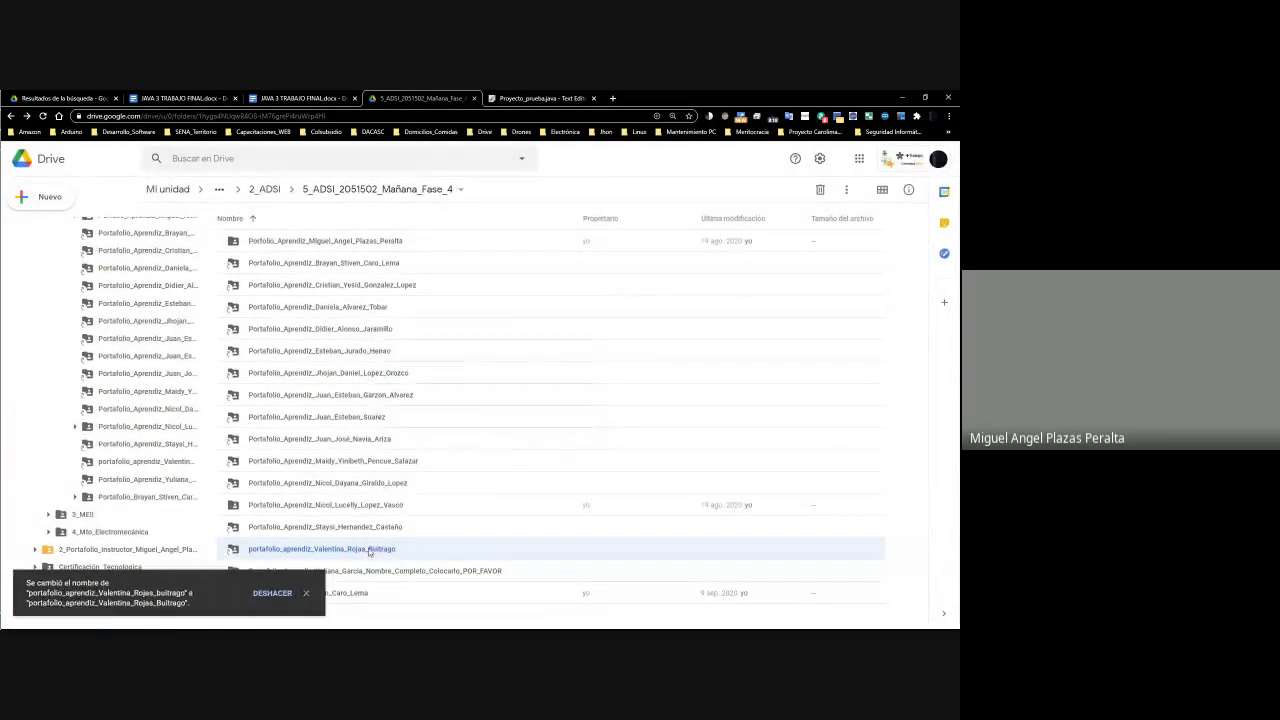
double_click(369, 550)
Preview the JPEG photo of handwritten Java code twice, then bring up php.txt's actions
right_click(279, 263)
left_click(337, 276)
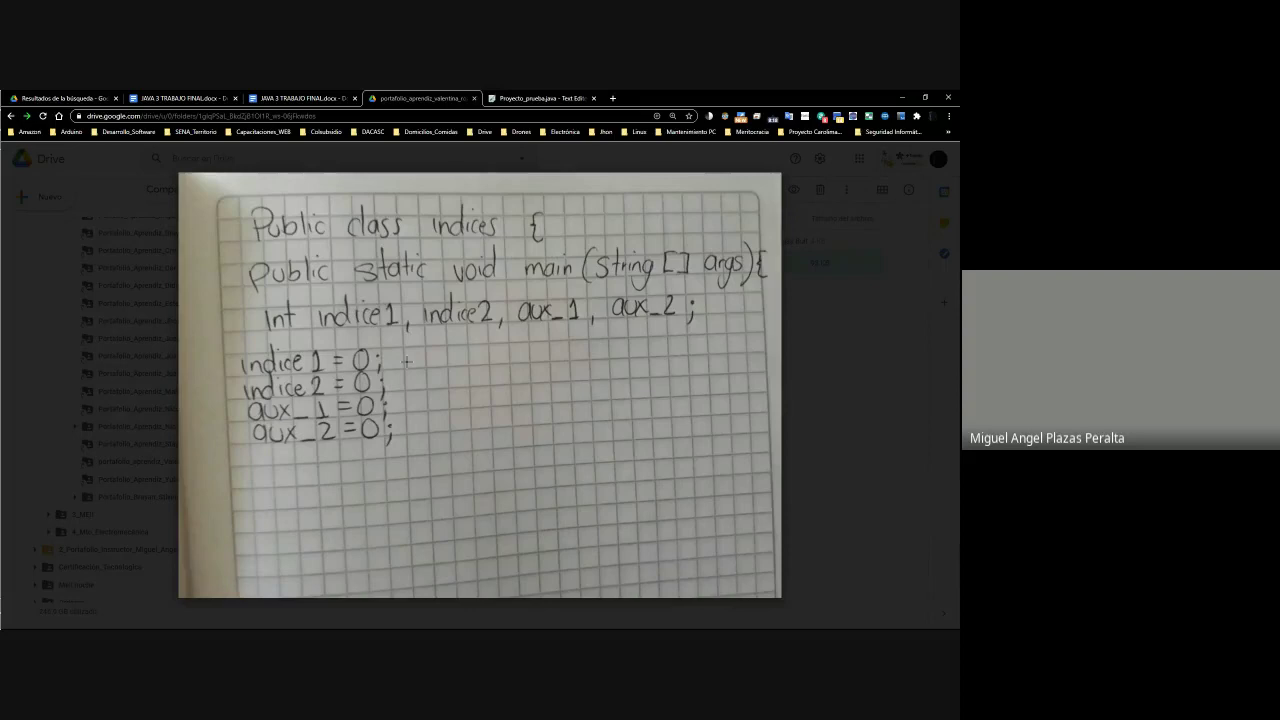
left_click(868, 373)
right_click(246, 264)
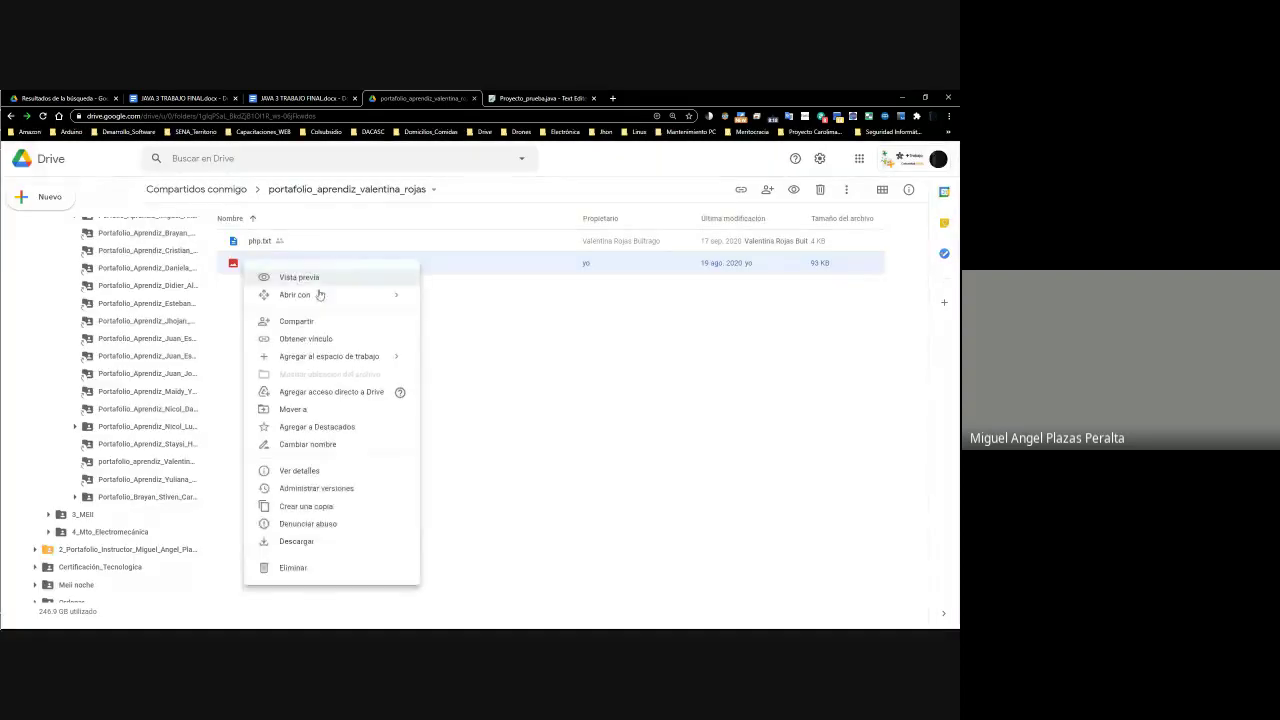
left_click(316, 281)
key("Escape")
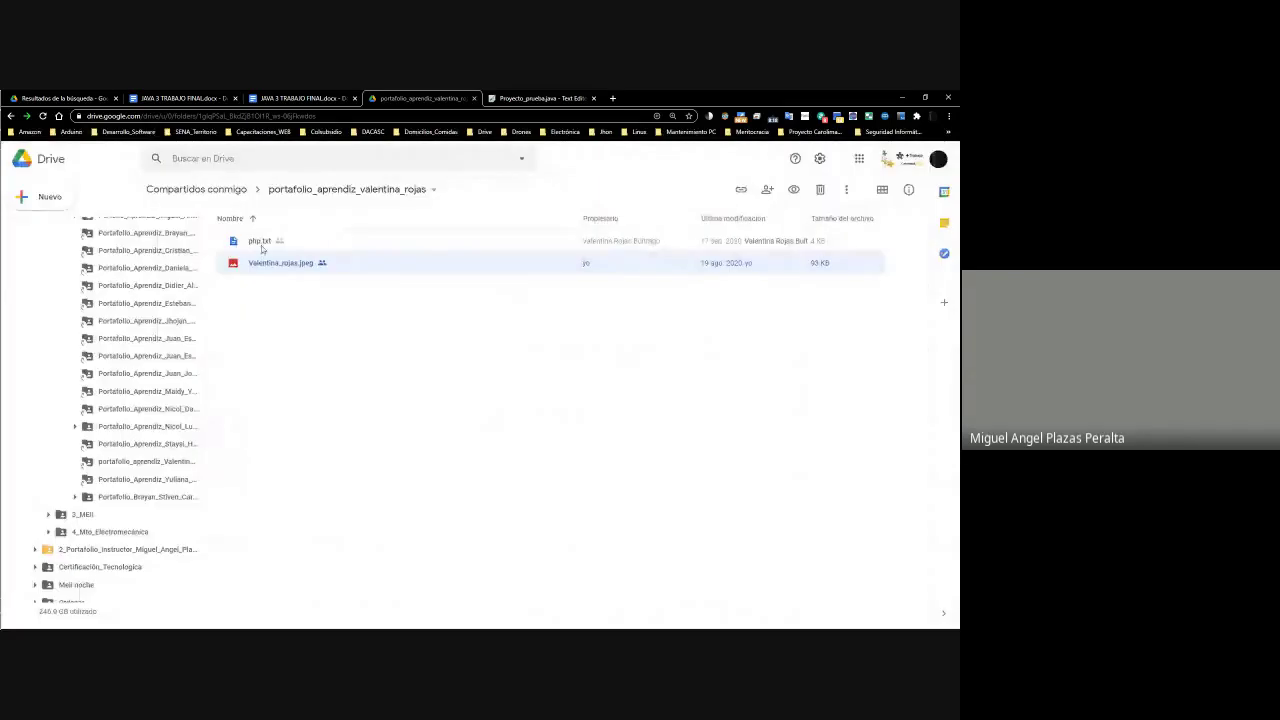
right_click(263, 247)
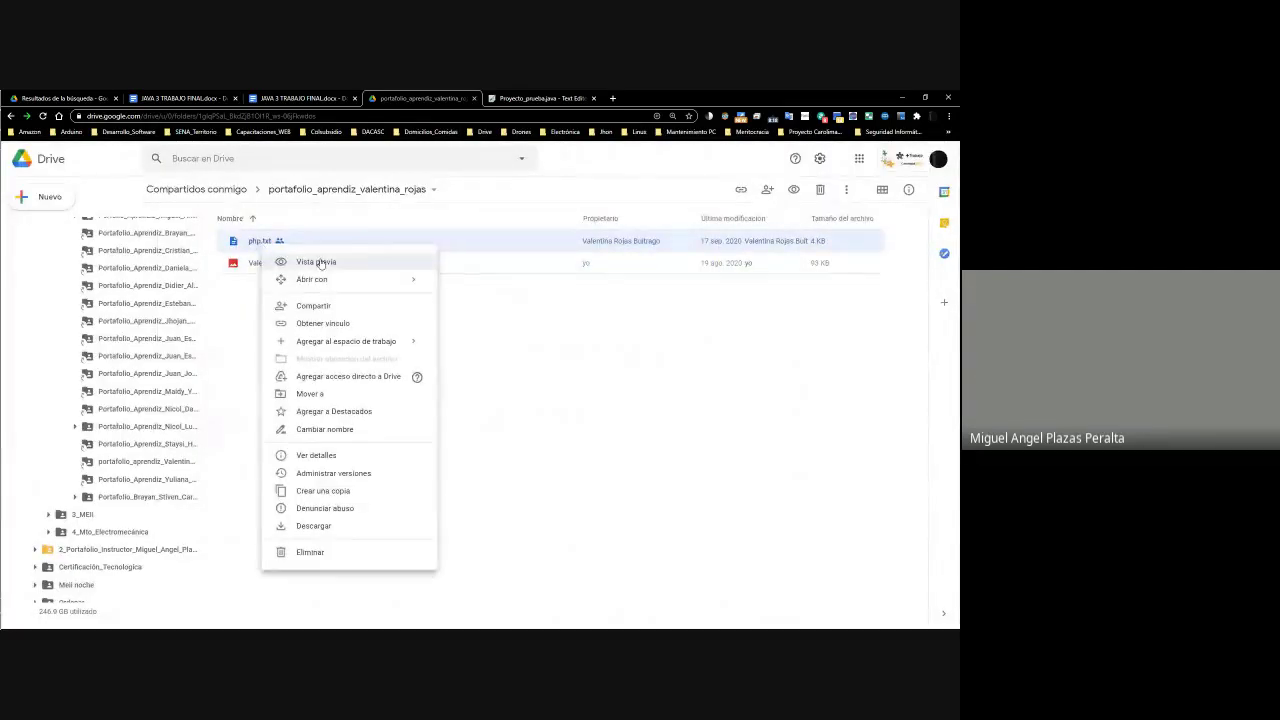
left_click(318, 262)
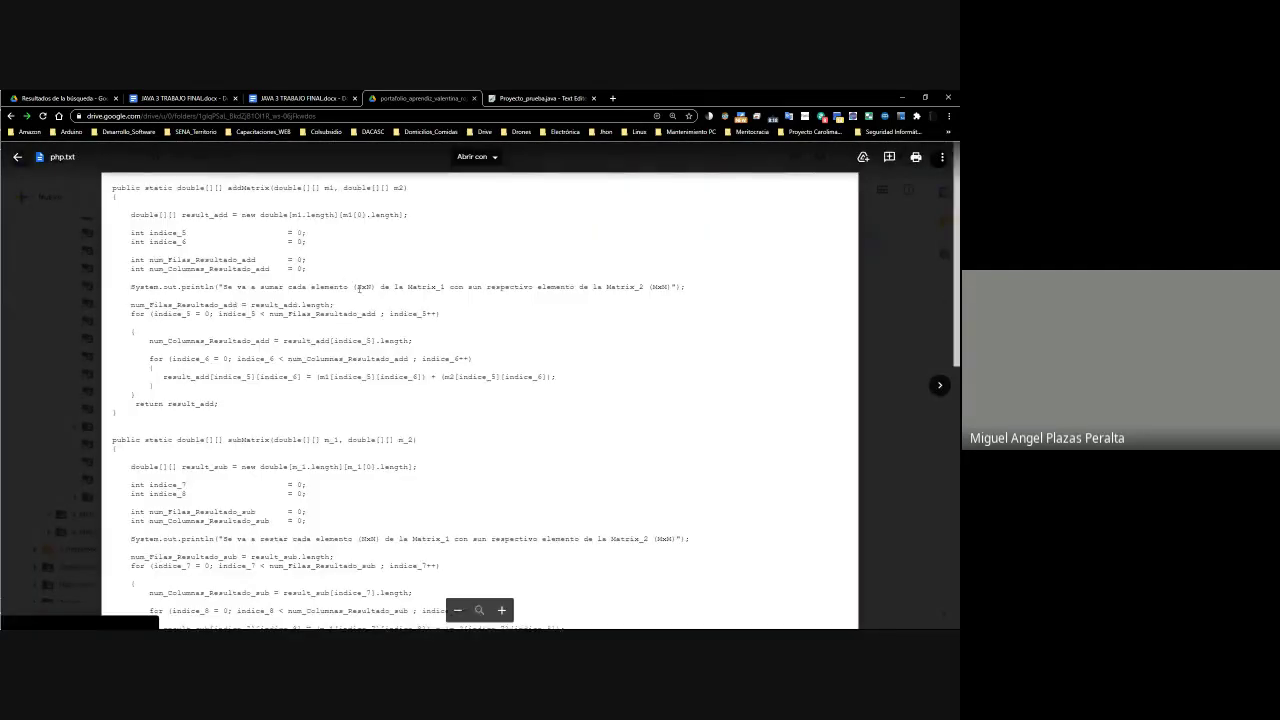
scroll(372, 354, "down", 10)
scroll(372, 354, "up", 10)
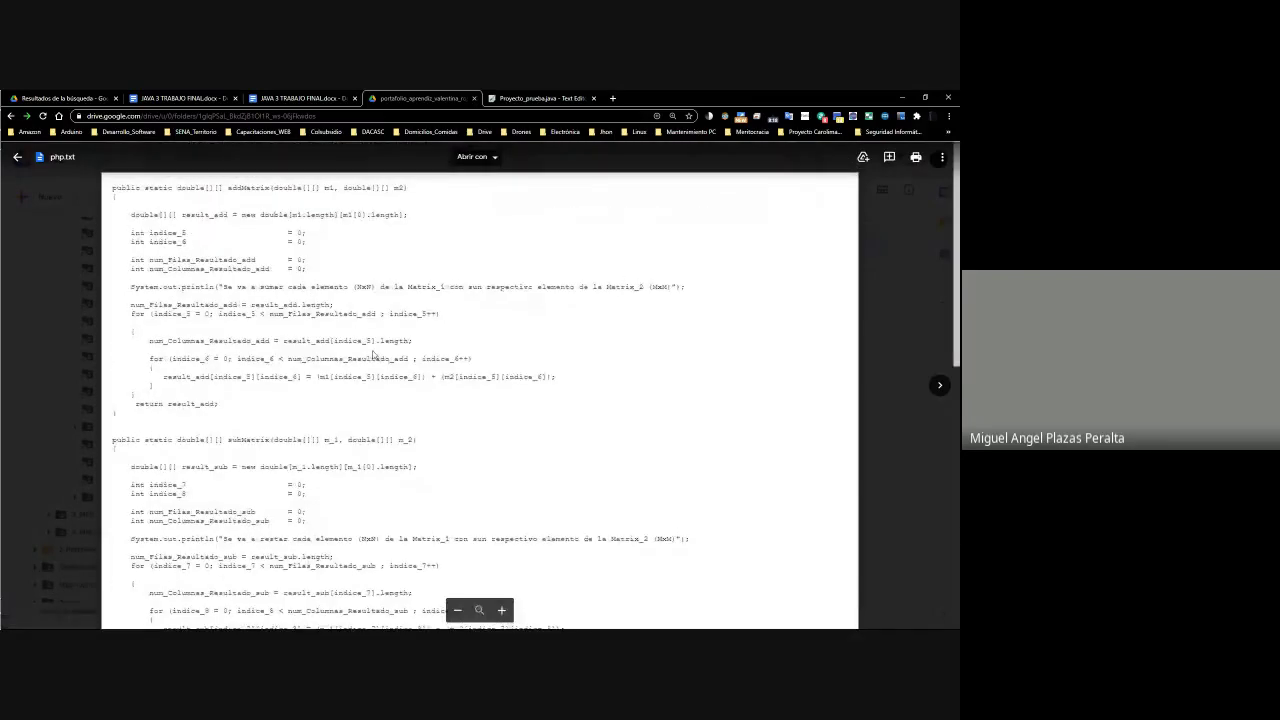
left_click(863, 363)
right_click(265, 247)
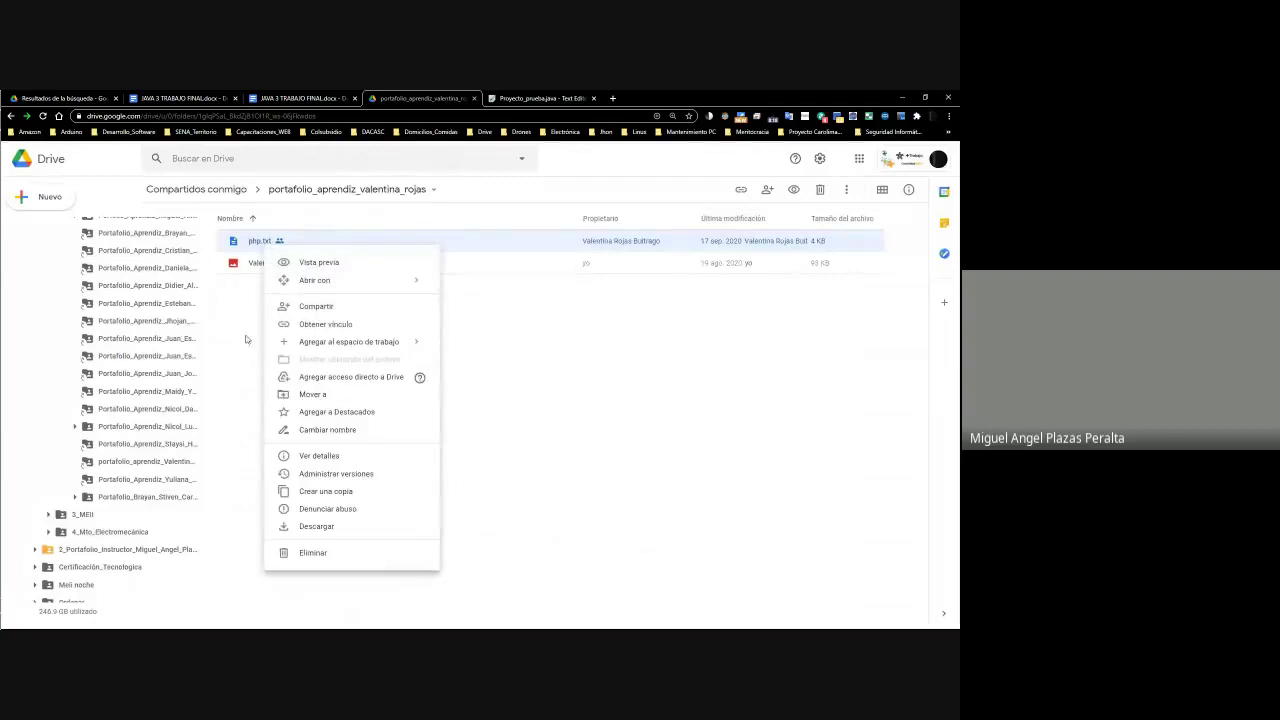
left_click(569, 354)
right_click(251, 243)
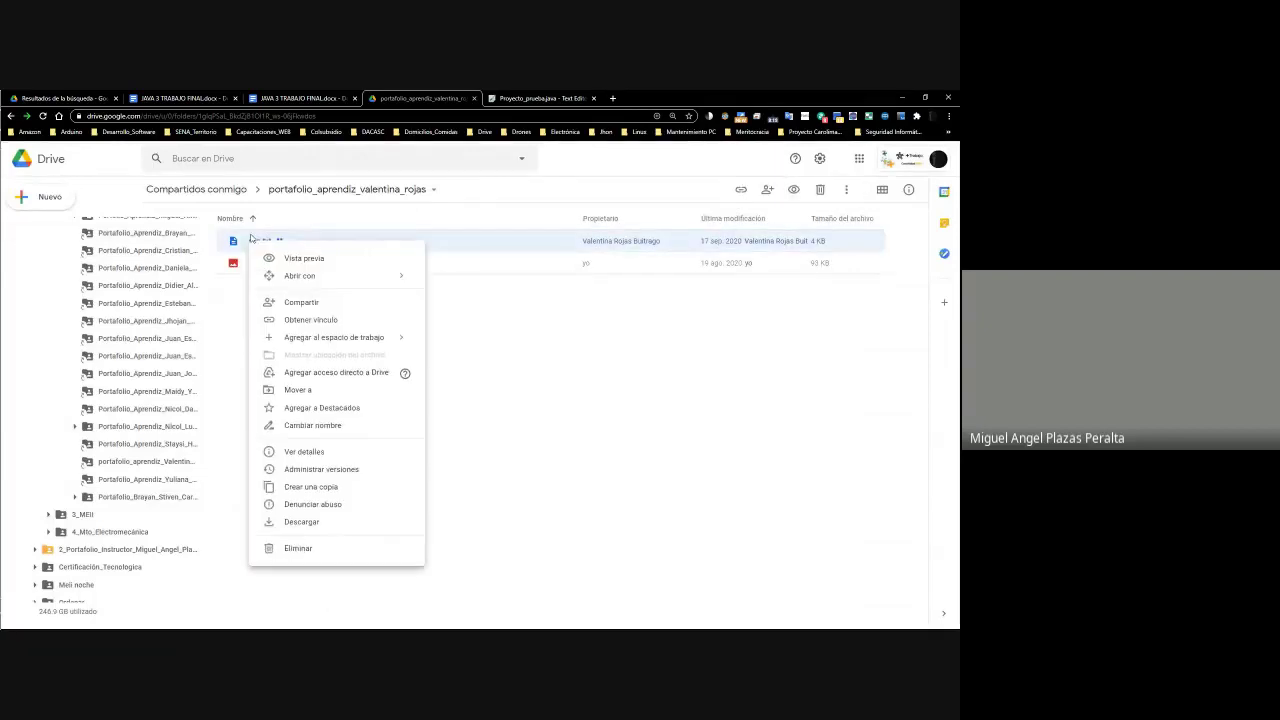
left_click(308, 262)
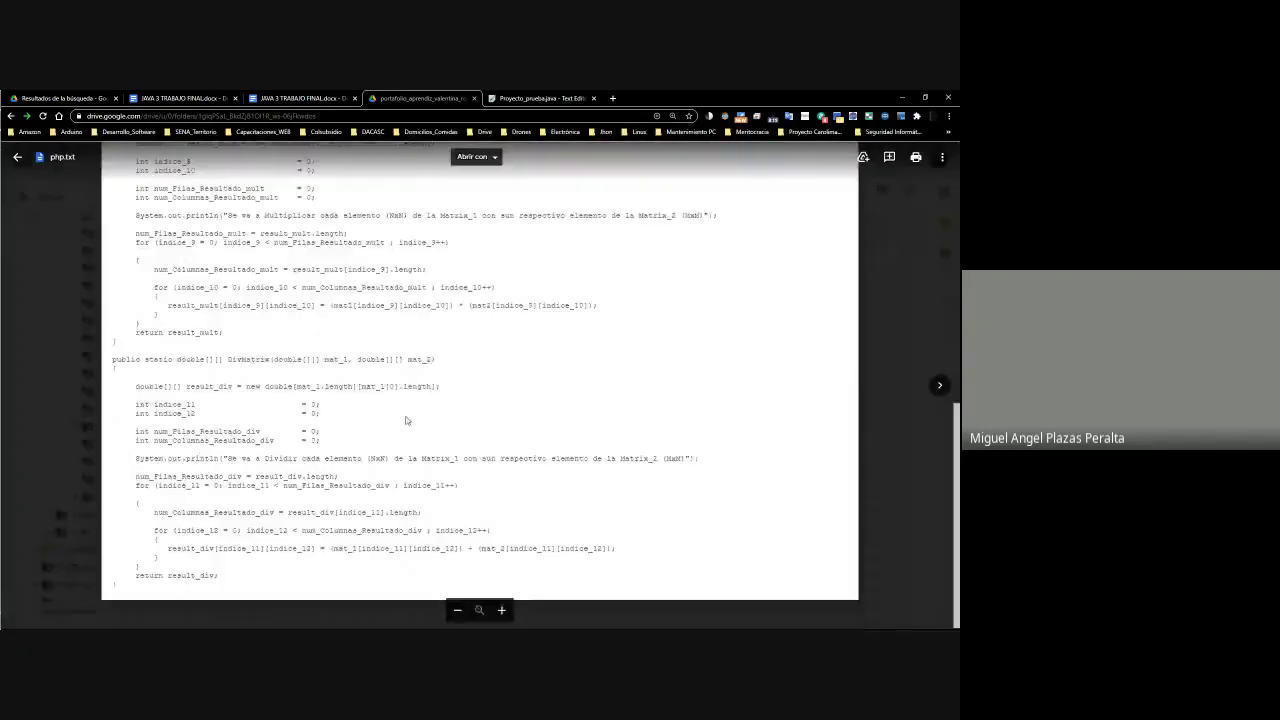
scroll(320, 300, "up", 6)
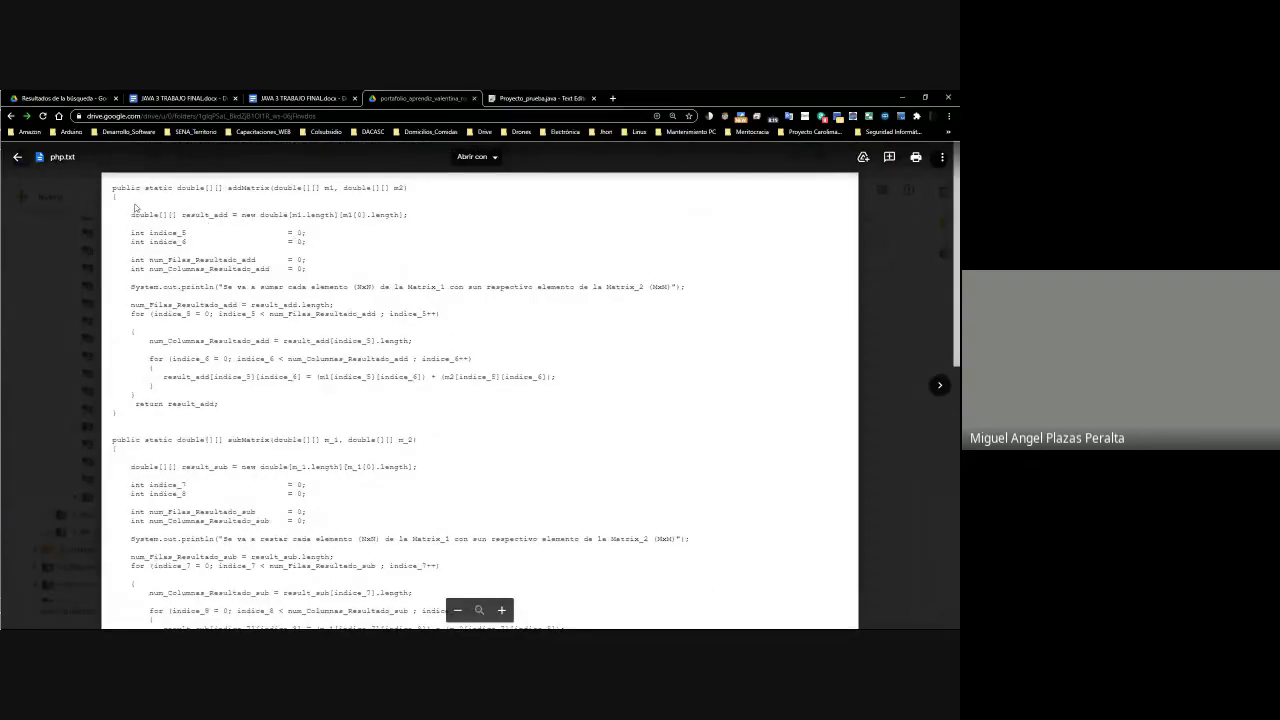
left_click_drag(272, 189, 228, 199)
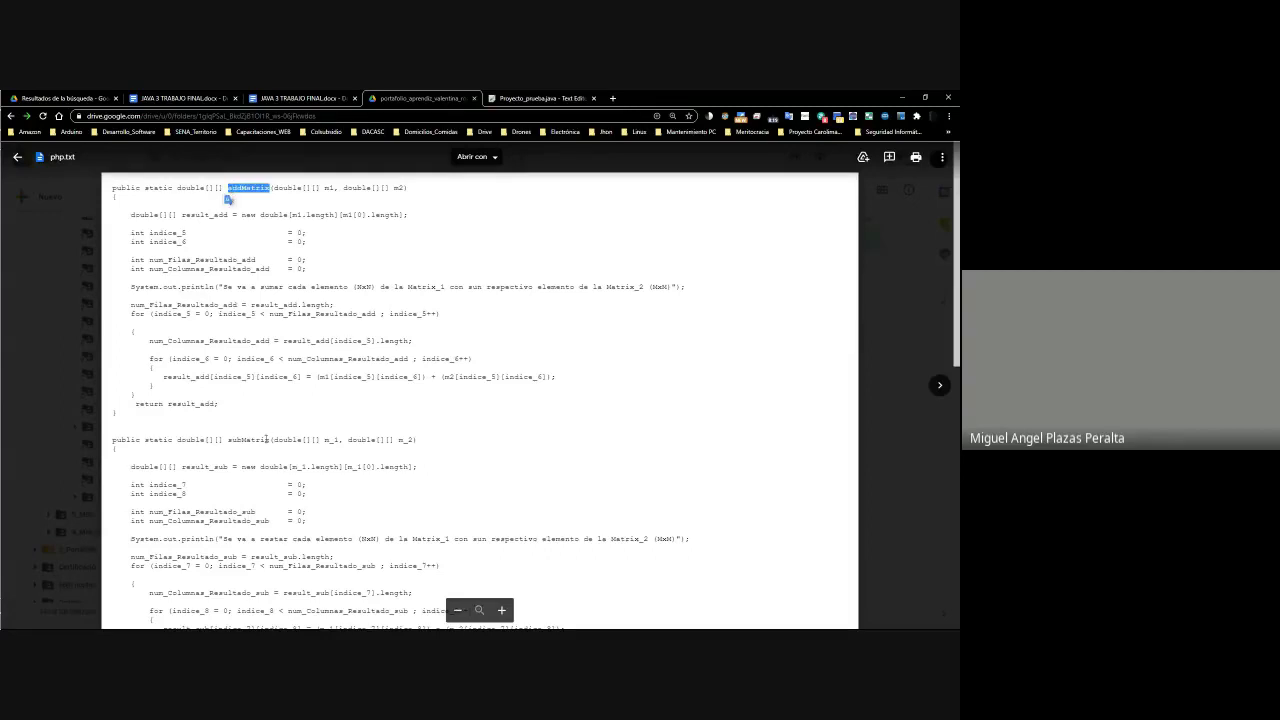
left_click_drag(272, 438, 114, 438)
scroll(190, 428, "down", 5)
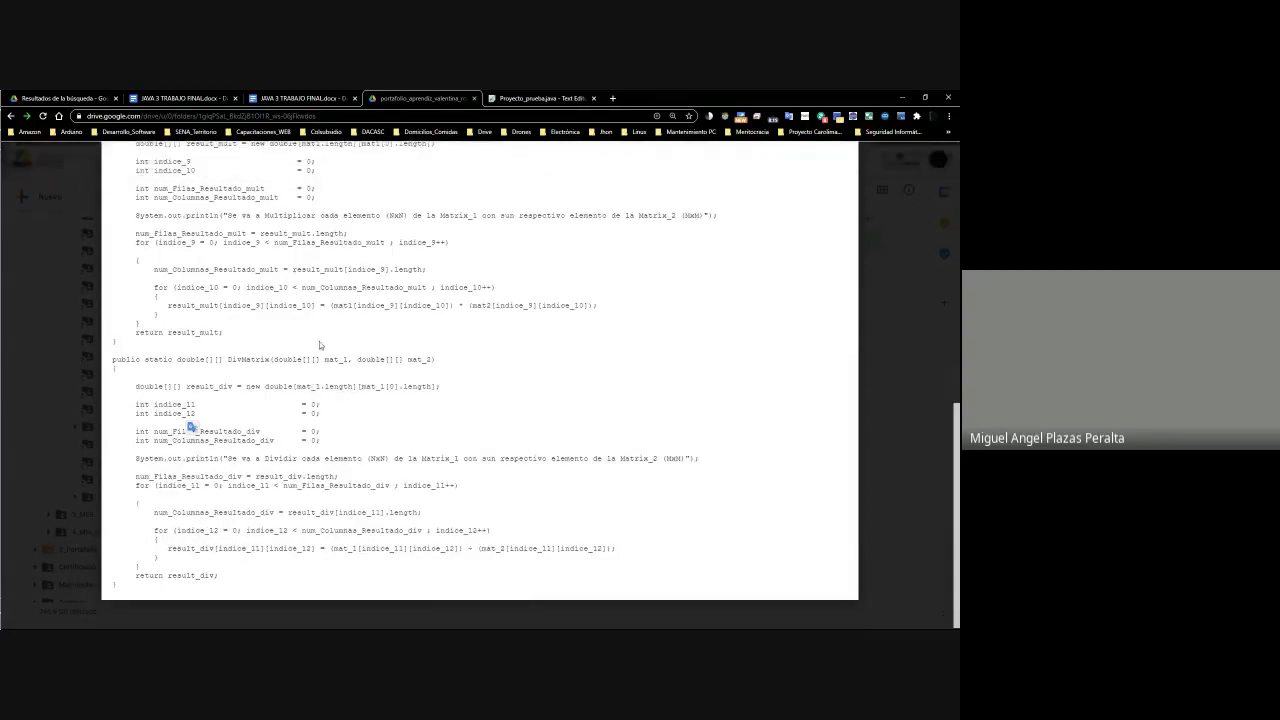
left_click_drag(270, 358, 208, 358)
scroll(204, 345, "up", 6)
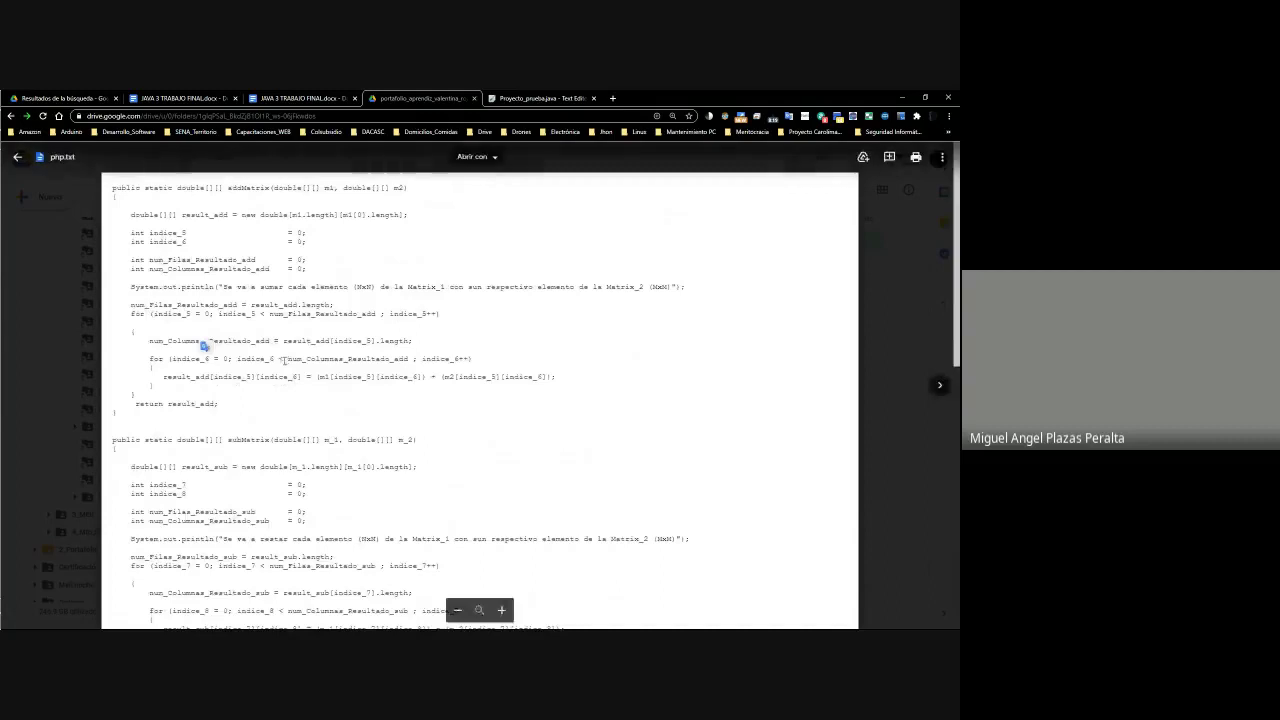
scroll(204, 345, "down", 6)
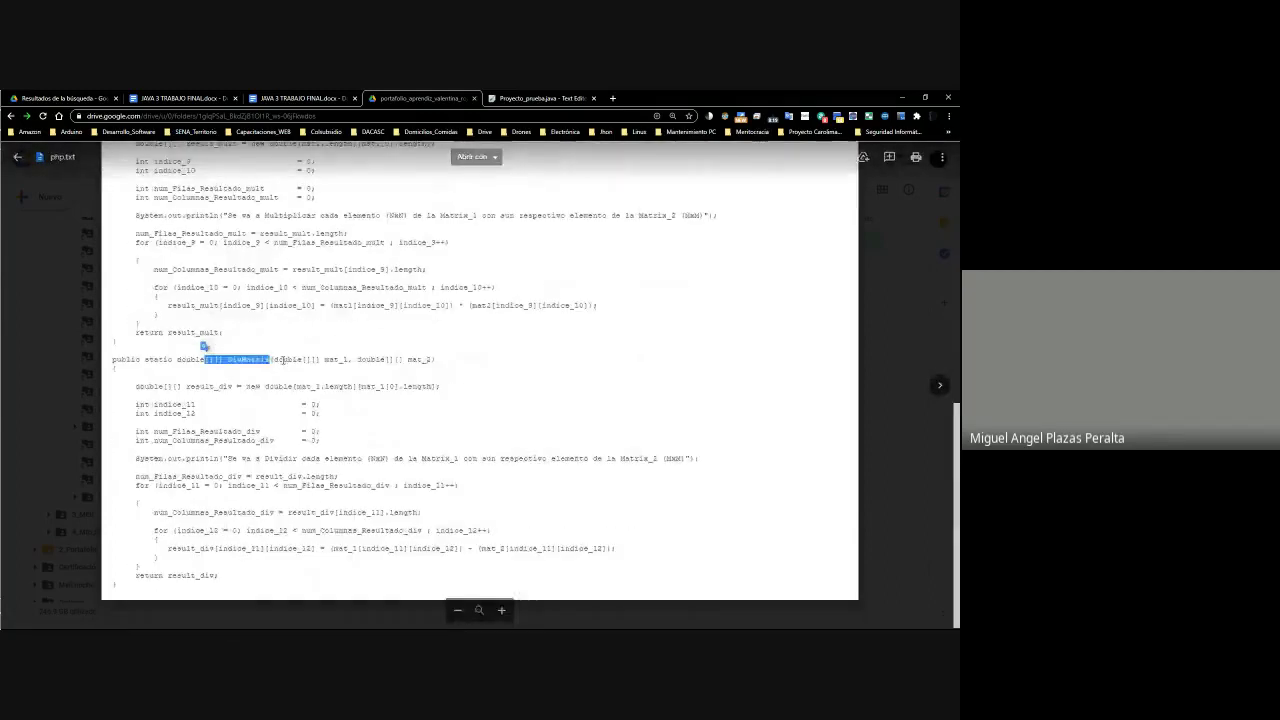
scroll(204, 345, "up", 3)
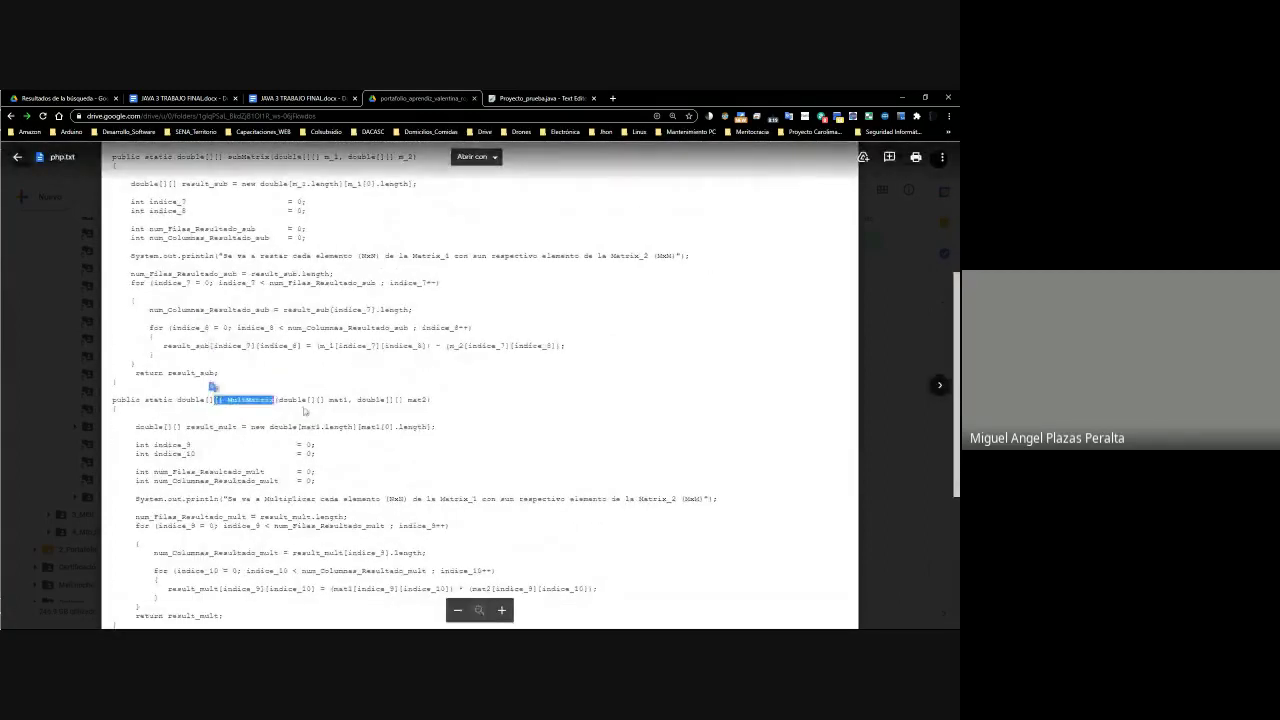
scroll(290, 404, "down", 3)
scroll(304, 408, "up", 6)
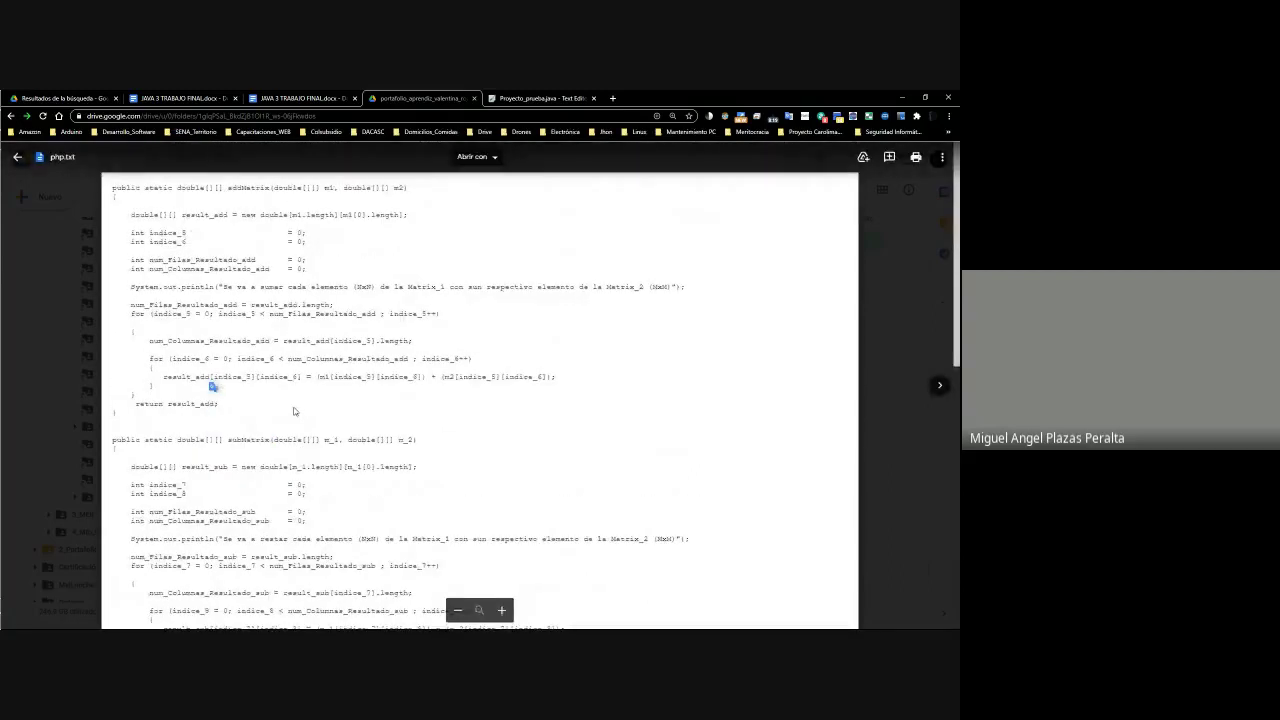
left_click(870, 409)
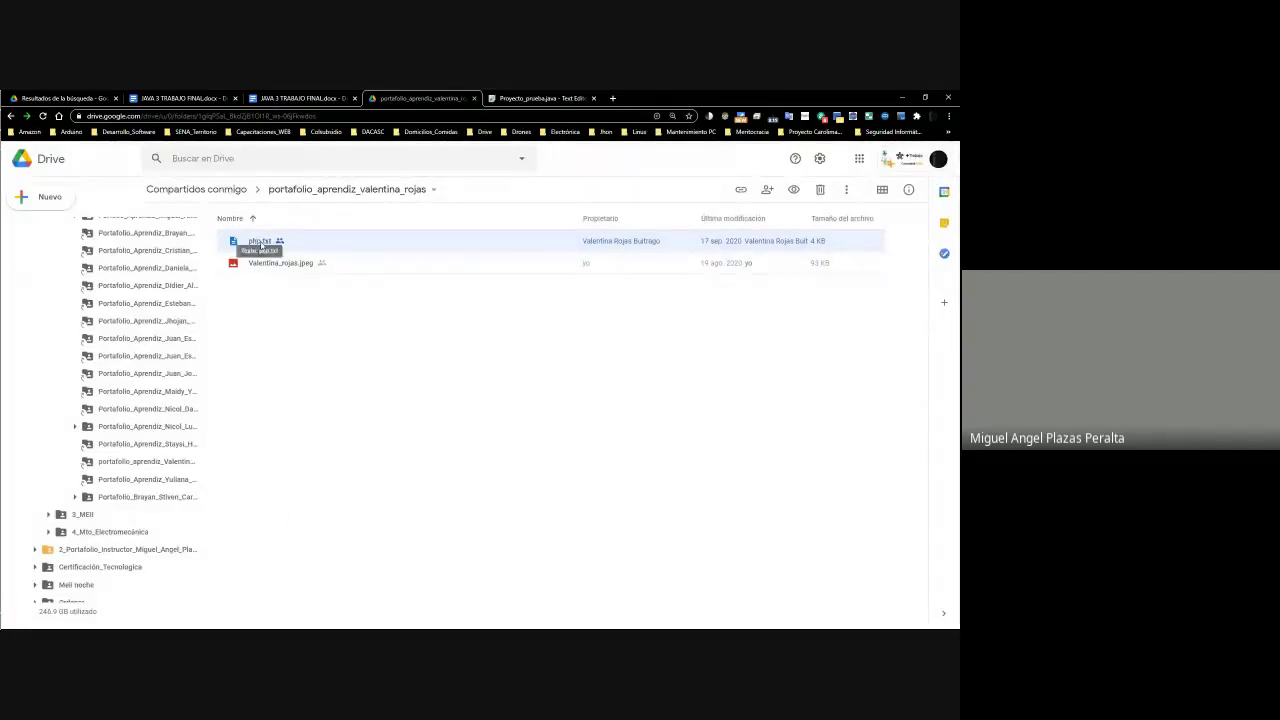
right_click(261, 244)
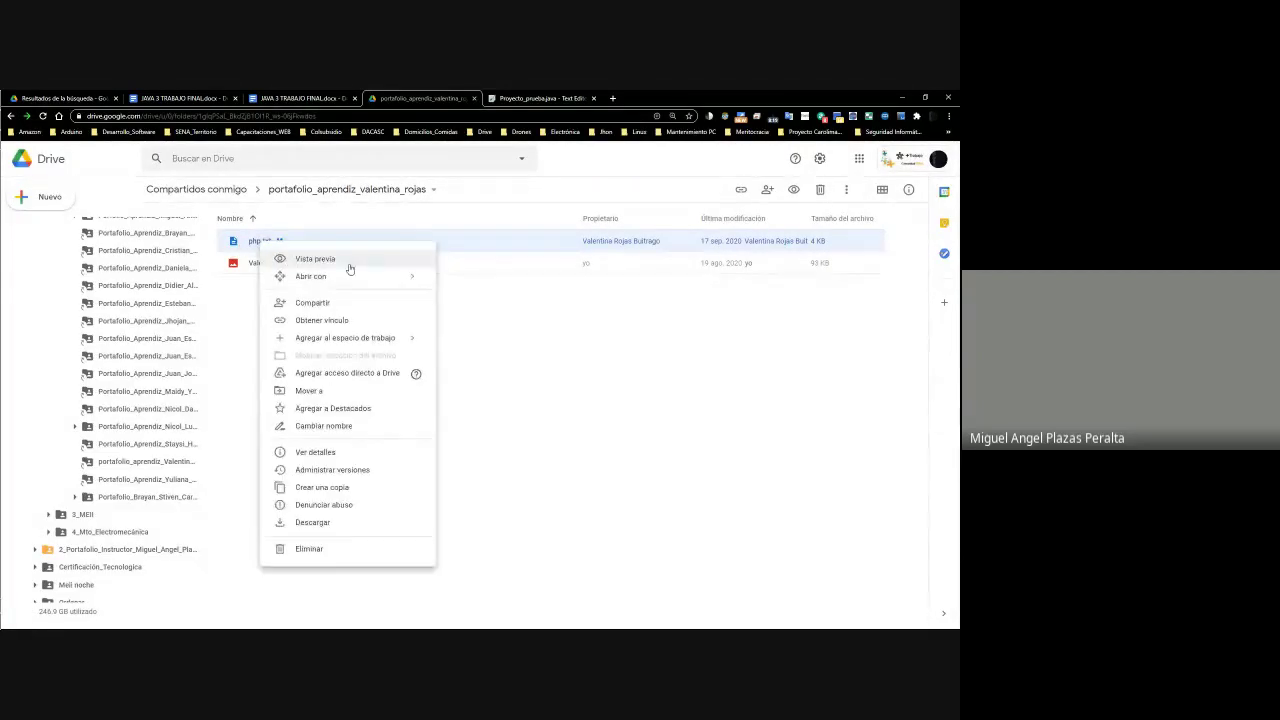
right_click(257, 245)
left_click(305, 260)
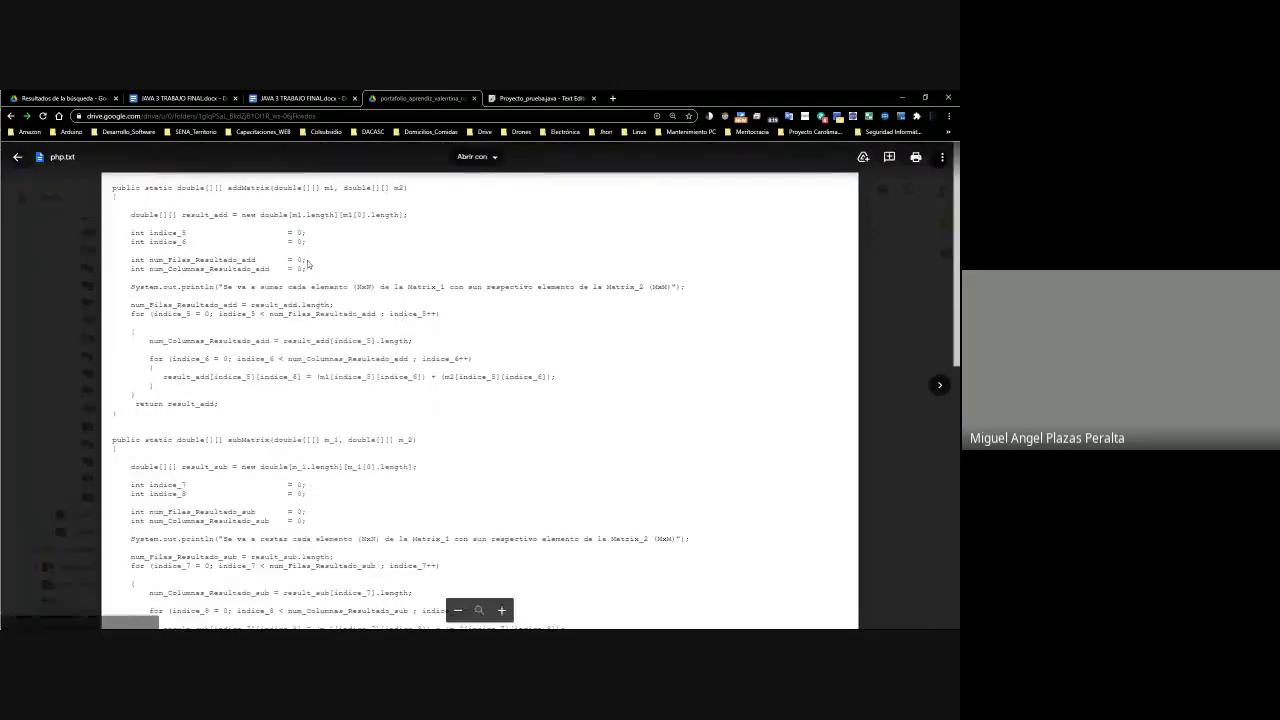
scroll(324, 375, "down", 6)
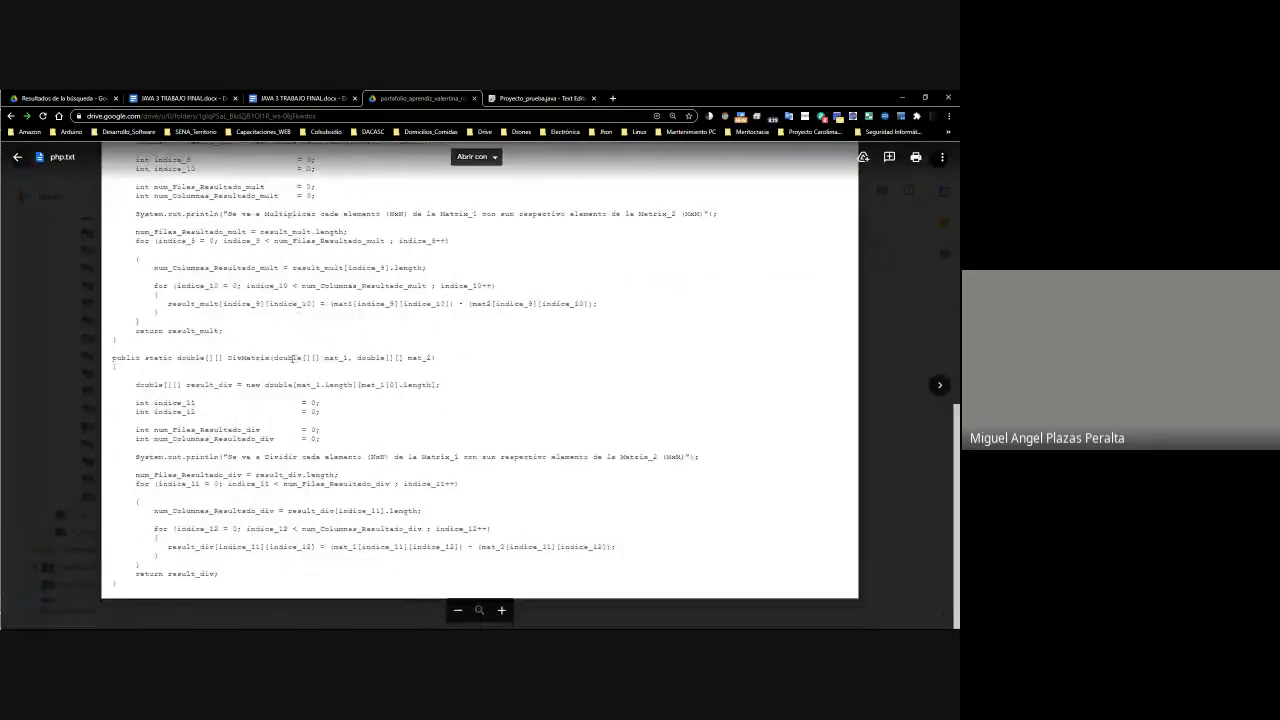
key("Escape")
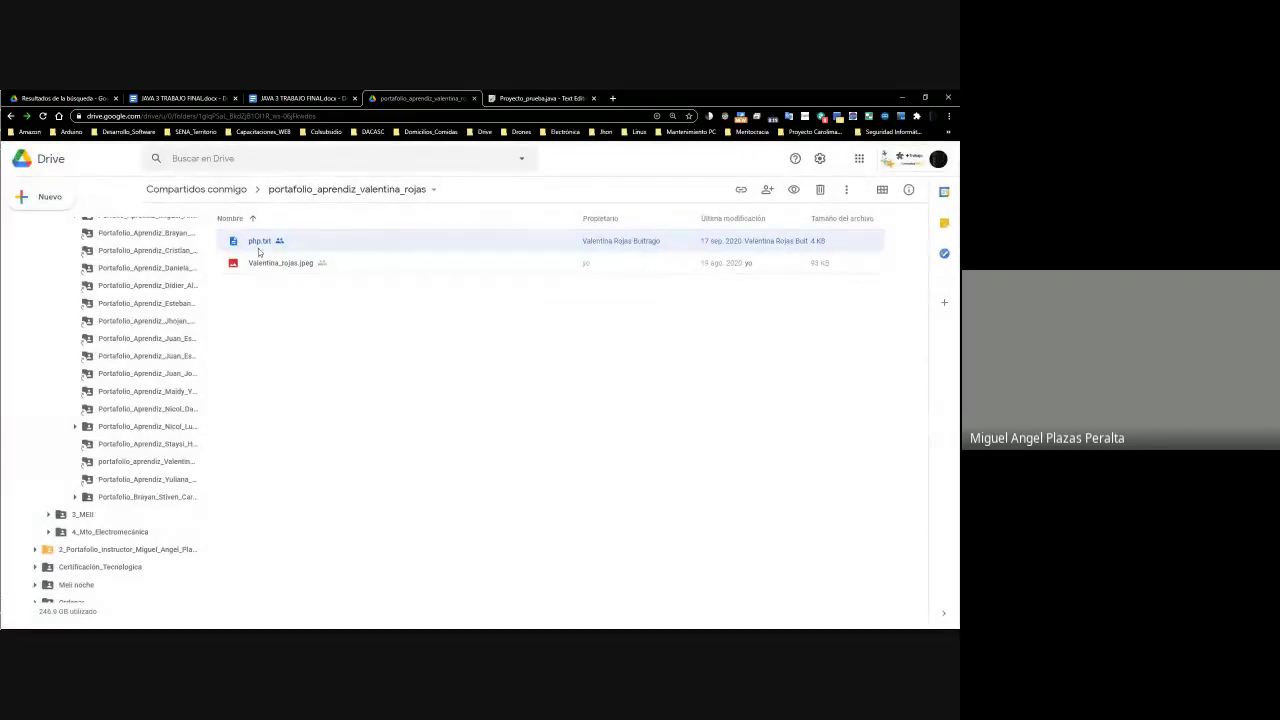
Rename php.txt to Java.txt
right_click(260, 248)
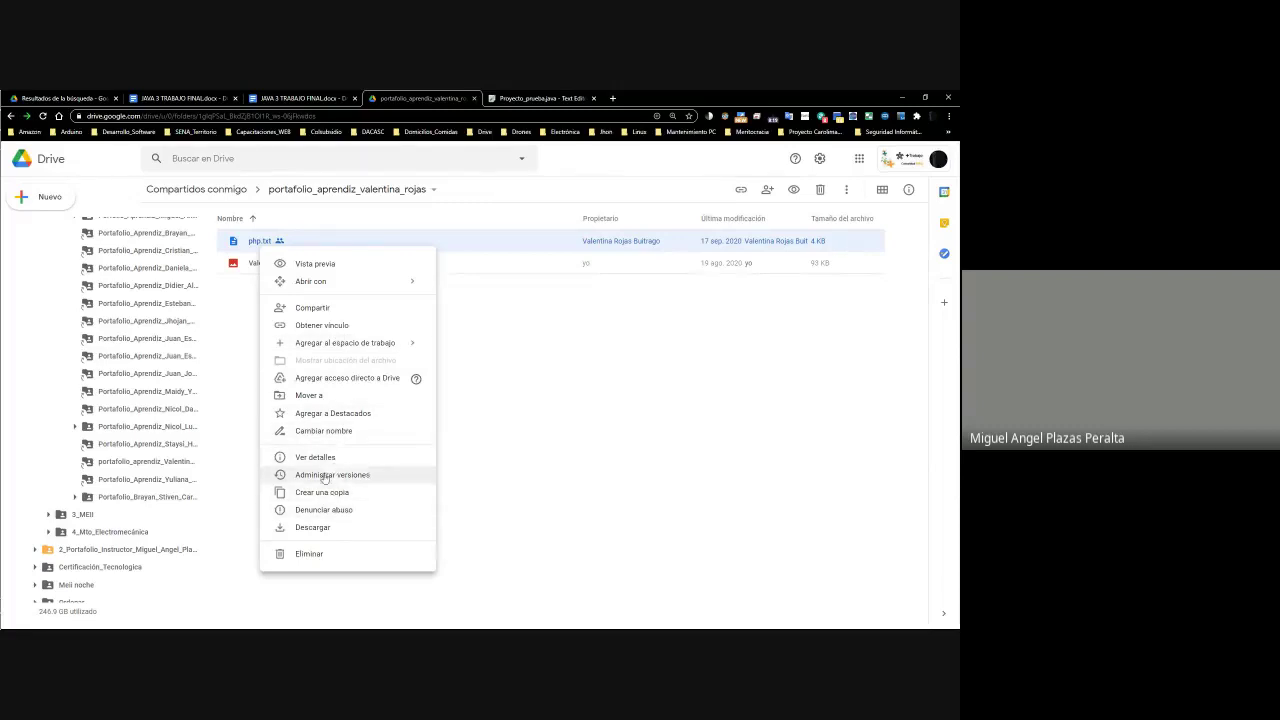
left_click(330, 431)
left_click(390, 383)
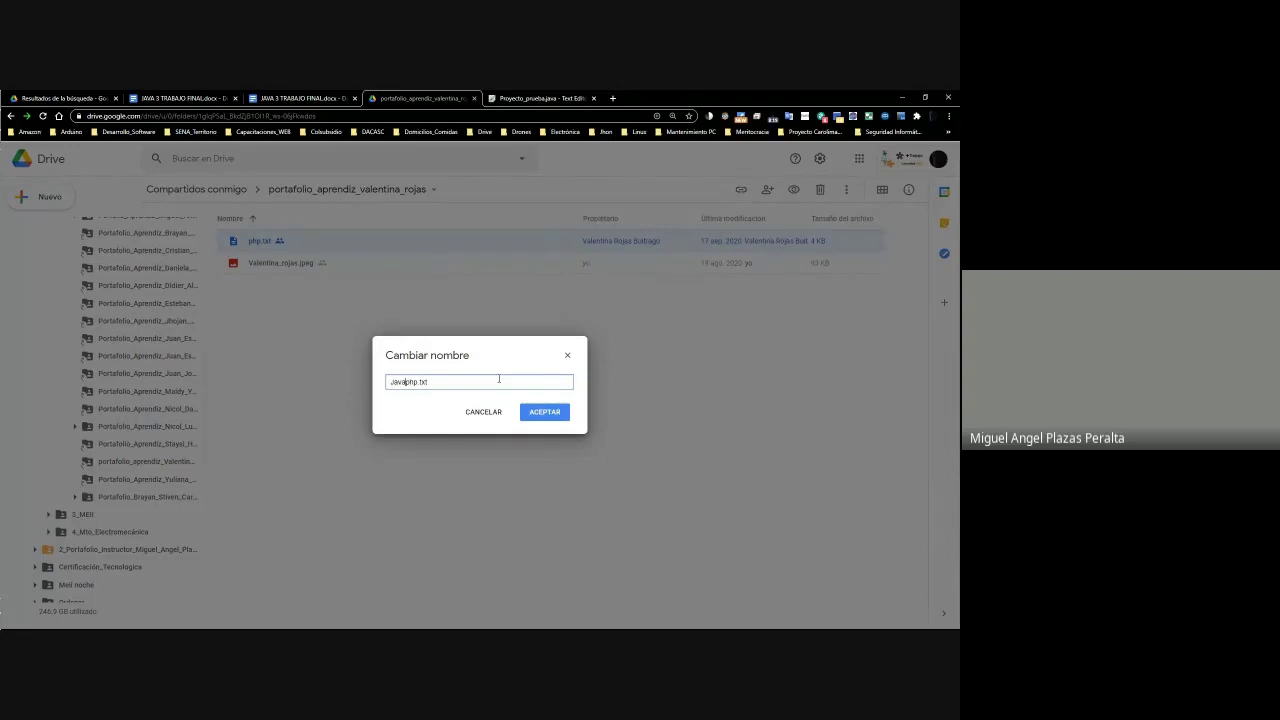
key("Return")
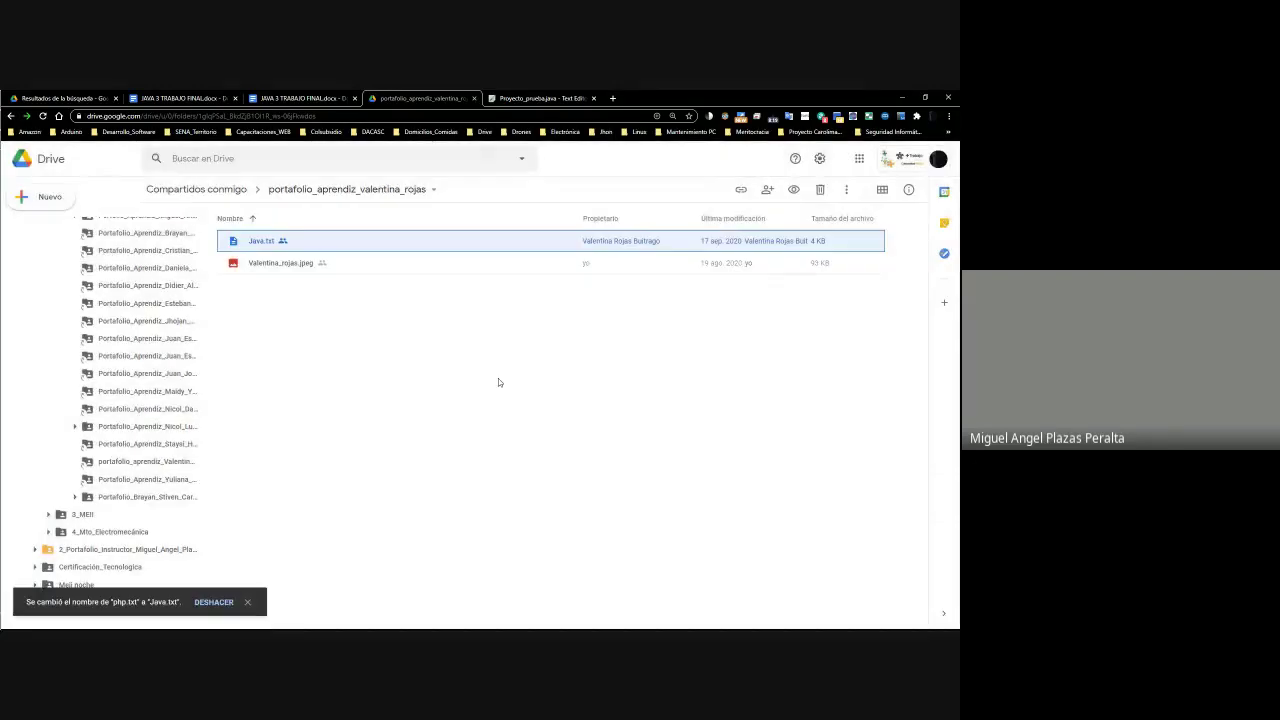
Open Java.txt with Documentos de Google
right_click(275, 244)
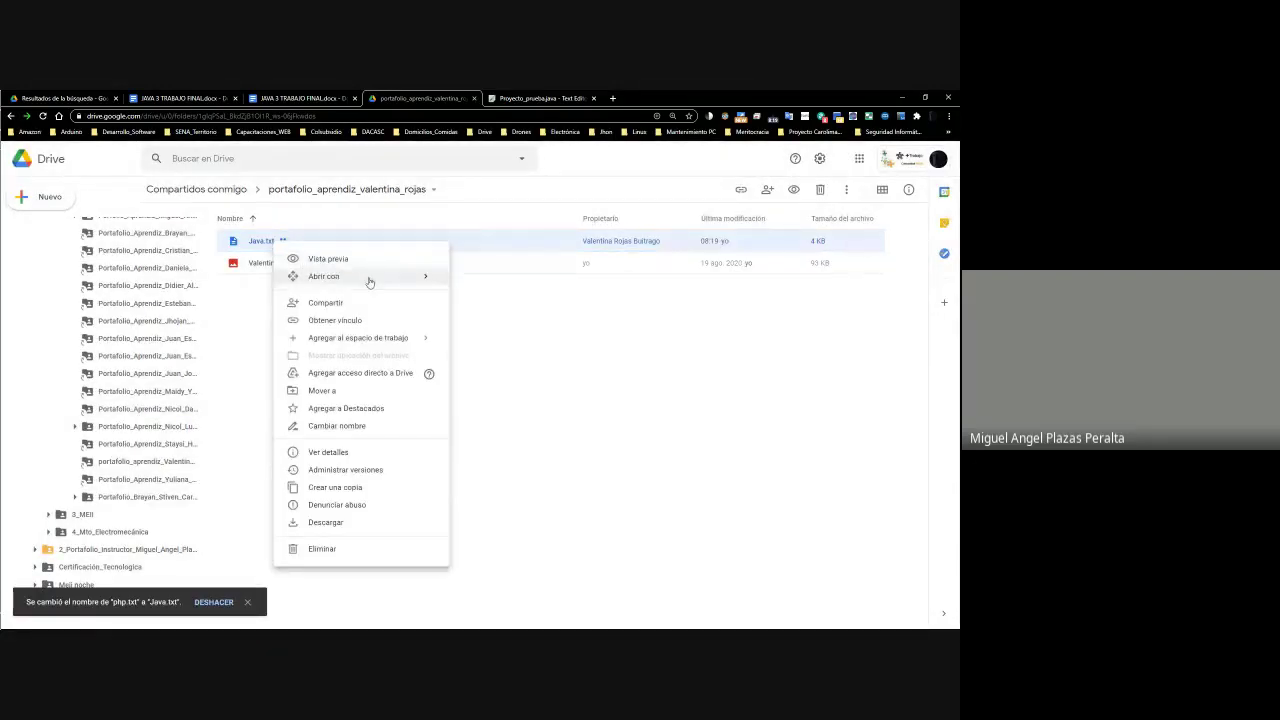
mouse_move(370, 277)
left_click(491, 280)
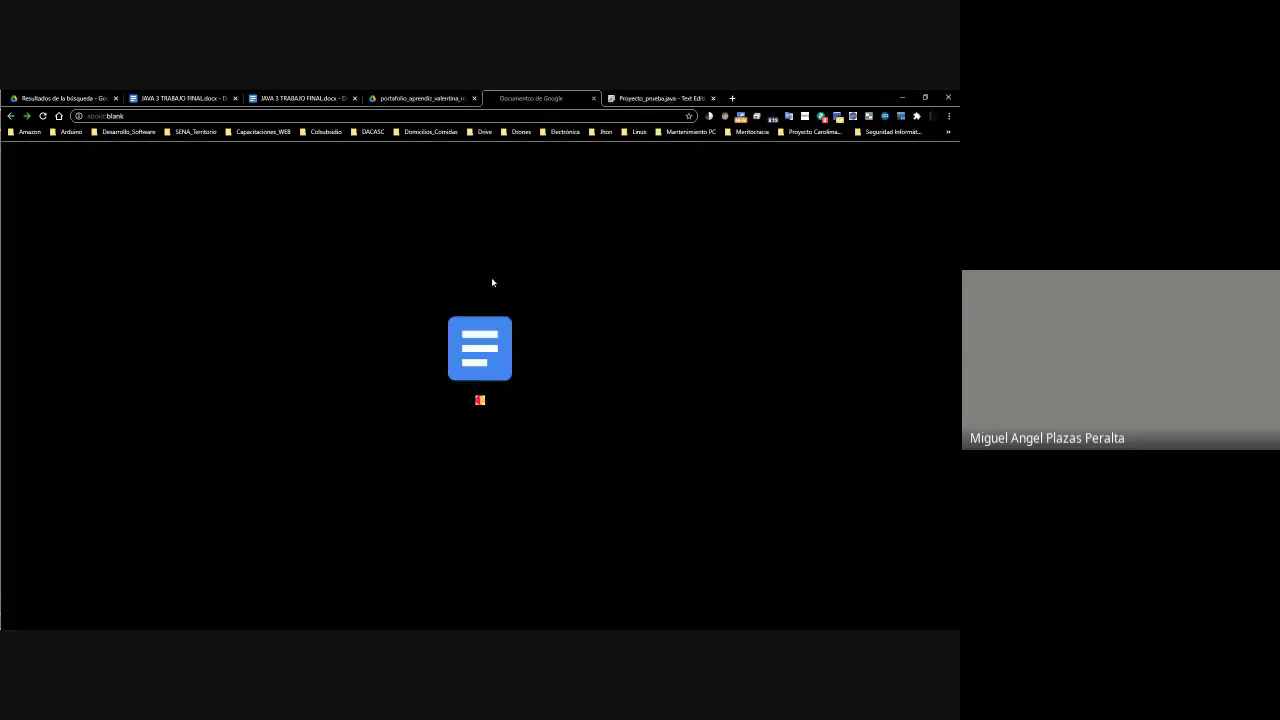
Scroll through the converted Java code down to divMatrix, then switch to the Sheets gradebook
left_click(437, 98)
left_click(505, 98)
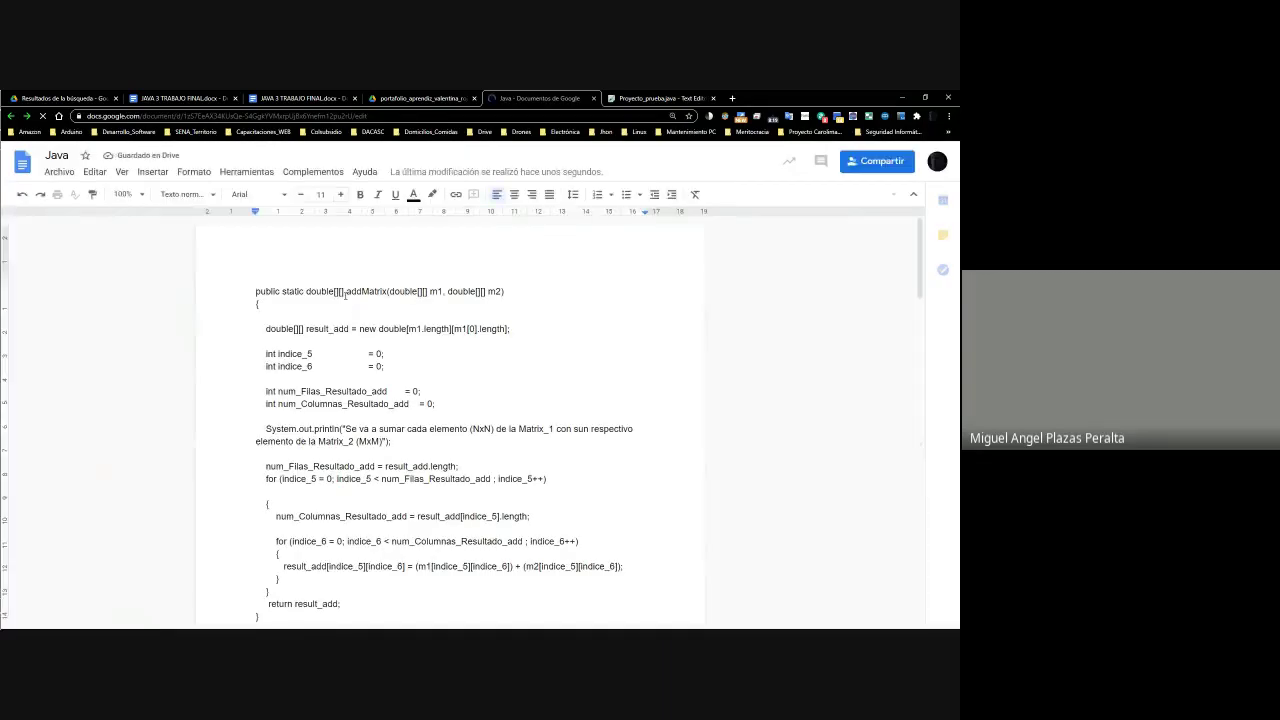
scroll(345, 295, "down", 3)
scroll(345, 295, "down", 10)
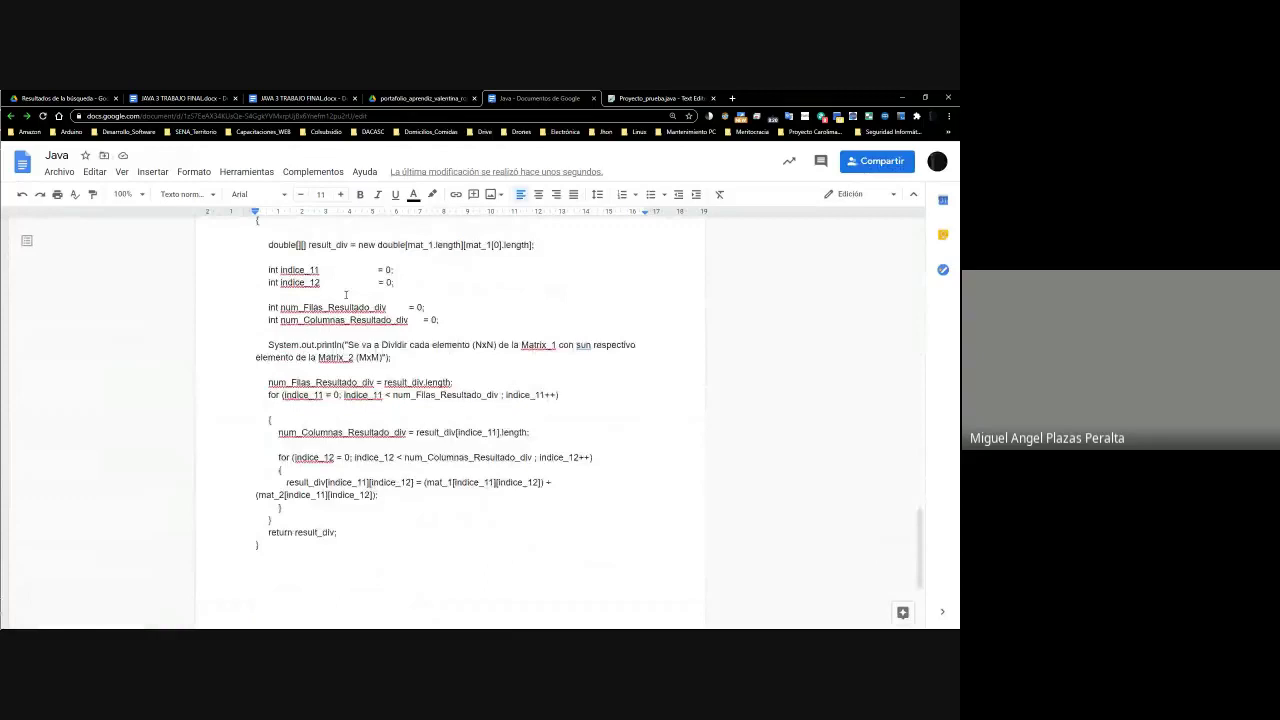
left_click_drag(919, 520, 957, 234)
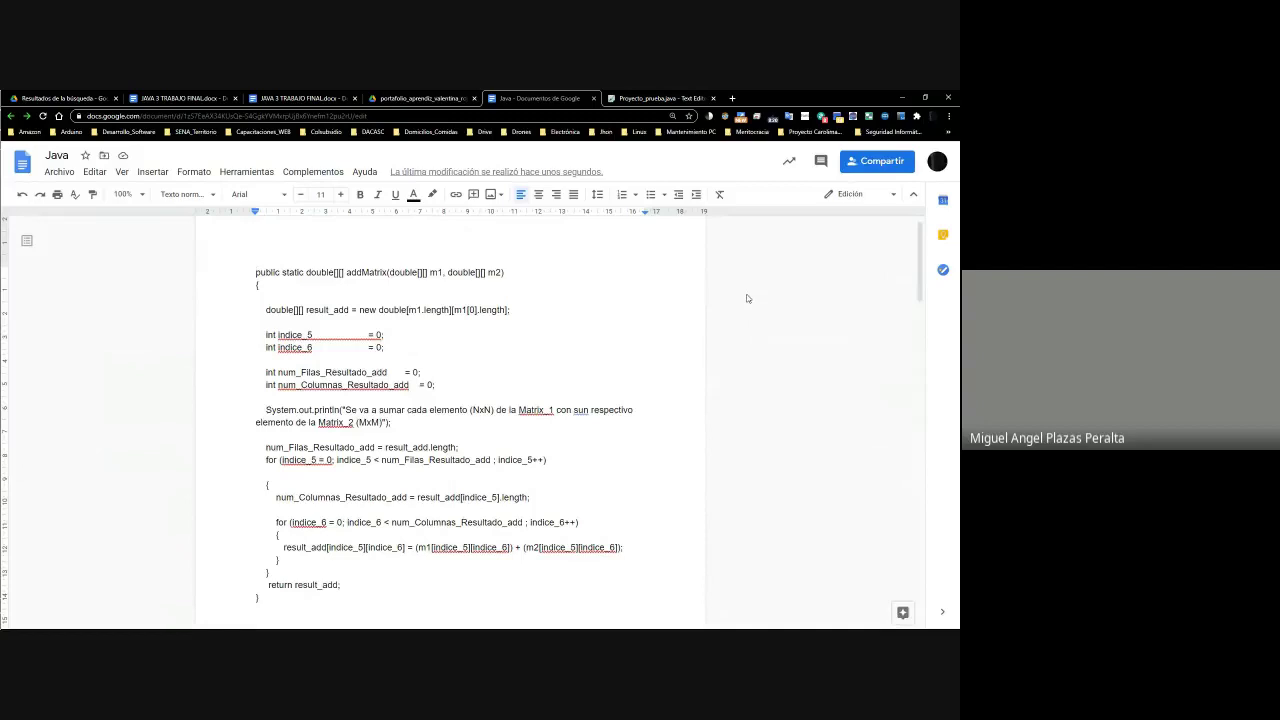
key("alt+Tab")
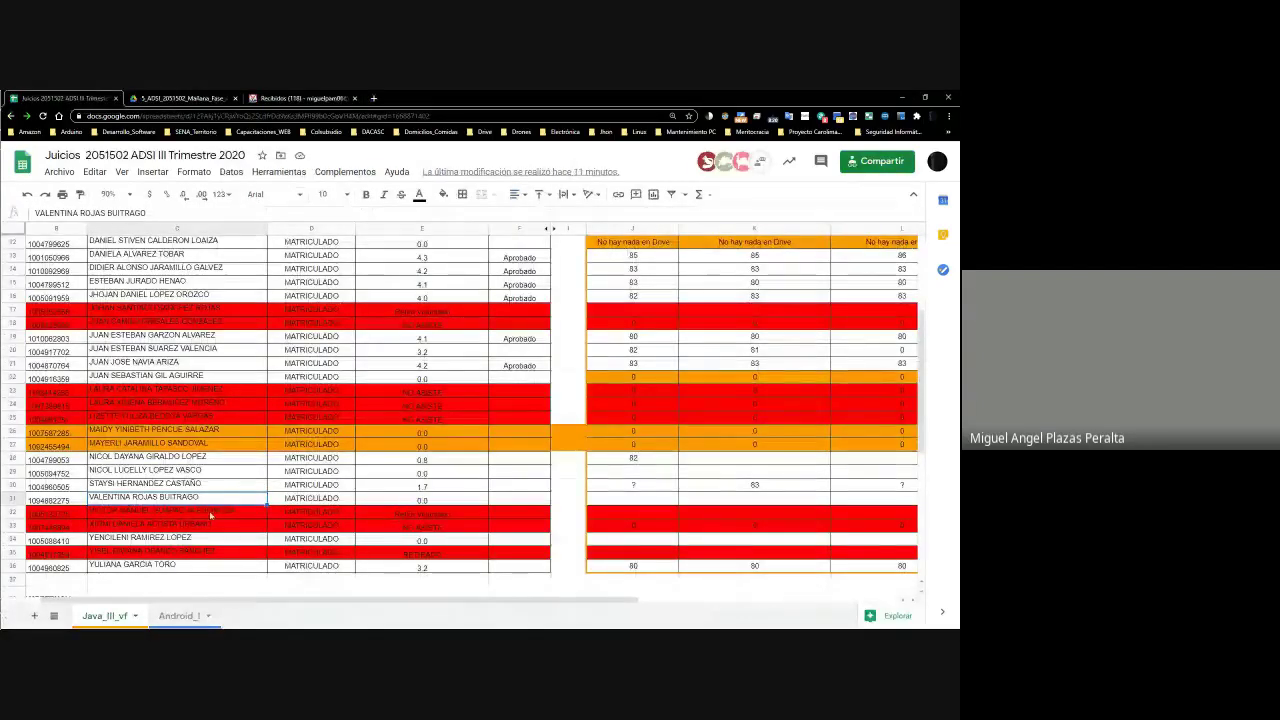
Enter 0 in J31 and 83 in K31 for the student's Actividad 1 and 2
left_click(640, 486)
left_click(290, 516)
left_click(618, 506)
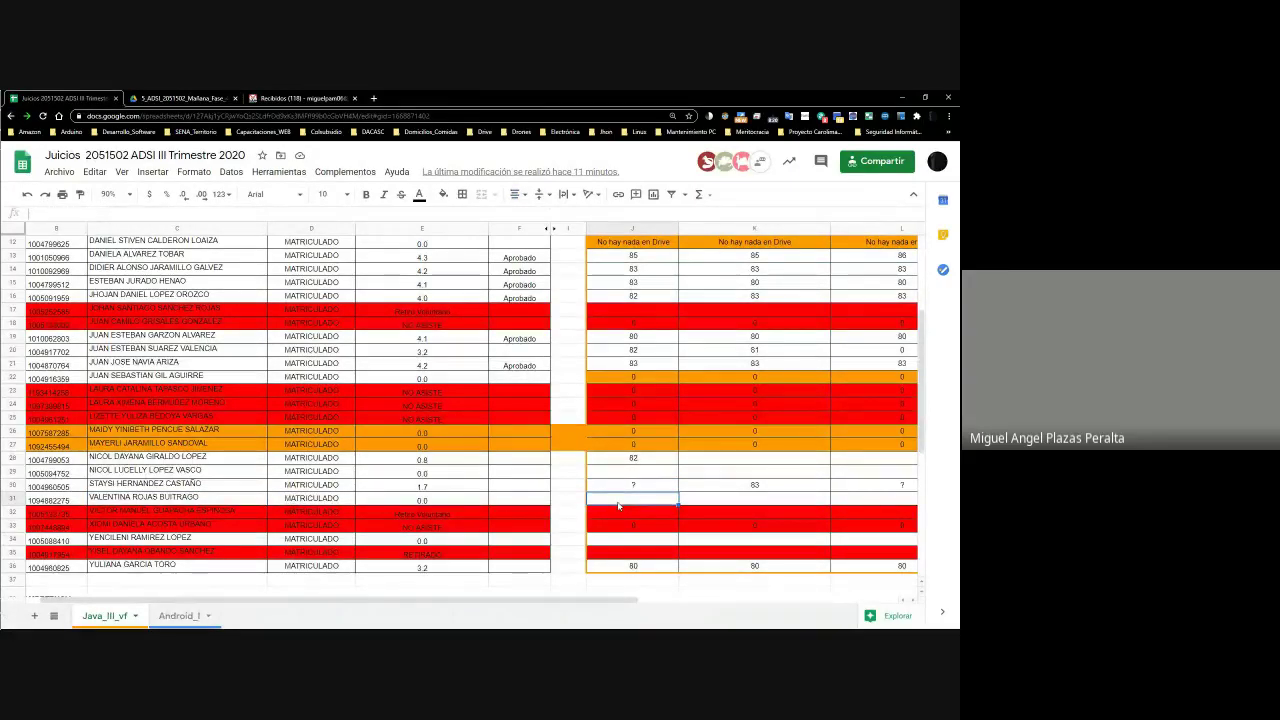
type("0")
key("Tab")
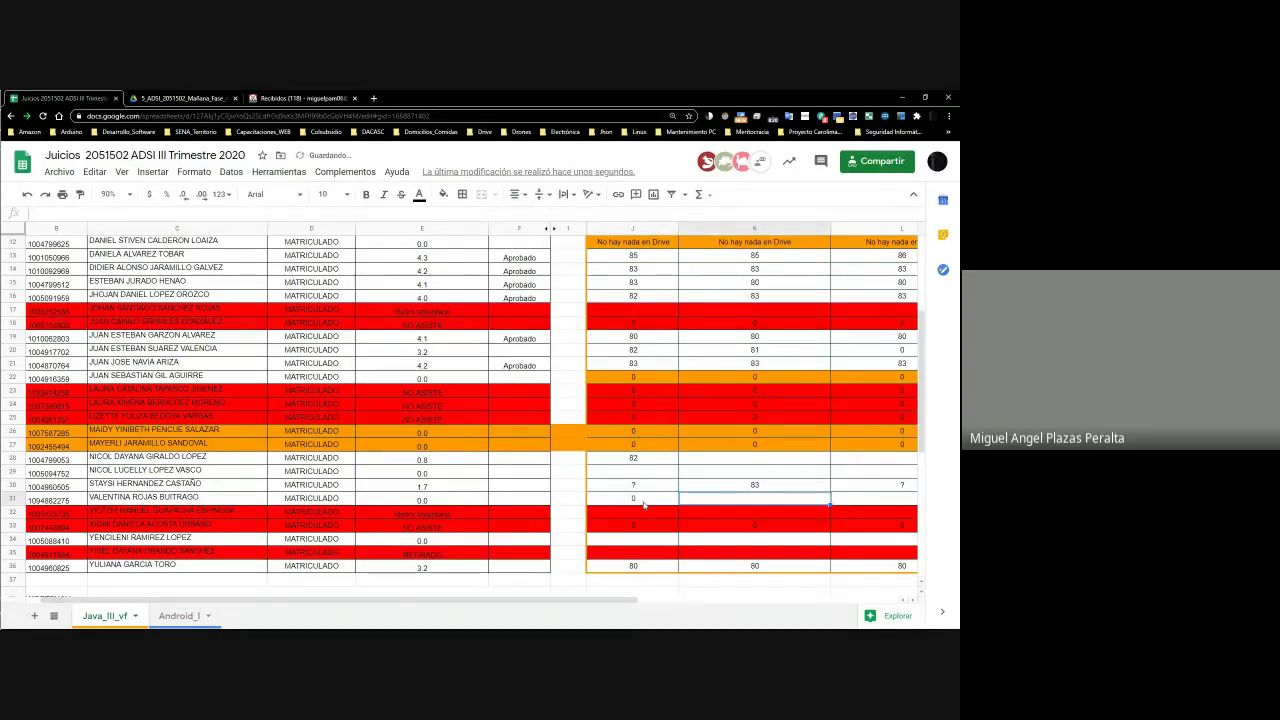
scroll(750, 440, "up", 3)
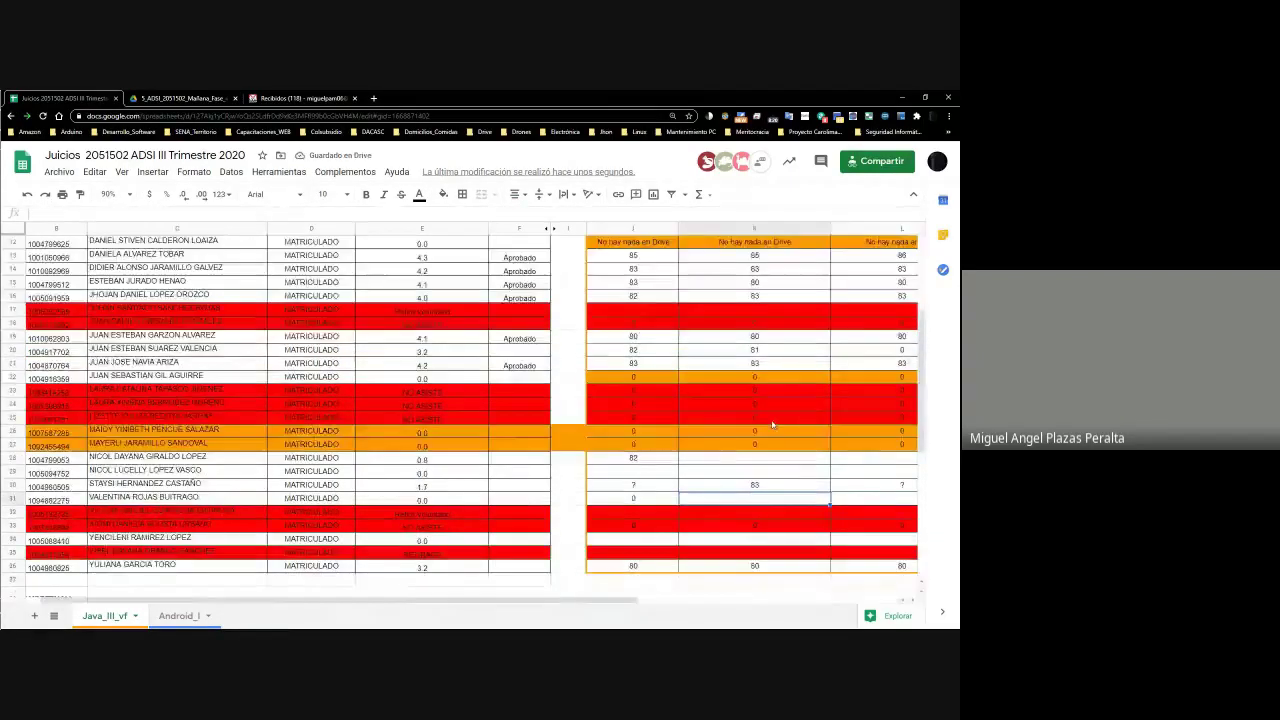
scroll(772, 425, "down", 10)
scroll(770, 440, "up", 6)
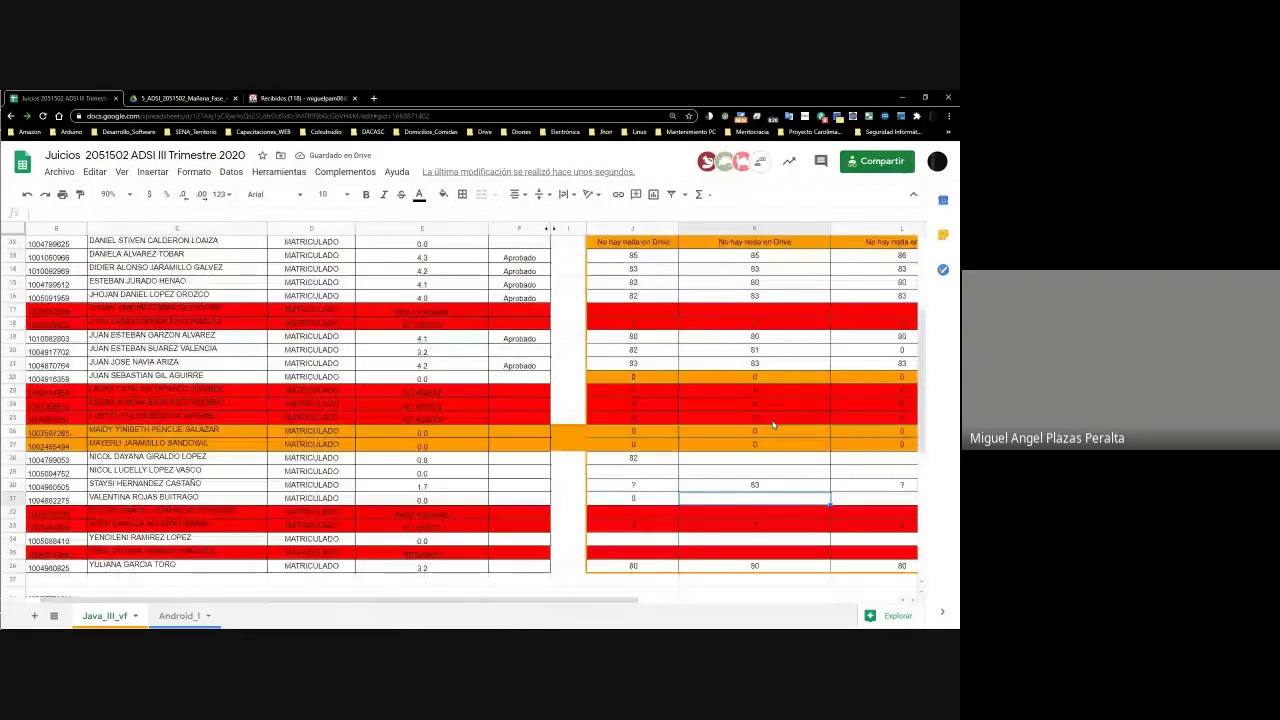
double_click(760, 498)
type("8")
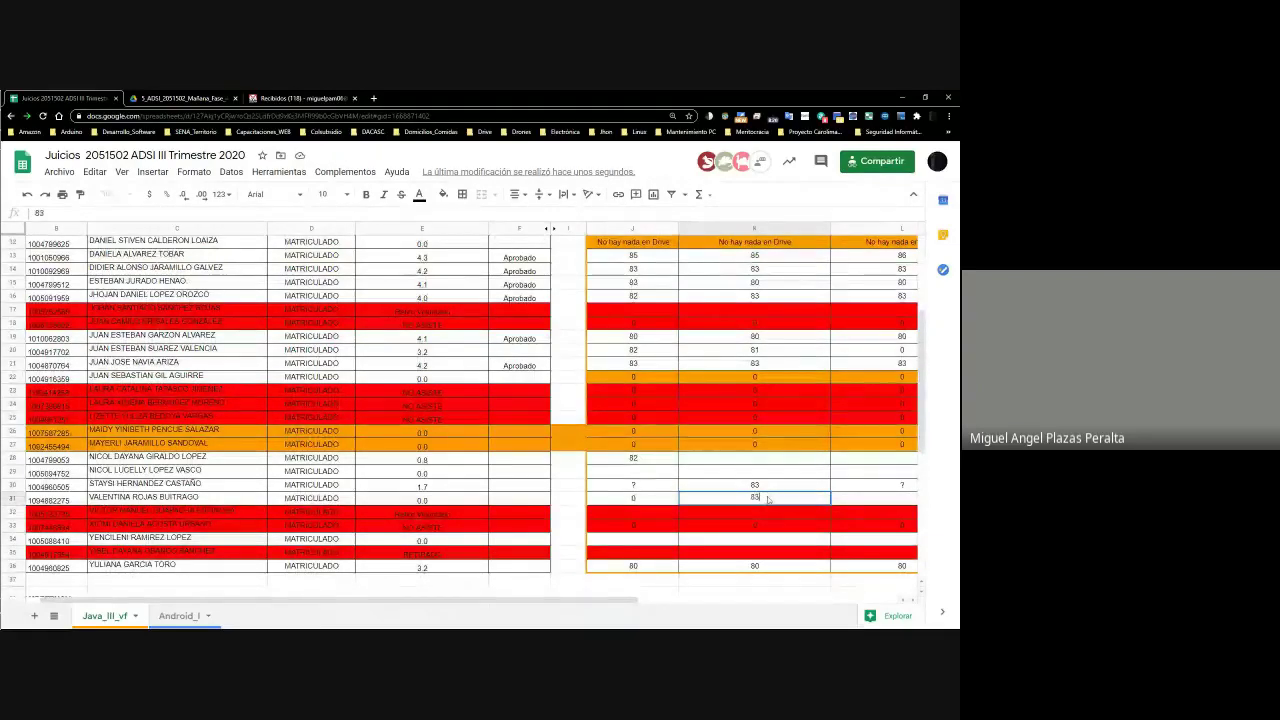
type("3")
key("Return")
scroll(693, 313, "up", 10)
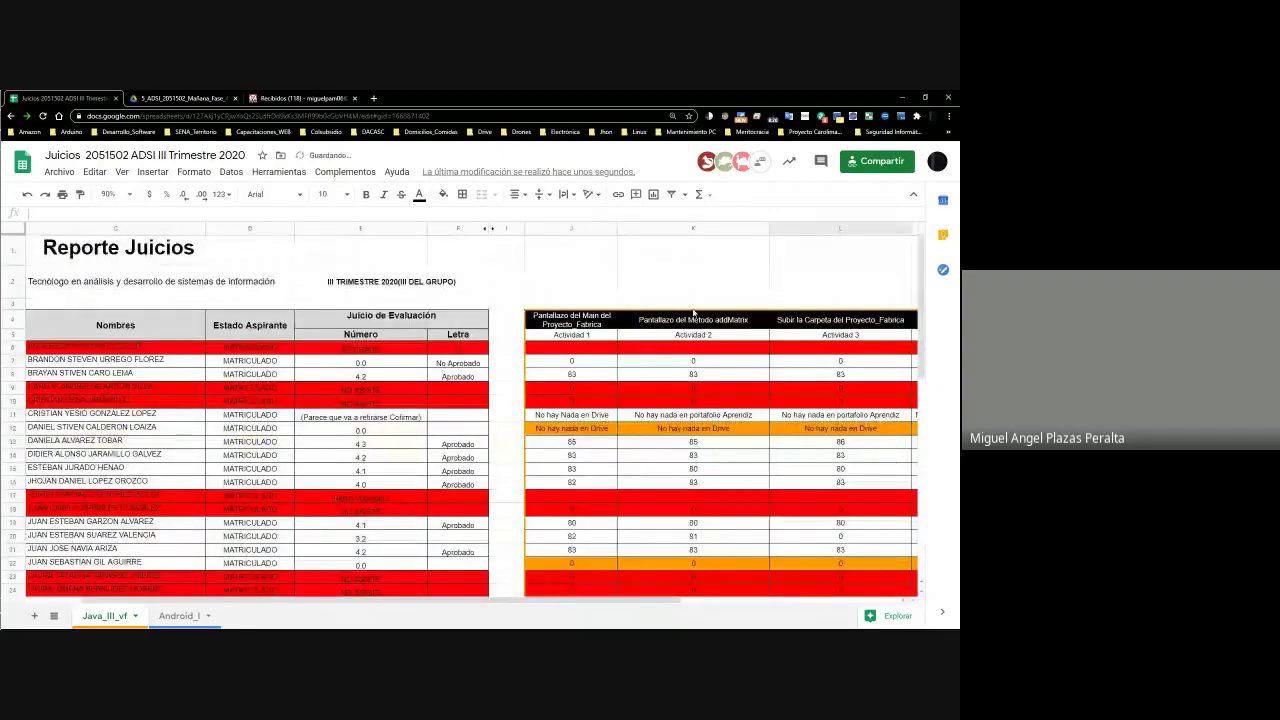
scroll(693, 313, "down", 10)
Move from the Java document to the Drive portfolio folder and bring up the JPEG's actions
key("alt+Tab")
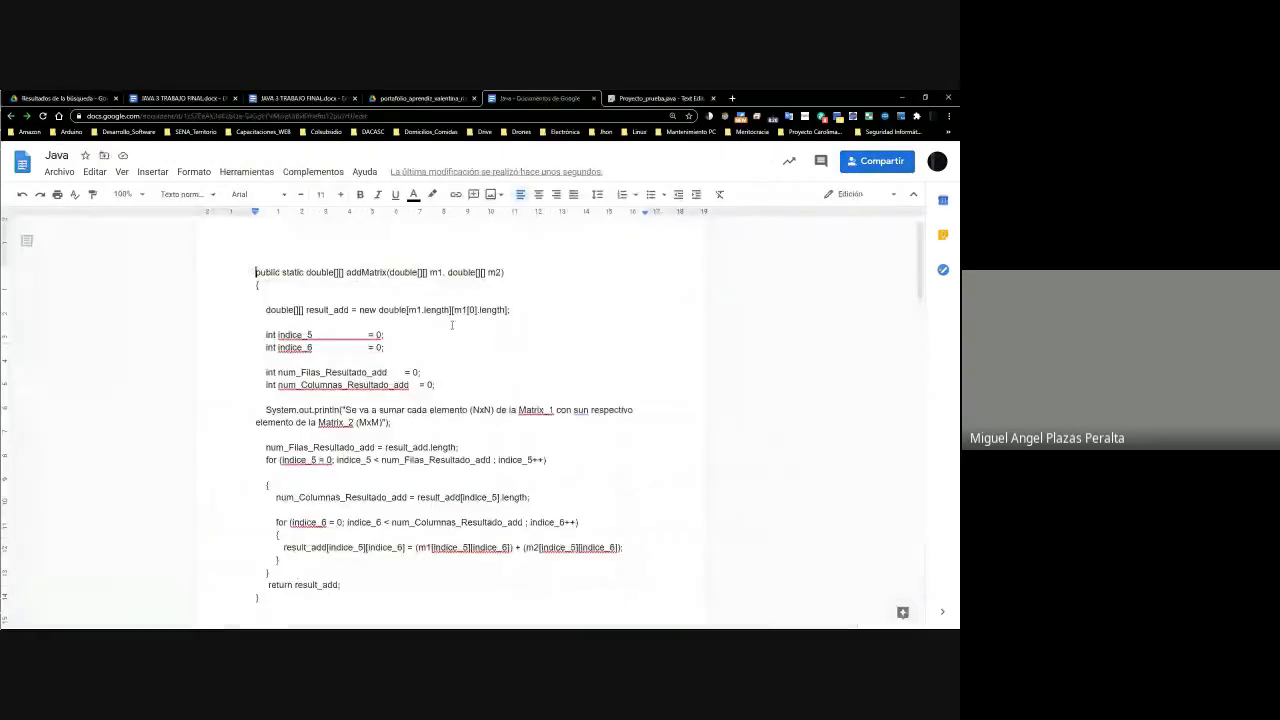
left_click(420, 98)
left_click(538, 97)
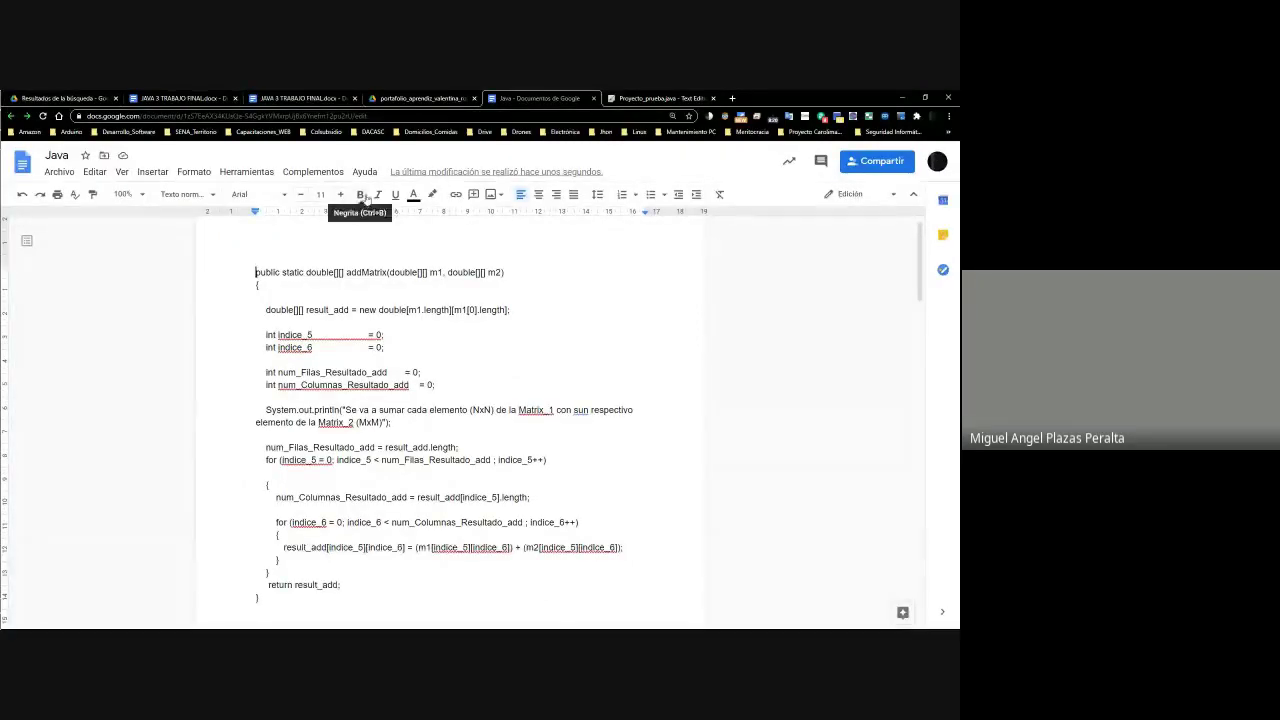
left_click(420, 98)
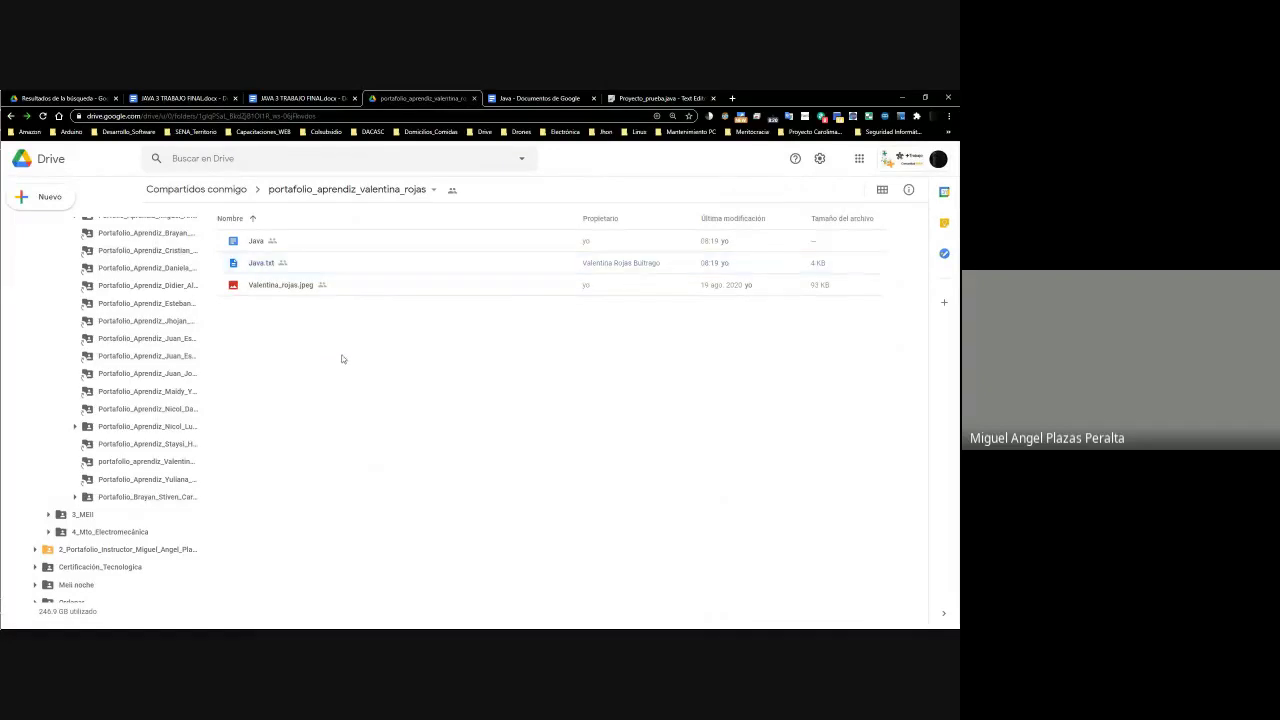
right_click(278, 290)
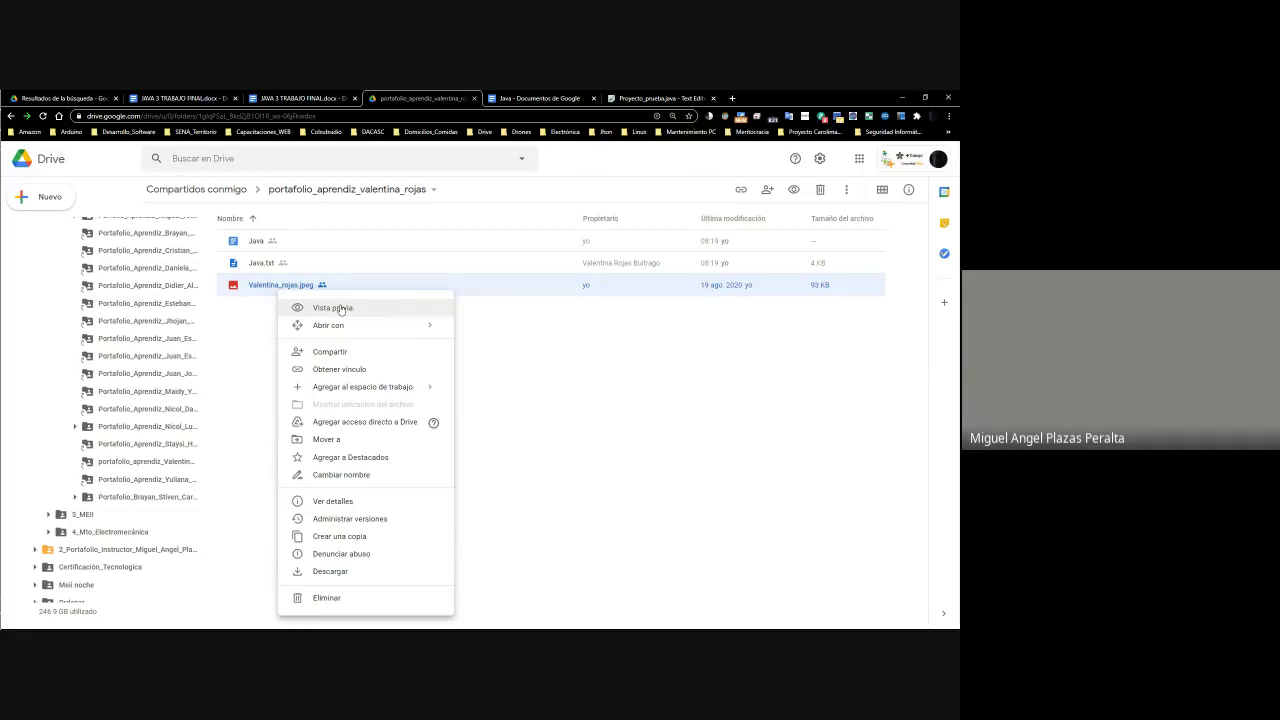
Preview the JPEG code photo, scroll through the Java.txt preview, then switch to Sheets
left_click(346, 308)
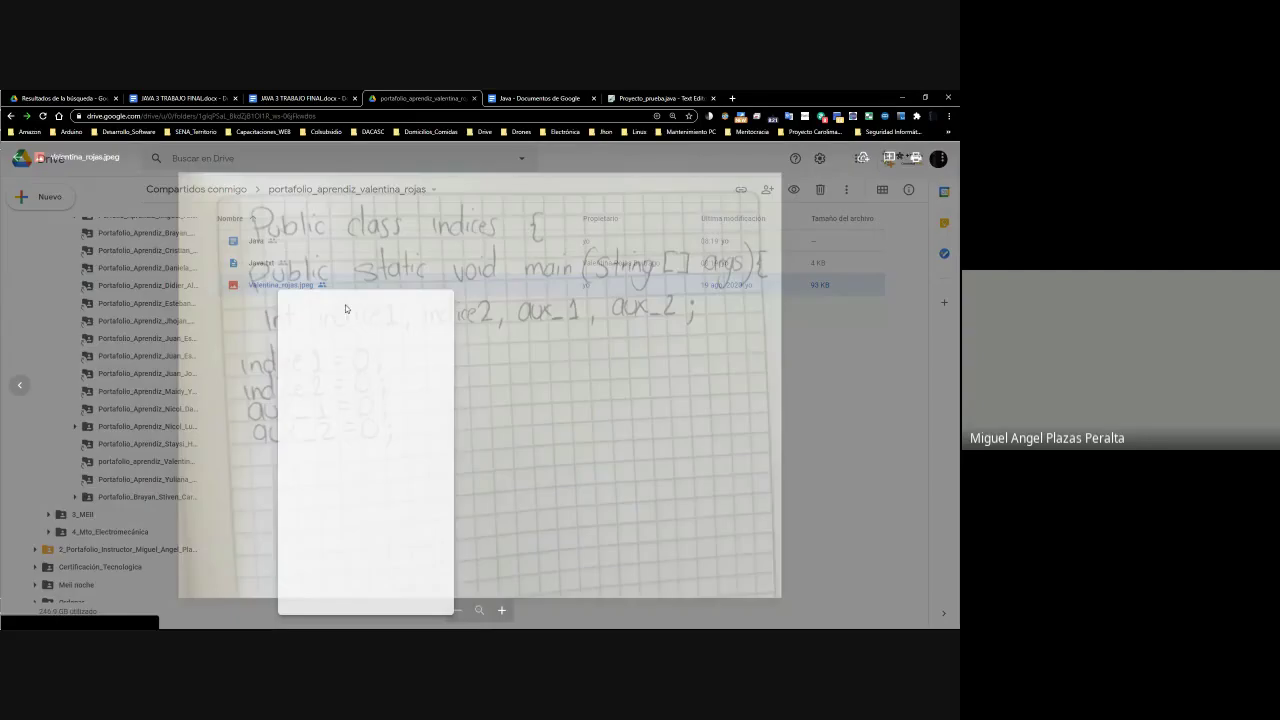
key("Escape")
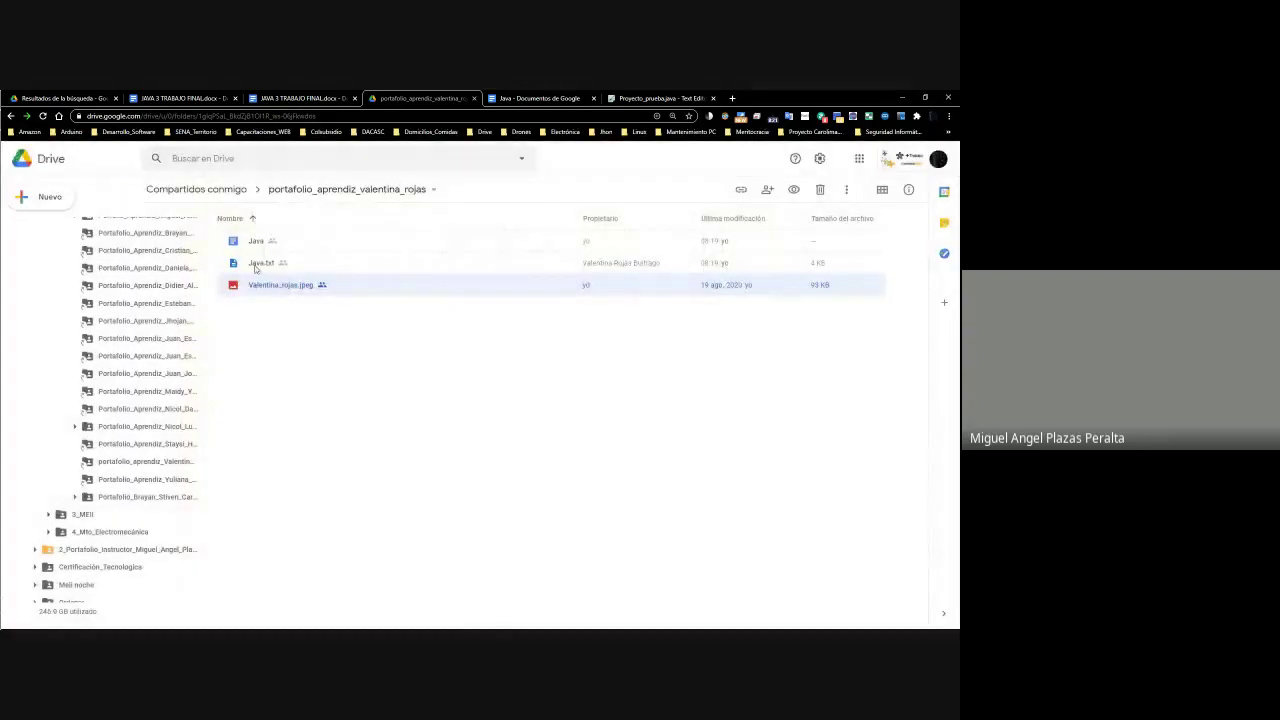
right_click(264, 267)
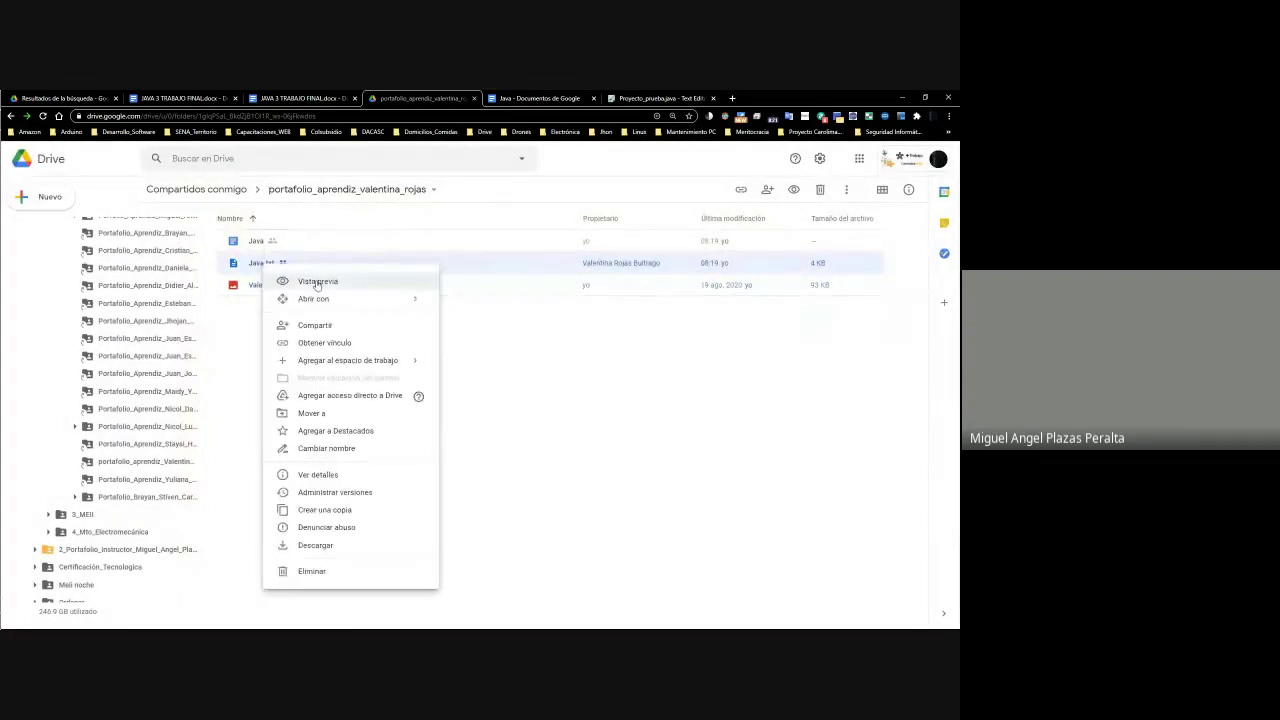
left_click(300, 277)
scroll(414, 394, "down", 6)
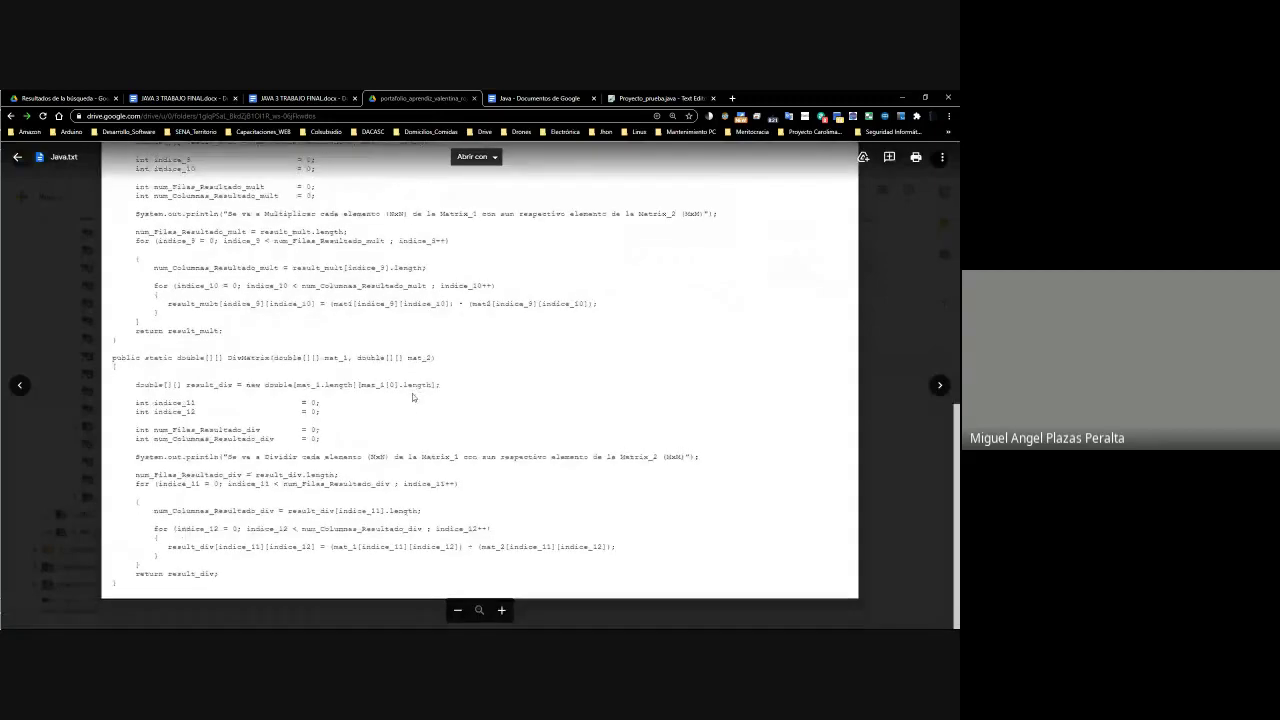
key("Escape")
key("alt+Tab")
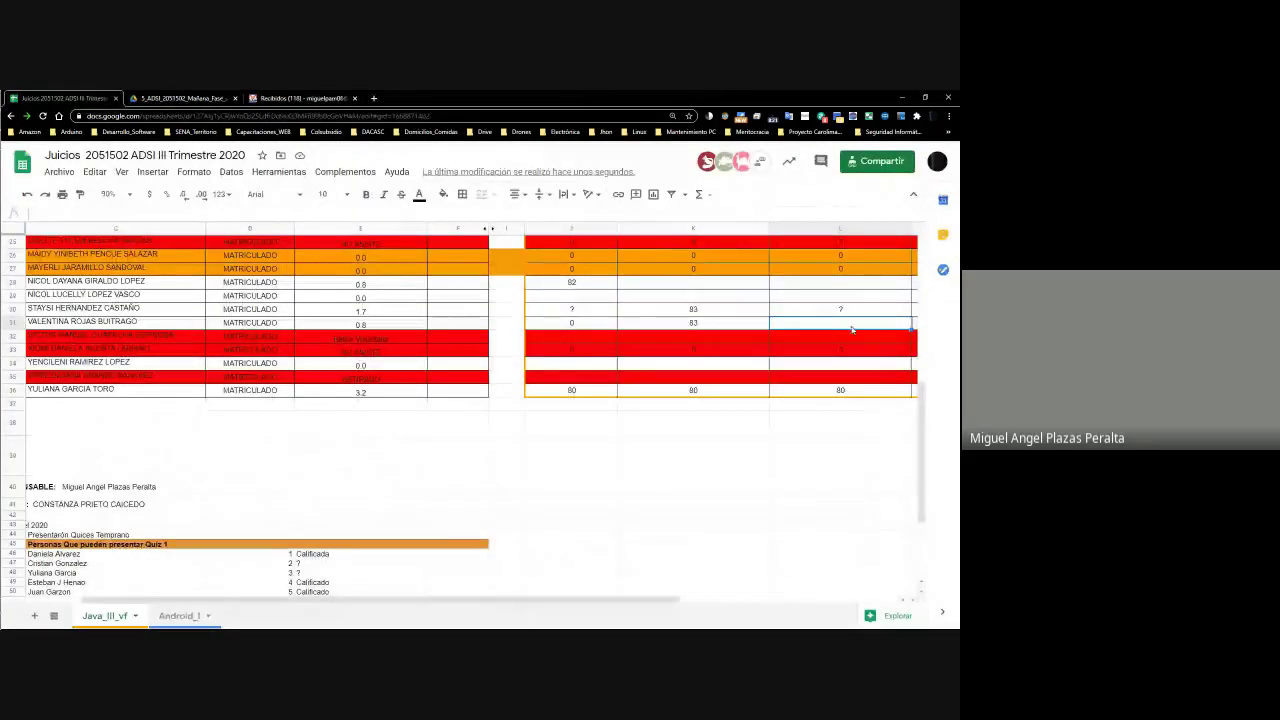
Enter 80 in L31 for Actividad 3, review the sheet, then switch back to Drive
scroll(852, 334, "up", 10)
scroll(852, 334, "down", 5)
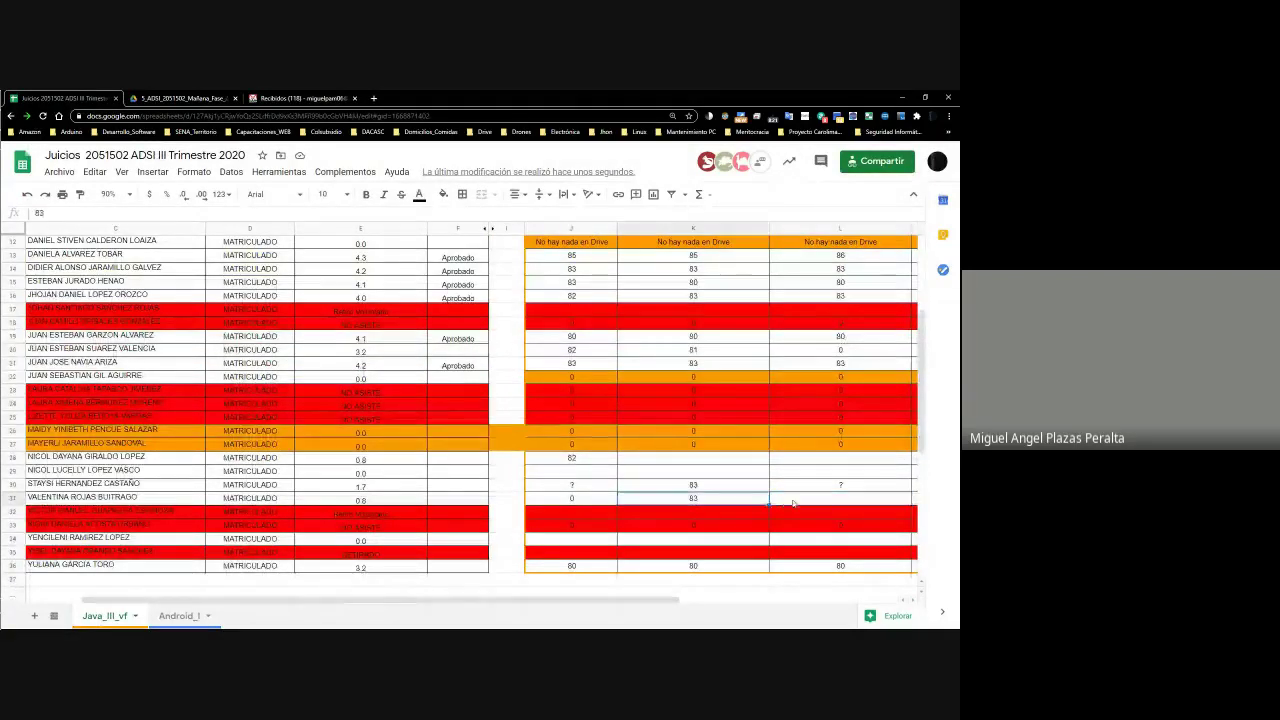
scroll(768, 486, "right", 2)
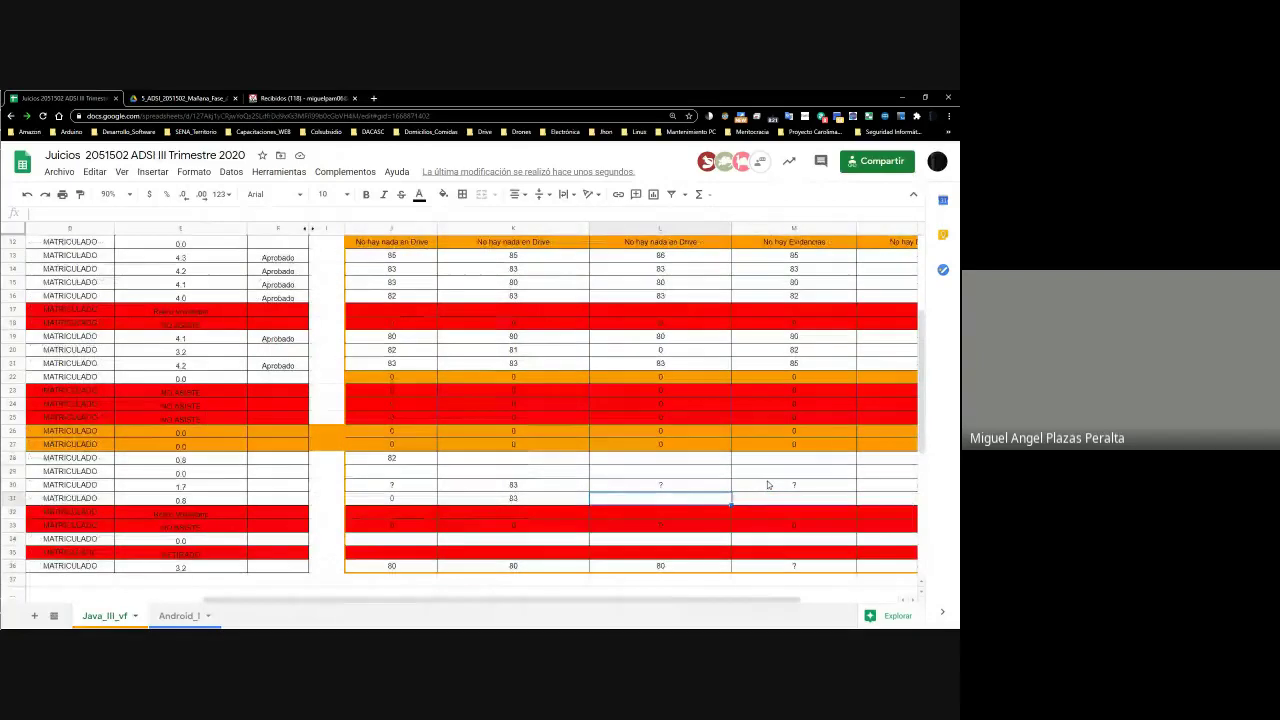
mouse_move(934, 345)
left_mouse_down()
mouse_move(929, 293)
mouse_move(931, 326)
left_mouse_up()
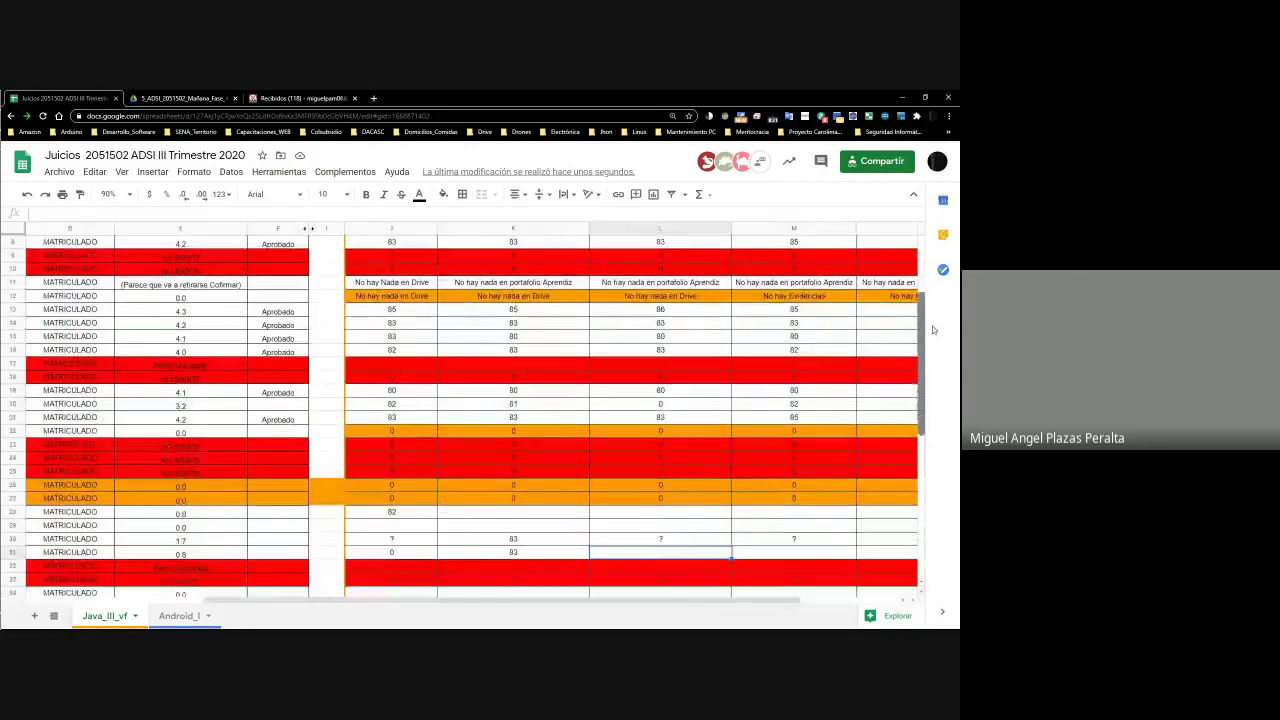
double_click(693, 553)
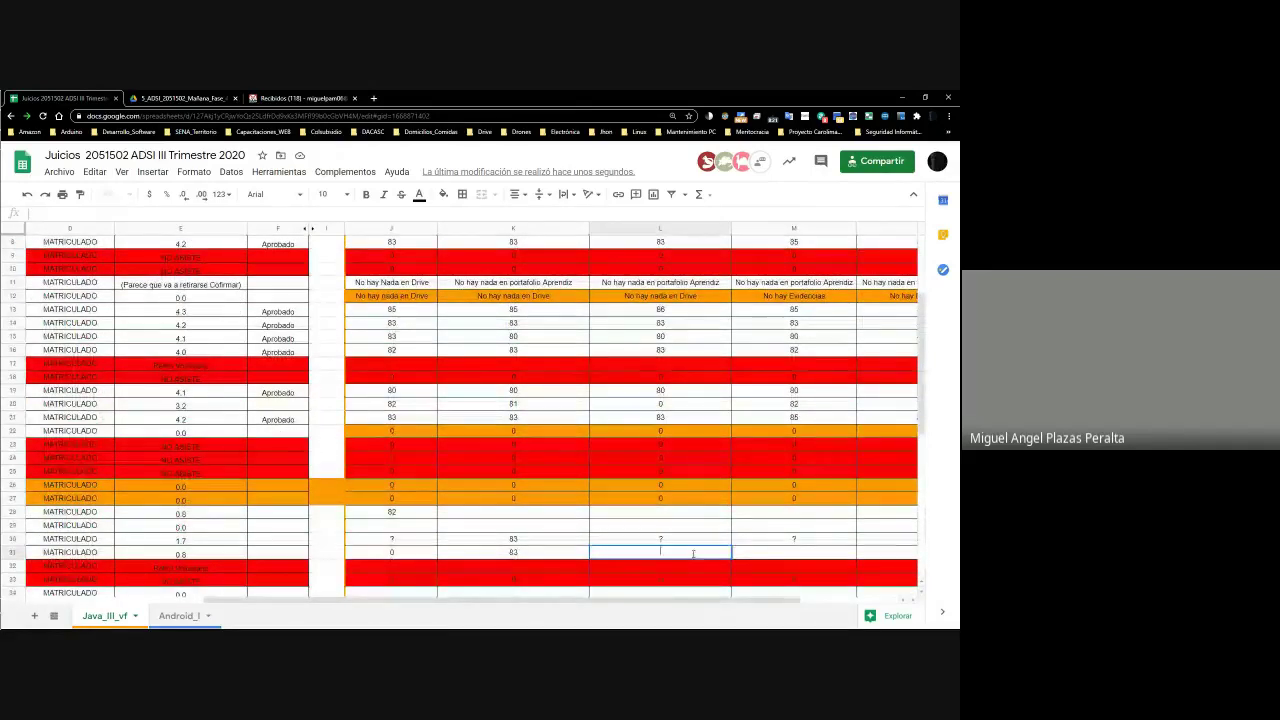
type("80")
key("Tab")
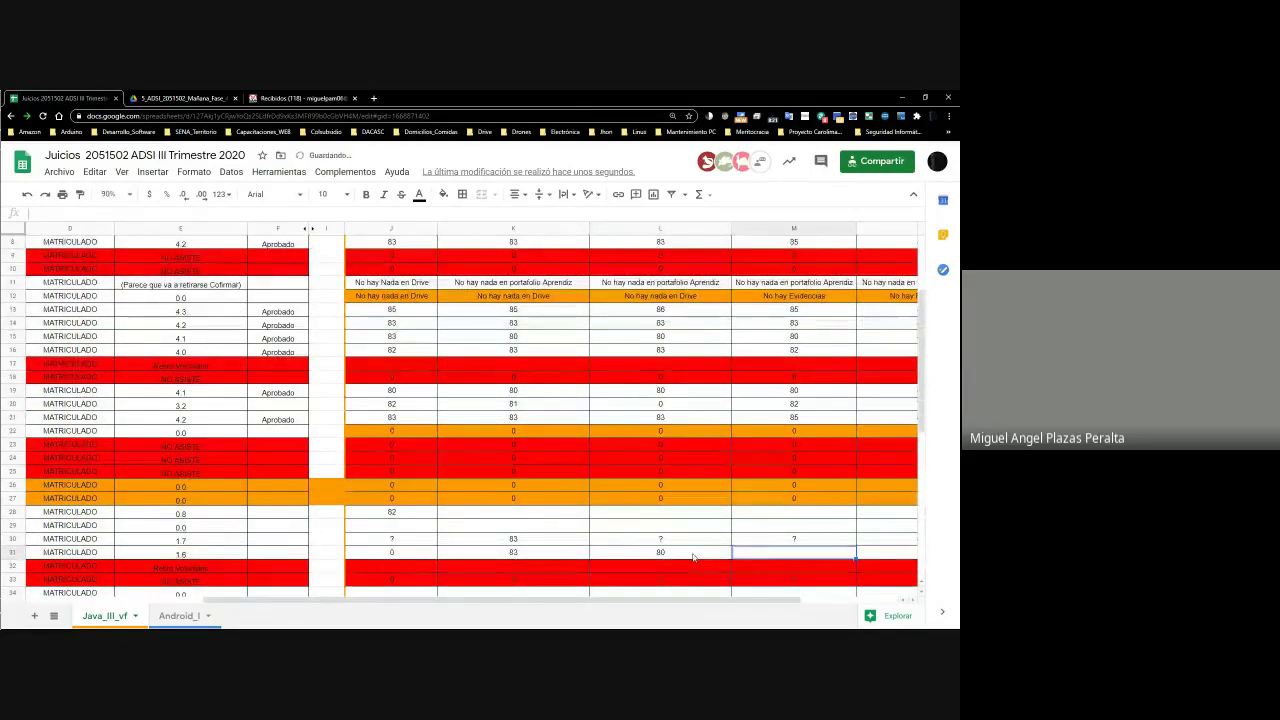
scroll(873, 498, "up", 10)
scroll(873, 498, "down", 4)
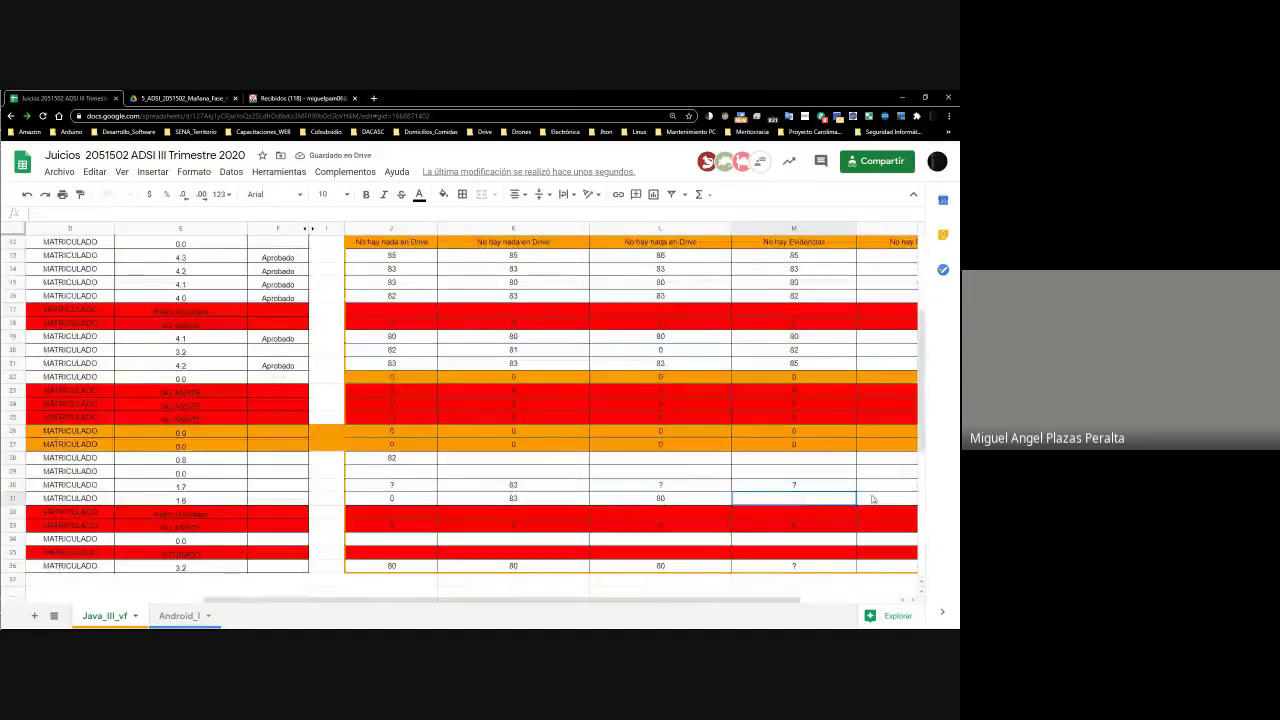
scroll(872, 498, "up", 4)
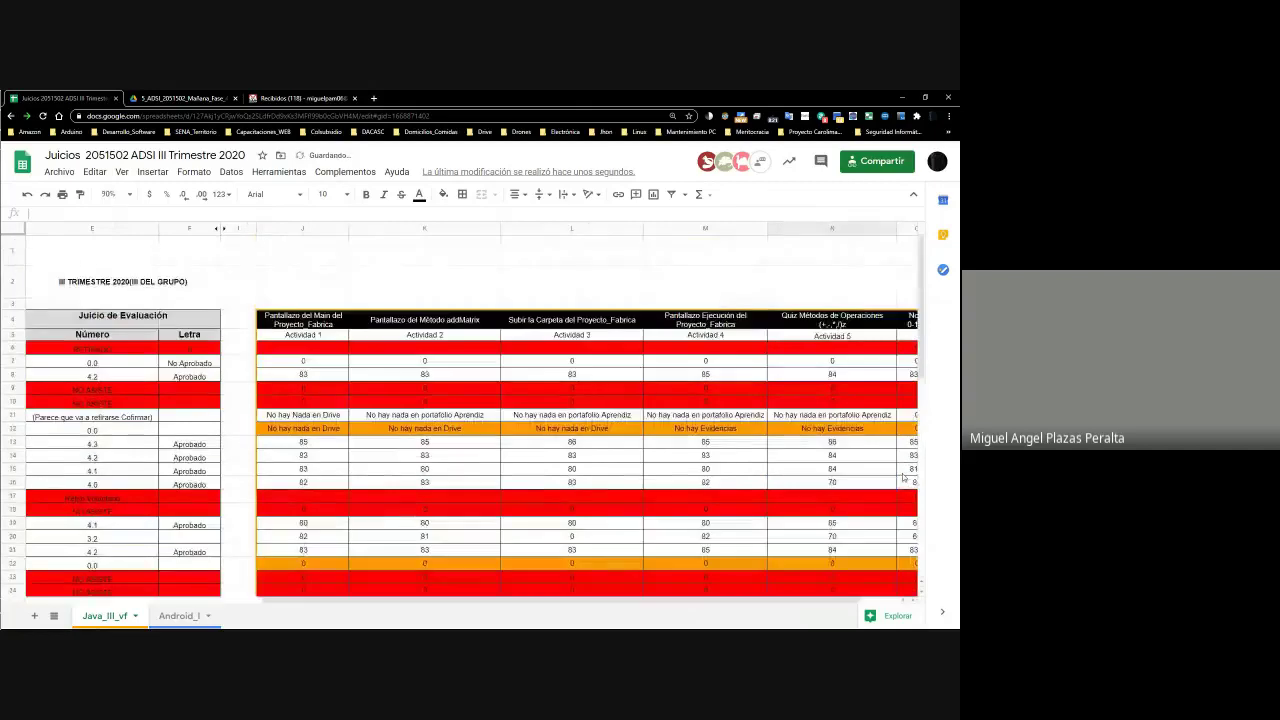
scroll(880, 481, "down", 4)
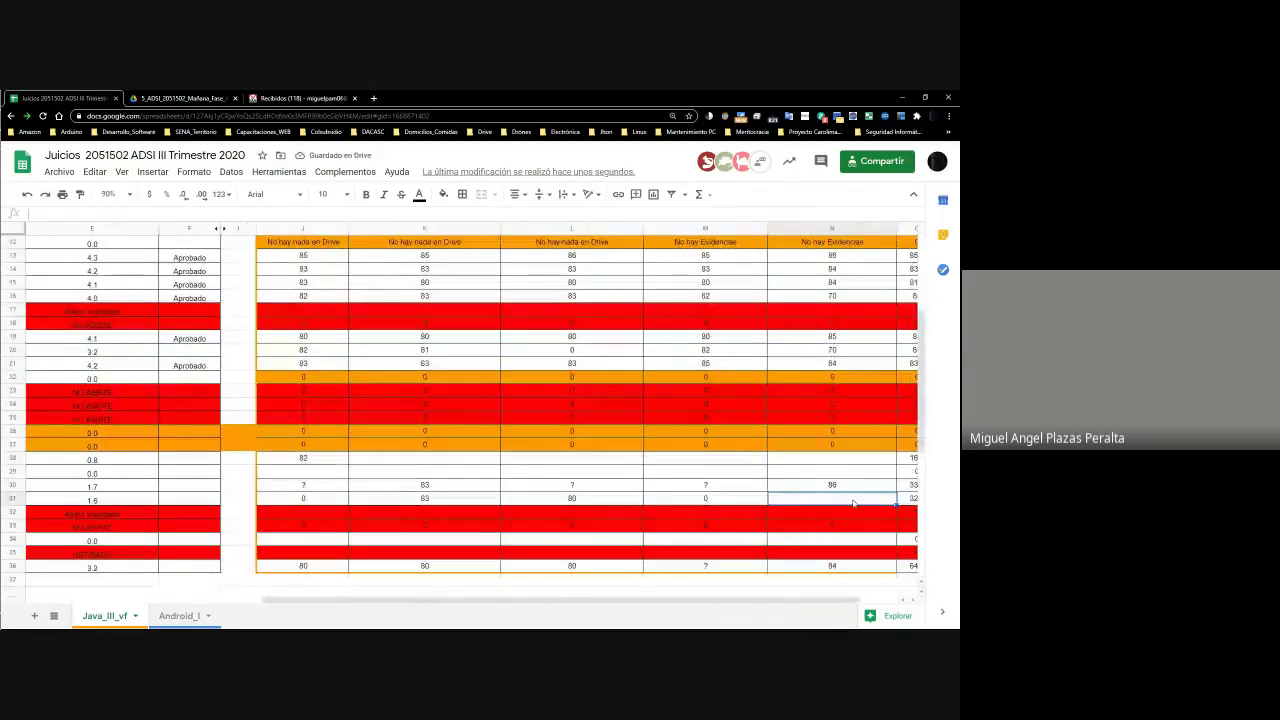
scroll(855, 502, "up", 4)
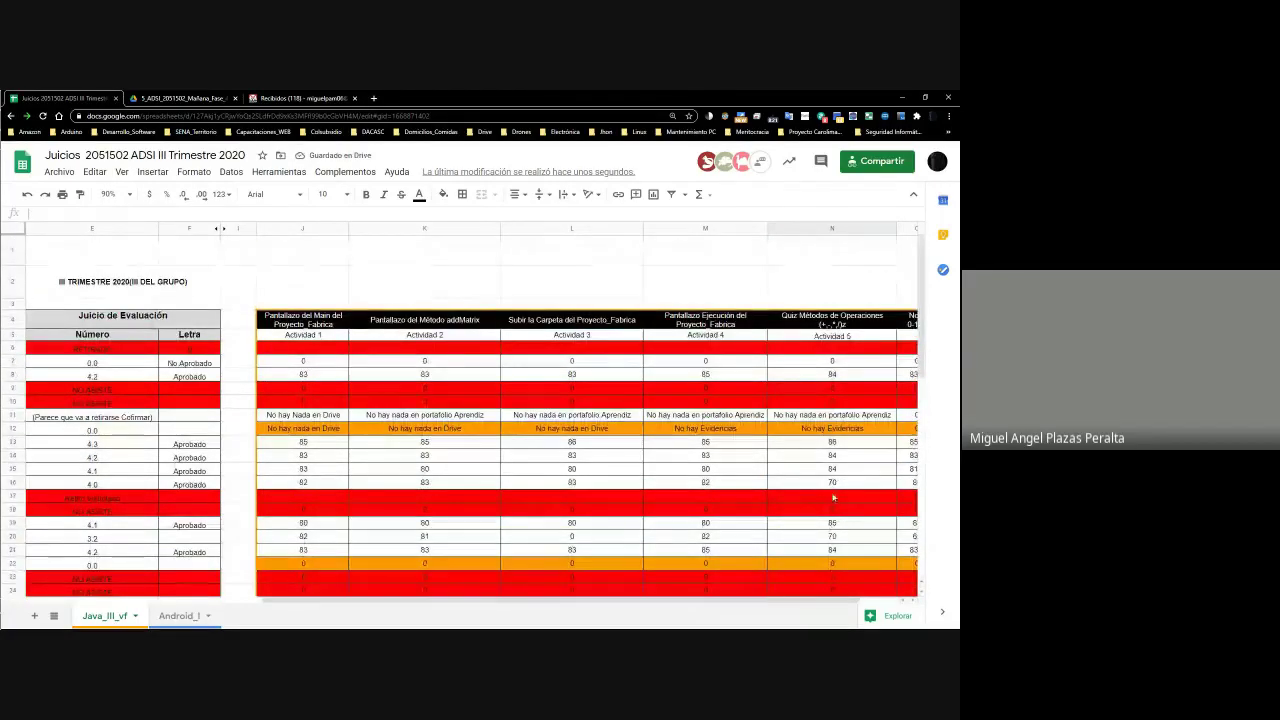
key("alt+Tab")
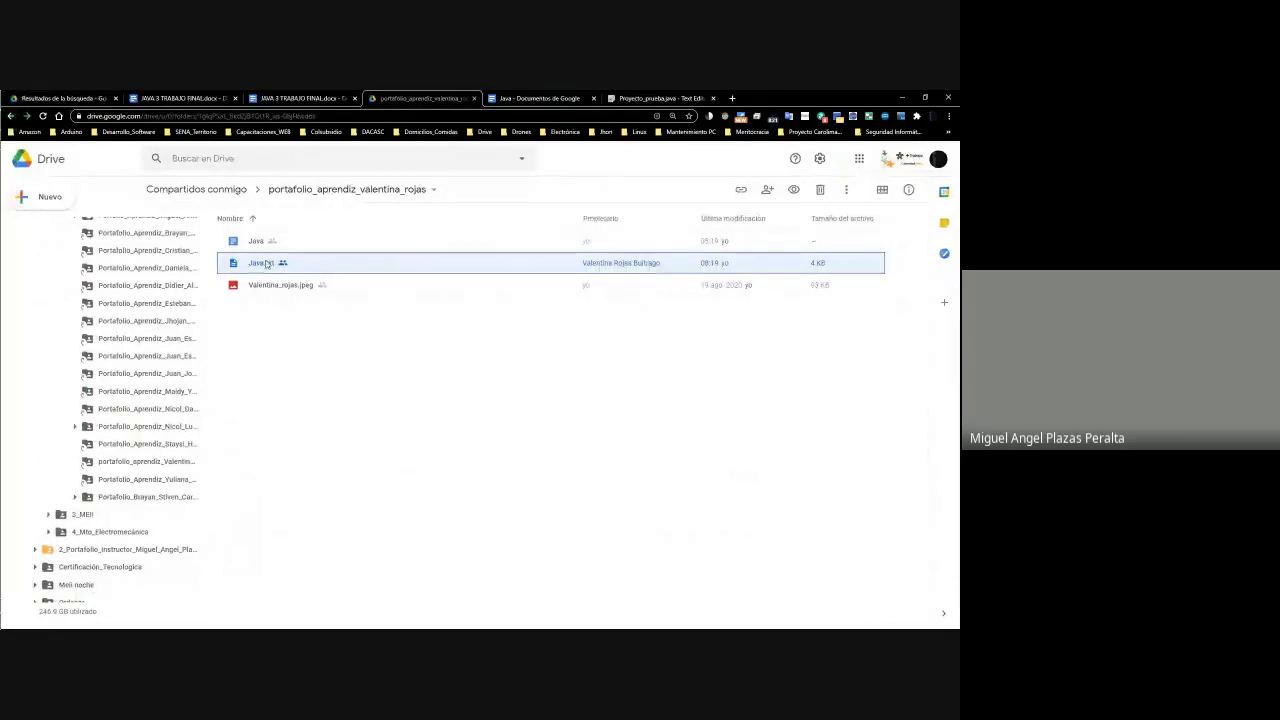
Open Java.txt in Google Docs, scroll through addMatrix to DivMatrix, then return to Sheets
right_click(260, 268)
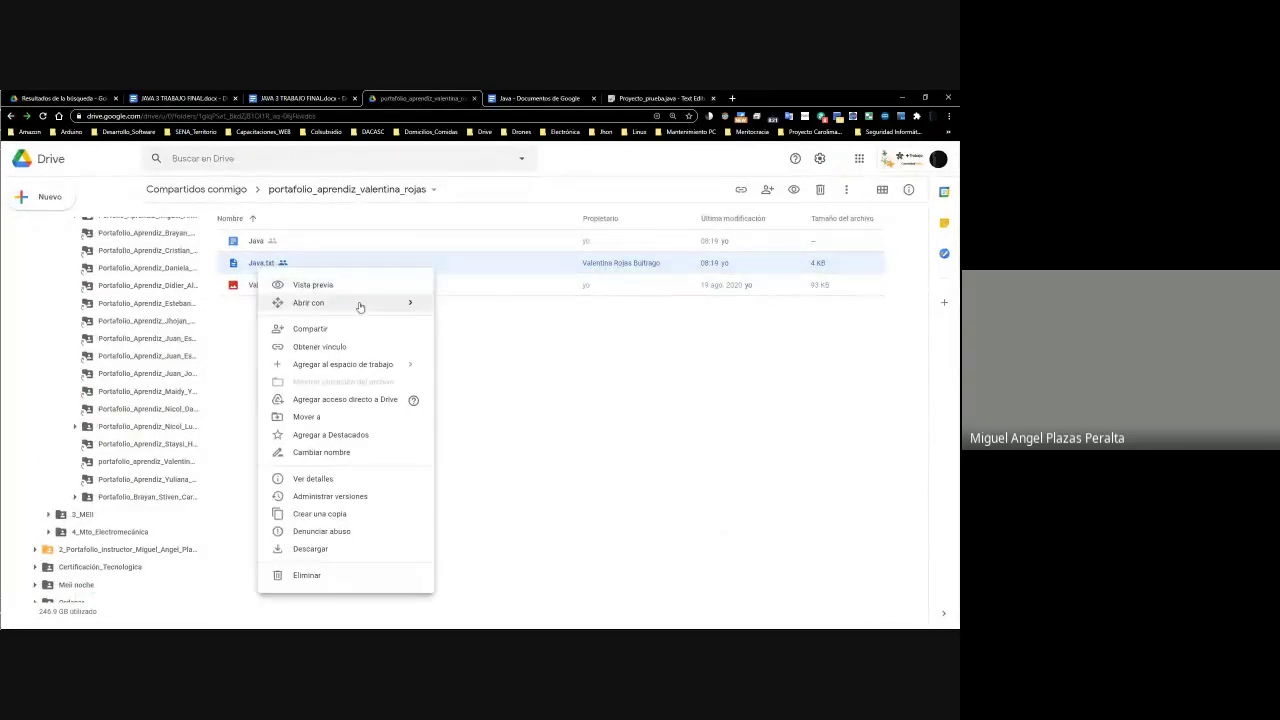
left_click(529, 97)
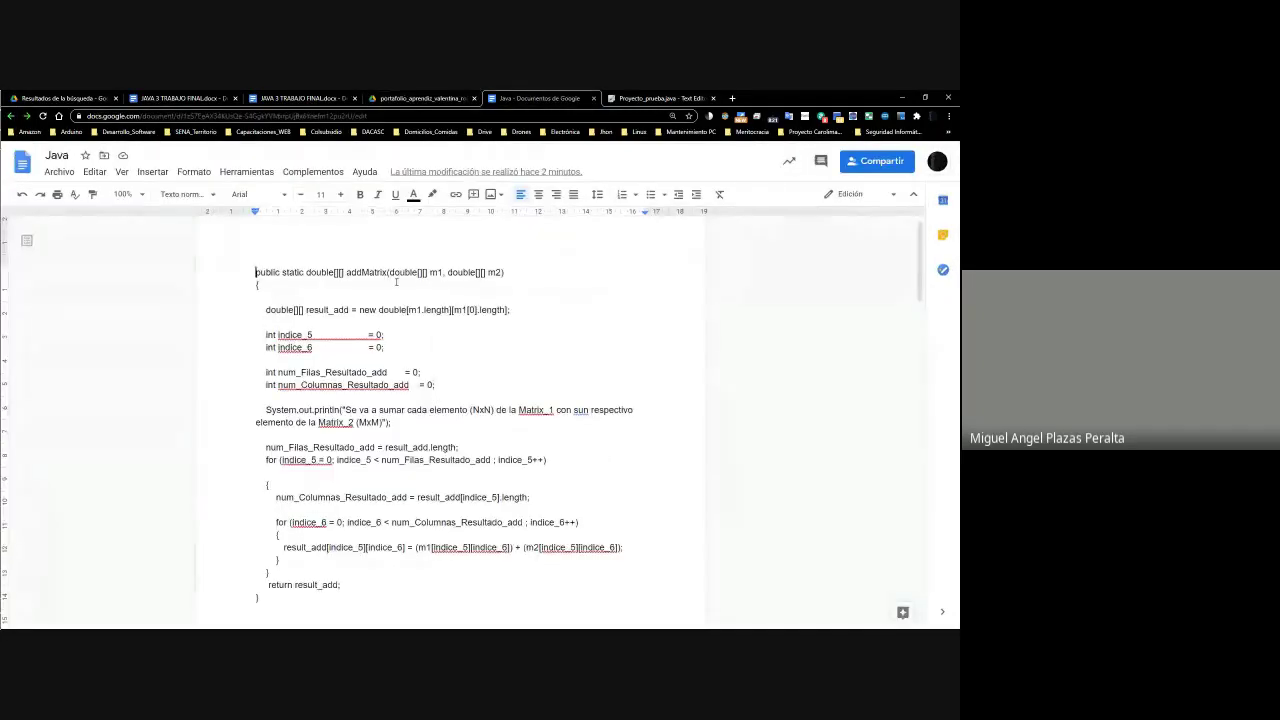
scroll(396, 282, "down", 4)
scroll(396, 282, "down", 4)
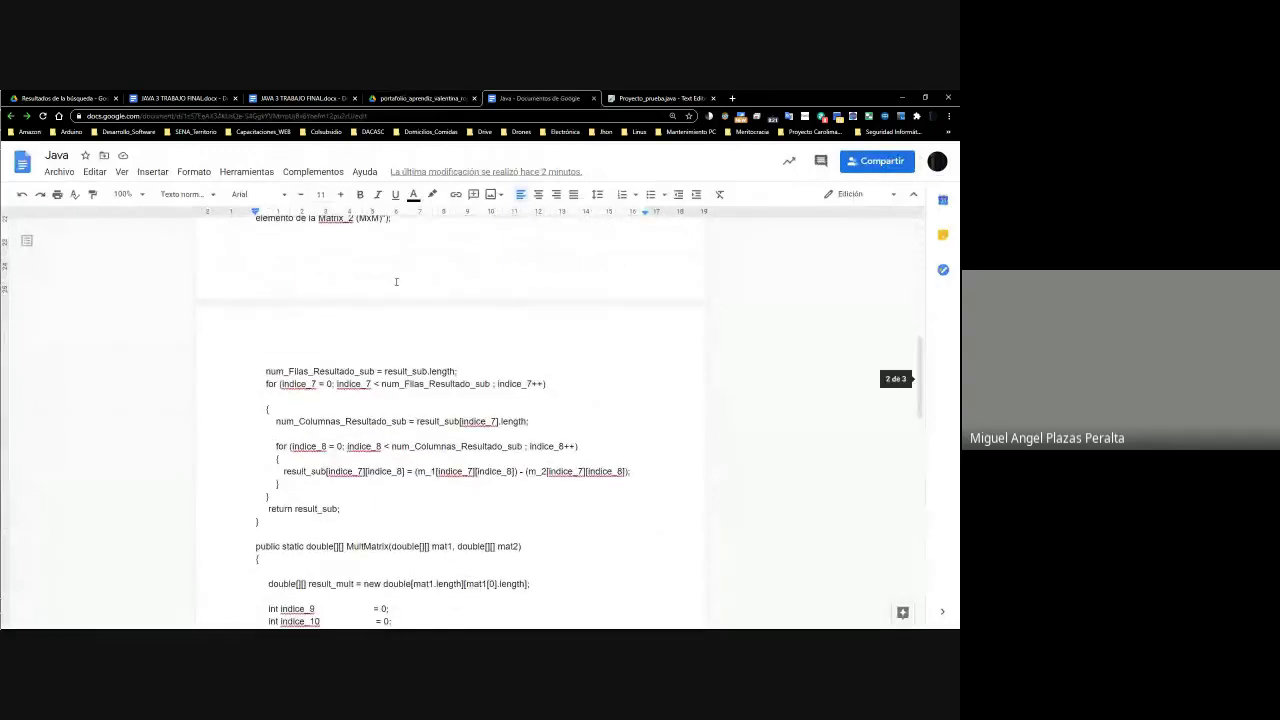
scroll(396, 282, "down", 4)
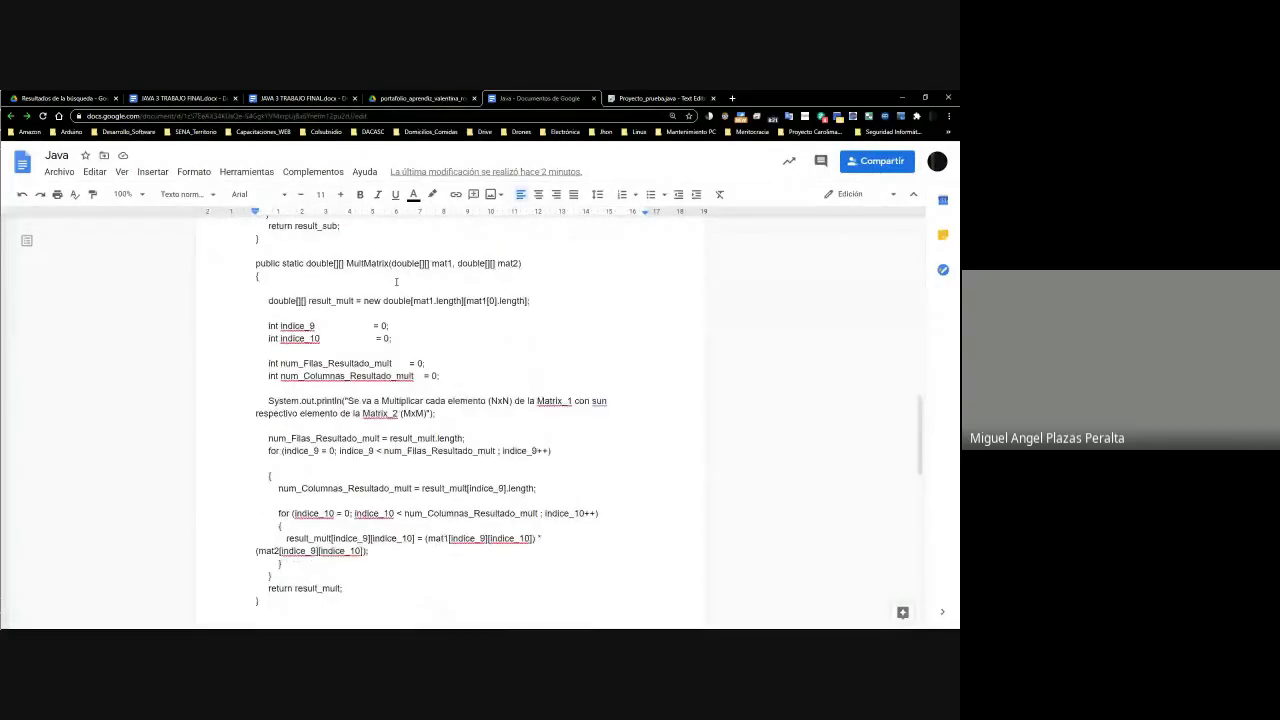
scroll(396, 282, "down", 3)
scroll(396, 282, "up", 4)
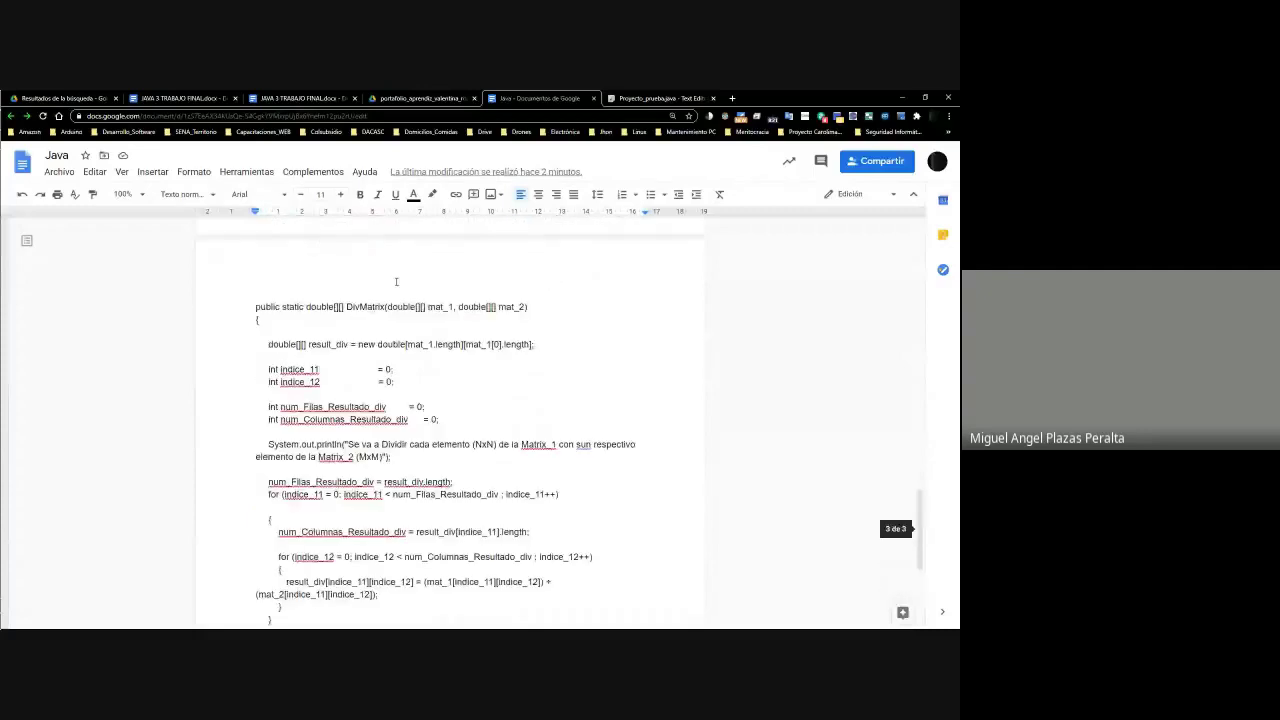
key("alt+Tab")
Select the student's name in C31 and insert two blank rows below row 61
scroll(538, 334, "down", 5)
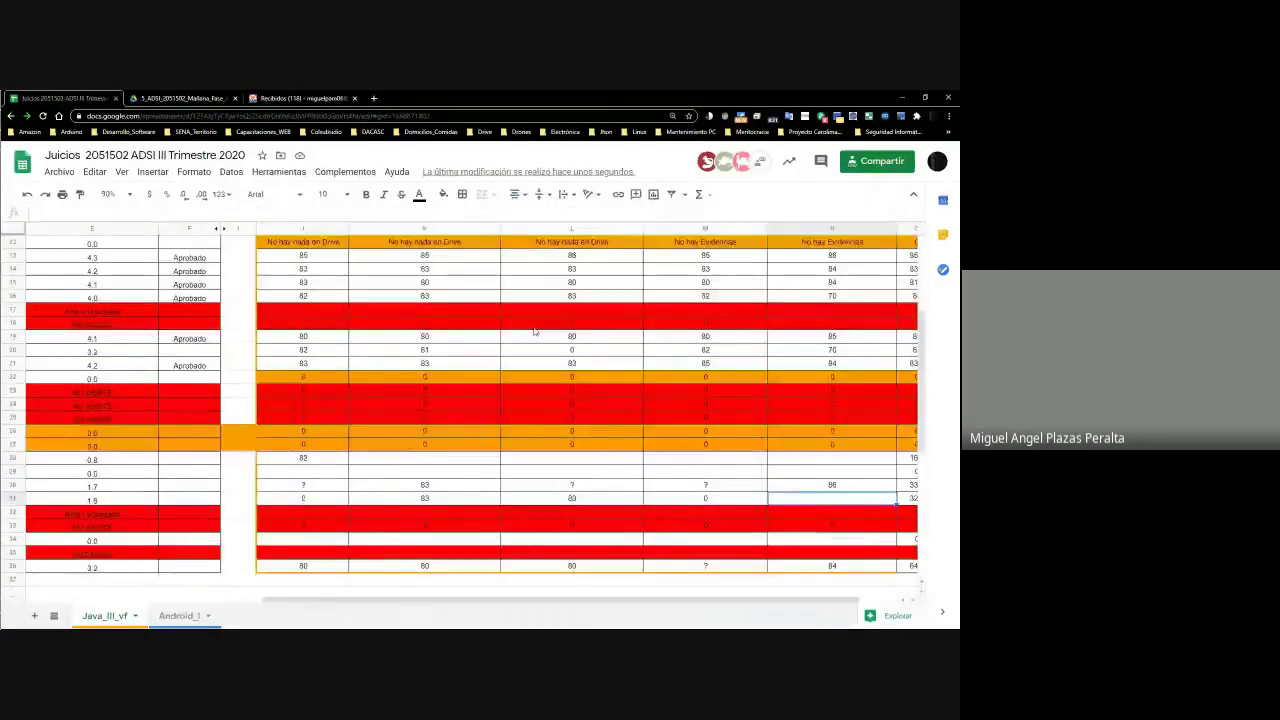
scroll(330, 500, "left", 5)
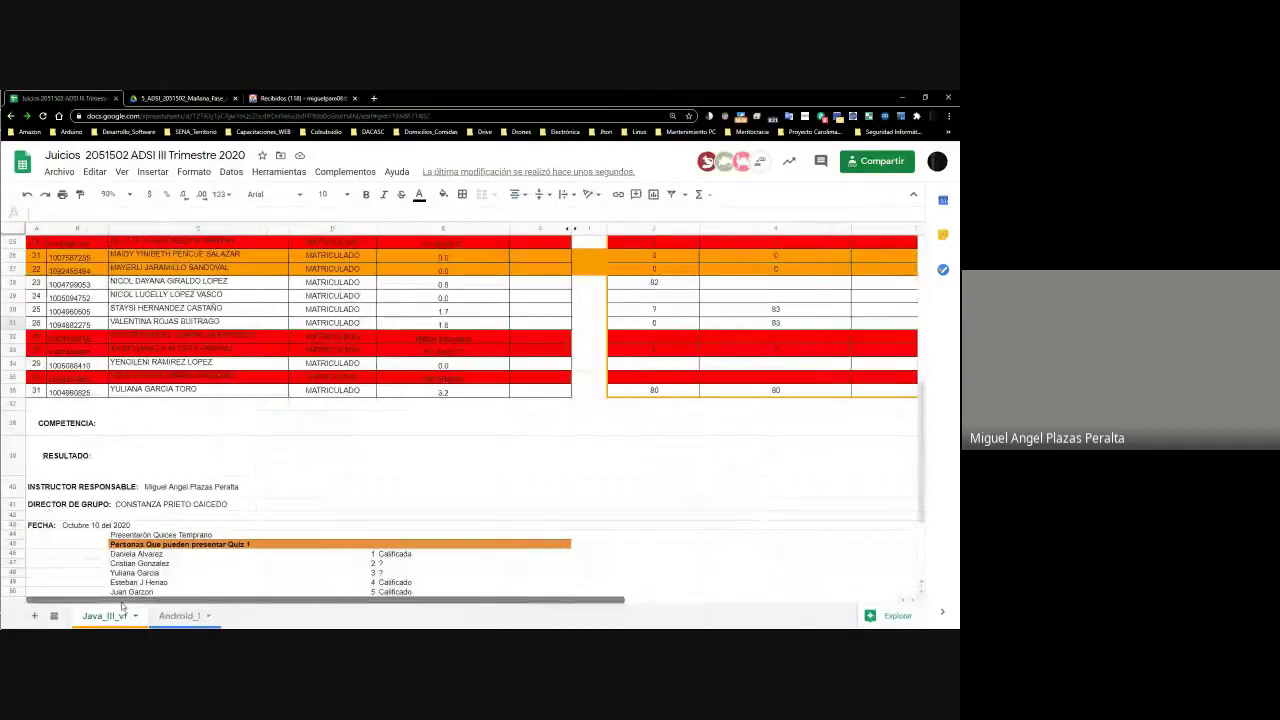
left_click(212, 322)
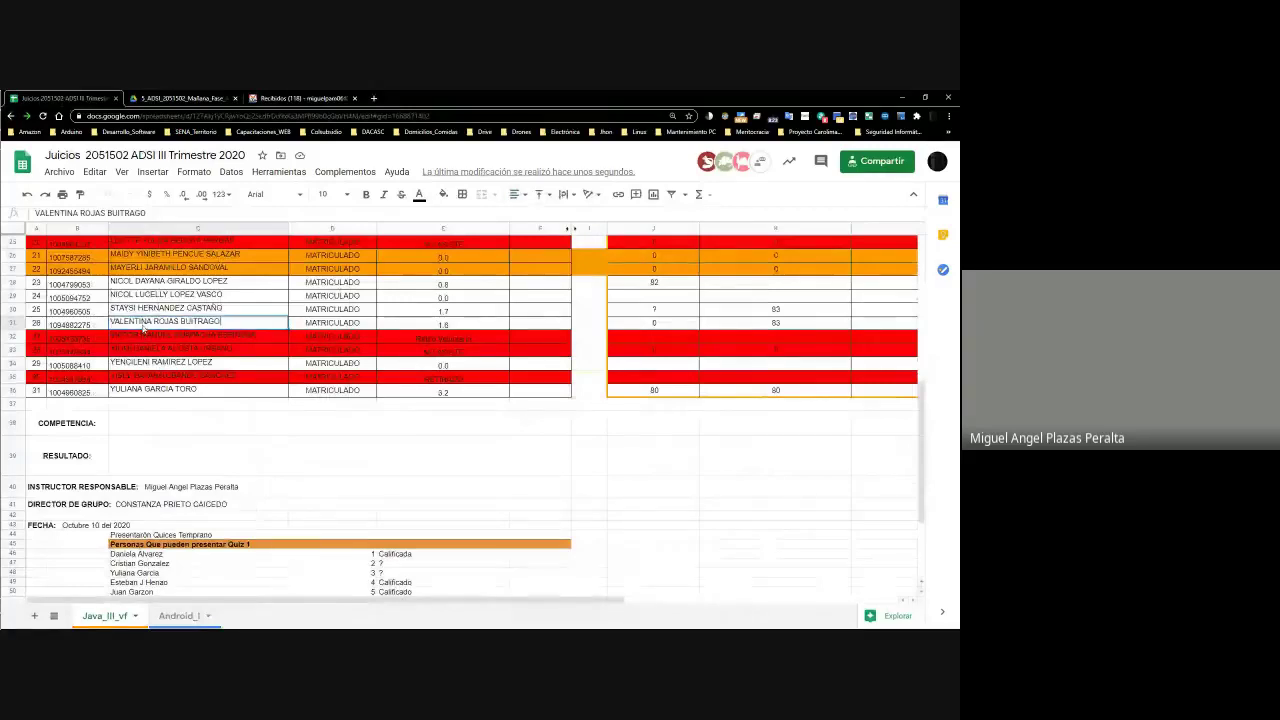
left_click_drag(222, 321, 105, 334)
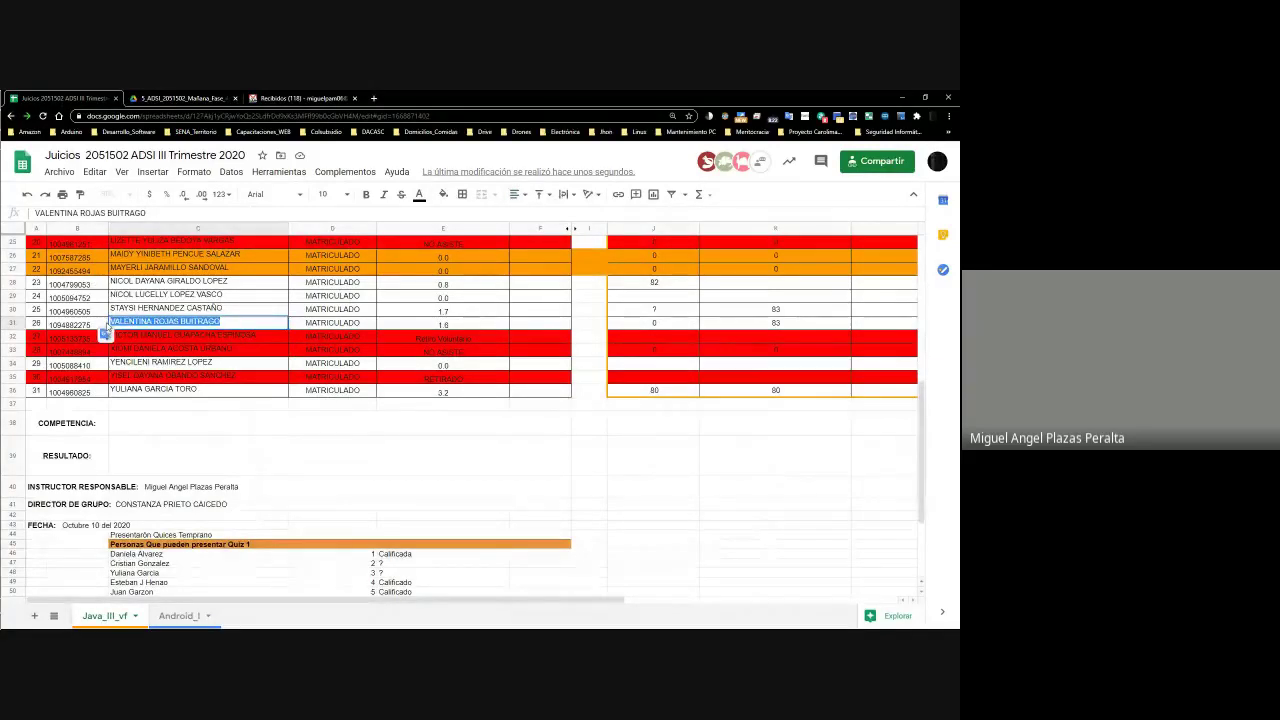
scroll(105, 334, "down", 3)
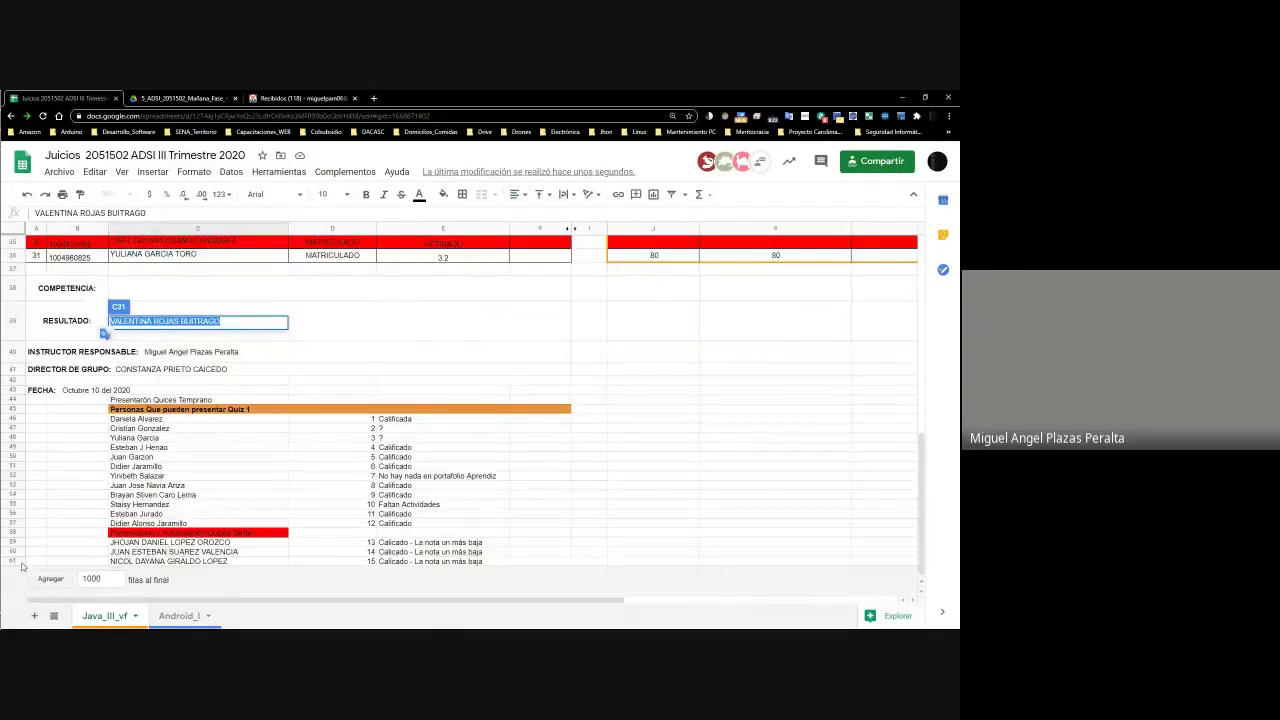
right_click(22, 566)
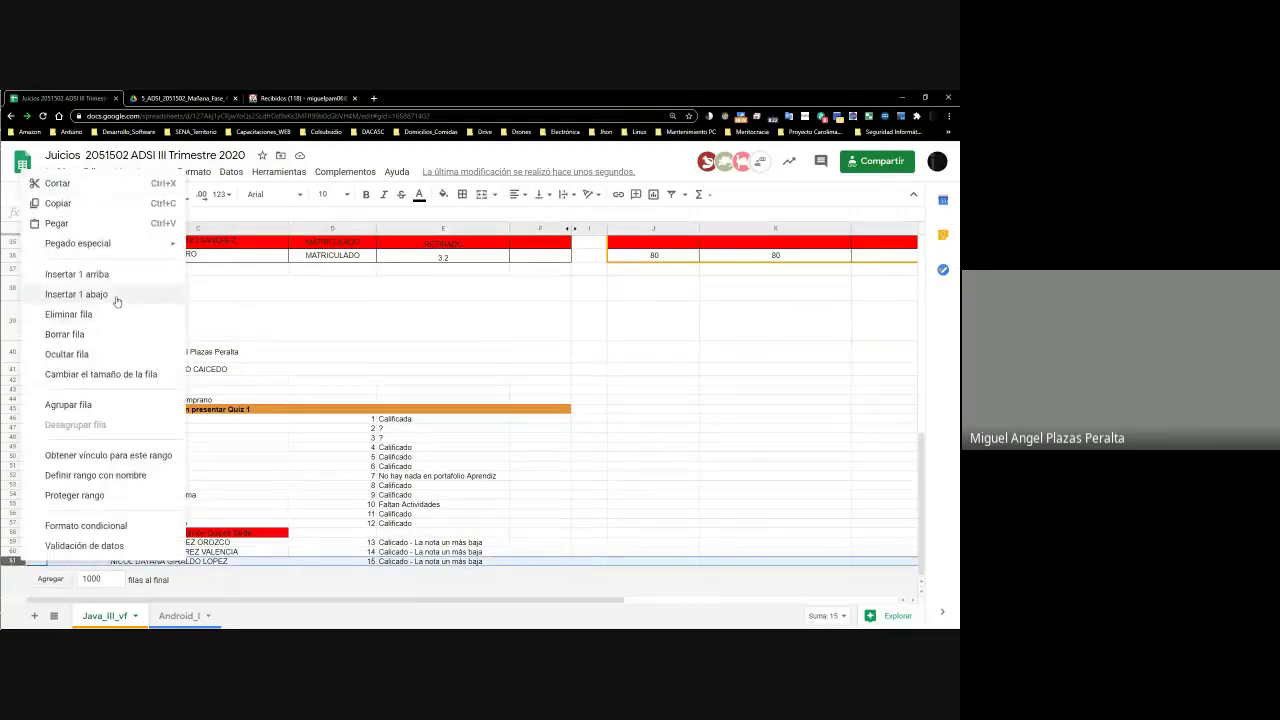
left_click(76, 294)
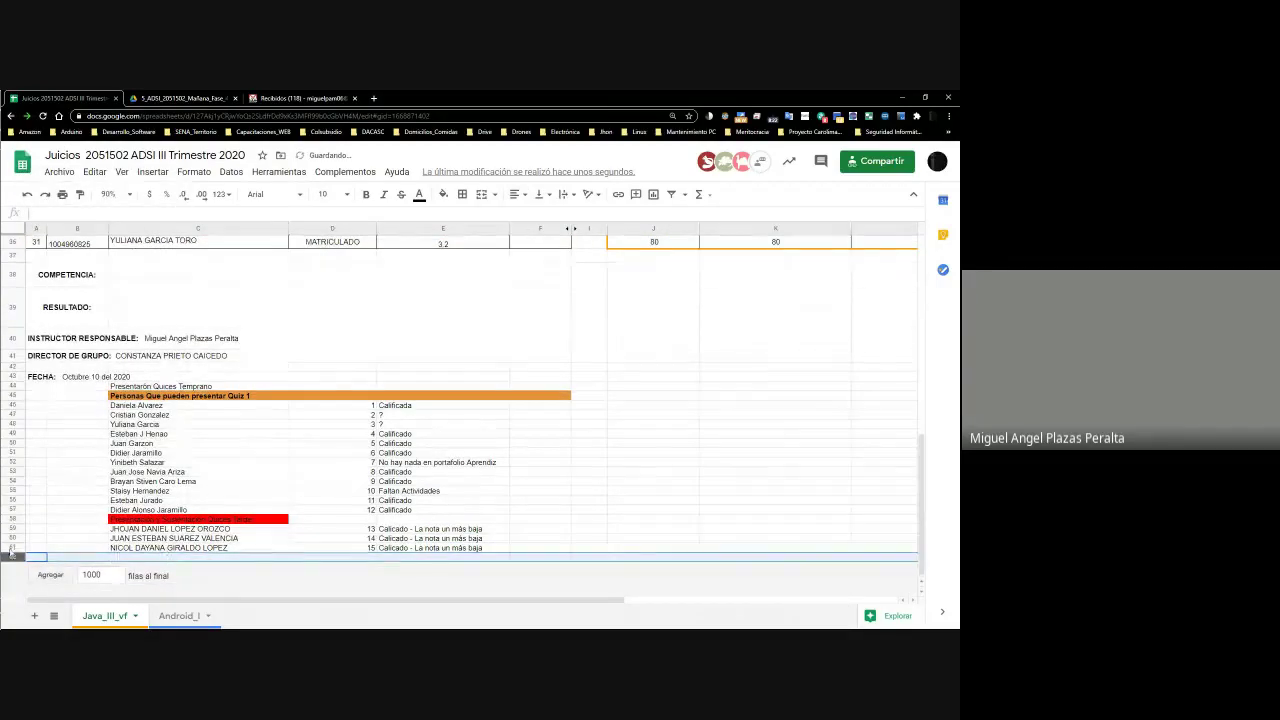
right_click(14, 556)
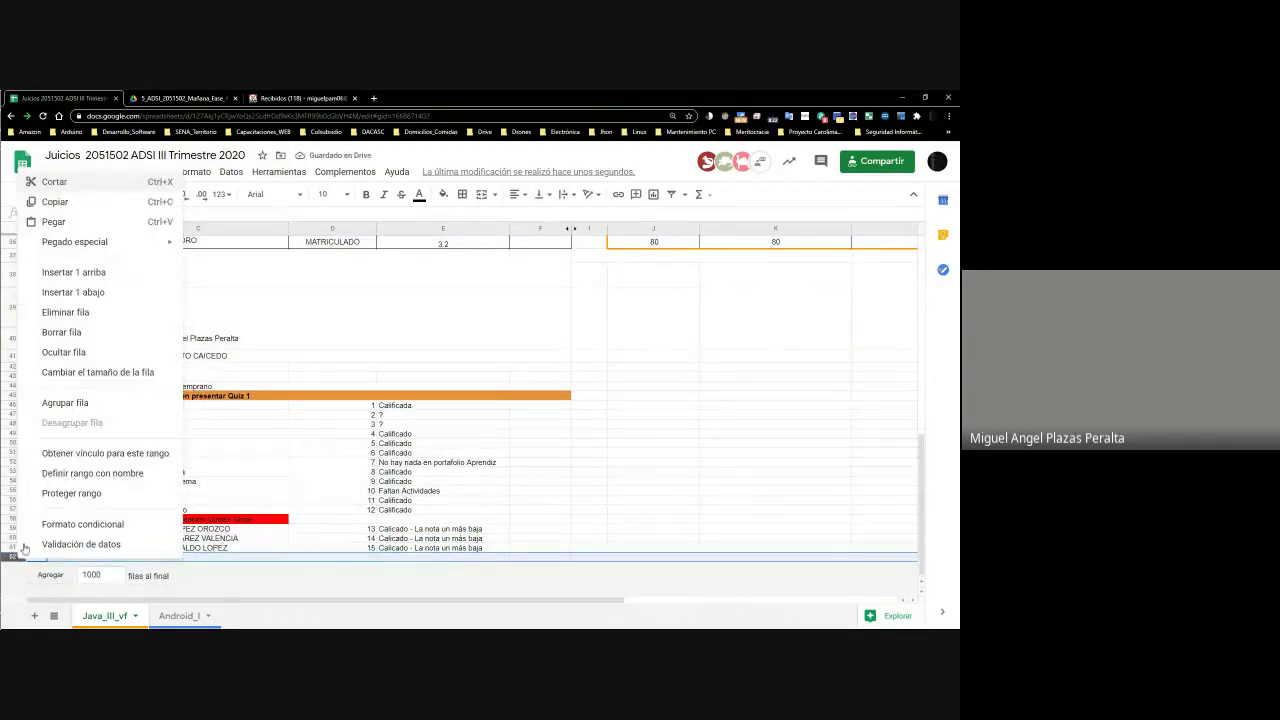
left_click(76, 292)
Fill row 63 with the student's full name, number 16, and E61's note copied into E63
left_click(152, 553)
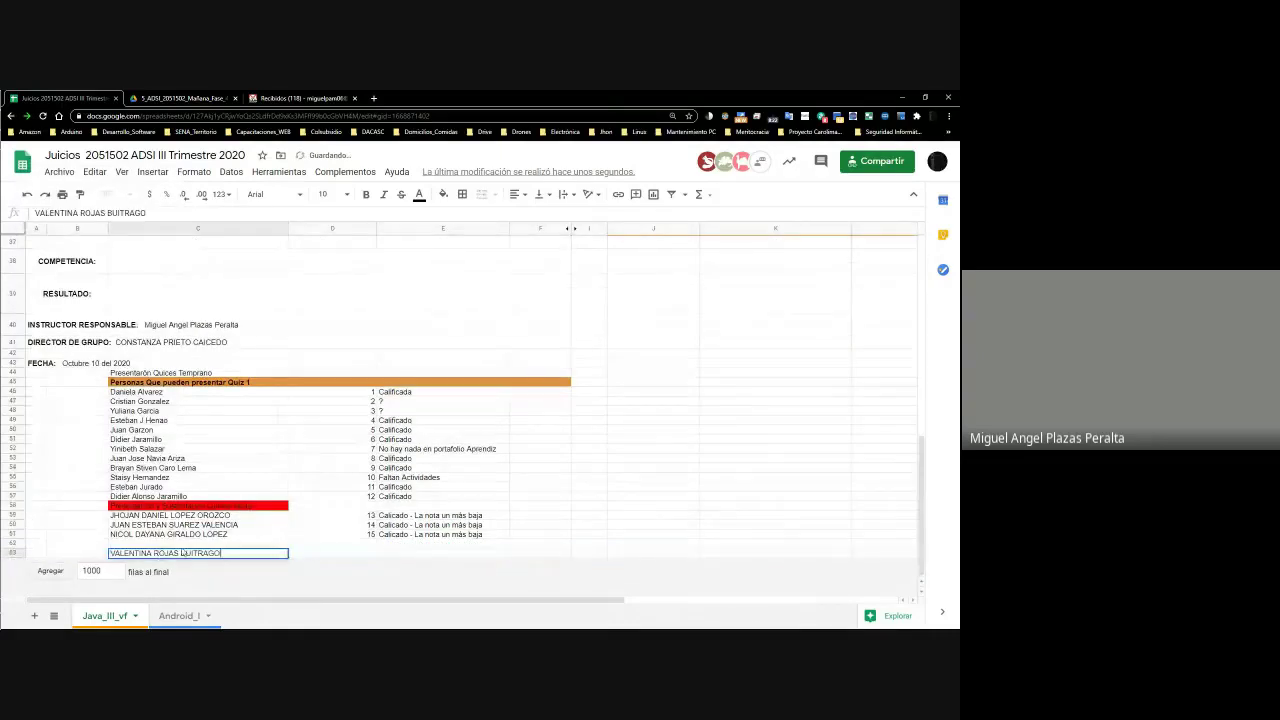
key("Tab")
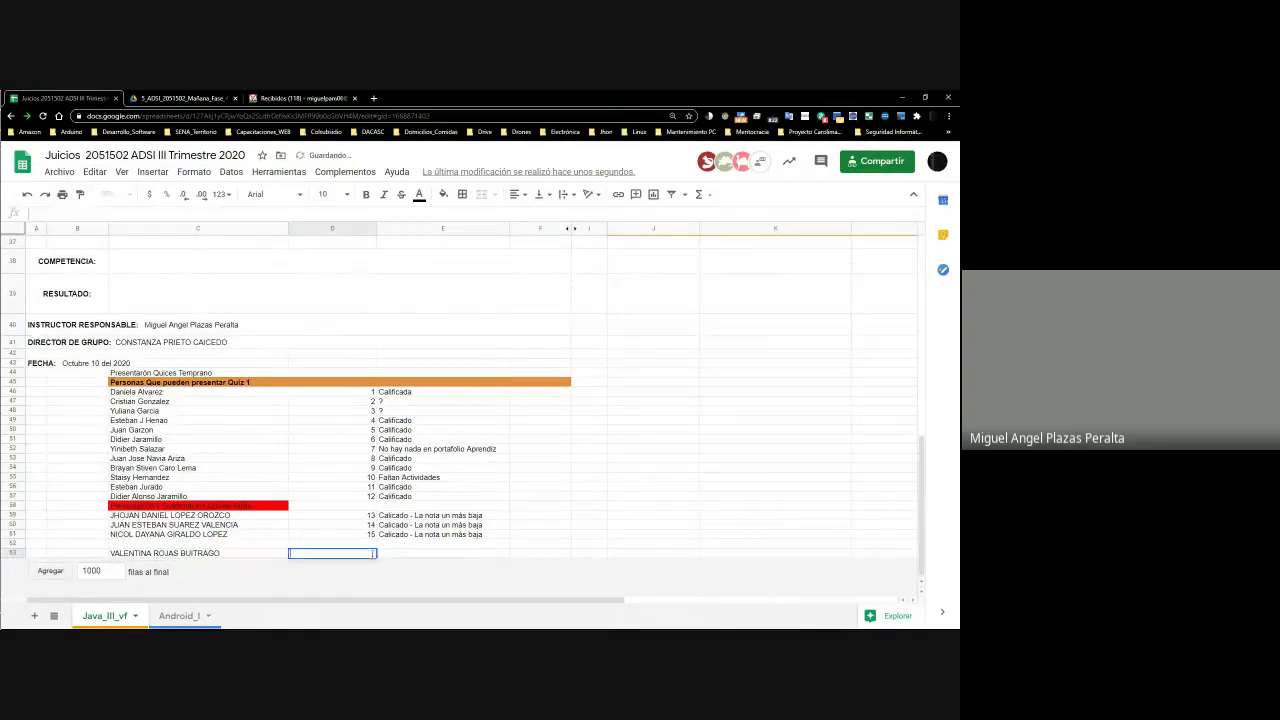
type("16")
key("Tab")
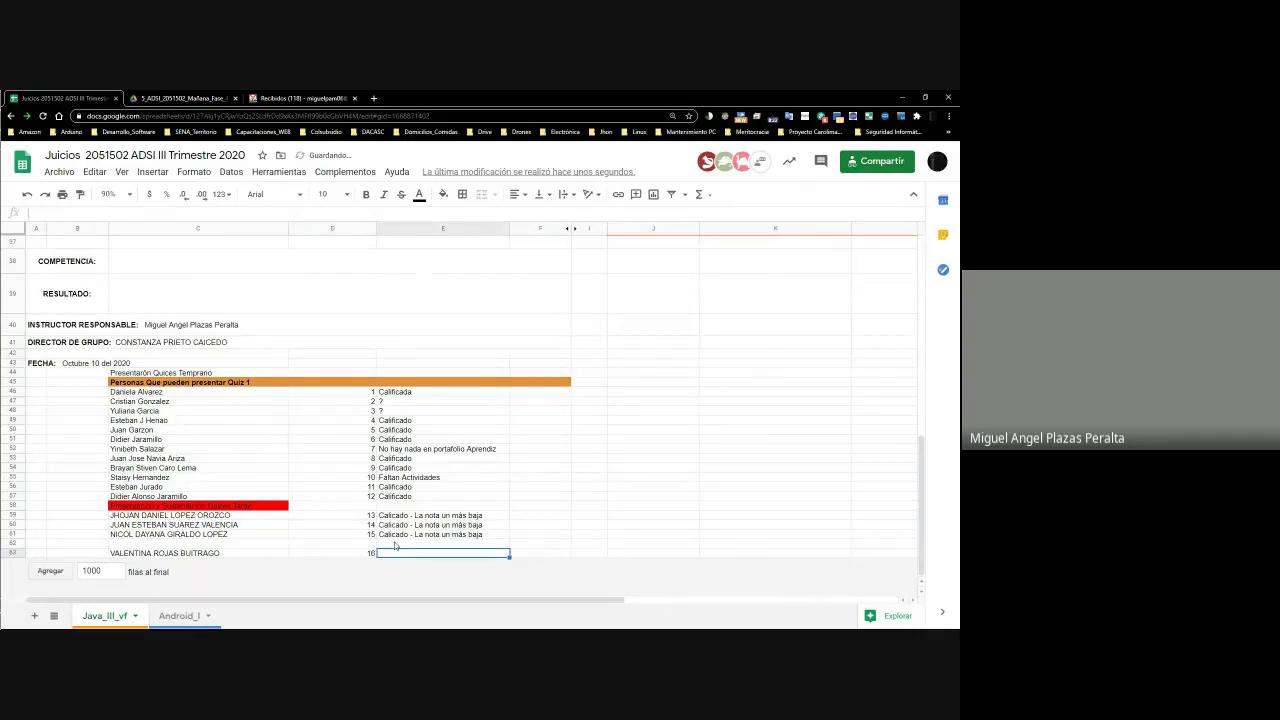
left_click(399, 536)
key("ctrl+c")
left_click(443, 553)
key("ctrl+v")
left_click(590, 517)
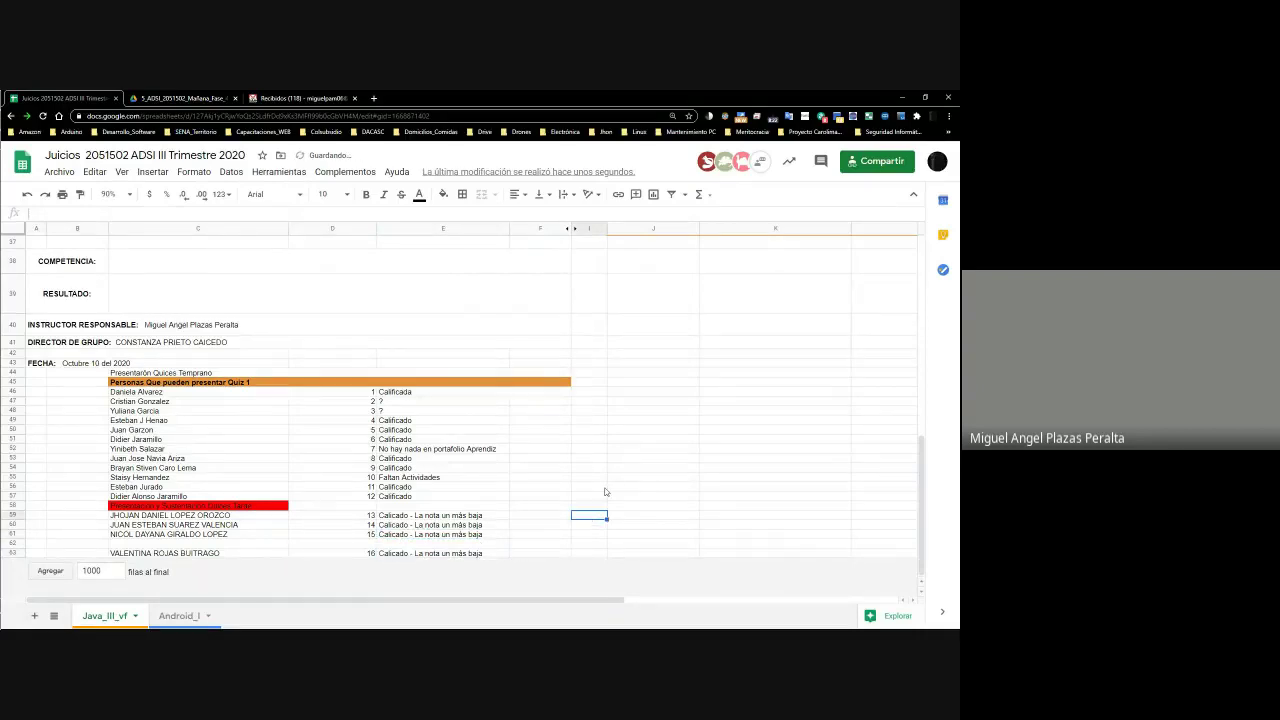
scroll(605, 491, "up", 10)
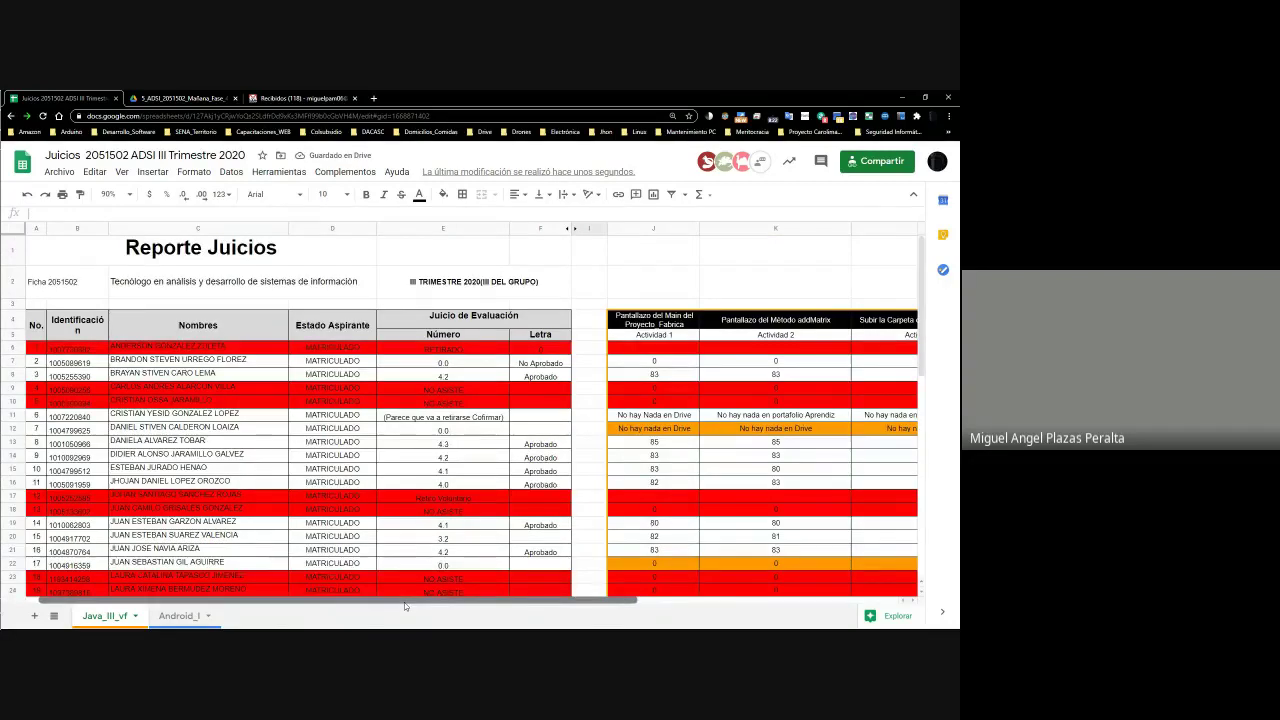
Enter a score of 70 in cell N31 for the student in row 31
scroll(259, 376, "down", 8)
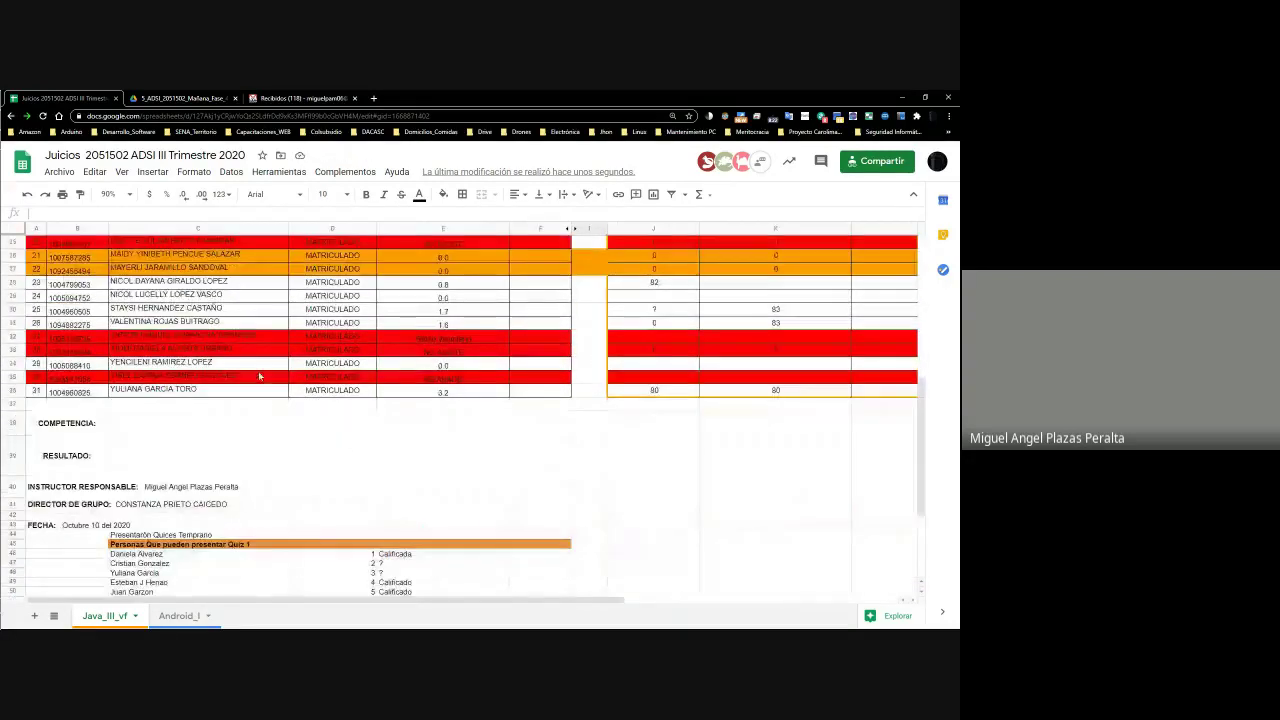
left_click(335, 322)
left_click_drag(463, 597, 650, 597)
left_click(398, 323)
key("Right")
key("Right")
key("Right")
key("Right")
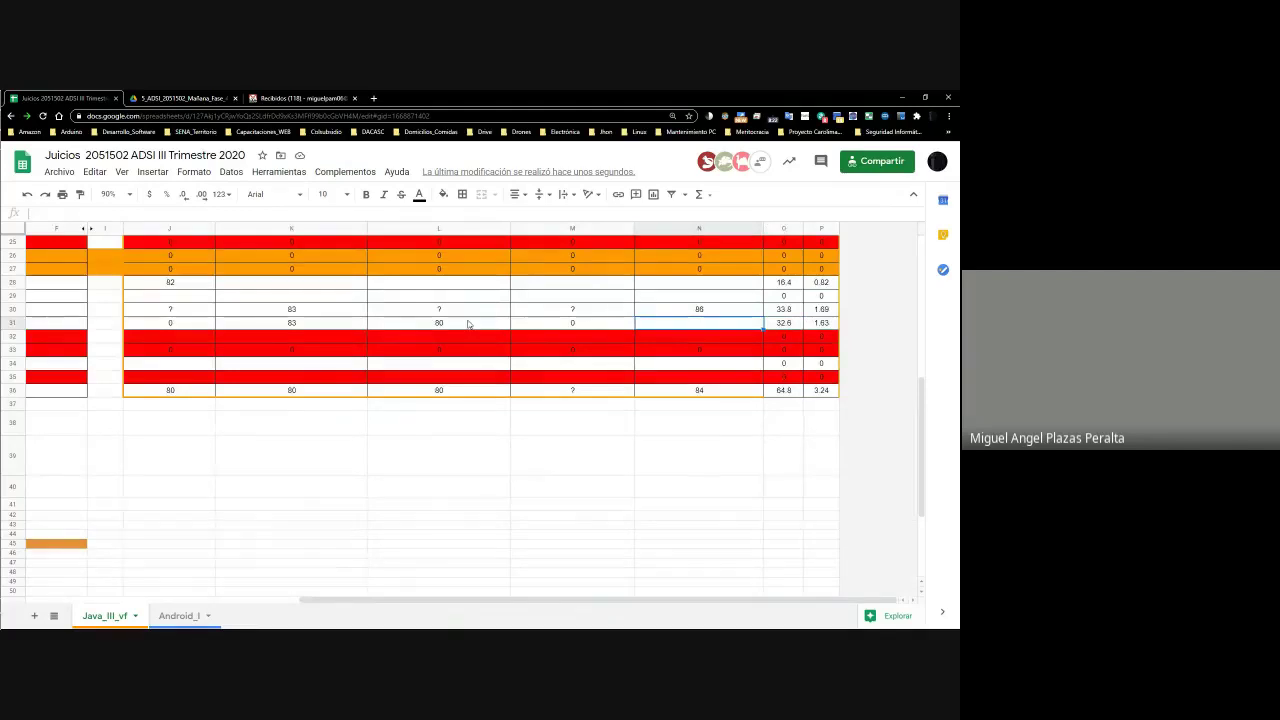
scroll(467, 323, "up", 6)
scroll(467, 323, "down", 3)
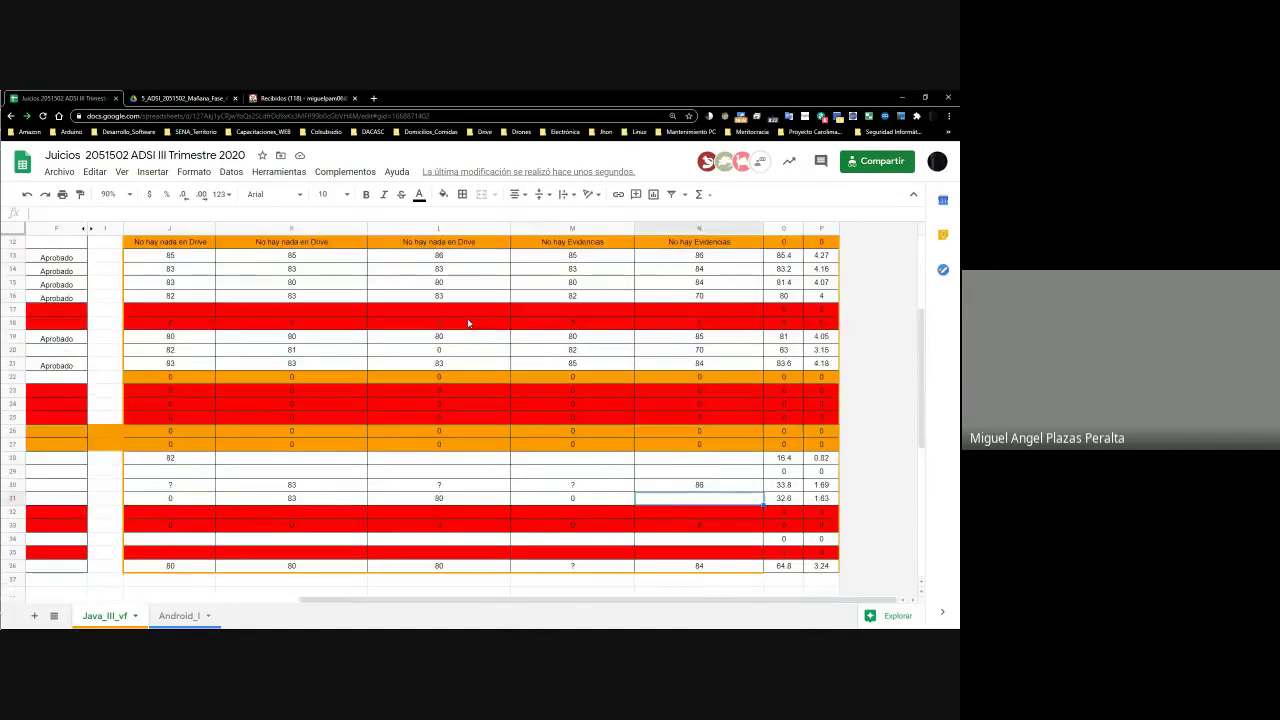
type("70")
key("Return")
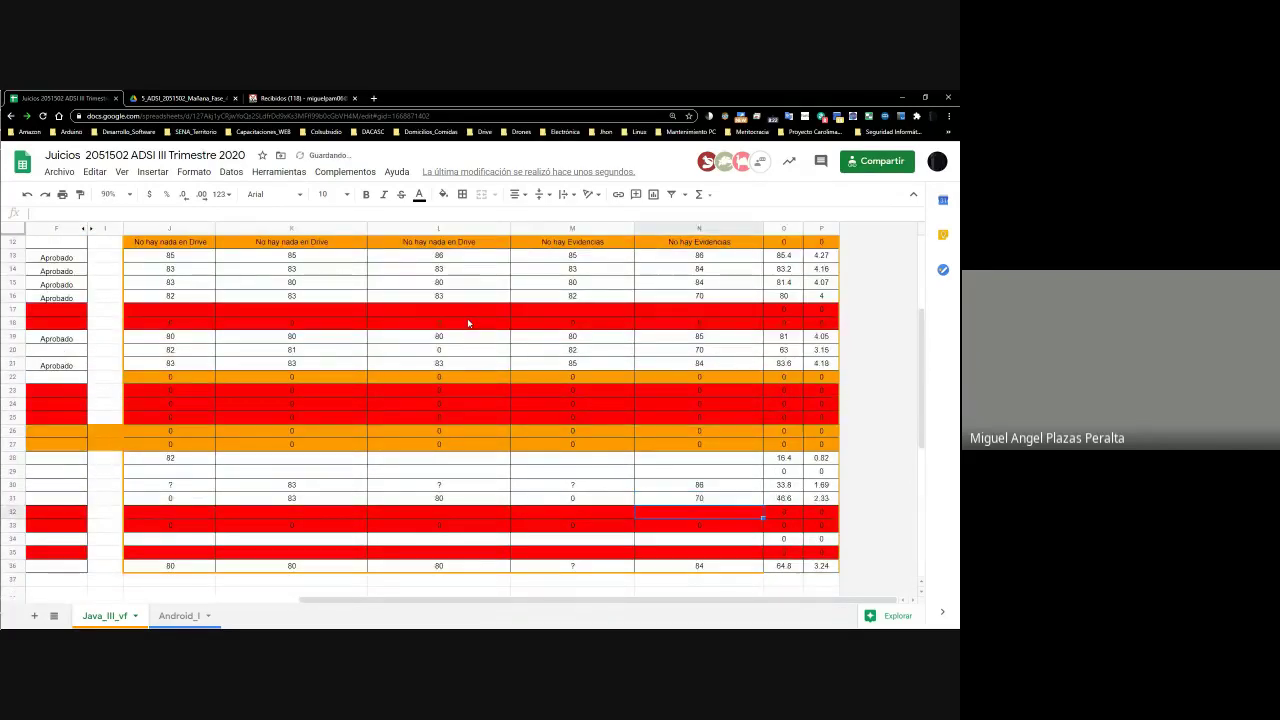
Review row 31's scores to confirm the 46.6 average and 2.33 grade
key("Up")
key("Left")
key("Left")
key("Left")
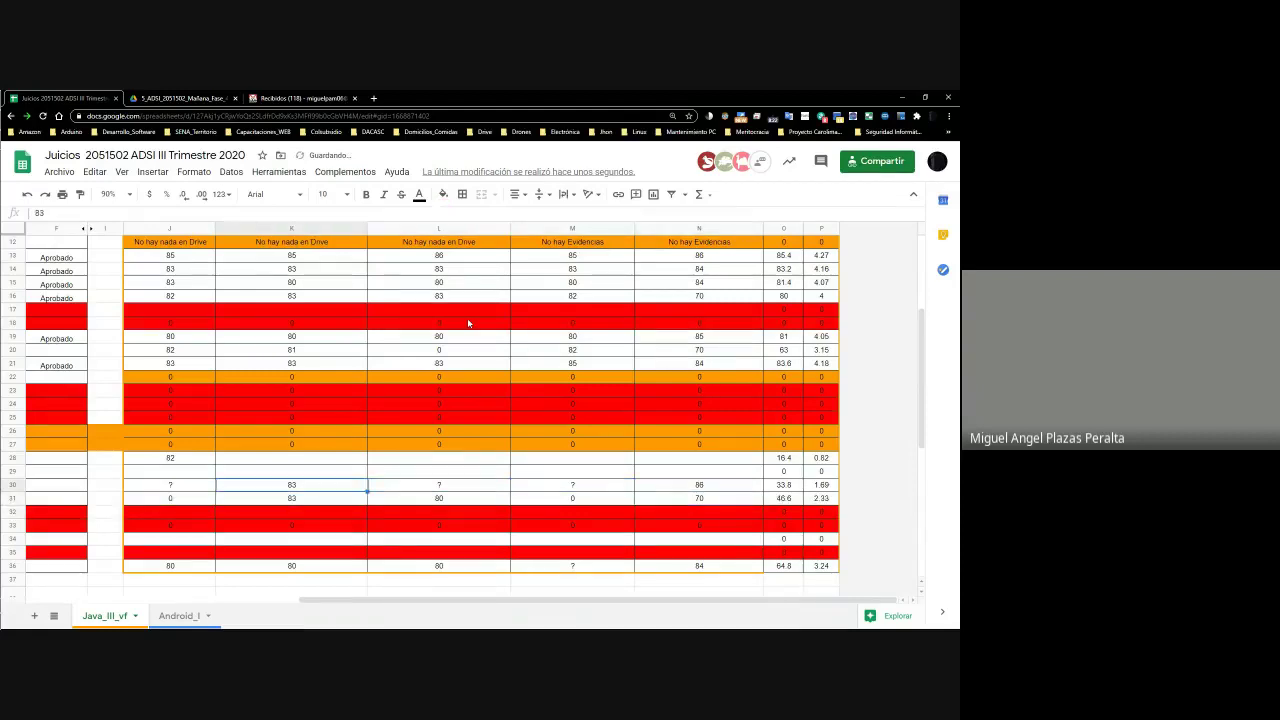
key("Right")
key("Right")
key("Right")
key("Right")
key("Left")
key("Left")
key("Left")
key("Right")
key("Right")
key("Right")
key("Right")
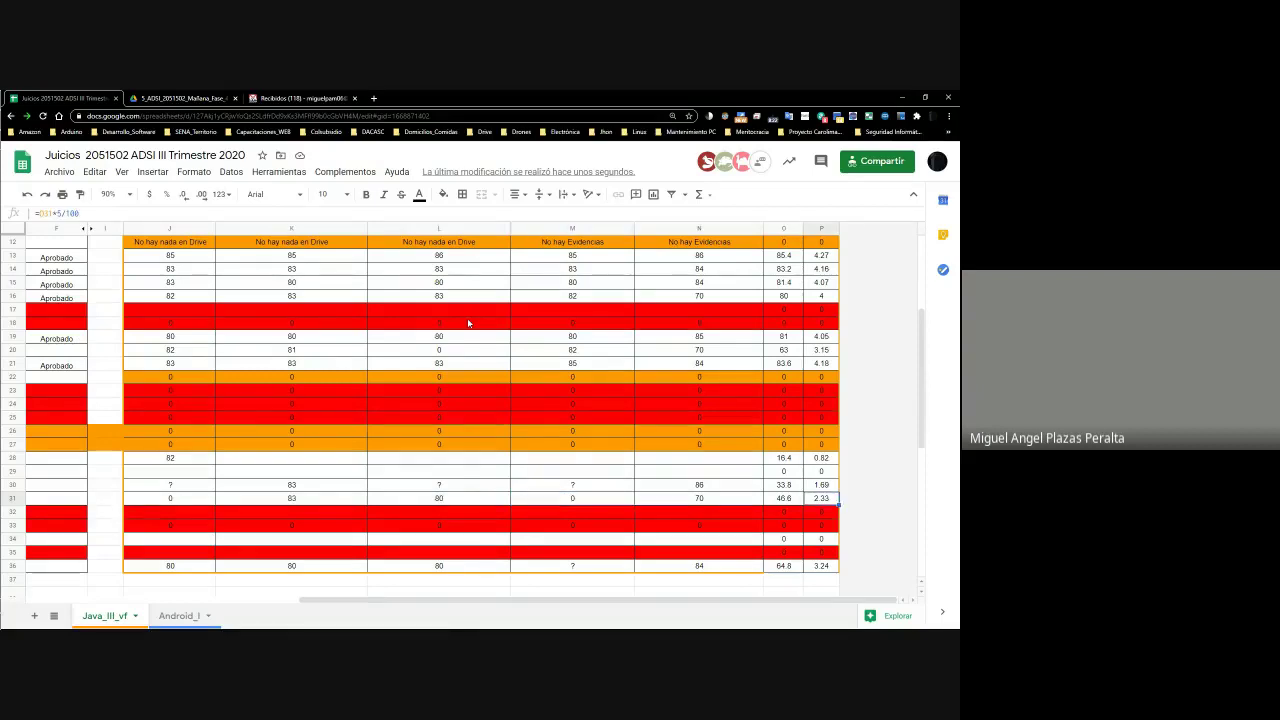
key("Left")
key("Left")
key("Left")
key("Left")
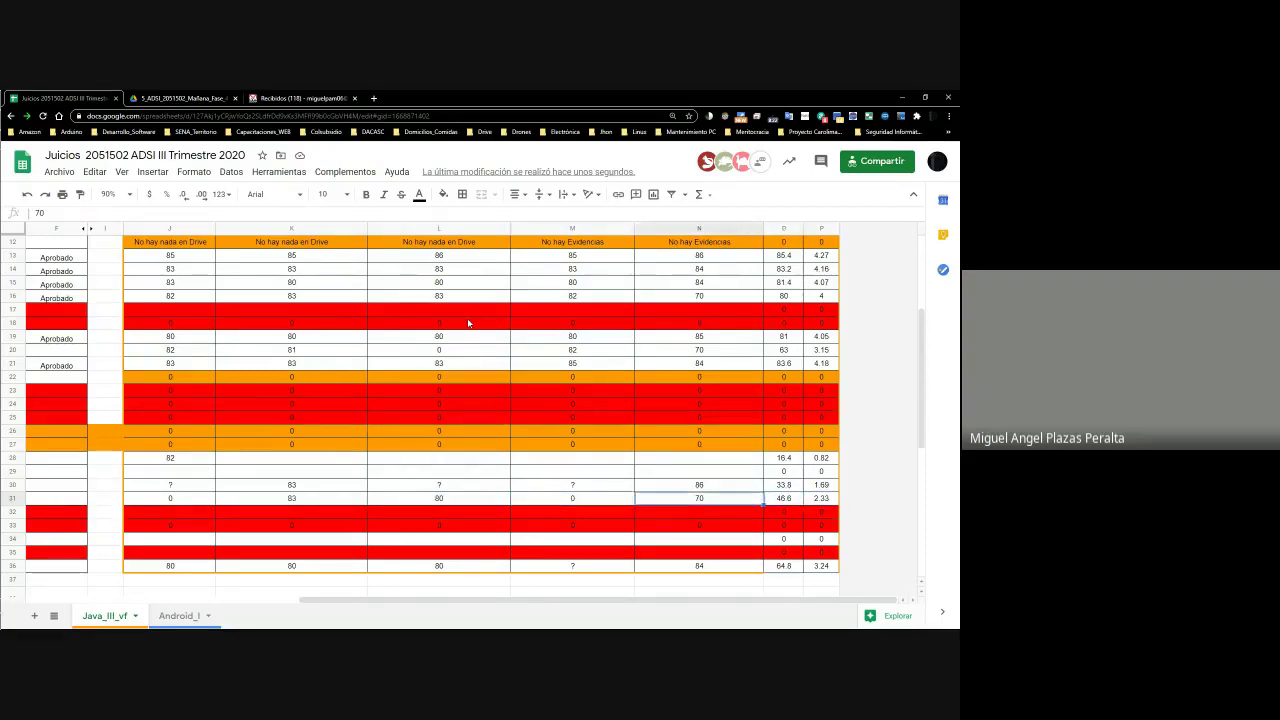
key("Left")
key("Right")
key("Right")
key("Right")
key("Right")
key("Left")
key("Left")
key("Left")
key("Left")
key("Left")
key("Left")
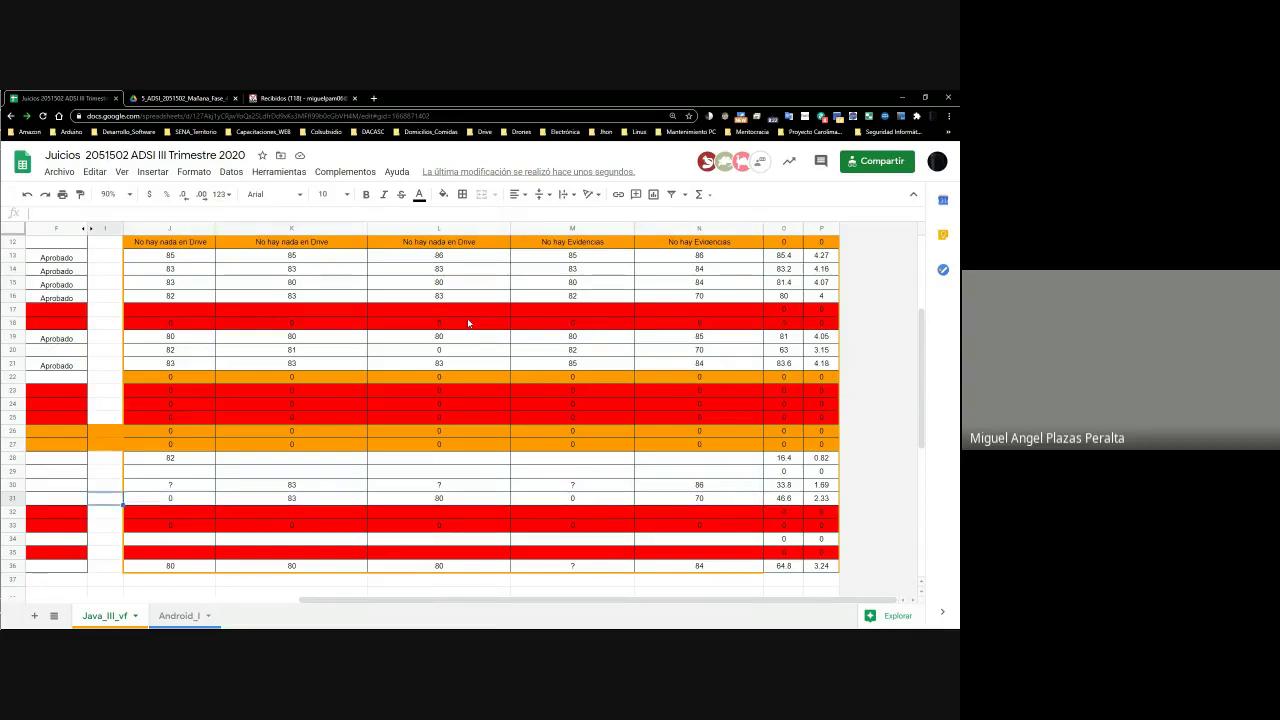
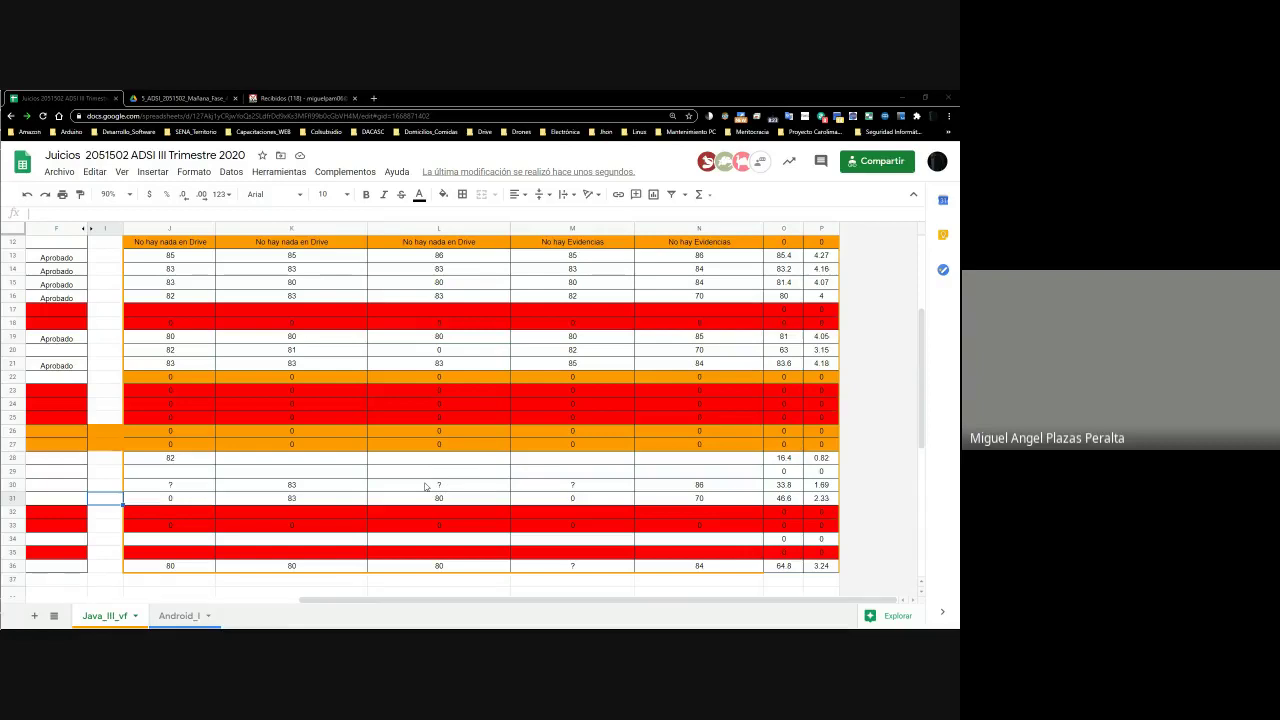
Close the Java document and the Proyecto_prueba editor tabs
key("alt+Tab")
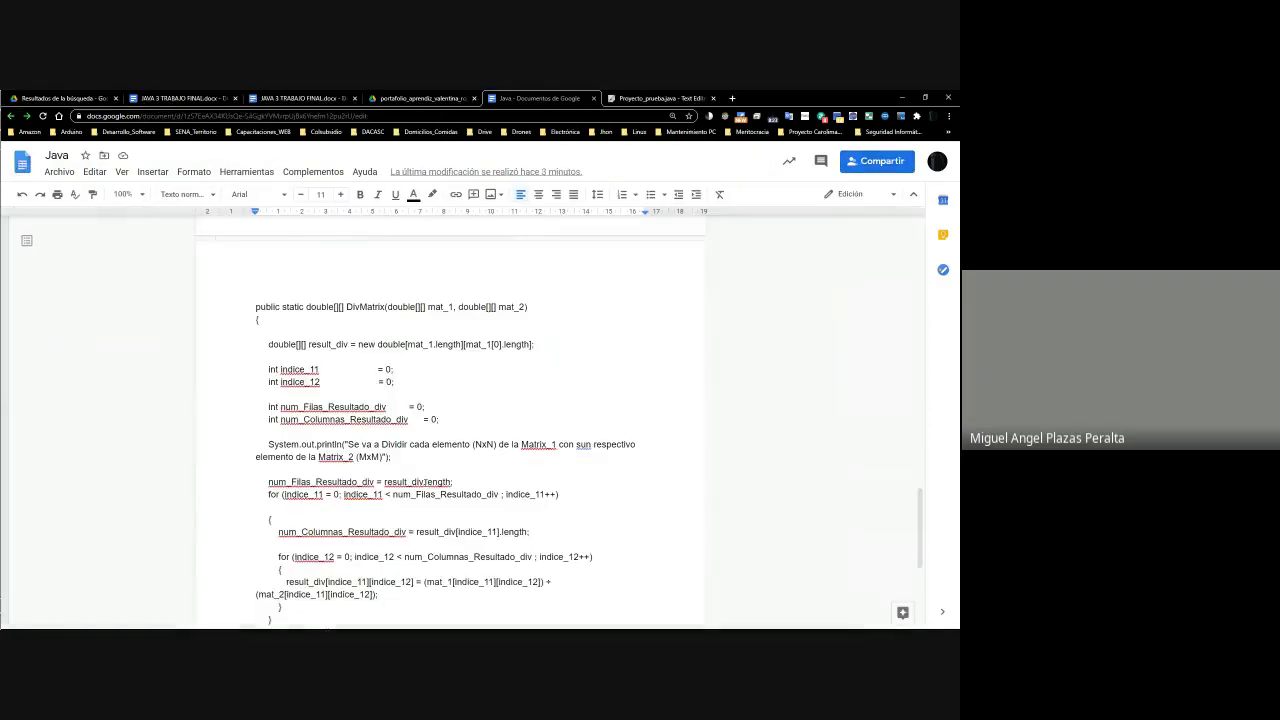
left_click(593, 99)
left_click(593, 99)
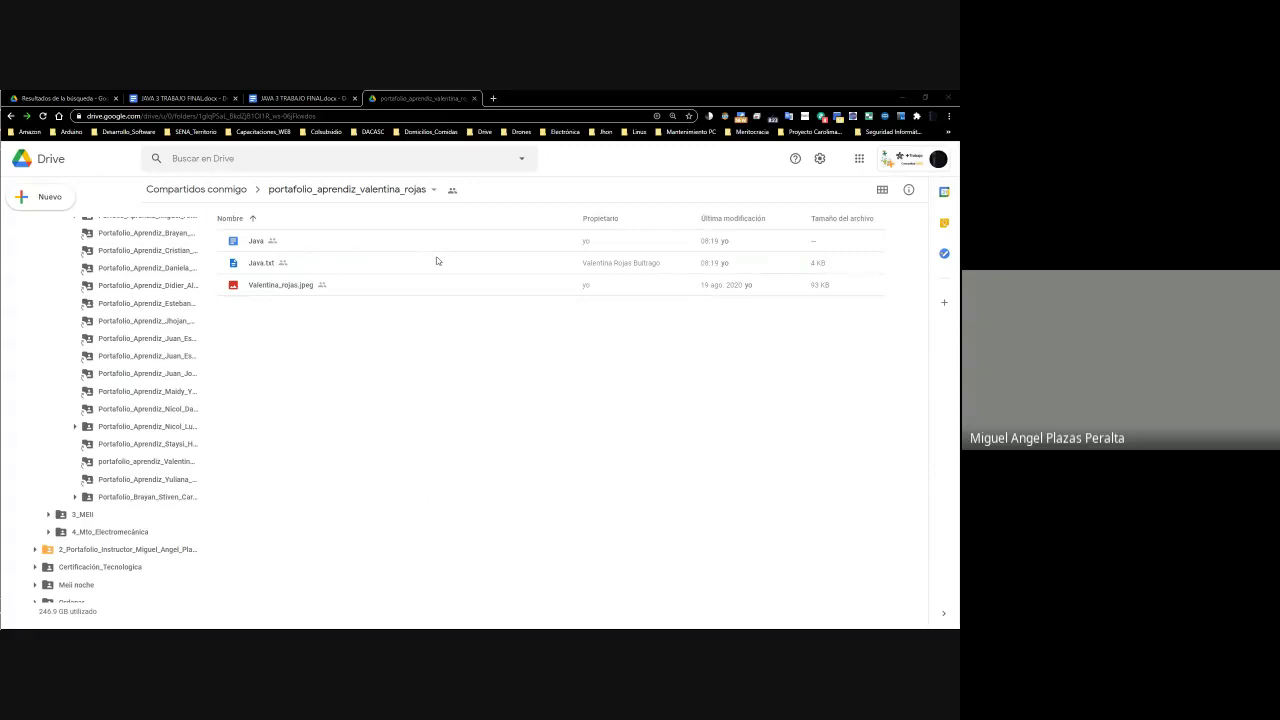
Back in the grade sheet, fill all of row 31 with yellow
key("alt+Tab")
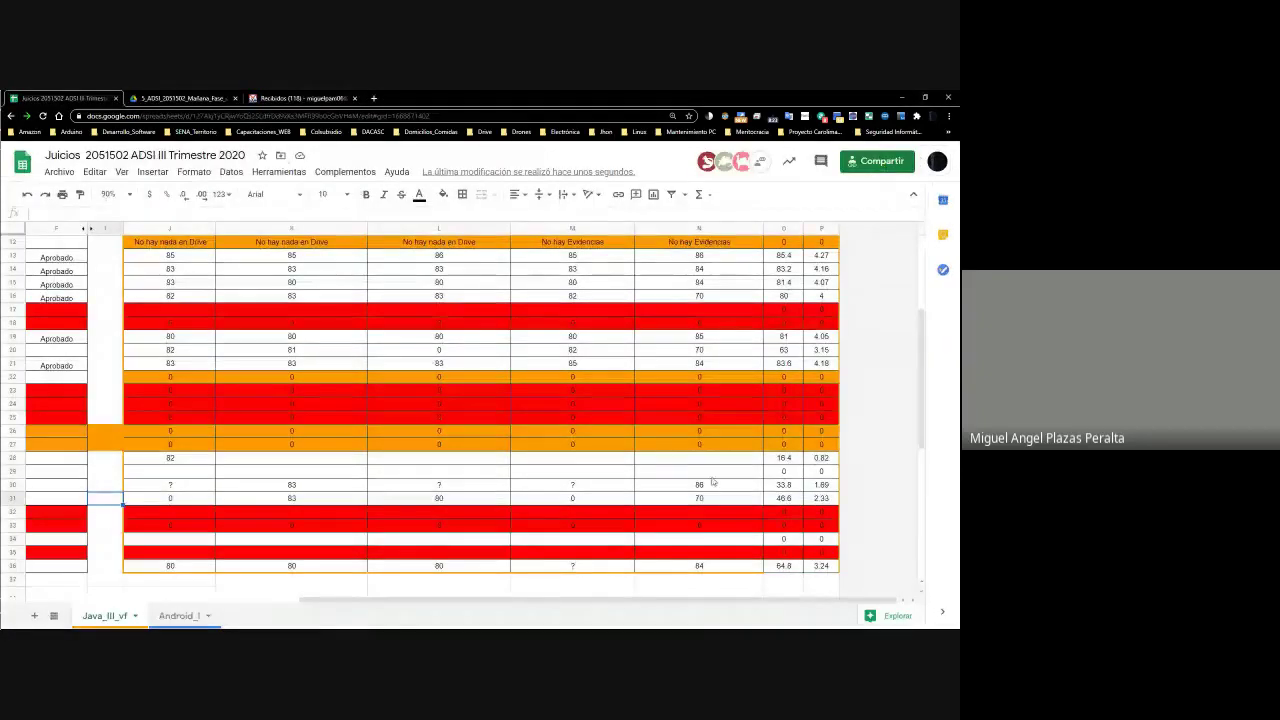
key("Up")
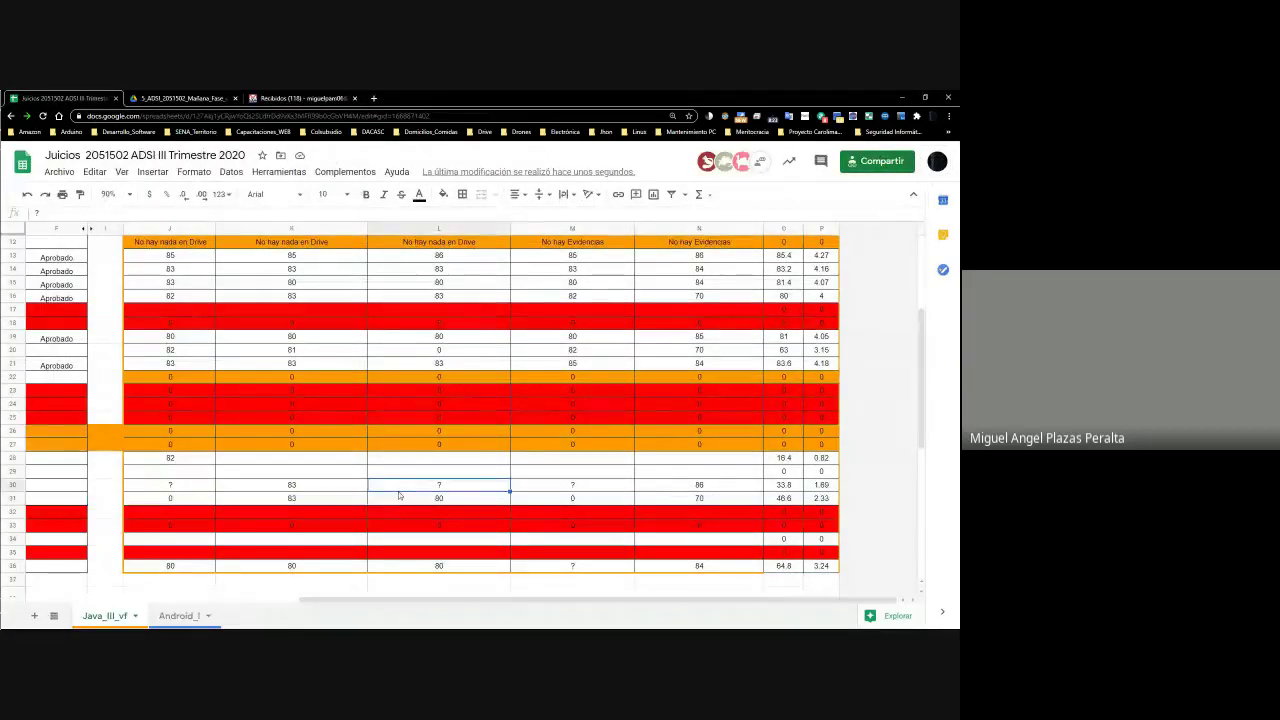
key("Home")
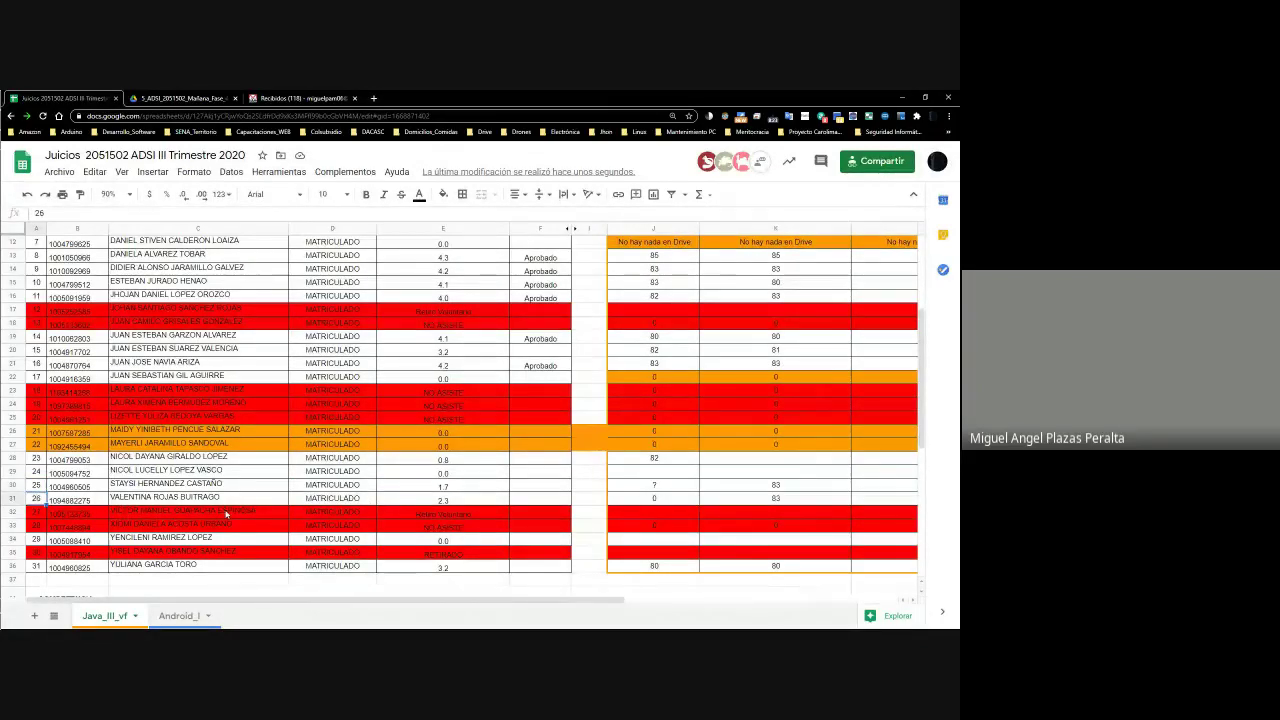
left_click(25, 498)
left_click(443, 194)
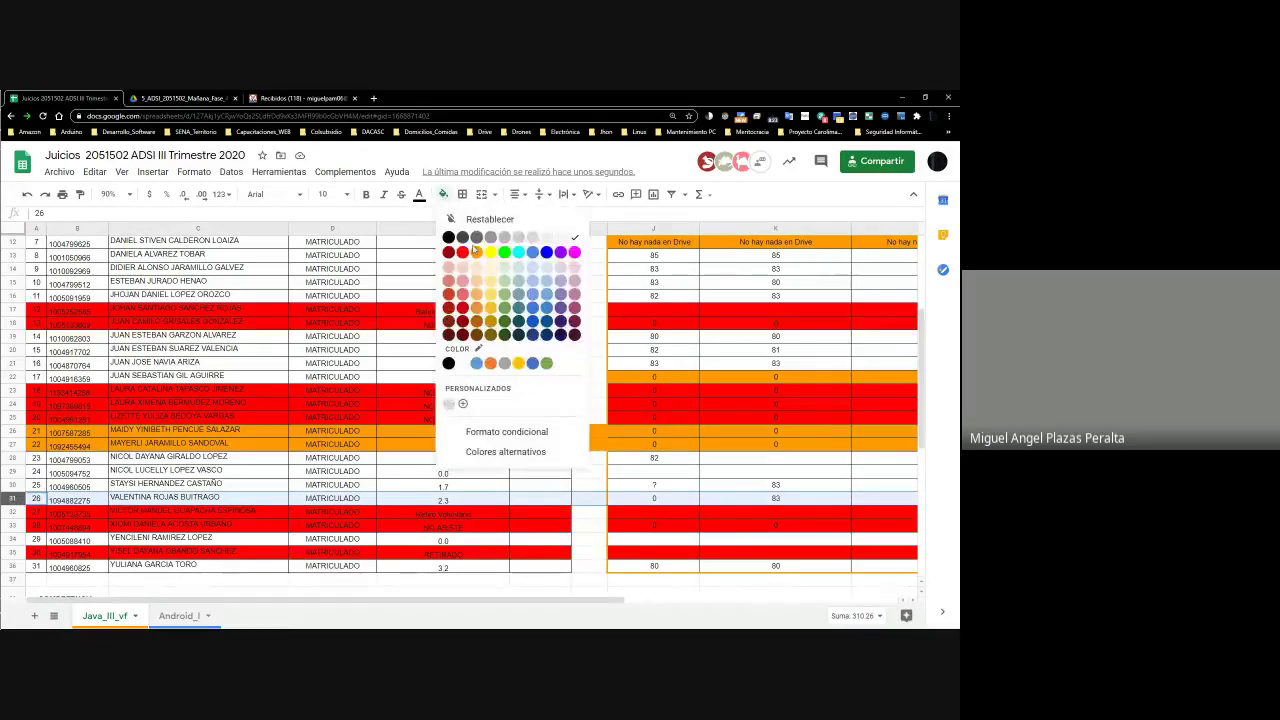
left_click(489, 253)
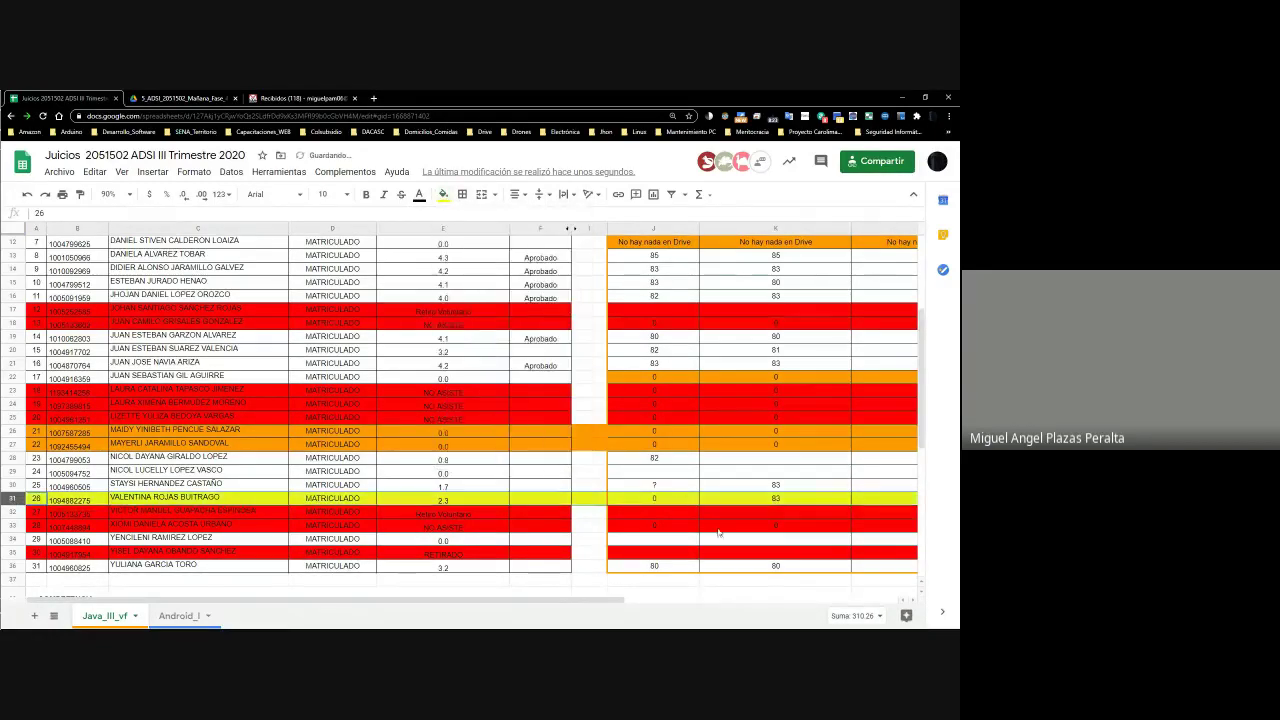
left_click(556, 588)
mouse_move(556, 586)
left_mouse_down()
mouse_move(590, 580)
mouse_move(540, 606)
mouse_move(806, 620)
left_mouse_up()
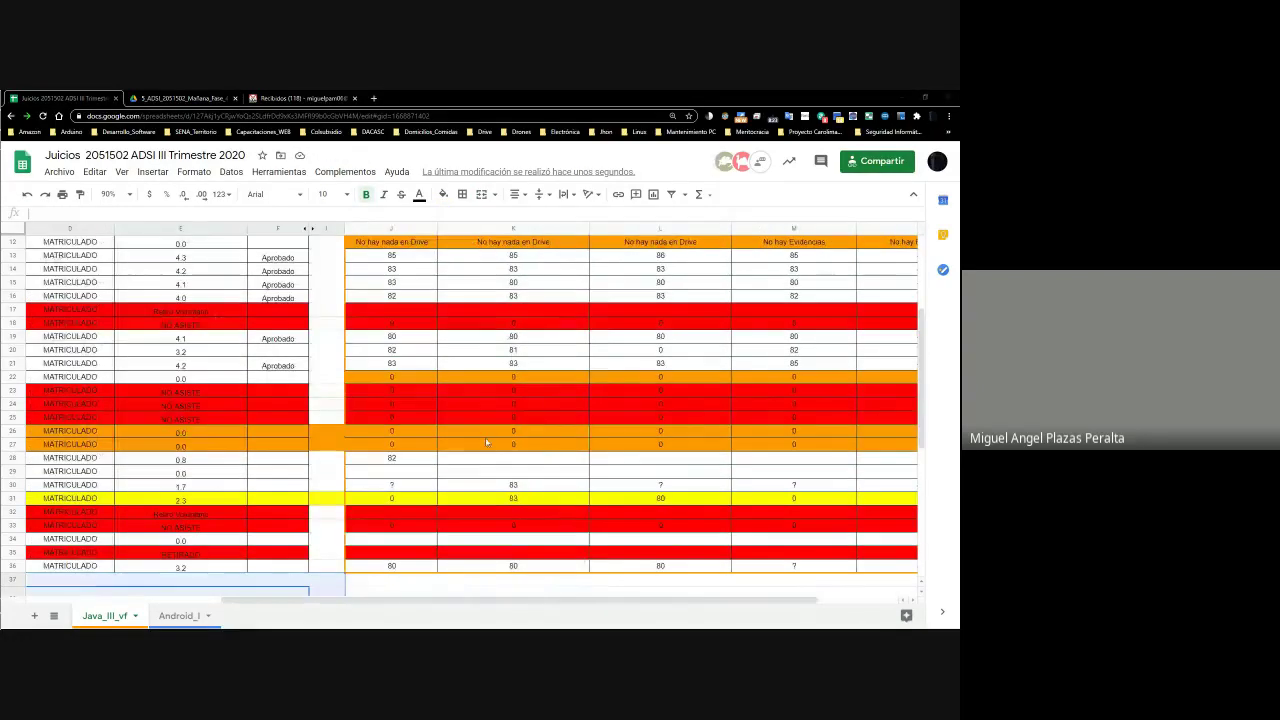
key("alt+Tab")
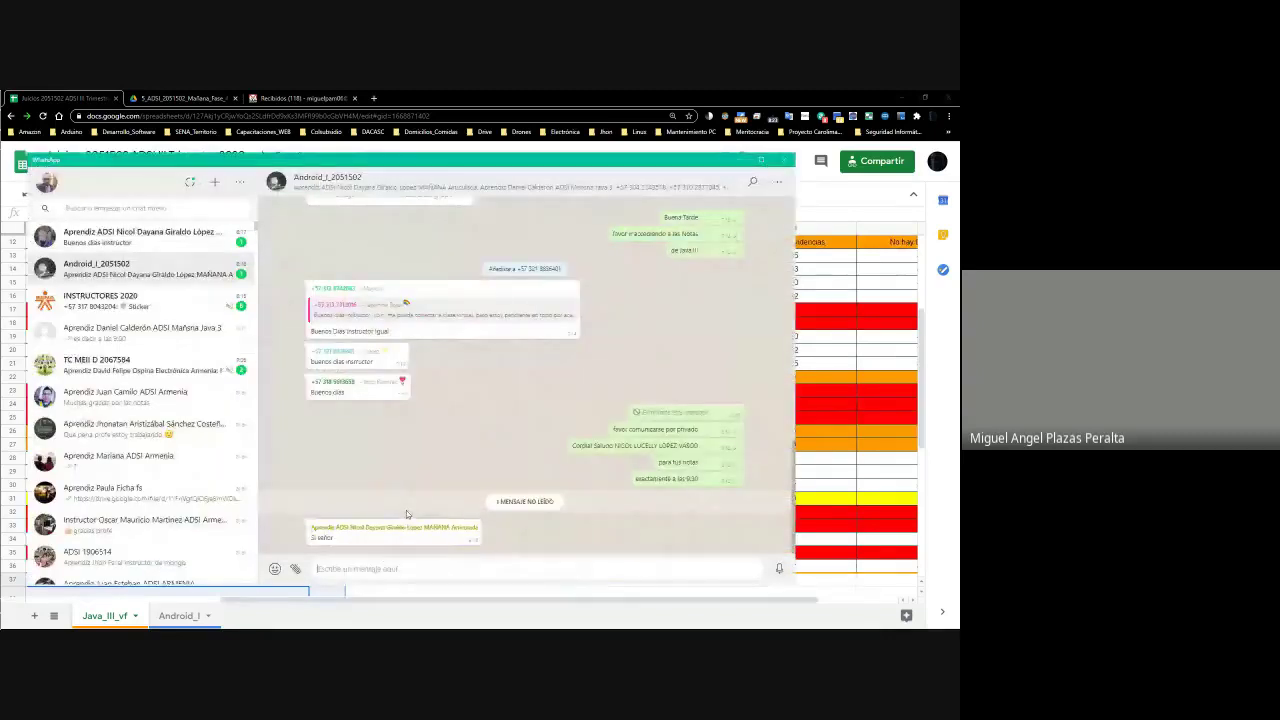
Copy the row-31 student's full name from cell C31
key("alt+Tab")
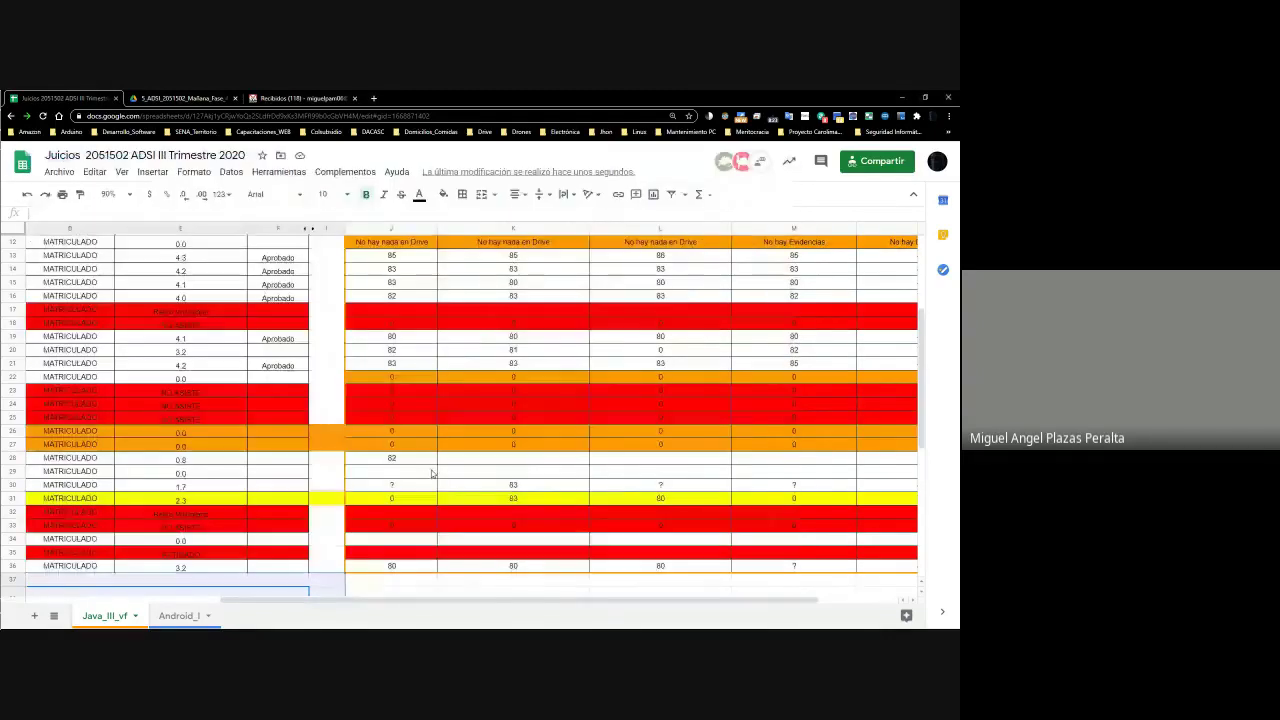
left_click_drag(522, 606, 332, 606)
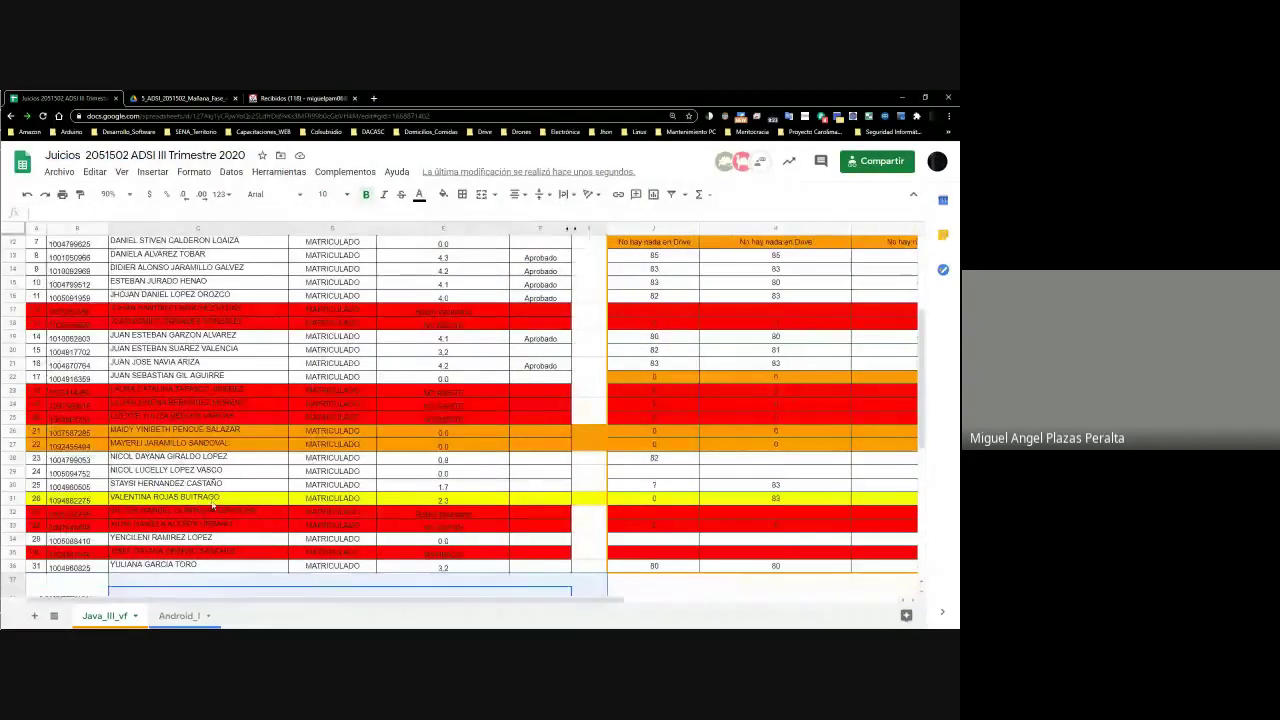
left_click(215, 498)
left_click_drag(220, 497, 106, 509)
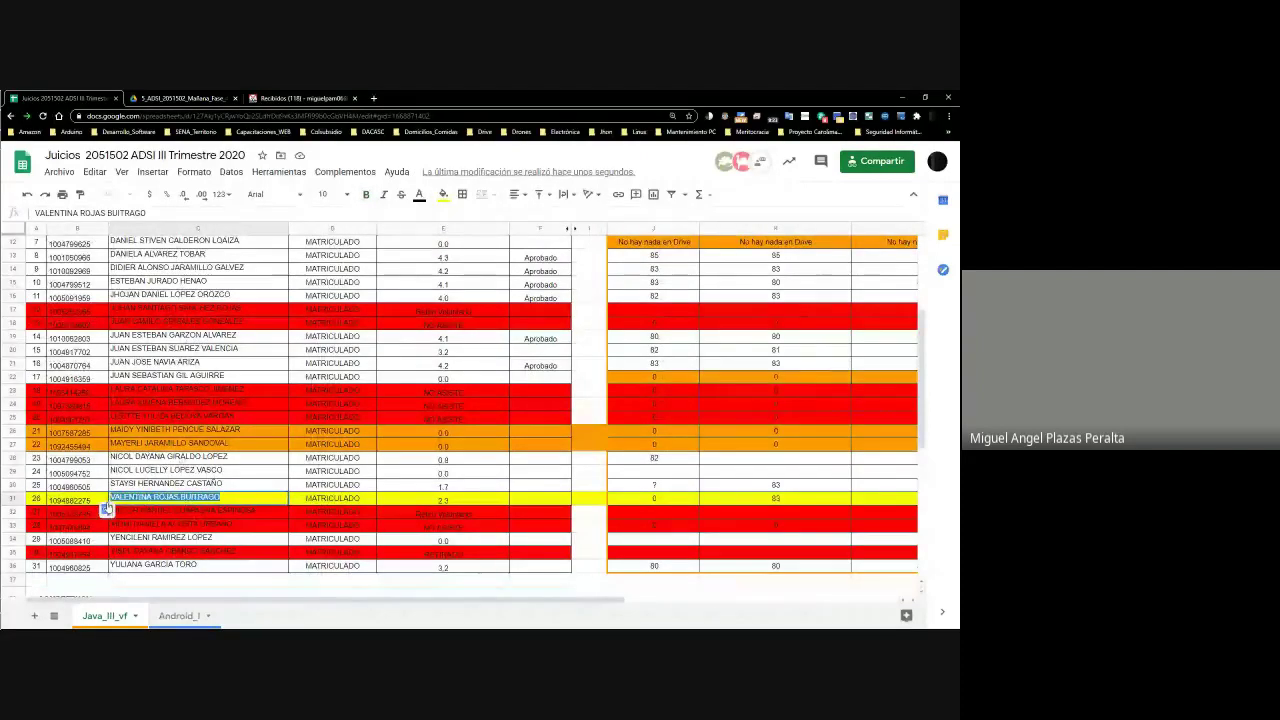
key("alt+Tab")
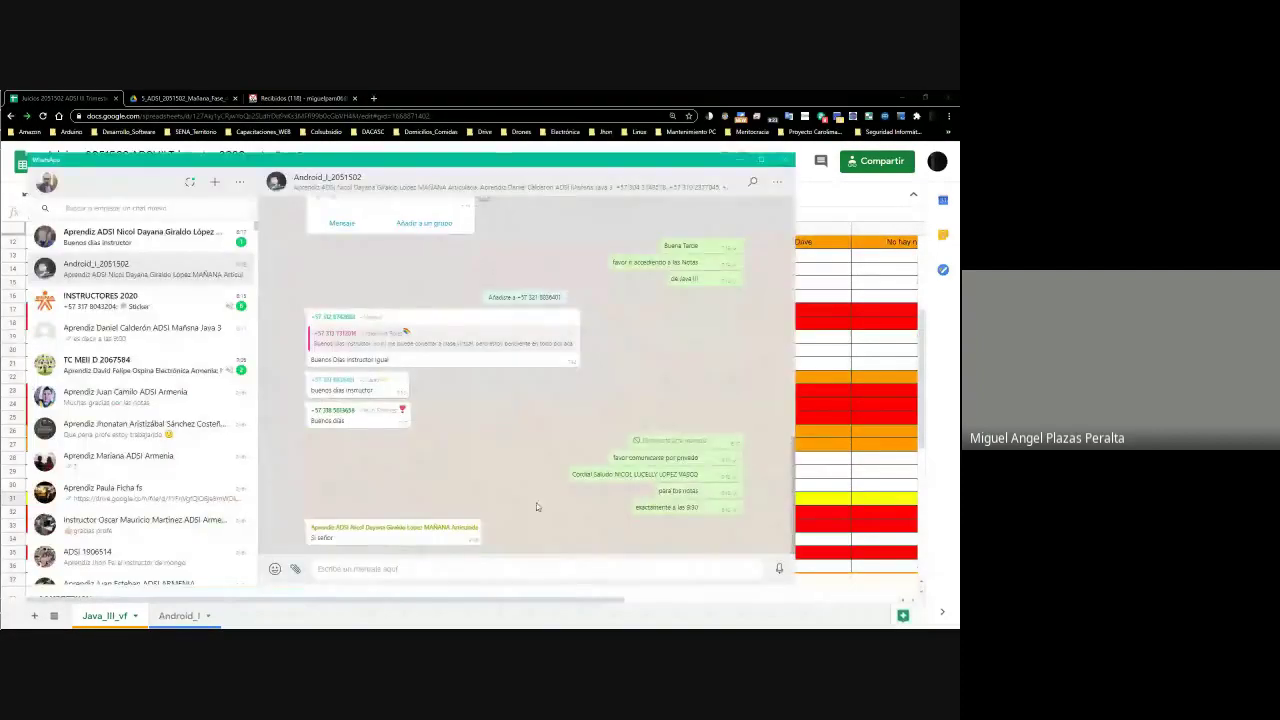
left_click(390, 580)
key("alt+Tab")
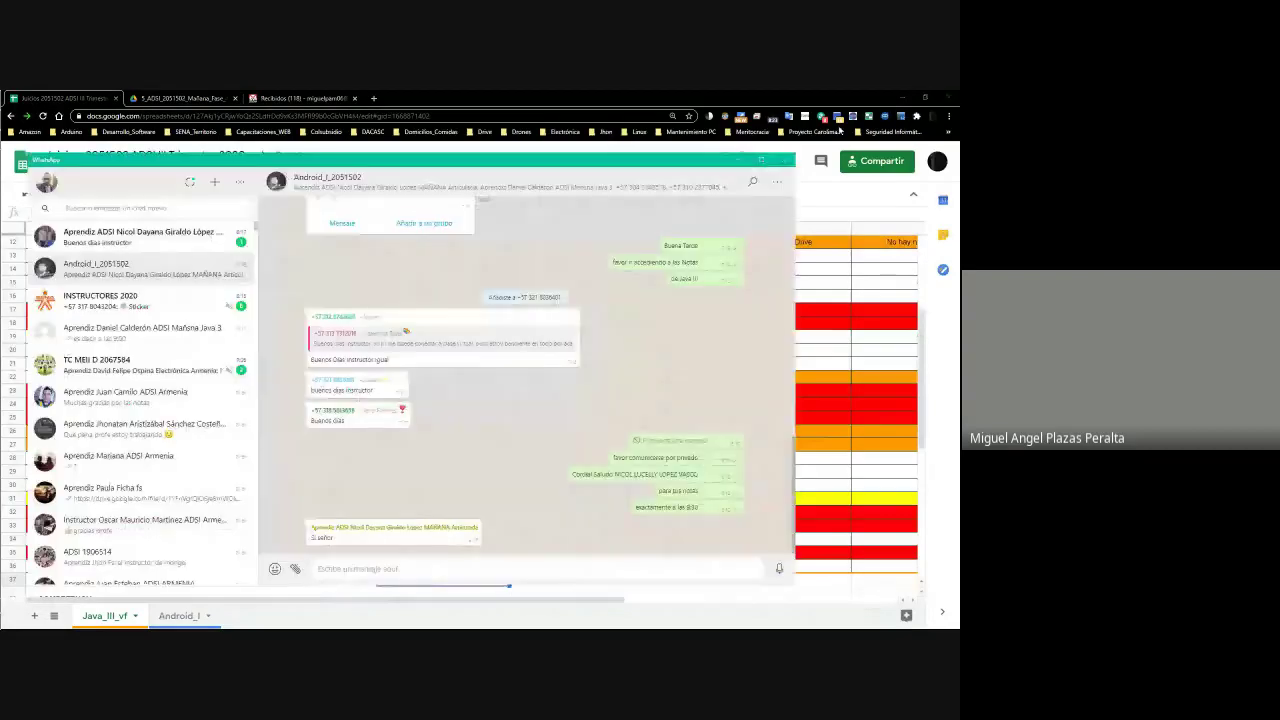
Send a greeting, 'Aprendiz', the student's name and a 9:30 private-WhatsApp contact request
type("d")
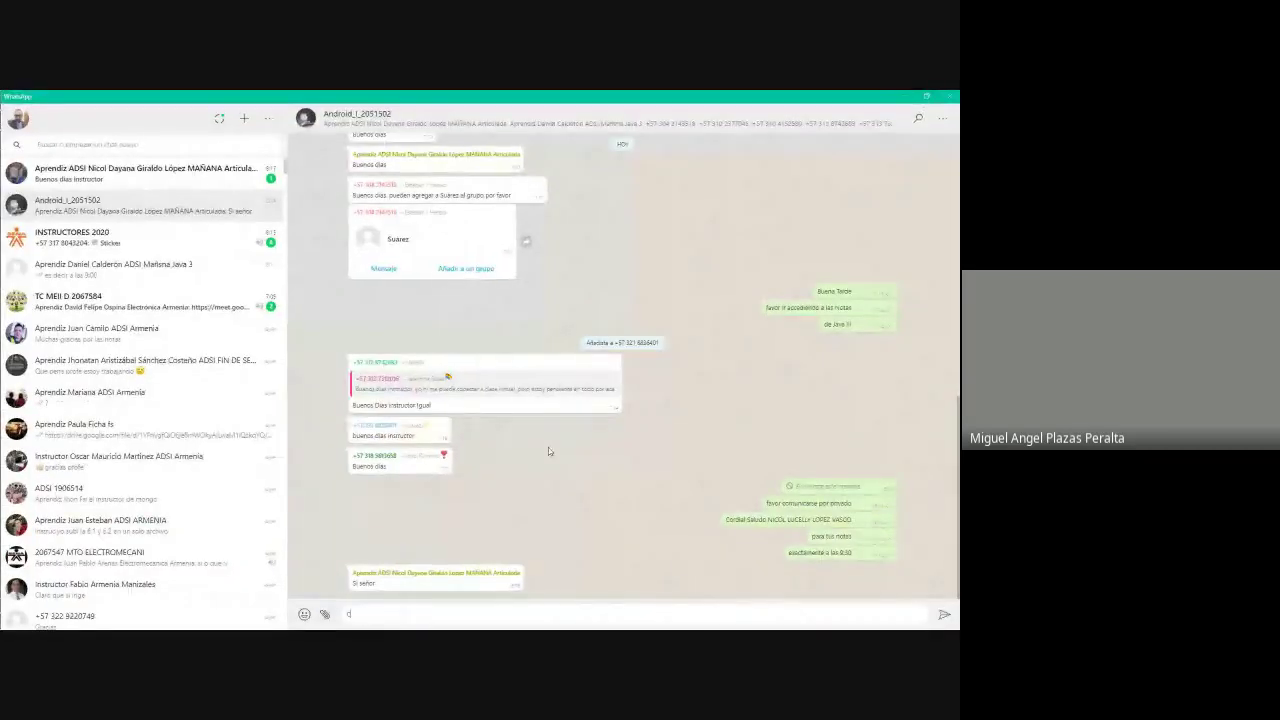
type("ordial Saludo")
key("Return")
type("Aprendiz")
key("Return")
key("Return")
type("(")
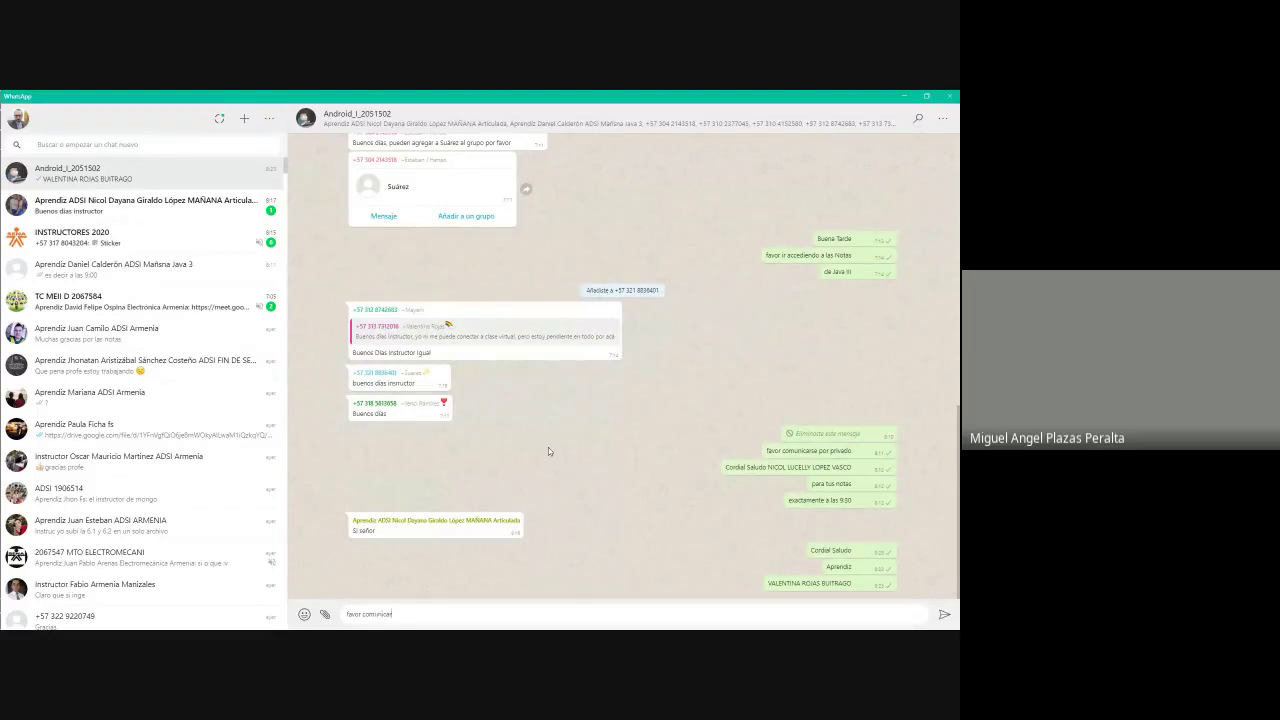
type("avor comunicarse conmigo a las 9:30")
key("Return")
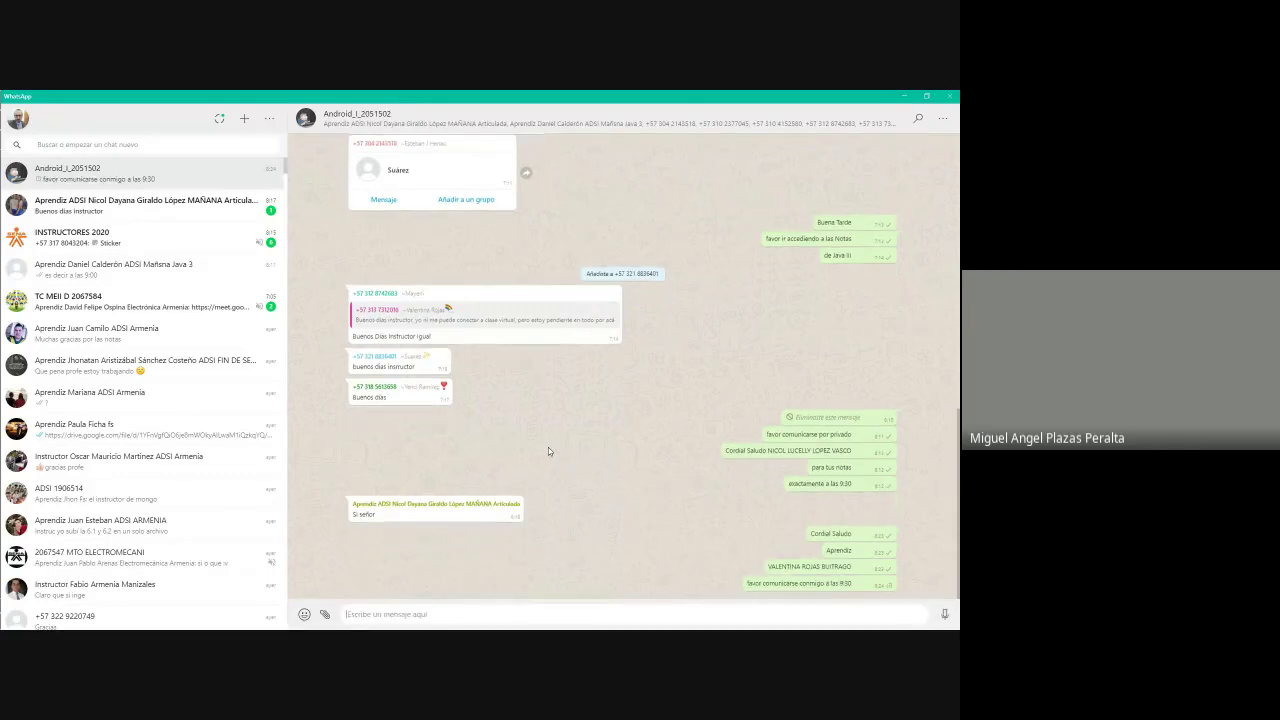
type("d")
type("or interno de whats app")
key("Return")
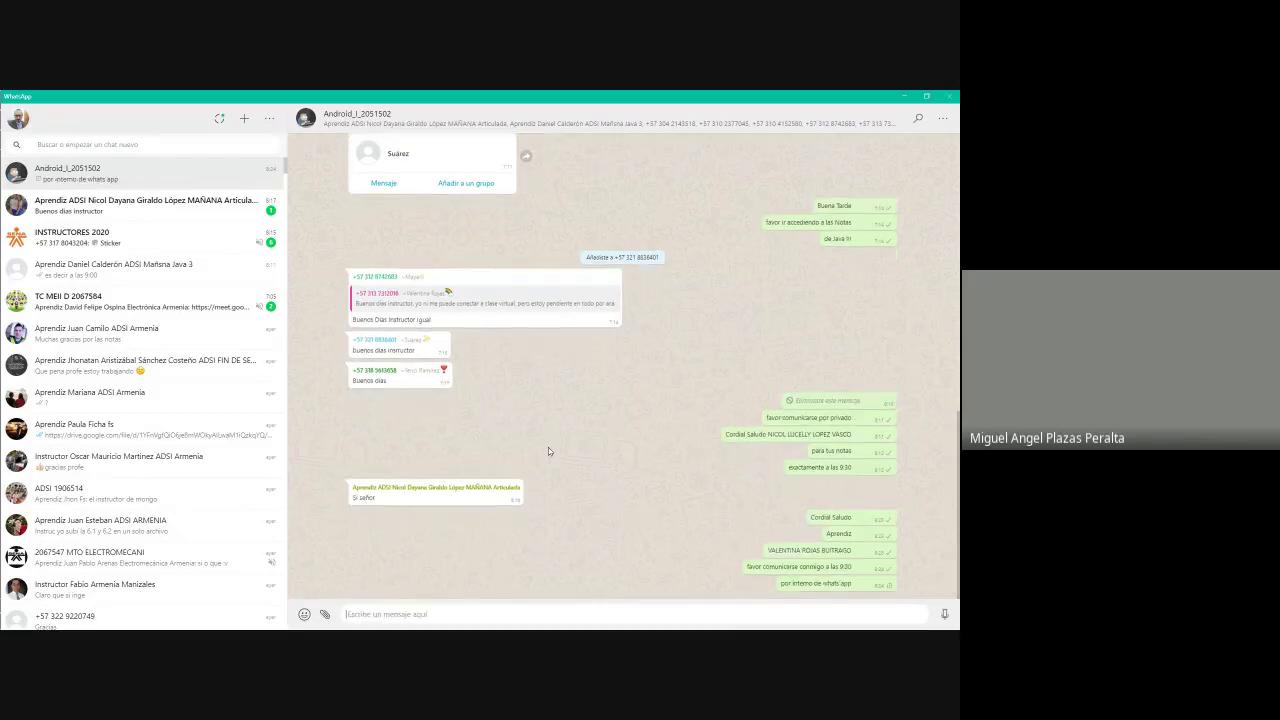
left_click(903, 97)
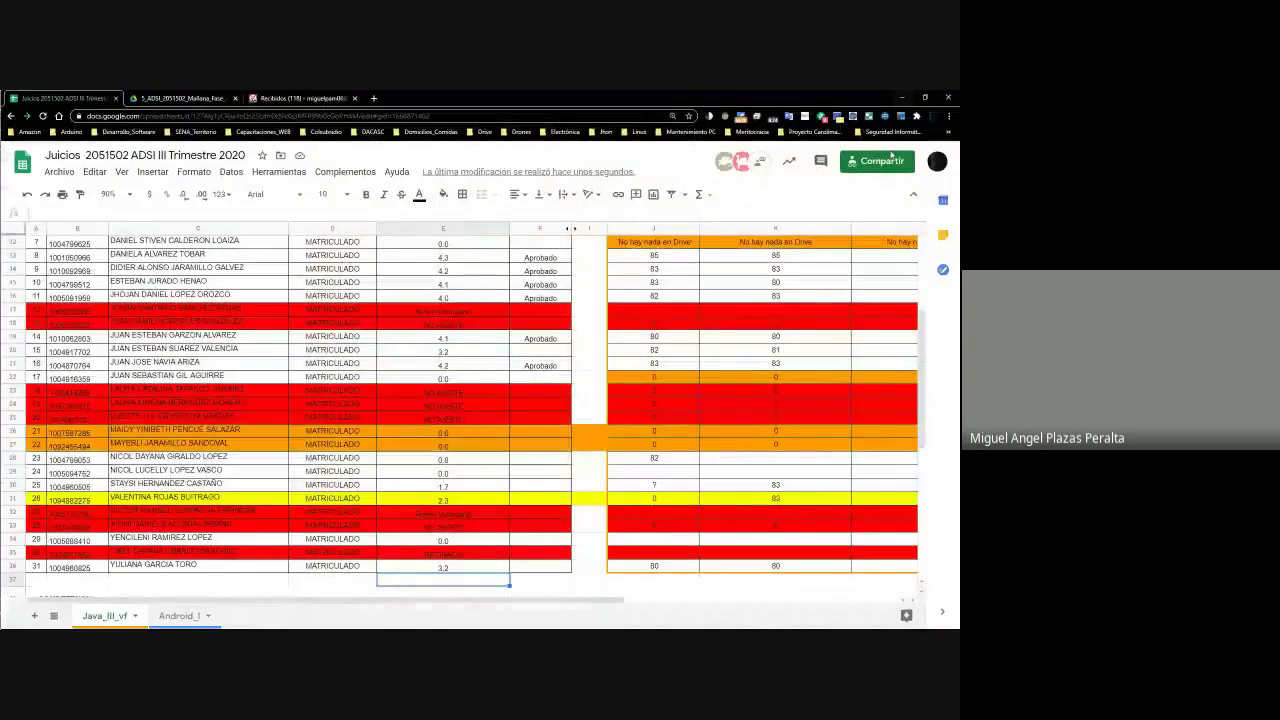
Review the student rows 31–36 and their column J scores
left_click(657, 500)
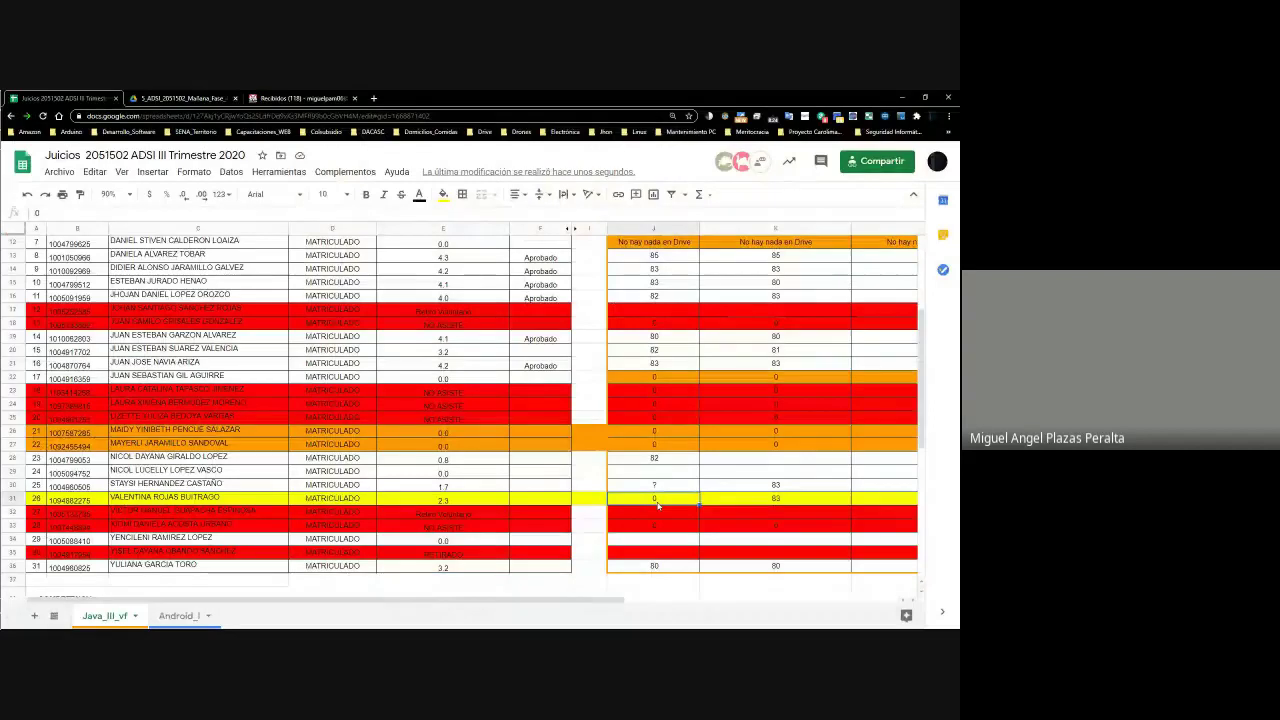
key("Left")
key("Left")
key("Left")
key("Left")
key("Left")
key("Left")
key("Down")
key("Down")
key("Down")
key("Down")
key("Down")
key("Down")
key("Down")
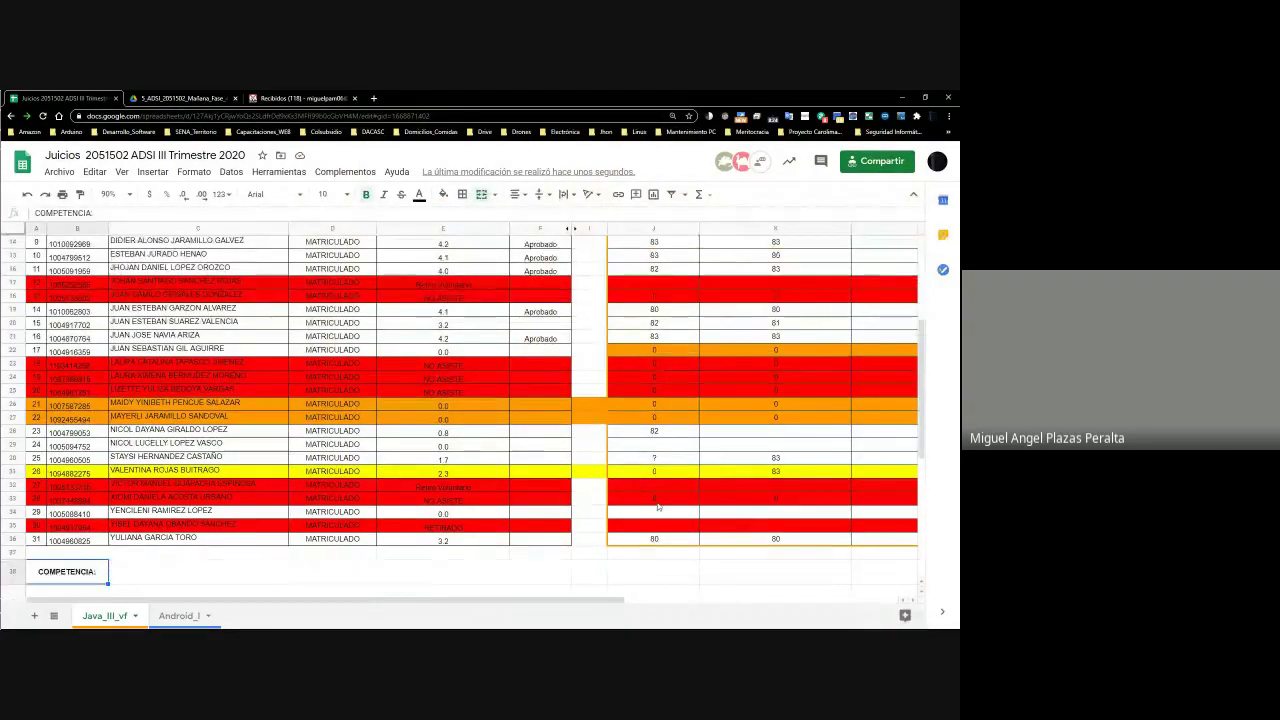
key("Up")
key("Up")
key("Right")
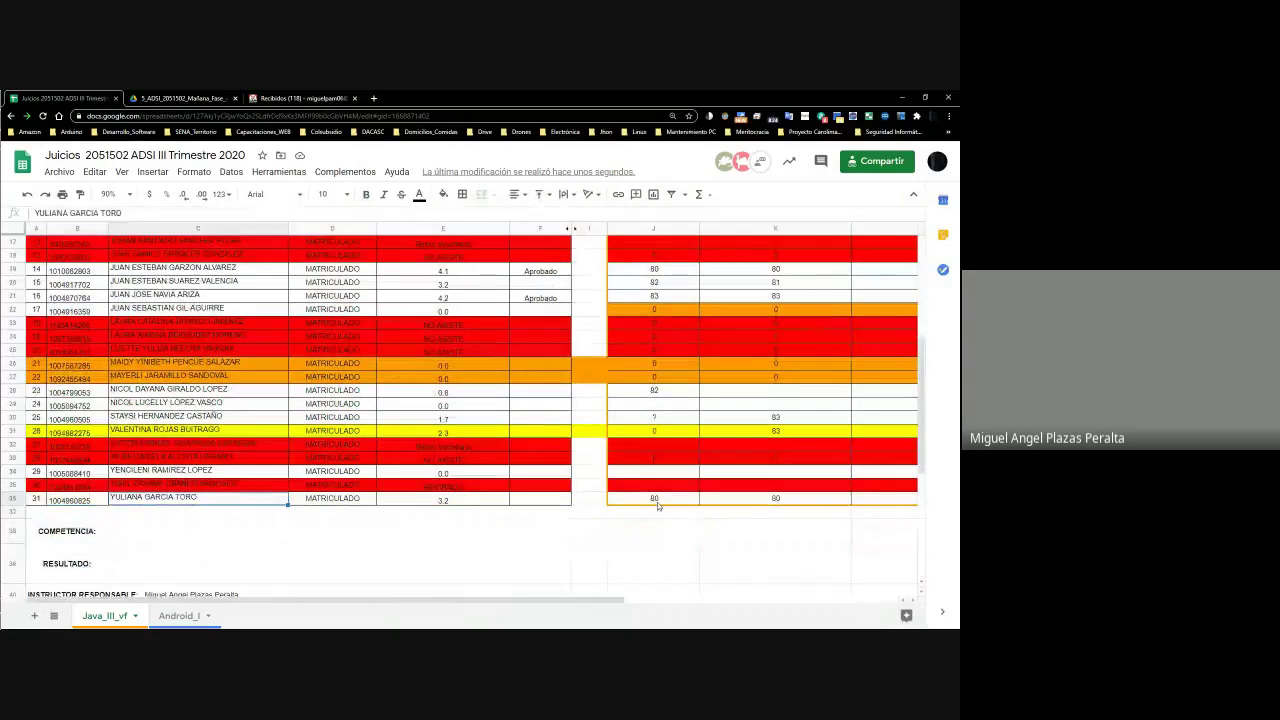
key("Right")
key("Right")
key("Right")
key("Right")
key("Right")
key("Right")
key("Right")
key("Right")
key("Right")
key("Right")
key("Right")
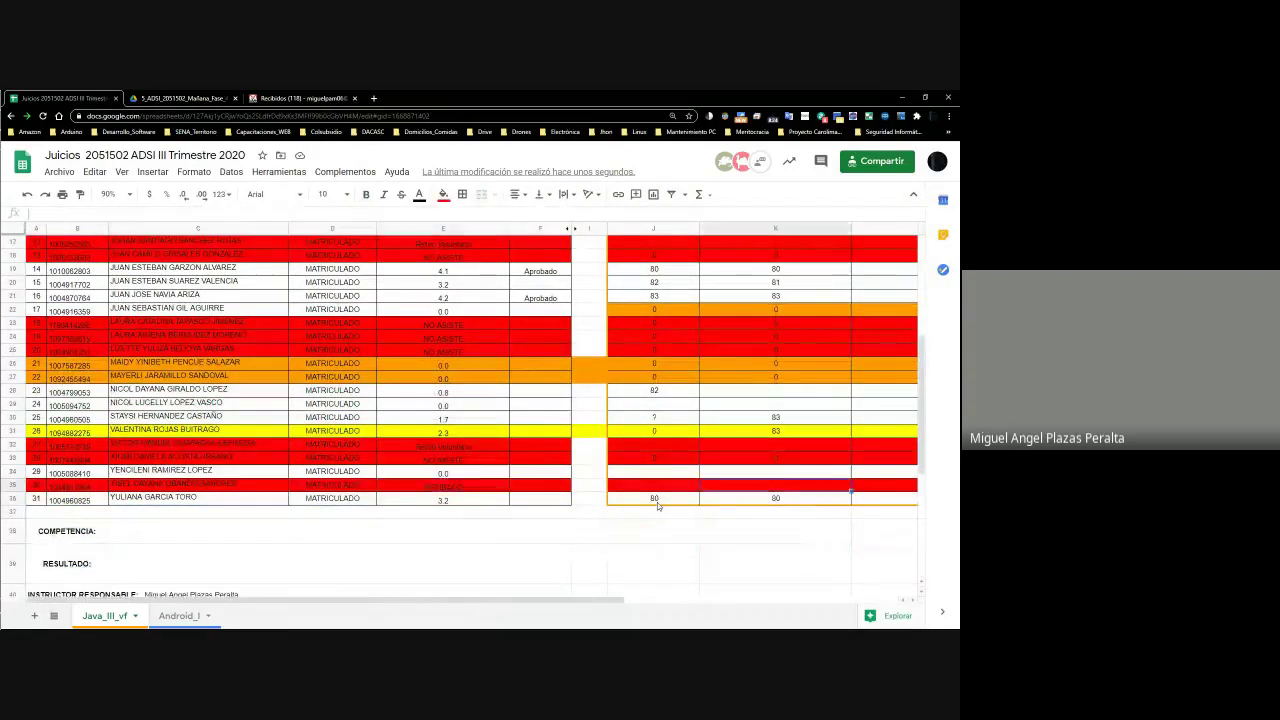
key("Up")
key("Up")
key("Left")
key("Left")
key("Left")
key("Left")
key("Left")
key("Left")
key("Left")
key("Left")
key("Left")
key("Left")
key("Left")
key("Left")
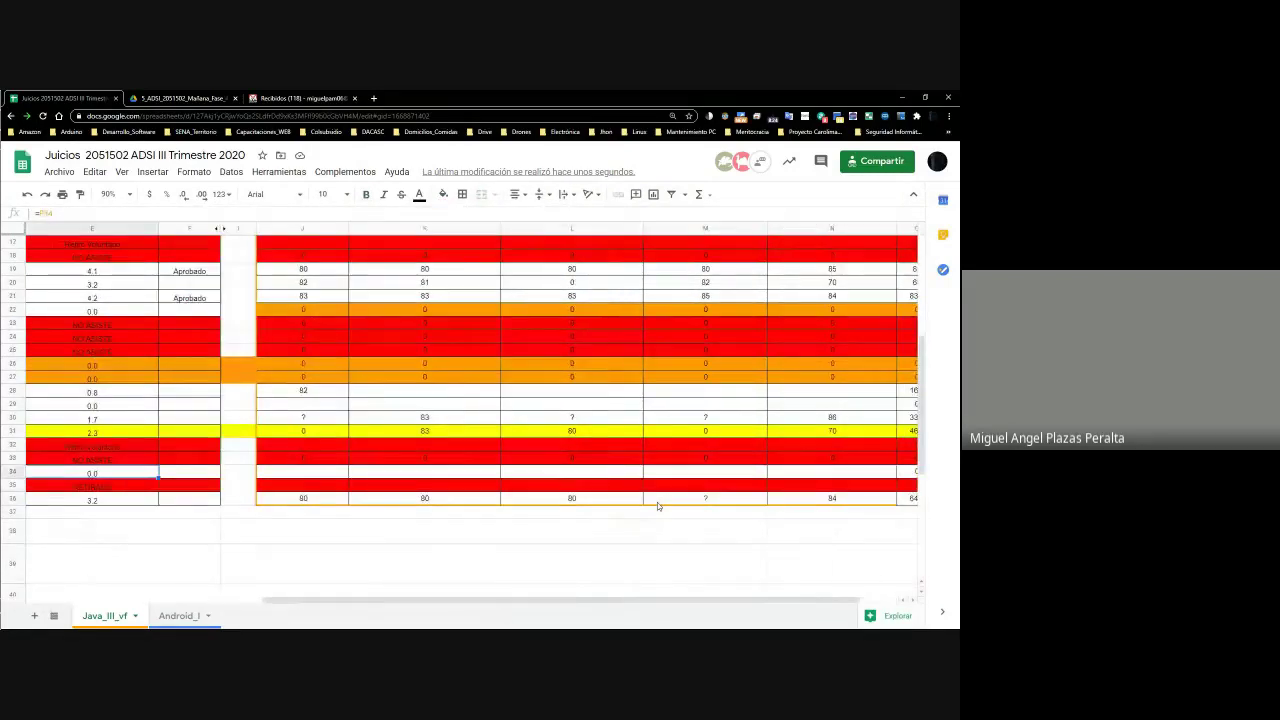
key("Right")
key("Right")
key("Right")
key("Right")
key("Right")
key("Right")
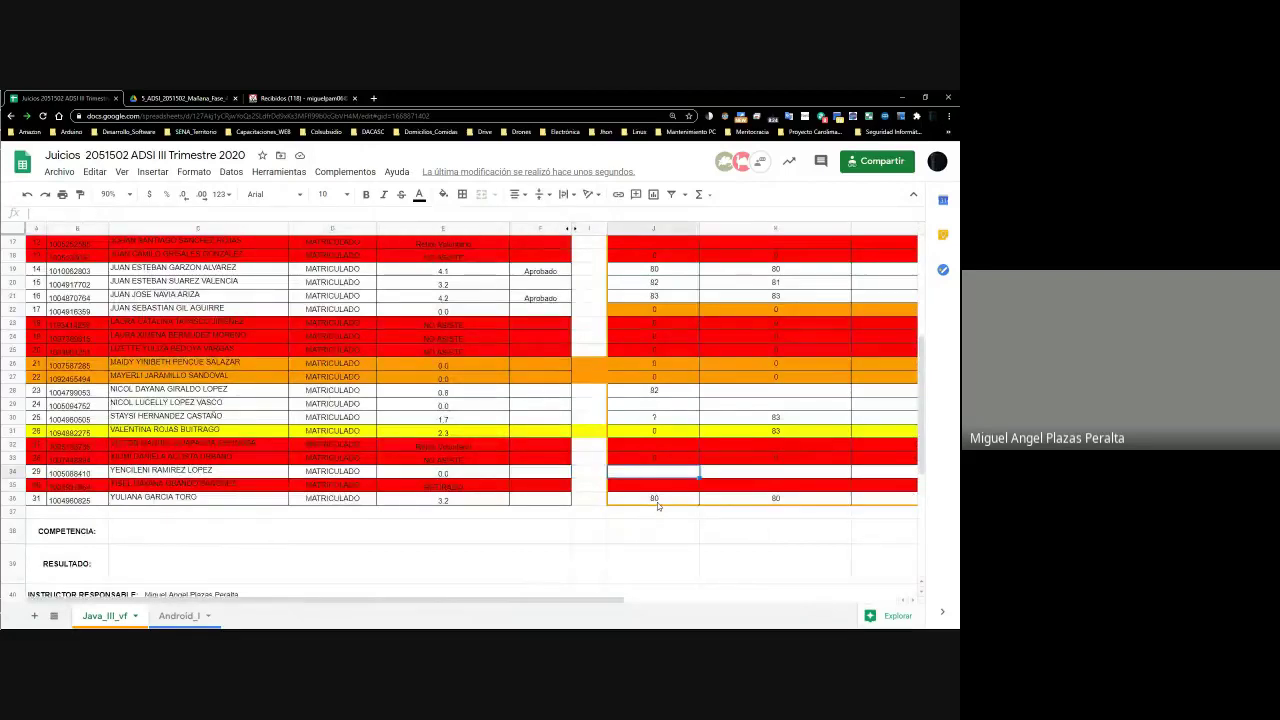
left_click_drag(657, 502, 657, 512)
right_click(657, 512)
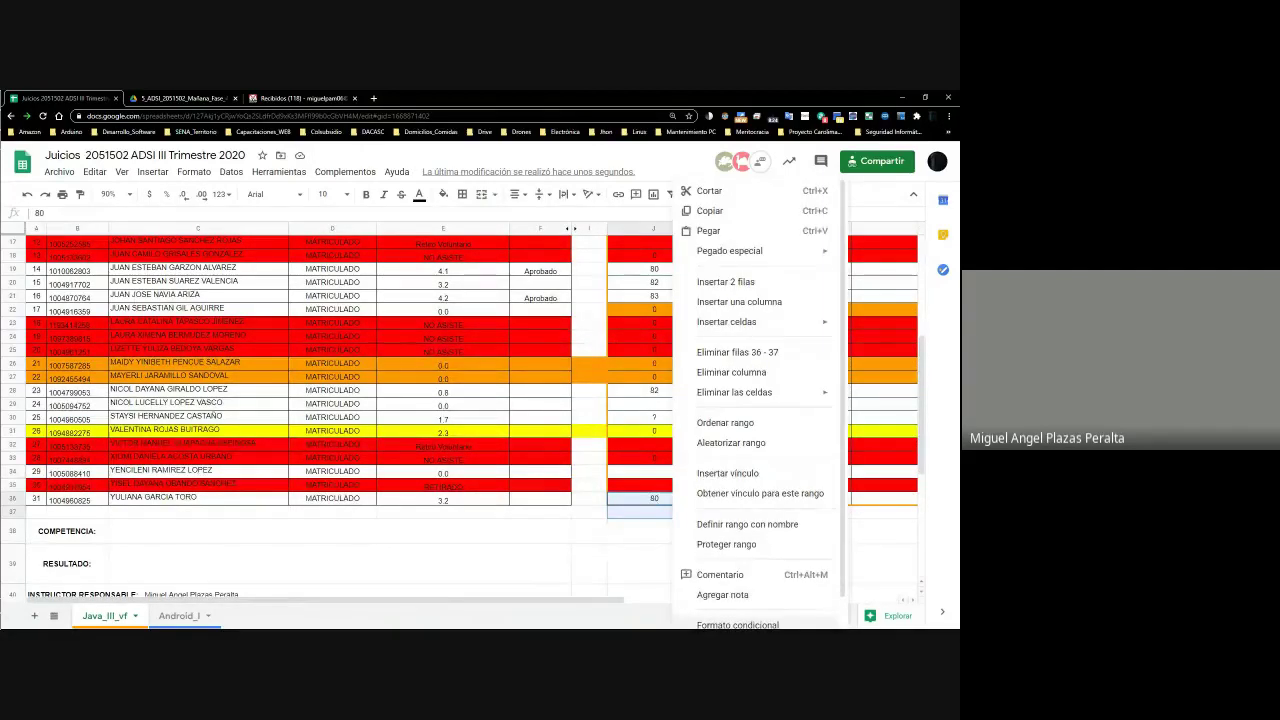
key("Escape")
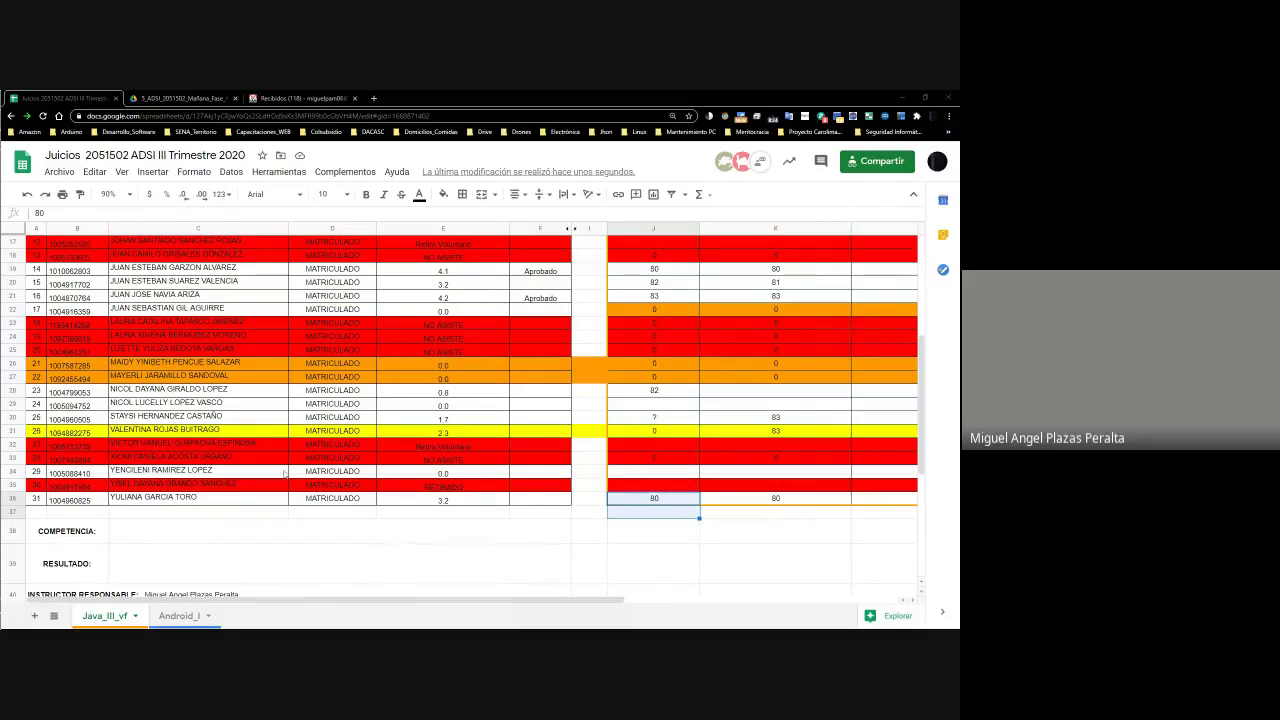
Highlight the row-34 student's name in cell C34
double_click(242, 474)
left_click_drag(214, 471, 100, 480)
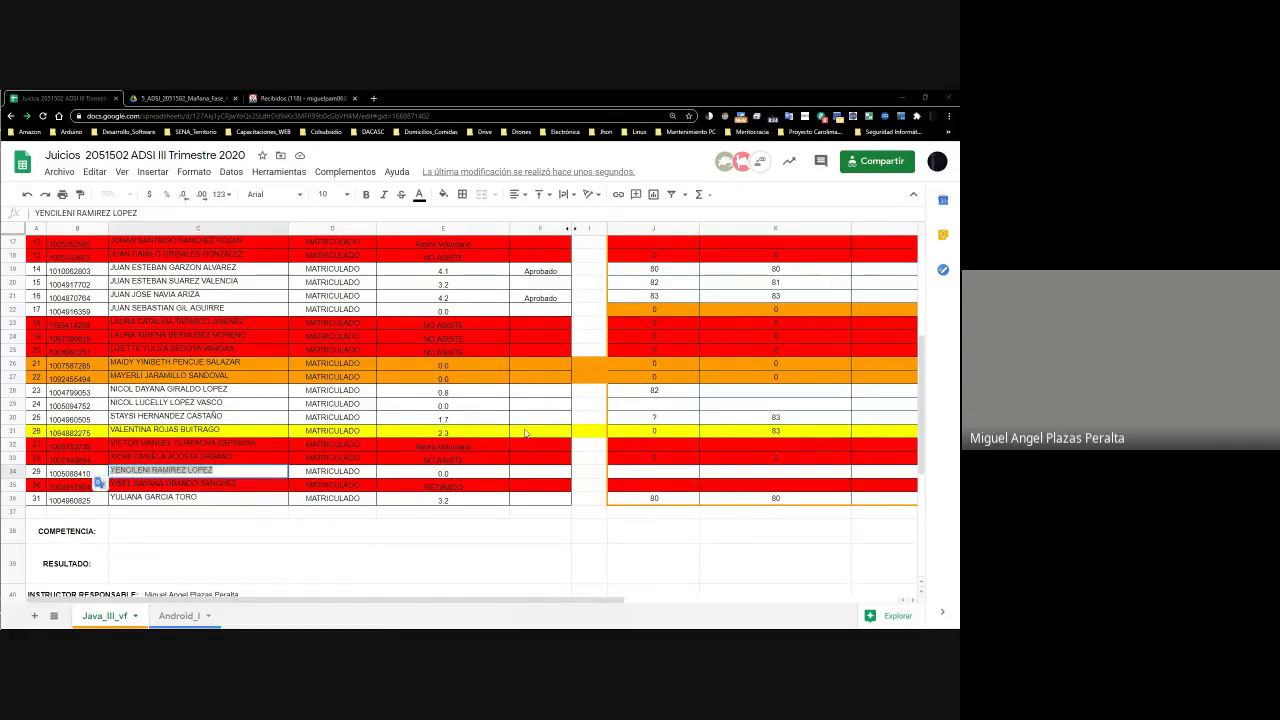
key("alt+Tab")
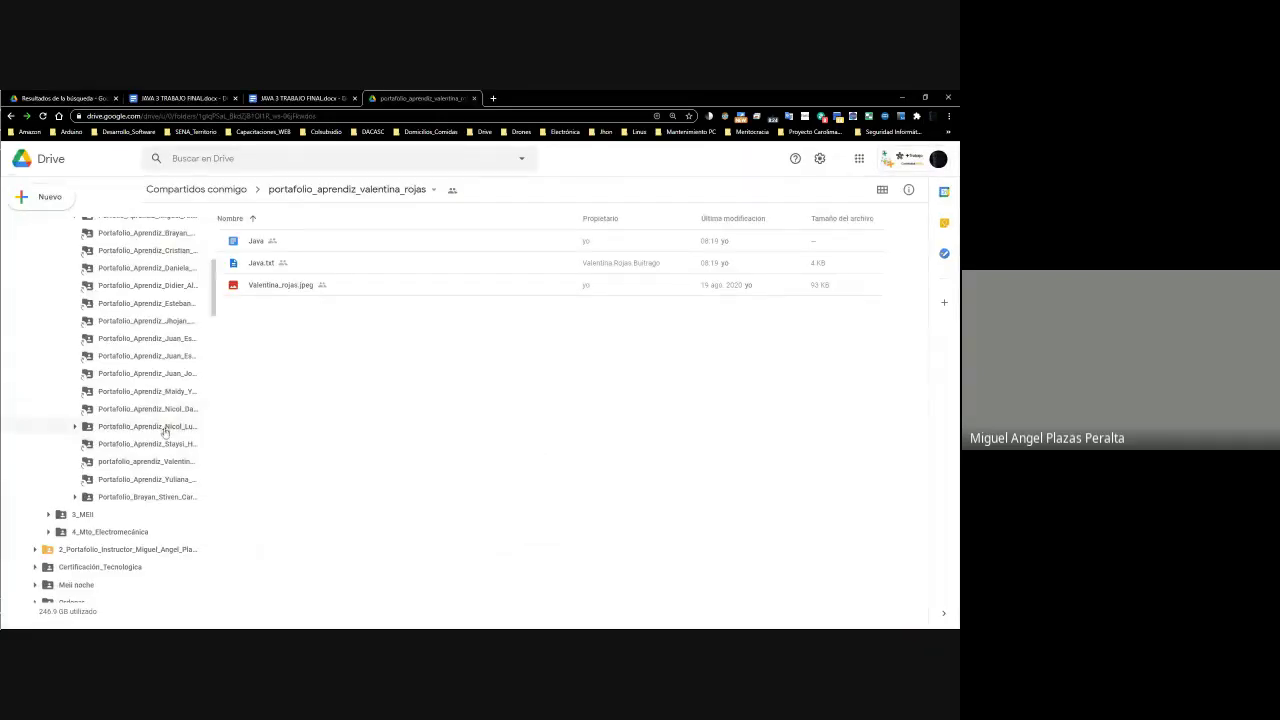
Open the 5_ADSI_2051502_Mañana_Fase_4 class folder in Drive
scroll(176, 474, "up", 5)
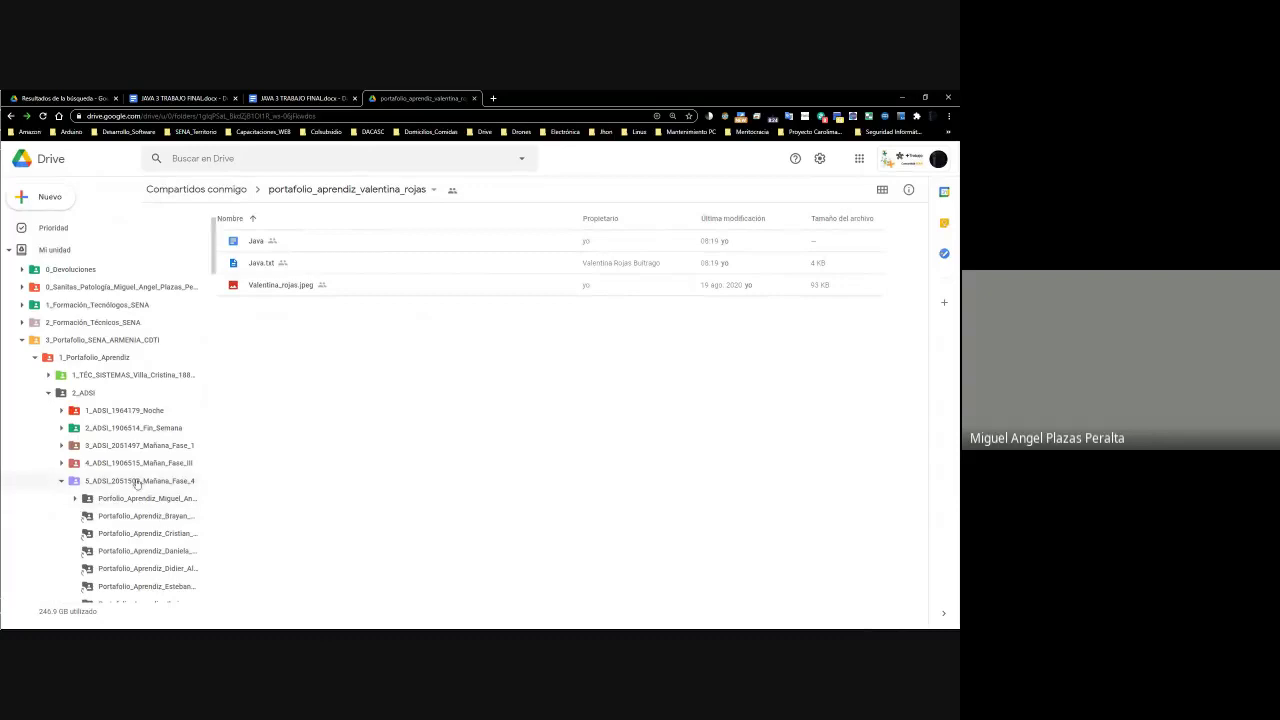
left_click(139, 485)
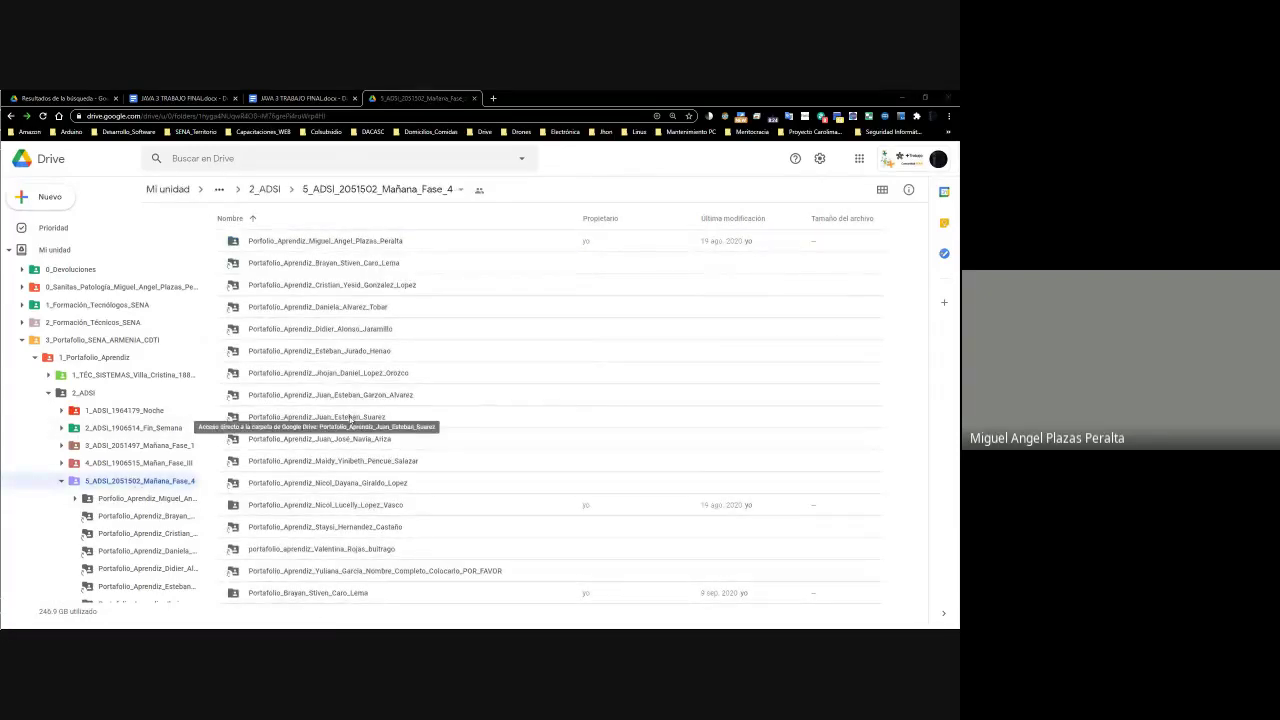
key("alt+Tab")
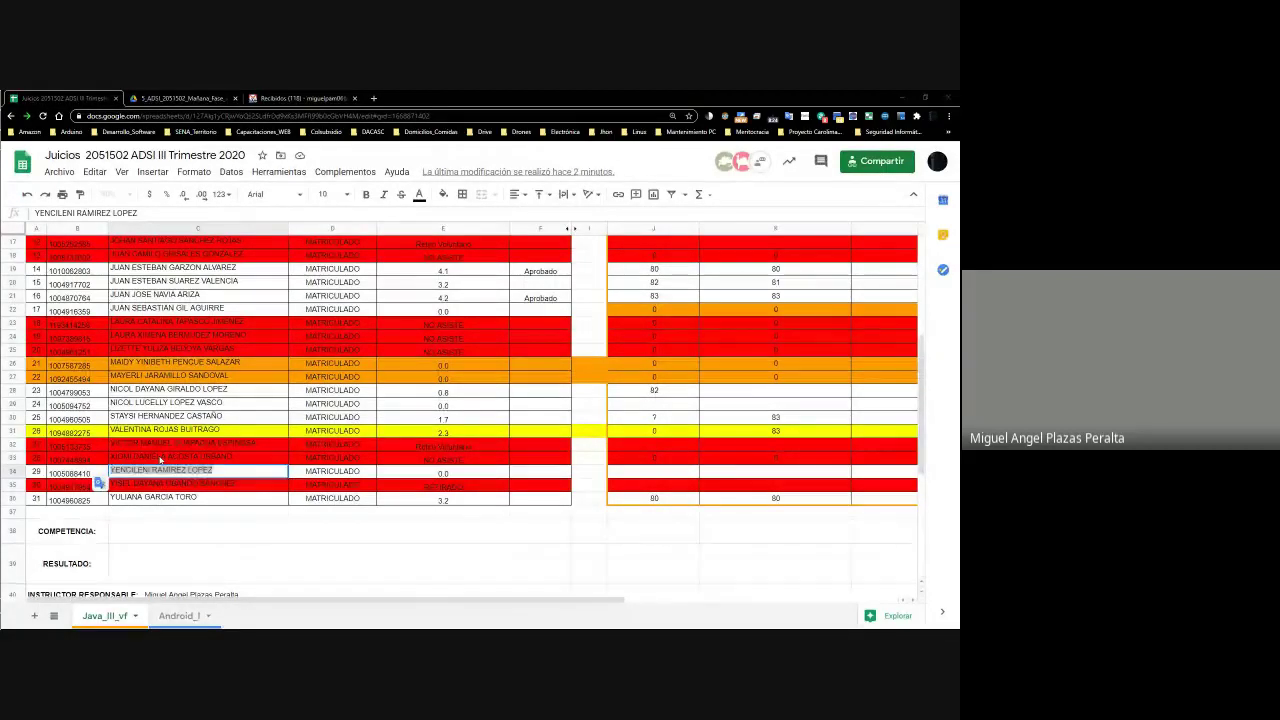
key("alt+Tab")
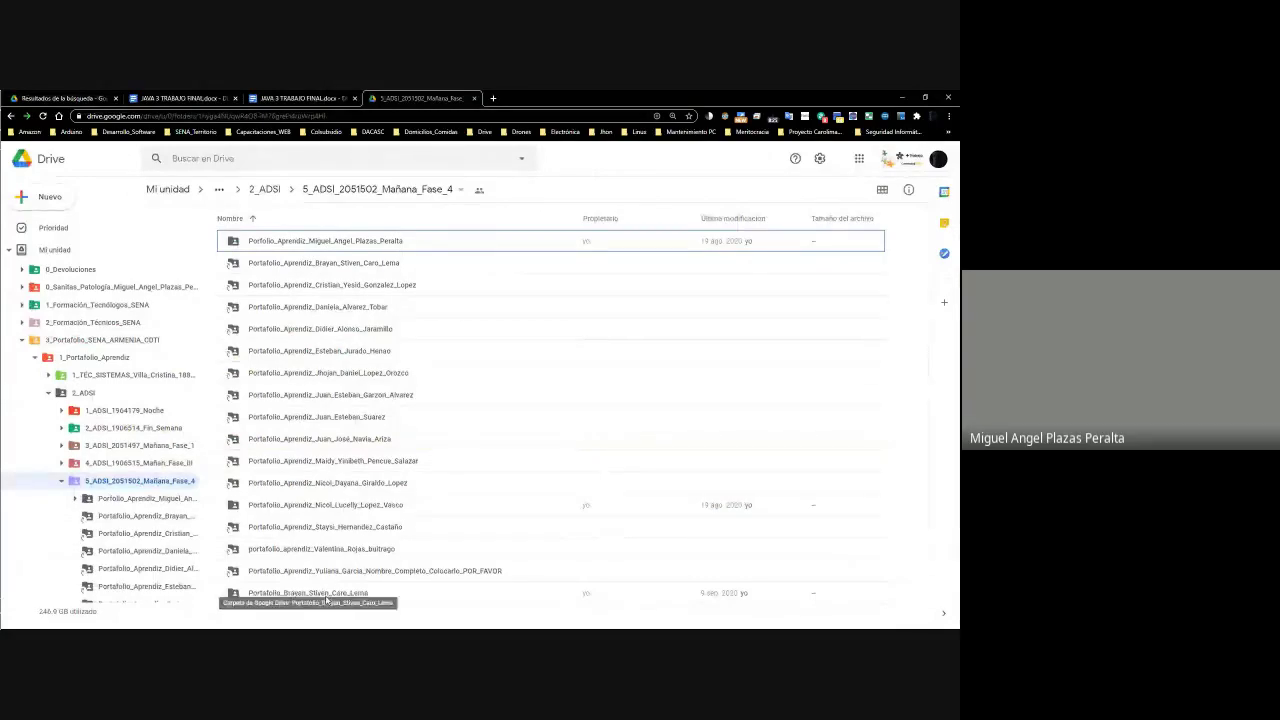
key("alt+Tab")
Search Drive for the row-34 student's name copied from C34
double_click(216, 470)
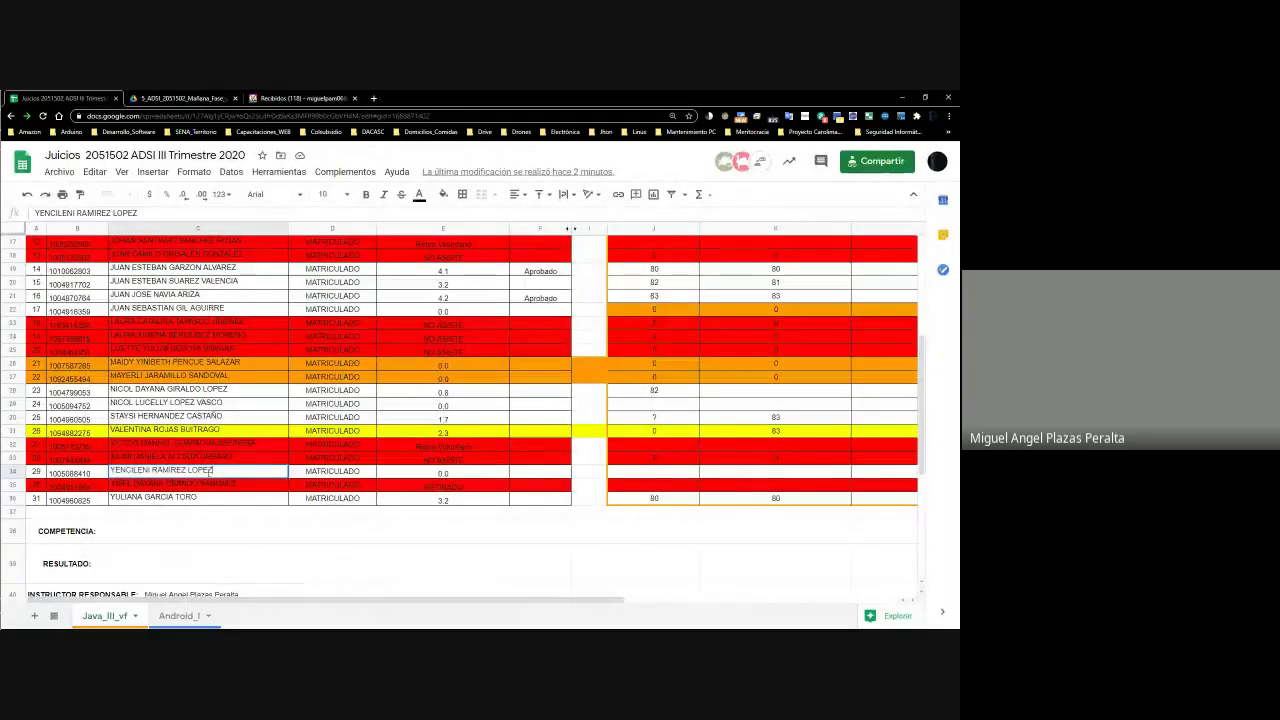
left_click_drag(216, 470, 111, 471)
key("ctrl+c")
key("alt+Tab")
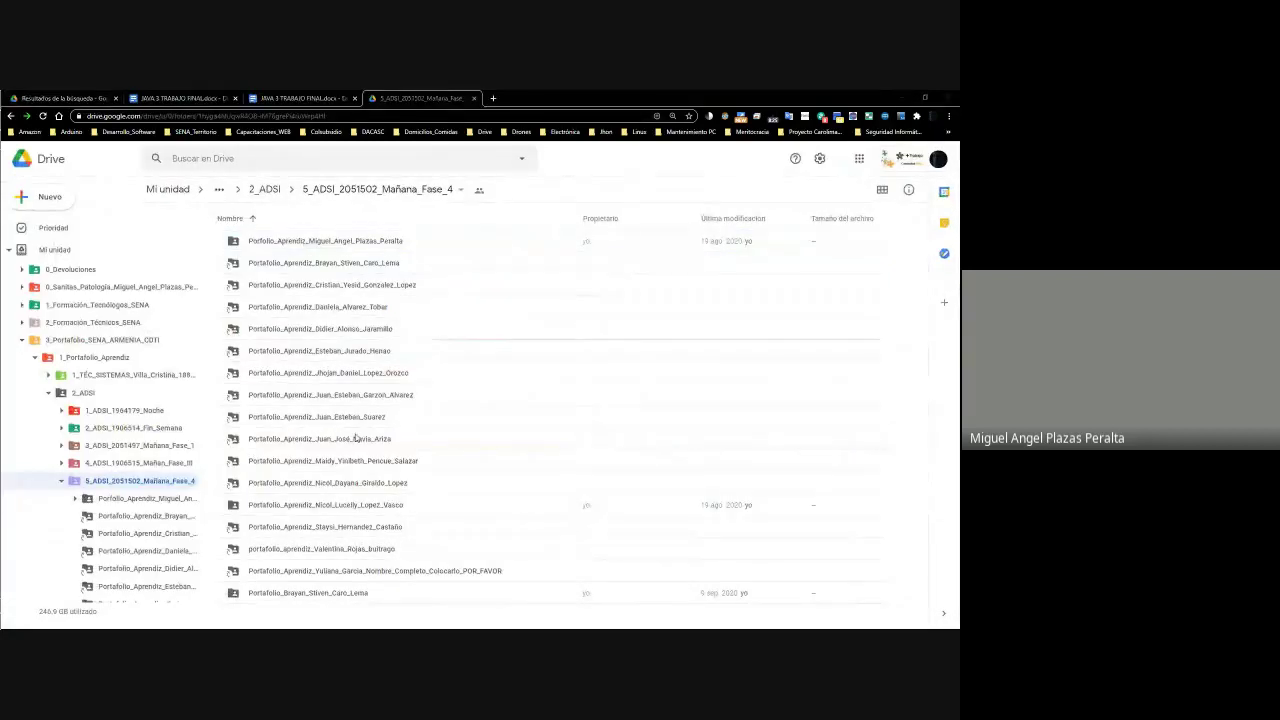
left_click(55, 97)
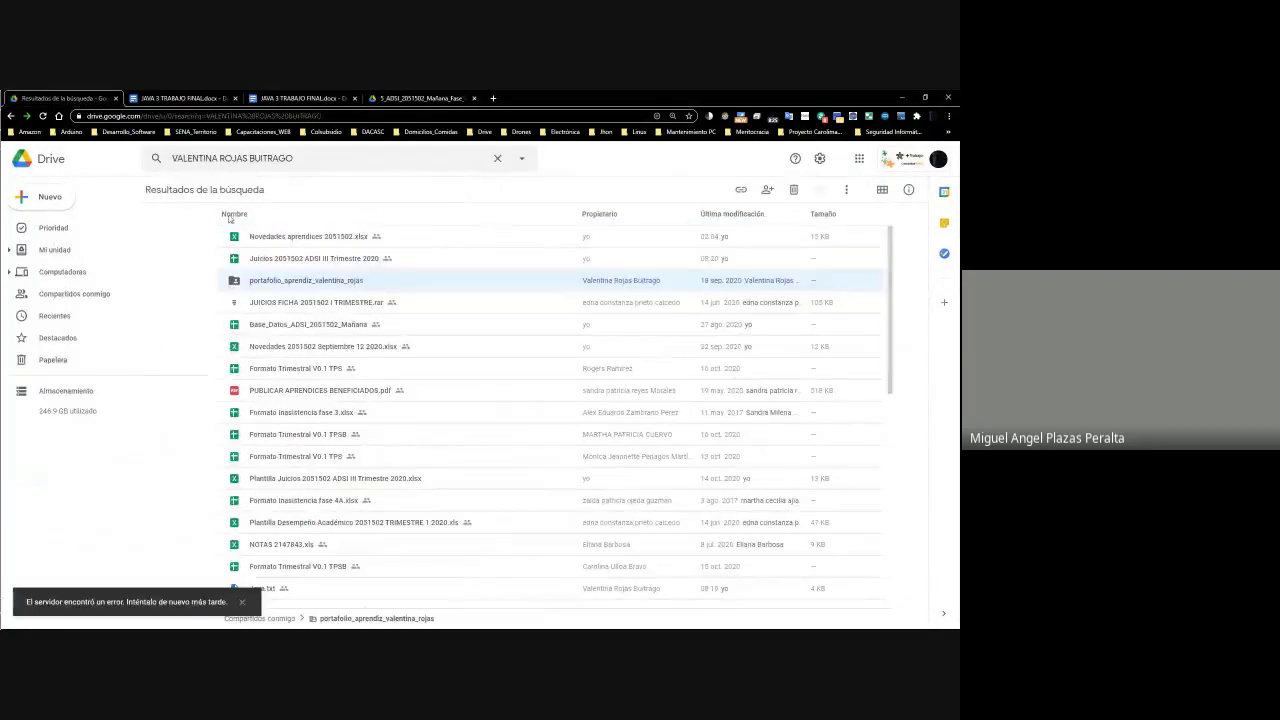
left_click(56, 250)
left_click(72, 294)
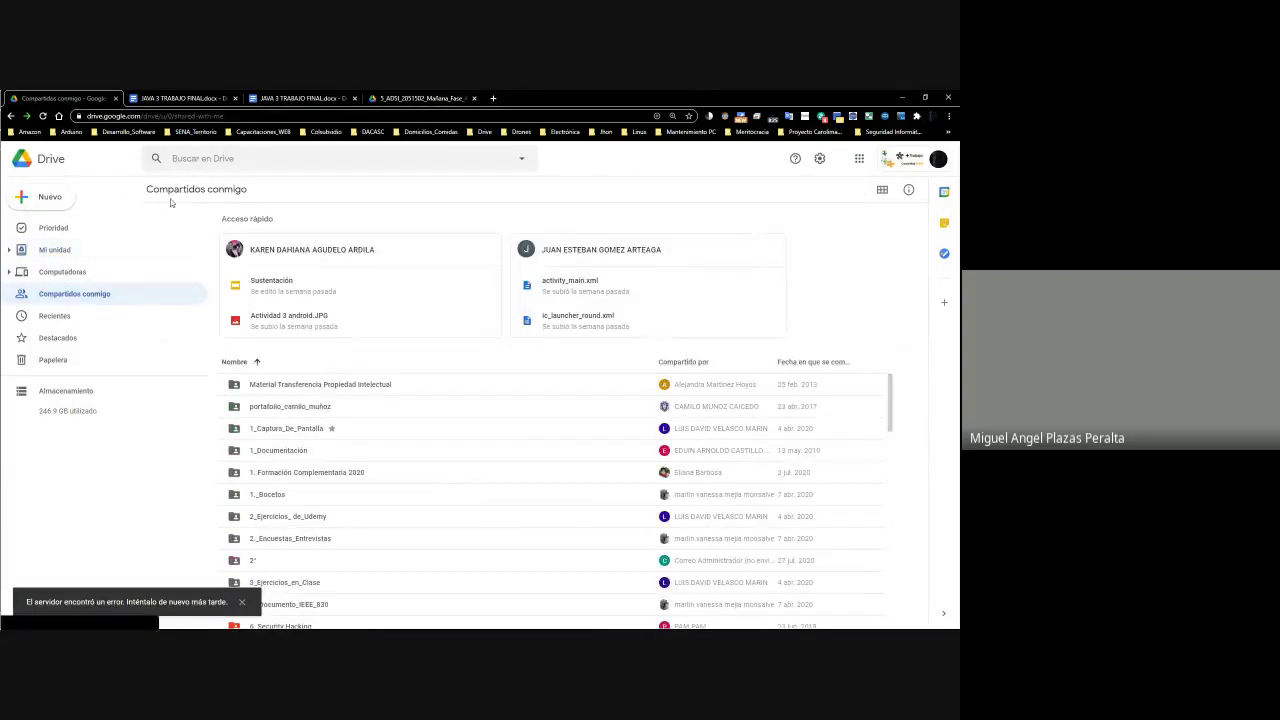
key("/")
key("ctrl+v")
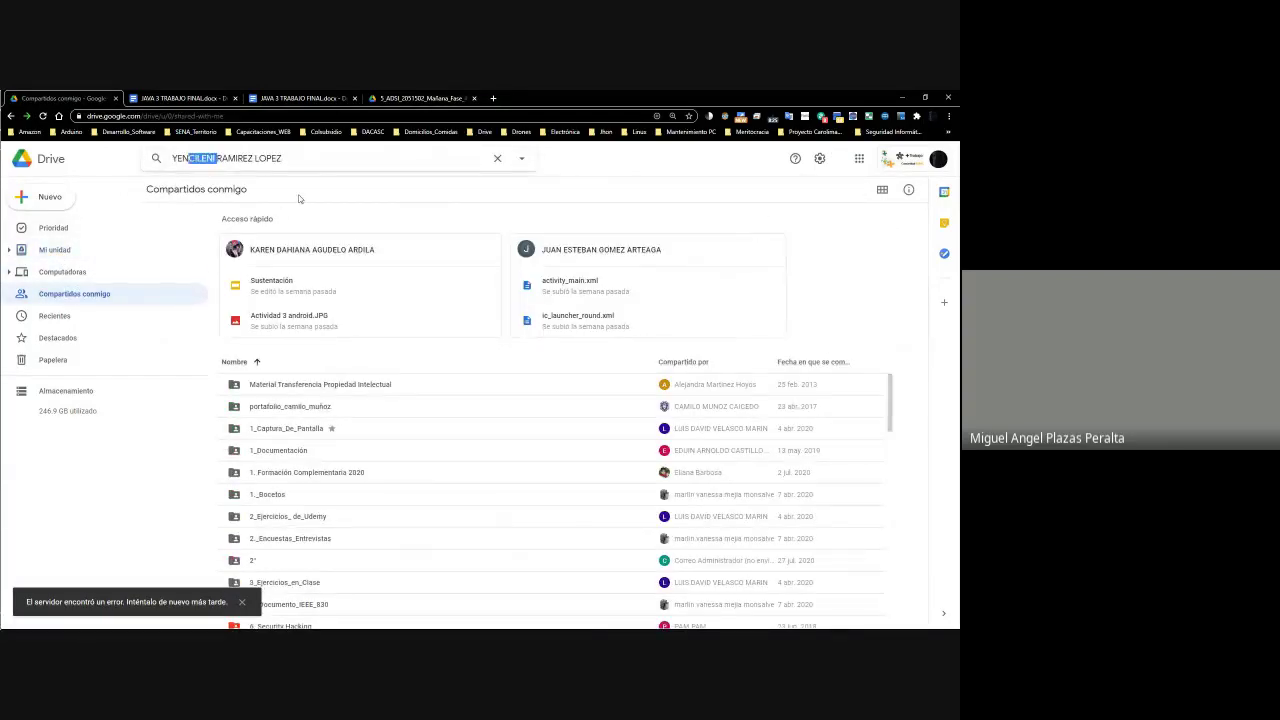
left_click(316, 164)
key("Return")
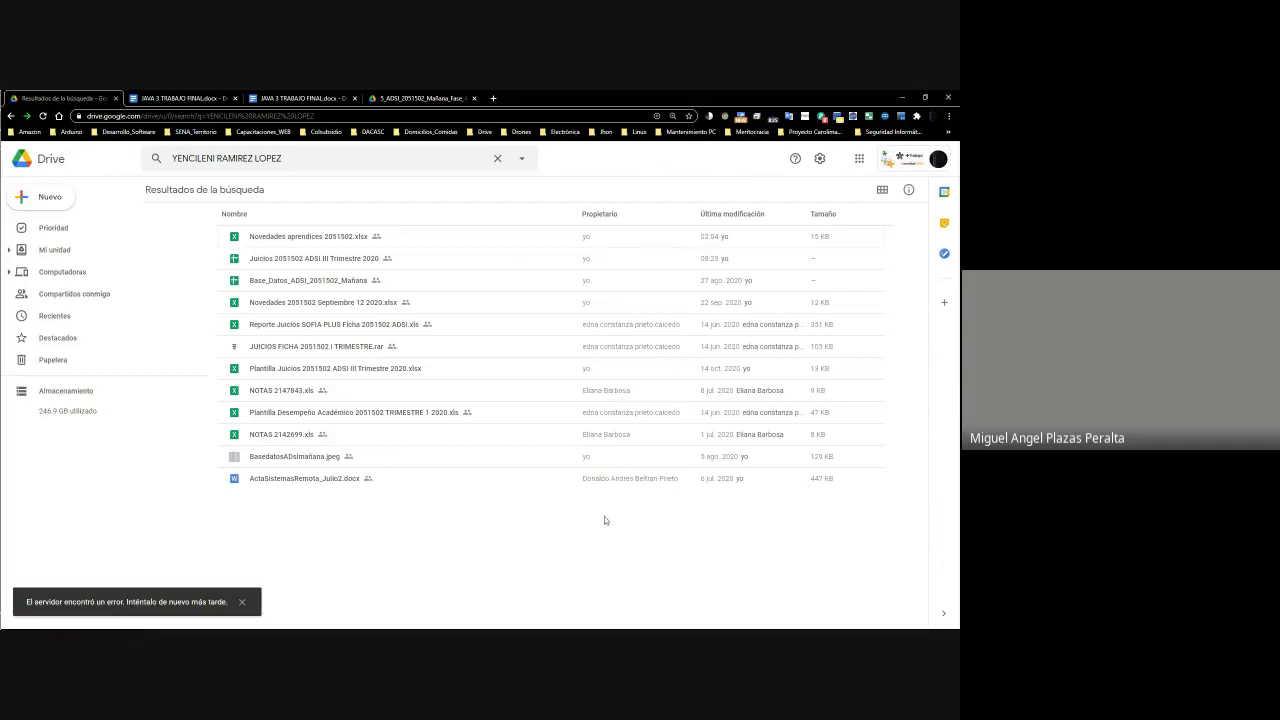
triple_click(260, 167)
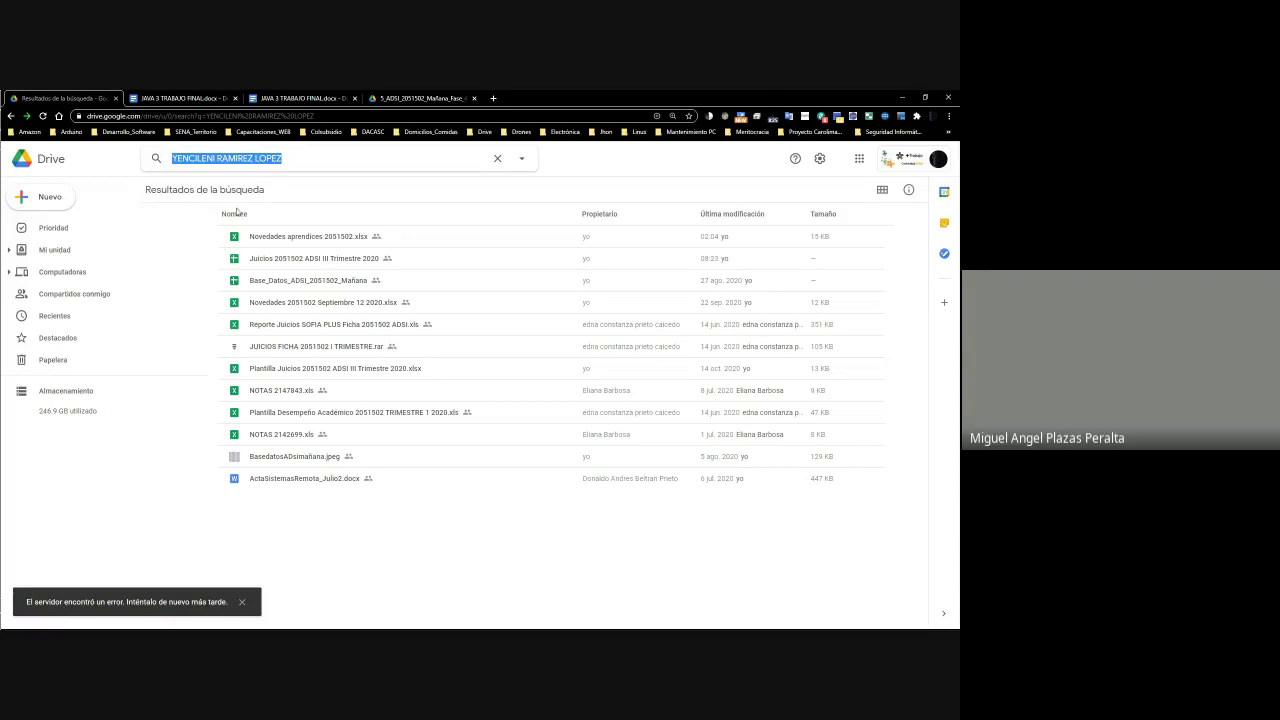
key("Return")
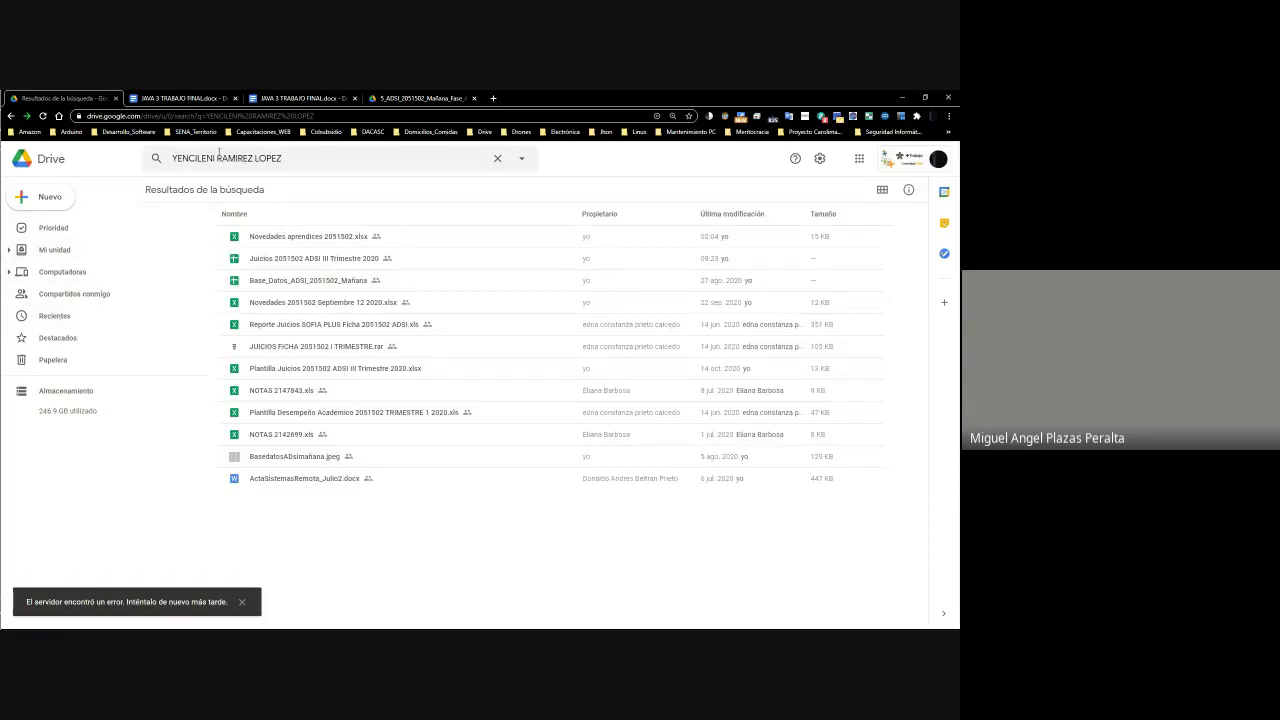
Minimize Drive and return to the grade sheet with row 34 selected
key("alt+Tab")
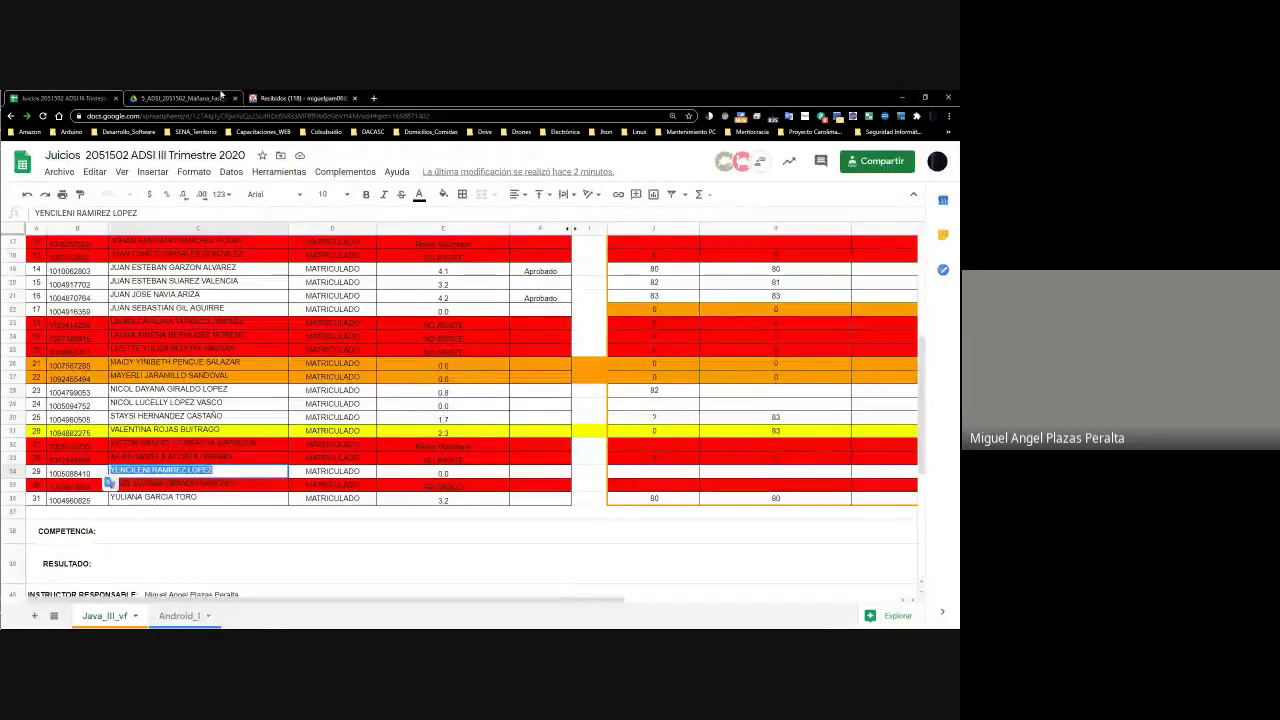
left_click(181, 99)
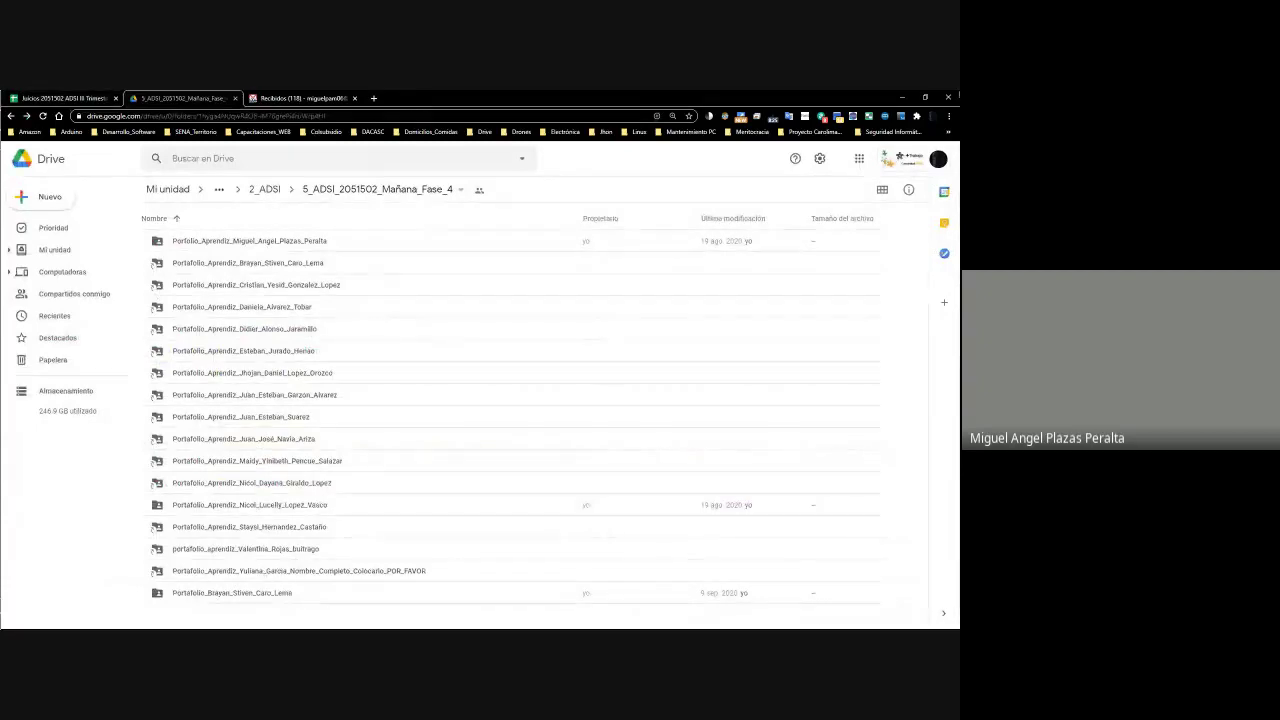
key("alt+Tab")
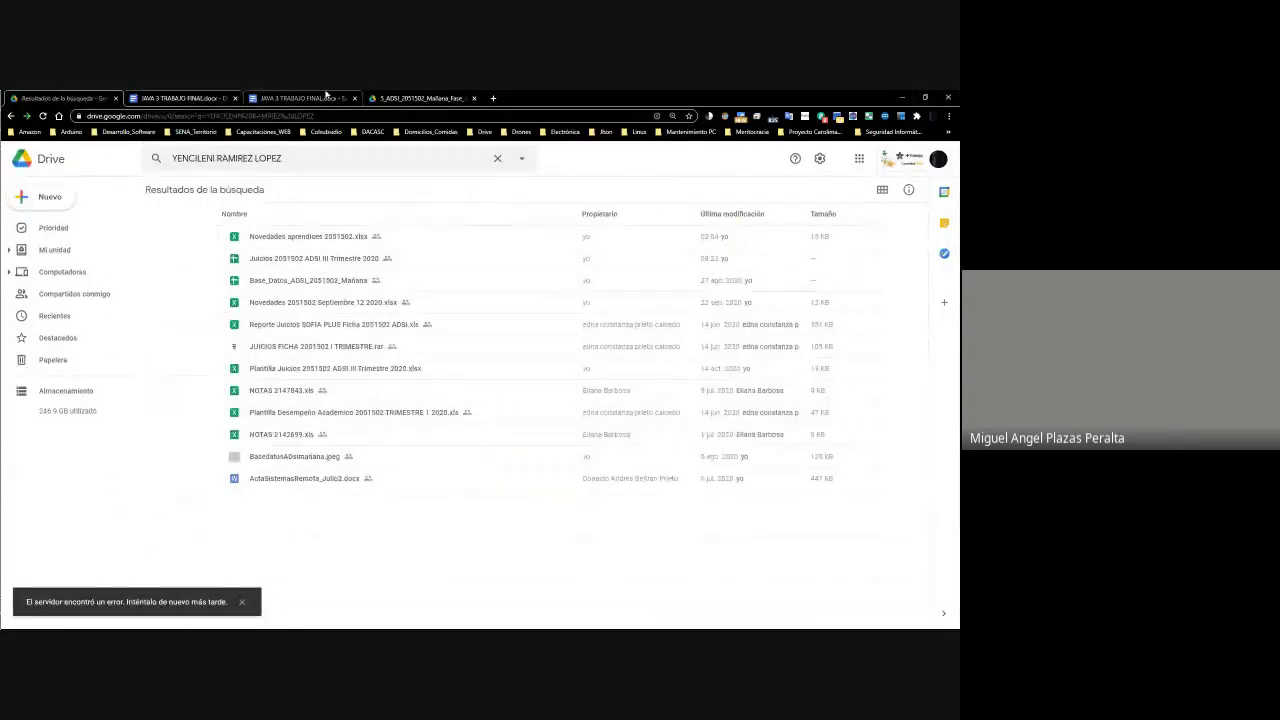
left_click(902, 97)
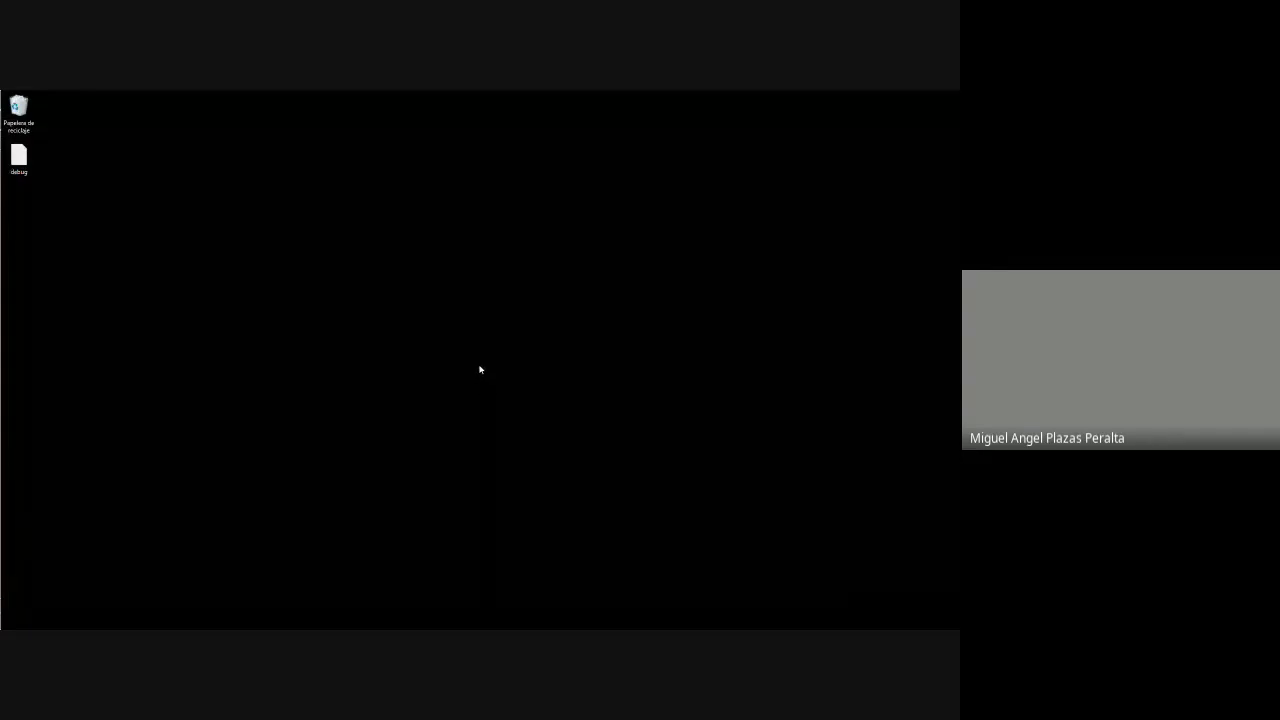
key("alt+Tab")
key("alt+Tab")
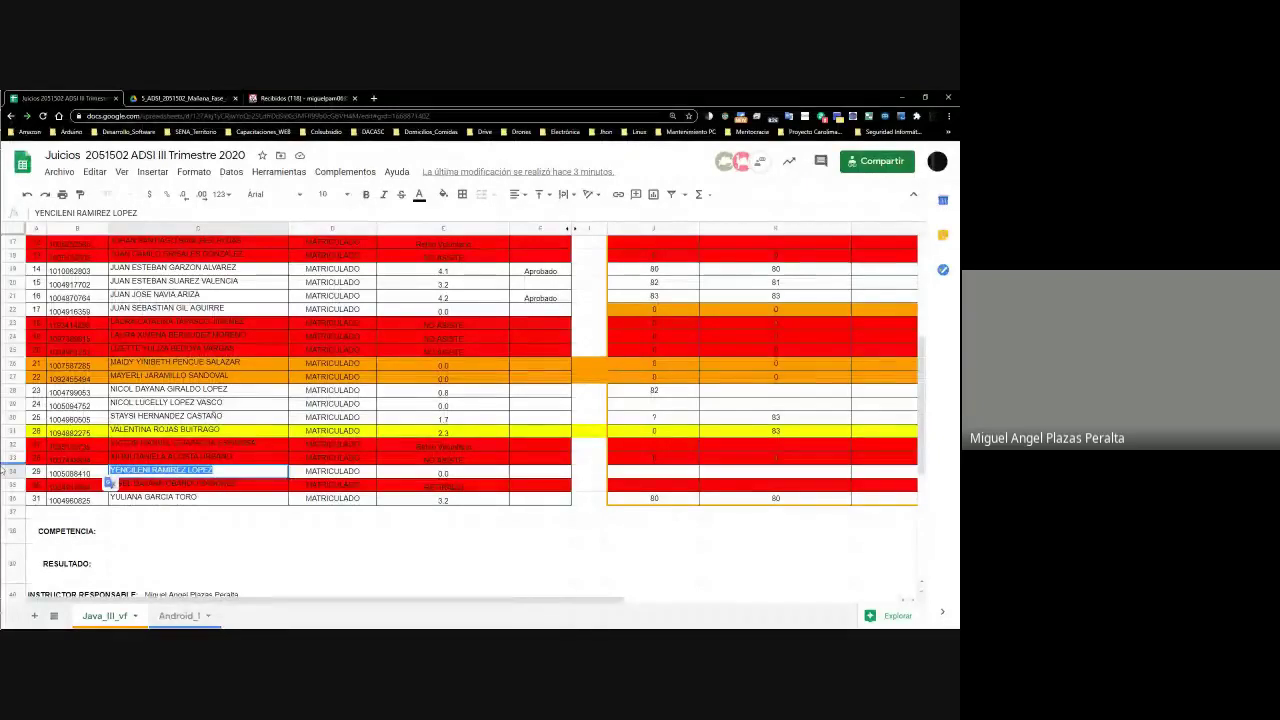
left_click(13, 470)
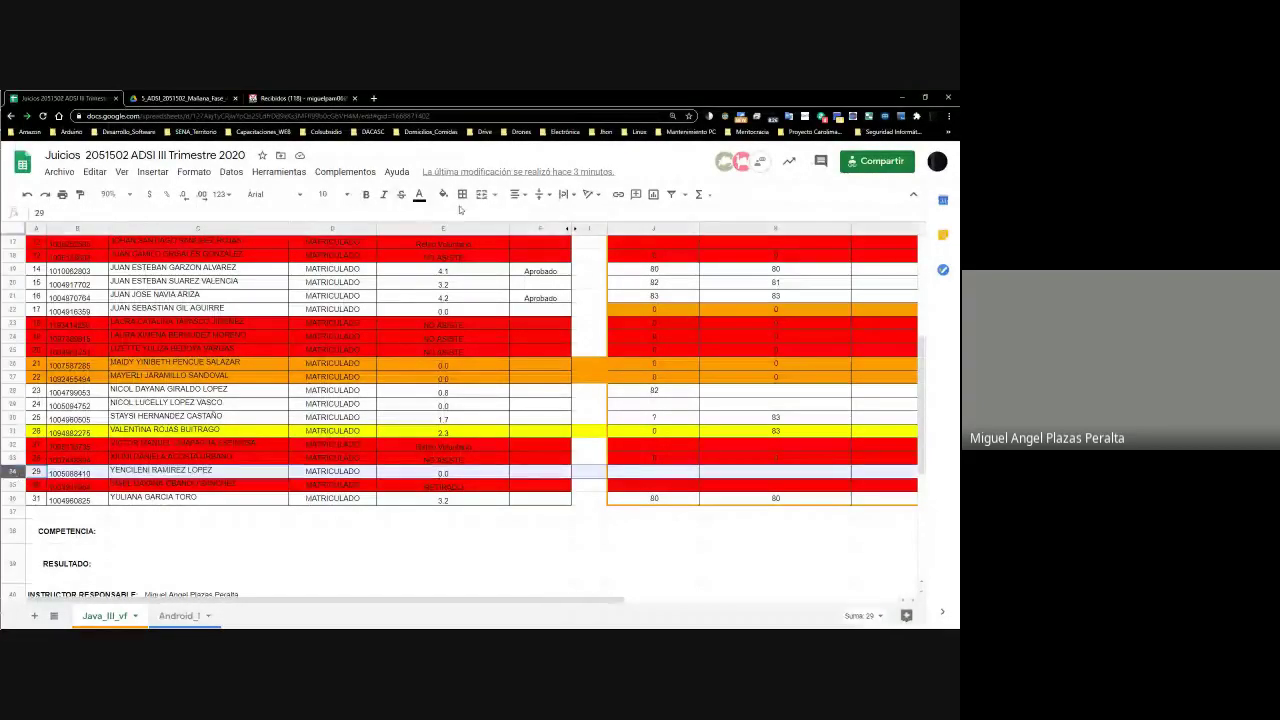
Fill row 34 orange and enter 0 for all five activities in J34:N34
left_click(443, 196)
left_click(476, 252)
left_click(658, 470)
type("0")
key("Tab")
type("0")
key("Tab")
type("0")
key("Tab")
type("0")
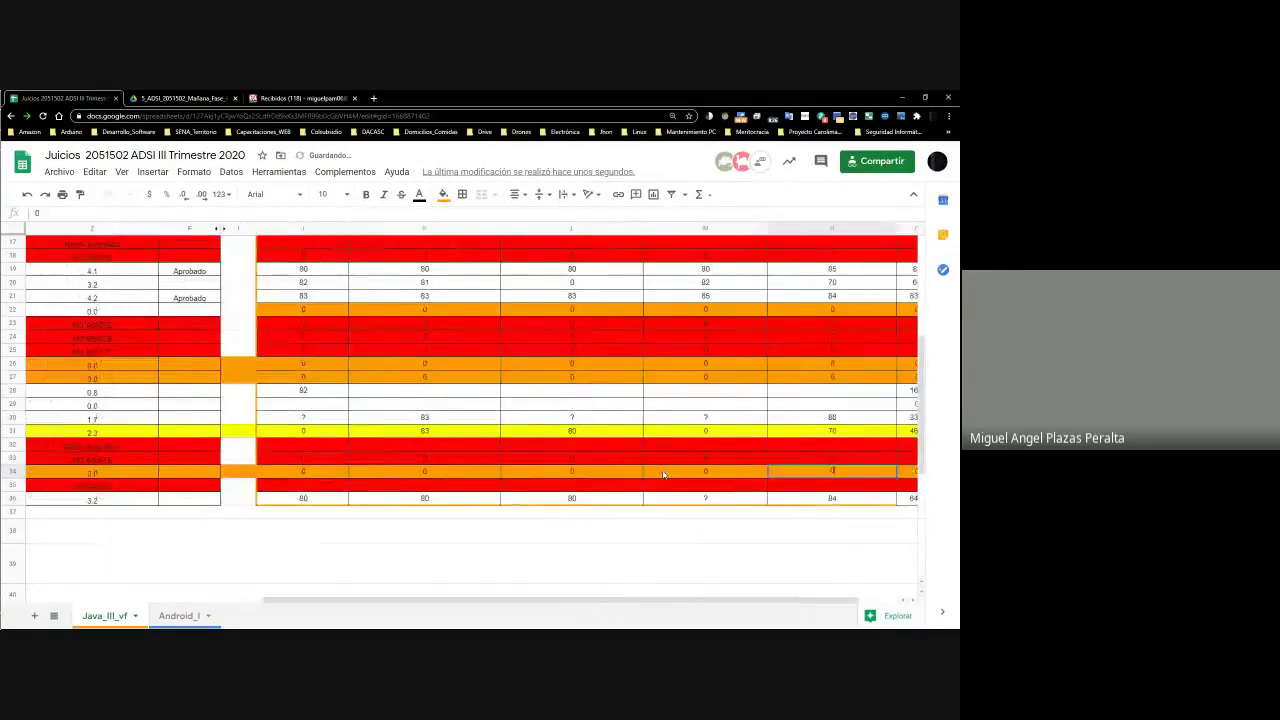
key("Tab")
type("0")
key("Tab")
Move to row 36 and step through the last student's activity scores
key("Home")
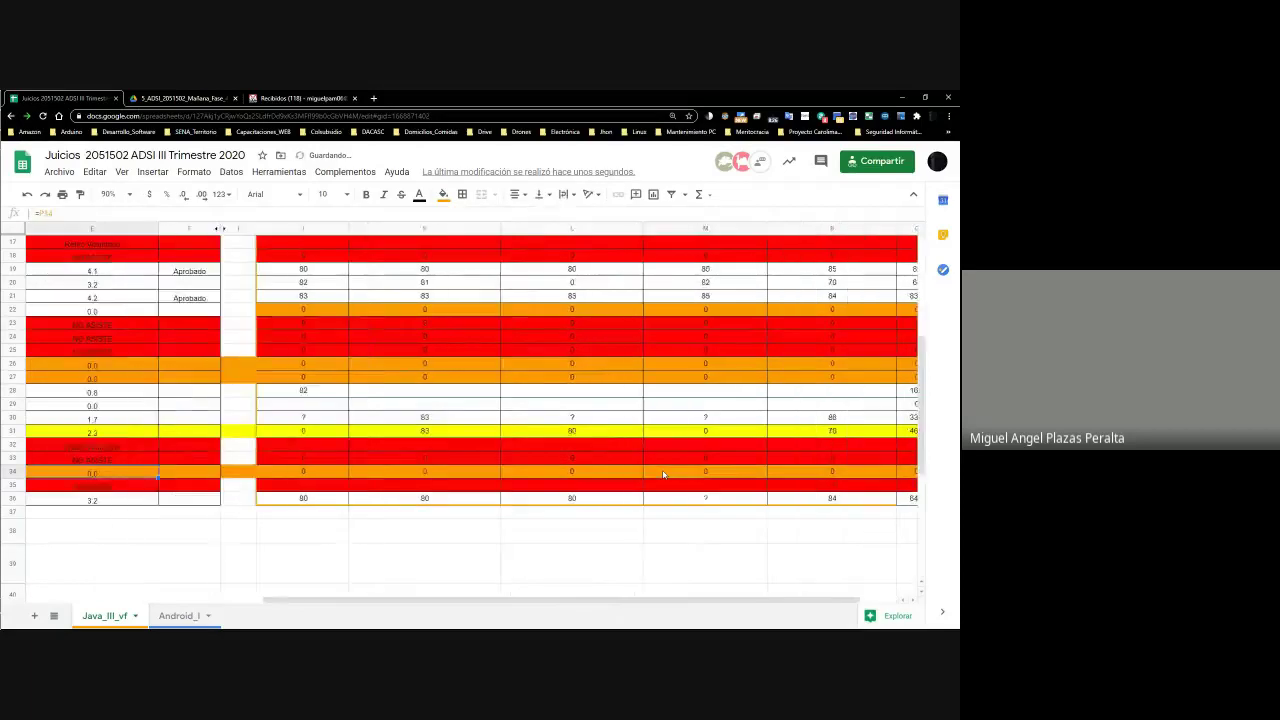
key("Down")
key("Right")
key("Right")
key("Down")
key("Left")
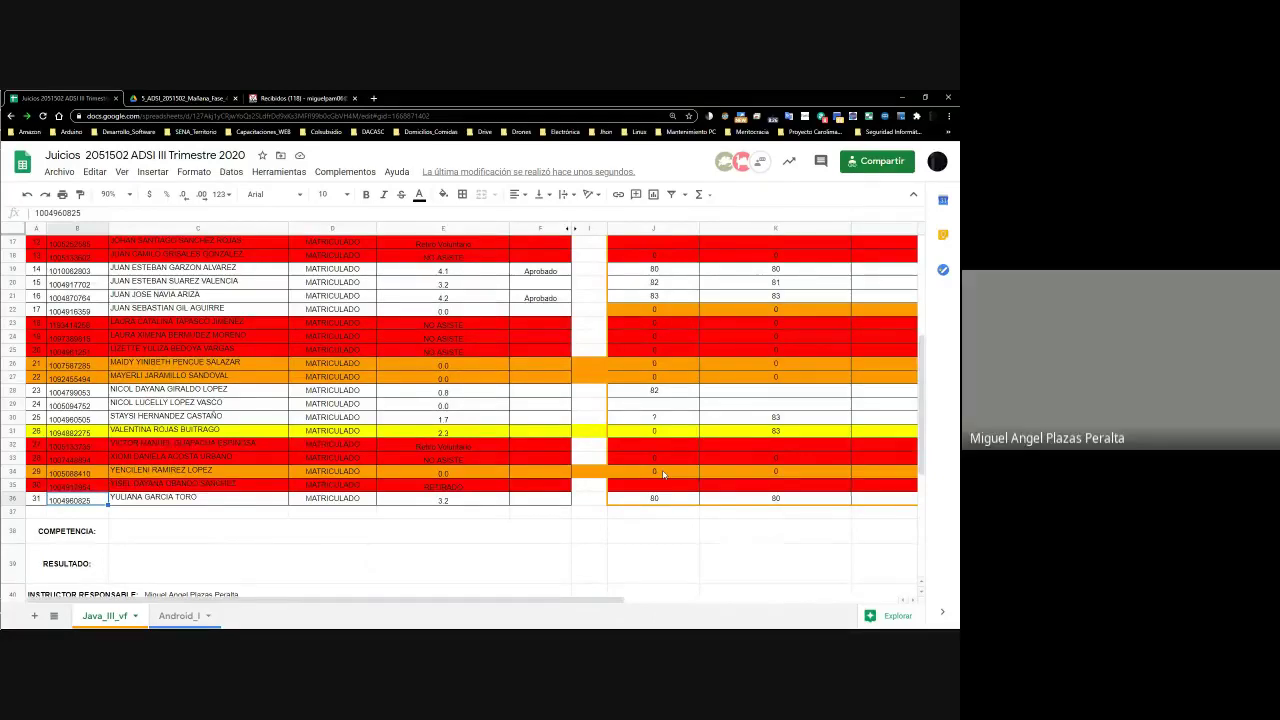
key("Right")
key("Right")
key("Right")
key("Right")
key("Right")
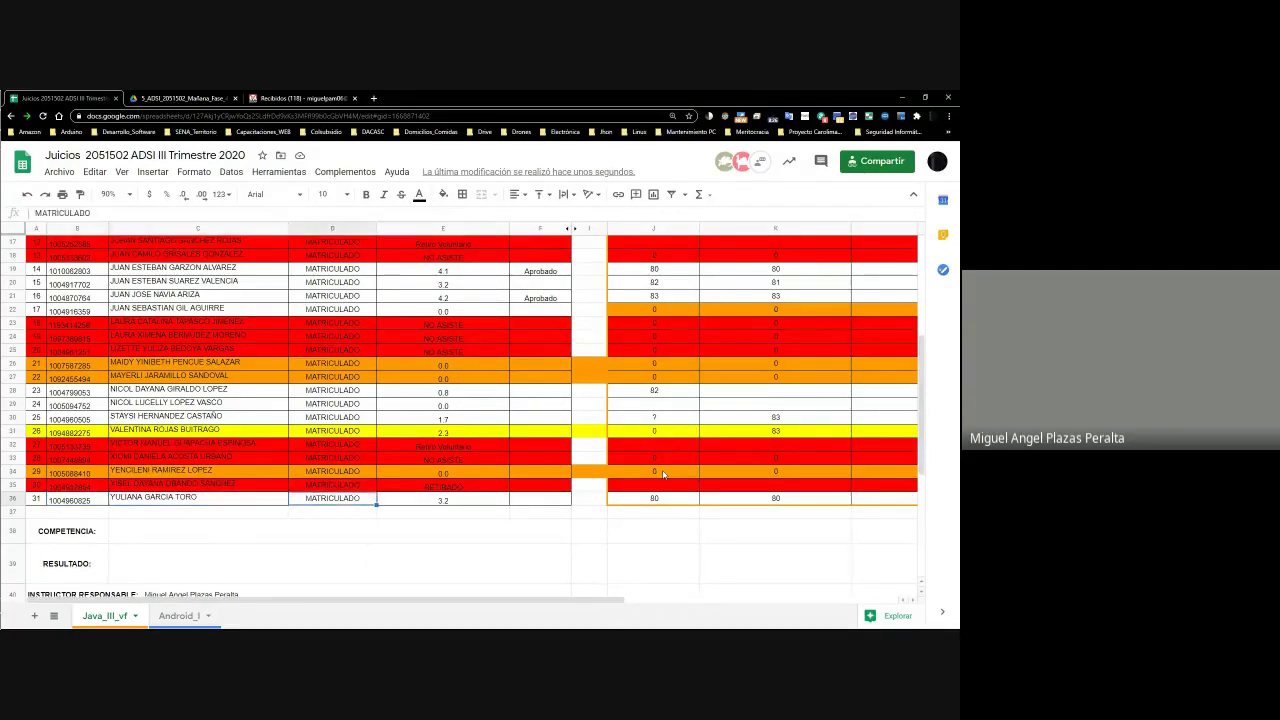
key("Right")
key("Right")
key("Right")
key("Right")
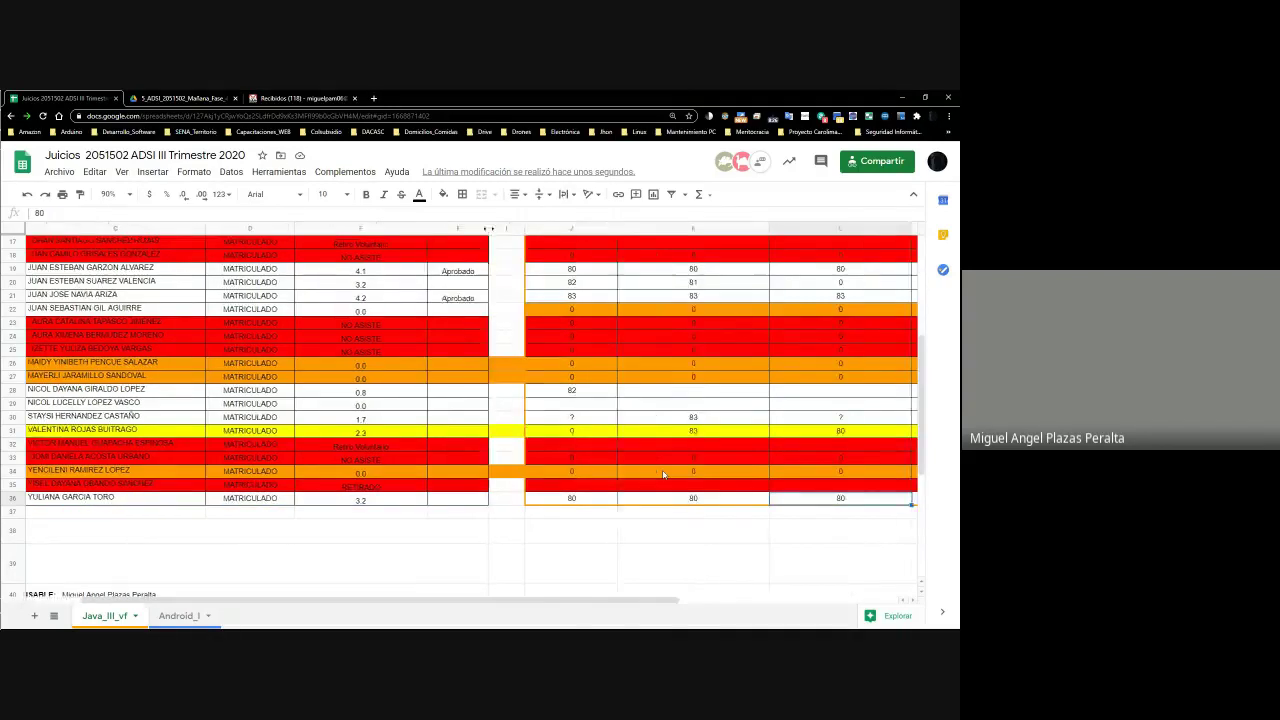
key("Left")
key("Left")
key("Left")
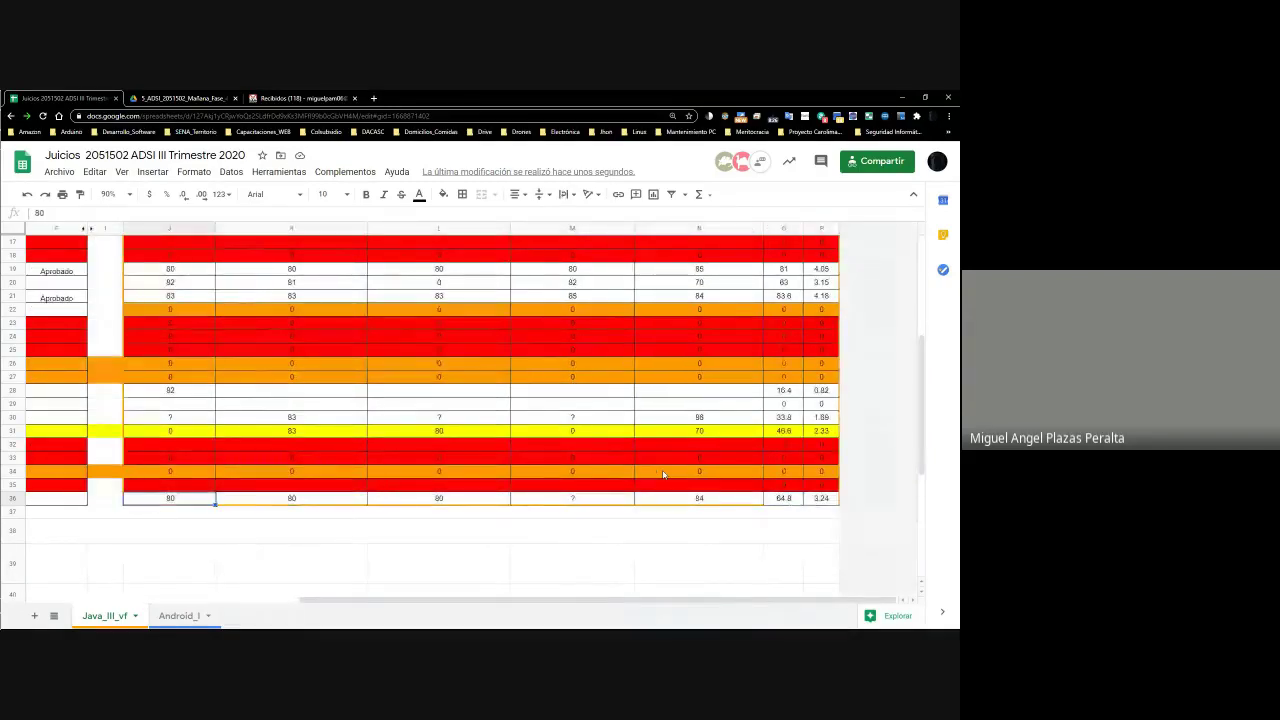
Inspect row 36's Activity 4 and 5 scores and the P36 grade formula
scroll(630, 520, "up", 5)
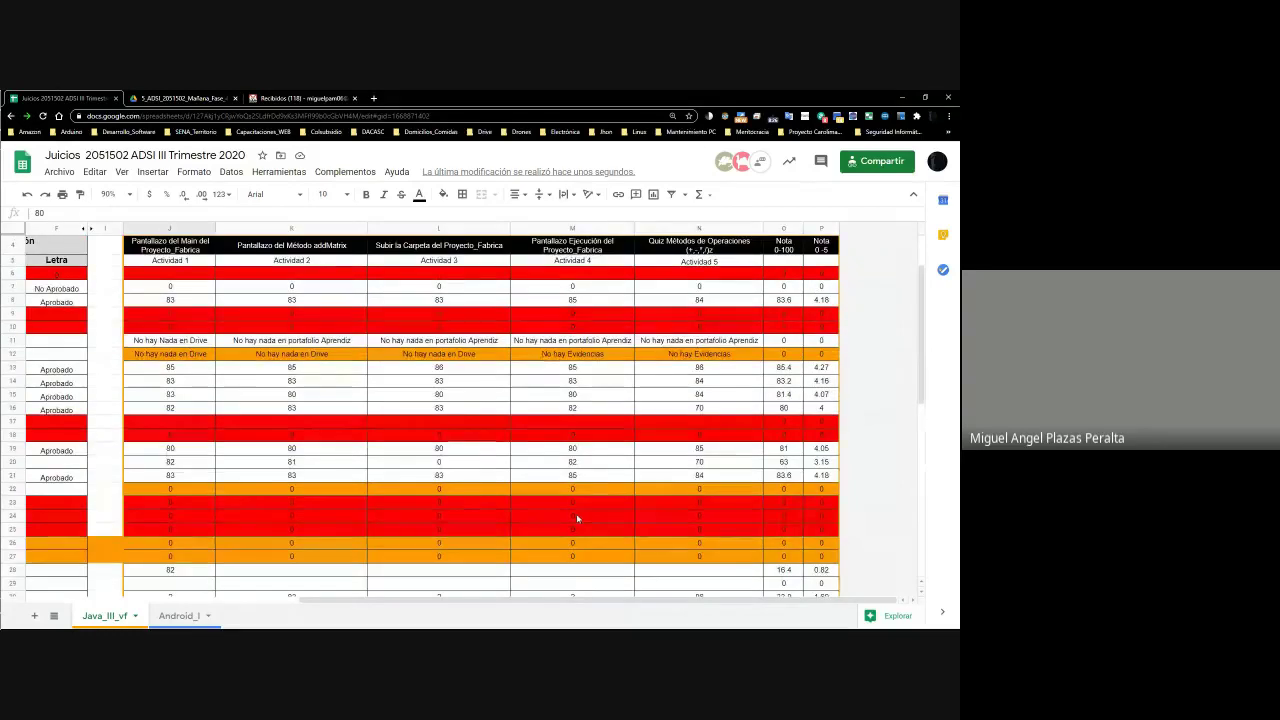
scroll(170, 285, "down", 3)
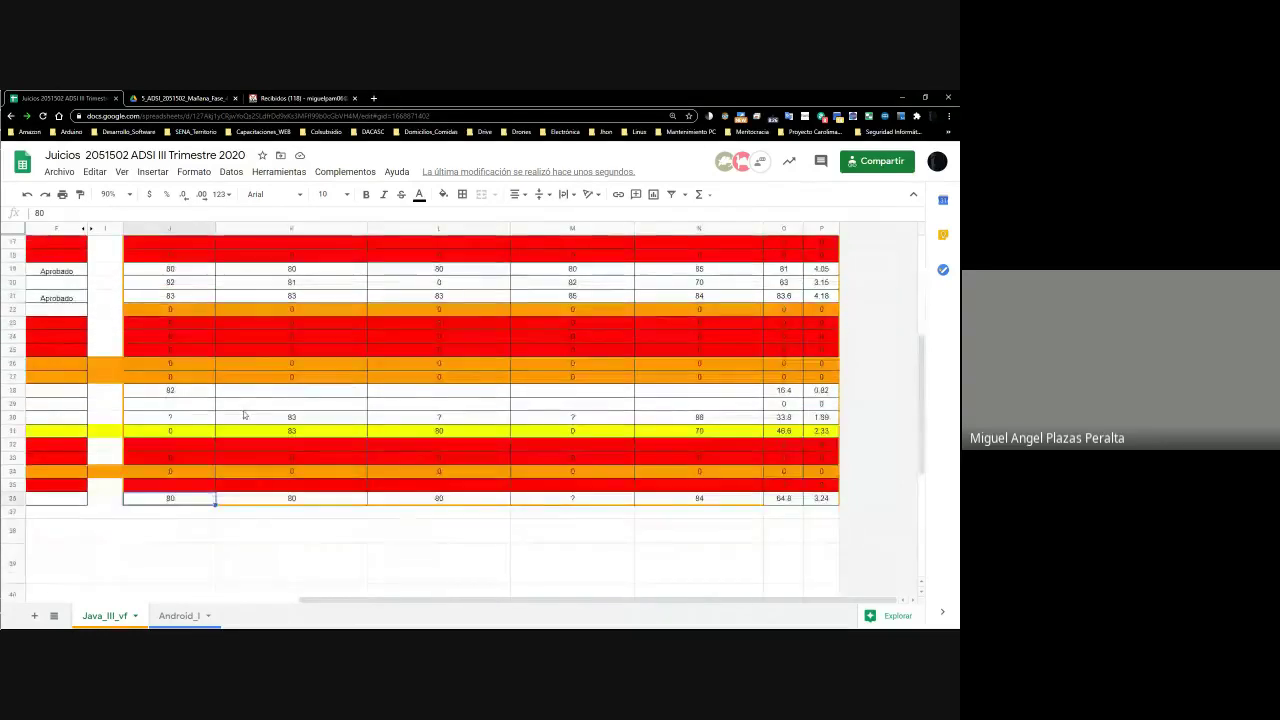
scroll(243, 421, "up", 3)
scroll(247, 421, "down", 5)
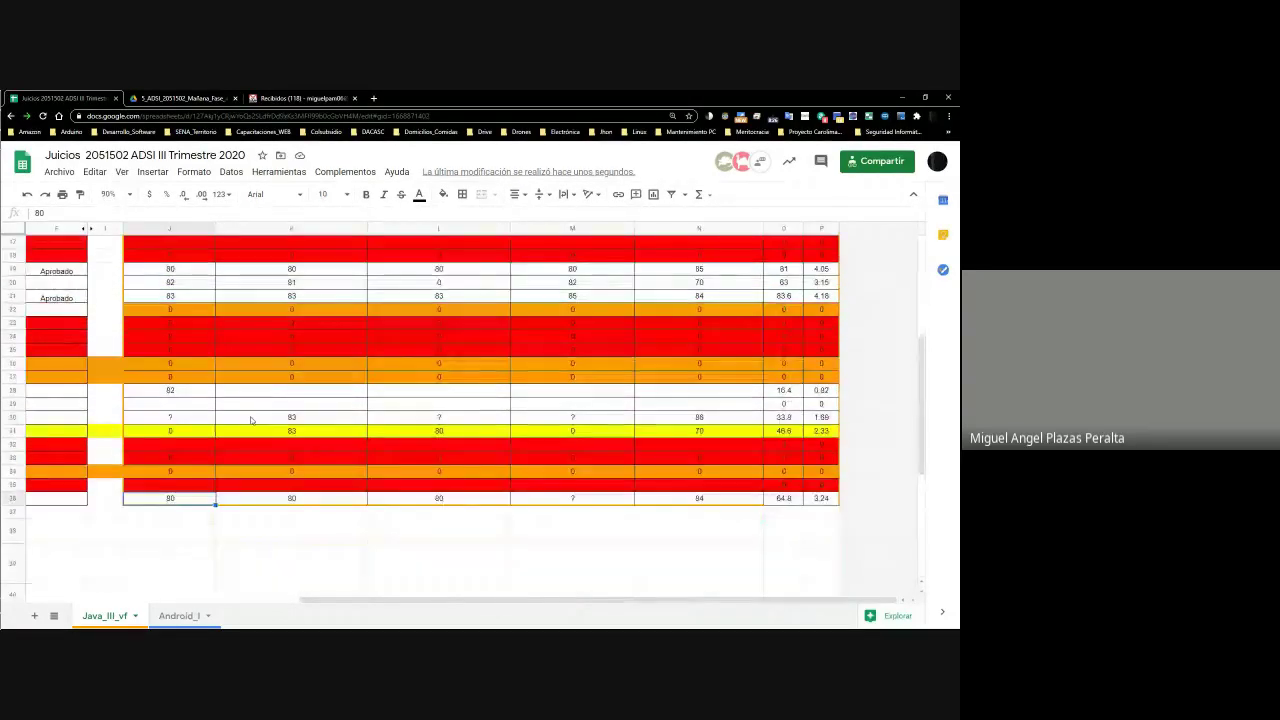
scroll(318, 506, "up", 5)
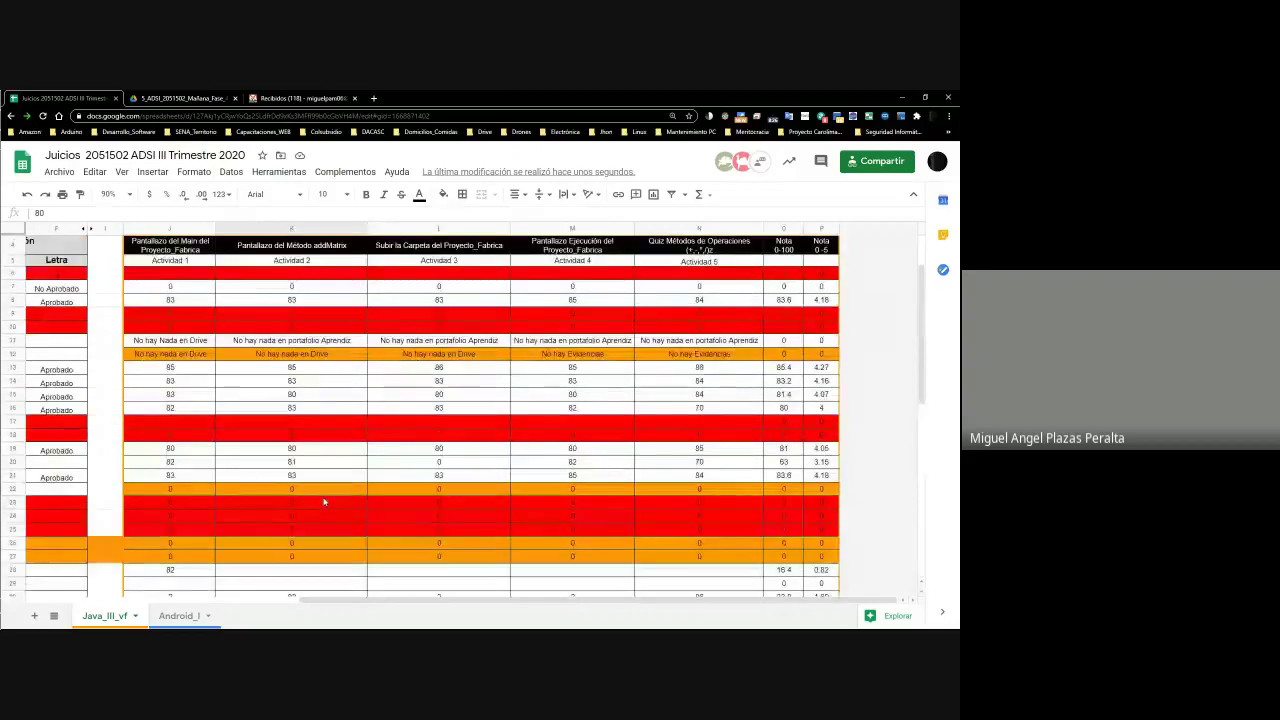
scroll(324, 502, "down", 5)
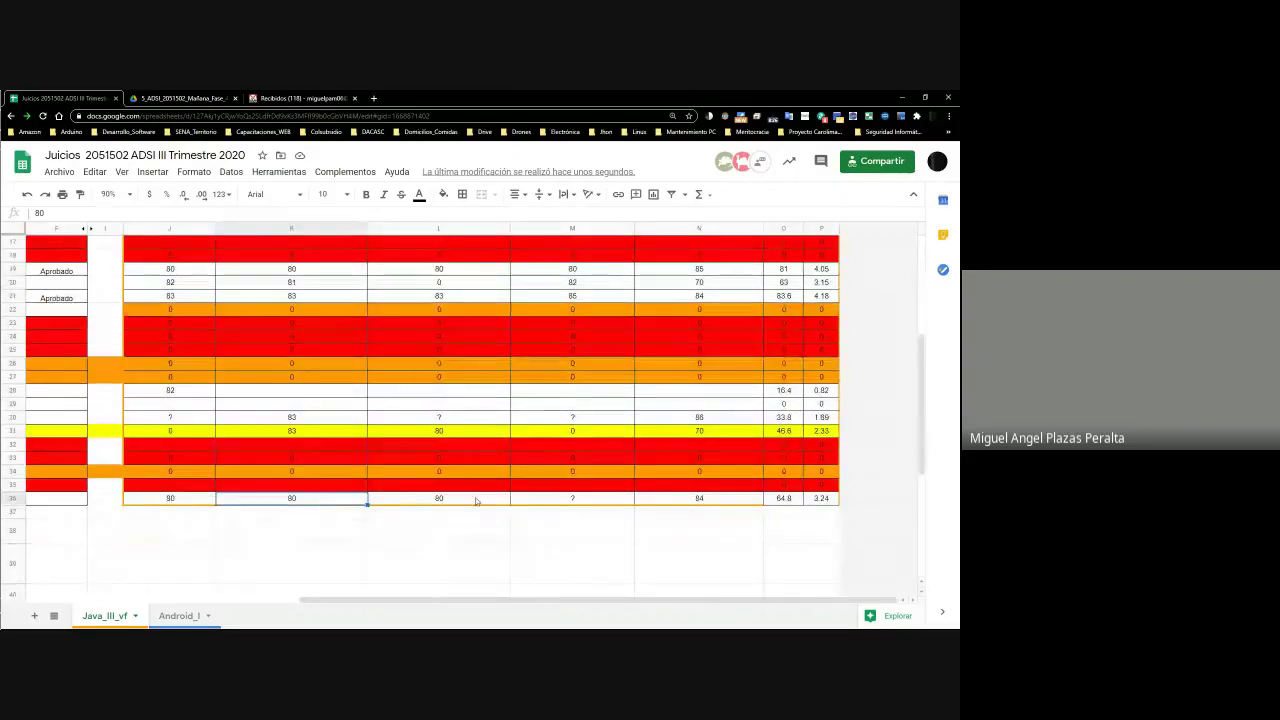
scroll(476, 501, "up", 5)
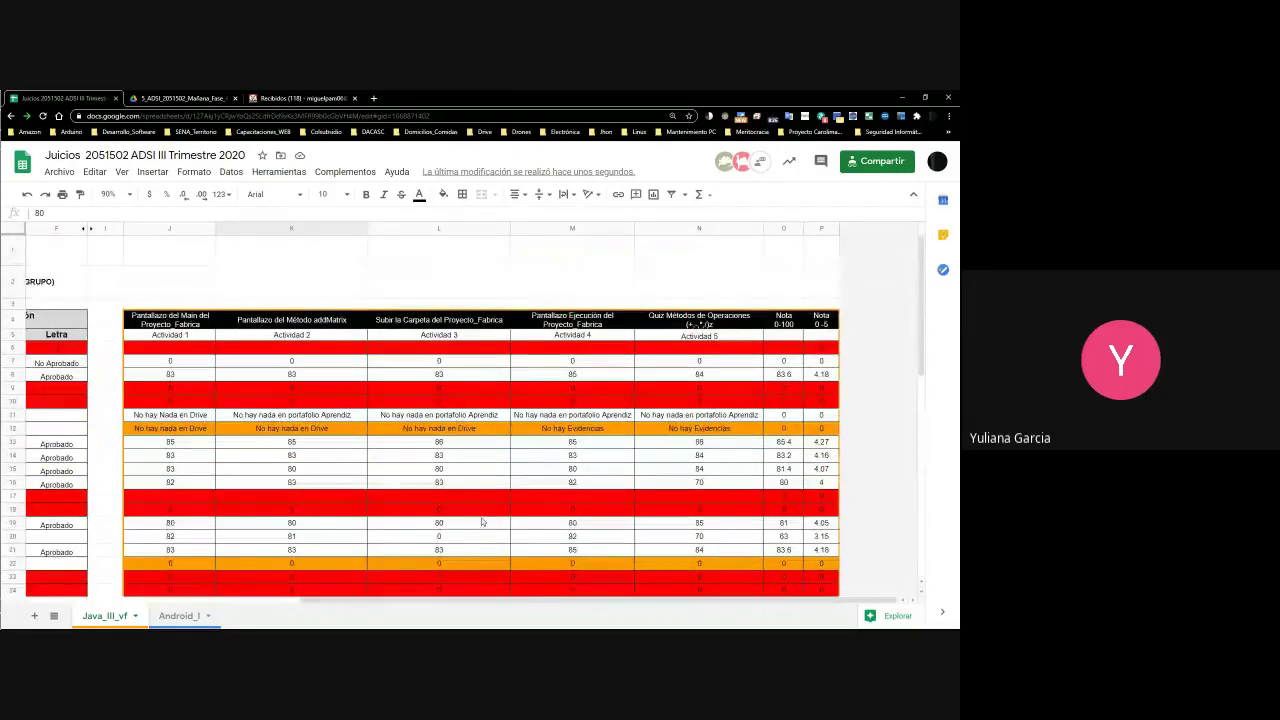
scroll(483, 520, "down", 5)
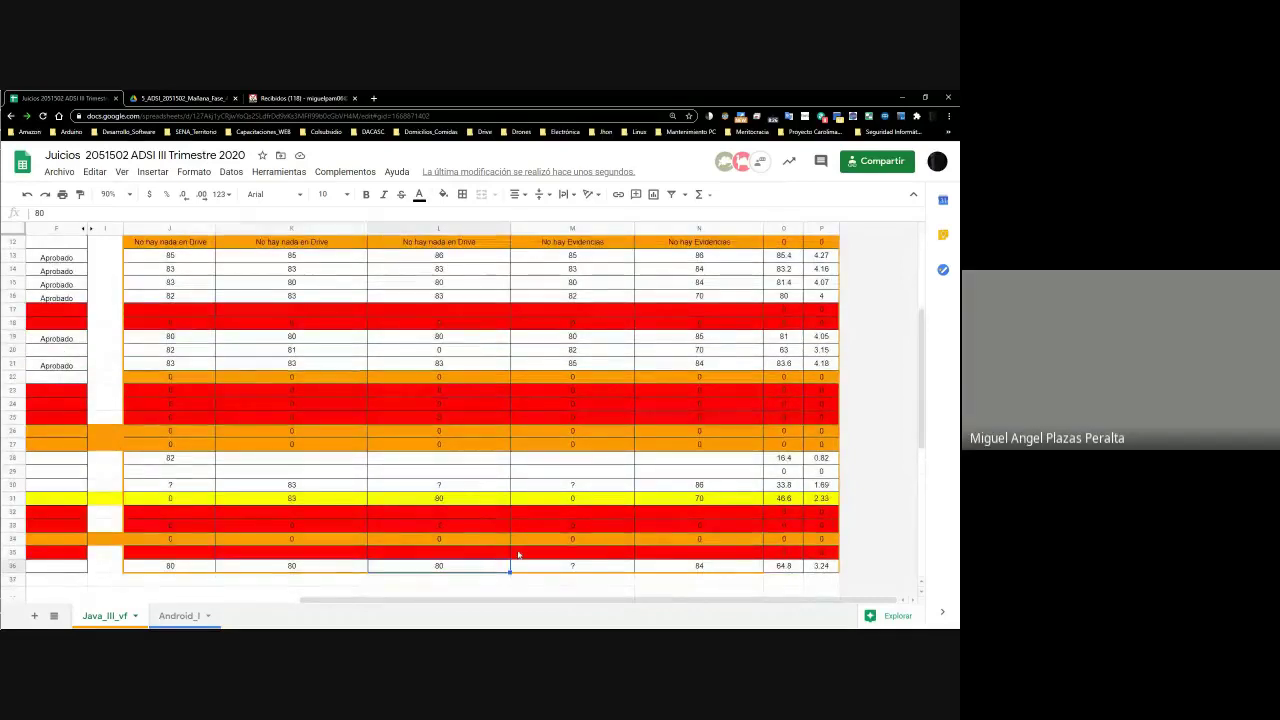
scroll(515, 555, "up", 5)
scroll(535, 548, "down", 5)
left_click(625, 566)
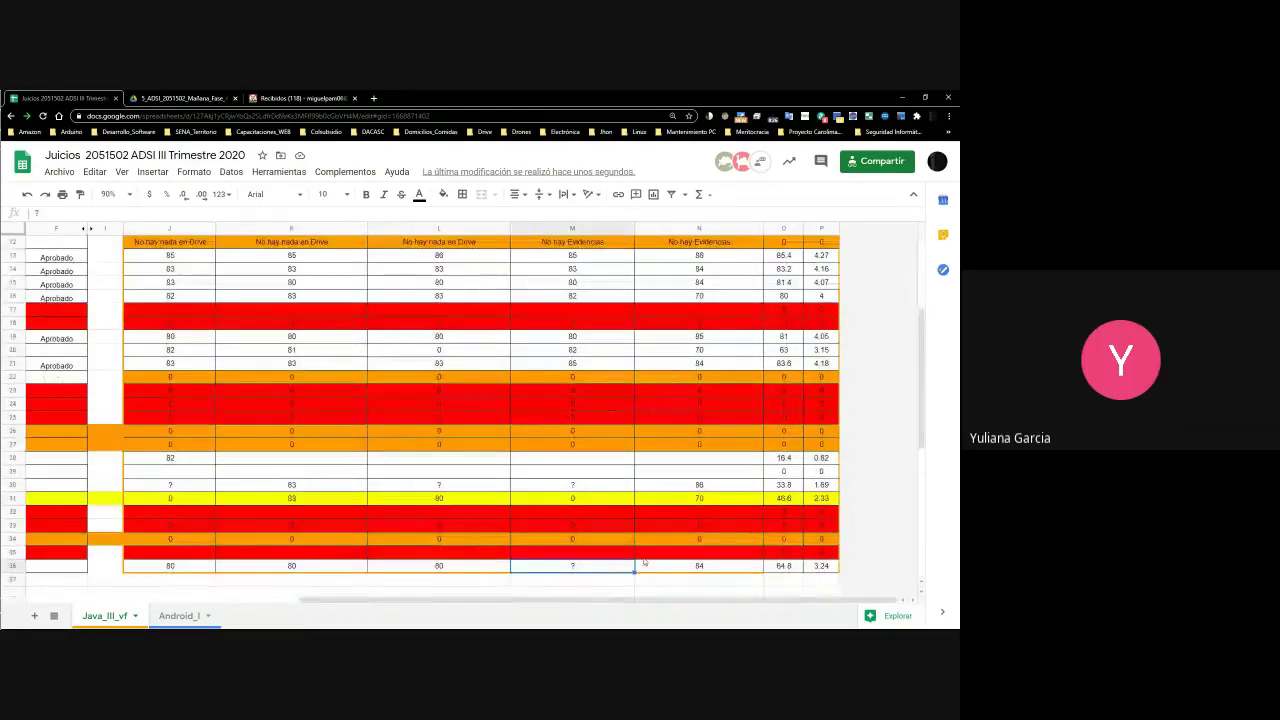
scroll(598, 483, "up", 3)
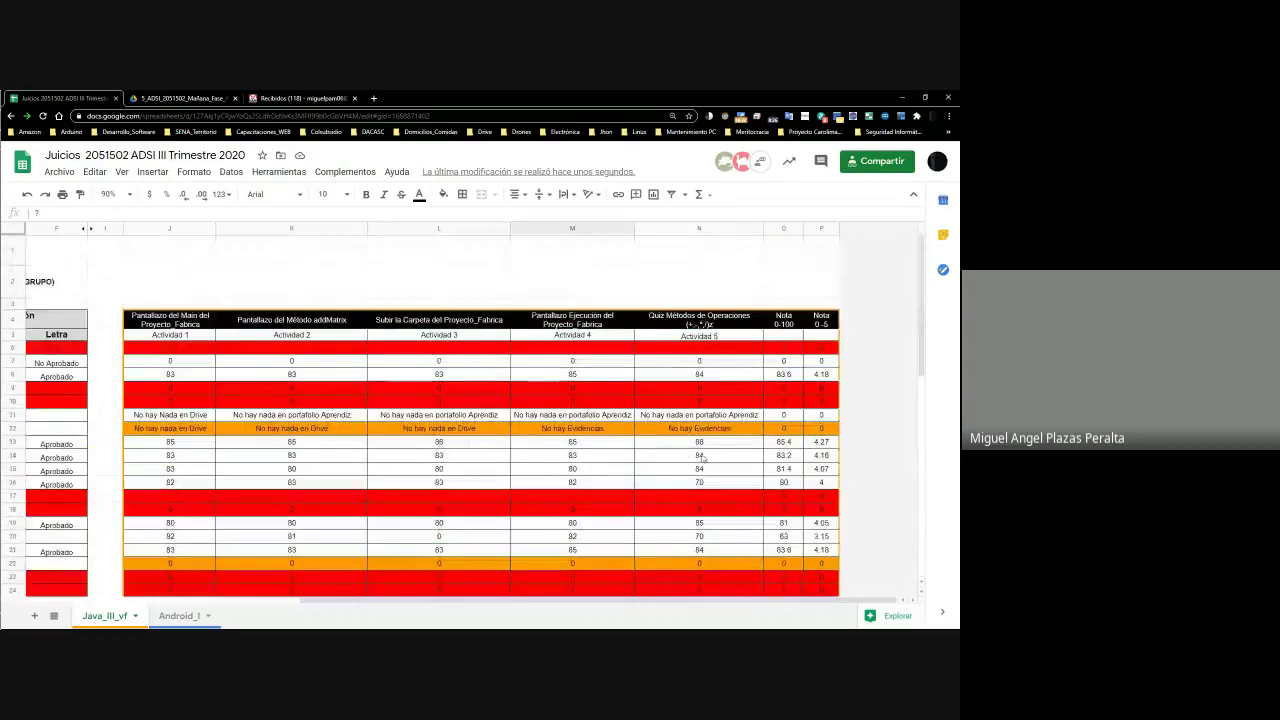
scroll(711, 487, "down", 8)
scroll(708, 484, "up", 8)
left_click(720, 582)
left_click(834, 583)
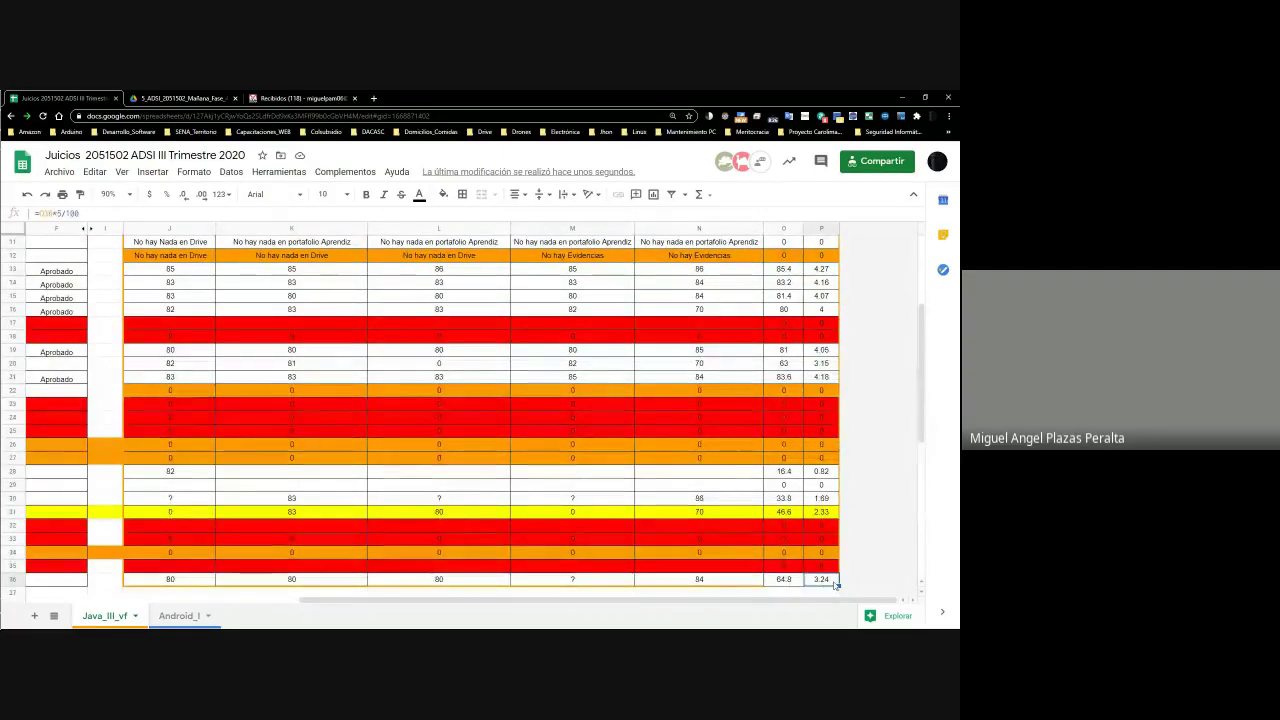
left_click(602, 580)
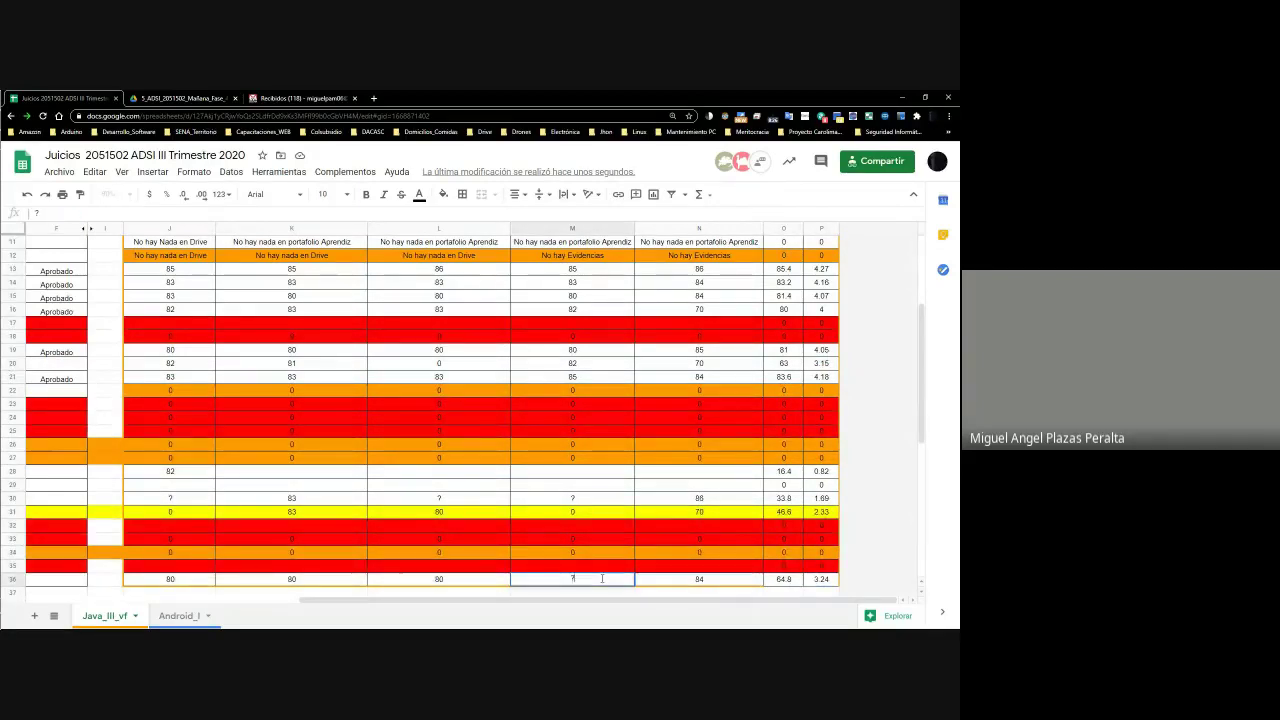
Enter 0 as row 36's Actividad 4 score in M36 and verify it
type("0")
key("Return")
left_click(590, 557)
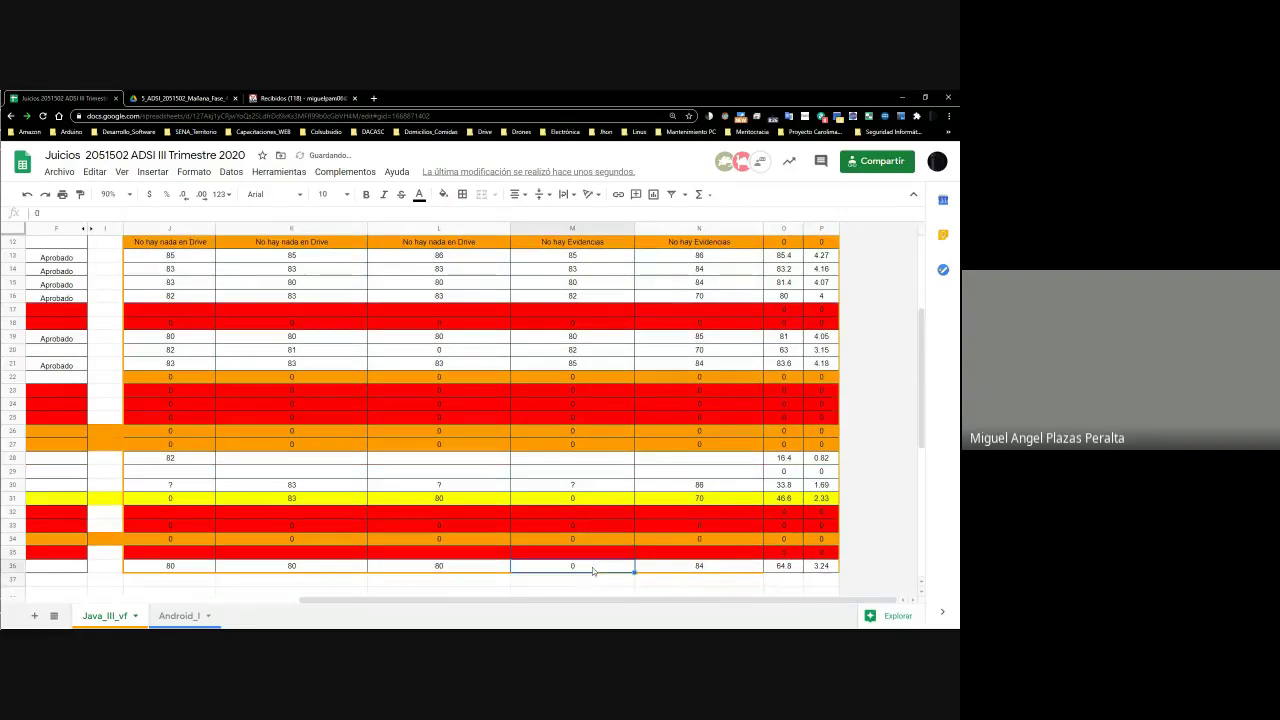
left_click(592, 570)
scroll(548, 368, "up", 5)
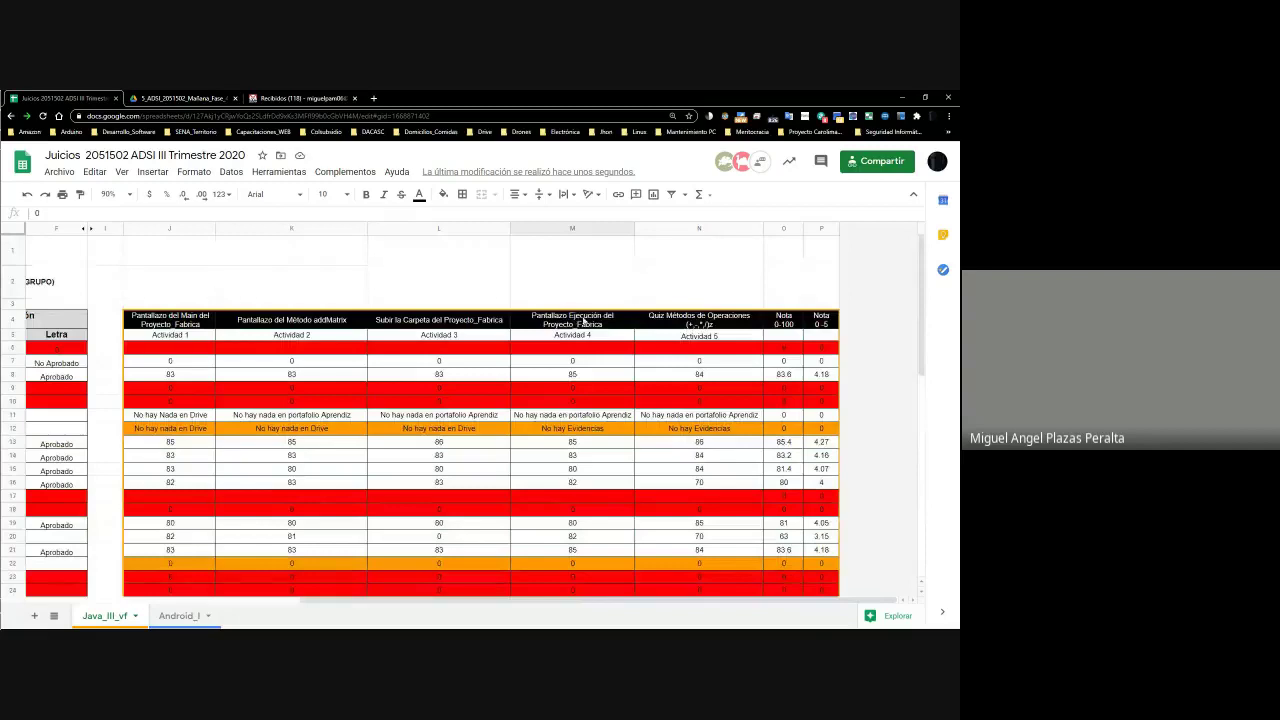
scroll(584, 321, "down", 3)
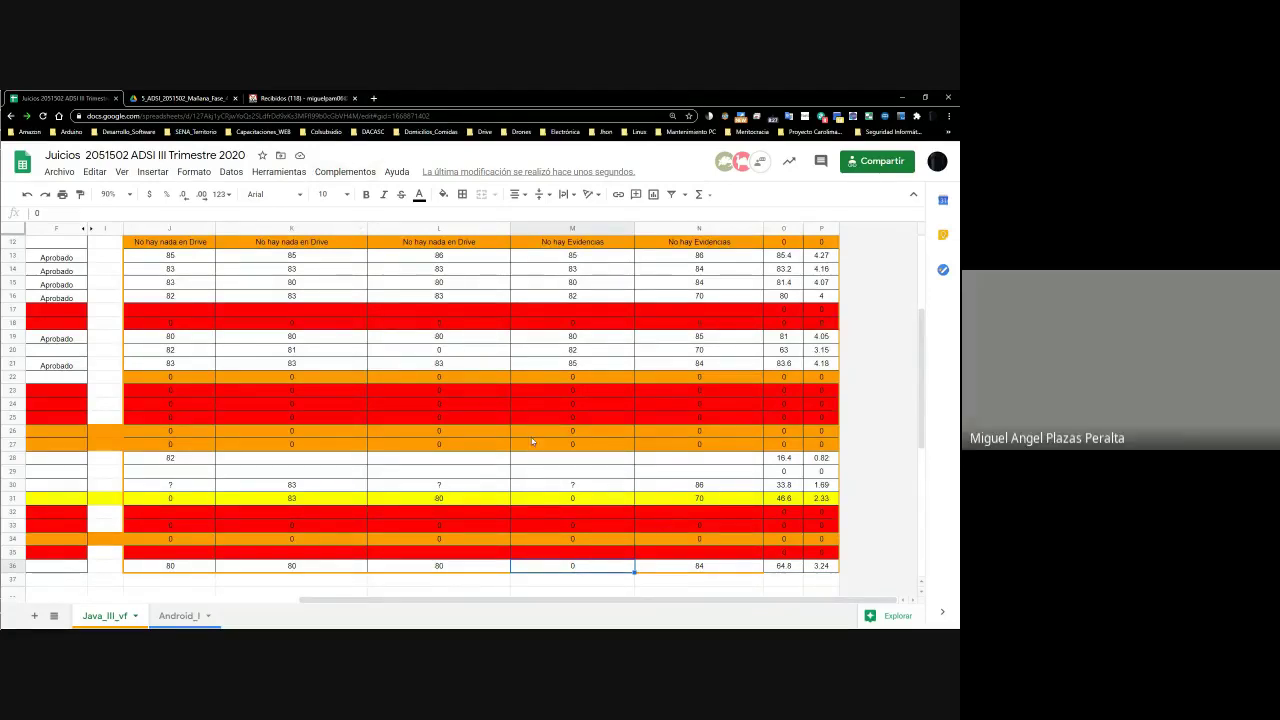
left_click(174, 97)
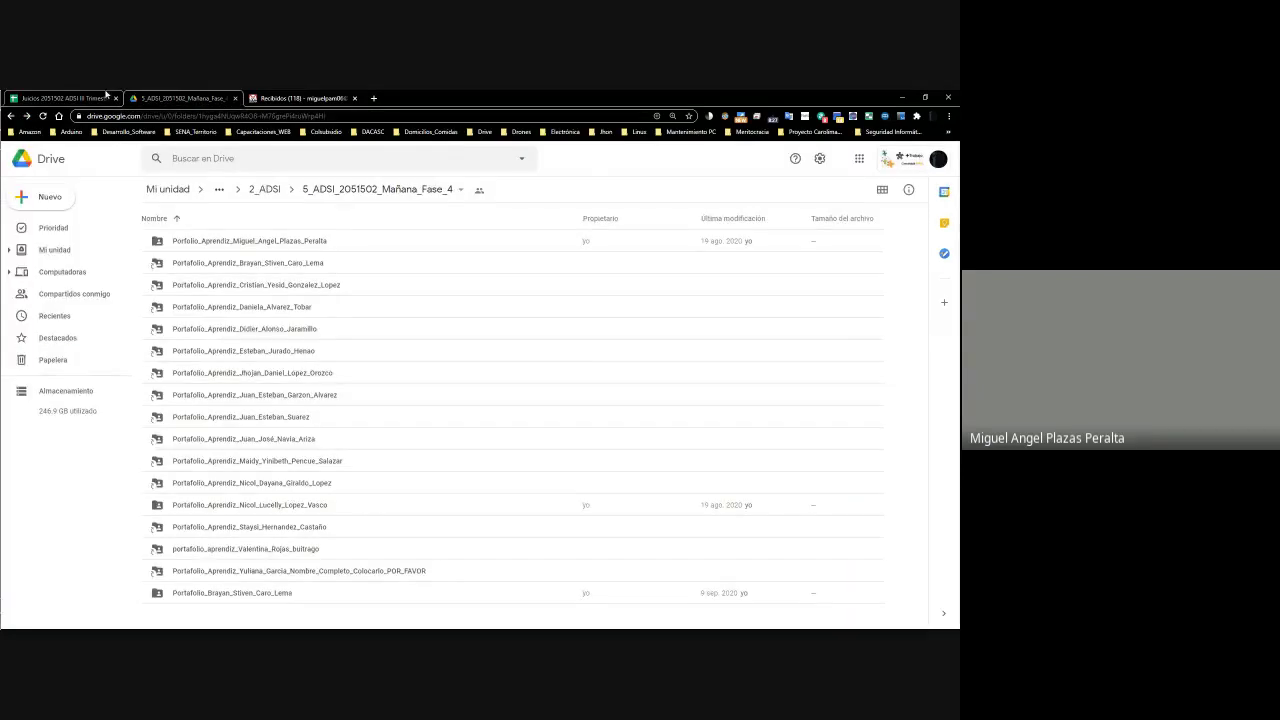
Sort the portfolio folders by name descending and open the last student's folder
left_click(177, 219)
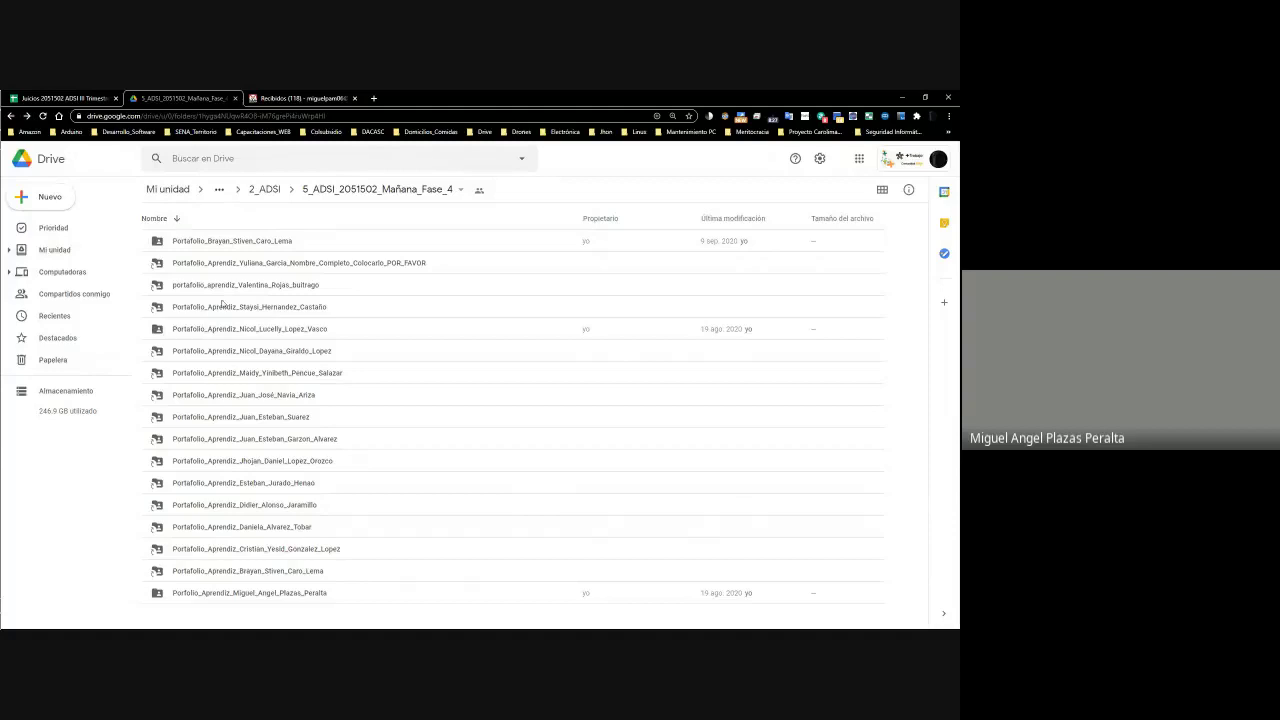
left_click(60, 97)
left_click_drag(529, 599, 291, 604)
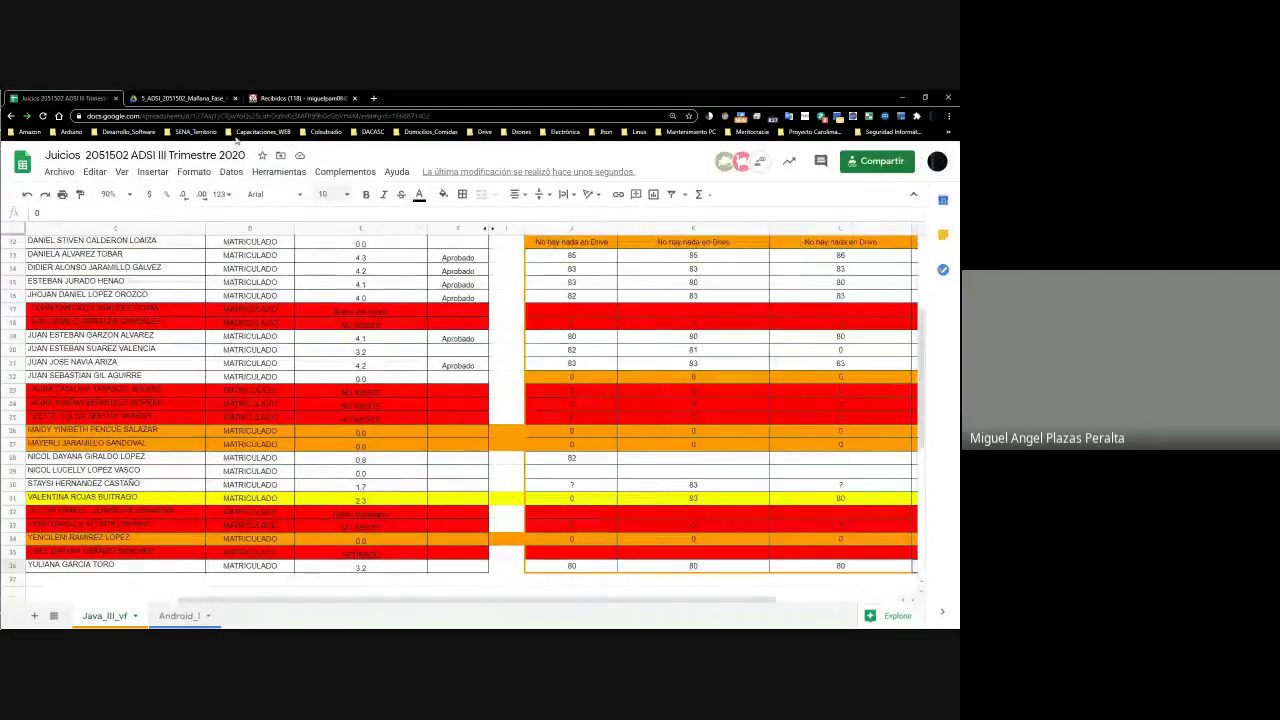
left_click(182, 98)
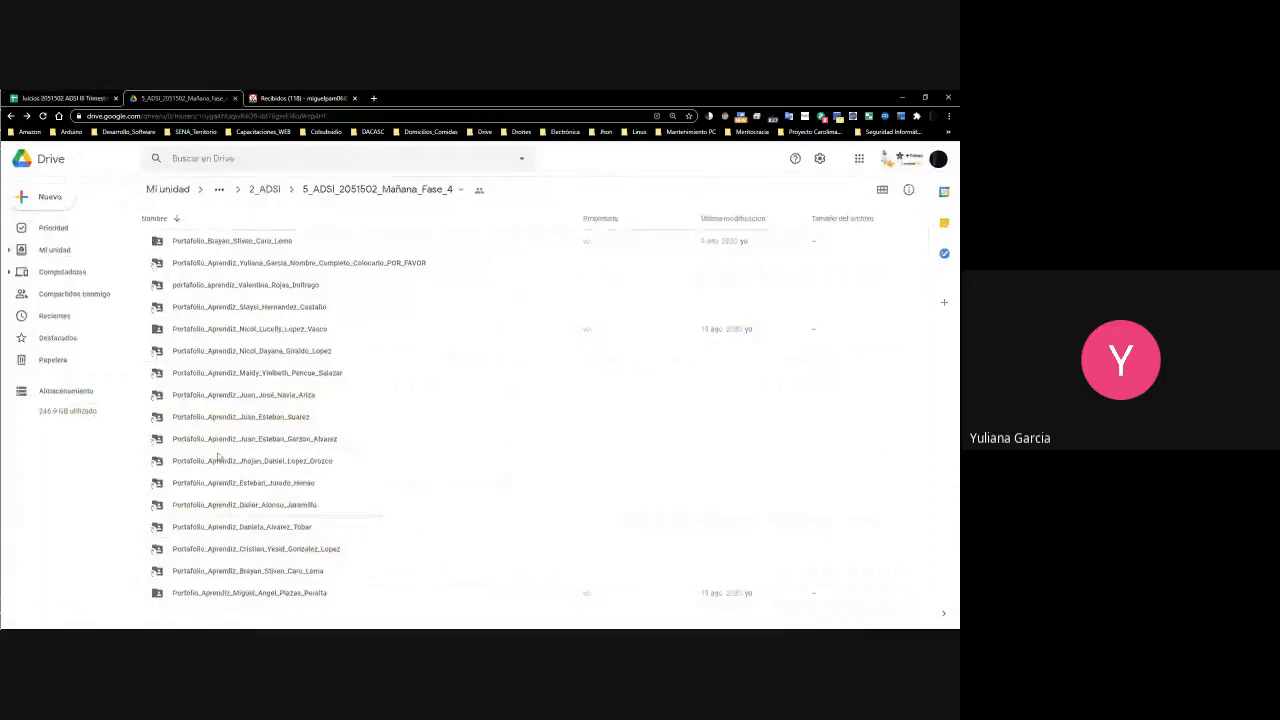
left_click(250, 261)
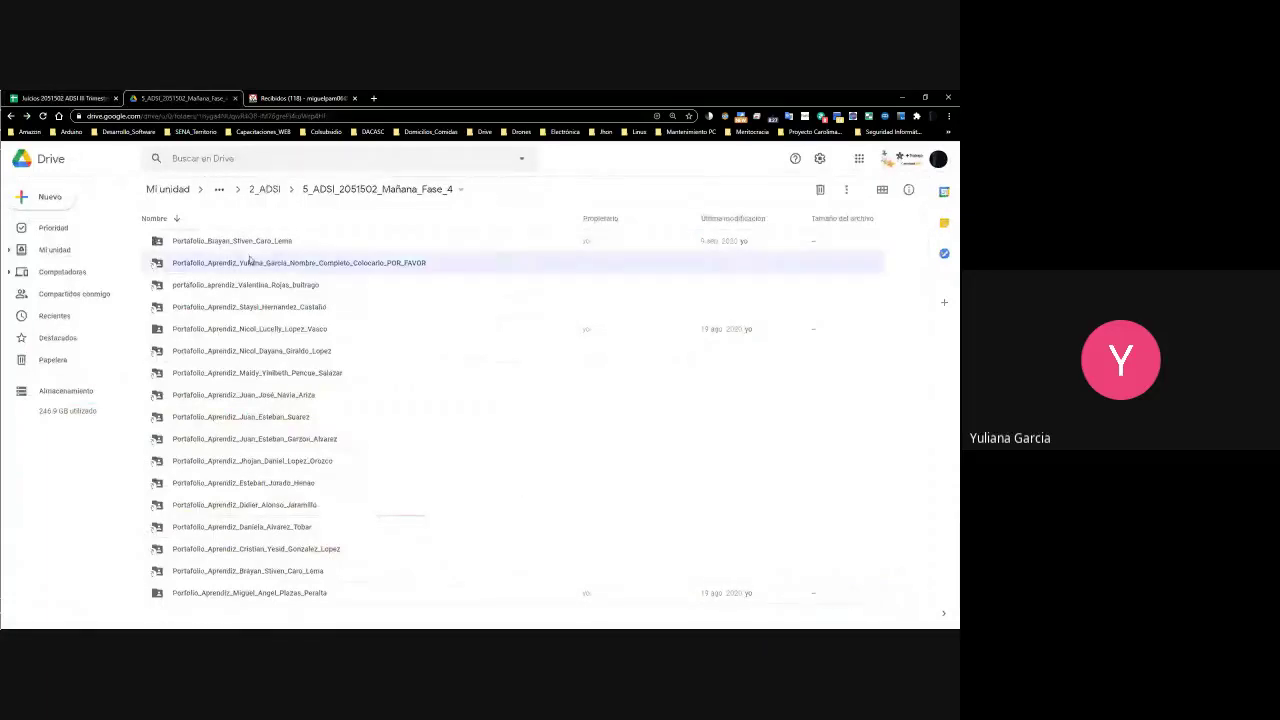
left_click(307, 265)
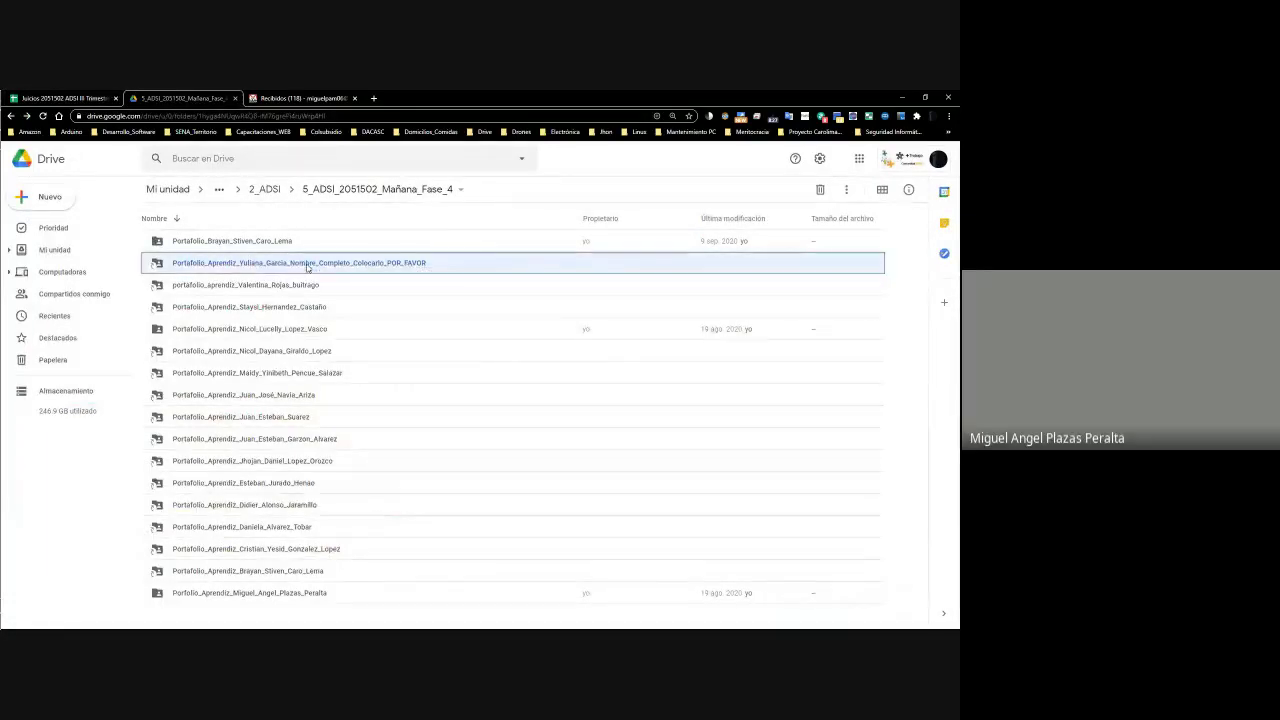
left_click(307, 265)
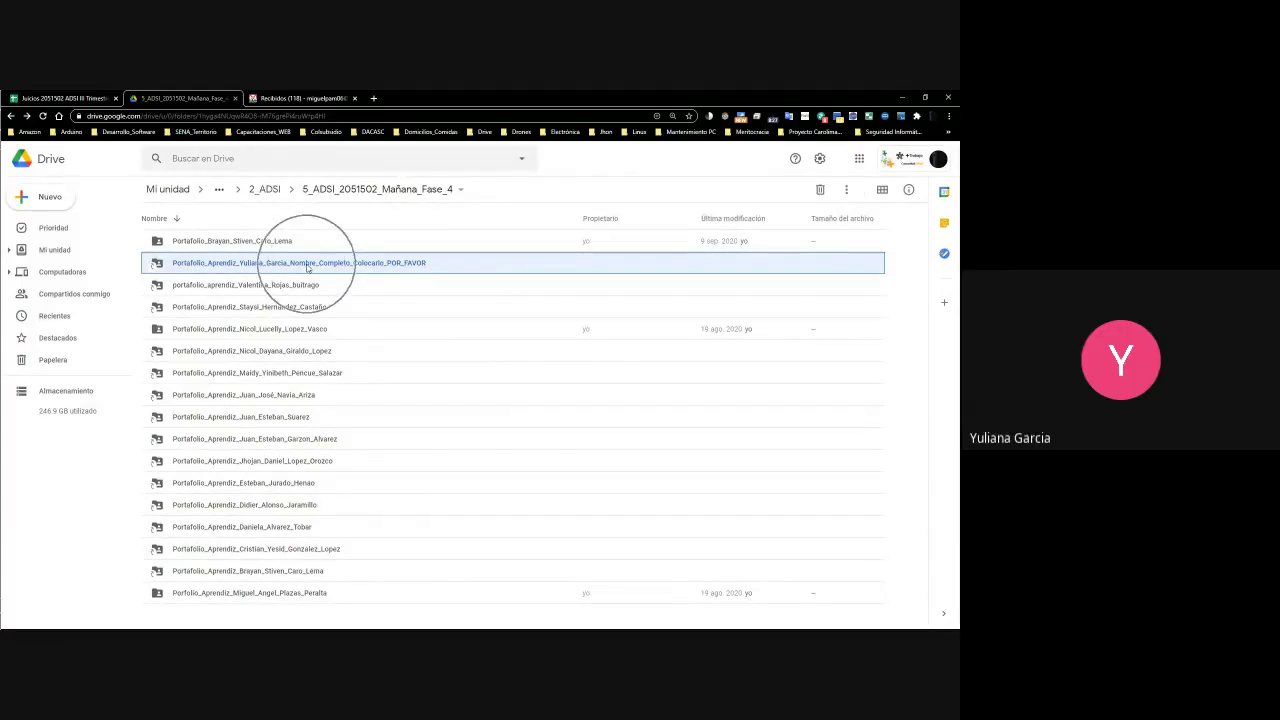
double_click(307, 265)
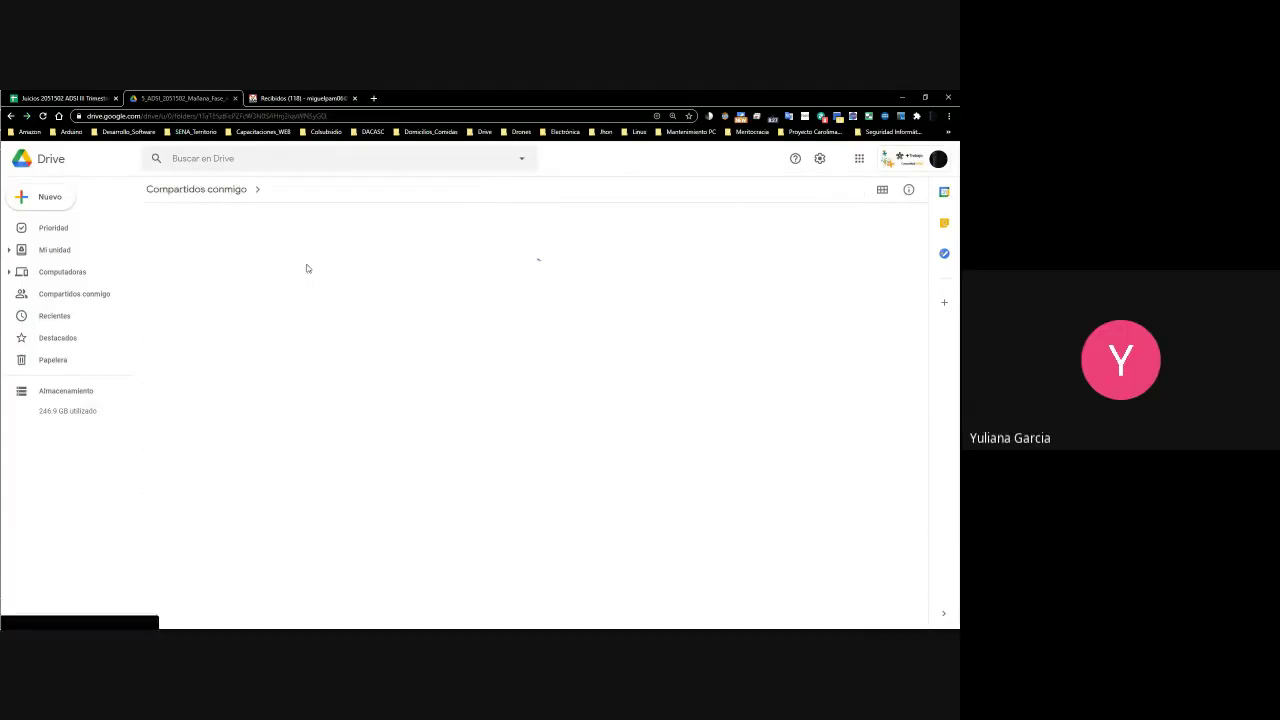
Check the grading spreadsheet below the grade table, then go back to the student's folder
left_click(78, 97)
left_click(535, 594)
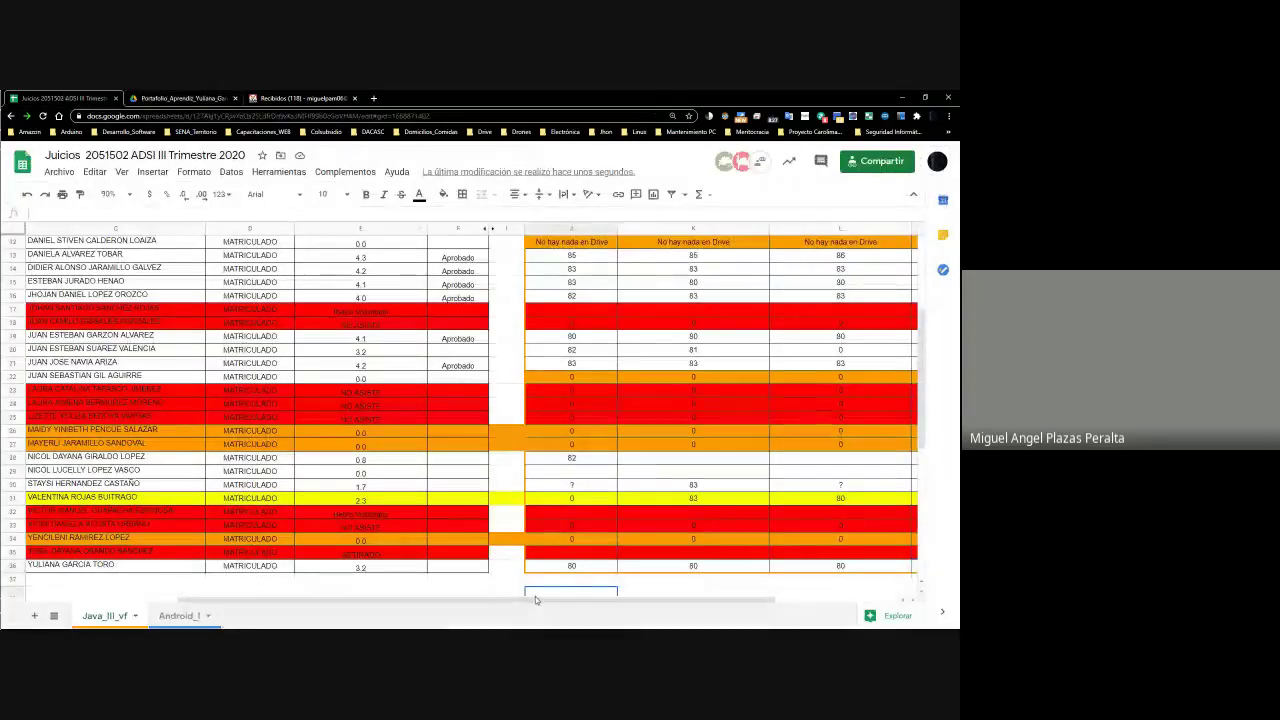
scroll(542, 603, "right", 5)
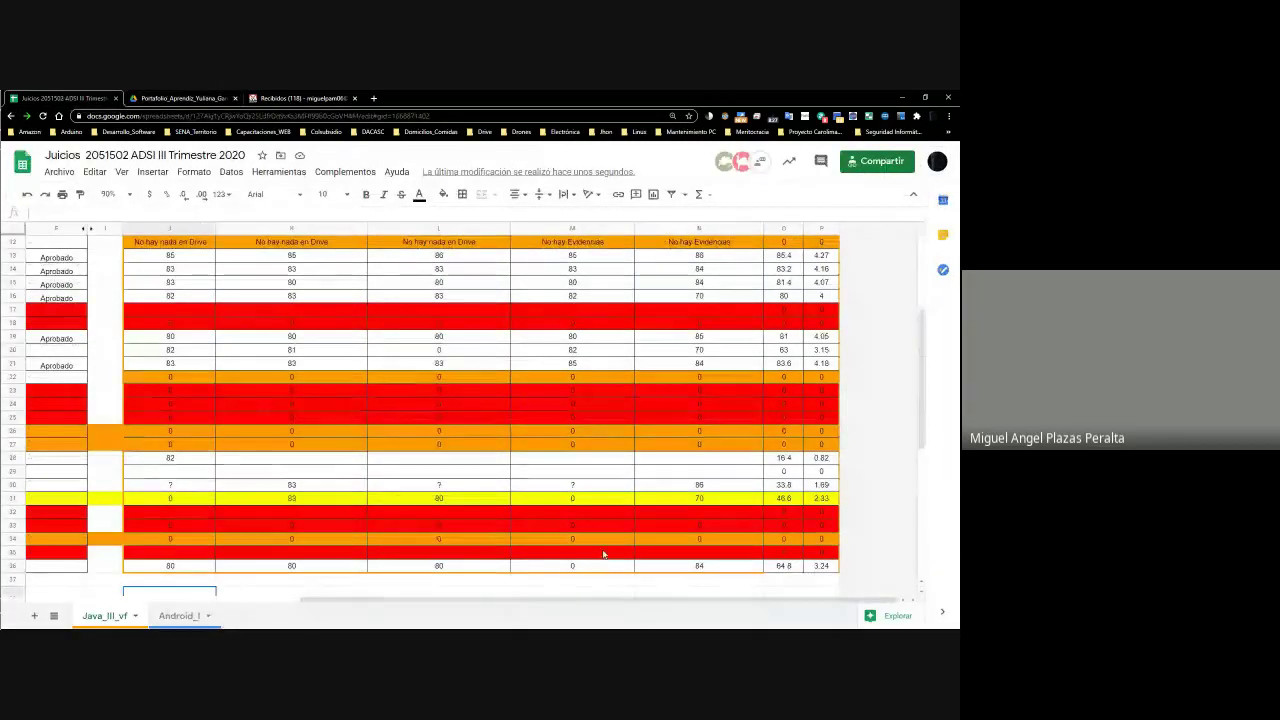
scroll(642, 370, "left", 5)
left_click(183, 98)
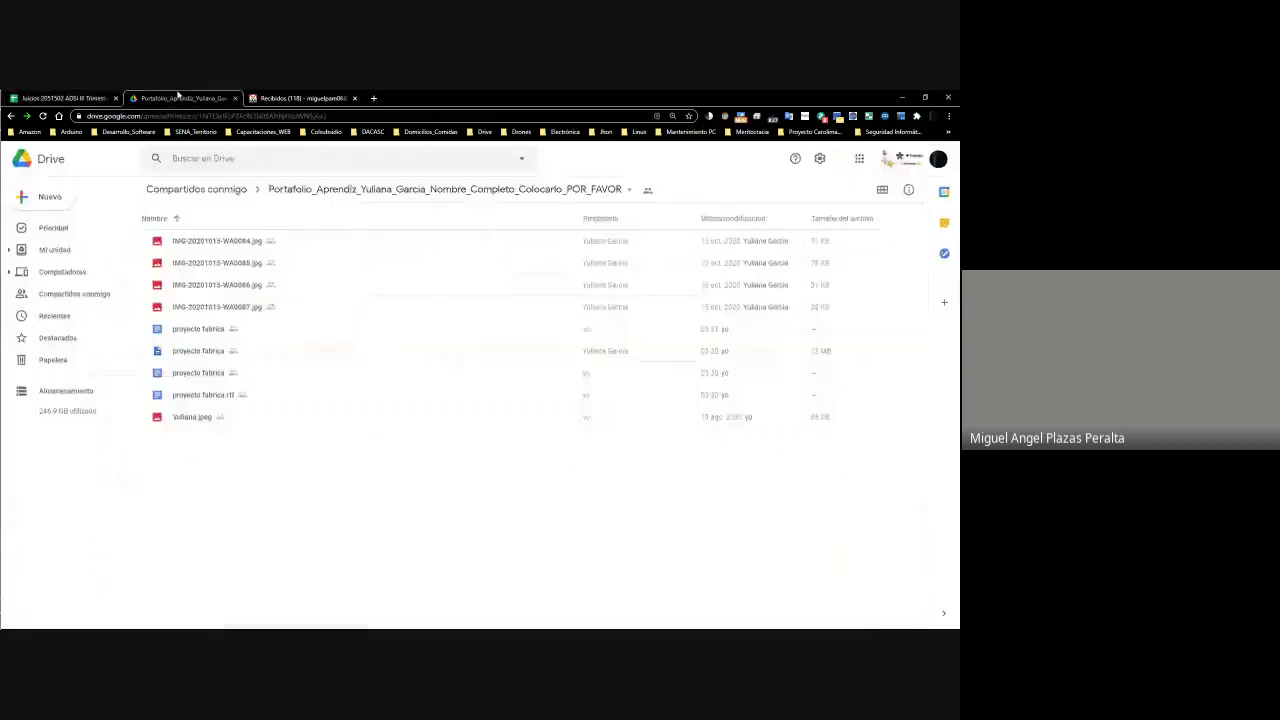
Preview the submitted images IMG-20201015-WA0084, WA0085, WA0086 and the following files
left_click(243, 243)
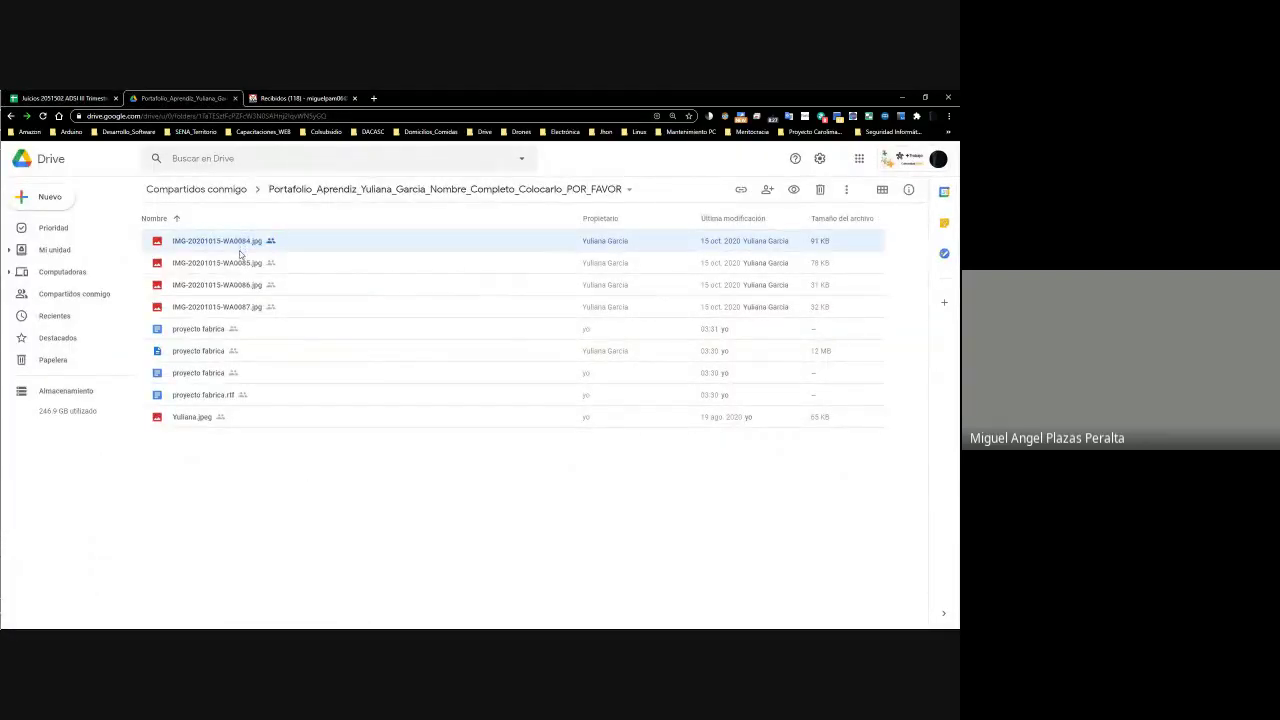
left_click(331, 489)
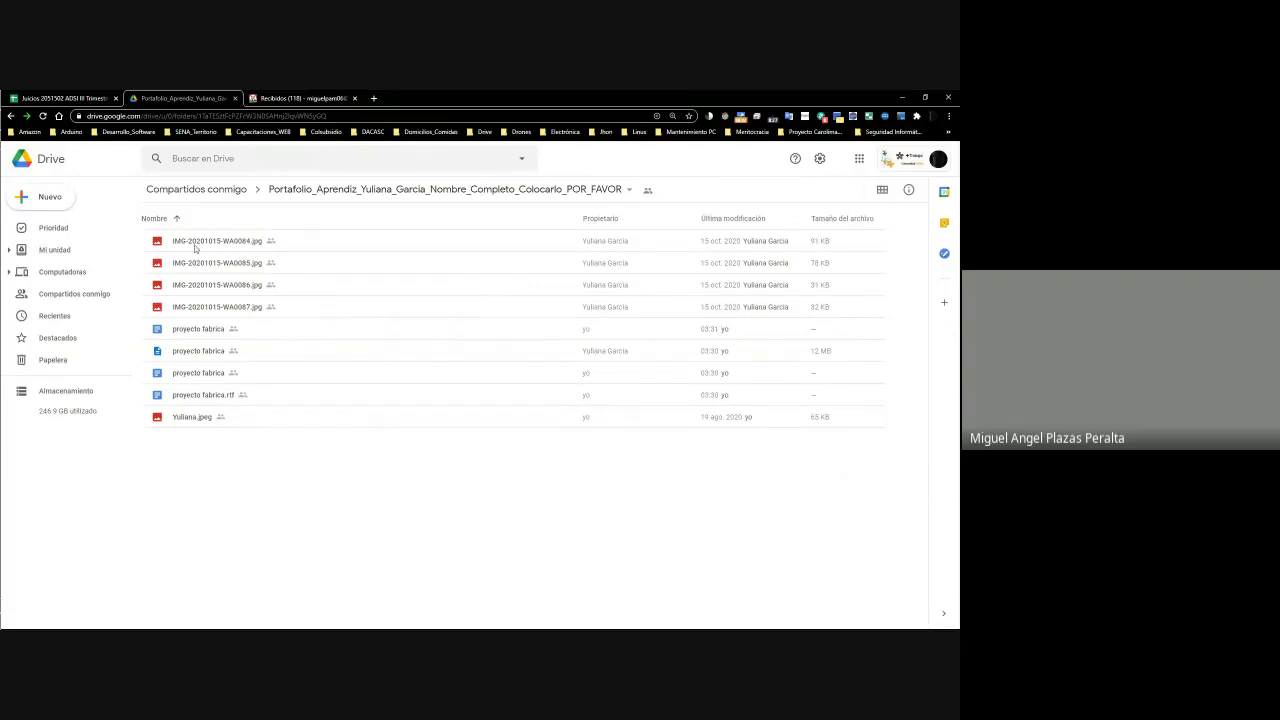
right_click(197, 249)
left_click(245, 260)
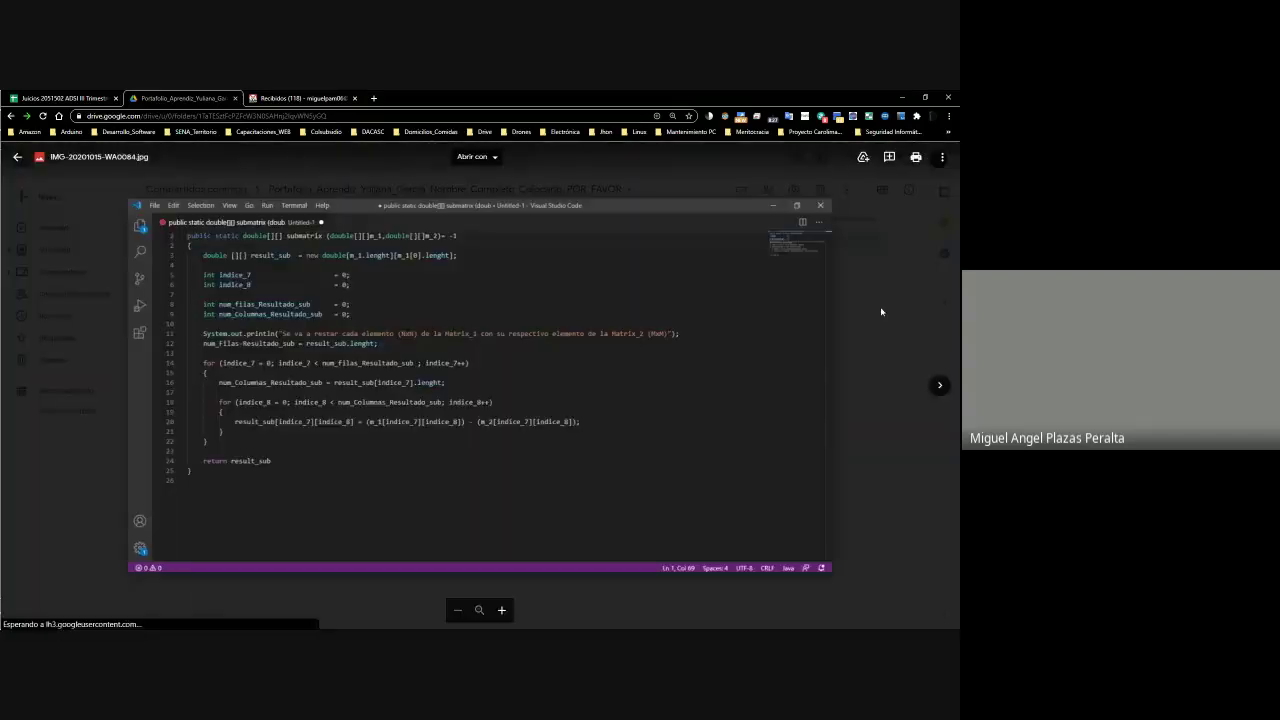
left_click(938, 385)
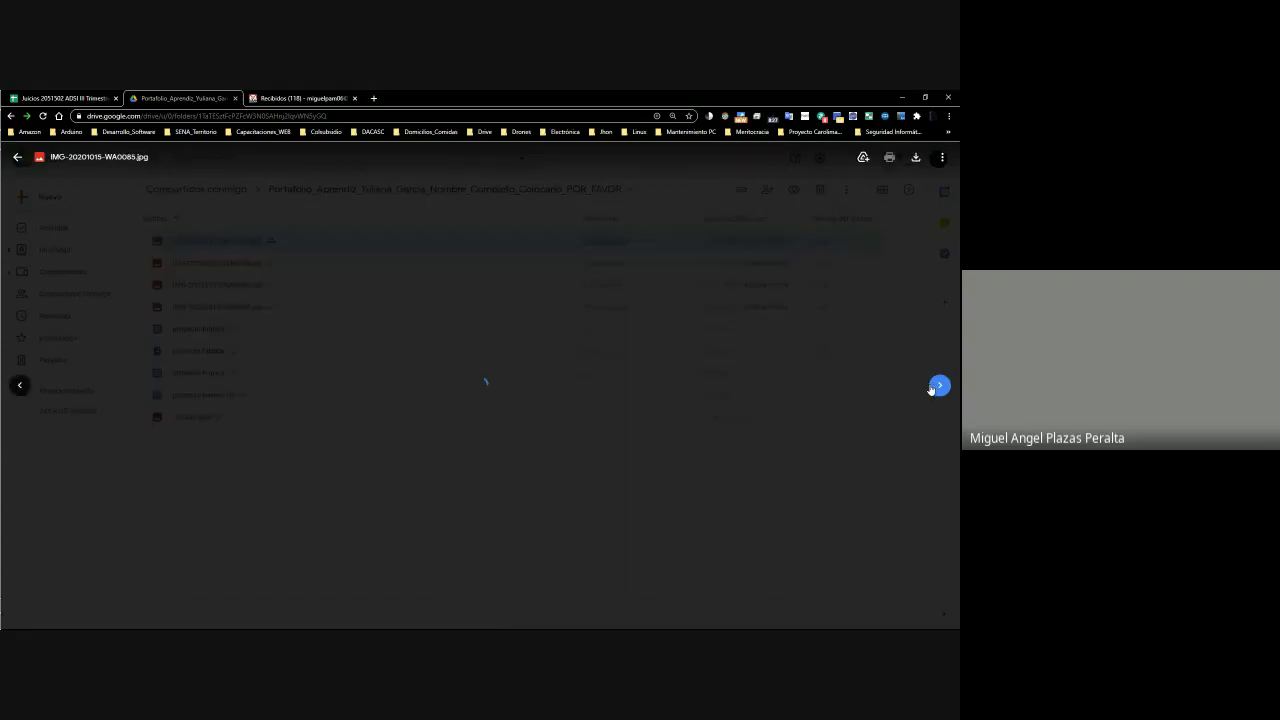
left_click(938, 385)
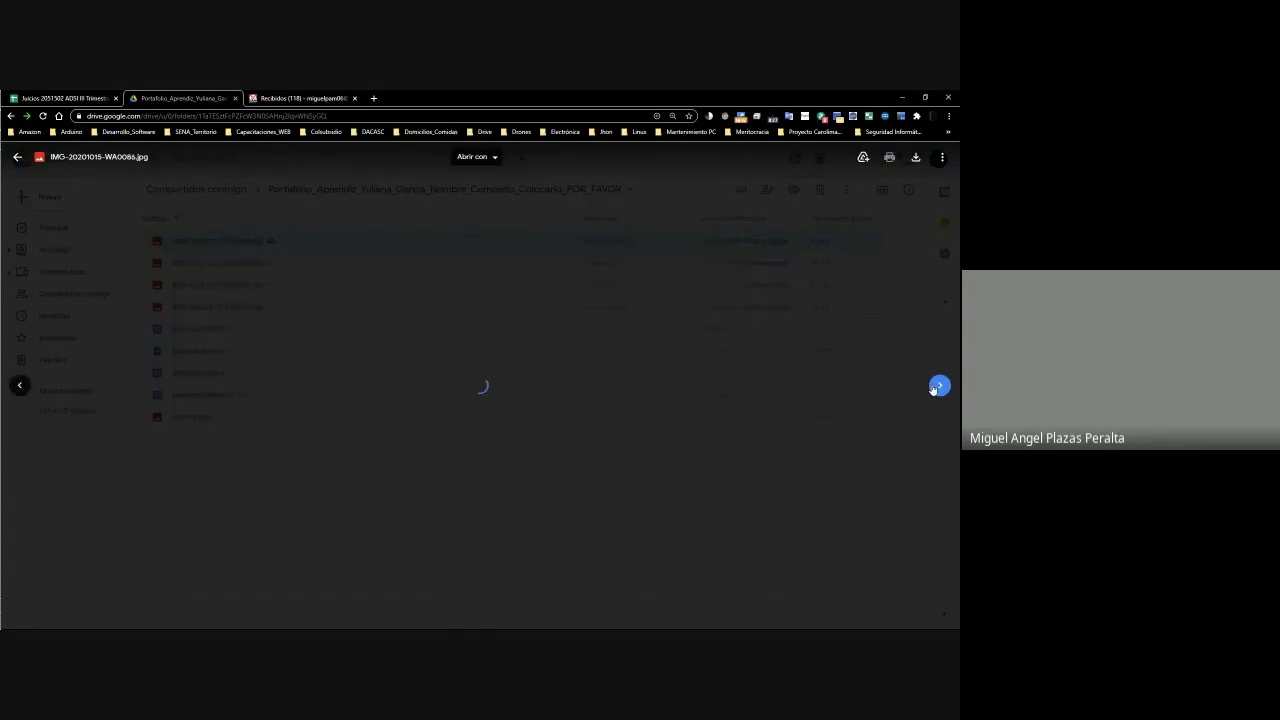
left_click(938, 385)
left_click(938, 385)
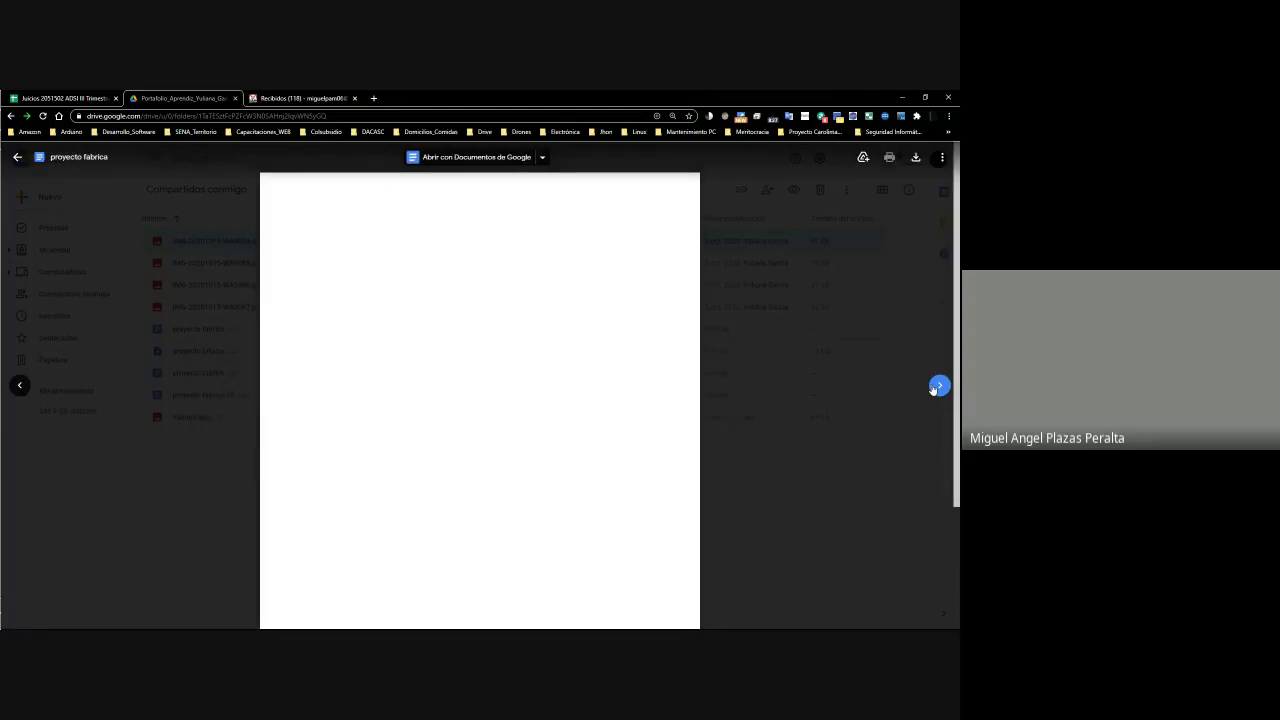
left_click(851, 451)
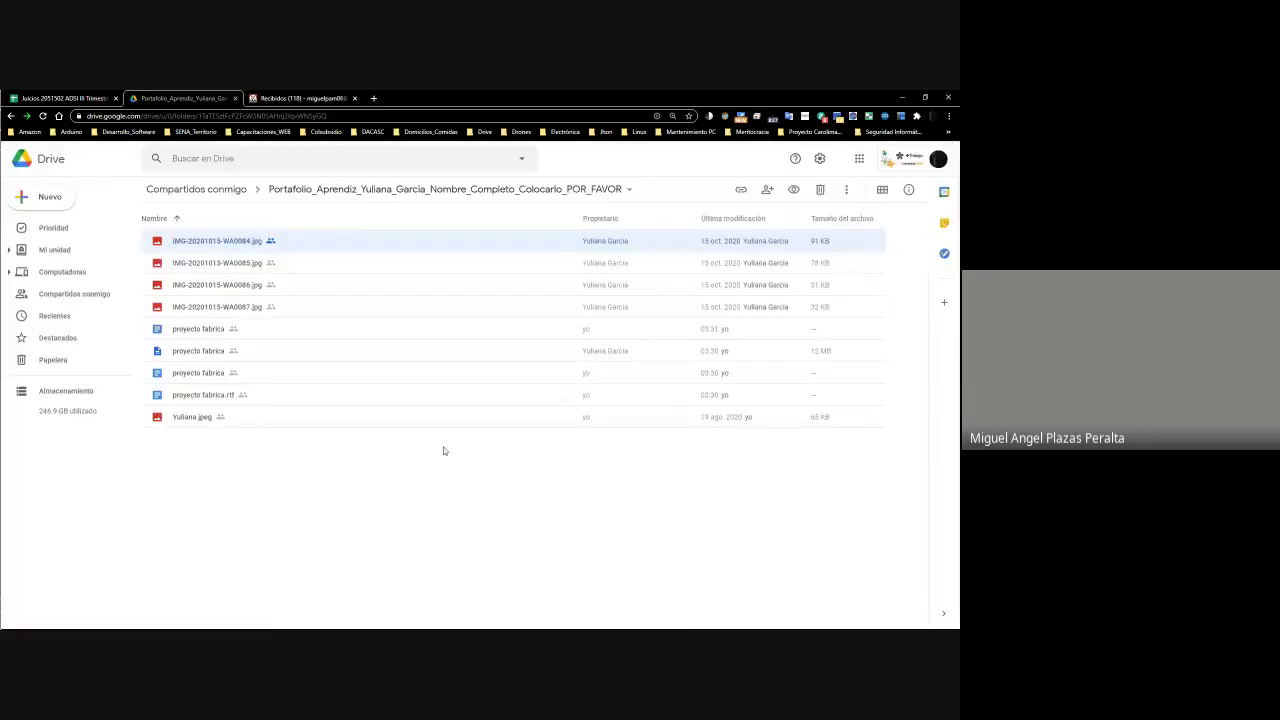
Preview the first proyecto fabrica document and open it in Google Docs
right_click(180, 330)
left_click(232, 316)
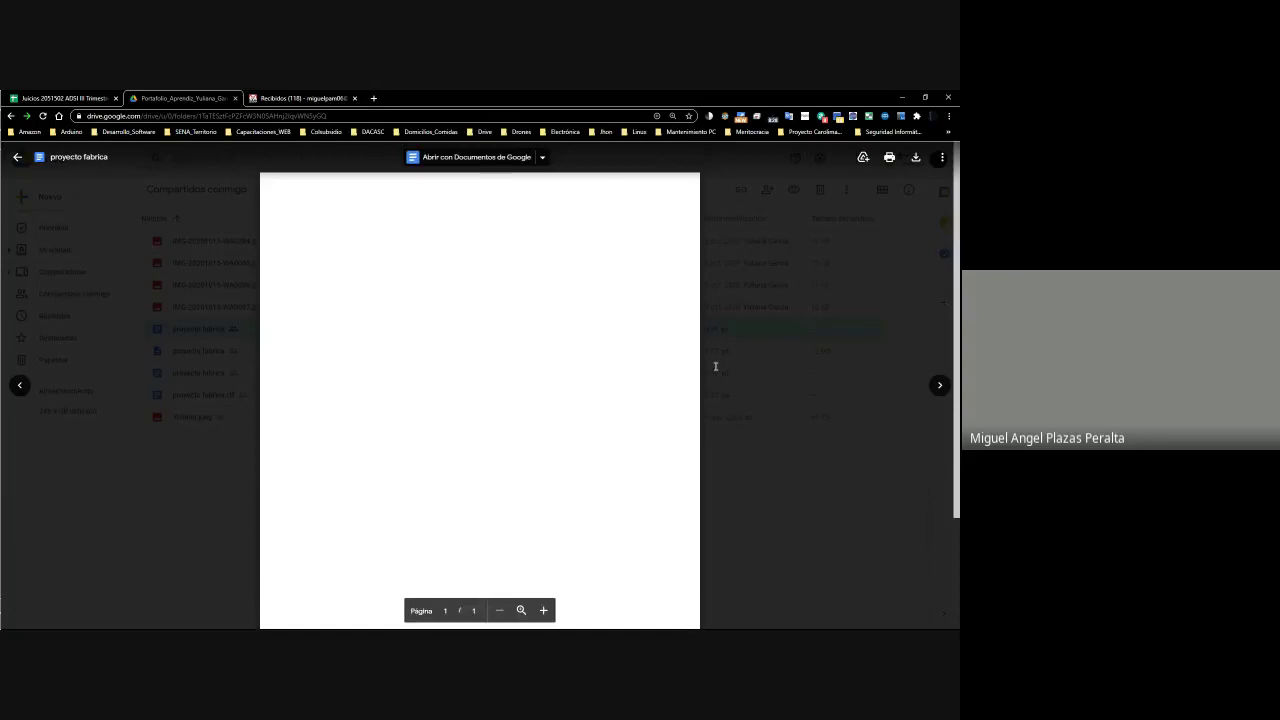
key("Escape")
right_click(204, 333)
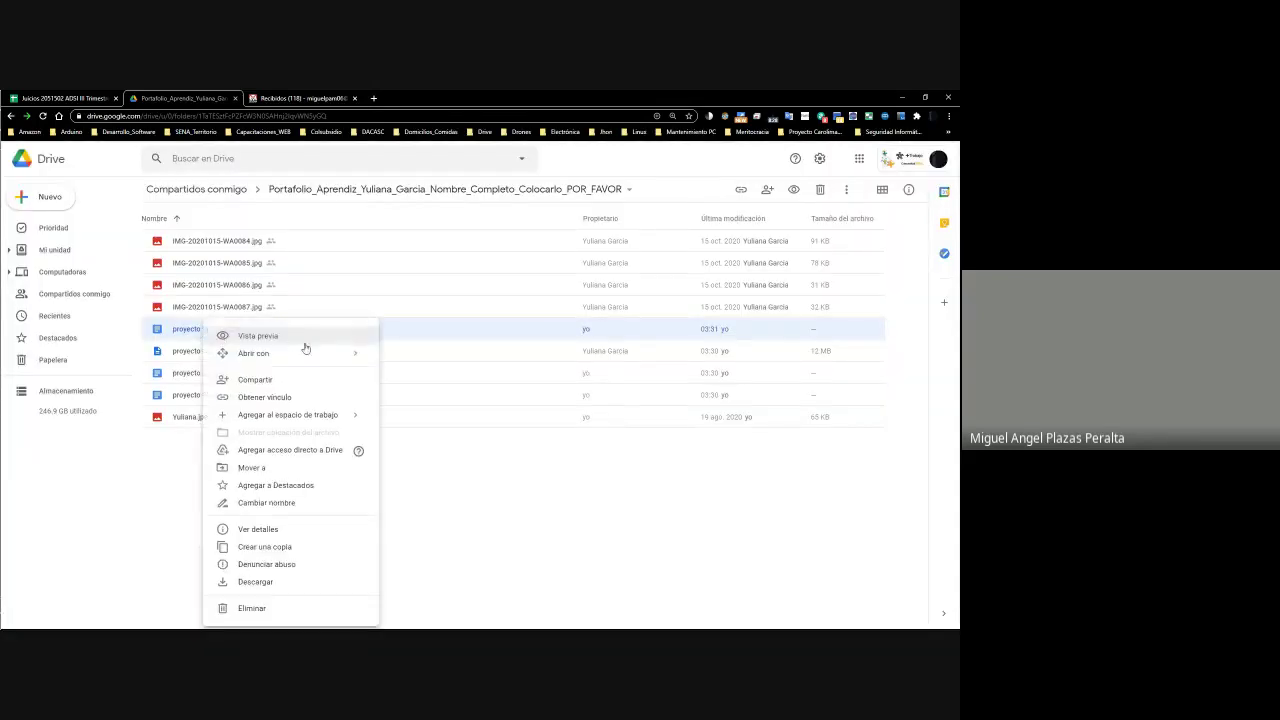
mouse_move(340, 352)
left_click(475, 368)
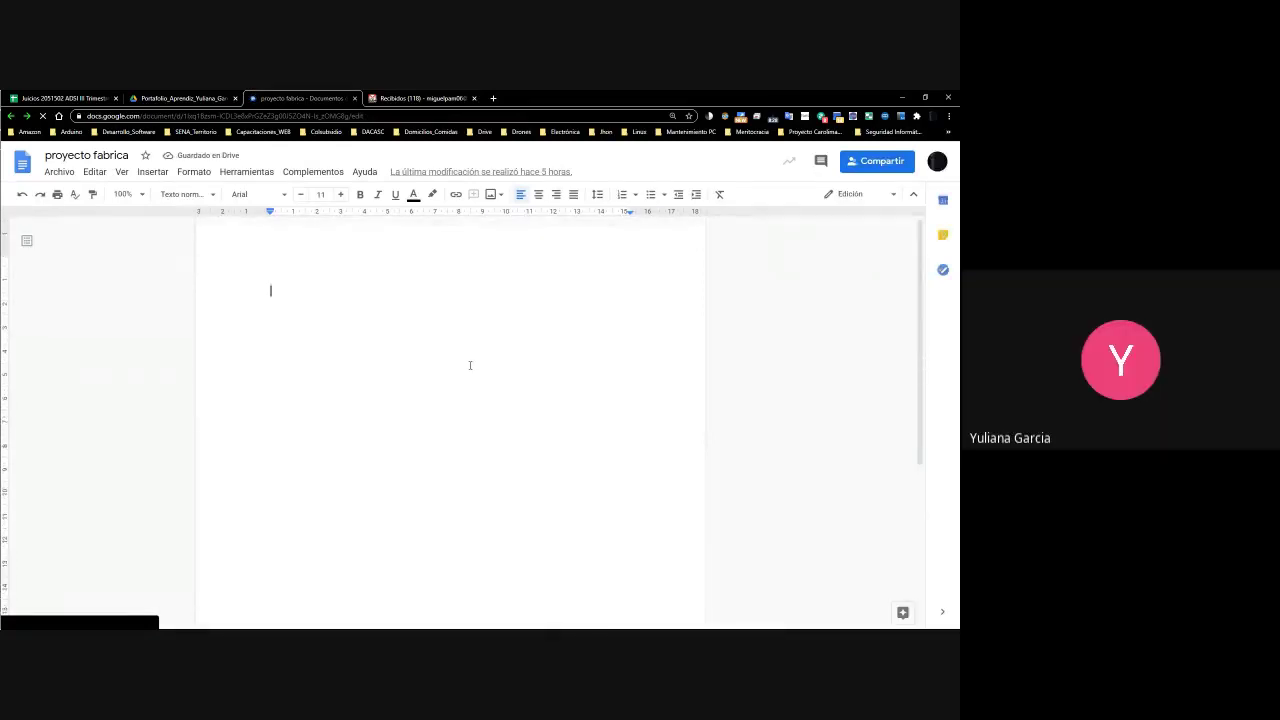
Open two more proyecto fabrica files, including the 12 MB one, in Google Docs
left_click(184, 96)
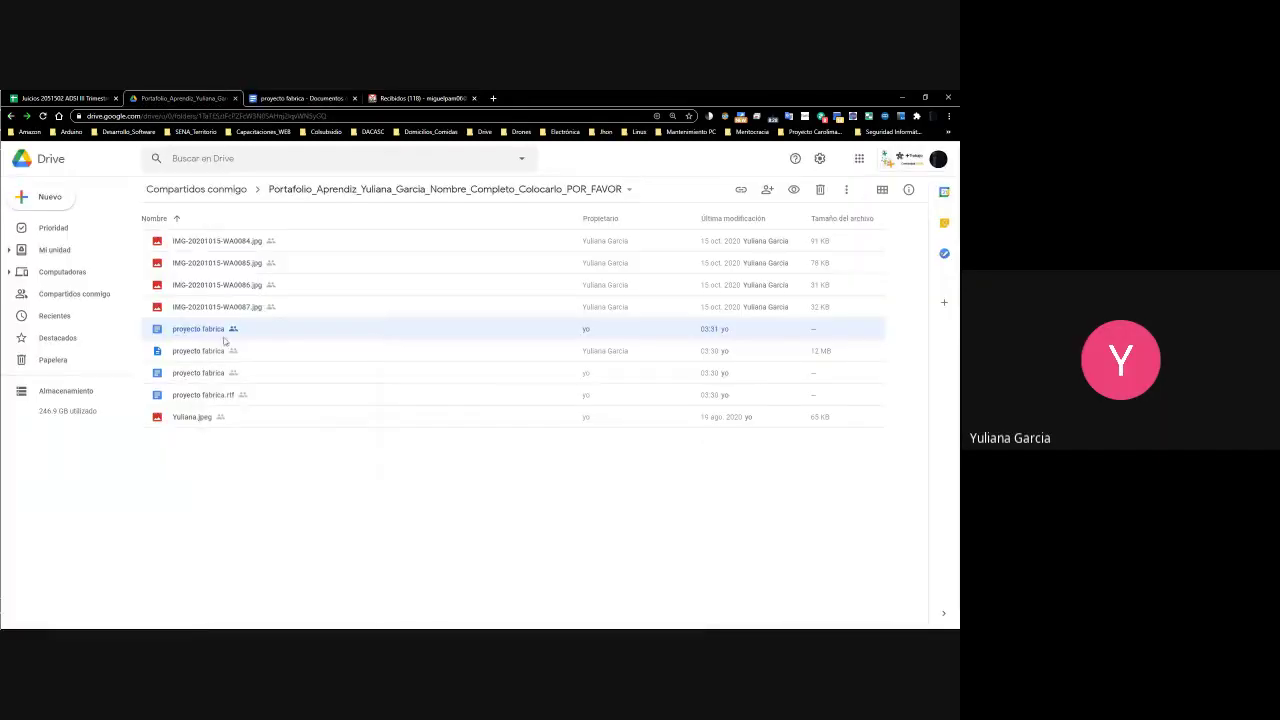
right_click(222, 353)
mouse_move(280, 354)
left_click(457, 362)
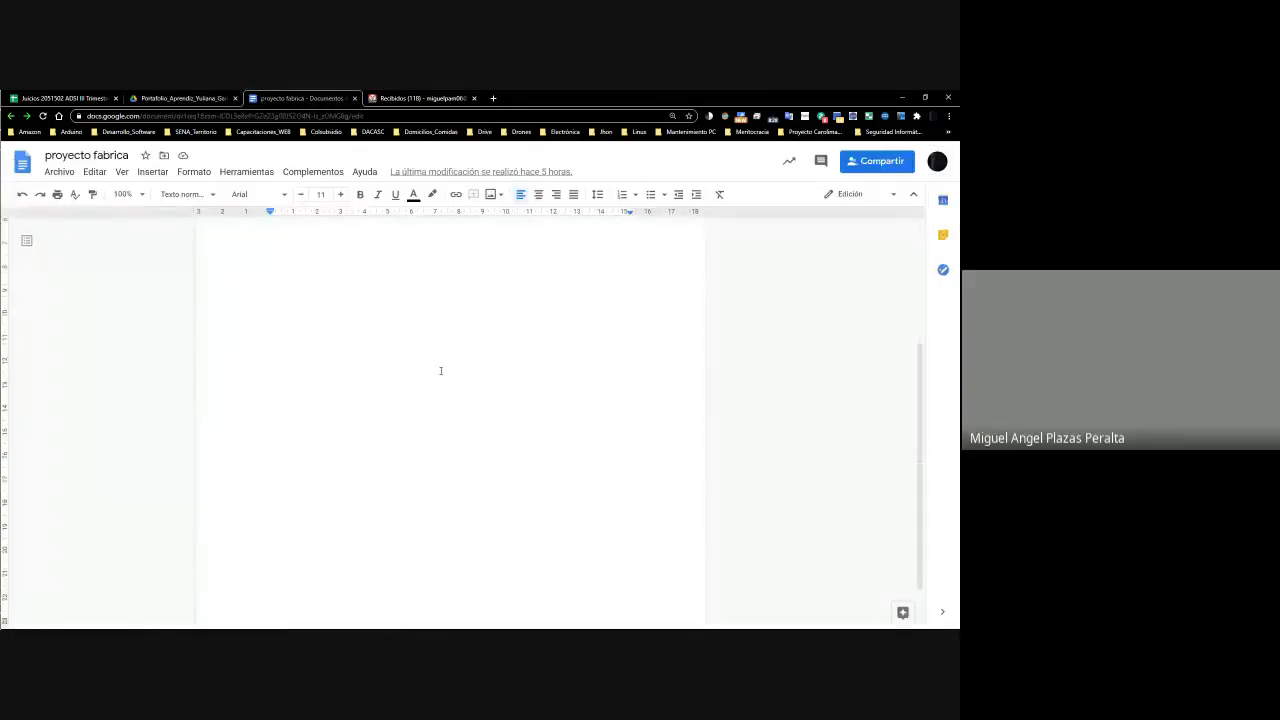
left_click(184, 98)
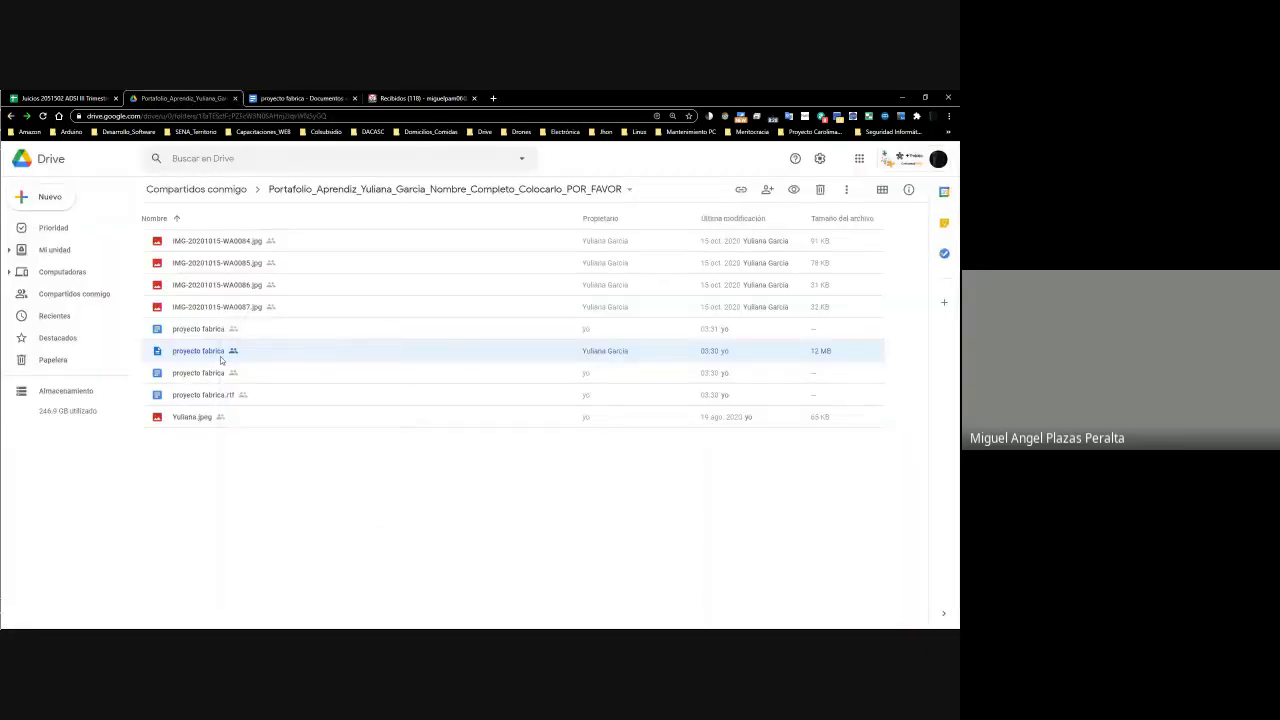
right_click(220, 359)
mouse_move(316, 337)
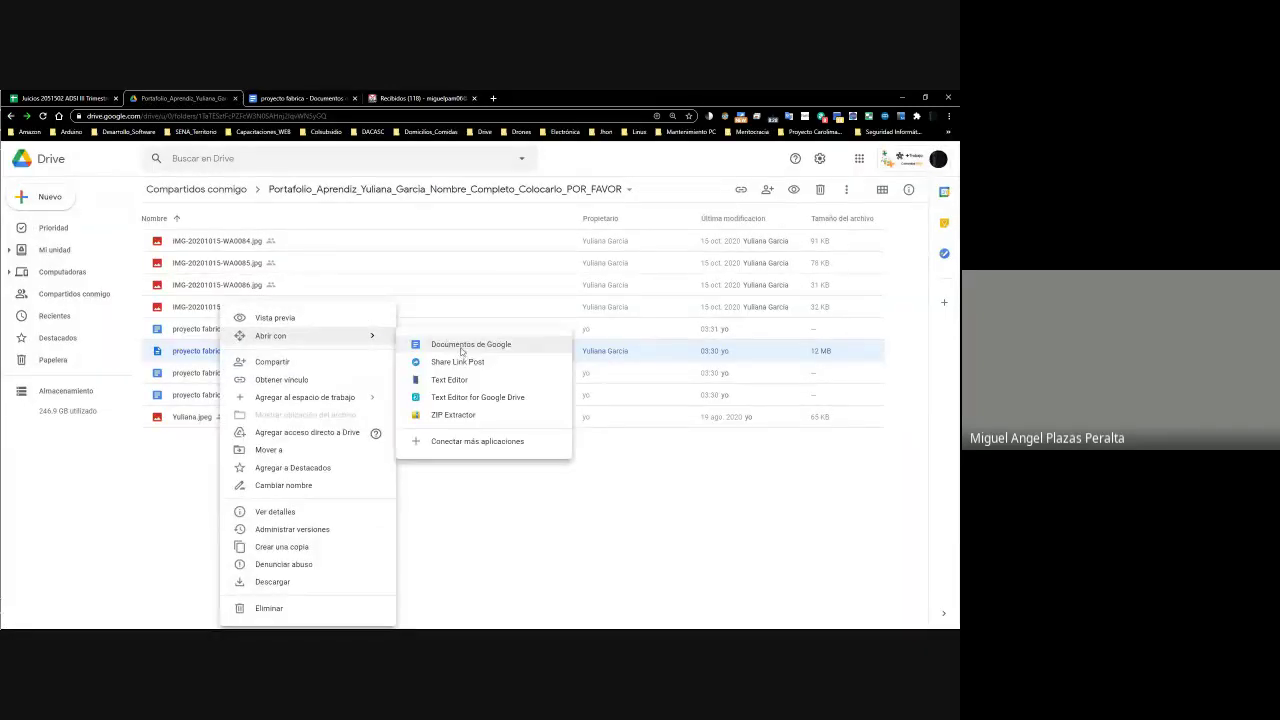
left_click(462, 346)
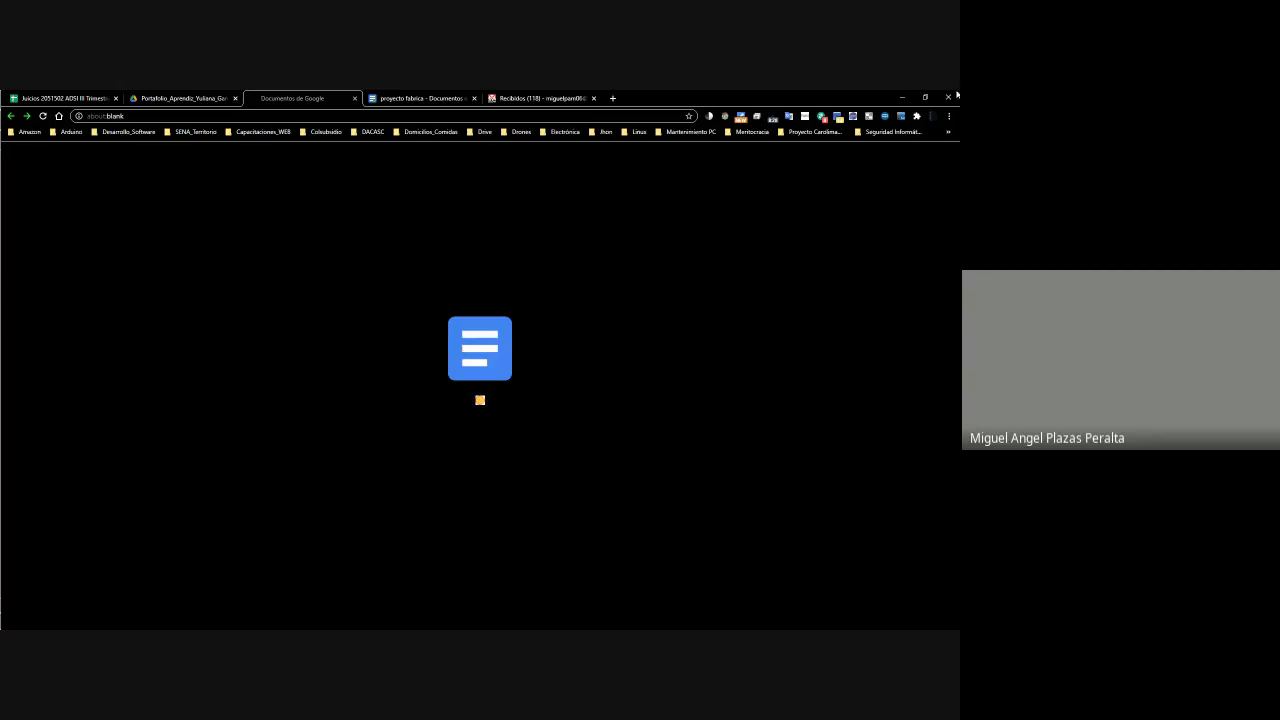
Go through the Dark Reader extension settings and its keyboard shortcuts page
left_click(727, 118)
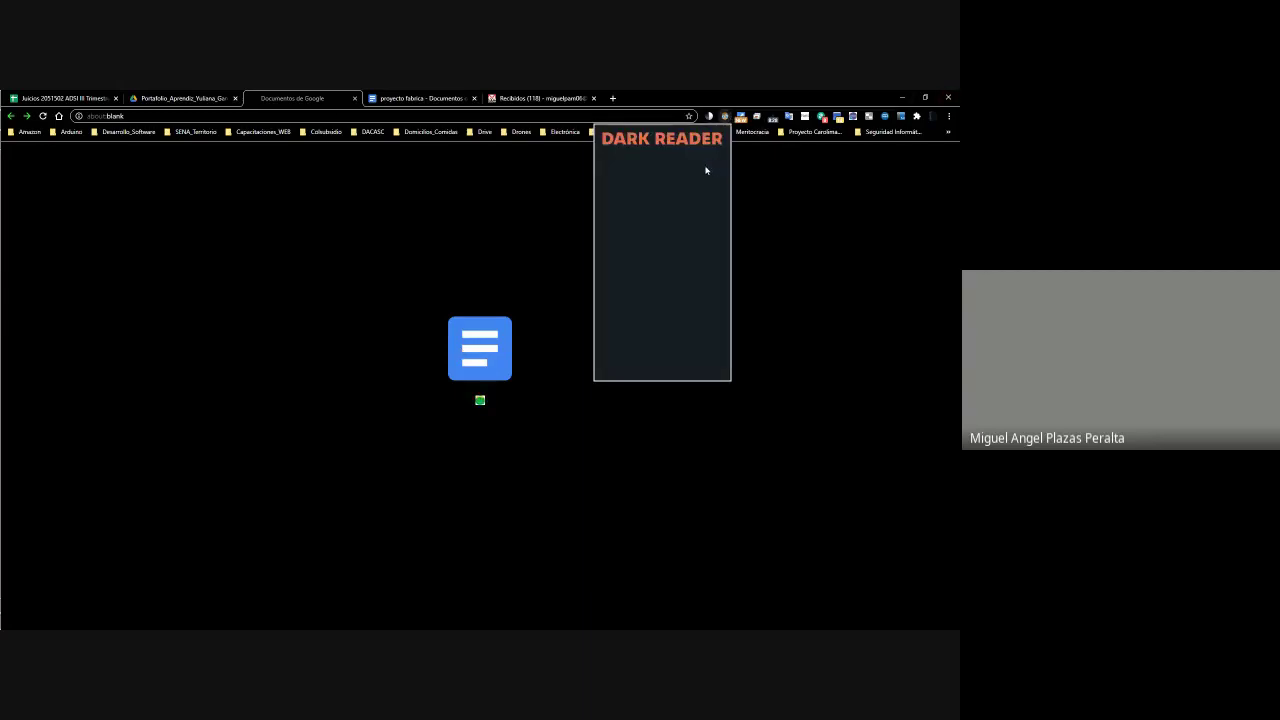
left_click(788, 189)
left_click(725, 116)
left_click(725, 116)
left_click(687, 167)
left_click(725, 116)
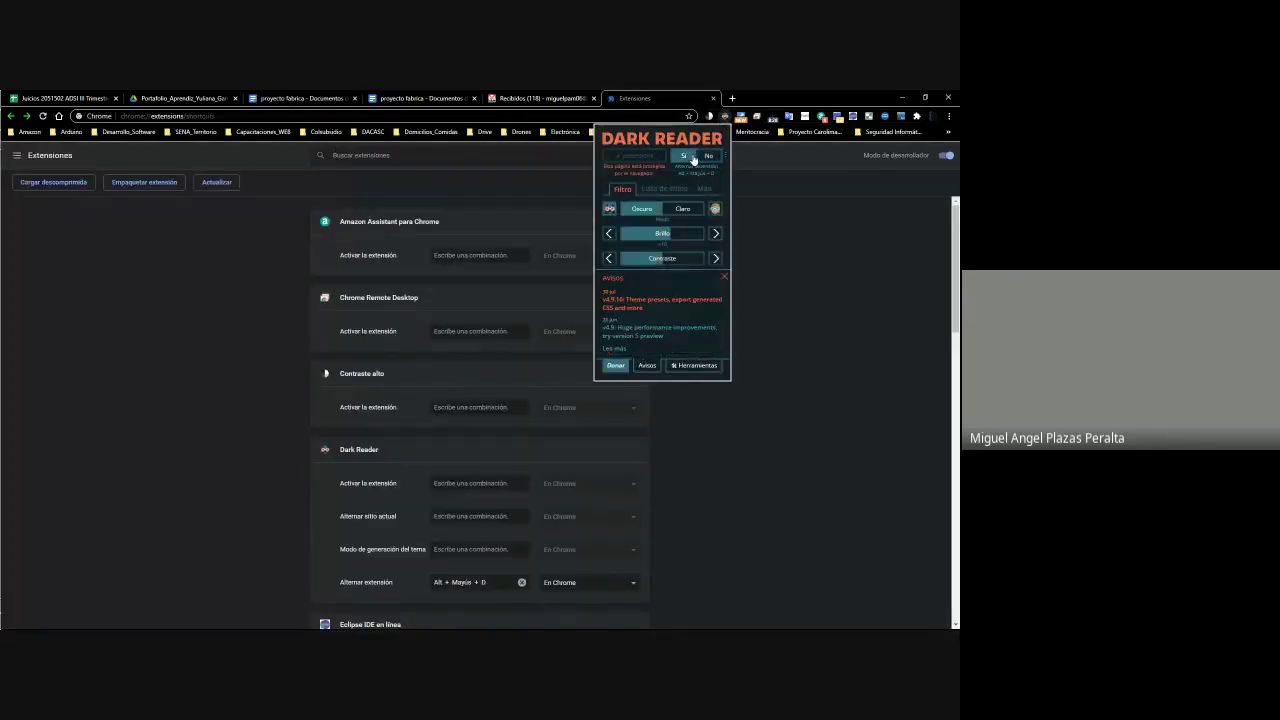
Toggle the dark-mode extension and flip through both proyecto fabrica documents
left_click(805, 222)
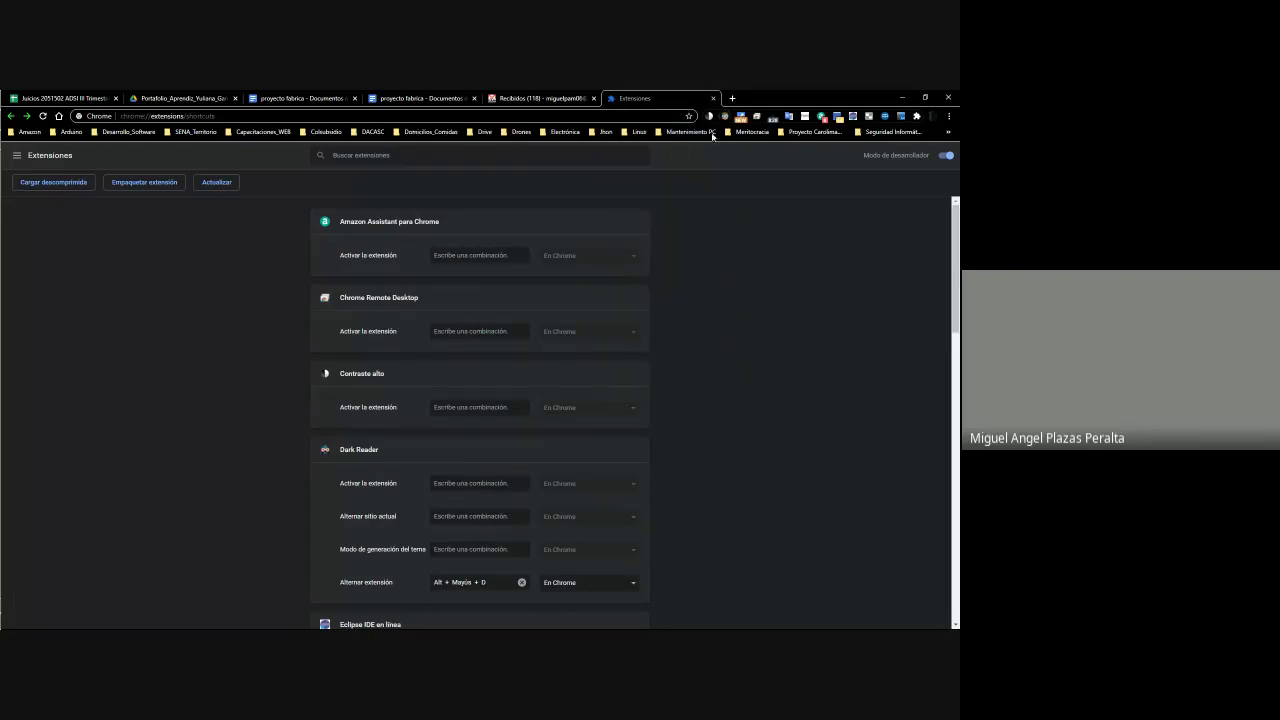
left_click(710, 117)
left_click(696, 184)
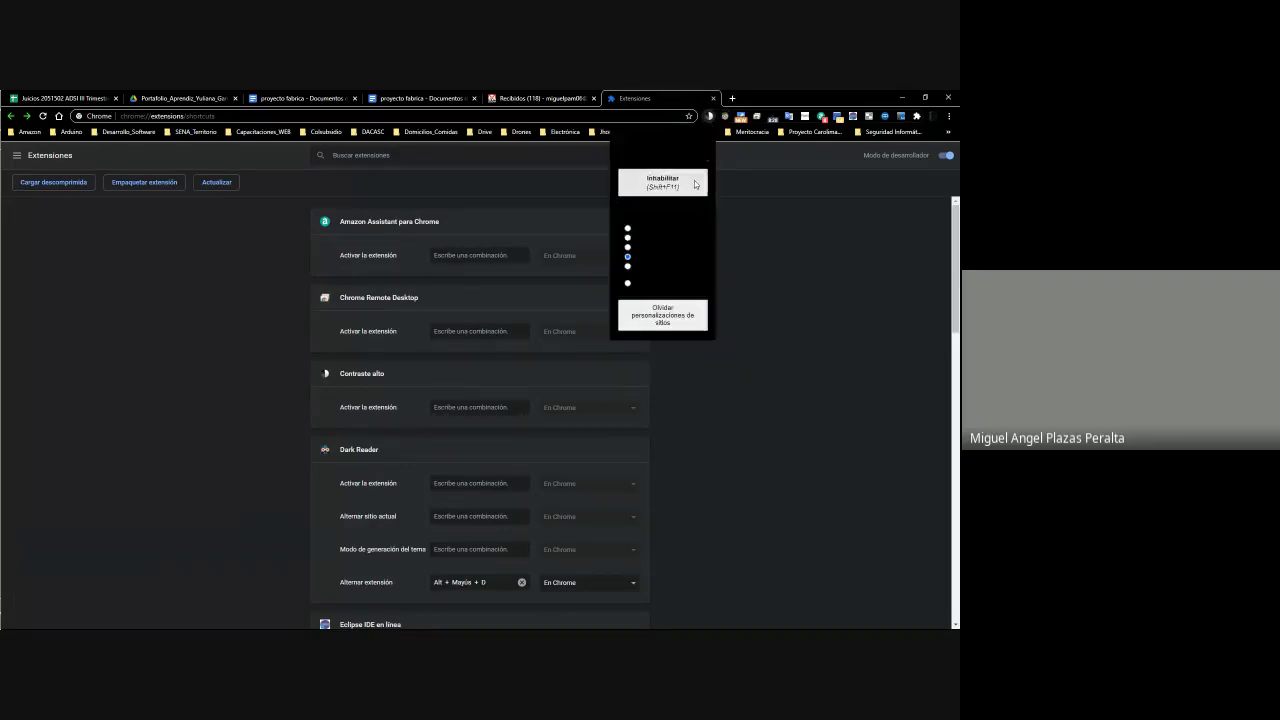
left_click(754, 209)
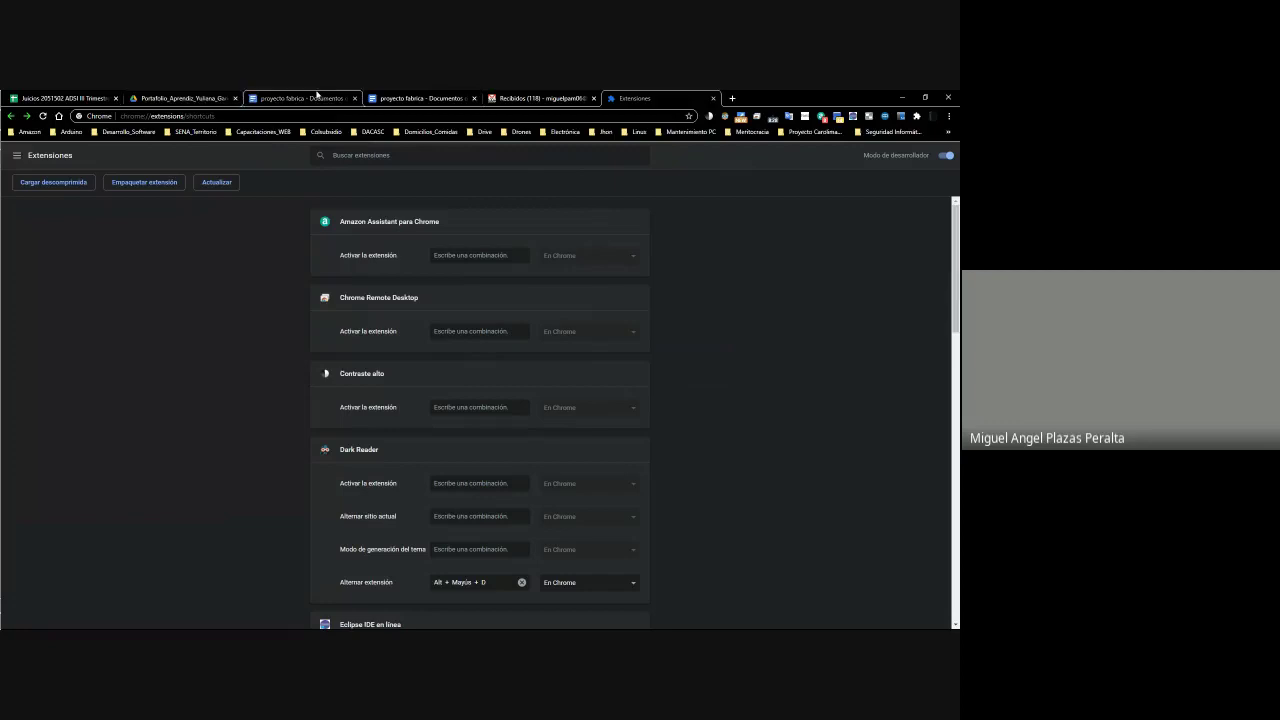
left_click(300, 98)
left_click(420, 98)
Preview one proyecto fabrica file from the student's portfolio folder, then close it
left_click(180, 98)
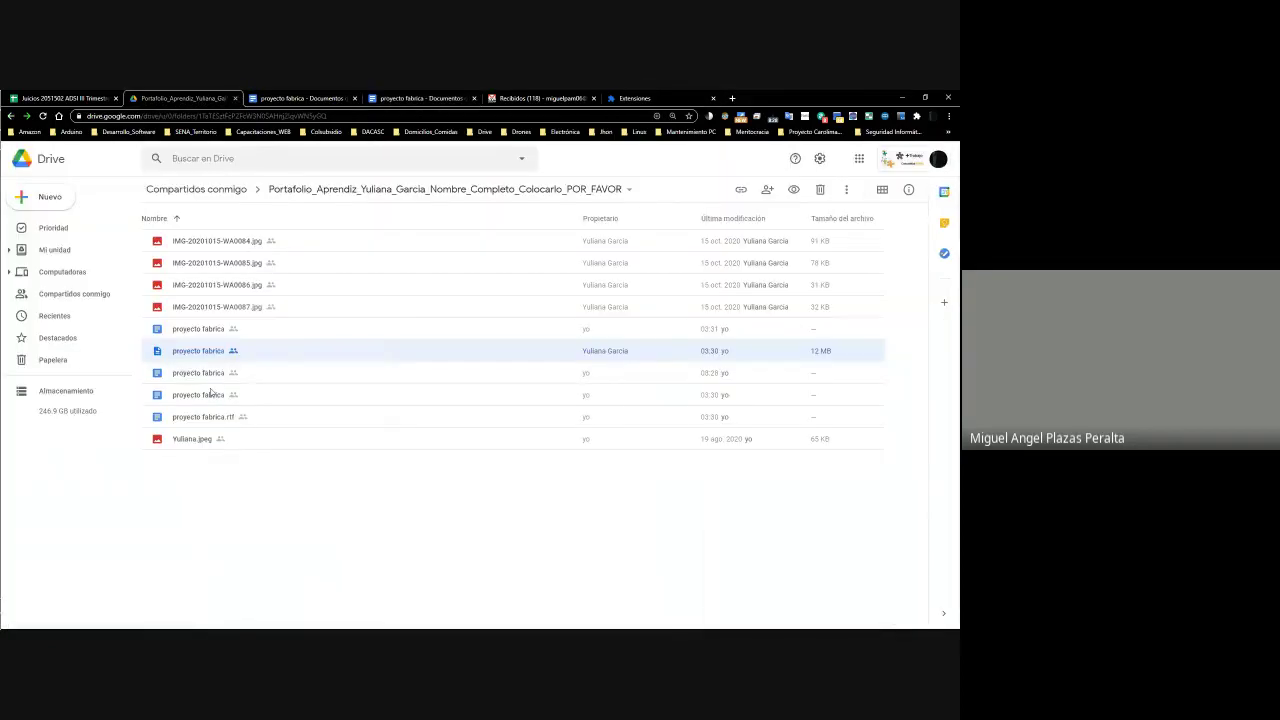
left_click(209, 373)
right_click(209, 372)
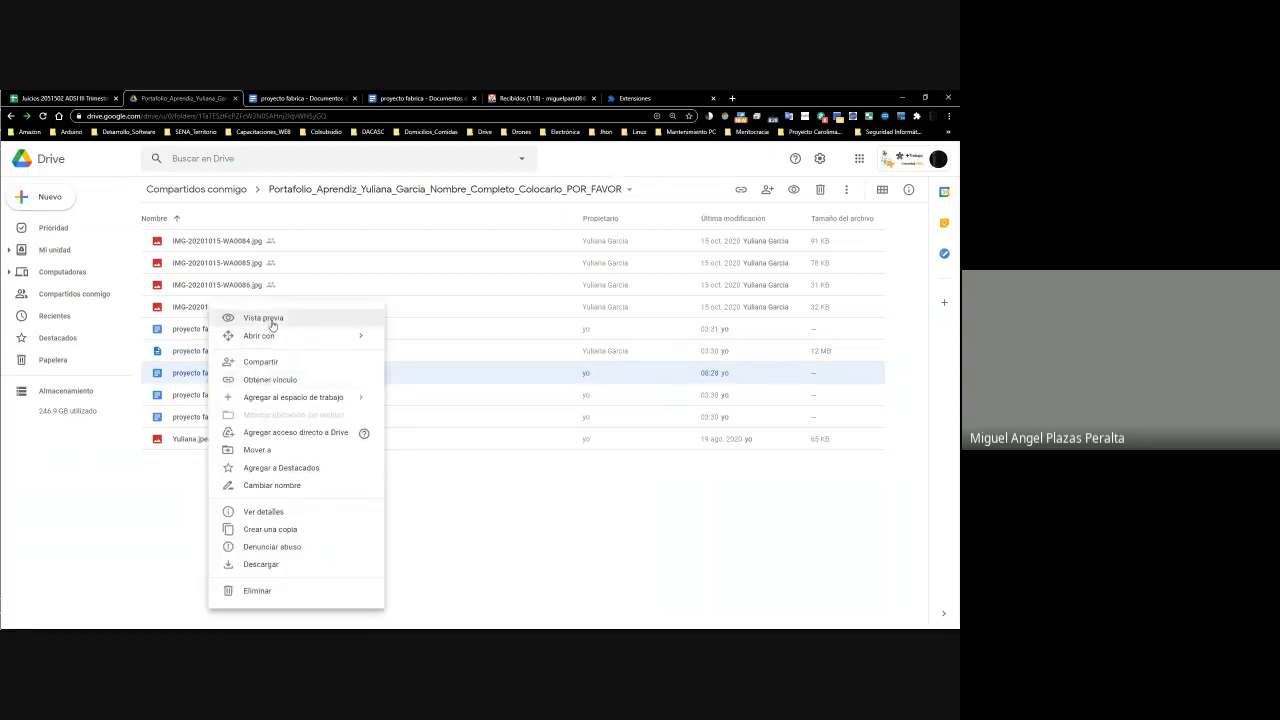
left_click(280, 321)
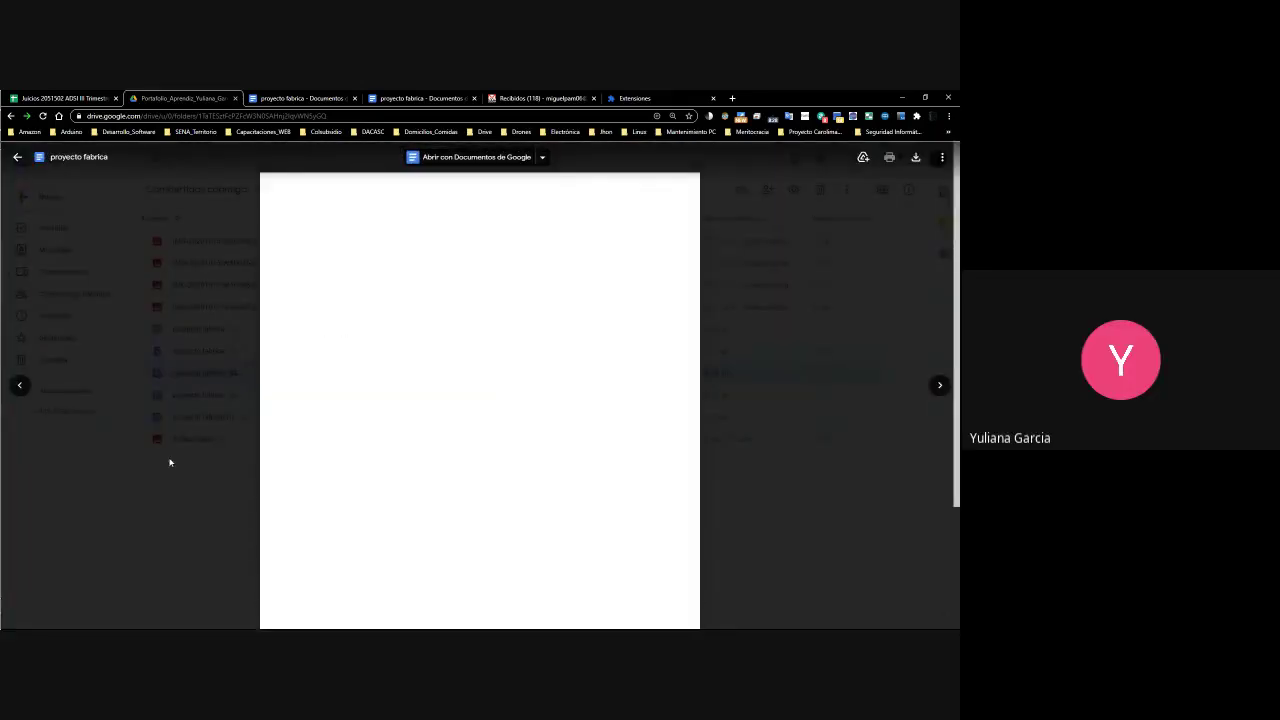
left_click(185, 477)
Preview another proyecto fabrica file's two pages of Java code, then go back to the Juicios spreadsheet
right_click(225, 345)
left_click(263, 337)
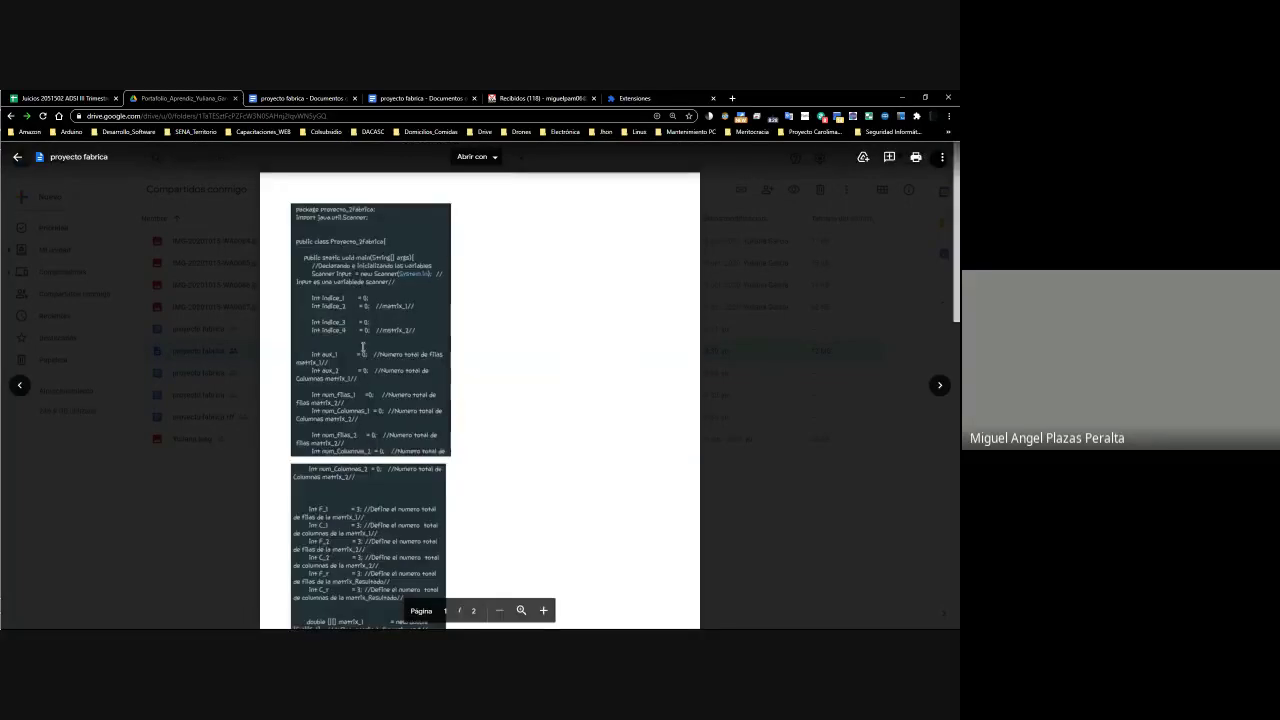
scroll(367, 340, "down", 10)
scroll(367, 341, "up", 10)
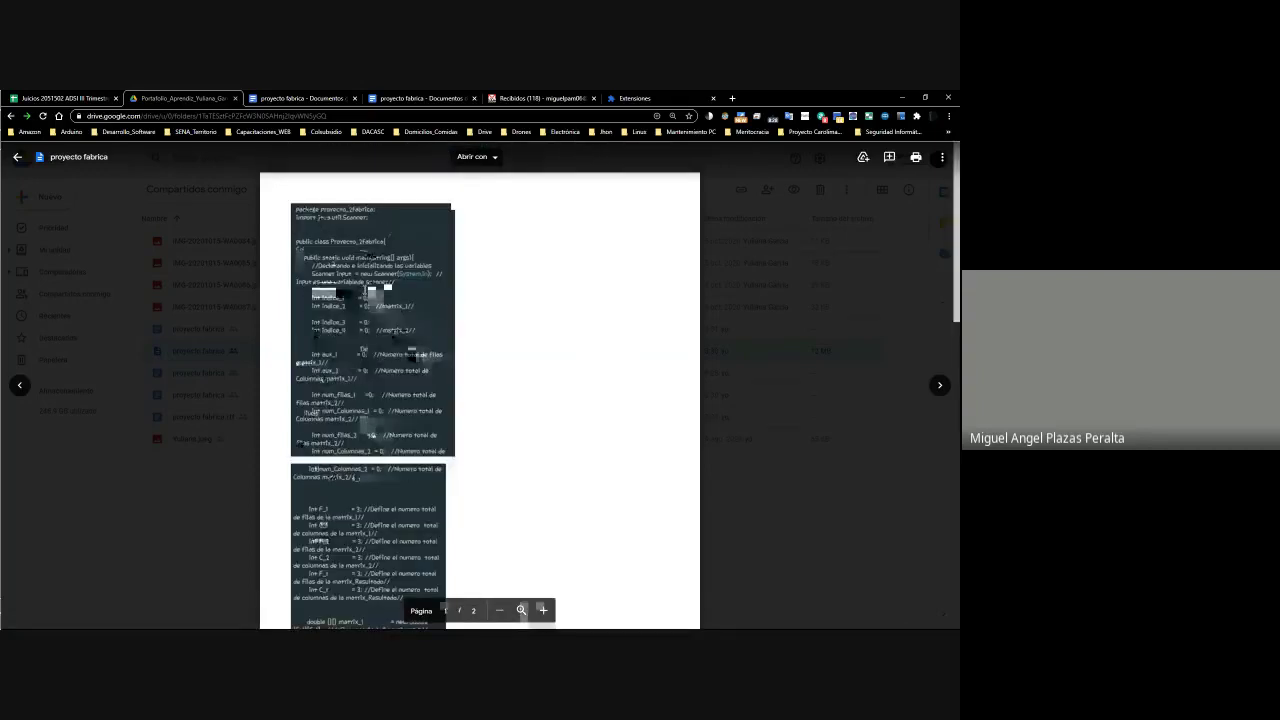
left_click(62, 98)
left_click(199, 98)
left_click(62, 98)
scroll(324, 390, "down", 5)
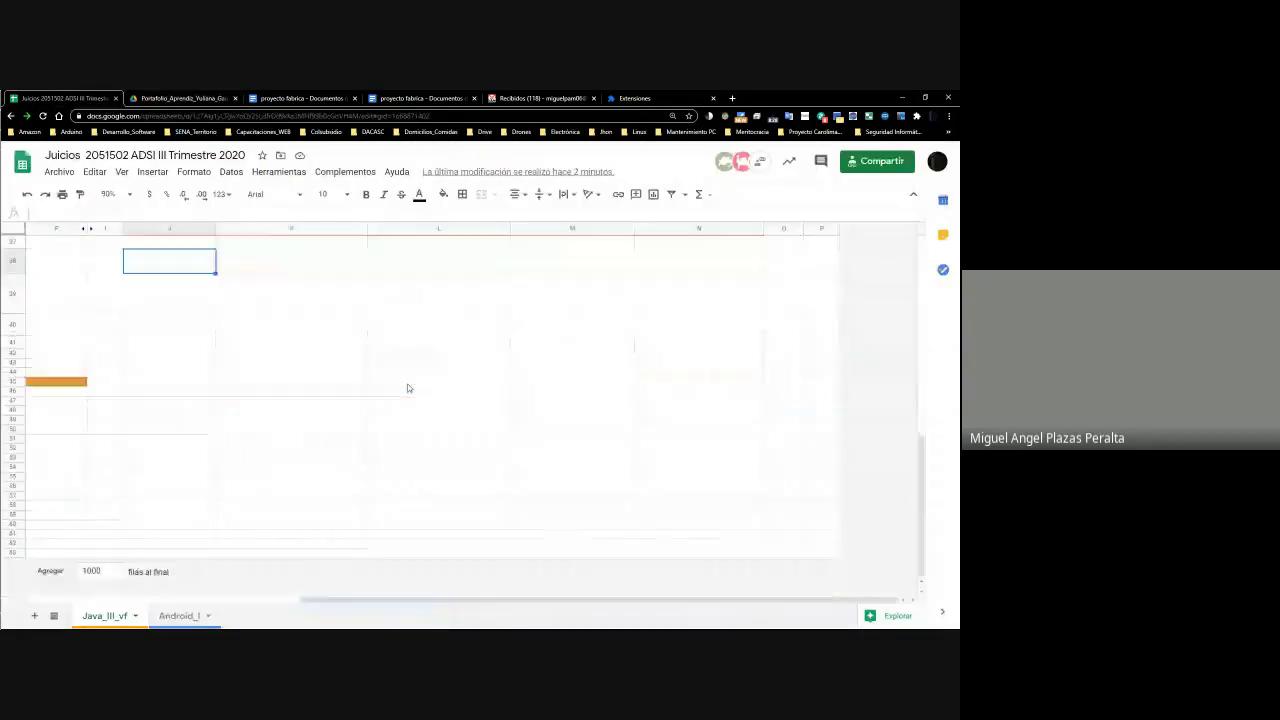
left_click(330, 404)
left_click(440, 404)
left_click(674, 405)
left_click(590, 405)
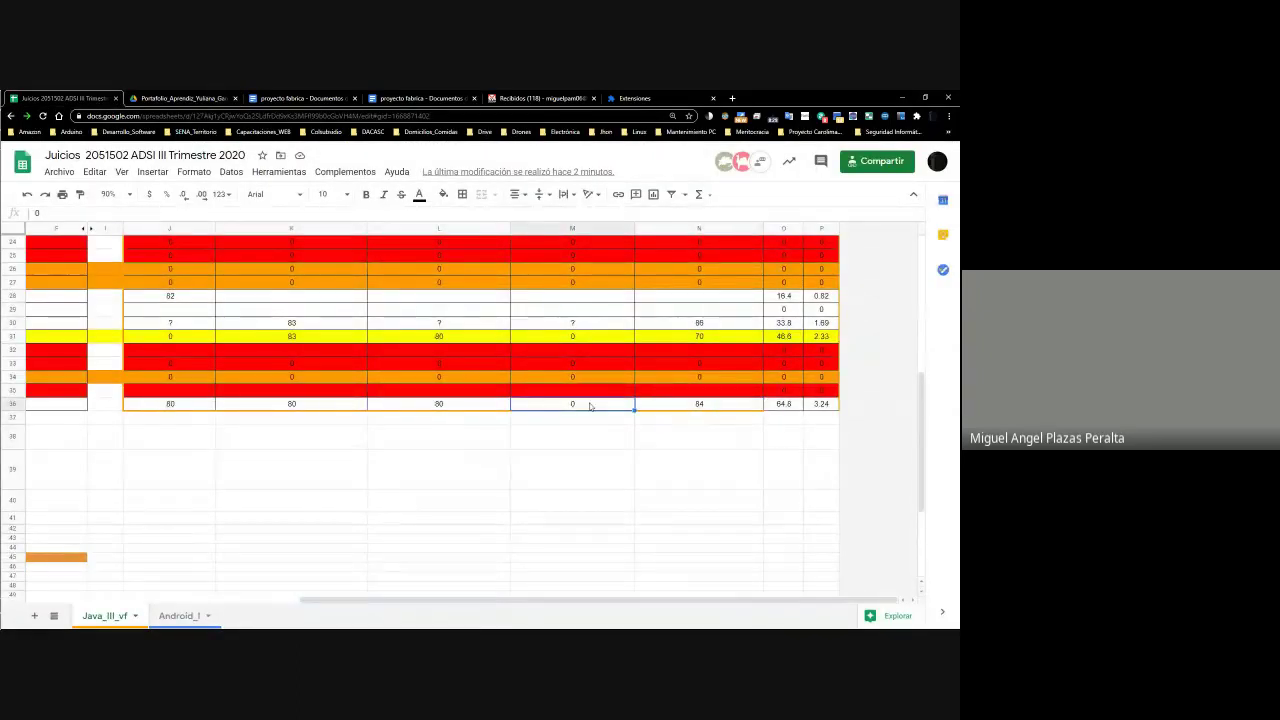
scroll(590, 405, "up", 5)
scroll(589, 407, "down", 5)
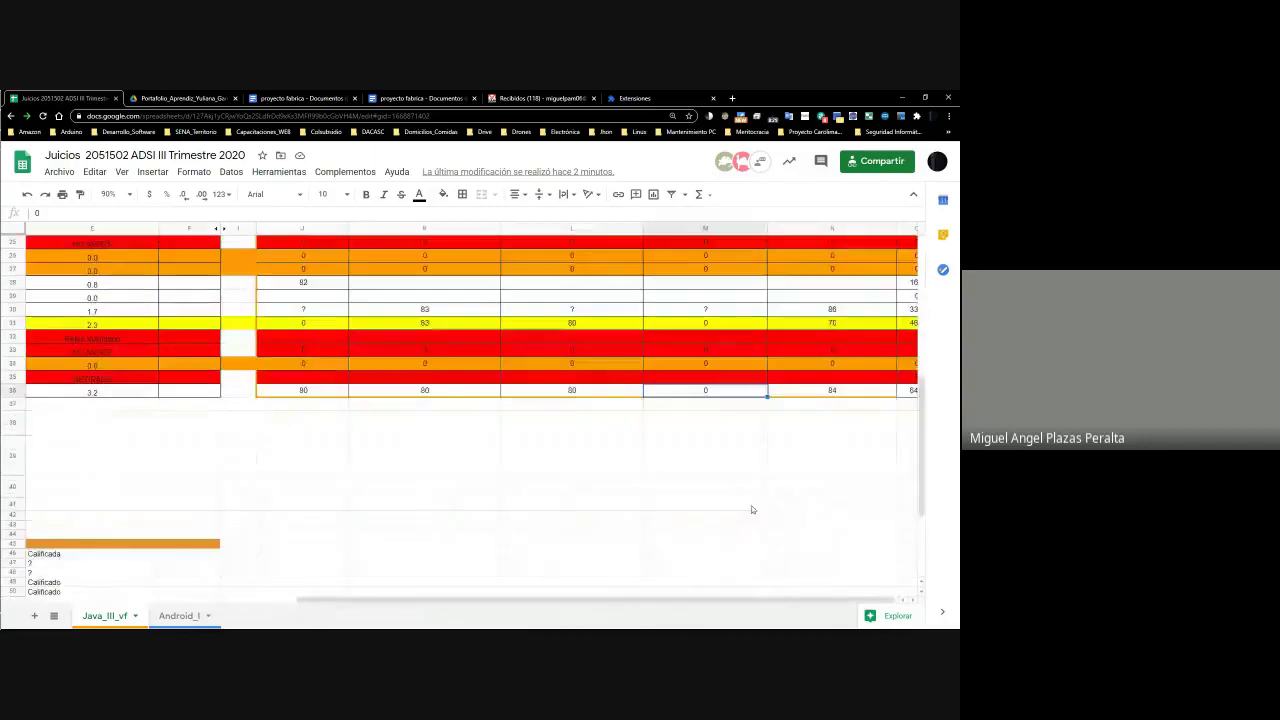
Scroll the code preview to page 2, close it, and dismiss the photo file's menu
left_click(180, 98)
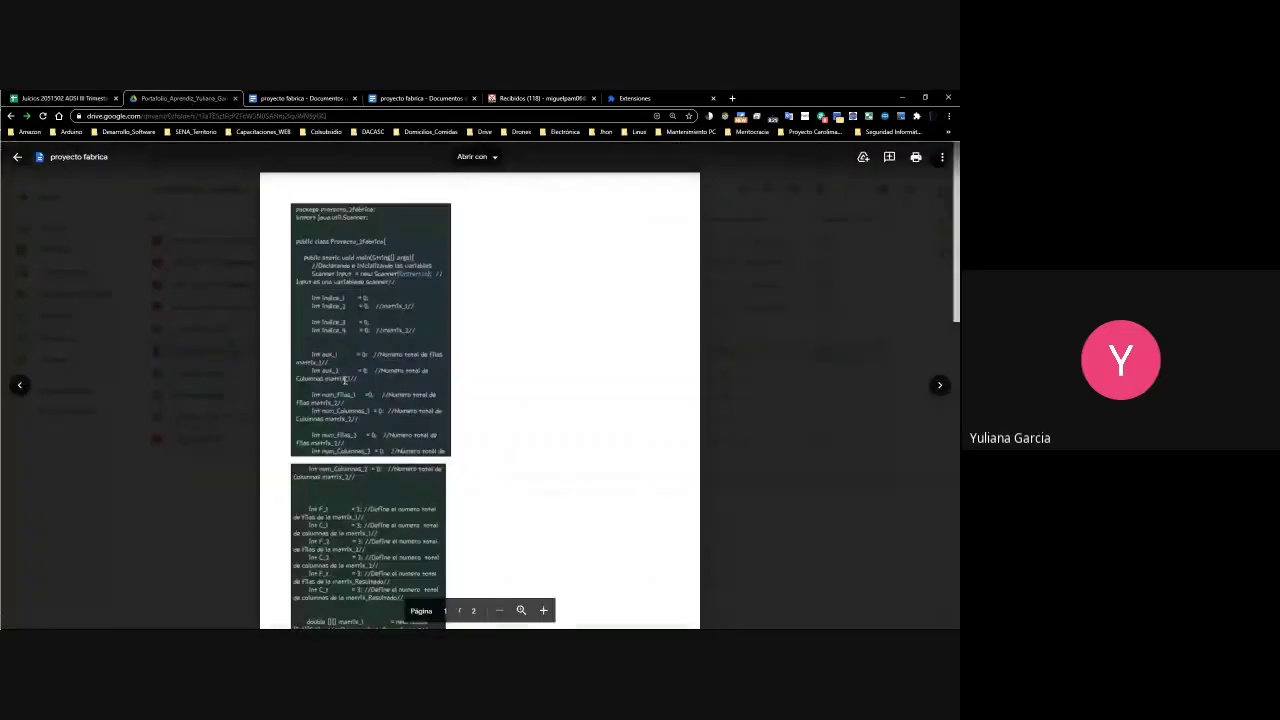
scroll(344, 379, "down", 10)
left_click(206, 386)
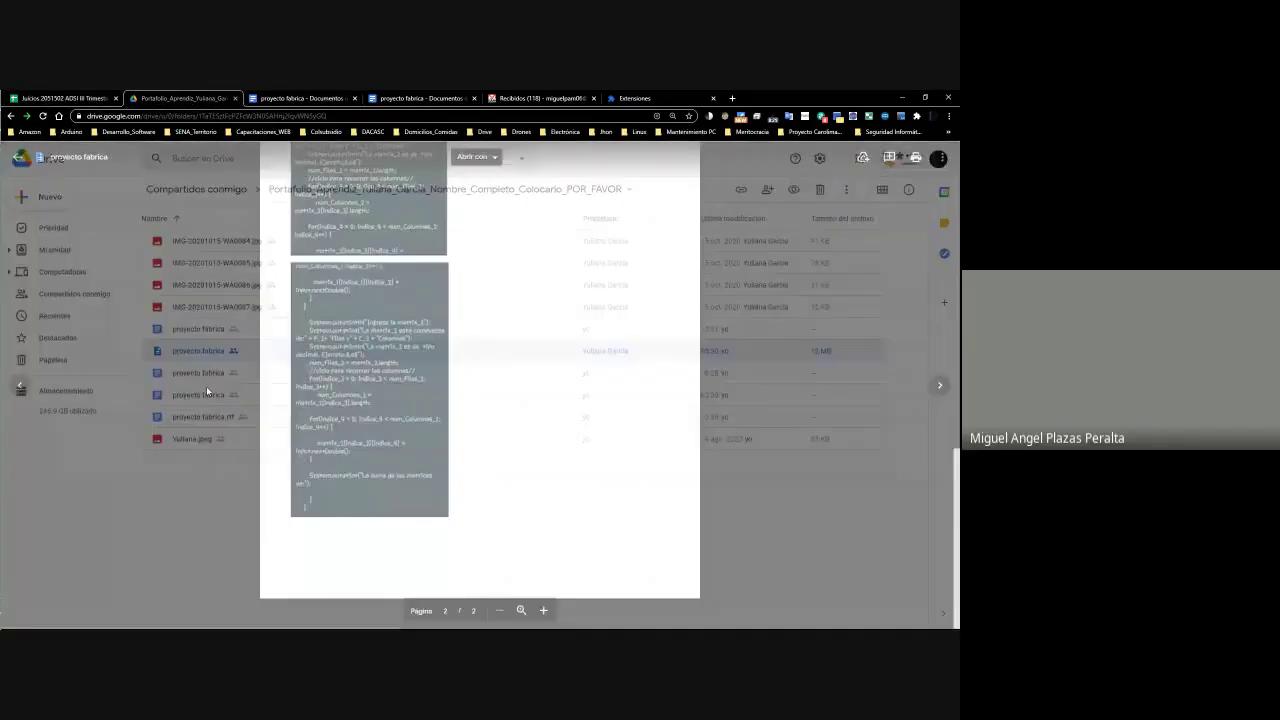
right_click(203, 440)
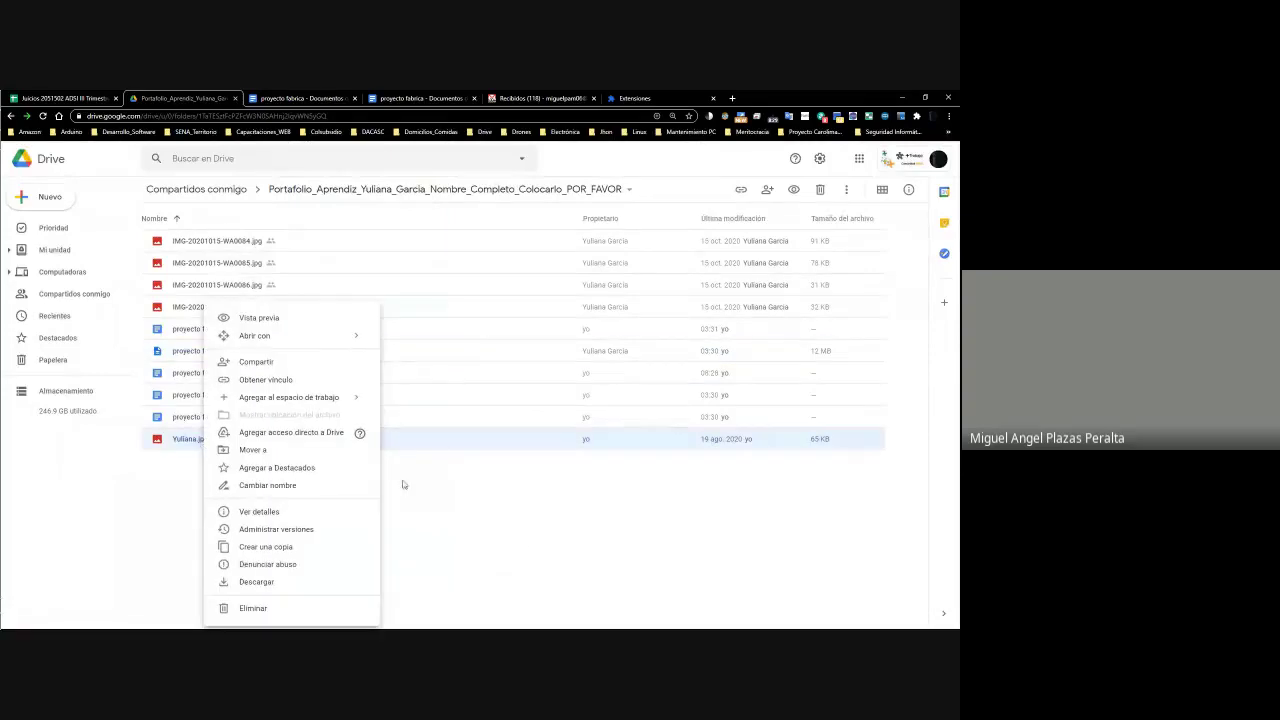
mouse_move(5, 345)
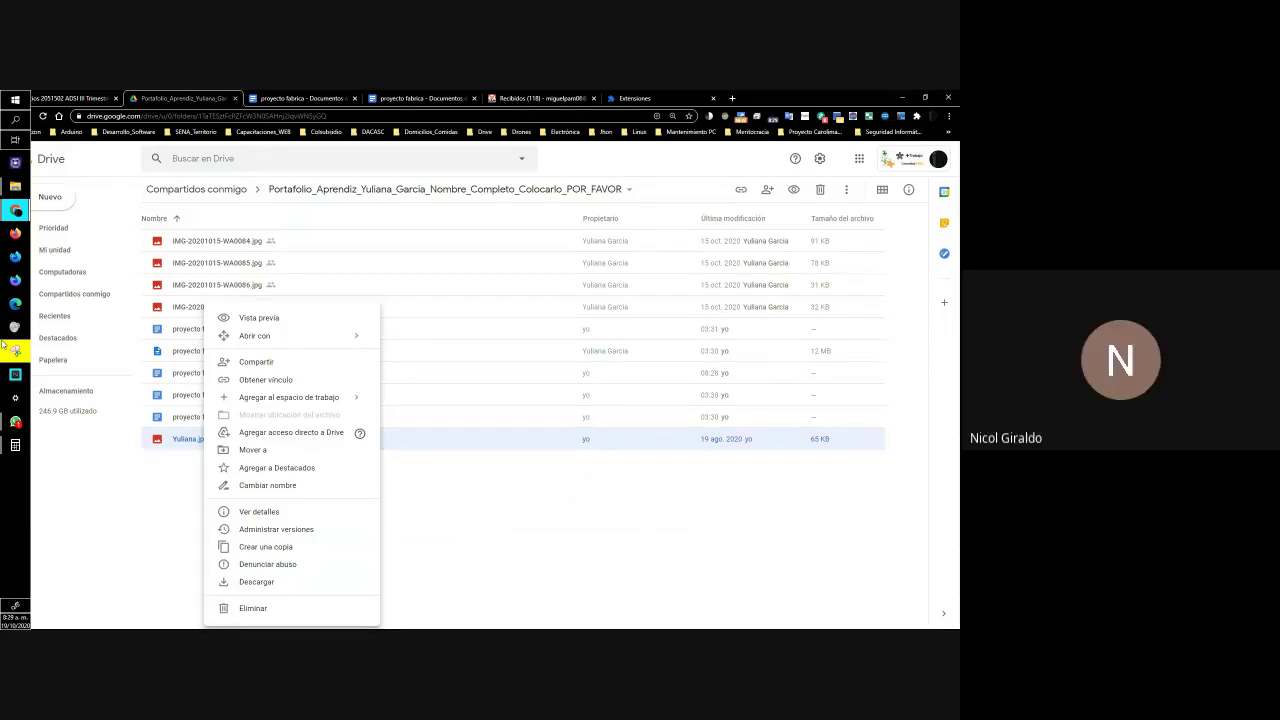
left_click(157, 537)
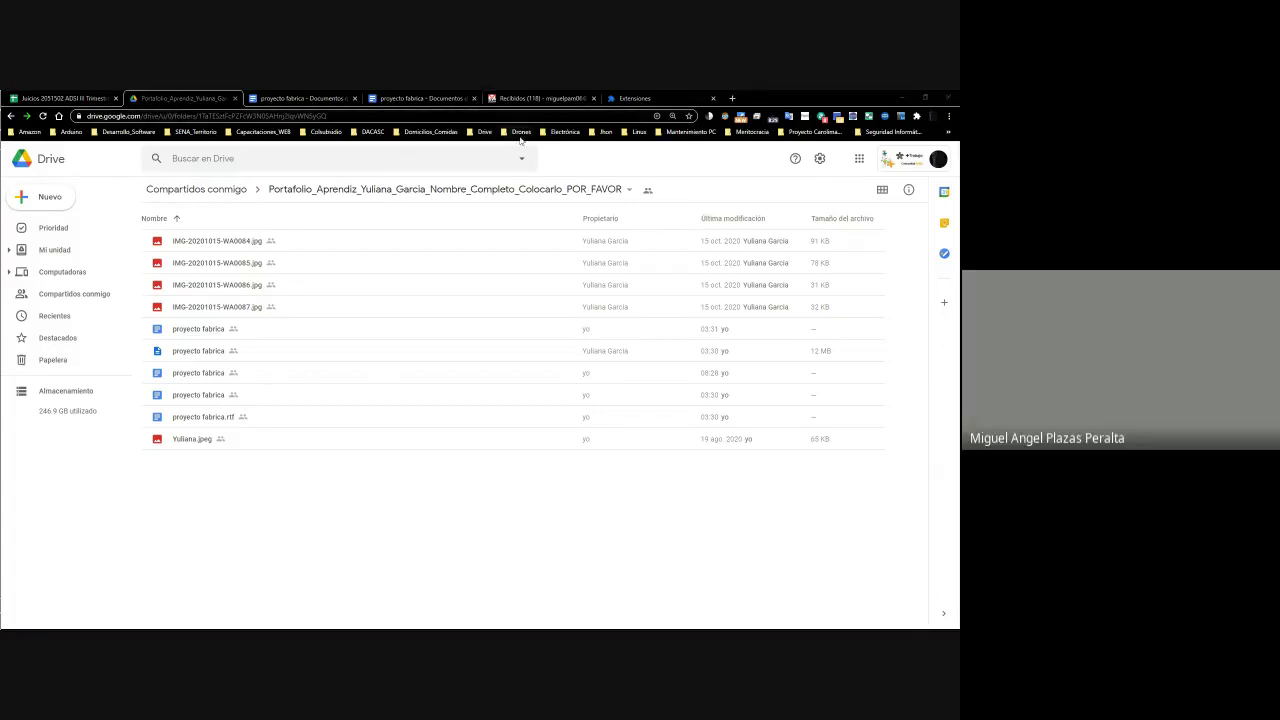
Look over the 5_ADSI_2051502_Mañana_Fase_4 folder and JAVA 3 TRABAJO FINAL, then go back to Juicios
key("alt+Tab")
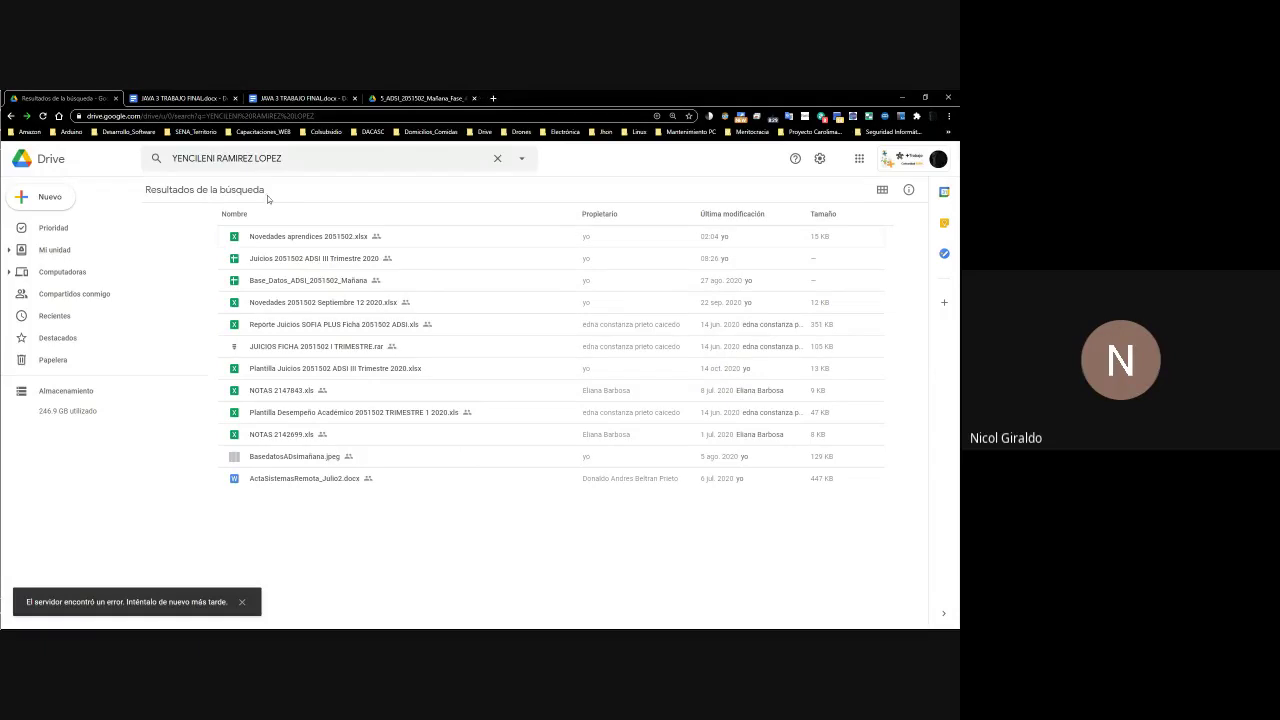
left_click(405, 98)
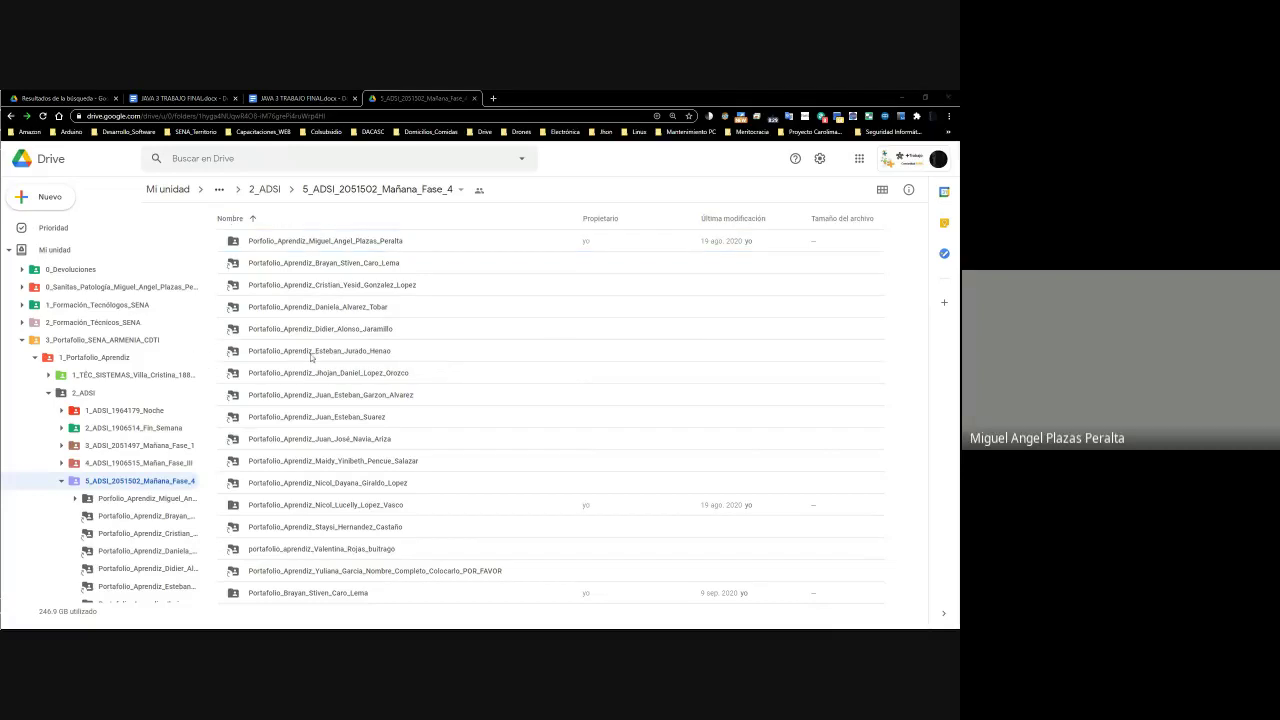
left_click(176, 96)
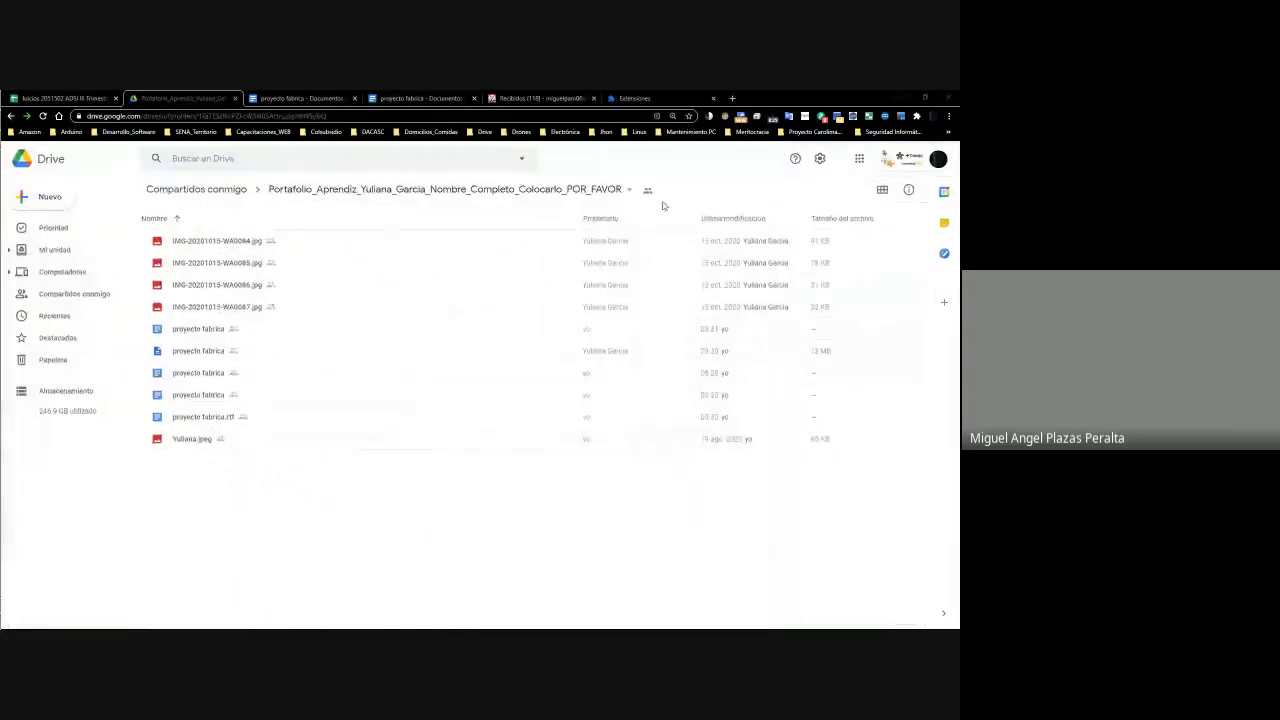
left_click(440, 98)
left_click(60, 98)
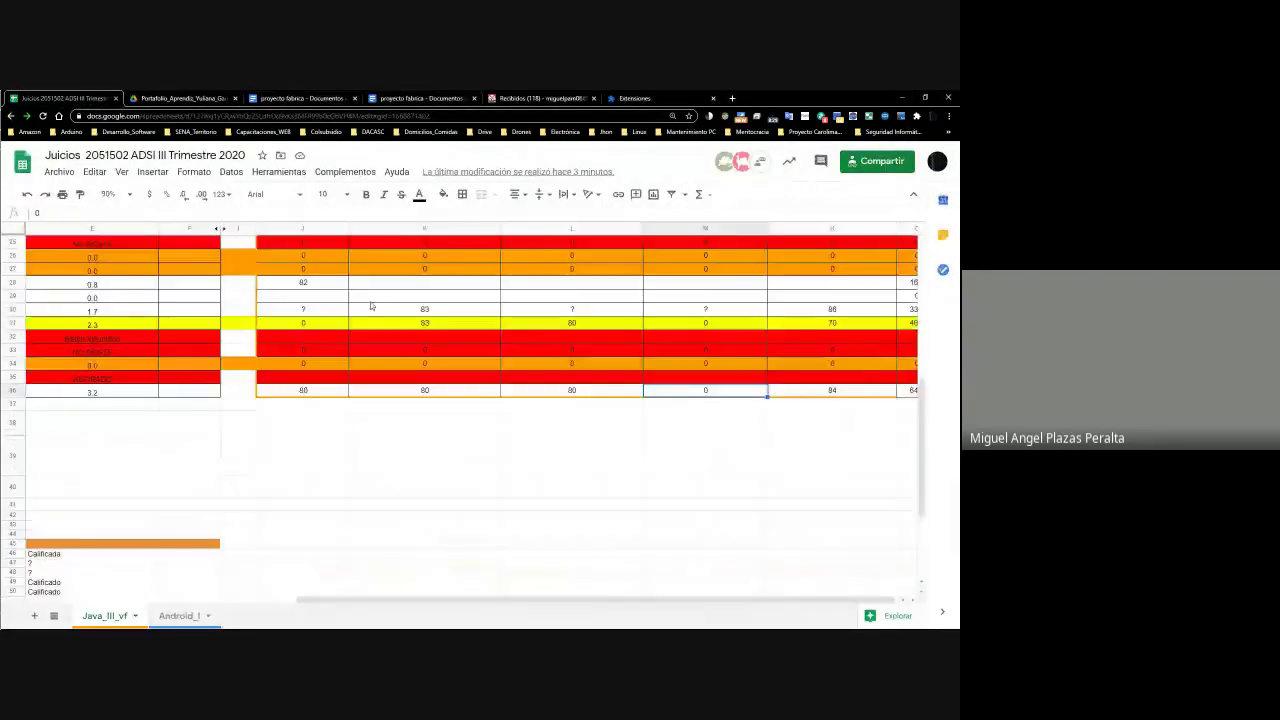
Set the sheet zoom to 100% and check the scores around K32 and J34
scroll(477, 486, "up", 10)
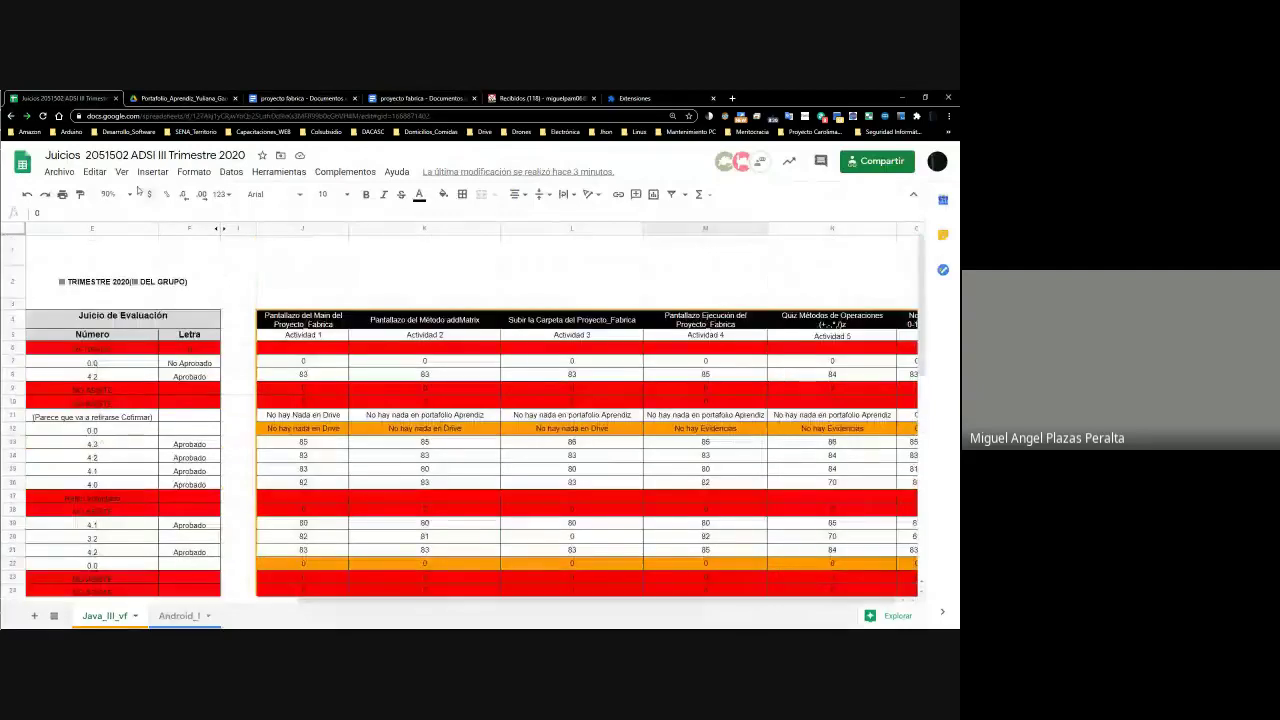
left_click(113, 194)
left_click(116, 278)
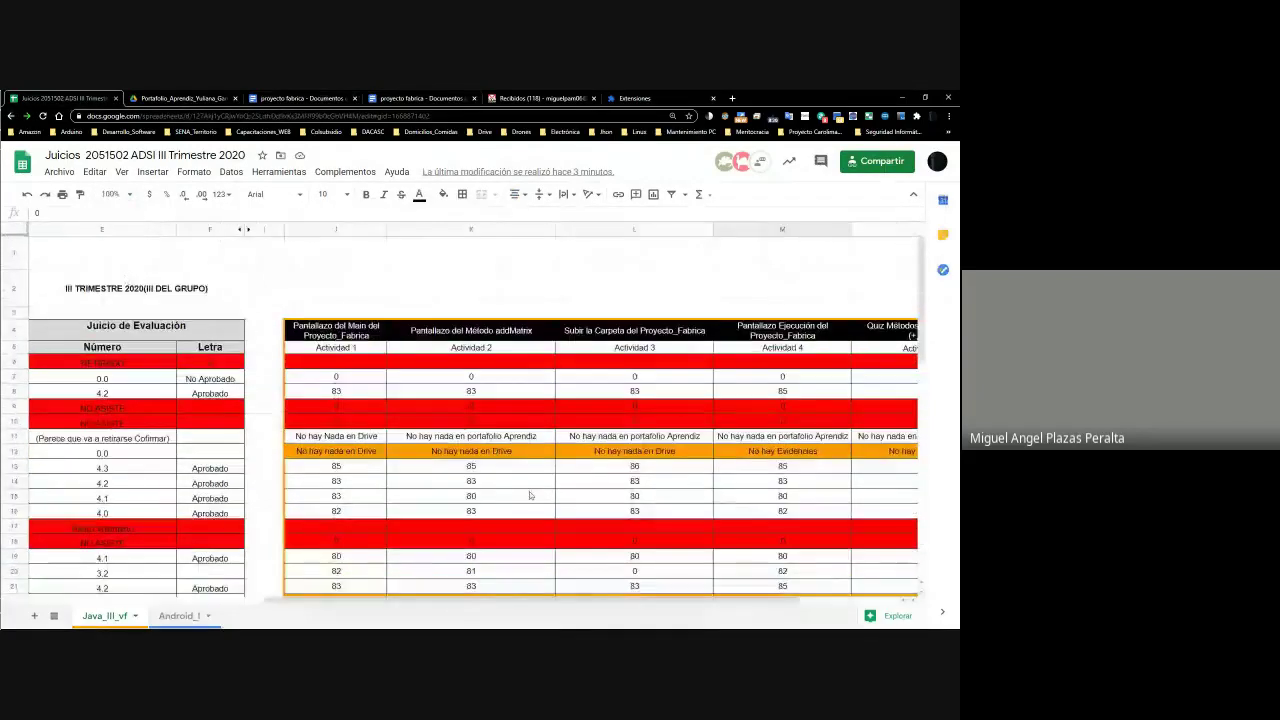
scroll(528, 494, "down", 3)
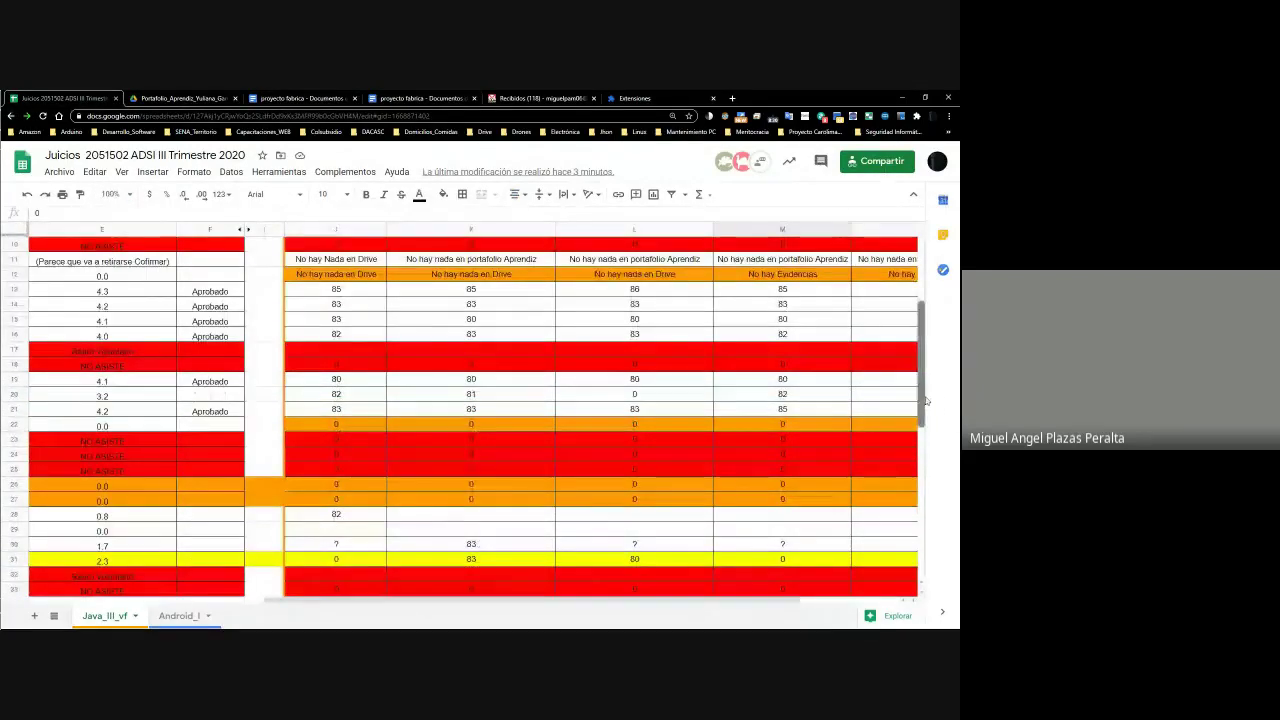
scroll(936, 415, "down", 3)
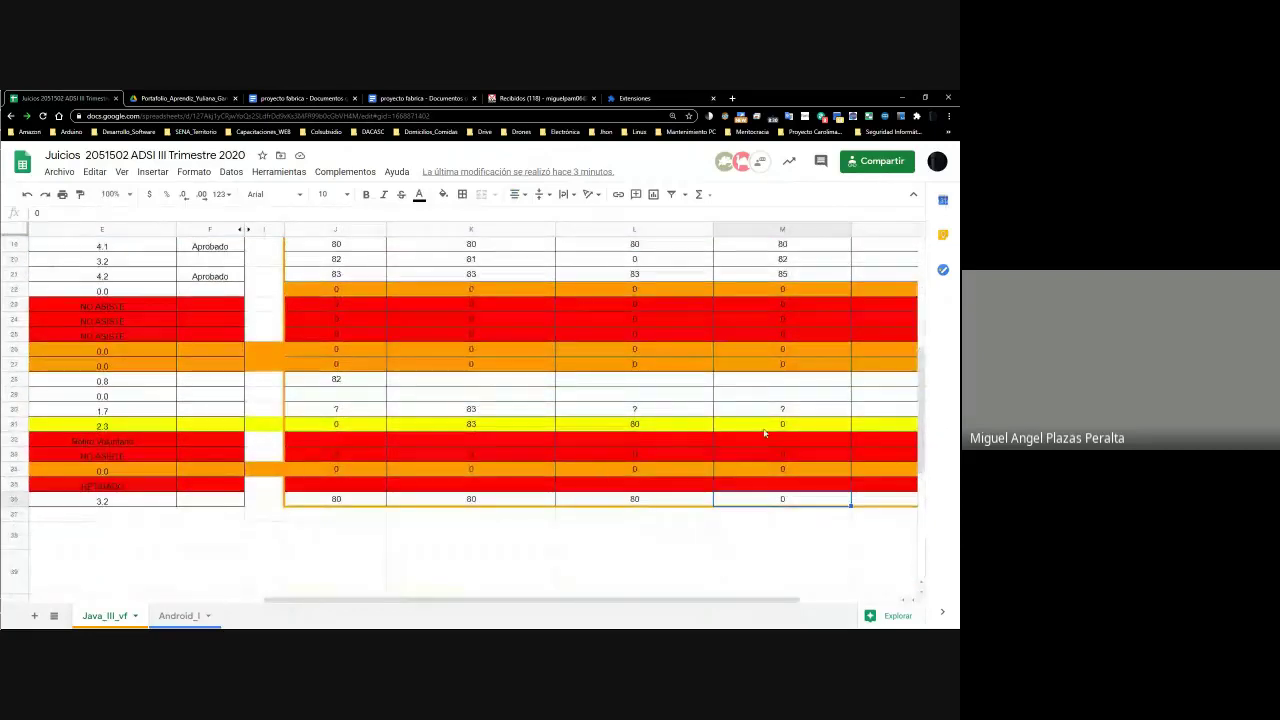
left_click(515, 439)
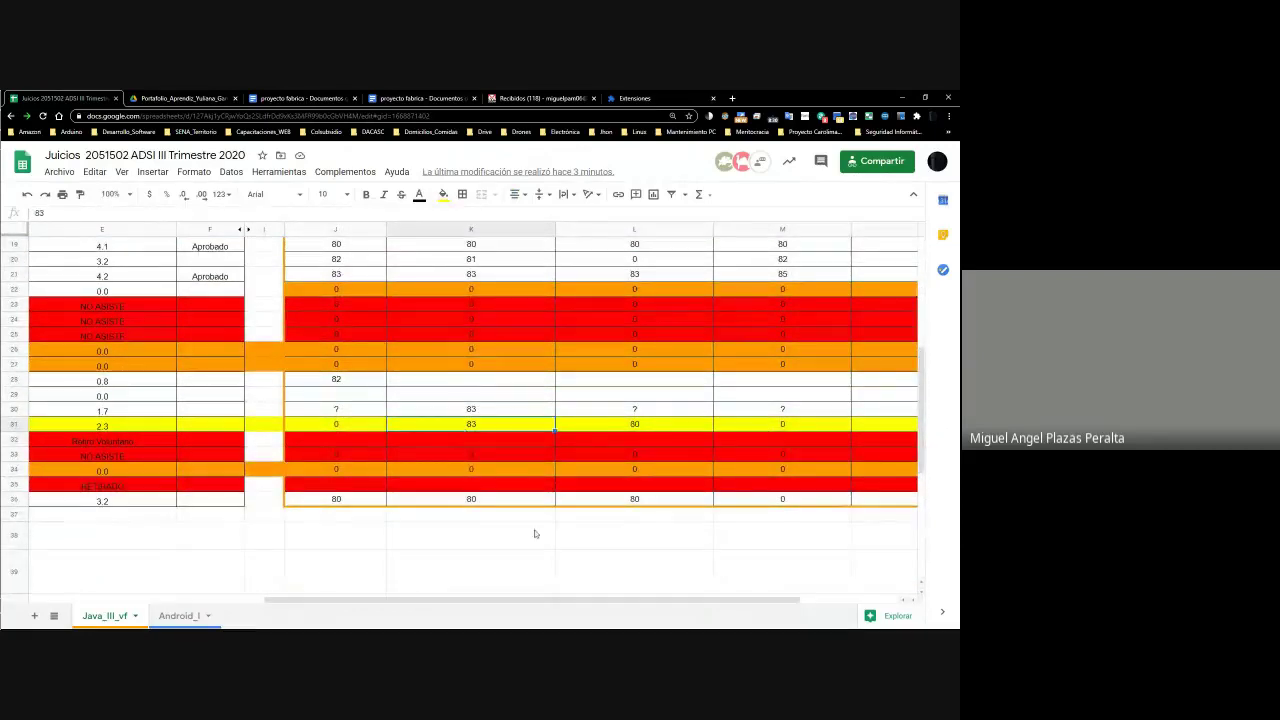
left_click(372, 474)
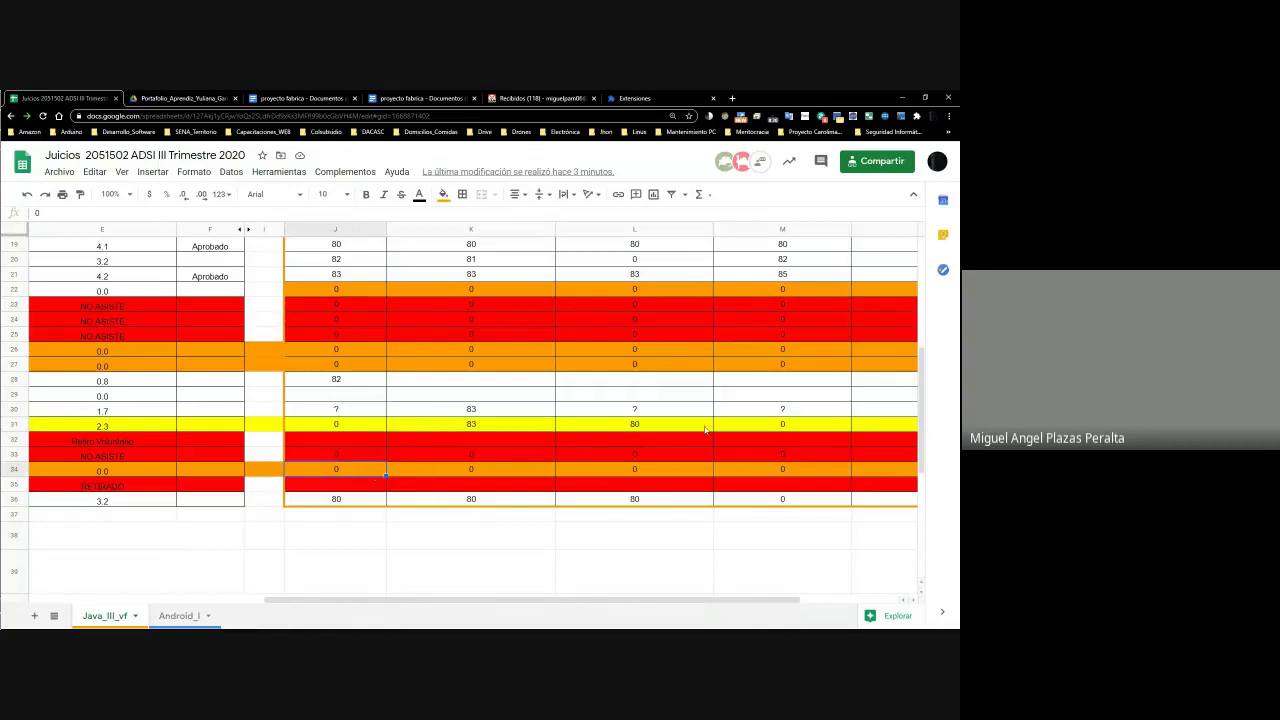
left_click_drag(921, 398, 935, 450)
left_click_drag(415, 602, 180, 602)
Scroll across the Java_III_vf sheet reviewing the 0 scores in J31 and J32
scroll(623, 433, "up", 5)
scroll(694, 442, "down", 10)
scroll(694, 442, "up", 6)
scroll(731, 430, "up", 5)
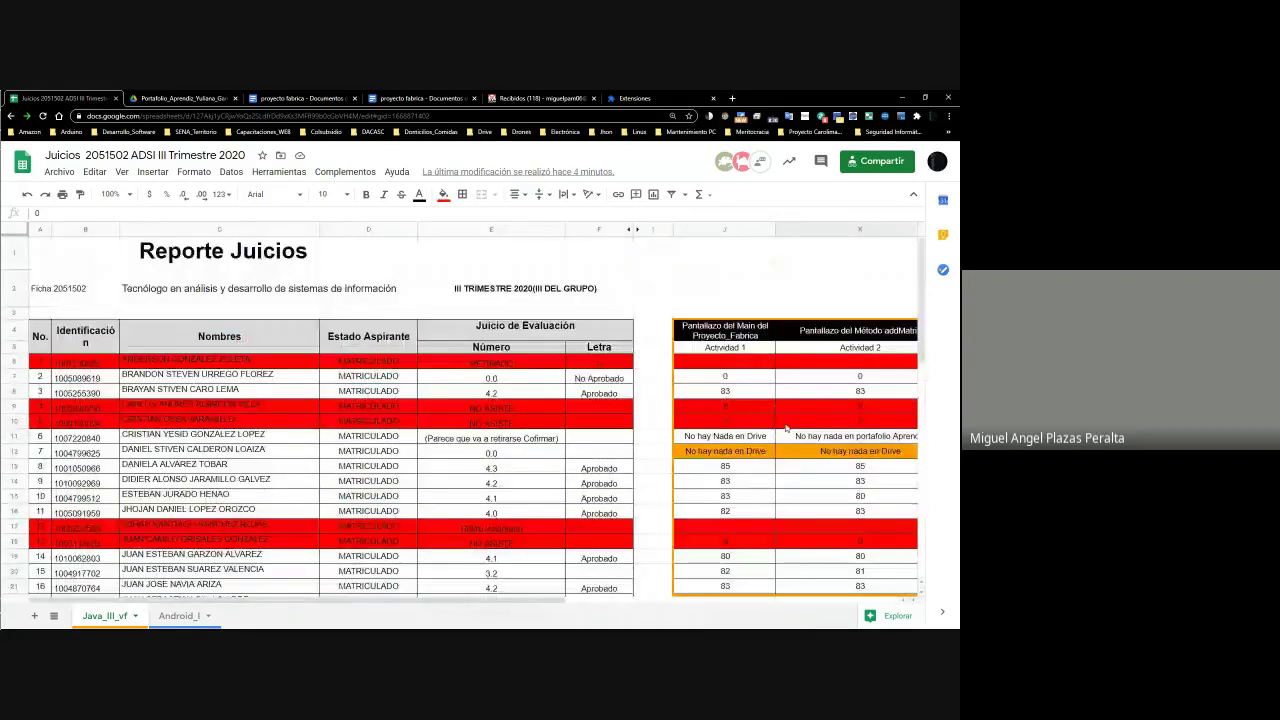
scroll(549, 600, "right", 4)
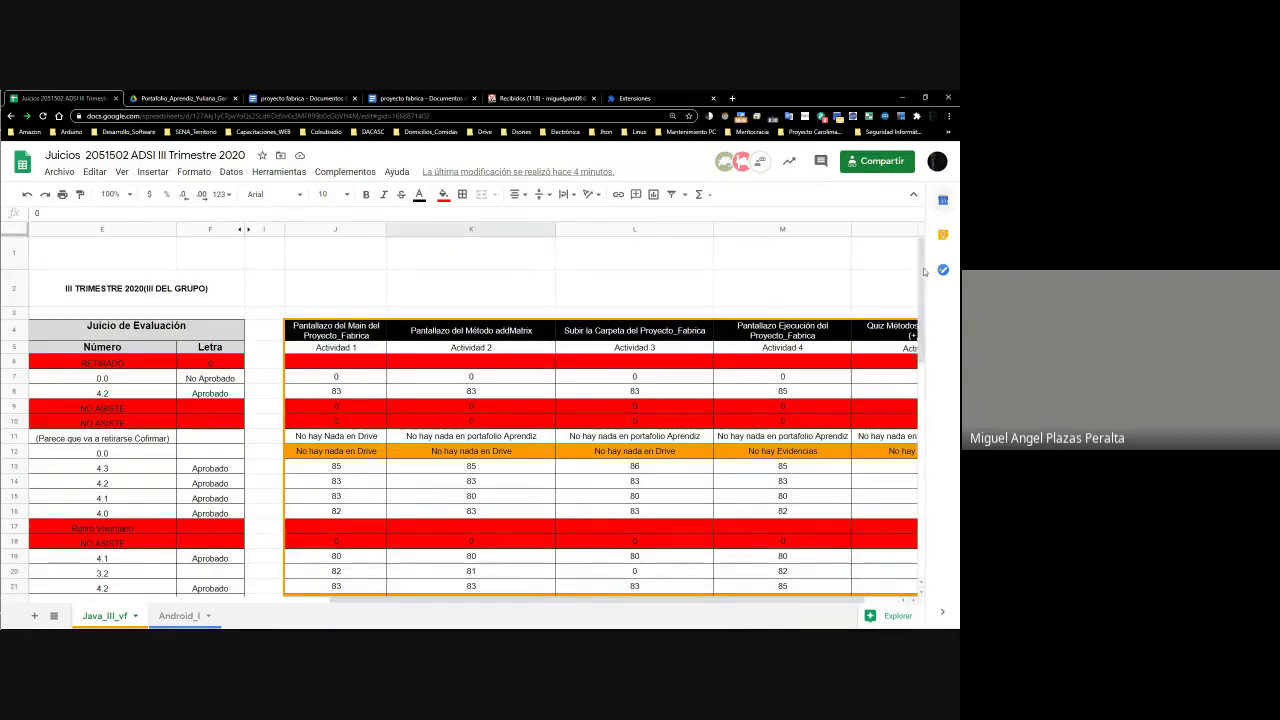
left_click_drag(924, 272, 958, 398)
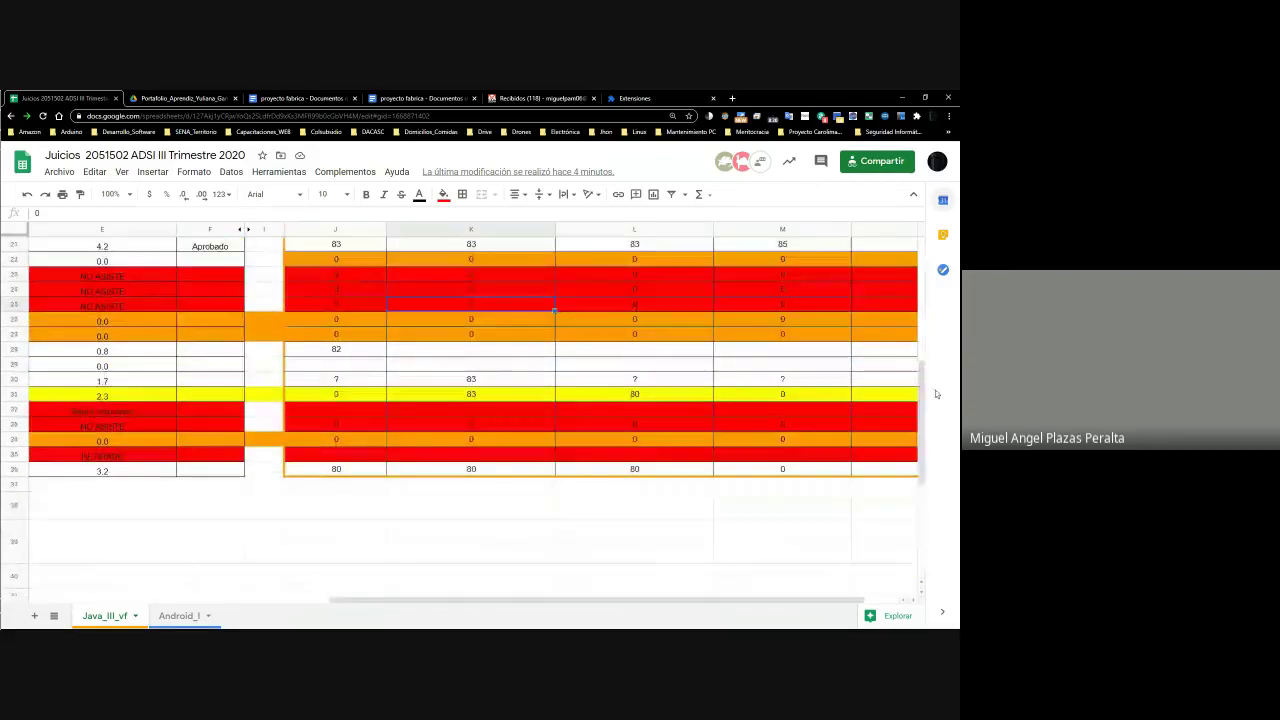
left_click(338, 403)
left_click(338, 398)
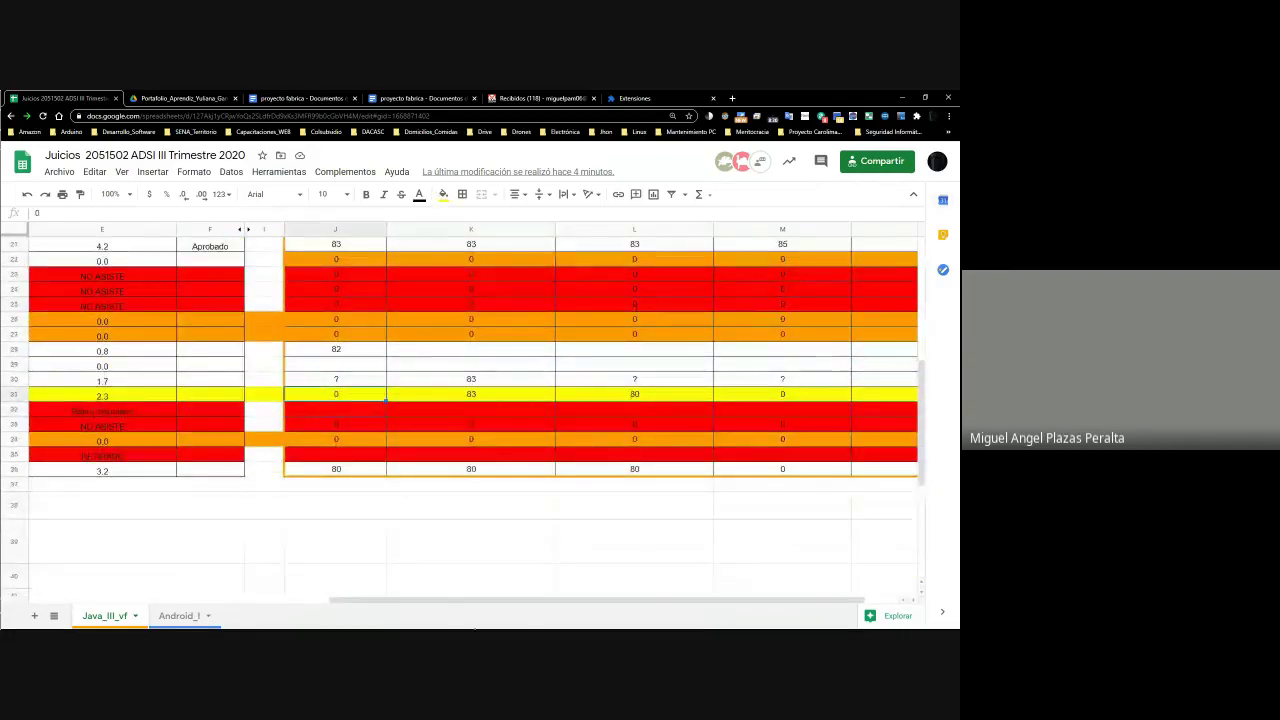
left_click_drag(424, 600, 170, 614)
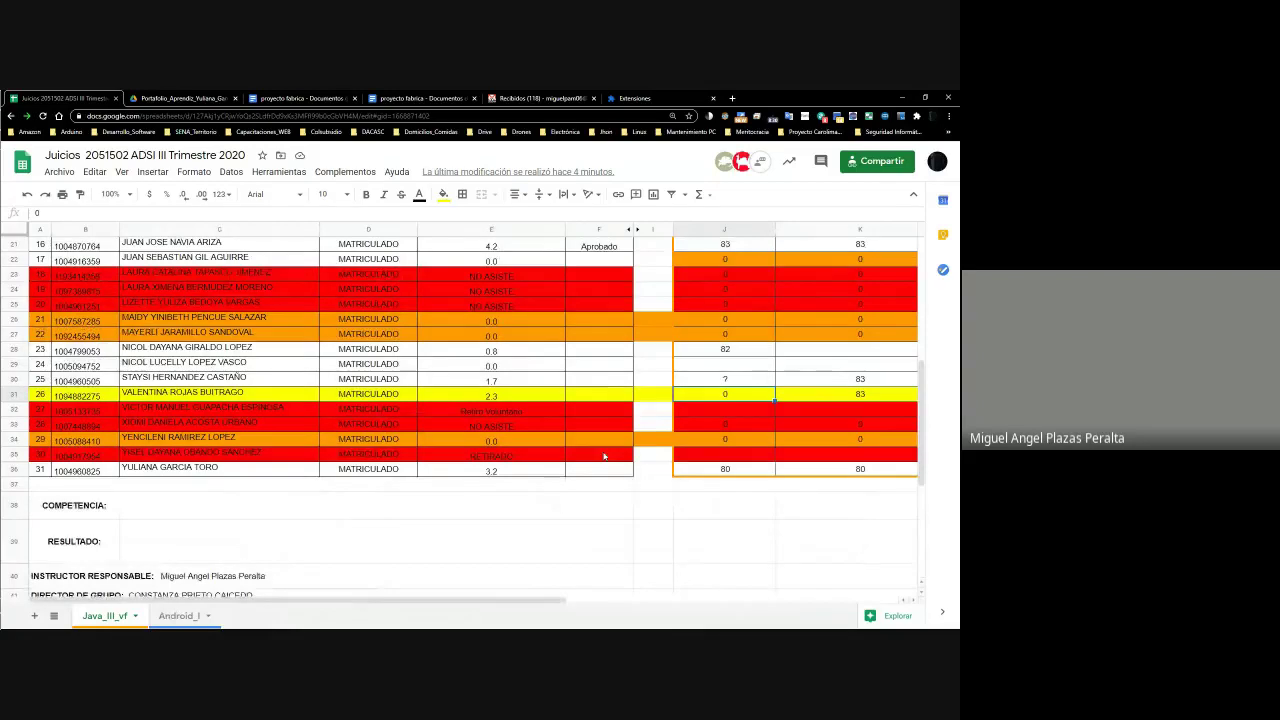
scroll(527, 450, "up", 7)
left_click_drag(599, 468, 491, 468)
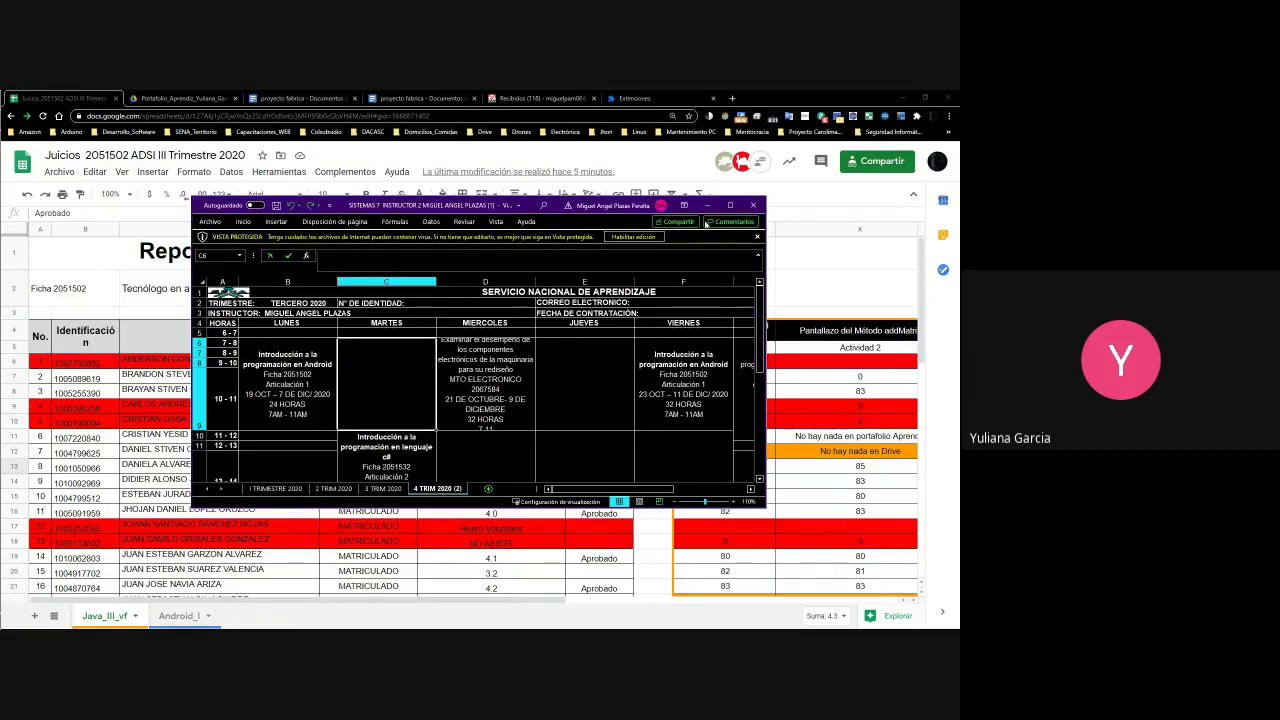
Maximize the Excel schedule window and enable editing on the protected workbook
left_click(730, 205)
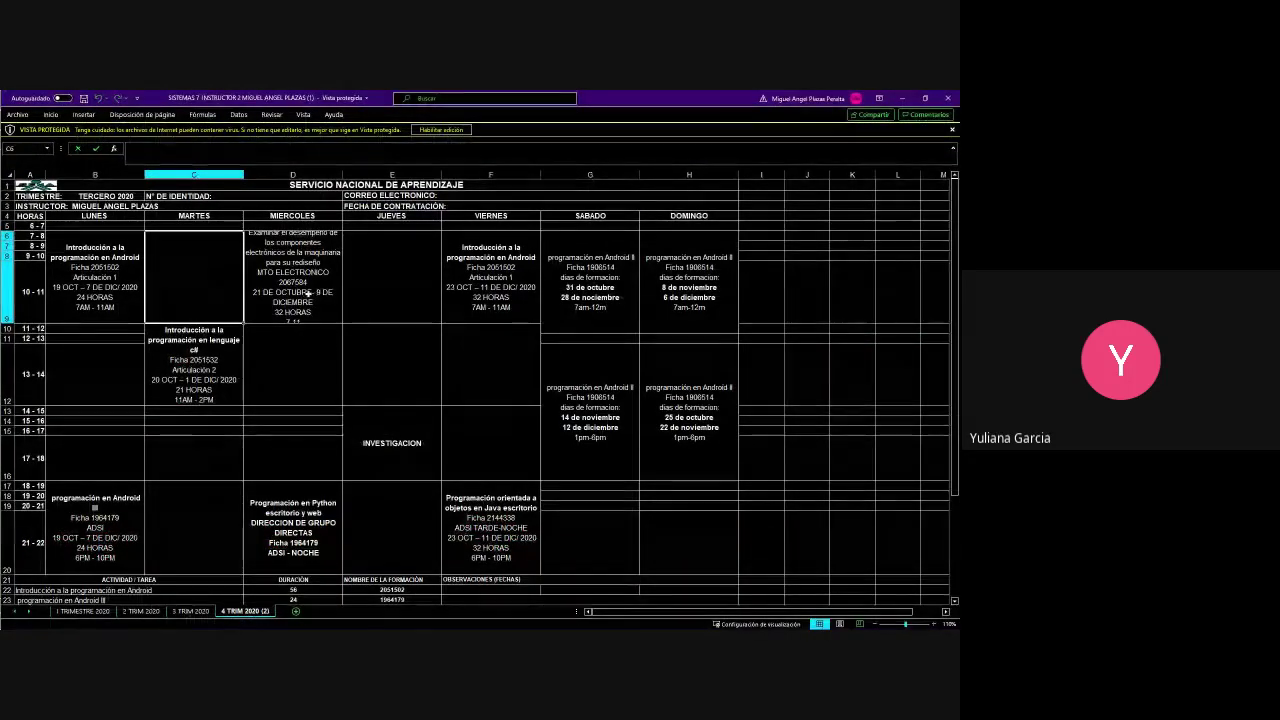
left_click(441, 131)
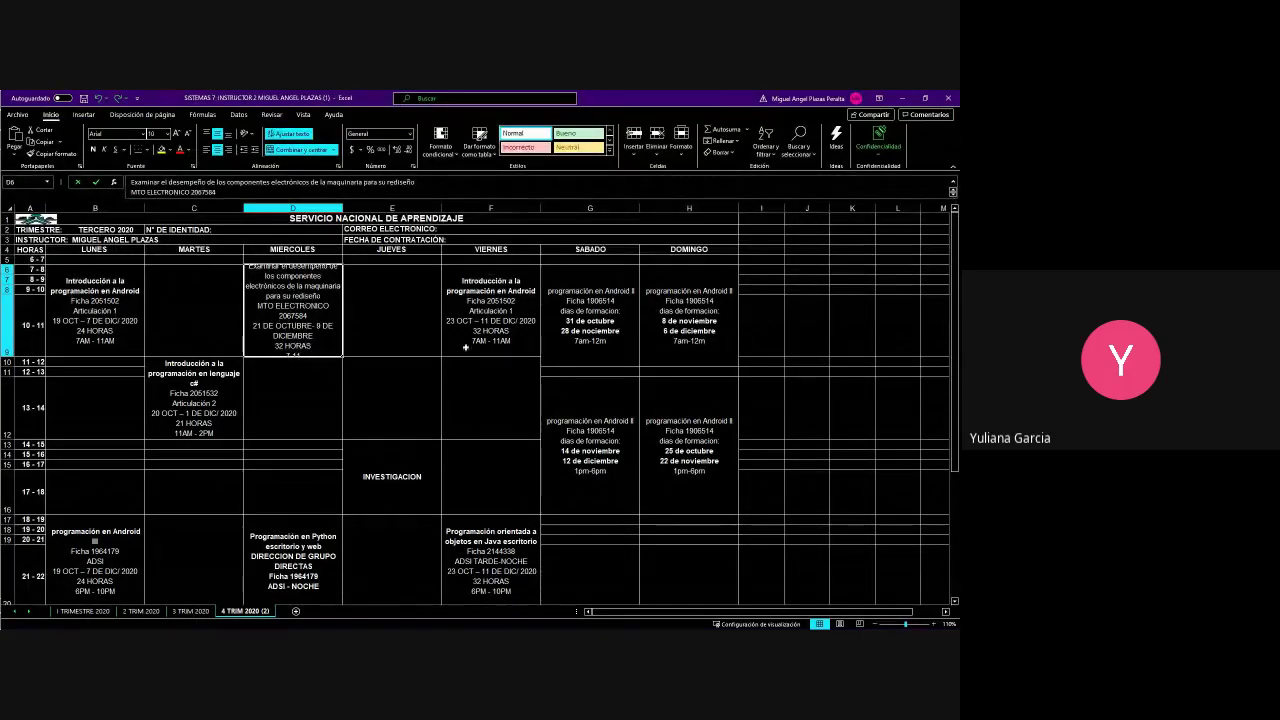
scroll(526, 372, "down", 6)
scroll(526, 377, "up", 6)
scroll(563, 494, "down", 6)
scroll(564, 494, "up", 6)
scroll(564, 494, "down", 6)
scroll(443, 537, "up", 6)
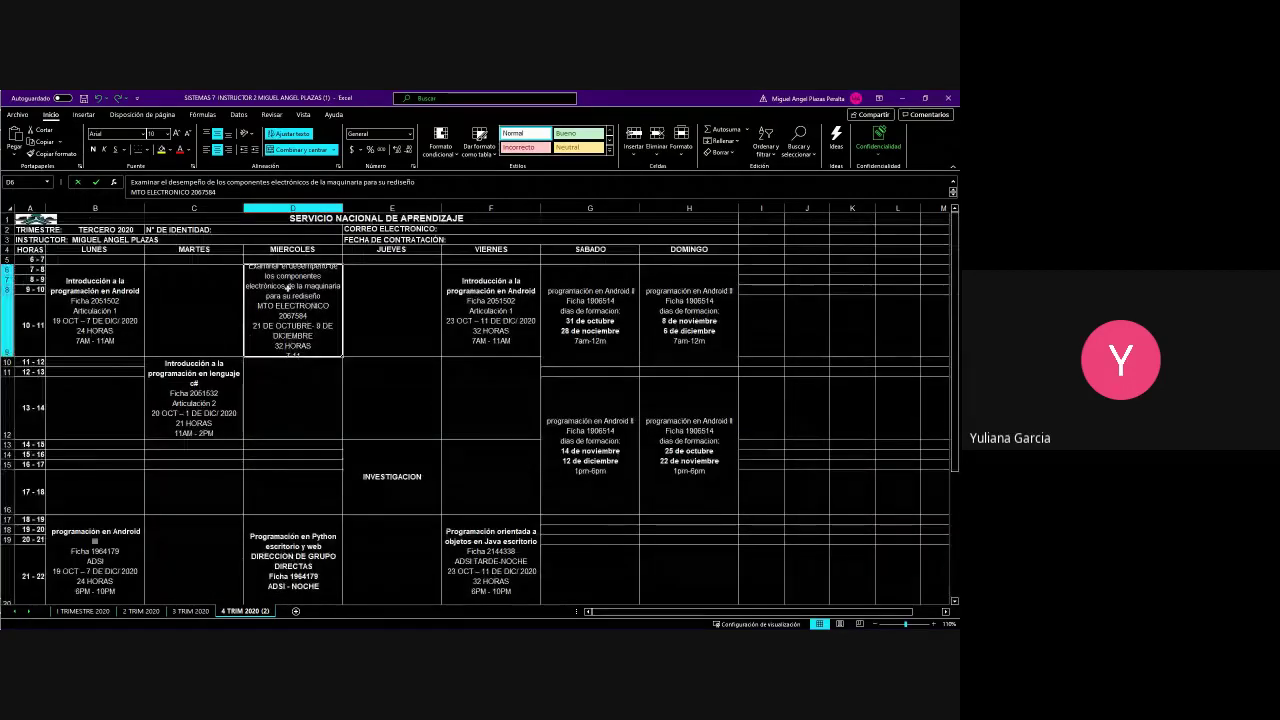
Make row 9 taller, to height 117, so all of cell D6's text shows
left_click_drag(8, 356, 8, 381)
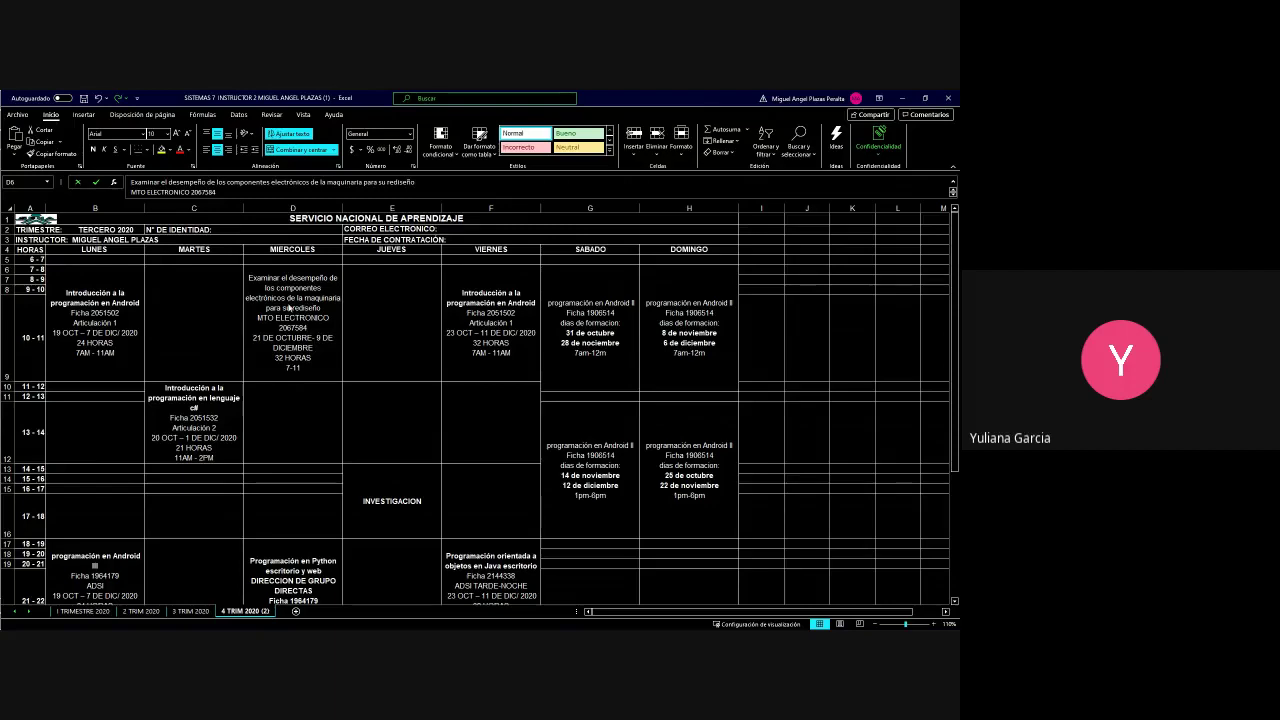
scroll(286, 463, "down", 3)
scroll(286, 465, "up", 3)
Start a new screen snip with Win+Shift+S
key("alt+Tab")
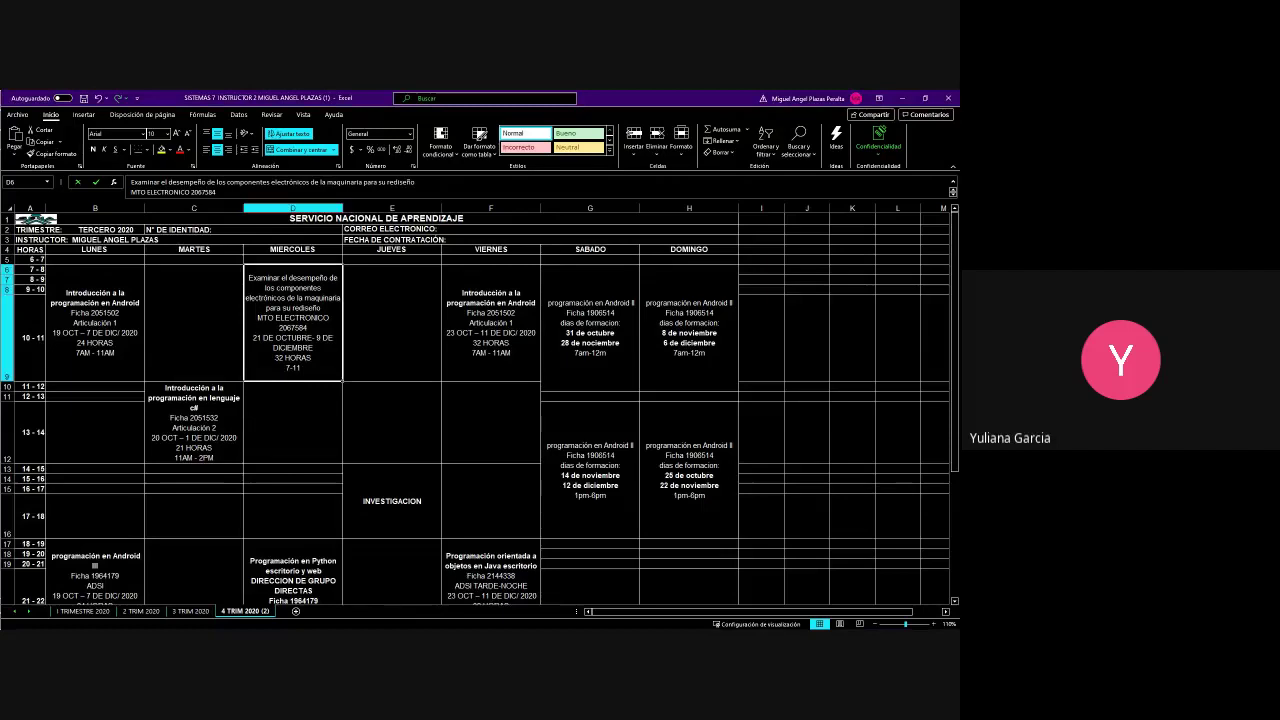
key("alt+Tab")
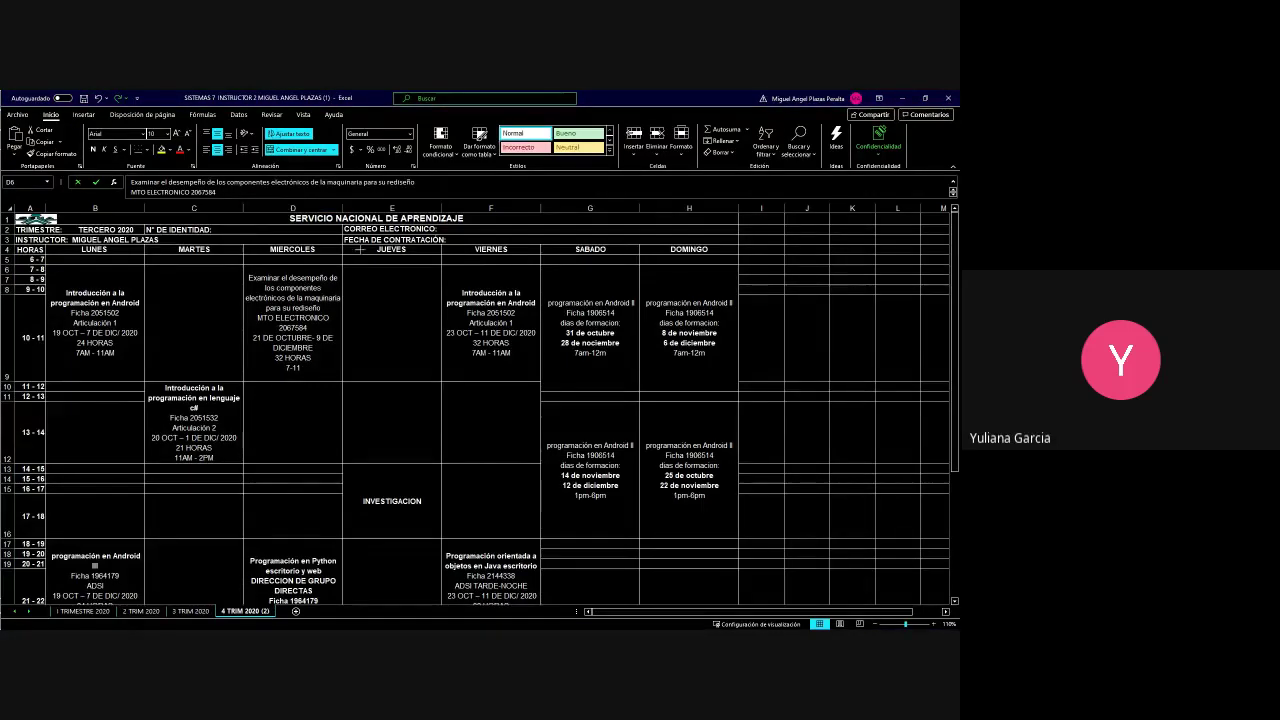
key("super+shift+s")
Snip the Wednesday class cell D6 and send the image to the fellow instructor's WhatsApp chat
left_click_drag(229, 263, 349, 381)
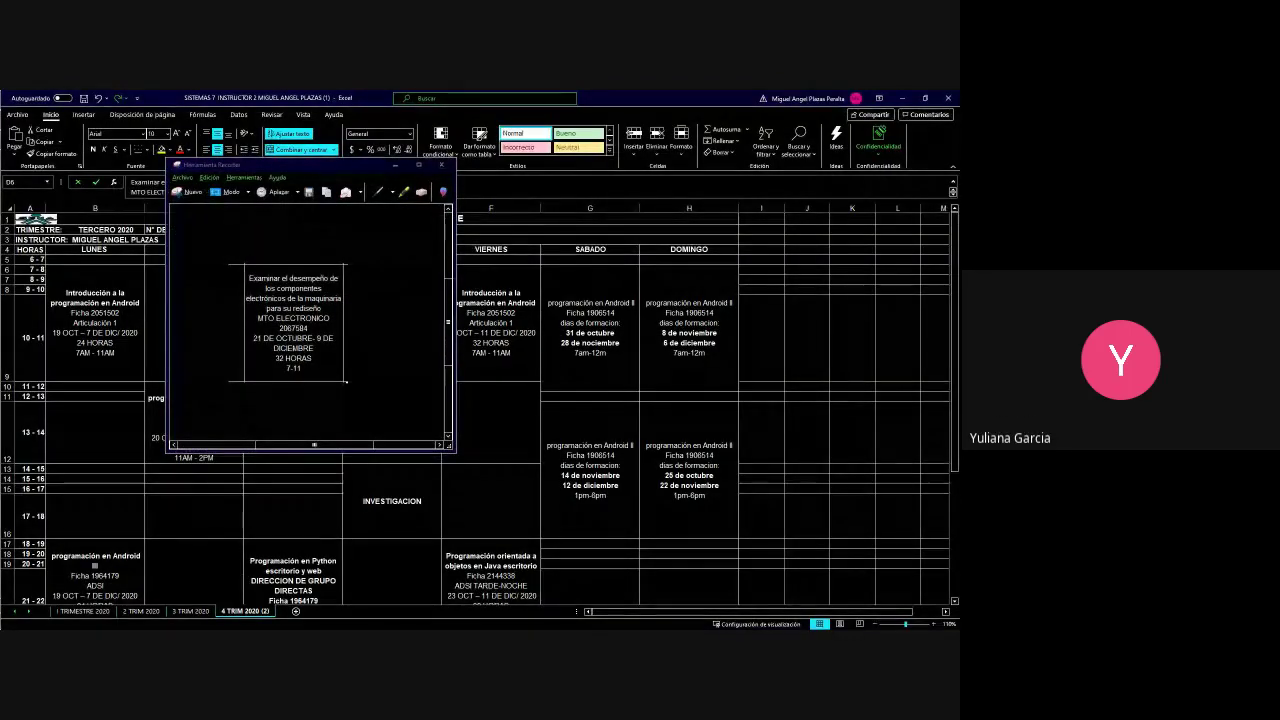
key("alt+Tab")
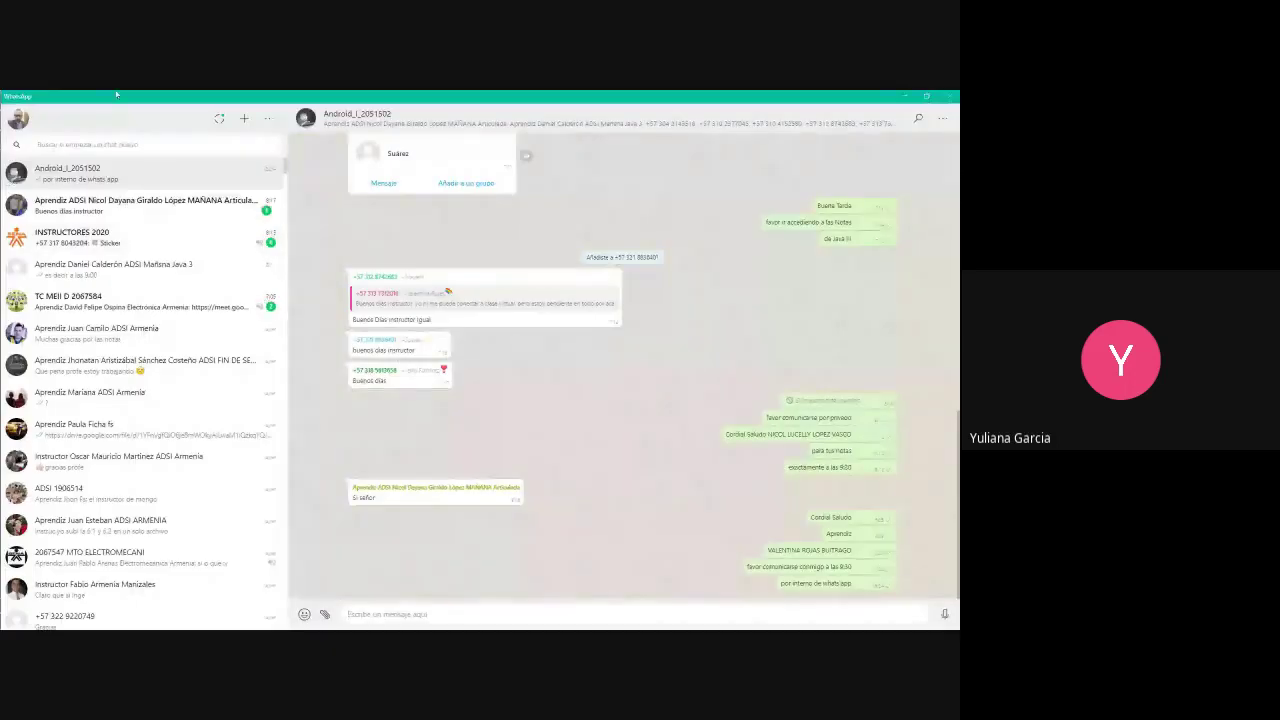
left_click(86, 147)
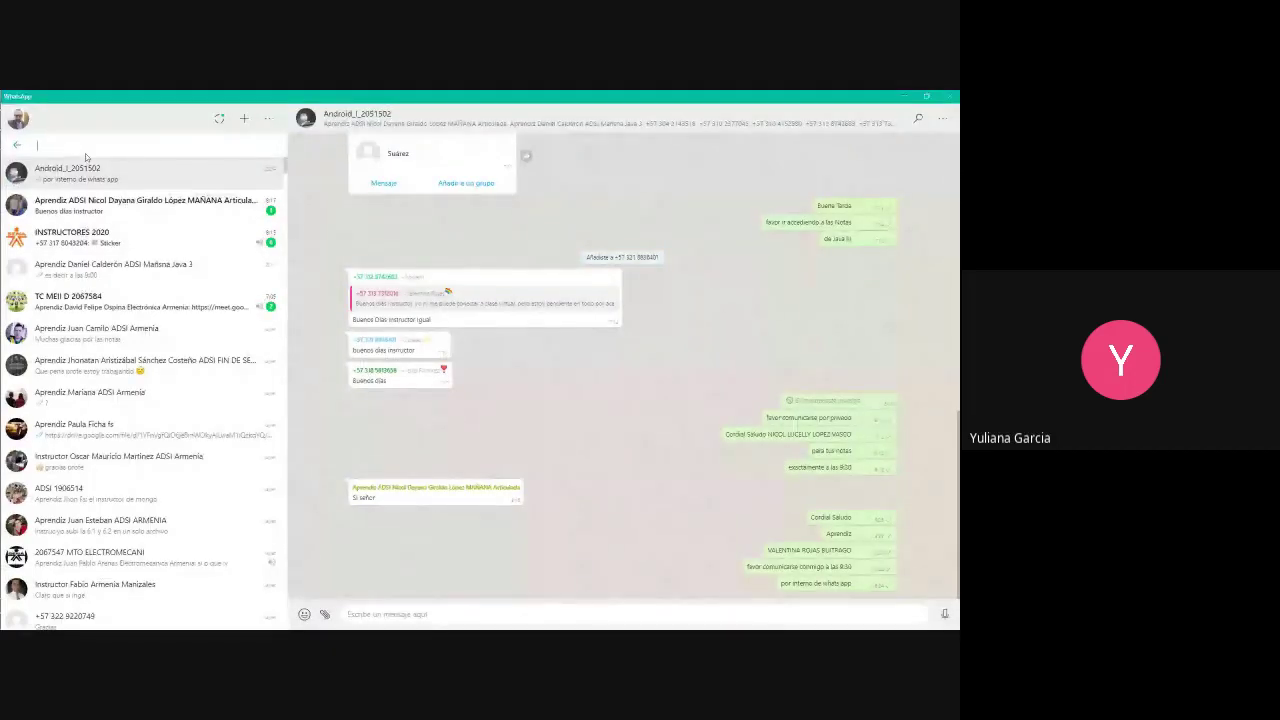
type("w")
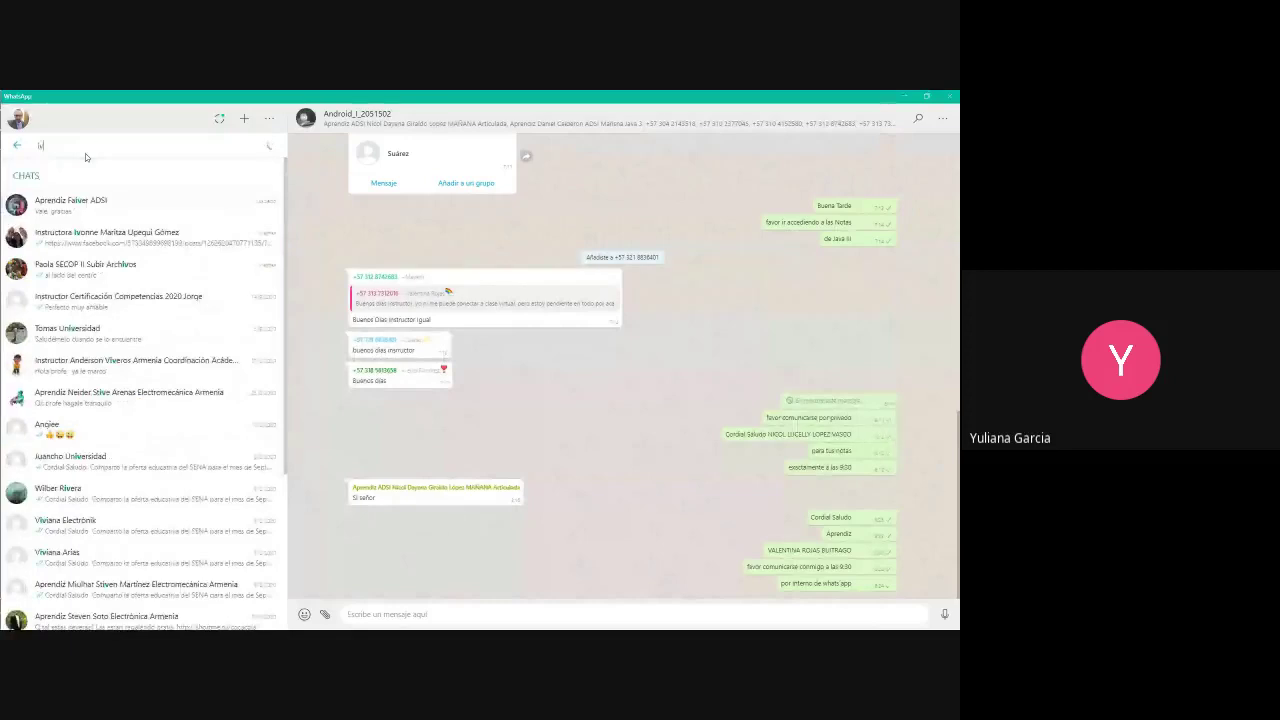
left_click(109, 245)
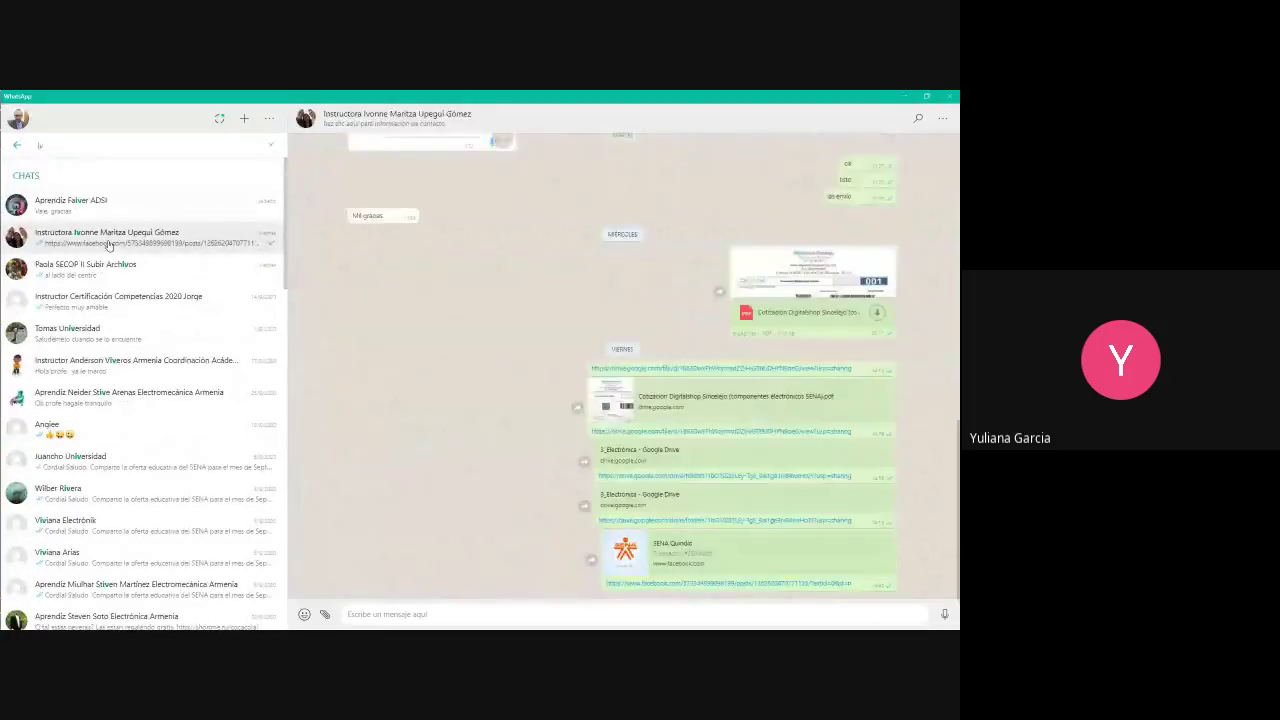
key("ctrl+v")
key("Return")
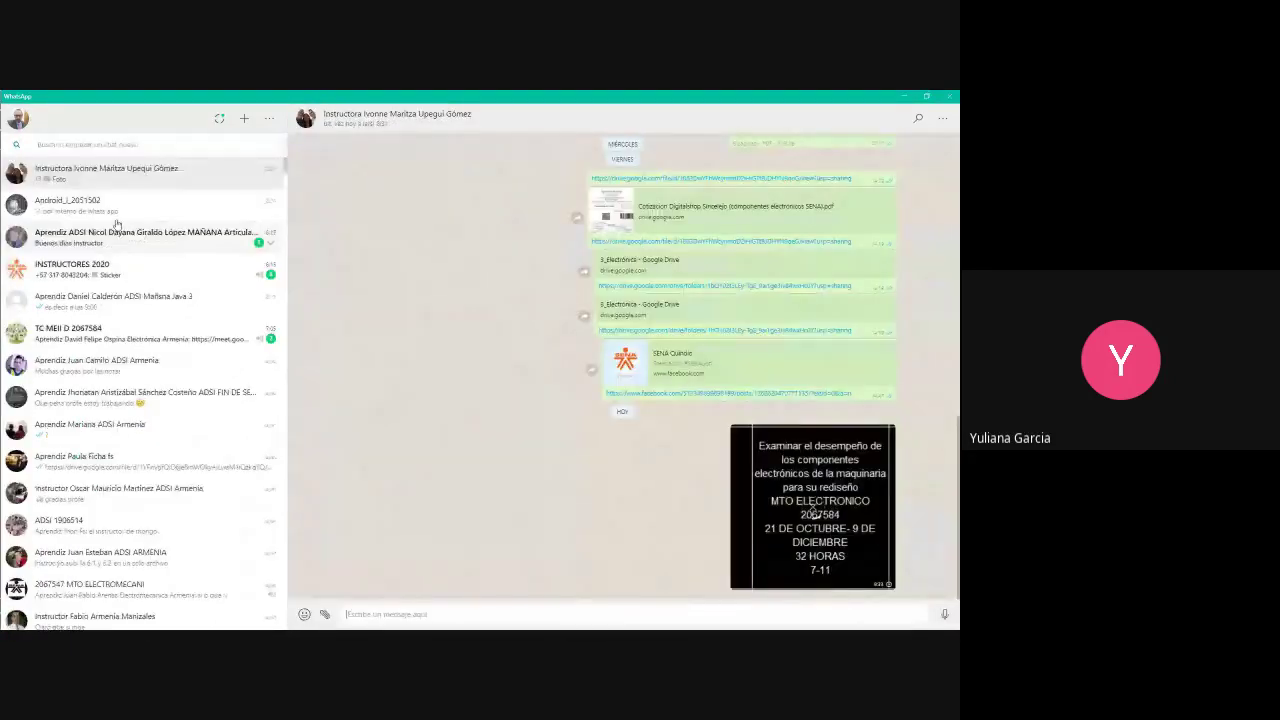
left_click(904, 97)
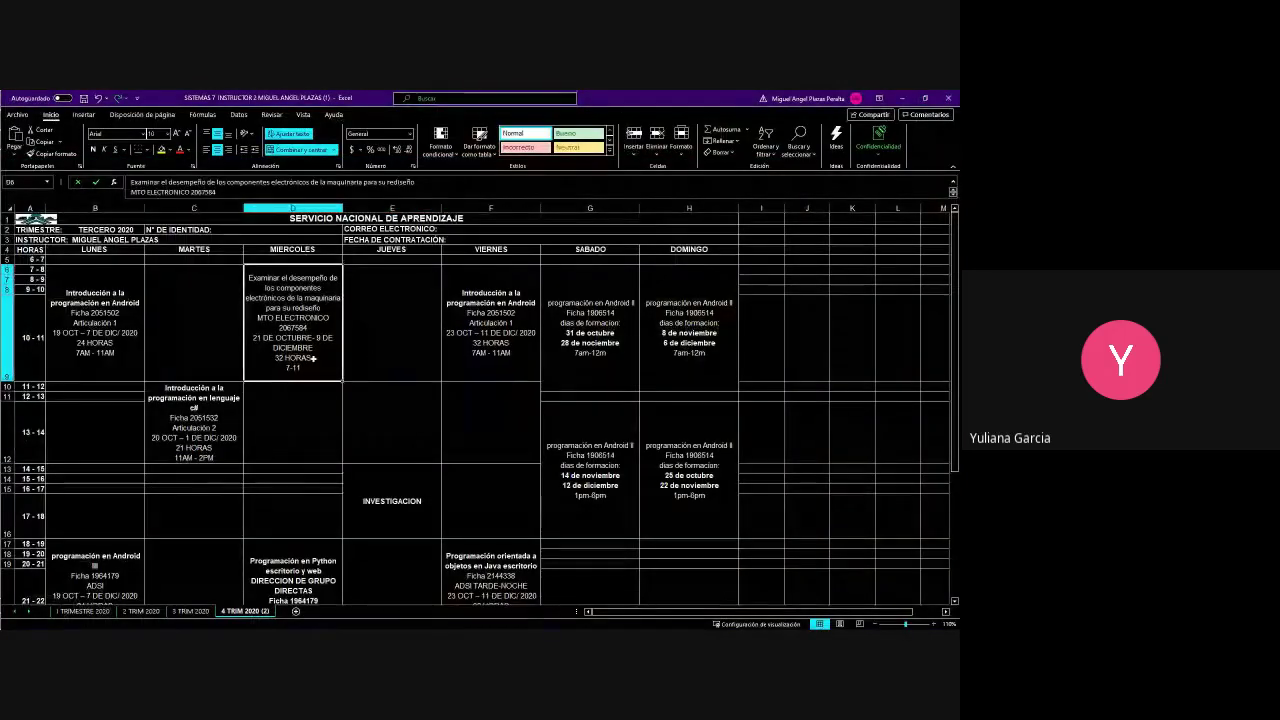
double_click(331, 362)
left_click_drag(331, 362, 247, 280)
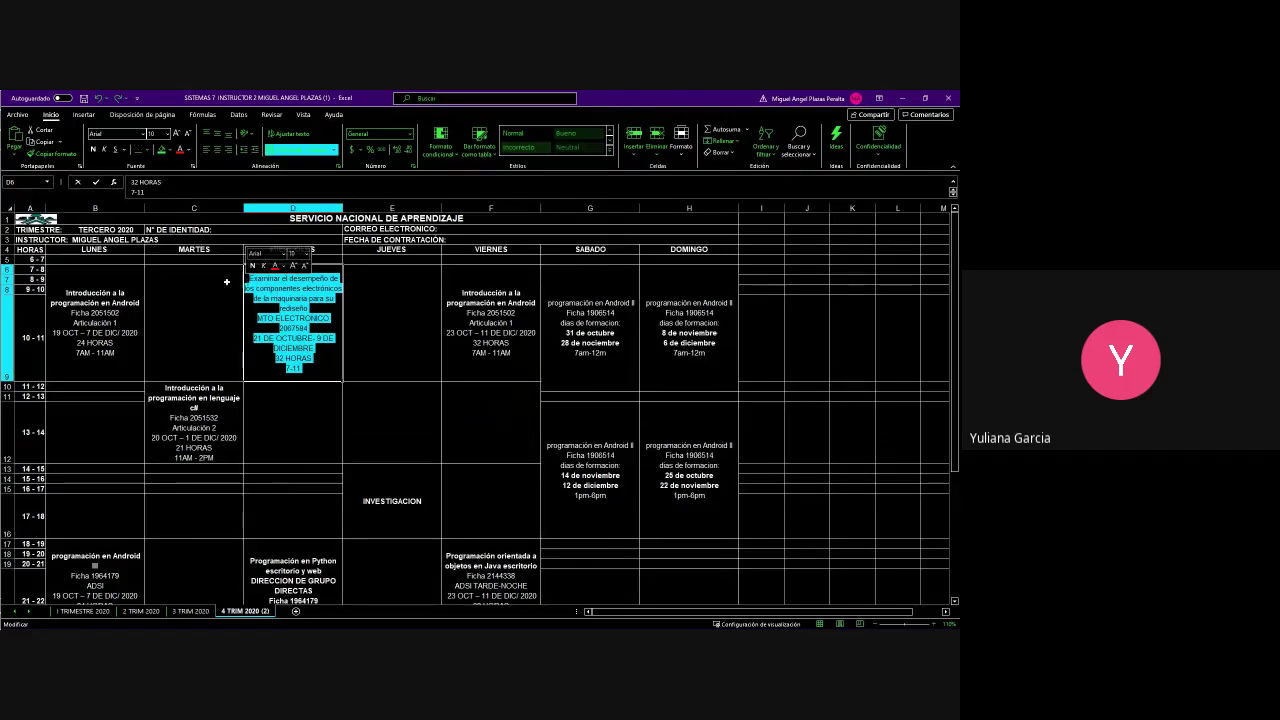
scroll(229, 514, "down", 6)
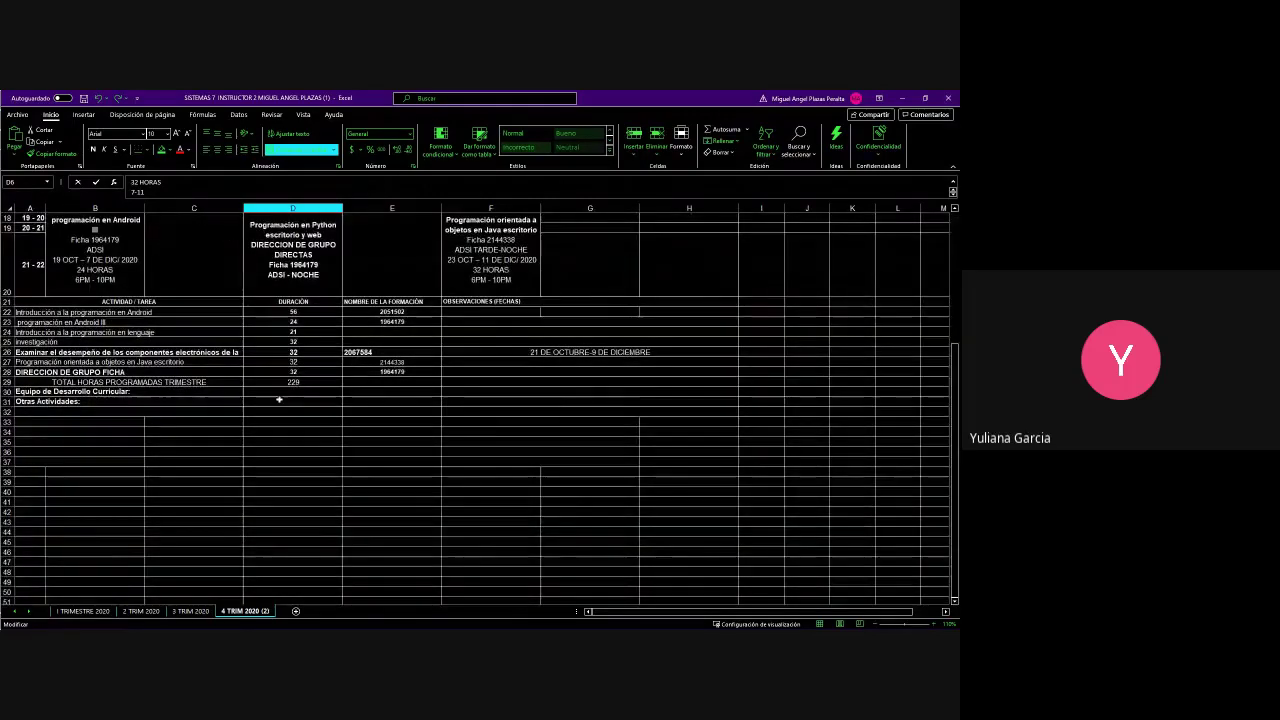
scroll(279, 400, "up", 6)
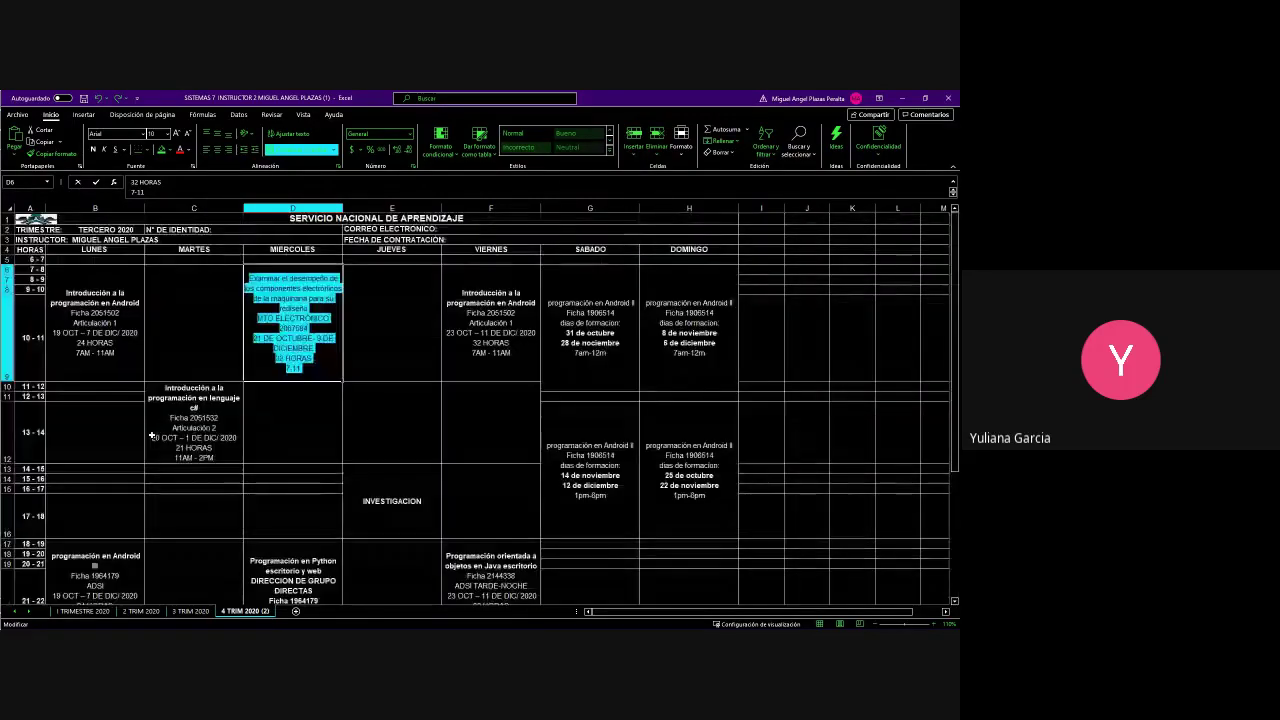
scroll(152, 435, "down", 6)
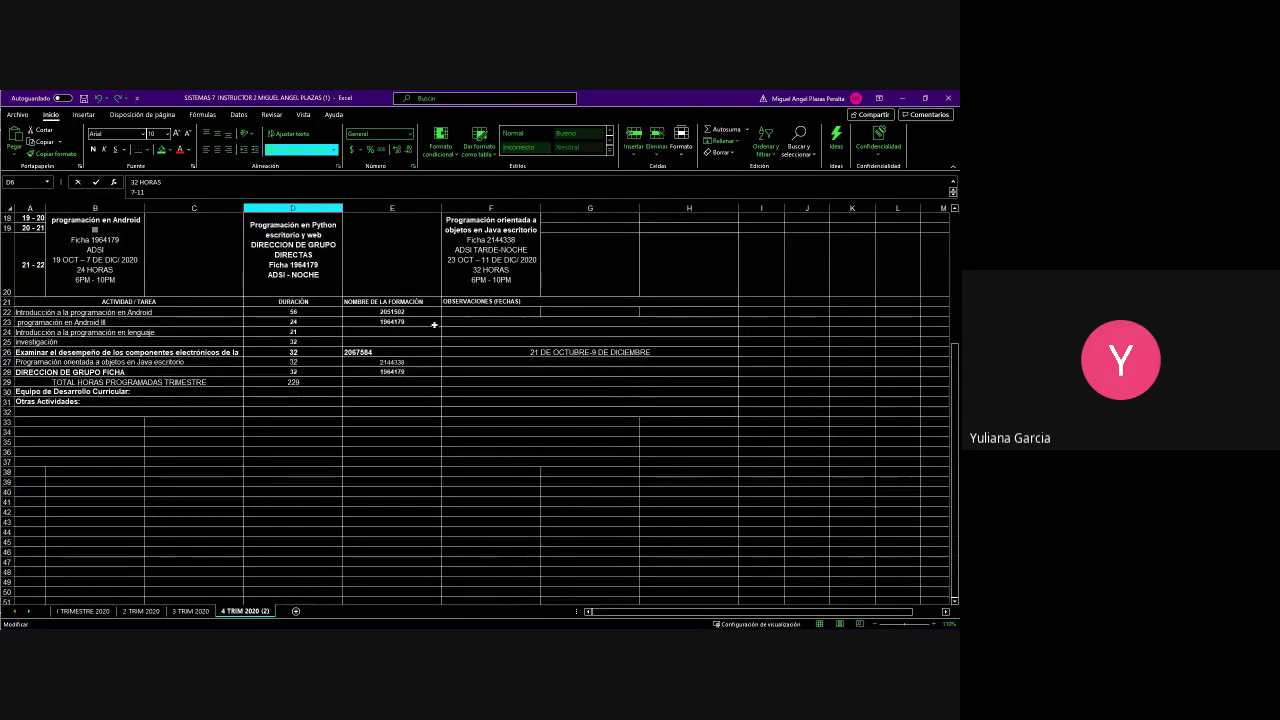
left_click(216, 353)
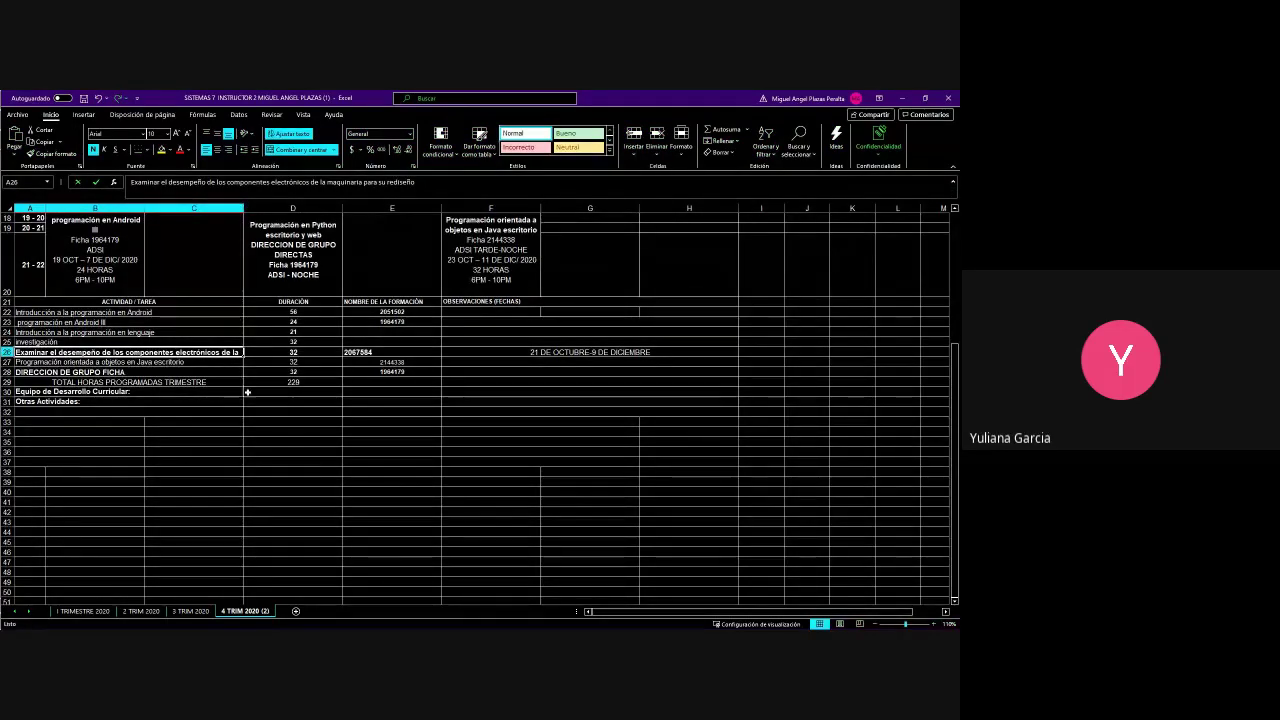
scroll(247, 392, "up", 6)
left_click(320, 326)
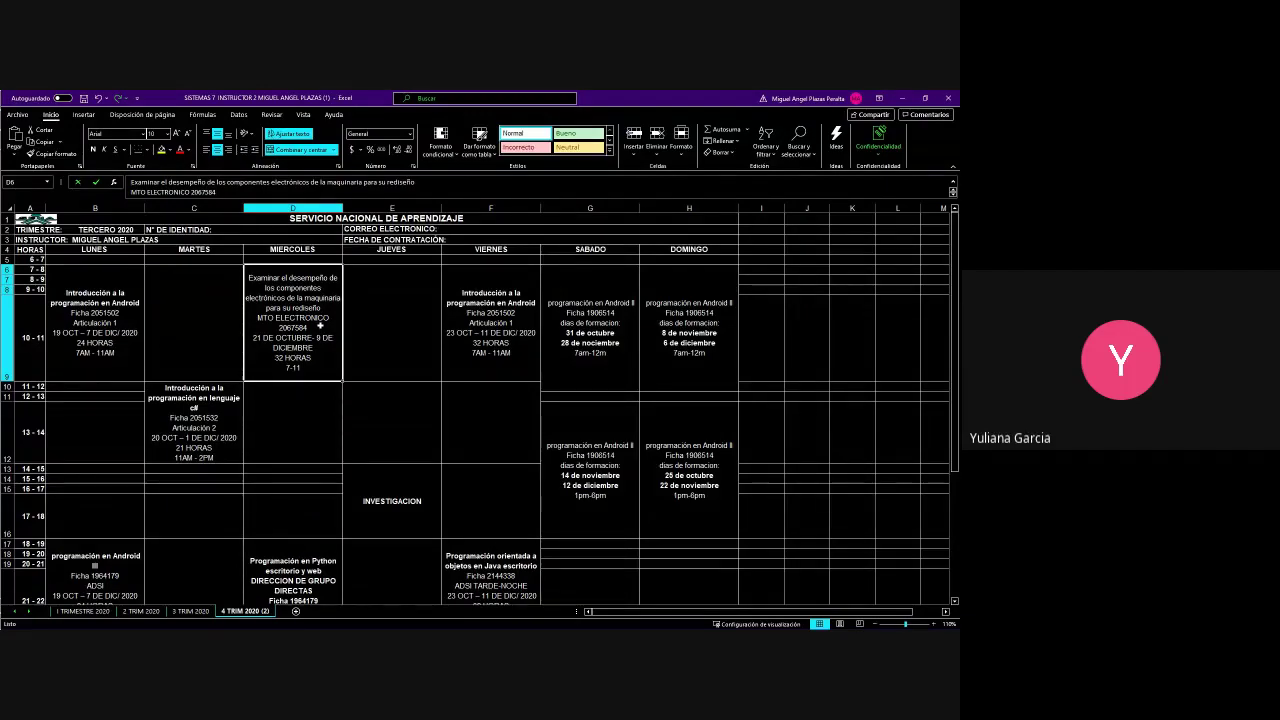
left_click(380, 323)
left_click(331, 338)
double_click(308, 366)
left_click_drag(308, 366, 249, 276)
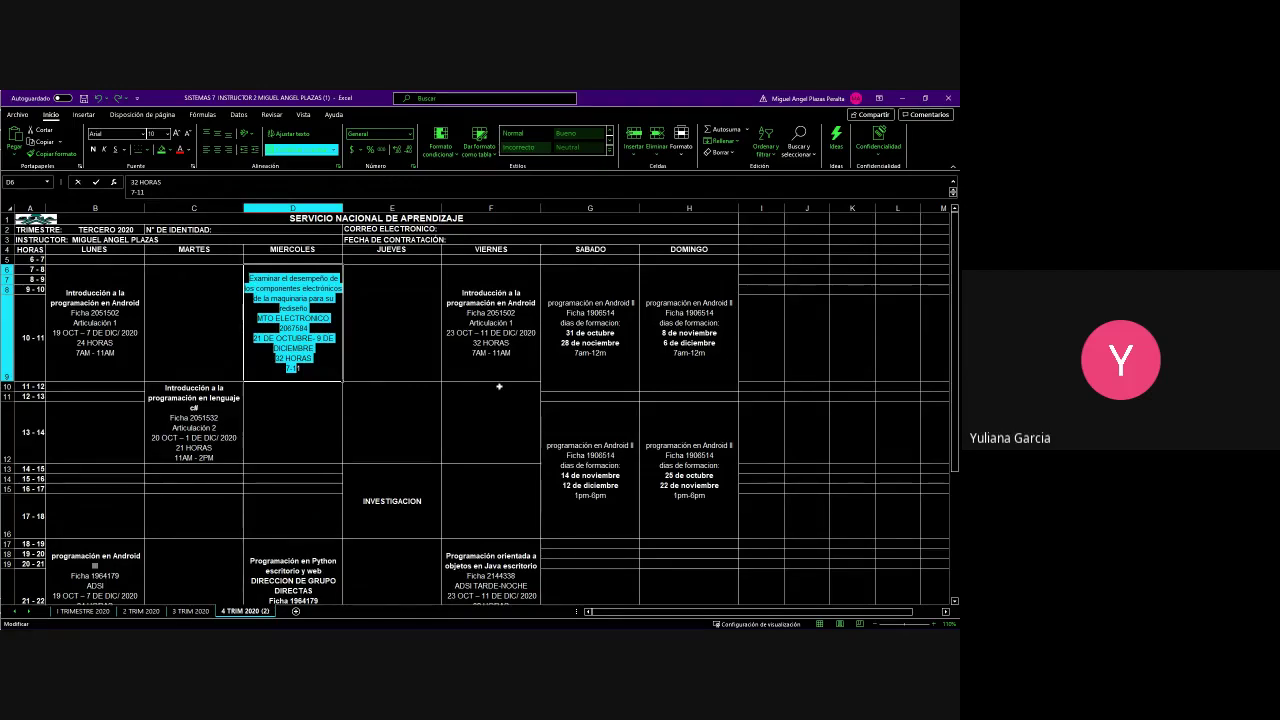
scroll(499, 386, "down", 5)
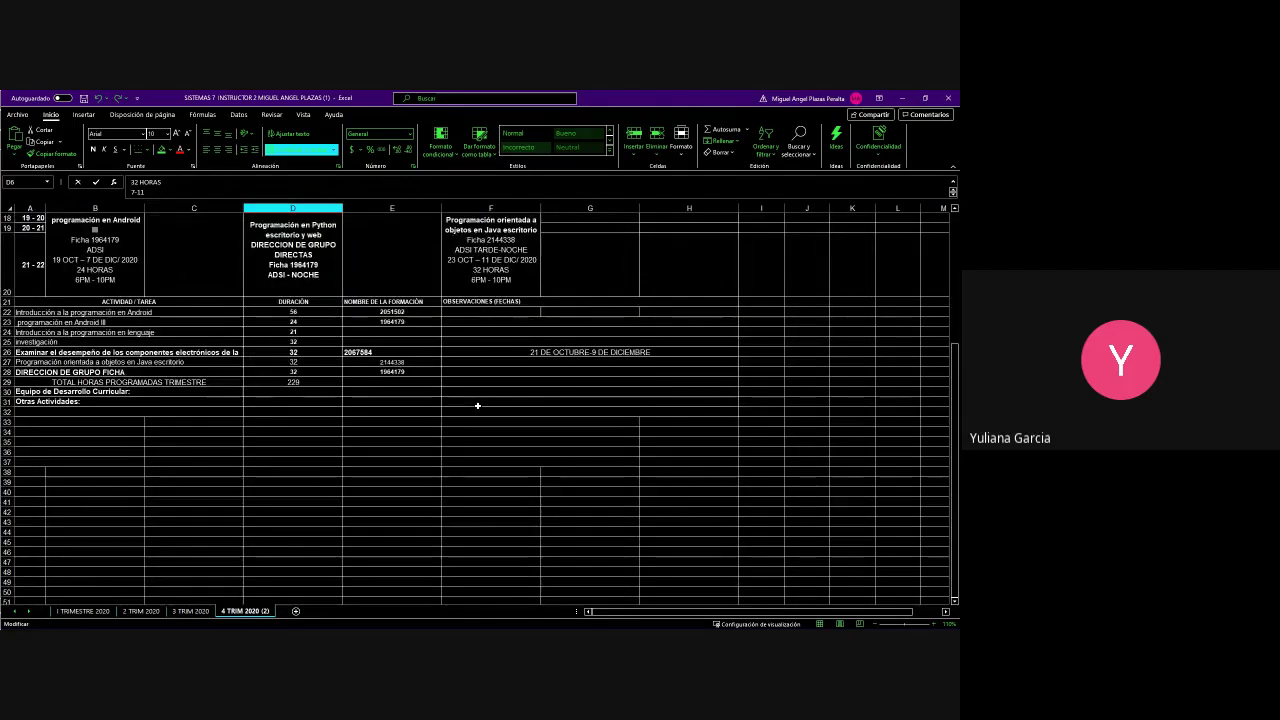
scroll(475, 423, "up", 5)
left_click(390, 427)
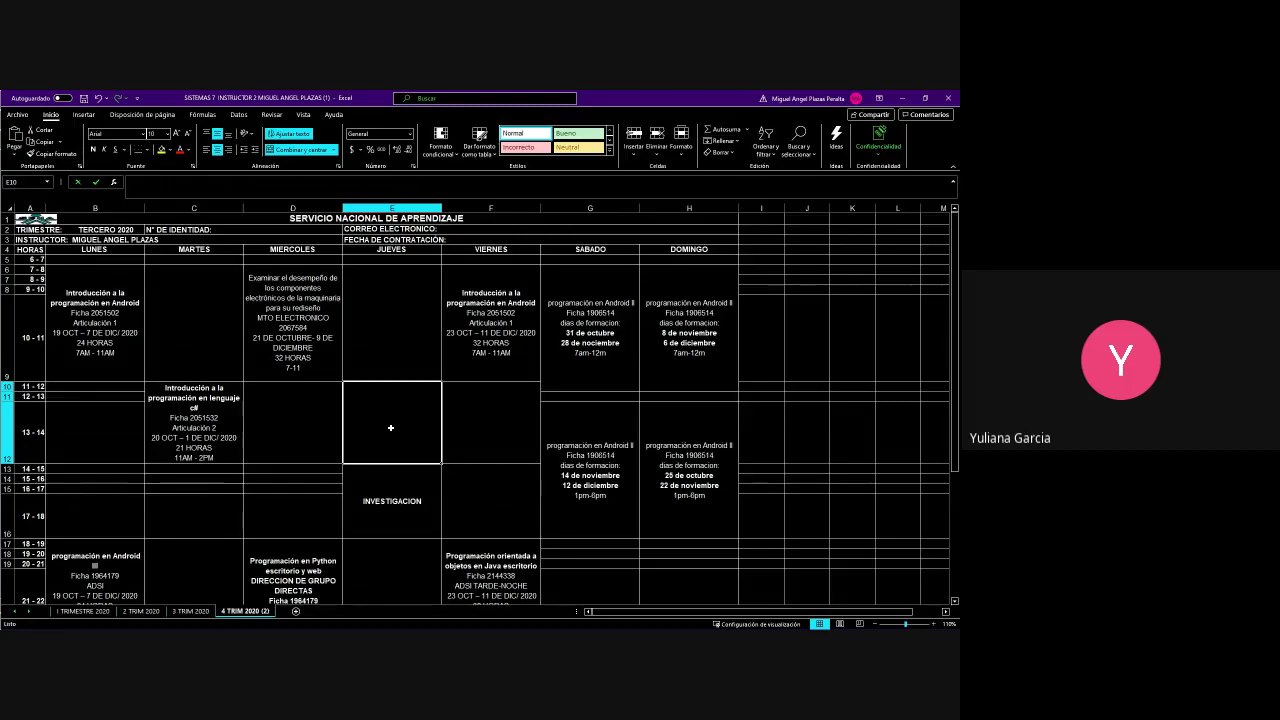
Review the weekday class cells C6, E6, F6, D6, B6 and F10 before going to WhatsApp
left_click(210, 358)
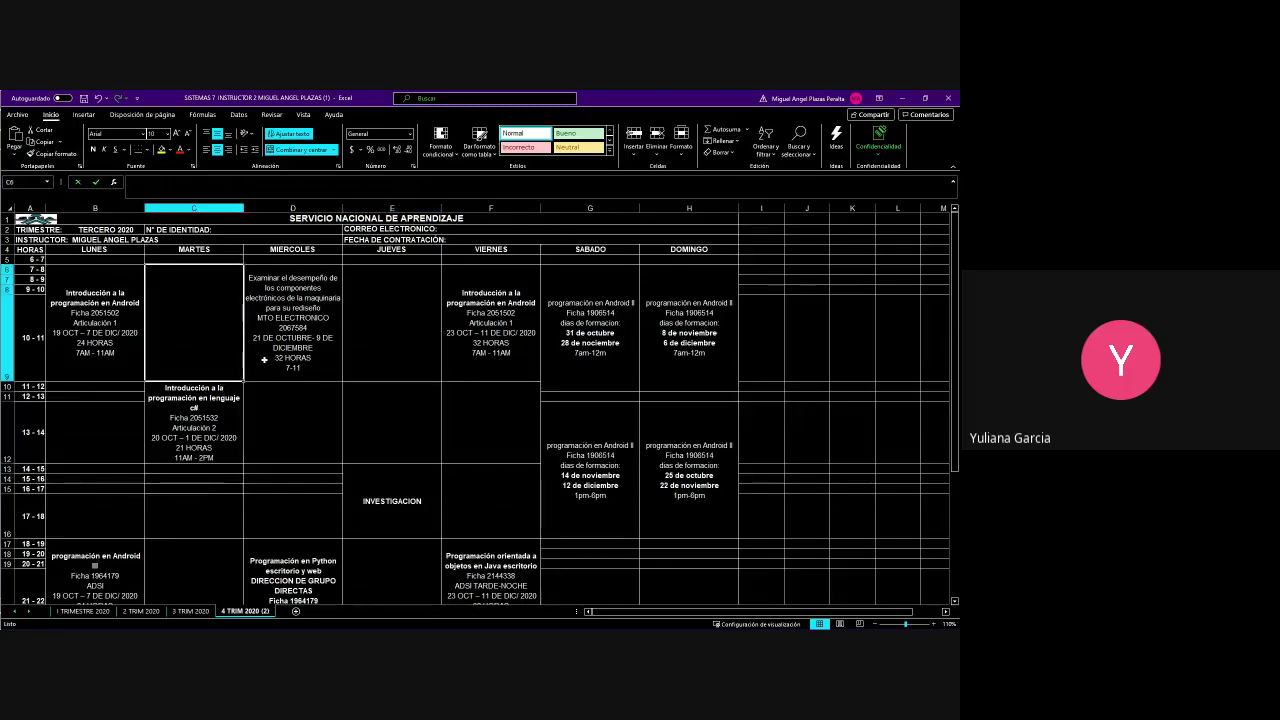
left_click(428, 325)
left_click(487, 334)
left_click(300, 336)
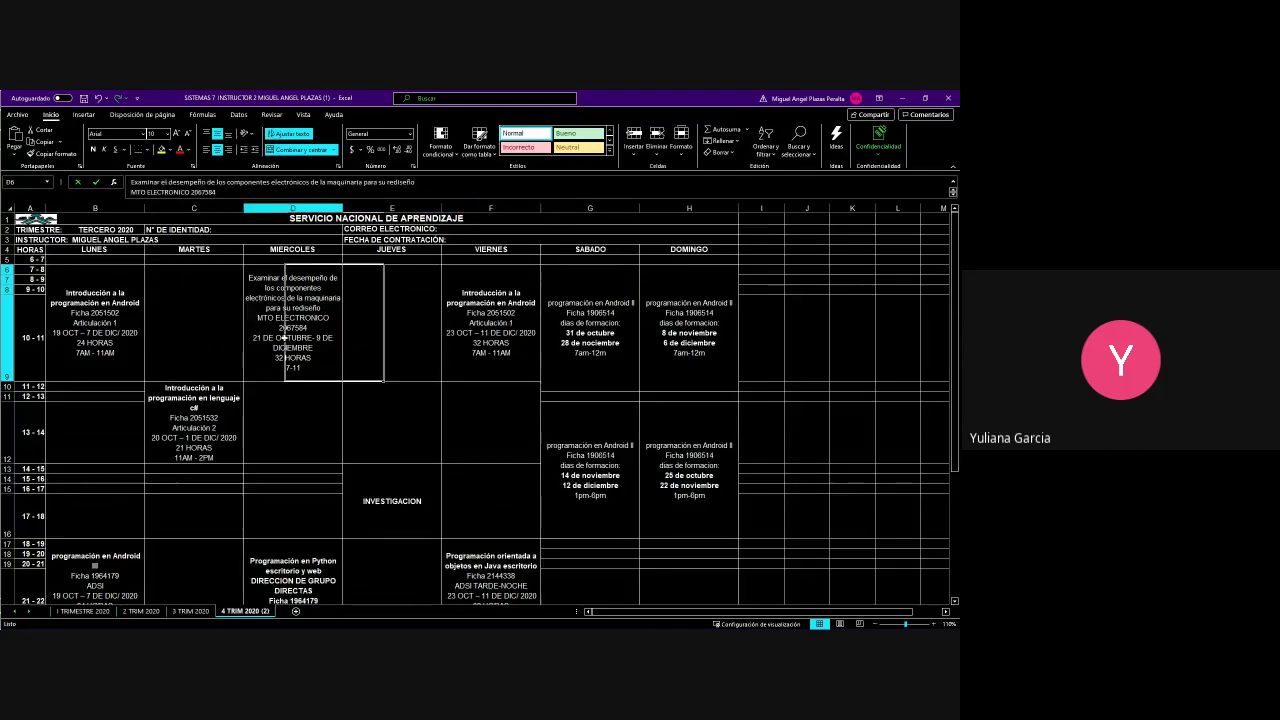
left_click(120, 335)
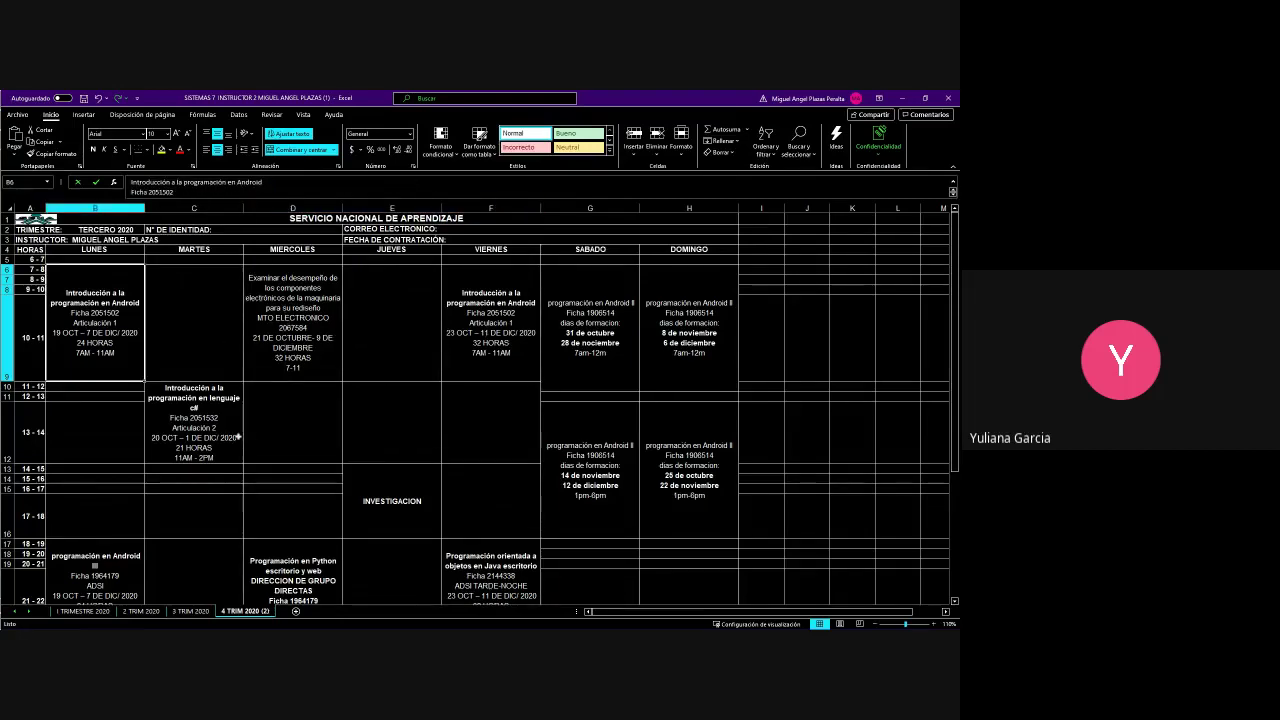
left_click(470, 348)
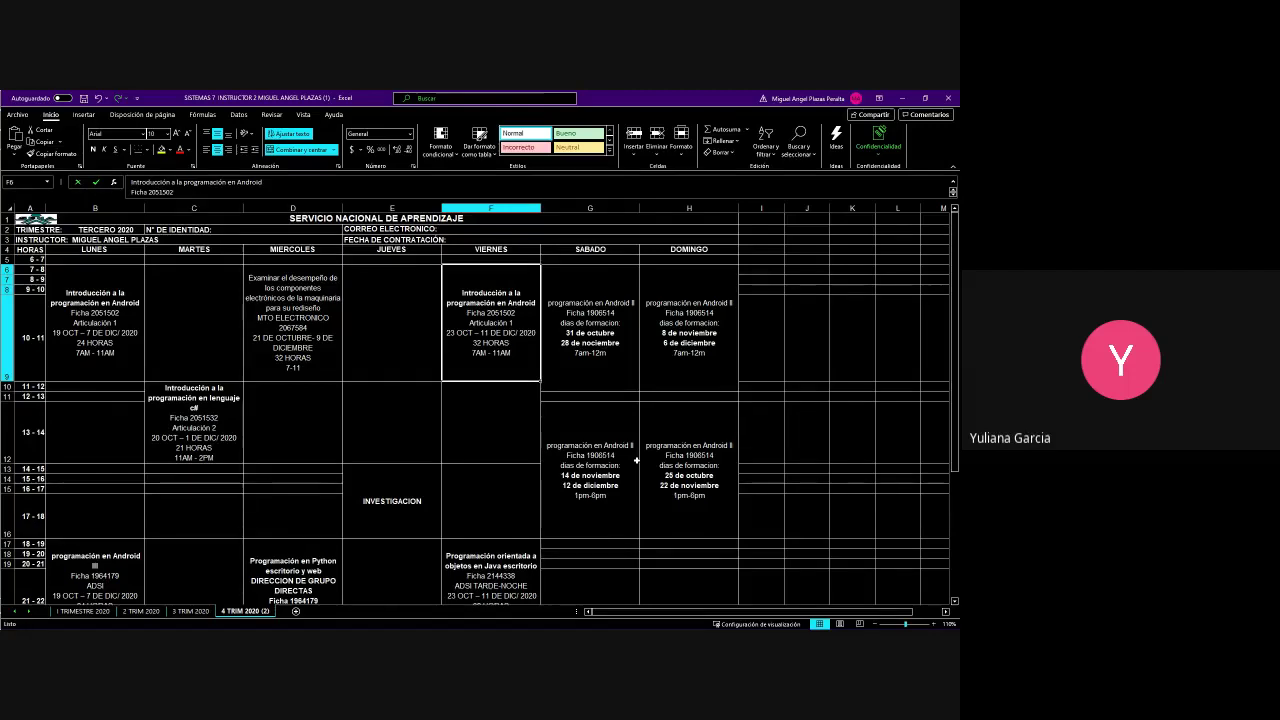
left_click(487, 390)
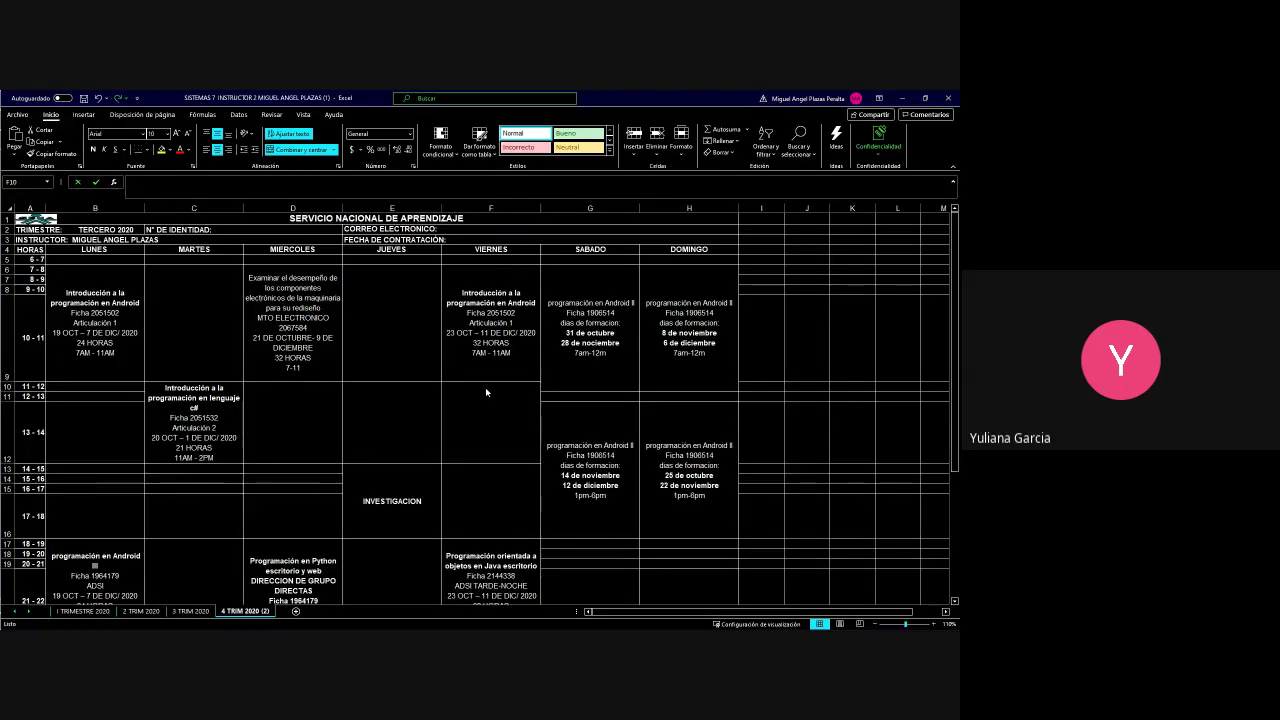
key("alt+Tab")
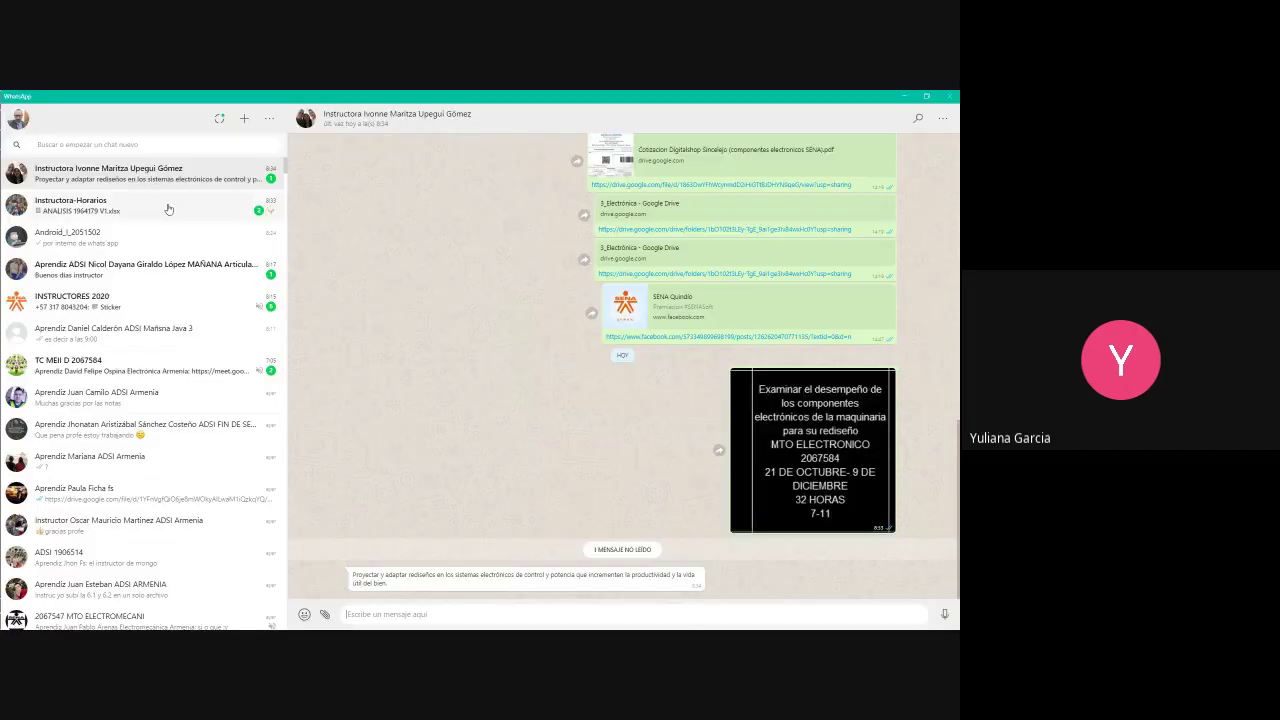
Open the SENNOVA CDTCI Armenia chat and highlight the SENAsoft forum YouTube link
left_click(127, 143)
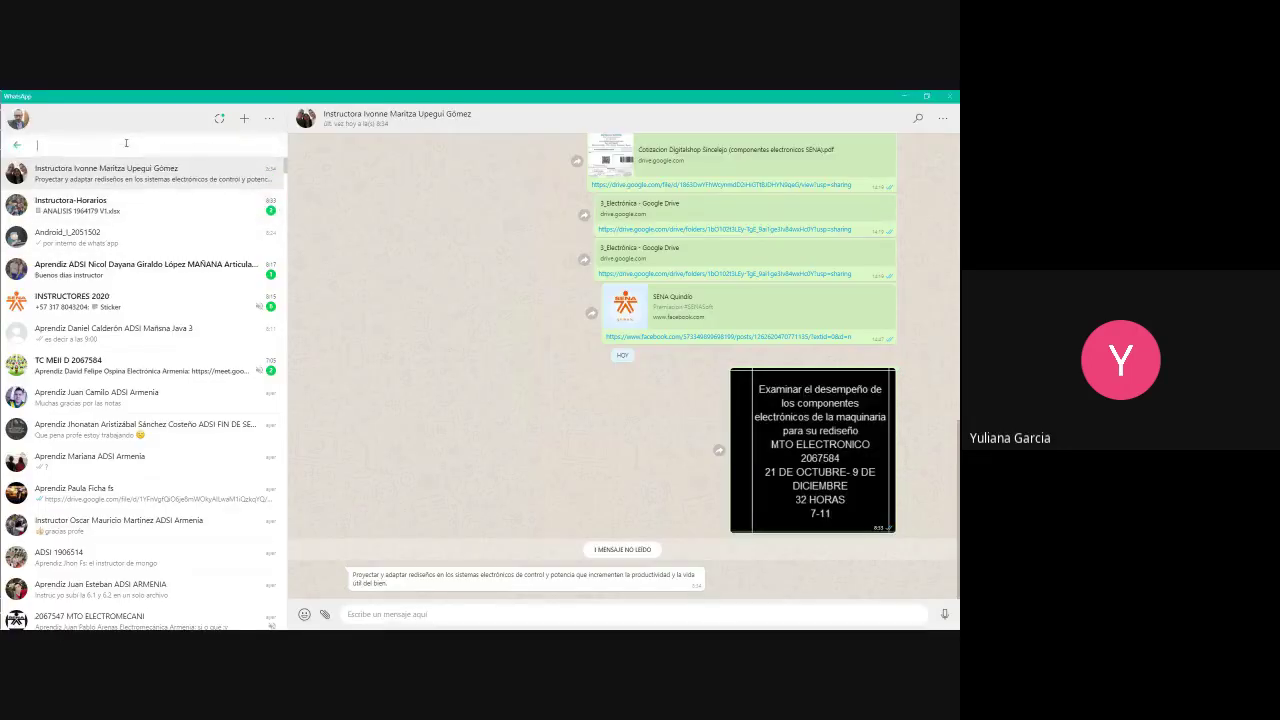
type("mauricio")
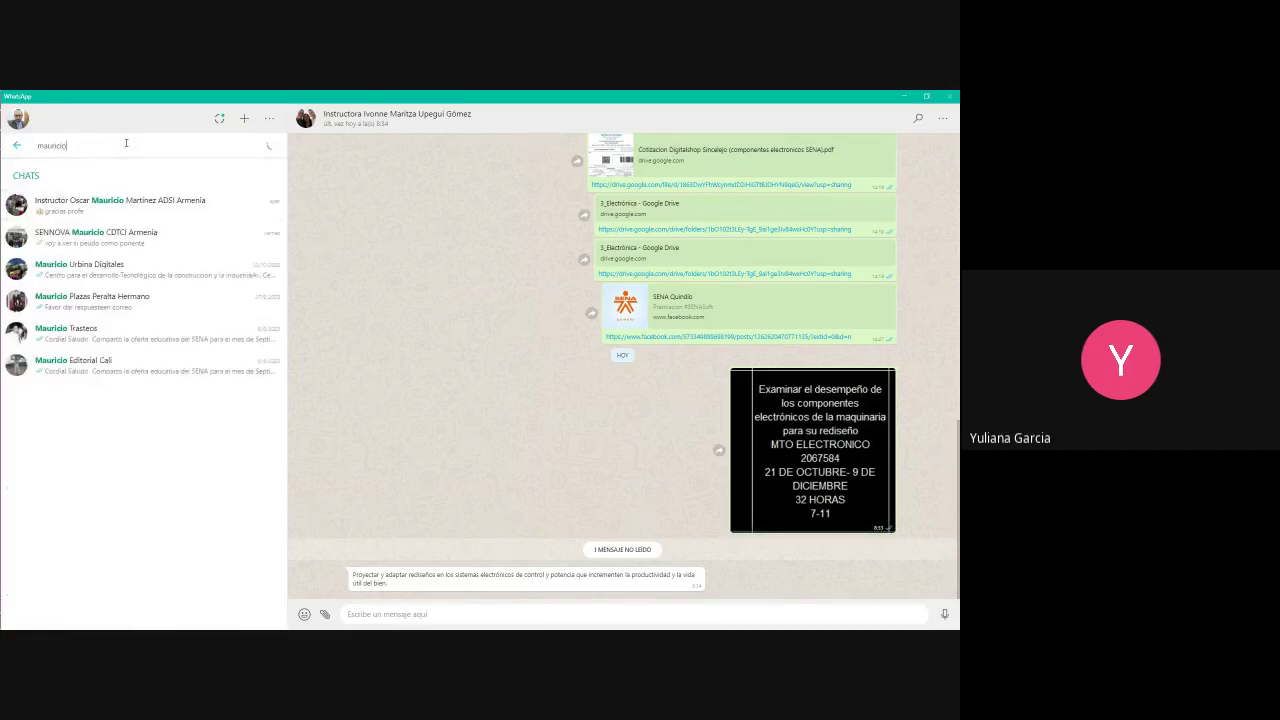
left_click(77, 243)
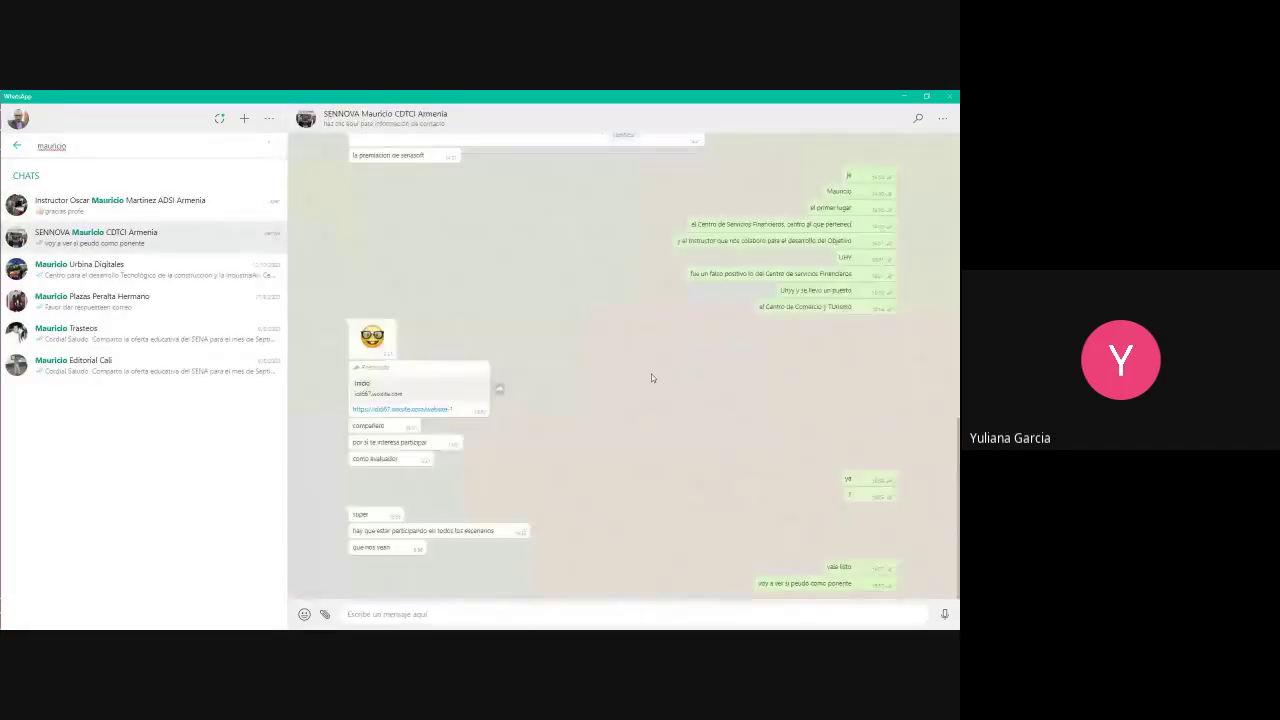
scroll(660, 377, "up", 10)
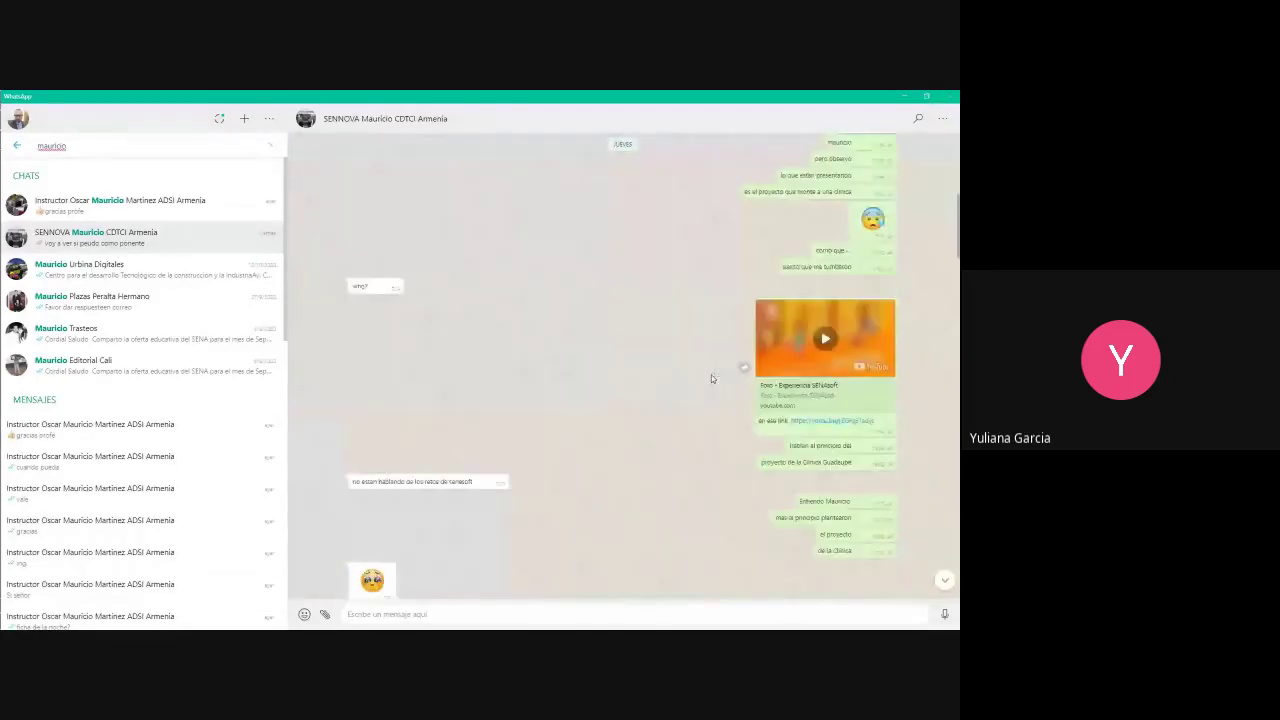
left_click_drag(881, 424, 779, 421)
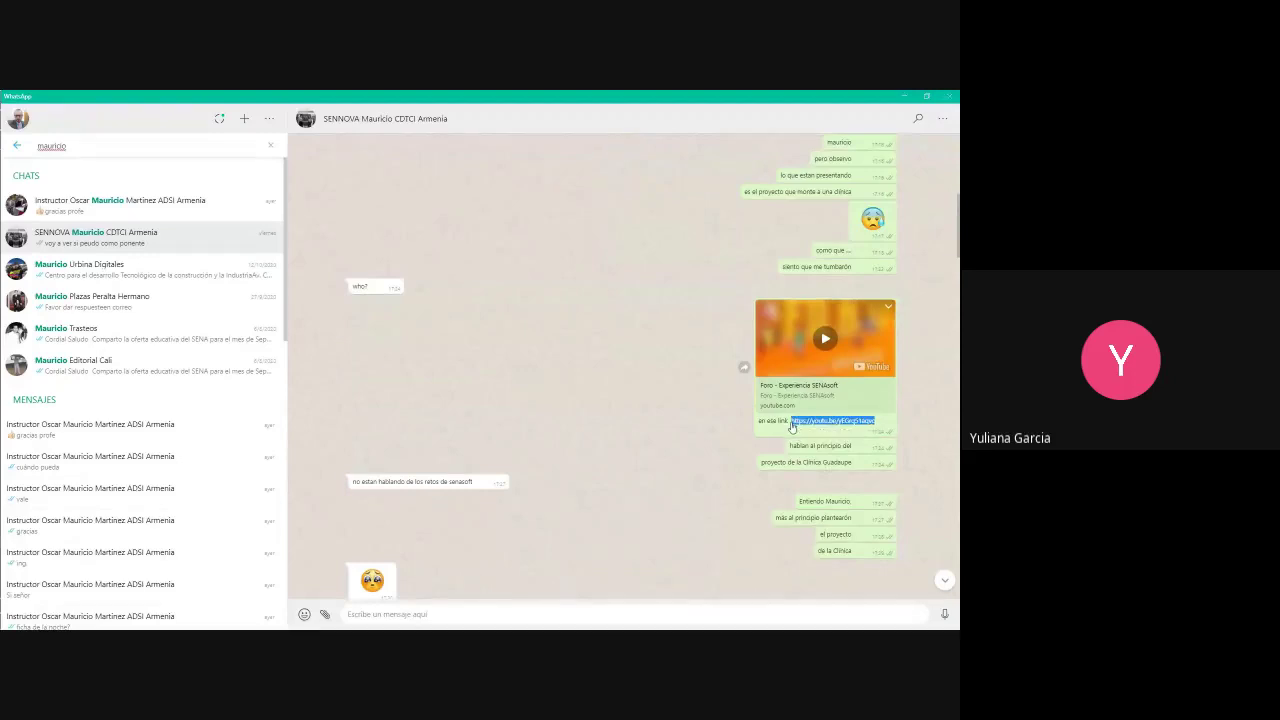
Replace the chat search with the fellow instructor's name
left_click(74, 147)
key("ctrl+a")
type("ivon")
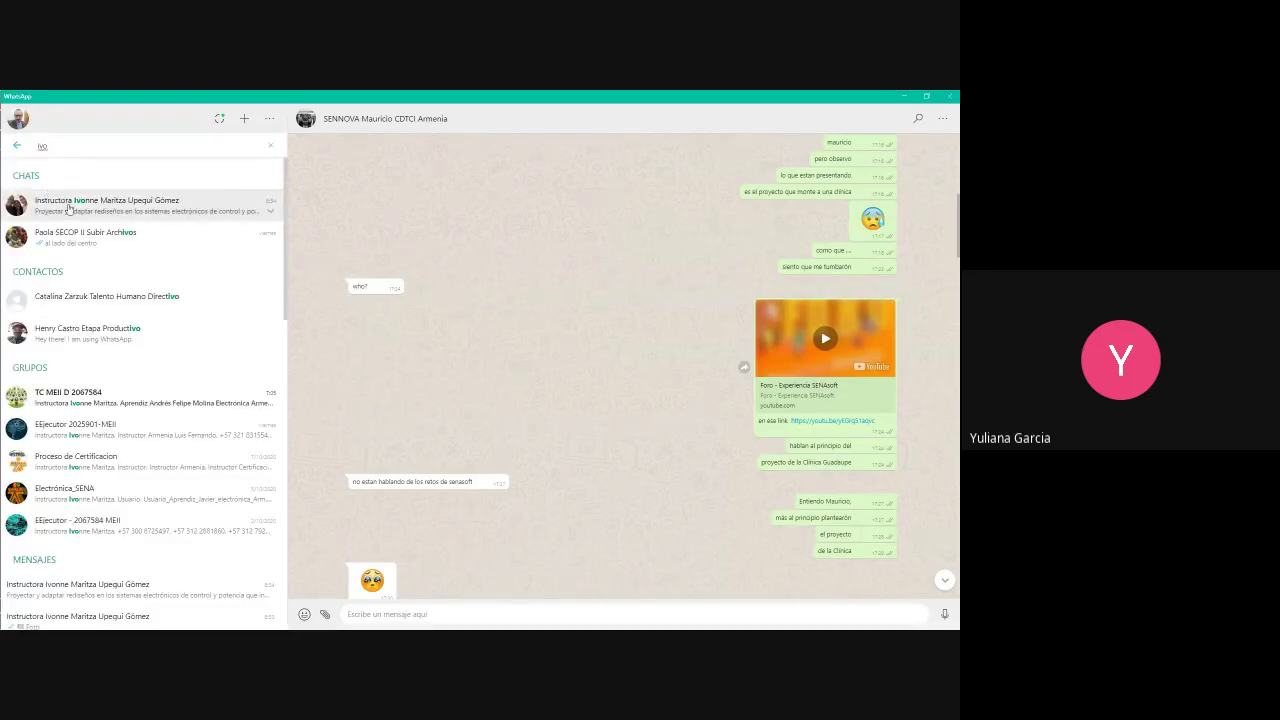
Paste and send the Foro – Experiencia SENAsoft YouTube link in the instructor's chat
left_click(74, 203)
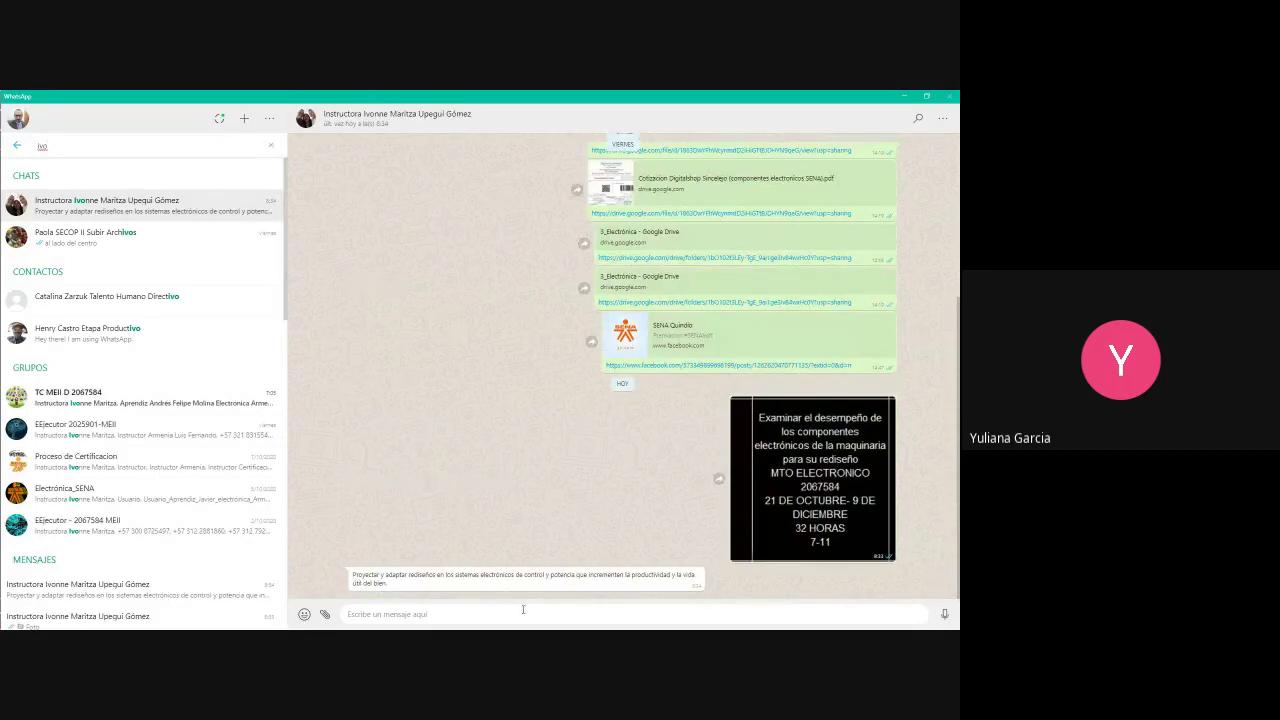
type("https://youtu.be/yb5rq51aquc")
key("Return")
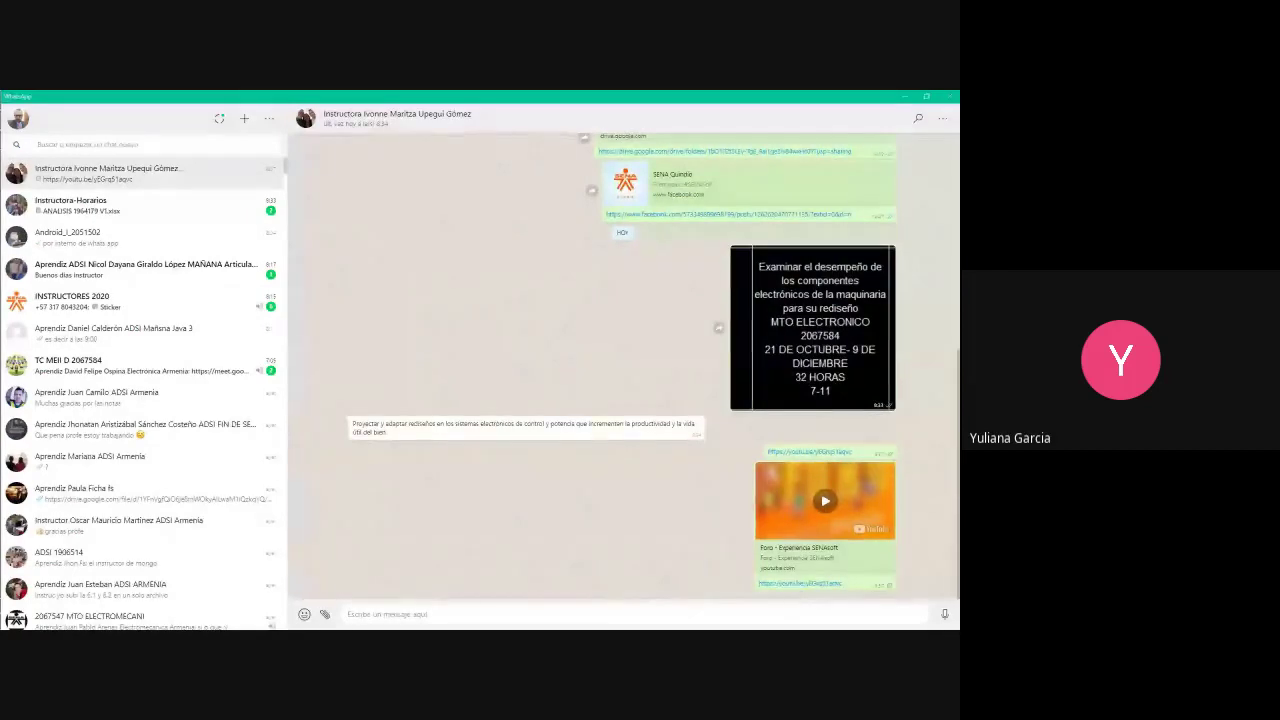
left_click(765, 515)
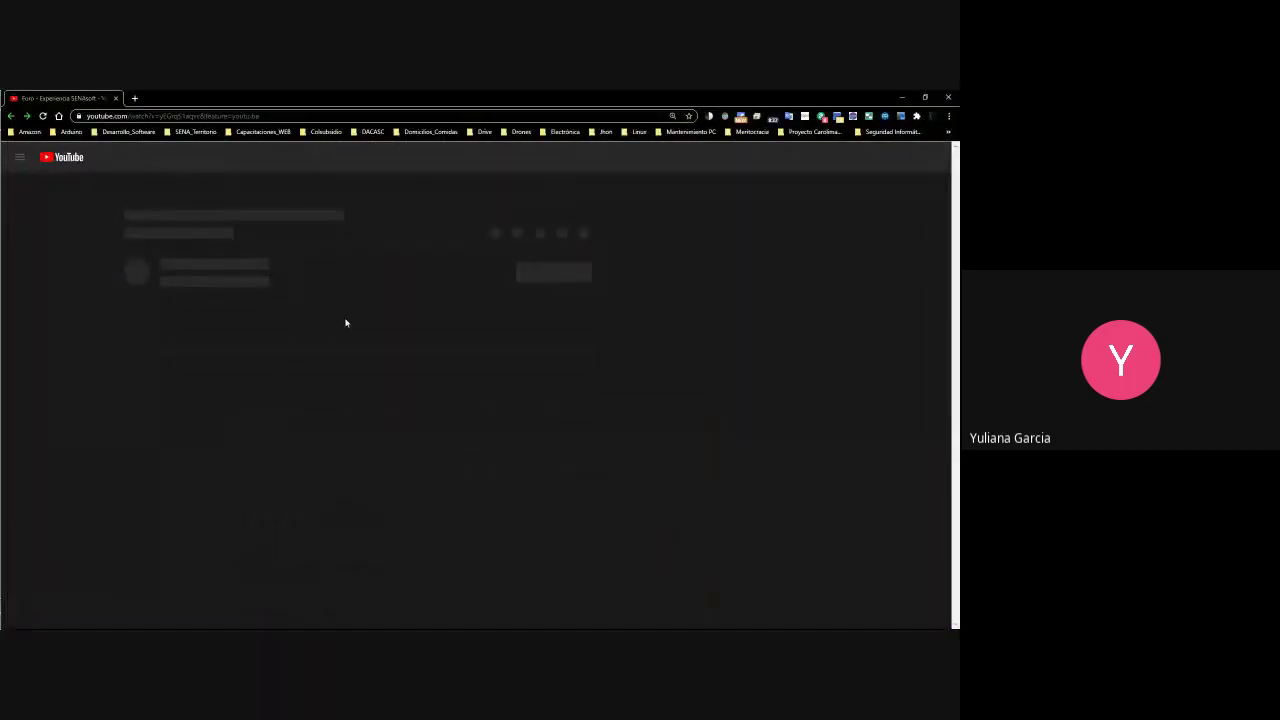
Open the shared SENAsoft video, skip the ad, skim to about minute 19, then close the tab
key("alt+Tab")
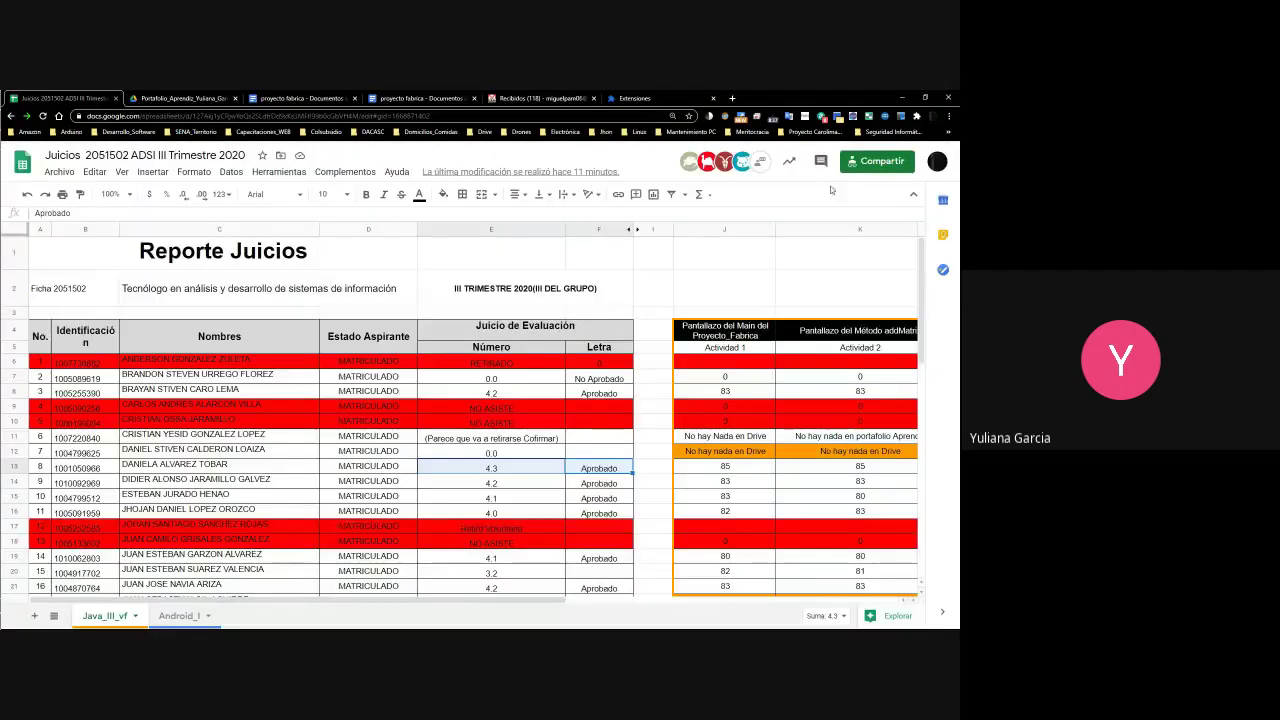
key("alt+Tab")
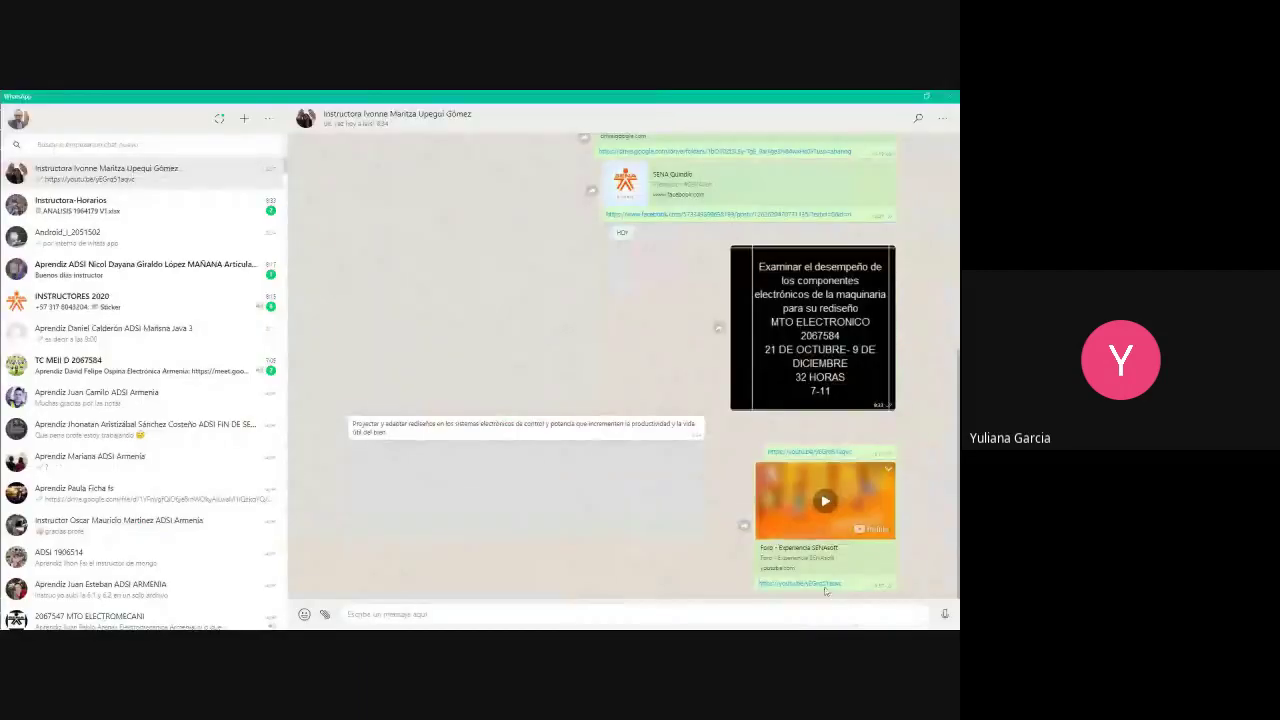
left_click(817, 579)
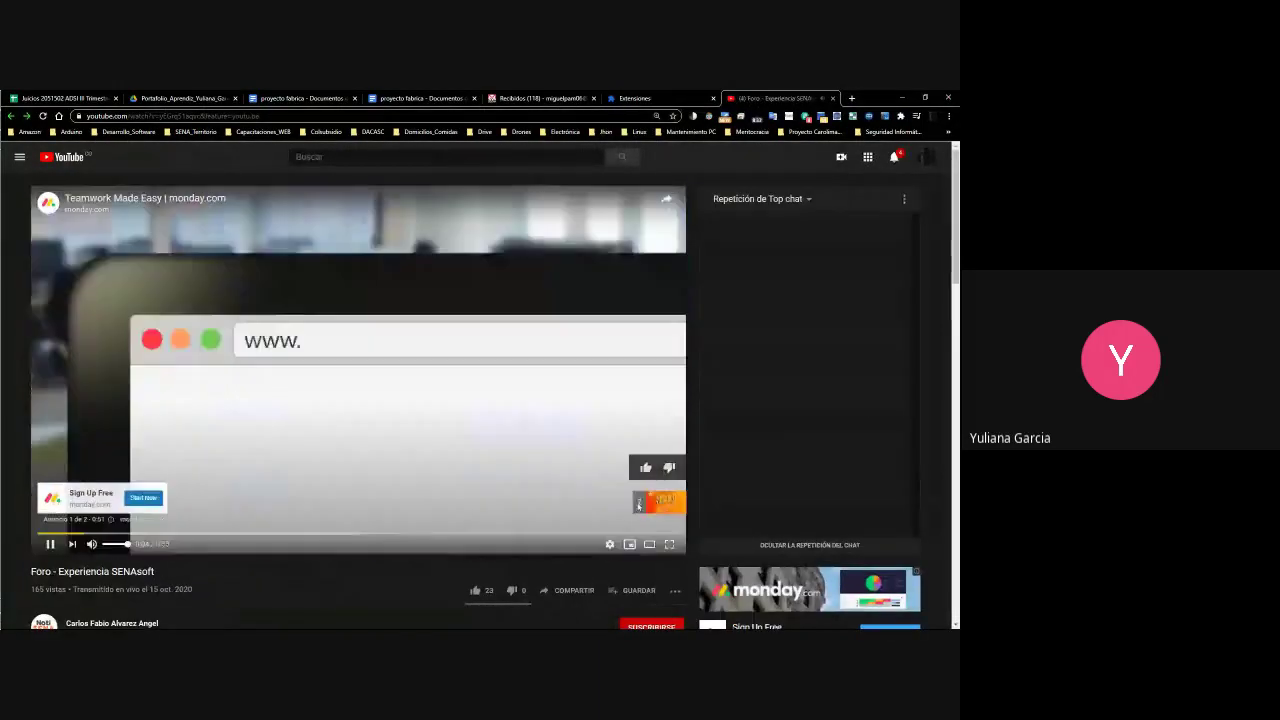
left_click(645, 505)
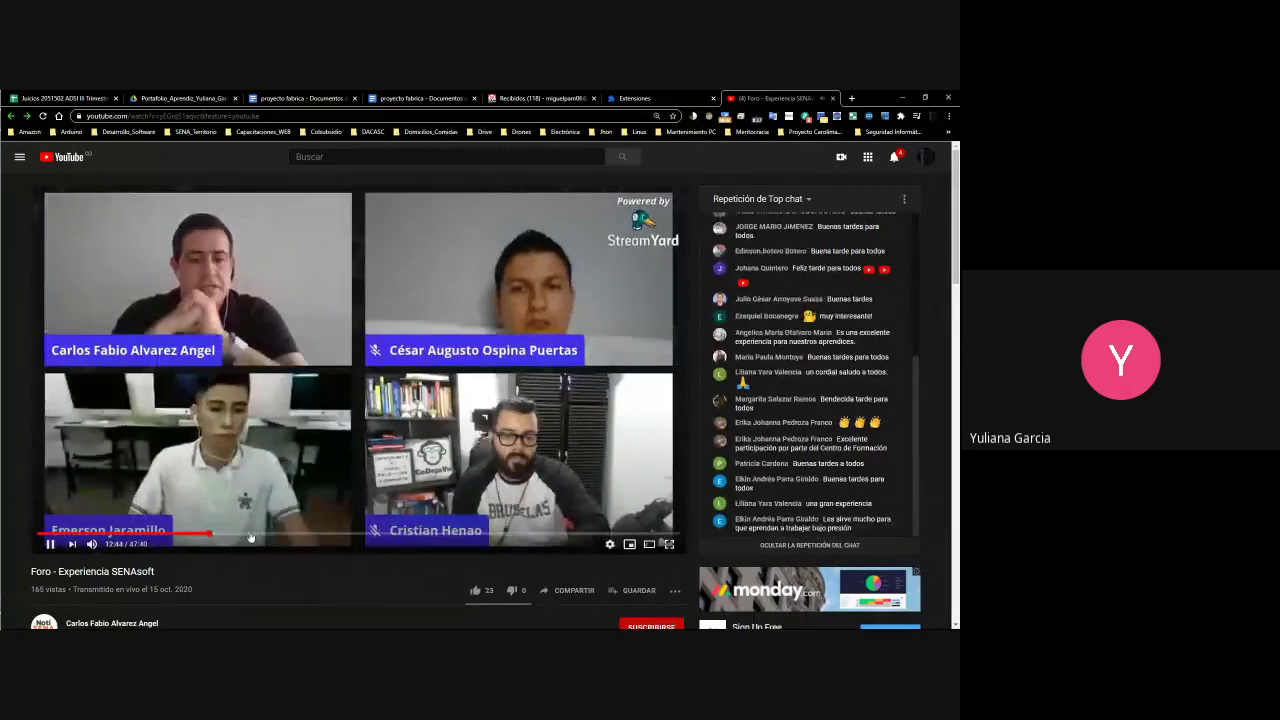
left_click(249, 535)
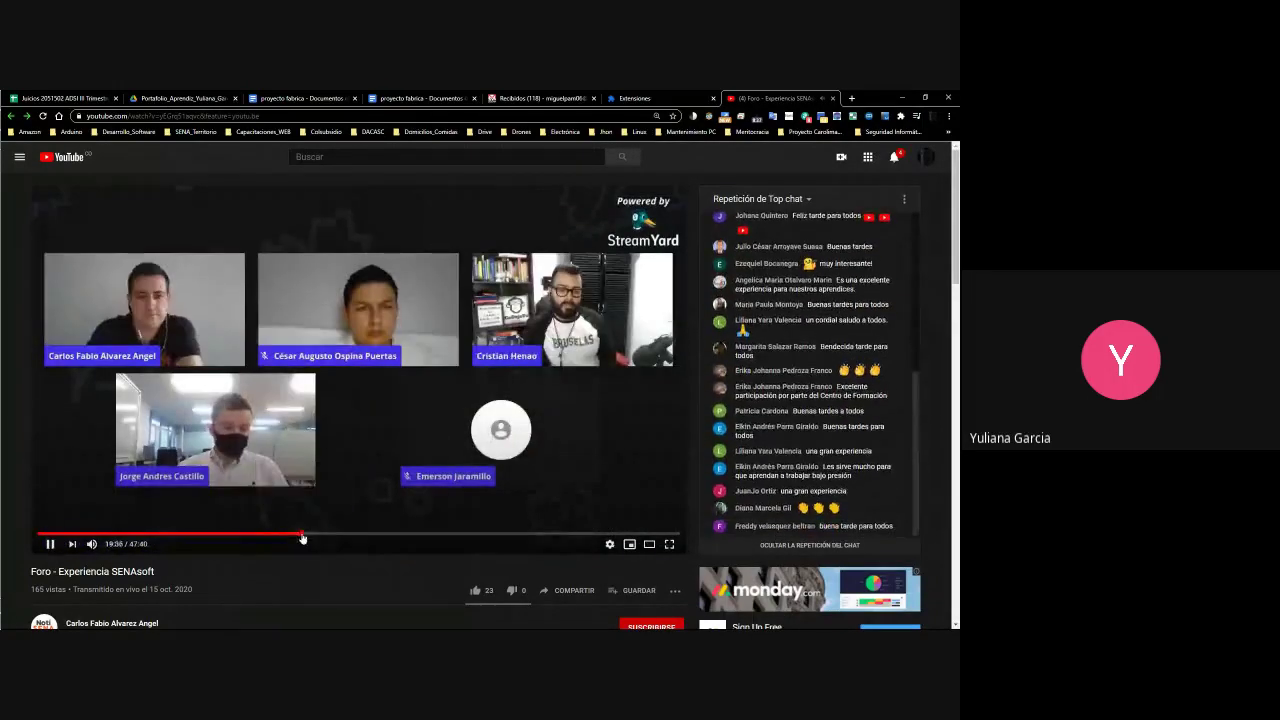
left_click(300, 538)
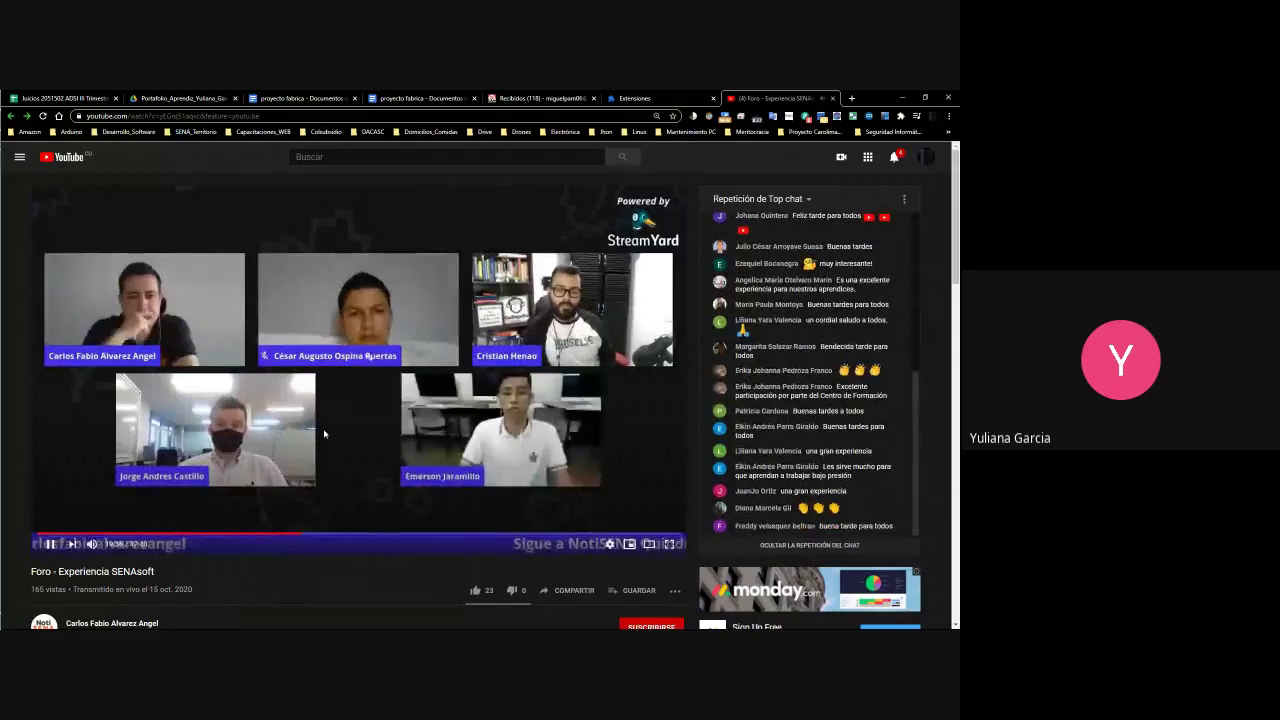
left_click(833, 98)
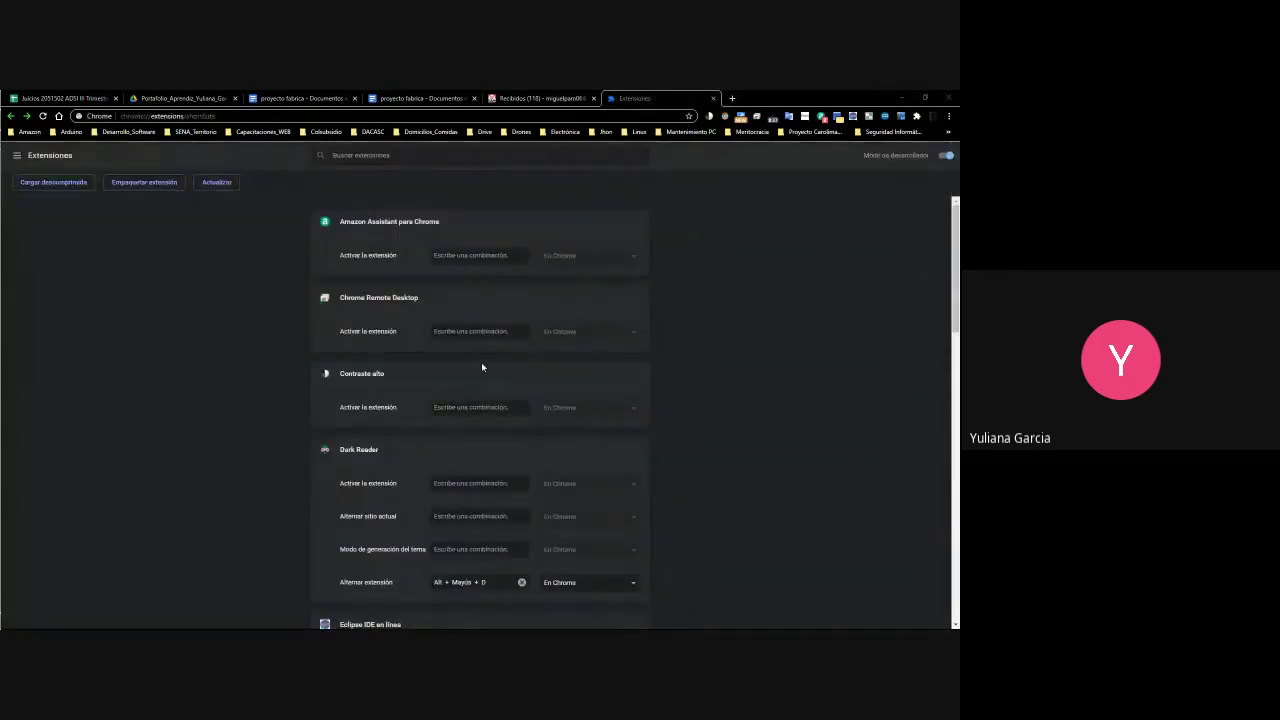
Copy 'minuto 12:58' from the SENNOVA chat found via 'mauricio', then search 'ivonn' again
key("alt+Tab")
left_click(100, 145)
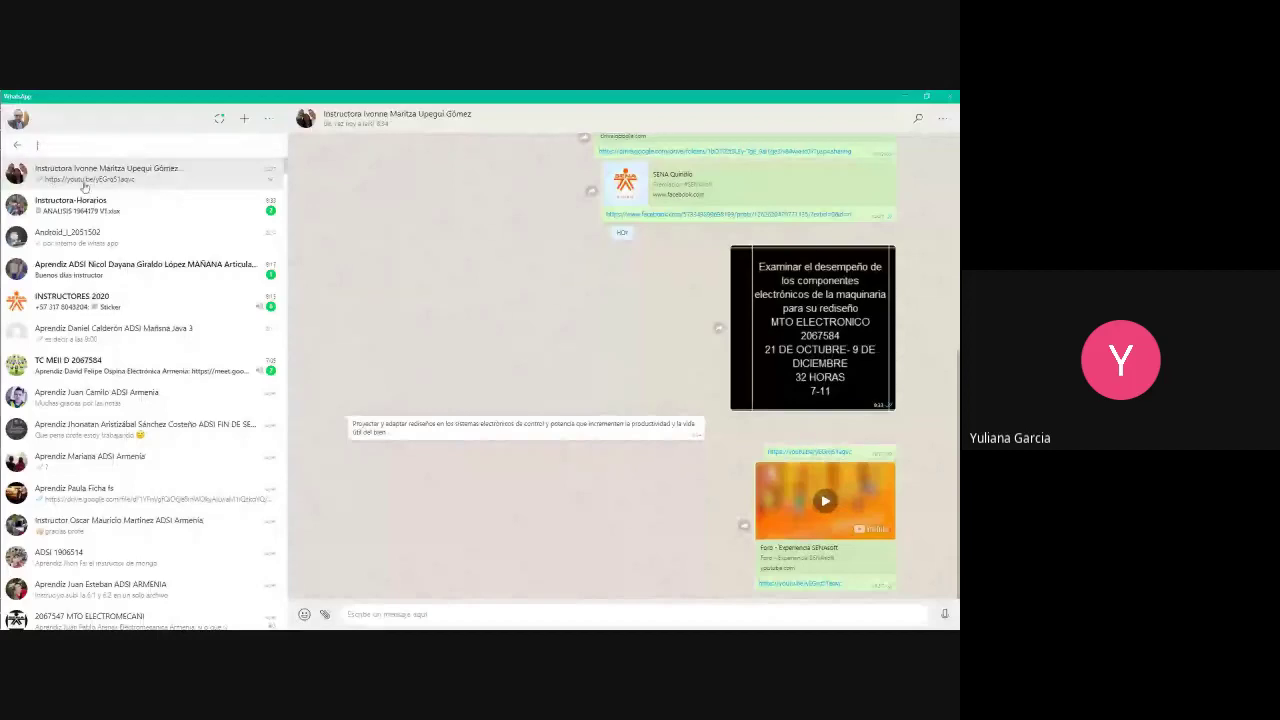
type("mauricio")
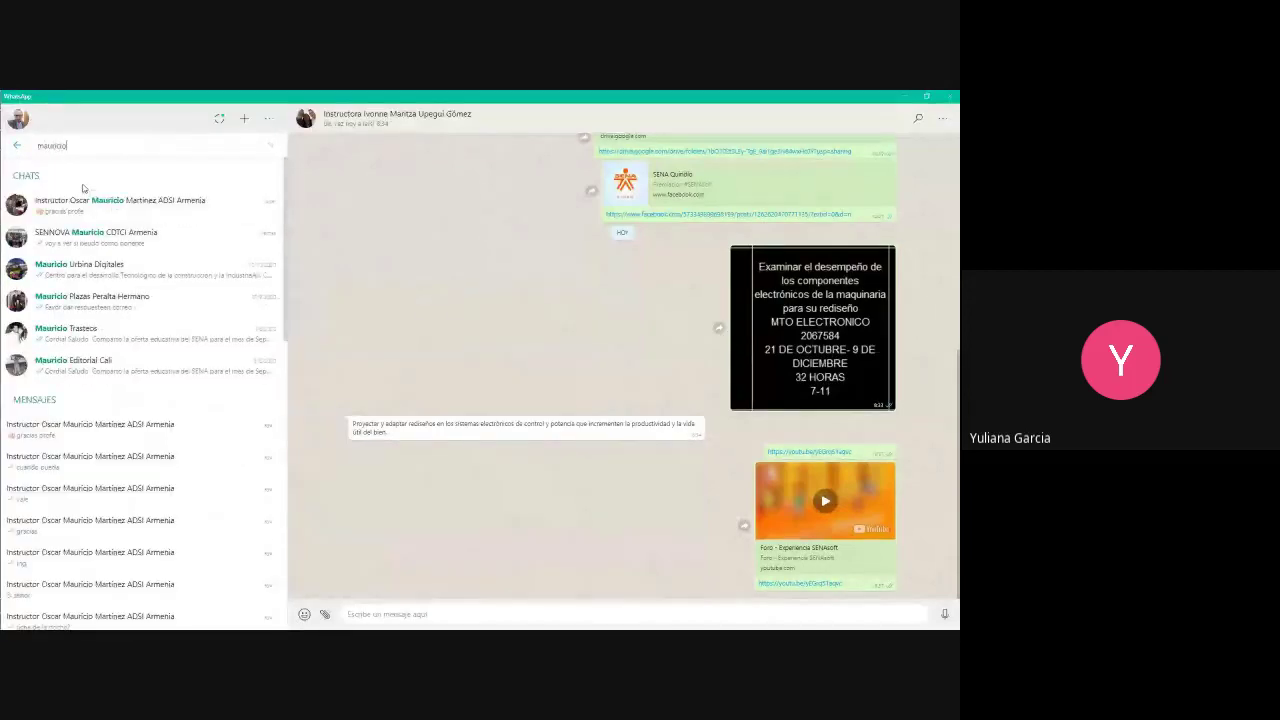
left_click(90, 234)
scroll(620, 330, "up", 8)
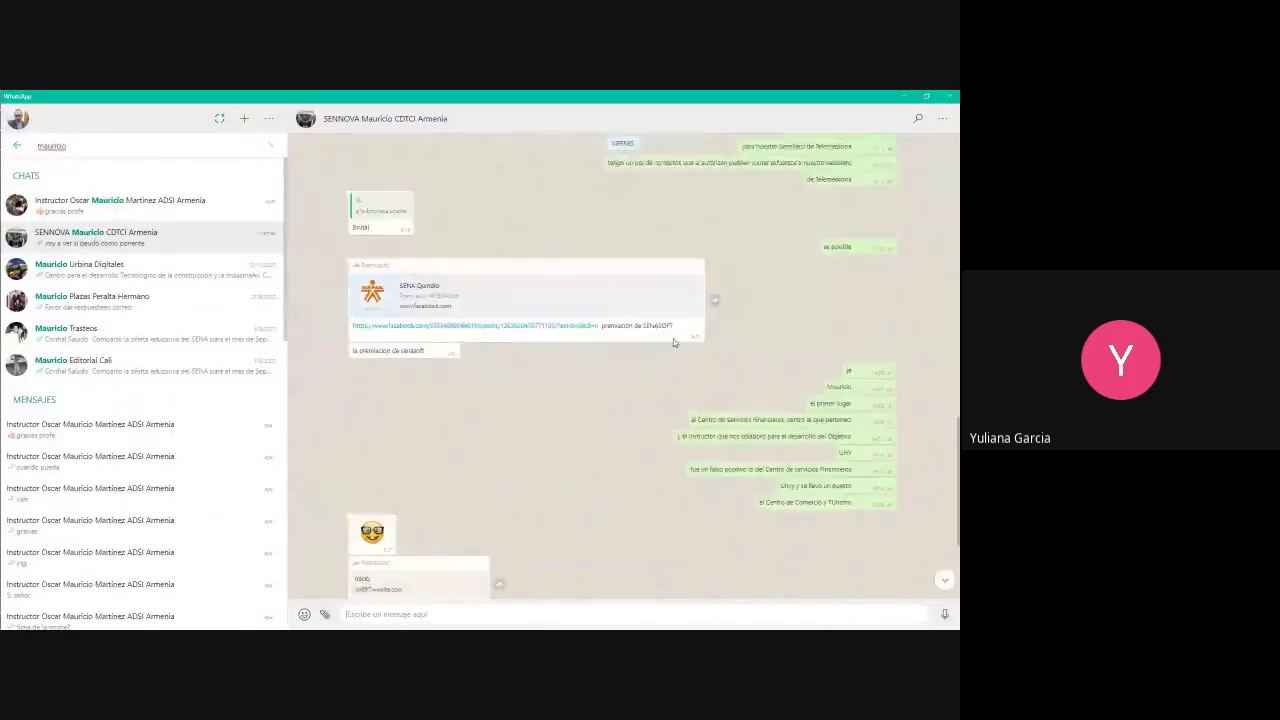
scroll(690, 356, "up", 10)
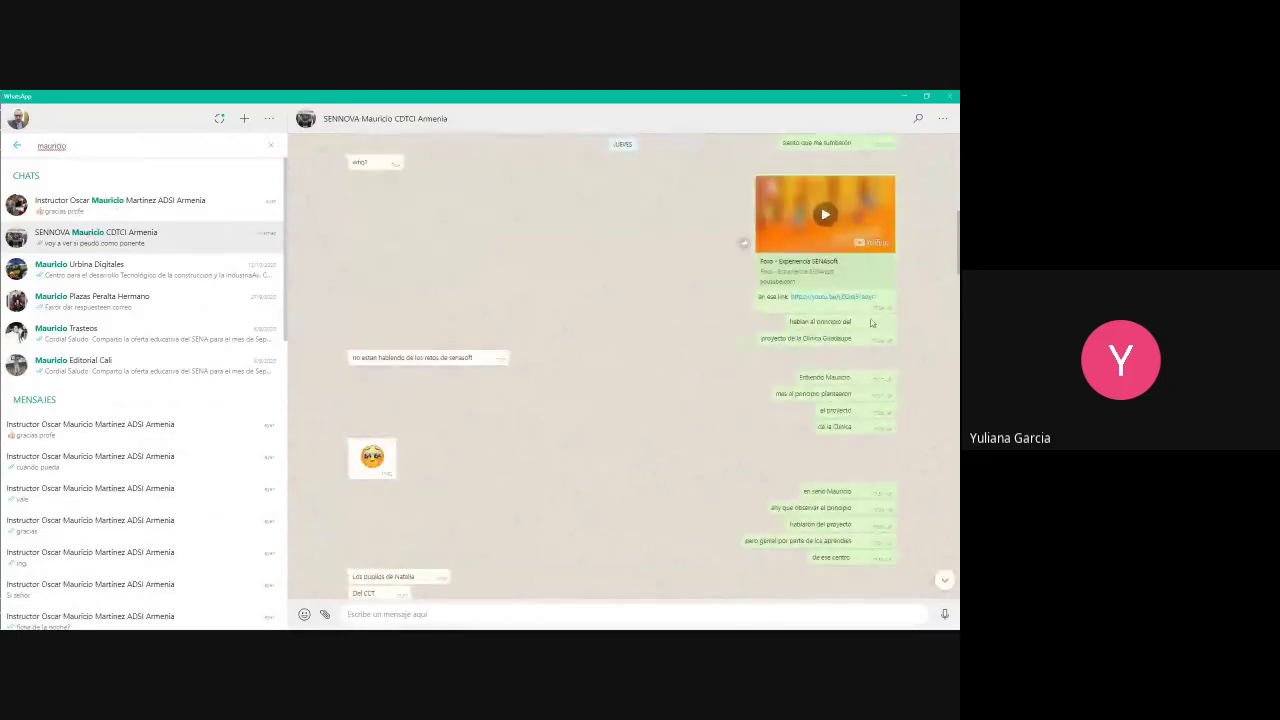
scroll(805, 385, "down", 5)
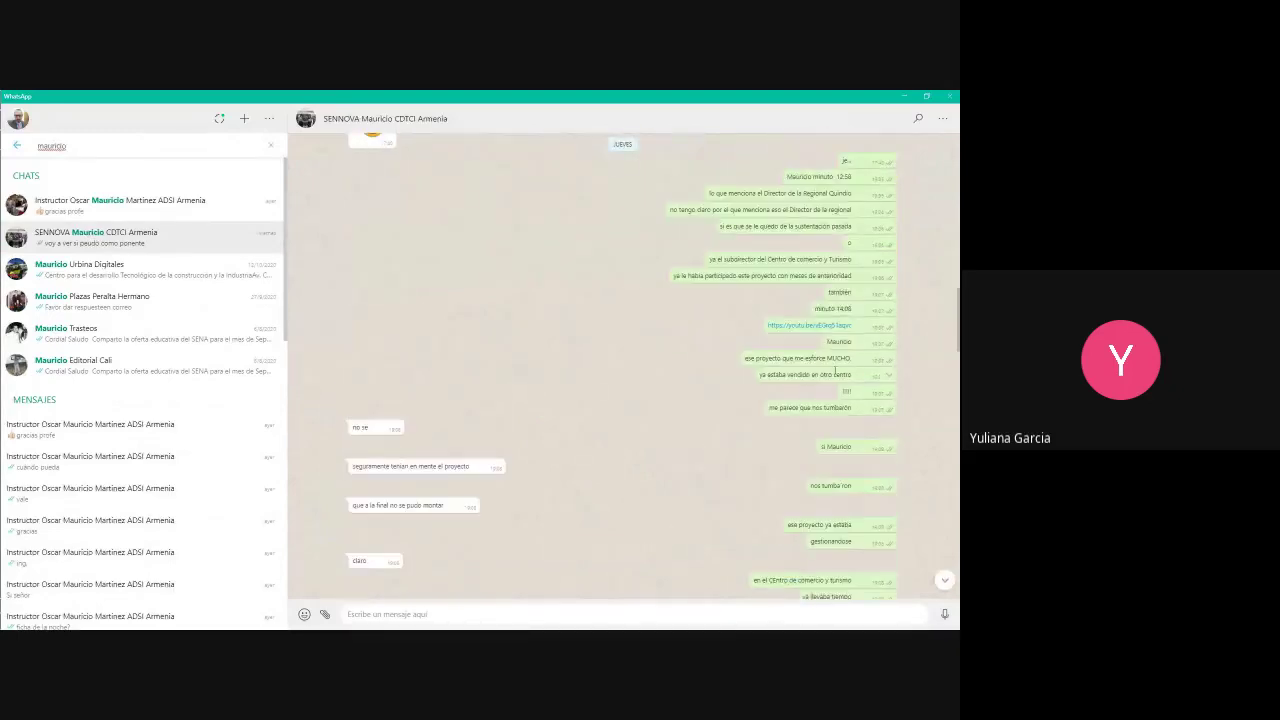
left_click_drag(852, 176, 813, 177)
key("ctrl+c")
left_click_drag(68, 146, 3, 172)
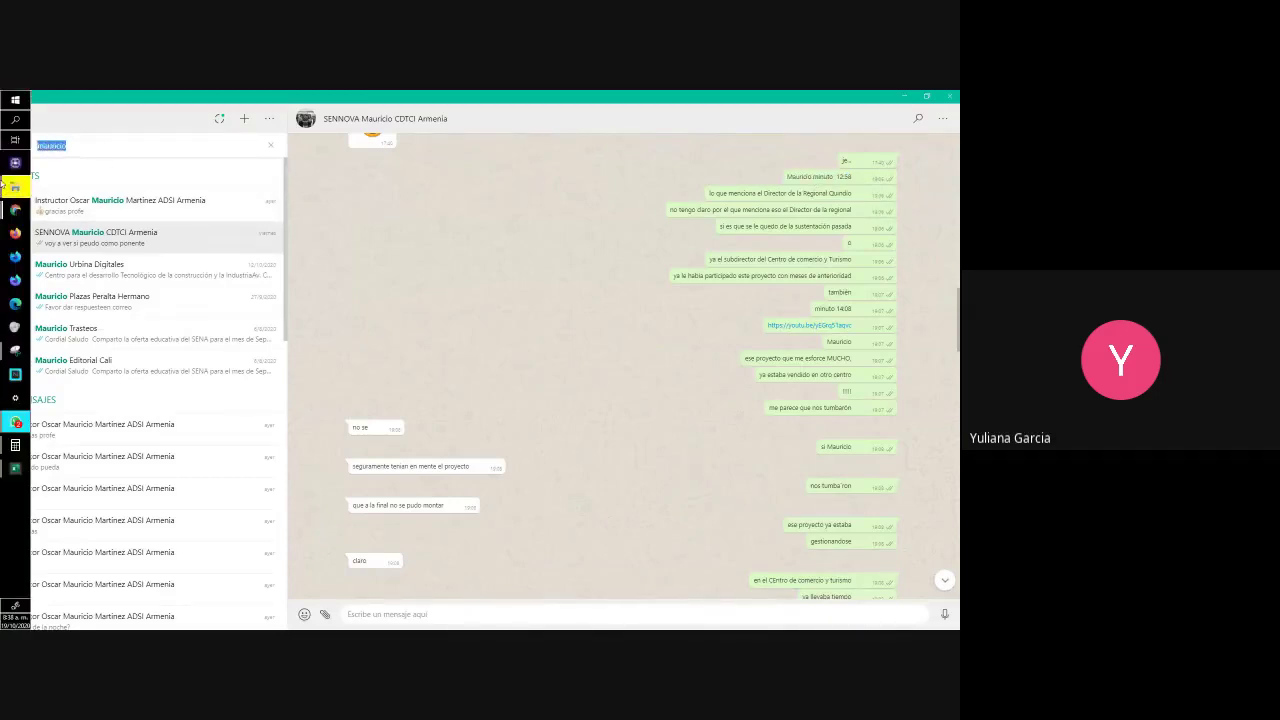
type("ivonn")
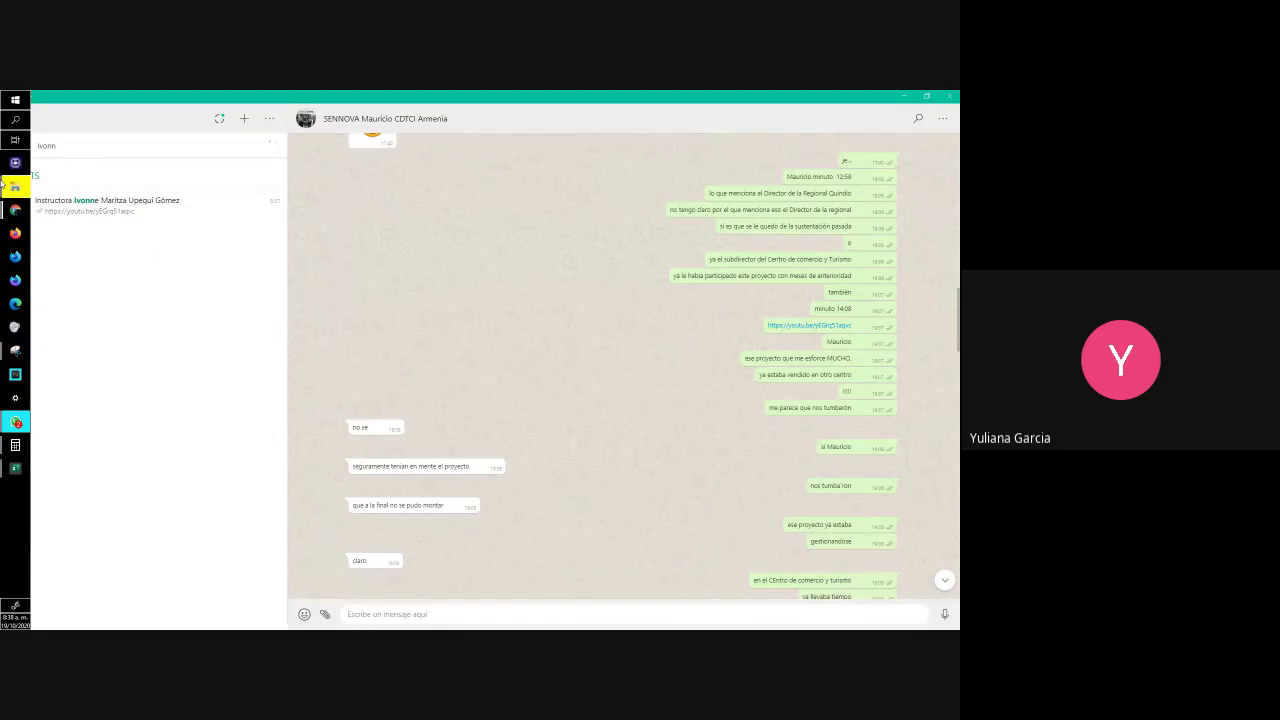
Send 'minuto 12:58' in the instructor's chat
left_click(166, 208)
key("ctrl+v")
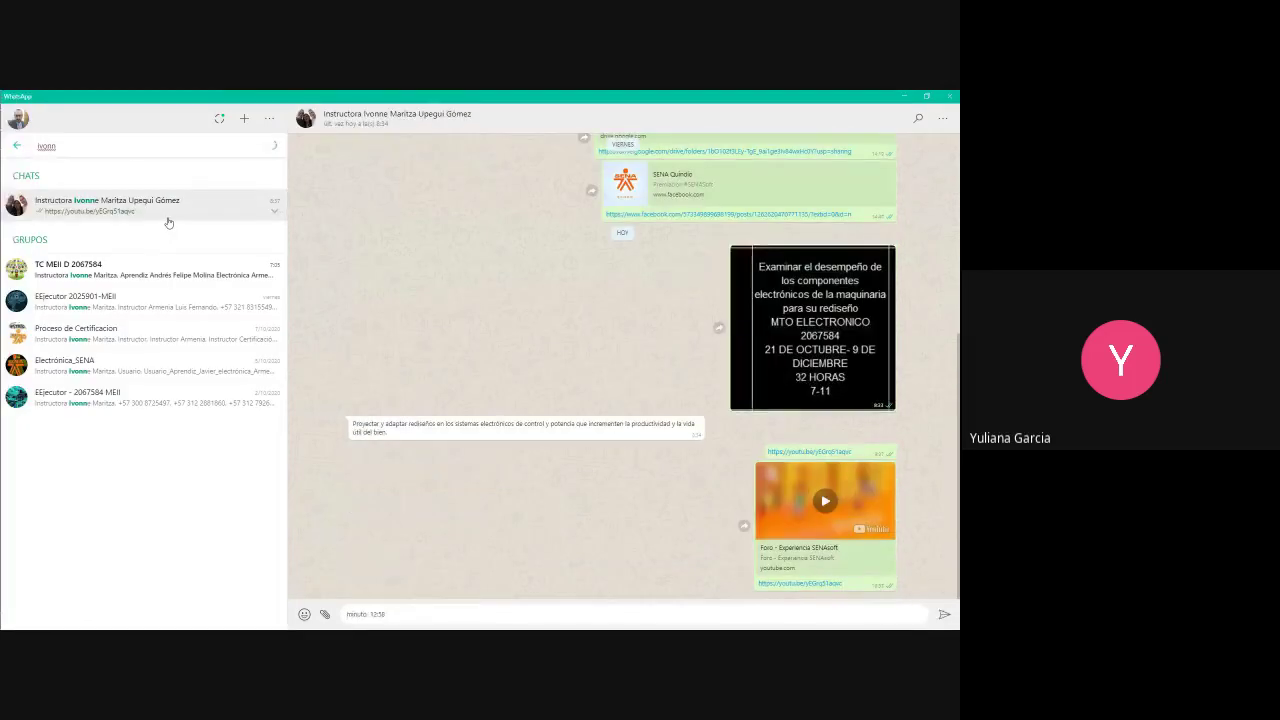
key("Return")
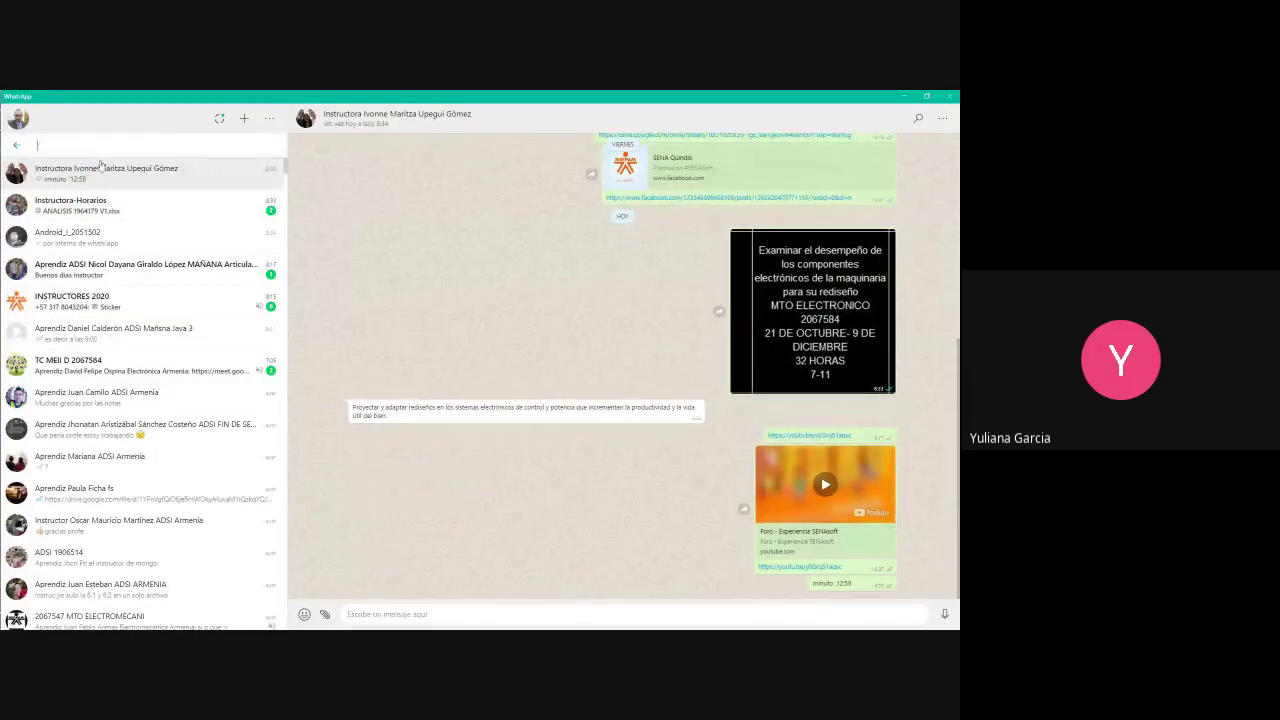
Reopen the SENNOVA chat via a 'mauricio' search and find the minuto 14:08 timestamp
type("mauricio")
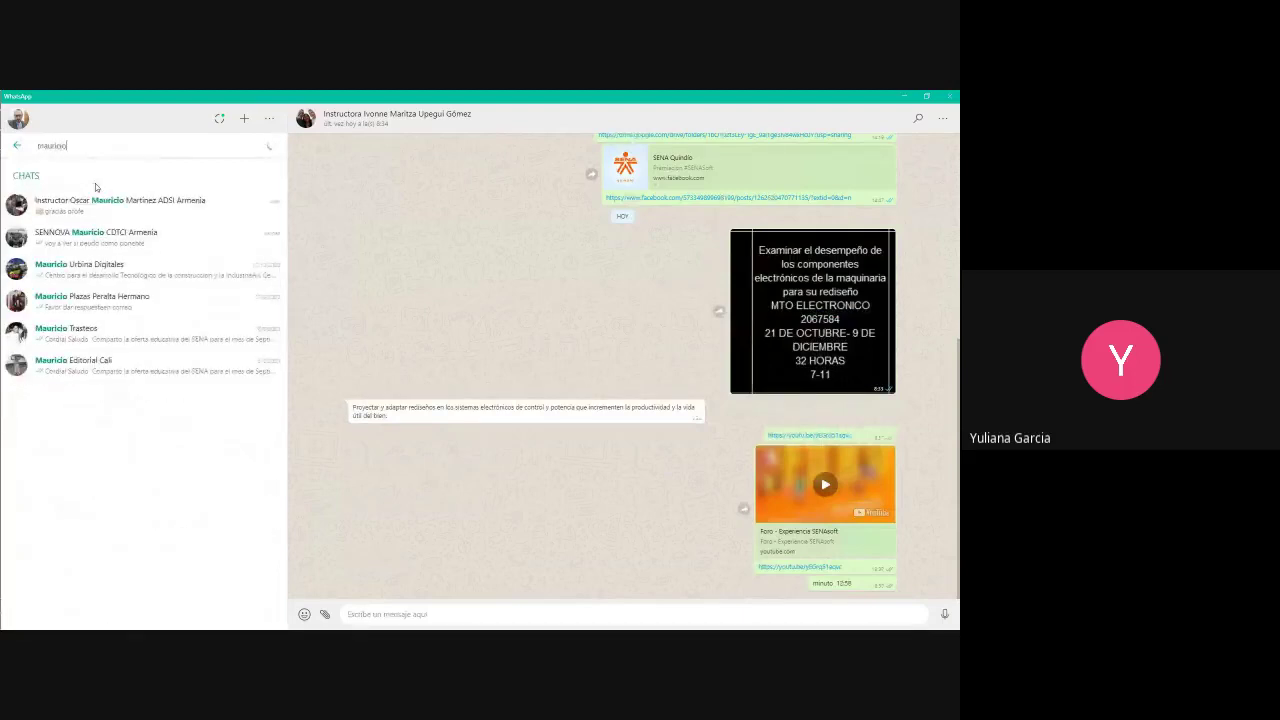
left_click(126, 244)
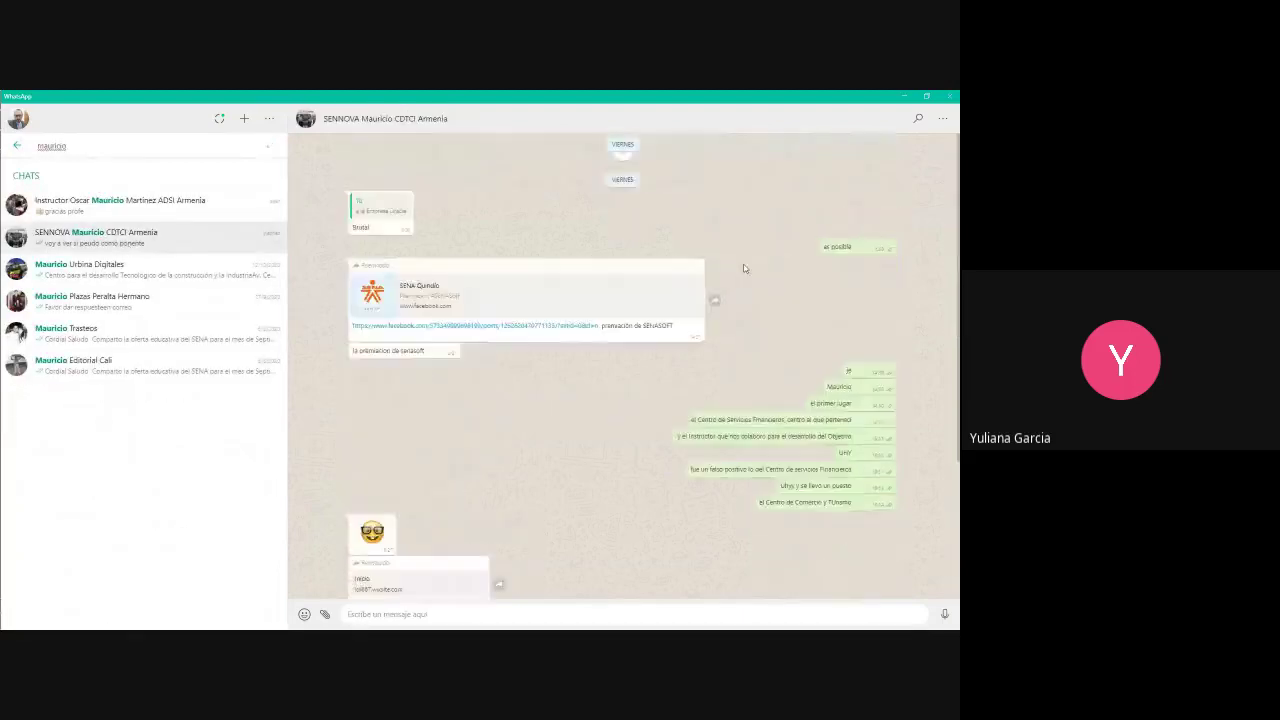
scroll(743, 268, "up", 20)
scroll(860, 360, "down", 10)
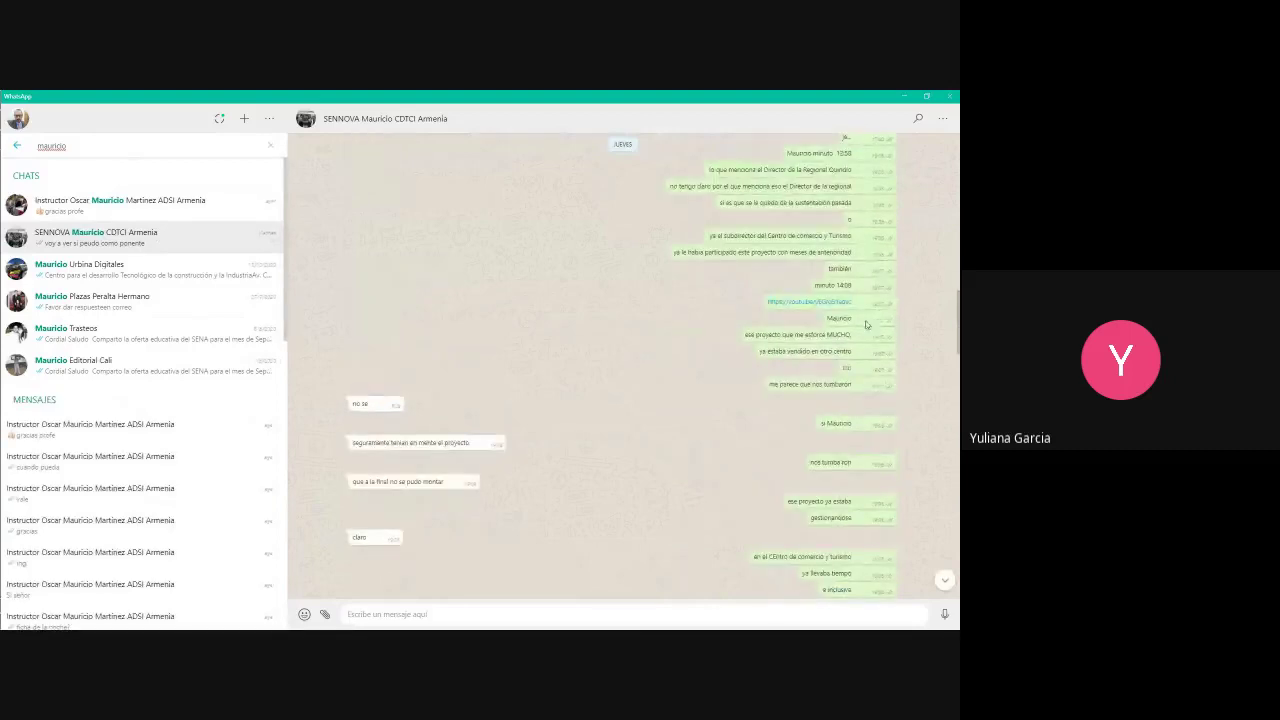
scroll(866, 360, "down", 10)
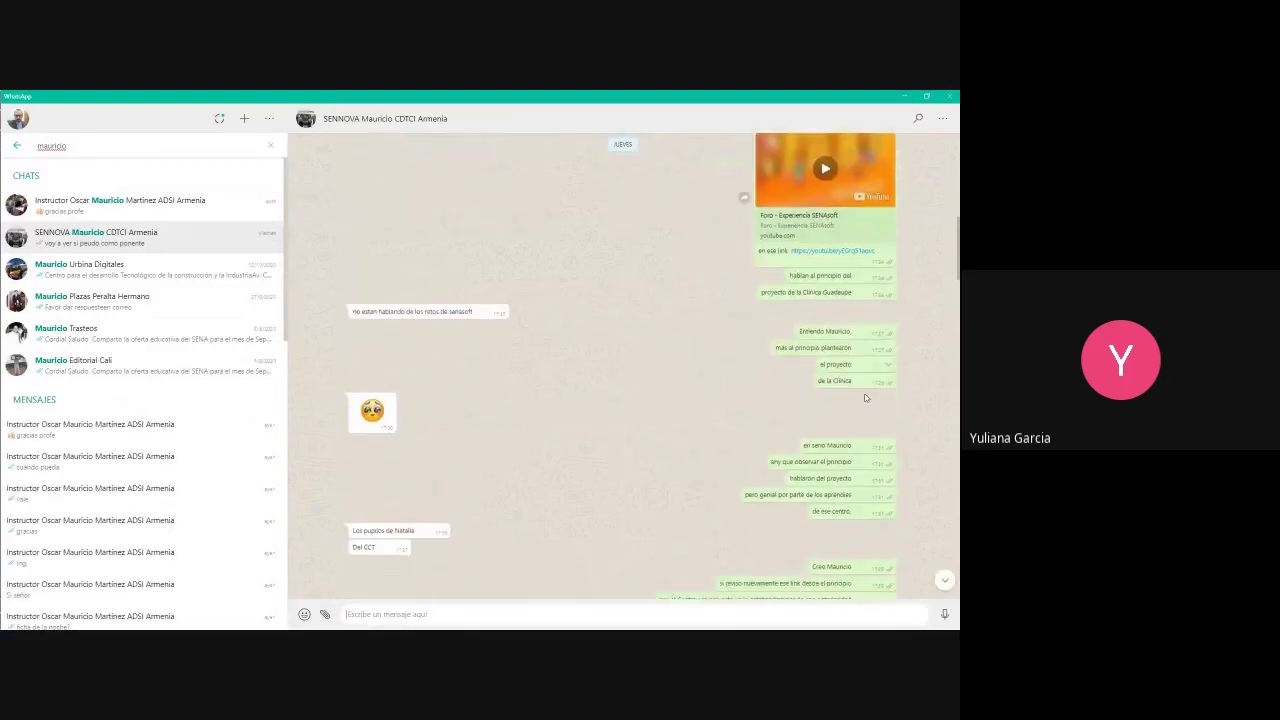
scroll(866, 398, "down", 3)
scroll(862, 420, "down", 3)
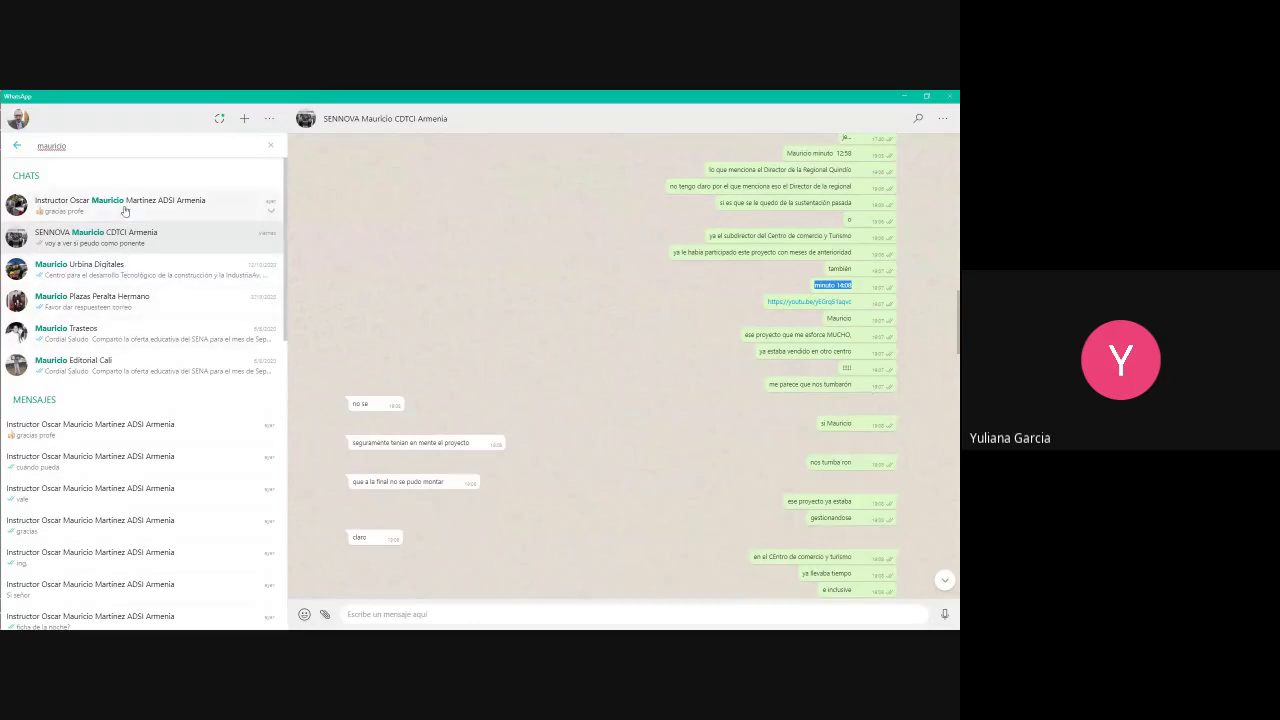
Search 'ivonn' and send 'minuto 14:08' in the instructor's chat
left_click(96, 151)
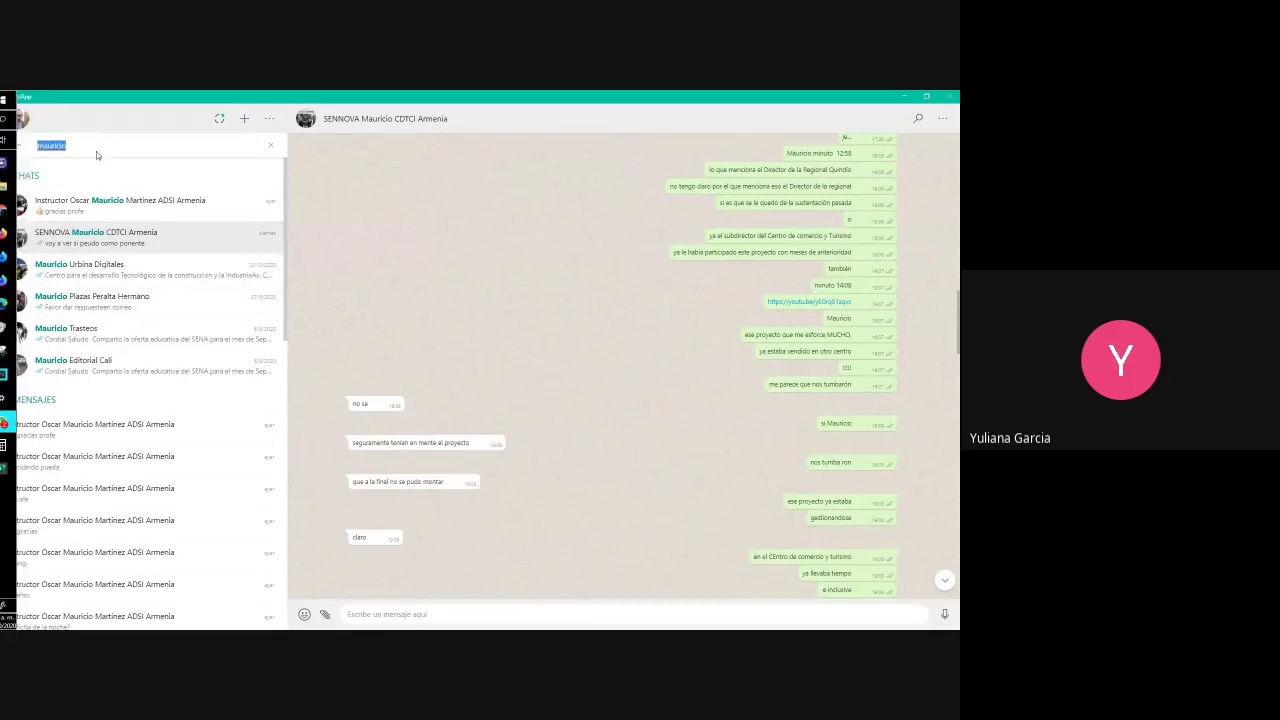
type("ivonn")
left_click(87, 216)
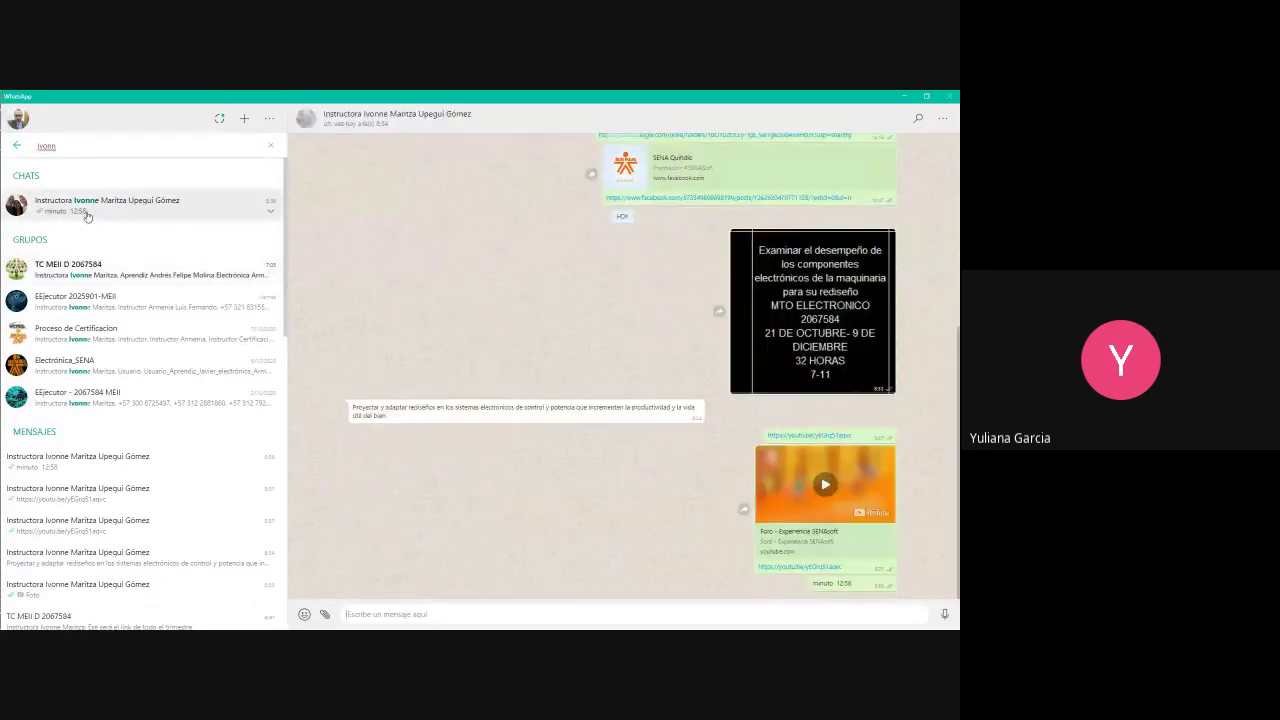
type("minuto 14:08")
key("Return")
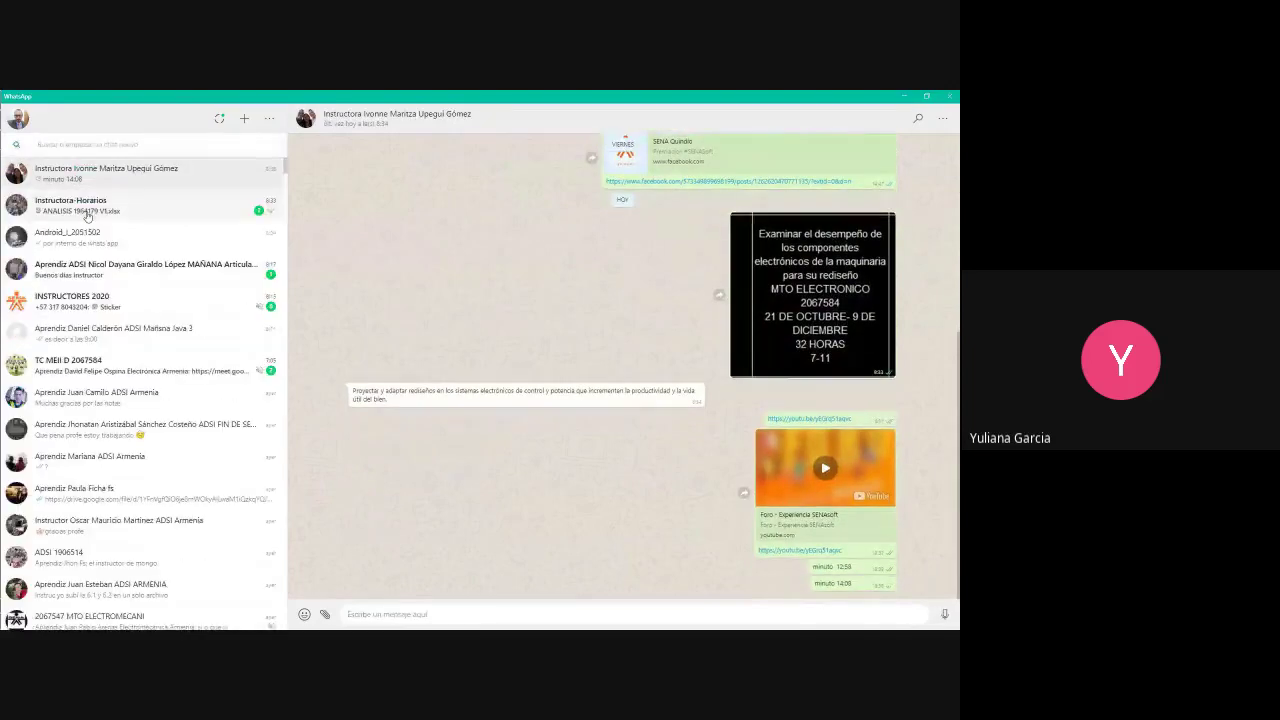
left_click(62, 145)
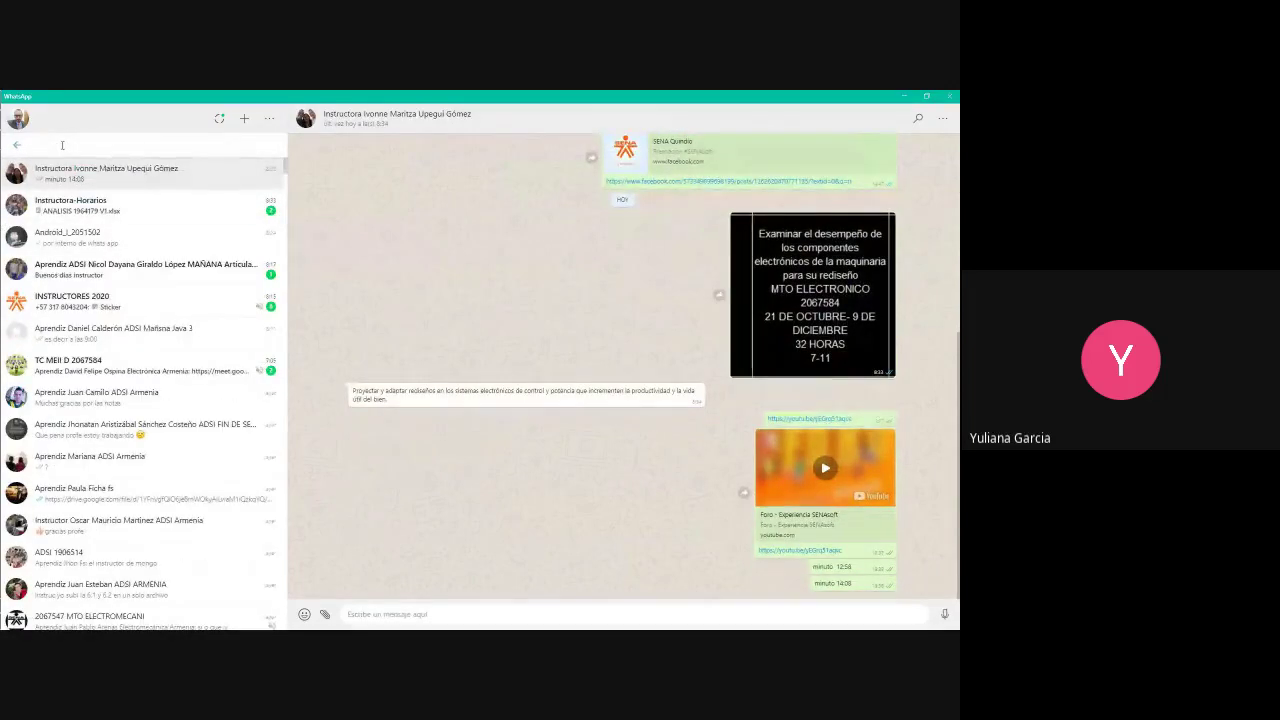
key("alt+Tab")
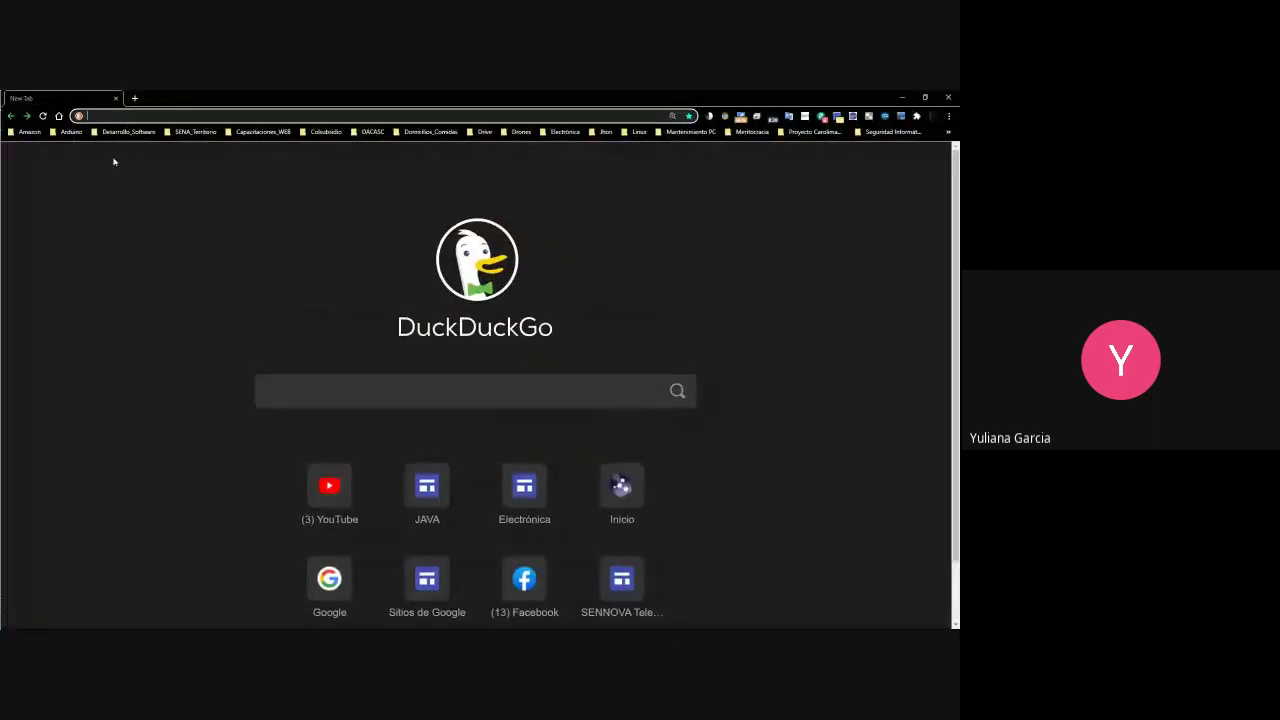
Load the office.com Office 365 home page after an accidental 'off' search
type("off")
key("Delete")
key("Return")
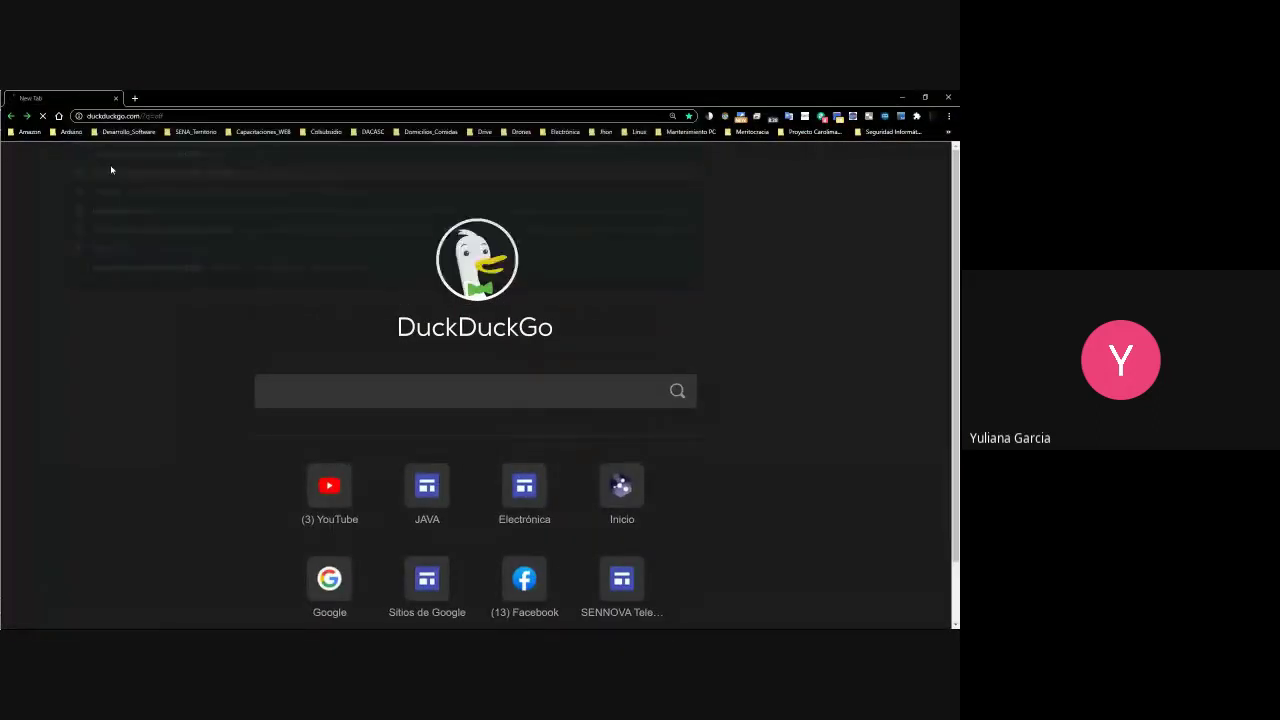
left_click(90, 116)
type("off")
key("Return")
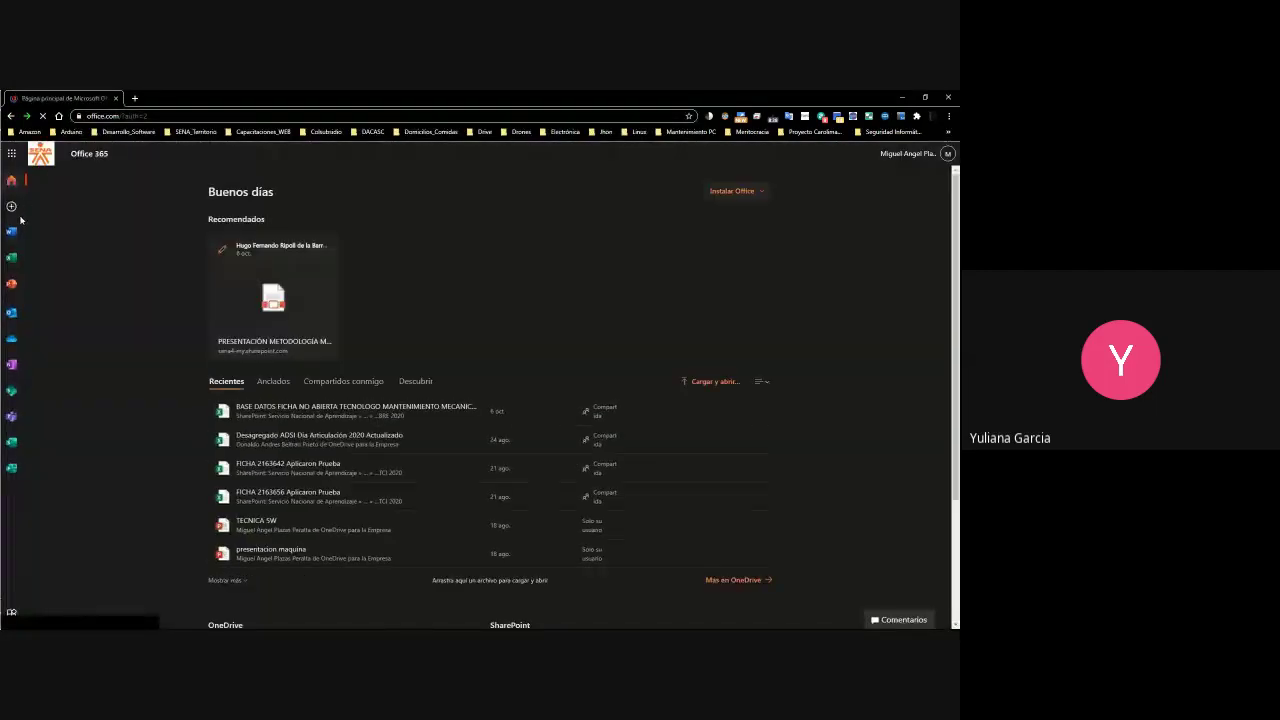
Open Outlook's sent folder and read Solicitud información, Reunión SENNOVA, Gestión Médica - STGM, Clínica Guadalupe
left_click(12, 153)
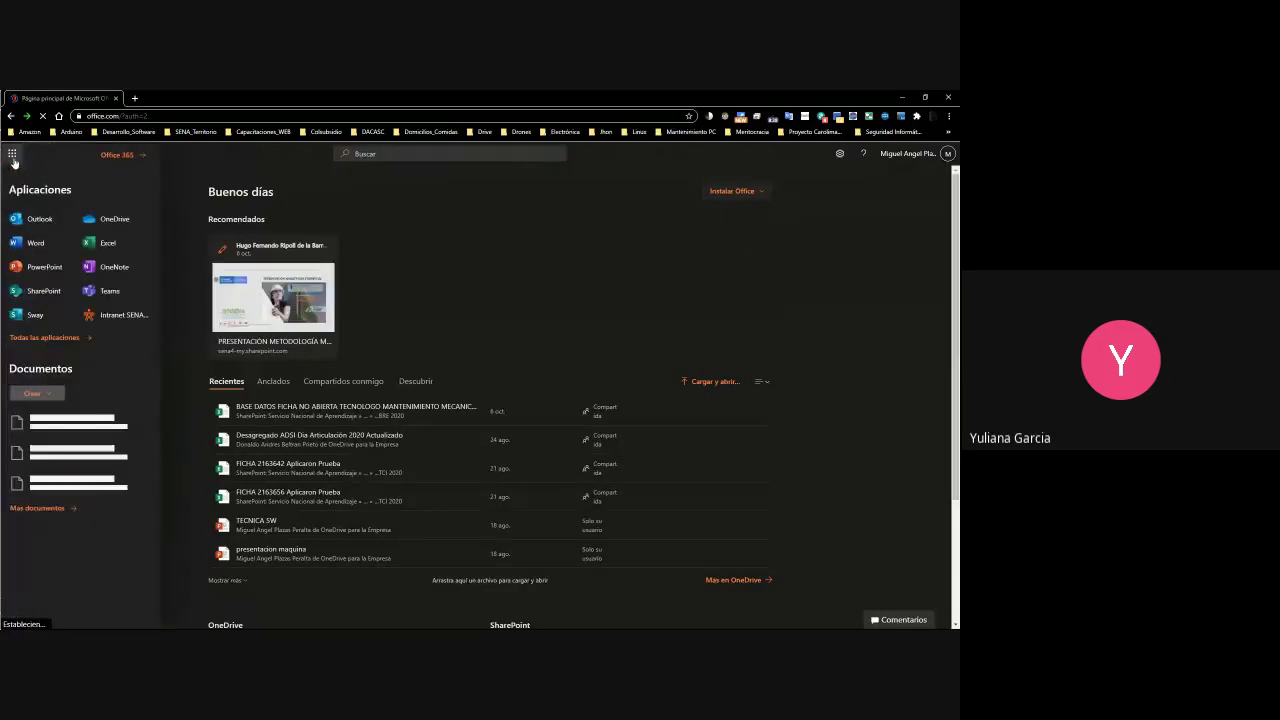
left_click(60, 218)
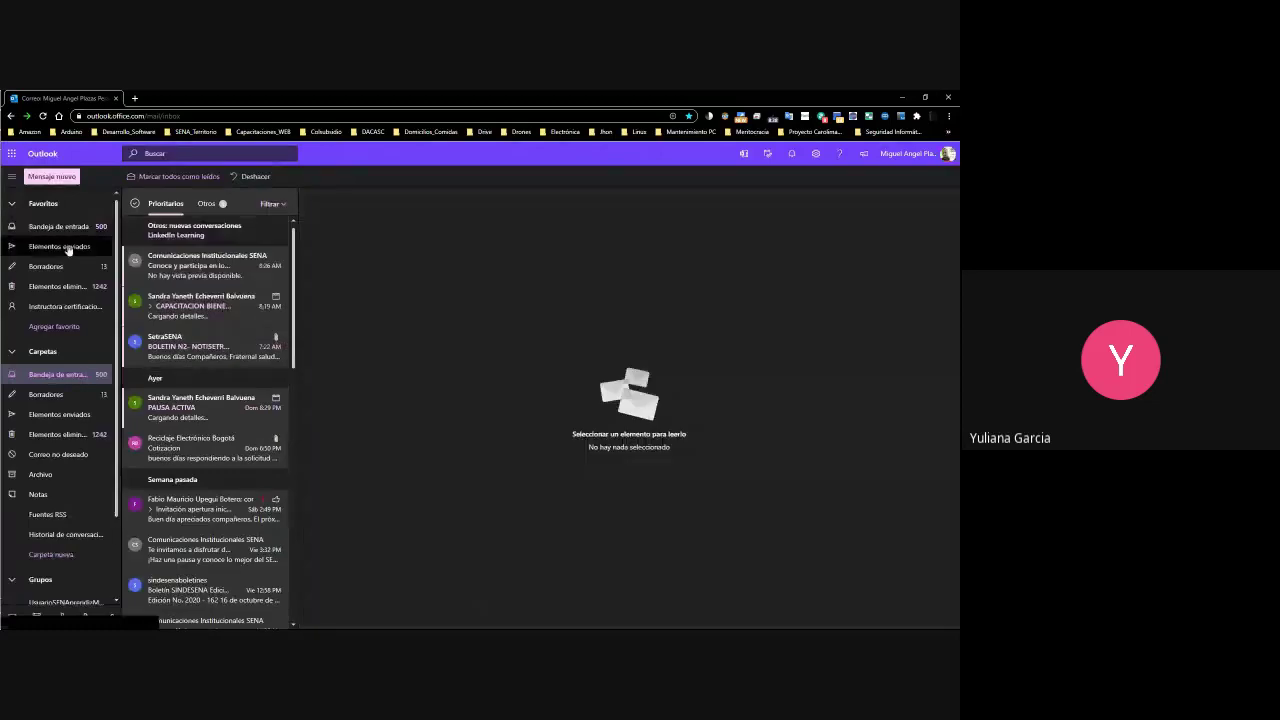
left_click(68, 248)
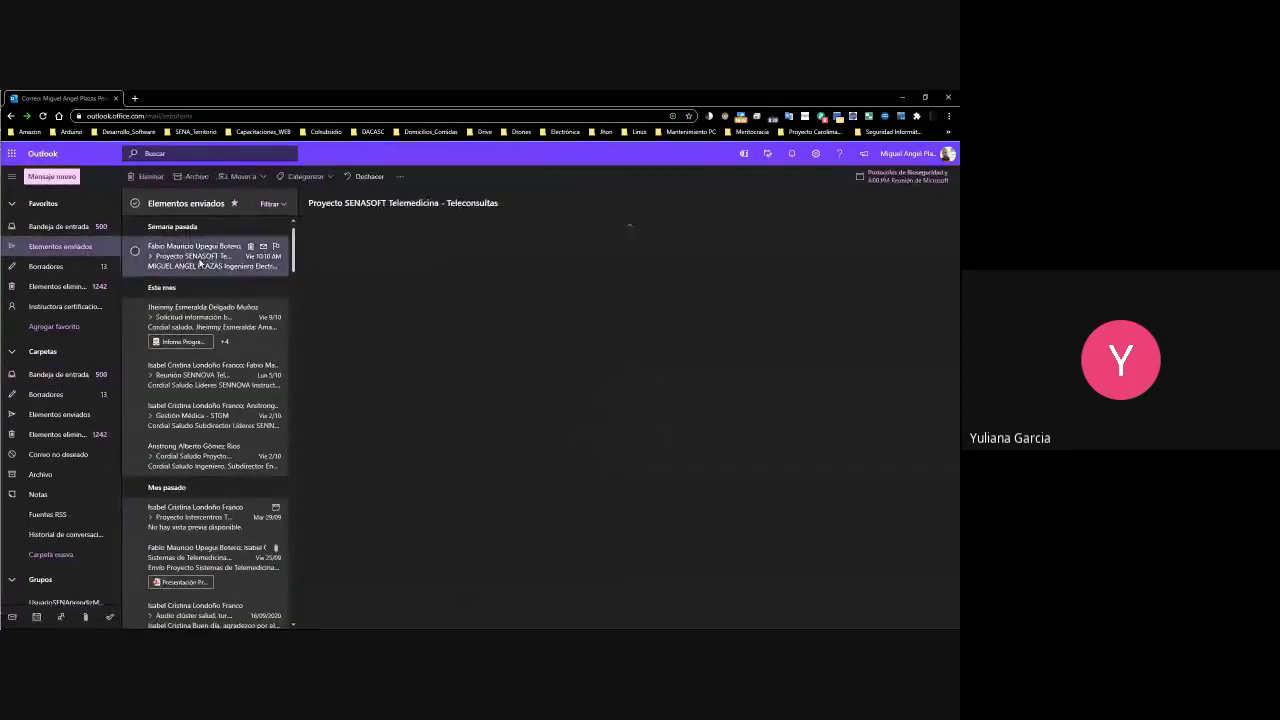
left_click(196, 306)
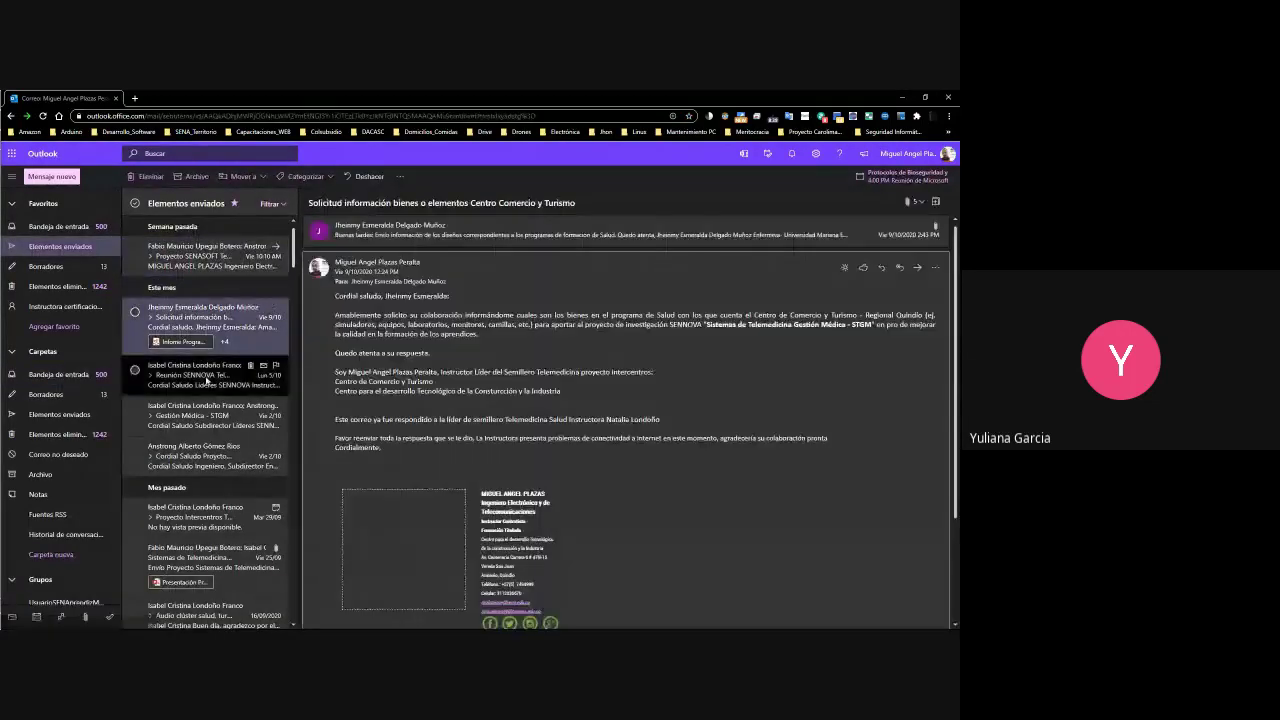
left_click(206, 381)
left_click(212, 418)
left_click(226, 458)
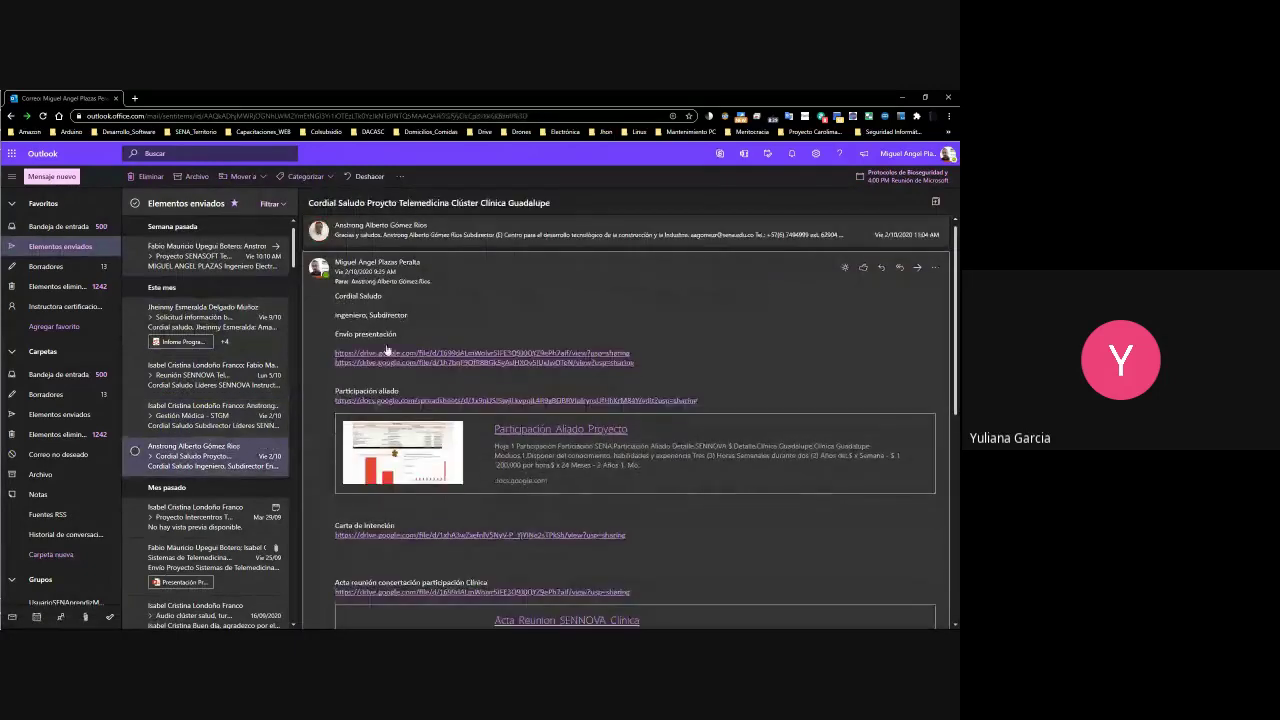
Reload the sent folder and reread the Reunión SENNOVA, Gestión Médica - STGM and Solicitud información messages
scroll(412, 350, "down", 3)
scroll(410, 350, "up", 3)
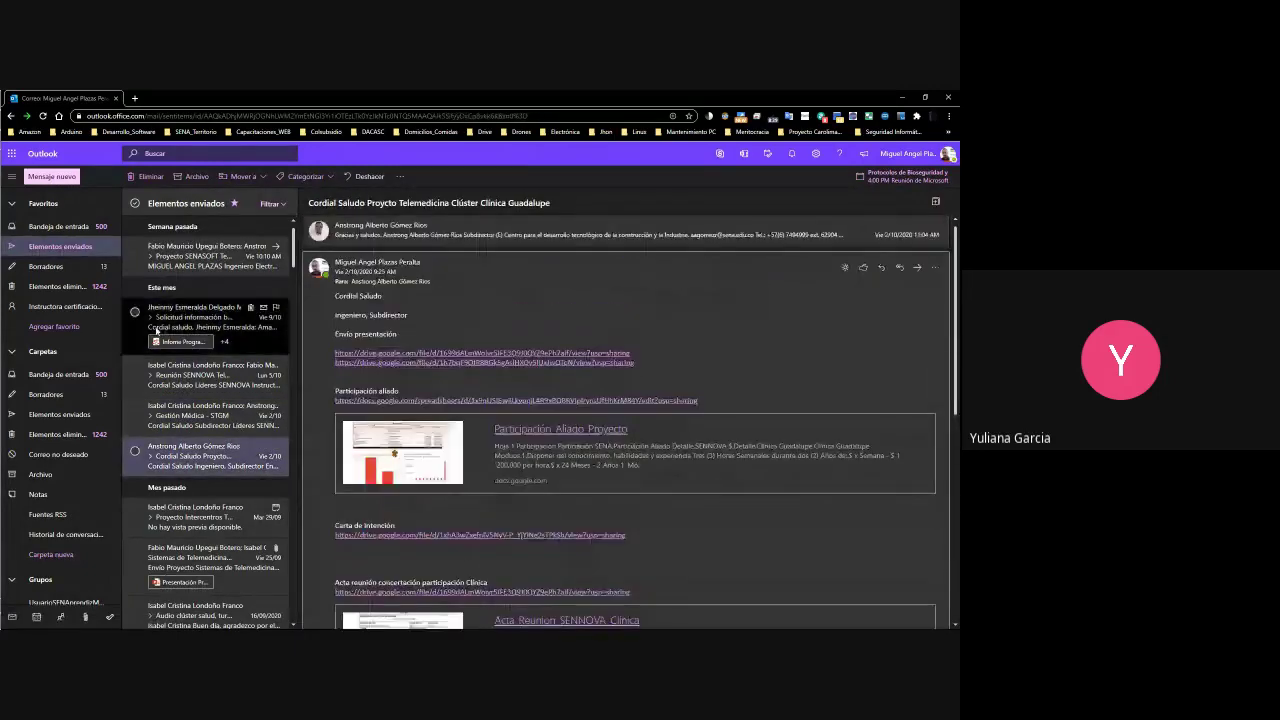
left_click(72, 250)
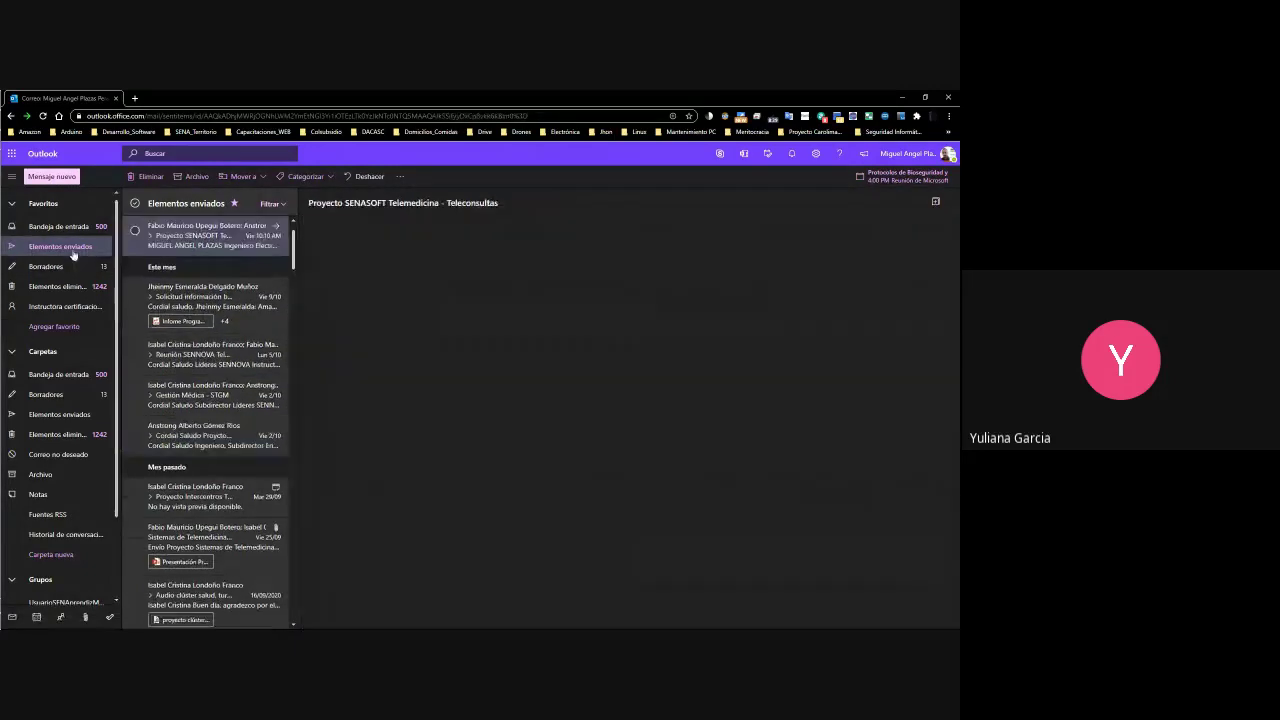
left_click(200, 375)
left_click(208, 402)
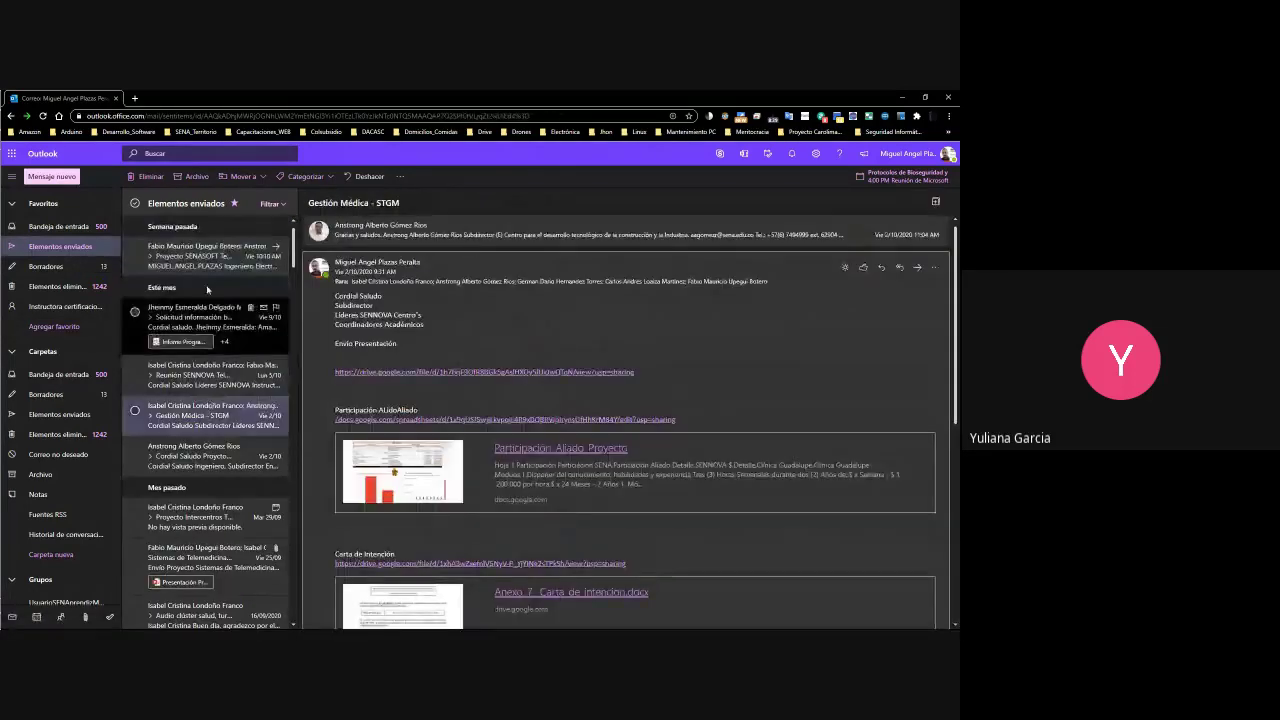
left_click(205, 318)
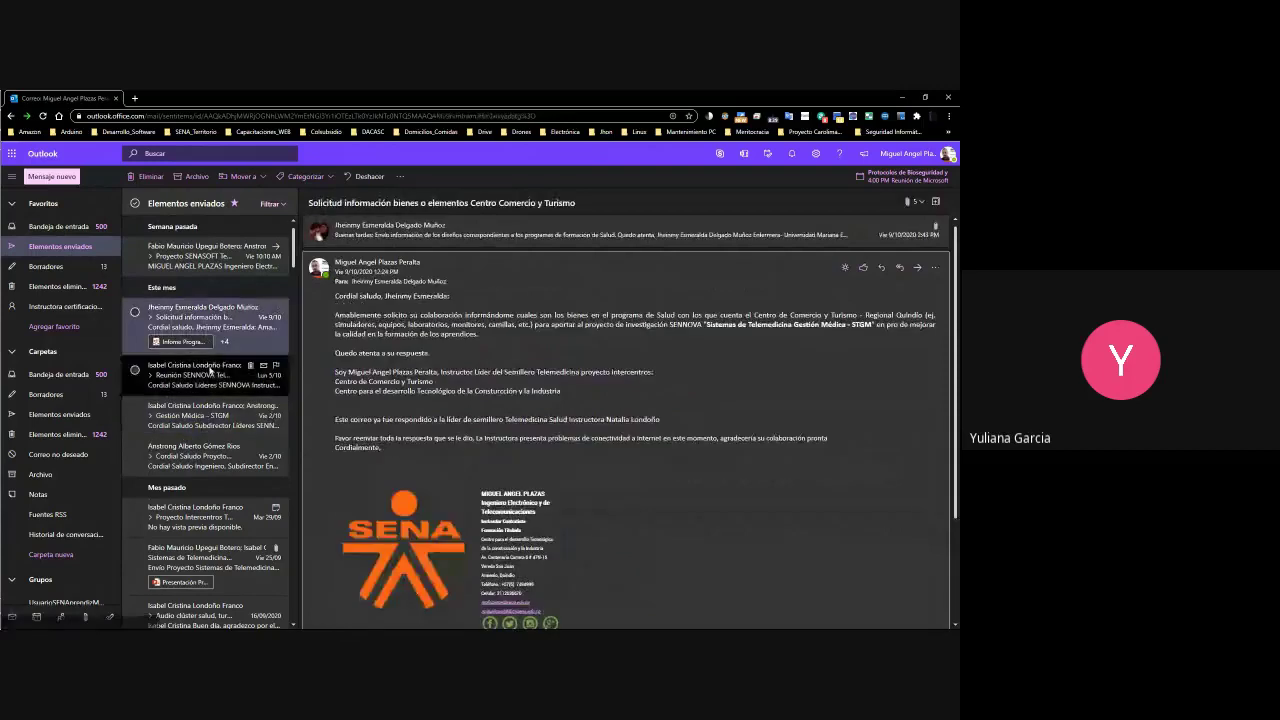
left_click(200, 375)
left_click(134, 98)
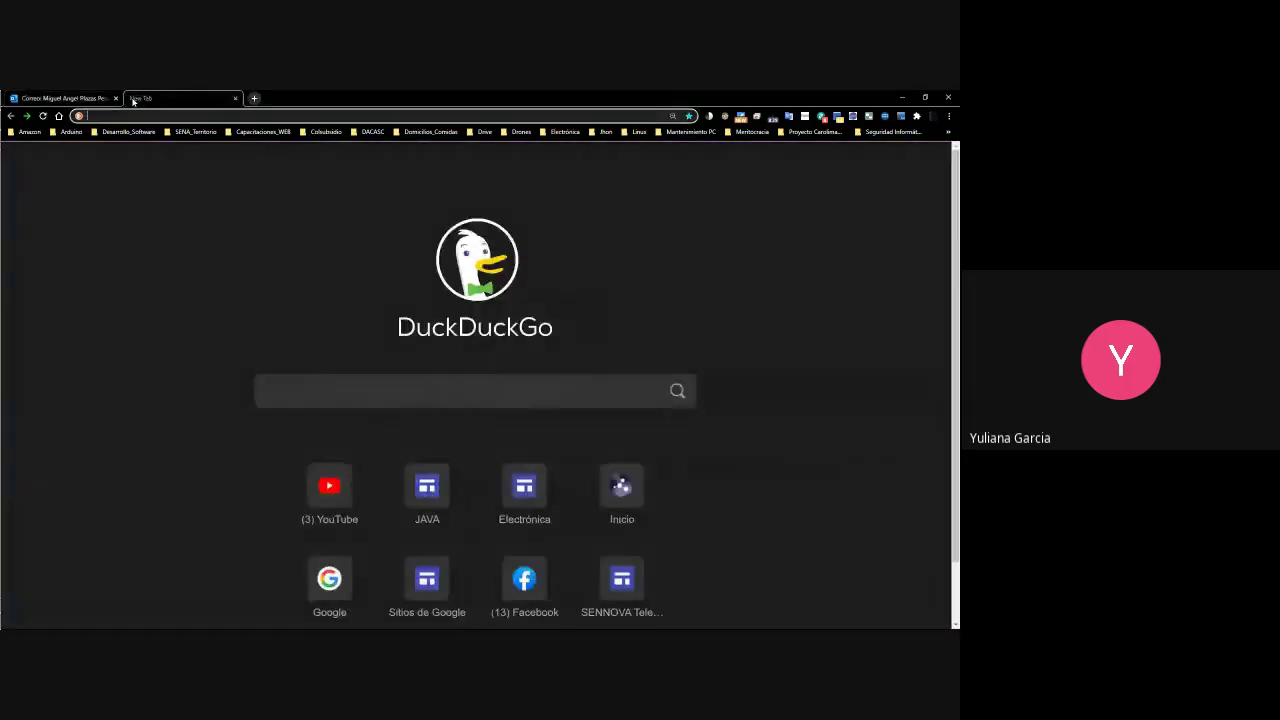
type("gm")
key("Return")
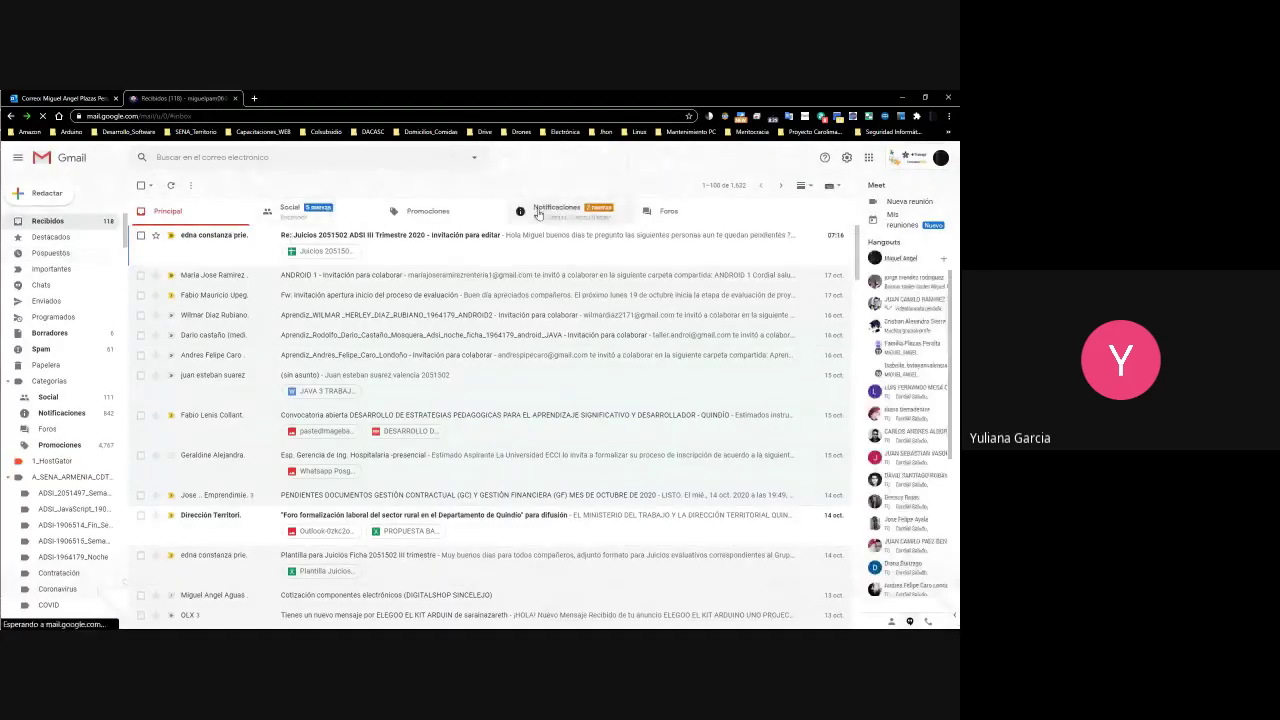
left_click(193, 243)
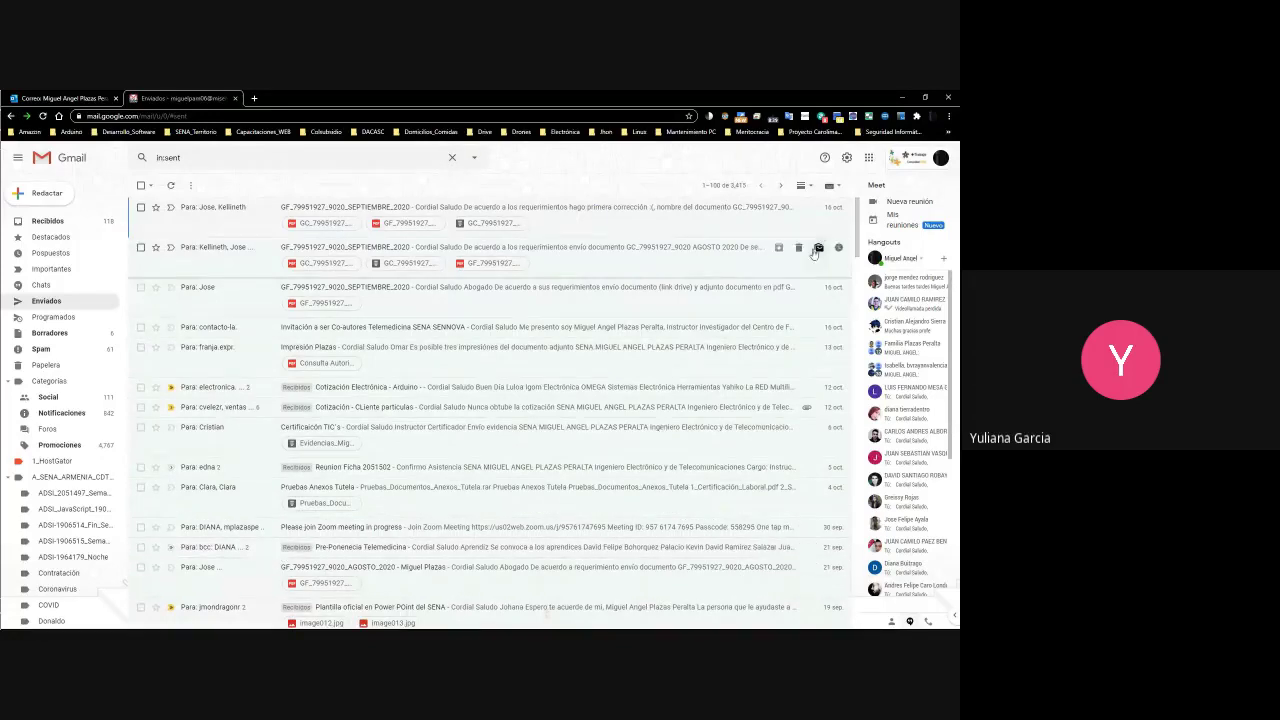
left_click_drag(858, 241, 862, 356)
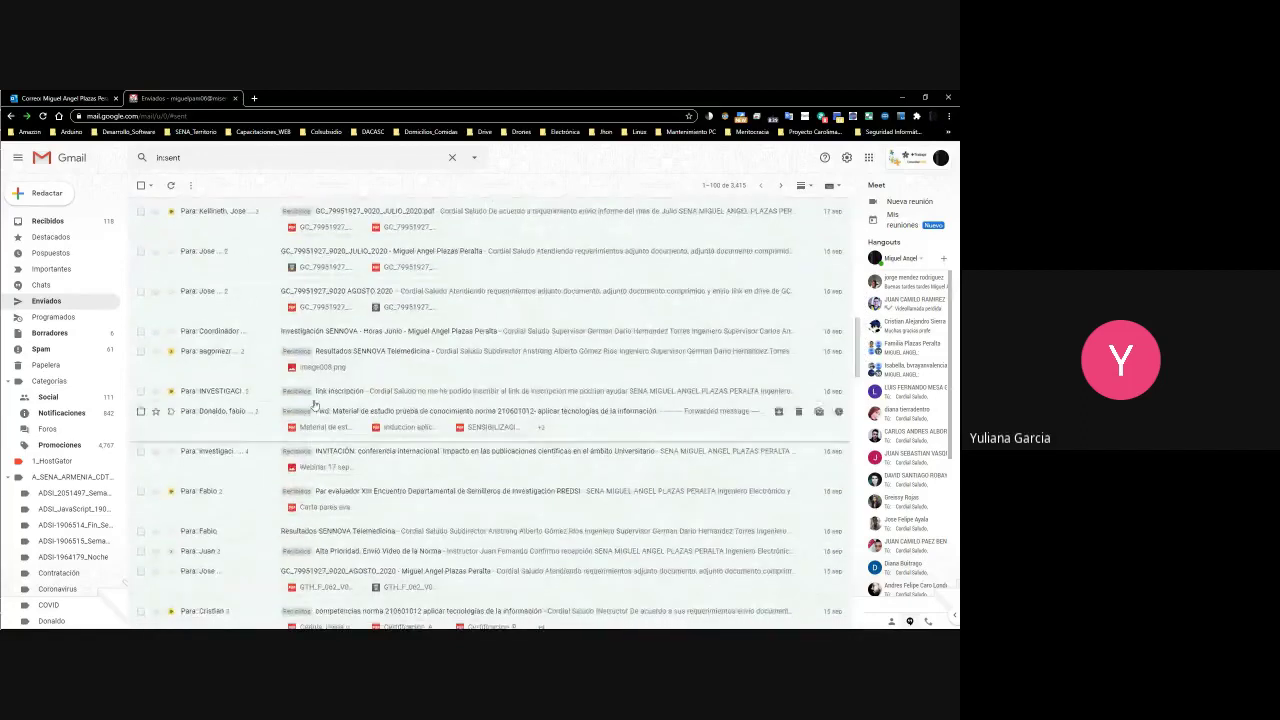
left_click(238, 330)
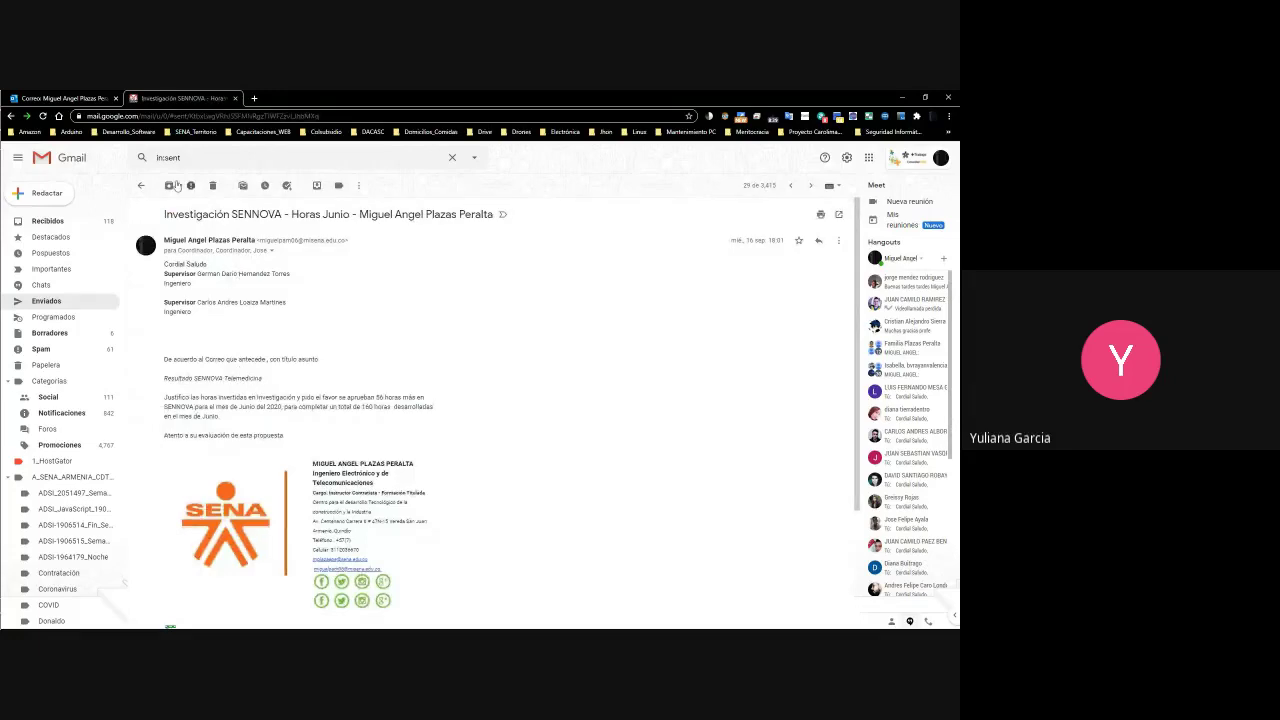
left_click(141, 185)
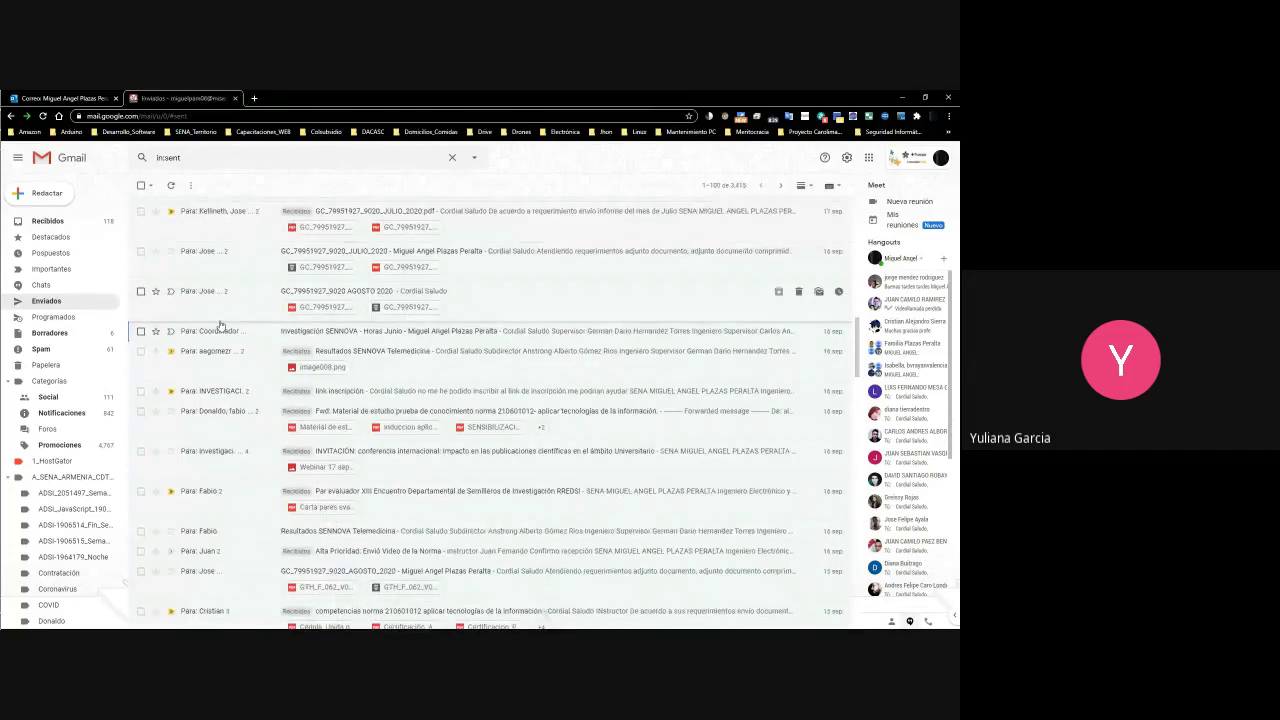
scroll(221, 323, "up", 5)
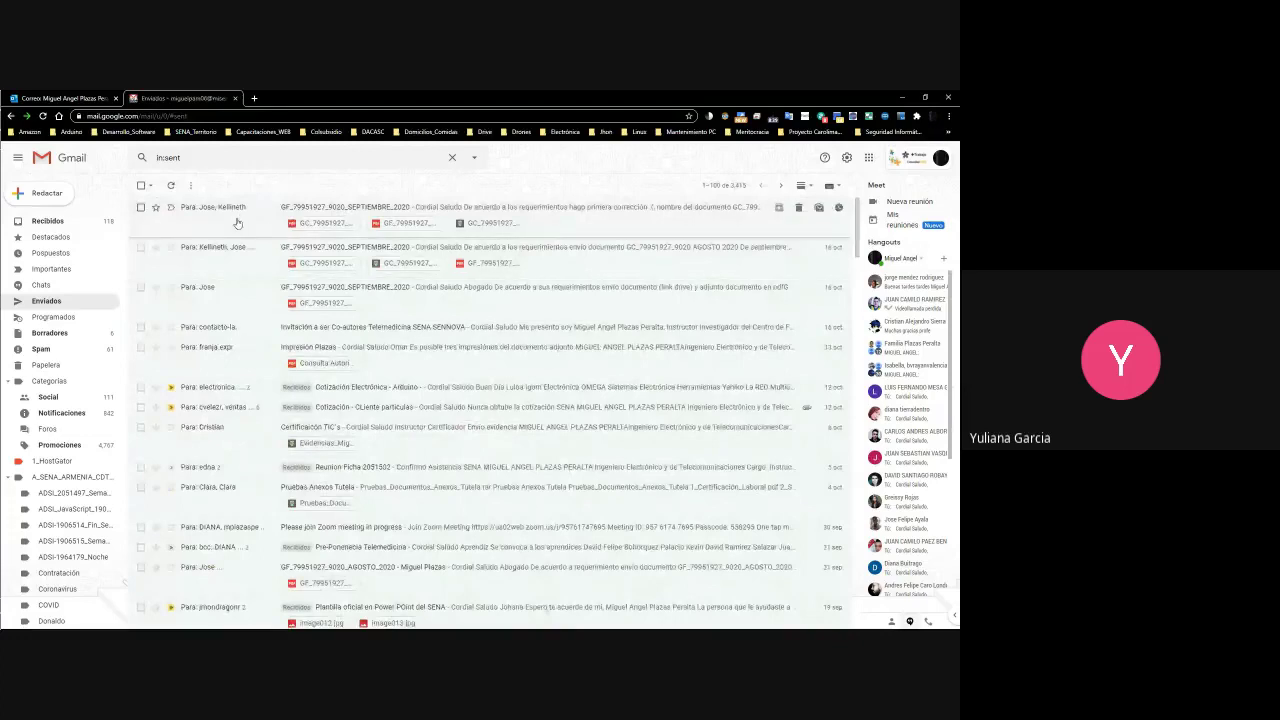
left_click(237, 223)
left_click(141, 185)
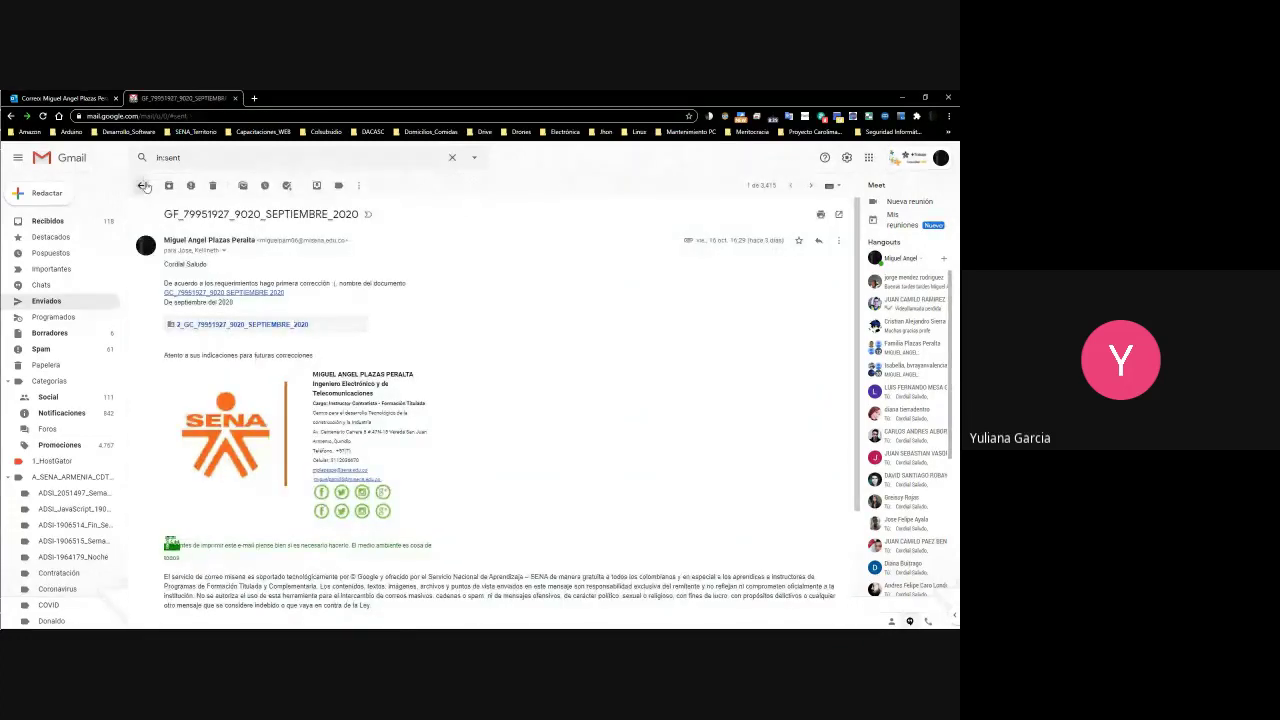
left_click(240, 347)
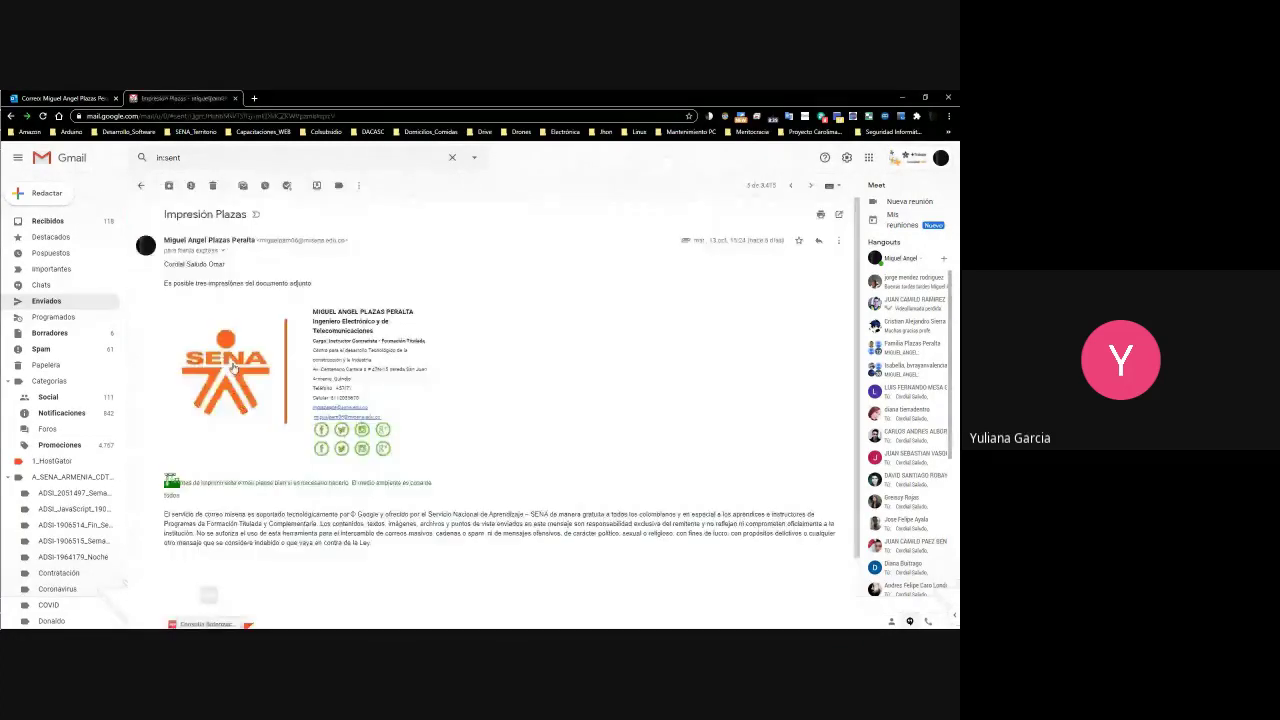
left_click(141, 185)
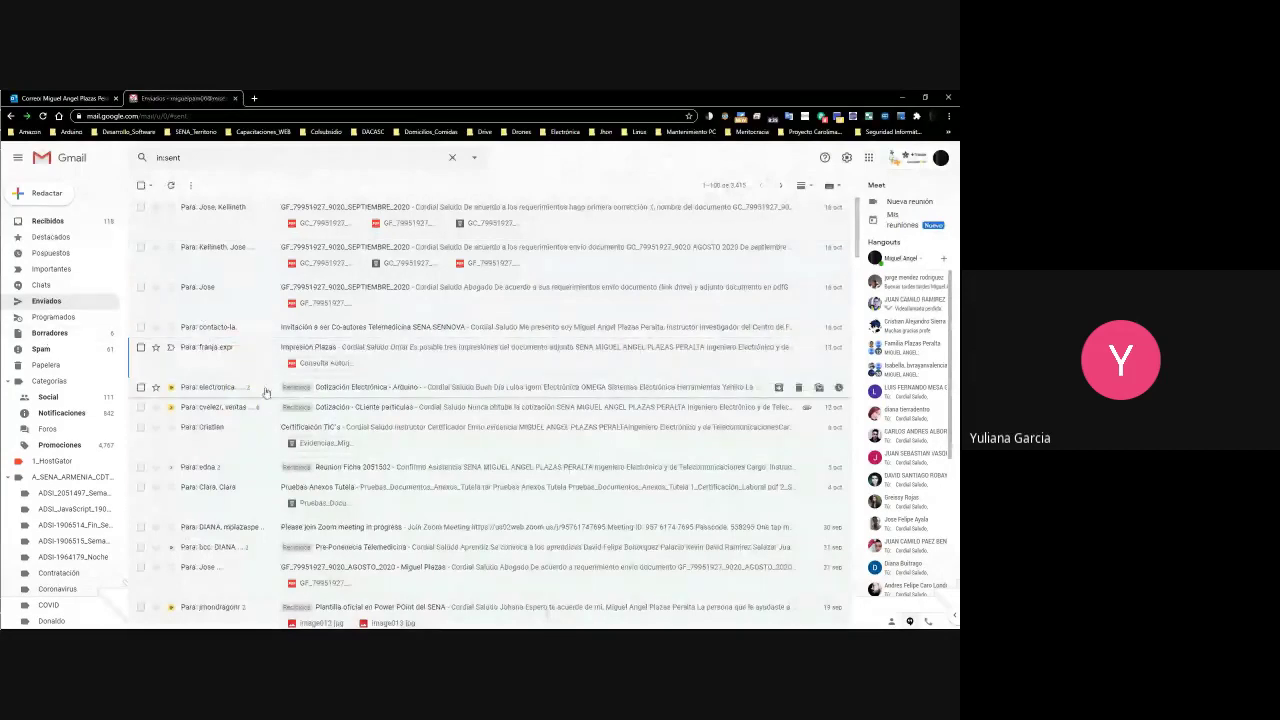
scroll(220, 420, "down", 10)
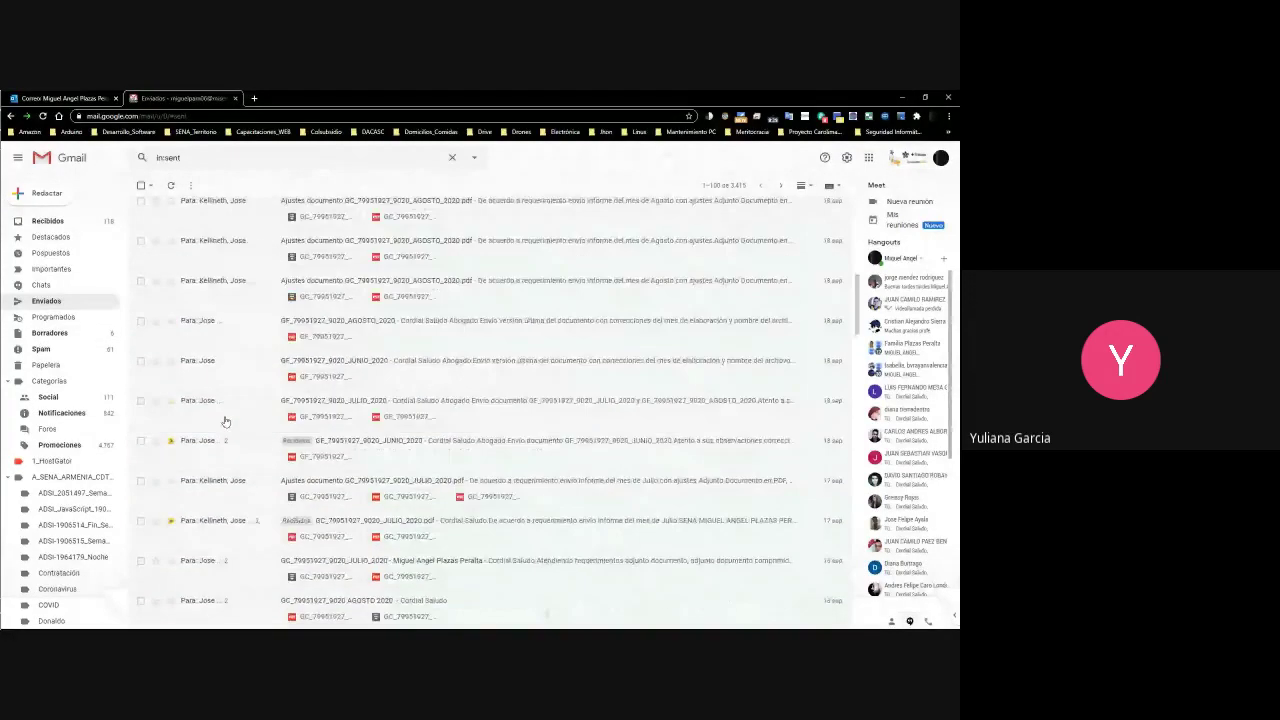
In Outlook, view the Proyecto SENASOFT Telemedicina and Solicitud información messages
left_click(58, 98)
left_click(194, 258)
left_click(206, 309)
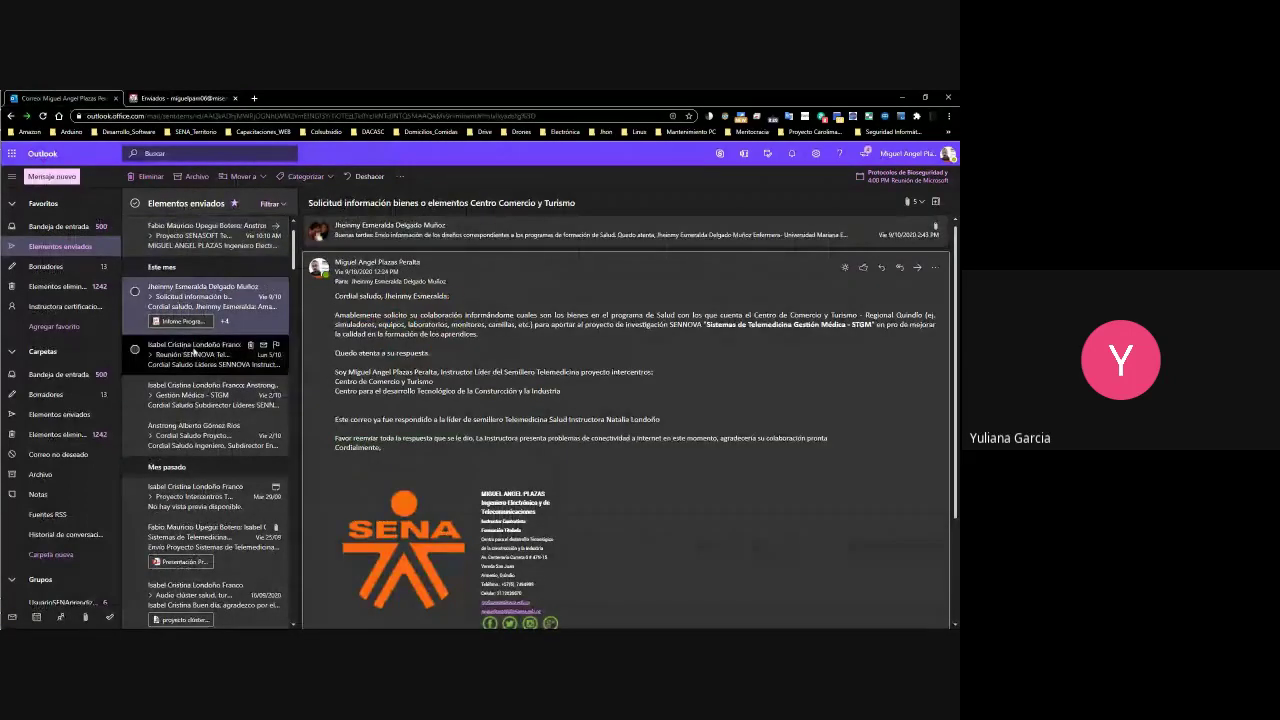
Copy the 'Minutos 12:48, 13:27, 13:40… minuto 14:08' line from the Proyecto SENASOFT Telemedicina email
left_click(212, 352)
scroll(177, 265, "up", 1)
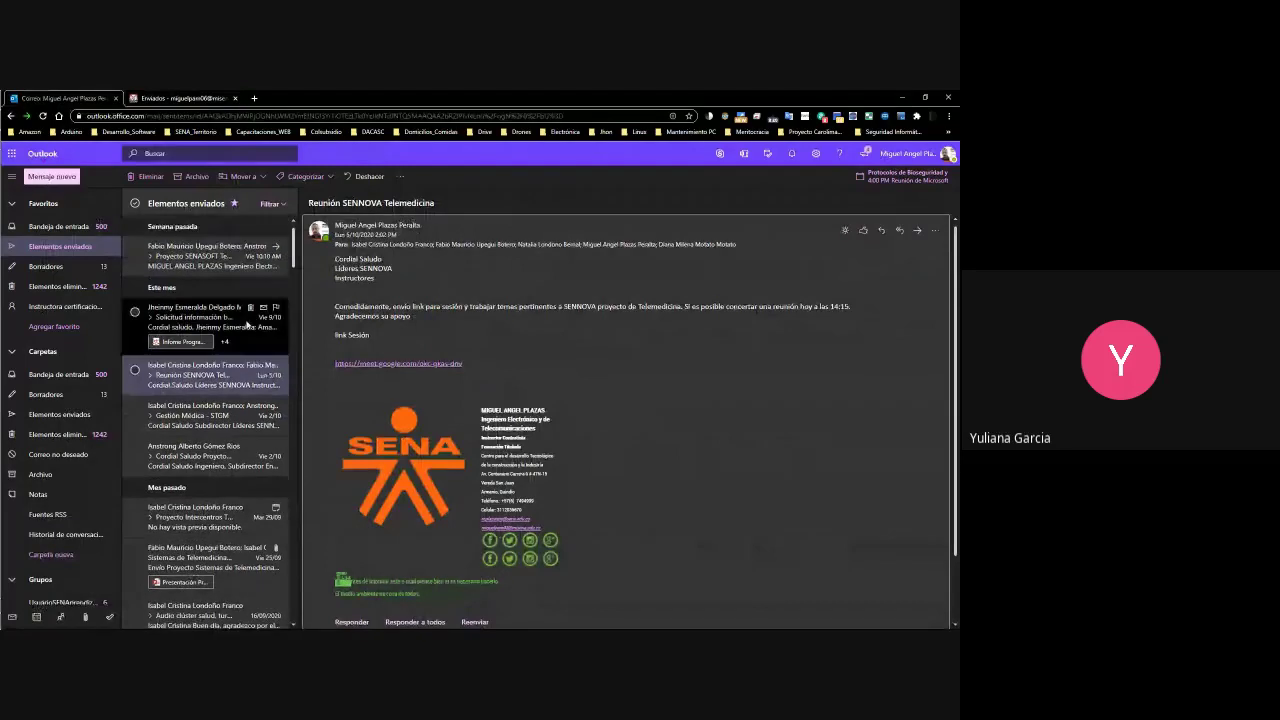
left_click(177, 262)
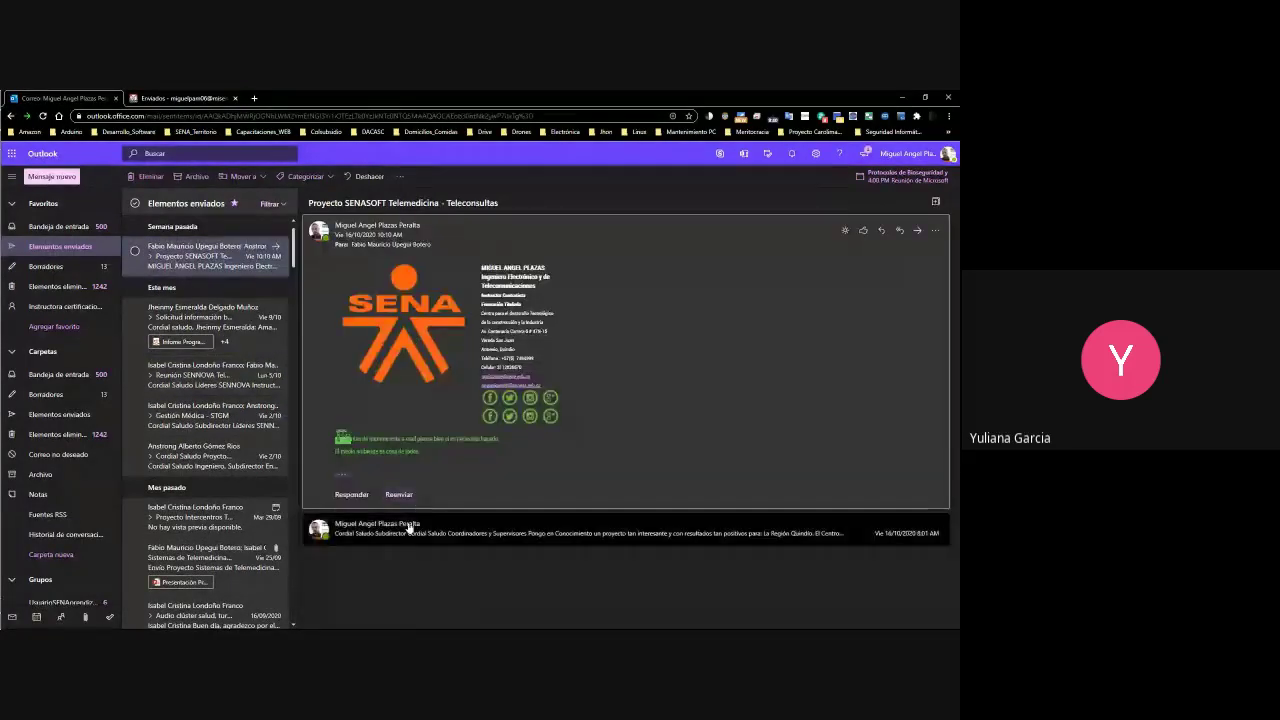
left_click(410, 522)
scroll(427, 470, "down", 3)
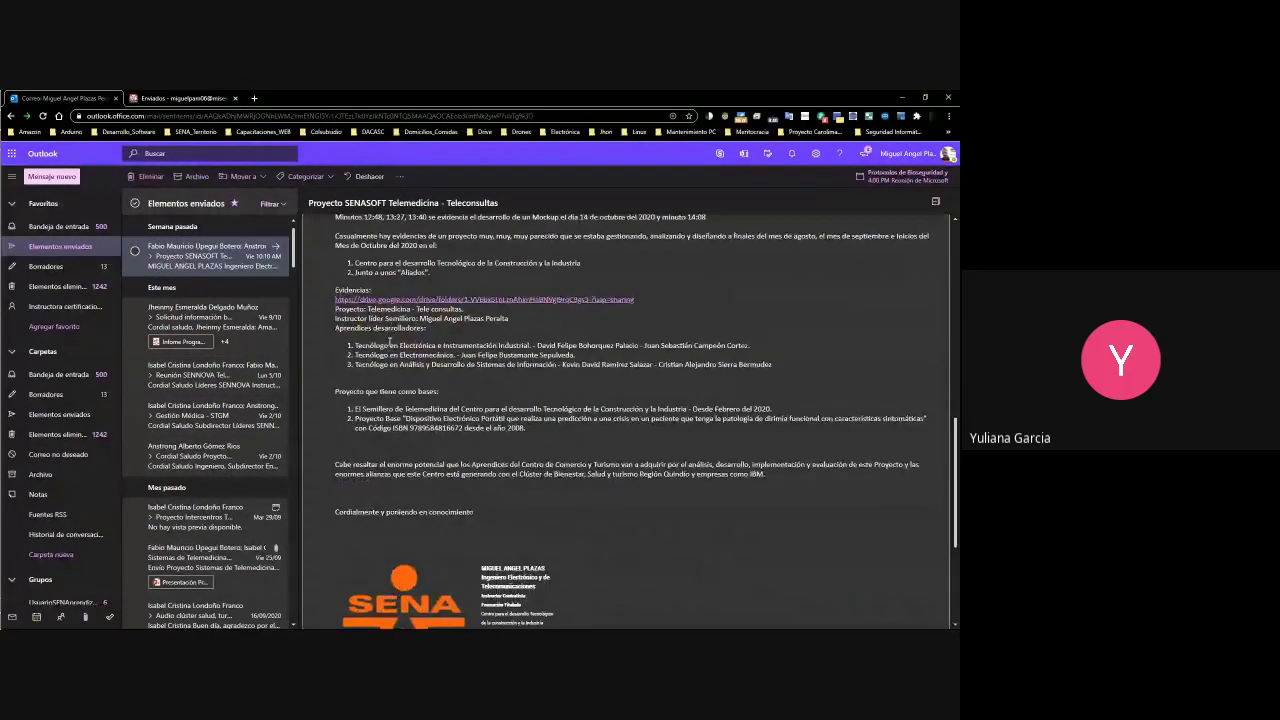
scroll(504, 409, "up", 3)
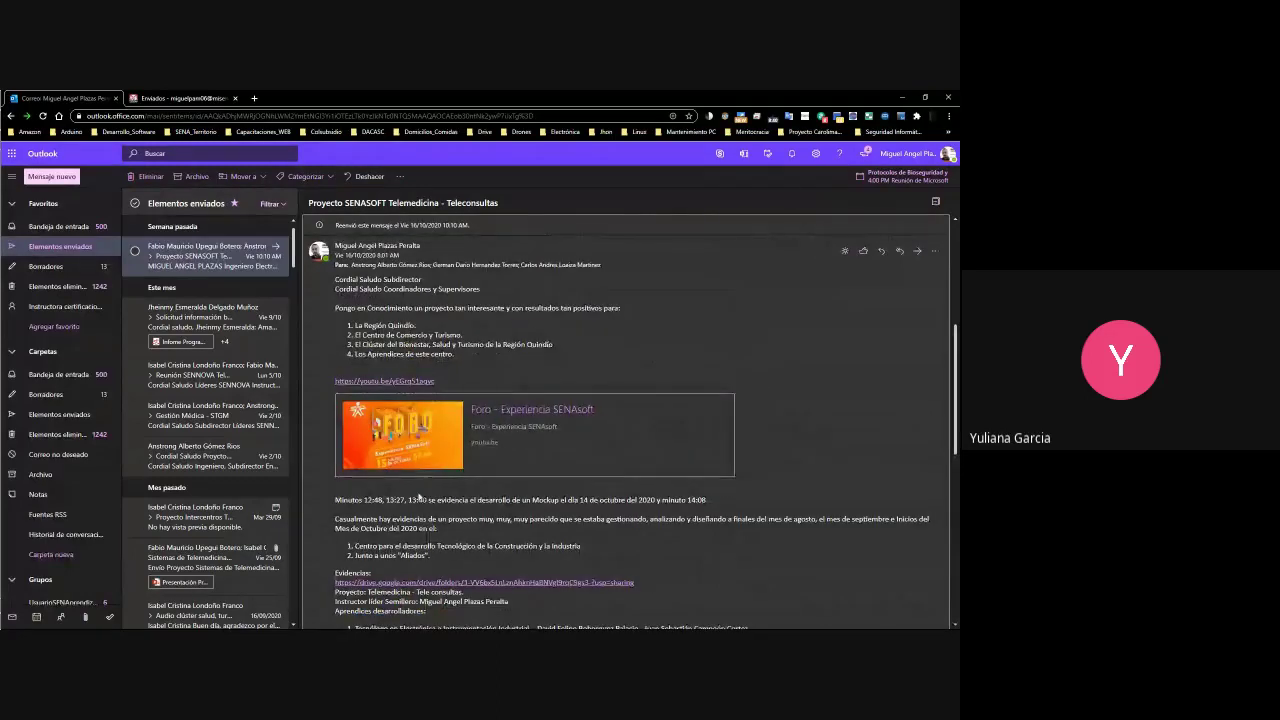
left_click_drag(338, 500, 616, 510)
left_click(616, 510)
triple_click(713, 502)
key("ctrl+c")
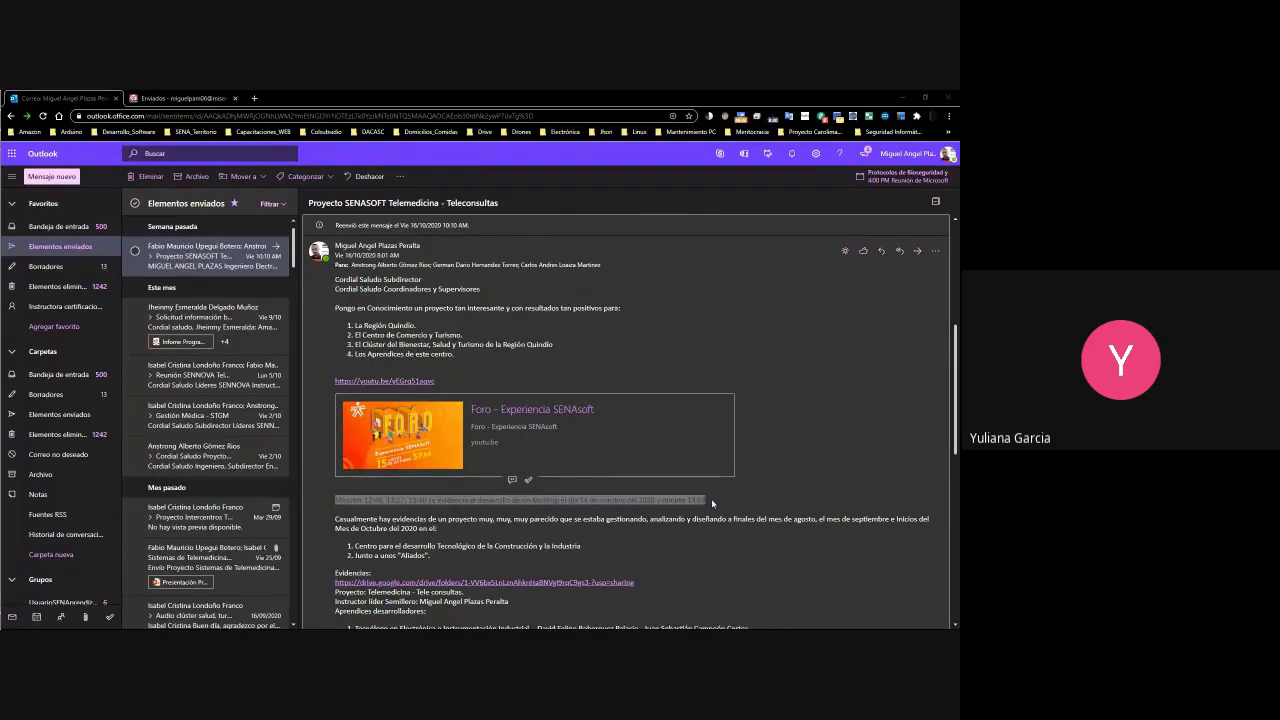
key("alt+Tab")
Paste and send the 'Minutos 12:48… minuto 14:08' line in the instructor's WhatsApp chat
left_click(638, 612)
key("ctrl+v")
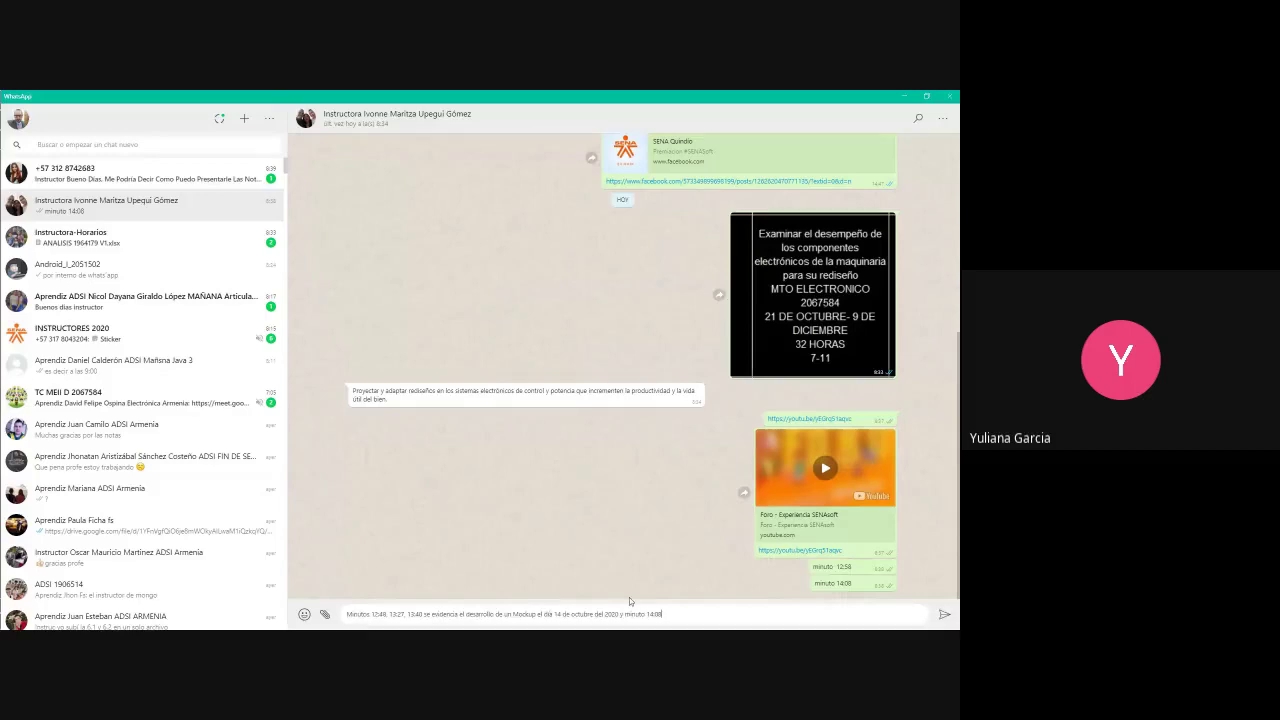
key("Return")
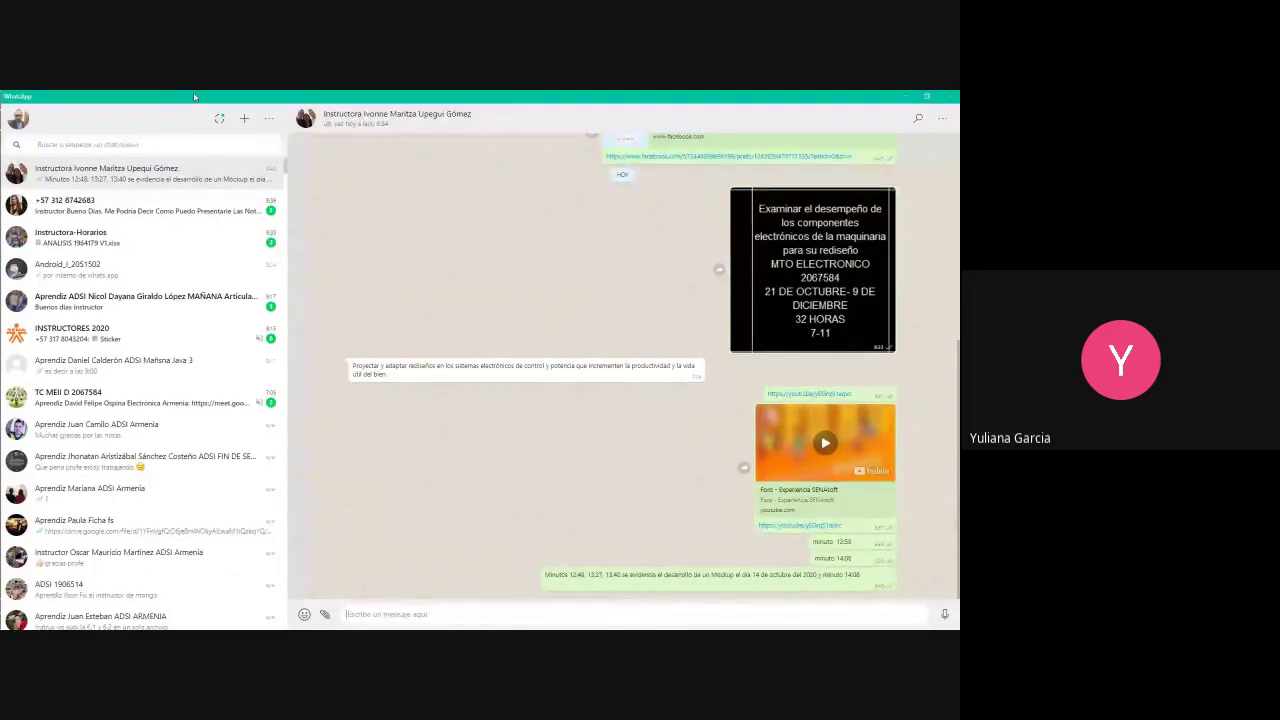
key("alt+Tab")
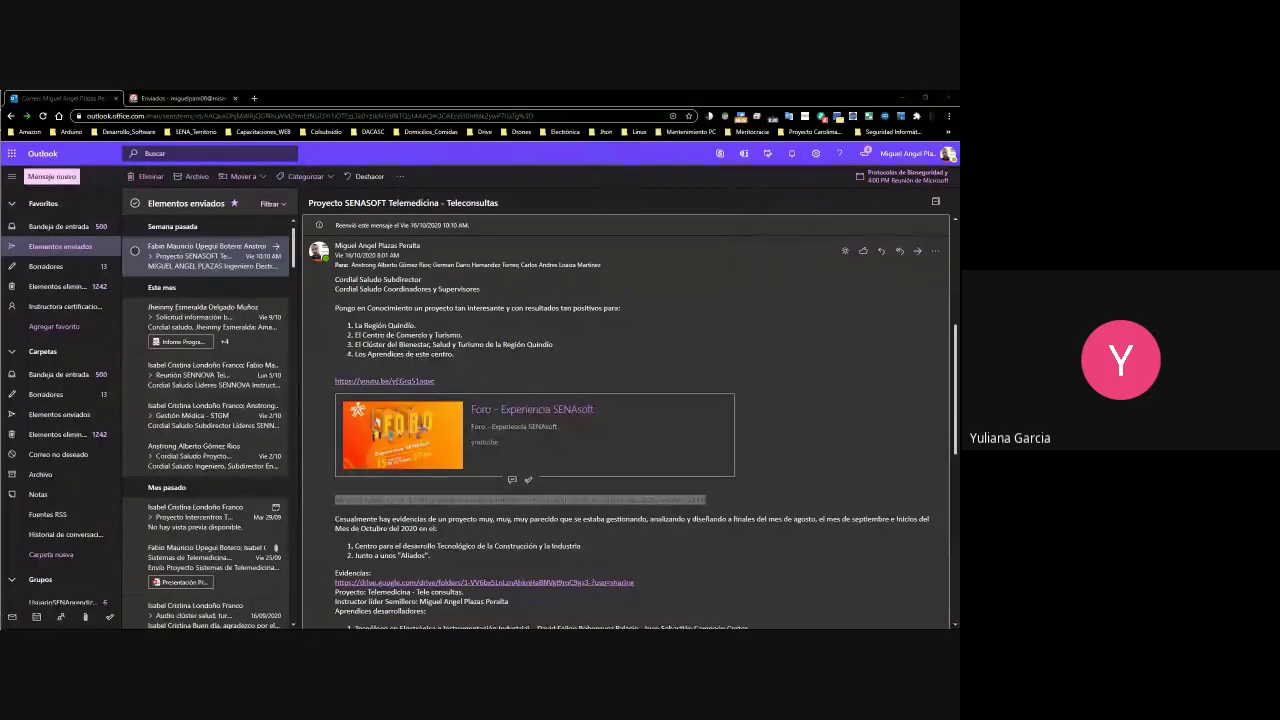
Close the Extensions page and the mail tabs in Chrome
left_click(88, 103)
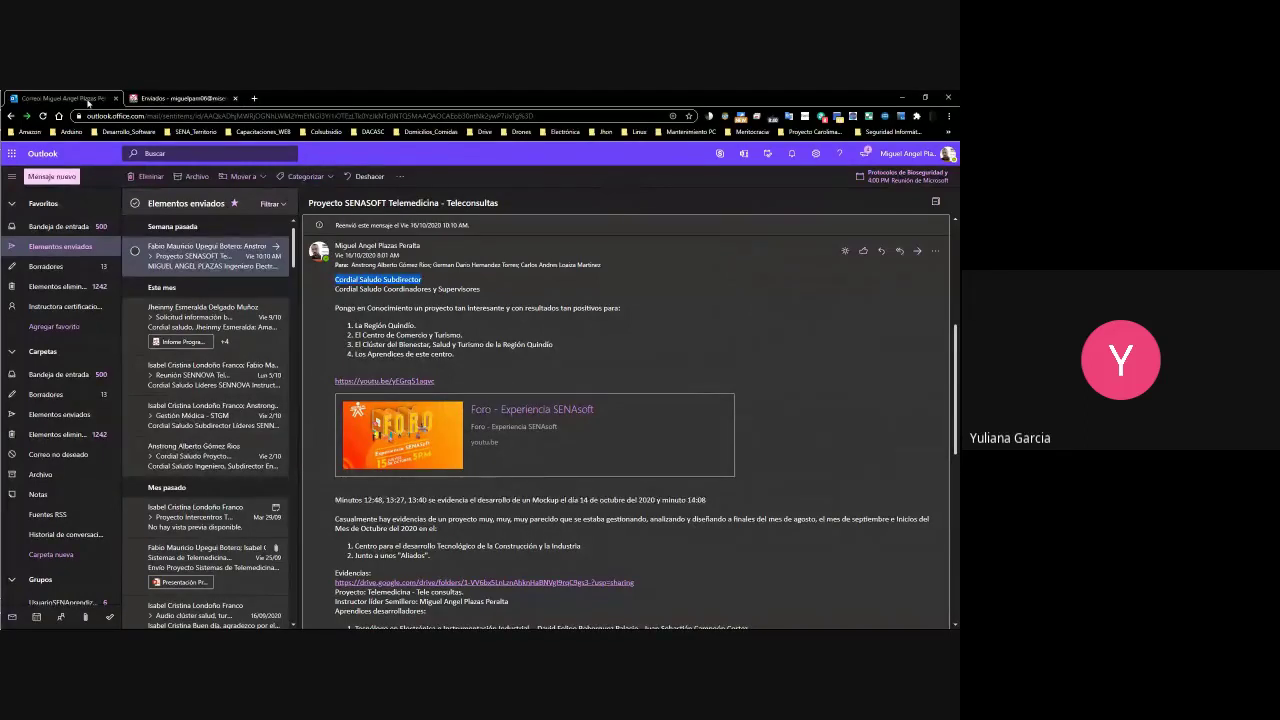
key("alt+Tab")
key("alt+Tab")
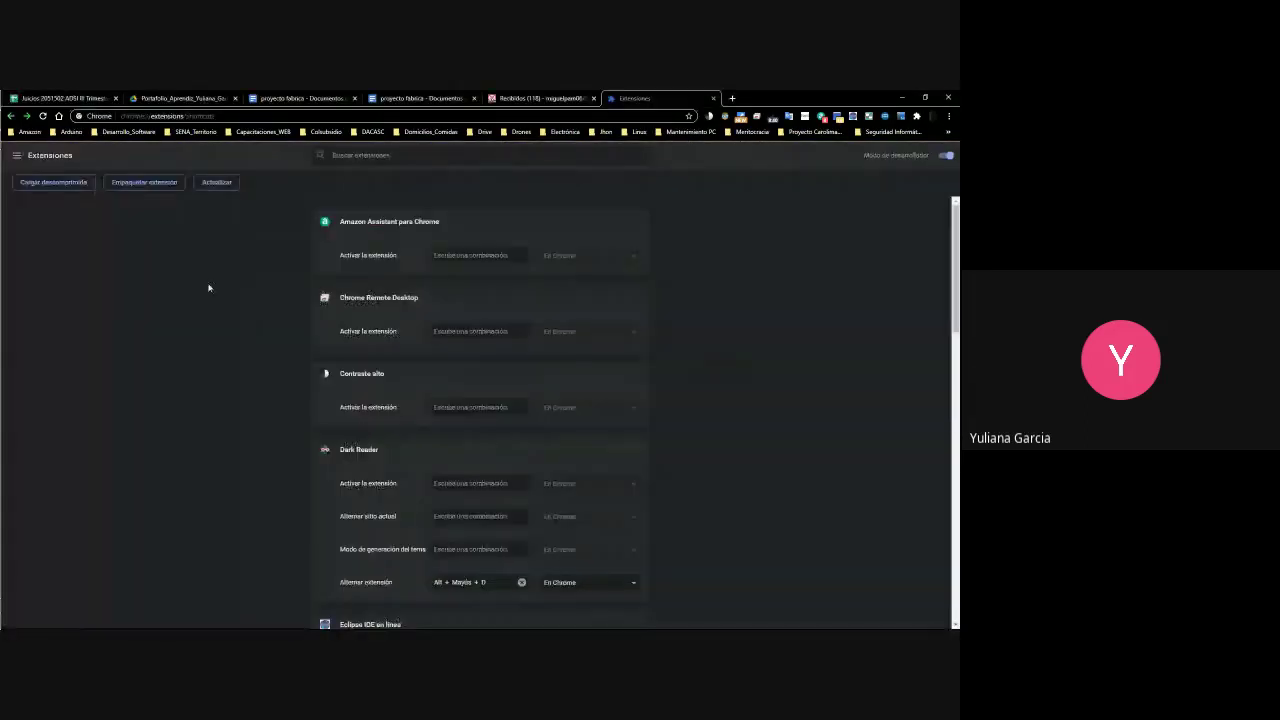
key("ctrl+w")
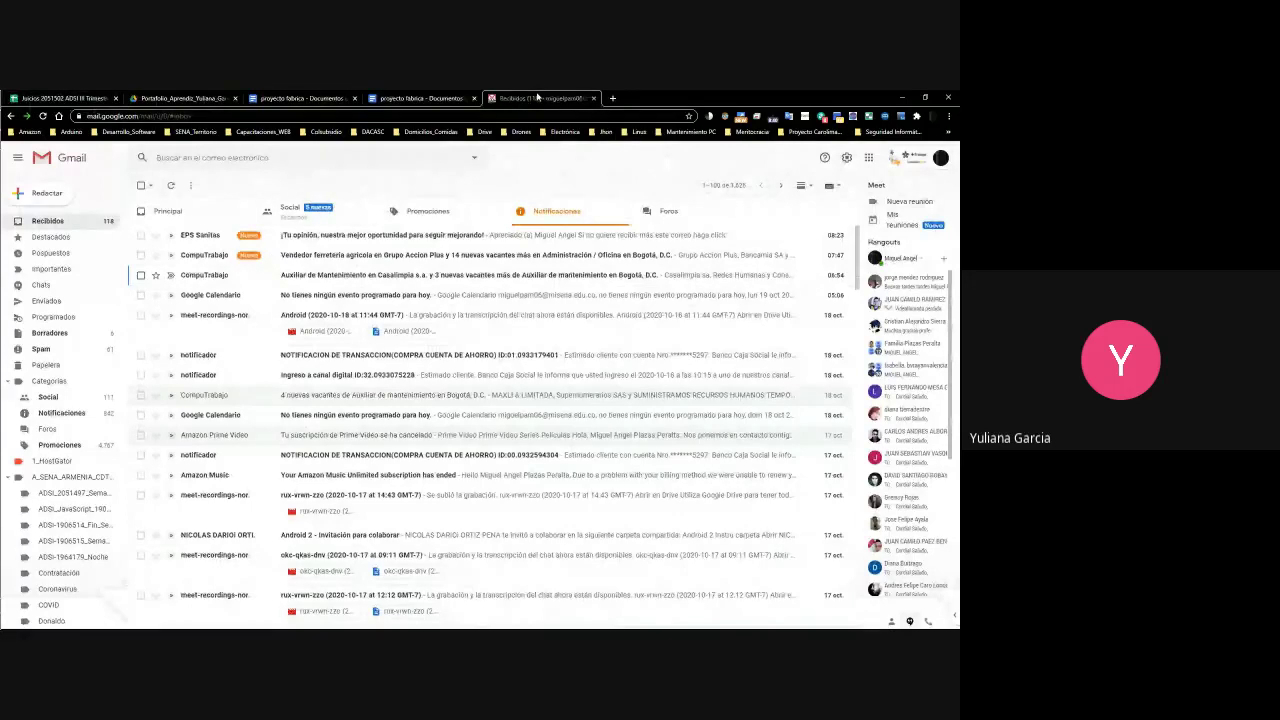
key("ctrl+w")
key("ctrl+w")
key("ctrl+w")
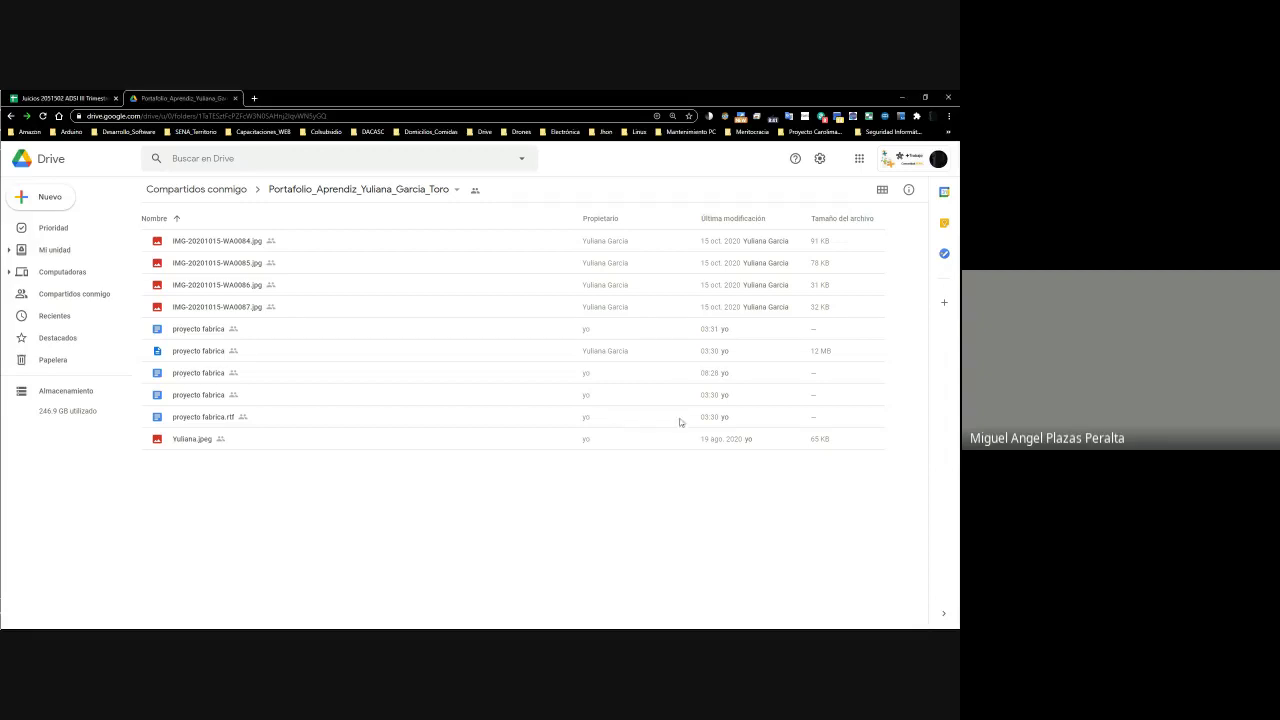
Switch Drive to My Drive and start a new browser tab
left_click(55, 250)
left_click(254, 98)
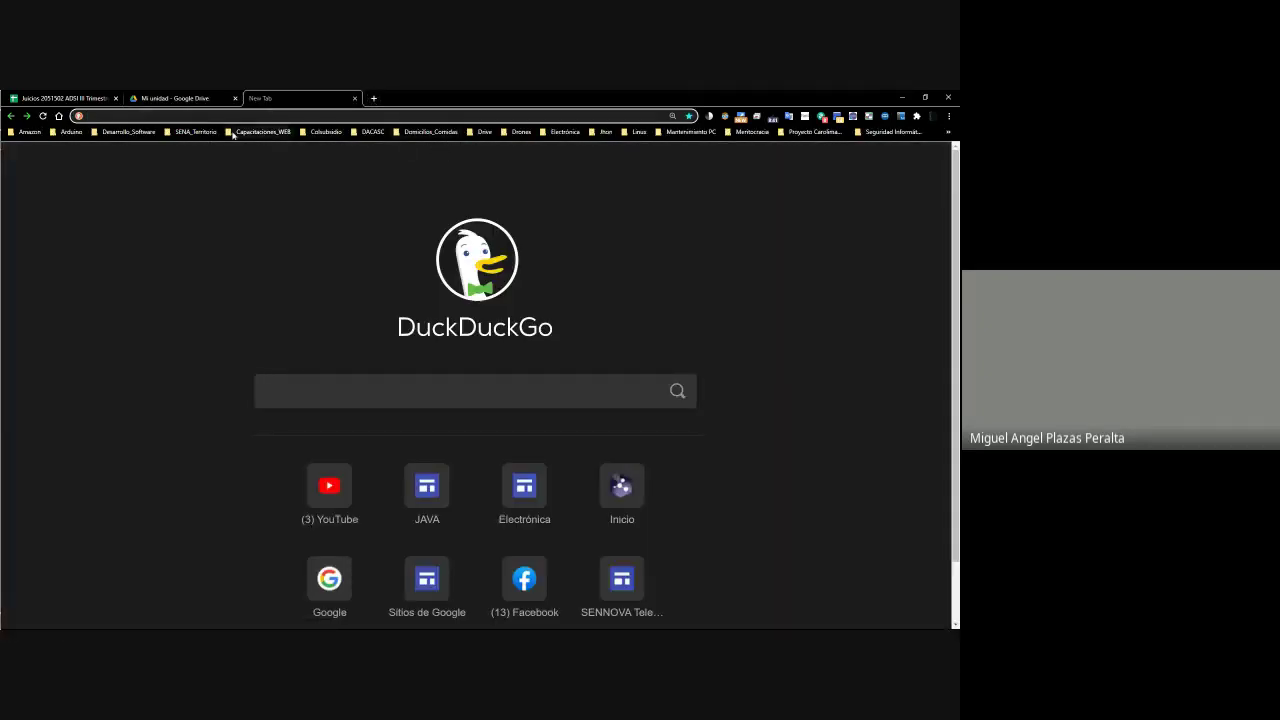
Browse the Desarrollo_Software bookmarks folder to its SITES subfolder
left_click(128, 132)
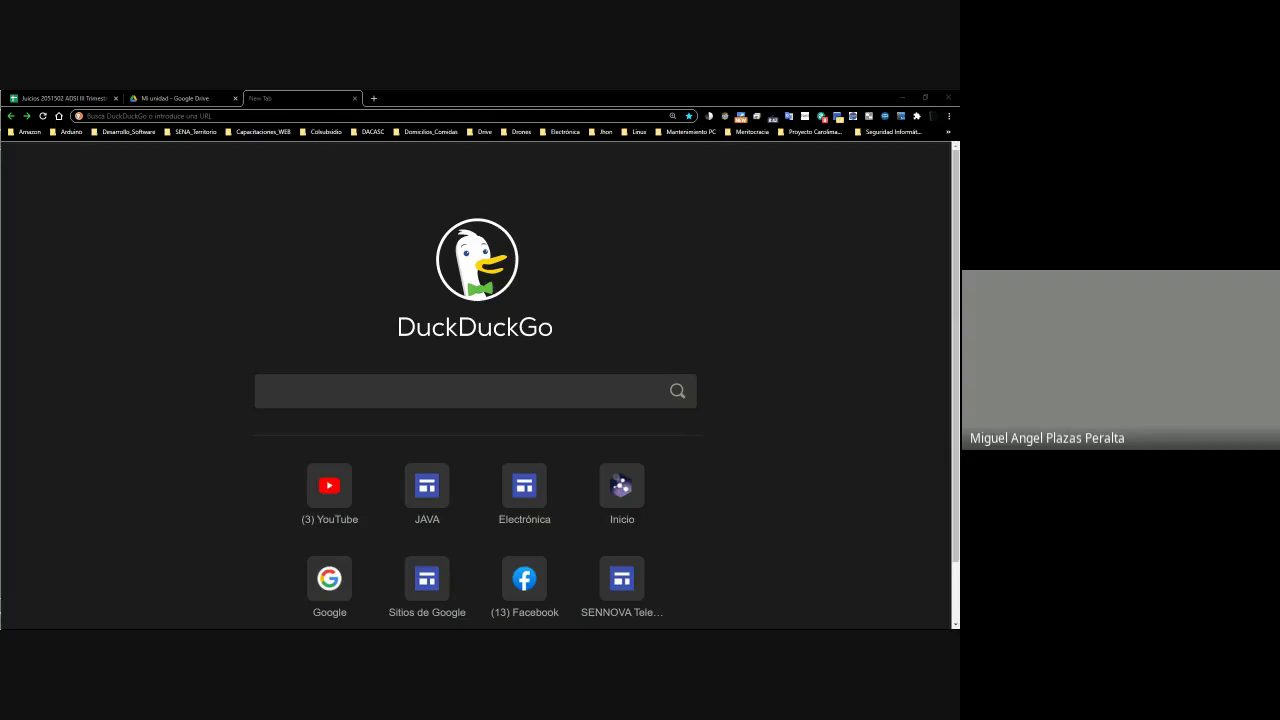
left_click(180, 116)
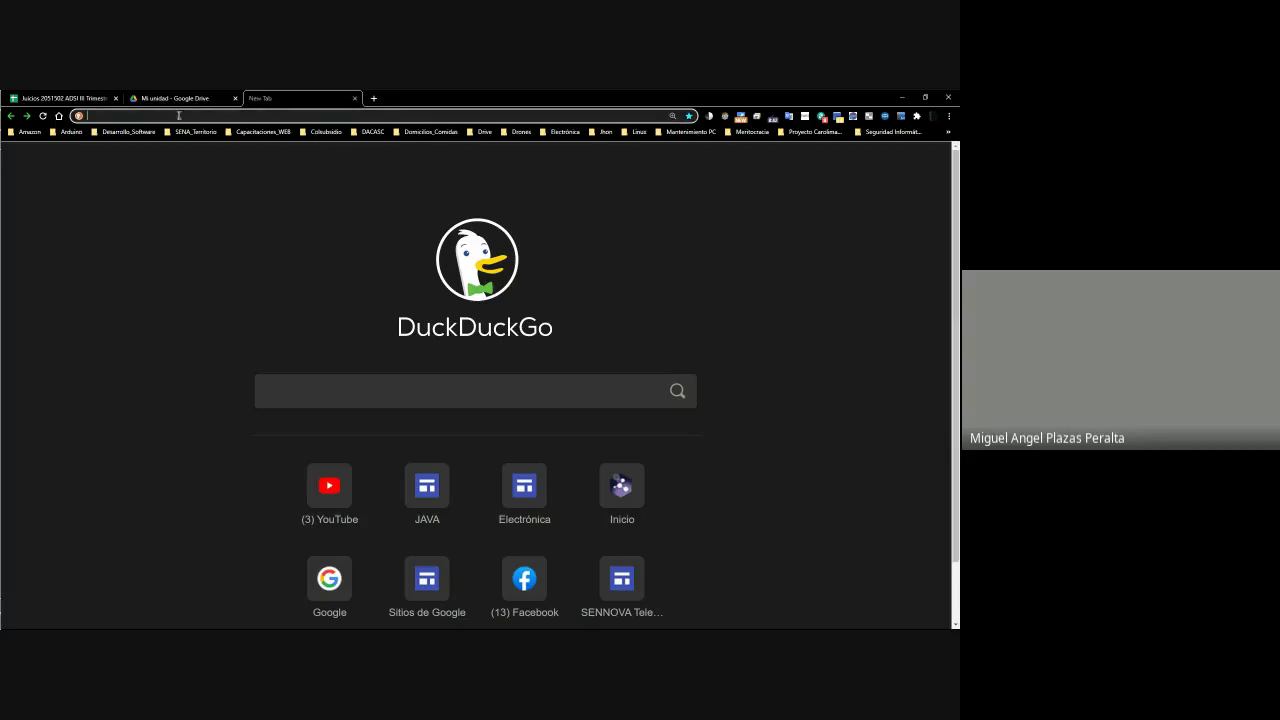
left_click(372, 131)
left_click(372, 131)
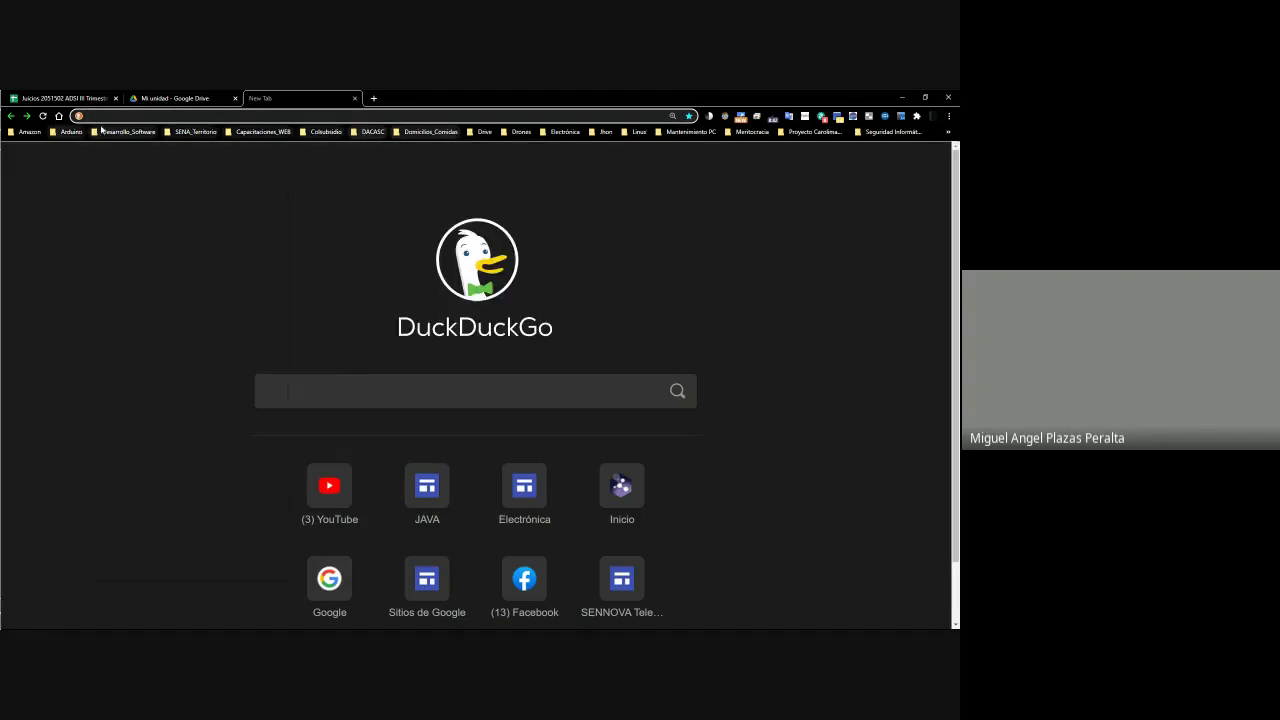
left_click(104, 134)
Open the saved JAVA site bookmark and reload the page
mouse_move(250, 457)
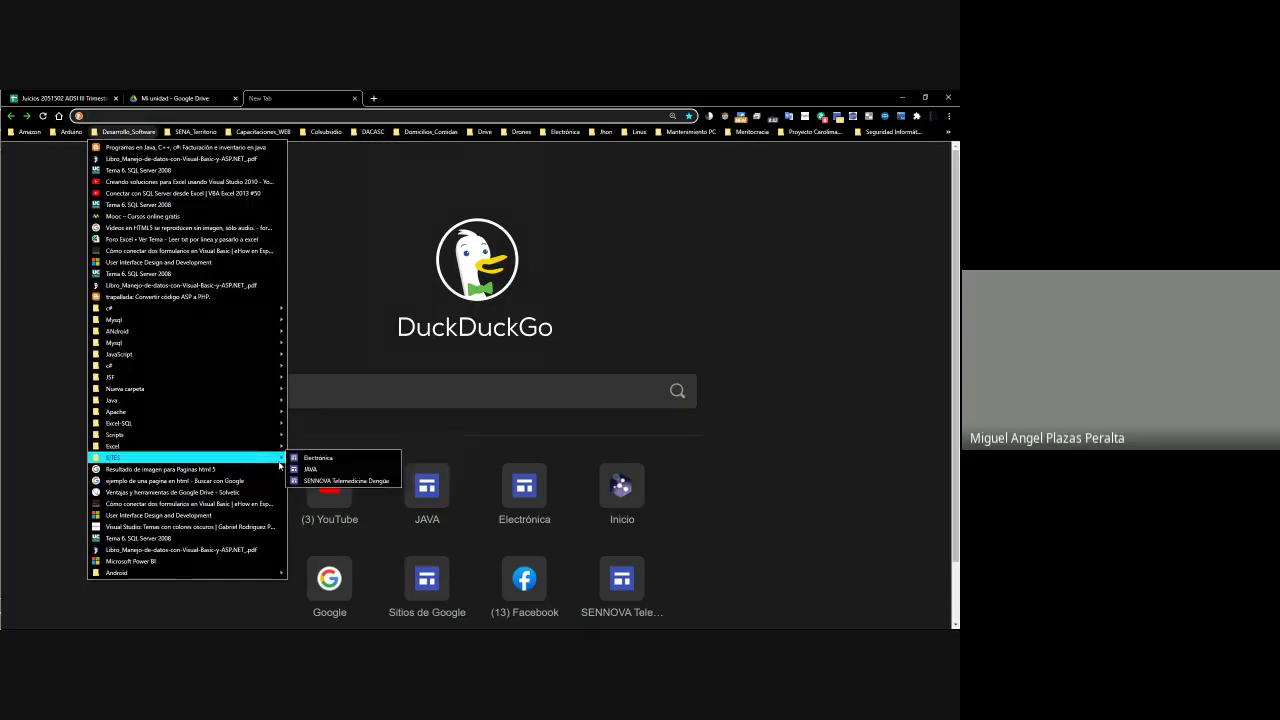
left_click(330, 472)
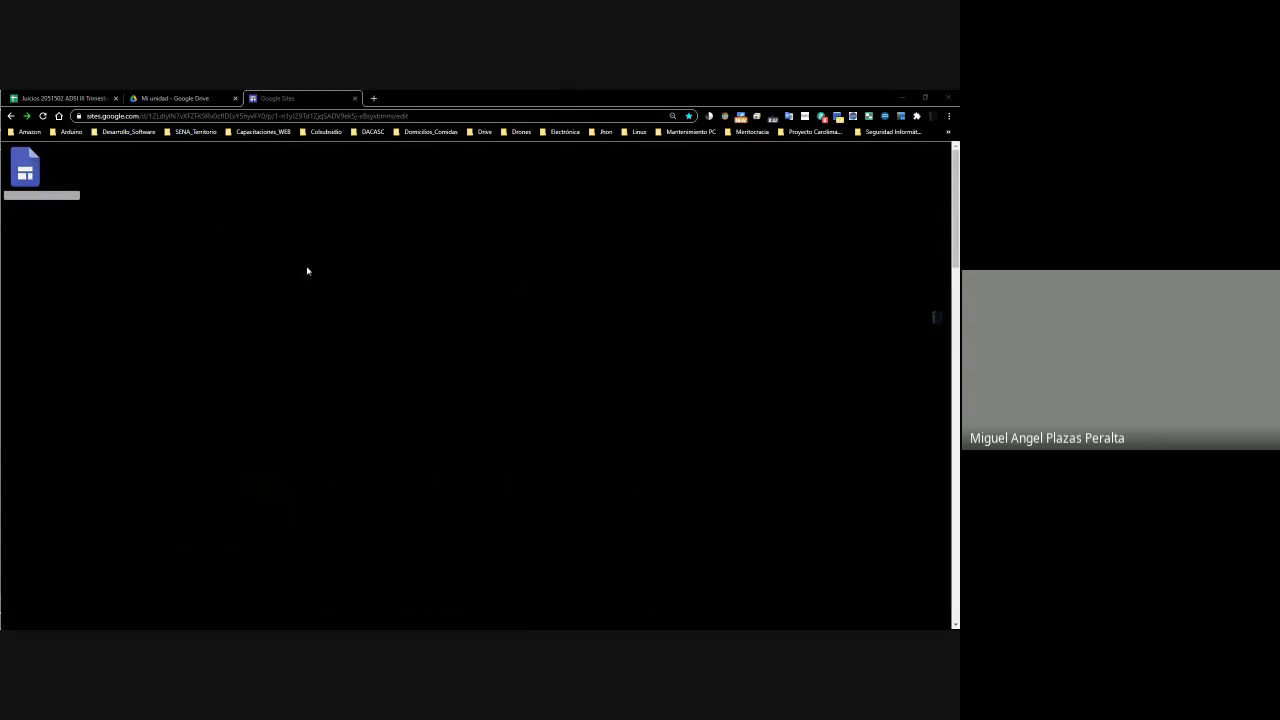
left_click(175, 117)
key("Return")
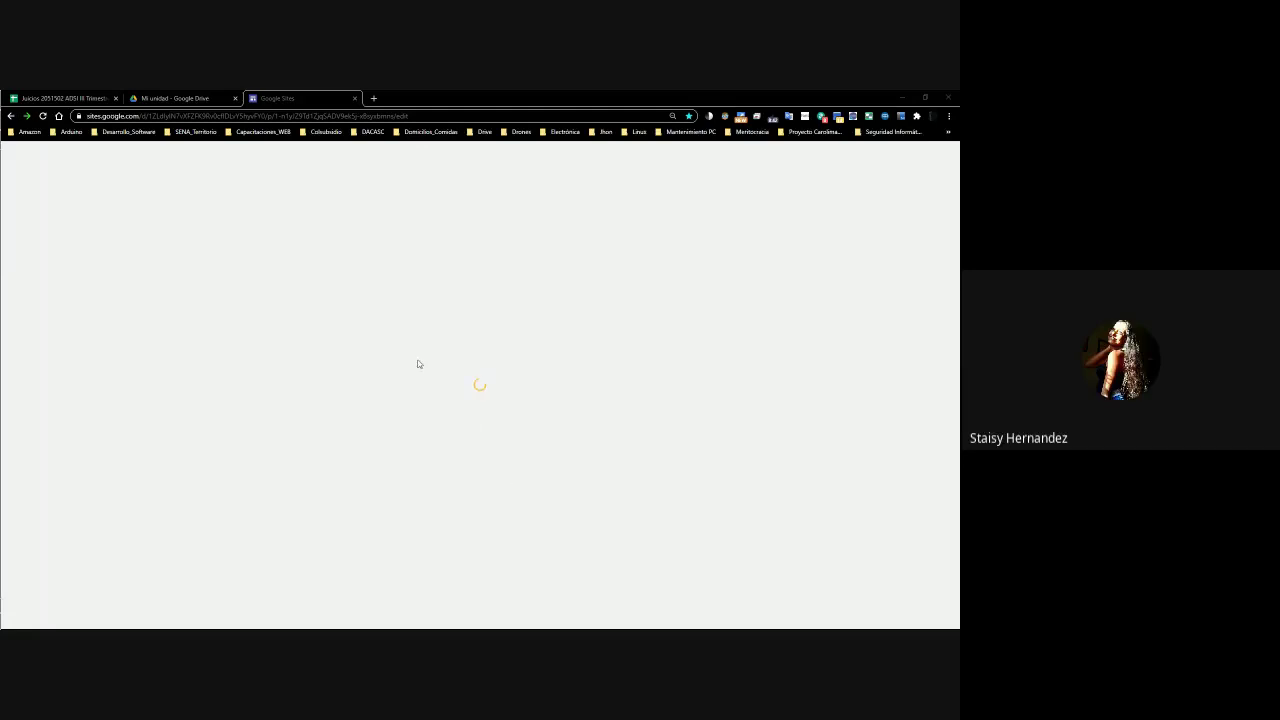
Get past the display error with Volver a cargar and reload until the editor loads
left_click(254, 116)
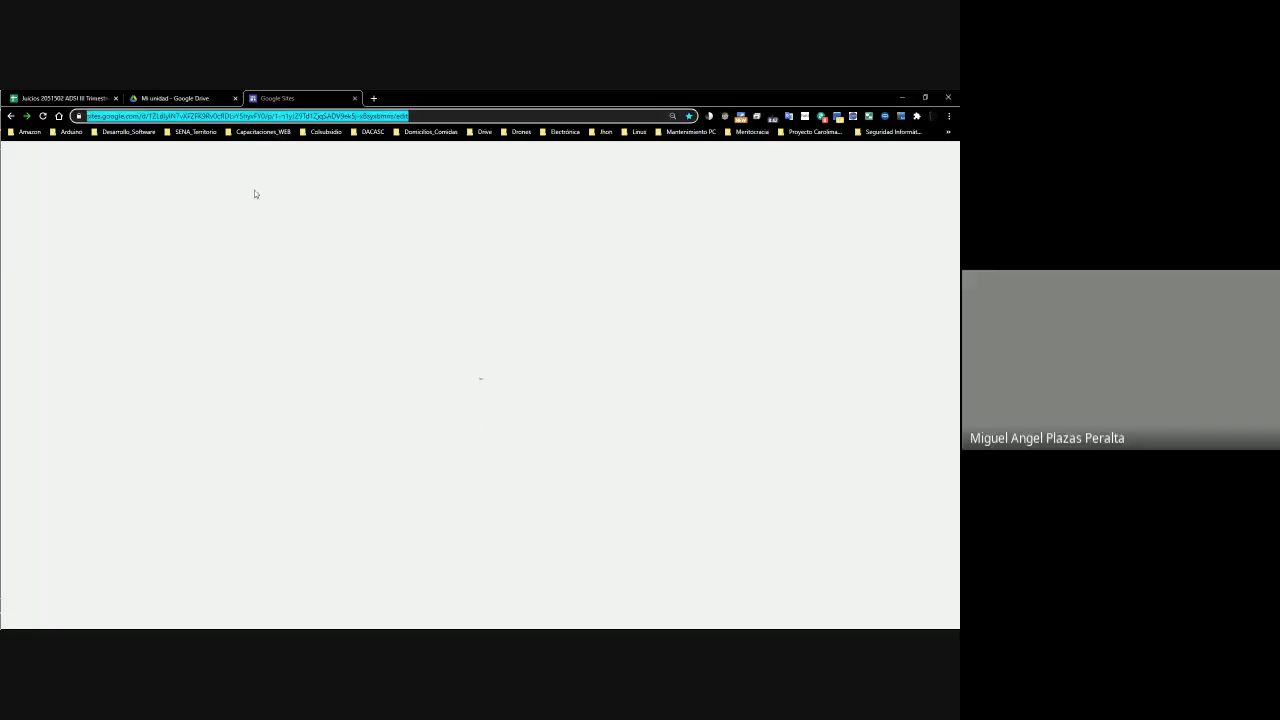
key("Return")
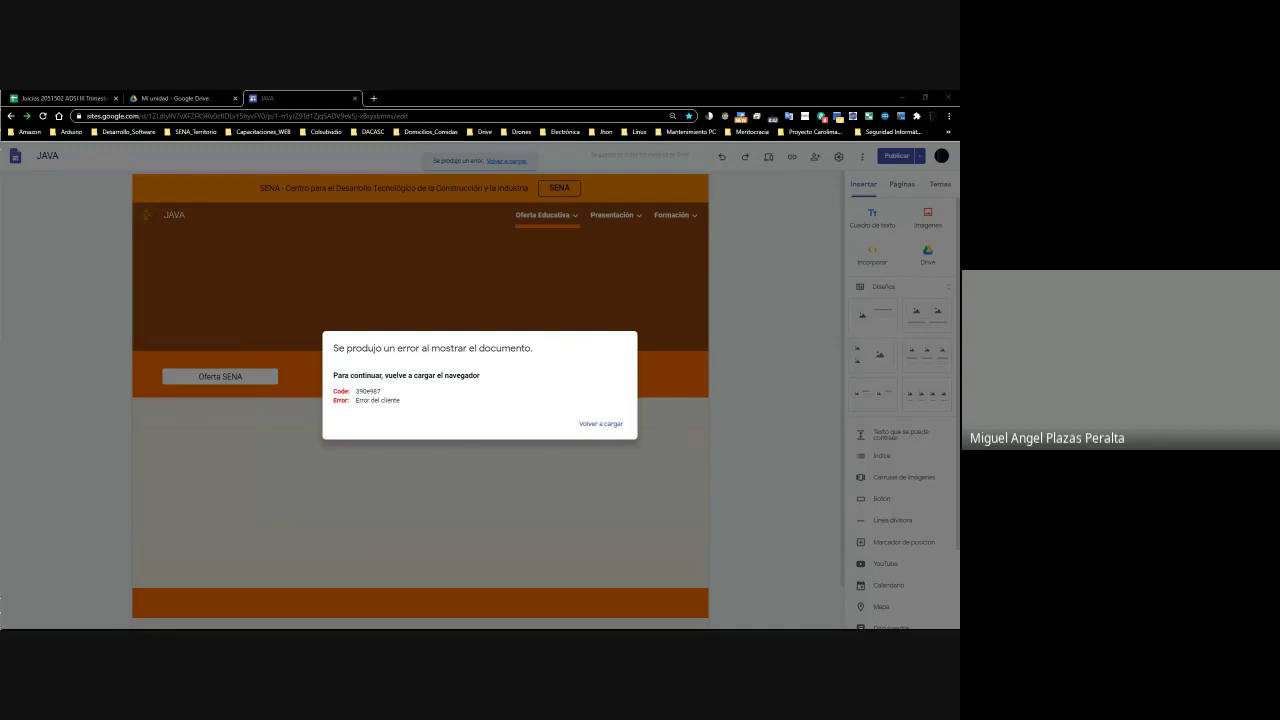
left_click(603, 424)
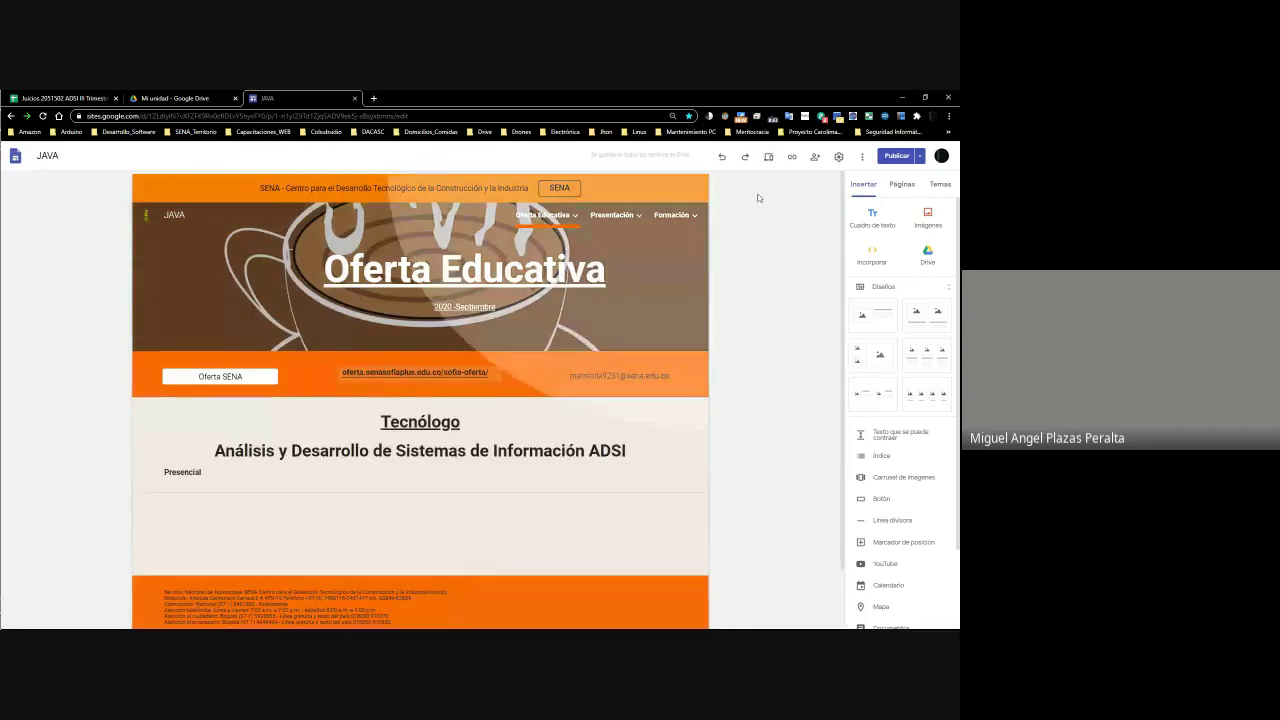
left_click(768, 156)
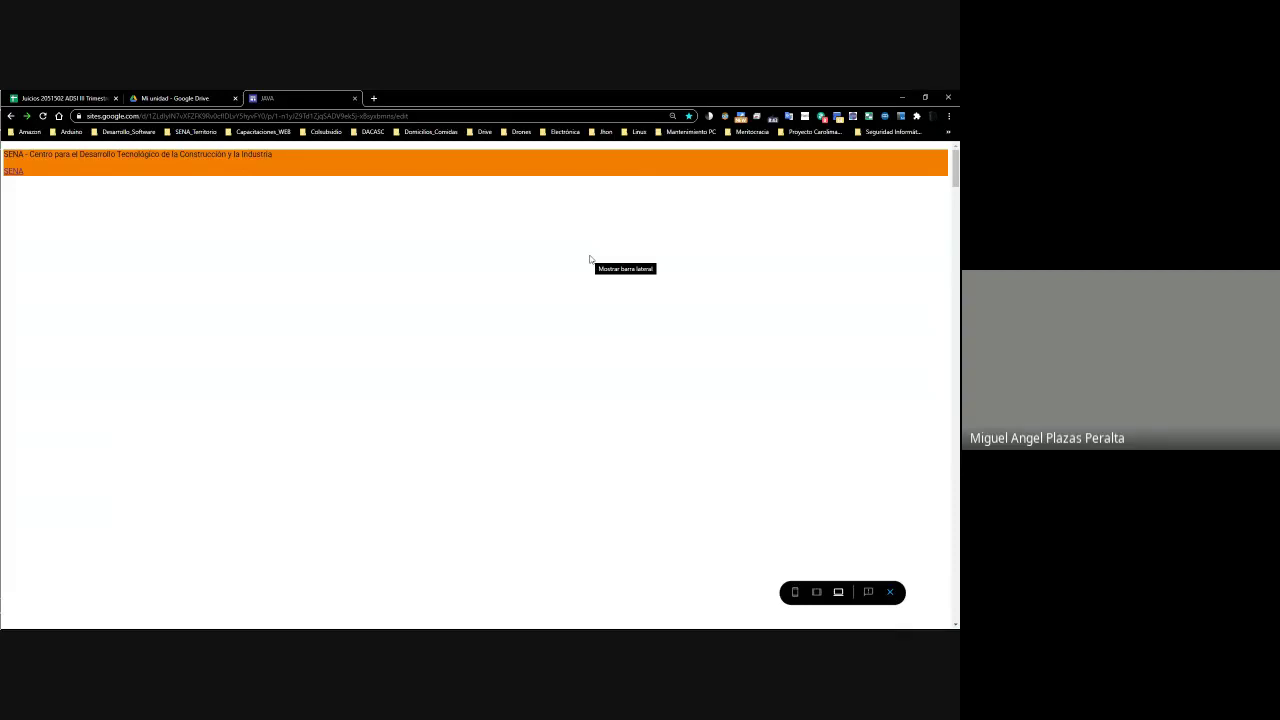
left_click(460, 112)
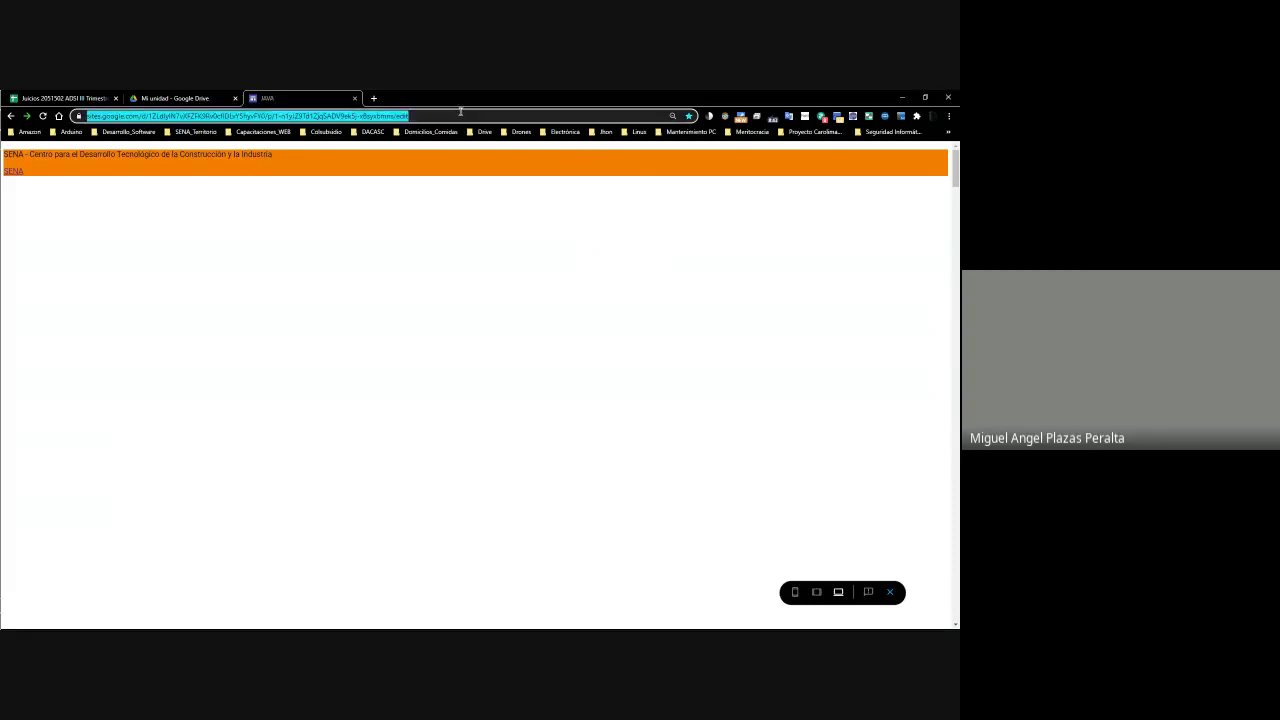
key("Return")
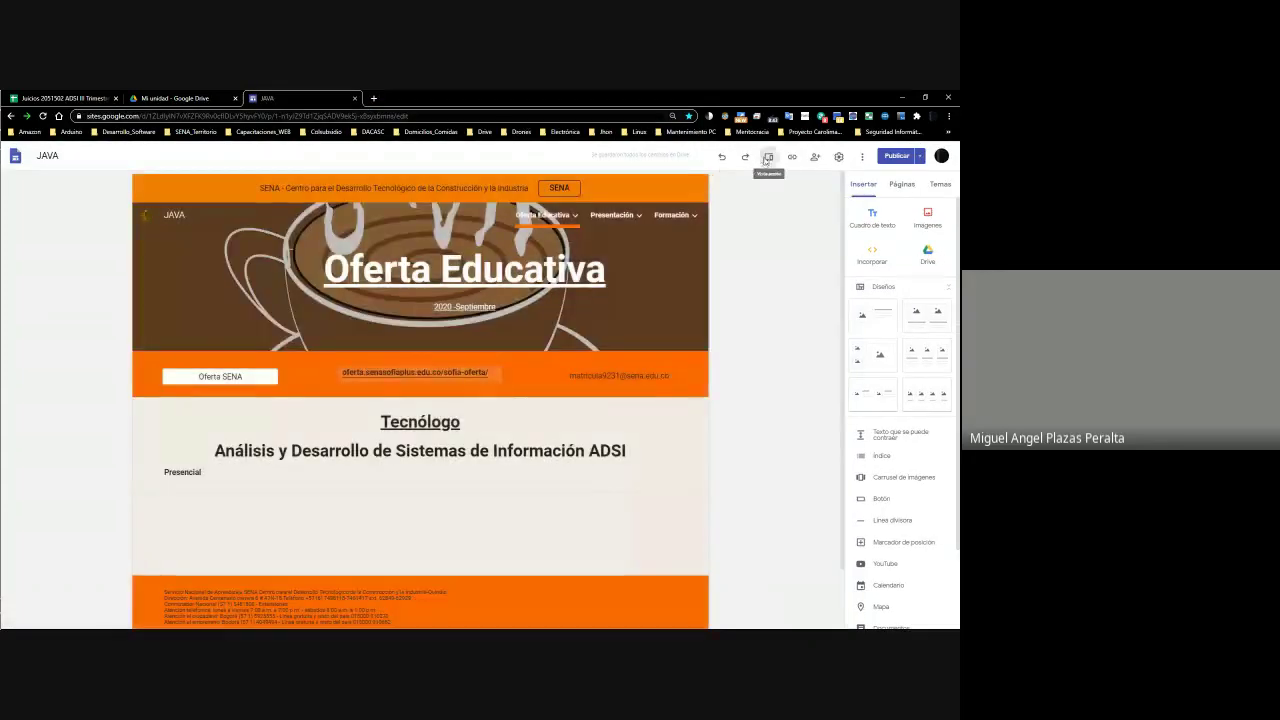
left_click(766, 158)
Open the Android_I course page with its Sesión I–III cards from the Formación menu
mouse_move(905, 190)
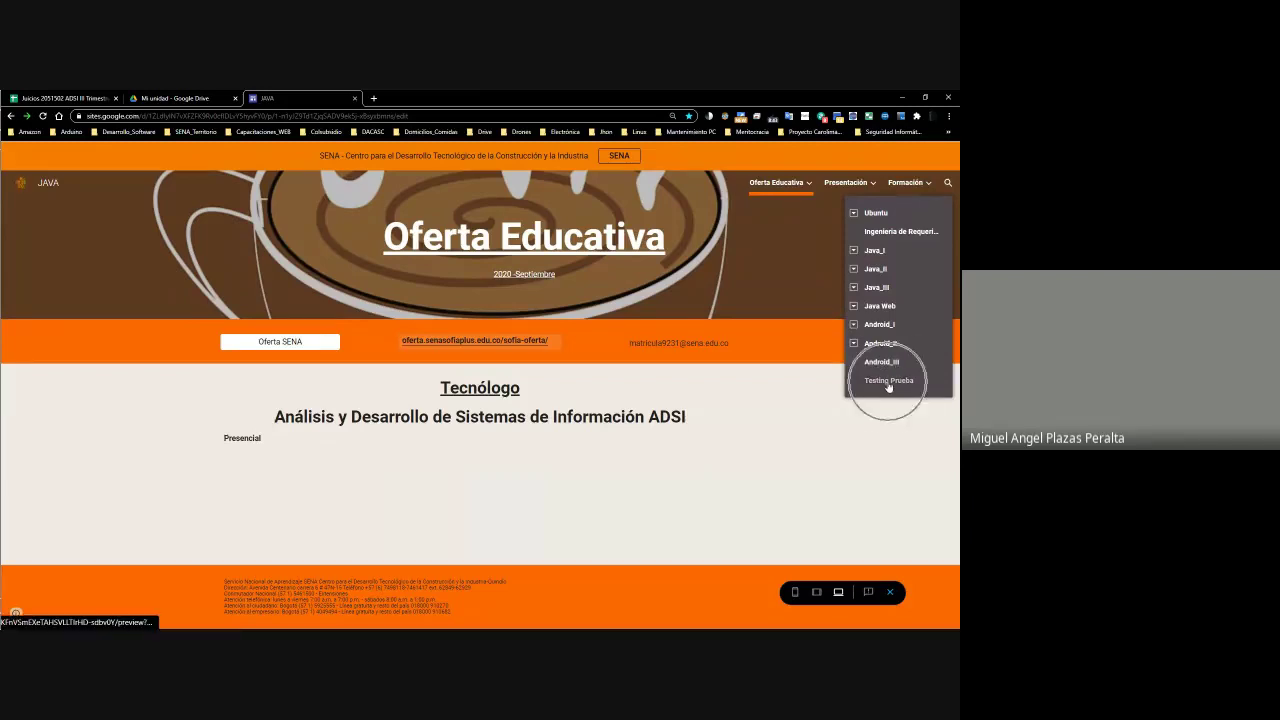
left_click(855, 325)
left_click(876, 214)
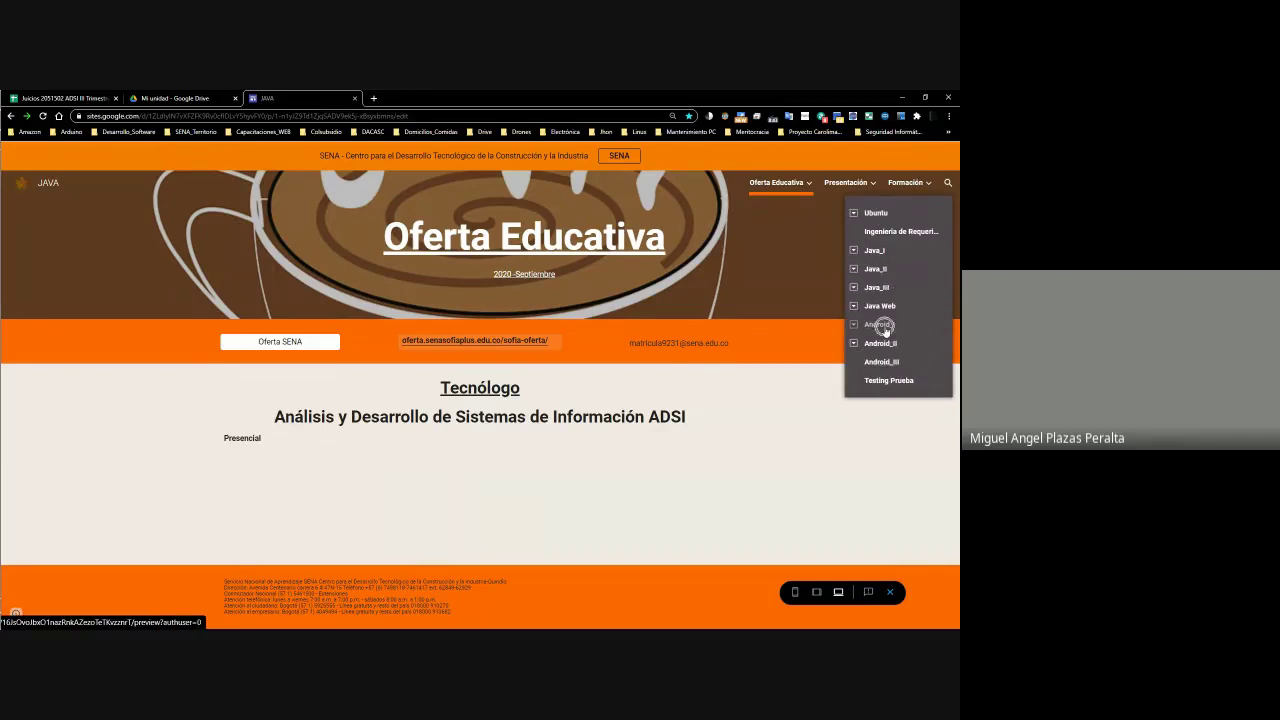
left_click(880, 325)
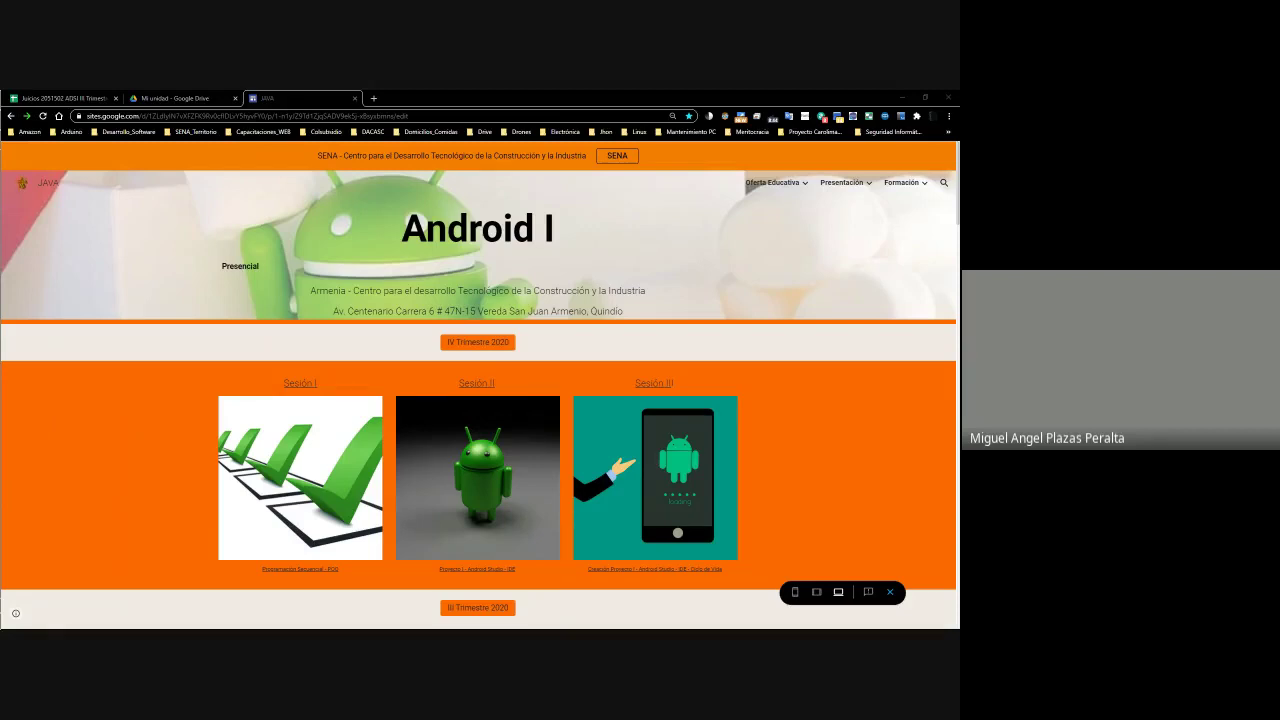
Bring the Meet window to full size and toggle the shared-screen pin
key("alt+Tab")
left_click(768, 288)
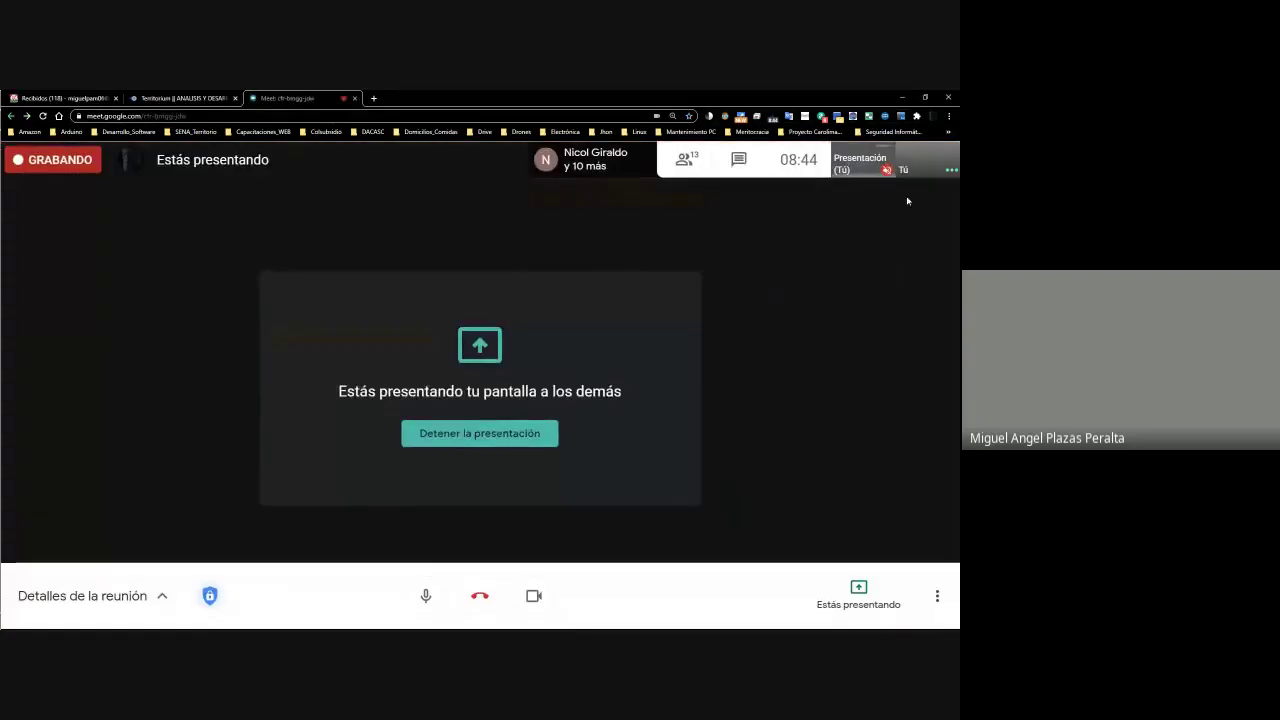
left_click(912, 160)
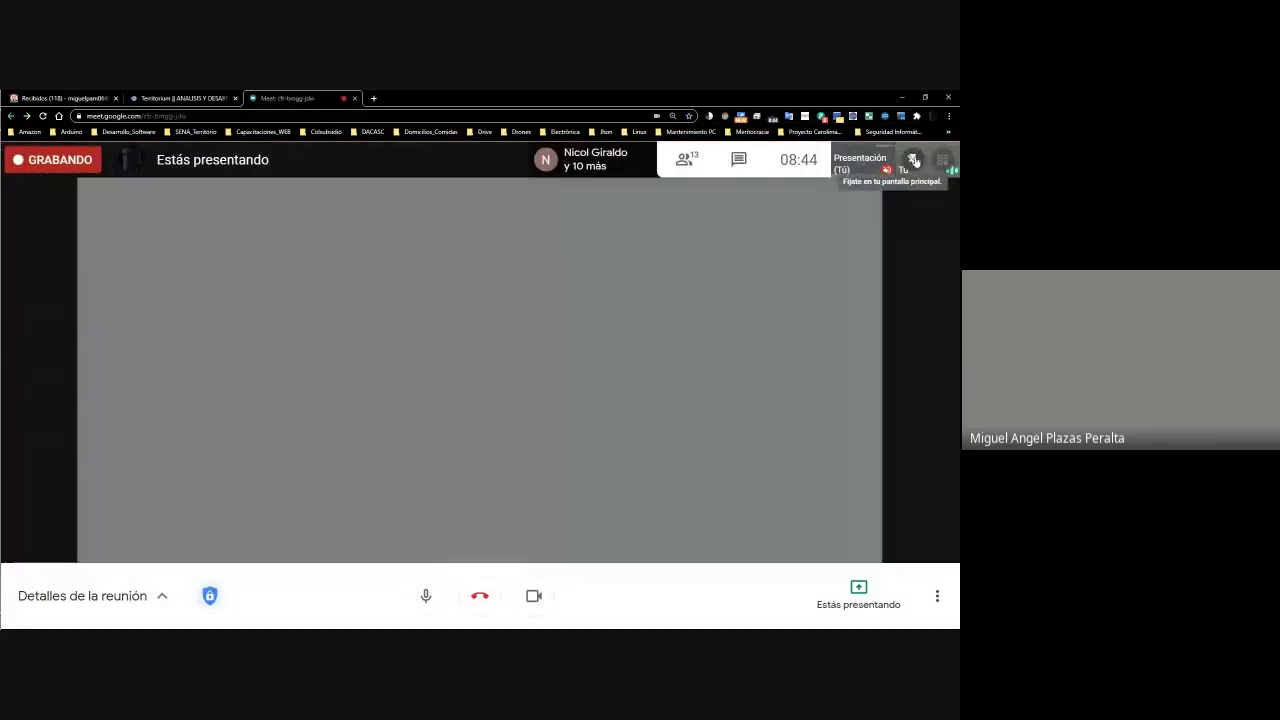
left_click(913, 161)
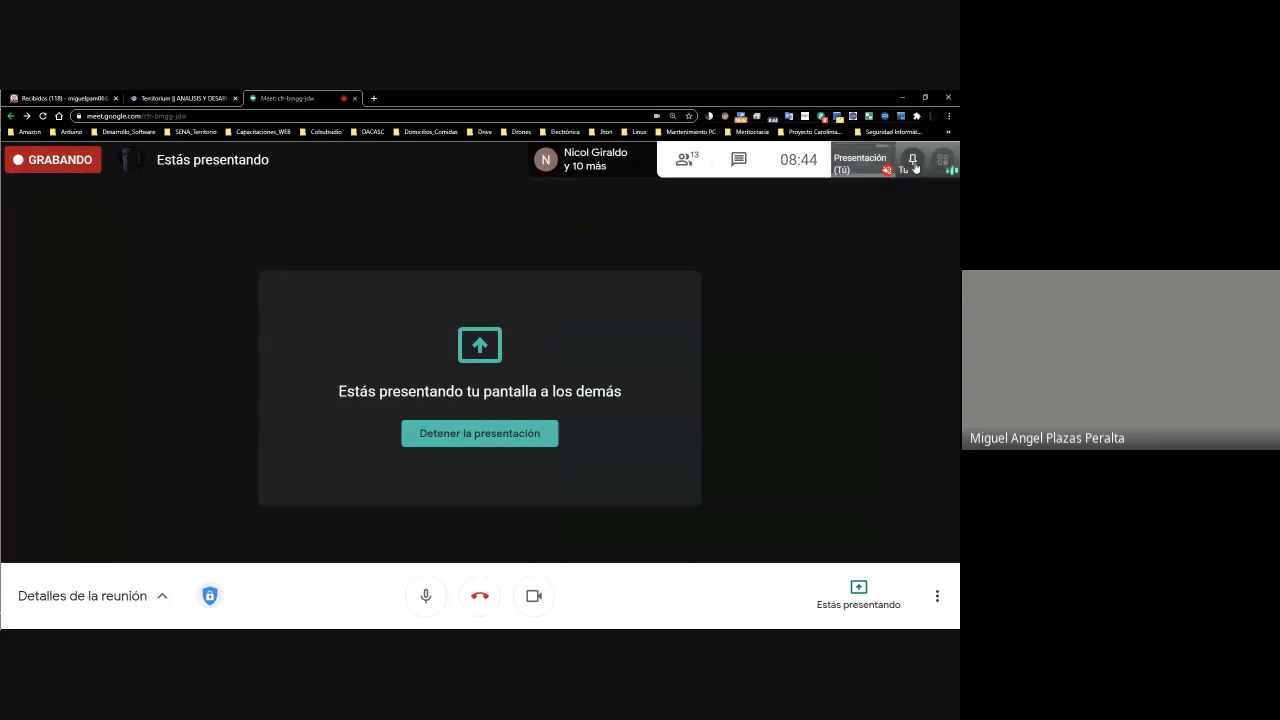
left_click(913, 162)
left_click(913, 162)
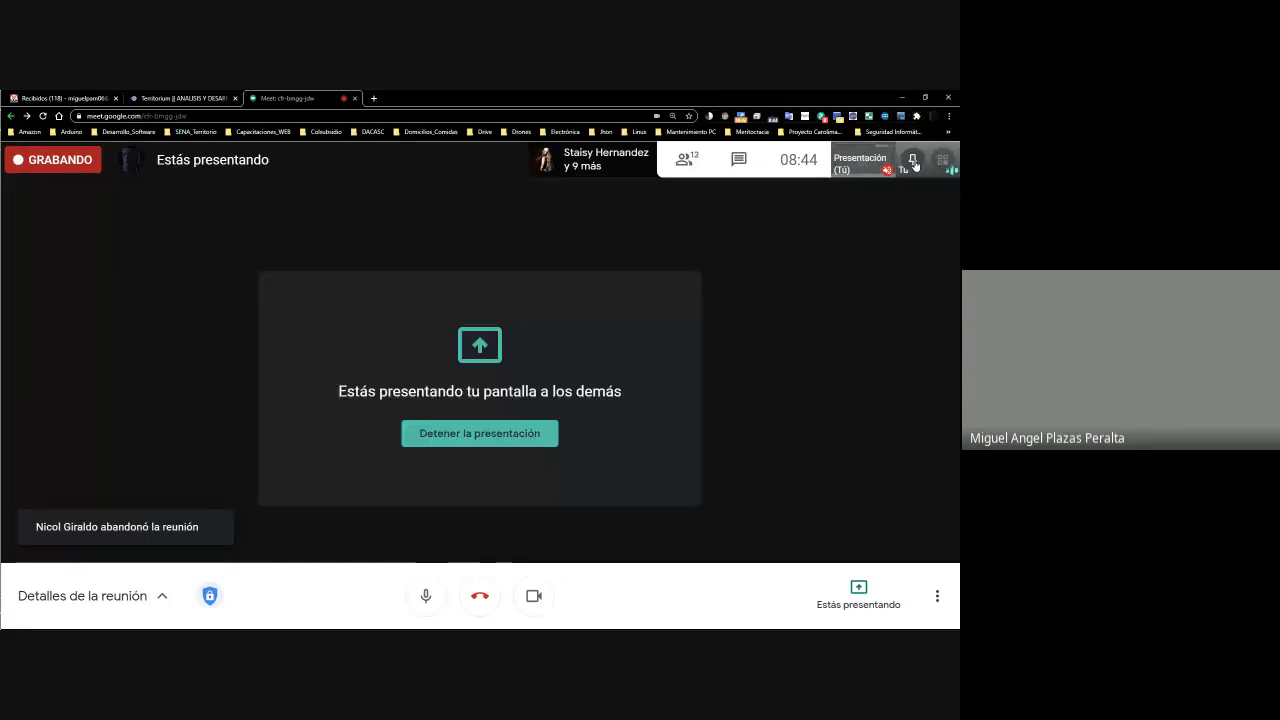
left_click(863, 162)
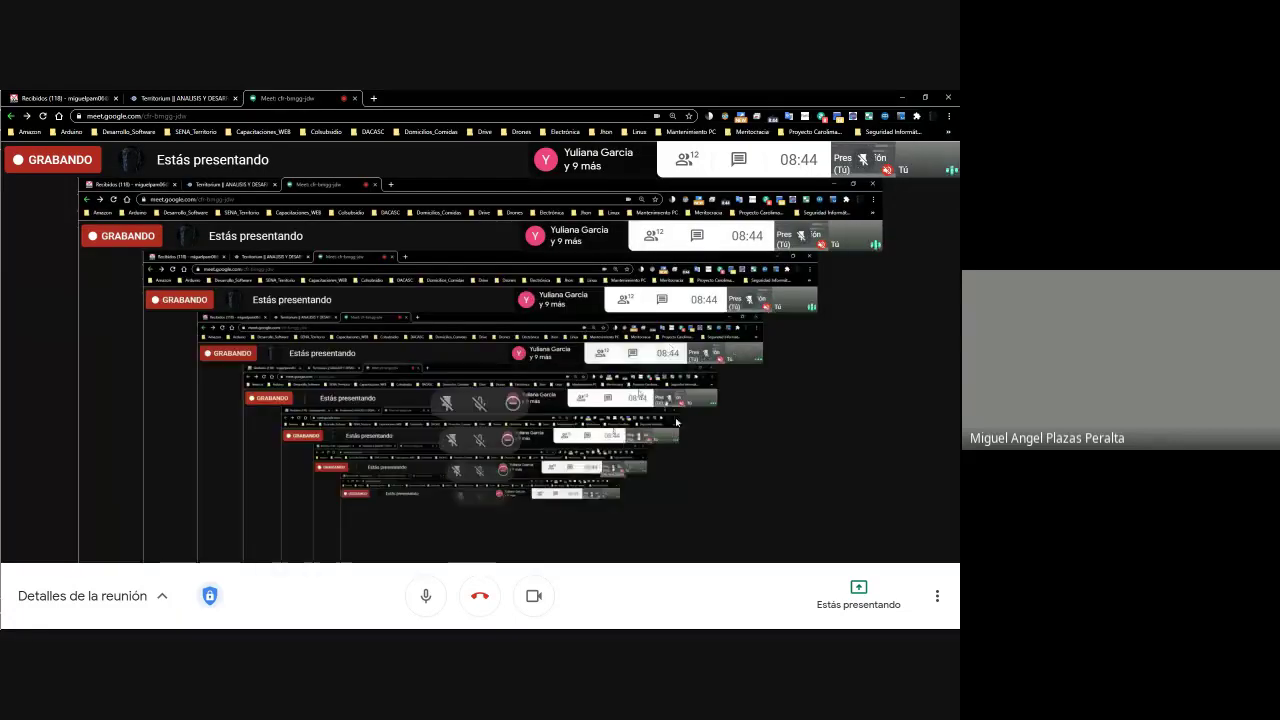
Glance at the Android I site window, then return to the maximized Meet window
key("alt+Tab")
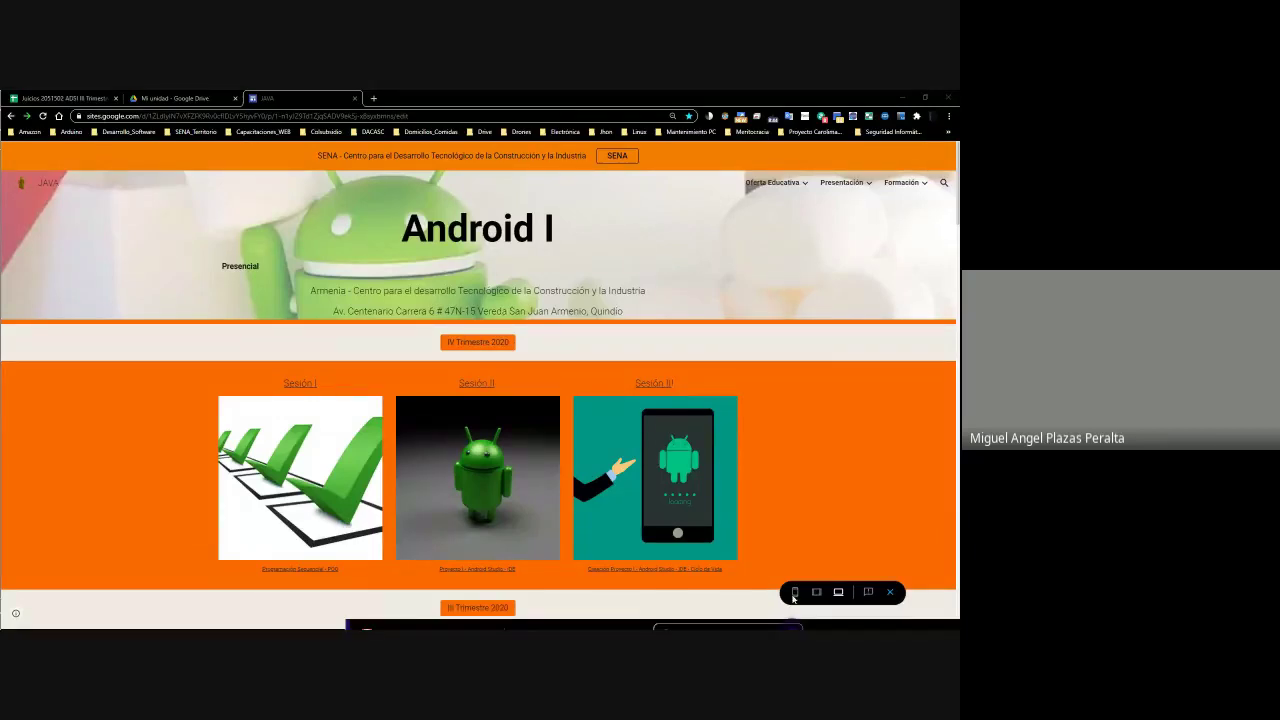
key("alt+Tab")
double_click(777, 165)
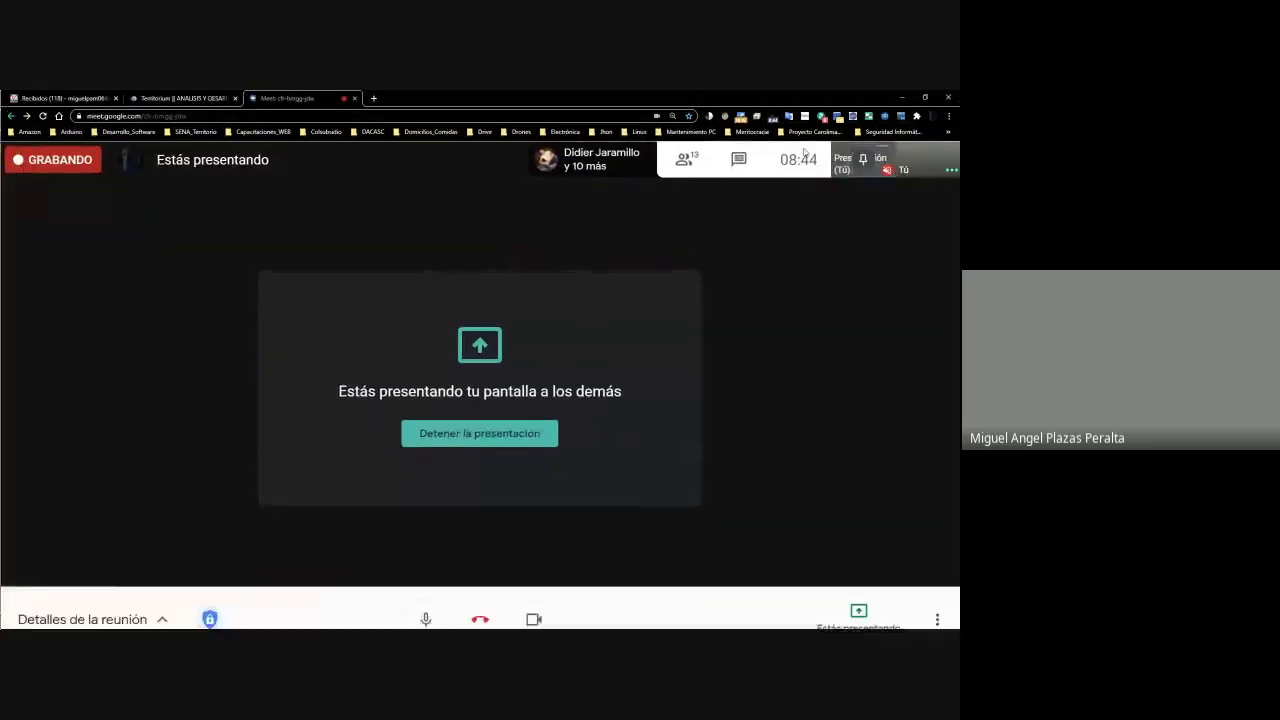